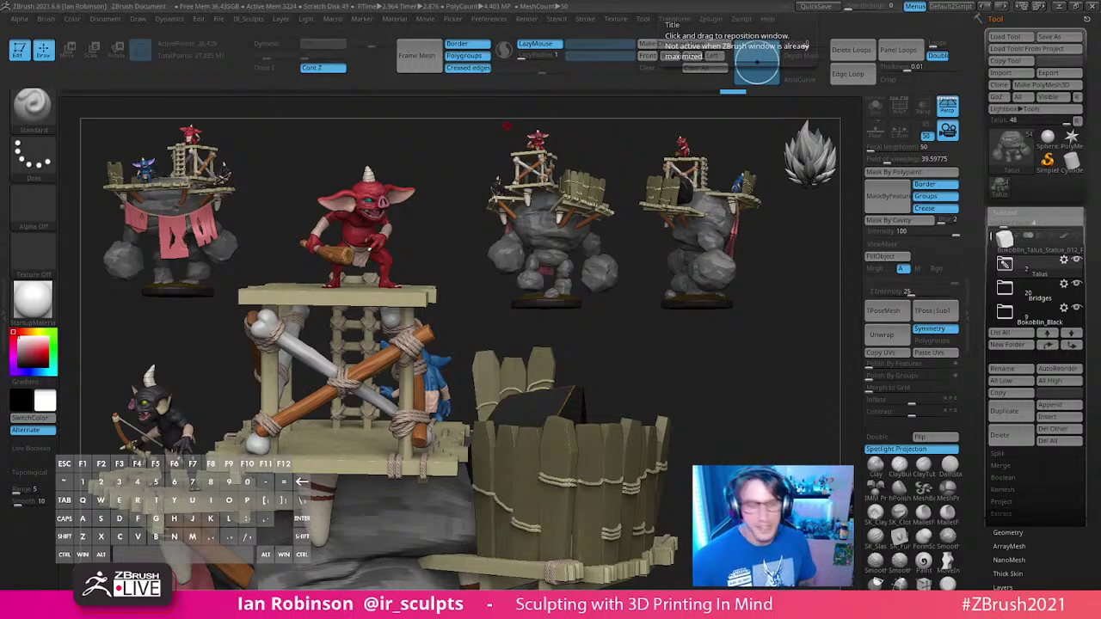
Step: Switch to the browser and look through the 2021 ZBrush Summit page, including the Call For Artists section
key(alt)
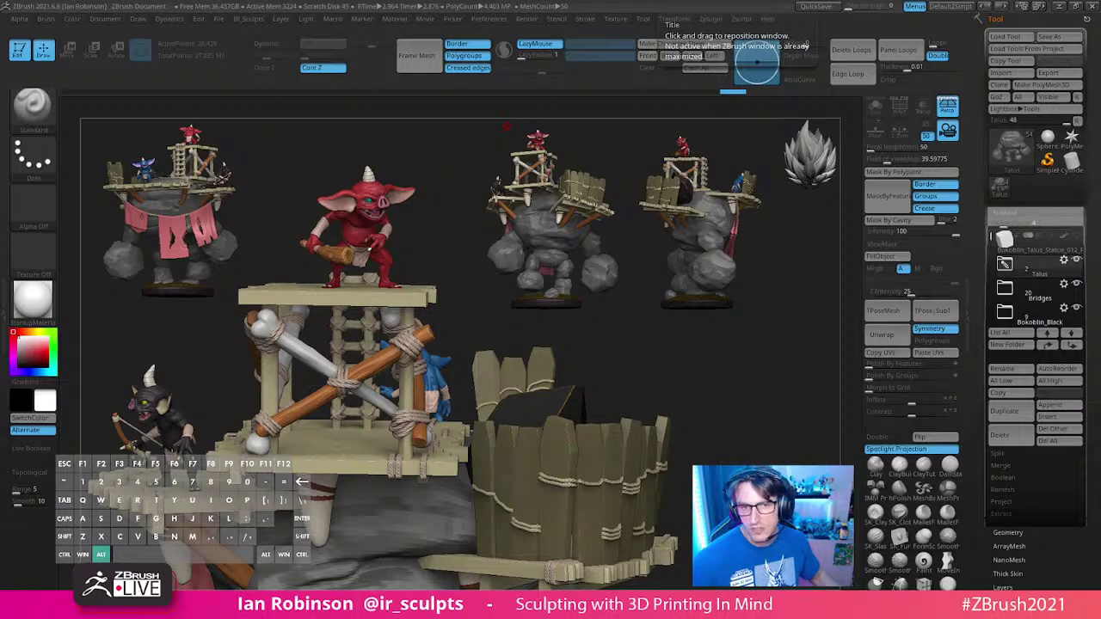
key(alt+Tab)
drag(484, 0, 531, 17)
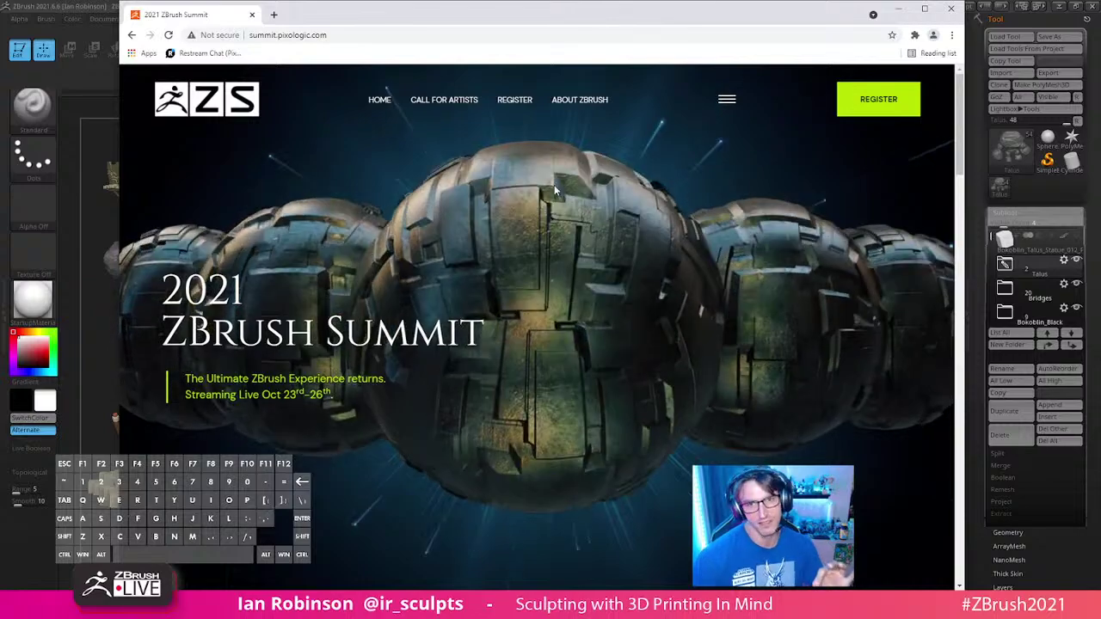
scroll(622, 394, down, 10)
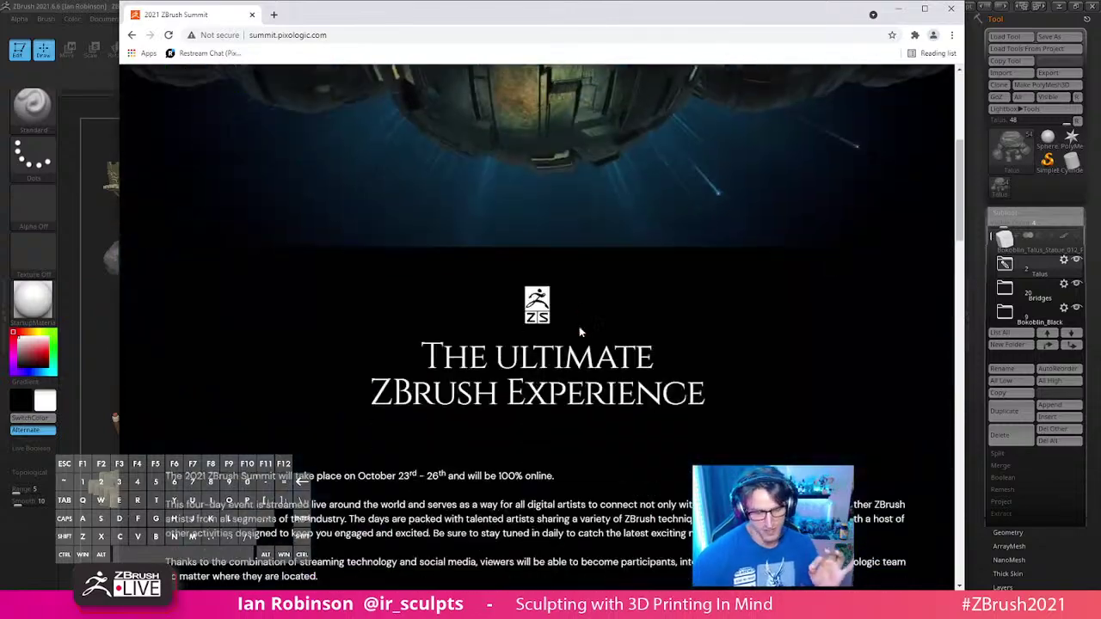
scroll(548, 363, down, 10)
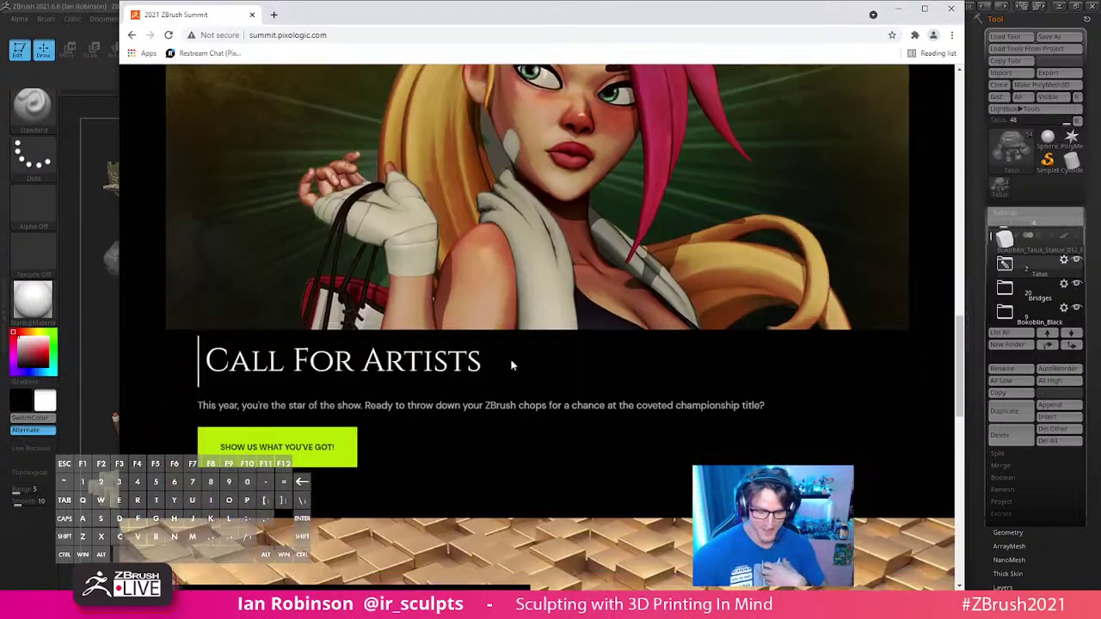
scroll(392, 227, up, 1)
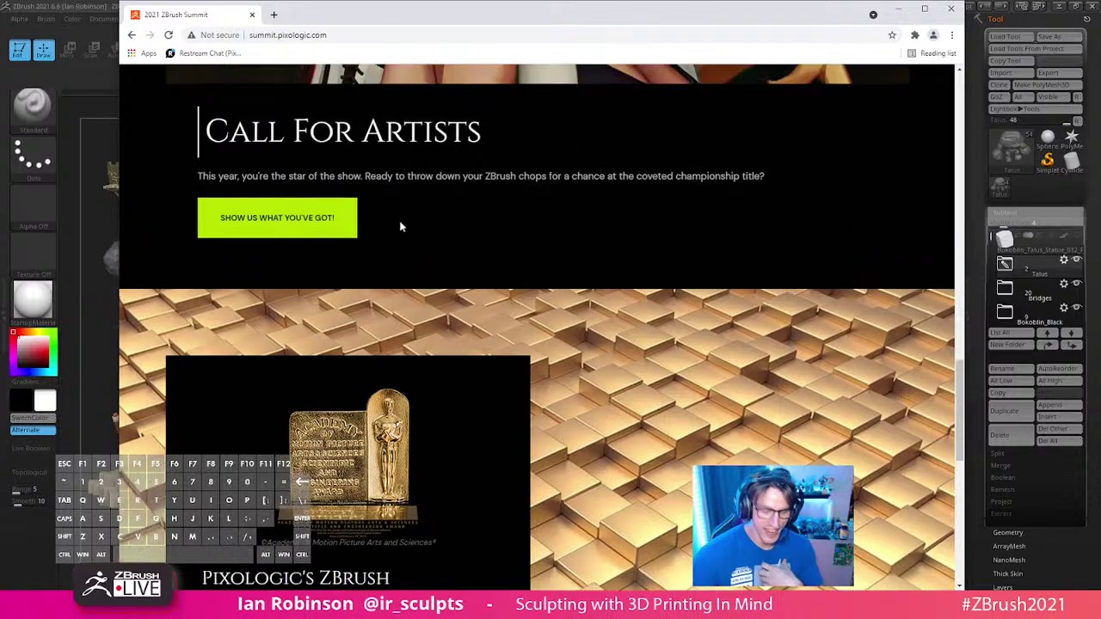
scroll(593, 404, up, 8)
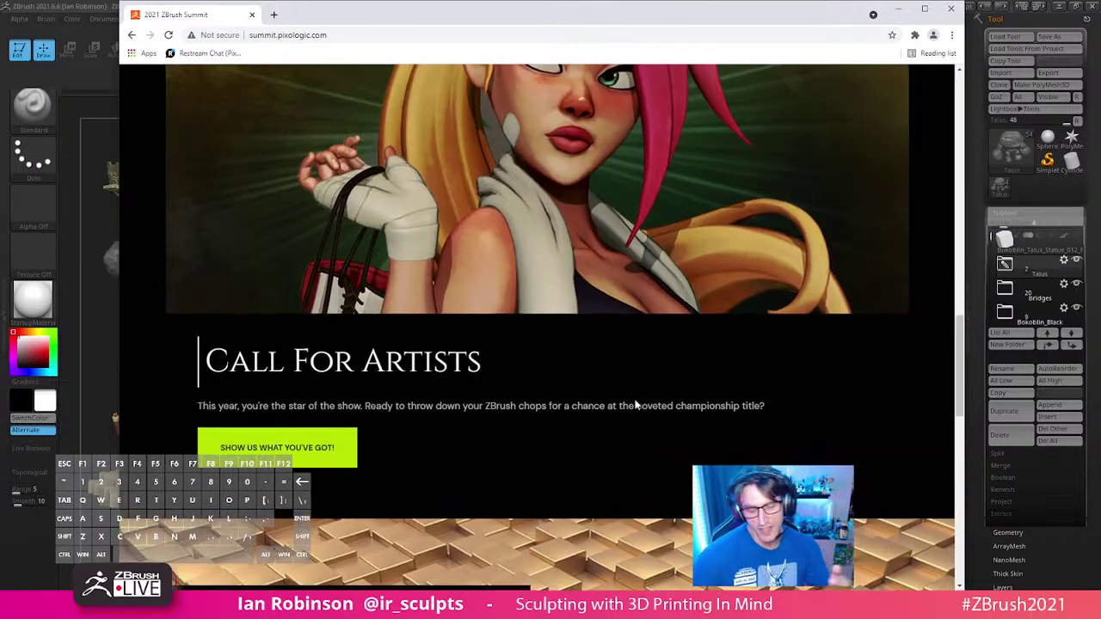
scroll(593, 372, up, 12)
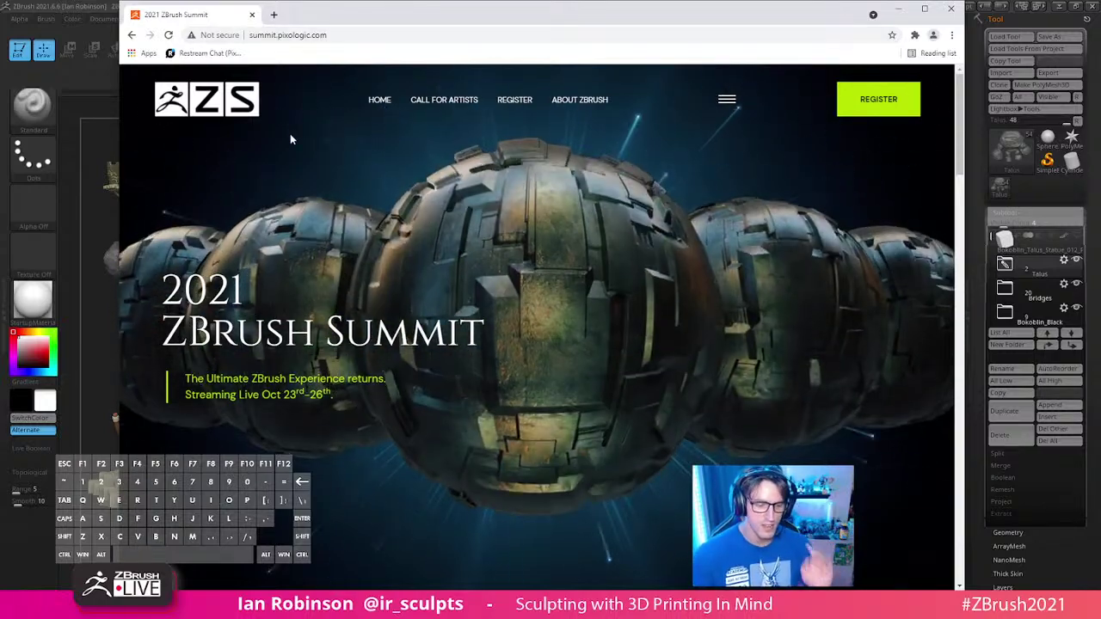
Step: Copy the summit page's web address and minimise the browser to return to ZBrush
click(355, 35)
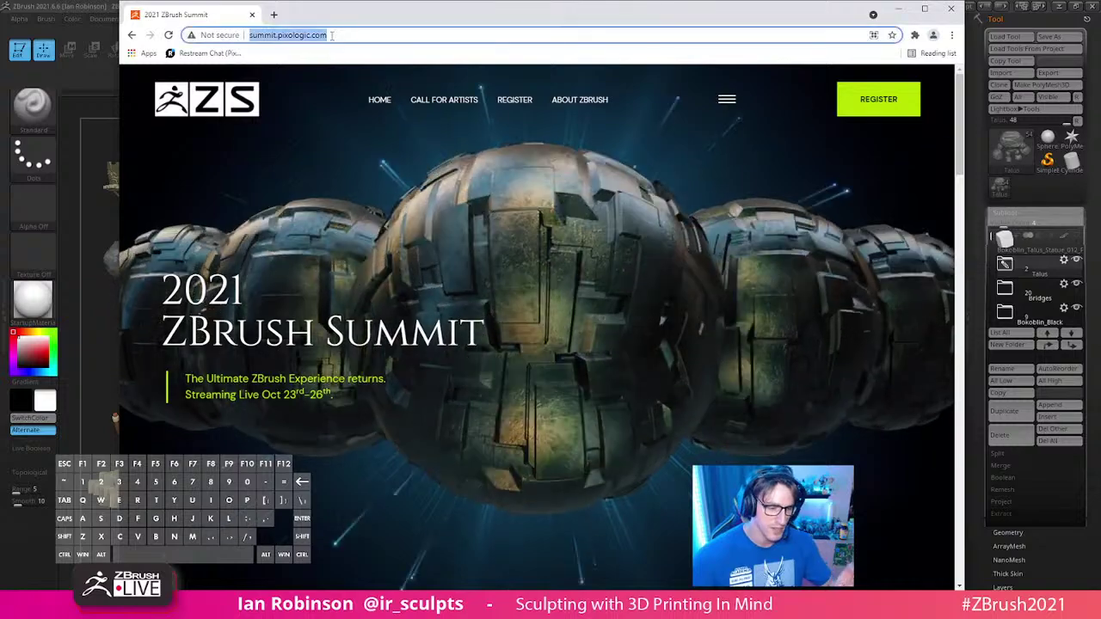
key(ctrl+c)
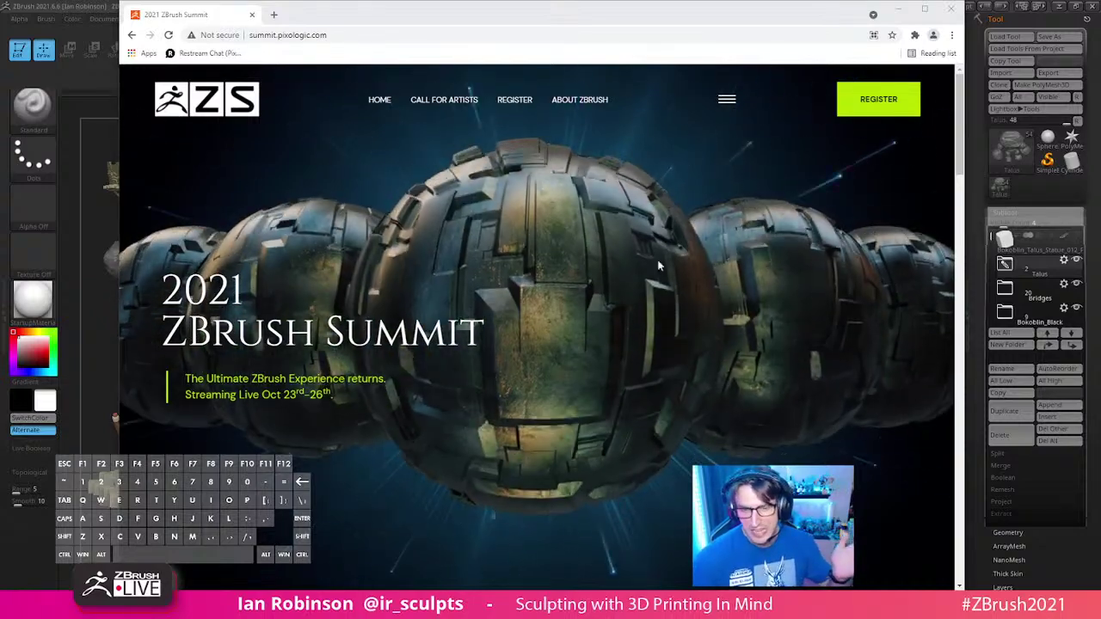
click(712, 29)
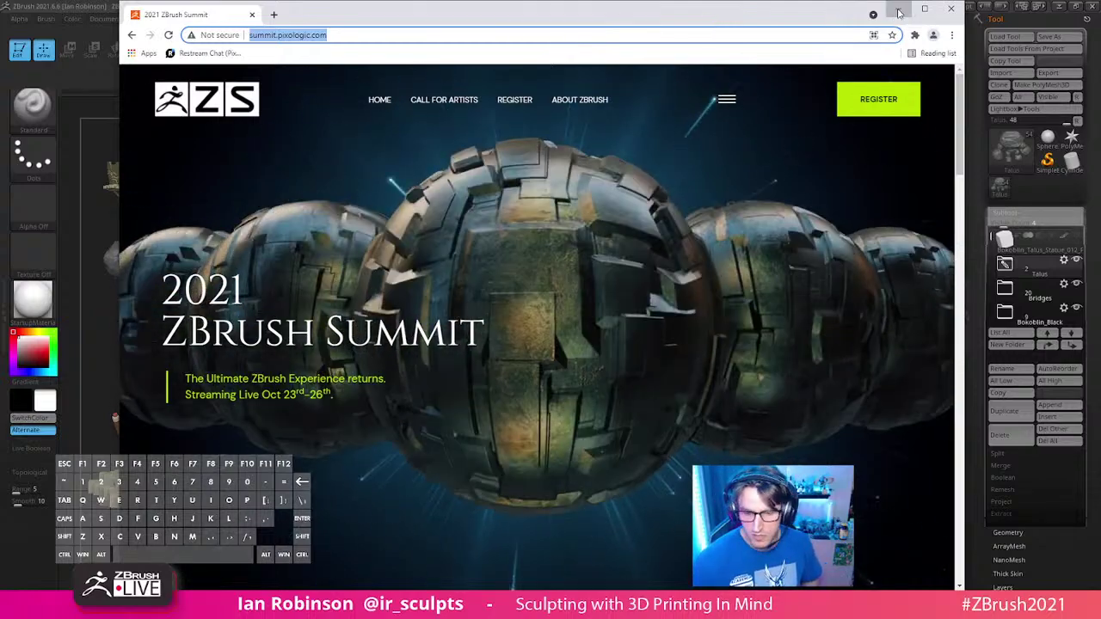
click(897, 10)
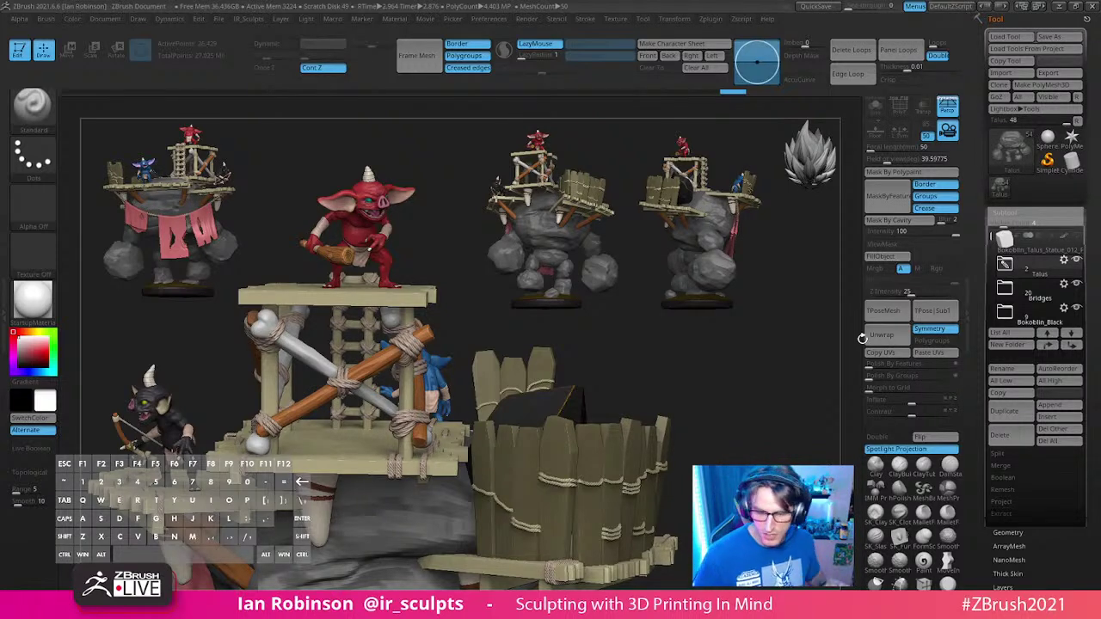
Step: Clear the old snapshots from the canvas and place new large snapshots of the statue from the front and the side
key(shift)
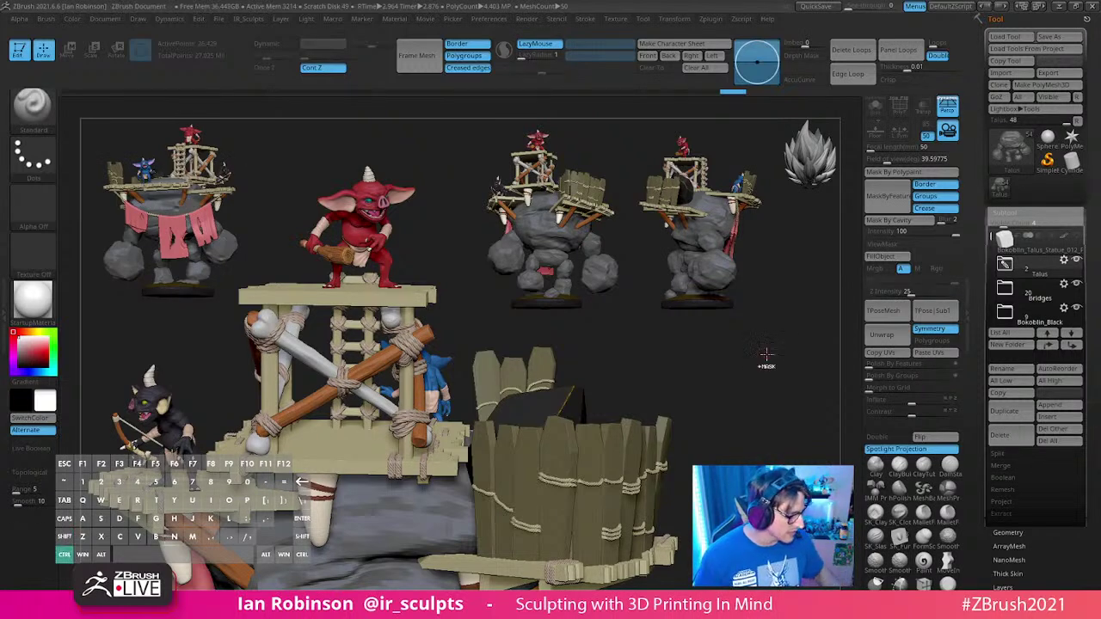
key(ctrl+n)
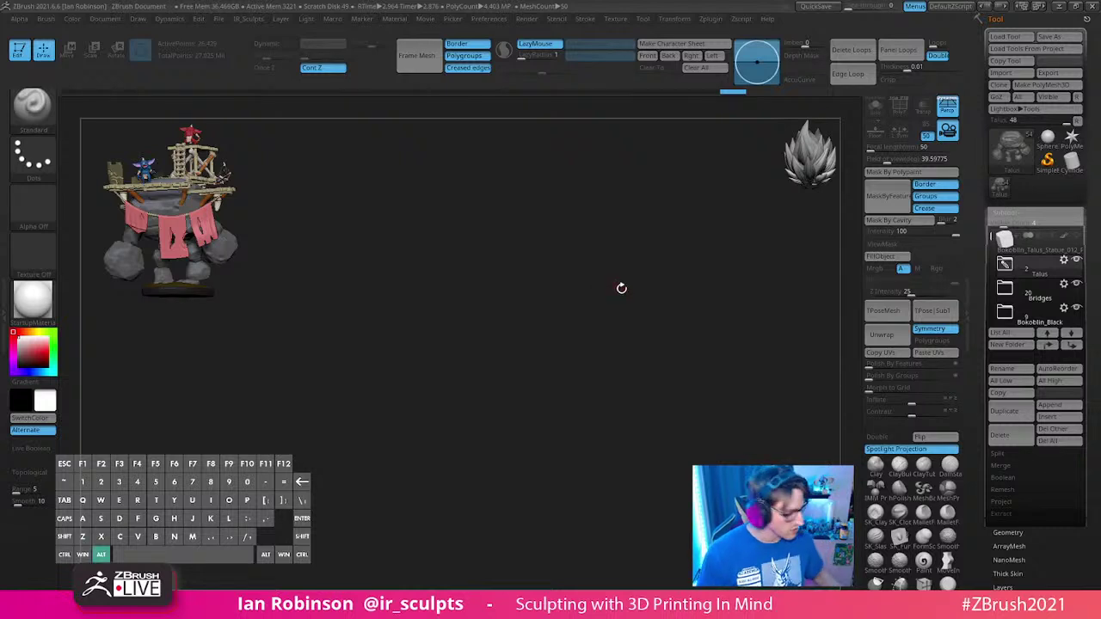
alt+drag(621, 287, 588, 339)
alt+drag(538, 267, 881, 372)
key(shift+s)
drag(799, 379, 679, 417)
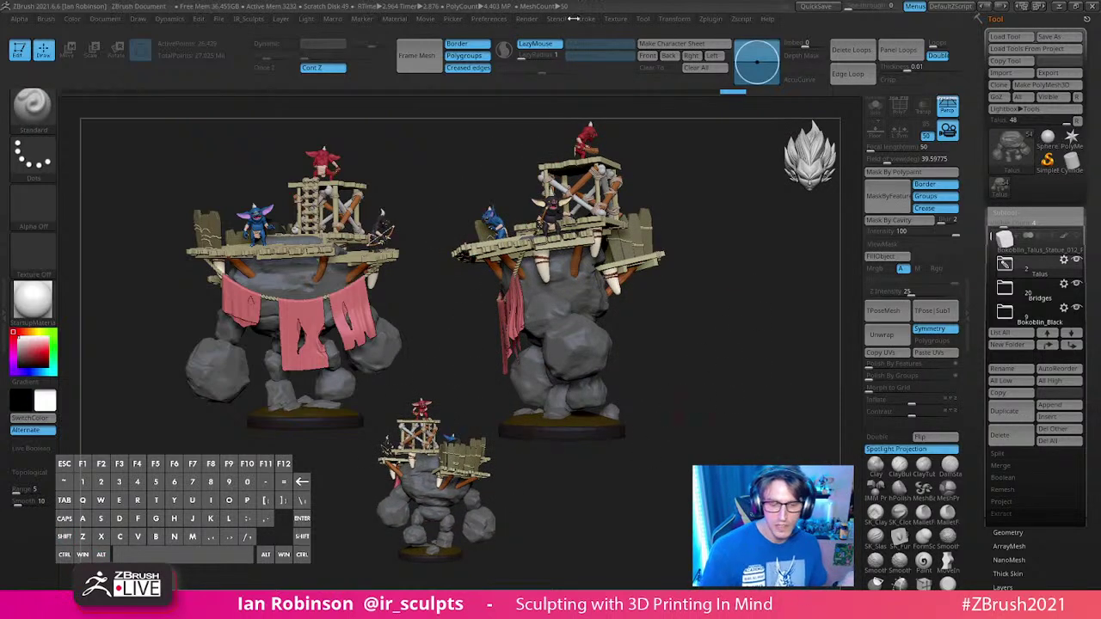
Step: Try a BPR render of the canvas with the two statue snapshots
click(526, 19)
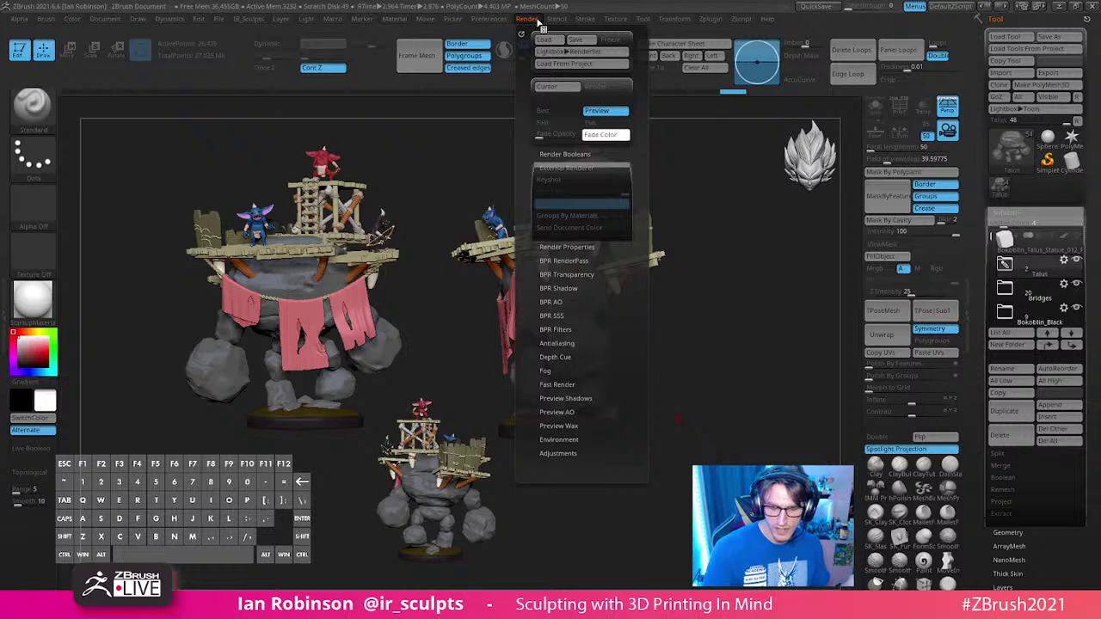
key(shift)
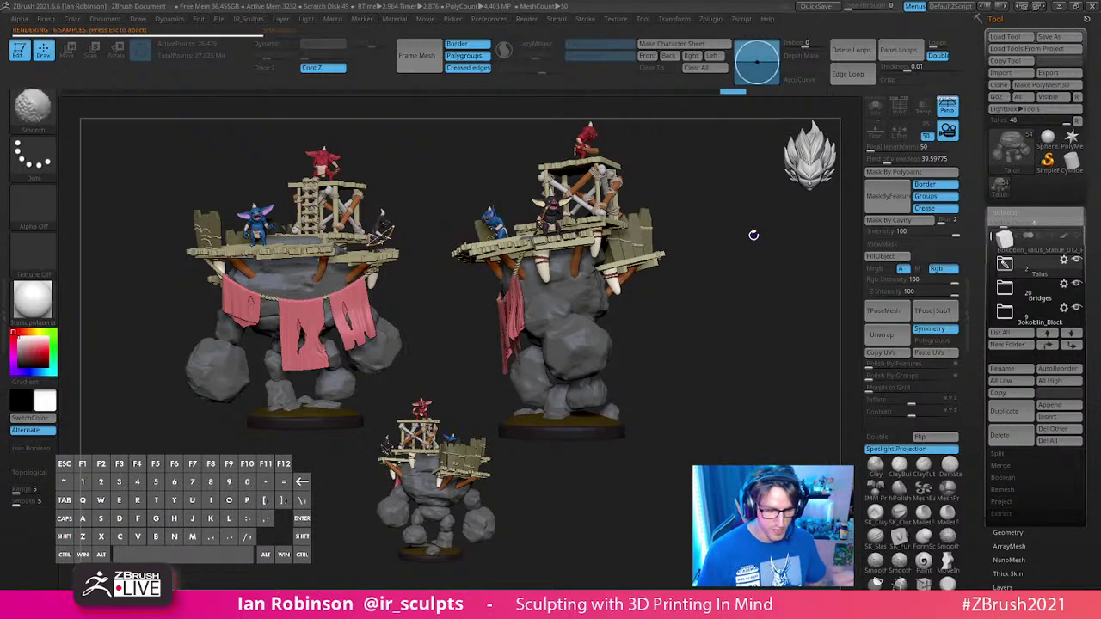
key(ctrl+n)
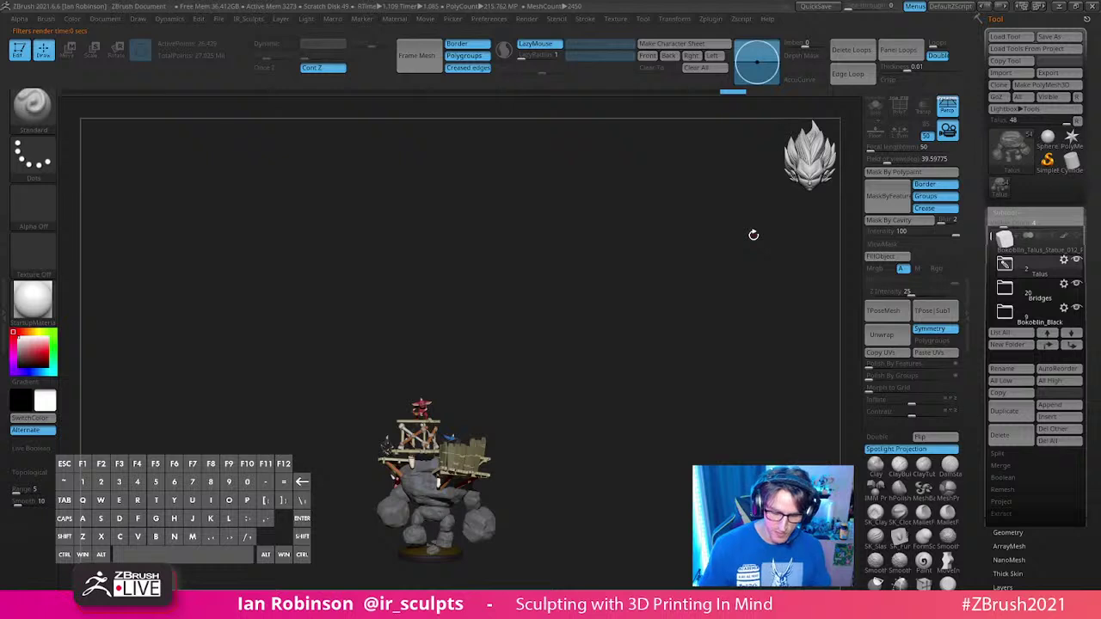
Step: Place two smaller statue snapshots below the large ones and frame the live model as a close-up of the watchtower beside them
drag(693, 359, 718, 384)
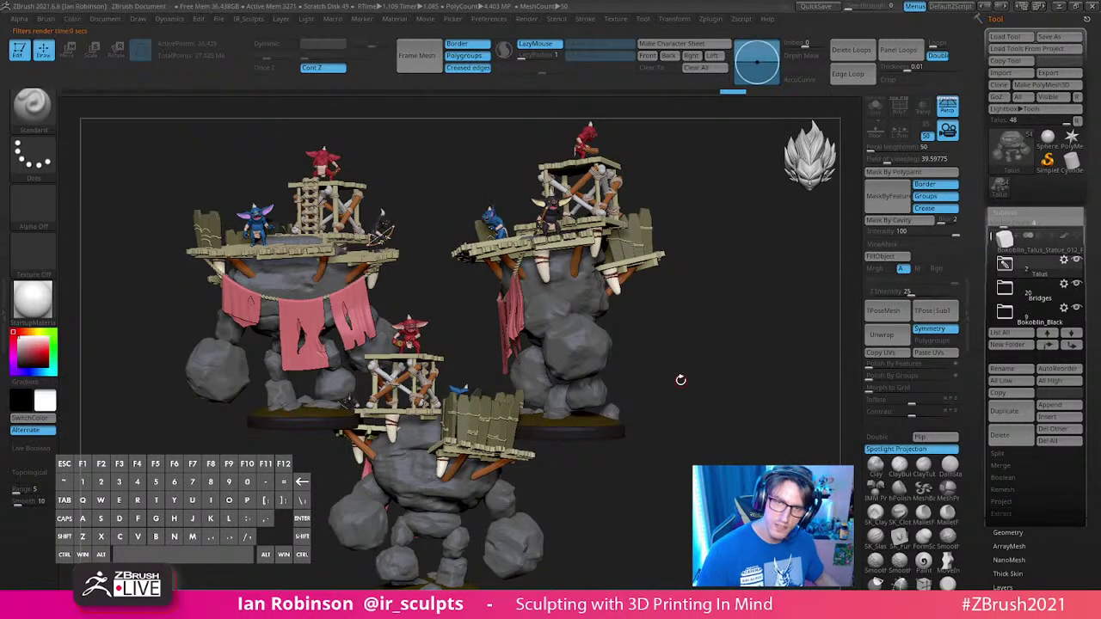
alt+drag(680, 380, 759, 373)
key(shift+s)
alt+drag(759, 374, 814, 327)
alt+drag(785, 285, 756, 171)
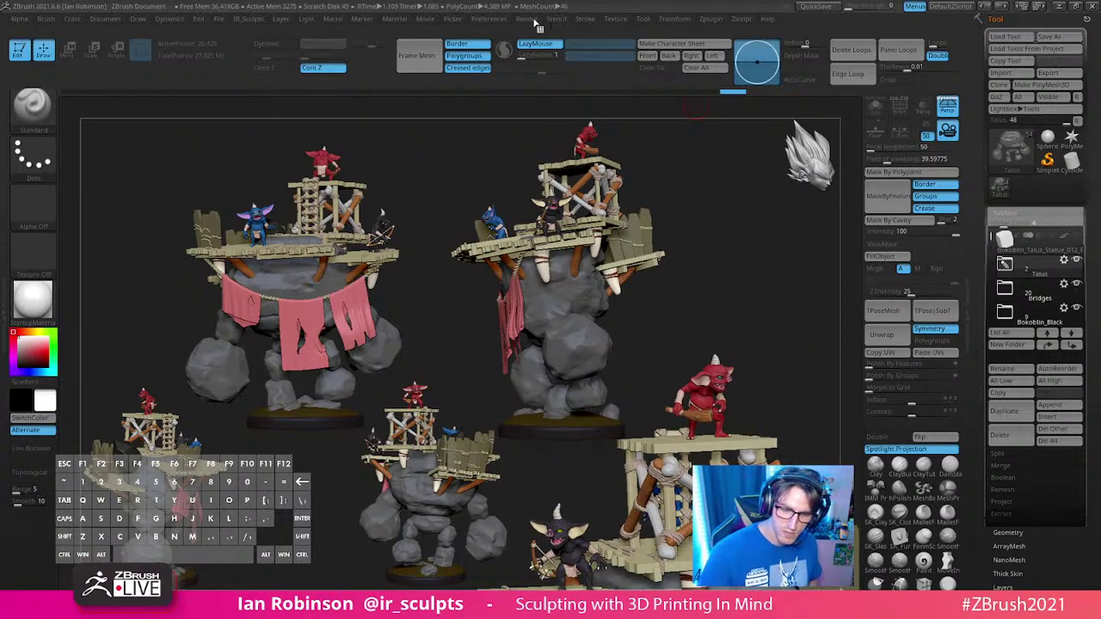
Step: Render the canvas with the Best renderer and export the image as a JPEG named ldsgvhgkdhgasdf
click(531, 19)
key(shift+r)
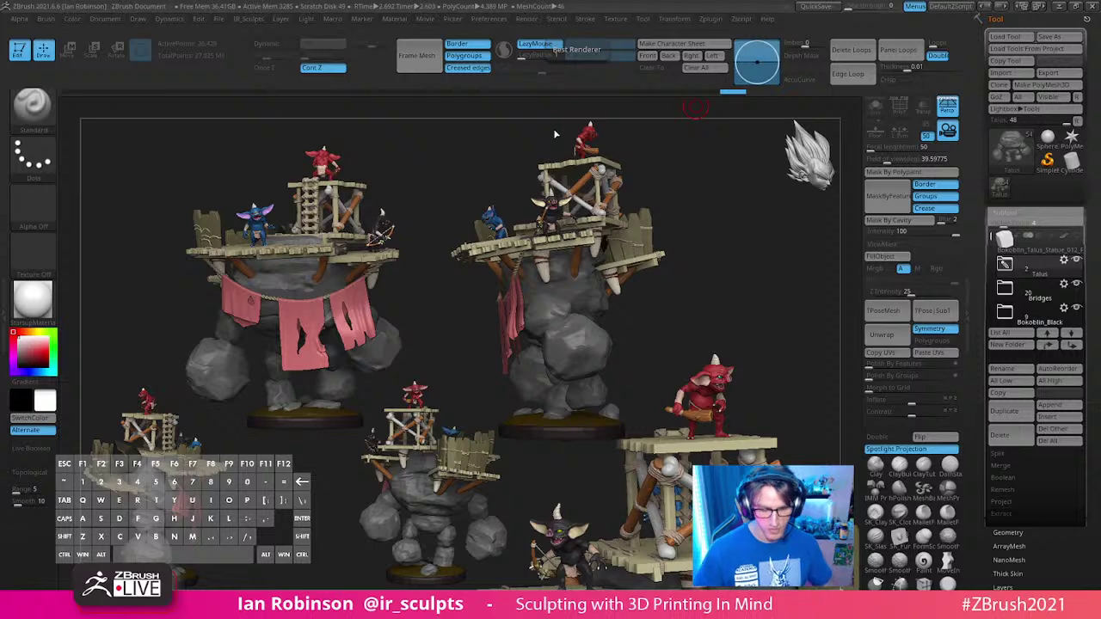
click(105, 19)
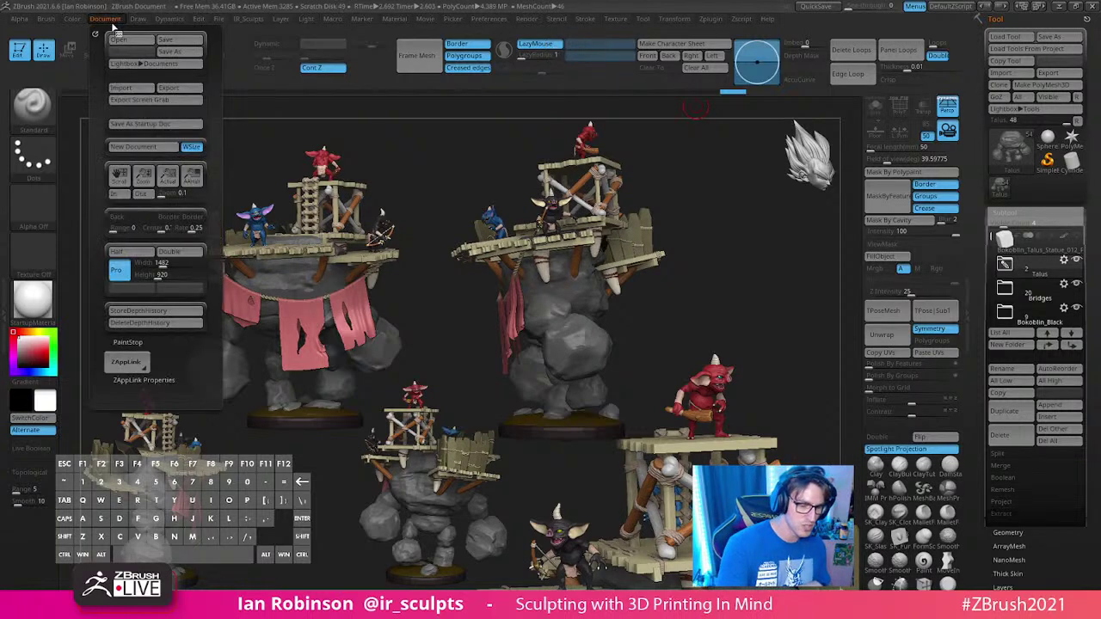
click(170, 88)
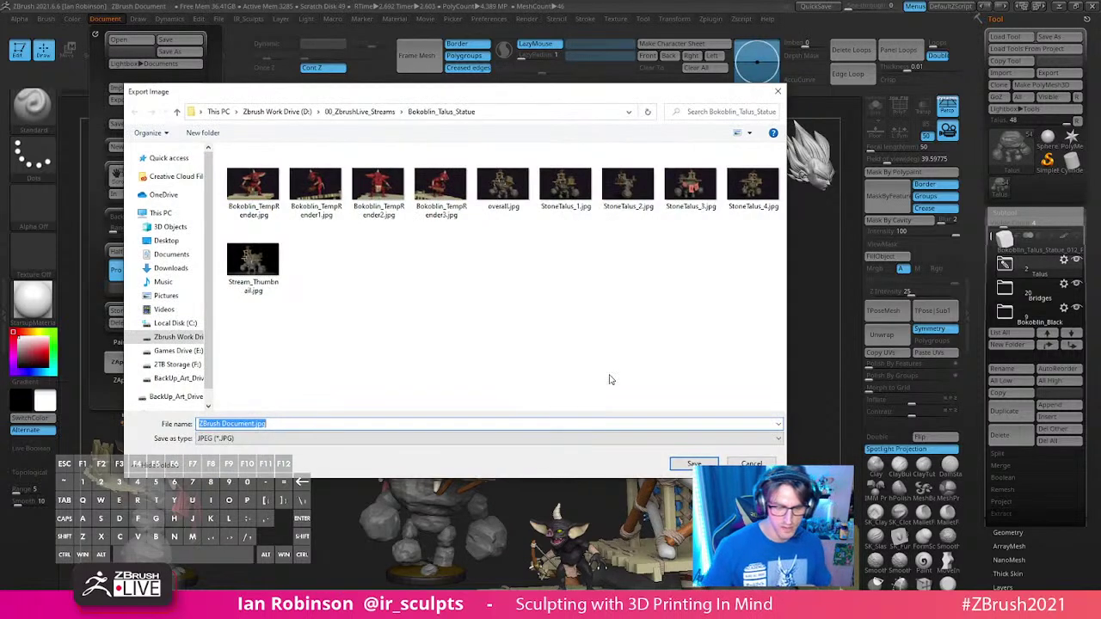
text(ldsgvhgkdhgasdf)
key(Return)
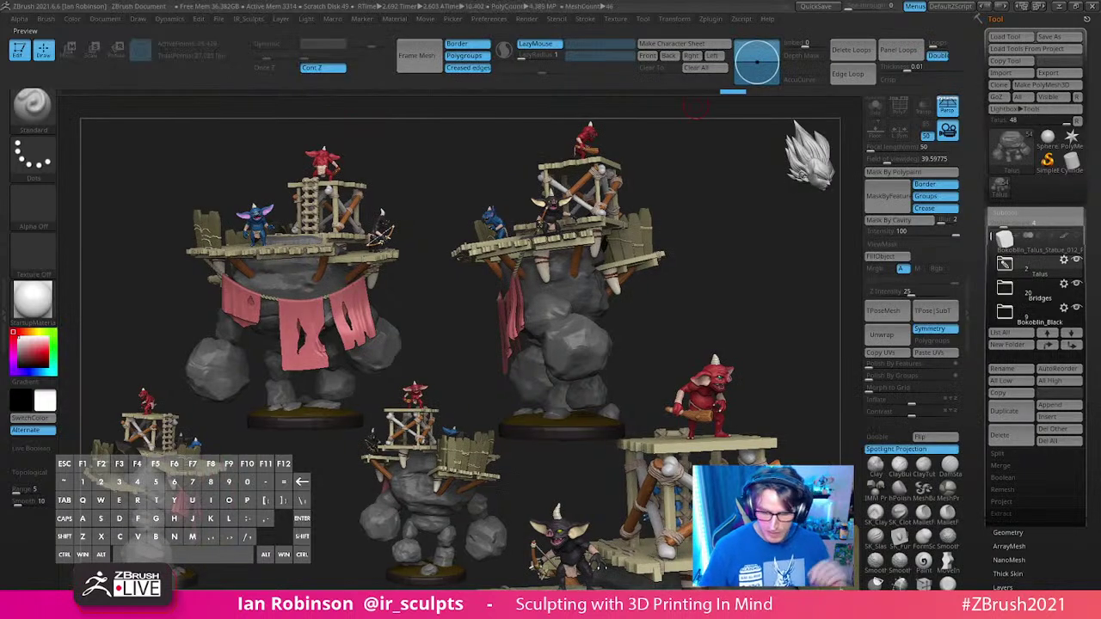
Step: Run a BPR render of the live model and clear all snapshots from the canvas
click(526, 19)
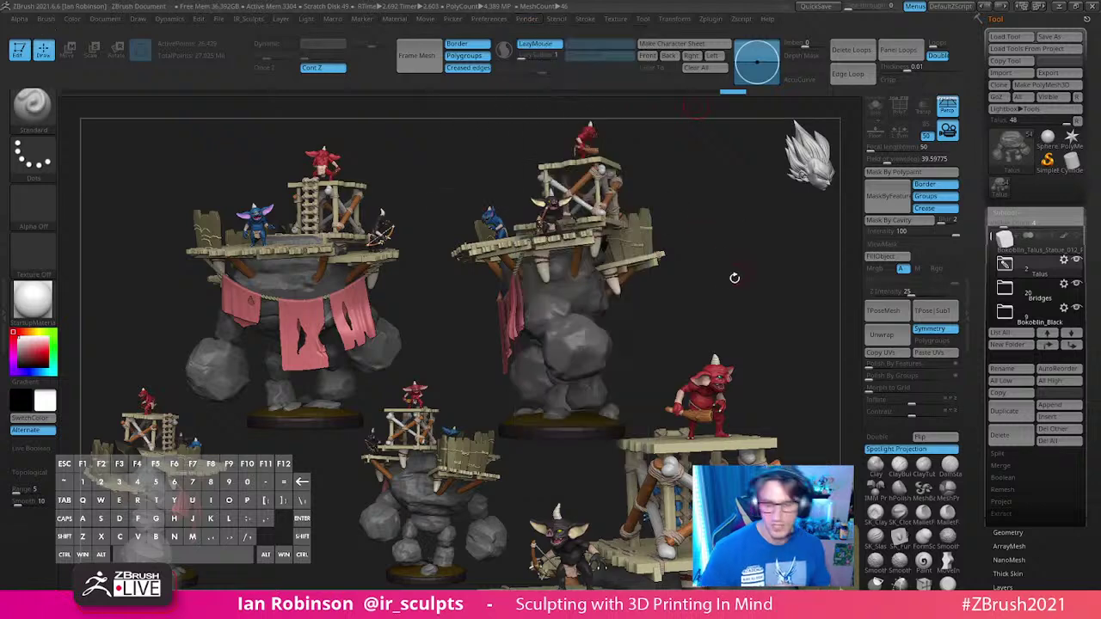
key(ctrl+shift+r)
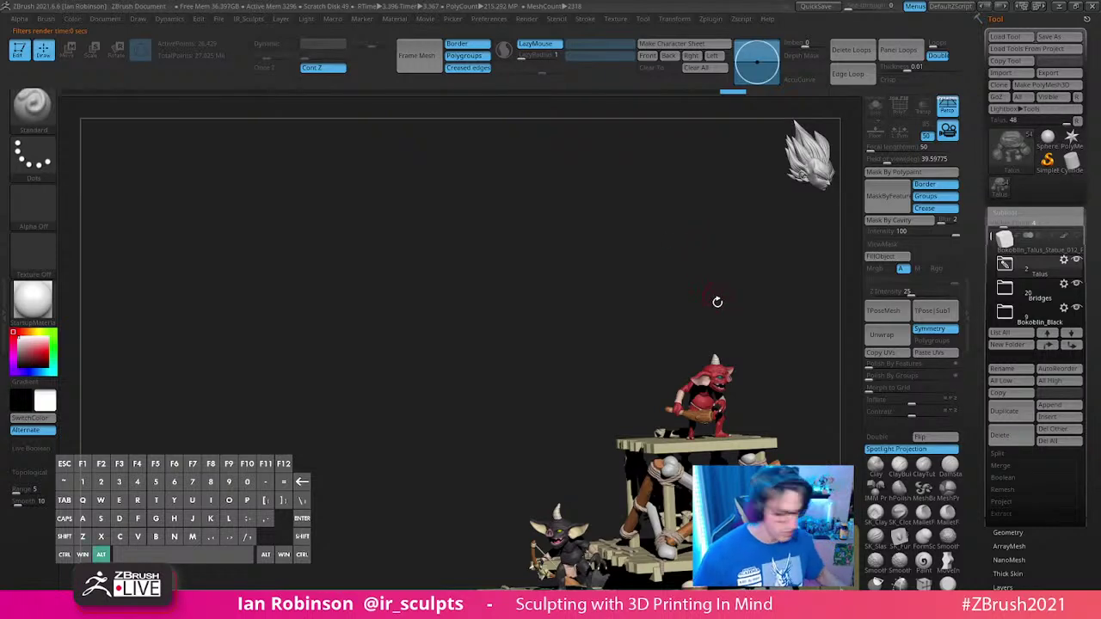
alt+drag(717, 302, 659, 166)
key(ctrl+n)
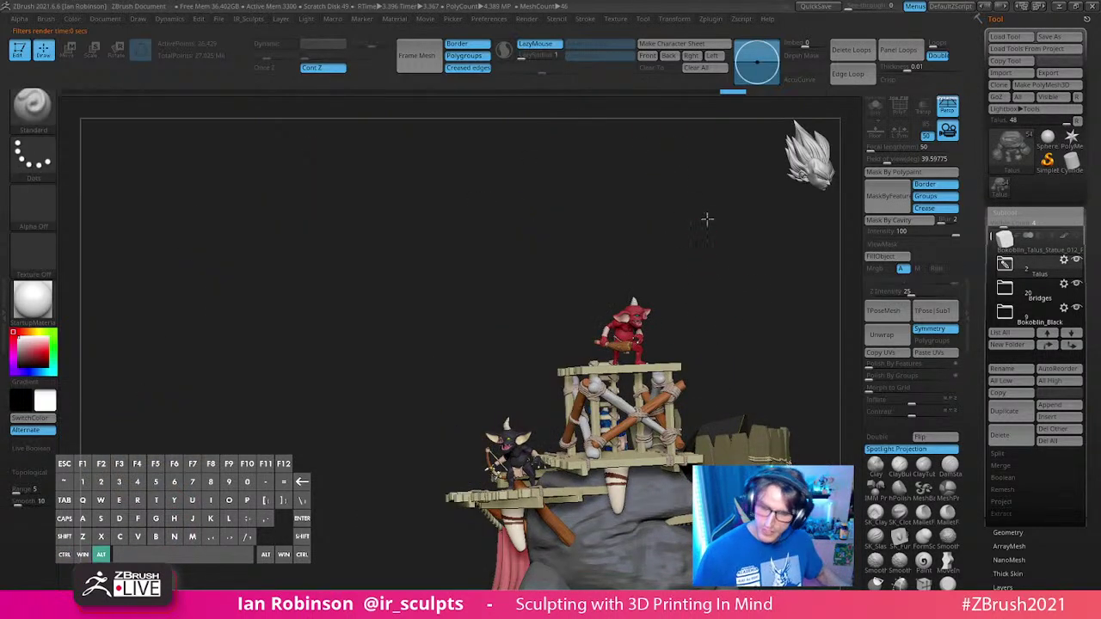
mouse_move(705, 220)
alt+mouse_down()
mouse_move(753, 258)
mouse_move(639, 241)
alt+mouse_up()
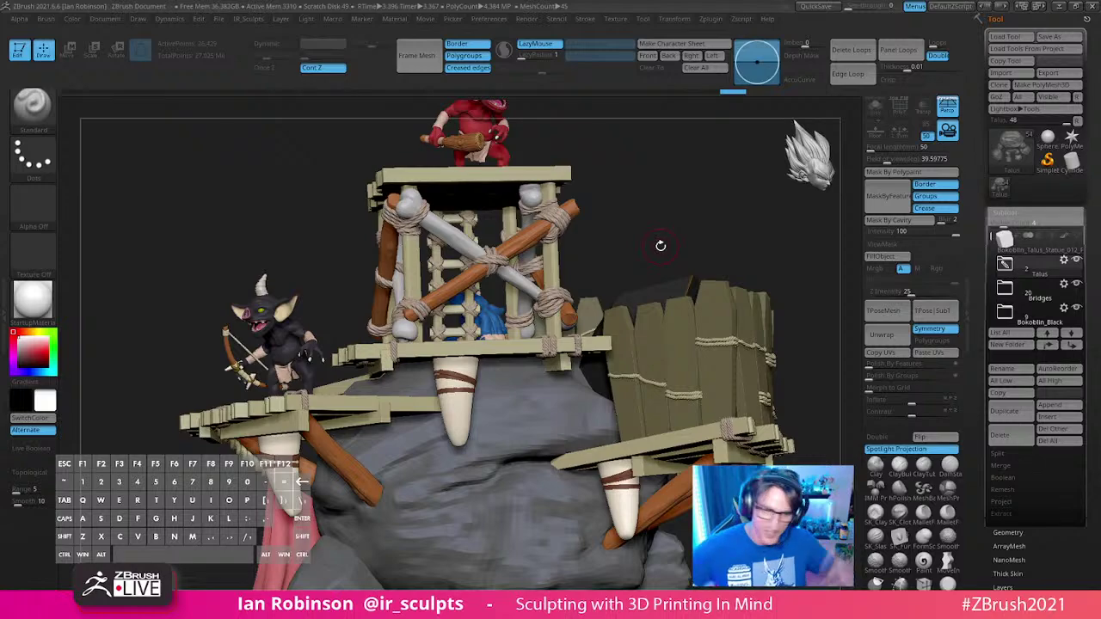
Step: Examine the statue's plank platforms, the three Bokoblins and the rope-lashed watchtower and ladder from several angles and up close
drag(661, 245, 715, 303)
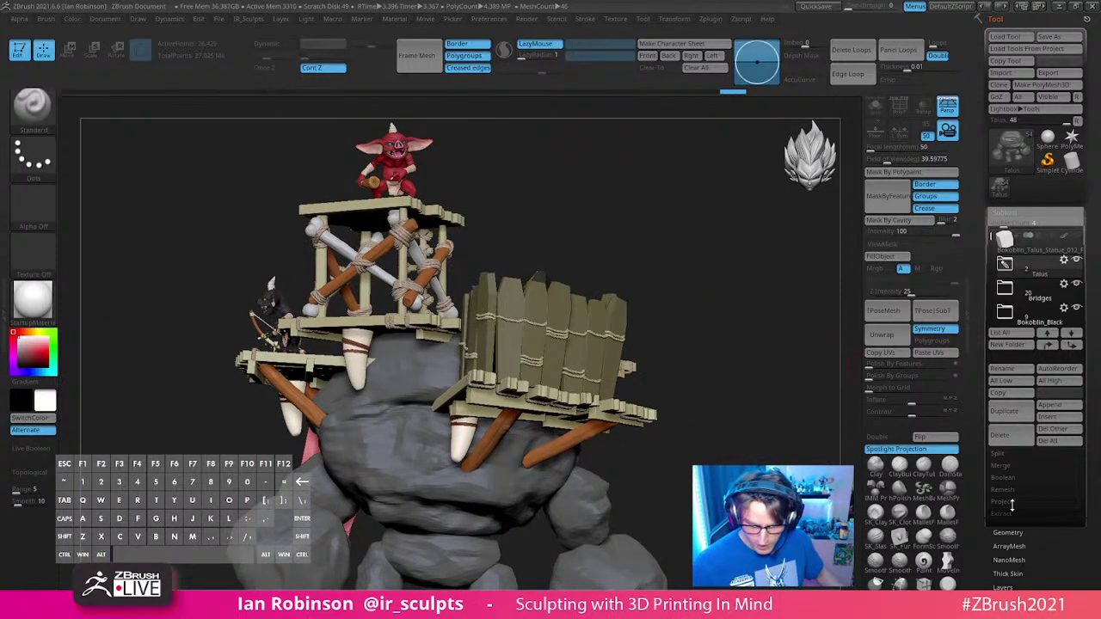
drag(755, 231, 744, 311)
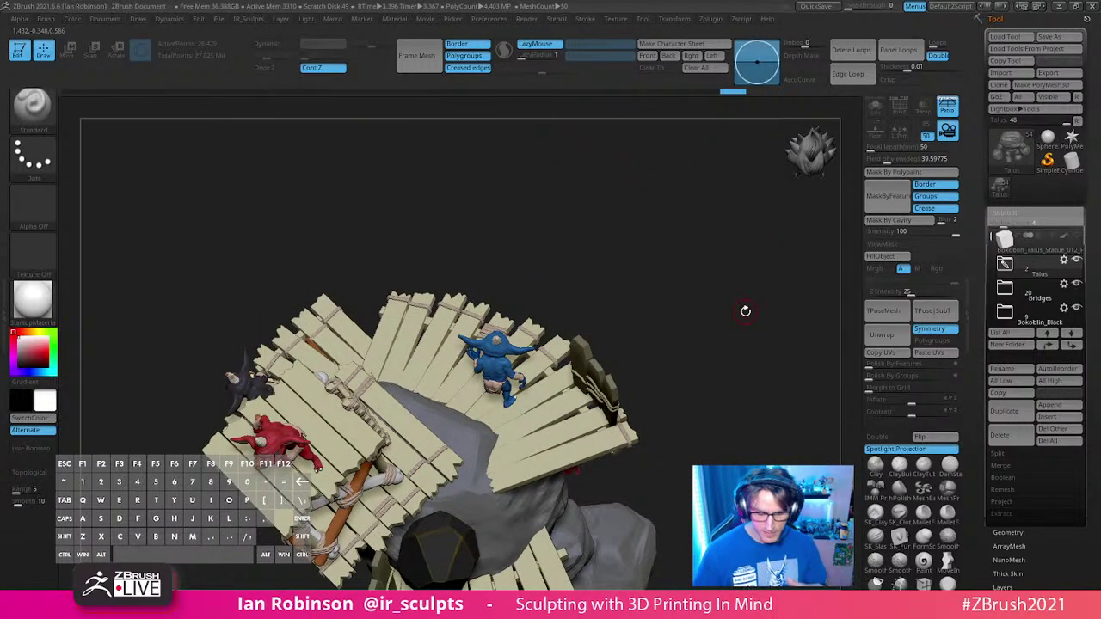
alt+drag(700, 344, 753, 361)
drag(731, 250, 753, 302)
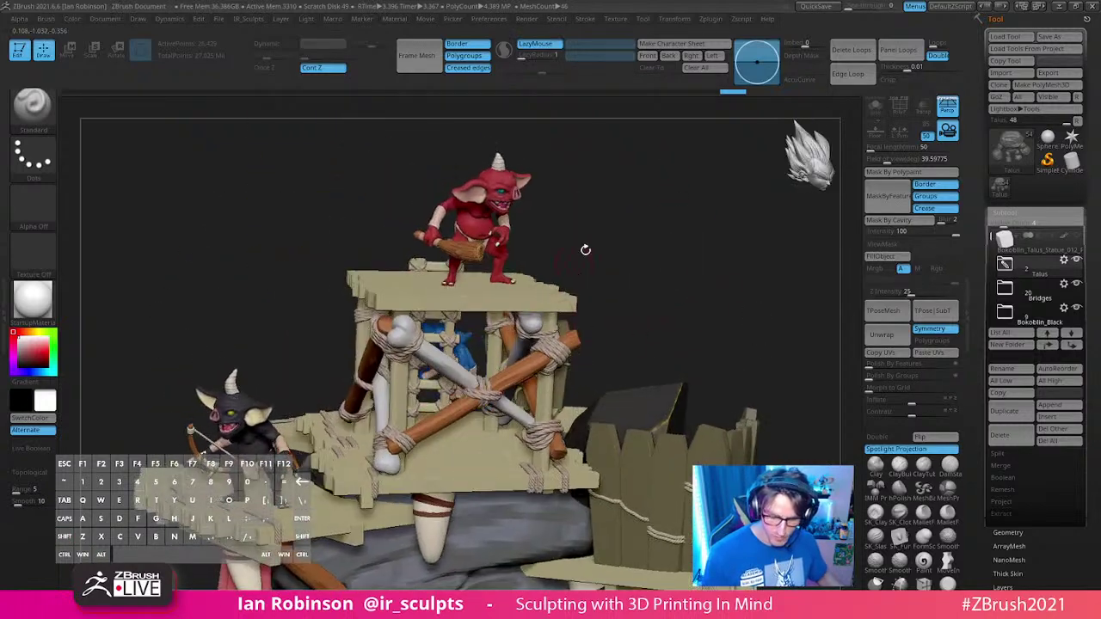
alt+drag(585, 250, 658, 267)
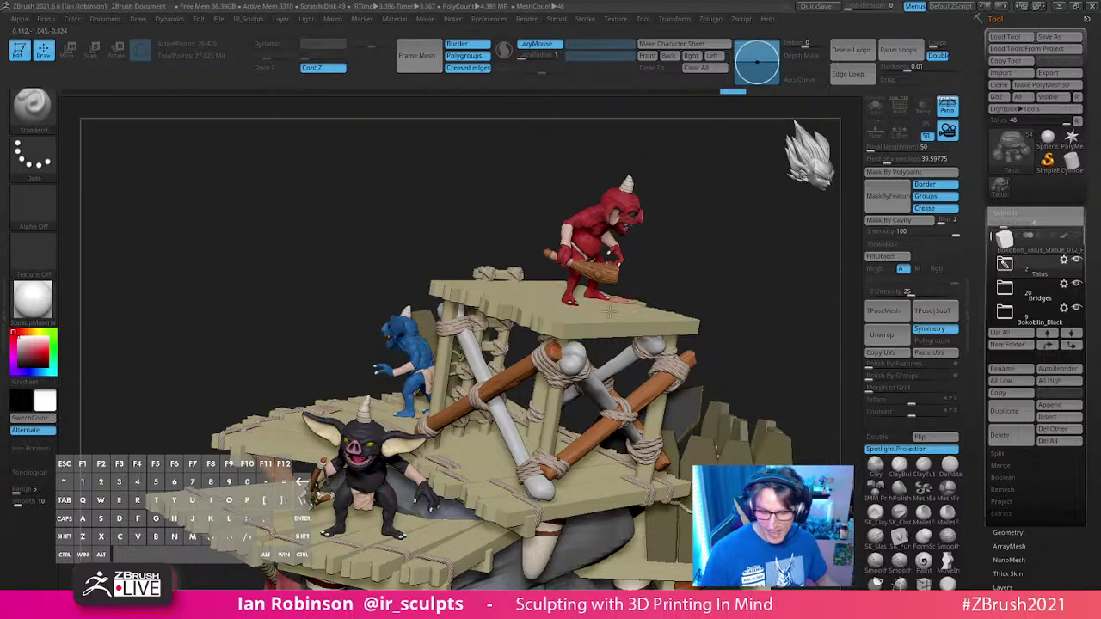
alt+drag(622, 301, 731, 250)
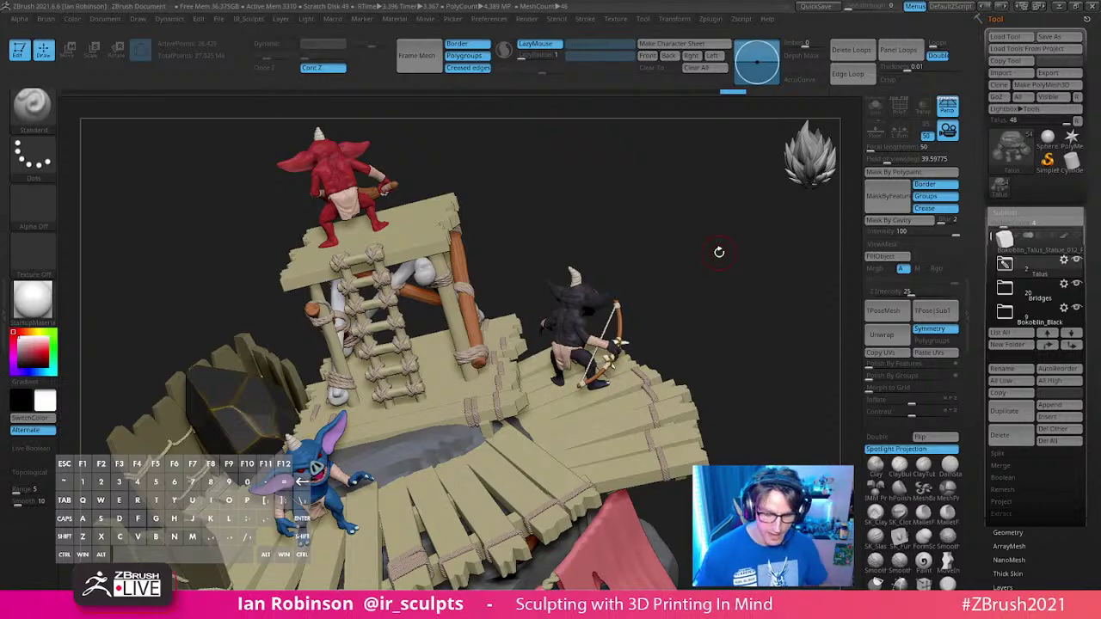
alt+drag(569, 218, 521, 291)
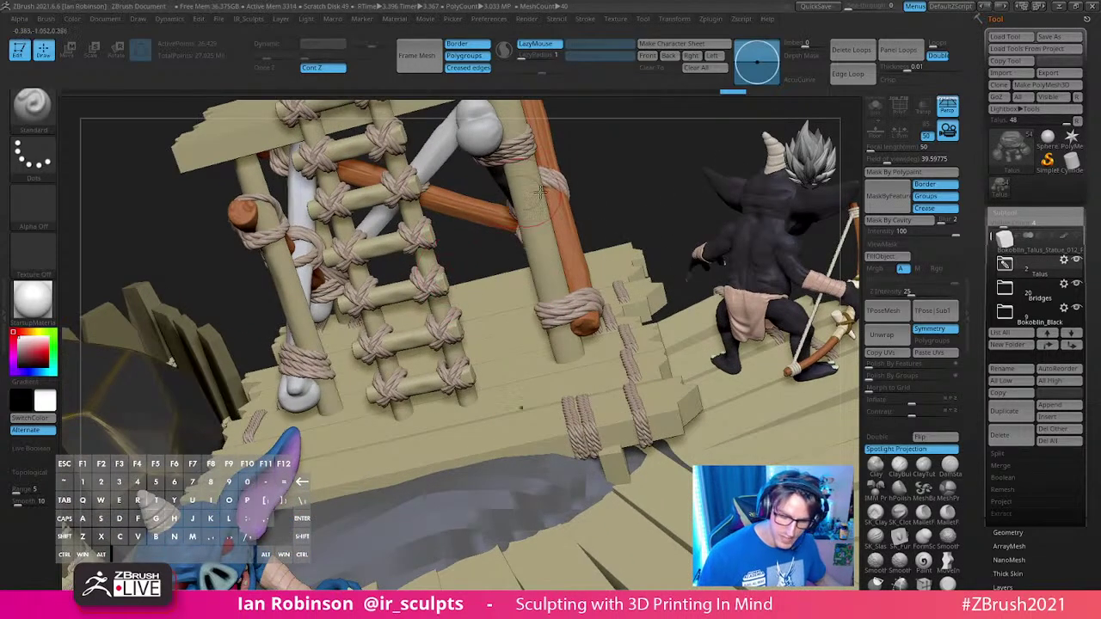
drag(553, 180, 558, 196)
mouse_move(464, 237)
alt+mouse_down()
mouse_move(504, 283)
mouse_move(487, 355)
mouse_move(408, 336)
mouse_move(396, 347)
mouse_move(435, 366)
alt+mouse_up()
key(s)
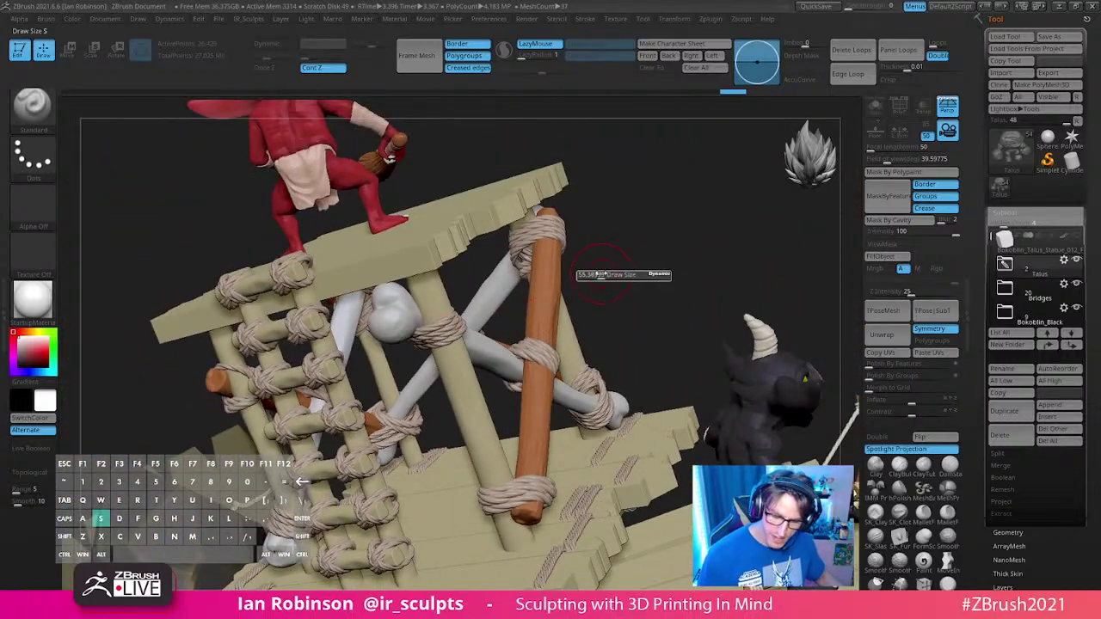
mouse_move(608, 266)
alt+mouse_down()
mouse_move(620, 211)
mouse_move(541, 202)
mouse_move(652, 210)
mouse_move(611, 196)
mouse_move(534, 215)
alt+mouse_up()
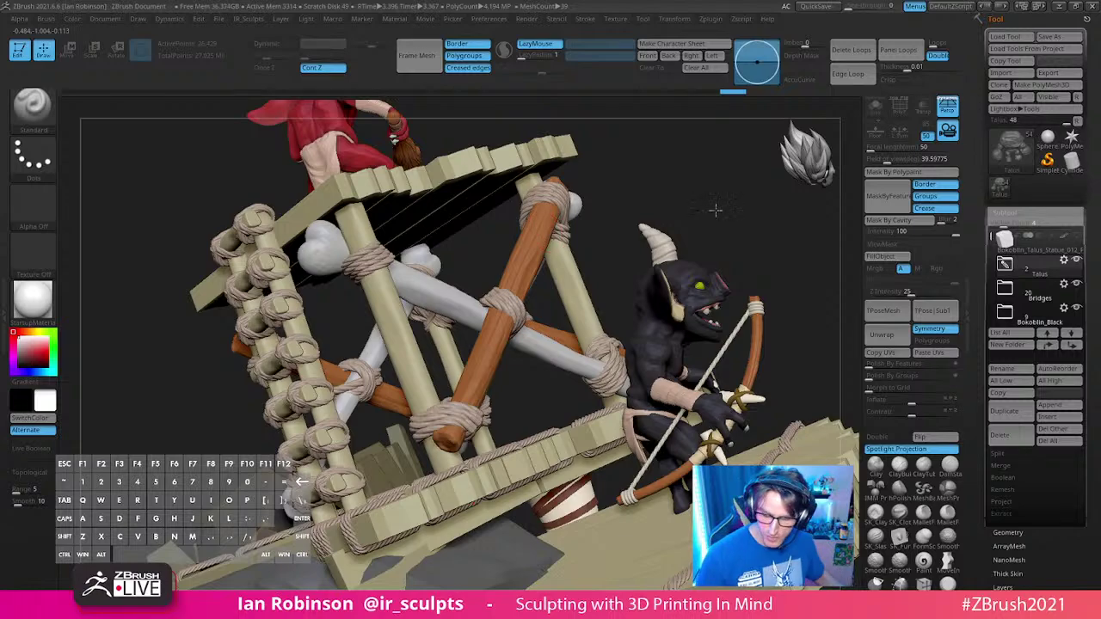
Step: Select the watchtower's top plank platform (Top_Bridge1), turn on PolyFrame and isolate it in Solo mode
drag(715, 211, 673, 206)
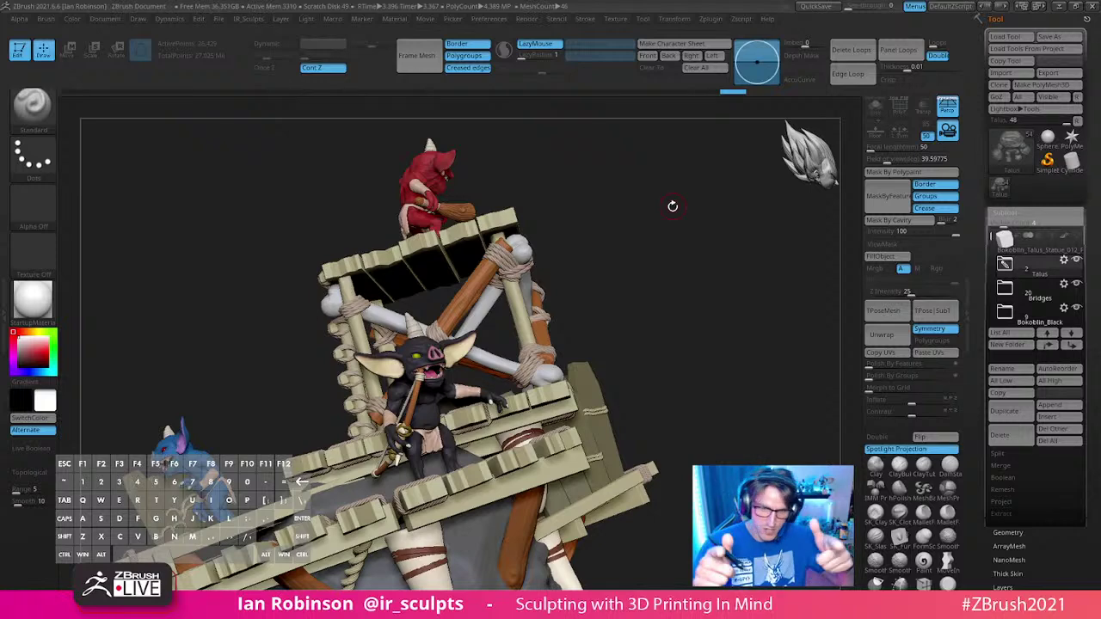
drag(673, 207, 714, 320)
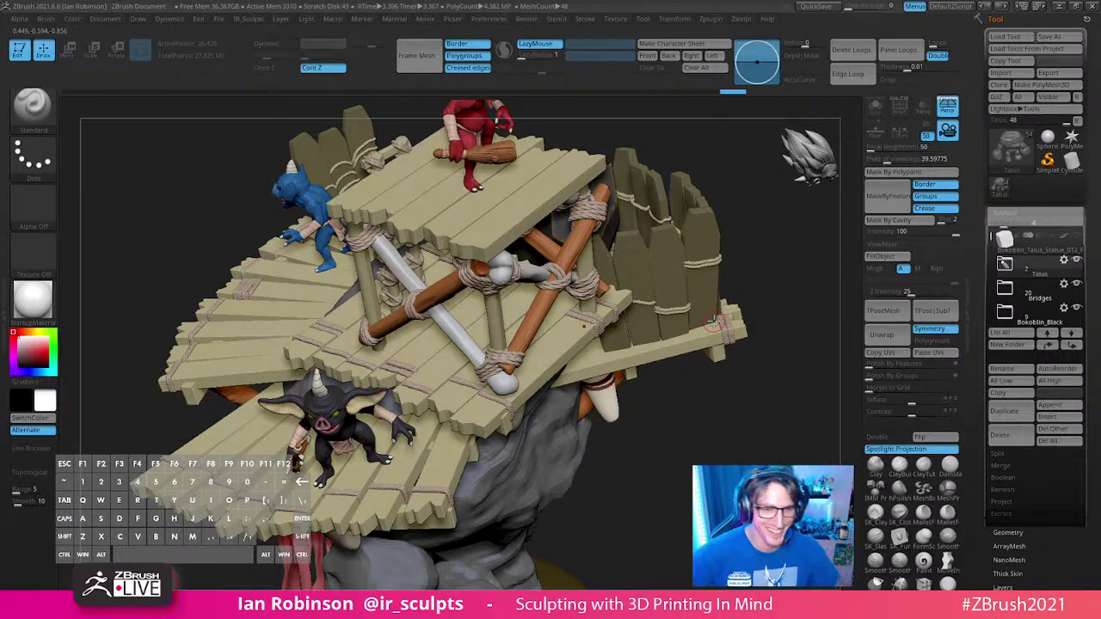
drag(714, 320, 719, 401)
alt+click(460, 336)
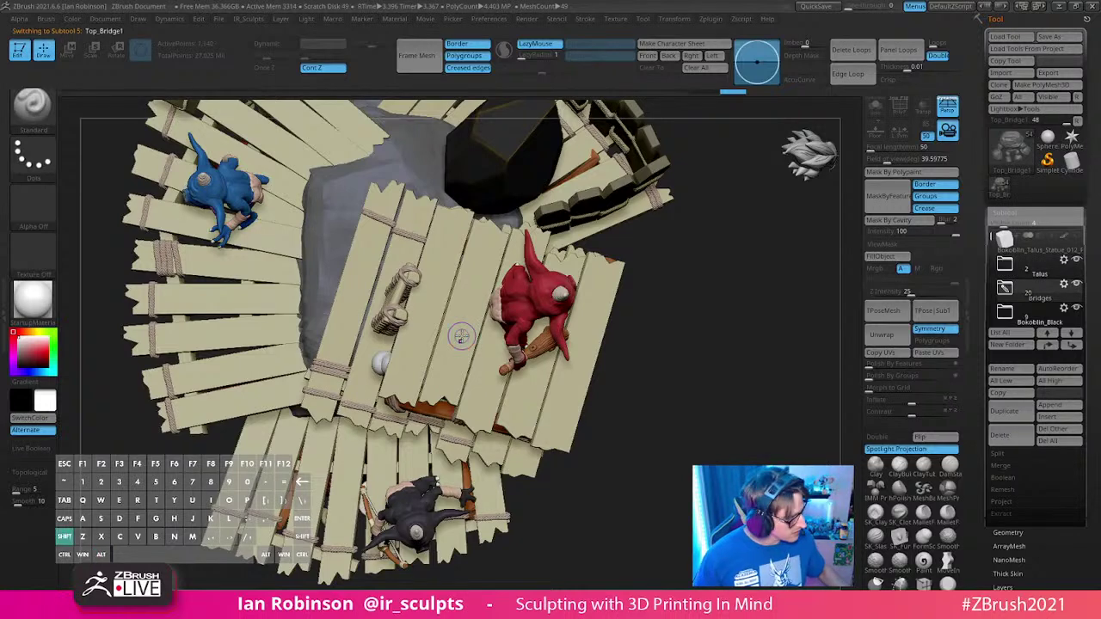
key(shift+f)
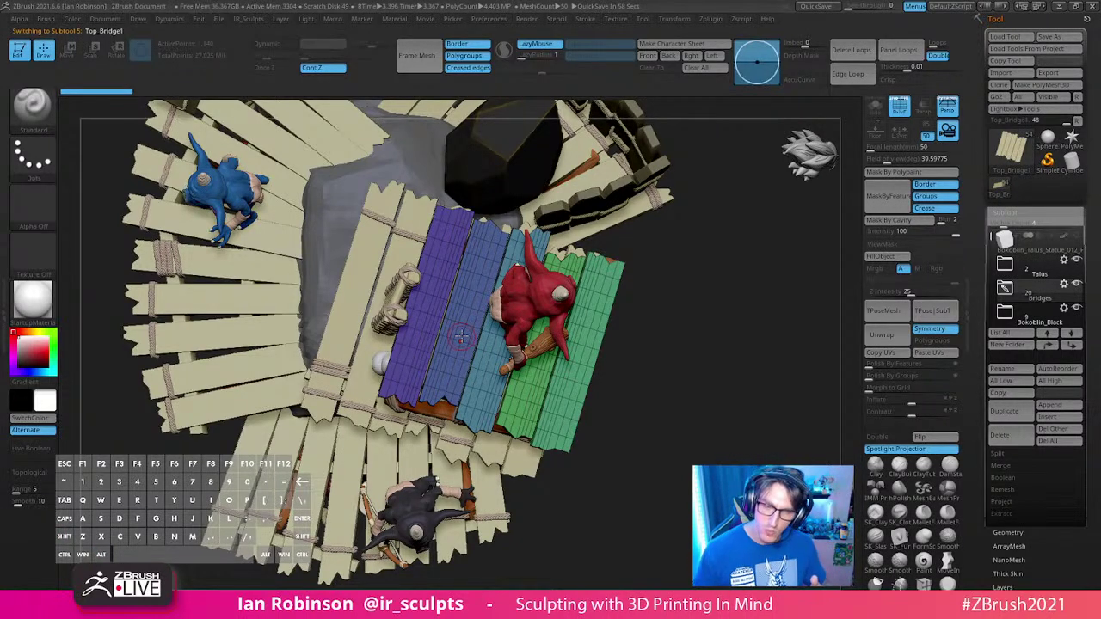
drag(705, 324, 743, 344)
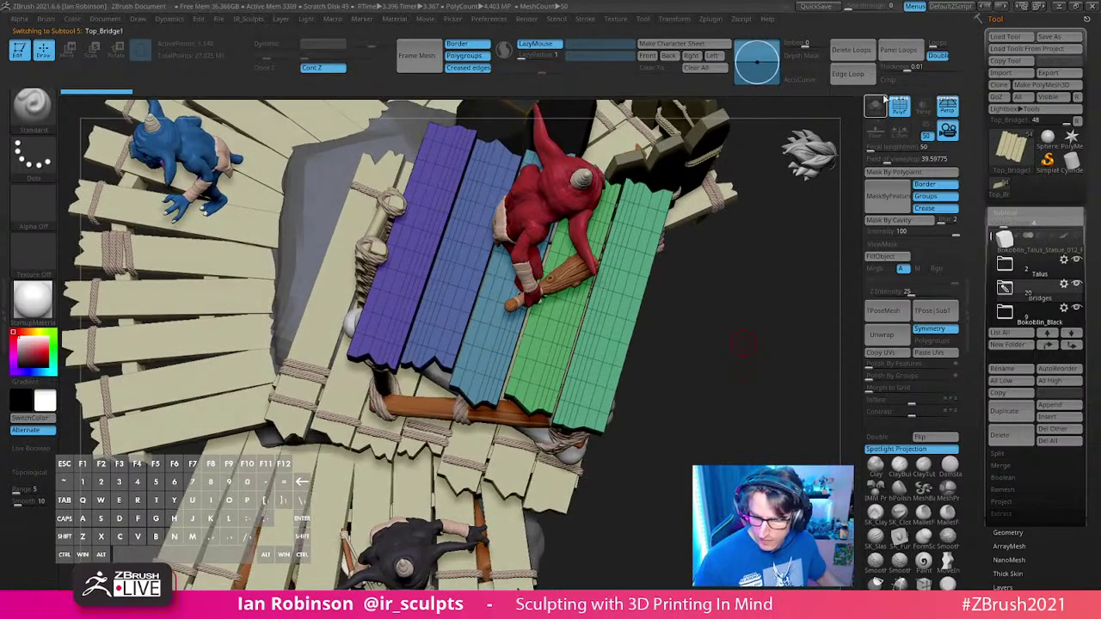
click(877, 110)
drag(764, 249, 689, 358)
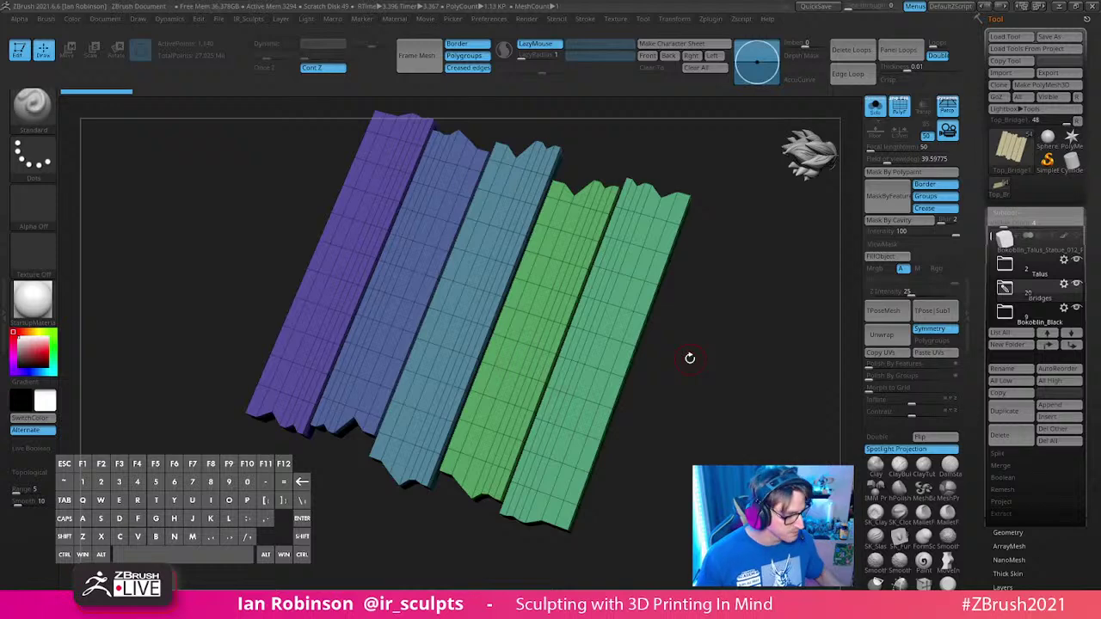
Step: Compare the isolated planks with and without the PolyFrame display from slightly different angles
key(shift+f)
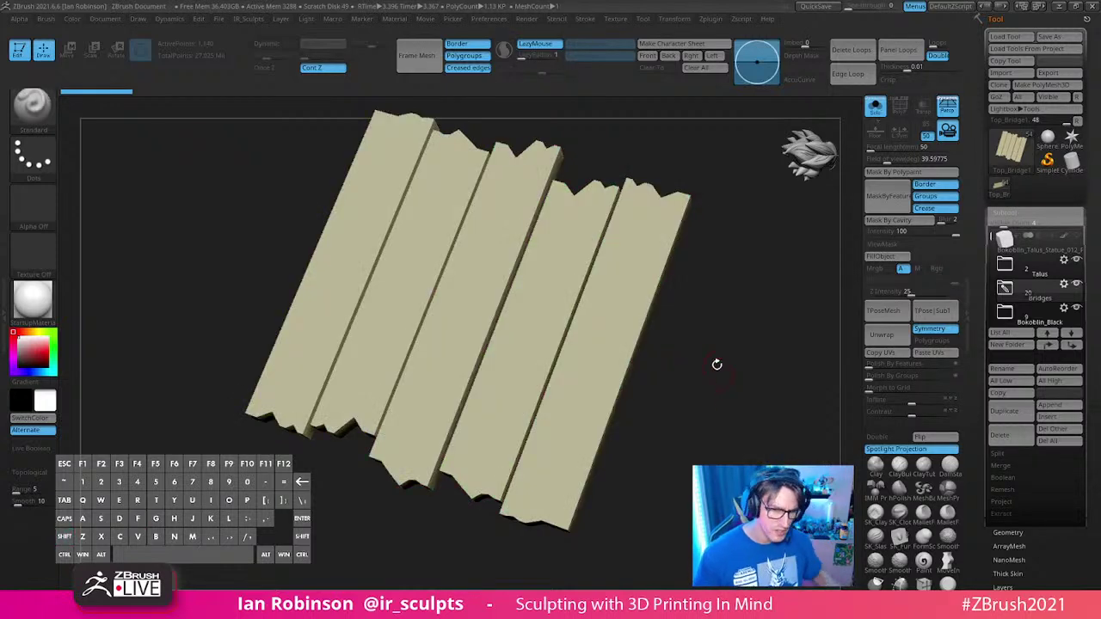
drag(721, 348, 723, 335)
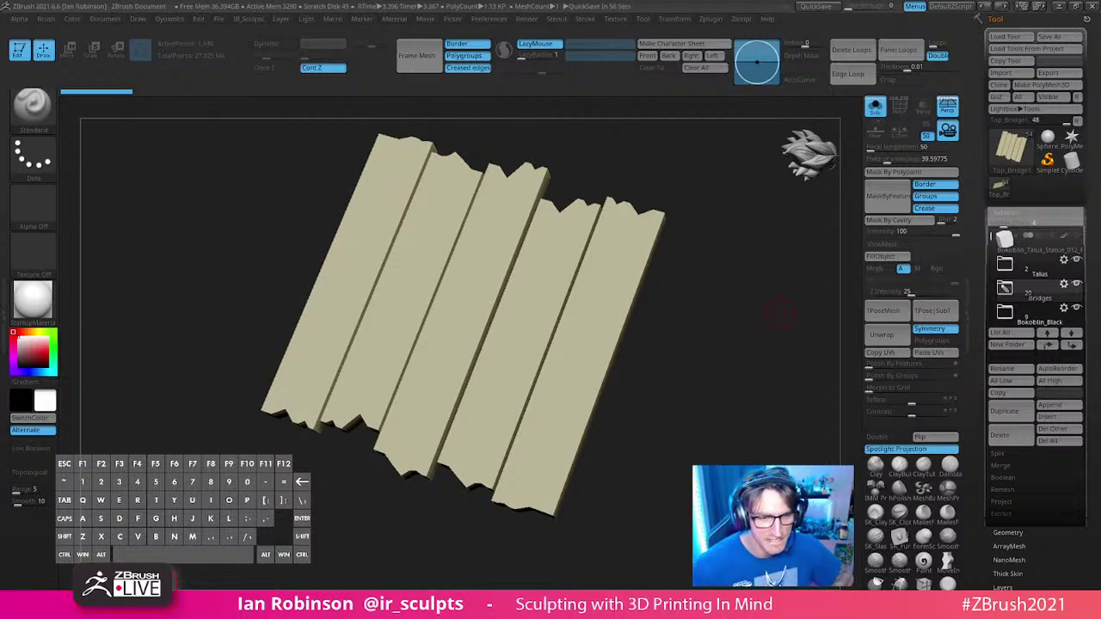
drag(779, 313, 654, 356)
key(shift+f)
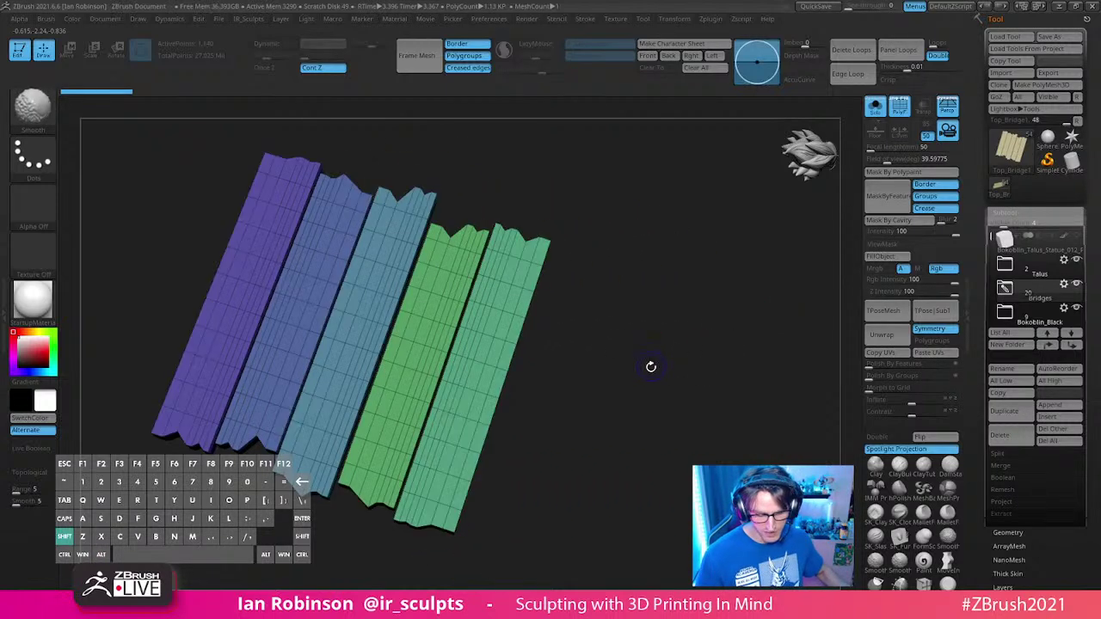
key(shift+f)
key(shift+f)
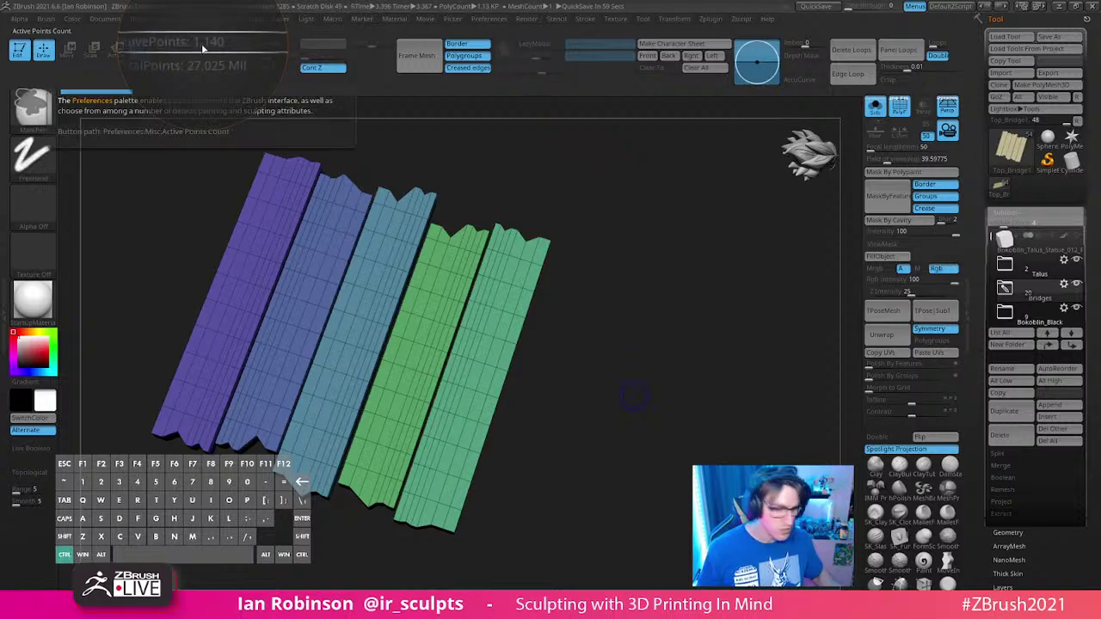
Step: Subdivide the plank platform four times and inspect the denser wireframe up close
key(ctrl+d)
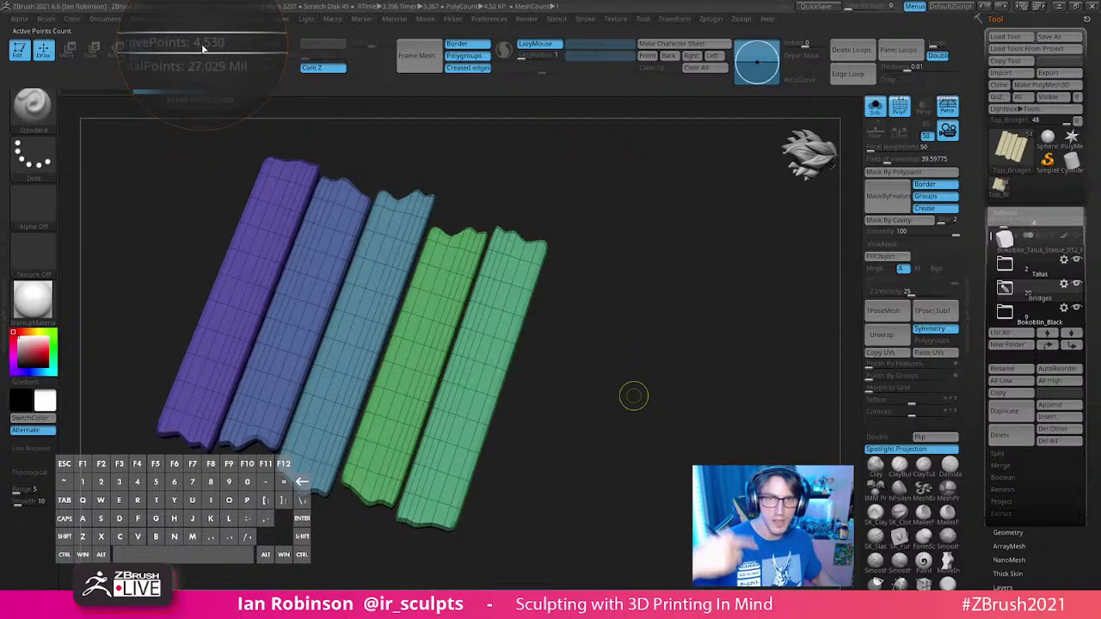
key(ctrl+d)
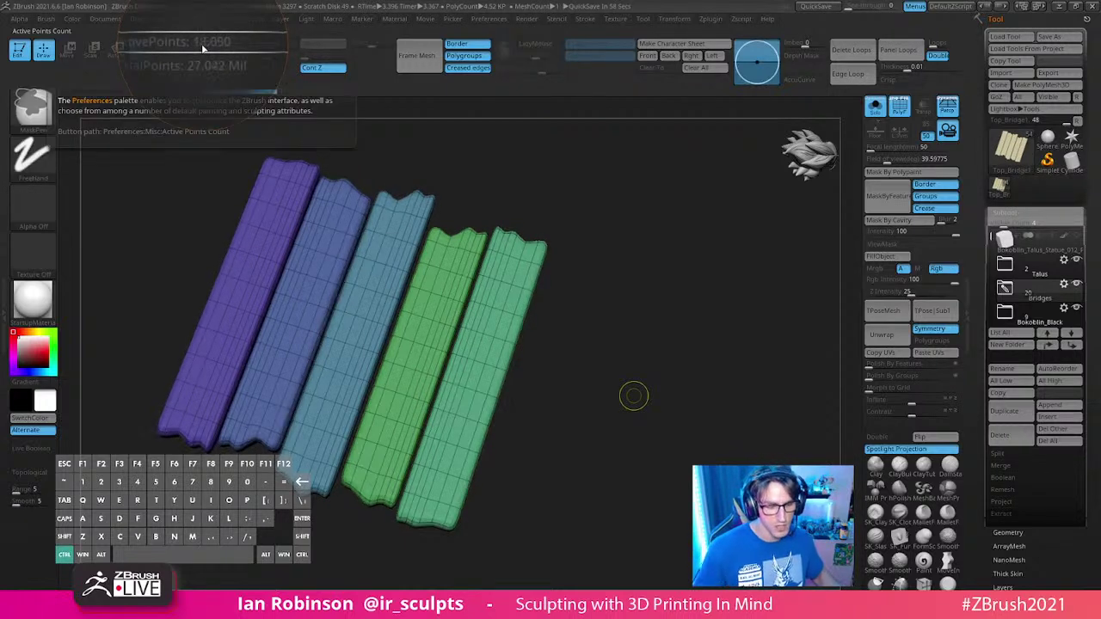
key(ctrl+d)
key(ctrl+d)
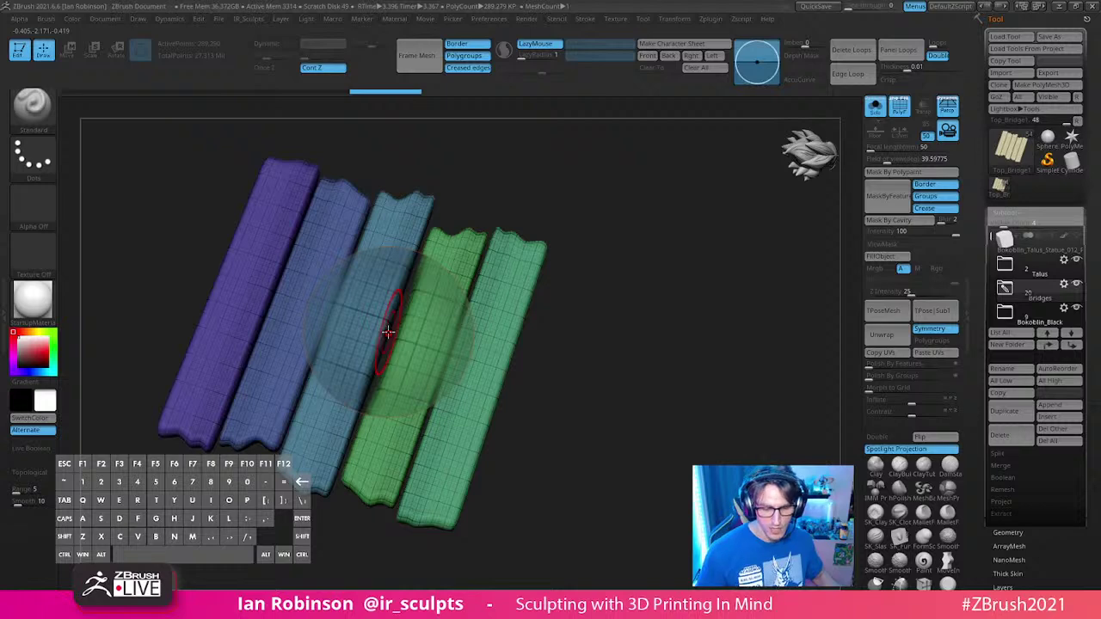
alt+drag(603, 235, 568, 334)
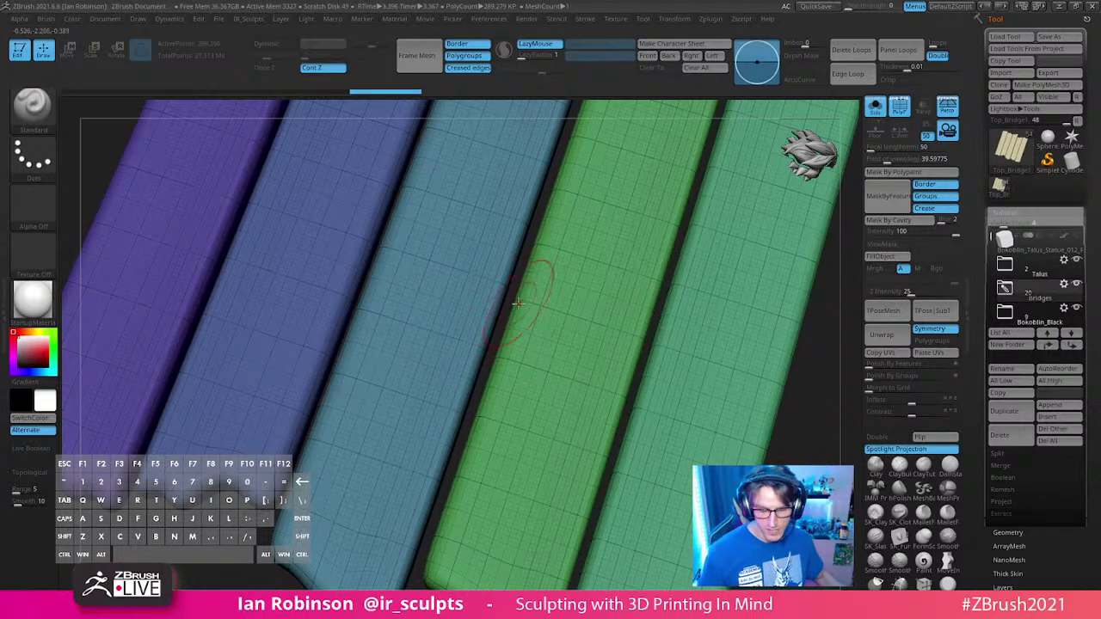
alt+right_drag(572, 337, 495, 368)
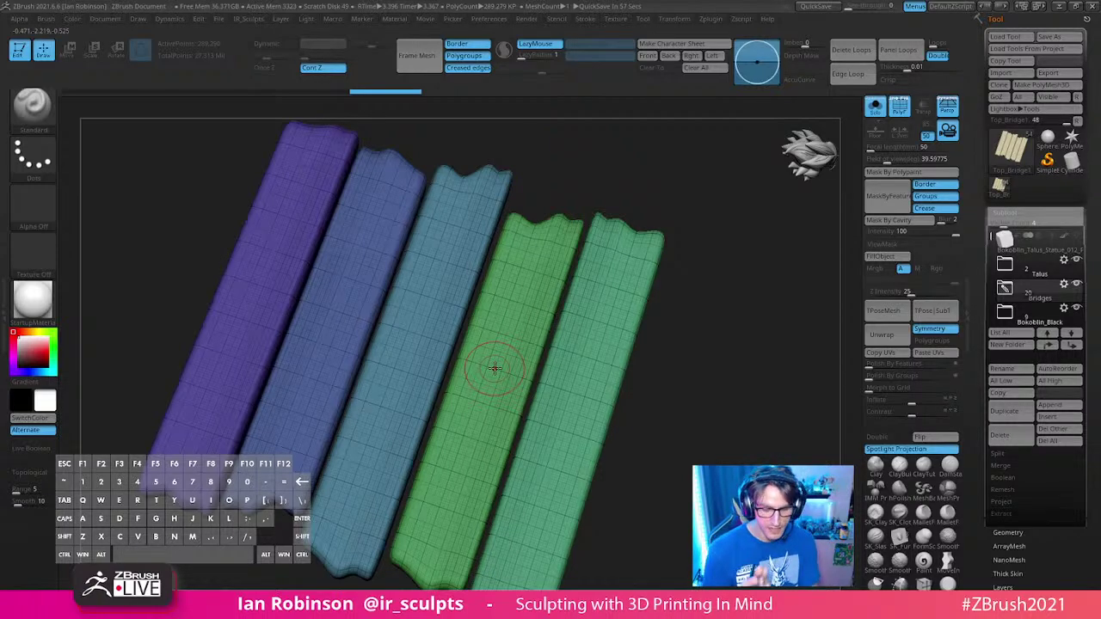
alt+right_drag(427, 302, 425, 339)
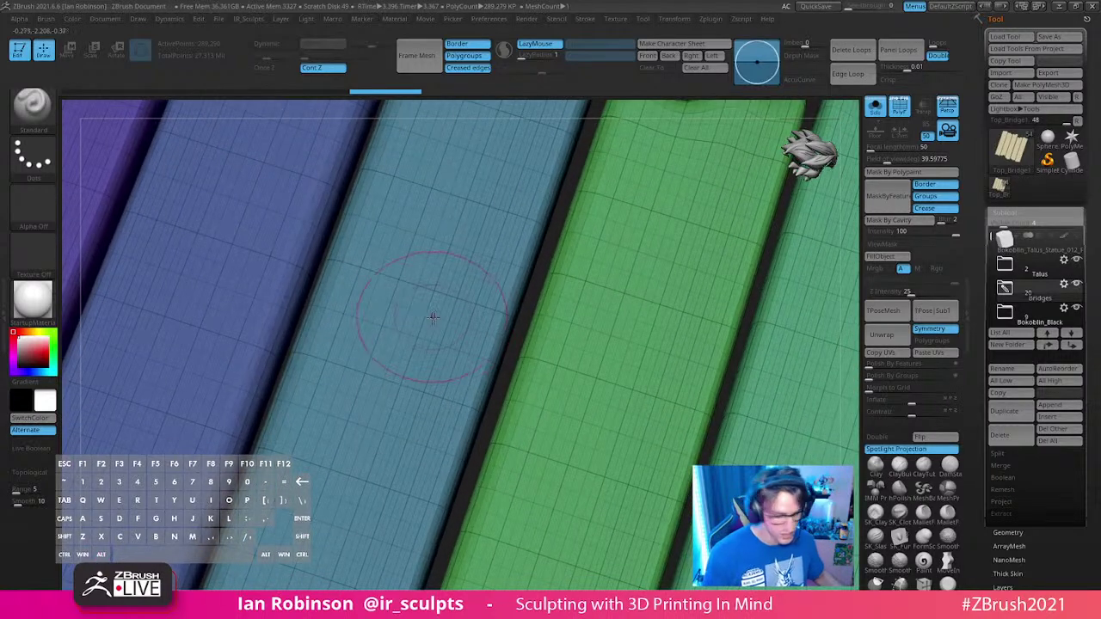
Step: With PolyFrame off, try carving two lengthwise grooves into the middle plank with a small DamStandard brush, and undo both strokes
key(shift+f)
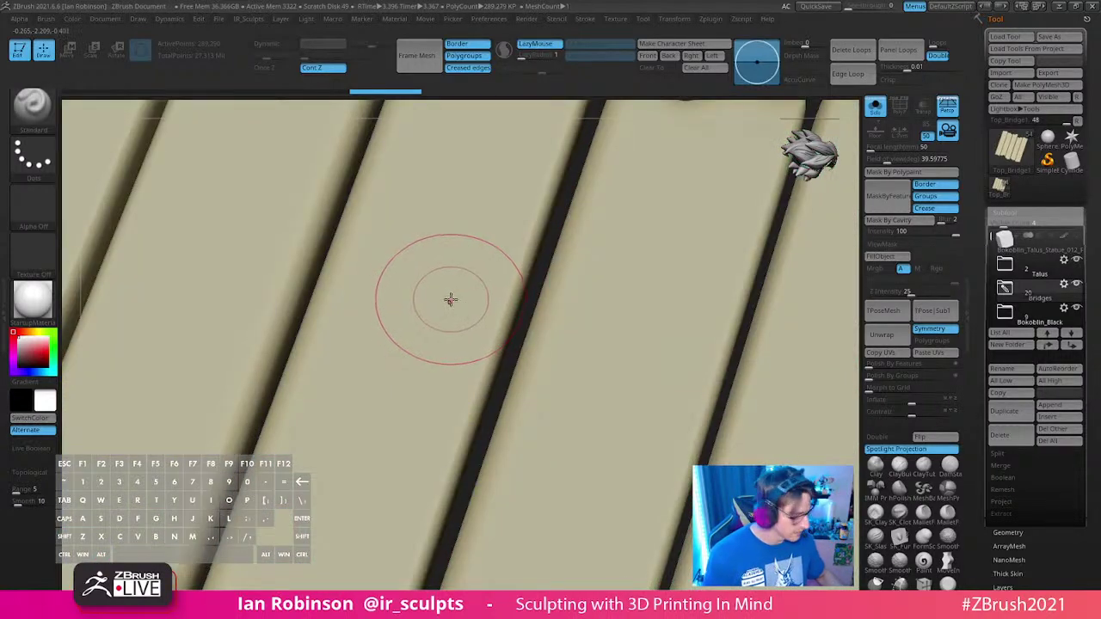
key(d)
key(b)
key(d)
key(s)
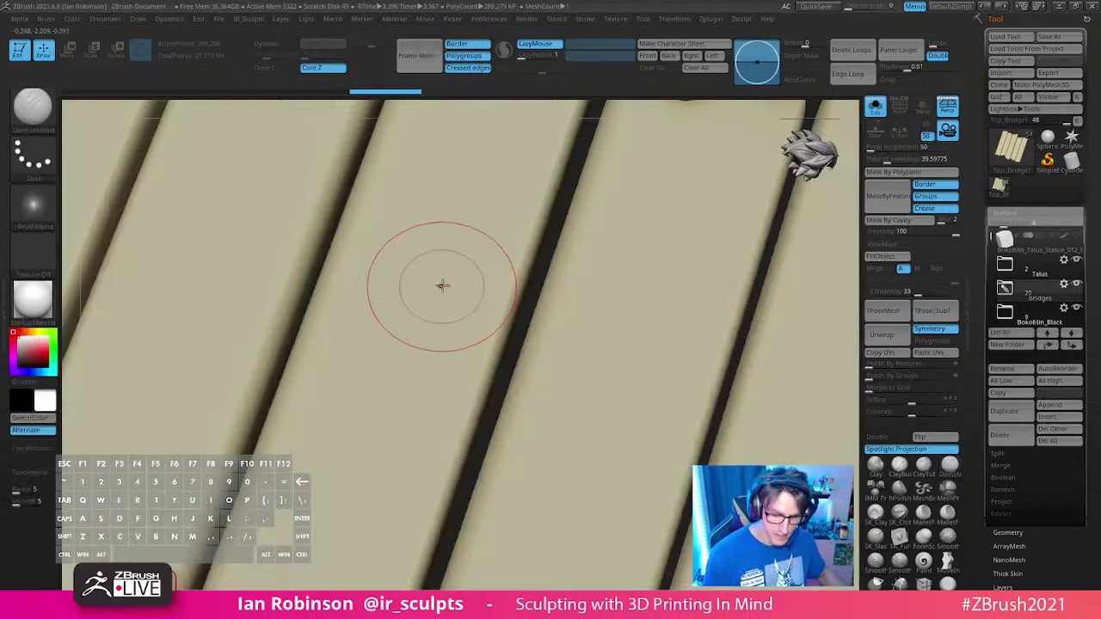
key(s)
drag(444, 286, 433, 288)
drag(453, 216, 361, 433)
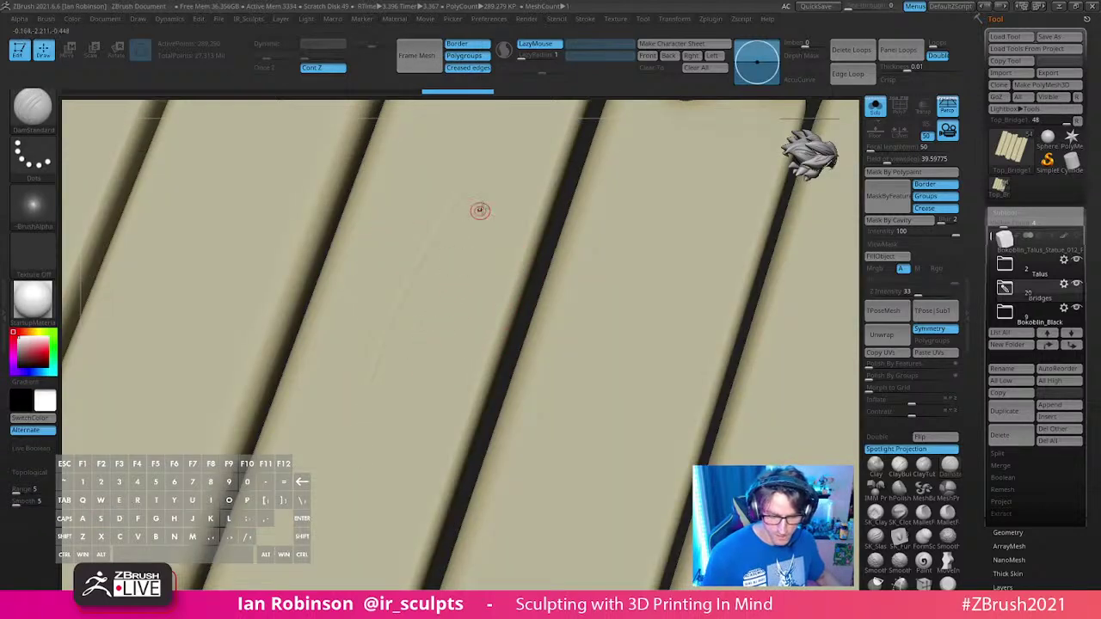
drag(479, 211, 397, 438)
right_drag(442, 347, 465, 331)
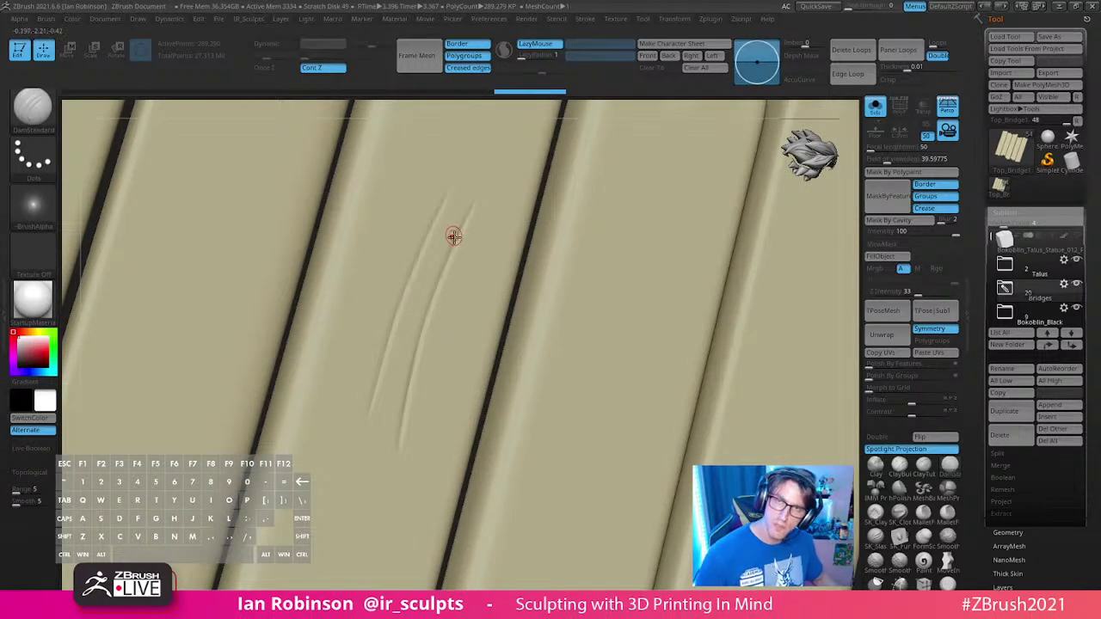
key(ctrl+z)
key(ctrl+z)
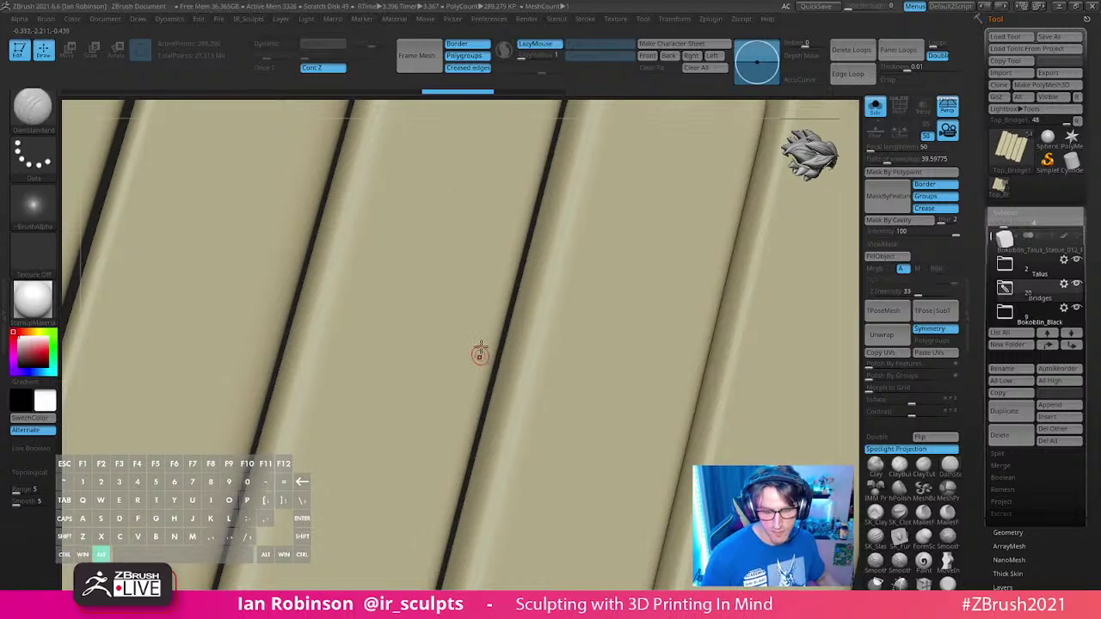
Step: Return the planks to their lowest subdivision level and delete the higher levels
alt+right_drag(479, 352, 676, 305)
alt+right_drag(637, 348, 716, 298)
key(shift+d)
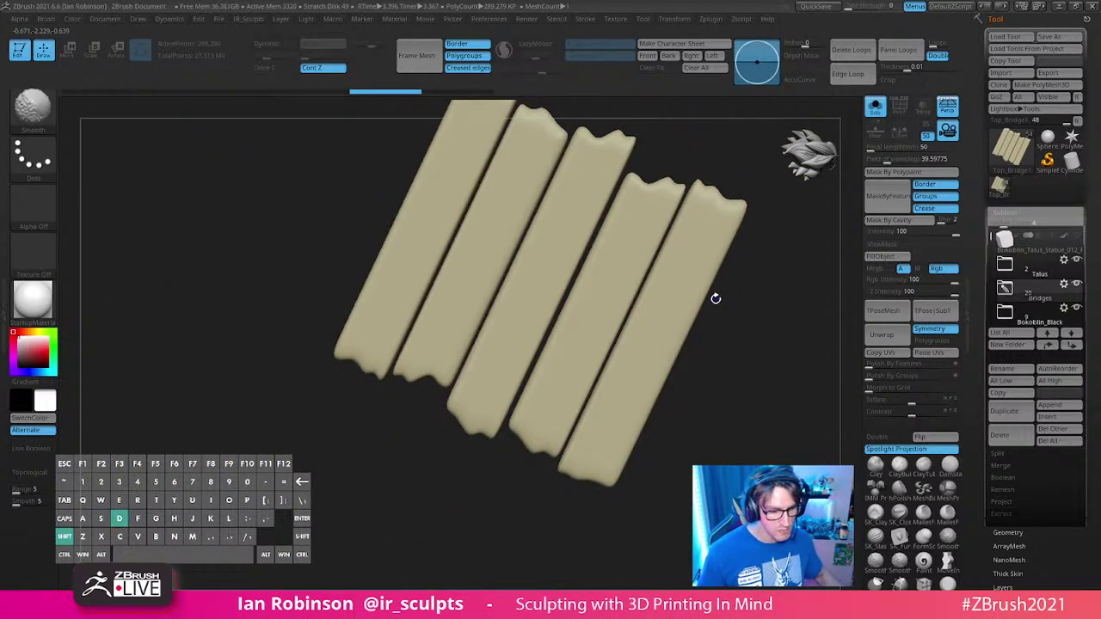
click(1013, 213)
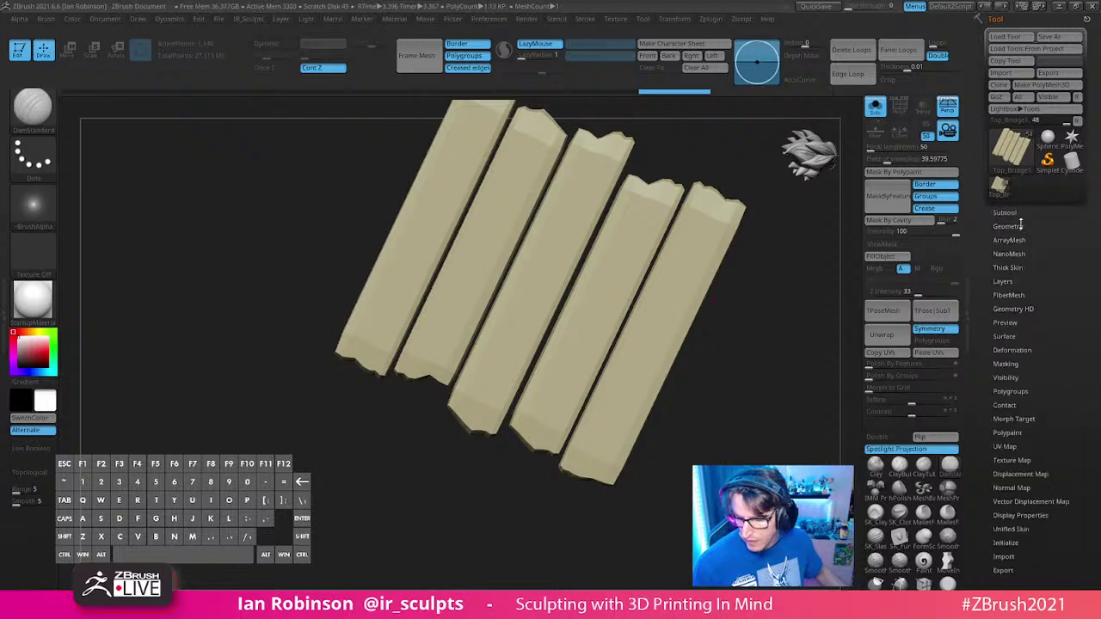
click(1021, 225)
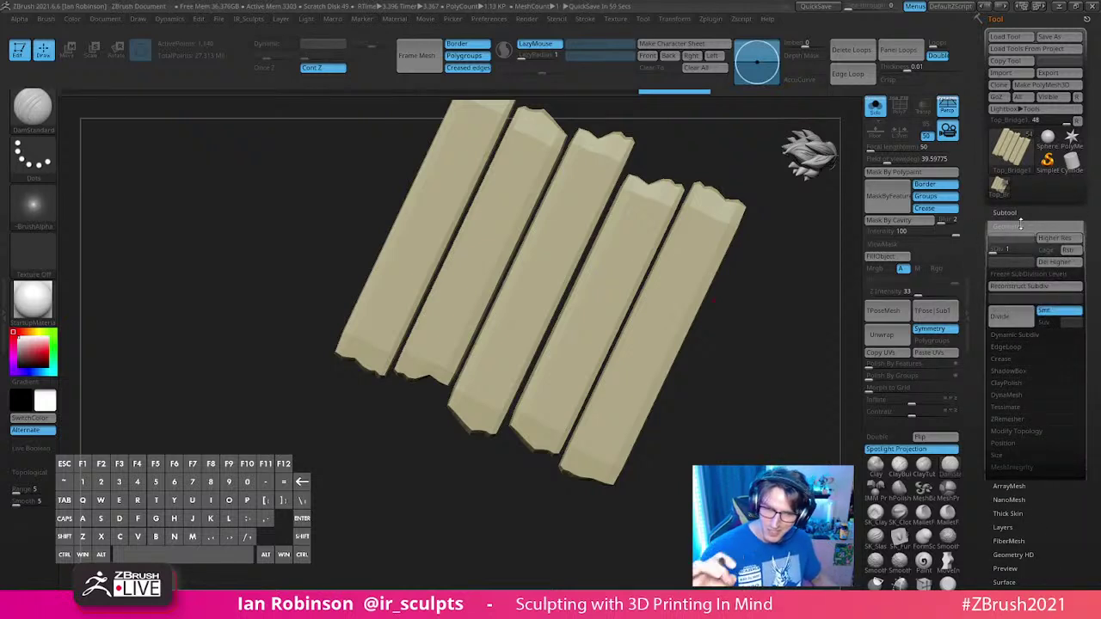
click(1058, 263)
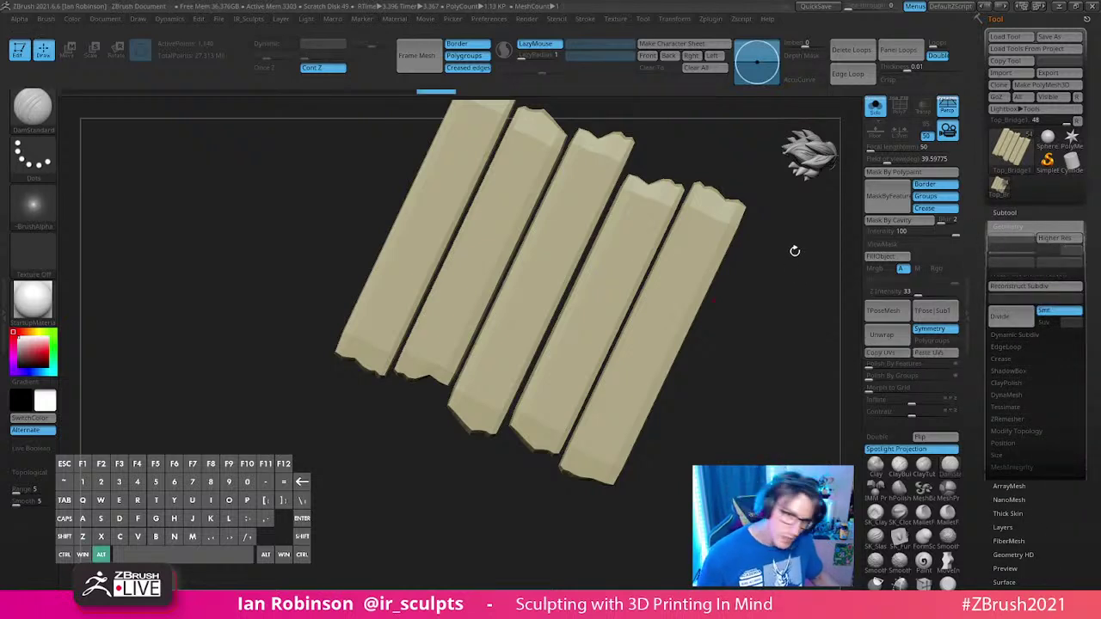
Step: Turn PolyFrame on, choose the ZModeler brush and set its edge action to Insert with Multiple EdgeLoops as the target
alt+right_drag(794, 251, 750, 392)
key(shift+f)
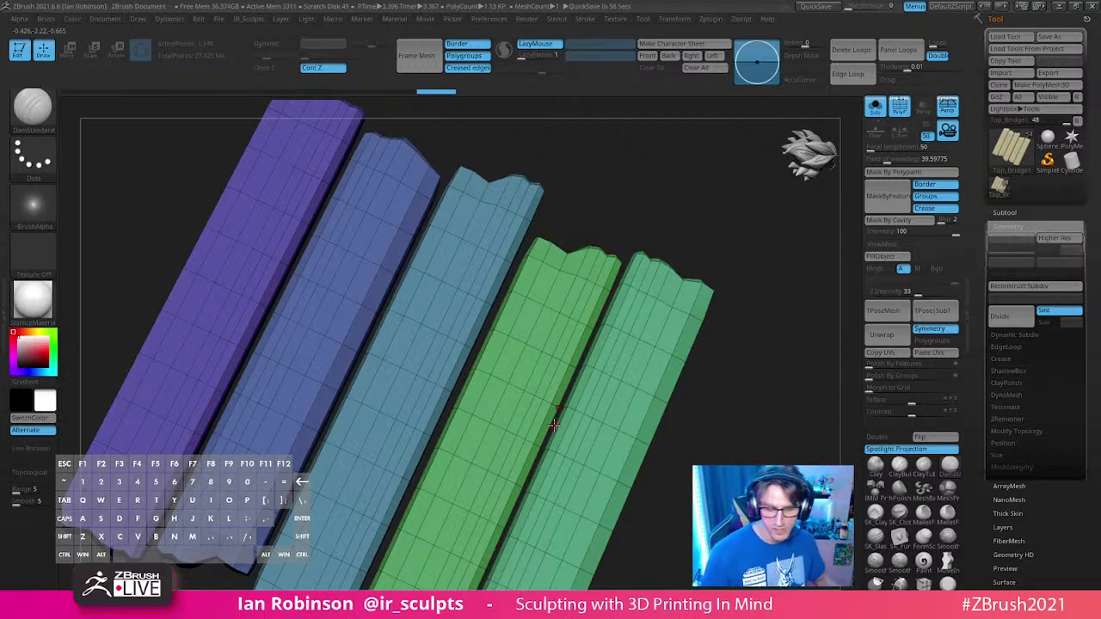
alt+right_drag(554, 425, 571, 340)
key(b)
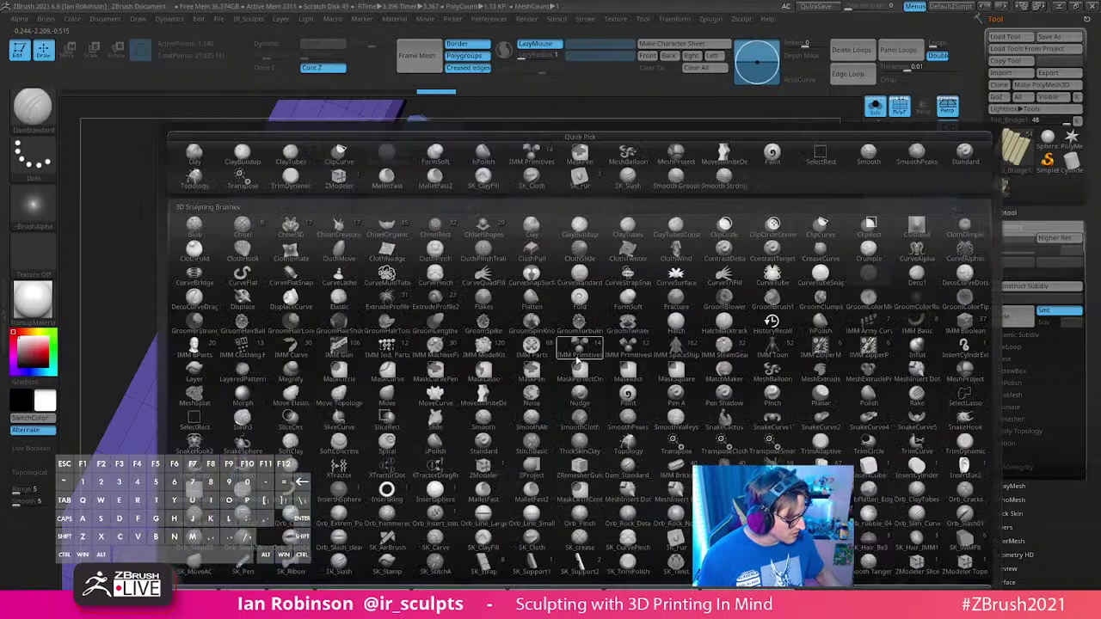
key(z)
key(m)
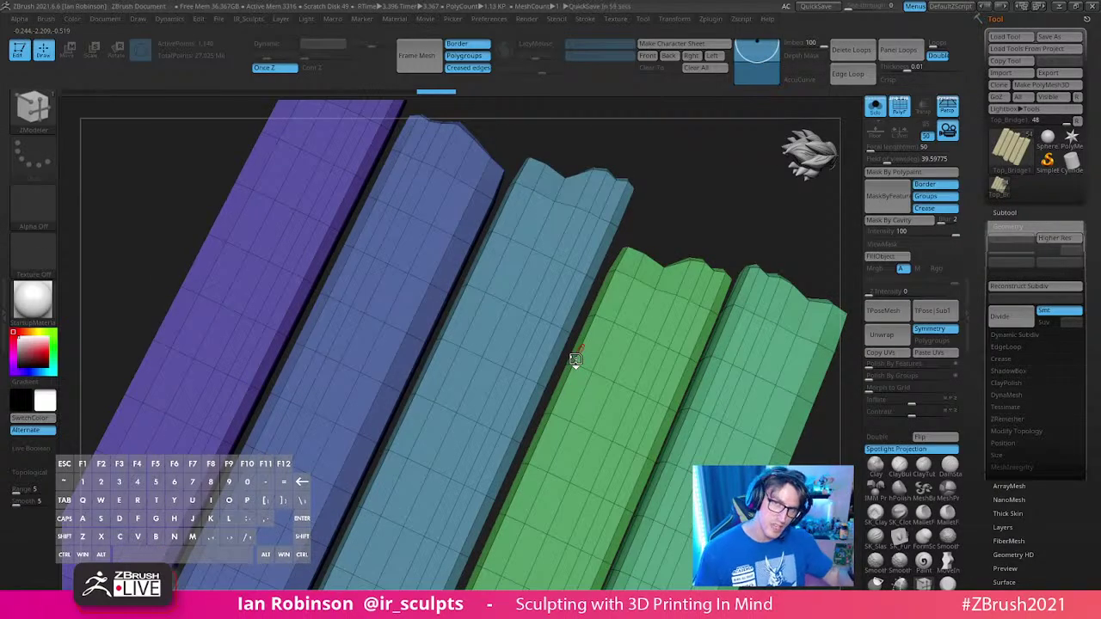
right_drag(690, 175, 680, 207)
alt+right_drag(553, 295, 548, 381)
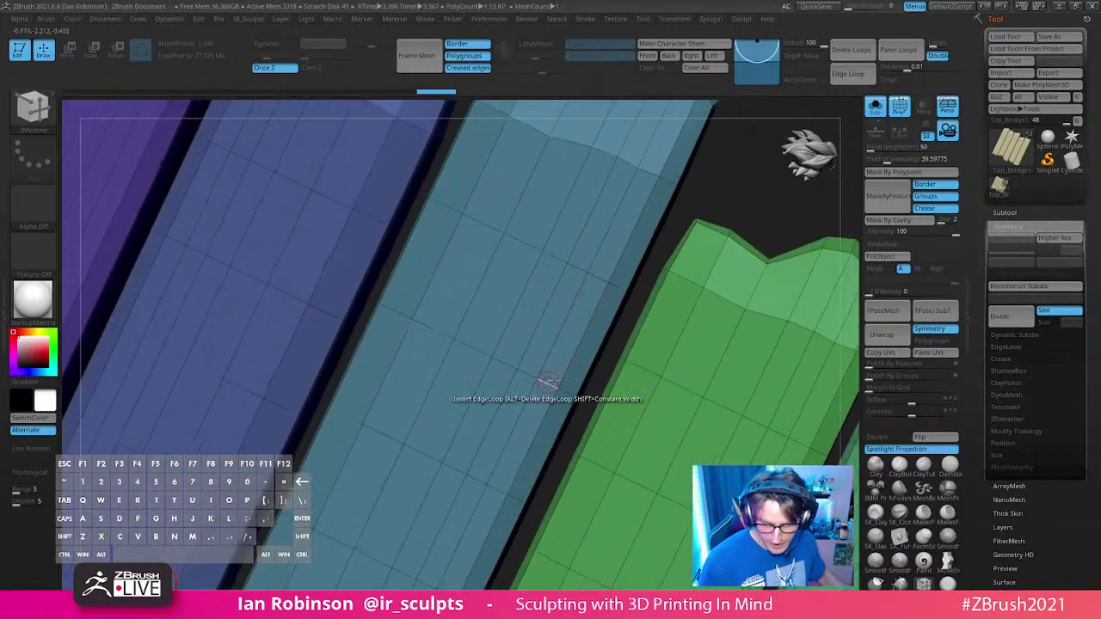
key(space)
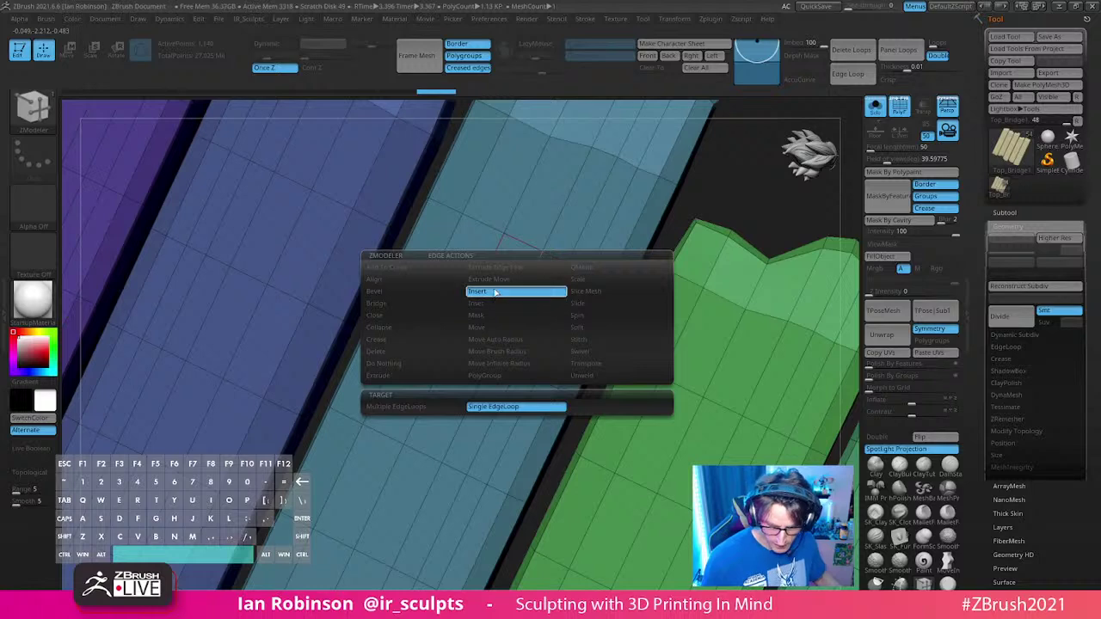
click(437, 405)
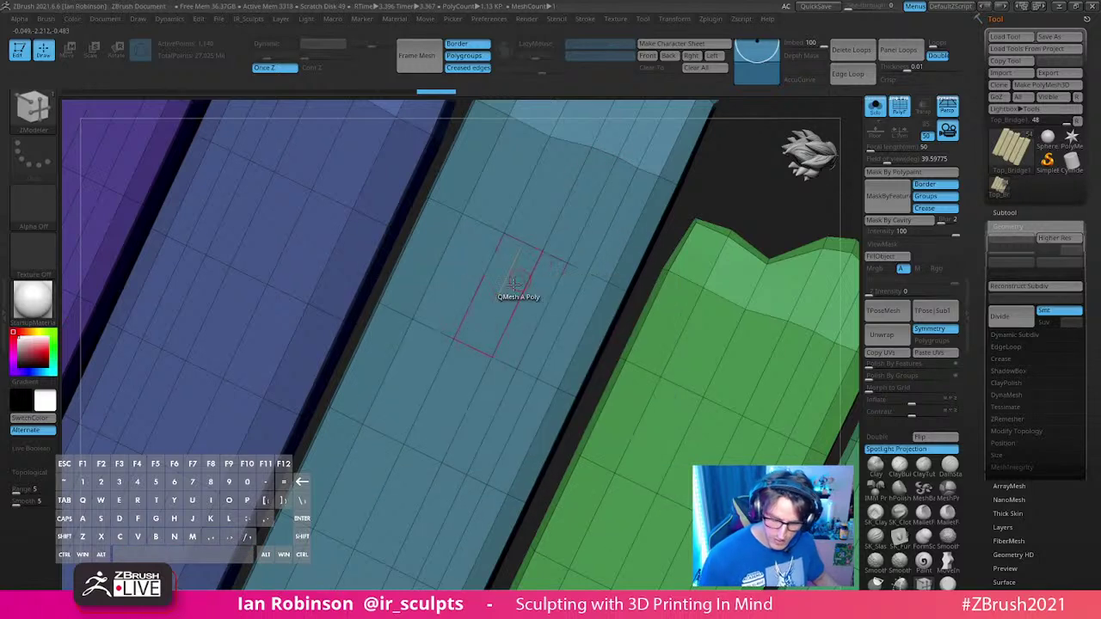
Step: Insert four evenly spaced edge loops across each segment of the middle plank, from one jagged end to the other
mouse_move(512, 282)
mouse_down()
mouse_move(522, 292)
mouse_move(533, 277)
mouse_up()
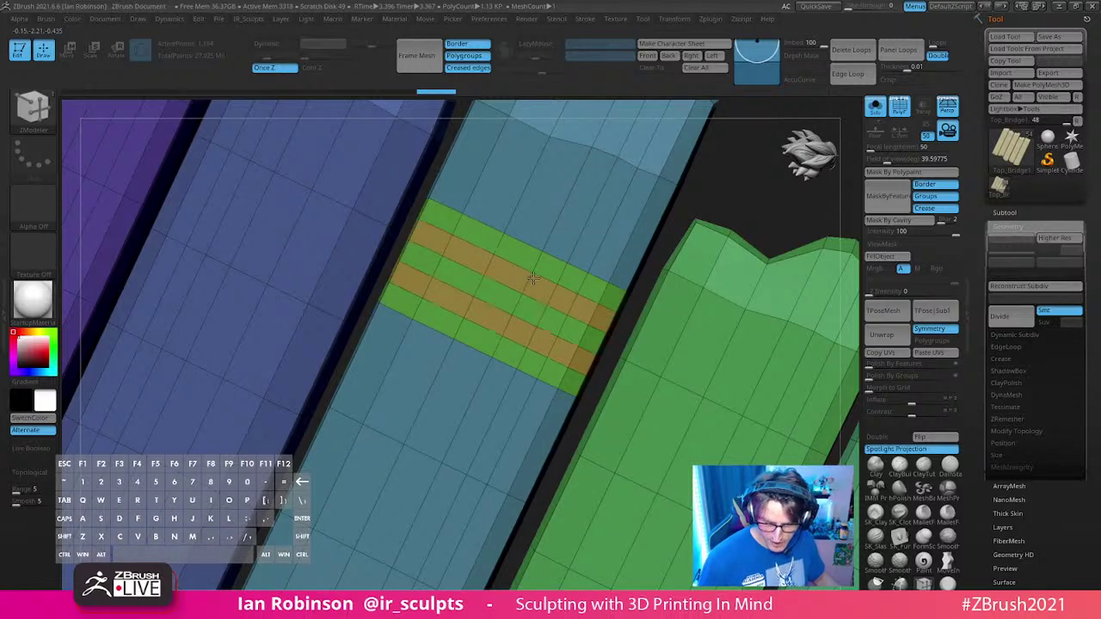
ctrl+right_drag(688, 383, 664, 307)
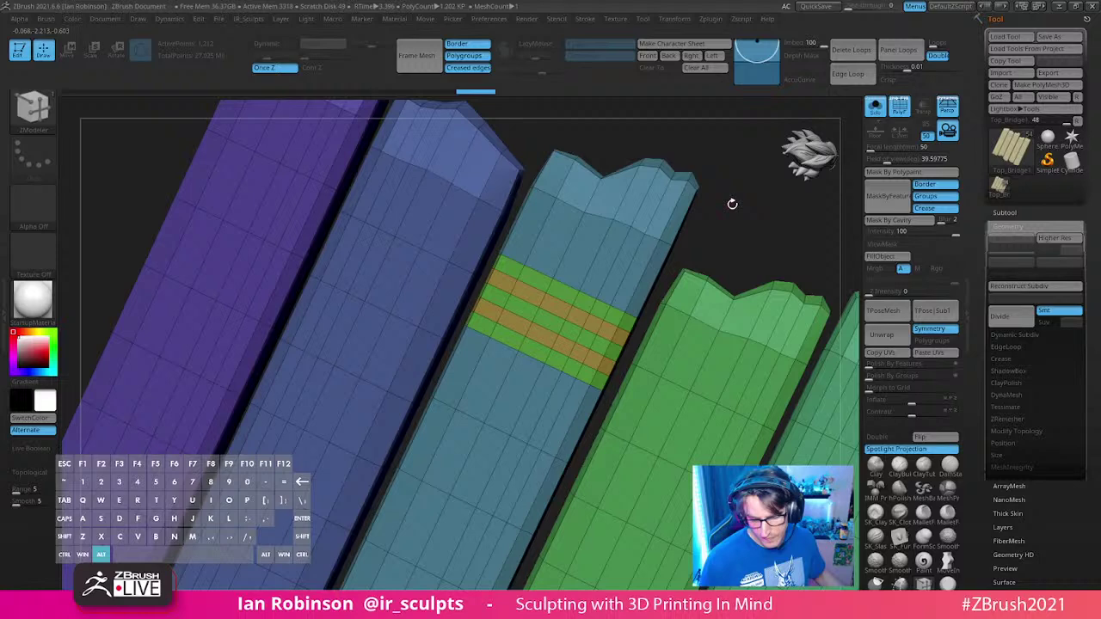
click(594, 263)
click(620, 205)
click(528, 401)
alt+right_drag(509, 520, 579, 286)
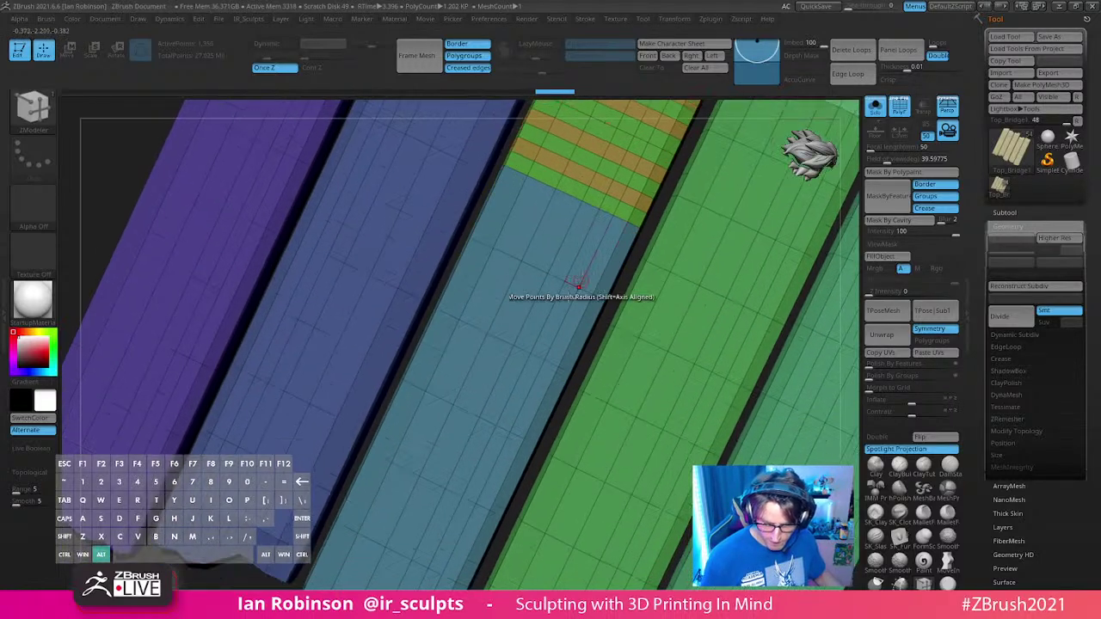
drag(532, 311, 561, 252)
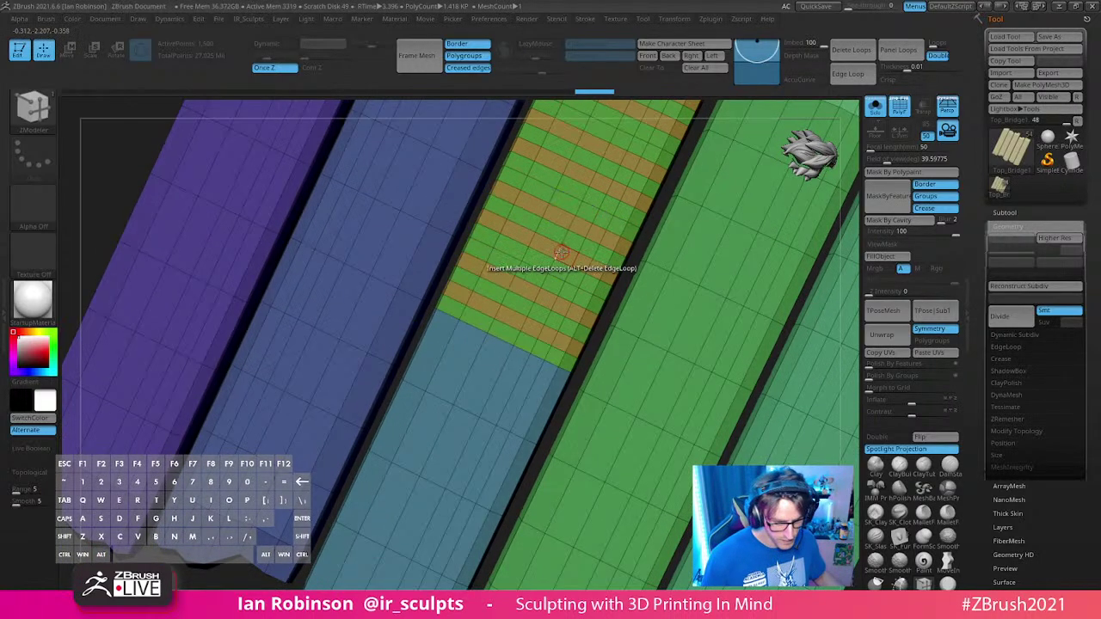
click(493, 379)
click(469, 447)
alt+right_drag(428, 526, 448, 419)
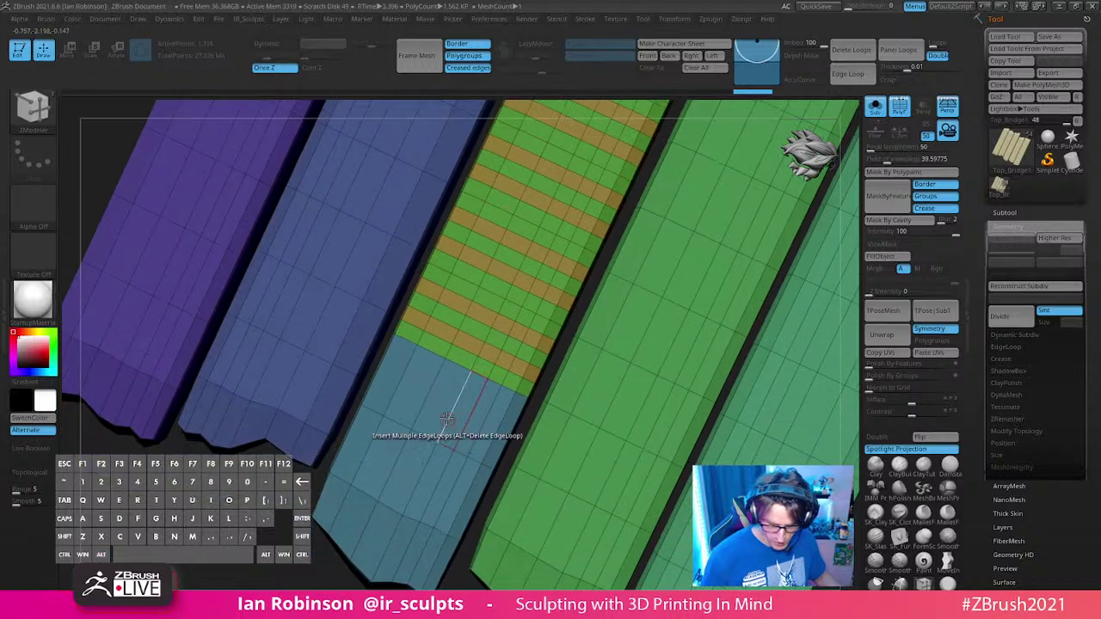
click(447, 419)
click(423, 467)
click(394, 536)
Step: Insert the same multiple edge loops across every segment of the blue plank, including its jagged end
alt+right_drag(563, 129, 615, 379)
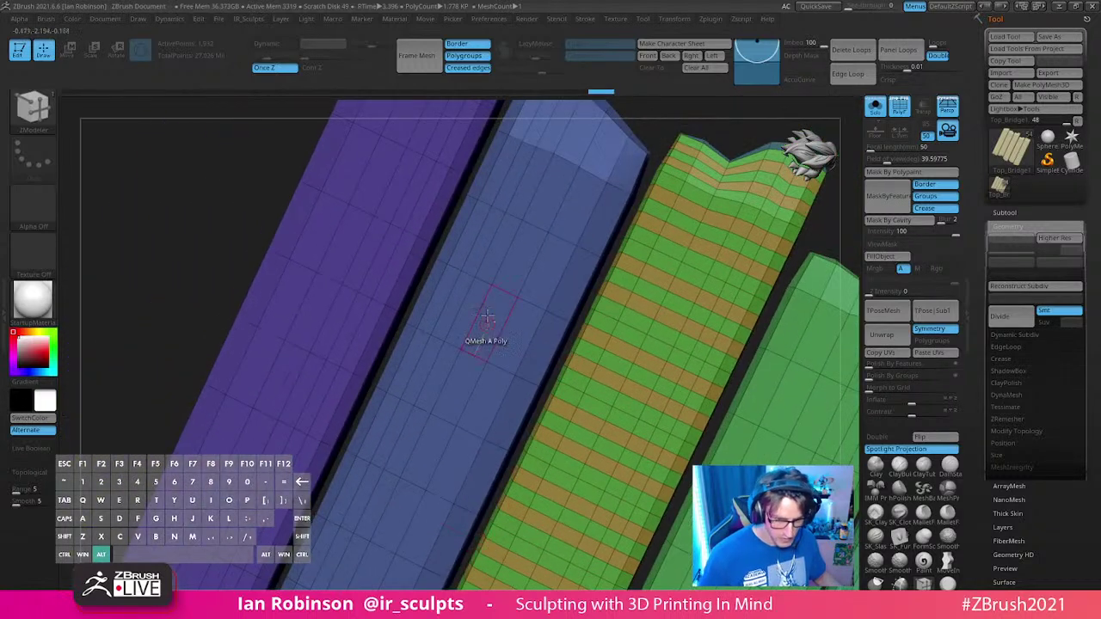
alt+right_drag(487, 319, 482, 301)
click(503, 326)
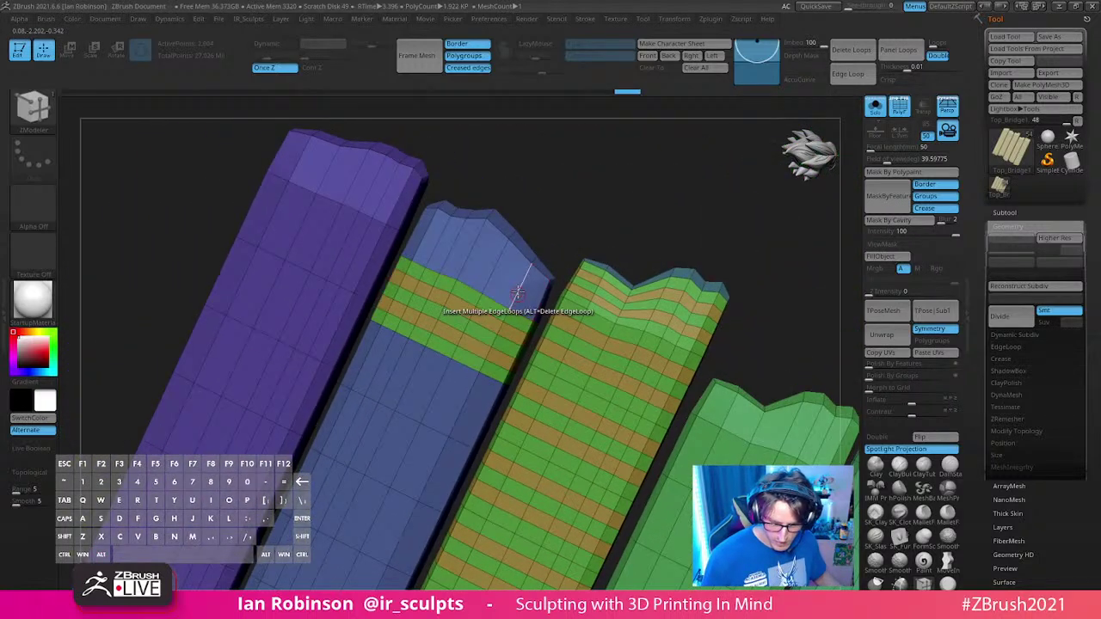
click(464, 411)
alt+right_drag(463, 423, 516, 236)
click(477, 308)
click(452, 339)
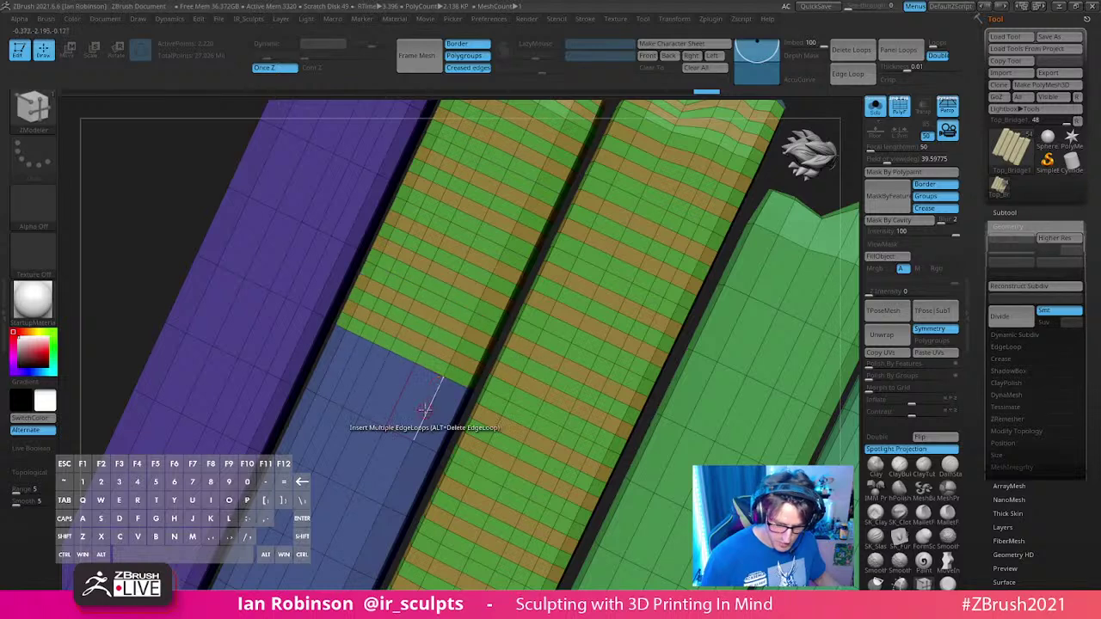
click(426, 409)
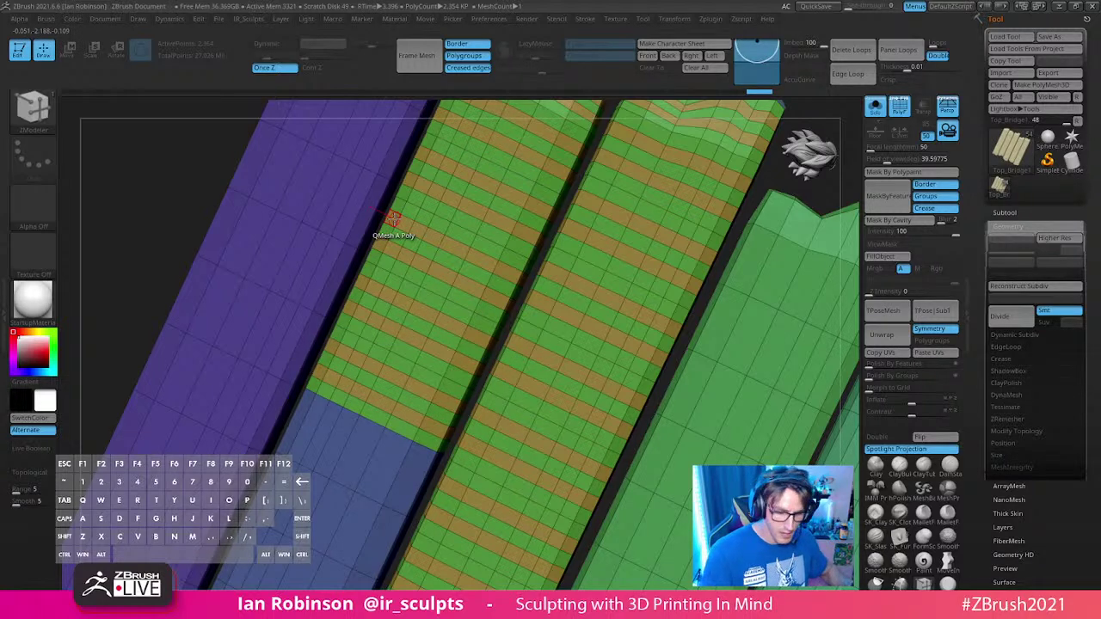
click(413, 460)
alt+right_drag(434, 464, 550, 167)
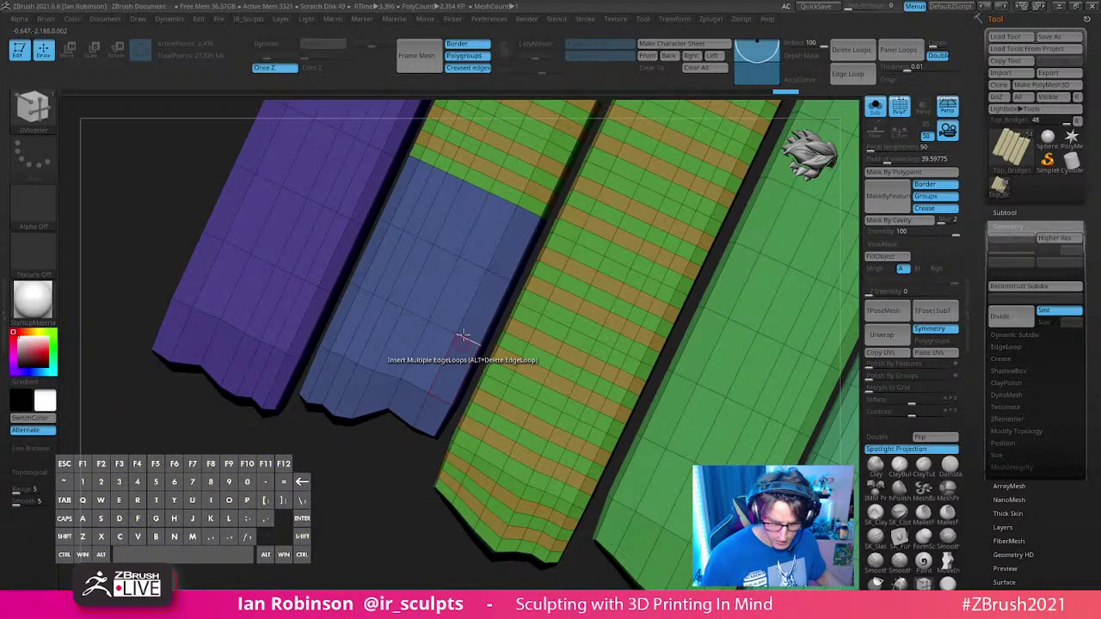
click(488, 259)
click(482, 287)
click(452, 350)
click(421, 405)
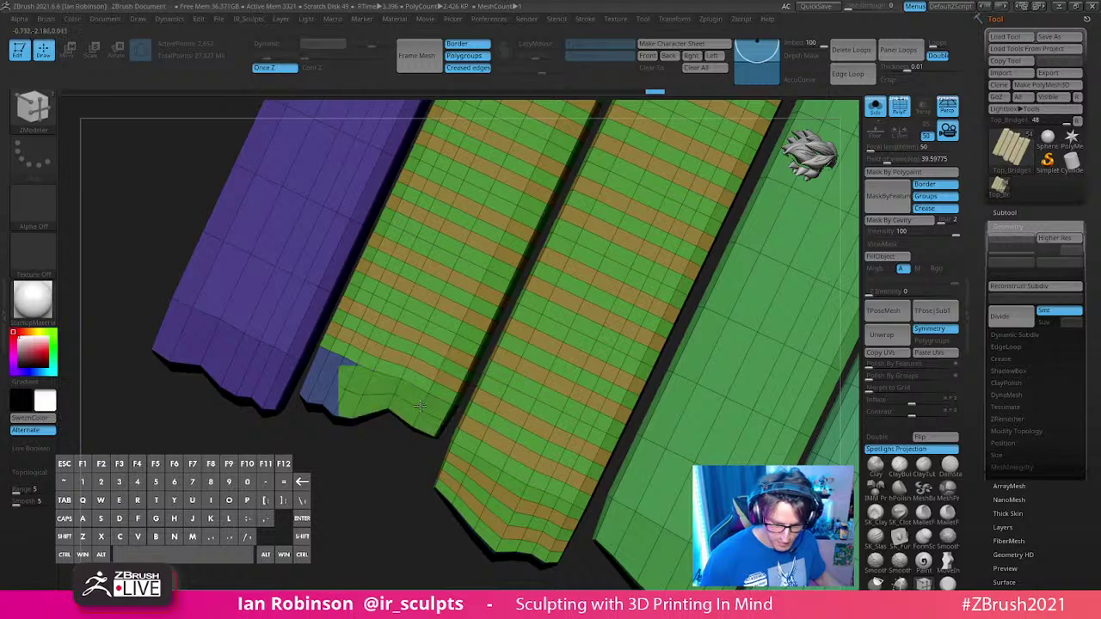
Step: Insert the same multiple edge loops across all segments of the outermost purple plank
right_drag(422, 406, 423, 447)
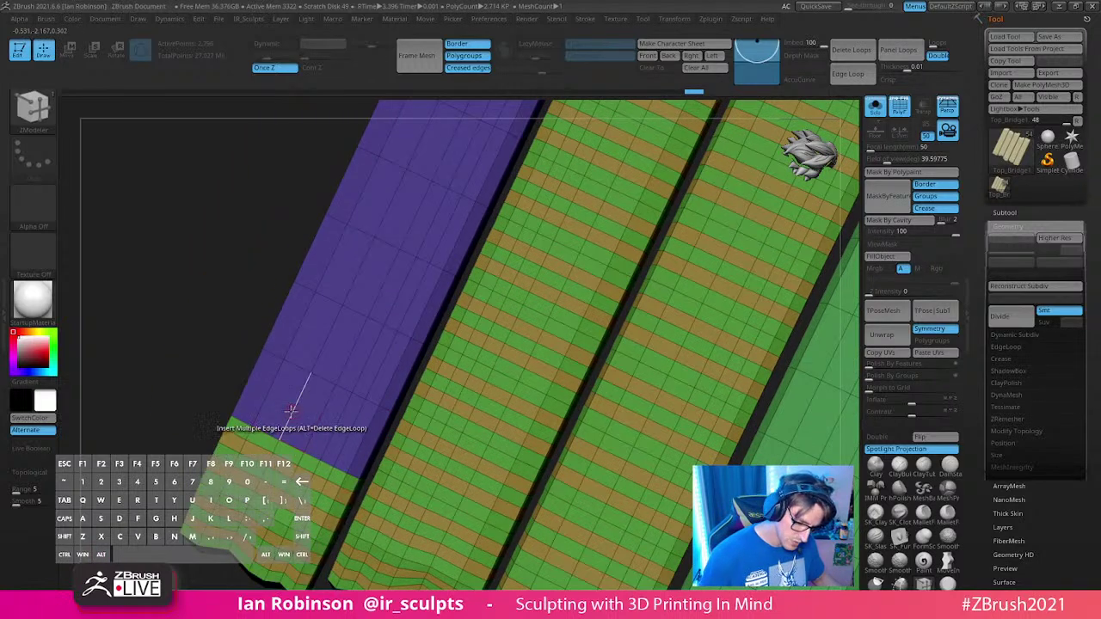
click(291, 411)
click(325, 340)
click(351, 286)
click(392, 228)
alt+right_drag(456, 112, 378, 366)
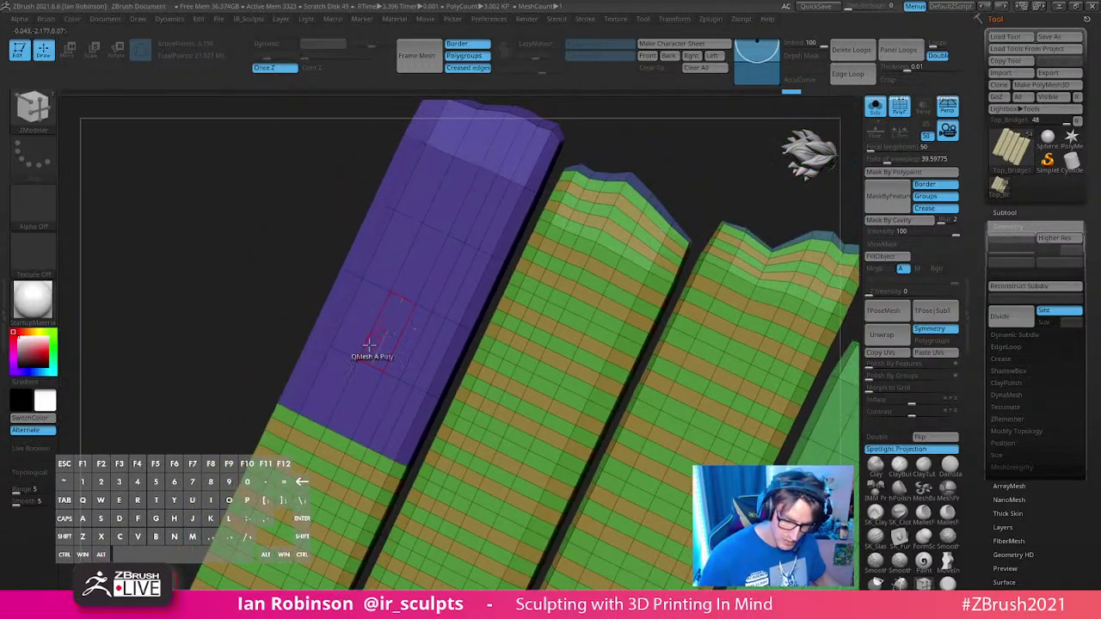
drag(369, 344, 462, 153)
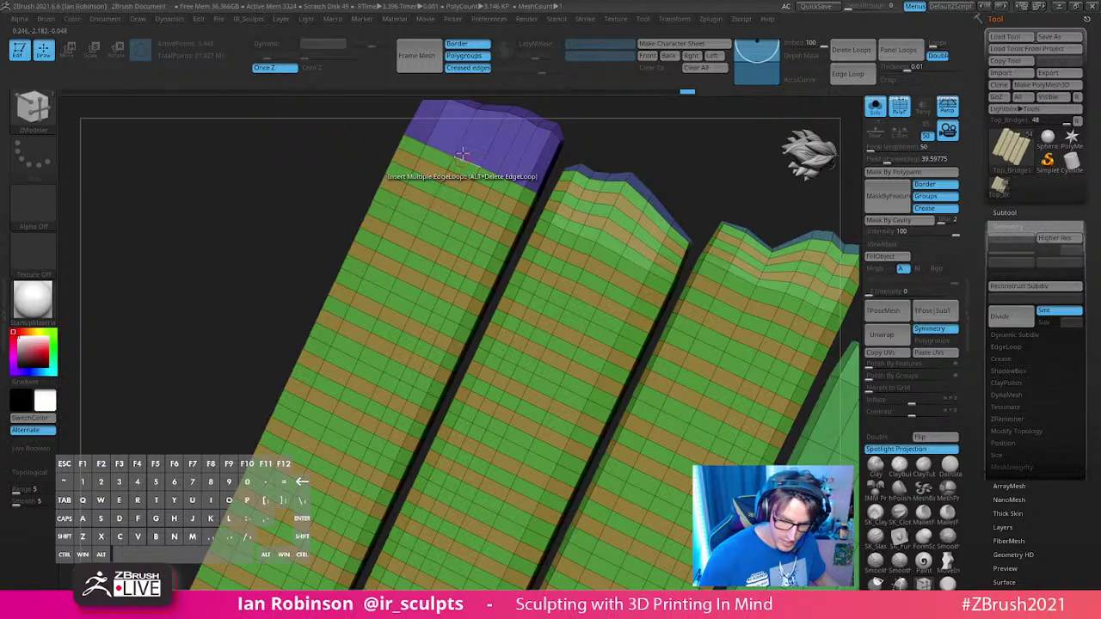
click(461, 153)
Step: Insert the same multiple edge loops across the segments of the light green plank along its full length
alt+right_drag(728, 351, 354, 274)
alt+right_drag(507, 376, 540, 307)
click(561, 243)
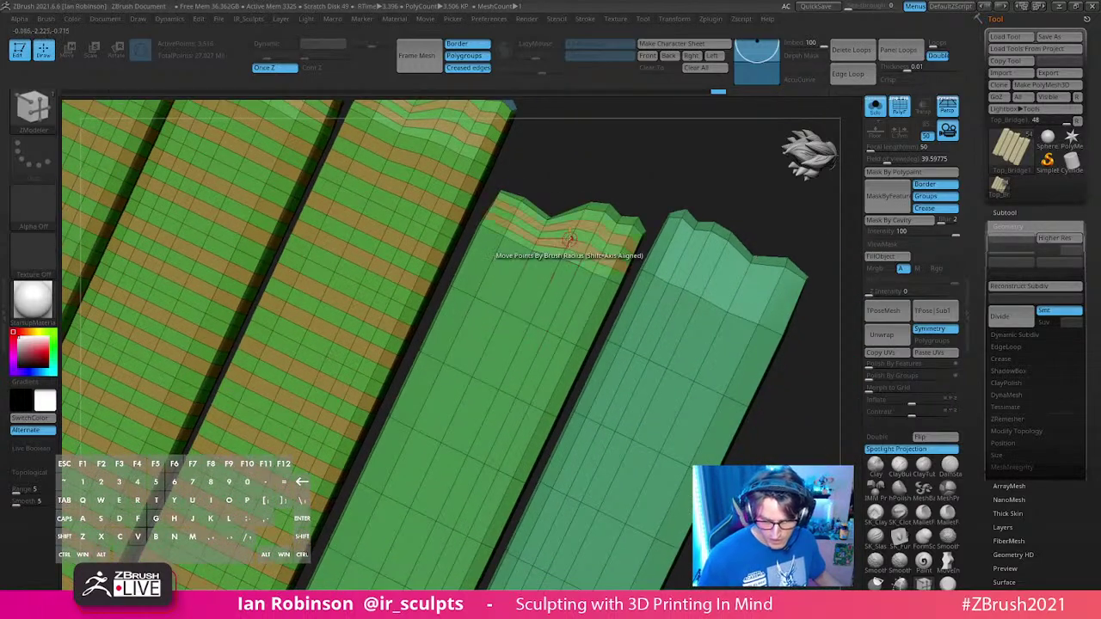
click(548, 304)
click(519, 371)
click(492, 437)
alt+right_drag(461, 530, 557, 278)
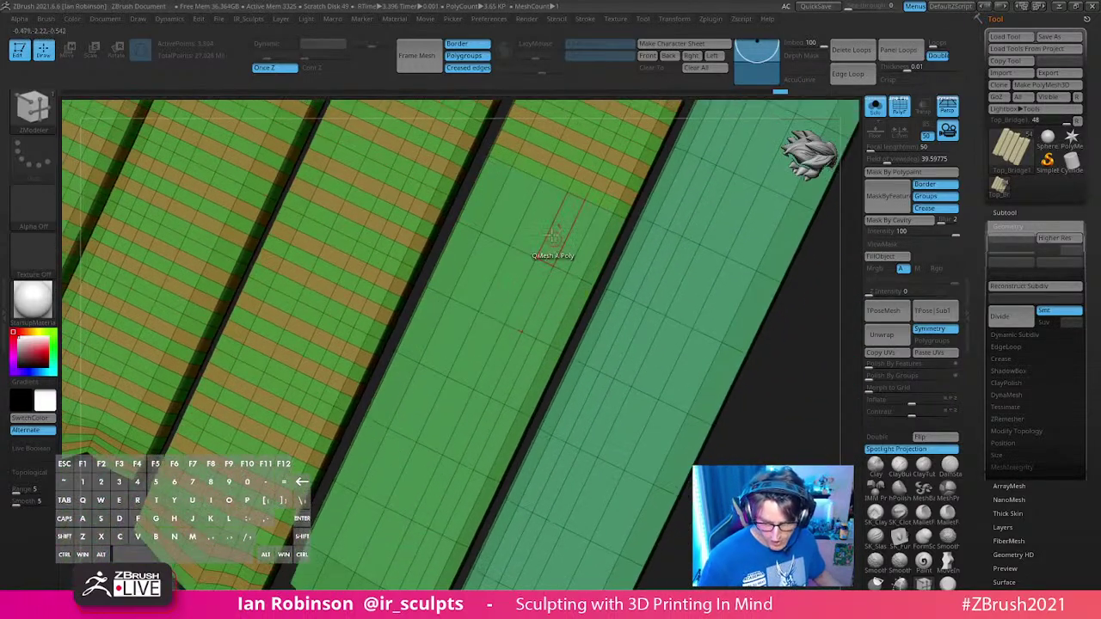
drag(553, 234, 429, 482)
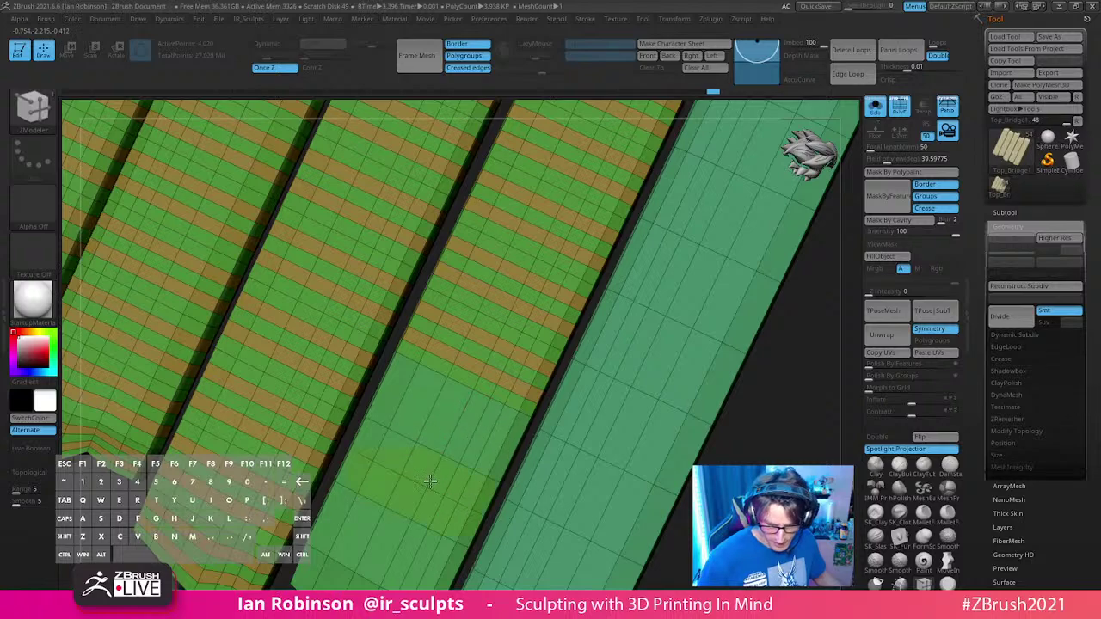
alt+right_drag(436, 490, 479, 400)
click(533, 277)
click(475, 402)
click(460, 451)
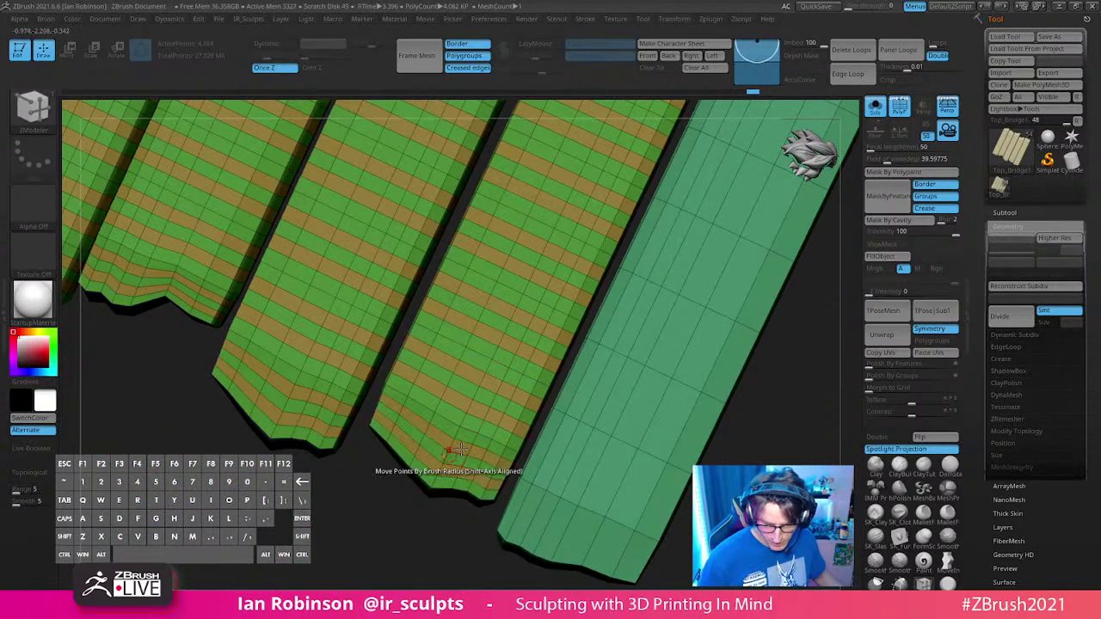
Step: Insert the same multiple edge loops across all segments of the outermost teal plank
drag(559, 529, 671, 323)
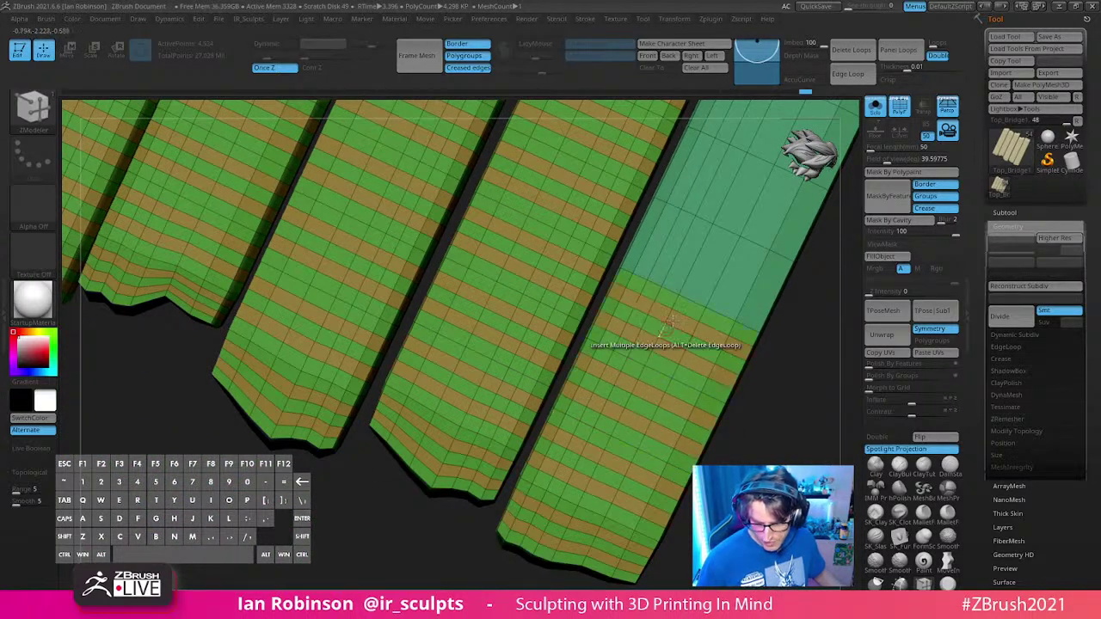
click(689, 276)
alt+right_drag(717, 242, 524, 383)
click(518, 438)
click(550, 344)
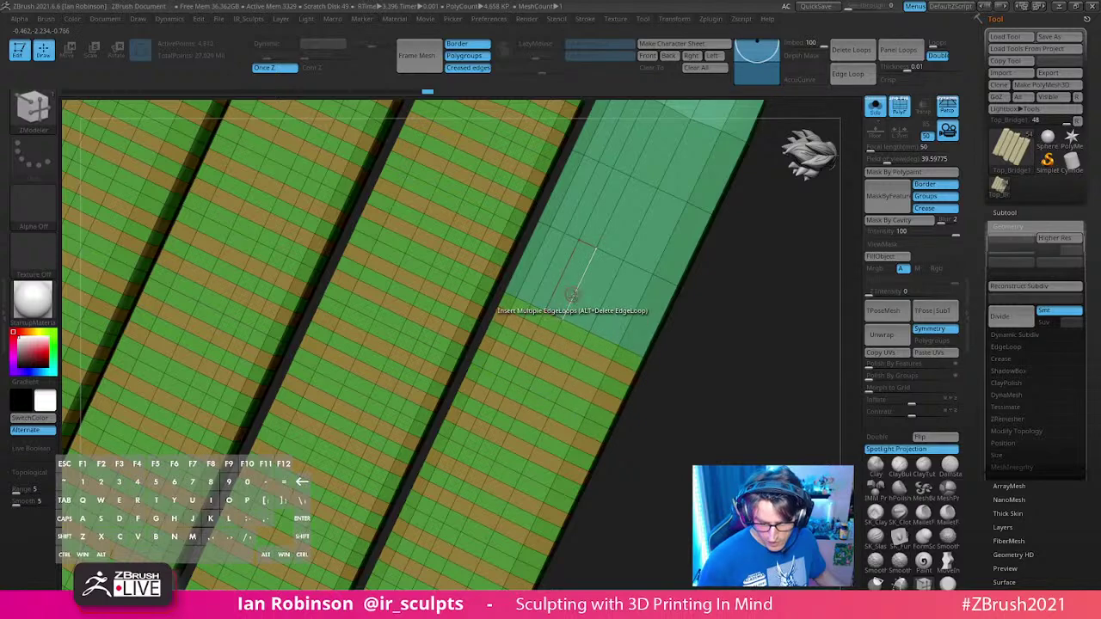
click(573, 295)
click(613, 216)
alt+right_drag(613, 216, 573, 186)
click(555, 334)
Step: Check the planks with and without PolyFrame, then subdivide them to level 3 with PolyFrame off
key(shift+f)
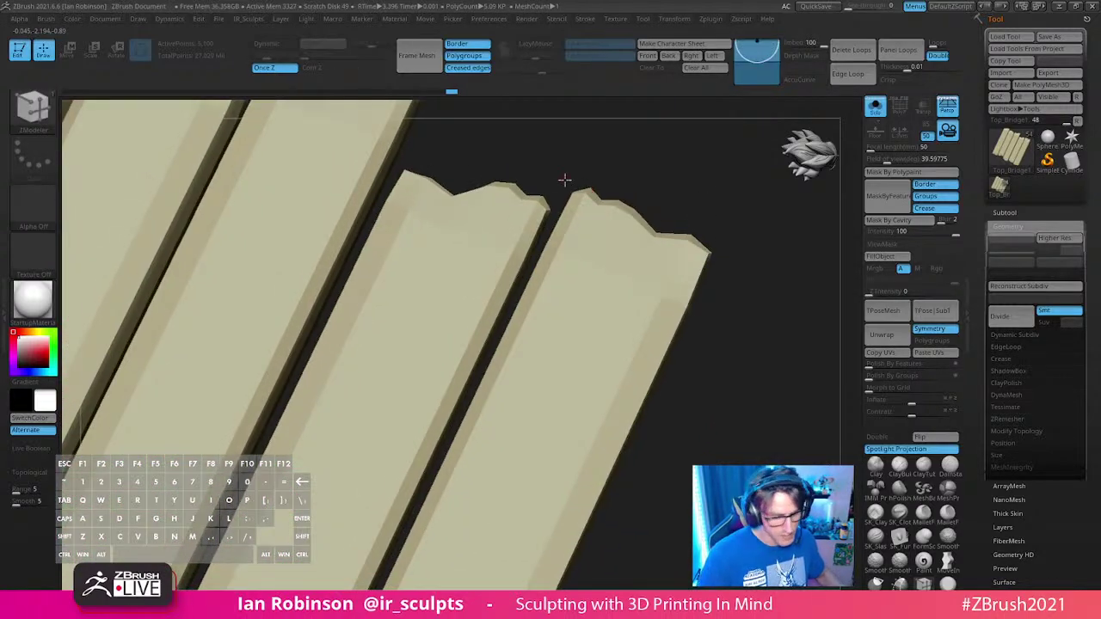
key(shift+f)
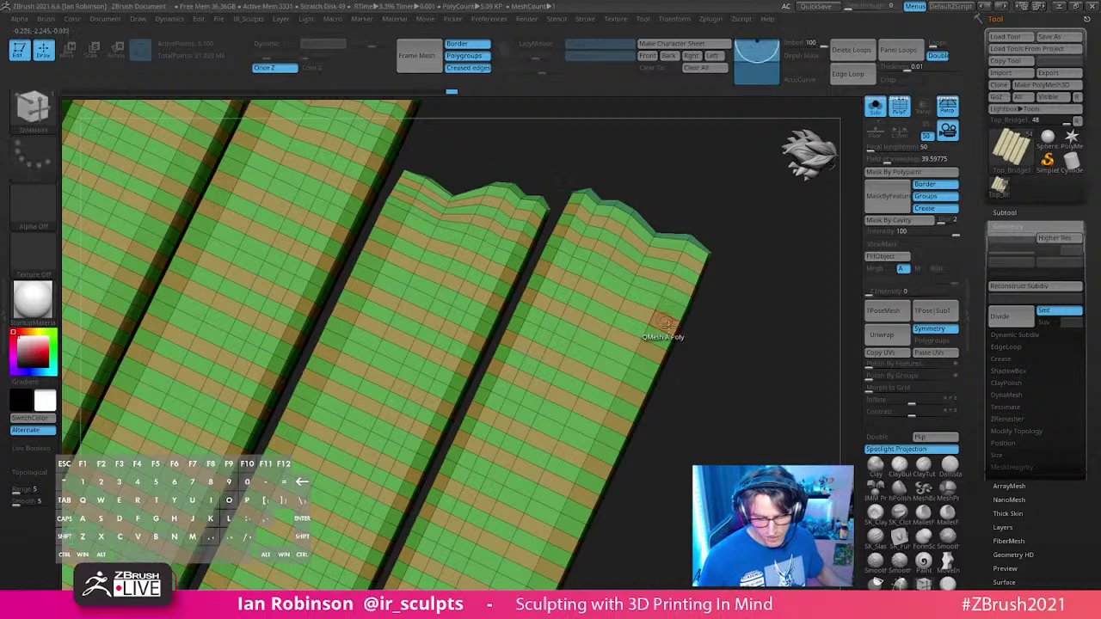
key(d)
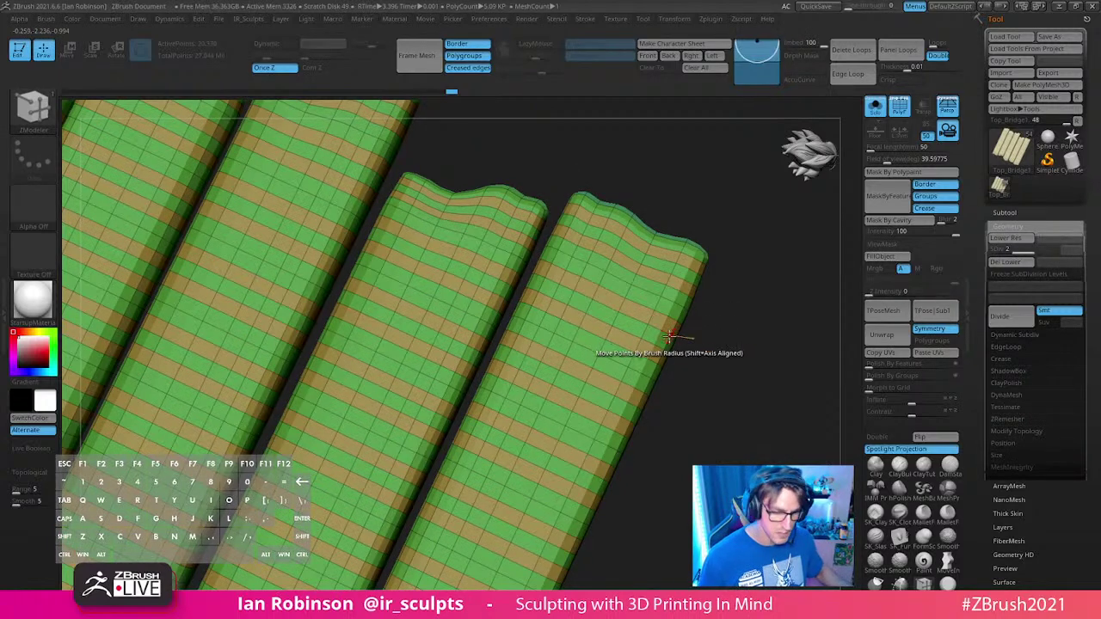
key(d)
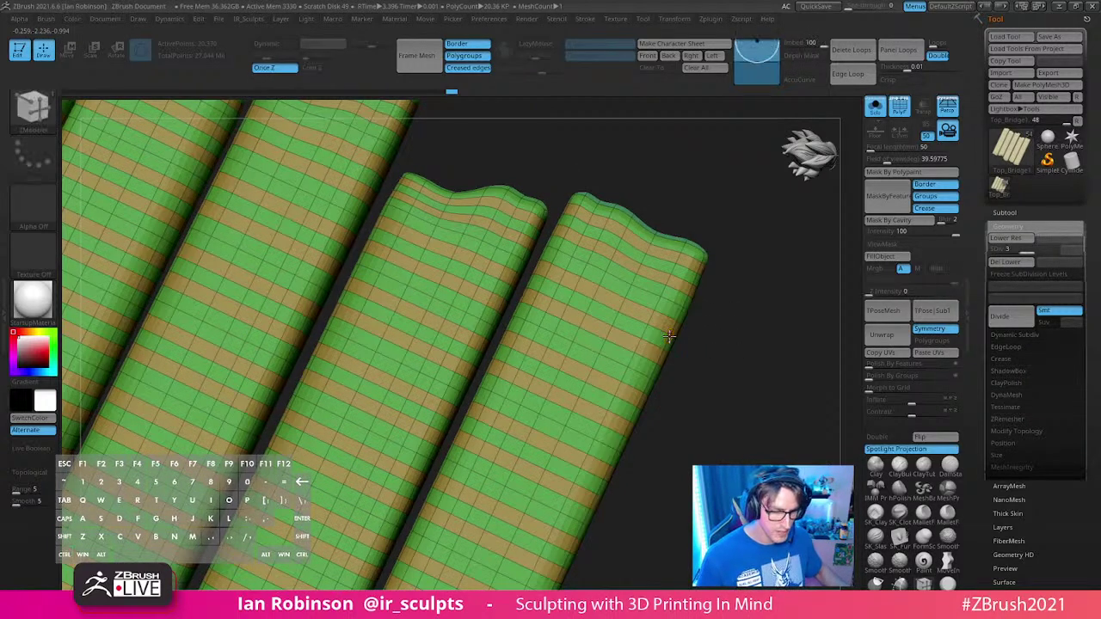
key(shift+f)
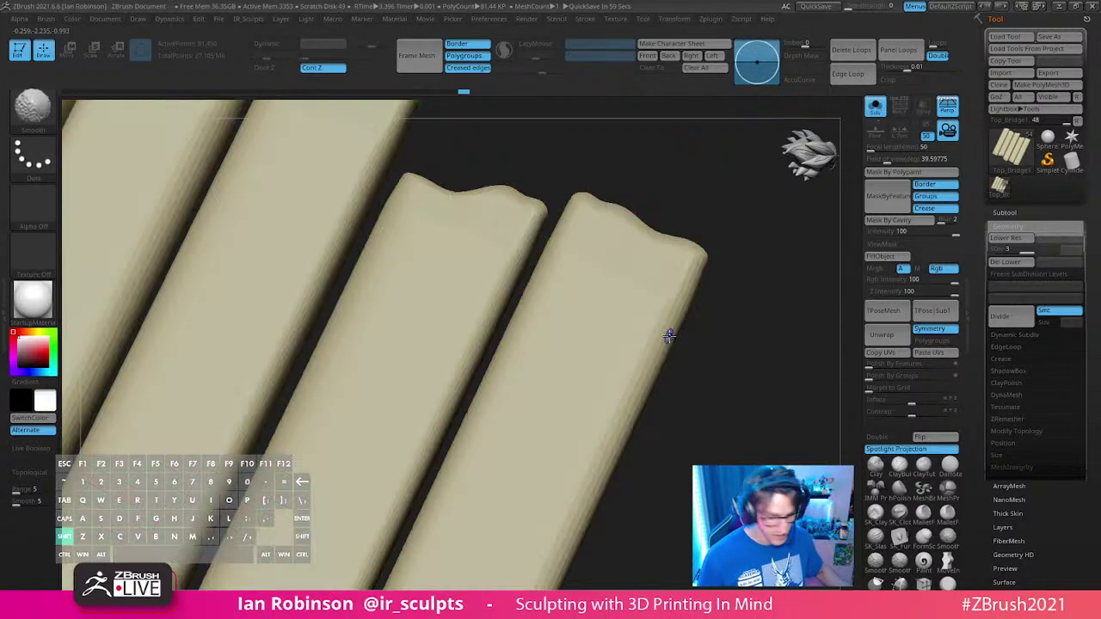
Step: Choose the DamStandard brush and adjust its draw size for carving grooves into the planks
key(b)
key(d)
key(s)
key(s)
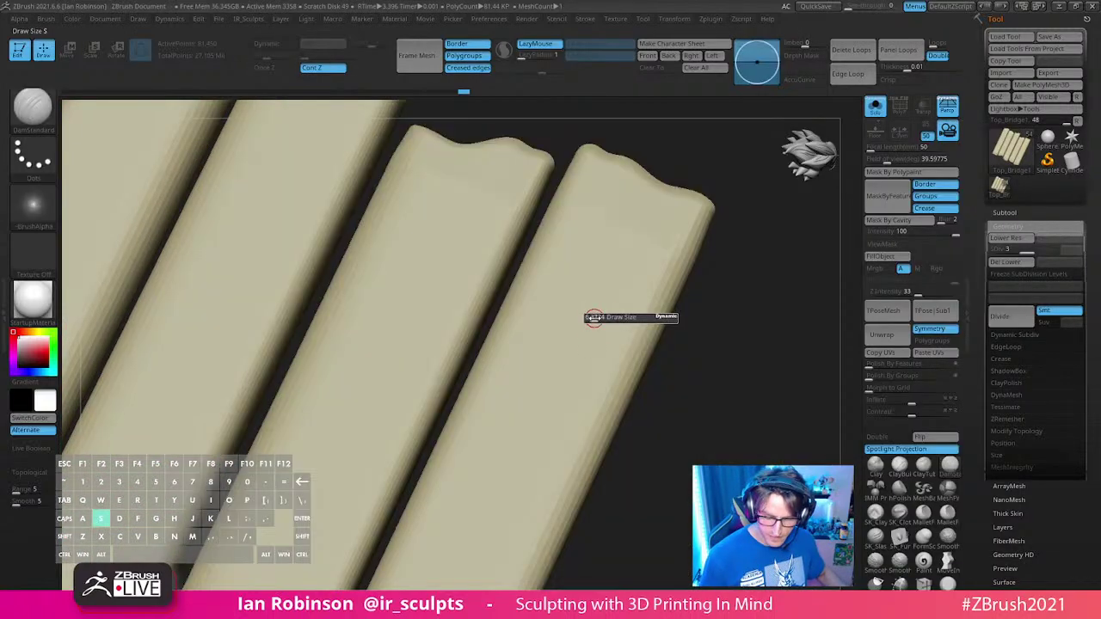
drag(593, 318, 627, 317)
alt+right_drag(627, 317, 612, 263)
Step: Try a lengthwise groove on the outermost plank with one more subdivision level, and undo both
drag(626, 200, 441, 521)
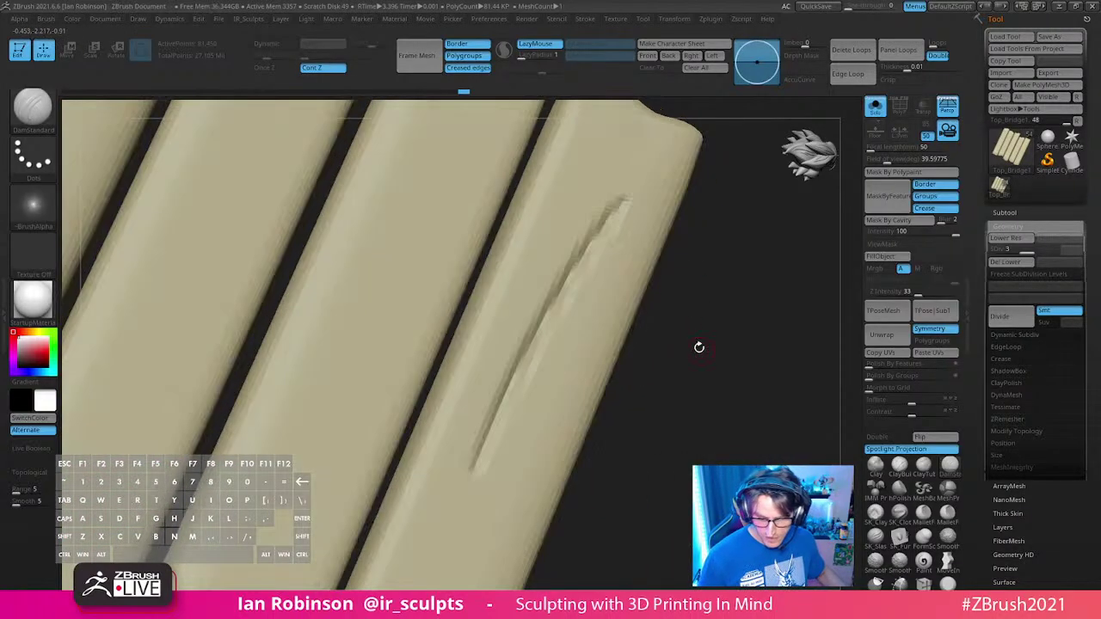
key(d)
key(shift+d)
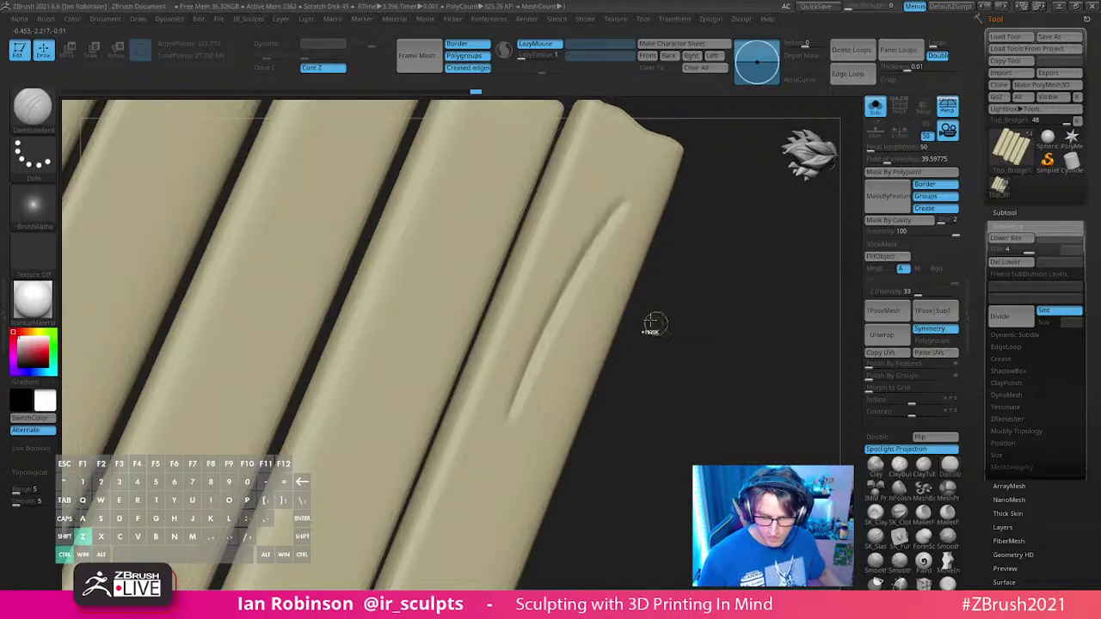
key(ctrl+z)
Step: Try lengthwise grooves on the two adjacent outer planks, setting the DamStandard brush's Z Intensity to 46
key(s)
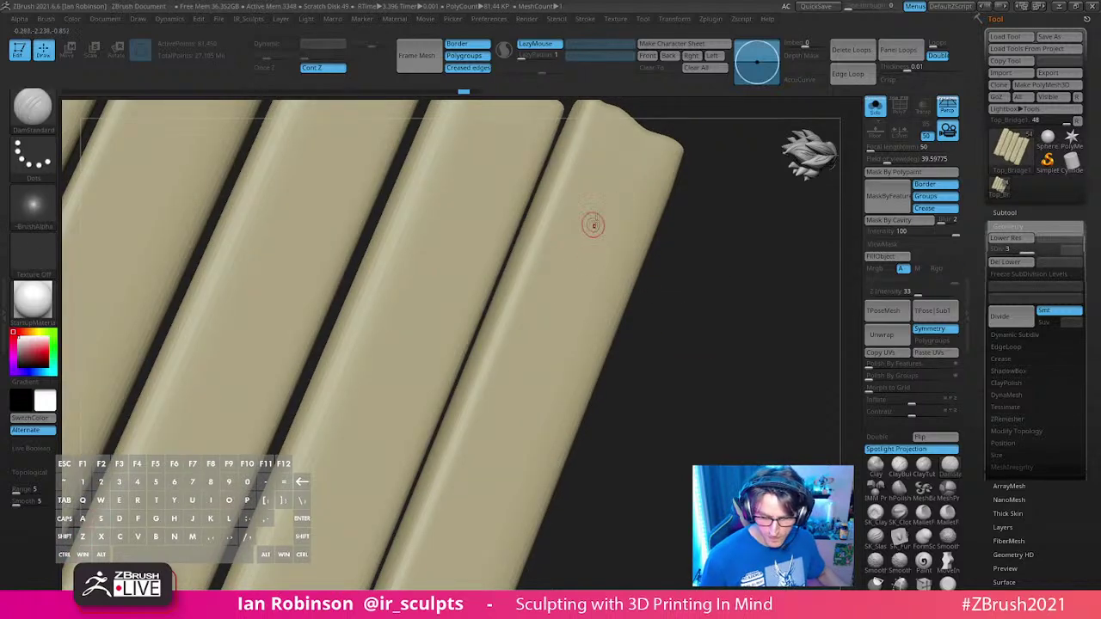
drag(590, 226, 559, 321)
mouse_move(659, 356)
right_down()
mouse_move(685, 402)
mouse_move(705, 327)
mouse_move(698, 307)
right_up()
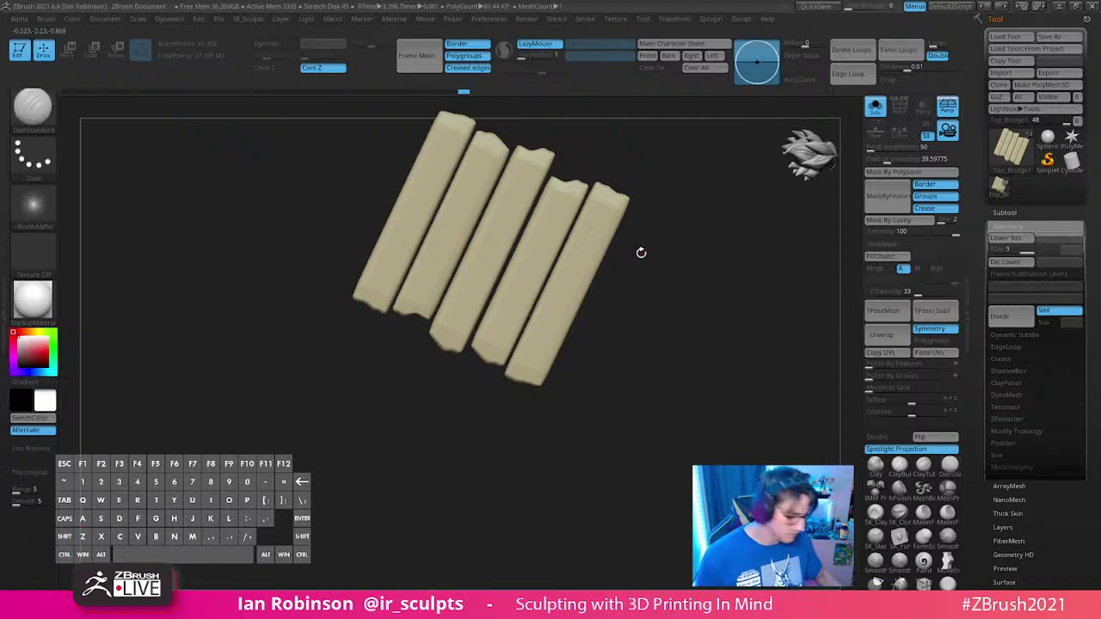
key(s)
key(space)
mouse_move(684, 303)
mouse_down()
mouse_move(701, 303)
mouse_move(666, 264)
mouse_up()
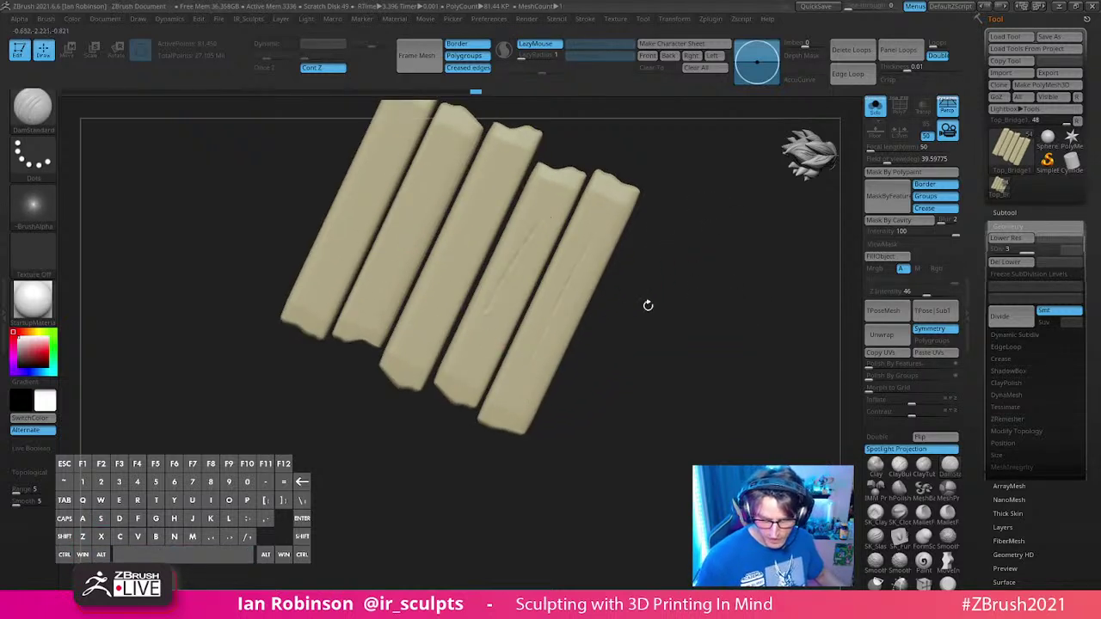
Step: Remove the trial grooves, subdivide the planks to level 4, and carve a thin lengthwise groove into the outermost plank
alt+drag(686, 290, 643, 301)
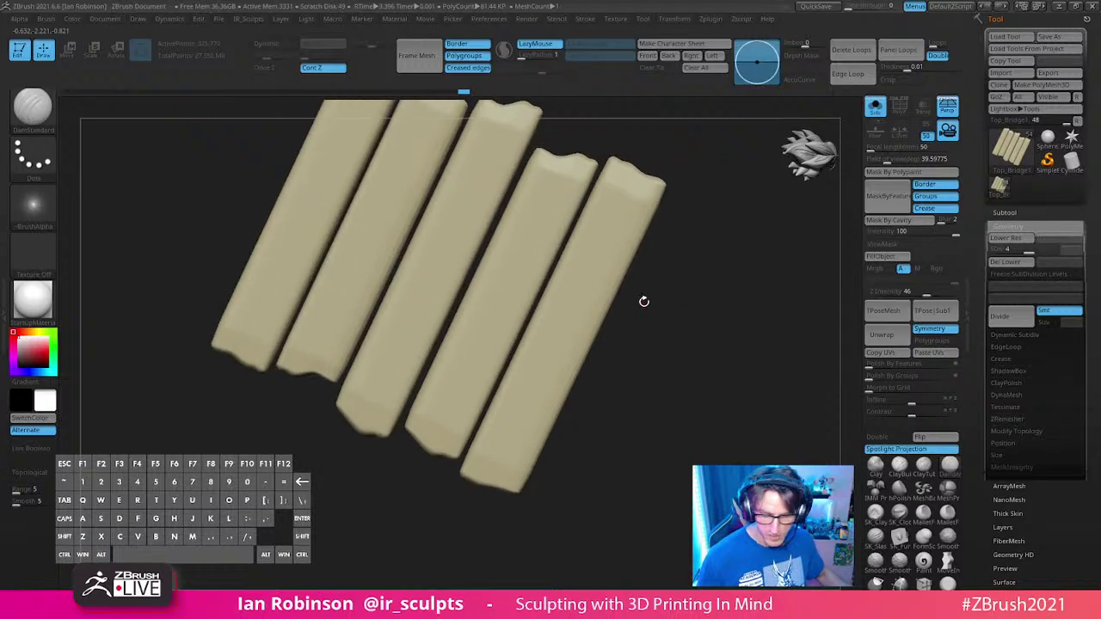
drag(599, 251, 519, 427)
alt+drag(761, 277, 645, 428)
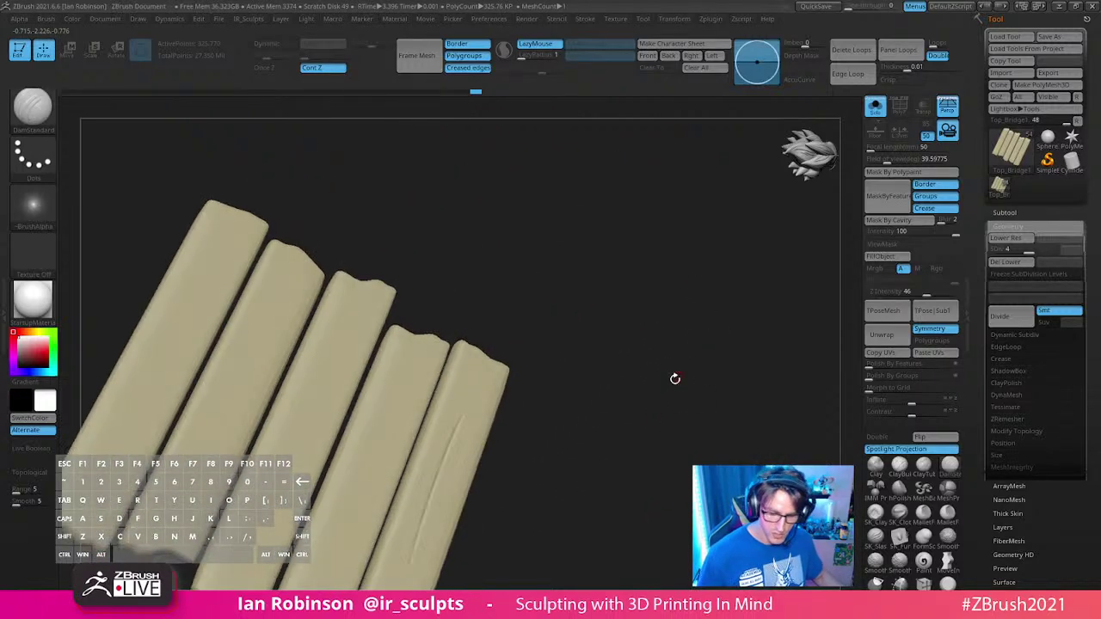
drag(674, 378, 713, 307)
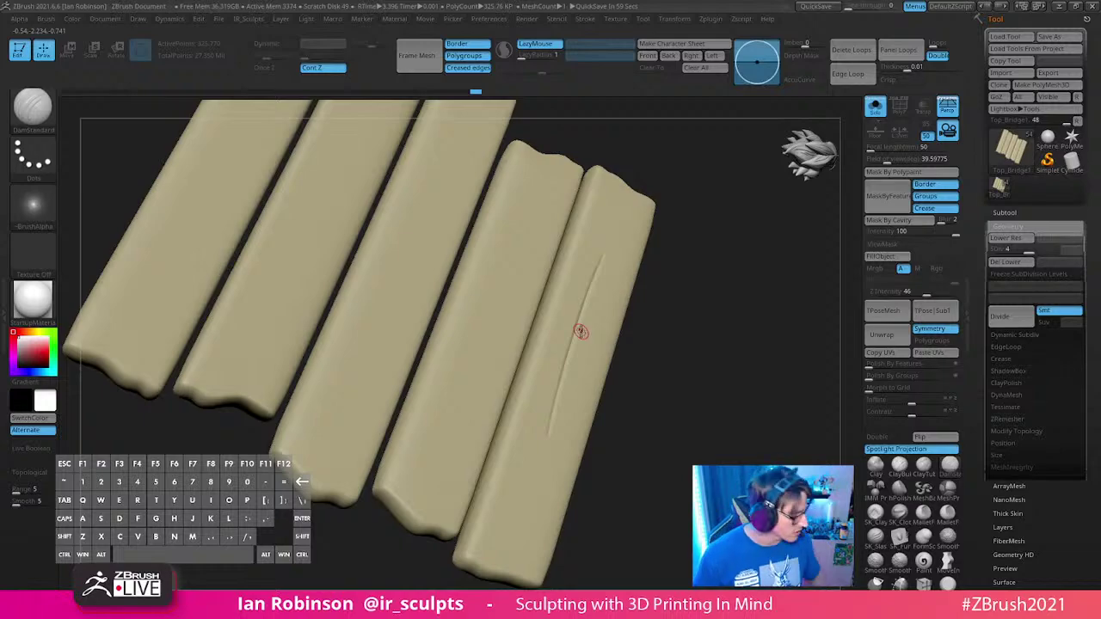
Step: Turn PolyFrame on and examine the wireframe around the carved groove
key(shift+f)
drag(662, 337, 705, 358)
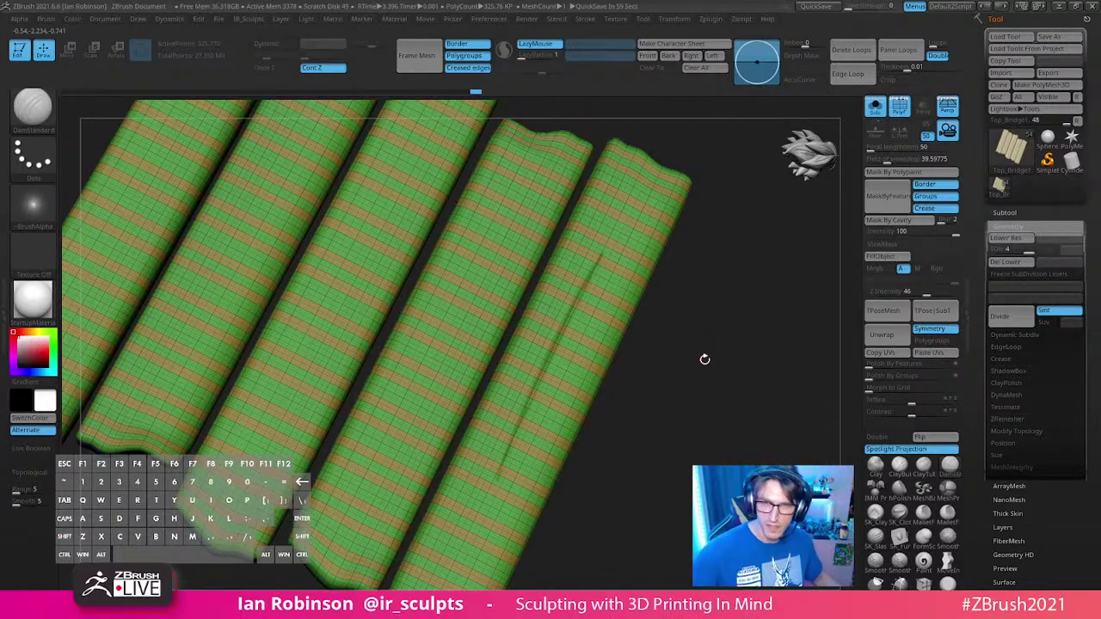
Step: Turn PolyFrame off and remove the trial groove from the outermost plank
drag(705, 358, 679, 313)
key(shift+f)
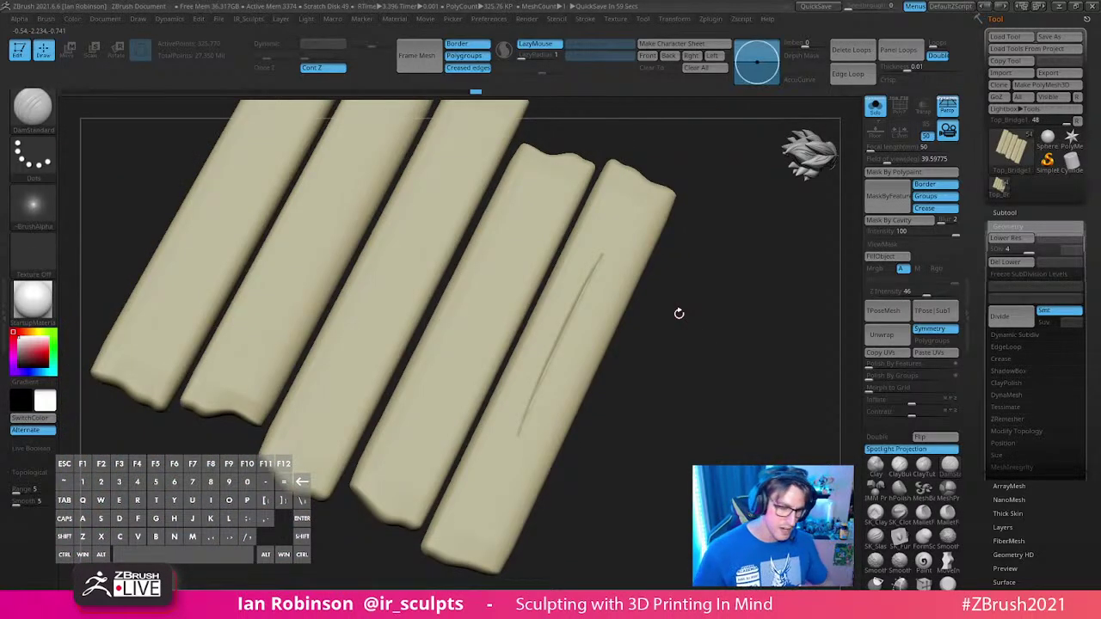
mouse_move(679, 313)
mouse_down()
mouse_move(708, 361)
mouse_move(708, 322)
mouse_move(669, 375)
mouse_up()
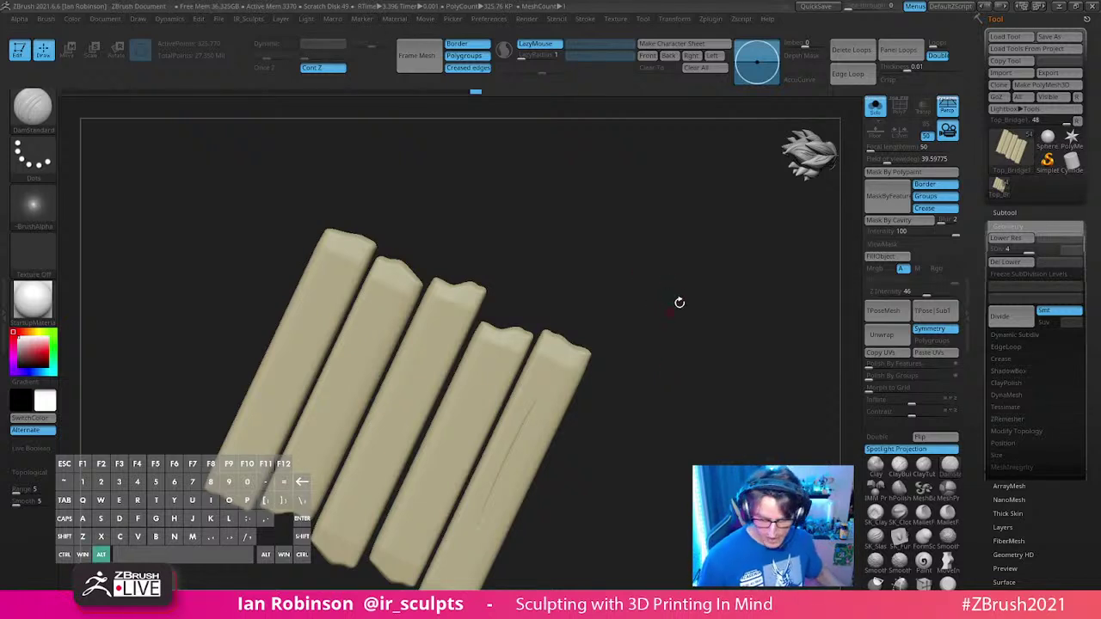
drag(679, 302, 679, 275)
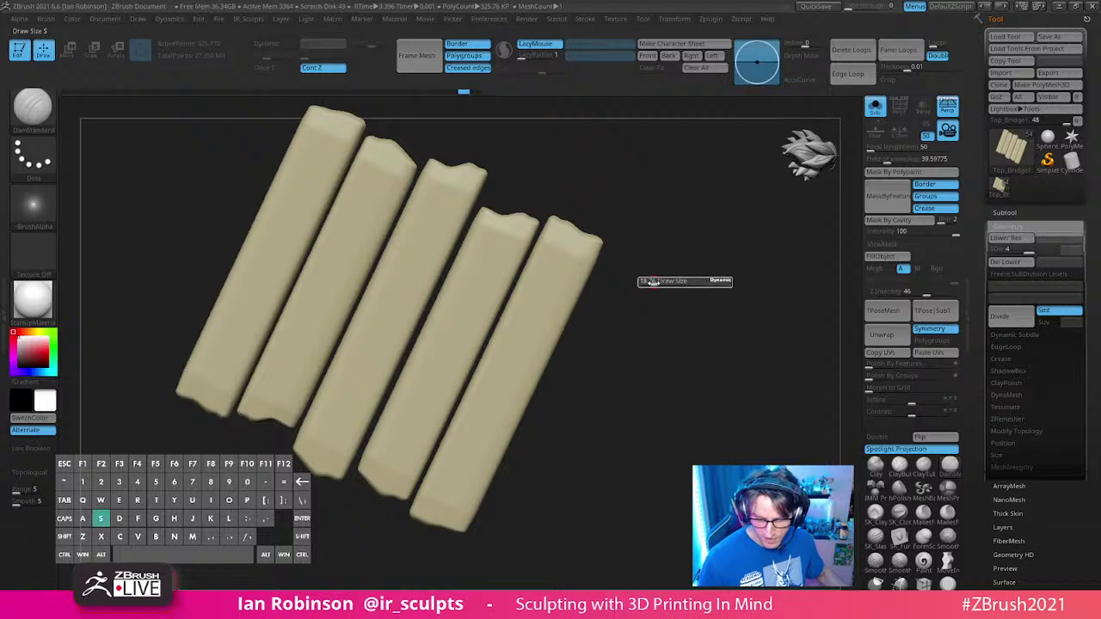
mouse_move(636, 319)
mouse_down()
mouse_move(656, 329)
mouse_move(648, 325)
mouse_up()
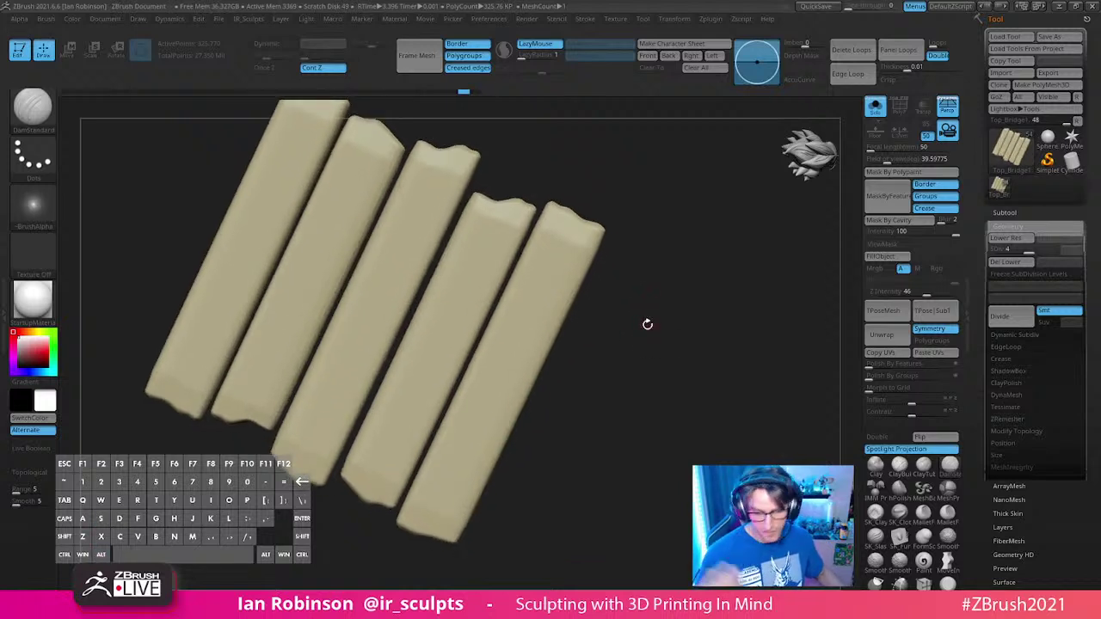
Step: Switch to the SK_Slash brush and set its LazyRadius to 23
mouse_move(684, 250)
alt+mouse_down()
mouse_move(665, 272)
mouse_move(608, 264)
alt+mouse_up()
key(s)
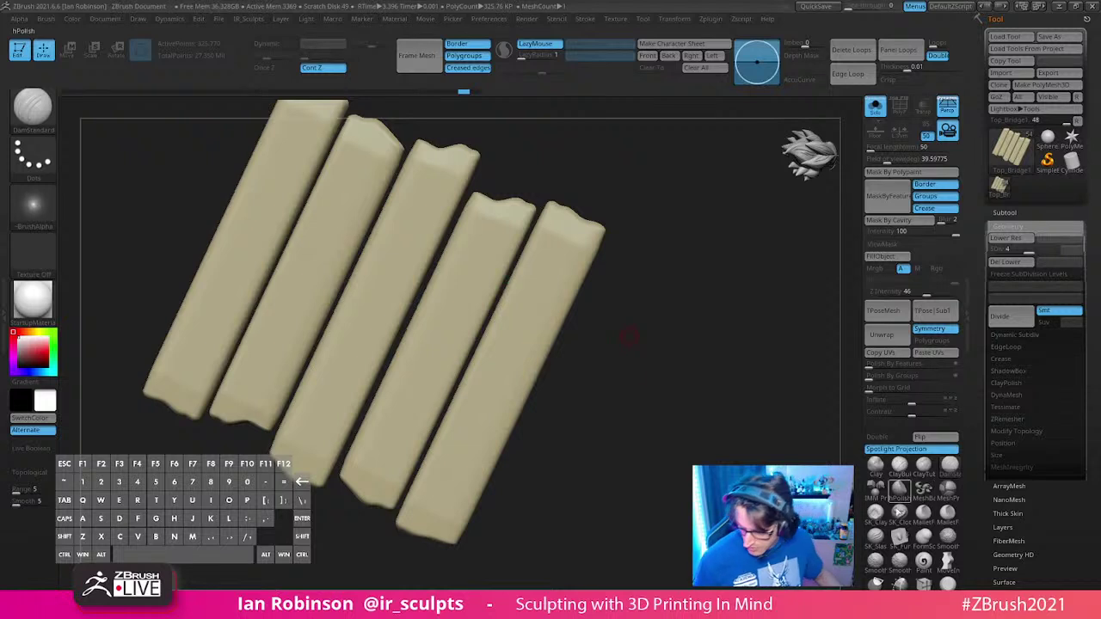
click(879, 536)
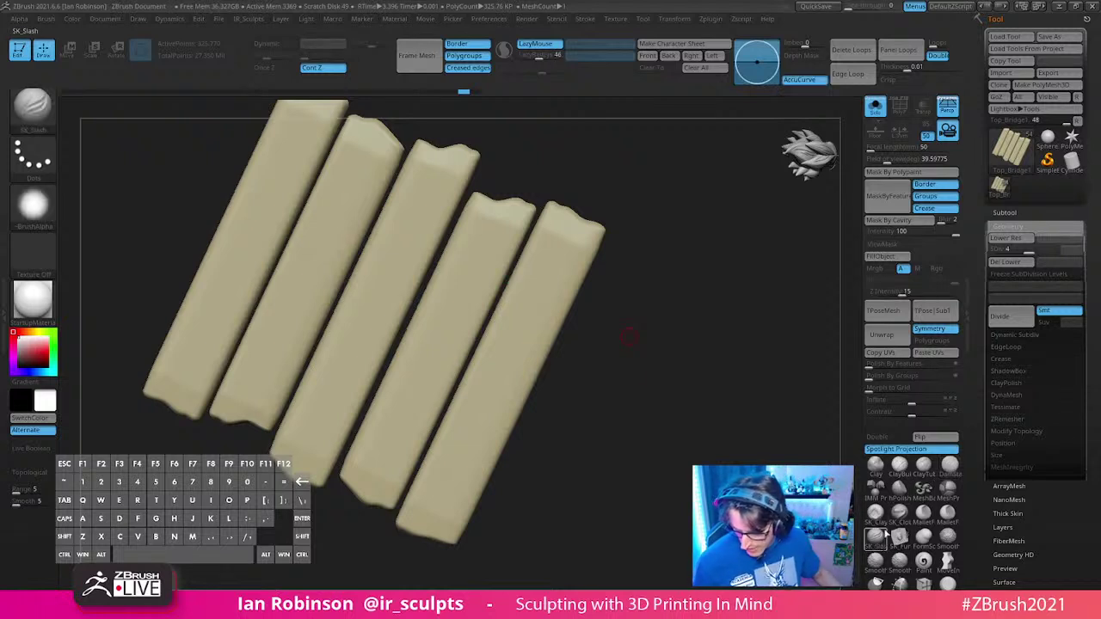
key(s)
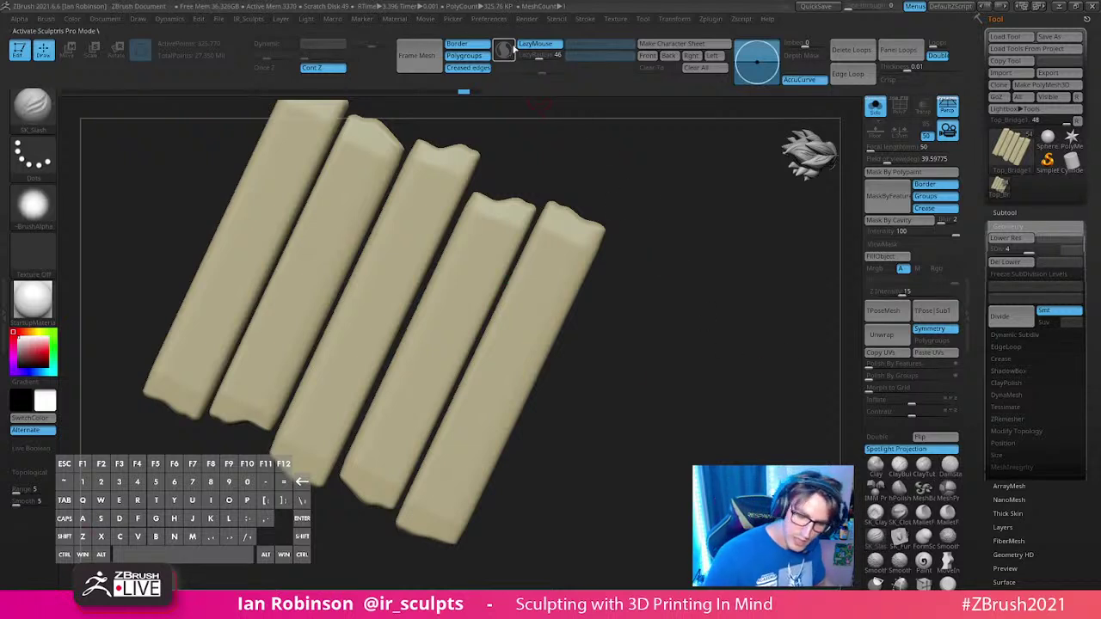
alt+drag(626, 160, 609, 194)
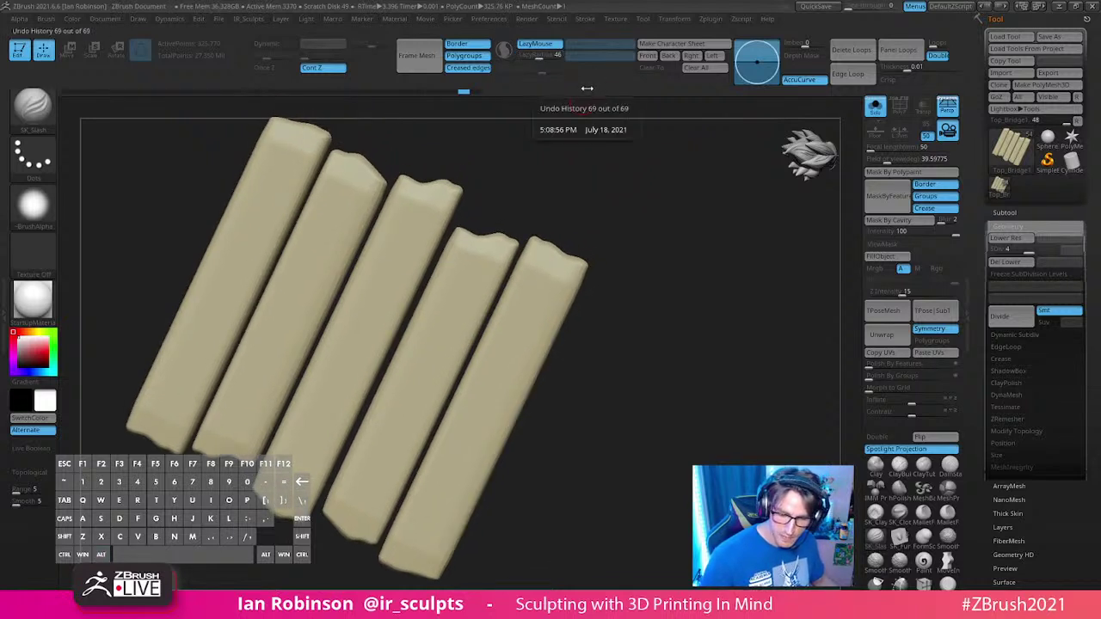
alt+drag(642, 215, 649, 118)
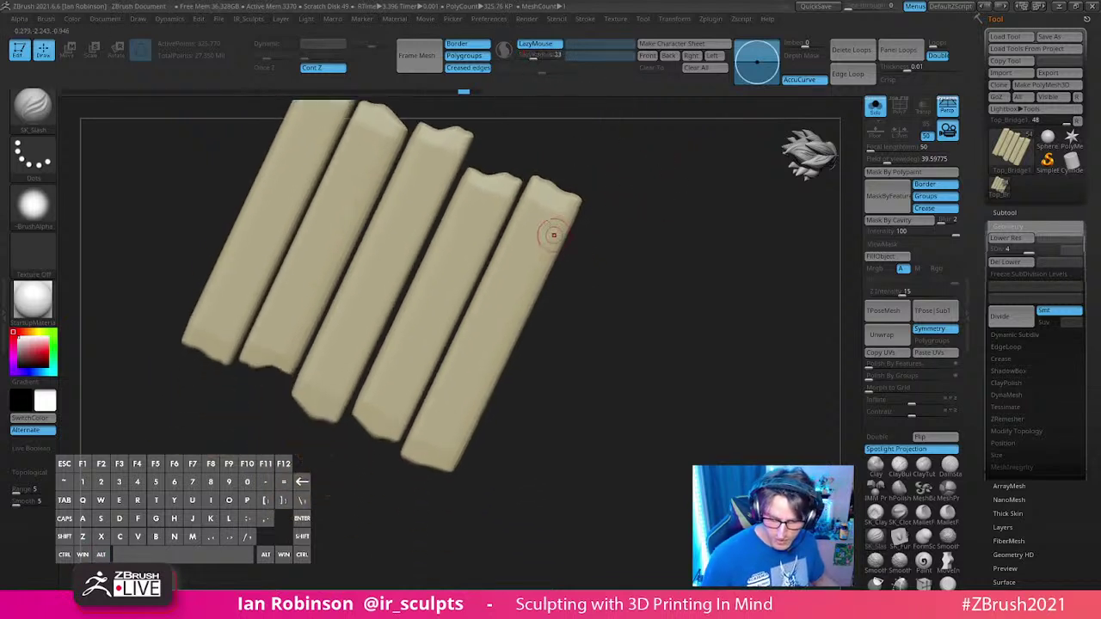
Step: Test a short SK_Slash stroke near the end of the outermost plank and set the brush's Z Intensity to 28
drag(540, 197, 527, 229)
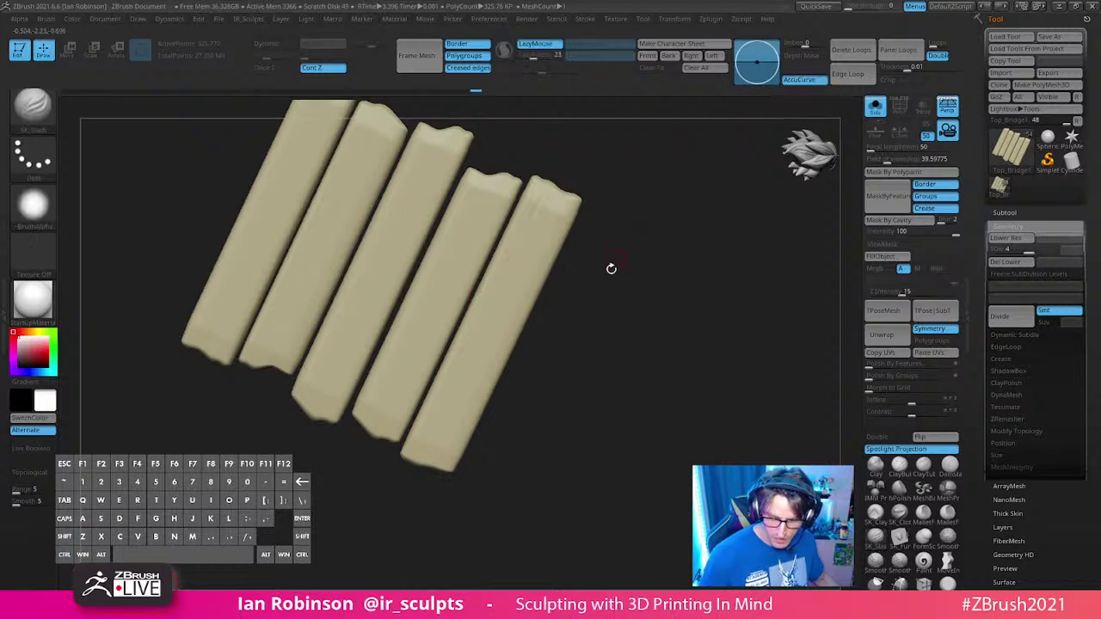
key(space)
drag(600, 291, 613, 291)
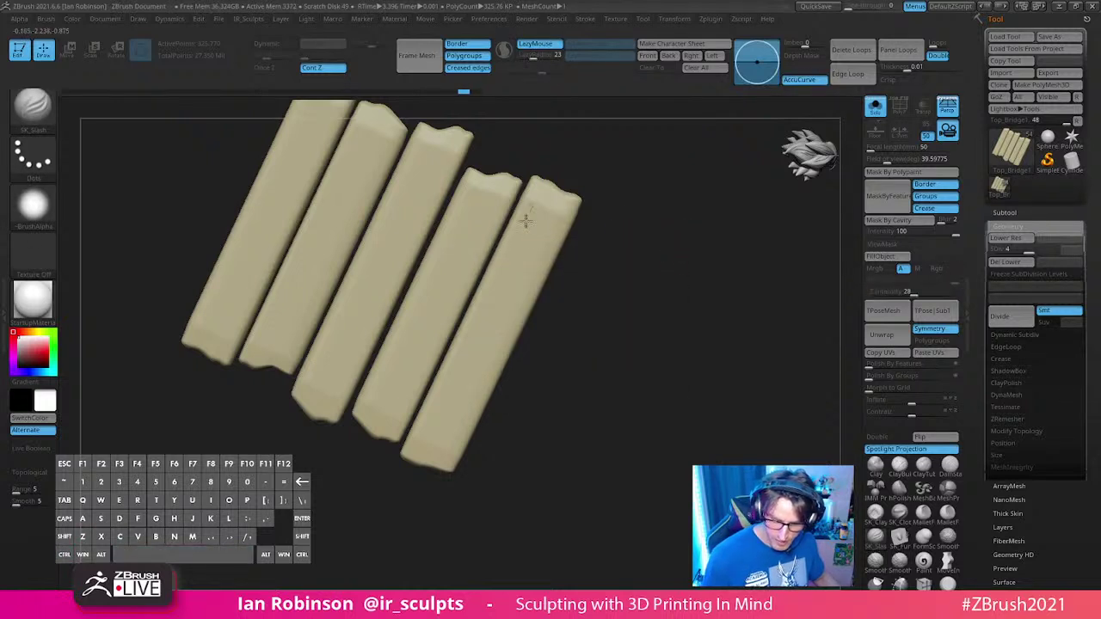
Step: Try a lengthwise SK_Slash groove near the inner edge of the outermost plank and undo it
drag(483, 295, 469, 323)
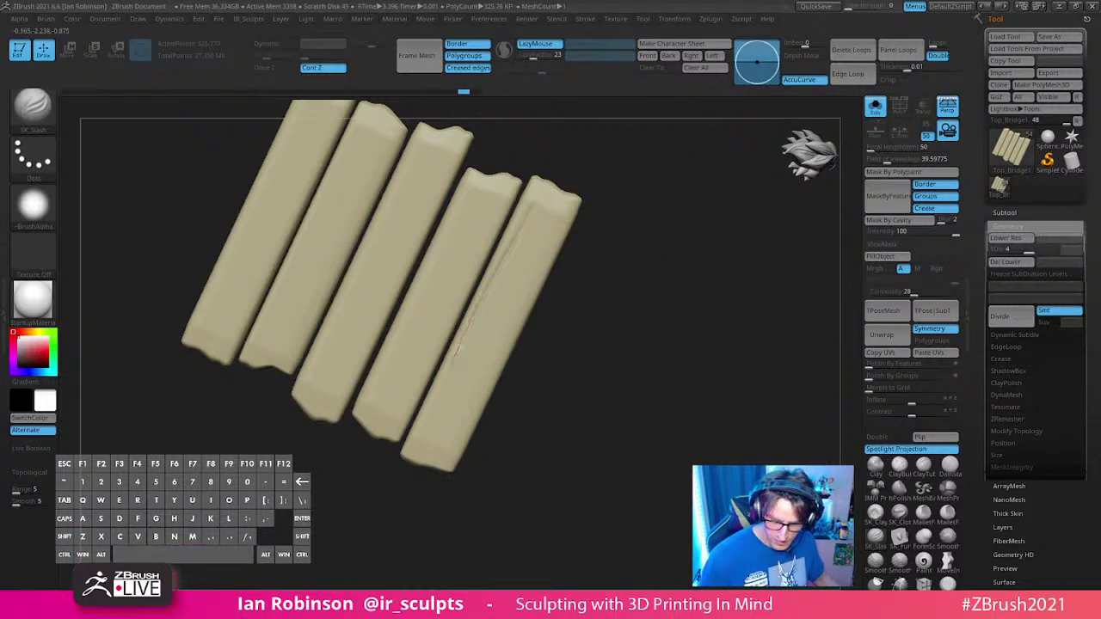
drag(425, 433, 436, 439)
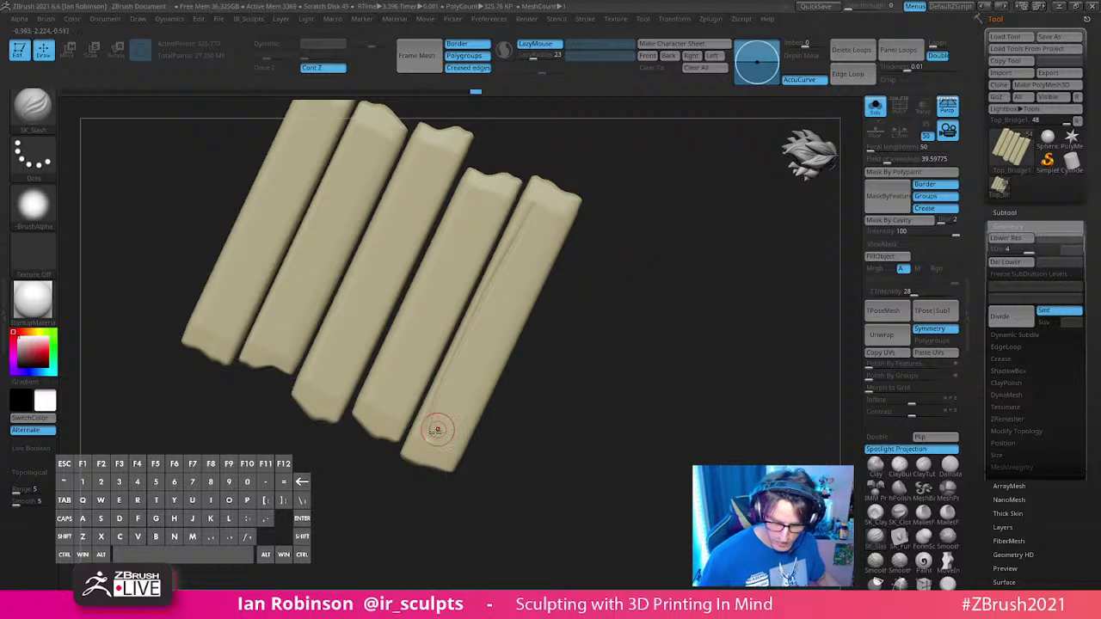
key(ctrl+z)
key(ctrl+z)
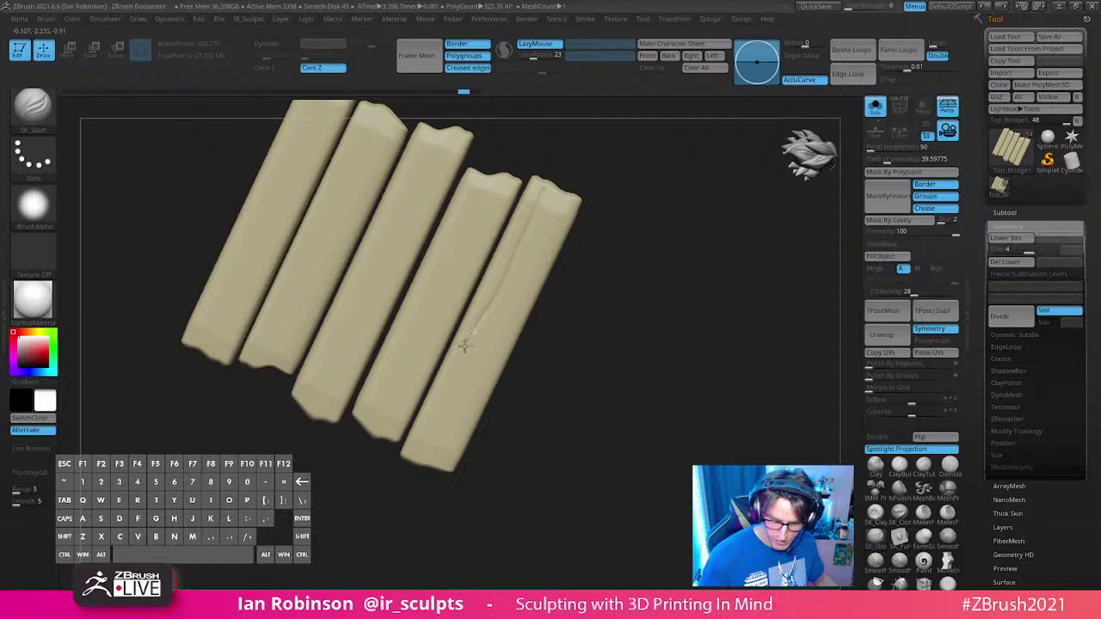
Step: Carve flowing lengthwise wood-grain grooves from end to end across the outermost plank, curving them around a knot-like bend near its middle
drag(404, 490, 375, 564)
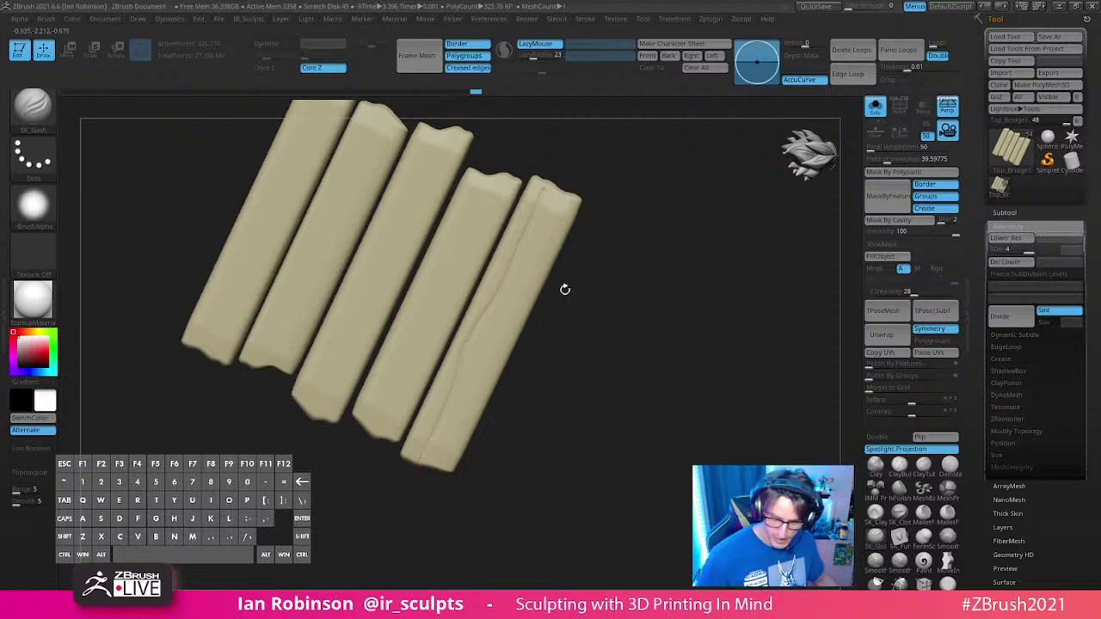
drag(550, 191, 538, 220)
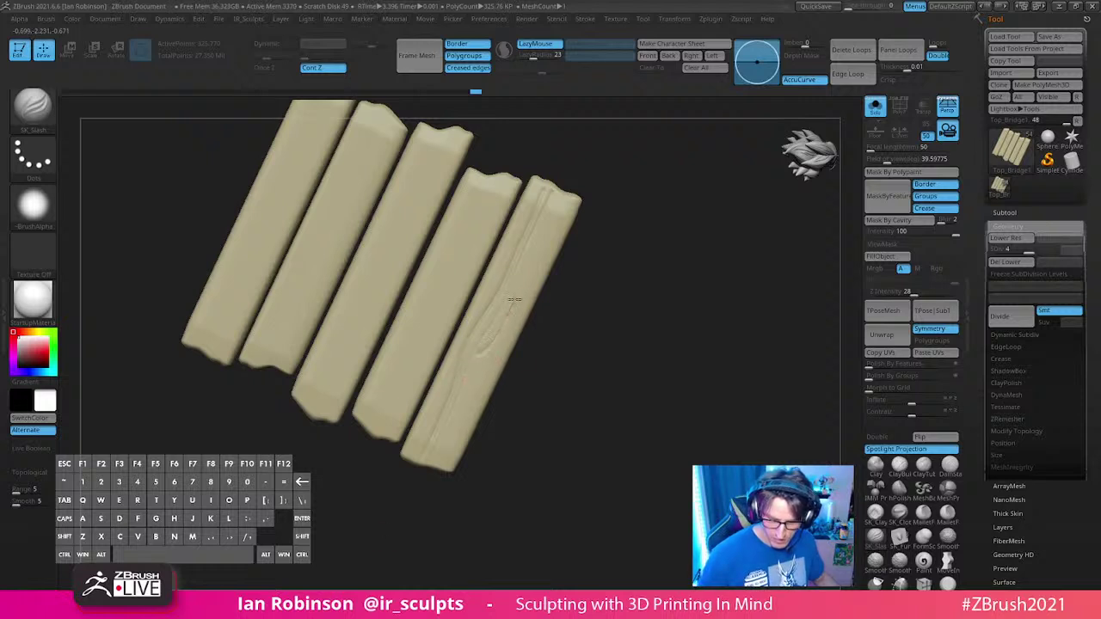
drag(556, 195, 560, 189)
alt+drag(634, 329, 632, 327)
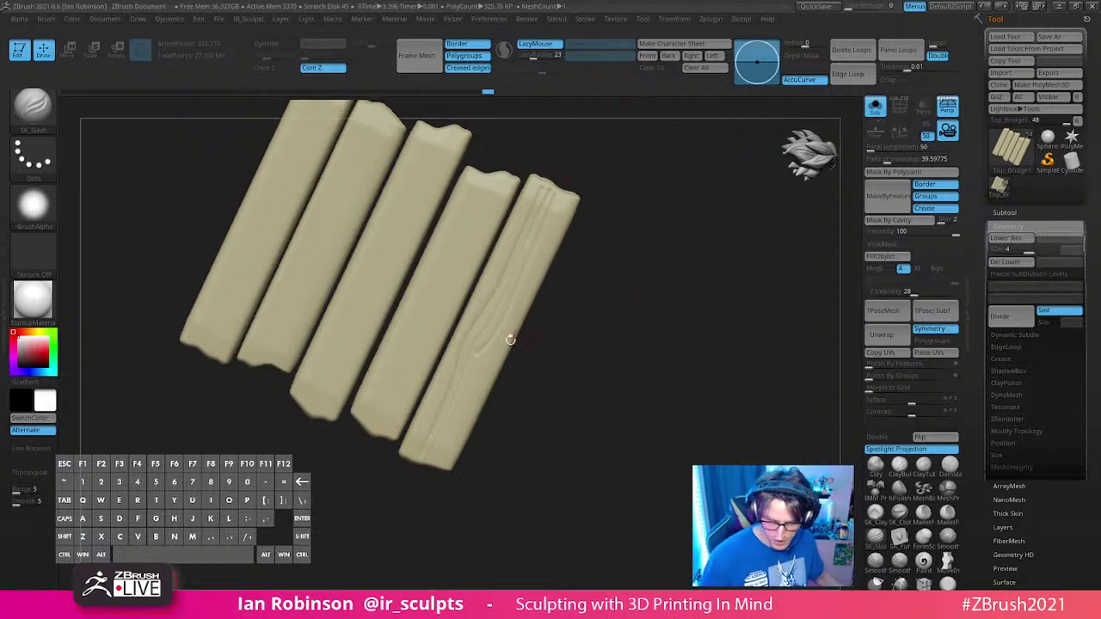
drag(487, 361, 504, 333)
alt+drag(625, 129, 653, 43)
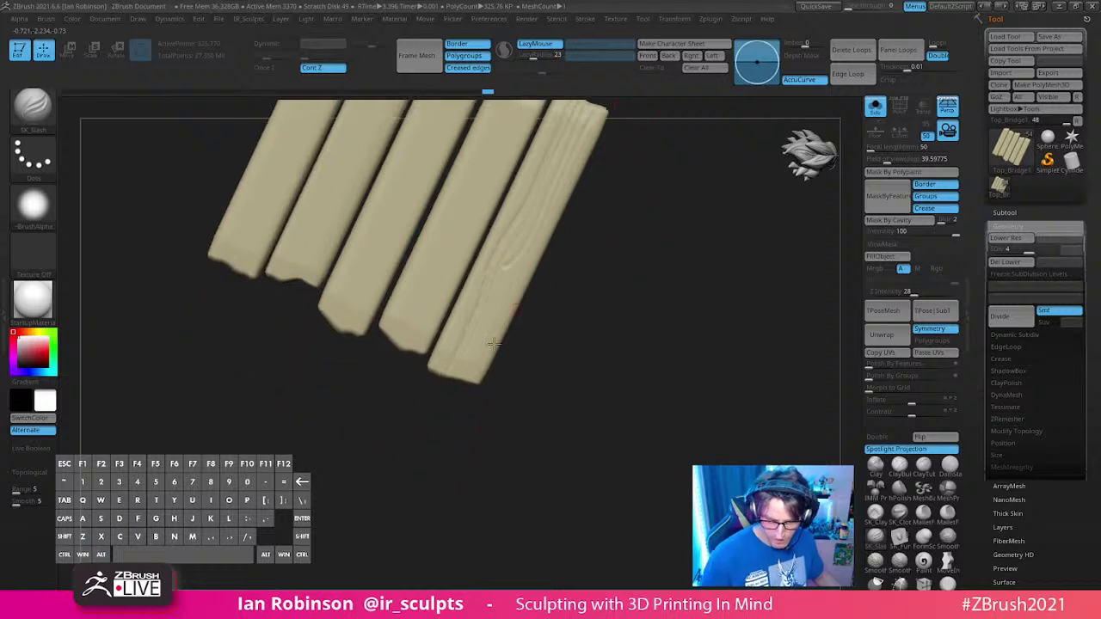
drag(462, 373, 496, 297)
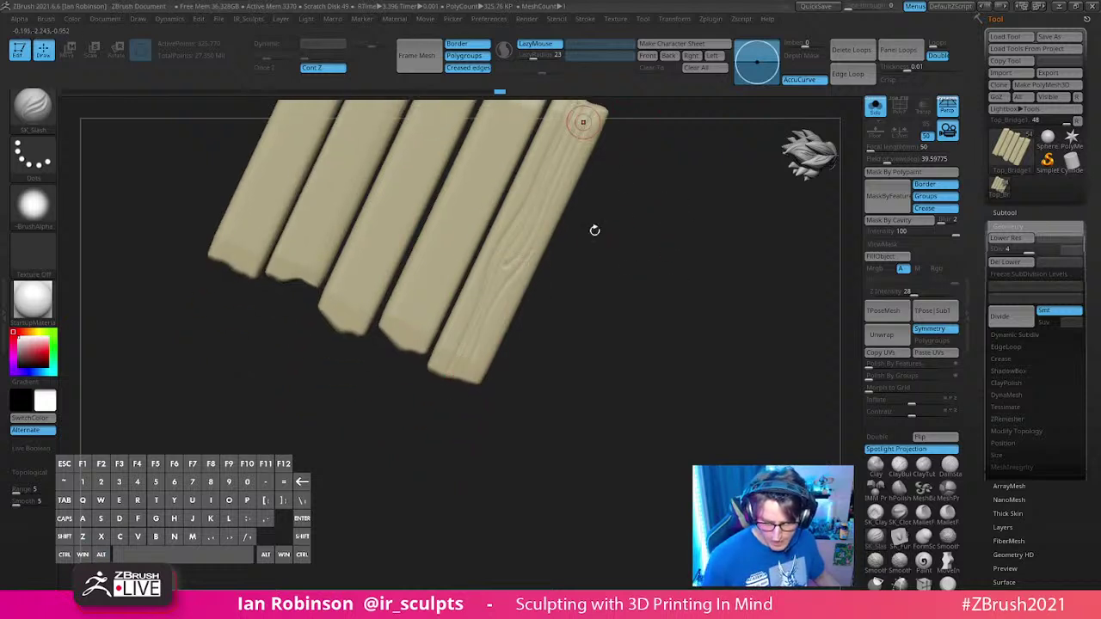
drag(612, 136, 550, 300)
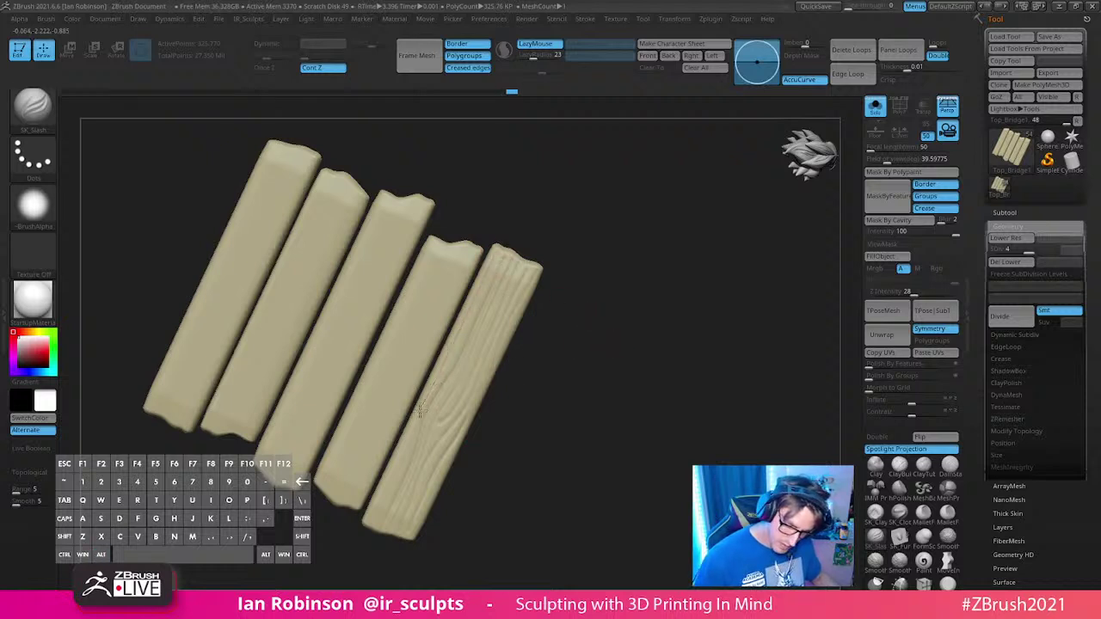
Step: Check the Preview AO render settings and examine the carved wood grain on the outermost plank from several angles
drag(556, 390, 683, 300)
click(527, 19)
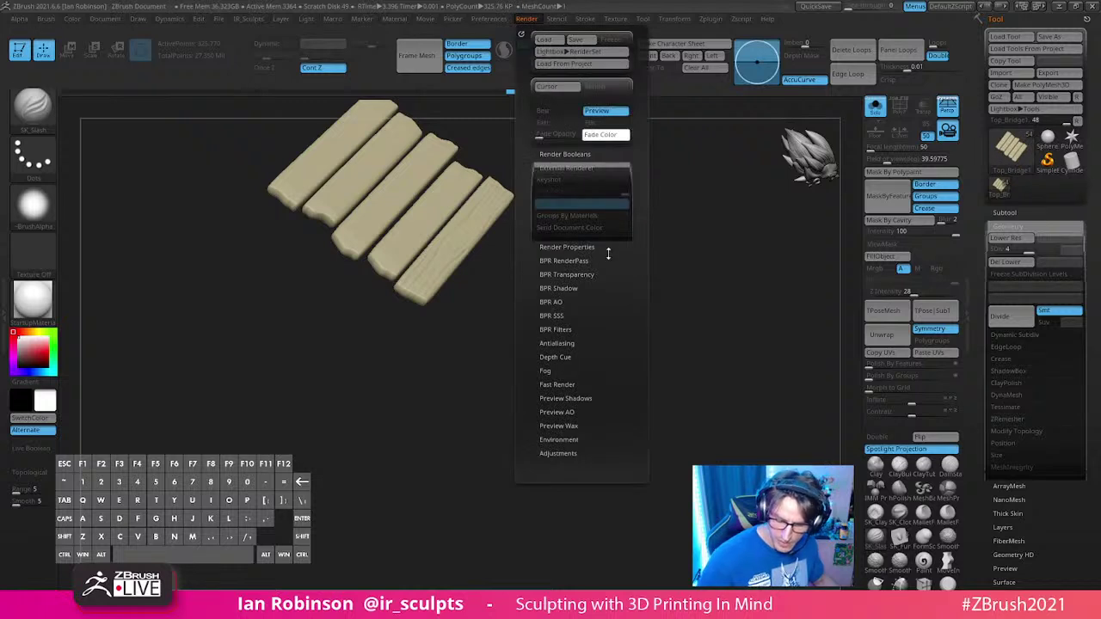
click(574, 412)
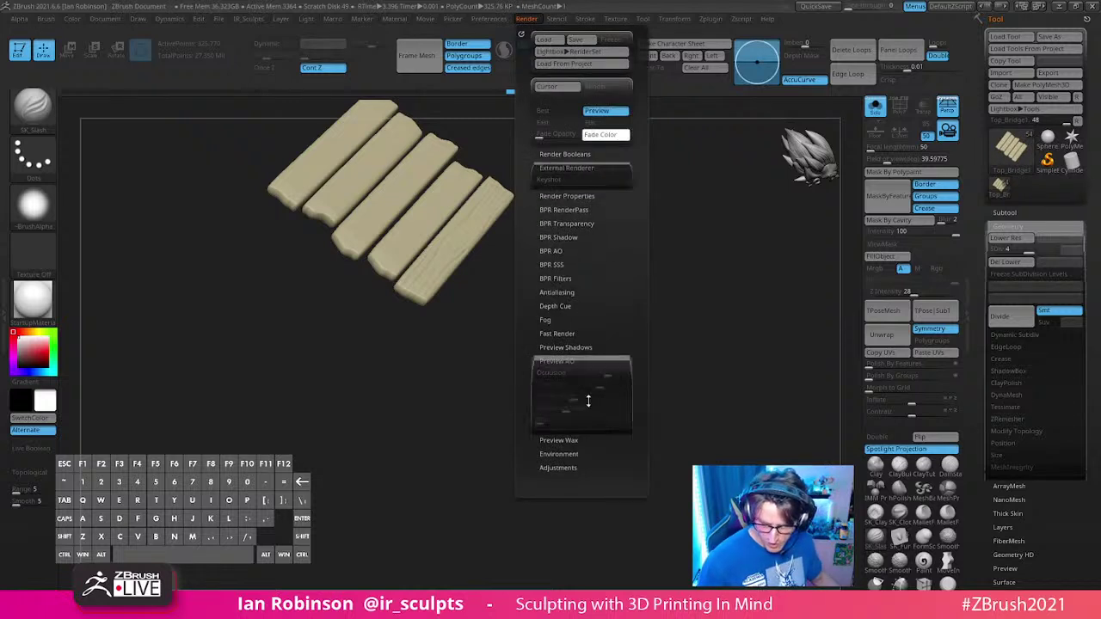
click(560, 359)
alt+drag(704, 256, 695, 296)
drag(628, 256, 670, 302)
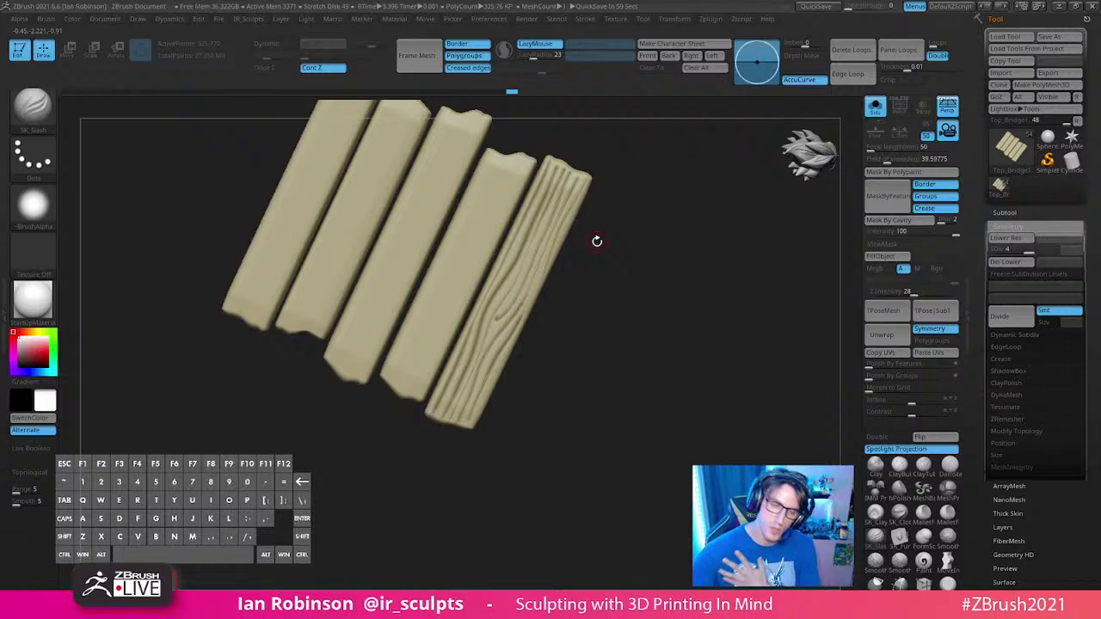
drag(597, 242, 608, 293)
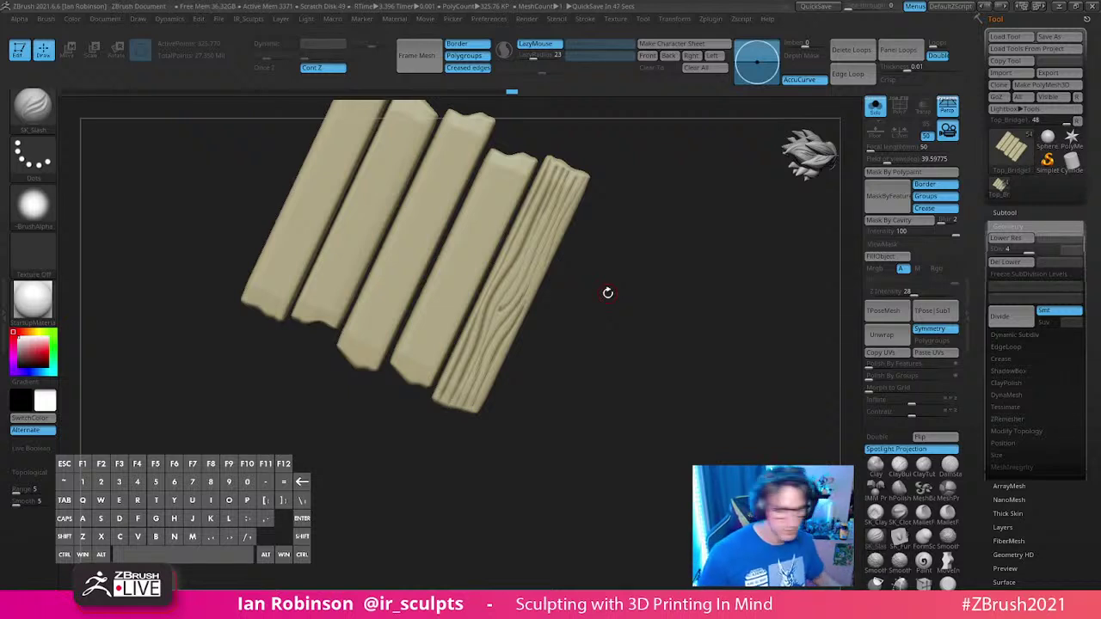
Step: Carve slightly wavy lengthwise wood-grain grooves across the plank next to the outermost one
mouse_move(607, 293)
mouse_down()
mouse_move(651, 270)
mouse_move(525, 246)
mouse_move(450, 343)
mouse_up()
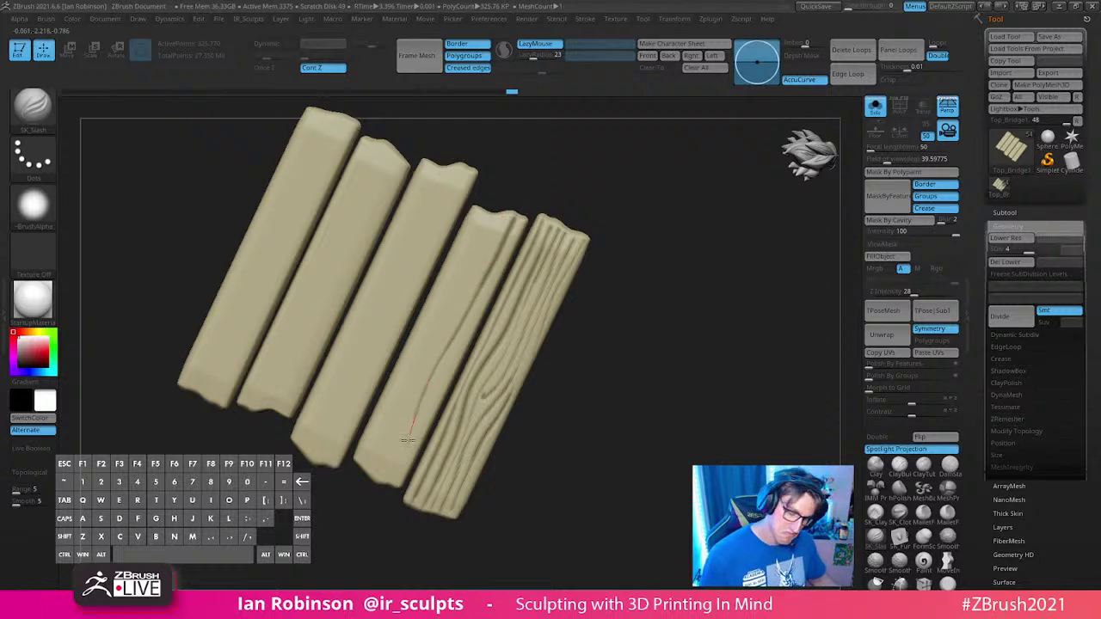
drag(379, 489, 378, 489)
drag(423, 427, 470, 326)
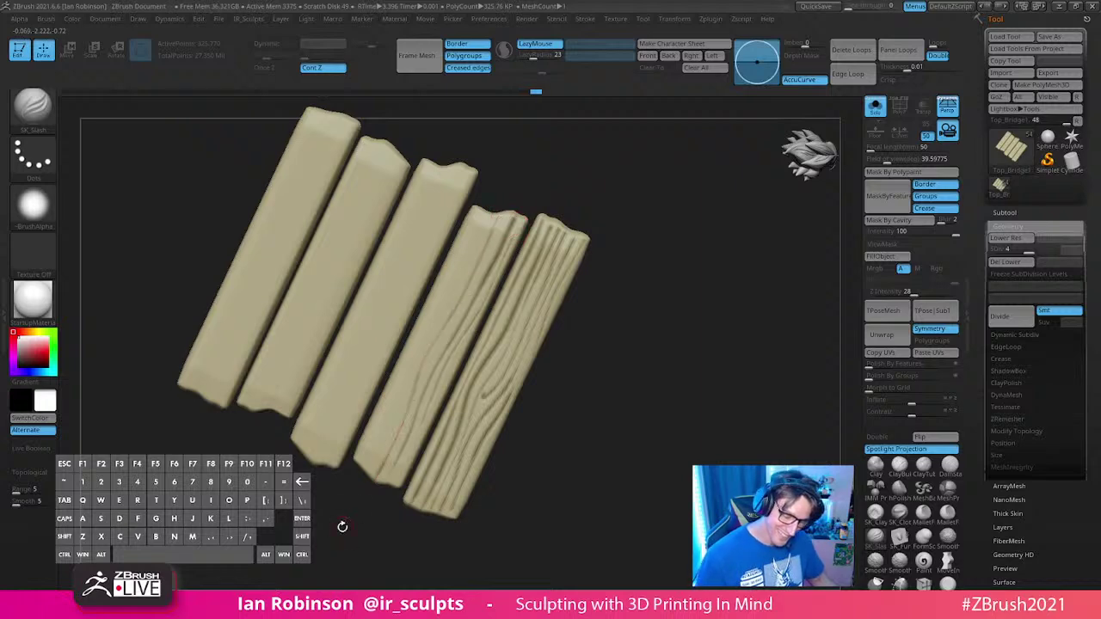
drag(393, 401, 495, 209)
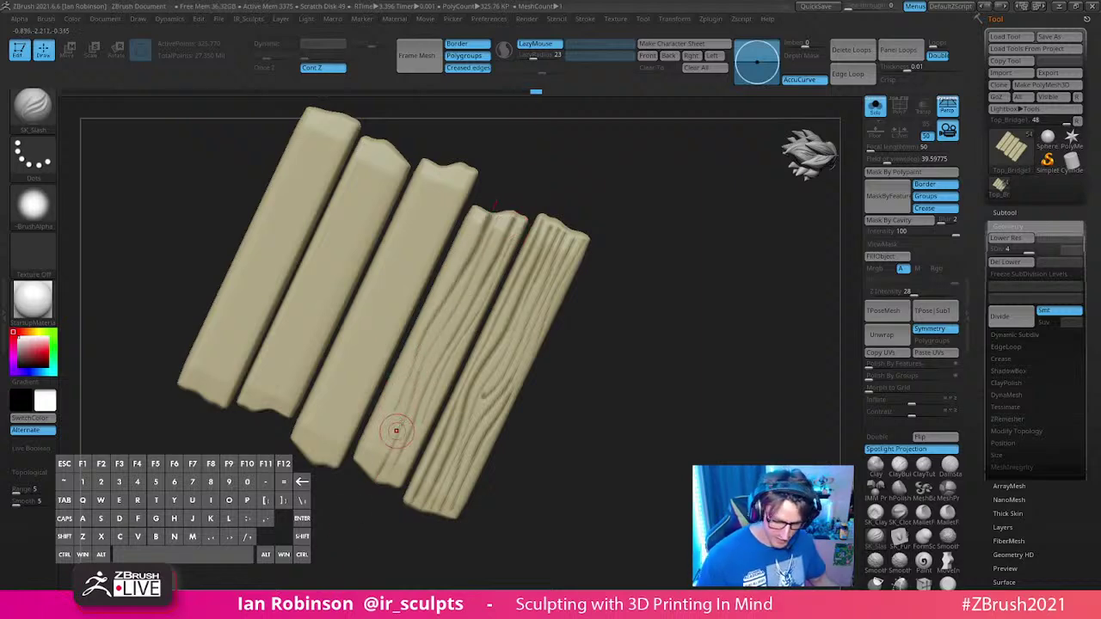
drag(393, 387, 360, 470)
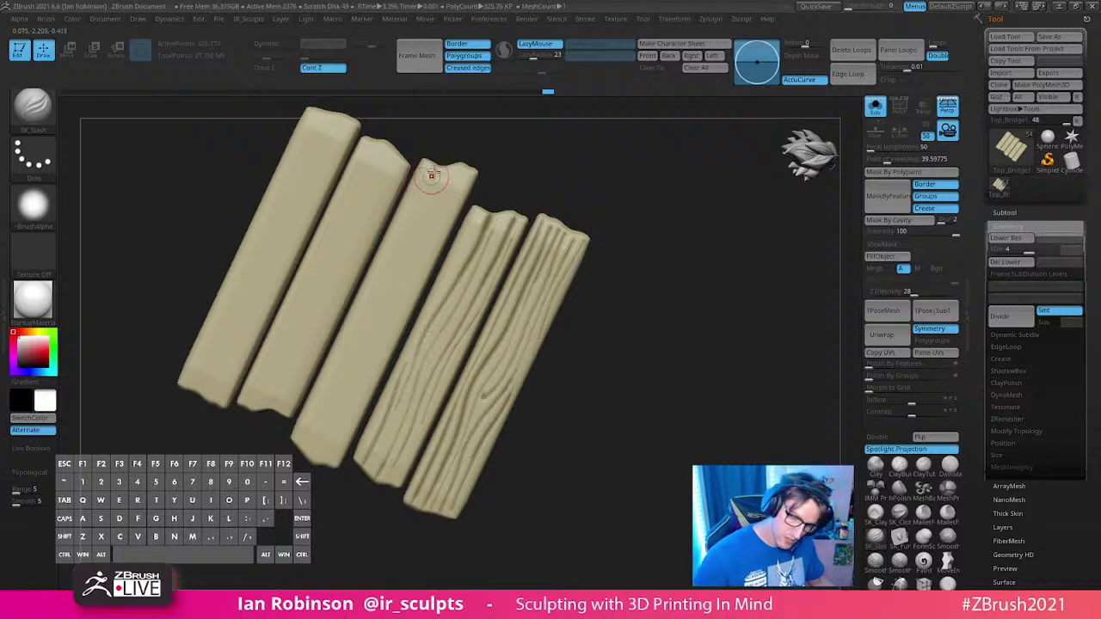
Step: Carve curving lengthwise wood-grain grooves along the full length of the middle plank
drag(425, 166, 367, 308)
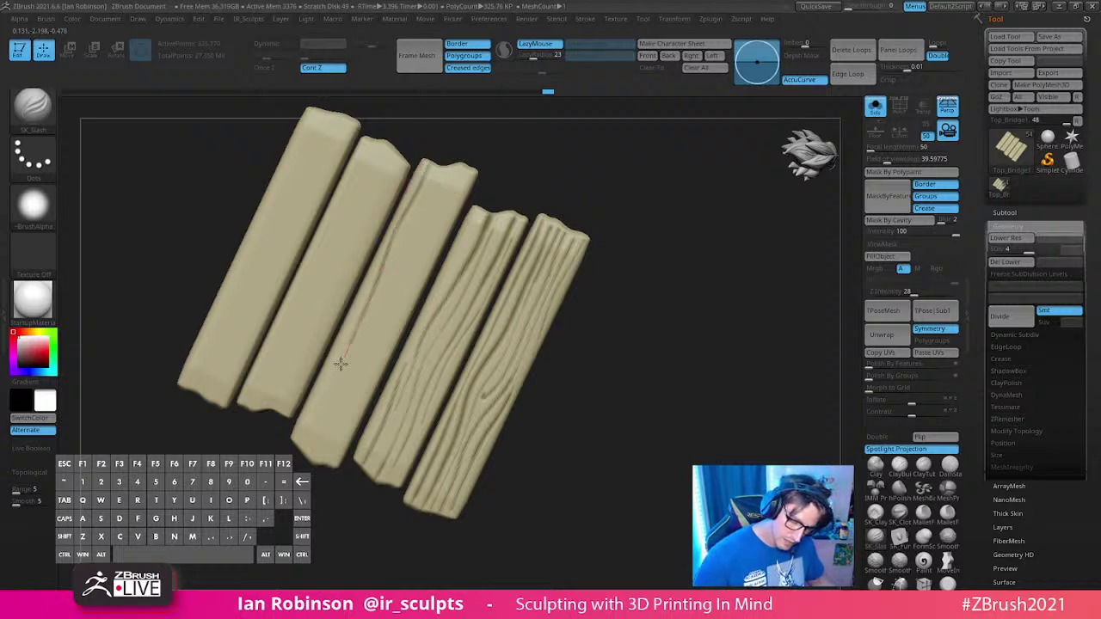
mouse_move(341, 364)
mouse_down()
mouse_move(294, 447)
mouse_move(444, 154)
mouse_move(377, 328)
mouse_move(305, 465)
mouse_up()
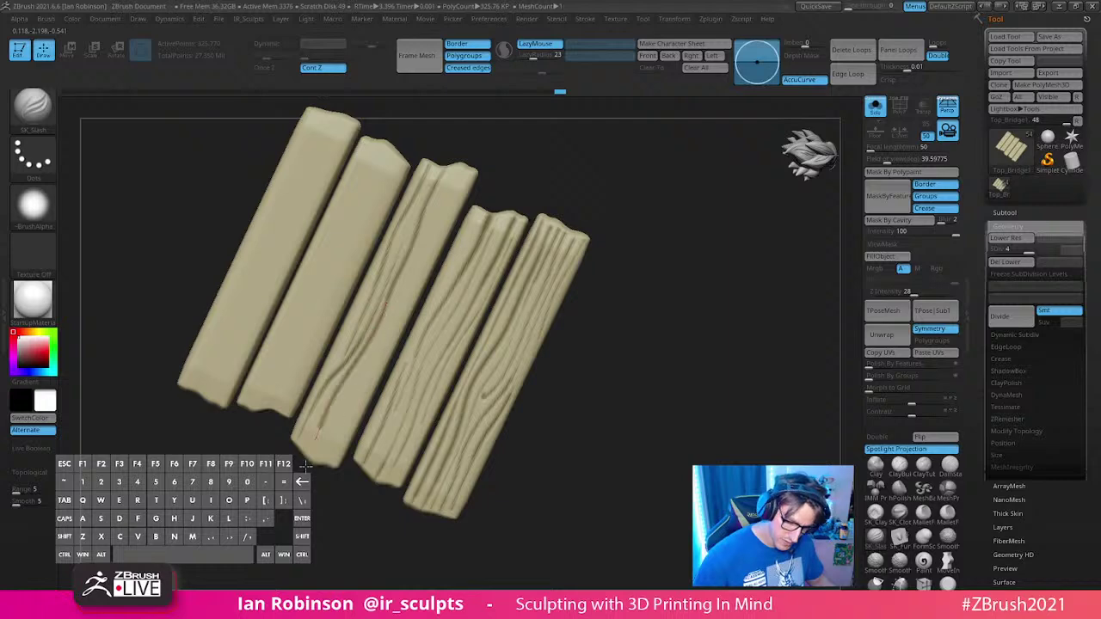
mouse_move(447, 172)
mouse_down()
mouse_move(319, 463)
mouse_move(451, 202)
mouse_move(332, 463)
mouse_up()
mouse_move(668, 246)
mouse_down()
mouse_move(704, 256)
mouse_move(691, 335)
mouse_move(688, 292)
mouse_move(665, 364)
mouse_move(676, 297)
mouse_up()
Step: Add extra grain strokes between the existing grooves on the outermost plank and its neighbour
drag(487, 240, 398, 403)
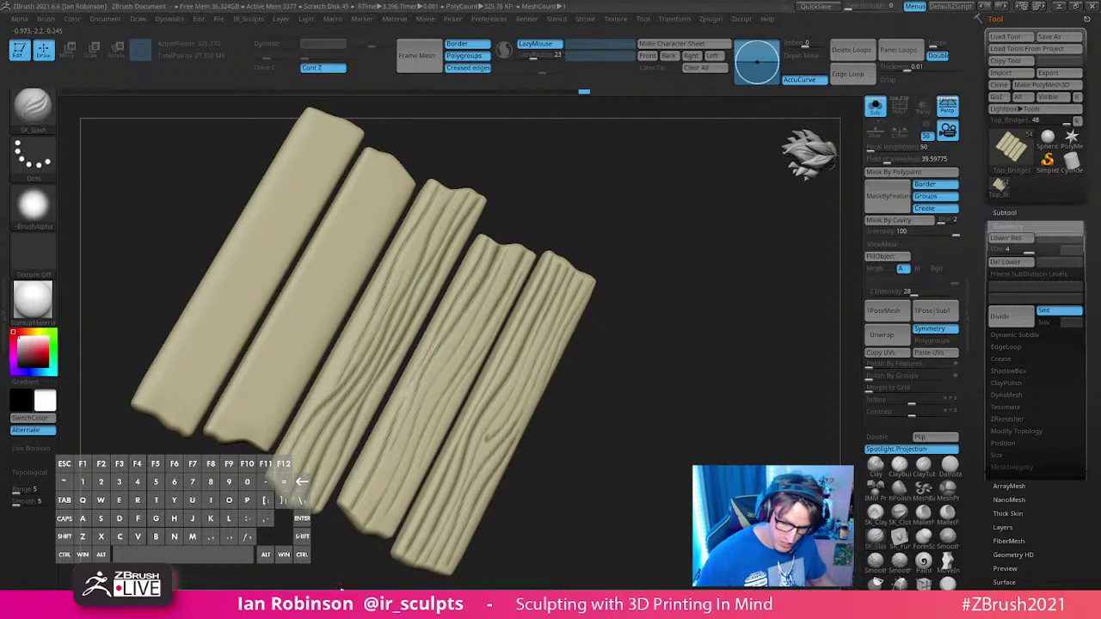
drag(731, 283, 708, 312)
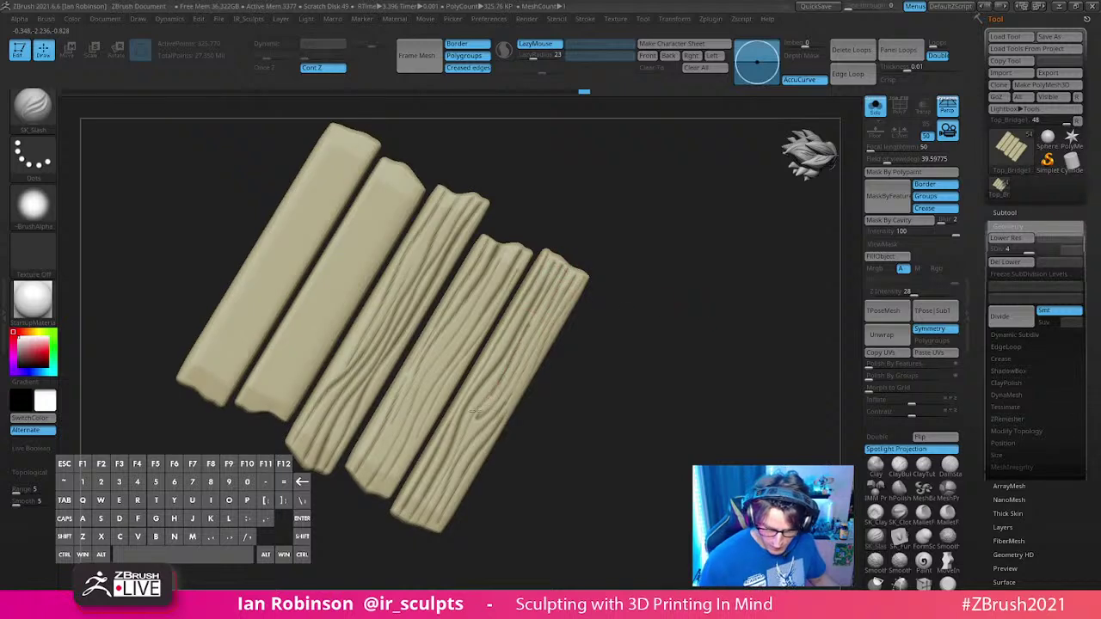
drag(674, 386, 674, 386)
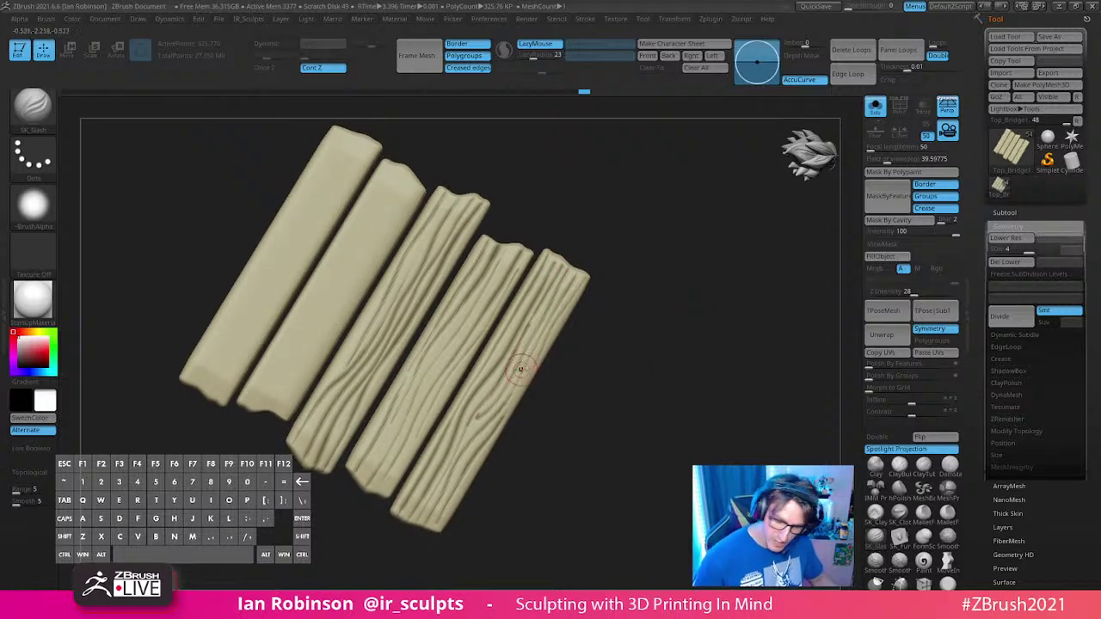
drag(543, 367, 593, 286)
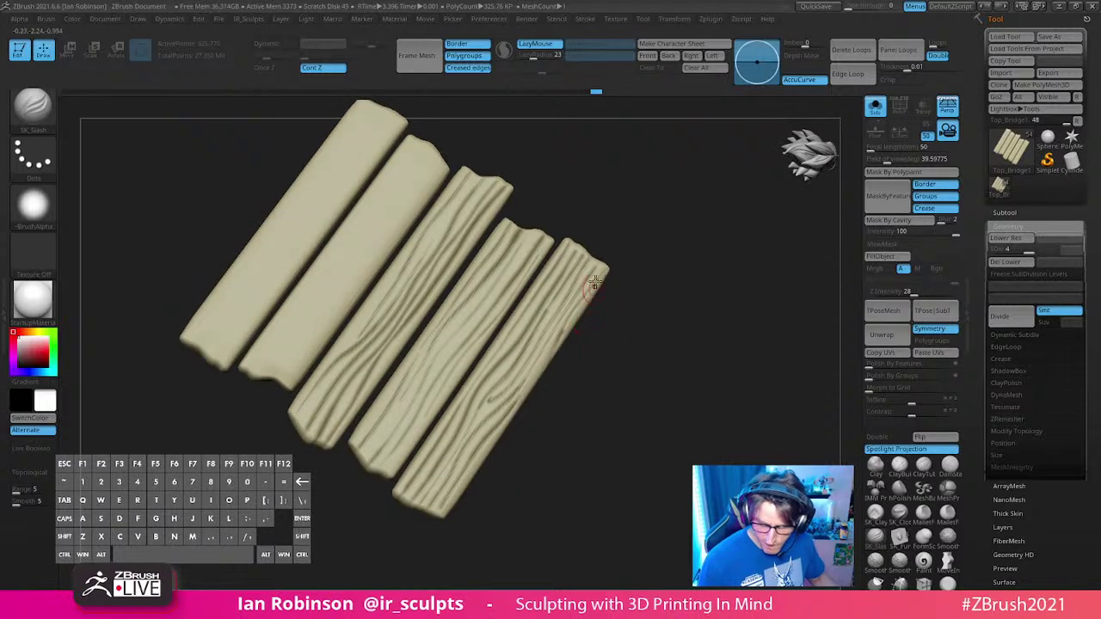
drag(645, 335, 639, 368)
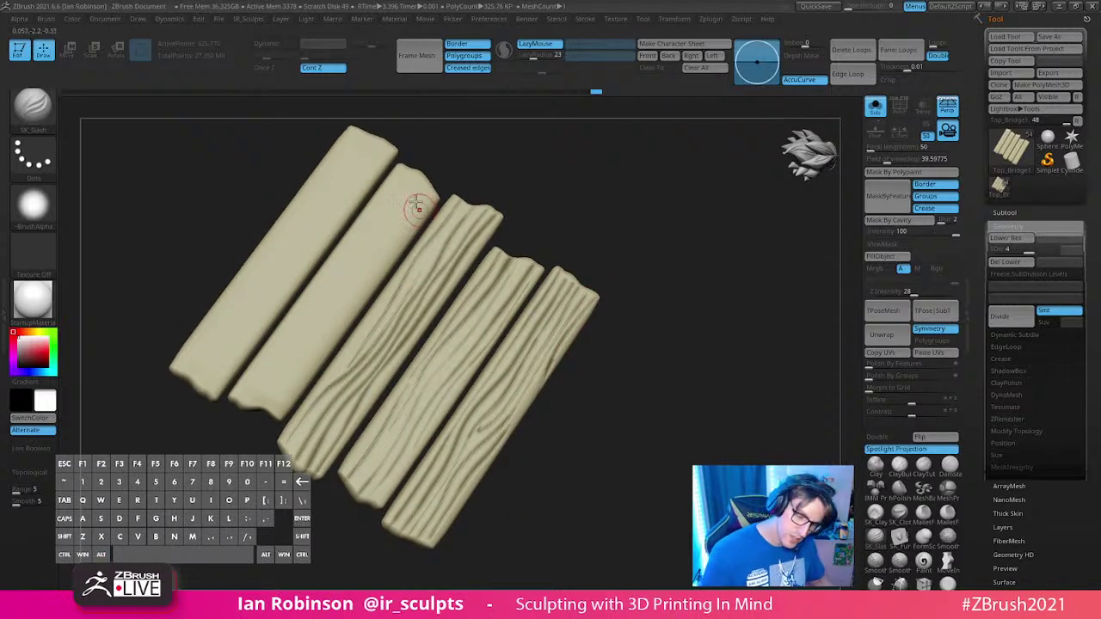
Step: Carve a curled knot and flowing lengthwise wood-grain grooves into the fourth plank, next to the remaining blank one
mouse_move(403, 220)
mouse_down()
mouse_move(324, 302)
mouse_move(361, 273)
mouse_up()
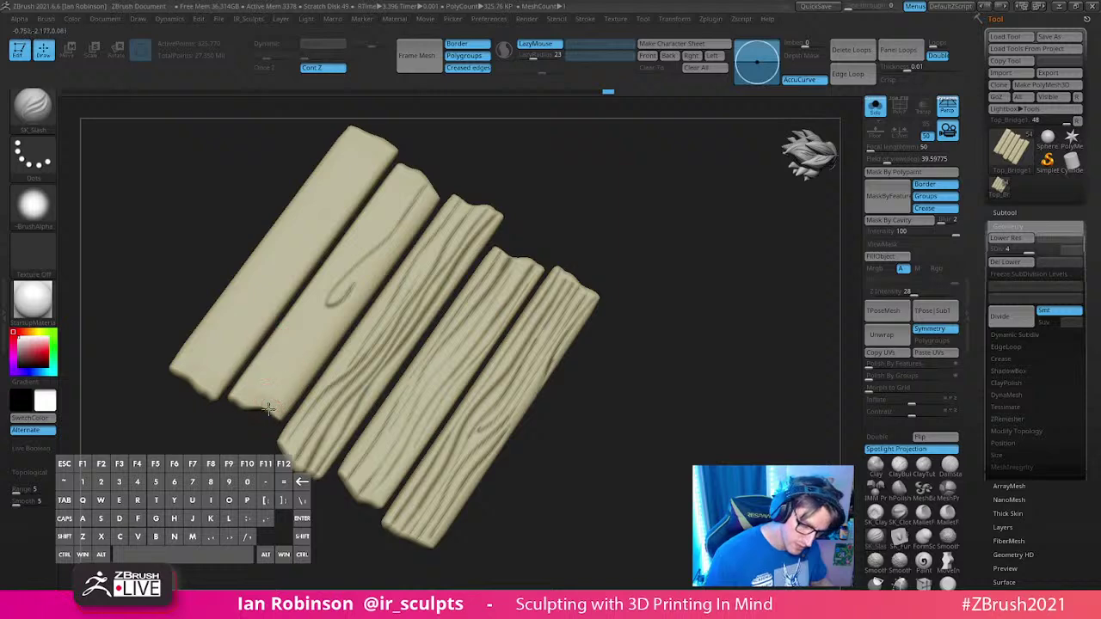
mouse_move(270, 405)
mouse_down()
mouse_move(368, 277)
mouse_move(325, 301)
mouse_up()
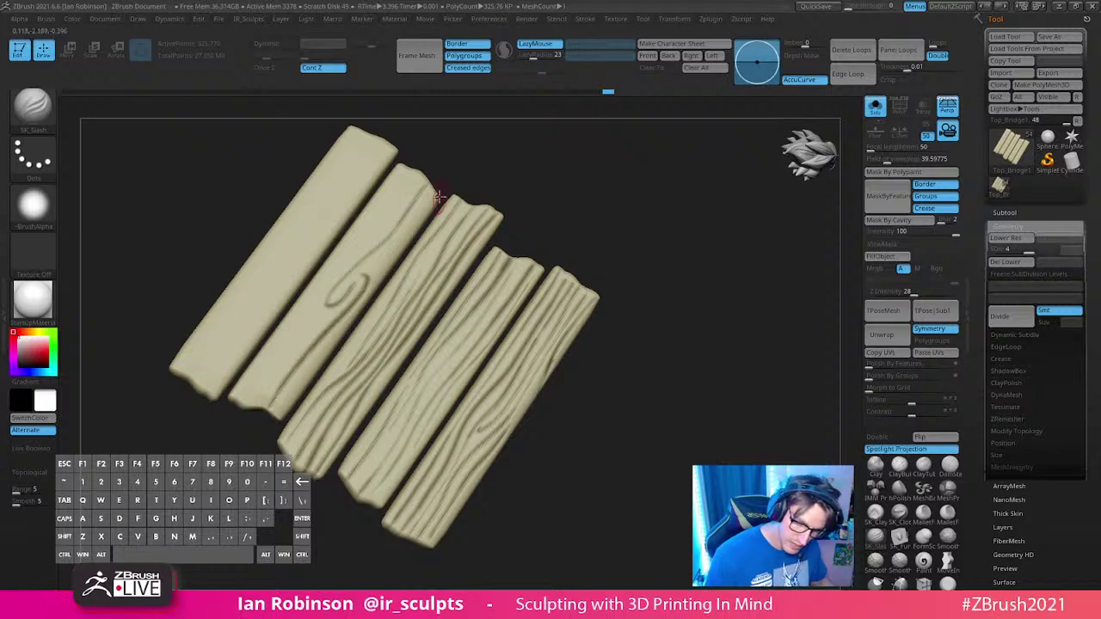
drag(419, 222, 332, 301)
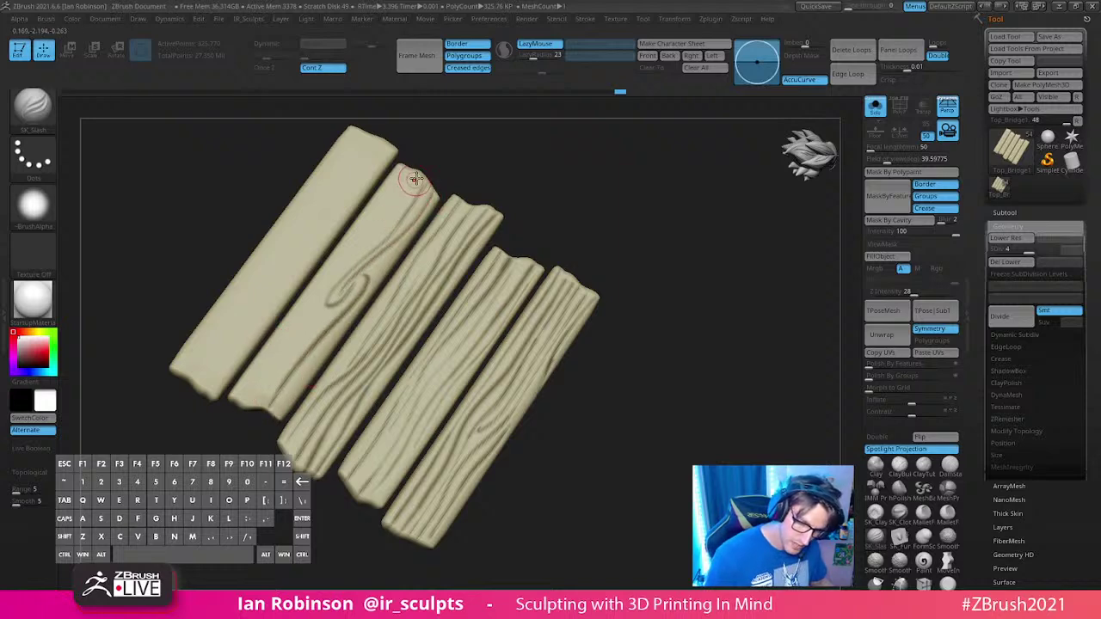
mouse_move(416, 176)
mouse_down()
mouse_move(320, 302)
mouse_move(302, 346)
mouse_move(254, 366)
mouse_move(306, 322)
mouse_up()
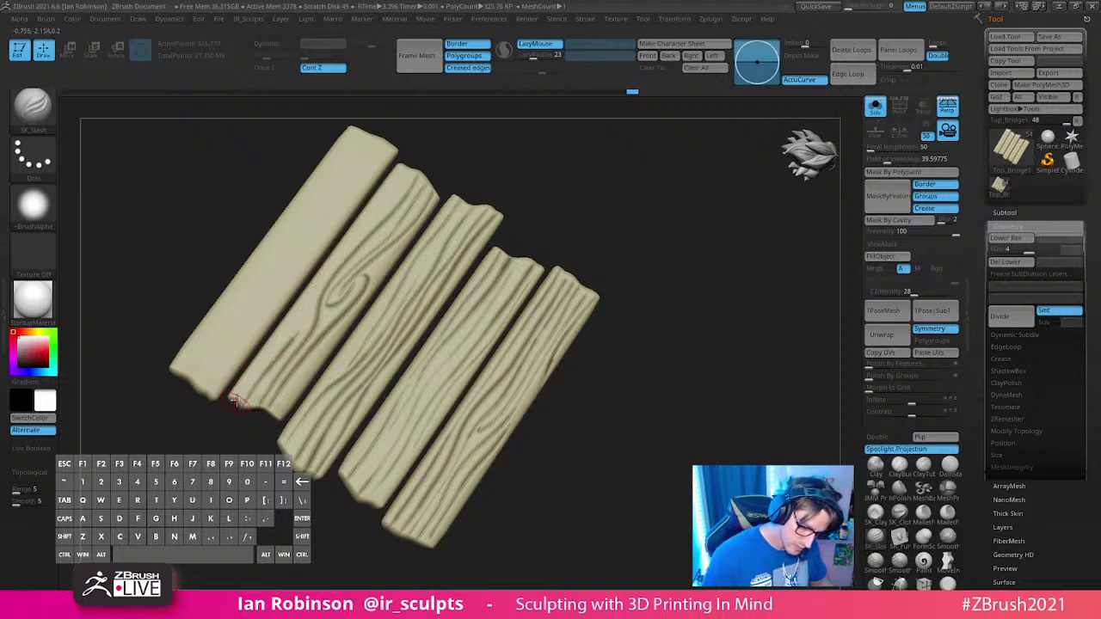
mouse_move(238, 398)
mouse_down()
mouse_move(417, 169)
mouse_move(308, 298)
mouse_up()
Step: Show the whole Bokoblin platform model to check the carved planks in context, and isolate the planks again
mouse_move(707, 404)
alt+mouse_down()
mouse_move(695, 344)
mouse_move(735, 409)
mouse_move(720, 388)
alt+mouse_up()
alt+drag(843, 152, 705, 258)
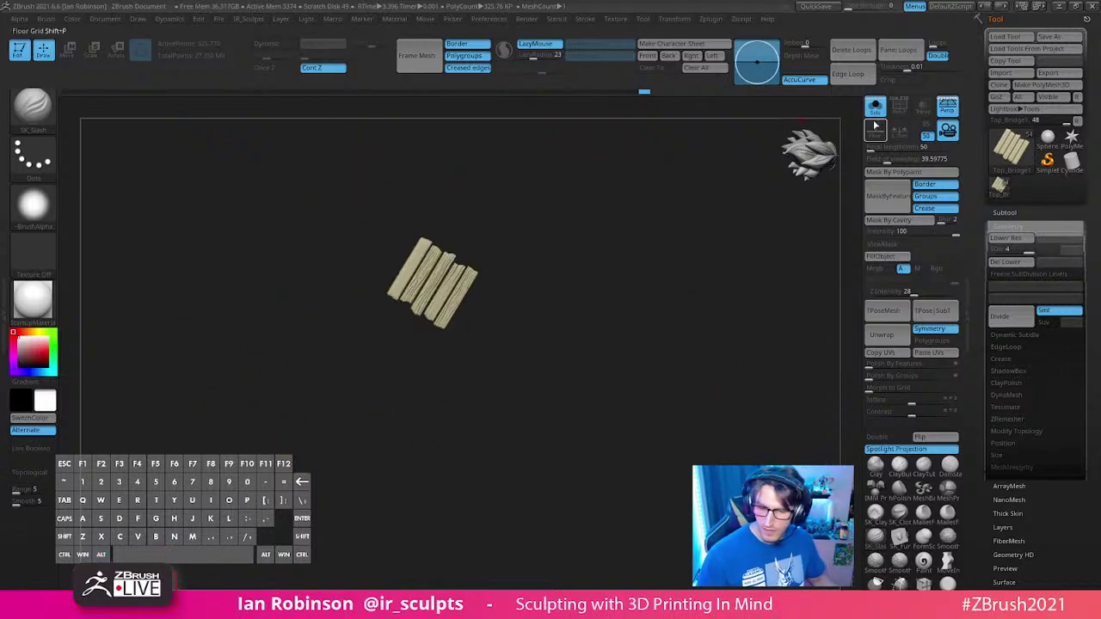
click(875, 106)
drag(725, 312, 707, 393)
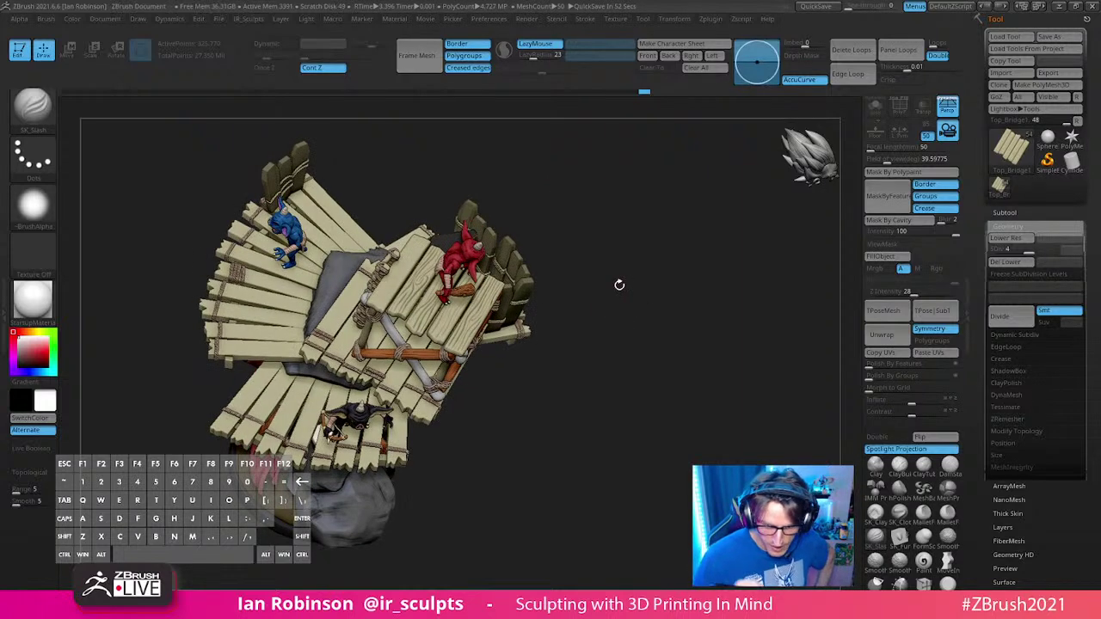
drag(656, 232, 699, 271)
alt+drag(698, 271, 649, 270)
click(875, 107)
Step: Carve wavy lengthwise wood-grain grooves along the full length of the last blank plank
alt+drag(728, 267, 707, 232)
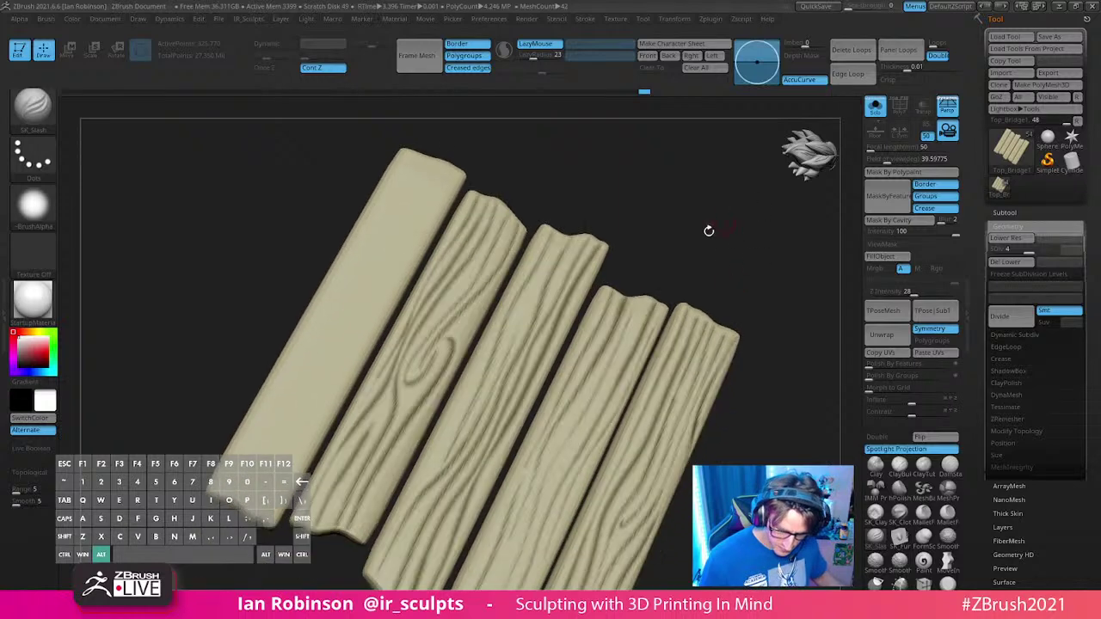
mouse_move(406, 254)
mouse_down()
mouse_move(320, 393)
mouse_move(237, 588)
mouse_up()
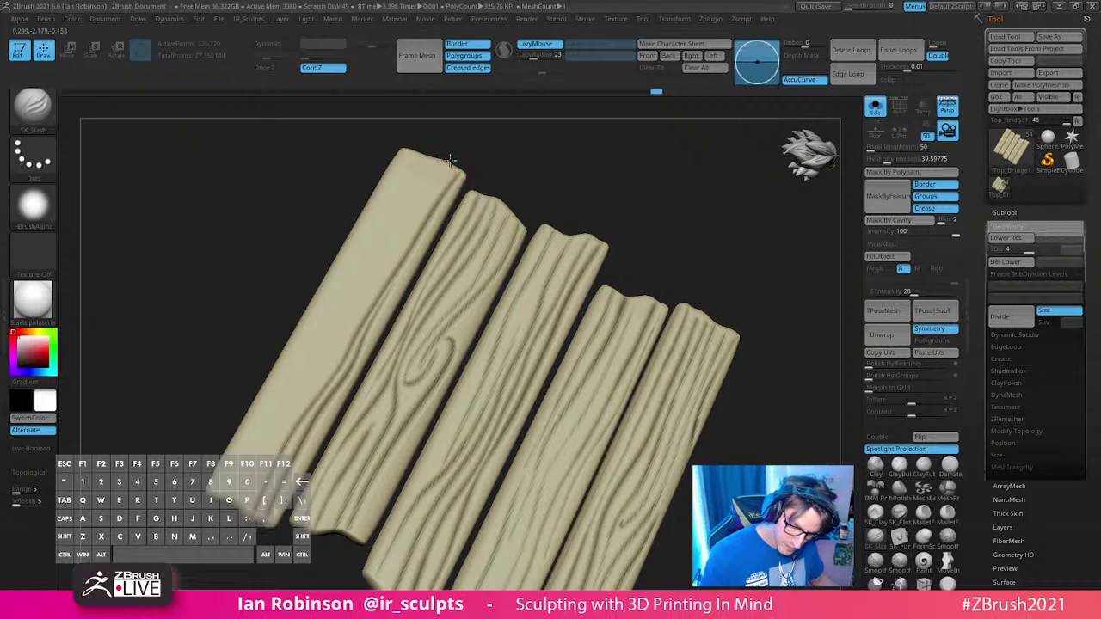
drag(448, 160, 255, 482)
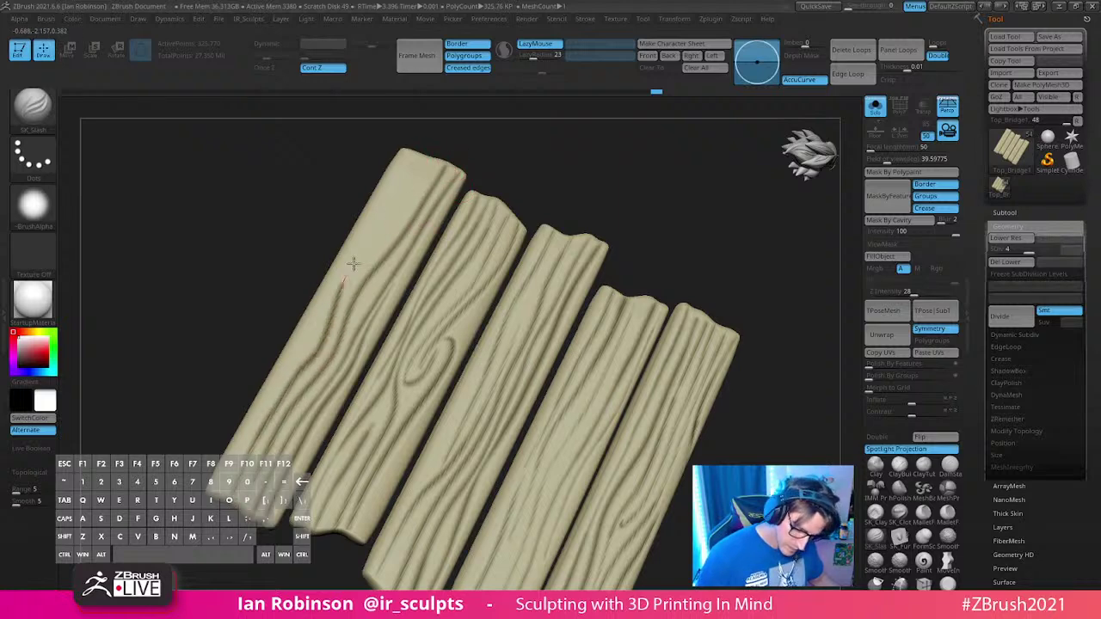
drag(413, 155, 225, 472)
drag(267, 397, 337, 275)
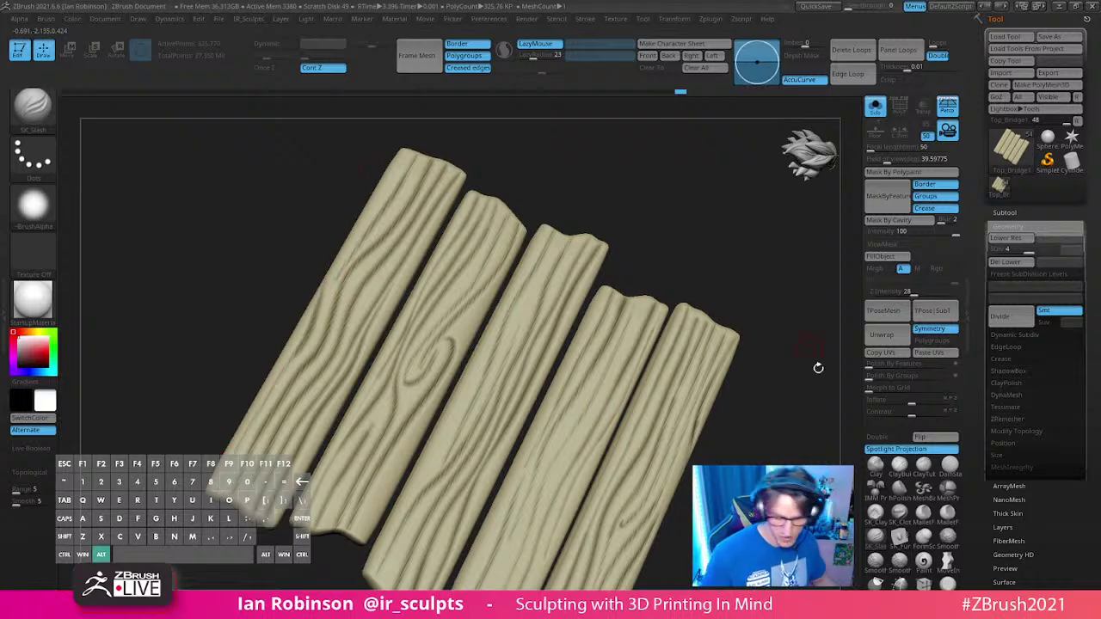
alt+drag(818, 369, 780, 224)
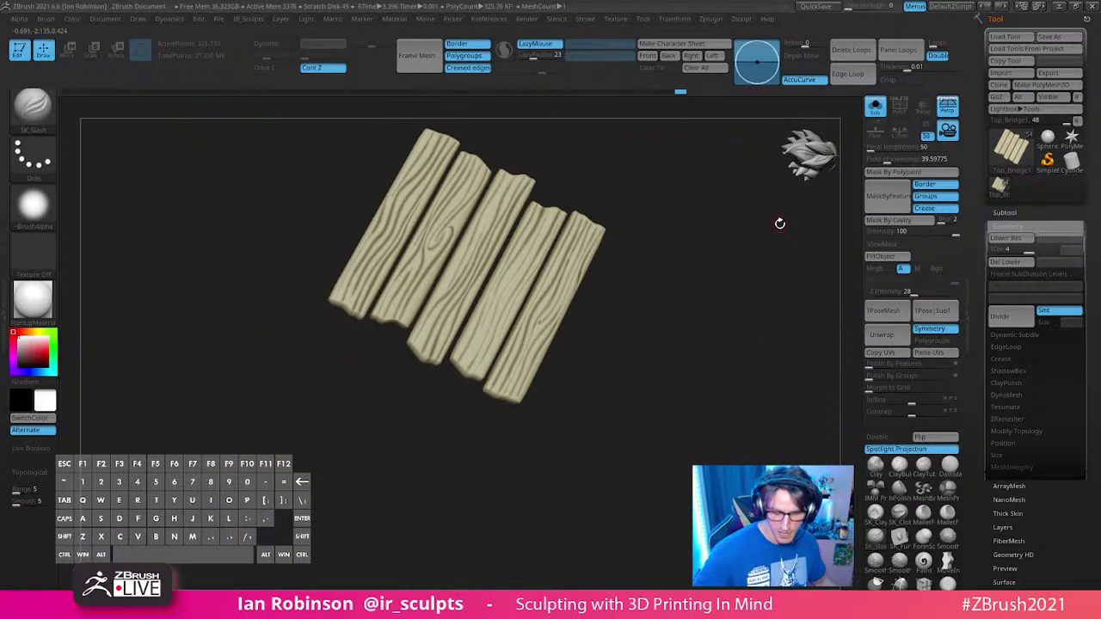
drag(817, 172, 687, 345)
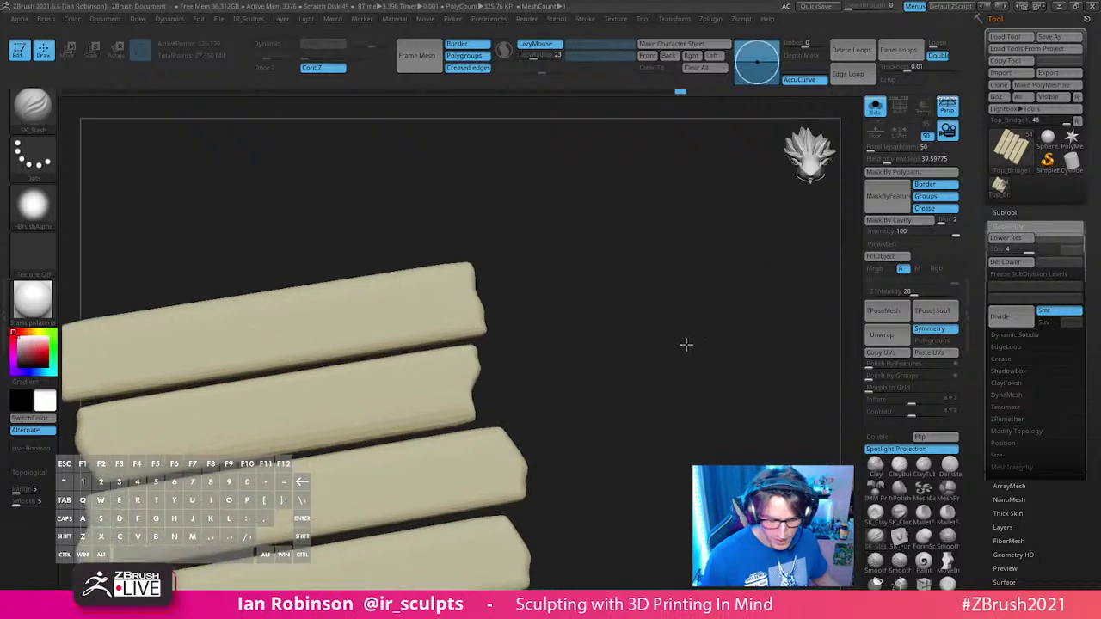
alt+drag(617, 330, 700, 293)
drag(152, 334, 565, 250)
drag(393, 315, 455, 238)
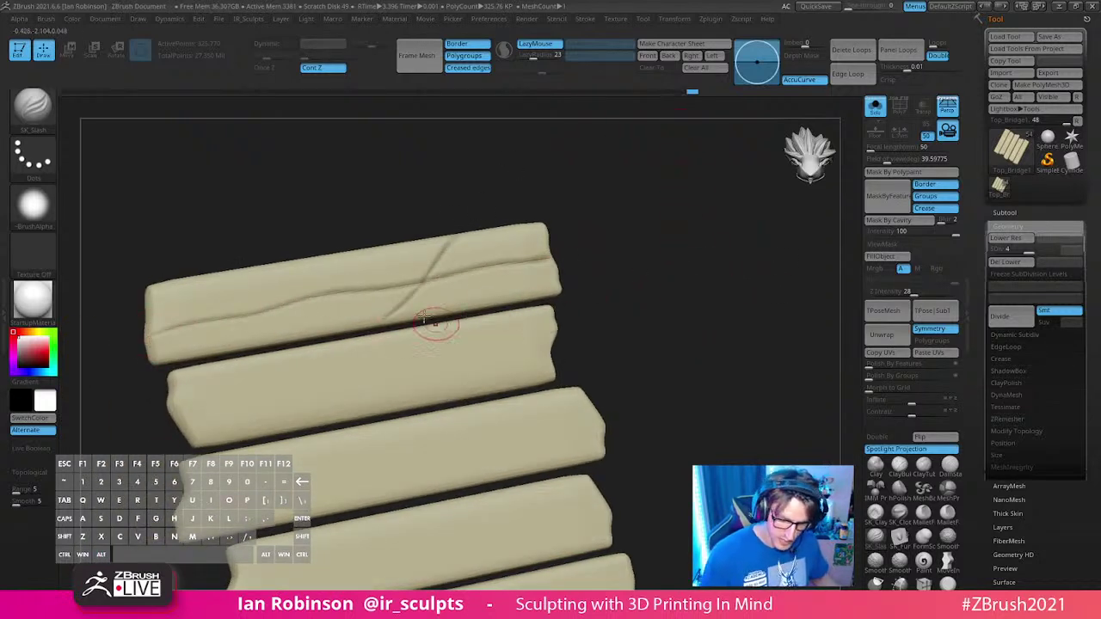
drag(423, 318, 460, 234)
drag(451, 304, 452, 232)
mouse_move(621, 331)
alt+mouse_down()
mouse_move(634, 265)
mouse_move(670, 354)
alt+mouse_up()
key(ctrl+z)
key(ctrl+z)
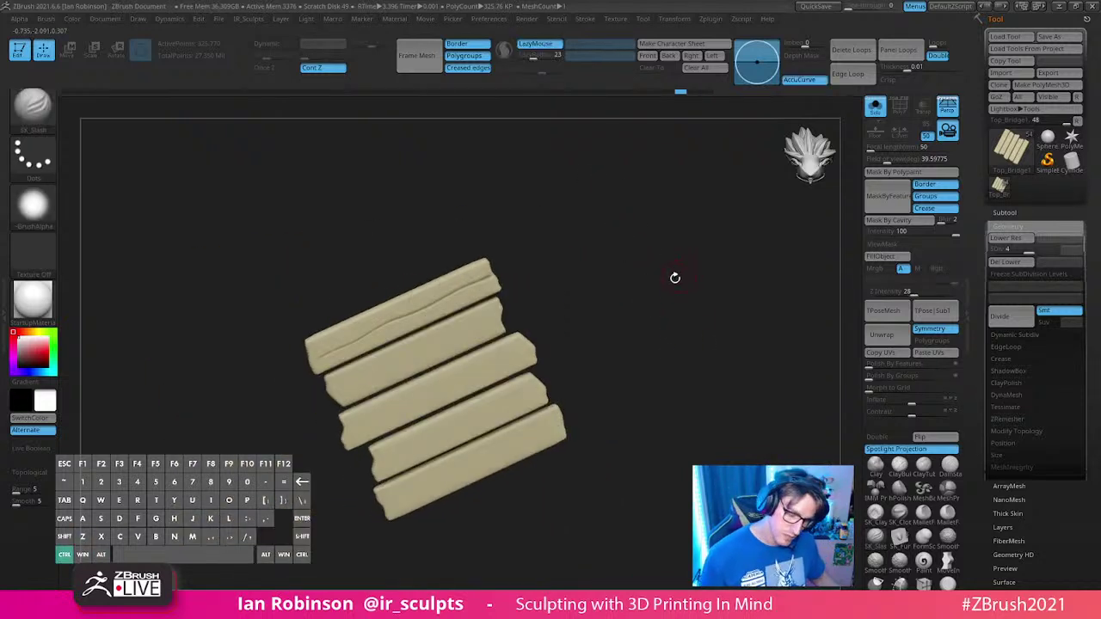
key(ctrl+z)
Step: Carve the first wavy lengthwise grooves along the upper edge of the outermost plank's blank underside
alt+drag(619, 276, 679, 314)
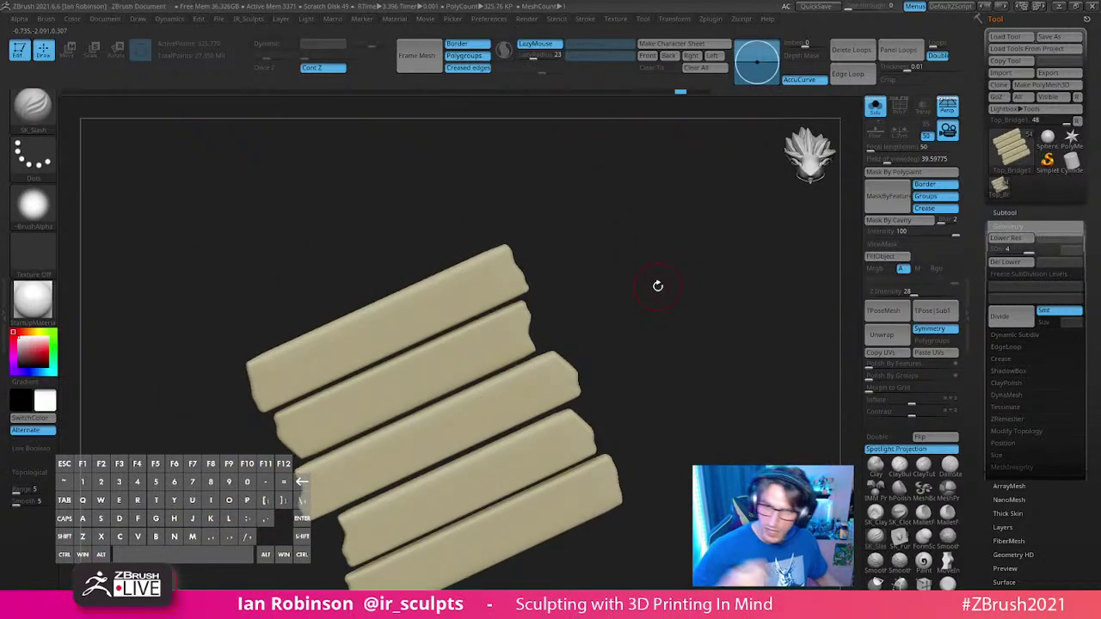
alt+drag(645, 263, 688, 249)
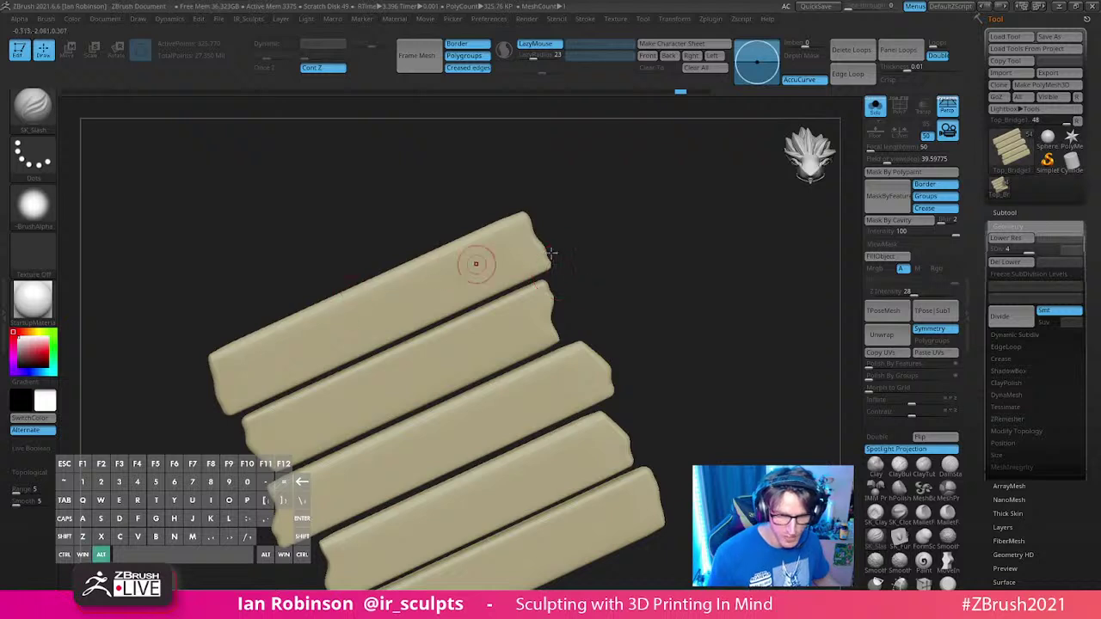
alt+drag(550, 252, 698, 234)
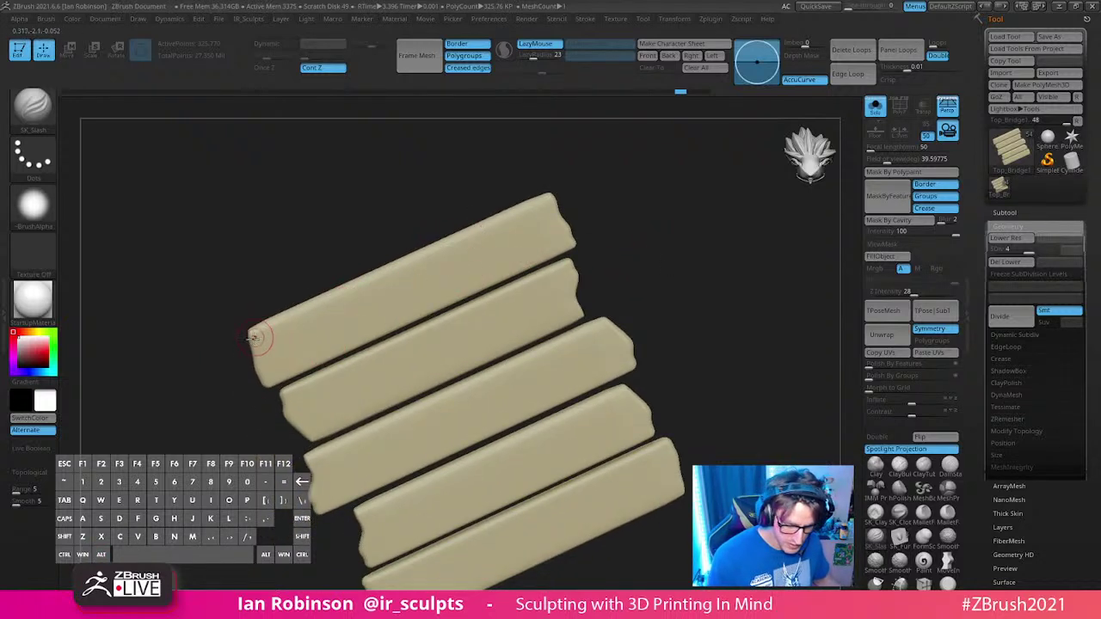
drag(255, 338, 290, 319)
drag(499, 229, 557, 209)
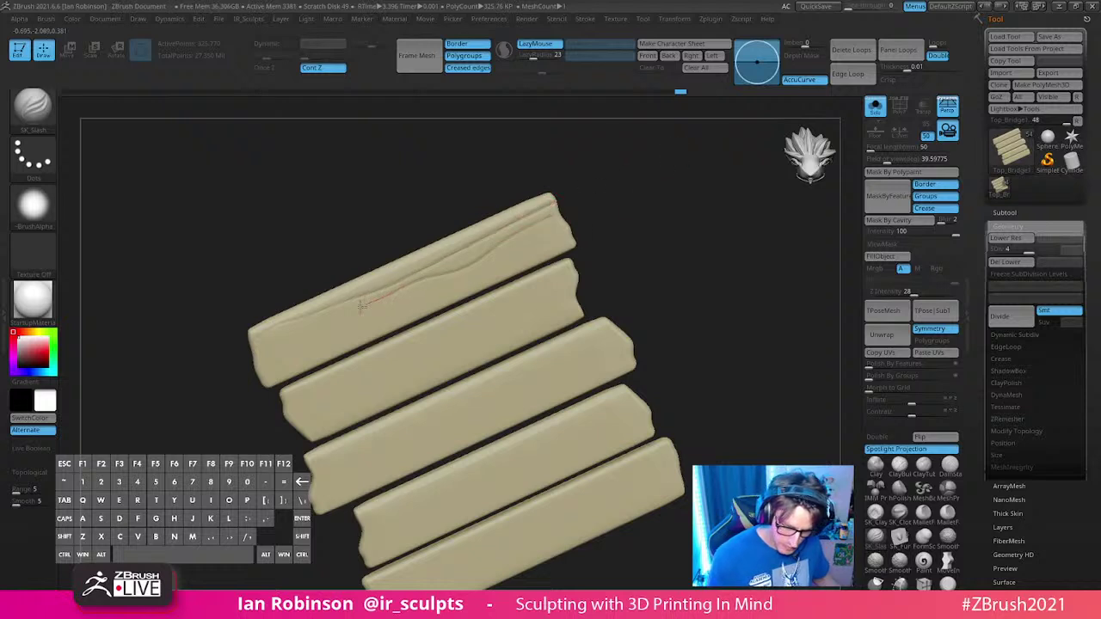
drag(302, 329, 175, 386)
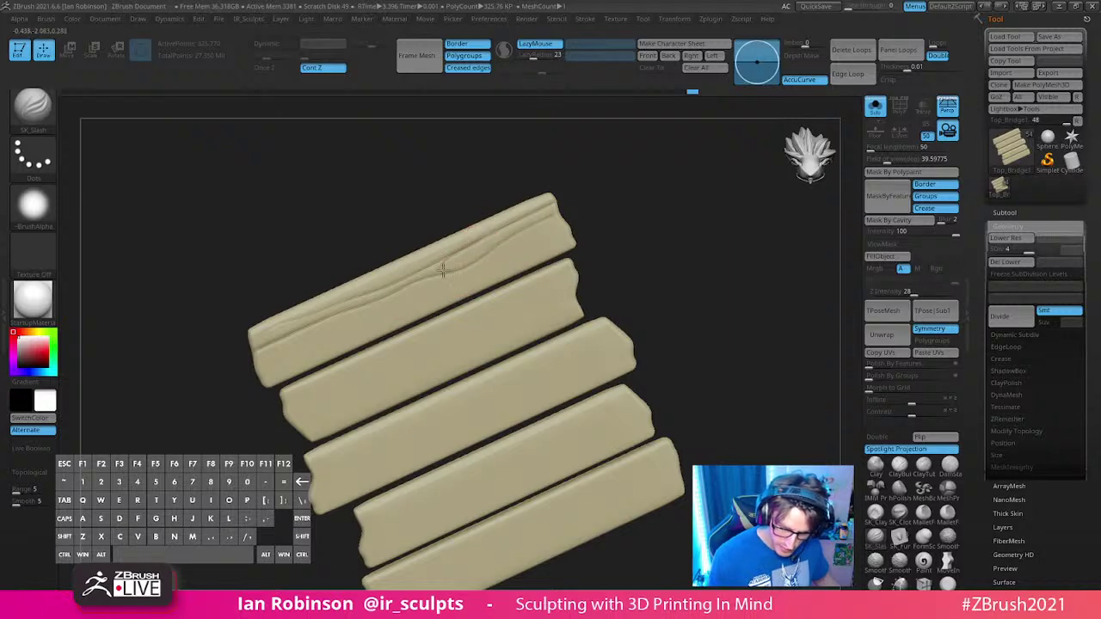
Step: Rework the bend in the outermost plank's underside grain with fine branching strokes, undoing the unwanted ones
key(ctrl+z)
drag(491, 246, 445, 257)
mouse_move(632, 210)
mouse_down()
mouse_move(430, 273)
mouse_move(662, 207)
mouse_move(614, 263)
mouse_up()
key(ctrl+z)
key(s)
drag(459, 260, 524, 225)
key(ctrl+z)
alt+drag(666, 266, 689, 245)
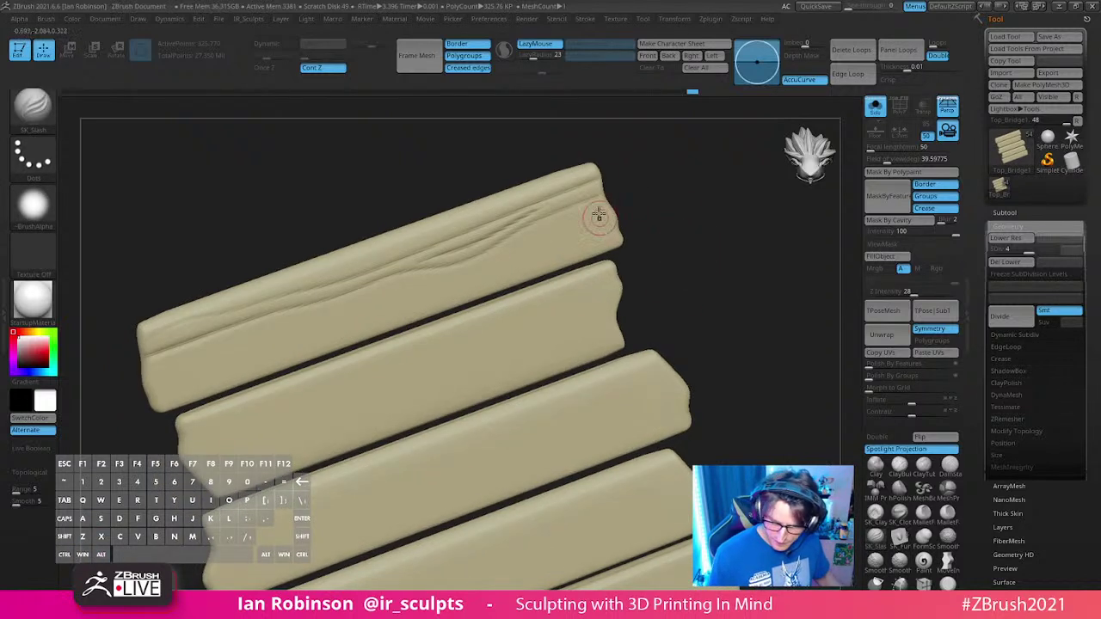
Step: Fill the rest of the outermost plank's underside with lengthwise grain grooves, undoing and redrawing strokes around the central bend
mouse_move(602, 211)
mouse_down()
mouse_move(146, 374)
mouse_move(430, 295)
mouse_move(418, 307)
mouse_move(538, 255)
mouse_move(700, 214)
mouse_move(689, 209)
mouse_up()
alt+drag(597, 243, 620, 233)
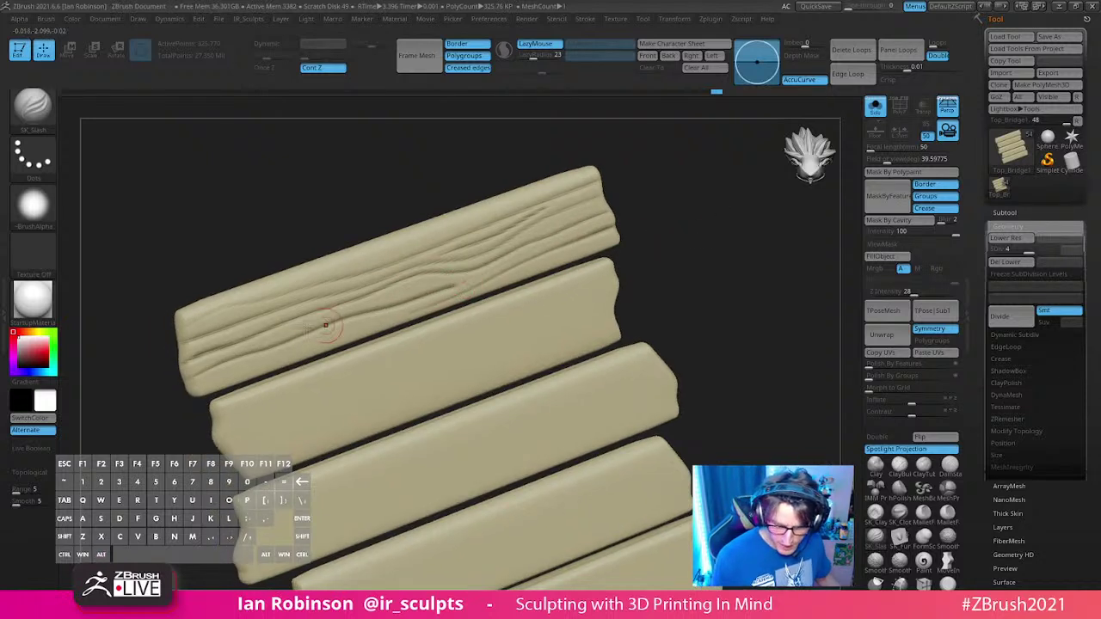
key(ctrl+z)
key(ctrl+z)
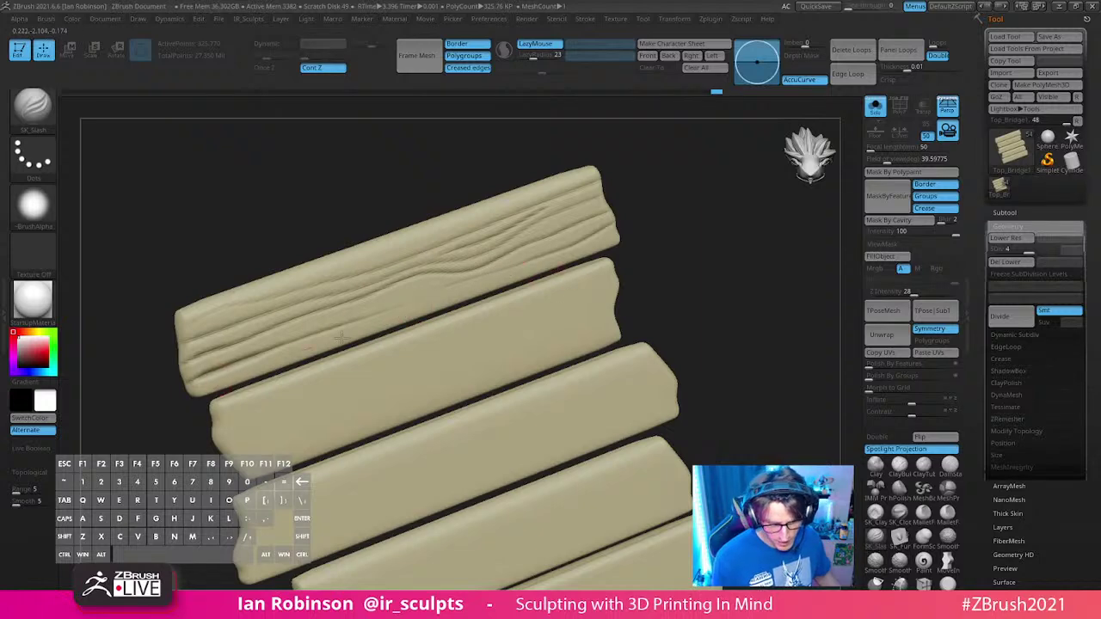
drag(719, 280, 674, 226)
key(ctrl+z)
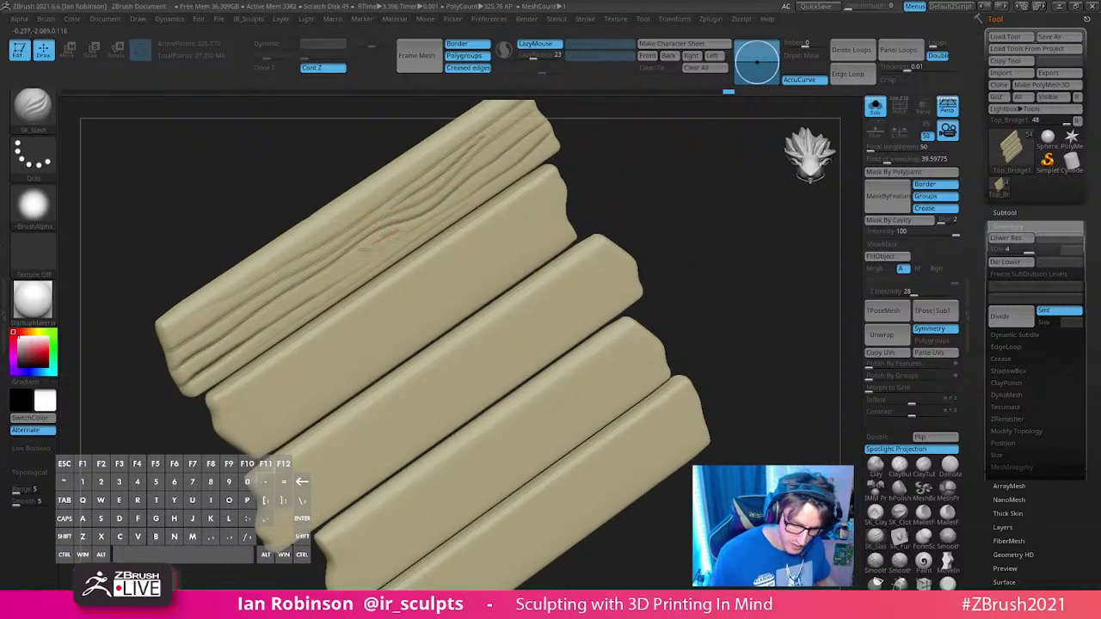
Step: Carve slightly wavy lengthwise wood-grain grooves across the underside of the second plank
drag(708, 218, 705, 249)
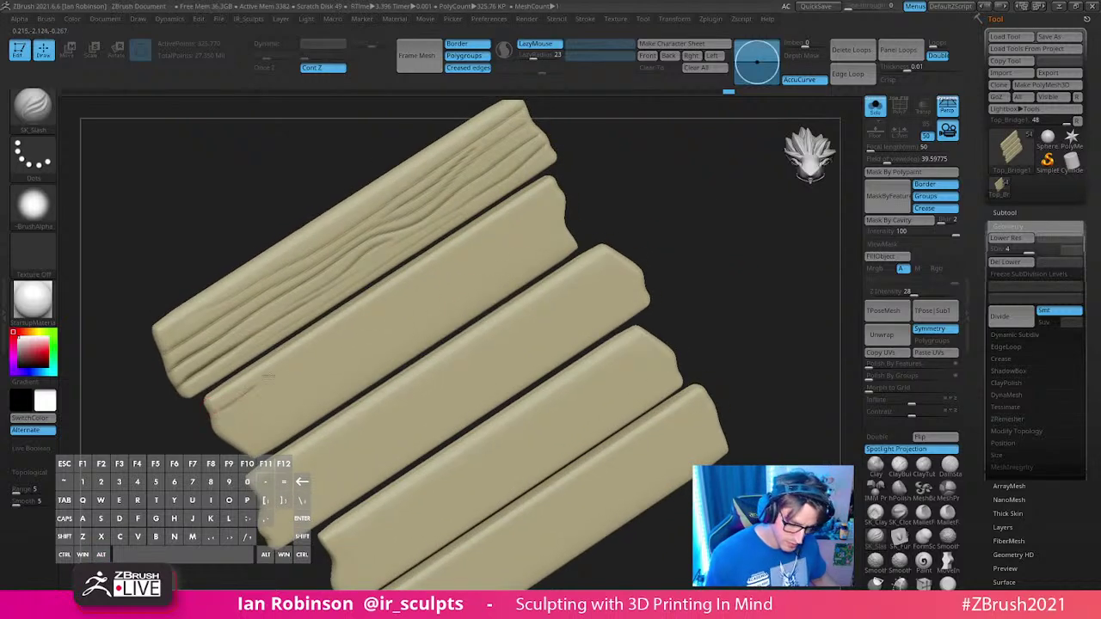
drag(424, 275, 556, 201)
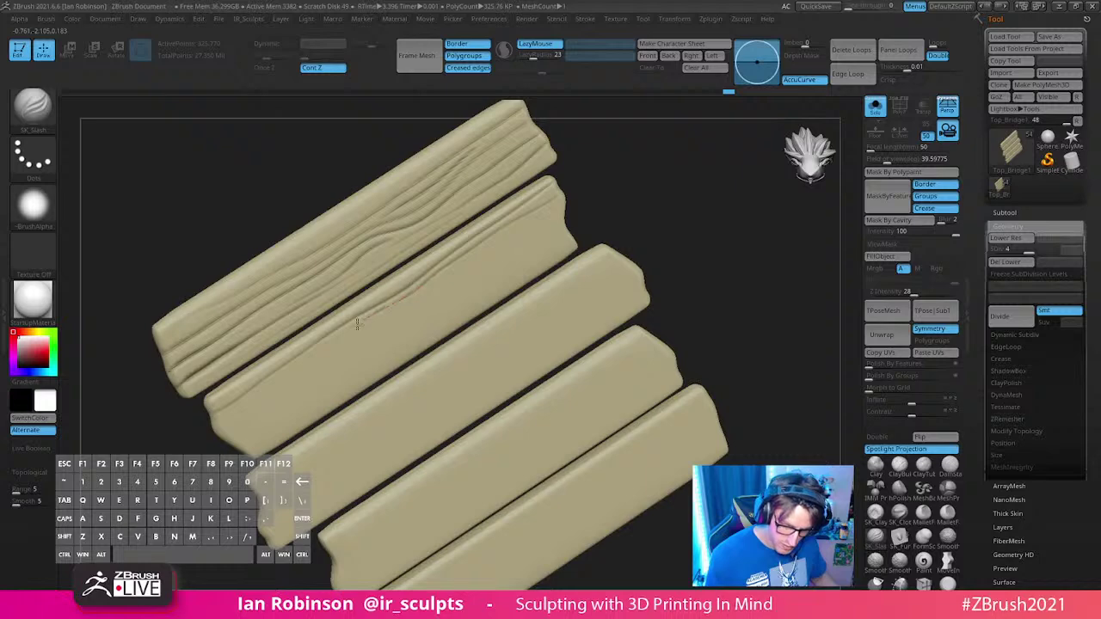
drag(220, 428, 299, 381)
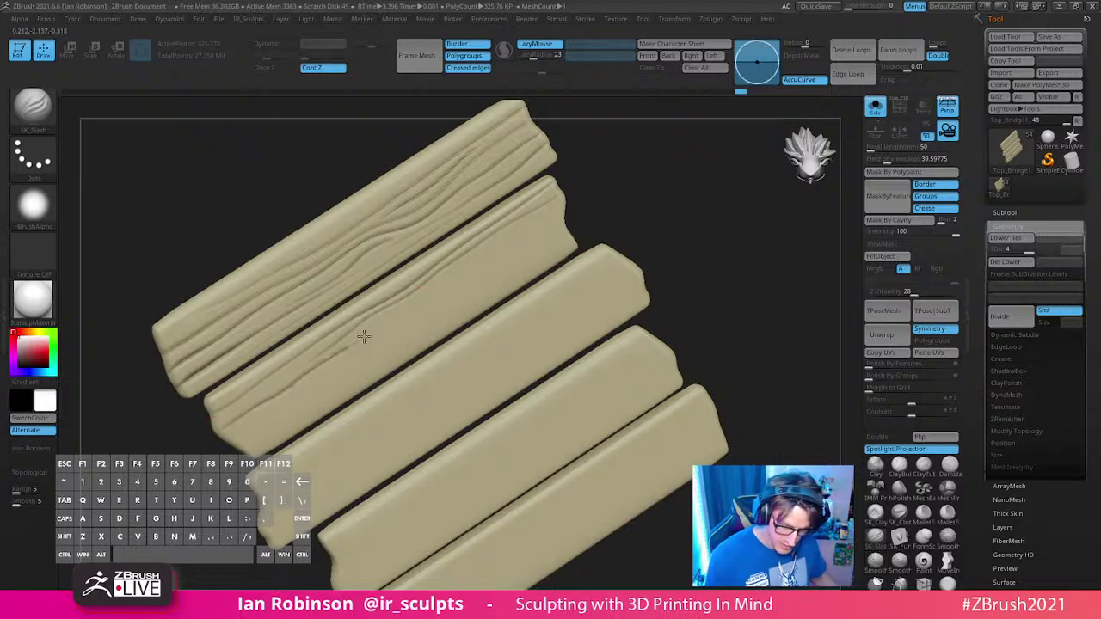
drag(434, 292, 646, 157)
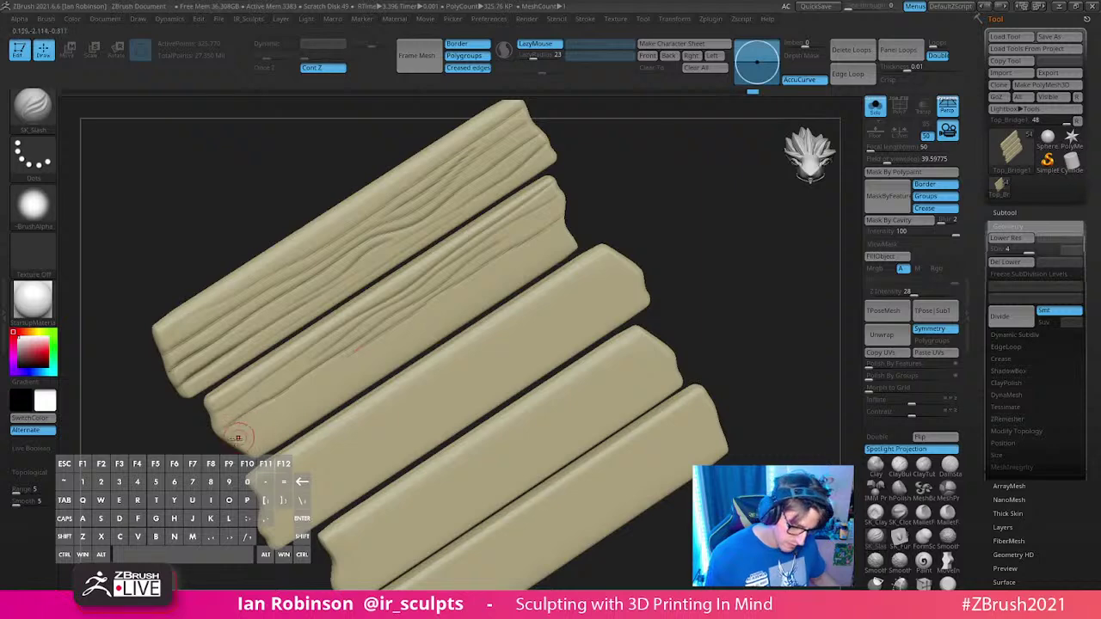
drag(235, 437, 430, 311)
drag(567, 230, 184, 492)
Step: Carve curving lengthwise wood-grain grooves along the underside of the middle plank
mouse_move(667, 235)
alt+mouse_down()
mouse_move(702, 316)
mouse_move(723, 329)
mouse_move(641, 374)
mouse_move(678, 364)
mouse_move(668, 303)
mouse_move(641, 273)
alt+mouse_up()
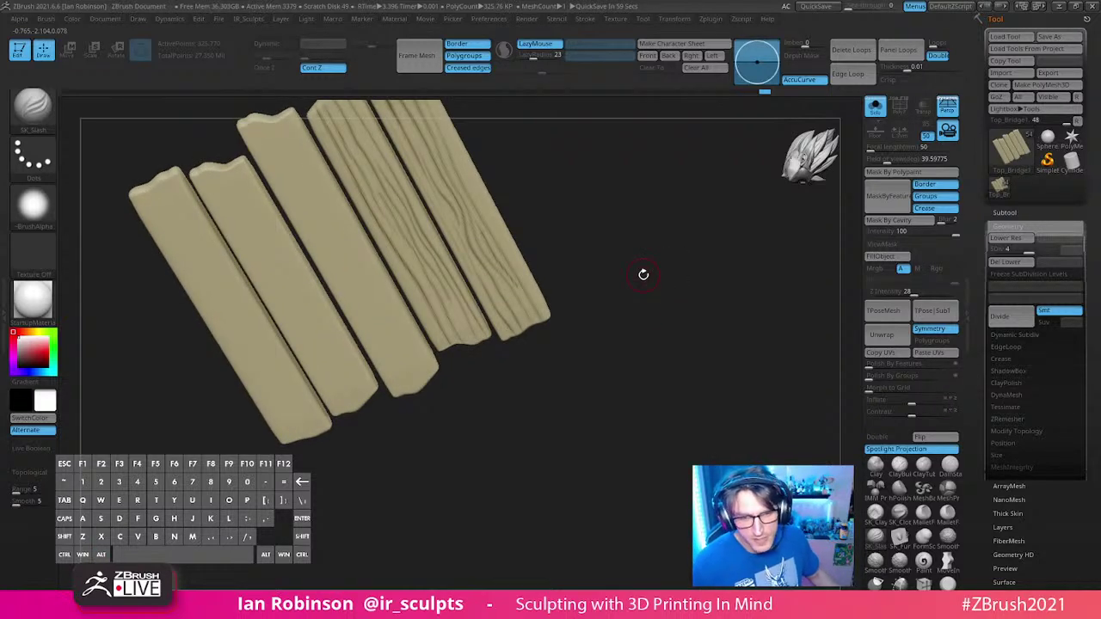
drag(643, 274, 572, 219)
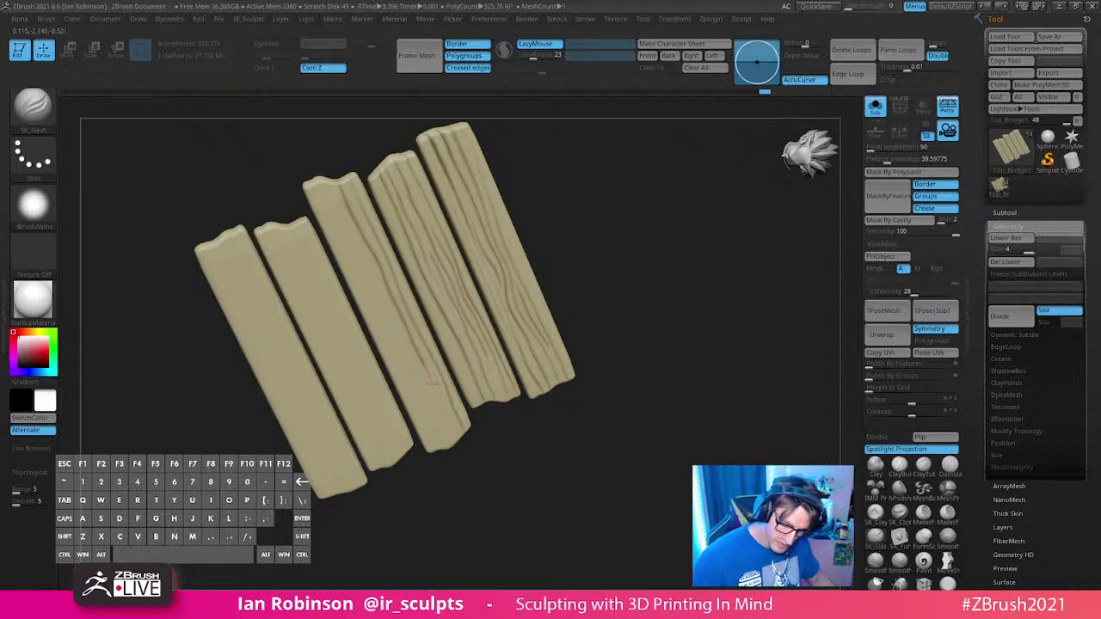
drag(357, 157, 325, 191)
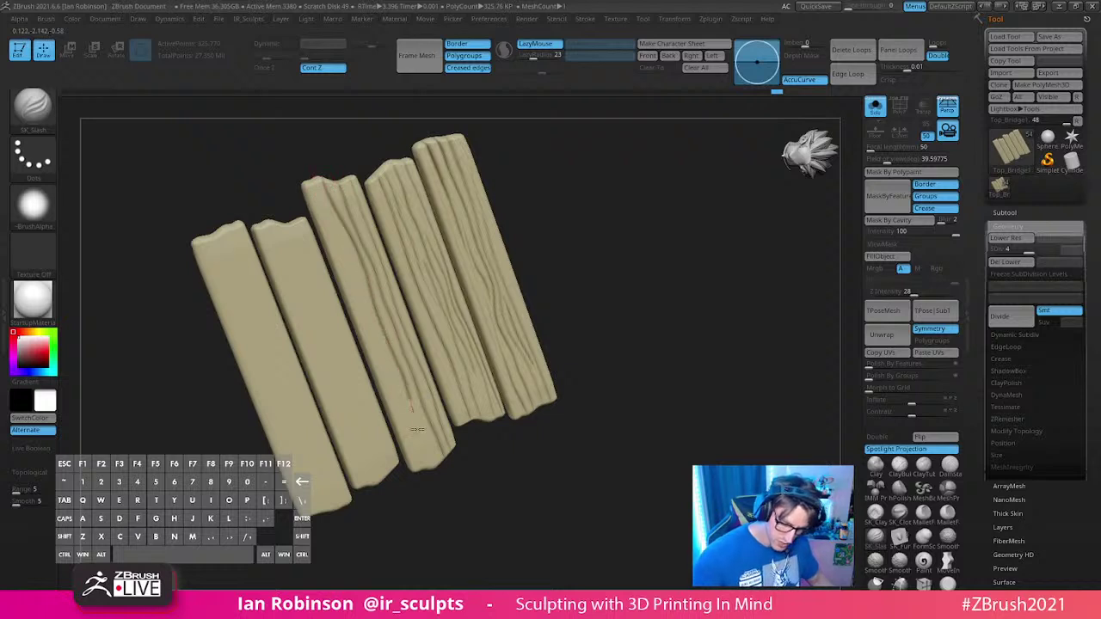
drag(417, 429, 431, 468)
drag(610, 229, 608, 250)
drag(317, 182, 334, 233)
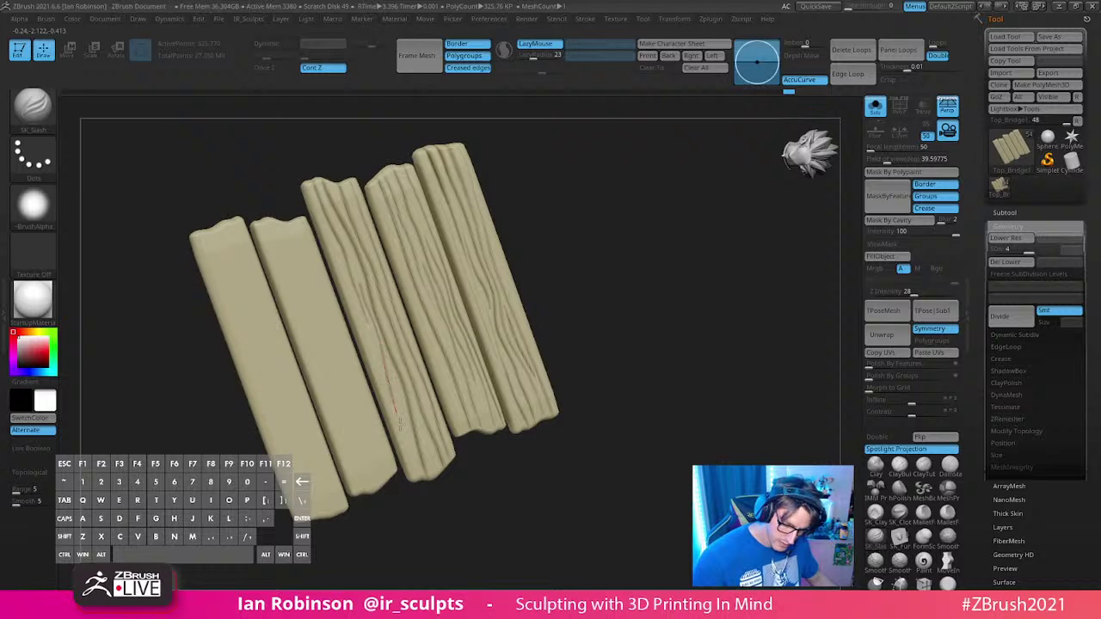
Step: Carve the first lengthwise wood-grain grooves into the underside of the fourth plank, undoing a stray stroke near its middle
drag(528, 475, 594, 368)
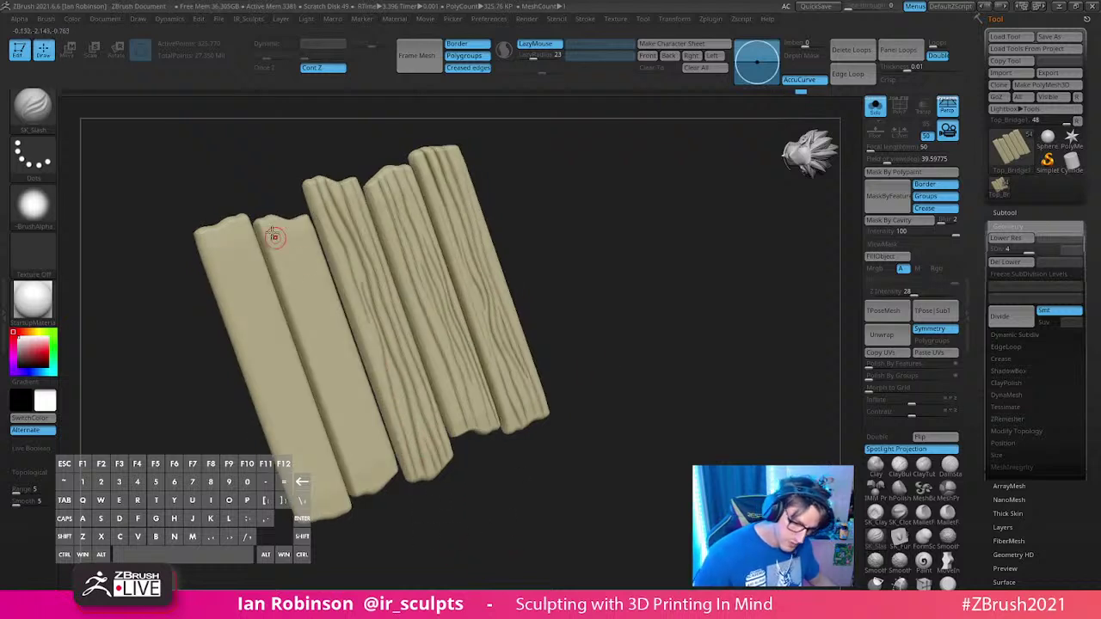
drag(311, 335, 314, 340)
drag(593, 362, 628, 225)
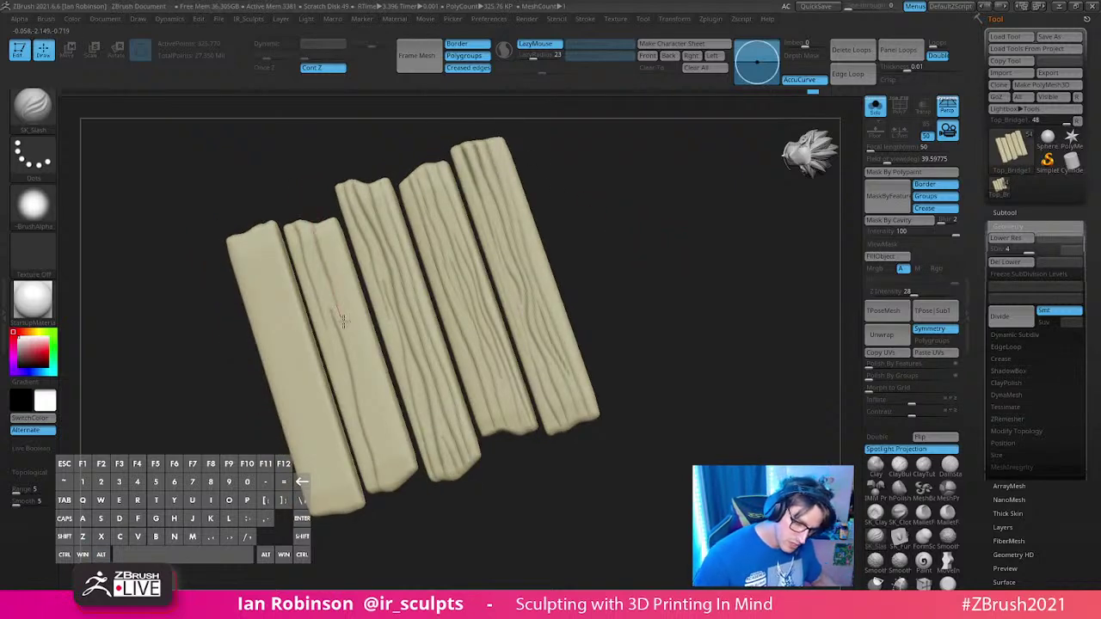
ctrl+right_drag(344, 253, 341, 316)
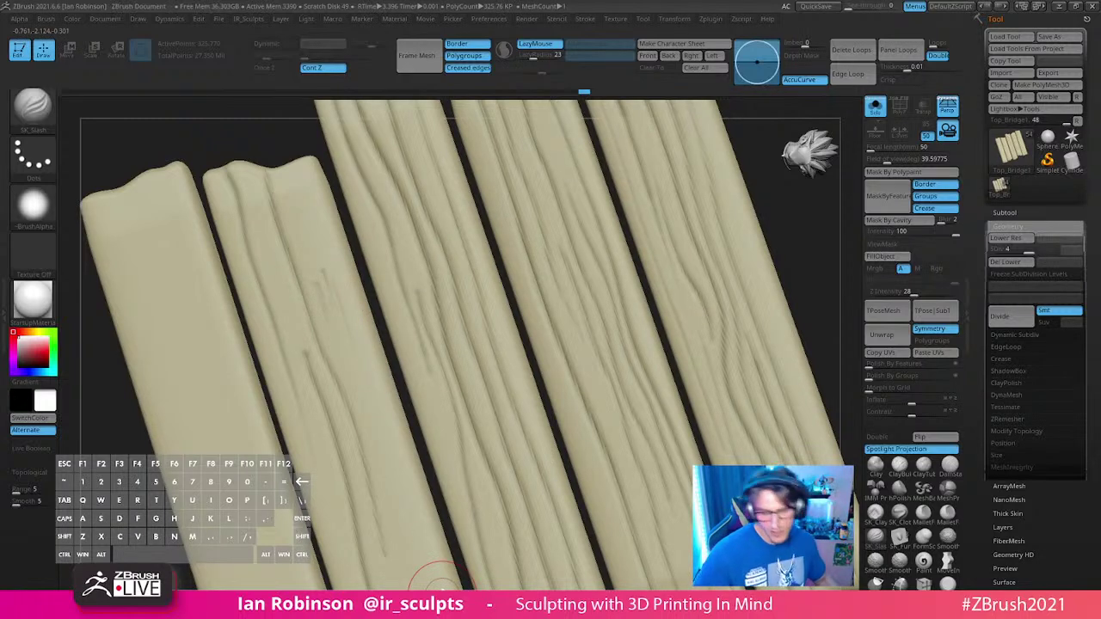
key(ctrl)
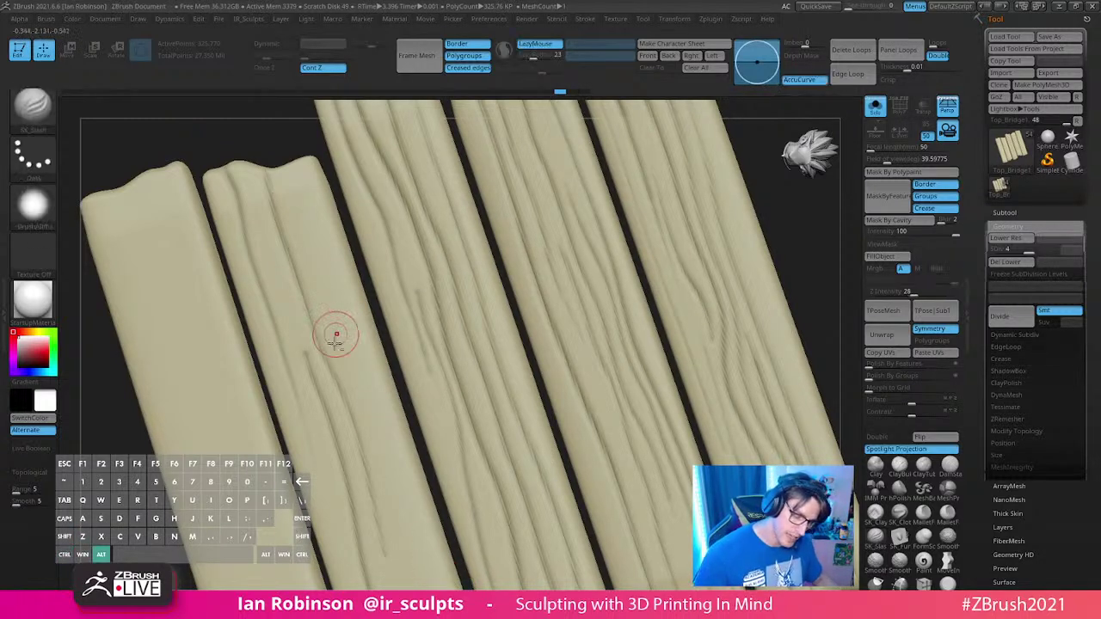
alt+right_drag(335, 335, 339, 281)
key(s)
drag(340, 280, 334, 280)
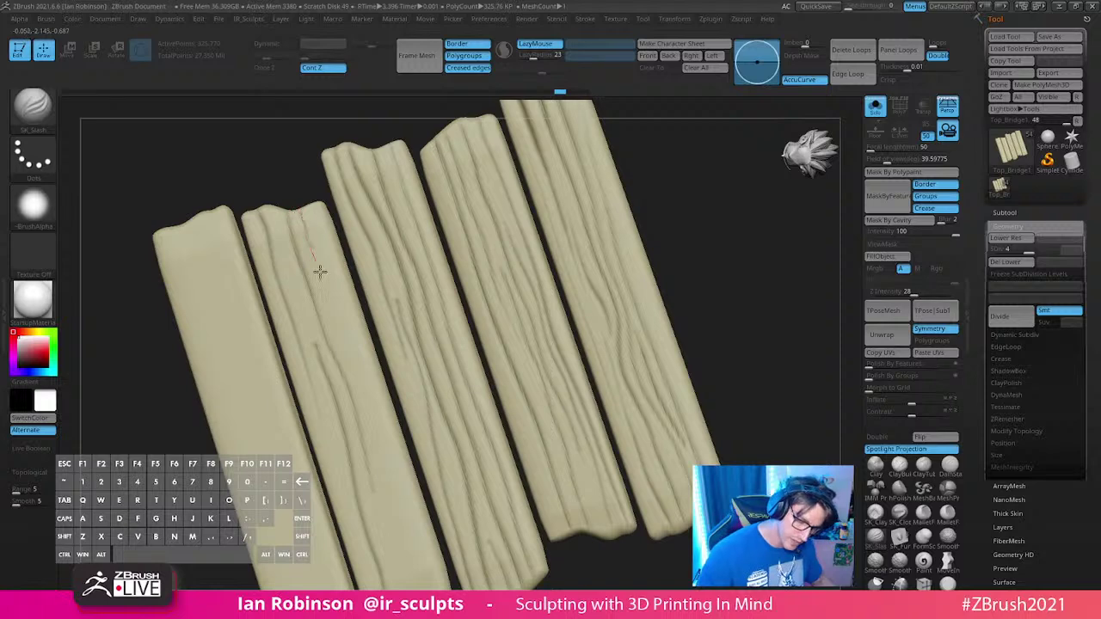
Step: Fill the rest of the fourth plank's underside with wavy lengthwise grain grooves, undoing and redrawing unwanted strokes
drag(356, 358, 376, 422)
alt+right_drag(421, 371, 442, 351)
key(ctrl+z)
key(s)
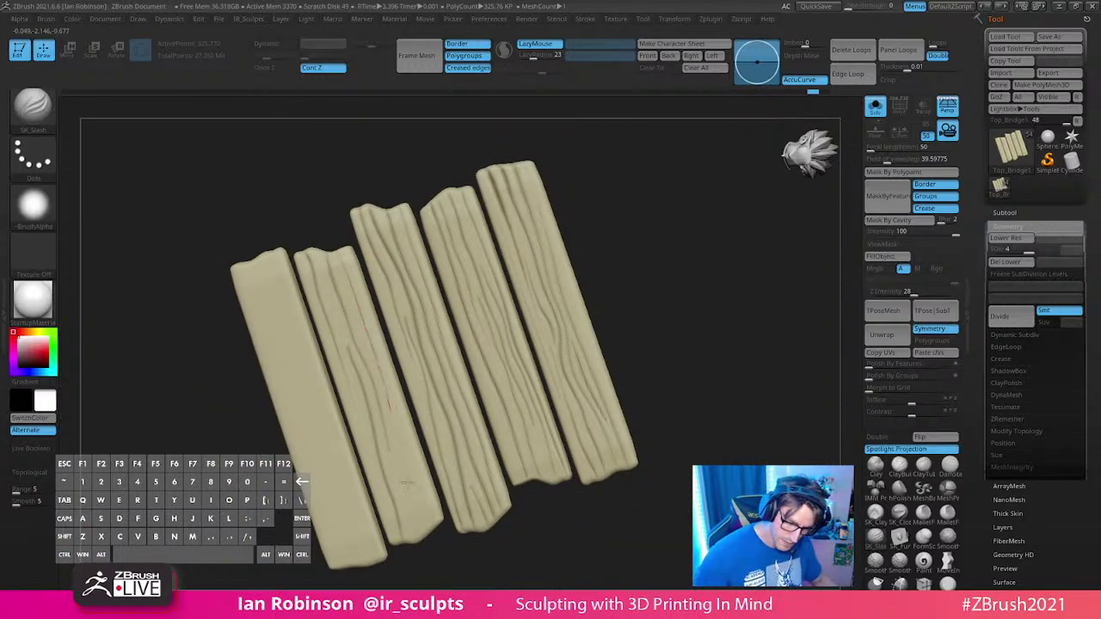
key(ctrl+z)
key(s)
drag(401, 334, 413, 334)
drag(336, 253, 413, 521)
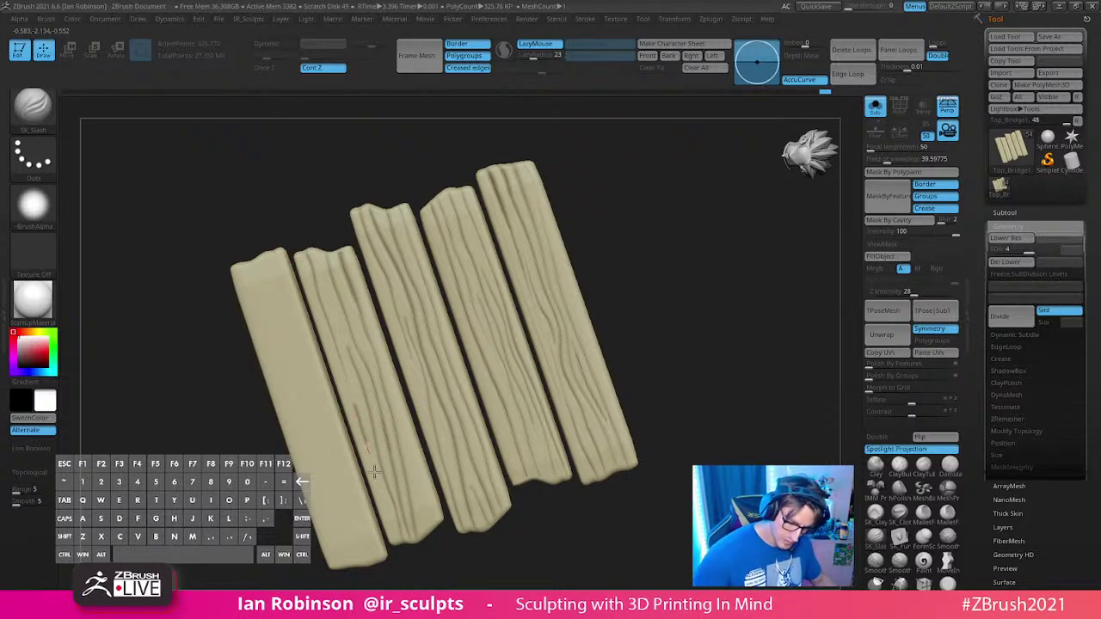
drag(387, 364, 471, 572)
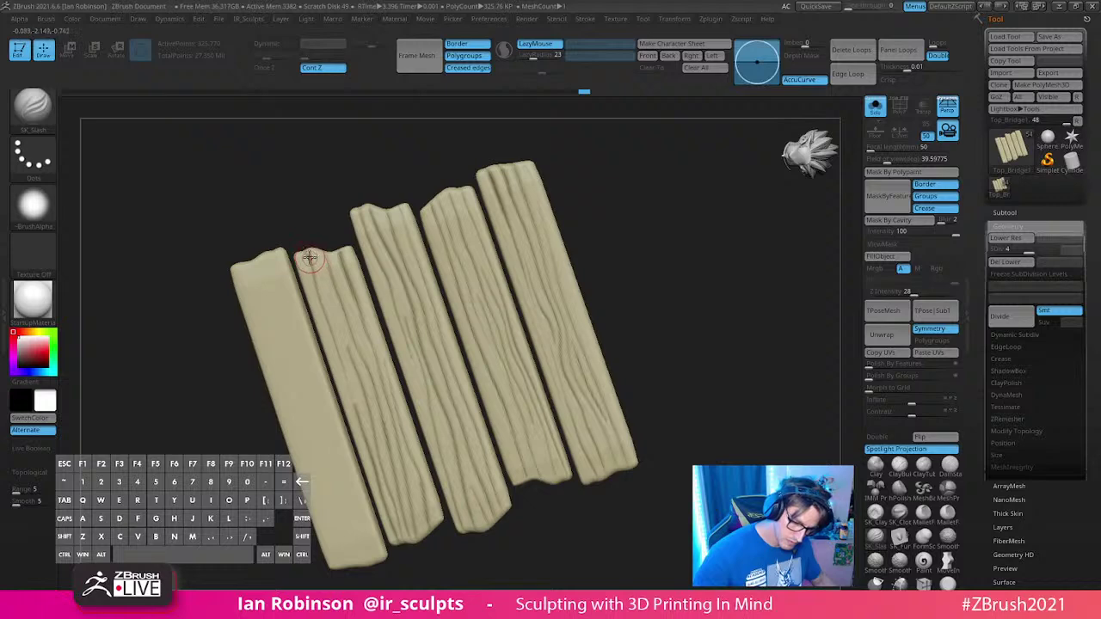
drag(344, 360, 383, 520)
alt+drag(729, 370, 667, 279)
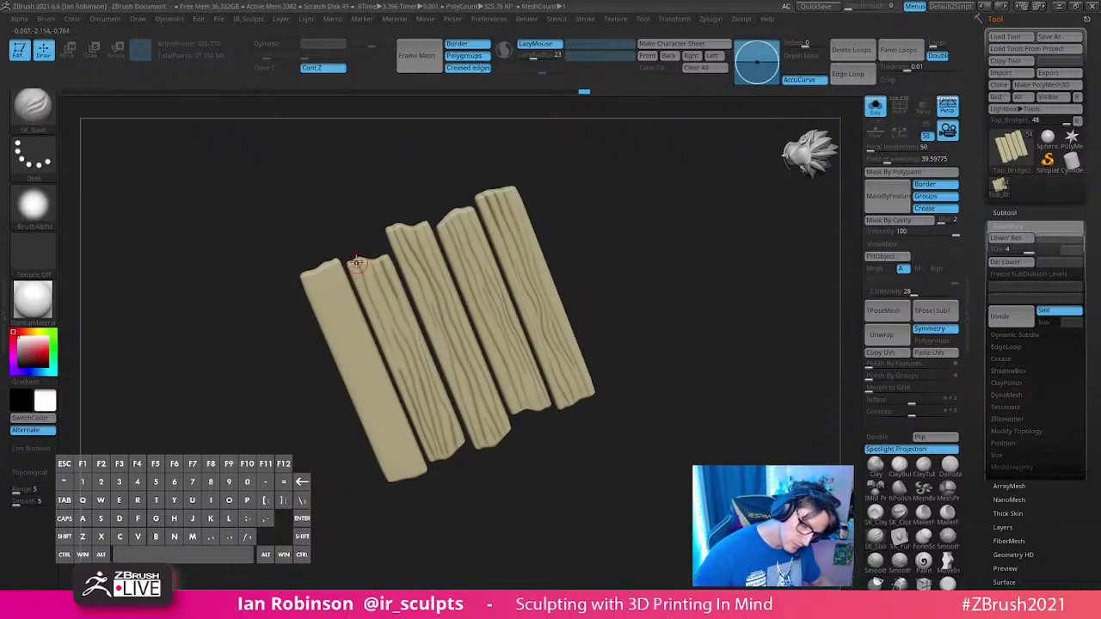
drag(575, 224, 511, 278)
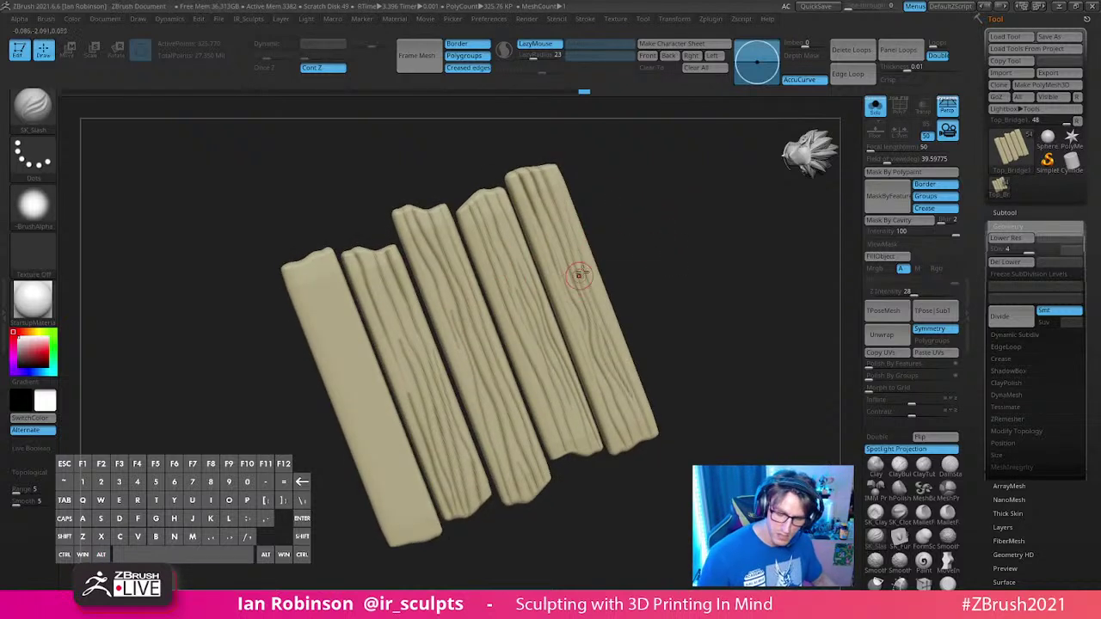
Step: Try a long groove on the last plank's underside with Z Intensity at 43, and undo it
key(space)
drag(617, 311, 631, 311)
drag(647, 267, 612, 258)
drag(320, 285, 392, 473)
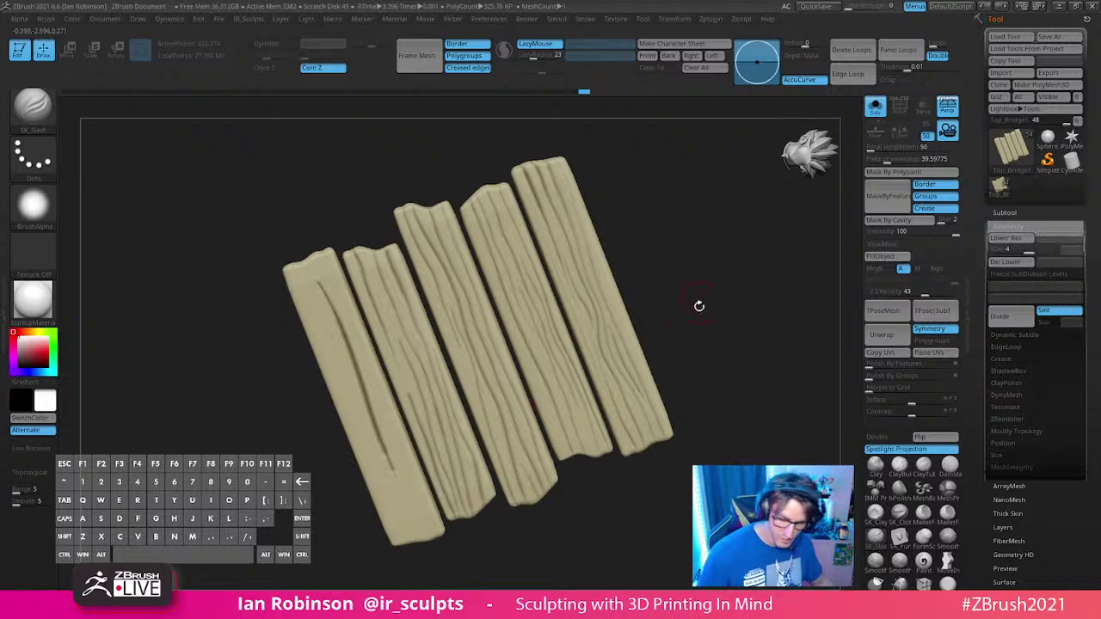
key(ctrl+z)
Step: Set the brush's Z Intensity to 21 and carve lengthwise wood-grain grooves across the underside of the last plank
key(space)
key(space)
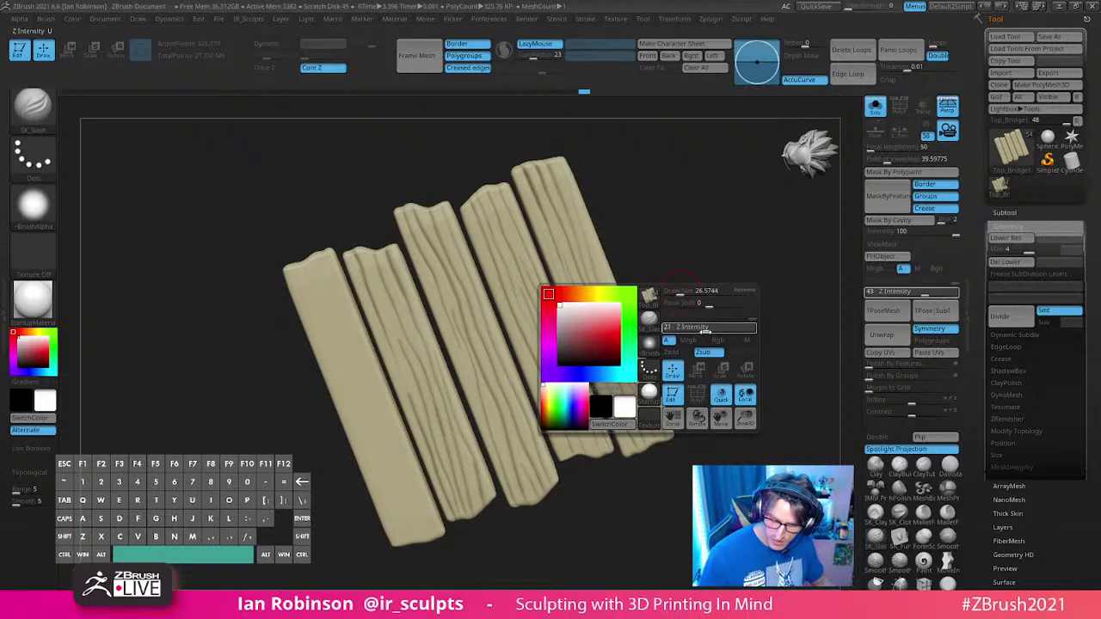
drag(704, 258, 696, 232)
drag(310, 262, 317, 272)
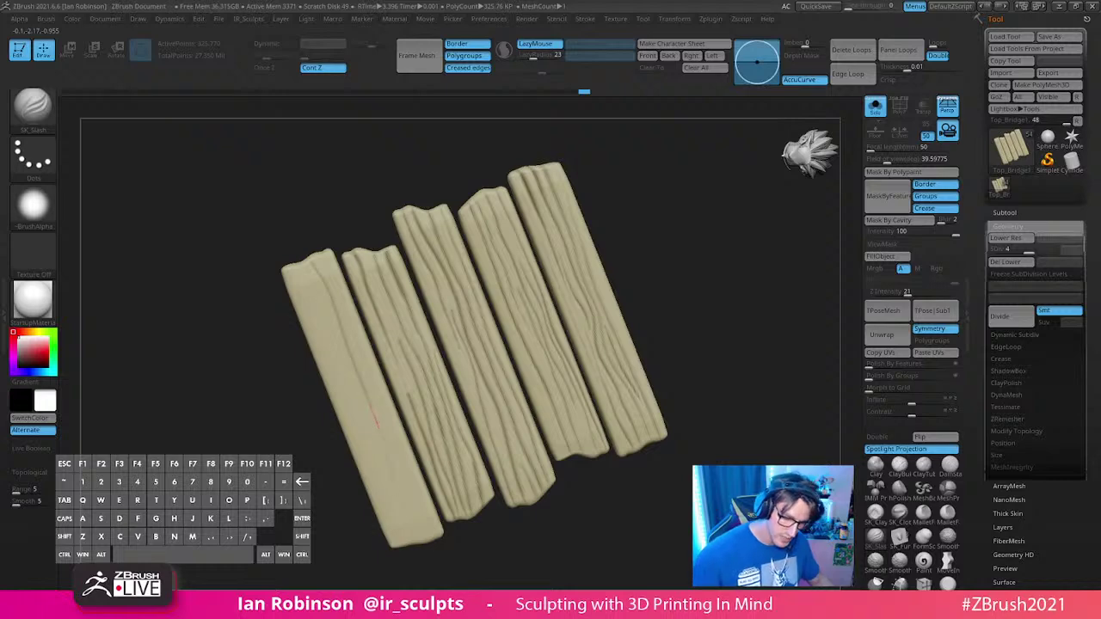
key(1)
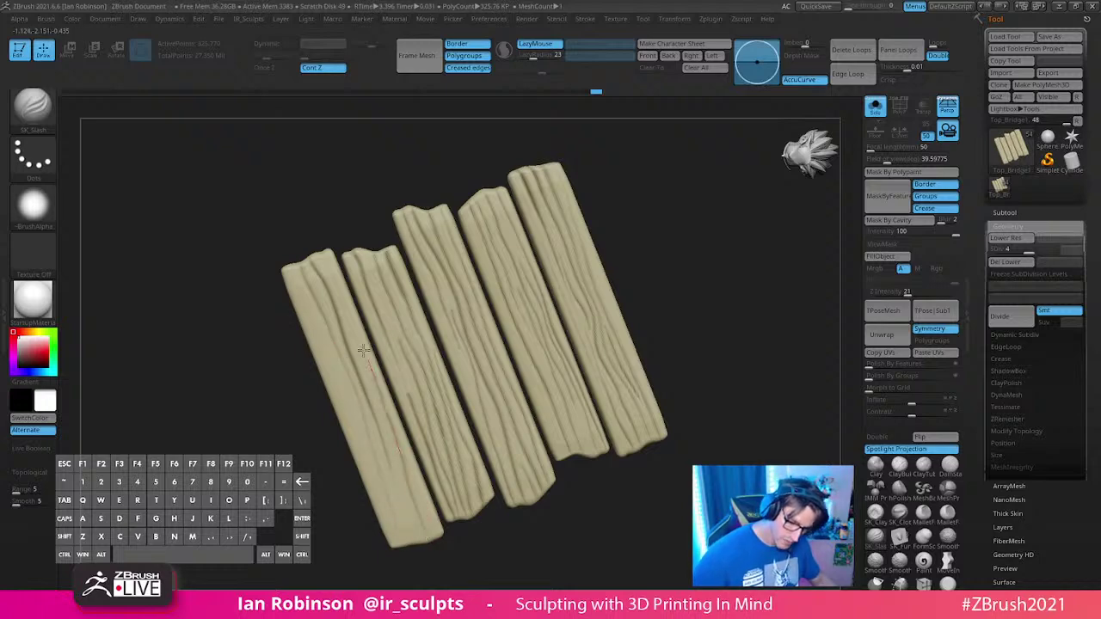
drag(363, 350, 350, 315)
key(1)
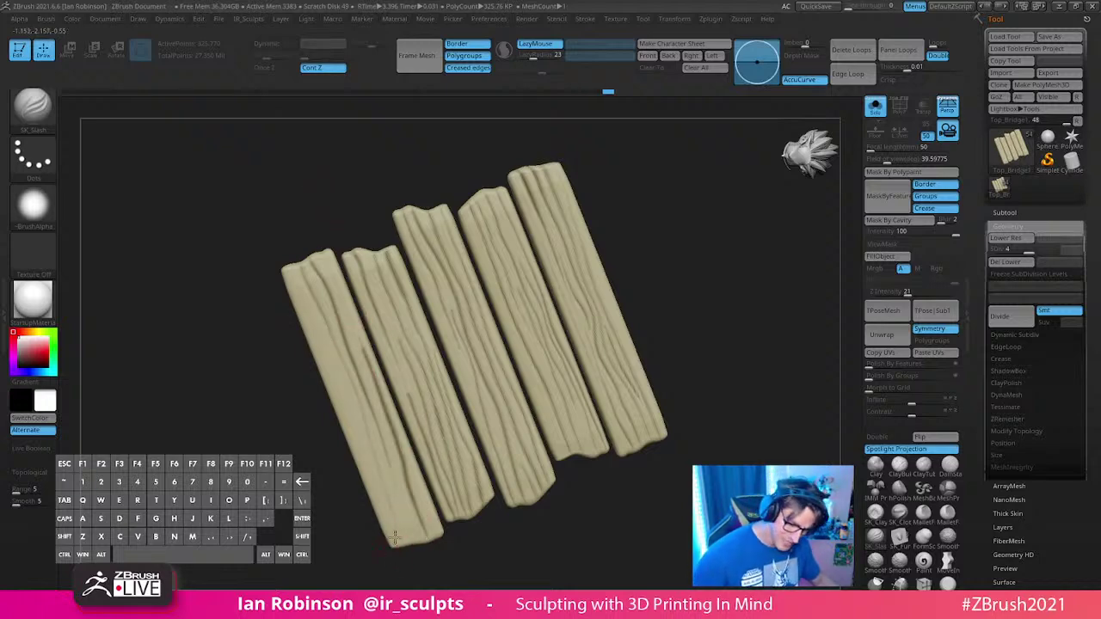
drag(342, 391, 259, 177)
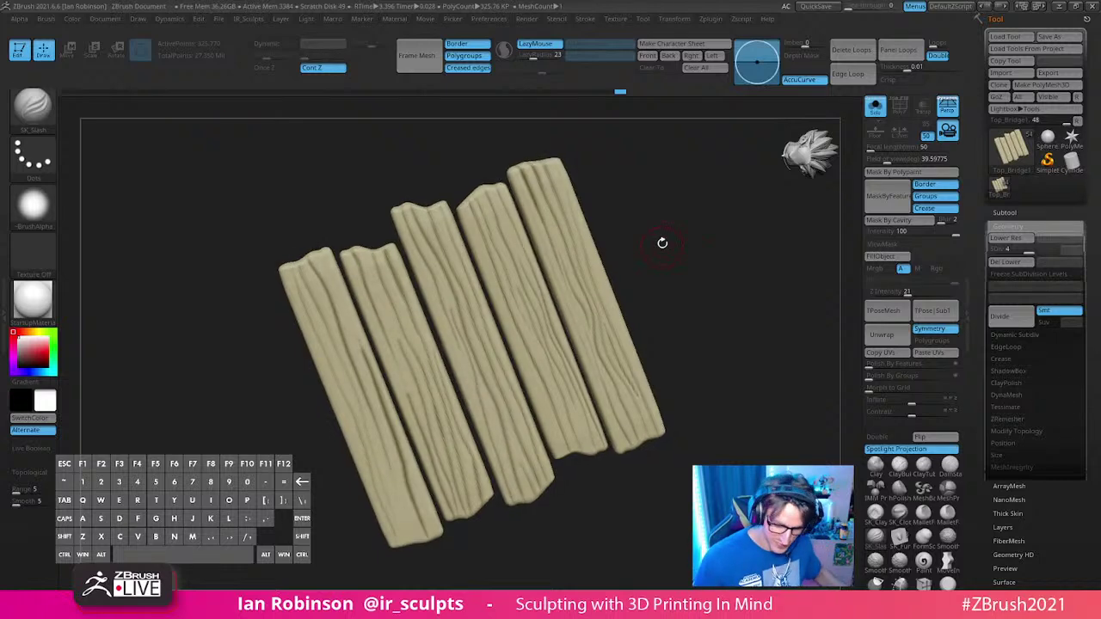
drag(661, 244, 668, 245)
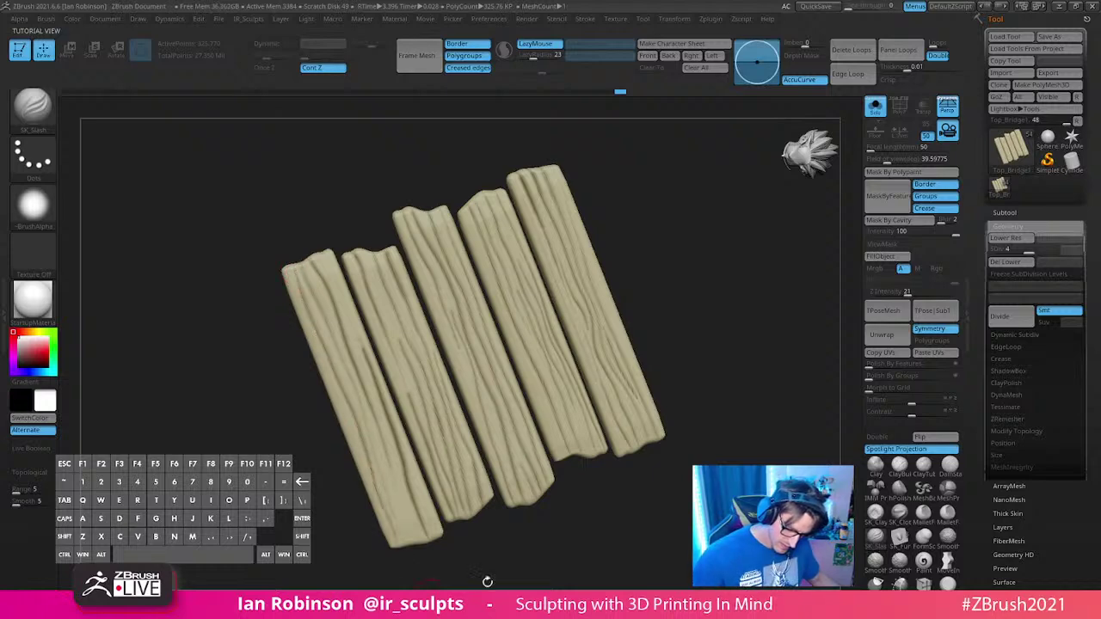
drag(663, 370, 675, 283)
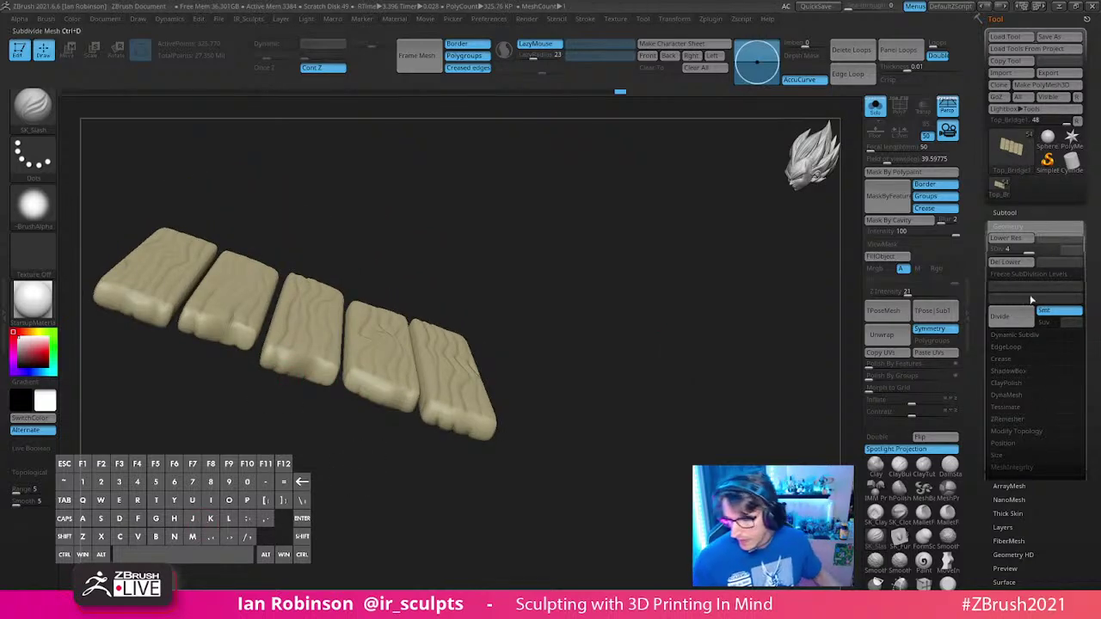
Step: Save the tool as a new version named Bokoblin_Talus_Statue_013_PosedBokoblin.ztl in the Bokoblin_Talus_Statue folder
click(1016, 224)
drag(1081, 307, 1078, 244)
scroll(1066, 244, up, 5)
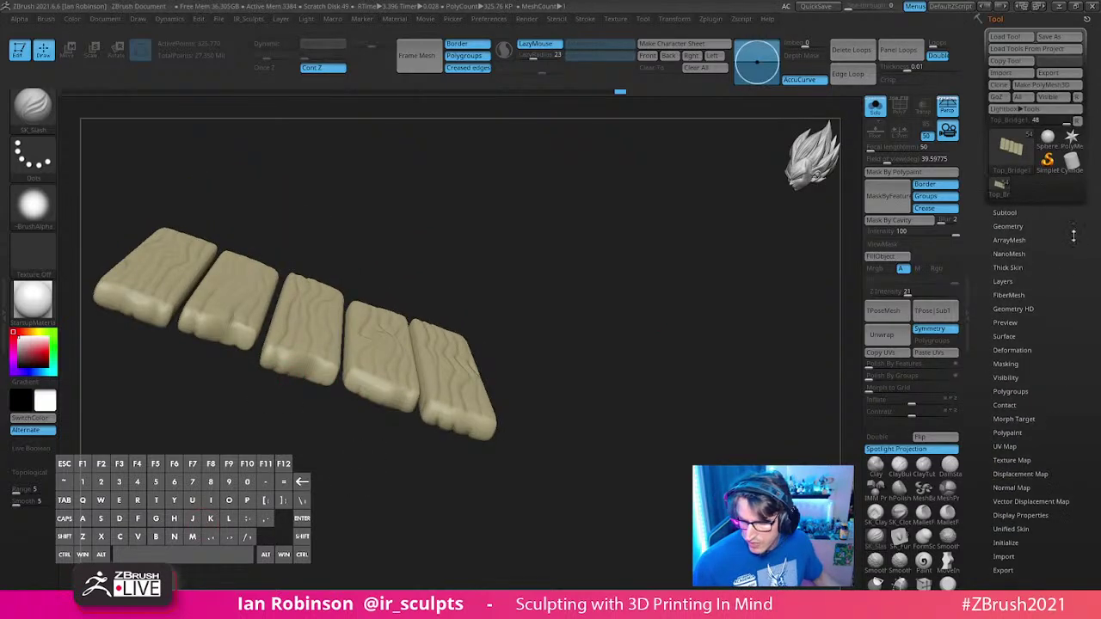
click(1054, 36)
key(Right)
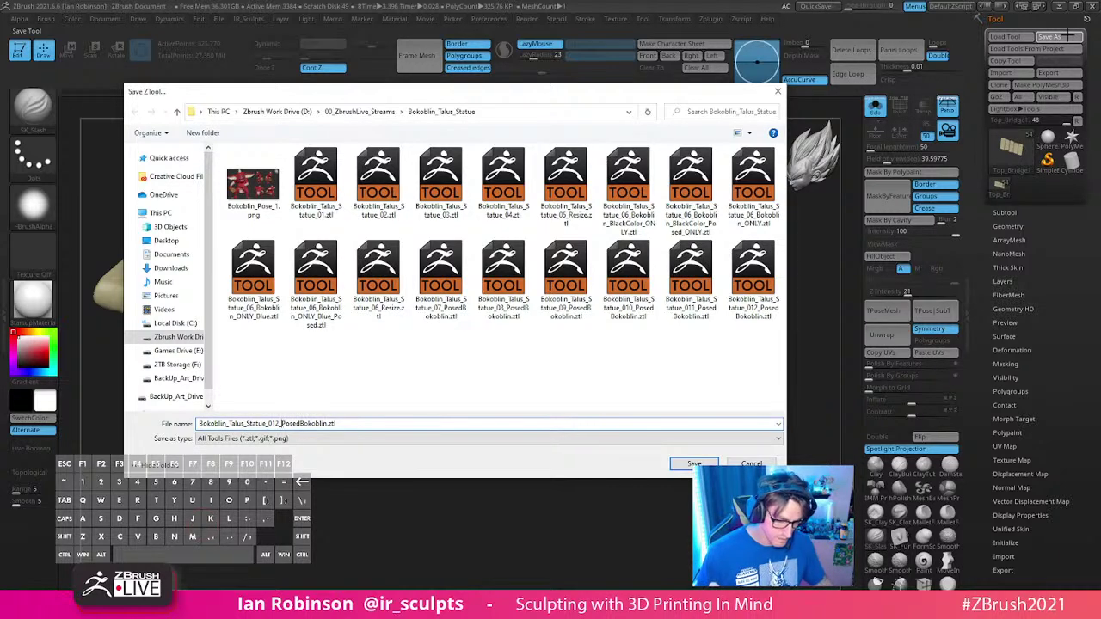
key(BackSpace)
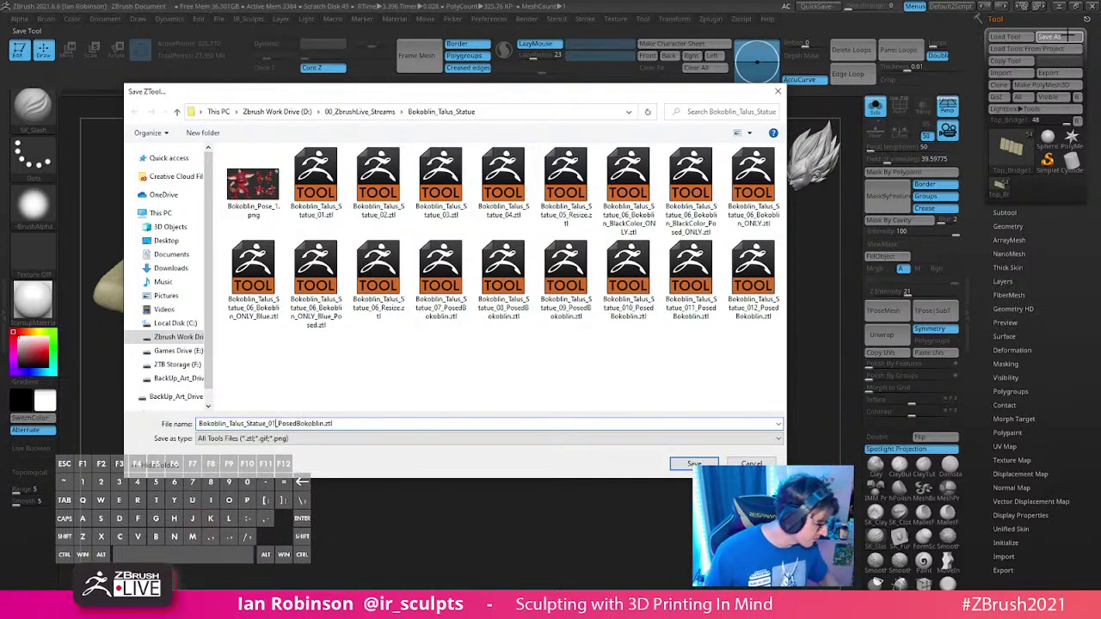
text(3)
key(Return)
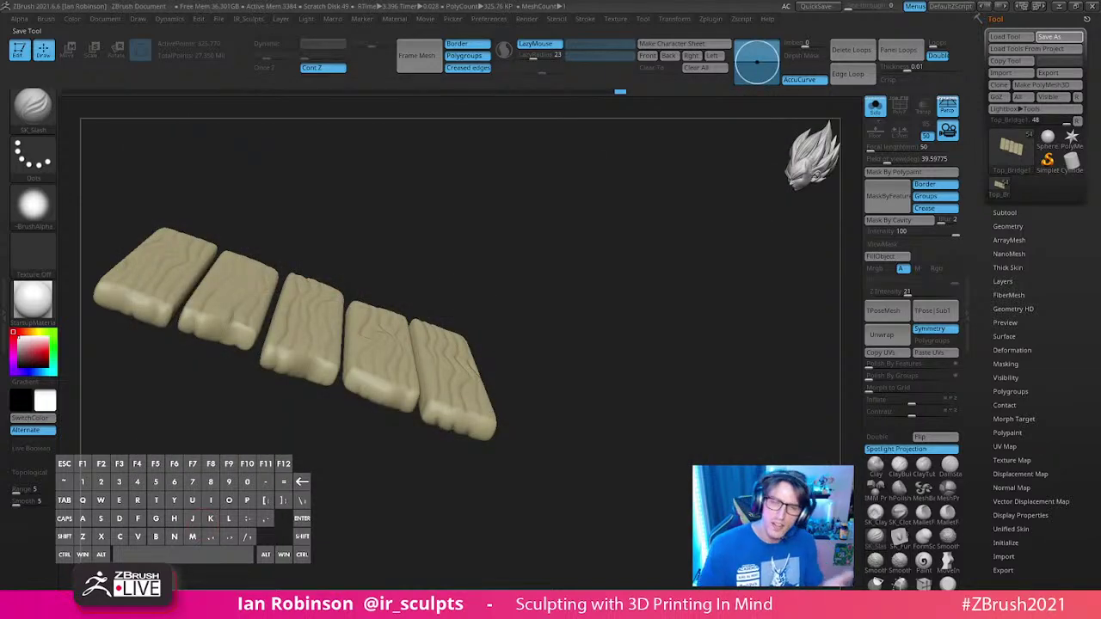
click(1049, 36)
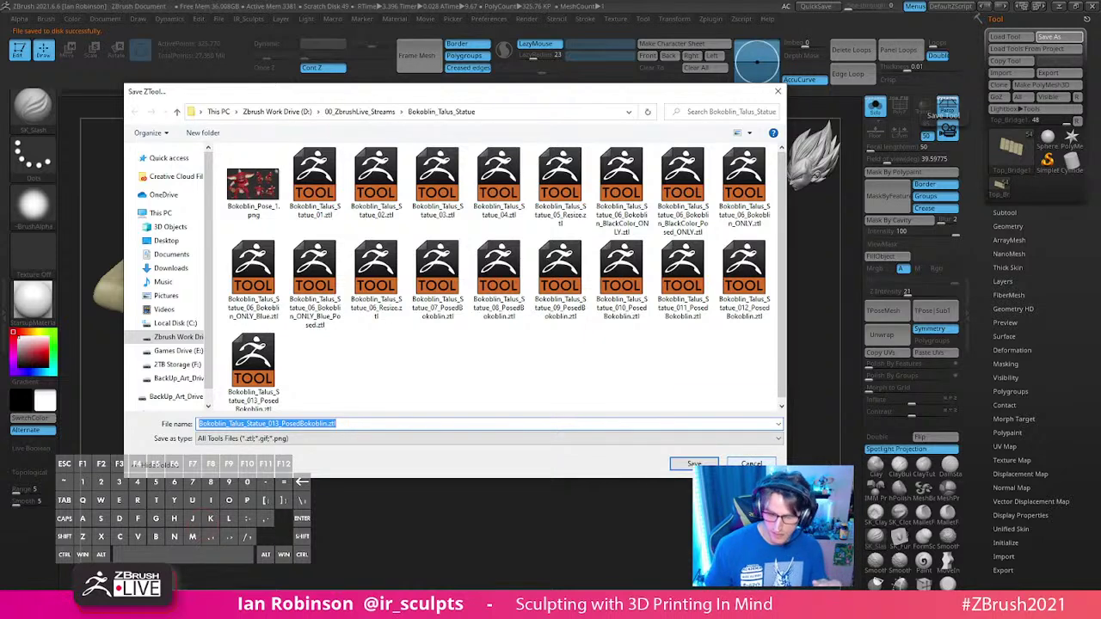
click(750, 463)
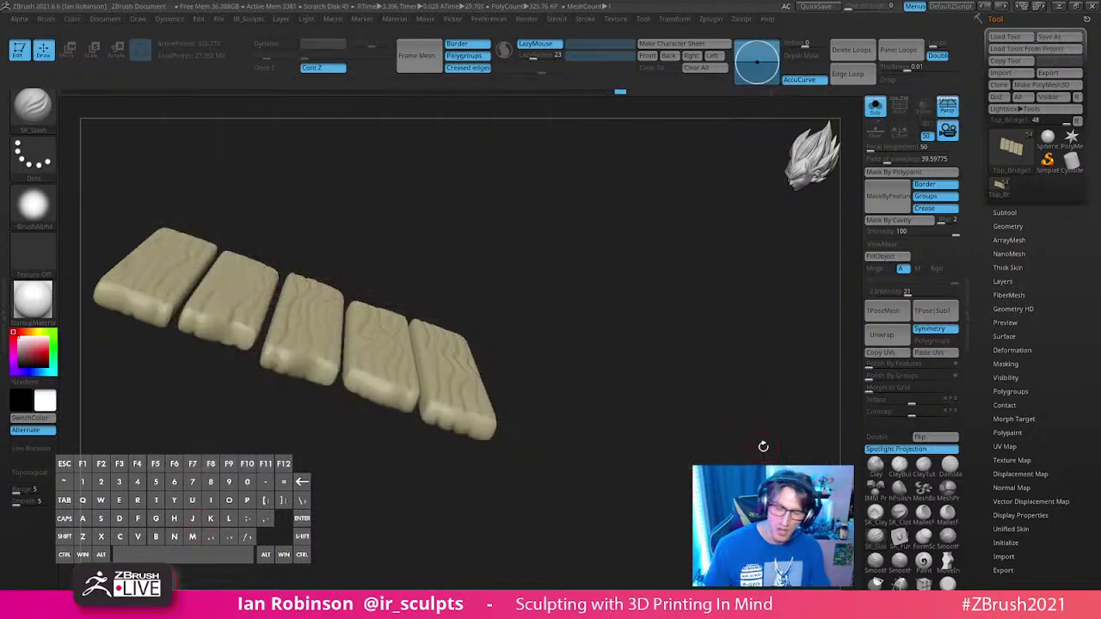
Step: Open the planks' Morph Target settings
scroll(1035, 230, down, 3)
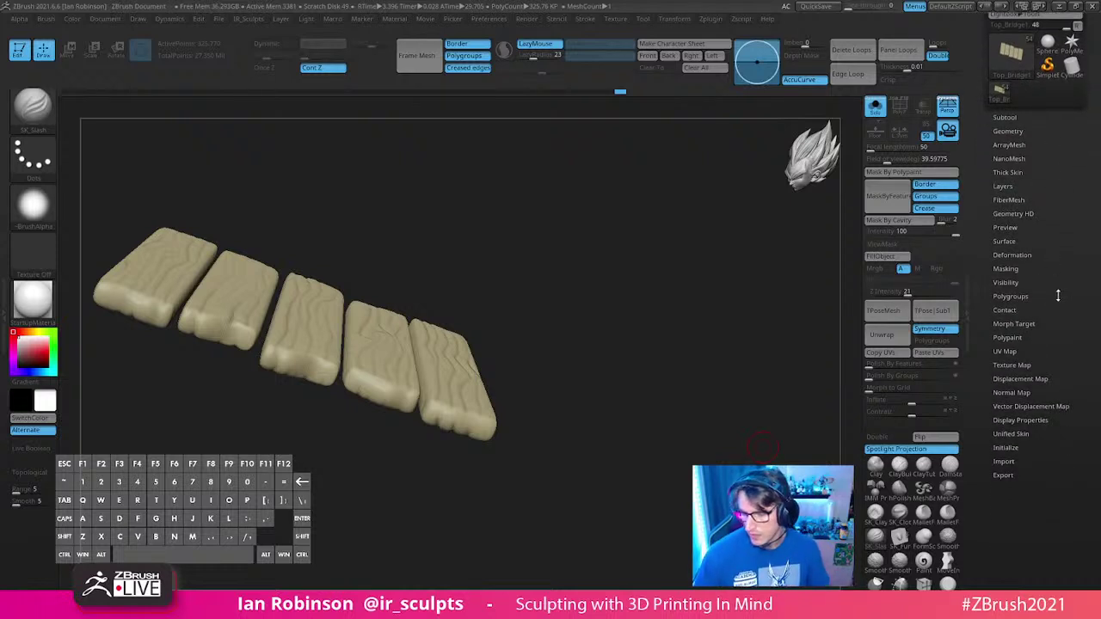
drag(1058, 296, 1064, 241)
click(1024, 268)
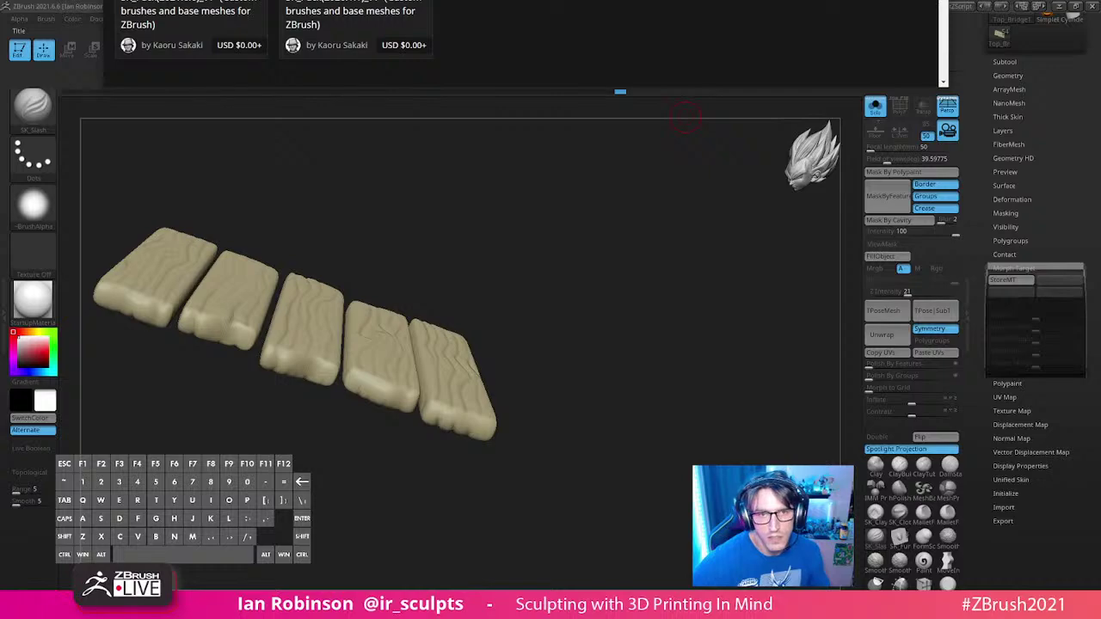
Step: Switch to the browser, copy the address of the ArtStation store page offering SK_Pack, and return to ZBrush
drag(350, 0, 357, 22)
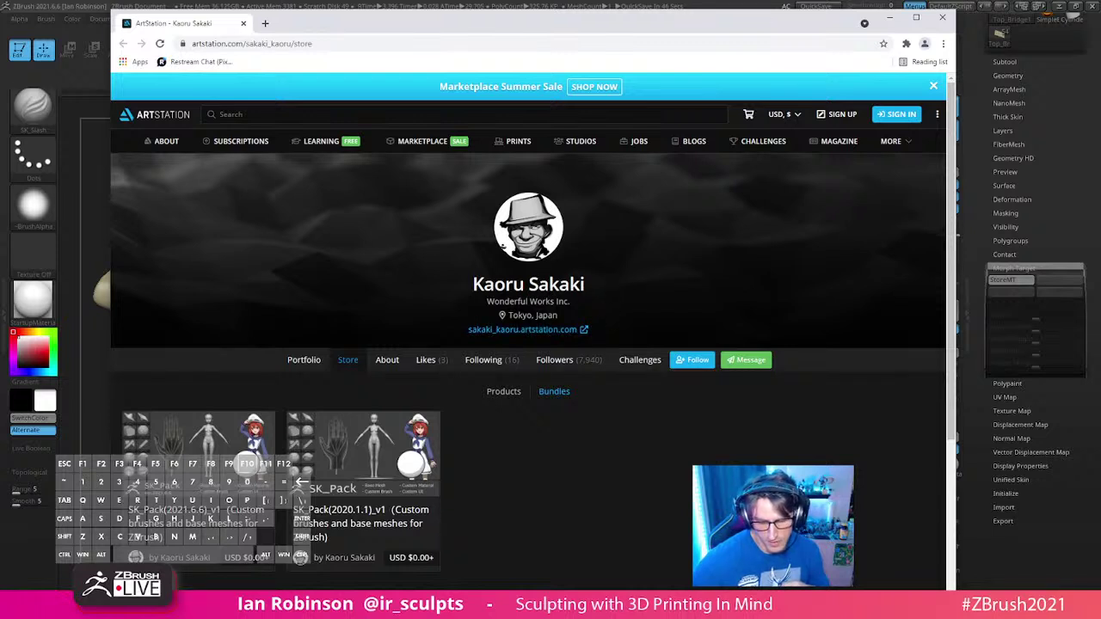
click(284, 43)
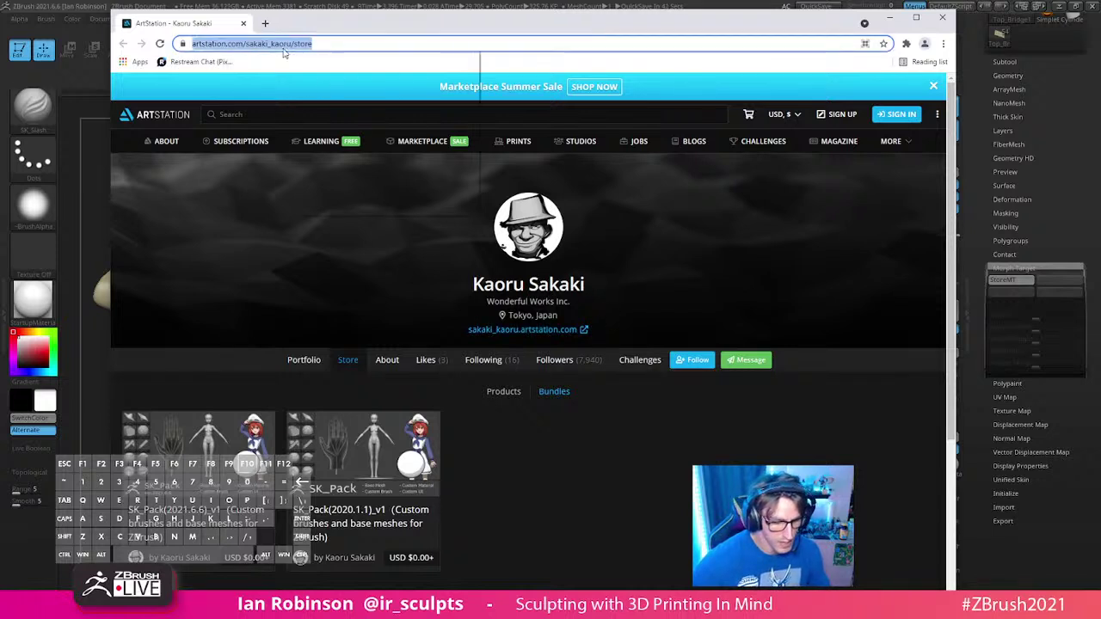
right_click(284, 44)
click(326, 111)
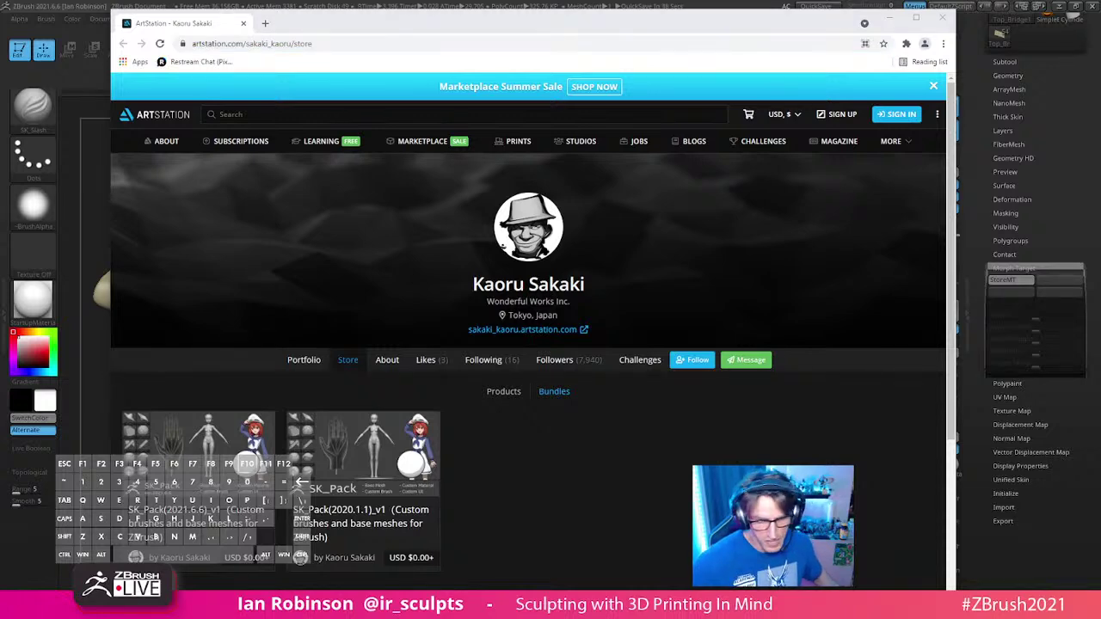
key(alt+Tab)
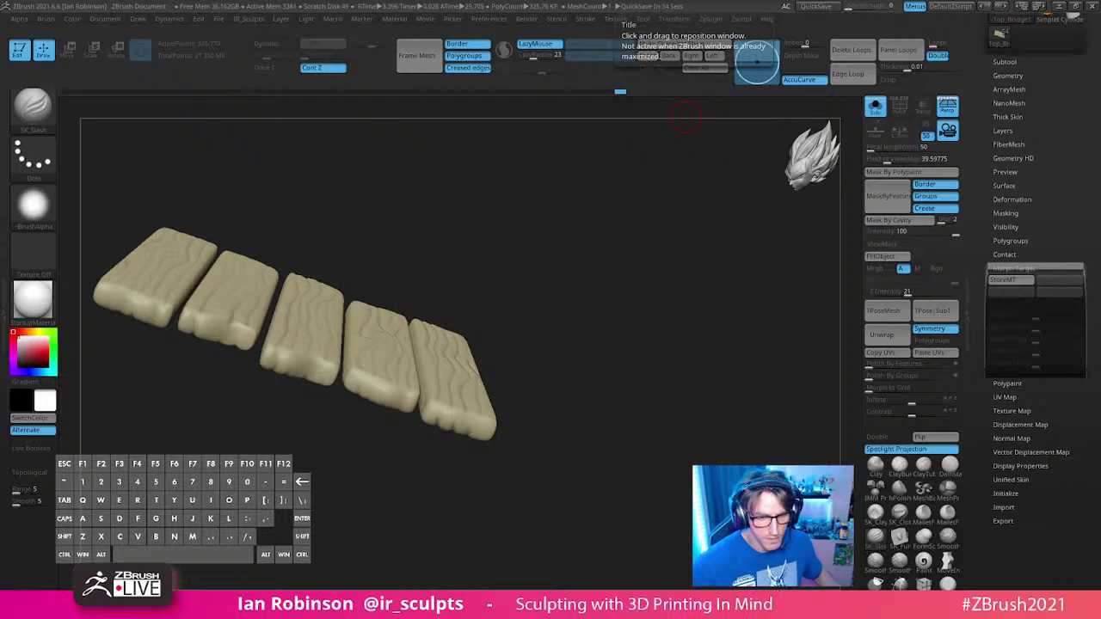
key(ctrl)
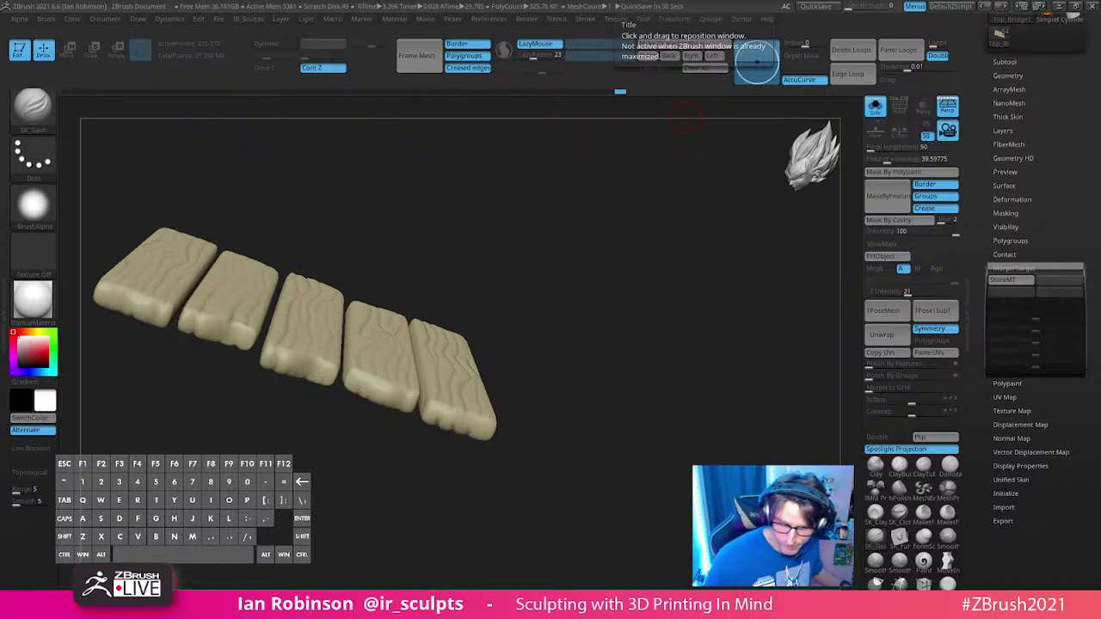
Step: Show the whole statue to examine the planks in context, and isolate the planks again
drag(686, 116, 633, 291)
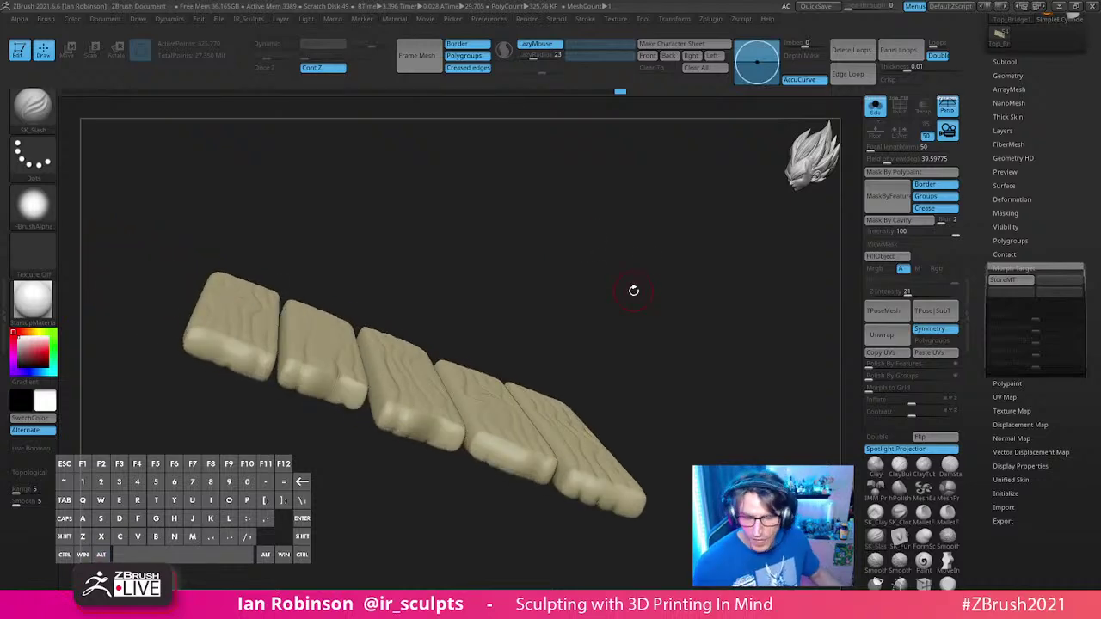
click(874, 105)
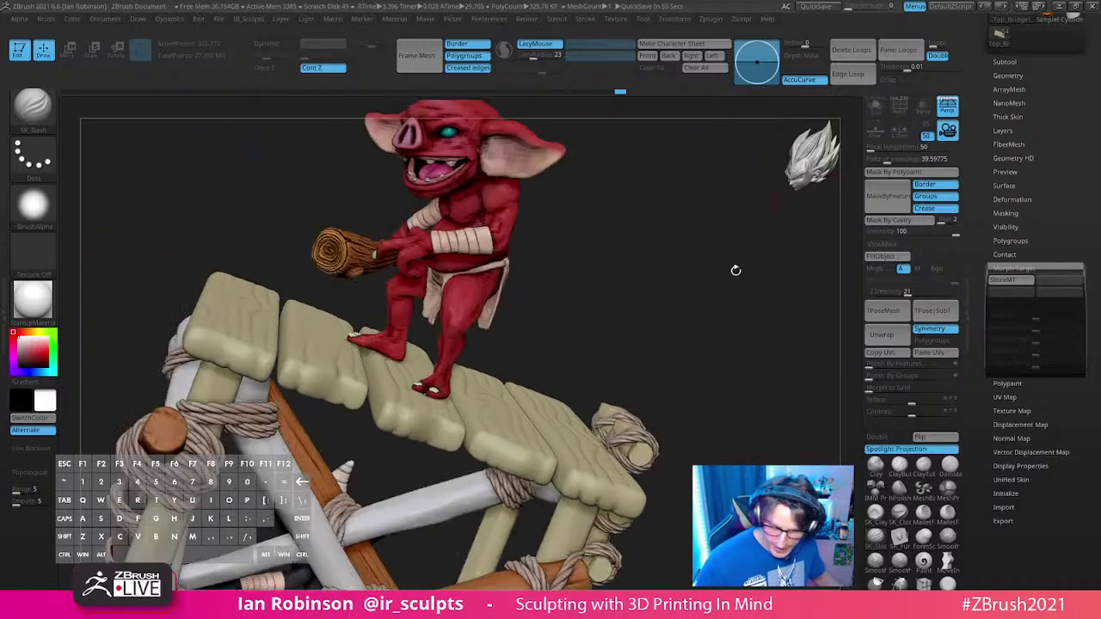
drag(608, 231, 793, 312)
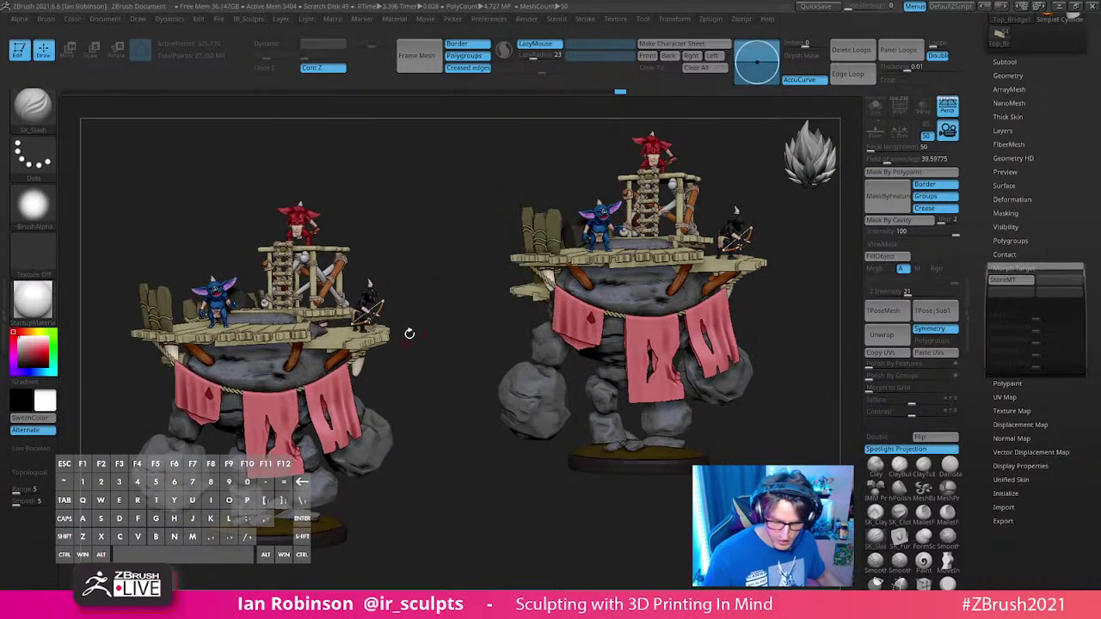
drag(486, 284, 493, 331)
click(876, 107)
drag(429, 243, 360, 561)
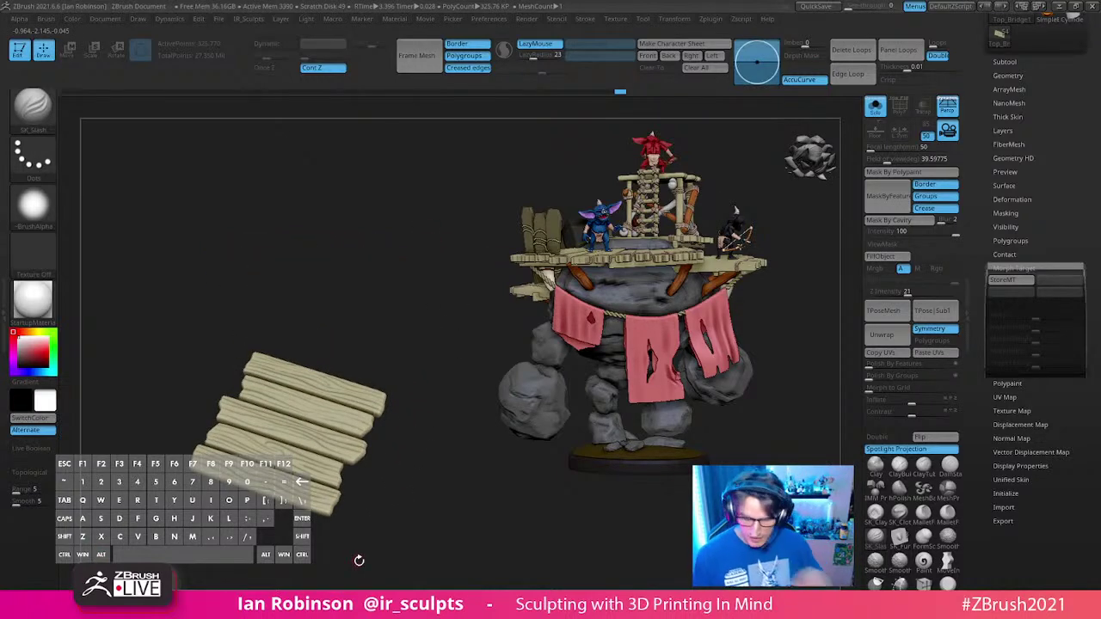
Step: Drop the isolated planks to their lowest subdivision level and show their polyframe and polygroups from the plank ends
alt+drag(464, 329, 418, 308)
mouse_move(430, 369)
mouse_down()
mouse_move(430, 430)
mouse_move(472, 443)
mouse_up()
key(s)
alt+drag(475, 528, 348, 468)
key(shift+f)
key(shift+d)
key(shift+d)
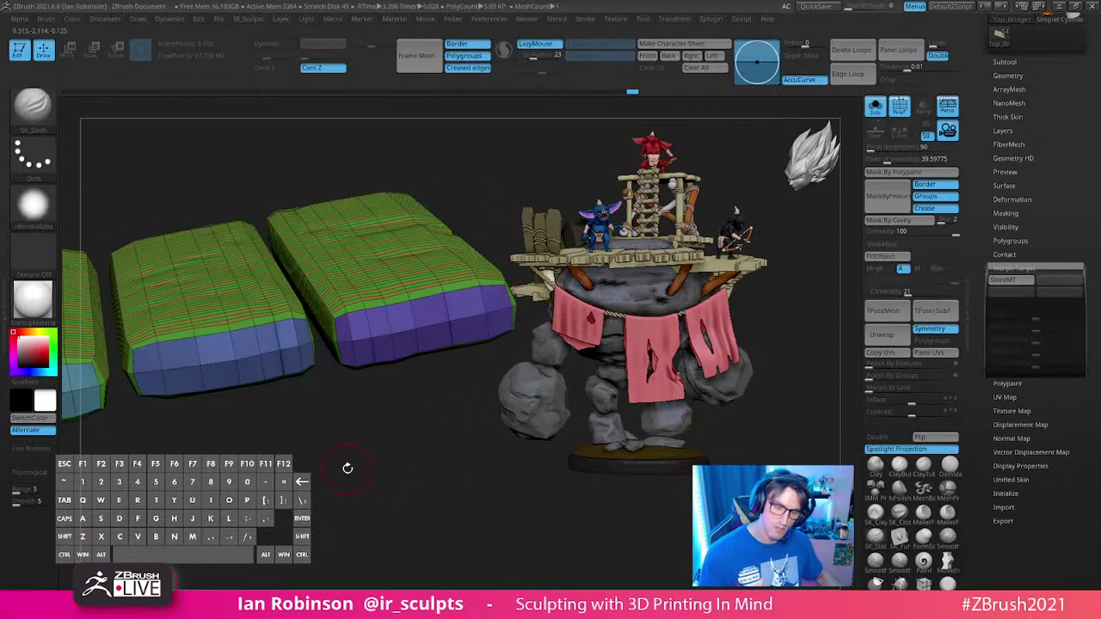
drag(348, 468, 305, 173)
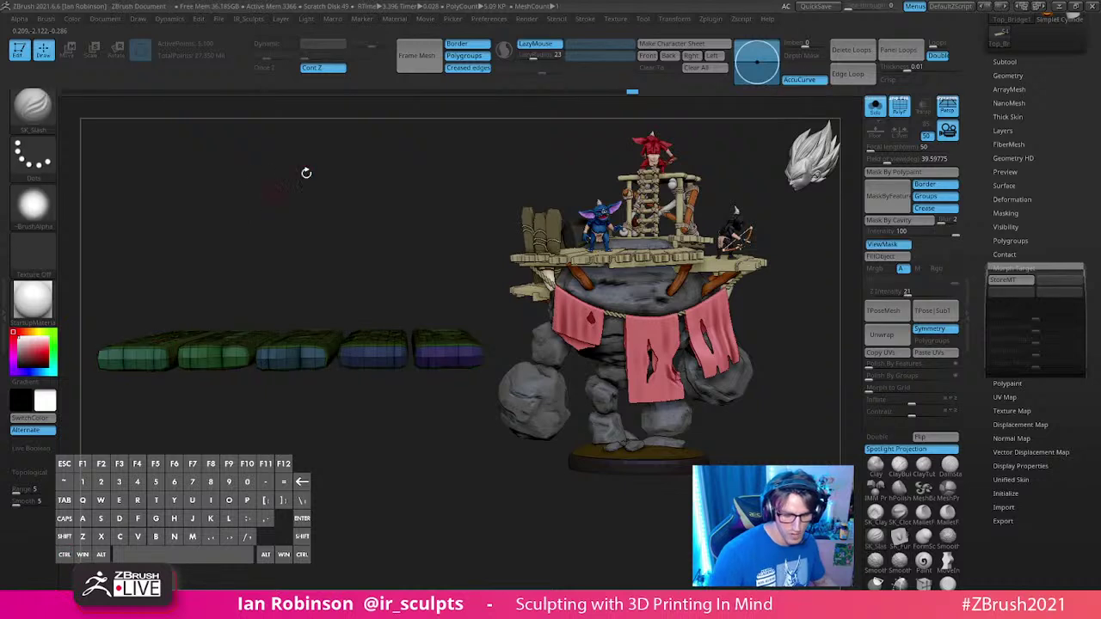
Step: Choose the SliceCurve brush and try to slice all five planks horizontally through the middle of their thickness
ctrl+shift+click(49, 107)
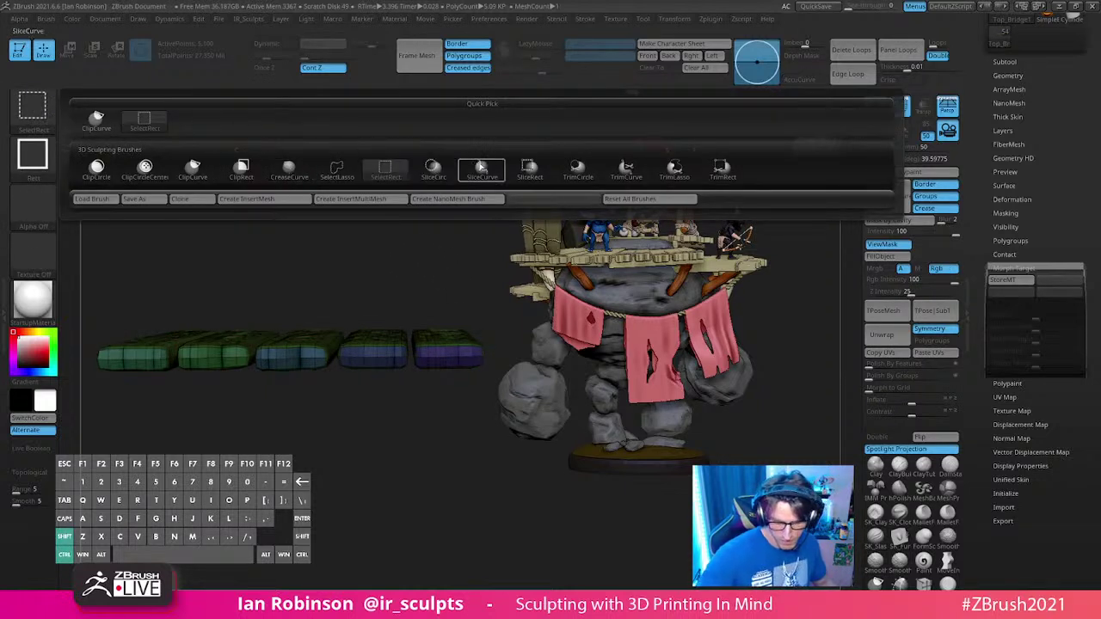
click(481, 166)
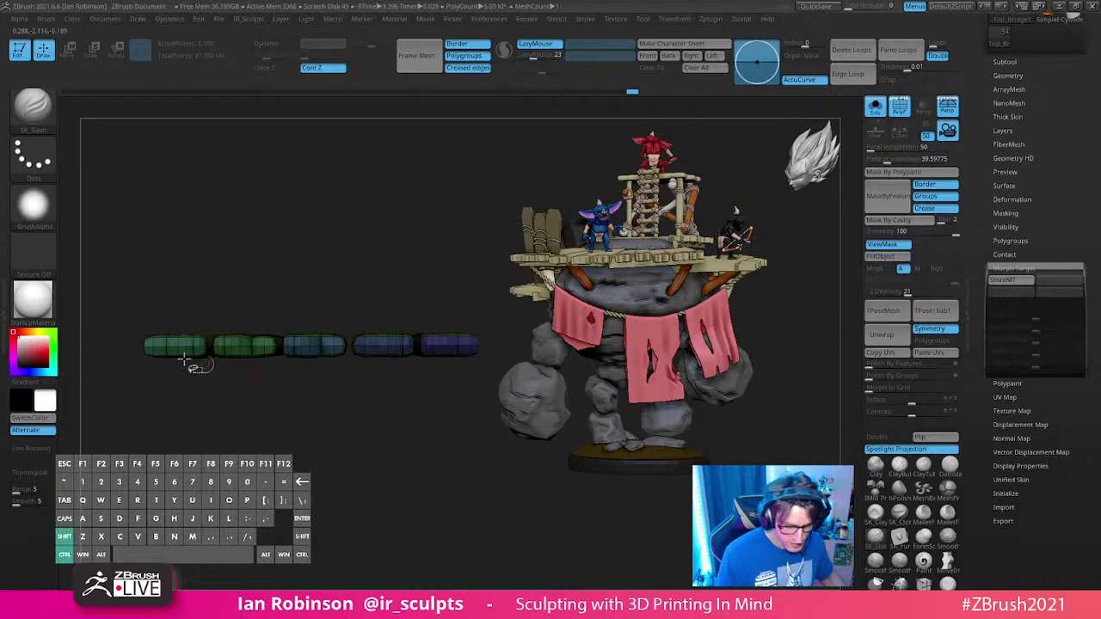
ctrl+shift+drag(114, 341, 602, 347)
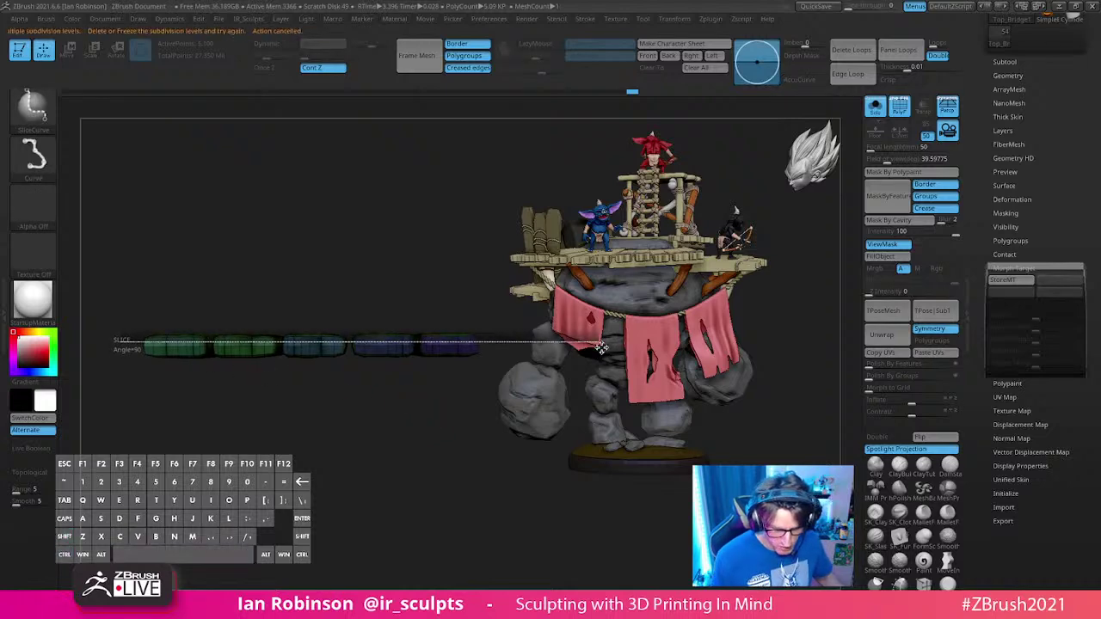
mouse_move(423, 432)
alt+mouse_down()
mouse_move(416, 467)
mouse_move(408, 454)
mouse_move(412, 535)
alt+mouse_up()
alt+drag(489, 230, 479, 163)
key(shift+f)
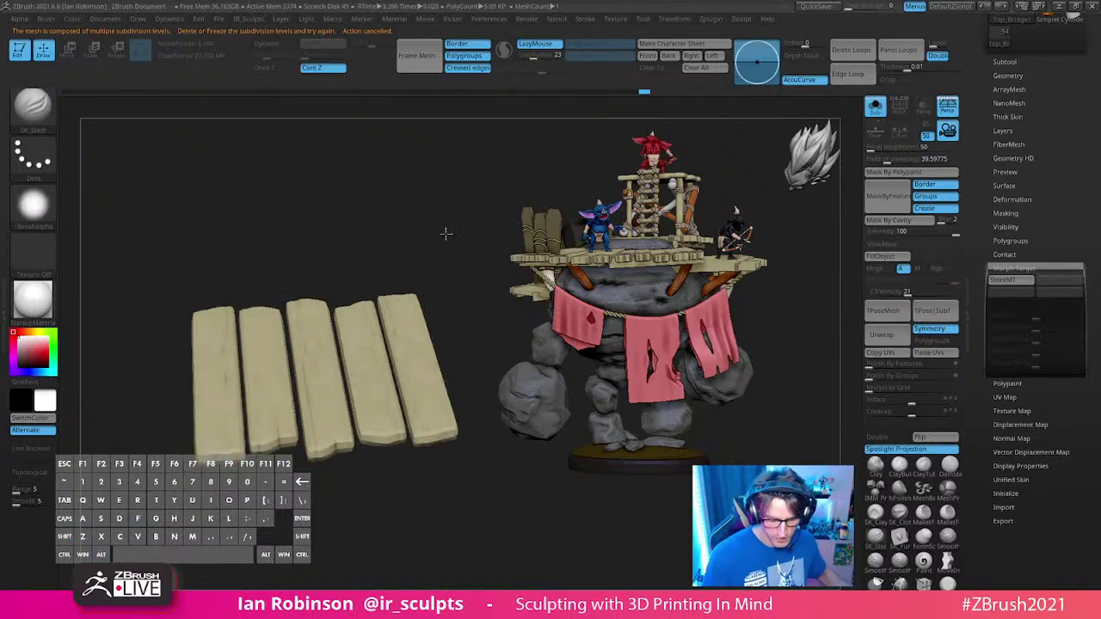
drag(479, 491, 424, 408)
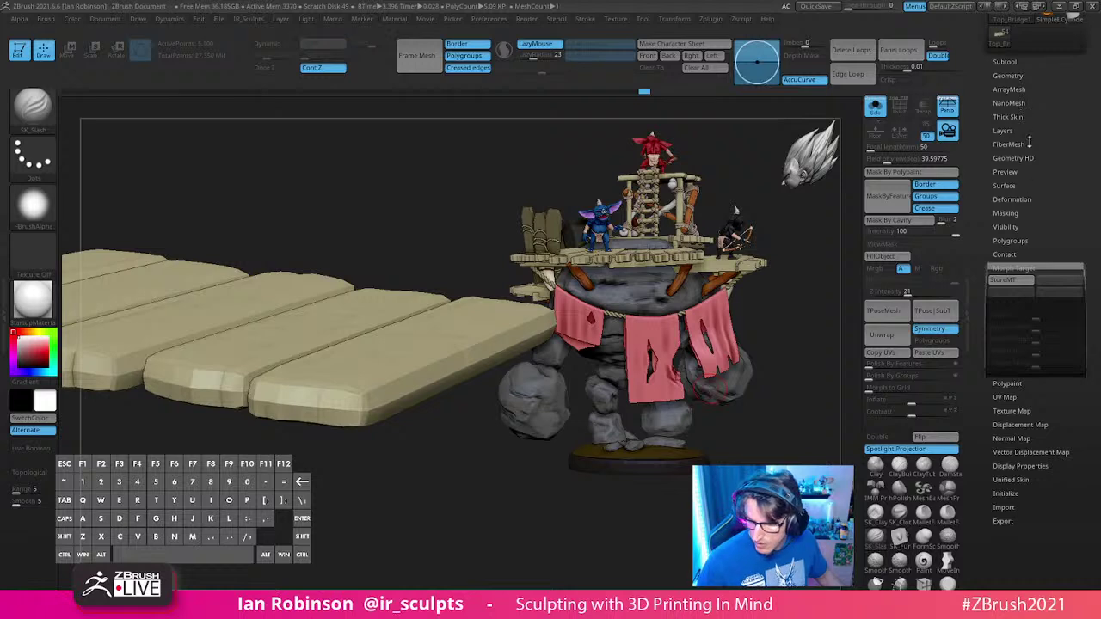
Step: Raise the planks to subdivision level 4 and delete their lower subdivision levels
click(1015, 77)
drag(998, 100, 1057, 103)
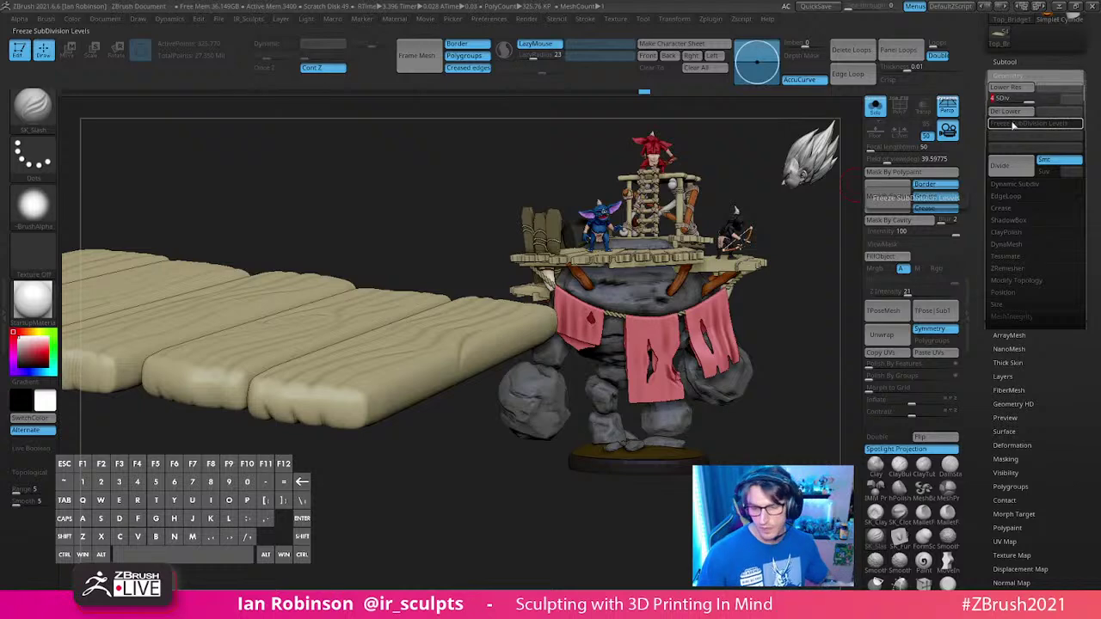
click(1011, 125)
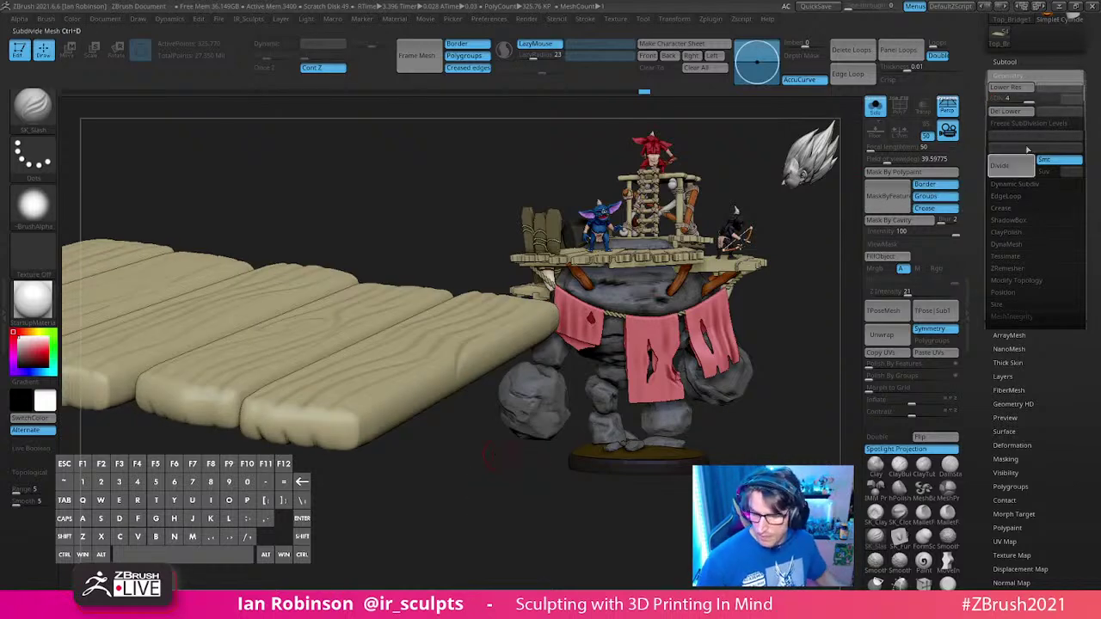
click(1017, 112)
Step: Slice all five planks with SliceCurve along the middle of their thickness, viewed from the ends
key(shift+f)
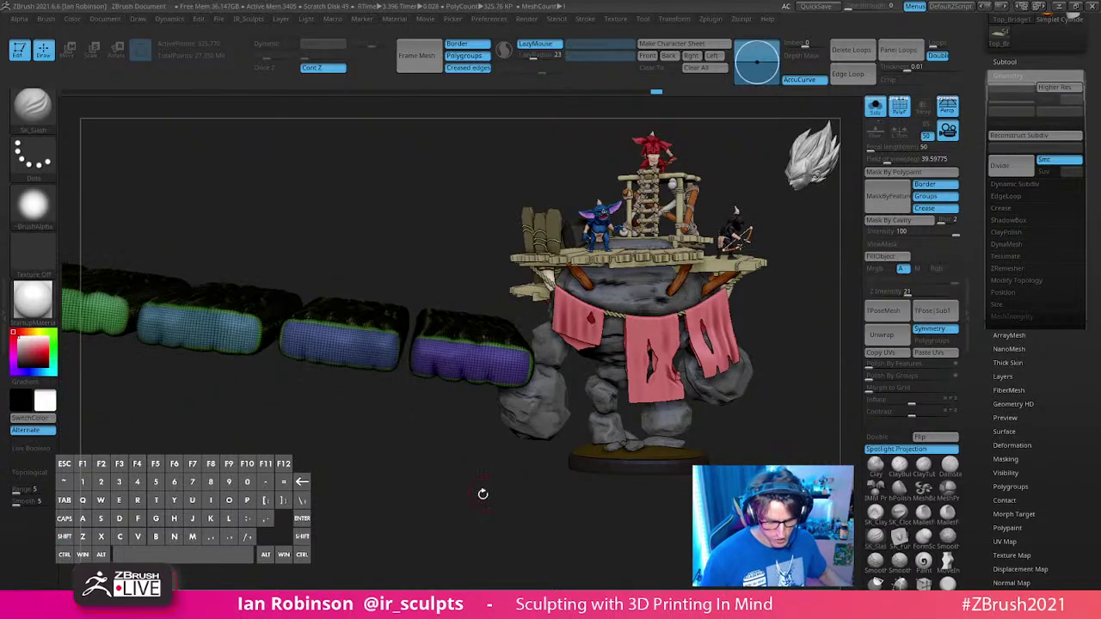
drag(421, 500, 413, 452)
ctrl+click(386, 454)
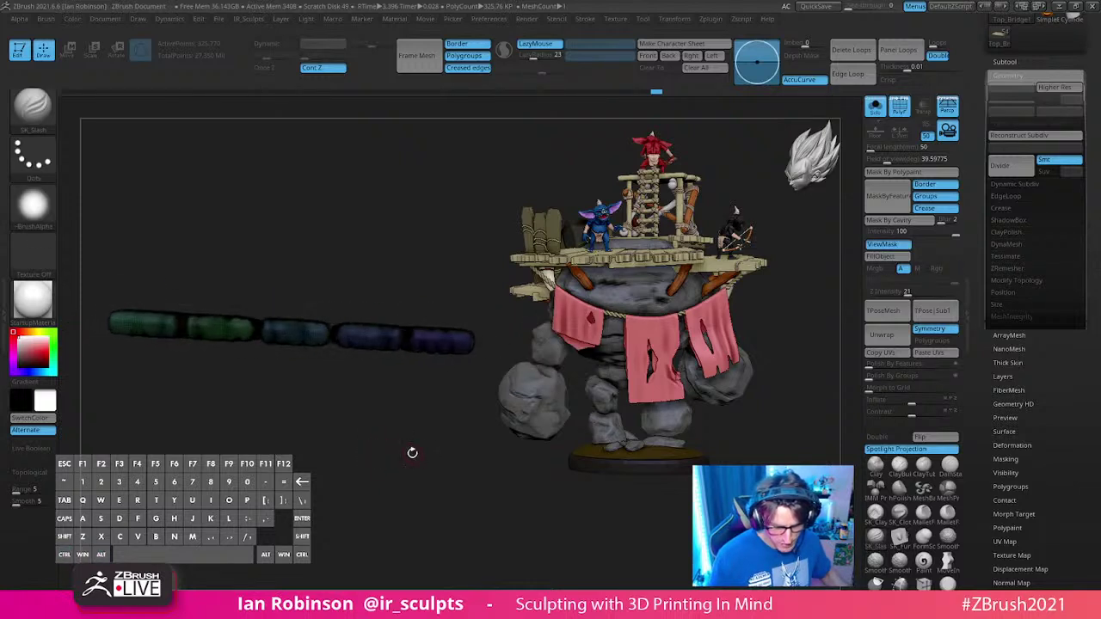
ctrl+shift+drag(103, 316, 518, 340)
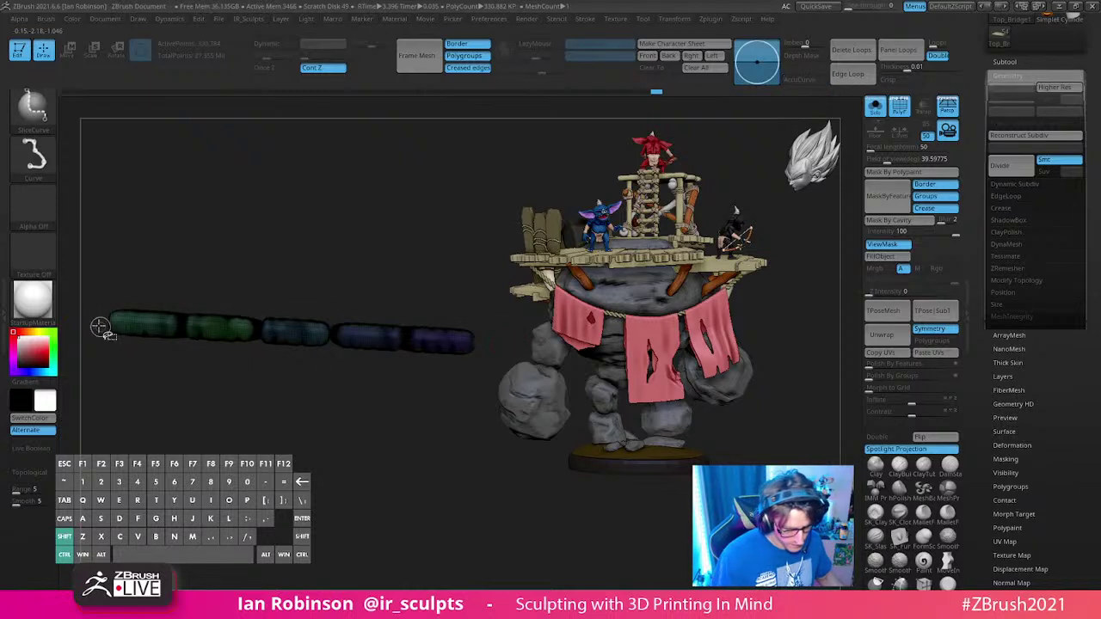
ctrl+shift+drag(97, 326, 496, 342)
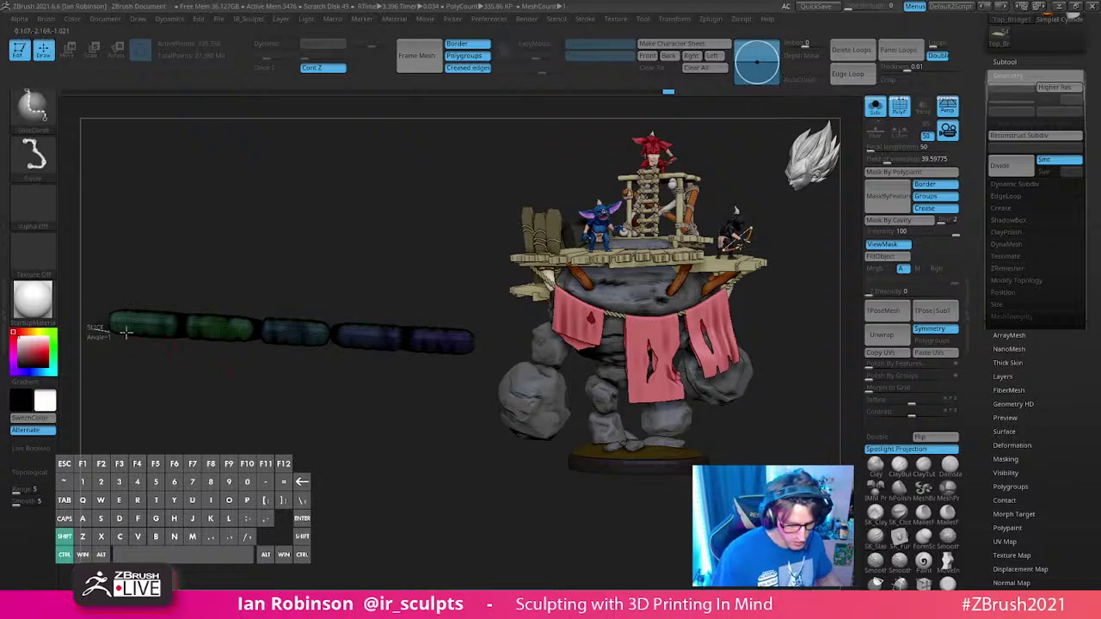
ctrl+shift+drag(110, 327, 510, 347)
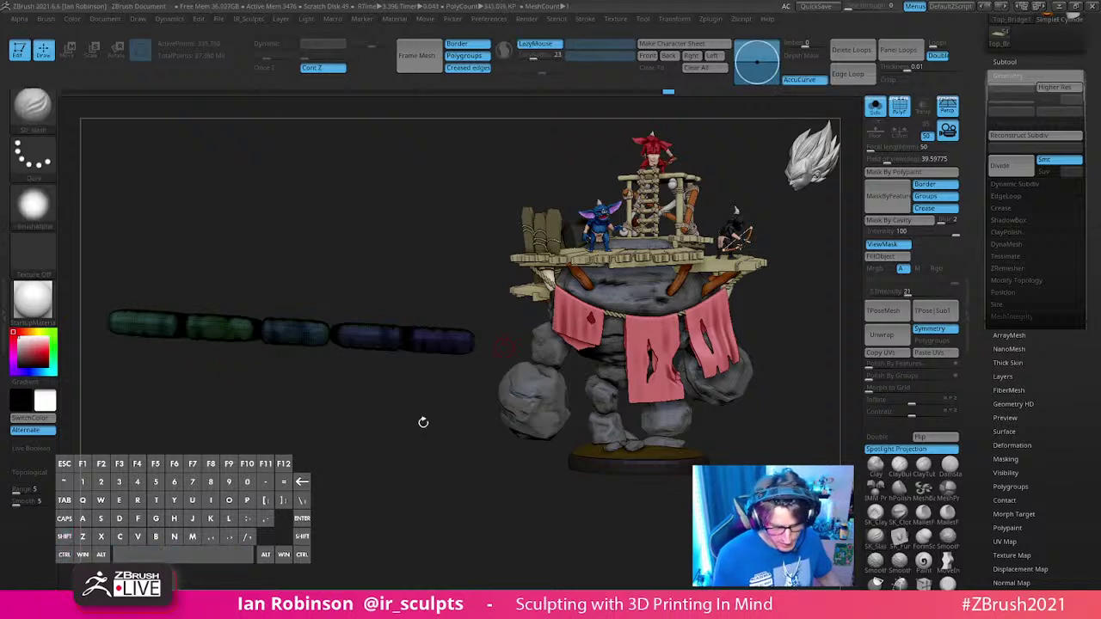
Step: Try to reconstruct lower subdivision levels for the sliced planks
alt+drag(374, 398, 365, 524)
click(1024, 136)
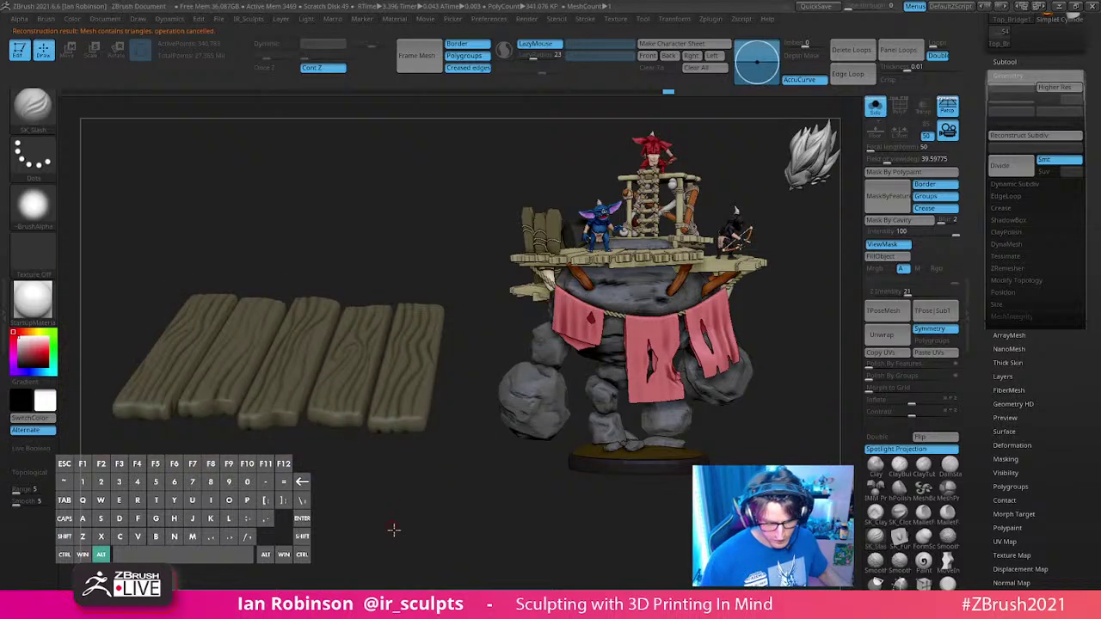
alt+drag(394, 530, 407, 492)
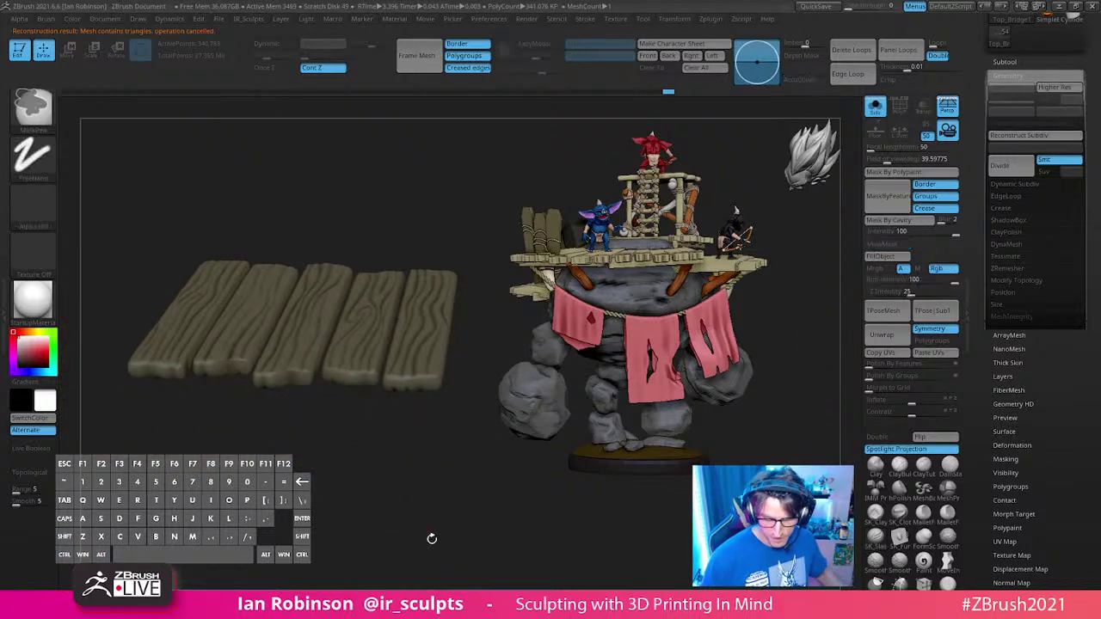
ctrl+drag(430, 538, 453, 422)
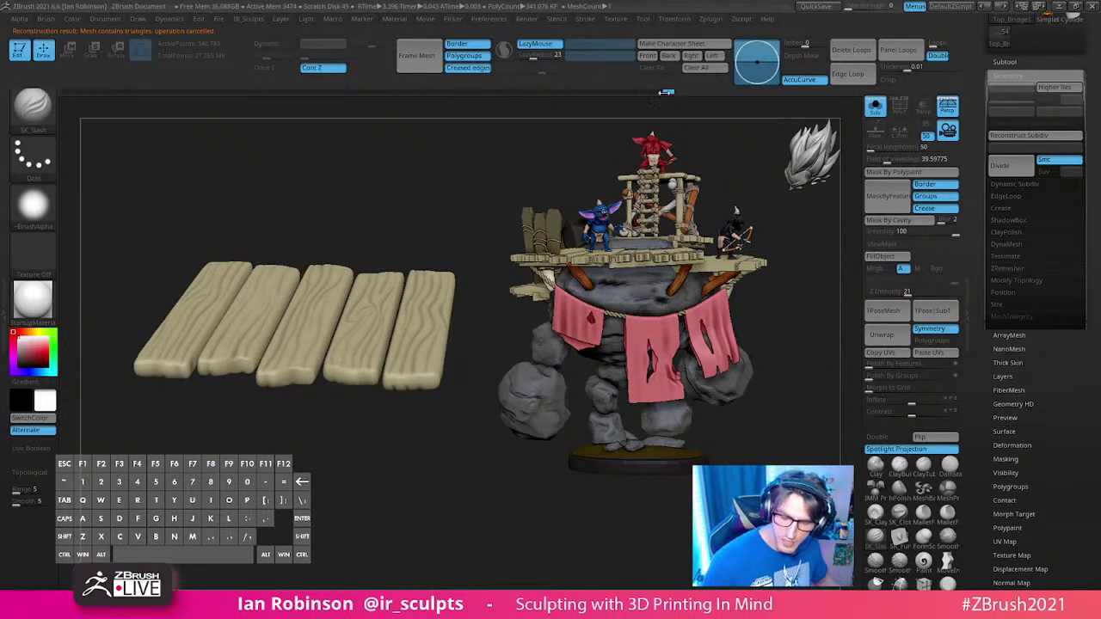
Step: Mark the detailed planks' current undo-history state as the projection source and clear the mask
key(ctrl)
key(ctrl+a)
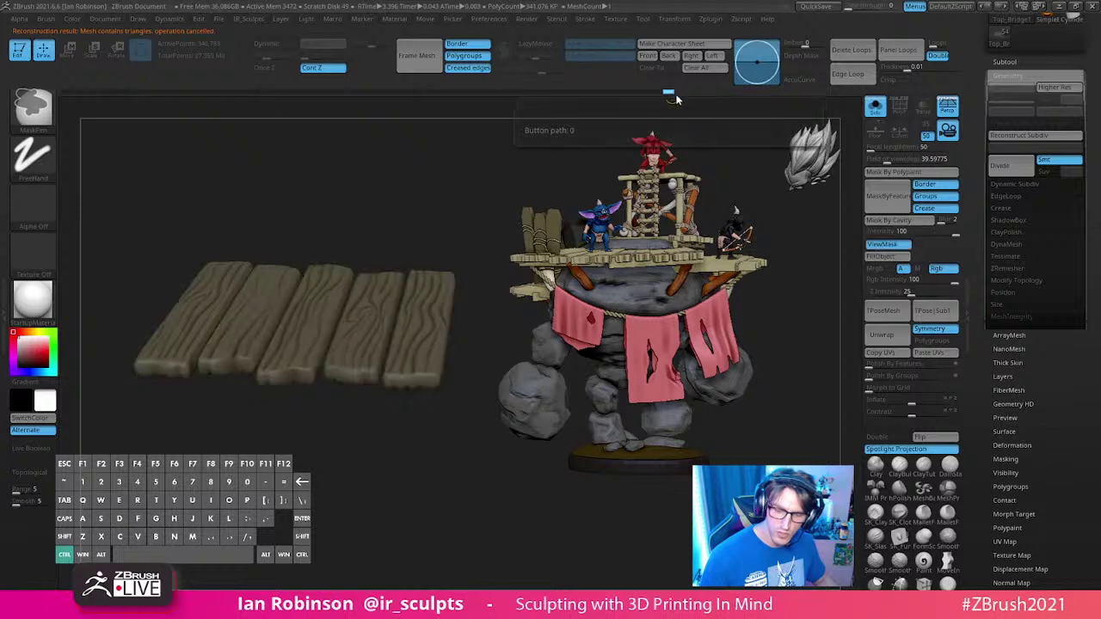
ctrl+drag(433, 207, 477, 259)
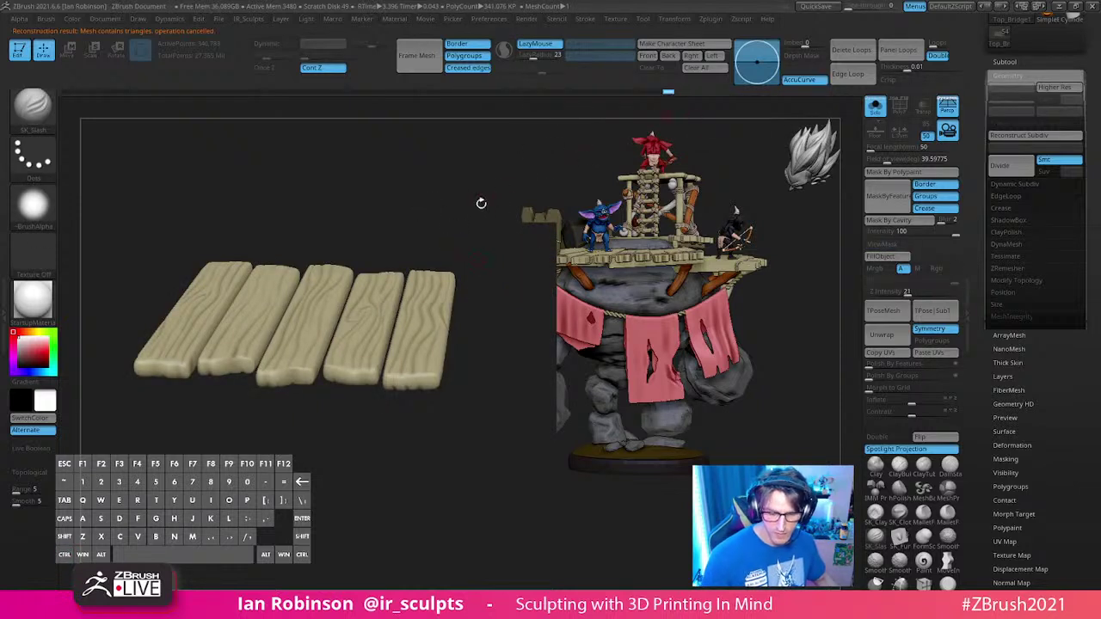
drag(486, 211, 419, 383)
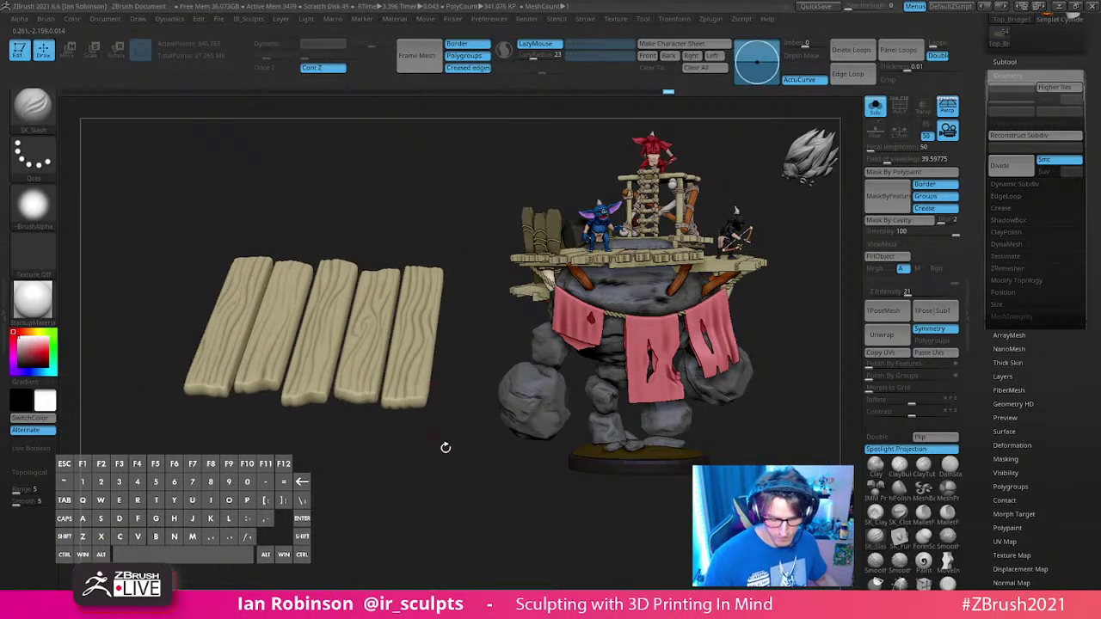
key(ctrl)
key(ctrl+z)
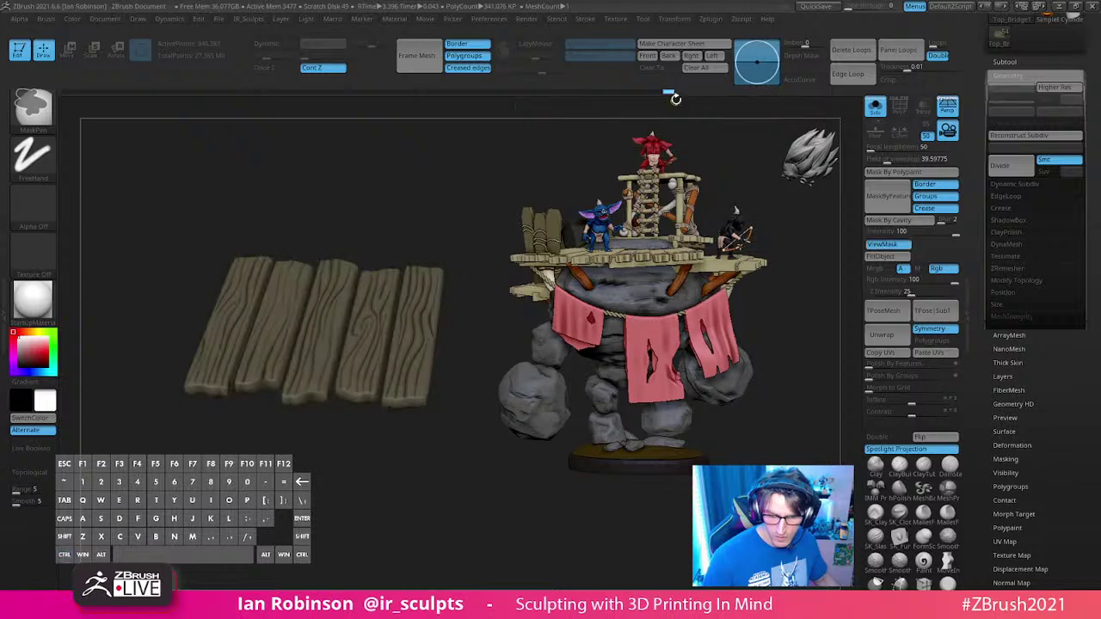
ctrl+drag(469, 209, 443, 269)
key(ctrl+z)
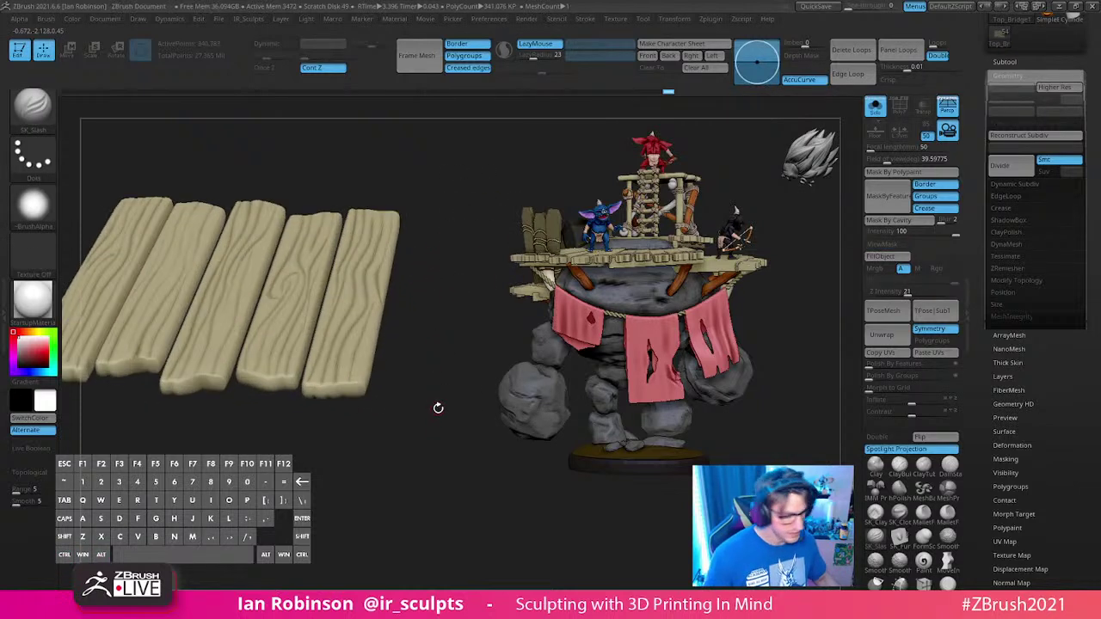
Step: Remesh the planks with ZRemesher, using KeepGroups and Adapt
key(space)
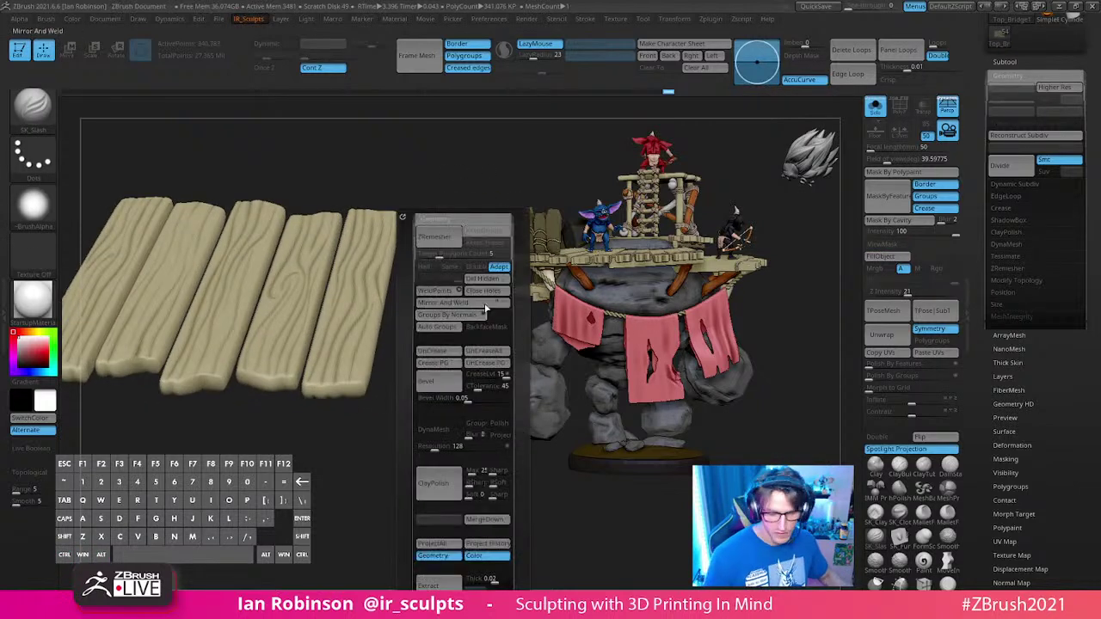
click(493, 233)
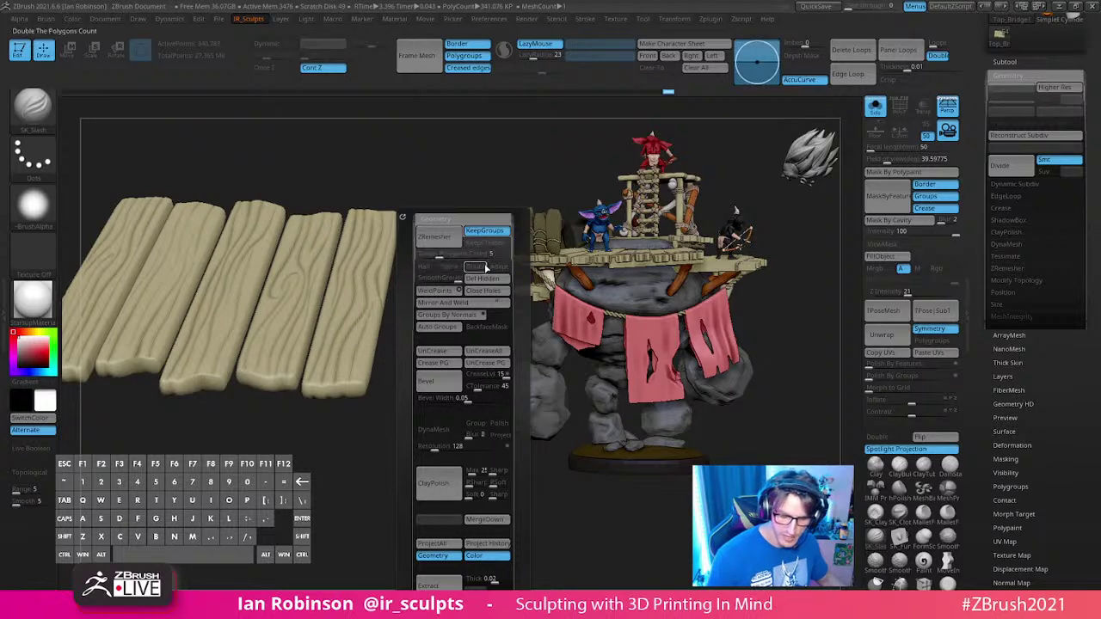
click(499, 267)
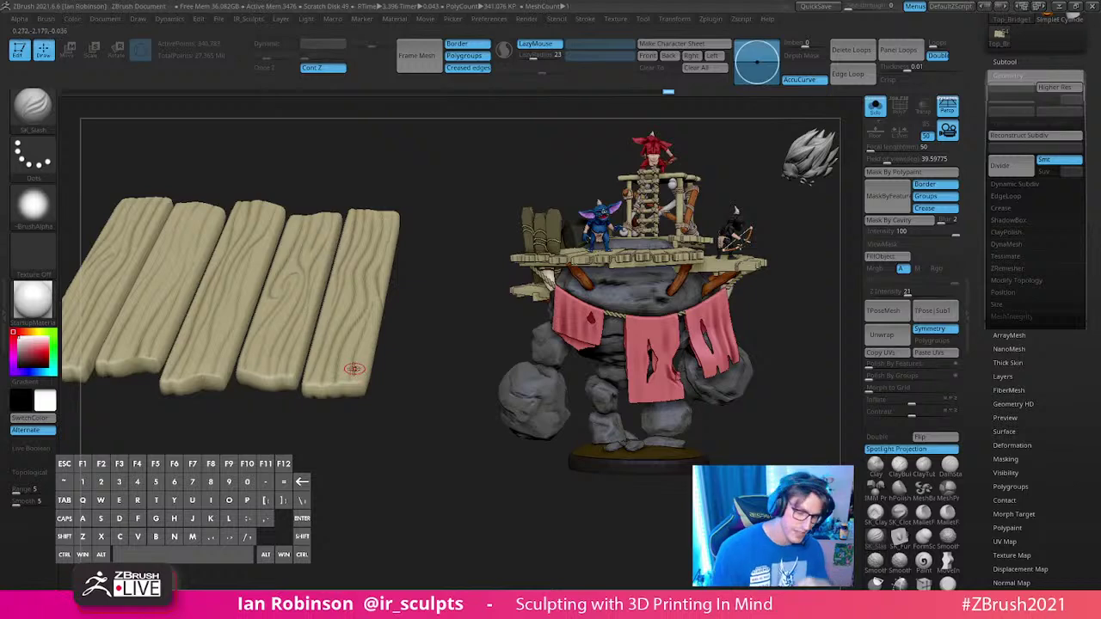
drag(416, 258, 421, 254)
key(2)
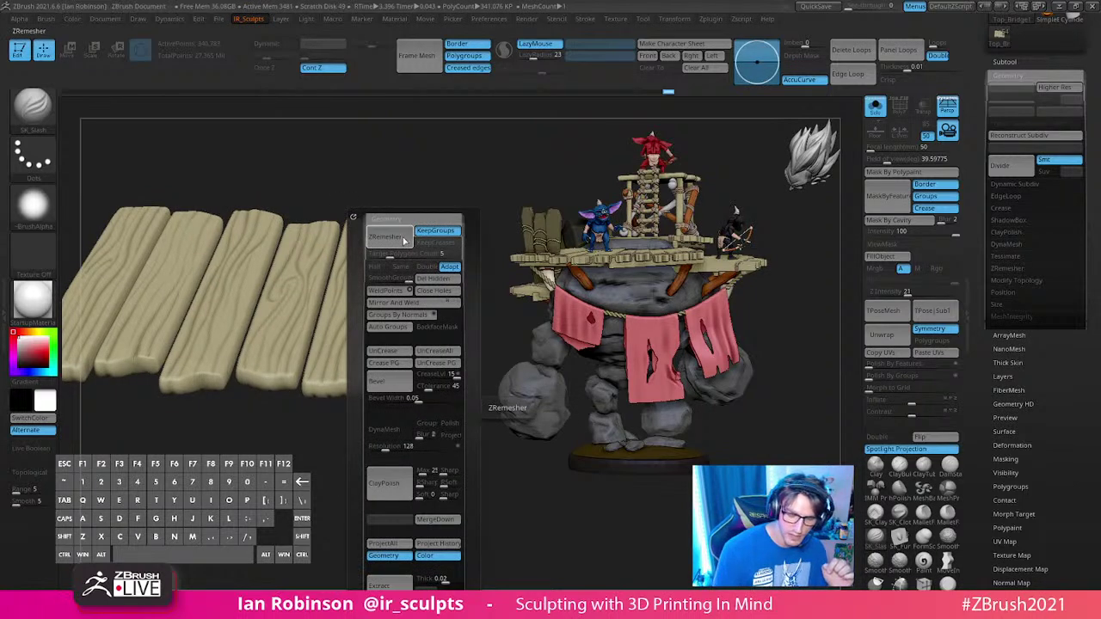
click(406, 238)
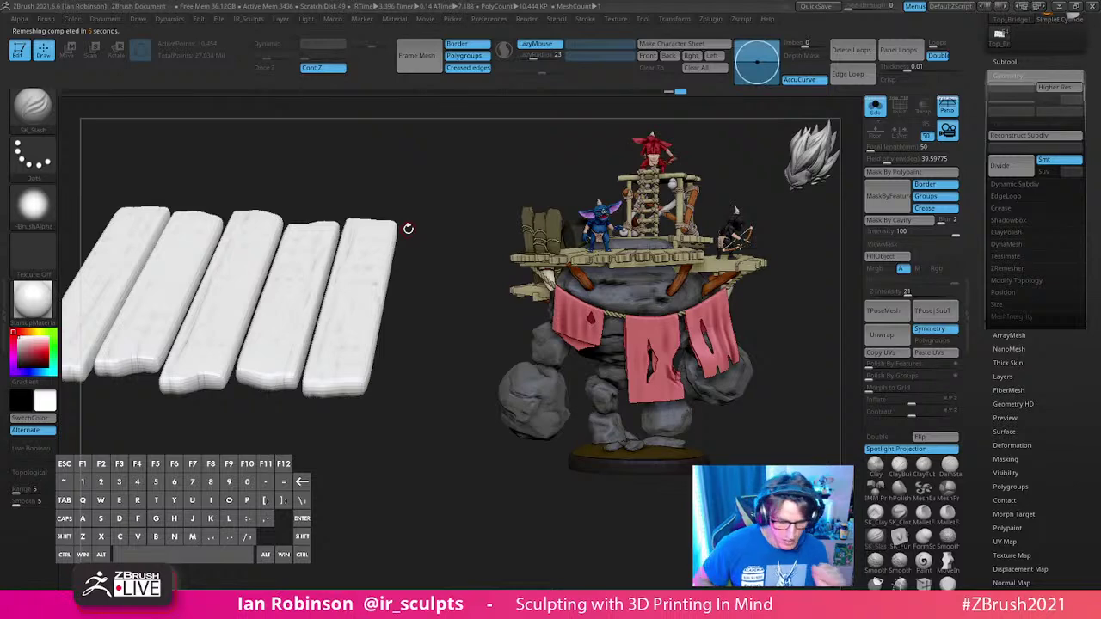
Step: Check the remeshed planks' polyframe and subdivide them up to subdivision level 4
key(shift+f)
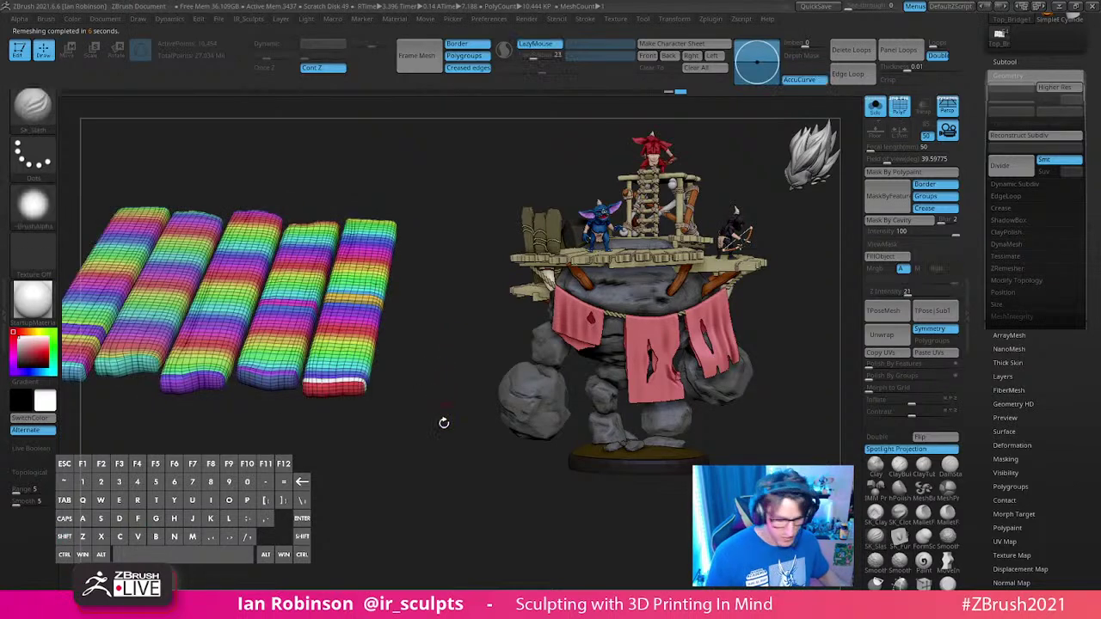
alt+right_drag(347, 381, 334, 404)
alt+right_drag(376, 442, 447, 440)
key(ctrl+d)
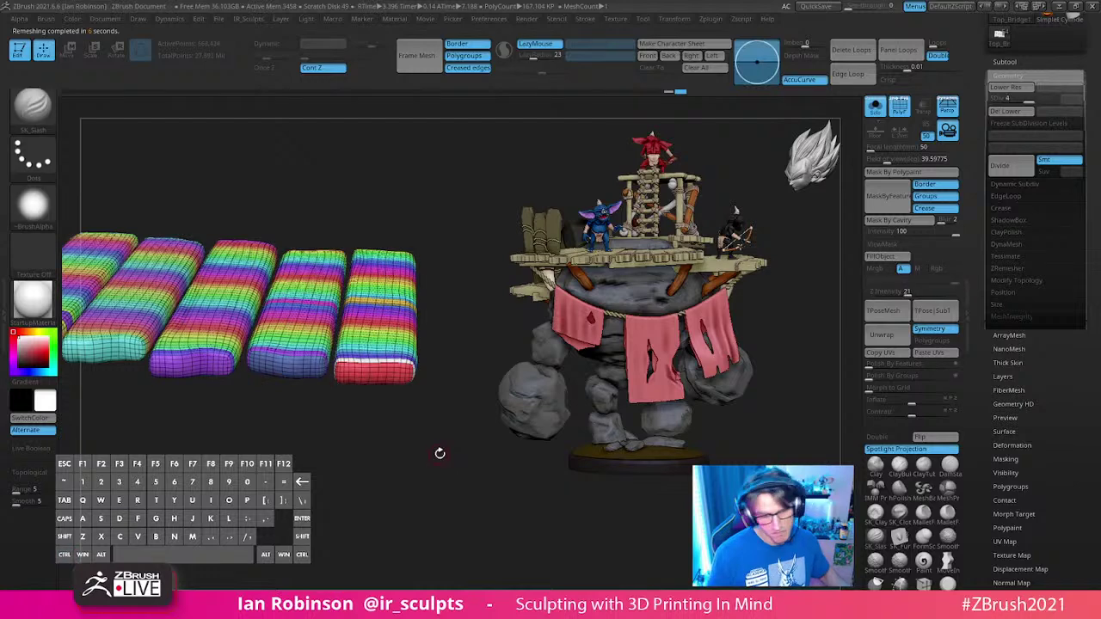
key(shift+f)
mouse_move(439, 447)
alt+mouse_down()
mouse_move(442, 423)
mouse_move(435, 438)
alt+mouse_up()
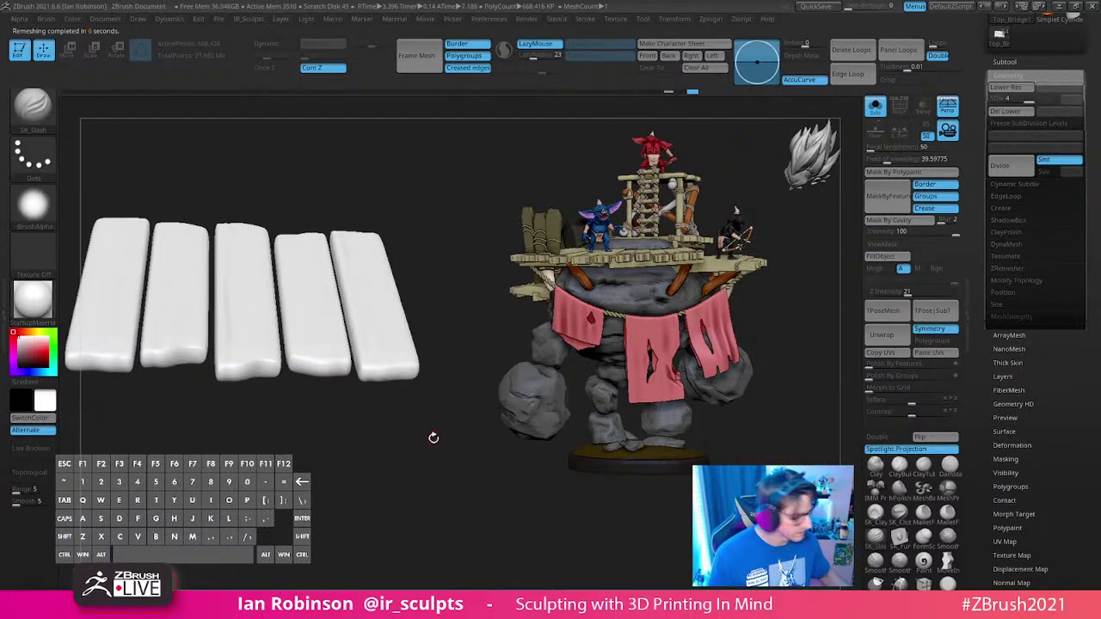
Step: Project the marked history detail onto the subdivided planks, always accepting polypaint projection, and inspect the resulting polyframe
key(2)
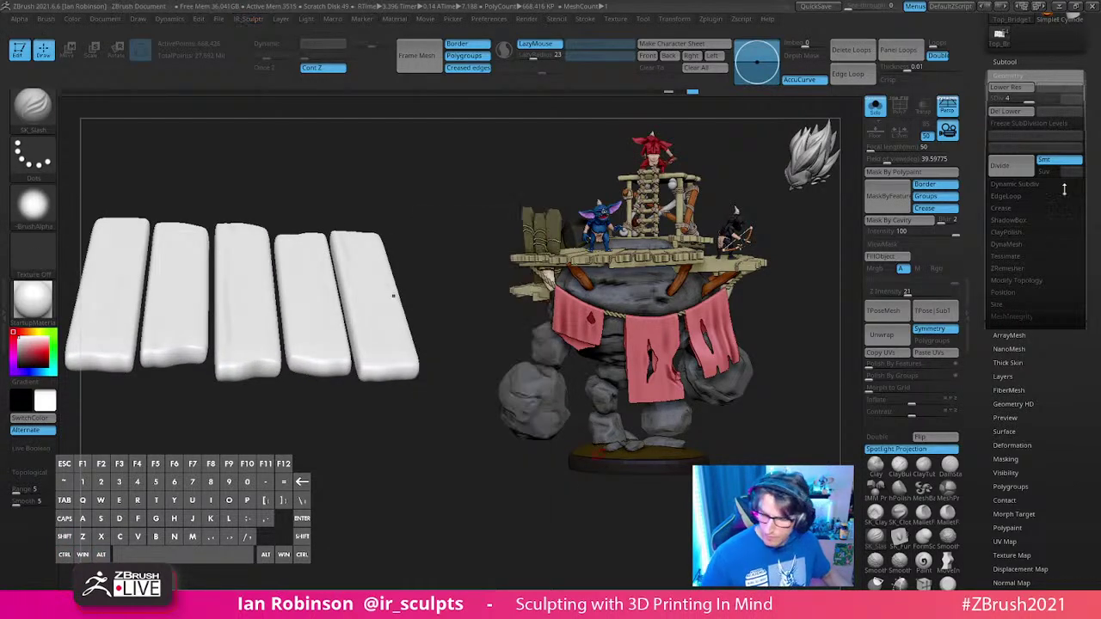
click(1006, 62)
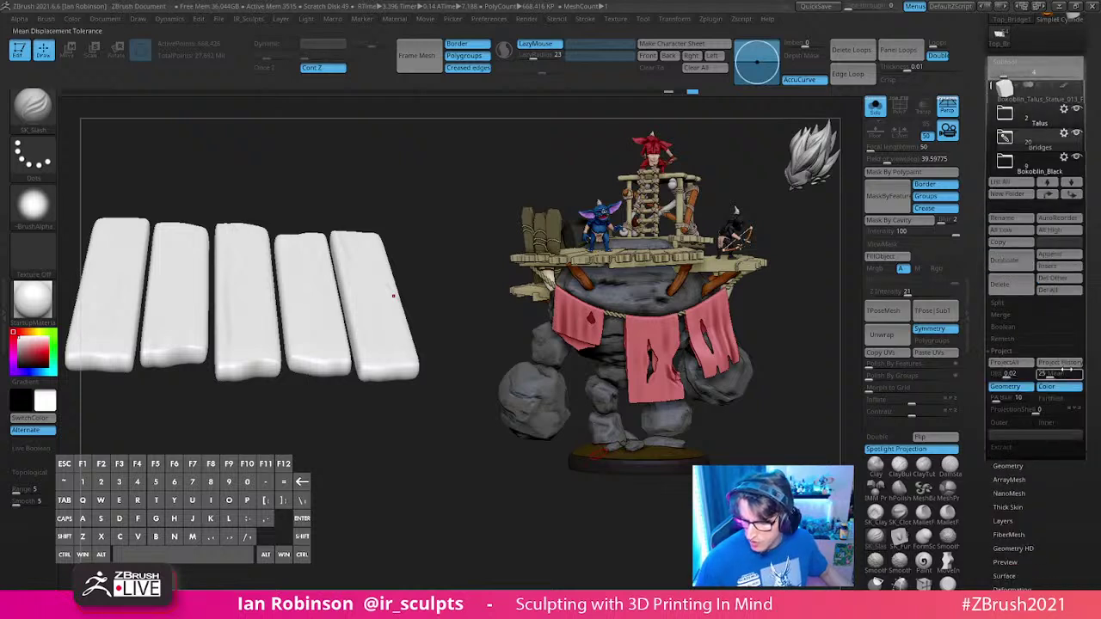
click(1056, 364)
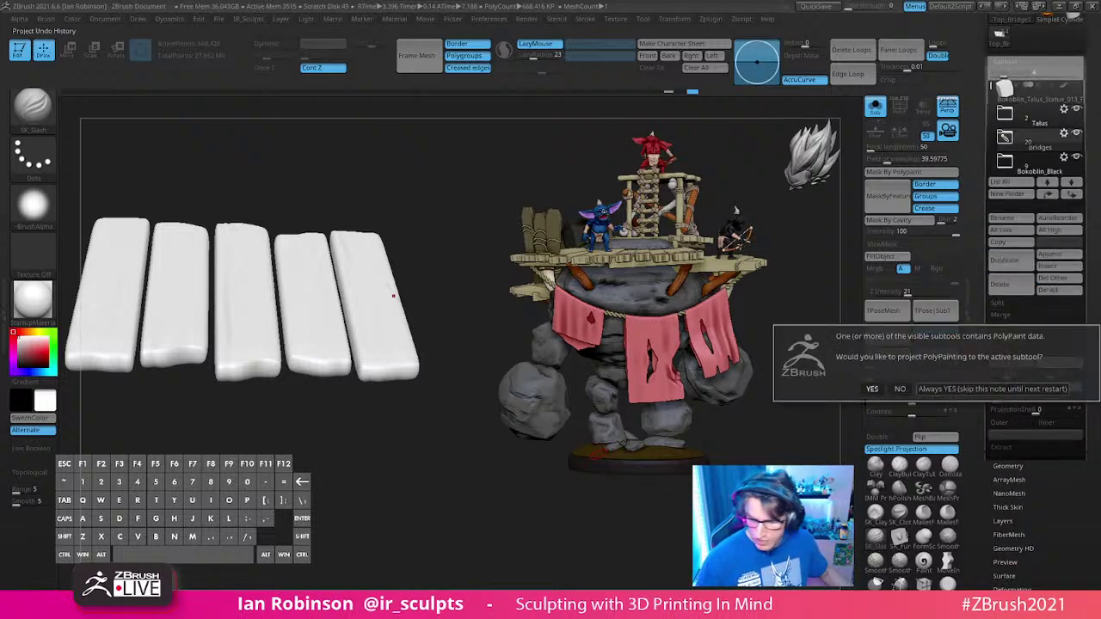
click(933, 389)
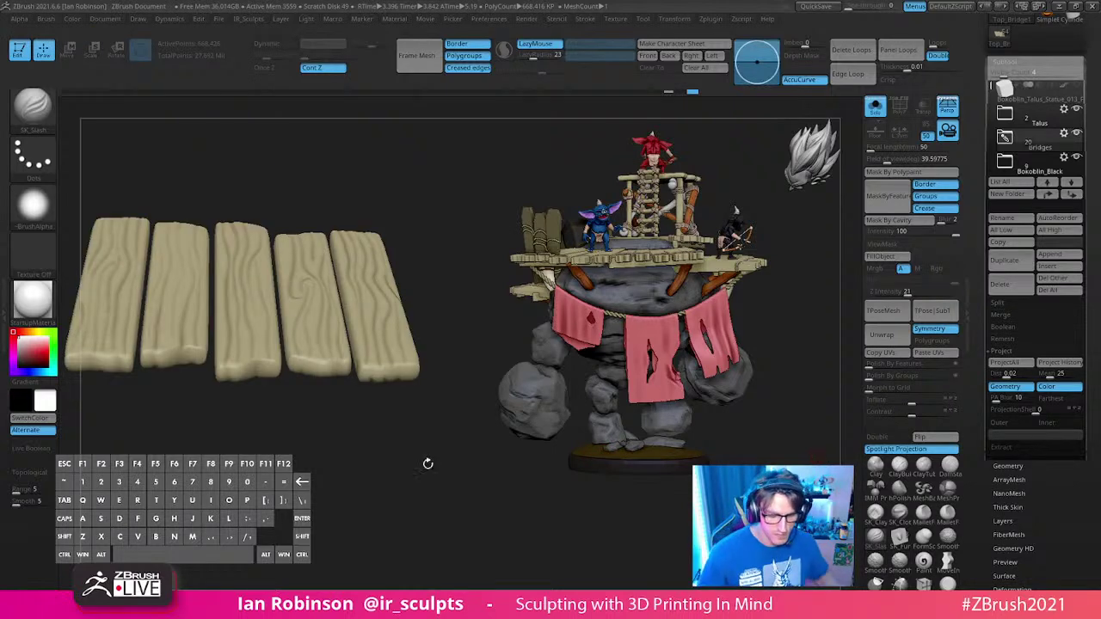
key(shift+f)
alt+drag(437, 449, 391, 435)
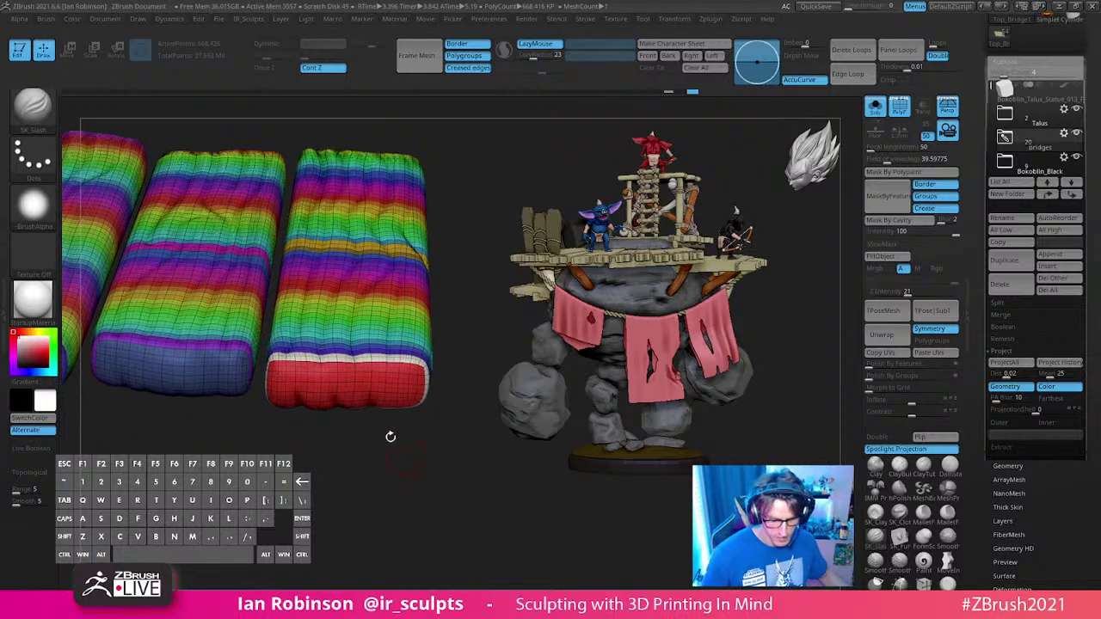
Step: Inspect the planks' projected wood grain without the polyframe and compare their topology across subdivision levels
key(shift+f)
mouse_move(435, 487)
alt+mouse_down()
mouse_move(425, 442)
mouse_move(417, 456)
mouse_move(437, 460)
mouse_move(437, 484)
alt+mouse_up()
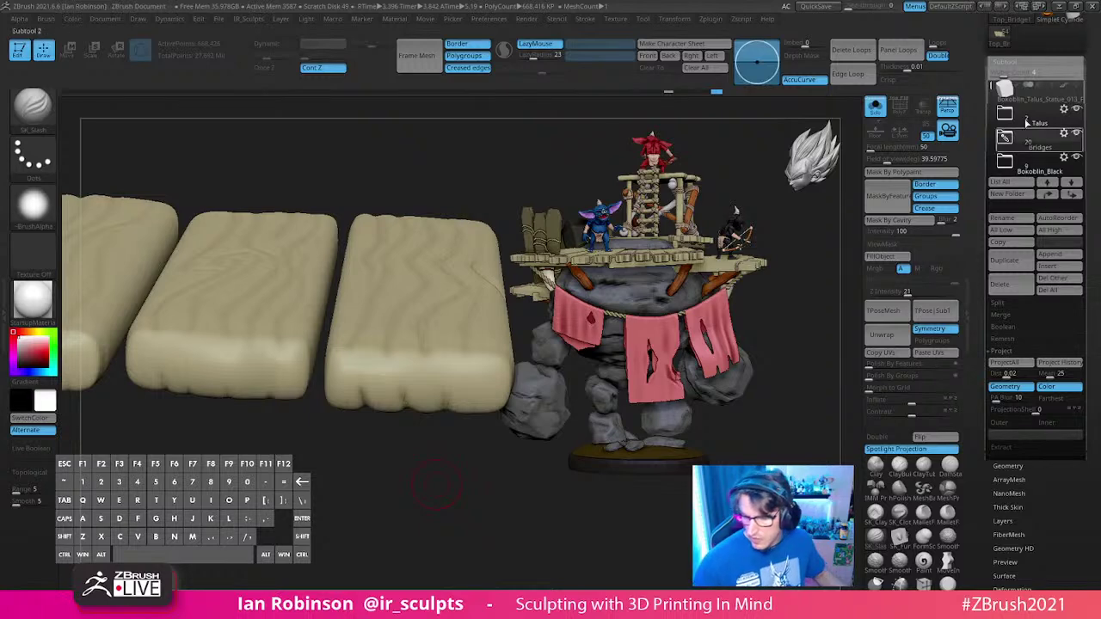
click(1005, 61)
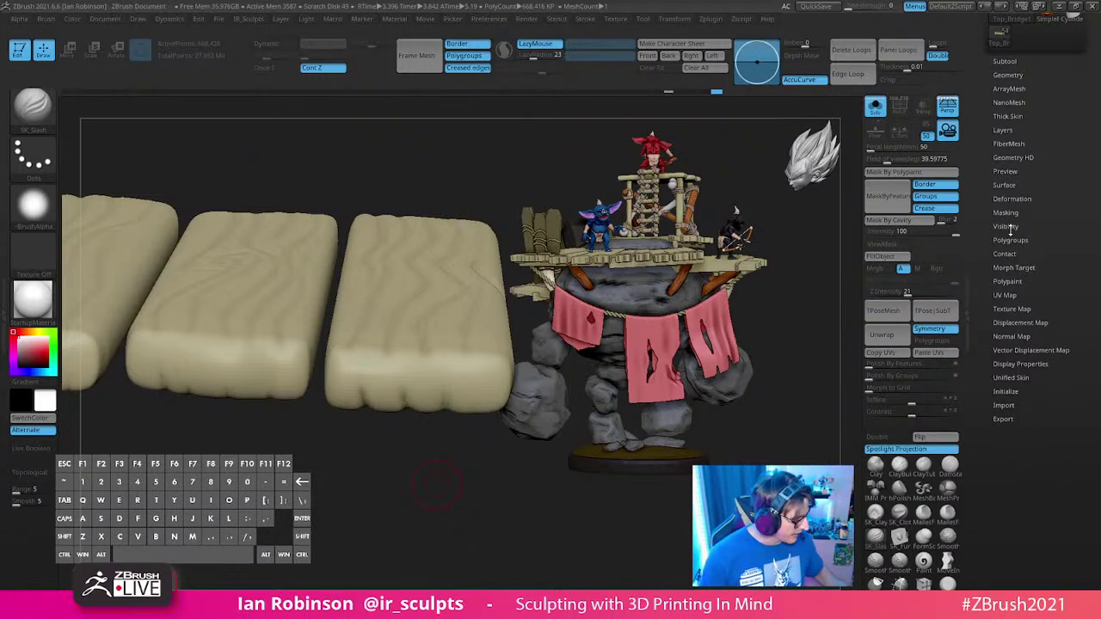
key(shift+f)
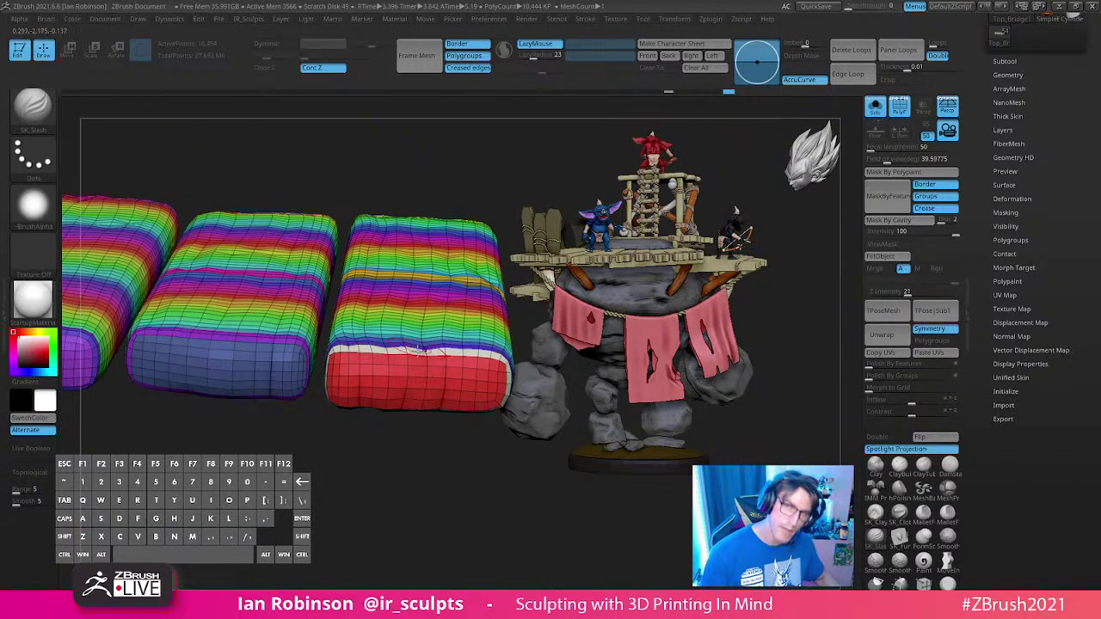
key(d)
key(d)
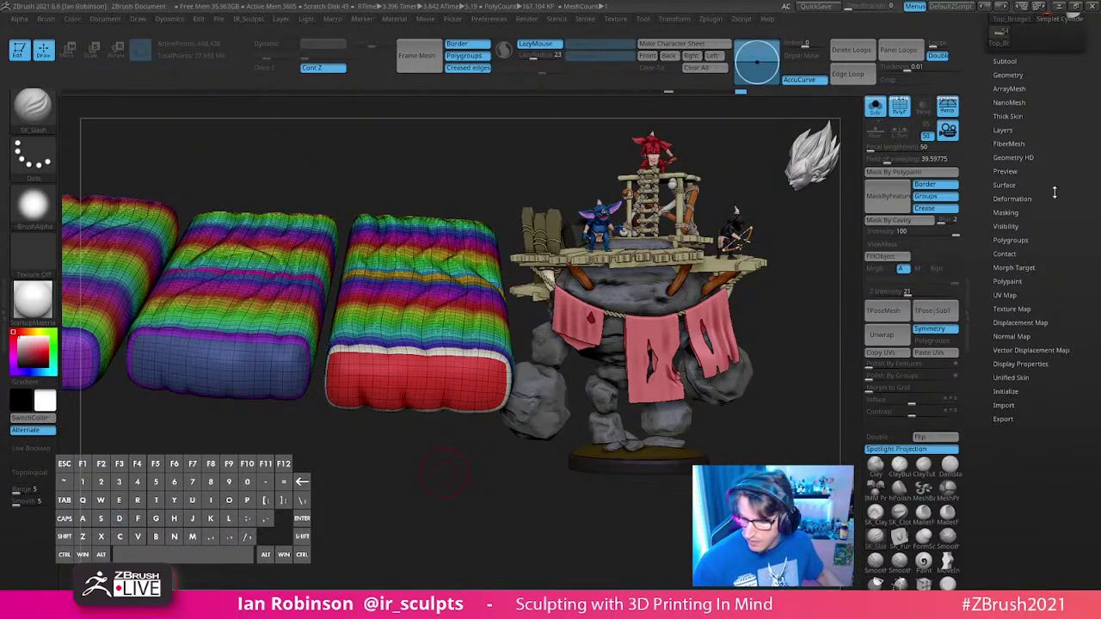
drag(1054, 193, 1051, 218)
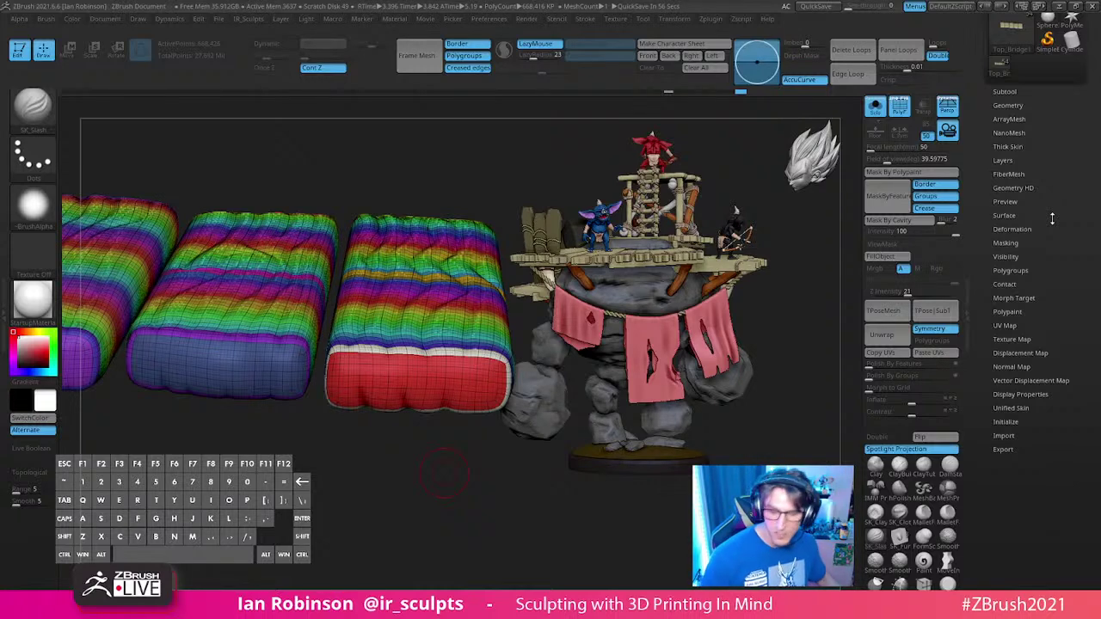
Step: Compare the rebuilt planks with the earlier pre-remesh state in the undo history, then return to the latest state
click(668, 92)
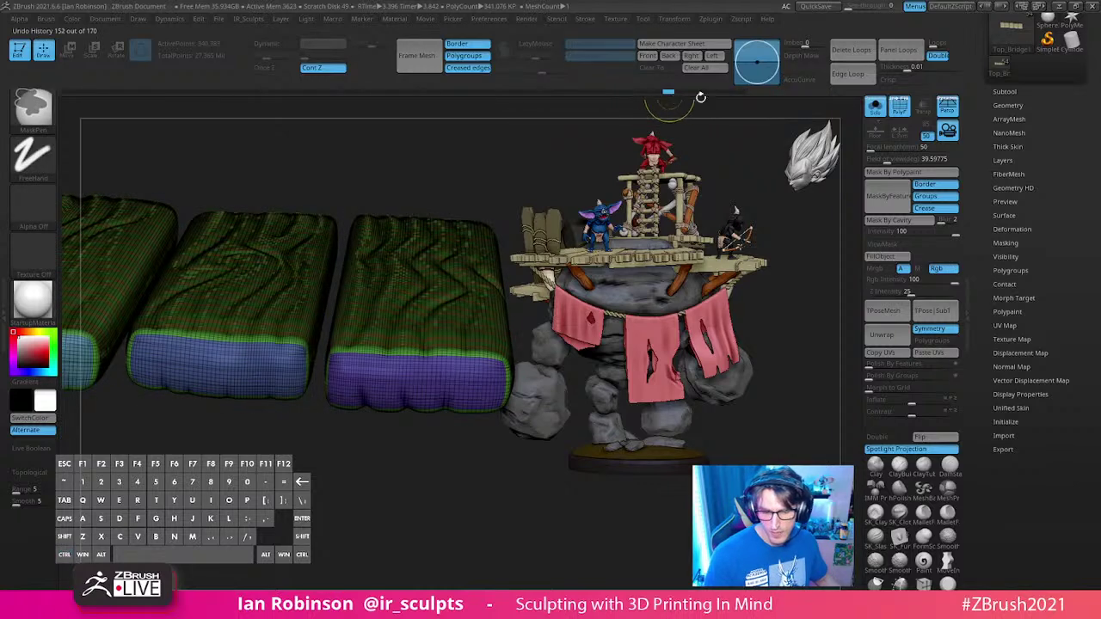
key(ctrl+z)
key(ctrl+z)
key(ctrl+z)
click(738, 92)
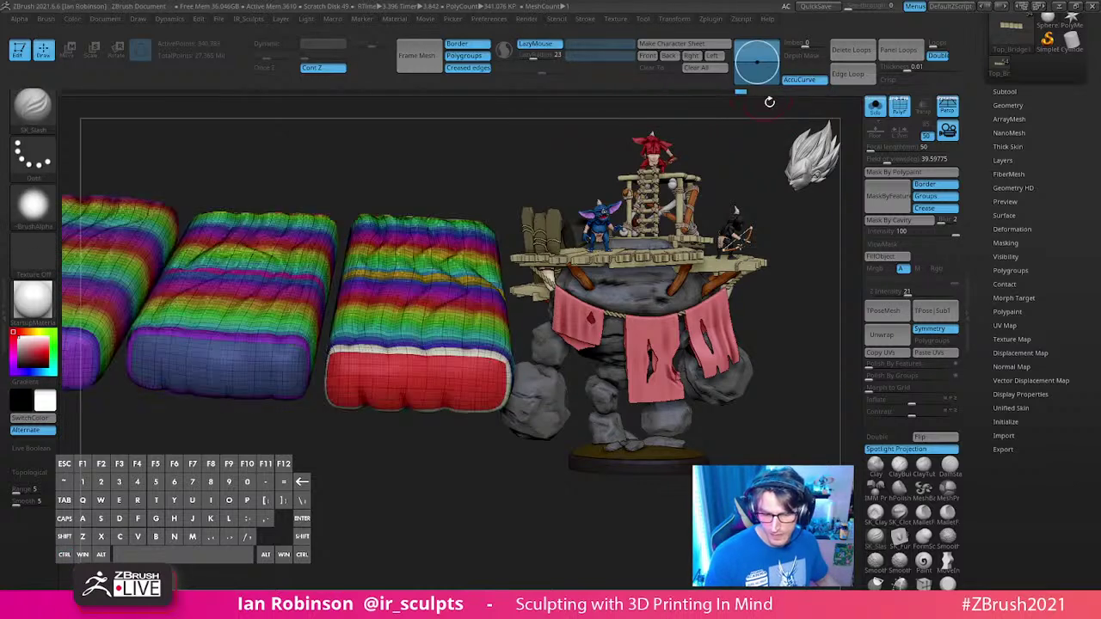
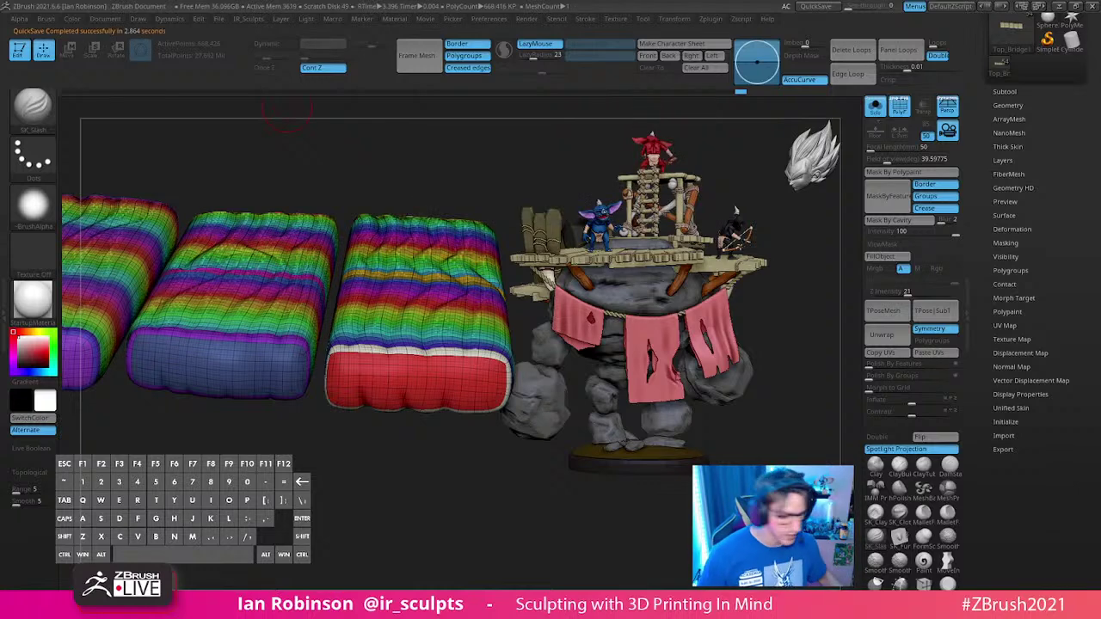
Step: Regroup the planks with Auto Groups and hide their polyframe
alt+drag(529, 503, 495, 472)
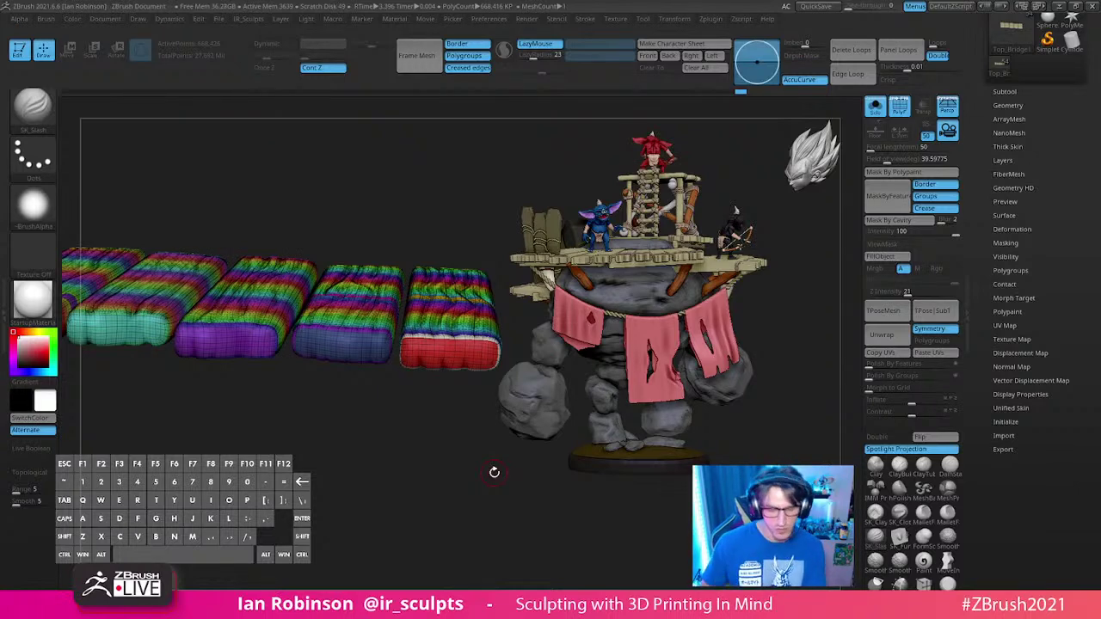
drag(466, 483, 480, 437)
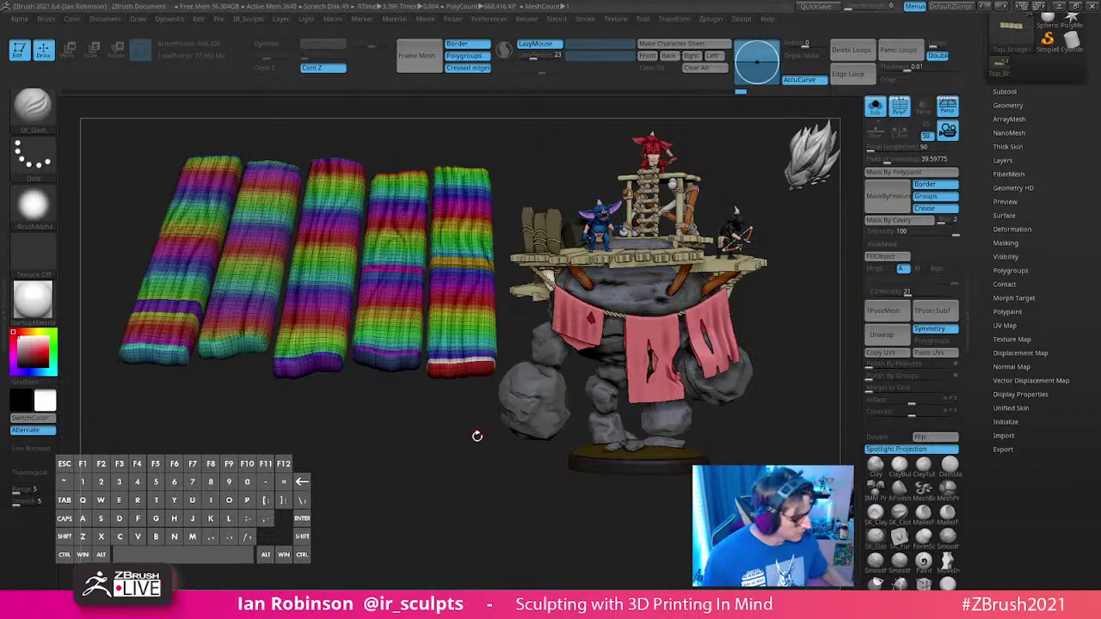
key(space)
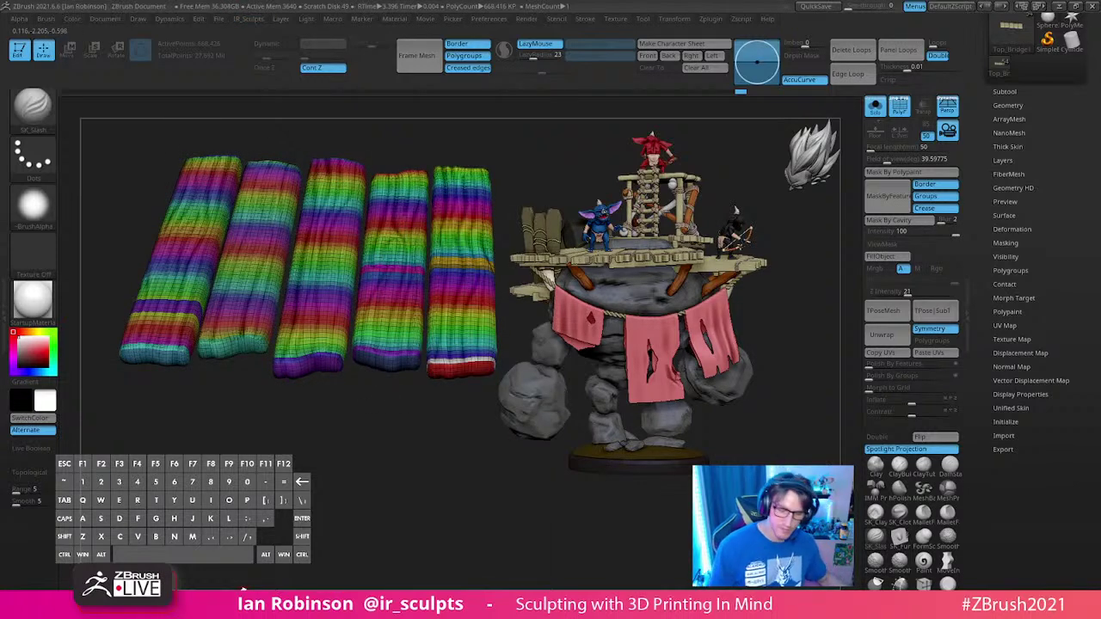
key(2)
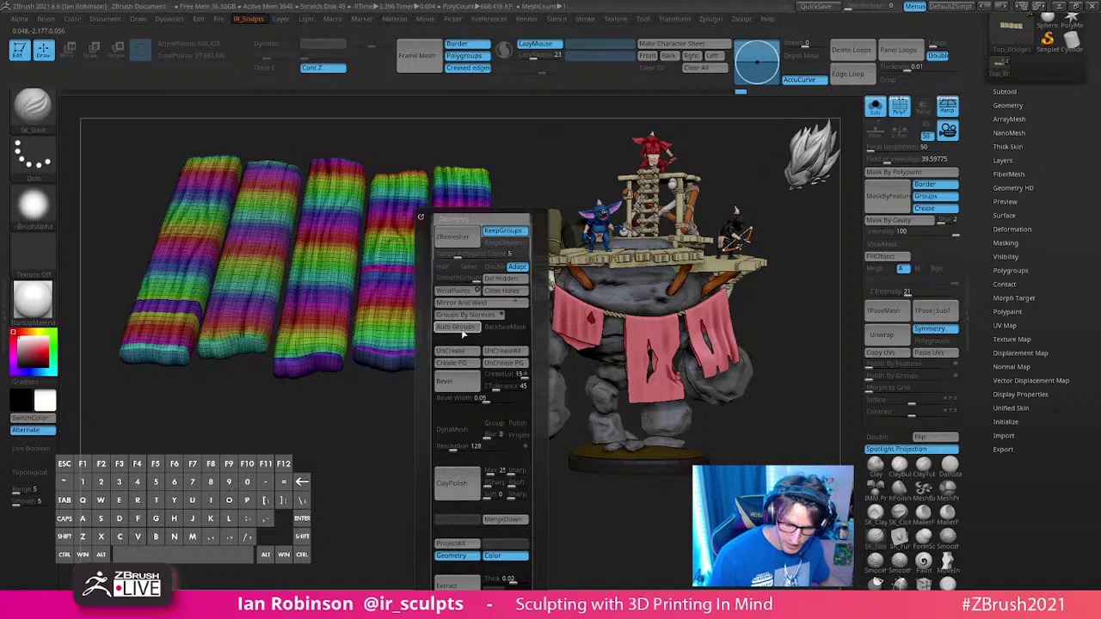
click(463, 336)
key(shift+f)
drag(469, 465, 442, 473)
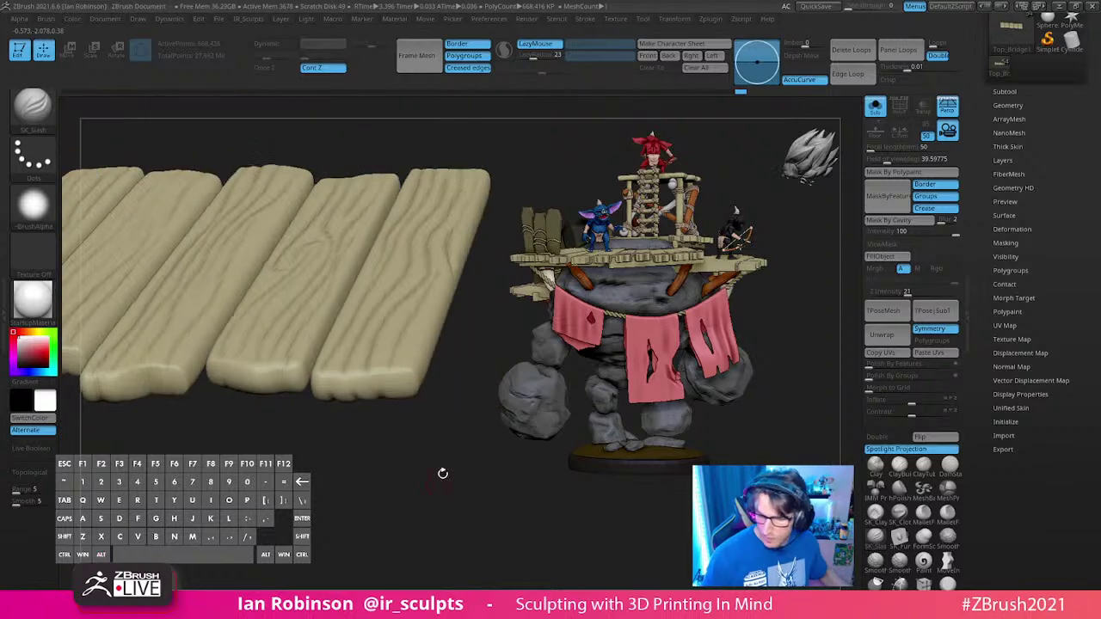
Step: Store a morph target of the planks' current sculpted shape
drag(1064, 248, 1074, 236)
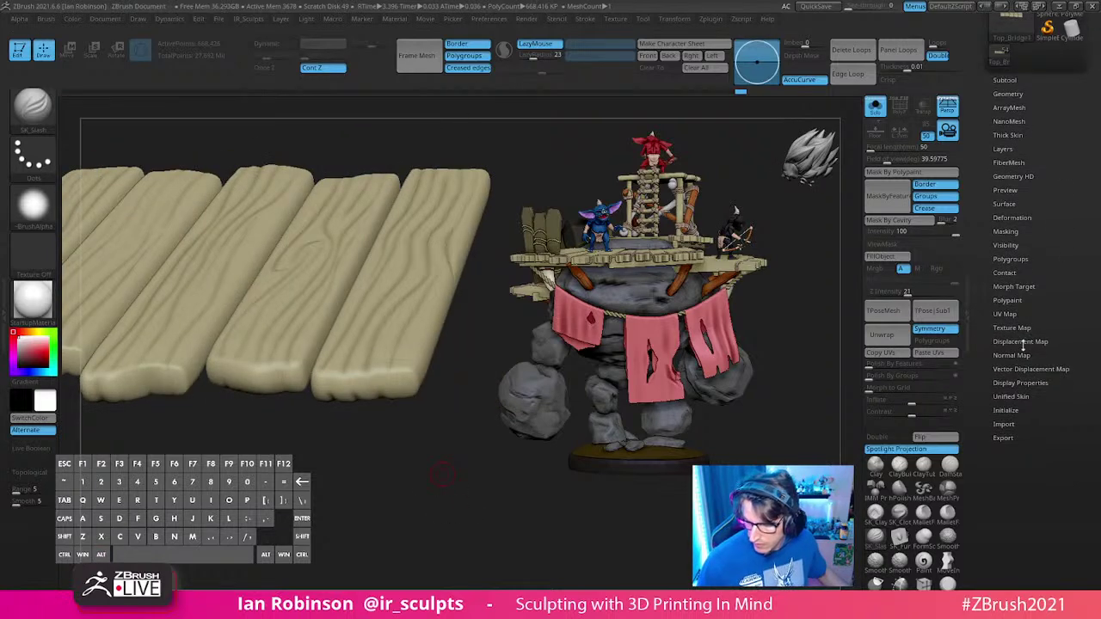
click(1019, 288)
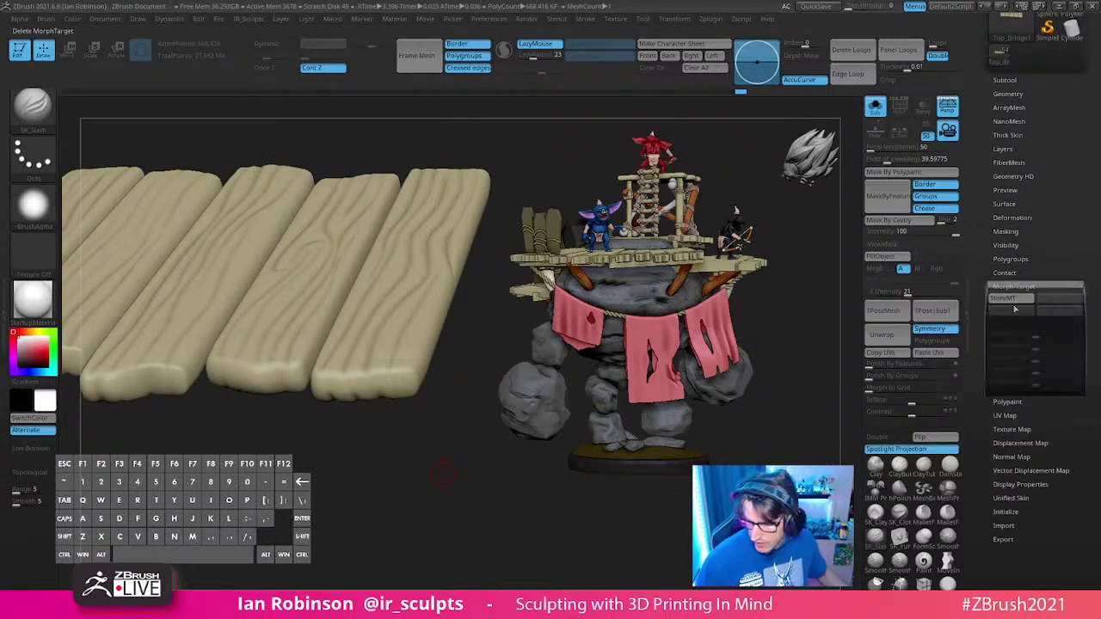
click(1013, 301)
Step: Carve a deep SK_Slash crack over the front end of the outermost plank, leading it onto the top face
drag(442, 489, 530, 439)
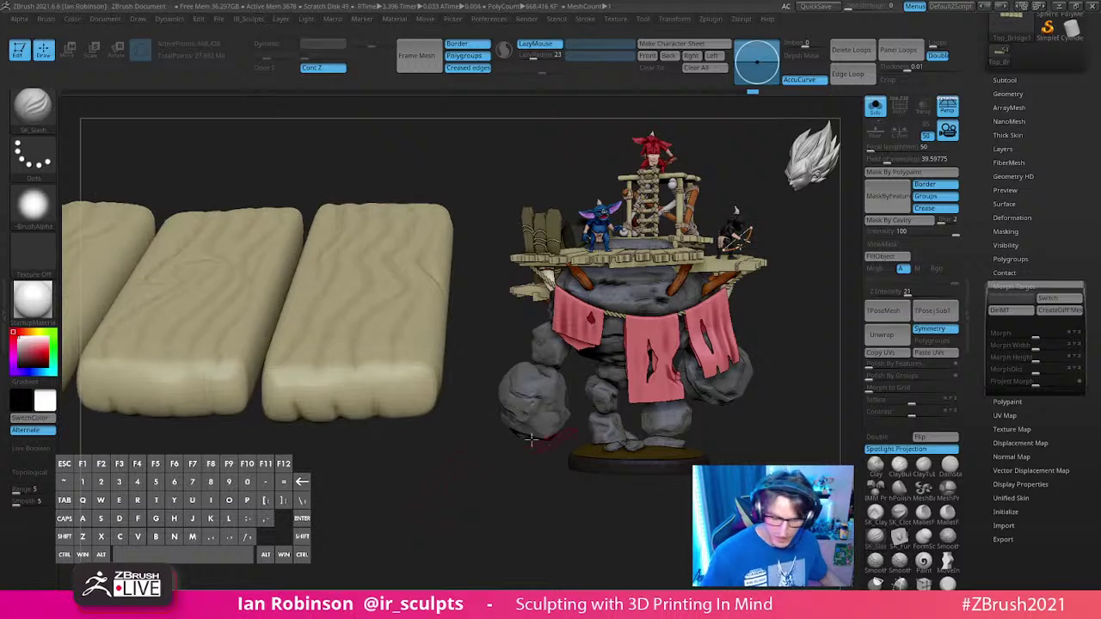
drag(376, 411, 371, 368)
drag(403, 284, 414, 275)
mouse_move(352, 351)
mouse_down()
mouse_move(347, 317)
mouse_move(360, 289)
mouse_up()
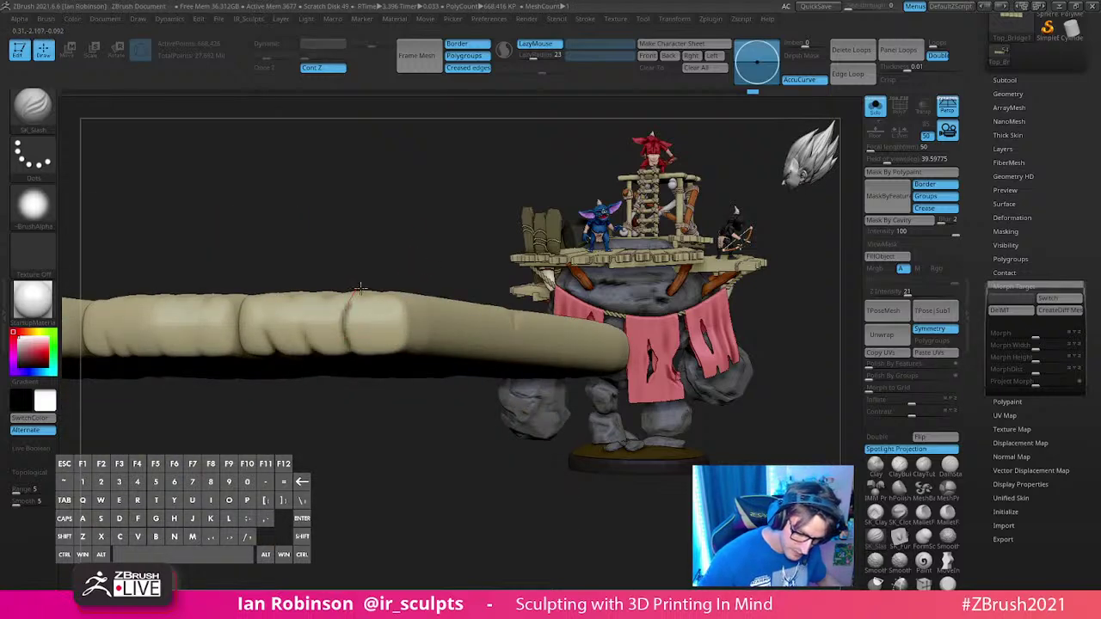
drag(406, 209, 396, 284)
drag(346, 332, 390, 226)
drag(381, 364, 387, 351)
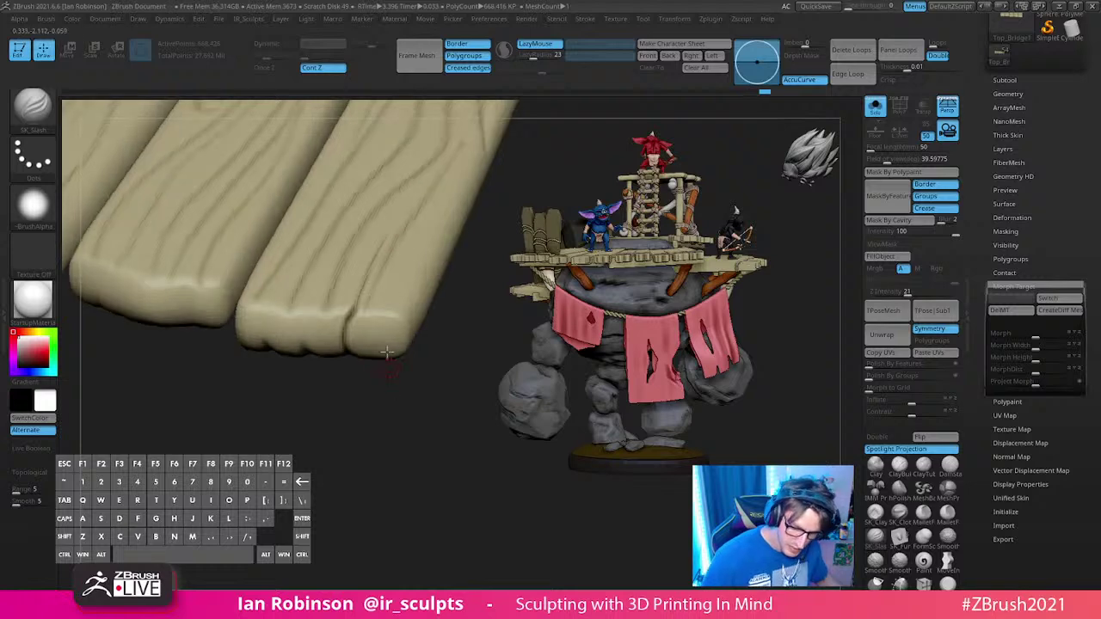
Step: Carve a row of further cracks across the same plank's front end, tapering them into the grain on its top face
drag(373, 291, 368, 378)
mouse_move(382, 415)
mouse_down()
mouse_move(355, 393)
mouse_move(352, 492)
mouse_up()
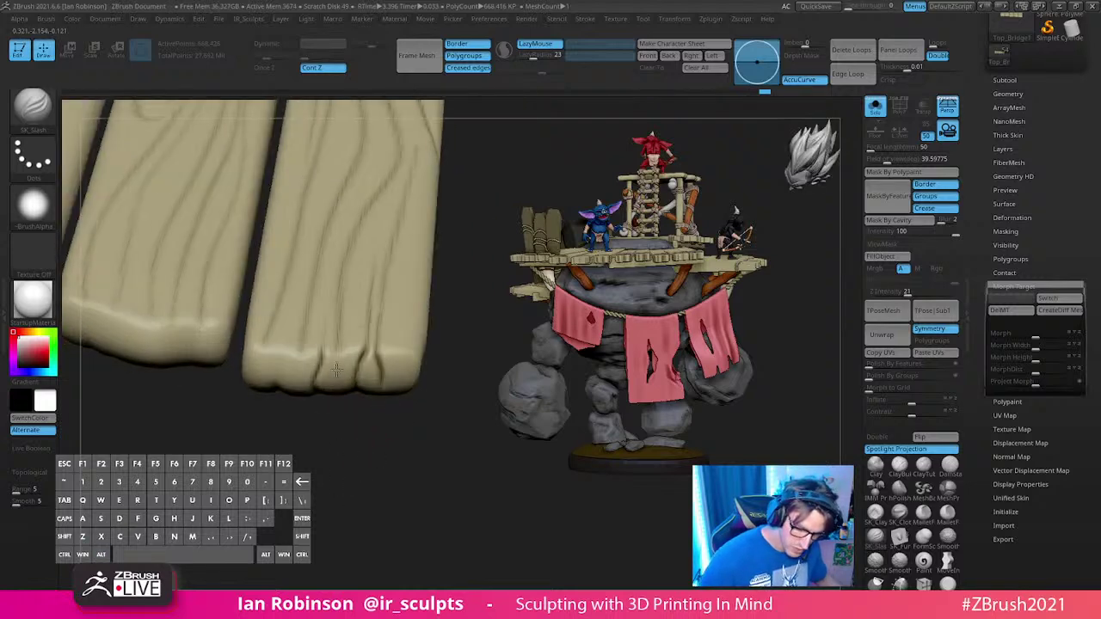
drag(337, 371, 370, 201)
mouse_move(335, 262)
mouse_down()
mouse_move(350, 295)
mouse_move(315, 353)
mouse_up()
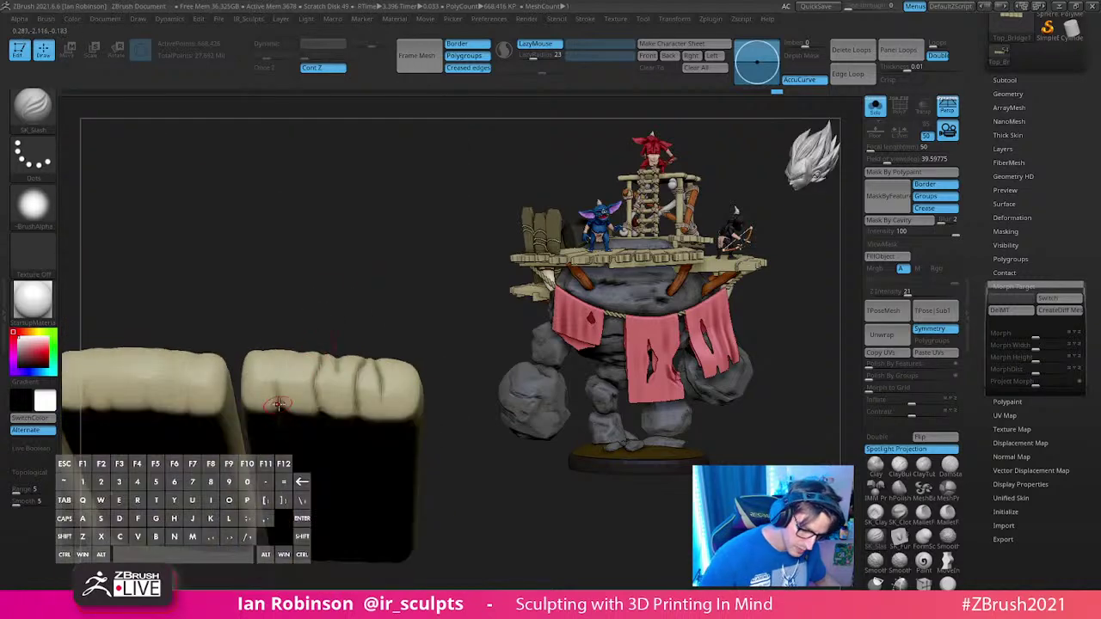
drag(312, 270, 307, 319)
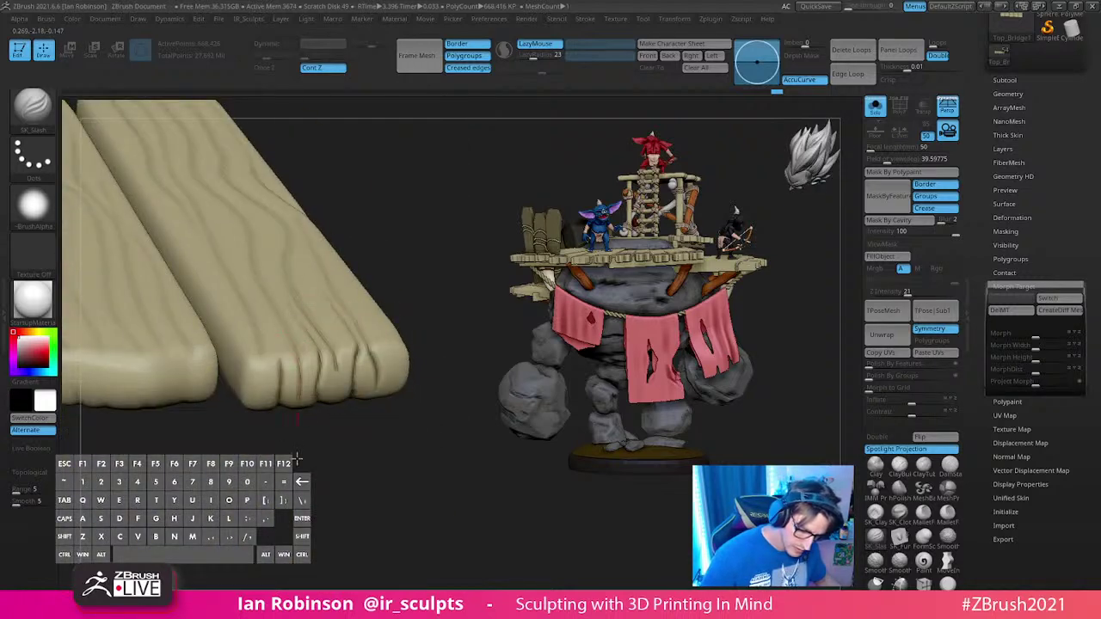
mouse_move(401, 254)
mouse_down()
mouse_move(393, 244)
mouse_move(256, 339)
mouse_move(247, 420)
mouse_up()
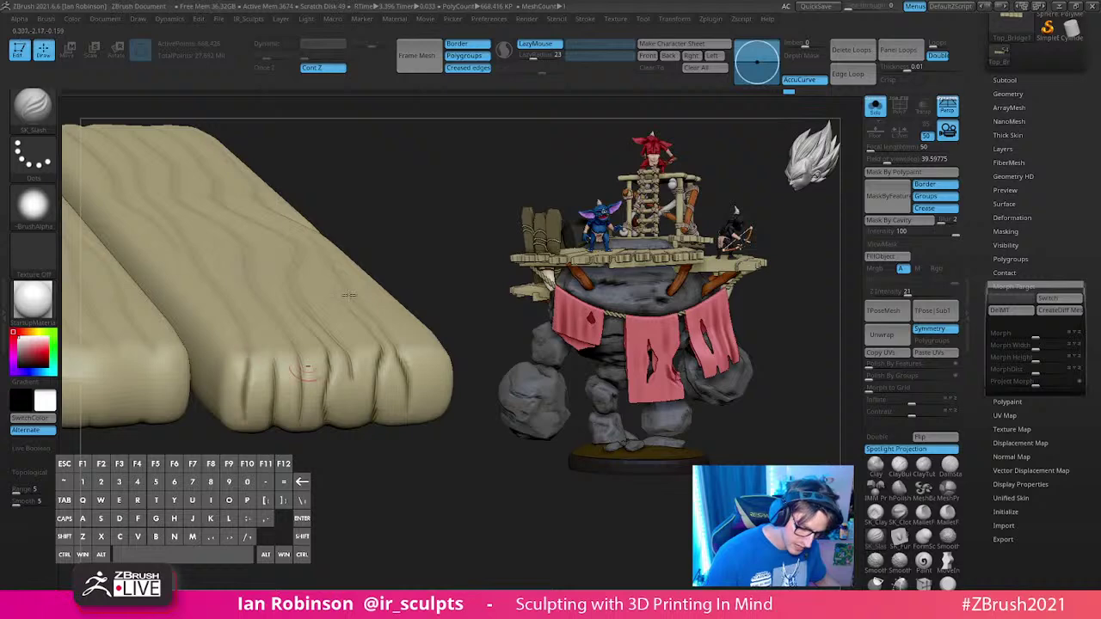
right_drag(305, 374, 247, 387)
drag(262, 301, 265, 413)
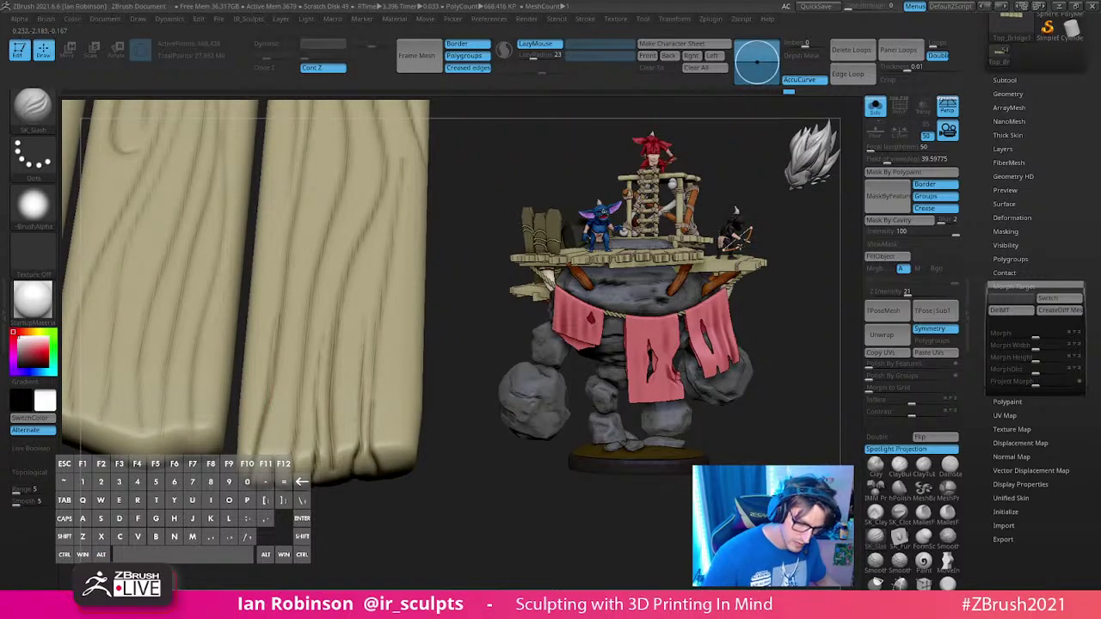
mouse_move(353, 310)
mouse_down()
mouse_move(403, 339)
mouse_move(384, 385)
mouse_move(384, 464)
mouse_up()
Step: Carve long wood-grain grooves lengthwise along the outer side of the outermost plank
key(s)
mouse_move(349, 398)
mouse_down()
mouse_move(370, 445)
mouse_move(338, 450)
mouse_up()
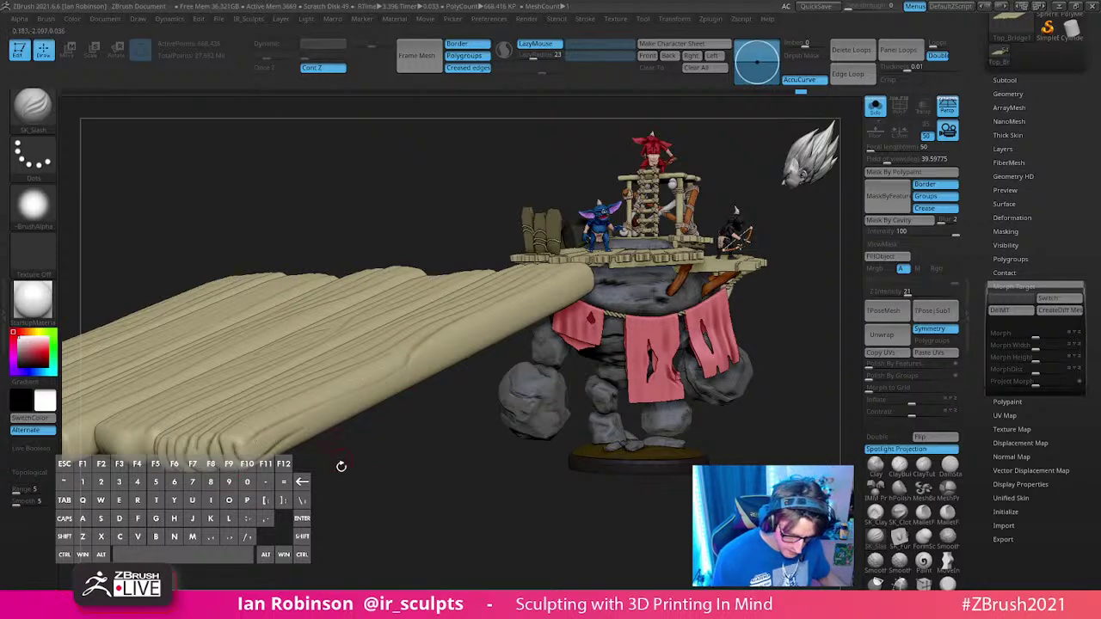
drag(341, 465, 233, 460)
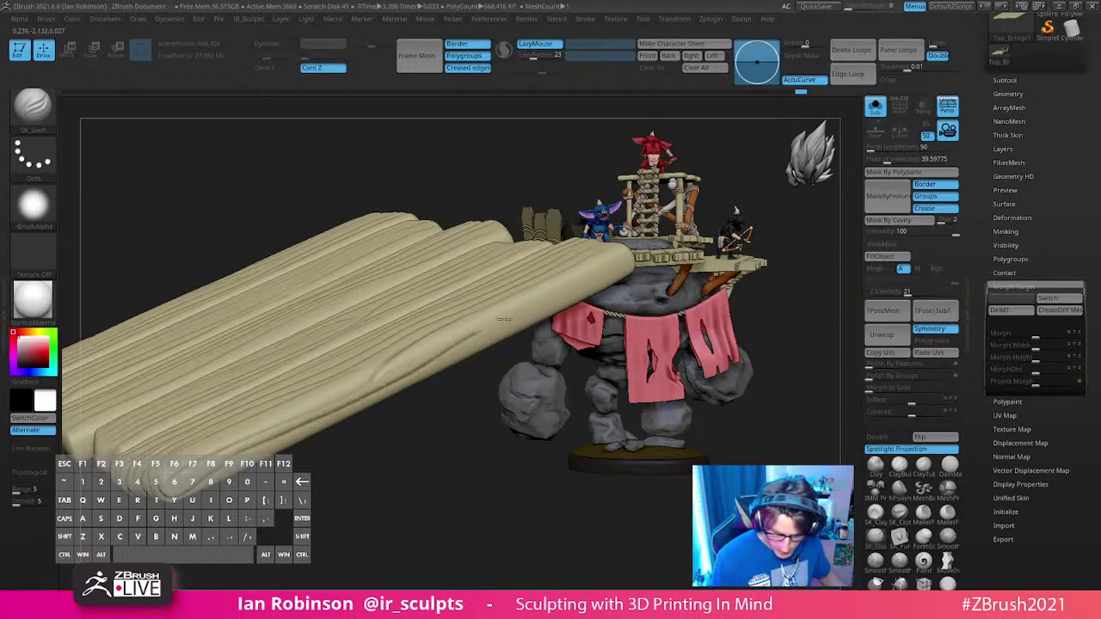
drag(504, 319, 602, 268)
mouse_move(451, 457)
alt+mouse_down()
mouse_move(317, 479)
mouse_move(370, 434)
alt+mouse_up()
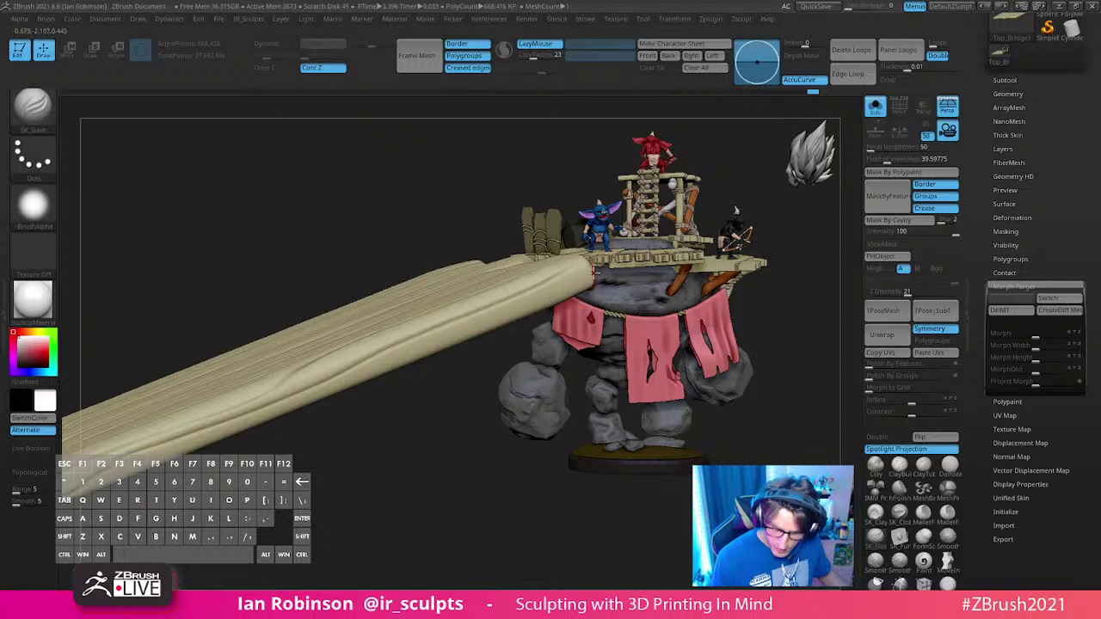
drag(593, 270, 470, 326)
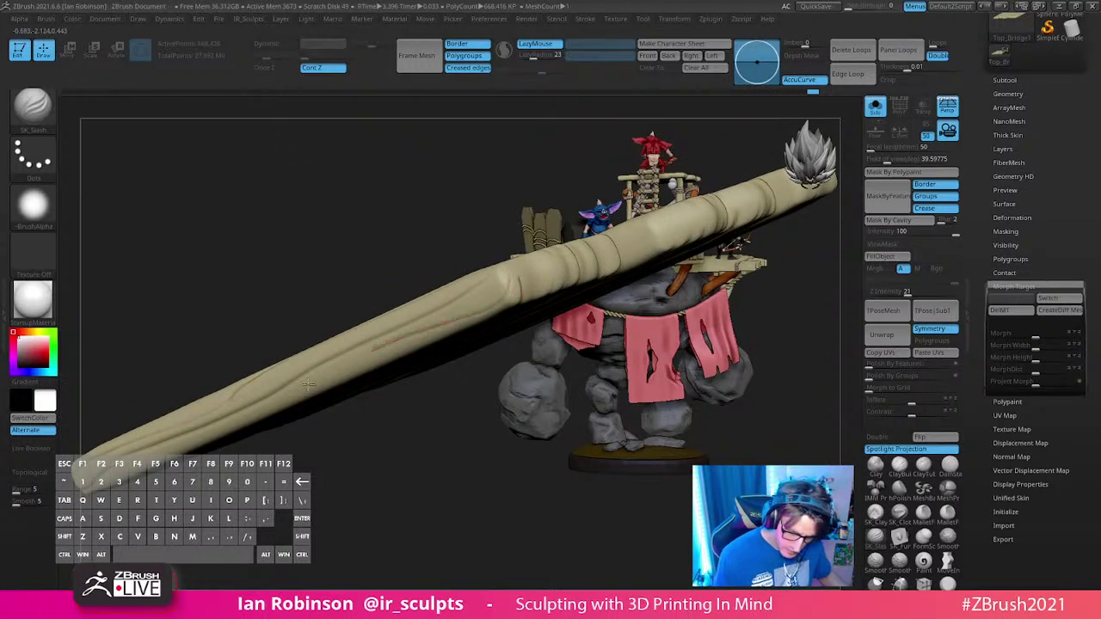
drag(308, 384, 349, 421)
drag(153, 450, 561, 279)
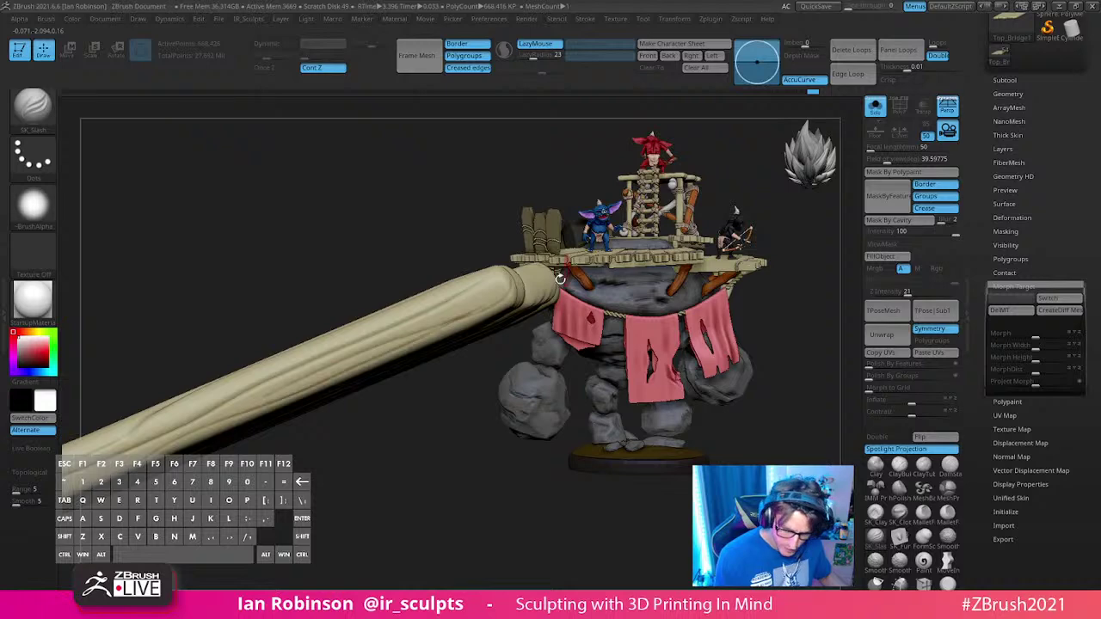
mouse_move(435, 379)
alt+mouse_down()
mouse_move(401, 403)
mouse_move(465, 488)
mouse_move(413, 450)
mouse_move(439, 447)
mouse_move(389, 310)
mouse_move(430, 319)
mouse_move(404, 258)
mouse_move(392, 276)
mouse_move(404, 297)
mouse_move(422, 297)
mouse_move(400, 314)
mouse_move(422, 310)
mouse_move(359, 280)
mouse_move(383, 329)
mouse_move(442, 281)
mouse_move(405, 243)
mouse_move(428, 236)
mouse_move(315, 296)
mouse_move(291, 337)
alt+mouse_up()
Step: Carve SK_Slash cracks across the front end of the second plank, next to the outermost one
mouse_move(272, 387)
mouse_down()
mouse_move(403, 195)
mouse_move(379, 215)
mouse_up()
mouse_move(276, 278)
mouse_down()
mouse_move(256, 320)
mouse_move(292, 292)
mouse_move(234, 383)
mouse_up()
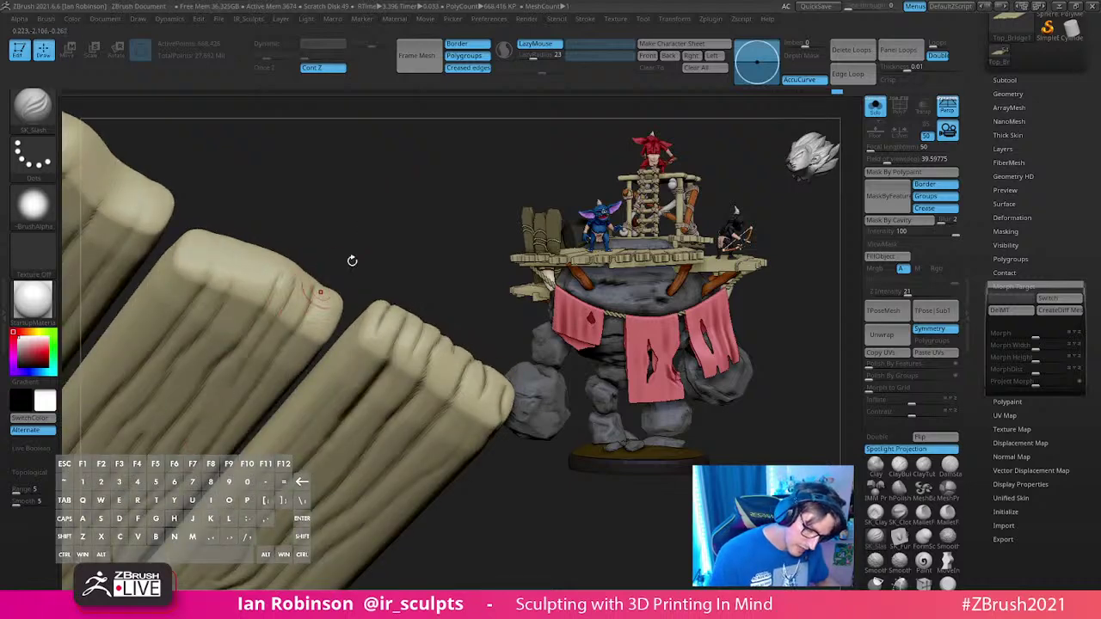
drag(353, 262, 332, 284)
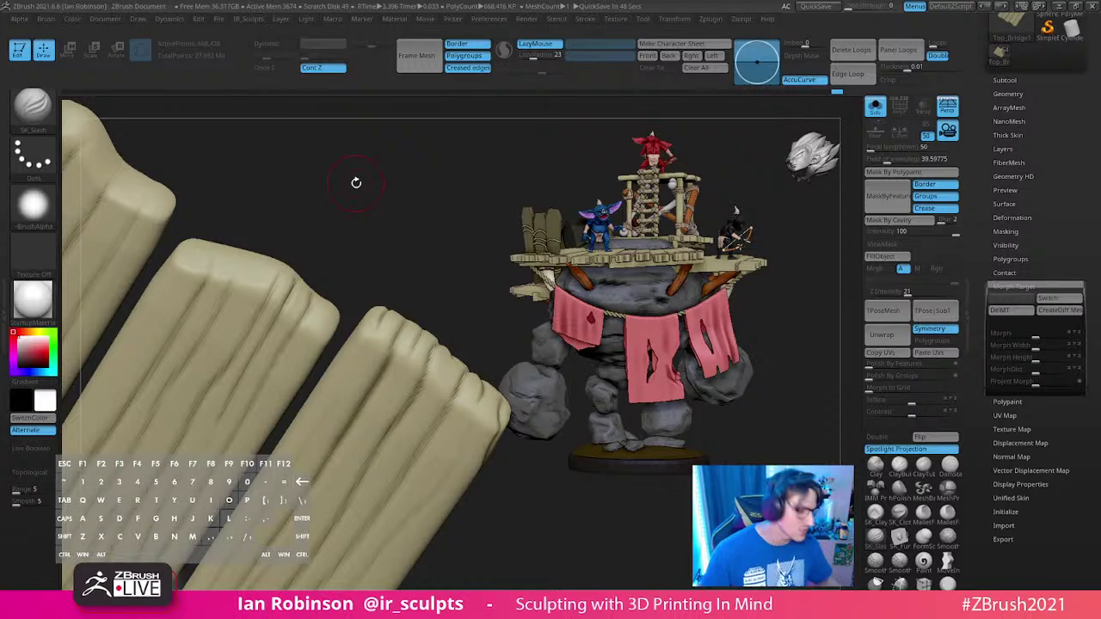
mouse_move(427, 263)
mouse_down()
mouse_move(405, 288)
mouse_move(425, 241)
mouse_move(400, 252)
mouse_up()
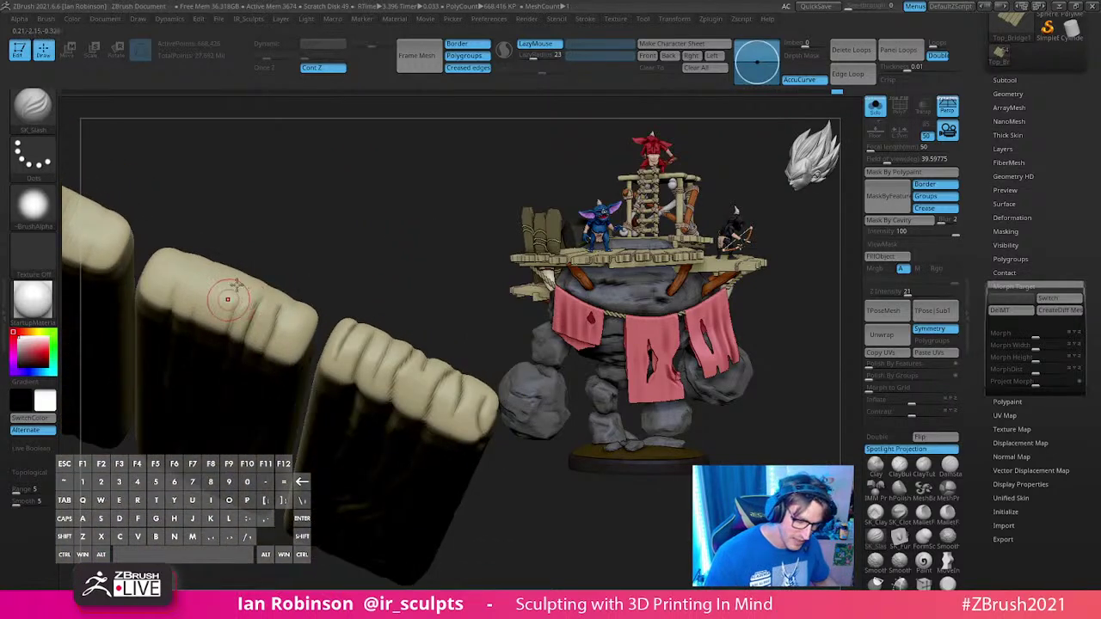
drag(219, 294, 228, 264)
drag(345, 165, 331, 253)
drag(212, 282, 257, 207)
alt+drag(290, 365, 258, 369)
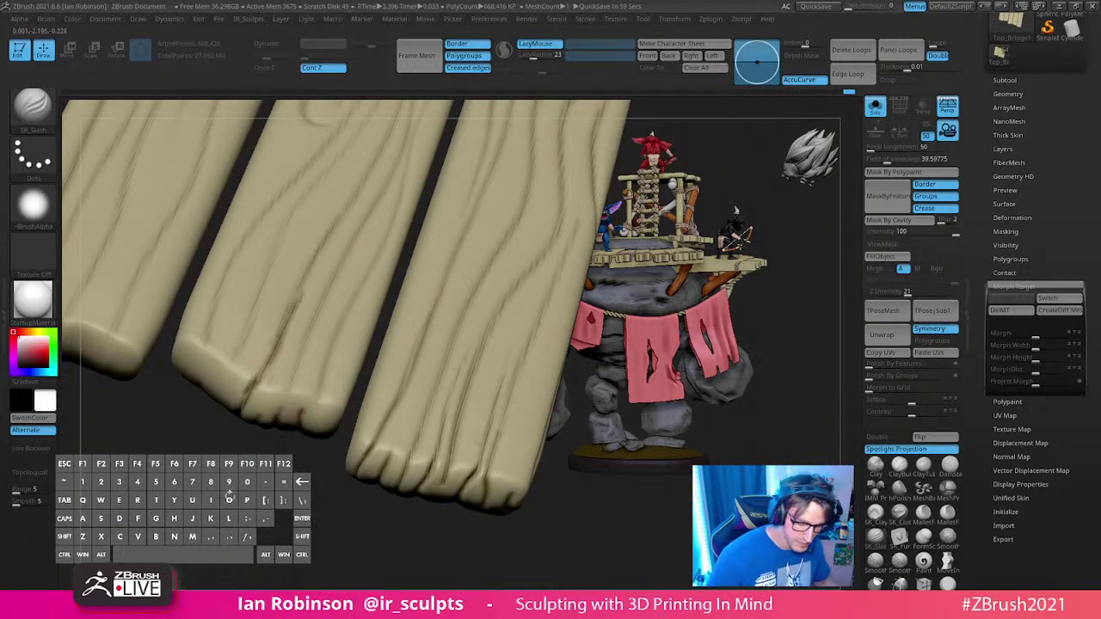
Step: Deepen the grain grooves on the second plank's top face, running one from the front end up to the oval knot
mouse_move(230, 496)
mouse_down()
mouse_move(219, 400)
mouse_move(188, 436)
mouse_up()
mouse_move(331, 288)
mouse_down()
mouse_move(342, 249)
mouse_move(393, 236)
mouse_move(361, 267)
mouse_up()
drag(361, 206, 266, 398)
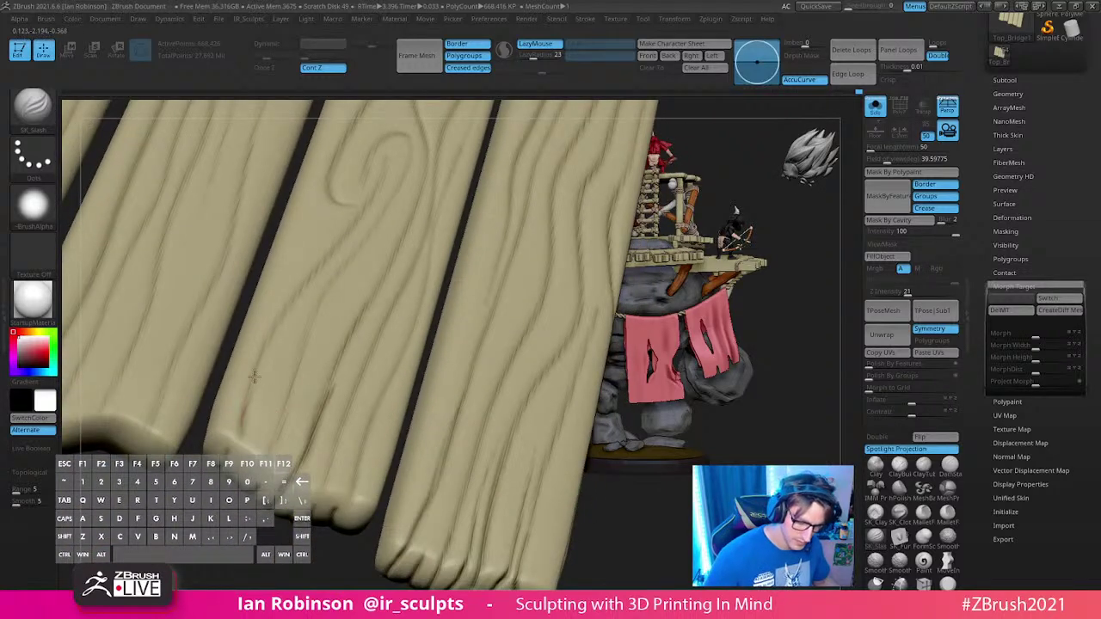
mouse_move(297, 292)
mouse_down()
mouse_move(342, 241)
mouse_move(397, 134)
mouse_up()
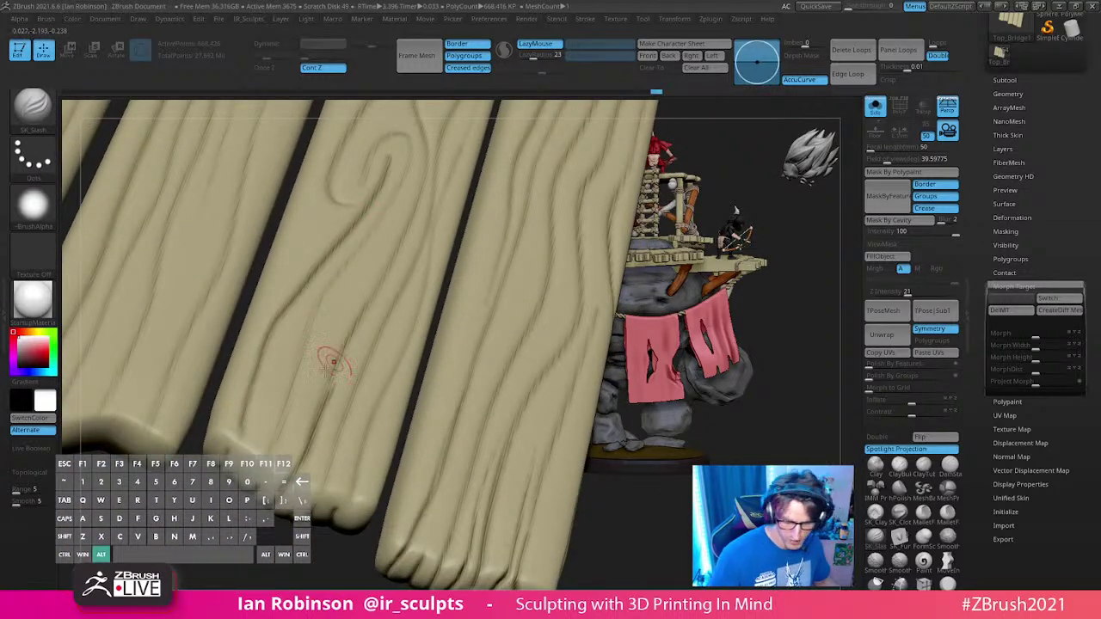
alt+right_drag(335, 392, 344, 312)
key(ctrl+z)
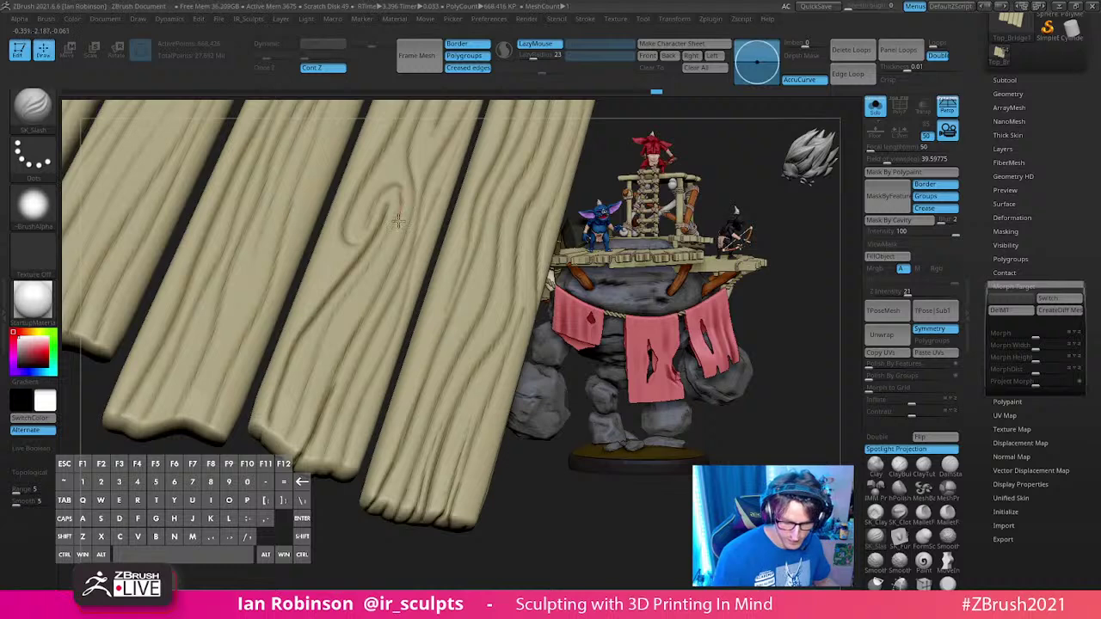
Step: Carve more SK_Slash grain grooves into the top faces of the second plank, beside its oval knot, and the third plank
drag(311, 367, 291, 437)
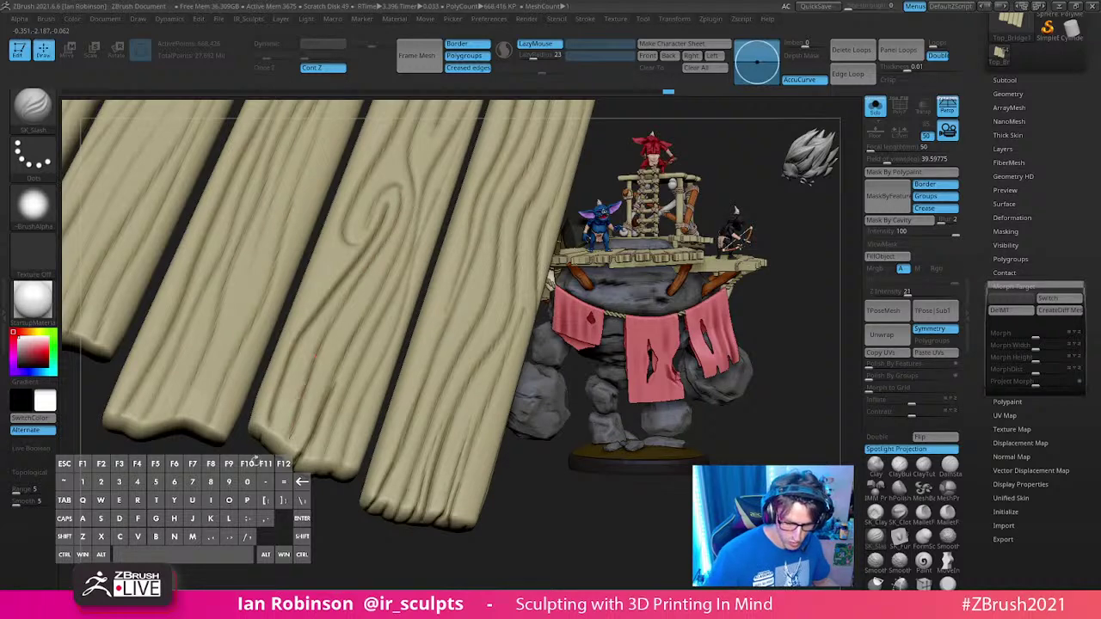
ctrl+right_drag(290, 436, 354, 272)
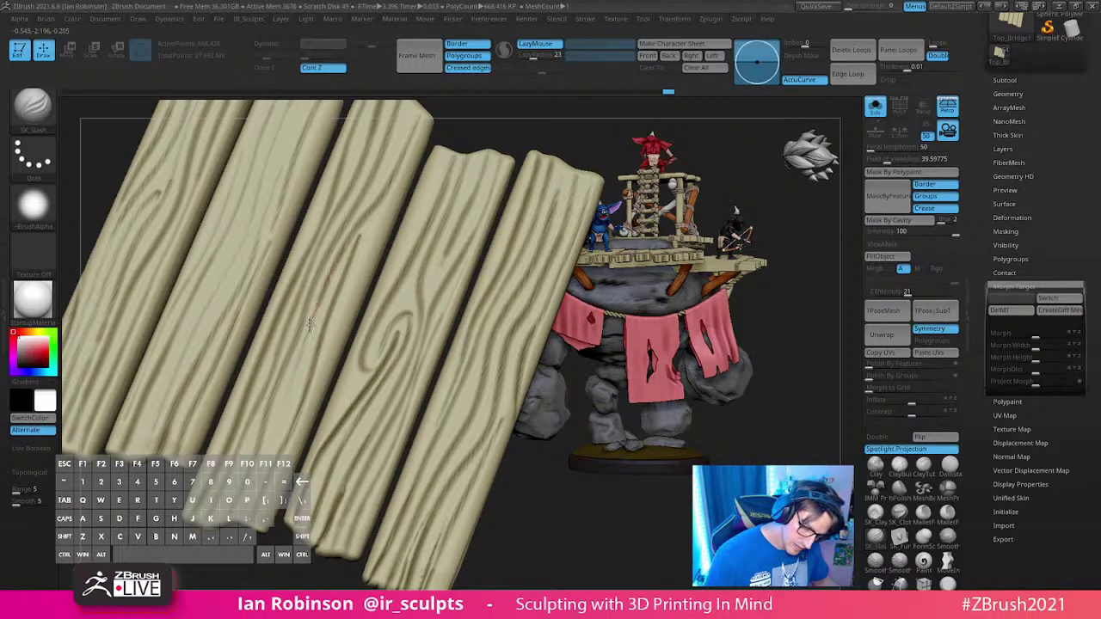
drag(310, 324, 294, 376)
ctrl+right_drag(293, 375, 450, 383)
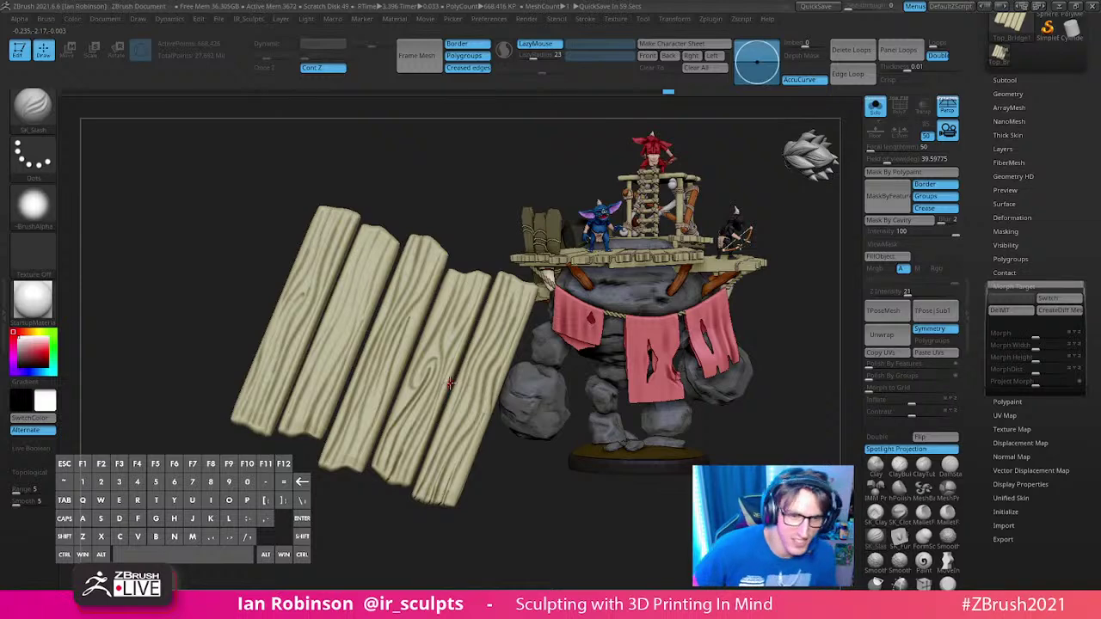
Step: Carve SK_Slash cracks across the third plank's end, tapering them into the grain on its top face
drag(468, 501, 376, 450)
drag(355, 508, 353, 354)
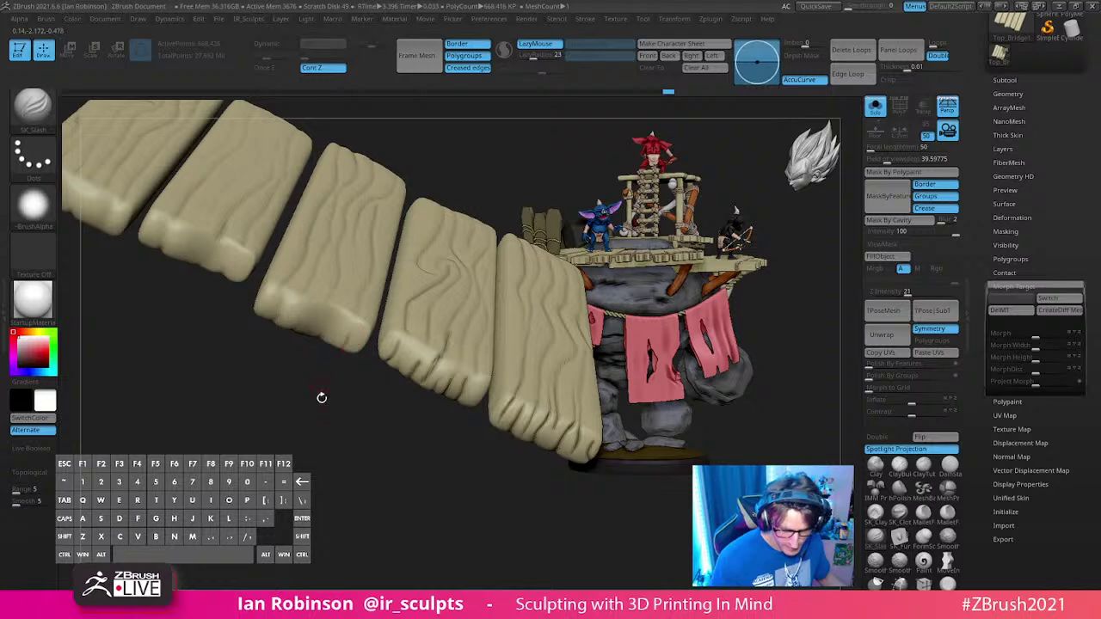
drag(321, 397, 331, 327)
drag(295, 366, 344, 364)
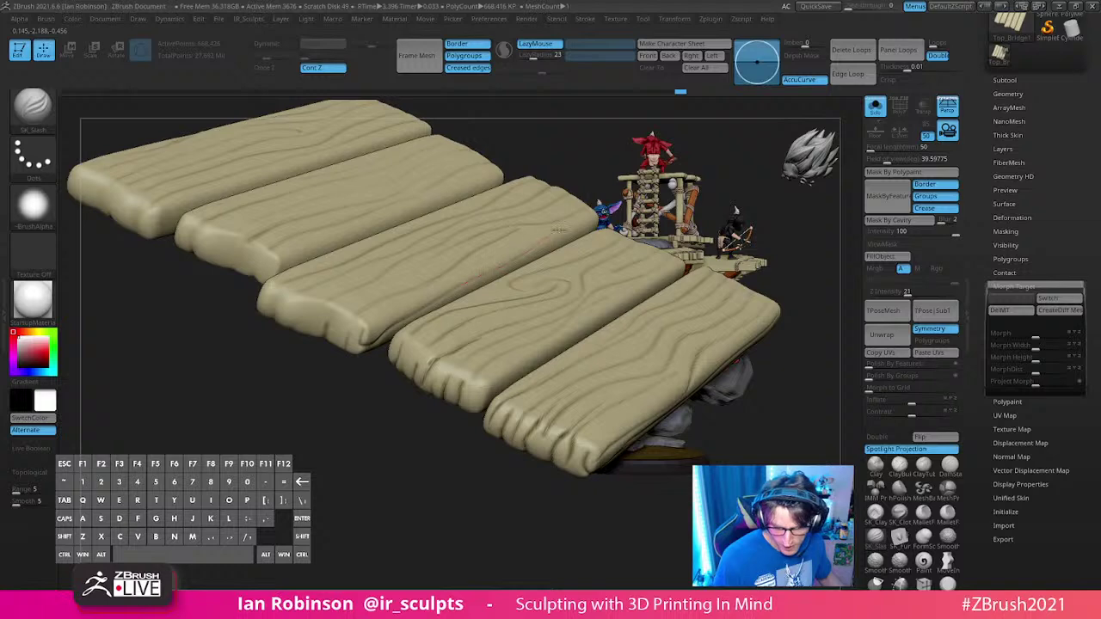
mouse_move(477, 265)
alt+right_down()
mouse_move(373, 367)
mouse_move(519, 253)
mouse_move(395, 375)
alt+right_up()
drag(394, 375, 458, 293)
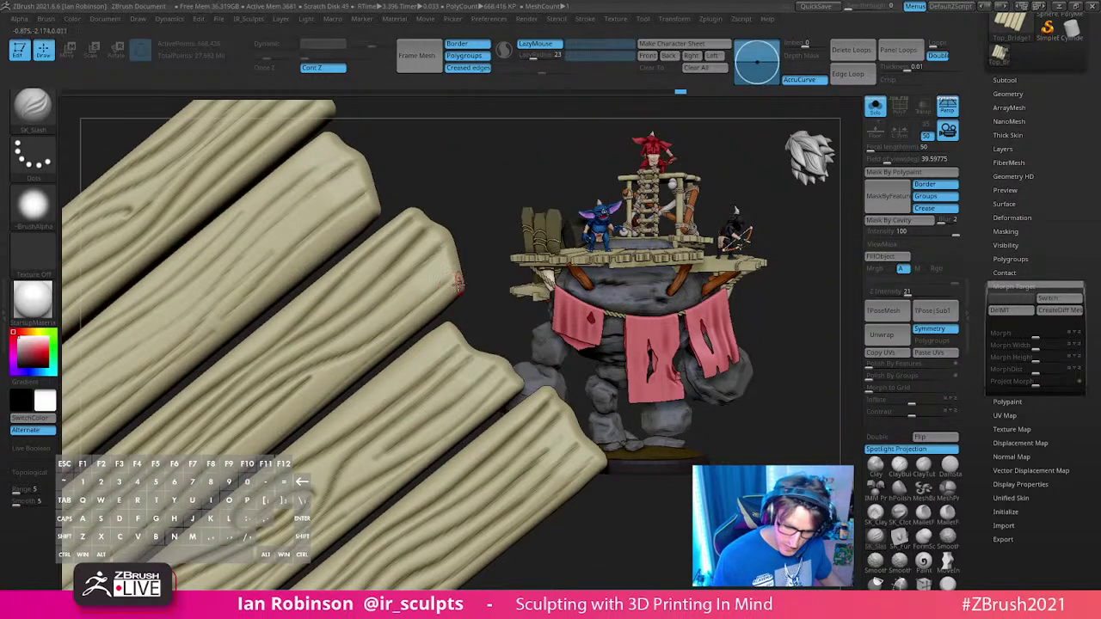
alt+right_drag(316, 449, 378, 387)
mouse_move(438, 351)
alt+right_down()
mouse_move(258, 428)
mouse_move(454, 335)
mouse_move(289, 398)
mouse_move(301, 392)
mouse_move(456, 345)
alt+right_up()
drag(456, 344, 434, 375)
Step: Carve long grain grooves from the fourth plank's front end along its top face
right_drag(254, 394, 239, 385)
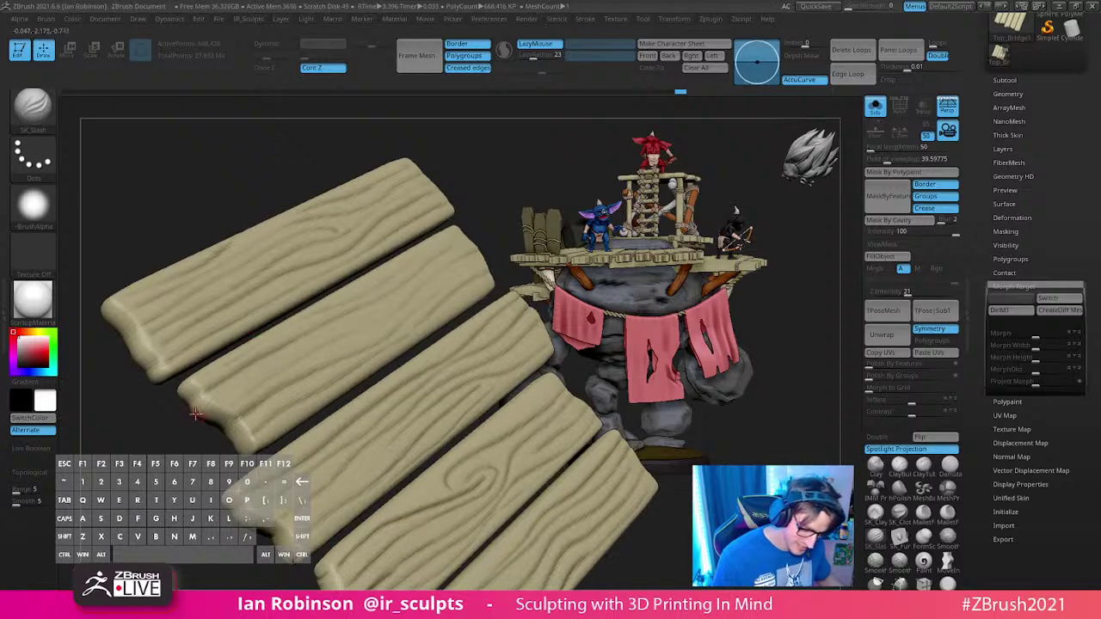
drag(209, 403, 396, 284)
right_drag(258, 379, 245, 401)
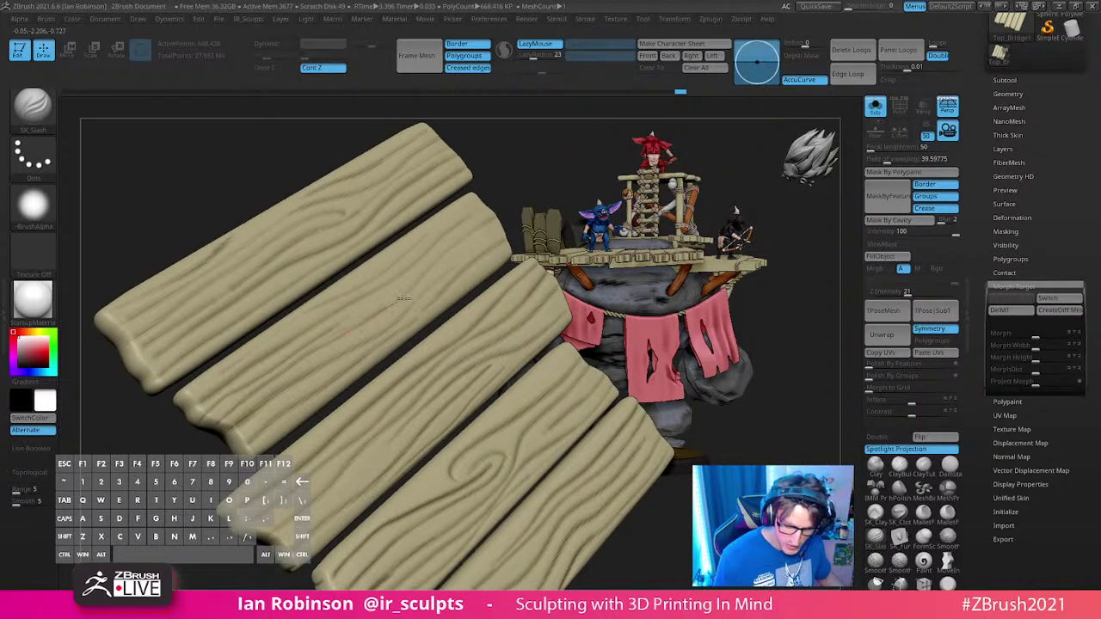
drag(529, 181, 438, 332)
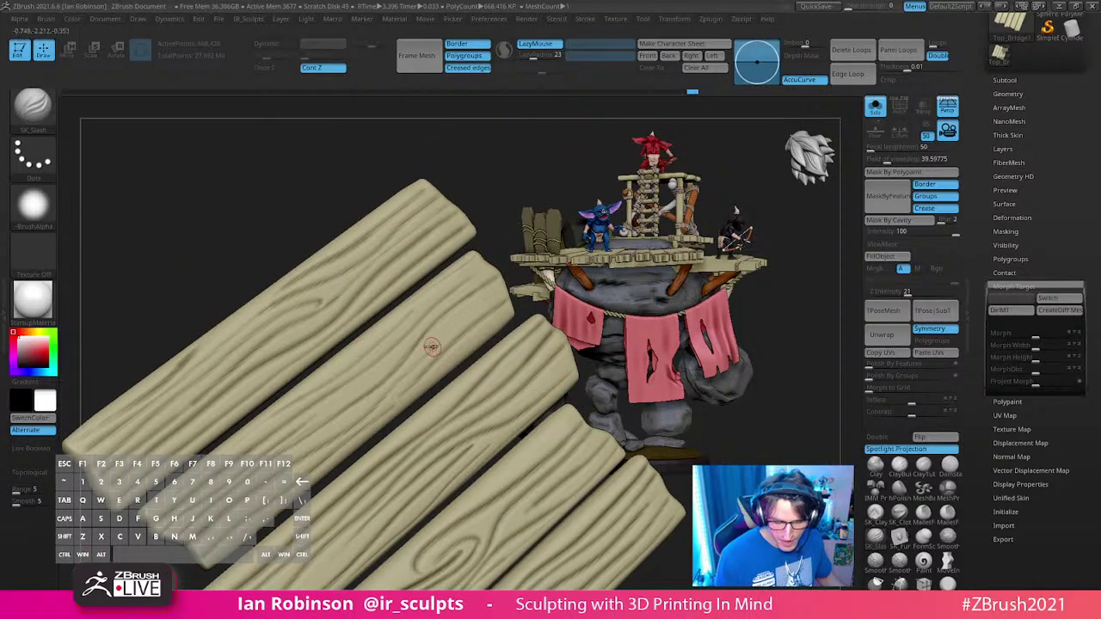
right_drag(450, 310, 450, 322)
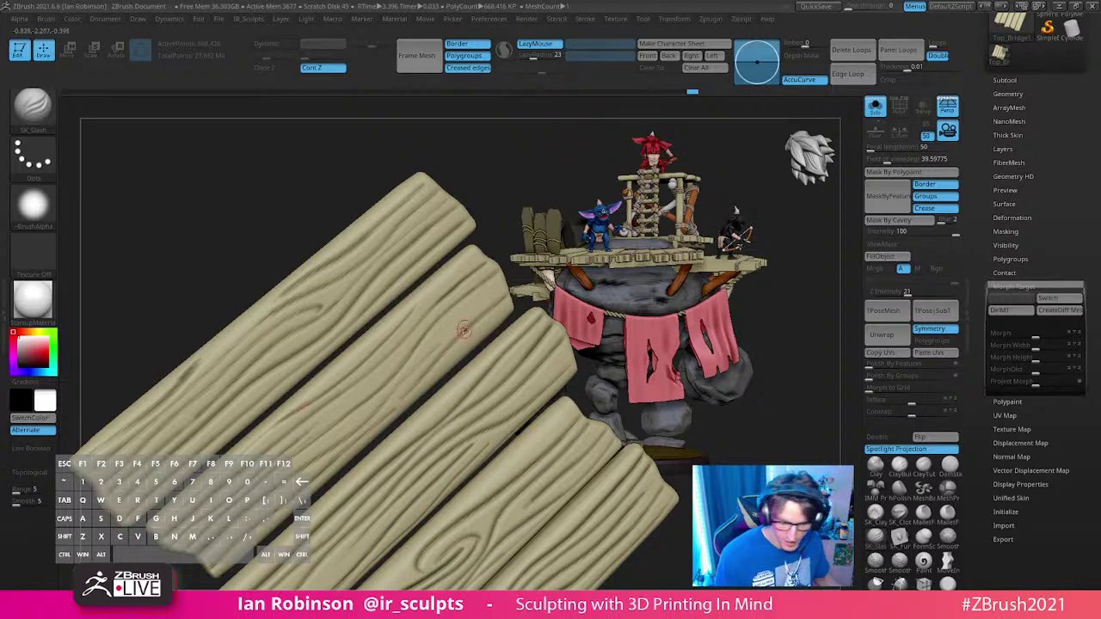
right_drag(463, 331, 464, 337)
Step: Isolate the fourth plank and carve a grain groove along one of its long narrow sides
key(ctrl+z)
key(ctrl+z)
key(ctrl+z)
key(ctrl+z)
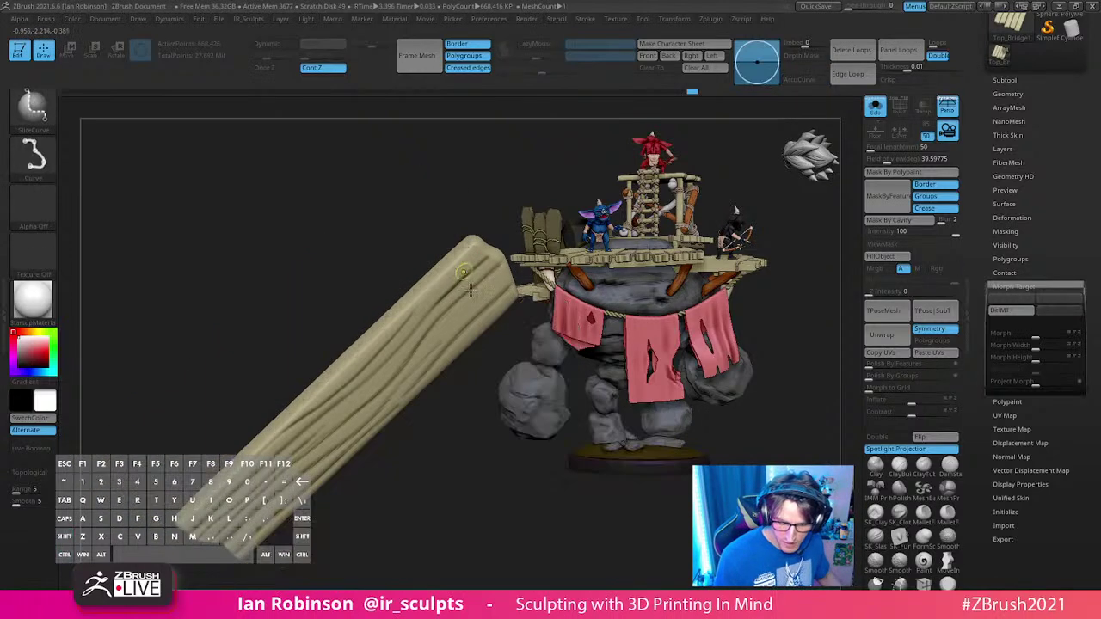
mouse_move(343, 287)
mouse_down()
mouse_move(348, 344)
mouse_move(374, 330)
mouse_move(379, 344)
mouse_up()
key(ctrl+z)
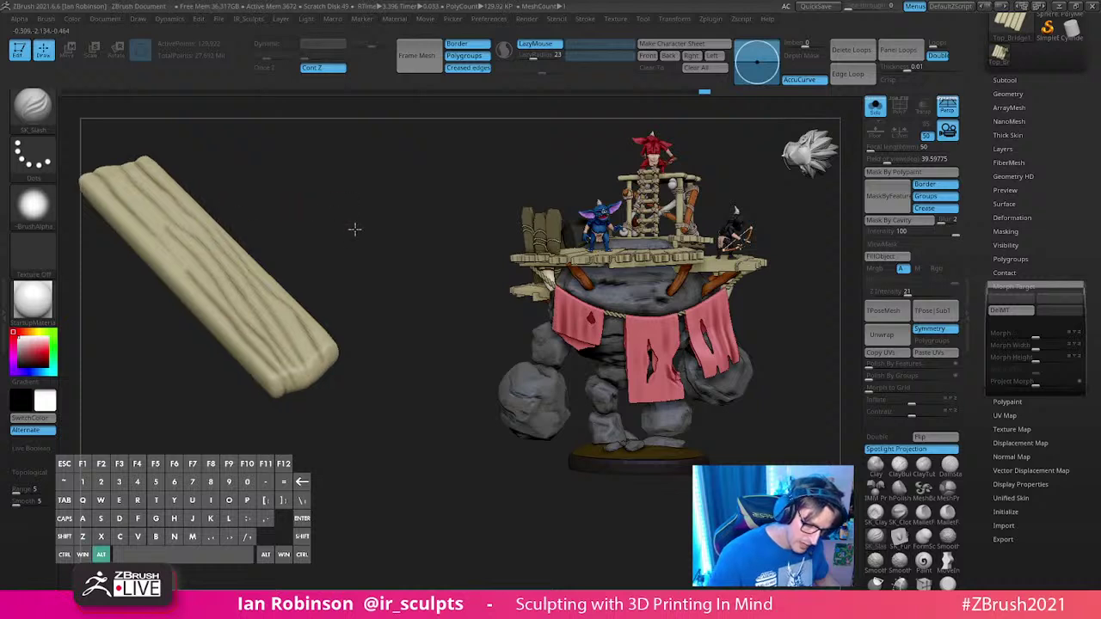
drag(354, 228, 321, 336)
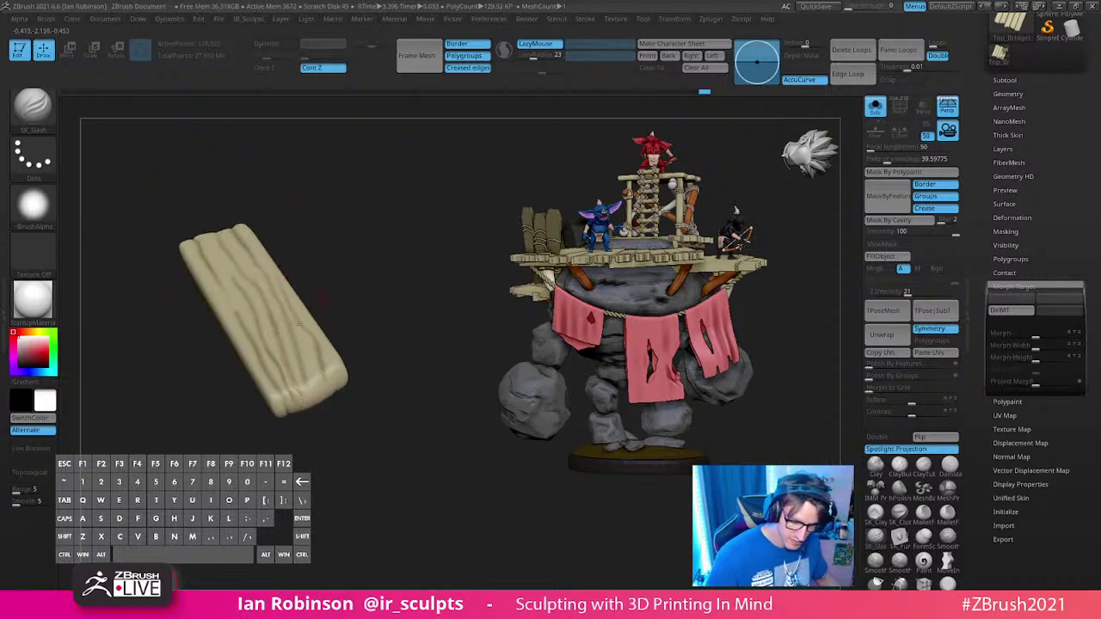
drag(357, 330, 404, 250)
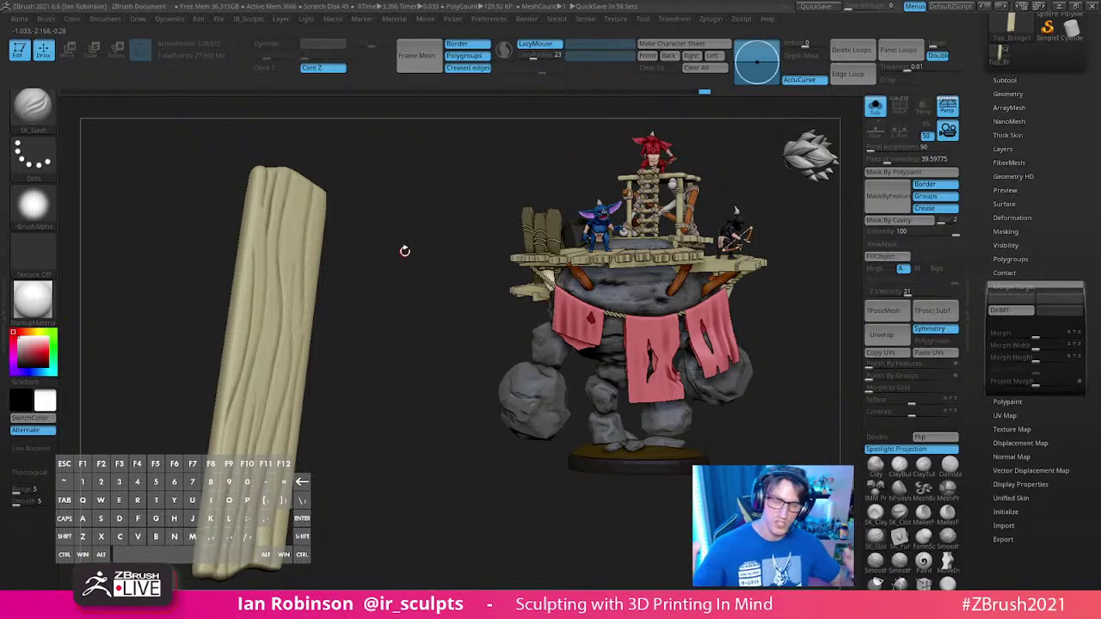
drag(431, 366, 318, 162)
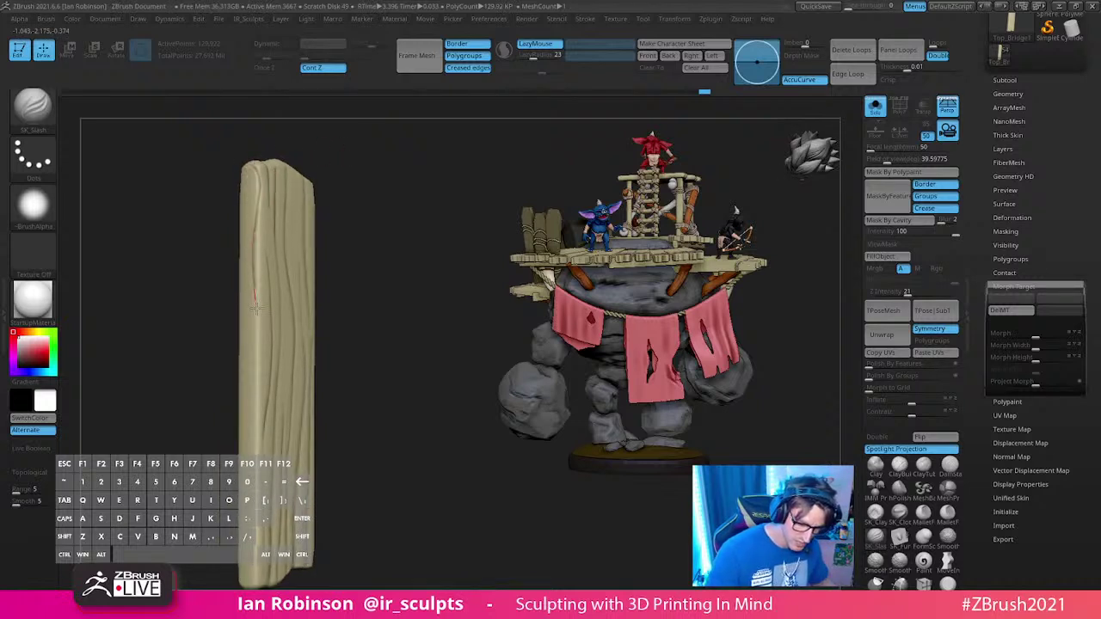
Step: Carve a lengthwise grain groove along the isolated plank's opposite narrow side and unhide the other planks
alt+drag(375, 415, 369, 238)
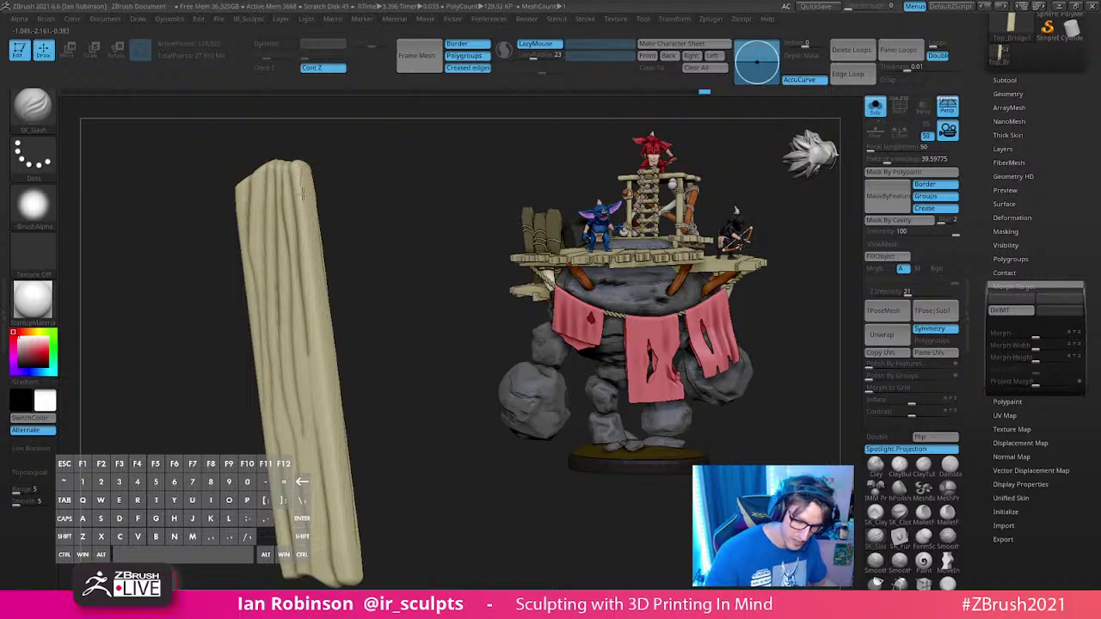
drag(320, 389, 340, 525)
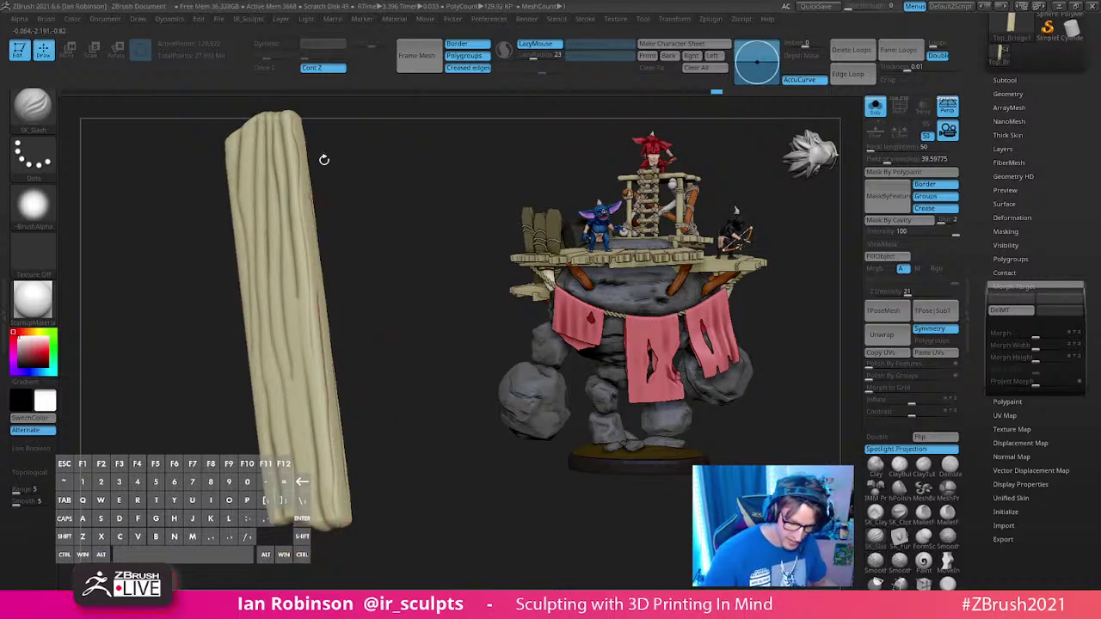
drag(324, 160, 251, 334)
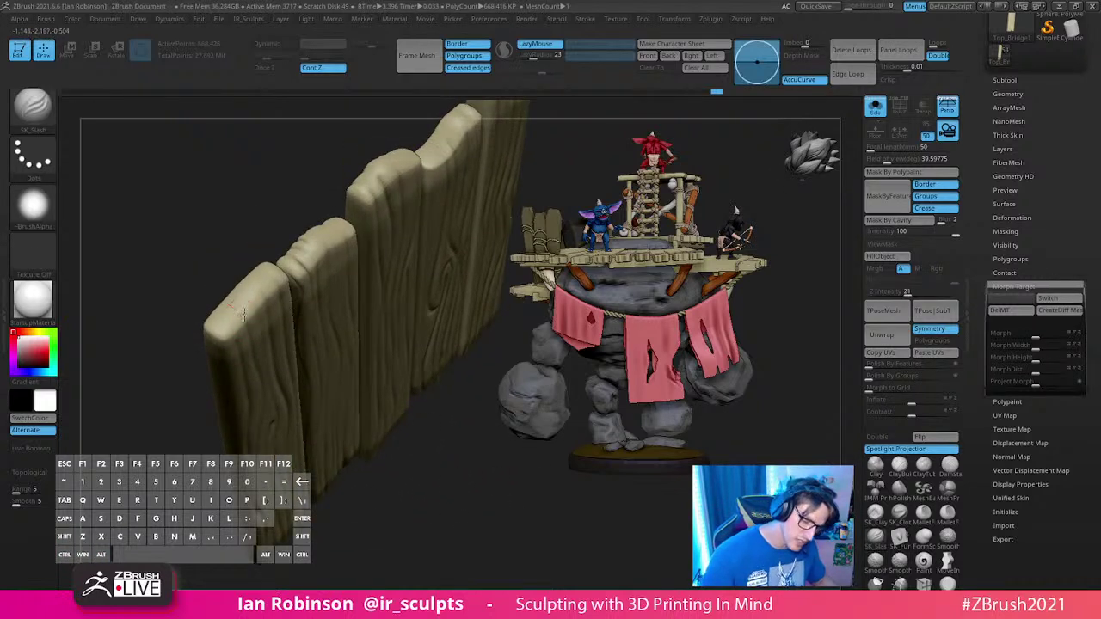
Step: Carve short SK_Slash cracks across the far end of the fifth plank, at the edge of the row
drag(388, 449, 404, 506)
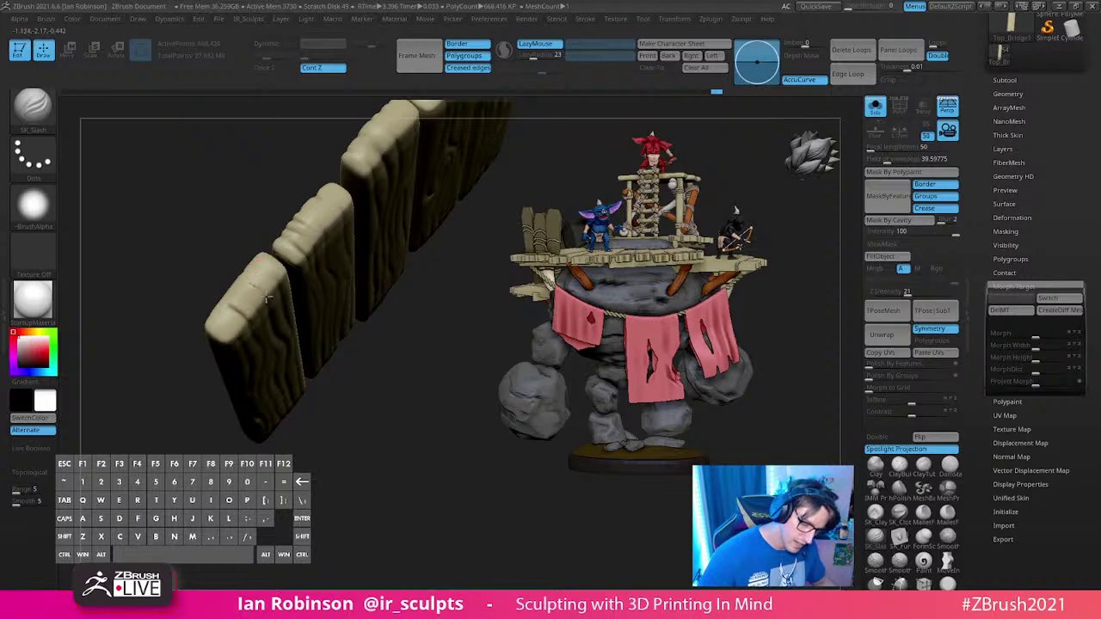
drag(252, 285, 284, 299)
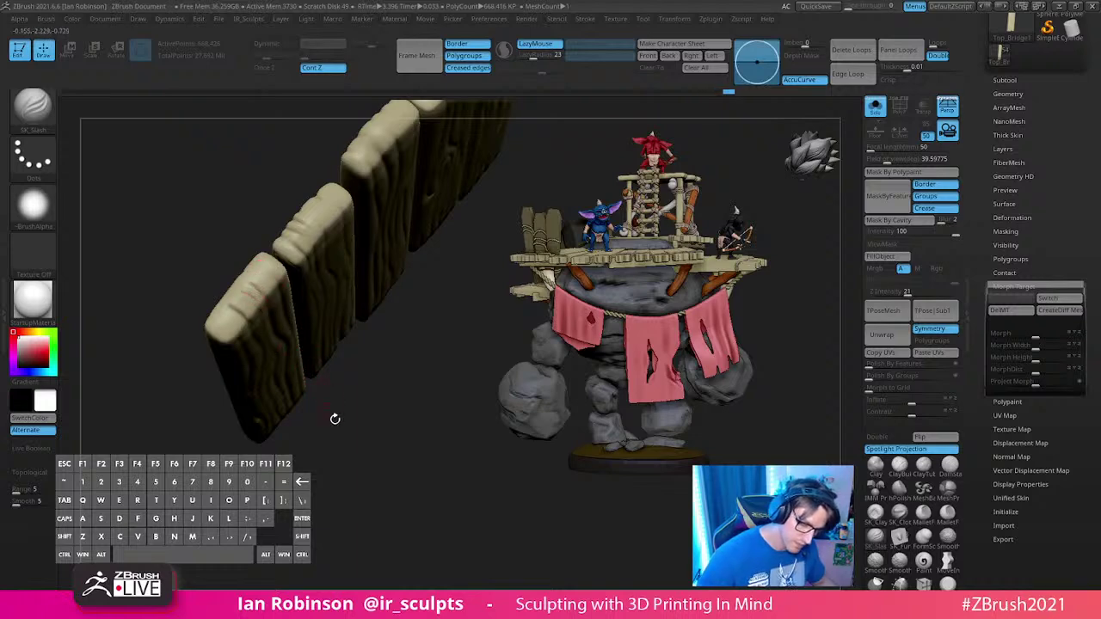
mouse_move(334, 419)
mouse_down()
mouse_move(277, 263)
mouse_move(348, 248)
mouse_move(371, 292)
mouse_move(304, 312)
mouse_move(286, 290)
mouse_up()
alt+drag(388, 274, 418, 289)
key(ctrl+z)
Step: Extend the fifth plank's end cracks into grain grooves running along its broad face
drag(234, 346, 261, 330)
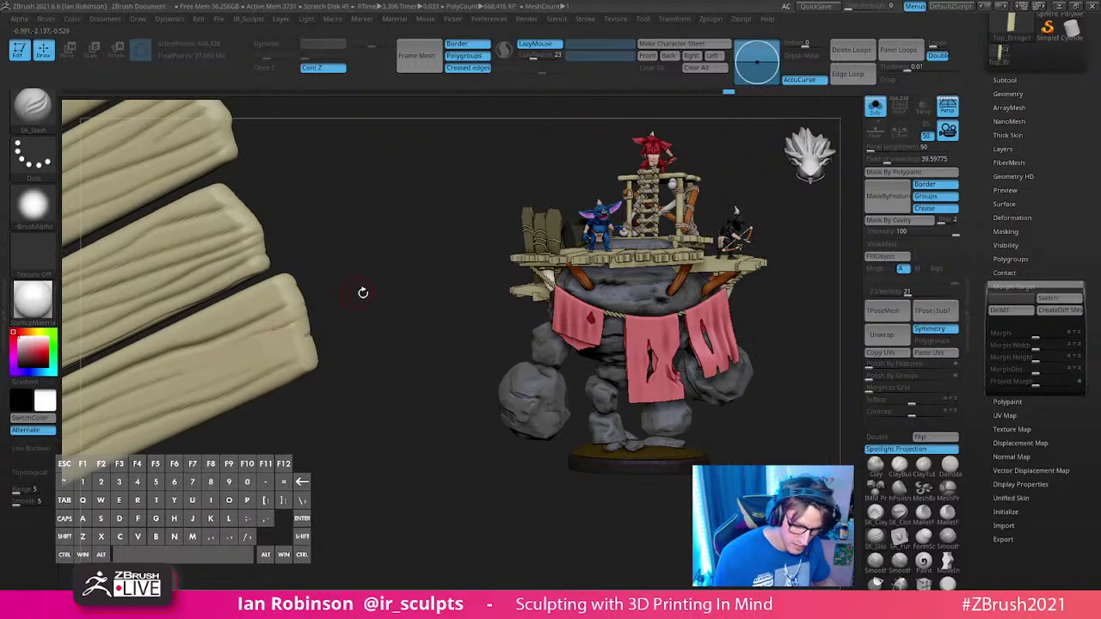
drag(363, 293, 362, 302)
drag(250, 304, 289, 294)
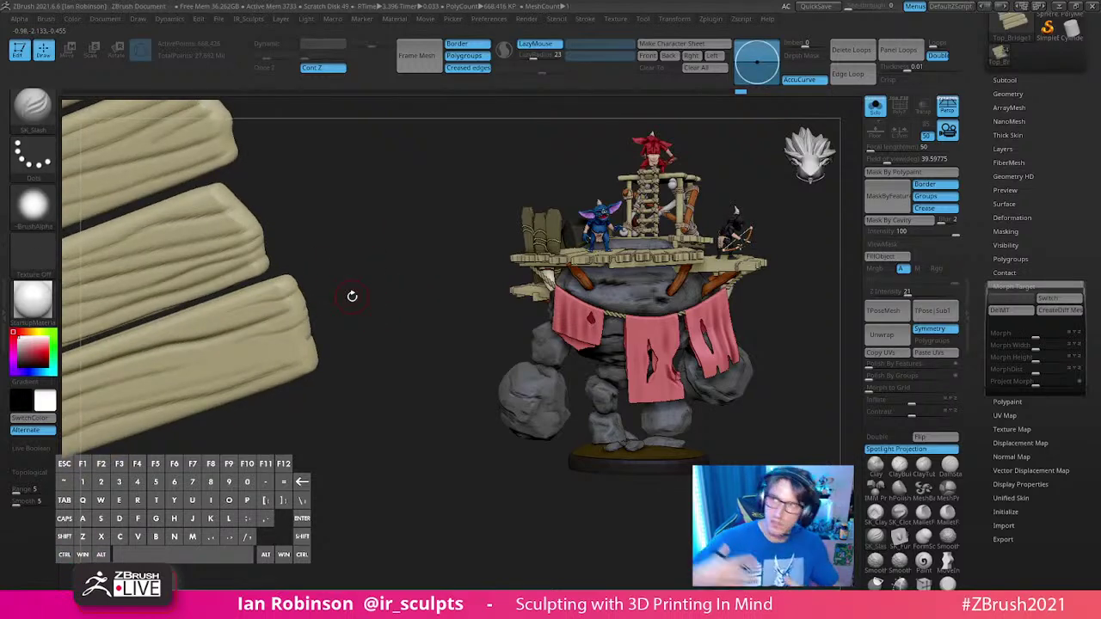
drag(352, 295, 313, 386)
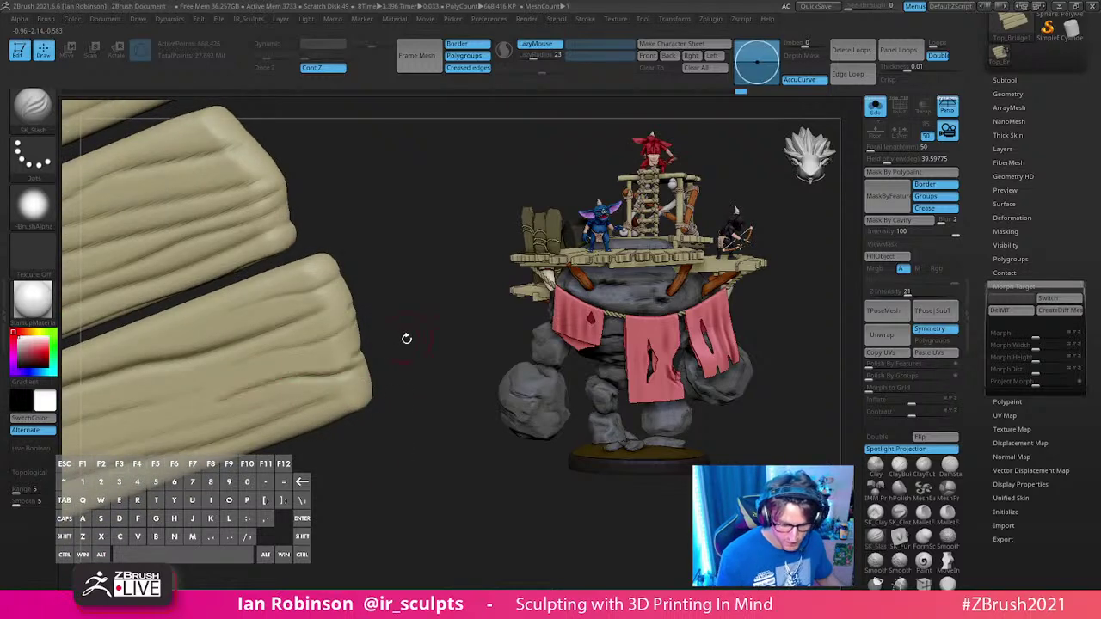
drag(406, 338, 315, 351)
drag(158, 412, 393, 342)
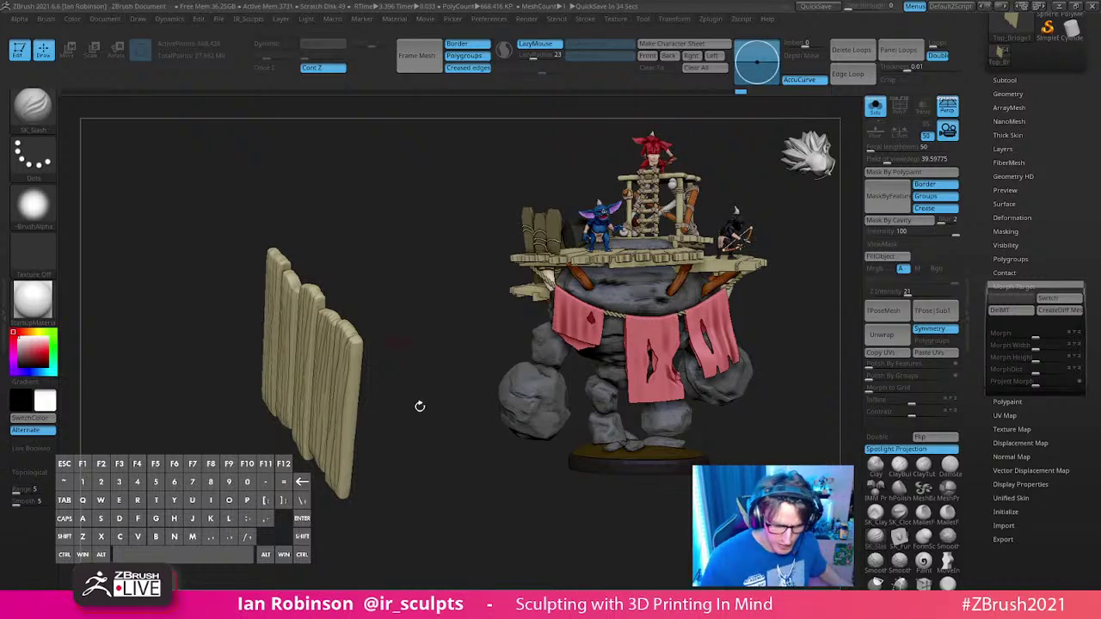
Step: Carve long grain grooves lengthwise along the outer narrow side of the fifth plank
drag(431, 398, 422, 340)
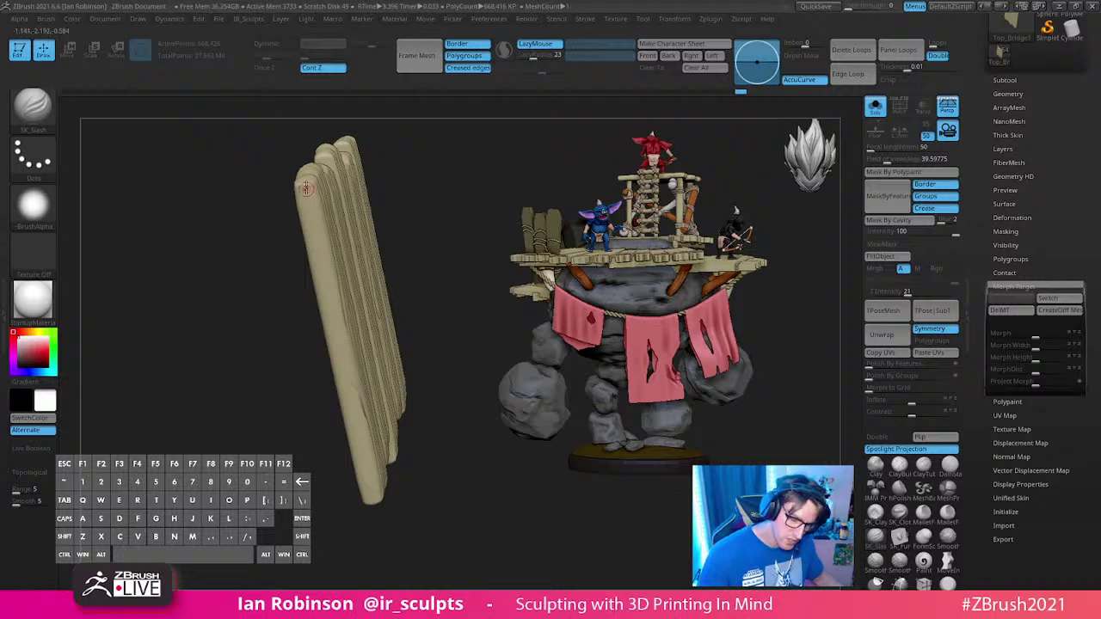
drag(376, 220, 378, 184)
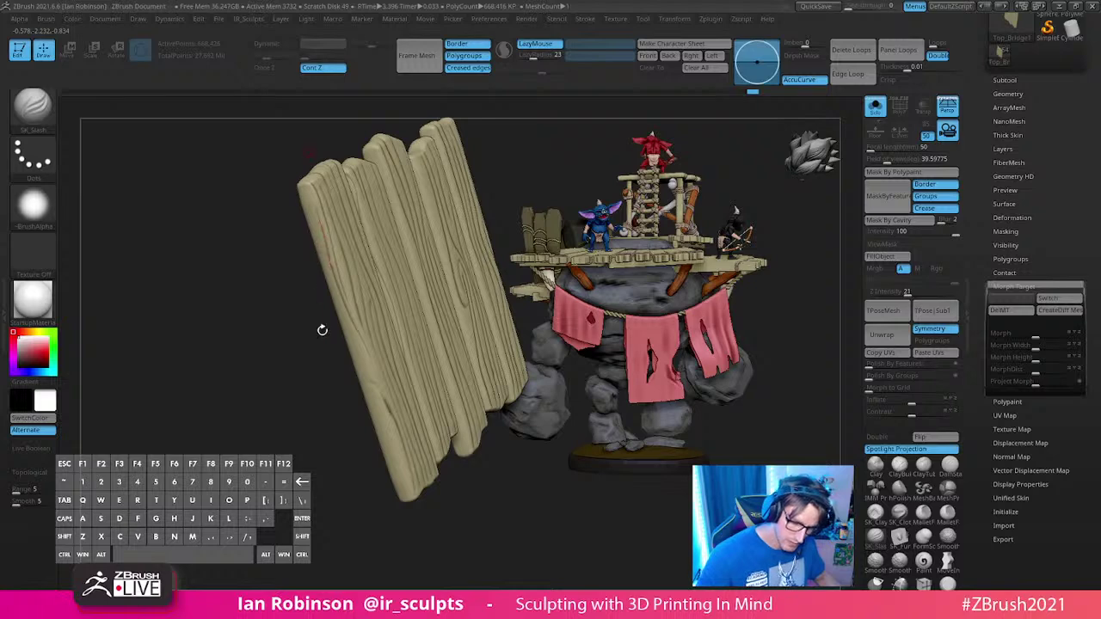
drag(321, 330, 366, 377)
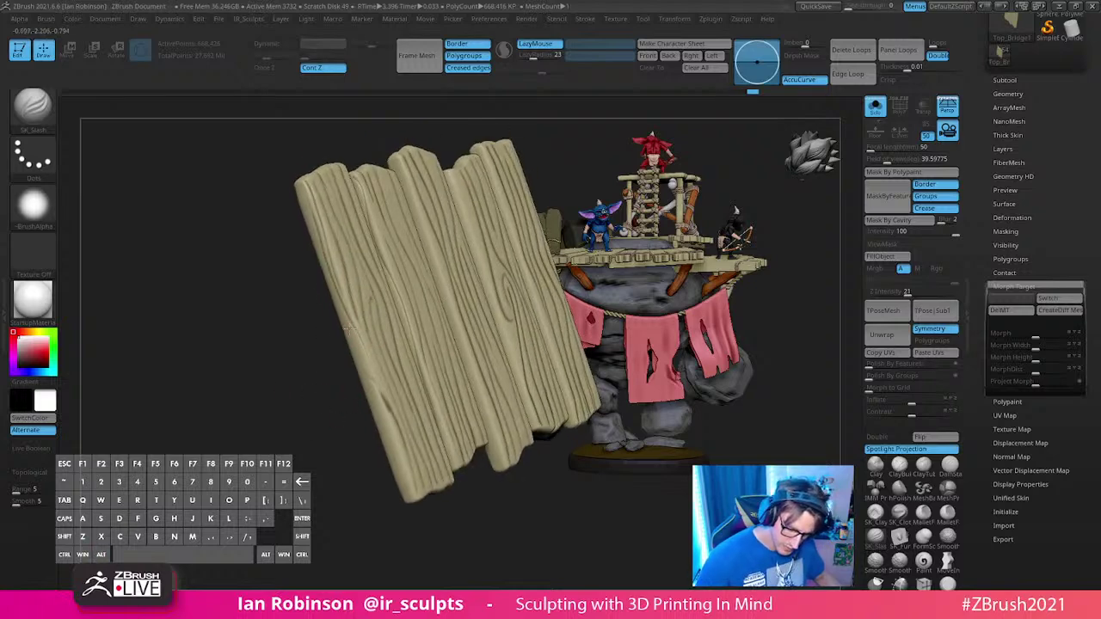
drag(365, 503, 357, 362)
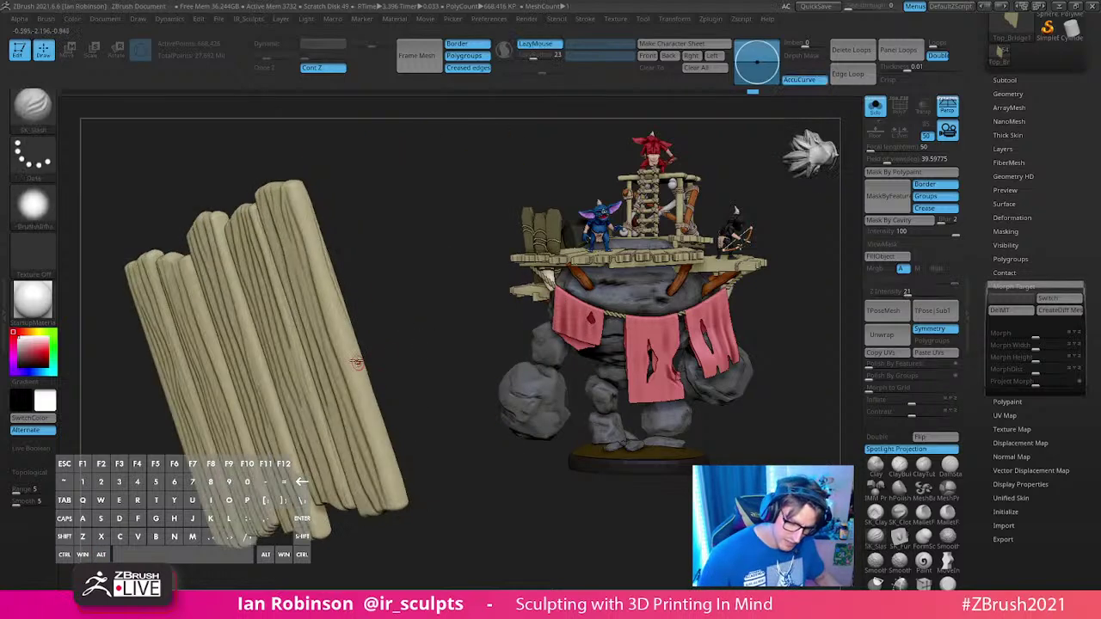
right_drag(351, 358, 378, 448)
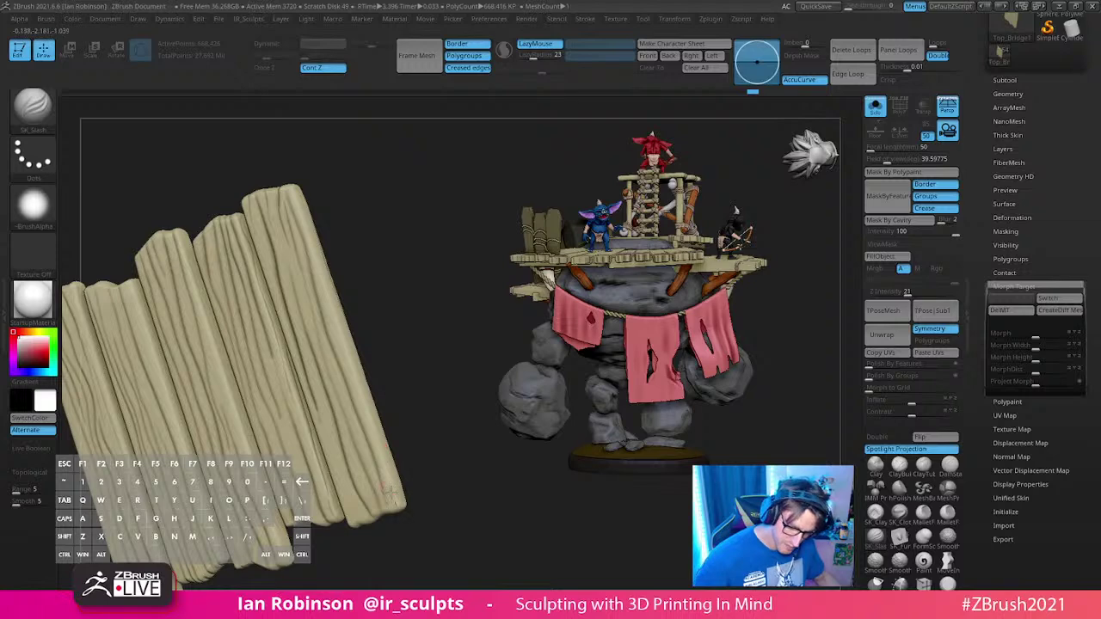
drag(275, 136, 378, 385)
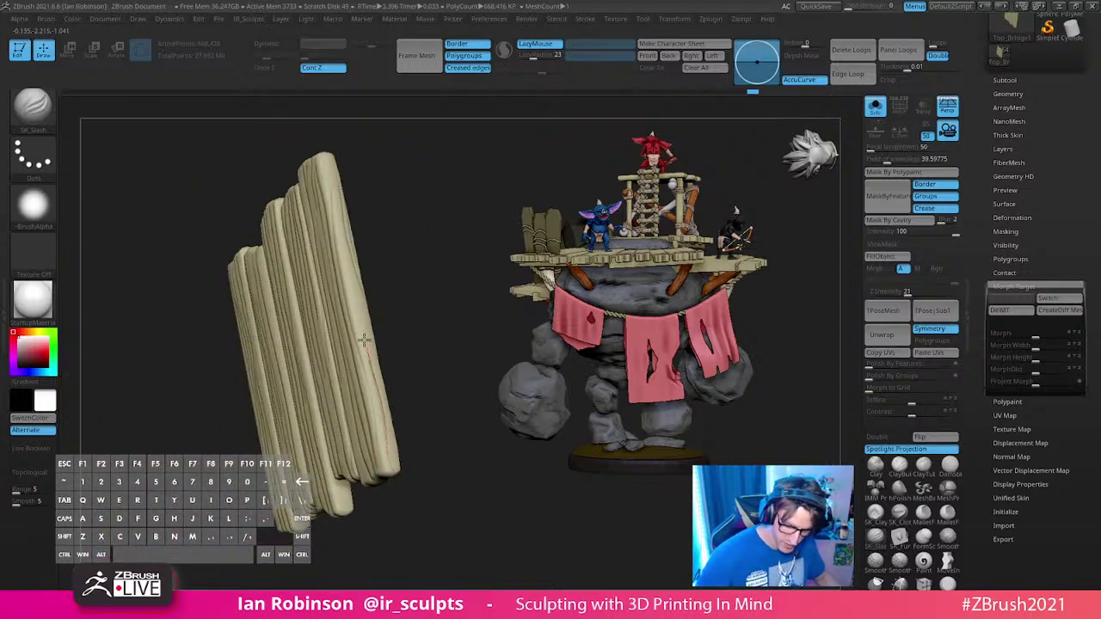
drag(400, 230, 364, 423)
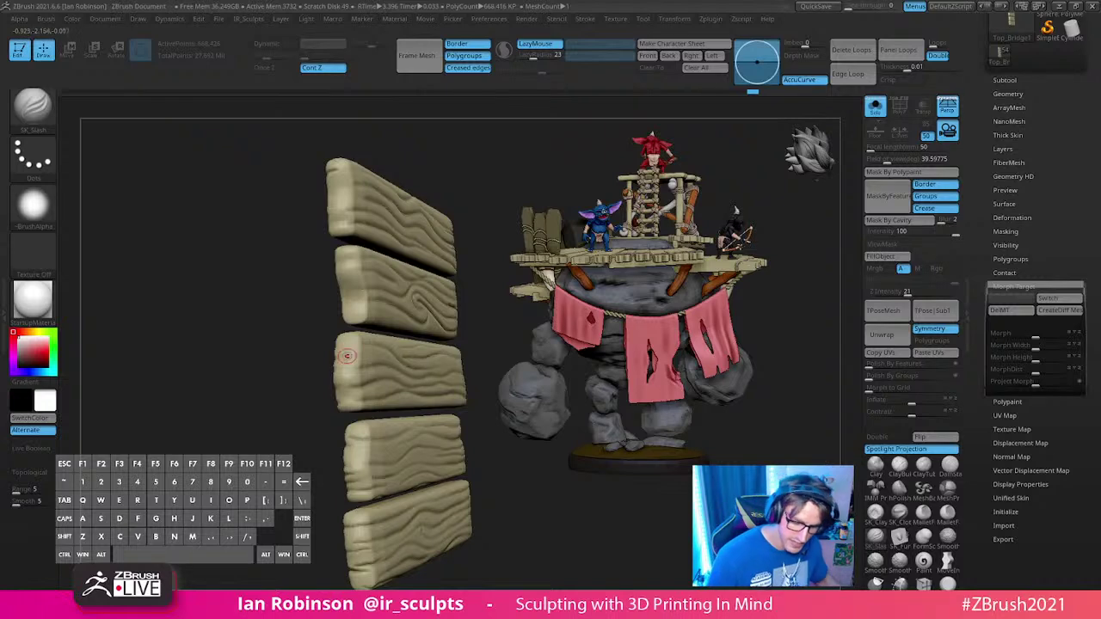
Step: Deepen the lengthwise grain grooves on the third plank's top face
right_drag(425, 363, 467, 336)
right_drag(444, 385, 372, 441)
alt+right_drag(401, 385, 372, 411)
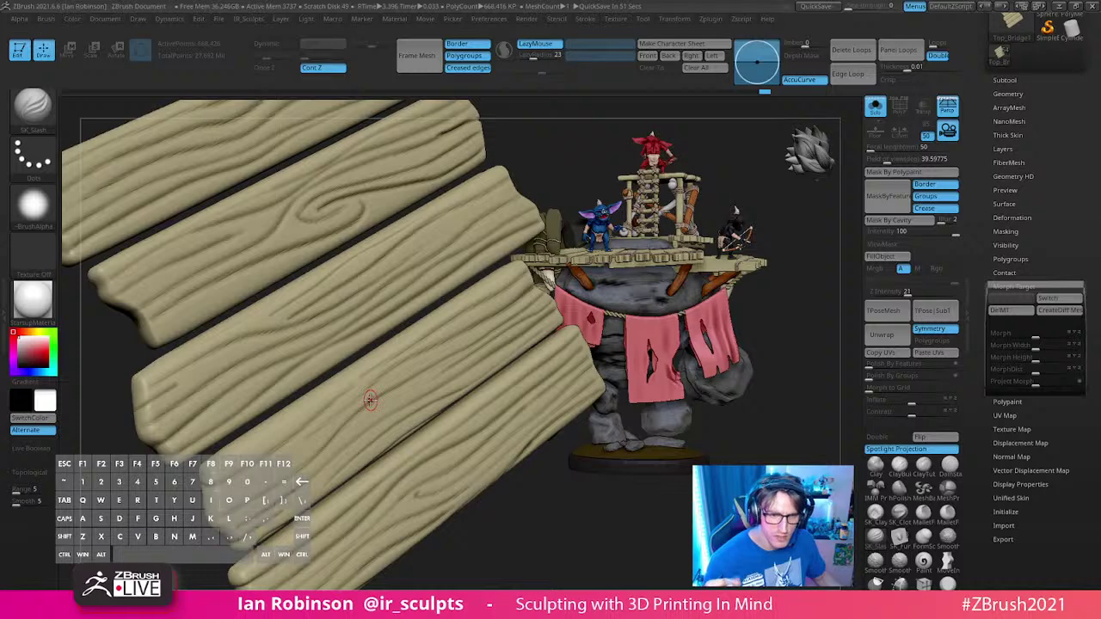
alt+drag(482, 499, 516, 482)
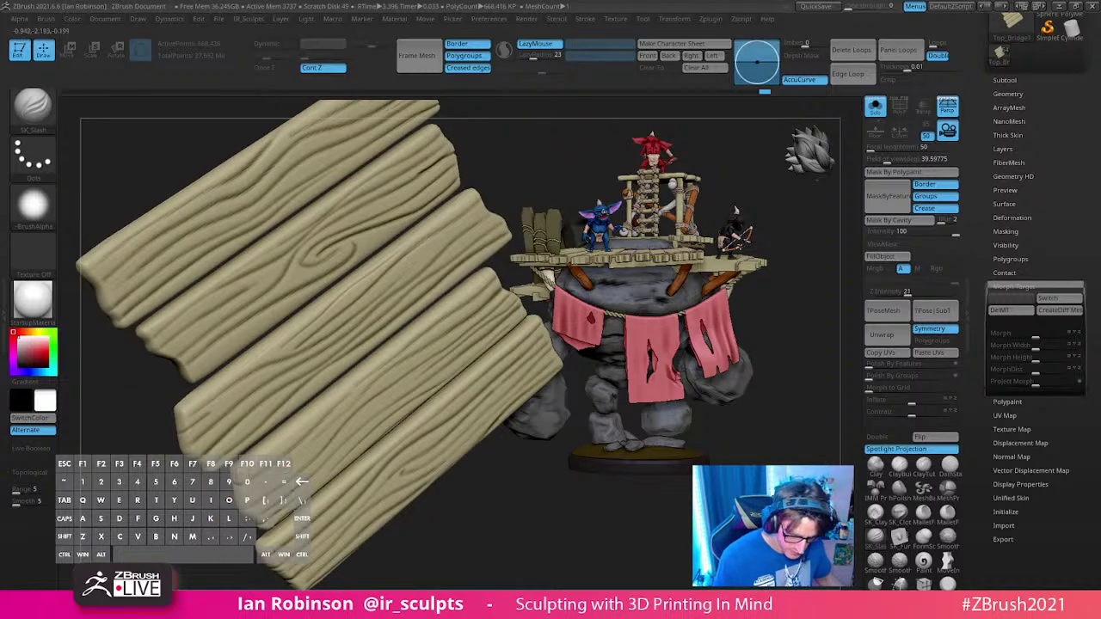
Step: Turn off Solo mode to show the planks in place on the full Talus model
drag(381, 359, 457, 472)
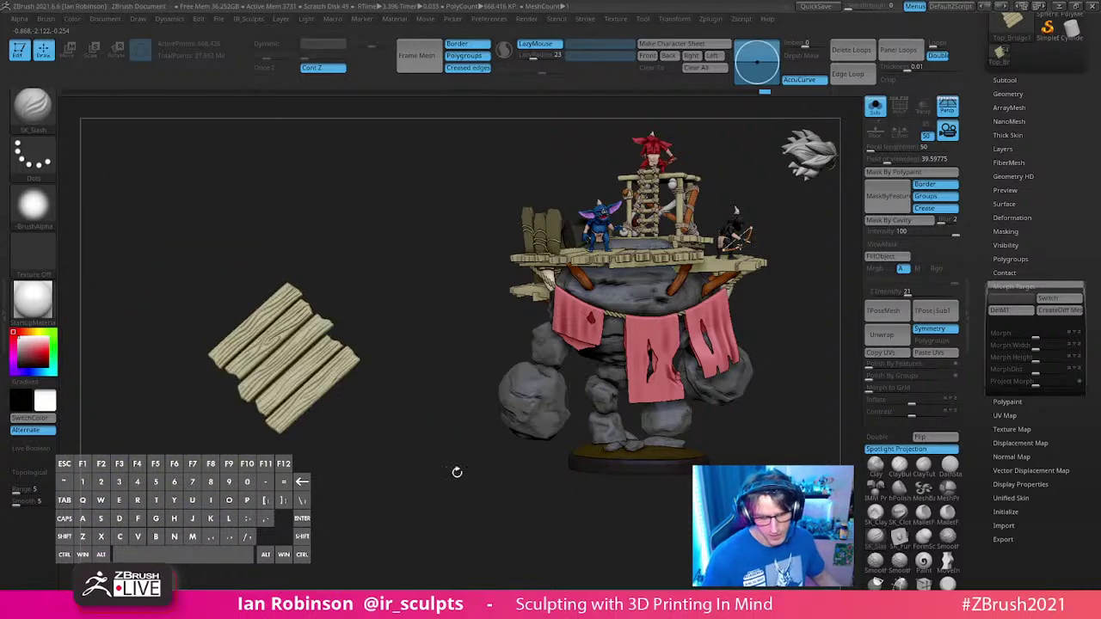
click(879, 114)
alt+drag(493, 533, 518, 532)
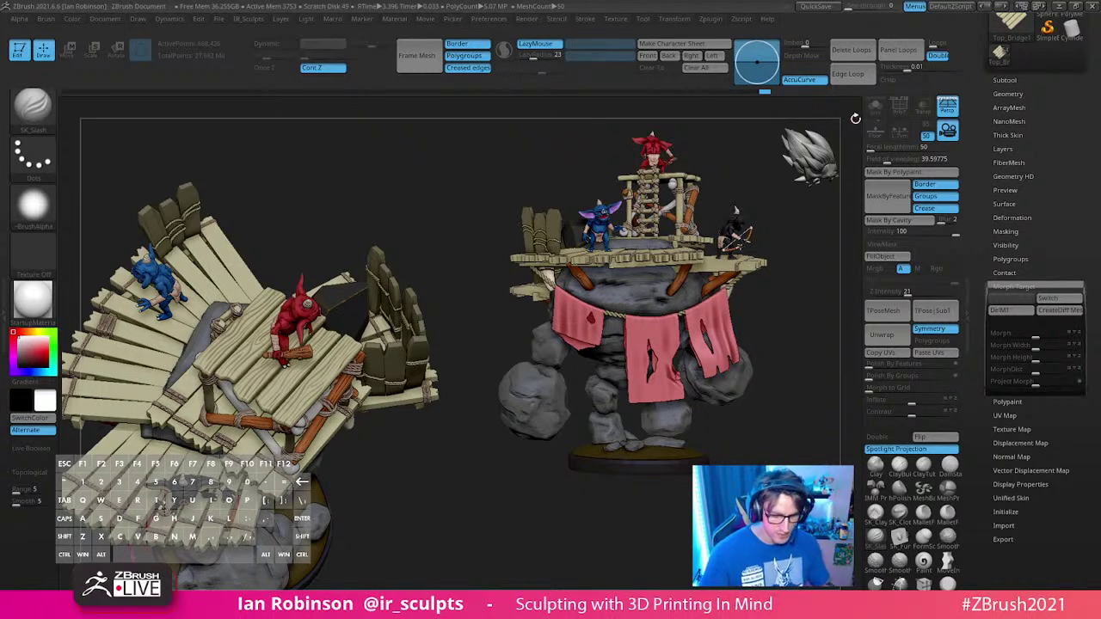
Step: Isolate the Top_Bridge planks in Solo mode and show their polygroup wireframe
click(875, 107)
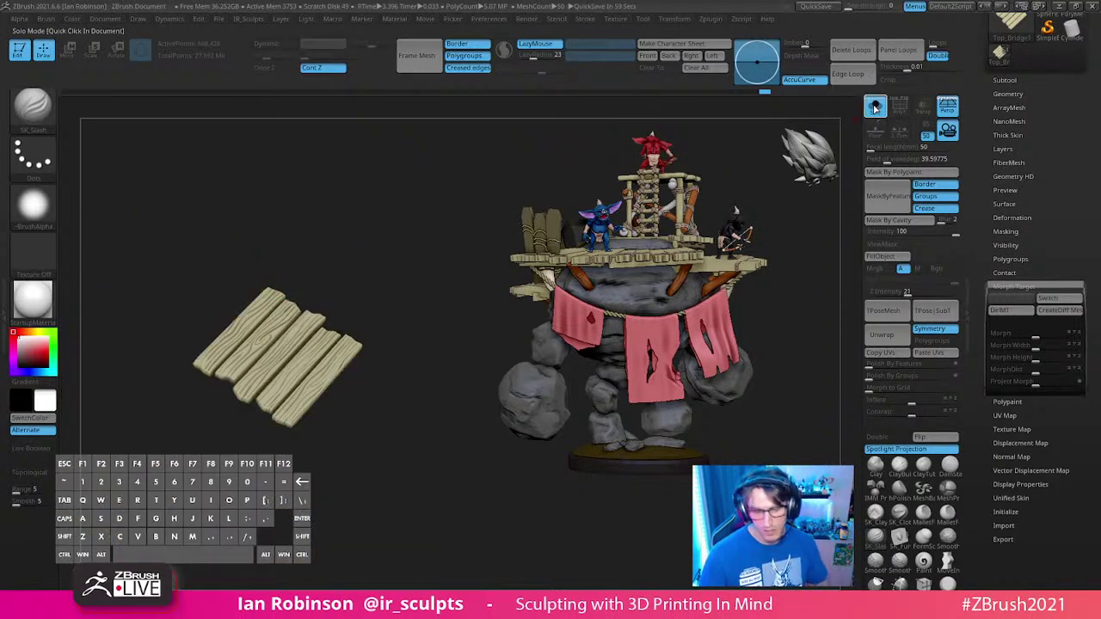
click(874, 107)
alt+drag(445, 428, 455, 476)
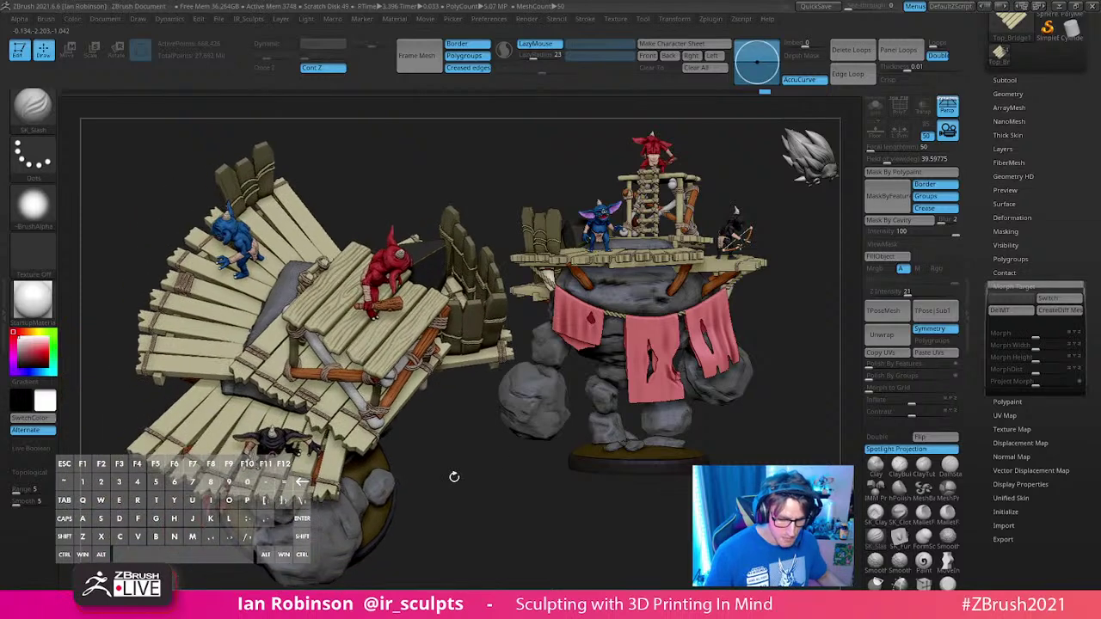
click(875, 106)
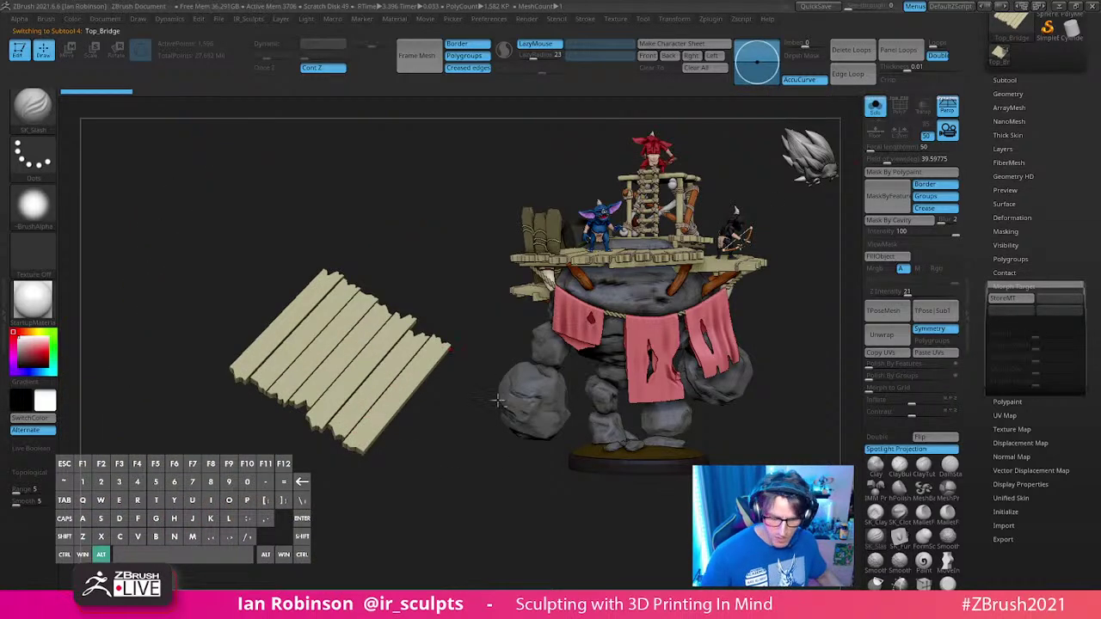
drag(497, 400, 438, 467)
key(shift+f)
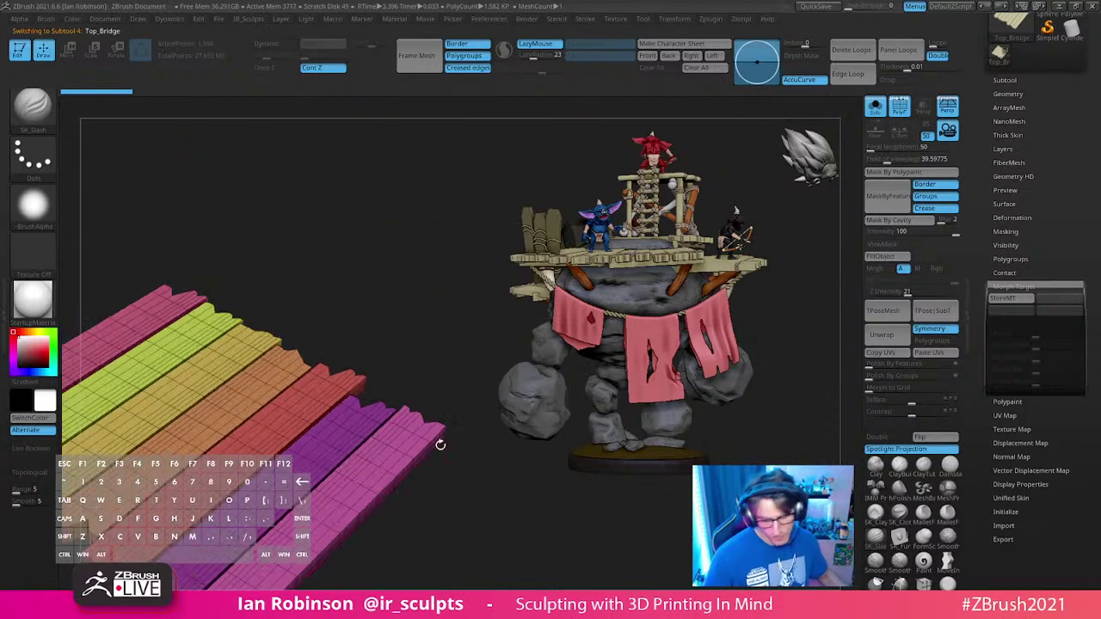
Step: View the Top_Bridge planks from their ends and choose SliceCurve as the slicing brush
mouse_move(450, 547)
mouse_down()
mouse_move(468, 403)
mouse_move(396, 502)
mouse_move(445, 536)
mouse_move(427, 439)
mouse_move(383, 430)
mouse_move(368, 369)
mouse_move(384, 506)
mouse_move(390, 471)
mouse_move(410, 447)
mouse_move(376, 456)
mouse_move(393, 470)
mouse_move(337, 465)
mouse_move(473, 447)
mouse_up()
key(d)
key(Escape)
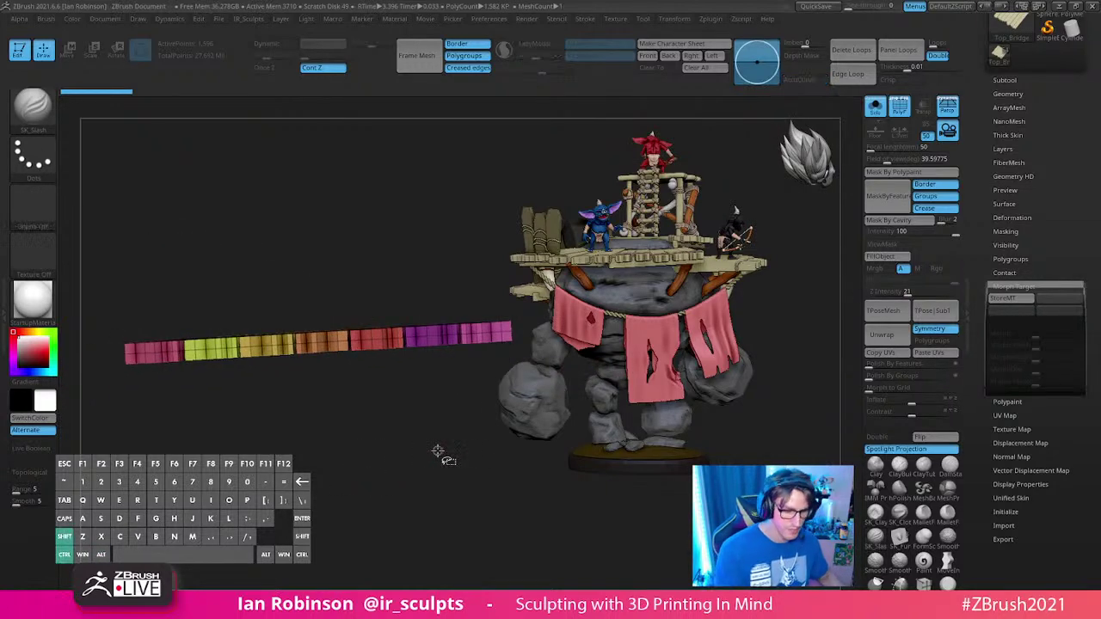
ctrl+shift+click(33, 110)
click(193, 120)
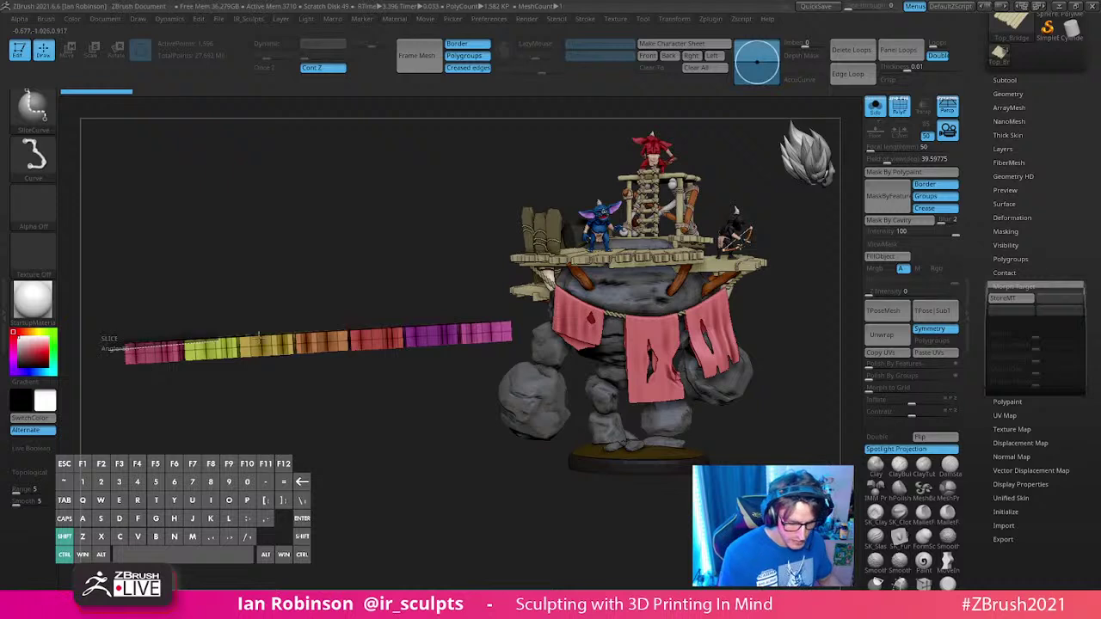
Step: Try a single horizontal slice through the thickness of all the unmasked bridge planks
mouse_move(110, 347)
ctrl+shift+mouse_down()
mouse_move(590, 319)
mouse_move(581, 322)
ctrl+shift+mouse_up()
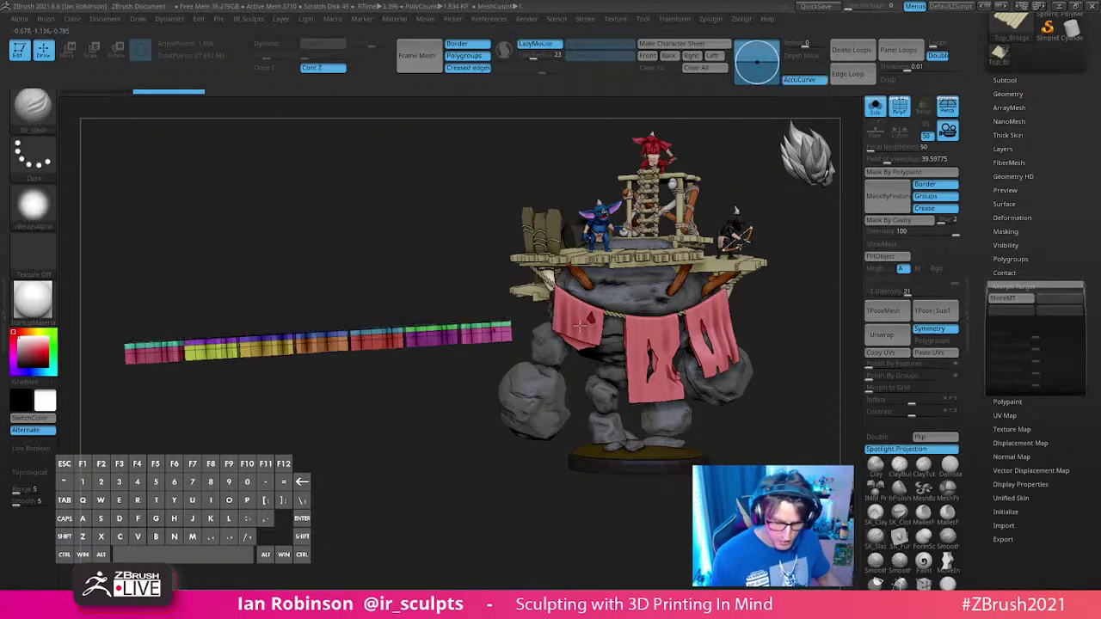
drag(382, 427, 400, 424)
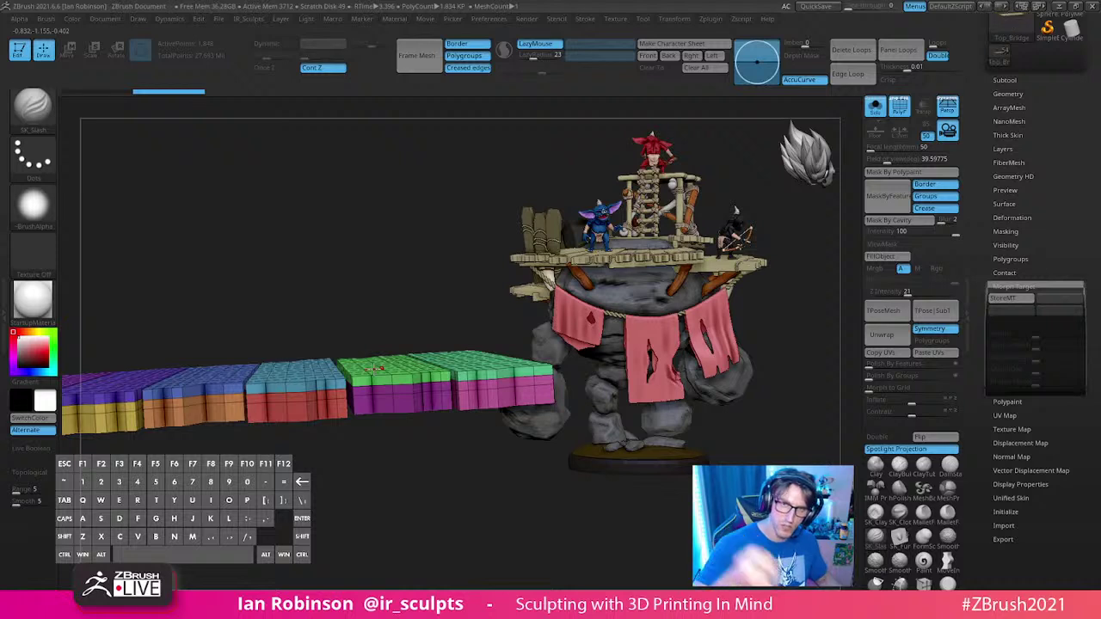
key(ctrl+z)
Step: Slice two horizontal edge rows through the thickness of all bridge planks, using a full mask to keep their polygroups
mouse_move(435, 490)
alt+mouse_down()
mouse_move(404, 380)
mouse_move(430, 444)
alt+mouse_up()
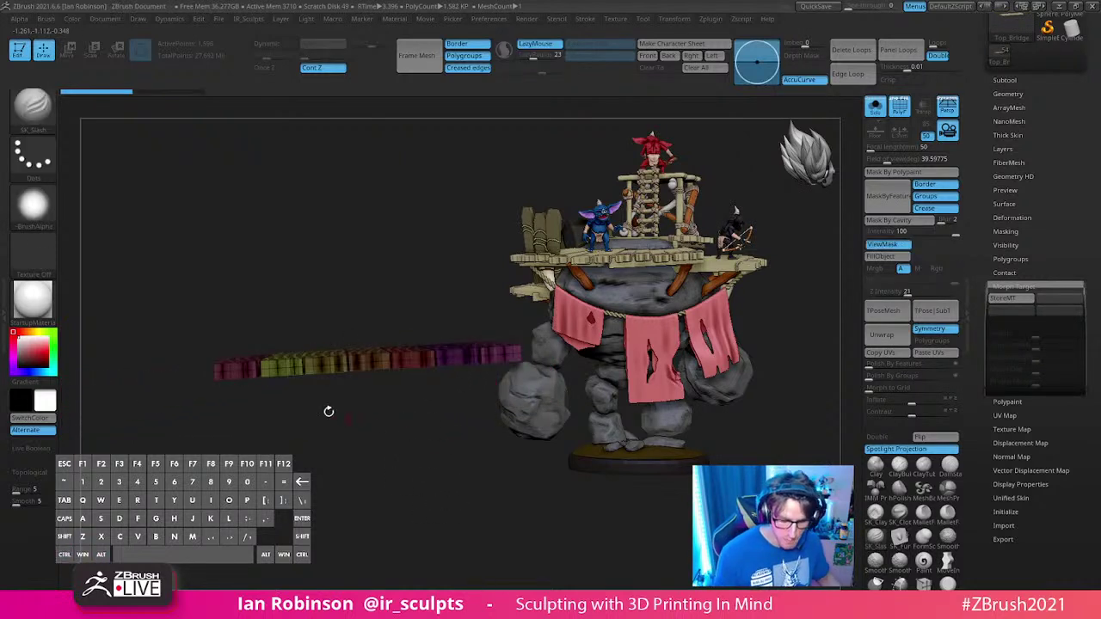
ctrl+shift+drag(184, 373, 585, 344)
drag(390, 389, 399, 571)
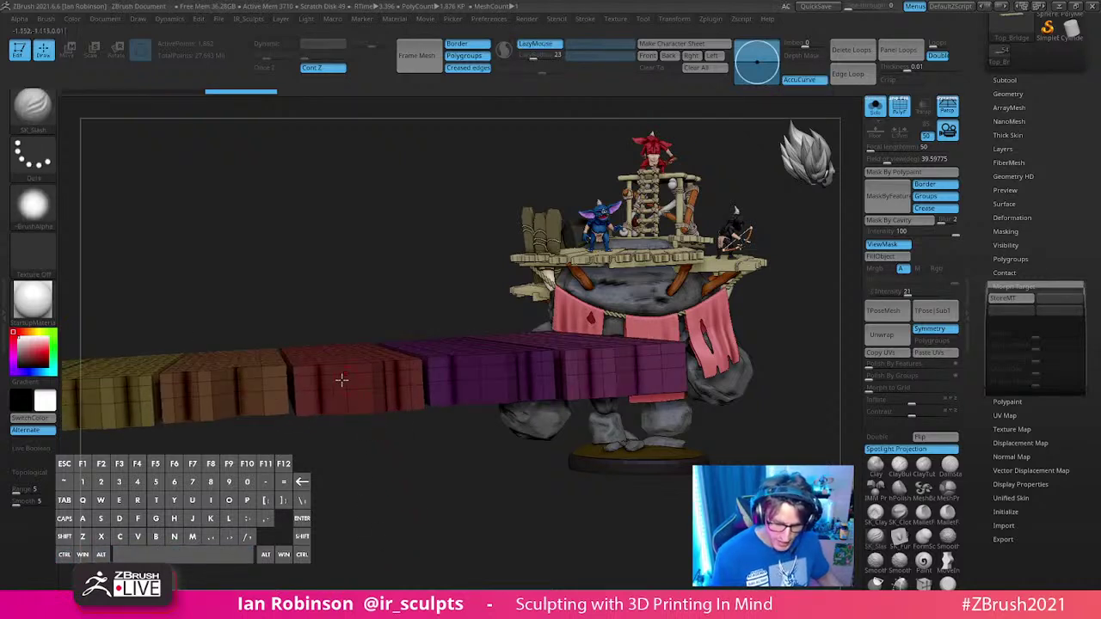
drag(358, 423, 405, 504)
mouse_move(95, 420)
ctrl+shift+mouse_down()
mouse_move(704, 353)
mouse_move(696, 342)
ctrl+shift+mouse_up()
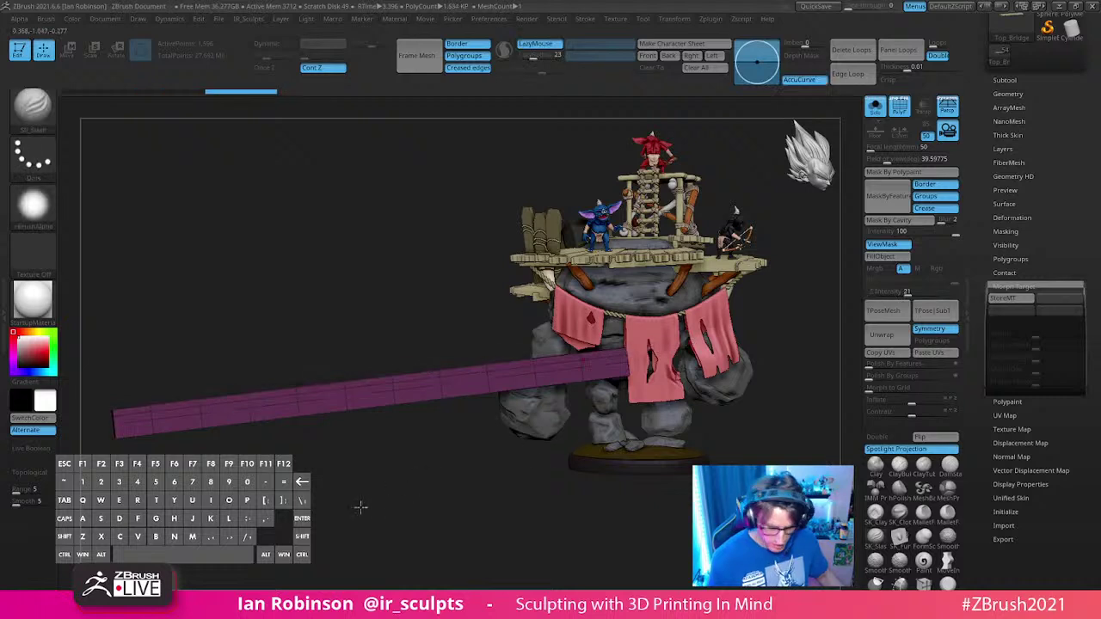
mouse_move(361, 508)
mouse_down()
mouse_move(387, 498)
mouse_move(360, 504)
mouse_up()
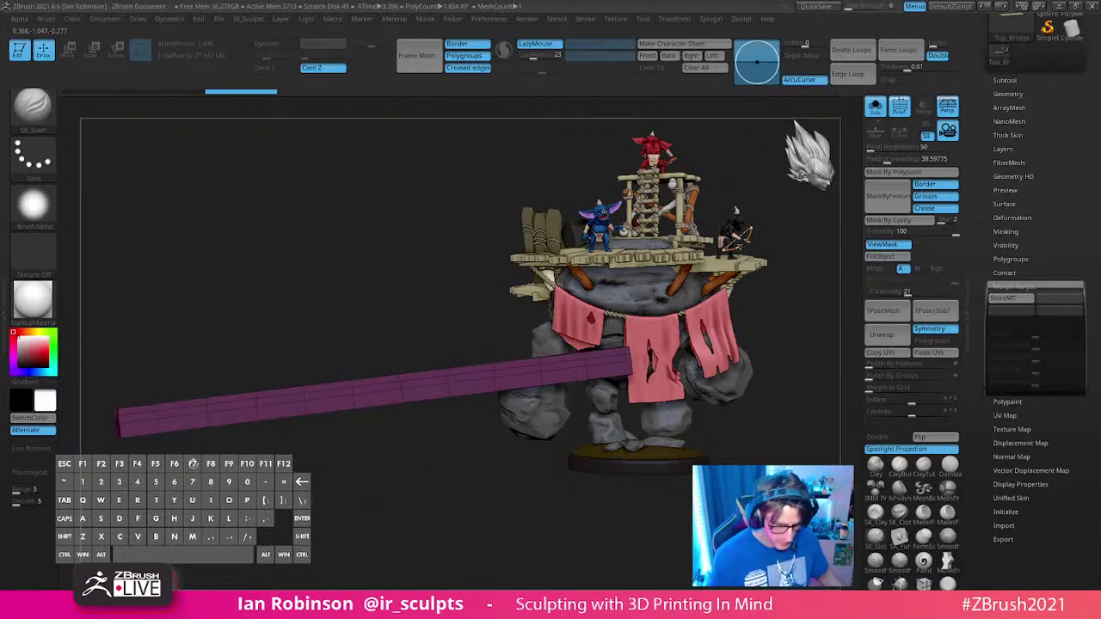
mouse_move(97, 433)
ctrl+shift+mouse_down()
mouse_move(702, 366)
mouse_move(695, 357)
ctrl+shift+mouse_up()
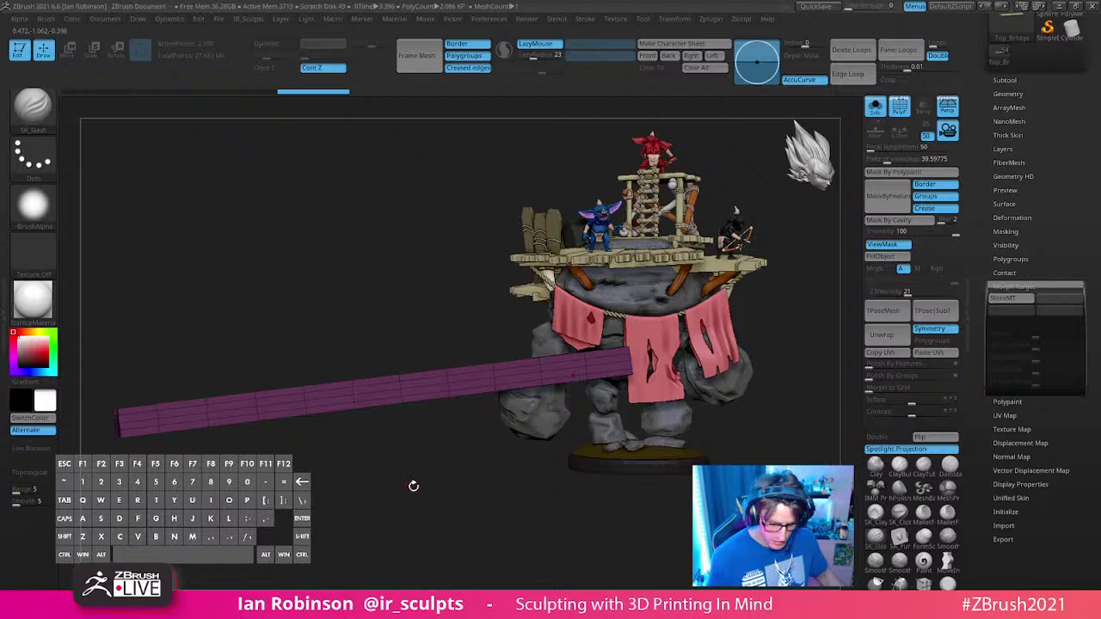
drag(413, 486, 319, 463)
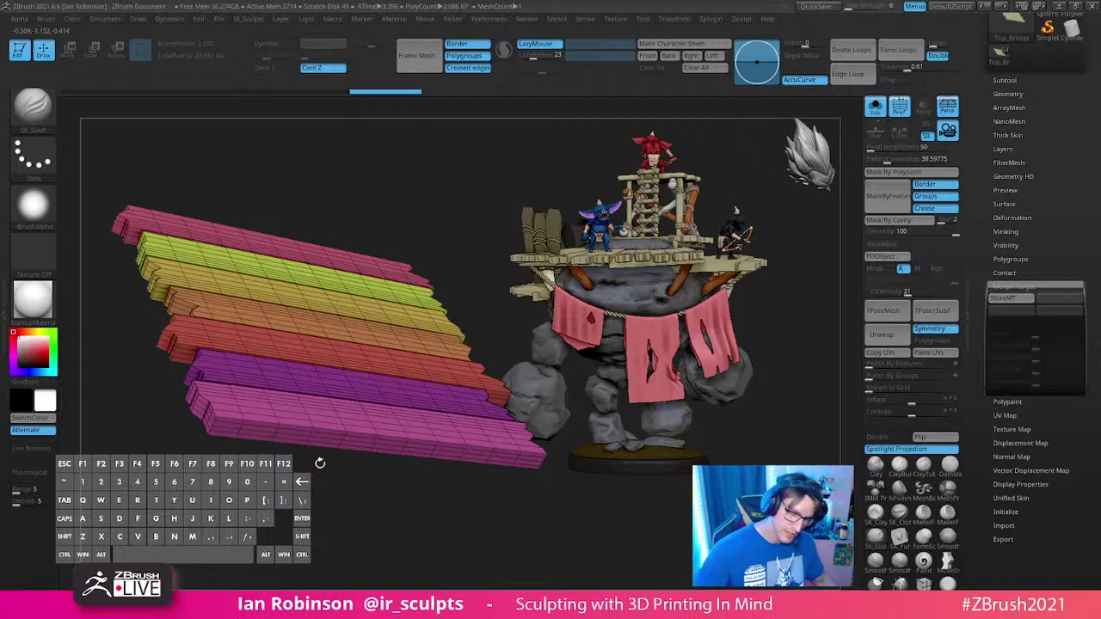
Step: With ZModeler, insert multiple crosswise edge loops at one end of the purple plank and the neighbouring magenta outer plank
mouse_move(465, 272)
mouse_down()
mouse_move(313, 354)
mouse_move(344, 404)
mouse_up()
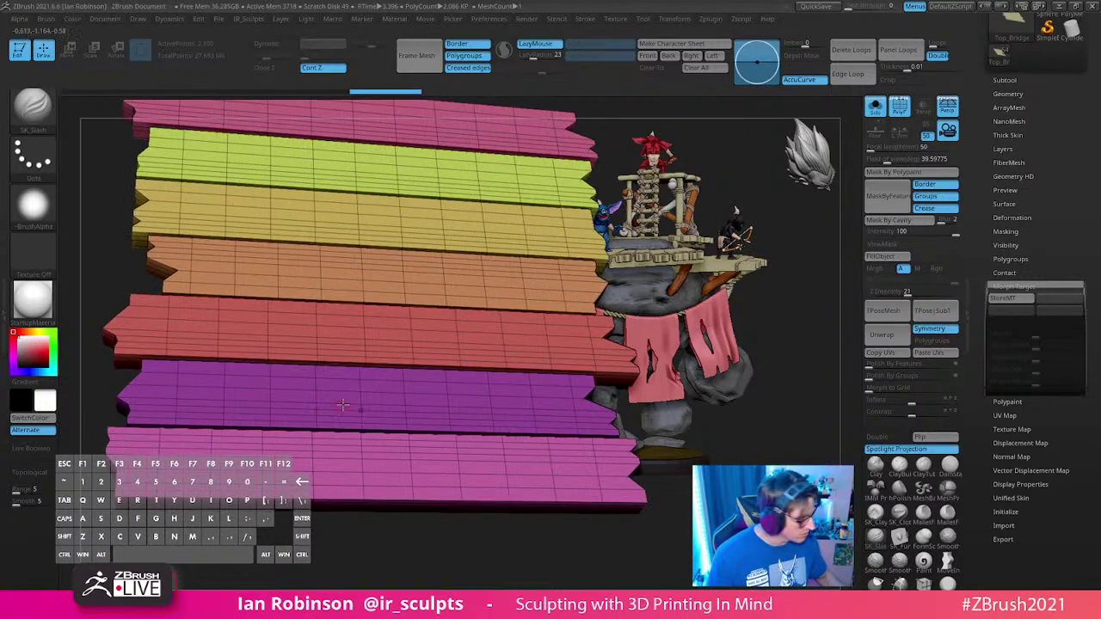
key(b)
key(z)
key(m)
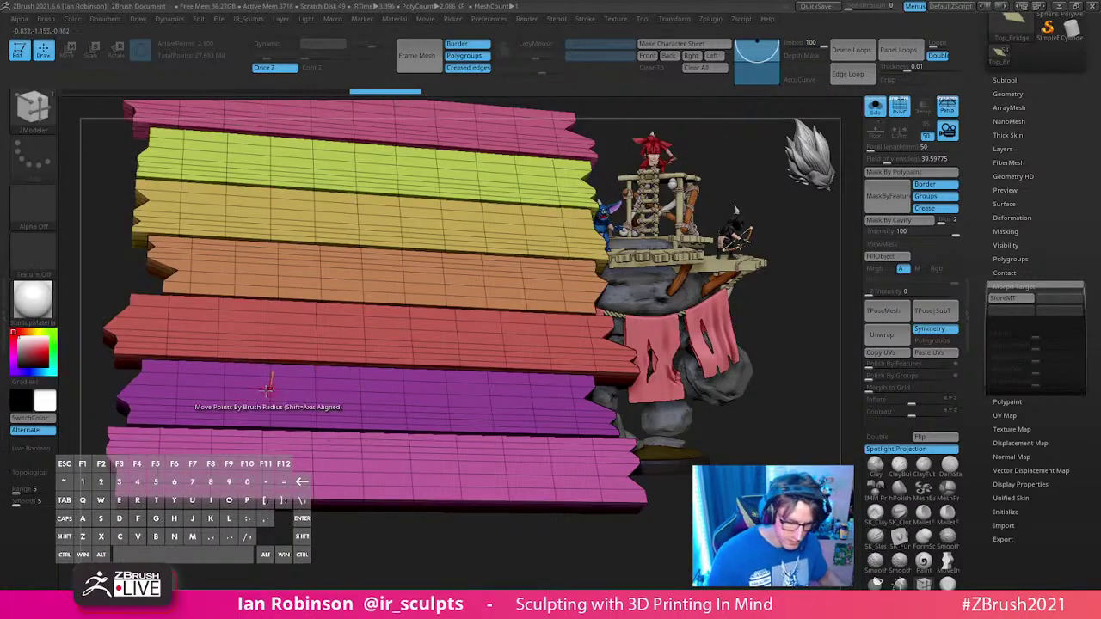
drag(292, 389, 159, 392)
click(157, 393)
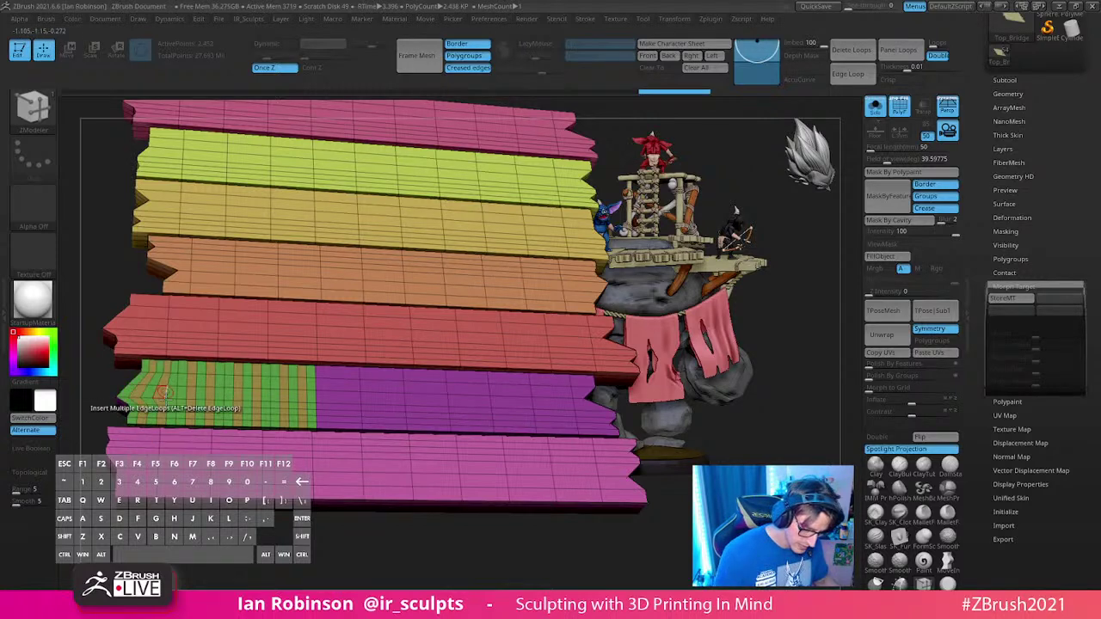
click(148, 448)
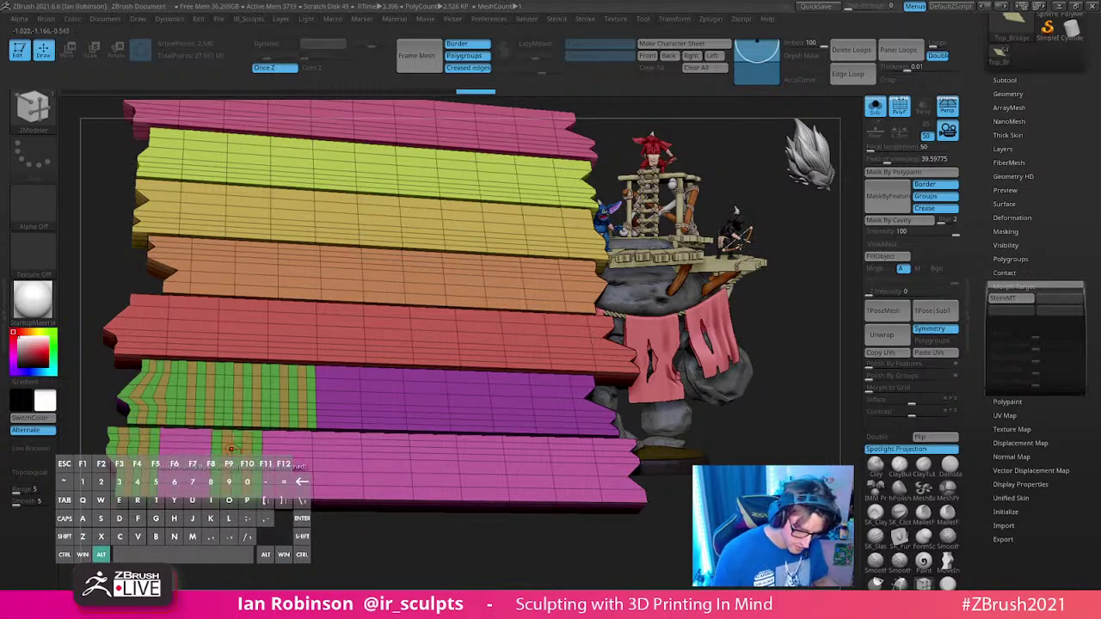
Step: Continue the crosswise edge loops into the middle sections of the purple and magenta planks
scroll(231, 448, up, 4)
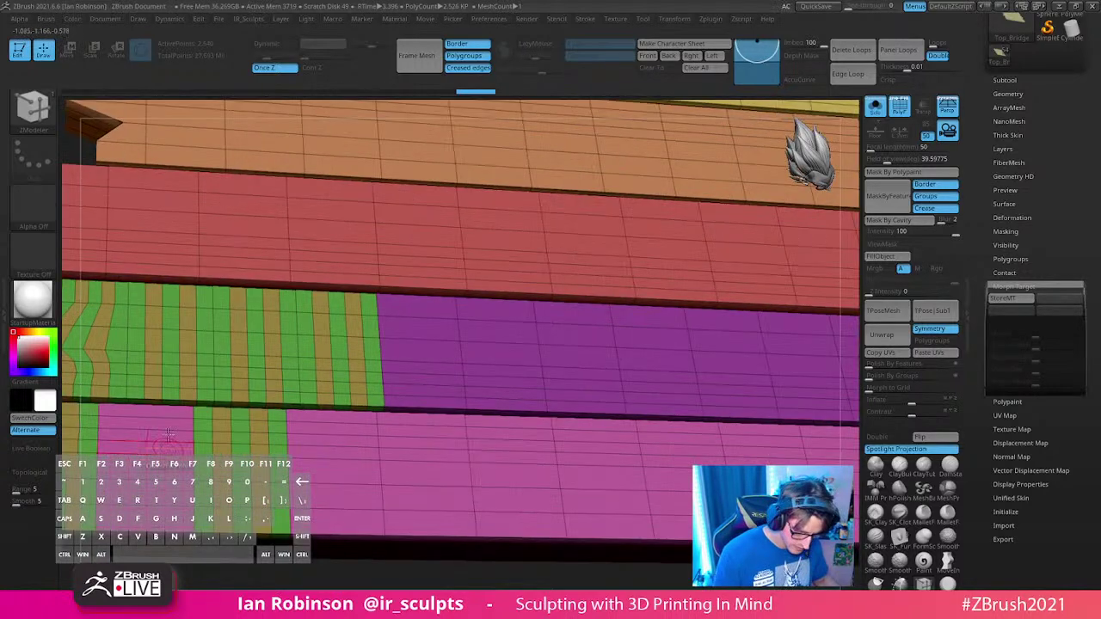
click(423, 439)
click(511, 439)
click(503, 379)
click(430, 376)
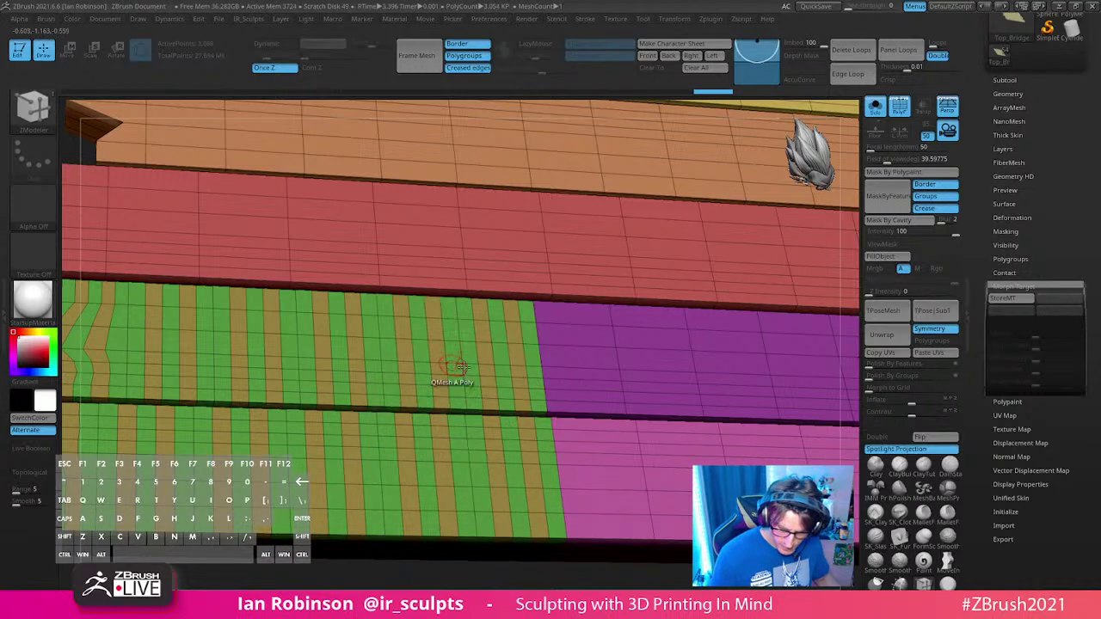
Step: Insert crosswise edge loops in the remaining sections of the purple and magenta planks up to their far jagged ends
alt+right_drag(516, 423, 337, 457)
click(336, 423)
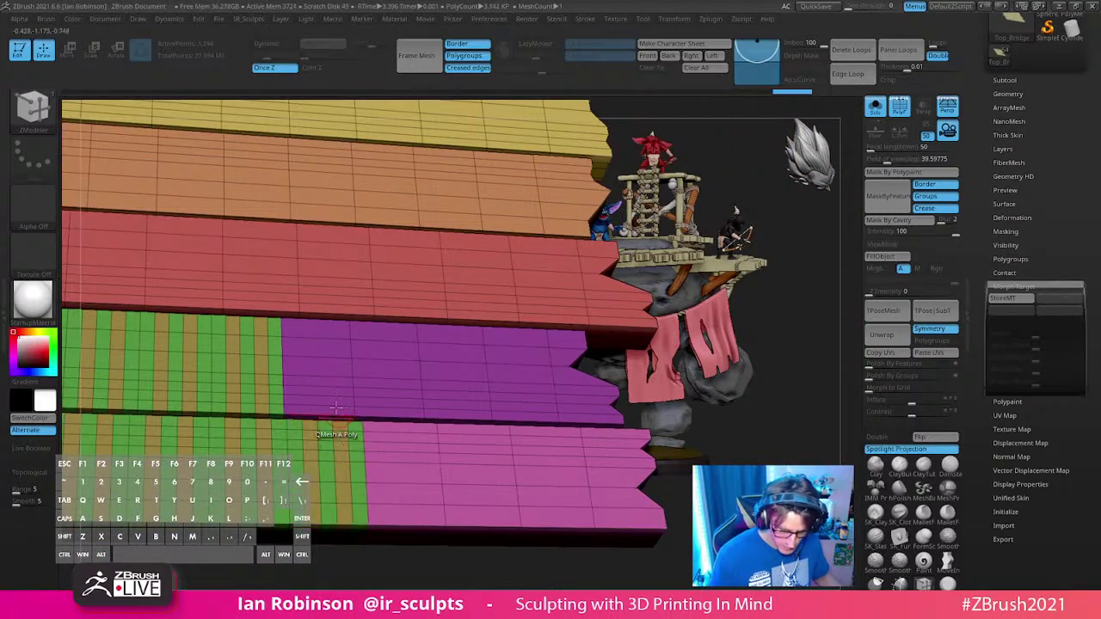
click(333, 373)
click(387, 356)
click(401, 428)
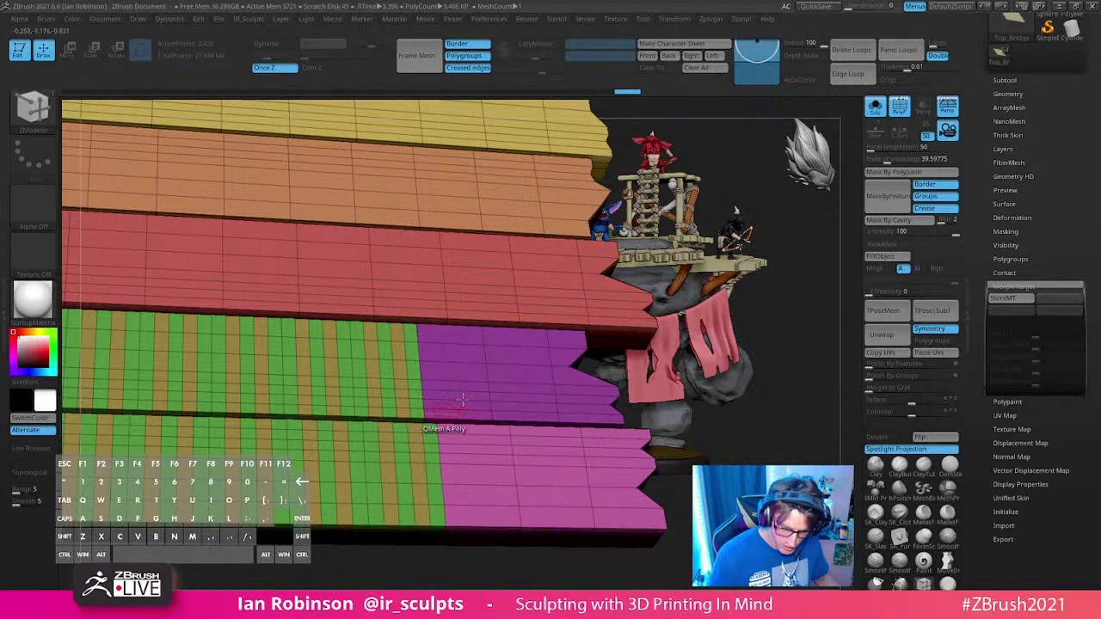
click(464, 362)
click(485, 435)
click(522, 366)
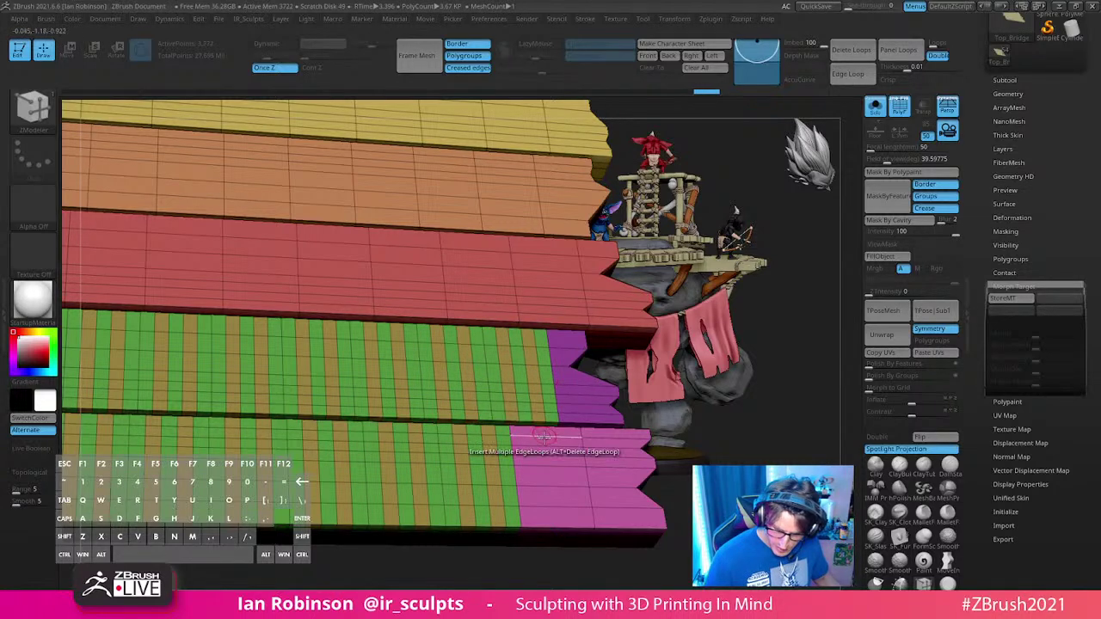
drag(543, 437, 607, 443)
Step: Insert multiple crosswise edge loops in the red plank from its first jagged end past its middle
alt+right_drag(606, 443, 567, 410)
click(582, 379)
click(485, 371)
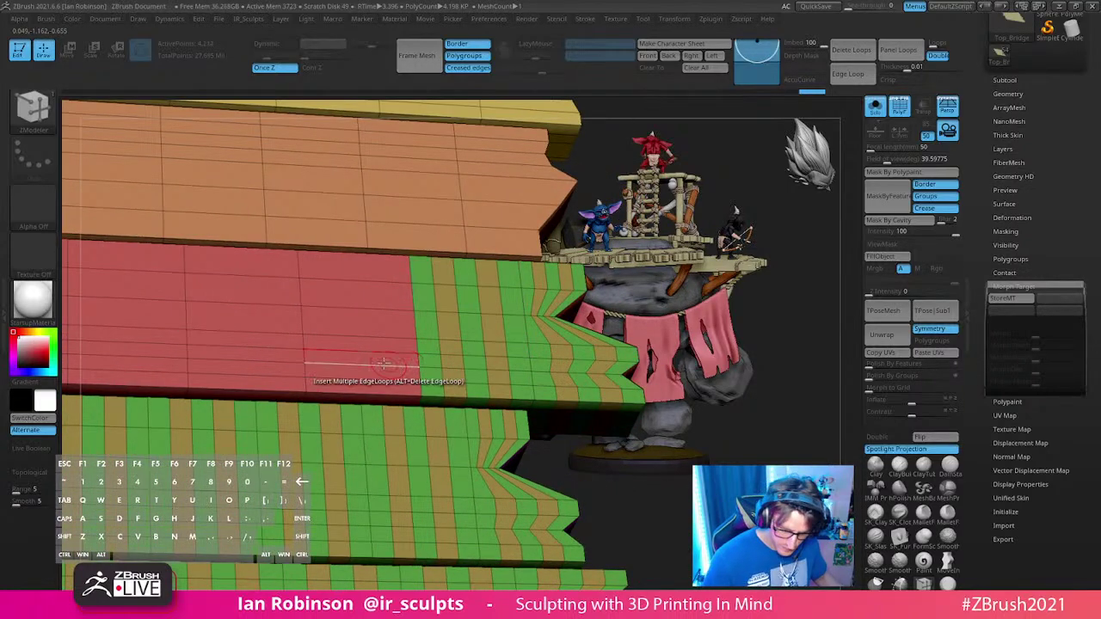
click(379, 367)
alt+right_drag(266, 355, 519, 378)
click(519, 379)
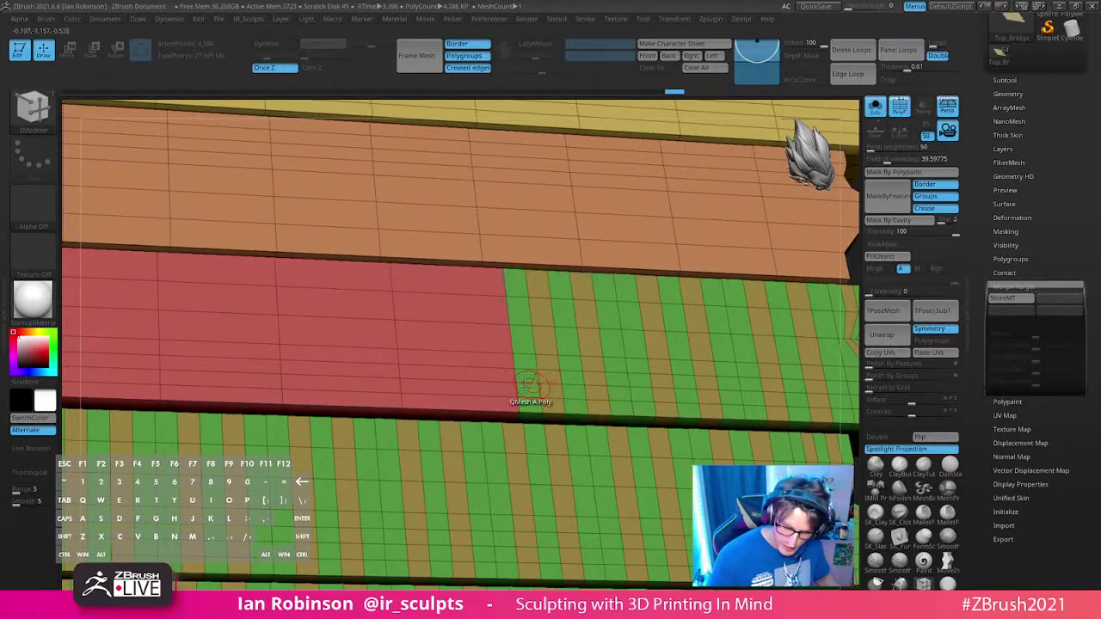
click(481, 380)
click(326, 374)
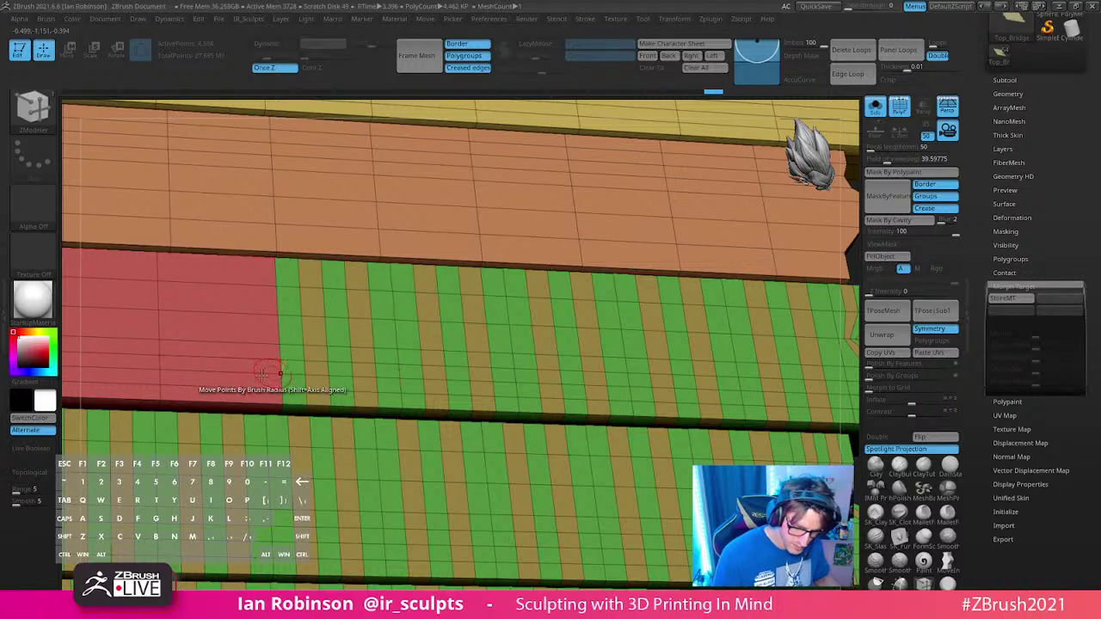
click(225, 370)
Step: Subdivide the rest of the red plank with crosswise edge loops up to its opposite jagged end
alt+right_drag(219, 368, 602, 409)
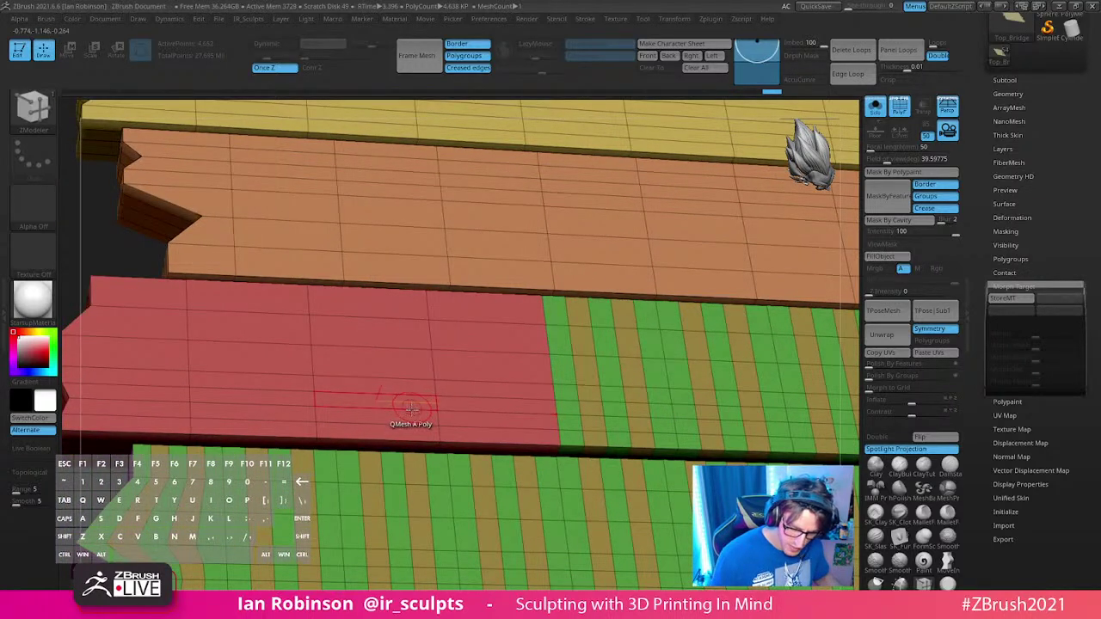
click(411, 409)
click(266, 403)
click(487, 409)
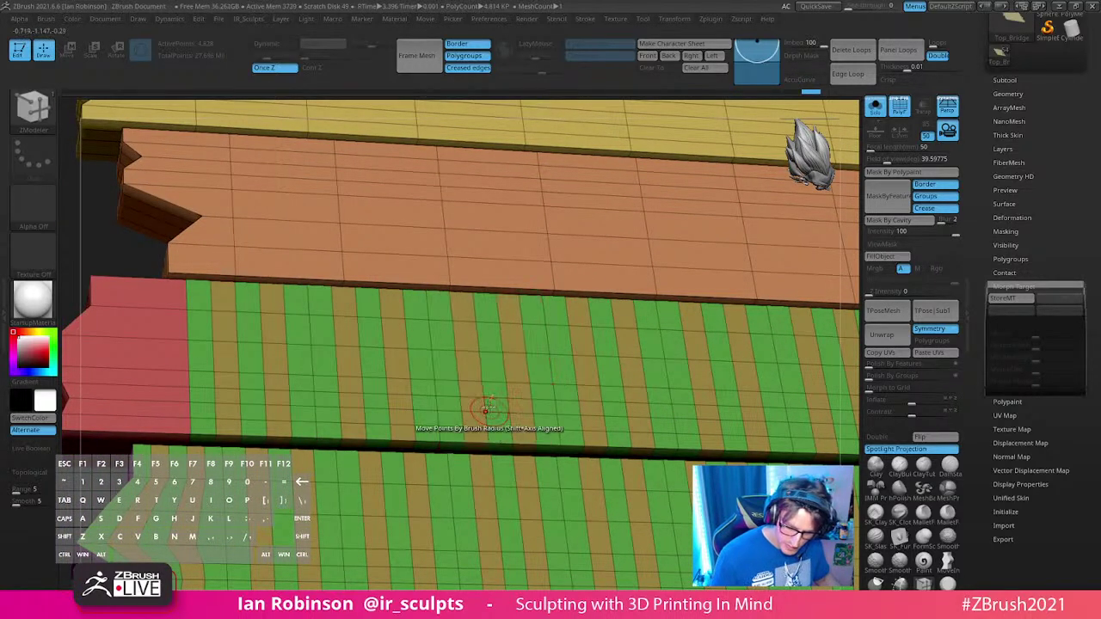
click(159, 397)
Step: Insert multiple crosswise edge loops in the orange plank from its deeply notched end to about the middle
alt+right_drag(159, 397, 360, 441)
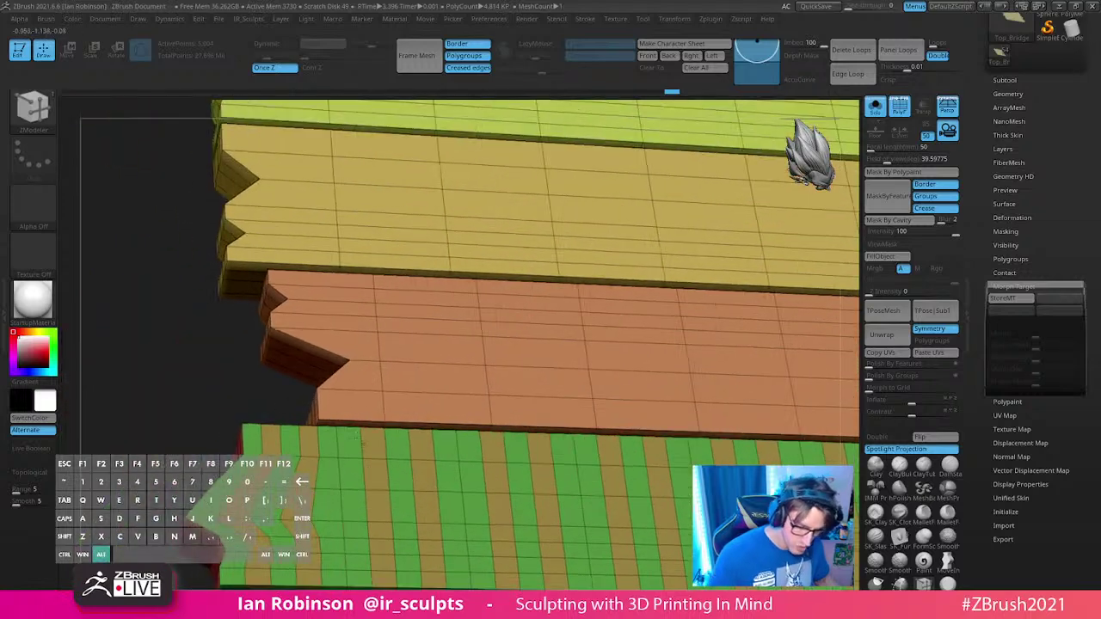
click(319, 379)
click(442, 381)
click(528, 381)
alt+right_drag(528, 381, 414, 421)
click(468, 402)
click(560, 405)
click(650, 413)
Step: Insert crosswise edge loops in the remaining sections of the orange plank up to its other end
alt+right_drag(644, 423, 360, 411)
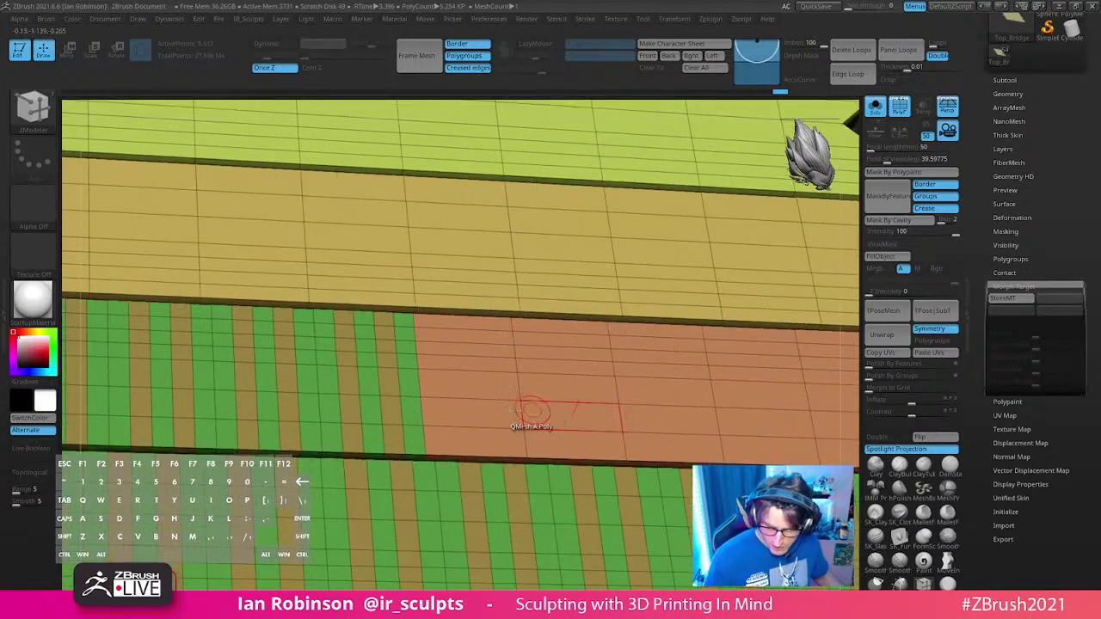
click(469, 401)
click(561, 403)
click(659, 408)
click(750, 410)
alt+right_drag(774, 408, 487, 423)
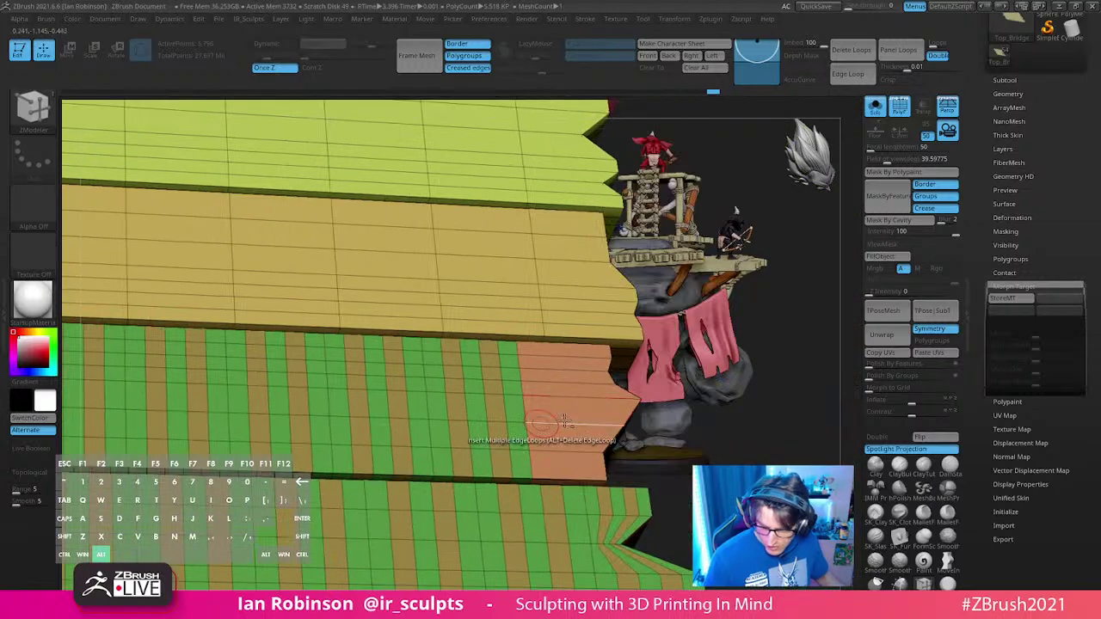
click(563, 422)
Step: Insert multiple crosswise edge loops in the gold plank from one jagged end toward its middle
click(586, 315)
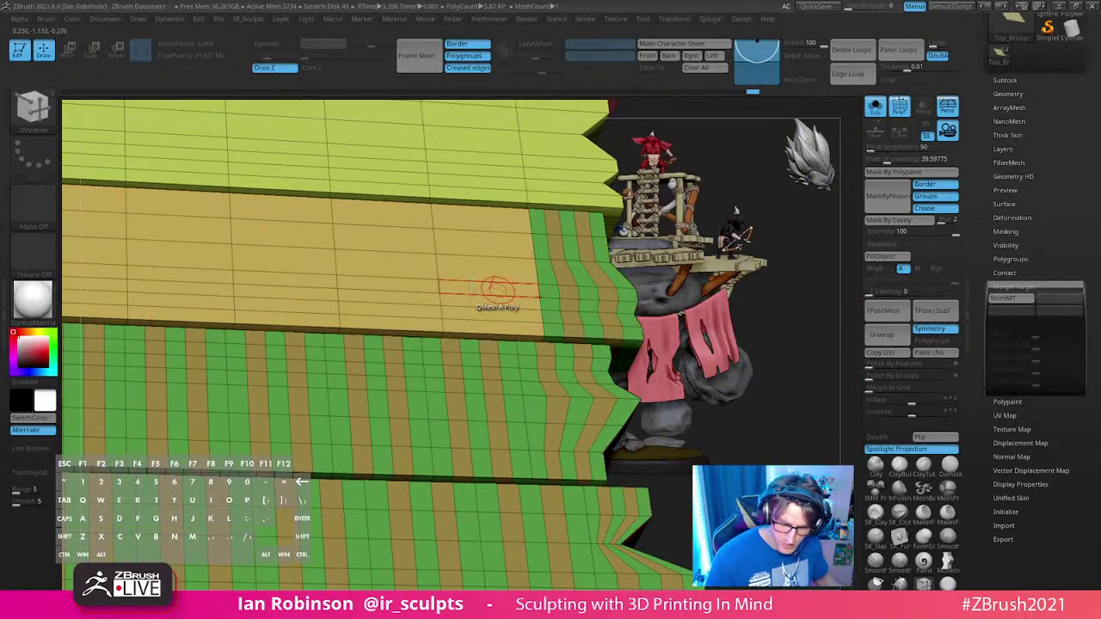
click(447, 290)
click(412, 292)
alt+right_drag(363, 284, 618, 351)
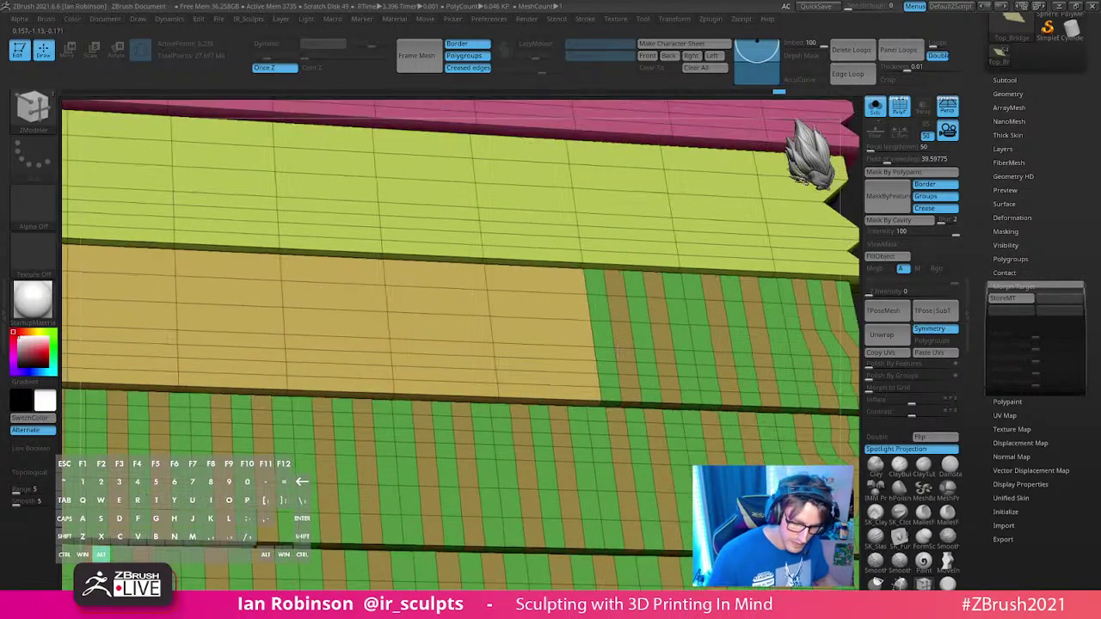
click(565, 344)
click(462, 309)
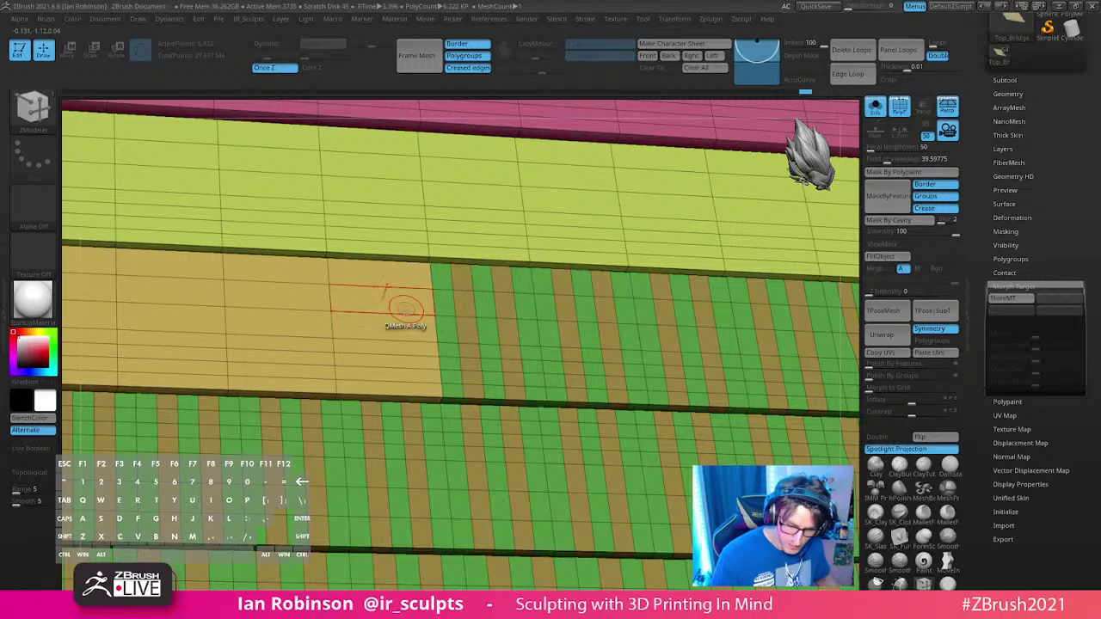
Step: Subdivide the remaining sections of the gold plank with crosswise edge loops up to its opposite end
click(405, 308)
click(289, 294)
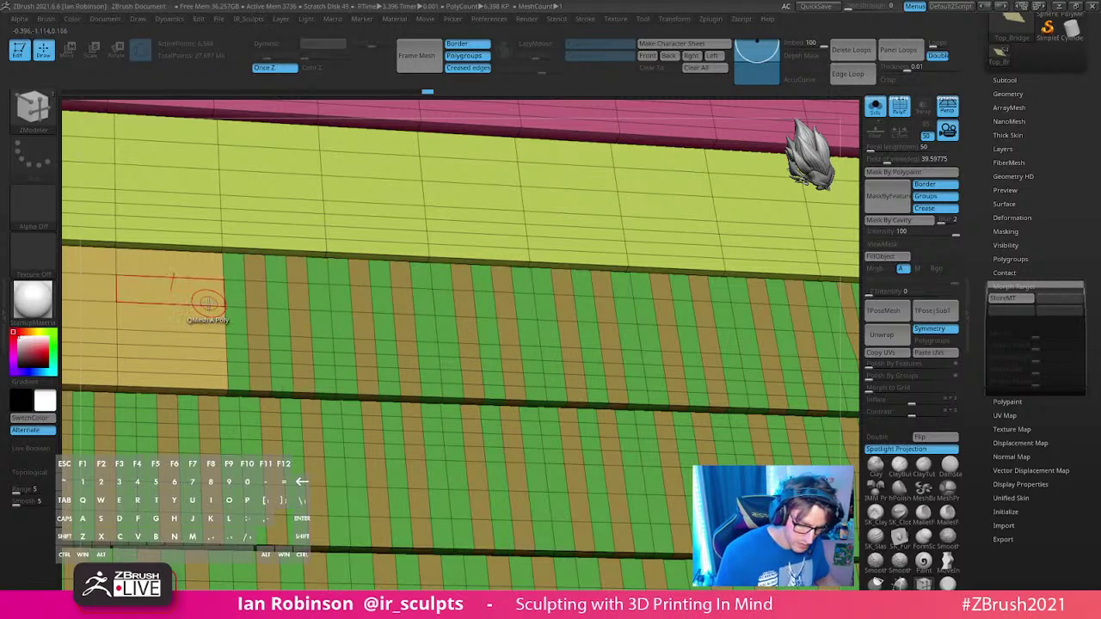
click(201, 302)
alt+right_drag(153, 301, 448, 369)
click(364, 356)
click(247, 355)
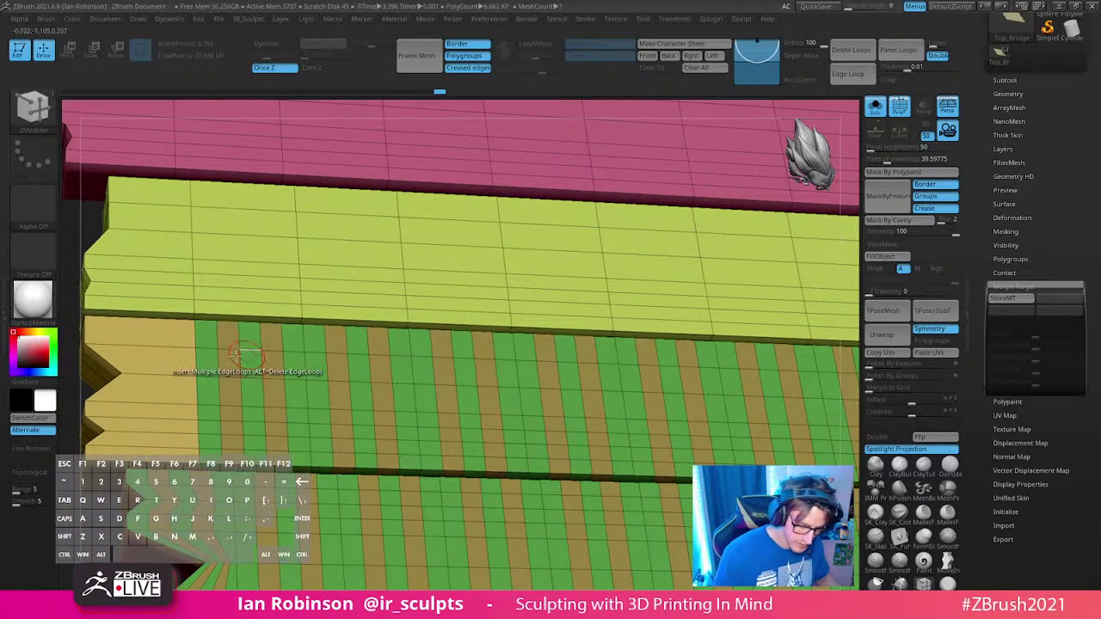
click(176, 366)
Step: Insert multiple crosswise edge loops in the lime plank from its first jagged end through its middle sections
click(226, 206)
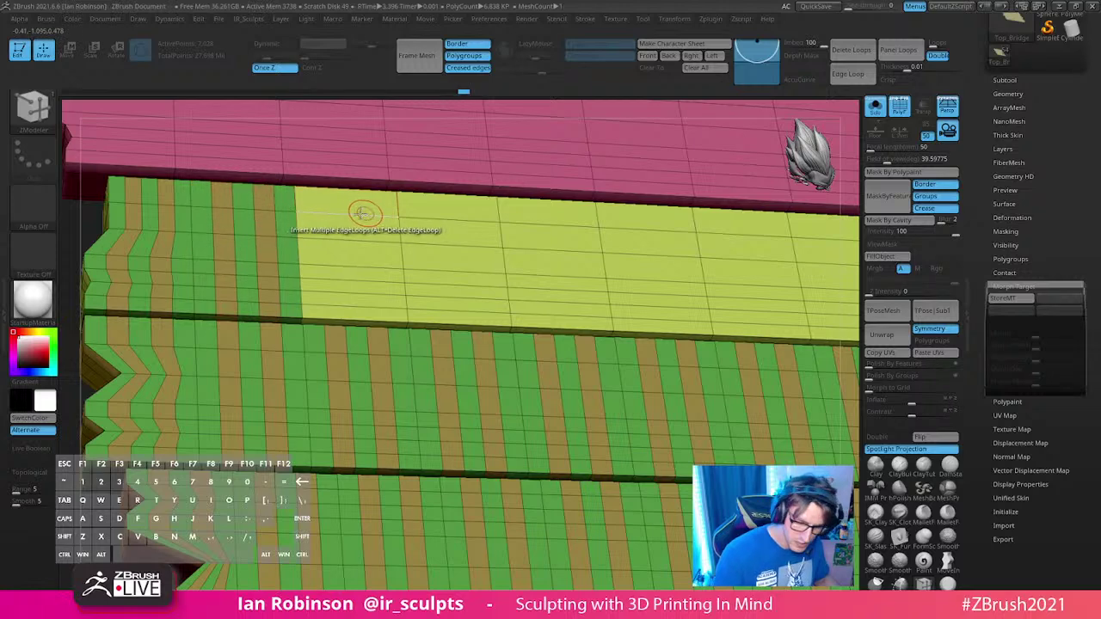
click(363, 212)
click(452, 215)
click(559, 220)
alt+right_drag(633, 247, 465, 313)
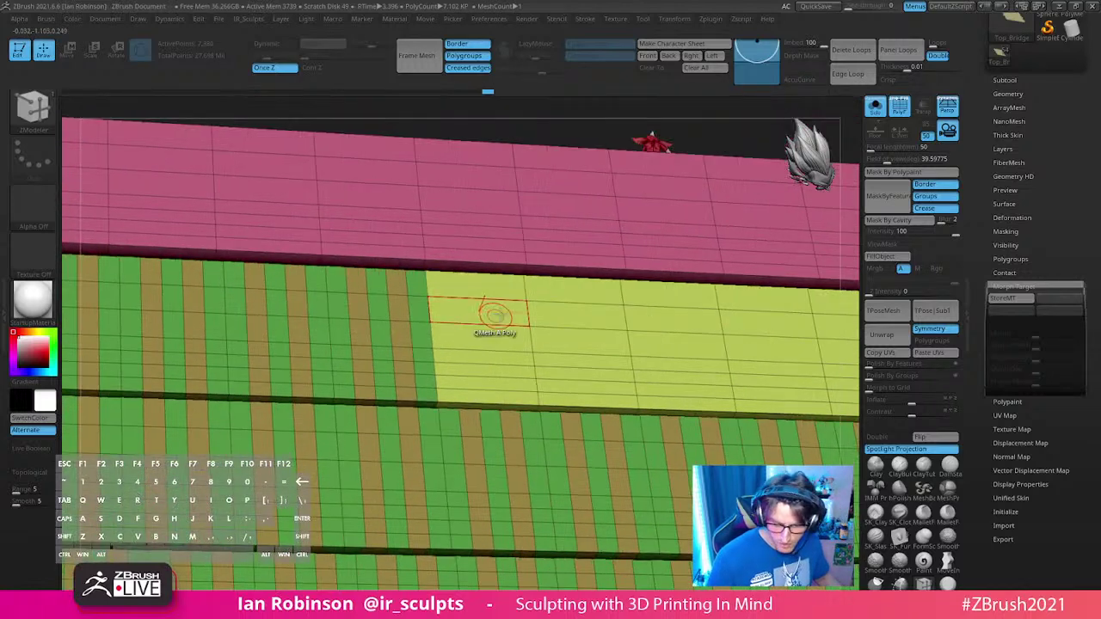
click(496, 310)
click(567, 302)
click(676, 313)
Step: Complete the lime plank's crosswise edge loops to its far end and start subdividing the pink outer plank from its adjacent end
alt+right_drag(652, 344, 470, 363)
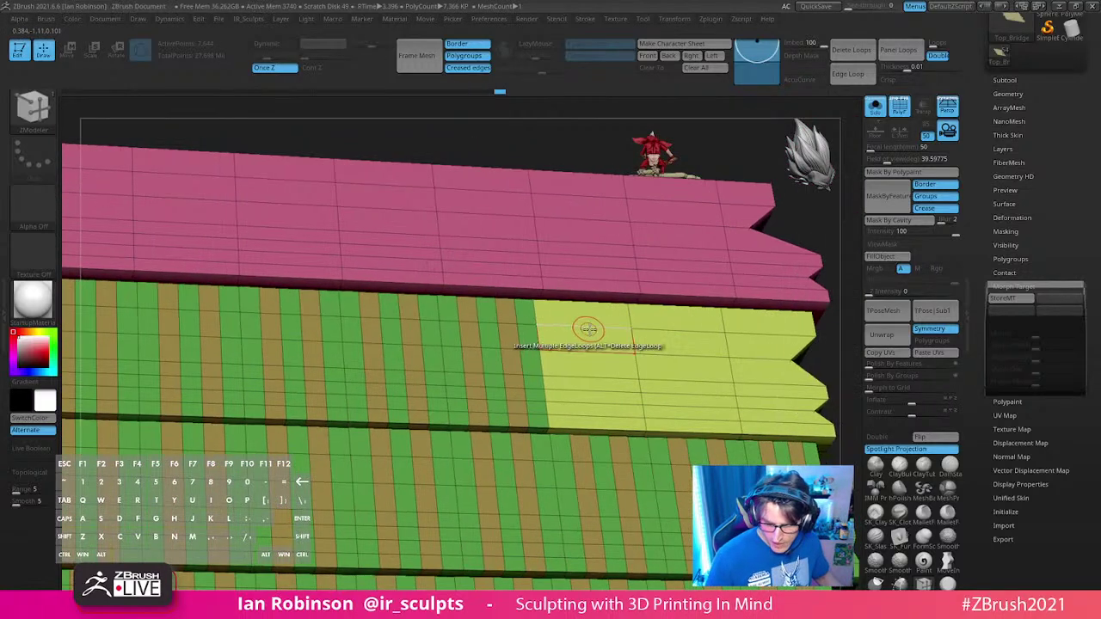
click(587, 328)
click(686, 332)
click(772, 335)
click(775, 275)
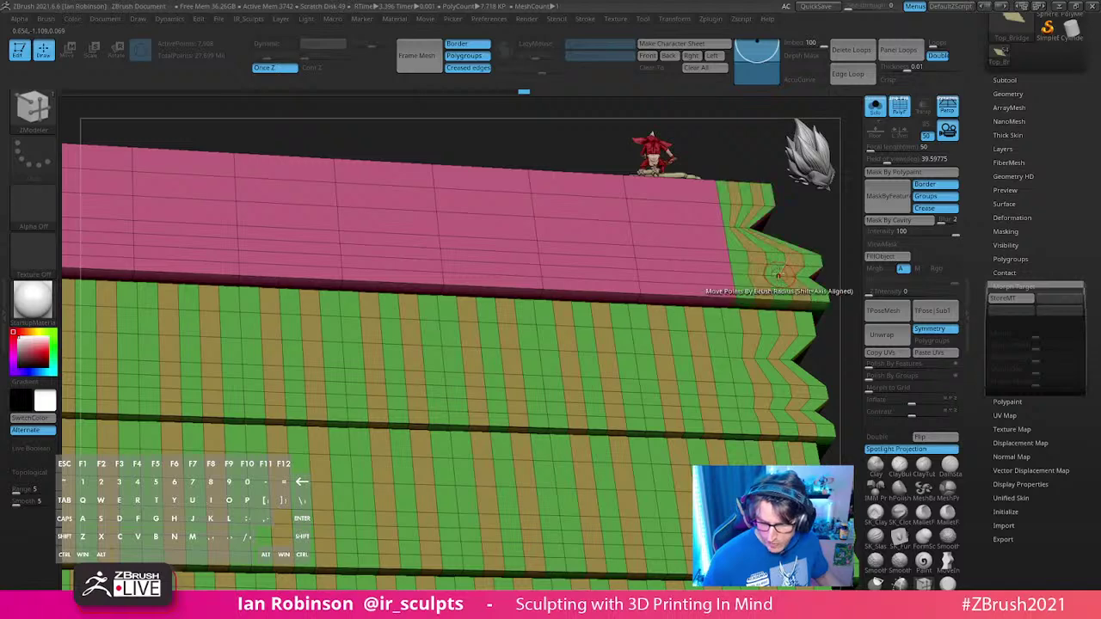
Step: Insert multiple edge loops across each remaining wide segment of the uppermost plank, matching the density of the other planks
click(684, 267)
click(593, 261)
click(490, 258)
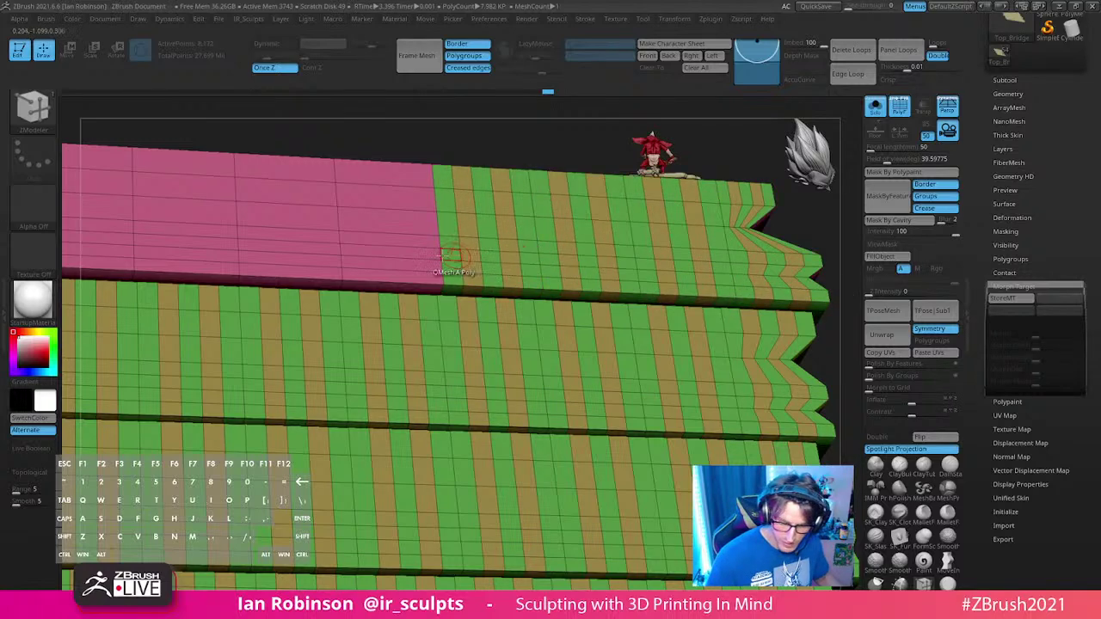
click(288, 247)
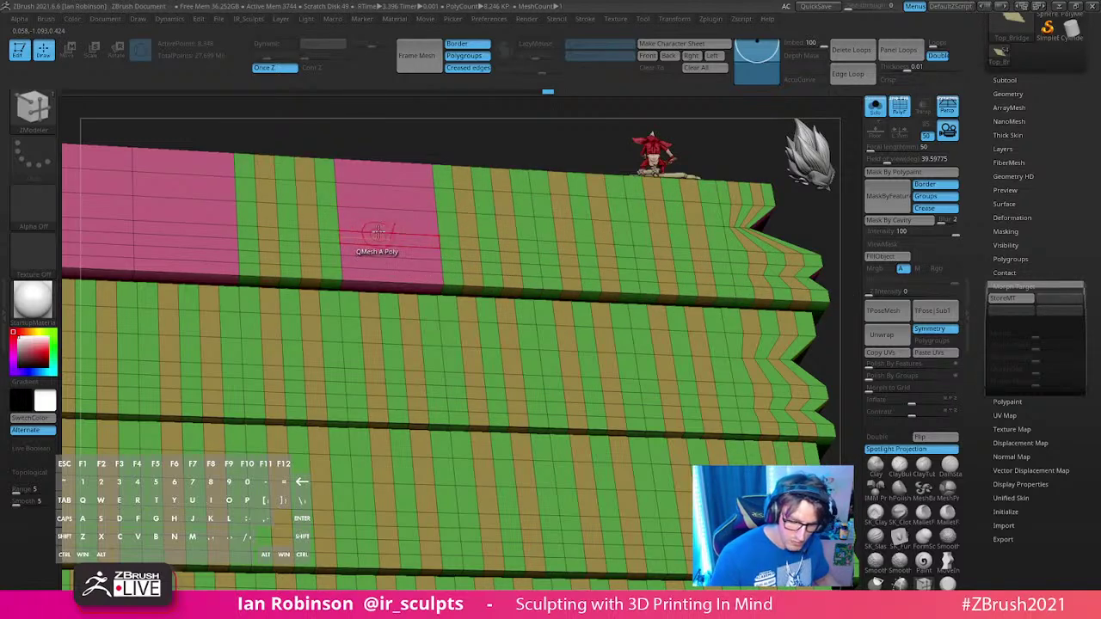
click(379, 236)
alt+right_drag(311, 267, 575, 313)
click(450, 269)
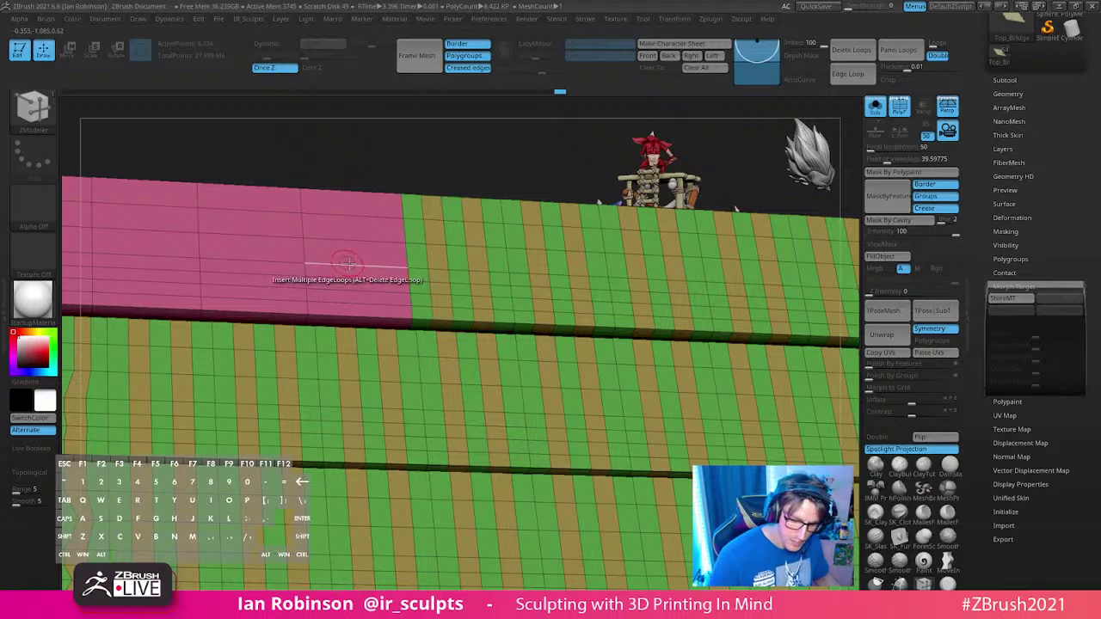
click(359, 260)
right_drag(258, 275, 364, 277)
click(349, 275)
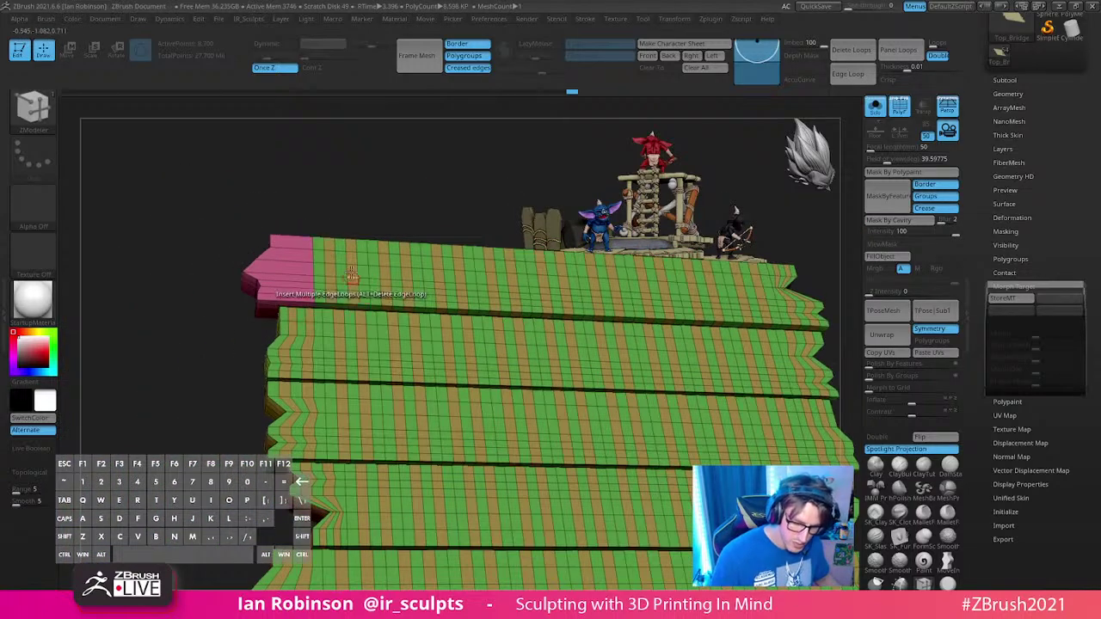
click(298, 275)
Step: Regroup the bridge mesh so that each separate plank has its own polygroup
alt+right_drag(417, 386, 268, 338)
alt+right_drag(602, 390, 447, 295)
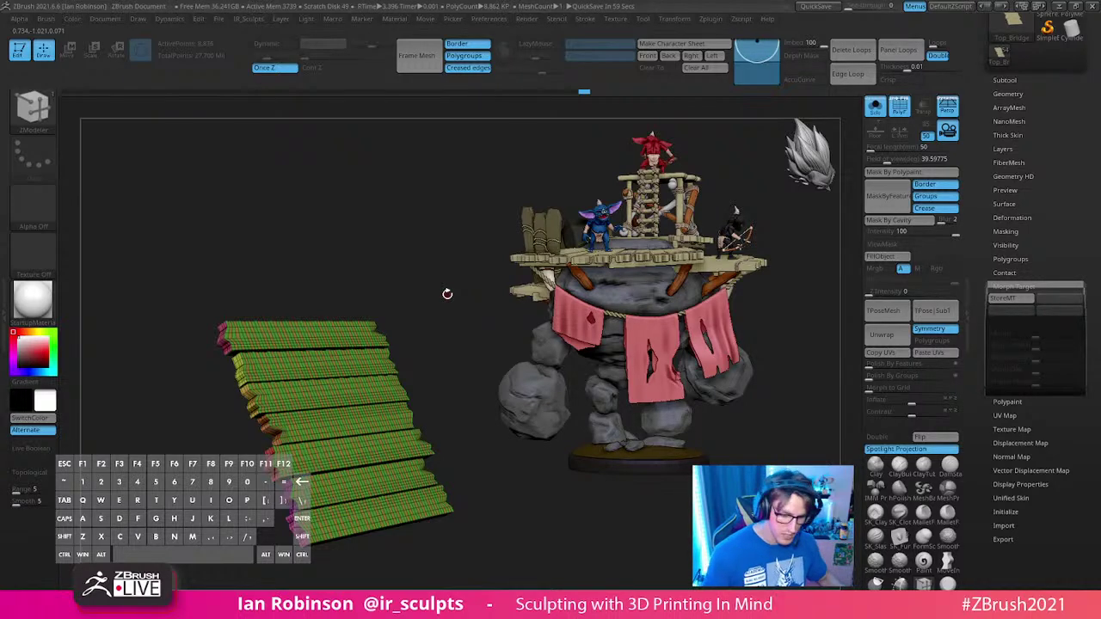
drag(448, 293, 413, 295)
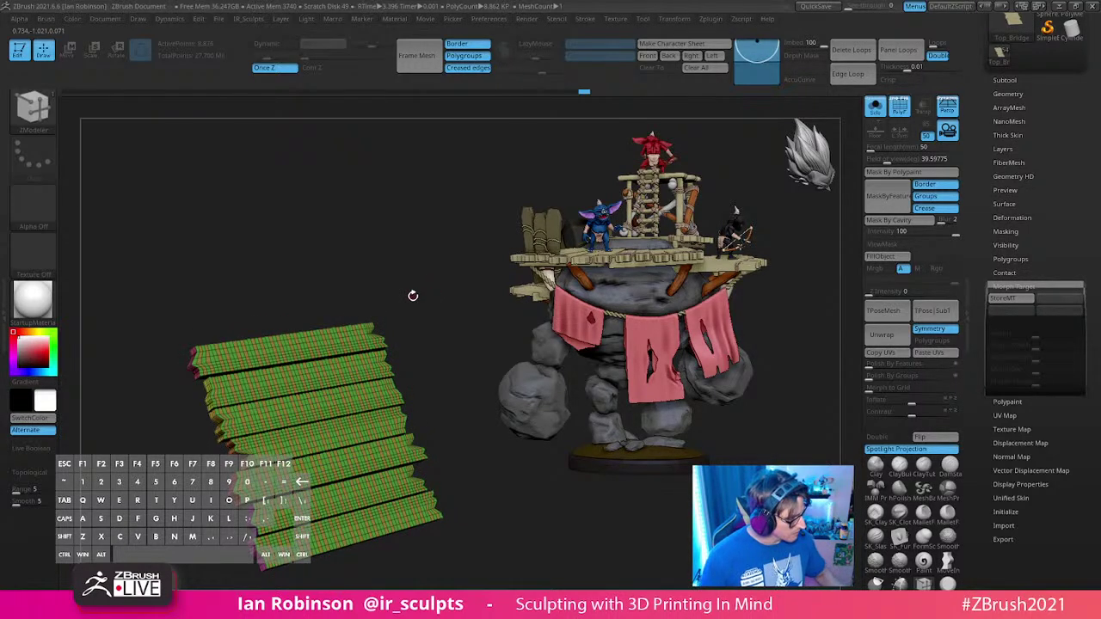
key(space)
click(405, 327)
Step: Save the tool as Bokoblin_Talus_Statue_013_PosedBokoblin.ztl, replacing the existing file
drag(1061, 117, 1062, 250)
click(1054, 37)
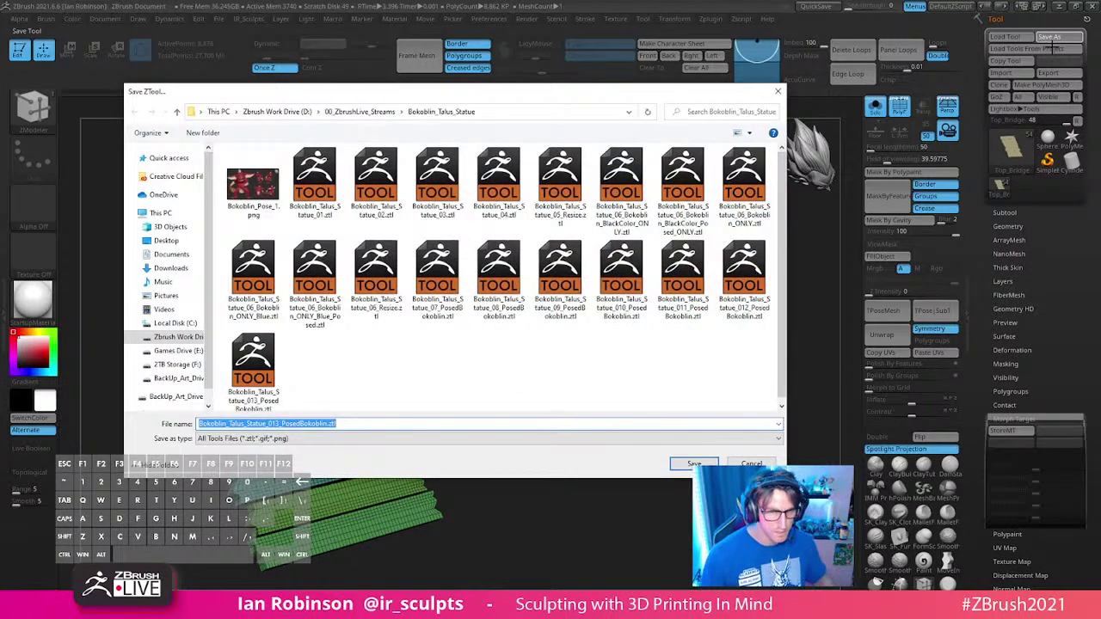
key(Return)
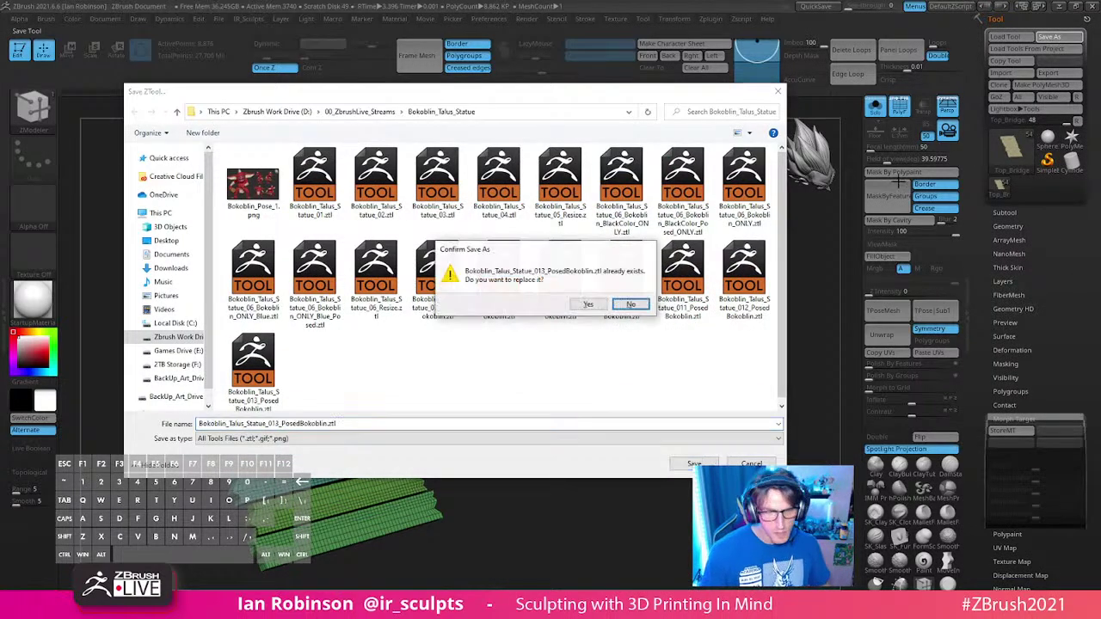
key(y)
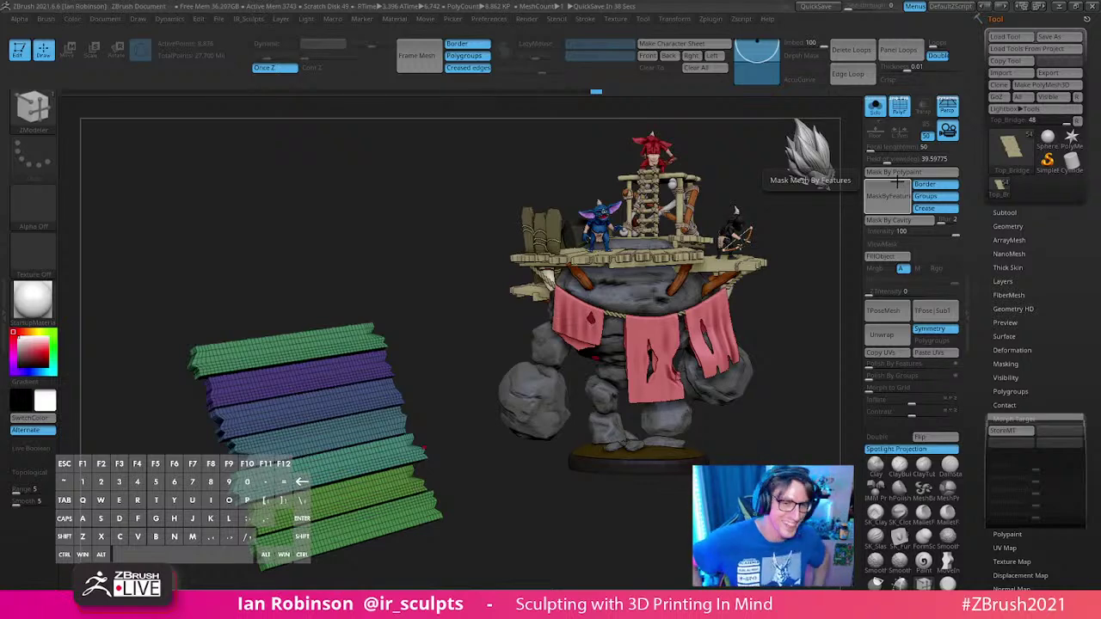
Step: Subdivide the plank mesh three times and turn off the polyframe display
alt+drag(464, 293, 462, 271)
key(ctrl)
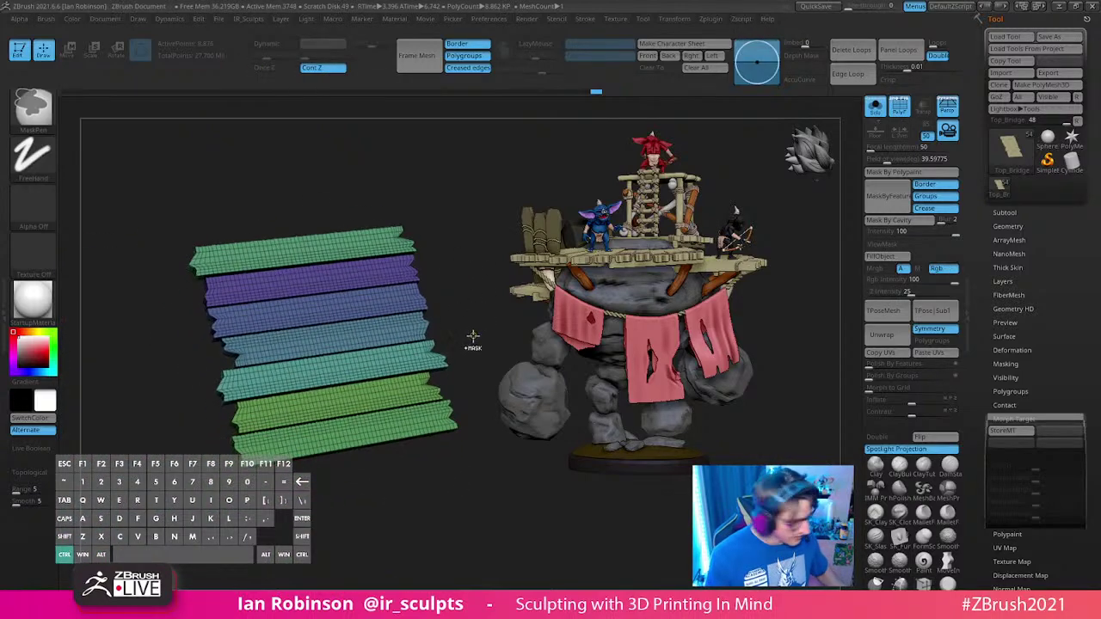
key(ctrl+d)
key(shift+f)
key(shift+f)
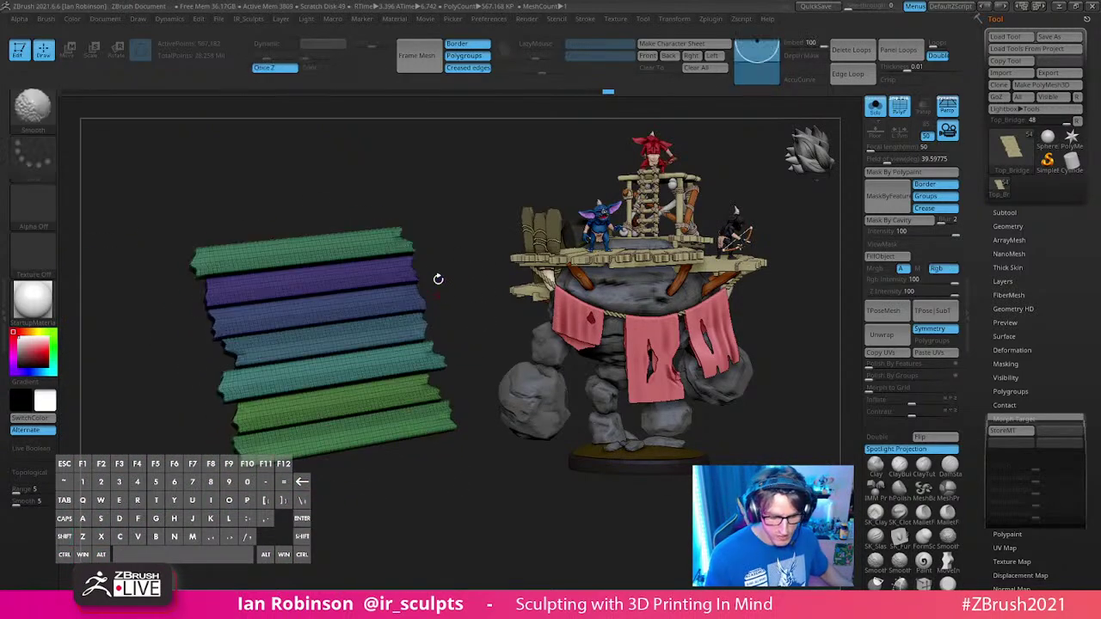
alt+drag(440, 281, 479, 346)
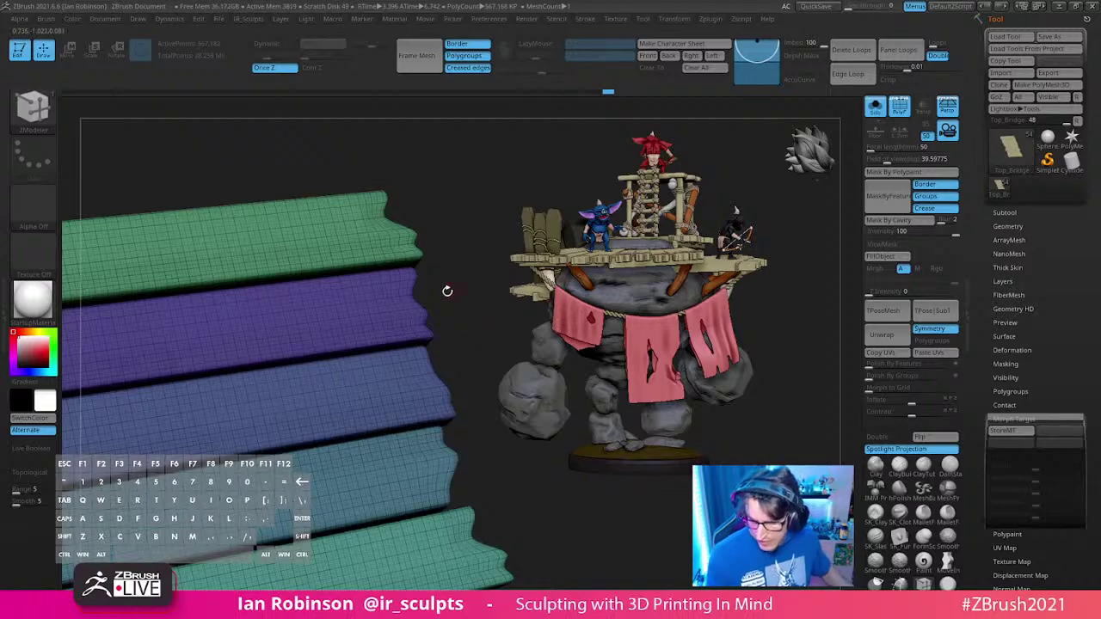
alt+drag(430, 299, 398, 319)
alt+right_drag(399, 319, 494, 311)
key(shift+f)
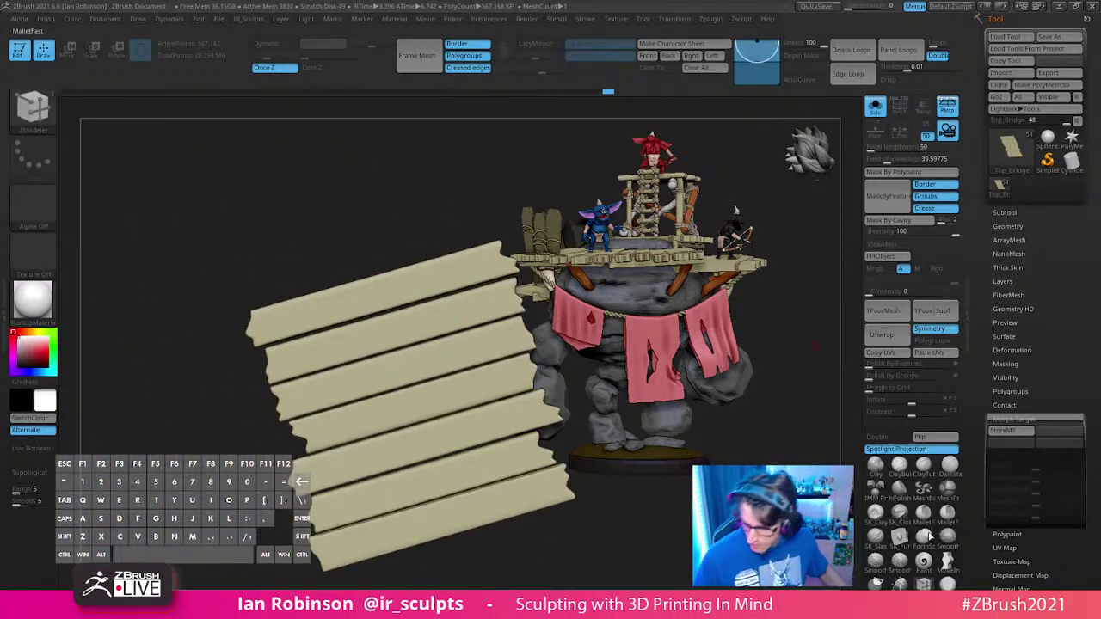
Step: Select the SK_Slash brush and try a wavy grain stroke along the length of the first plank
click(878, 539)
alt+right_drag(353, 342, 264, 420)
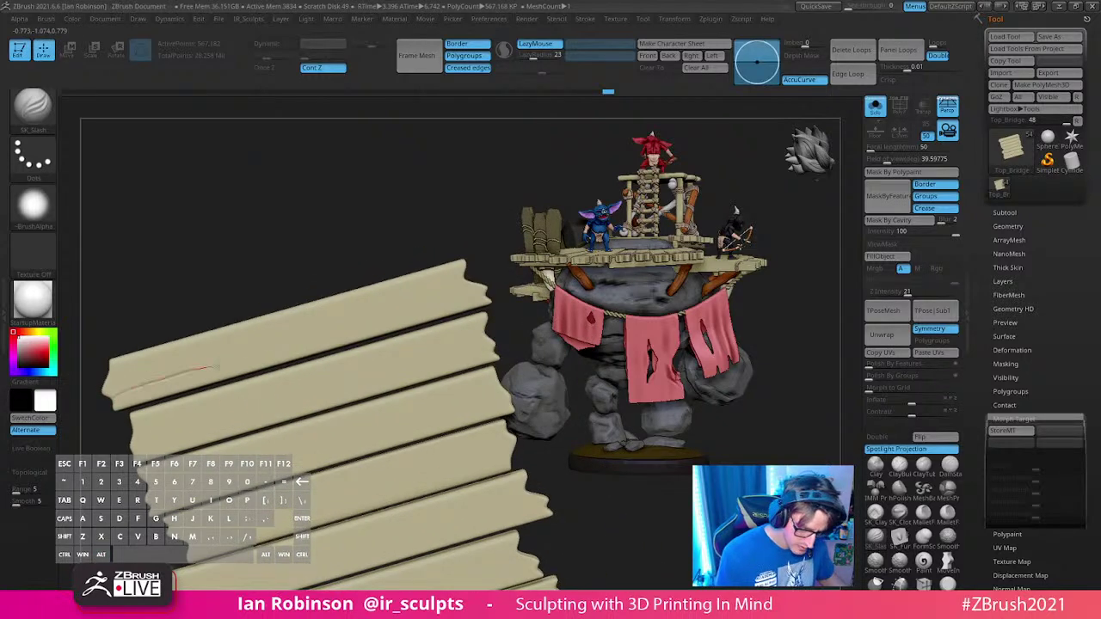
drag(494, 288, 496, 286)
mouse_move(495, 286)
alt+right_down()
mouse_move(507, 319)
mouse_move(470, 367)
mouse_move(394, 359)
mouse_move(415, 336)
alt+right_up()
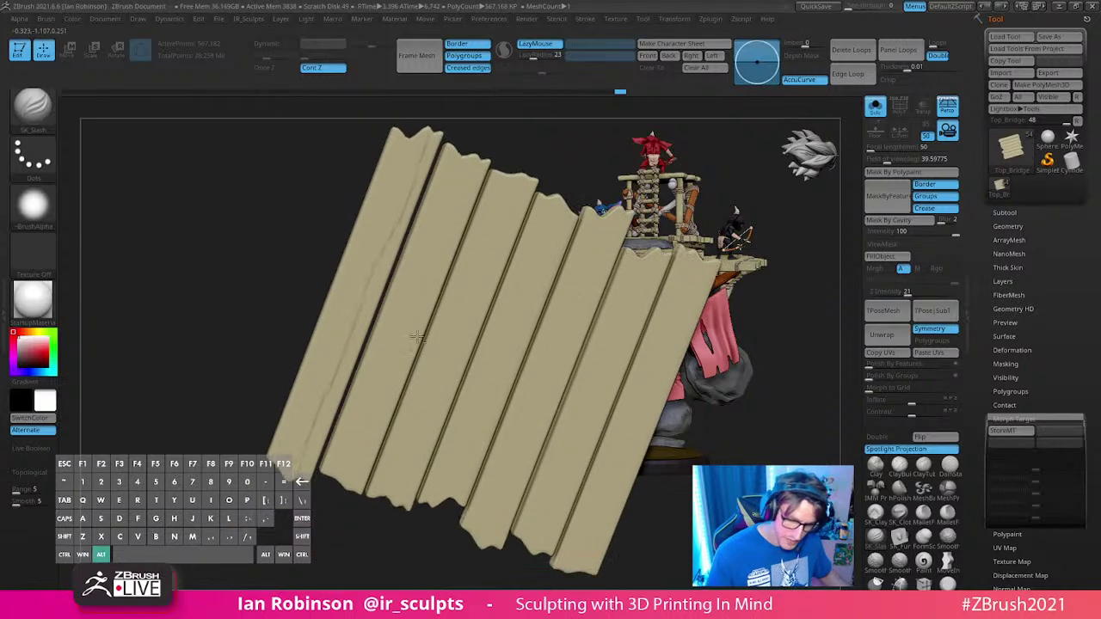
Step: Store a morph target of the clean, uncarved planks and enlarge the SK_Slash brush slightly
alt+right_drag(407, 151, 410, 204)
key(s)
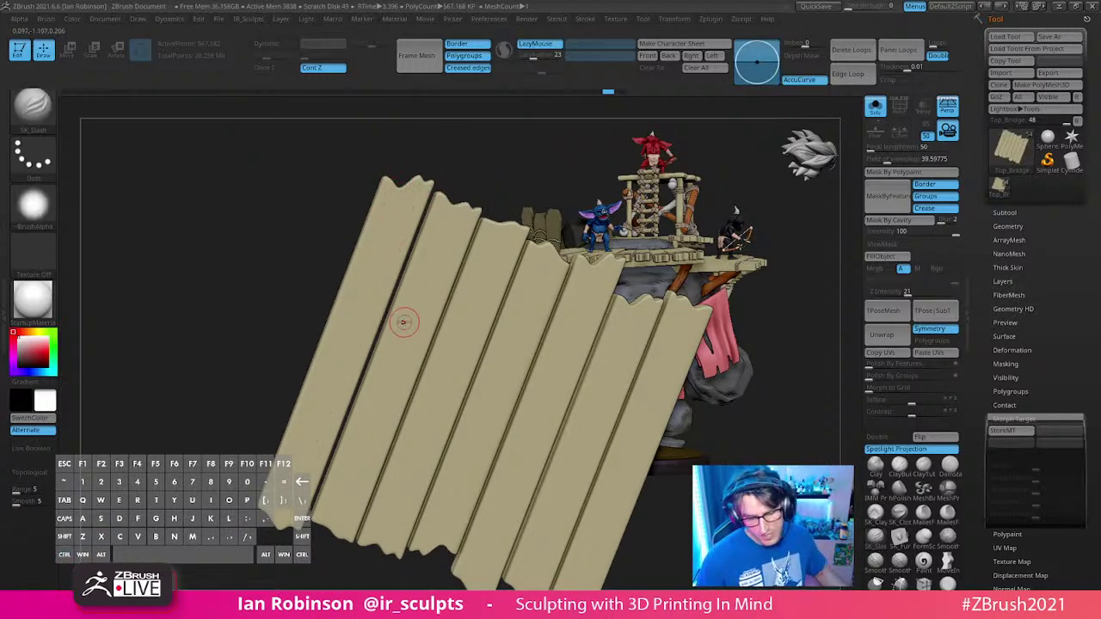
drag(403, 322, 445, 227)
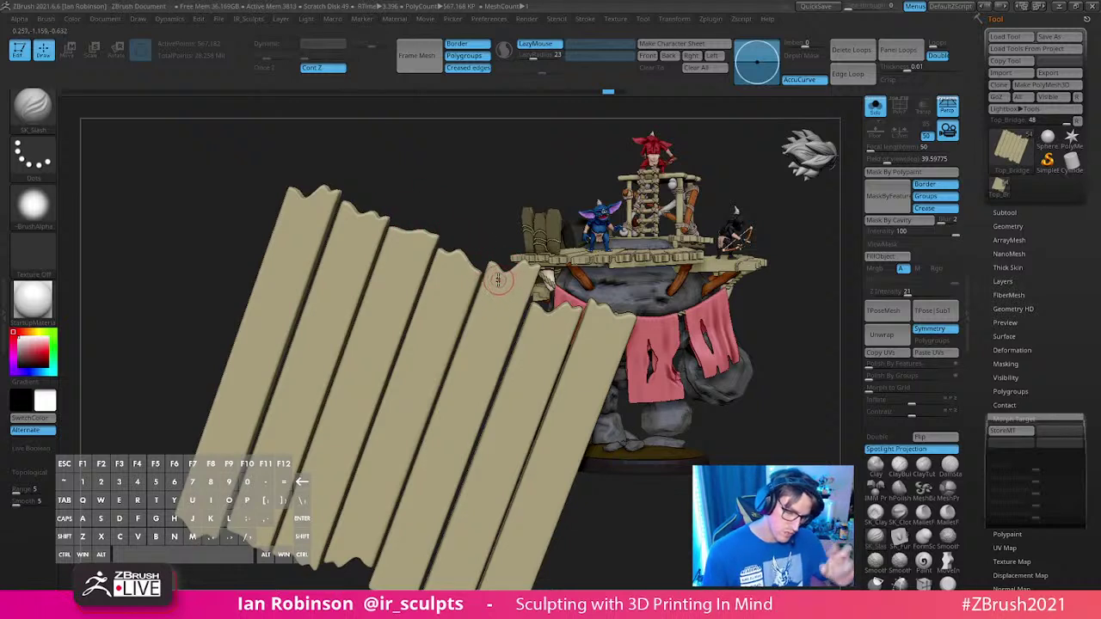
click(1017, 431)
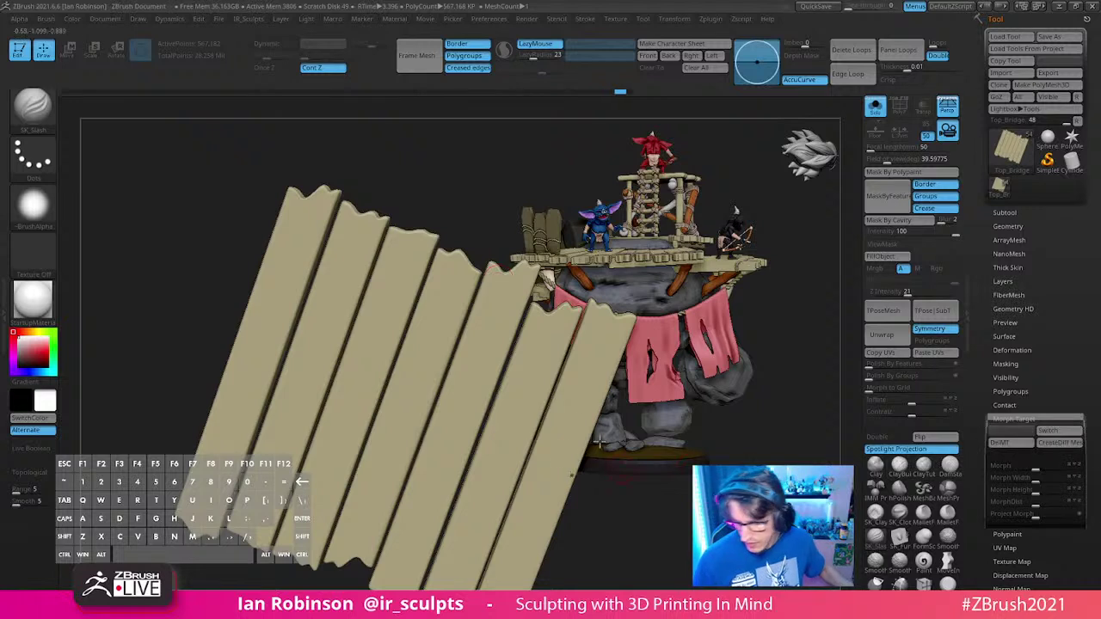
mouse_move(437, 176)
alt+mouse_down()
mouse_move(408, 164)
mouse_move(386, 175)
alt+mouse_up()
key(s)
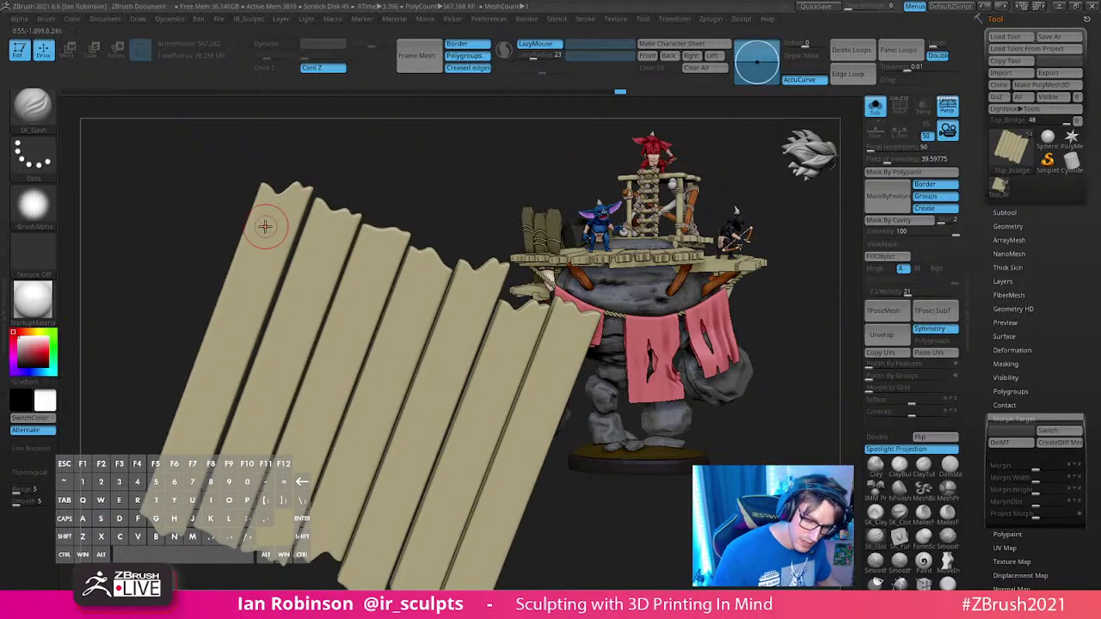
drag(265, 226, 277, 191)
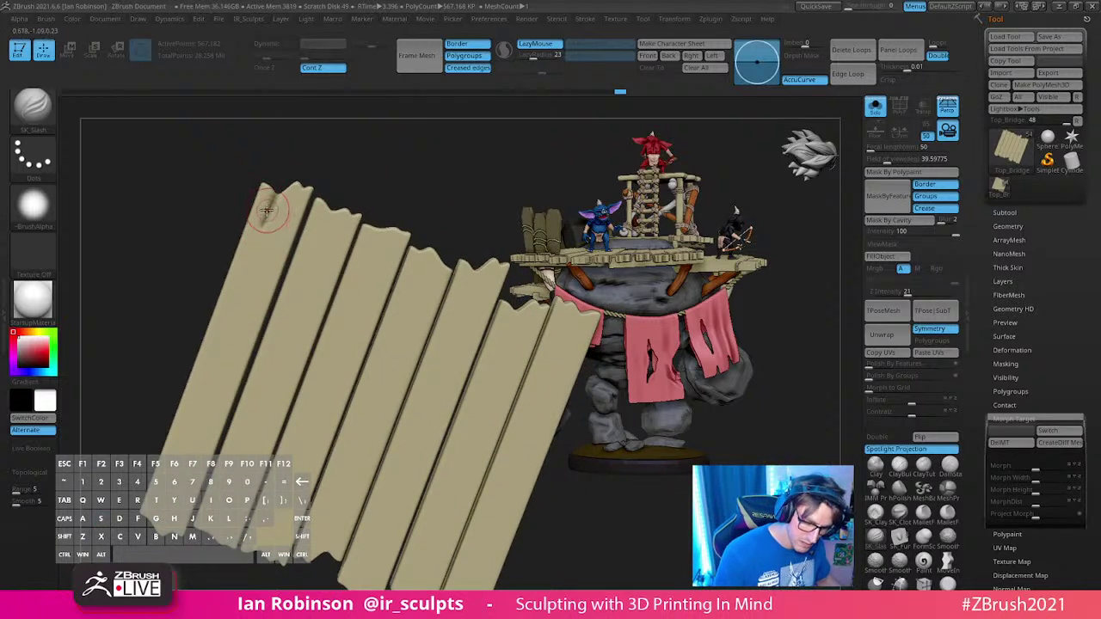
key(ctrl+z)
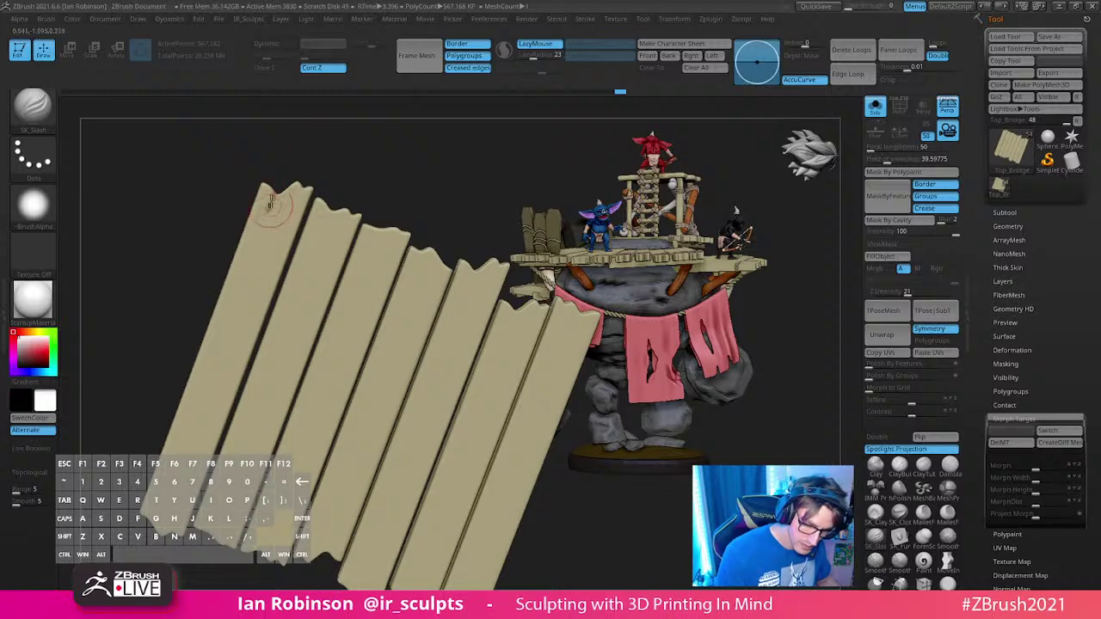
drag(277, 191, 191, 400)
key(ctrl+z)
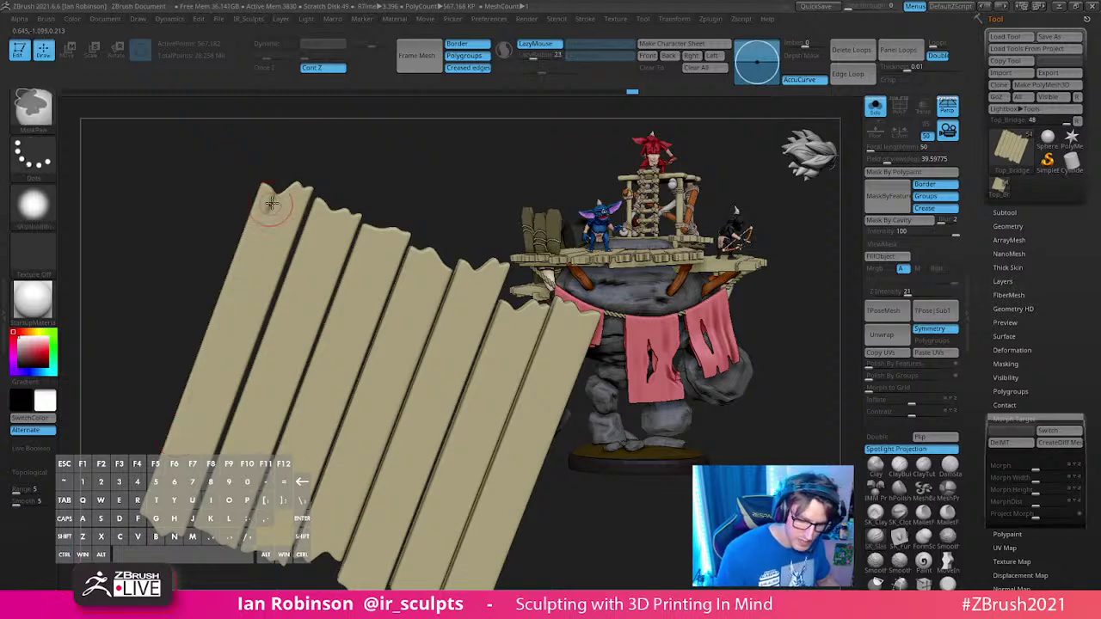
Step: Carve long wavy wood-grain grooves along the first plank with SK_Slash, curving them around a knot near its edge
mouse_move(234, 293)
mouse_down()
mouse_move(182, 446)
mouse_move(309, 157)
mouse_move(249, 305)
mouse_up()
drag(287, 232, 241, 346)
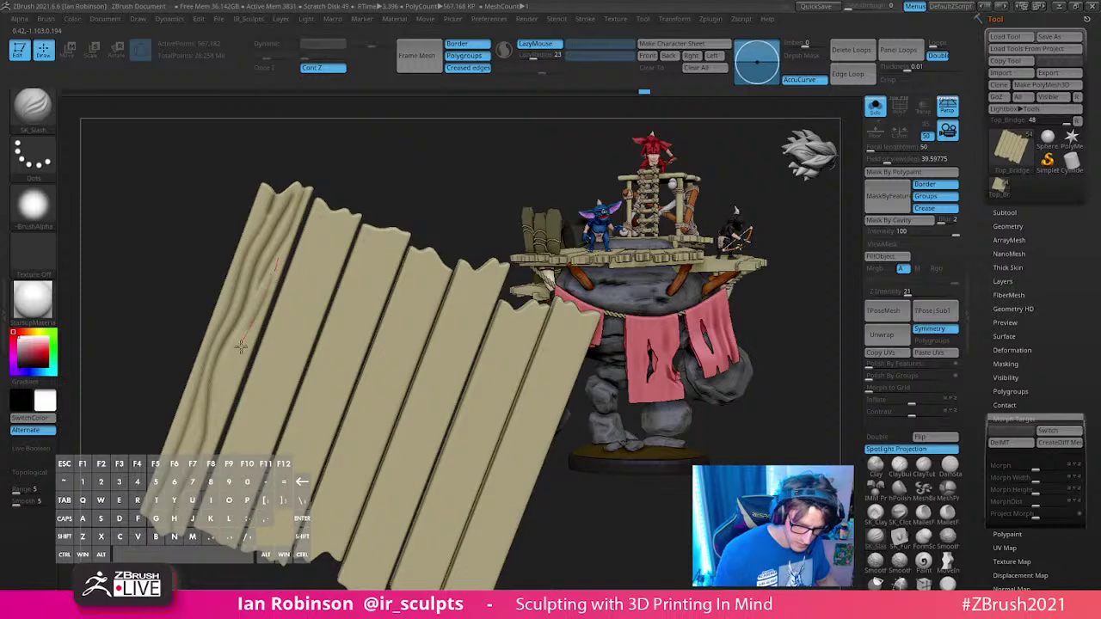
drag(222, 387, 210, 446)
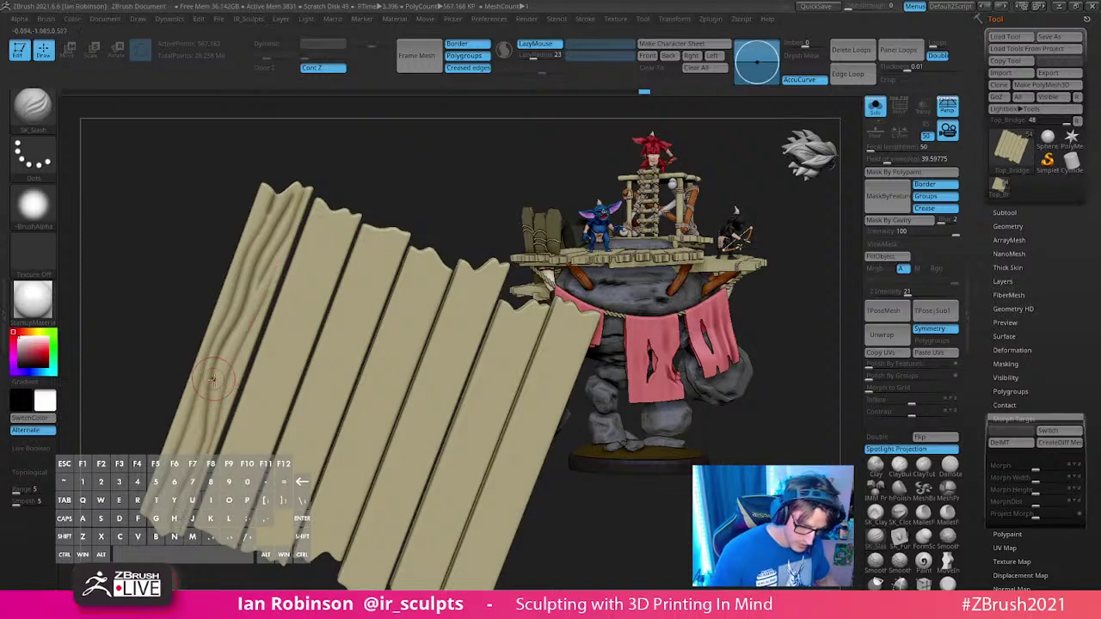
key(ctrl+z)
mouse_move(278, 248)
mouse_down()
mouse_move(222, 368)
mouse_move(249, 327)
mouse_up()
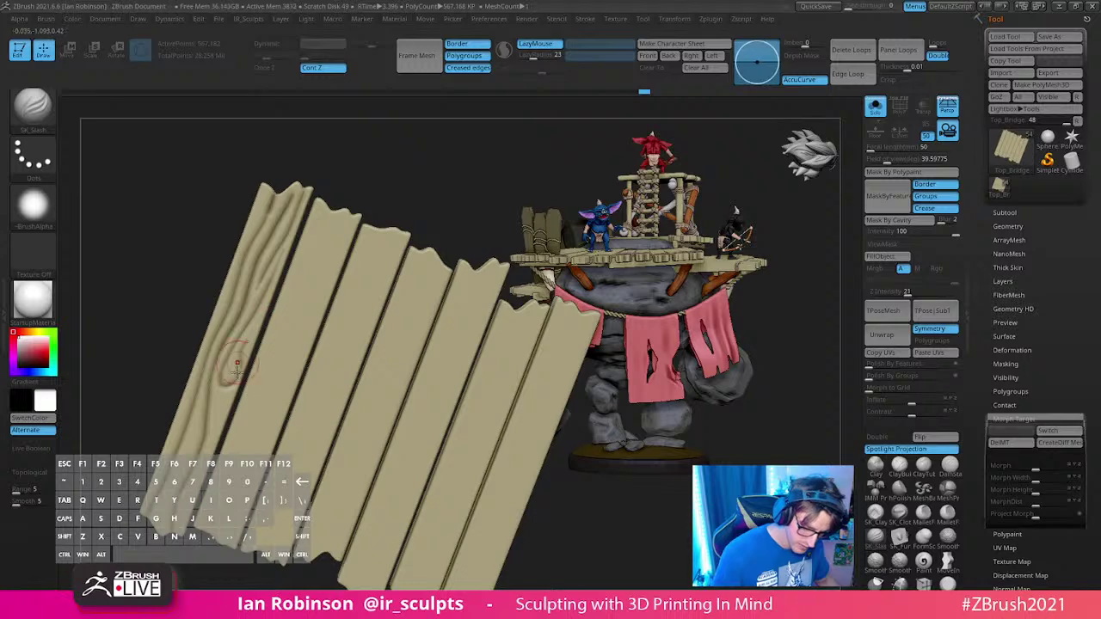
drag(237, 369, 280, 280)
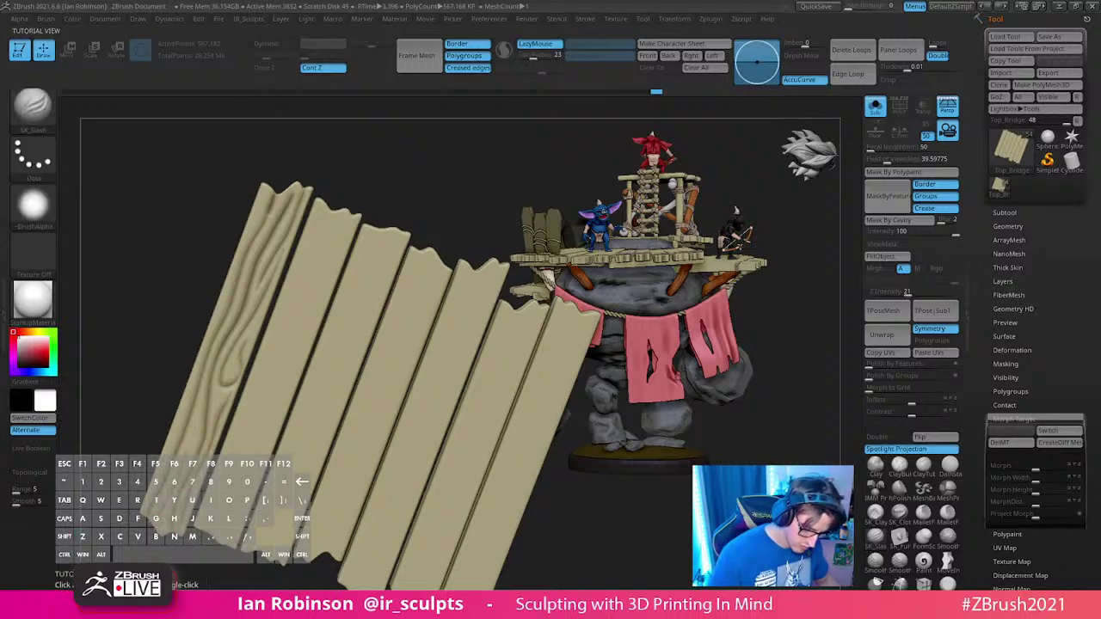
Step: Carve wavy wood-grain grooves along the full length of the second plank with SK_Slash
alt+drag(421, 183, 399, 159)
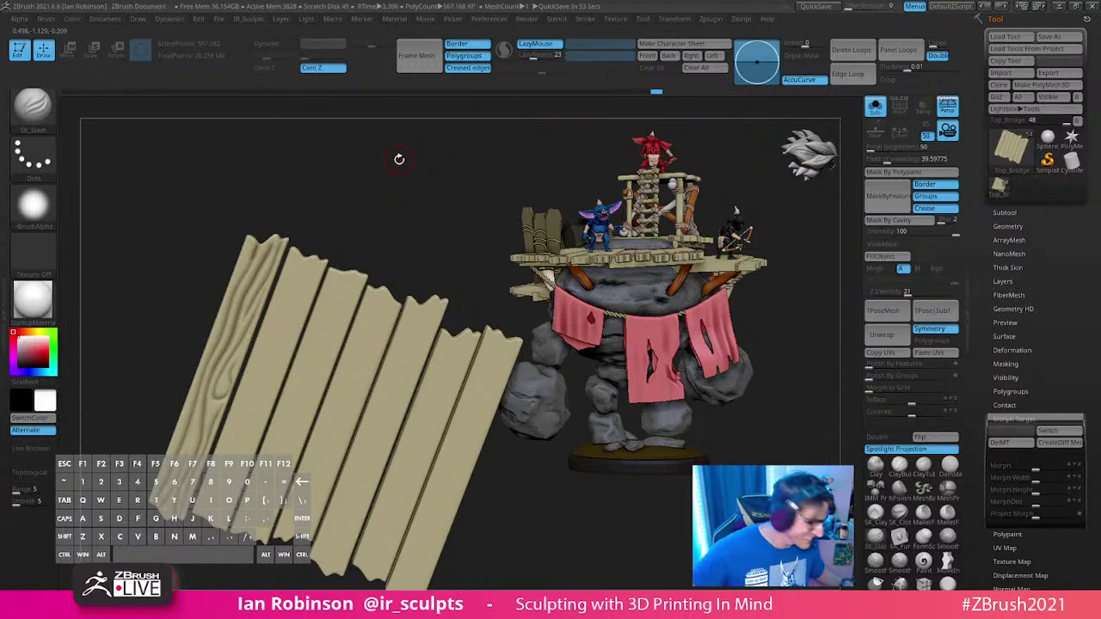
alt+drag(538, 525, 504, 503)
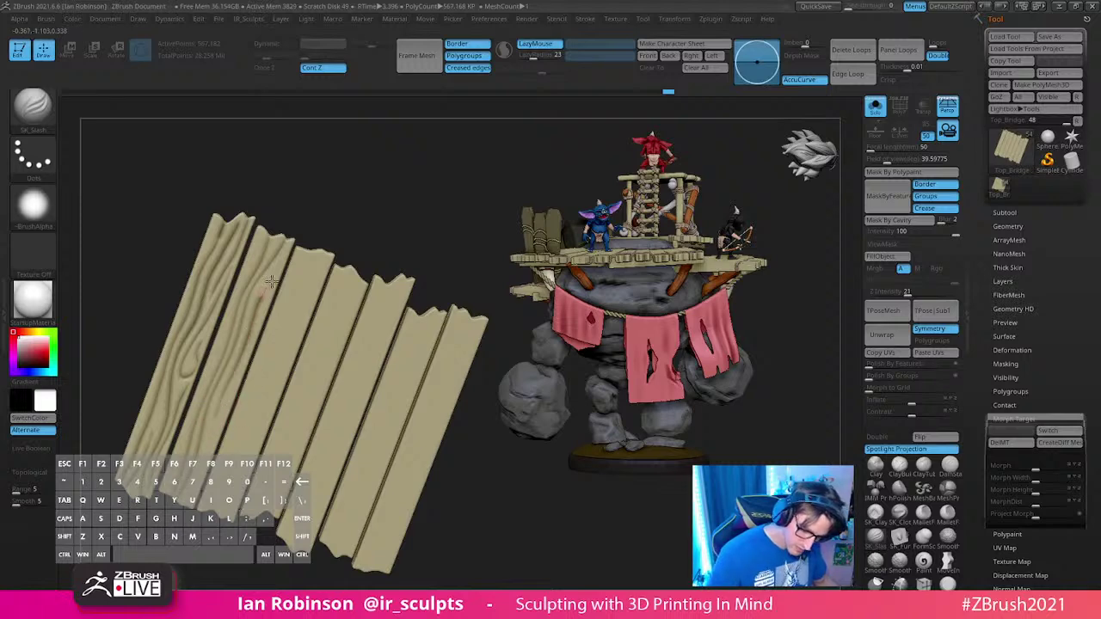
ctrl+right_drag(253, 381, 287, 244)
key(ctrl+z)
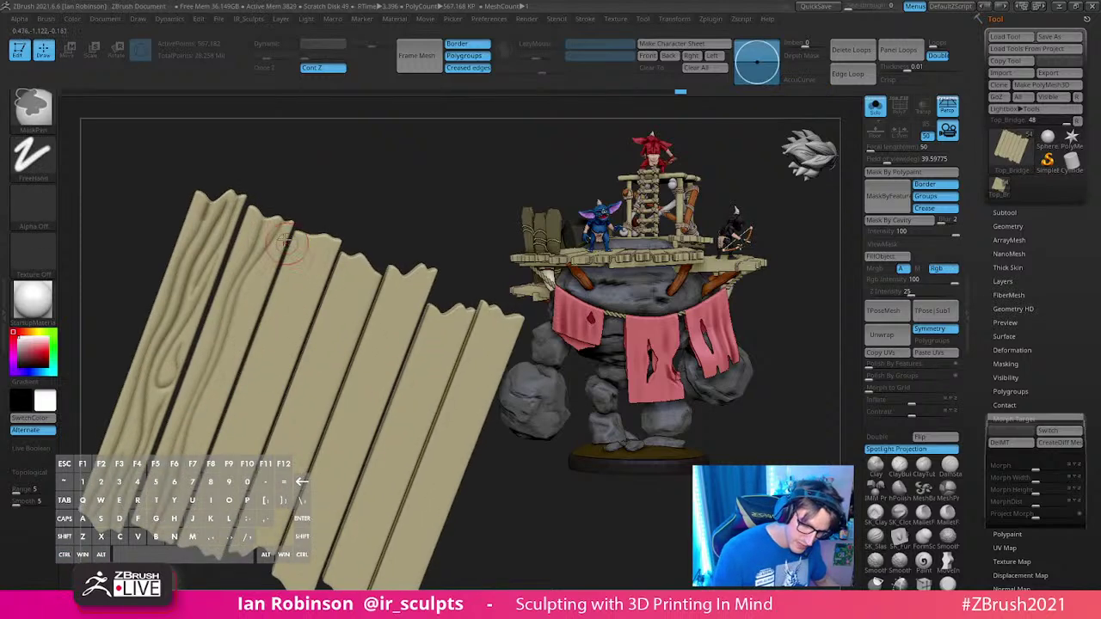
drag(284, 227, 203, 433)
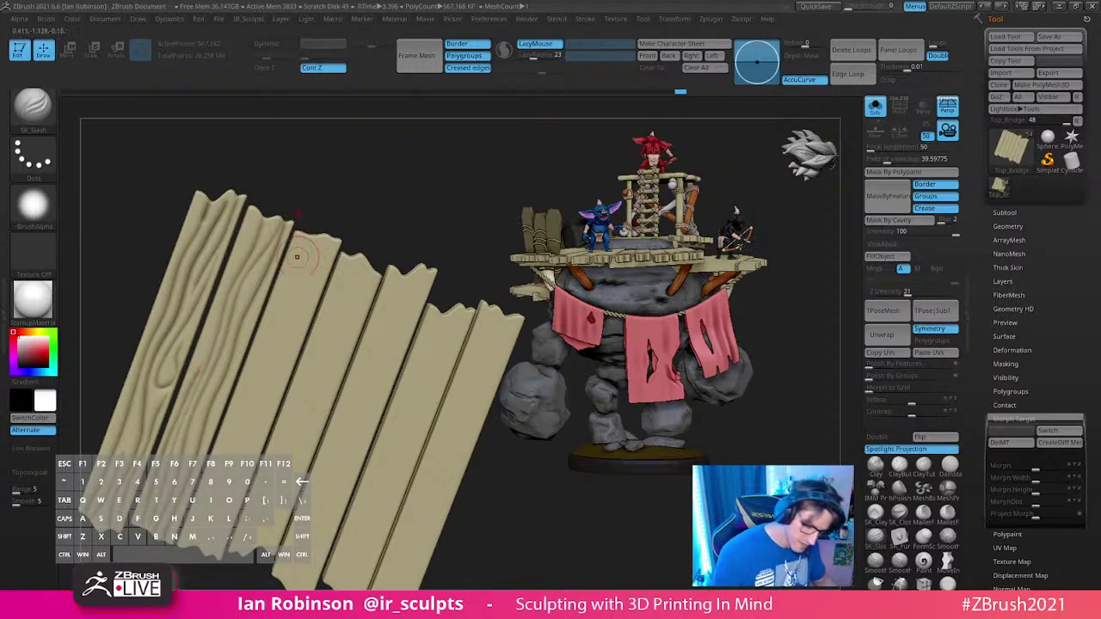
drag(260, 297, 211, 430)
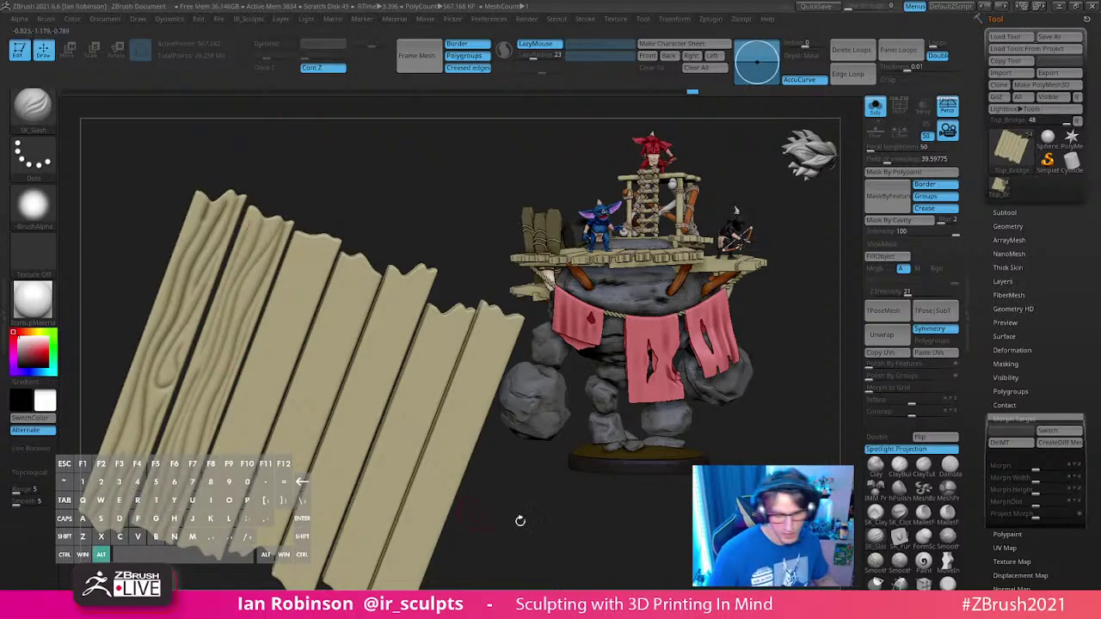
Step: Carve wavy grain grooves with SK_Slash around and below the knot on the third plank, undoing the unsatisfactory strokes
drag(519, 518, 332, 167)
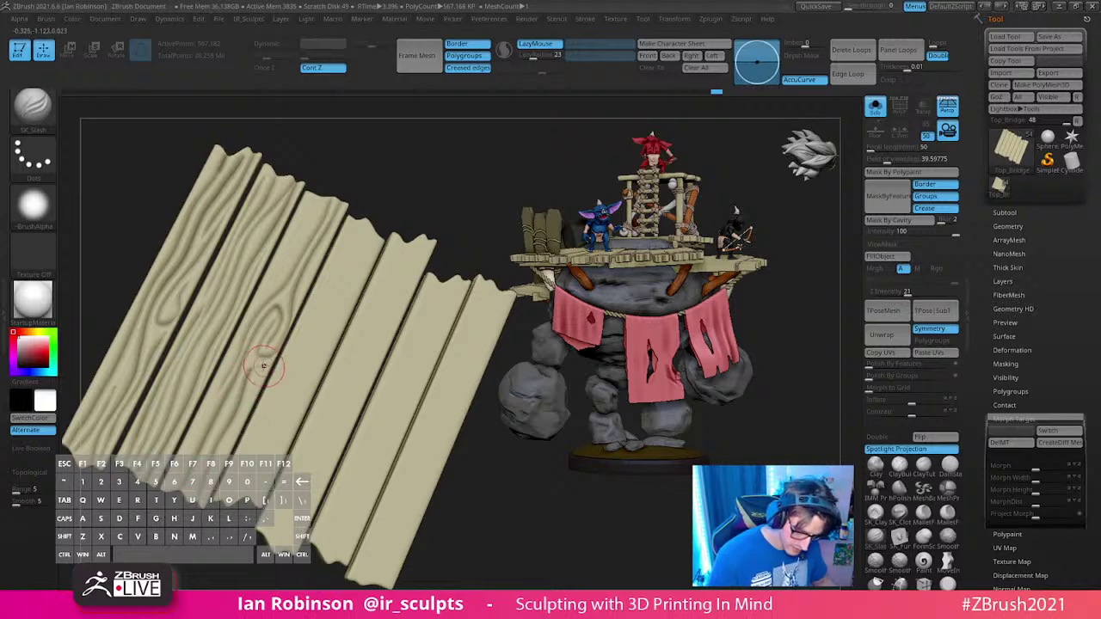
drag(263, 366, 203, 487)
key(ctrl+z)
drag(261, 362, 215, 442)
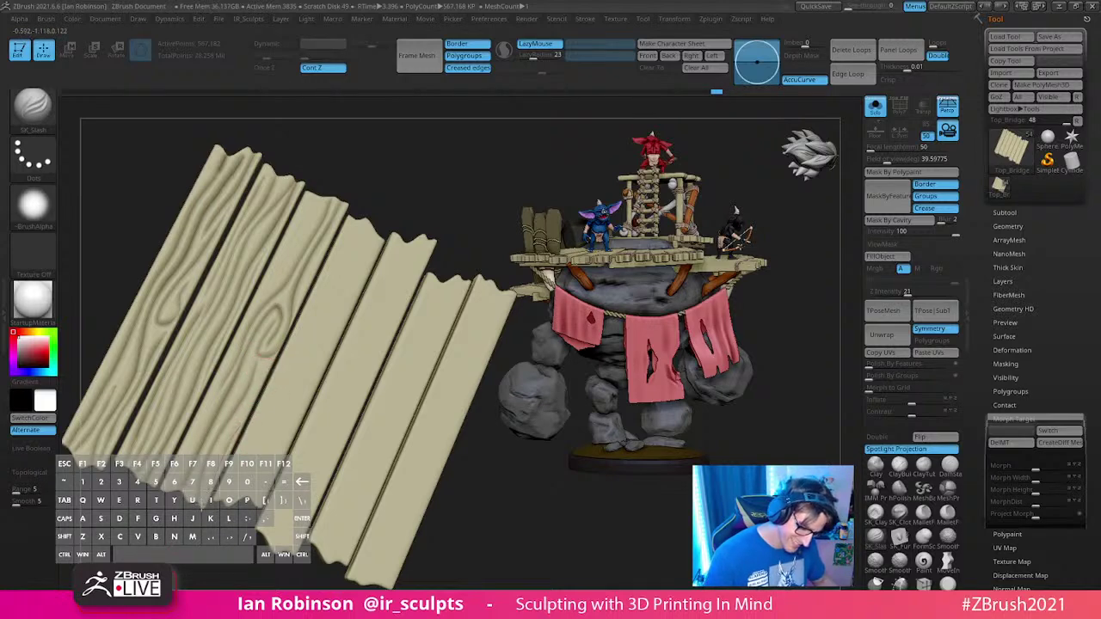
drag(233, 406, 197, 506)
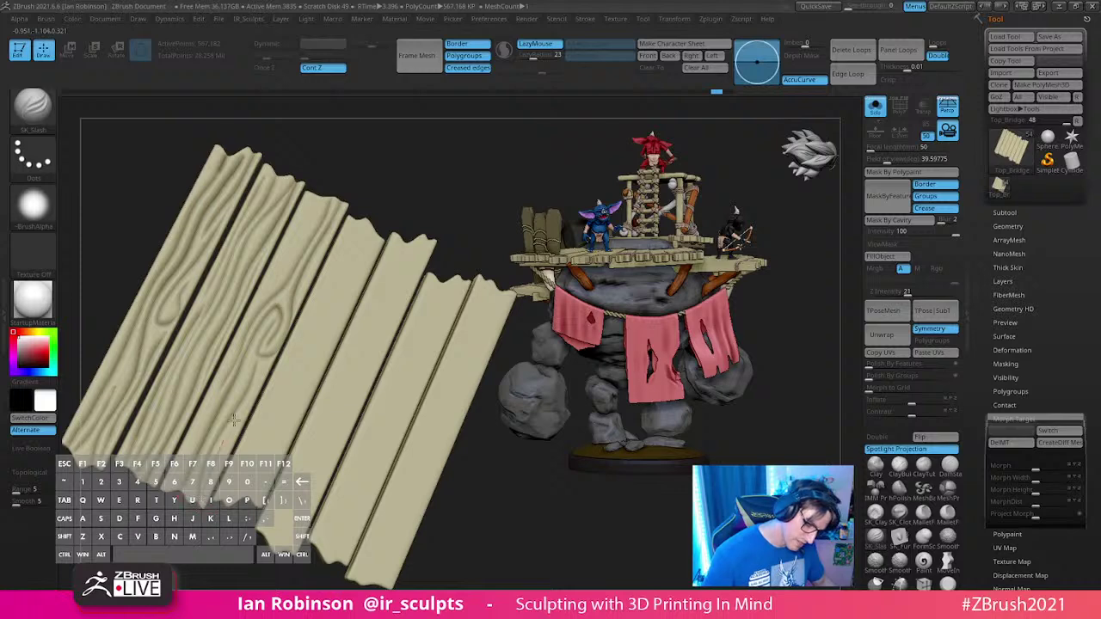
key(ctrl+z)
mouse_move(233, 420)
mouse_down()
mouse_move(256, 376)
mouse_move(242, 385)
mouse_move(247, 374)
mouse_up()
key(ctrl+z)
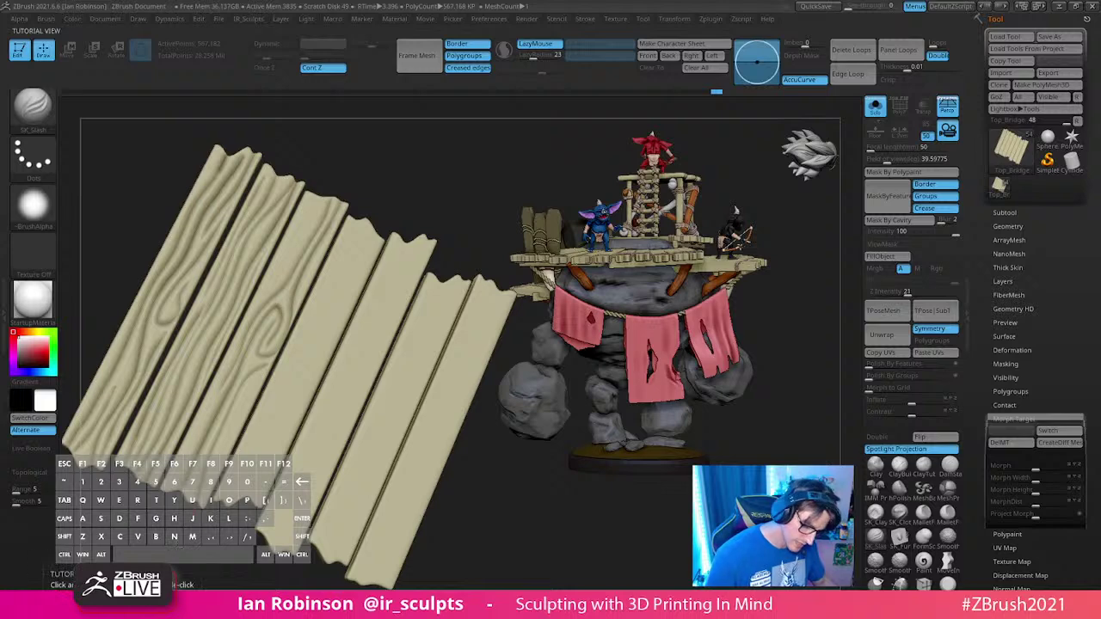
drag(258, 353, 227, 399)
key(ctrl+z)
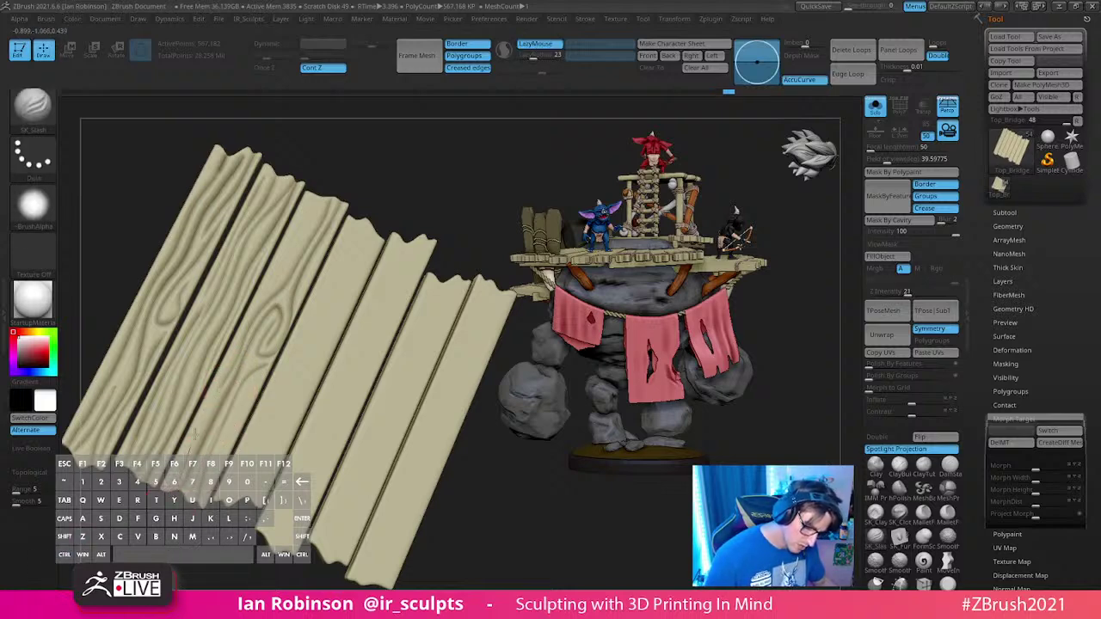
key(ctrl+z)
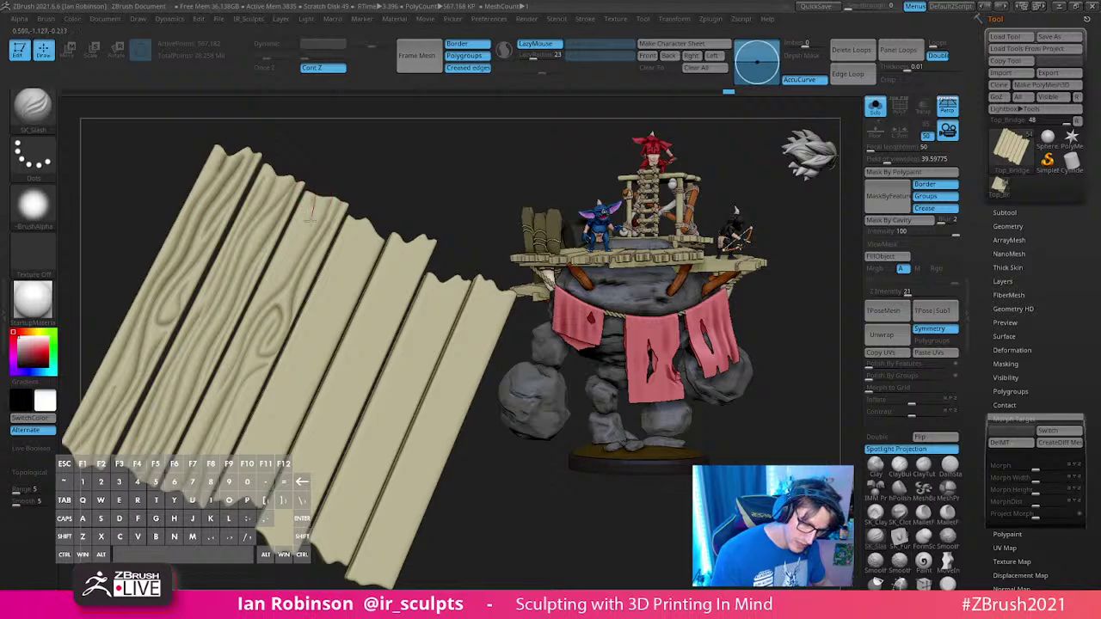
Step: Add more SK_Slash grain grooves above the third plank's knot and along its lower end
drag(312, 206, 273, 284)
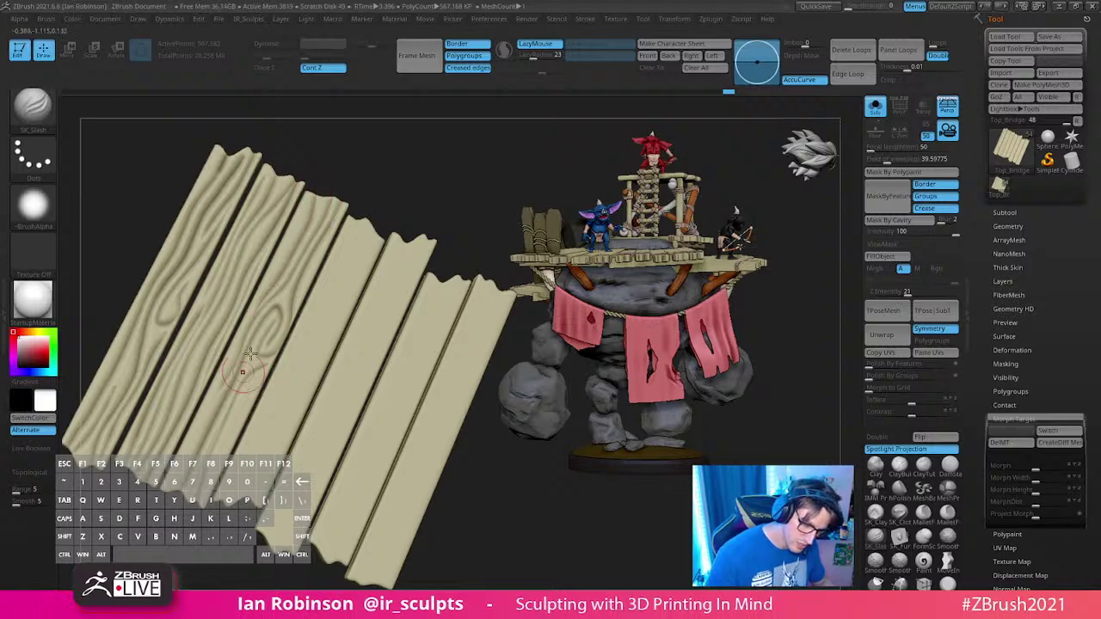
drag(305, 209, 272, 281)
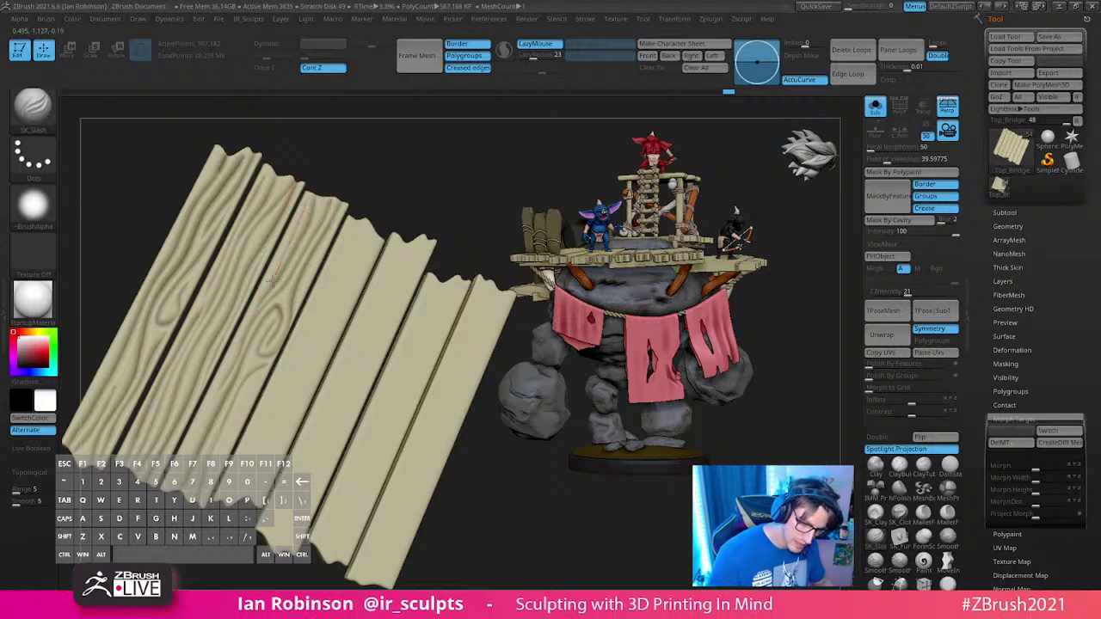
key(ctrl+z)
drag(307, 200, 256, 306)
mouse_move(213, 403)
mouse_down()
mouse_move(238, 356)
mouse_move(176, 481)
mouse_up()
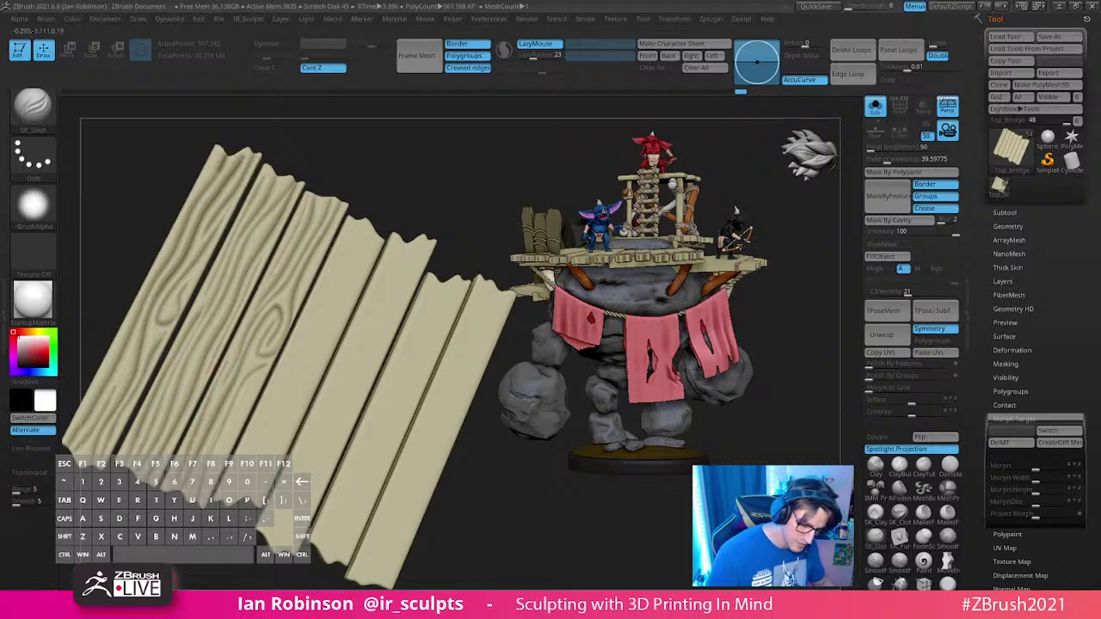
Step: Examine the three carved planks from a distance and up close to judge how the grain reads at print scale
alt+drag(507, 510, 415, 541)
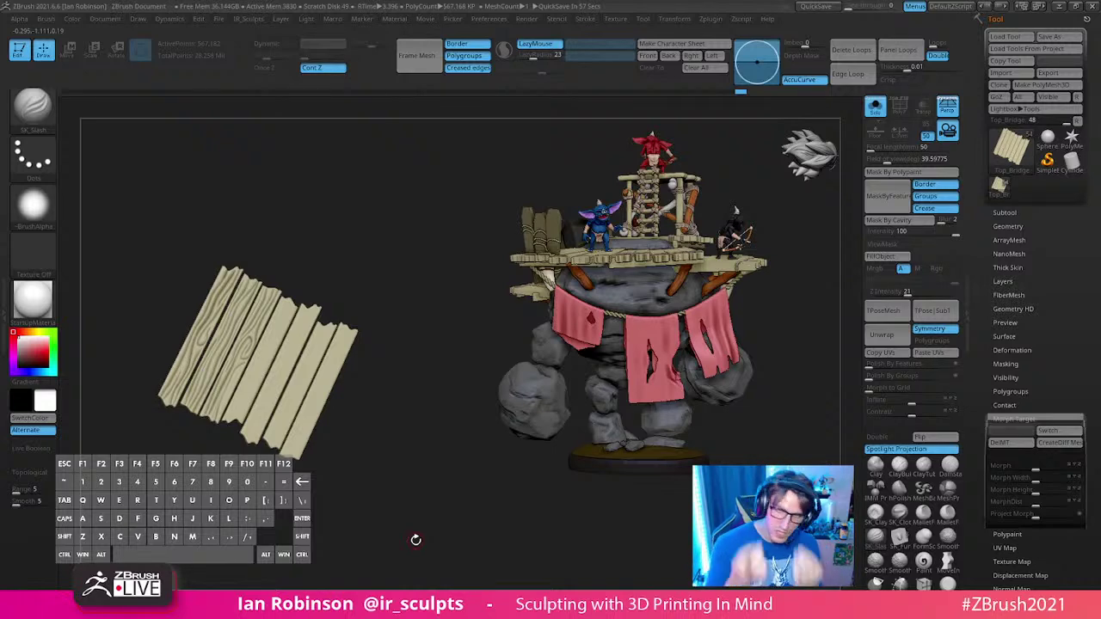
drag(386, 408, 418, 422)
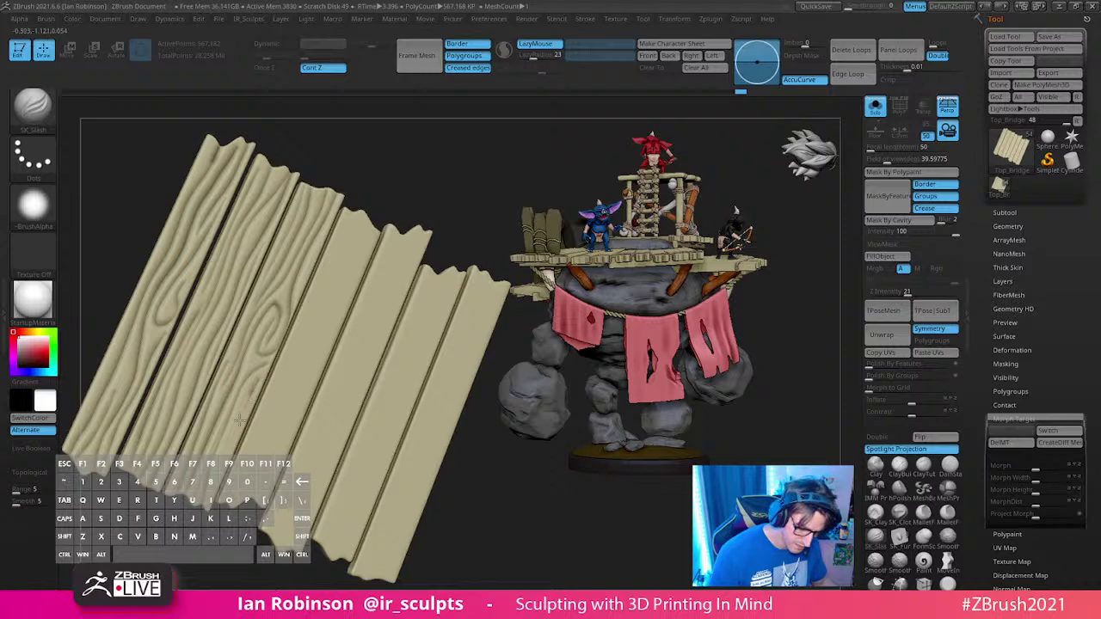
alt+drag(476, 504, 450, 480)
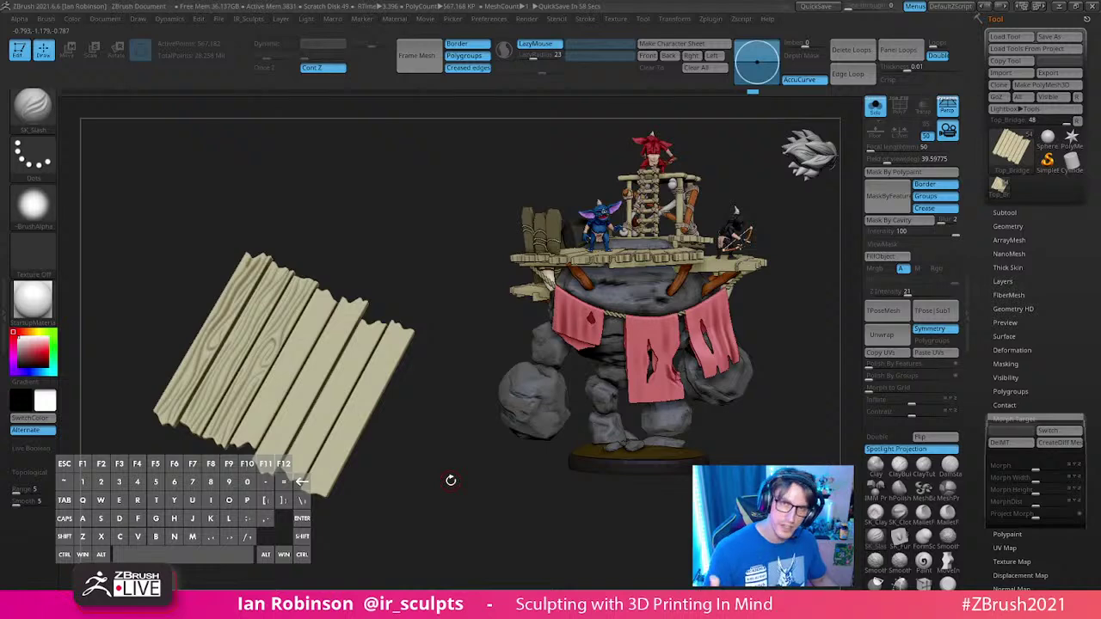
alt+drag(449, 265, 462, 355)
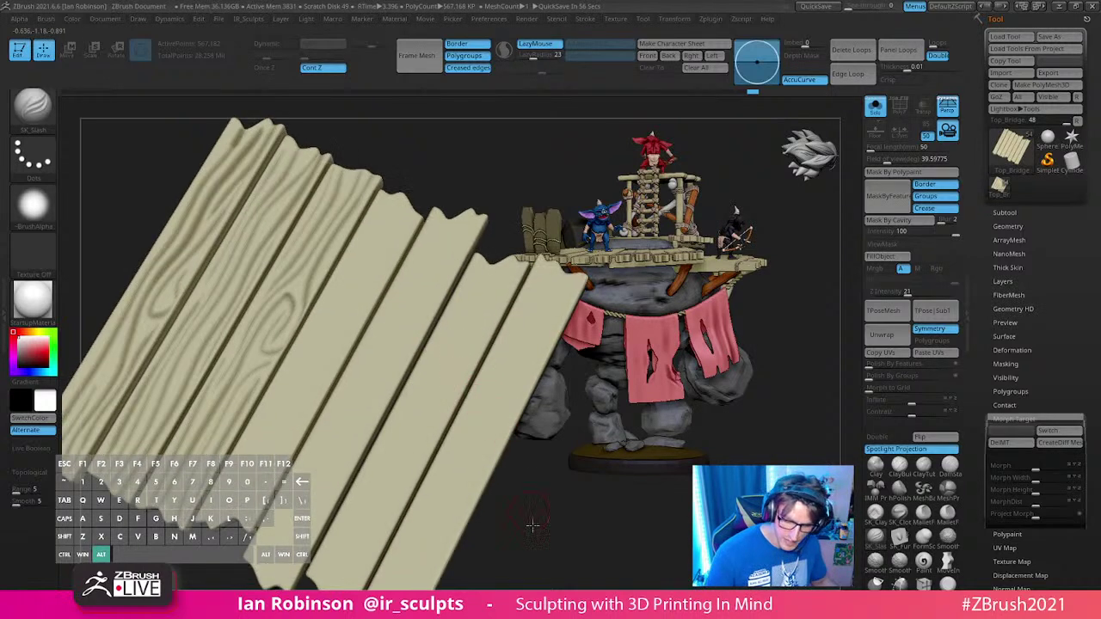
alt+drag(531, 524, 430, 459)
click(876, 108)
click(879, 112)
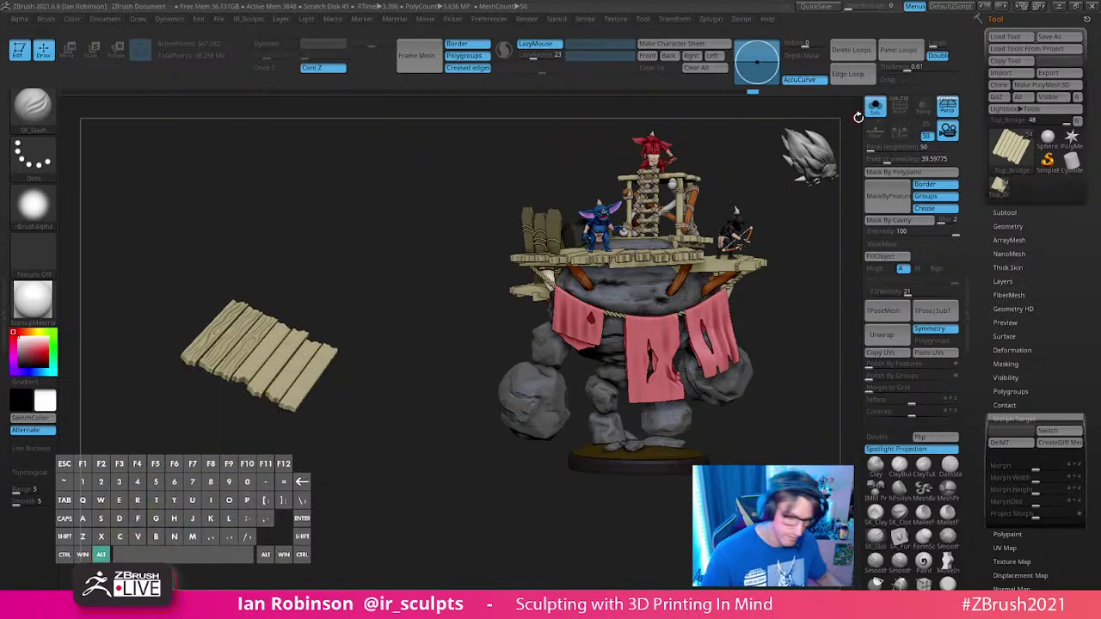
Step: Reduce the SK_Slash brush size and refine the grain in and around the third plank's knot
alt+drag(445, 413, 366, 456)
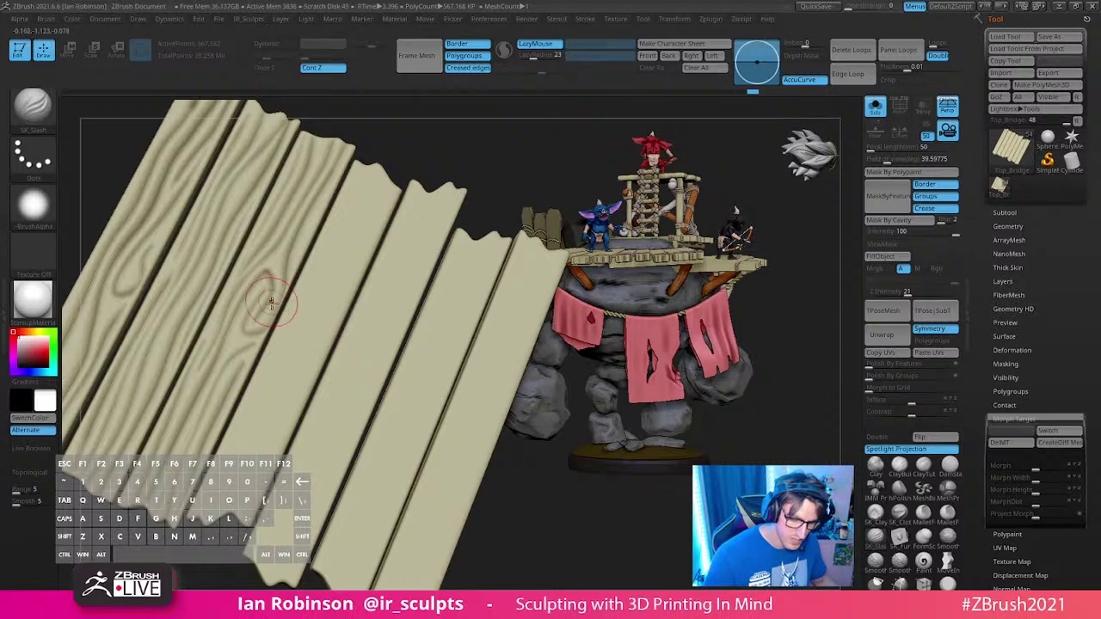
key(s)
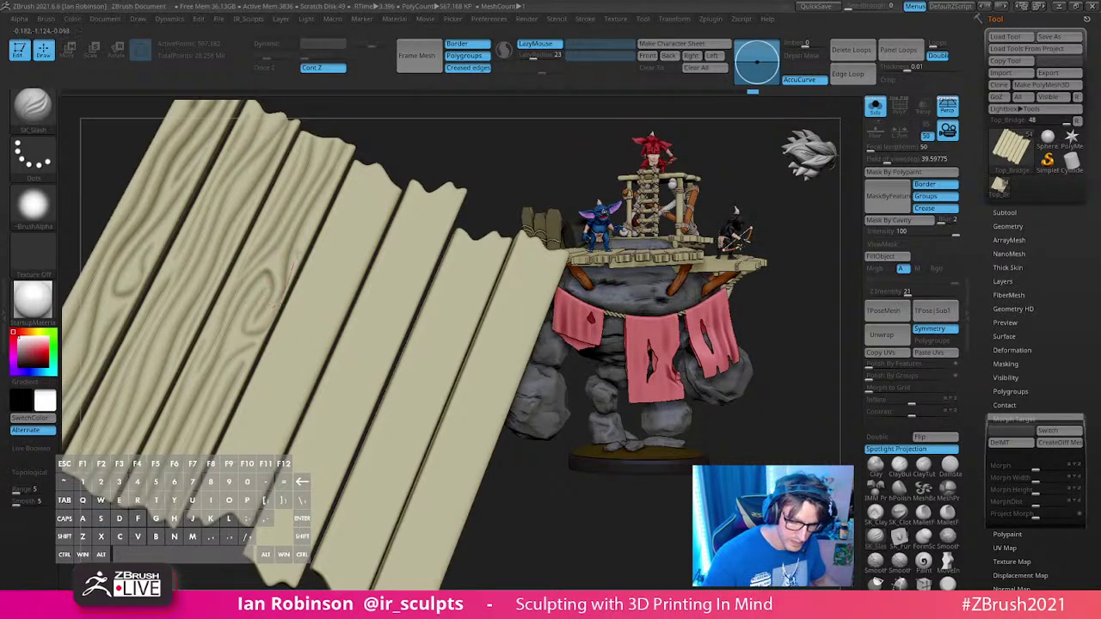
alt+right_drag(374, 173, 395, 178)
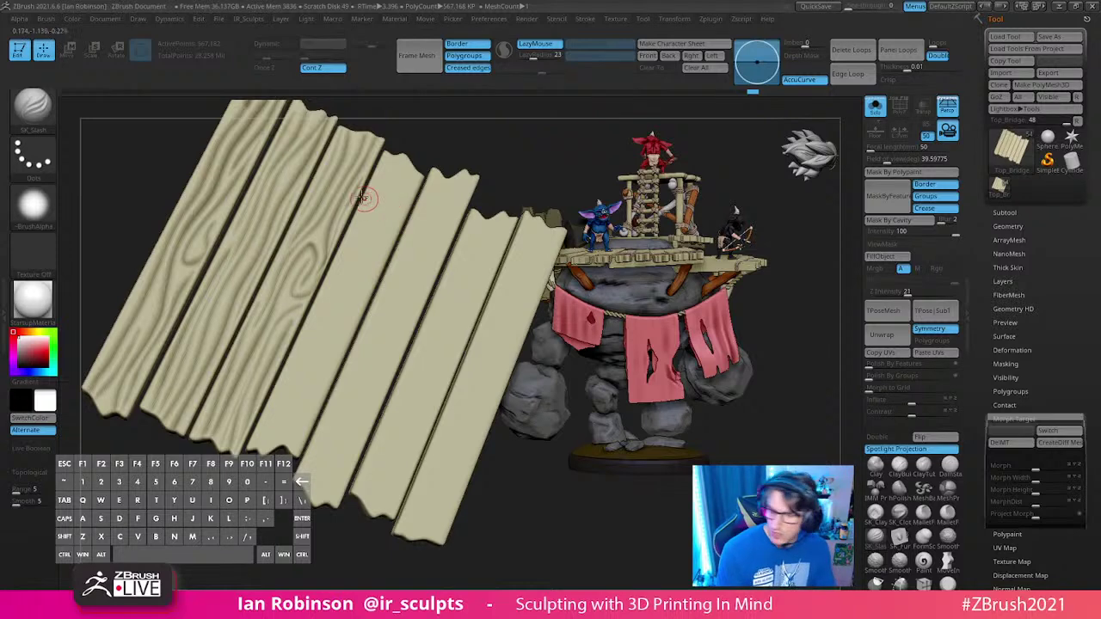
Step: Display the polyframe and examine the planks' polygroups and topology on their faces and ends
key(shift+f)
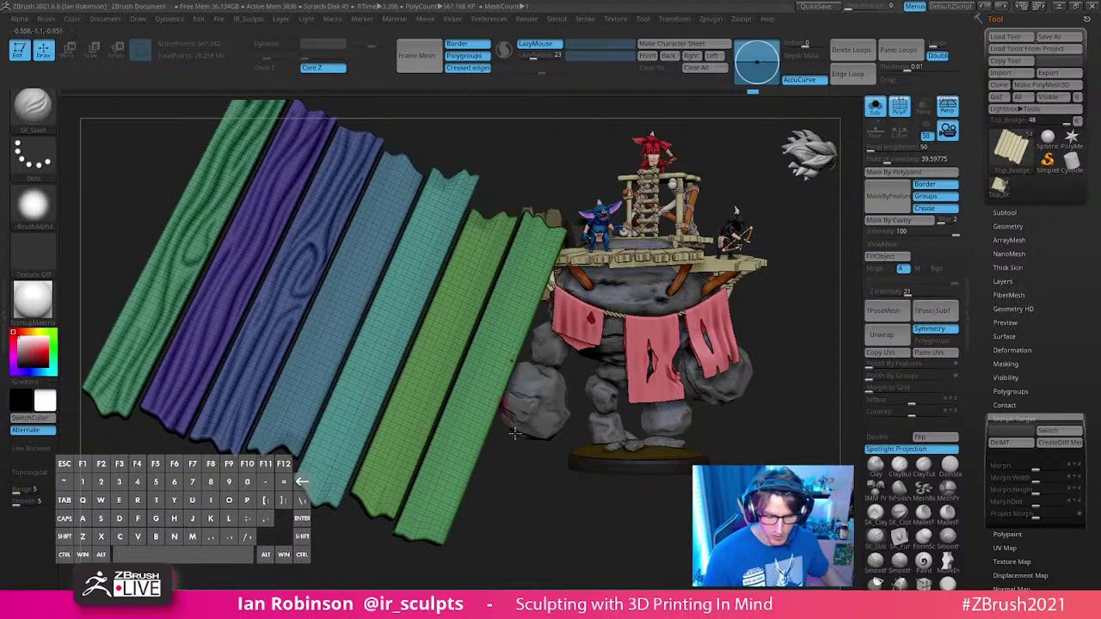
drag(600, 511, 560, 496)
drag(780, 344, 775, 286)
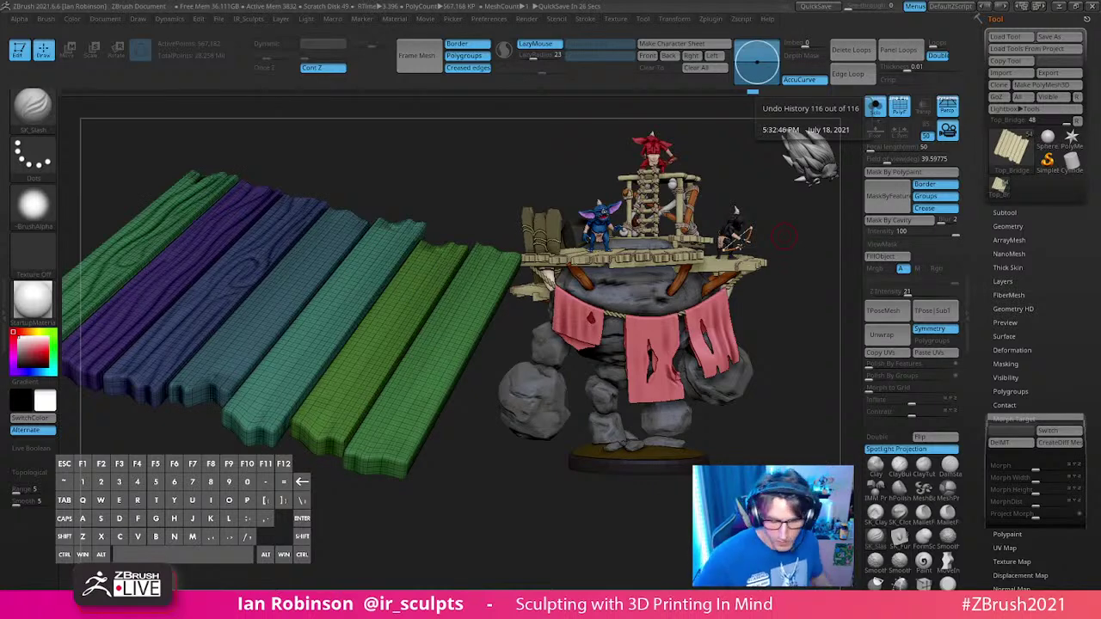
drag(492, 512, 465, 463)
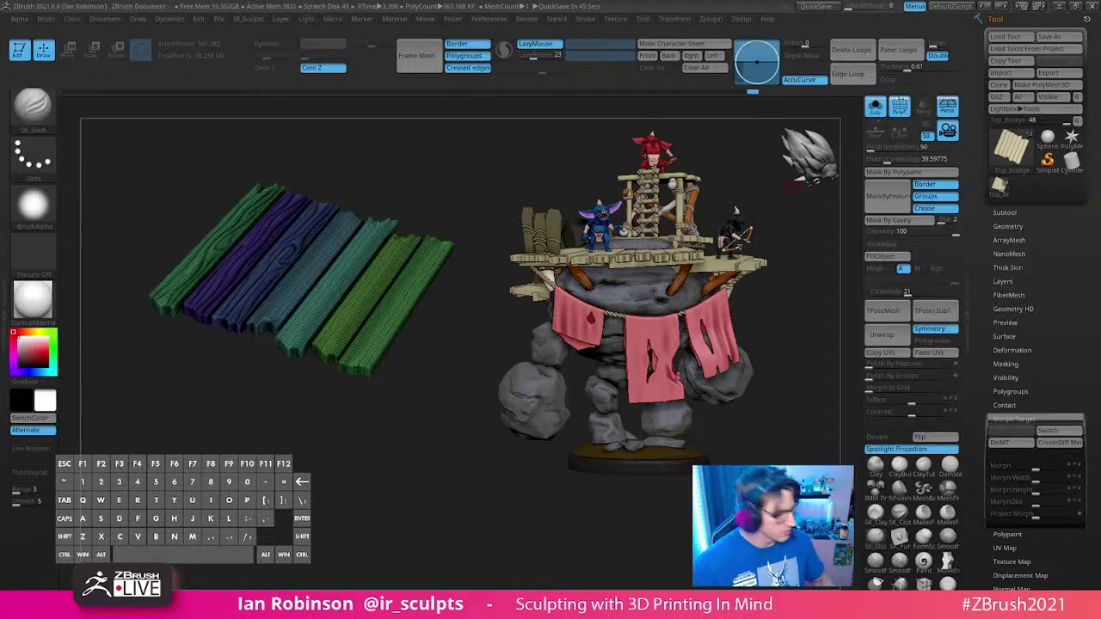
key(i)
key(x)
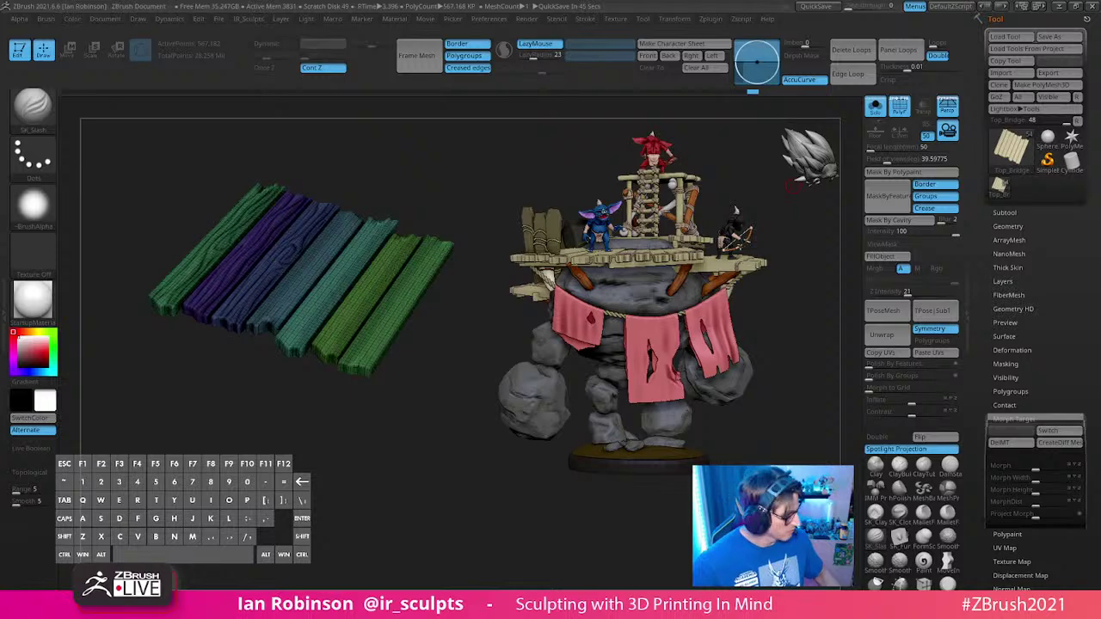
key(n)
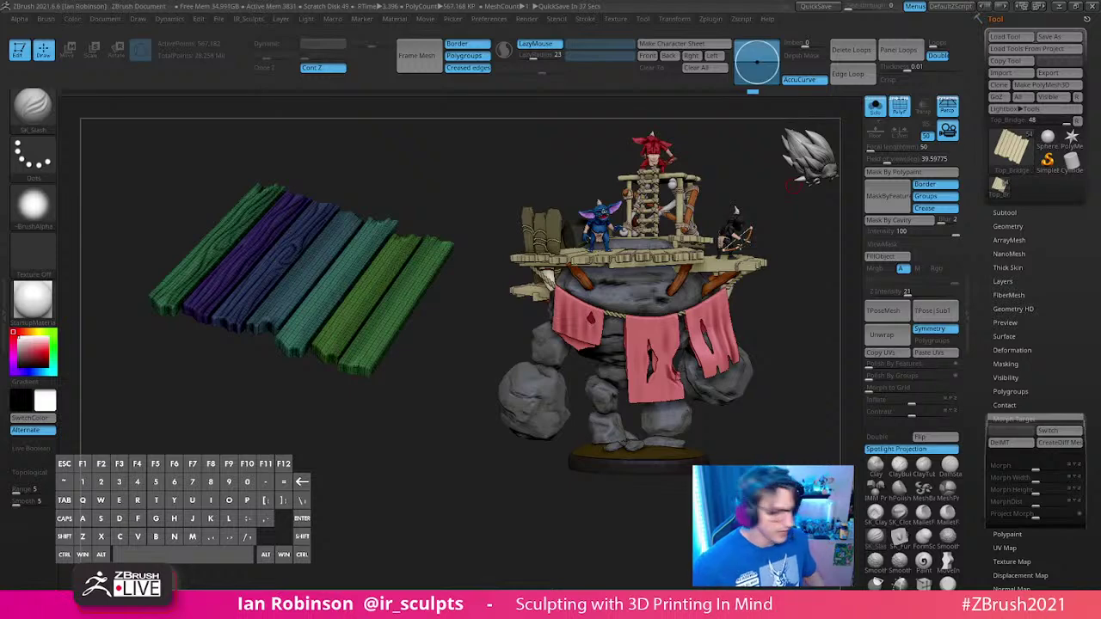
key(ctrl)
key(Return)
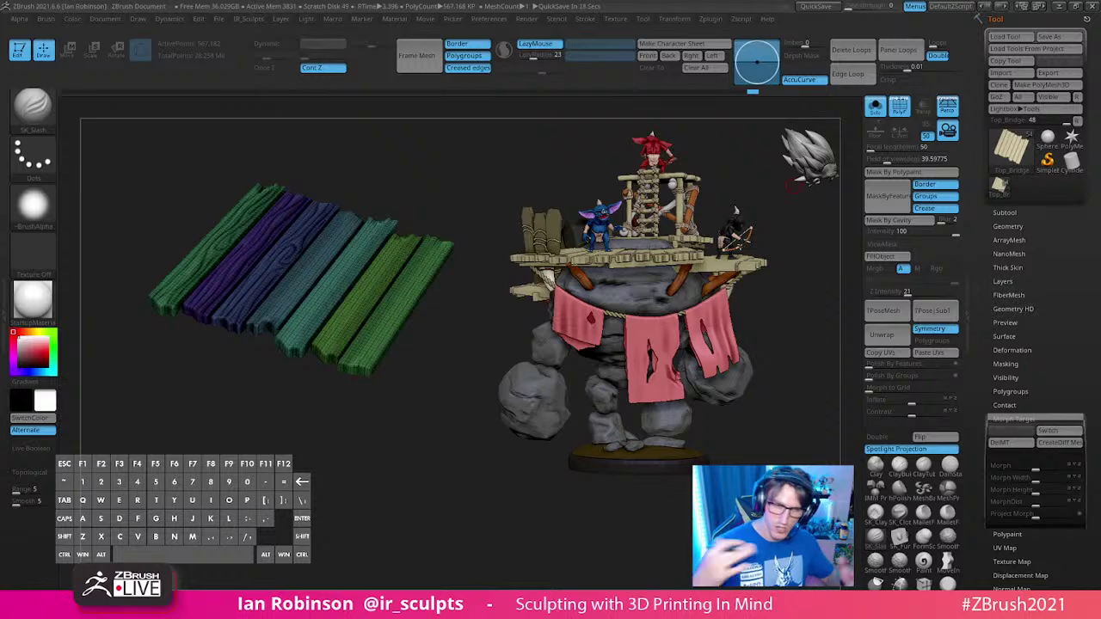
Step: Step the plank mesh down to its lowest subdivision level
alt+drag(411, 442, 410, 503)
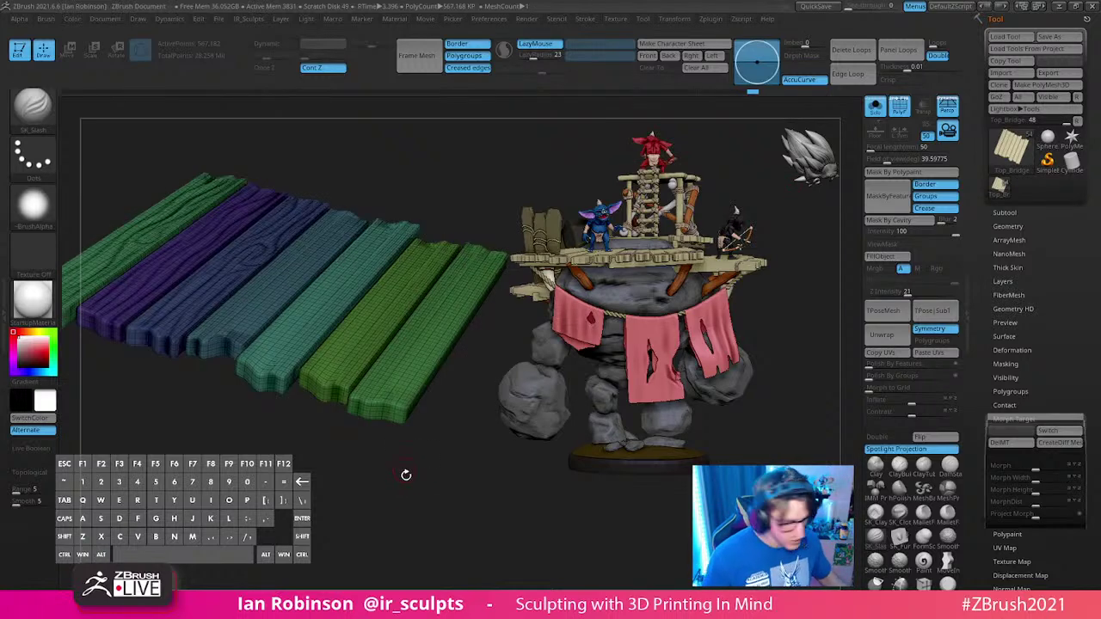
key(shift+d)
alt+drag(429, 488, 413, 431)
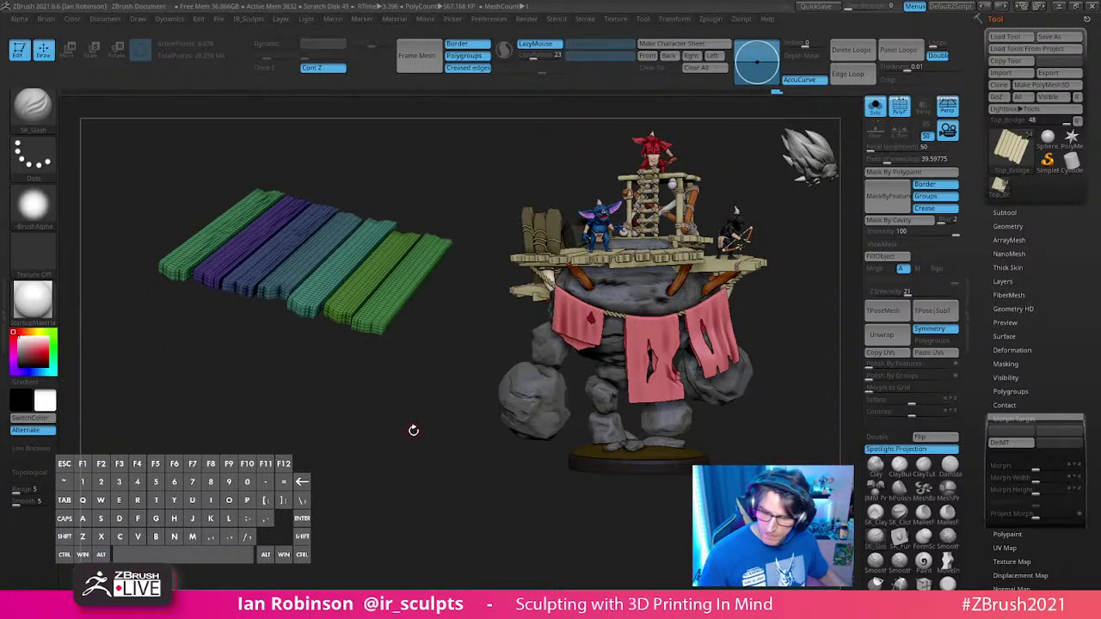
drag(406, 475, 387, 495)
Step: Bring up the UV Master plugin and create a Work On Clone copy of the low-resolution planks
click(724, 19)
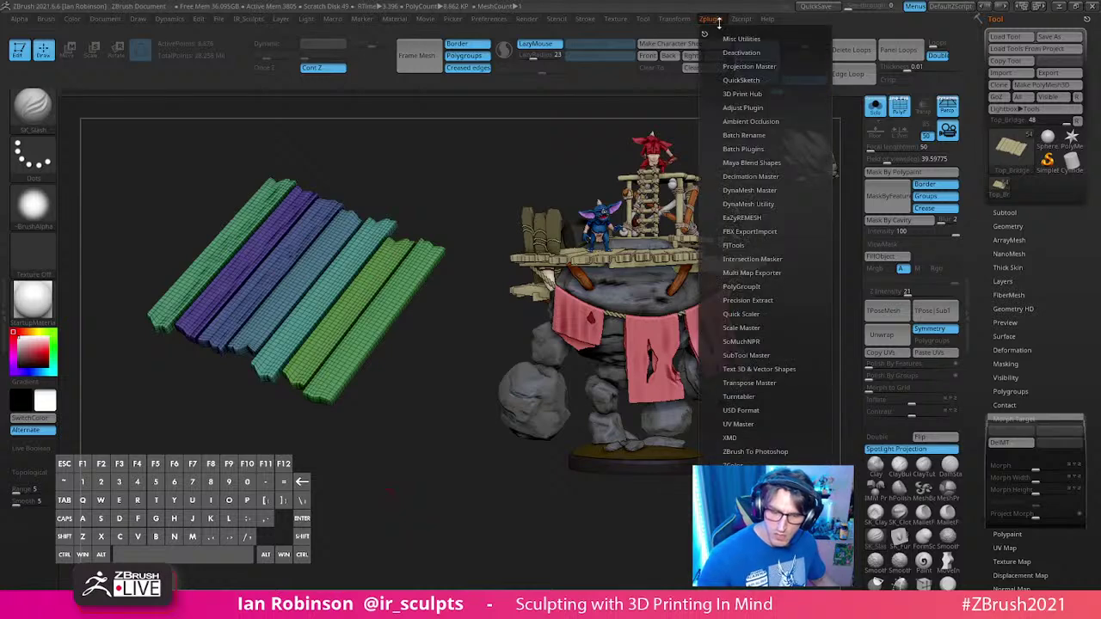
double_click(4, 308)
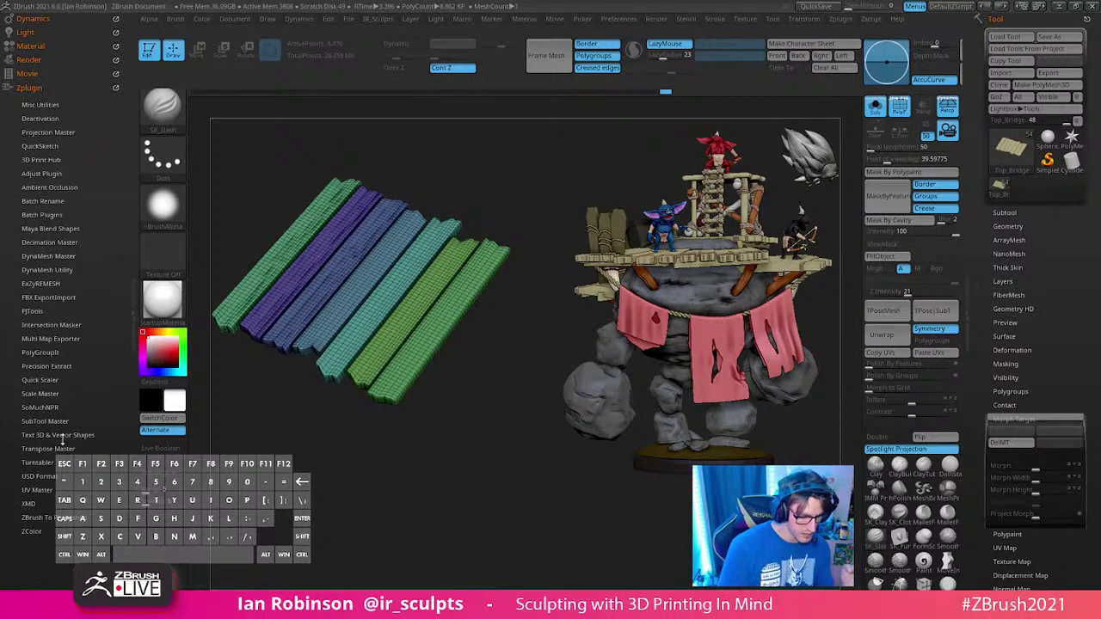
click(43, 490)
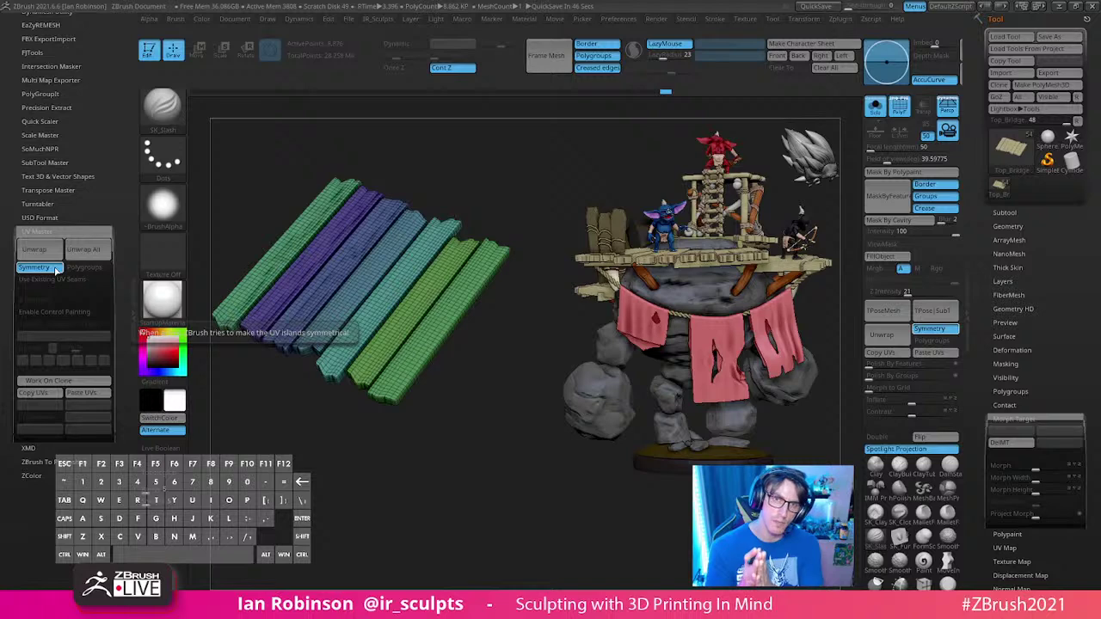
drag(464, 436, 488, 479)
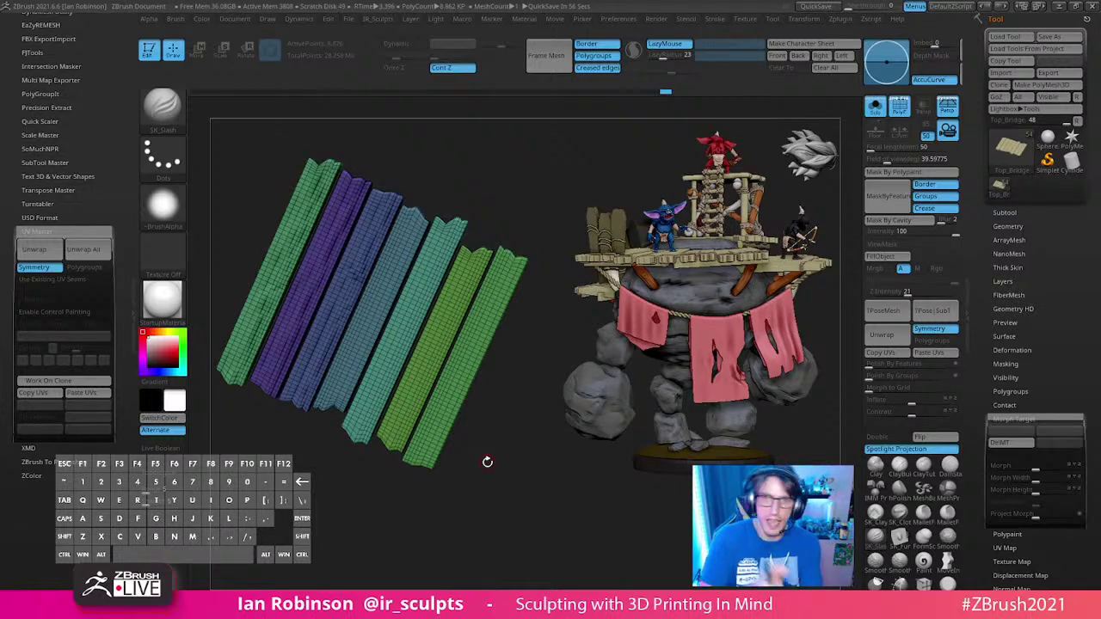
click(69, 383)
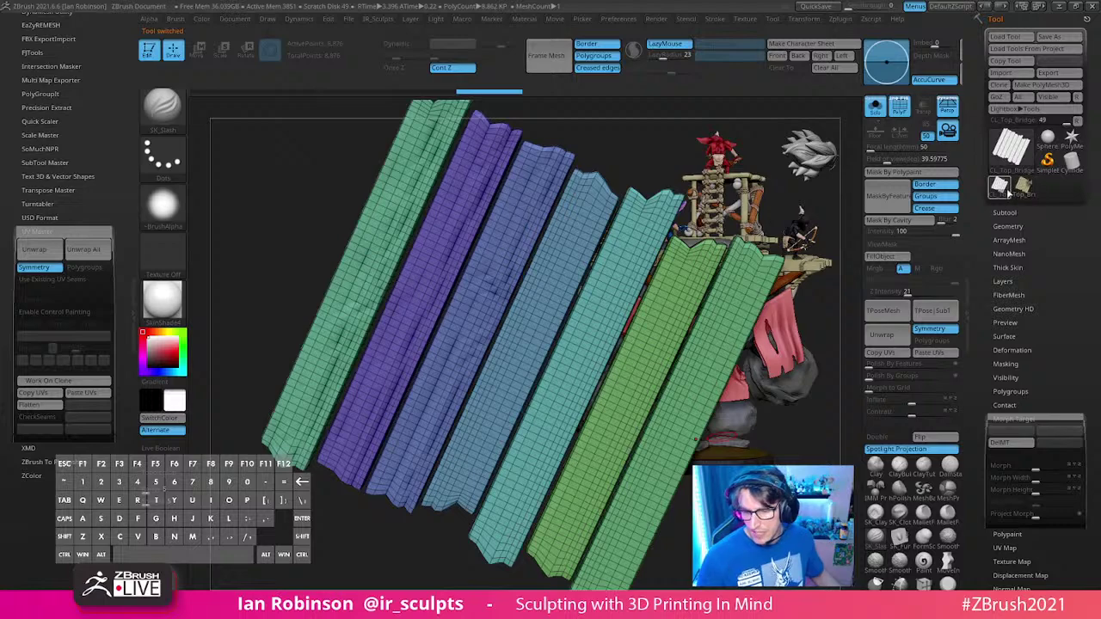
Step: Inspect the cloned planks, their subtool list and their wireframe
mouse_move(1009, 195)
alt+drag(830, 344, 749, 386)
click(1032, 213)
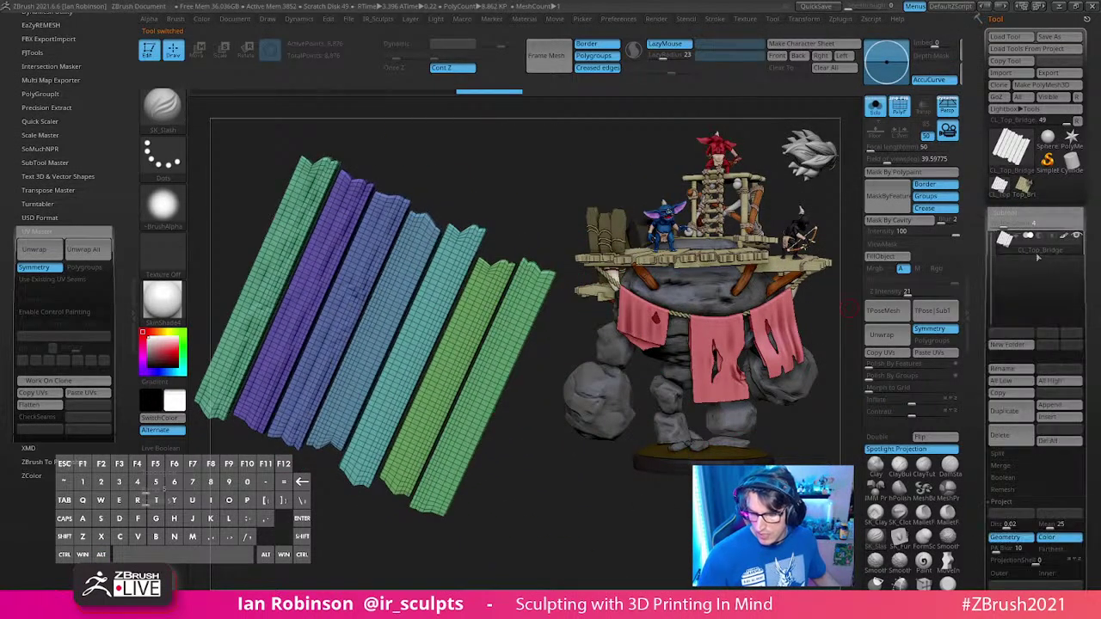
mouse_move(566, 530)
mouse_down()
mouse_move(580, 484)
mouse_move(568, 494)
mouse_move(533, 460)
mouse_up()
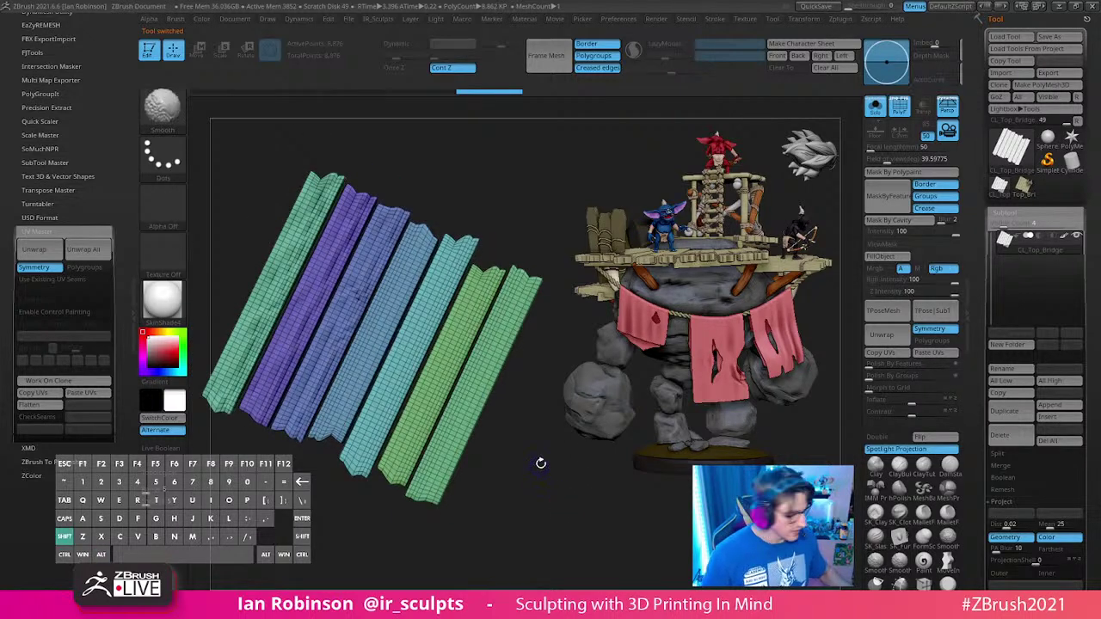
key(shift+f)
key(shift+f)
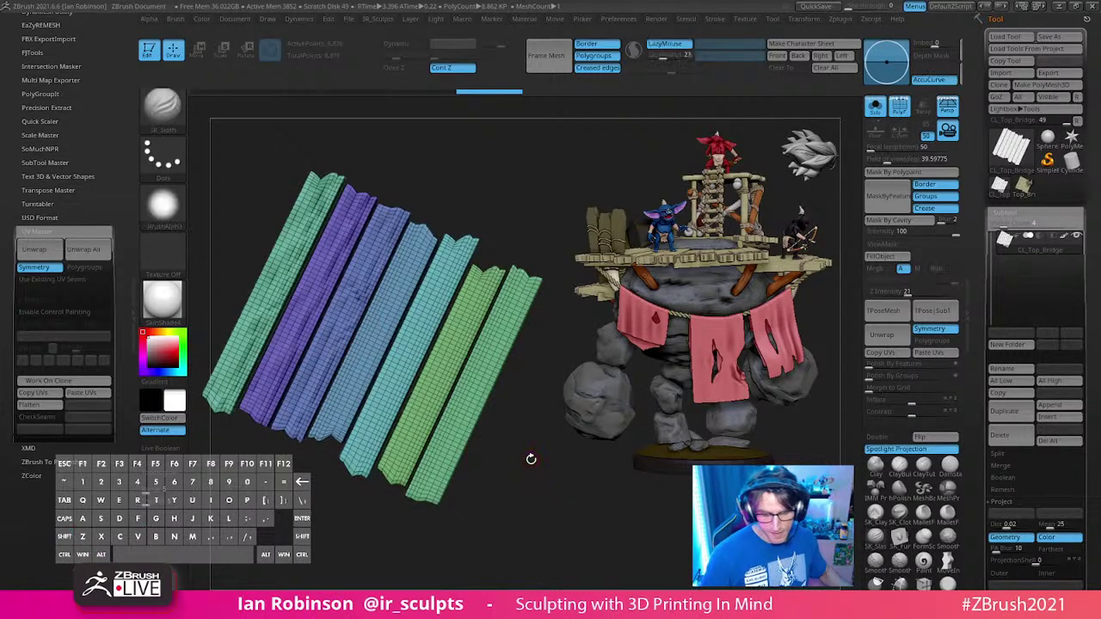
Step: Switch back to the original Top_Bridge tool and hide its polyframe
mouse_move(531, 460)
mouse_down()
mouse_move(522, 501)
mouse_move(539, 479)
mouse_move(505, 426)
mouse_move(516, 410)
mouse_move(491, 180)
mouse_up()
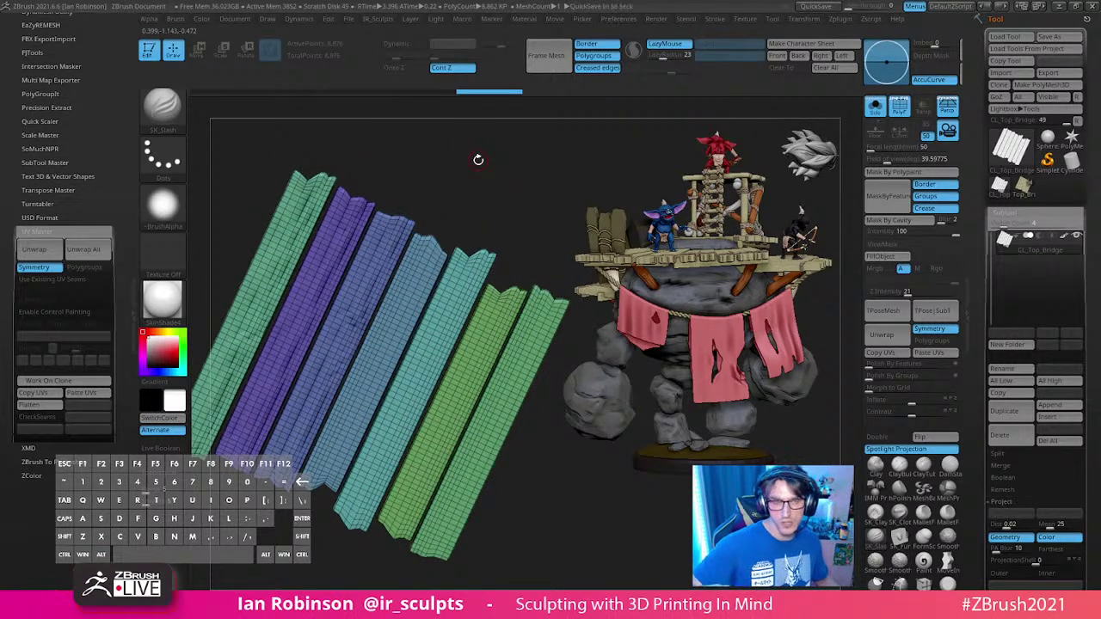
click(1023, 186)
key(shift+f)
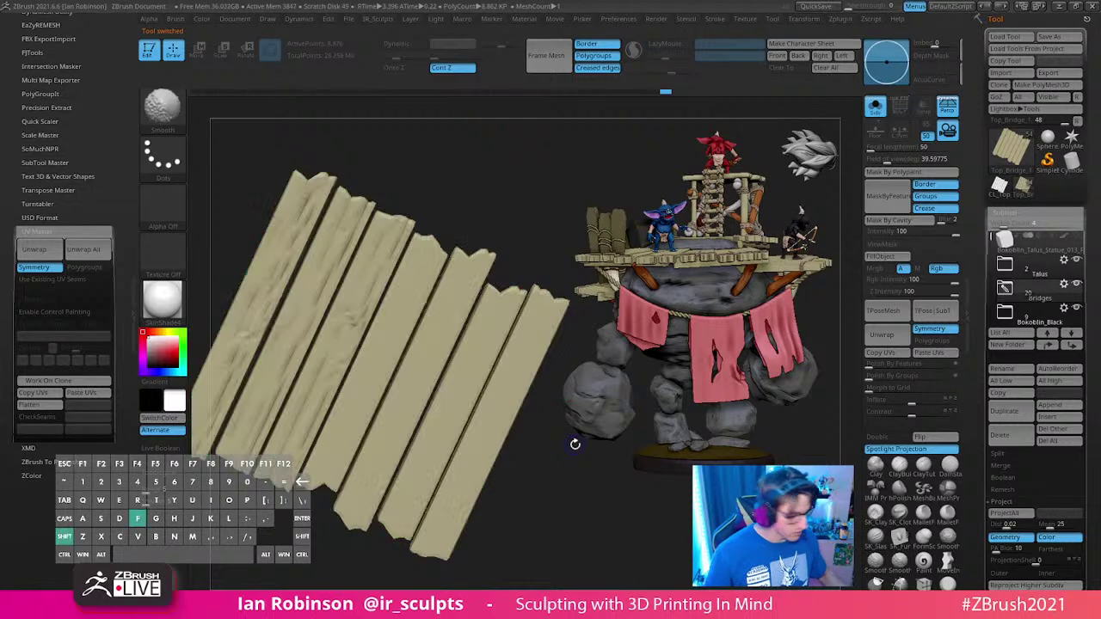
Step: Raise the original planks two subdivision levels and create a new Work On Clone copy with its polyframe displayed
key(d)
key(d)
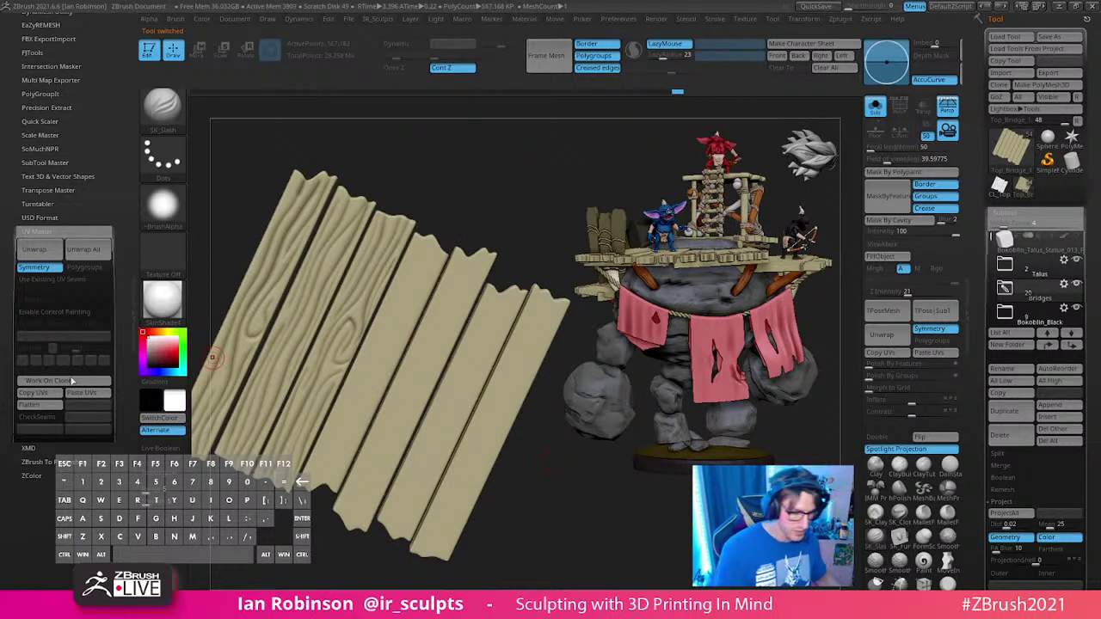
click(72, 380)
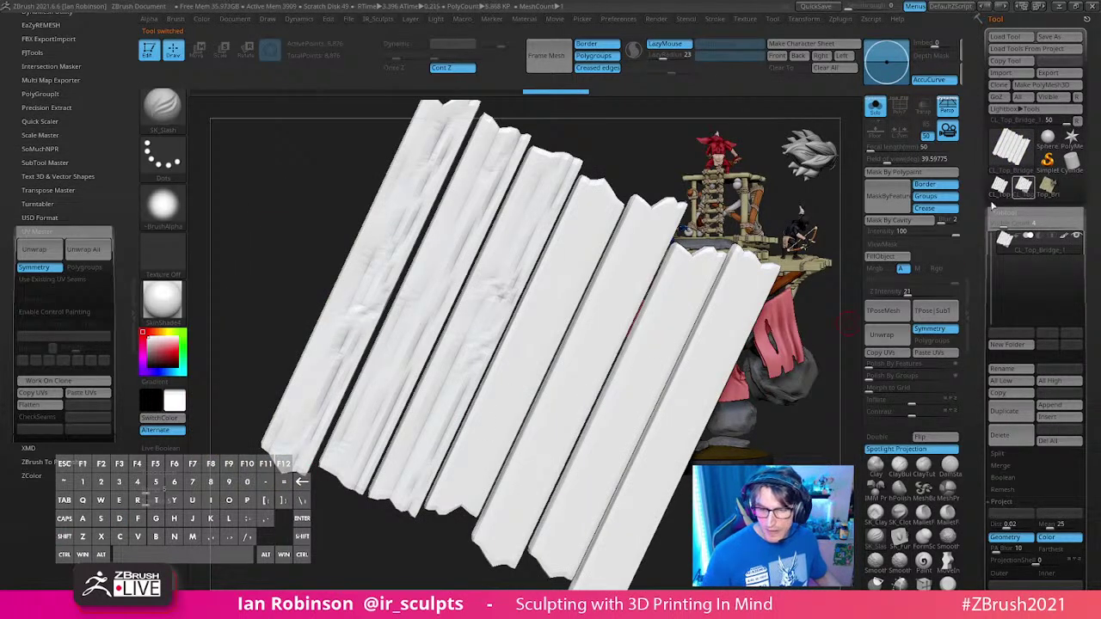
key(shift+f)
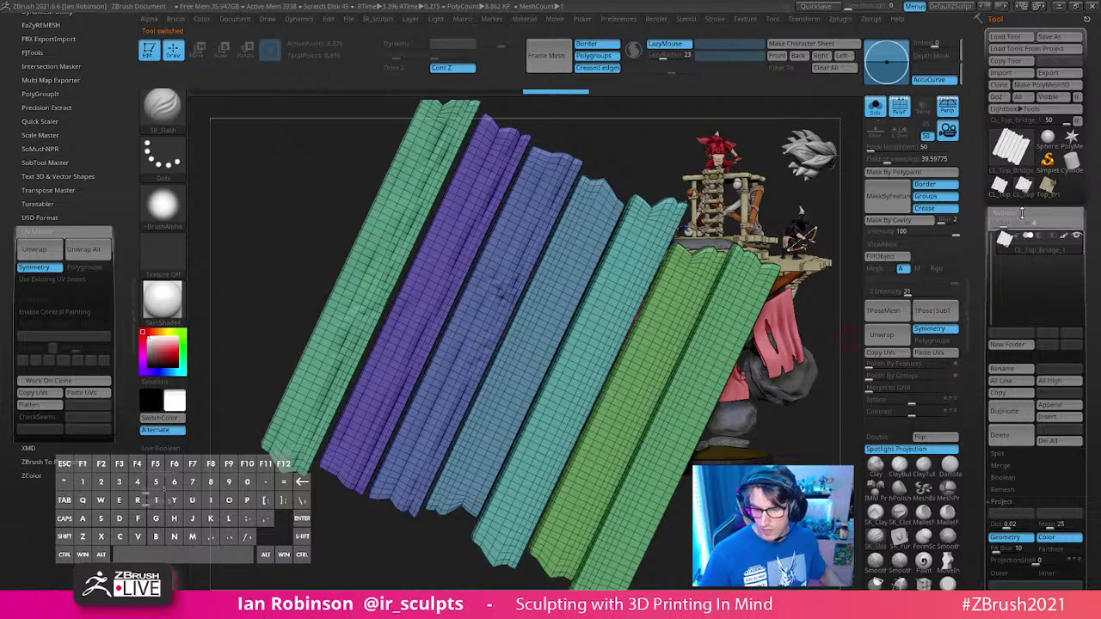
Step: Check the cloned planks' geometry settings and set UV Master to use Polygroups with Symmetry off
click(1022, 213)
click(1020, 227)
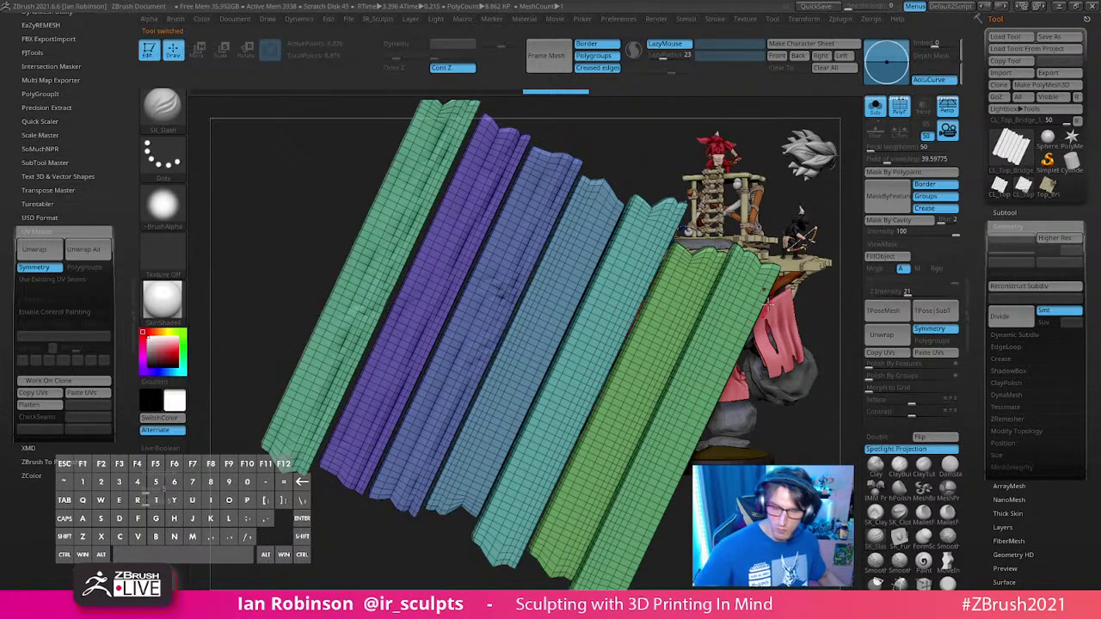
drag(778, 468, 575, 468)
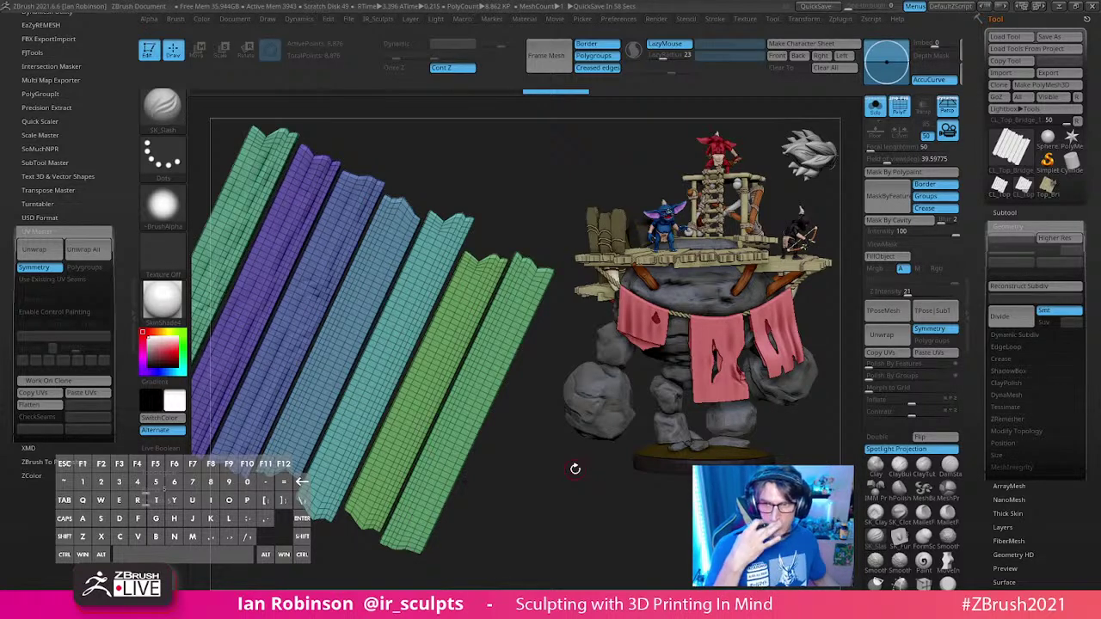
drag(574, 468, 507, 498)
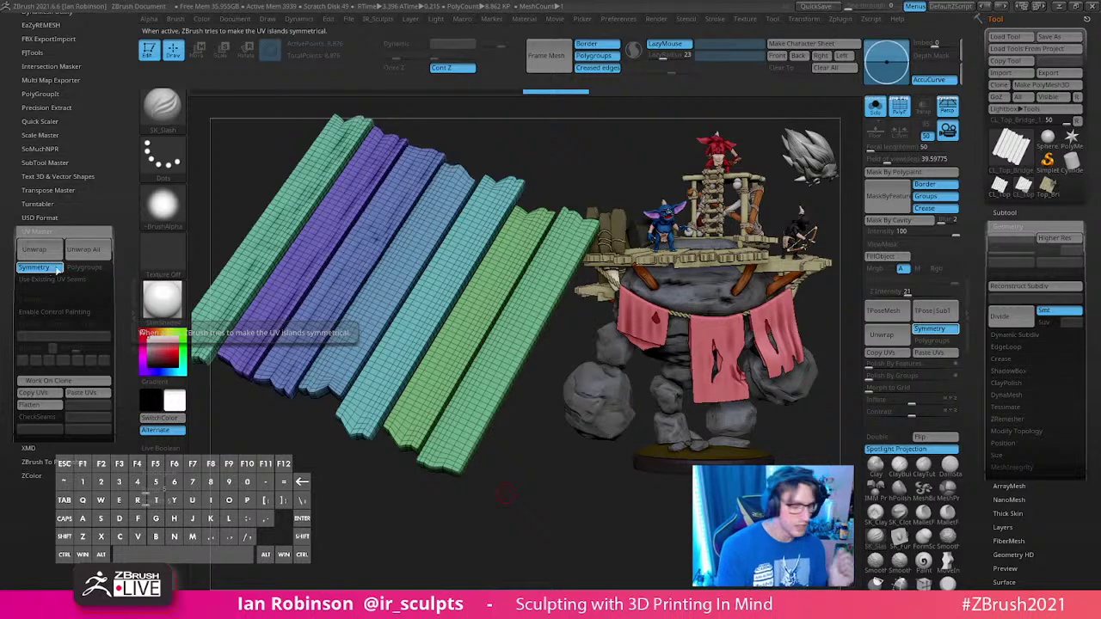
click(58, 270)
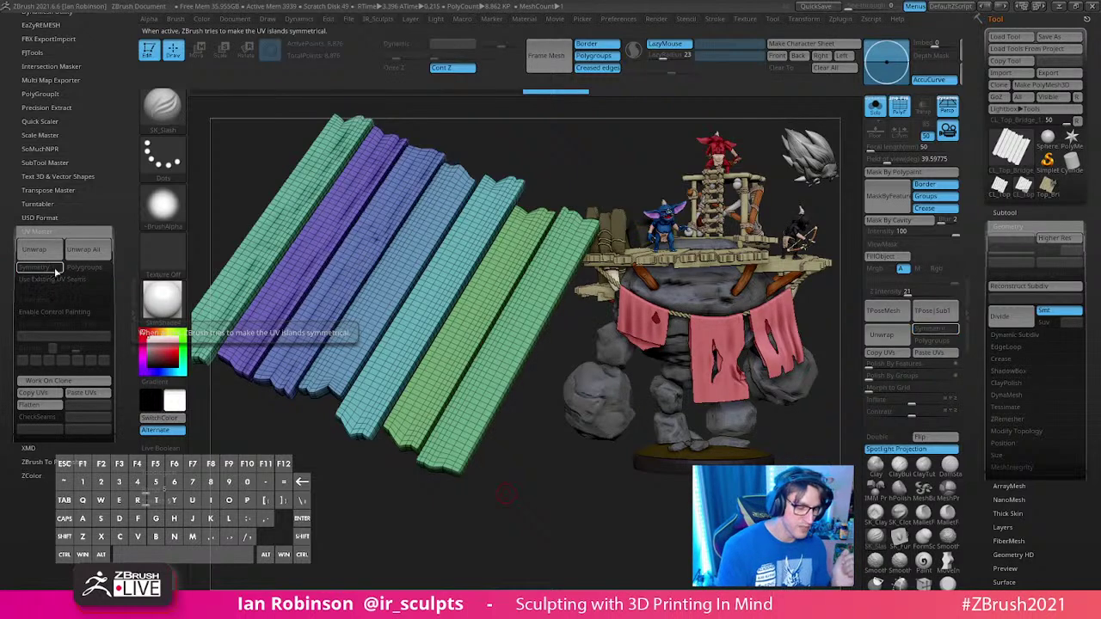
click(98, 269)
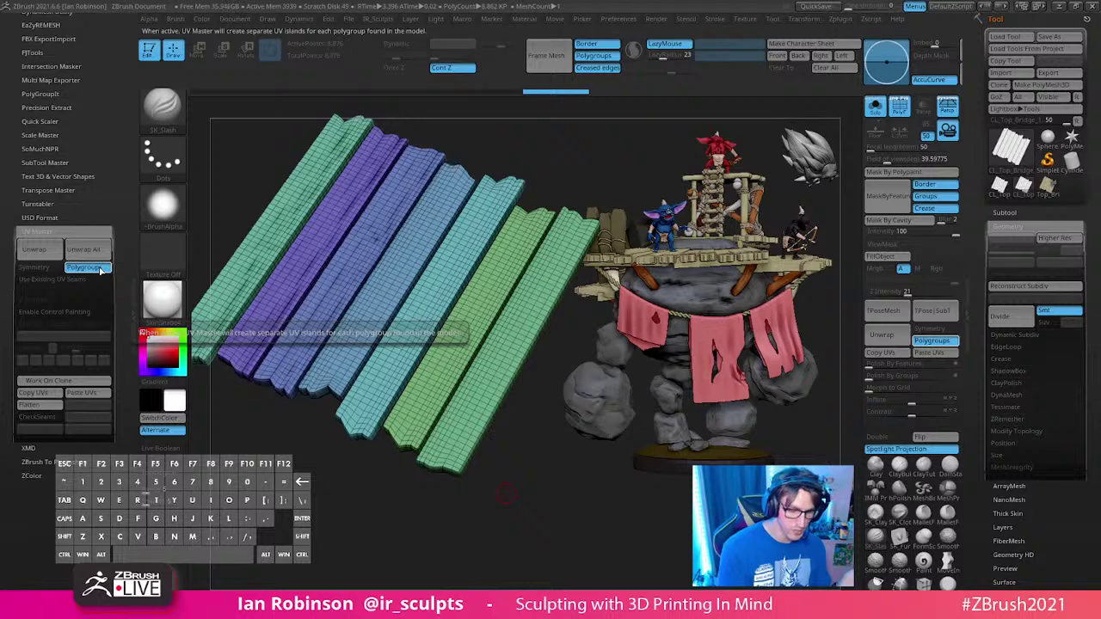
Step: Isolate the outermost plank at the ungrained end of the row and switch the selection brush to SelectLasso
drag(520, 467, 433, 180)
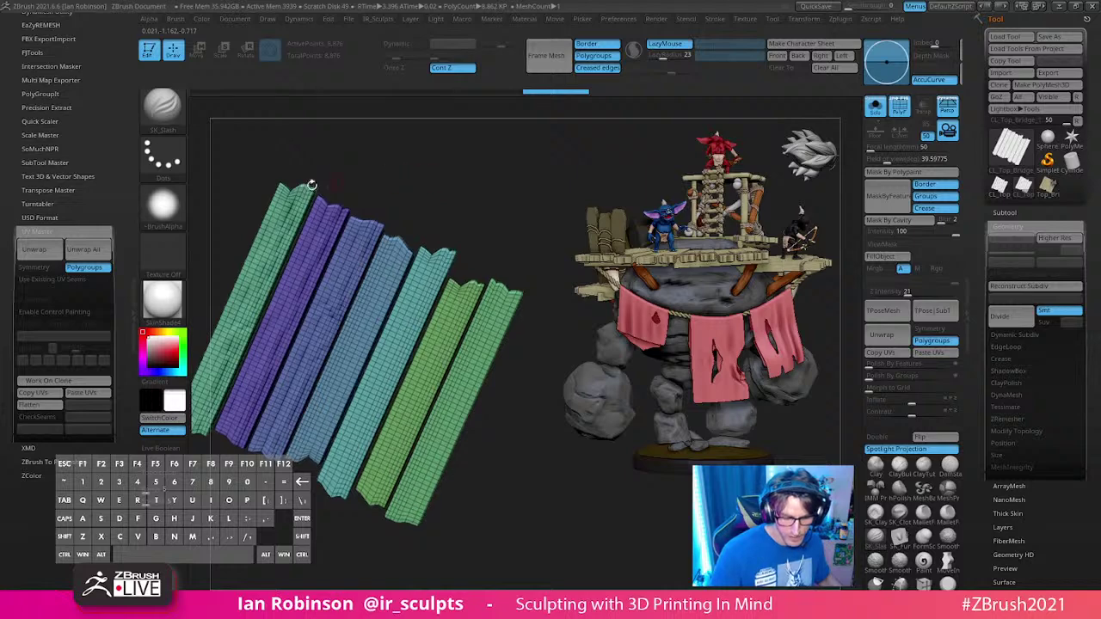
drag(353, 189, 443, 155)
ctrl+shift+click(504, 305)
alt+drag(514, 387, 483, 467)
mouse_move(459, 216)
mouse_down()
mouse_move(461, 199)
mouse_move(533, 238)
mouse_up()
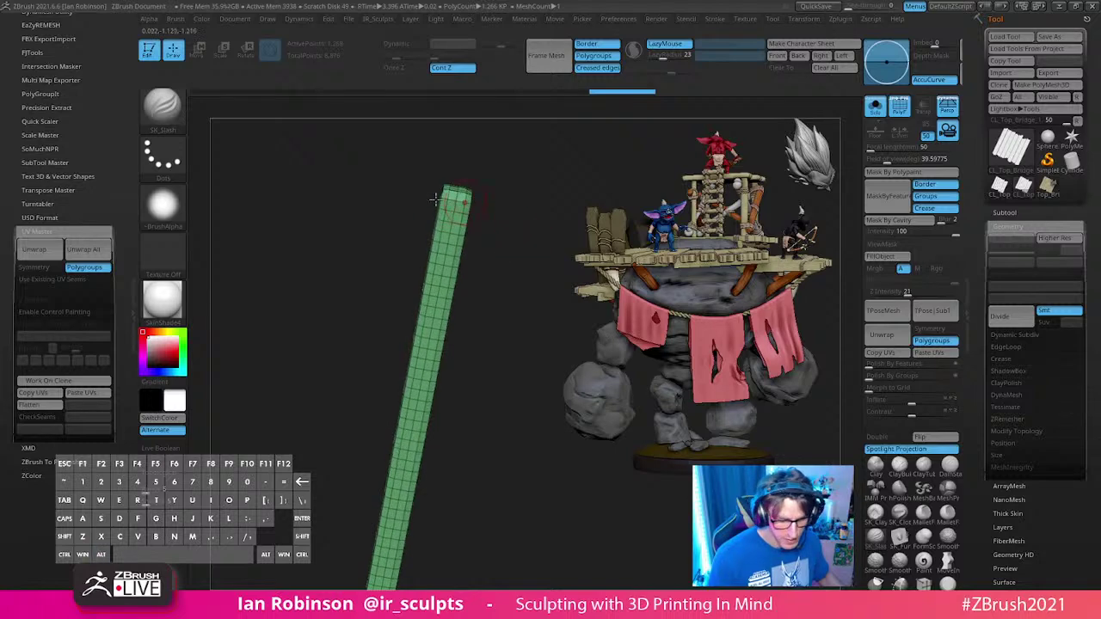
ctrl+shift+click(162, 109)
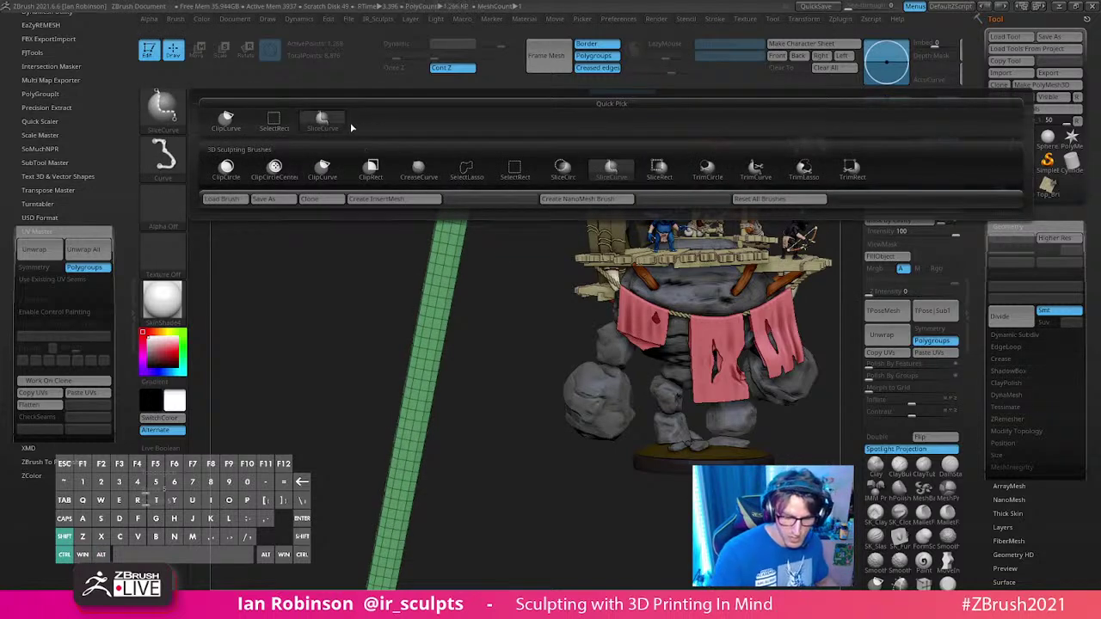
click(467, 171)
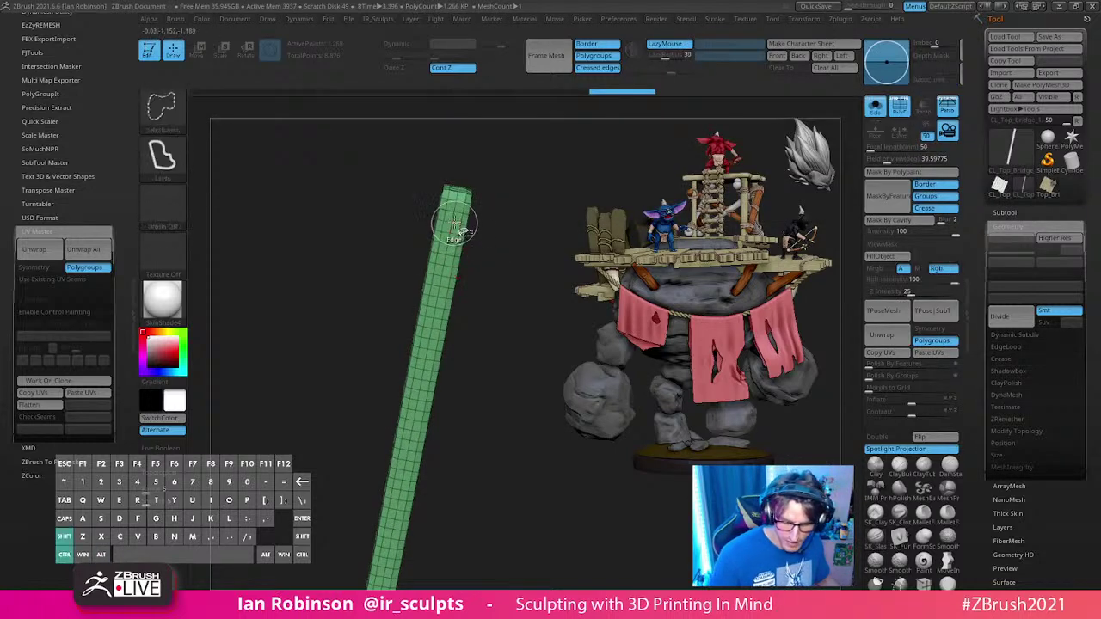
Step: Try to regroup the isolated plank by hiding one edge loop and running Auto Groups, and undo it
ctrl+shift+click(452, 234)
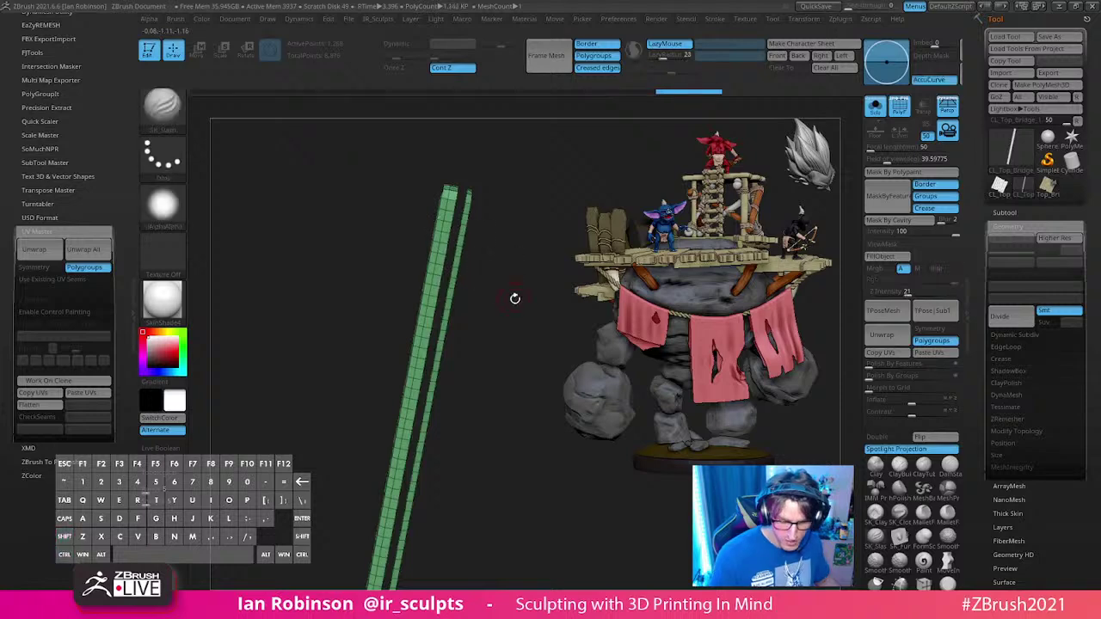
key(2)
click(510, 329)
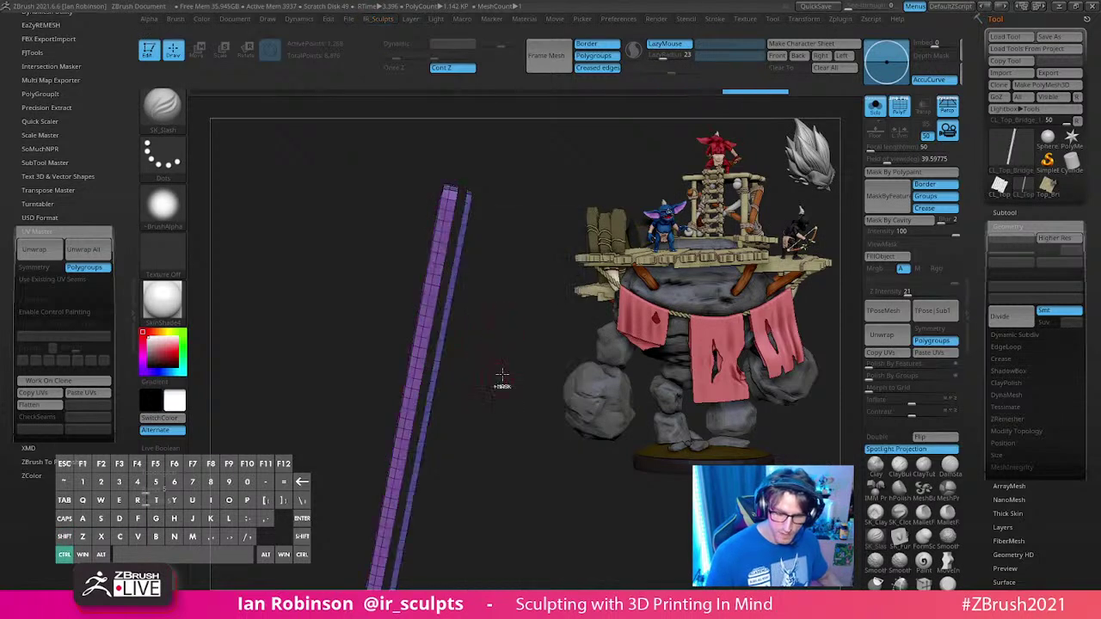
ctrl+shift+click(502, 376)
alt+click(505, 404)
right_drag(454, 264, 505, 283)
drag(505, 282, 391, 266)
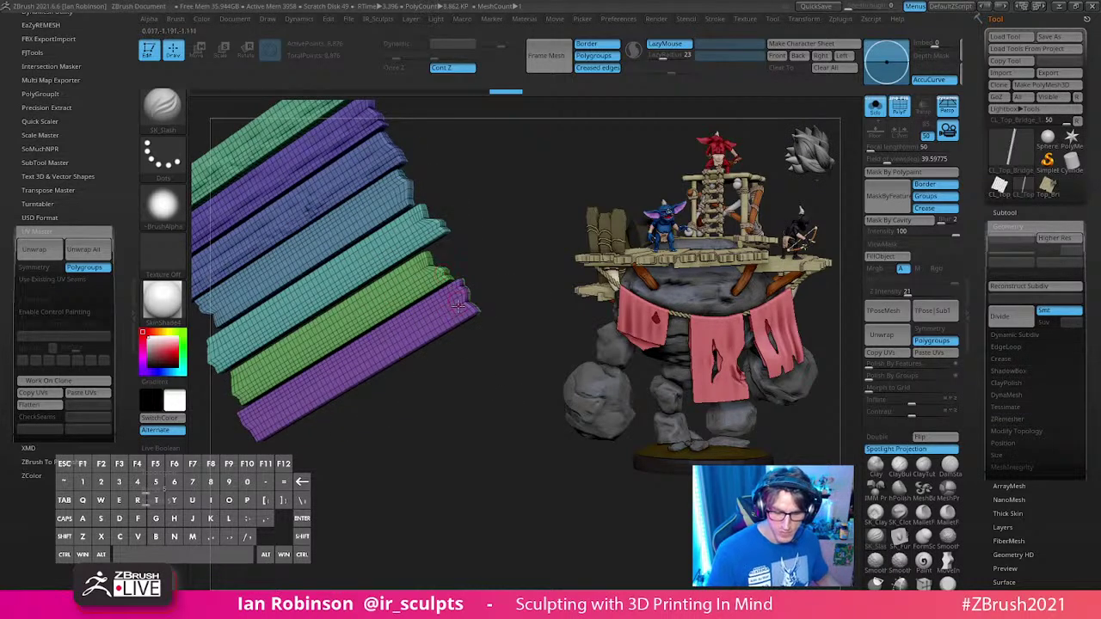
drag(459, 306, 497, 408)
key(ctrl+z)
key(ctrl+z)
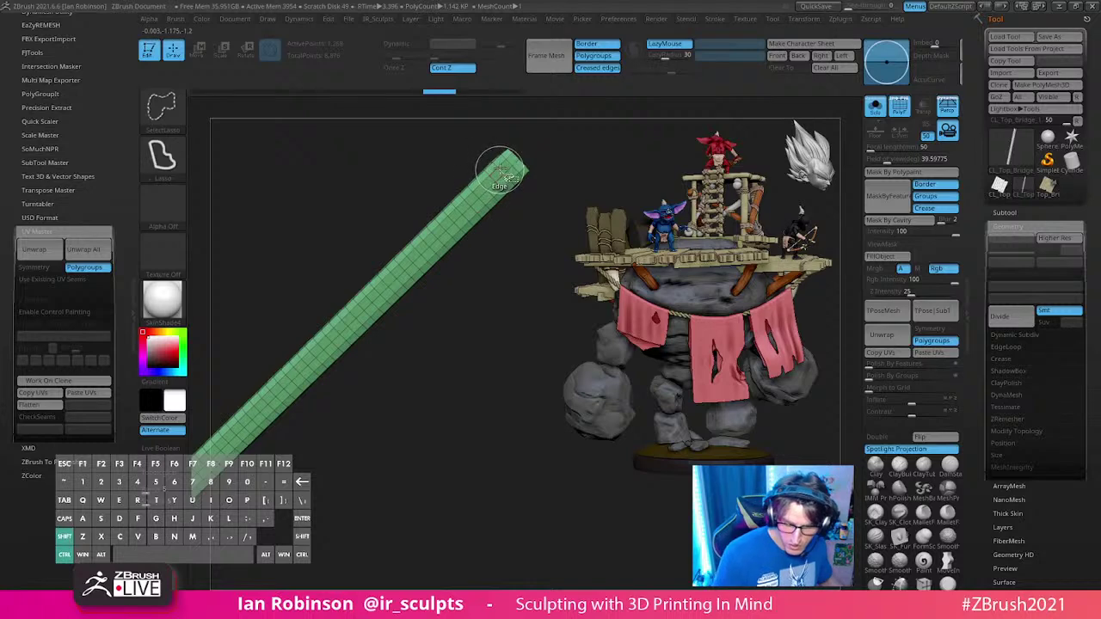
Step: Hide the side edge loops running along the isolated plank, leaving its two broad faces and end polygons
ctrl+shift+click(502, 172)
ctrl+shift+click(506, 176)
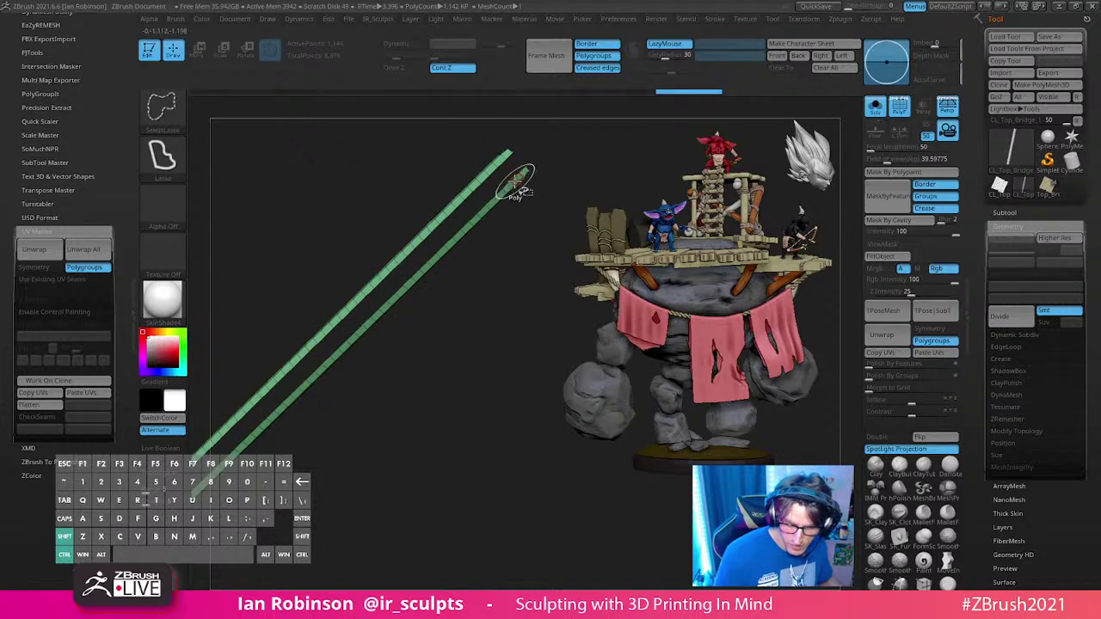
ctrl+shift+click(515, 181)
ctrl+shift+click(500, 167)
key(2)
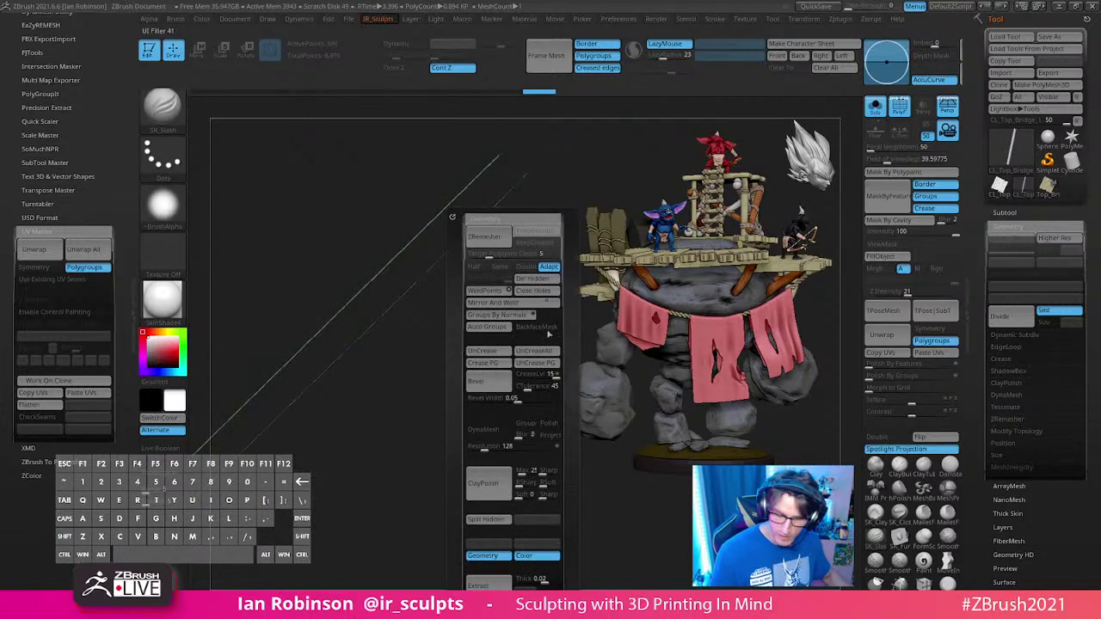
ctrl+shift+click(473, 400)
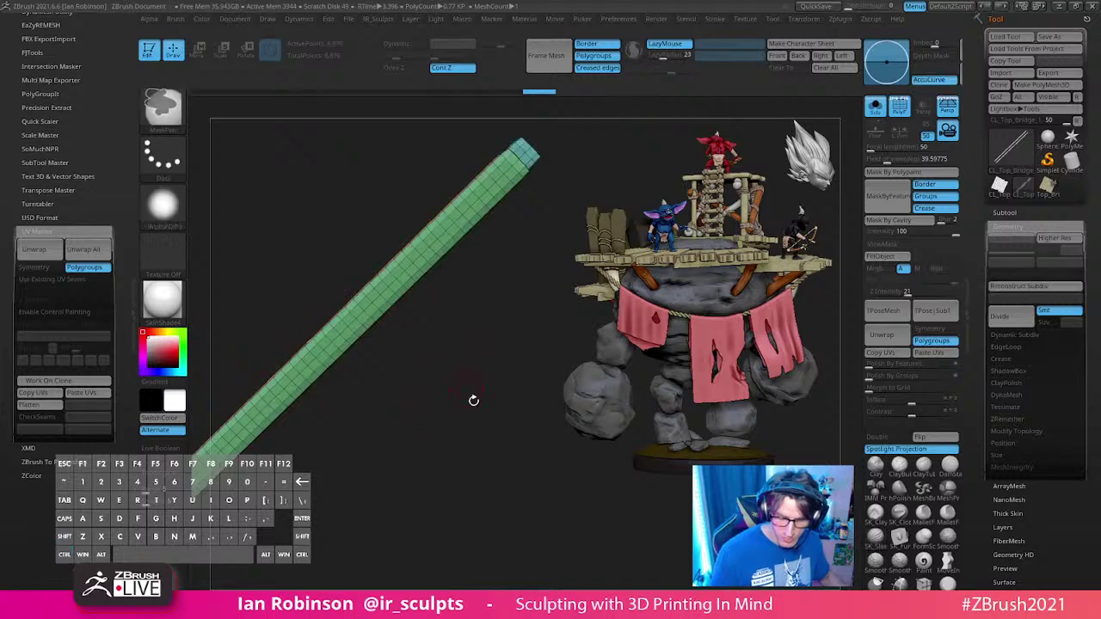
drag(473, 400, 489, 445)
alt+drag(487, 305, 489, 469)
drag(479, 425, 455, 408)
ctrl+shift+click(432, 373)
alt+drag(467, 456, 467, 514)
drag(482, 476, 481, 449)
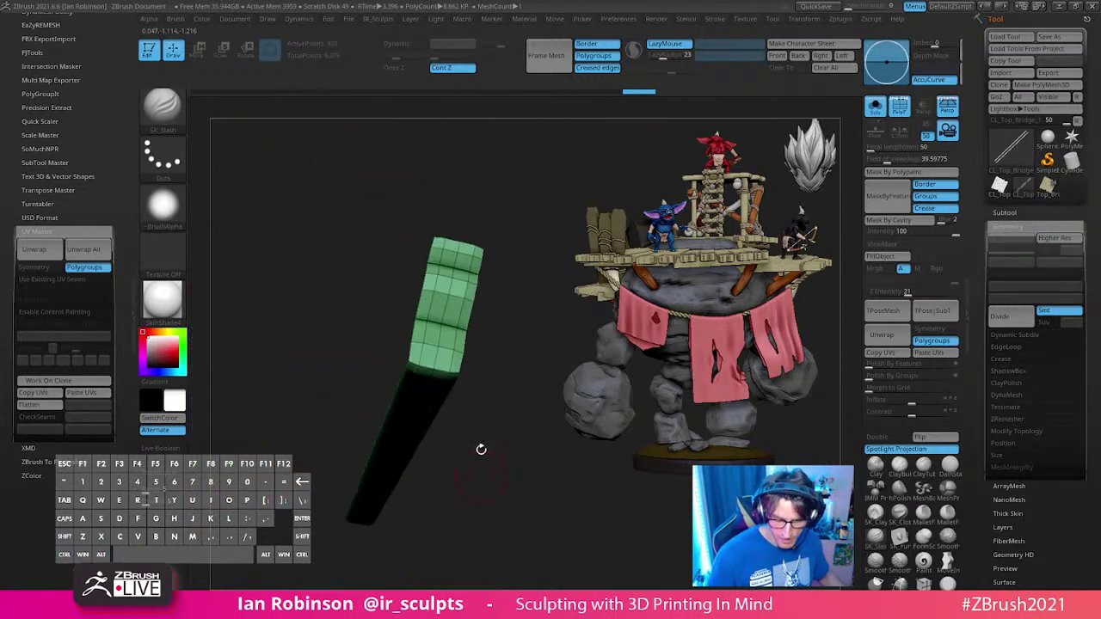
Step: Hide the remaining edge loops around the plank's ends so only its broad top and bottom faces are left
ctrl+shift+click(442, 310)
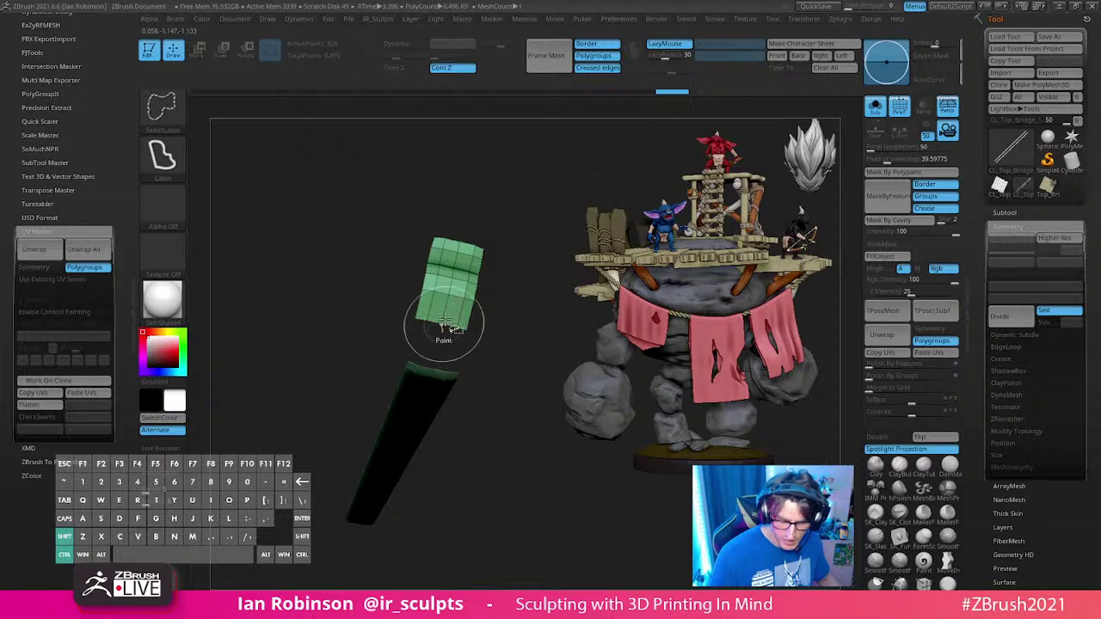
ctrl+shift+click(487, 326)
alt+drag(494, 303, 455, 402)
key(ctrl+z)
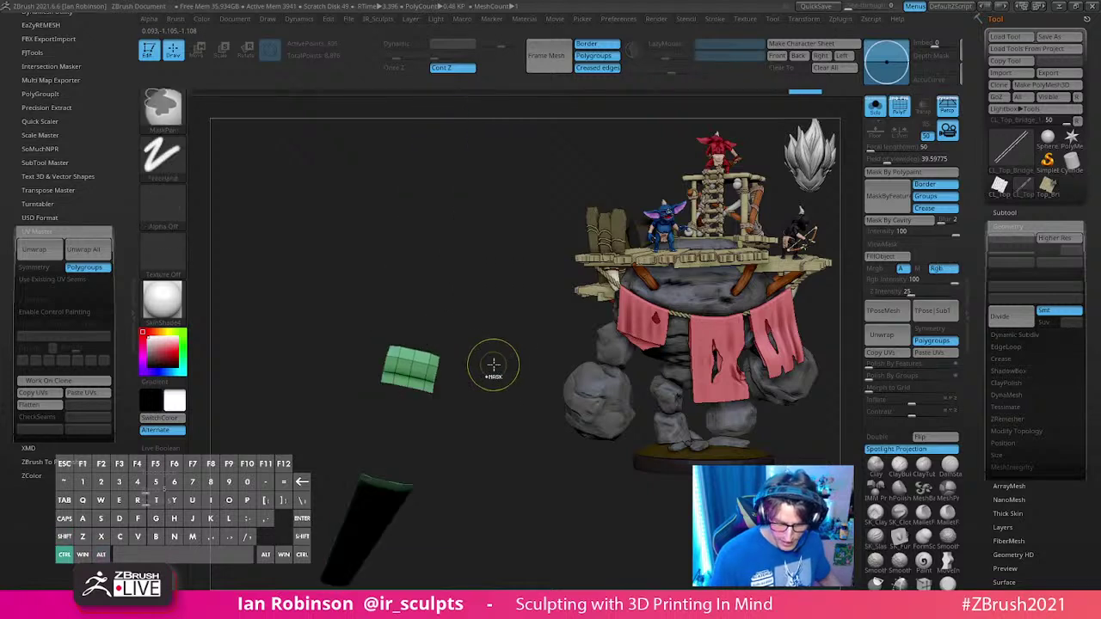
drag(494, 364, 485, 432)
ctrl+shift+click(408, 374)
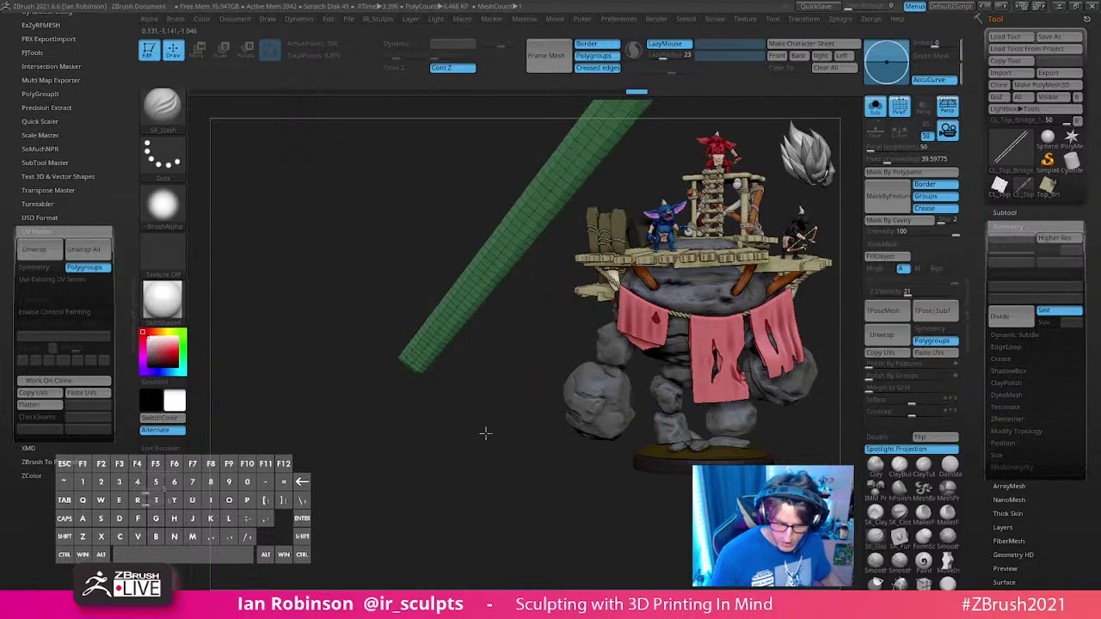
mouse_move(514, 378)
alt+mouse_down()
mouse_move(412, 505)
mouse_move(474, 430)
mouse_move(502, 327)
mouse_move(508, 342)
alt+mouse_up()
key(ctrl+z)
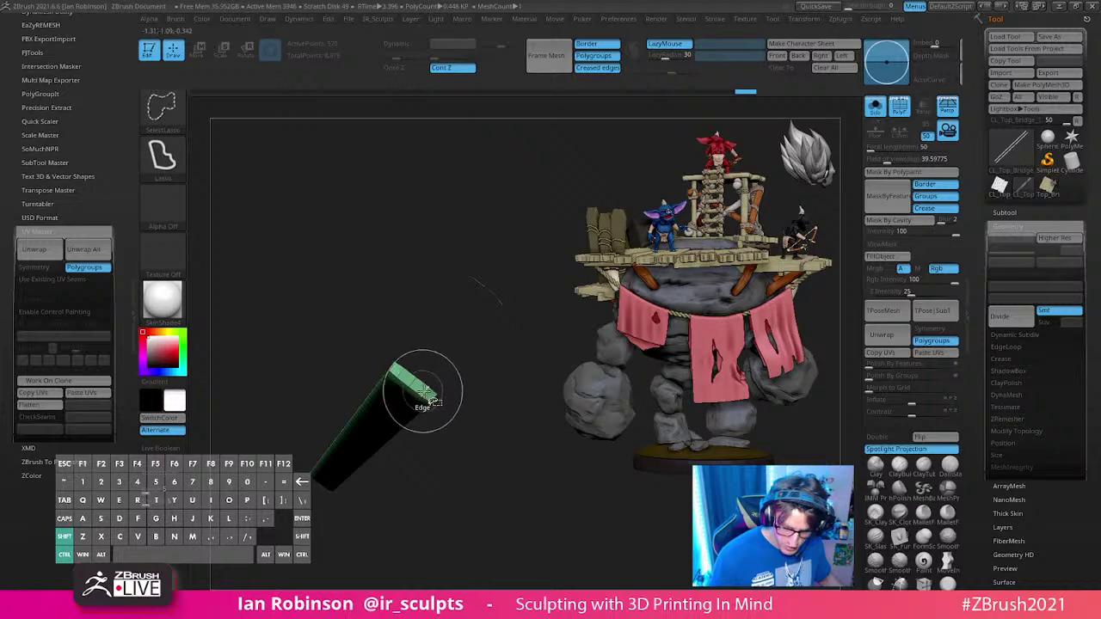
ctrl+shift+click(423, 391)
Step: Give the plank's top and bottom faces separate polygroups with Auto Groups and show all planks again
key(1)
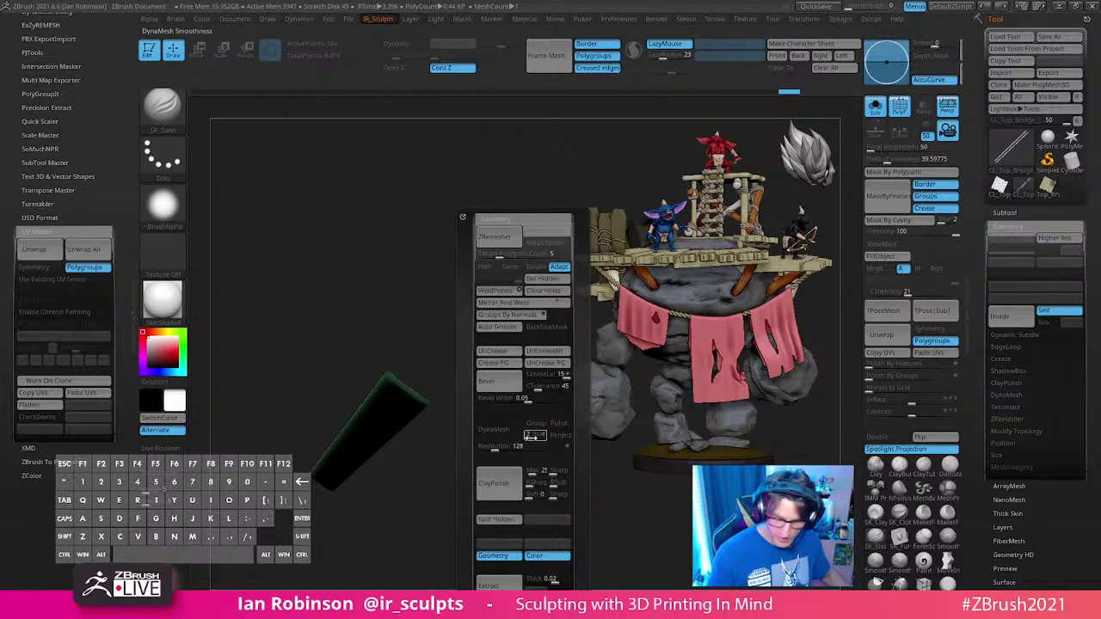
click(515, 362)
ctrl+shift+click(512, 436)
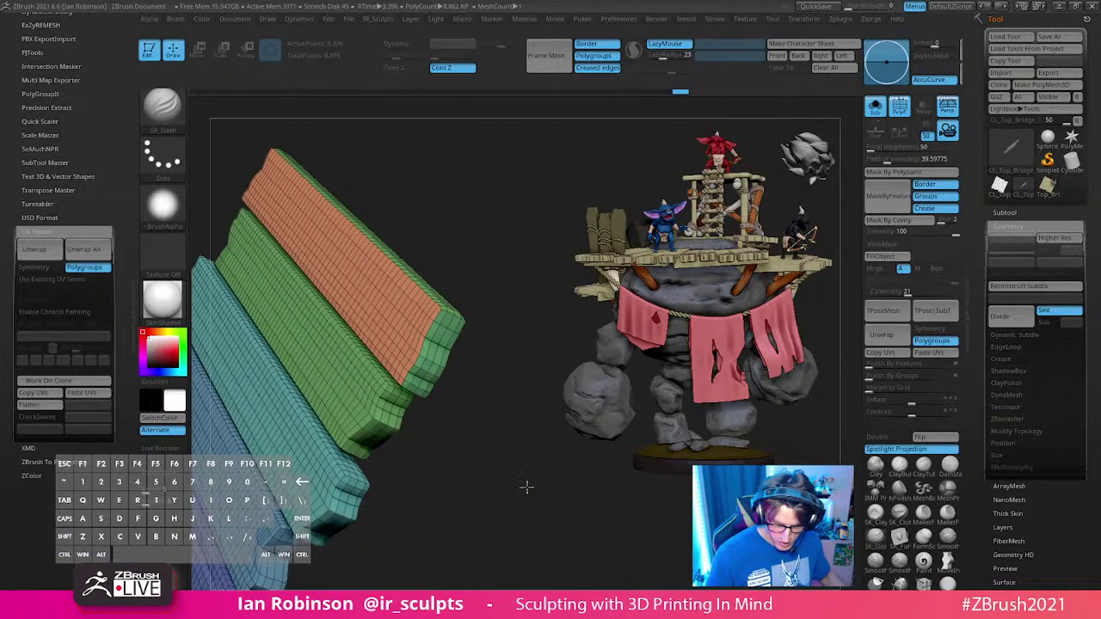
Step: Inspect the separate polygroups on the regrouped plank's broad faces and sides from several angles
mouse_move(527, 487)
mouse_down()
mouse_move(504, 476)
mouse_move(465, 250)
mouse_move(402, 229)
mouse_up()
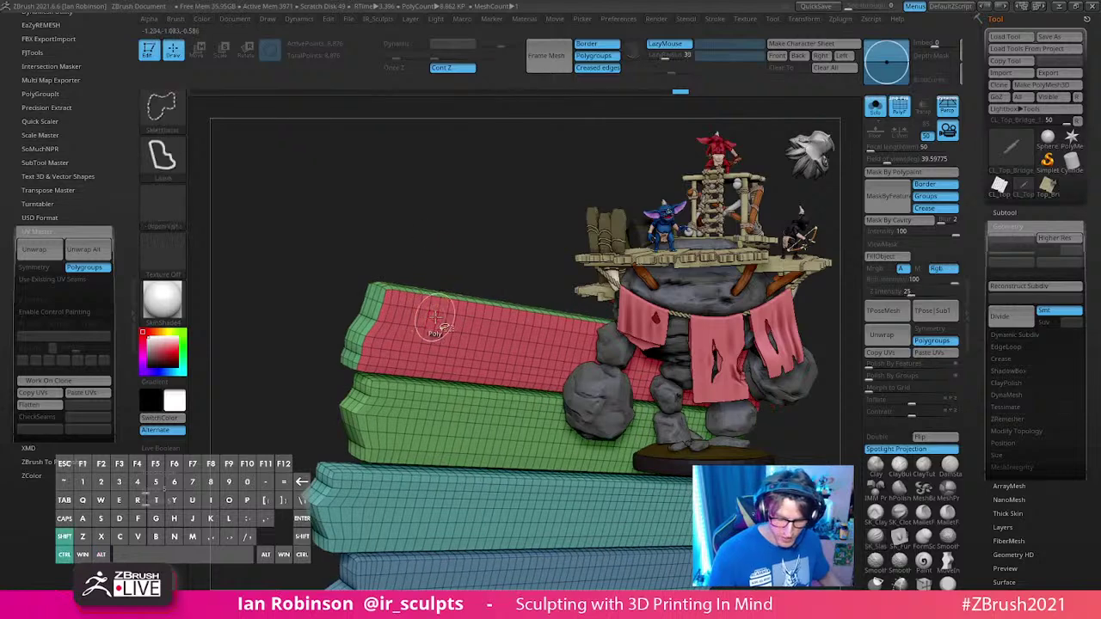
ctrl+shift+click(435, 316)
mouse_move(469, 270)
mouse_down()
mouse_move(491, 265)
mouse_move(518, 206)
mouse_move(506, 234)
mouse_move(499, 189)
mouse_move(494, 285)
mouse_move(432, 279)
mouse_up()
ctrl+shift+click(497, 235)
key(b)
key(z)
key(m)
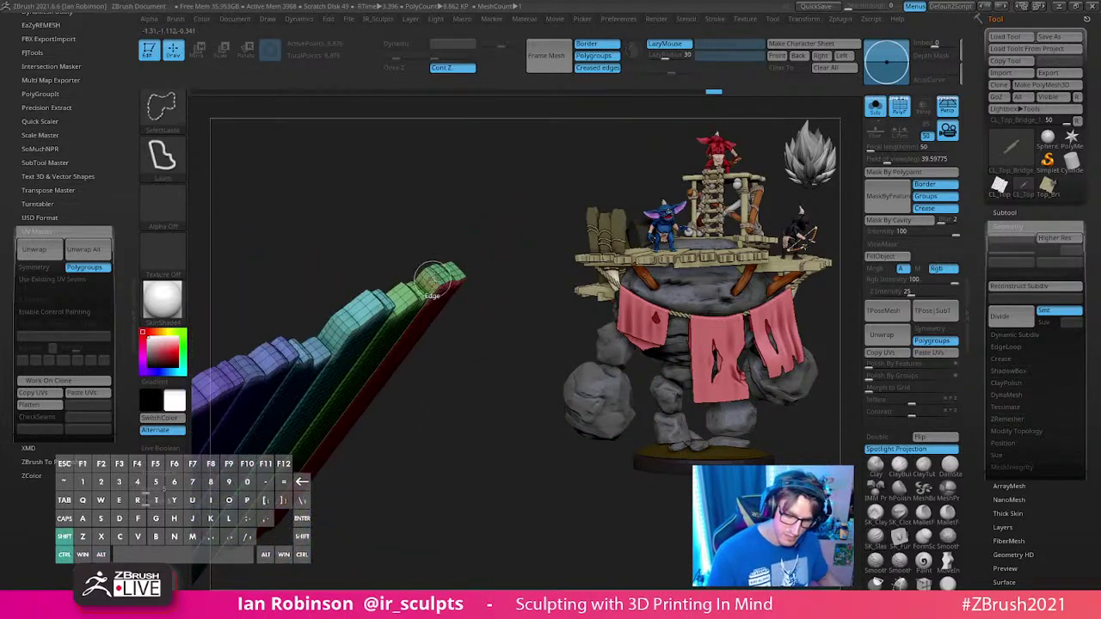
mouse_move(489, 386)
mouse_down()
mouse_move(470, 406)
mouse_move(459, 332)
mouse_move(404, 228)
mouse_move(464, 206)
mouse_move(365, 310)
mouse_move(511, 192)
mouse_up()
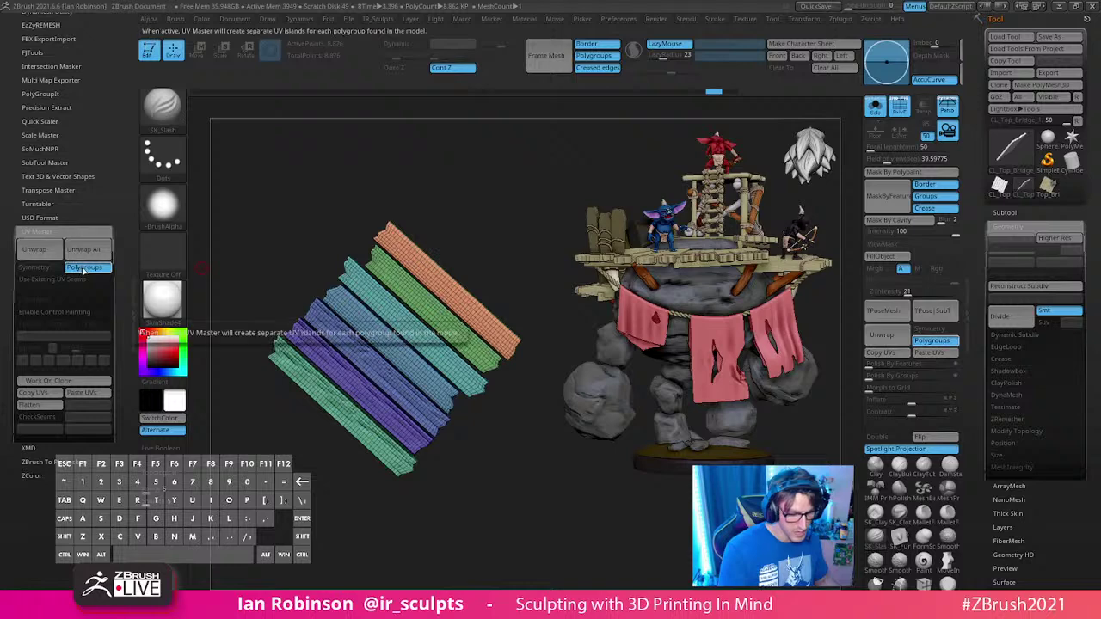
Step: Unwrap the cloned planks by polygroup with UV Master and flatten the mesh to examine its UV islands
click(50, 250)
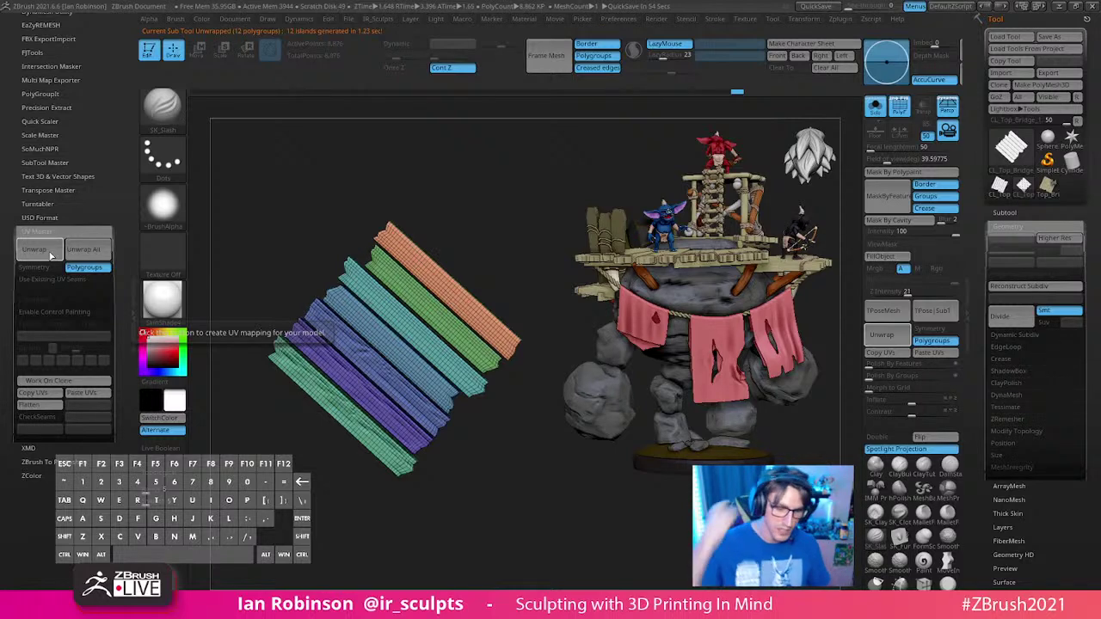
drag(467, 215, 470, 215)
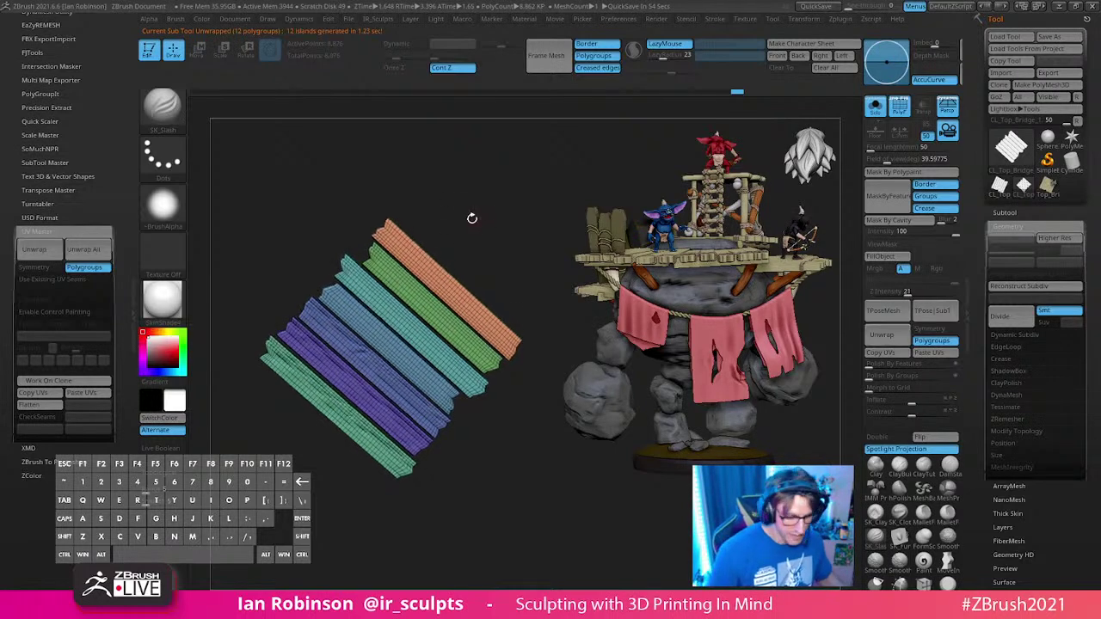
click(48, 408)
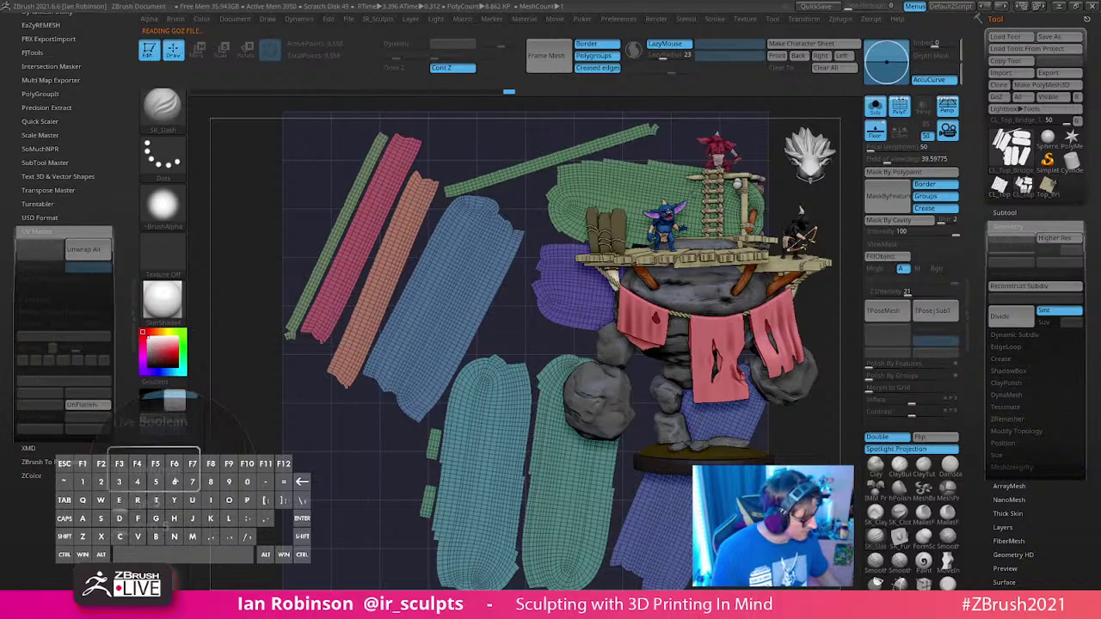
key(ctrl+n)
alt+drag(795, 378, 779, 337)
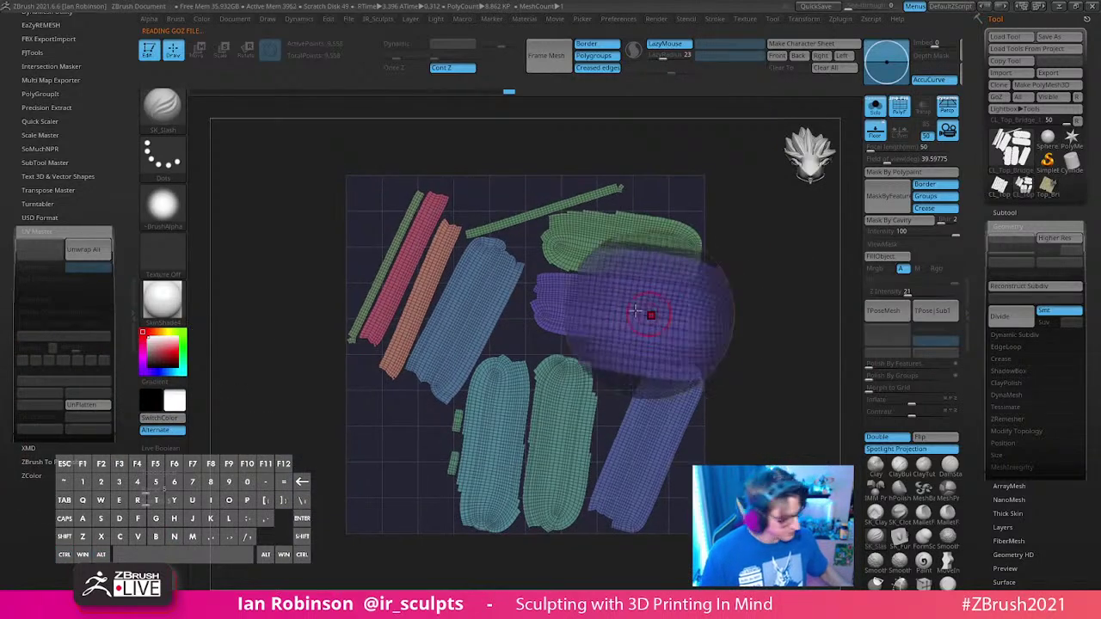
key(shift)
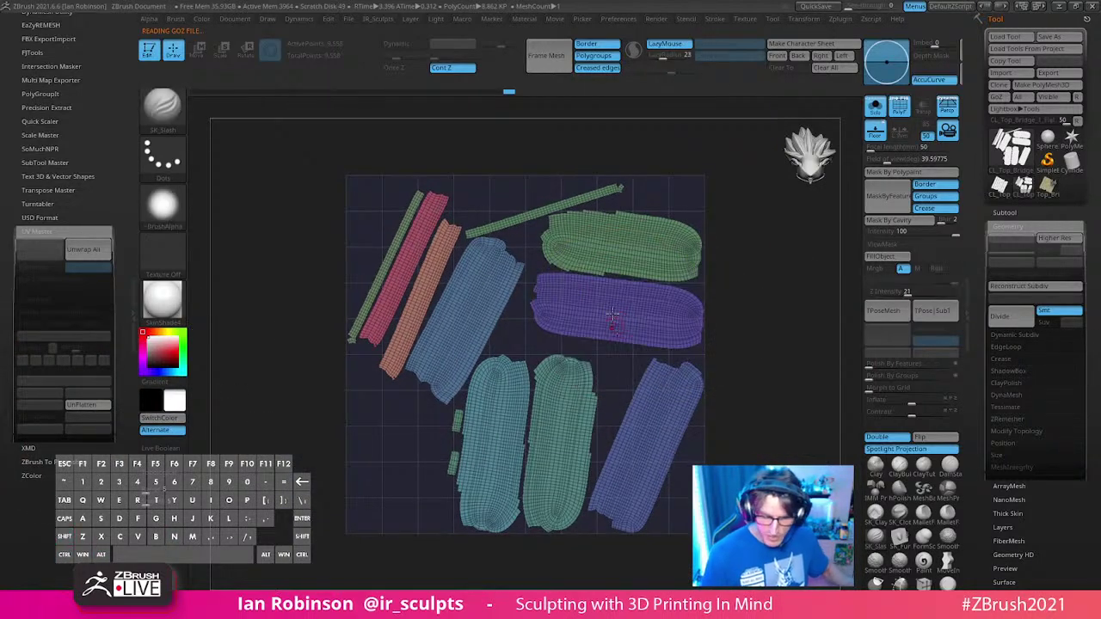
key(f)
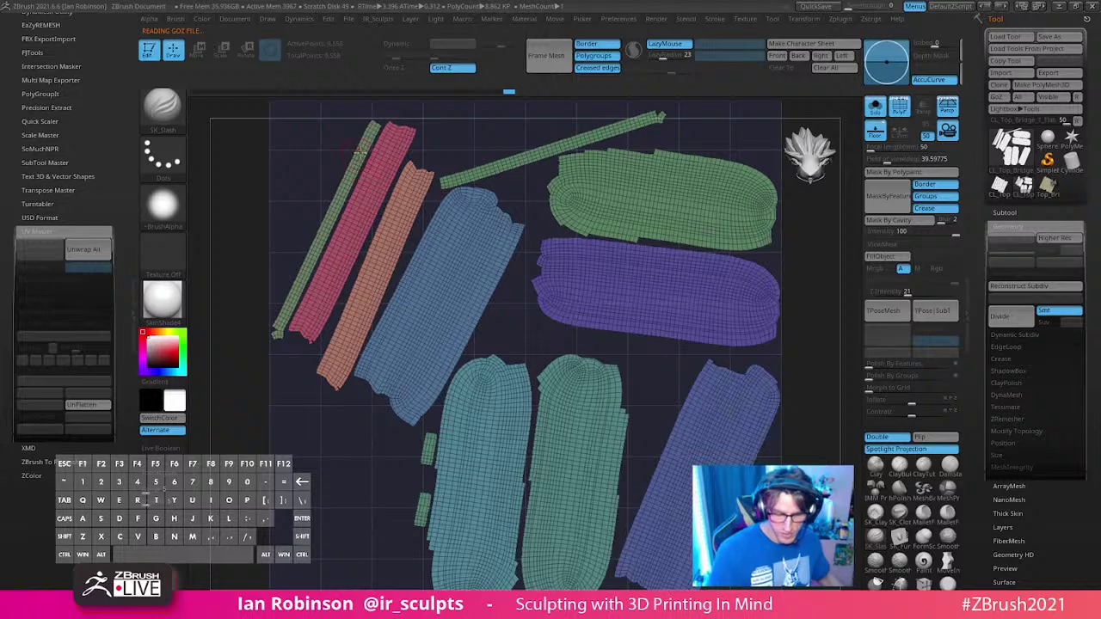
Step: Examine the slanted blue and the purple plank islands in isolation, one after the other, with all islands shown again at the end
alt+drag(510, 130, 527, 162)
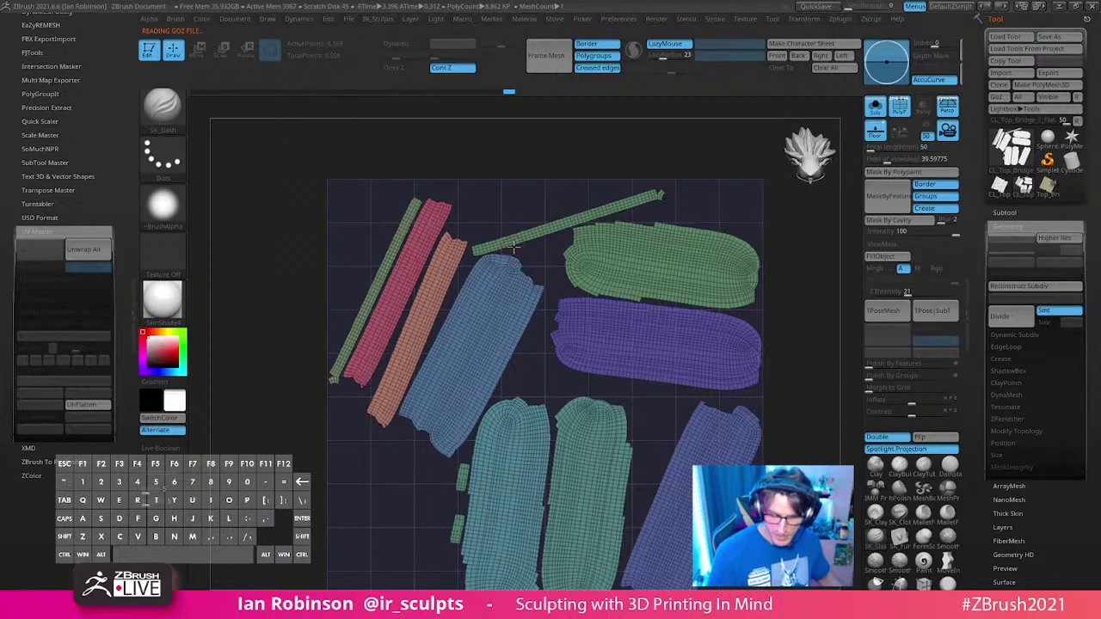
ctrl+shift+click(497, 371)
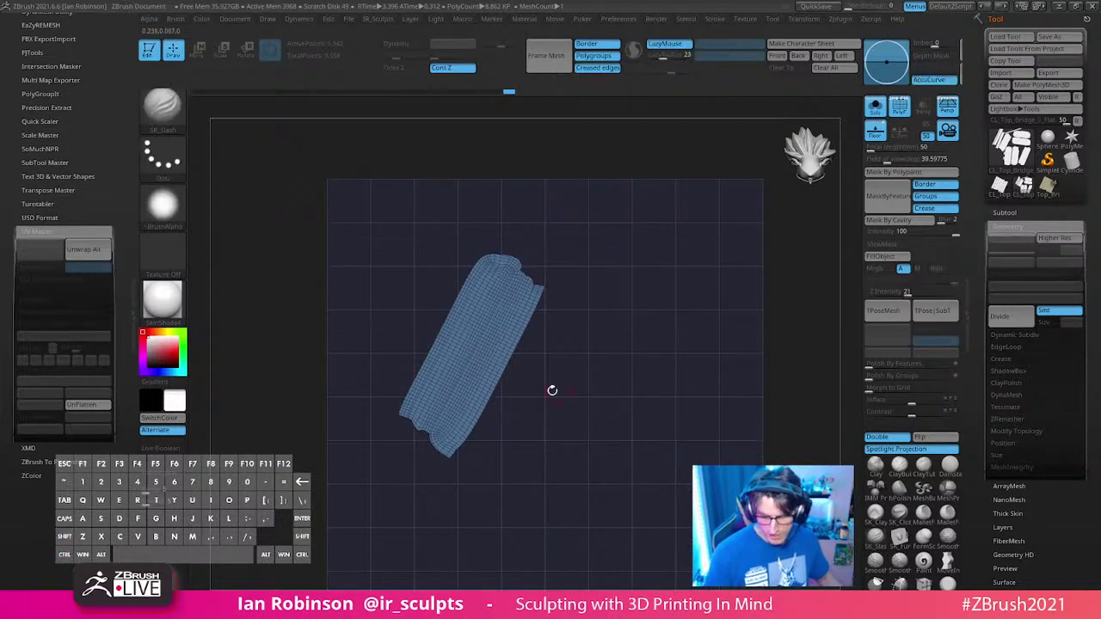
ctrl+shift+click(512, 391)
ctrl+shift+click(671, 346)
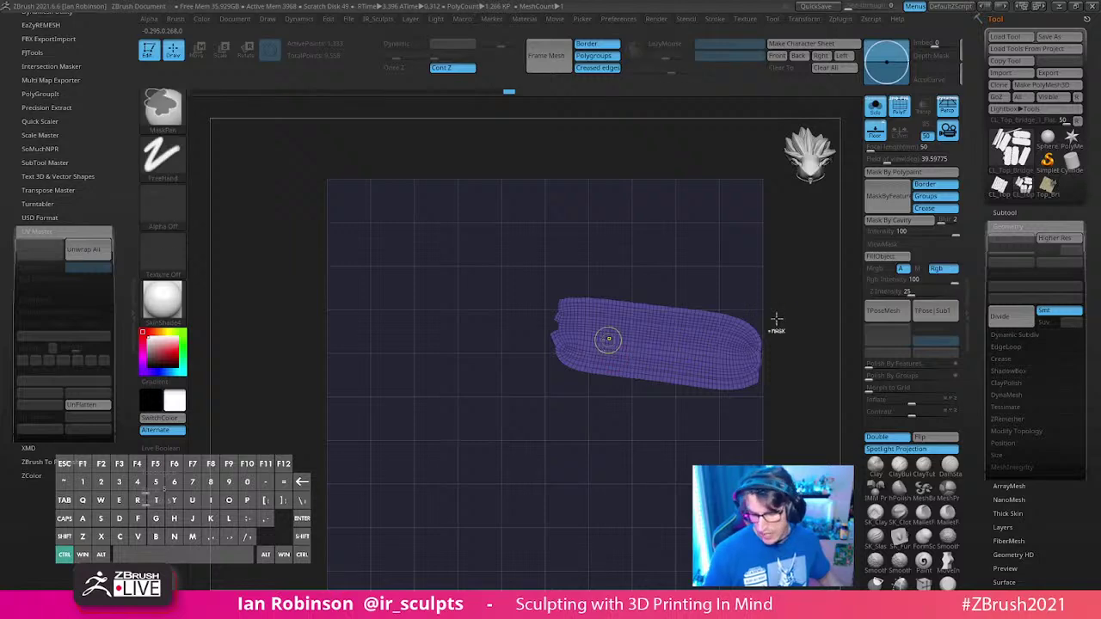
ctrl+shift+click(619, 293)
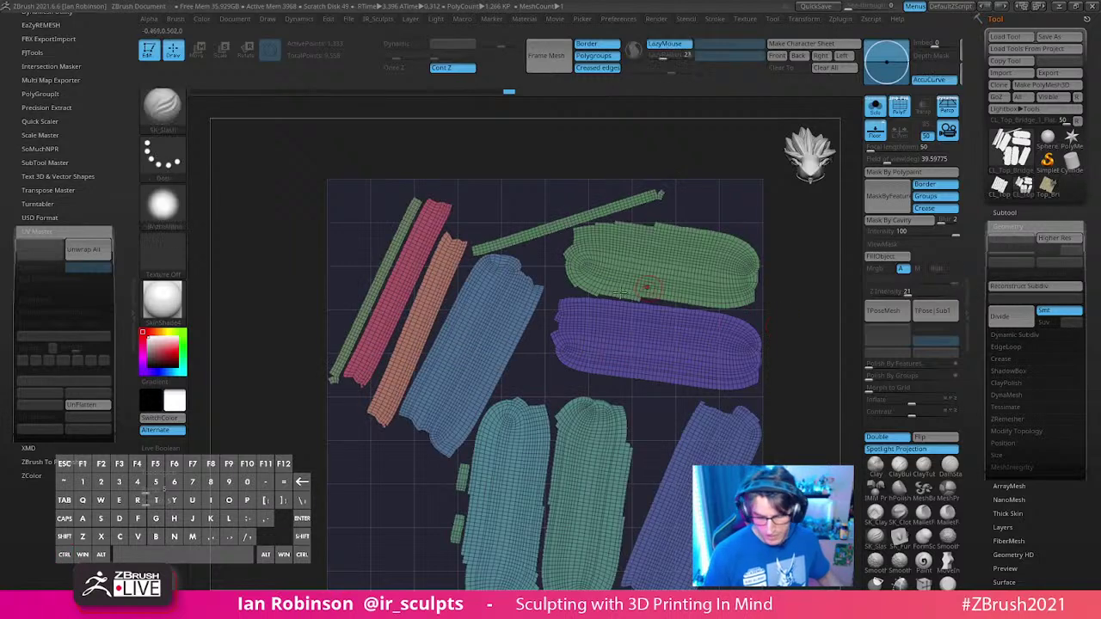
Step: Mask the broad plank islands so that only the narrow strips and the two small pieces stay editable
ctrl+shift+click(386, 270)
ctrl+shift+click(448, 211)
ctrl+shift+click(443, 258)
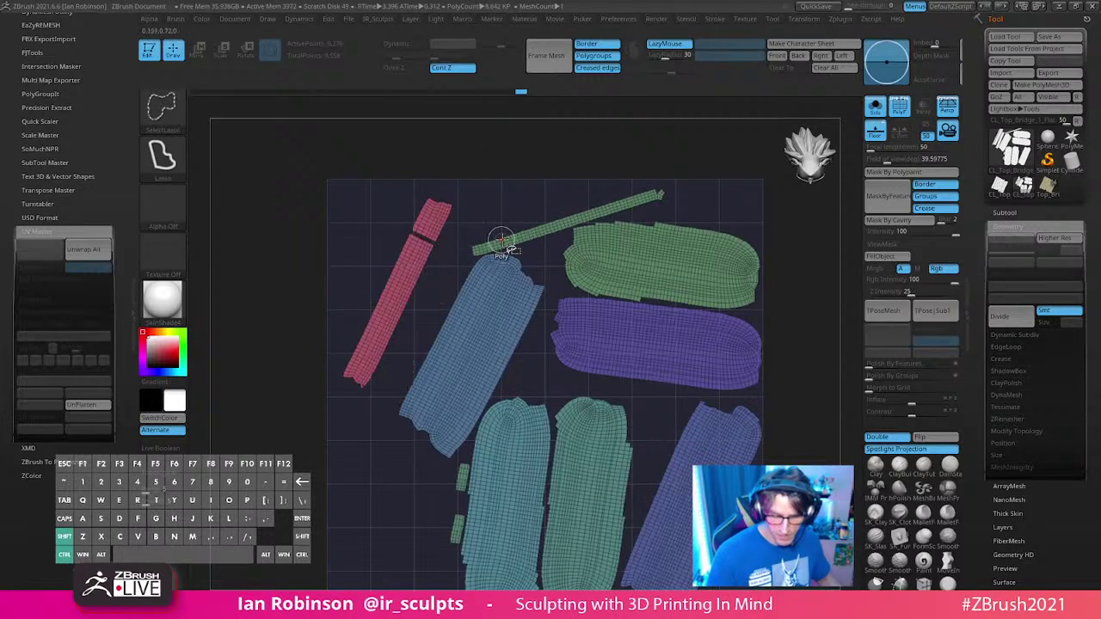
ctrl+shift+click(486, 248)
ctrl+shift+click(438, 225)
ctrl+shift+click(462, 481)
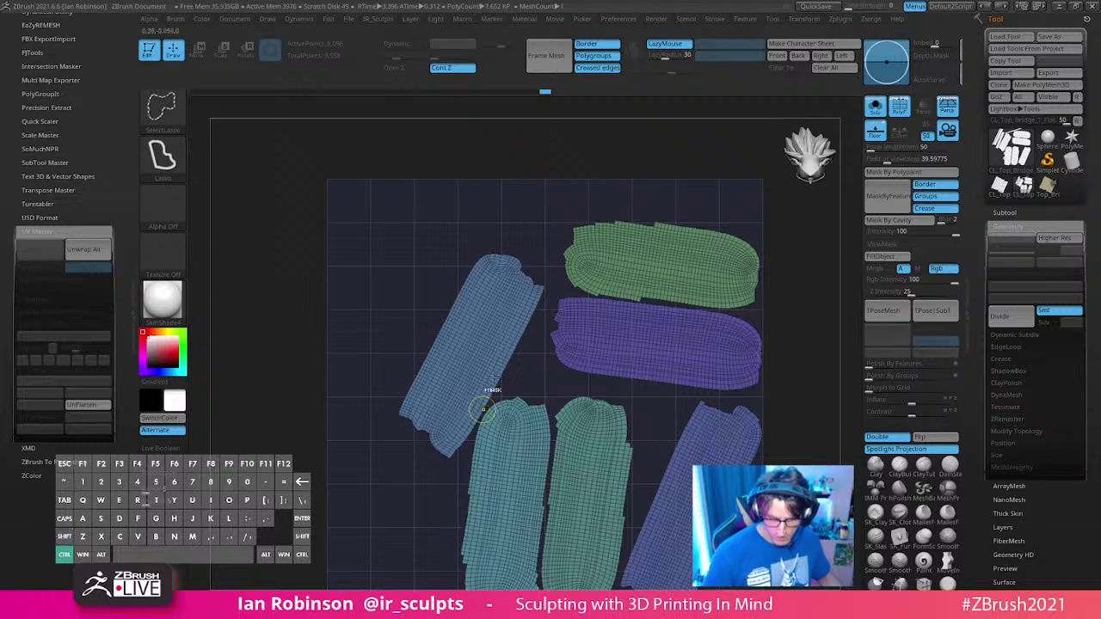
ctrl+click(529, 213)
ctrl+shift+click(560, 185)
key(w)
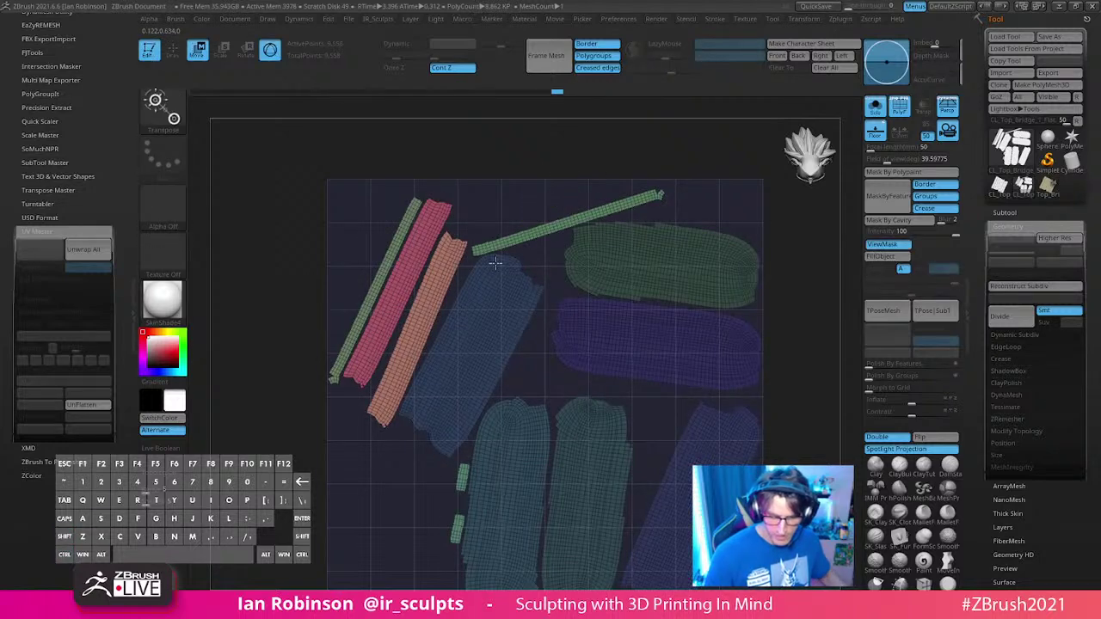
Step: Rotate the unmasked strips until the three parallel ones stand upright outside the UV square's left edge, and clear the mask
alt+click(418, 253)
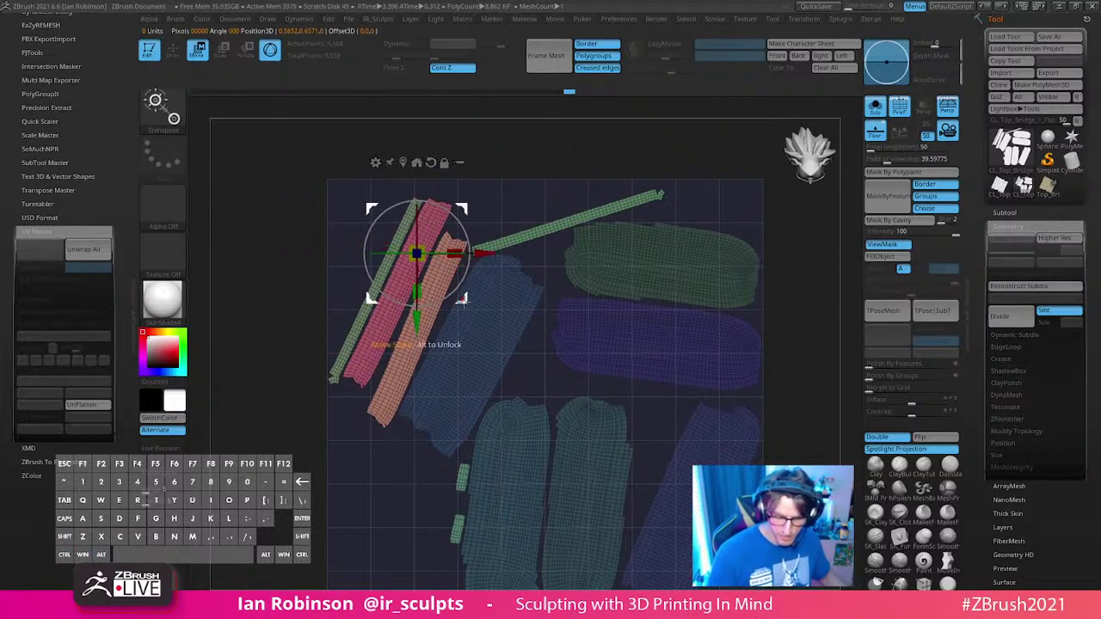
drag(463, 300, 331, 346)
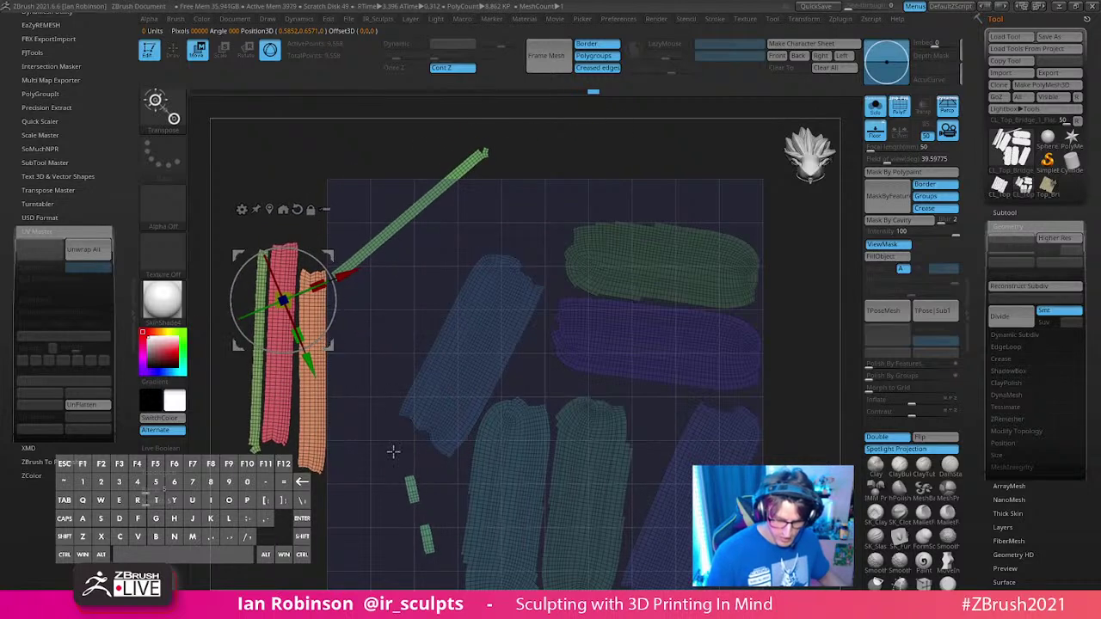
ctrl+shift+click(412, 493)
key(q)
ctrl+drag(444, 491, 403, 490)
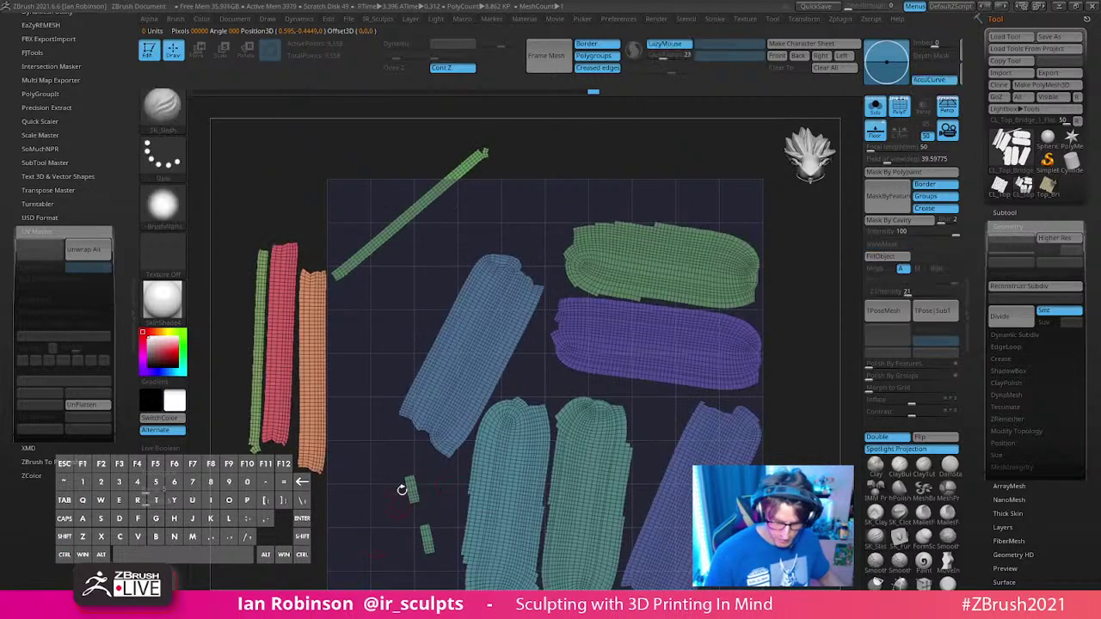
Step: Mask every island except the three upright green, red and orange strips, using SelectRect to hide the thin green one
ctrl+alt+shift+click(311, 372)
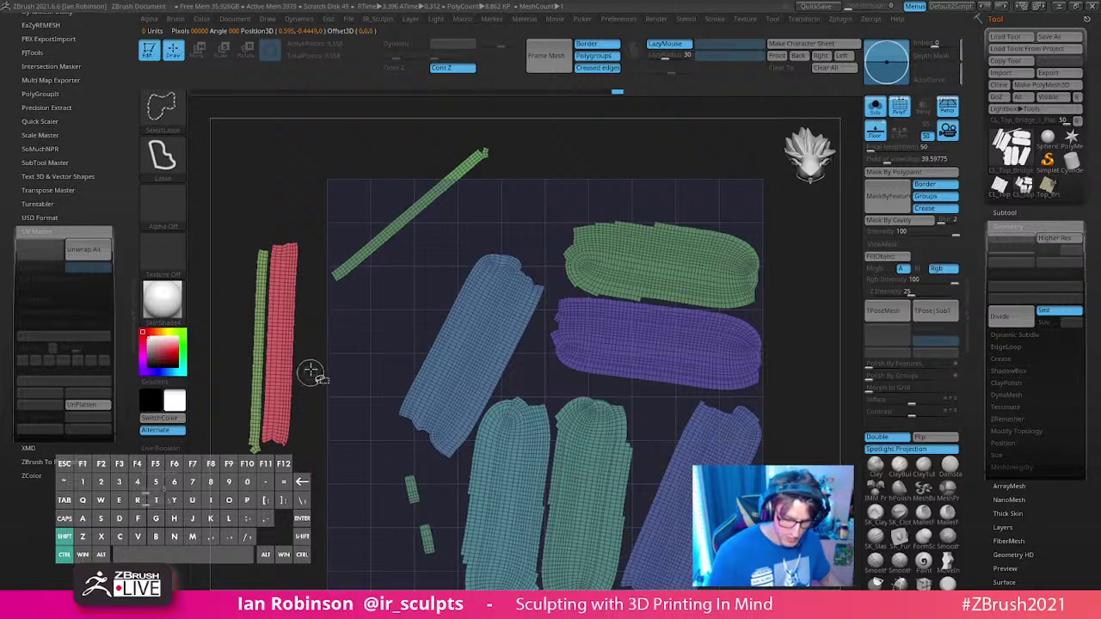
ctrl+alt+shift+click(273, 371)
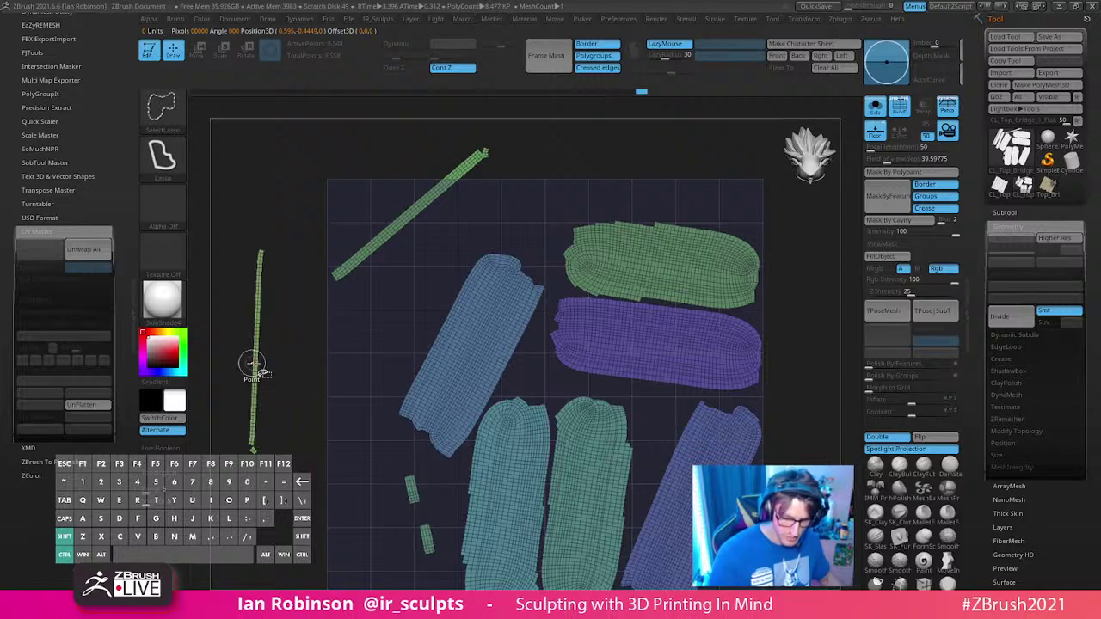
ctrl+alt+shift+click(255, 376)
key(b)
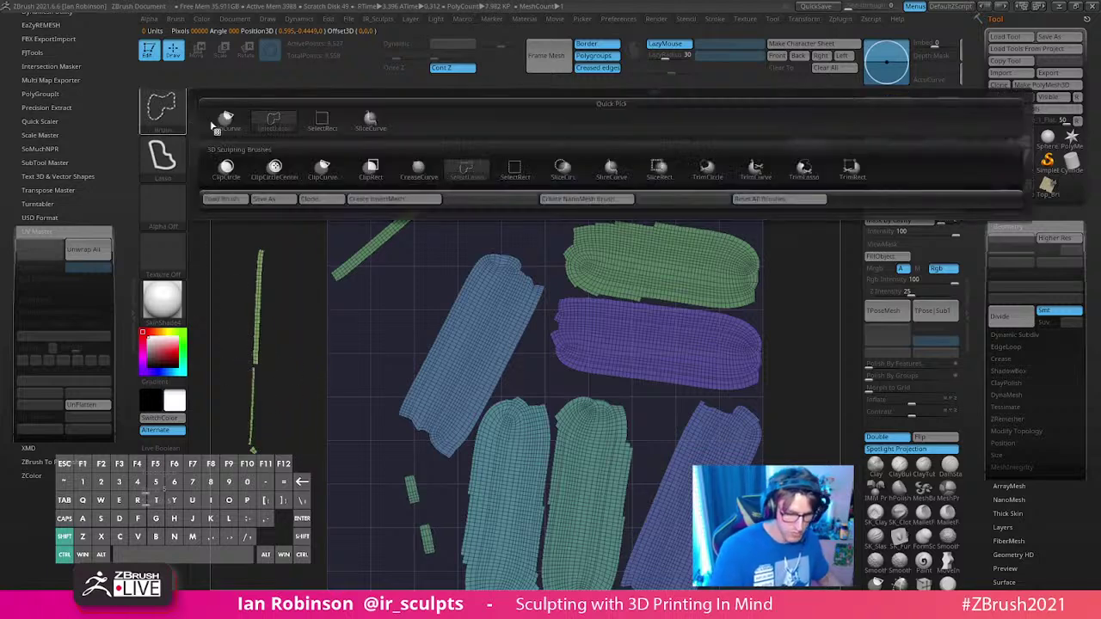
click(321, 121)
ctrl+shift+click(259, 281)
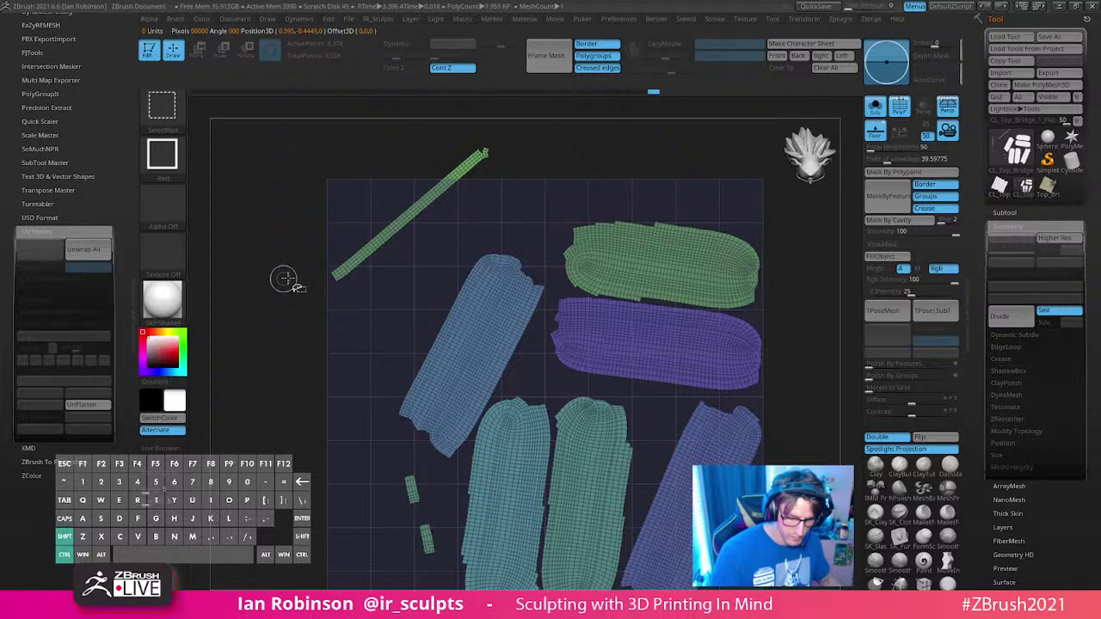
ctrl+click(387, 274)
ctrl+shift+click(388, 275)
key(w)
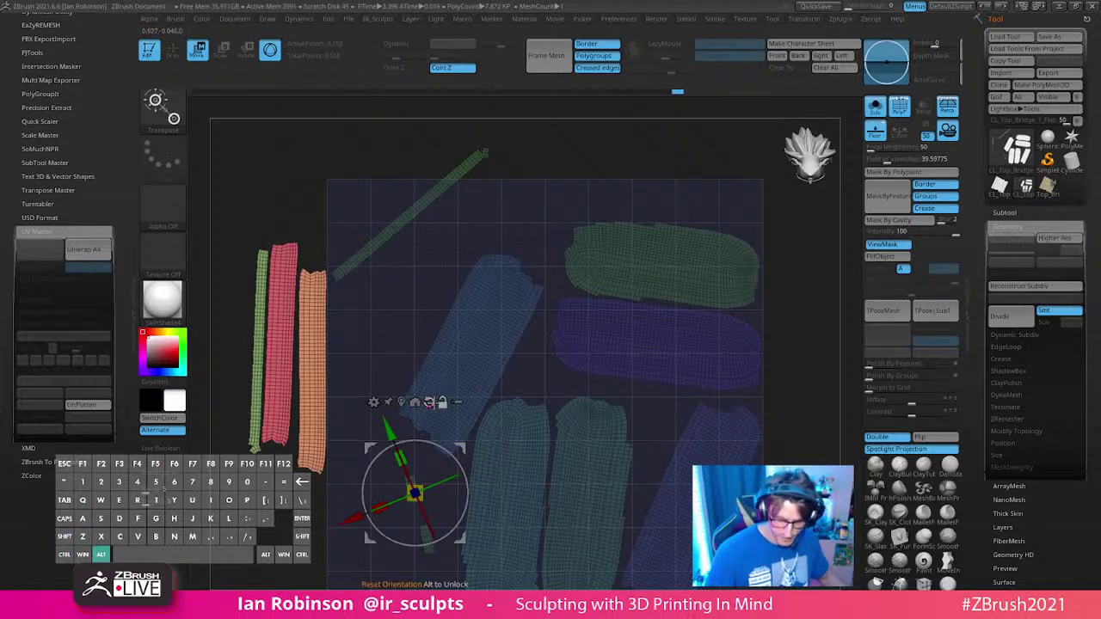
Step: Move the three upright strips just inside the UV square's left edge and clear the mask
drag(414, 492, 492, 537)
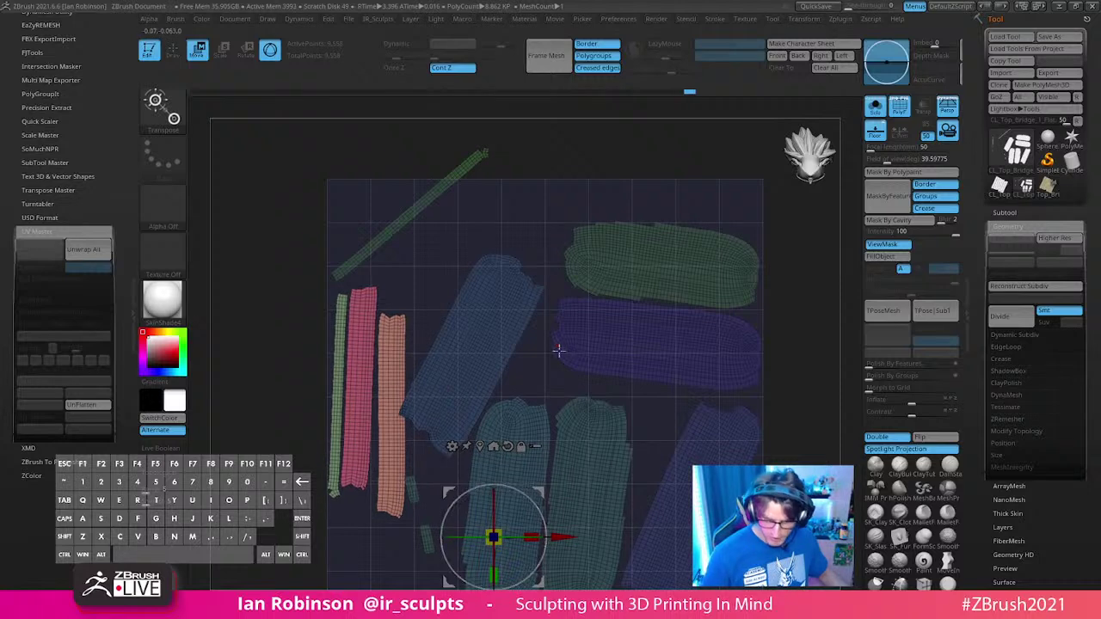
alt+right_drag(542, 316, 519, 307)
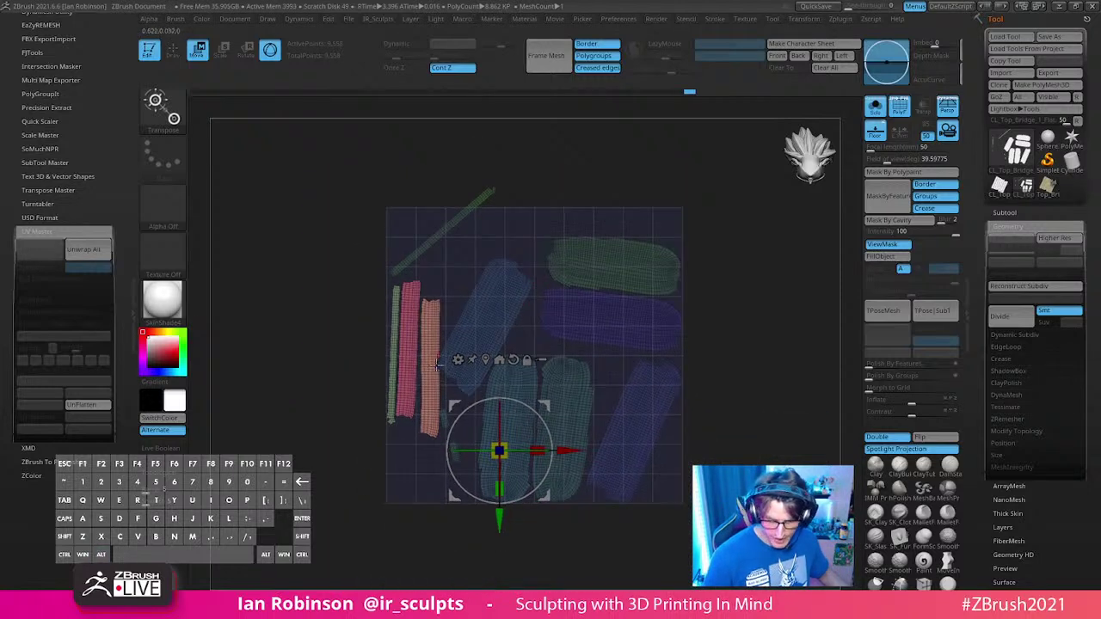
scroll(436, 366, up, 5)
scroll(467, 309, down, 5)
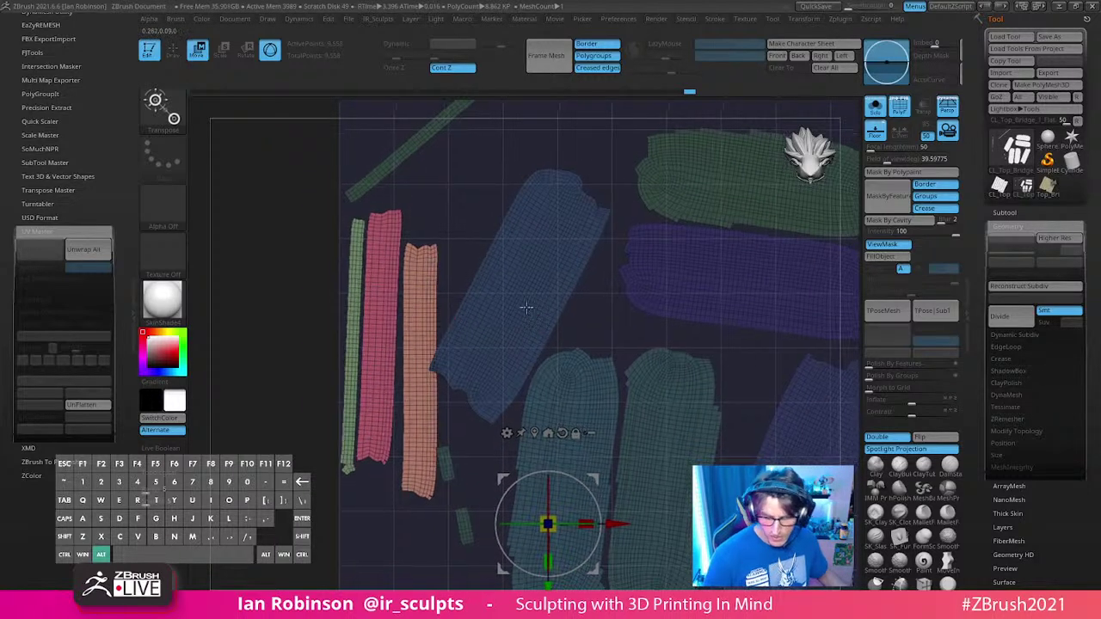
key(q)
key(f)
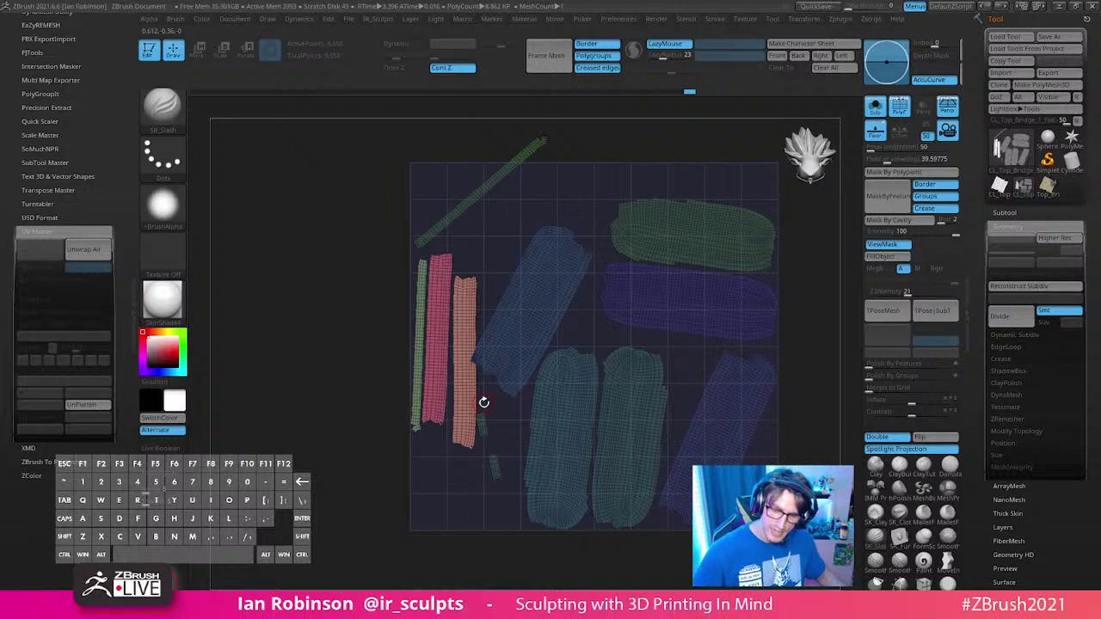
alt+drag(805, 323, 740, 317)
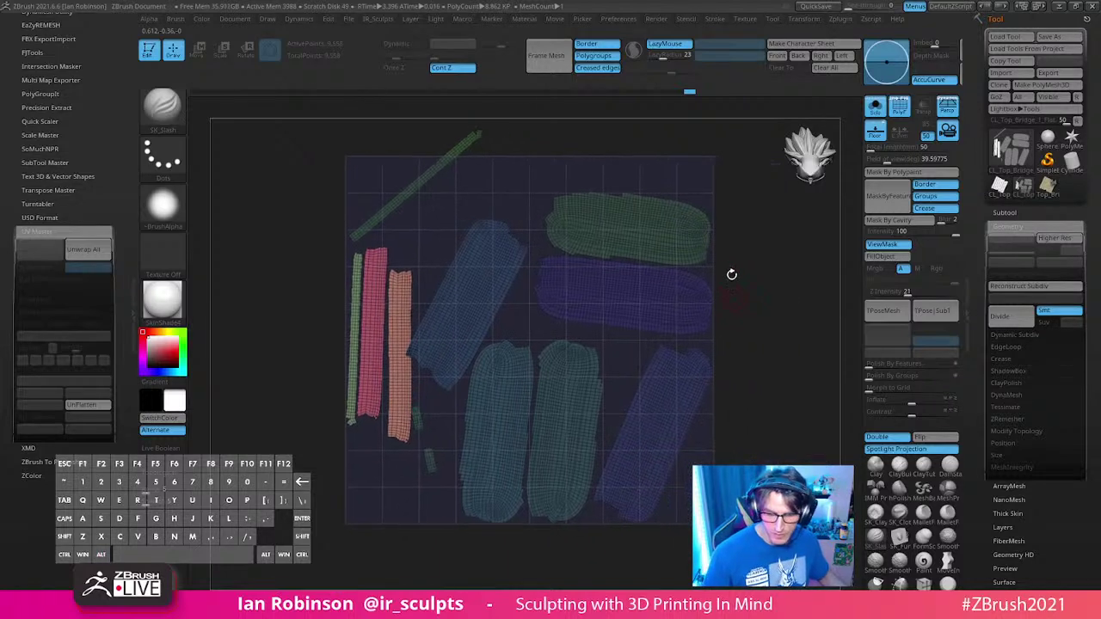
ctrl+drag(733, 275, 758, 278)
Step: Isolate the diagonal green strip with a mask, rotate it horizontal and place it along the UV square's top edge
ctrl+shift+click(452, 156)
ctrl+click(479, 179)
ctrl+shift+click(479, 179)
key(w)
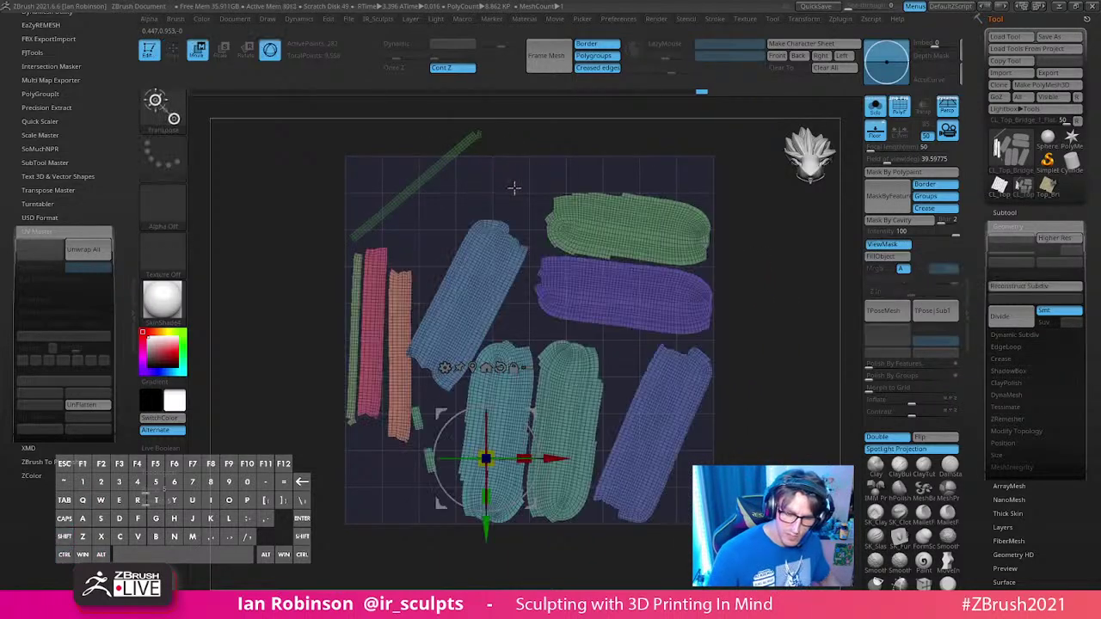
ctrl+click(505, 191)
alt+click(506, 191)
drag(460, 162, 479, 212)
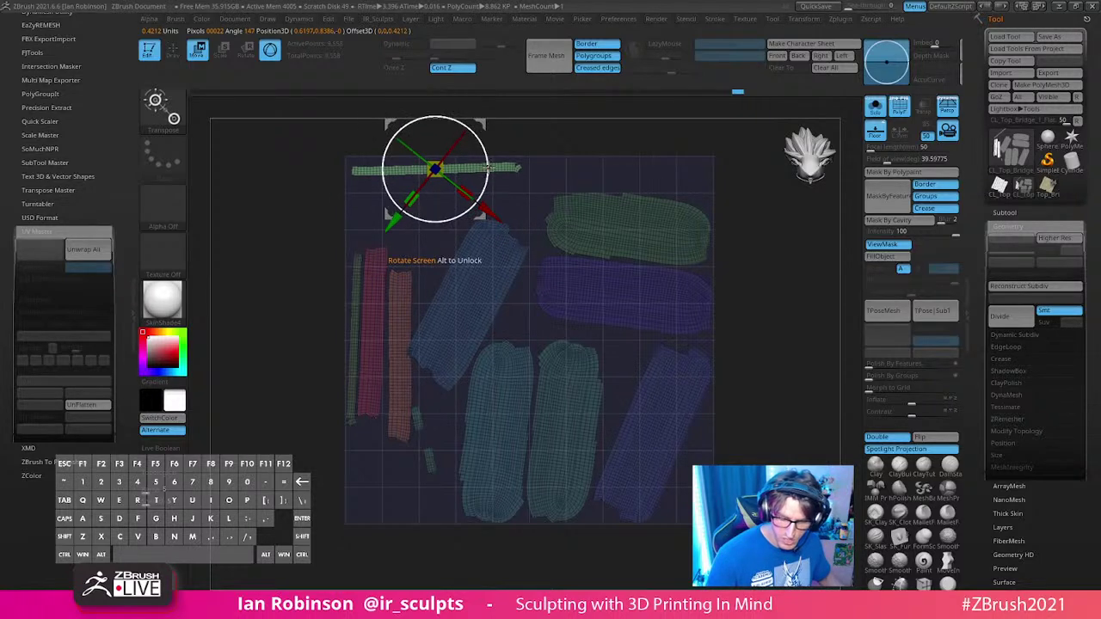
key(q)
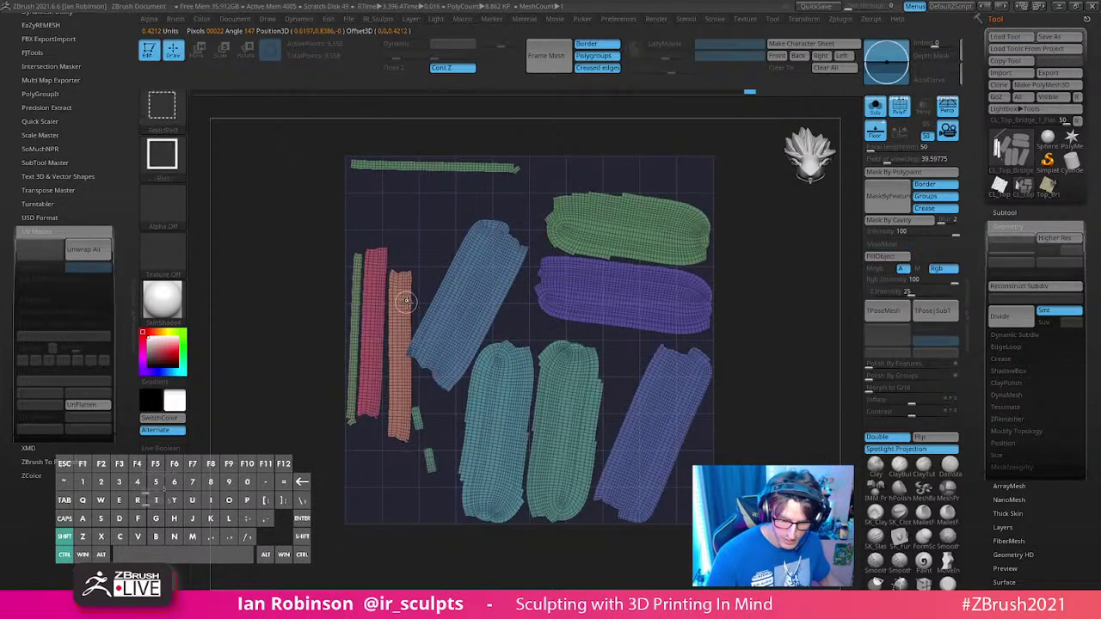
Step: Mask all but the orange strip, rotate it horizontal and move it directly below the green strip at the UV square's top
ctrl+shift+click(401, 284)
ctrl+shift+click(445, 264)
key(w)
alt+drag(528, 152, 533, 205)
ctrl+click(543, 187)
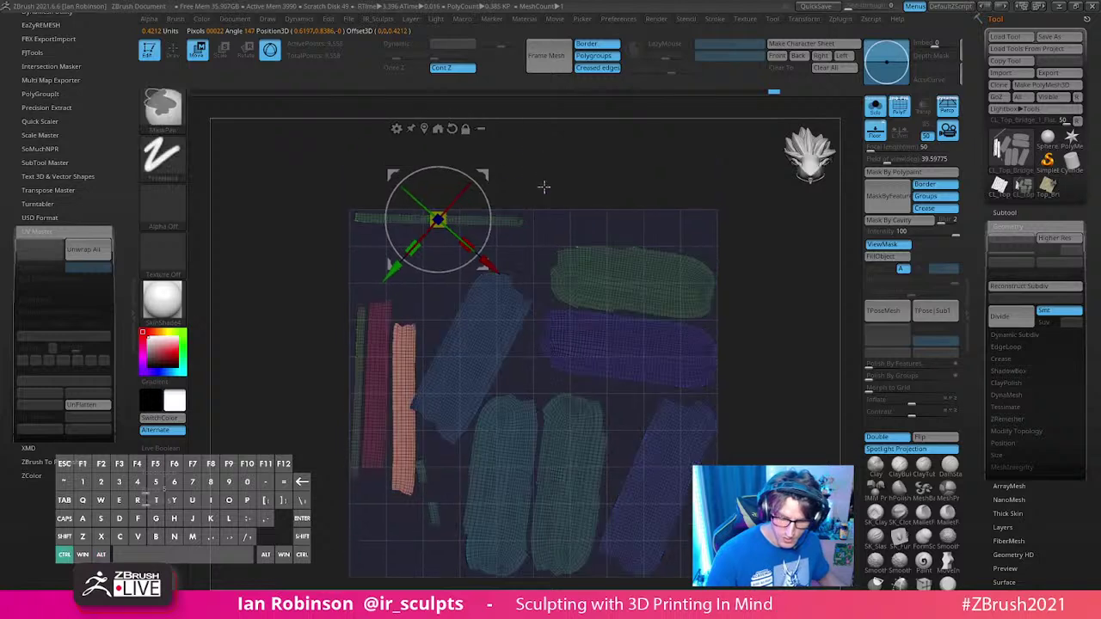
alt+click(423, 128)
alt+click(416, 318)
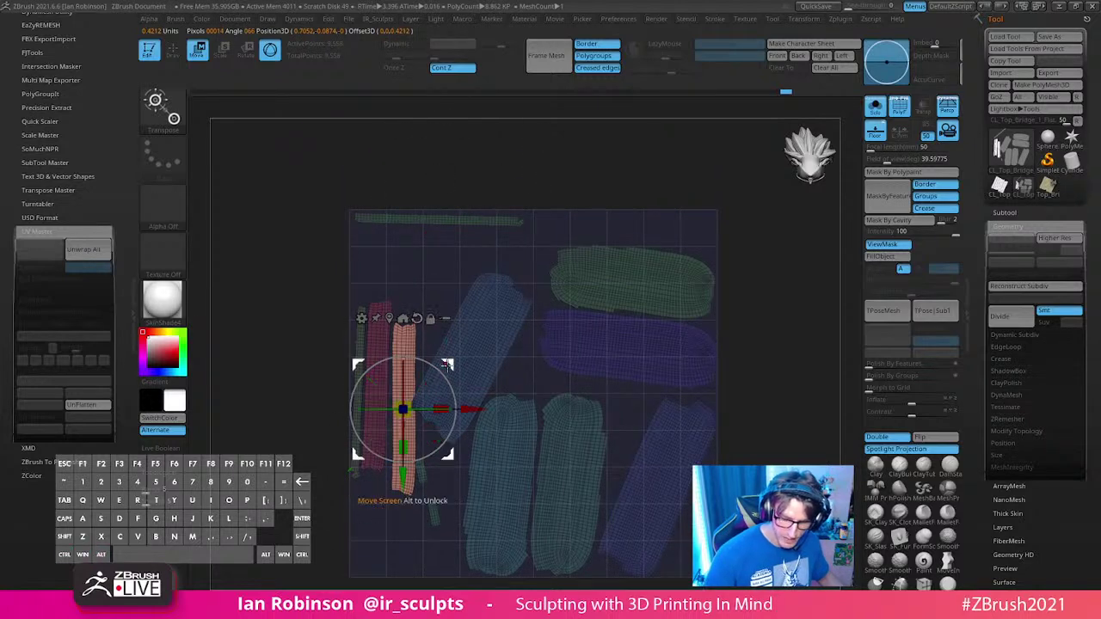
drag(447, 365, 485, 340)
drag(487, 353, 485, 292)
alt+drag(451, 452, 450, 457)
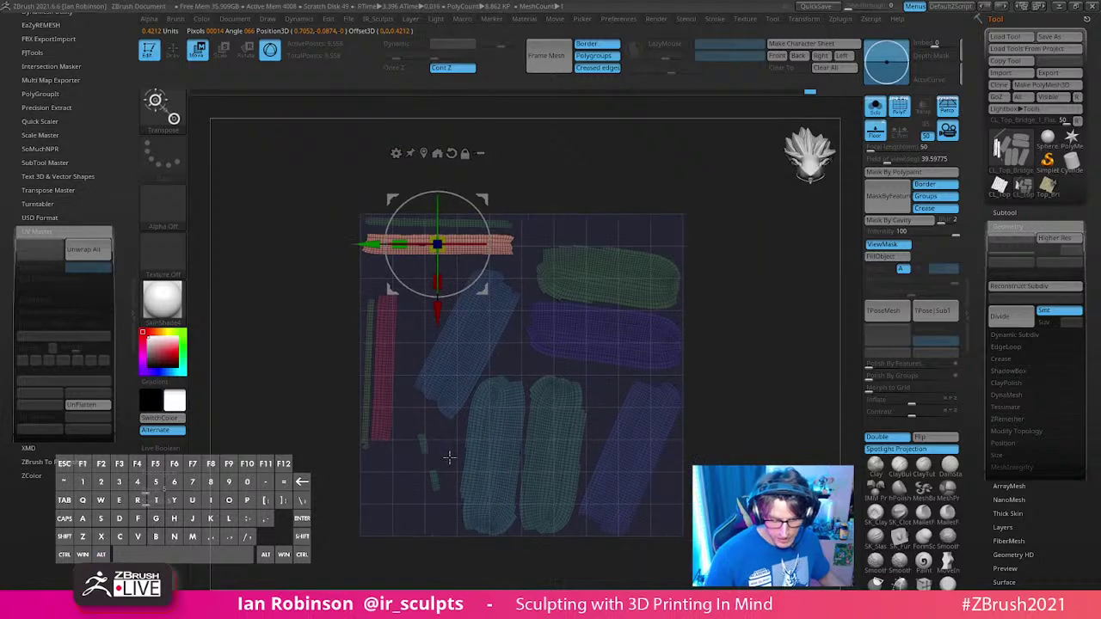
Step: Unmask only the two small green pieces, straighten them and move them between the red strip and the slanted blue island
ctrl+drag(401, 356, 413, 378)
ctrl+click(422, 444)
ctrl+shift+click(437, 477)
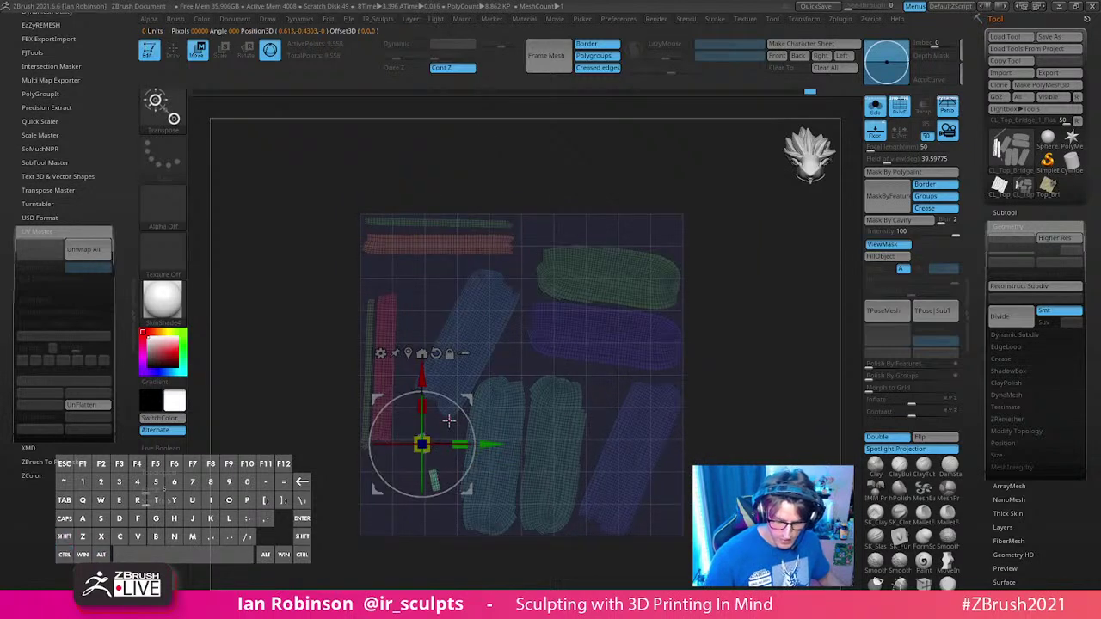
mouse_move(449, 420)
mouse_down()
mouse_move(468, 275)
mouse_move(477, 304)
mouse_up()
key(q)
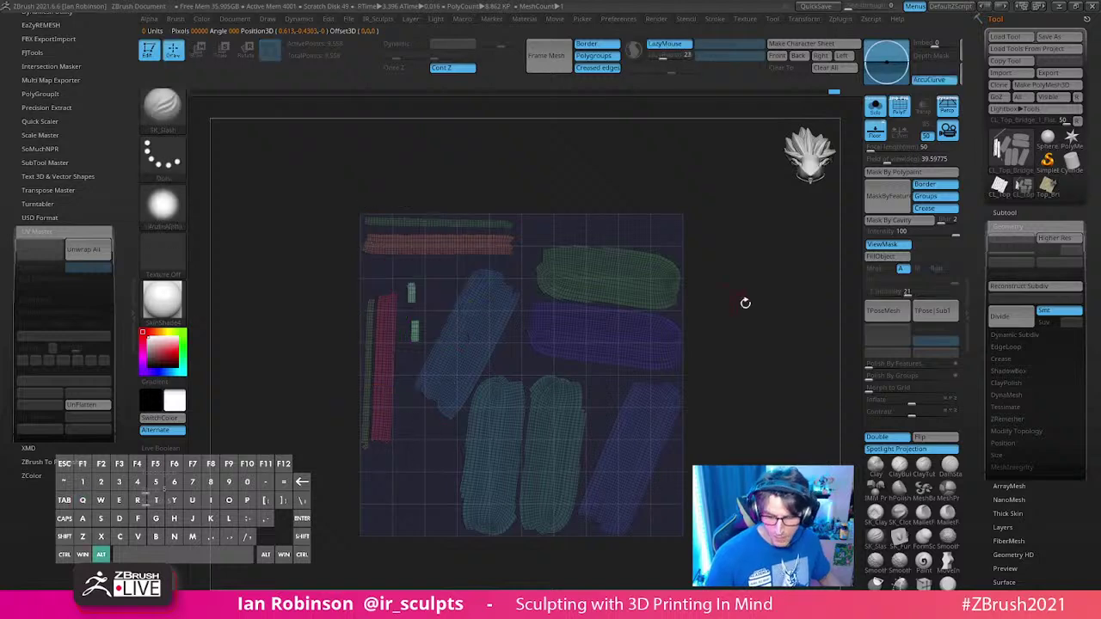
alt+drag(745, 302, 727, 258)
ctrl+drag(723, 362, 713, 383)
Step: Isolate the slanted blue-violet island in the UV square's lower-right corner, rotate it upright and show all islands again
drag(727, 286, 752, 345)
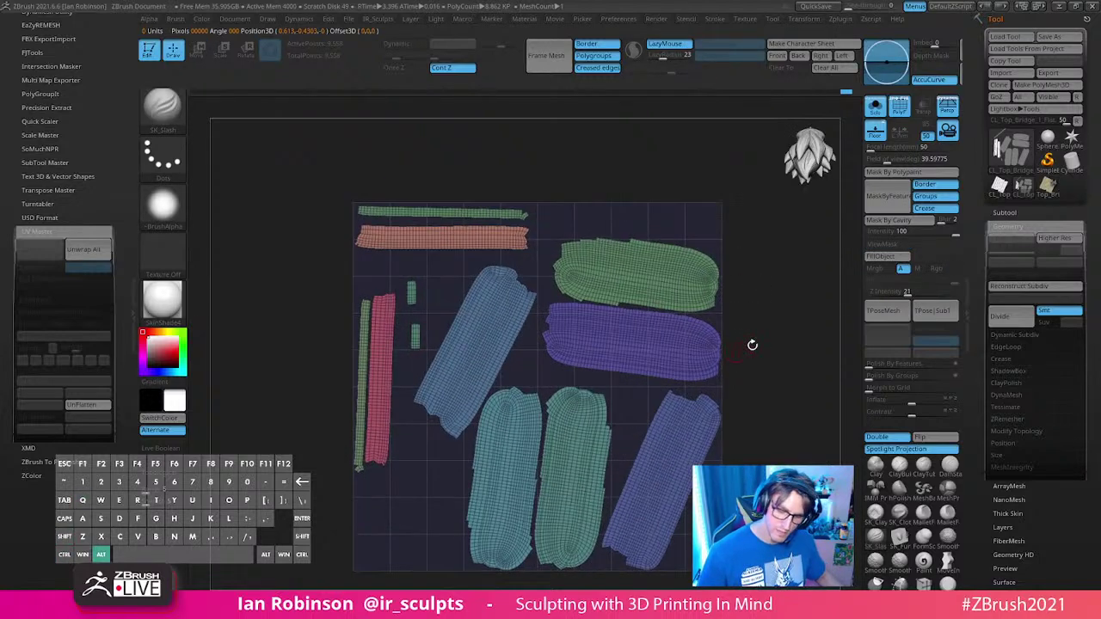
ctrl+shift+click(718, 362)
key(w)
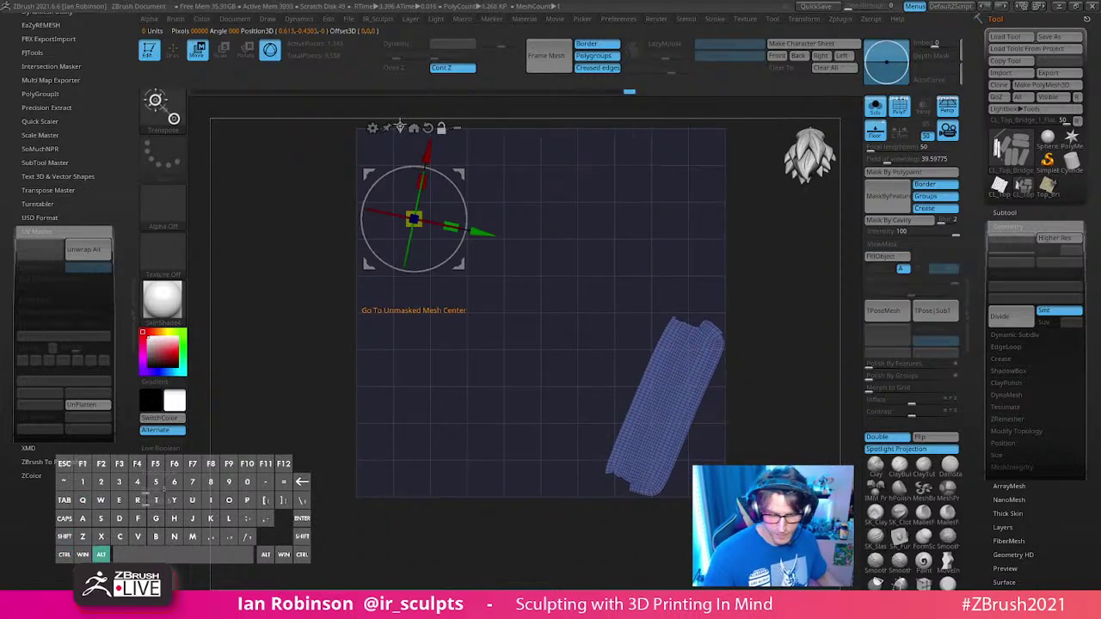
alt+click(400, 126)
drag(706, 372, 688, 353)
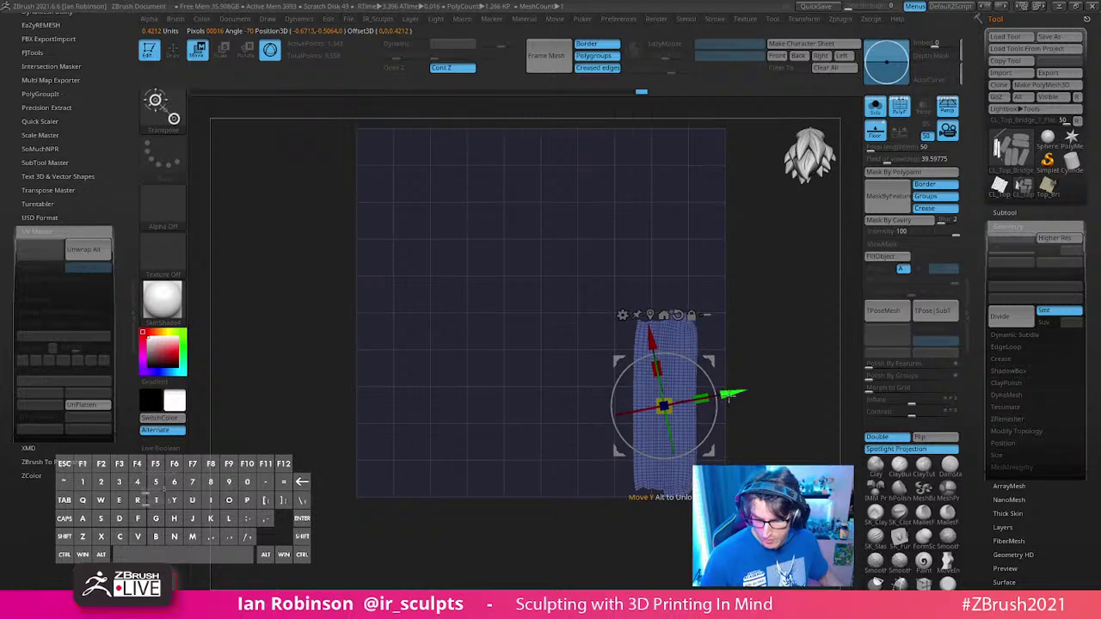
key(q)
ctrl+shift+click(769, 381)
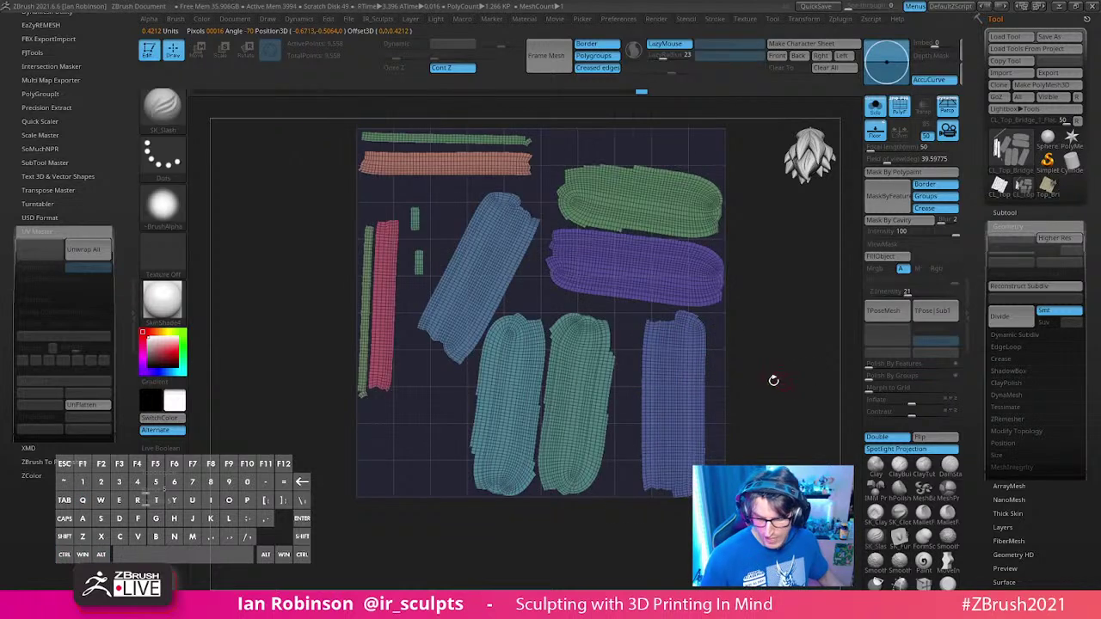
Step: Mask every UV island except the teal-green one next to the upright blue island in the UV square's lower half
key(f)
ctrl+shift+click(617, 368)
ctrl+shift+click(759, 346)
key(w)
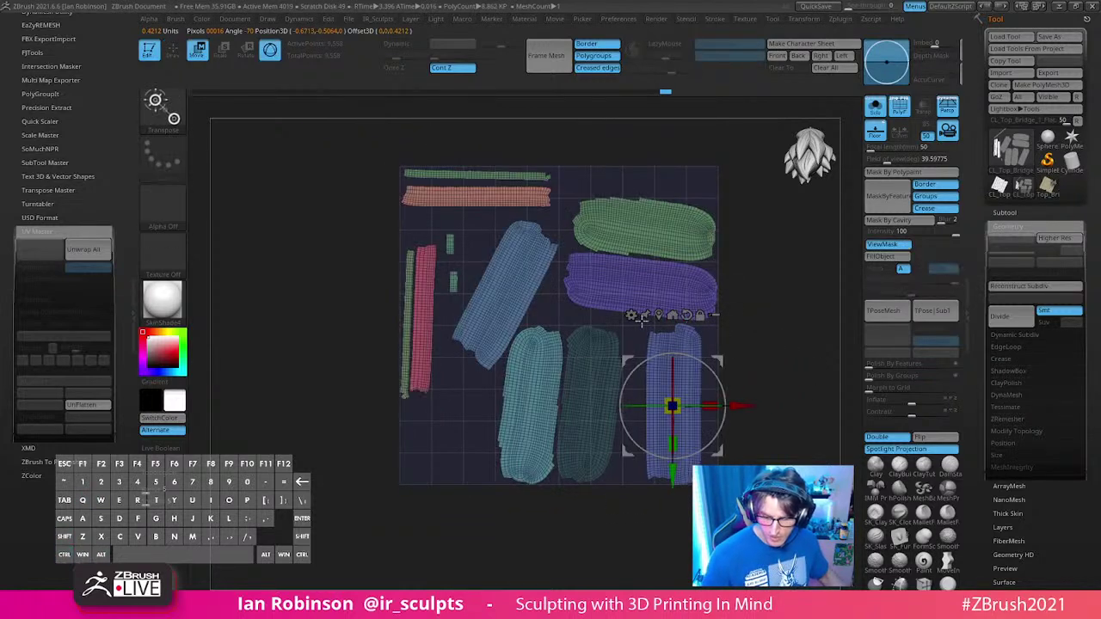
alt+click(697, 318)
key(ctrl+z)
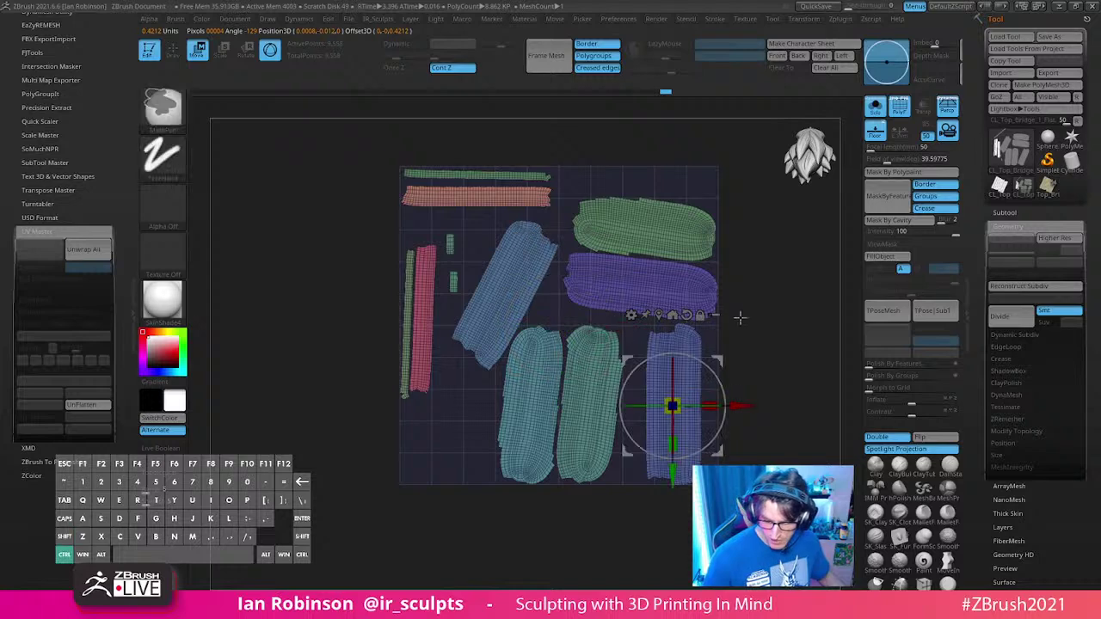
ctrl+click(602, 366)
ctrl+click(757, 330)
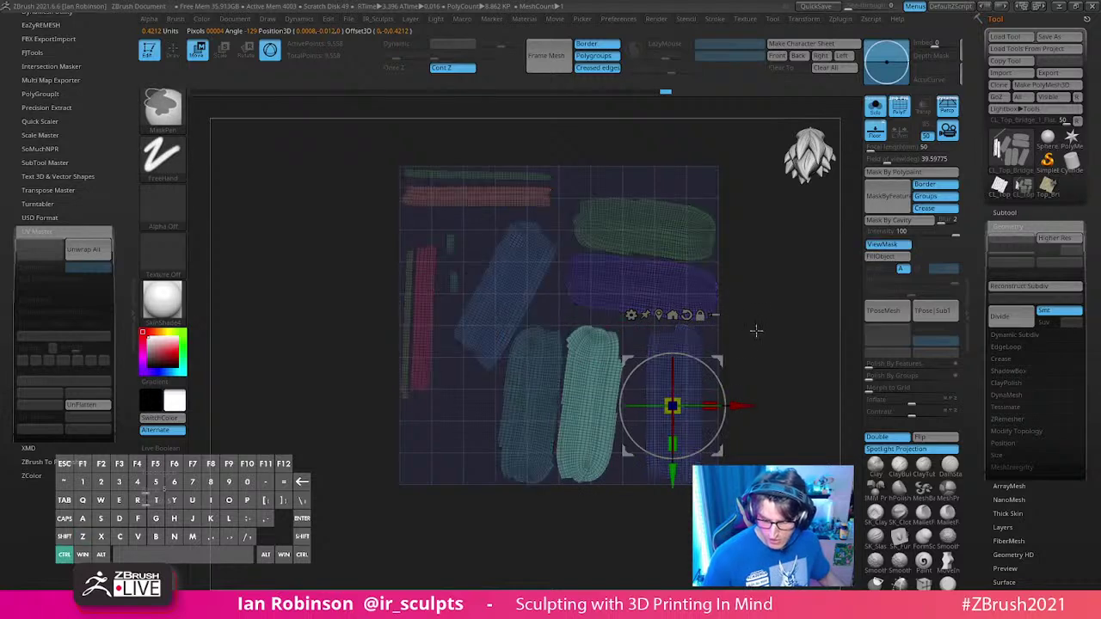
Step: Rotate the unmasked teal-green island upright, move it closer to the blue island and clear the mask
alt+click(663, 317)
drag(640, 388, 673, 389)
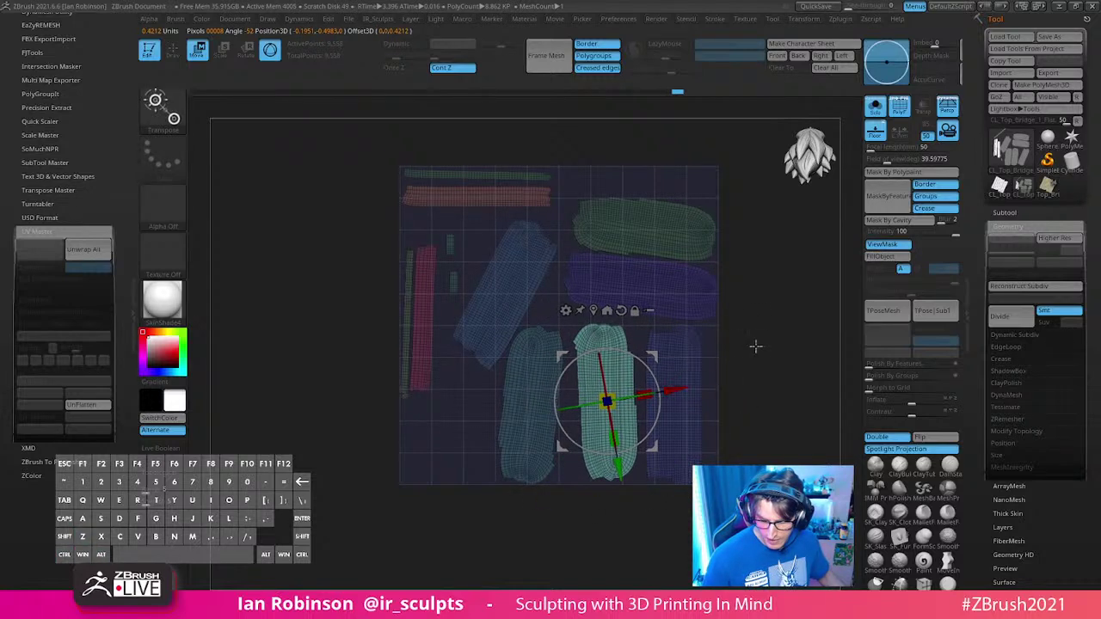
click(755, 346)
key(q)
ctrl+drag(763, 342, 781, 364)
ctrl+right_drag(782, 364, 709, 336)
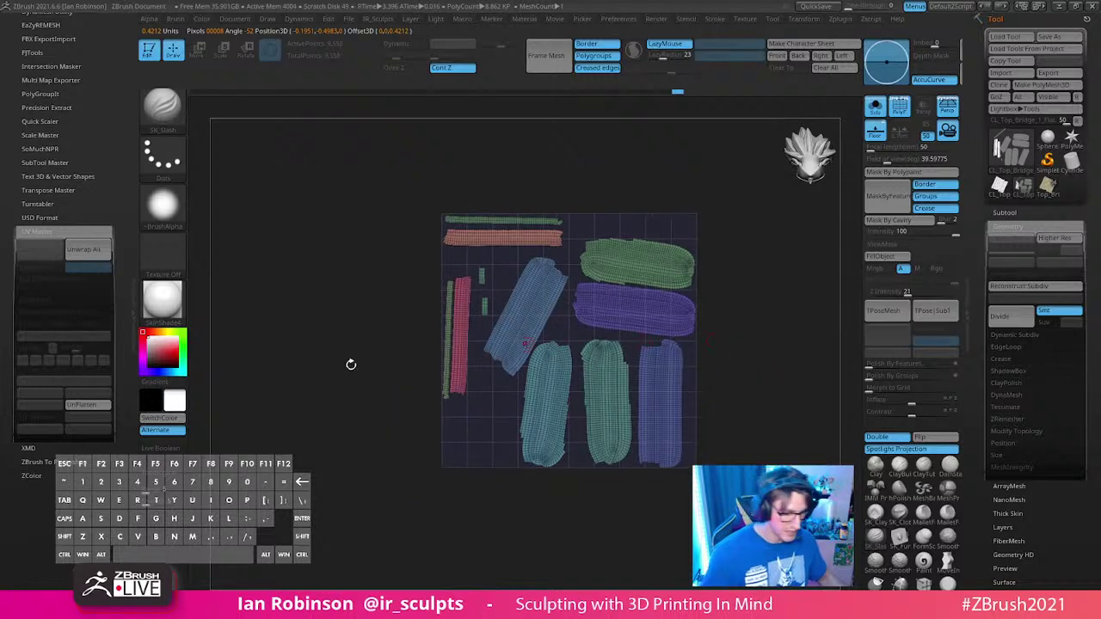
Step: Unflatten the UV Master clone and copy its rearranged UVs
click(83, 407)
drag(651, 376, 608, 370)
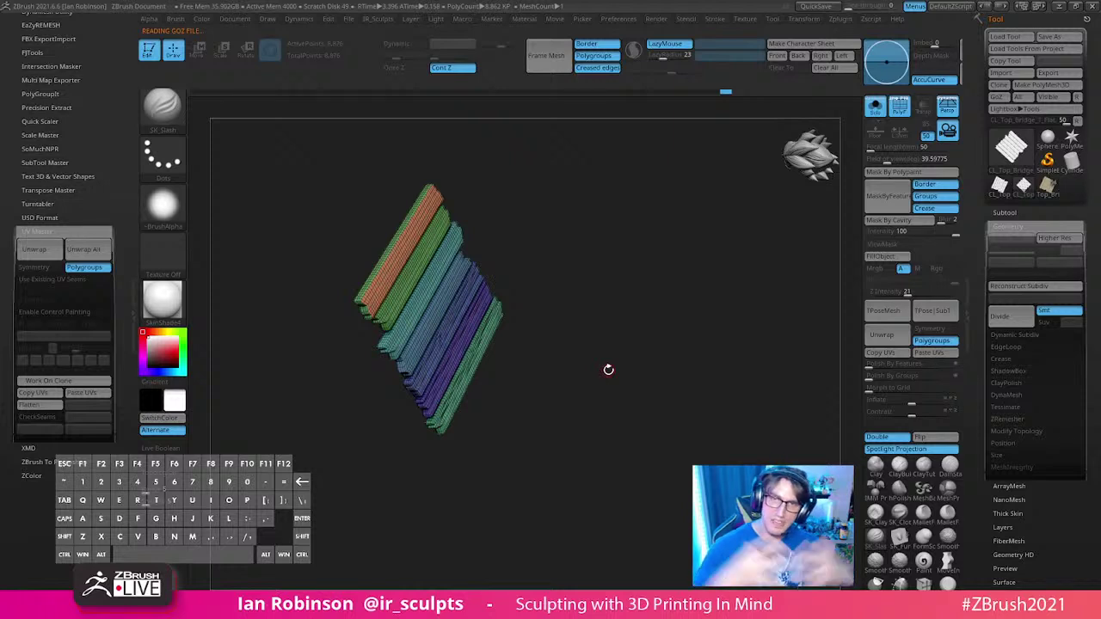
drag(609, 370, 654, 290)
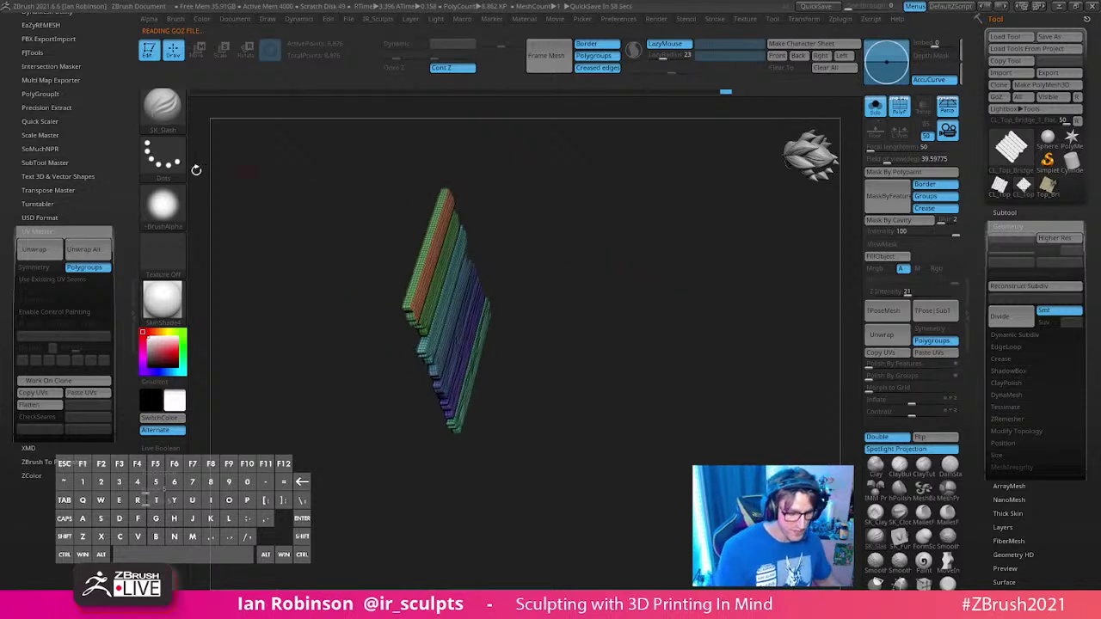
click(55, 394)
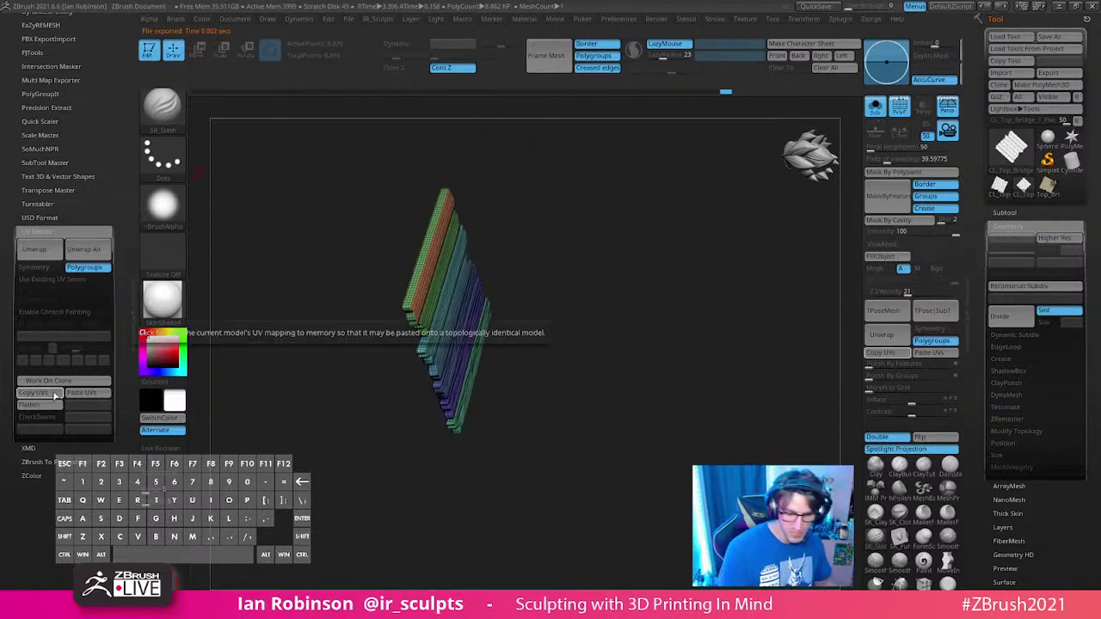
Step: Switch to the original statue tool, isolate its Top_Bridge_2 planks and paste the copied UVs onto them
click(1043, 194)
drag(758, 314, 713, 335)
click(875, 110)
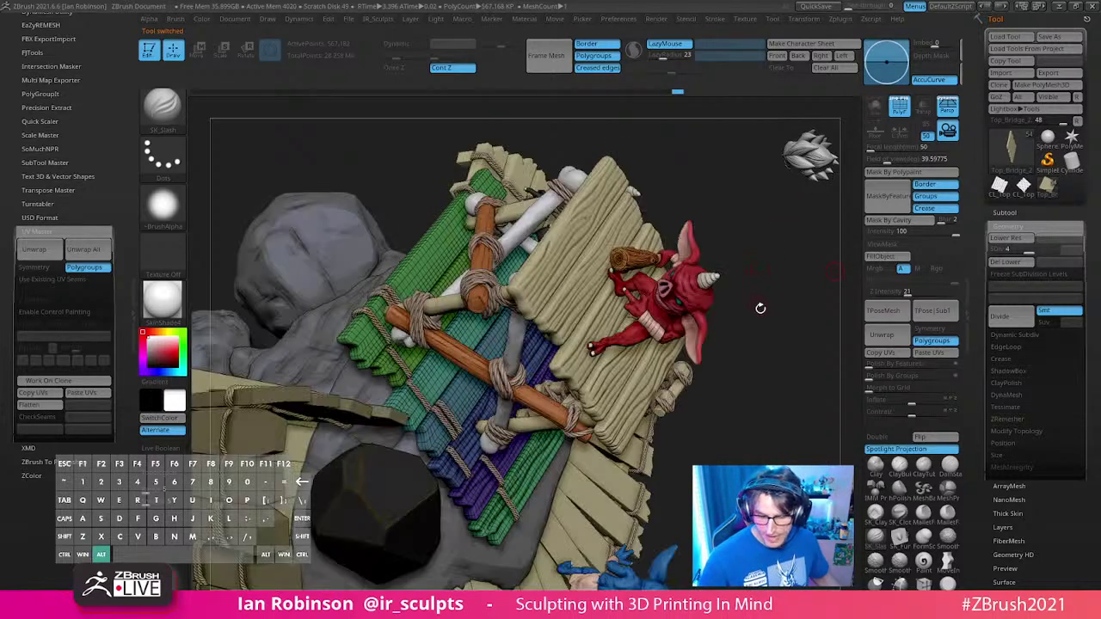
alt+drag(759, 307, 813, 232)
click(875, 108)
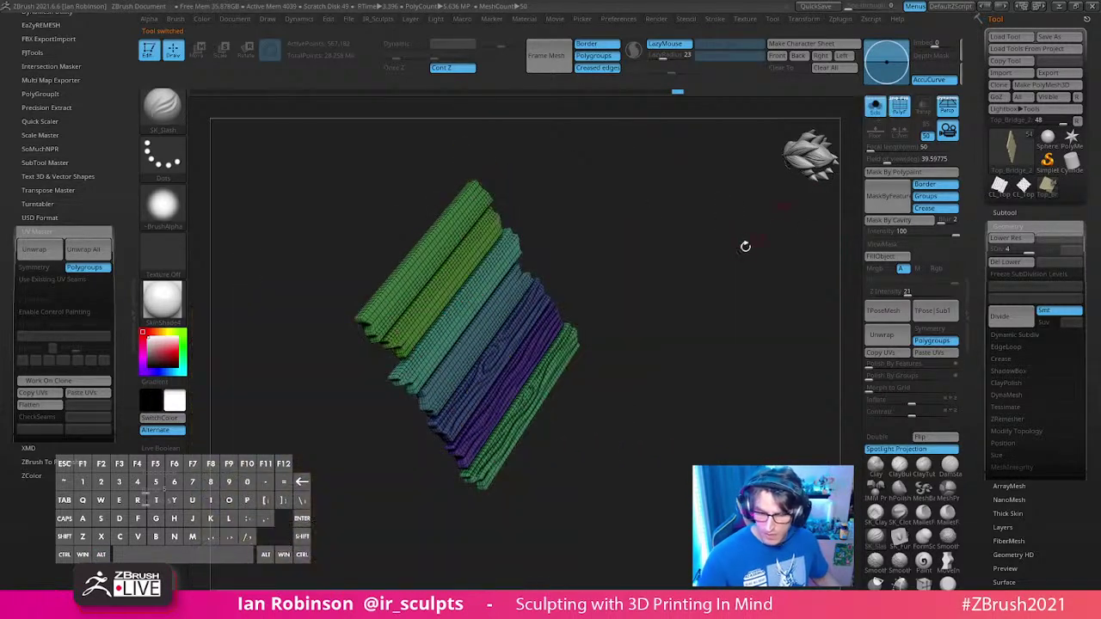
alt+drag(744, 246, 774, 283)
click(88, 394)
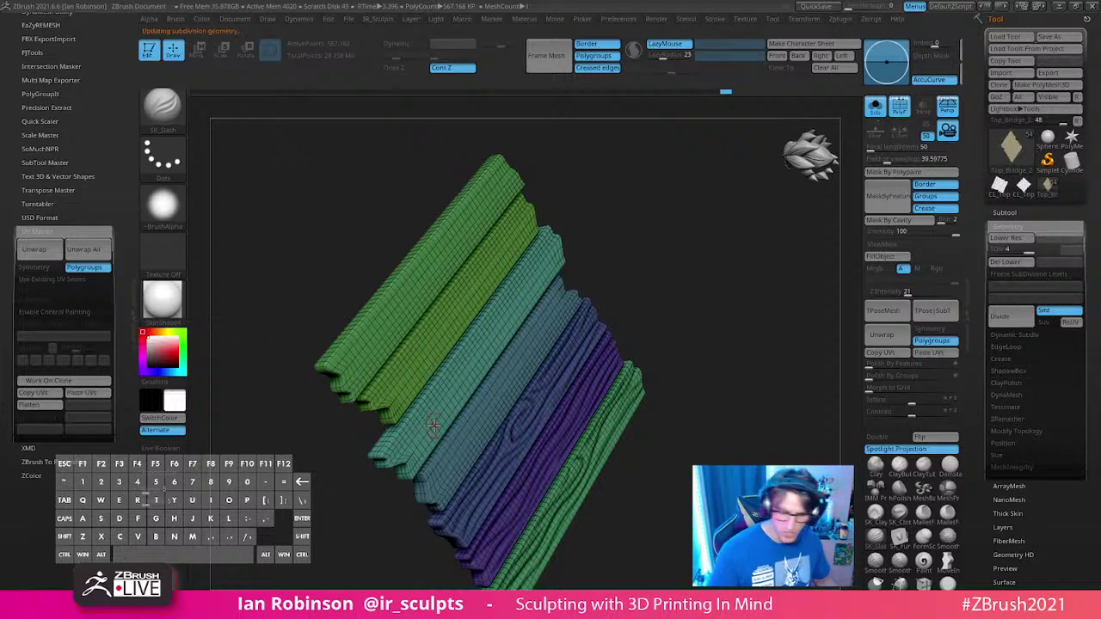
Step: Bring the isolated planks back to their low-resolution state and delete their existing UVs
scroll(1042, 376, down, 5)
scroll(1021, 357, down, 1)
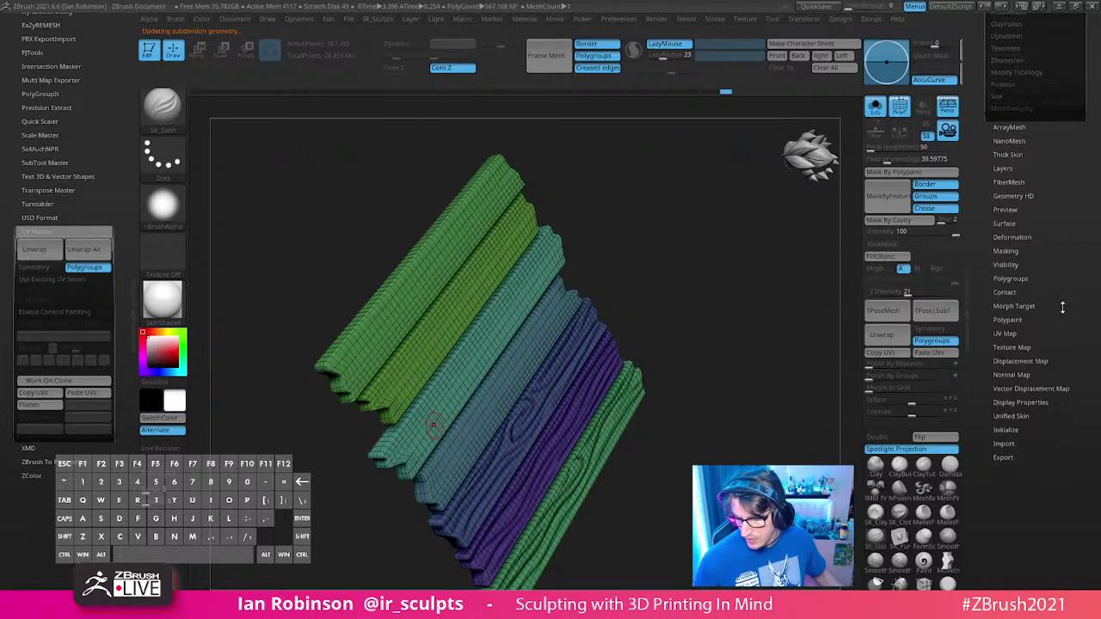
click(1005, 304)
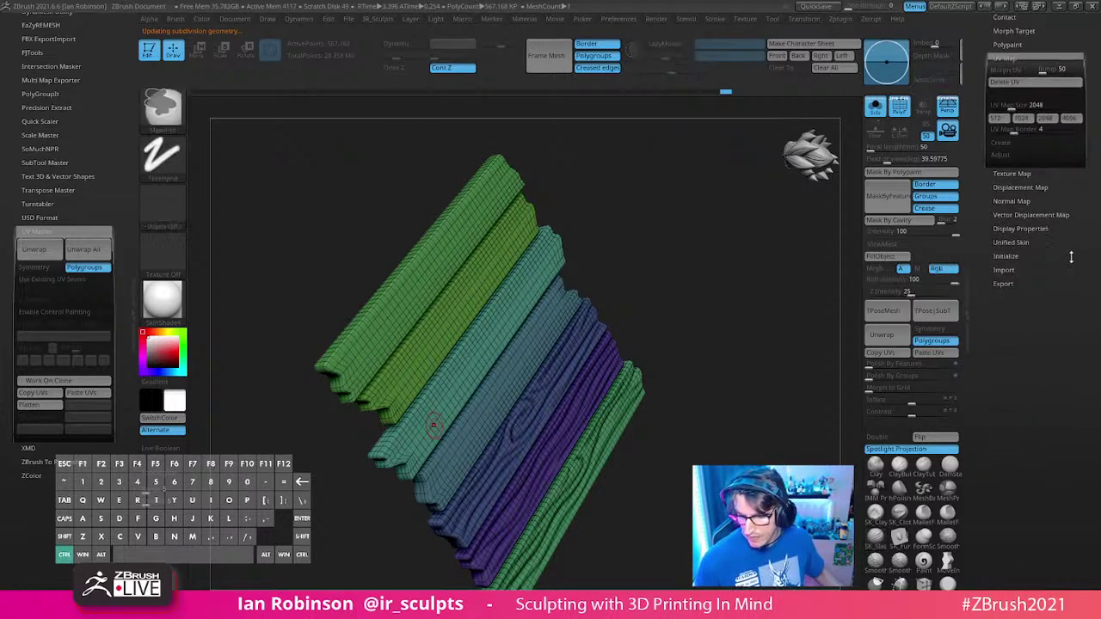
alt+drag(731, 291, 787, 326)
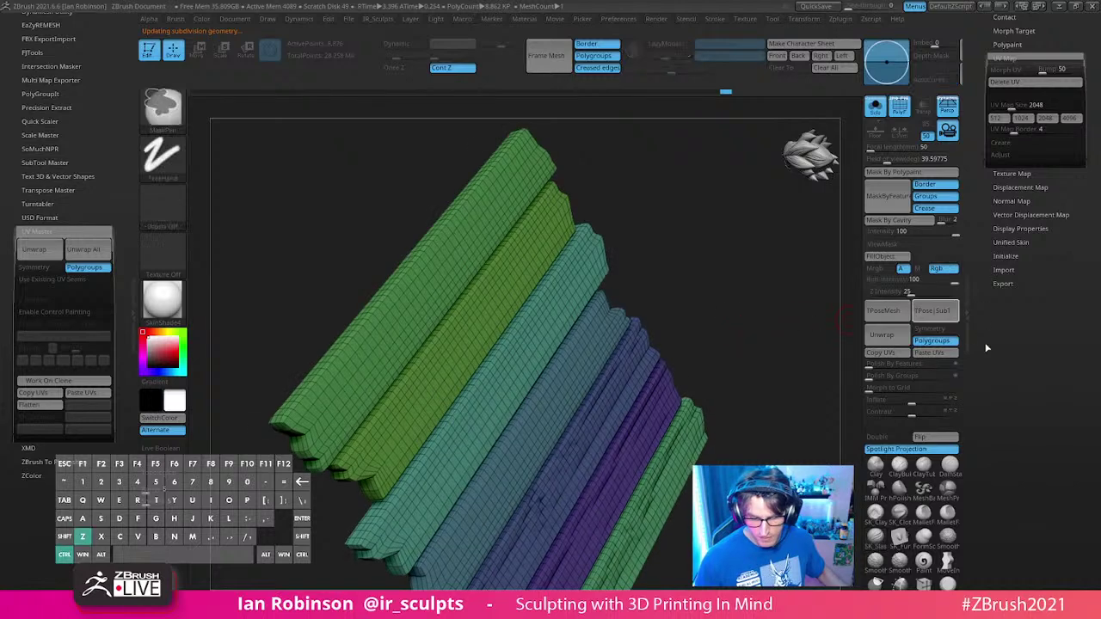
drag(1013, 137, 1014, 148)
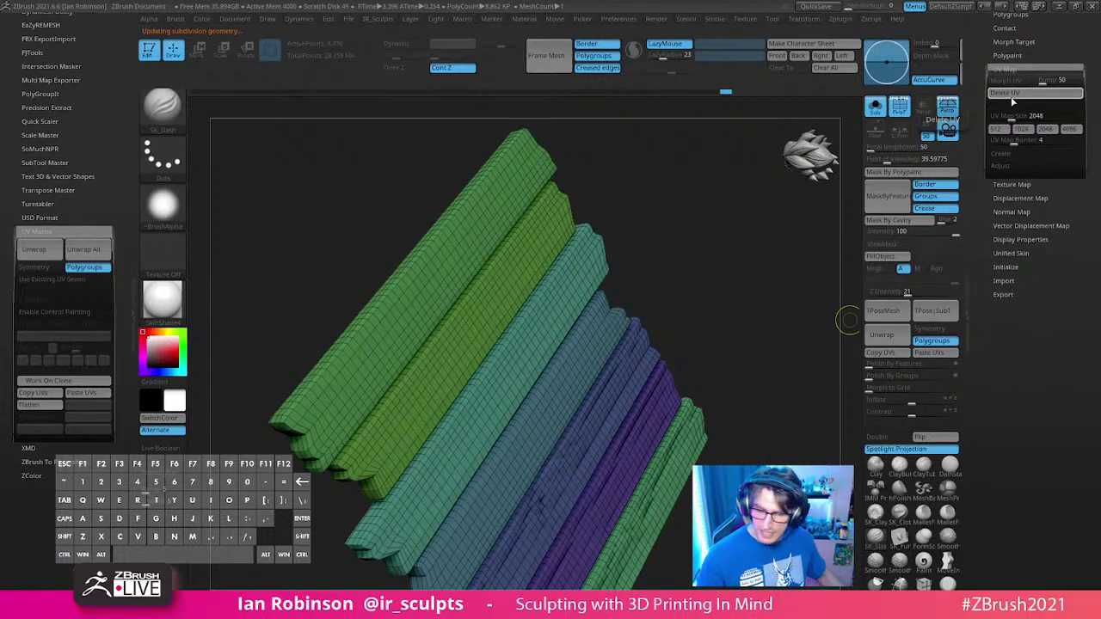
key(ctrl)
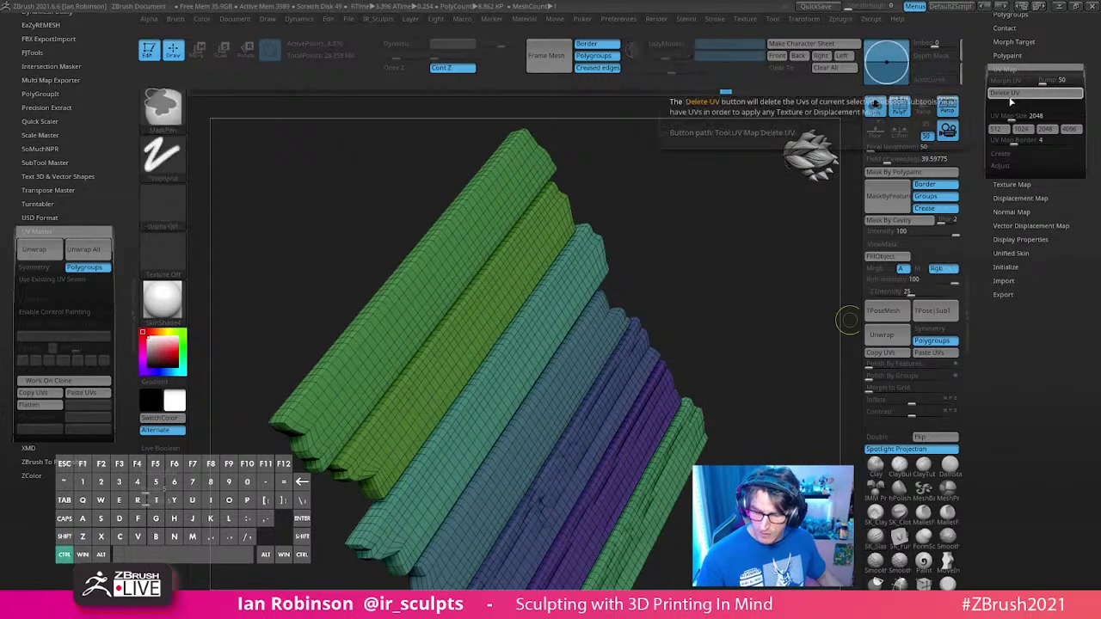
click(1008, 95)
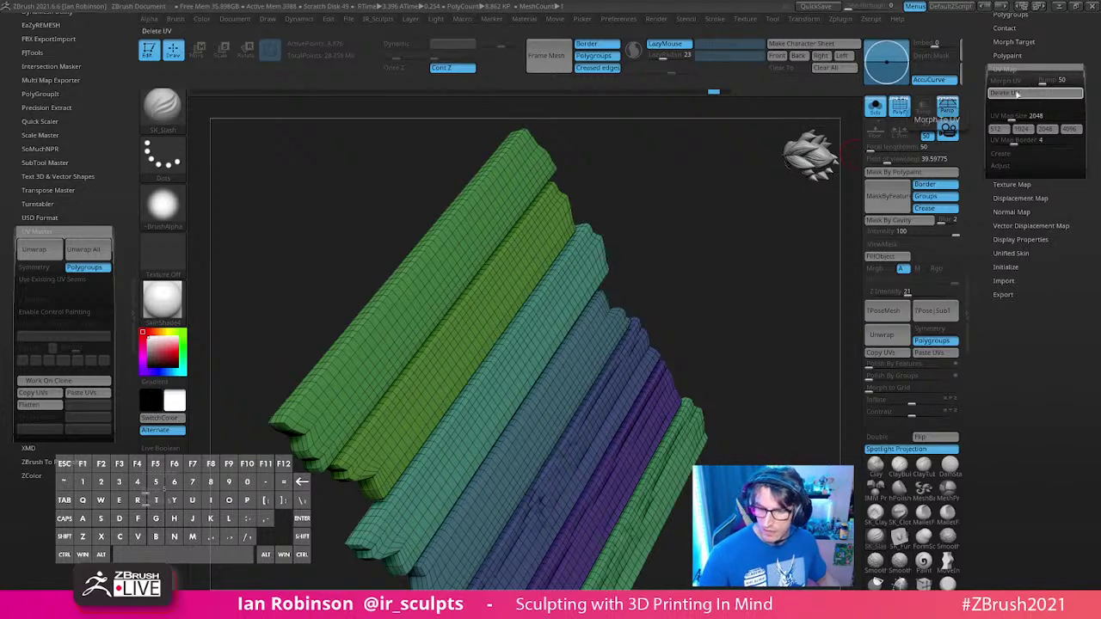
click(1018, 94)
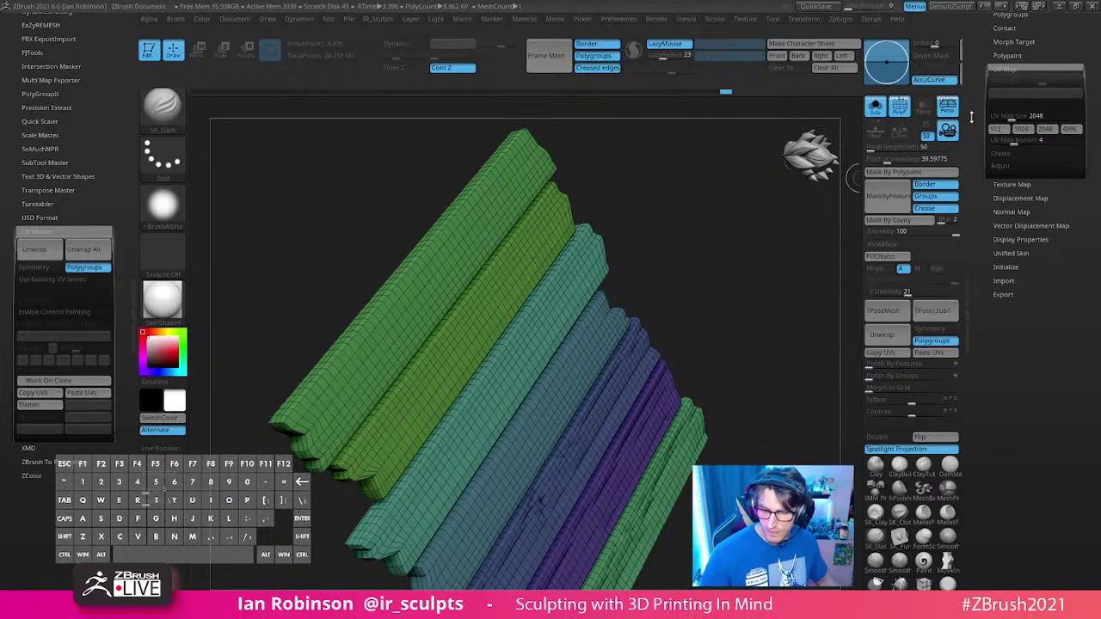
drag(705, 252, 714, 235)
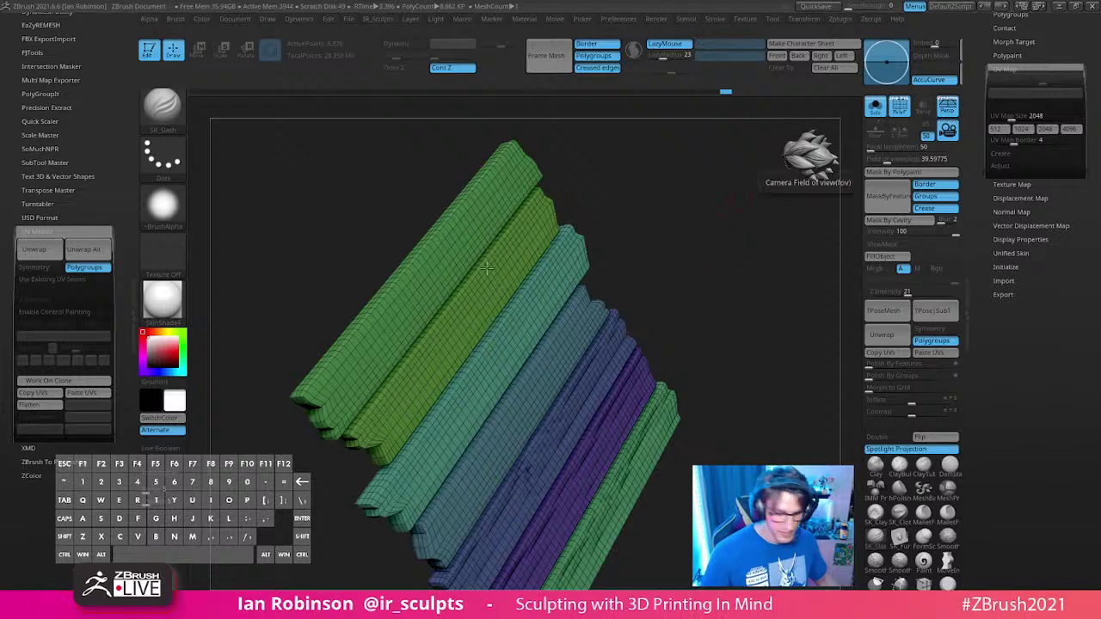
Step: Paste the copied UVs onto the planks again and preview the layout with Morph UV before returning to the 3D shape
click(79, 398)
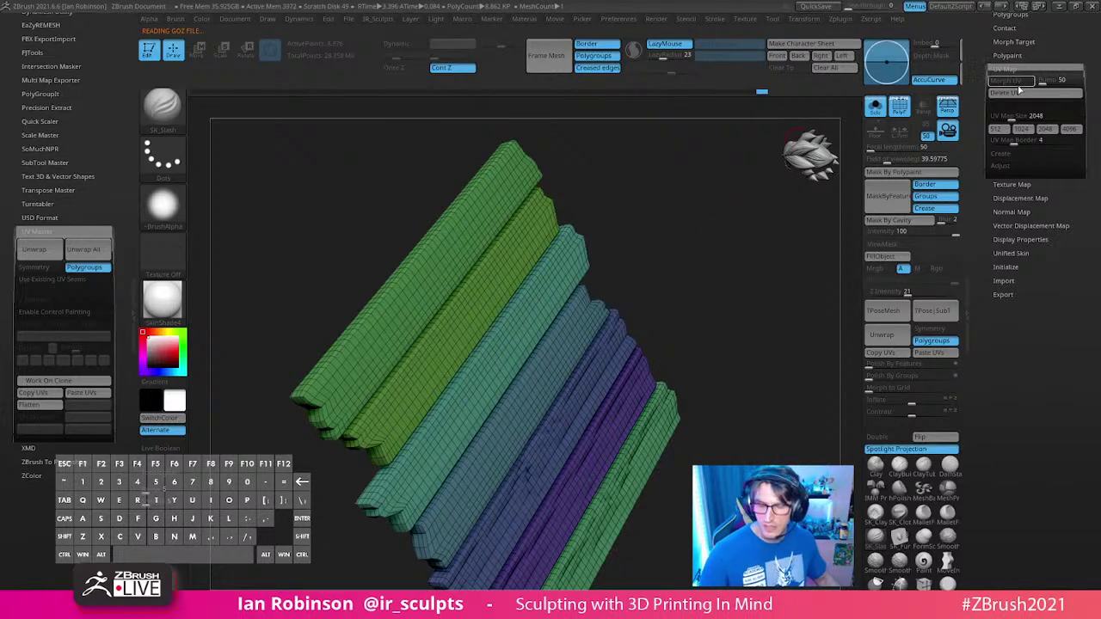
click(1018, 93)
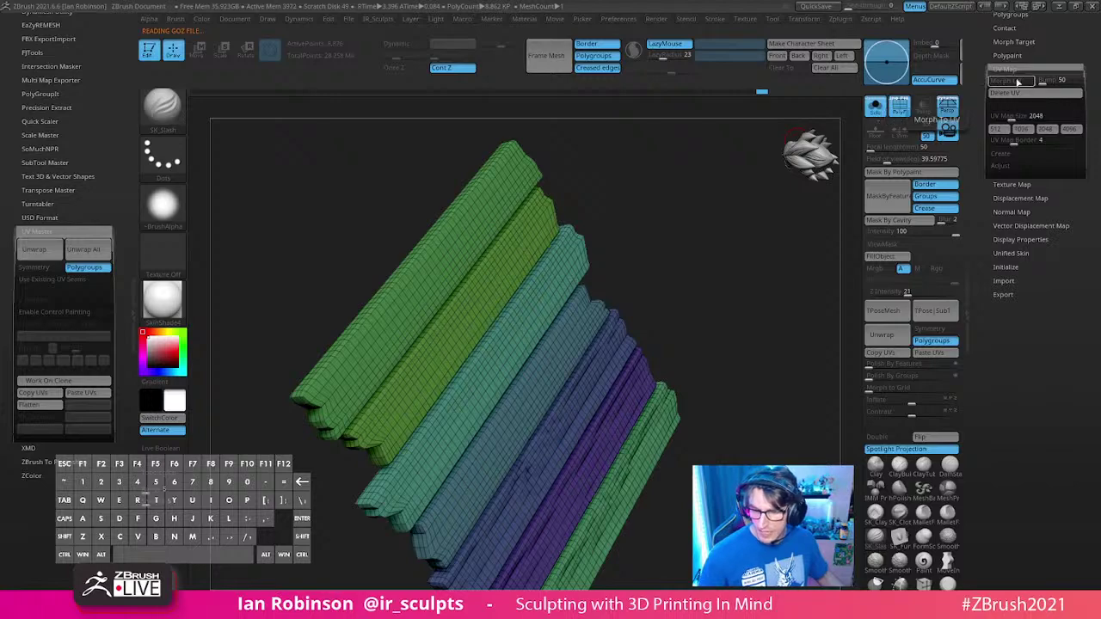
click(1014, 83)
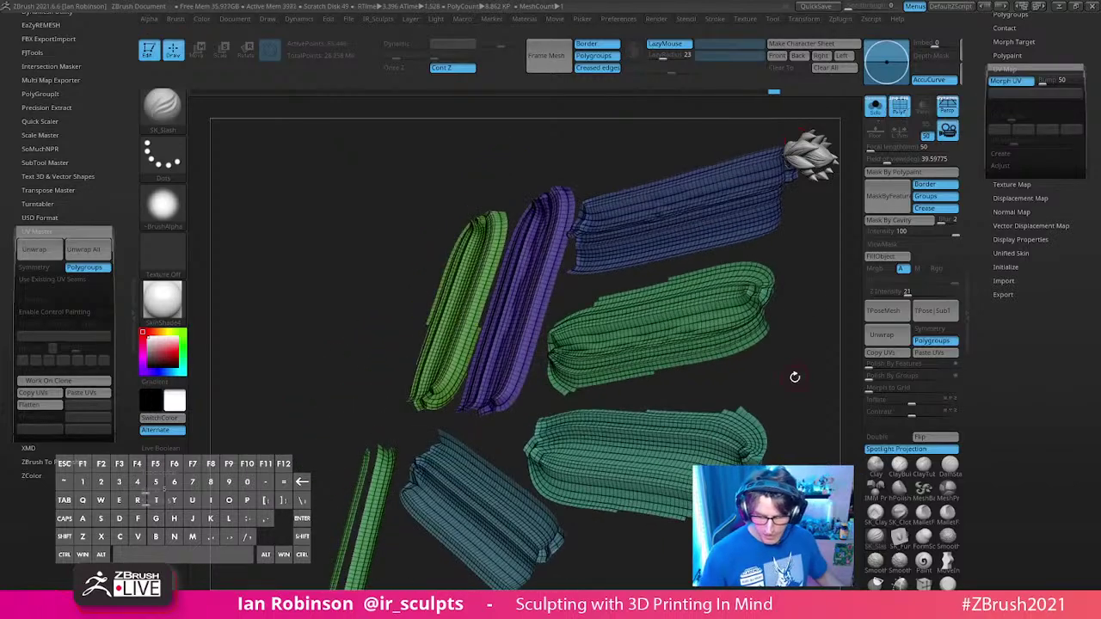
drag(777, 348, 802, 323)
click(1011, 82)
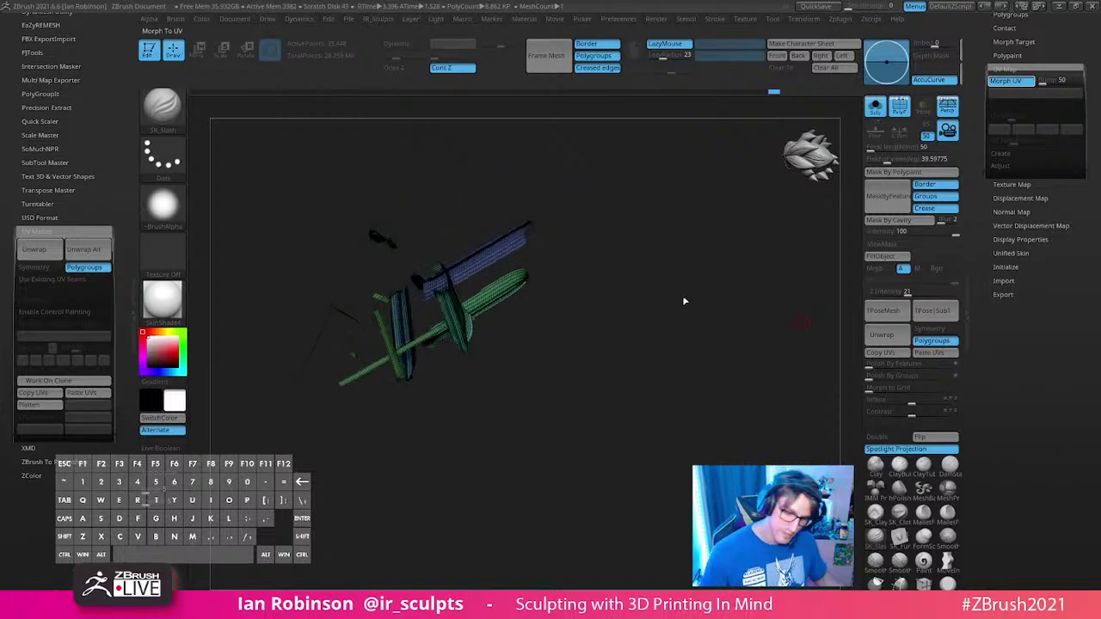
Step: Turn off Solo to show the whole statue around the bridge planks
click(875, 106)
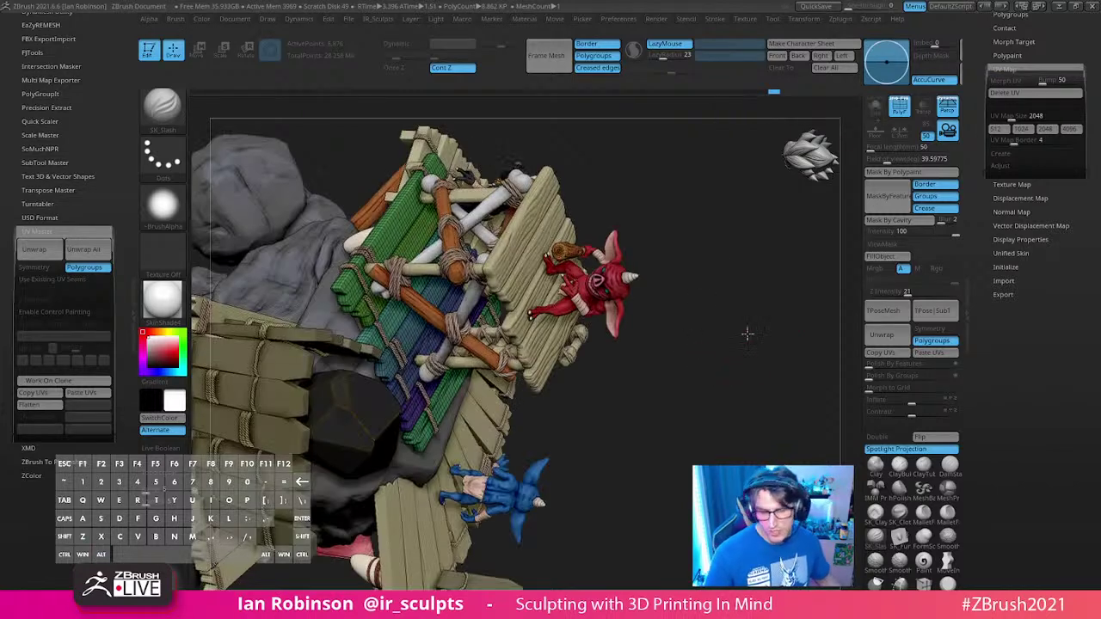
drag(732, 372, 711, 267)
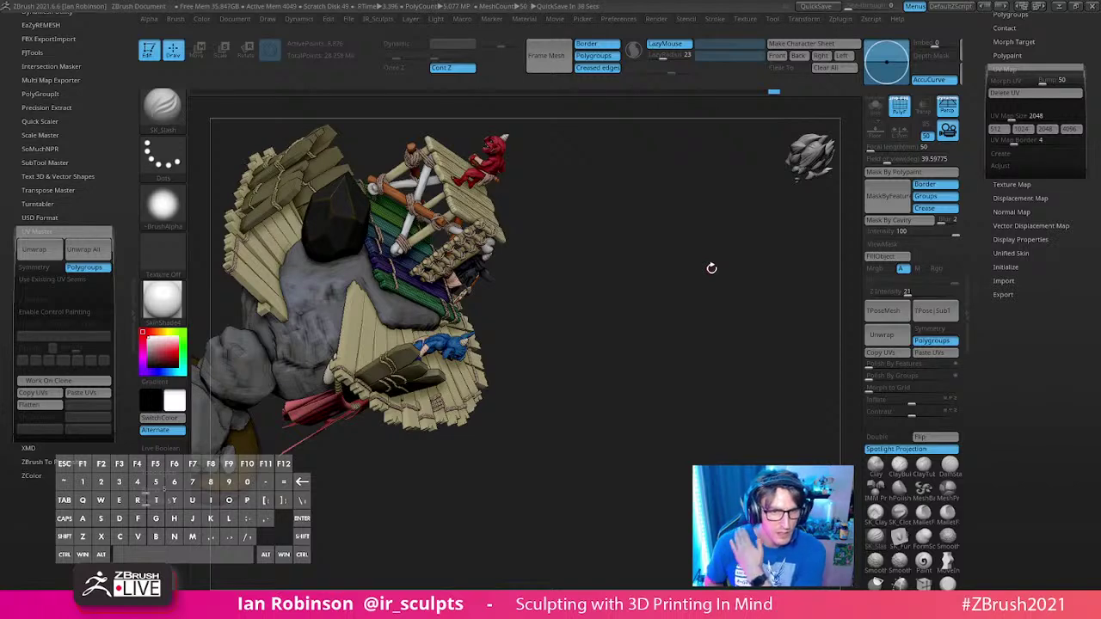
drag(711, 268, 722, 291)
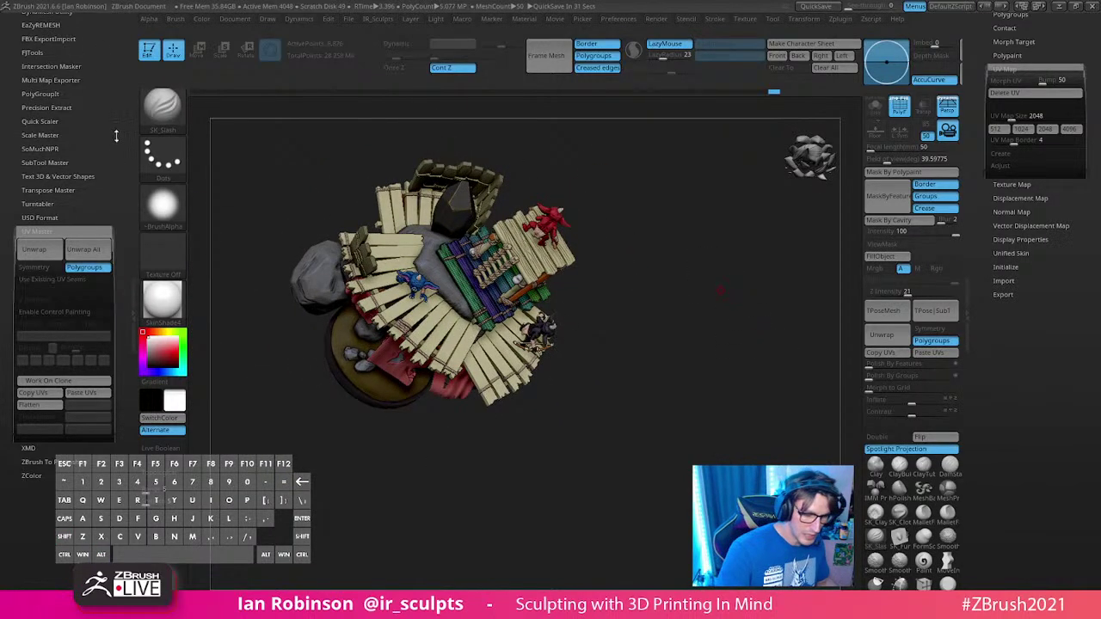
drag(116, 135, 112, 163)
click(81, 88)
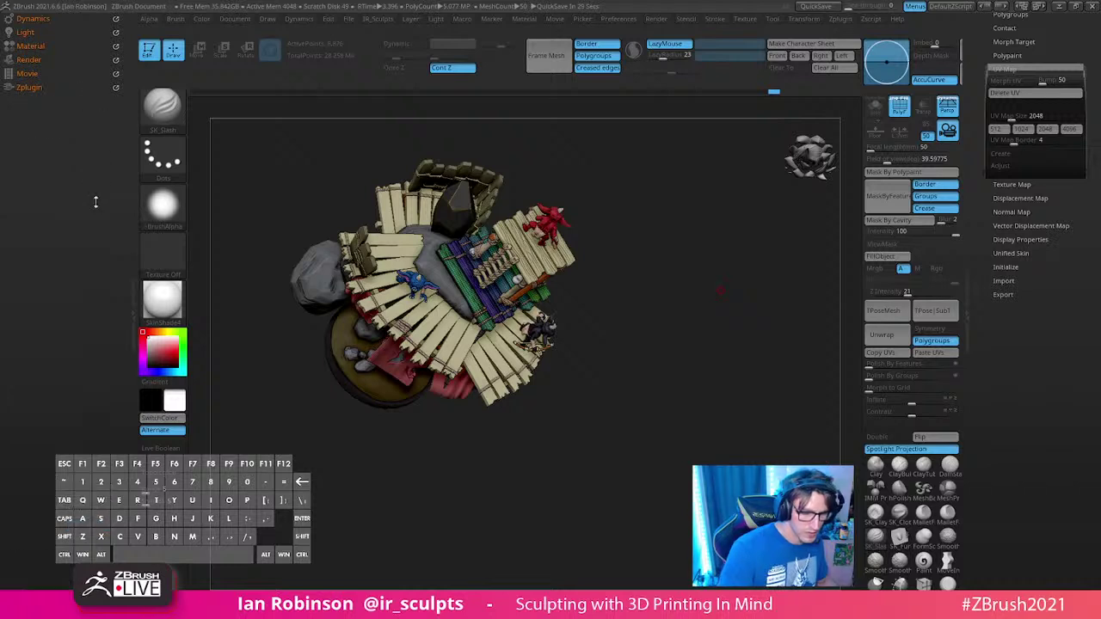
click(131, 330)
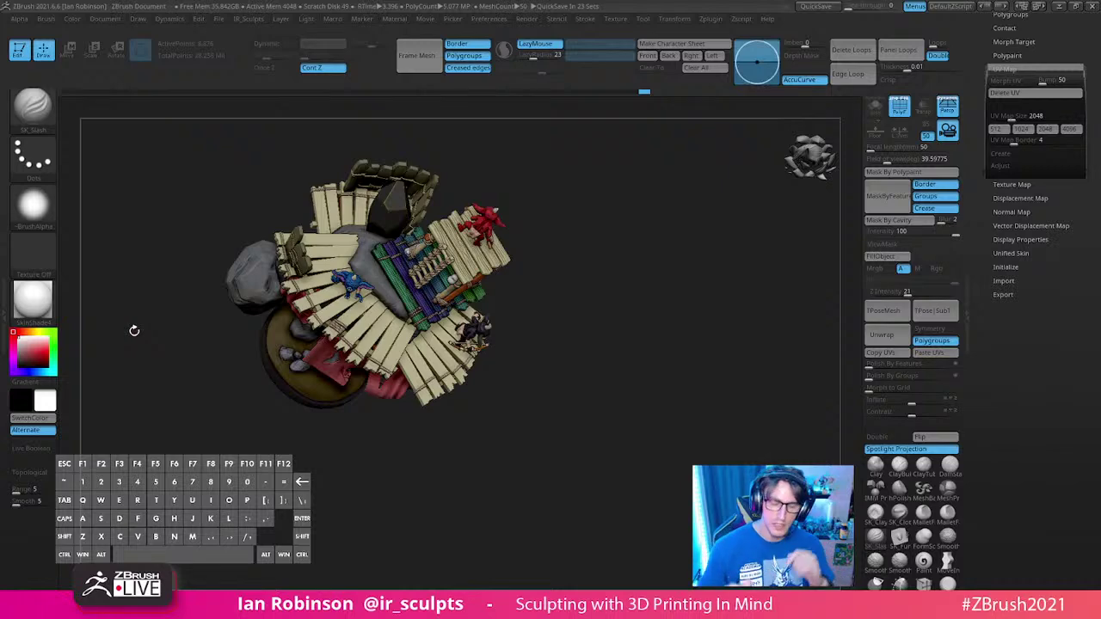
key(b)
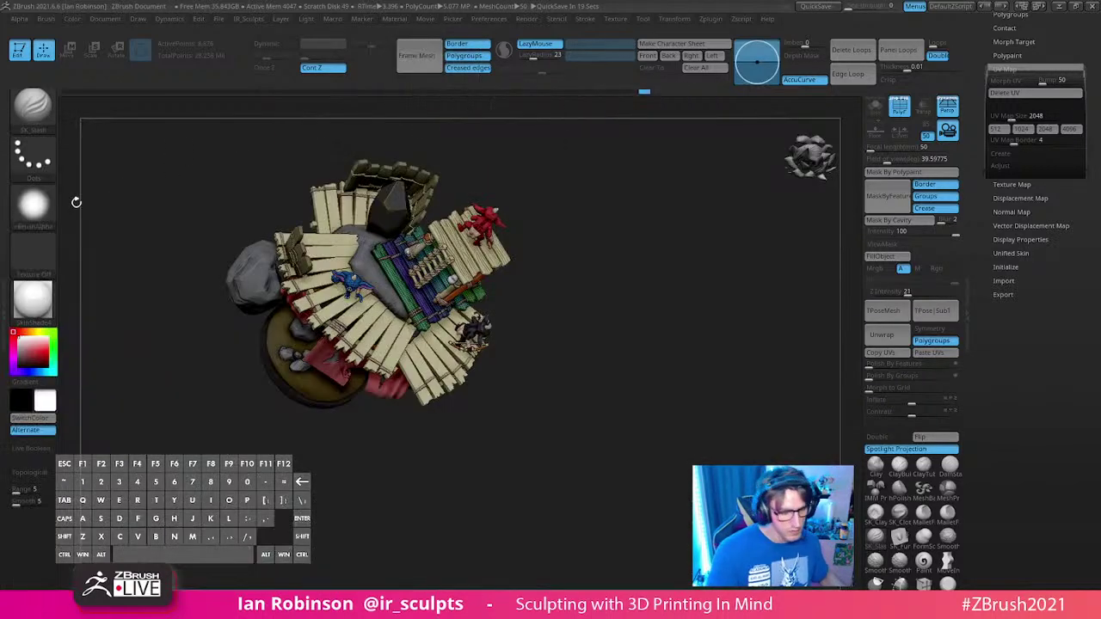
click(5, 290)
click(29, 86)
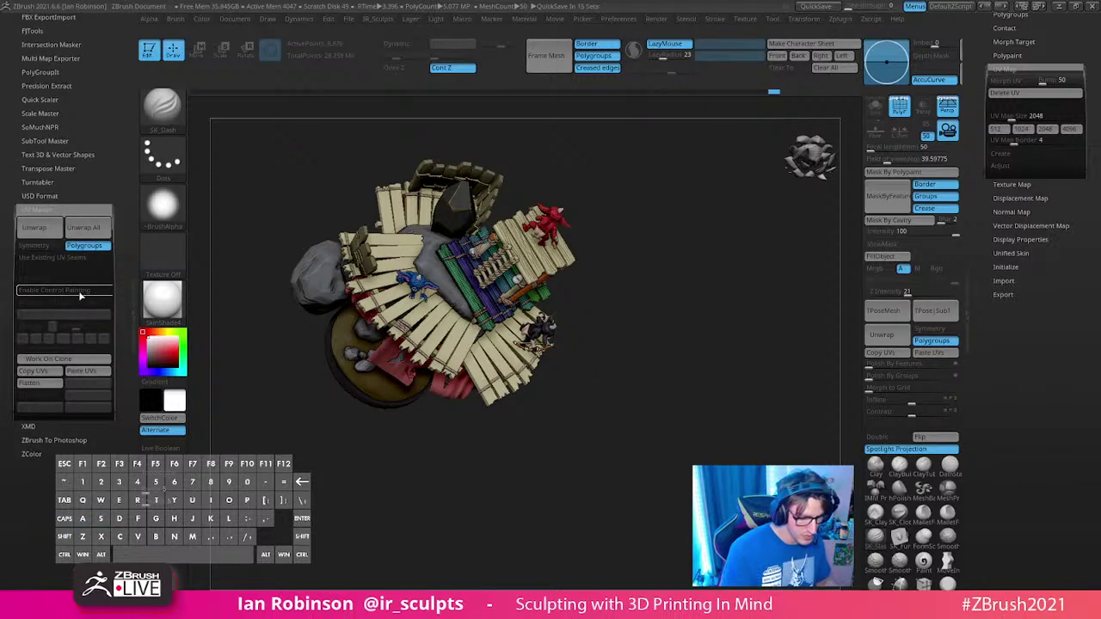
Step: Make a UV Master work clone of the planks, enable control painting and paint Protect along the first plank's top face
click(78, 291)
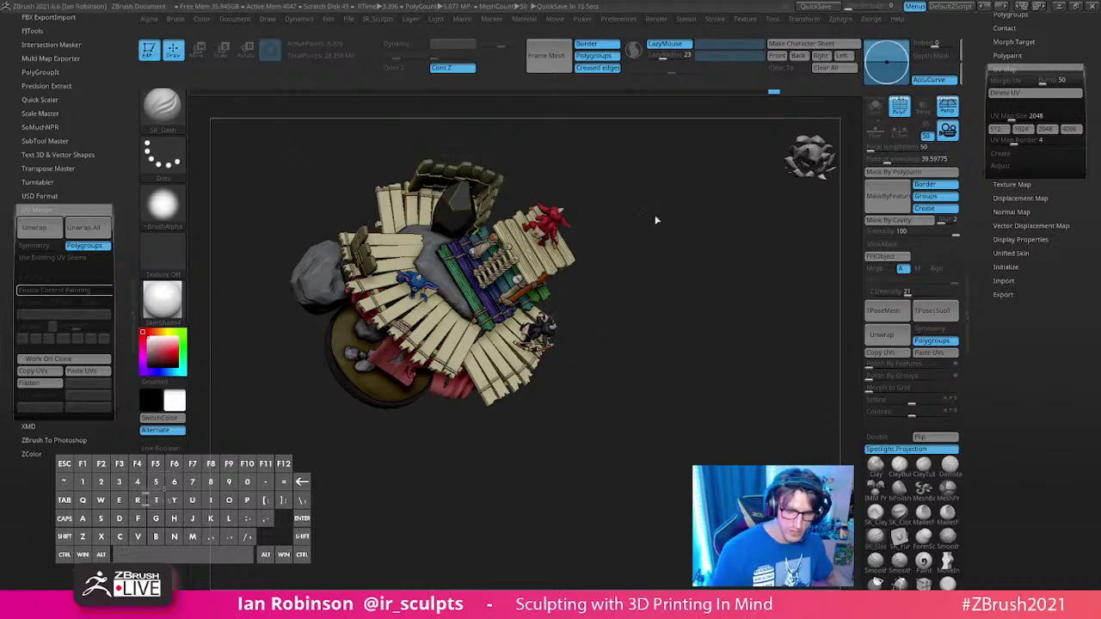
click(69, 358)
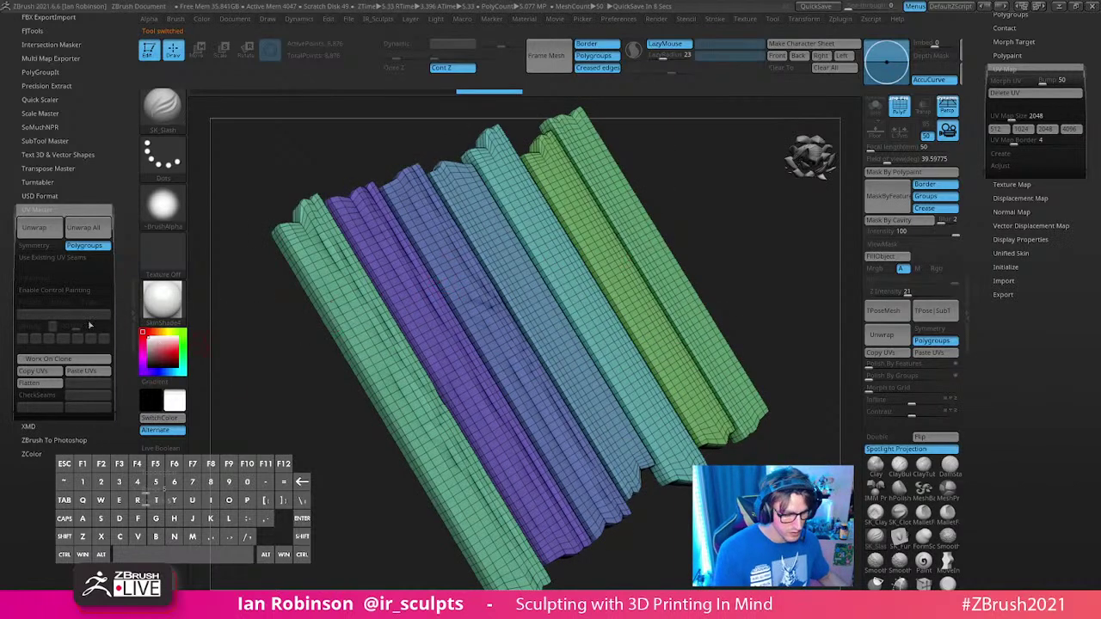
drag(282, 445, 283, 433)
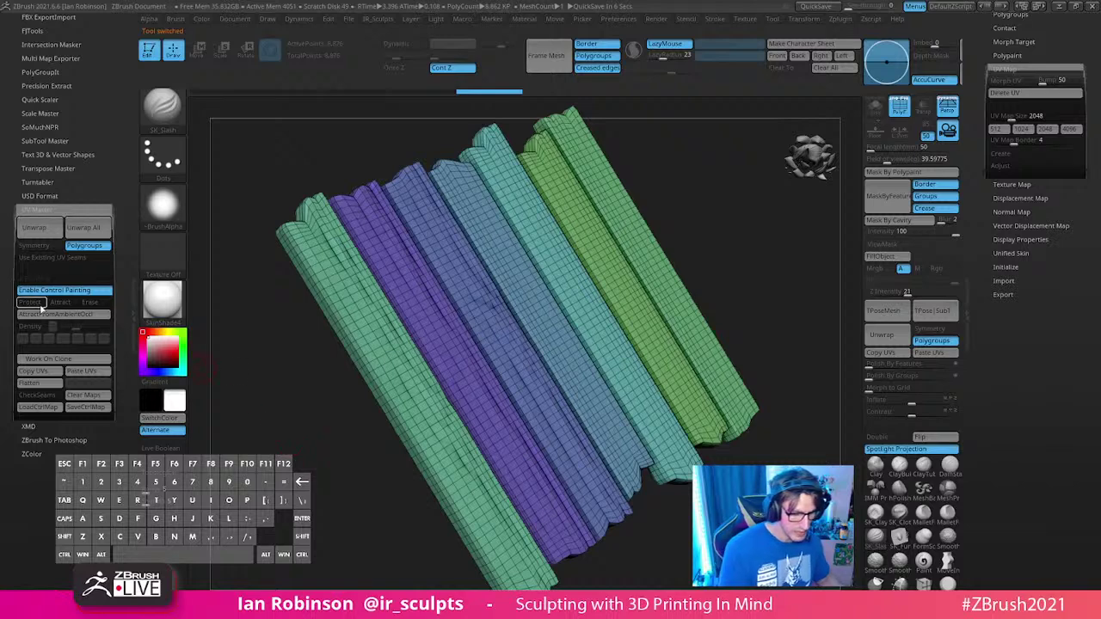
click(31, 303)
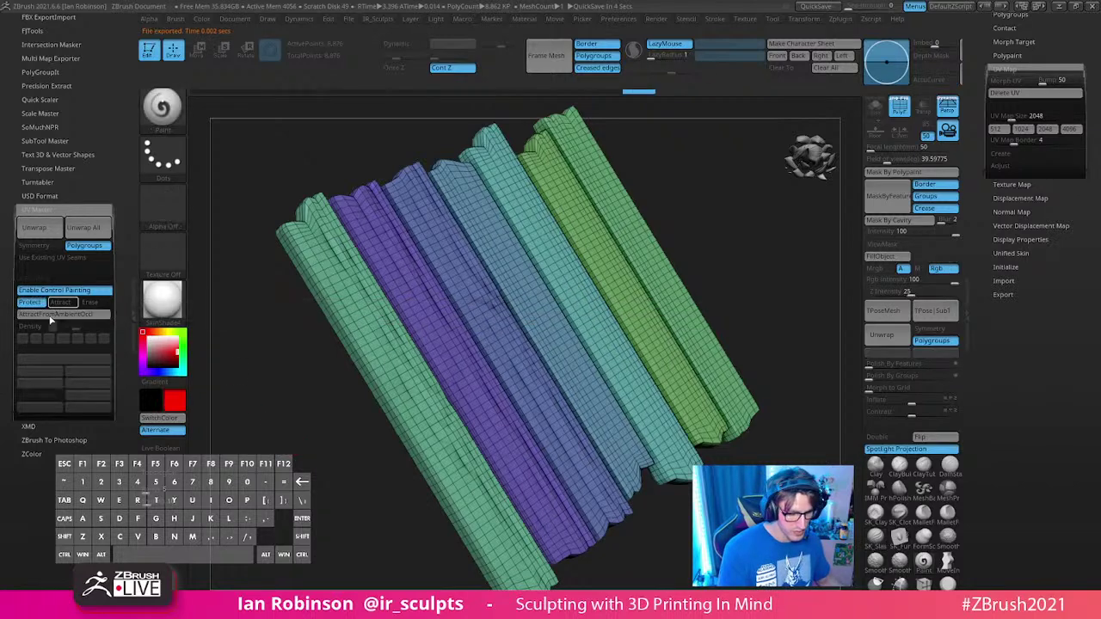
mouse_move(343, 277)
mouse_down()
mouse_move(460, 490)
mouse_move(329, 251)
mouse_move(408, 403)
mouse_up()
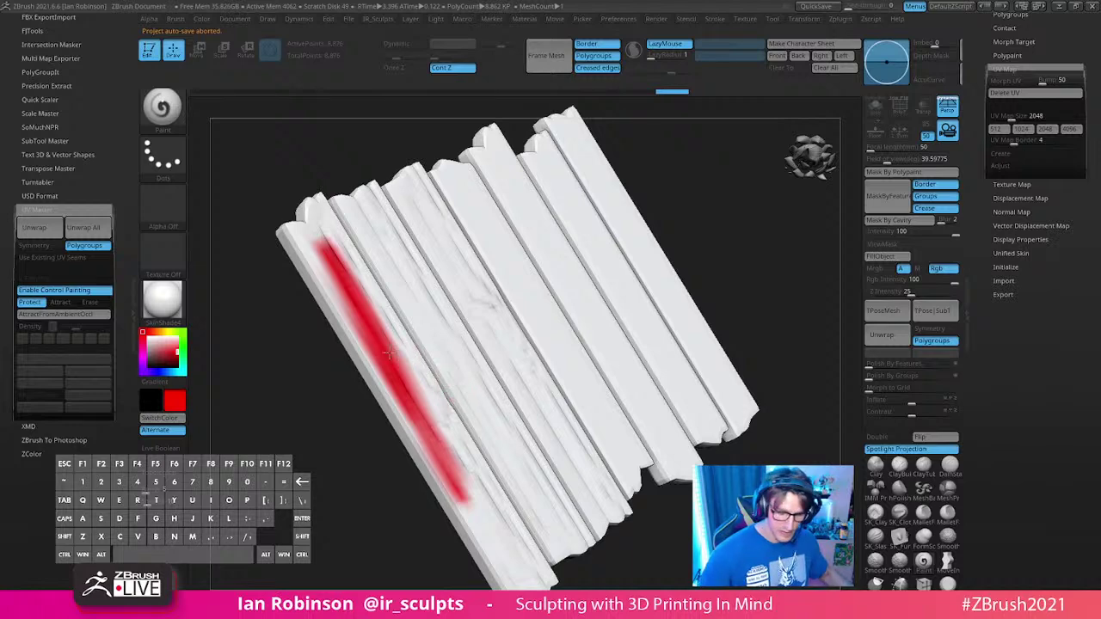
mouse_move(389, 352)
mouse_down()
mouse_move(447, 434)
mouse_move(319, 226)
mouse_move(326, 217)
mouse_move(464, 503)
mouse_move(507, 524)
mouse_move(461, 495)
mouse_move(475, 490)
mouse_up()
Step: Paint Attract along the first plank's outer side and repaint the stray blue on its top face with Protect
click(61, 304)
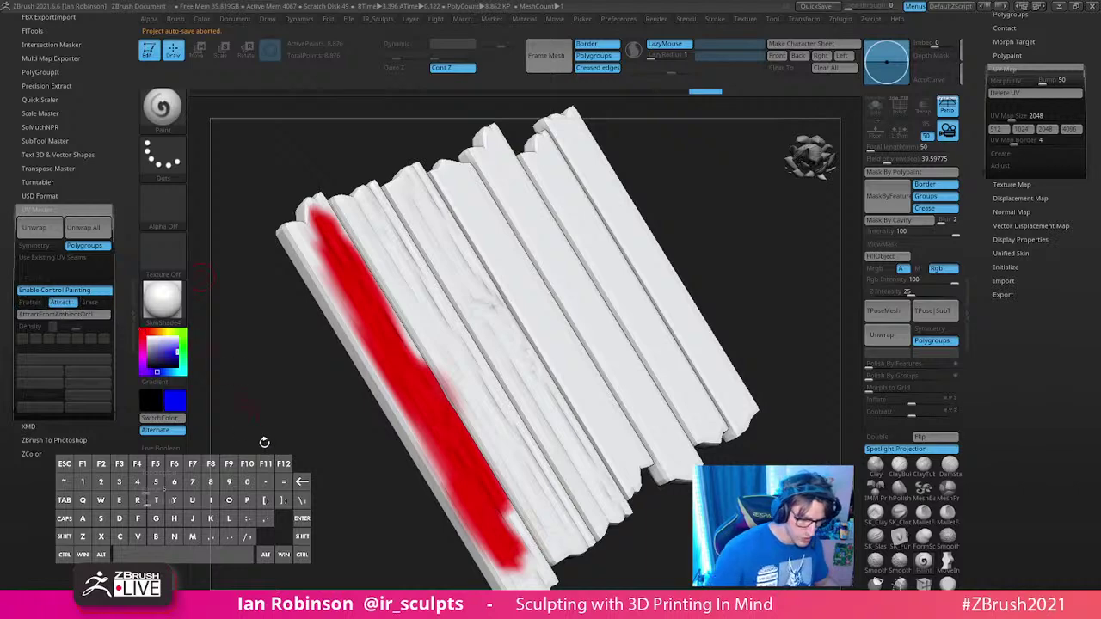
drag(263, 442, 319, 389)
mouse_move(334, 274)
mouse_down()
mouse_move(371, 344)
mouse_move(306, 219)
mouse_move(460, 486)
mouse_move(420, 436)
mouse_move(514, 575)
mouse_up()
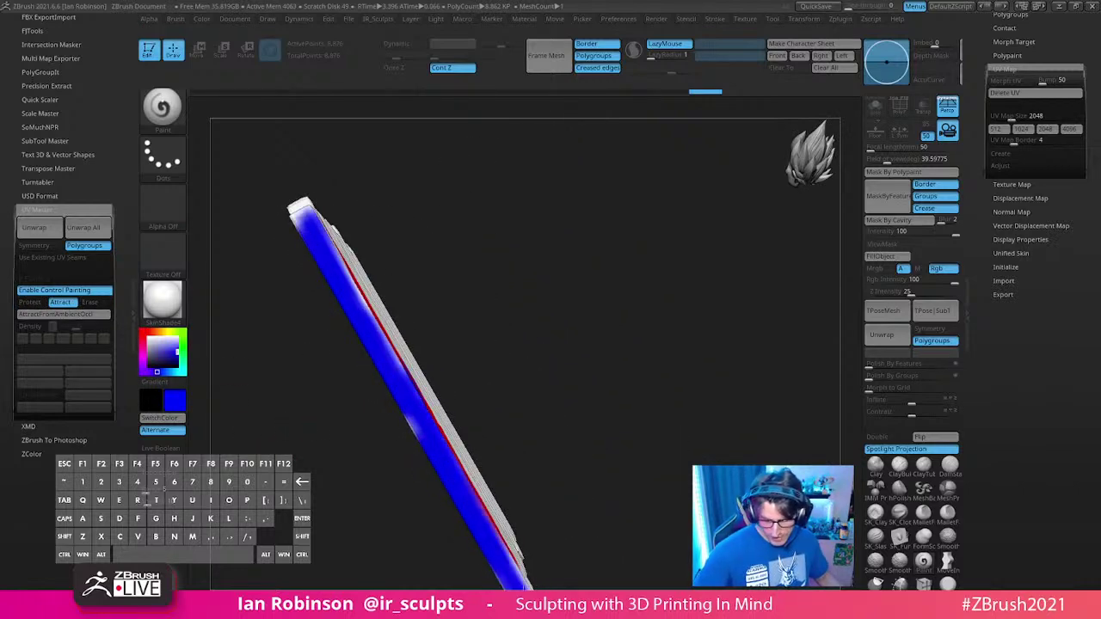
drag(645, 460, 516, 401)
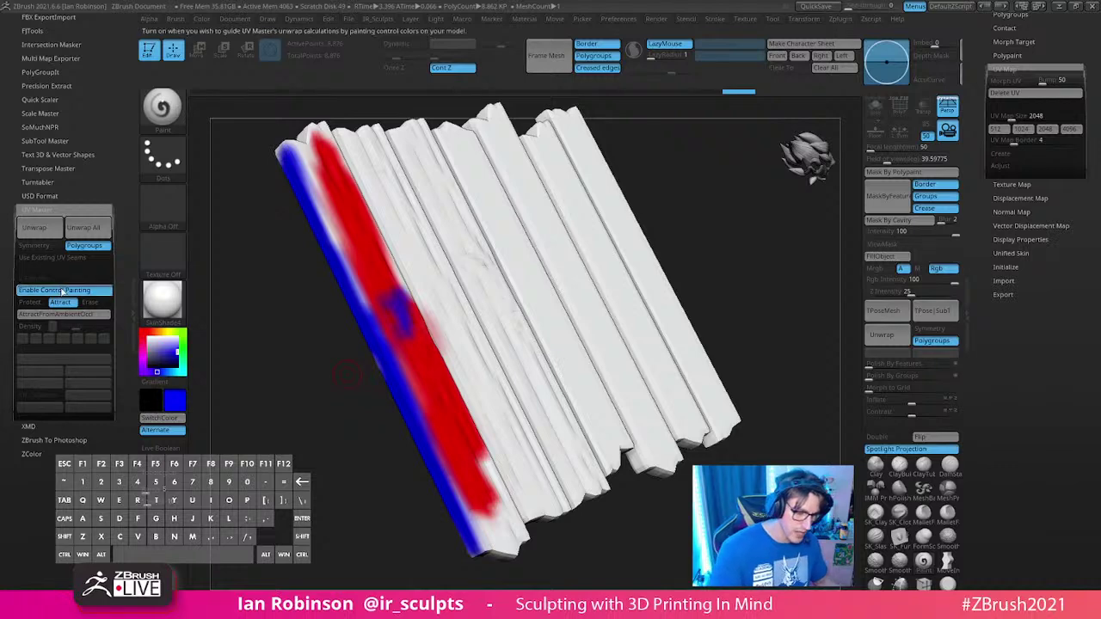
click(30, 302)
mouse_move(394, 327)
mouse_down()
mouse_move(409, 331)
mouse_move(420, 309)
mouse_up()
alt+drag(310, 421, 312, 430)
drag(623, 284, 658, 282)
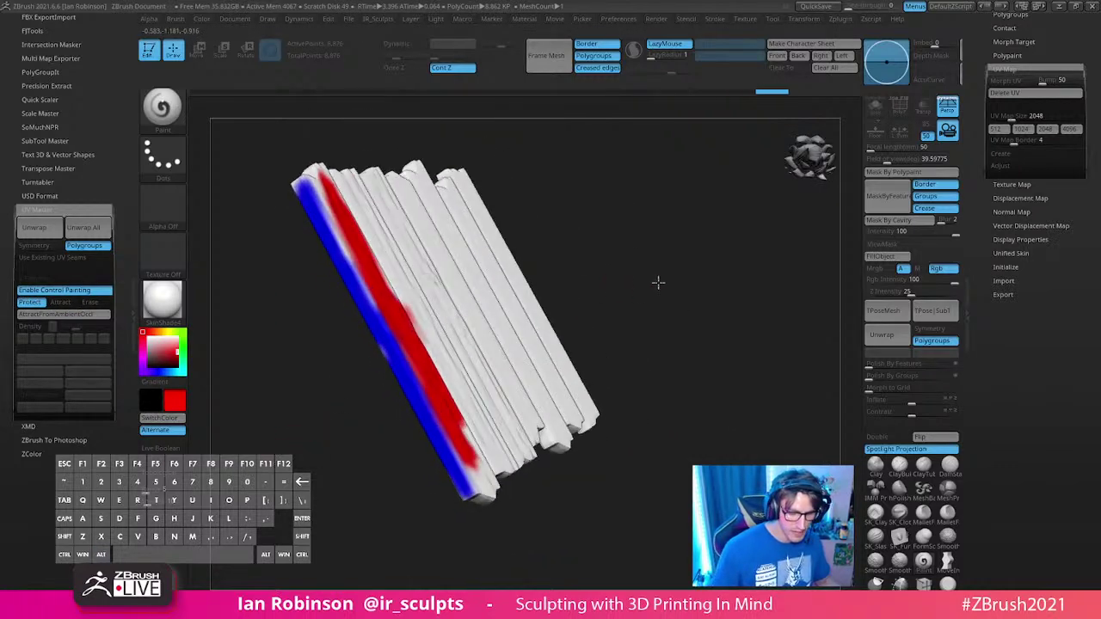
Step: Unwrap the cloned planks by polygroups and inspect the flattened UV layout before restoring the 3D shape
click(50, 228)
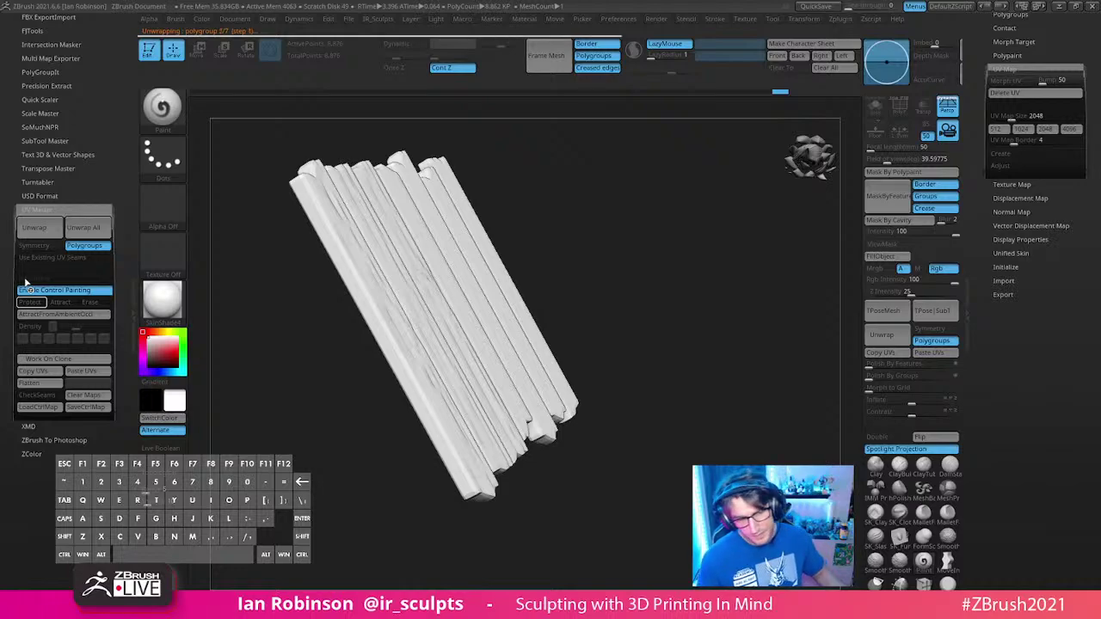
click(34, 383)
drag(778, 333, 766, 315)
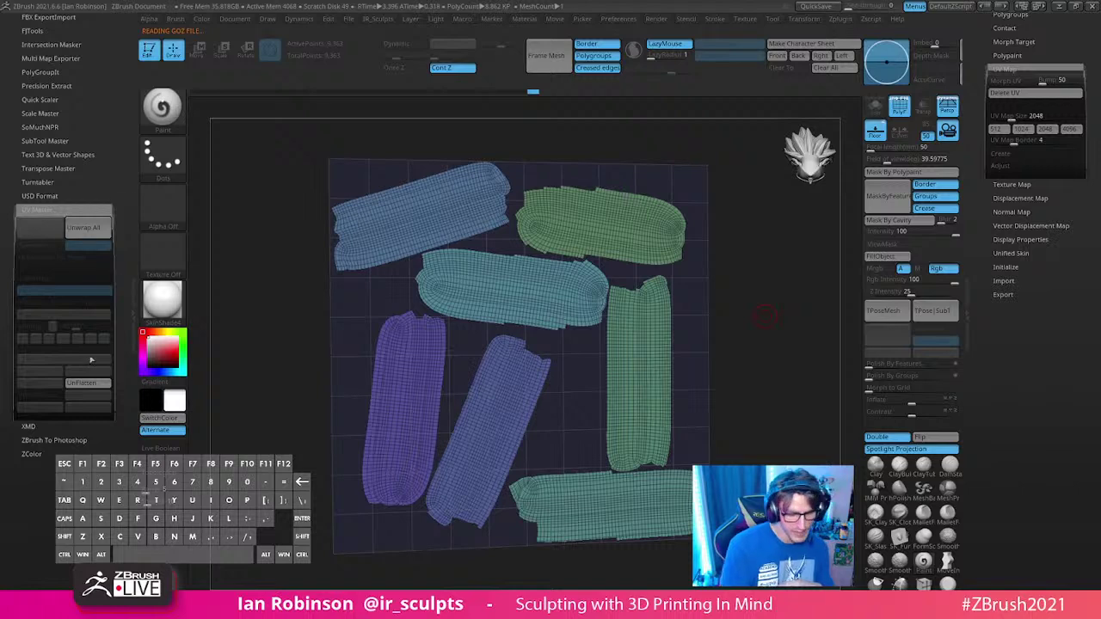
click(87, 383)
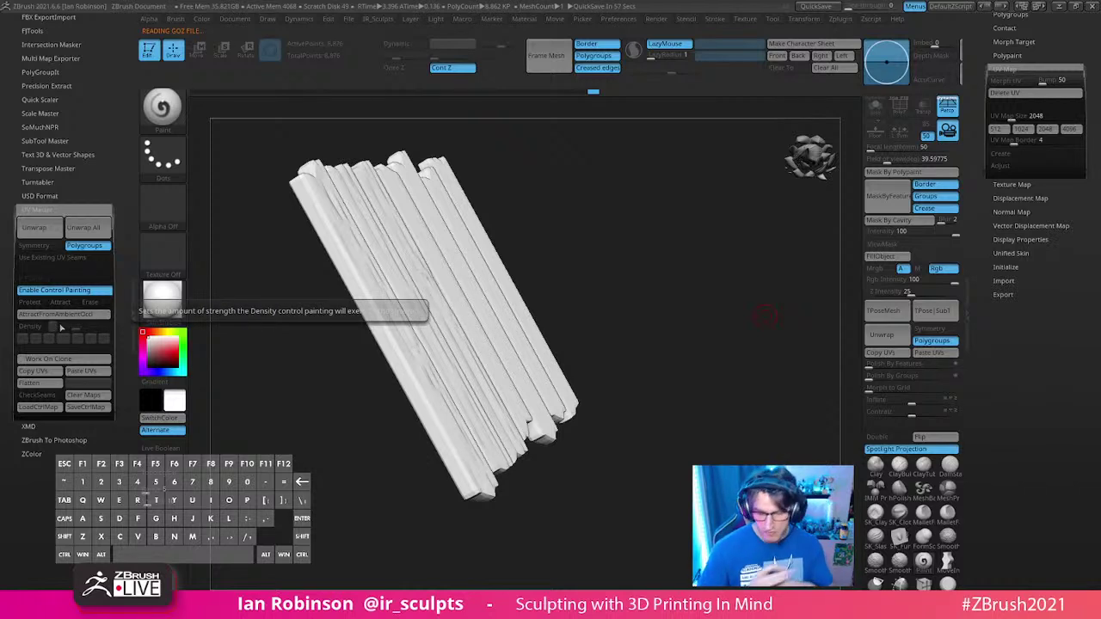
drag(588, 193, 587, 263)
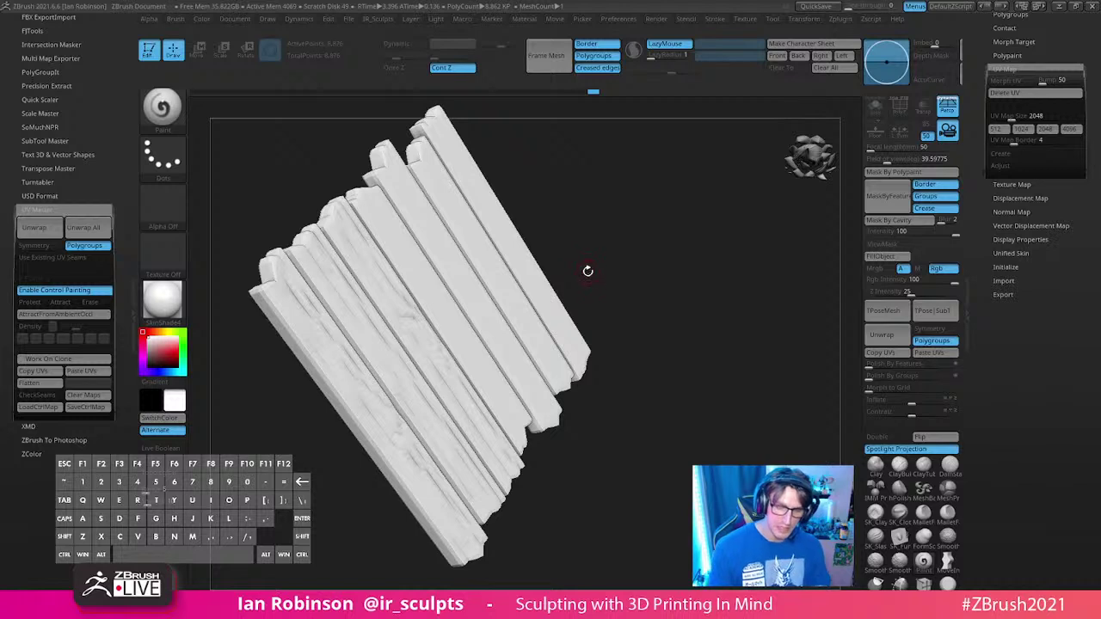
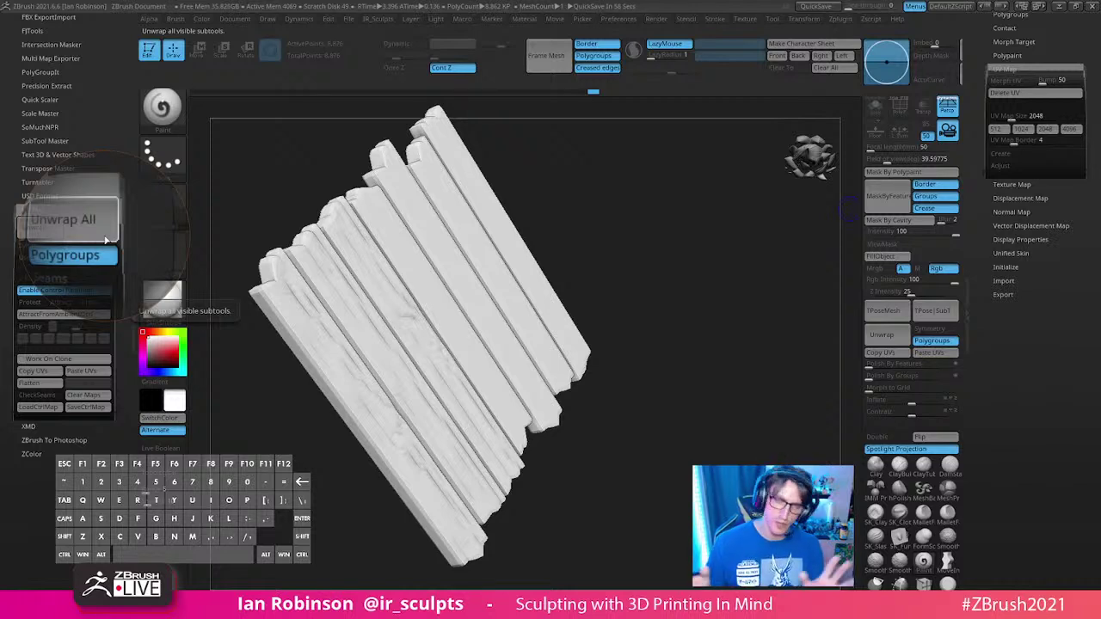
key(shift)
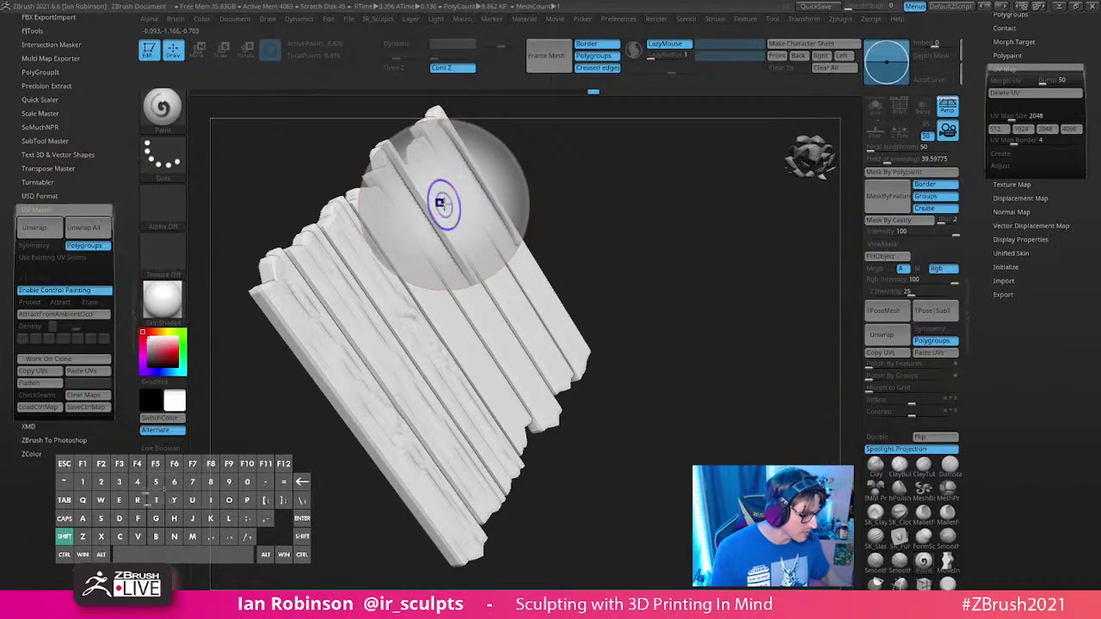
key(ctrl)
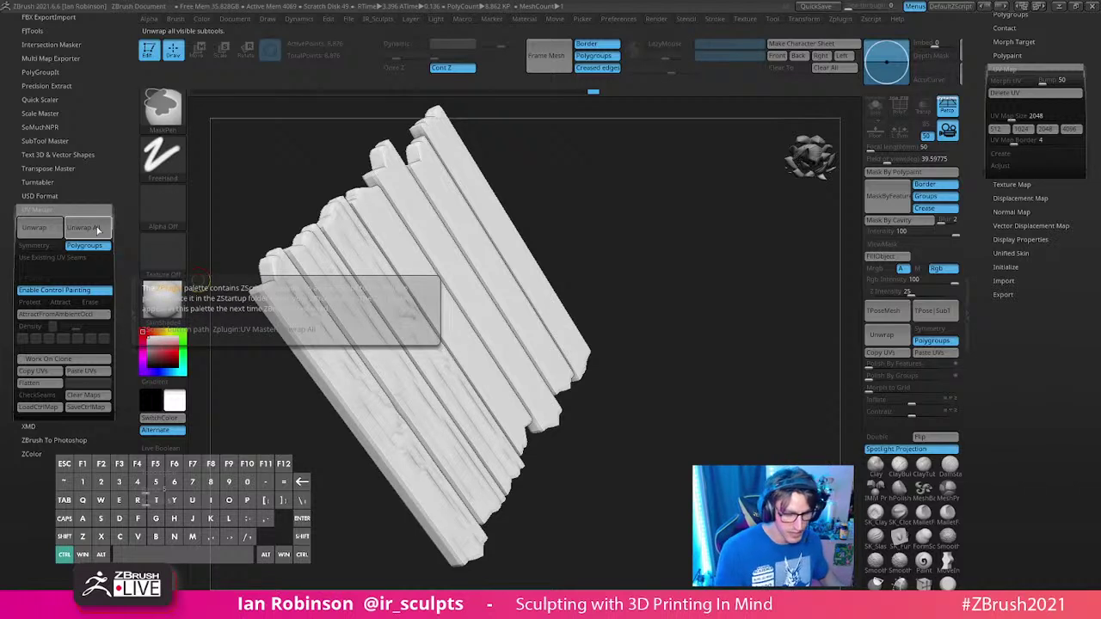
alt+drag(705, 266, 667, 253)
click(57, 208)
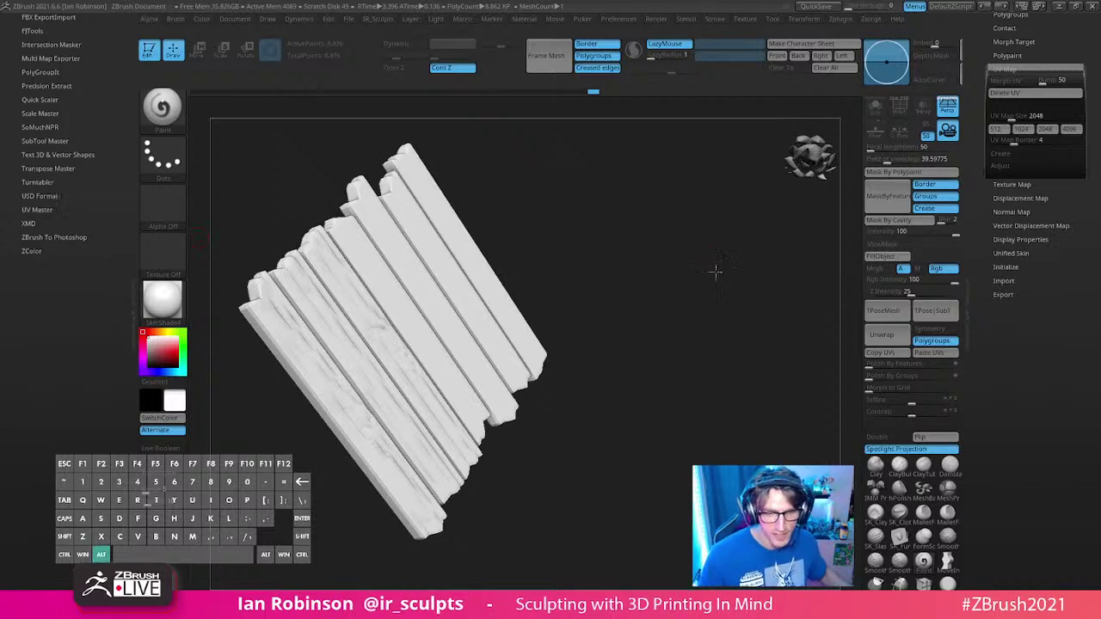
alt+drag(714, 270, 758, 303)
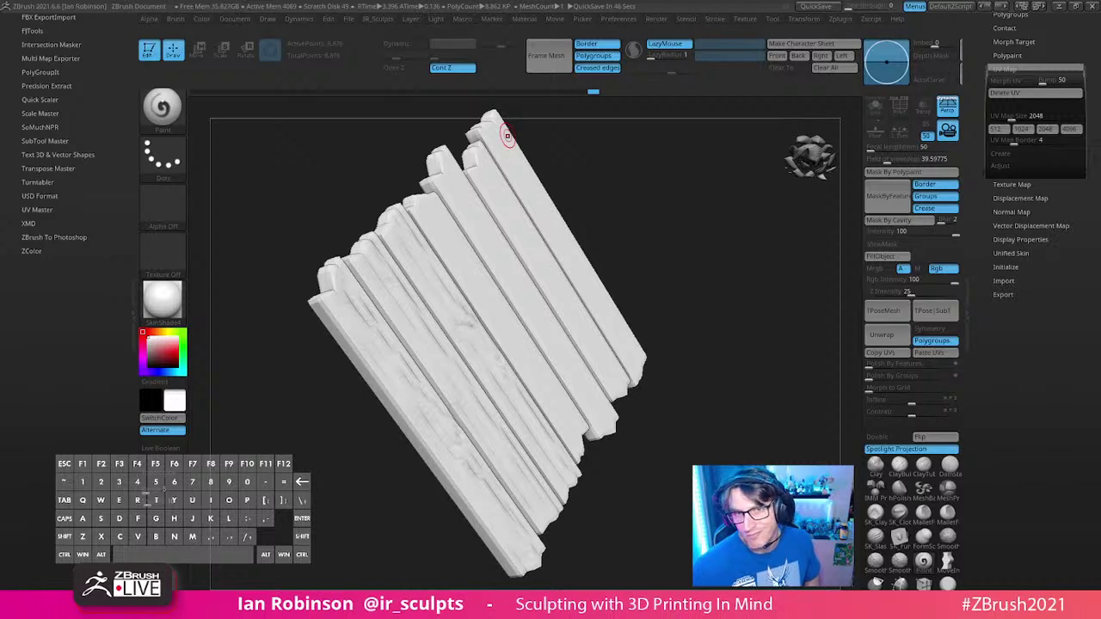
mouse_move(695, 296)
mouse_down()
mouse_move(740, 288)
mouse_move(707, 304)
mouse_up()
Step: Delete the leftover CL_Top_Bridge work clones from the loaded tools
drag(1051, 207, 1051, 585)
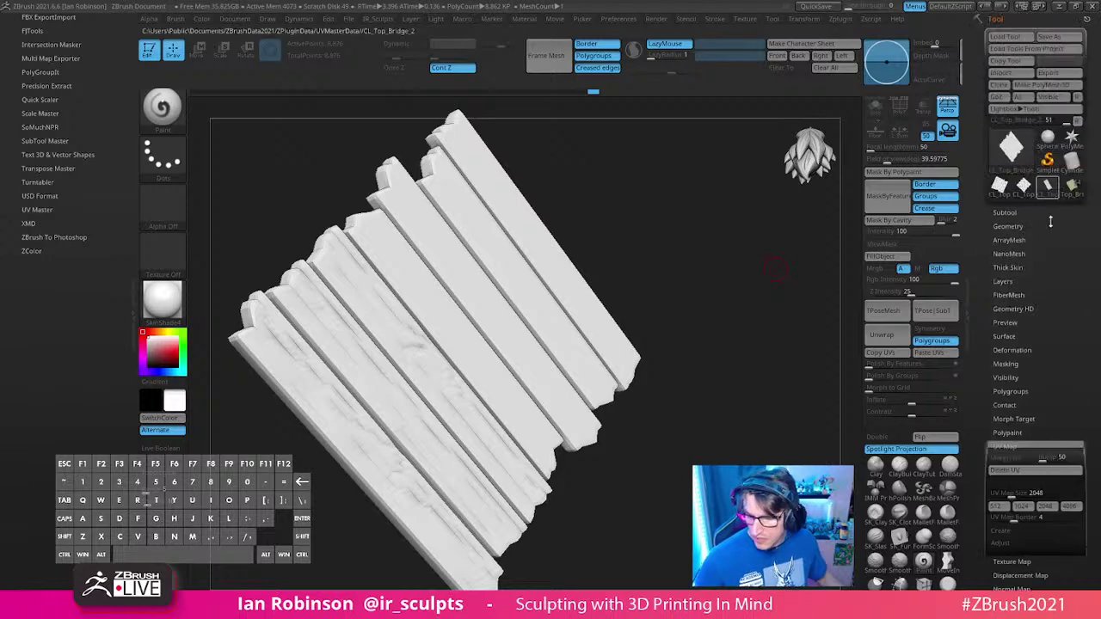
click(1072, 191)
click(1048, 191)
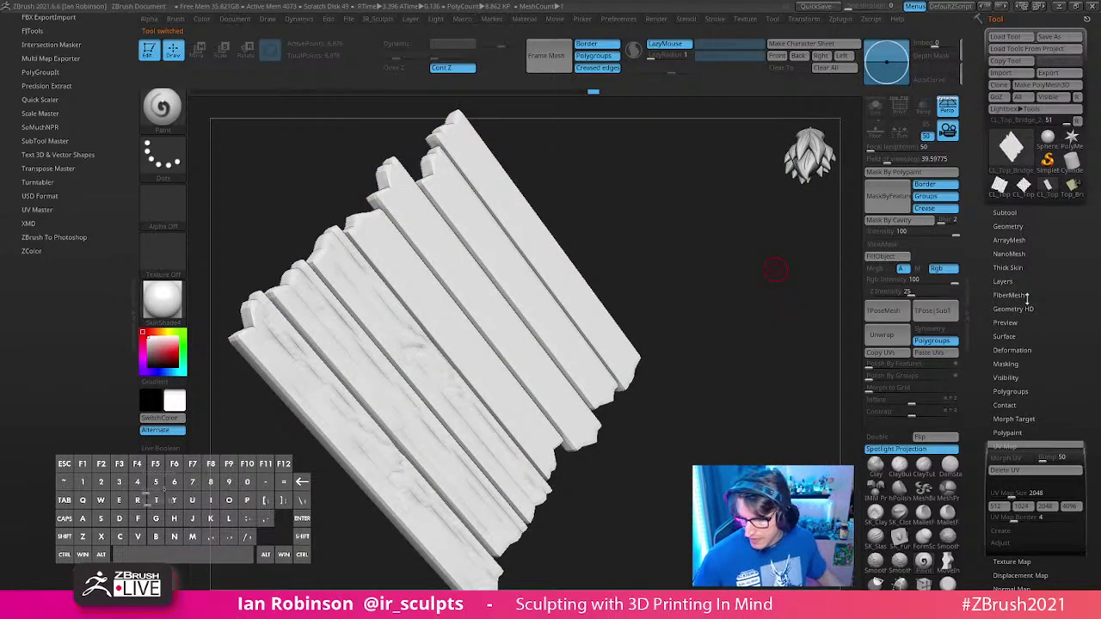
click(1013, 215)
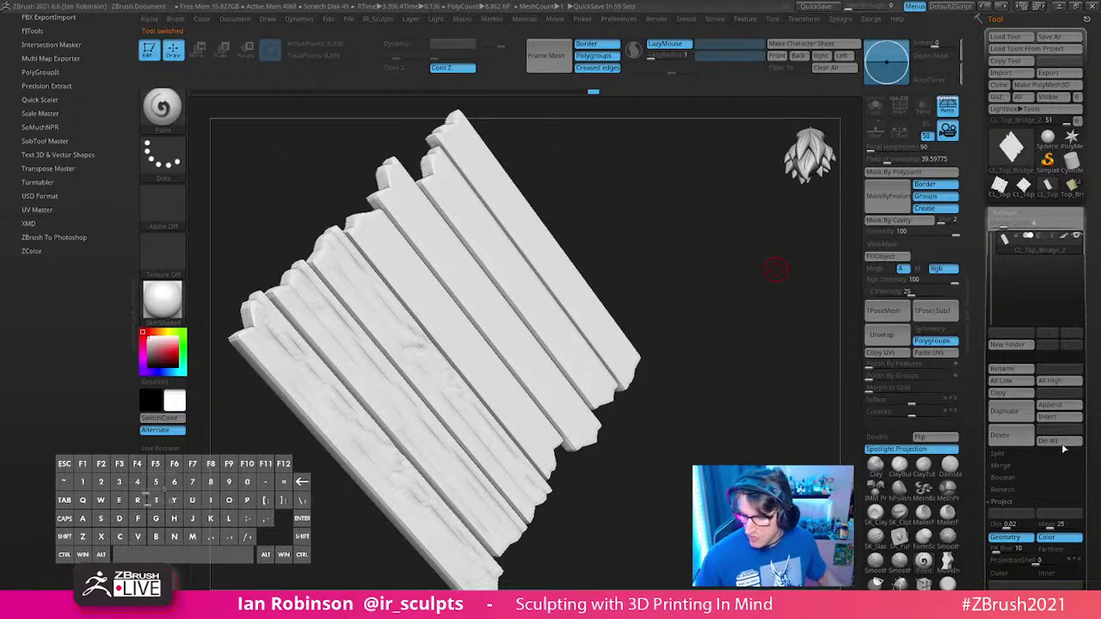
click(1022, 187)
click(998, 185)
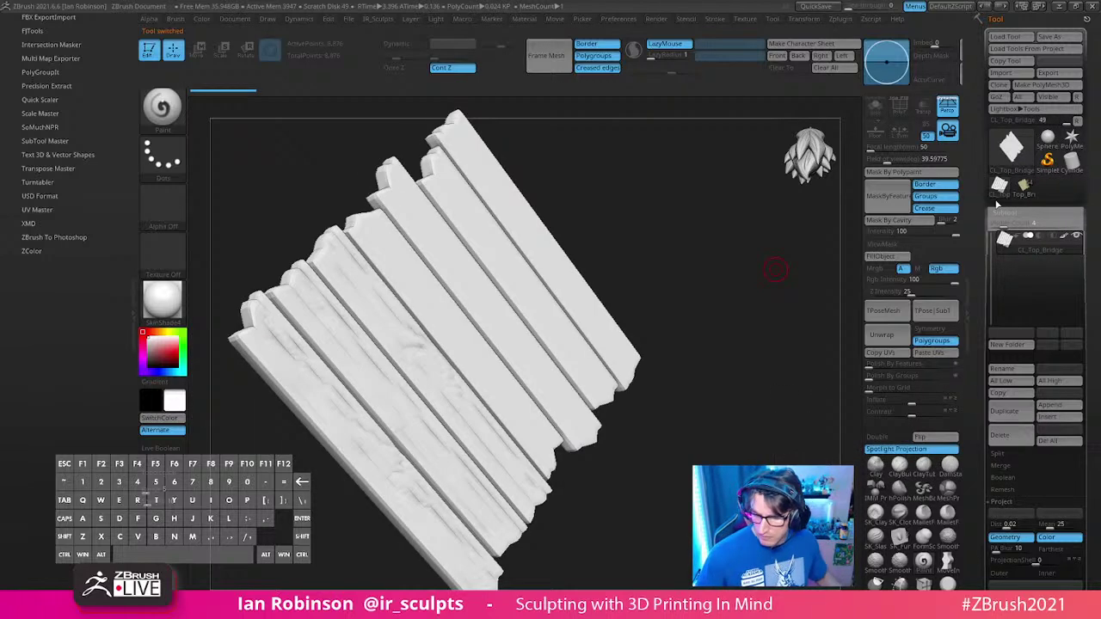
click(1055, 441)
click(908, 465)
Step: Switch back to the Bokoblin Talus statue, isolate its bridge planks and raise them to the higher subdivision level
click(998, 187)
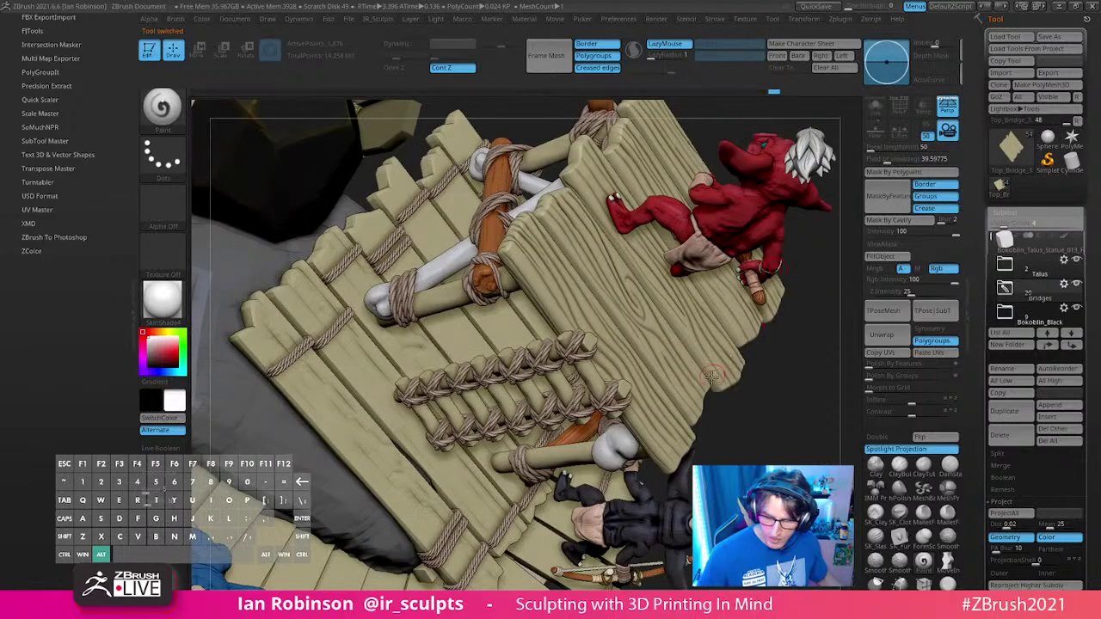
alt+drag(712, 377, 723, 344)
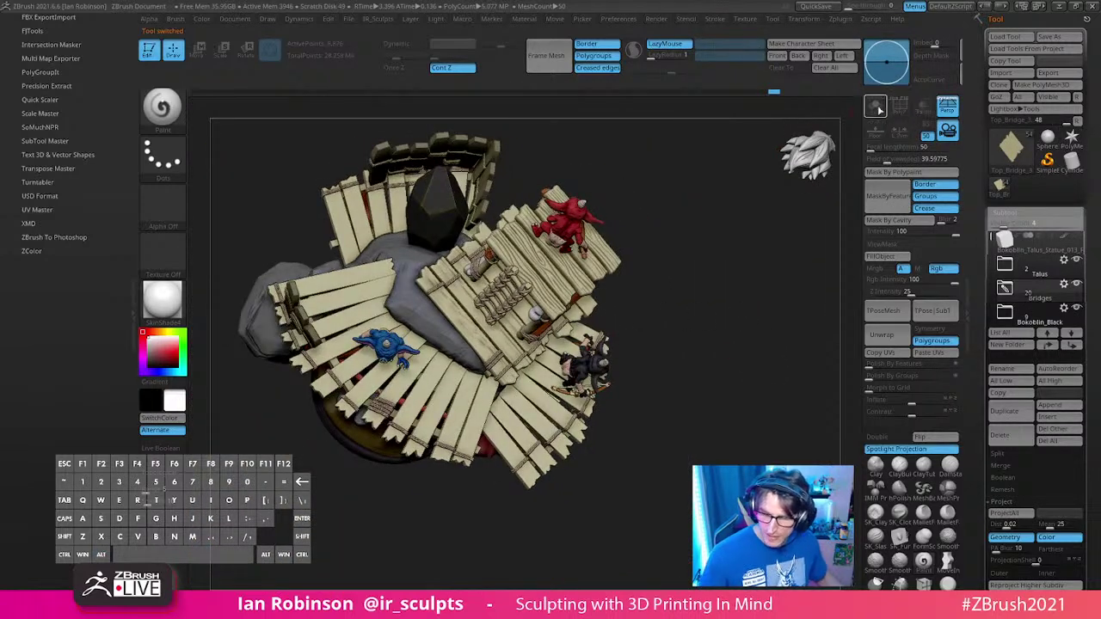
click(875, 104)
key(d)
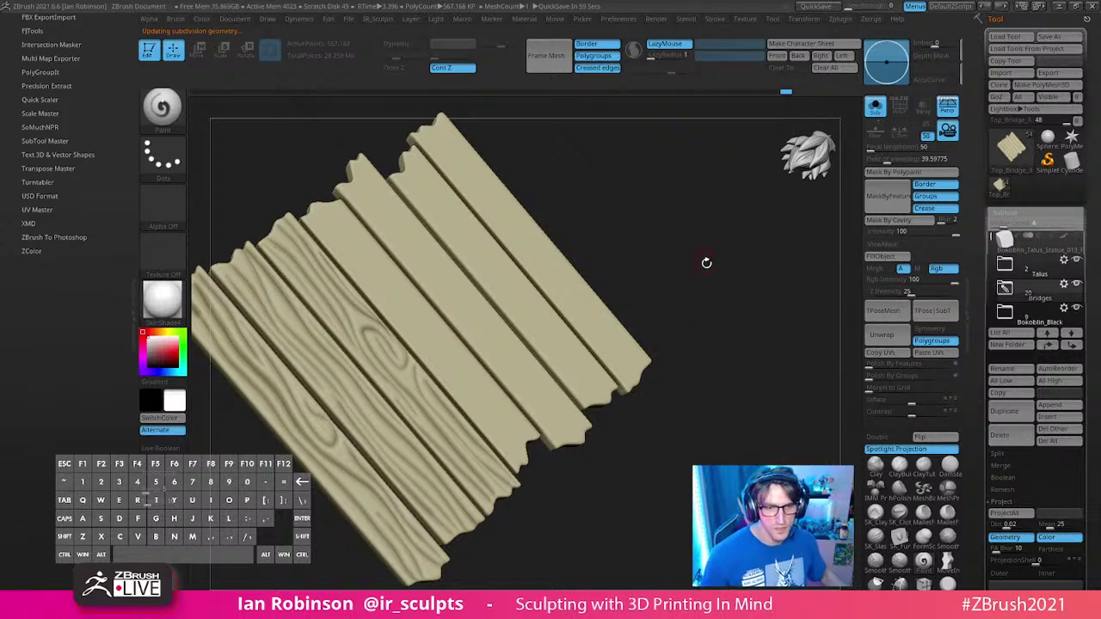
alt+drag(705, 264, 704, 333)
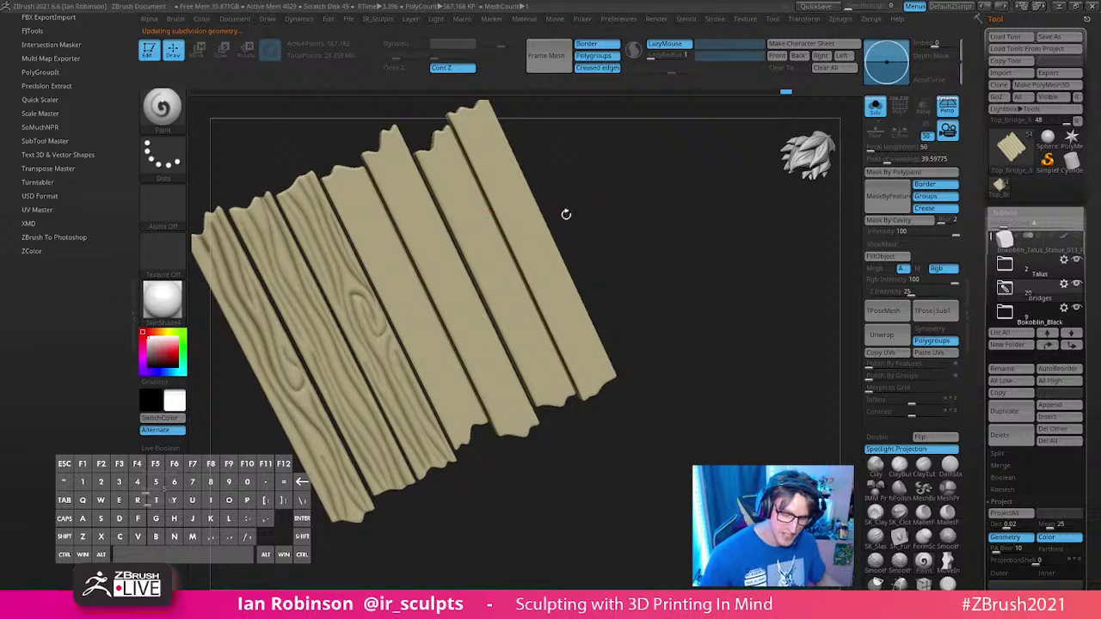
alt+drag(620, 211, 635, 182)
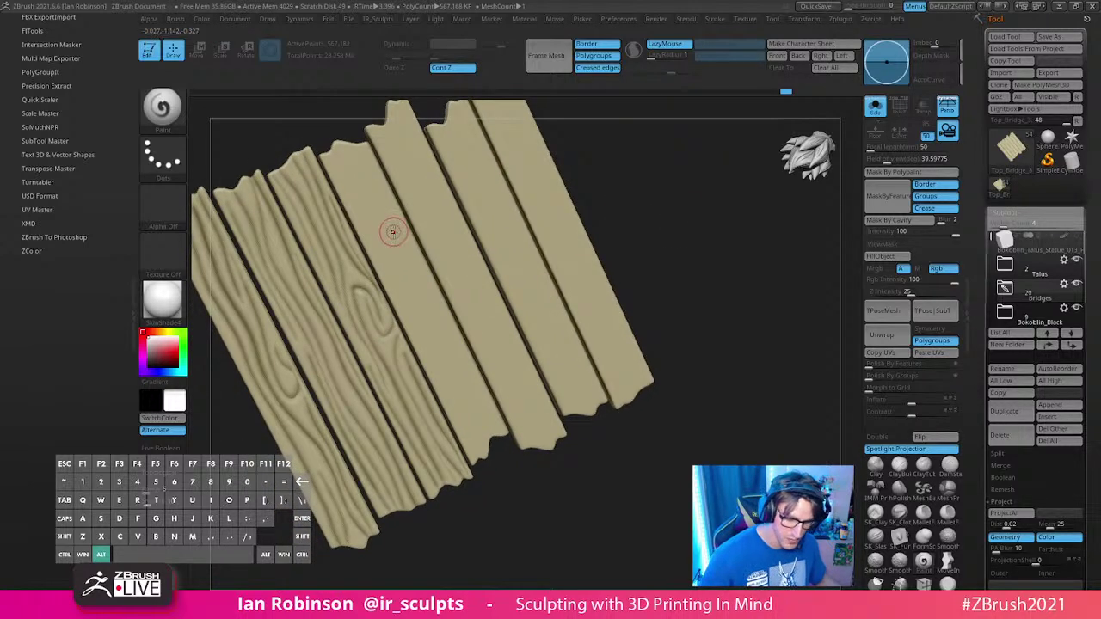
Step: Carve wavy wood grain lines along the fourth plank with the SK_Slash brush, undoing the last stray stroke
click(876, 537)
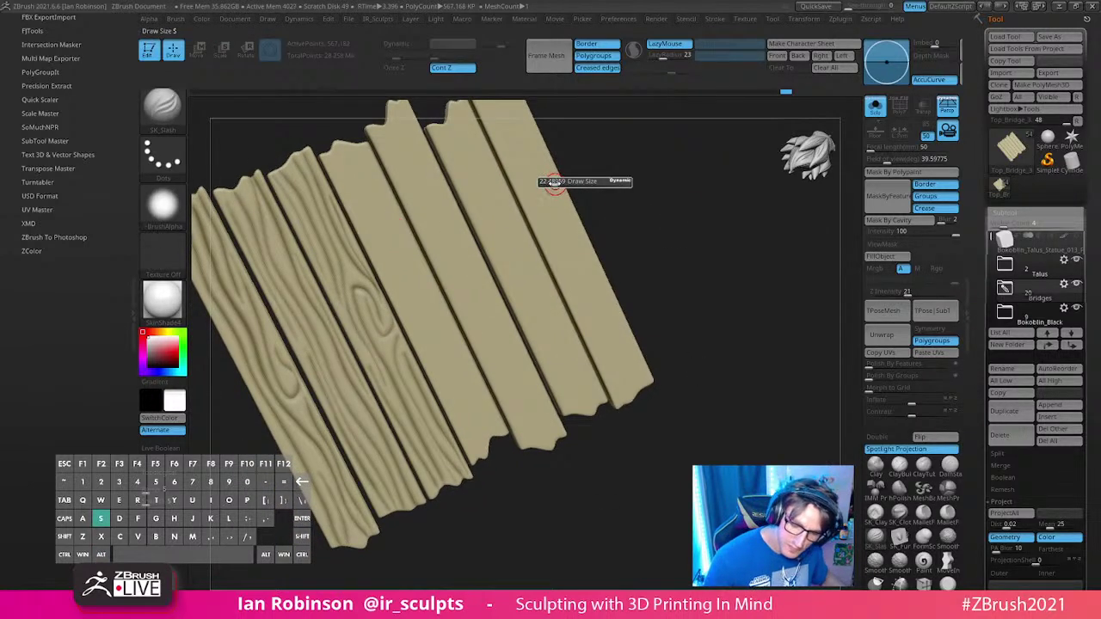
drag(334, 153, 426, 348)
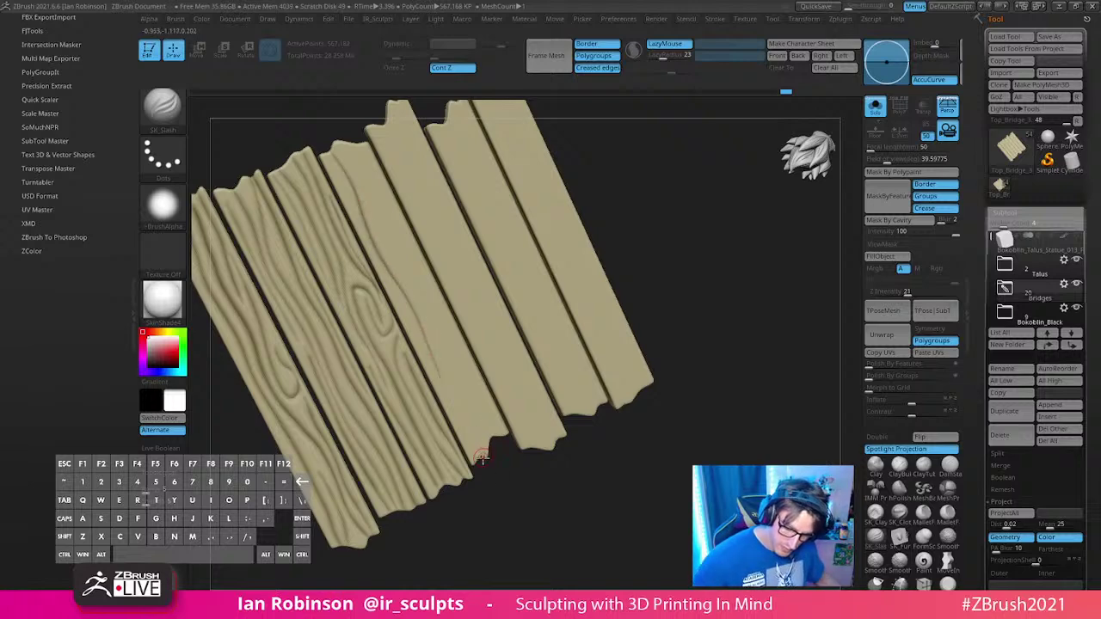
drag(482, 458, 362, 198)
mouse_move(357, 145)
mouse_down()
mouse_move(369, 197)
mouse_move(454, 370)
mouse_move(564, 545)
mouse_up()
mouse_move(471, 452)
mouse_down()
mouse_move(469, 423)
mouse_move(477, 427)
mouse_up()
mouse_move(364, 160)
mouse_down()
mouse_move(367, 151)
mouse_move(525, 507)
mouse_up()
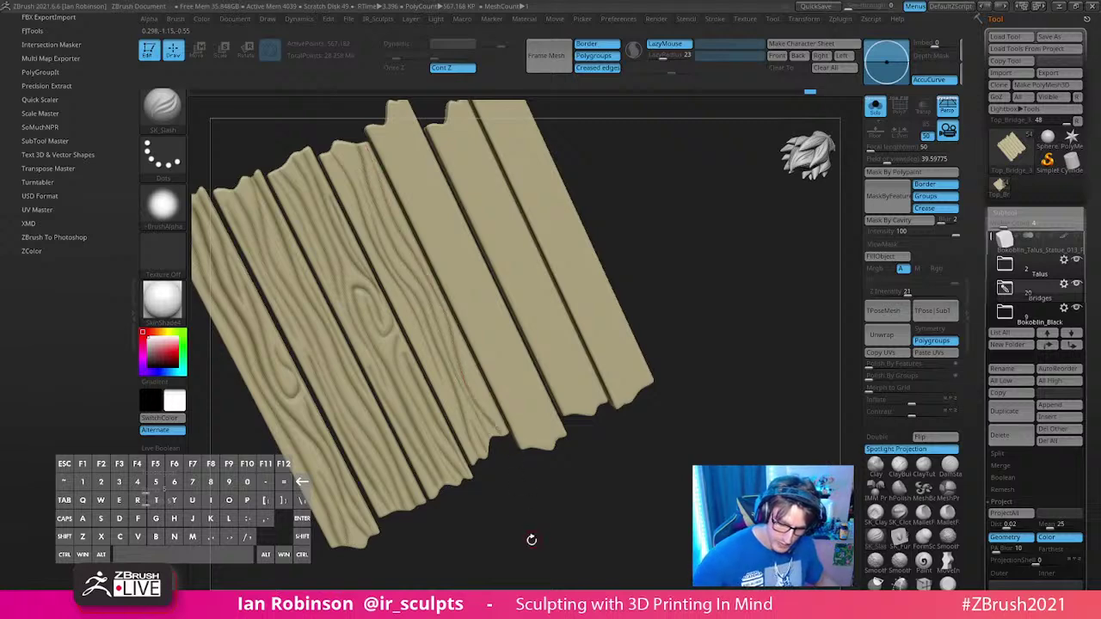
drag(465, 363, 543, 504)
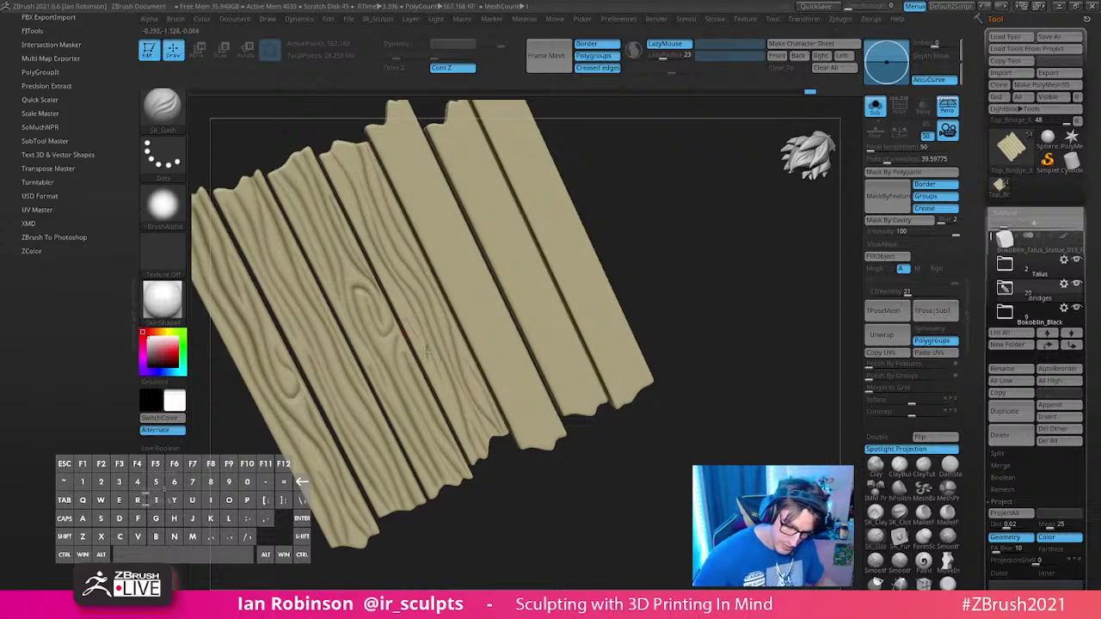
key(ctrl+z)
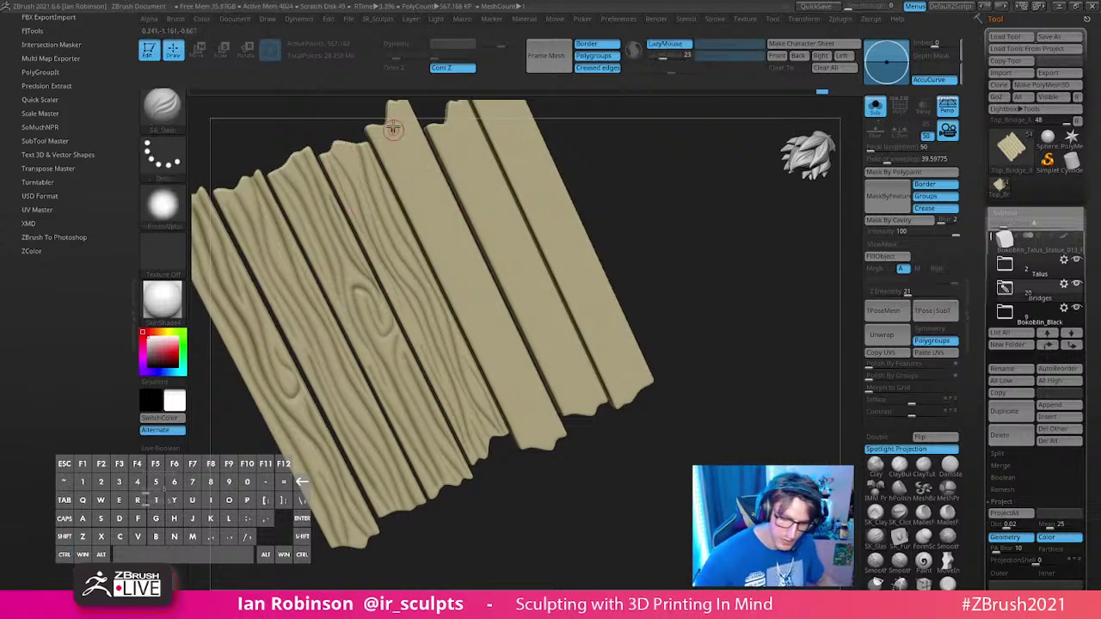
Step: Carve wood grain lines with a knot near the upper middle along the full length of the fifth plank
alt+drag(653, 213, 679, 267)
mouse_move(411, 169)
mouse_down()
mouse_move(440, 209)
mouse_move(456, 284)
mouse_move(519, 364)
mouse_move(526, 408)
mouse_up()
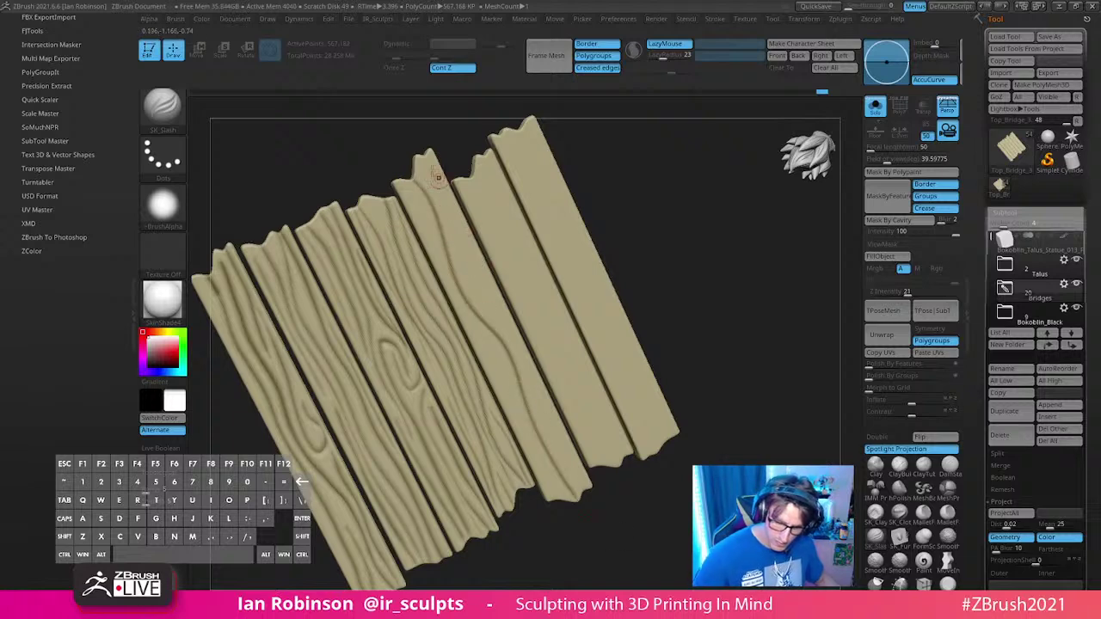
drag(435, 181, 578, 488)
mouse_move(462, 268)
mouse_down()
mouse_move(489, 310)
mouse_move(461, 257)
mouse_move(516, 357)
mouse_up()
mouse_move(404, 184)
mouse_down()
mouse_move(495, 348)
mouse_move(544, 470)
mouse_up()
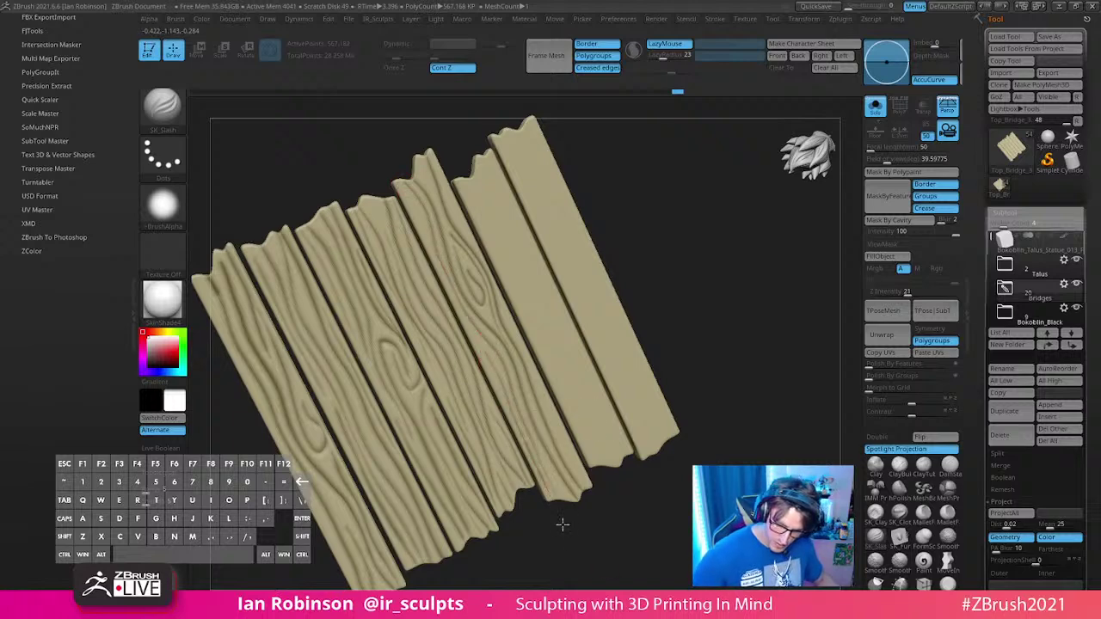
Step: Carve wavy wood grain lines along the full length of the sixth plank, undoing and redoing one stray stroke
drag(475, 180, 524, 281)
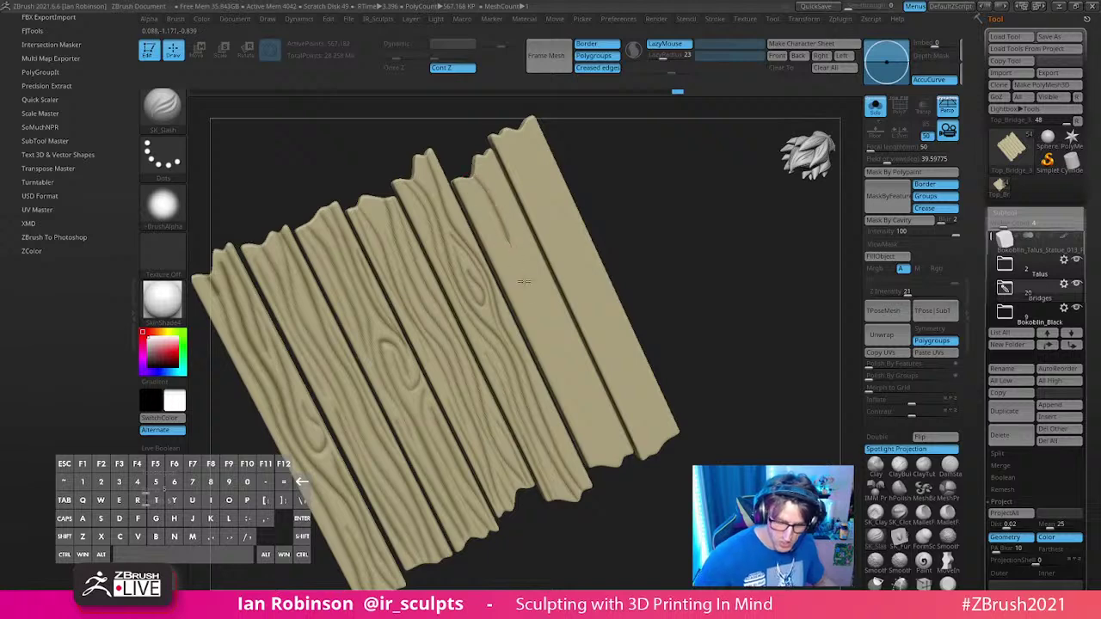
mouse_move(506, 196)
mouse_down()
mouse_move(483, 153)
mouse_move(529, 244)
mouse_up()
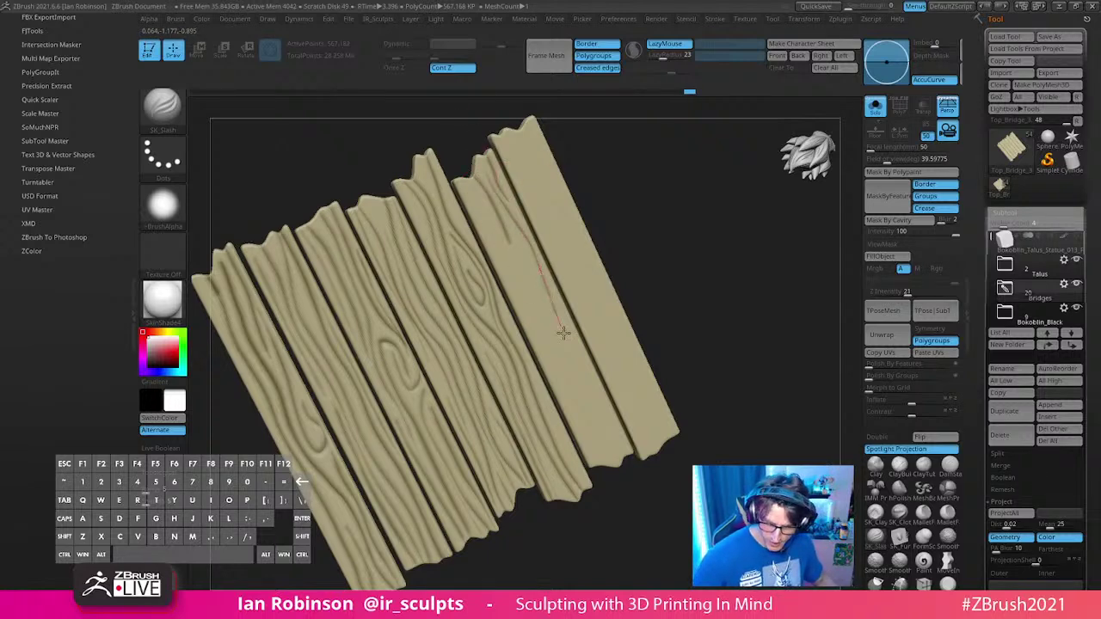
mouse_move(564, 333)
mouse_down()
mouse_move(616, 453)
mouse_move(582, 407)
mouse_move(553, 315)
mouse_up()
drag(511, 229, 594, 456)
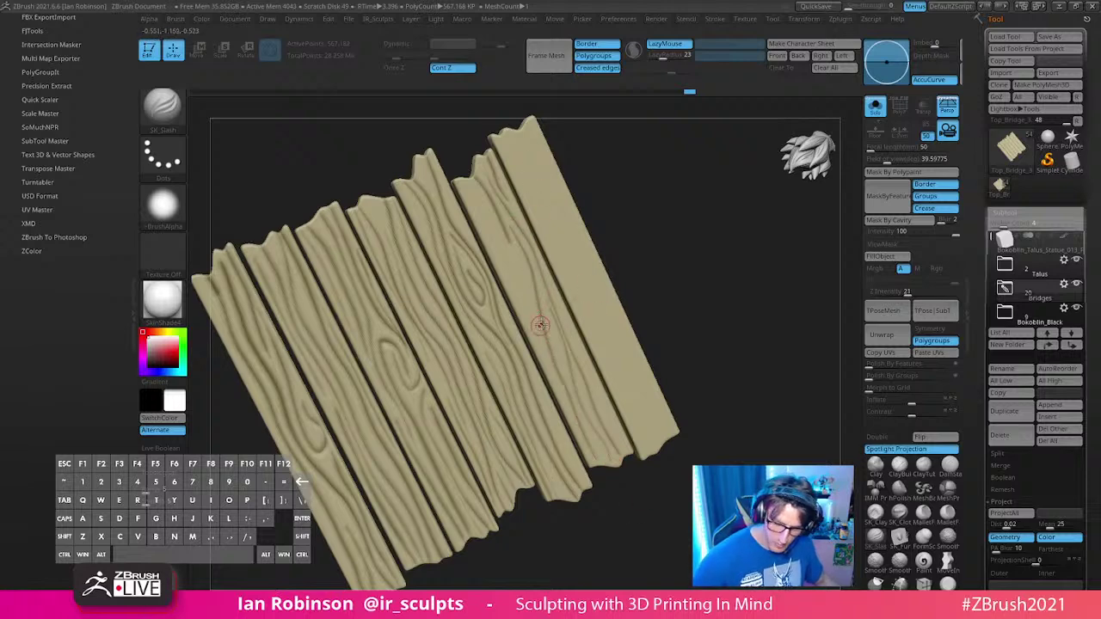
key(ctrl+z)
drag(512, 227, 558, 352)
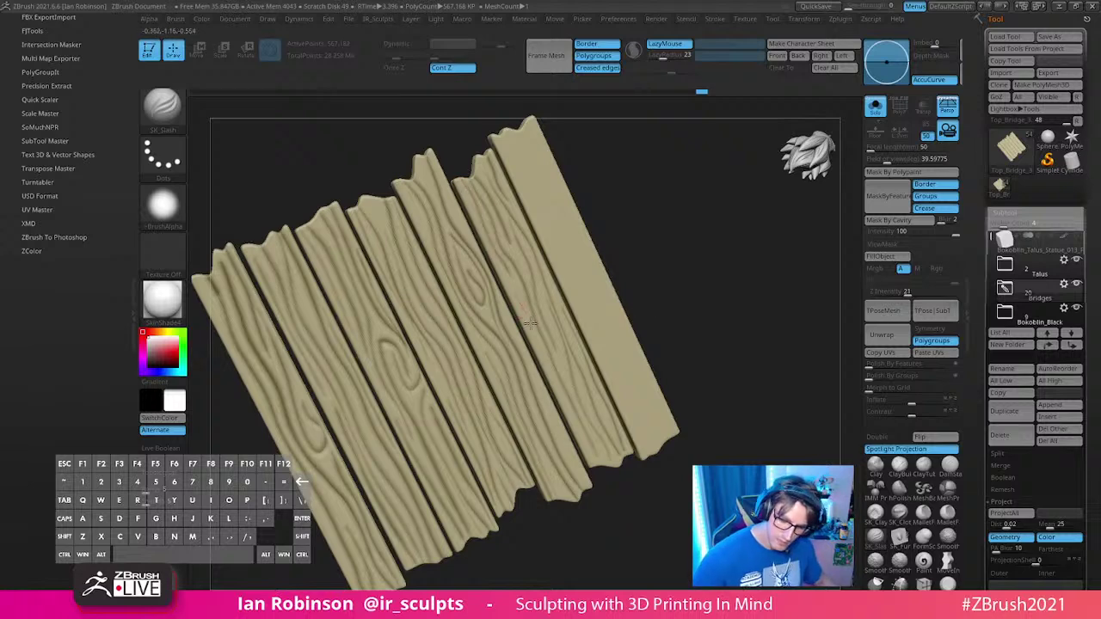
drag(737, 336, 732, 330)
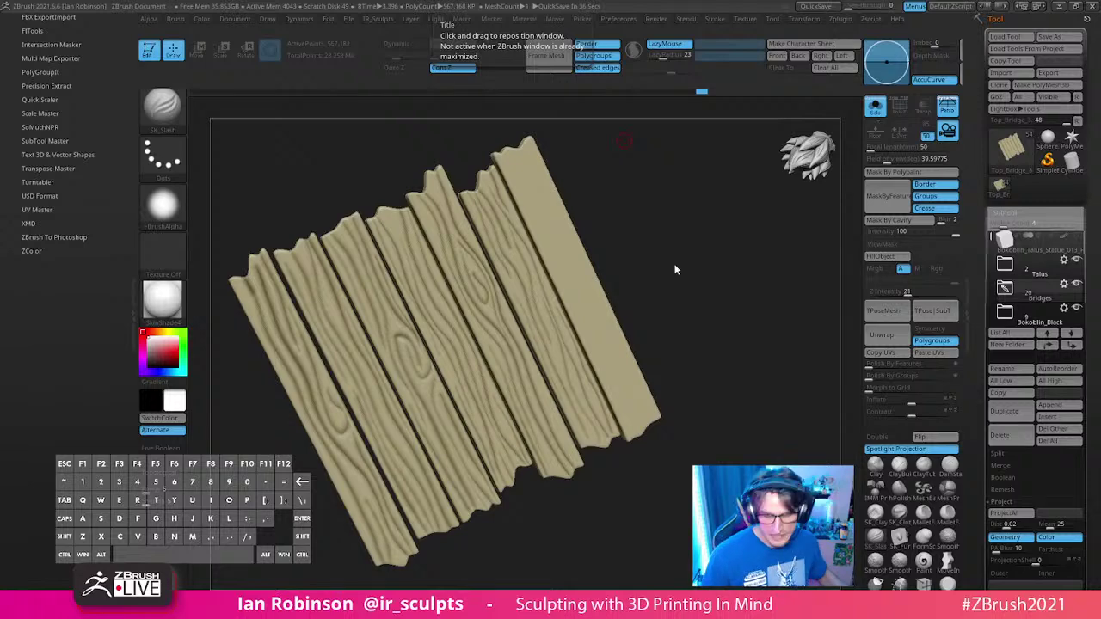
Step: Carve wood grain lines along the outermost seventh plank, redoing the stroke near its upper outer edge
alt+drag(678, 266, 604, 218)
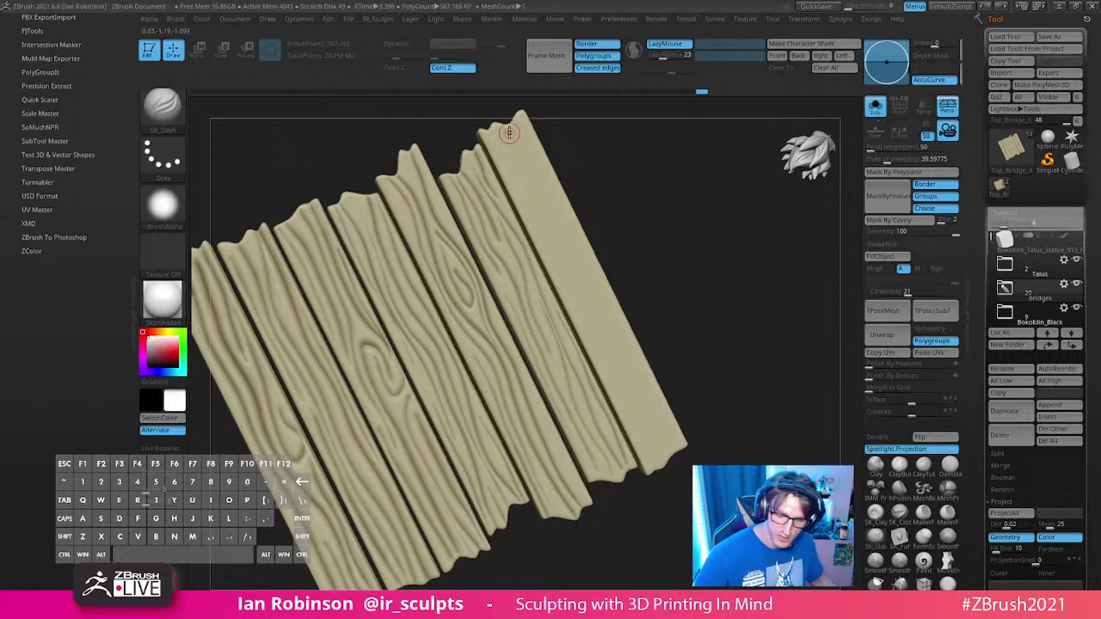
drag(491, 133, 590, 337)
alt+right_drag(646, 387, 641, 429)
drag(648, 512, 617, 437)
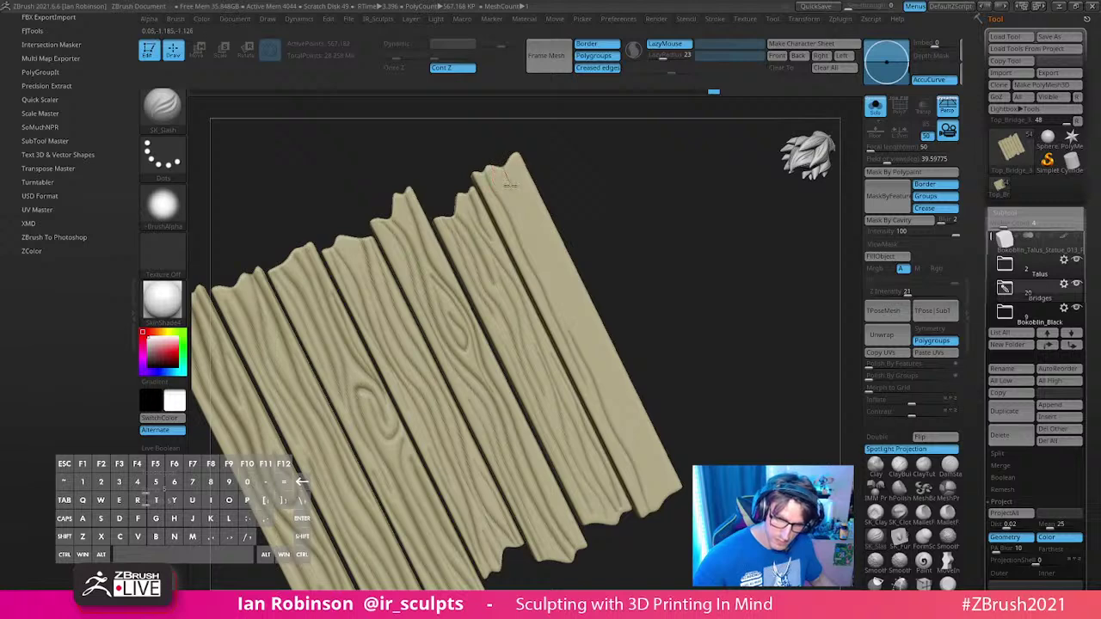
drag(509, 183, 560, 303)
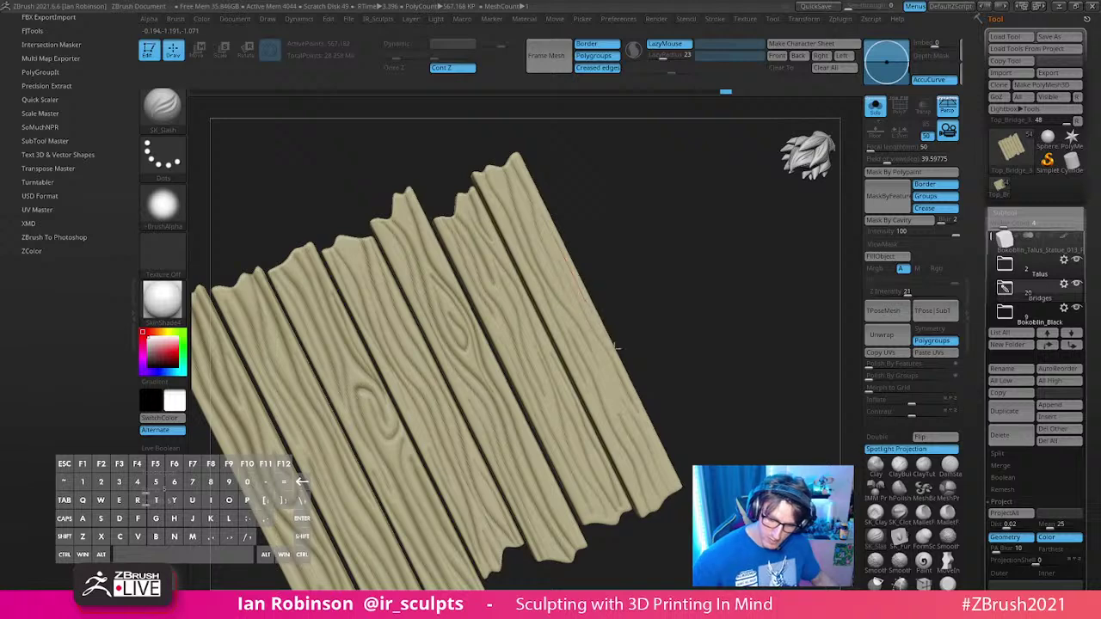
alt+drag(730, 435, 749, 374)
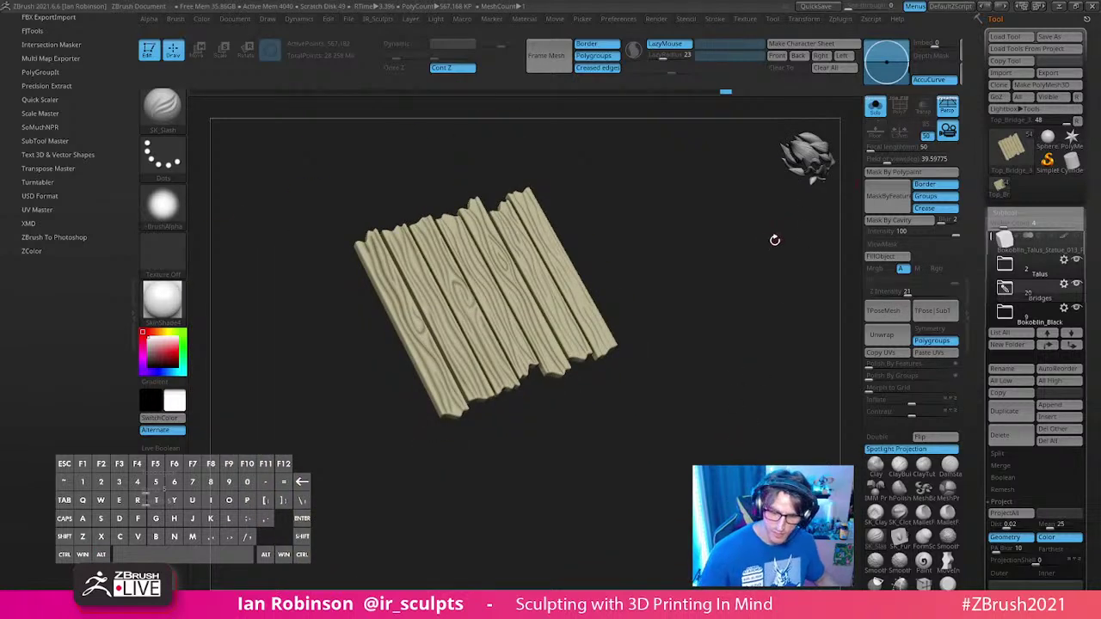
mouse_move(775, 240)
mouse_down()
mouse_move(762, 273)
mouse_move(642, 261)
mouse_up()
key(ctrl+z)
drag(545, 229, 573, 277)
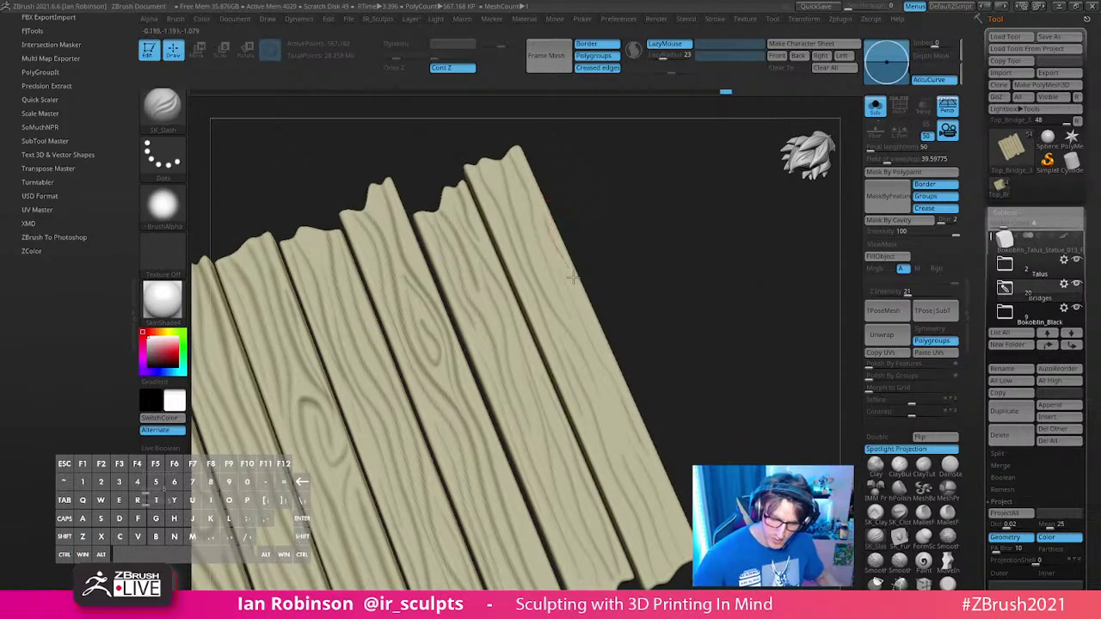
alt+drag(767, 373, 767, 315)
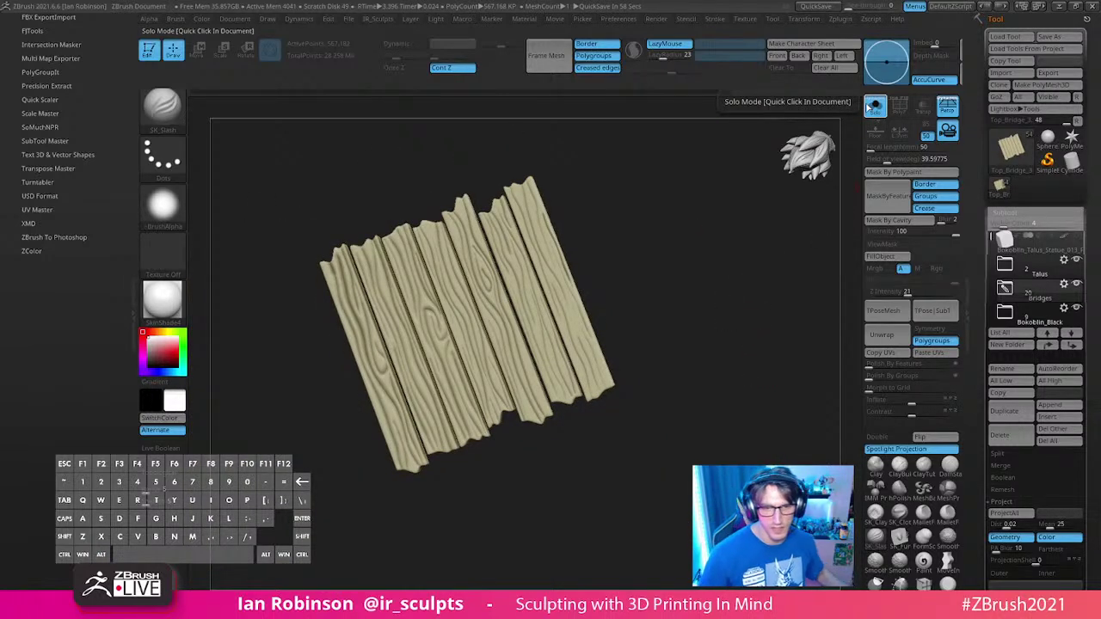
Step: Show the whole Bokoblin Talus statue again and save the tool under its current file name
drag(702, 255, 761, 244)
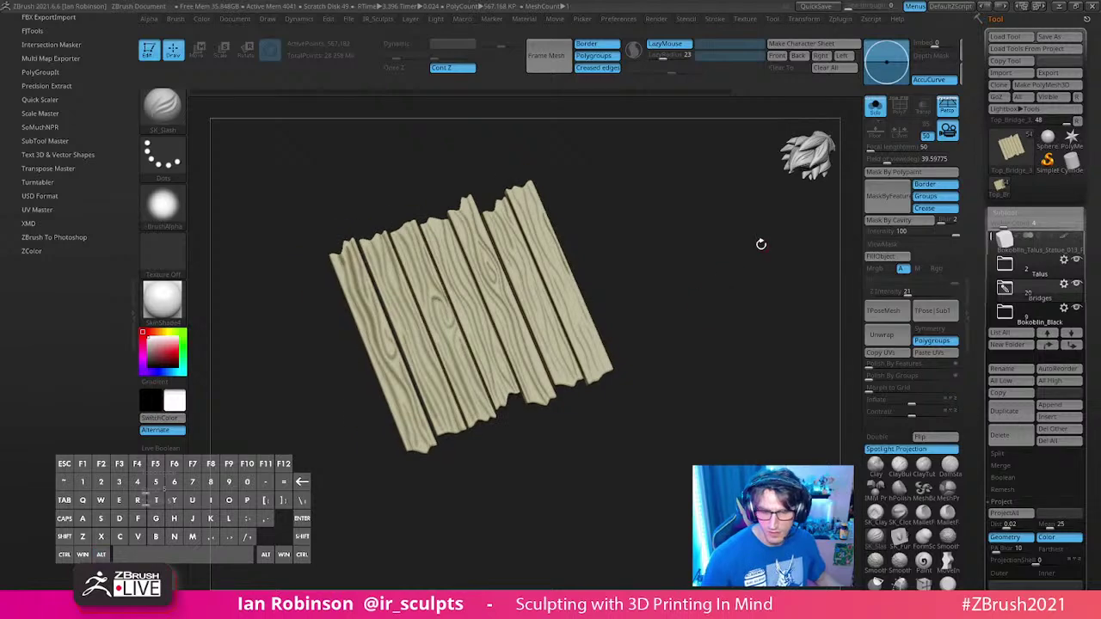
click(874, 109)
mouse_move(721, 320)
mouse_down()
mouse_move(751, 283)
mouse_move(768, 381)
mouse_move(766, 336)
mouse_move(757, 398)
mouse_move(751, 380)
mouse_move(680, 400)
mouse_move(731, 346)
mouse_move(711, 347)
mouse_move(720, 335)
mouse_up()
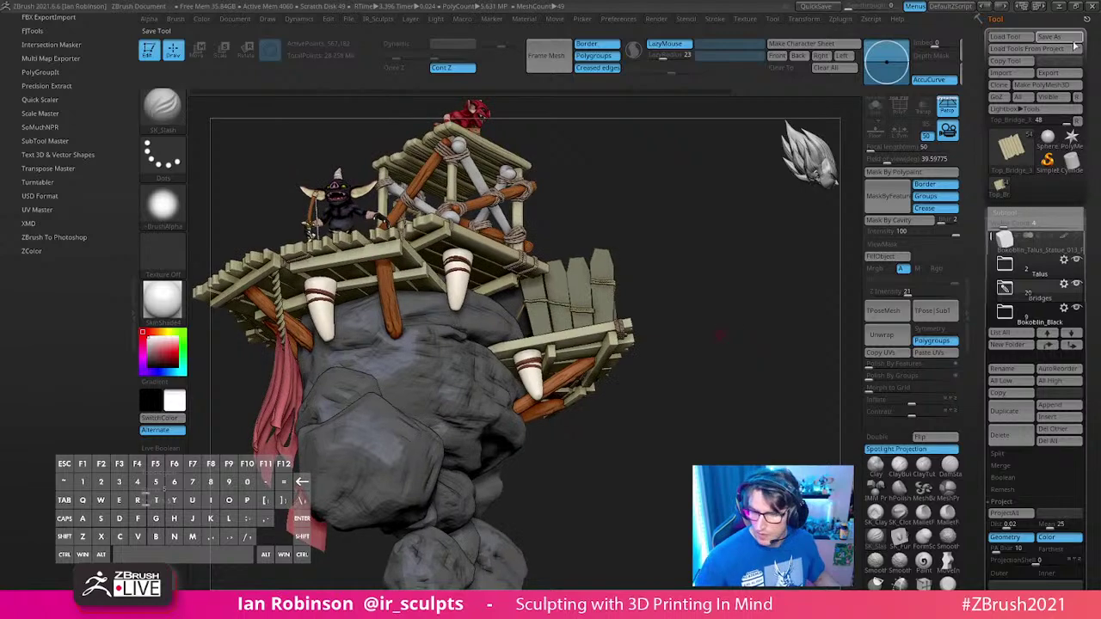
click(1069, 40)
key(Return)
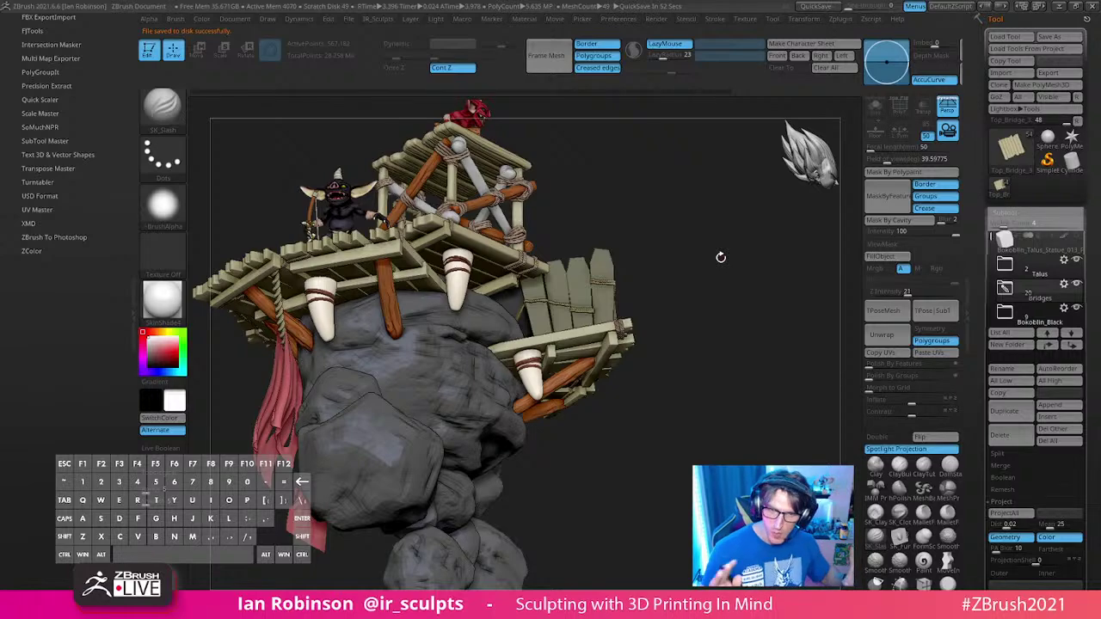
Step: Isolate the bridge planks again and carve grain along the outer side face and end of the outermost plank
drag(719, 255, 602, 404)
alt+right_drag(447, 344, 415, 390)
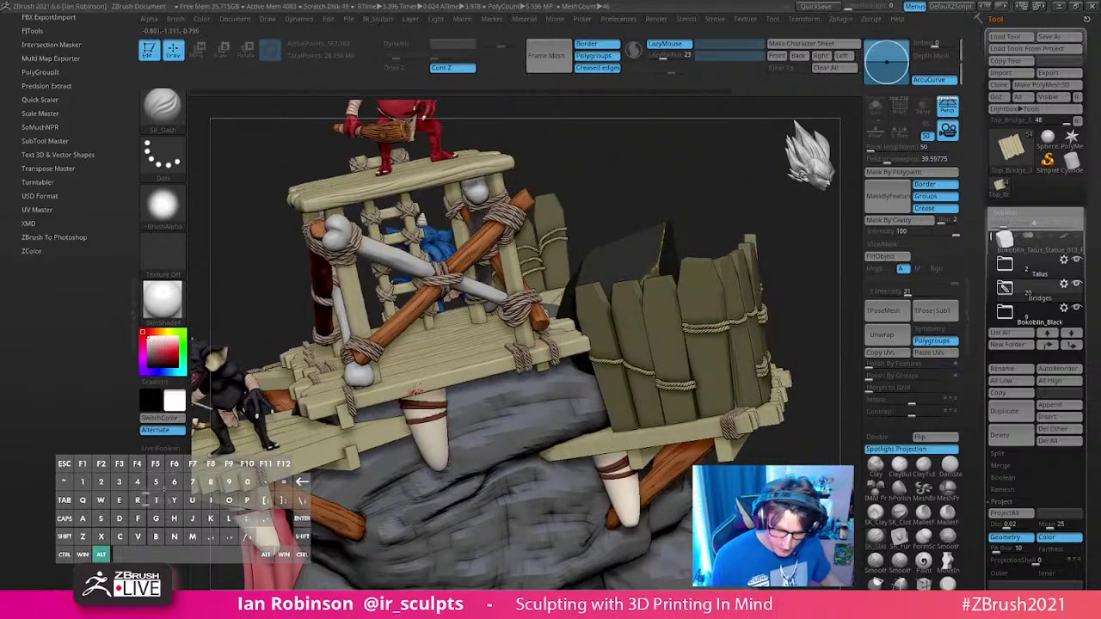
click(875, 107)
drag(533, 412, 375, 416)
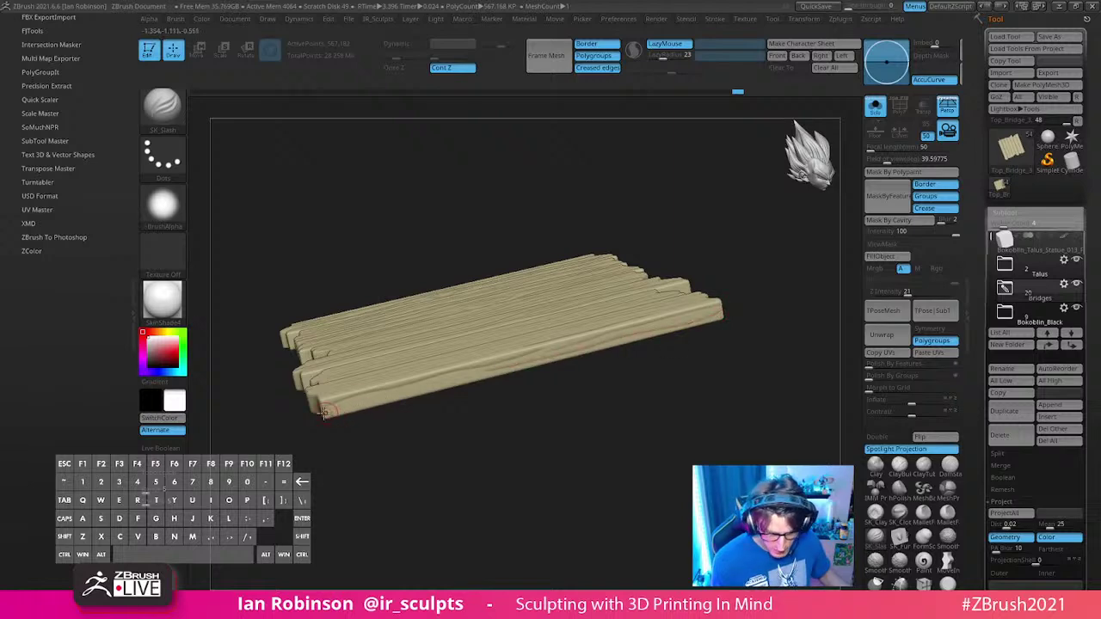
drag(489, 438, 422, 438)
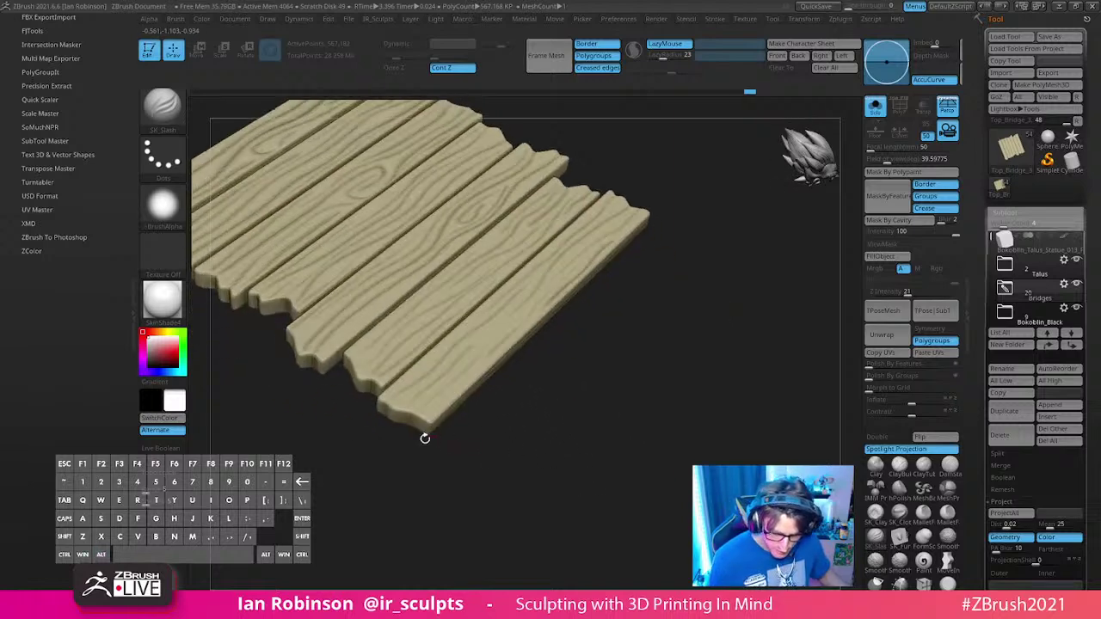
Step: Examine the underside of the bridge planks and their polygroups, and compare it with the carved top side
drag(568, 404, 637, 307)
drag(479, 368, 619, 270)
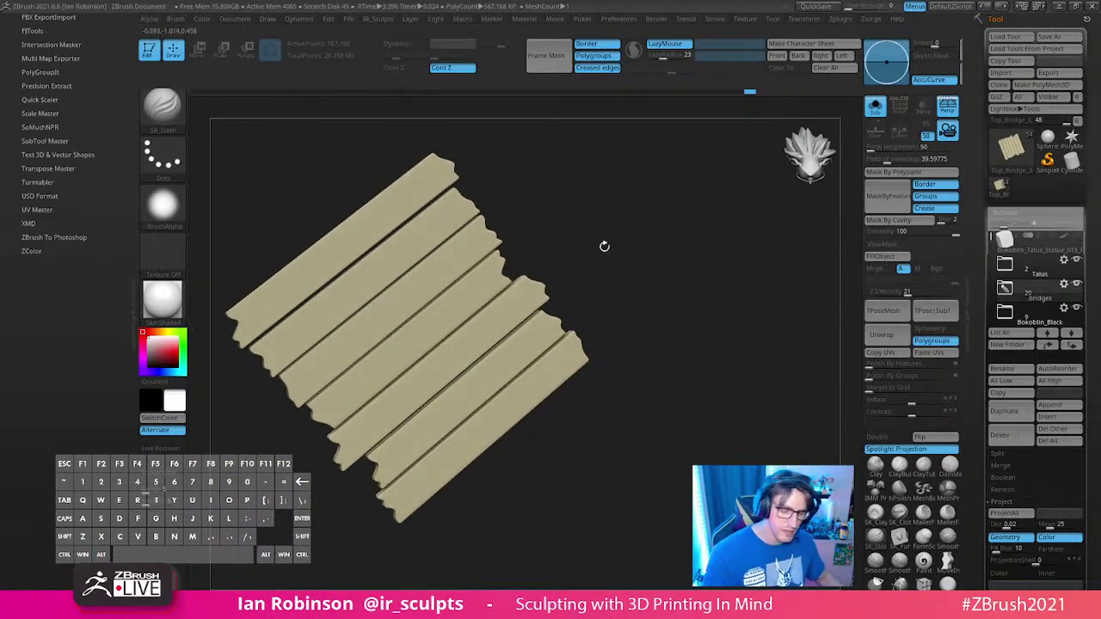
key(g)
key(Escape)
key(shift+f)
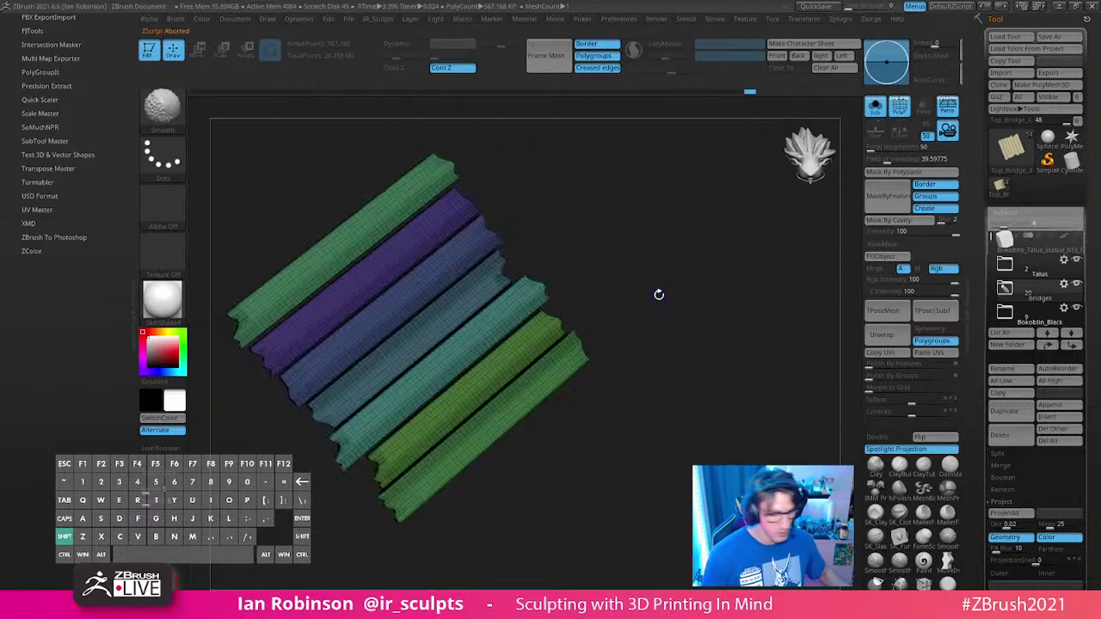
key(shift+f)
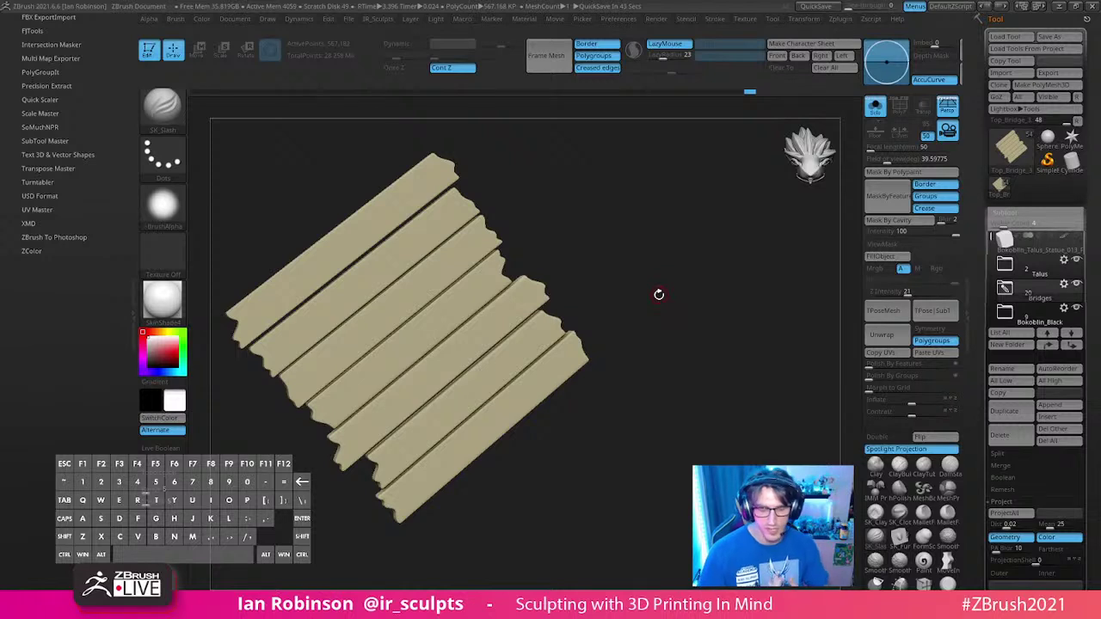
drag(650, 263, 625, 260)
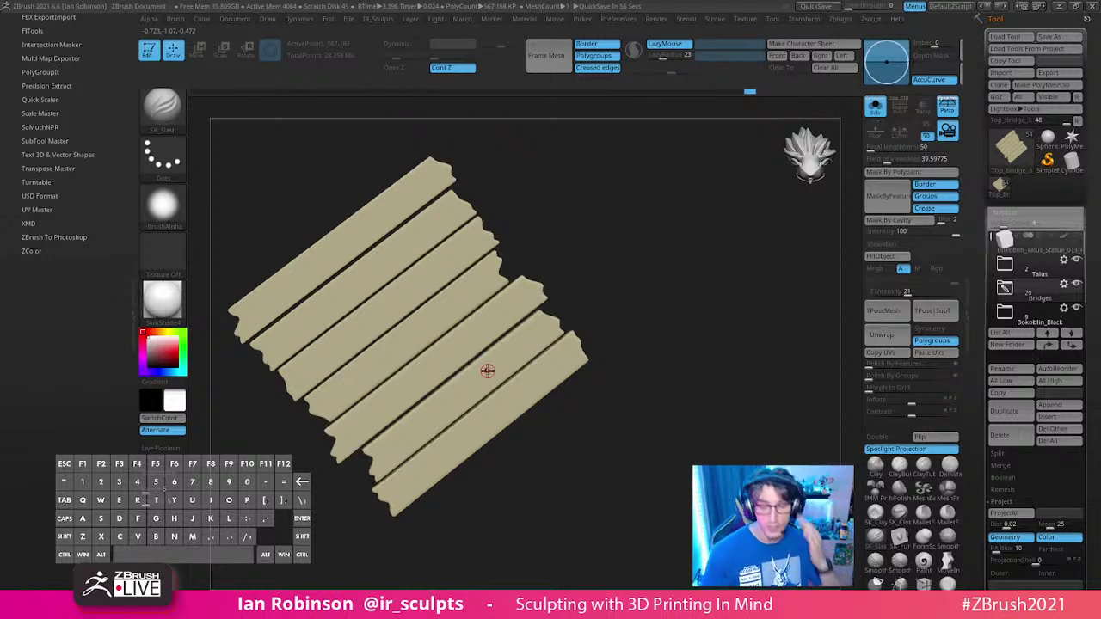
drag(615, 202, 605, 205)
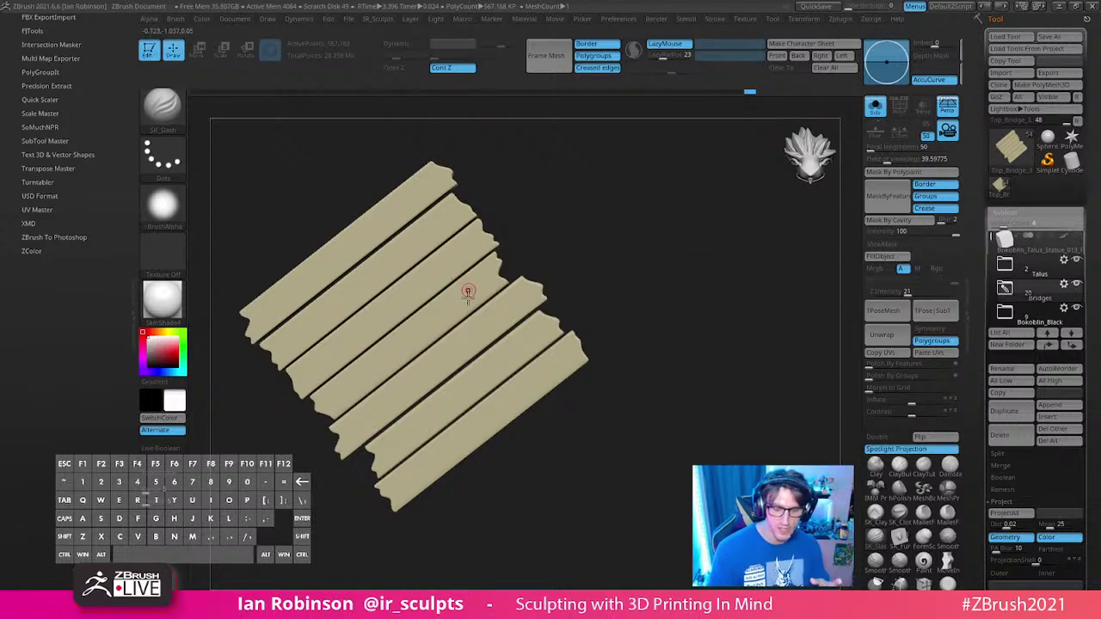
drag(533, 260, 548, 376)
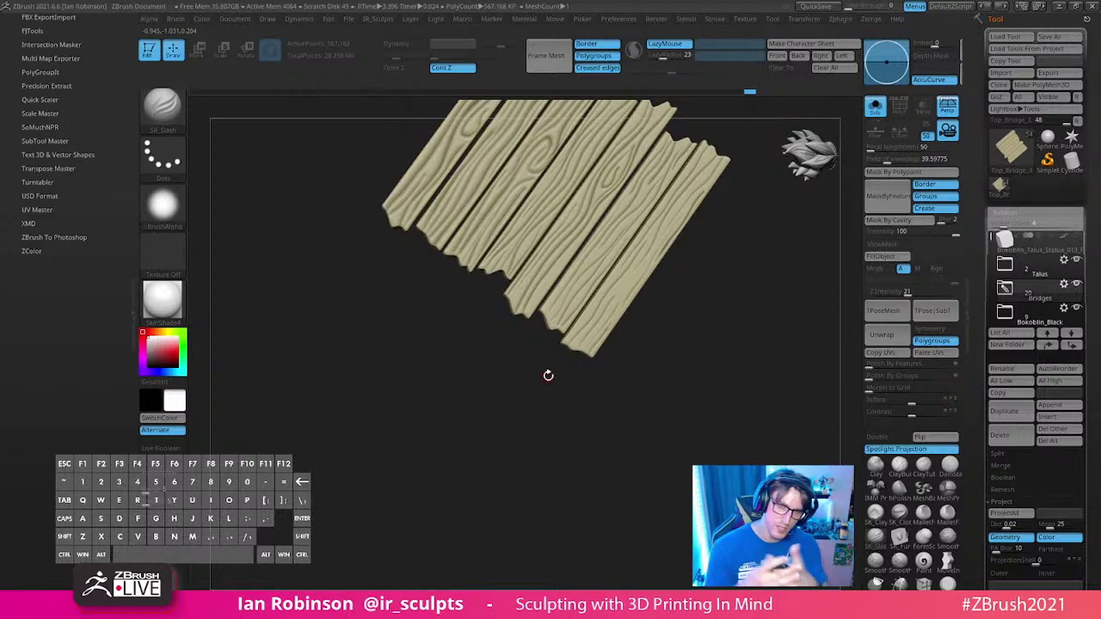
alt+drag(690, 272, 722, 379)
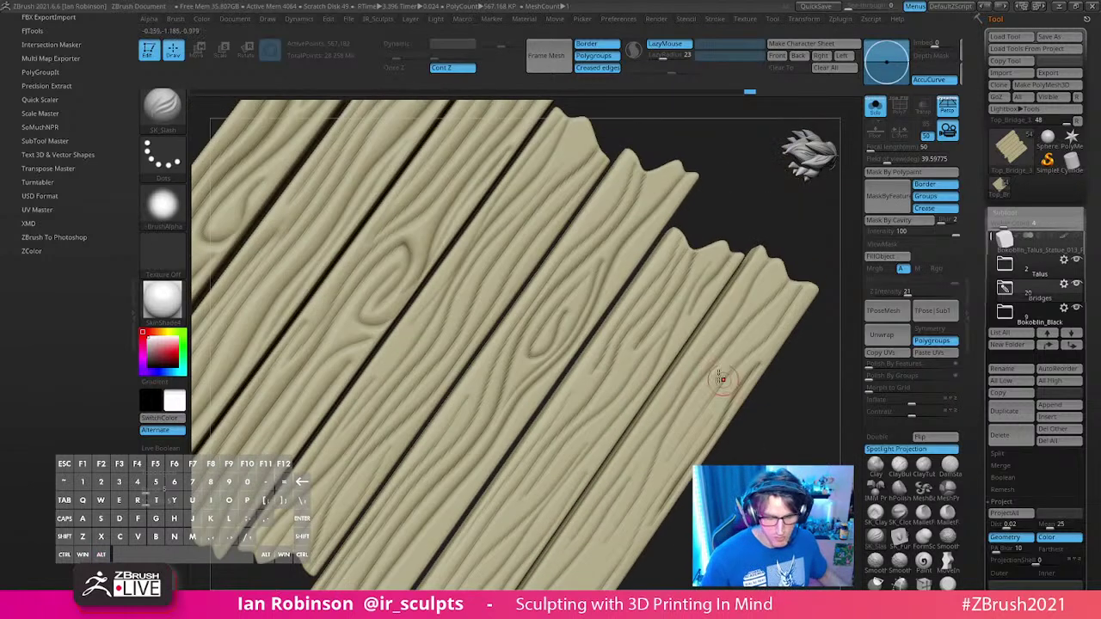
Step: Measure the narrow gap between two neighbouring middle planks with the Transpose line, then return to draw mode
key(w)
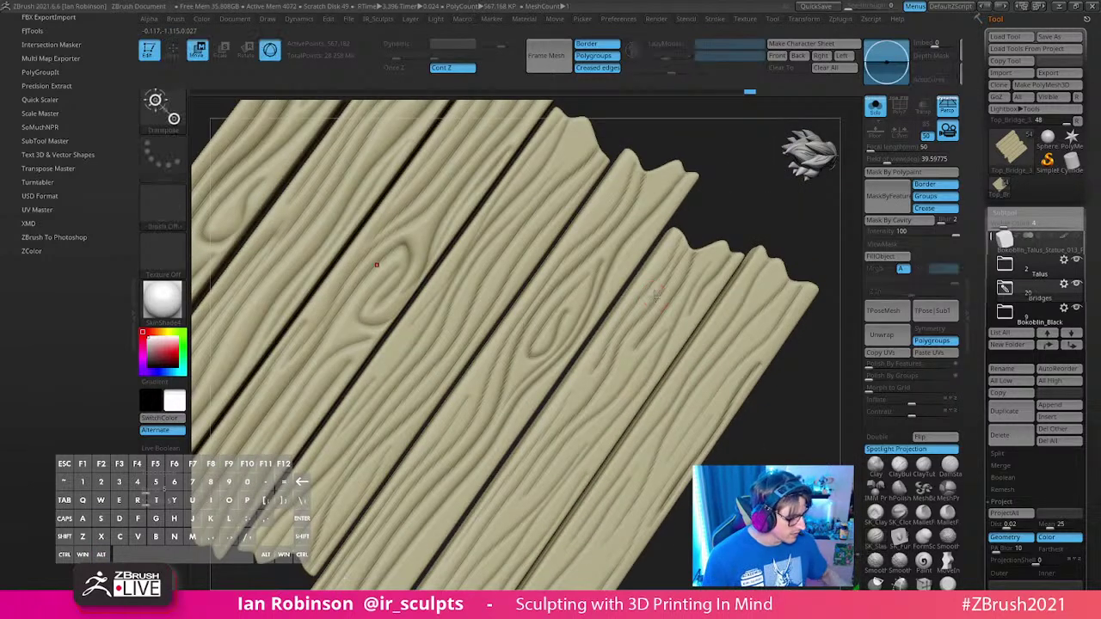
key(y)
mouse_move(526, 298)
alt+right_down()
mouse_move(520, 346)
mouse_move(543, 352)
mouse_move(523, 364)
mouse_move(529, 342)
alt+right_up()
click(479, 318)
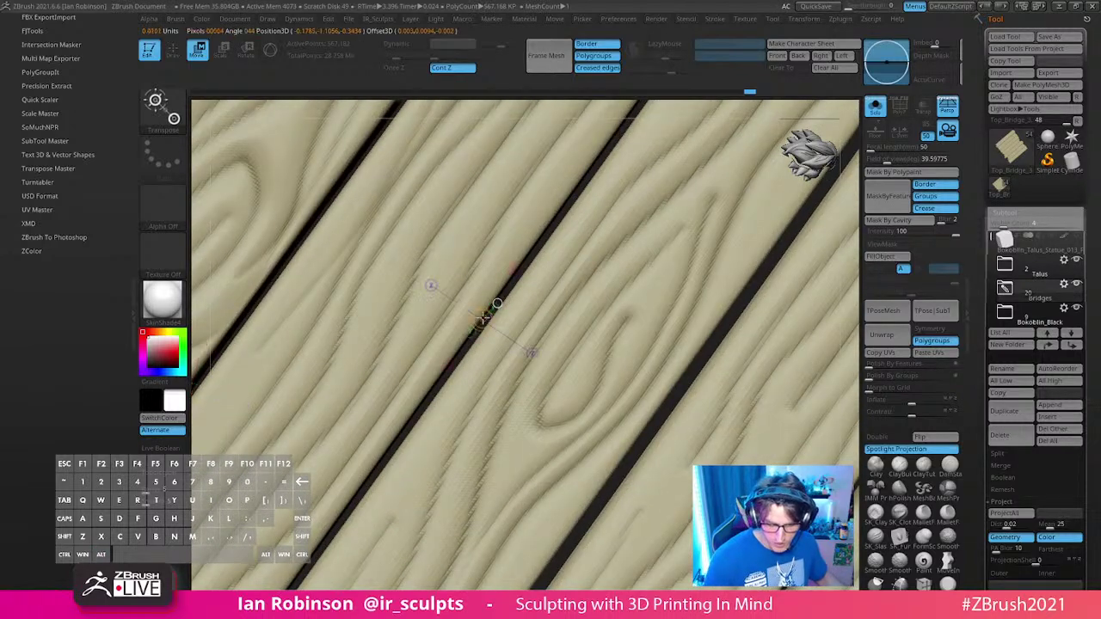
key(shift)
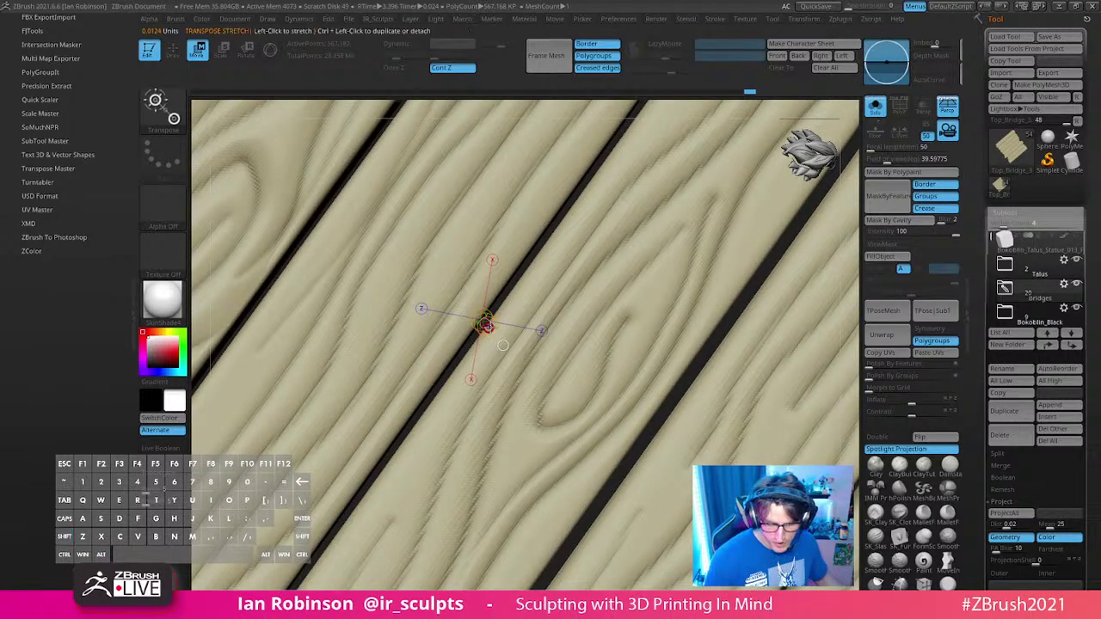
alt+right_drag(528, 349, 617, 329)
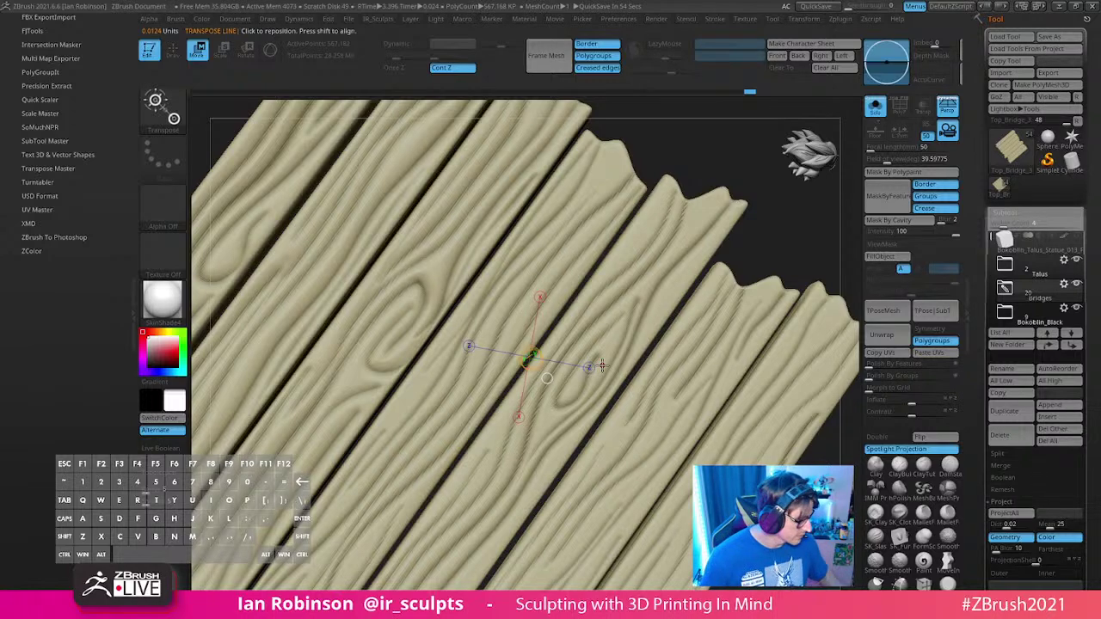
key(y)
mouse_move(728, 229)
alt+mouse_down()
mouse_move(761, 219)
mouse_move(728, 257)
alt+mouse_up()
key(q)
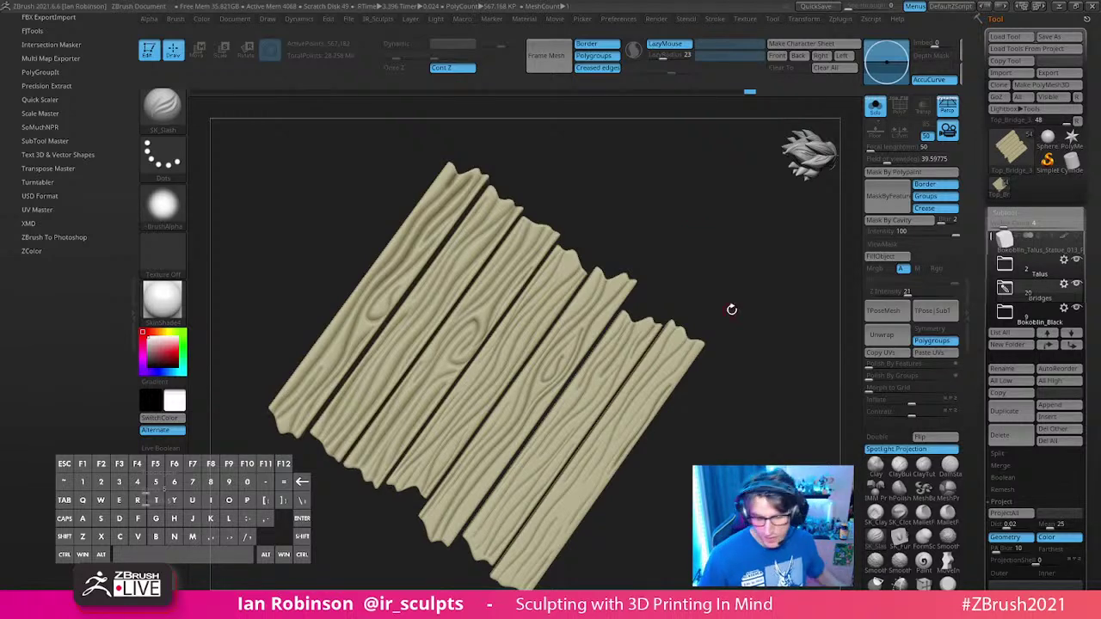
Step: Duplicate the bridge planks subtool from within the Bridges folder
drag(732, 310, 728, 413)
click(1005, 289)
drag(783, 389, 771, 407)
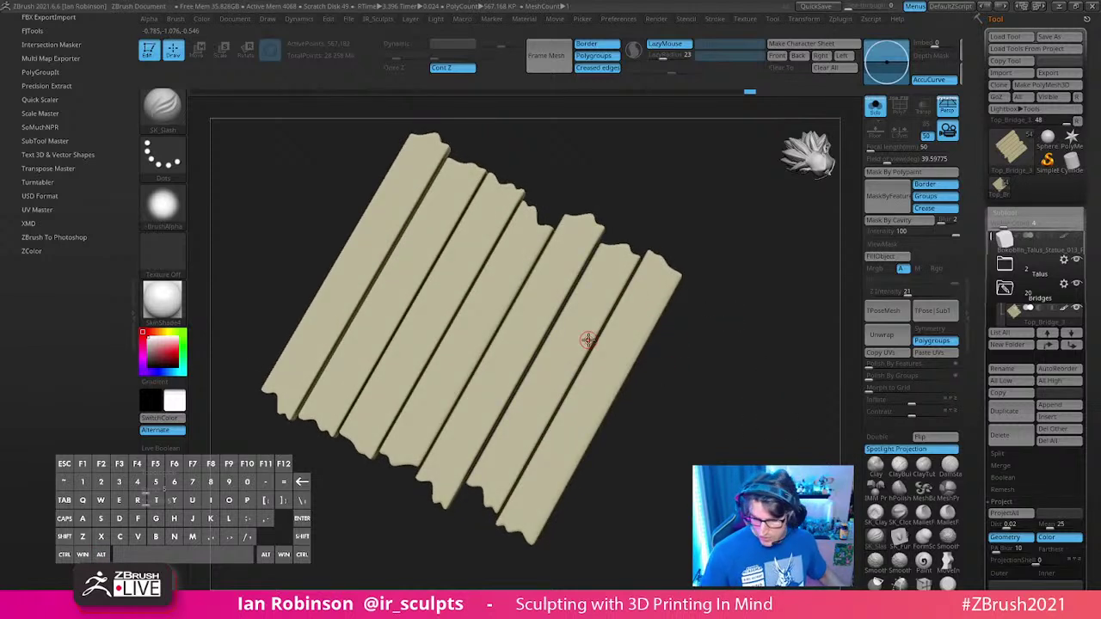
click(1011, 213)
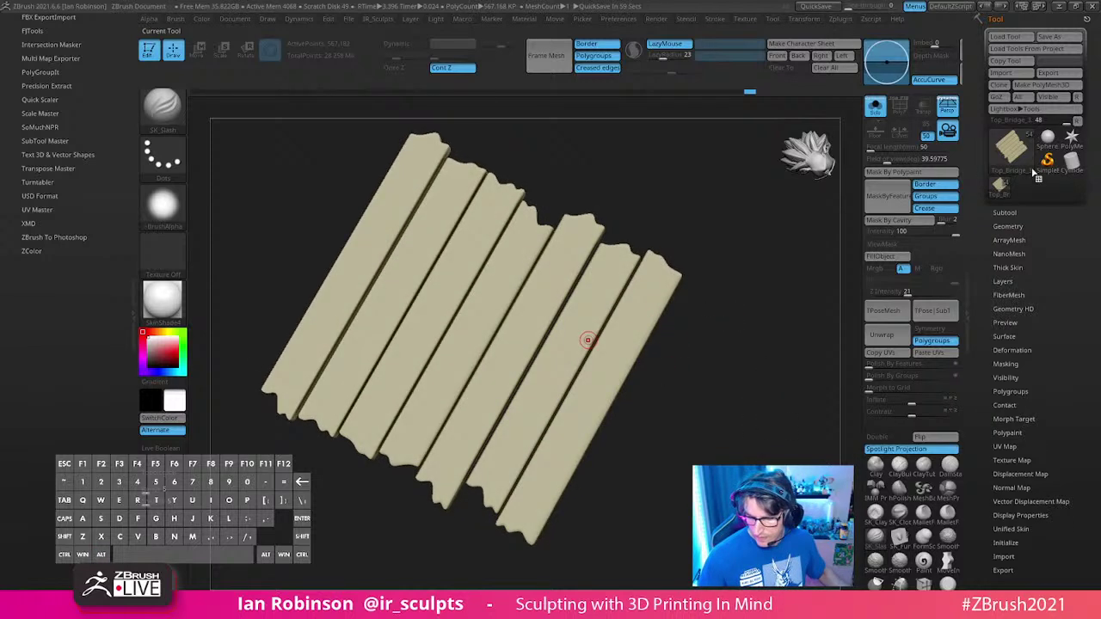
click(1016, 224)
alt+drag(760, 344, 766, 301)
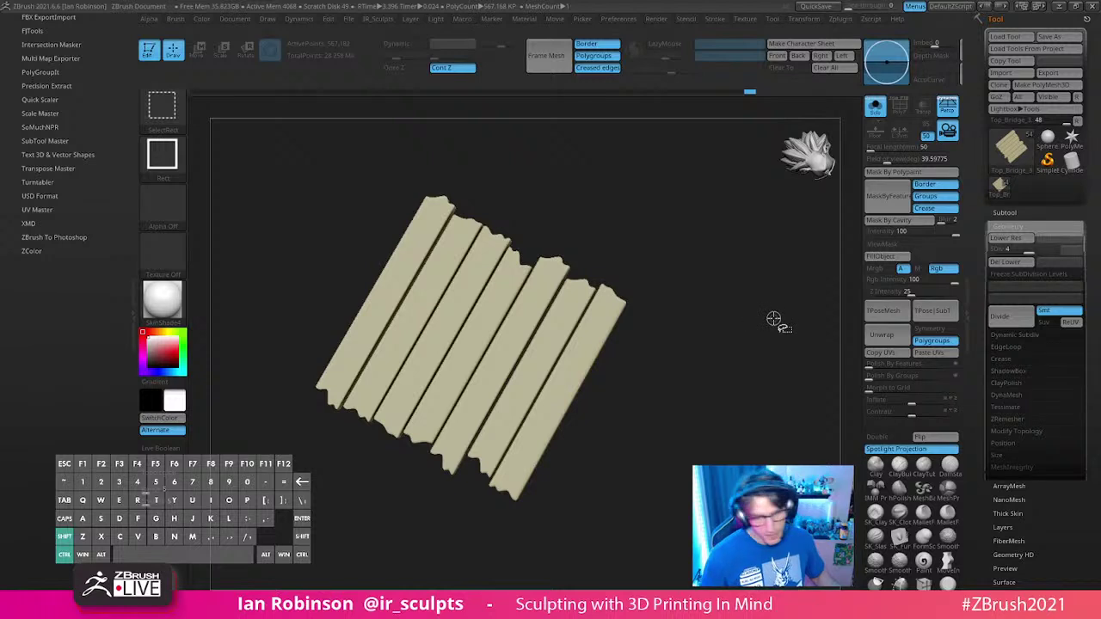
key(ctrl+shift+d)
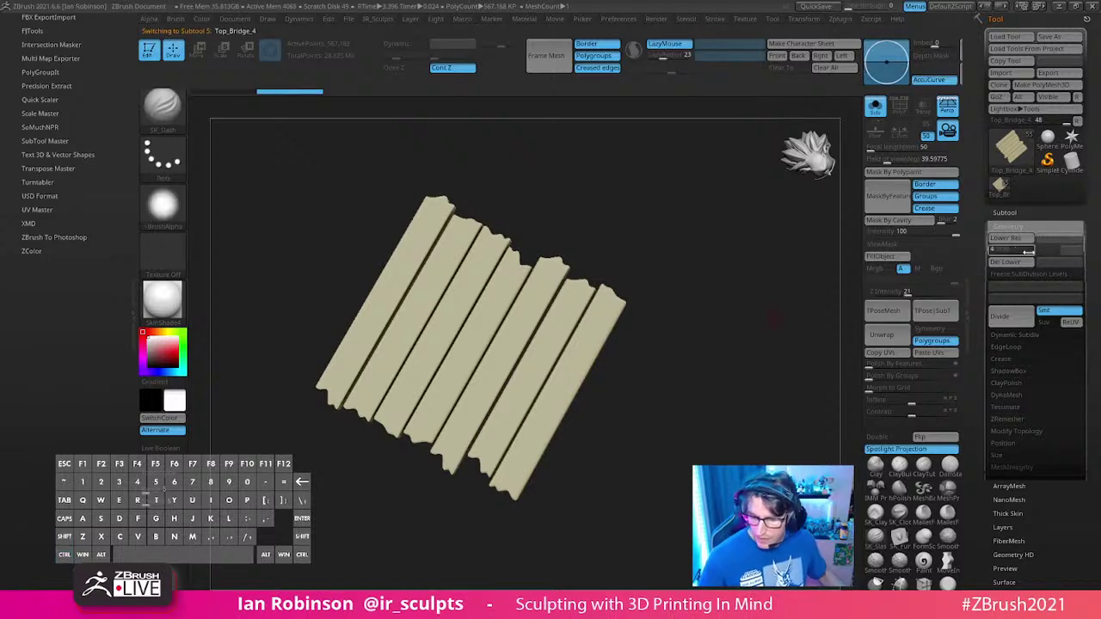
Step: Lower the duplicated planks to subdivision level 1, check their wireframe and delete the higher subdivision levels
drag(1027, 250, 989, 252)
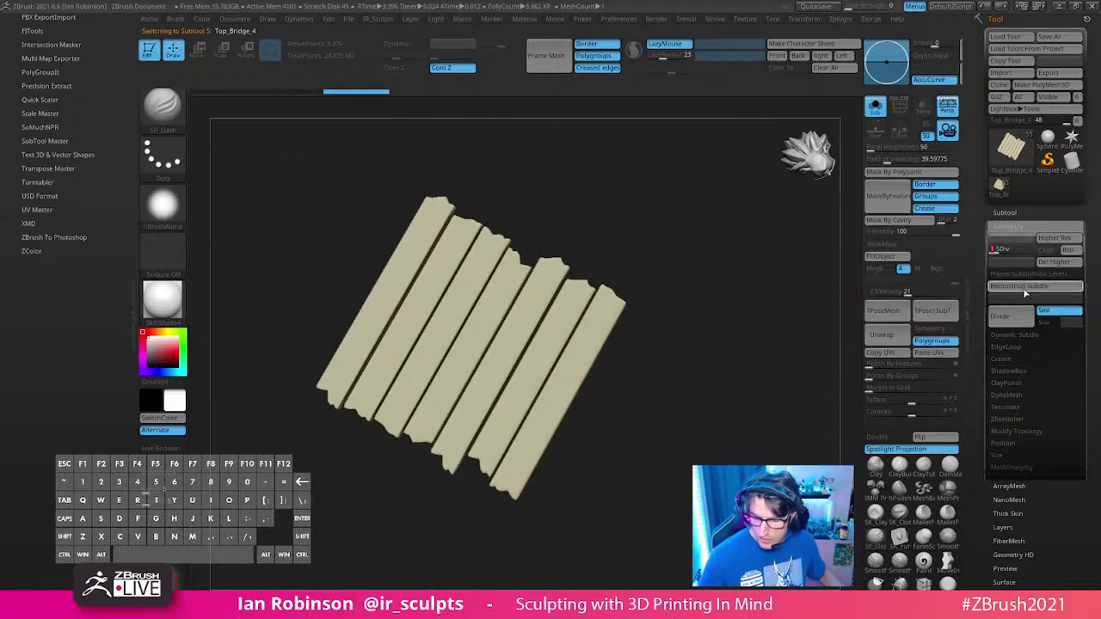
key(shift+f)
key(shift+f)
click(1057, 264)
alt+drag(769, 292, 717, 346)
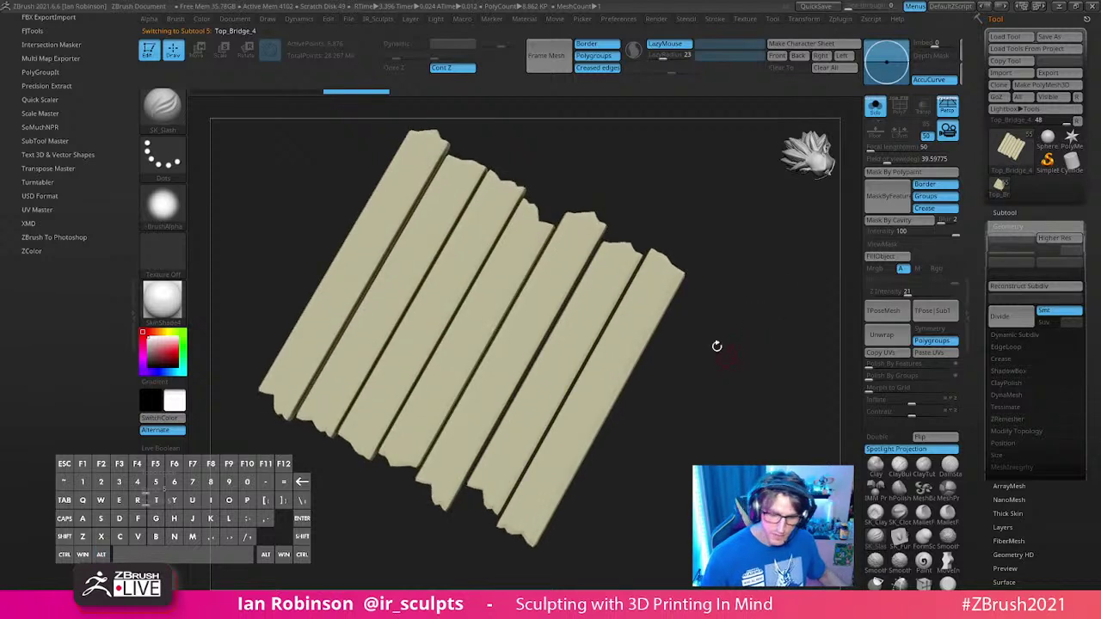
Step: Insert a QCube with the IMM Primitives brush onto the middle of the duplicated low-resolution planks
mouse_move(685, 310)
alt+mouse_down()
mouse_move(728, 302)
mouse_move(728, 321)
alt+mouse_up()
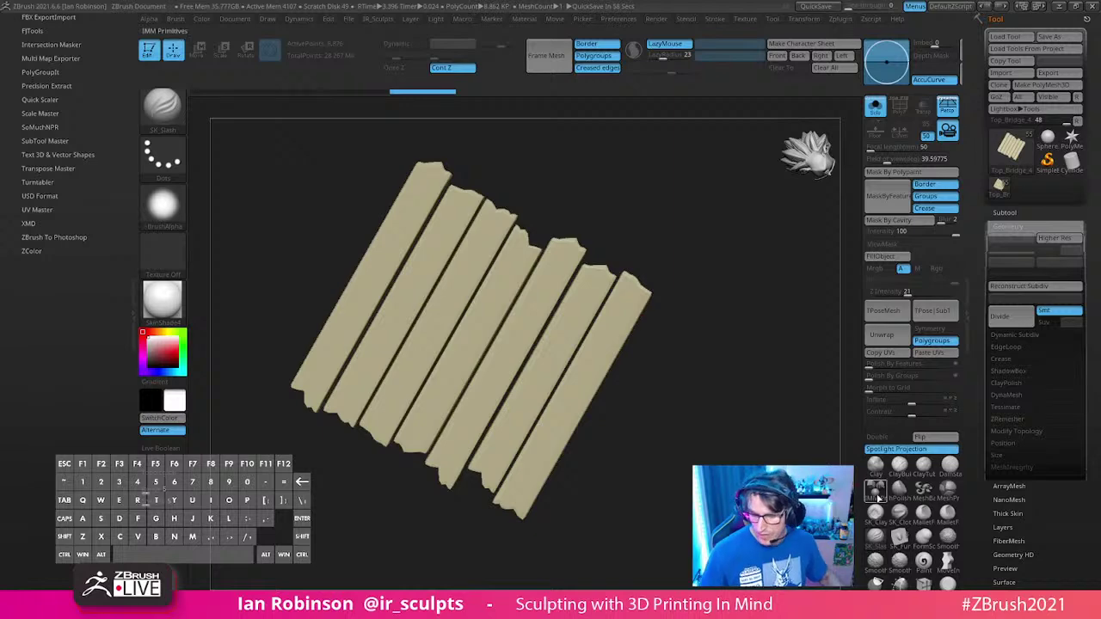
key(b)
key(i)
key(t)
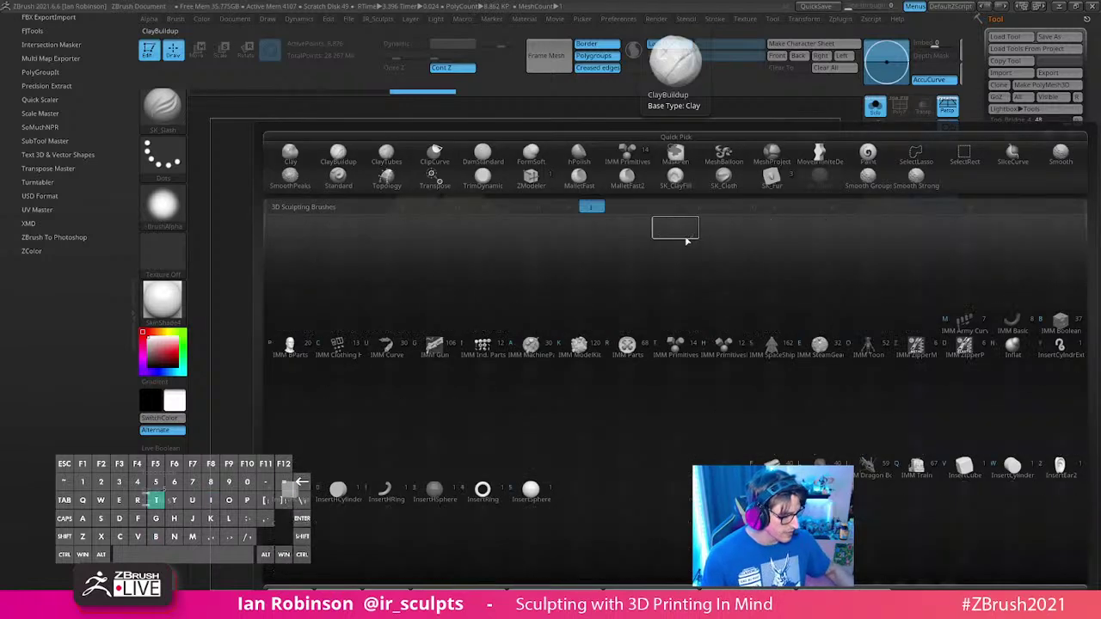
drag(331, 112, 508, 113)
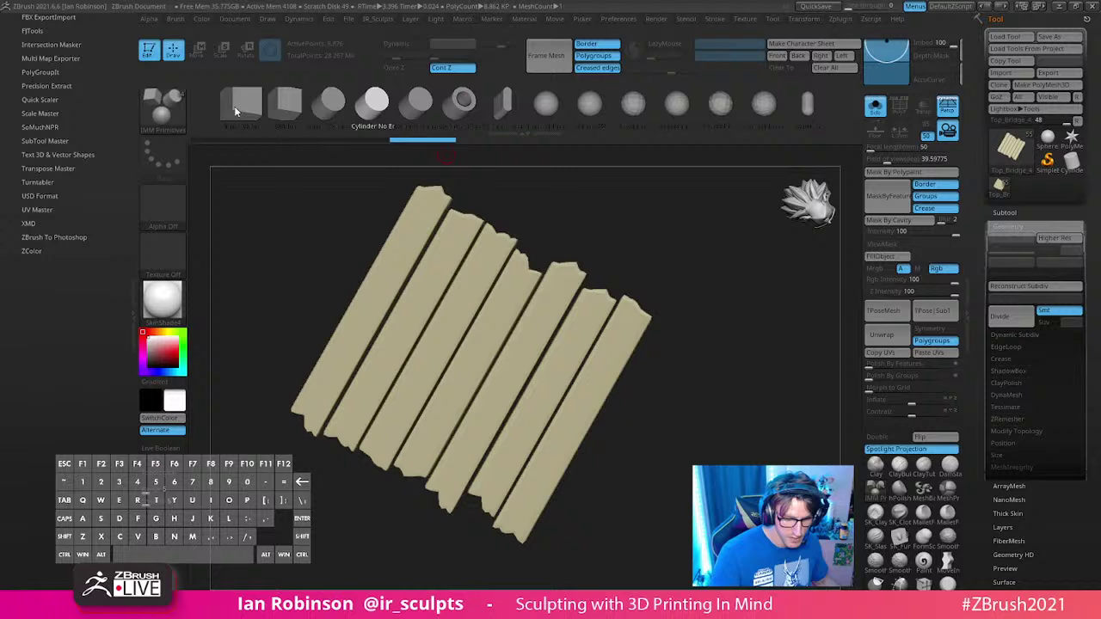
click(285, 103)
drag(478, 356, 467, 388)
drag(660, 295, 679, 393)
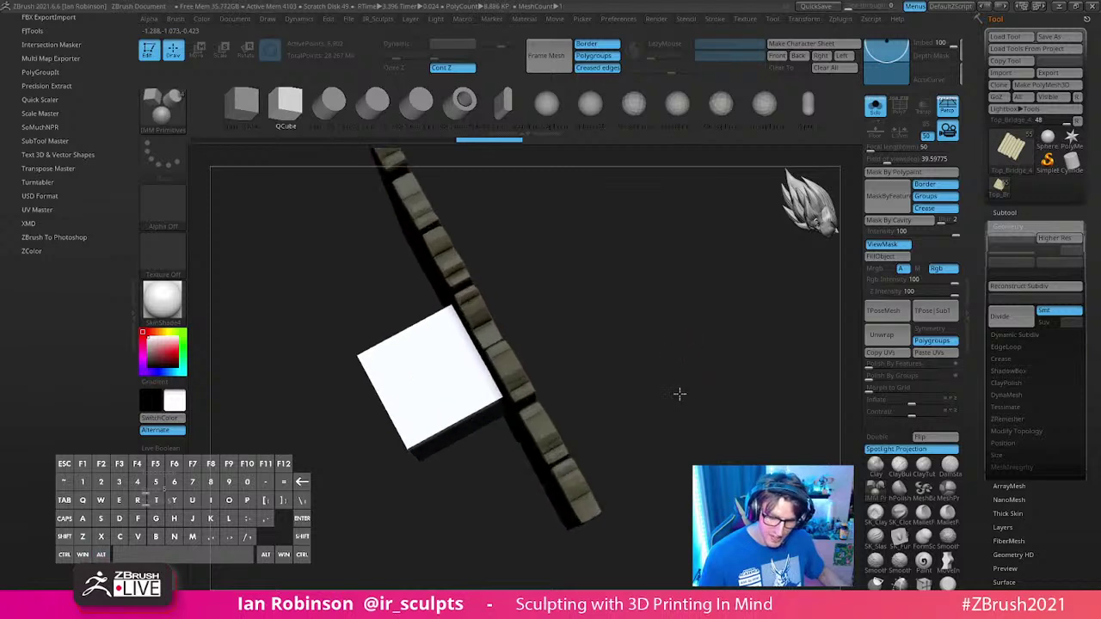
Step: Flatten the inserted cube into a thin slab against the planks
key(w)
drag(450, 379, 497, 354)
key(q)
drag(624, 313, 685, 326)
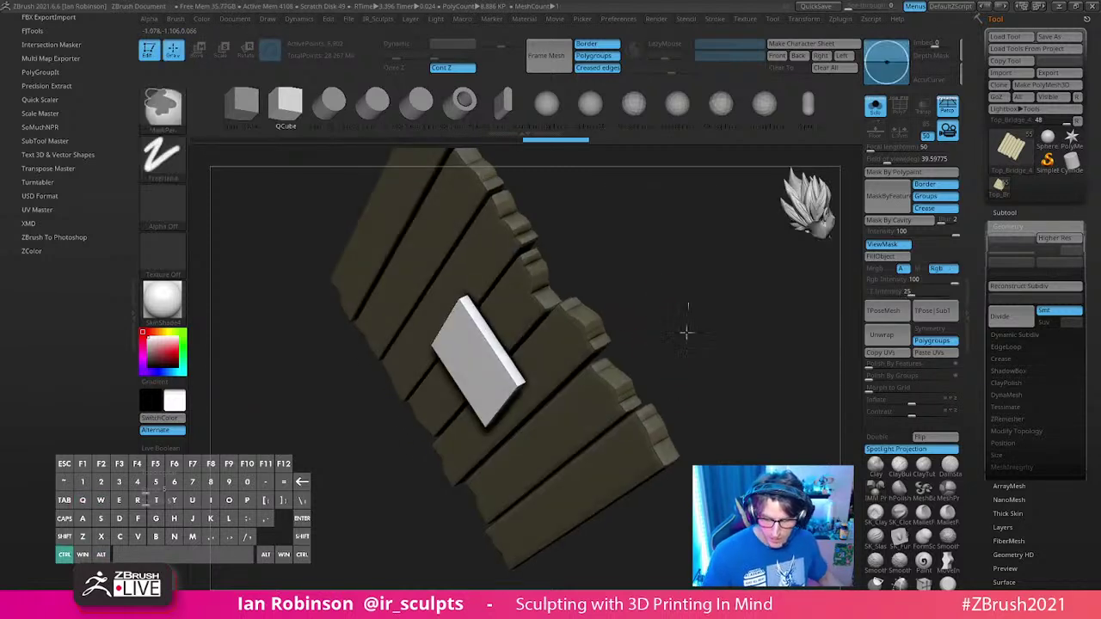
Step: Isolate the slab's polygroup with the wireframe shown and delete the hidden plank geometry with Del Hidden
key(shift+f)
ctrl+shift+click(516, 383)
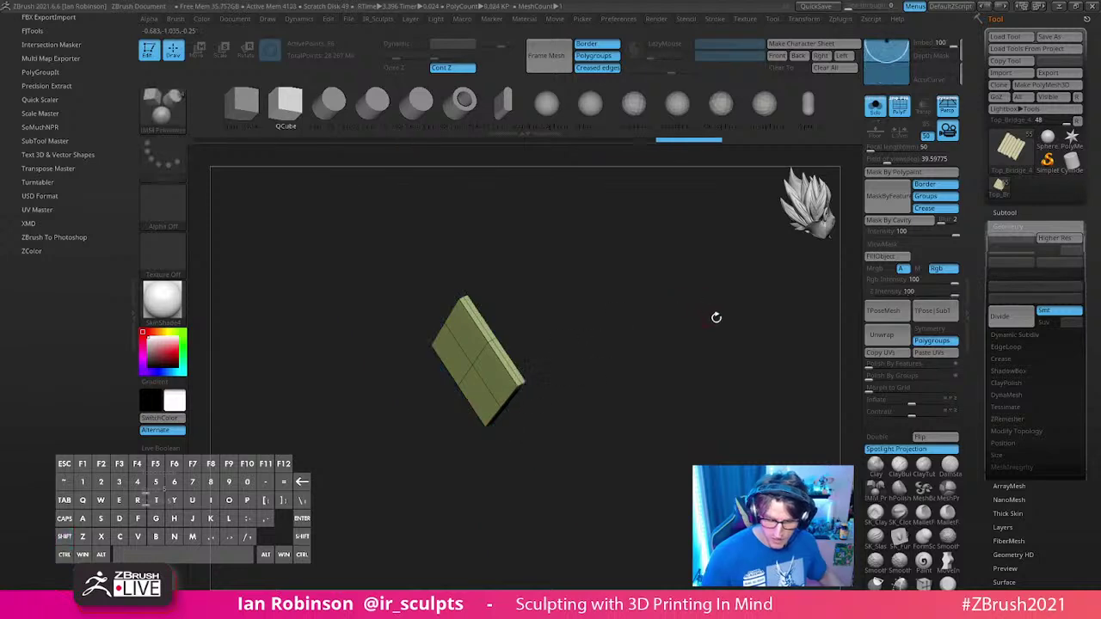
key(2)
click(741, 282)
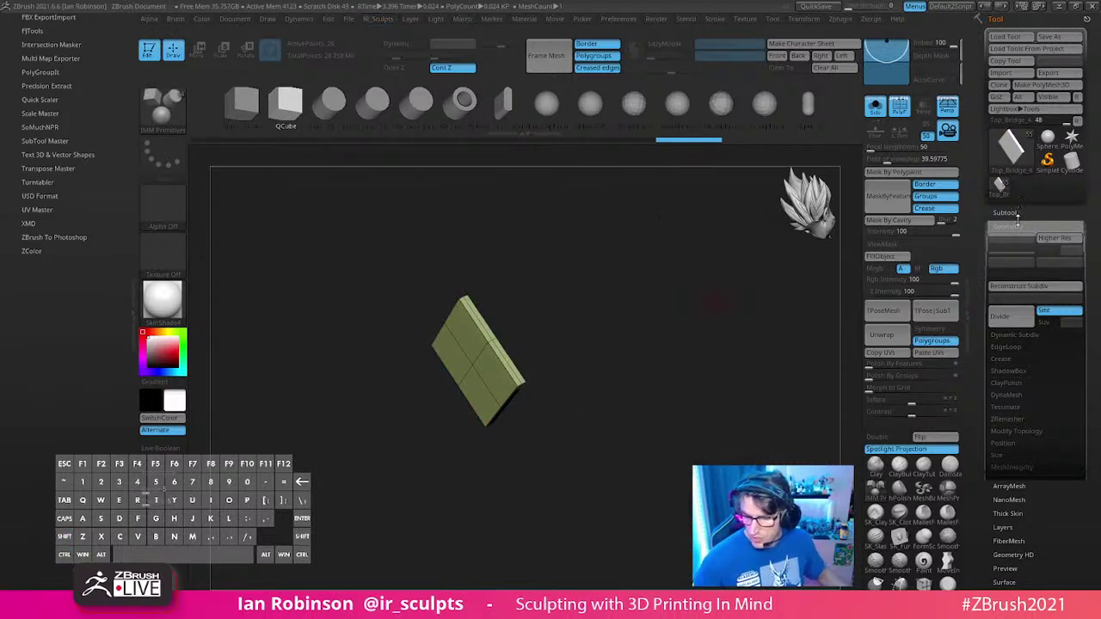
click(1032, 431)
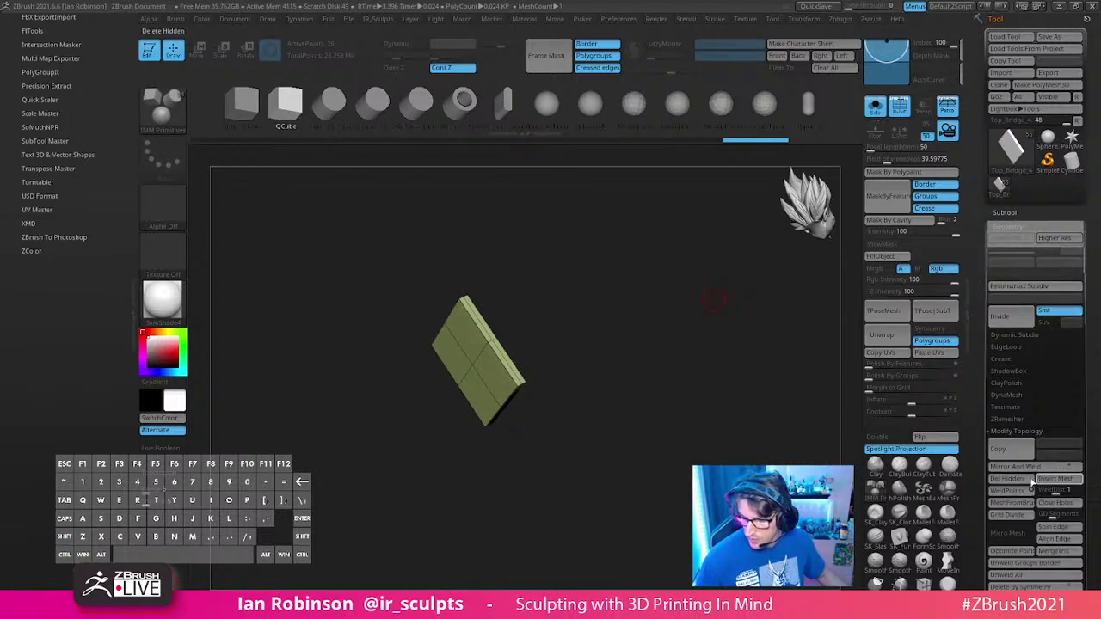
drag(1094, 349, 1094, 189)
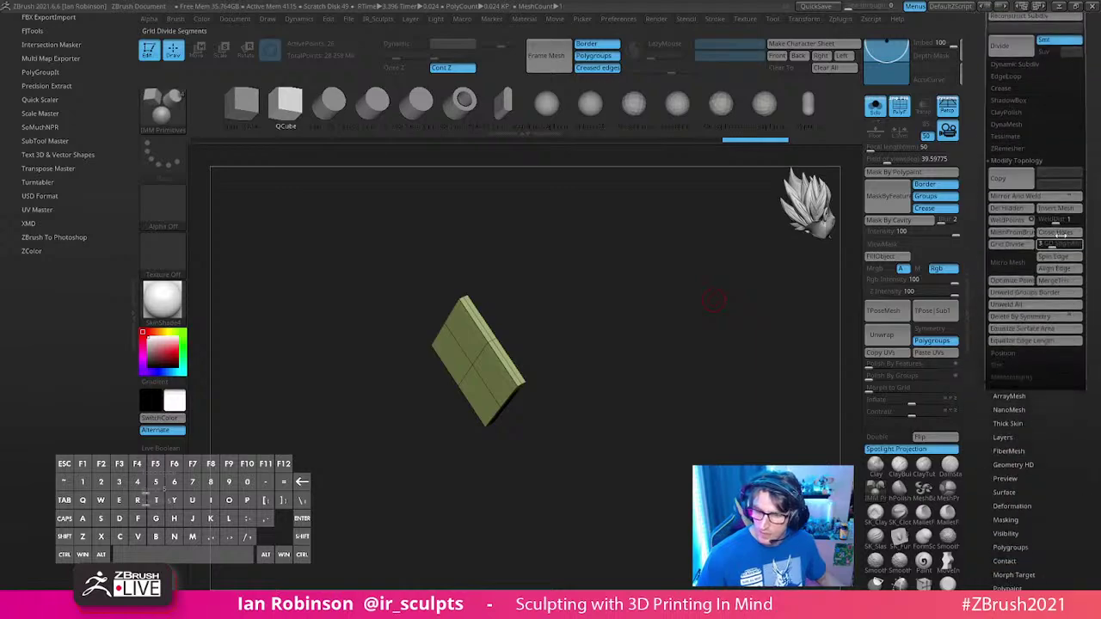
drag(1095, 62, 1094, 119)
click(1021, 58)
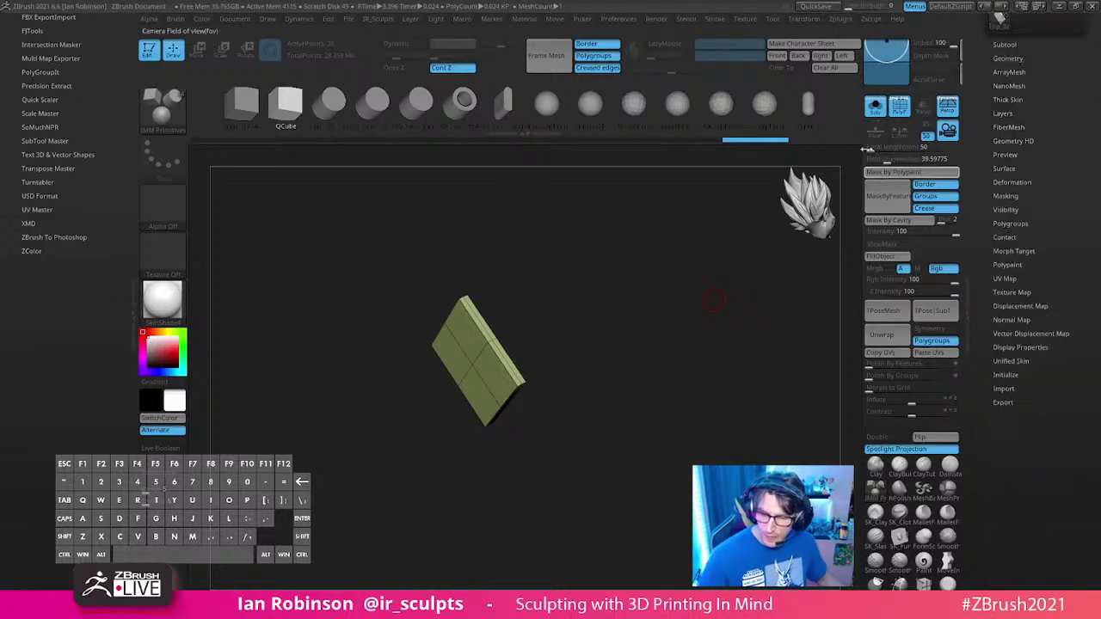
Step: Leave Solo mode and check where the slab sits beneath the bridge in the full statue
click(875, 106)
drag(808, 413, 731, 370)
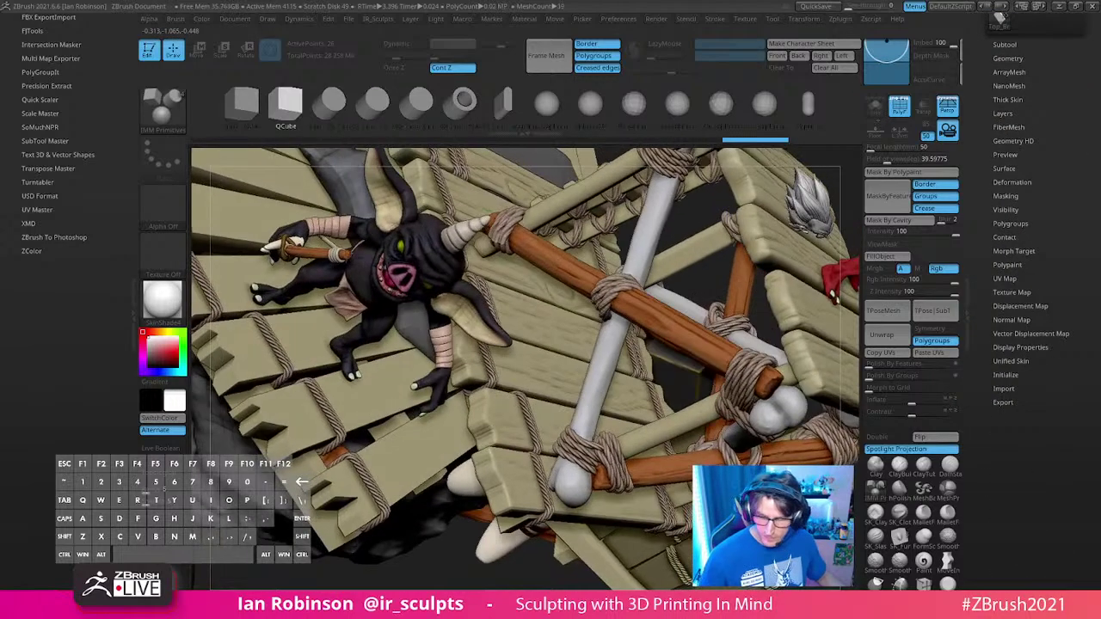
click(875, 106)
drag(703, 327, 757, 284)
click(875, 106)
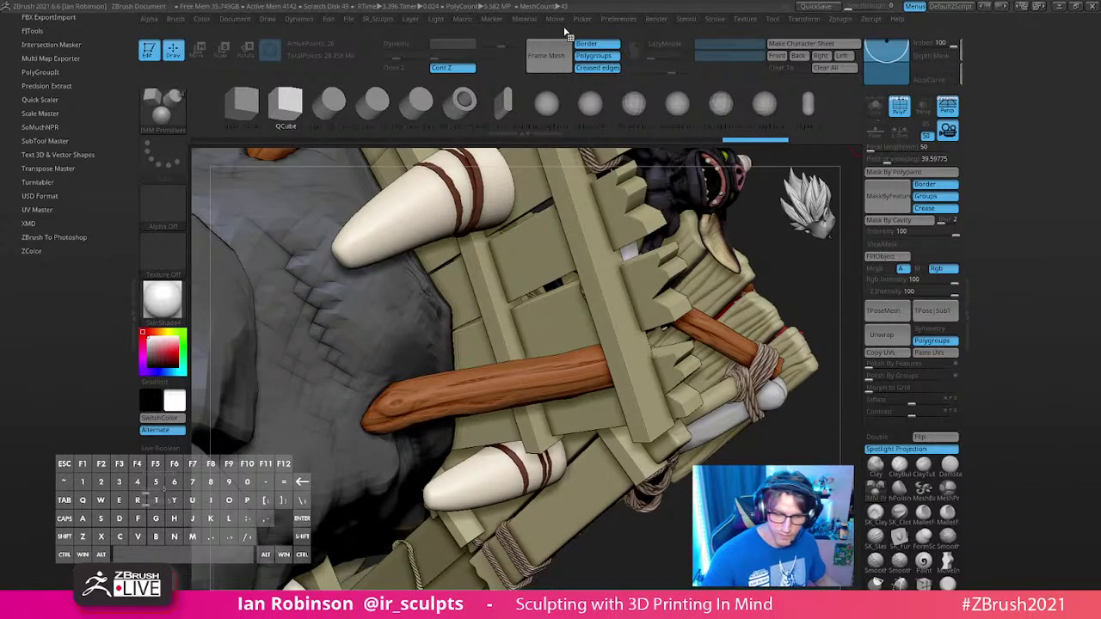
Step: Hide the Talus, Bokoblin_Black and Rope and Cloth folders so only the Bridges folder stays visible
click(772, 21)
click(1021, 213)
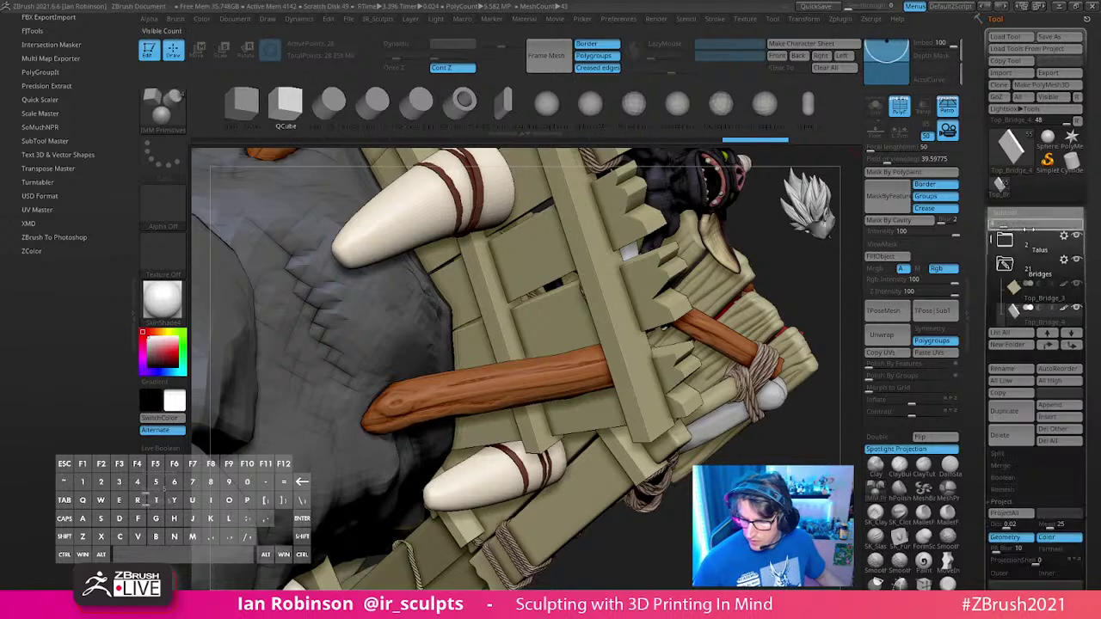
click(1076, 236)
click(1076, 283)
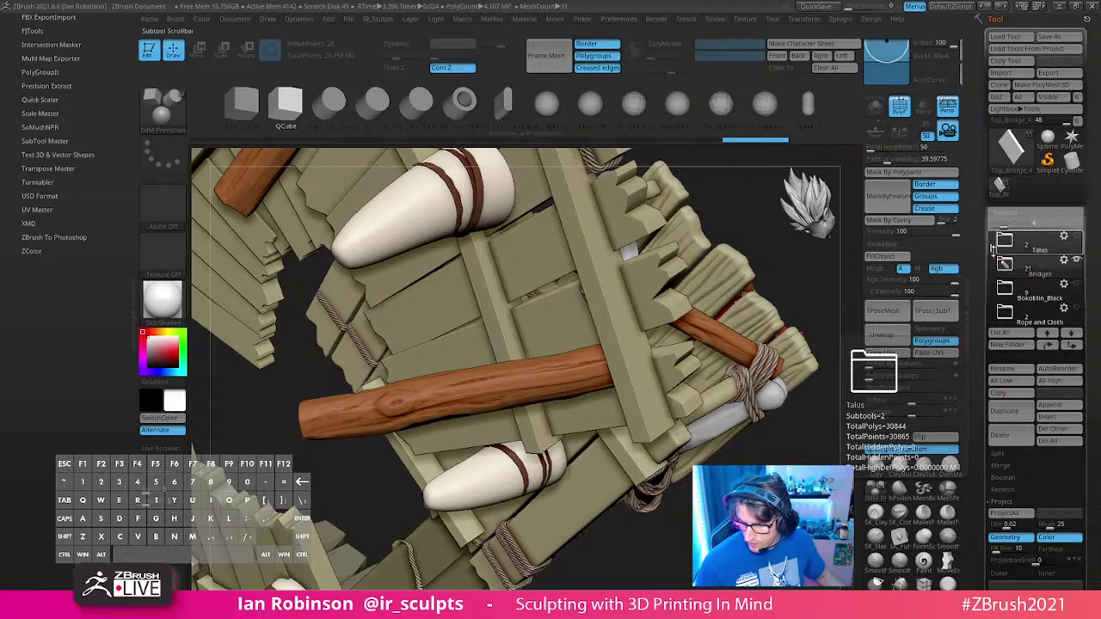
mouse_move(992, 247)
mouse_down()
mouse_move(993, 286)
mouse_move(991, 241)
mouse_up()
shift+click(1076, 285)
click(1077, 284)
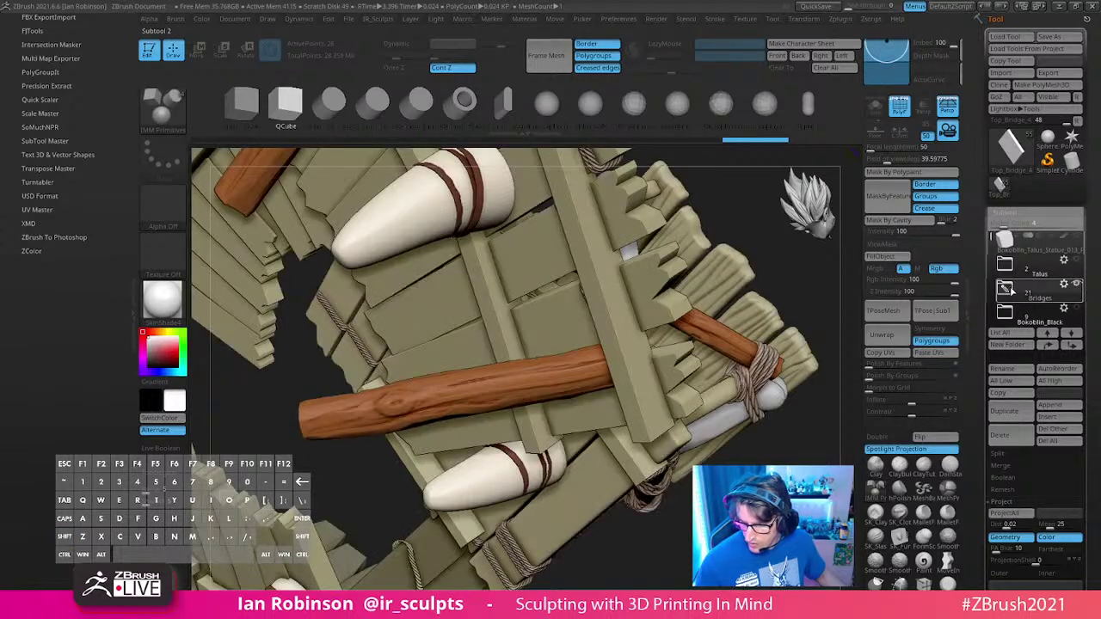
mouse_move(795, 368)
mouse_down()
mouse_move(766, 342)
mouse_move(754, 357)
mouse_move(774, 386)
mouse_move(787, 379)
mouse_up()
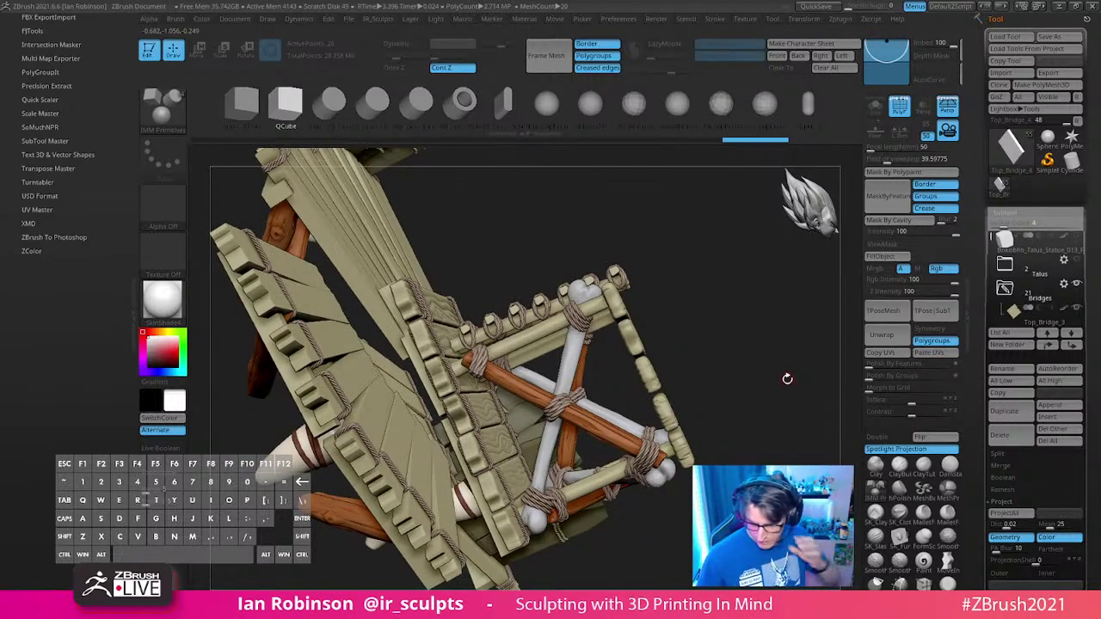
Step: Show only the Top_Bridge_3 planks together with the Top_Bridge_4 slab and make the slab the active subtool
drag(992, 239, 991, 252)
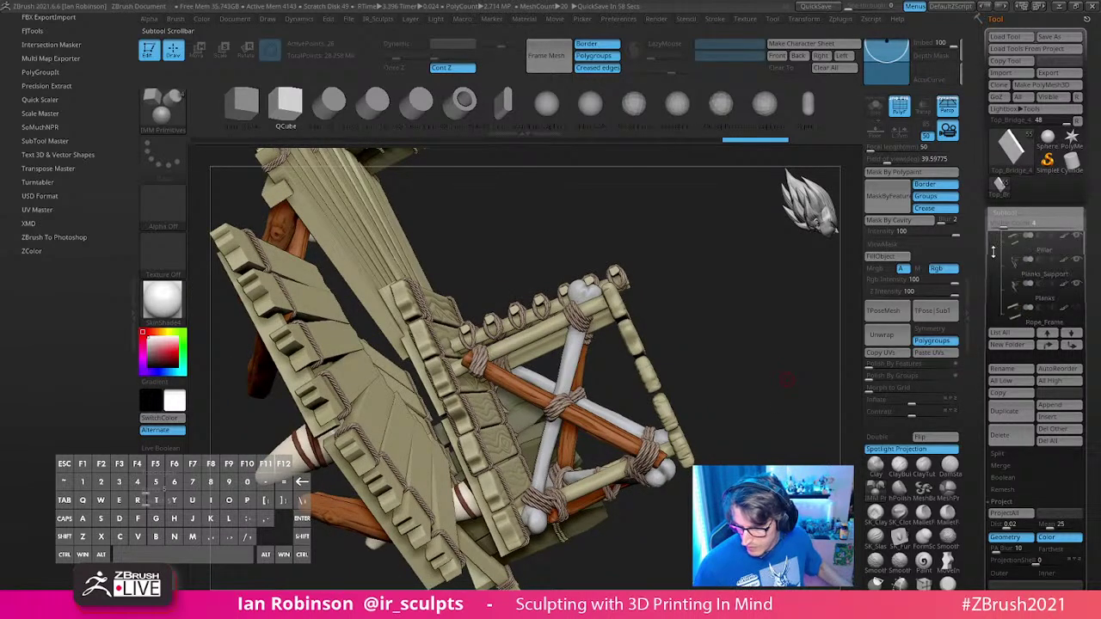
alt+click(486, 416)
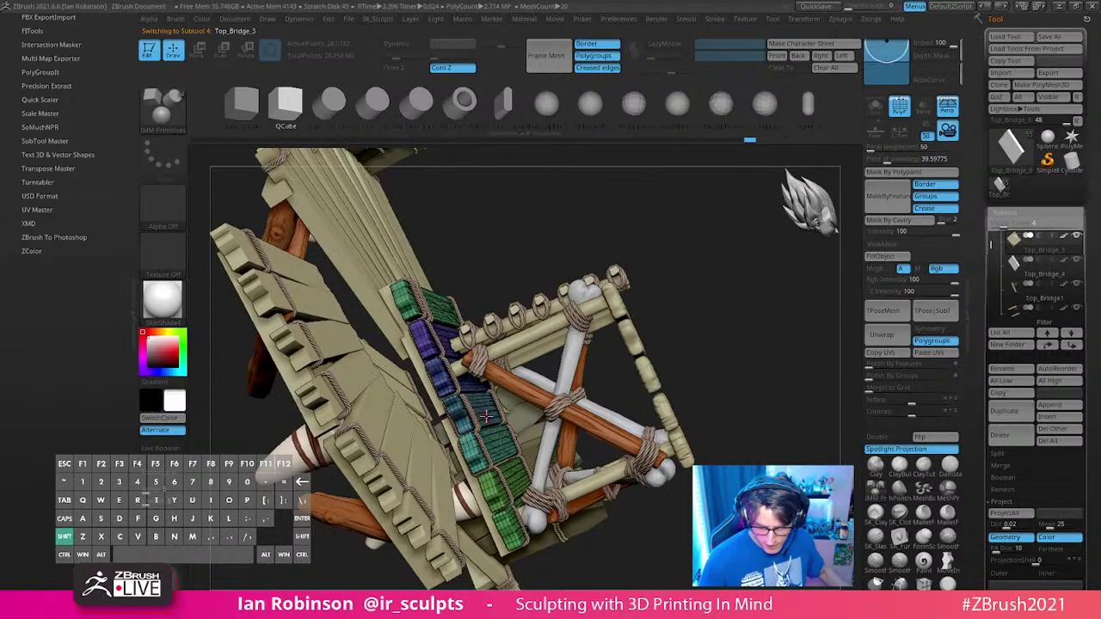
shift+click(1076, 236)
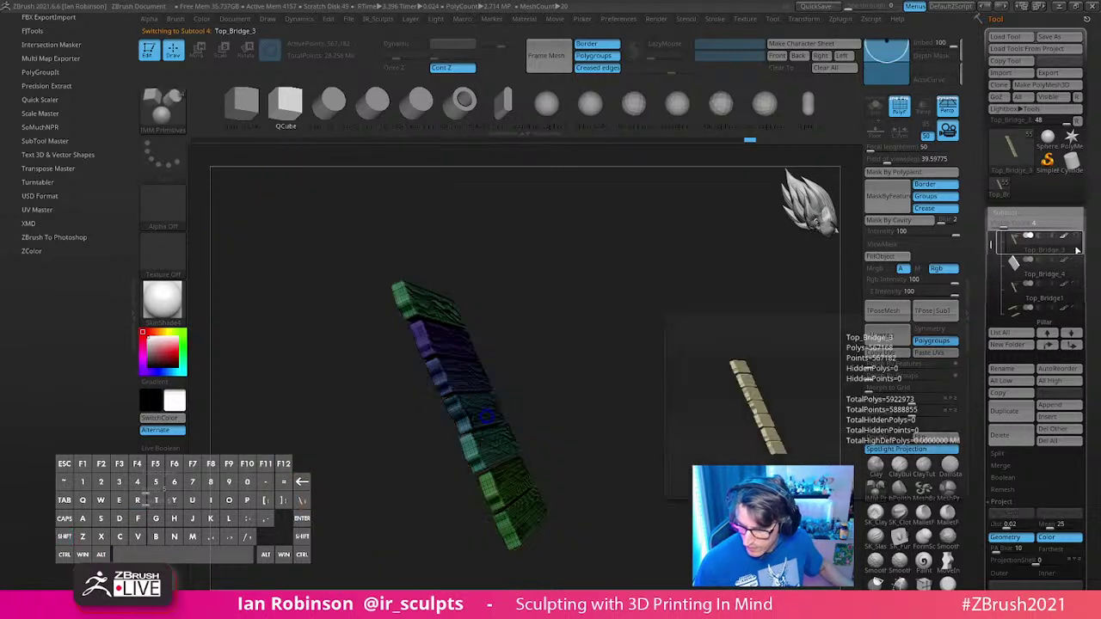
drag(689, 374, 685, 347)
key(w)
drag(537, 363, 574, 380)
drag(497, 397, 529, 385)
alt+click(432, 455)
Step: Turn on transparency and move the slab into the thickness of the planks
drag(568, 353, 661, 352)
click(924, 107)
drag(537, 338, 550, 330)
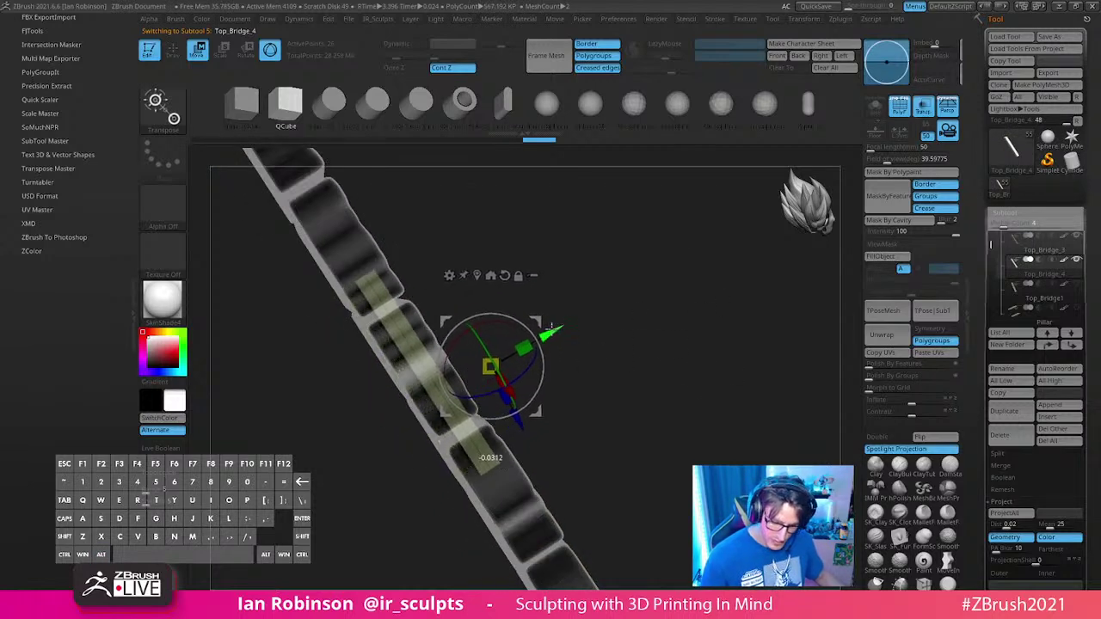
Step: Center the Gizmo on the slab and reorient it using a Transpose line drawn across the planks
alt+click(476, 276)
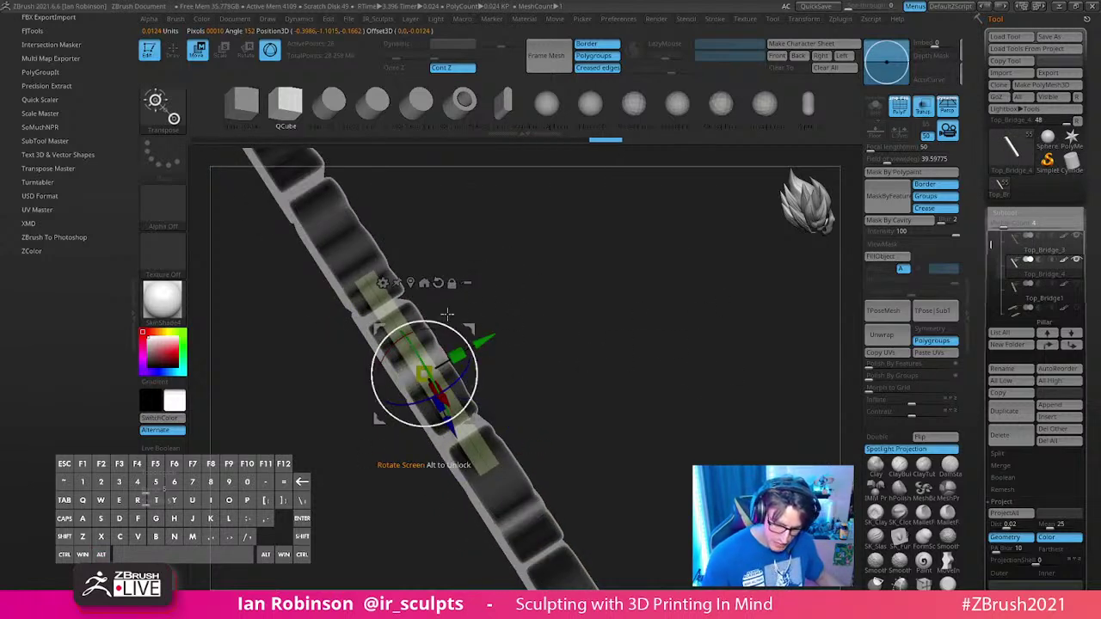
key(alt)
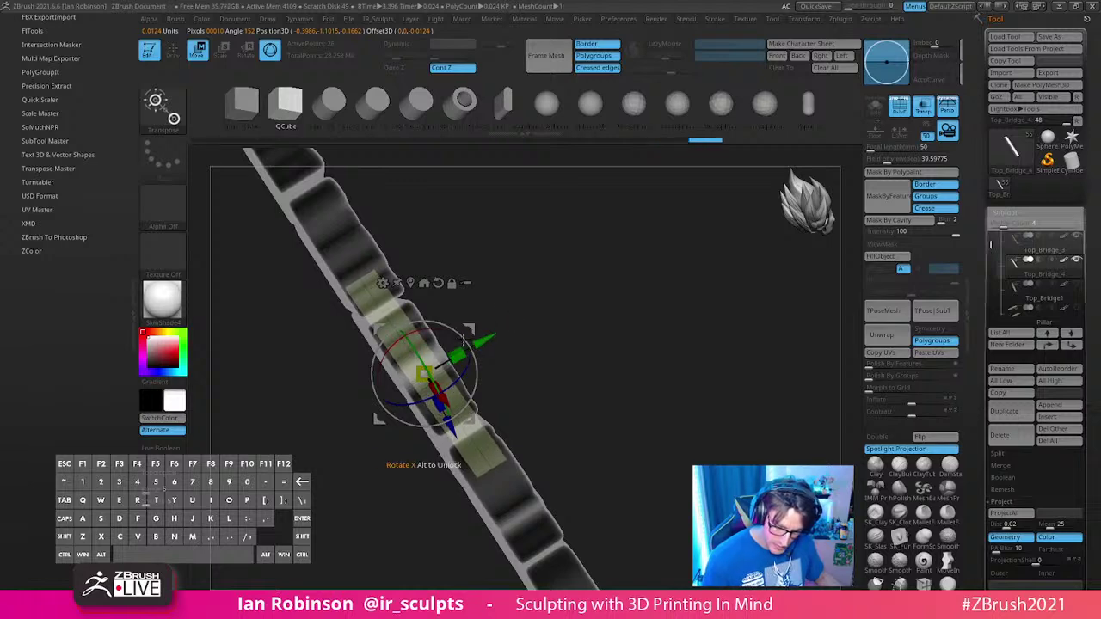
drag(603, 332, 654, 331)
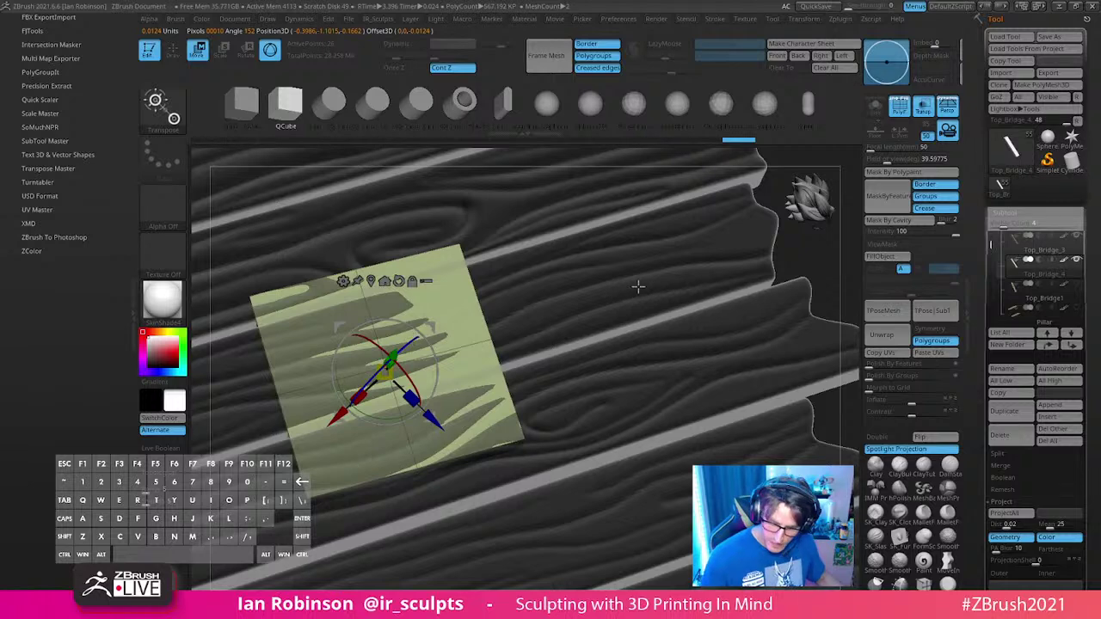
key(y)
drag(452, 286, 603, 175)
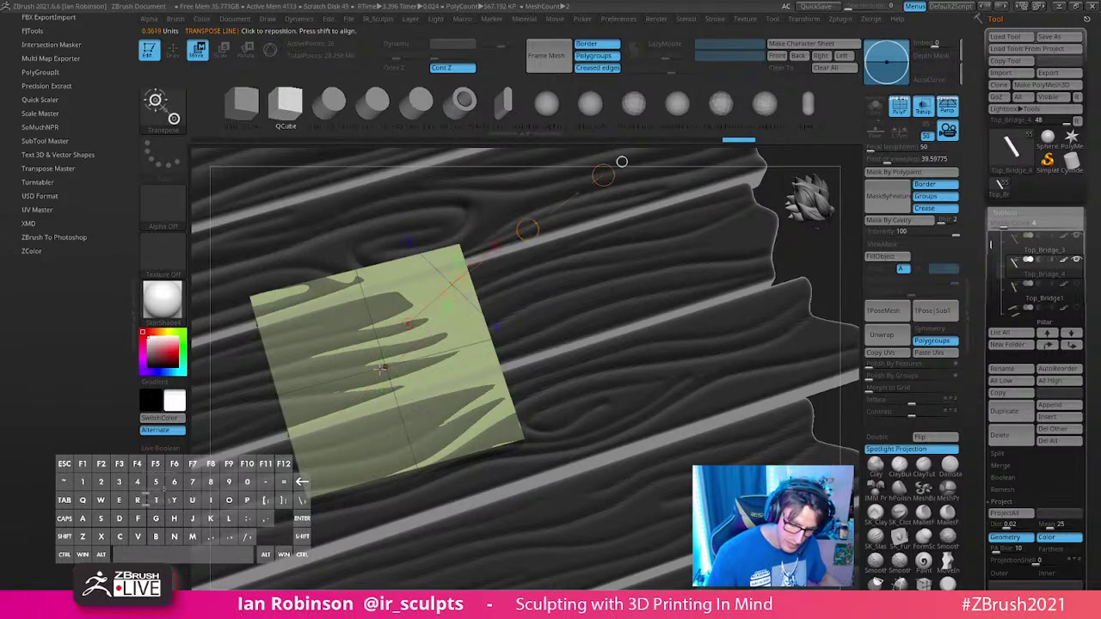
key(y)
right_drag(493, 407, 648, 299)
drag(649, 299, 662, 277)
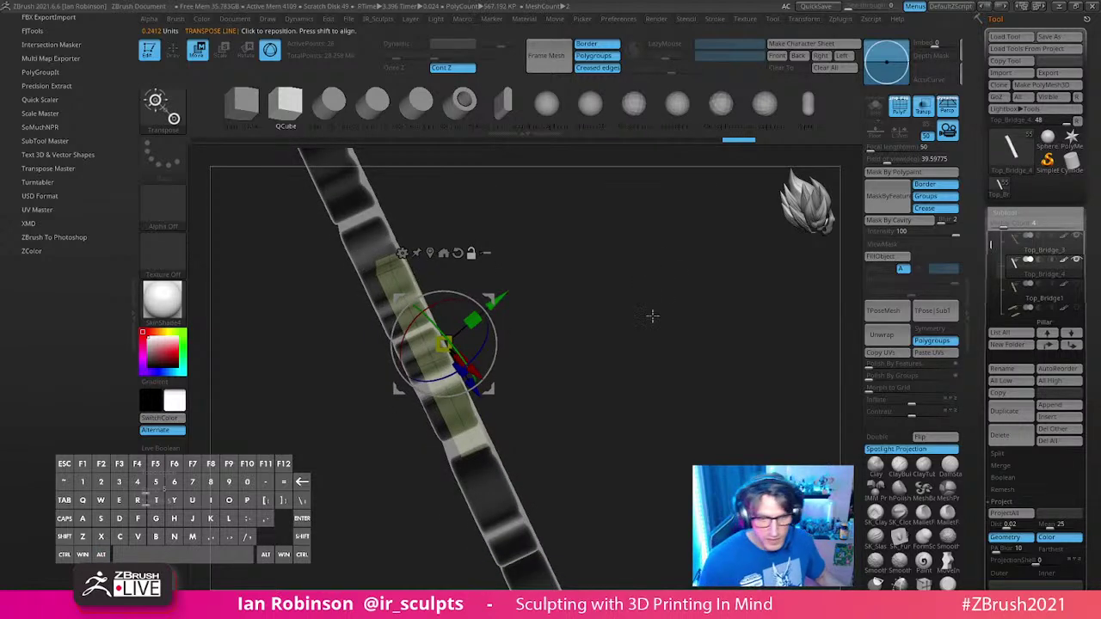
Step: Align the Gizmo with the plank surface, thin the slab slightly and position it inside the planks' thickness
drag(652, 316, 680, 285)
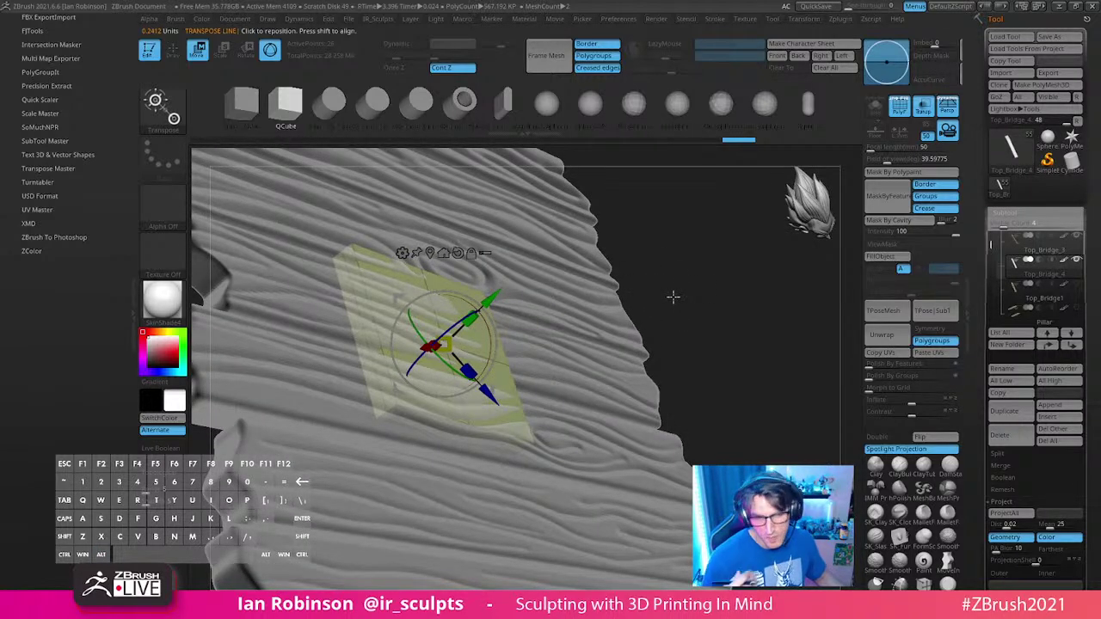
mouse_move(685, 274)
mouse_down()
mouse_move(662, 293)
mouse_move(517, 308)
mouse_move(499, 288)
mouse_move(473, 317)
mouse_up()
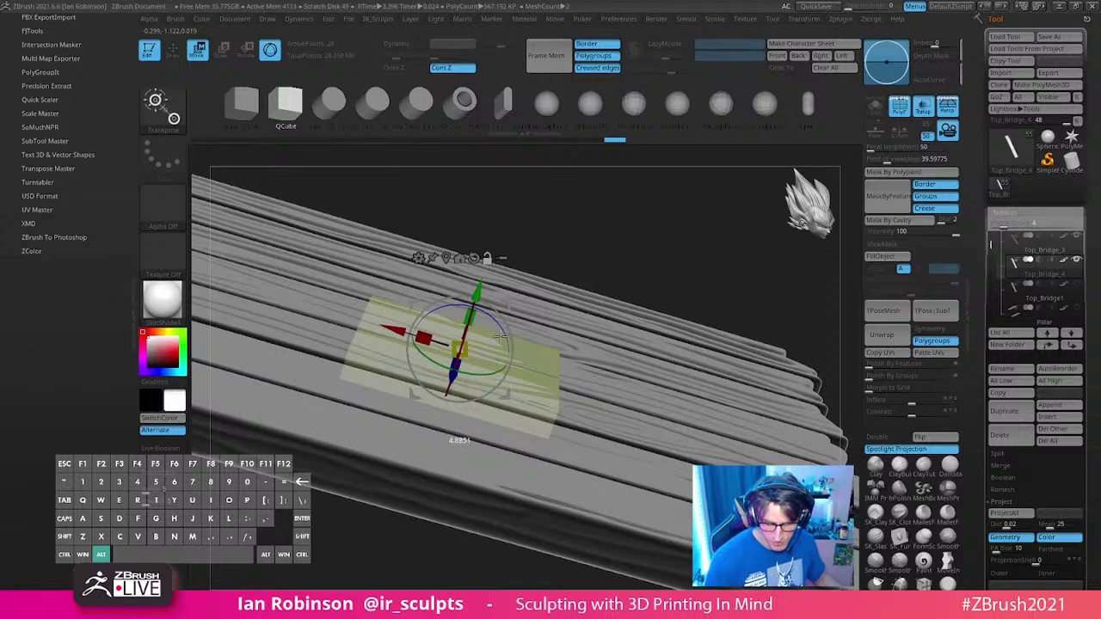
drag(633, 240, 635, 227)
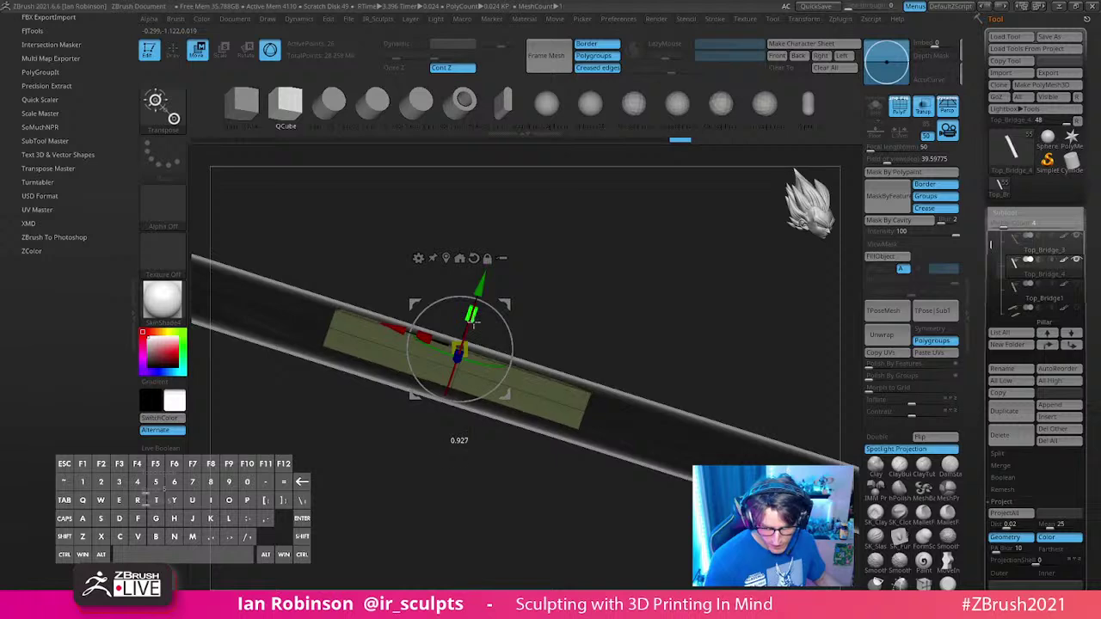
drag(555, 289, 503, 307)
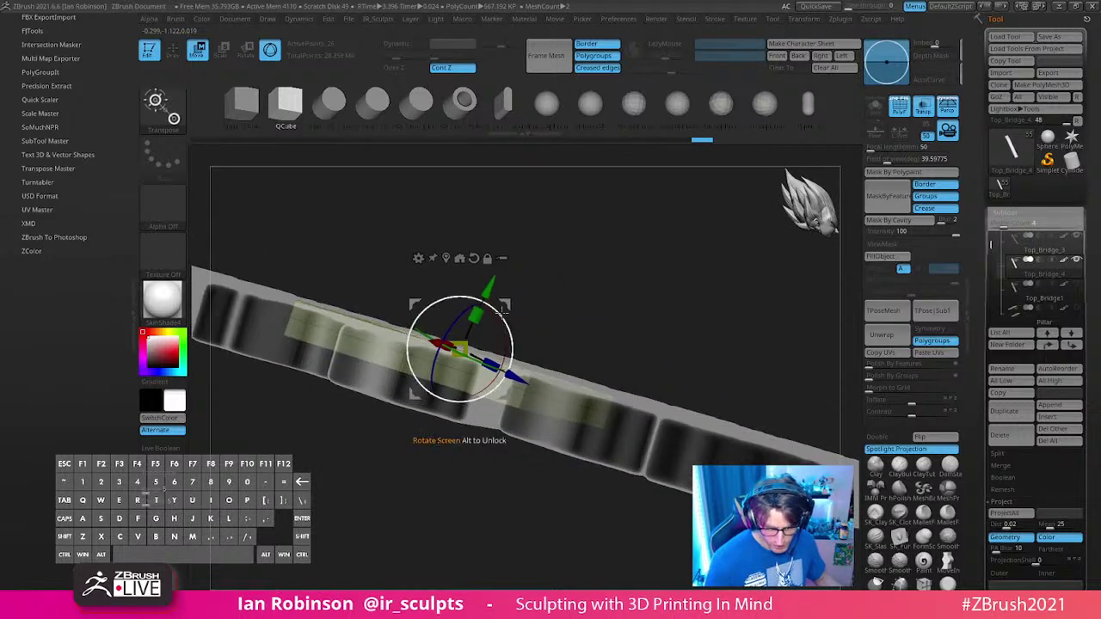
drag(482, 285, 476, 299)
mouse_move(575, 258)
mouse_down()
mouse_move(602, 231)
mouse_move(639, 290)
mouse_up()
Step: Try to lengthen the slab by masking one half and moving the free end outward, and undo the attempt
key(q)
mouse_move(512, 316)
ctrl+mouse_down()
mouse_move(692, 383)
mouse_move(541, 553)
mouse_move(574, 544)
ctrl+mouse_up()
key(w)
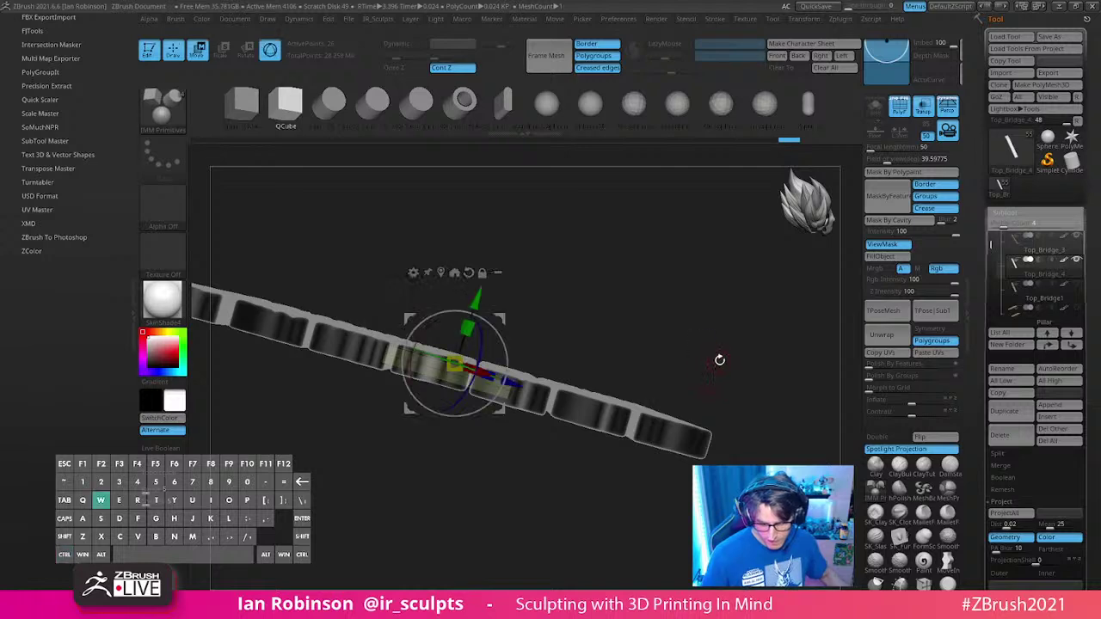
drag(513, 383, 717, 439)
drag(661, 364, 664, 350)
key(q)
mouse_move(771, 322)
mouse_down()
mouse_move(756, 394)
mouse_move(760, 339)
mouse_move(743, 378)
mouse_up()
key(w)
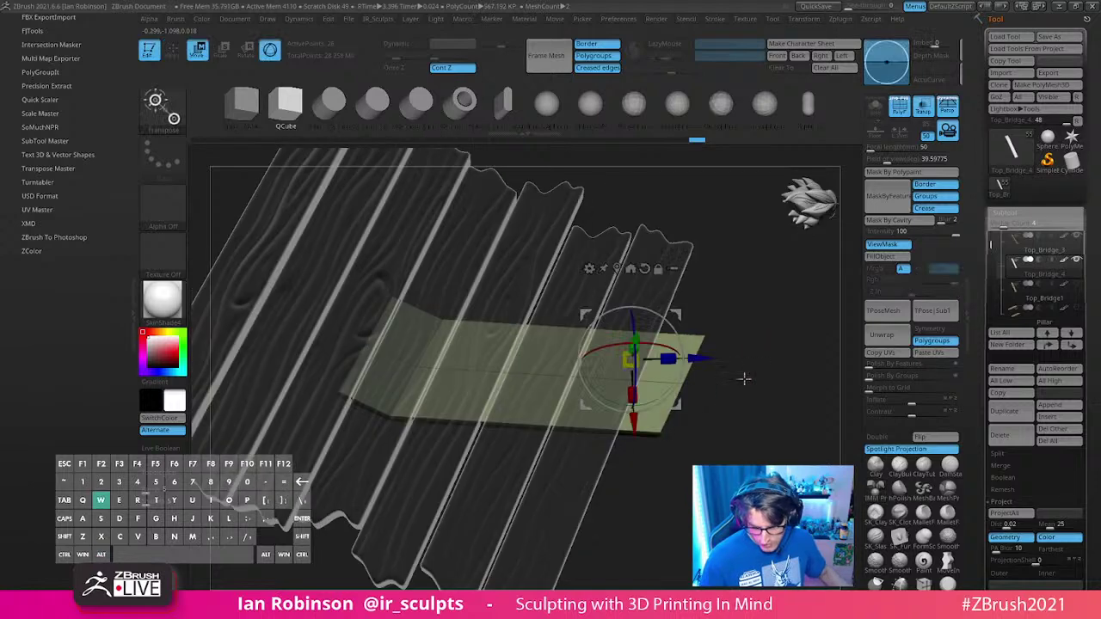
key(ctrl+z)
key(ctrl+z)
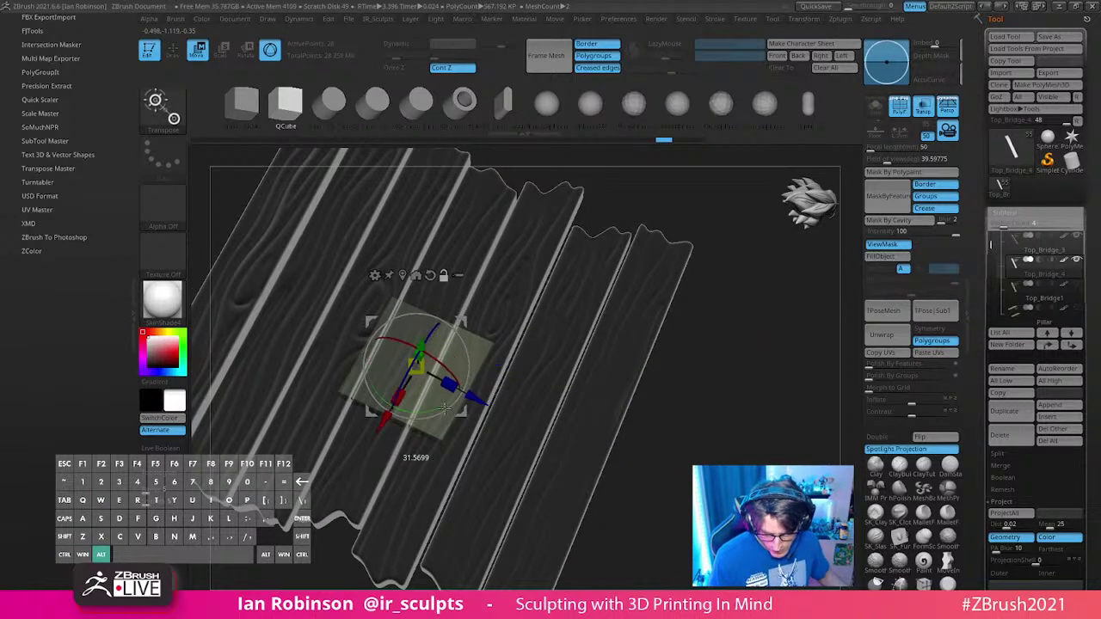
Step: Align the Gizmo with the slab's edges and stretch the slab into a long strip crossing the planks
drag(482, 397, 449, 395)
drag(717, 383, 701, 327)
drag(469, 289, 463, 299)
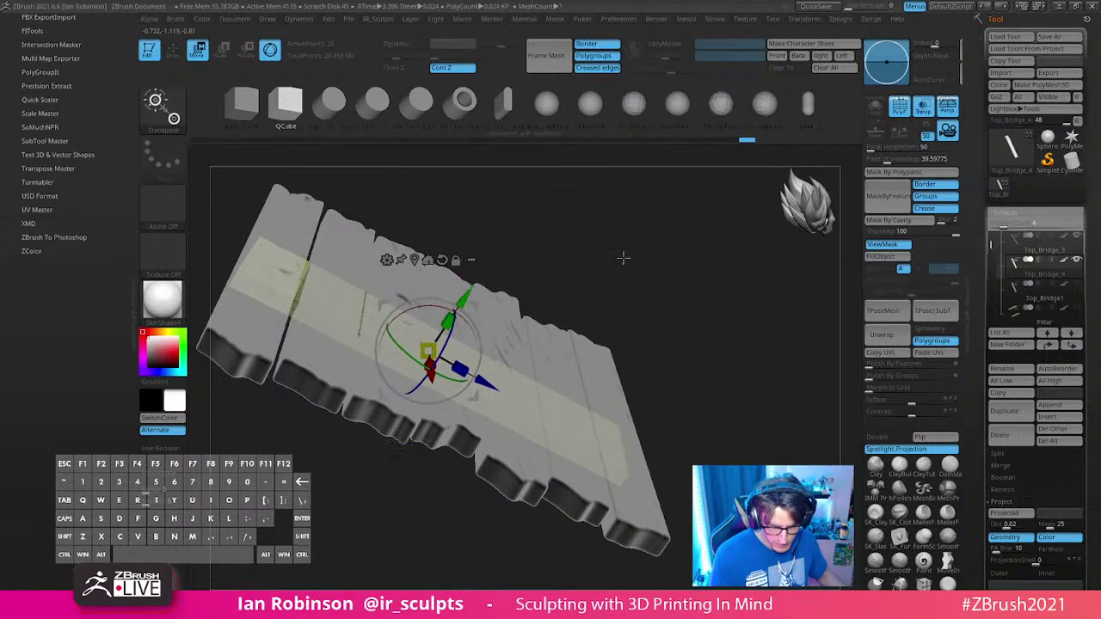
Step: Switch the masking brush to MaskLasso and mask one lengthwise half of the slab
key(q)
mouse_move(624, 258)
mouse_down()
mouse_move(697, 262)
mouse_move(713, 418)
mouse_move(685, 435)
mouse_move(695, 459)
mouse_move(693, 449)
mouse_up()
ctrl+drag(352, 193, 683, 500)
key(b)
key(m)
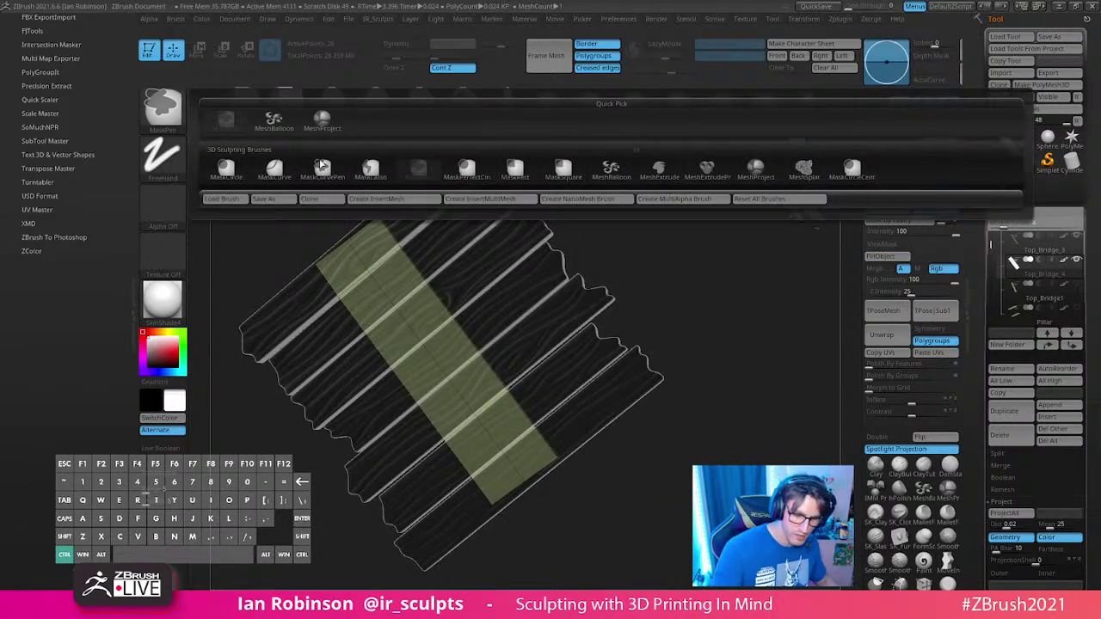
ctrl+click(378, 169)
drag(680, 236, 654, 285)
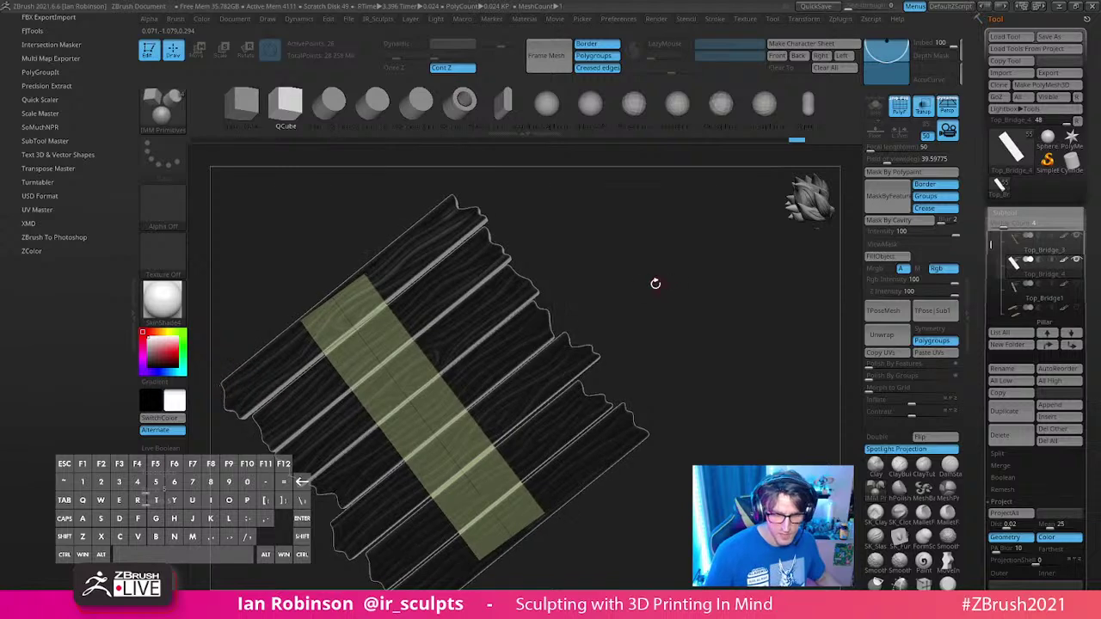
mouse_move(319, 250)
ctrl+mouse_down()
mouse_move(650, 546)
mouse_move(647, 534)
ctrl+mouse_up()
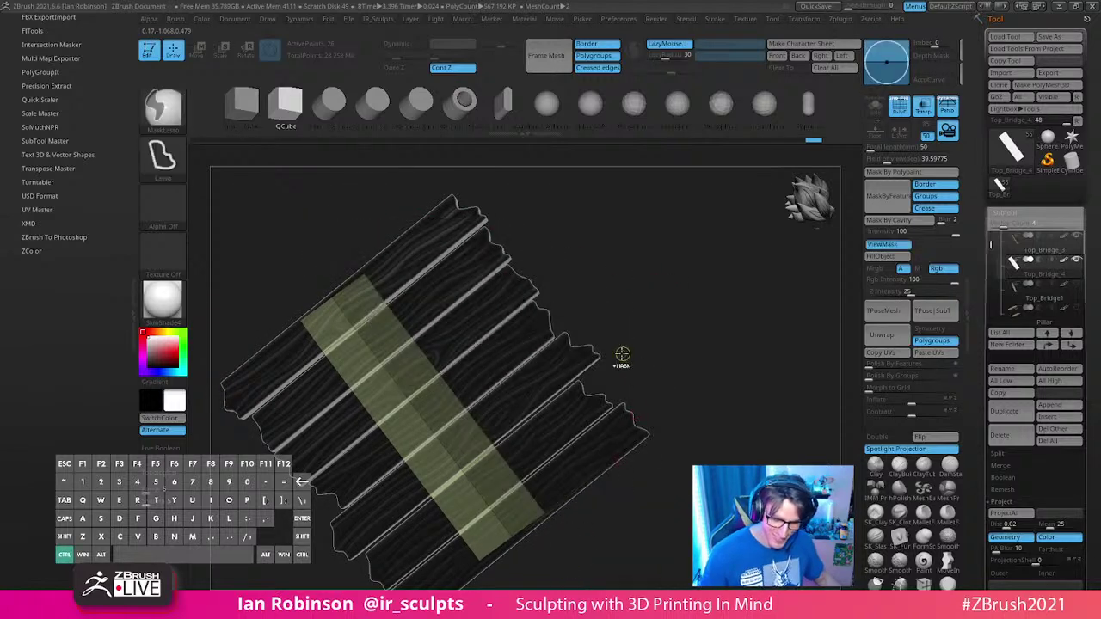
Step: Move the slab's unmasked long side outward to widen it toward the plank ends
key(w)
drag(360, 448, 443, 385)
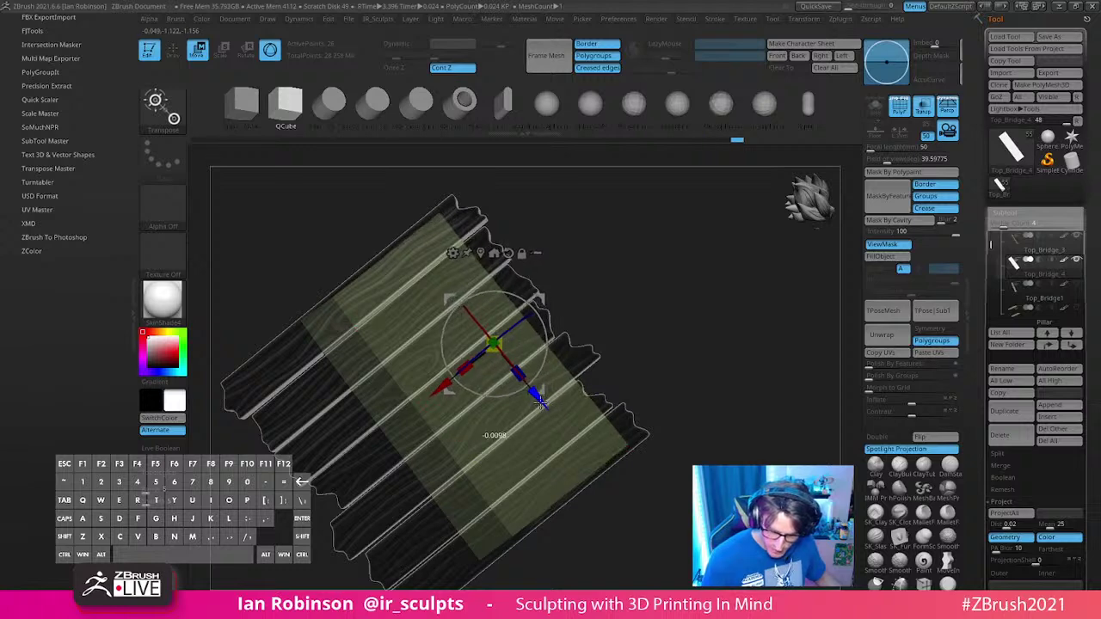
drag(444, 386, 442, 387)
Step: Mask part of the slab from the side view and shift its protruding portion back inside the planks' thickness
drag(683, 333, 653, 312)
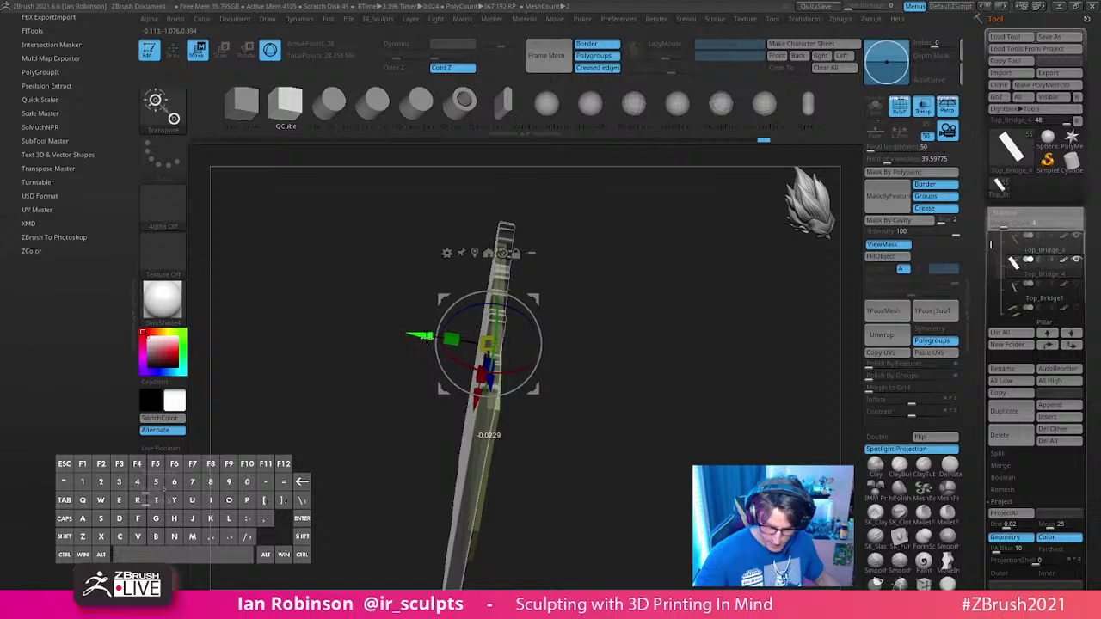
key(q)
drag(646, 322, 661, 400)
key(ctrl)
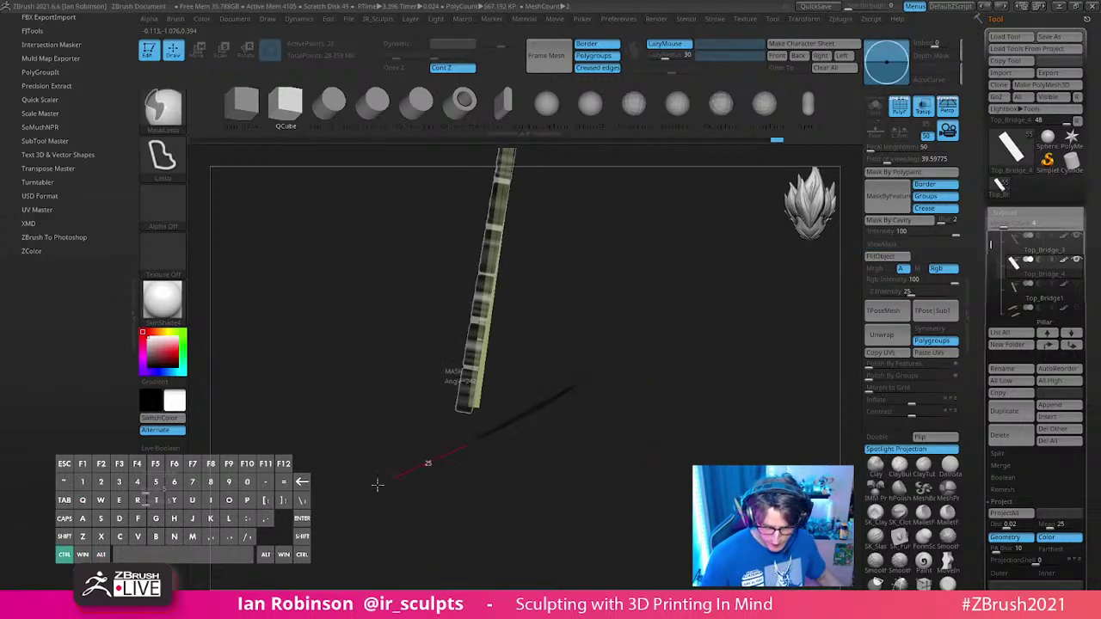
mouse_move(376, 484)
mouse_down()
mouse_move(578, 362)
mouse_move(585, 326)
mouse_up()
key(w)
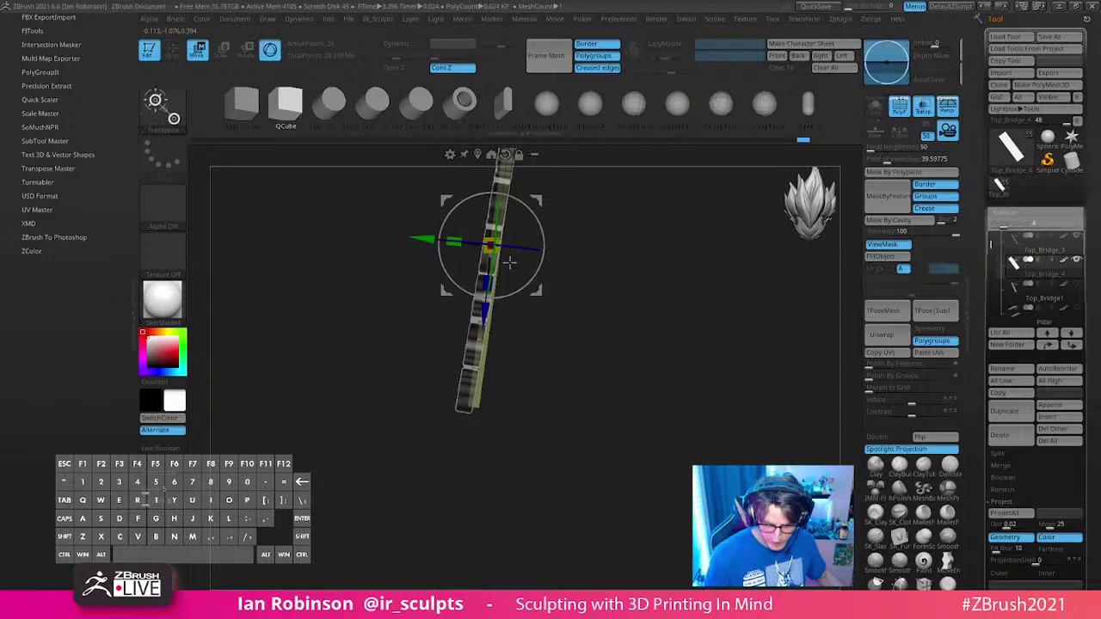
drag(427, 239, 420, 240)
key(q)
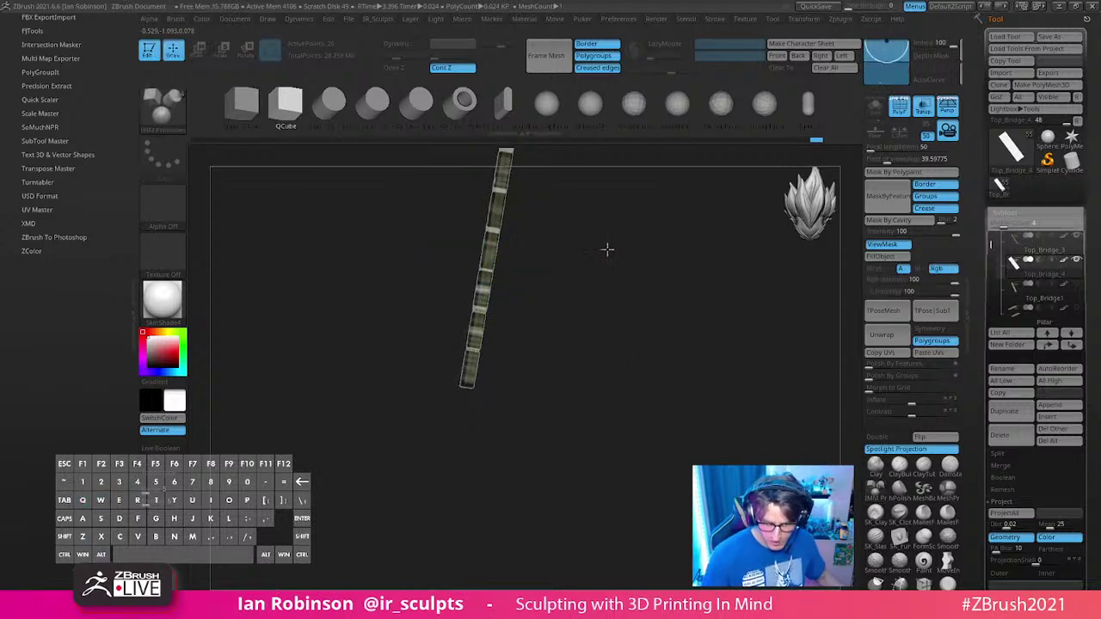
Step: Mask the widened half of the slab and move the opposite long side outward toward the other plank ends
mouse_move(607, 249)
mouse_down()
mouse_move(668, 336)
mouse_move(651, 304)
mouse_move(713, 359)
mouse_move(708, 375)
mouse_move(688, 361)
mouse_up()
ctrl+drag(395, 203, 450, 493)
ctrl+click(713, 339)
key(w)
drag(508, 316, 437, 313)
drag(540, 280, 538, 278)
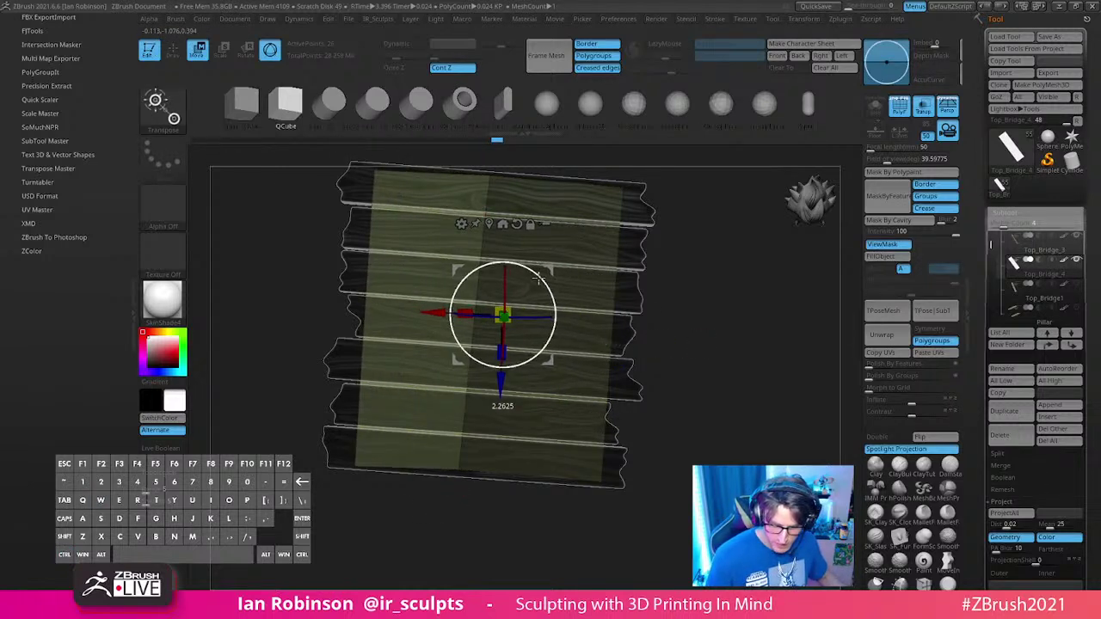
key(q)
Step: Switch to the ZModeler brush and insert edge loops on the slab near the first planks
drag(700, 321, 701, 298)
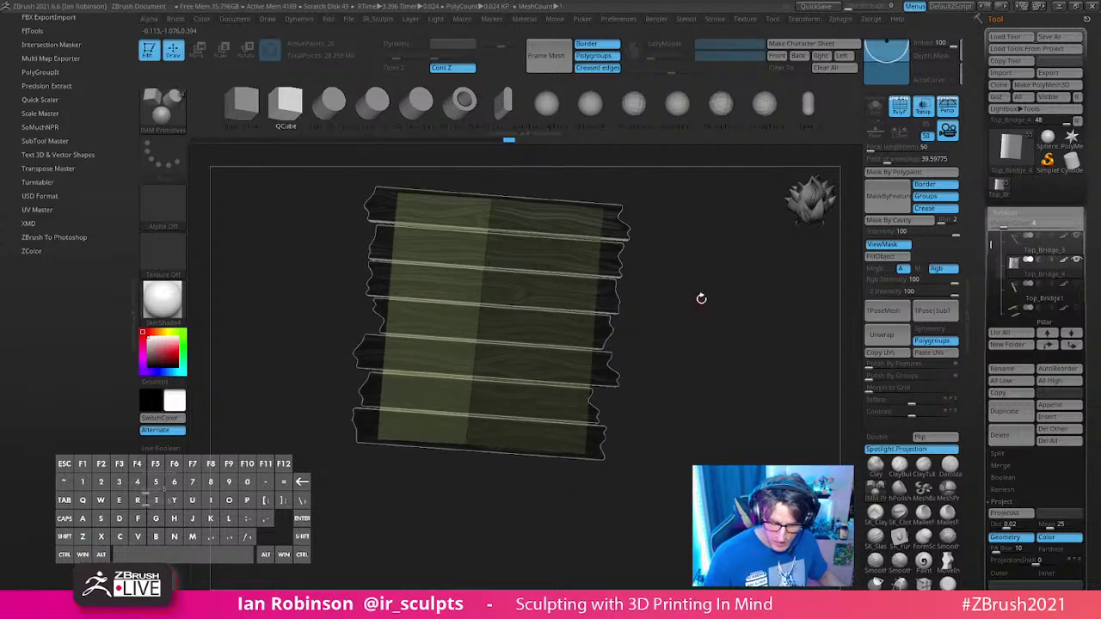
key(ctrl+h)
key(b)
key(z)
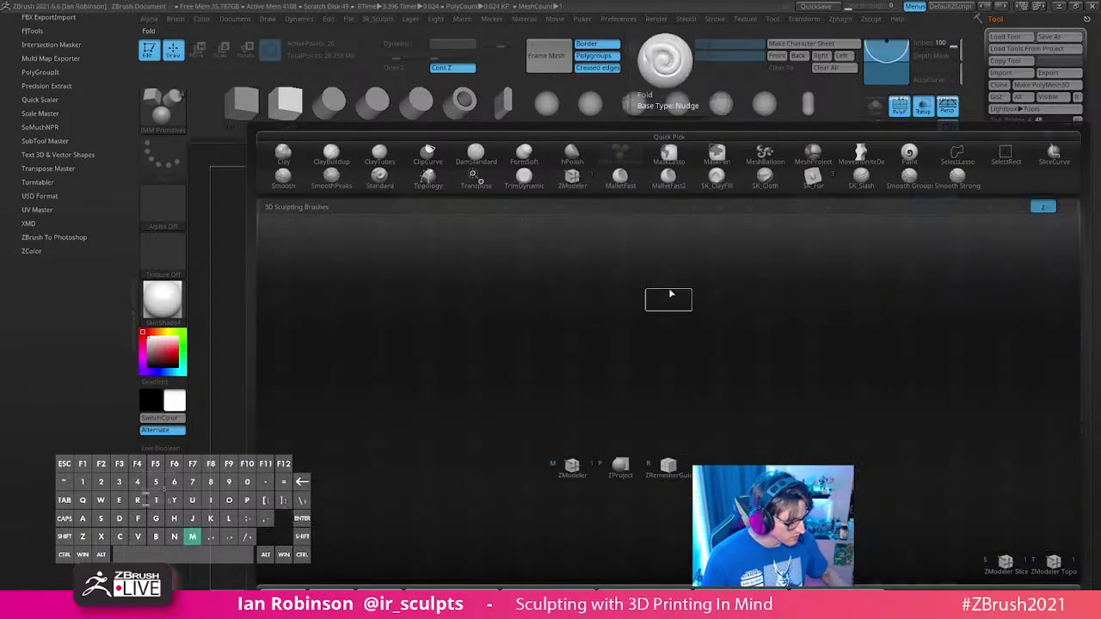
key(m)
key(space)
click(458, 385)
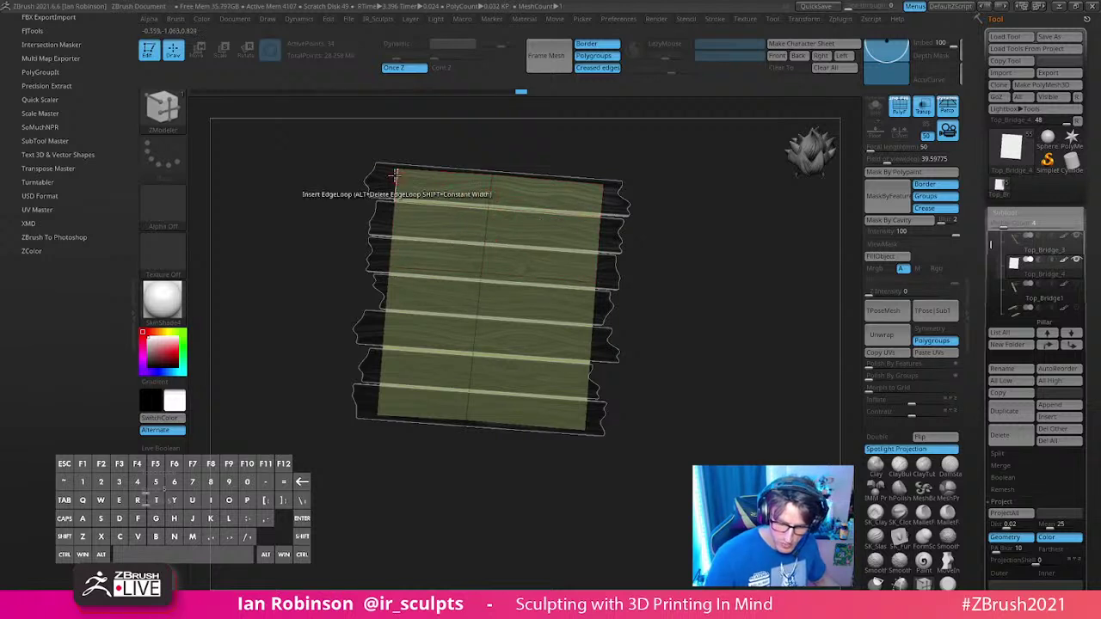
click(492, 182)
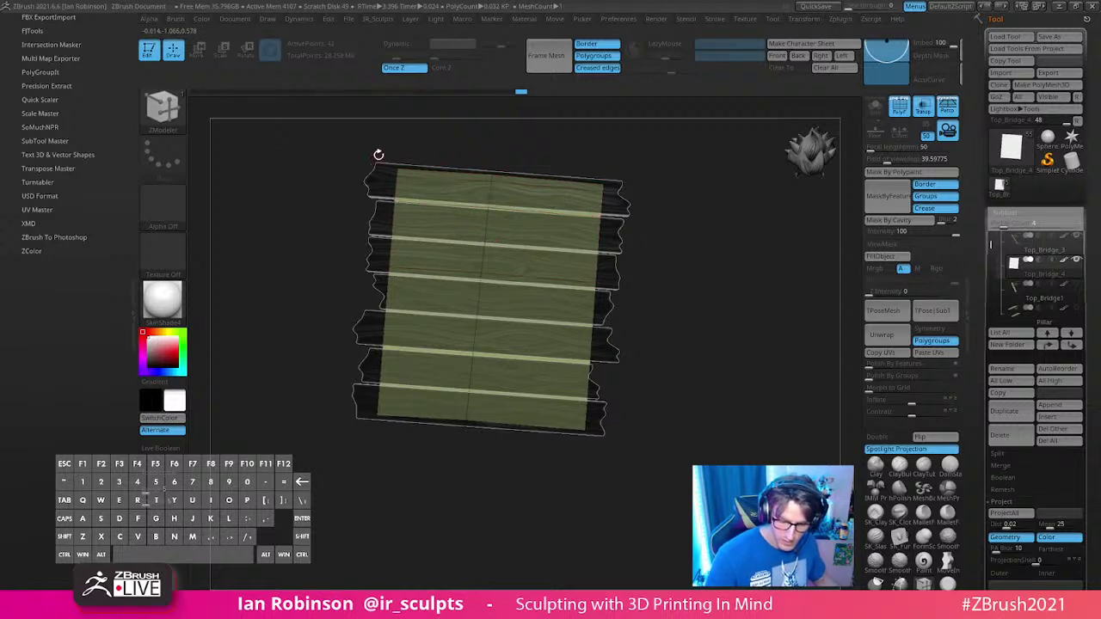
Step: Isolate the slab's edge section beside the first planks with a mask, move it outward, and clear the mask
key(ctrl)
mouse_move(394, 169)
ctrl+mouse_down()
mouse_move(358, 253)
mouse_move(397, 272)
mouse_move(430, 253)
mouse_move(424, 287)
ctrl+mouse_up()
key(w)
key(q)
ctrl+drag(704, 274, 693, 324)
Step: Insert an edge loop across the slab's middle and shift the masked-off side section to follow the plank ends
click(478, 305)
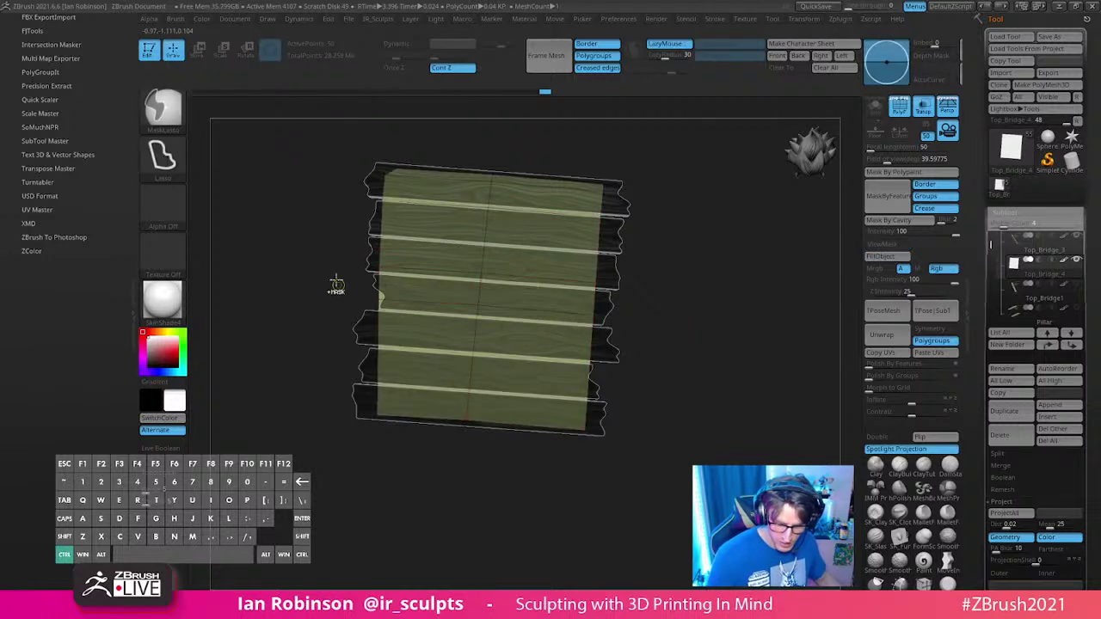
ctrl+click(336, 347)
key(w)
key(q)
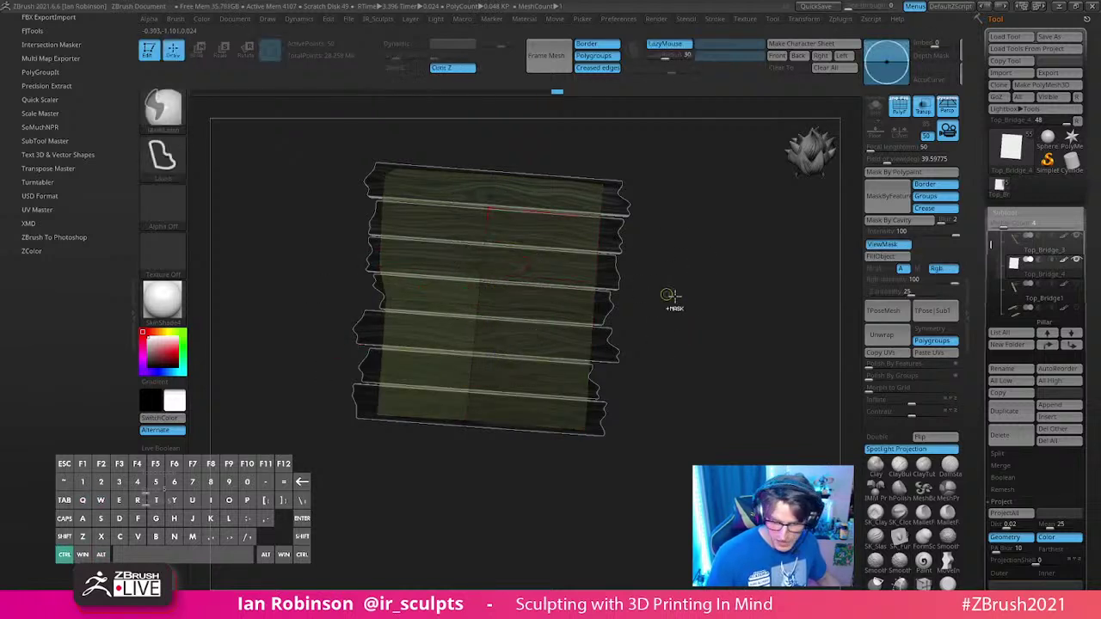
ctrl+drag(670, 298, 655, 327)
Step: Insert another edge loop below the slab's middle, move the lower side section outward, and clear the mask
click(473, 332)
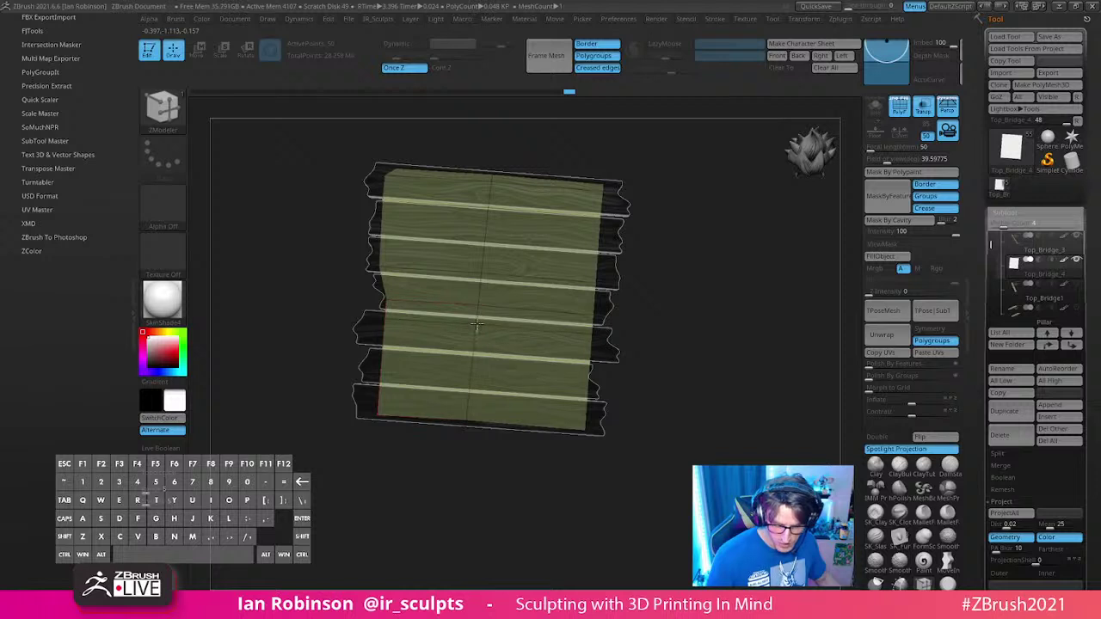
mouse_move(408, 435)
ctrl+mouse_down()
mouse_move(395, 351)
mouse_move(361, 319)
mouse_move(404, 484)
ctrl+mouse_up()
ctrl+click(404, 484)
key(w)
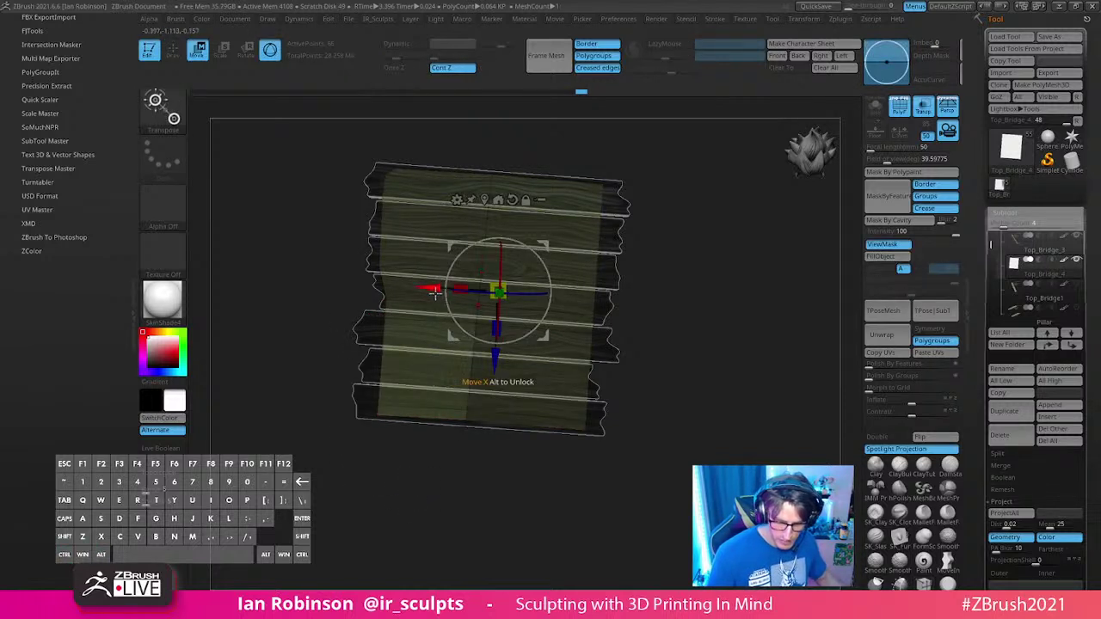
drag(435, 293, 422, 293)
key(q)
mouse_move(663, 361)
ctrl+mouse_down()
mouse_move(690, 391)
mouse_move(713, 378)
mouse_move(738, 323)
ctrl+mouse_up()
Step: Turn off PolyFrame and transparency, and fill the slab with the planks' tan colour using Rgb
key(shift+f)
click(923, 106)
drag(739, 263, 706, 354)
key(f)
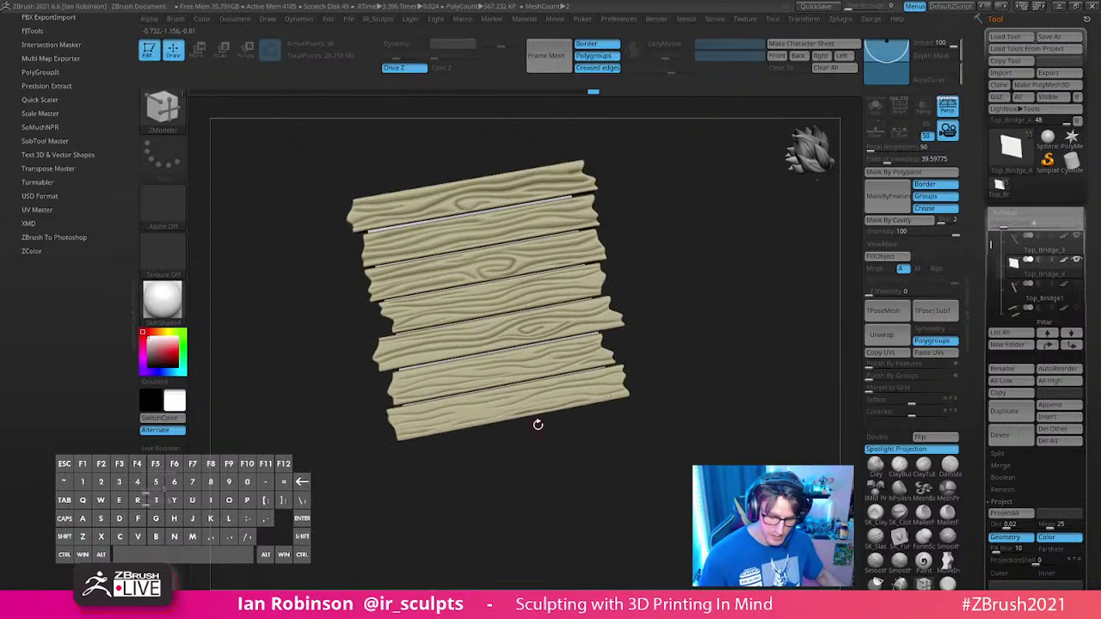
key(c)
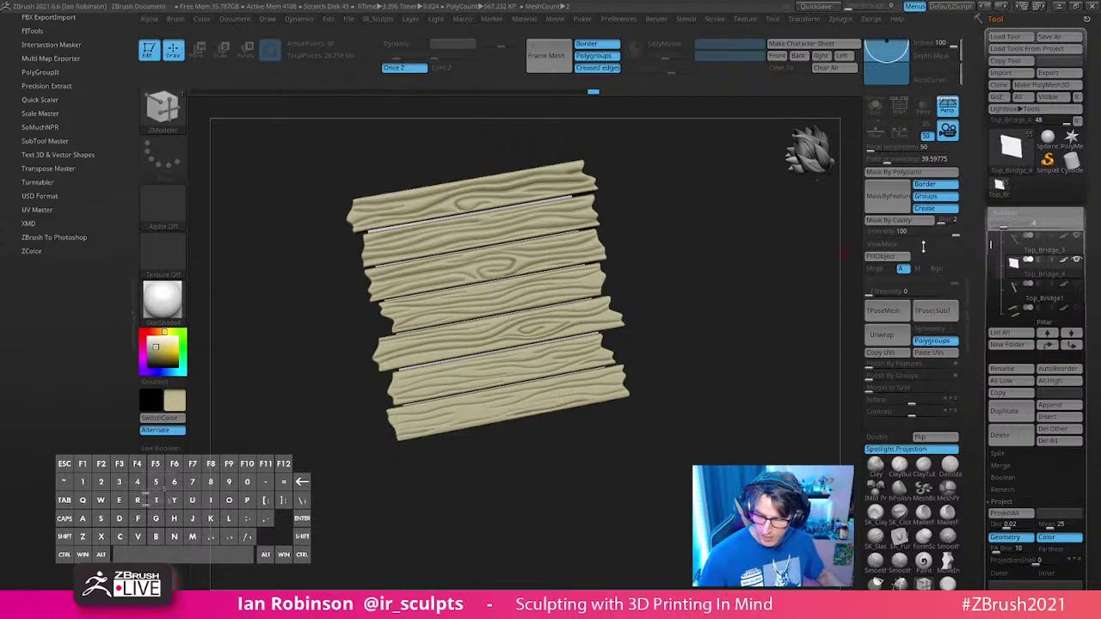
click(937, 268)
click(887, 256)
Step: Inspect the filled slab in the plank gaps from the side and in Solo mode
alt+drag(834, 304, 668, 260)
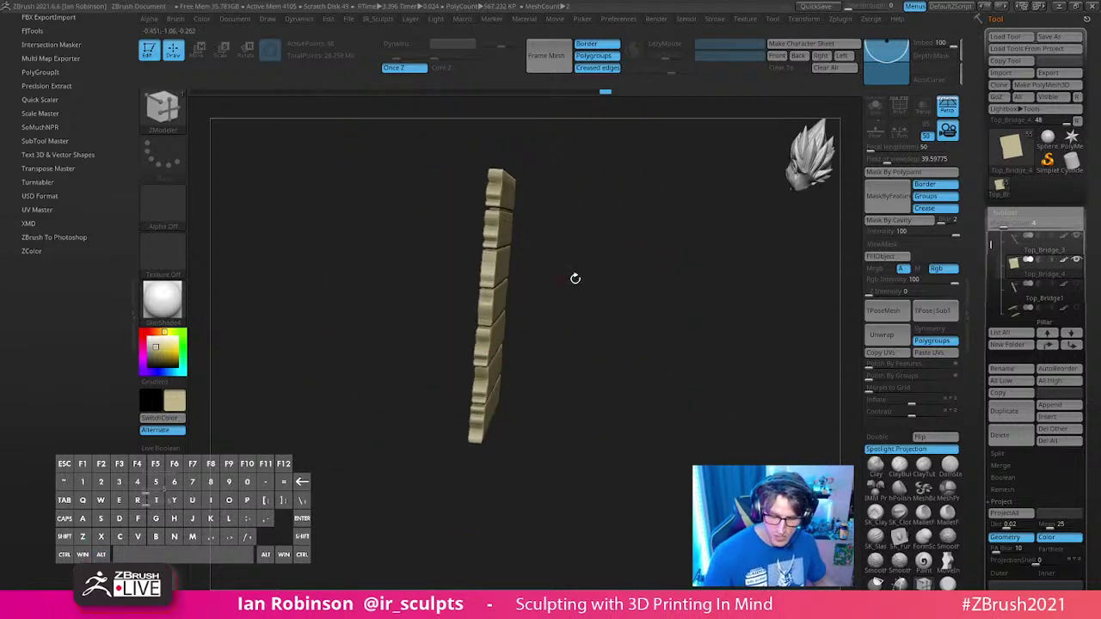
drag(573, 278, 517, 204)
drag(626, 263, 626, 366)
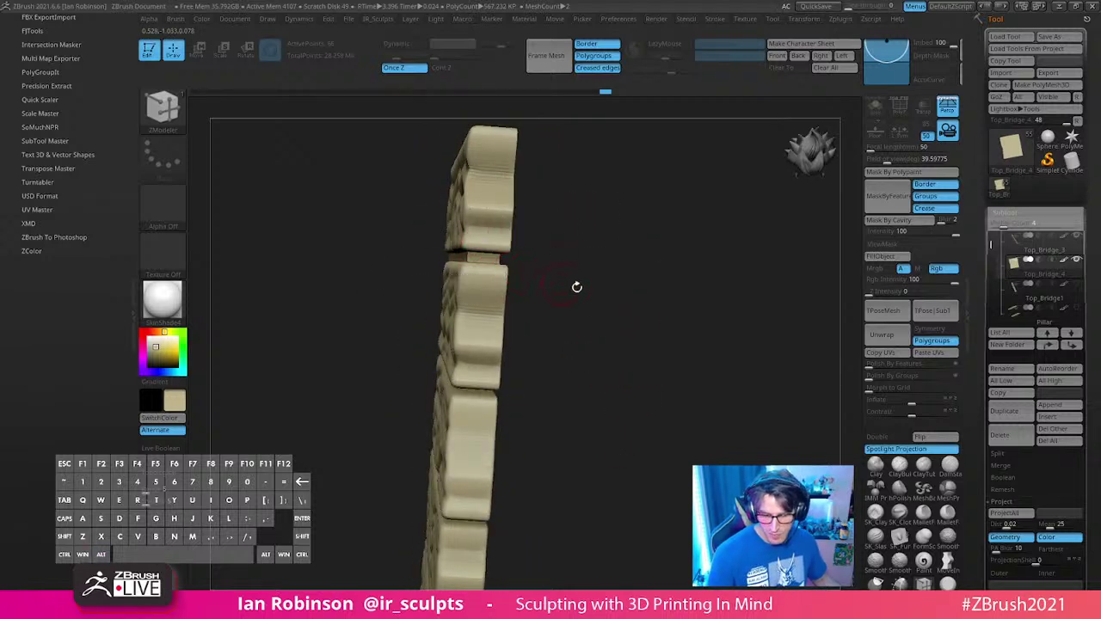
drag(576, 285, 748, 223)
click(875, 106)
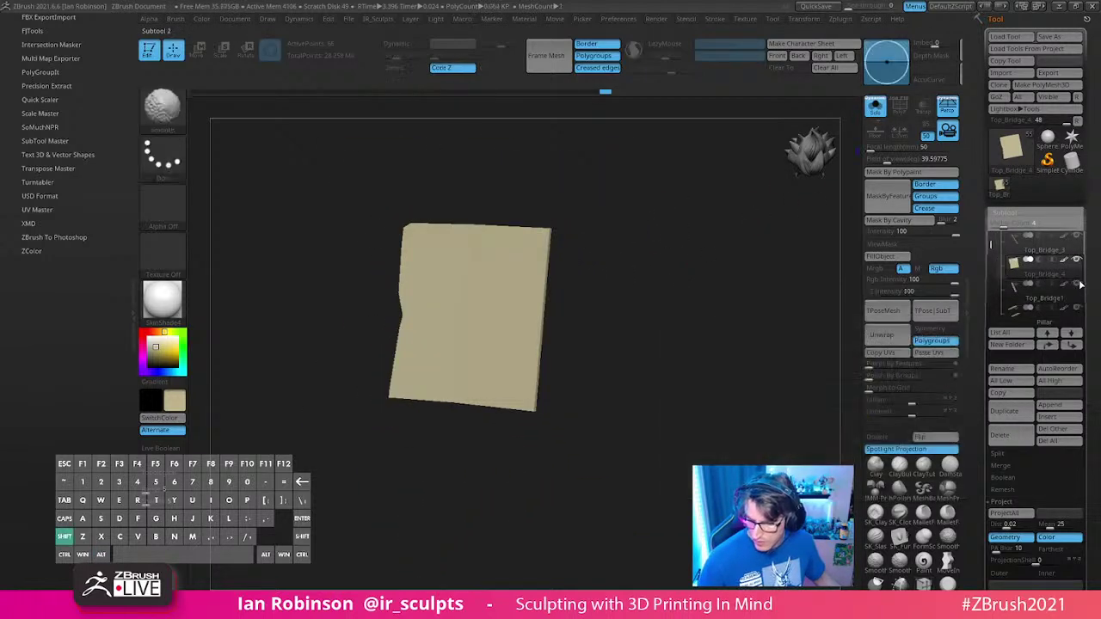
Step: Show the full set of bridge parts and examine how the slab fits among the planks, ropes and beams
drag(993, 242, 993, 227)
click(875, 106)
alt+drag(741, 451, 756, 353)
drag(749, 426, 746, 301)
alt+drag(745, 155, 758, 238)
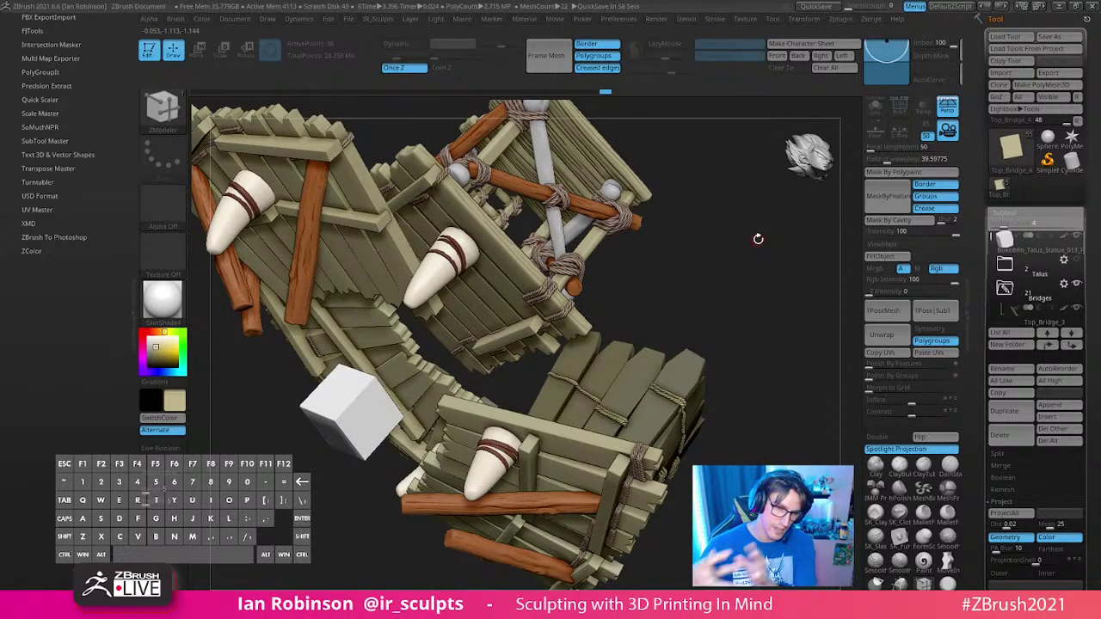
drag(707, 269, 704, 255)
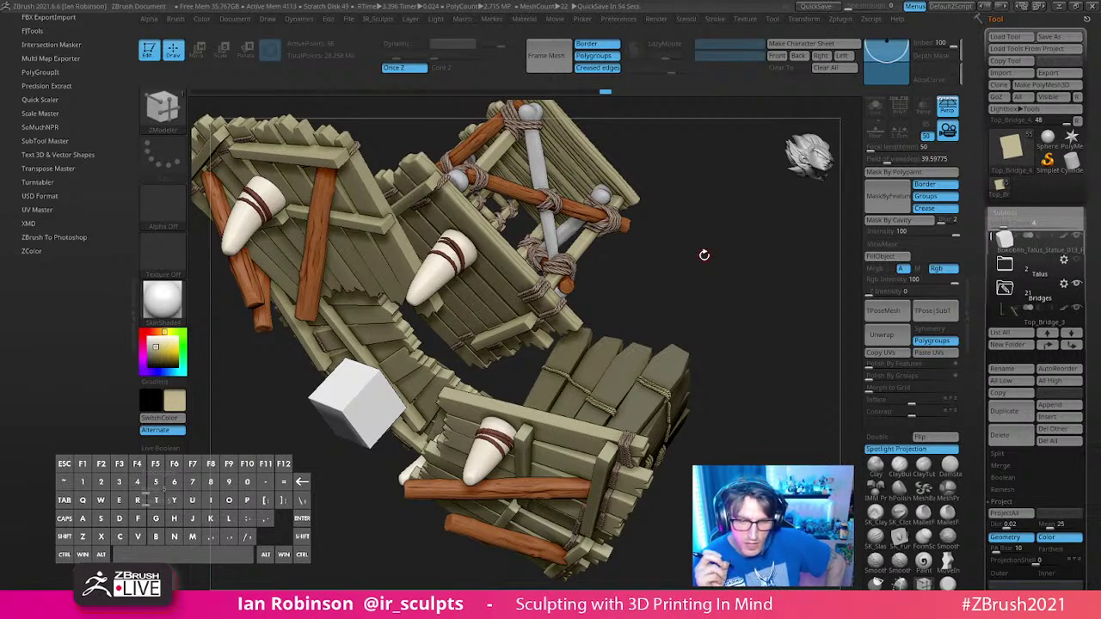
drag(676, 260, 714, 318)
click(875, 106)
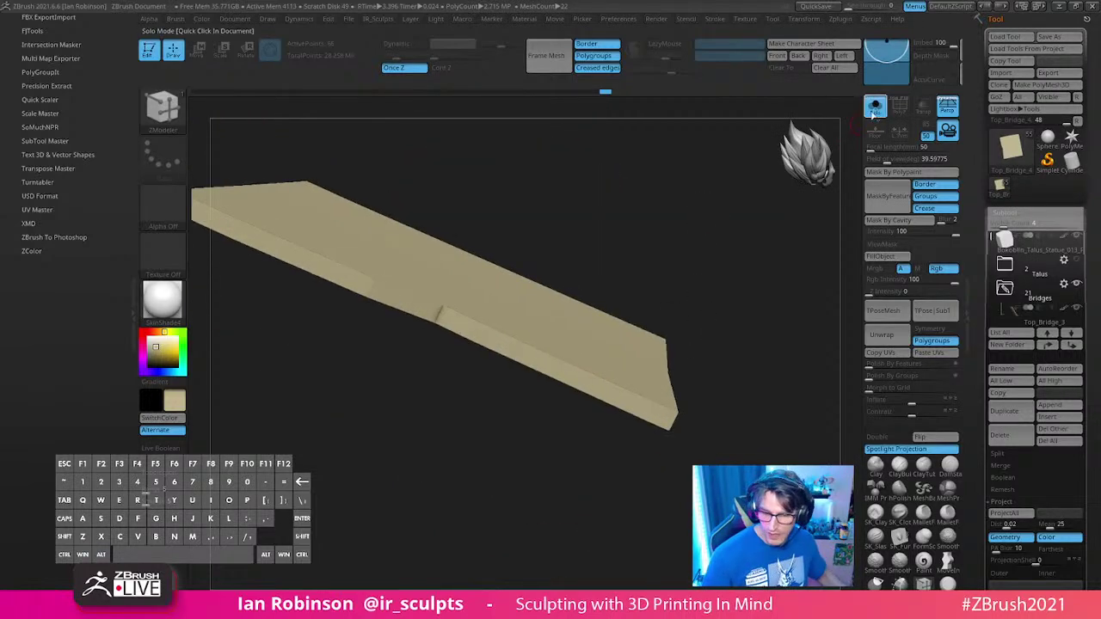
click(874, 107)
drag(706, 237, 597, 394)
right_drag(596, 394, 482, 320)
alt+right_drag(499, 260, 507, 286)
drag(507, 285, 505, 283)
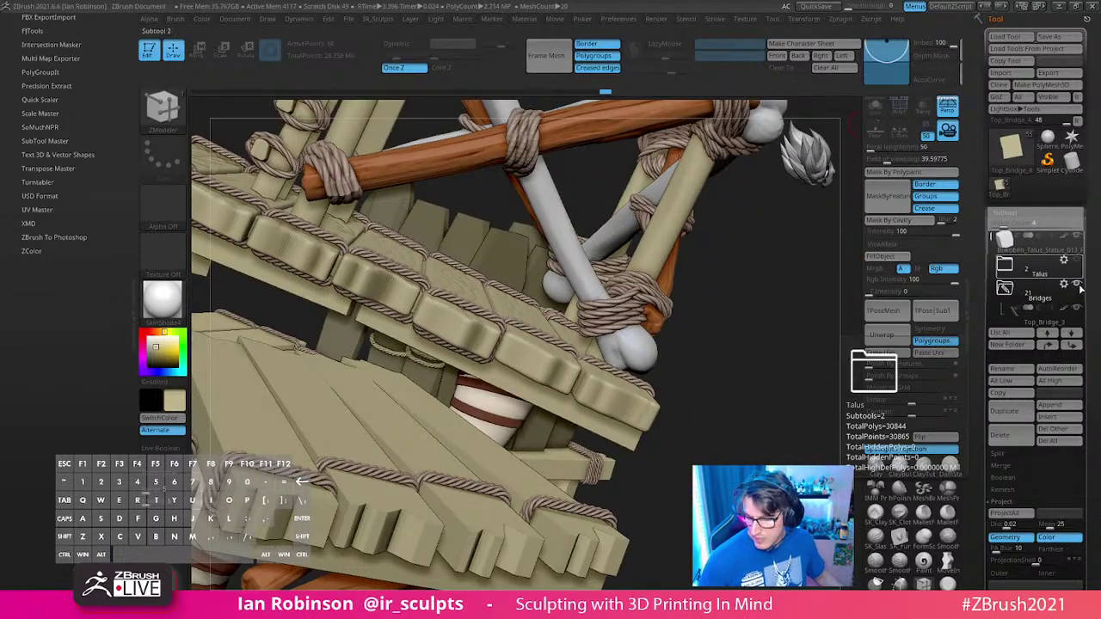
Step: Hide the other subtools and show only the slab with the Top_Bridge_3 planks
shift+click(1075, 311)
drag(725, 376, 761, 354)
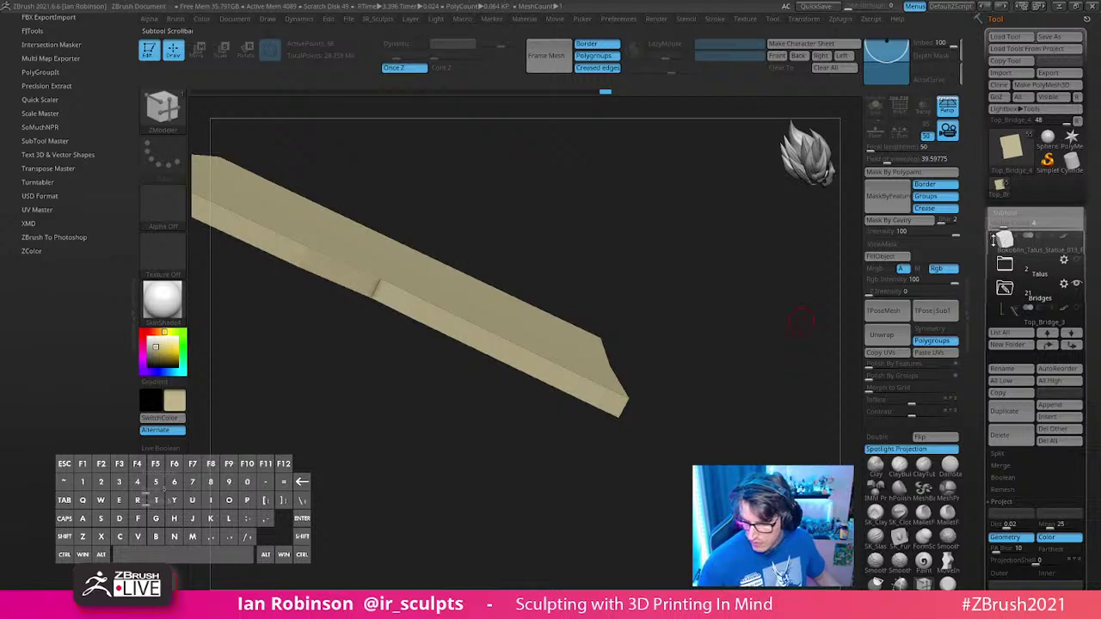
scroll(1080, 295, down, 2)
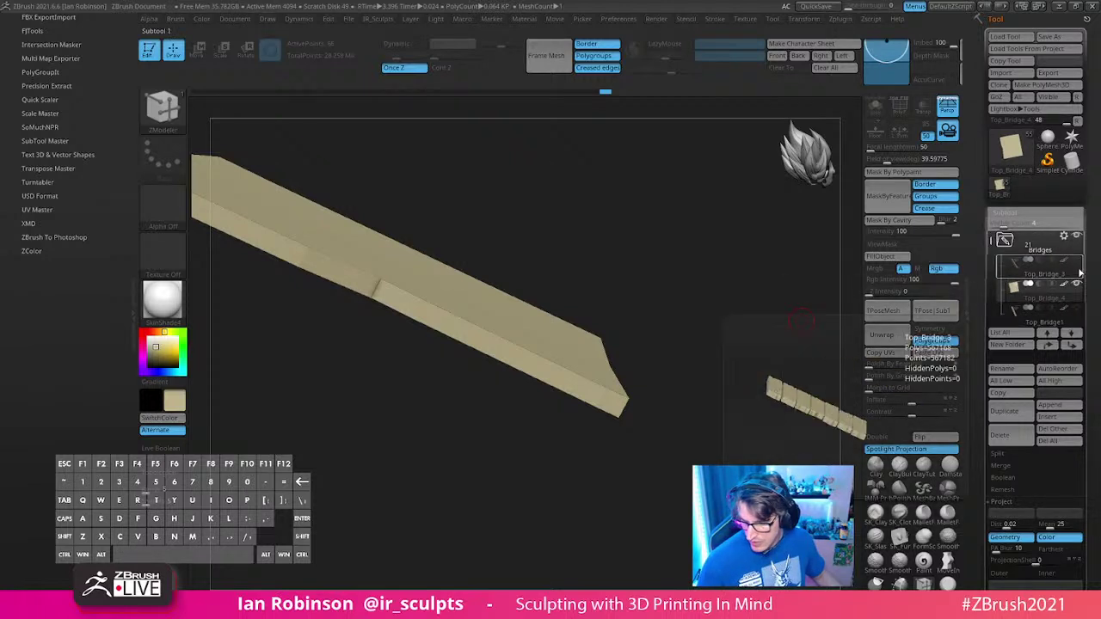
click(1053, 272)
alt+drag(722, 332, 710, 292)
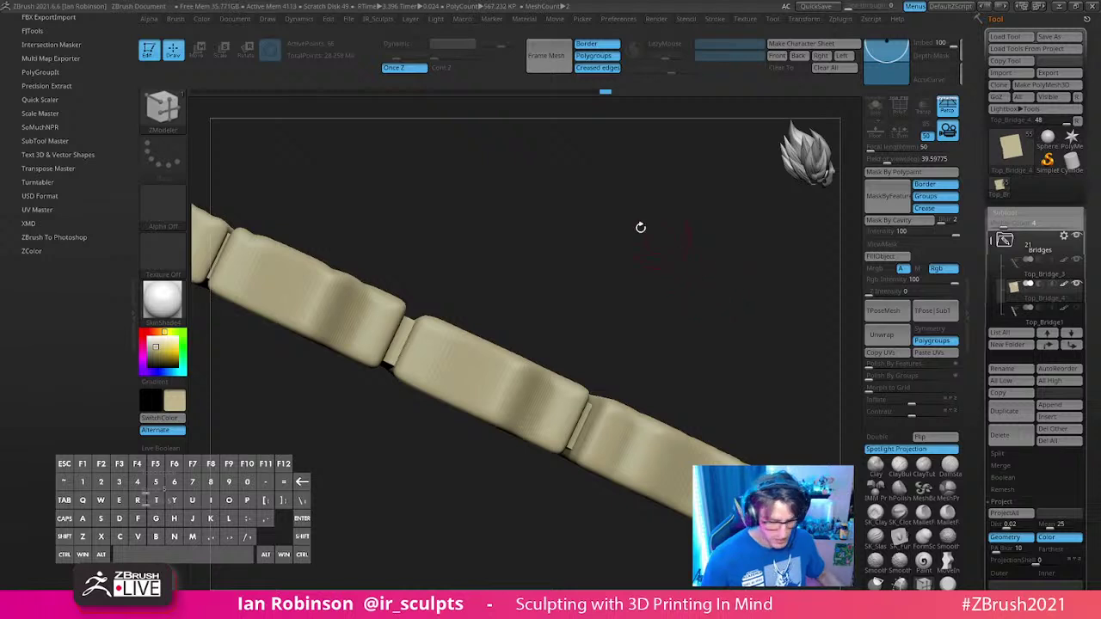
Step: Measure the slab's recess below the plank surface at a gap with the Transpose line
alt+drag(639, 227, 615, 280)
key(d)
key(w)
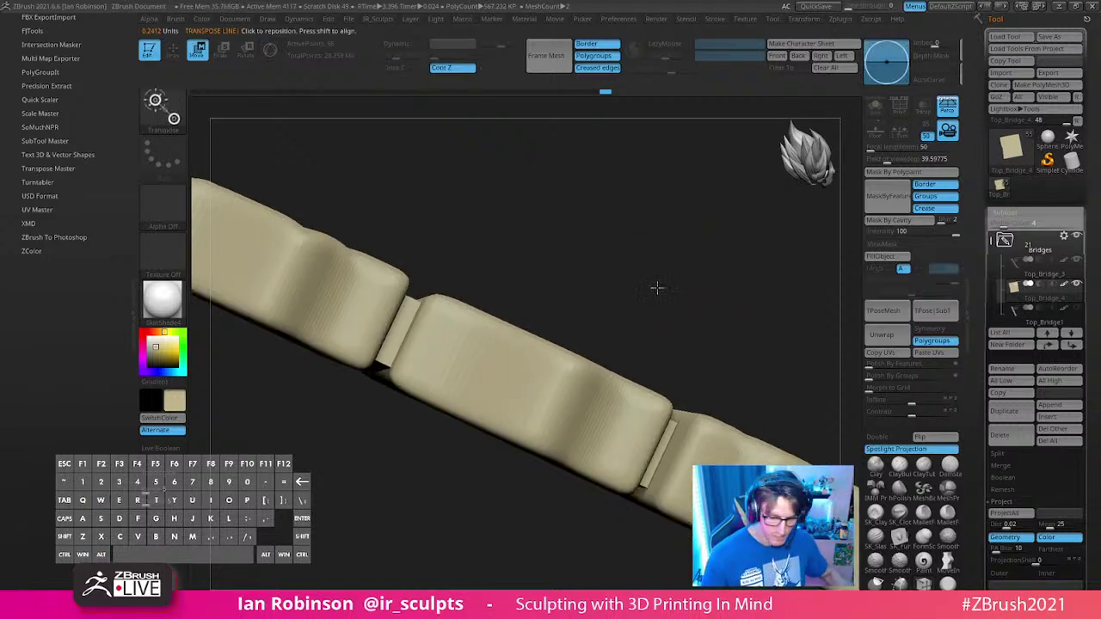
drag(480, 288, 508, 345)
alt+drag(494, 237, 721, 370)
drag(599, 293, 598, 296)
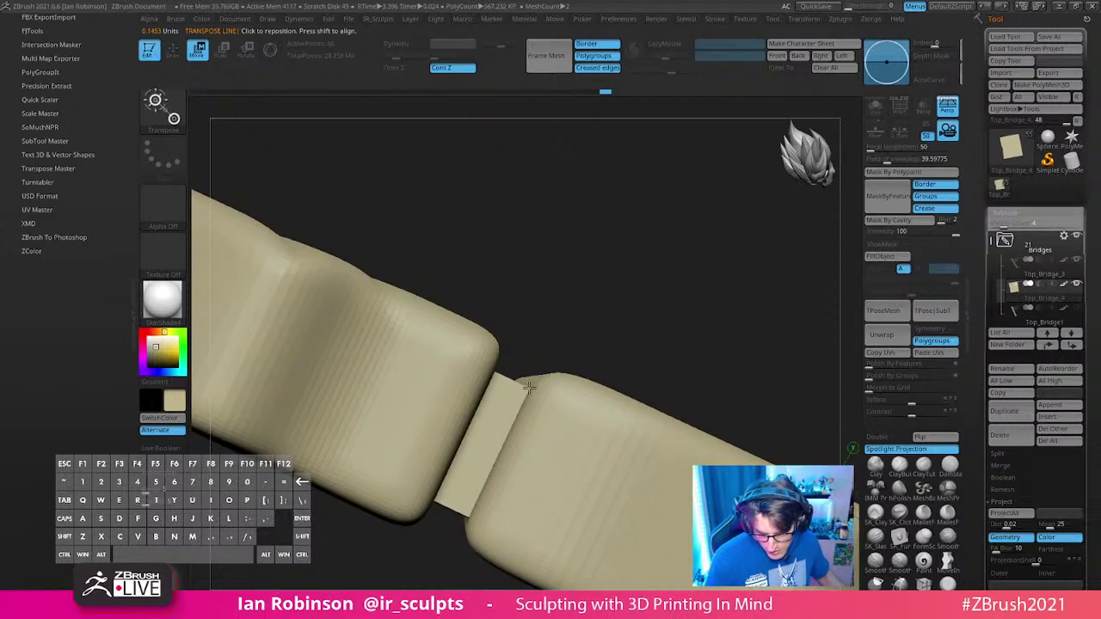
shift+drag(529, 388, 539, 374)
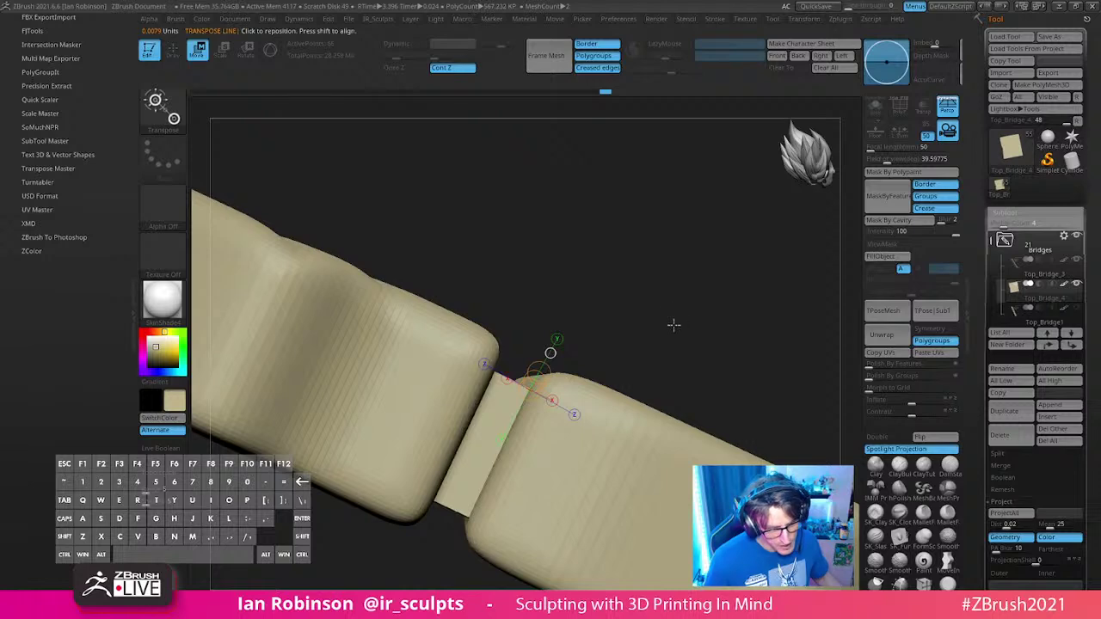
Step: Leave the Transpose line and review the gaps across the whole plank panel
drag(683, 326, 689, 302)
alt+click(614, 352)
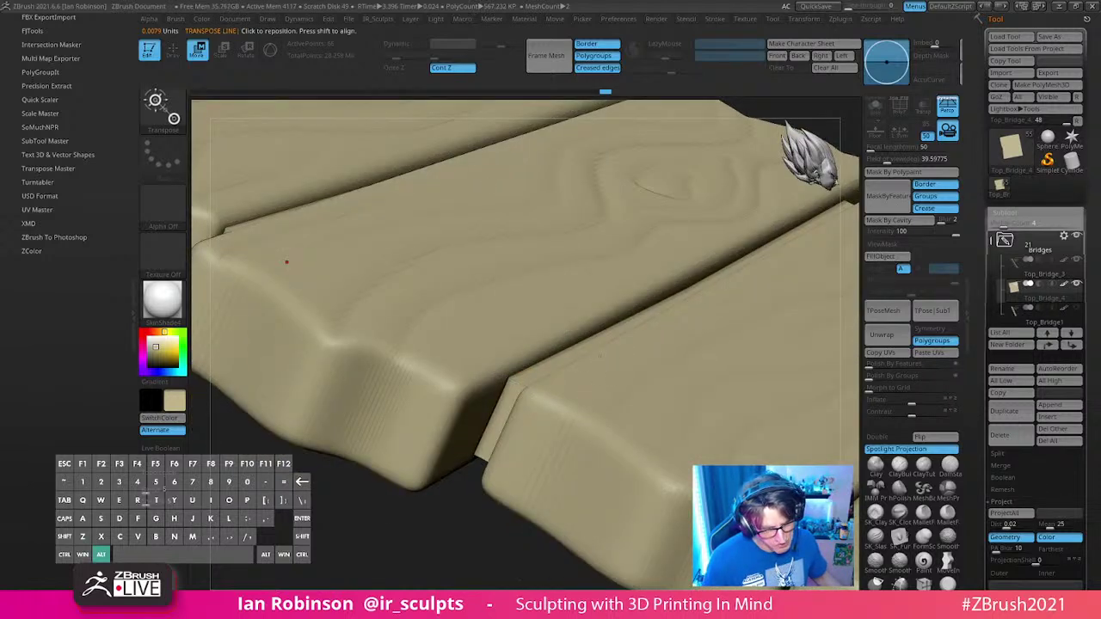
mouse_move(601, 361)
alt+right_down()
mouse_move(583, 414)
mouse_move(691, 378)
mouse_move(674, 253)
mouse_move(693, 243)
mouse_move(676, 236)
mouse_move(685, 275)
alt+right_up()
key(y)
key(q)
drag(684, 274, 663, 405)
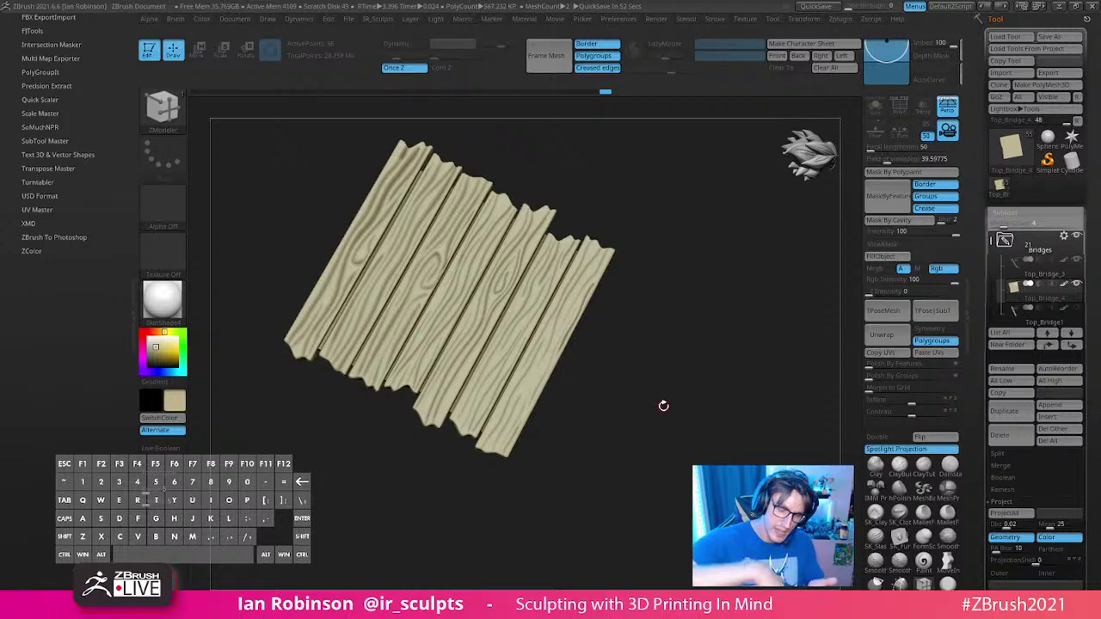
drag(676, 332, 698, 357)
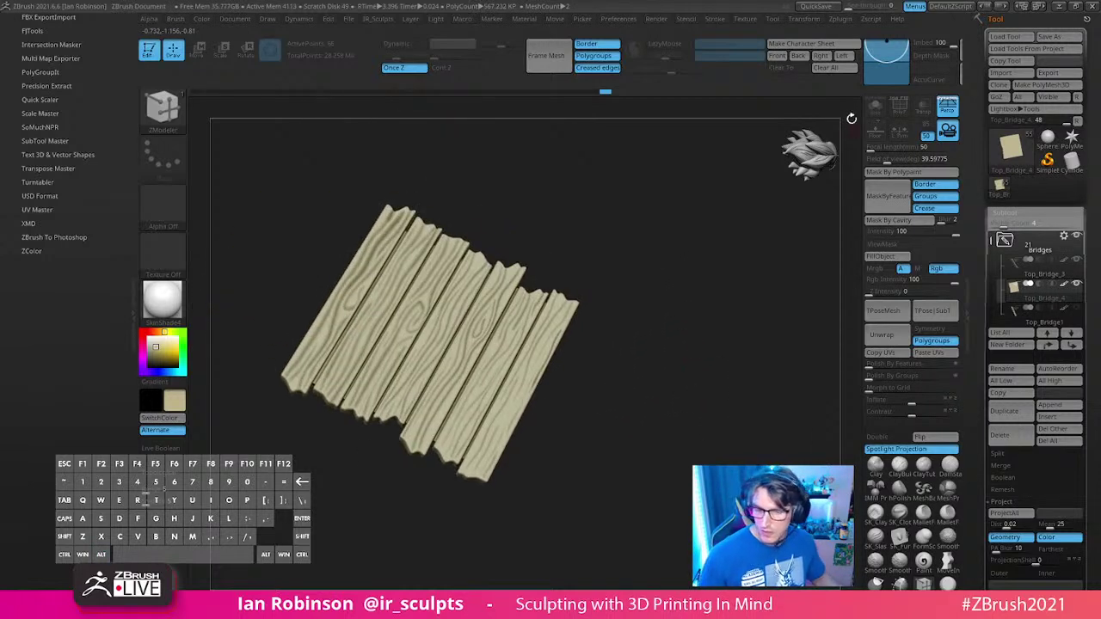
Step: Show all the bridge parts again and make the Planks subtool active
alt+drag(608, 135, 645, 216)
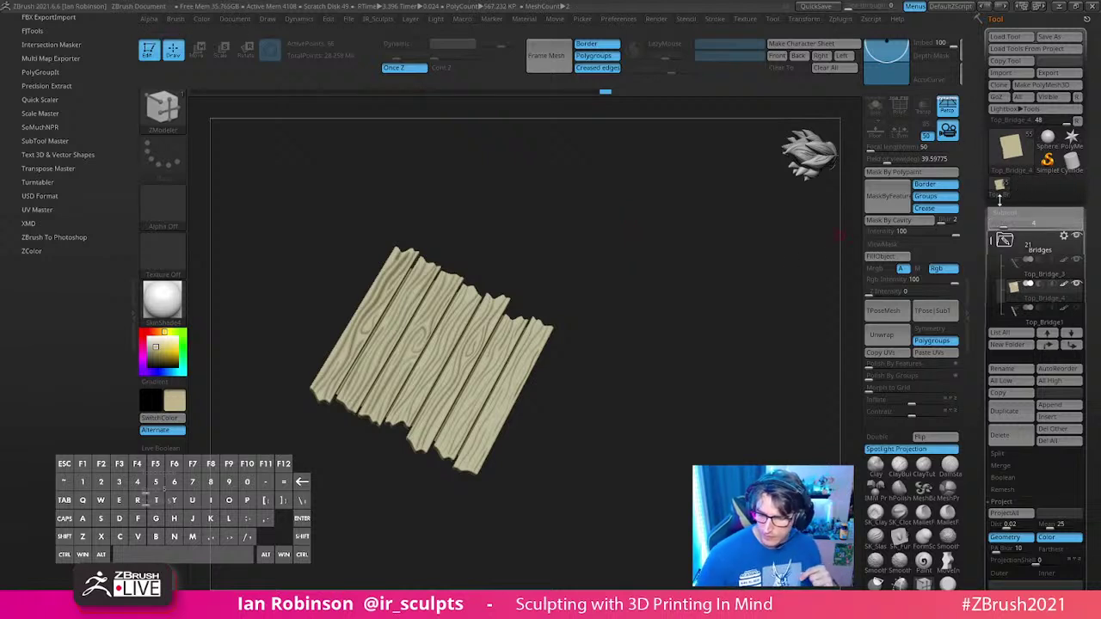
drag(991, 241, 991, 256)
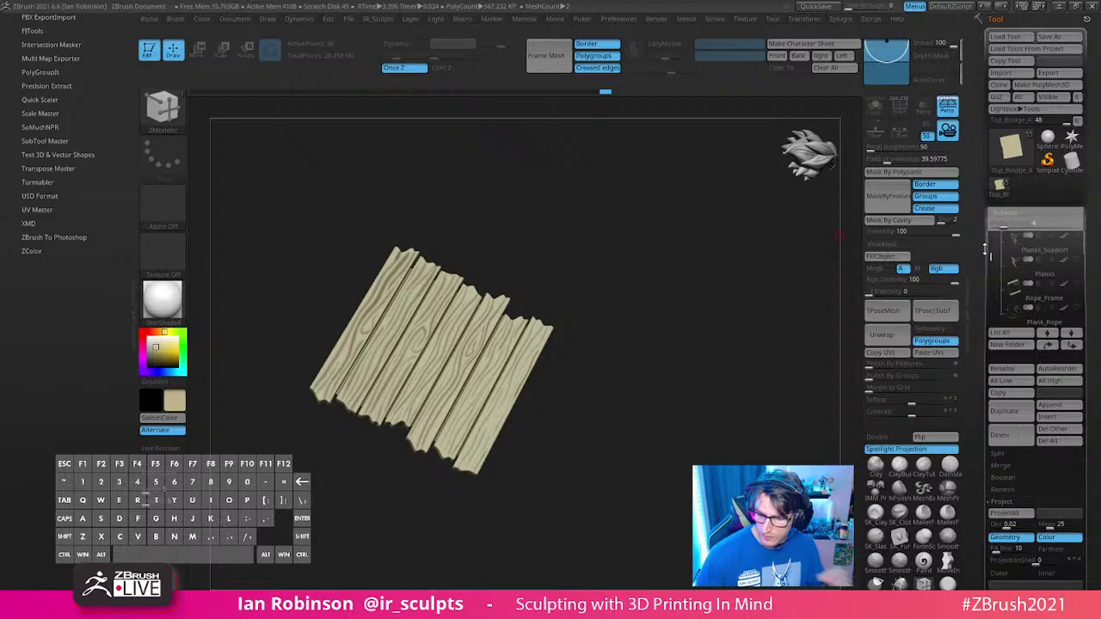
shift+click(1077, 285)
mouse_move(777, 301)
alt+mouse_down()
mouse_move(734, 341)
mouse_move(730, 317)
mouse_move(758, 299)
alt+mouse_up()
alt+click(444, 393)
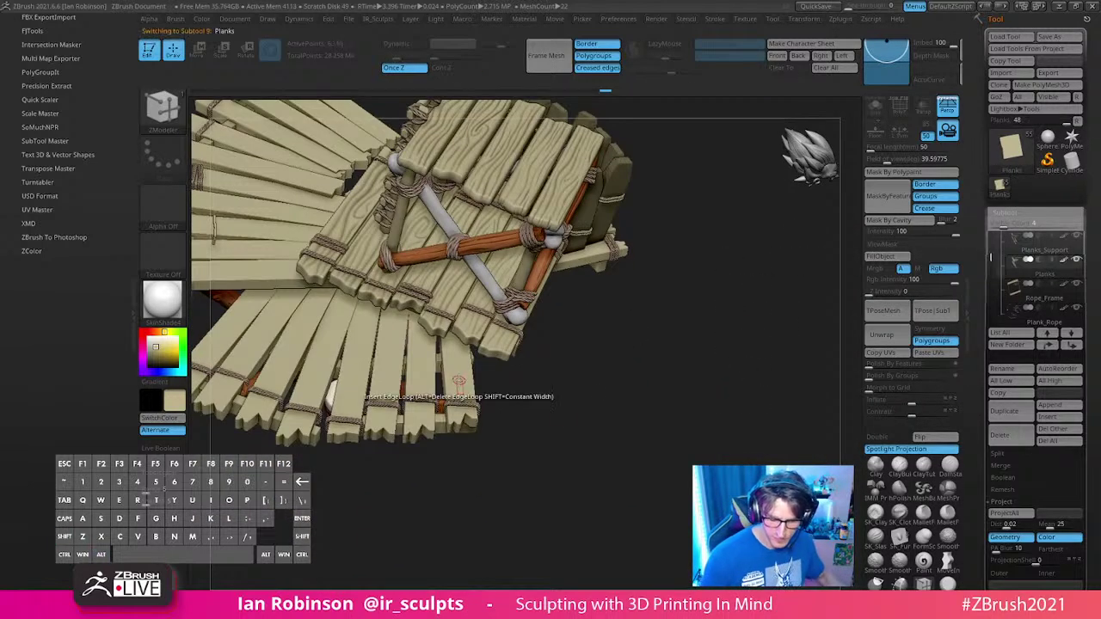
Step: Isolate the Planks subtool and examine the gaps and overlaps between the fanned planks
key(shift+f)
key(shift+f)
alt+drag(605, 399, 625, 373)
click(875, 106)
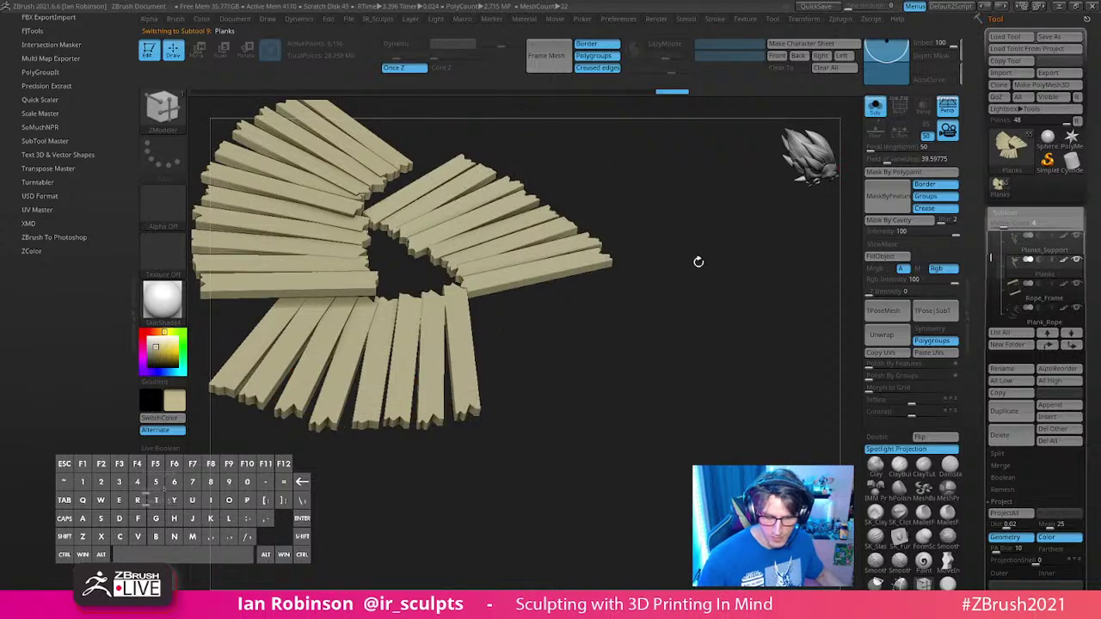
drag(700, 258, 599, 376)
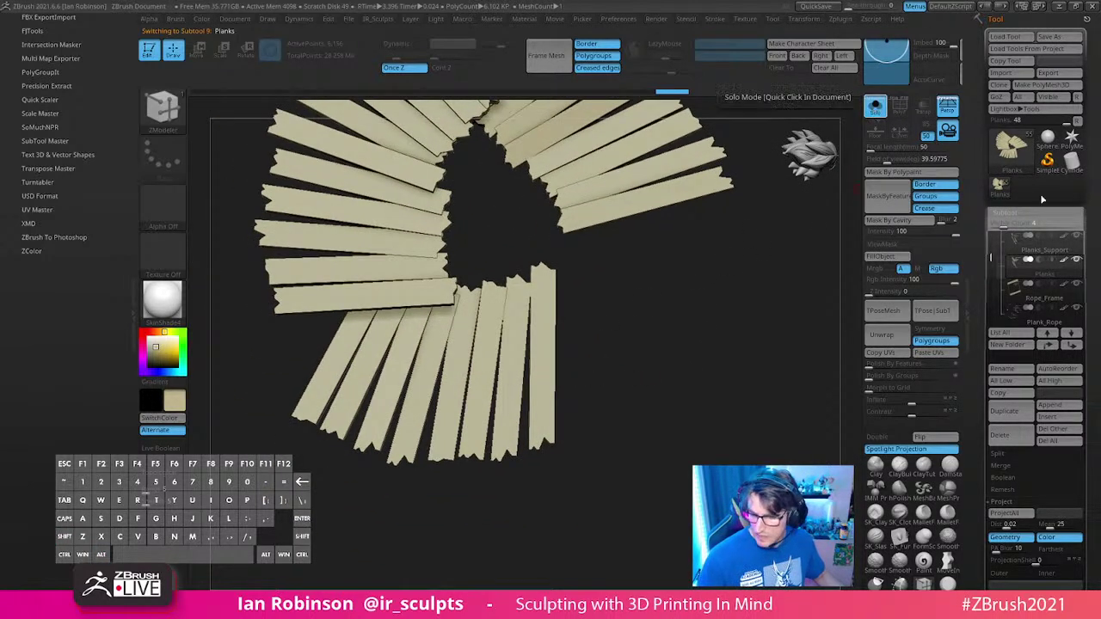
alt+drag(754, 324, 693, 409)
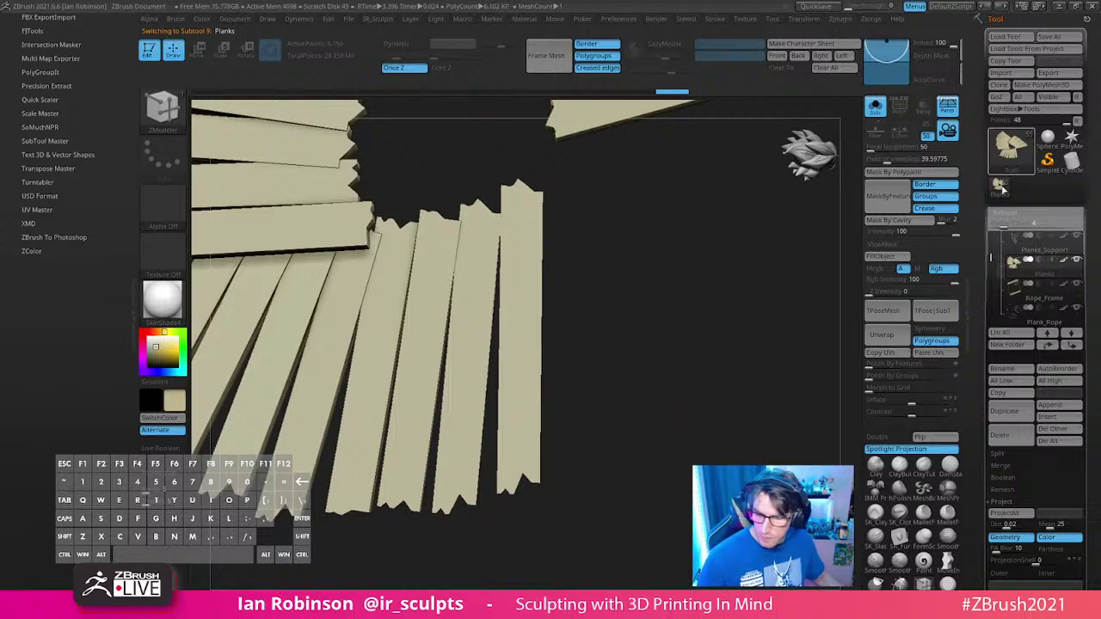
drag(762, 287, 750, 302)
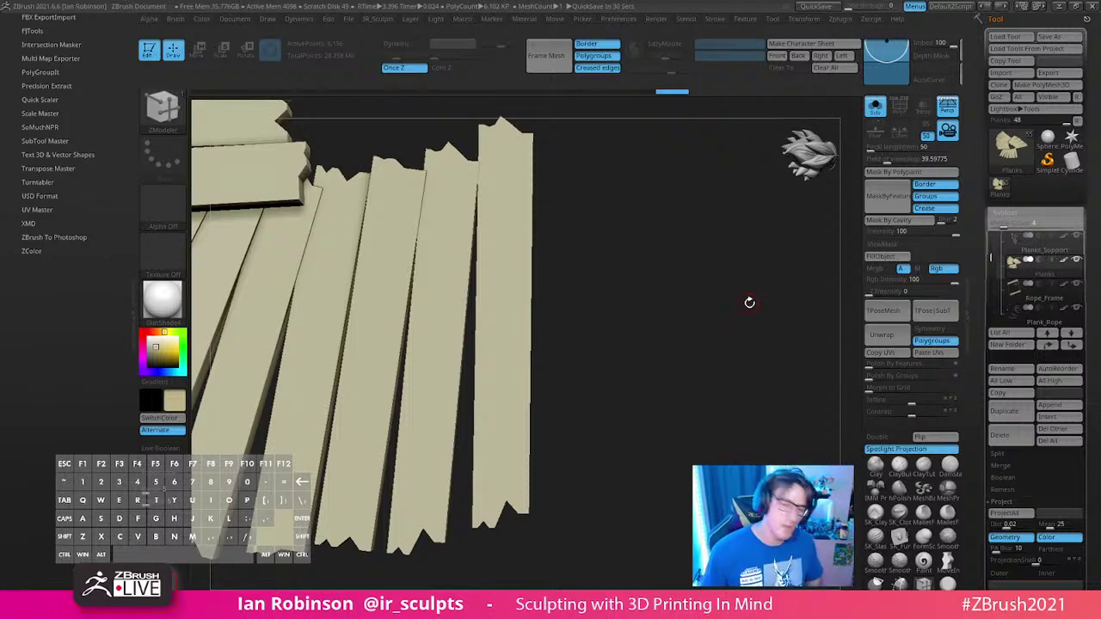
drag(749, 302, 648, 322)
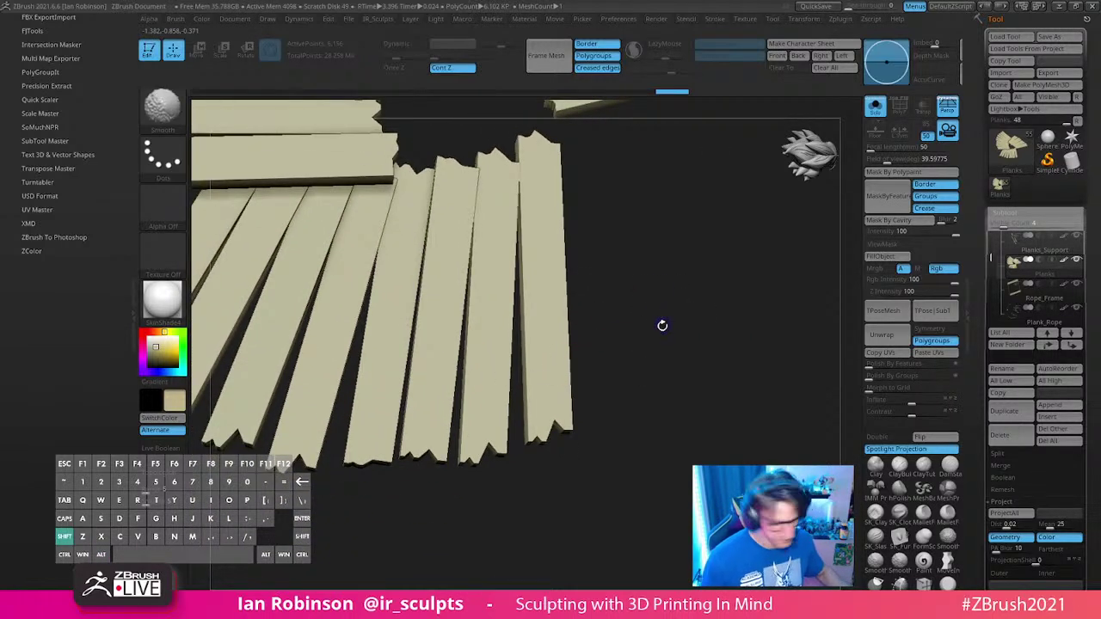
Step: Show the surrounding bridge parts again and examine how the planks meet the ropes, support beams and top platform
key(shift+f)
key(shift+f)
click(879, 121)
drag(723, 370, 609, 396)
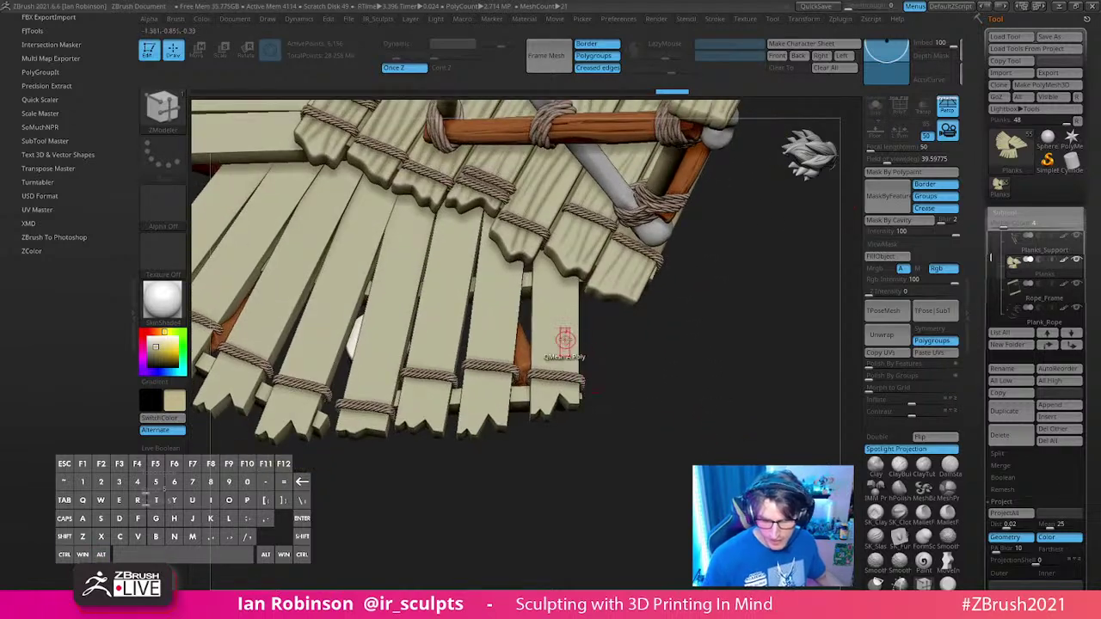
drag(629, 351, 654, 487)
alt+right_drag(428, 312, 699, 242)
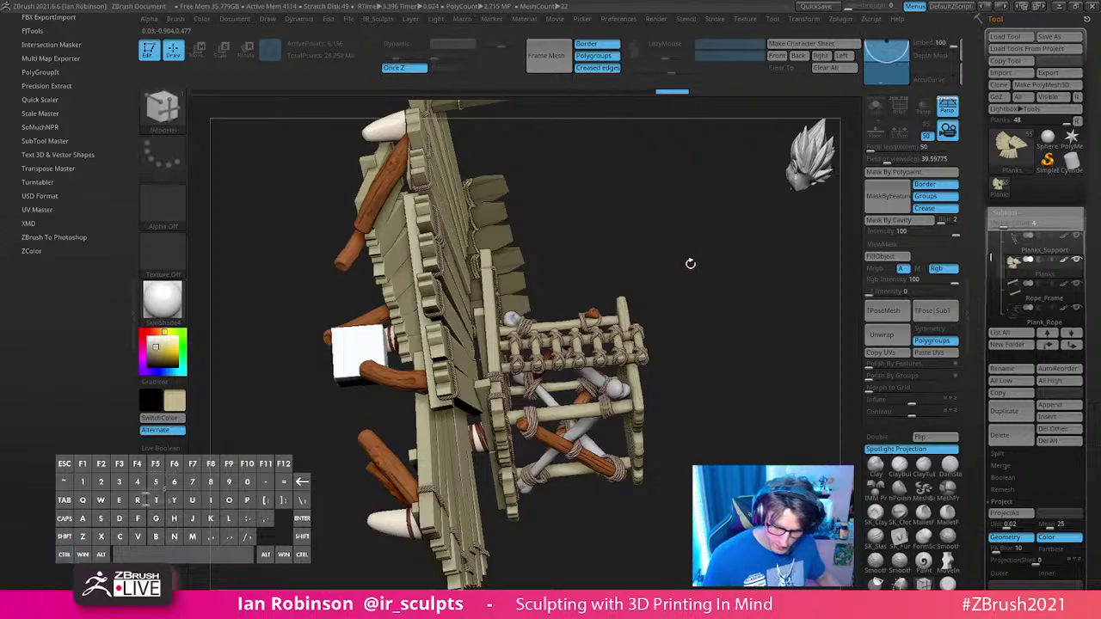
key(shift+f)
key(shift+f)
drag(688, 265, 478, 346)
alt+right_drag(478, 347, 493, 387)
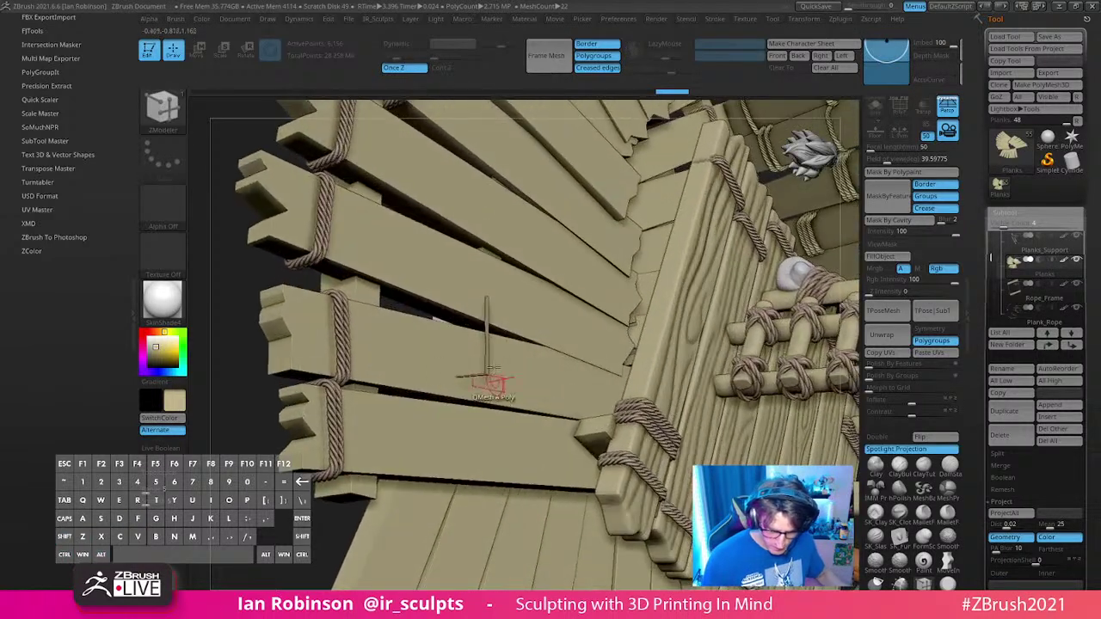
Step: Select the thin Rope_Frame strips crossing the planks and delete that subtool
alt+click(486, 375)
key(shift+f)
key(shift+f)
drag(579, 378, 809, 344)
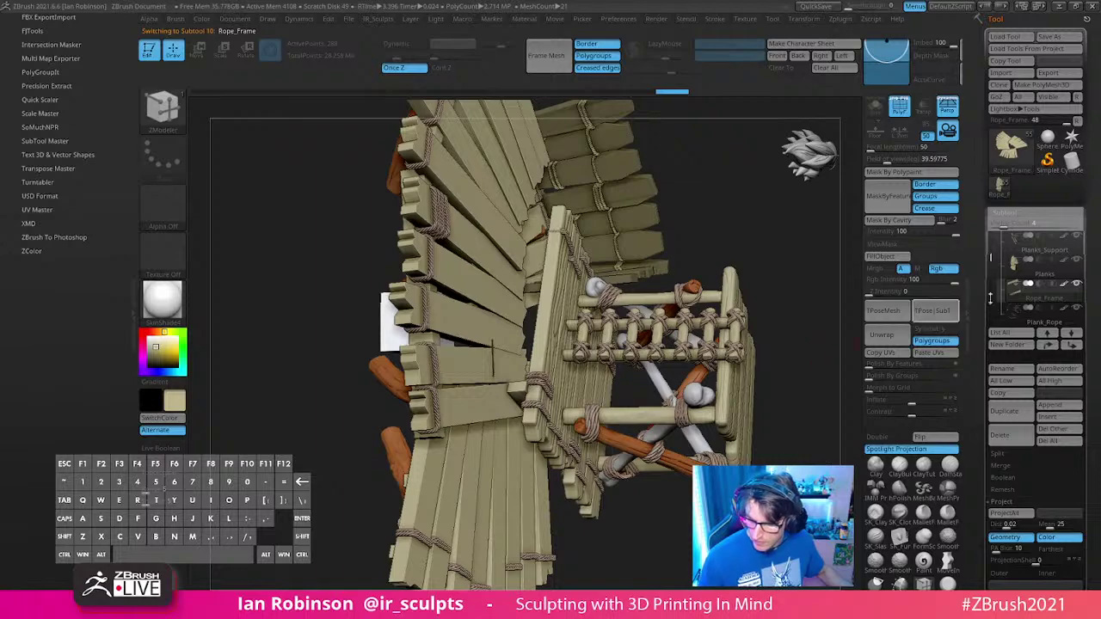
mouse_move(1045, 299)
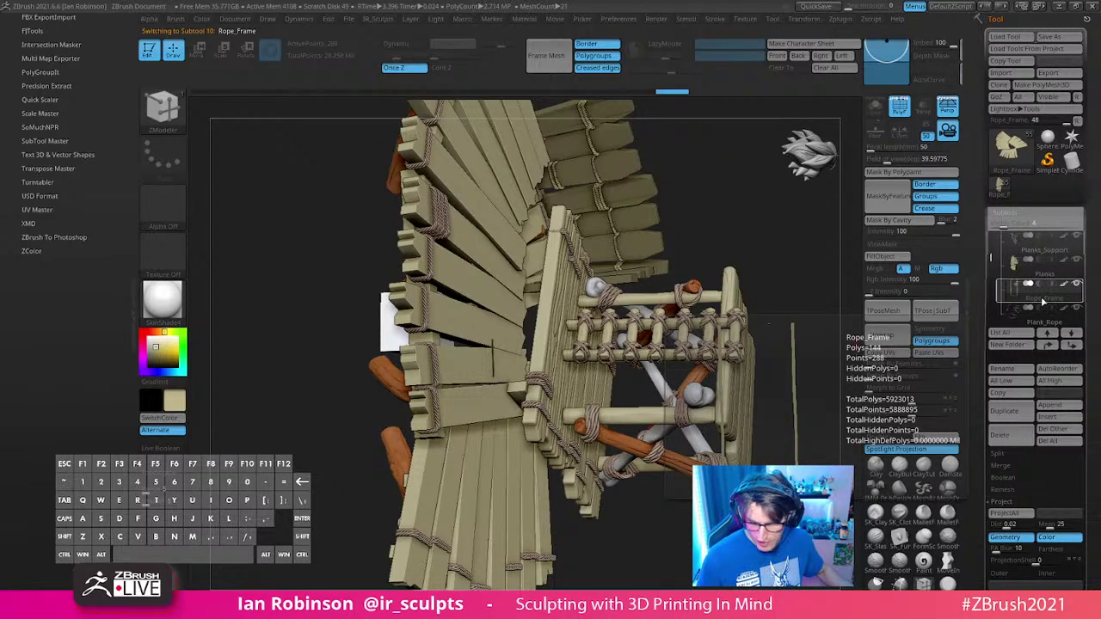
mouse_move(790, 355)
mouse_down()
mouse_move(799, 349)
mouse_move(778, 363)
mouse_up()
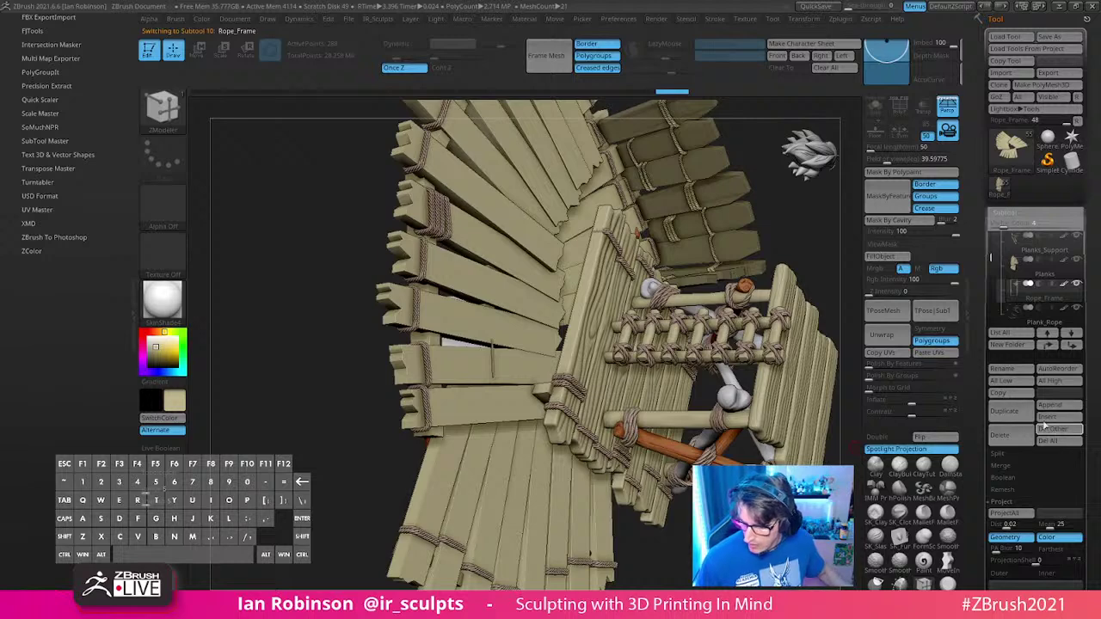
key(f)
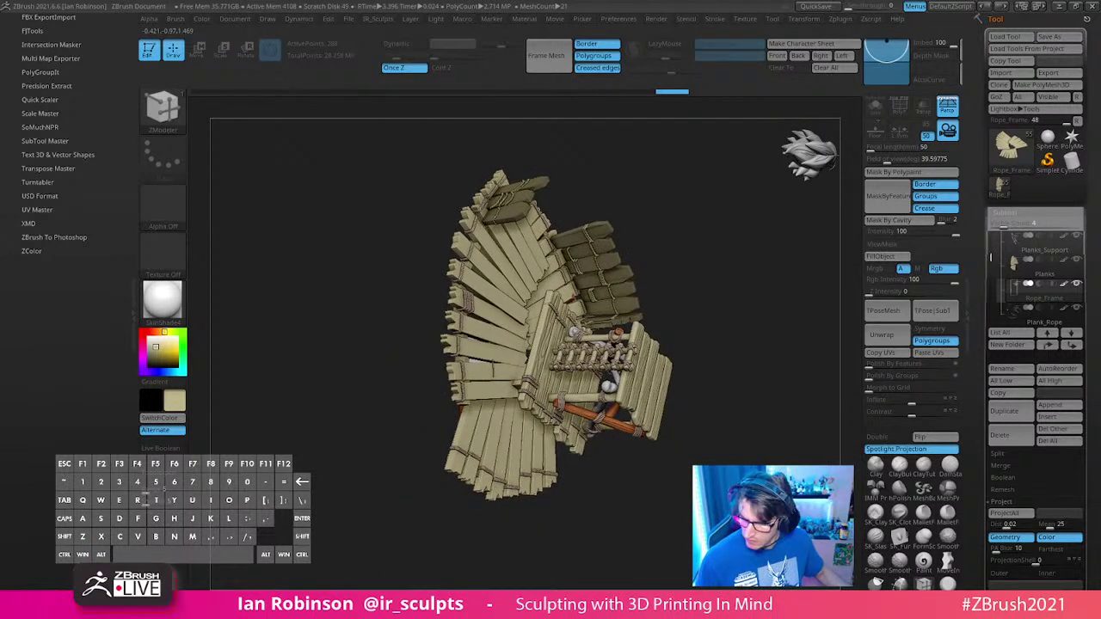
key(ctrl+shift)
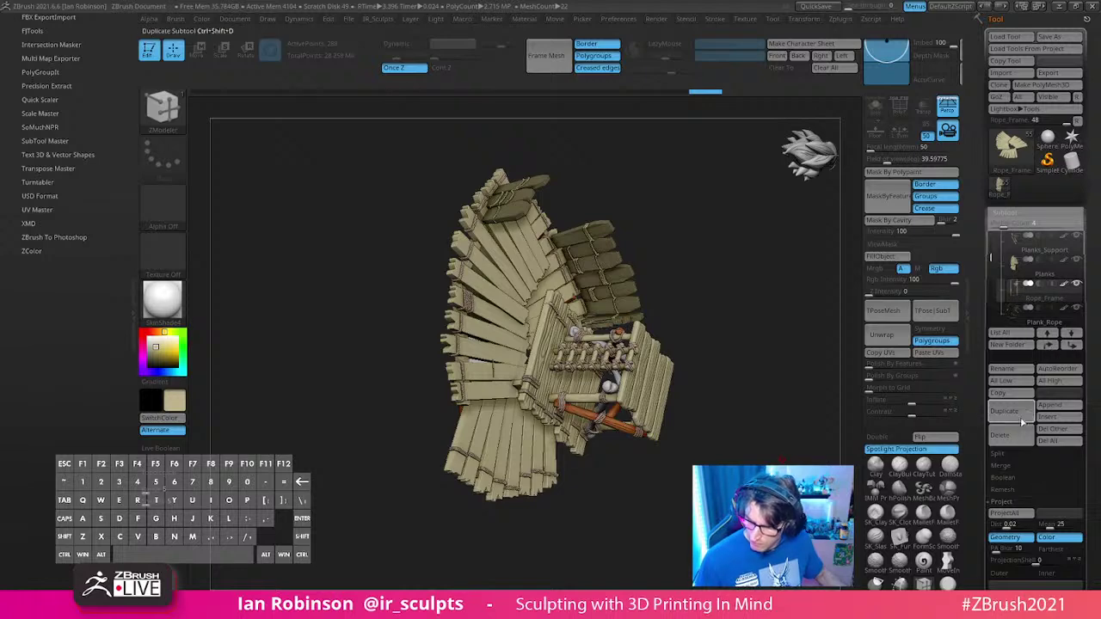
click(997, 434)
click(905, 470)
drag(774, 448, 696, 387)
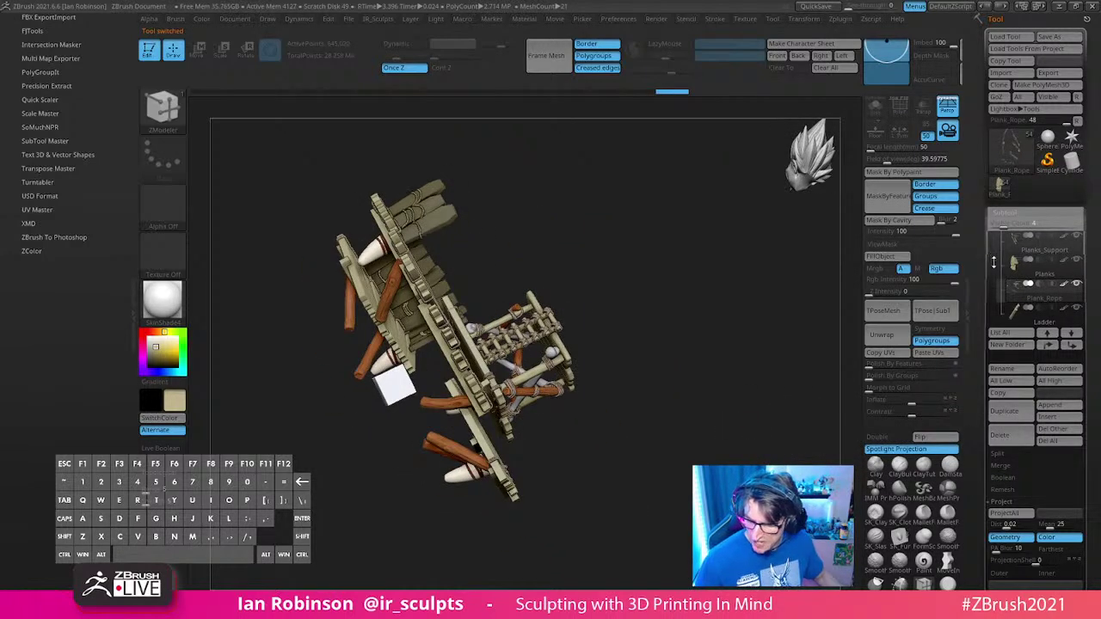
Step: Collapse the Bridges folder and show every subtool of the whole statue
mouse_move(992, 262)
mouse_down()
mouse_move(994, 278)
mouse_move(994, 251)
mouse_up()
click(1023, 291)
shift+click(1078, 262)
alt+drag(777, 366, 679, 375)
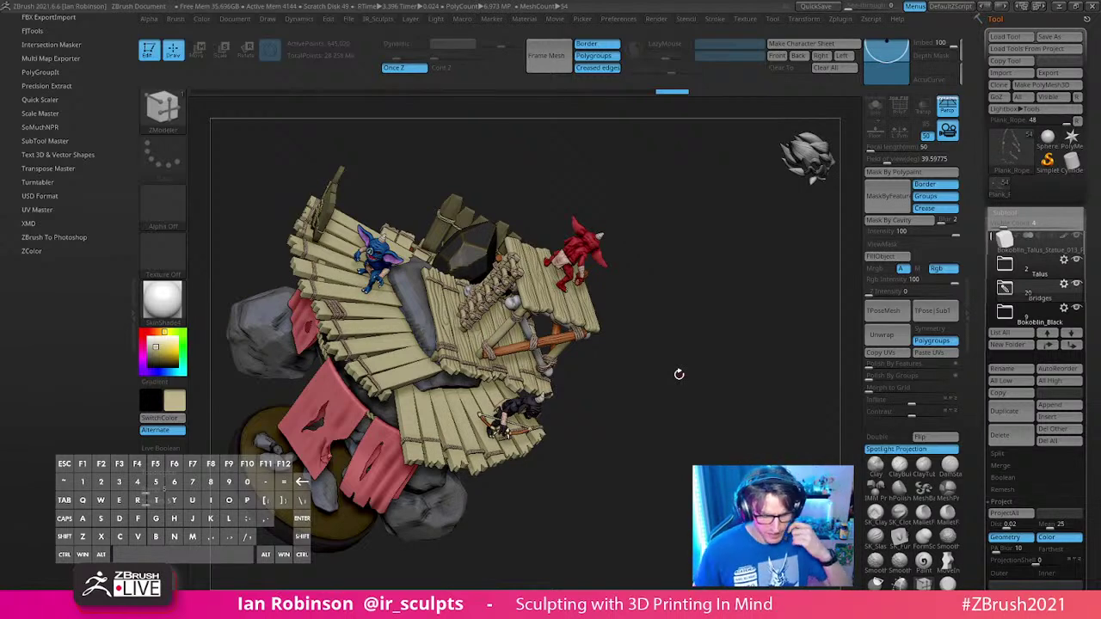
mouse_move(678, 375)
mouse_down()
mouse_move(667, 202)
mouse_move(667, 260)
mouse_move(700, 339)
mouse_move(681, 360)
mouse_up()
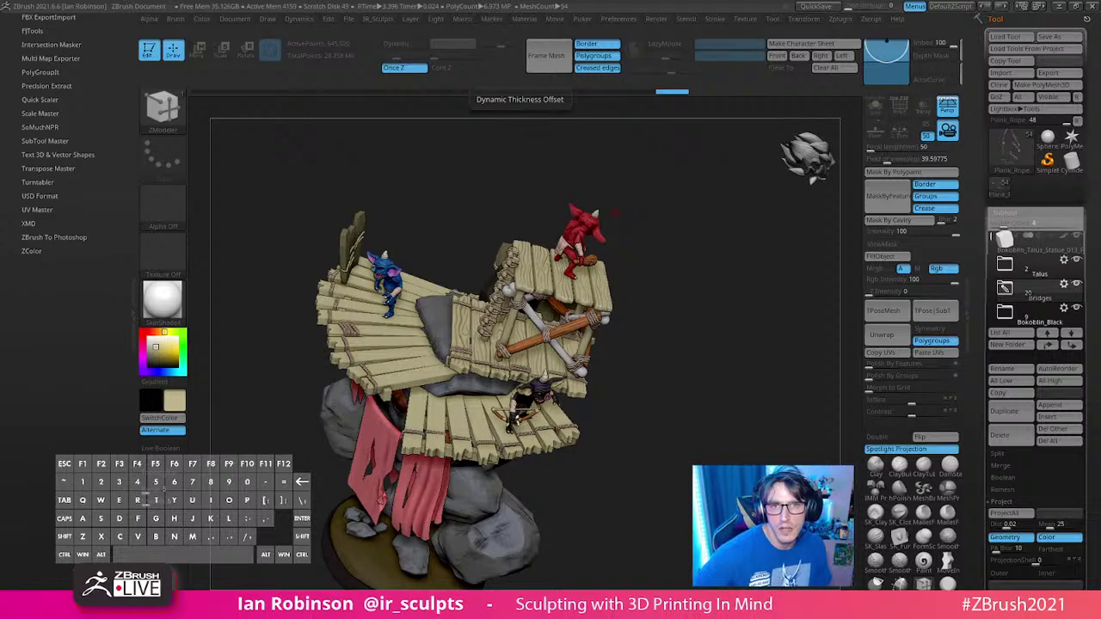
Step: Make the Planks subtool active and check its separate planks from above within the full statue
drag(615, 213, 710, 465)
alt+click(476, 395)
key(shift+f)
key(shift+f)
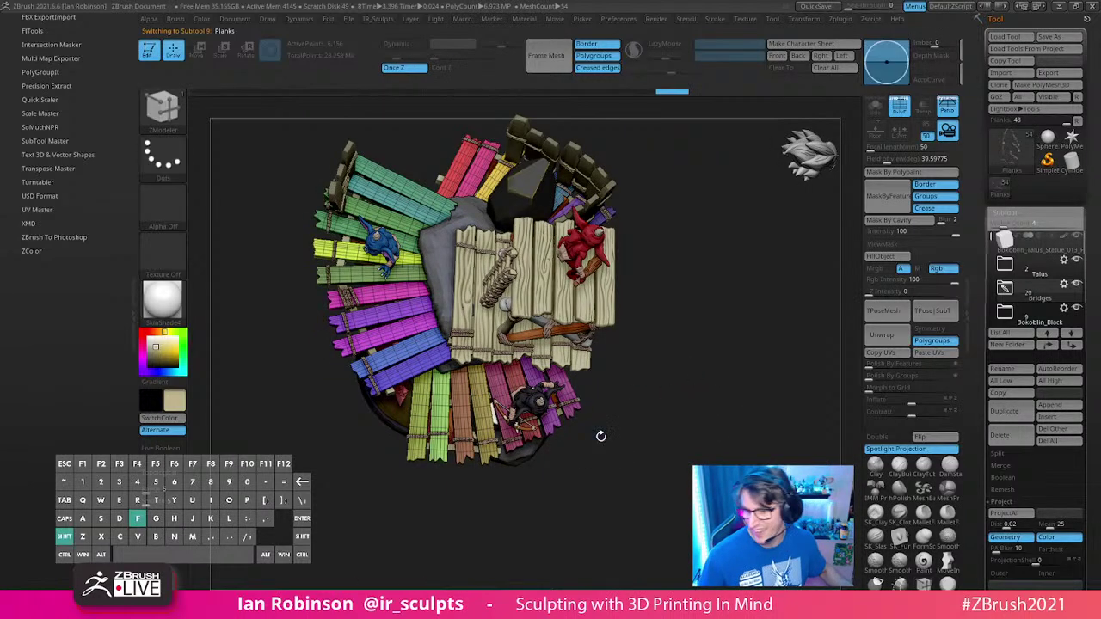
alt+drag(708, 321, 934, 189)
alt+drag(768, 234, 788, 265)
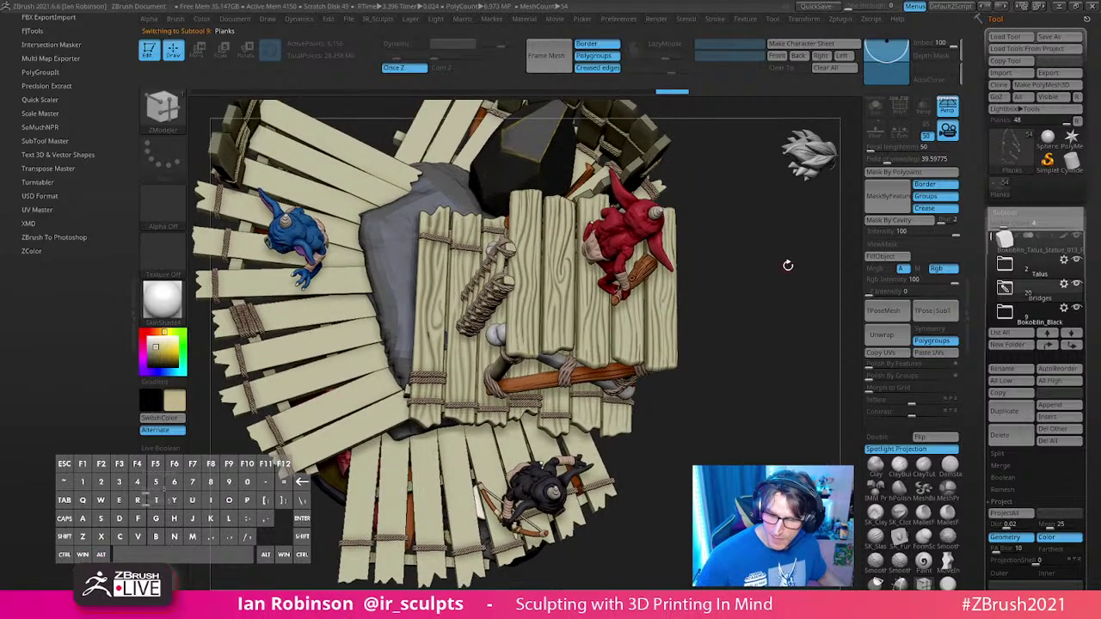
click(1004, 36)
key(Escape)
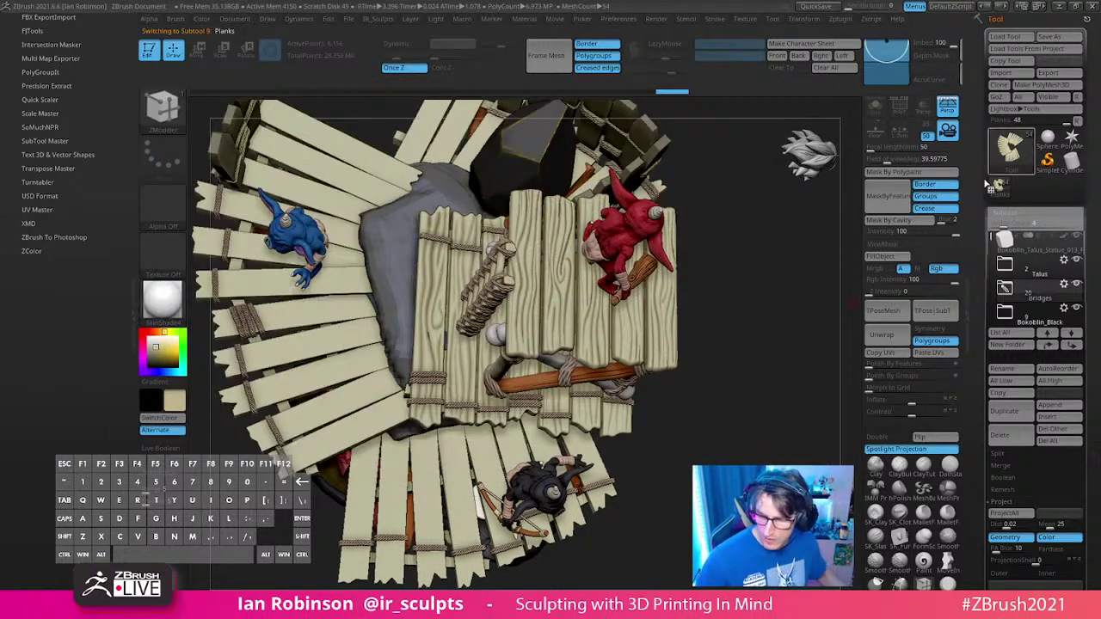
Step: Isolate the Planks subtool in a wider canvas and display its polyframe along the planks' side edges
click(875, 107)
alt+drag(765, 263, 766, 303)
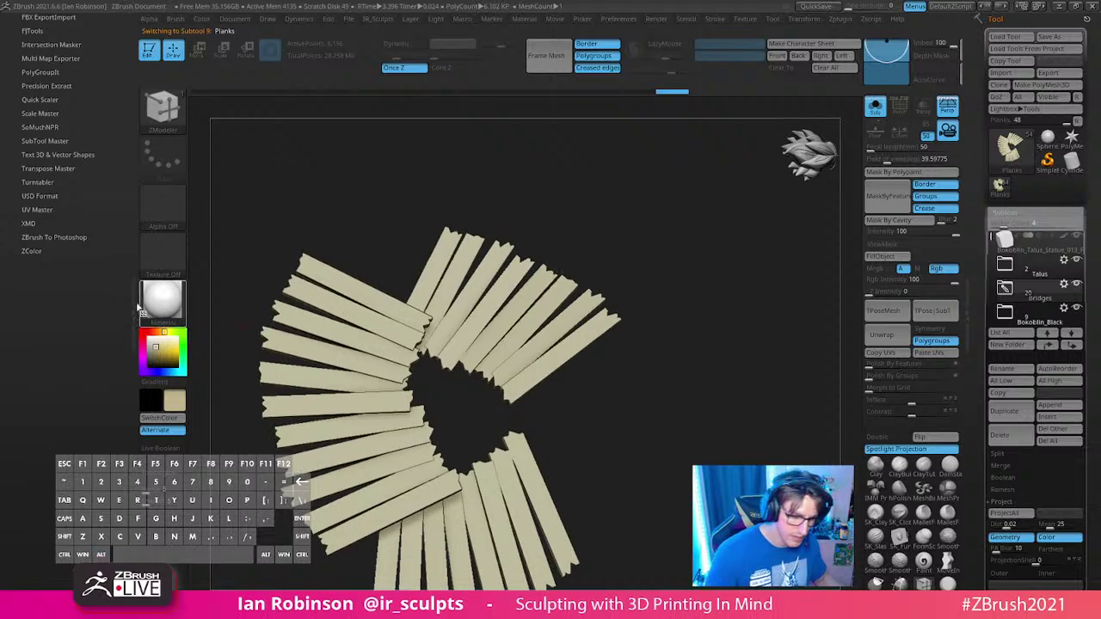
click(131, 296)
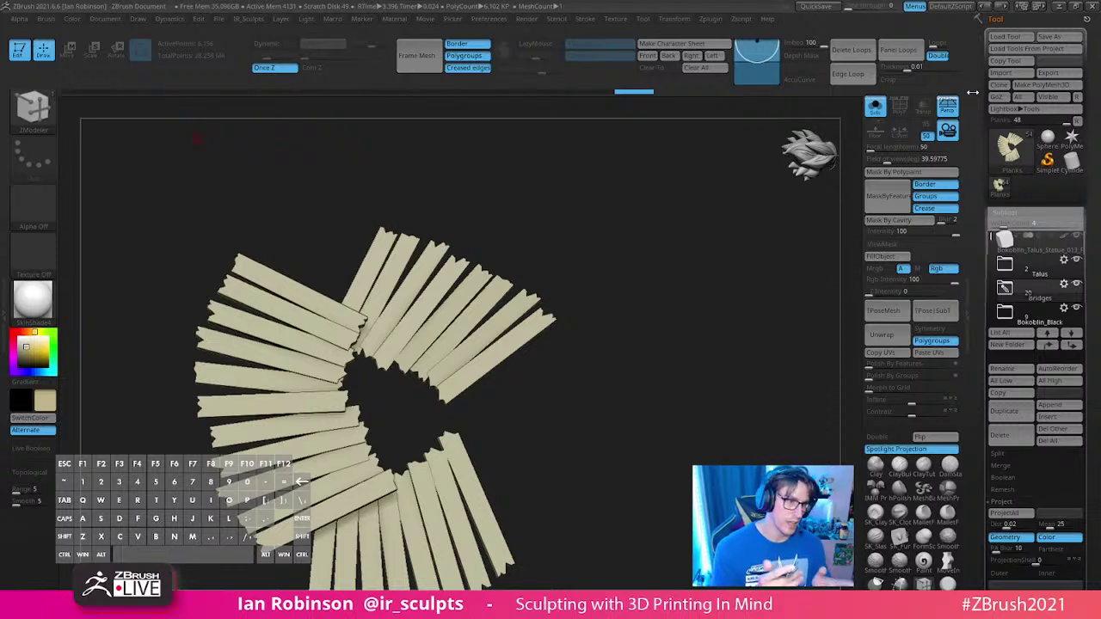
drag(624, 282, 646, 393)
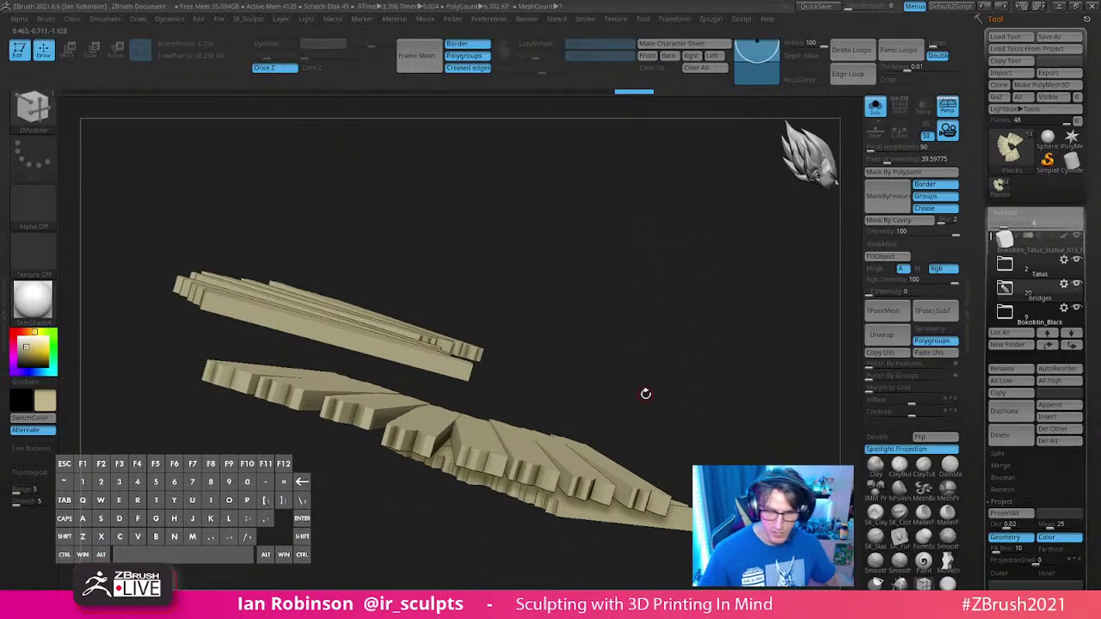
drag(616, 238, 609, 290)
drag(667, 225, 614, 381)
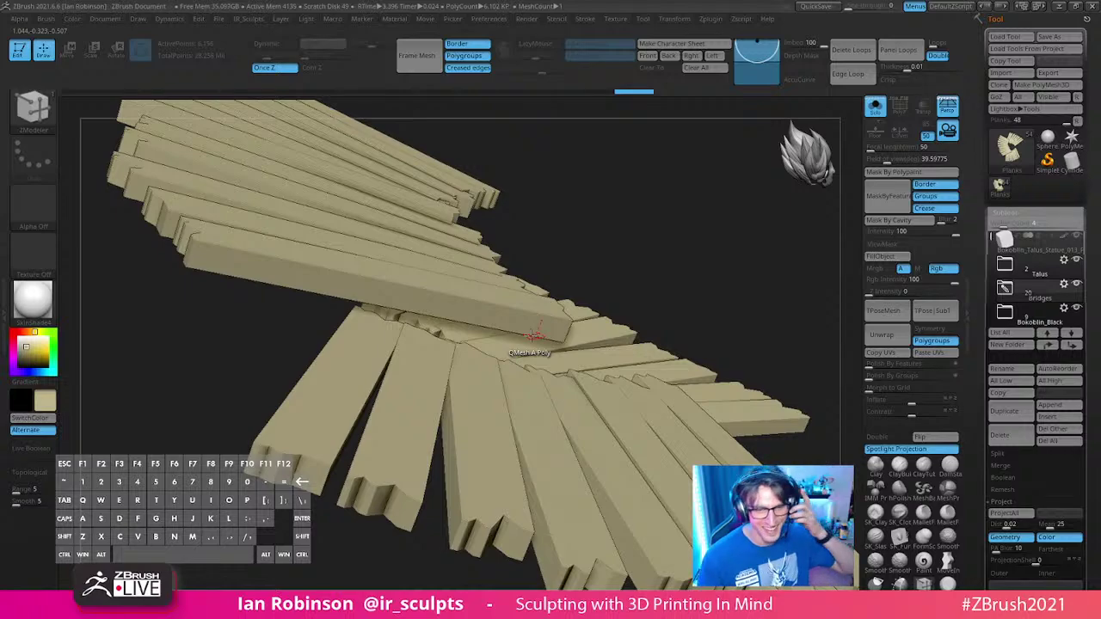
drag(625, 239, 607, 335)
key(shift+f)
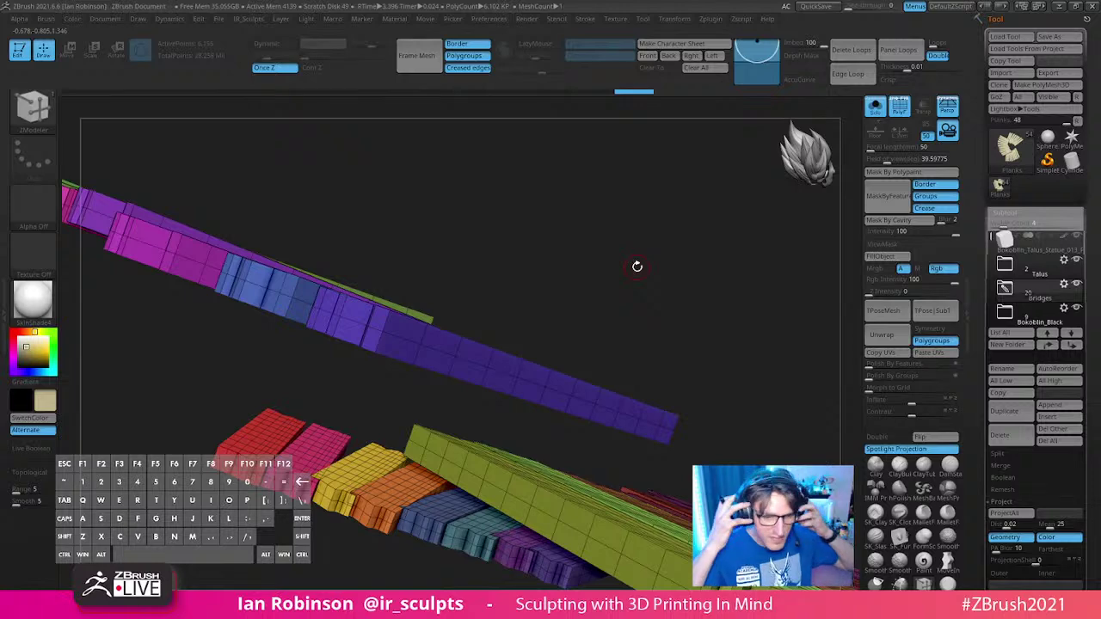
drag(605, 267, 516, 359)
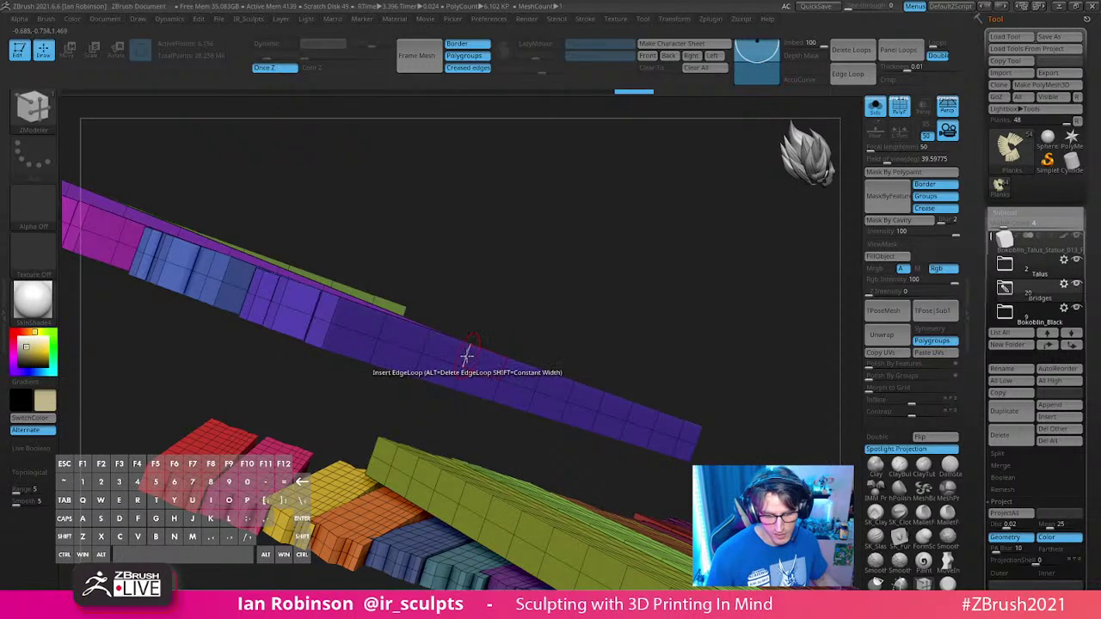
Step: Set ZModeler to insert multiple edge loops and add them through the thickness of the violet, blue and magenta planks
key(space)
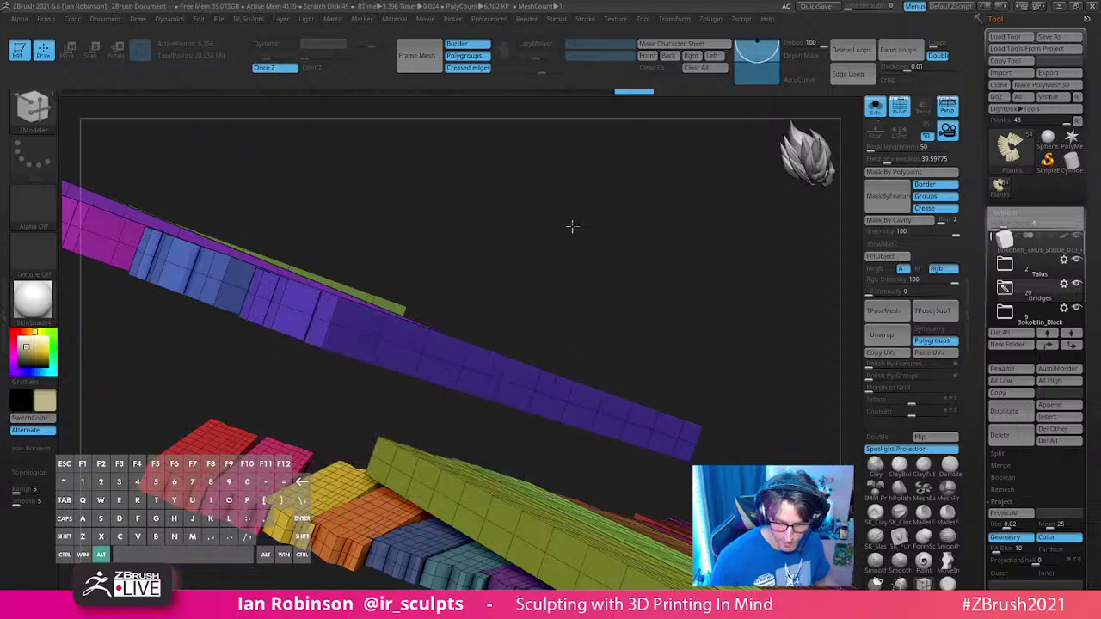
drag(572, 226, 528, 298)
click(533, 344)
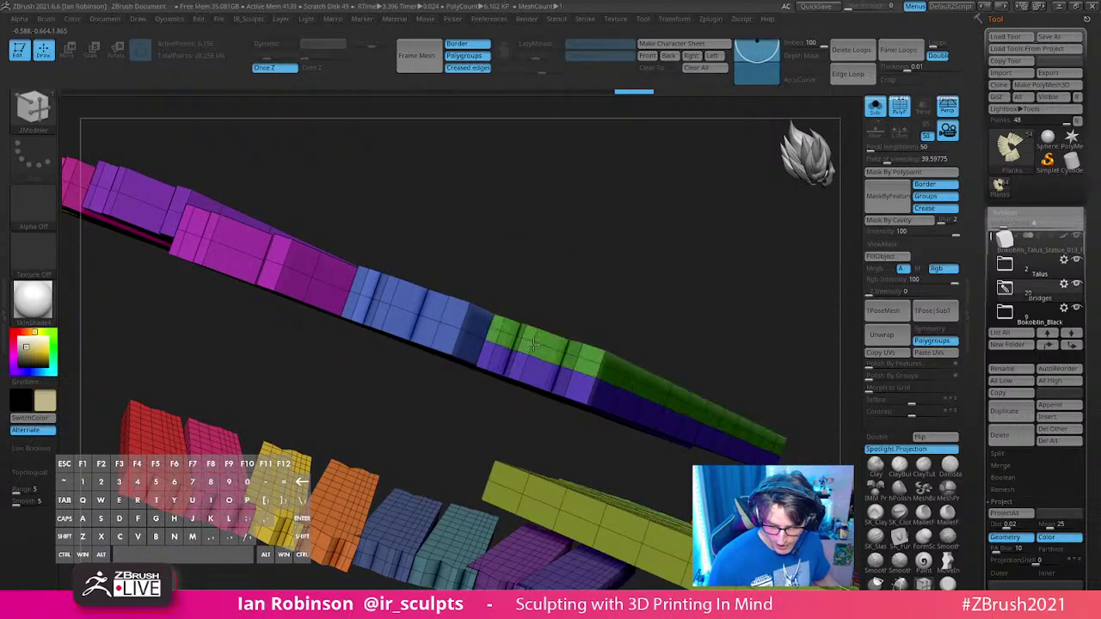
click(544, 350)
click(526, 369)
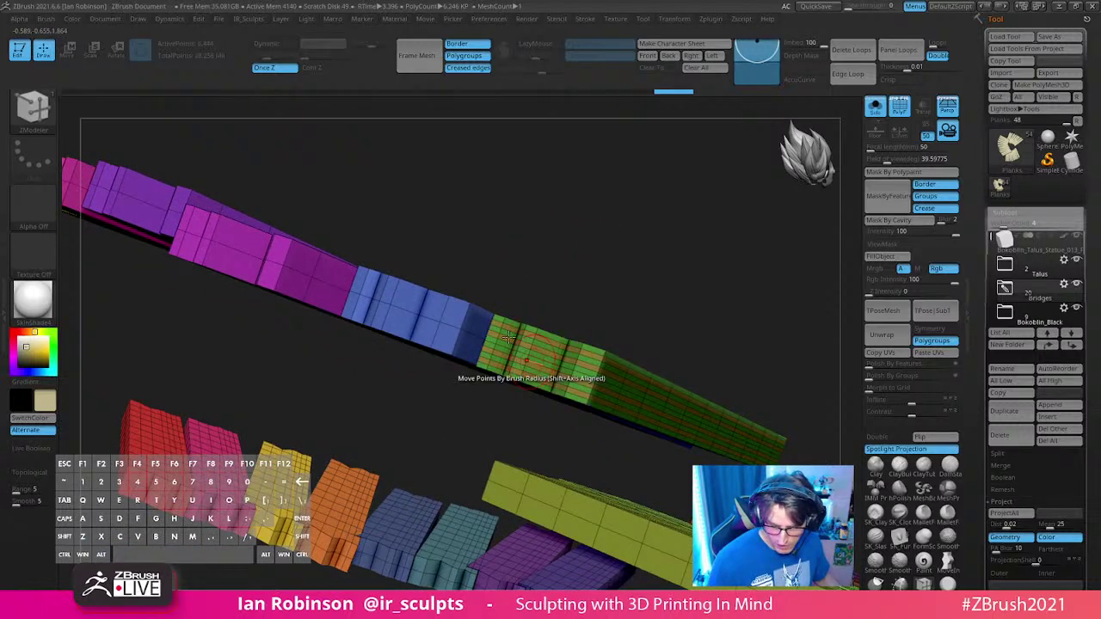
click(444, 311)
click(277, 272)
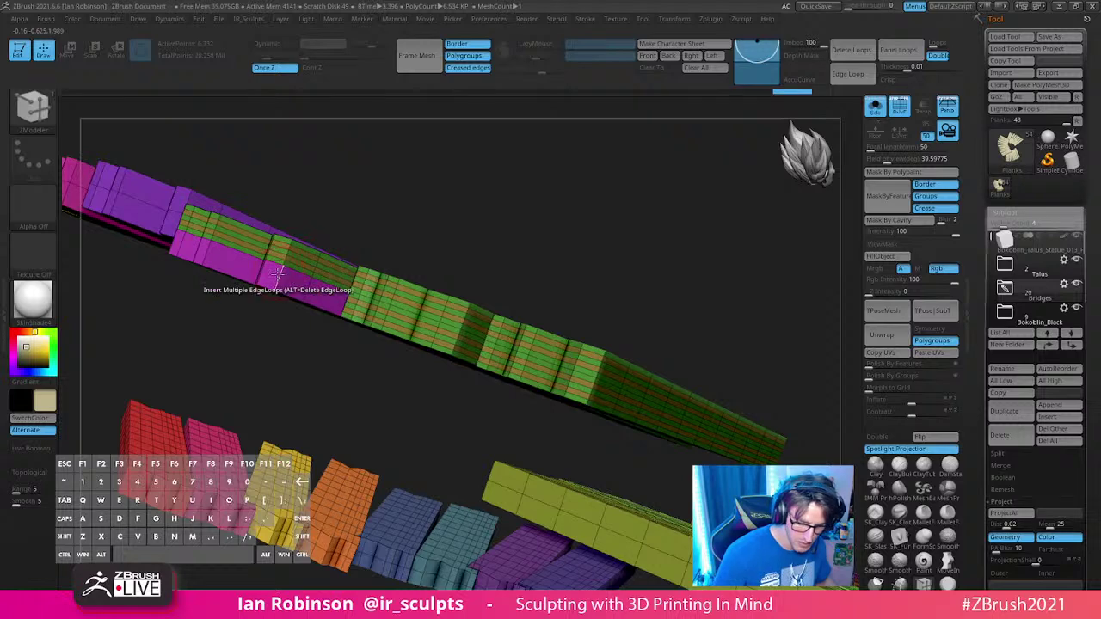
click(277, 272)
Step: Insert multiple edge loops through the thickness of the remaining violet, magenta and olive-green planks along the upper row
alt+drag(361, 164, 523, 287)
click(392, 351)
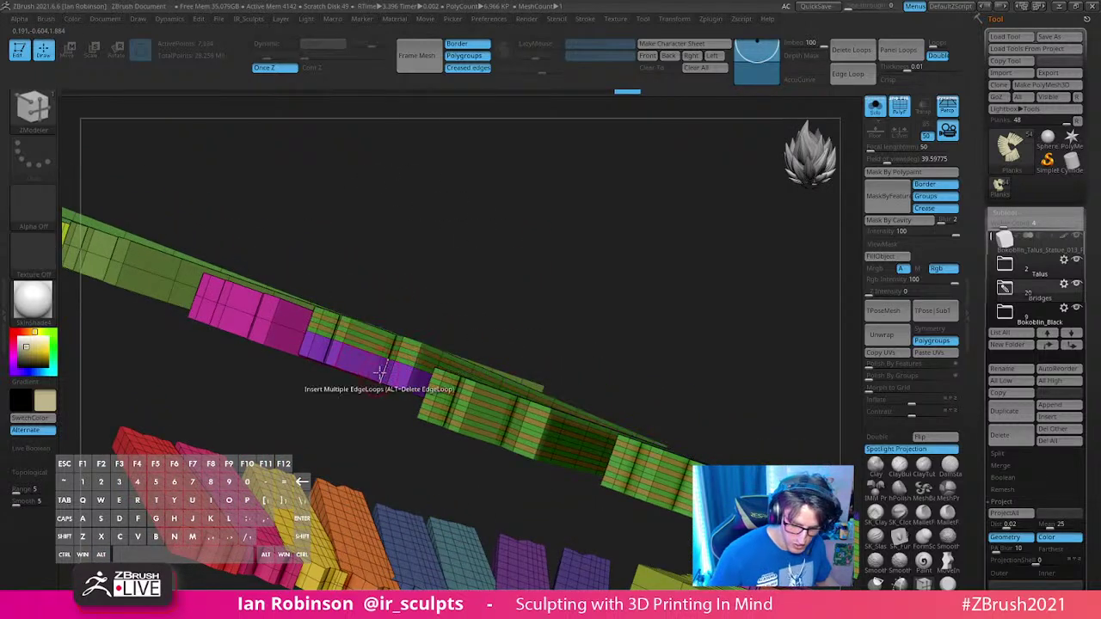
click(385, 372)
click(272, 314)
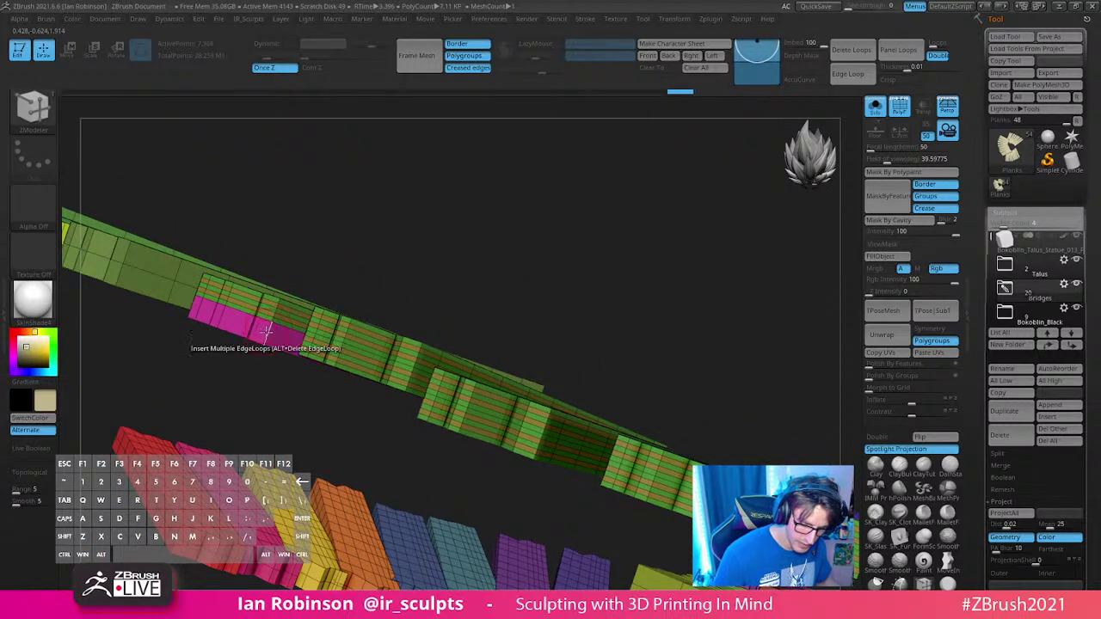
click(266, 332)
alt+drag(348, 215, 393, 369)
click(330, 377)
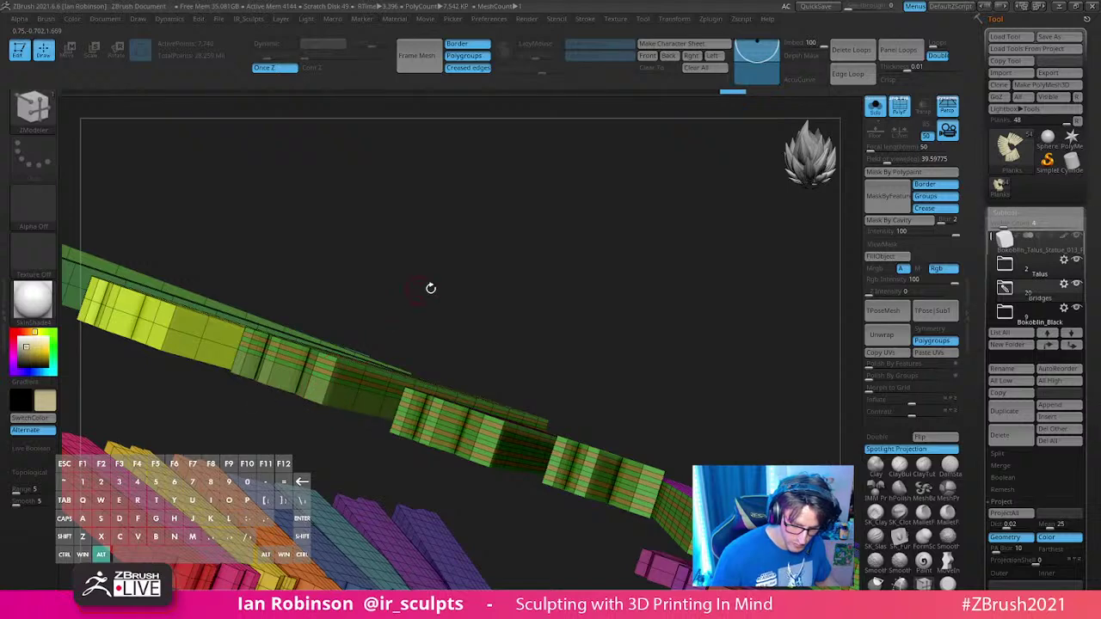
Step: Add the same edge loops to the side edges of the yellow, green and teal planks that finish the upper row
drag(430, 288, 531, 307)
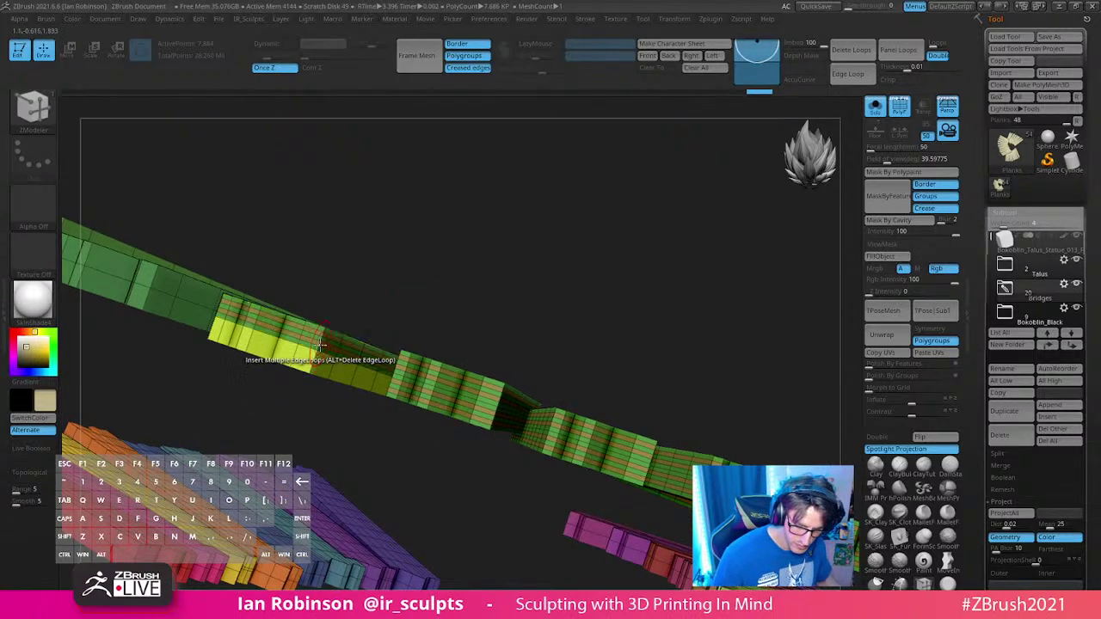
drag(398, 268, 454, 364)
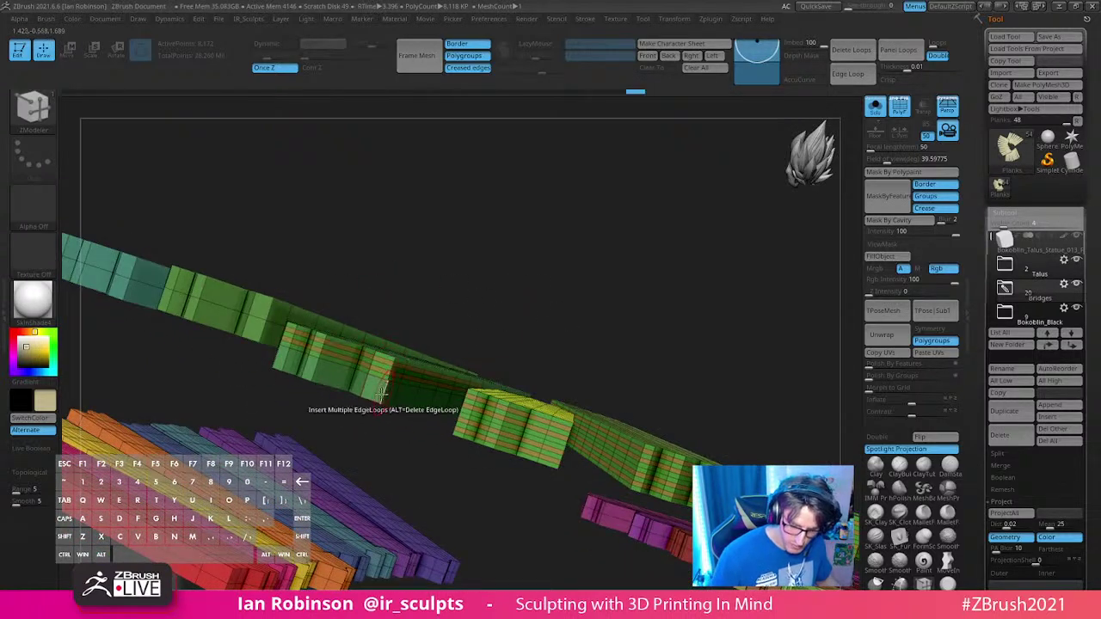
click(381, 394)
alt+drag(393, 258, 585, 310)
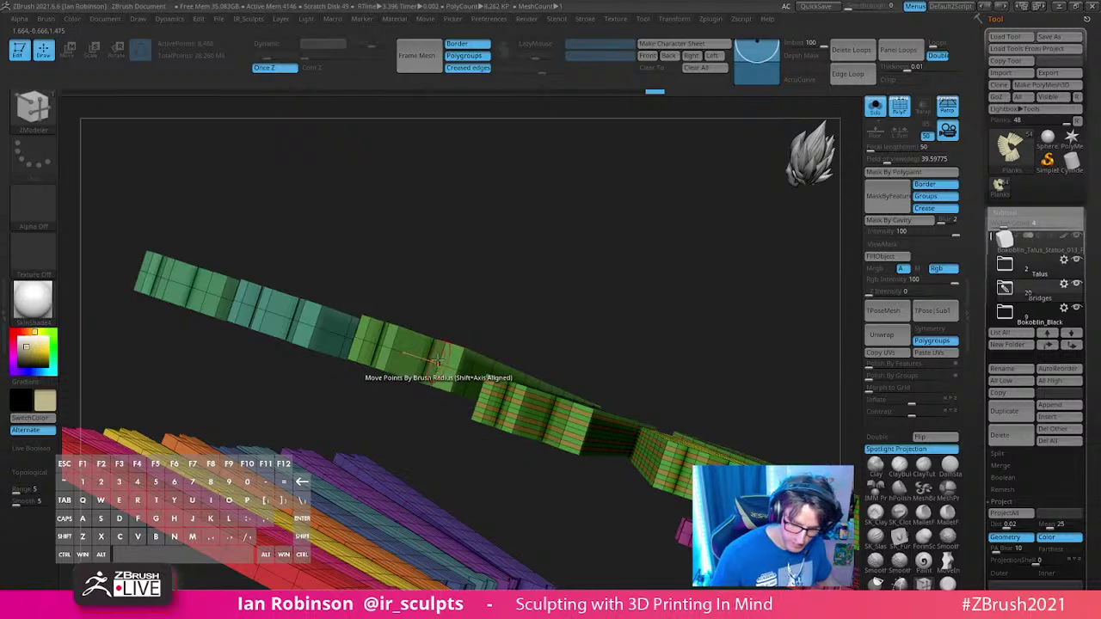
drag(378, 301, 309, 370)
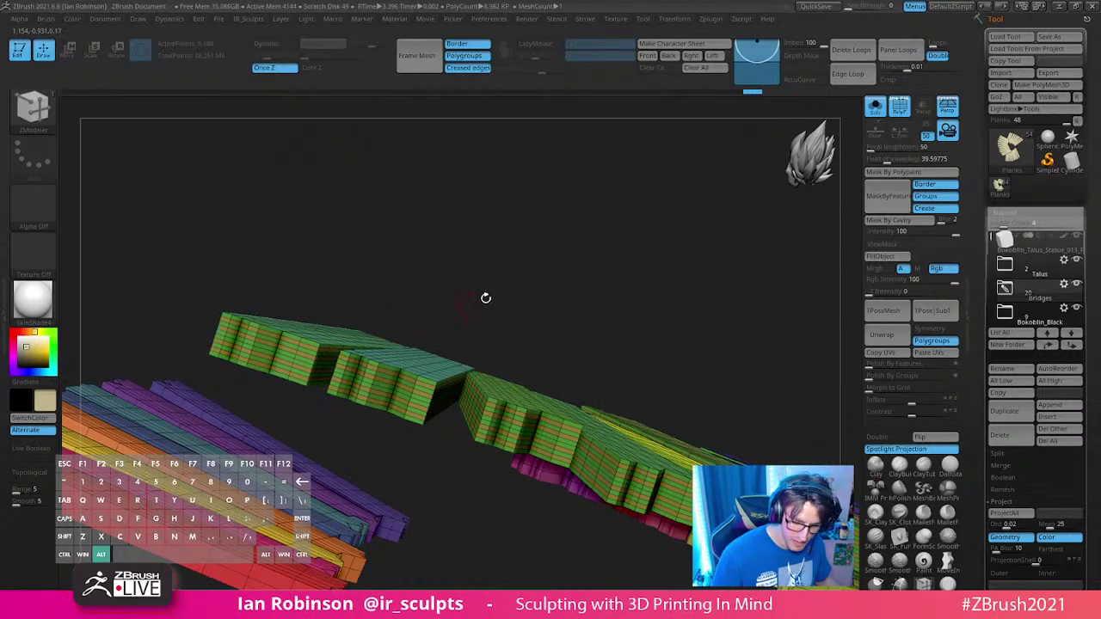
Step: Insert multiple edge loops through the thickness of the red, pink, yellow and orange planks in the lower row
drag(485, 297, 560, 459)
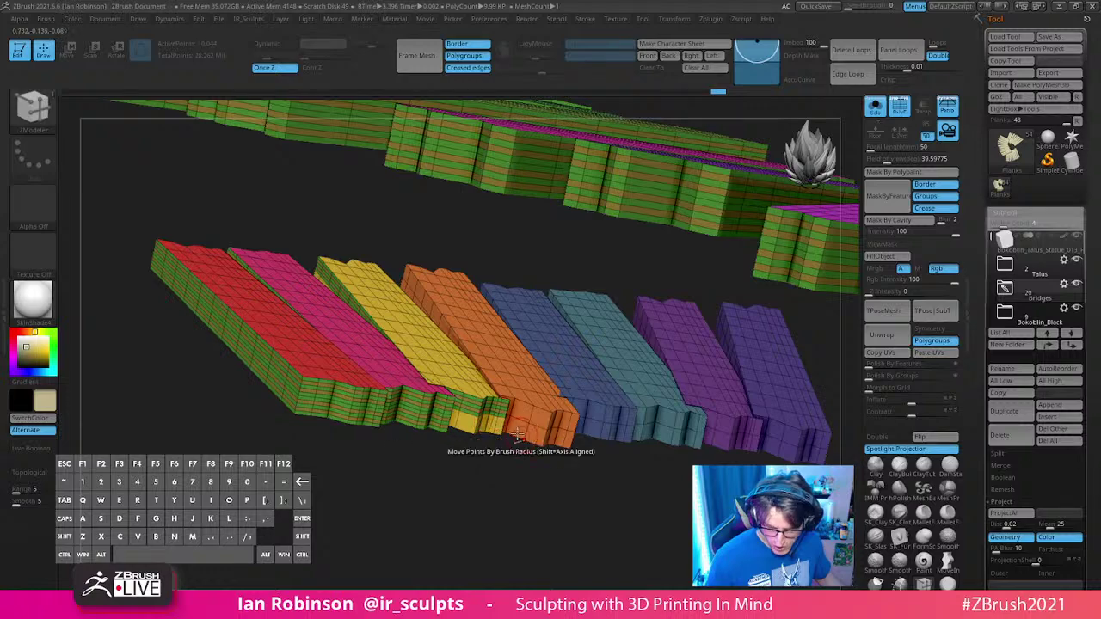
click(489, 425)
click(548, 421)
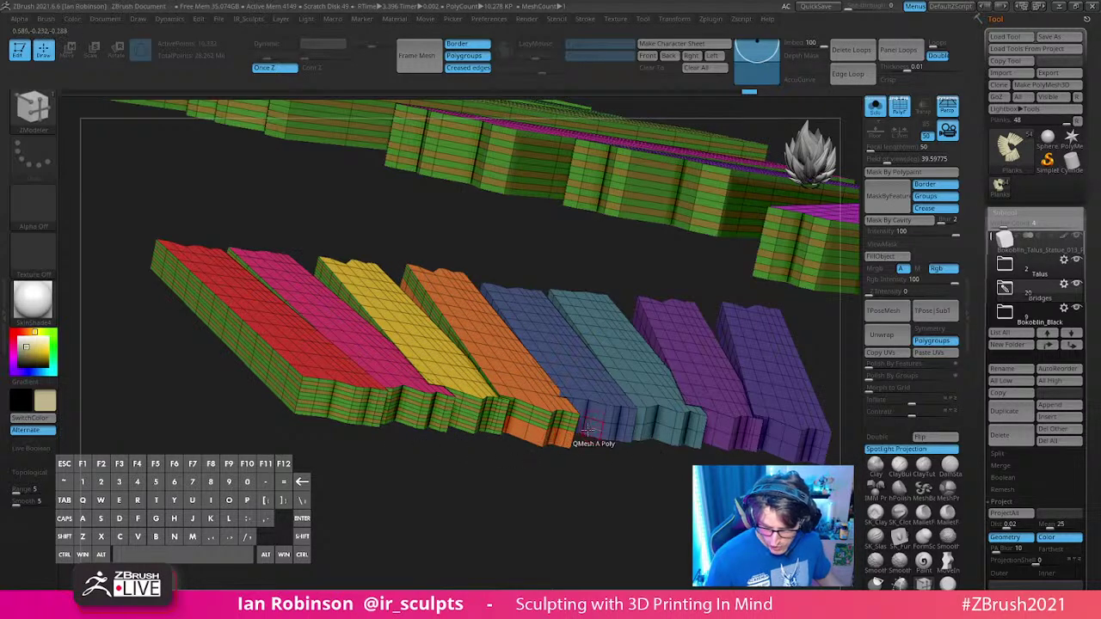
click(574, 430)
Step: Add edge loops to both halves of the side edges on the lower row's blue, teal, purple and violet planks
click(602, 426)
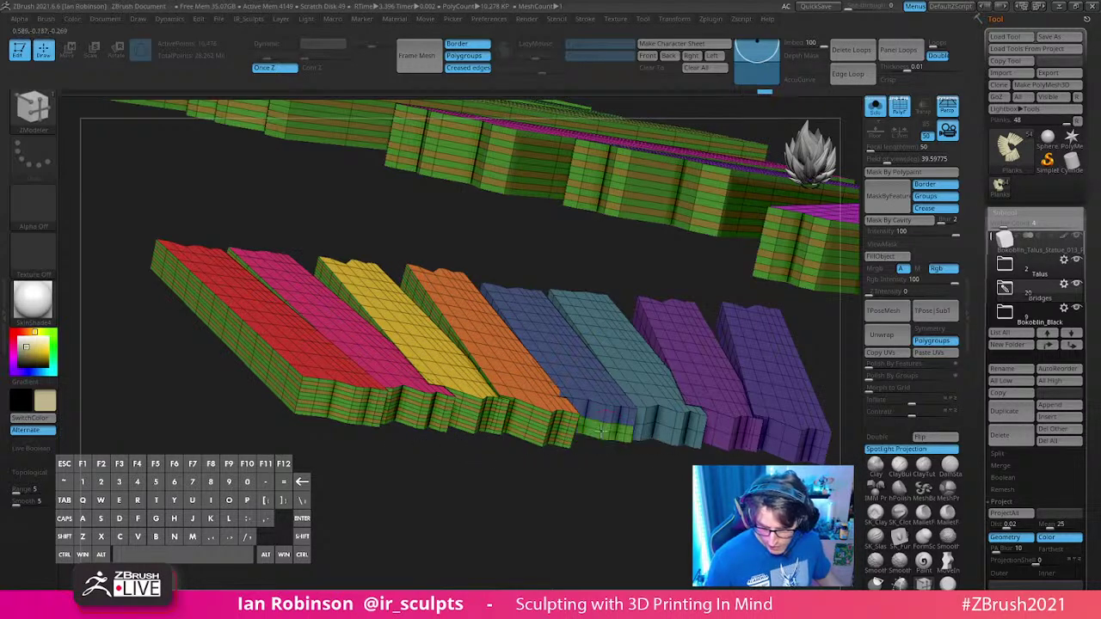
alt+drag(611, 491, 486, 504)
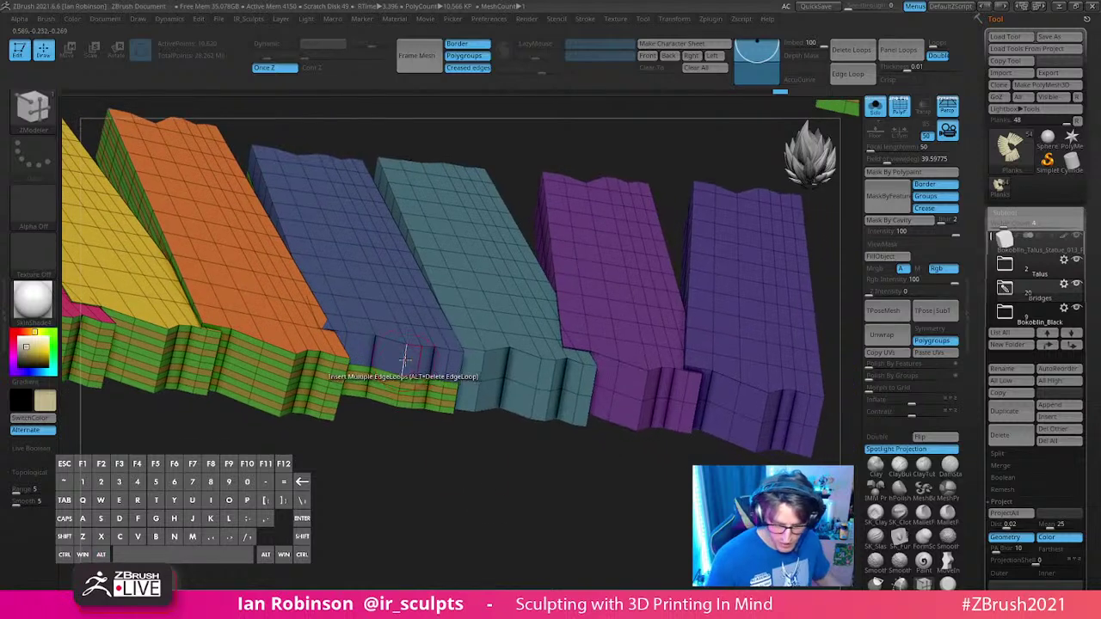
click(404, 360)
click(508, 378)
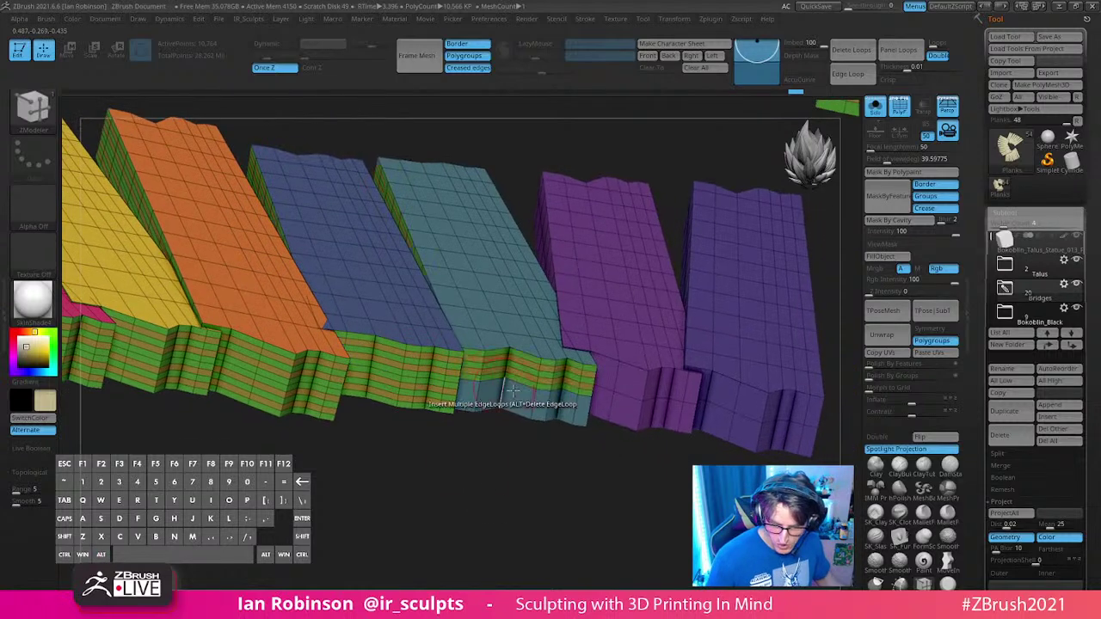
click(615, 404)
click(616, 381)
alt+drag(539, 489, 365, 467)
click(529, 373)
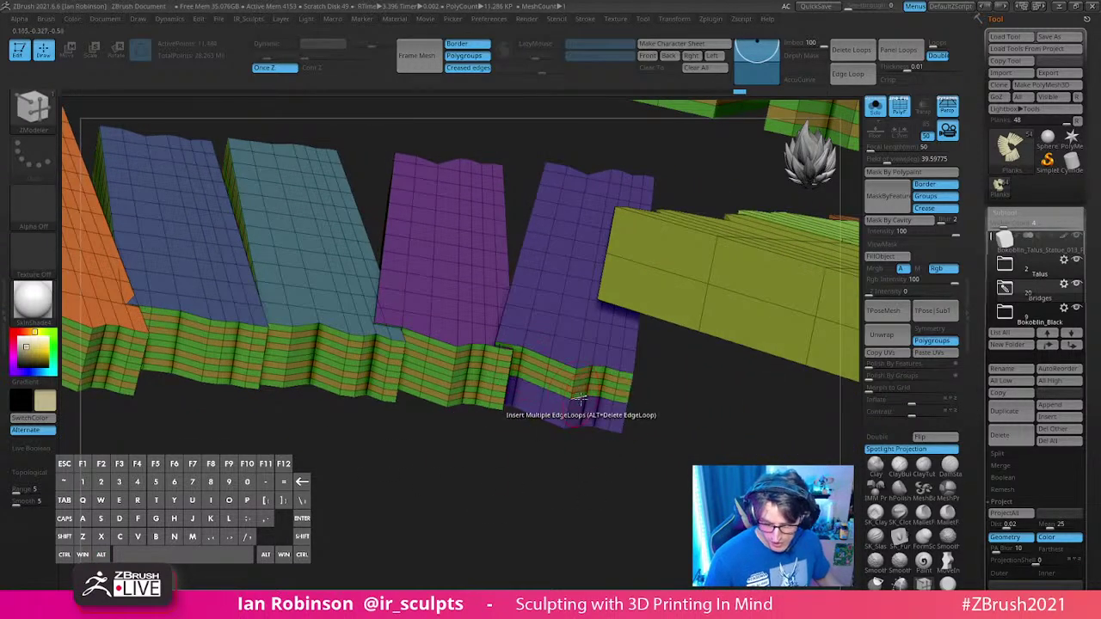
Step: Insert multiple edge loops through the thickness of the olive and light green planks beside the lower row
drag(590, 462, 491, 365)
click(524, 315)
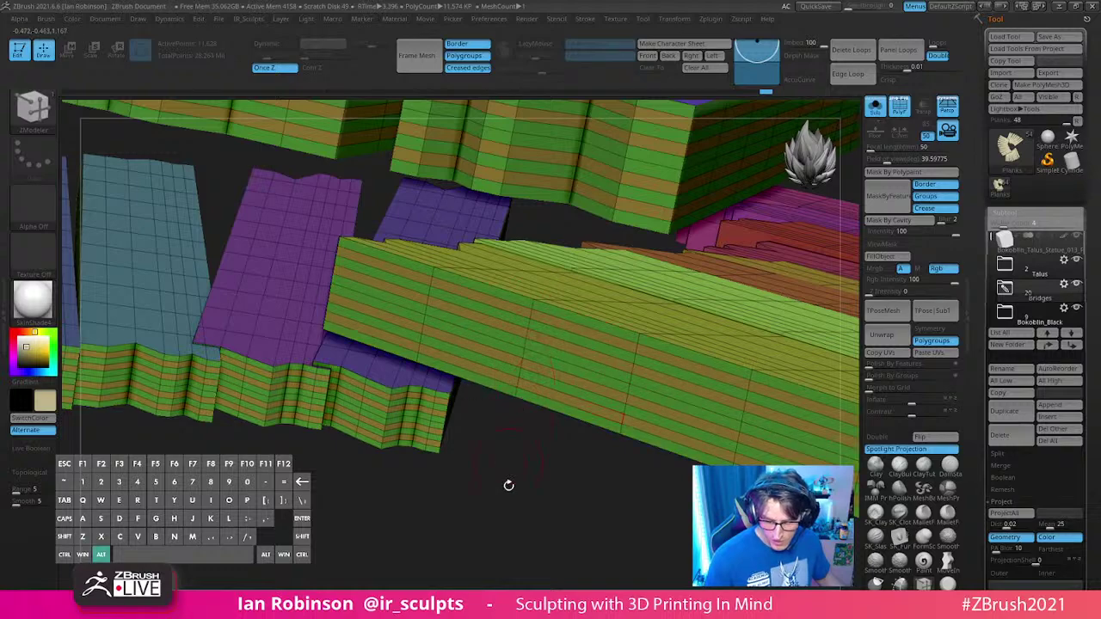
mouse_move(508, 485)
mouse_down()
mouse_move(541, 470)
mouse_move(491, 473)
mouse_move(449, 507)
mouse_move(405, 448)
mouse_up()
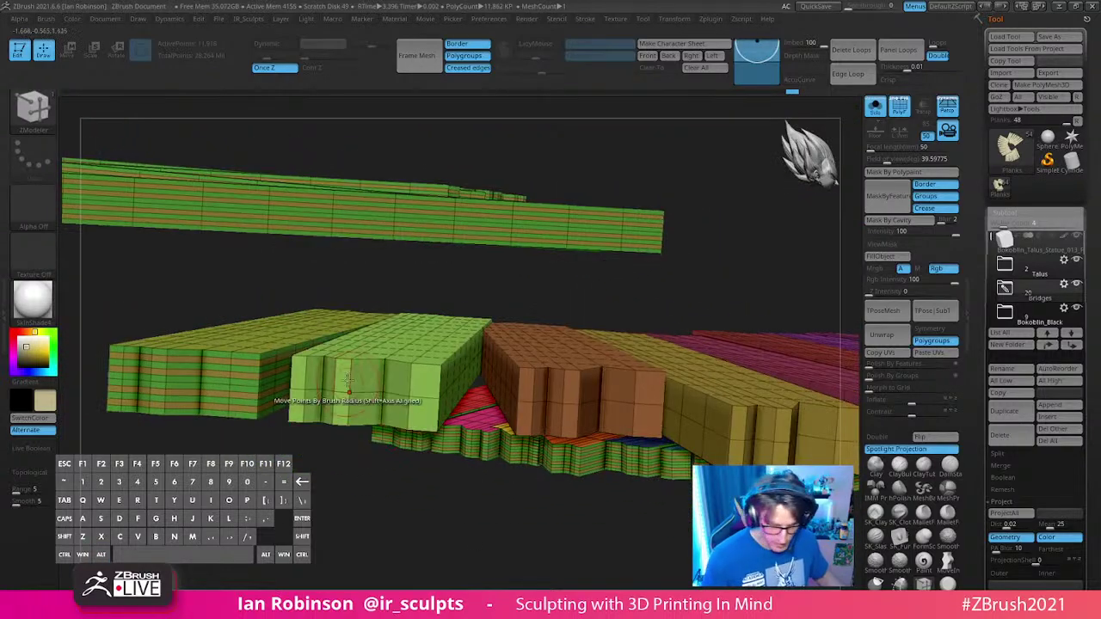
click(349, 387)
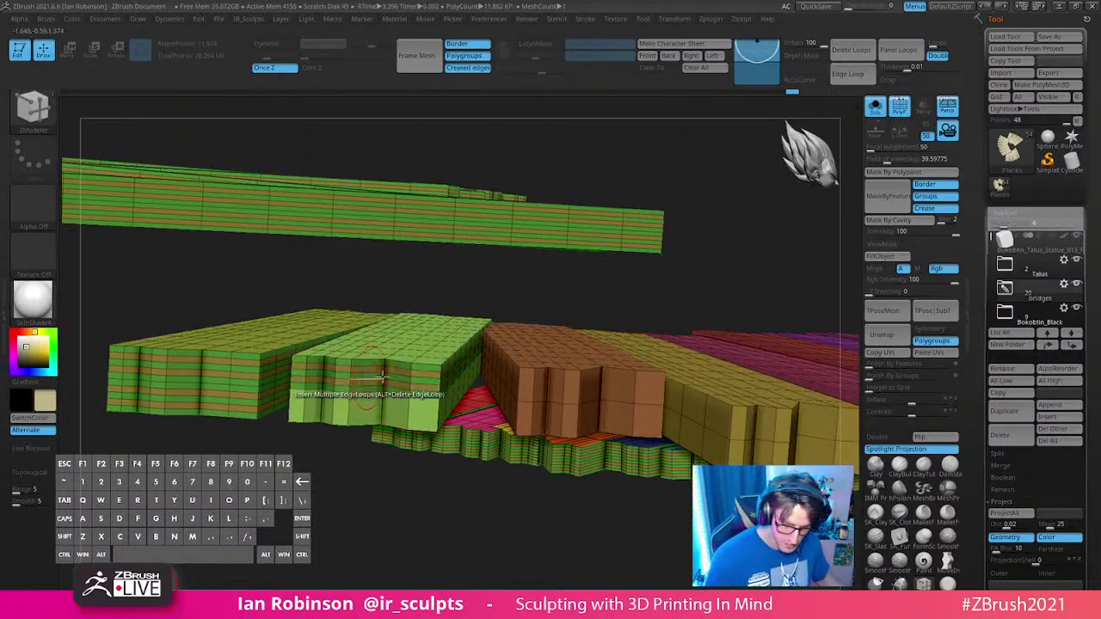
Step: Insert multiple edge loops through the thickness of the brown, yellow, crimson, red, purple and magenta planks
click(535, 393)
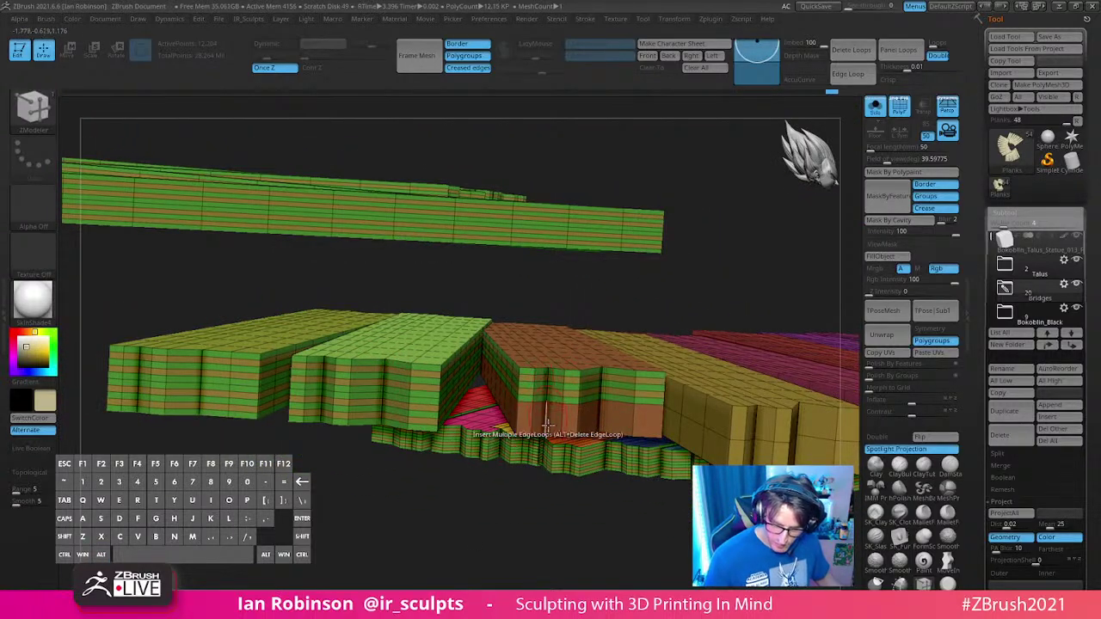
click(731, 417)
alt+drag(731, 503, 267, 481)
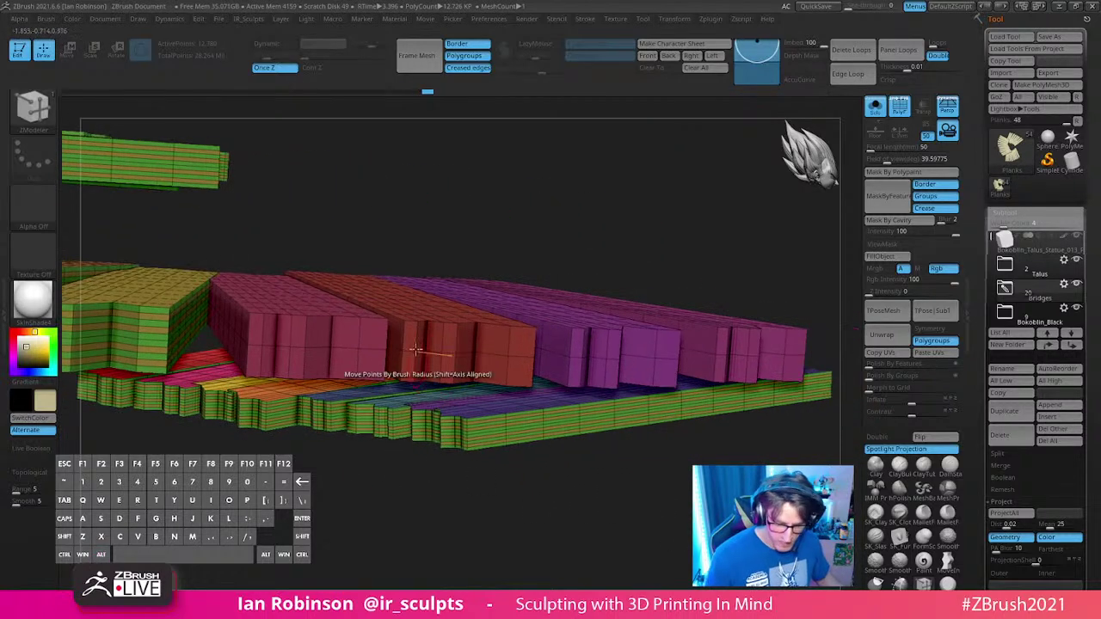
click(386, 361)
click(400, 368)
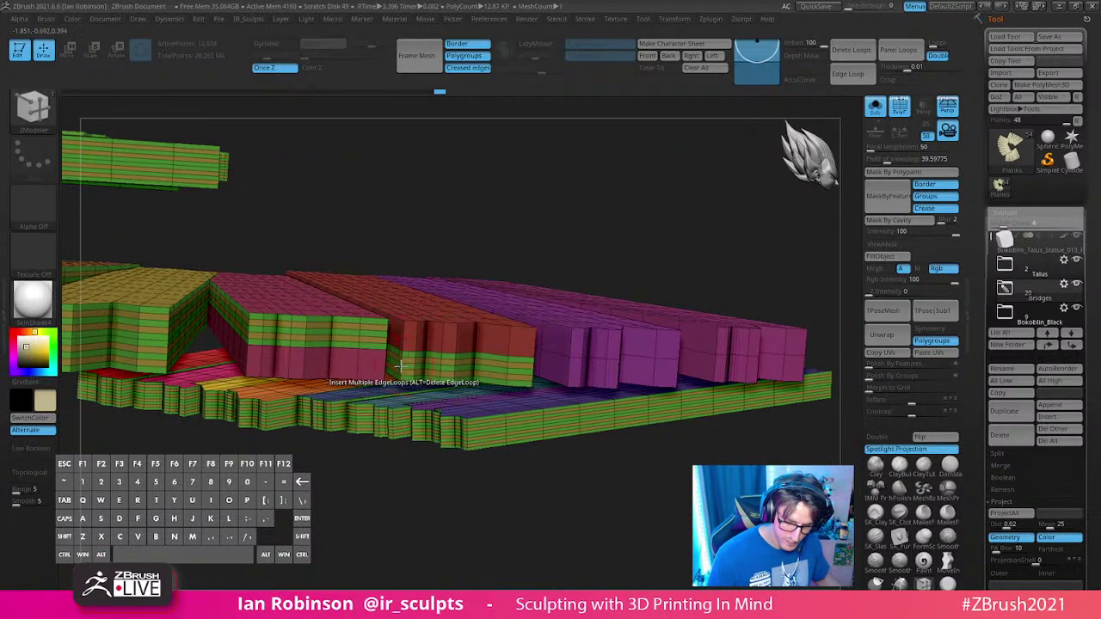
click(403, 343)
click(386, 368)
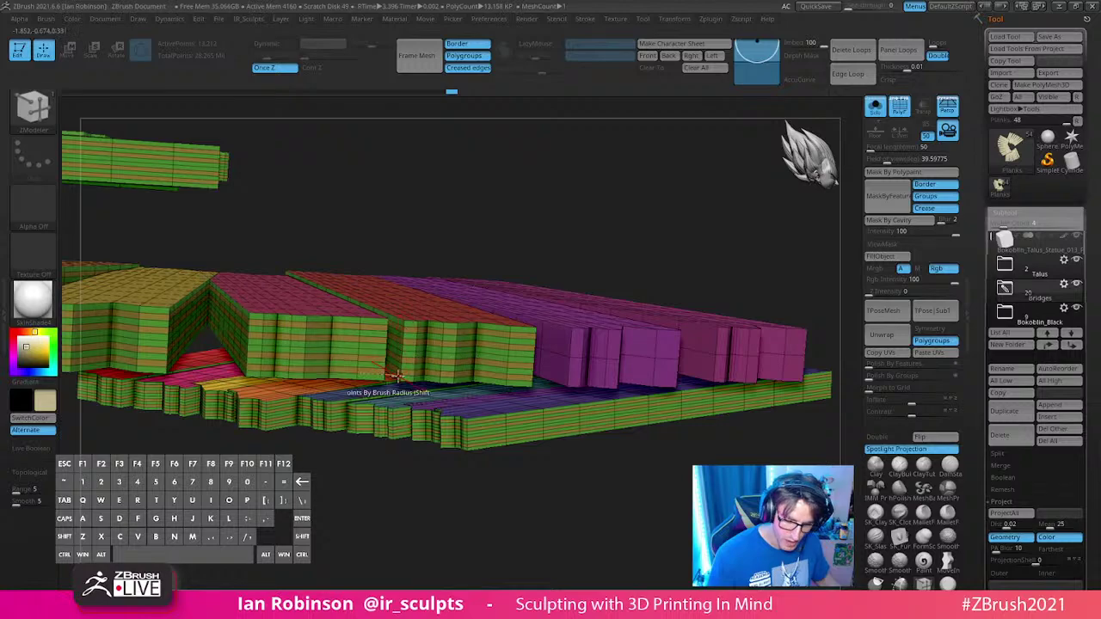
click(563, 349)
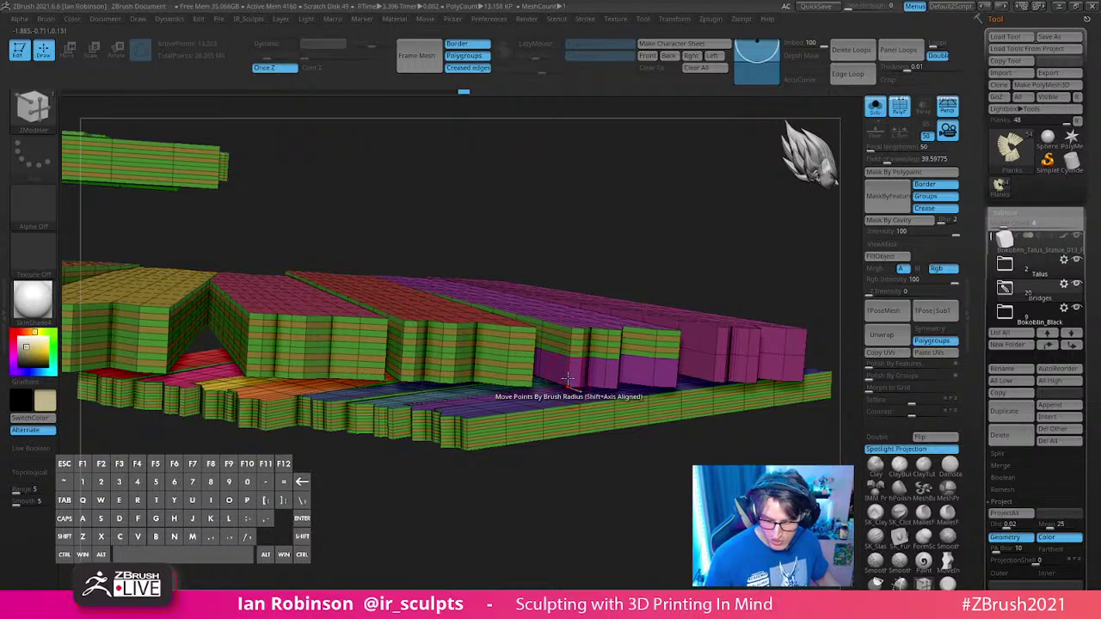
click(655, 373)
Step: Insert multiple crosswise edge loops in the segments near the lower jagged end of the outermost magenta plank
alt+drag(656, 471, 541, 489)
drag(567, 434, 561, 327)
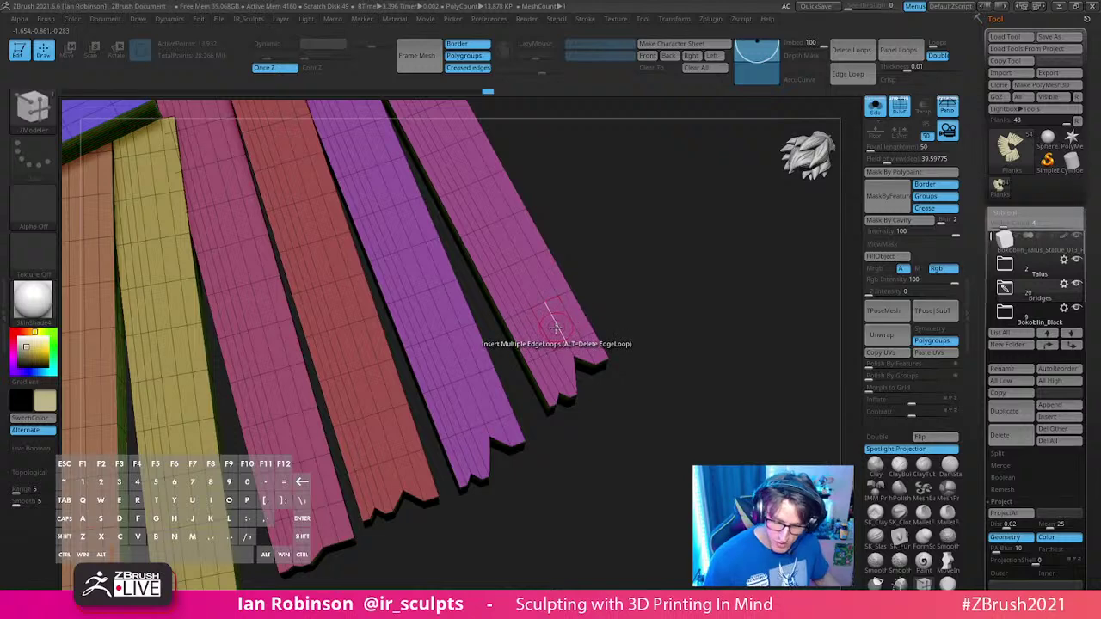
click(559, 320)
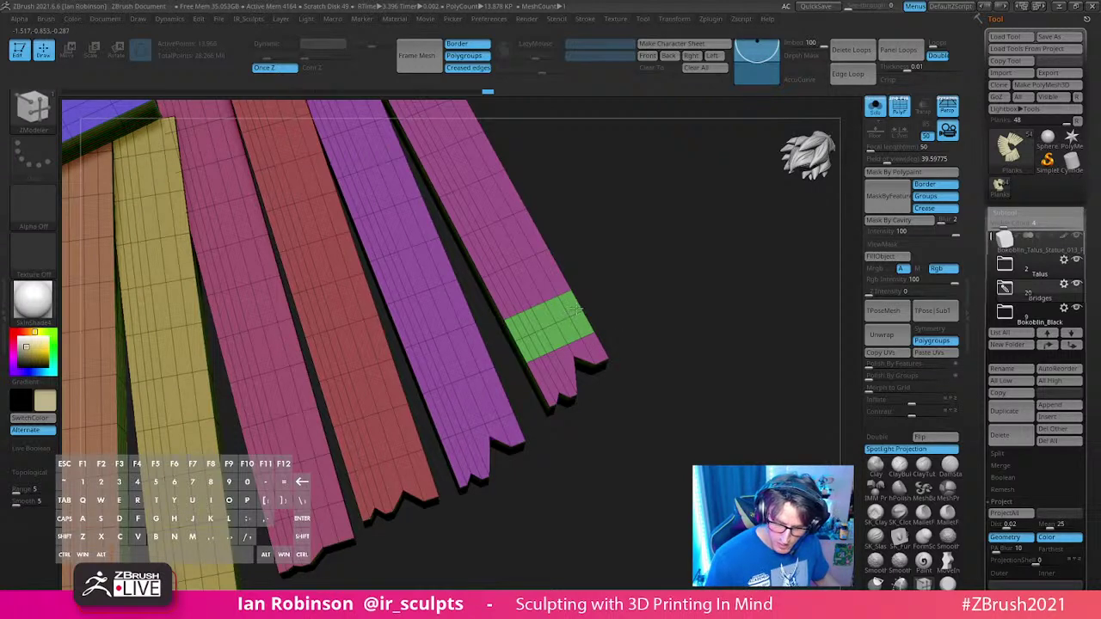
alt+drag(662, 324, 670, 366)
click(608, 292)
click(596, 329)
Step: Insert multiple crosswise edge loops in the lower segments of the purple plank, down to its jagged end
alt+drag(644, 330, 646, 251)
click(526, 348)
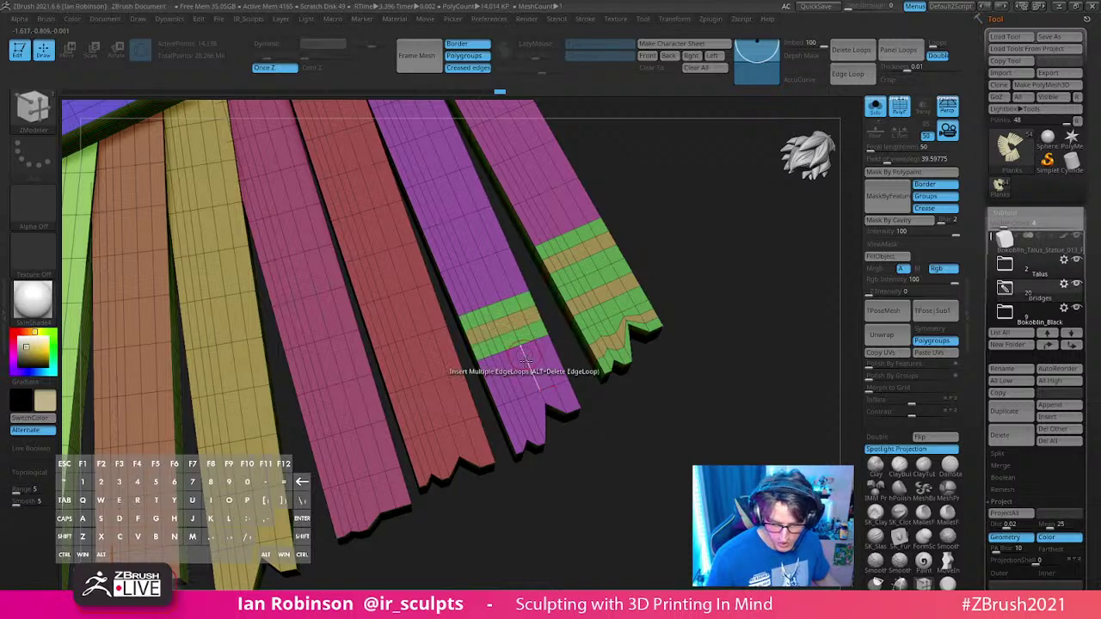
click(533, 377)
click(540, 407)
Step: Insert multiple crosswise edge loops in the lower segments of the red plank, working up from its jagged end
click(452, 439)
click(443, 406)
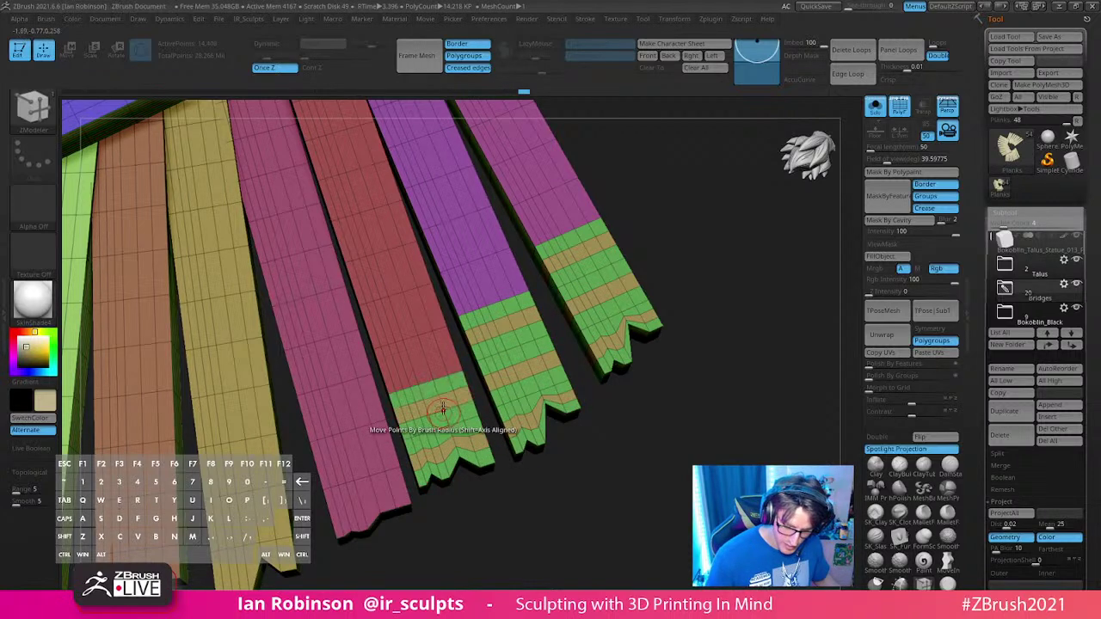
click(429, 358)
click(414, 314)
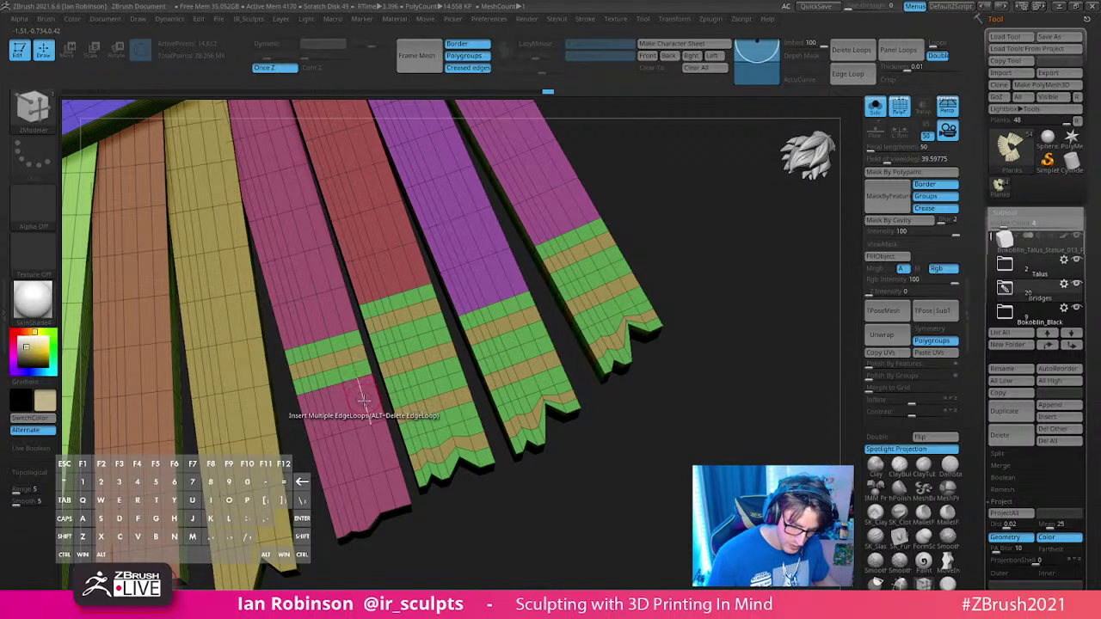
Step: Insert multiple crosswise edge loops in the lower segments of the crimson, yellow and brown planks
drag(422, 531, 446, 476)
click(447, 473)
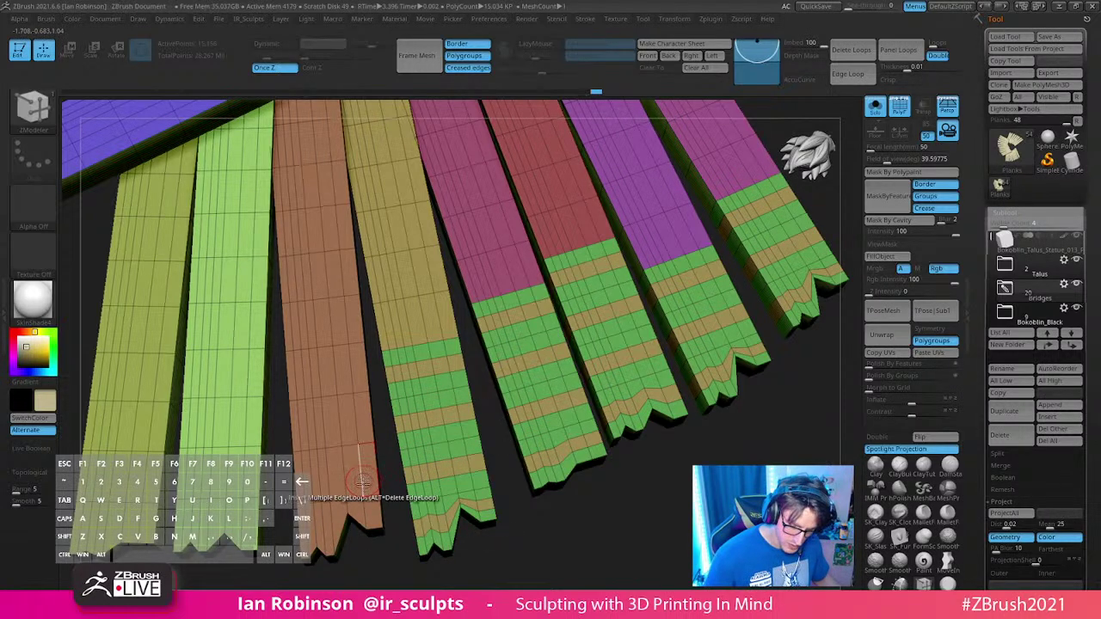
drag(363, 482, 350, 348)
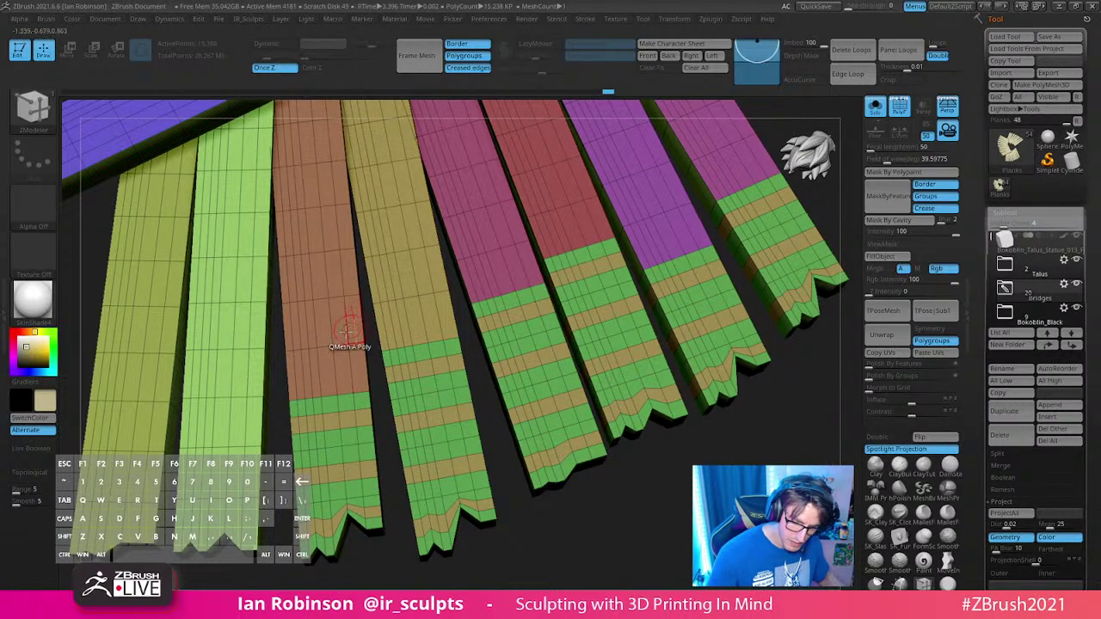
click(348, 331)
click(352, 367)
click(413, 328)
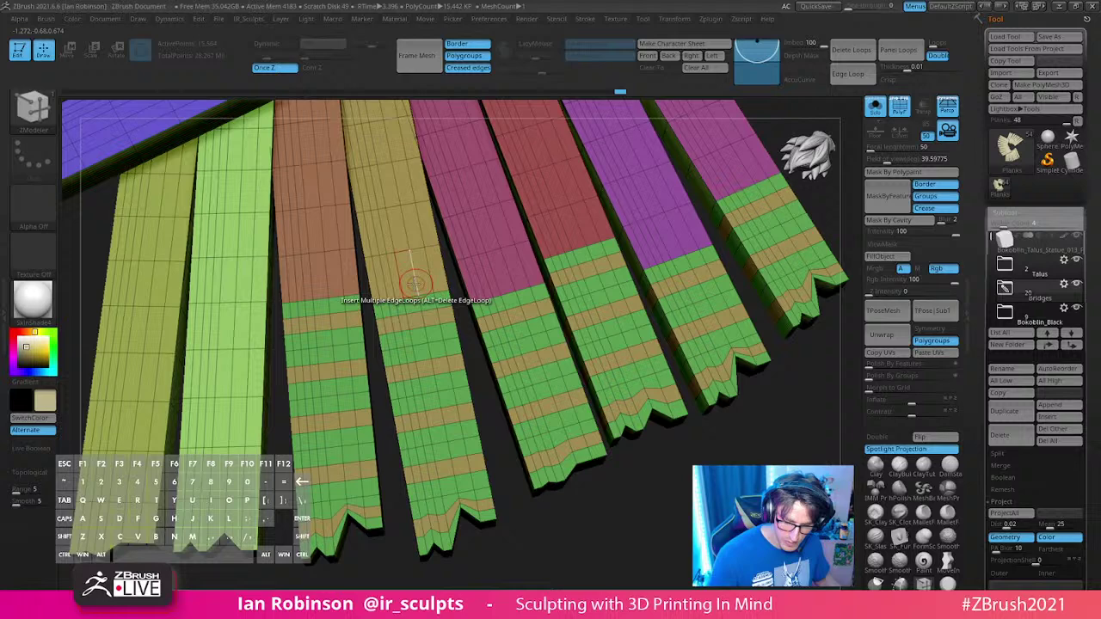
Step: Add crosswise edge loops to the light green and olive planks and the next segments of the brown and yellow planks
click(254, 325)
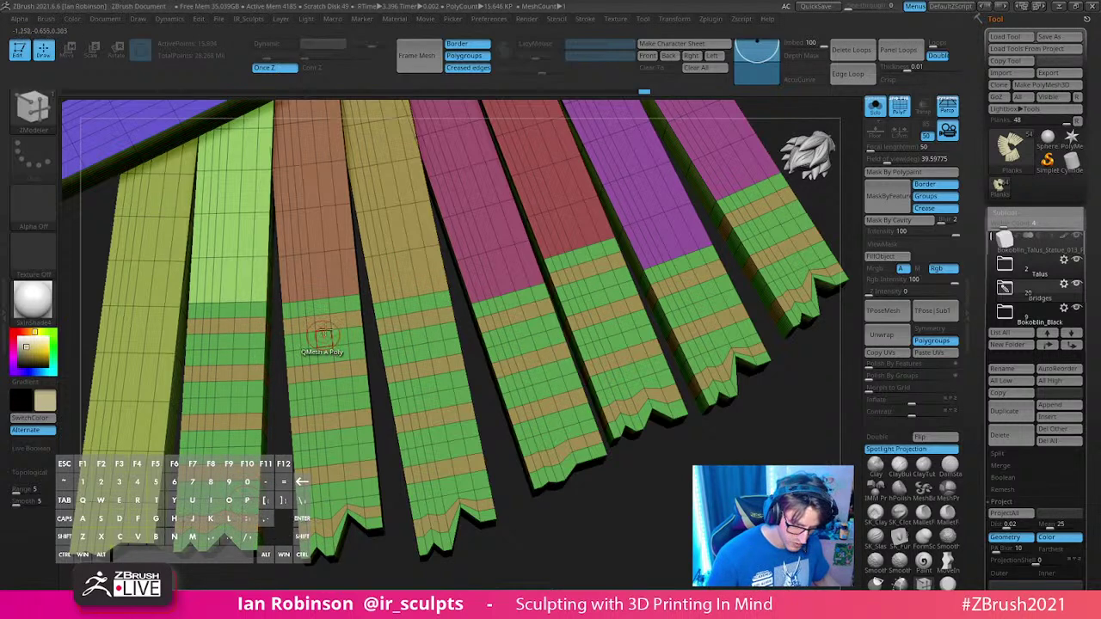
click(321, 276)
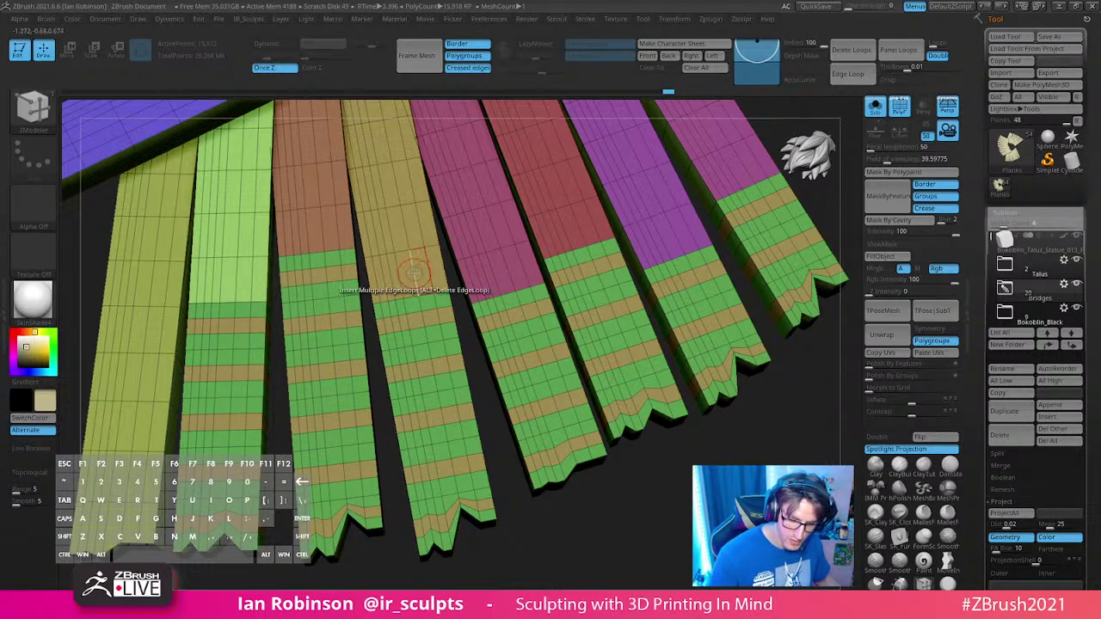
click(414, 272)
click(237, 271)
click(168, 297)
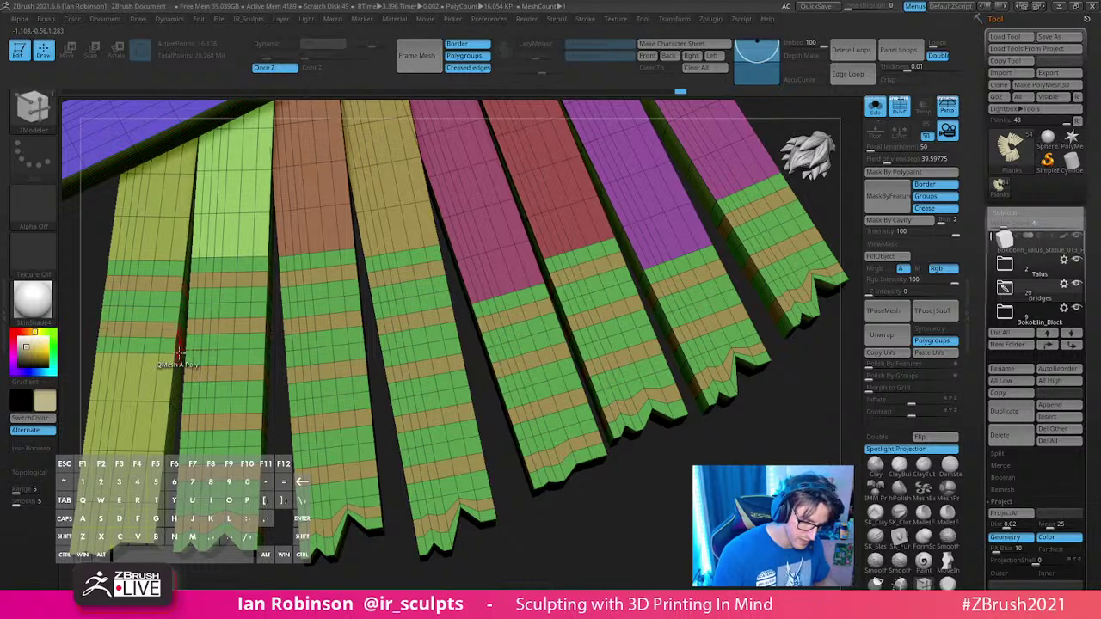
click(172, 237)
click(317, 232)
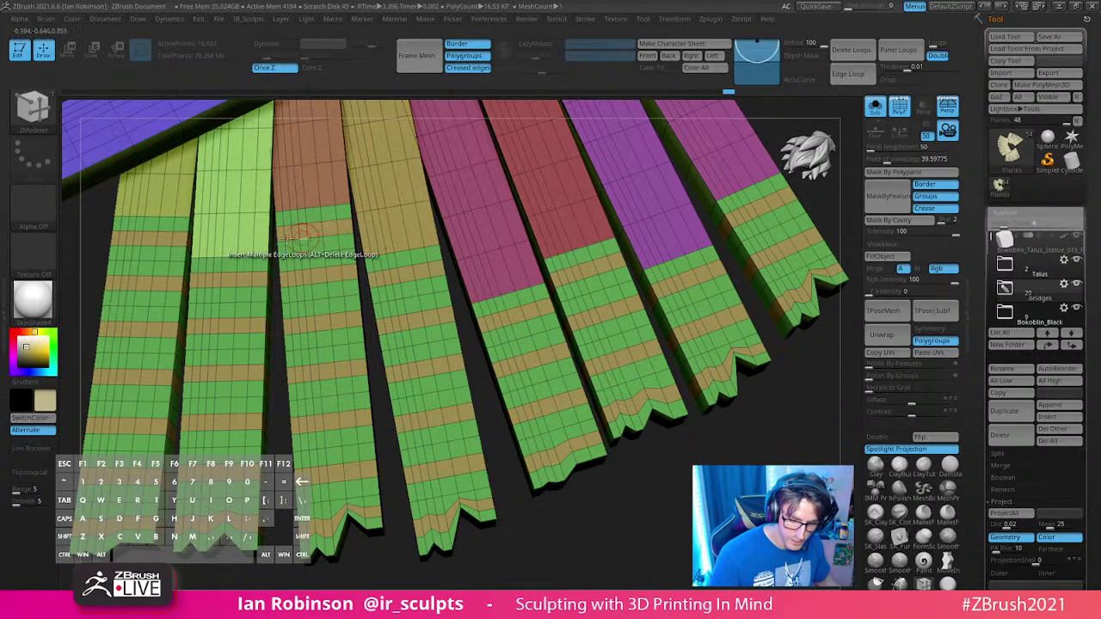
click(253, 229)
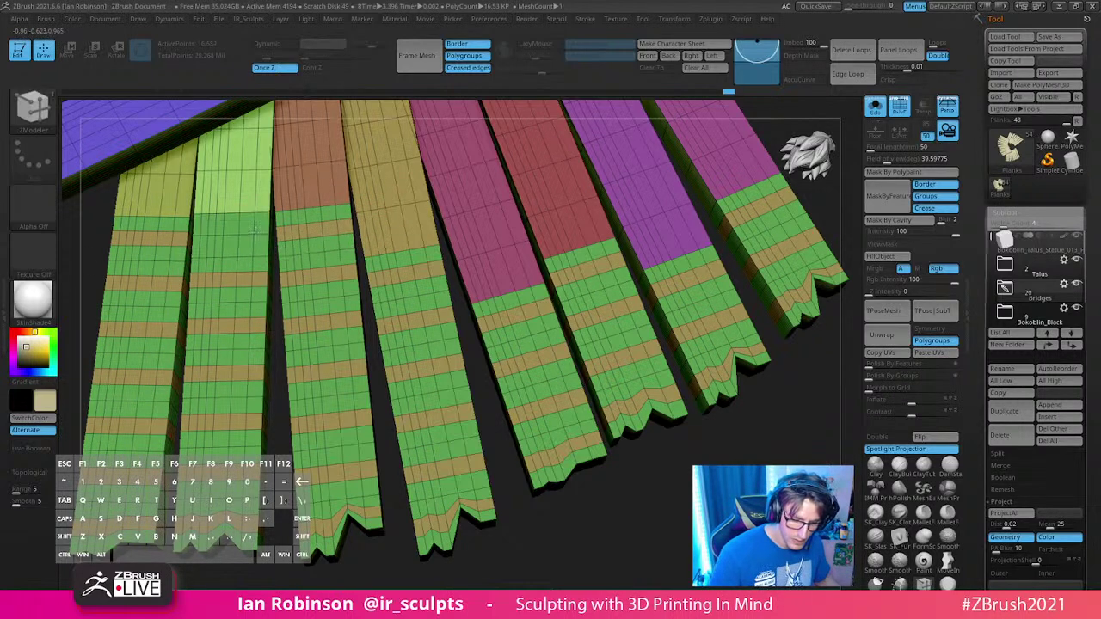
Step: Extend the crosswise edge loops one segment further up the crimson, red and purple planks
click(496, 232)
click(589, 231)
click(526, 262)
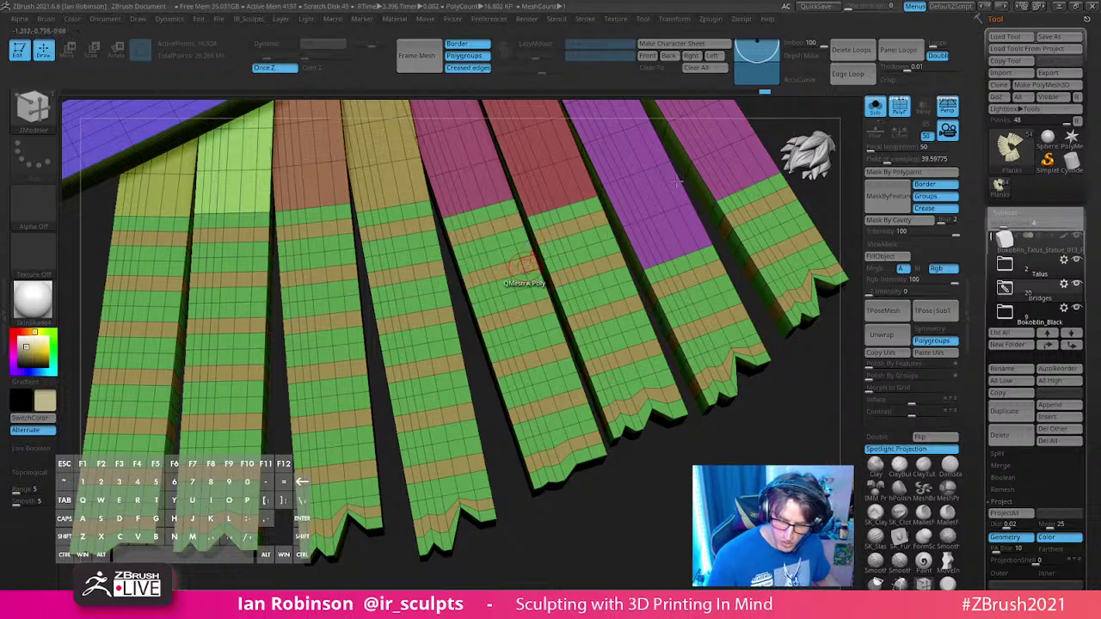
click(681, 224)
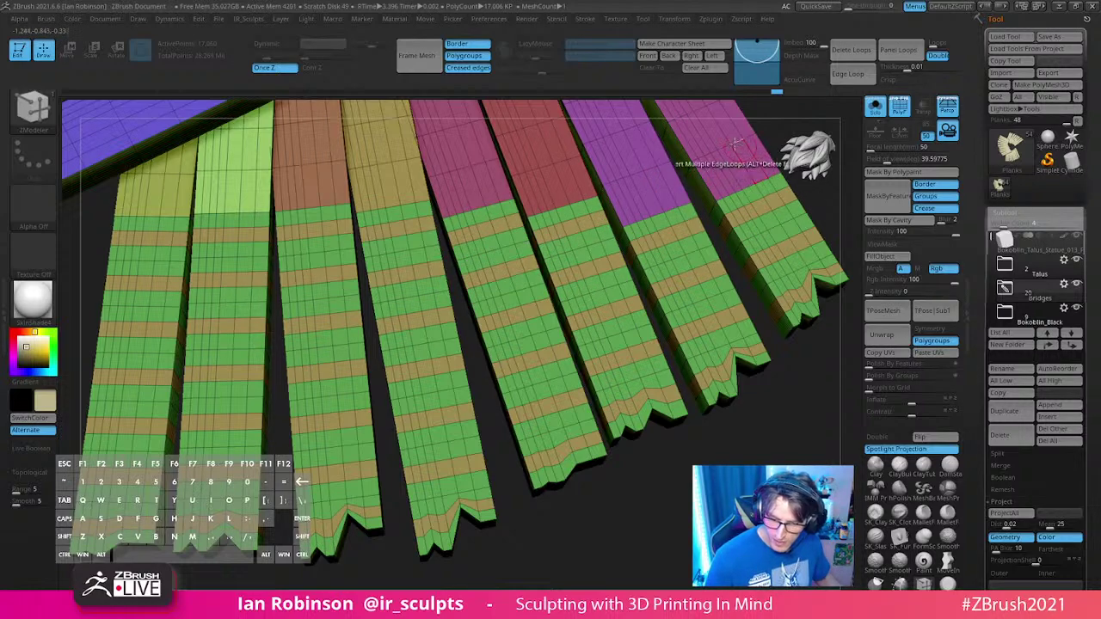
Step: Insert multiple crosswise edge loops in the middle segments of the magenta, purple and red planks
drag(719, 266, 656, 398)
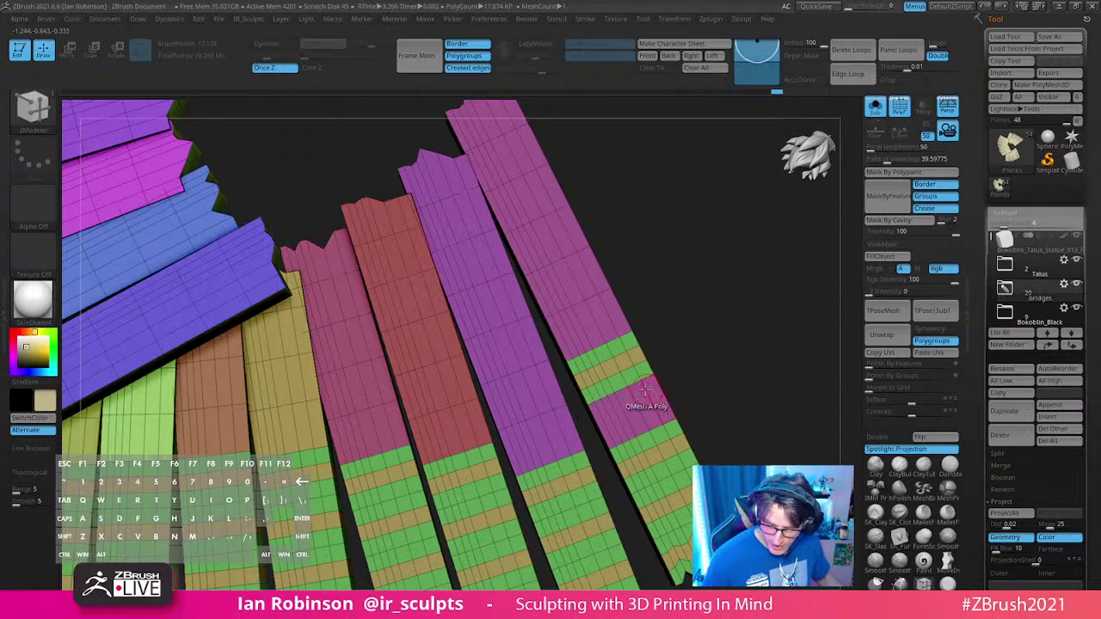
click(648, 395)
click(612, 332)
click(548, 392)
click(563, 436)
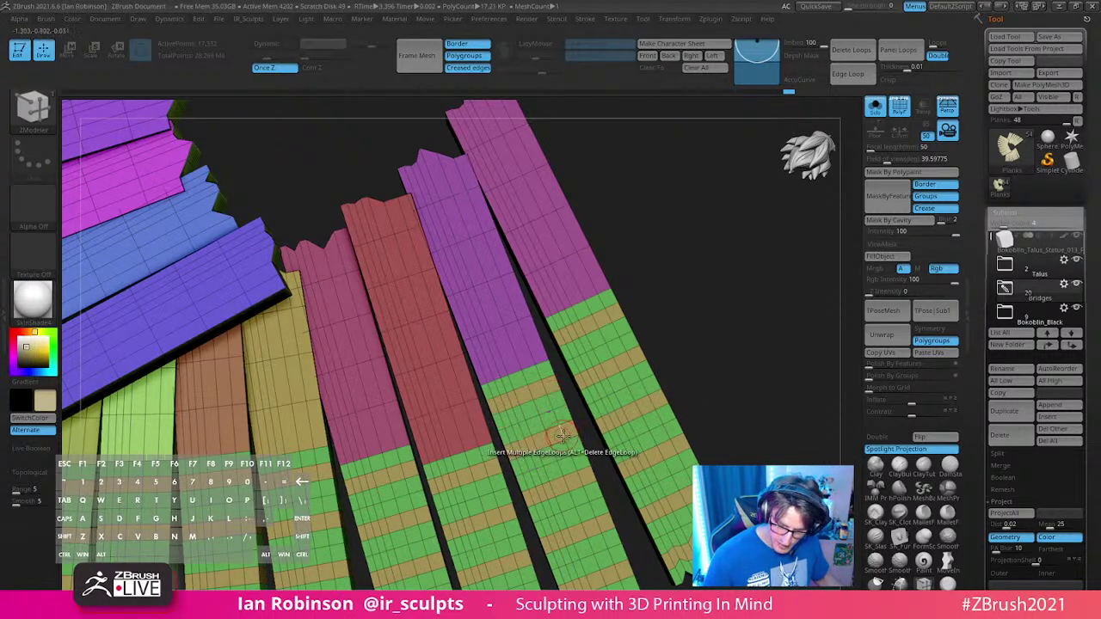
click(458, 391)
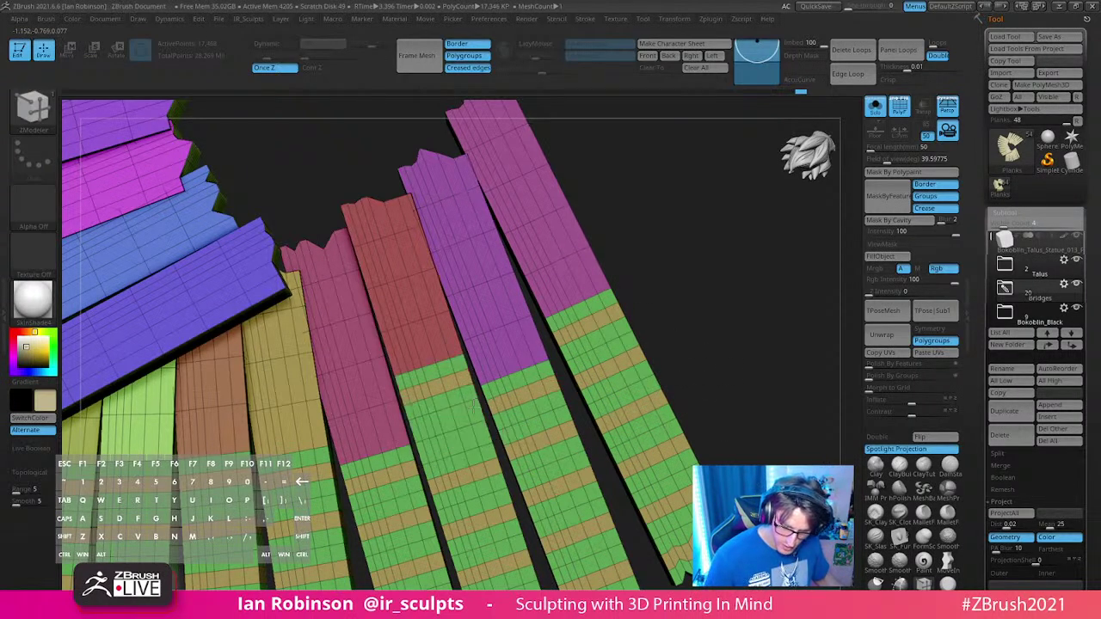
Step: Insert crosswise edge loops along the upper halves of the purple and magenta planks, up to their jagged ends
click(535, 331)
click(516, 290)
click(572, 225)
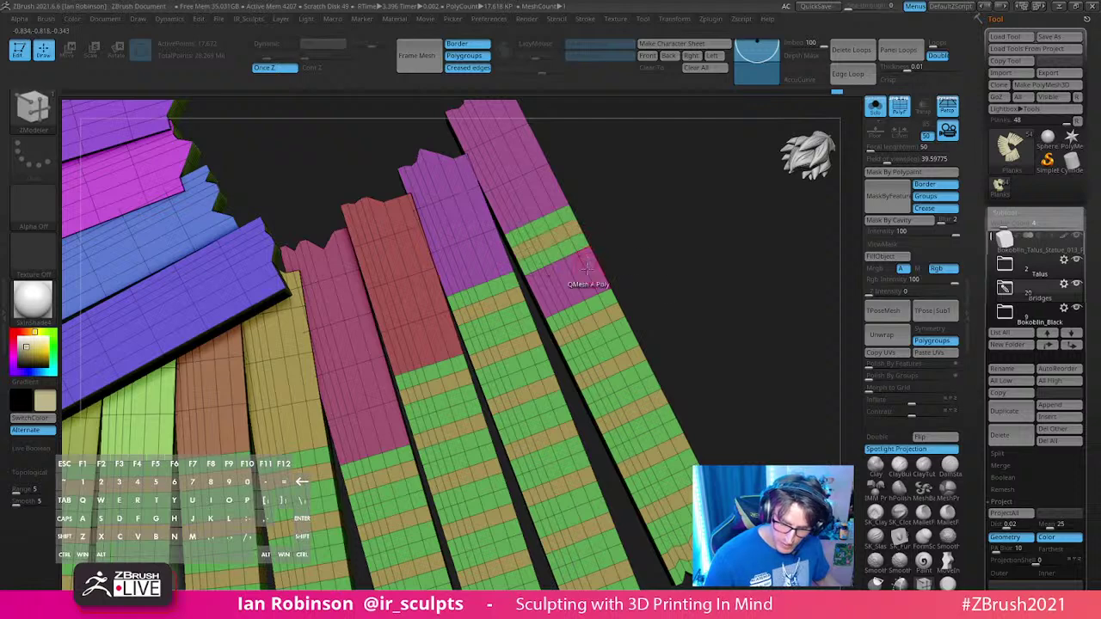
click(586, 265)
click(550, 197)
click(506, 249)
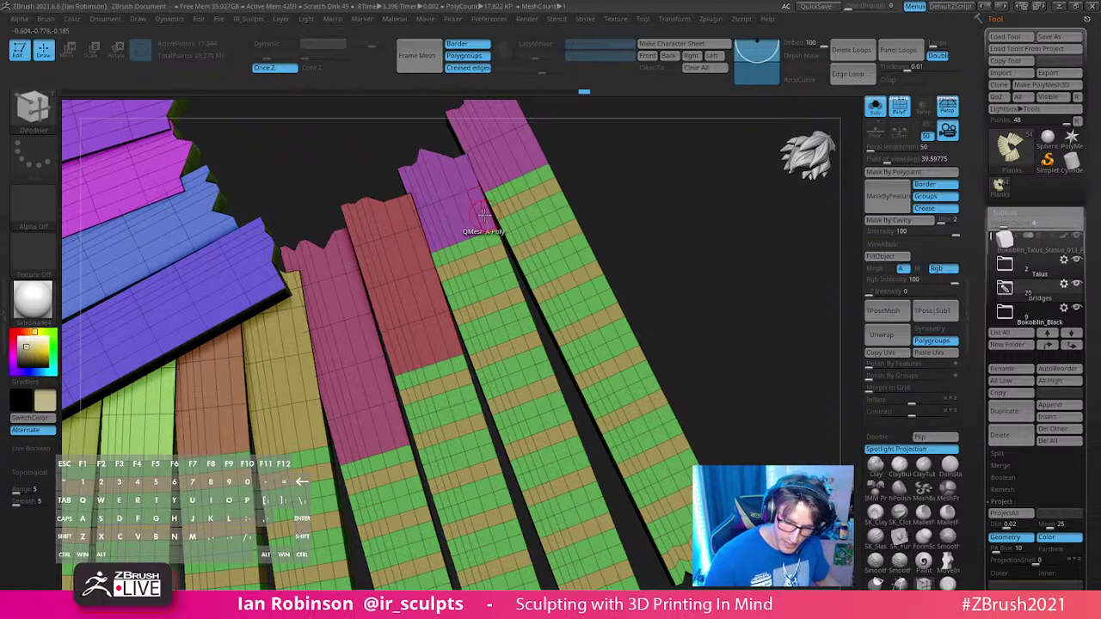
click(501, 161)
click(474, 212)
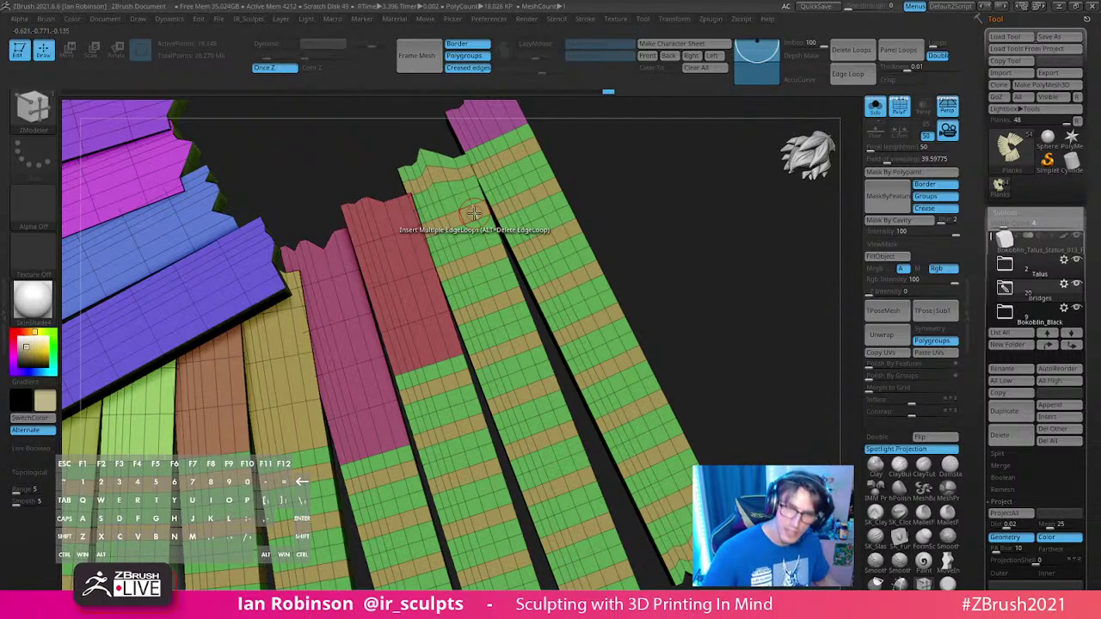
alt+drag(615, 160, 635, 261)
click(530, 226)
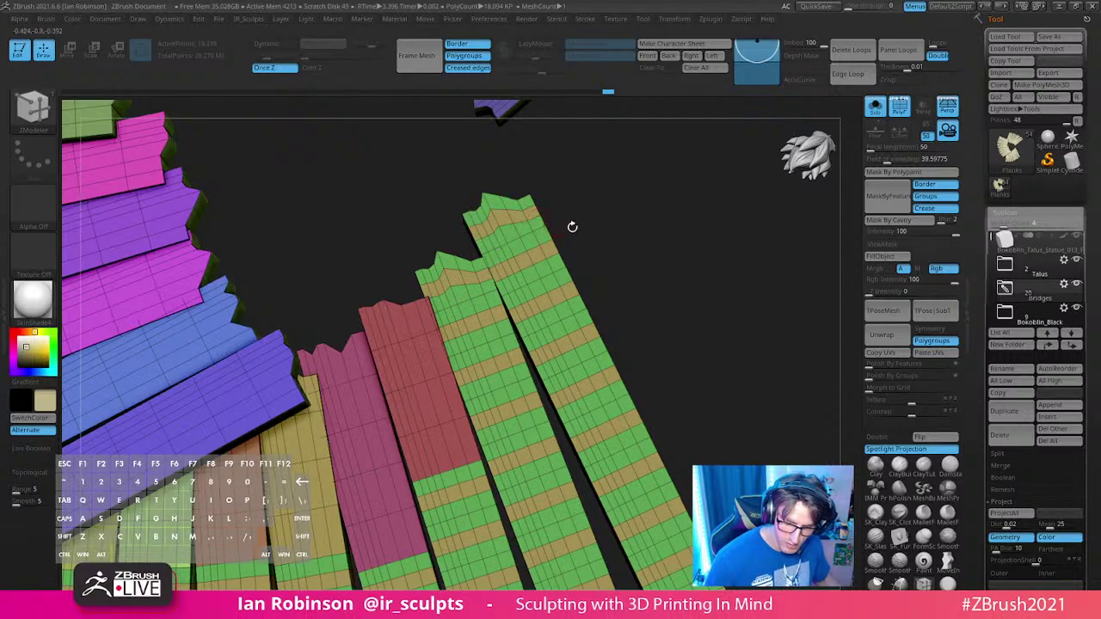
Step: Insert crosswise edge loops in the remaining upper segments of the red and crimson planks
alt+drag(573, 226, 622, 133)
click(459, 231)
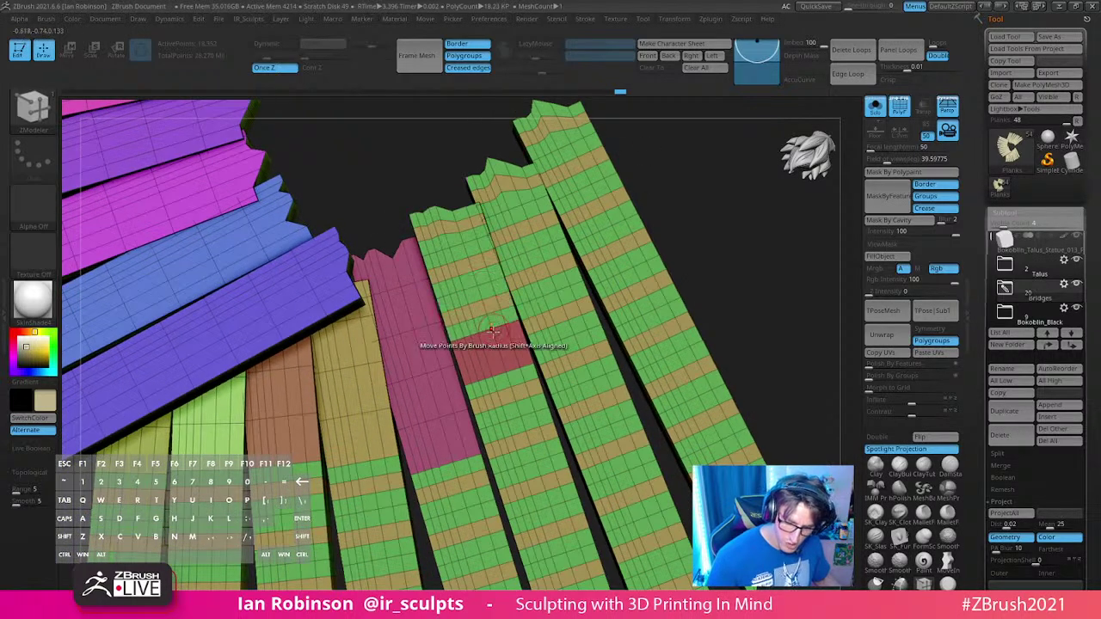
click(432, 390)
click(423, 348)
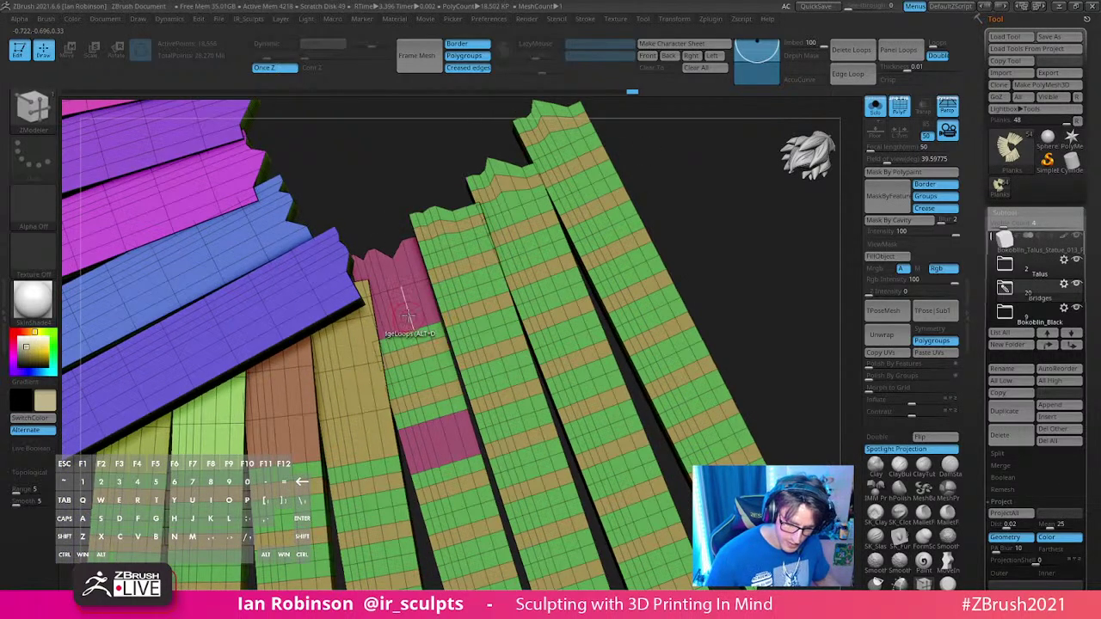
click(401, 305)
click(402, 272)
click(449, 437)
Step: Insert crosswise edge loops in the next upper segments of the brown, light green and olive planks beside the overlapping blue plank
drag(682, 277, 729, 275)
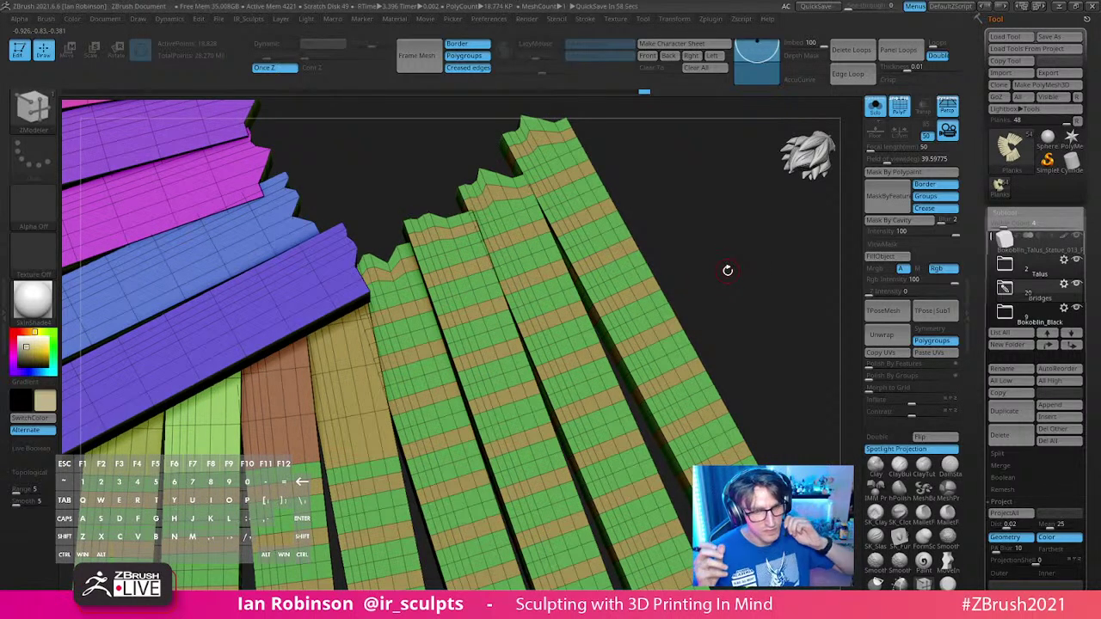
alt+right_drag(685, 229, 753, 158)
alt+right_drag(447, 284, 595, 328)
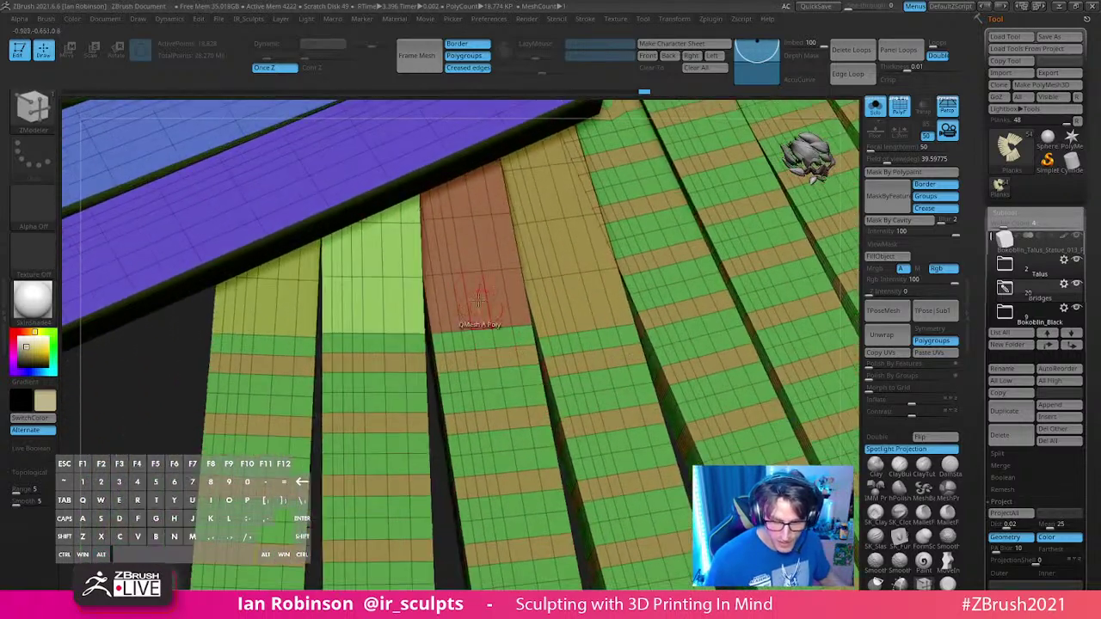
click(501, 284)
click(499, 245)
drag(403, 256, 401, 313)
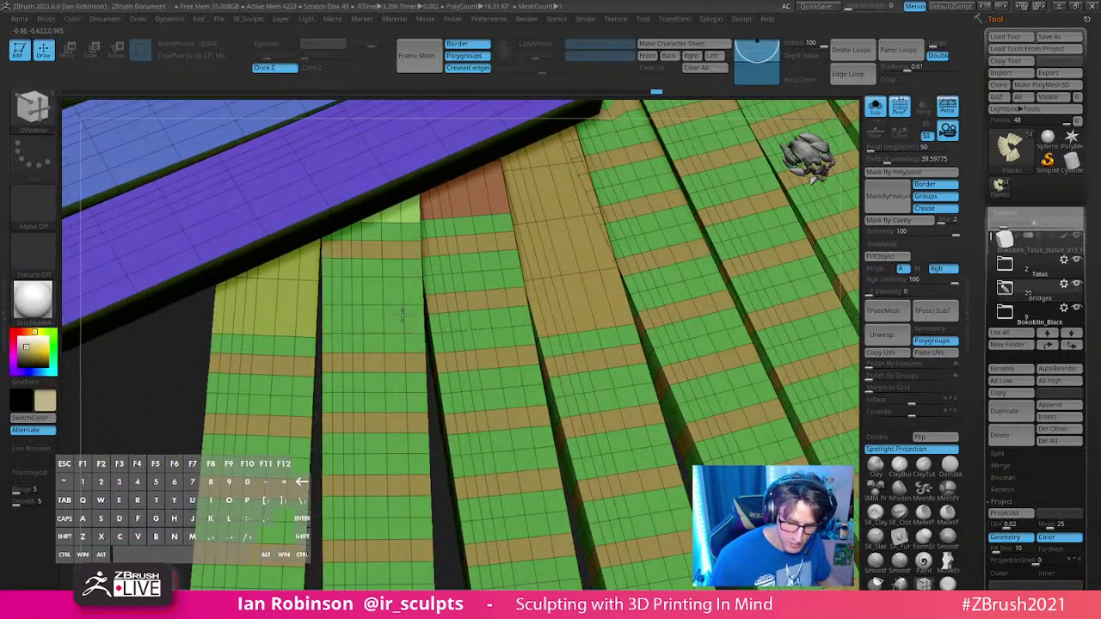
click(300, 310)
Step: Insert multiple crosswise edge loops in the remaining end segments of the light green, brown, tan and olive planks
right_drag(387, 384, 423, 291)
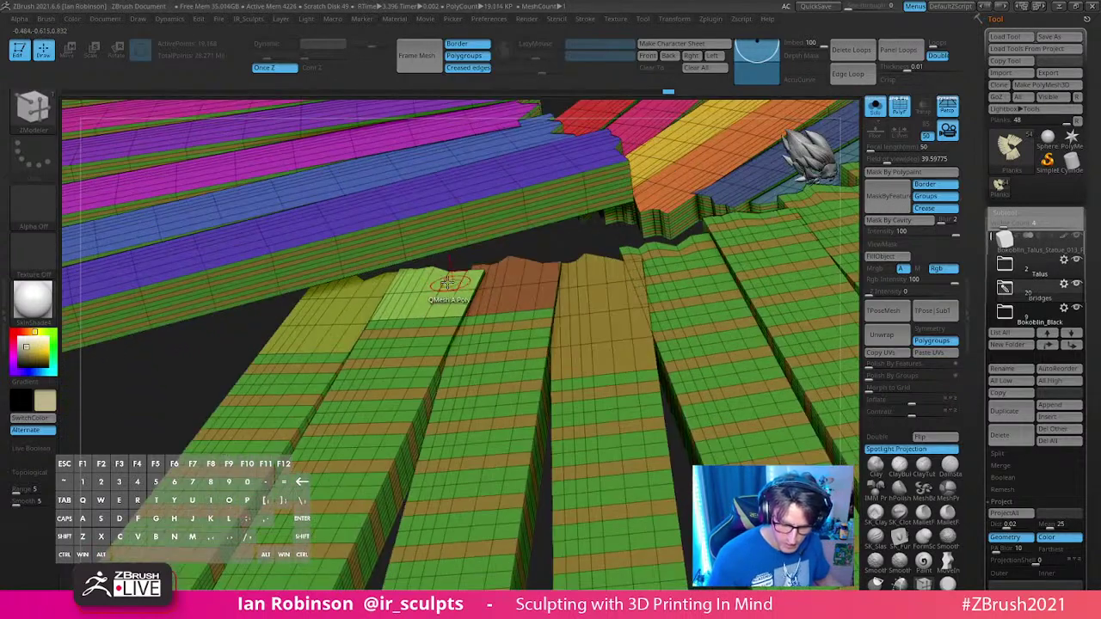
click(501, 297)
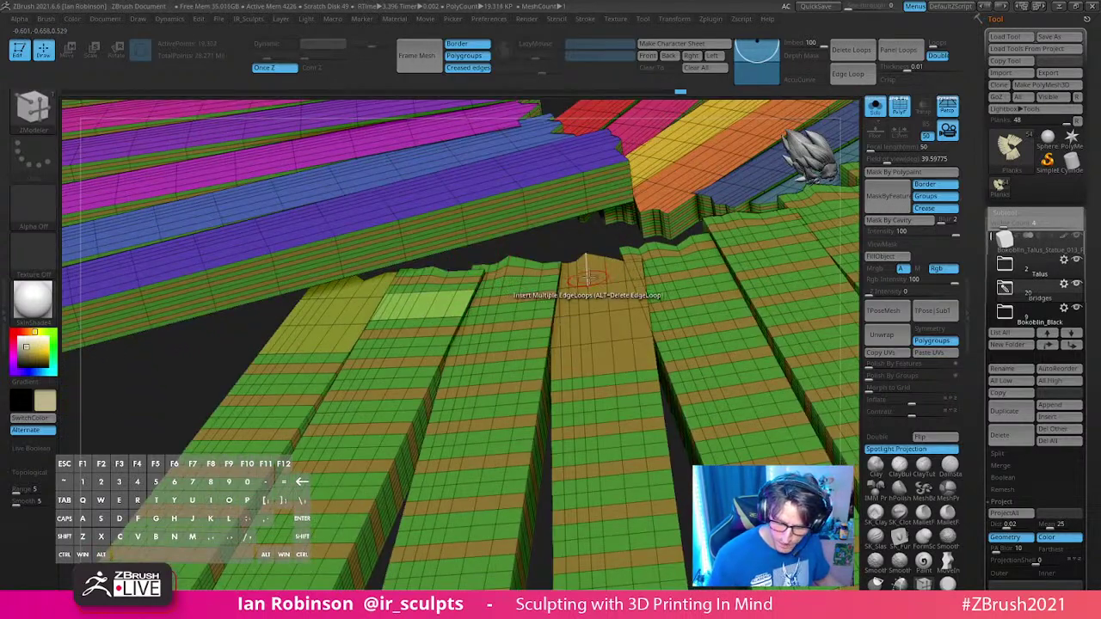
click(345, 329)
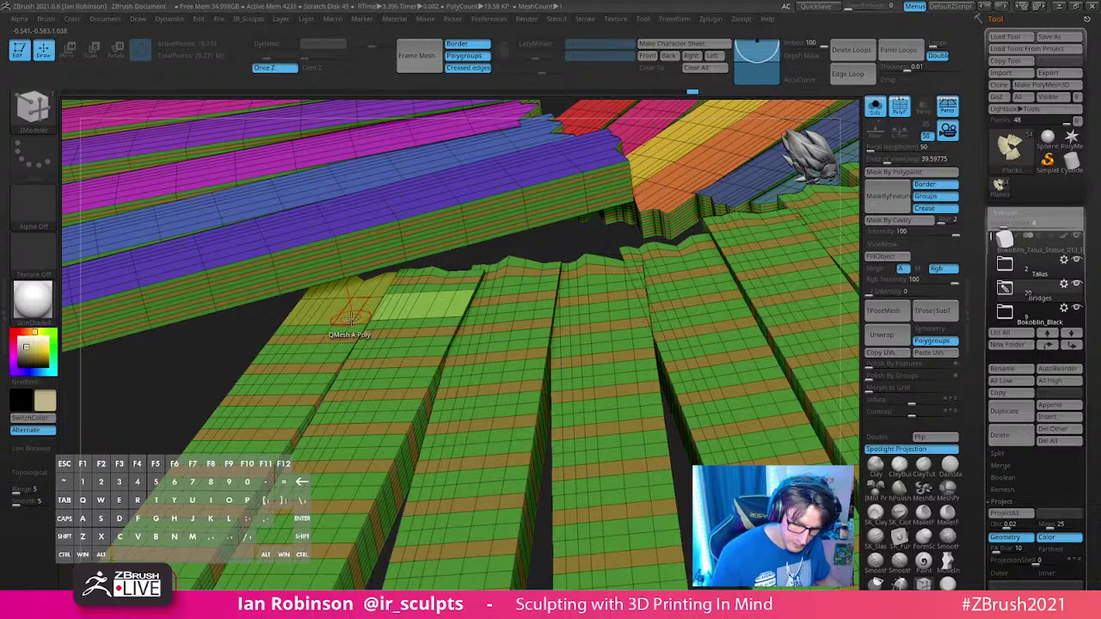
click(386, 298)
Step: Insert multiple crosswise edge loops in every segment of the indigo plank lying across the olive and brown planks
alt+right_drag(386, 298, 480, 338)
drag(462, 371, 320, 441)
click(320, 440)
alt+right_drag(284, 456, 409, 385)
click(407, 385)
click(362, 407)
click(316, 430)
click(272, 446)
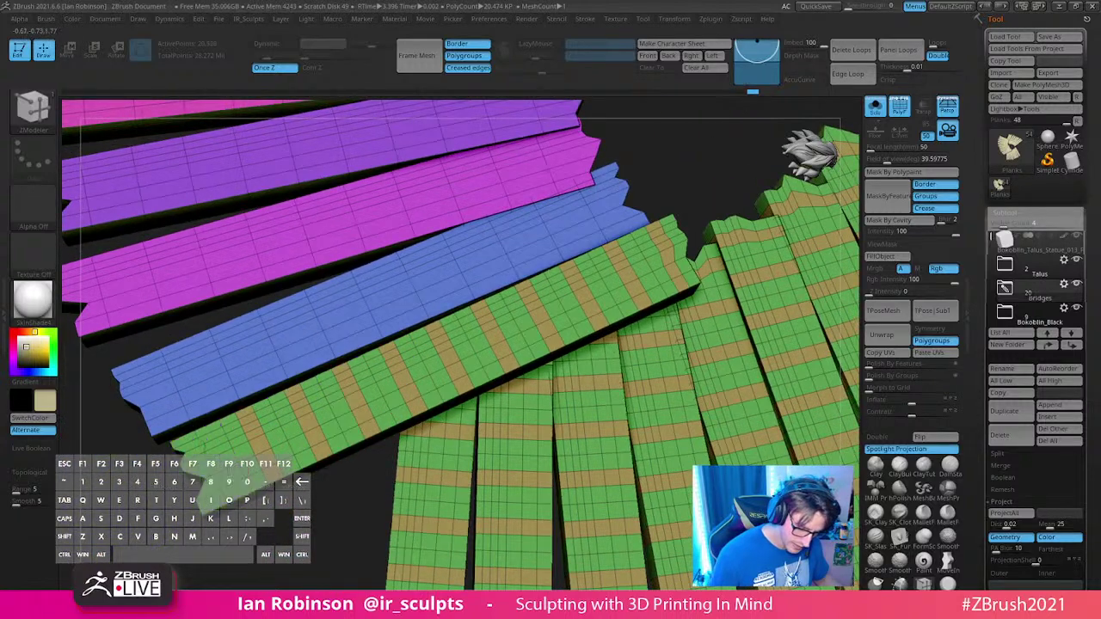
Step: Insert multiple crosswise edge loops along the whole blue plank, from one jagged end to the other
click(197, 382)
click(167, 399)
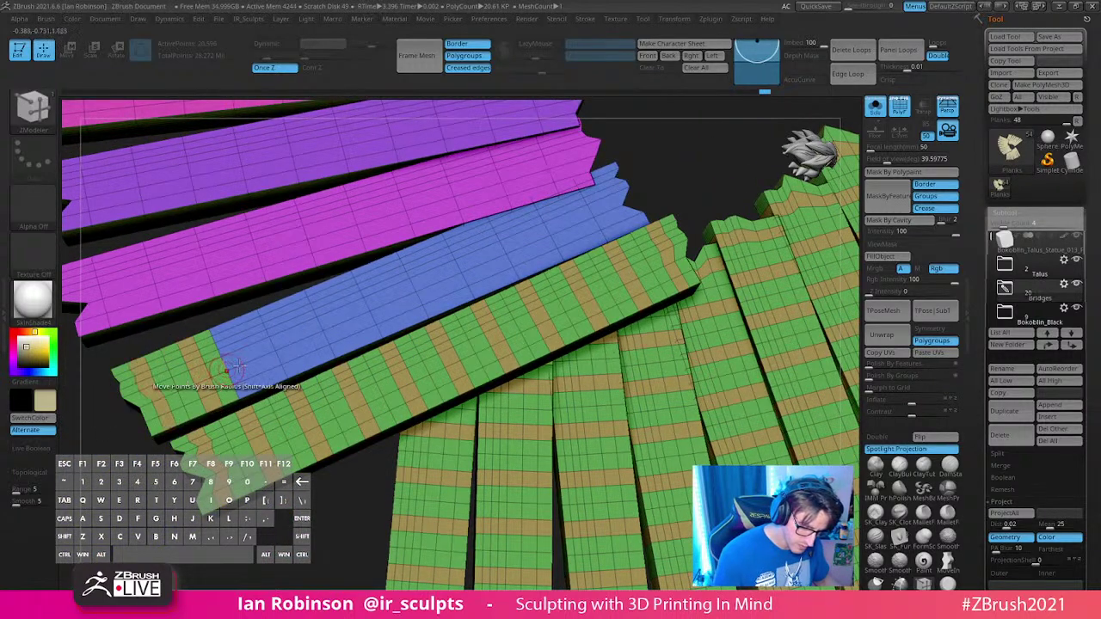
click(257, 356)
mouse_move(303, 342)
mouse_down()
mouse_move(507, 258)
mouse_move(567, 226)
mouse_move(586, 197)
mouse_up()
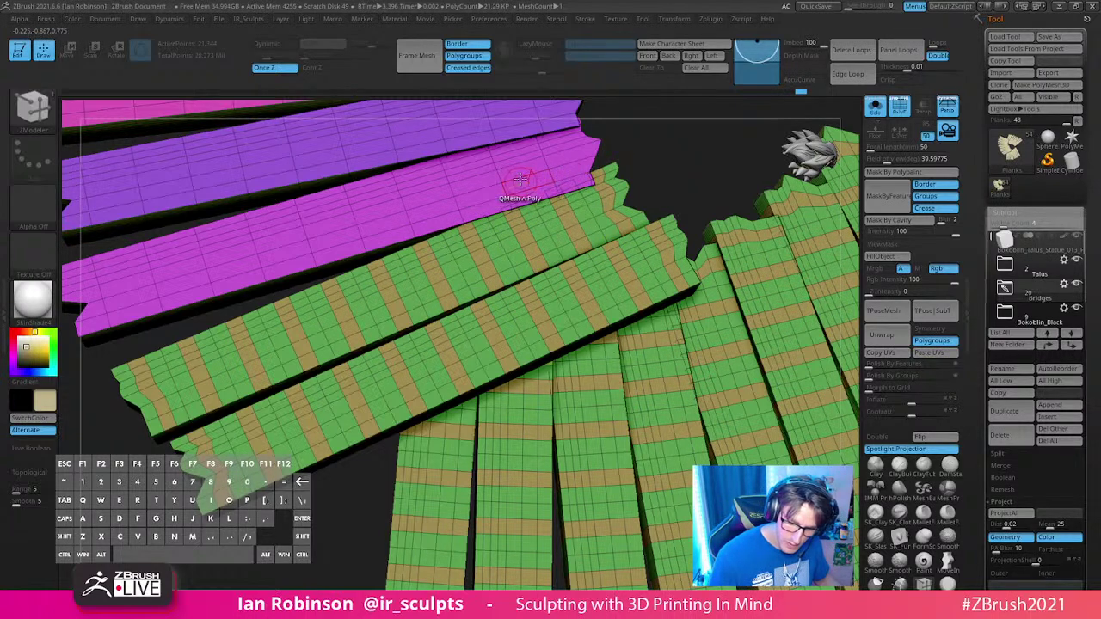
Step: Insert multiple crosswise edge loops along the full length of the magenta plank beside the blue one
drag(520, 179, 327, 229)
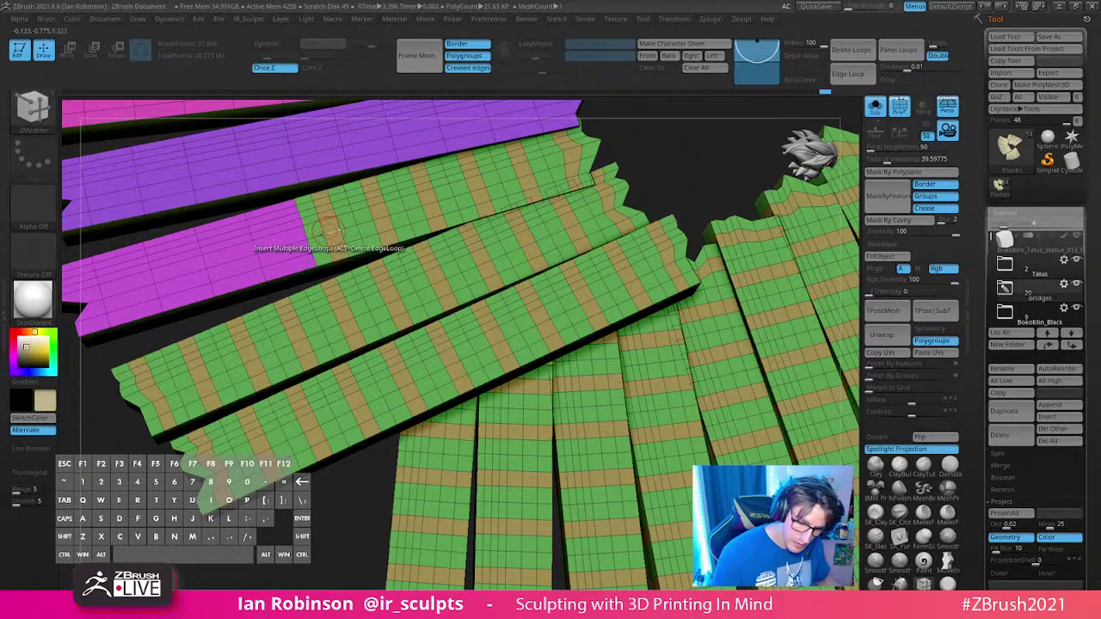
click(282, 244)
click(236, 267)
alt+right_drag(229, 274, 404, 349)
click(385, 351)
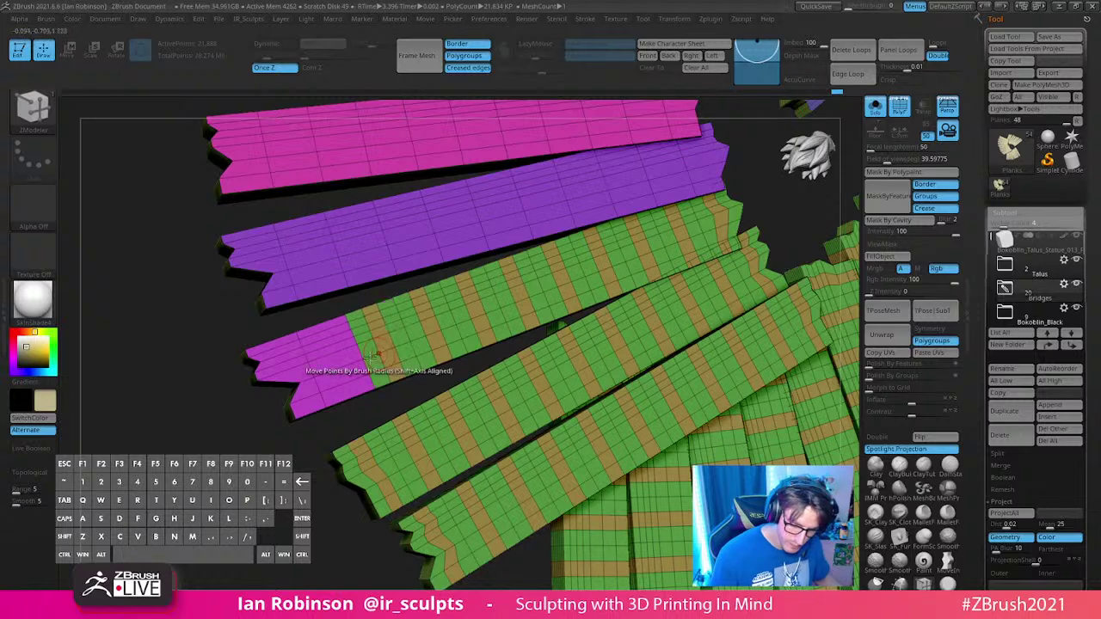
click(325, 346)
click(284, 360)
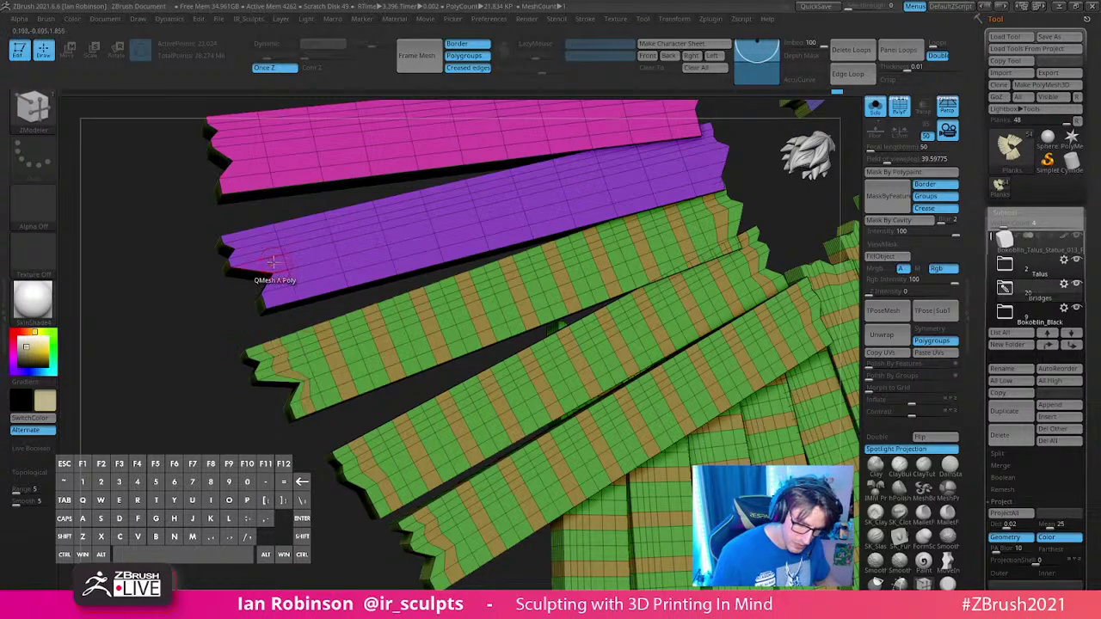
Step: Insert multiple crosswise edge loops in every segment of the purple plank, including both jagged ends
click(274, 261)
drag(315, 244, 546, 197)
click(546, 196)
click(587, 185)
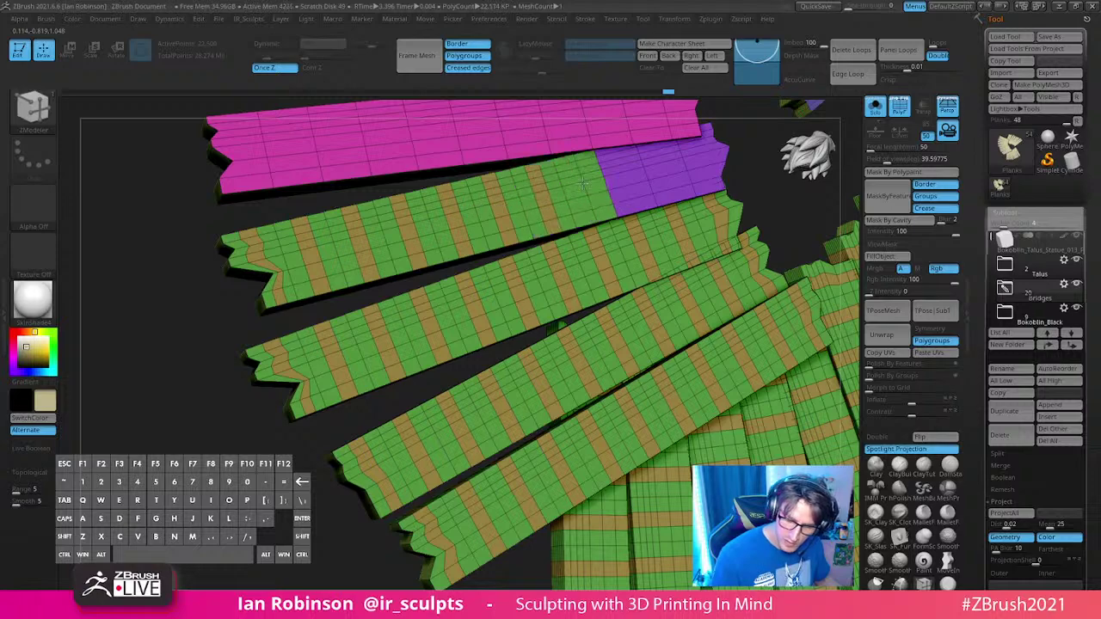
click(642, 172)
click(688, 160)
click(716, 155)
Step: Insert multiple crosswise edge loops along the entire pink plank below the olive green one
alt+right_drag(670, 263, 566, 425)
drag(565, 427, 494, 379)
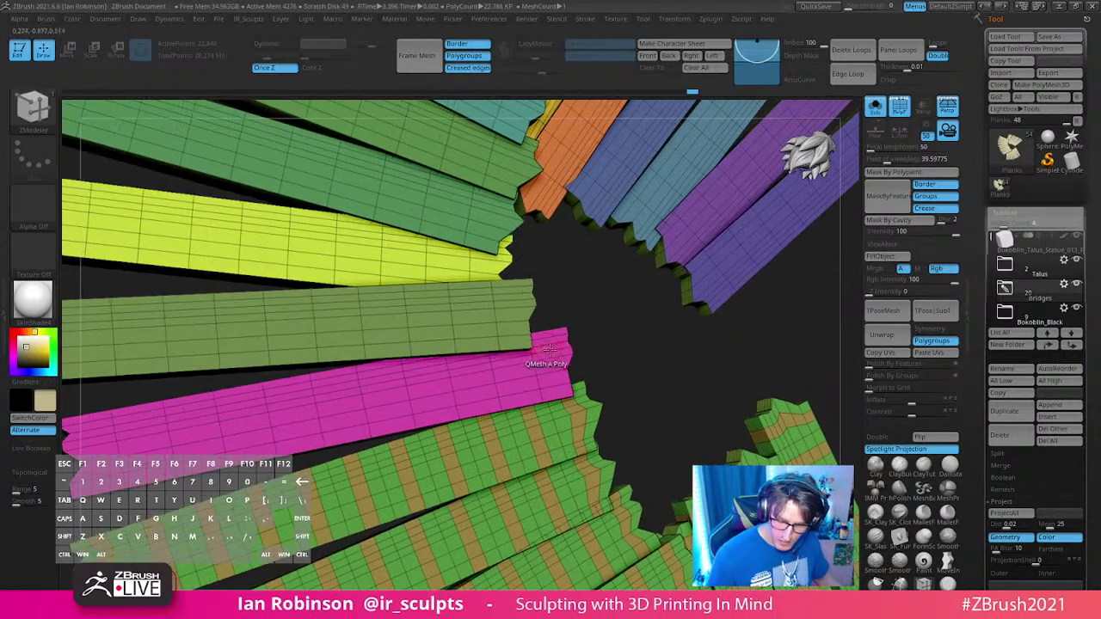
click(422, 389)
click(513, 379)
alt+right_drag(389, 390, 546, 339)
click(545, 340)
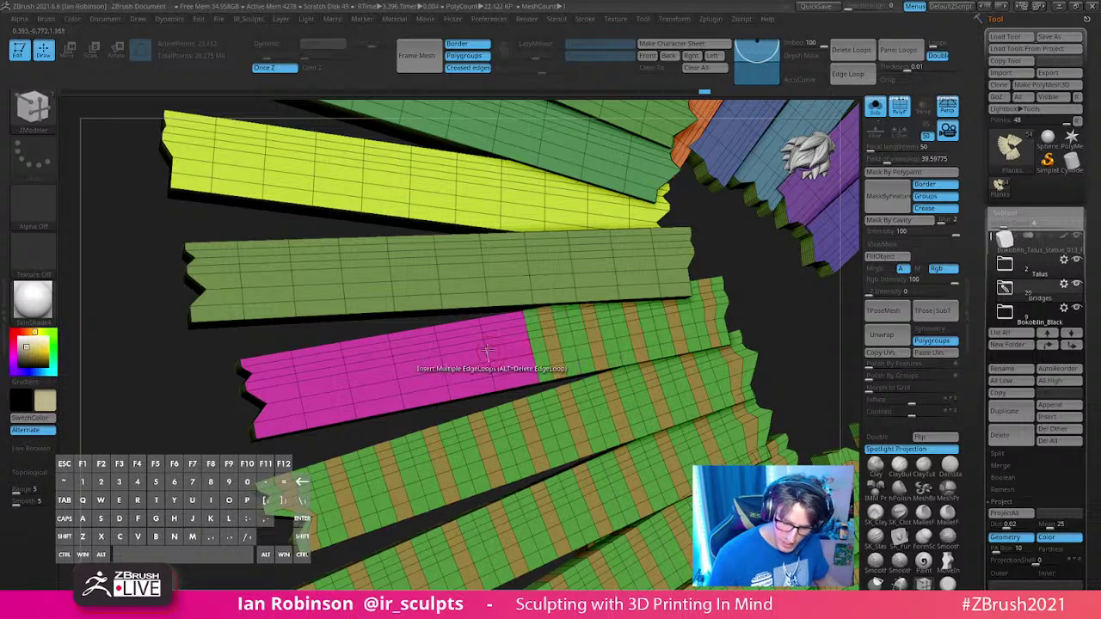
drag(487, 349, 281, 384)
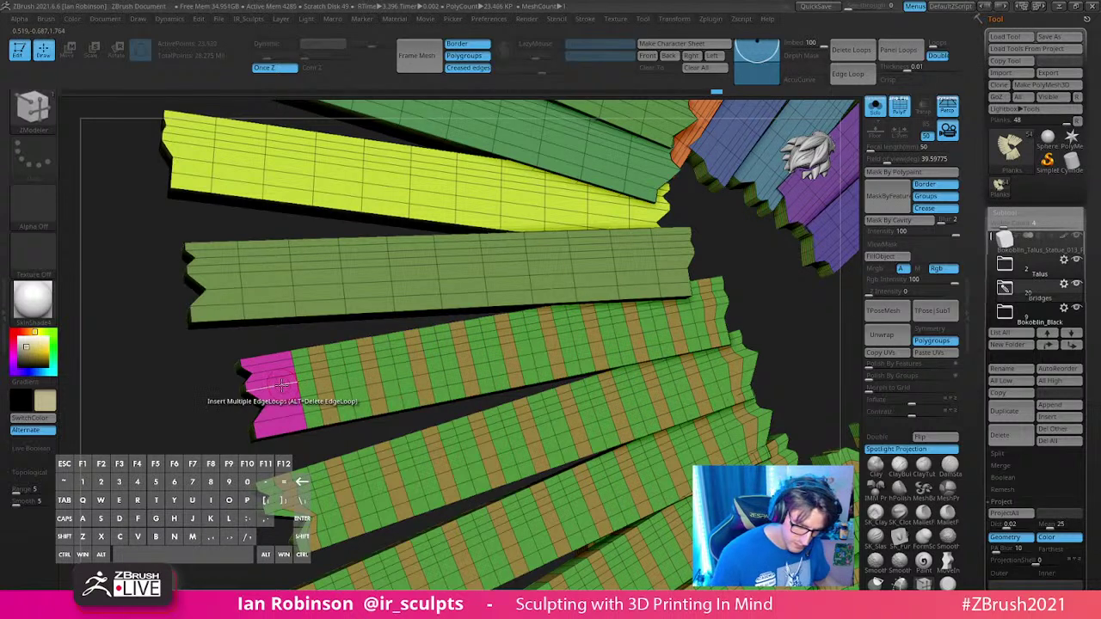
click(281, 384)
Step: Insert multiple crosswise edge loops in all segments of the olive green plank between the pink and yellow planks
click(229, 290)
click(266, 285)
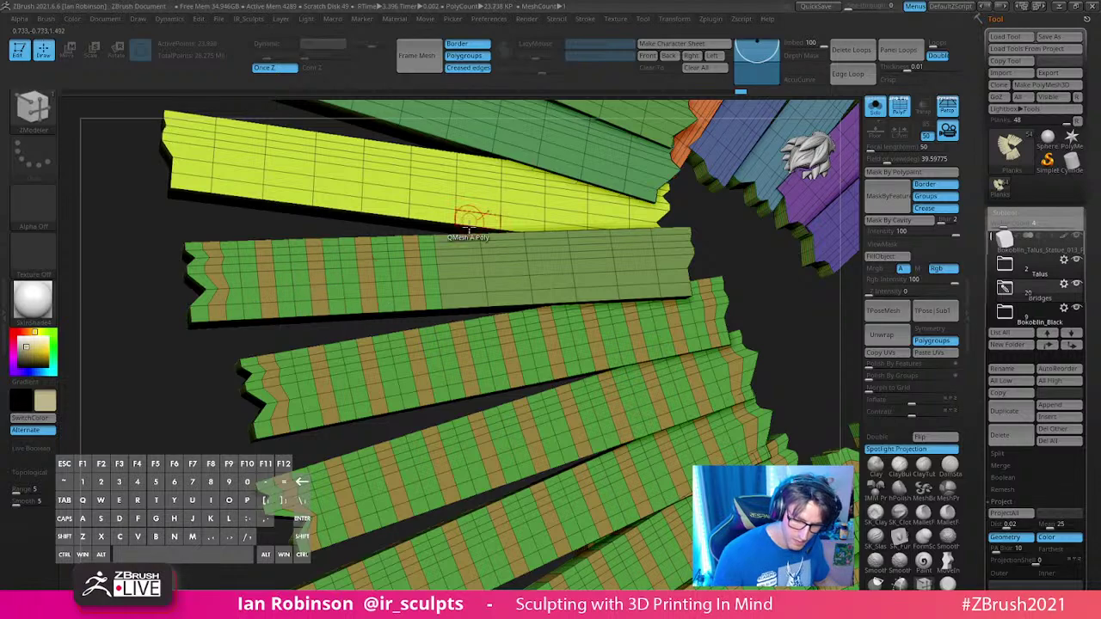
alt+right_drag(460, 295, 445, 325)
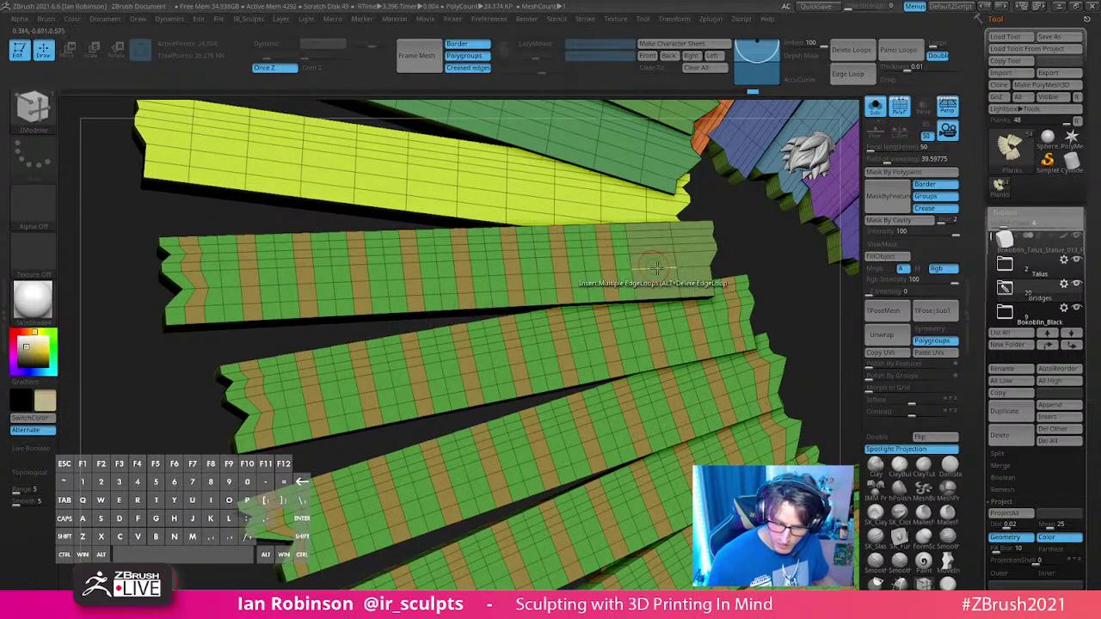
click(696, 267)
Step: Insert multiple crosswise edge loops in every segment of the yellow plank, filling the skipped segments too
alt+right_drag(582, 234, 560, 319)
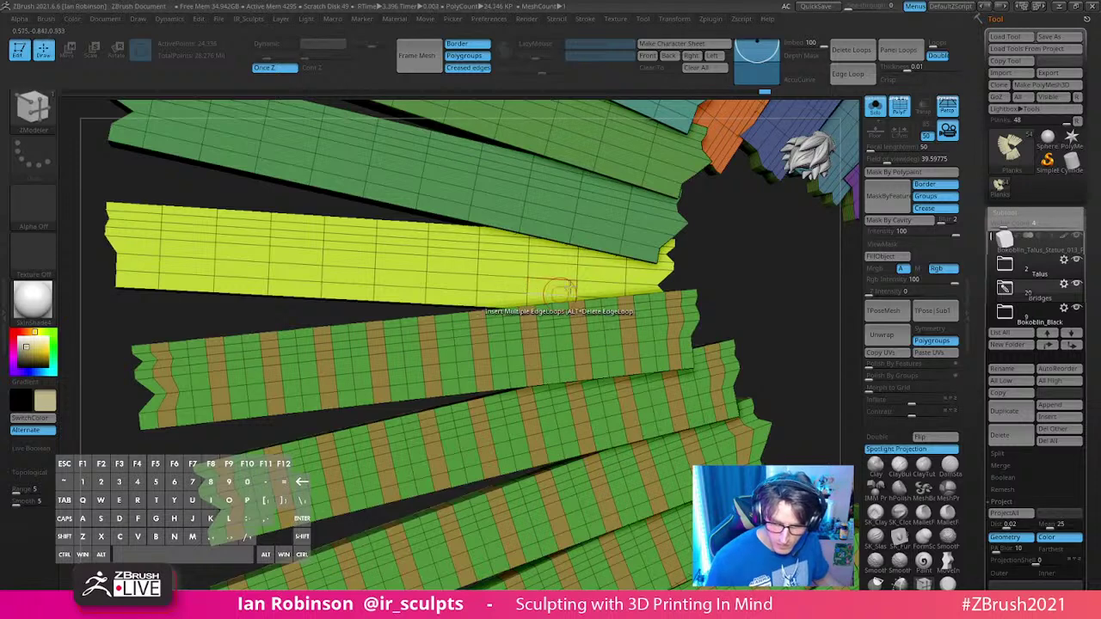
click(555, 278)
click(455, 272)
click(392, 267)
click(350, 266)
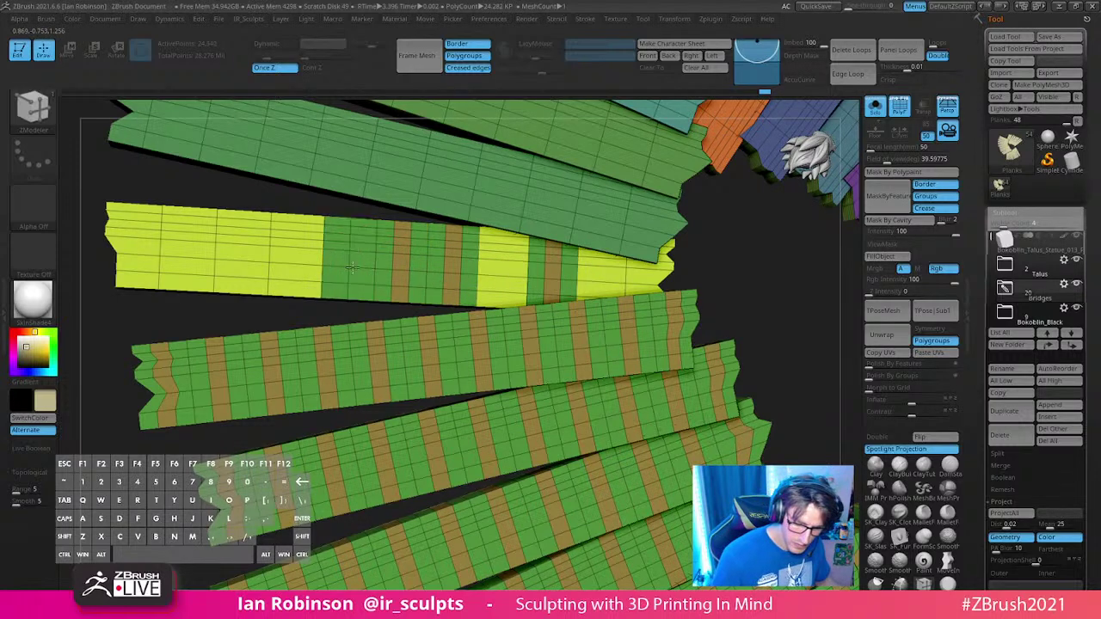
drag(520, 273, 658, 270)
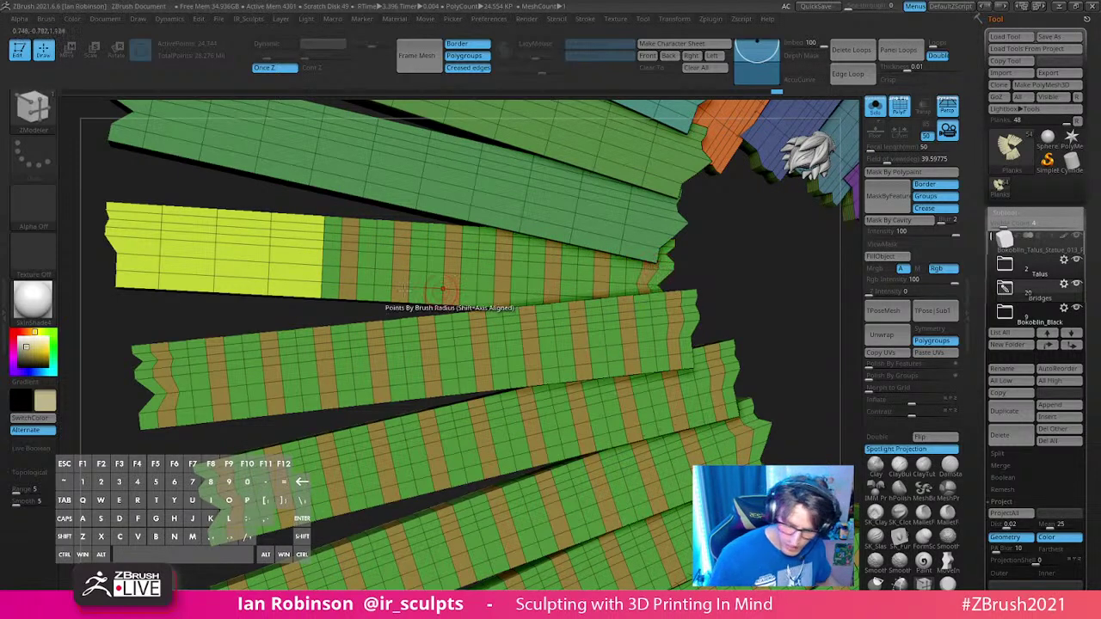
mouse_move(438, 288)
mouse_down()
mouse_move(258, 249)
mouse_move(142, 249)
mouse_move(246, 249)
mouse_up()
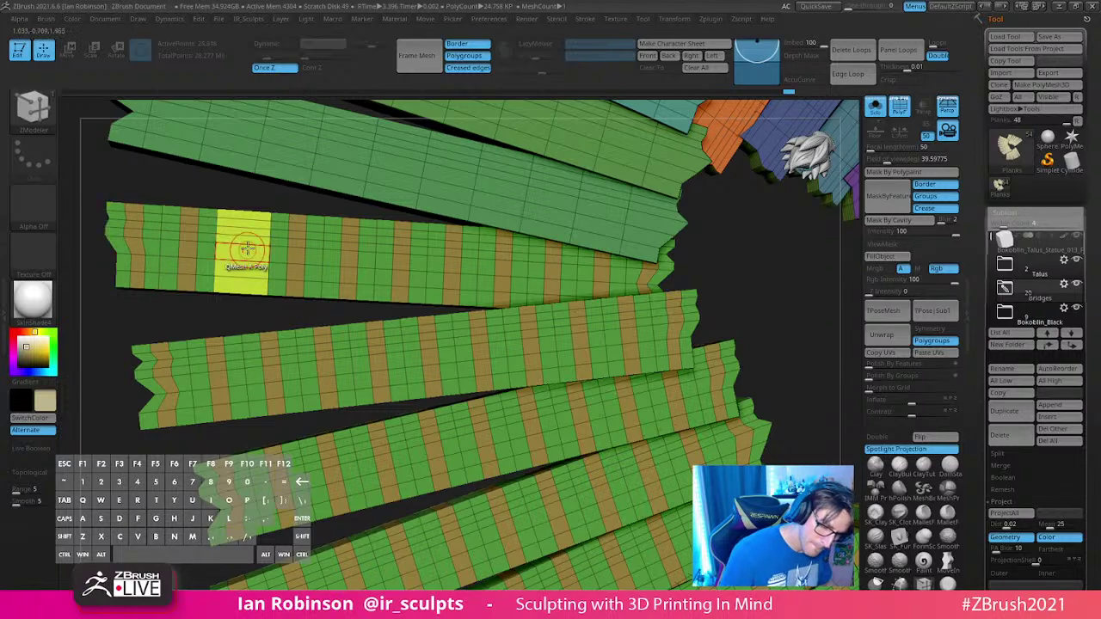
click(247, 249)
Step: Insert multiple crosswise edge loops along the full length of the dark green plank next to the yellow one
alt+right_drag(246, 248, 363, 479)
click(266, 326)
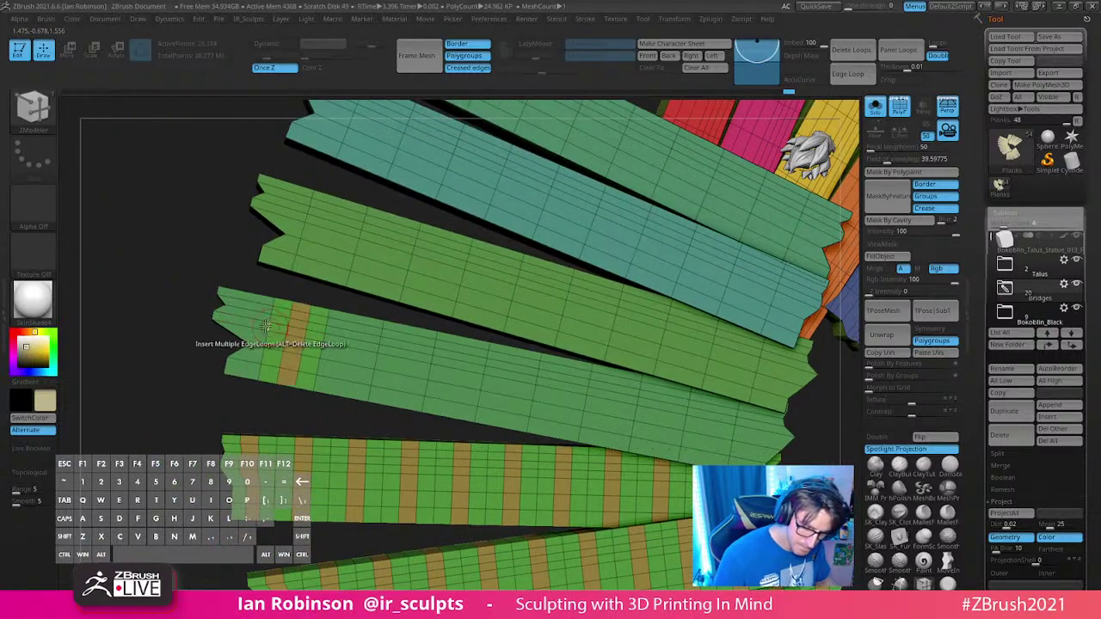
mouse_move(266, 325)
mouse_down()
mouse_move(508, 368)
mouse_move(496, 368)
mouse_up()
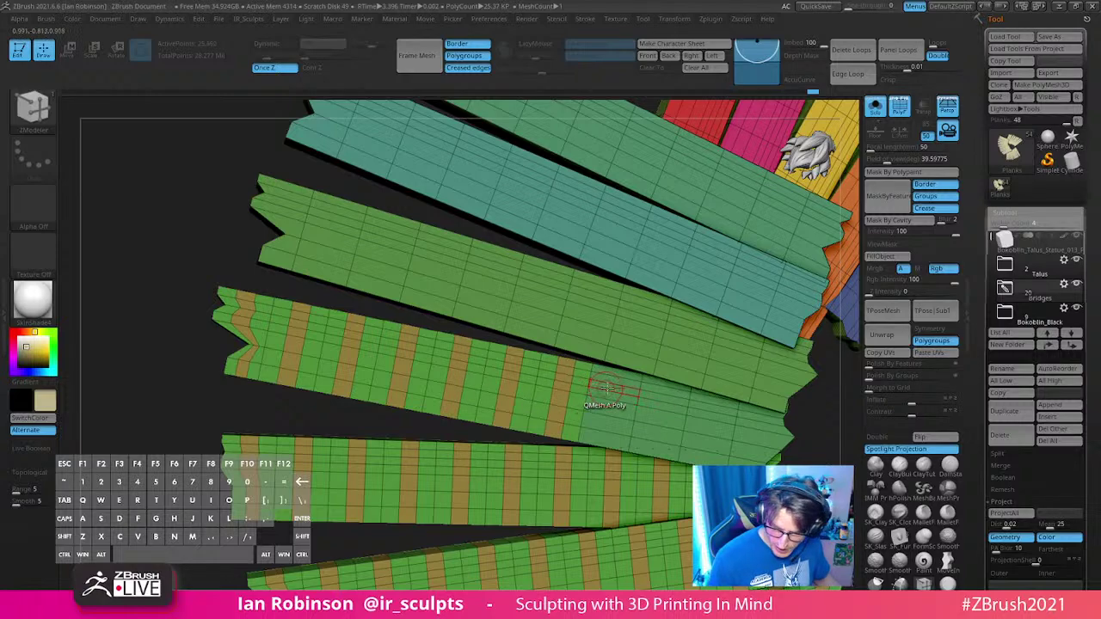
click(663, 396)
Step: Insert multiple crosswise edge loops along the whole mid-green plank, from its inner end to the jagged outer end
alt+right_drag(672, 401, 528, 367)
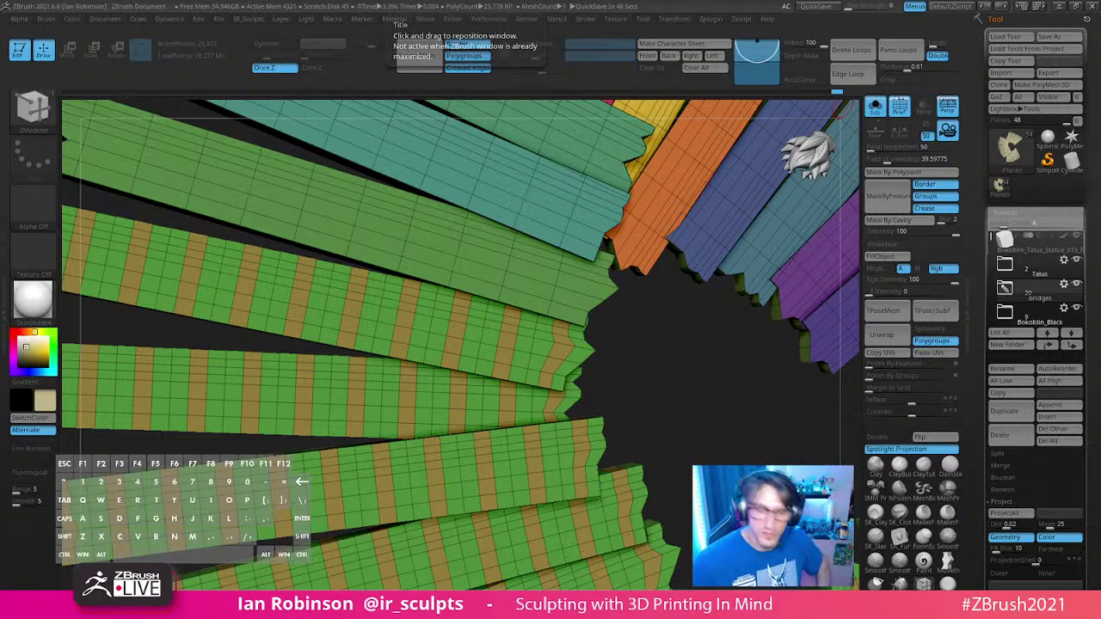
click(578, 292)
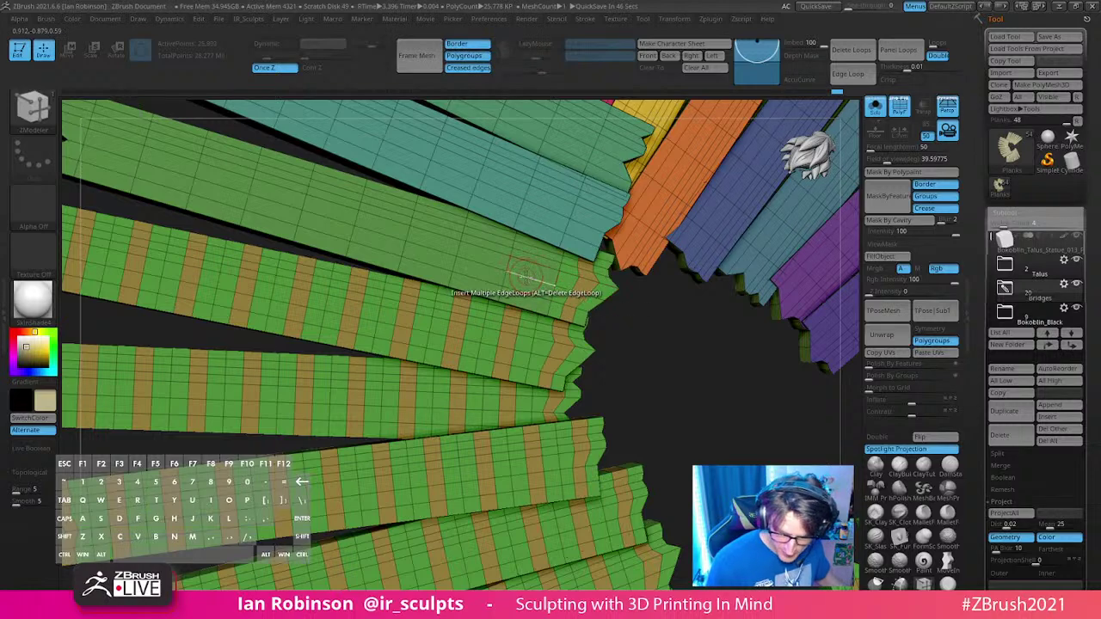
click(528, 278)
click(485, 266)
click(438, 253)
alt+drag(654, 373, 490, 379)
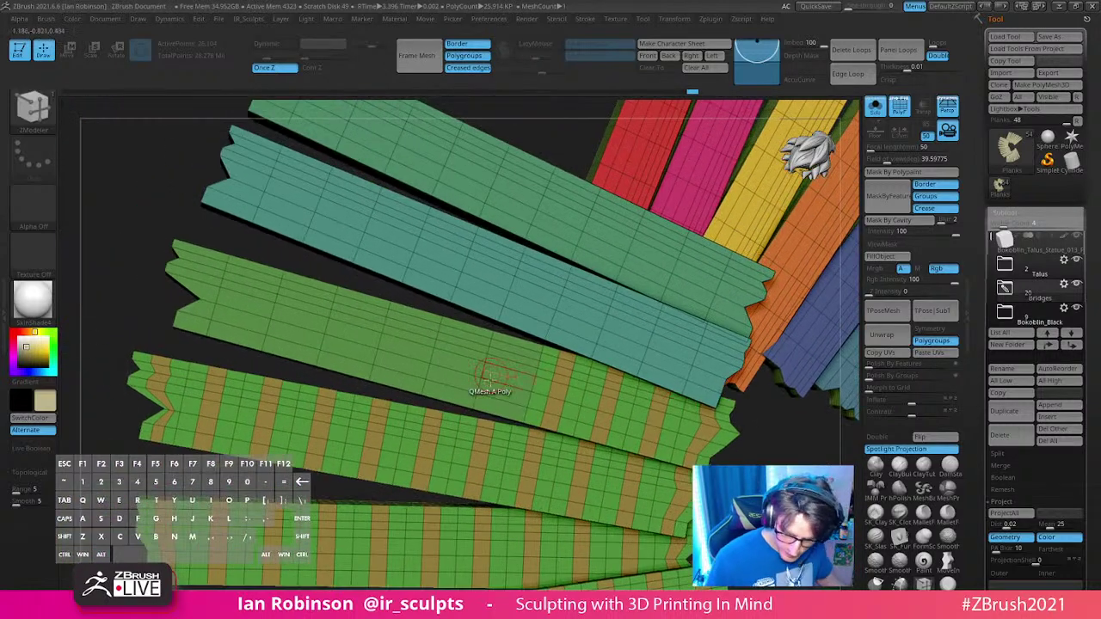
click(408, 351)
click(353, 336)
click(302, 321)
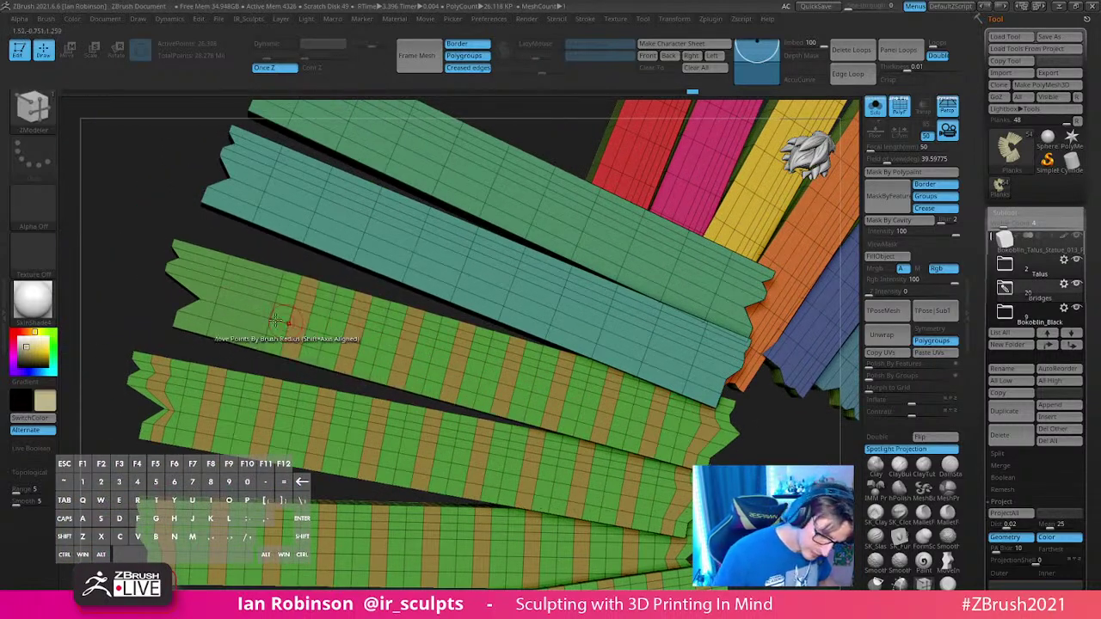
click(254, 304)
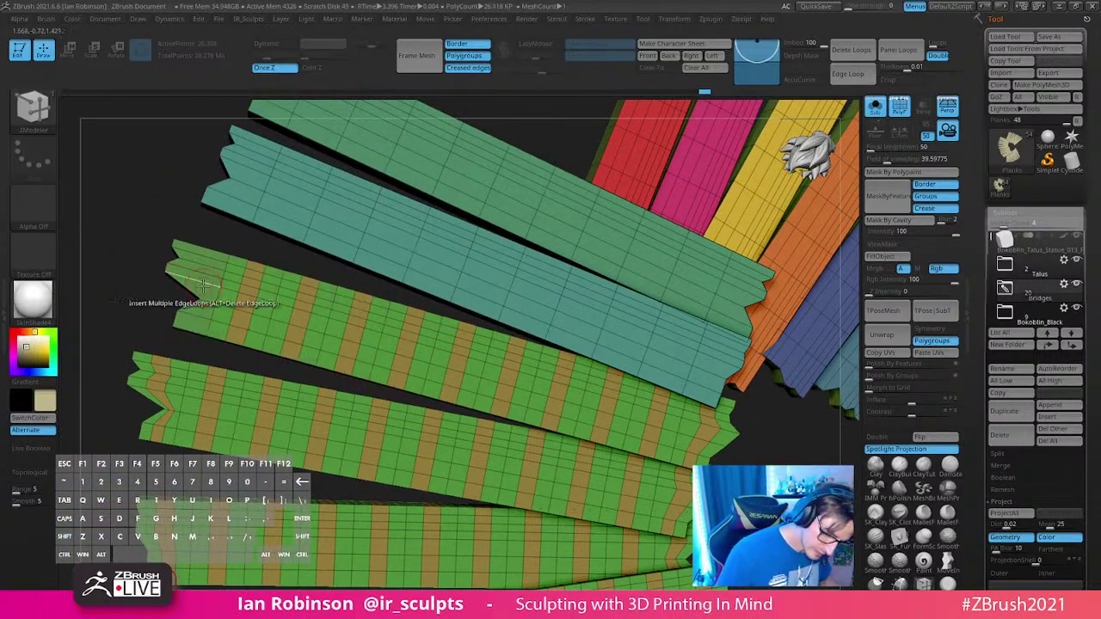
Step: Insert multiple crosswise edge loops in every segment of the teal blue plank, including both jagged ends
click(300, 203)
click(346, 219)
click(252, 184)
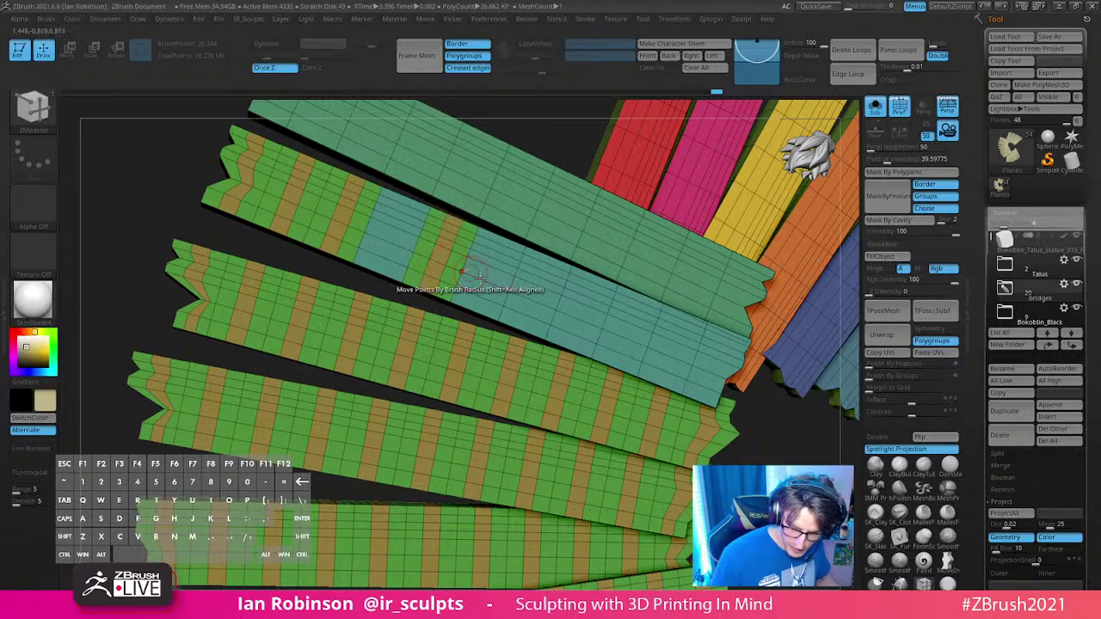
mouse_move(405, 231)
mouse_down()
mouse_move(658, 361)
mouse_move(707, 370)
mouse_up()
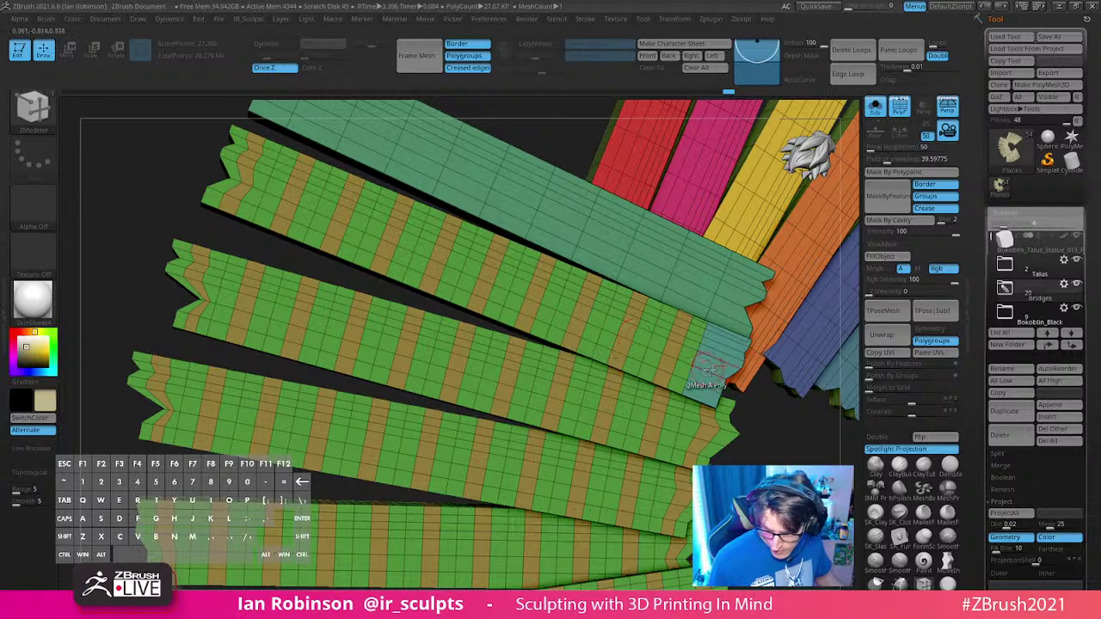
click(728, 370)
Step: Insert multiple crosswise edge loops along the sea-green plank that overlaps the red, pink and yellow planks
alt+right_drag(669, 373, 538, 469)
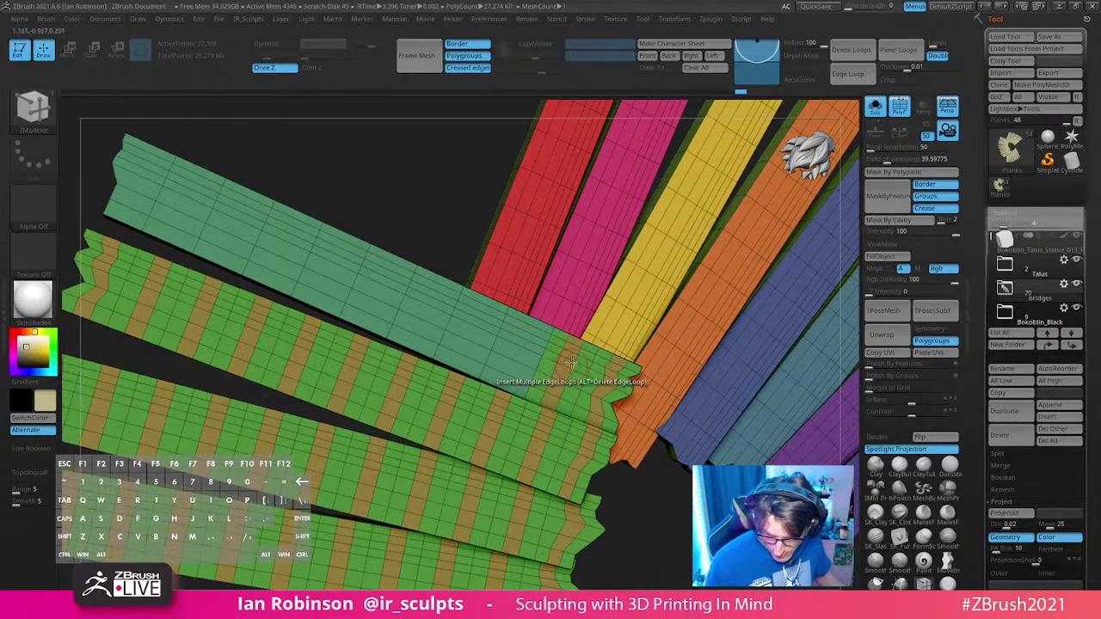
click(426, 290)
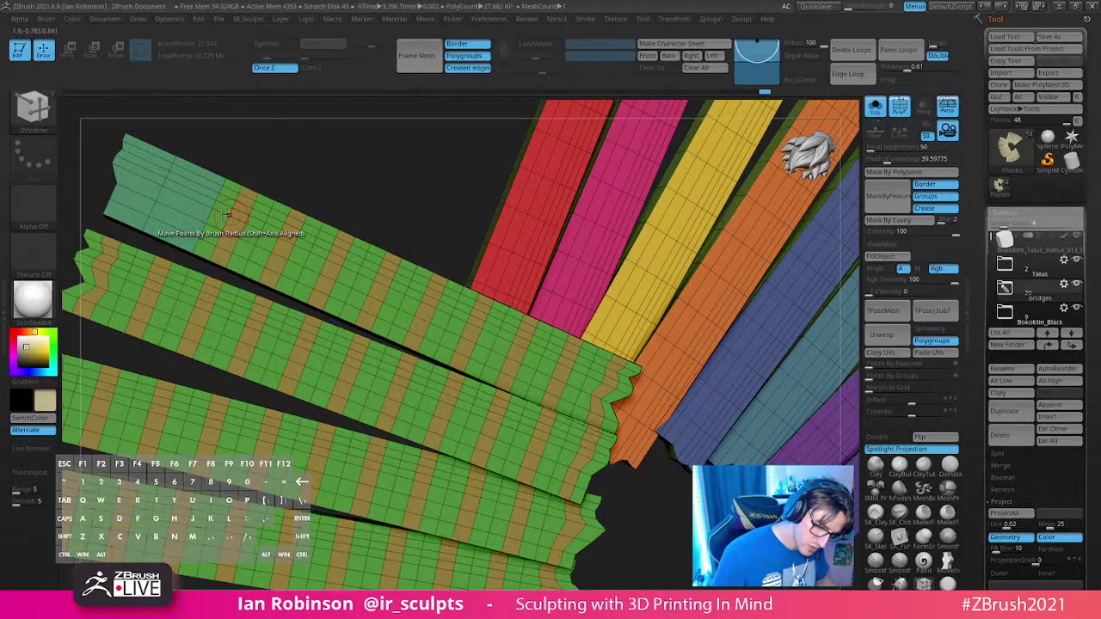
alt+right_drag(265, 223, 373, 319)
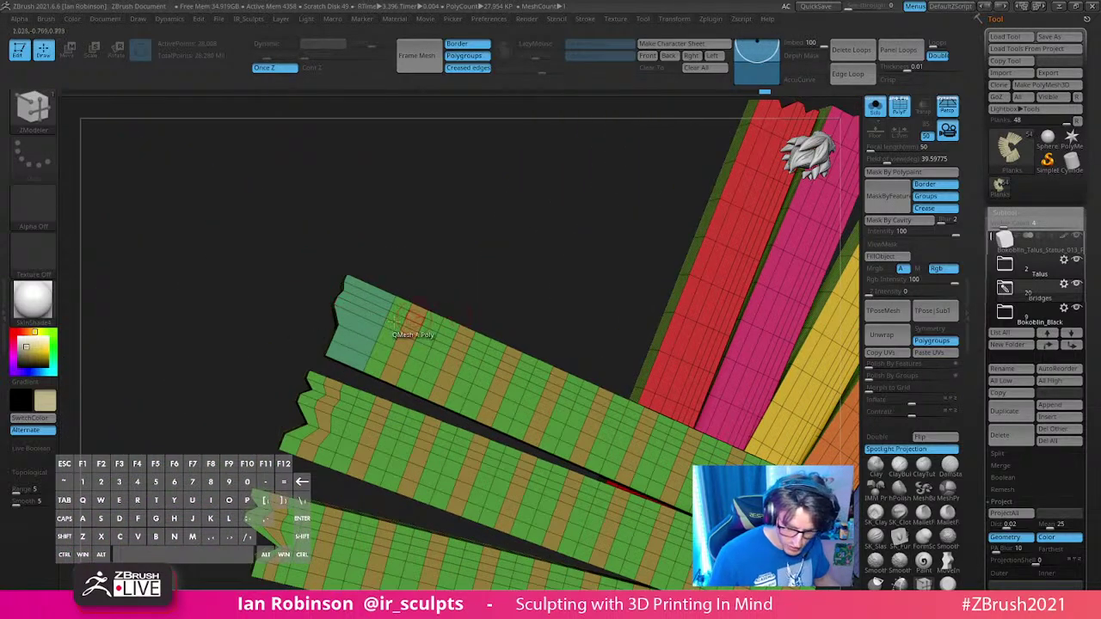
Step: Insert multiple crosswise edge loops along the whole red plank, including both jagged ends
right_drag(478, 295, 344, 278)
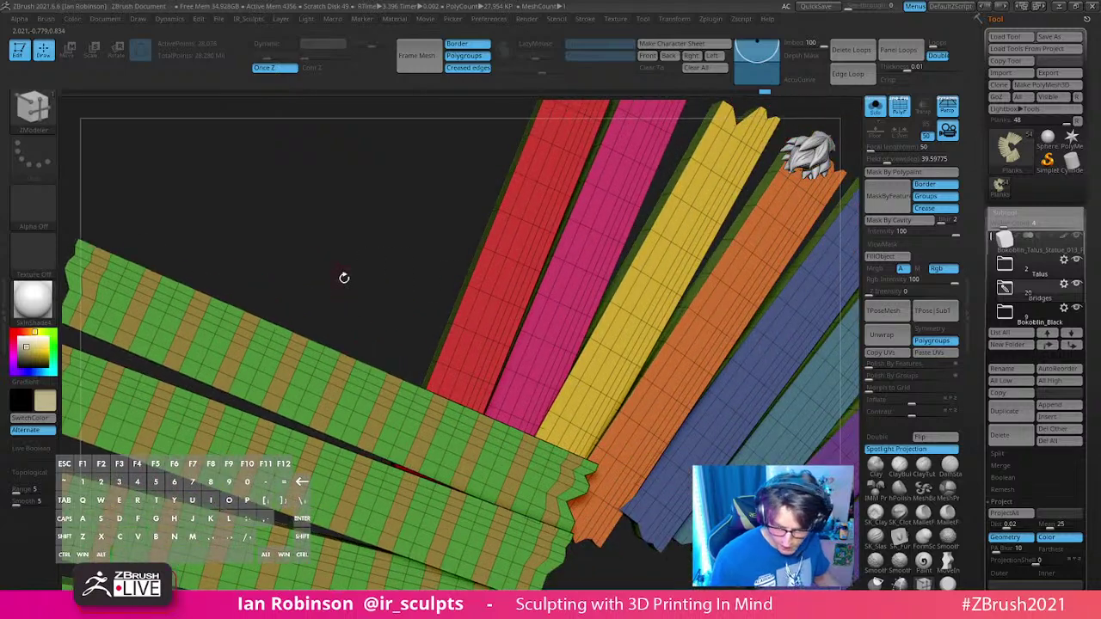
click(496, 280)
click(490, 307)
click(474, 342)
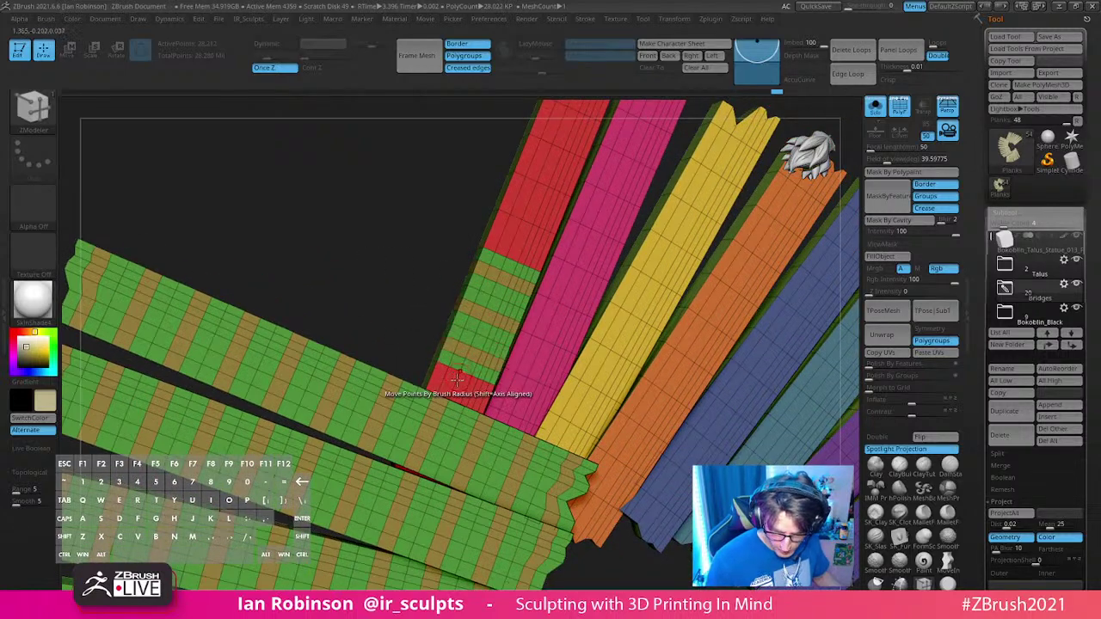
click(459, 378)
right_drag(502, 379, 595, 401)
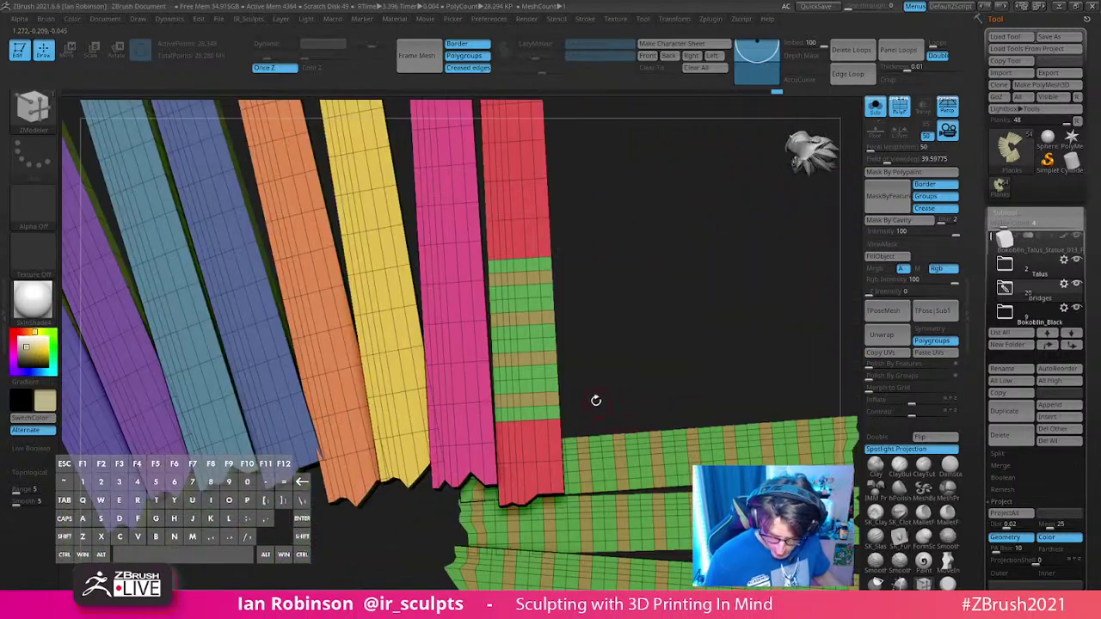
click(533, 442)
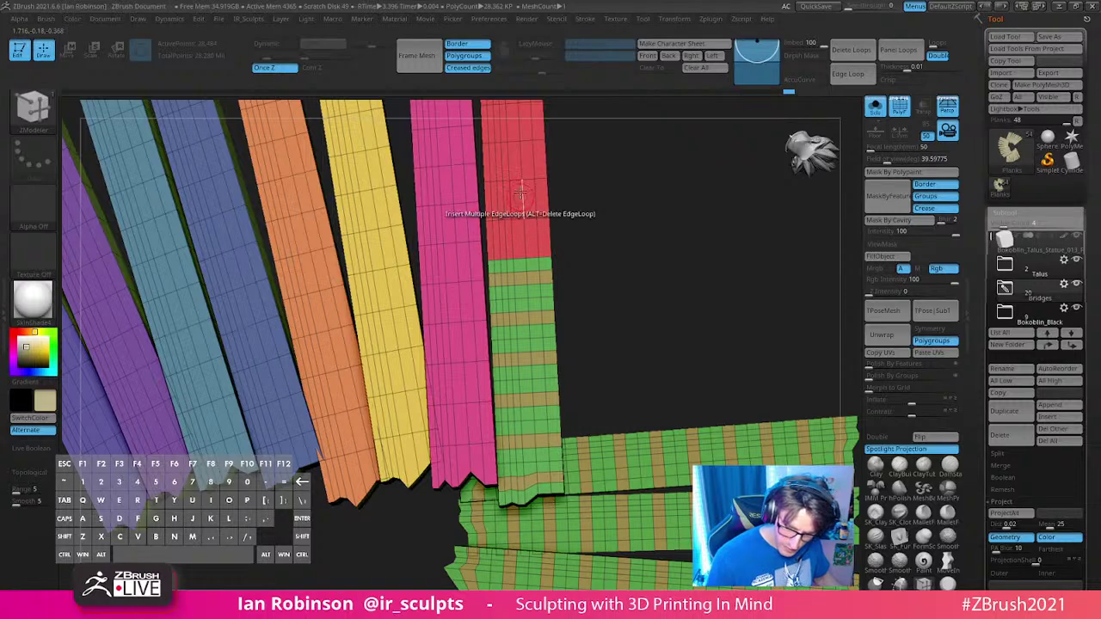
click(522, 168)
click(523, 193)
alt+right_drag(614, 242, 645, 336)
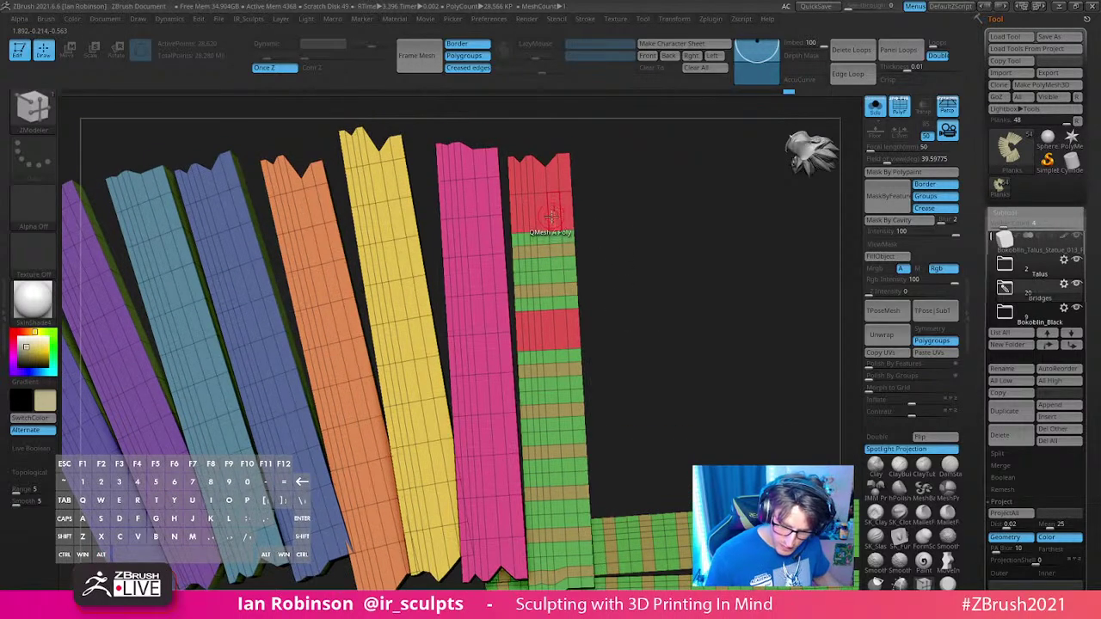
click(546, 184)
Step: Insert multiple crosswise edge loops in the yellow plank's remaining jagged end and at the adjacent end of the orange plank
mouse_move(610, 305)
alt+right_down()
mouse_move(666, 255)
mouse_move(693, 283)
mouse_move(679, 289)
mouse_move(666, 271)
mouse_move(642, 283)
mouse_move(536, 265)
alt+right_up()
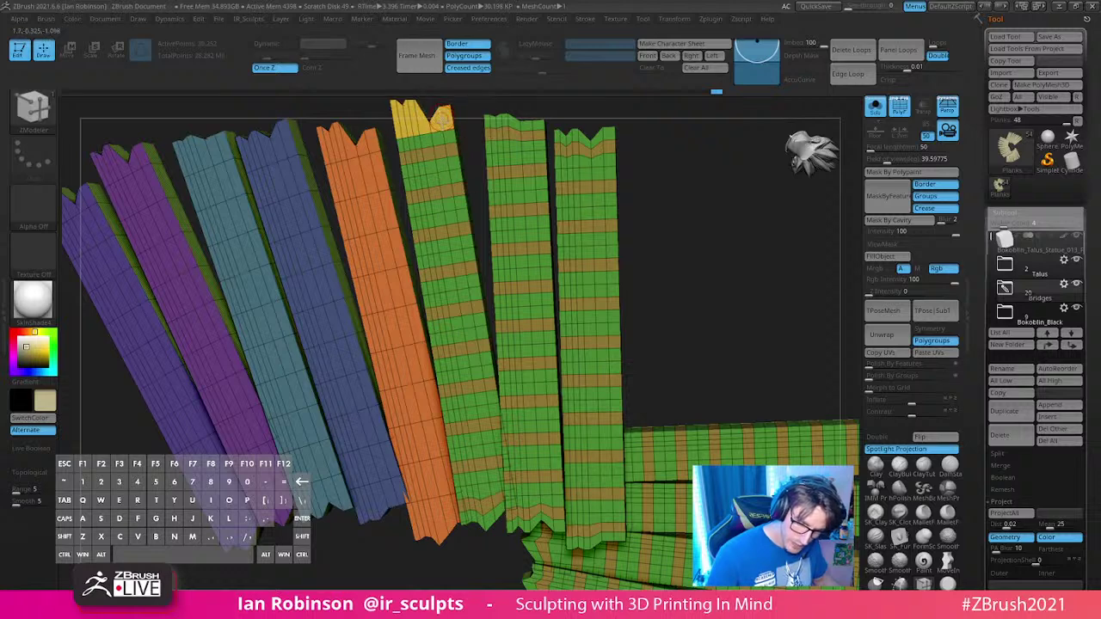
click(442, 127)
click(368, 148)
click(373, 179)
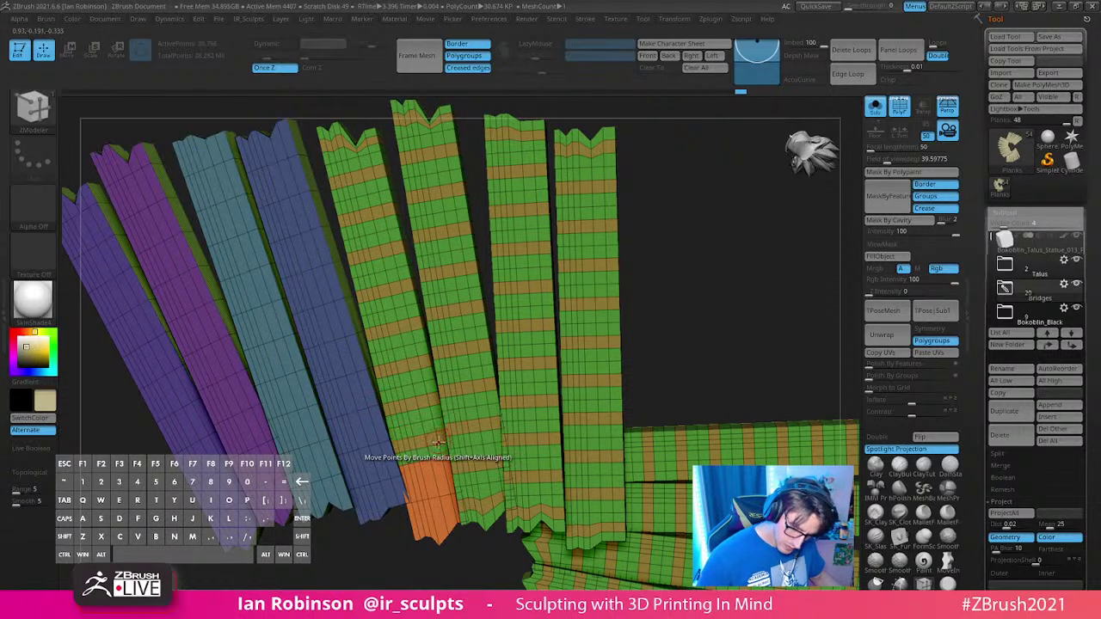
Step: Insert multiple crosswise edge loops in every segment of the dark blue plank beside the orange one
click(382, 497)
click(369, 455)
click(362, 432)
click(351, 392)
click(340, 359)
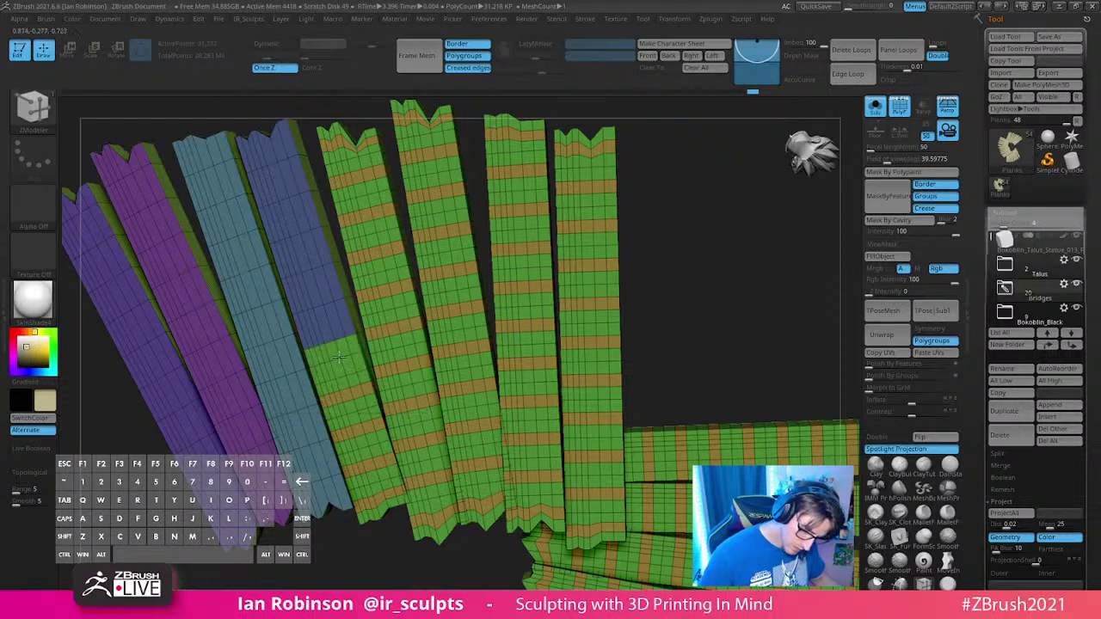
click(329, 326)
click(315, 286)
click(304, 256)
click(294, 218)
click(285, 181)
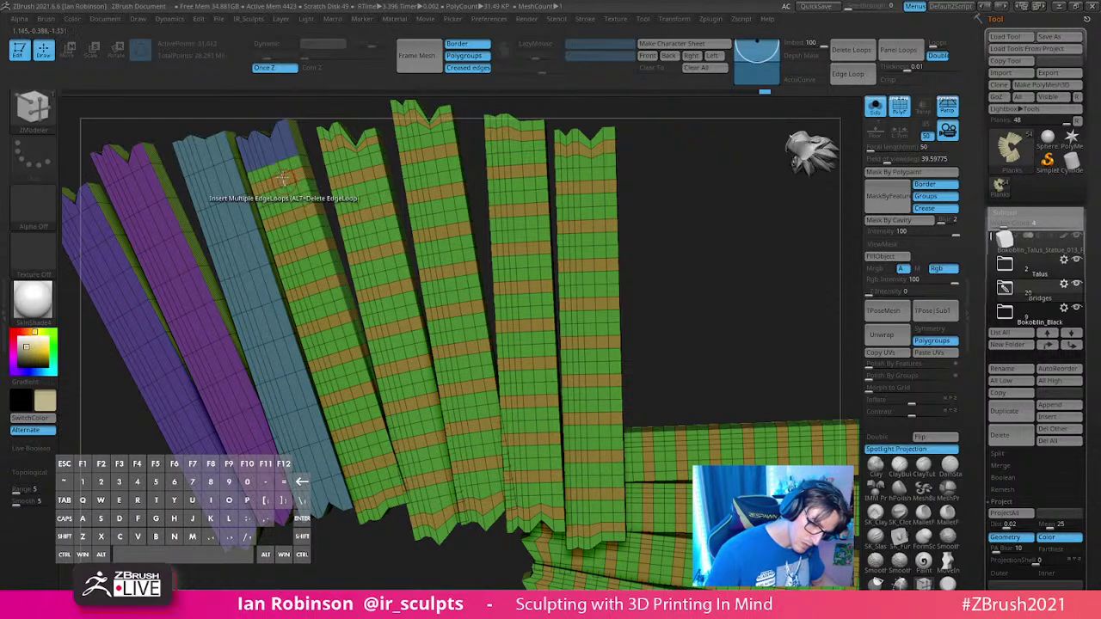
click(275, 155)
Step: Insert multiple crosswise edge loops along the full length of the grey-teal plank between the dark blue and purple planks
alt+right_drag(302, 179, 370, 256)
click(301, 218)
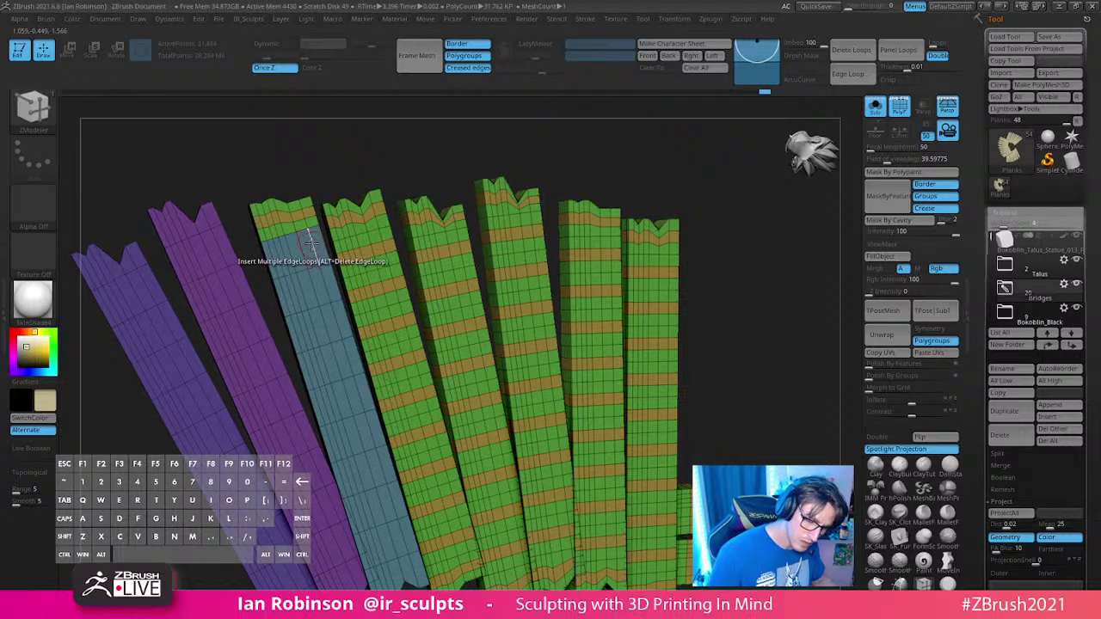
click(314, 251)
click(327, 295)
click(341, 332)
click(350, 365)
alt+right_drag(372, 360, 383, 303)
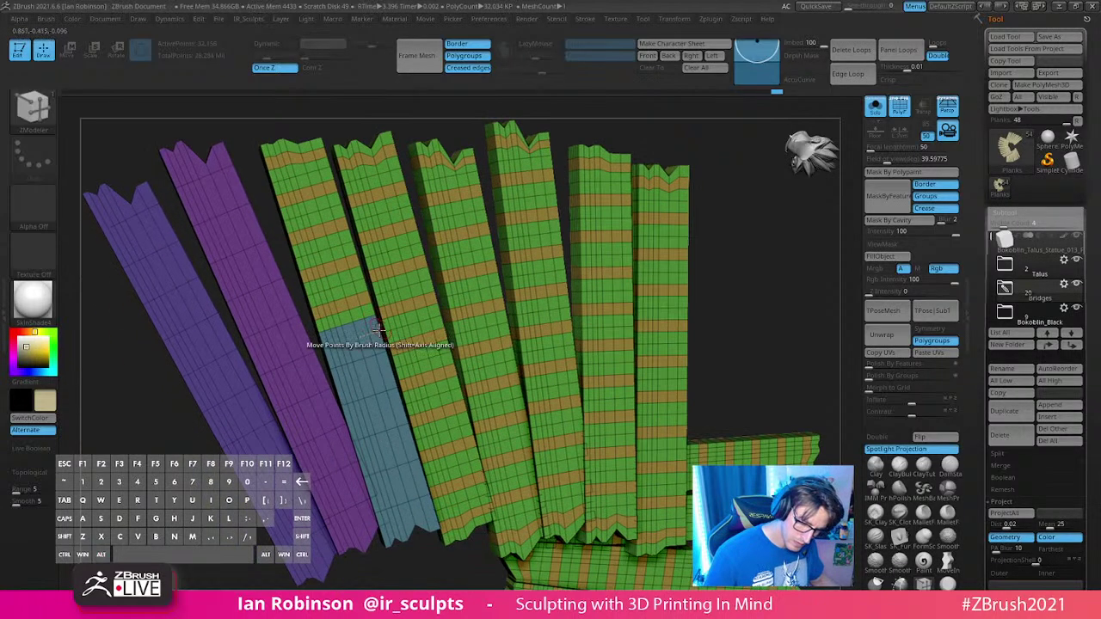
click(374, 337)
click(385, 377)
click(394, 411)
click(400, 446)
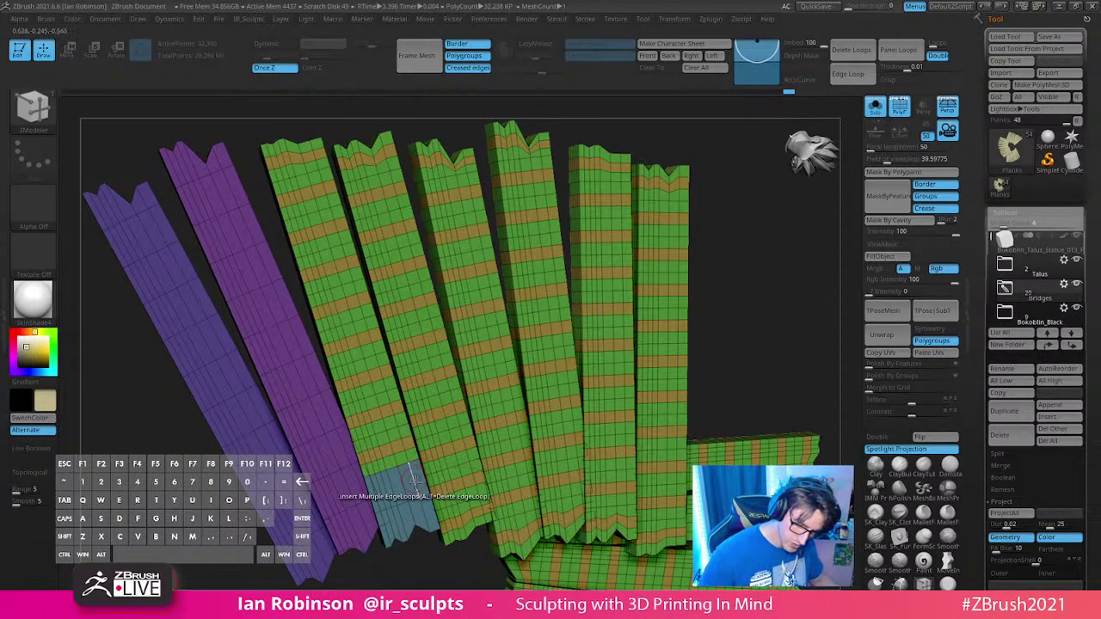
click(414, 480)
click(423, 512)
Step: Insert multiple crosswise edge loops in all segments of the magenta-purple plank, from one jagged end to the other
click(219, 161)
click(244, 215)
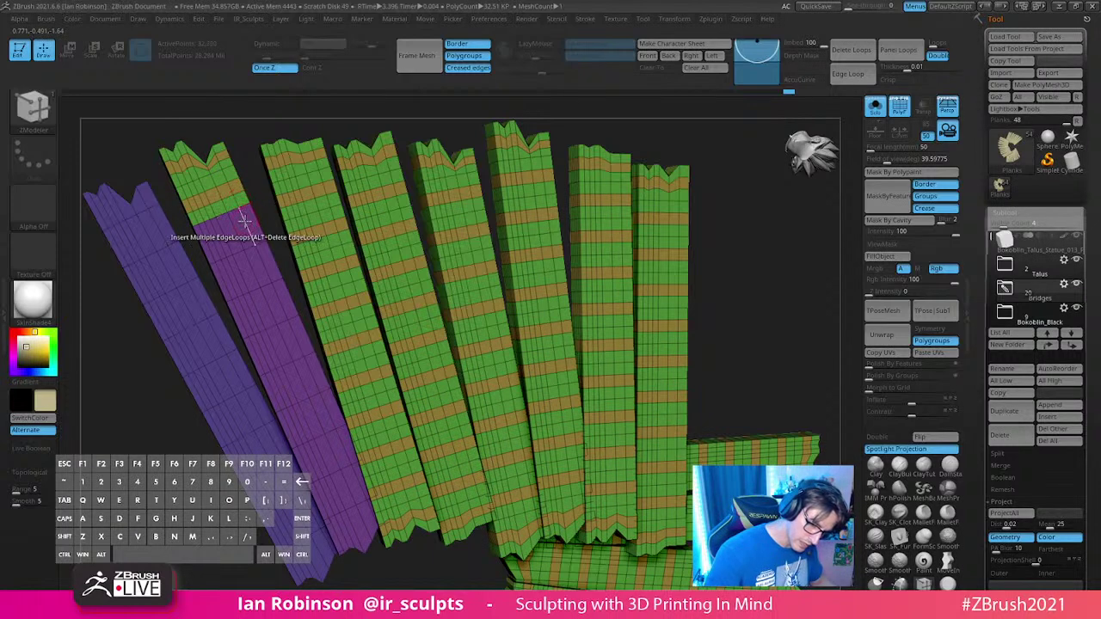
click(261, 258)
click(276, 295)
click(285, 318)
click(294, 338)
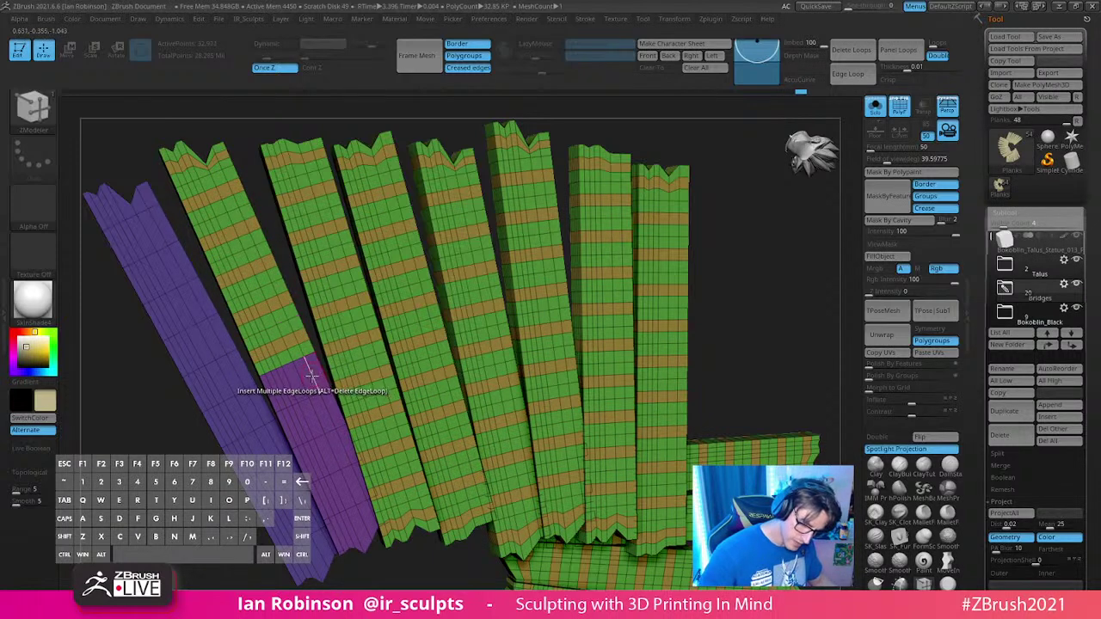
click(307, 375)
click(320, 412)
click(333, 449)
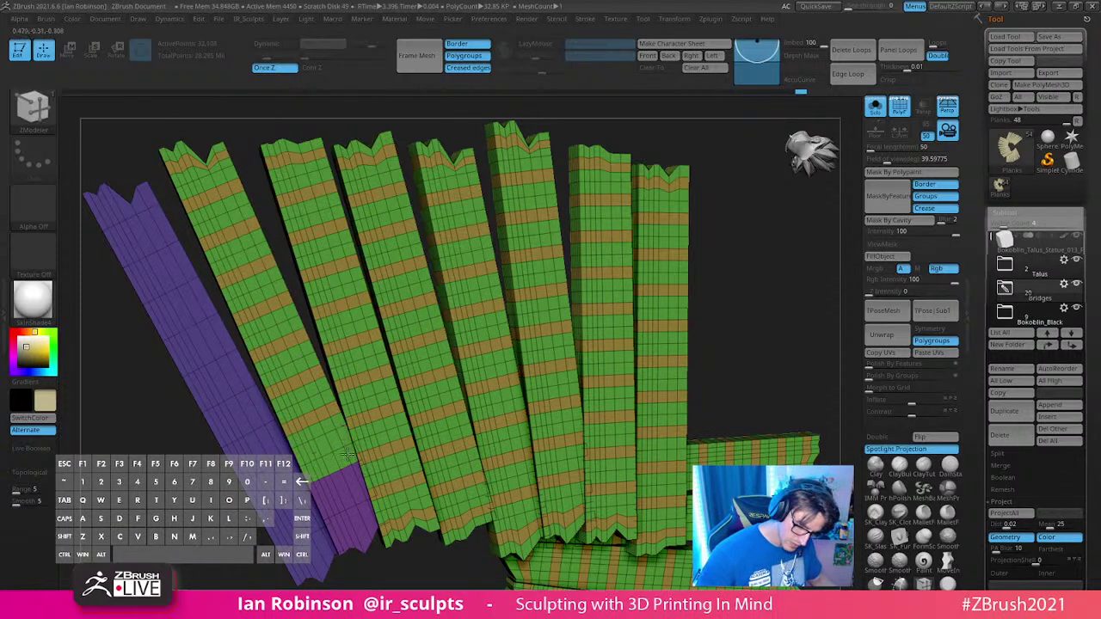
click(367, 517)
click(351, 481)
Step: Insert multiple crosswise edge loops along the outermost blue-violet plank, covering every remaining segment and both jagged ends
alt+drag(182, 233, 251, 246)
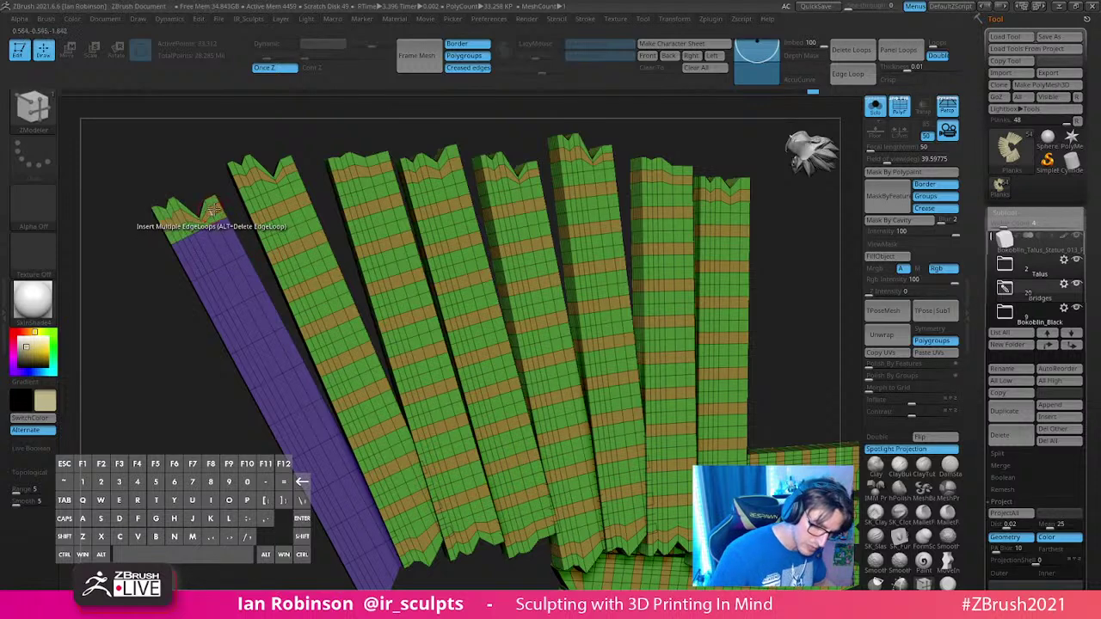
click(223, 242)
click(246, 280)
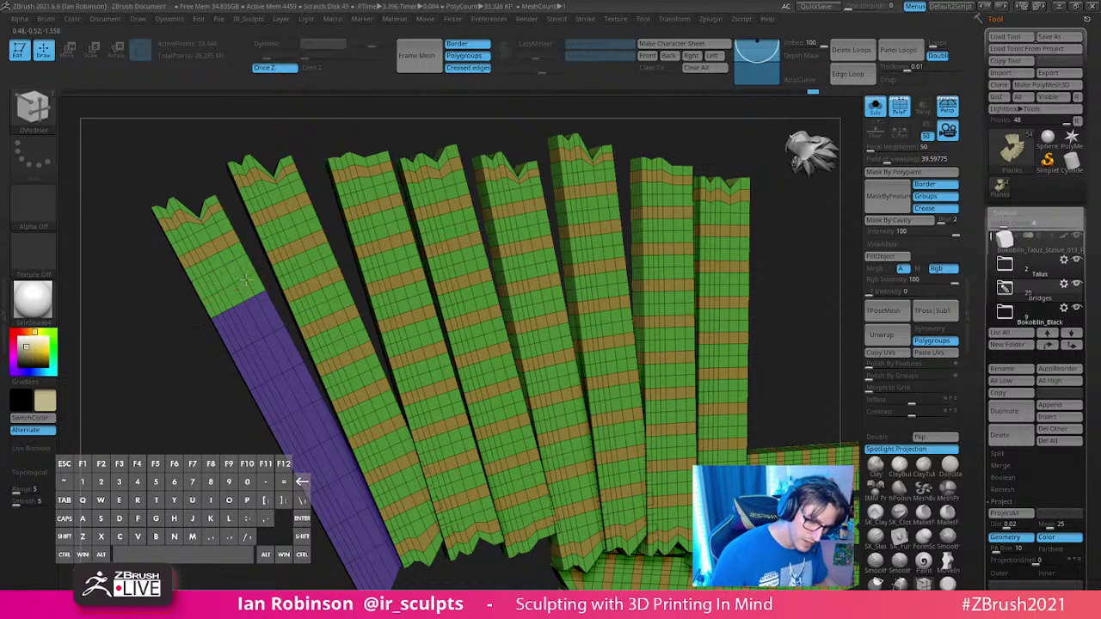
click(266, 316)
alt+right_drag(310, 334, 326, 299)
click(297, 322)
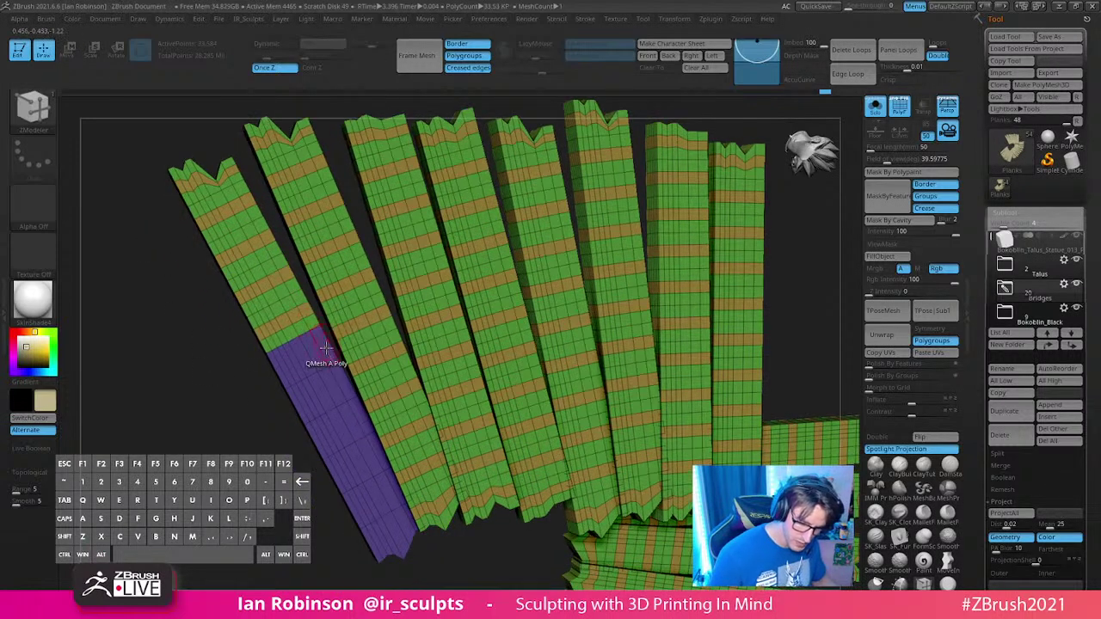
click(316, 357)
click(335, 391)
click(354, 422)
click(376, 457)
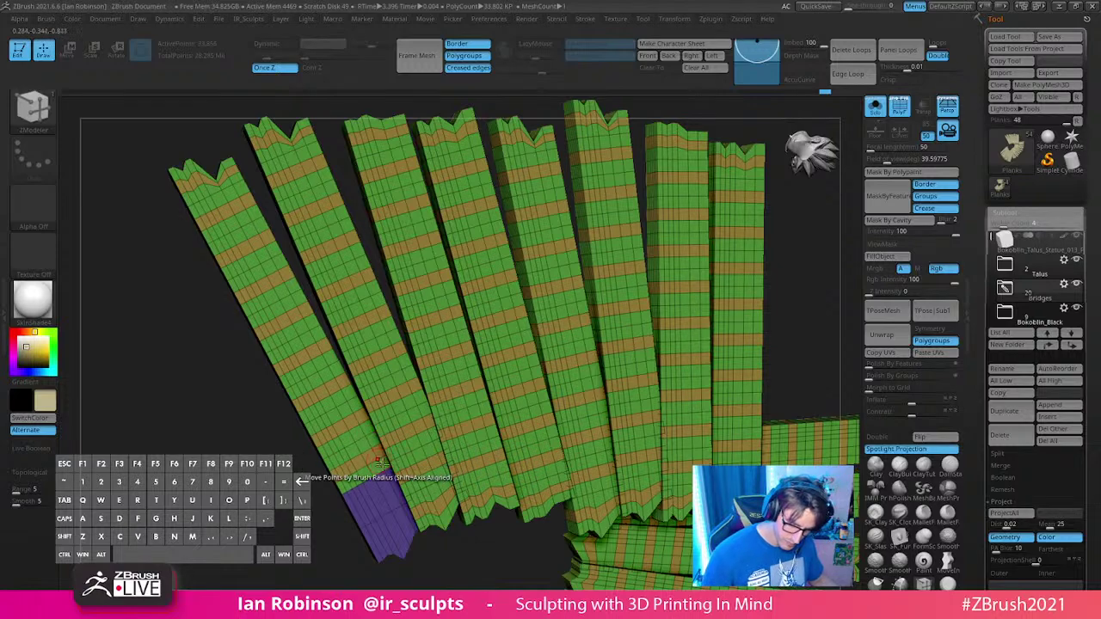
click(393, 493)
click(409, 523)
Step: Regroup the planks with Auto Groups by topology continuity so each plank has its own polygroup
alt+right_drag(414, 476, 719, 280)
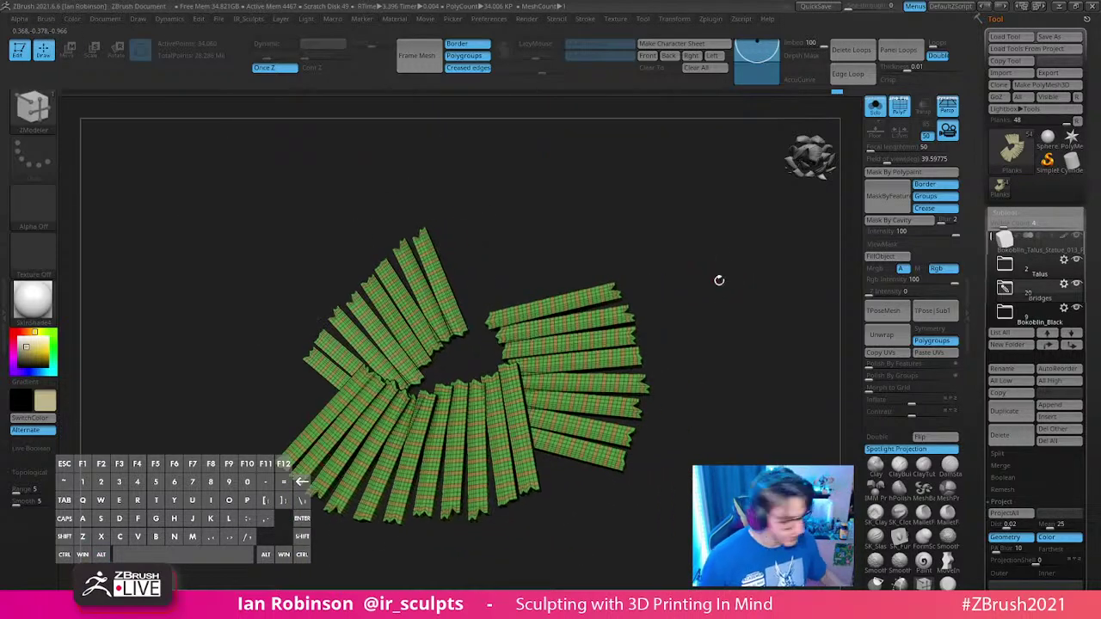
key(space)
click(707, 328)
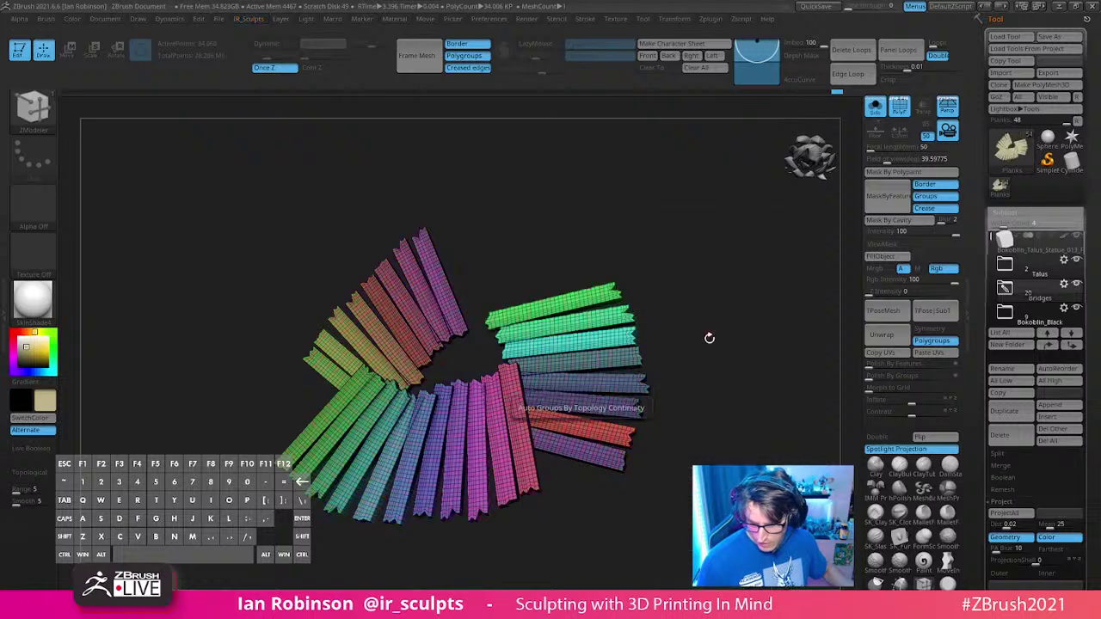
Step: Examine the regrouped planks from several angles, both isolated and in place on the full statue
alt+right_drag(665, 386, 726, 295)
right_drag(726, 295, 685, 487)
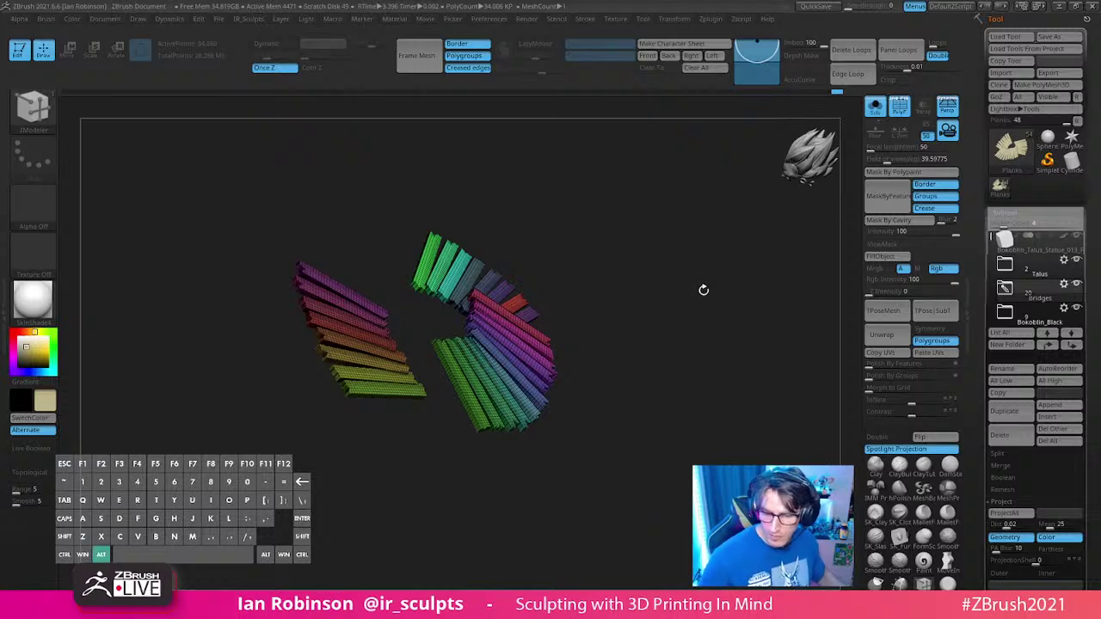
right_drag(706, 287, 638, 266)
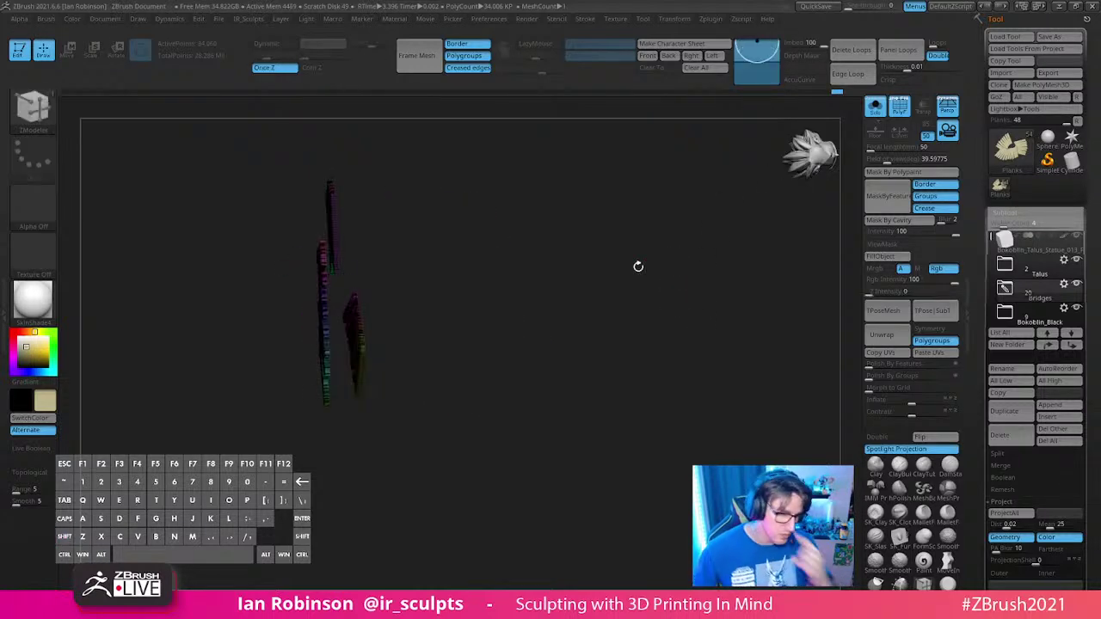
right_drag(662, 322, 701, 344)
mouse_move(698, 278)
right_down()
mouse_move(685, 248)
mouse_move(734, 289)
mouse_move(708, 322)
mouse_move(713, 291)
right_up()
click(874, 106)
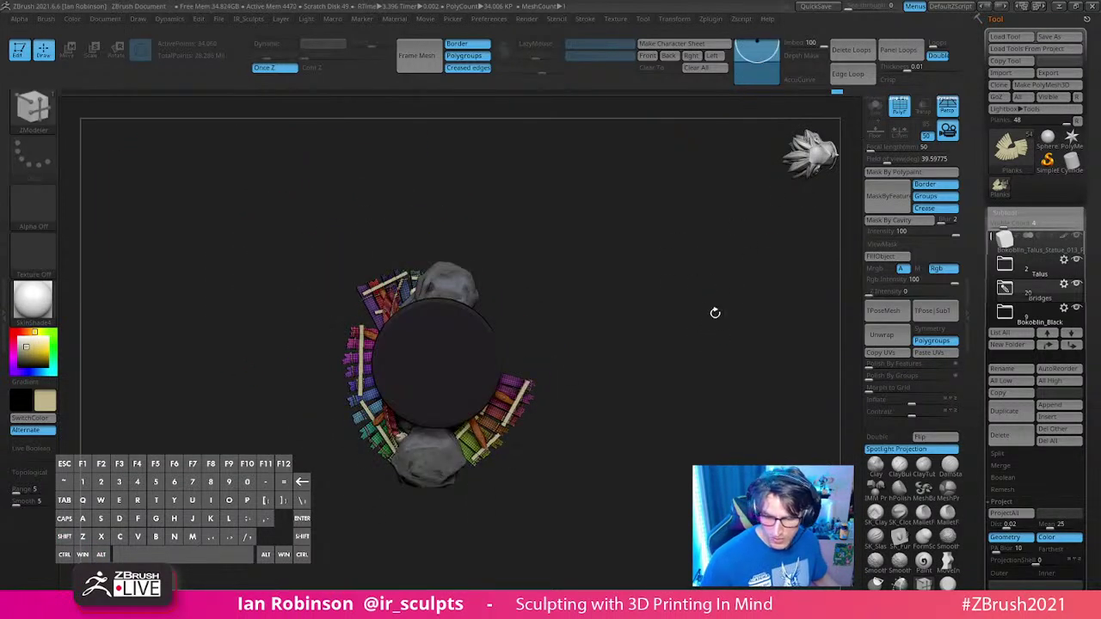
mouse_move(697, 364)
right_down()
mouse_move(700, 283)
mouse_move(683, 320)
mouse_move(674, 285)
mouse_move(690, 437)
mouse_move(736, 372)
right_up()
Step: Isolate the planks with the polyframe hidden and switch to the SK_Slash brush
key(shift+f)
click(875, 107)
alt+right_drag(738, 293, 703, 333)
key(s)
mouse_move(631, 227)
right_down()
mouse_move(623, 201)
mouse_move(659, 229)
mouse_move(664, 259)
mouse_move(651, 243)
mouse_move(658, 250)
right_up()
key(1)
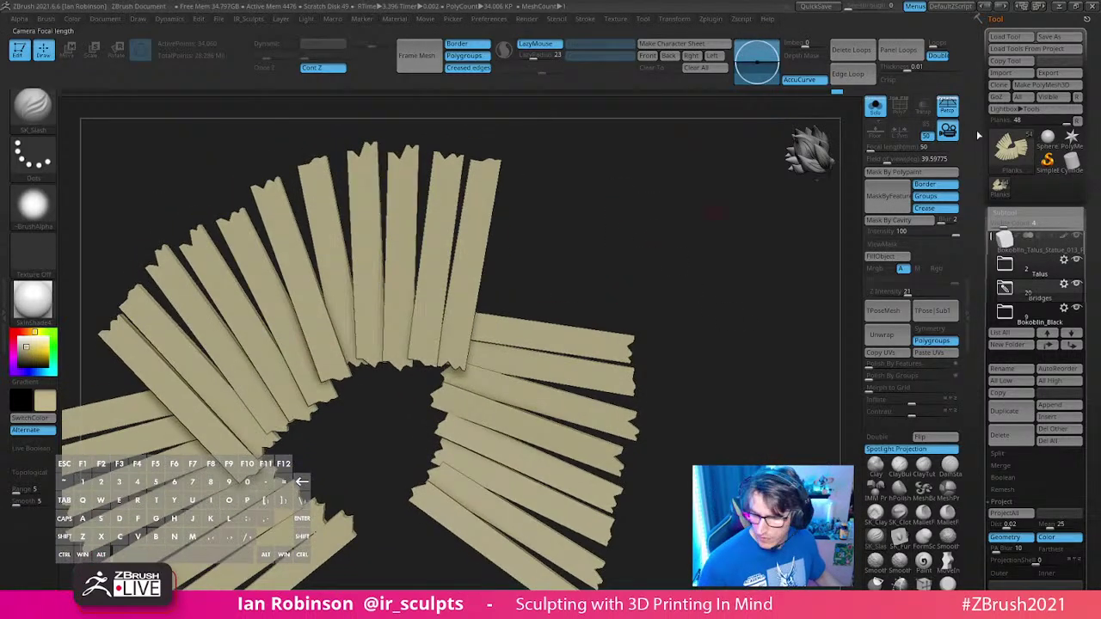
Step: Save the tool as Bokoblin_Talus_Statue_013_PosedBokoblin.ztl, replacing the existing file
click(1048, 37)
key(Return)
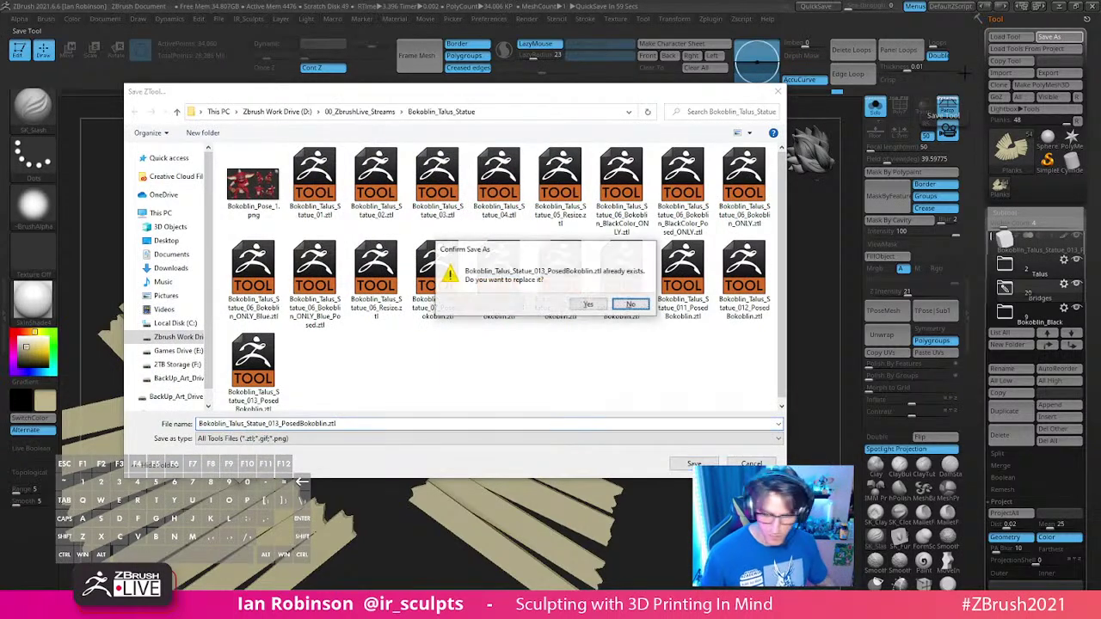
key(Left)
key(Return)
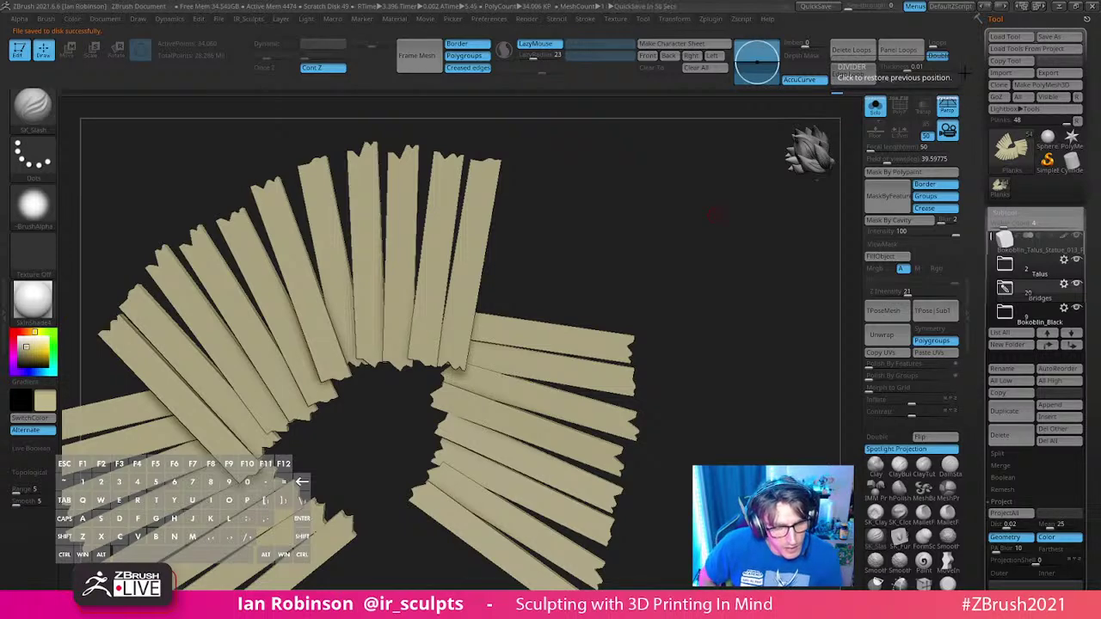
Step: Show the complete statue without polyframe and set all subtools to their highest subdivision level
alt+drag(700, 273, 705, 261)
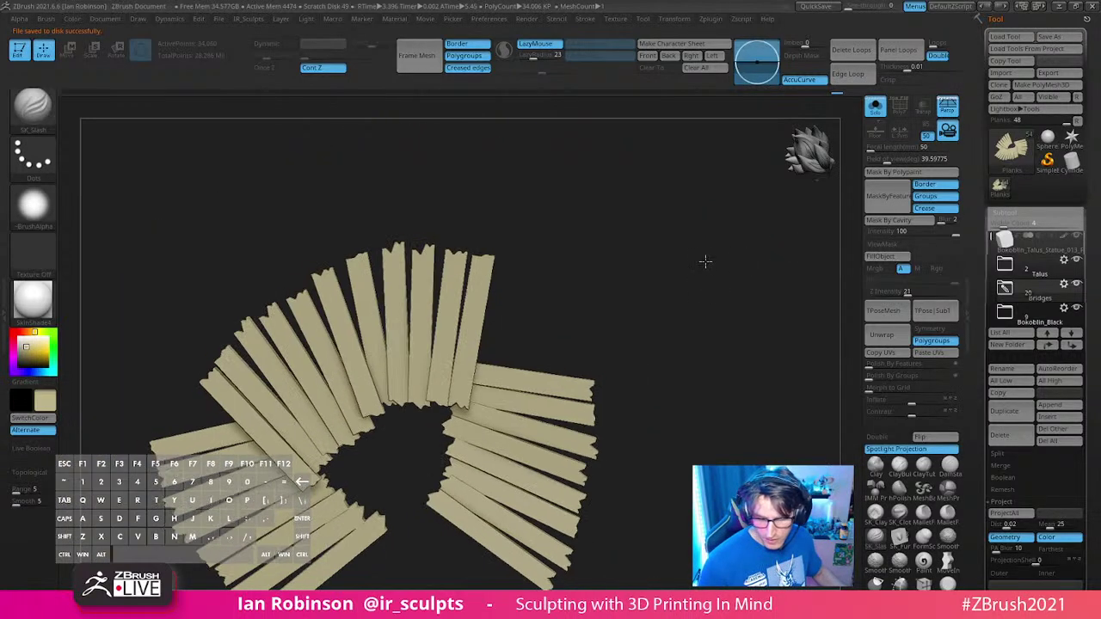
alt+drag(722, 330, 710, 275)
key(shift+f)
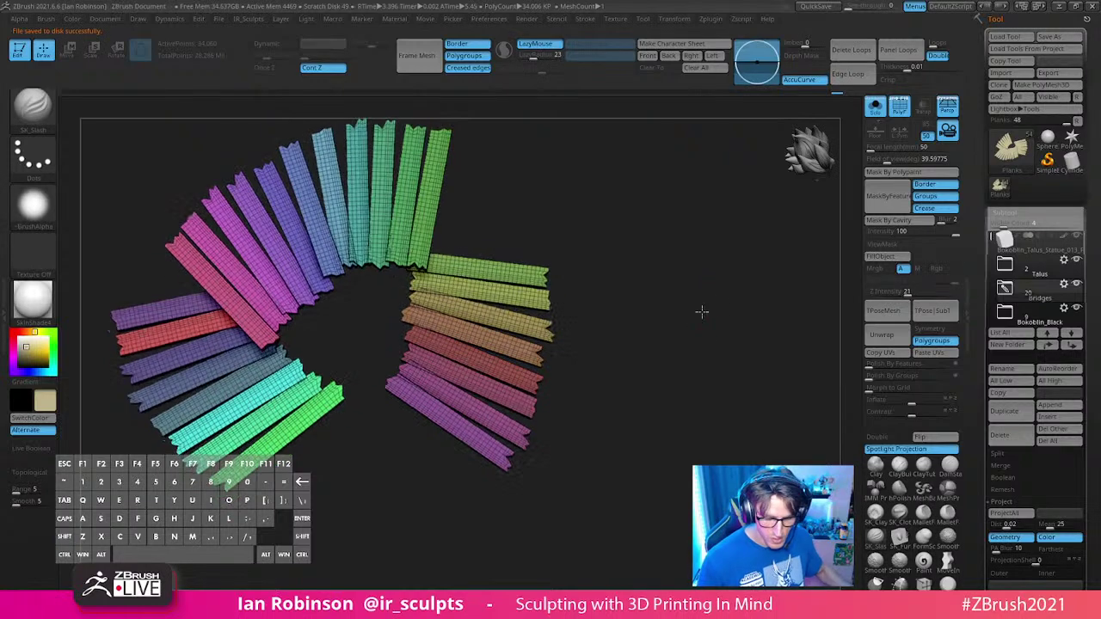
click(868, 112)
key(shift+f)
drag(692, 302, 782, 320)
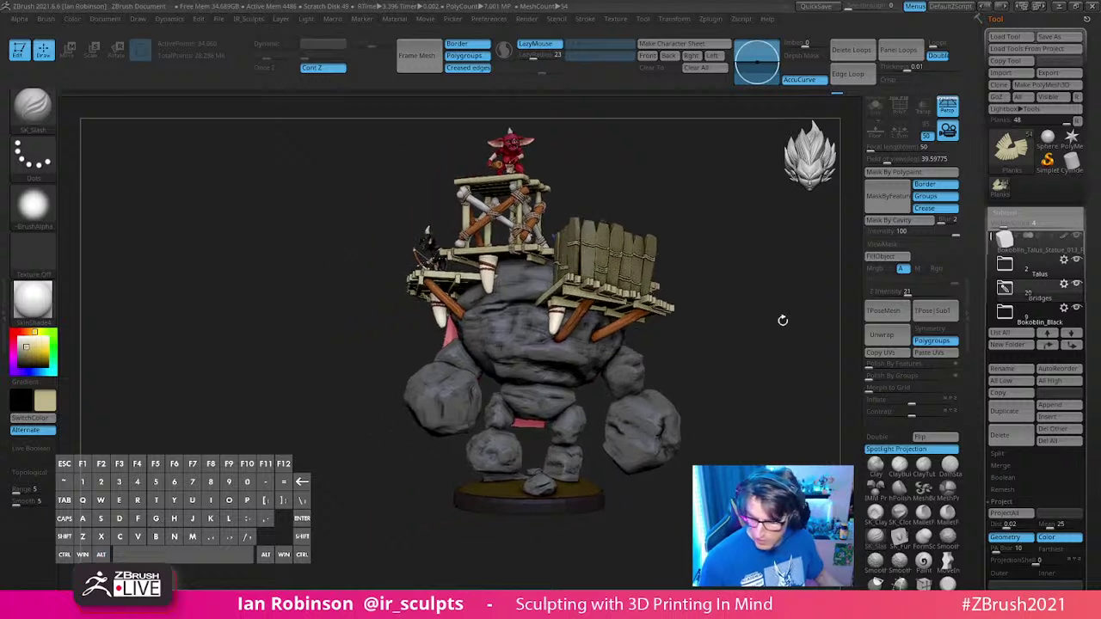
click(1058, 381)
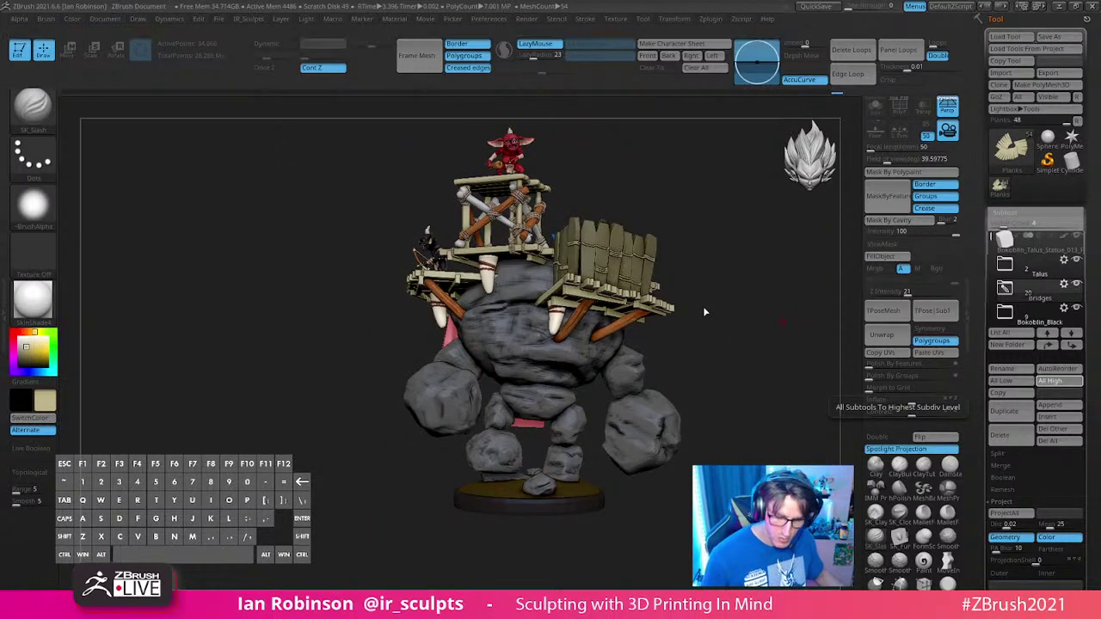
Step: Leave a canvas snapshot of the whole statue in front view as a reference beside the live model
alt+drag(703, 306, 415, 351)
key(shift+s)
drag(445, 302, 482, 519)
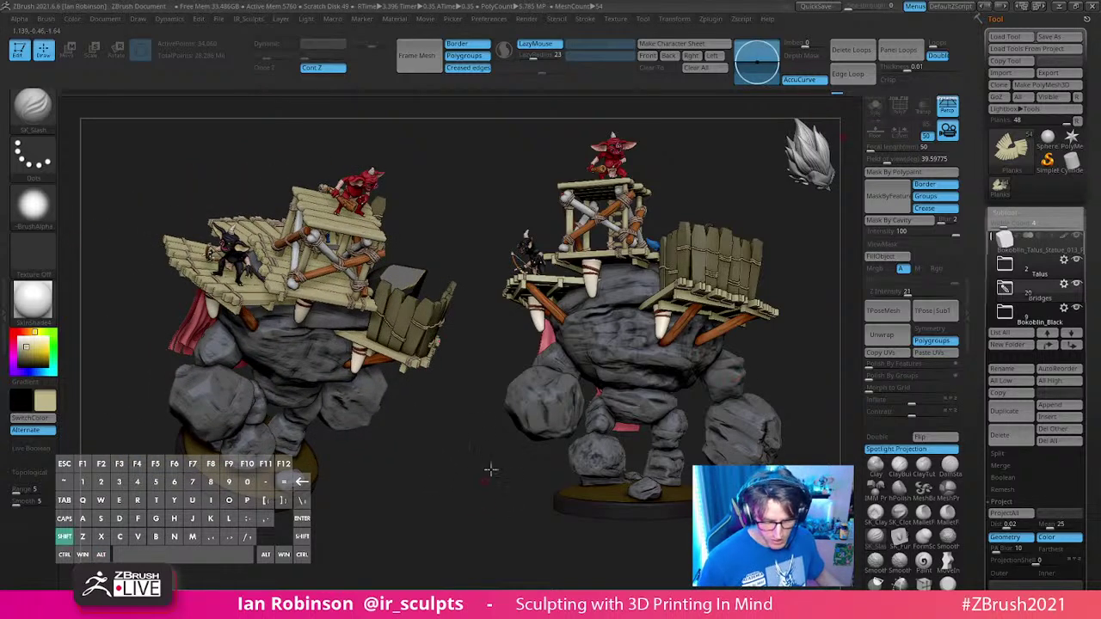
shift+drag(491, 469, 524, 406)
Step: Isolate the planks beside the statue snapshot and frame their broad faces for sculpting
click(876, 109)
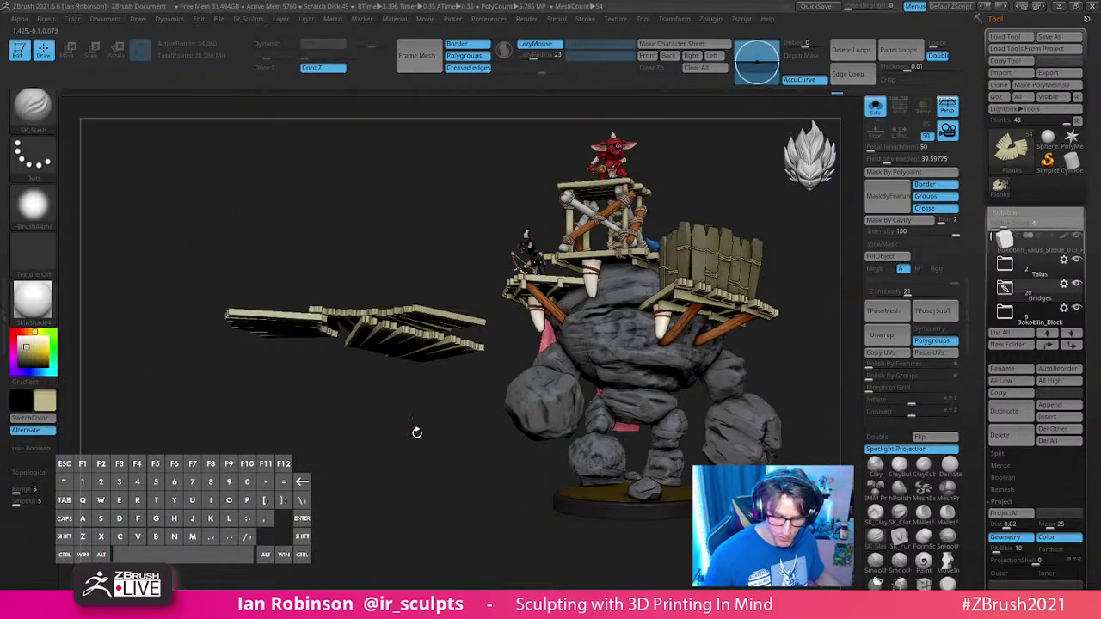
drag(418, 435, 319, 584)
alt+drag(428, 317, 490, 332)
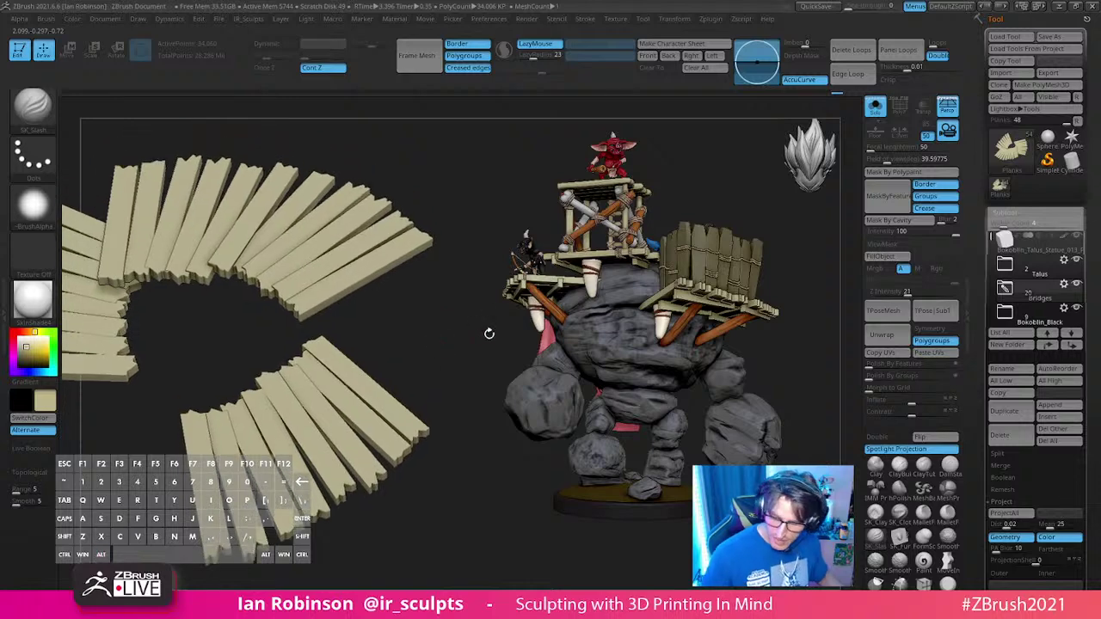
mouse_move(425, 356)
alt+mouse_down()
mouse_move(474, 400)
mouse_move(485, 370)
alt+mouse_up()
key(s)
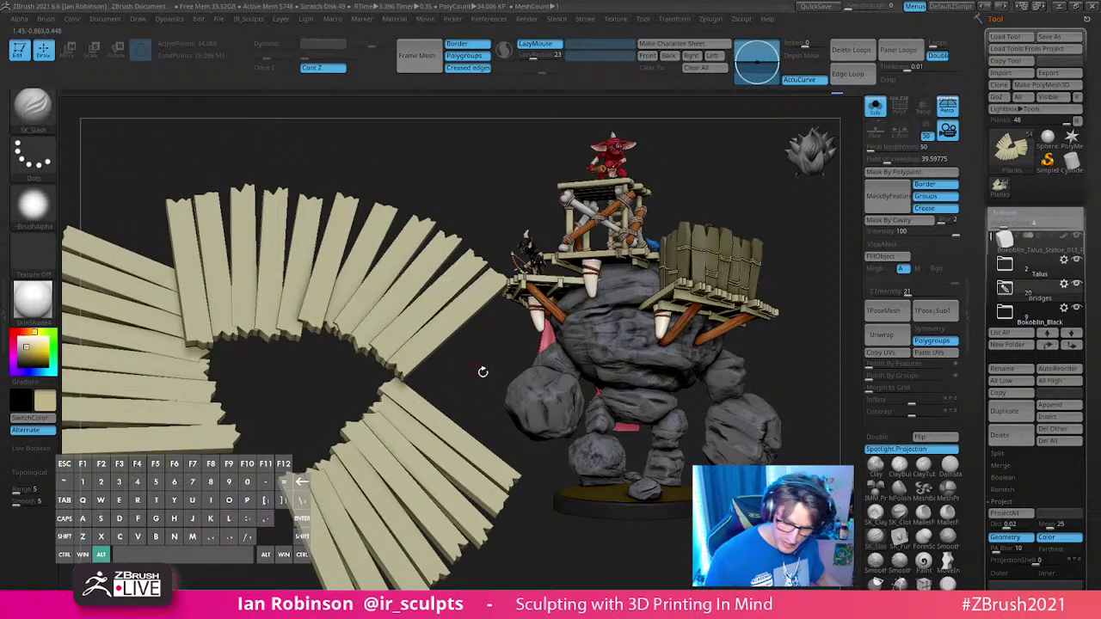
Step: Raise the planks' mesh by two subdivision levels and inspect it with and without polyframe
key(shift+f)
drag(455, 381, 460, 390)
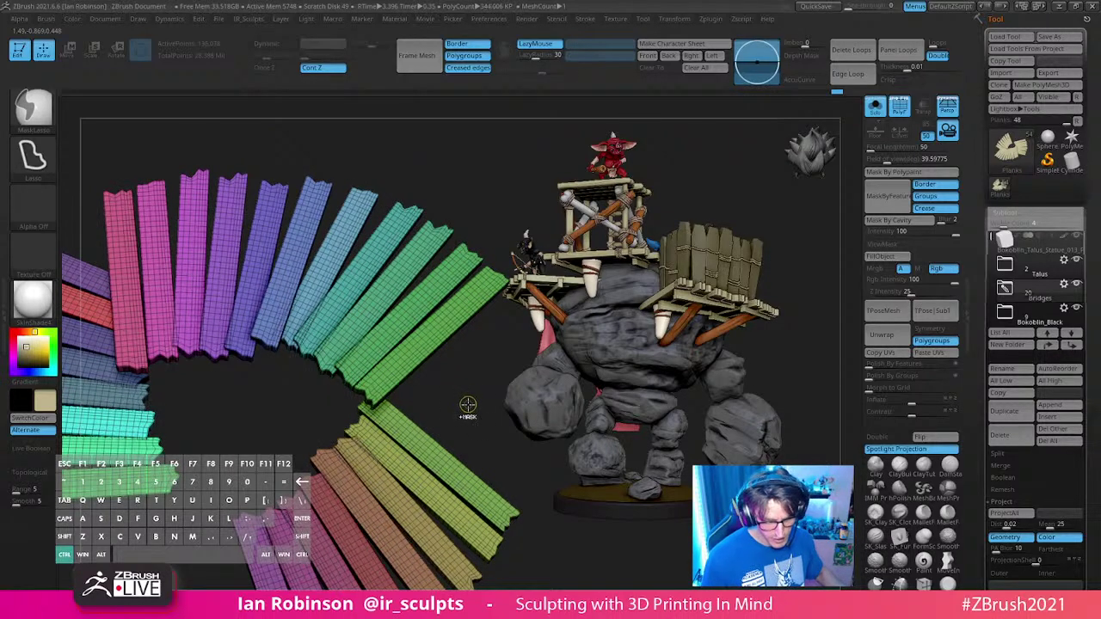
key(shift+f)
key(shift+f)
mouse_move(462, 388)
alt+mouse_down()
mouse_move(452, 381)
mouse_move(486, 381)
mouse_move(453, 388)
alt+mouse_up()
key(shift+f)
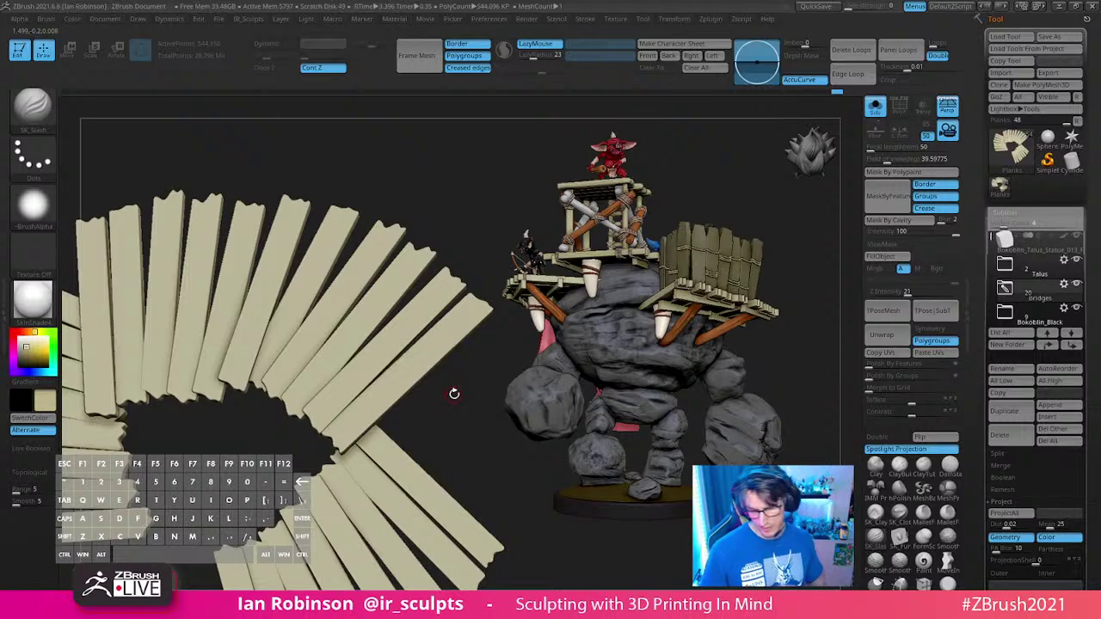
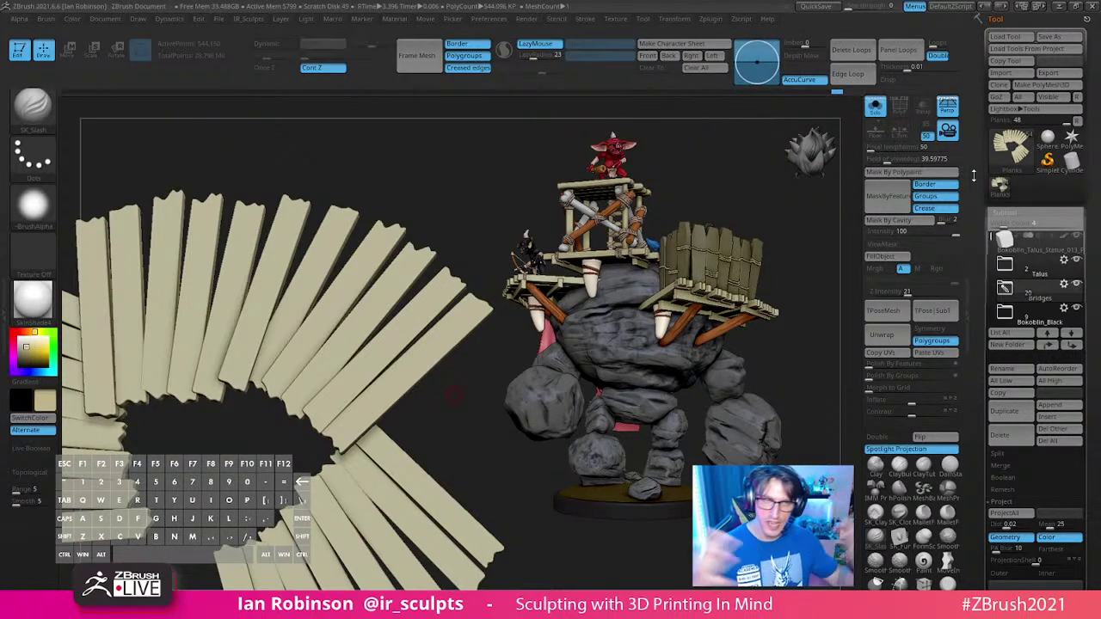
Step: Save the statue tool again, replacing its existing file
mouse_move(1019, 152)
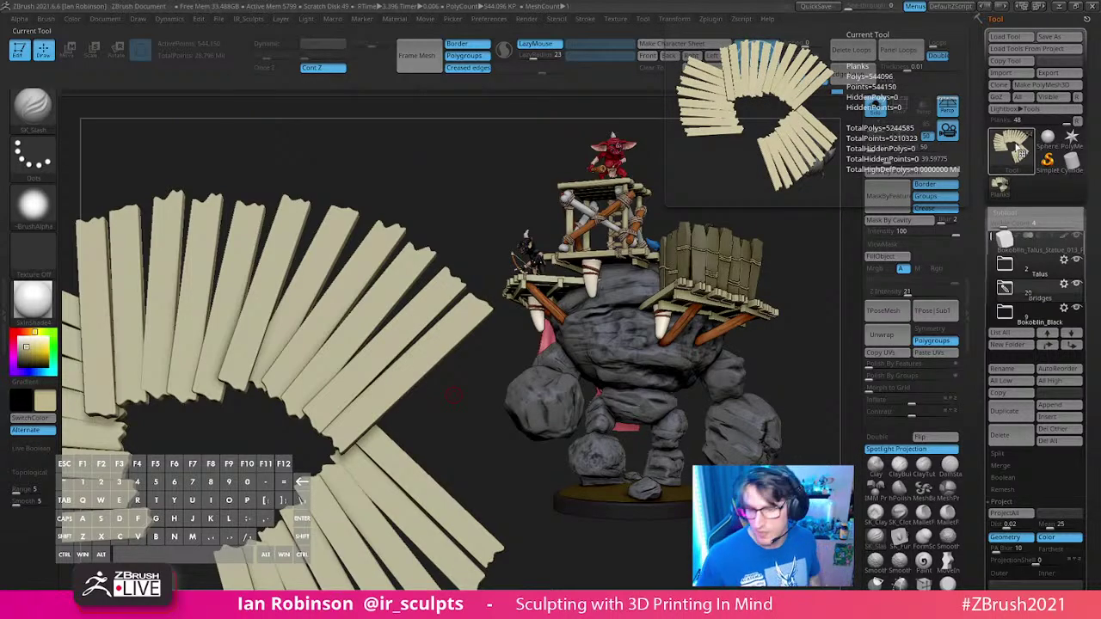
mouse_move(1071, 169)
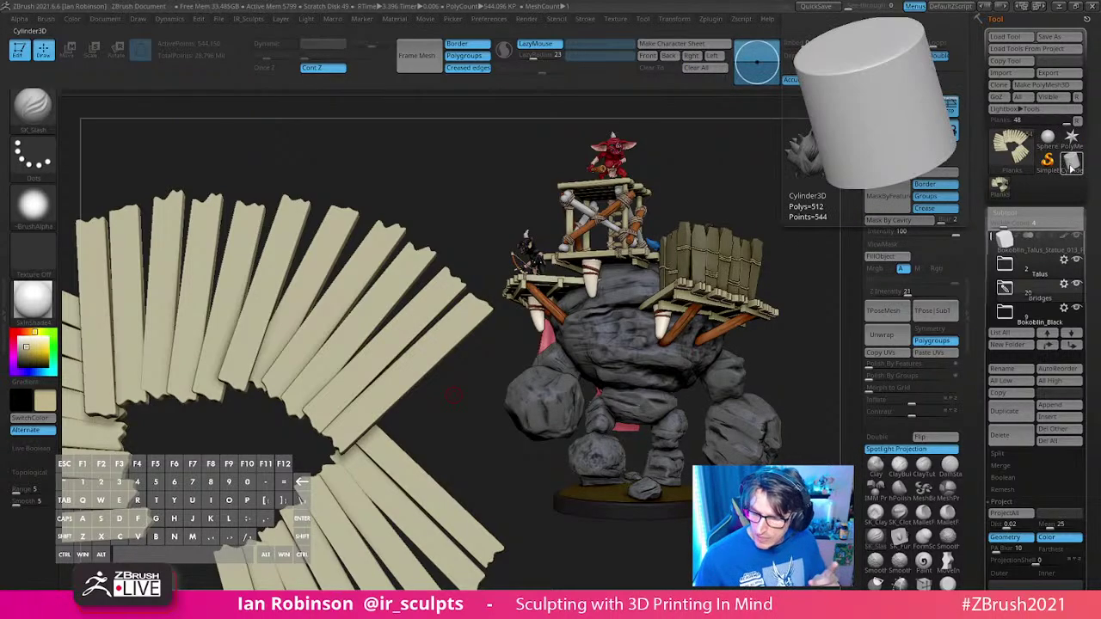
click(1057, 36)
key(Return)
click(584, 311)
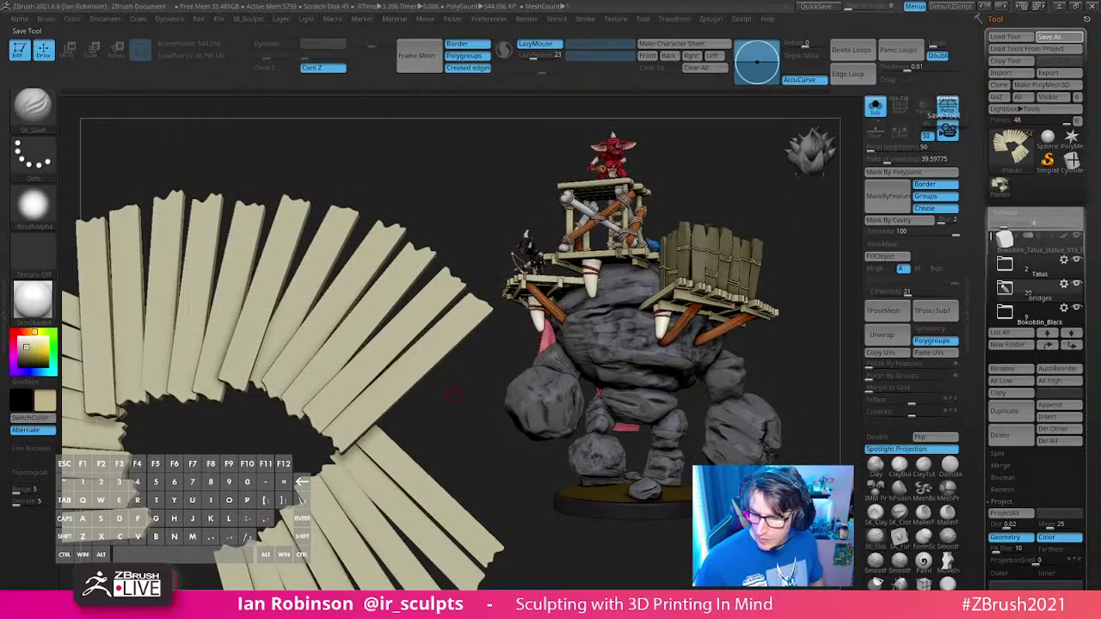
Step: Switch to the Cylinder3D tool, convert it to a PolyMesh3D, and clear the statue snapshot from the canvas
click(1071, 162)
click(1045, 83)
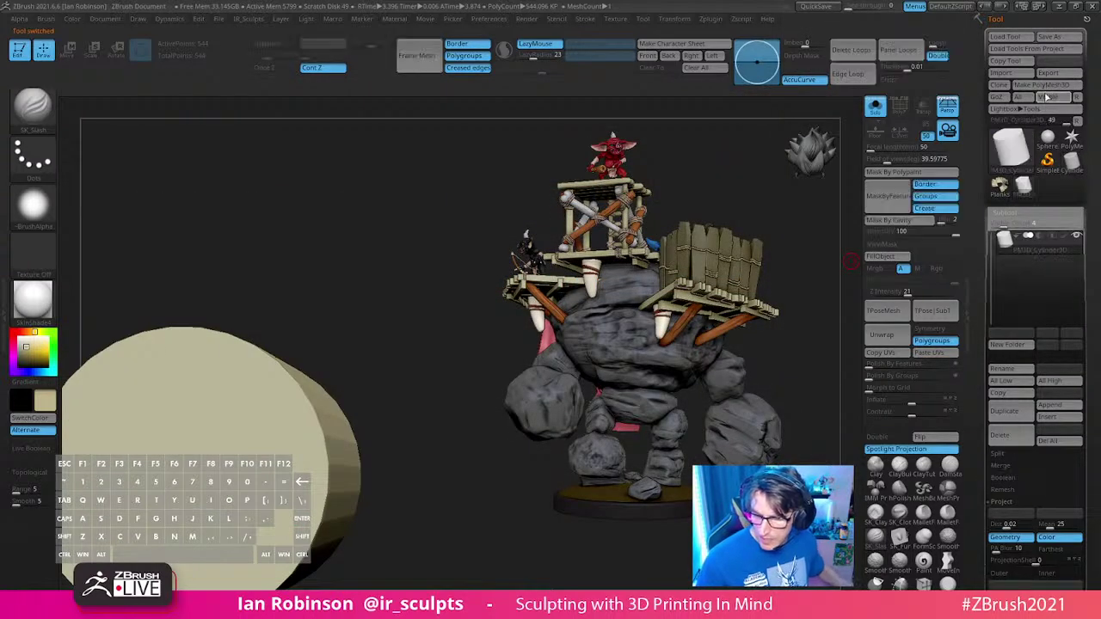
key(ctrl+n)
alt+drag(475, 509, 621, 366)
key(shift+f)
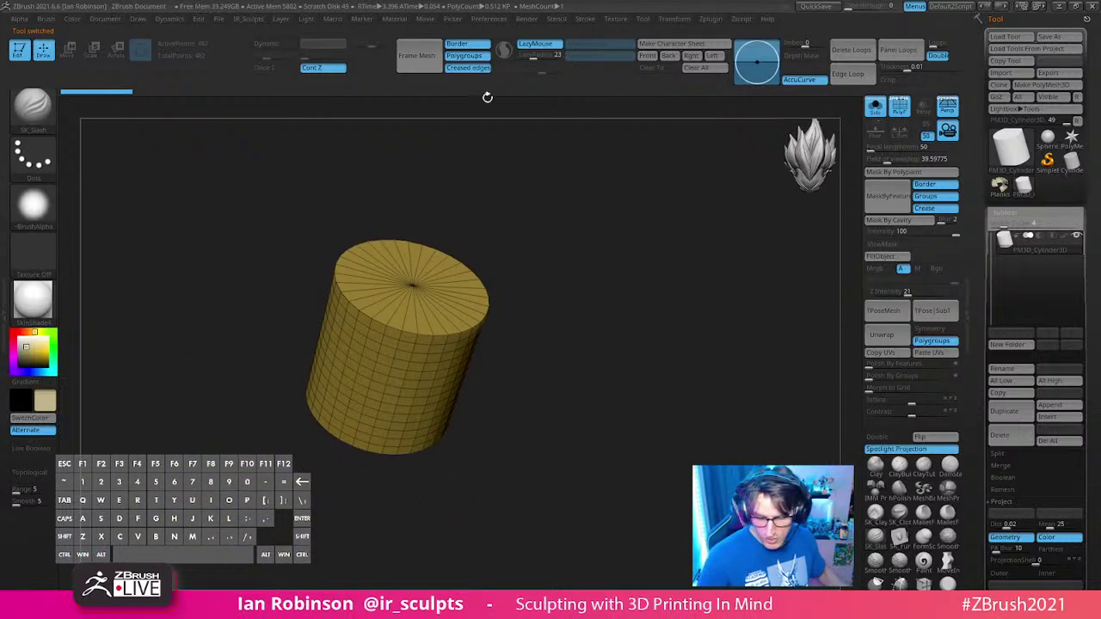
Step: Append a QCube subtool to the cylinder using the macro and bring the cube into close view
click(423, 20)
mouse_move(334, 19)
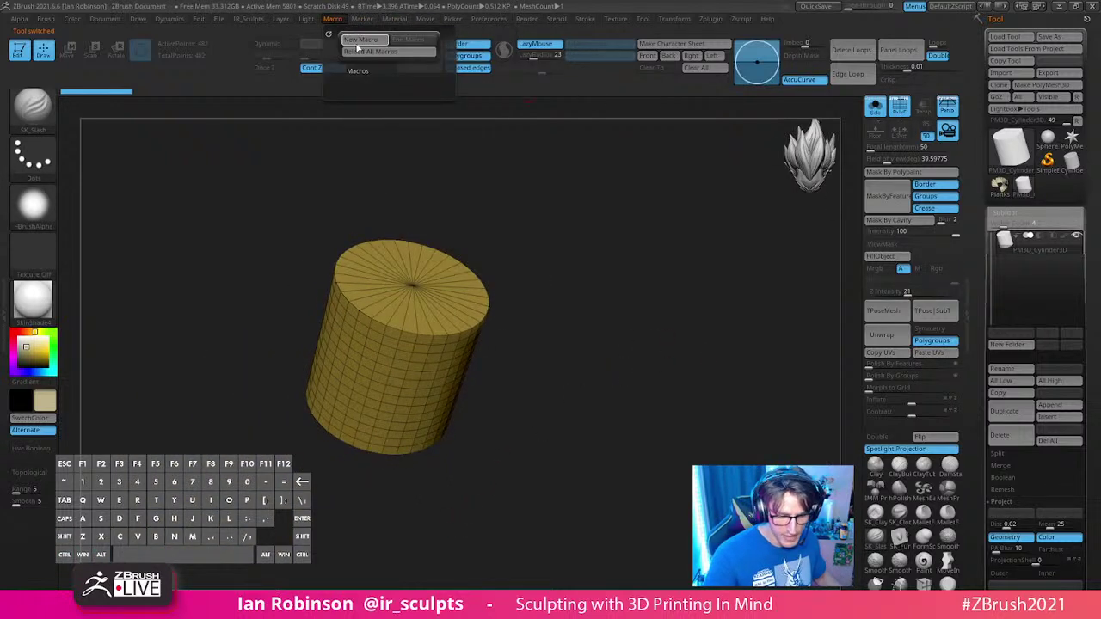
click(360, 71)
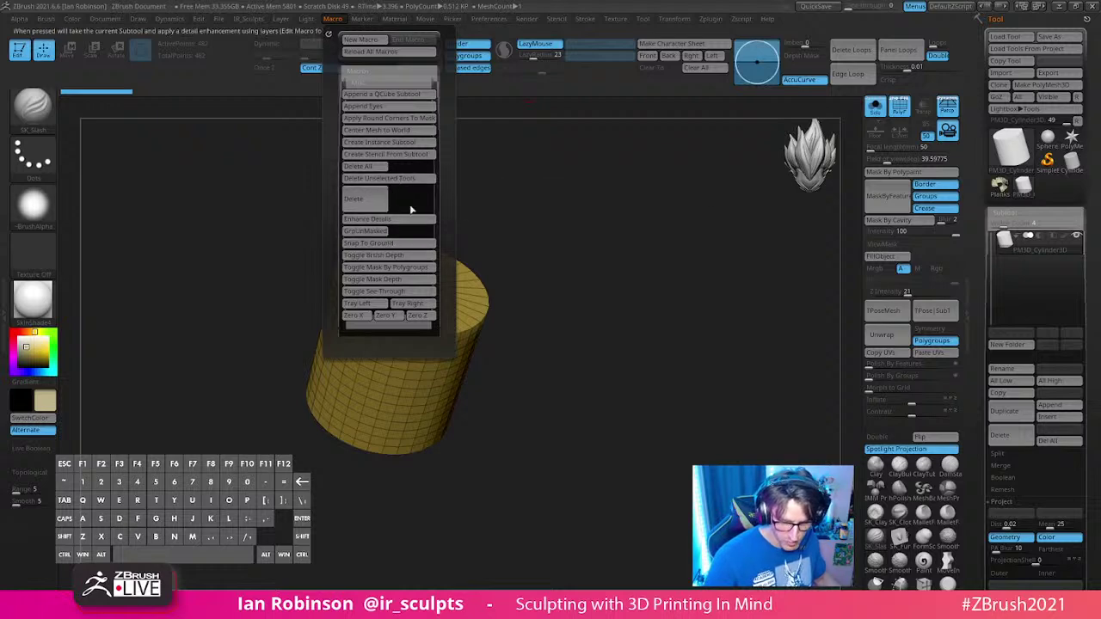
click(387, 94)
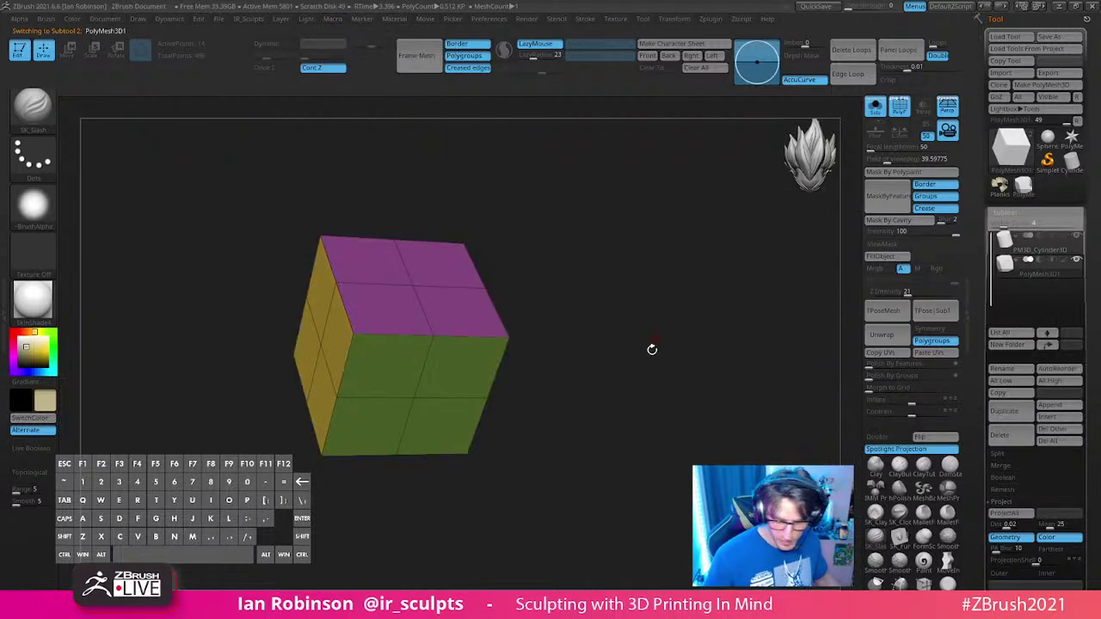
mouse_move(652, 349)
shift+mouse_down()
mouse_move(640, 321)
mouse_move(645, 348)
shift+mouse_up()
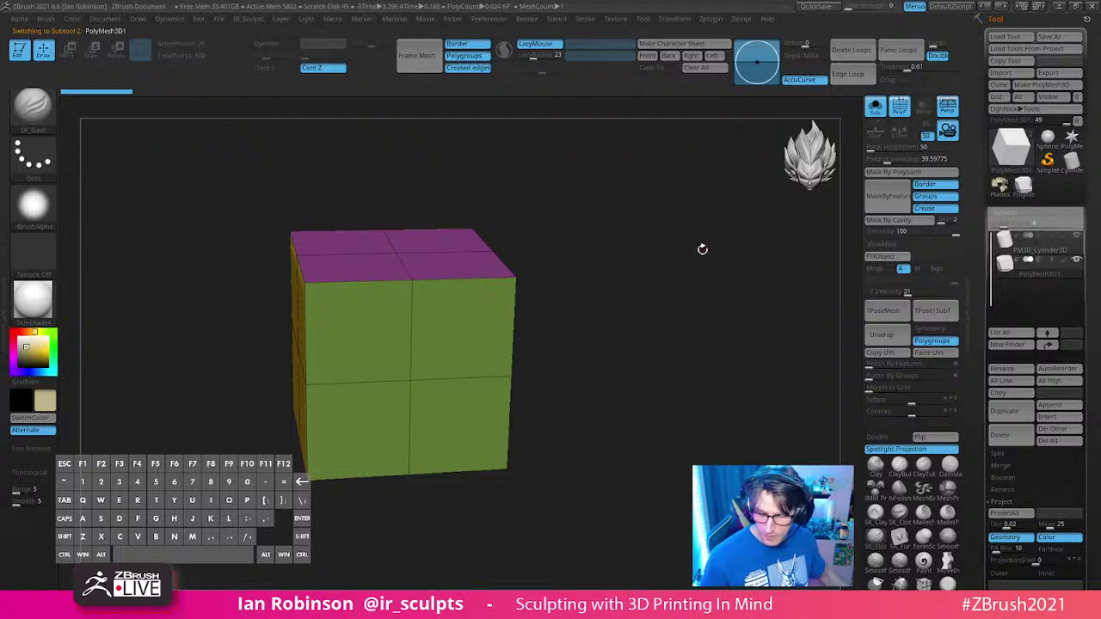
click(864, 73)
key(Escape)
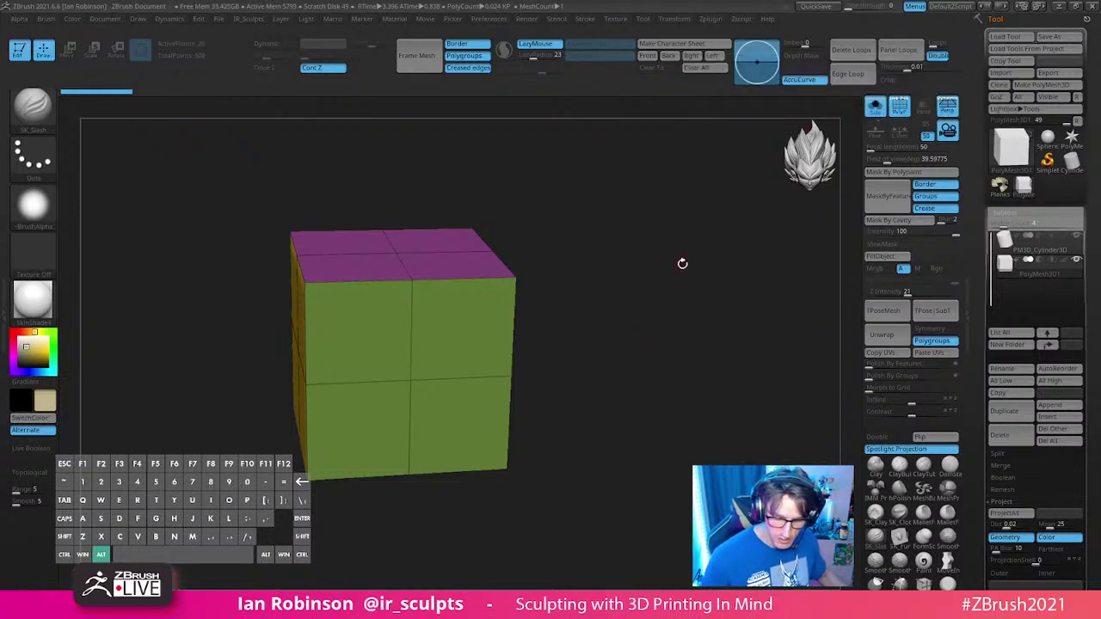
drag(683, 263, 693, 292)
Step: Use the ZModeler brush to delete the cube's middle edge loops, leaving one polygon per side
key(v)
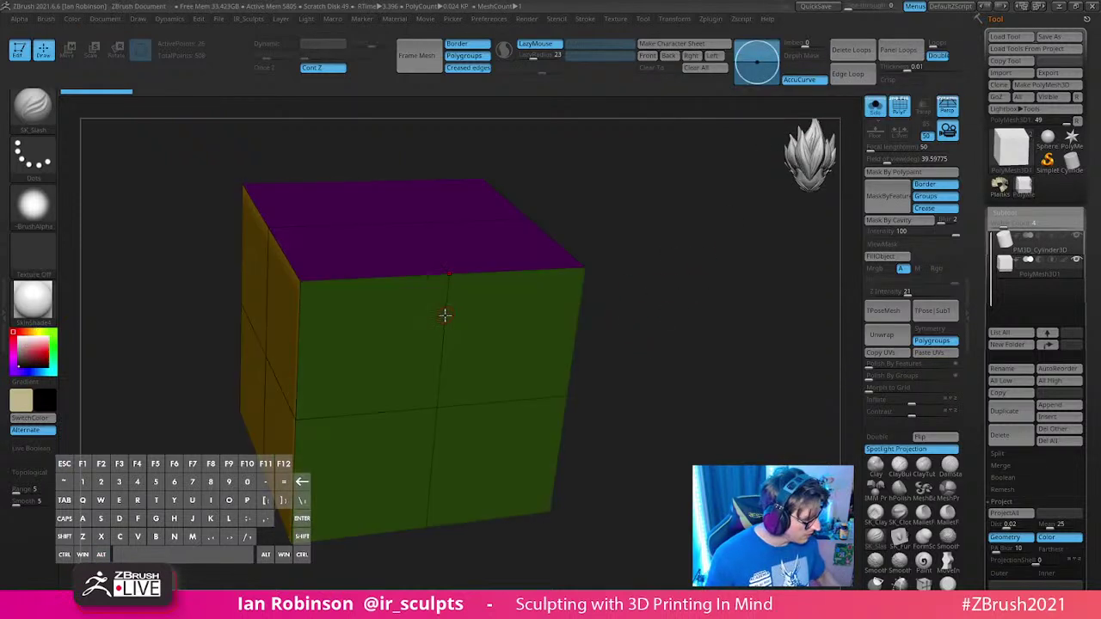
key(b)
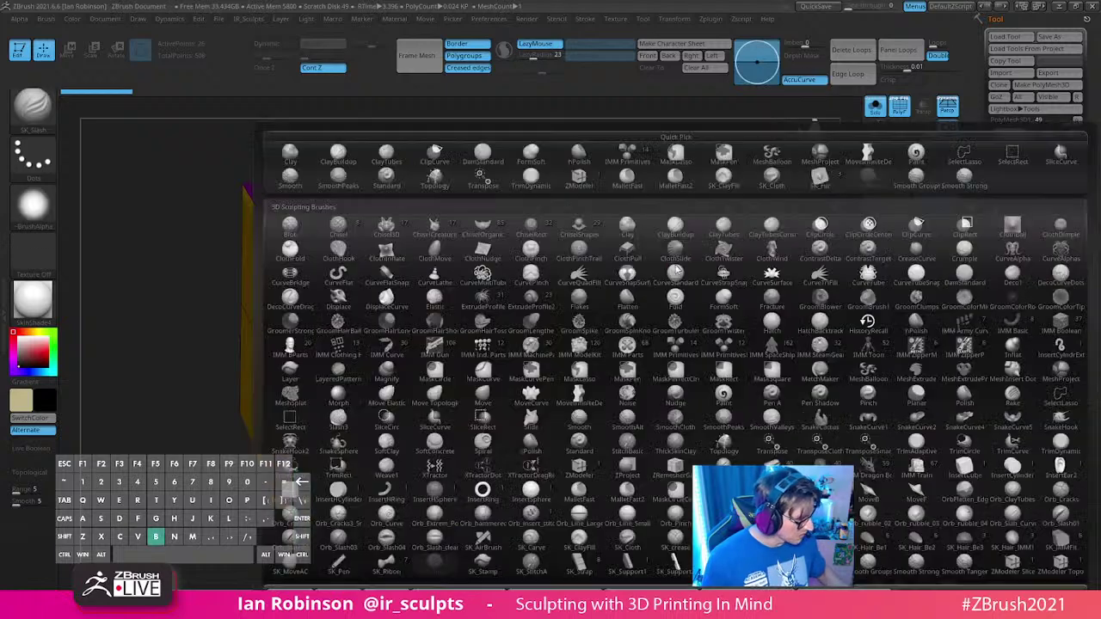
key(z)
key(m)
key(v)
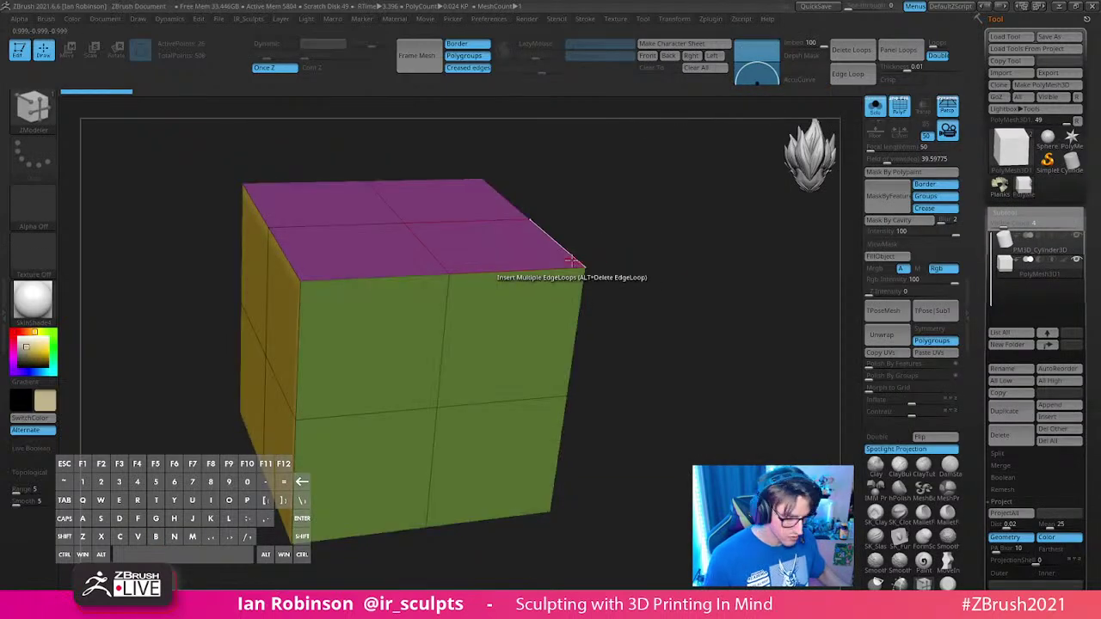
drag(607, 238, 602, 265)
alt+click(432, 234)
alt+click(419, 262)
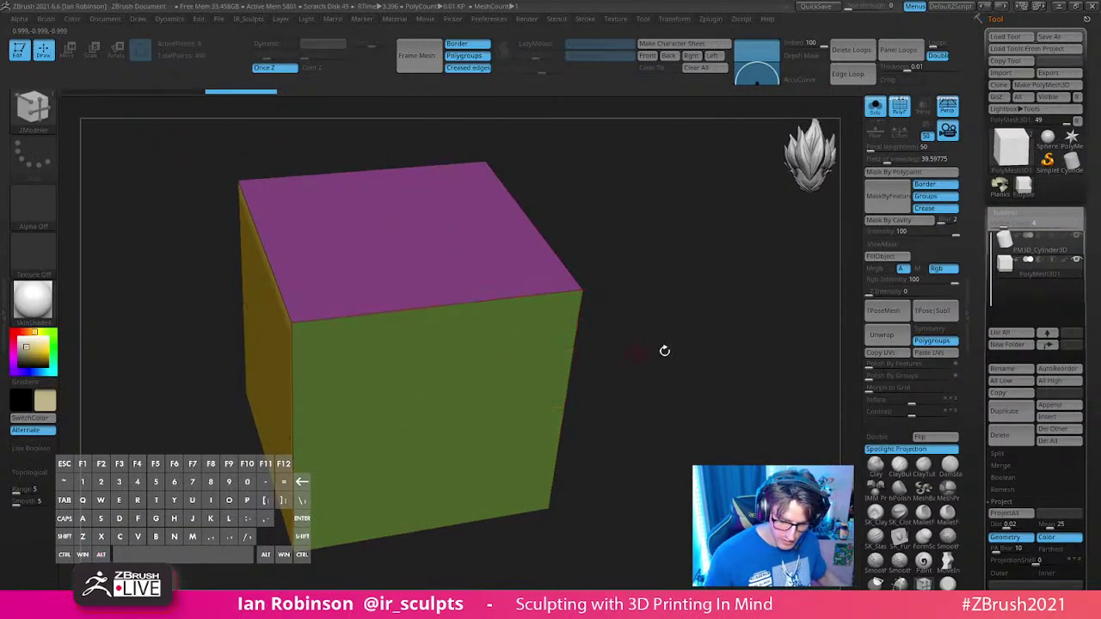
Step: Scale the cube into a thin, narrow upright plank and duplicate it as a new subtool
drag(663, 352, 713, 300)
key(w)
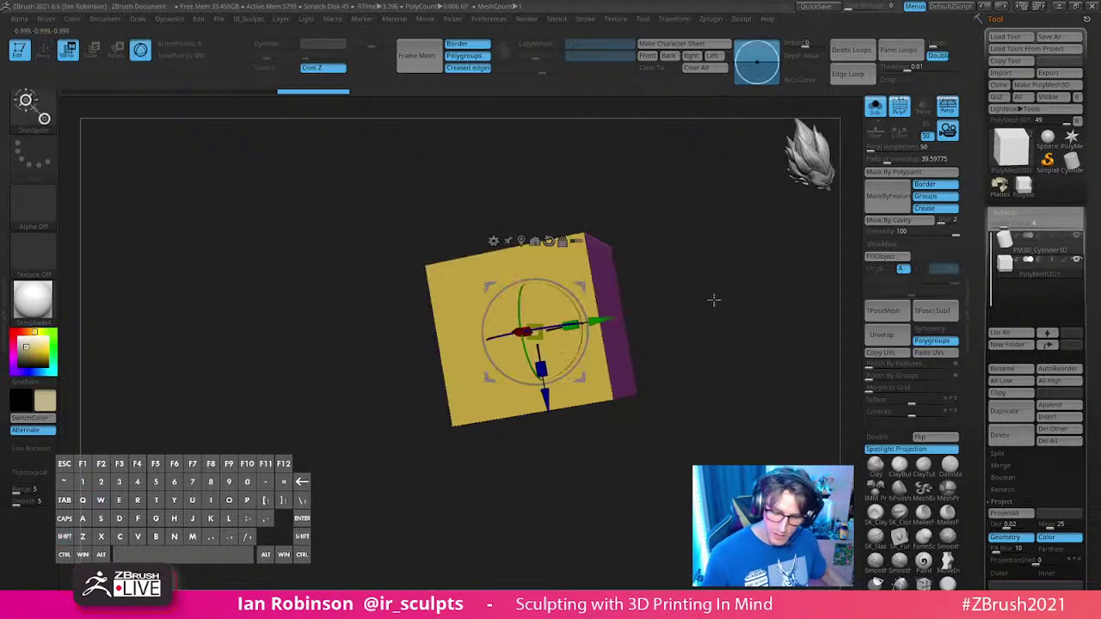
shift+drag(637, 323, 679, 319)
mouse_move(603, 332)
mouse_down()
mouse_move(500, 338)
mouse_move(440, 354)
mouse_up()
key(q)
mouse_move(679, 267)
alt+mouse_down()
mouse_move(592, 293)
mouse_move(622, 335)
mouse_move(601, 296)
mouse_move(612, 263)
alt+mouse_up()
key(w)
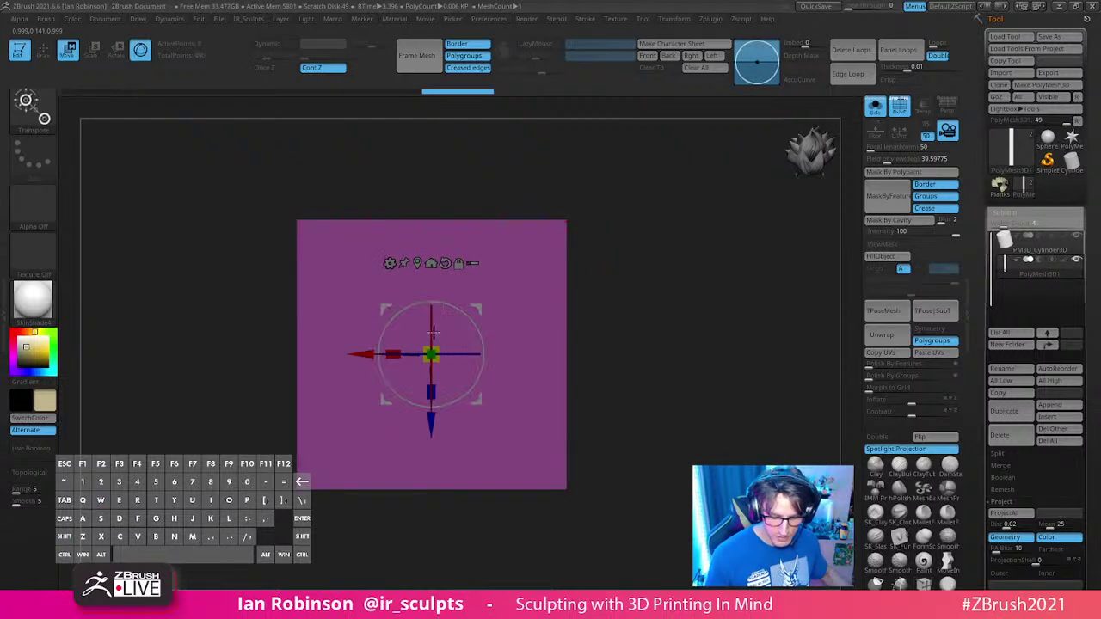
drag(393, 353, 415, 355)
key(q)
alt+drag(602, 335, 602, 284)
key(ctrl+shift+d)
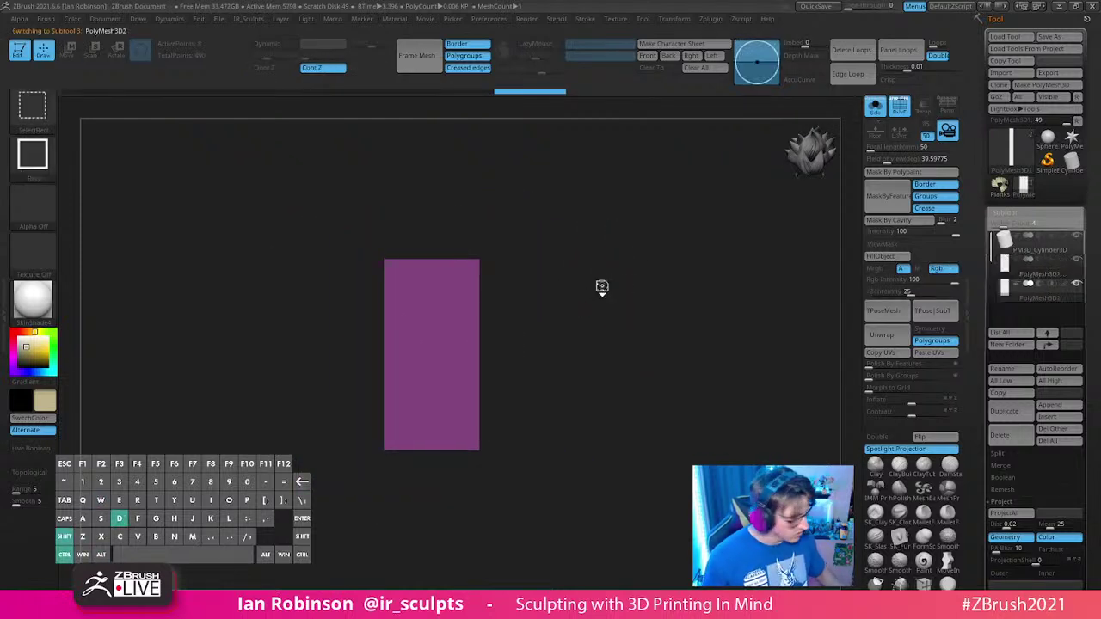
Step: Try dividing the duplicated plank into four equal sections with three horizontal ZModeler edge loops
alt+drag(668, 290, 652, 346)
drag(703, 313, 661, 291)
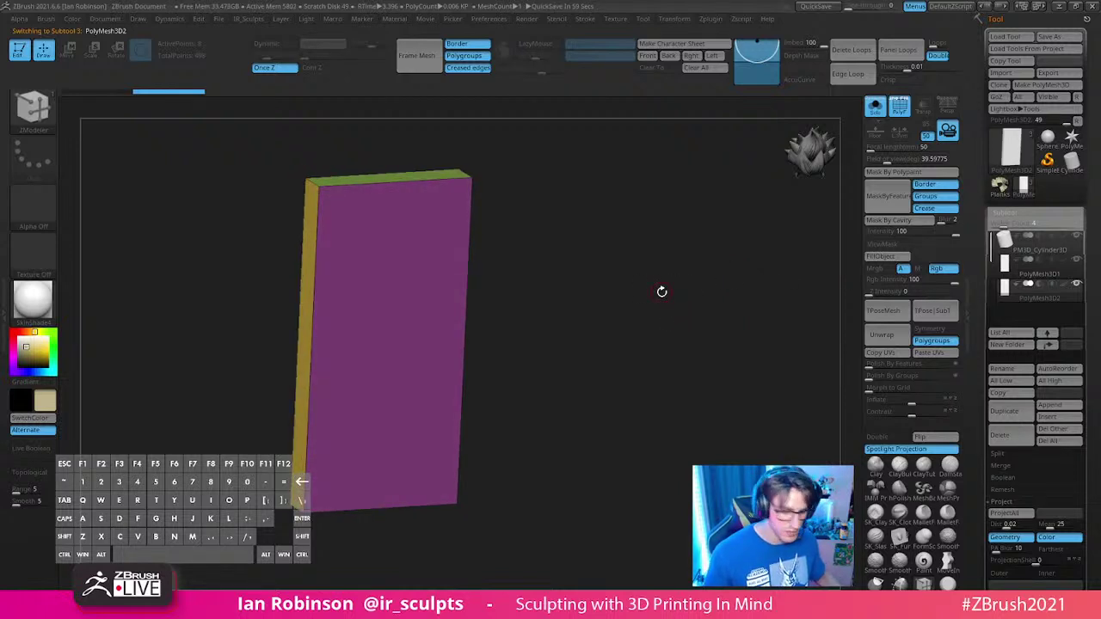
shift+drag(602, 292, 550, 262)
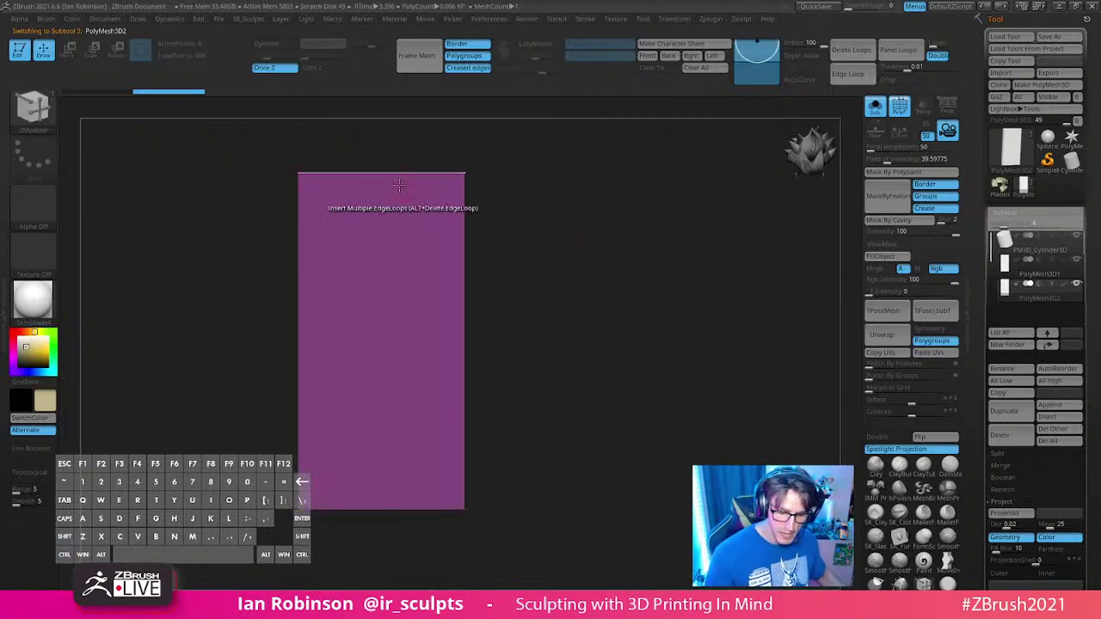
drag(503, 186, 532, 201)
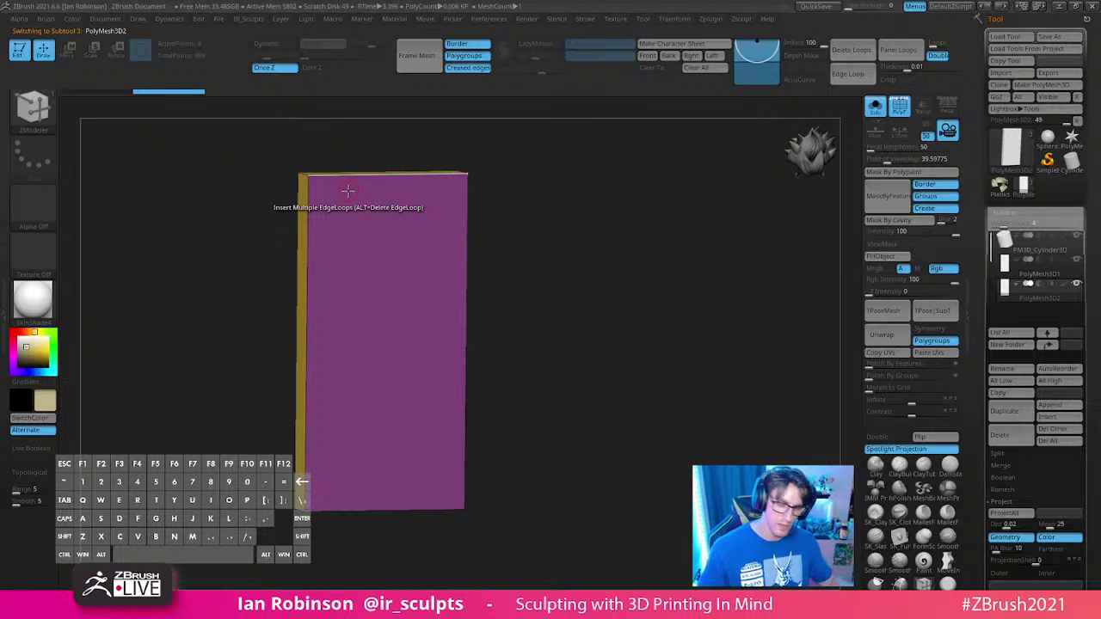
shift+drag(538, 221, 562, 231)
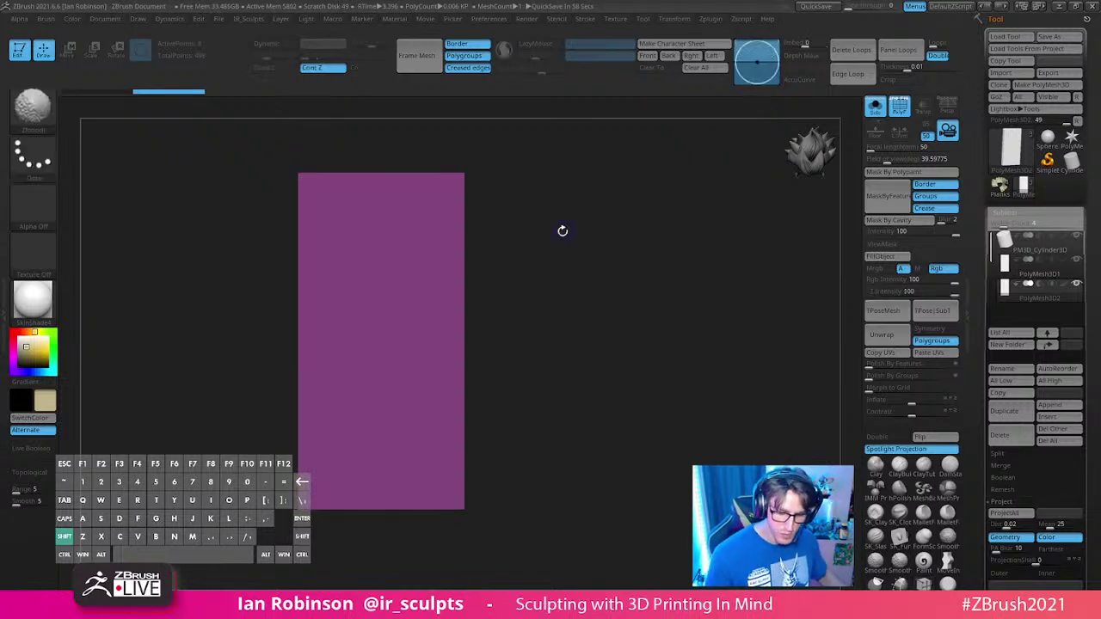
click(462, 260)
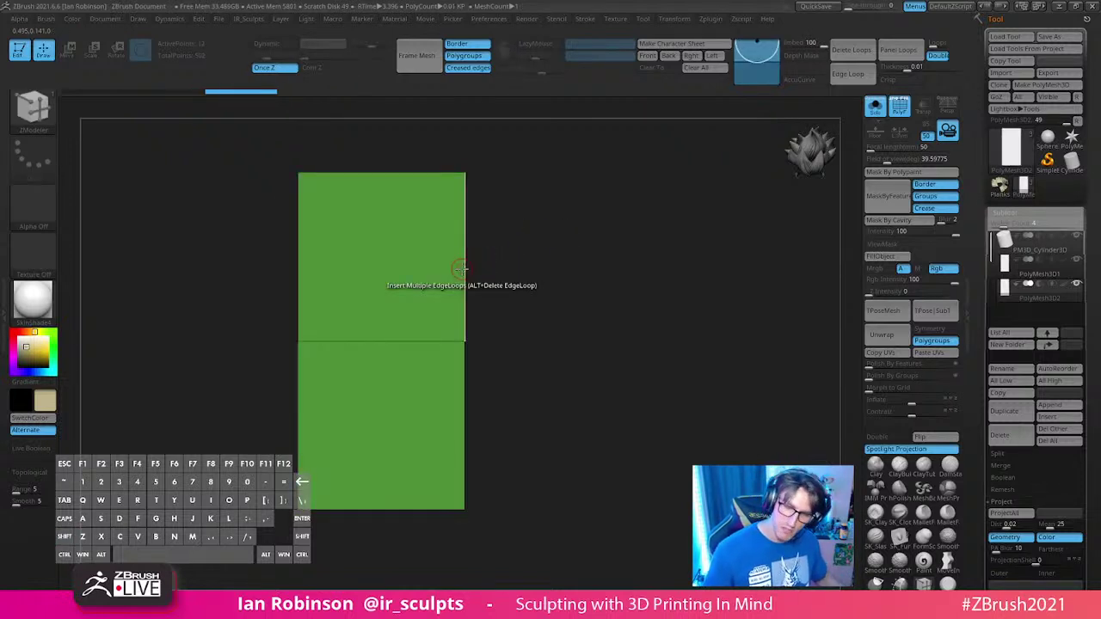
click(460, 248)
click(460, 424)
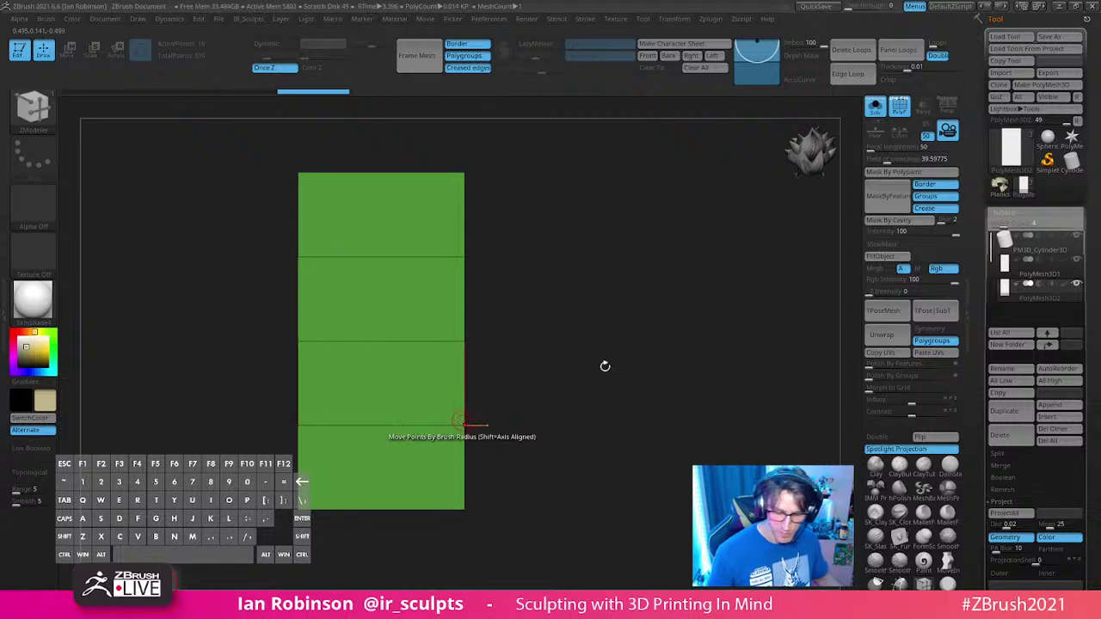
Step: Undo the three edge loops inserted across the plank
drag(604, 366, 648, 369)
key(ctrl+z)
key(ctrl+z)
key(ctrl+z)
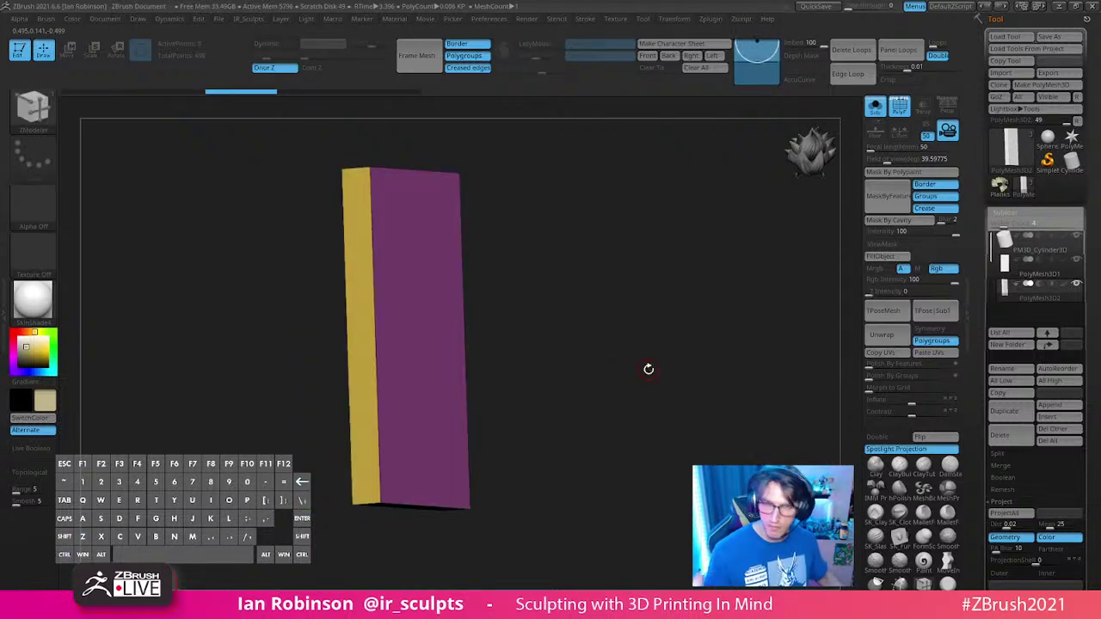
Step: Merge the plank into one polygroup, regroup its faces by normals, and crease the polygroup edges
key(ctrl+w)
drag(599, 294, 567, 258)
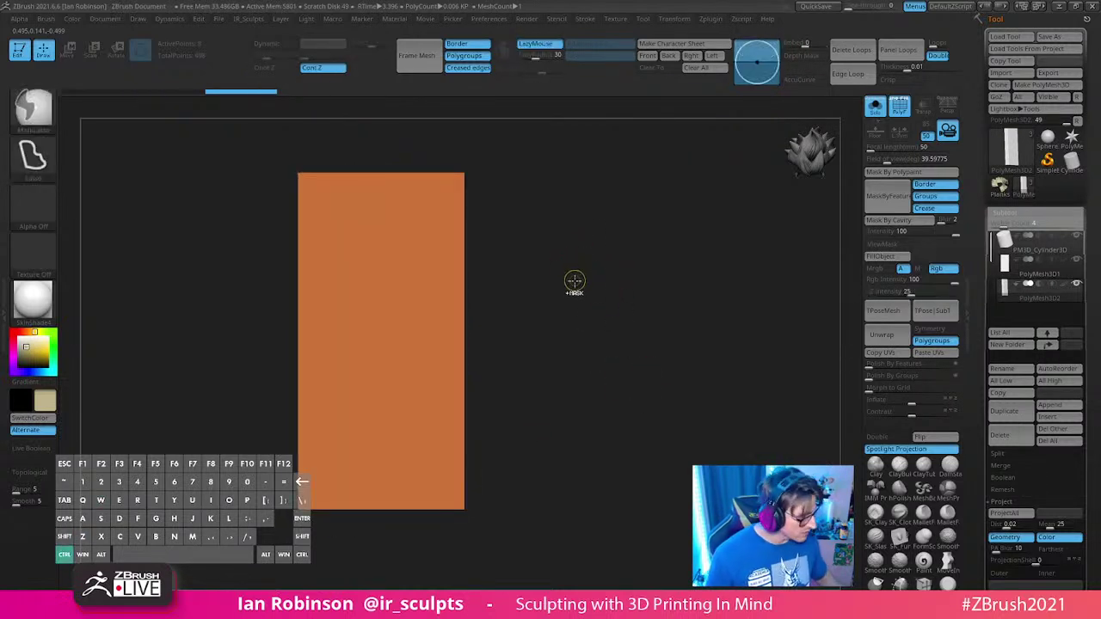
key(g)
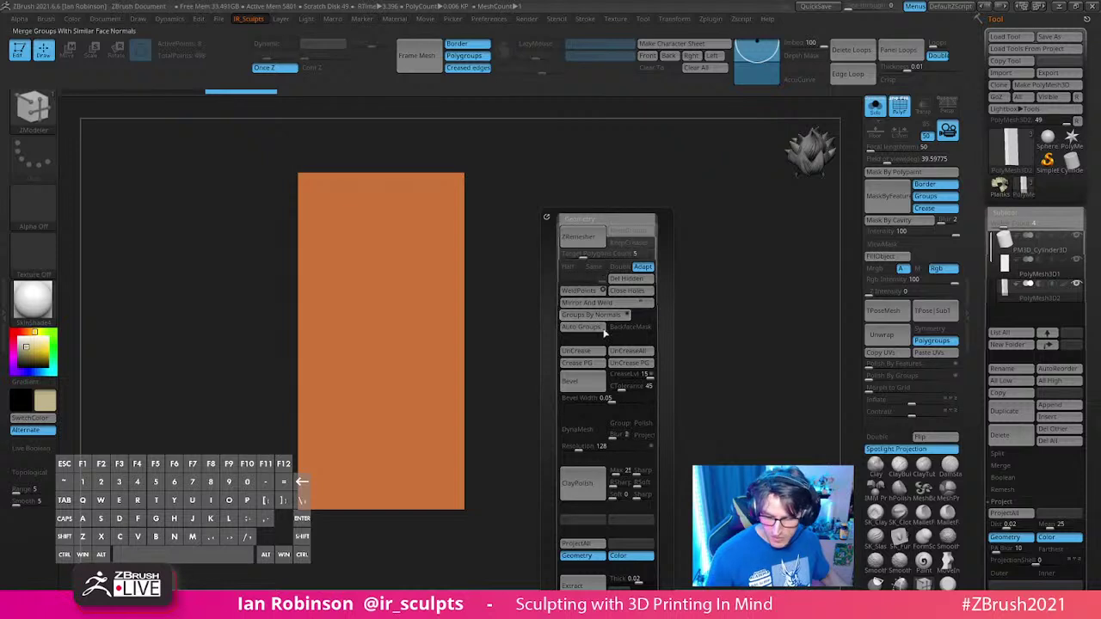
click(597, 367)
drag(489, 404, 597, 359)
key(g)
click(726, 317)
Step: Subdivide the creased plank four times and turn off its polyframe display
key(ctrl+d)
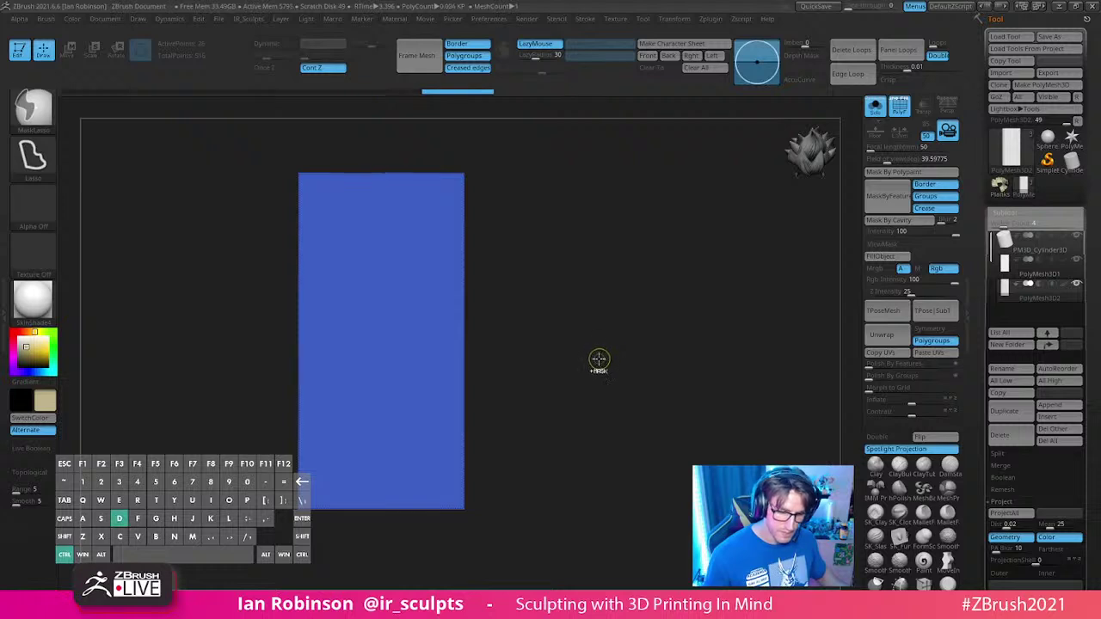
key(shift+f)
key(shift+f)
alt+drag(570, 353, 597, 342)
alt+drag(557, 291, 554, 293)
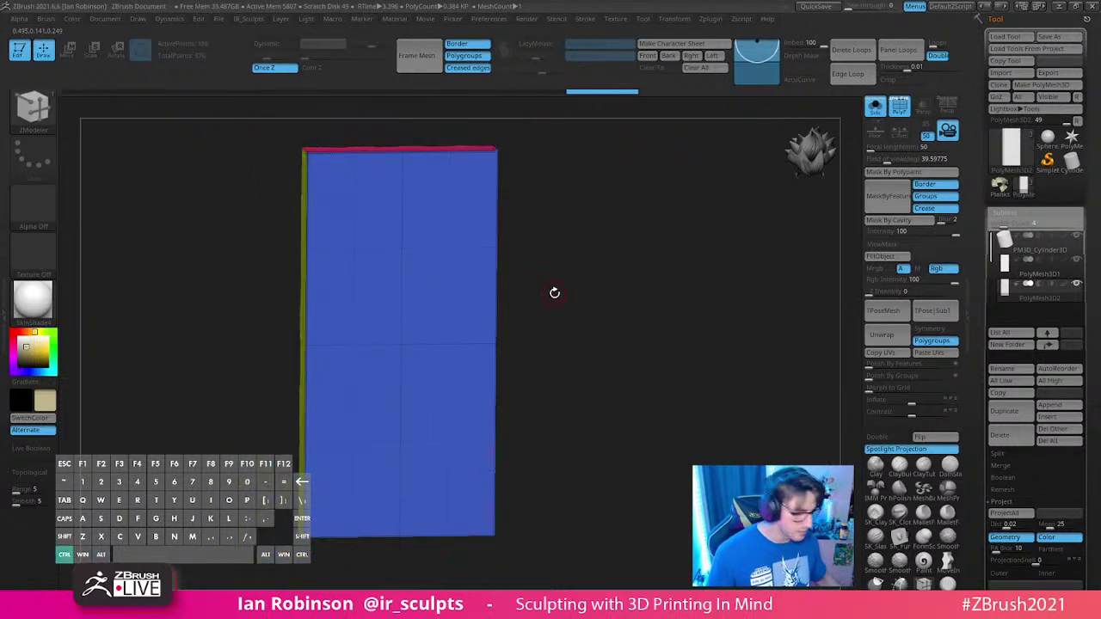
key(ctrl)
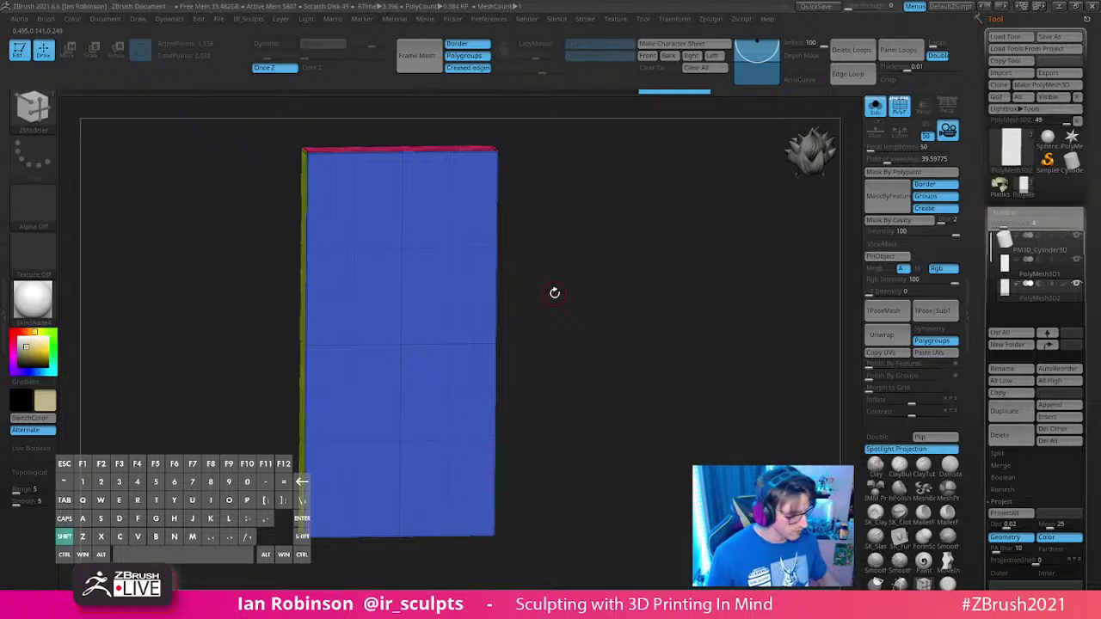
key(shift+f)
key(shift+f)
key(shift+f)
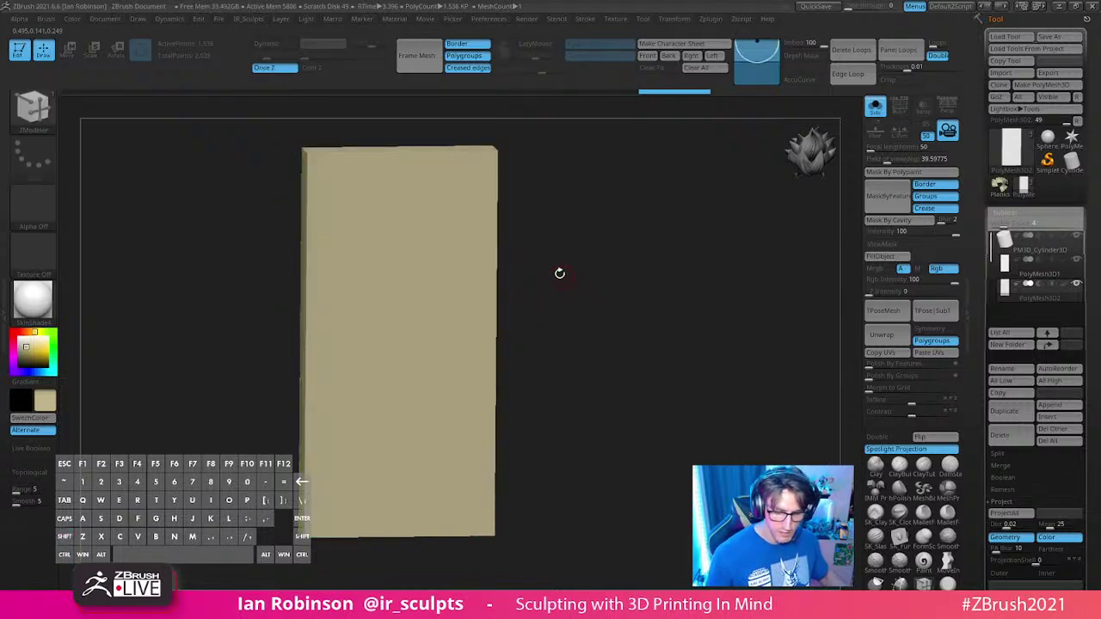
Step: Carve two long vertical wood-grain strokes down the plank's broad face with the SK_Slash brush
key(s)
click(876, 542)
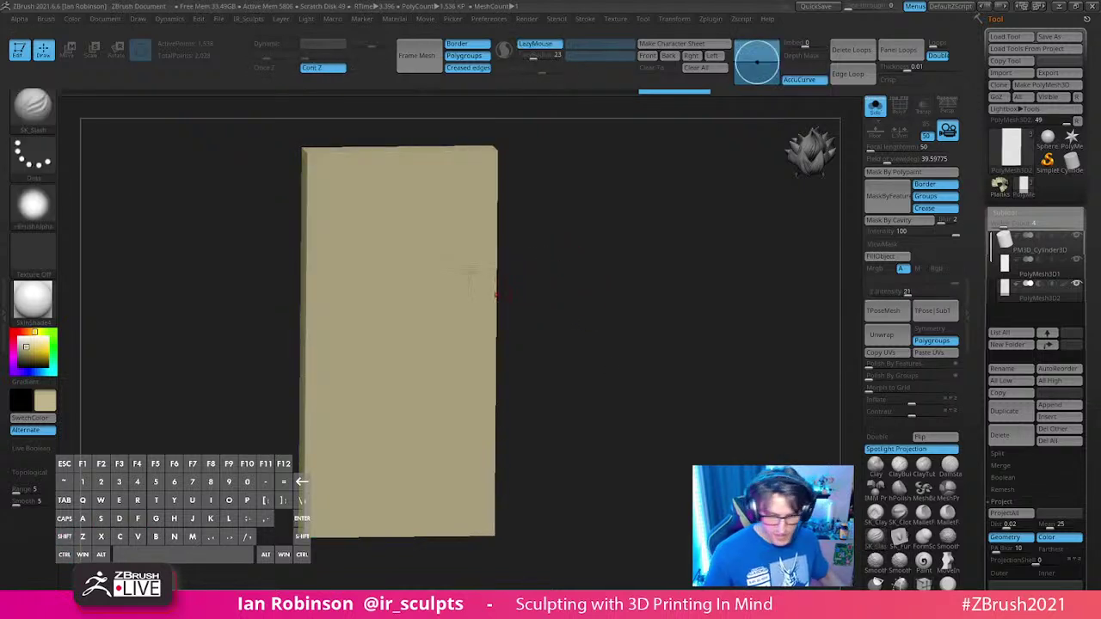
drag(405, 203, 375, 447)
drag(397, 232, 376, 460)
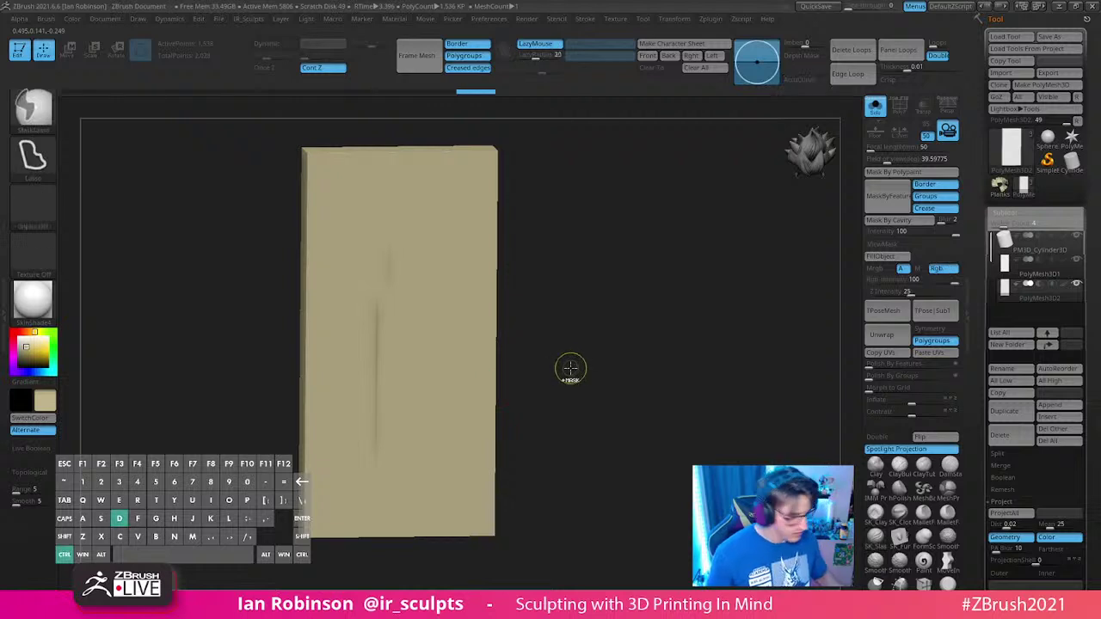
Step: Subdivide the plank further to raise its mesh density
key(ctrl+d)
key(shift+f)
key(shift+f)
key(ctrl+d)
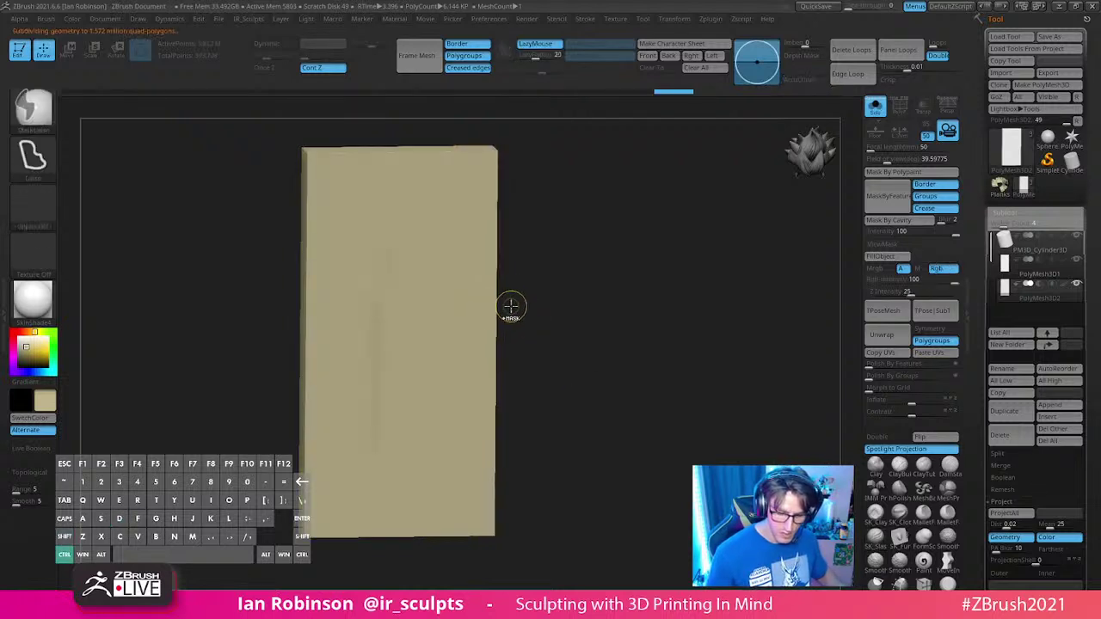
Step: Try a long vertical grain stroke down the plank's broad face, and undo it
drag(420, 221, 428, 472)
mouse_move(516, 266)
mouse_down()
mouse_move(597, 286)
mouse_move(577, 287)
mouse_move(577, 315)
mouse_move(499, 297)
mouse_up()
key(shift+f)
key(ctrl+z)
key(ctrl+z)
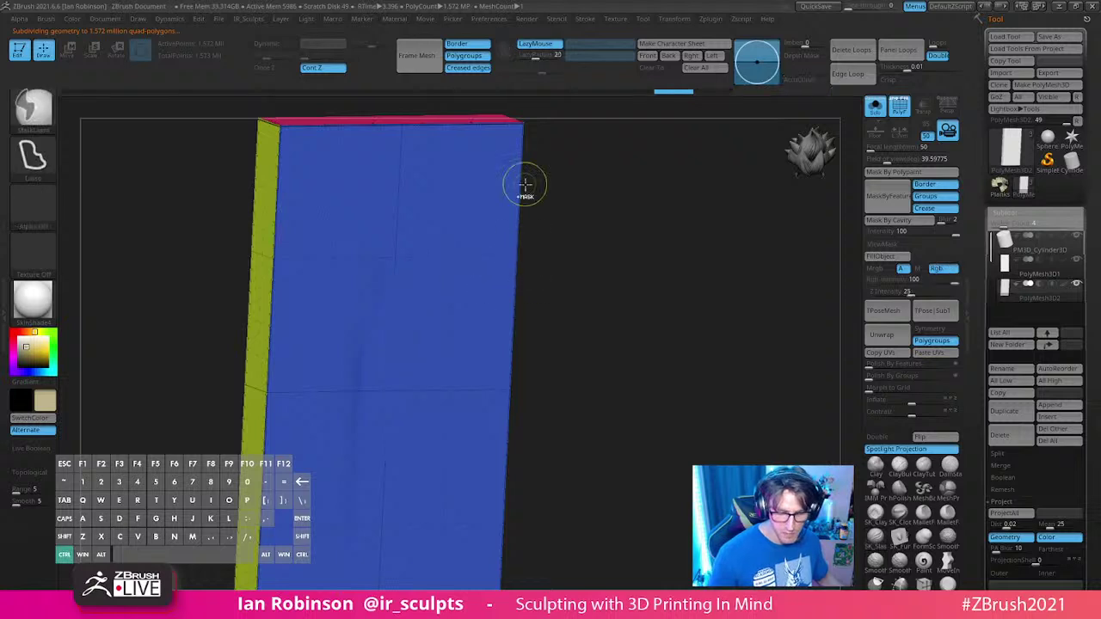
Step: Carve two long vertical grain strokes side by side down the right half of the plank's face with the SK_Slash brush
drag(448, 269, 412, 529)
key(shift+f)
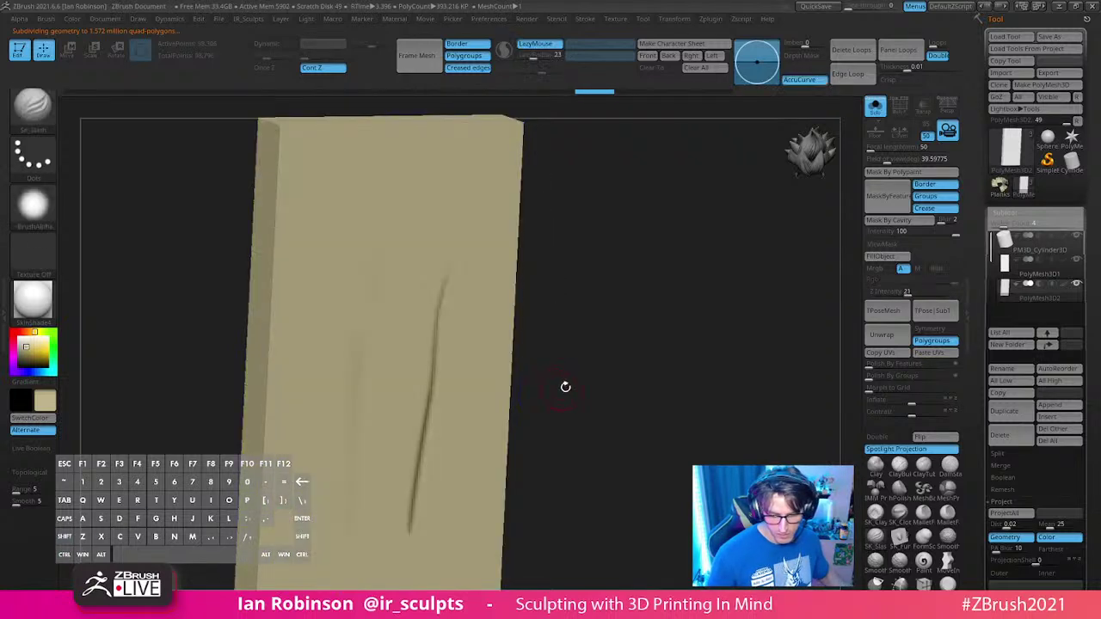
alt+drag(564, 386, 559, 353)
drag(465, 284, 442, 491)
alt+drag(547, 366, 548, 273)
drag(560, 375, 523, 355)
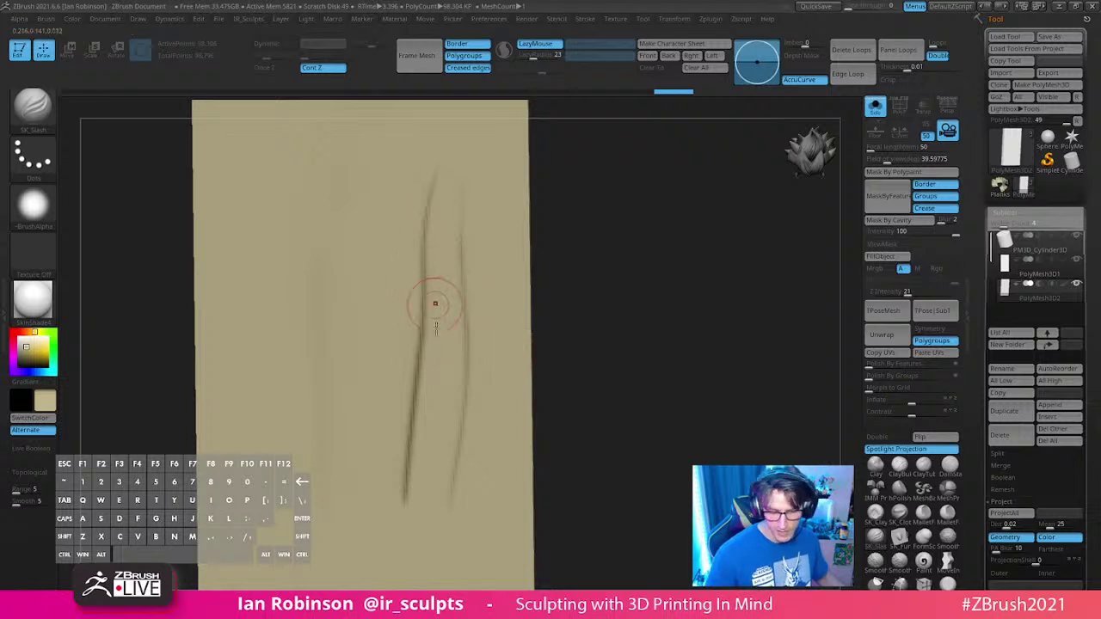
Step: Show the plank's polyframe and examine the carved strokes at lower subdivision levels
alt+drag(602, 379, 561, 323)
key(shift+f)
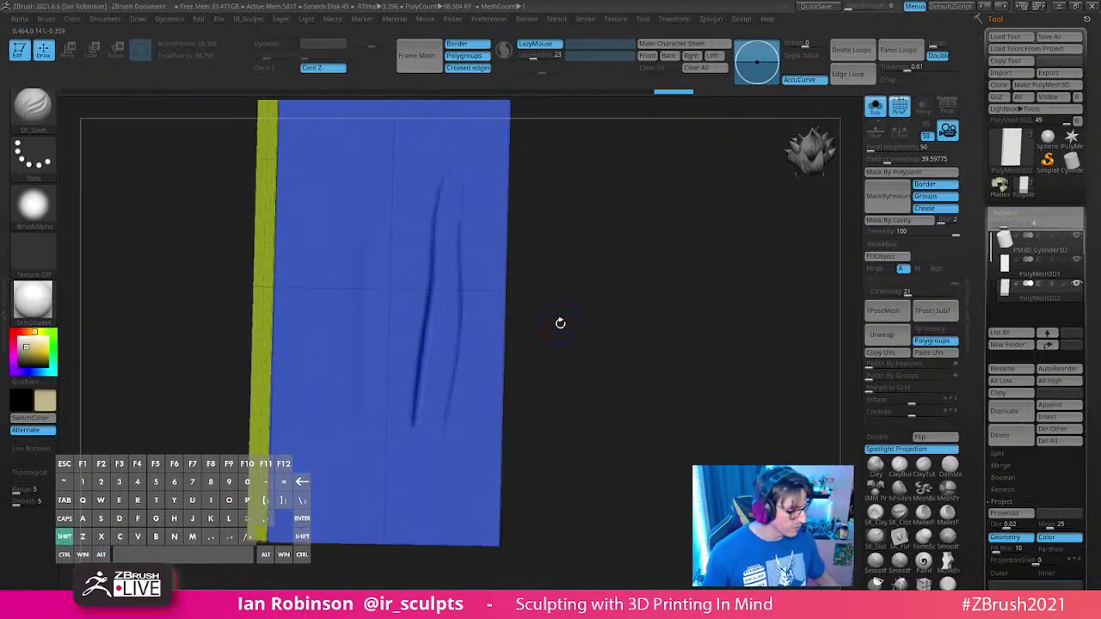
key(shift+d)
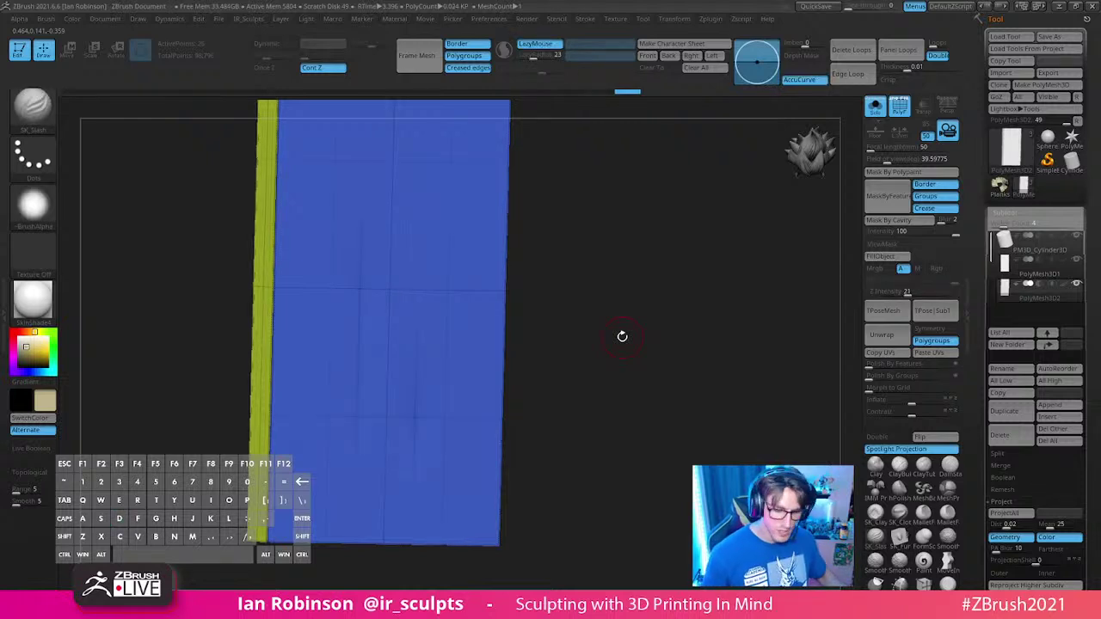
key(d)
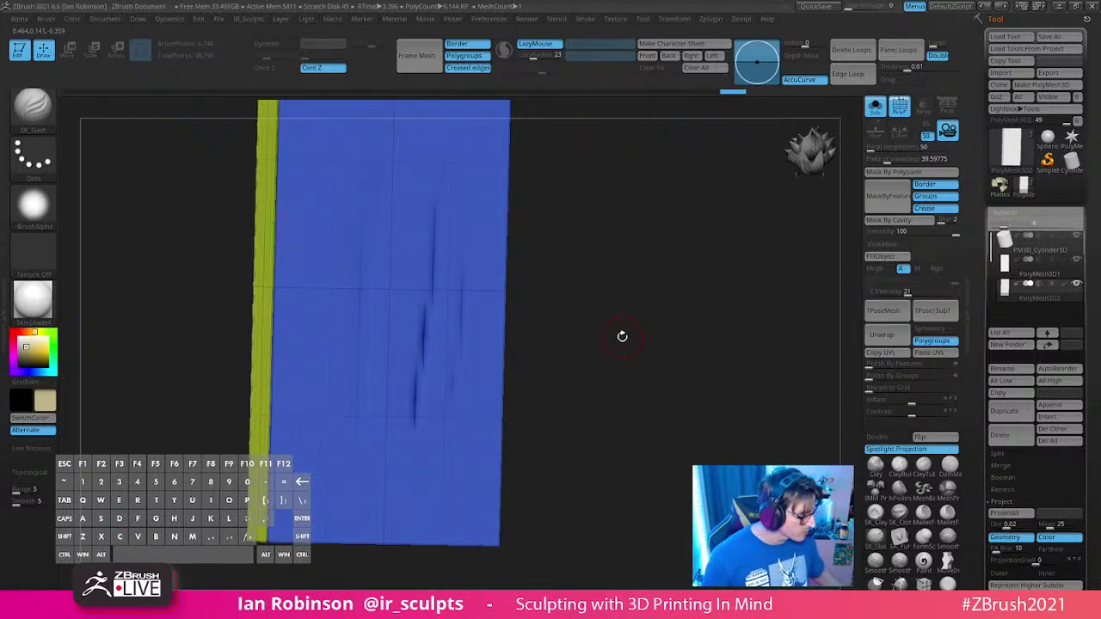
drag(622, 336, 624, 278)
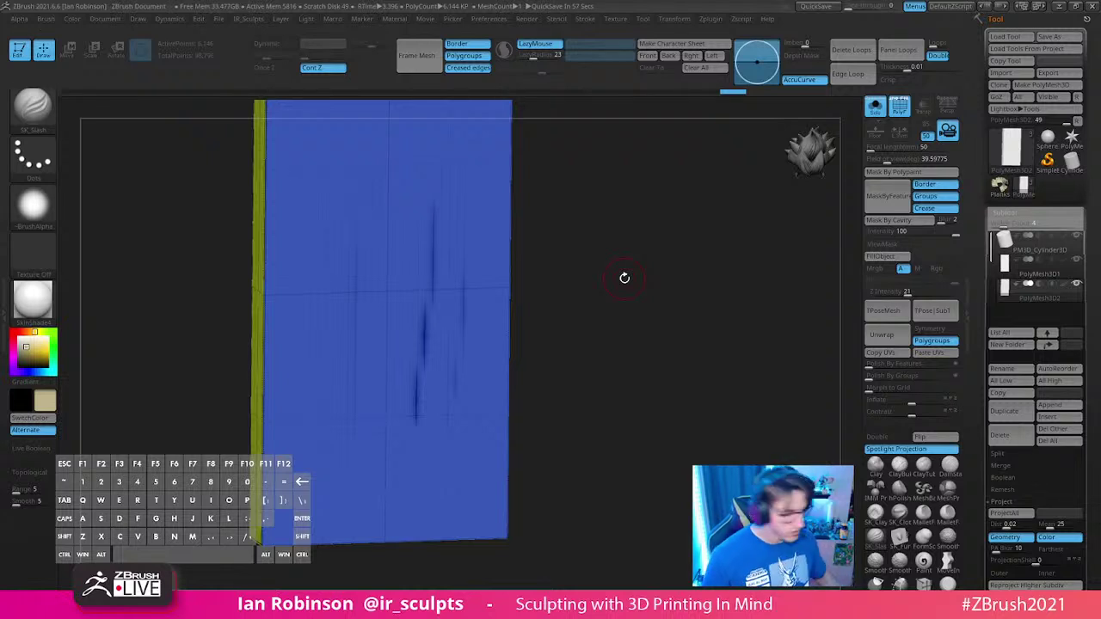
Step: Step the plank down to its lowest subdivision level
key(shift+d)
key(shift+d)
key(shift+d)
key(shift+d)
key(shift+d)
alt+drag(625, 277, 594, 286)
alt+drag(593, 287, 611, 341)
alt+drag(560, 293, 518, 297)
Step: Select the ZModeler brush and delete the plank's higher subdivision levels
key(b)
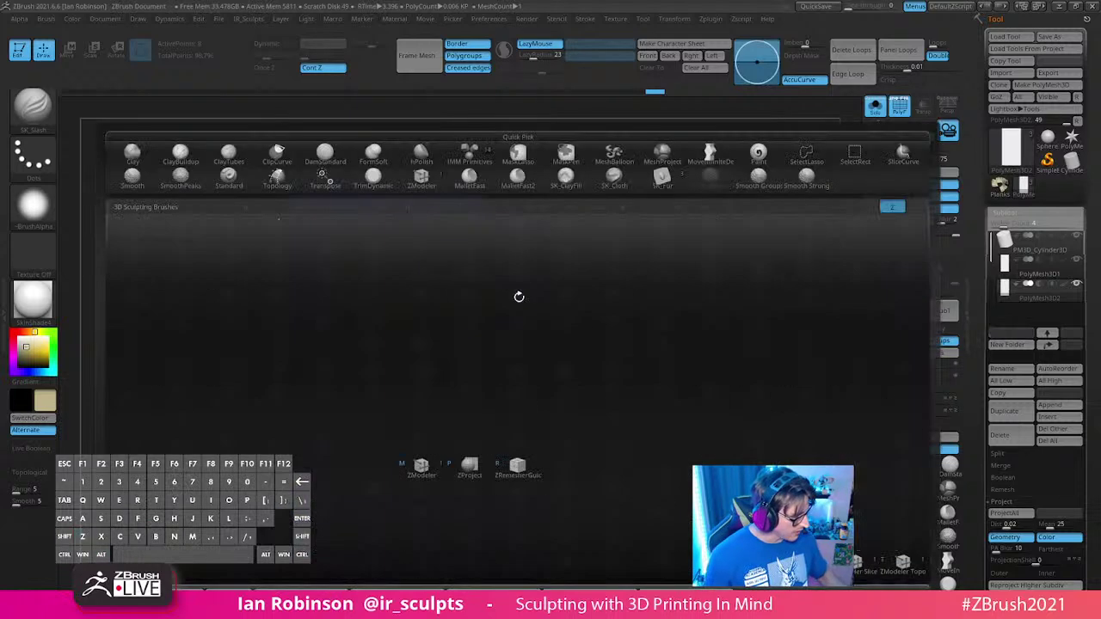
key(z)
key(m)
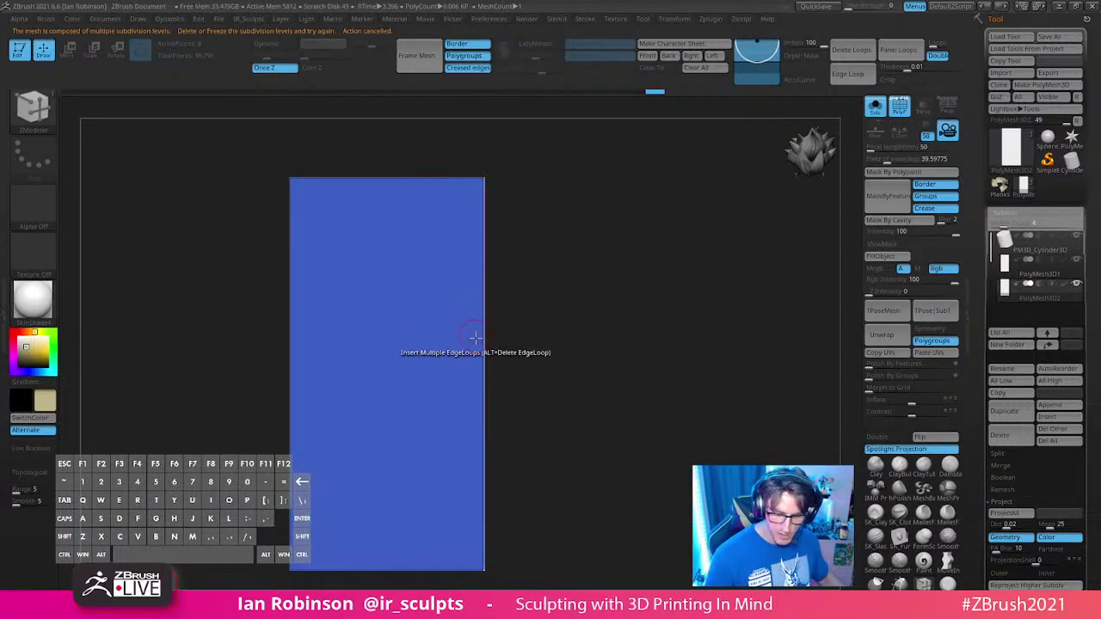
click(1023, 213)
click(1025, 227)
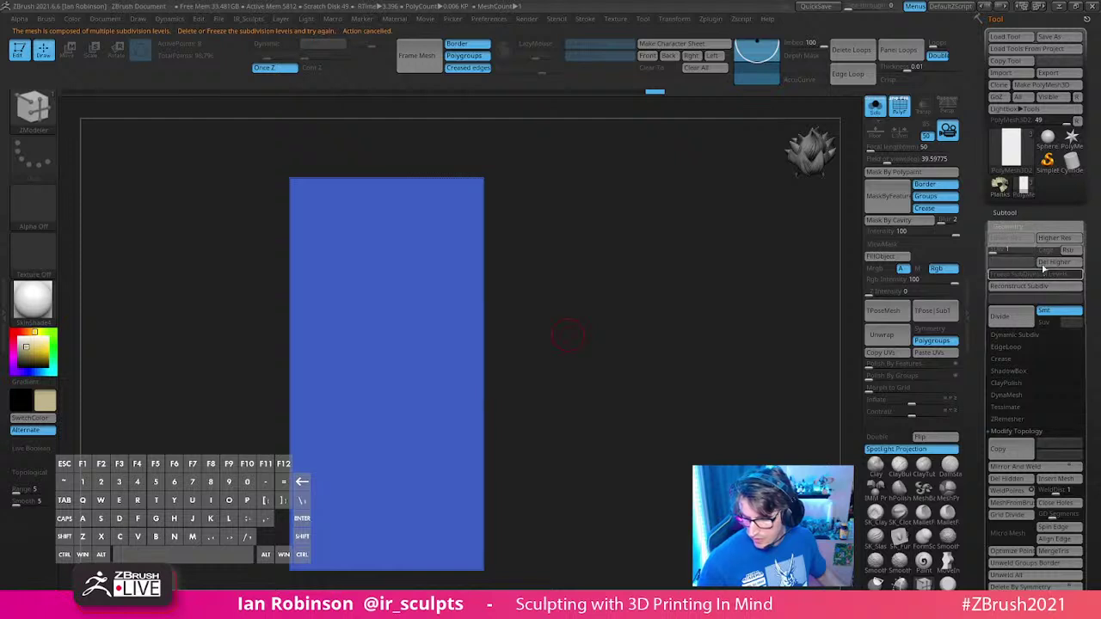
click(1046, 263)
Step: Insert multiple edge loops along the plank's length and across its width, hide the polyframe, and switch to the SK_Slash brush
alt+drag(603, 293, 538, 298)
click(482, 282)
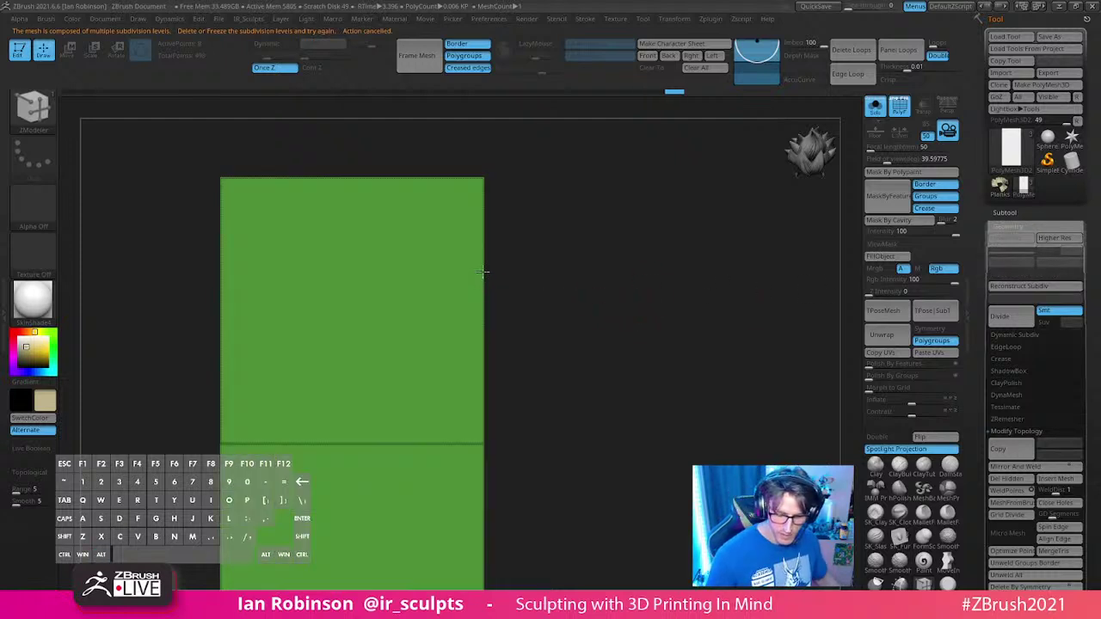
click(483, 273)
drag(559, 198, 557, 237)
click(386, 226)
drag(558, 237, 562, 261)
key(shift+f)
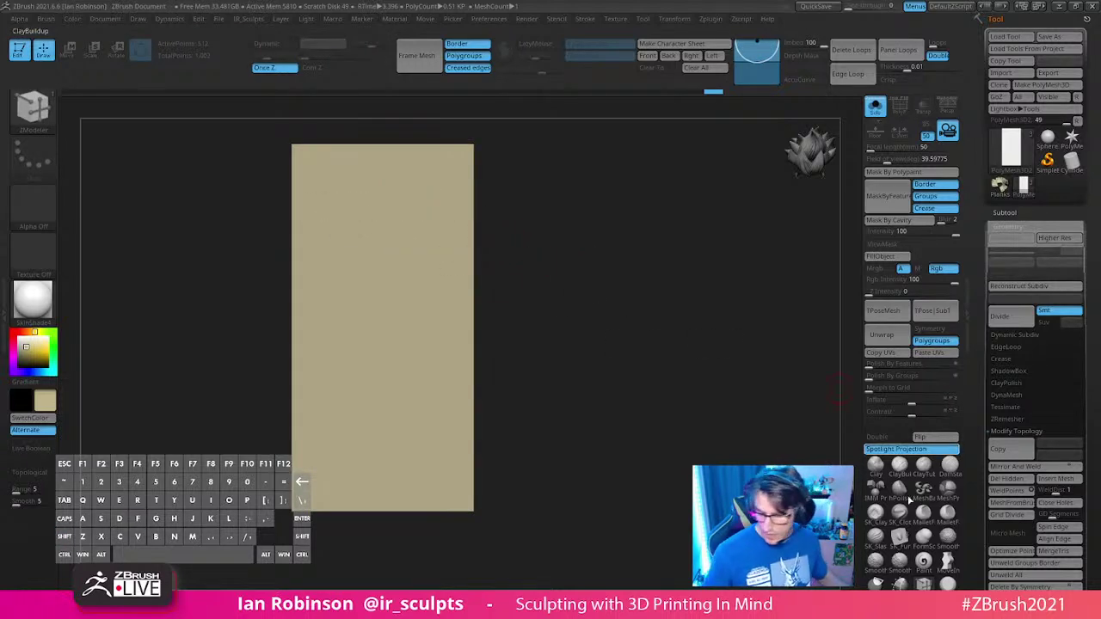
click(875, 538)
Step: Try vertical grain strokes on the low-resolution plank with different brush sizes, and undo them
mouse_move(368, 209)
mouse_down()
mouse_move(353, 242)
mouse_move(377, 457)
mouse_up()
drag(398, 329, 398, 398)
mouse_move(497, 291)
mouse_down()
mouse_move(566, 293)
mouse_move(482, 280)
mouse_move(518, 275)
mouse_up()
key(s)
key(s)
key(ctrl+z)
key(ctrl+z)
mouse_move(370, 206)
mouse_down()
mouse_move(386, 418)
mouse_move(375, 460)
mouse_up()
key(ctrl+z)
Step: Subdivide the looped plank once and carve a wavy grain stroke down the middle of its face
key(s)
drag(548, 307, 521, 307)
key(ctrl+d)
drag(600, 318, 565, 317)
drag(363, 209, 371, 473)
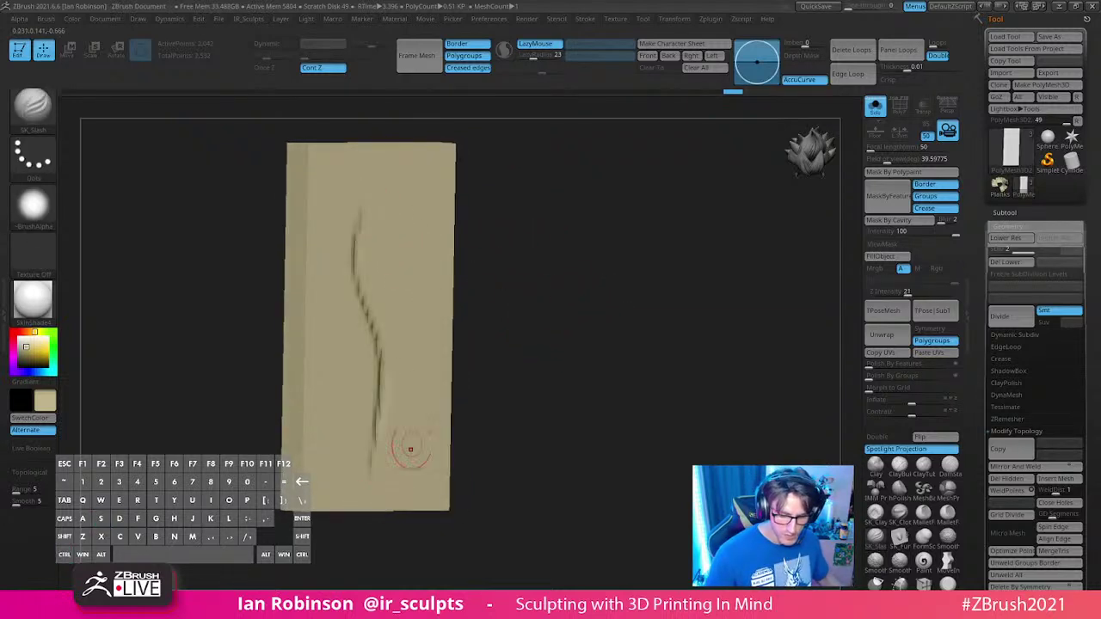
Step: Show the polyframe, remove all creases from the plank, and subdivide it to level 3
key(shift+f)
alt+drag(597, 285, 585, 311)
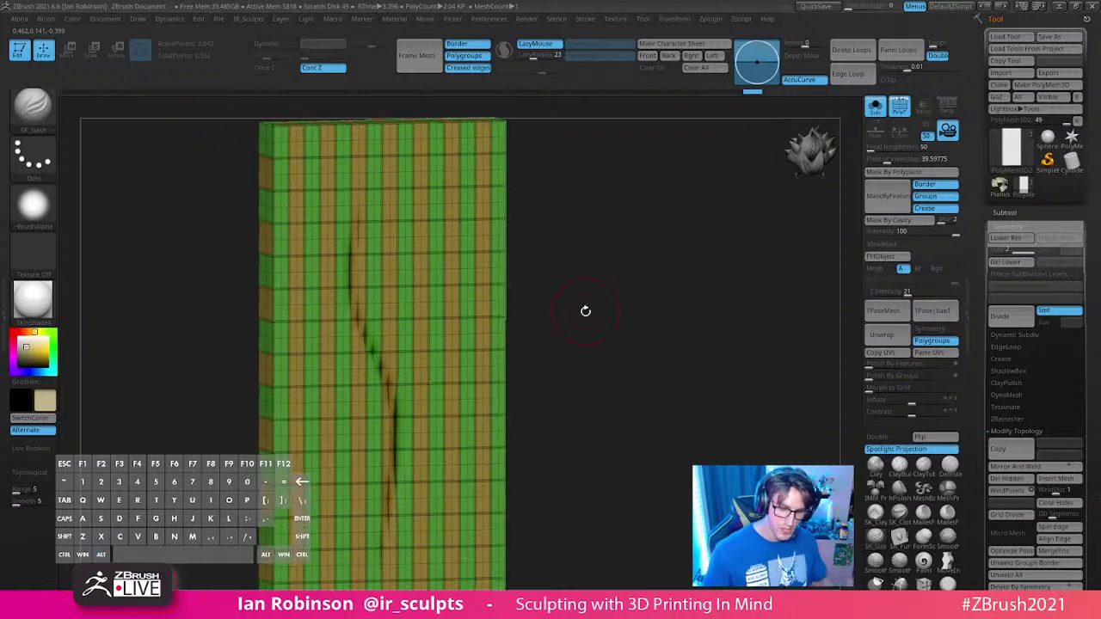
key(space)
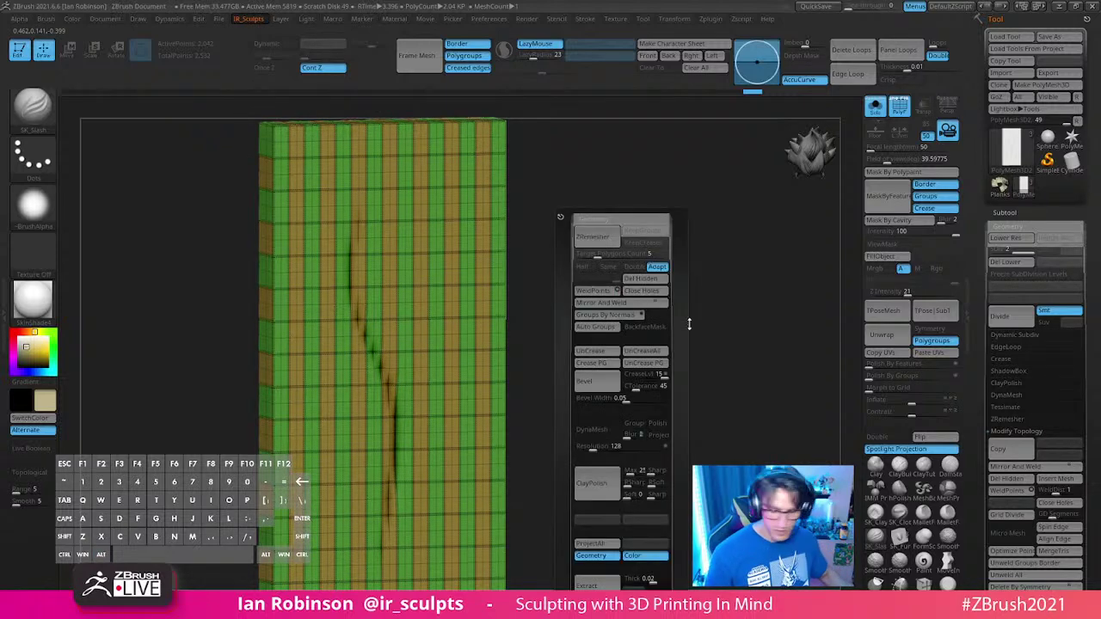
click(646, 356)
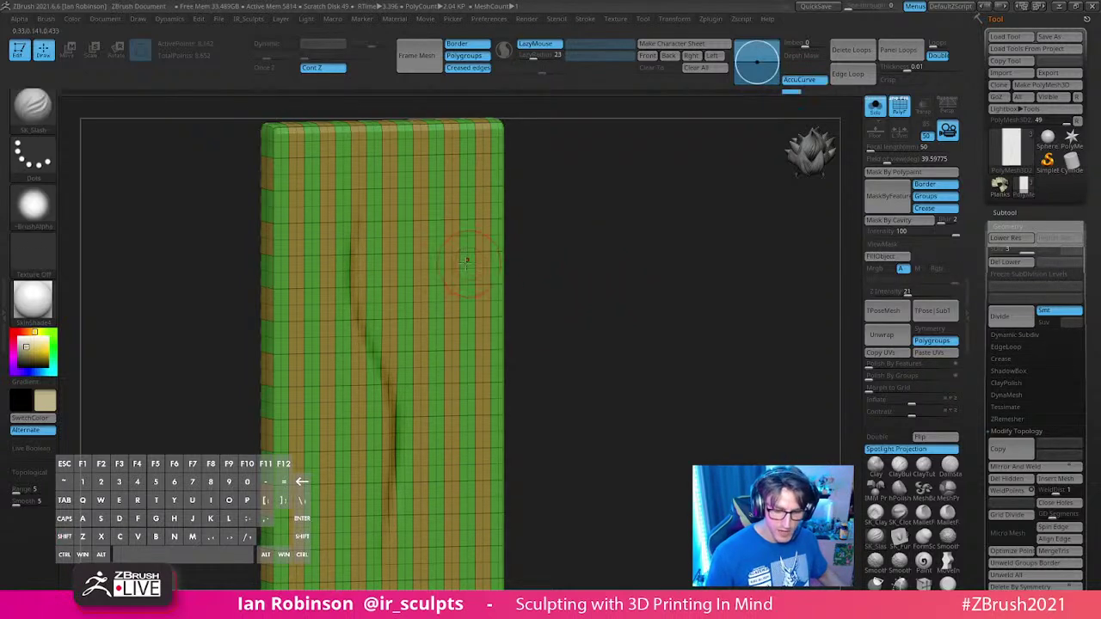
Step: Hide the polyframe and carve three more wavy vertical grain strokes beside the first one on the plank's face
mouse_move(421, 207)
mouse_down()
mouse_move(456, 368)
mouse_move(459, 486)
mouse_up()
key(shift+f)
alt+drag(614, 381, 584, 335)
drag(338, 237, 353, 434)
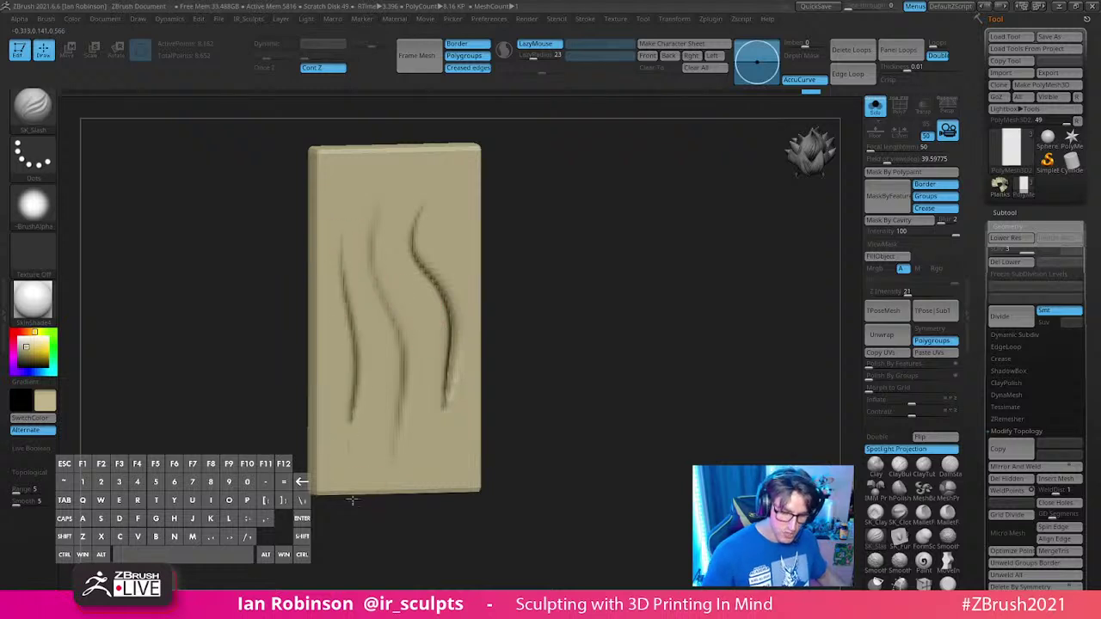
drag(533, 344, 491, 342)
drag(392, 211, 409, 301)
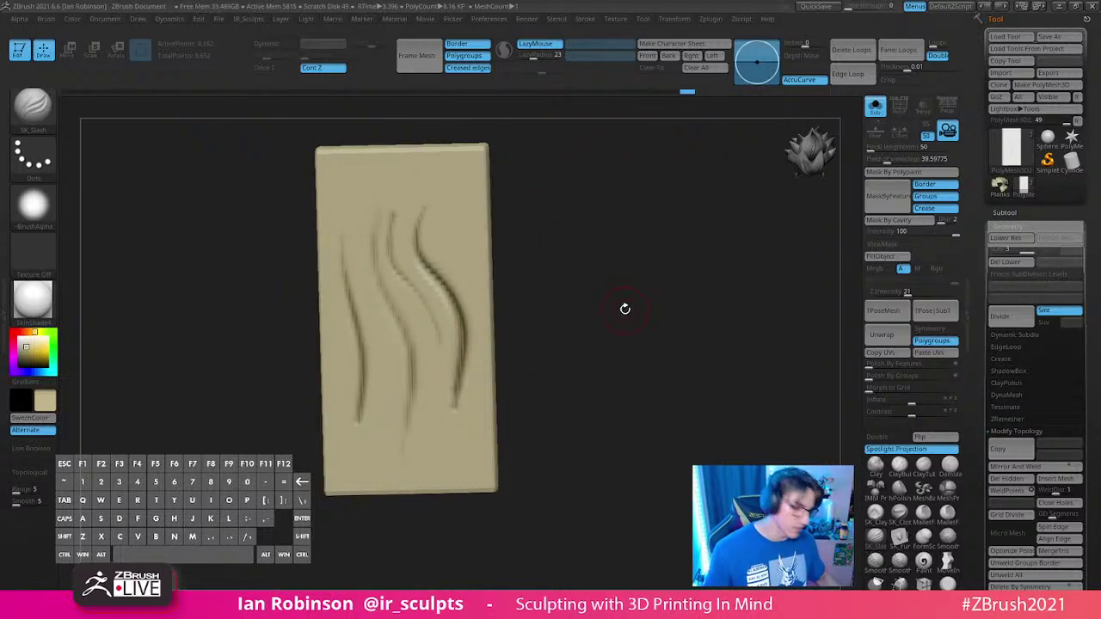
Step: Subdivide the plank to level 4 and fill the remaining areas of its face with more long wavy grain strokes
drag(627, 307, 598, 284)
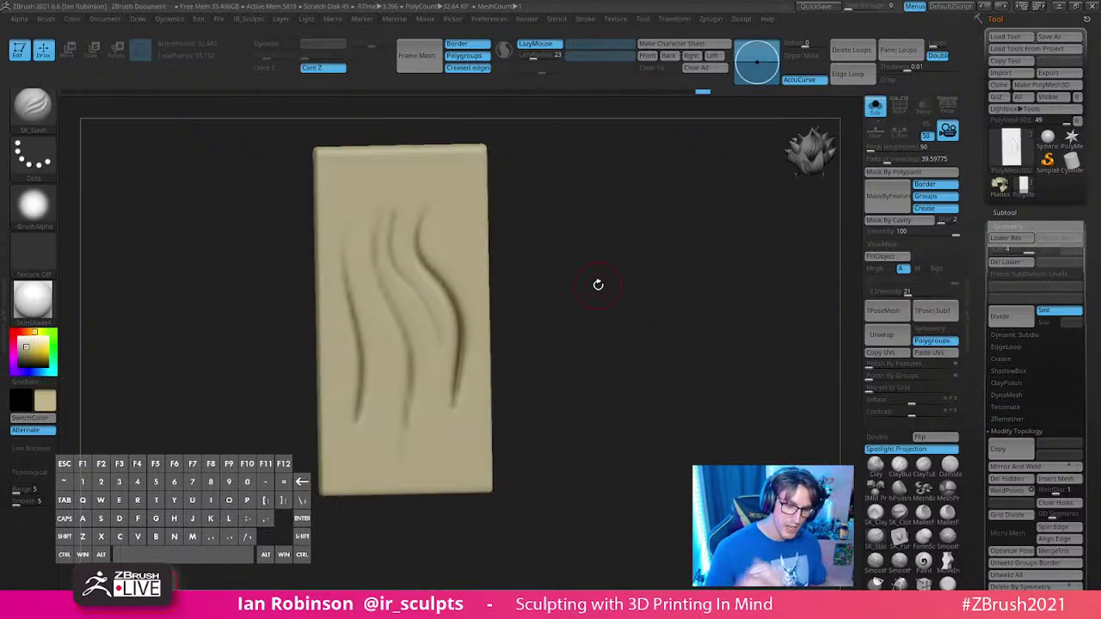
drag(444, 172, 487, 367)
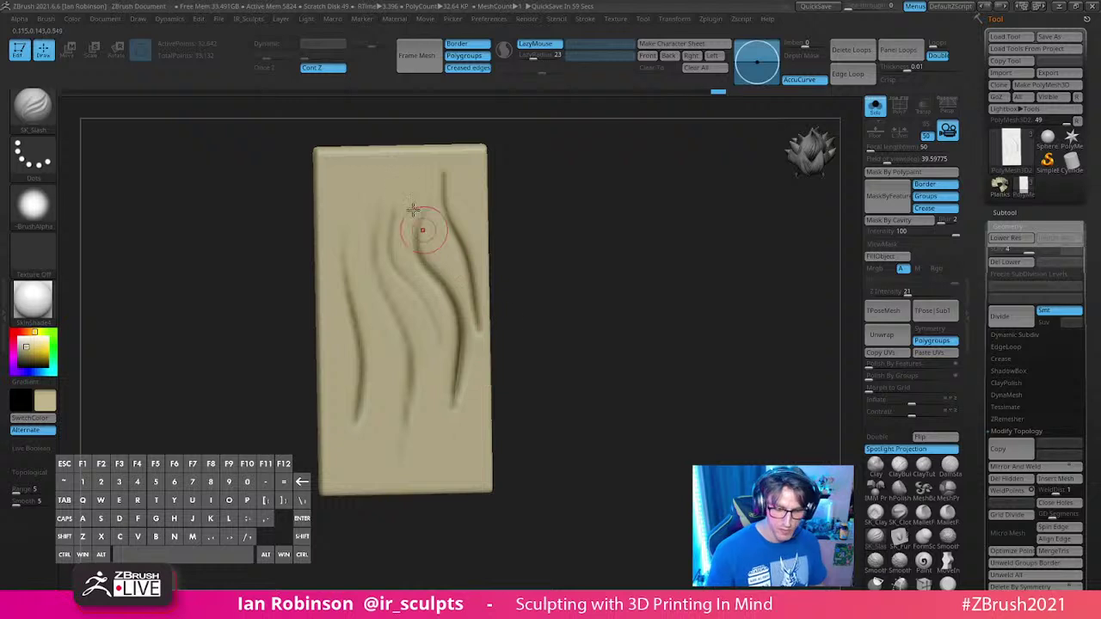
drag(353, 156, 375, 387)
drag(337, 428, 330, 186)
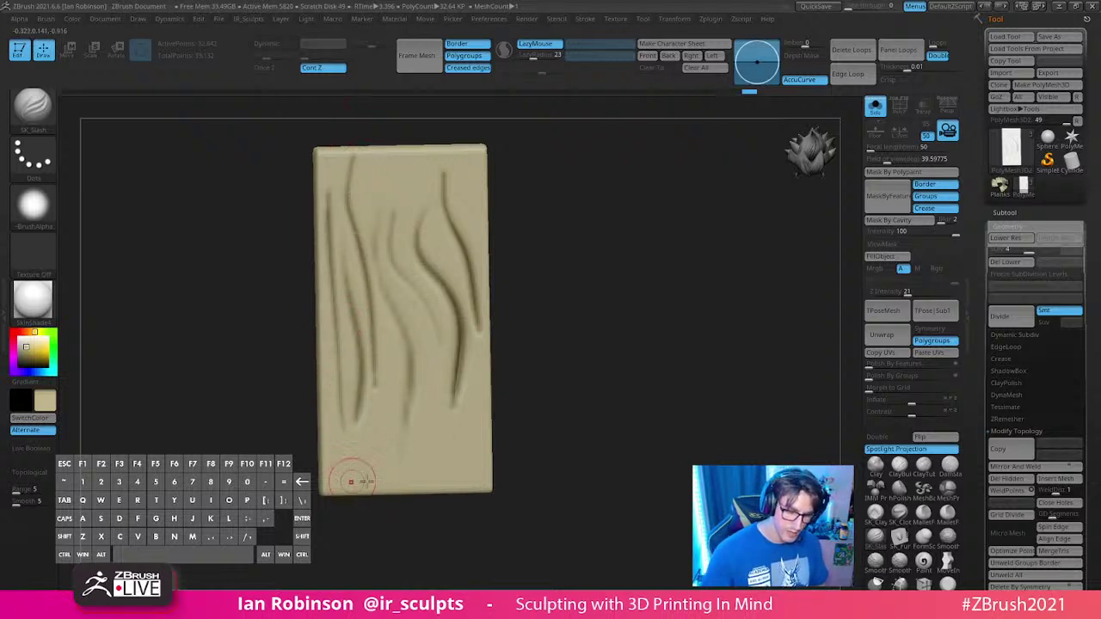
drag(401, 465, 387, 285)
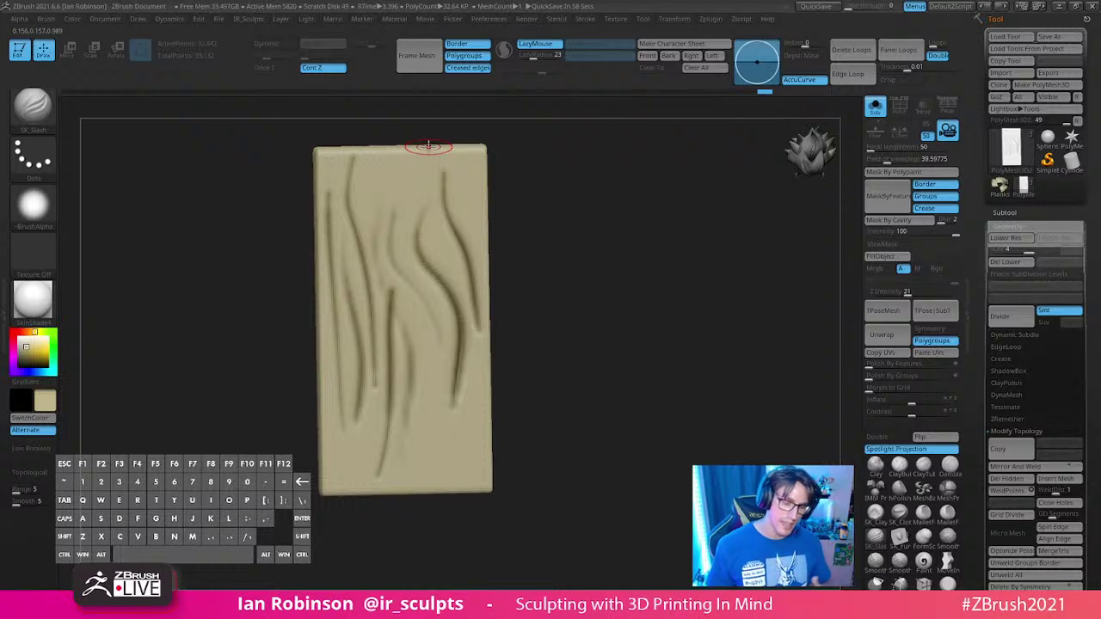
drag(435, 378, 426, 495)
Step: Shift the carved plank aside, show its polyframe, and leave a snapshot of it on the canvas
mouse_move(560, 396)
mouse_down()
mouse_move(573, 386)
mouse_move(563, 401)
mouse_up()
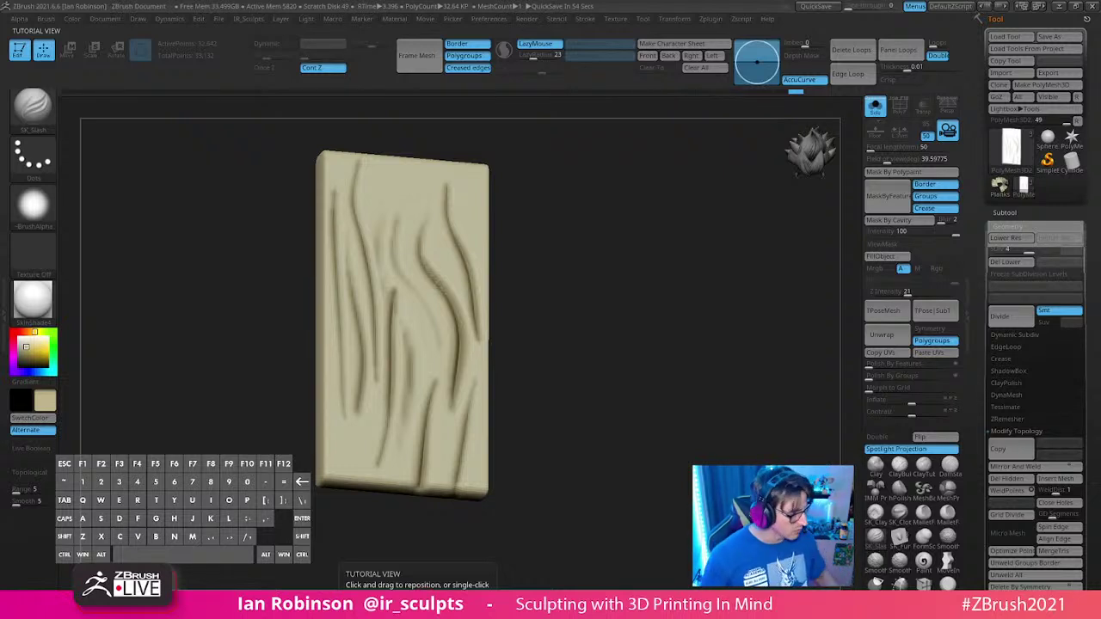
mouse_move(688, 311)
mouse_down()
mouse_move(663, 332)
mouse_move(791, 337)
mouse_up()
key(shift+f)
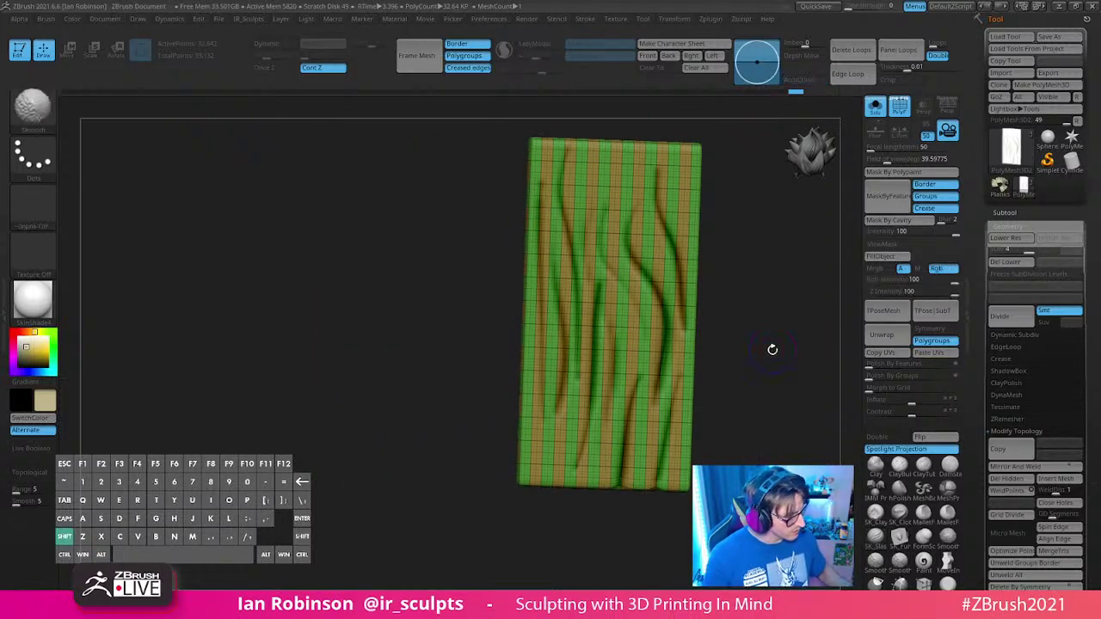
Step: Undo the grain strokes, edge loops and level deletion, back to the creased plank without added loops
key(ctrl+z)
key(ctrl+z)
key(ctrl+z)
key(ctrl+z)
key(ctrl+z)
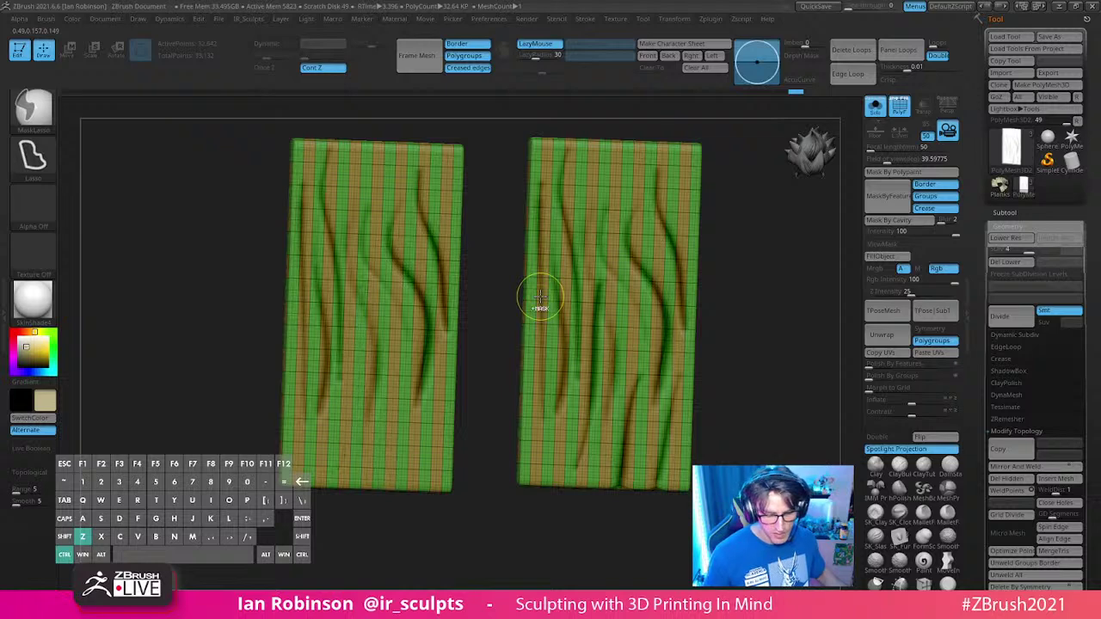
key(ctrl+z)
key(ctrl+z)
key(ctrl+z)
key(ctrl+z)
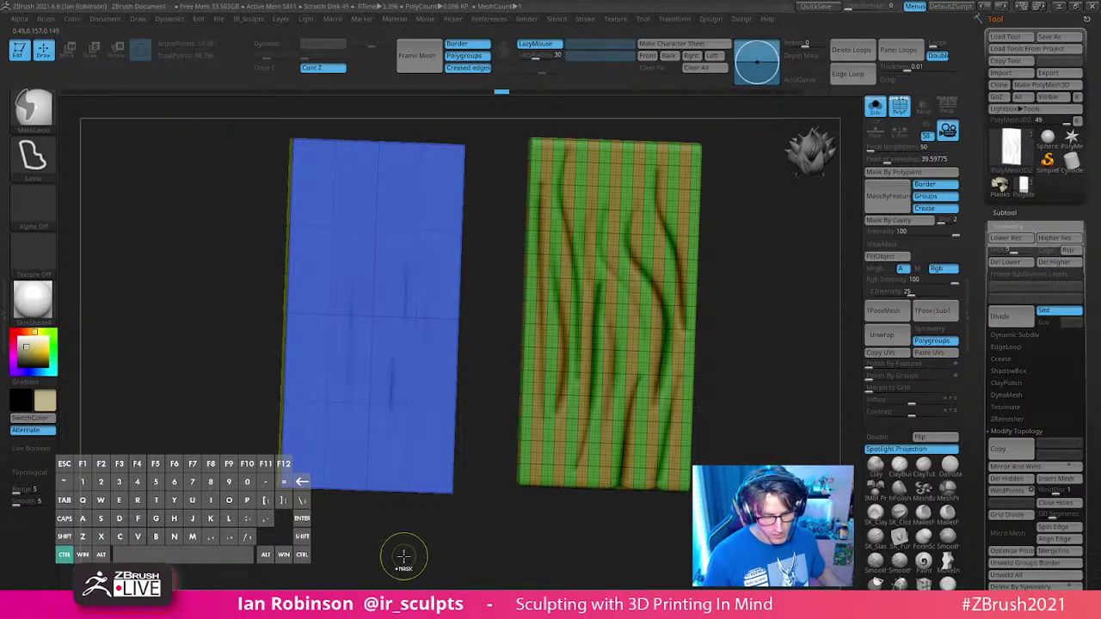
key(ctrl+z)
key(ctrl+z)
key(ctrl+z)
key(ctrl+z)
key(ctrl+z)
key(ctrl+z)
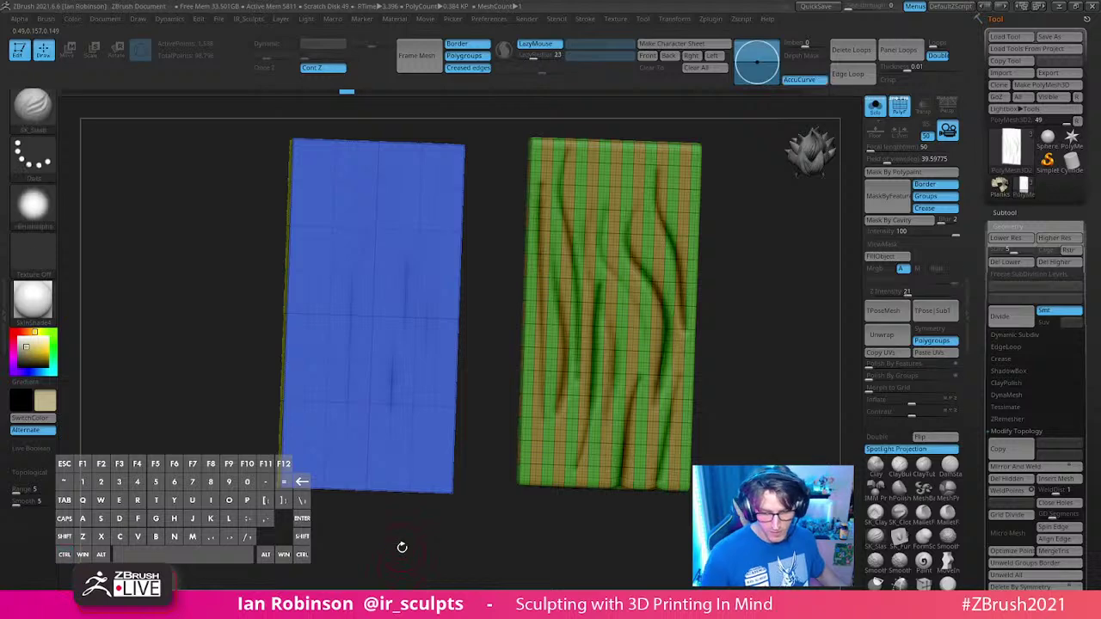
Step: Hide the polyframe and switch the restored plank to its highest subdivision level
key(d)
key(ctrl+d)
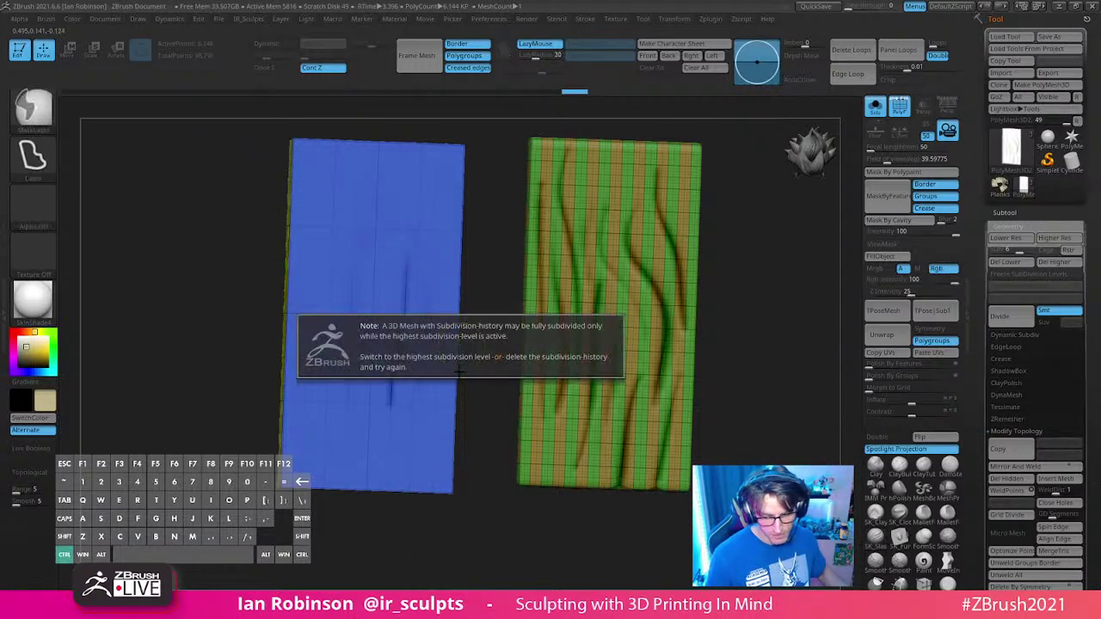
key(Escape)
key(d)
key(shift+d)
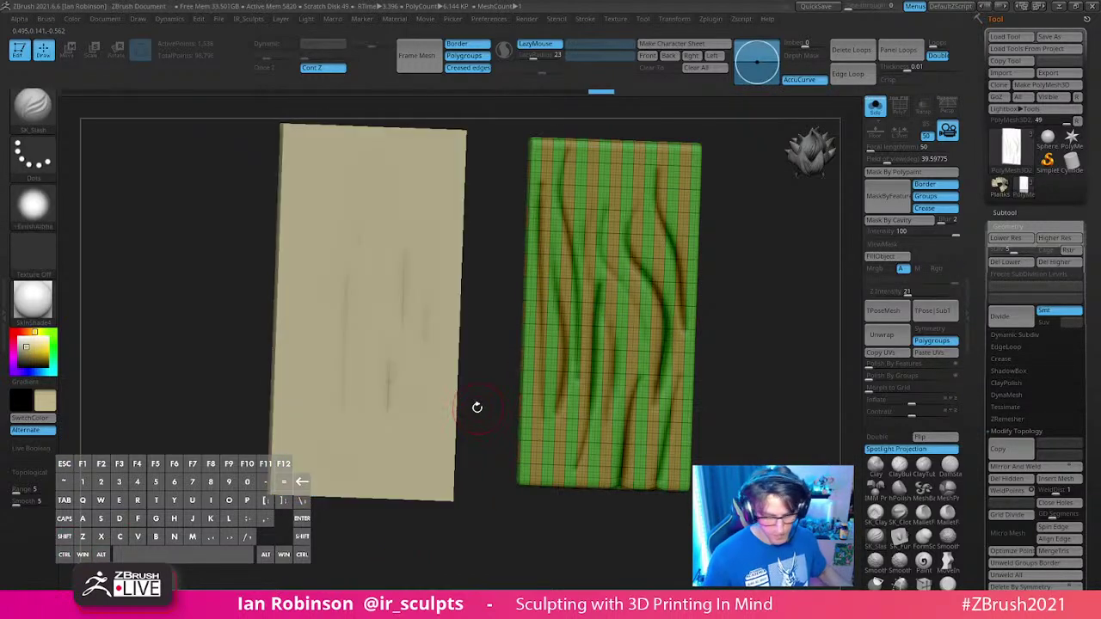
key(d)
key(d)
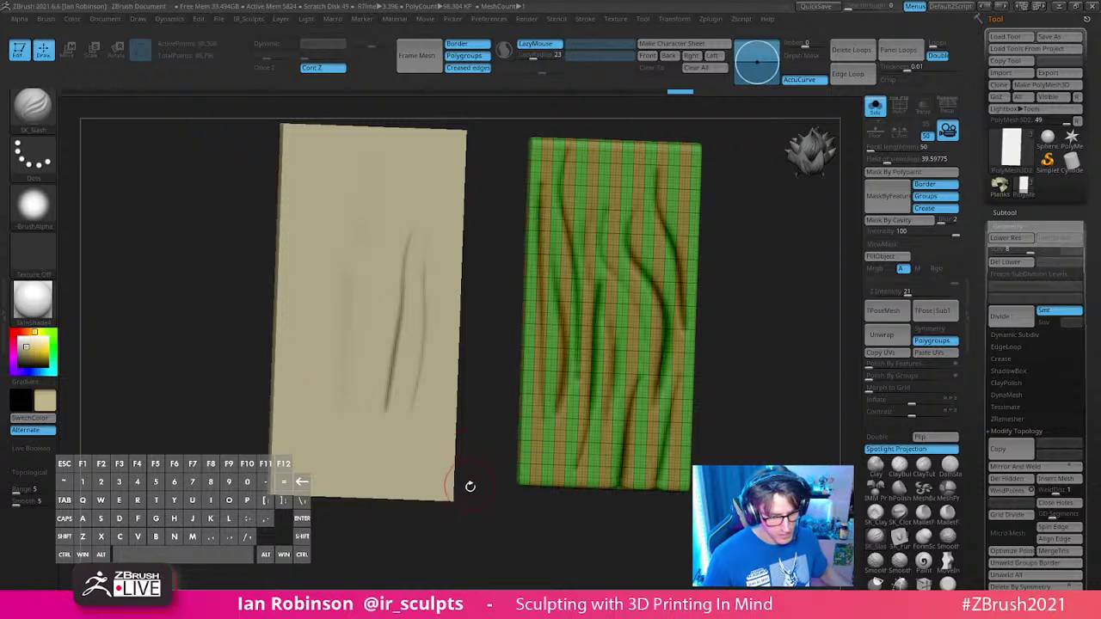
Step: Carve two long wavy grain strokes down the left half of the restored plank, and show its polyframe beside the snapshot
mouse_move(470, 487)
alt+mouse_down()
mouse_move(474, 536)
mouse_move(519, 539)
mouse_move(514, 516)
alt+mouse_up()
key(shift+f)
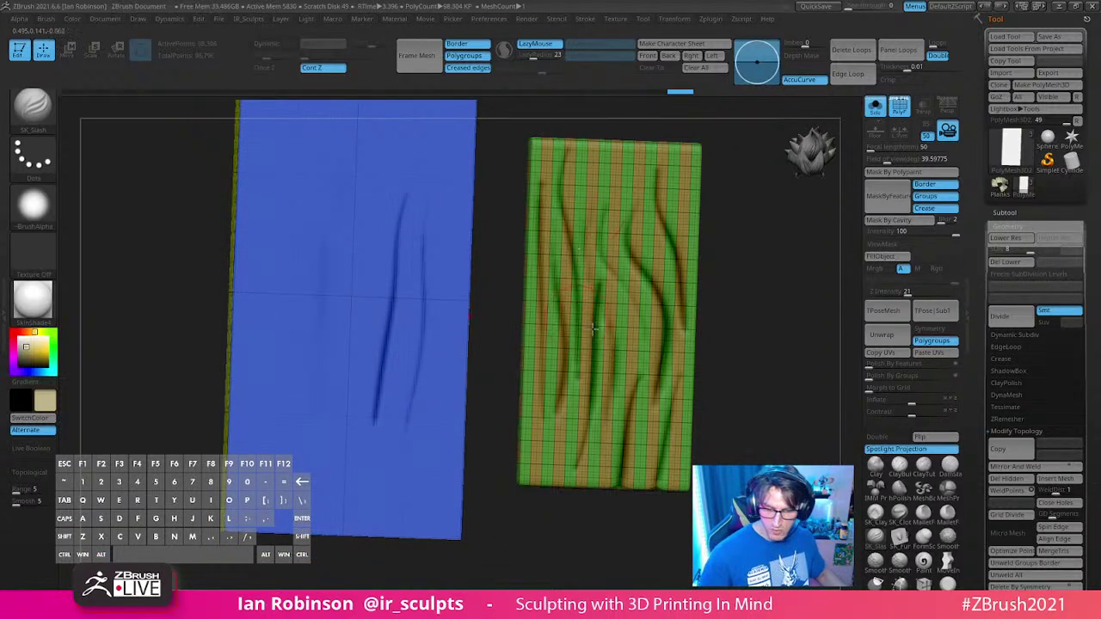
mouse_move(752, 295)
alt+mouse_down()
mouse_move(767, 278)
mouse_move(766, 289)
alt+mouse_up()
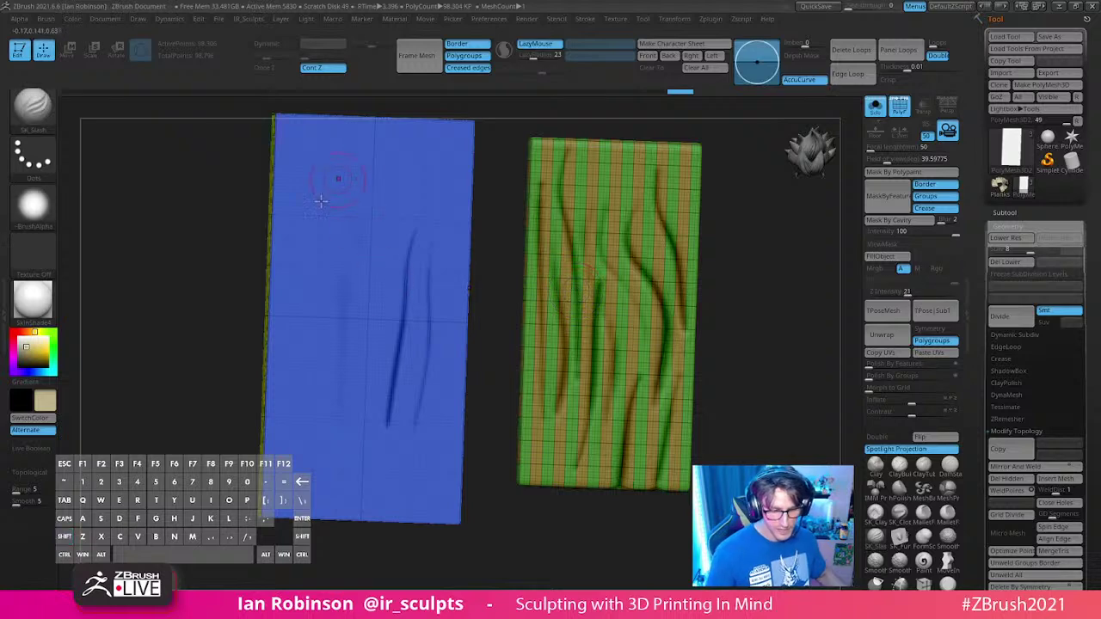
key(shift+f)
mouse_move(358, 172)
mouse_down()
mouse_move(368, 335)
mouse_move(348, 475)
mouse_move(338, 138)
mouse_up()
alt+drag(735, 328, 725, 319)
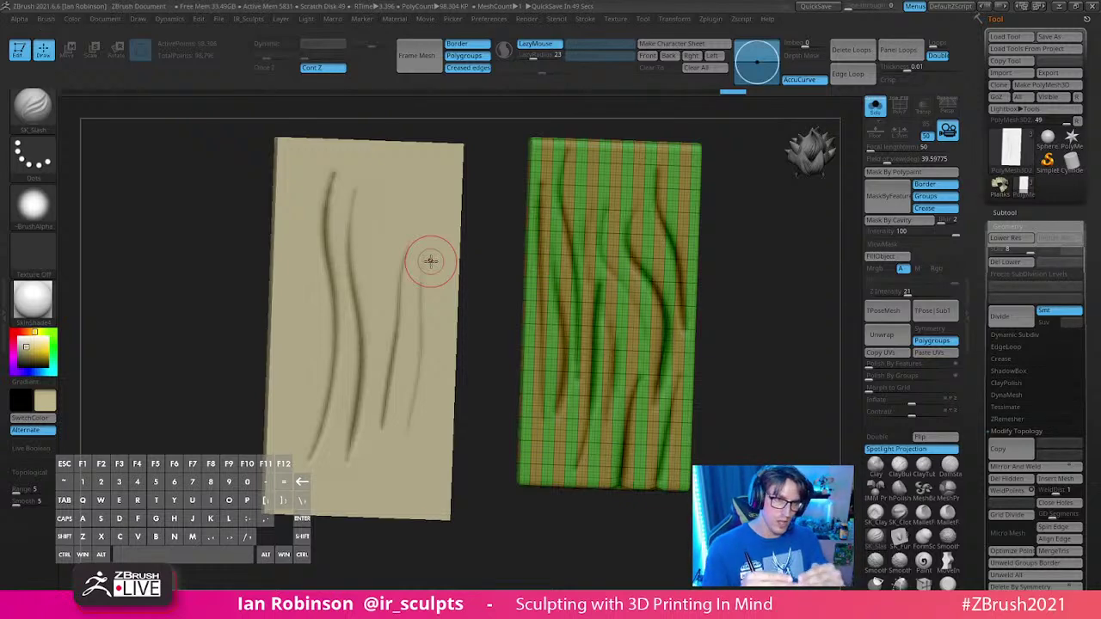
key(shift+f)
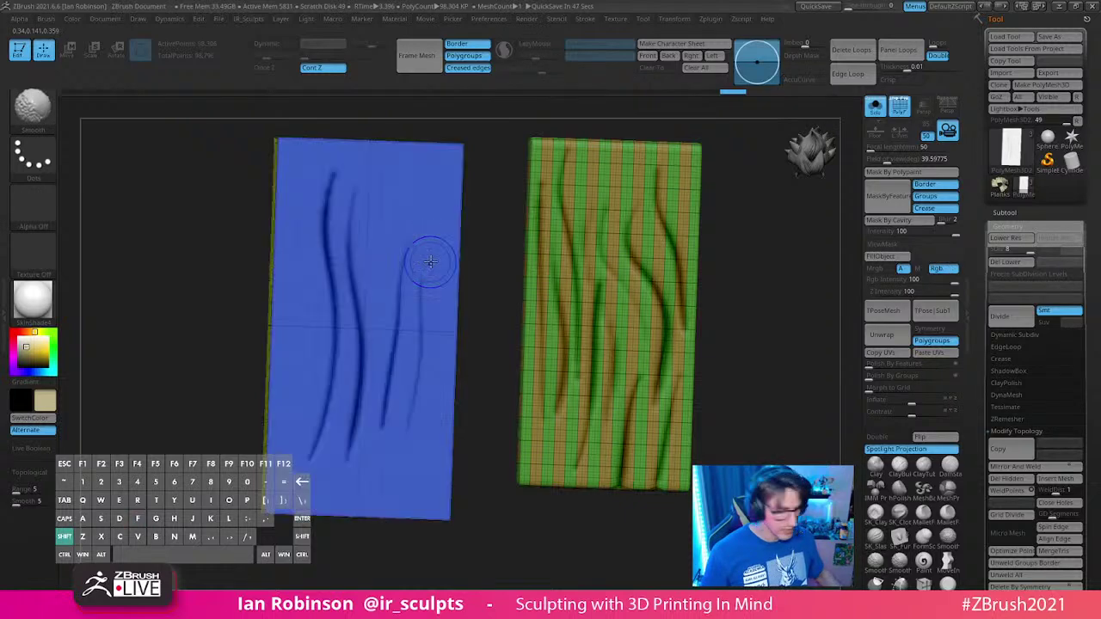
Step: Step the carved test plank down to its lowest subdivision level and back up to compare how the grain holds
key(shift+d)
key(shift+d)
key(shift+d)
key(shift+d)
key(shift+d)
key(shift+d)
key(shift+d)
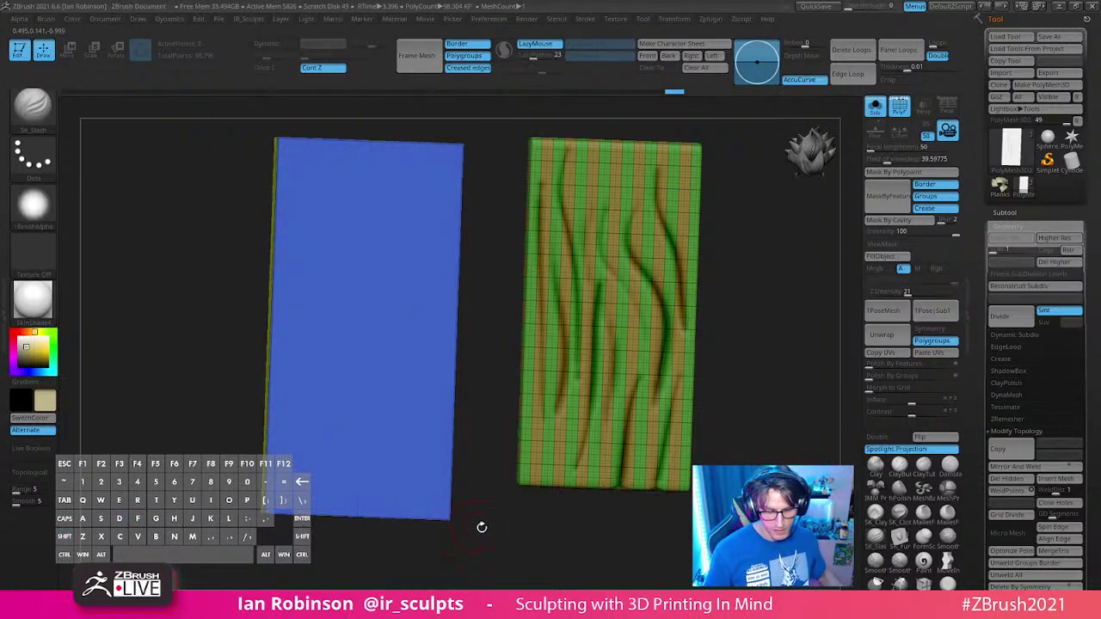
drag(480, 527, 505, 541)
key(d)
key(d)
key(d)
key(d)
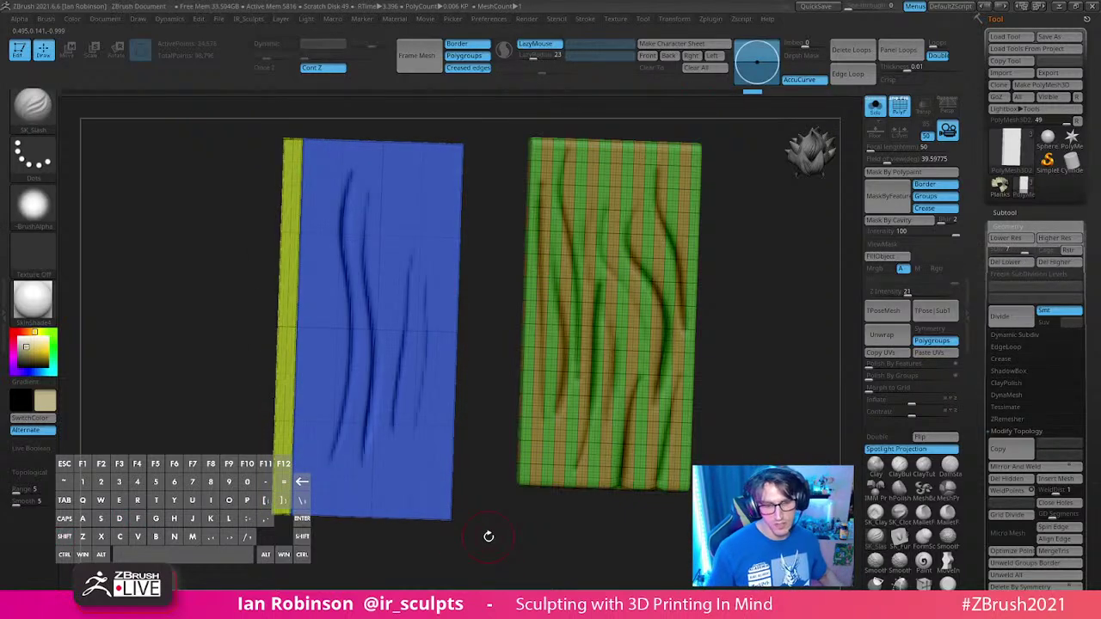
Step: Compare the lowest and highest subdivision levels once more, ending on the highest, and view the plank beside the snapshot
key(shift+d)
key(shift+d)
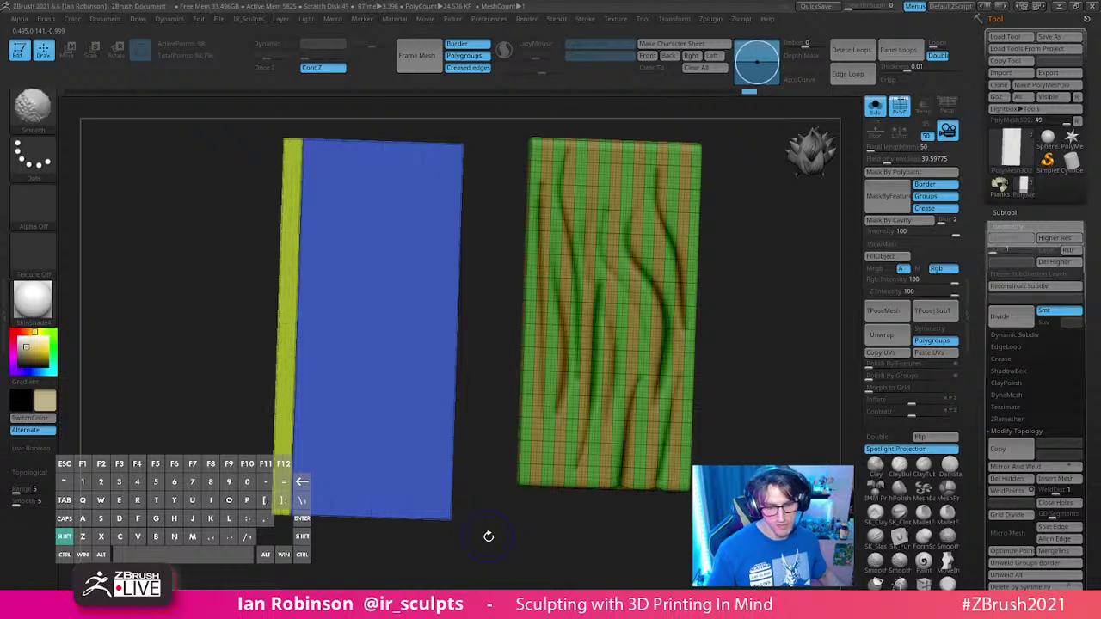
key(d)
key(d)
key(d)
key(d)
key(d)
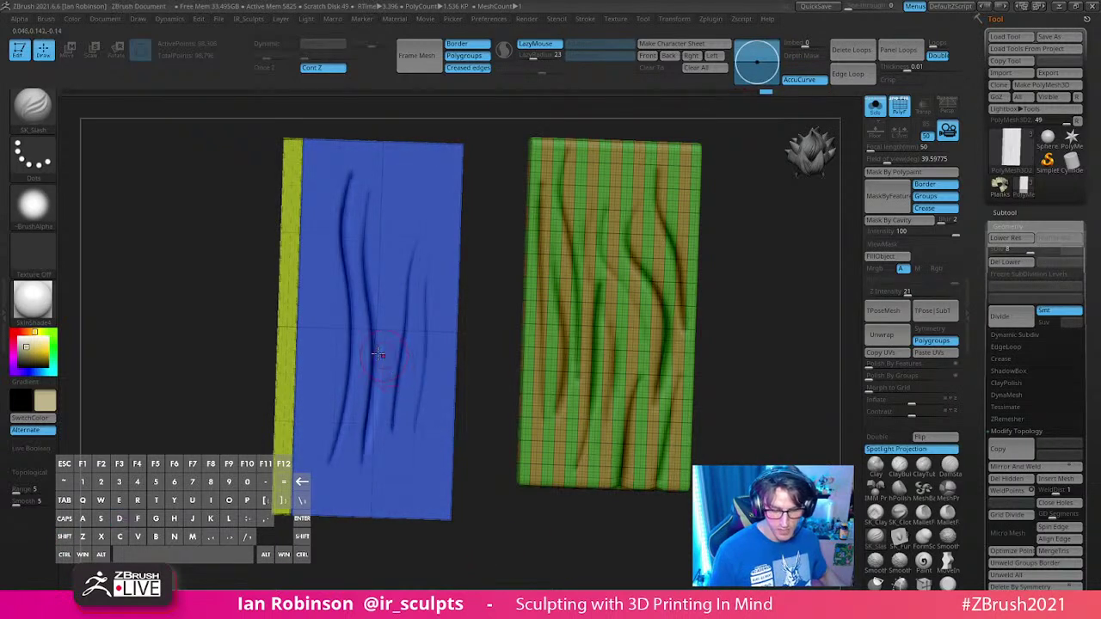
alt+drag(741, 313, 705, 316)
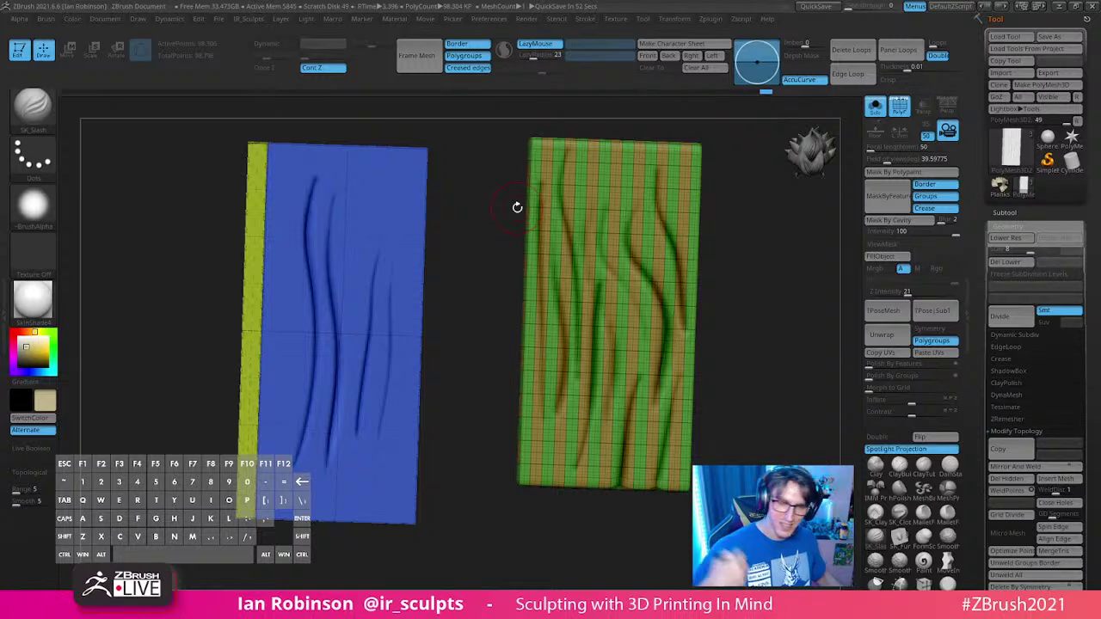
drag(517, 207, 744, 292)
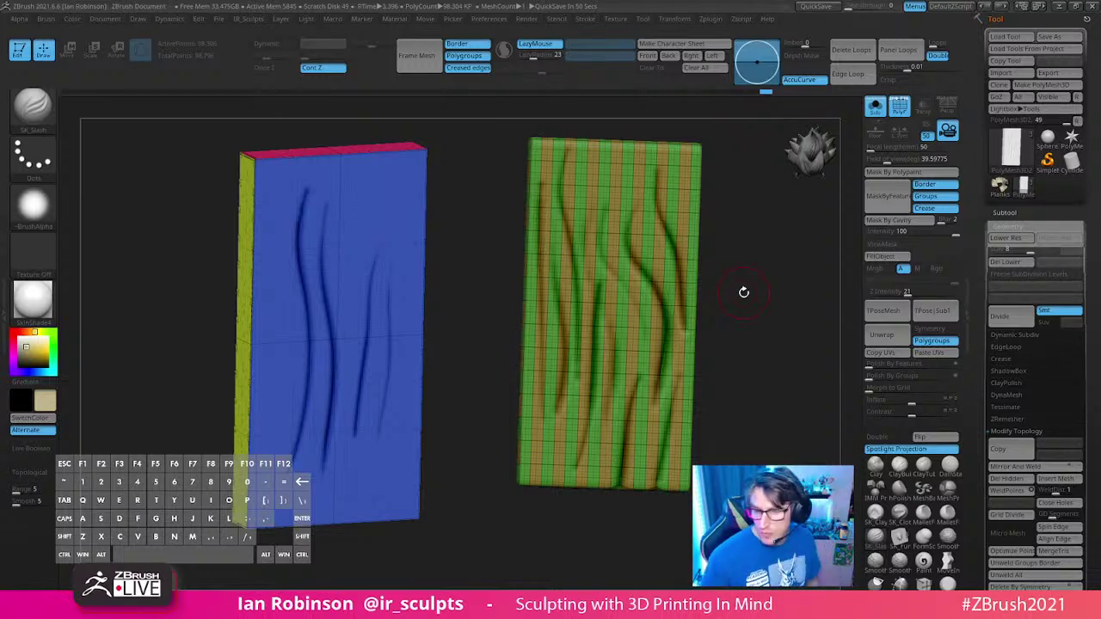
Step: Switch to the Planks tool and roll its undo history back to the low-resolution stage with only some planks regrouped
click(1000, 189)
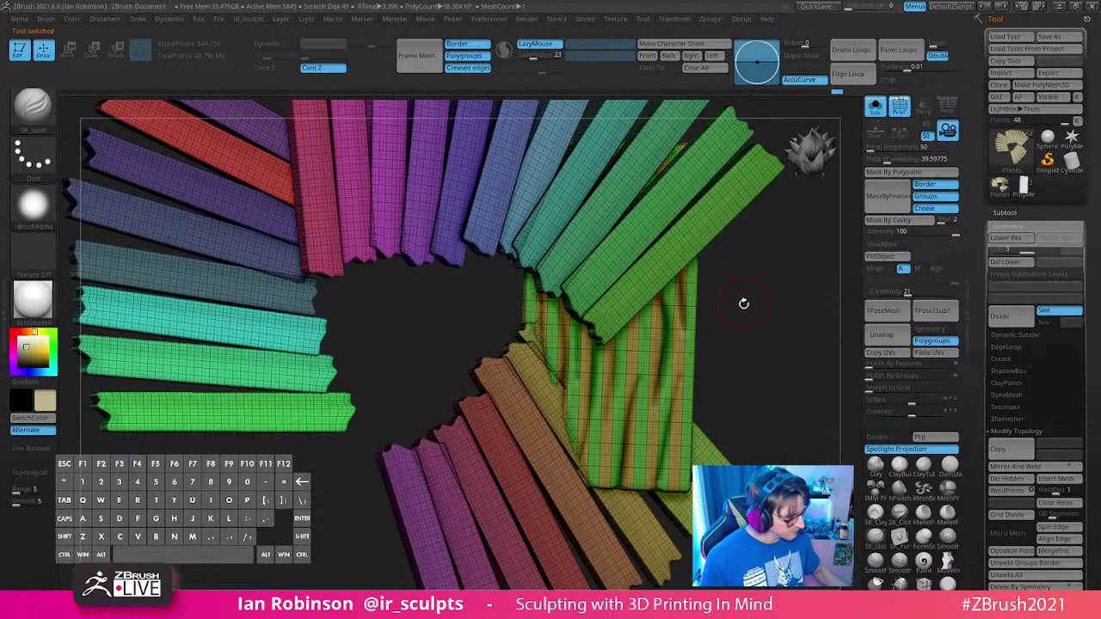
key(shift)
key(ctrl+z)
key(ctrl+z)
key(ctrl+z)
key(ctrl+z)
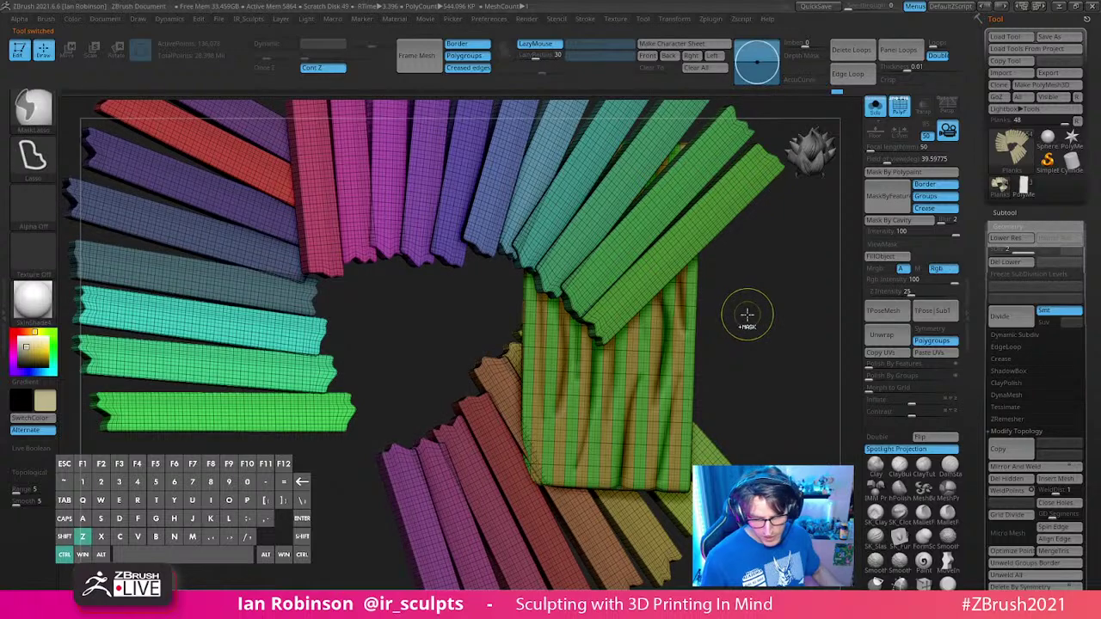
key(ctrl+z)
key(ctrl+z)
key(ctrl+z)
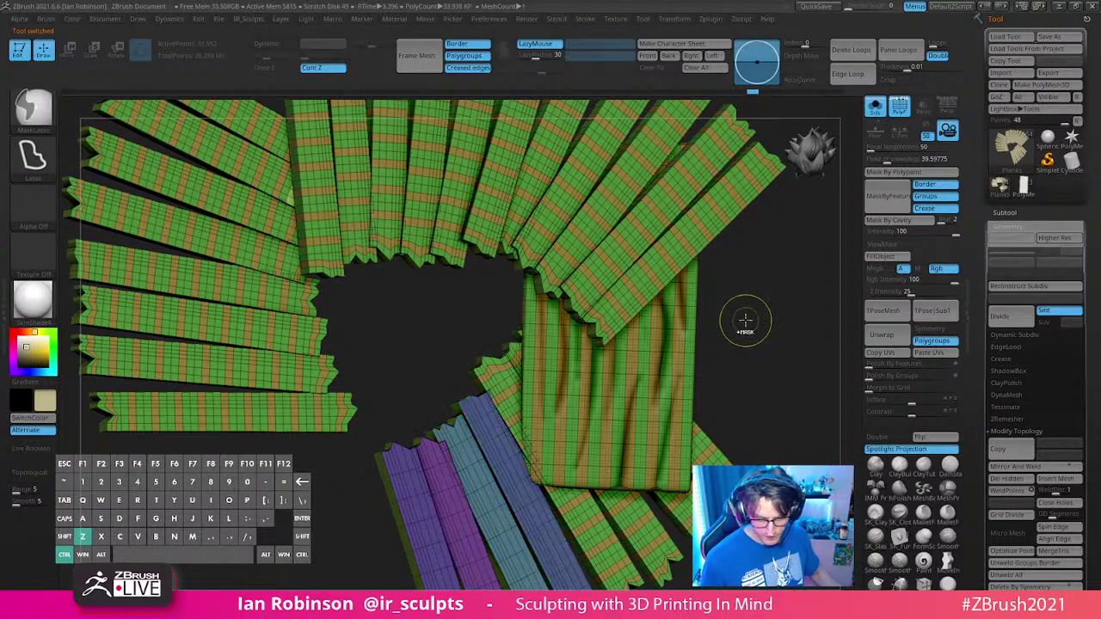
mouse_move(745, 322)
alt+mouse_down()
mouse_move(745, 302)
mouse_move(742, 361)
alt+mouse_up()
key(ctrl+z)
key(ctrl+z)
key(ctrl+z)
key(ctrl+z)
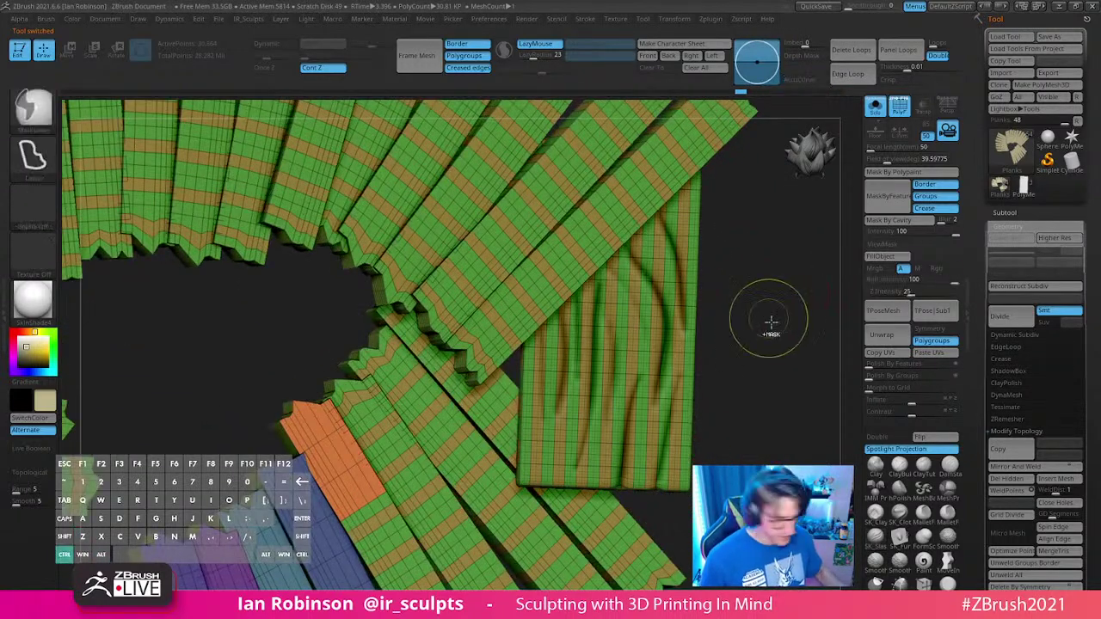
Step: Inspect the lengthwise edge loops on the lower planks and redo the history to the latest subdivided state
drag(751, 293, 831, 233)
alt+drag(674, 293, 744, 213)
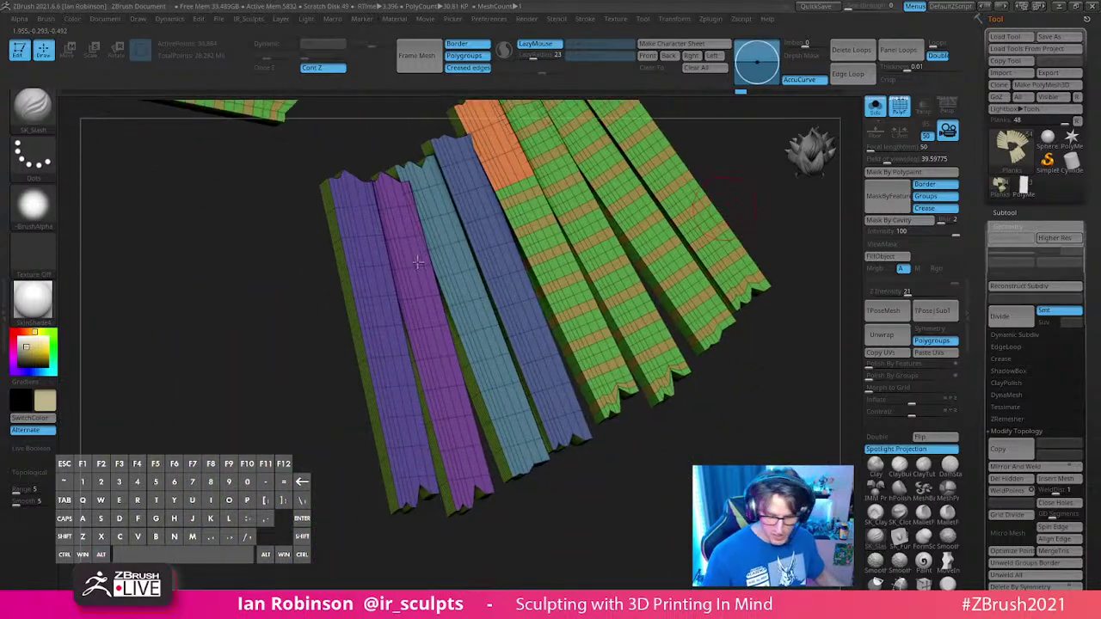
drag(599, 516, 590, 551)
drag(607, 494, 564, 535)
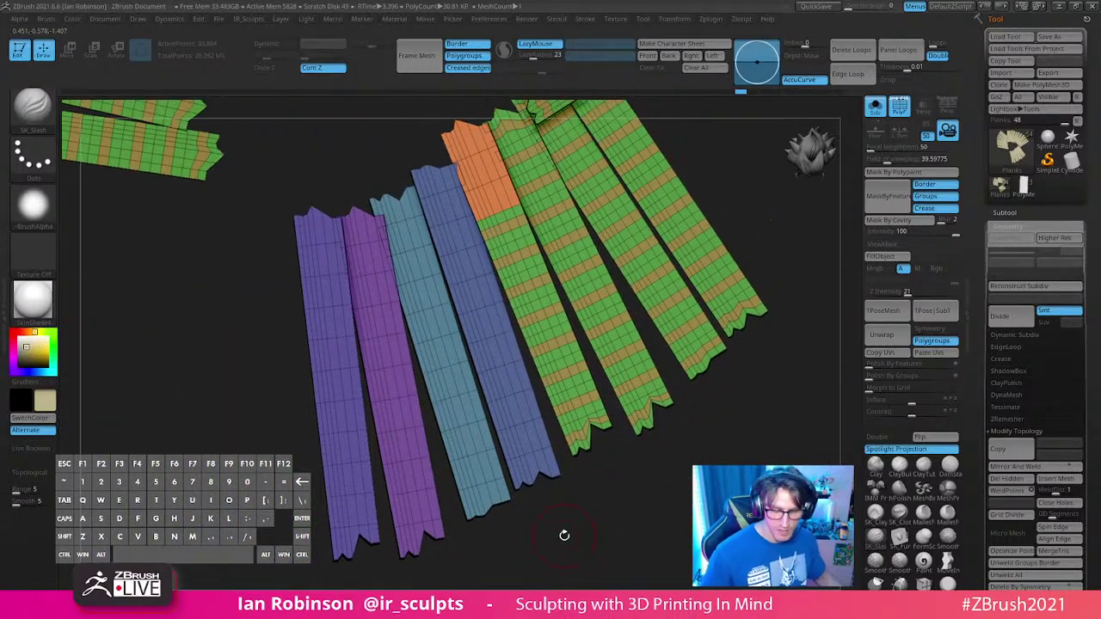
key(ctrl+shift)
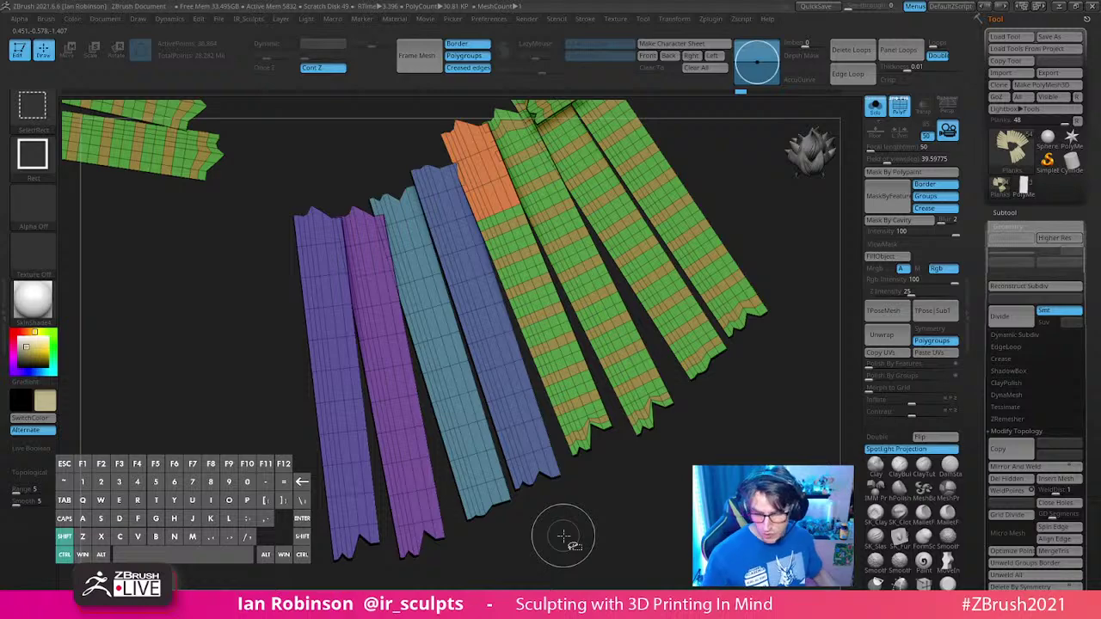
key(ctrl+shift+z)
key(ctrl+shift+z)
key(ctrl+shift+z)
key(ctrl+shift+z)
key(ctrl+shift+z)
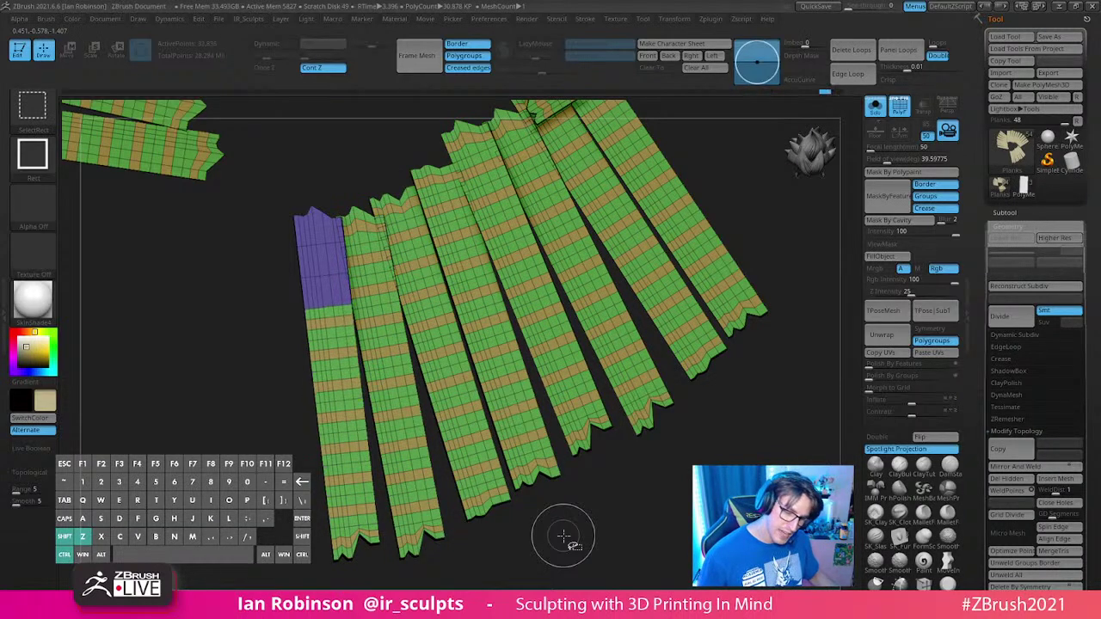
key(ctrl+shift+z)
drag(563, 536, 644, 485)
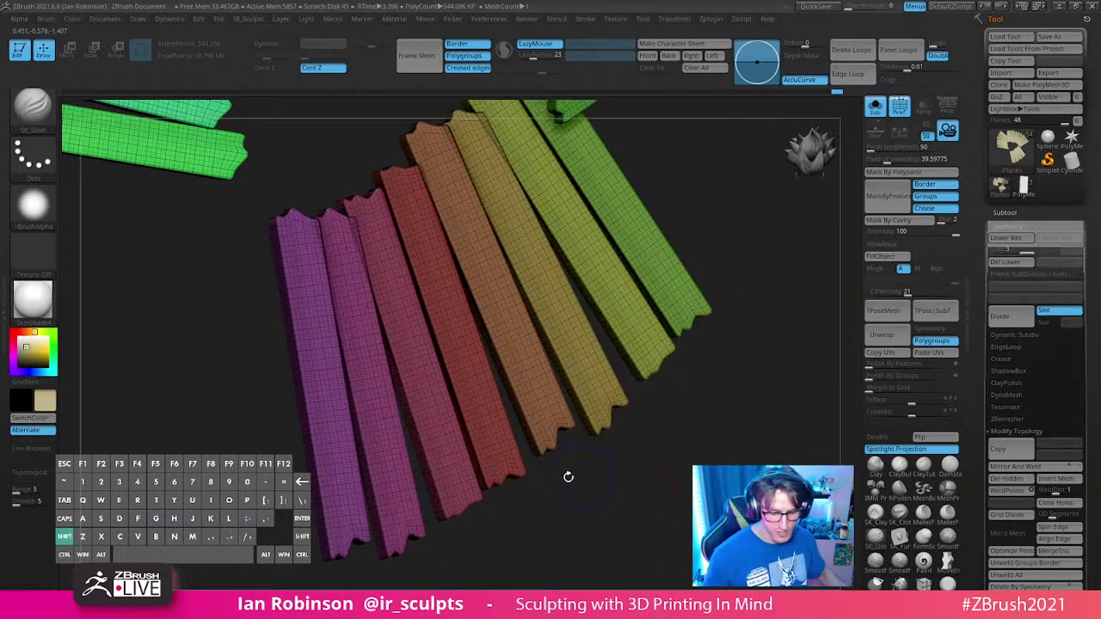
Step: Hide the polyframe and try carving long wavy grain strokes down the end plank of the lower group
key(shift+f)
alt+right_drag(435, 442, 352, 369)
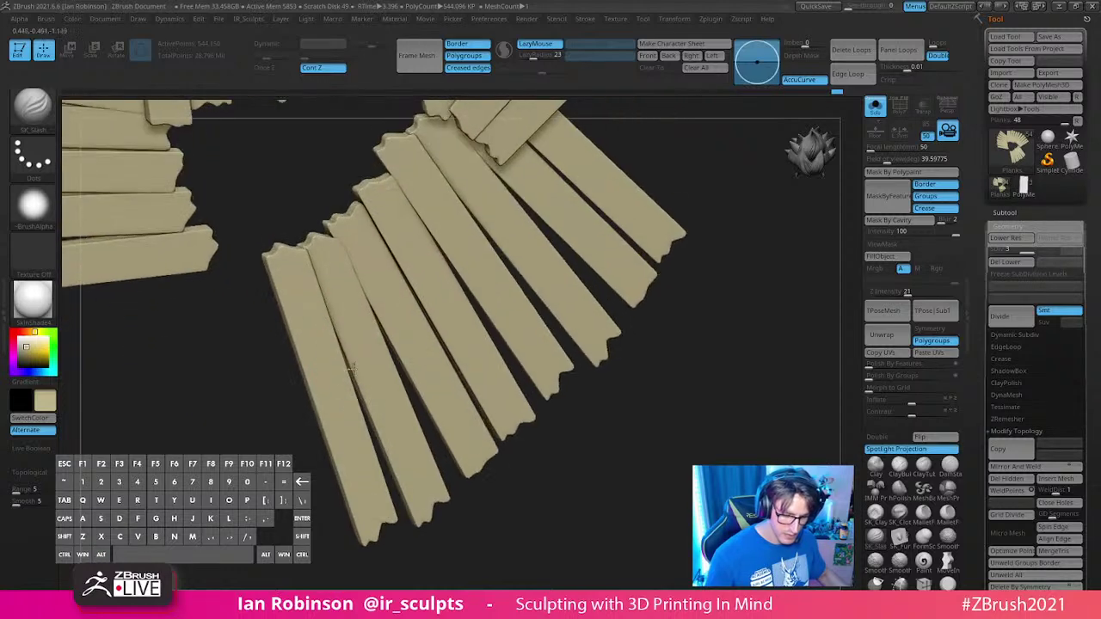
drag(294, 280, 366, 529)
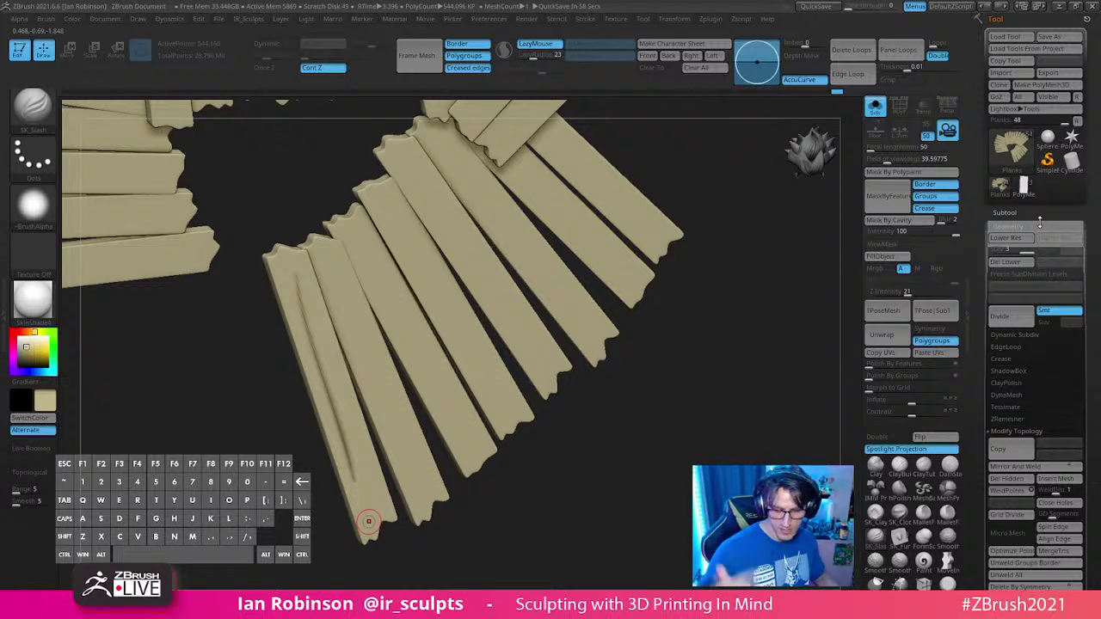
mouse_move(368, 521)
mouse_down()
mouse_move(639, 398)
mouse_move(634, 430)
mouse_up()
drag(322, 310, 403, 584)
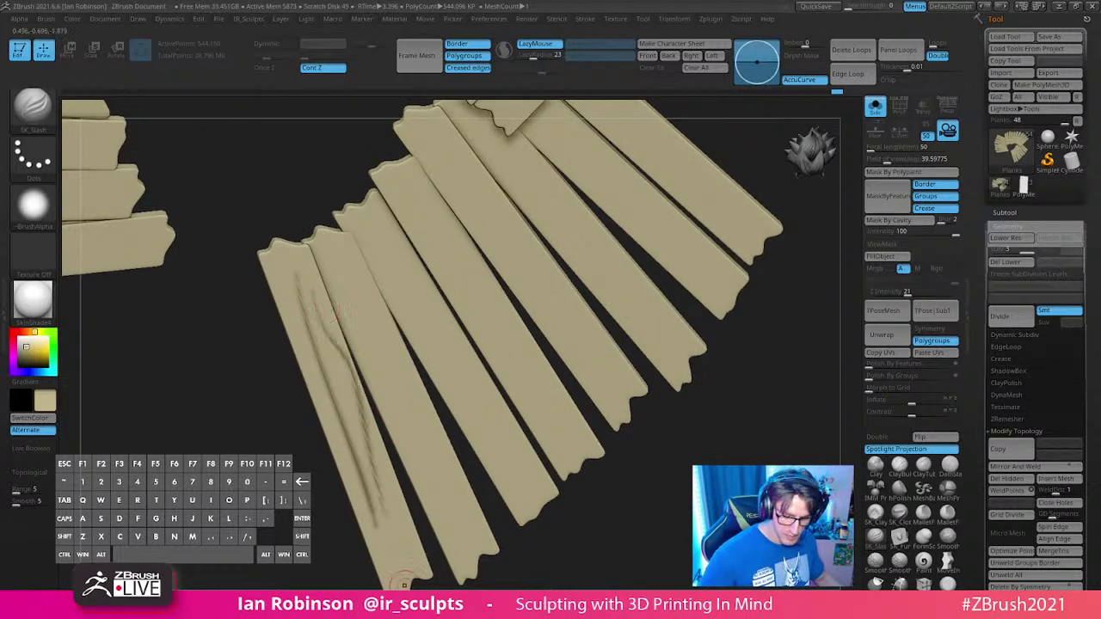
Step: Replace the trial strokes by dividing the planks to level 4 and carving two long wavy strokes down the end plank
key(ctrl+z)
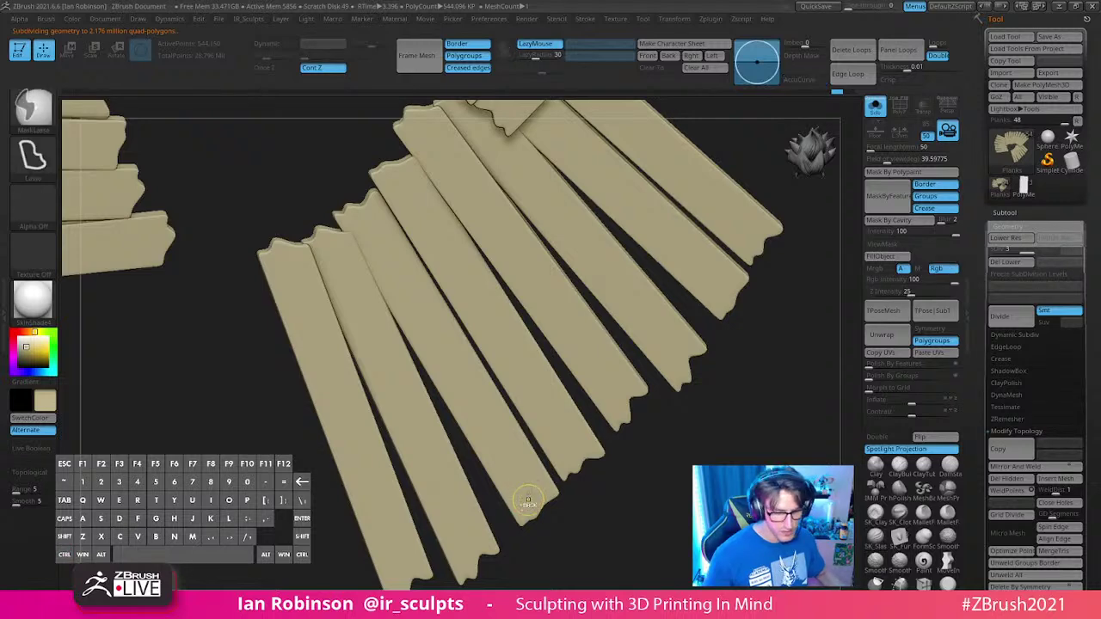
drag(289, 267, 360, 478)
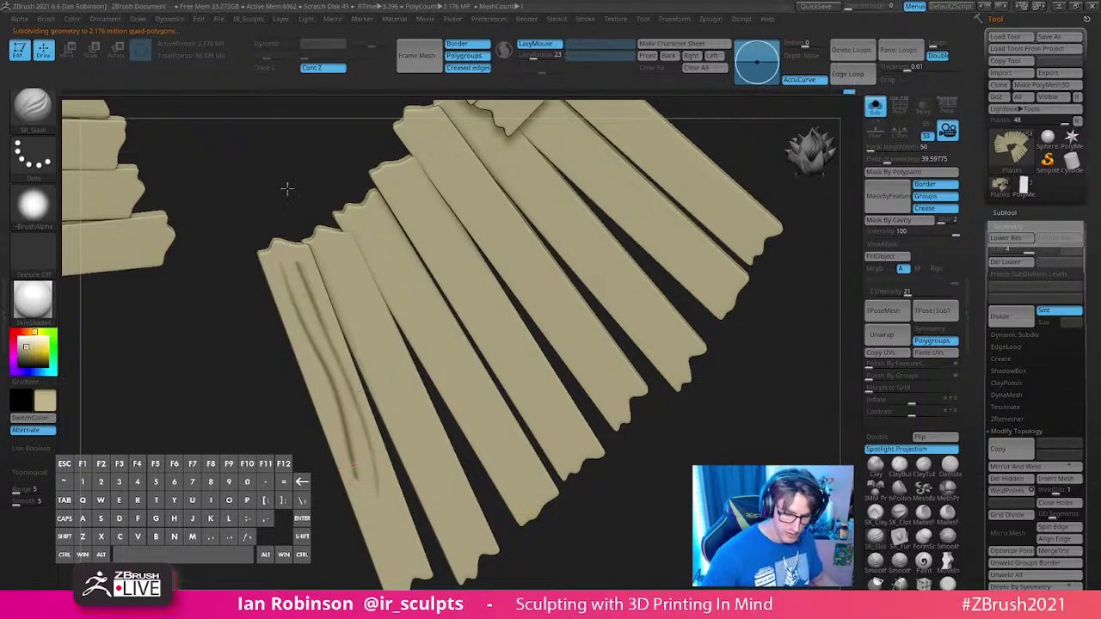
alt+drag(773, 407, 755, 368)
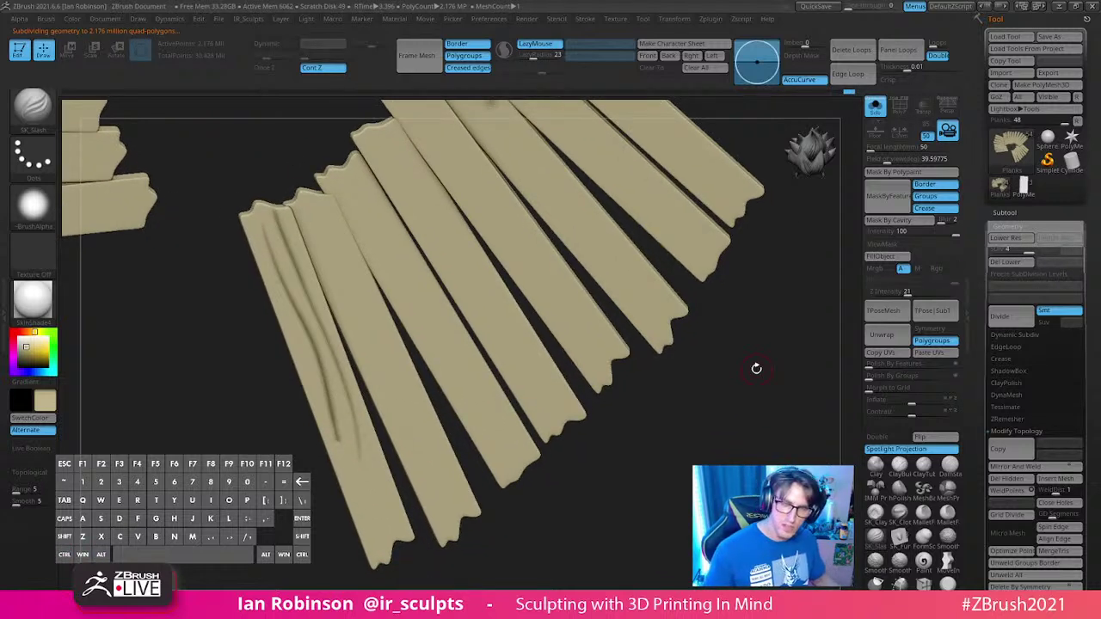
Step: Inspect the carved planks from different angles and check their active point count
drag(674, 424, 678, 361)
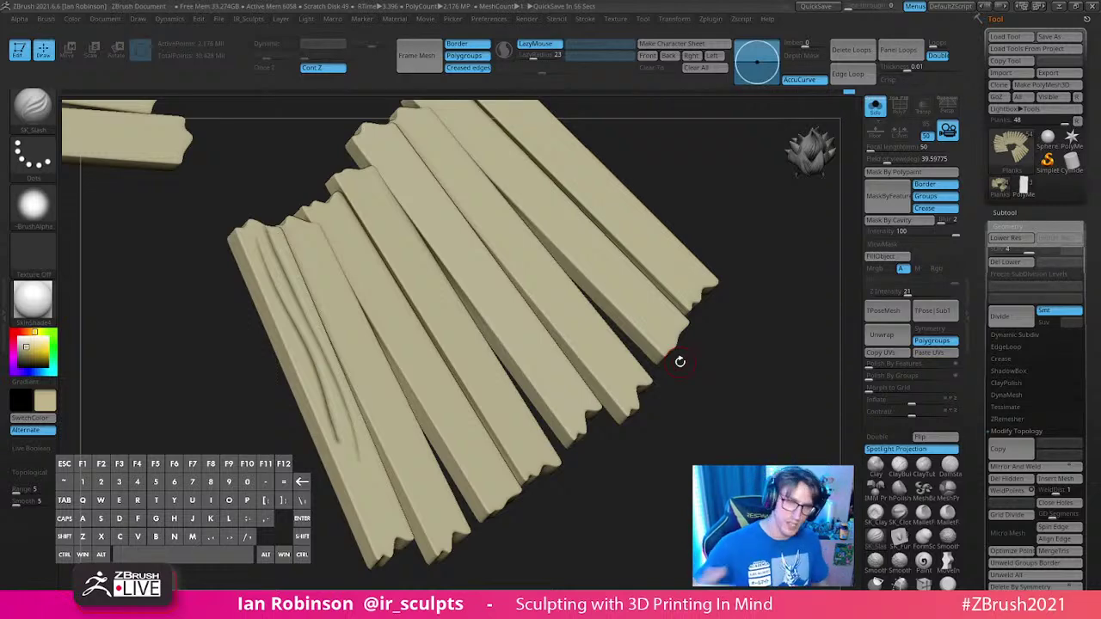
mouse_move(675, 419)
mouse_down()
mouse_move(681, 405)
mouse_move(680, 435)
mouse_move(678, 393)
mouse_move(678, 404)
mouse_up()
key(shift)
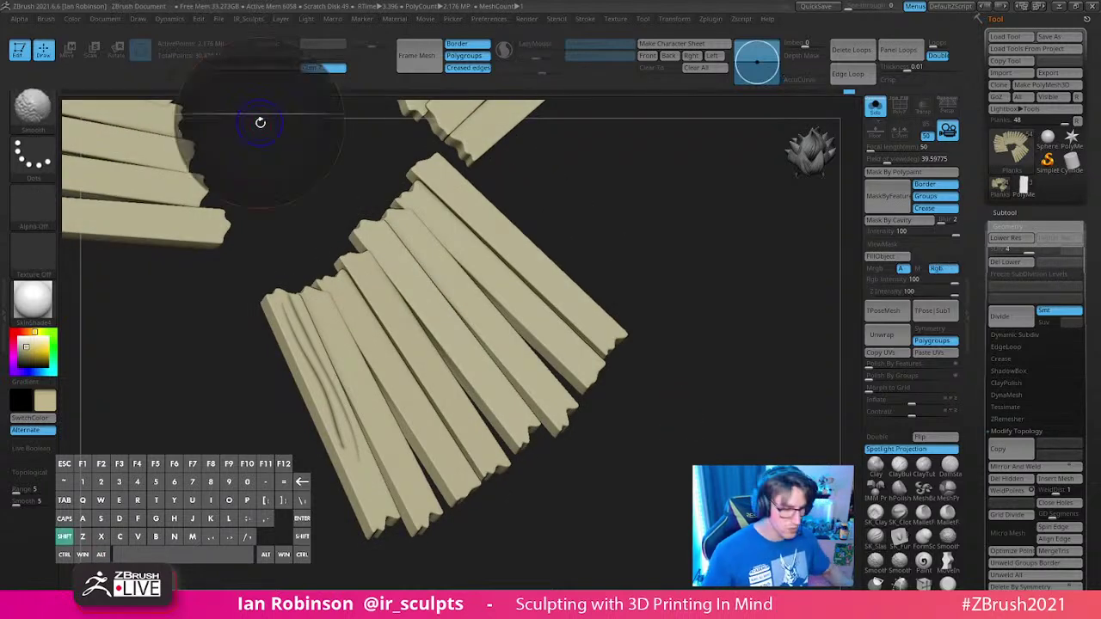
key(shift)
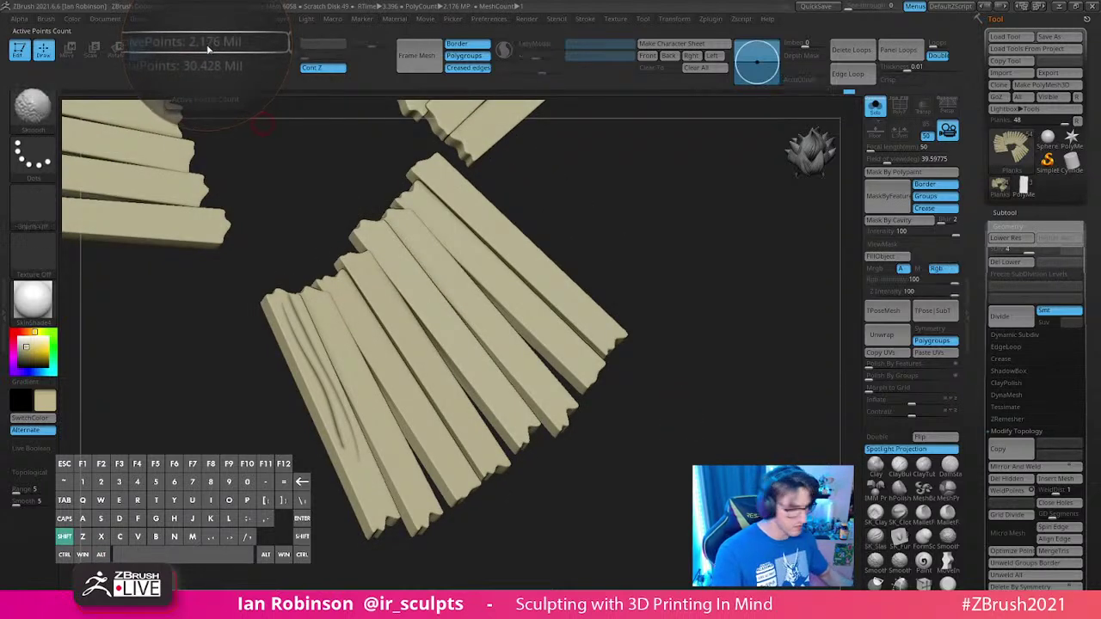
mouse_move(645, 430)
mouse_down()
mouse_move(671, 437)
mouse_move(649, 353)
mouse_move(663, 432)
mouse_move(653, 427)
mouse_up()
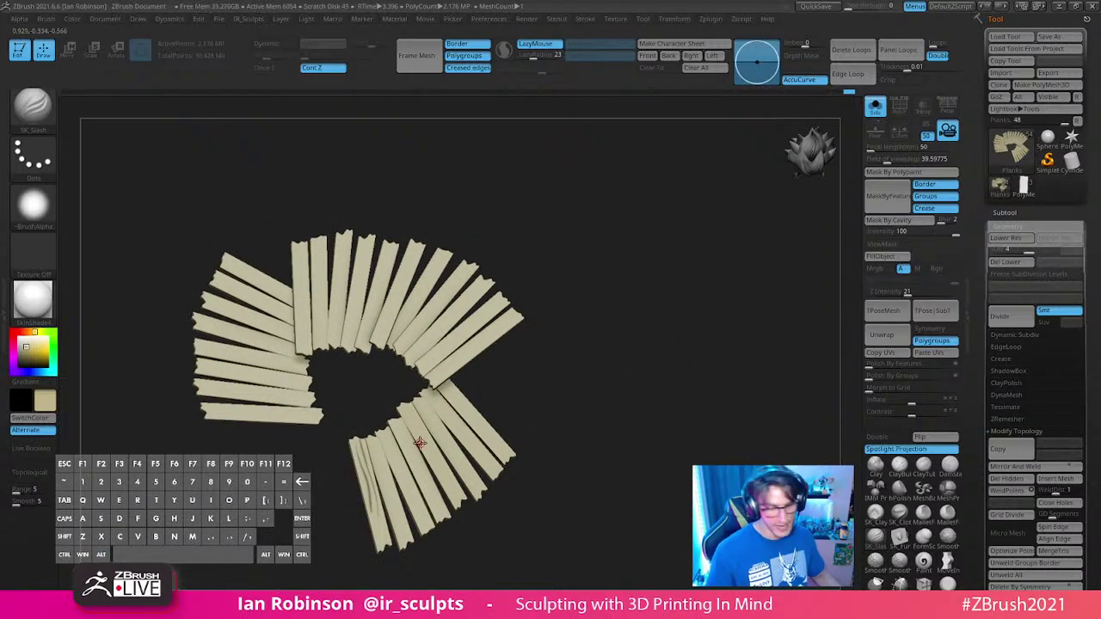
Step: Drop the planks to subdivision level 1 and show their polyframe
key(shift)
key(shift+d)
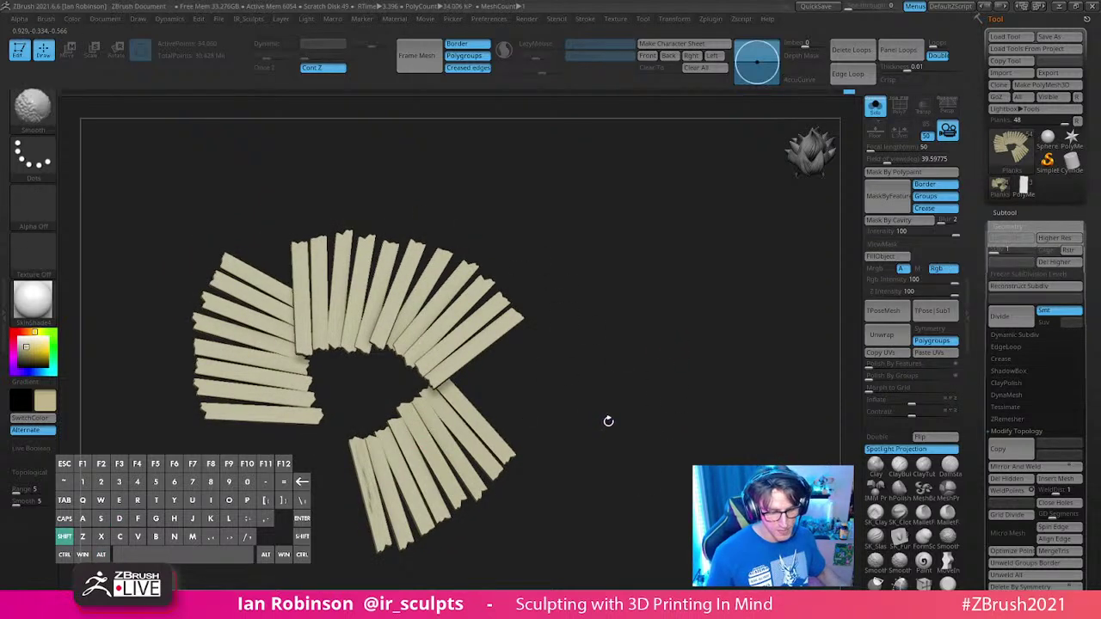
key(shift+f)
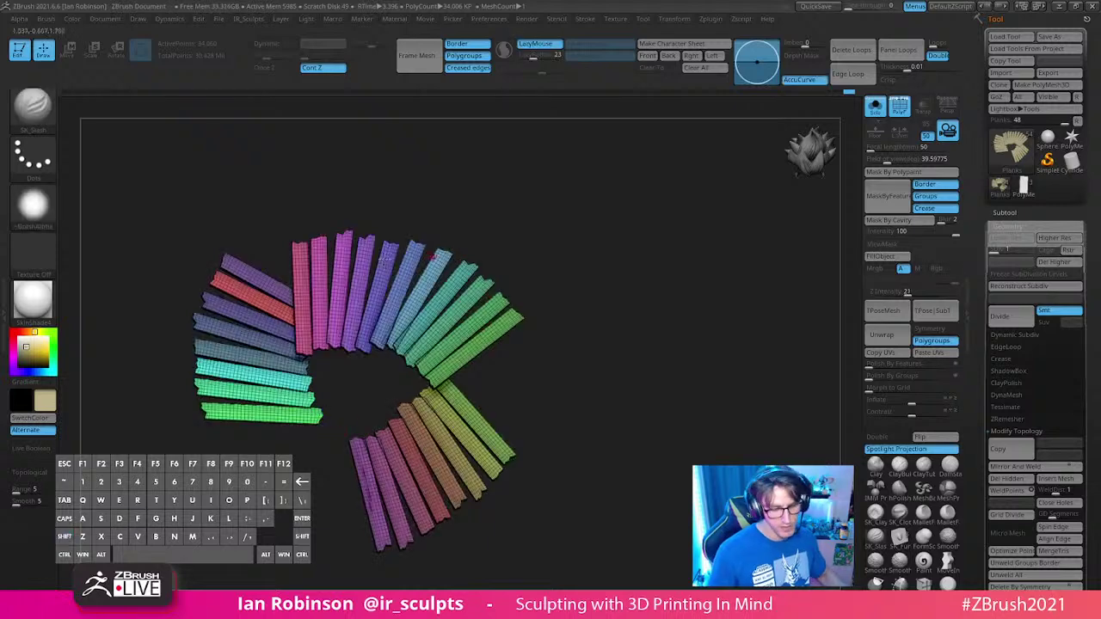
alt+drag(499, 372, 644, 418)
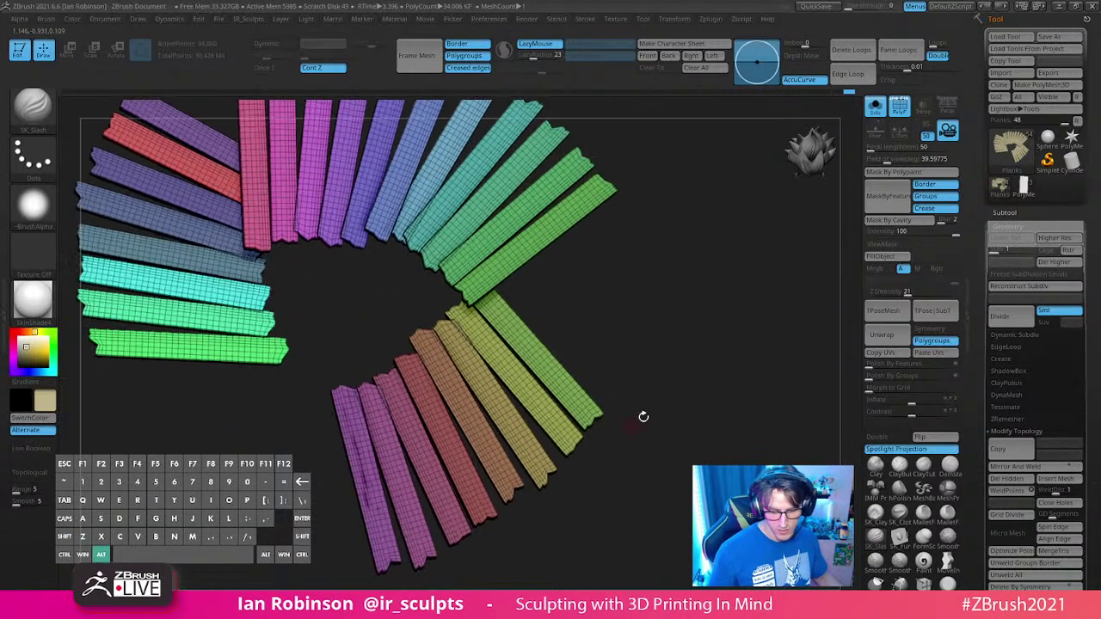
Step: Isolate the carved end plank at subdivision level 4 and hide its polyframe
ctrl+shift+click(387, 393)
key(d)
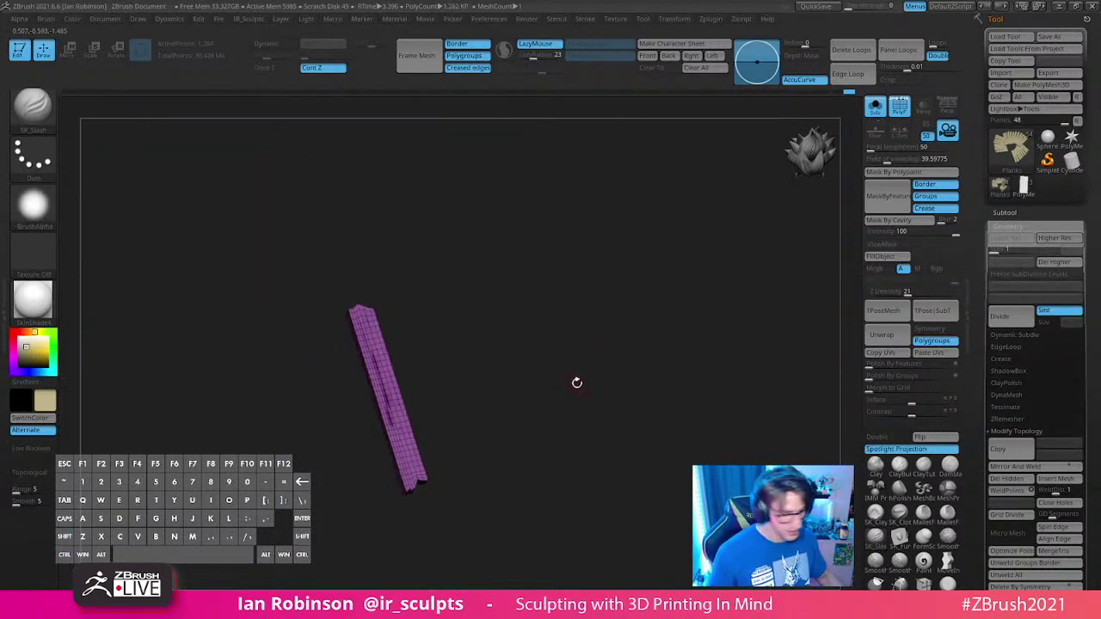
key(d)
alt+drag(573, 367, 569, 421)
key(shift+f)
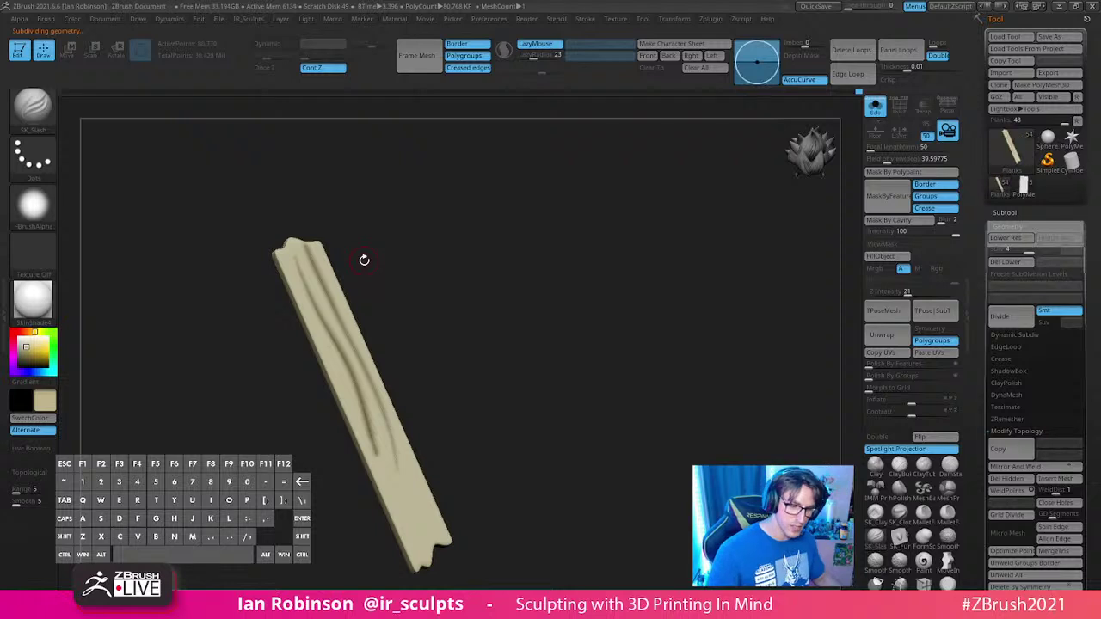
Step: Show all the planks again and undo the grain strokes on the end plank
ctrl+shift+click(650, 375)
alt+drag(646, 461, 614, 392)
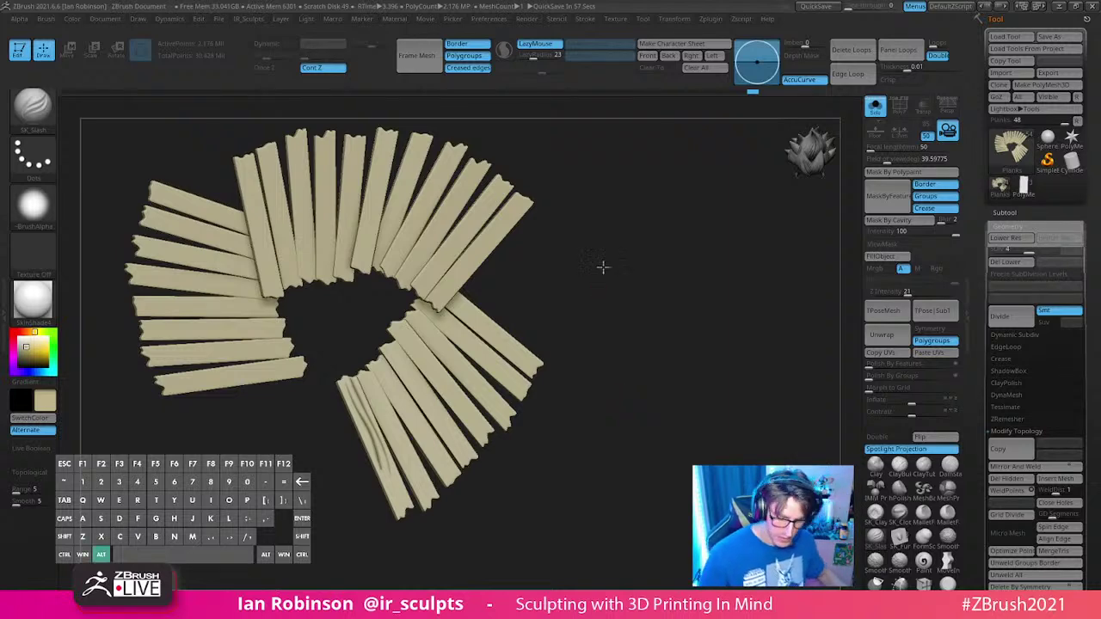
alt+drag(602, 267, 528, 450)
key(ctrl+z)
key(ctrl+z)
key(ctrl+z)
ctrl+shift+click(605, 464)
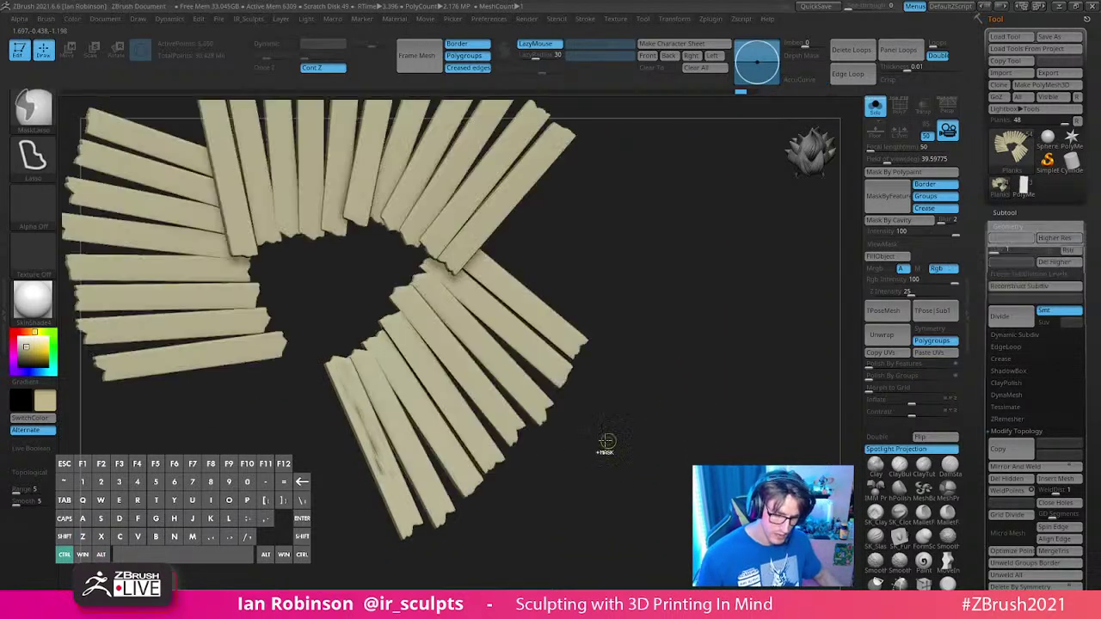
Step: Resize the brush and carve a long wavy grain stroke along the outer side of the clean end plank
mouse_move(593, 465)
alt+mouse_down()
mouse_move(683, 521)
mouse_move(634, 413)
mouse_move(634, 444)
mouse_move(662, 464)
alt+mouse_up()
key(s)
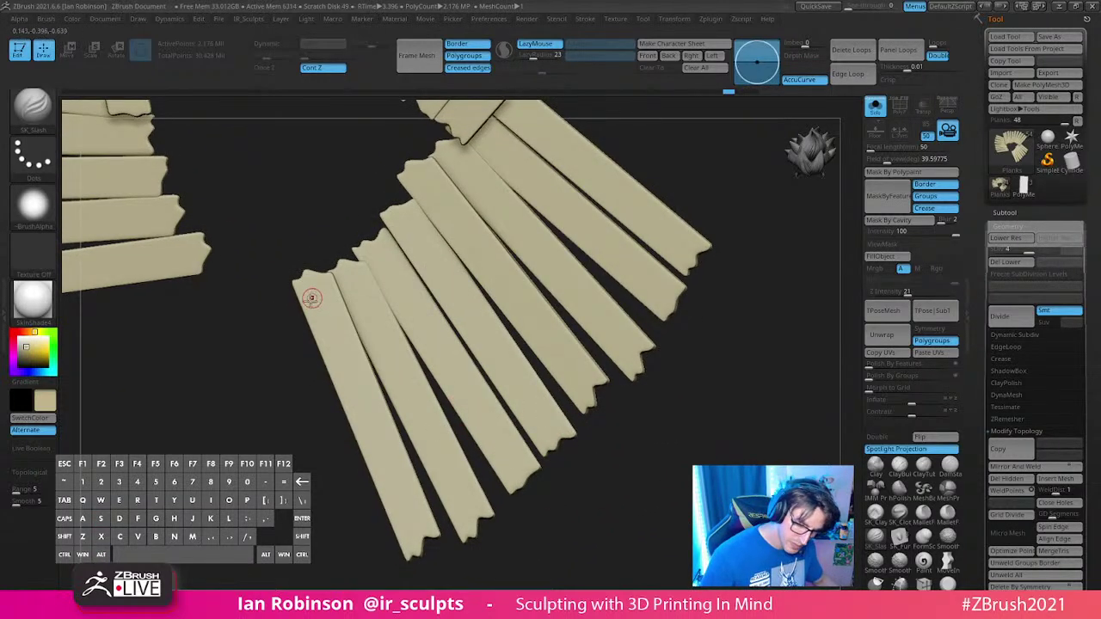
mouse_move(313, 297)
alt+right_down()
mouse_move(334, 361)
mouse_move(332, 319)
alt+right_up()
mouse_move(289, 224)
mouse_down()
mouse_move(339, 321)
mouse_move(396, 486)
mouse_up()
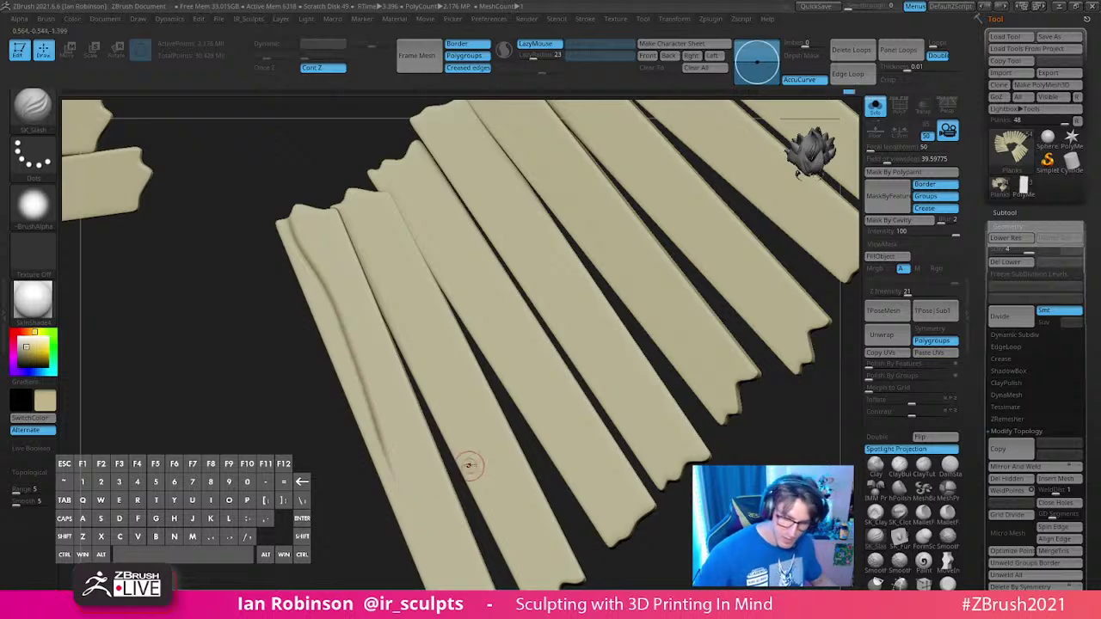
alt+right_drag(436, 469, 426, 449)
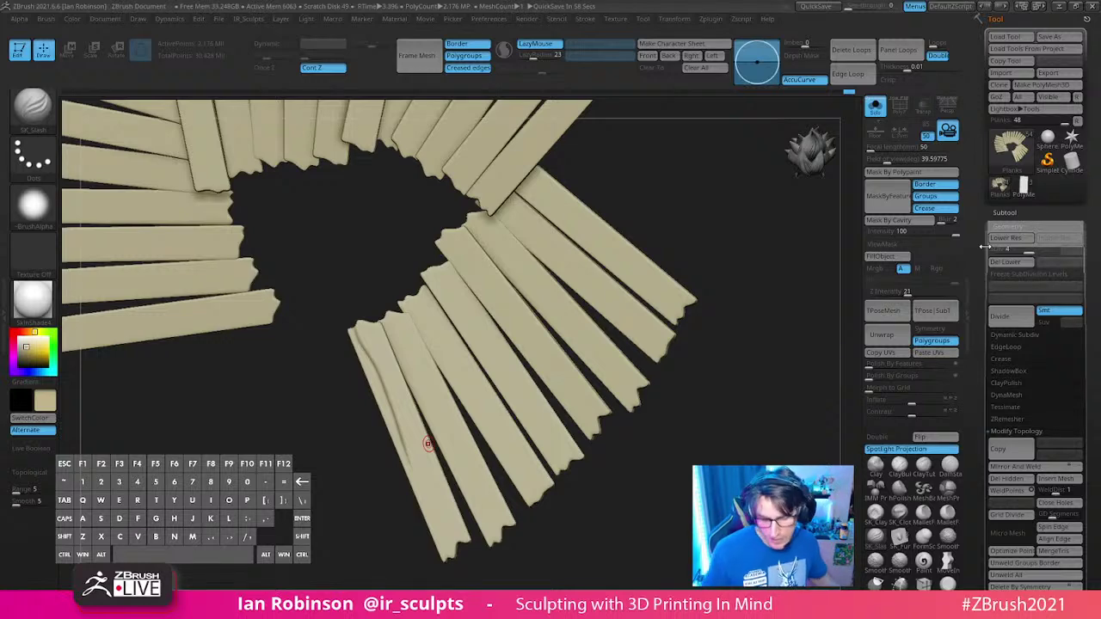
Step: Cover the outermost end plank with long wavy grain strokes running along its full length
alt+drag(690, 444, 680, 368)
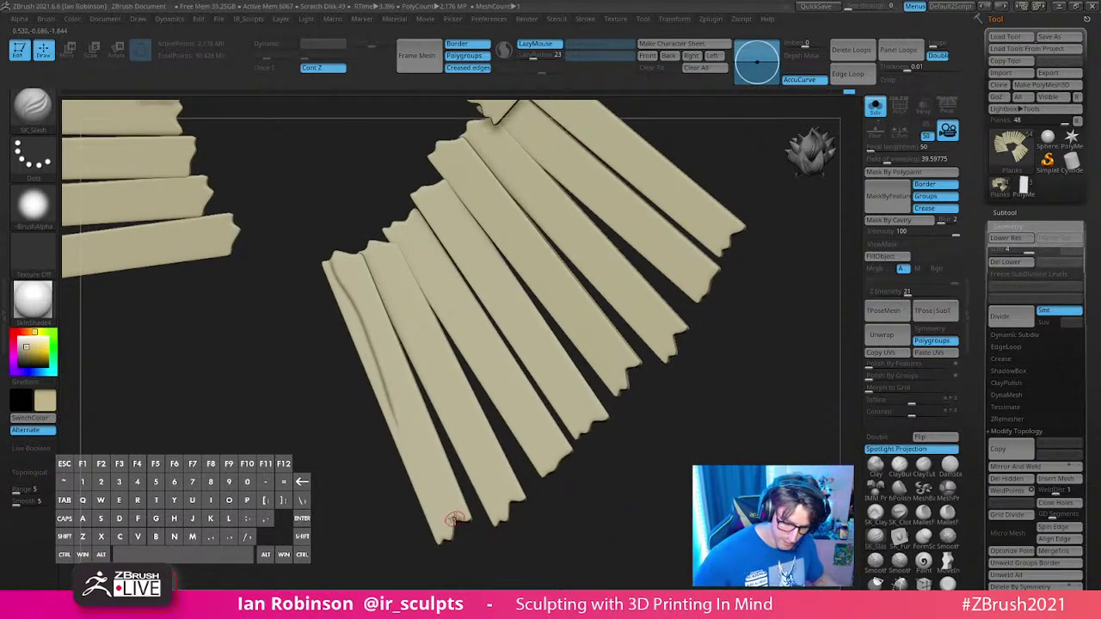
mouse_move(455, 520)
mouse_down()
mouse_move(348, 256)
mouse_move(370, 318)
mouse_up()
drag(407, 422, 419, 461)
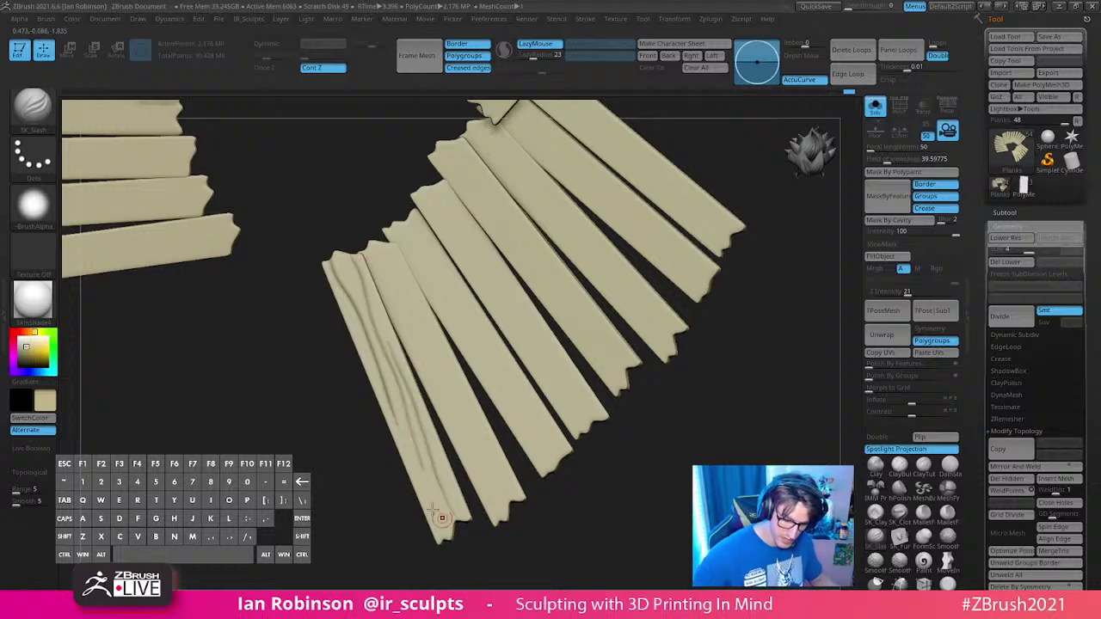
drag(444, 539, 418, 477)
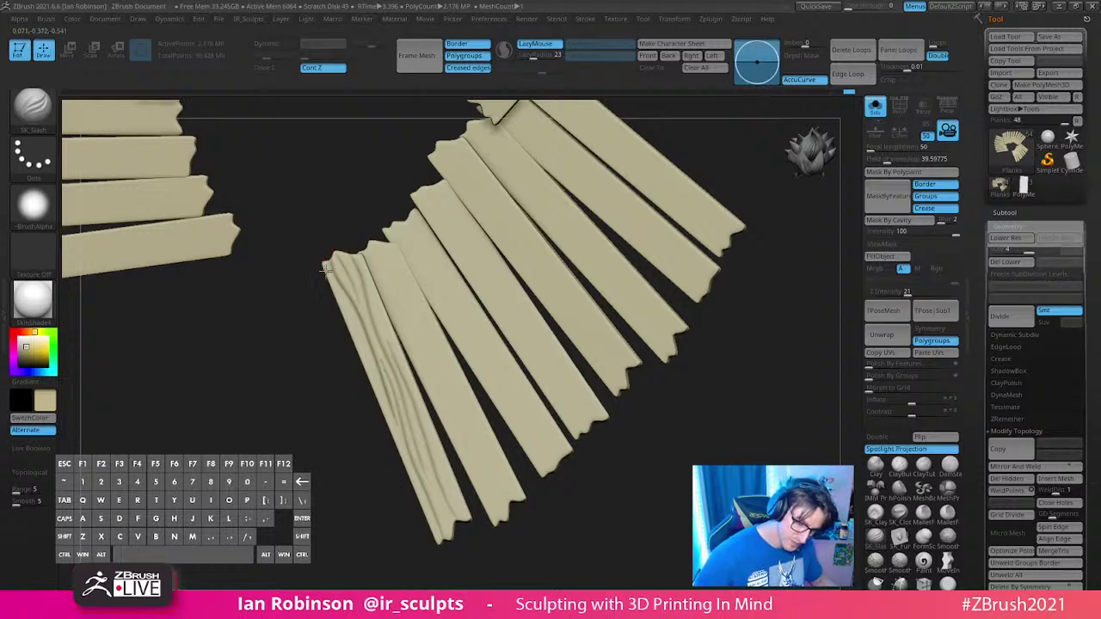
drag(371, 371, 386, 413)
right_drag(477, 467, 639, 363)
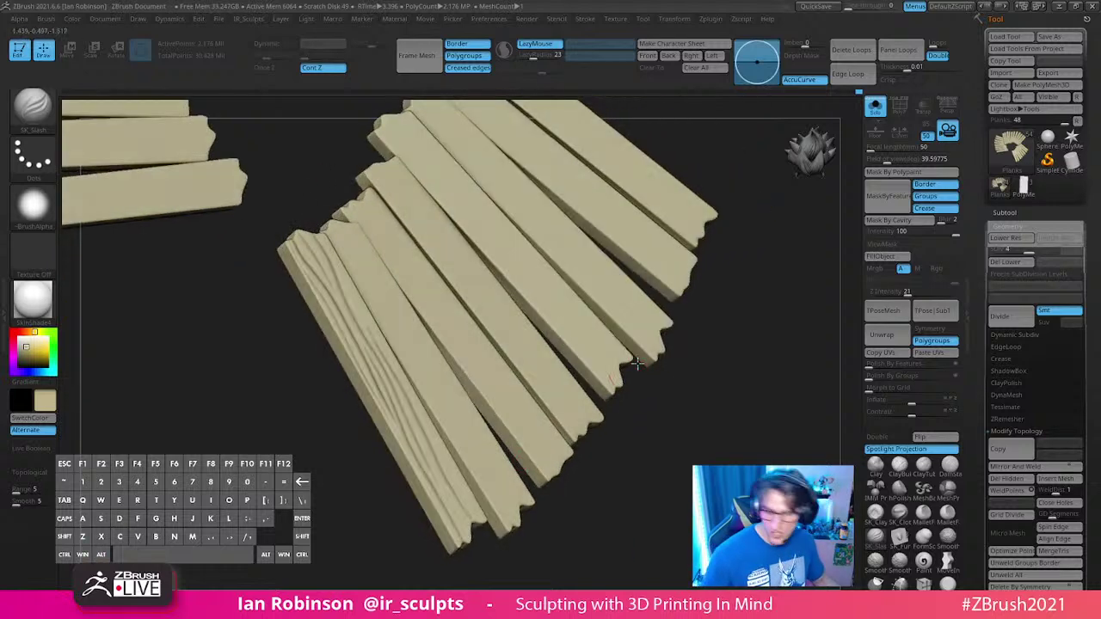
drag(732, 369, 414, 328)
drag(274, 252, 289, 289)
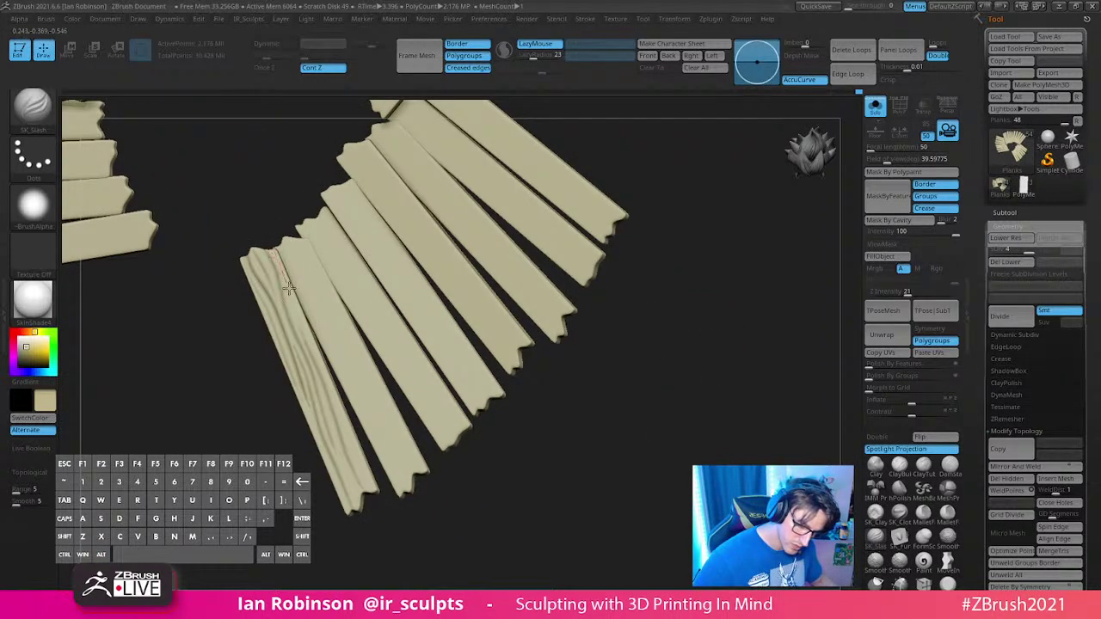
drag(330, 394, 388, 530)
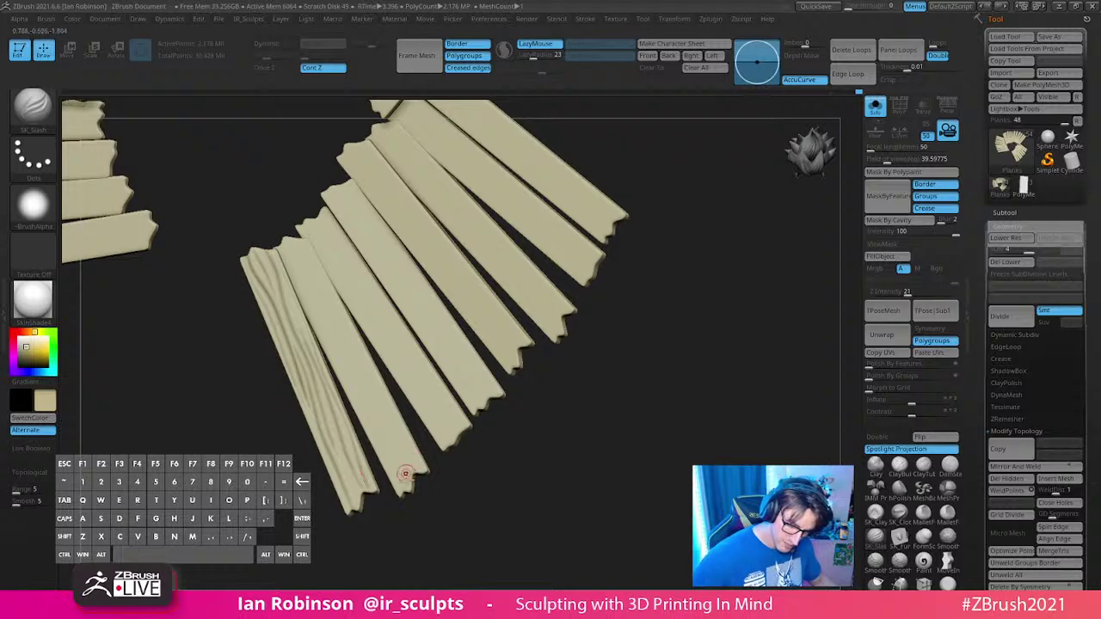
Step: Carve curving lengthwise grain around a teardrop-shaped knot in the second plank, redoing unwanted strokes
drag(412, 471, 395, 439)
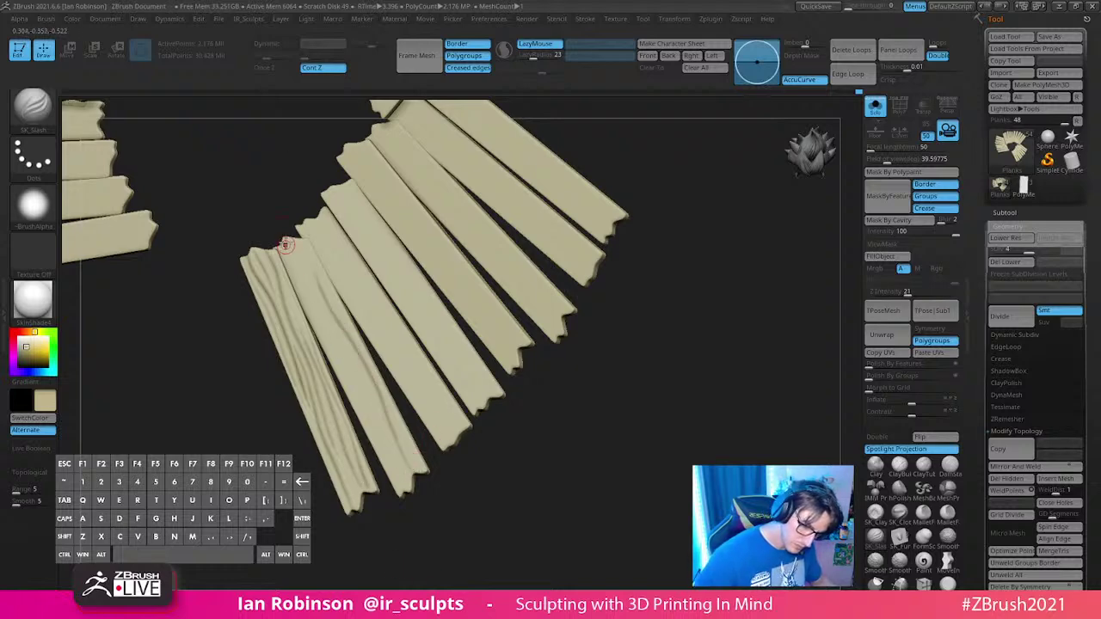
mouse_move(337, 339)
mouse_down()
mouse_move(373, 394)
mouse_move(340, 351)
mouse_up()
mouse_move(291, 268)
mouse_down()
mouse_move(351, 377)
mouse_move(336, 343)
mouse_up()
key(ctrl+z)
drag(307, 299, 288, 254)
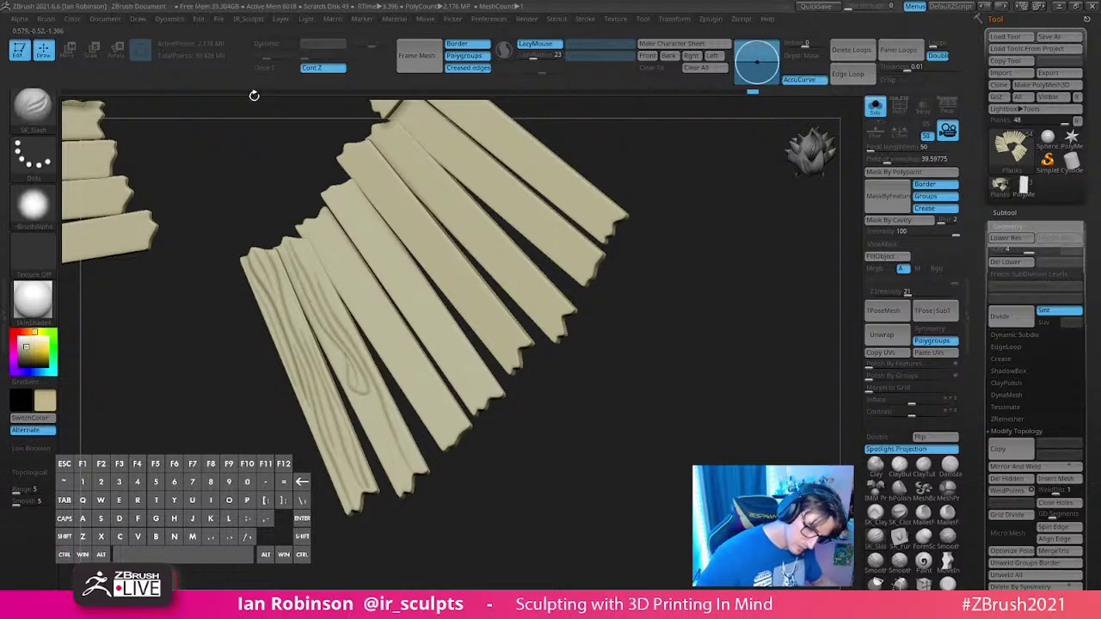
key(ctrl+z)
drag(361, 388, 320, 325)
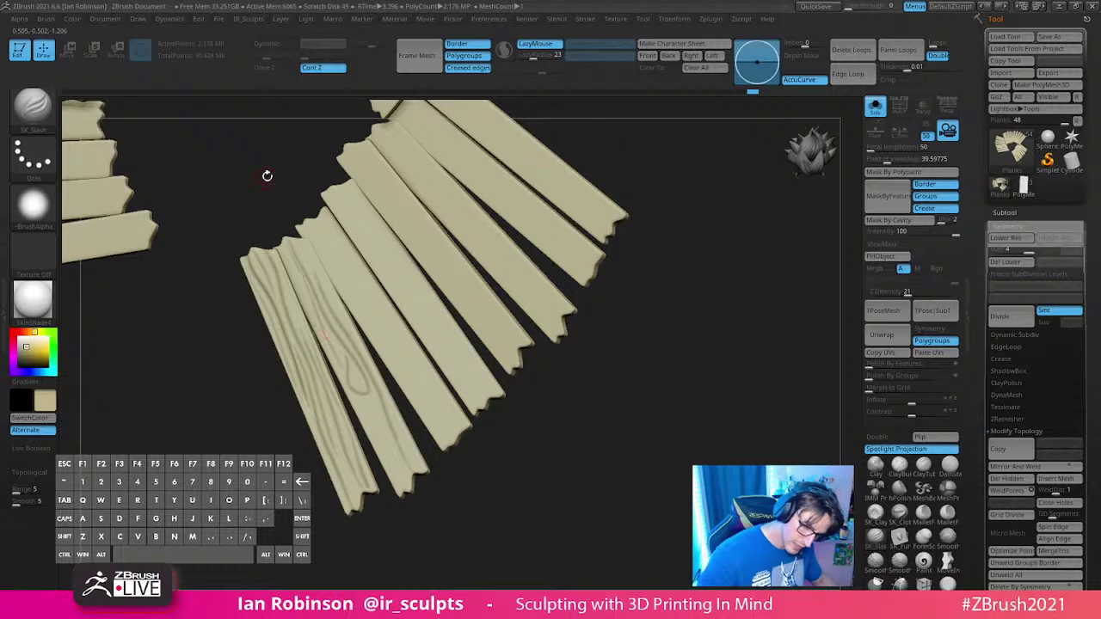
drag(267, 176, 633, 426)
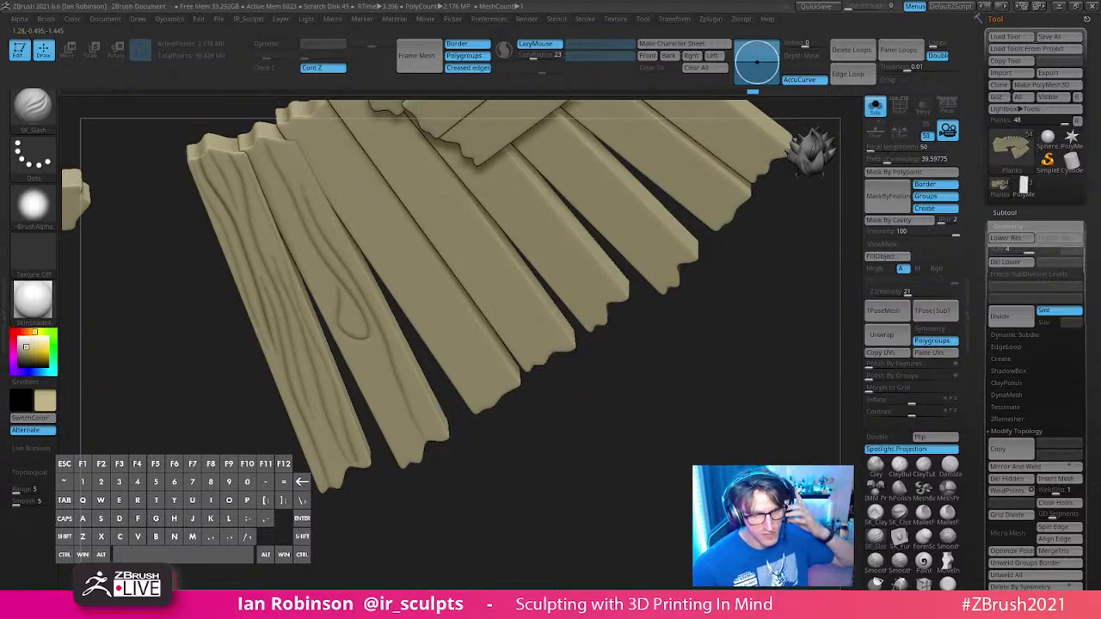
Step: Fill the rest of the second plank with grain flowing past the knot to both ends
drag(622, 409, 614, 392)
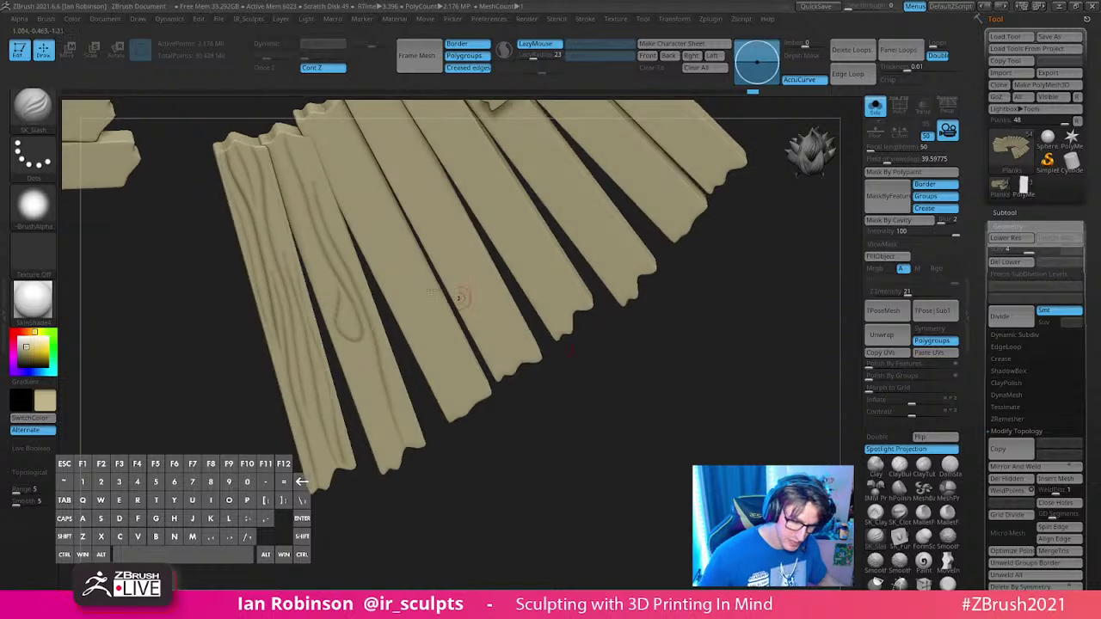
drag(269, 142, 332, 317)
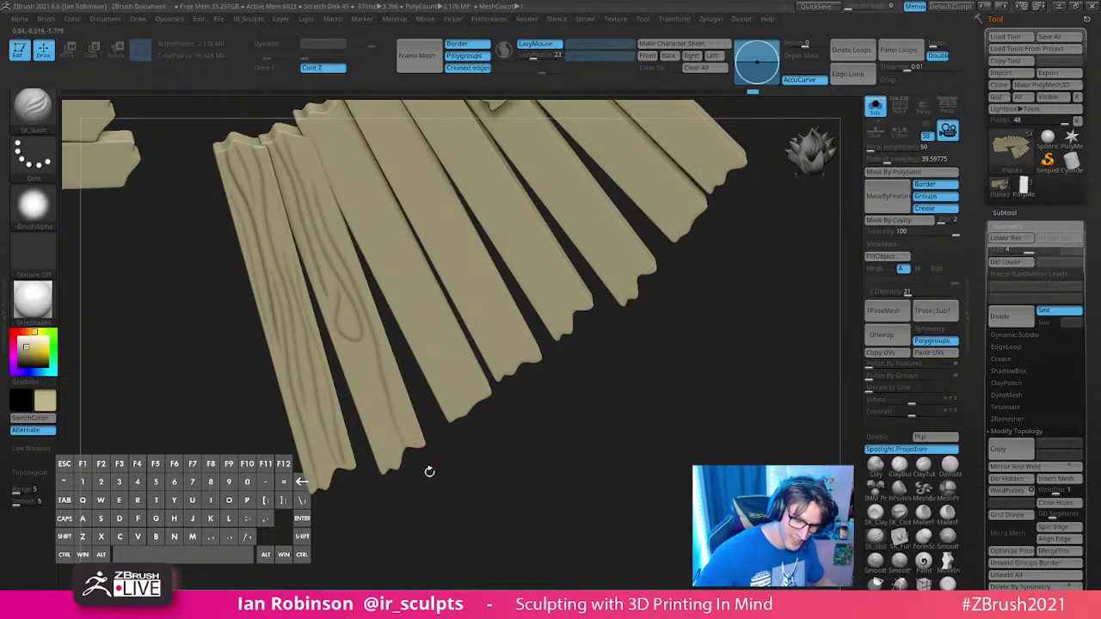
mouse_move(430, 471)
mouse_down()
mouse_move(371, 376)
mouse_move(403, 487)
mouse_up()
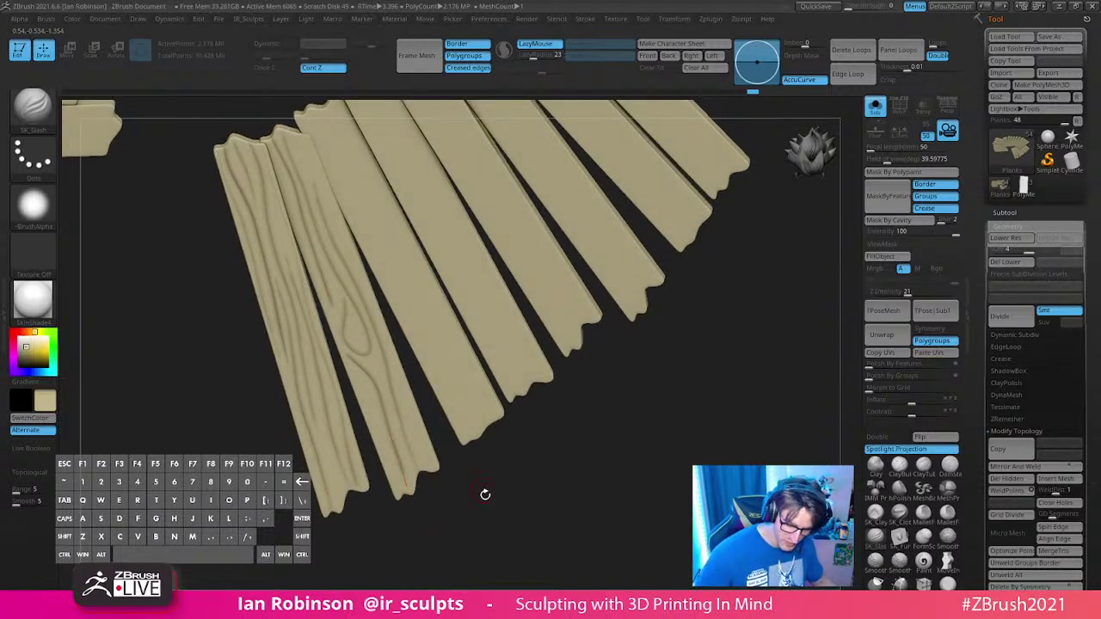
key(ctrl+z)
mouse_move(353, 361)
mouse_down()
mouse_move(383, 411)
mouse_move(403, 486)
mouse_move(401, 465)
mouse_up()
mouse_move(378, 330)
mouse_down()
mouse_move(428, 467)
mouse_move(443, 456)
mouse_up()
drag(358, 384, 385, 471)
mouse_move(529, 451)
mouse_down()
mouse_move(525, 430)
mouse_move(432, 435)
mouse_up()
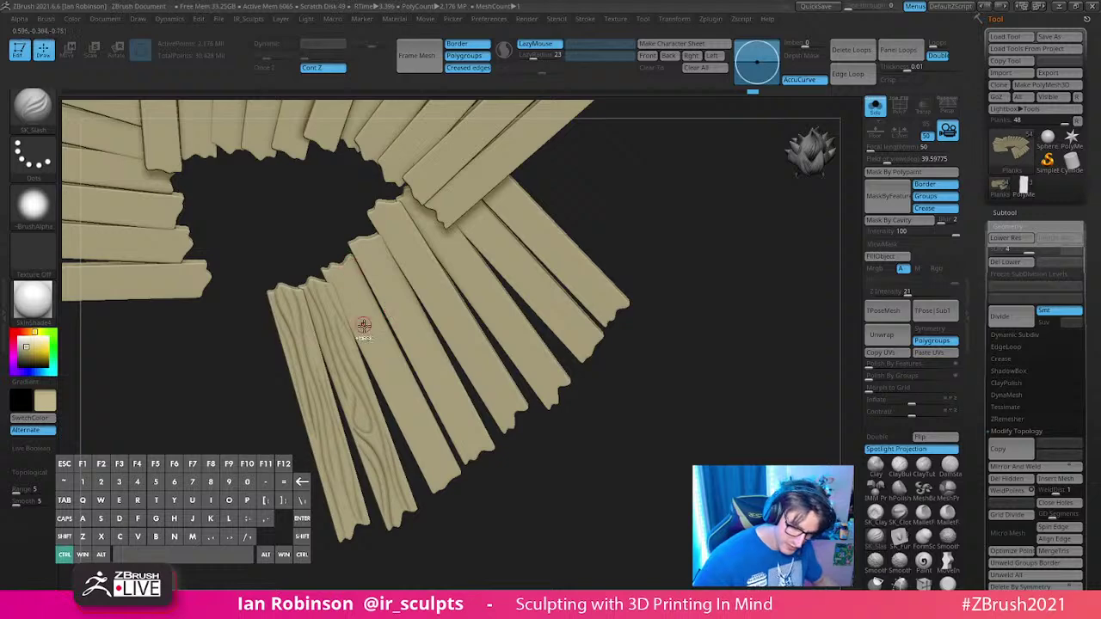
Step: Isolate the third plank to carve its wood grain, then show all planks and carve the fourth one
ctrl+shift+click(341, 265)
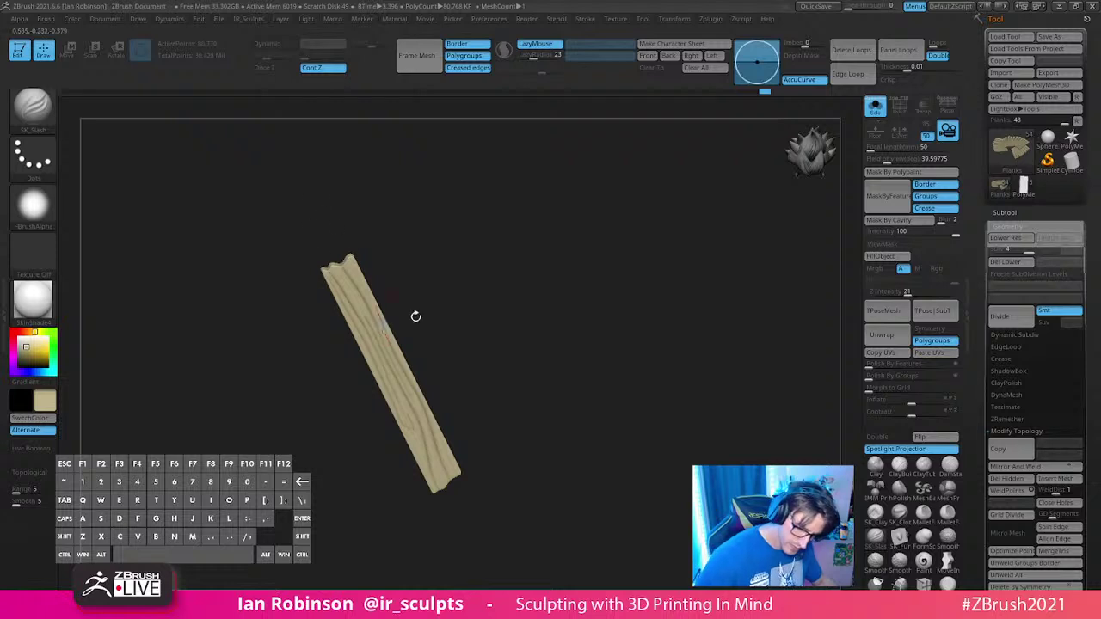
ctrl+shift+click(540, 352)
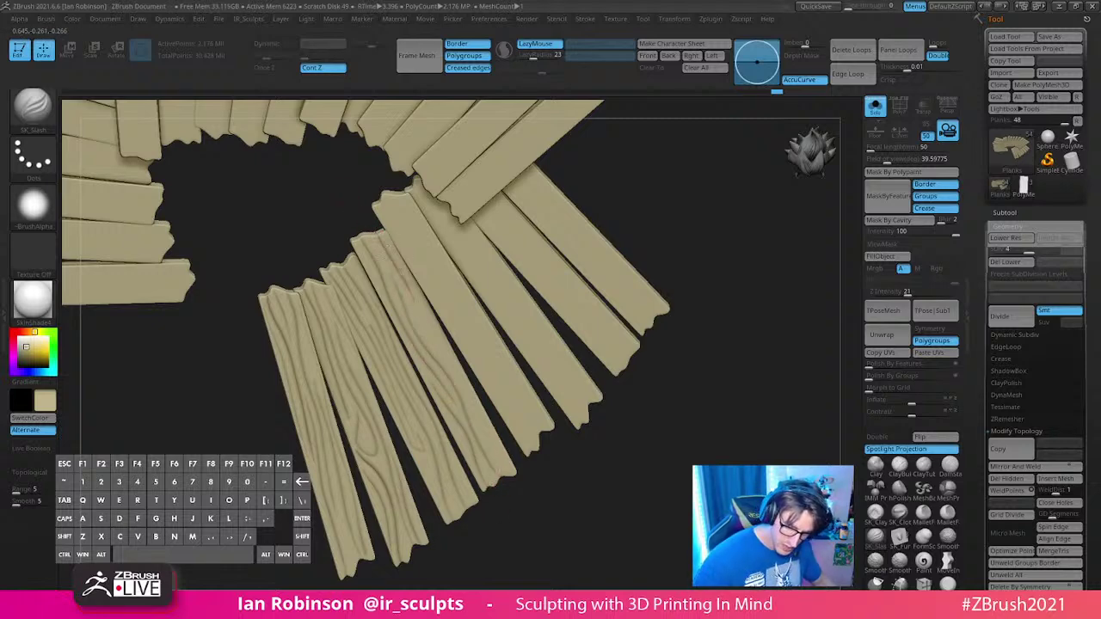
mouse_move(478, 419)
mouse_down()
mouse_move(503, 473)
mouse_move(577, 491)
mouse_move(570, 512)
mouse_up()
drag(645, 226, 676, 209)
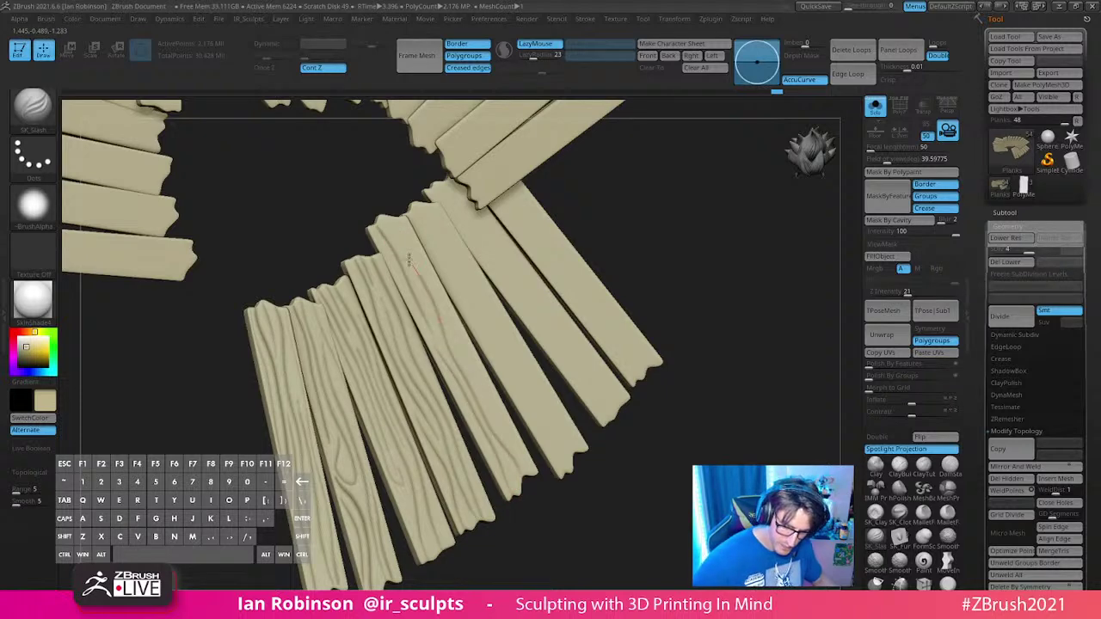
Step: Carve wavy grain lines along the fifth plank, replacing the unwanted stroke on its outer half
drag(408, 260, 391, 227)
mouse_move(654, 228)
mouse_down()
mouse_move(662, 262)
mouse_move(656, 231)
mouse_move(560, 246)
mouse_up()
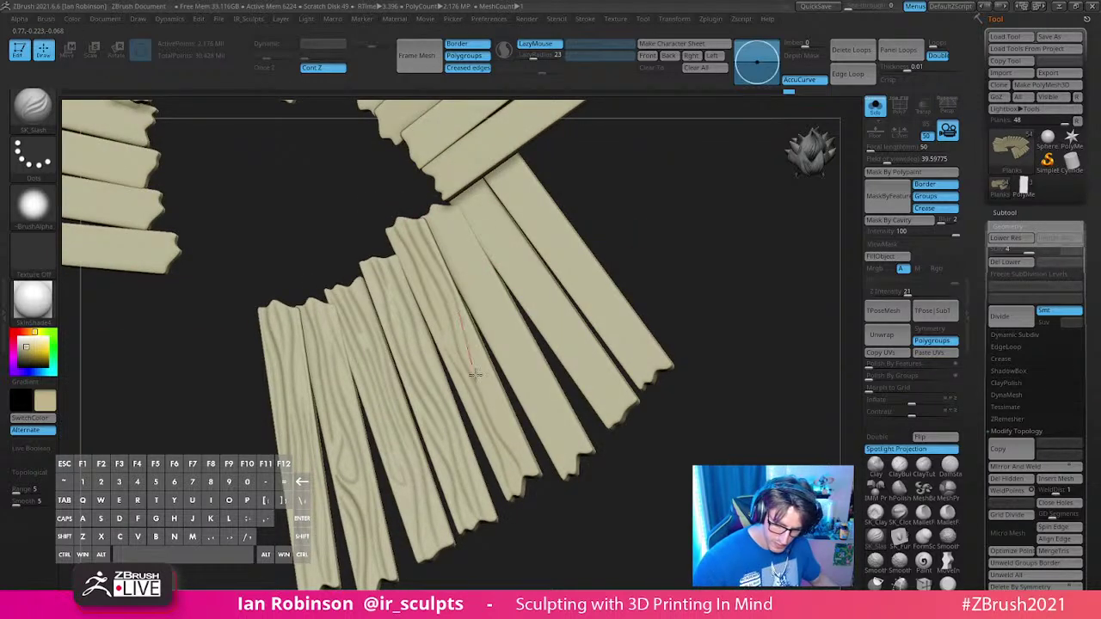
drag(475, 374, 492, 378)
drag(463, 322, 508, 421)
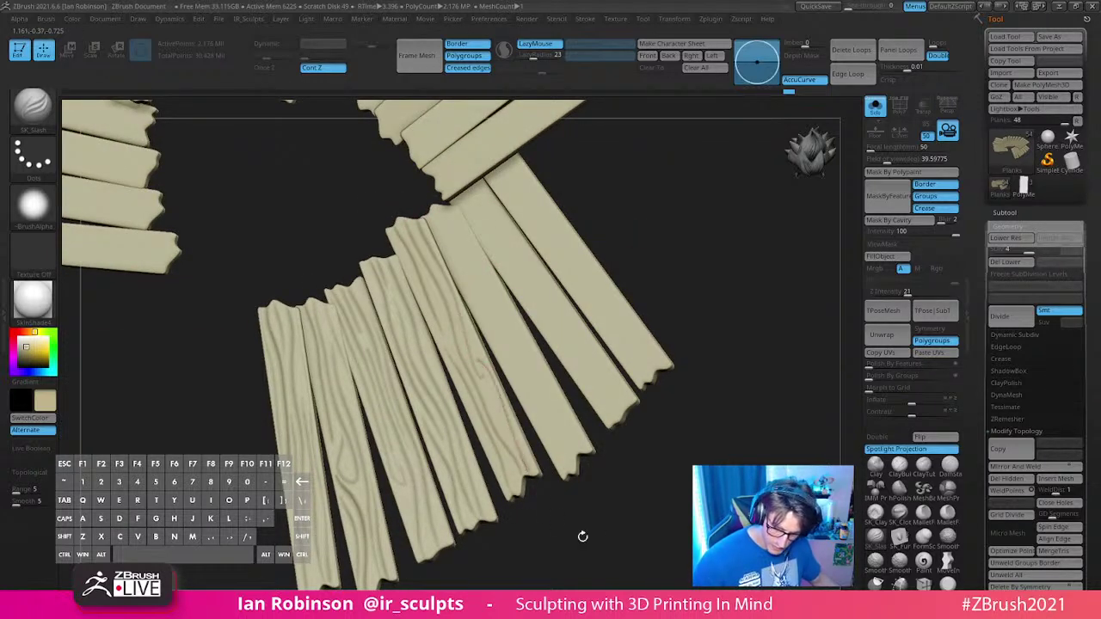
drag(582, 535, 645, 458)
alt+drag(667, 525, 650, 498)
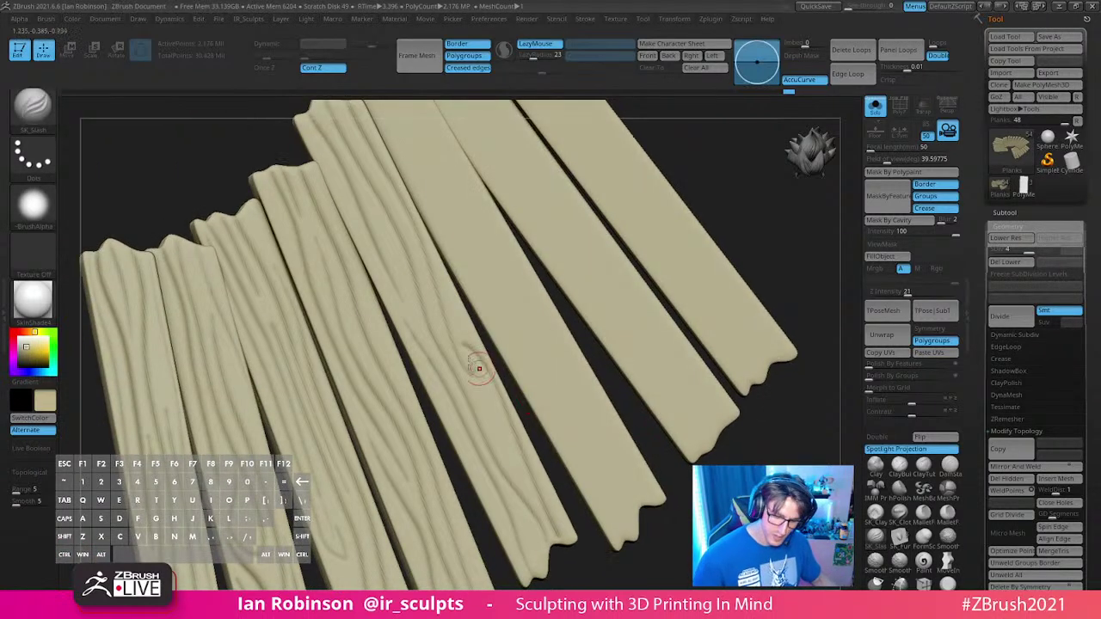
key(ctrl+z)
mouse_move(562, 540)
mouse_down()
mouse_move(508, 444)
mouse_move(458, 311)
mouse_up()
Step: Carve a spiral knot in the middle of the sixth plank and run grain lines from it towards both ends
mouse_move(602, 387)
alt+mouse_down()
mouse_move(611, 424)
mouse_move(607, 413)
alt+mouse_up()
alt+drag(706, 319, 615, 345)
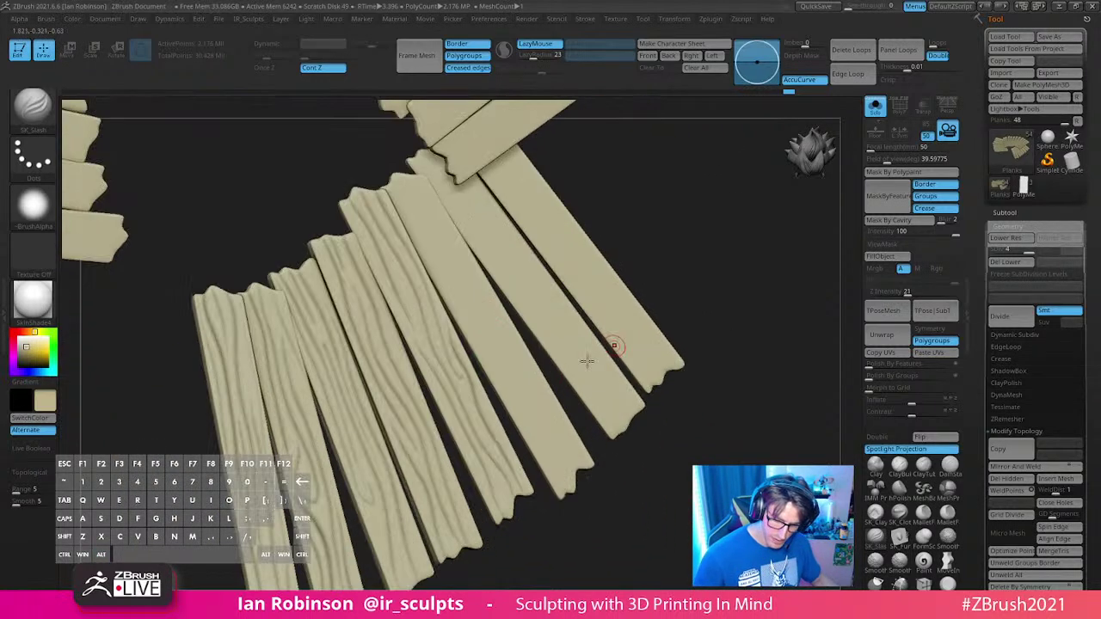
alt+drag(648, 219, 625, 248)
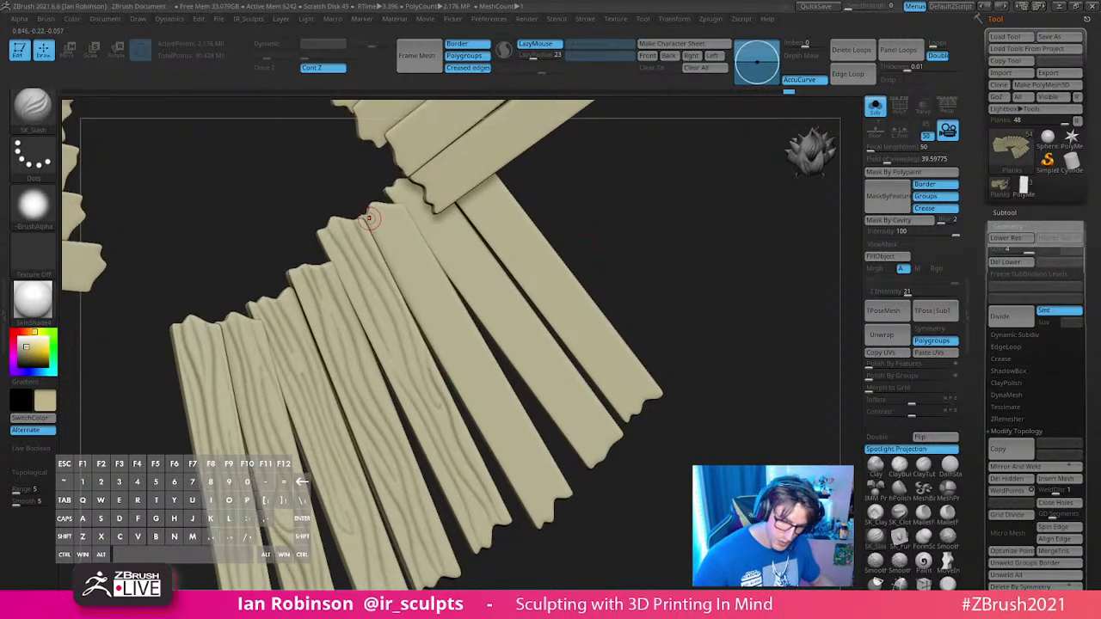
drag(411, 289, 470, 363)
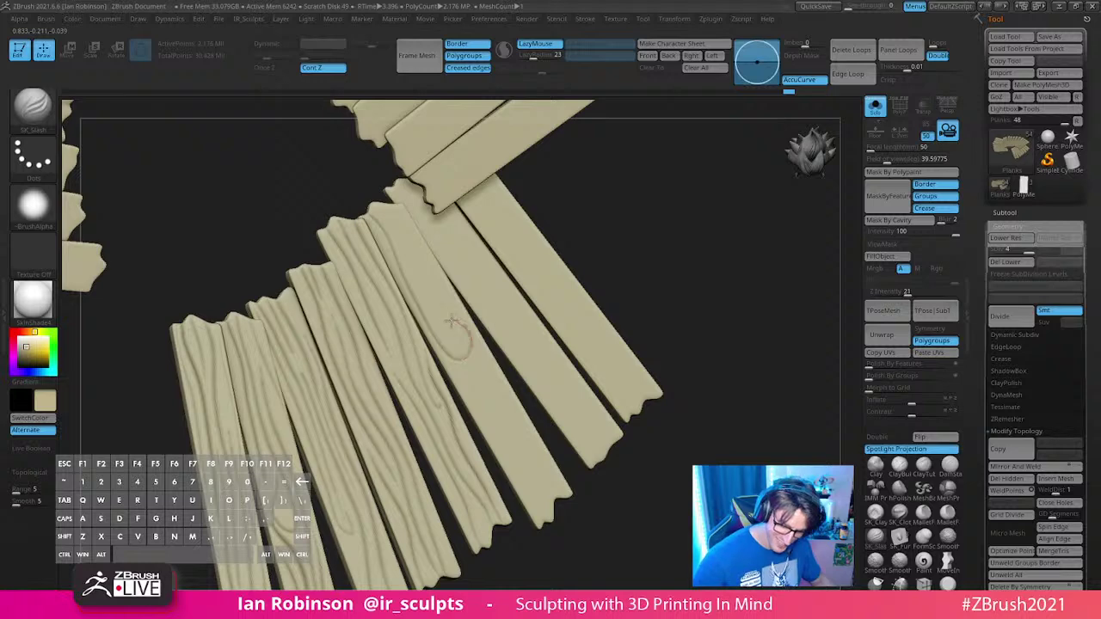
mouse_move(451, 320)
mouse_down()
mouse_move(461, 350)
mouse_move(443, 342)
mouse_move(461, 348)
mouse_up()
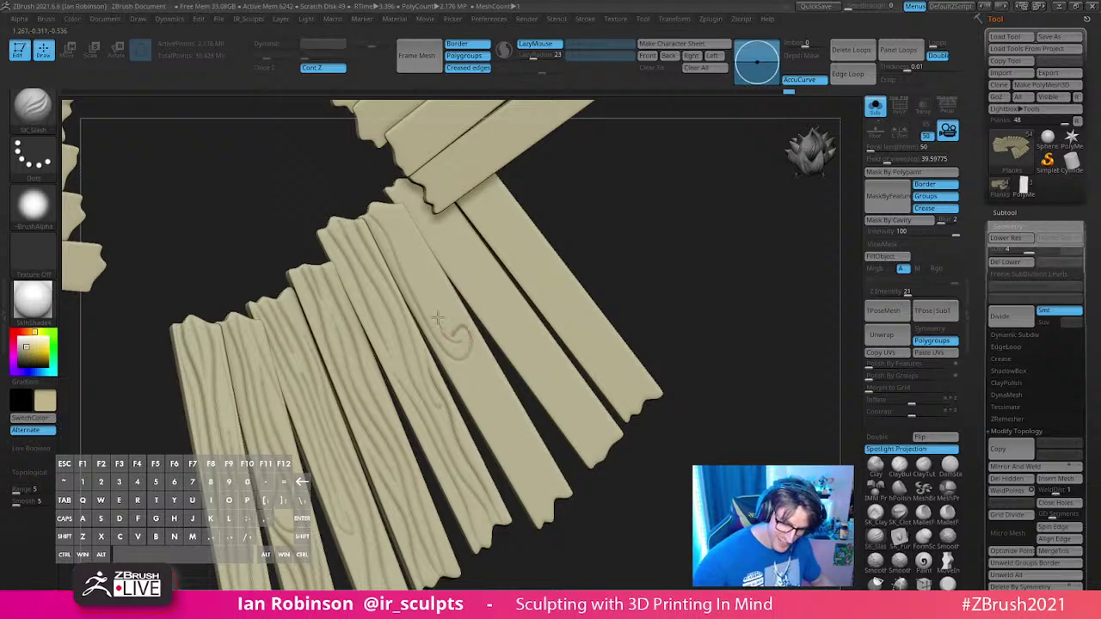
drag(428, 289, 363, 162)
drag(393, 209, 554, 494)
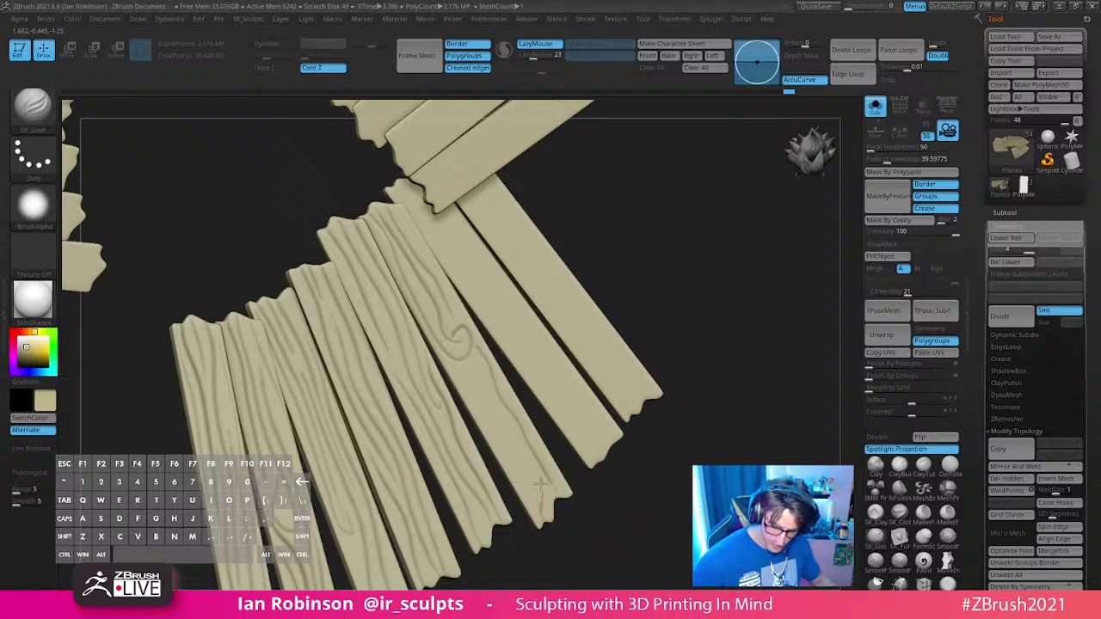
drag(512, 430, 445, 279)
alt+drag(702, 496, 722, 421)
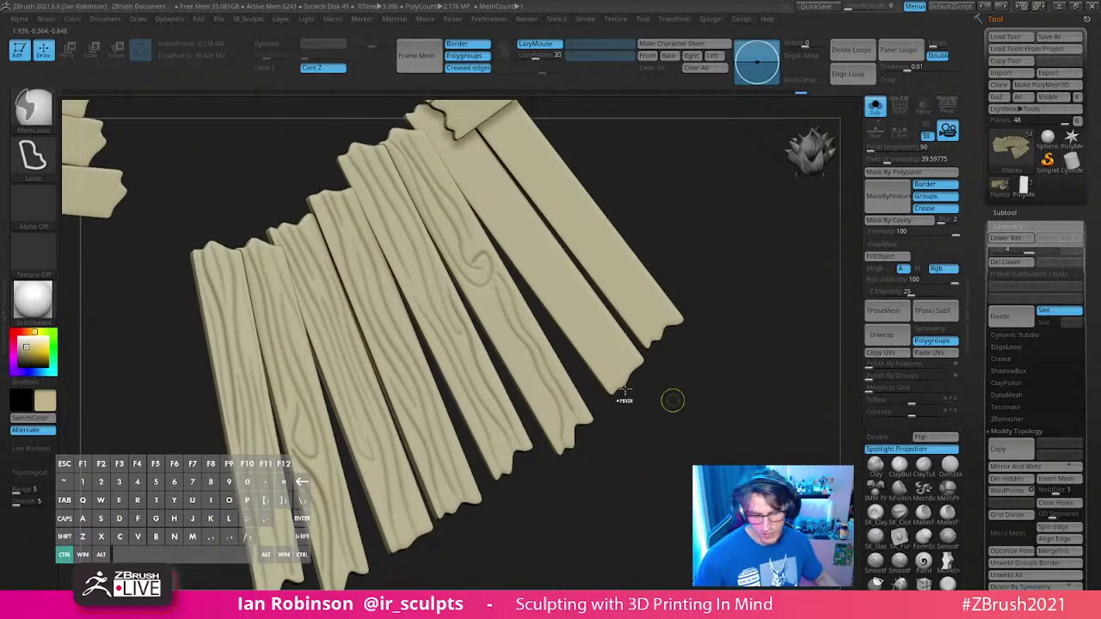
Step: Rework the grain below the sixth plank's spiral knot and extend the strokes to the plank's outer end
drag(549, 389, 520, 331)
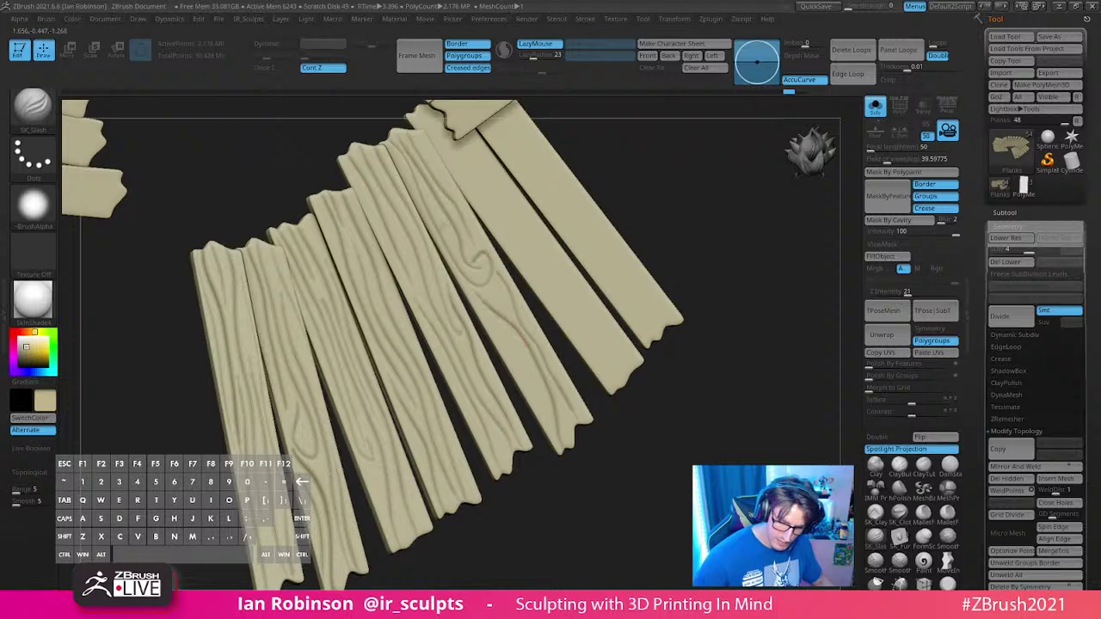
key(ctrl+z)
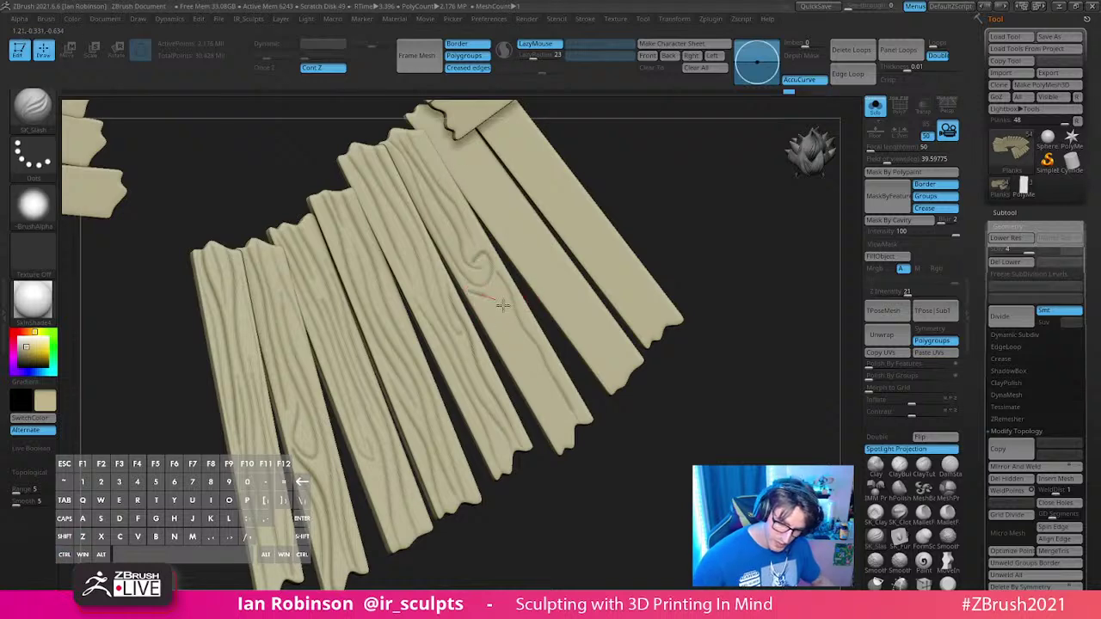
drag(526, 342, 612, 481)
key(ctrl+z)
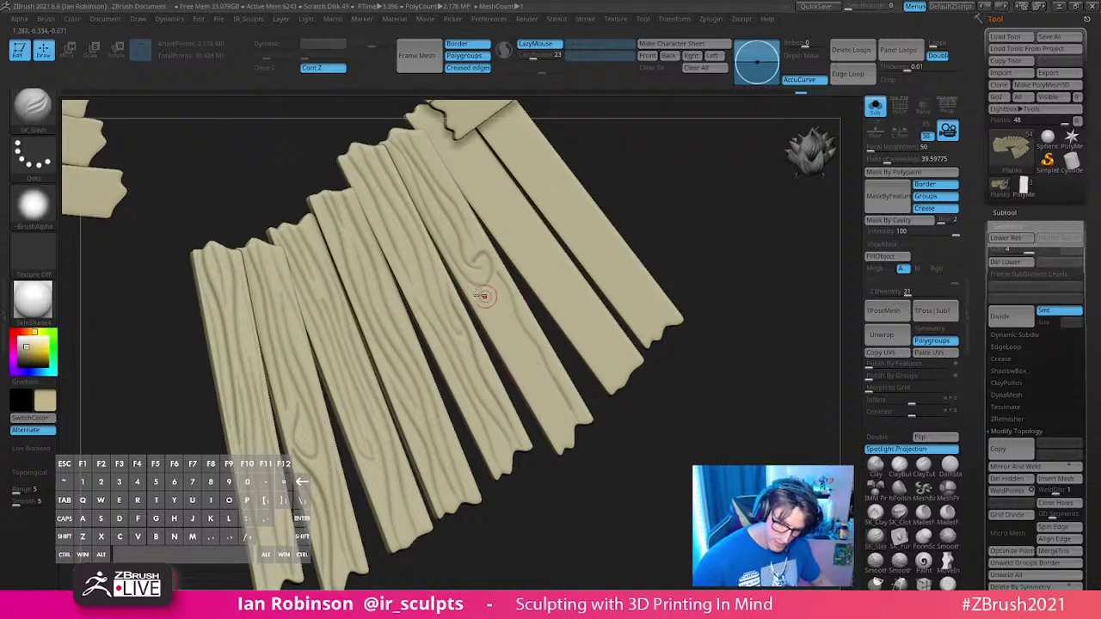
drag(467, 291, 502, 303)
drag(549, 390, 620, 505)
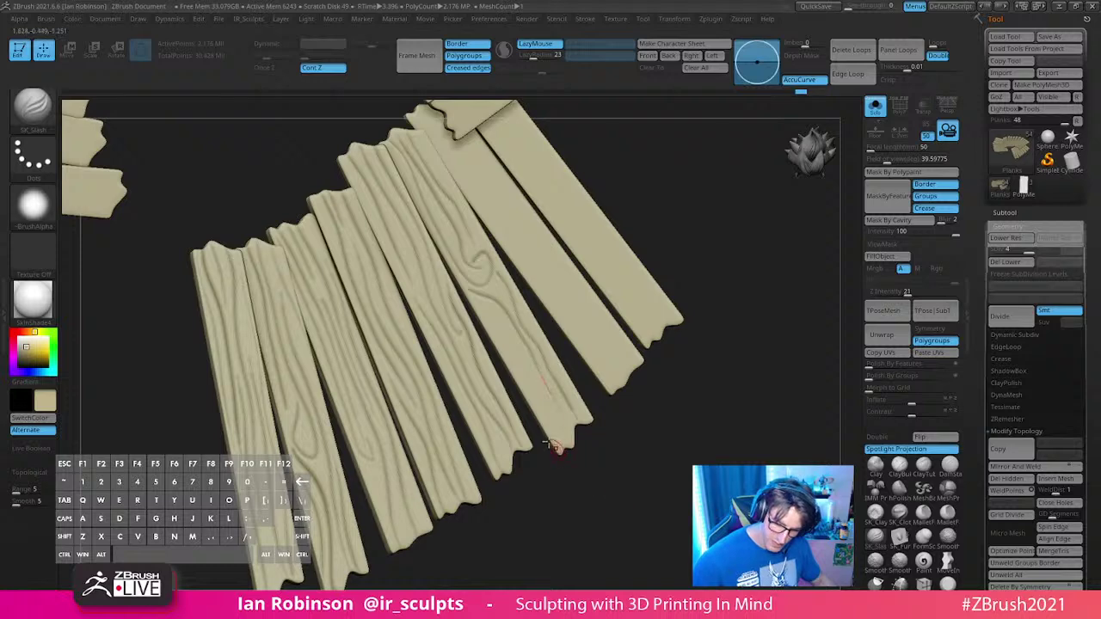
drag(495, 322, 604, 503)
Step: Isolate the seventh plank to carve its lengthwise grain, then show all the planks again with no mask
alt+drag(655, 456, 610, 514)
ctrl+shift+click(500, 328)
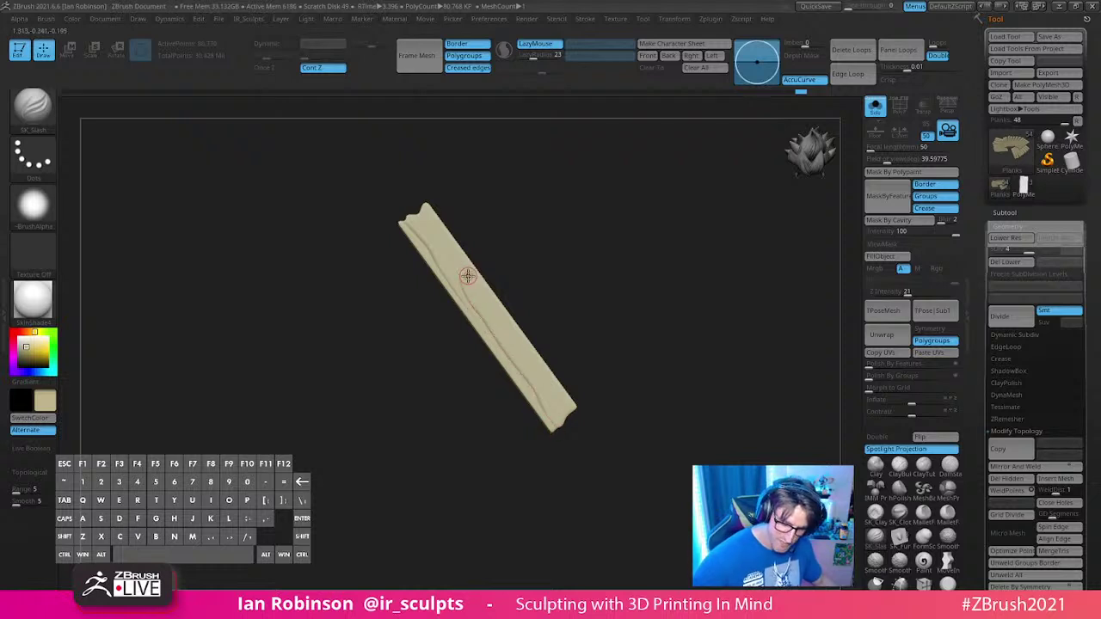
key(ctrl+z)
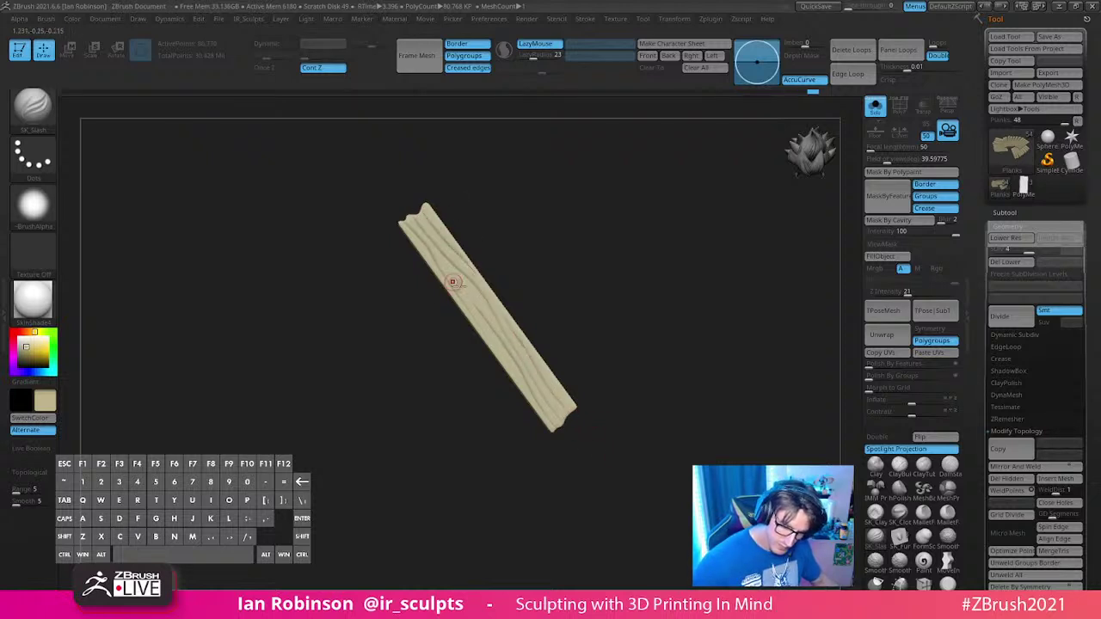
alt+drag(689, 284, 693, 320)
ctrl+click(705, 336)
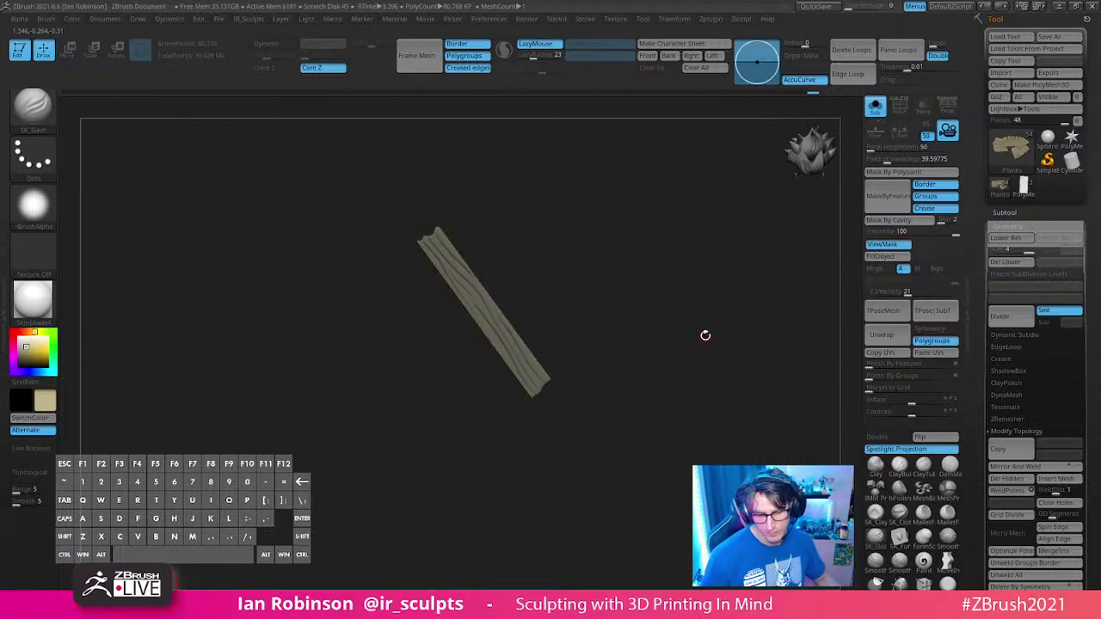
ctrl+shift+click(704, 334)
mouse_move(703, 388)
ctrl+mouse_down()
mouse_move(692, 434)
mouse_move(683, 413)
ctrl+mouse_up()
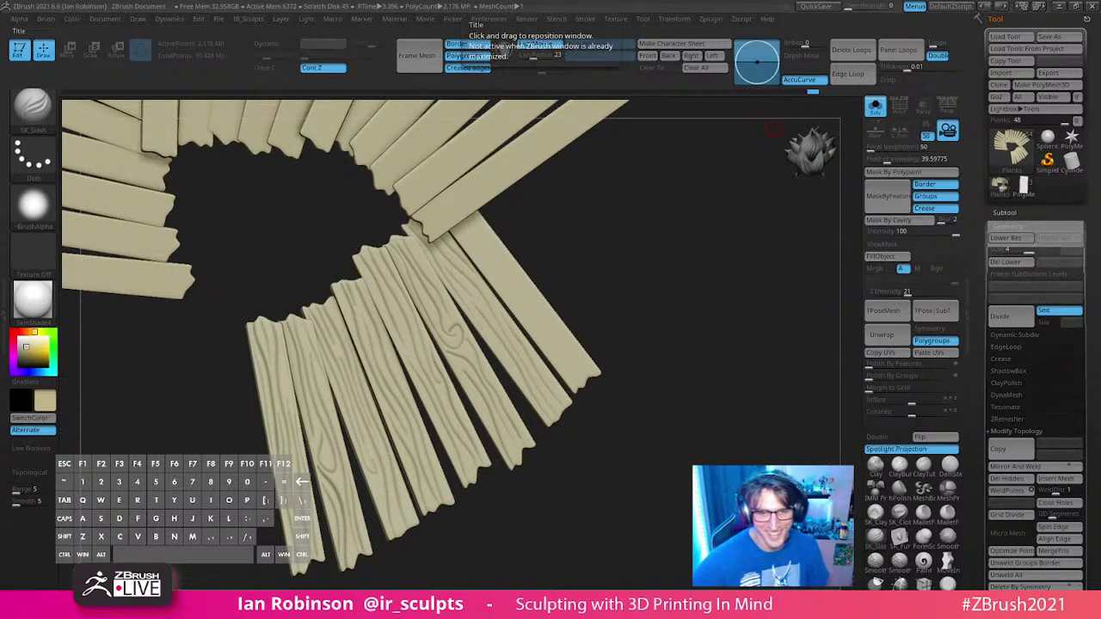
Step: Save the tool to disk with the grain carved so far on the bridge planks
click(1048, 37)
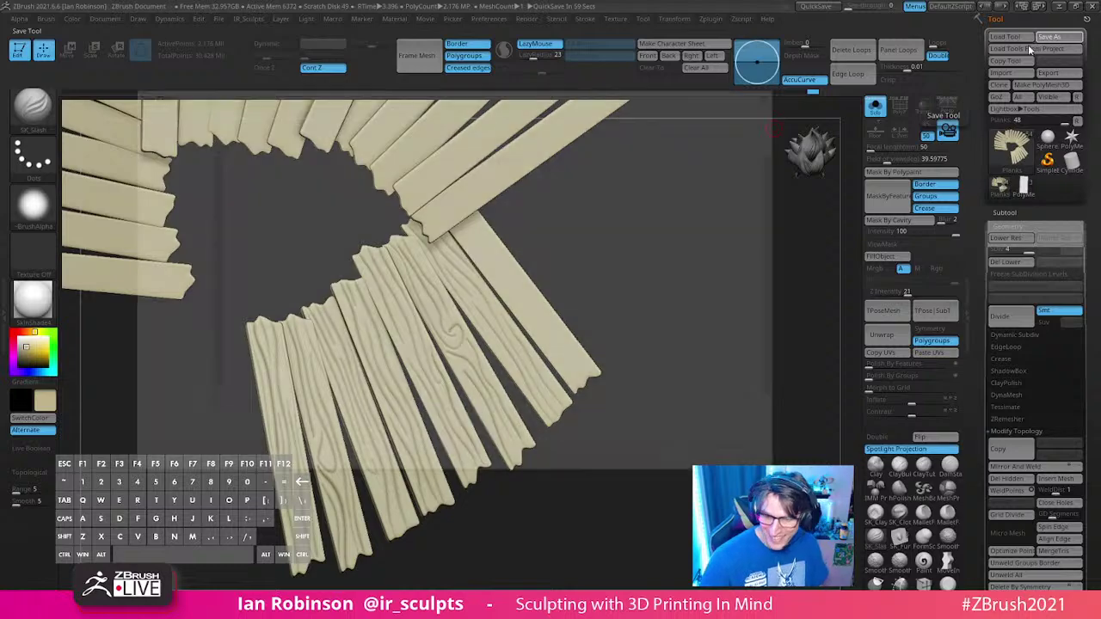
key(Return)
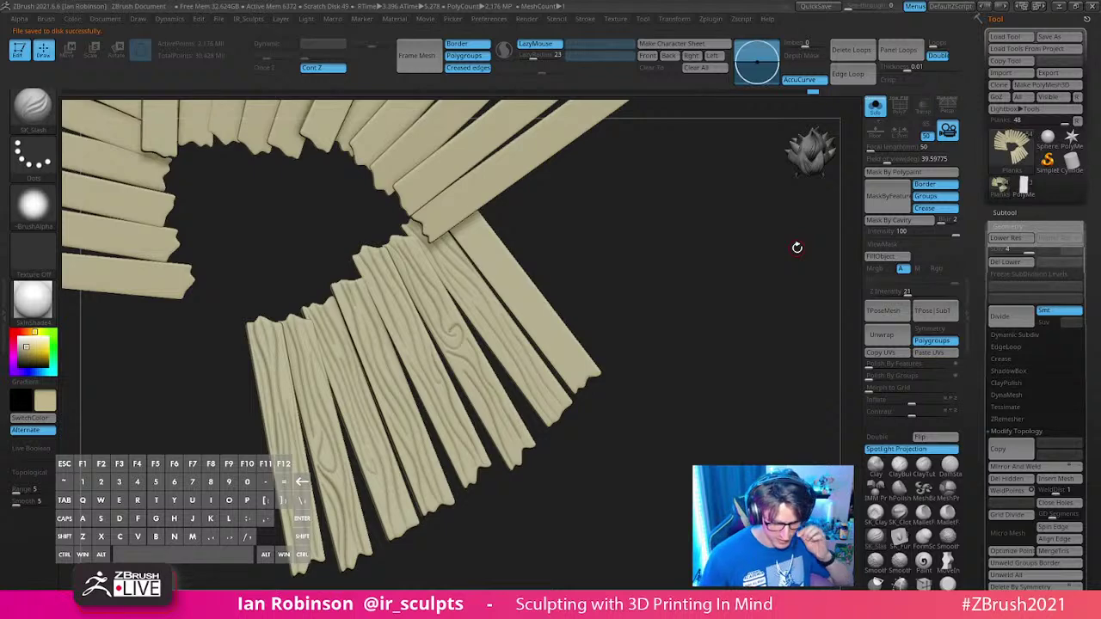
drag(682, 248, 656, 338)
Step: Bring the whole statue back into view in place of the isolated planks and adjust the Preview AO occlusion intensity
click(1013, 212)
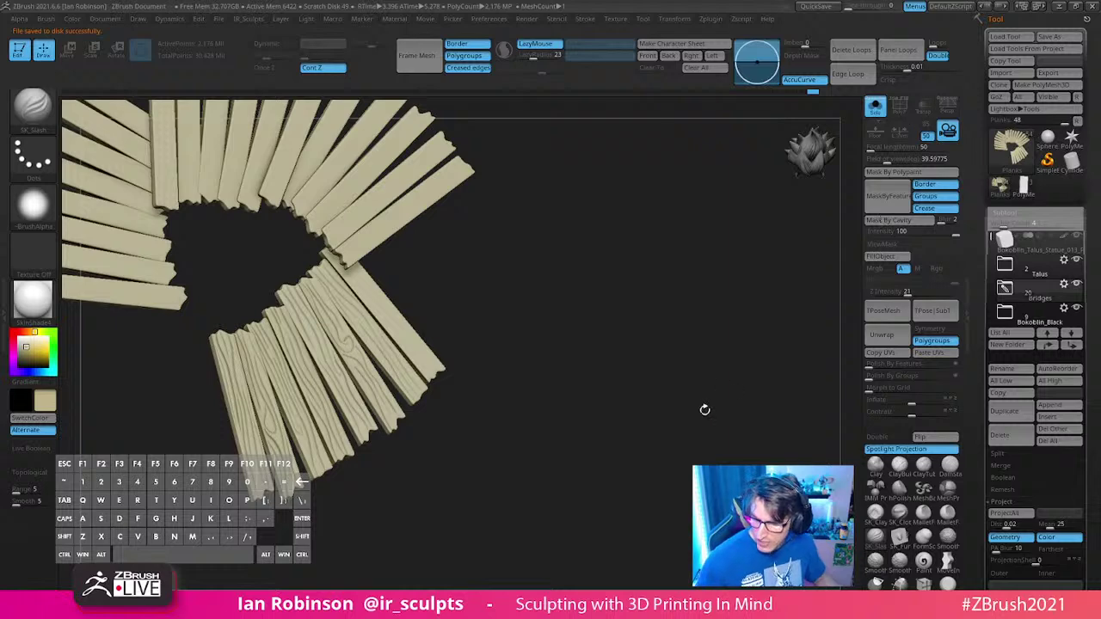
drag(703, 411, 704, 356)
click(875, 107)
shift+drag(745, 230, 998, 368)
click(526, 18)
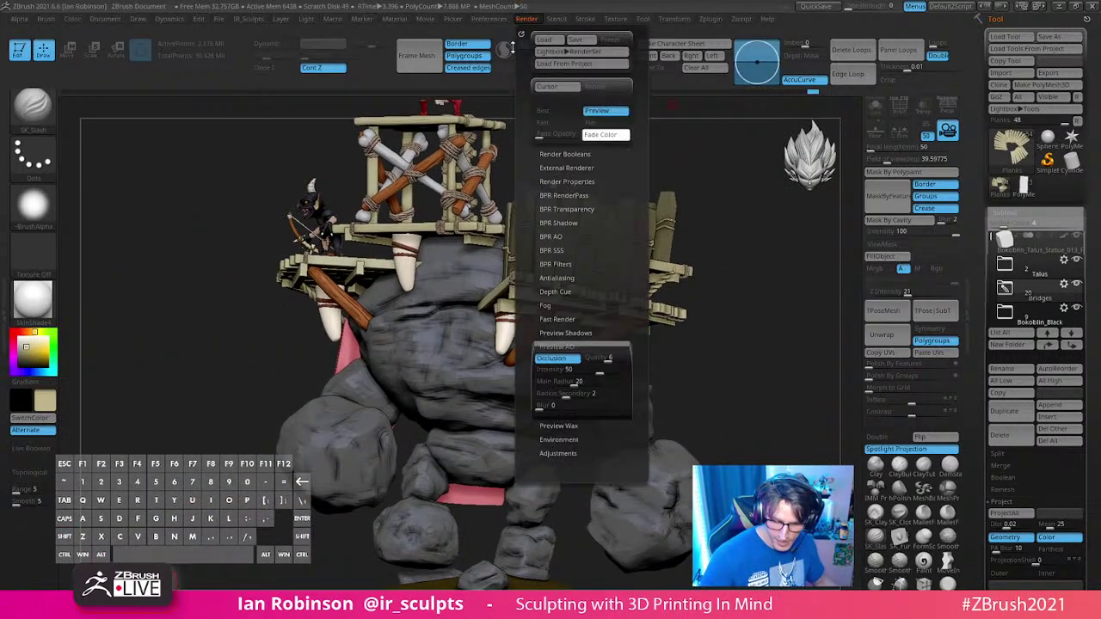
click(591, 372)
click(593, 374)
Step: Leave a small snapshot of the whole statue on the canvas as reference, and isolate the planks subtool again
alt+drag(729, 402, 807, 354)
drag(807, 354, 788, 357)
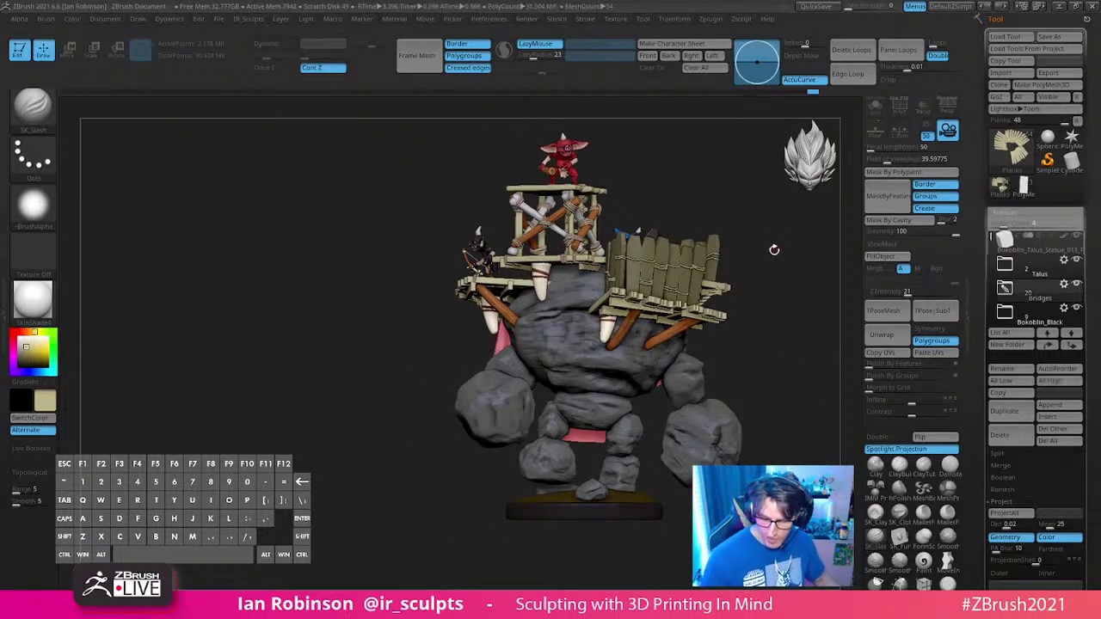
mouse_move(800, 320)
alt+mouse_down()
mouse_move(432, 283)
mouse_move(518, 284)
mouse_move(485, 278)
mouse_move(496, 301)
mouse_move(499, 283)
mouse_move(508, 295)
mouse_move(516, 287)
mouse_move(508, 297)
alt+mouse_up()
key(shift+s)
mouse_move(477, 358)
alt+mouse_down()
mouse_move(570, 396)
mouse_move(747, 418)
mouse_move(734, 387)
mouse_move(721, 415)
alt+mouse_up()
key(b)
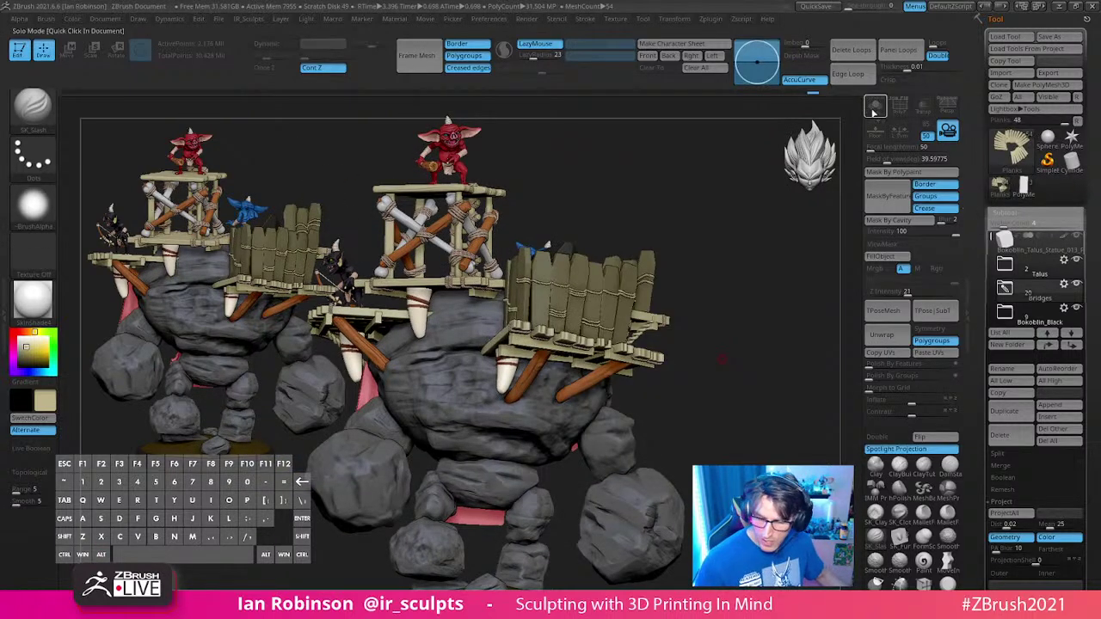
click(874, 108)
Step: Carve wavy lengthwise grain lines along the eighth plank from its inner end to its outer end
drag(749, 306, 759, 329)
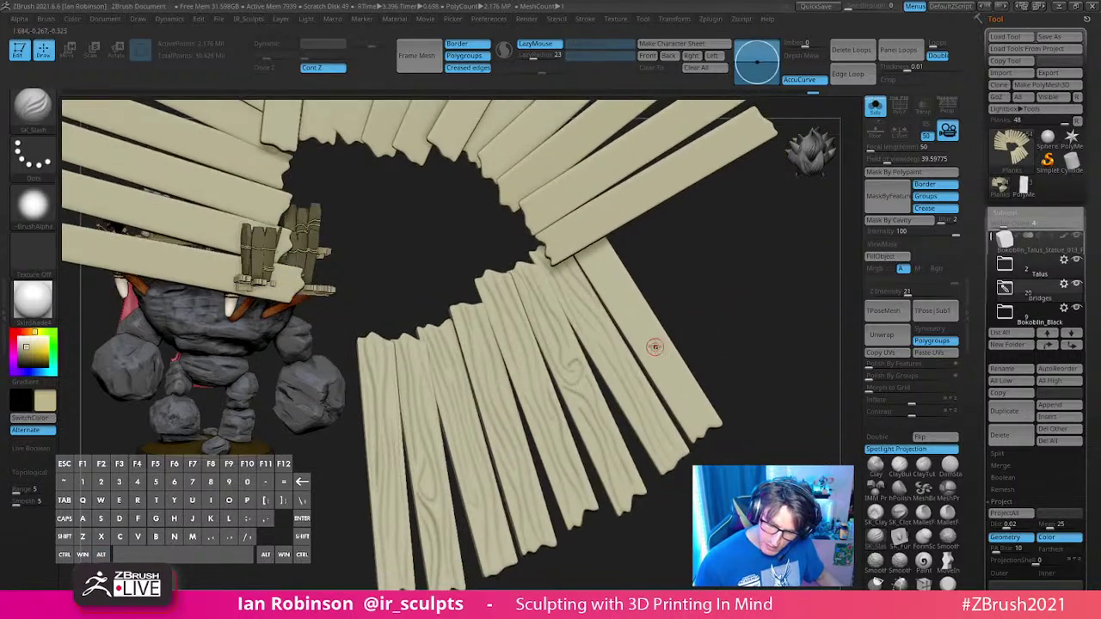
drag(734, 261, 722, 249)
drag(647, 265, 624, 244)
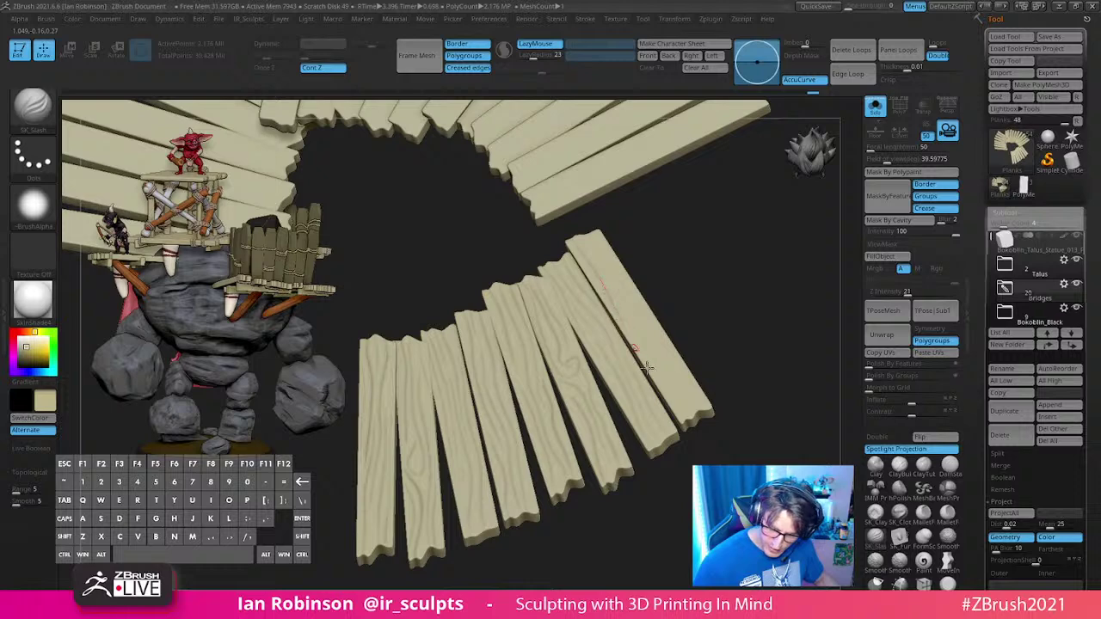
drag(646, 366, 700, 446)
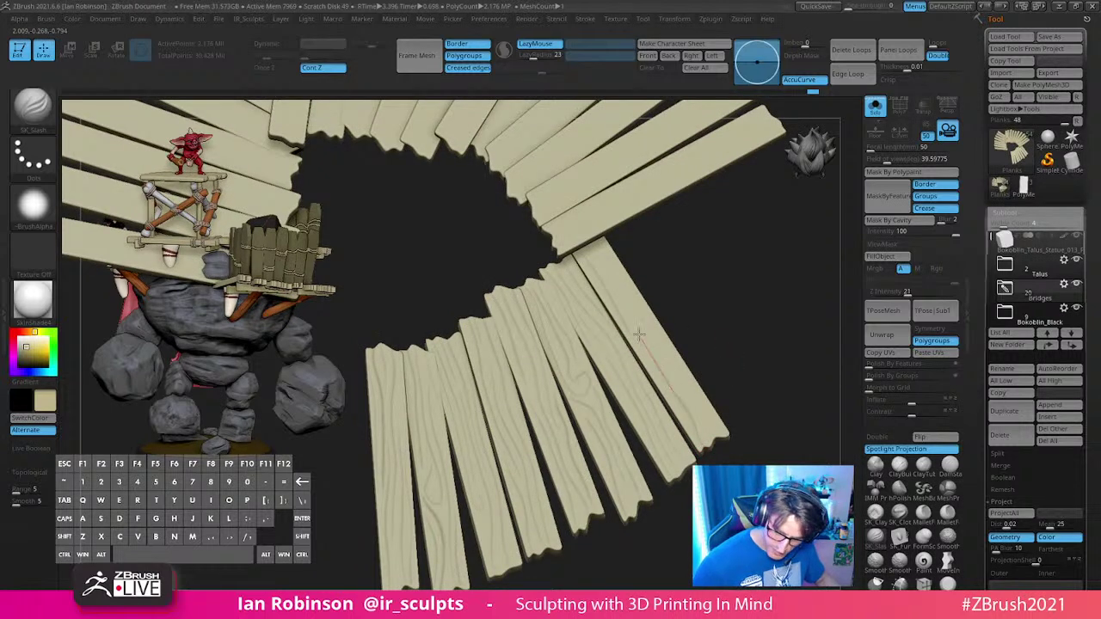
drag(573, 225, 599, 266)
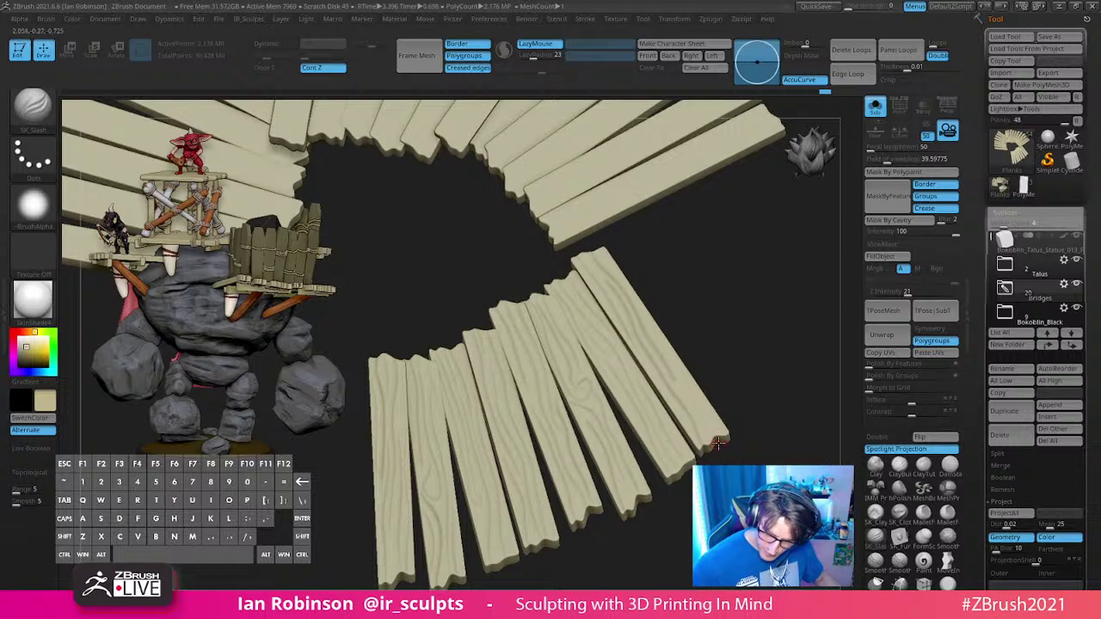
mouse_move(614, 238)
mouse_down()
mouse_move(713, 363)
mouse_move(757, 251)
mouse_up()
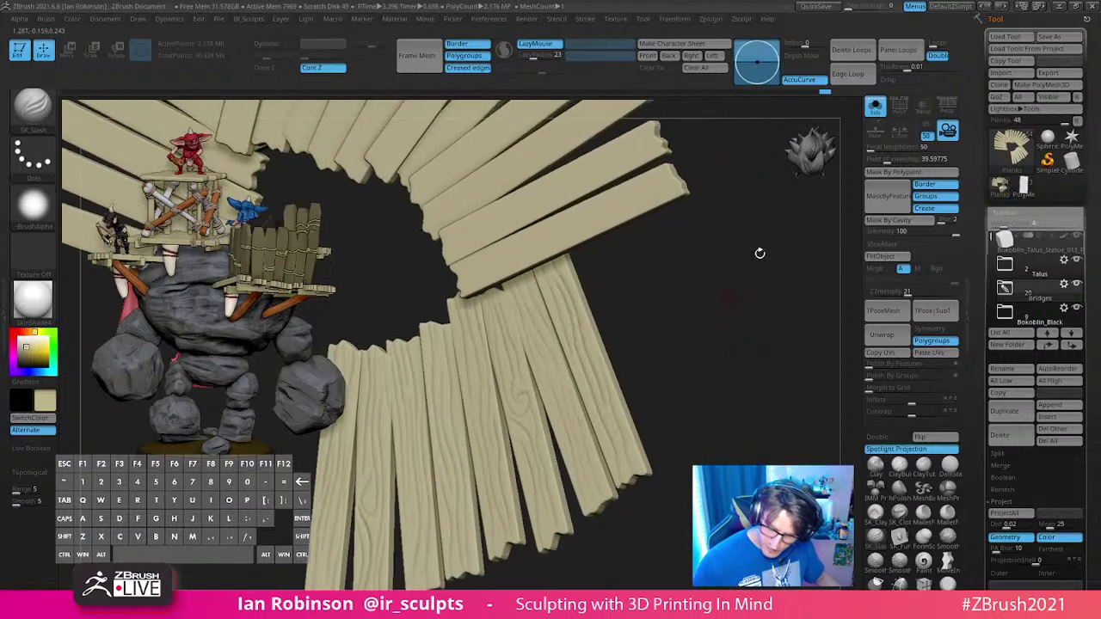
Step: Isolate the eighth plank, extend its edge grain to the inner end, and turn it to its uncarved face
ctrl+shift+click(619, 394)
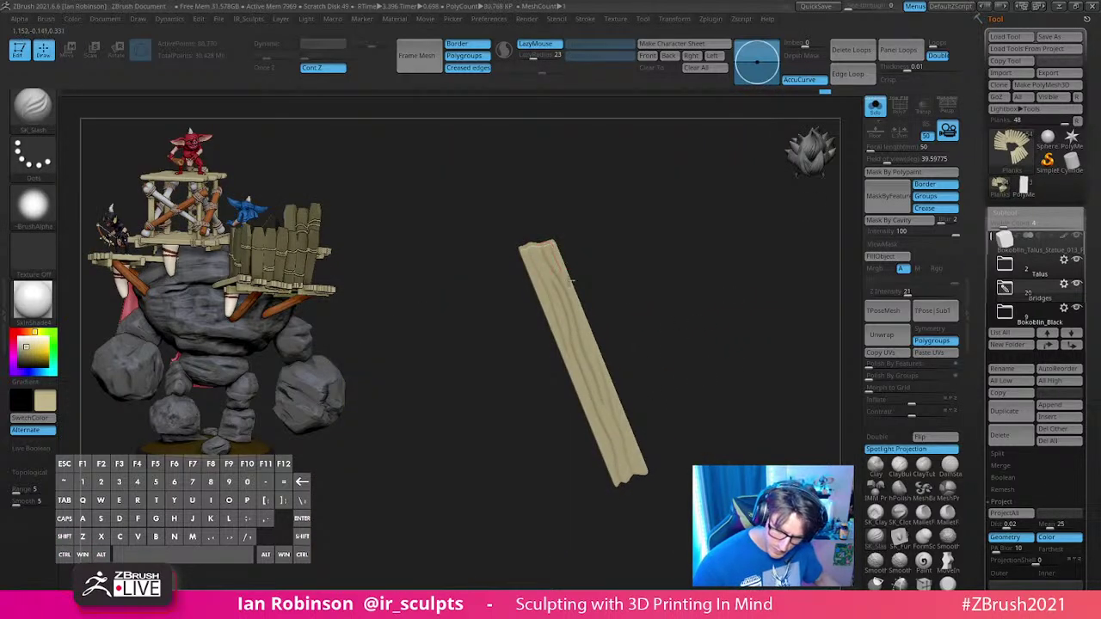
drag(675, 360, 669, 351)
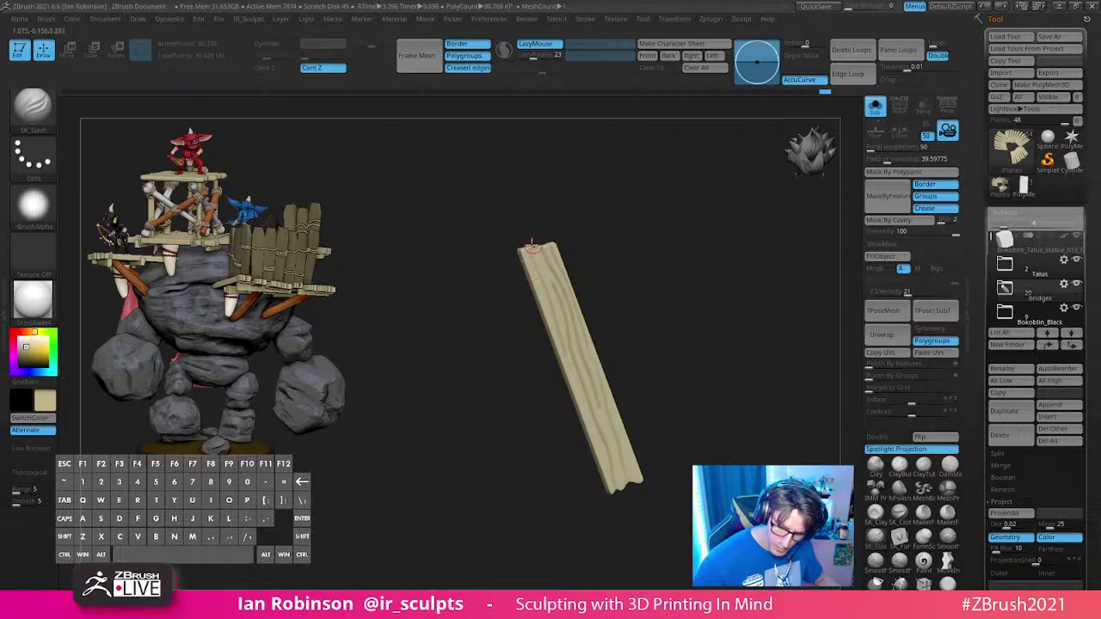
mouse_move(648, 257)
mouse_down()
mouse_move(650, 298)
mouse_move(617, 273)
mouse_move(648, 223)
mouse_up()
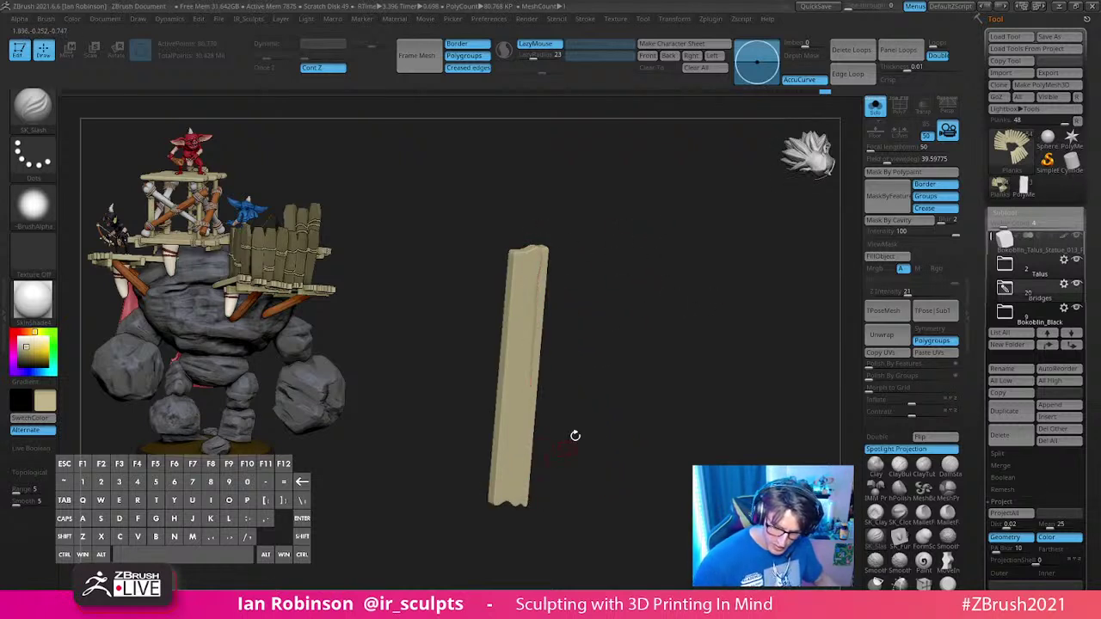
Step: Carve the first long grain lines along the eighth plank's bare face, replacing the unwanted first stroke
drag(517, 509, 537, 282)
key(ctrl+z)
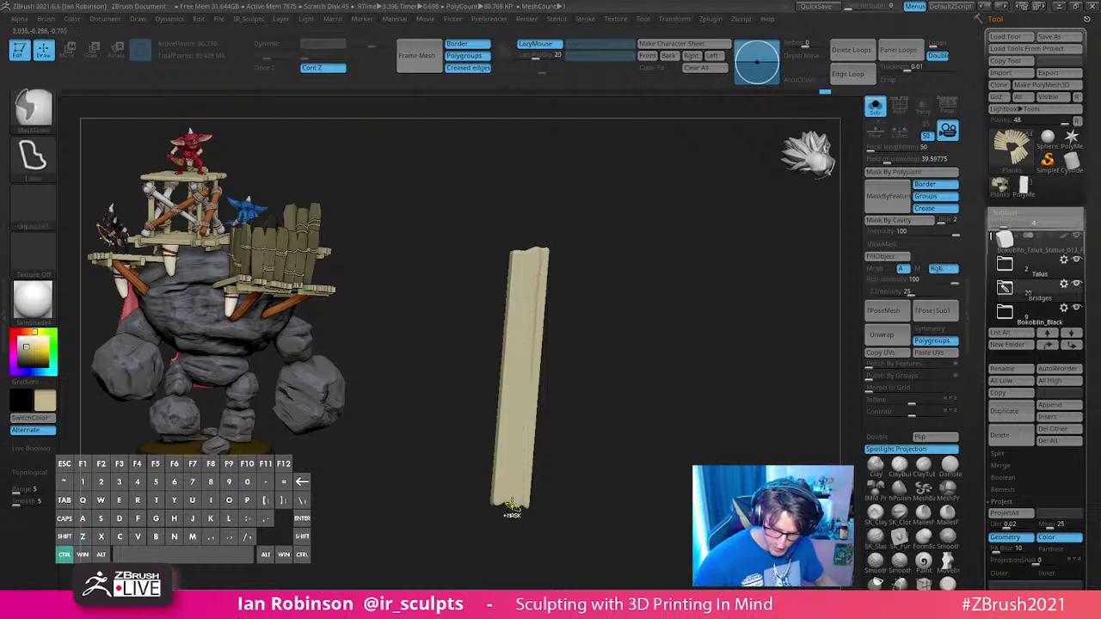
drag(508, 505, 521, 438)
mouse_move(527, 353)
mouse_down()
mouse_move(529, 310)
mouse_move(506, 467)
mouse_up()
drag(636, 400, 617, 402)
drag(518, 498, 540, 297)
Step: Add wavy grain lines on the same face, running from the notched end past the plank's middle
mouse_move(666, 388)
mouse_down()
mouse_move(691, 332)
mouse_move(715, 336)
mouse_move(700, 337)
mouse_move(700, 393)
mouse_move(669, 251)
mouse_move(662, 364)
mouse_up()
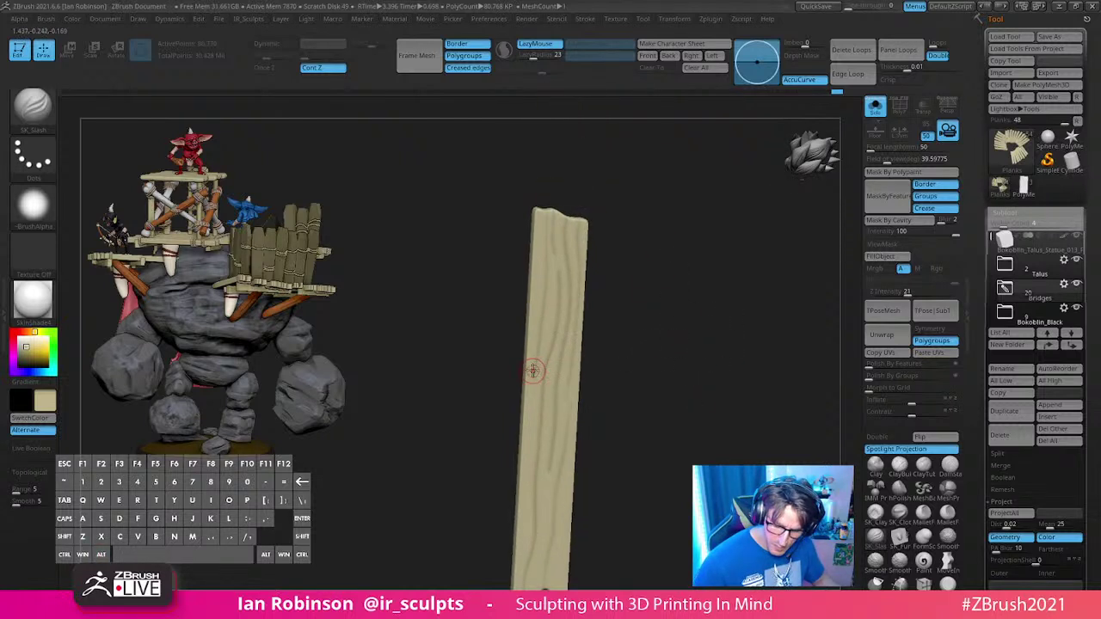
drag(534, 376, 550, 266)
drag(545, 208, 548, 195)
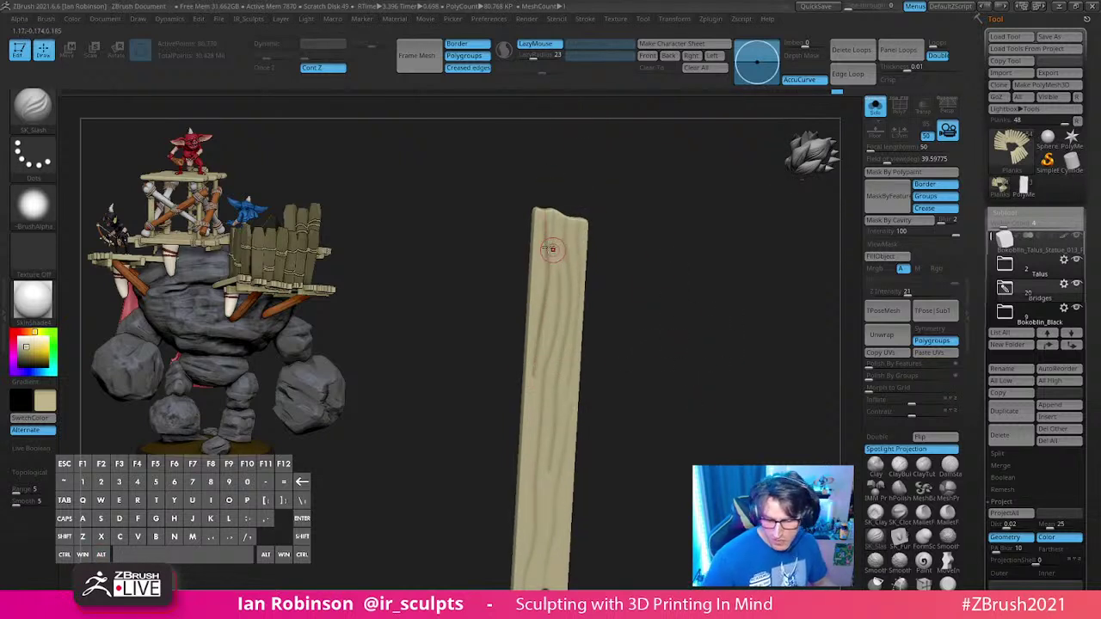
mouse_move(553, 254)
mouse_down()
mouse_move(552, 222)
mouse_move(594, 204)
mouse_move(561, 244)
mouse_up()
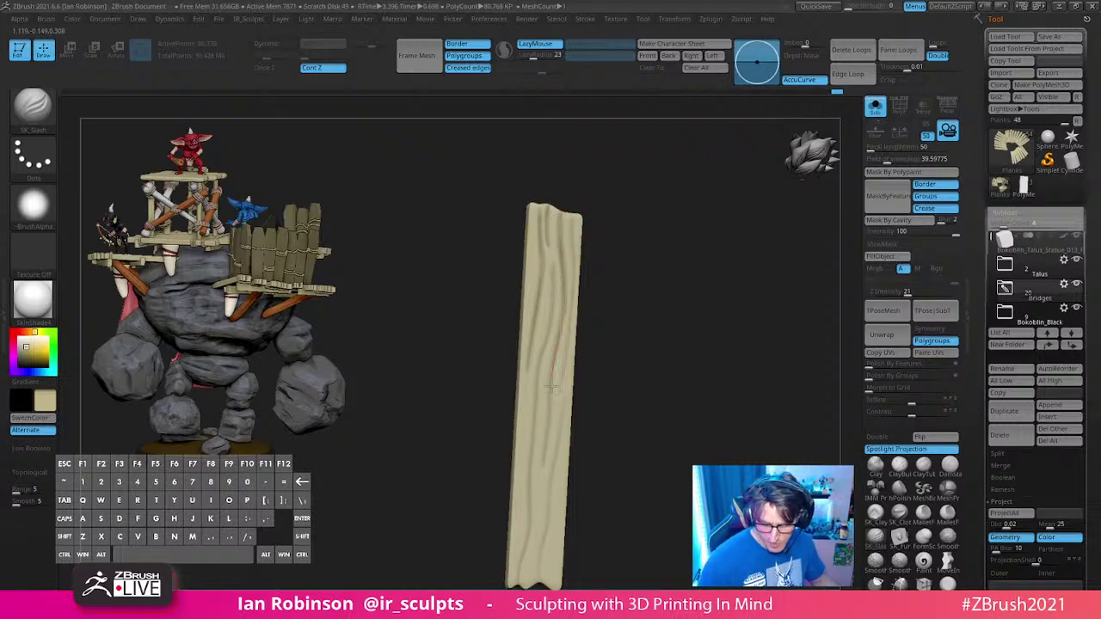
drag(552, 387, 539, 502)
Step: Fill the remaining gaps and the edges of the eighth plank with grain, and show all the planks again
alt+drag(640, 397, 643, 339)
drag(570, 373, 572, 307)
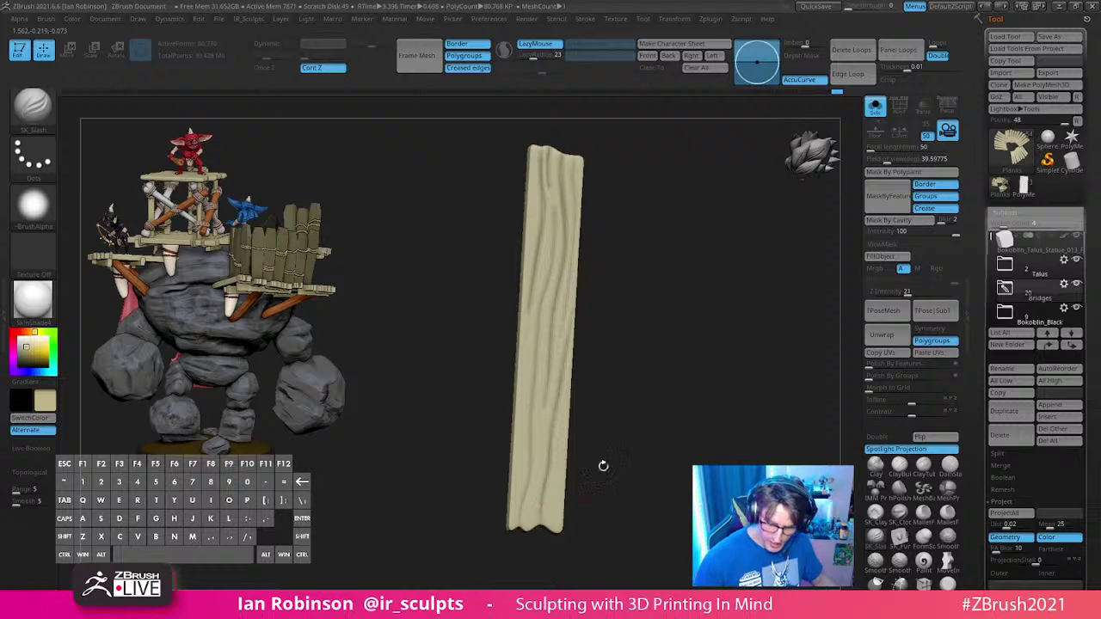
drag(561, 461, 564, 431)
drag(635, 345, 618, 348)
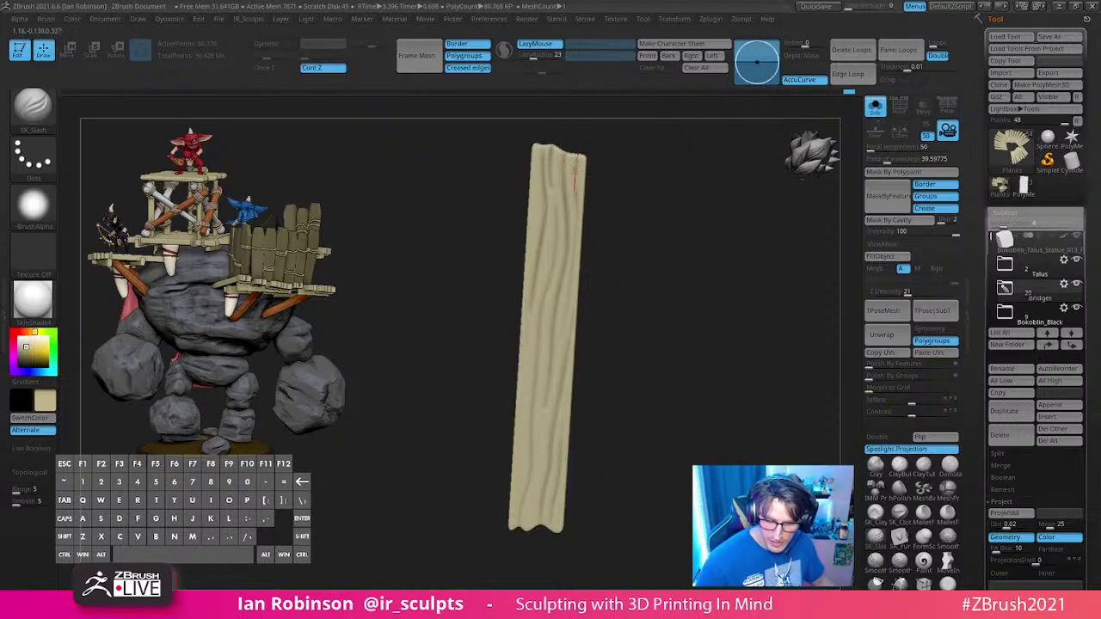
drag(637, 298, 651, 511)
ctrl+shift+click(715, 303)
Step: Isolate the next bare plank and carve an elongated knot in its middle with grain flowing around it to both ends
ctrl+shift+click(565, 278)
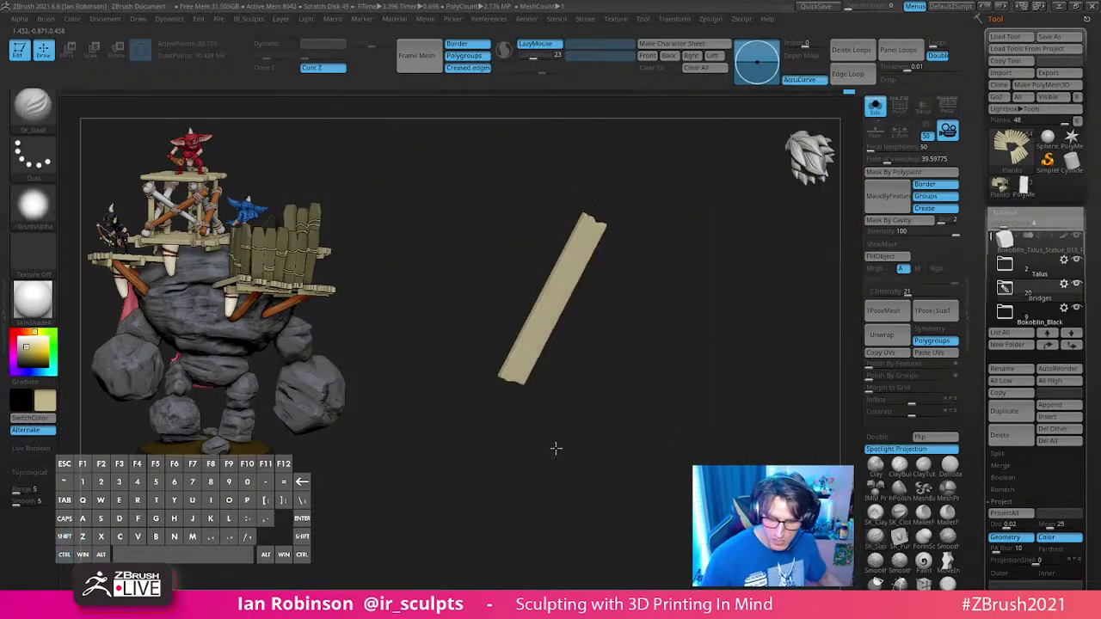
mouse_move(555, 448)
mouse_down()
mouse_move(599, 435)
mouse_move(585, 457)
mouse_up()
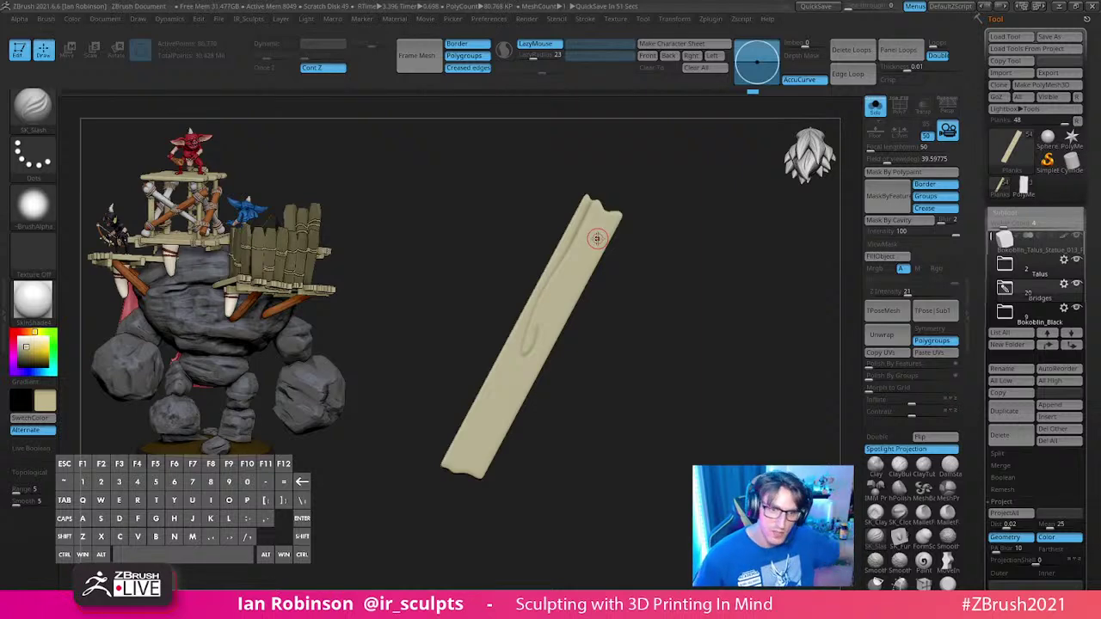
alt+drag(678, 289, 631, 320)
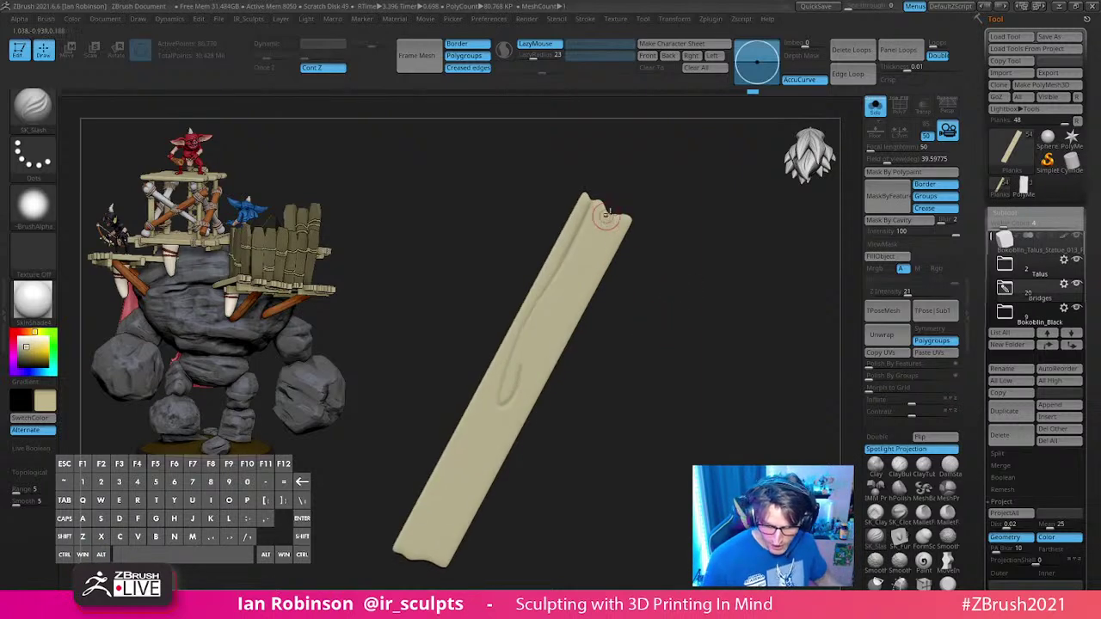
drag(609, 213, 597, 241)
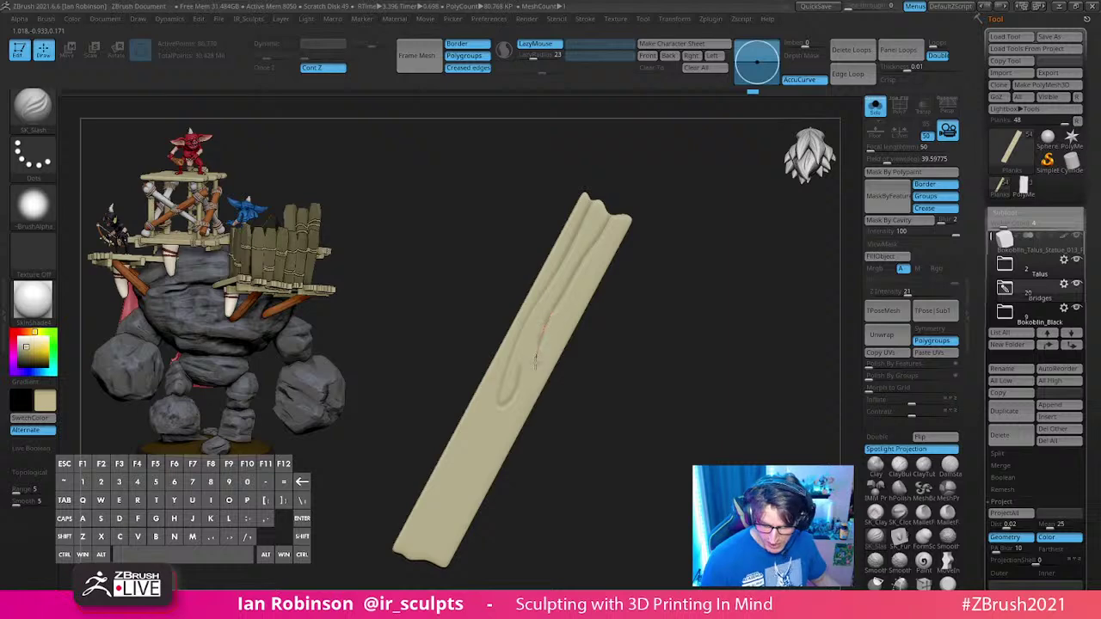
mouse_move(453, 490)
mouse_down()
mouse_move(419, 537)
mouse_move(434, 563)
mouse_move(621, 218)
mouse_up()
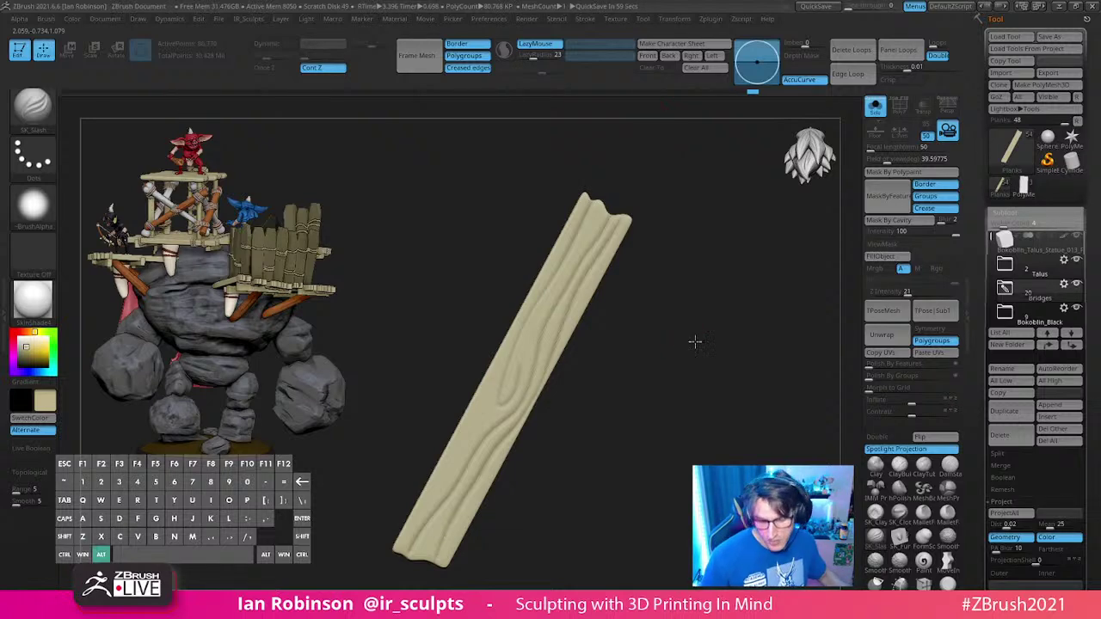
Step: Fill the isolated plank's surface on both sides of the knot with further wavy grain lines
drag(693, 344, 639, 352)
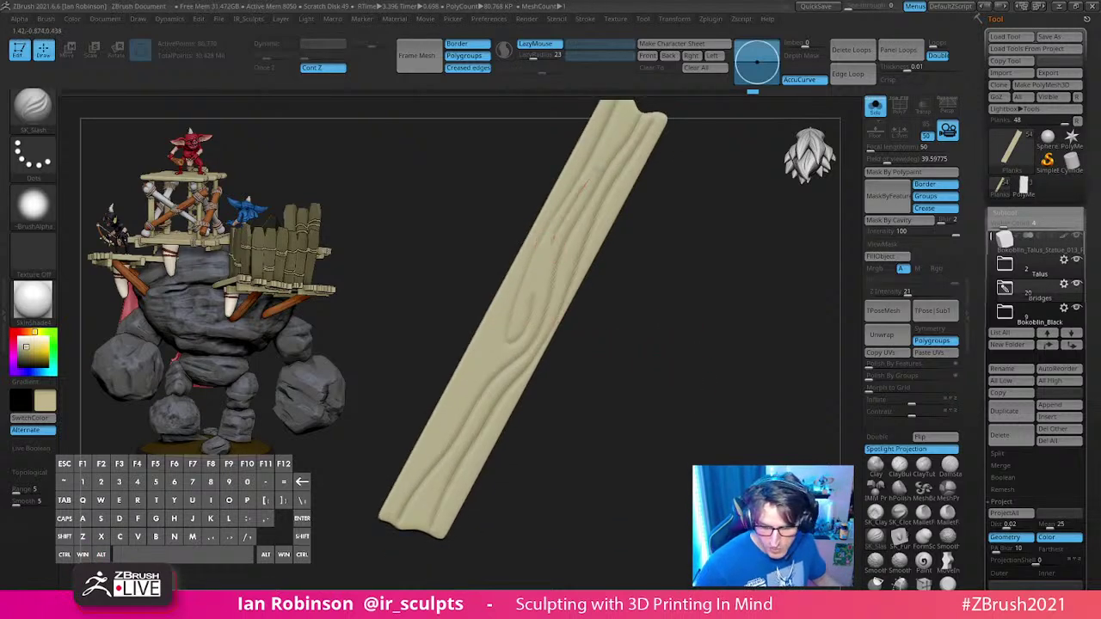
drag(683, 248, 518, 269)
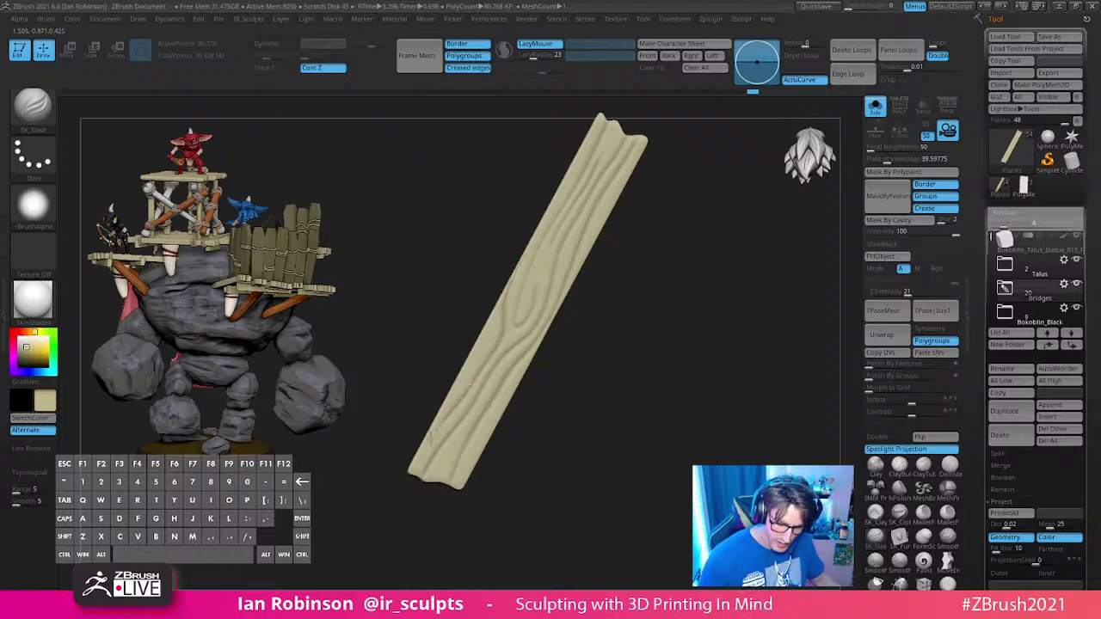
alt+drag(637, 388, 516, 356)
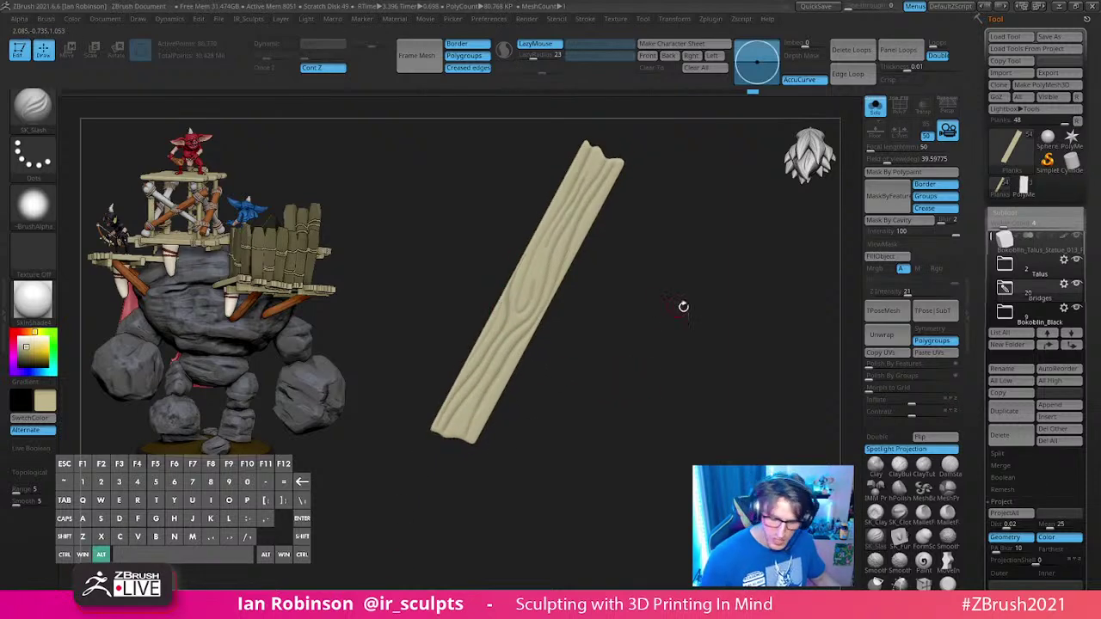
alt+drag(683, 307, 615, 350)
Step: Carve grain into the isolated plank's long side edge and cut a groove into the notch at its end
drag(590, 278, 551, 287)
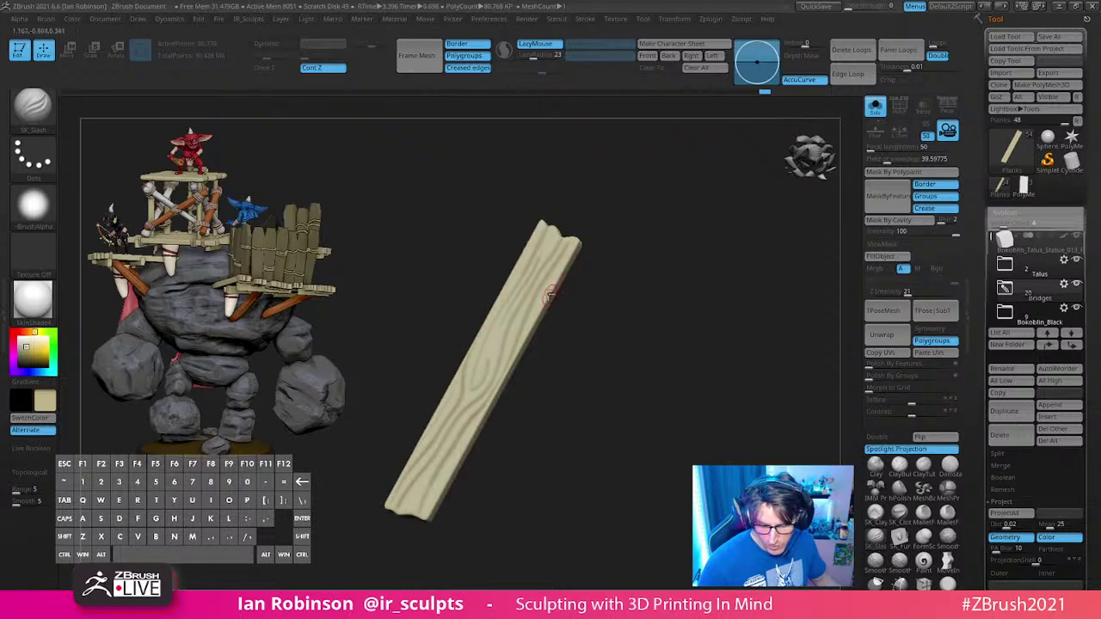
mouse_move(638, 228)
mouse_down()
mouse_move(675, 363)
mouse_move(657, 378)
mouse_up()
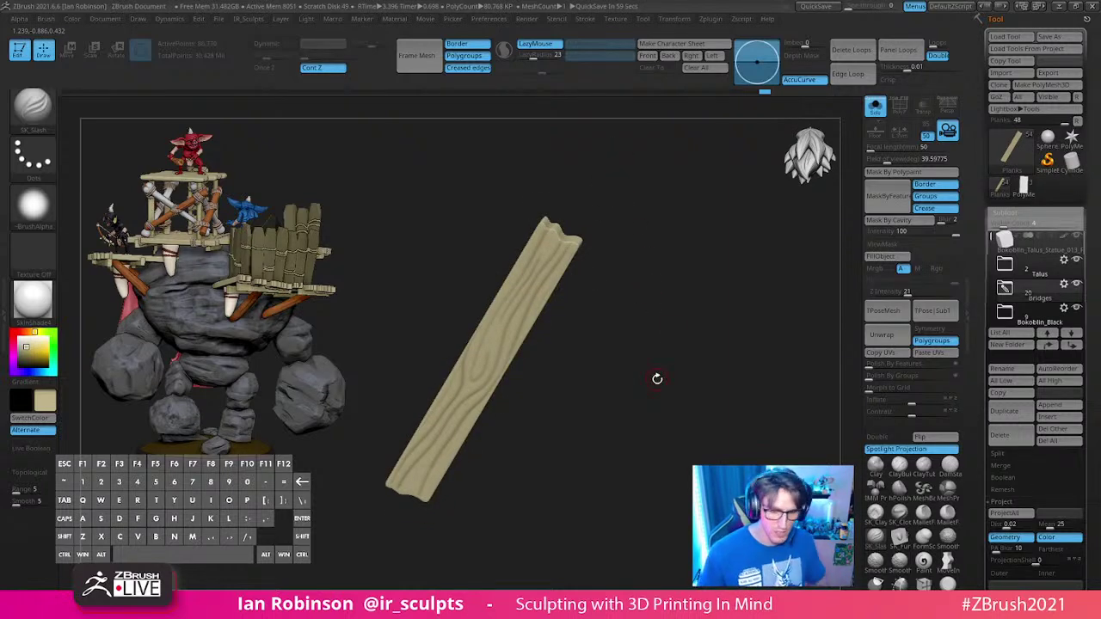
mouse_move(657, 379)
mouse_down()
mouse_move(651, 289)
mouse_move(703, 318)
mouse_move(683, 329)
mouse_move(676, 378)
mouse_up()
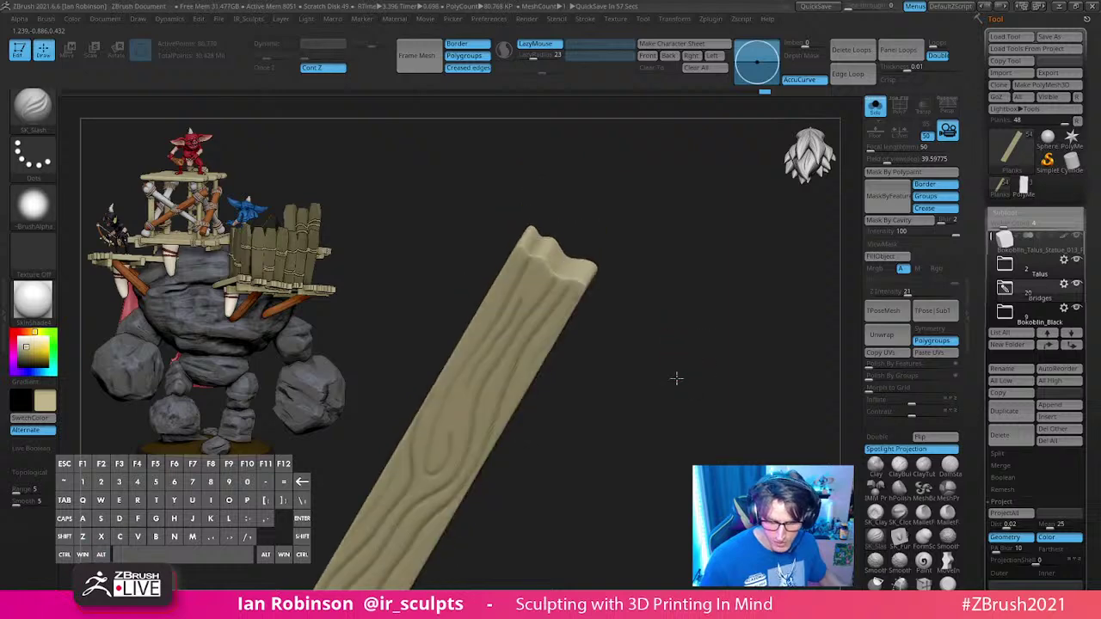
drag(625, 240, 574, 258)
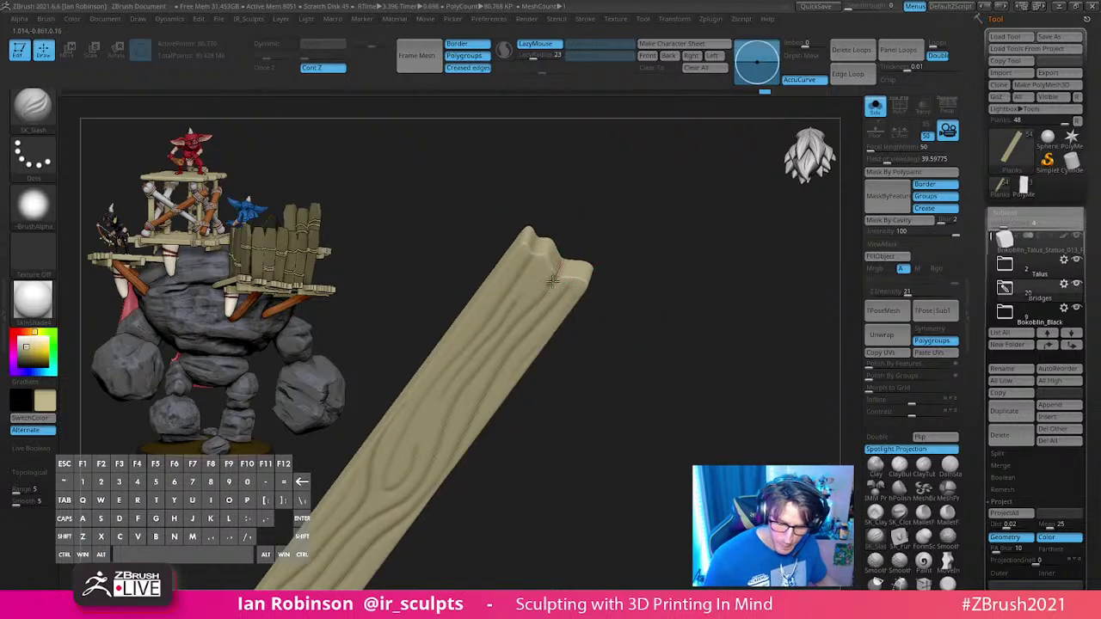
Step: Deepen the grain between the notched end and the knot, and re-carve the knot's inner outline
mouse_move(660, 309)
mouse_down()
mouse_move(591, 292)
mouse_move(542, 294)
mouse_up()
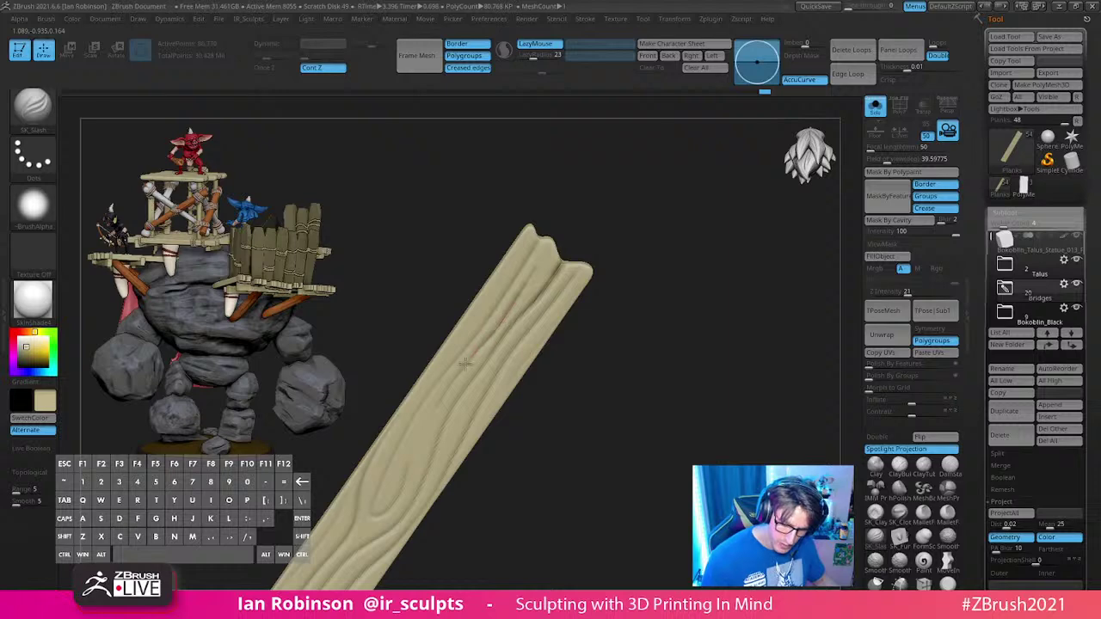
drag(465, 363, 437, 442)
alt+right_drag(472, 420, 487, 369)
drag(455, 350, 420, 416)
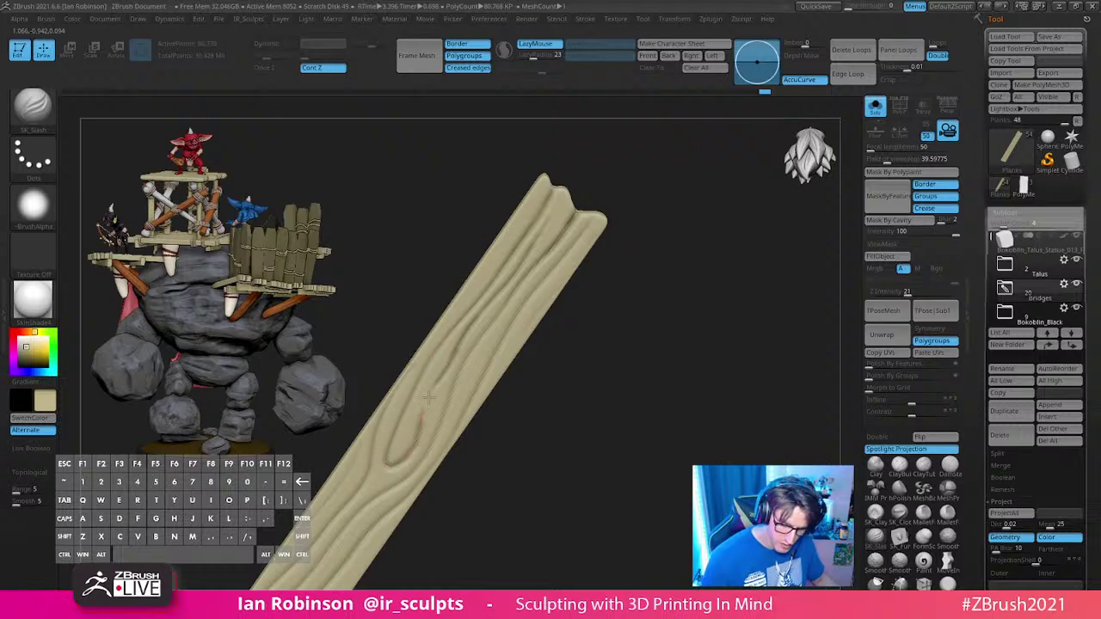
right_drag(516, 378, 541, 312)
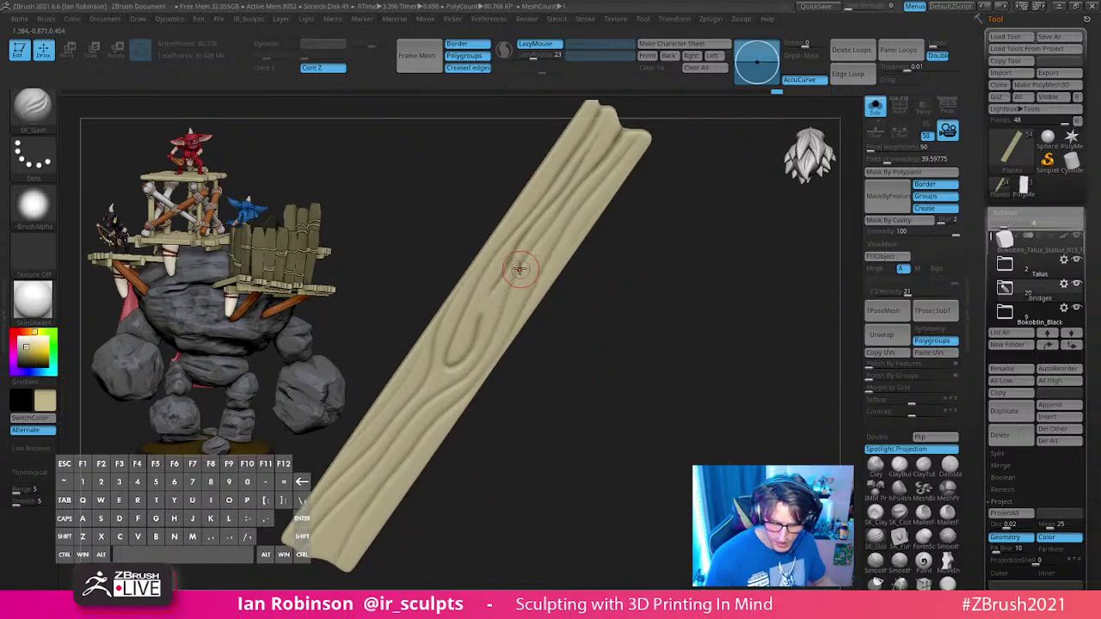
Step: Carve a short grain line just above the knot on the isolated plank and check it against the whole statue
drag(519, 269, 504, 307)
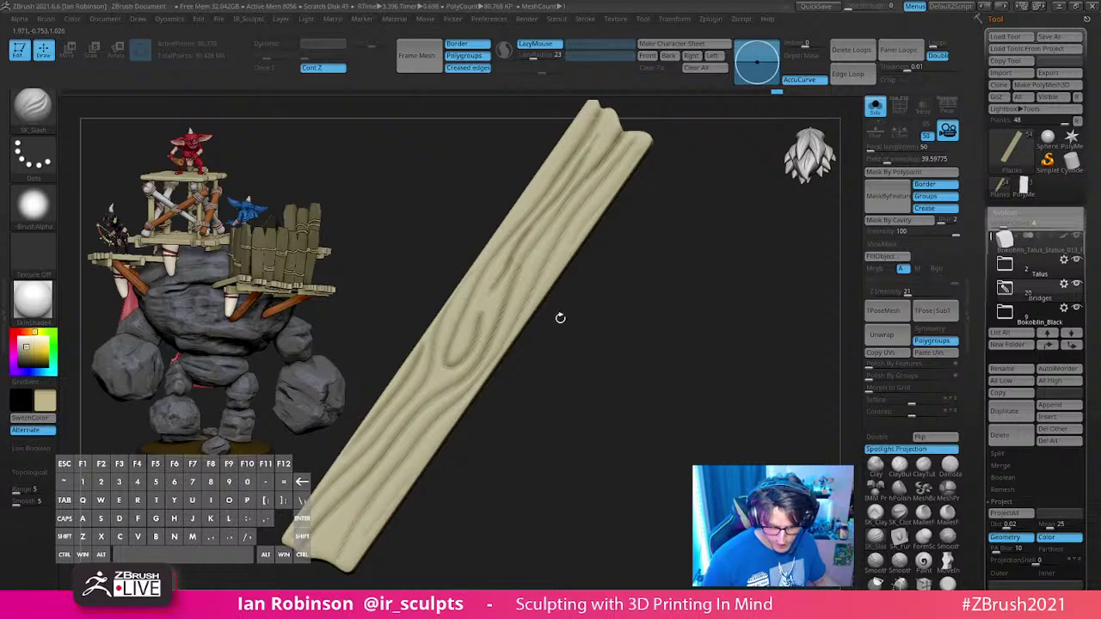
alt+drag(560, 319, 757, 221)
click(876, 107)
alt+click(671, 252)
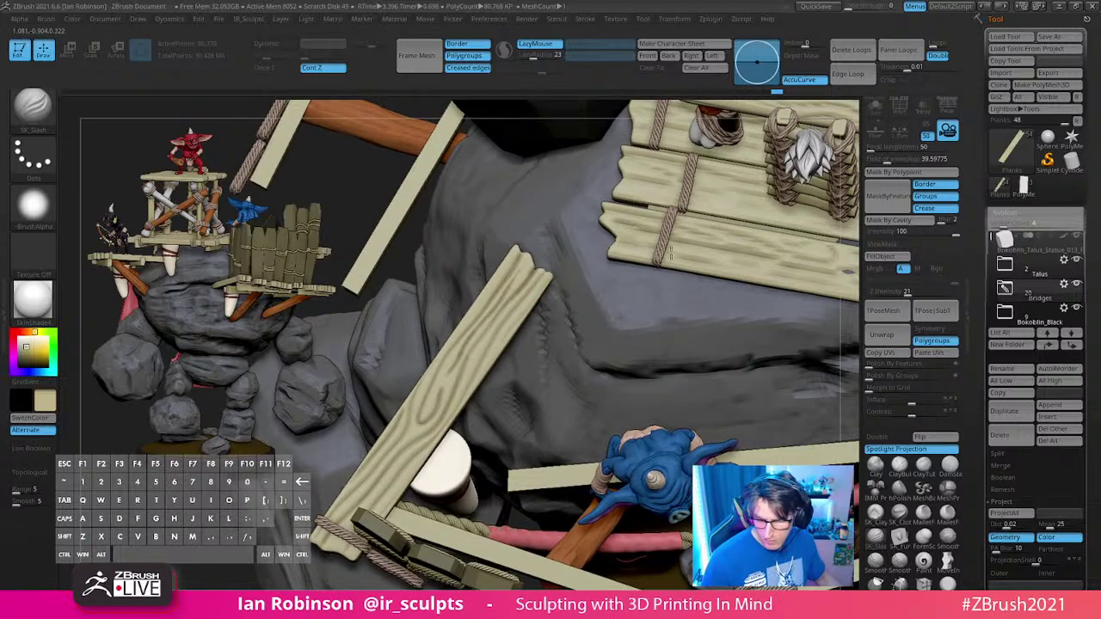
drag(671, 252, 688, 238)
click(875, 106)
Step: Isolate the next bare plank beside the knotted one and carve its first two long wavy grain lines
ctrl+shift+click(622, 334)
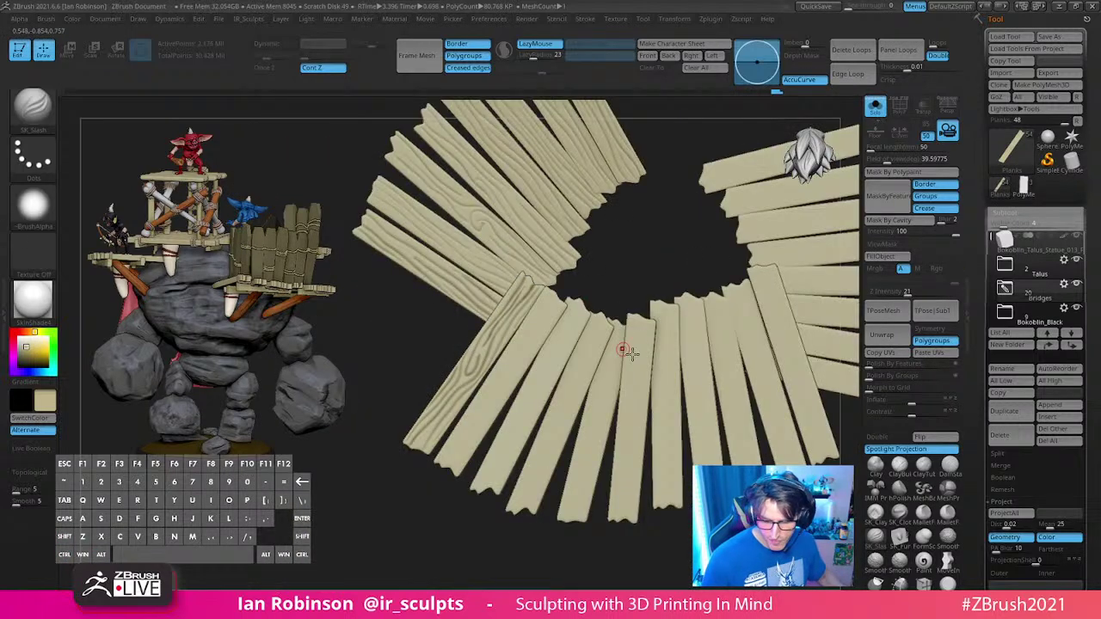
ctrl+shift+click(539, 327)
alt+drag(622, 282, 634, 352)
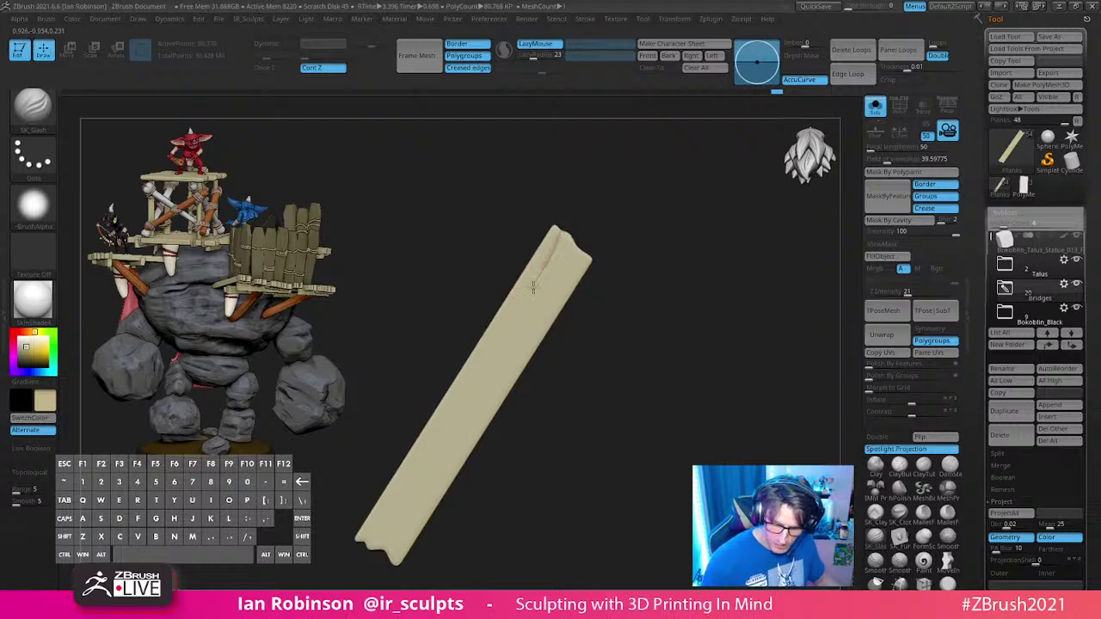
drag(484, 359, 482, 362)
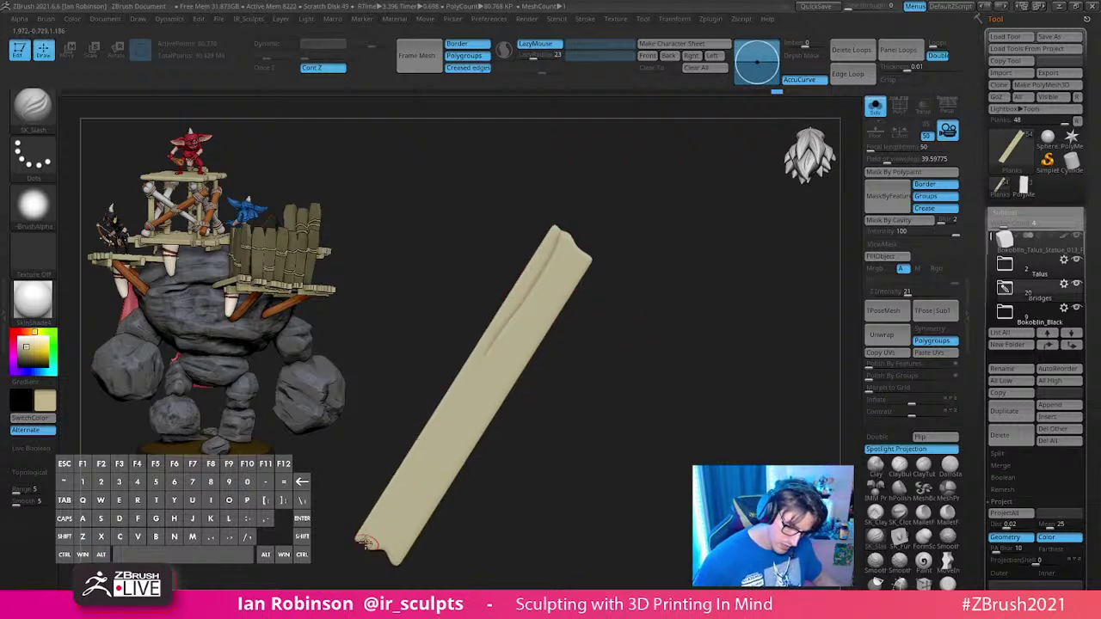
drag(391, 497, 451, 399)
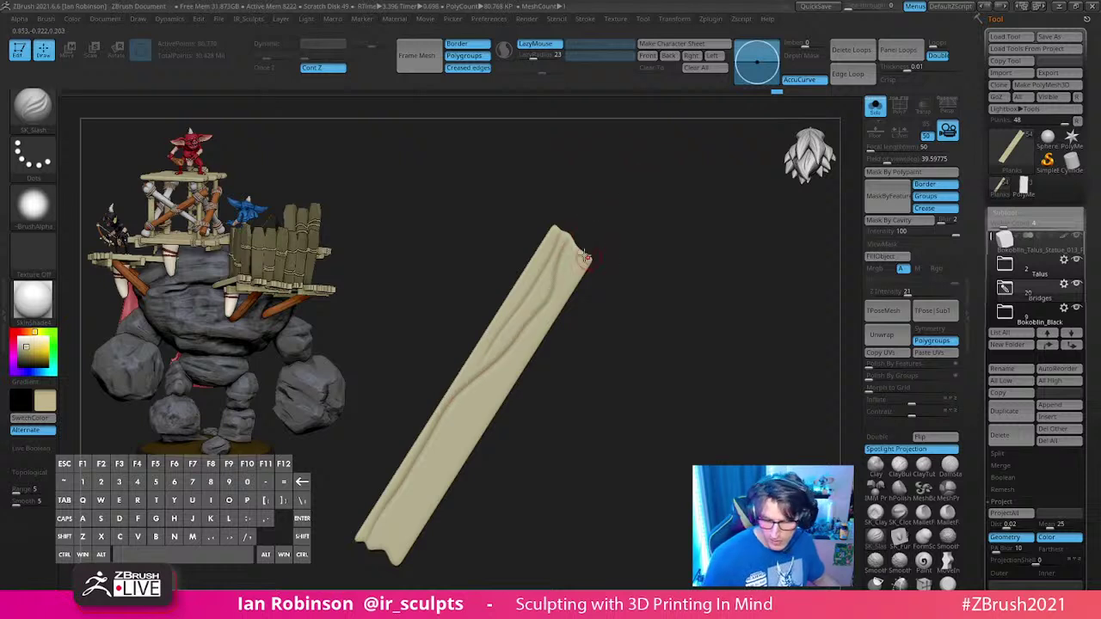
drag(574, 257, 560, 298)
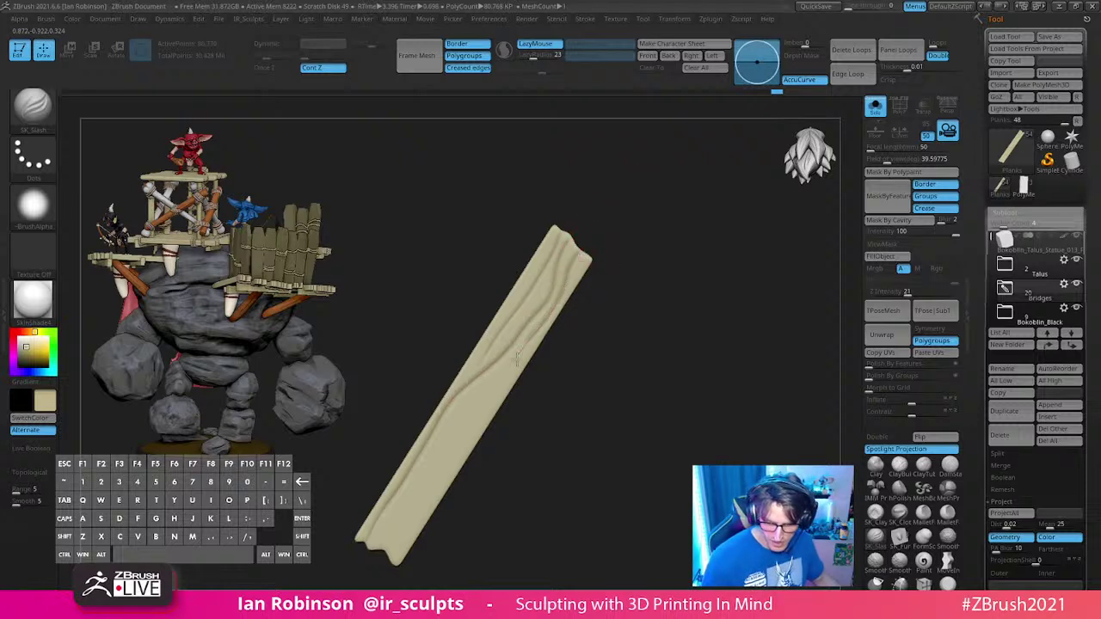
drag(425, 468, 394, 510)
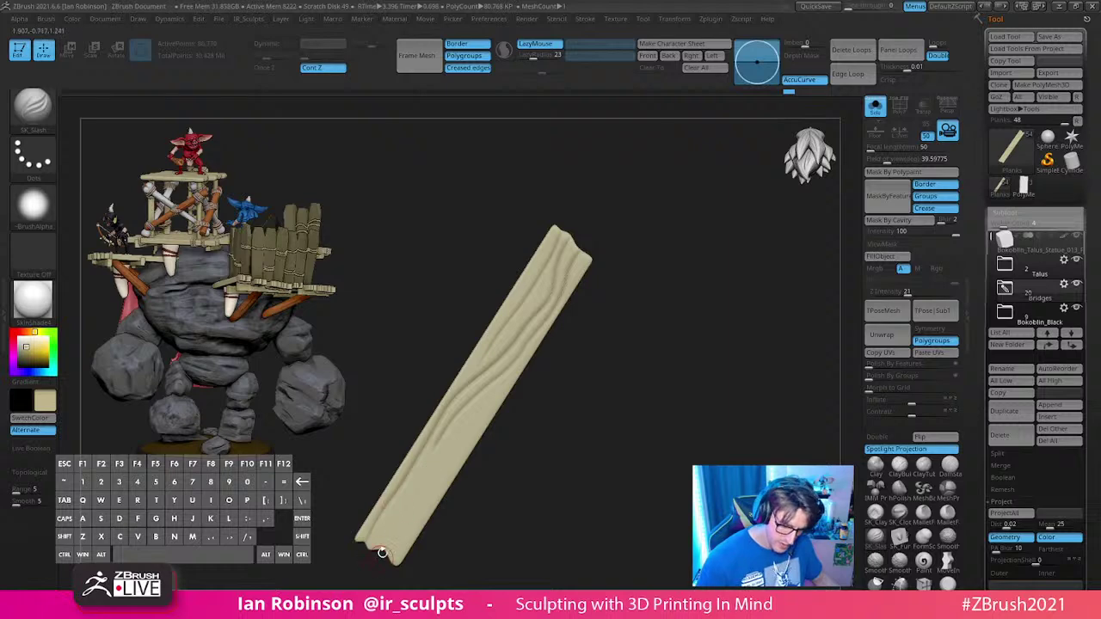
drag(381, 554, 406, 505)
drag(460, 434, 514, 368)
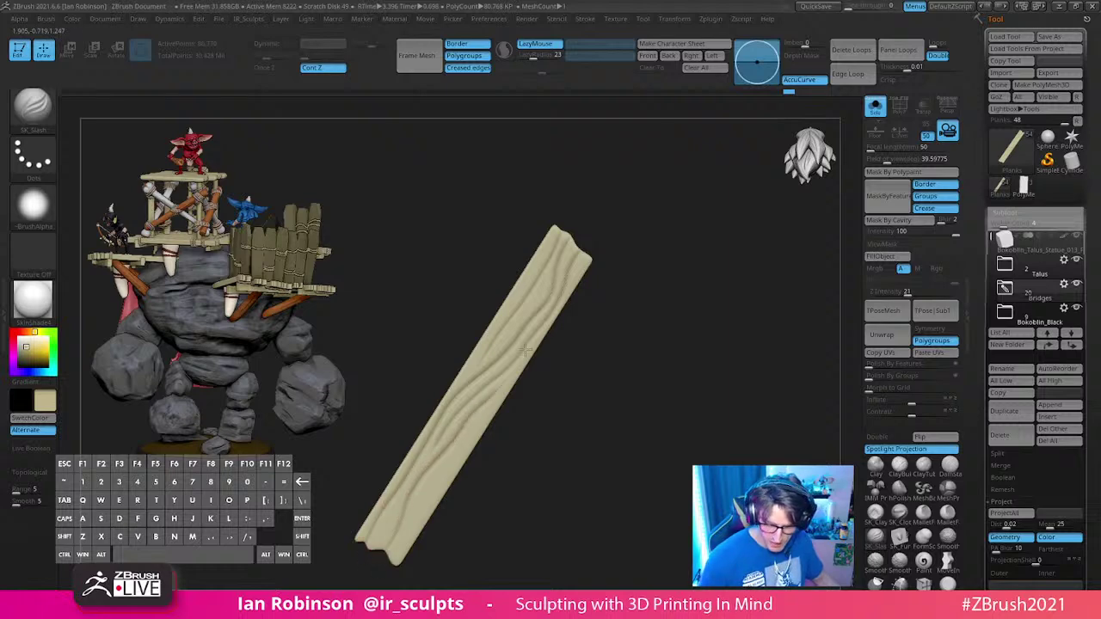
drag(479, 425, 425, 499)
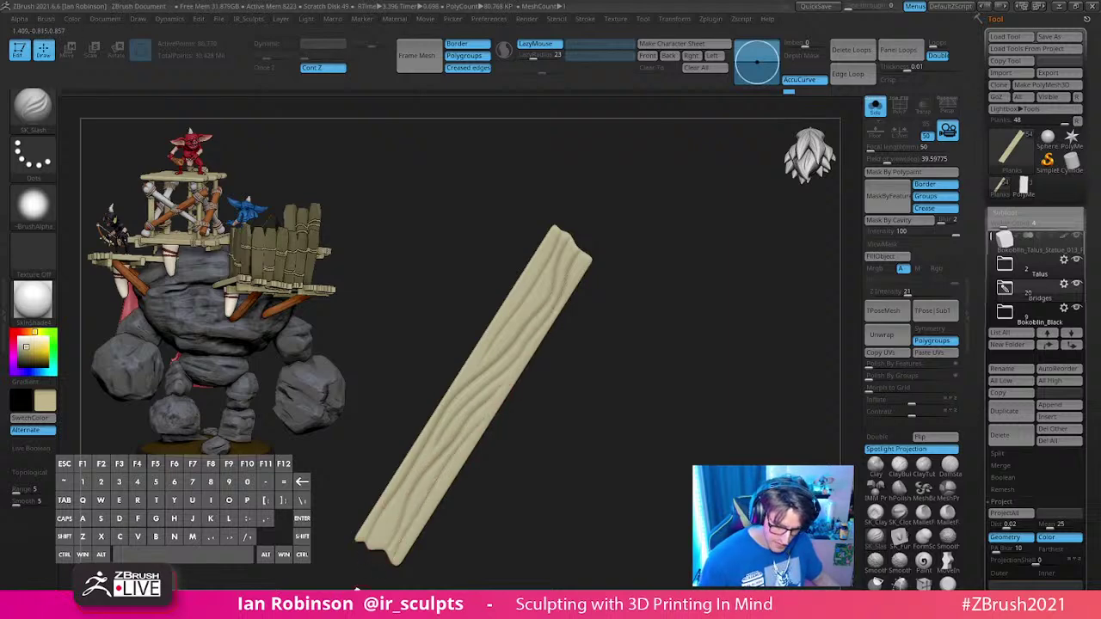
mouse_move(563, 424)
mouse_down()
mouse_move(594, 416)
mouse_move(590, 407)
mouse_up()
key(ctrl+z)
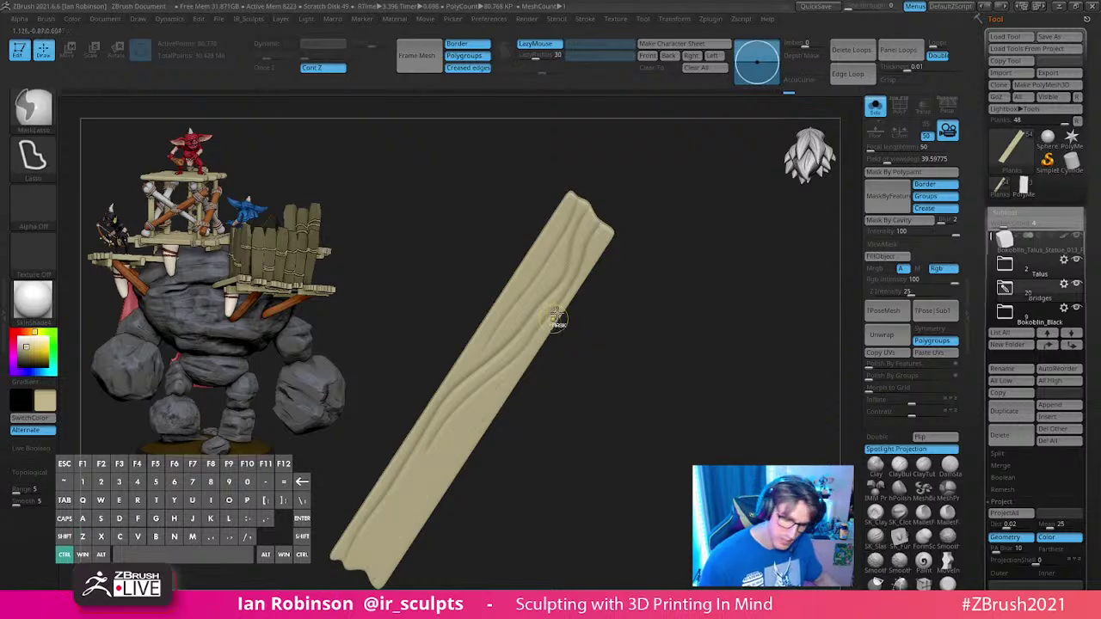
key(ctrl+z)
Step: Carve new wavy grain lines inward from both ends of the isolated plank and check it against the whole statue
mouse_move(365, 578)
mouse_down()
mouse_move(404, 484)
mouse_move(467, 397)
mouse_up()
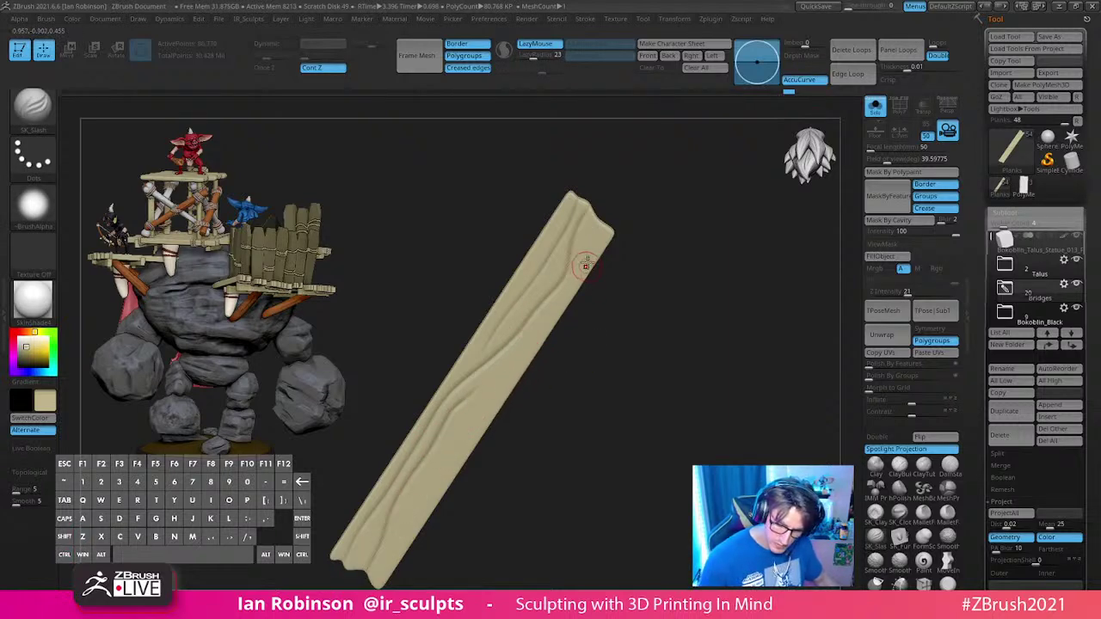
drag(584, 264, 600, 216)
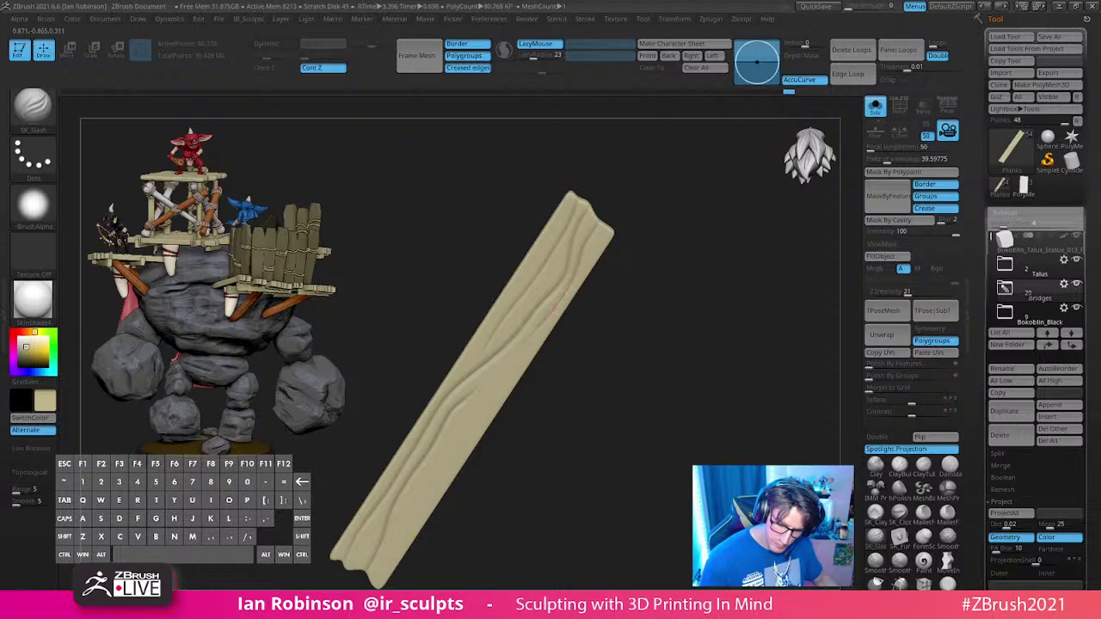
alt+drag(565, 415, 563, 384)
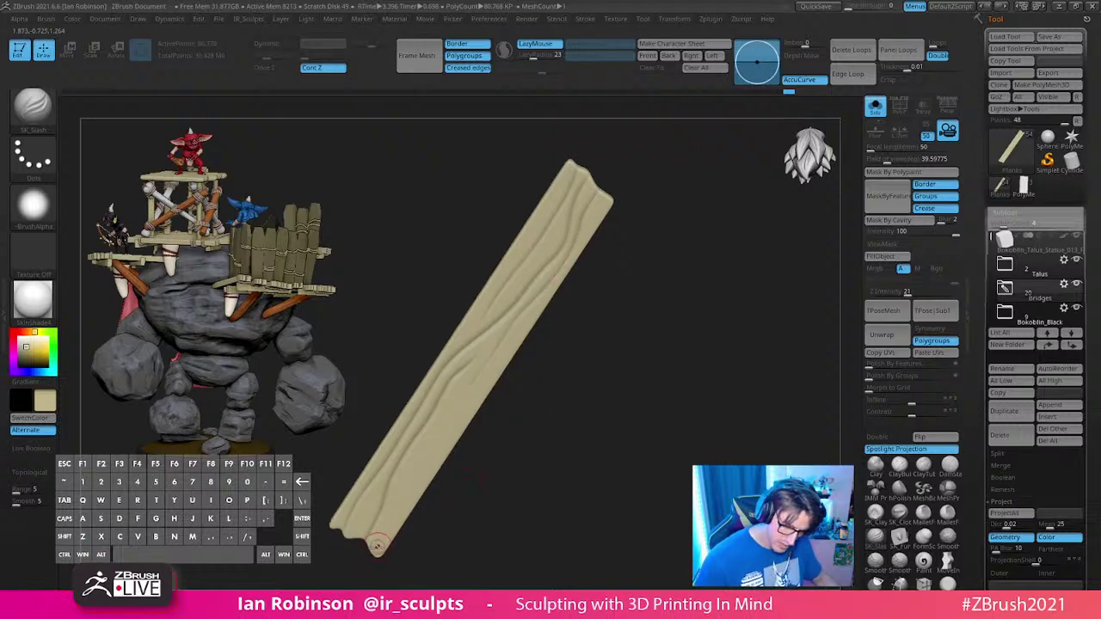
drag(551, 494, 499, 399)
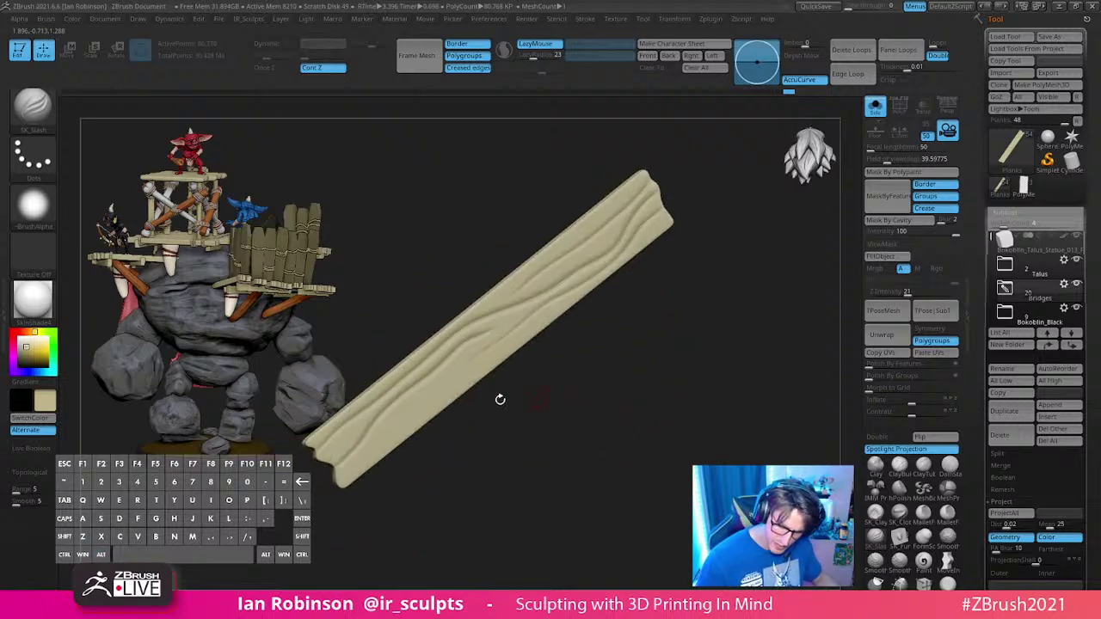
drag(431, 397, 527, 336)
alt+drag(679, 313, 672, 311)
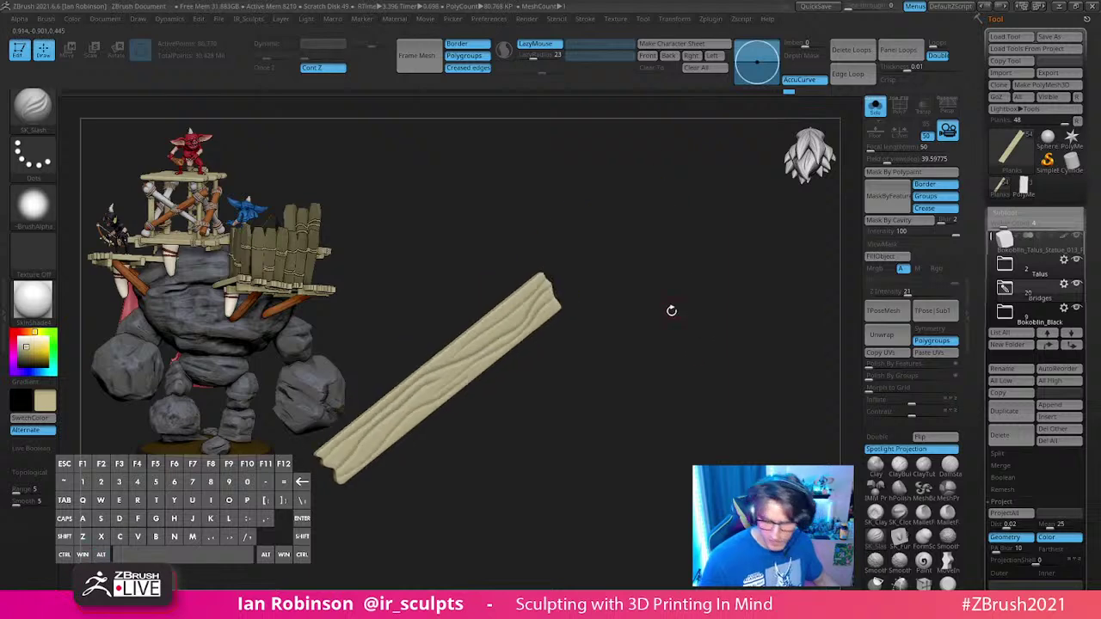
click(875, 110)
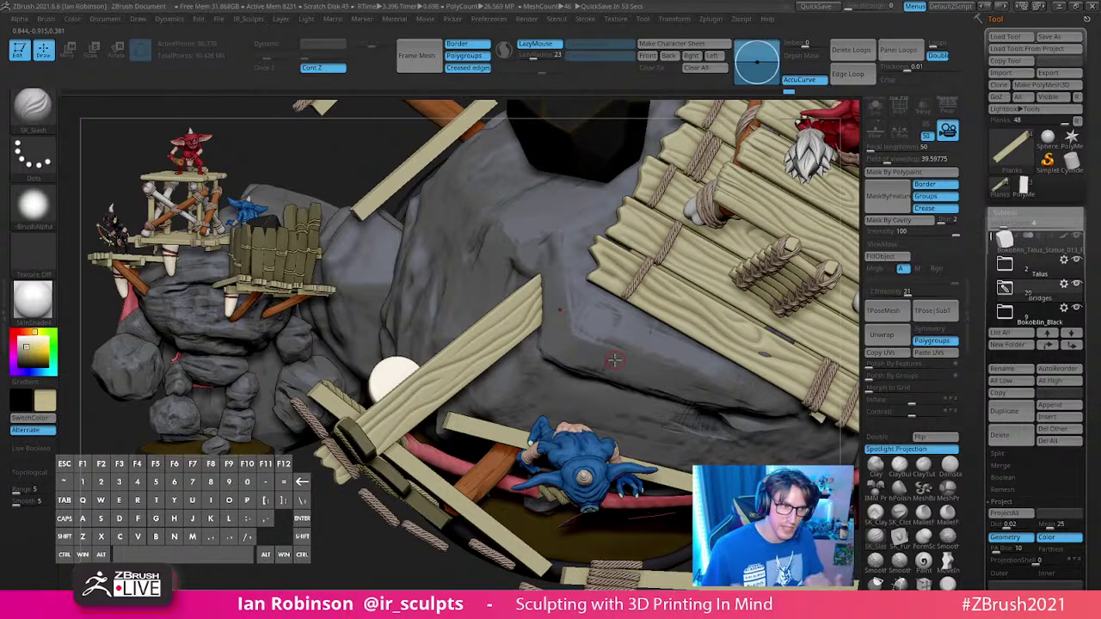
click(877, 110)
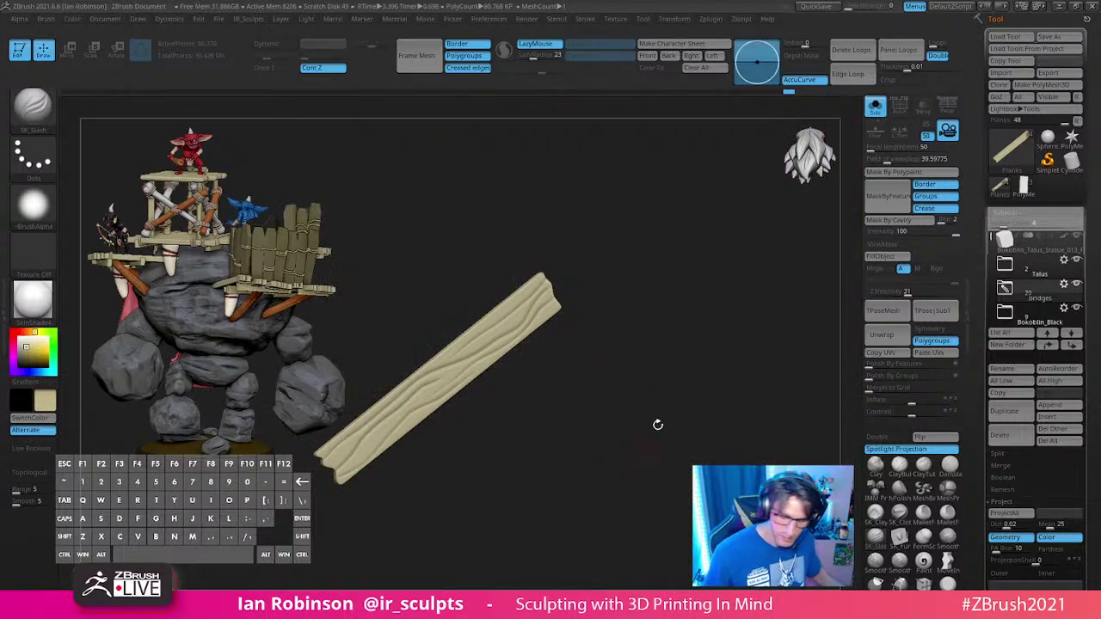
Step: Isolate the next bare plank and carve long wavy grain lines across its top face from both ends
ctrl+shift+click(652, 381)
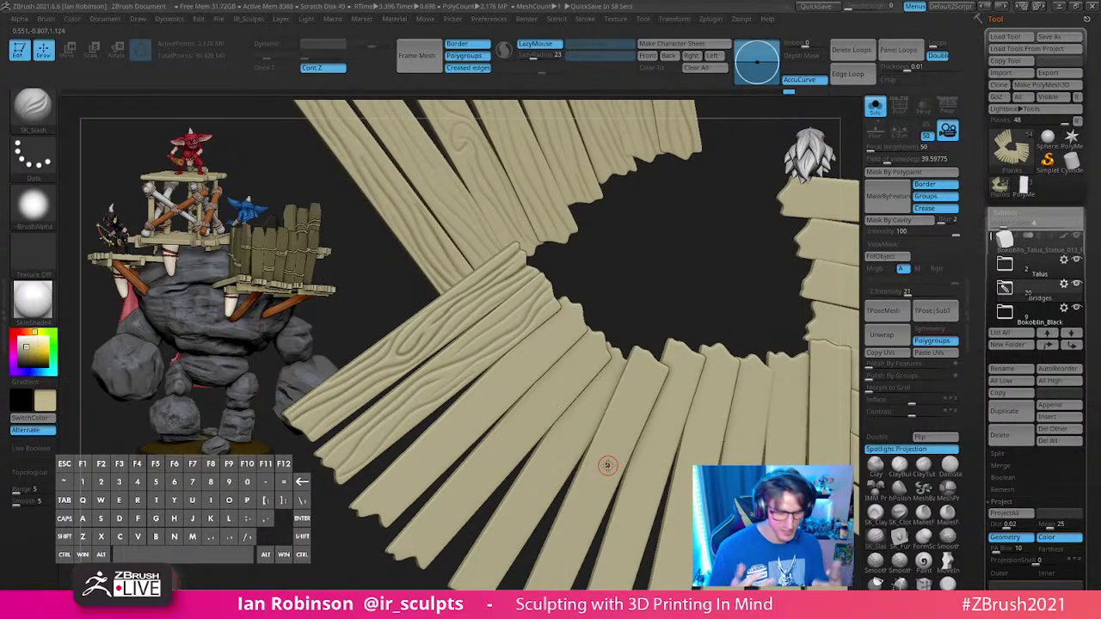
ctrl+shift+click(564, 327)
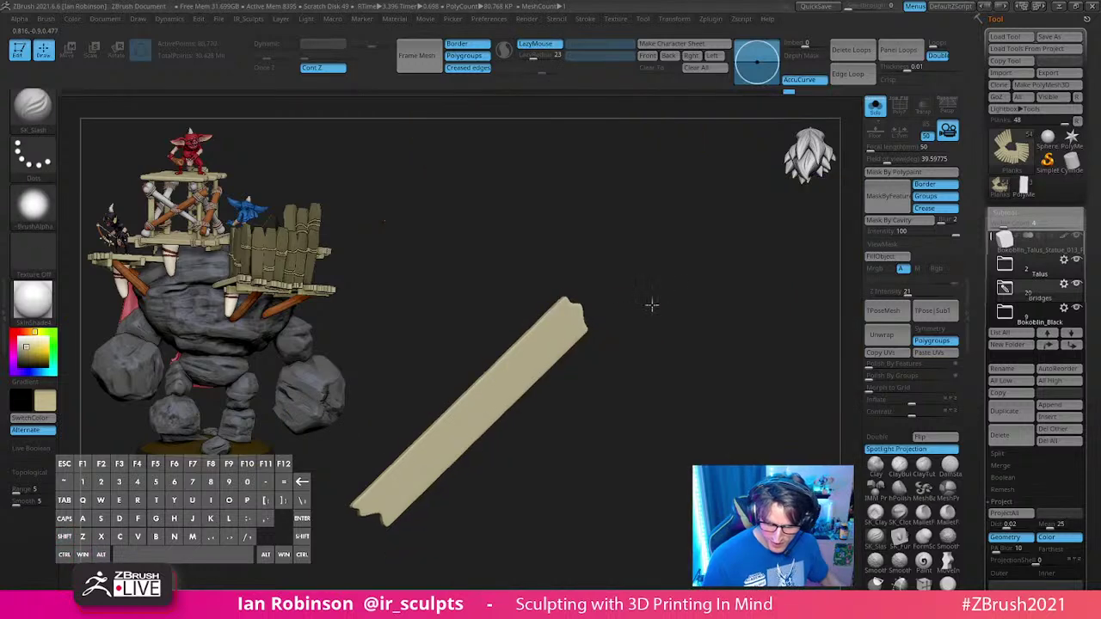
mouse_move(666, 335)
mouse_down()
mouse_move(607, 339)
mouse_move(683, 344)
mouse_move(677, 331)
mouse_up()
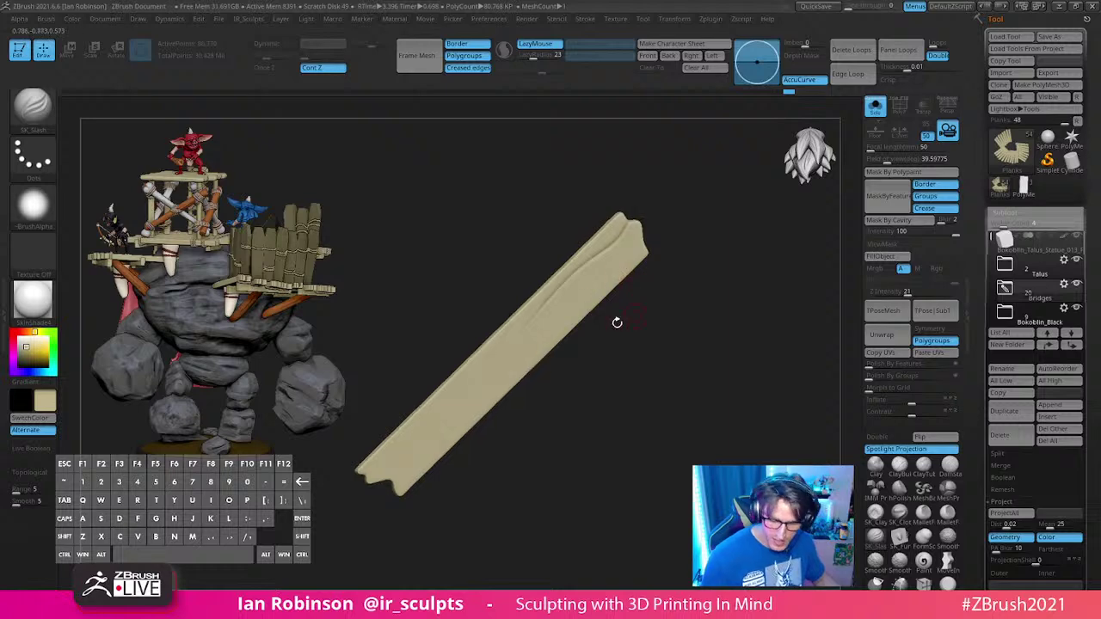
drag(363, 475, 398, 445)
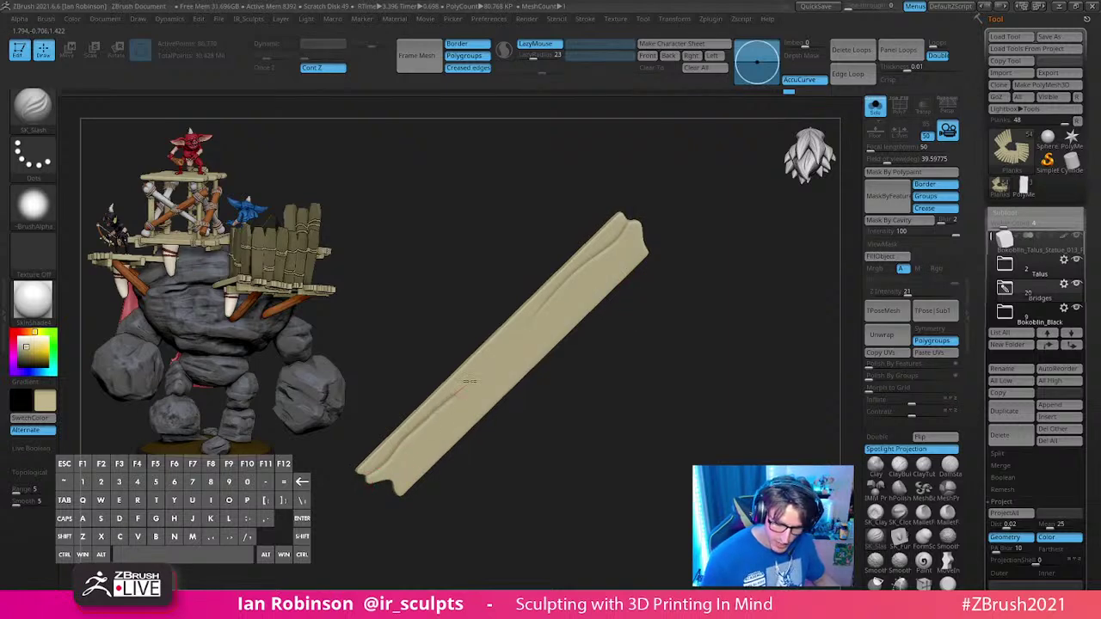
mouse_move(650, 252)
mouse_down()
mouse_move(638, 241)
mouse_move(628, 249)
mouse_up()
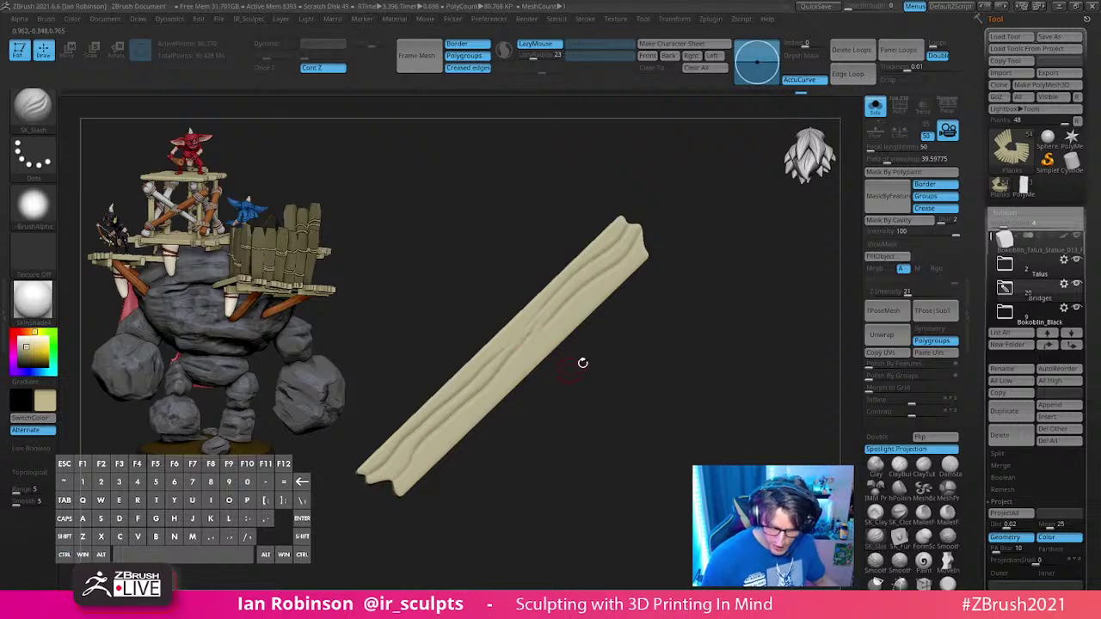
drag(645, 251, 612, 283)
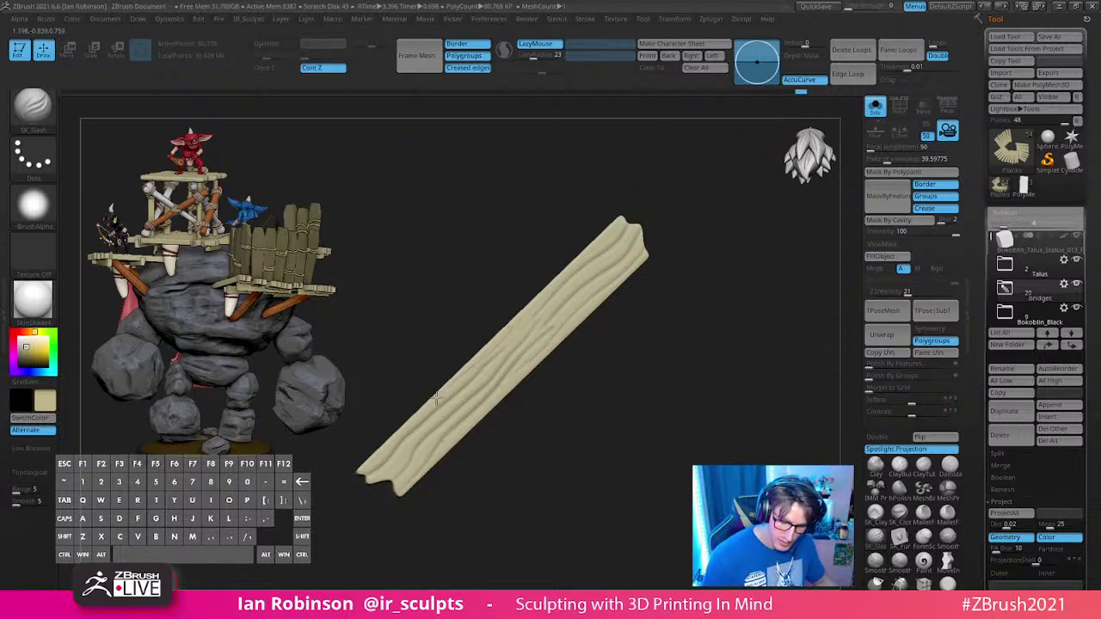
Step: Fill the middle of the isolated plank with short grain lines between the long ones
alt+drag(695, 379, 666, 372)
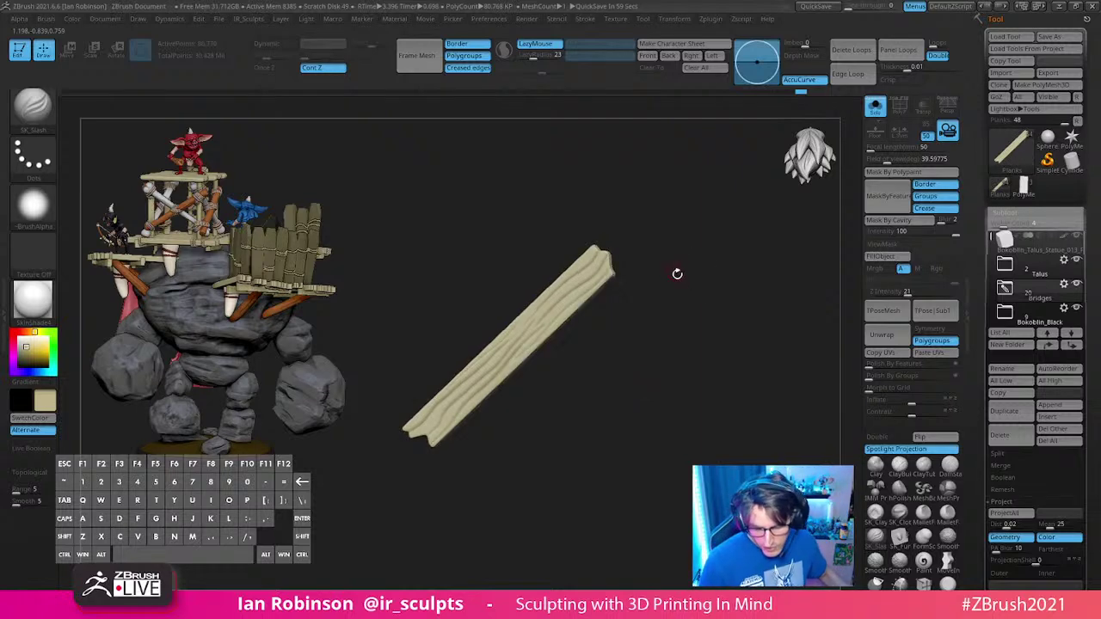
drag(691, 289, 666, 288)
alt+drag(666, 288, 626, 449)
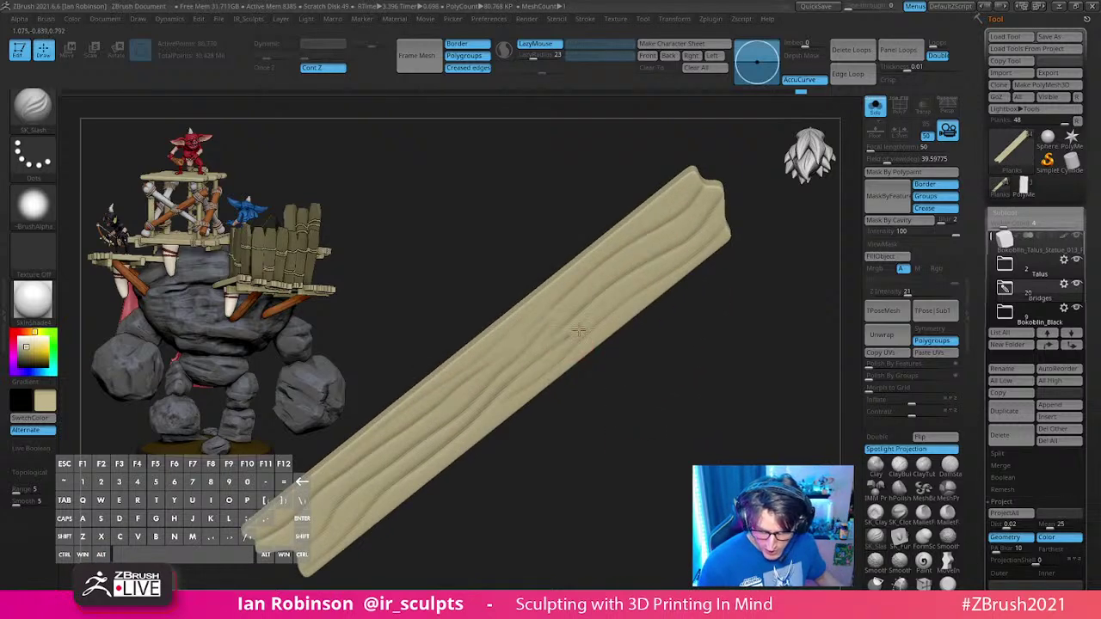
drag(621, 344, 618, 351)
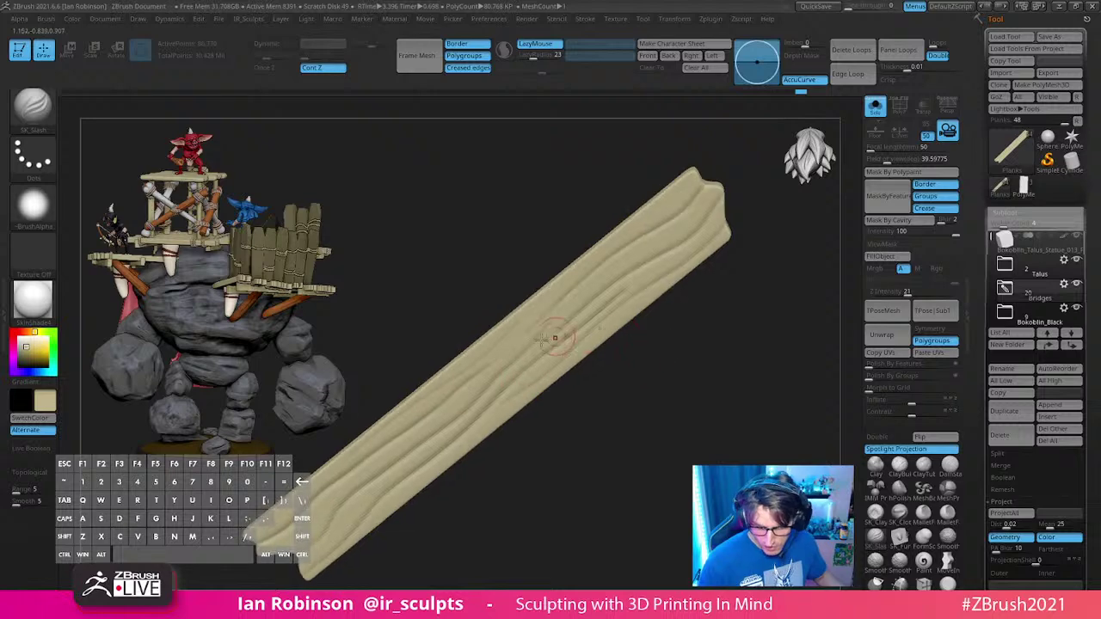
mouse_move(533, 345)
mouse_down()
mouse_move(560, 300)
mouse_move(539, 319)
mouse_up()
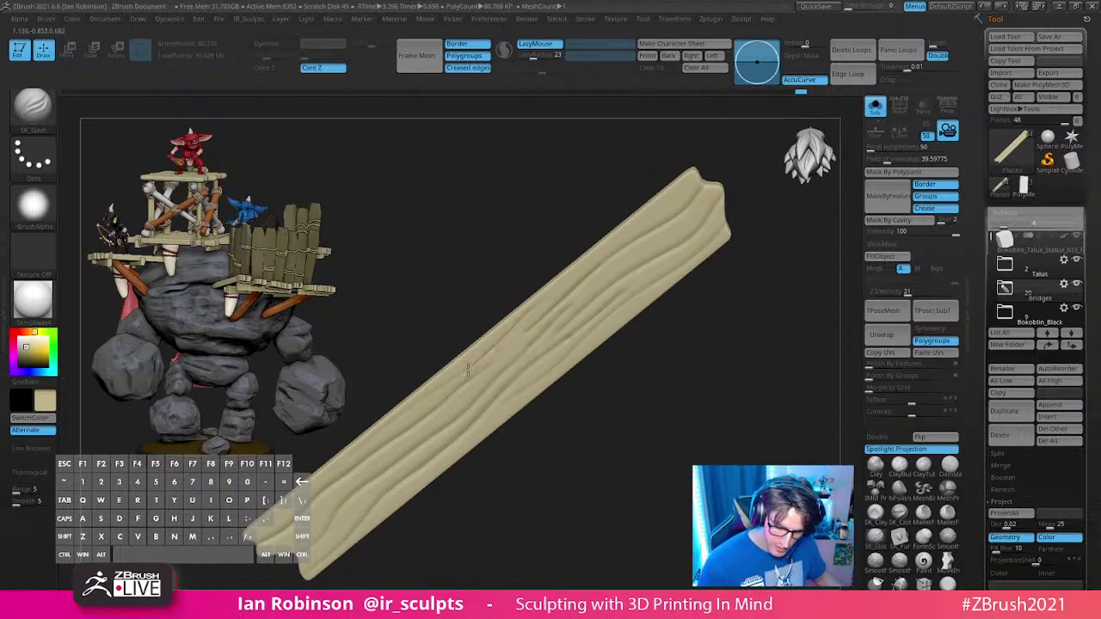
Step: Carve the grain over the notched end of the isolated plank and check it against the whole statue
drag(662, 413, 696, 325)
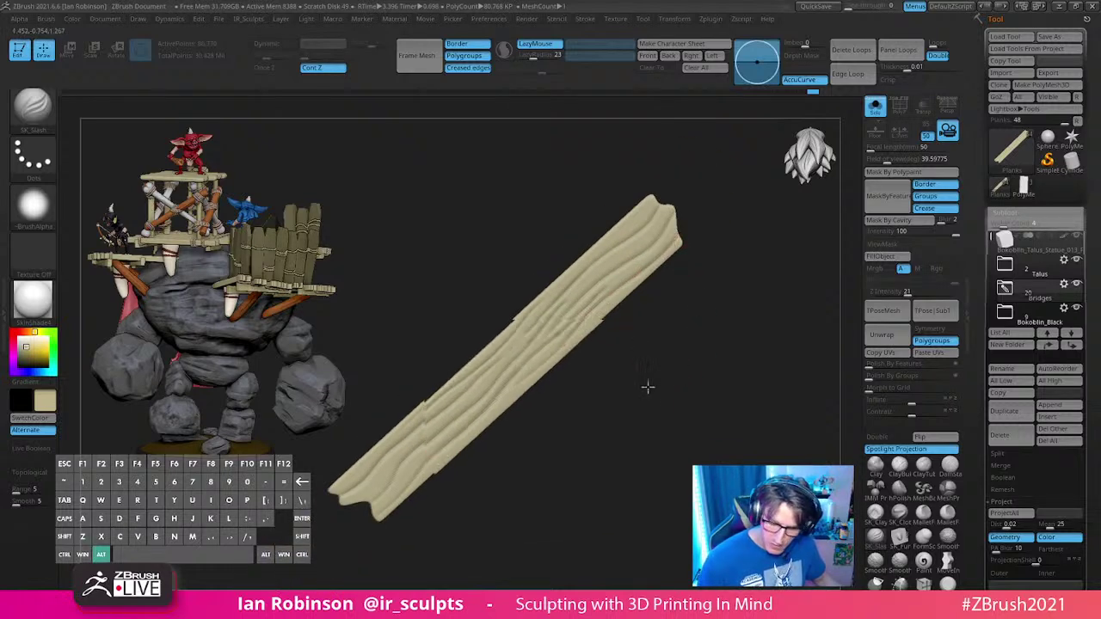
drag(645, 386, 634, 312)
mouse_move(680, 263)
mouse_down()
mouse_move(668, 258)
mouse_move(667, 280)
mouse_up()
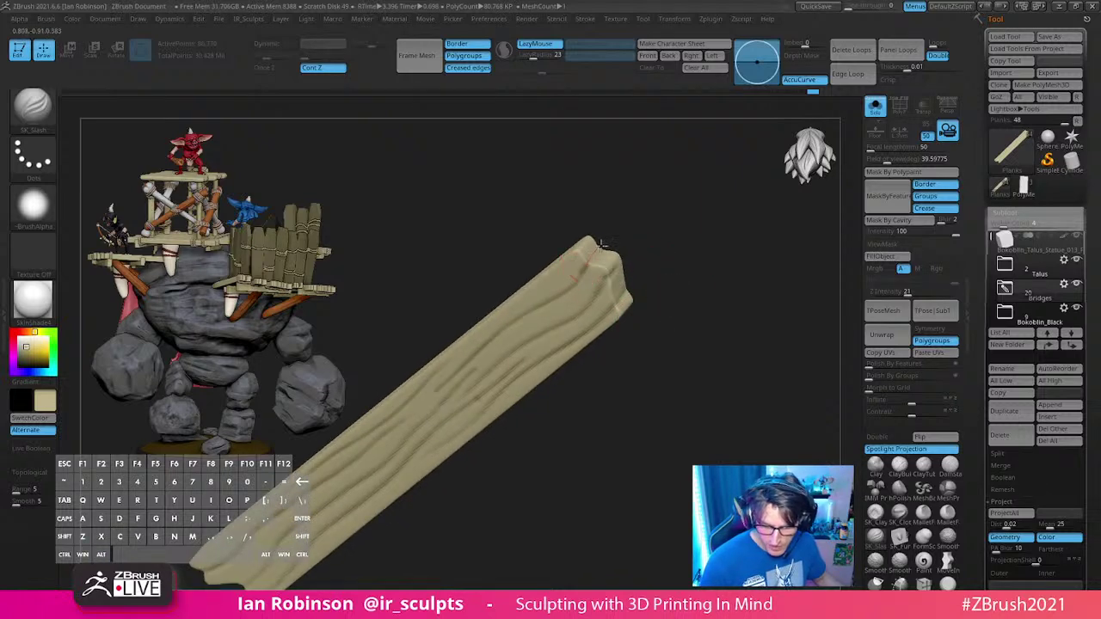
drag(644, 227, 662, 224)
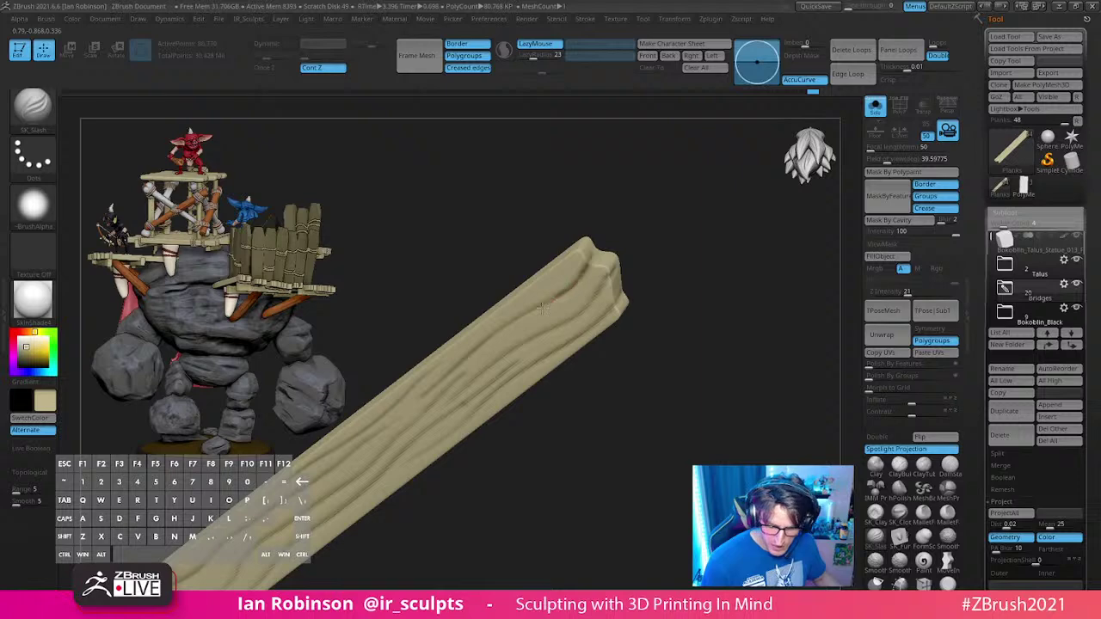
drag(683, 265, 724, 291)
click(875, 110)
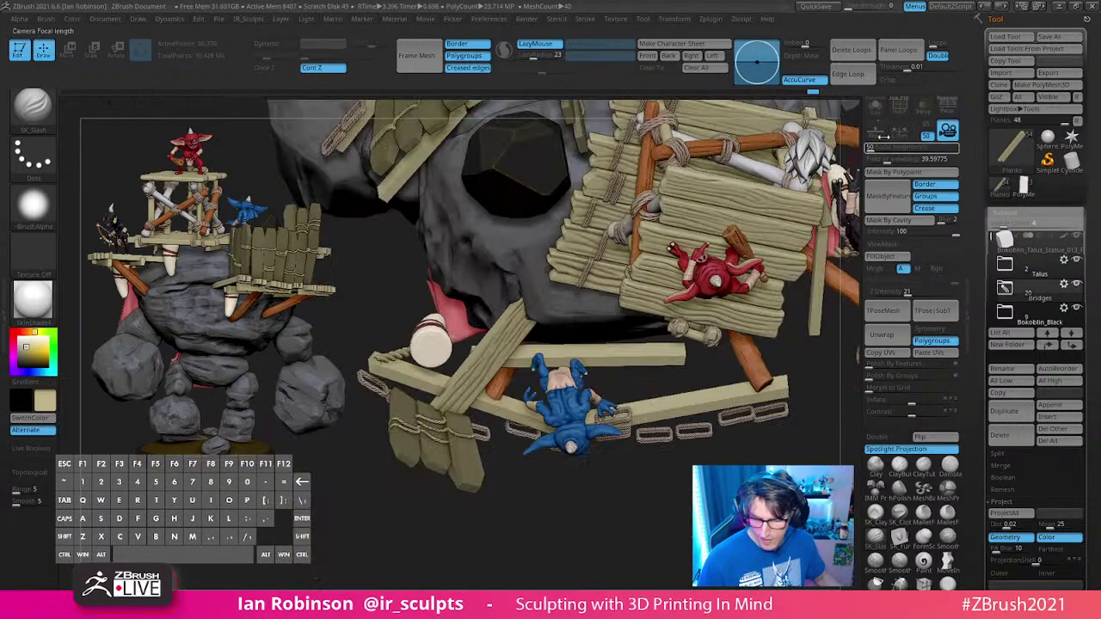
click(875, 106)
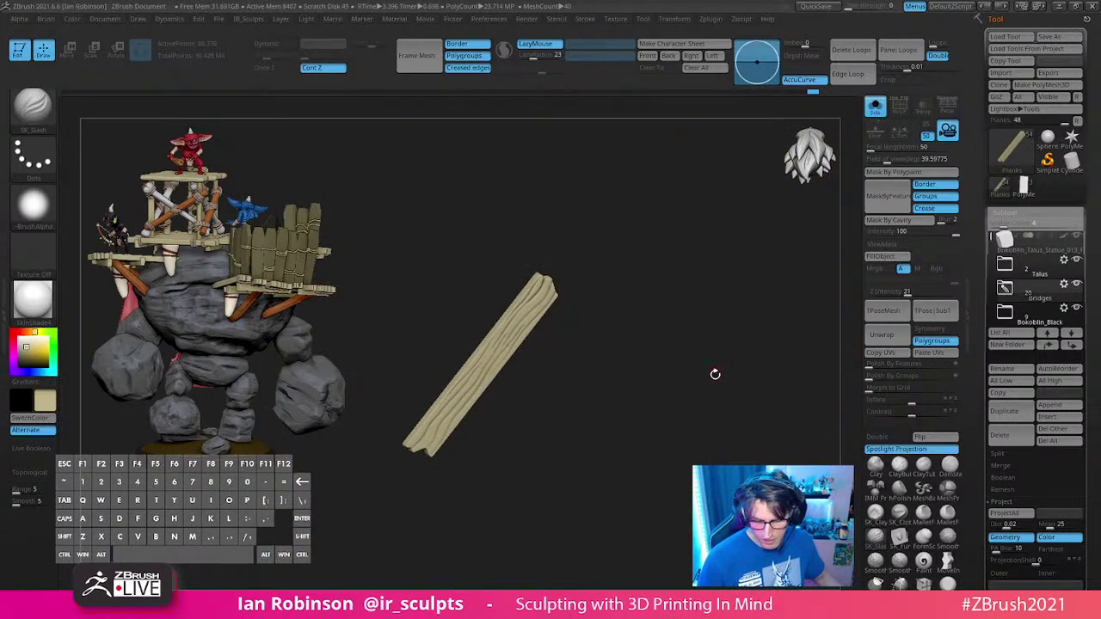
Step: Isolate the next bare plank and carve wavy grain lines from both ends with a knot near its middle
ctrl+shift+click(710, 376)
ctrl+shift+click(540, 341)
drag(578, 395, 649, 409)
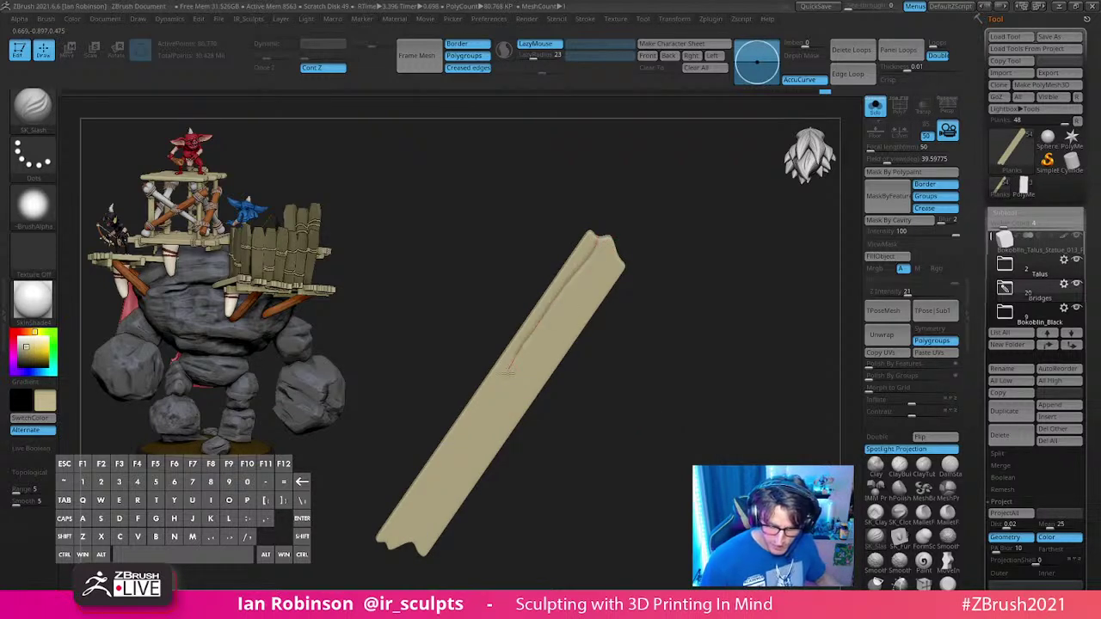
drag(508, 367, 541, 343)
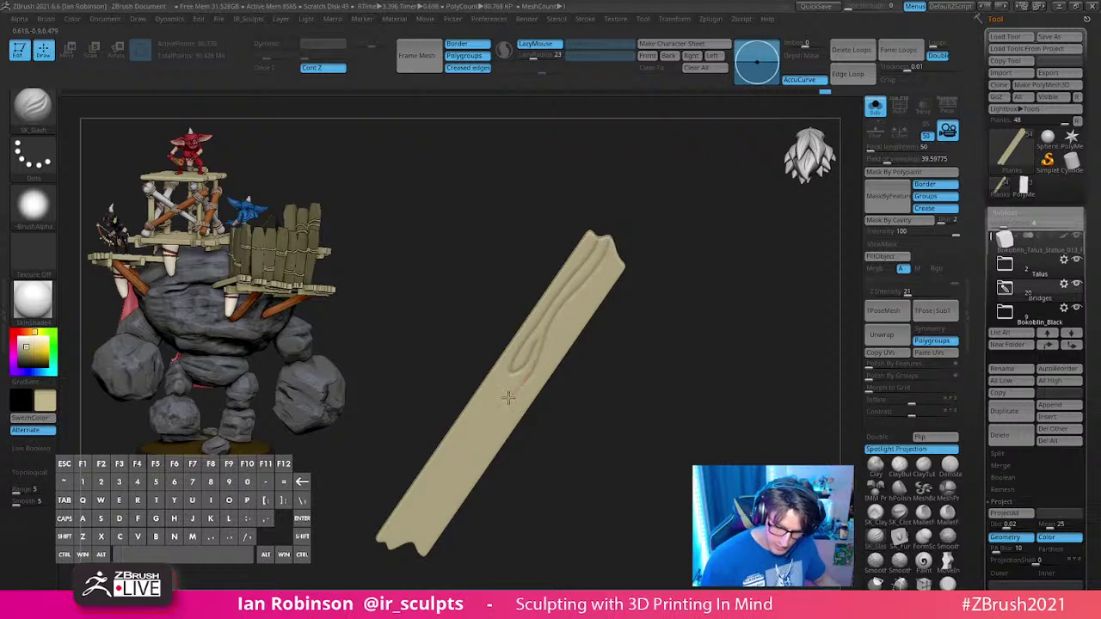
drag(586, 420, 516, 366)
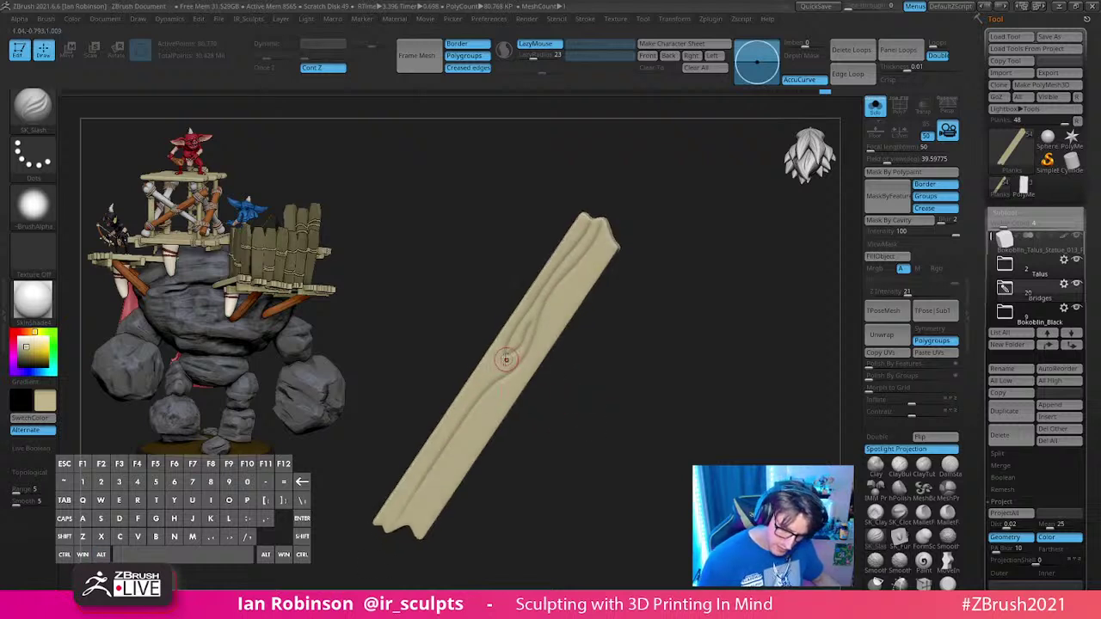
drag(431, 453, 383, 517)
drag(604, 384, 597, 375)
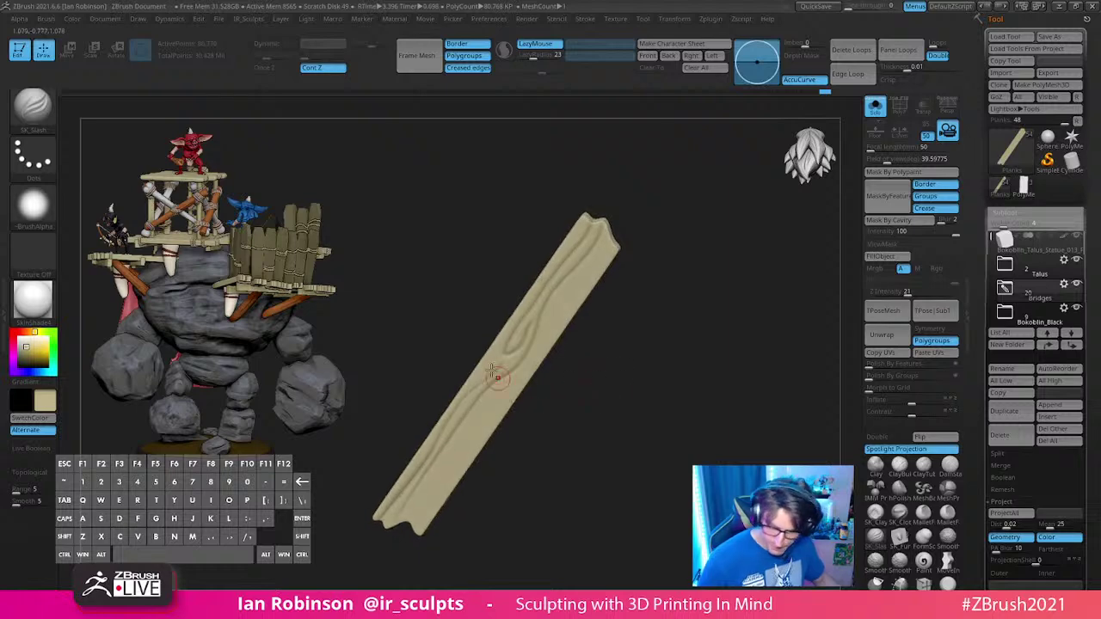
Step: Undo the last grain stroke and fill the rest of the isolated plank's top face with flowing lines around the knot
key(ctrl+z)
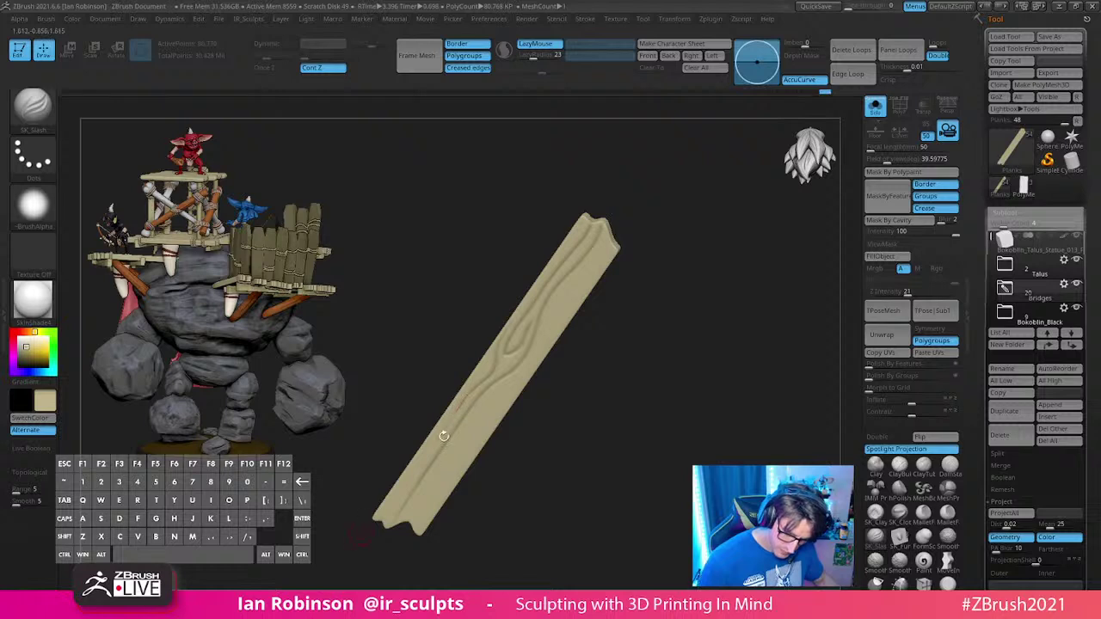
key(shift)
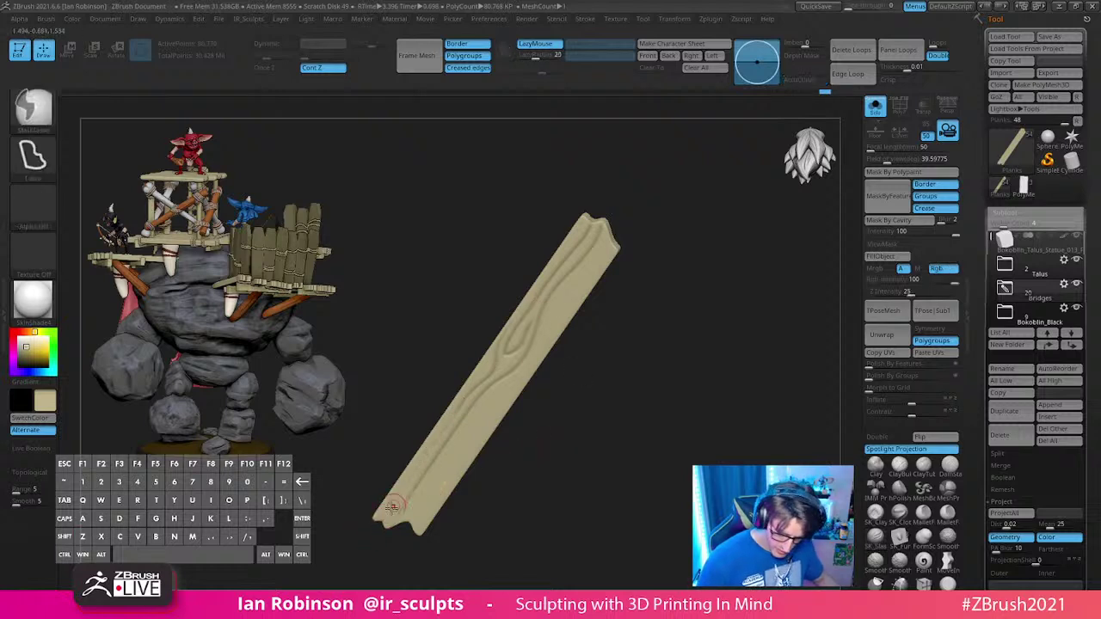
mouse_move(590, 275)
mouse_down()
mouse_move(551, 433)
mouse_move(570, 413)
mouse_up()
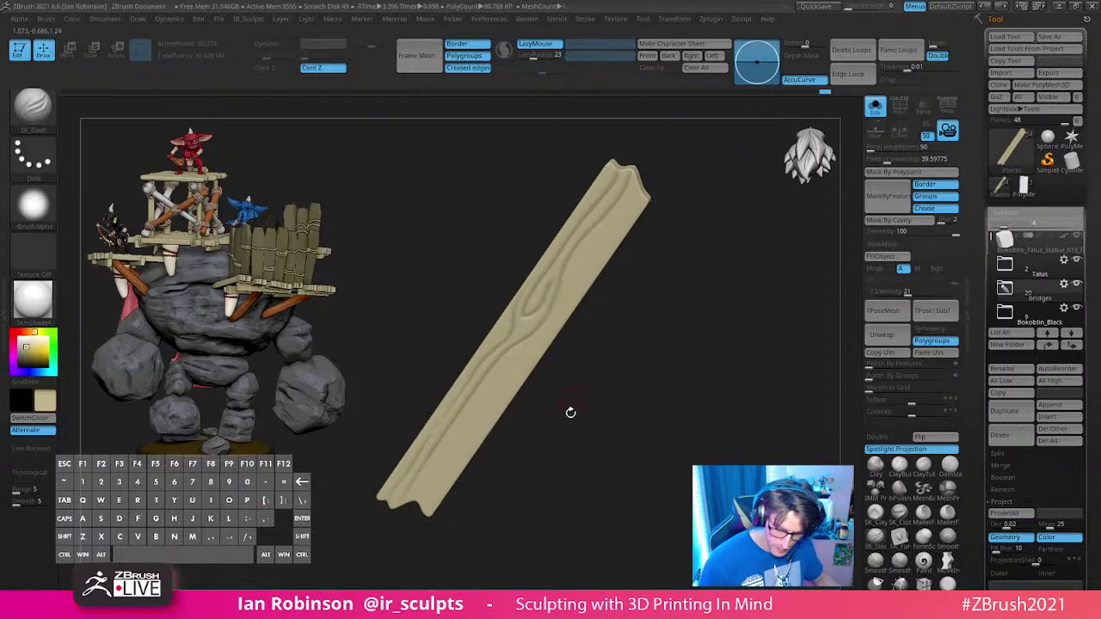
drag(418, 499, 563, 303)
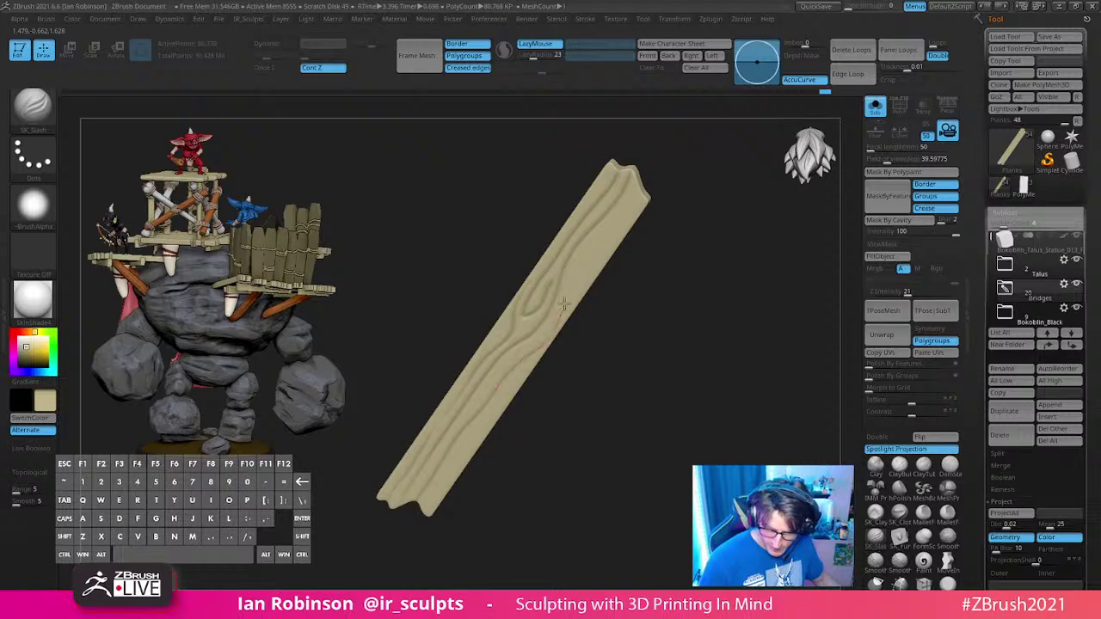
drag(649, 167, 650, 170)
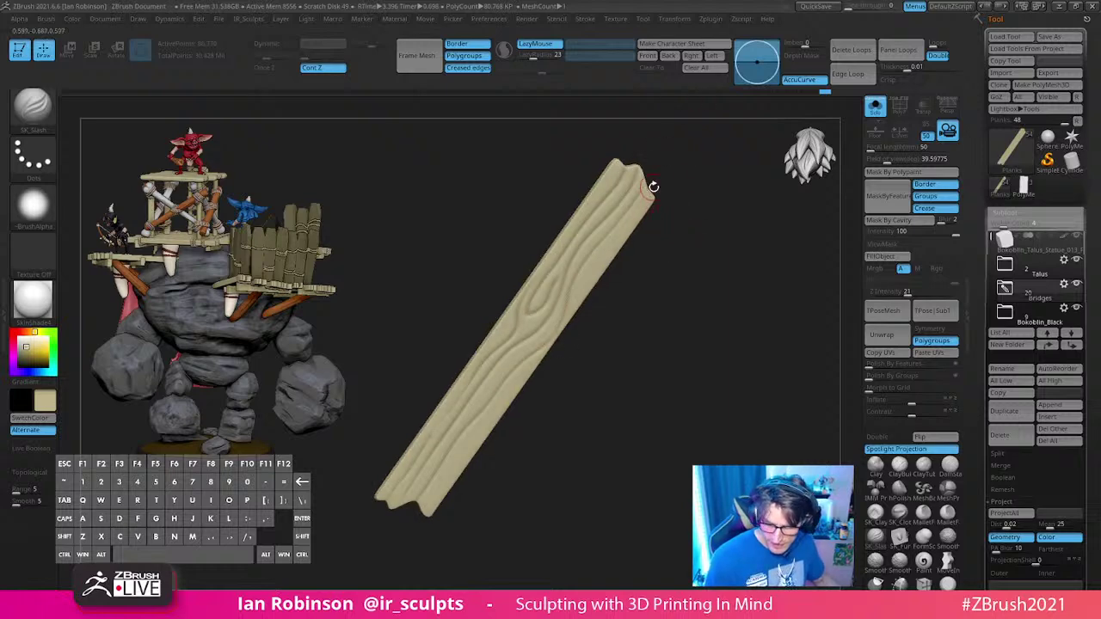
drag(575, 372, 545, 376)
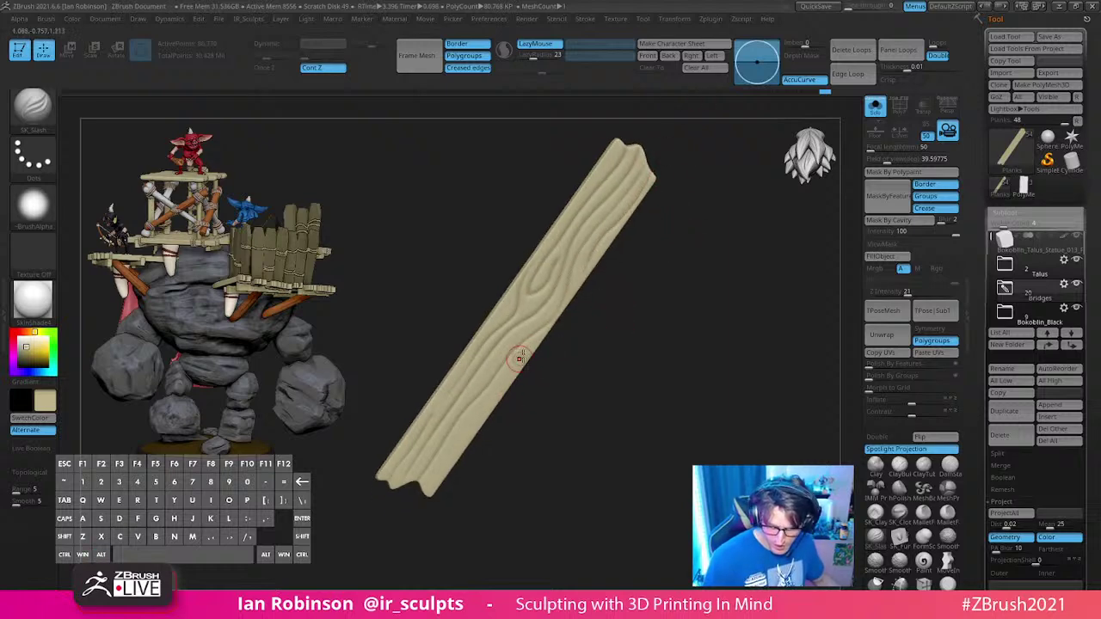
click(45, 18)
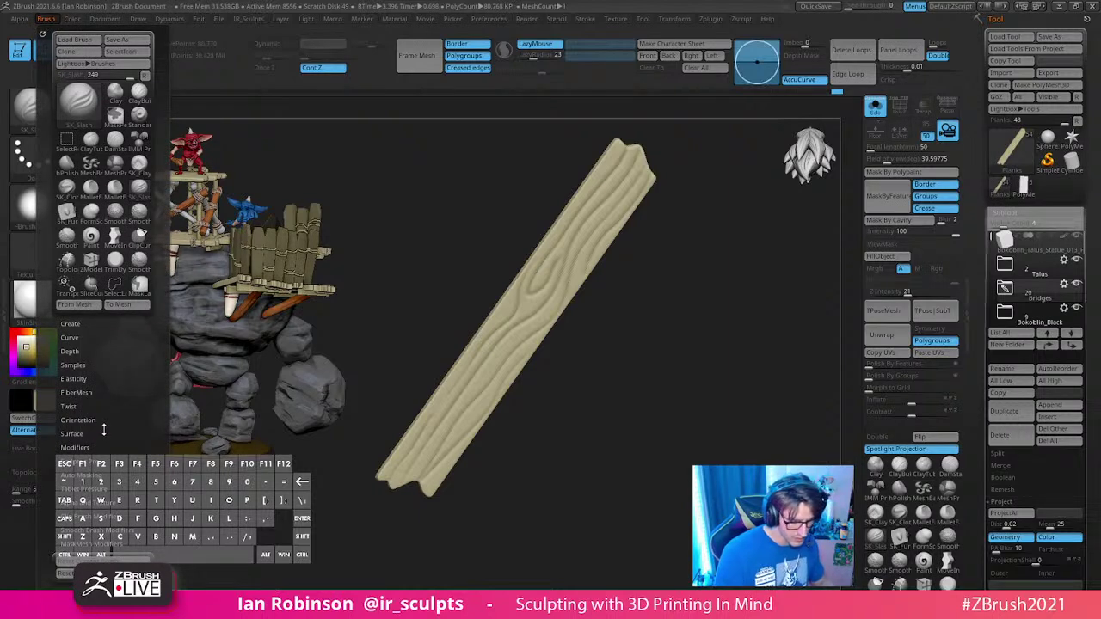
click(70, 337)
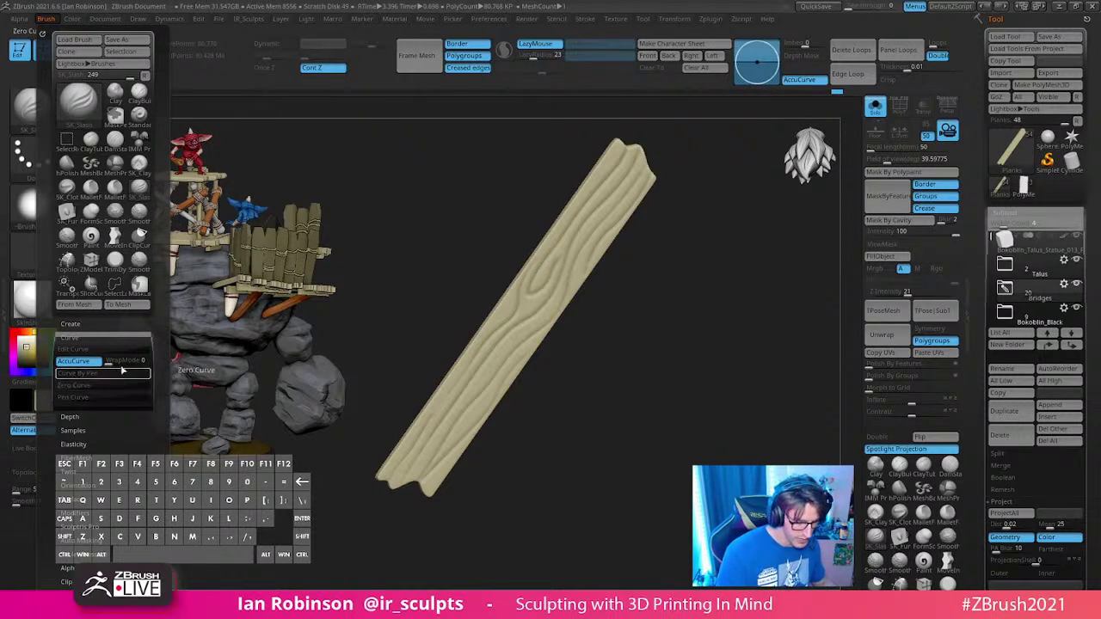
click(115, 349)
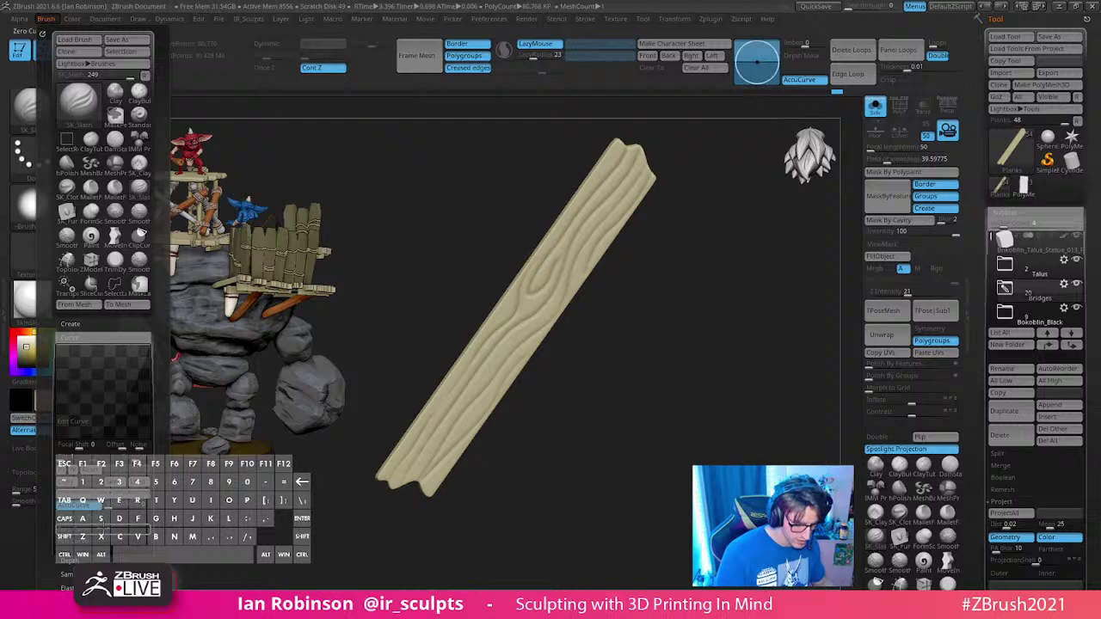
click(103, 531)
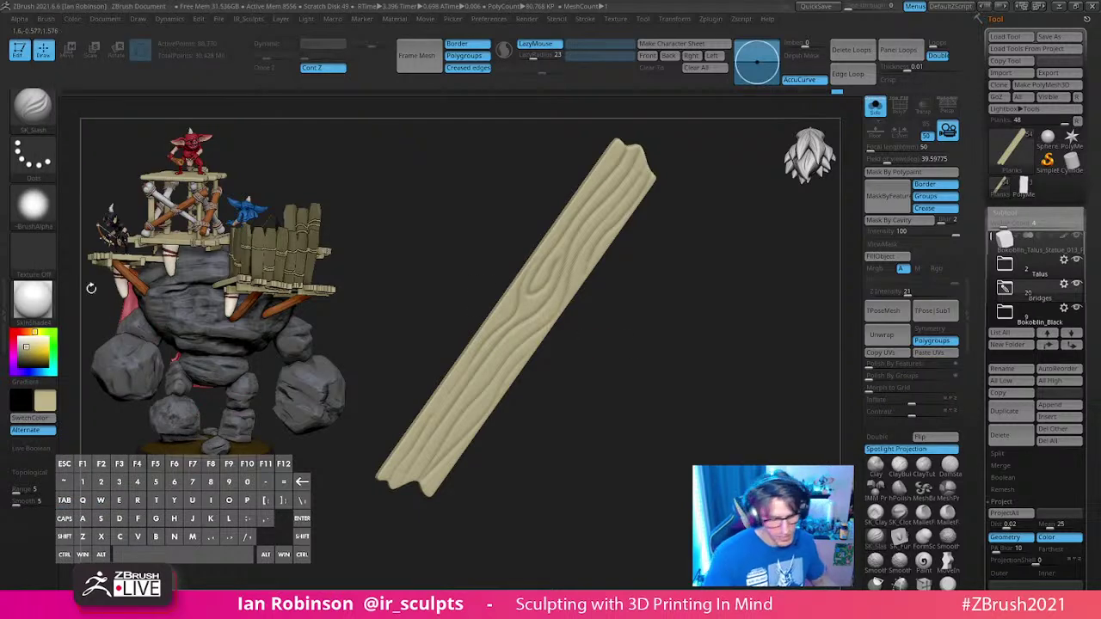
Step: Inspect the carved plank up close and check it against the whole statue
mouse_move(676, 290)
mouse_down()
mouse_move(662, 283)
mouse_move(601, 352)
mouse_move(602, 265)
mouse_move(676, 150)
mouse_up()
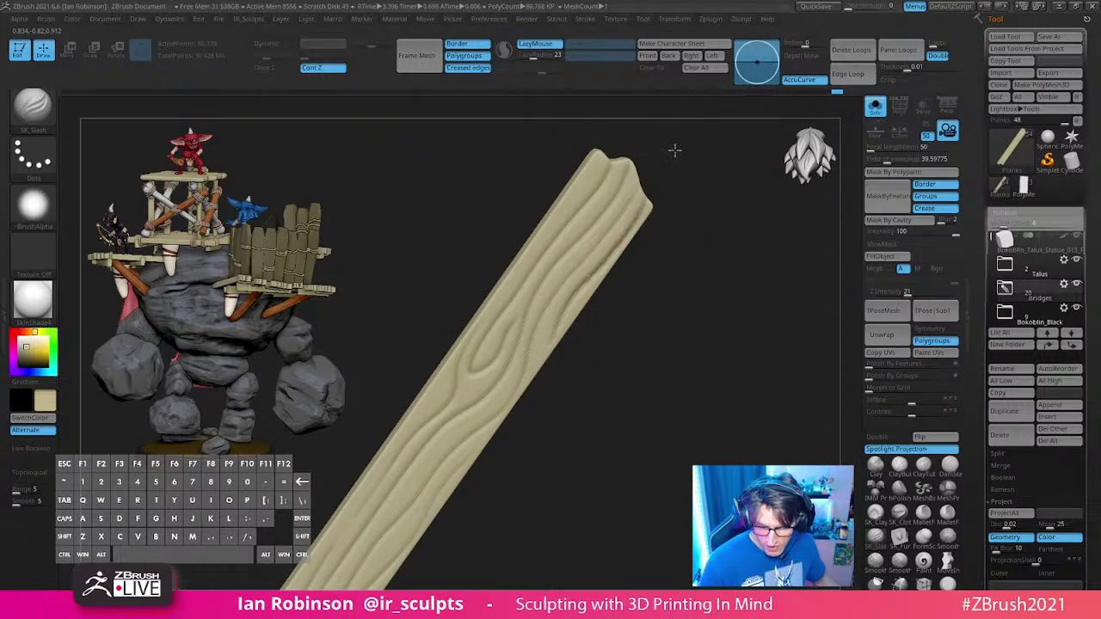
alt+drag(688, 238, 669, 283)
drag(700, 316, 711, 285)
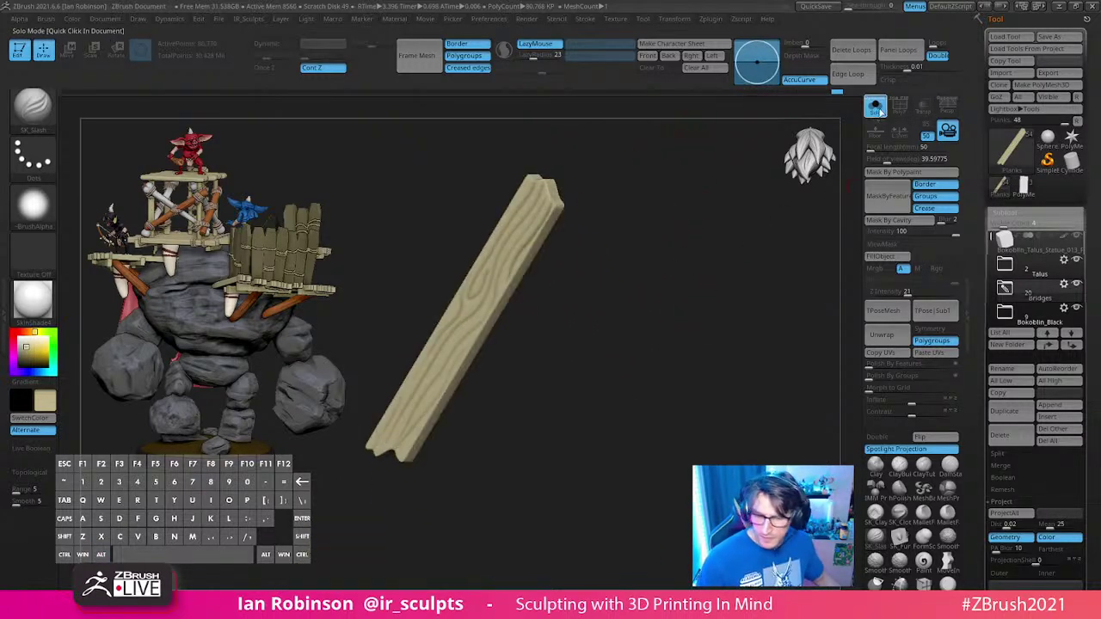
click(875, 107)
click(876, 106)
Step: Isolate the next bare plank and carve a long wavy grain line and a small knot near its upper end
ctrl+shift+click(631, 324)
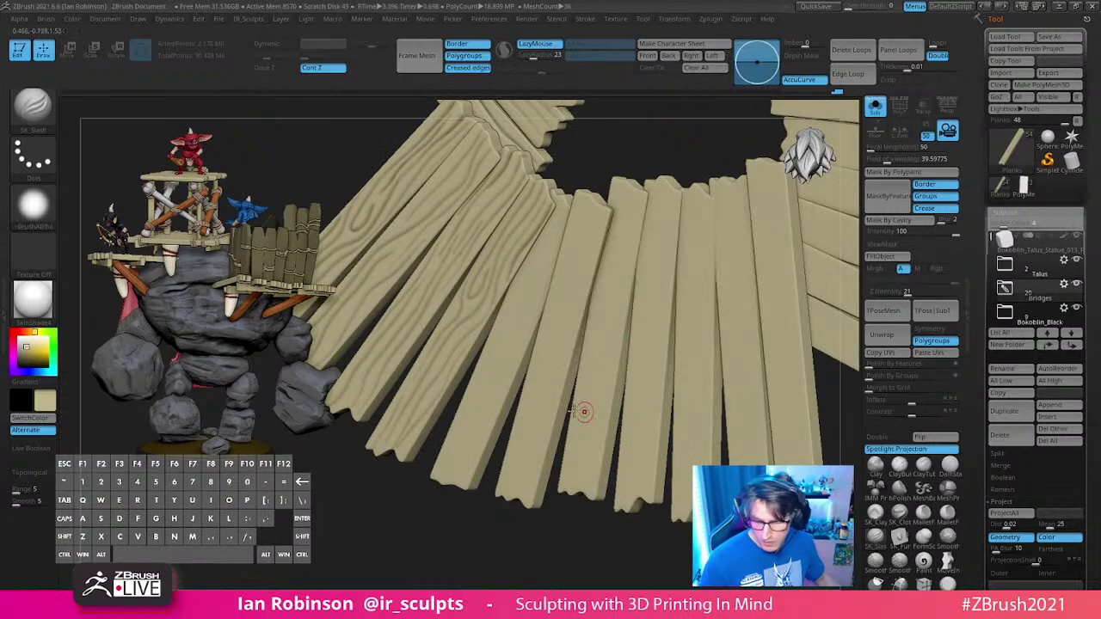
ctrl+shift+click(501, 351)
mouse_move(575, 344)
mouse_down()
mouse_move(597, 335)
mouse_move(595, 362)
mouse_up()
mouse_move(620, 207)
mouse_down()
mouse_move(627, 180)
mouse_move(579, 179)
mouse_up()
drag(547, 255, 540, 295)
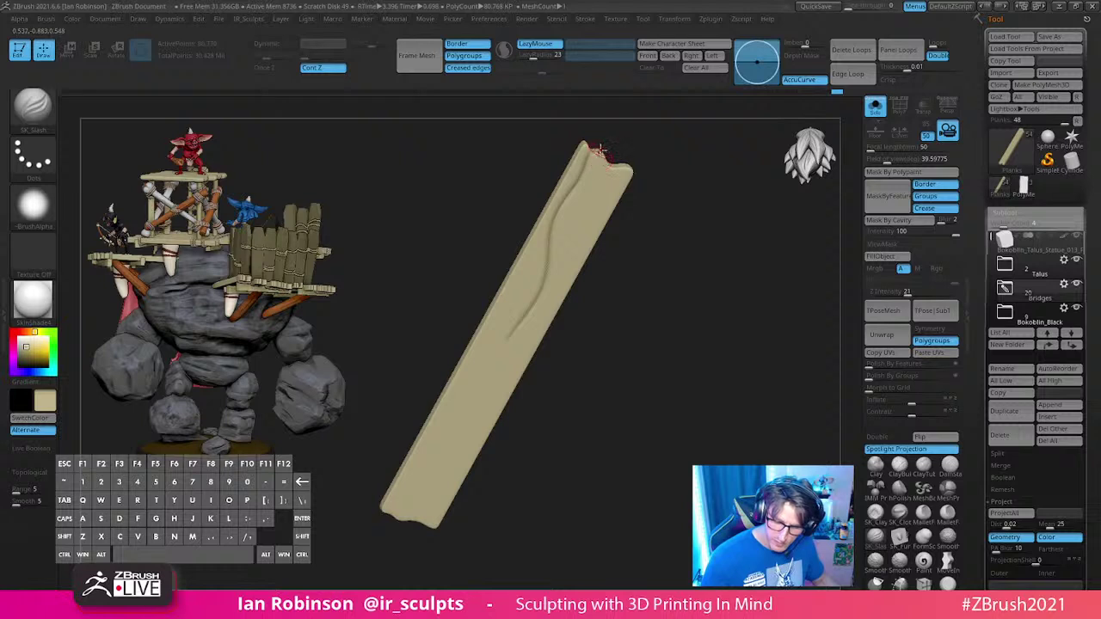
drag(610, 156, 578, 200)
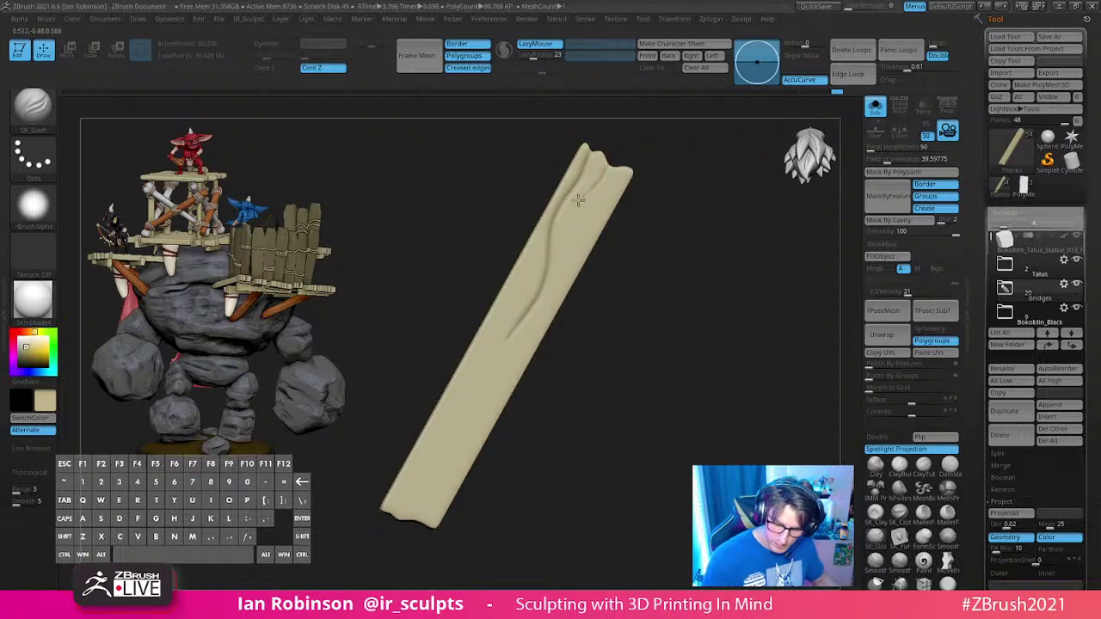
mouse_move(570, 247)
mouse_down()
mouse_move(597, 181)
mouse_move(621, 162)
mouse_move(592, 209)
mouse_up()
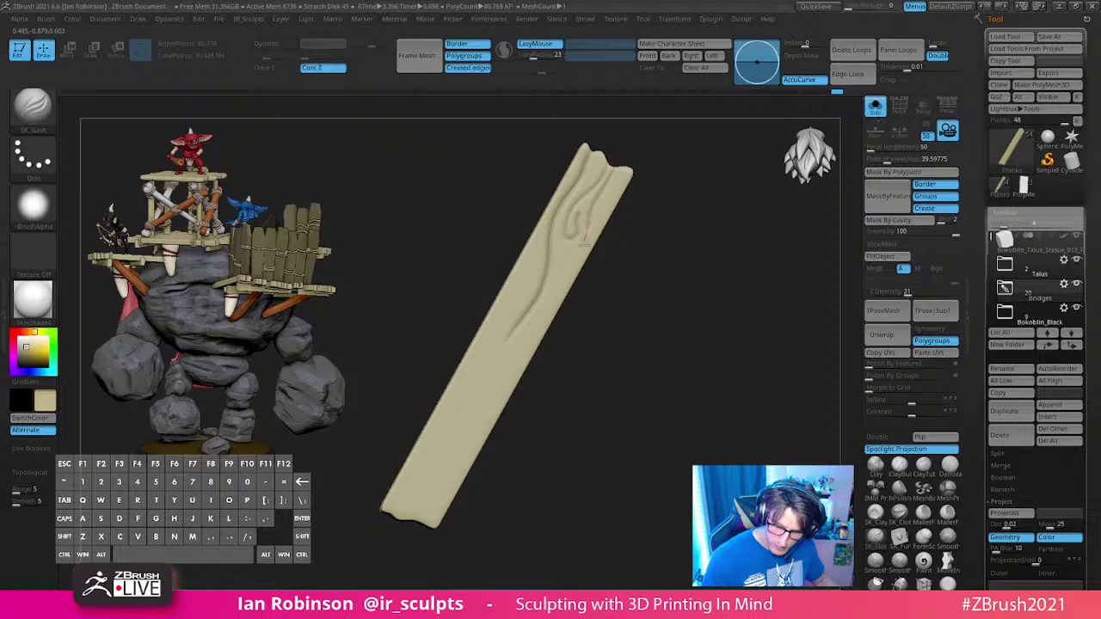
Step: Carve long grain lines below the knot and up from the opposite end of the isolated plank
drag(542, 310, 477, 409)
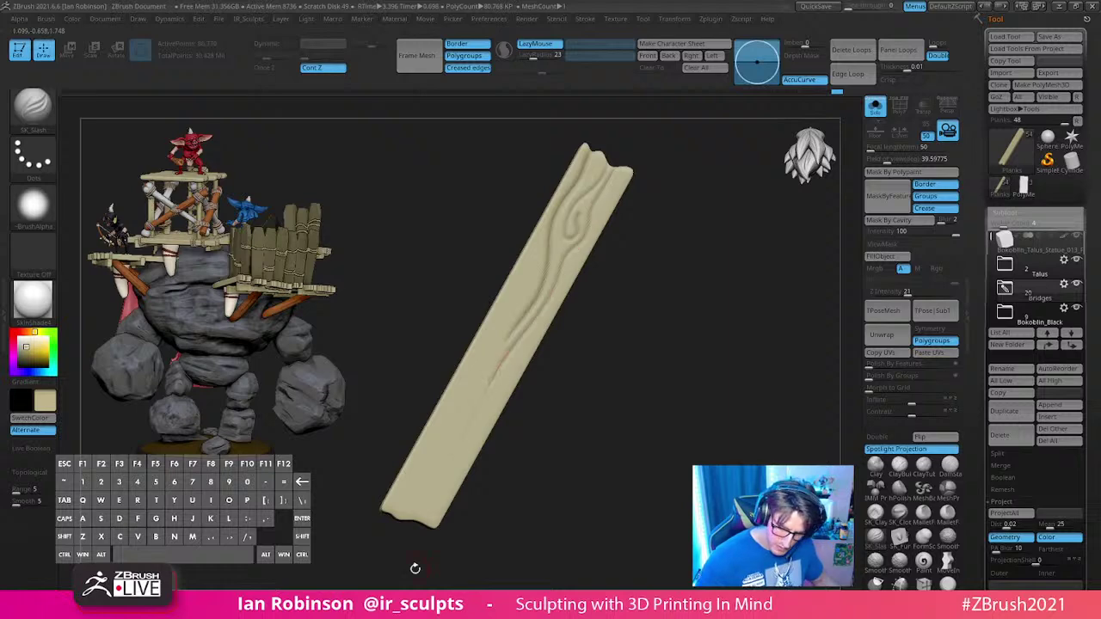
drag(397, 514, 485, 377)
drag(451, 474, 531, 361)
drag(621, 175, 621, 174)
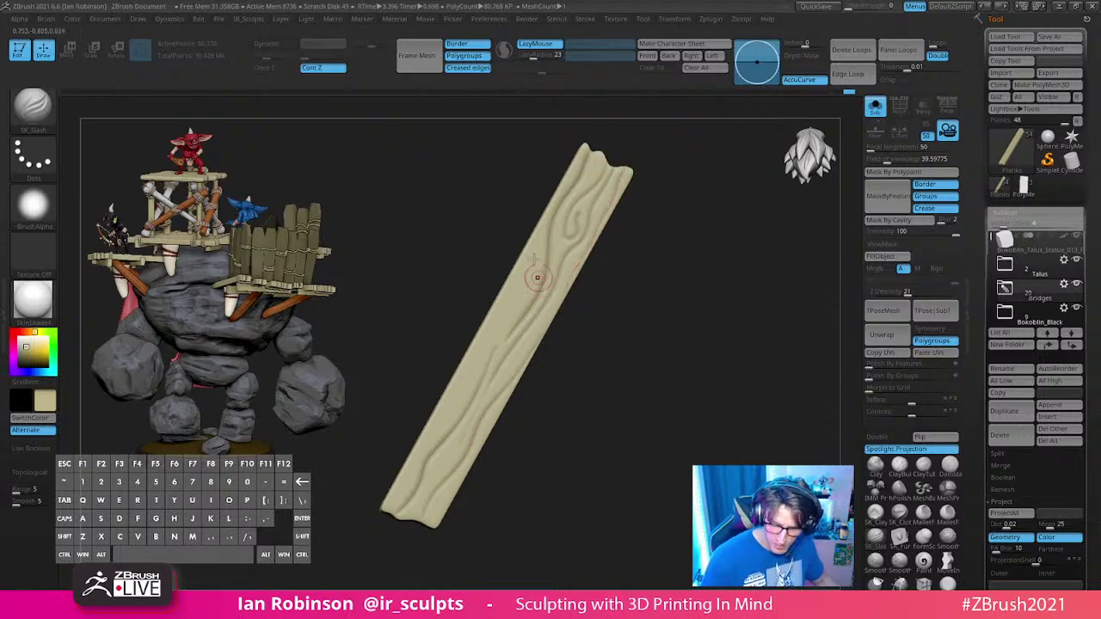
Step: Fill the remaining bare strip along the plank's long edge with wavy grain lines
drag(546, 219, 535, 270)
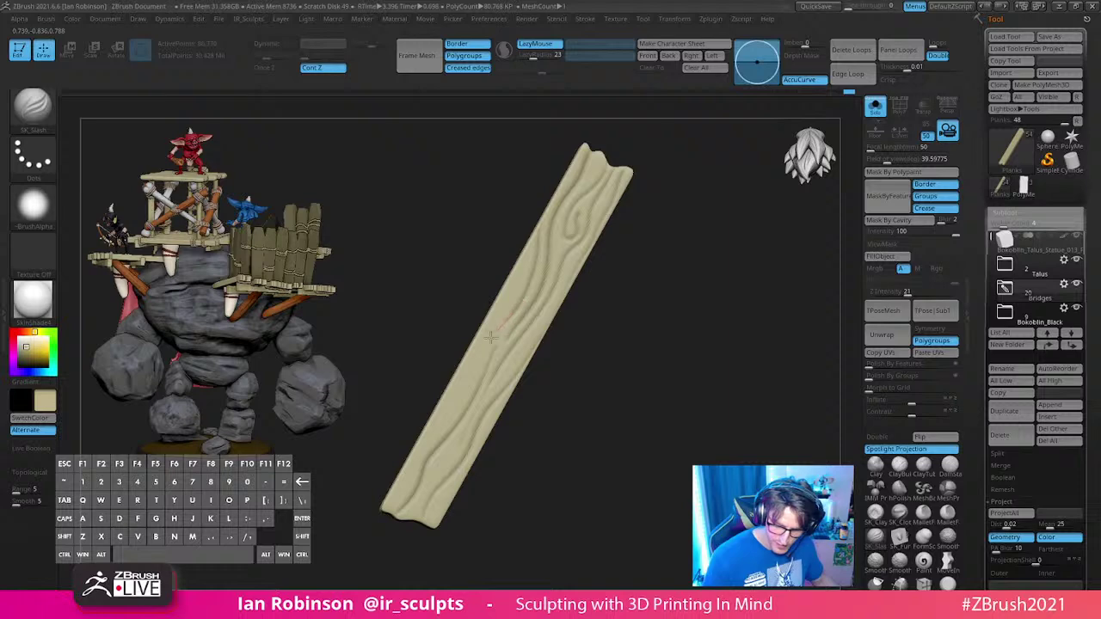
drag(467, 383, 390, 492)
drag(496, 313, 528, 239)
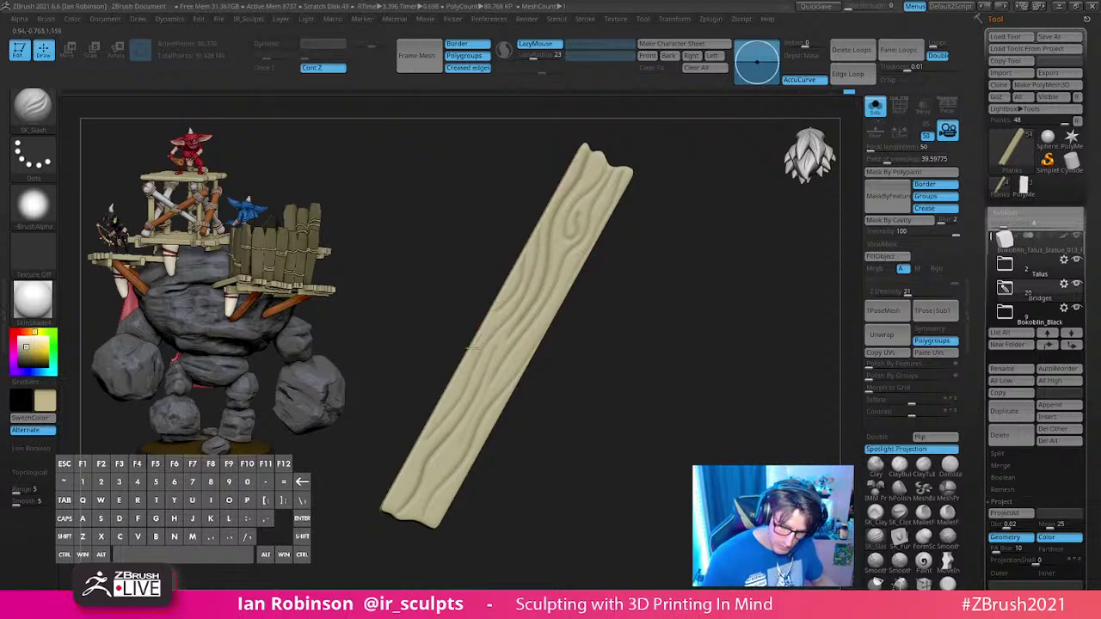
drag(361, 508, 680, 364)
Step: Isolate the next bare plank of the bridge and check where it sits on the whole statue
ctrl+shift+click(700, 278)
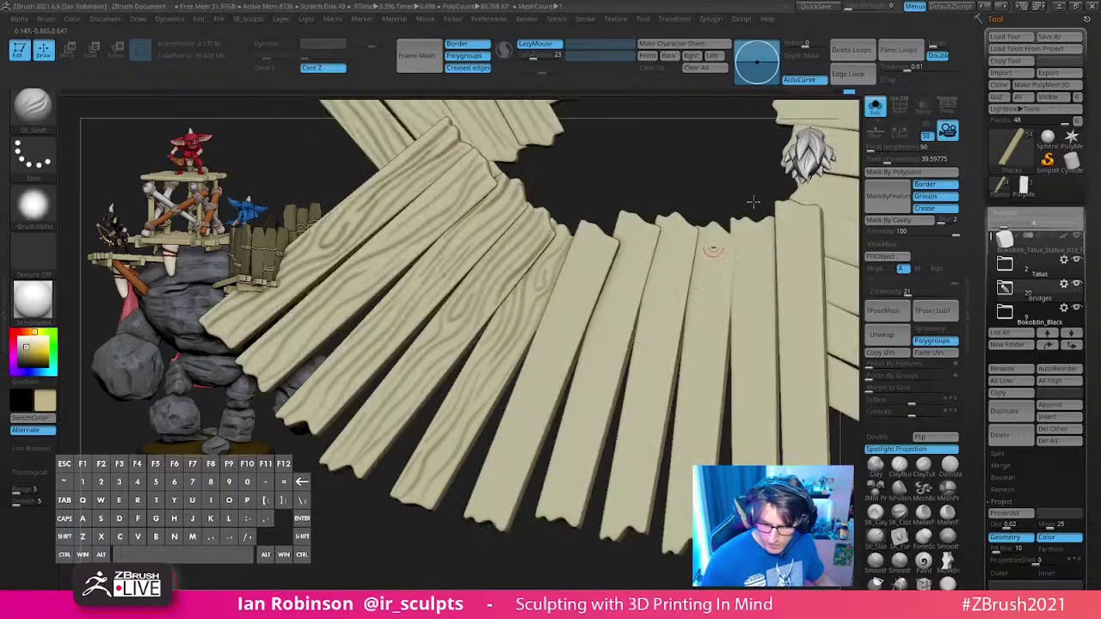
ctrl+shift+click(579, 290)
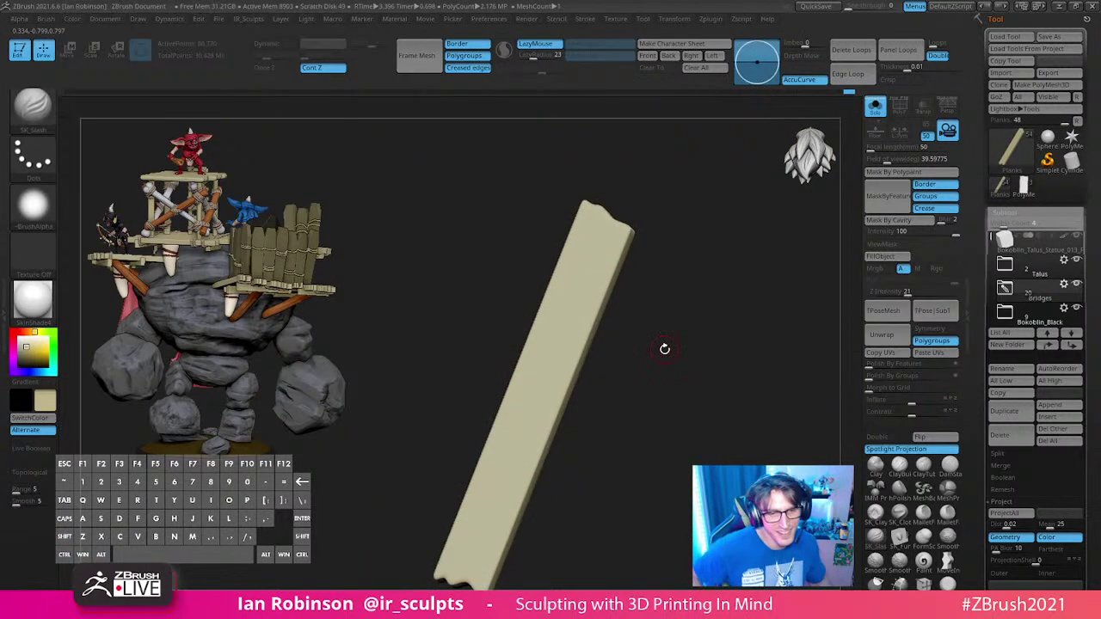
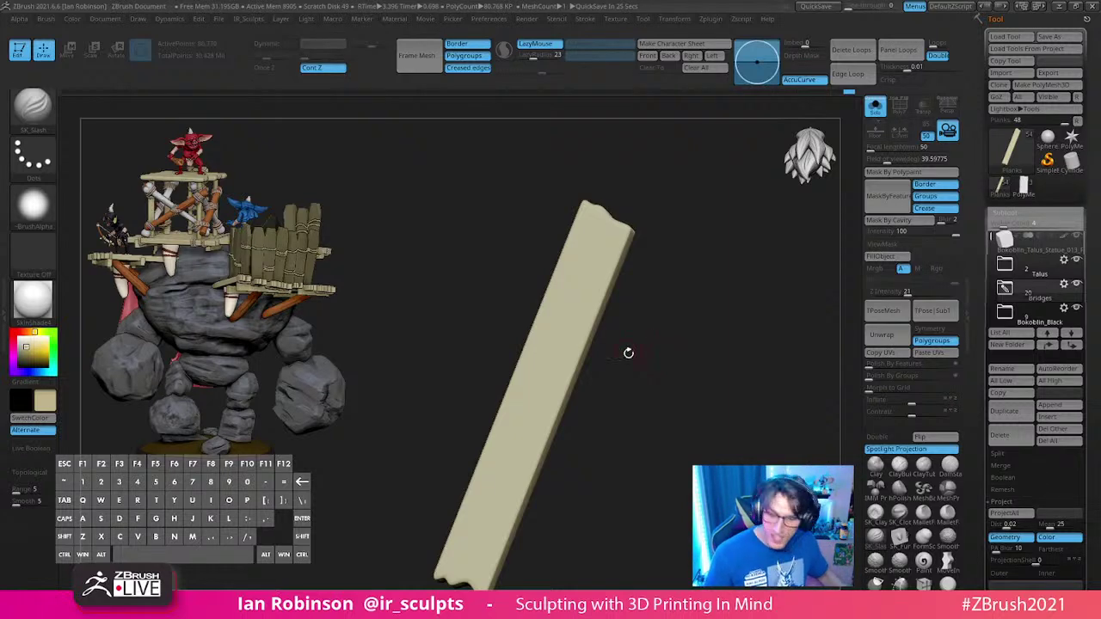
click(875, 107)
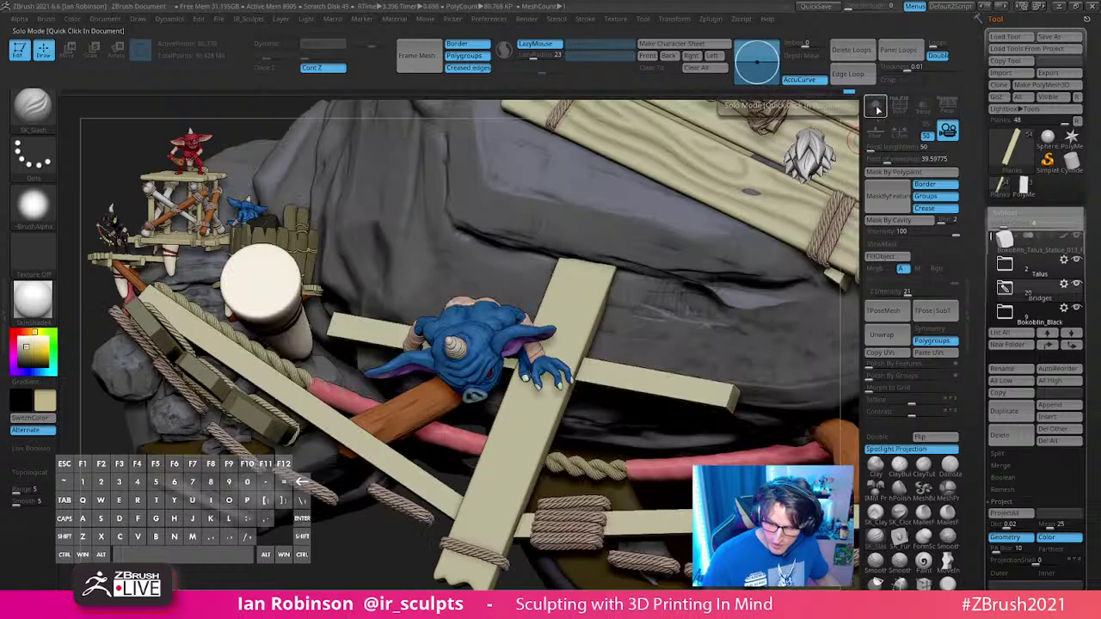
click(875, 108)
ctrl+shift+click(663, 307)
ctrl+shift+click(639, 206)
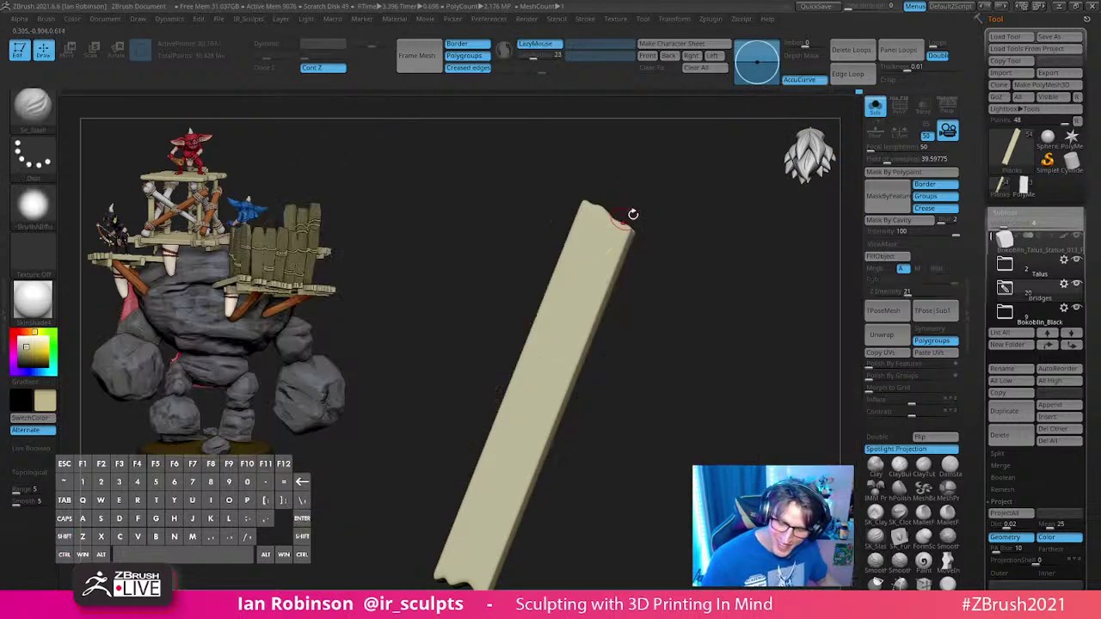
Step: Carve a grain line from each end of the isolated plank, looping the lower one into a knot near the middle
drag(585, 215, 576, 266)
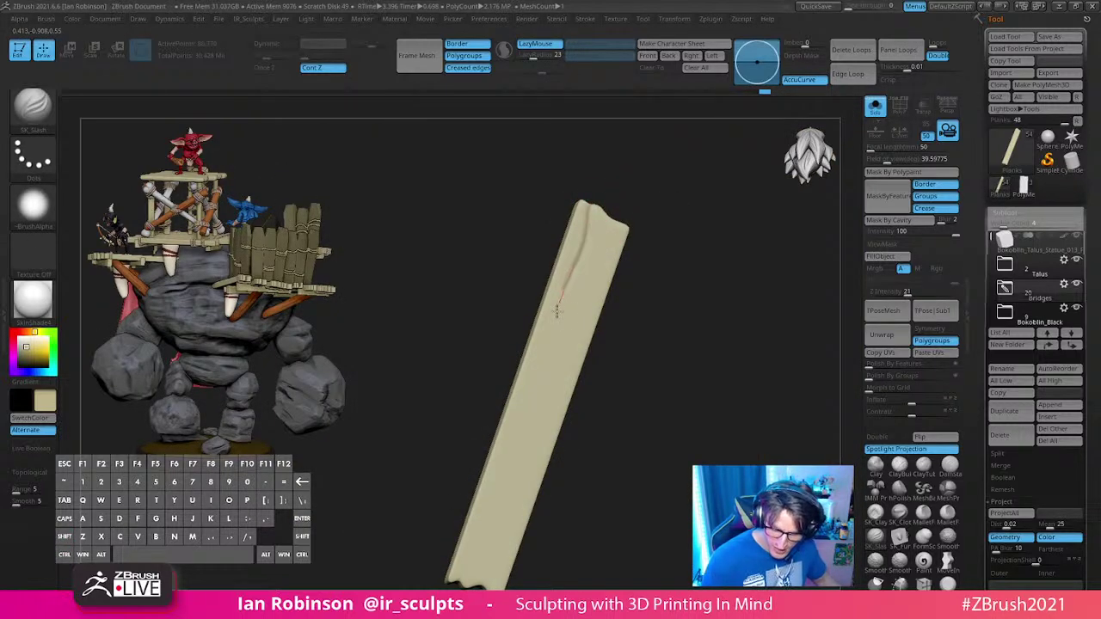
drag(557, 311, 548, 339)
alt+drag(680, 319, 668, 284)
drag(449, 544, 477, 463)
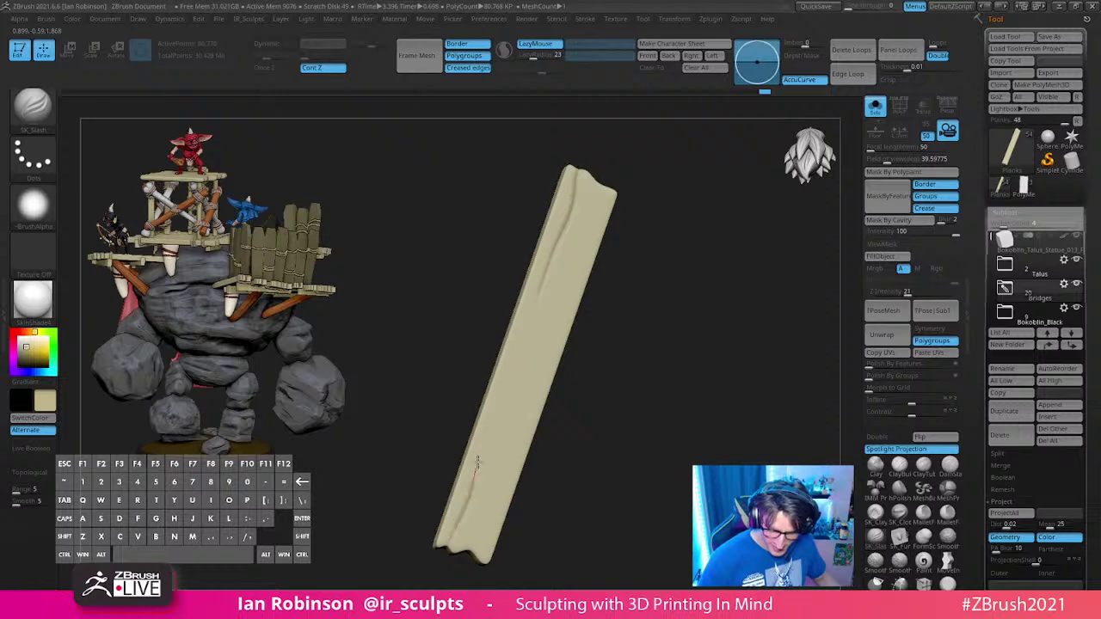
mouse_move(511, 362)
mouse_down()
mouse_move(544, 305)
mouse_move(541, 332)
mouse_up()
drag(676, 386, 651, 384)
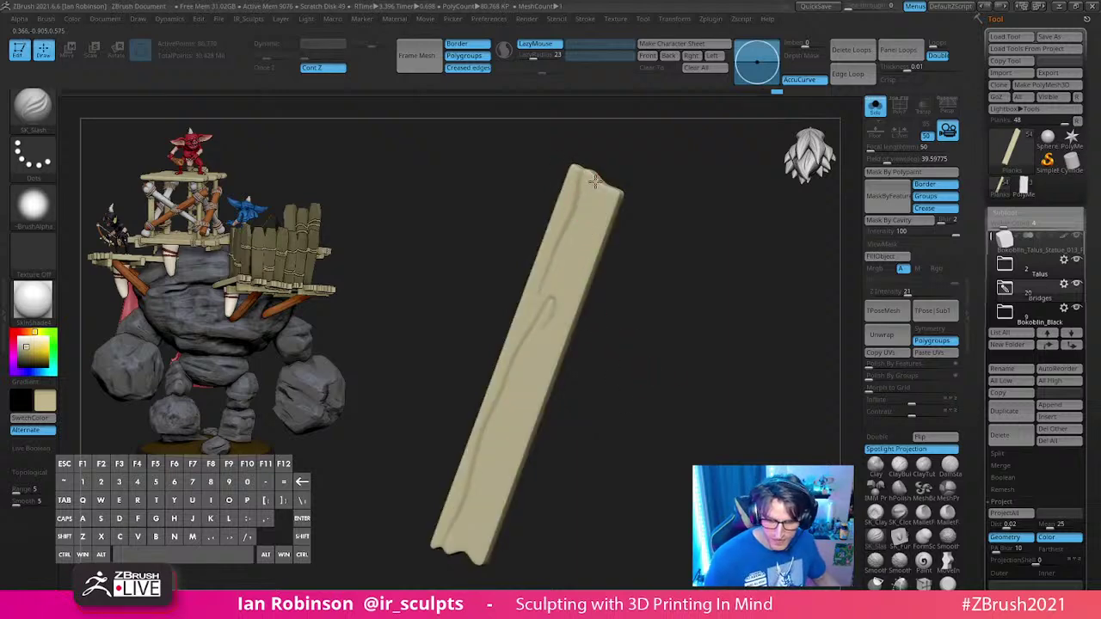
Step: Carve a second long grain line that bends around the knot and runs down to the plank's lower end
drag(595, 180, 569, 241)
drag(562, 314, 535, 354)
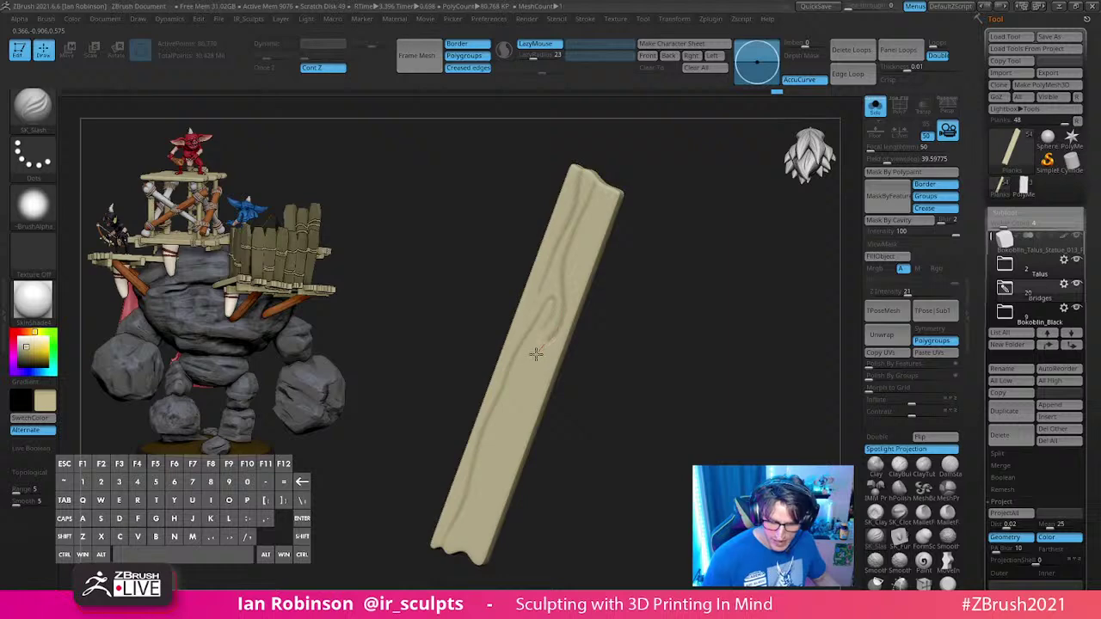
drag(505, 411, 491, 439)
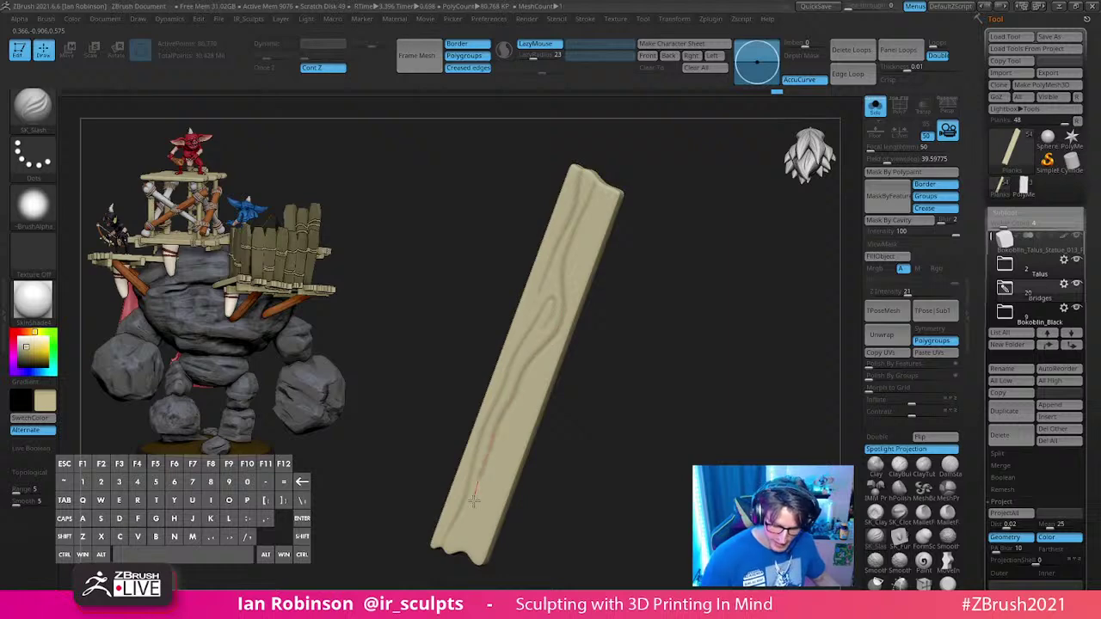
drag(473, 500, 468, 535)
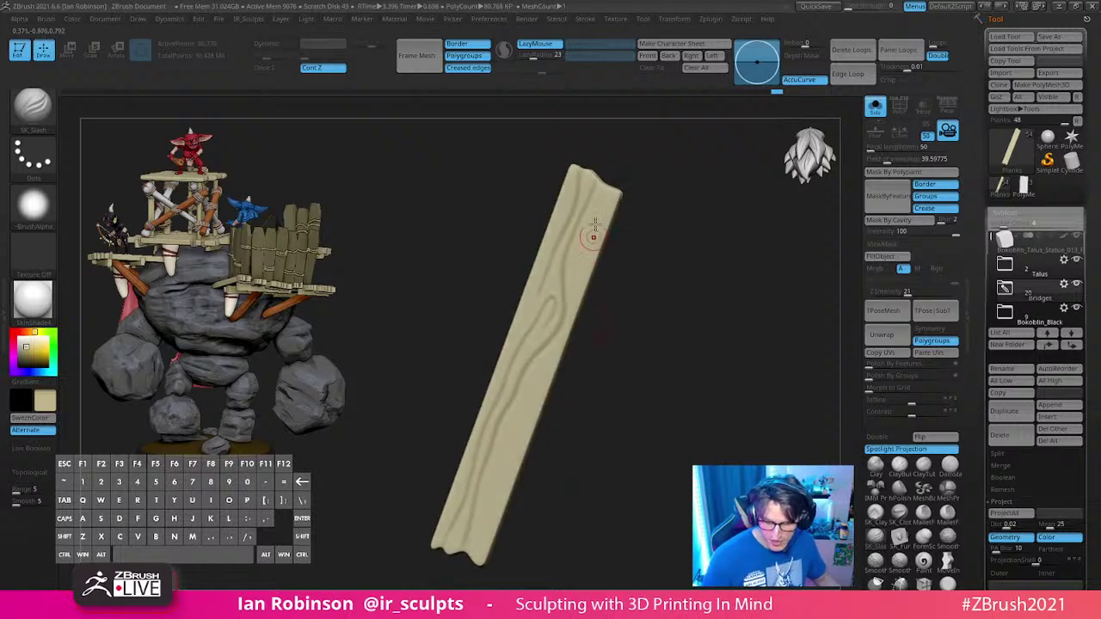
Step: Carve further wavy grain lines around the knot and along both long edges, filling the plank down to its lower end
drag(577, 289, 567, 328)
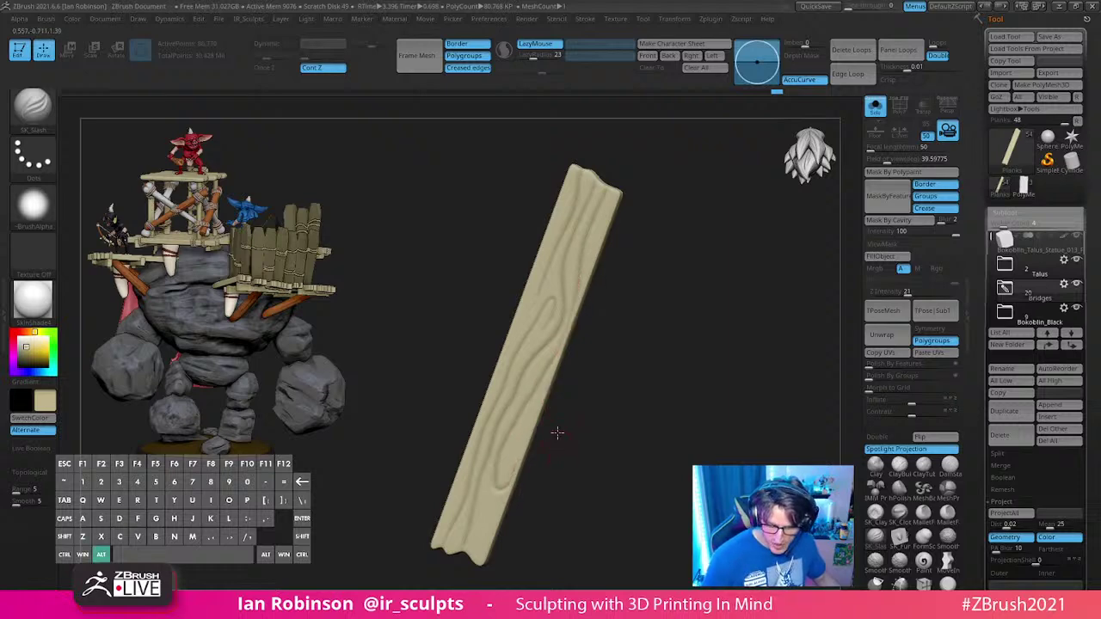
alt+drag(557, 432, 557, 362)
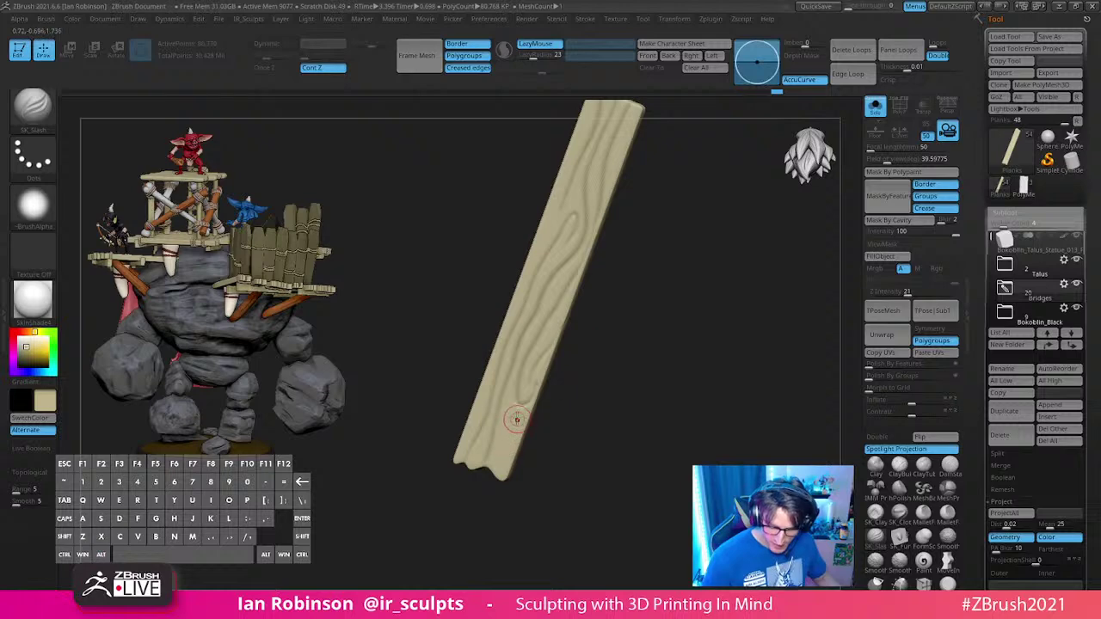
drag(560, 435, 648, 427)
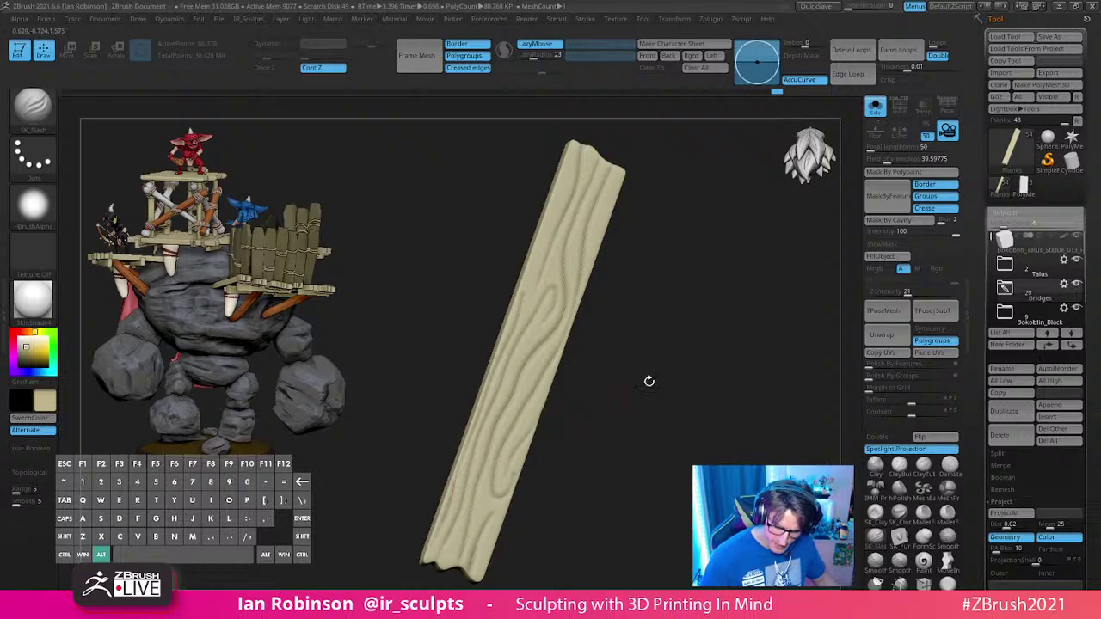
drag(649, 381, 545, 361)
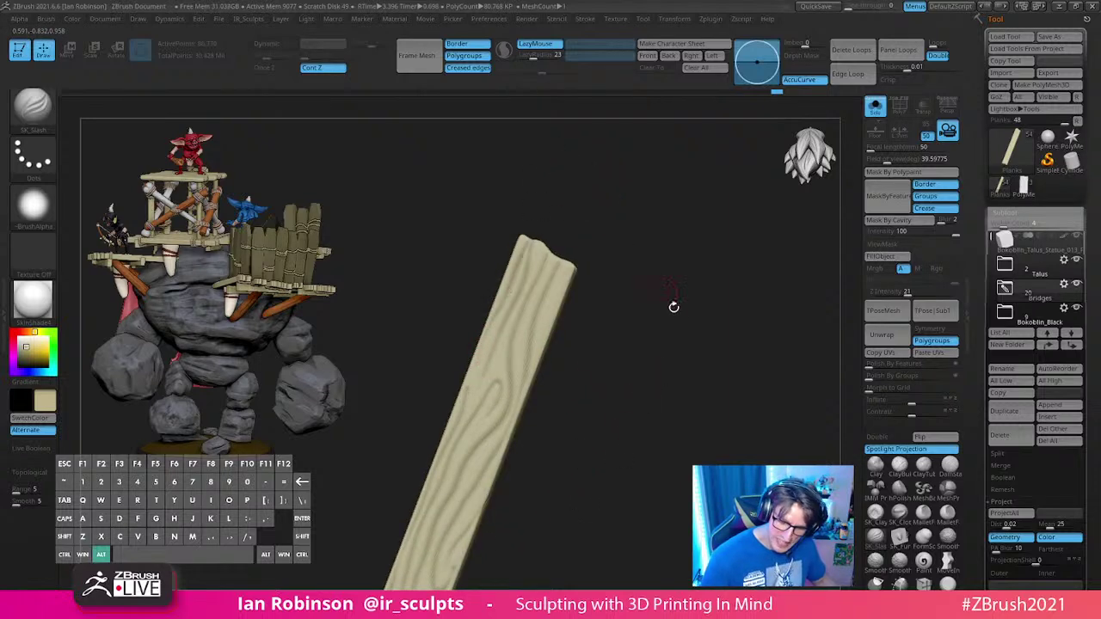
Step: Carve extra grain lines into the plank's upper end, running them in from the jagged edge
alt+drag(673, 307, 722, 218)
alt+drag(600, 299, 524, 246)
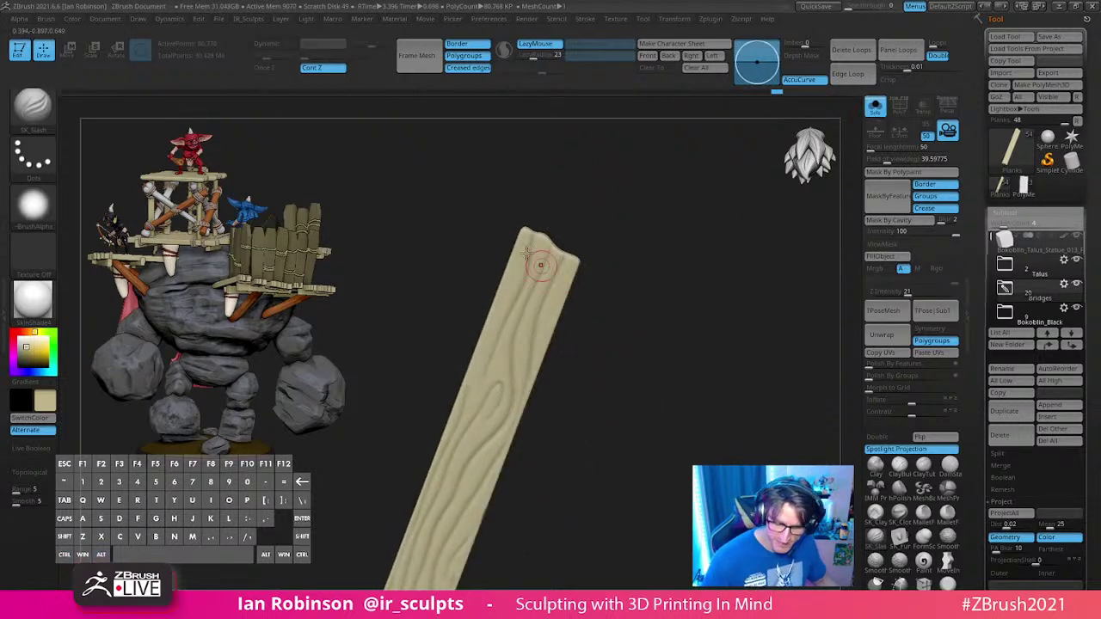
mouse_move(740, 258)
mouse_down()
mouse_move(760, 252)
mouse_move(725, 261)
mouse_up()
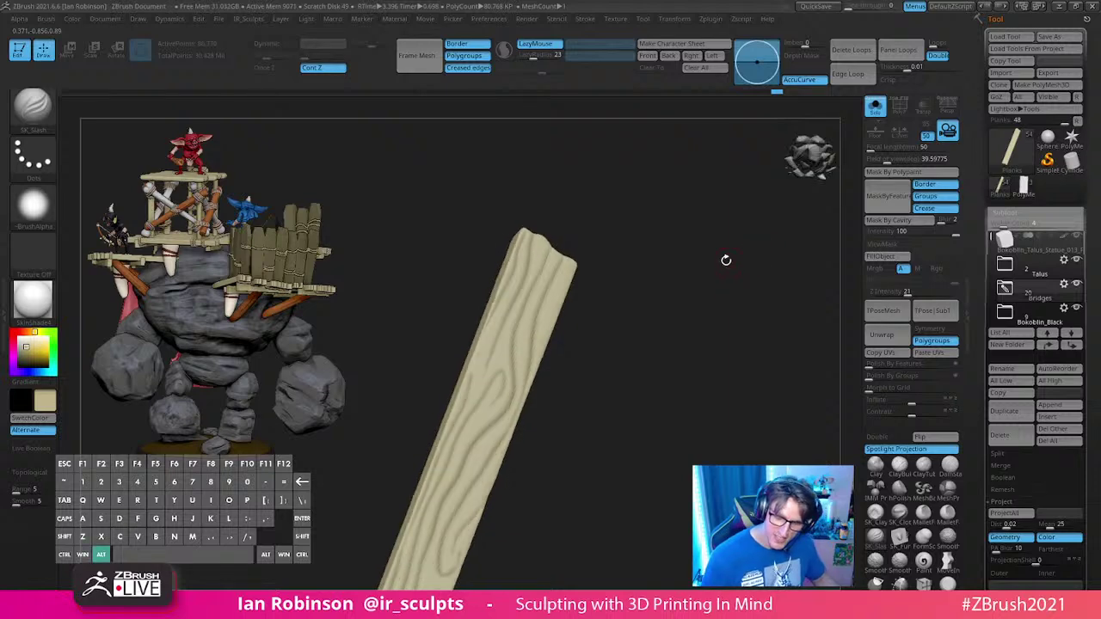
Step: Check the carved plank in place on the whole statue, and isolate it again
click(875, 110)
alt+drag(736, 325, 757, 250)
click(875, 110)
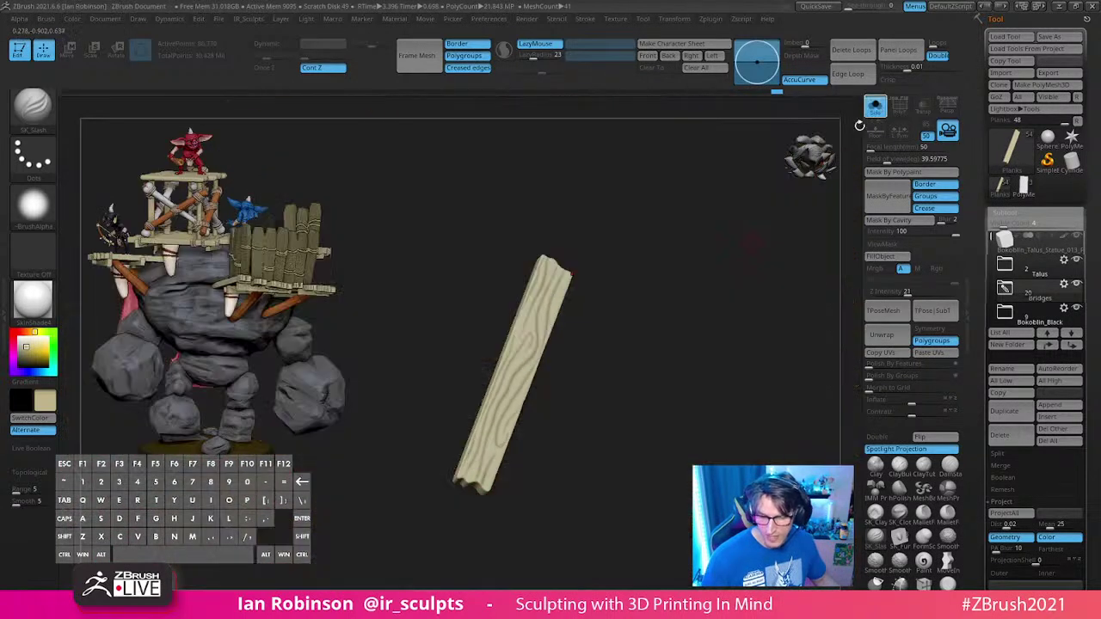
Step: Unhide all planks and isolate the next plank without wood grain
ctrl+shift+click(689, 304)
ctrl+shift+click(572, 343)
alt+drag(641, 339, 669, 360)
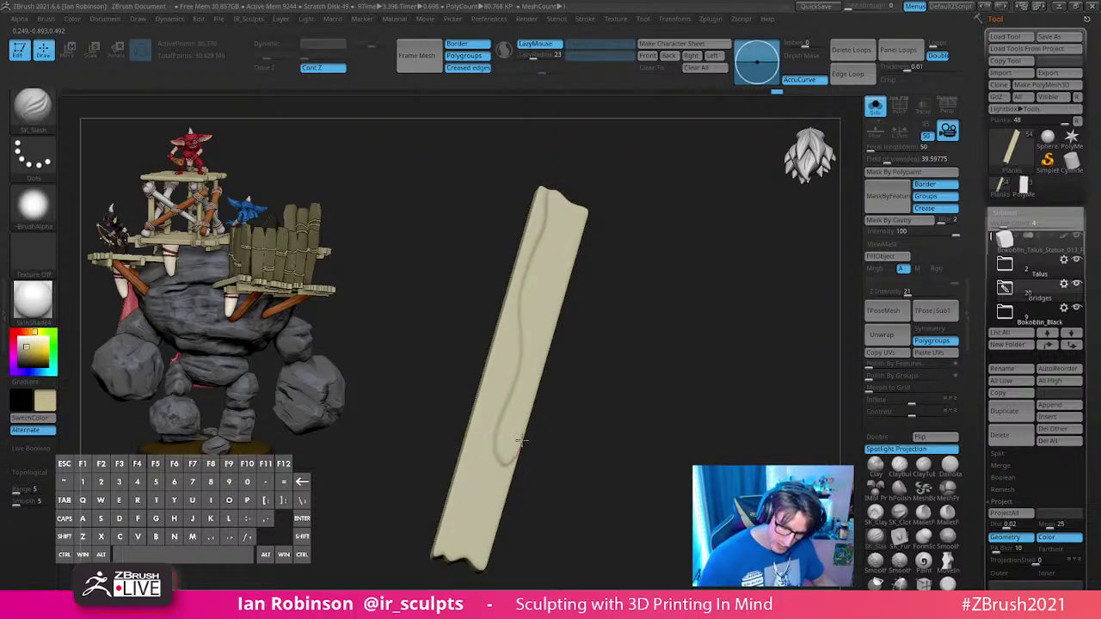
drag(511, 420, 517, 393)
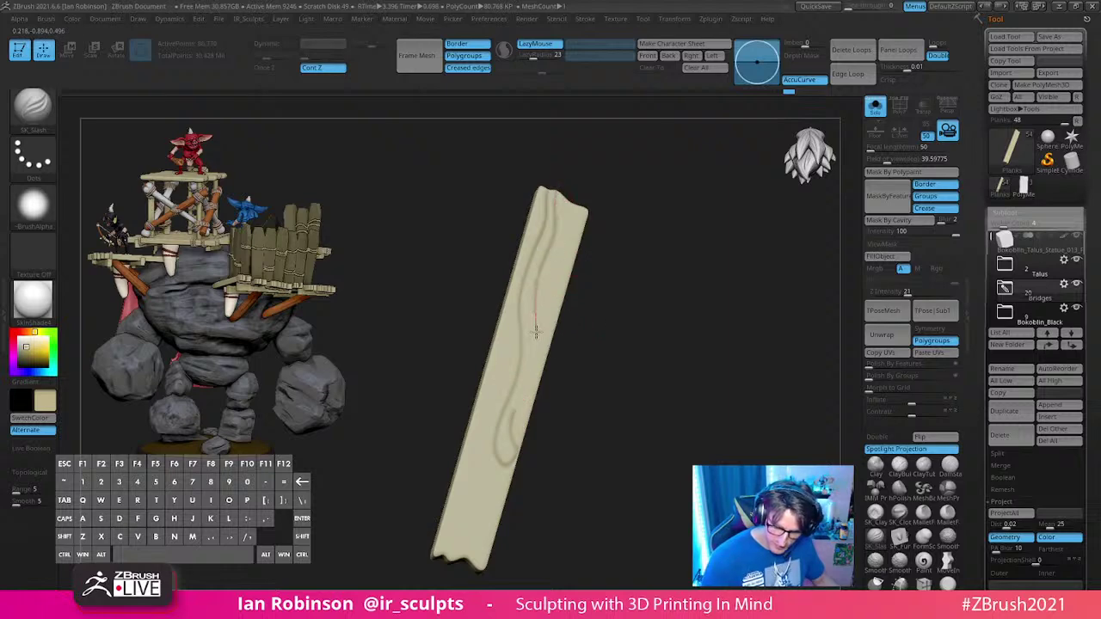
drag(511, 448, 509, 415)
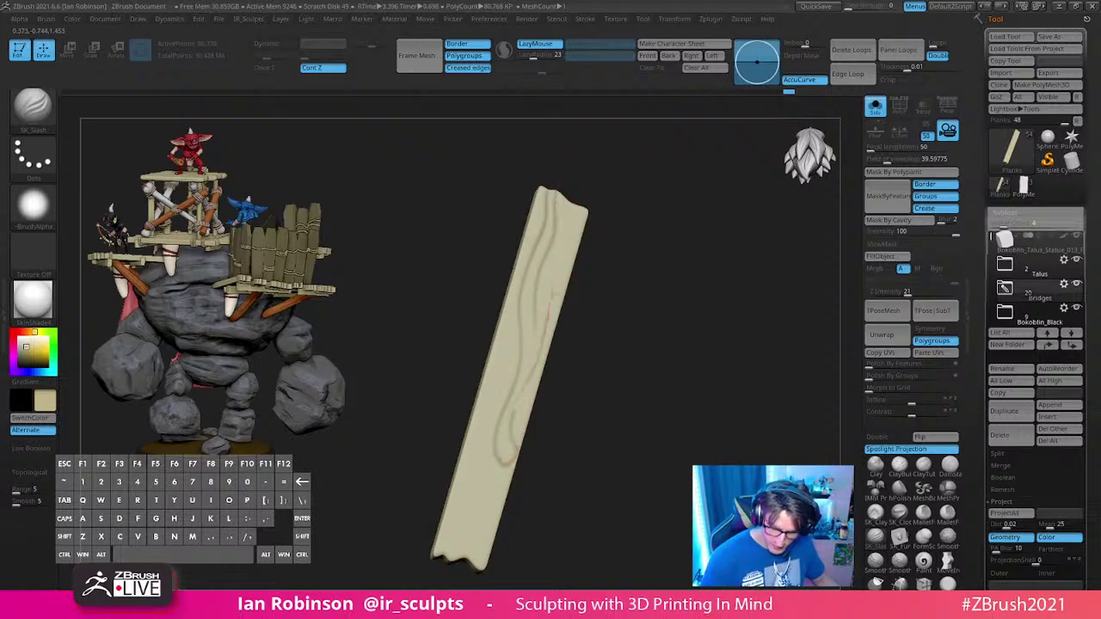
drag(602, 224, 602, 297)
key(ctrl+z)
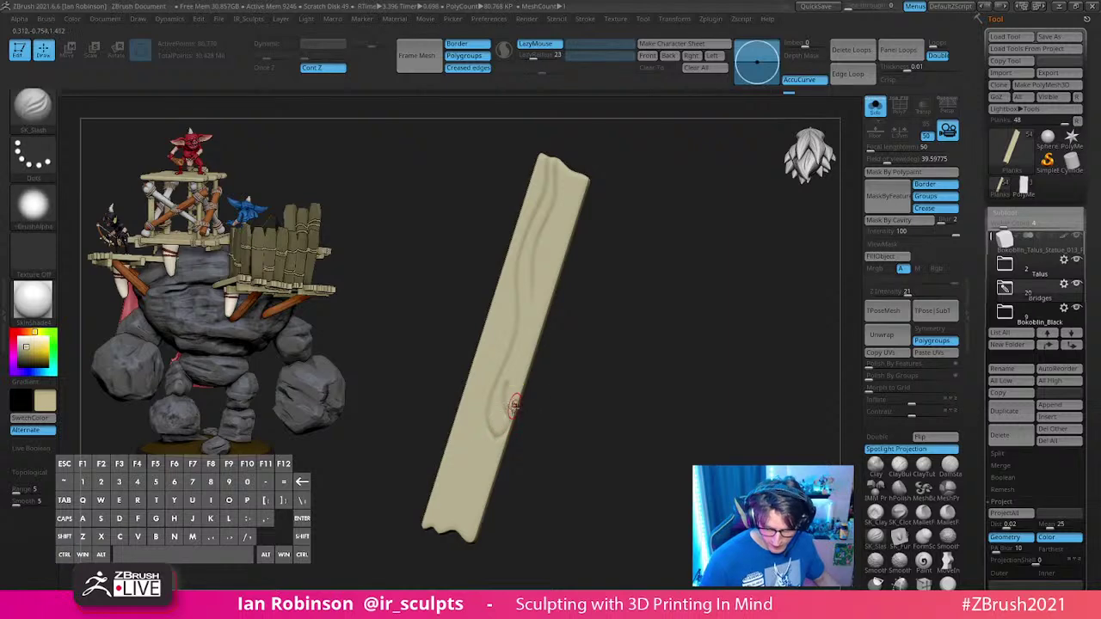
key(ctrl+z)
key(ctrl+z)
key(ctrl+z)
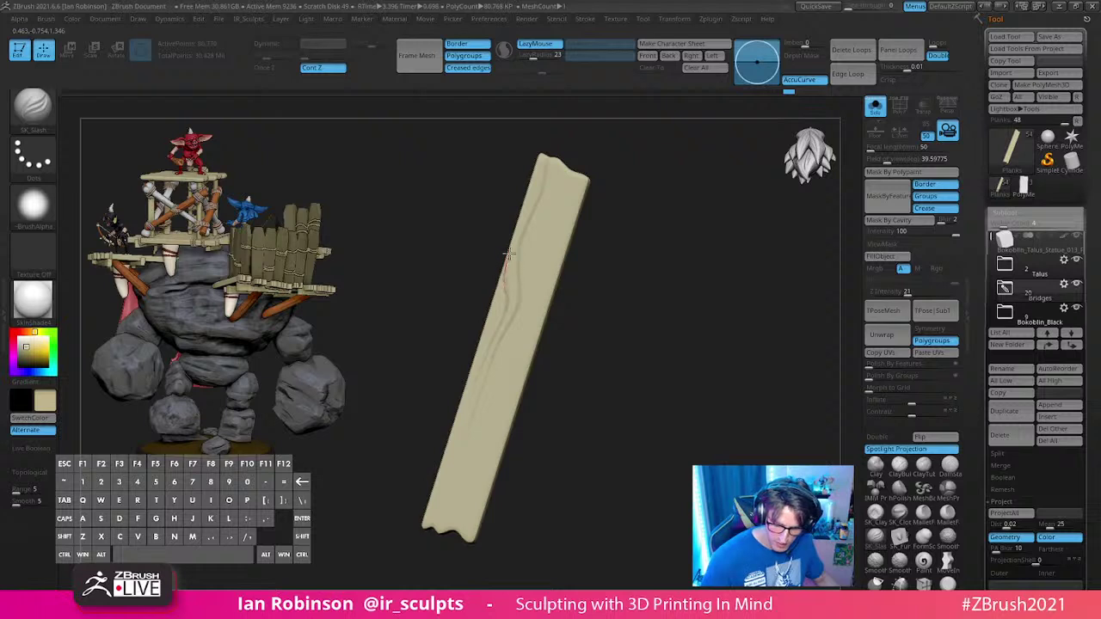
Step: Carve wavy grain grooves with the SK_Slash brush along one long edge of the isolated plank, undoing and redrawing unsatisfactory strokes
drag(509, 254, 517, 241)
key(ctrl+z)
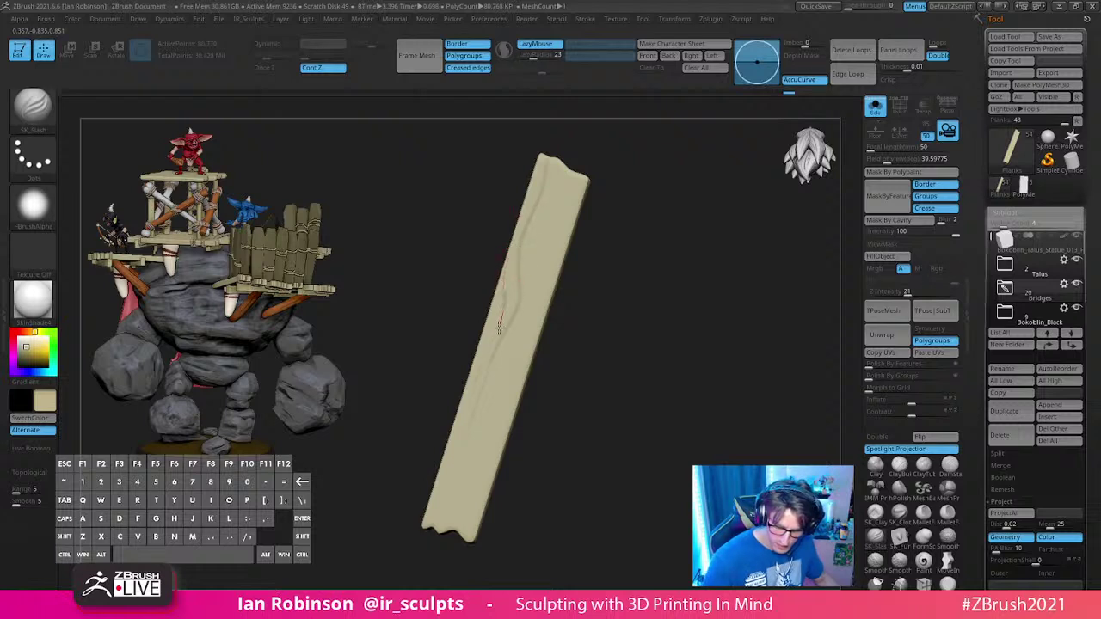
drag(499, 330, 497, 334)
key(ctrl+z)
drag(508, 258, 501, 282)
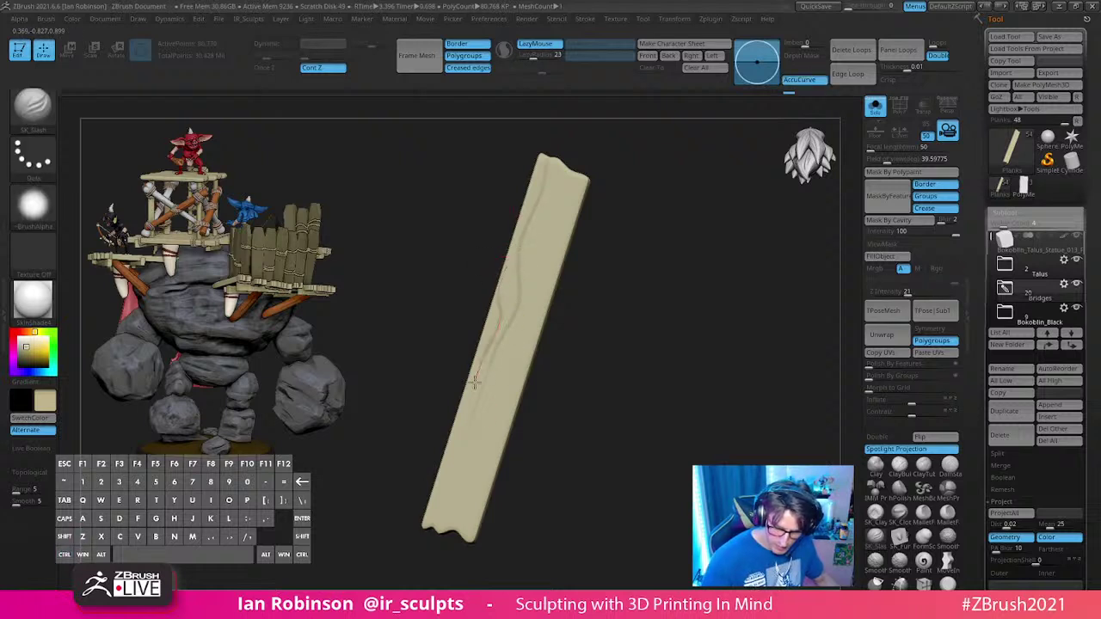
drag(475, 383, 461, 494)
key(ctrl+z)
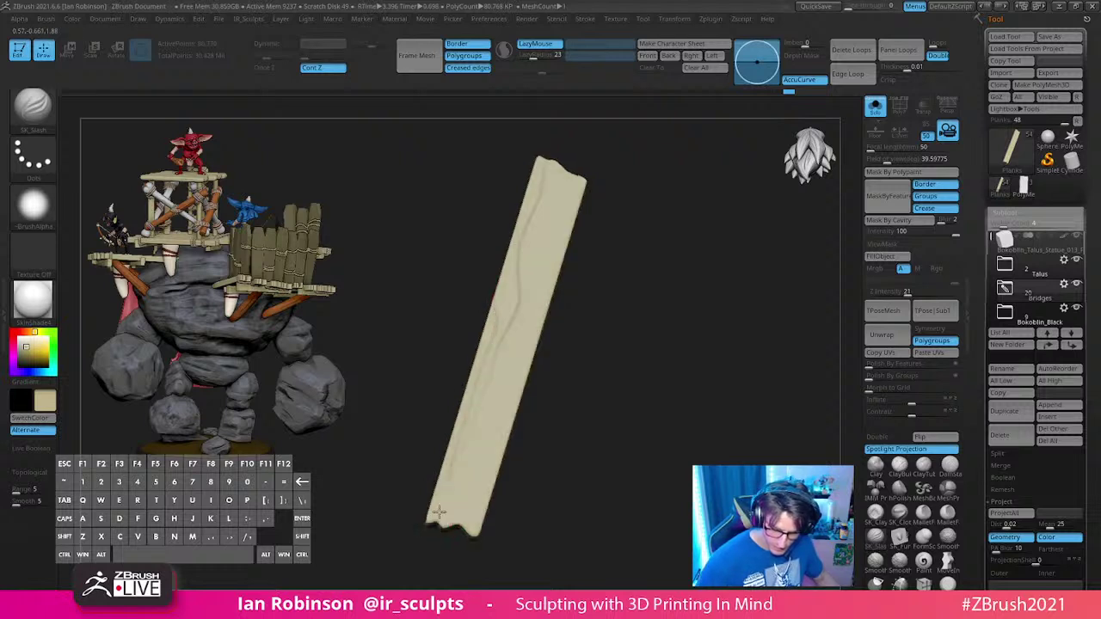
mouse_move(434, 555)
mouse_down()
mouse_move(585, 369)
mouse_move(529, 430)
mouse_move(587, 396)
mouse_move(590, 378)
mouse_up()
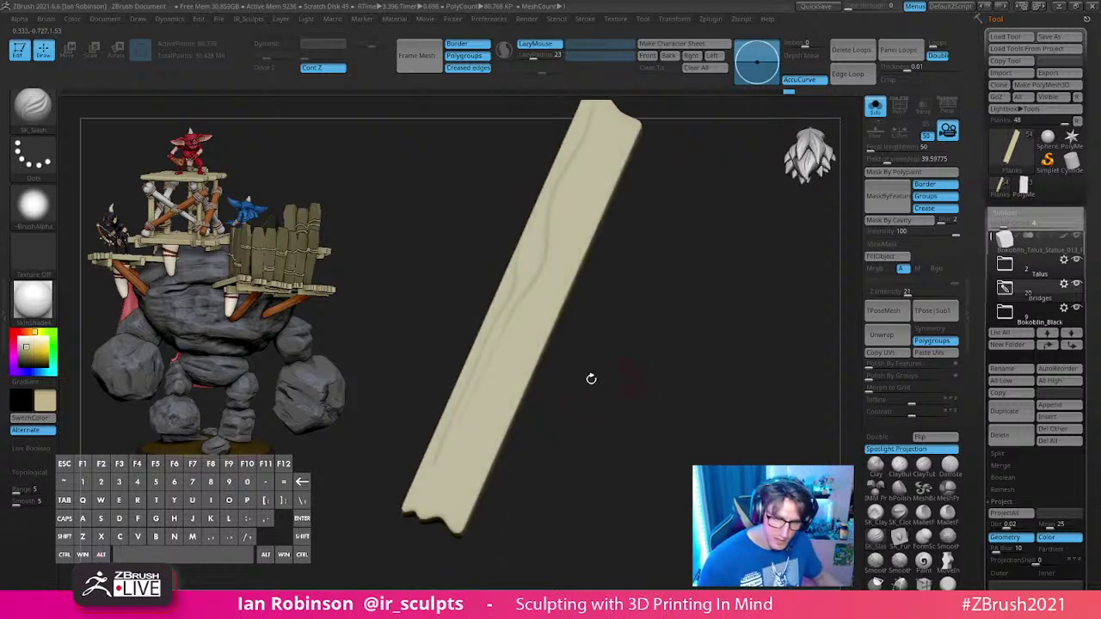
Step: Fill the rest of the plank's face with flowing grain grooves from end to end
drag(454, 444, 461, 426)
alt+drag(645, 276, 624, 384)
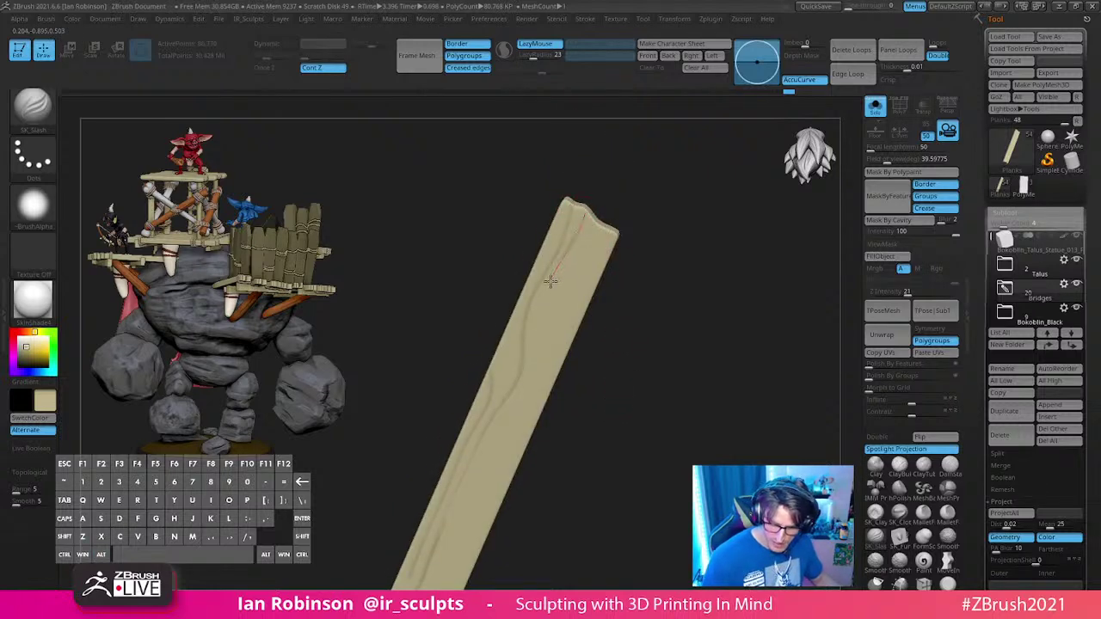
drag(587, 413, 479, 450)
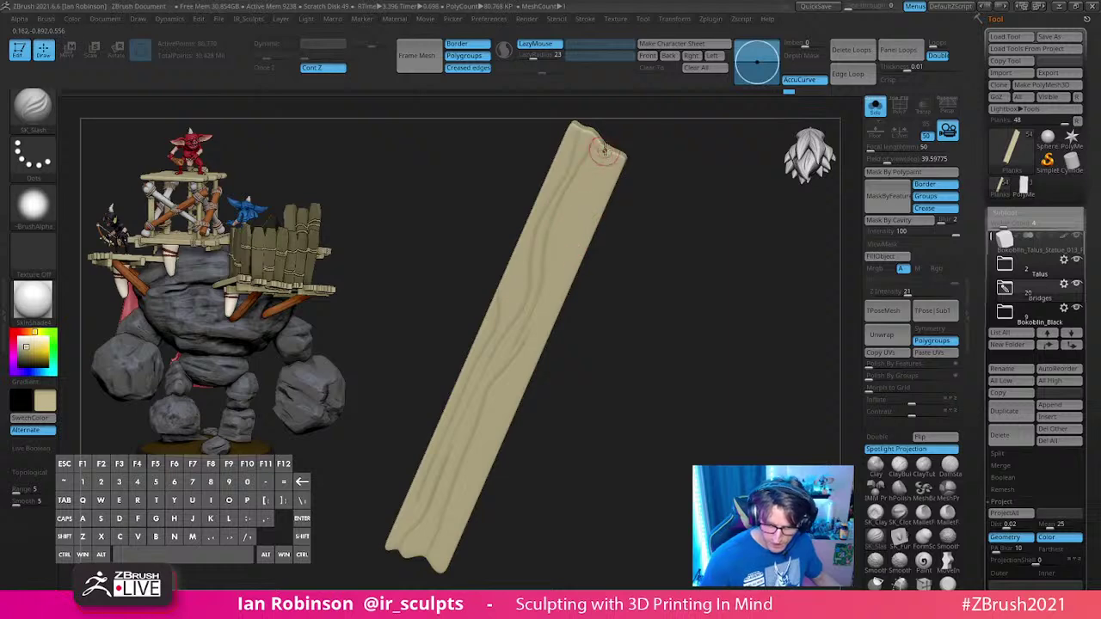
drag(554, 284, 529, 353)
mouse_move(602, 297)
mouse_down()
mouse_move(619, 290)
mouse_move(607, 265)
mouse_up()
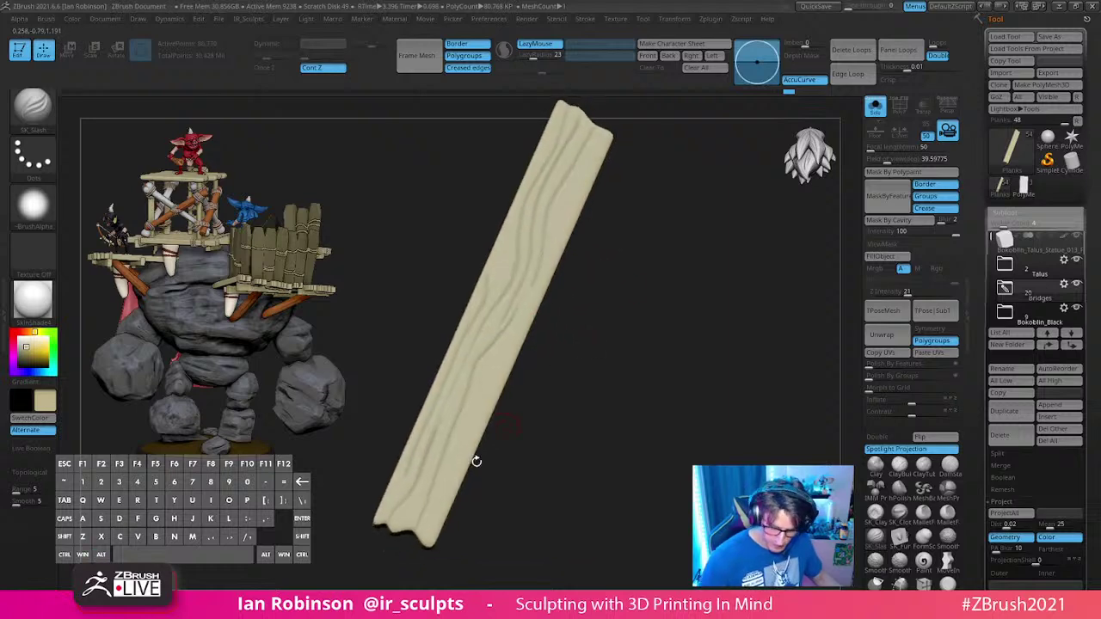
mouse_move(428, 542)
mouse_down()
mouse_move(491, 378)
mouse_move(532, 311)
mouse_move(565, 184)
mouse_move(602, 144)
mouse_up()
alt+drag(587, 305, 693, 287)
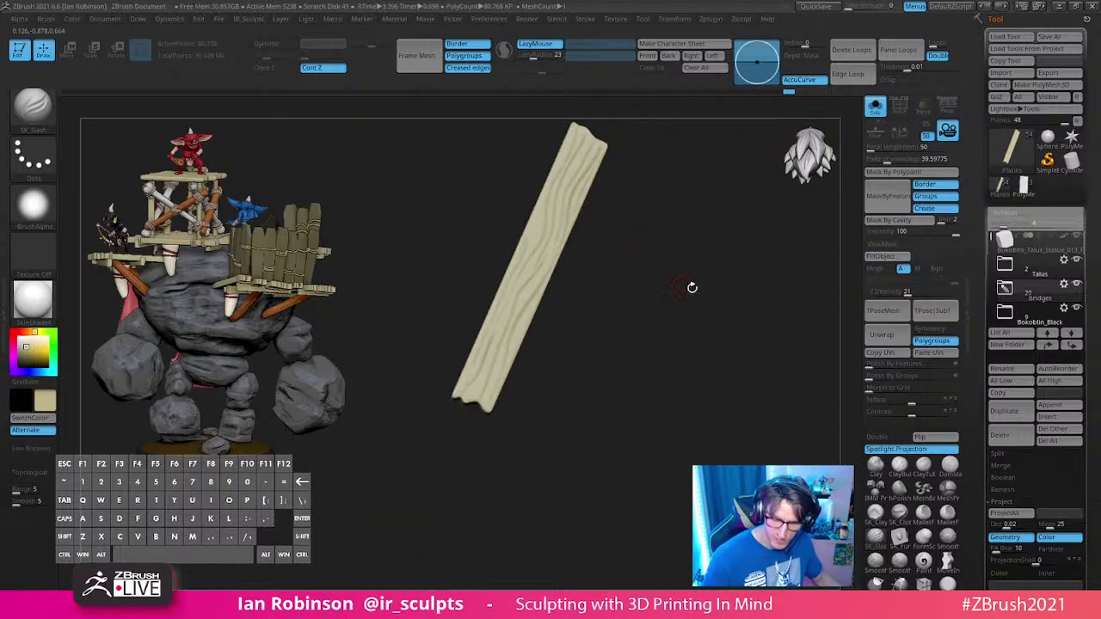
Step: Unhide all planks and save the tool
ctrl+shift+click(723, 221)
alt+right_drag(588, 448, 525, 432)
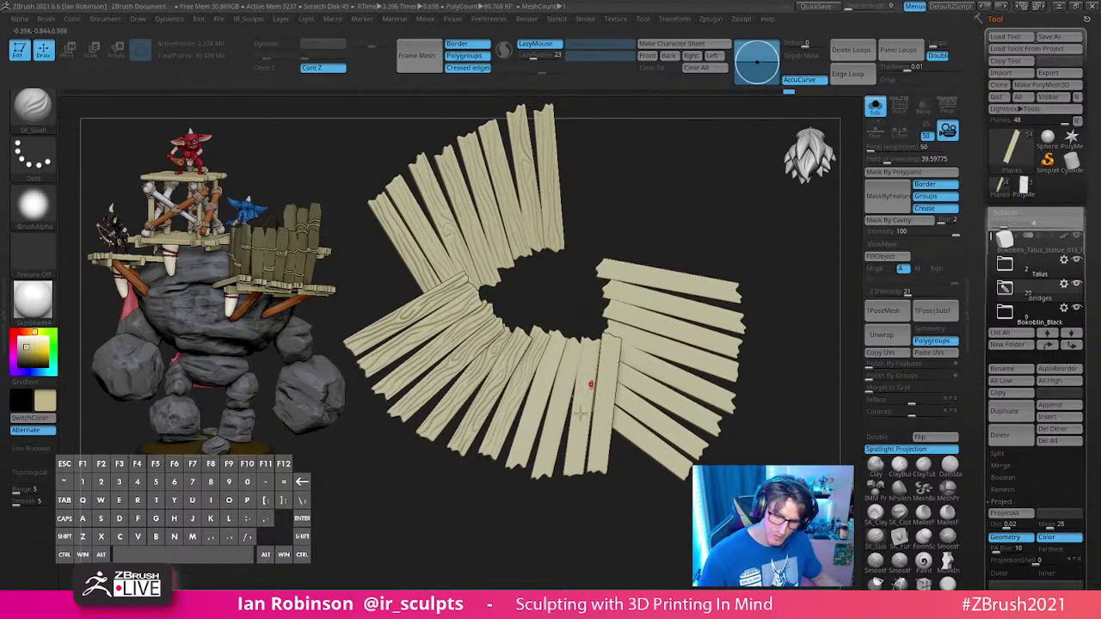
mouse_move(581, 411)
right_down()
mouse_move(587, 425)
mouse_move(577, 429)
right_up()
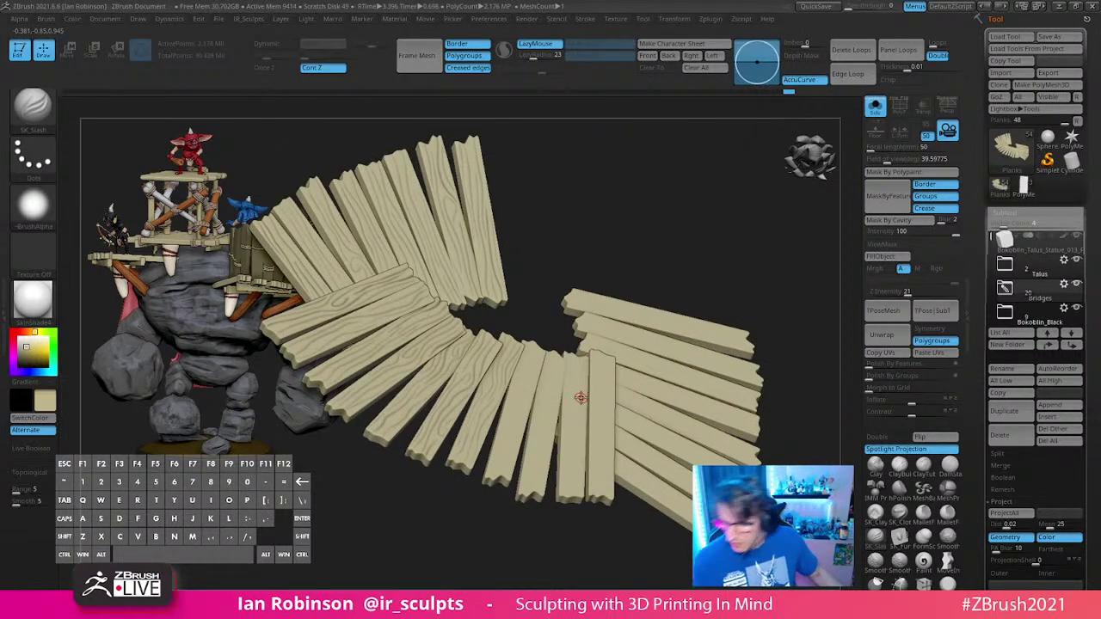
click(1006, 36)
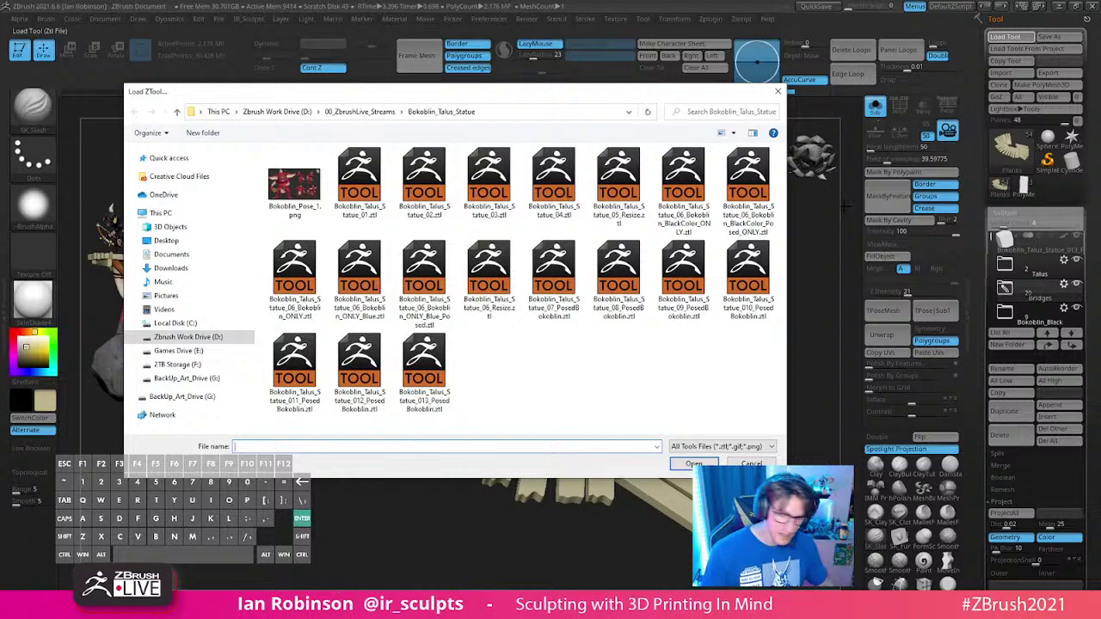
click(747, 464)
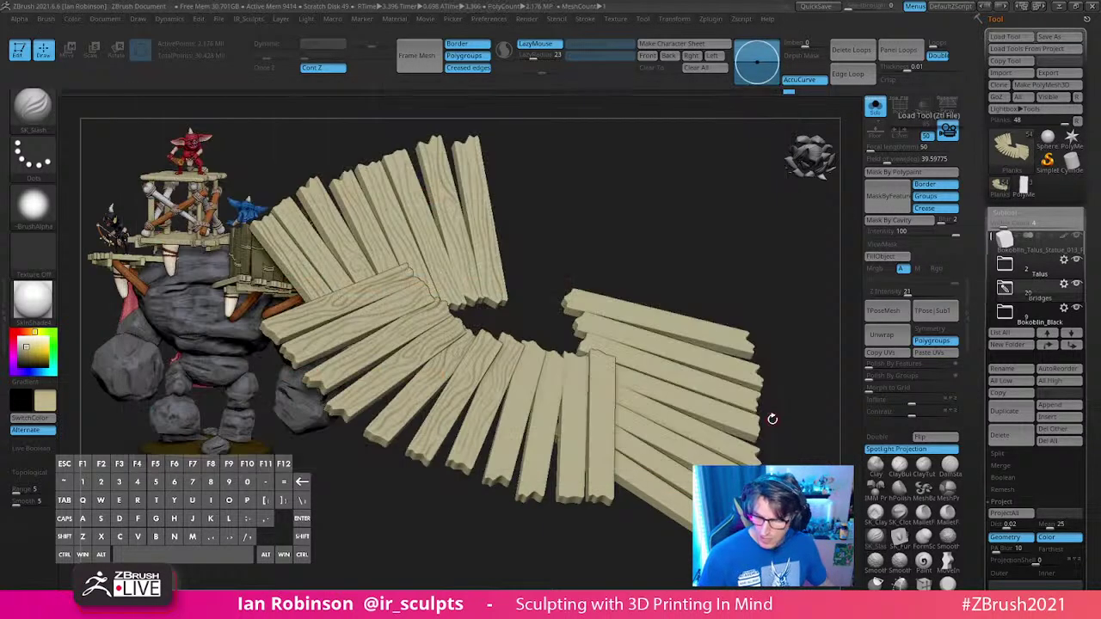
click(1049, 36)
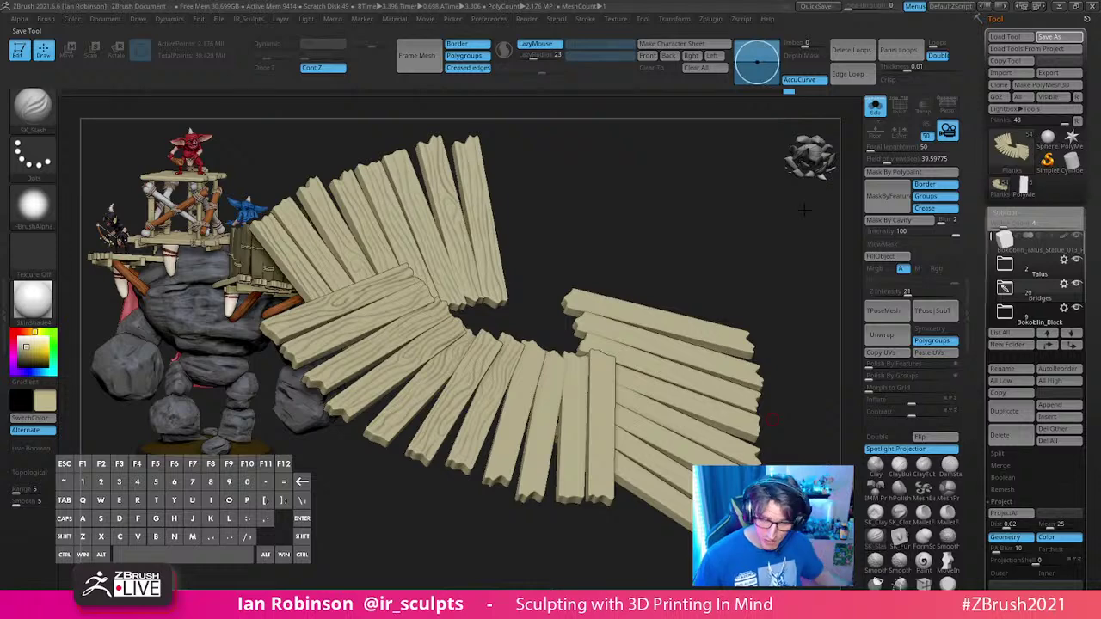
Step: Isolate the next ungrained plank and carve the first grain grooves at its upper end
right_drag(658, 238, 525, 352)
ctrl+shift+click(520, 342)
drag(536, 344, 654, 293)
drag(656, 188, 657, 222)
mouse_move(621, 185)
mouse_down()
mouse_move(658, 199)
mouse_move(582, 212)
mouse_up()
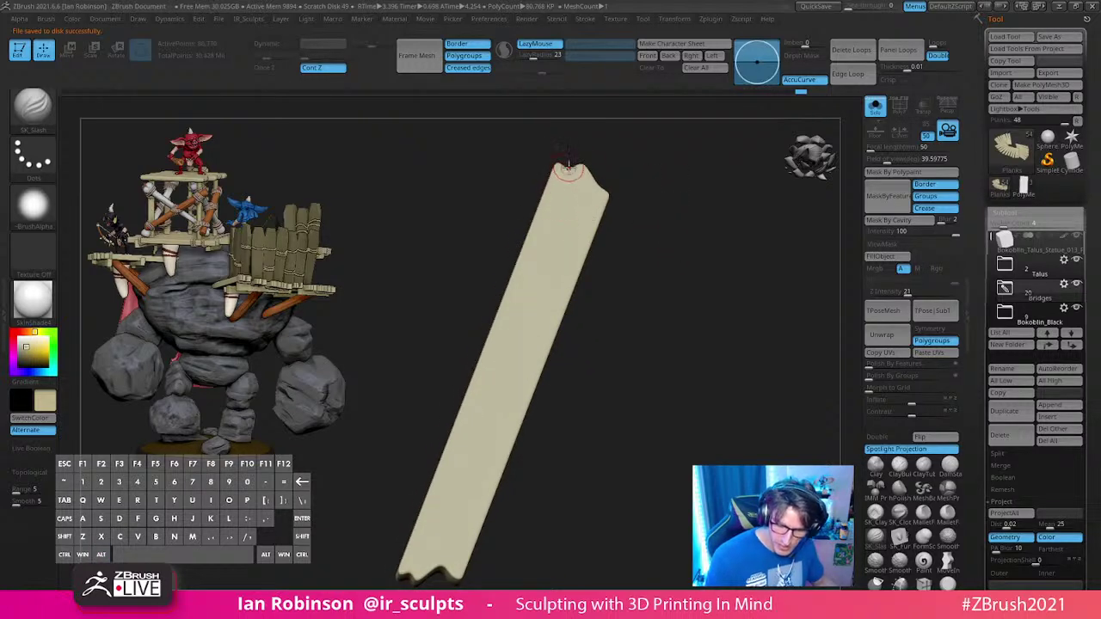
mouse_move(521, 277)
mouse_down()
mouse_move(511, 327)
mouse_move(525, 289)
mouse_up()
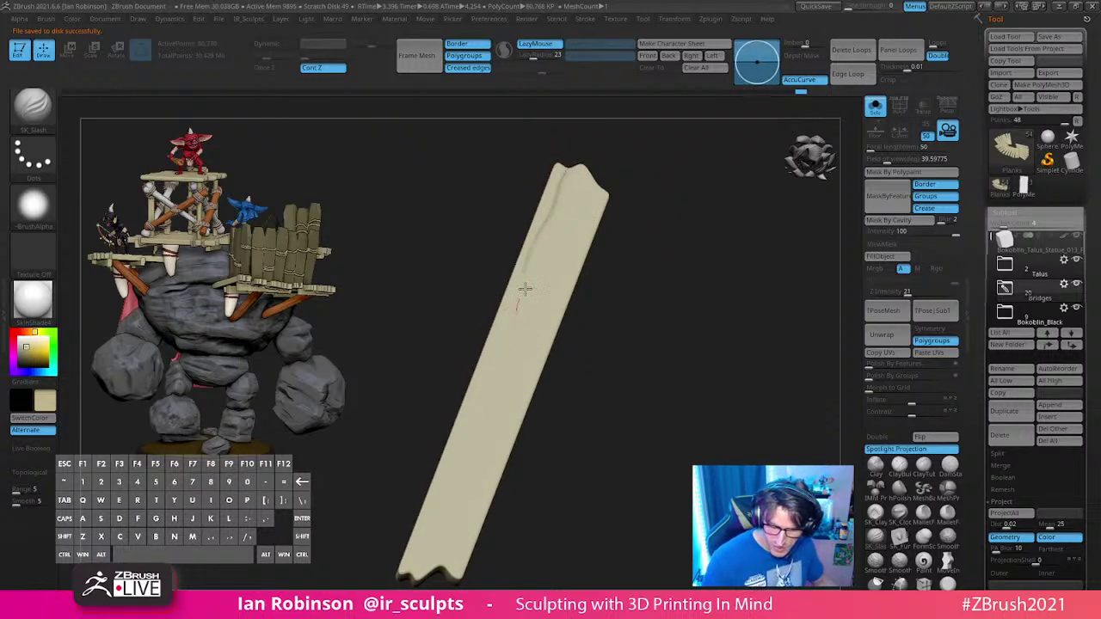
drag(554, 223, 627, 93)
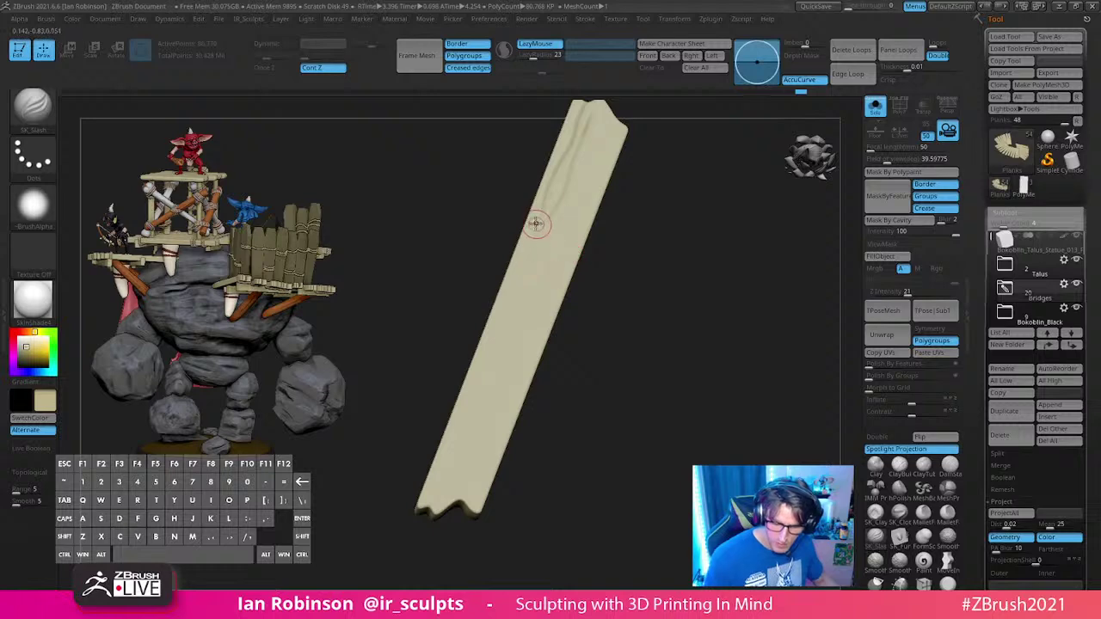
mouse_move(536, 224)
mouse_down()
mouse_move(506, 323)
mouse_move(465, 406)
mouse_up()
drag(453, 456, 456, 465)
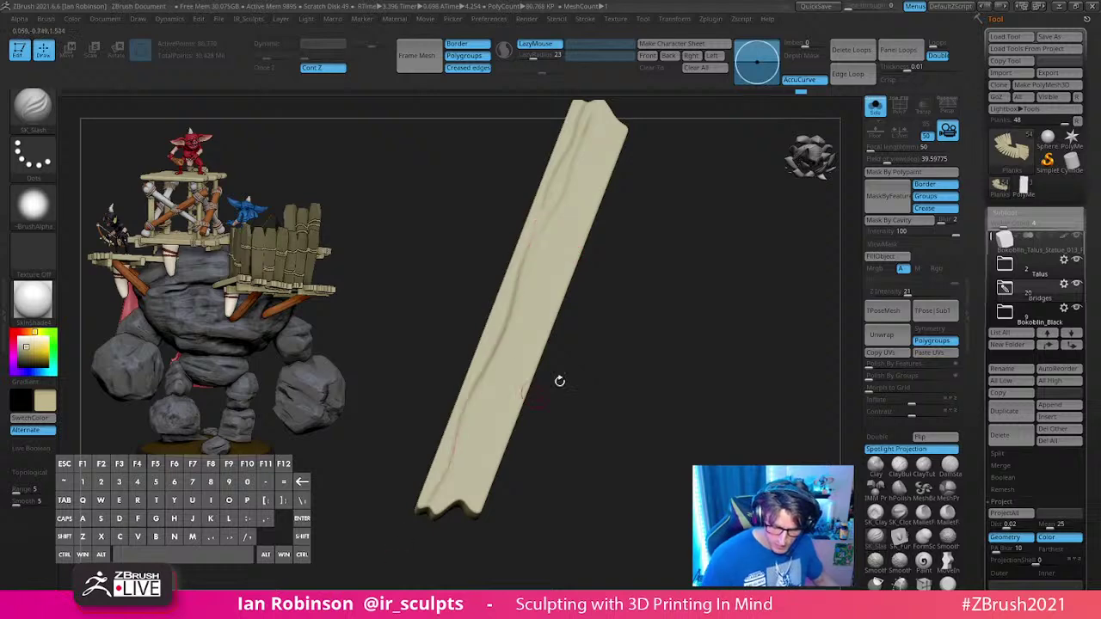
key(ctrl+z)
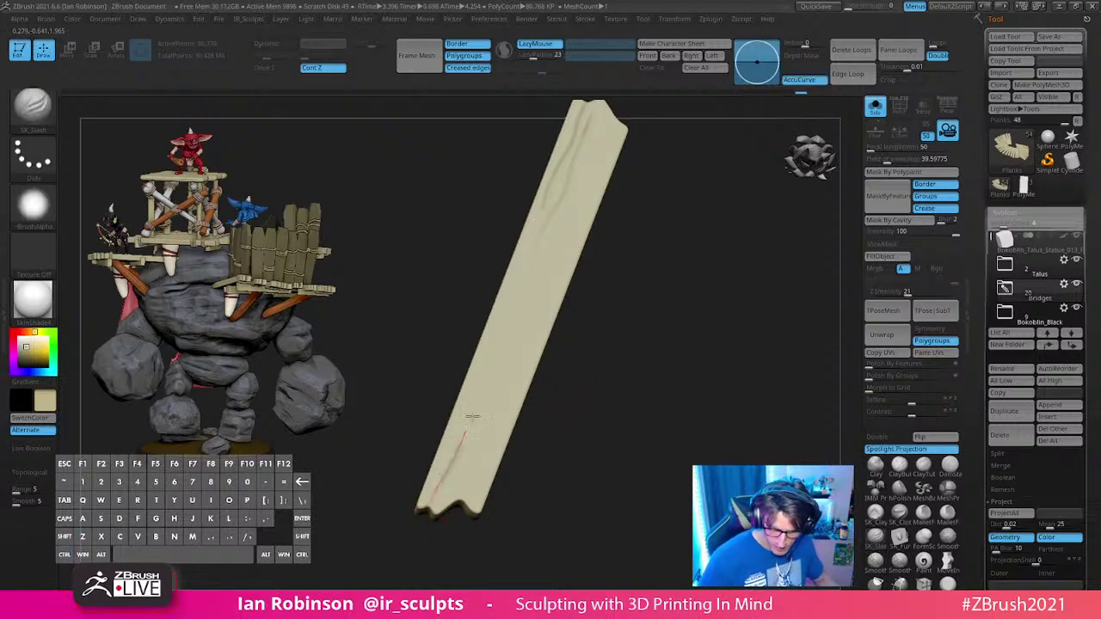
Step: Carve long grain grooves along the plank and wrap them around an elongated knot above its middle
drag(498, 312, 526, 255)
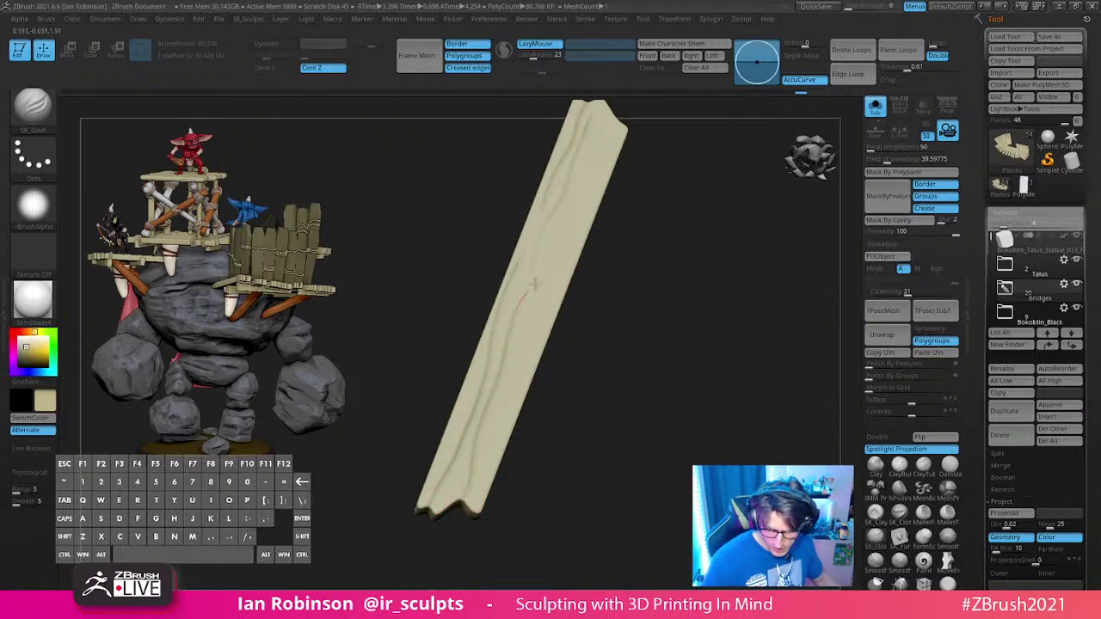
alt+drag(641, 244, 606, 324)
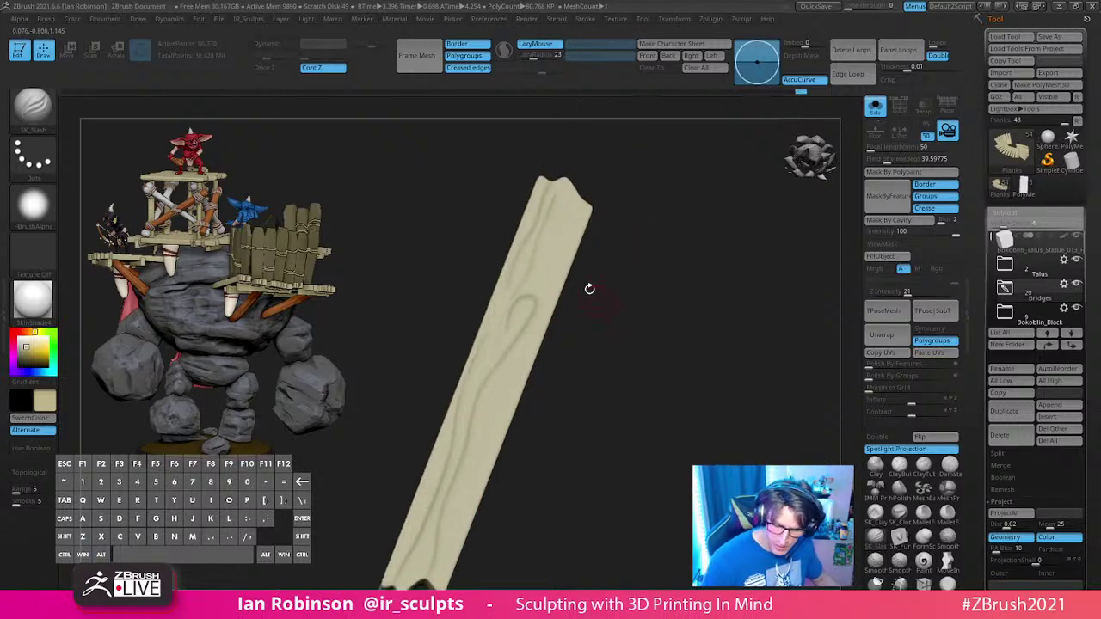
key(ctrl+z)
drag(426, 578, 443, 517)
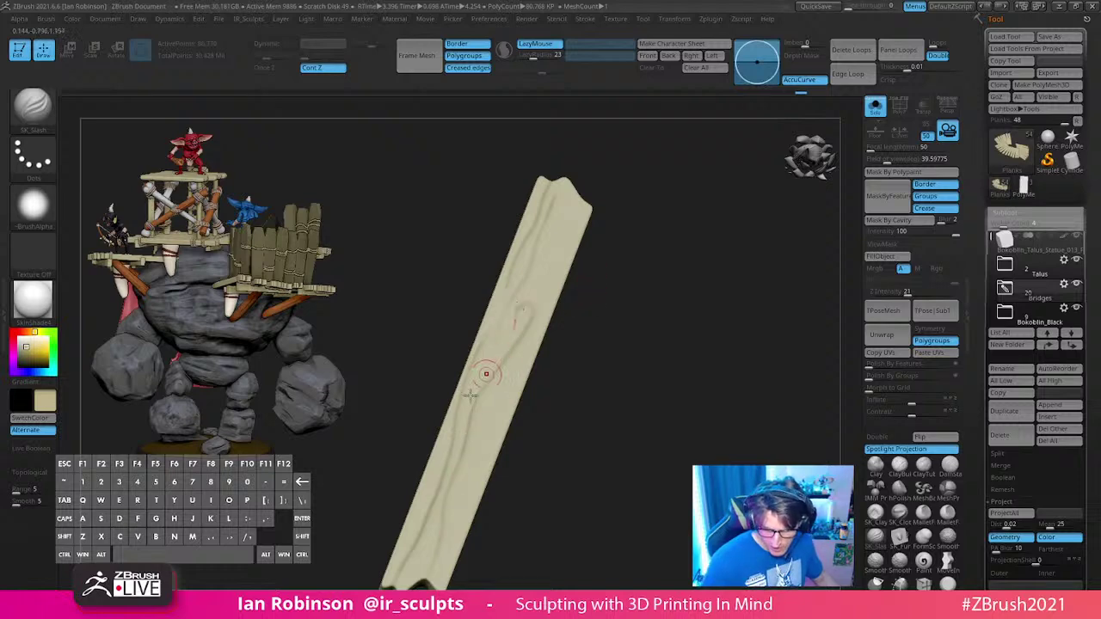
drag(609, 316, 580, 382)
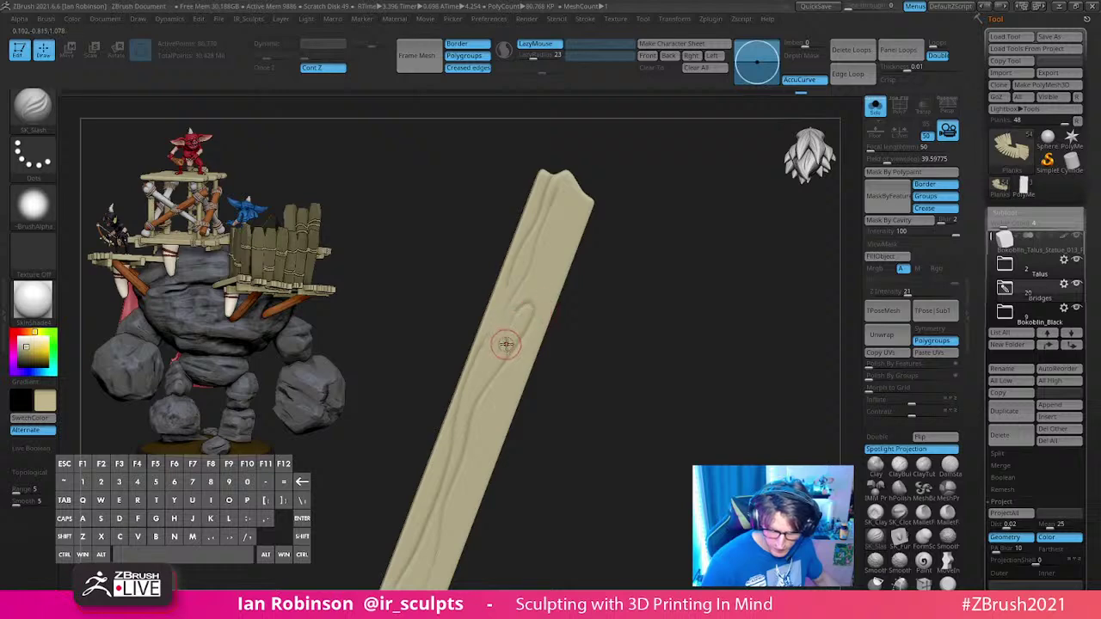
drag(482, 567, 597, 216)
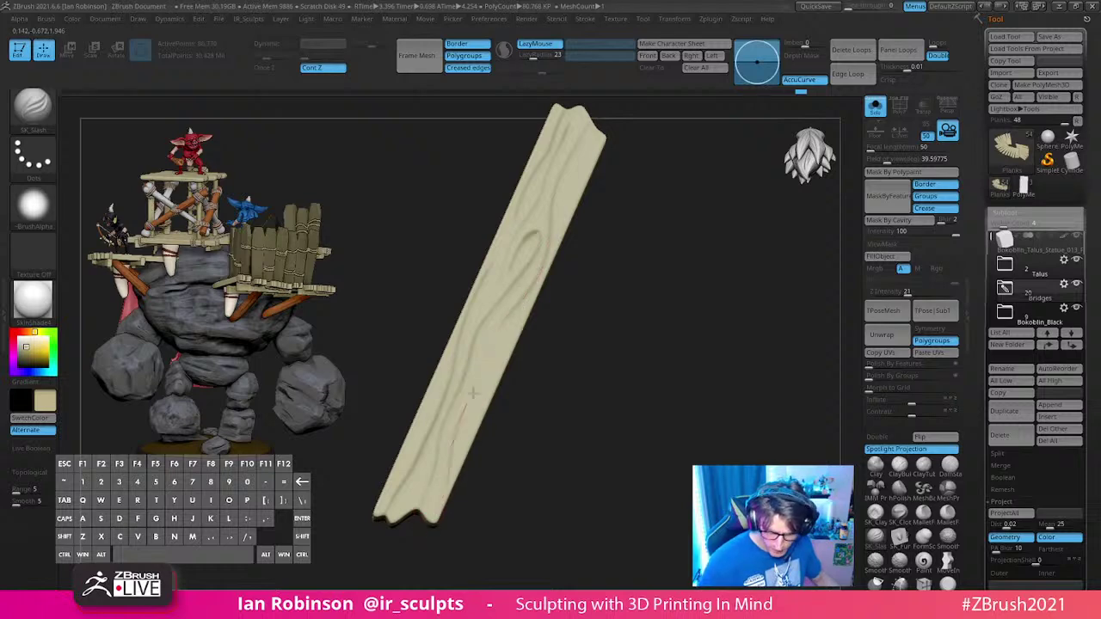
drag(474, 393, 532, 297)
Step: Unhide all planks and briefly turn Solo mode off to check them on the full statue
alt+drag(587, 214, 670, 246)
ctrl+shift+click(693, 247)
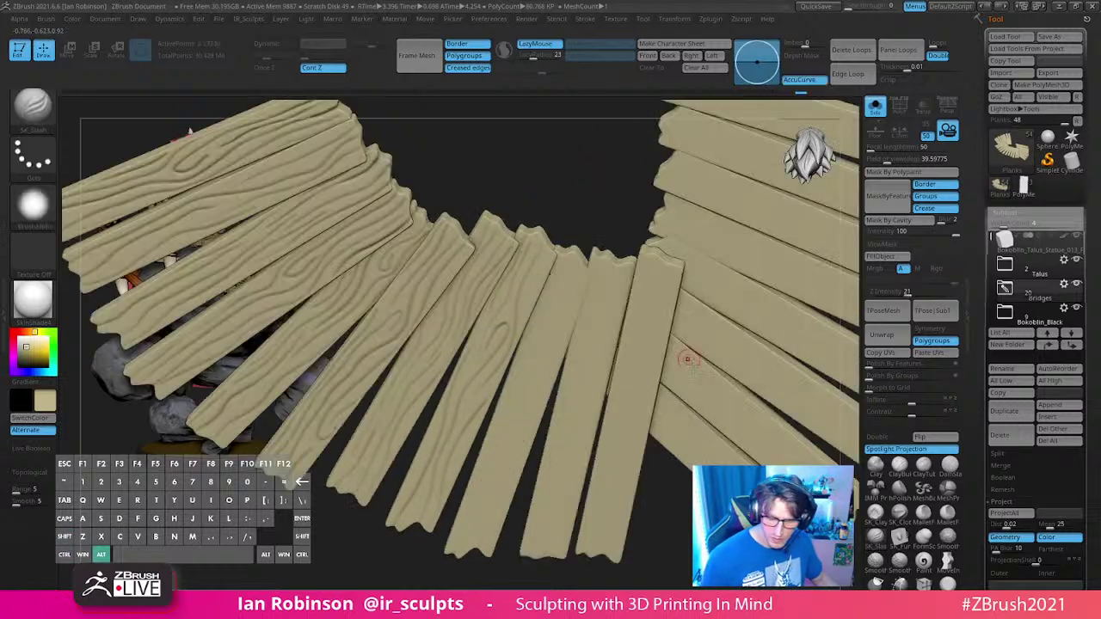
alt+drag(644, 461, 696, 301)
drag(731, 361, 757, 469)
click(876, 106)
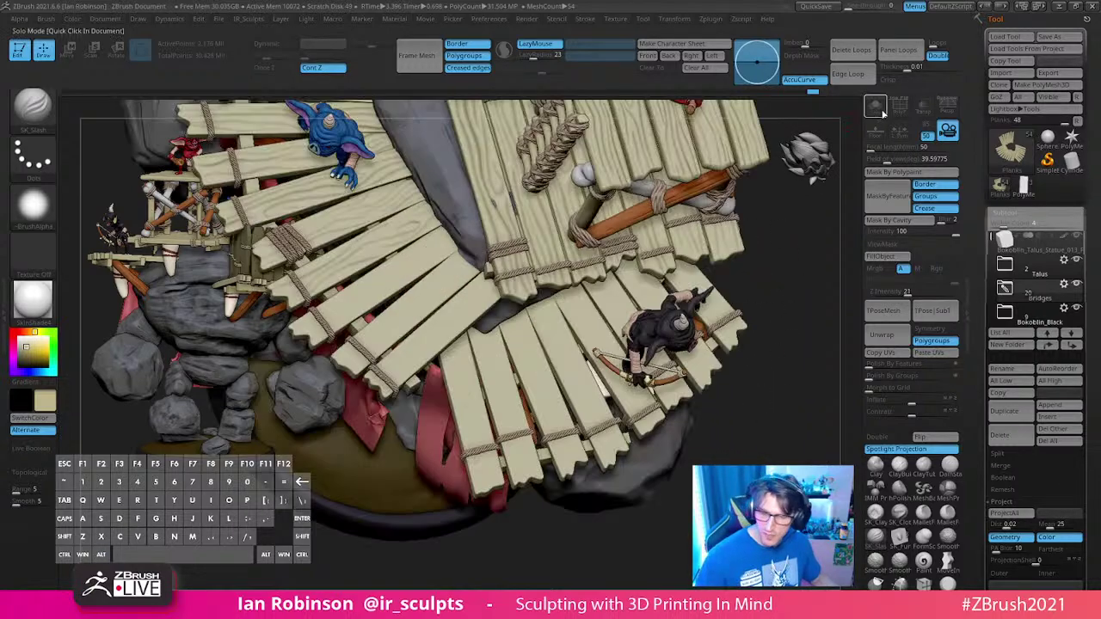
click(881, 113)
alt+drag(759, 222, 781, 303)
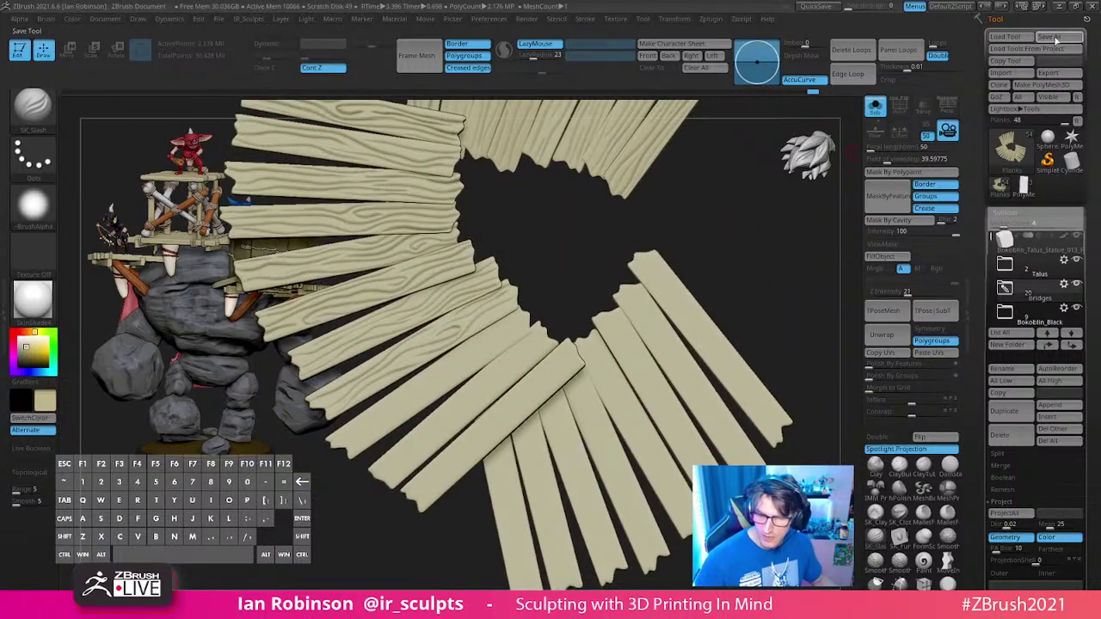
Step: Save the tool with the newly grained planks
click(1053, 38)
key(Return)
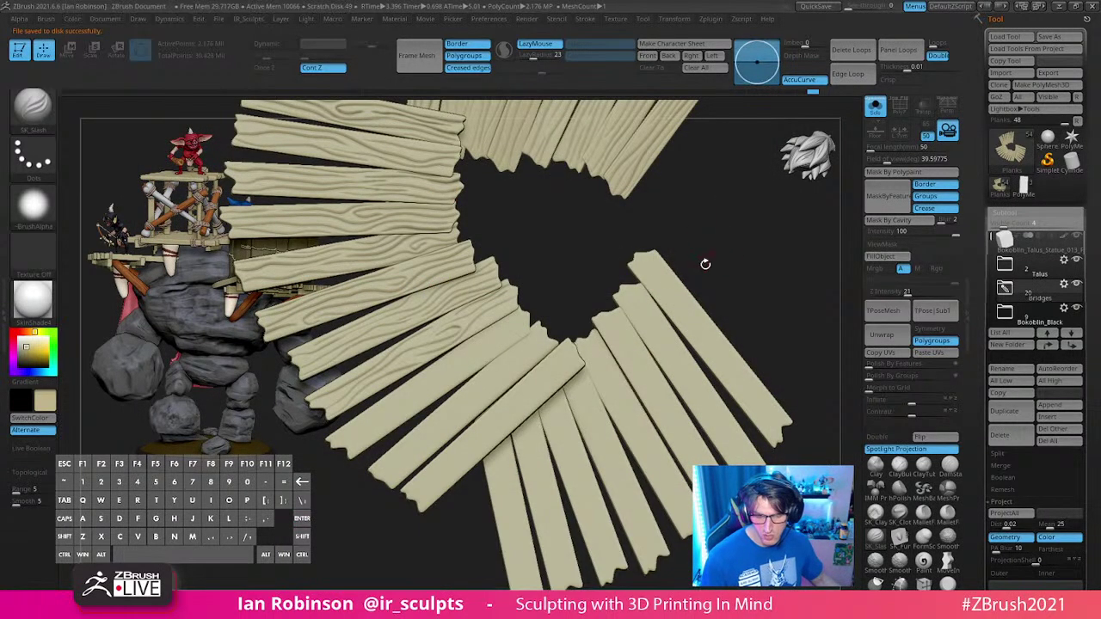
Step: Isolate the next ungrained plank and carve long, wavy wood grain grooves along its full length
ctrl+shift+click(501, 346)
ctrl+right_drag(605, 290, 685, 309)
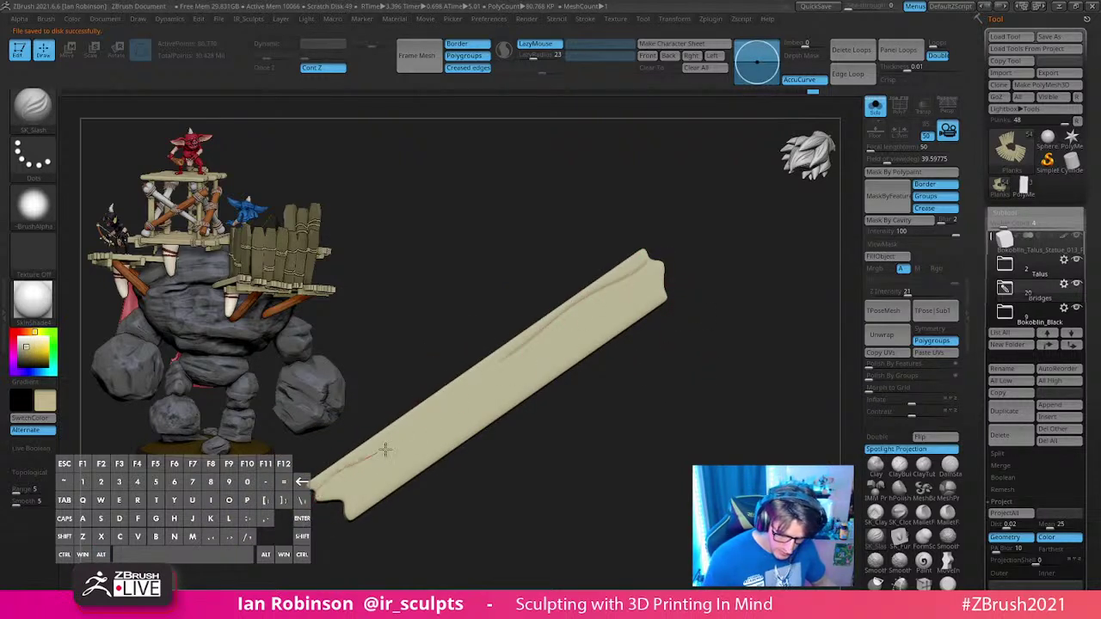
drag(385, 449, 475, 402)
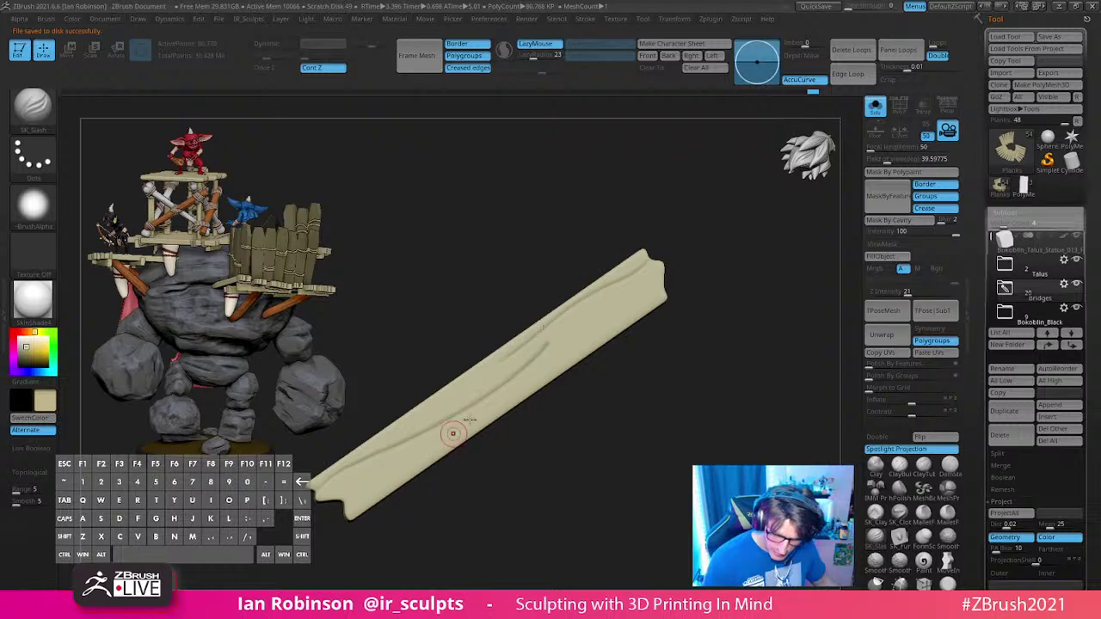
drag(405, 427, 515, 366)
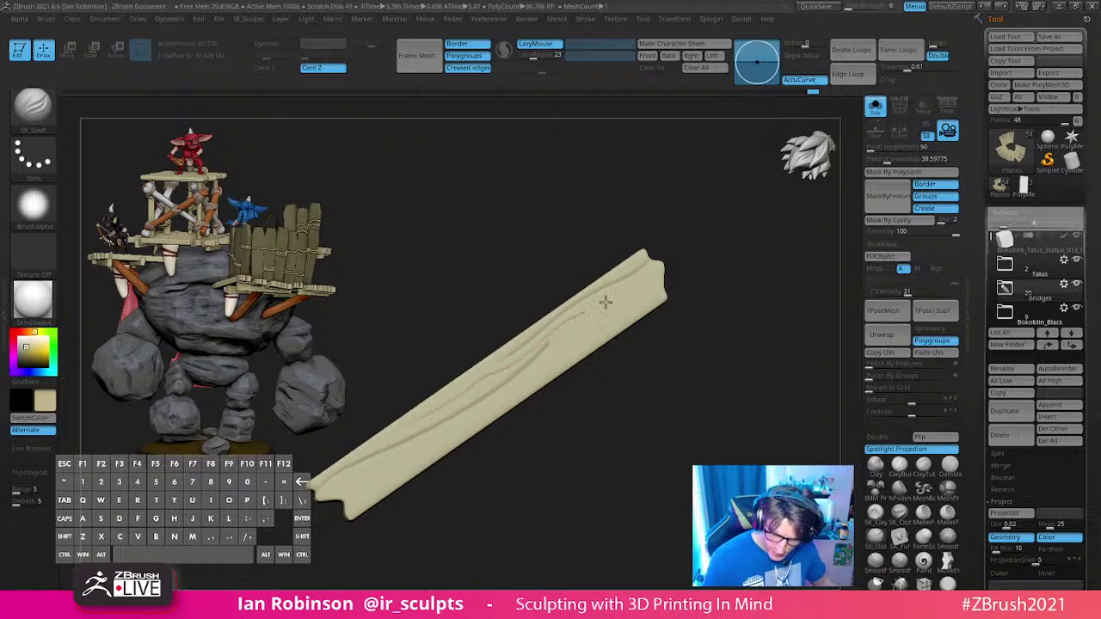
mouse_move(605, 301)
mouse_down()
mouse_move(619, 319)
mouse_move(645, 289)
mouse_move(615, 308)
mouse_up()
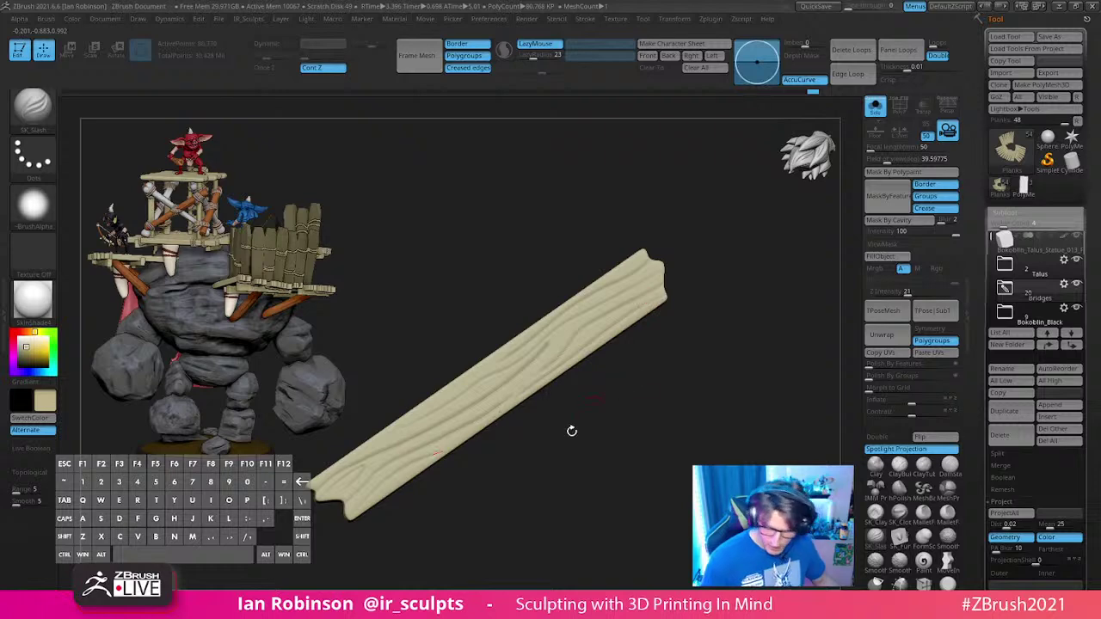
Step: Unhide all planks, isolate the next smooth one and carve flowing grain grooves from end to end
ctrl+shift+click(717, 354)
ctrl+shift+click(572, 381)
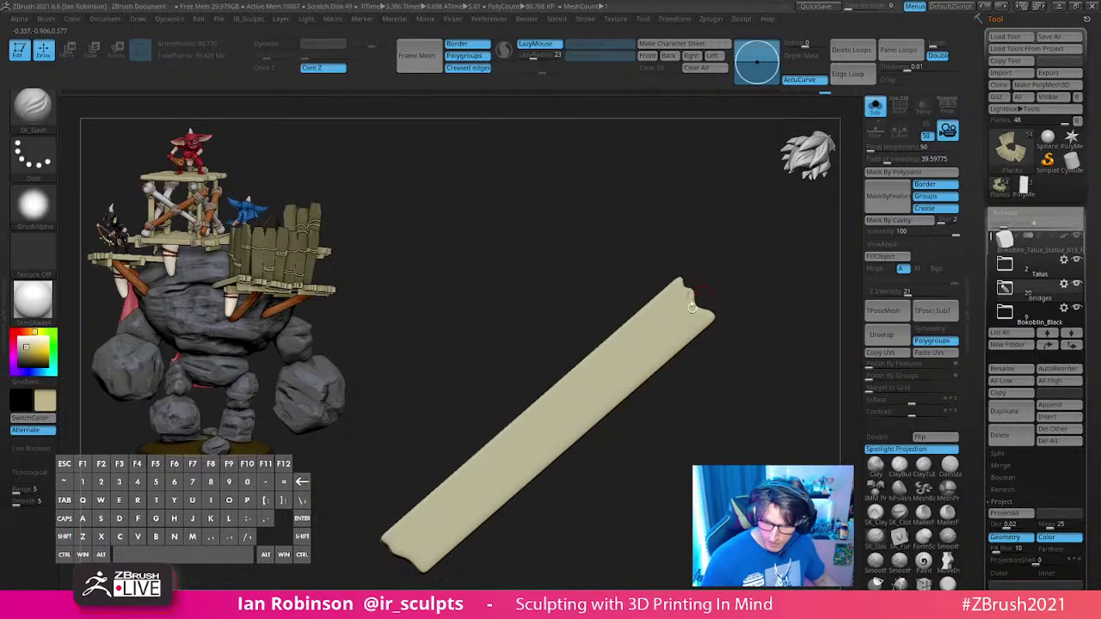
mouse_move(446, 503)
mouse_down()
mouse_move(637, 349)
mouse_move(686, 284)
mouse_up()
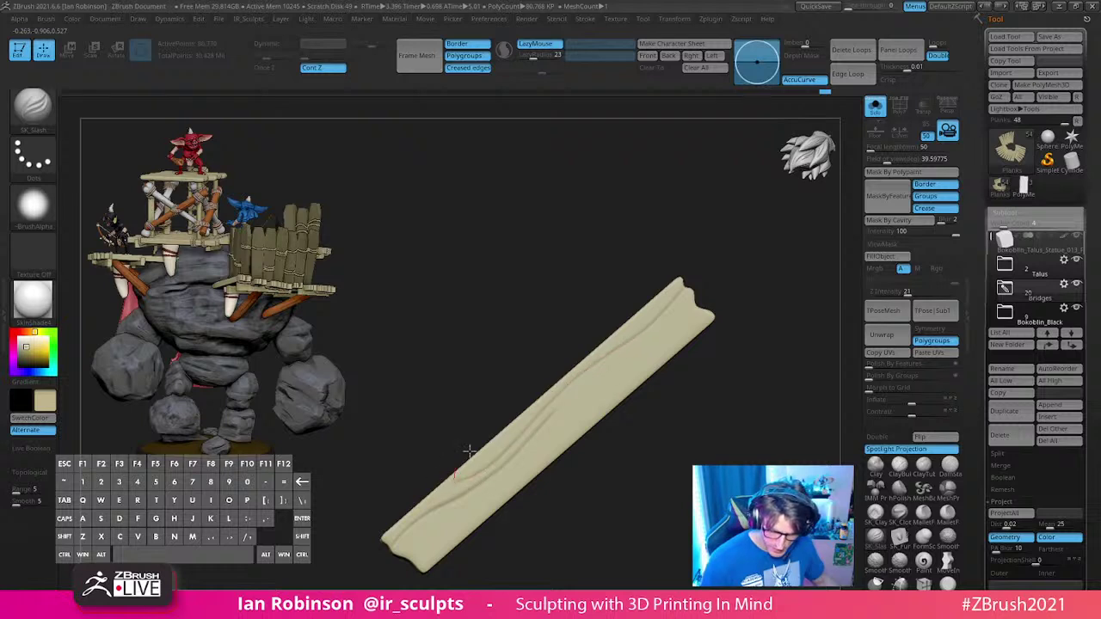
alt+drag(642, 406, 643, 374)
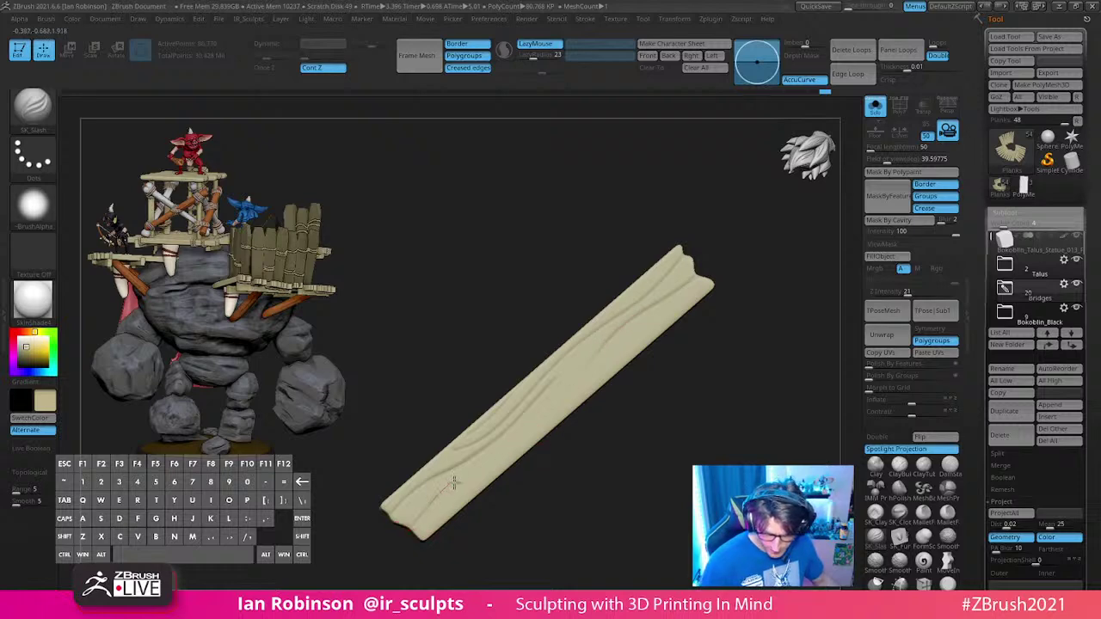
drag(454, 484, 534, 420)
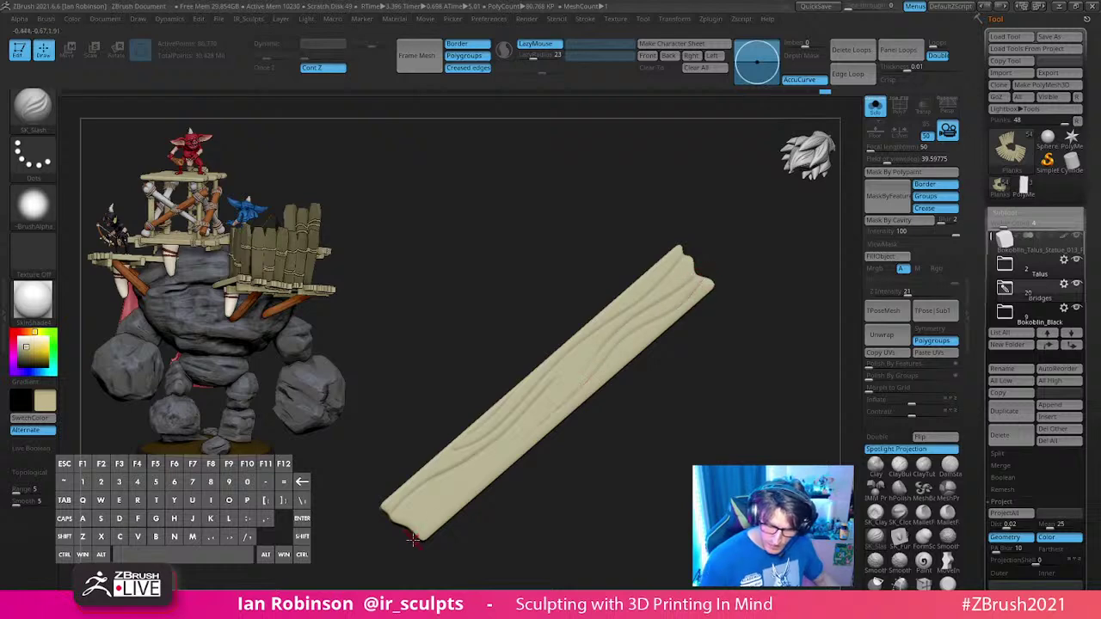
drag(585, 401, 698, 287)
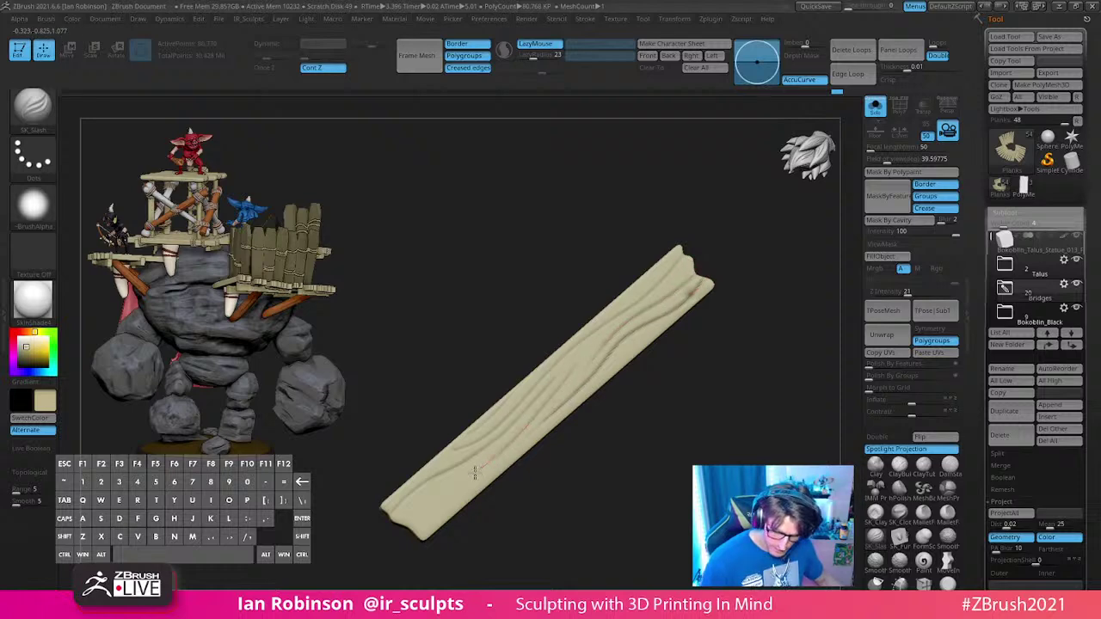
Step: Briefly turn Solo mode off to check the isolated plank on the full statue
ctrl+right_drag(753, 379, 766, 350)
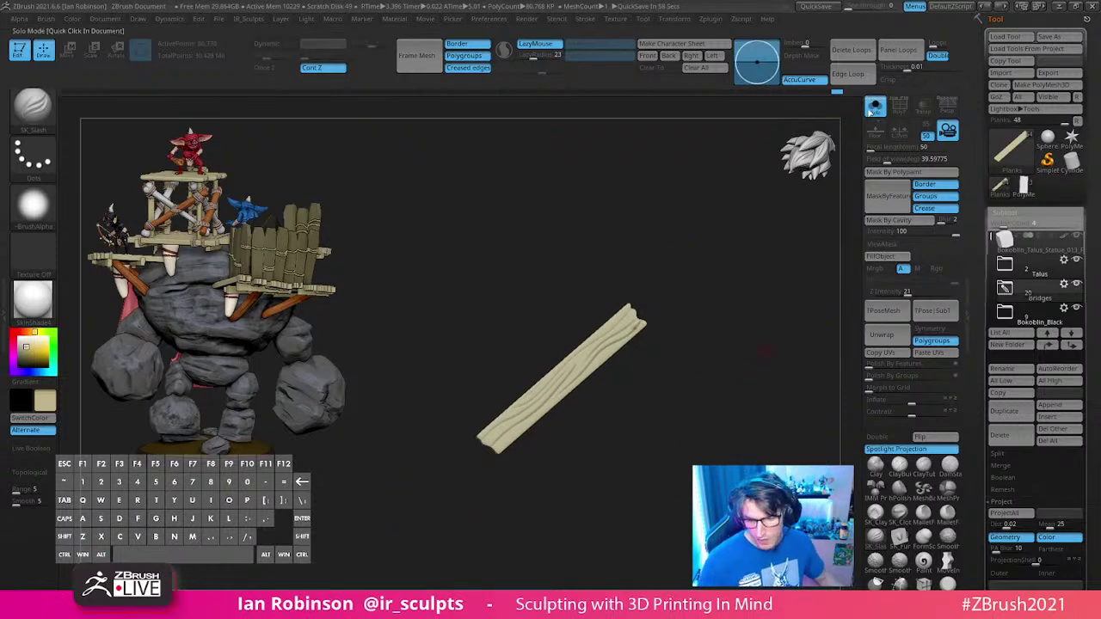
click(870, 114)
click(869, 117)
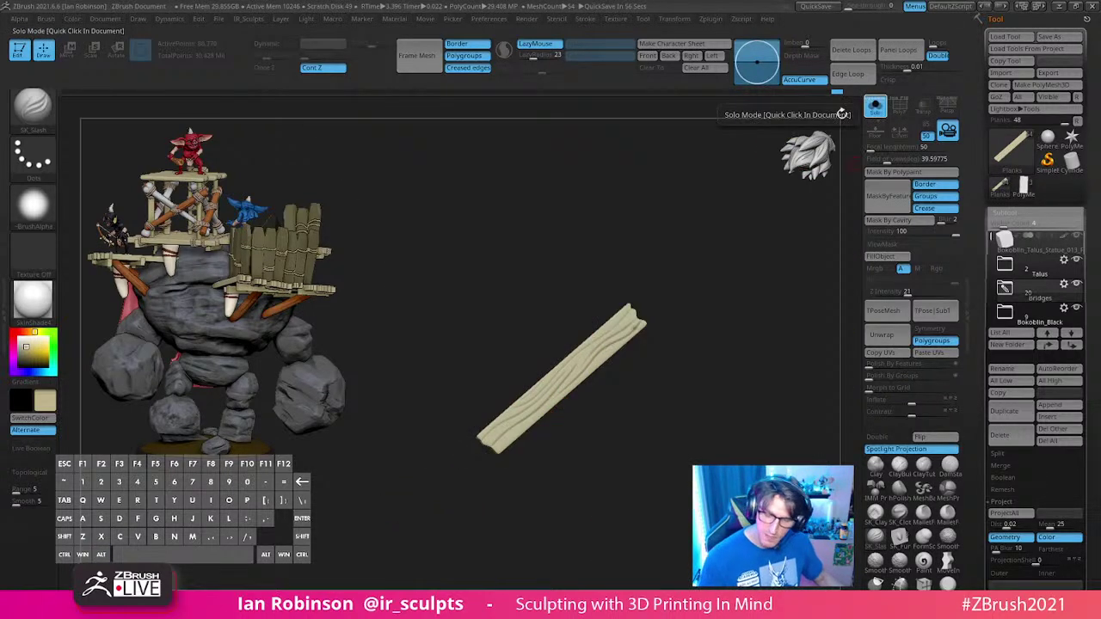
Step: Unhide all planks, isolate the next ungrained one and carve the first wavy grooves from its upper end
ctrl+shift+click(764, 148)
mouse_move(762, 284)
alt+mouse_down()
mouse_move(693, 277)
mouse_move(689, 391)
mouse_move(723, 322)
alt+mouse_up()
ctrl+shift+click(561, 340)
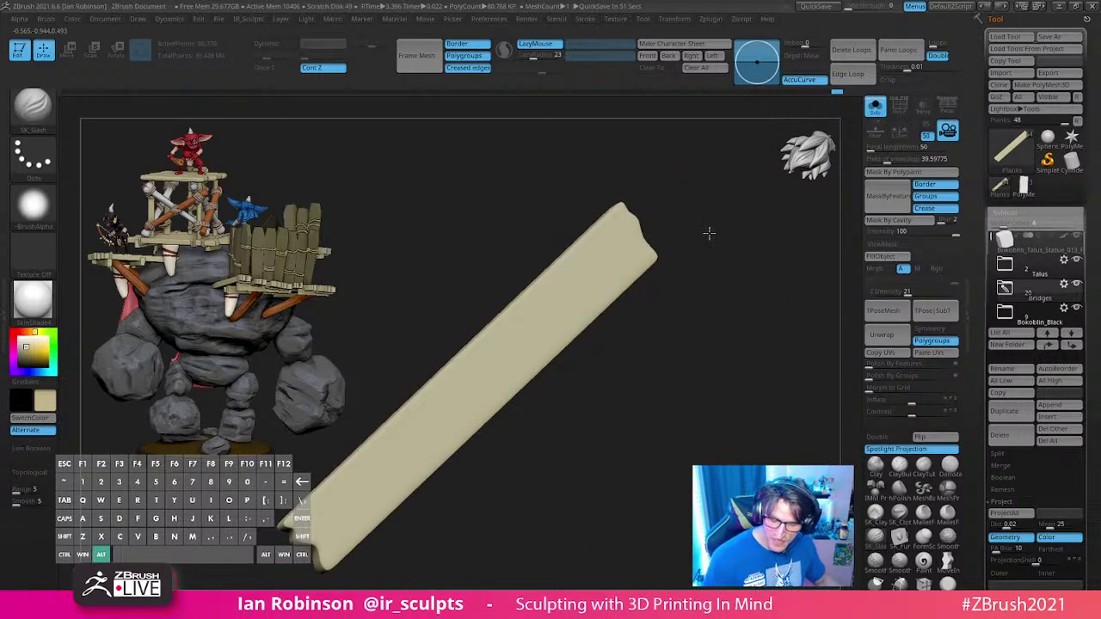
alt+drag(708, 233, 754, 201)
drag(641, 178, 652, 176)
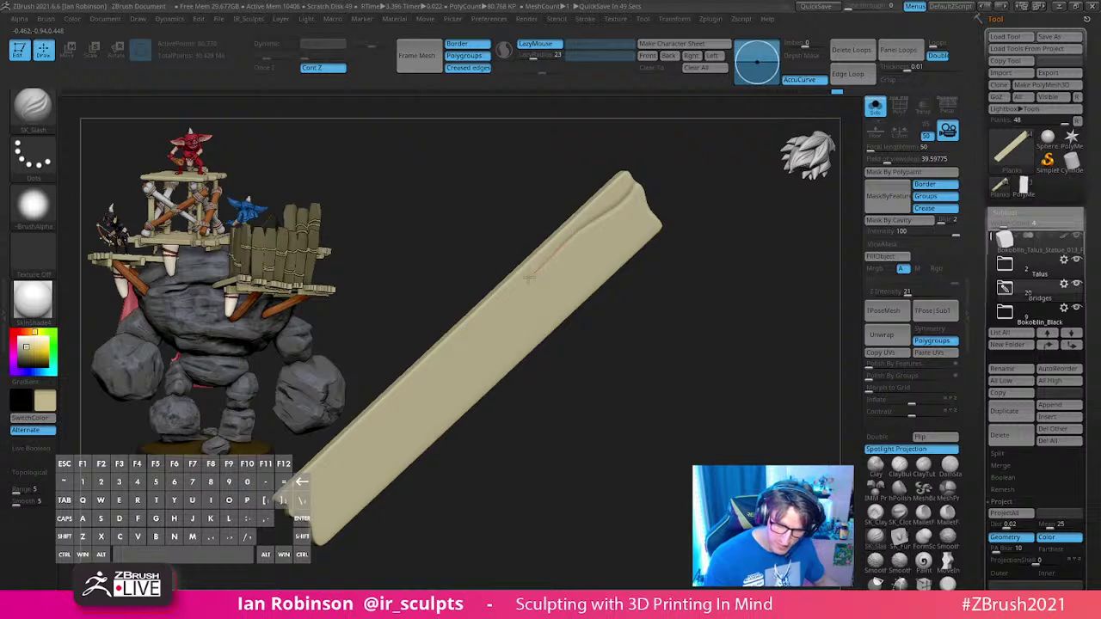
mouse_move(529, 277)
mouse_down()
mouse_move(480, 329)
mouse_move(589, 243)
mouse_up()
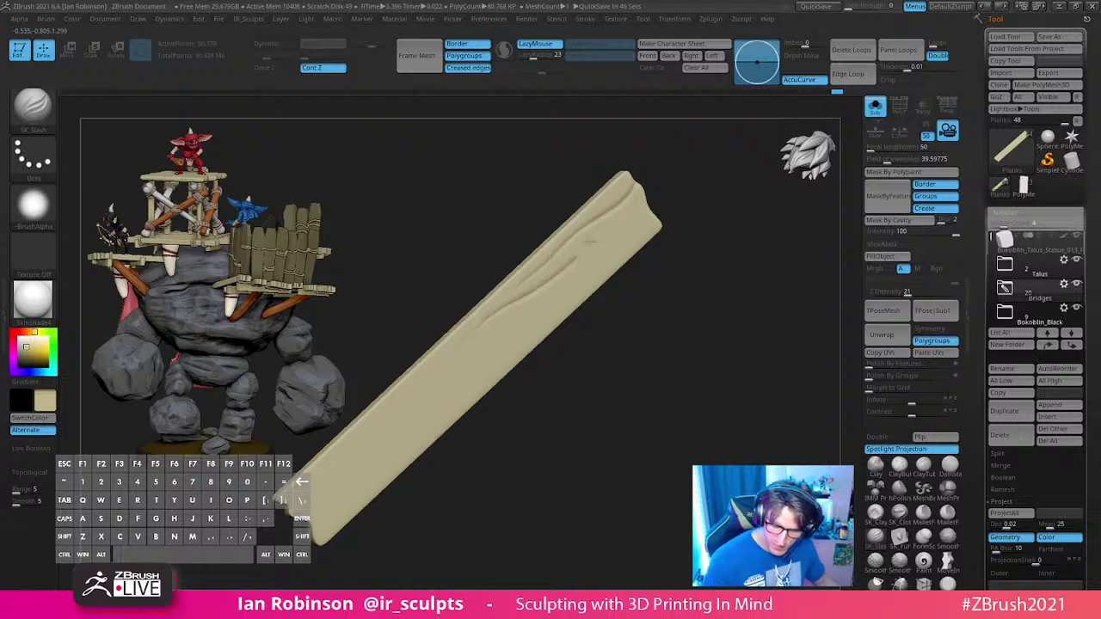
Step: Fill the rest of the plank with wavy grain grooves, including its middle, long edges and both ends
drag(722, 228, 719, 229)
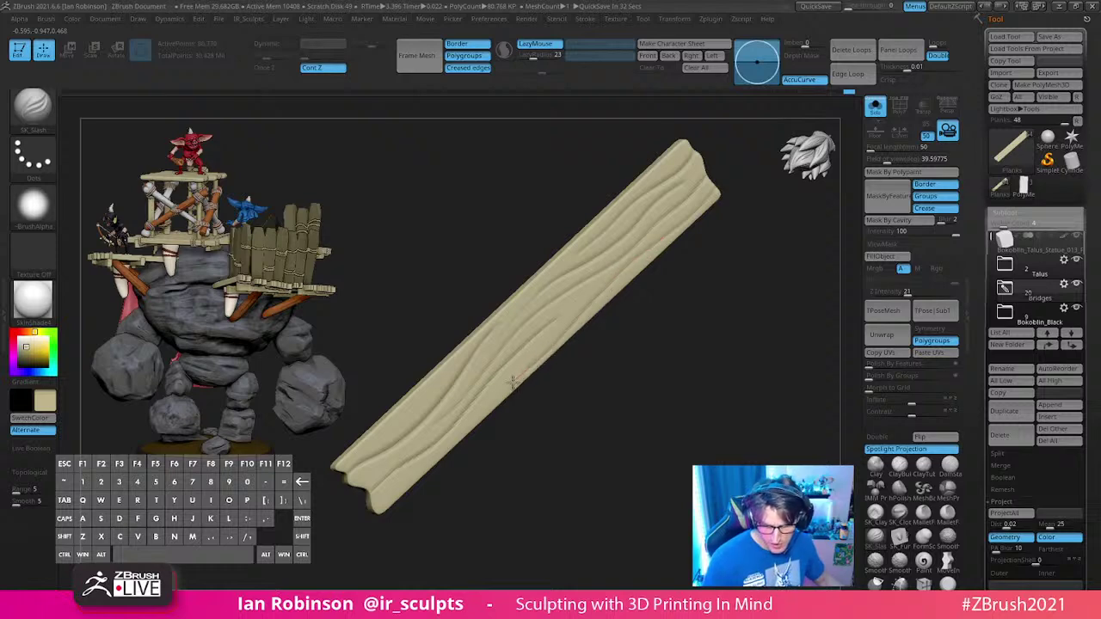
mouse_move(639, 375)
mouse_down()
mouse_move(661, 416)
mouse_move(682, 402)
mouse_up()
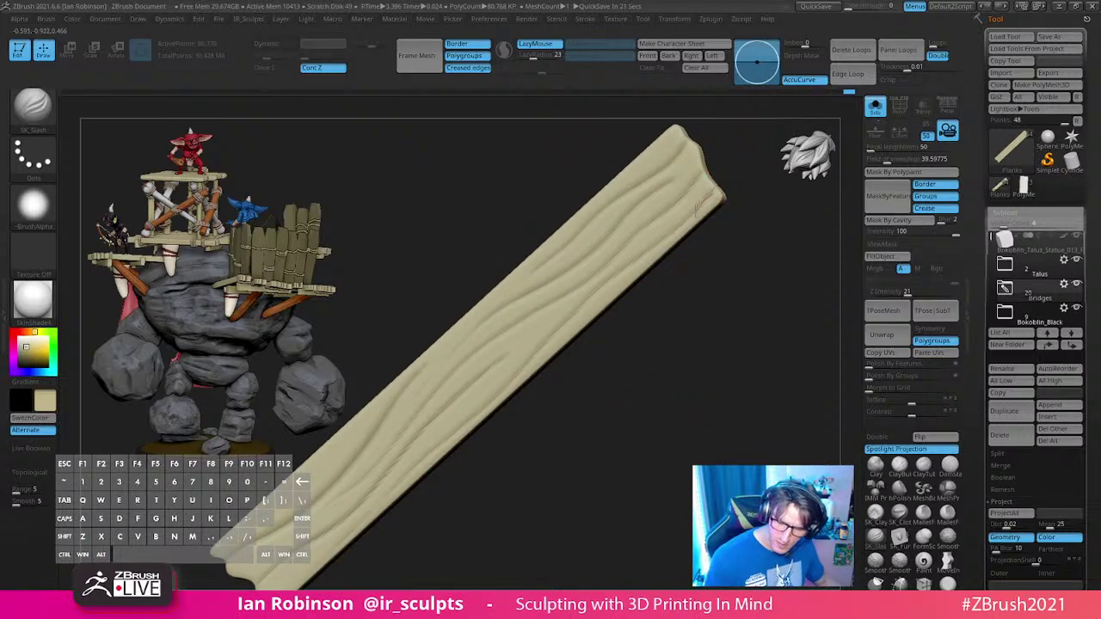
drag(673, 230, 787, 259)
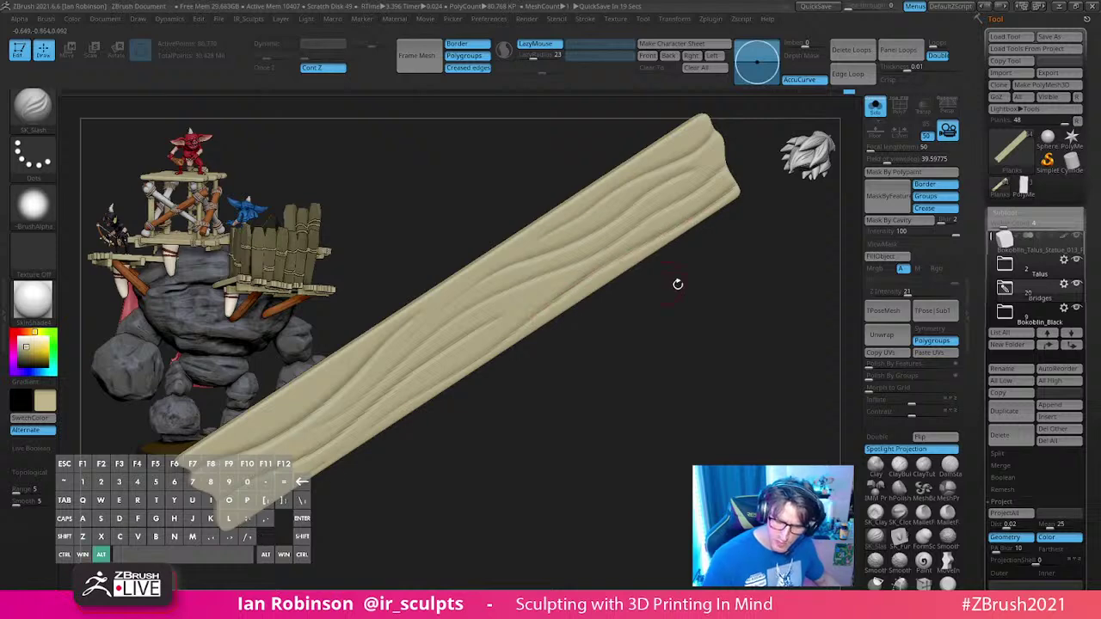
alt+drag(676, 285, 560, 295)
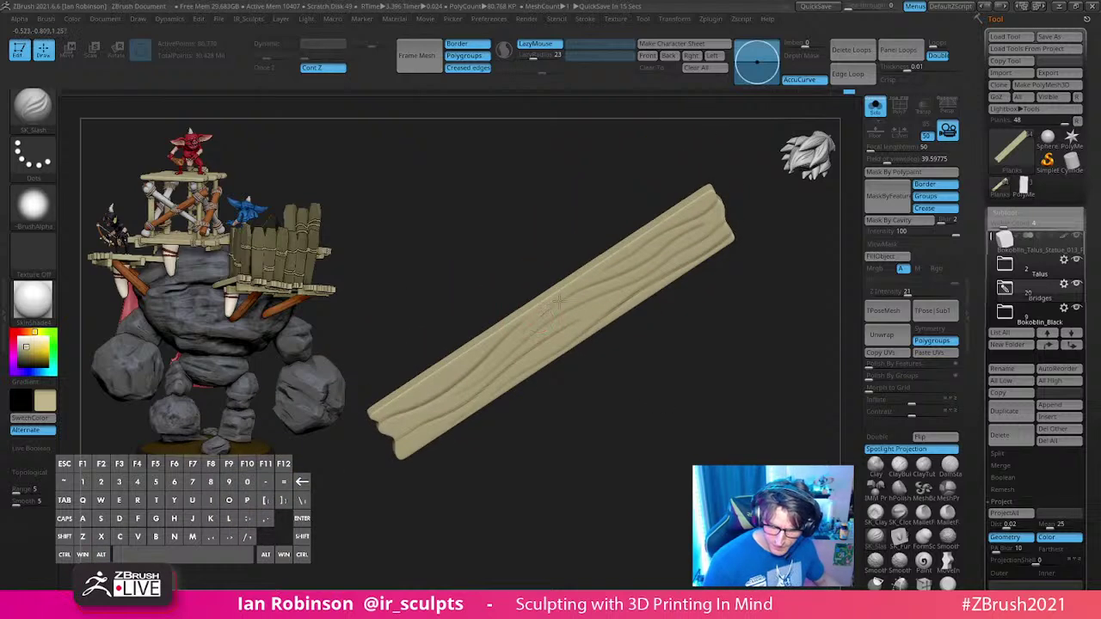
mouse_move(801, 178)
alt+mouse_down()
mouse_move(753, 305)
mouse_move(784, 320)
alt+mouse_up()
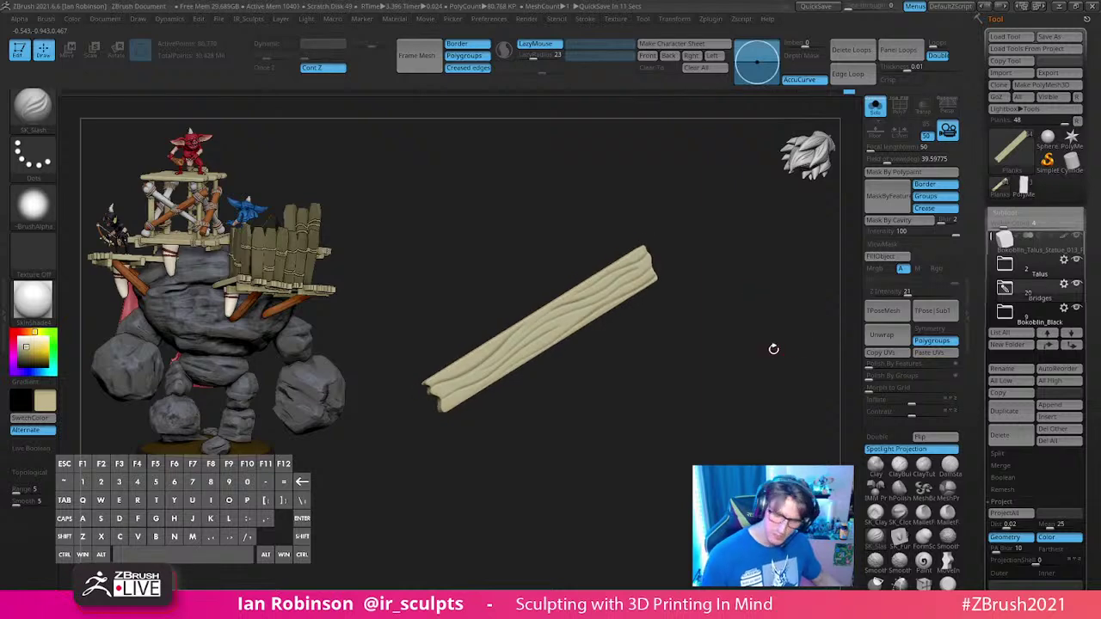
Step: Unhide all planks, isolate the next smooth one beneath the grained planks and carve a knot with grooves along one side
ctrl+shift+click(787, 225)
alt+drag(787, 225, 465, 414)
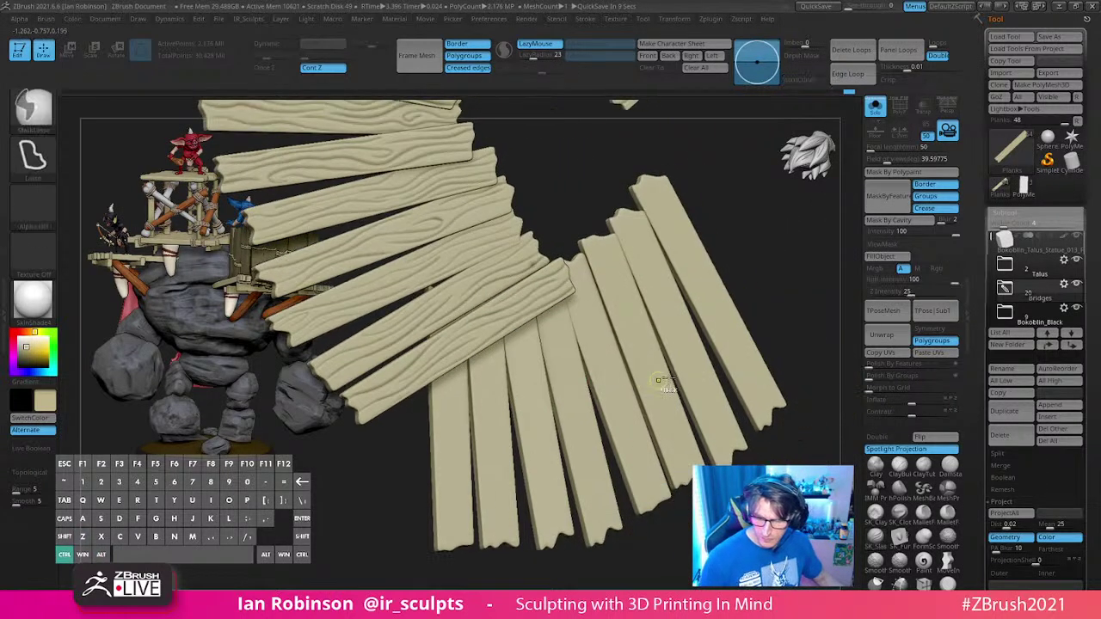
ctrl+shift+click(465, 414)
drag(573, 376, 576, 268)
drag(512, 215, 507, 287)
mouse_move(506, 495)
mouse_down()
mouse_move(519, 283)
mouse_move(506, 316)
mouse_up()
drag(597, 318, 654, 378)
alt+drag(613, 207, 613, 279)
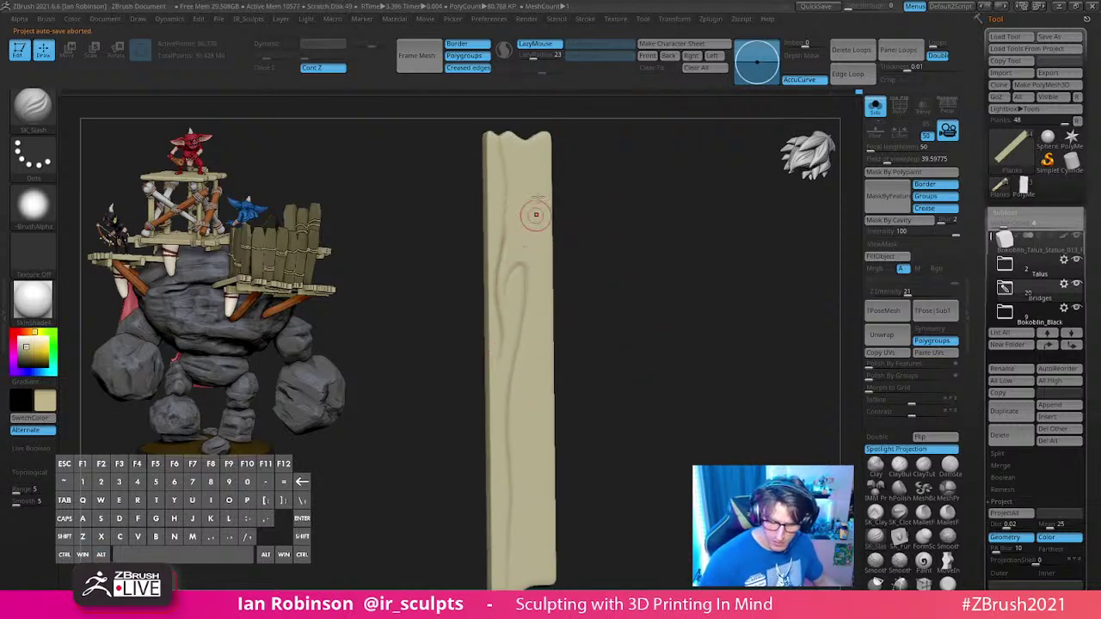
Step: Carve grain grooves from the plank's upper end around the other side of the knot, undoing unwanted strokes
drag(578, 185, 598, 201)
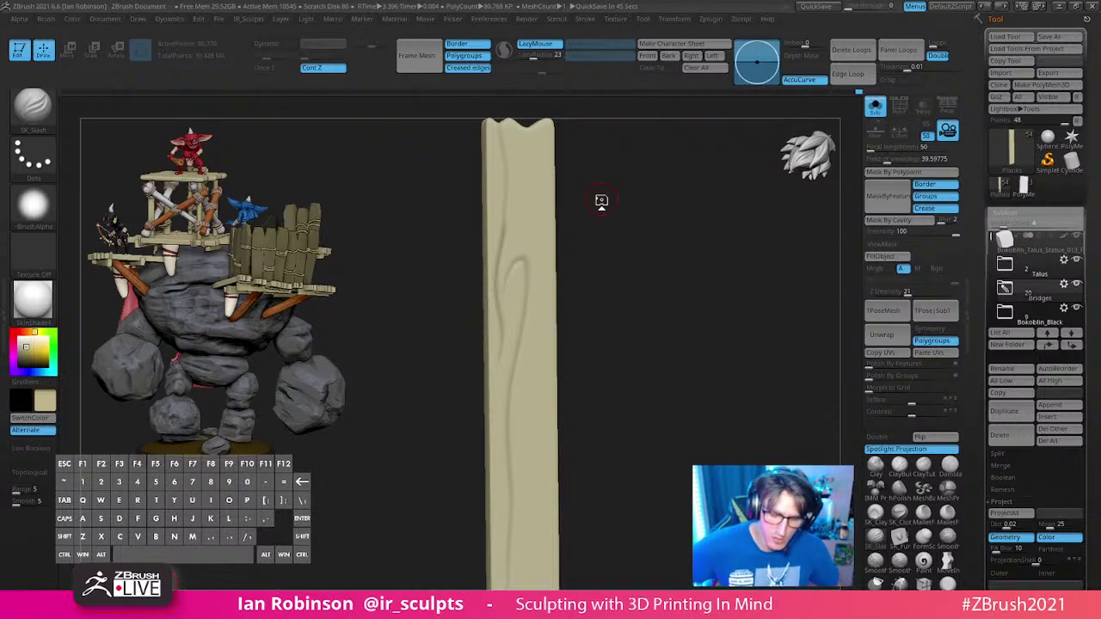
alt+drag(627, 234, 560, 215)
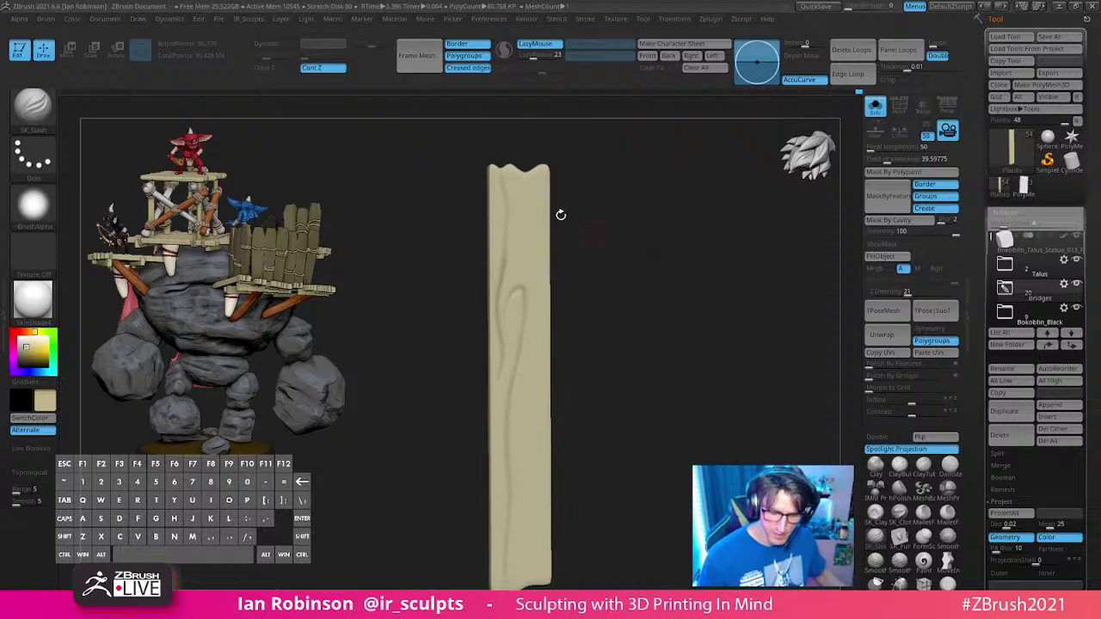
drag(512, 168, 521, 258)
key(ctrl+z)
mouse_move(520, 169)
mouse_down()
mouse_move(519, 258)
mouse_move(537, 307)
mouse_move(527, 368)
mouse_up()
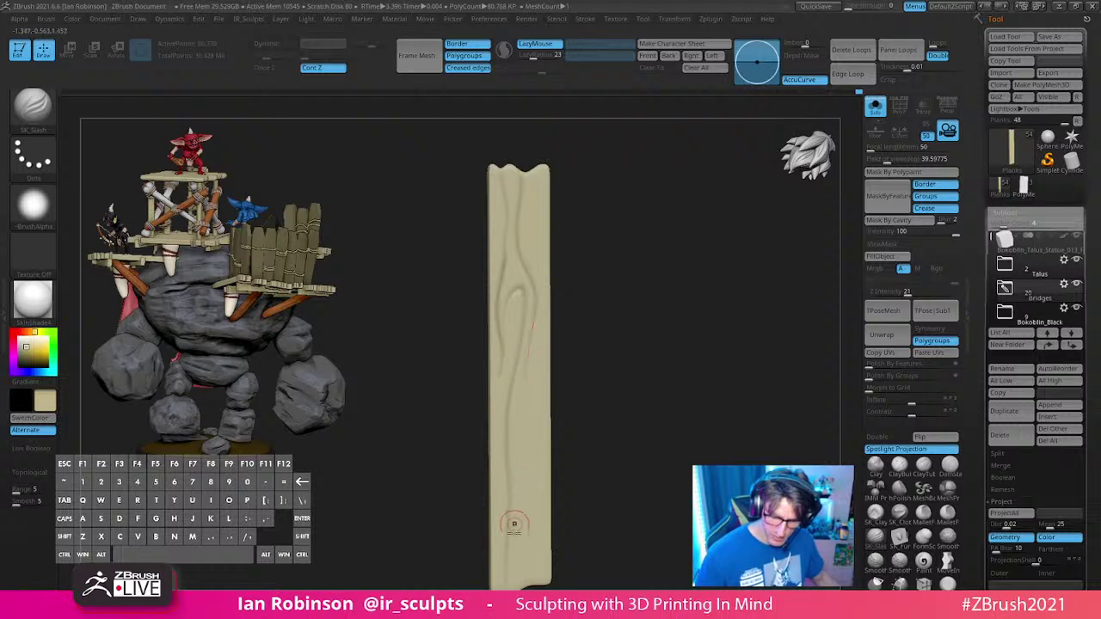
mouse_move(524, 571)
mouse_down()
mouse_move(520, 469)
mouse_move(548, 293)
mouse_move(543, 152)
mouse_move(543, 283)
mouse_up()
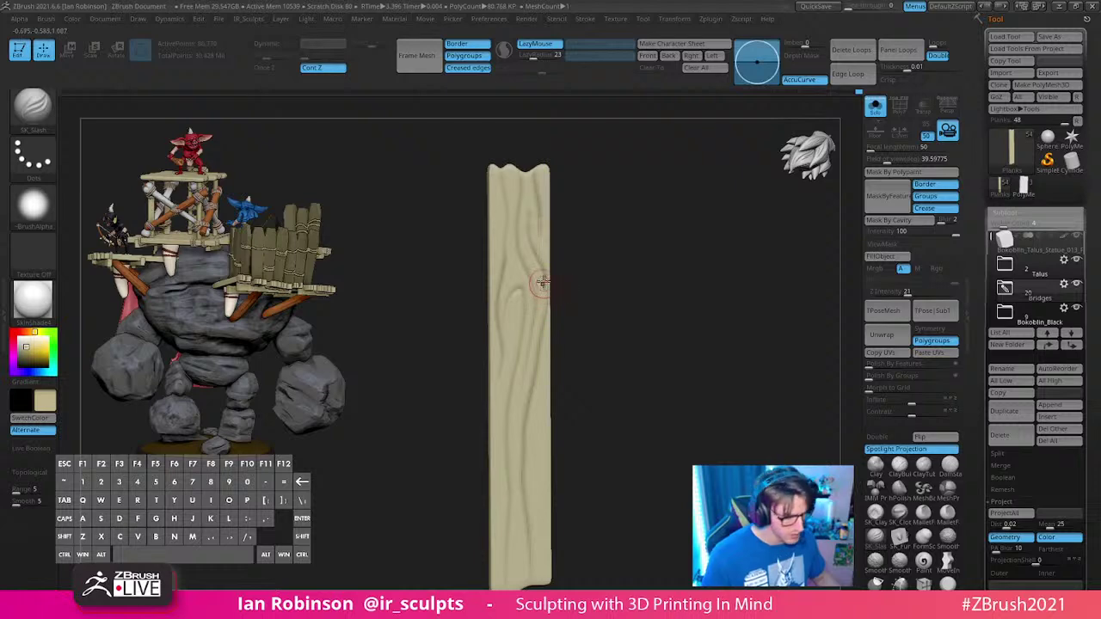
key(ctrl+z)
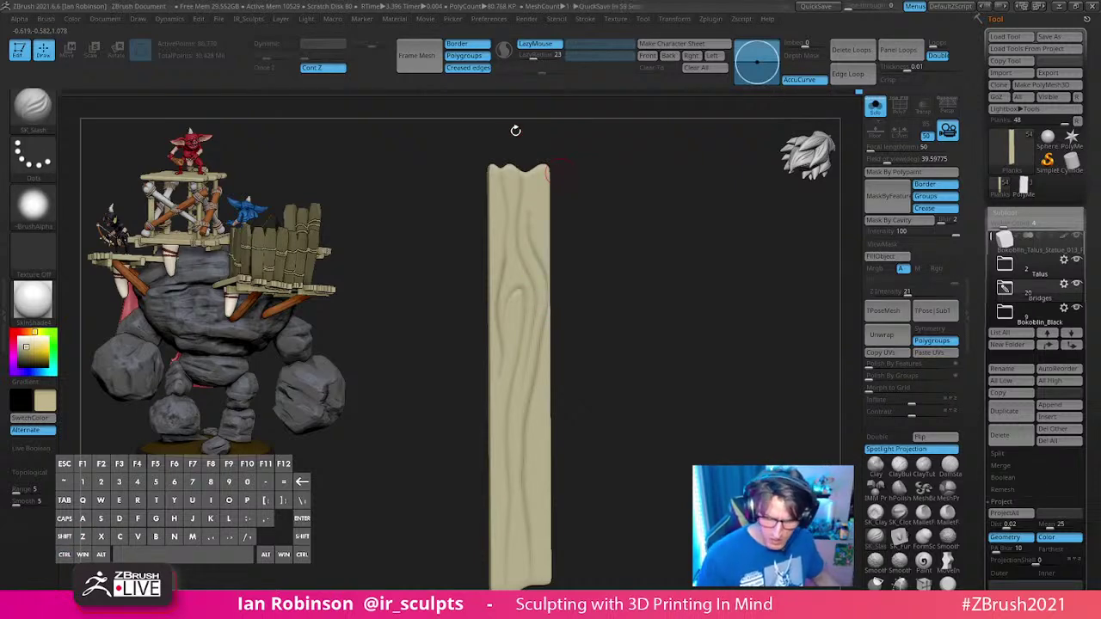
Step: Continue the grain grooves from the knot down to the plank's lower end and fill the remaining gaps
alt+drag(623, 274, 619, 210)
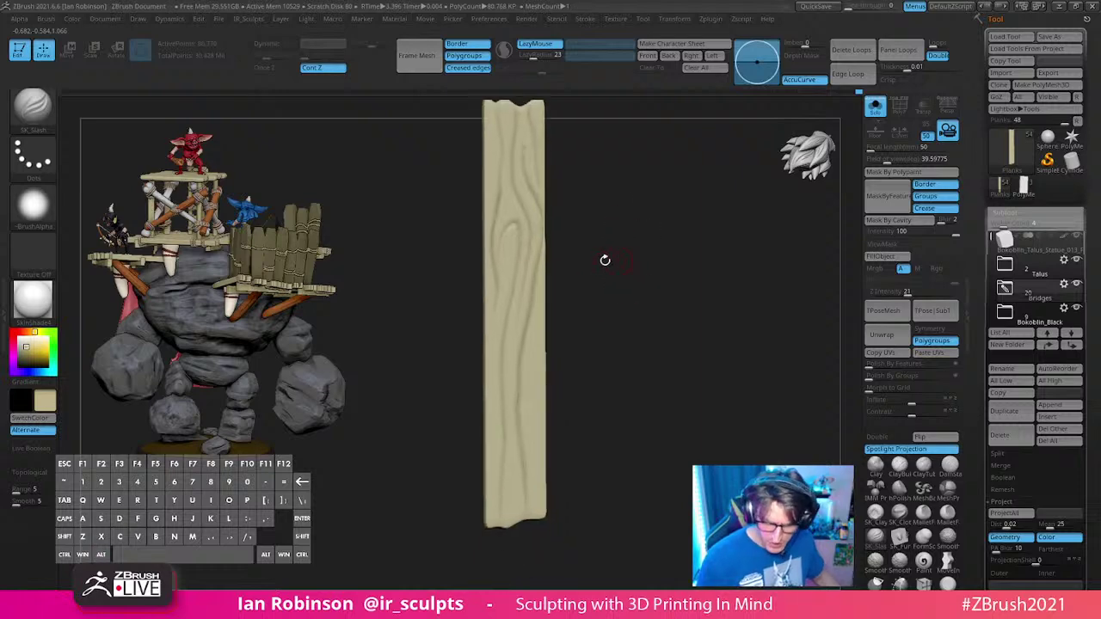
mouse_move(508, 251)
mouse_down()
mouse_move(494, 351)
mouse_move(495, 475)
mouse_up()
alt+drag(661, 367, 628, 384)
drag(533, 403, 526, 384)
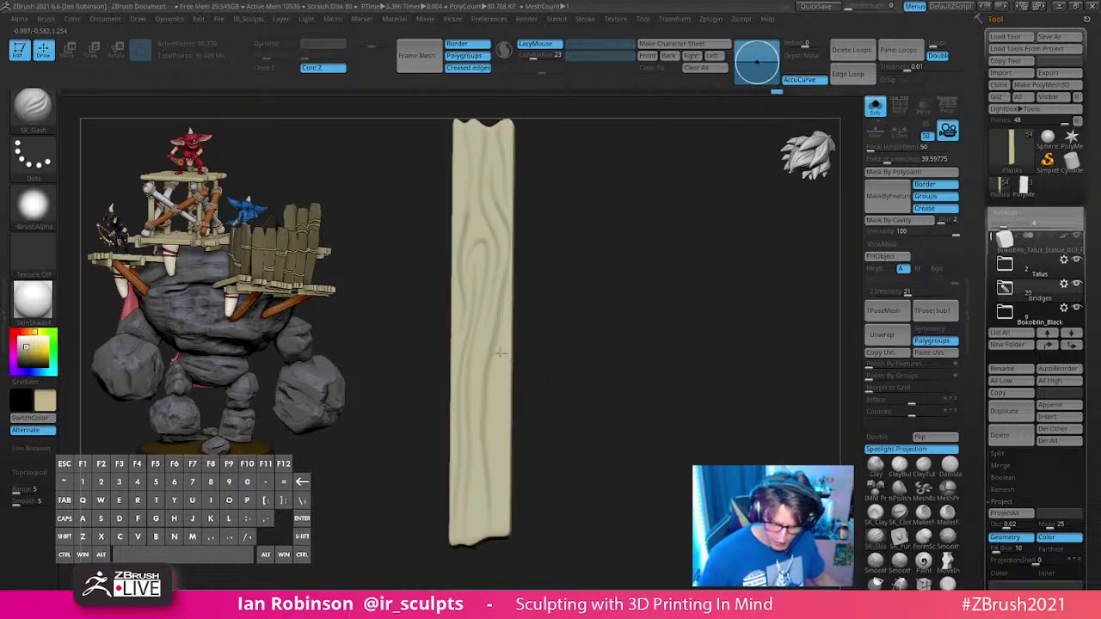
drag(607, 391, 592, 407)
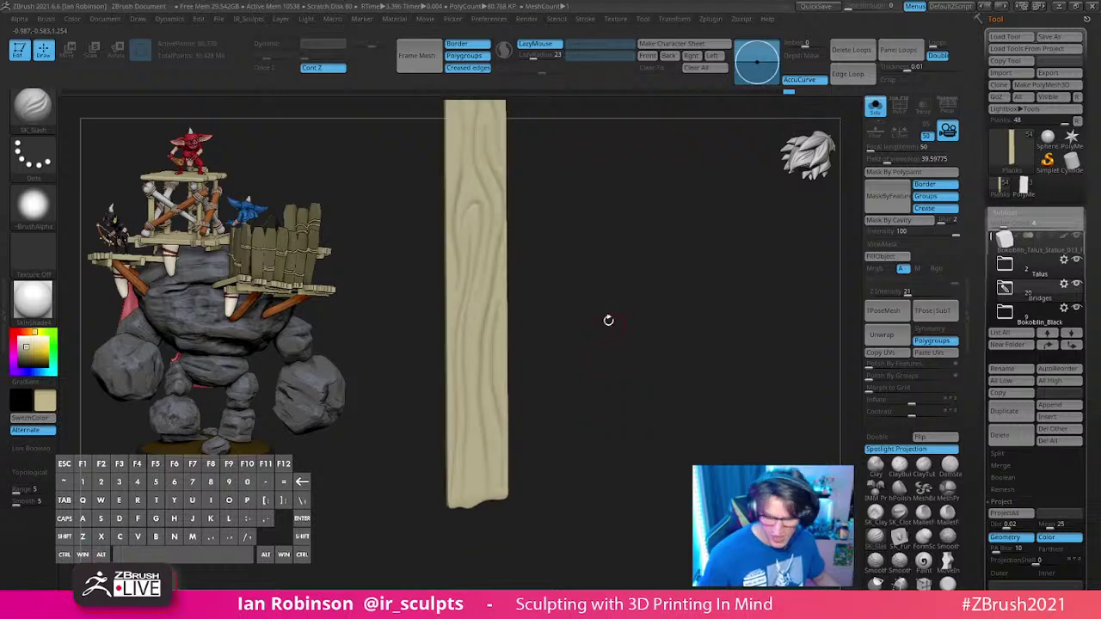
alt+drag(634, 356, 577, 320)
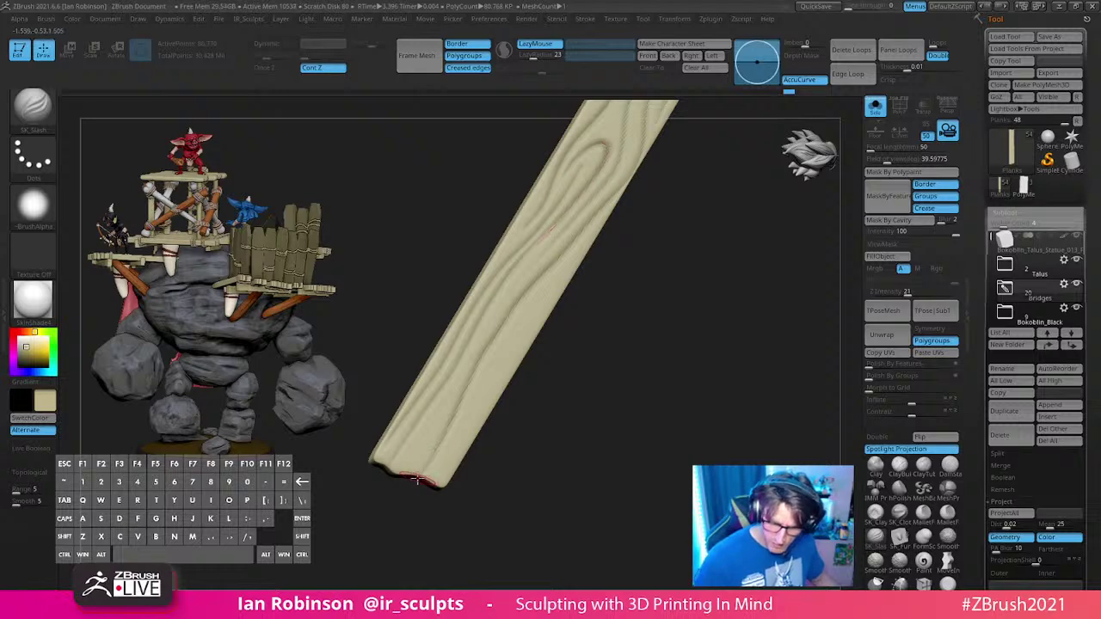
mouse_move(660, 362)
mouse_down()
mouse_move(680, 353)
mouse_move(600, 406)
mouse_up()
Step: Unhide all planks, isolate the next smooth slanted plank and carve grain grooves along one long edge from both ends
ctrl+shift+click(547, 322)
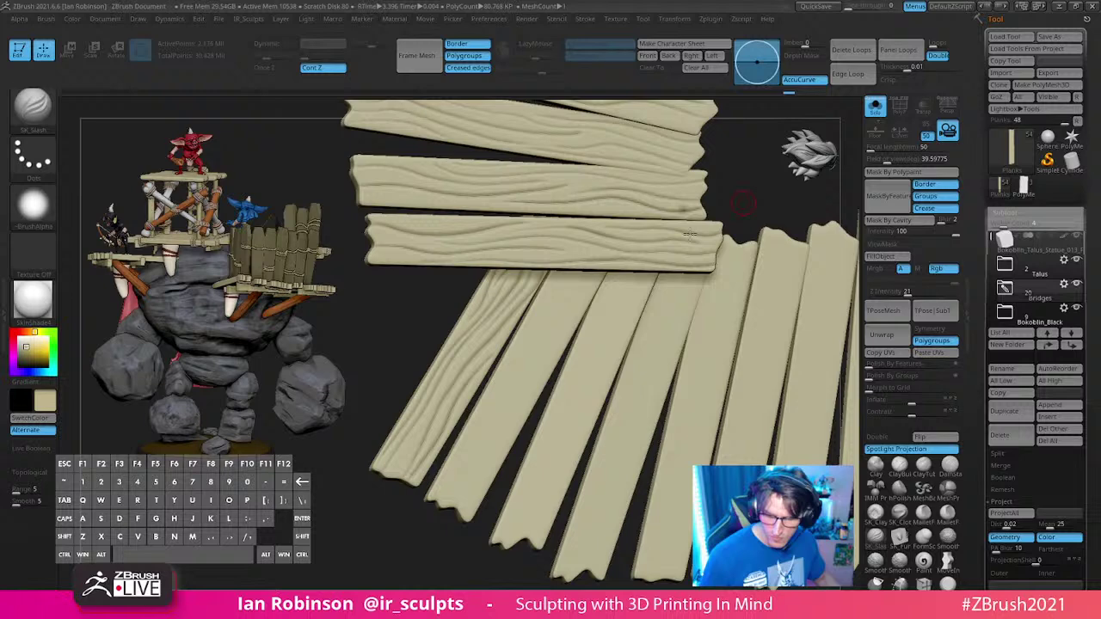
ctrl+shift+click(547, 322)
mouse_move(700, 295)
mouse_down()
mouse_move(693, 327)
mouse_move(693, 301)
mouse_up()
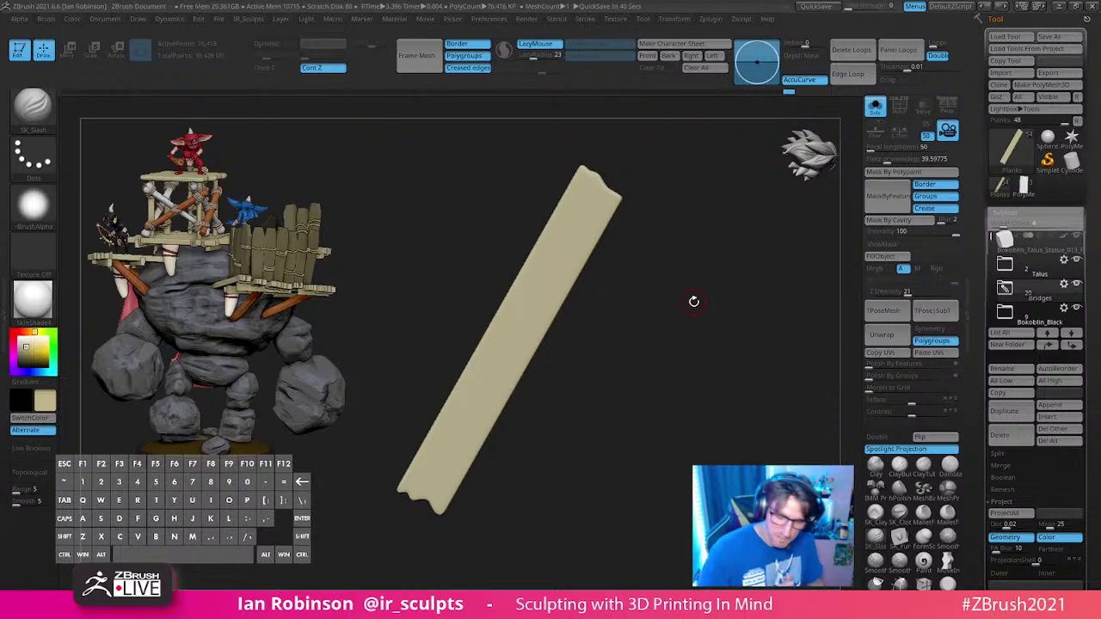
alt+right_drag(673, 228, 673, 257)
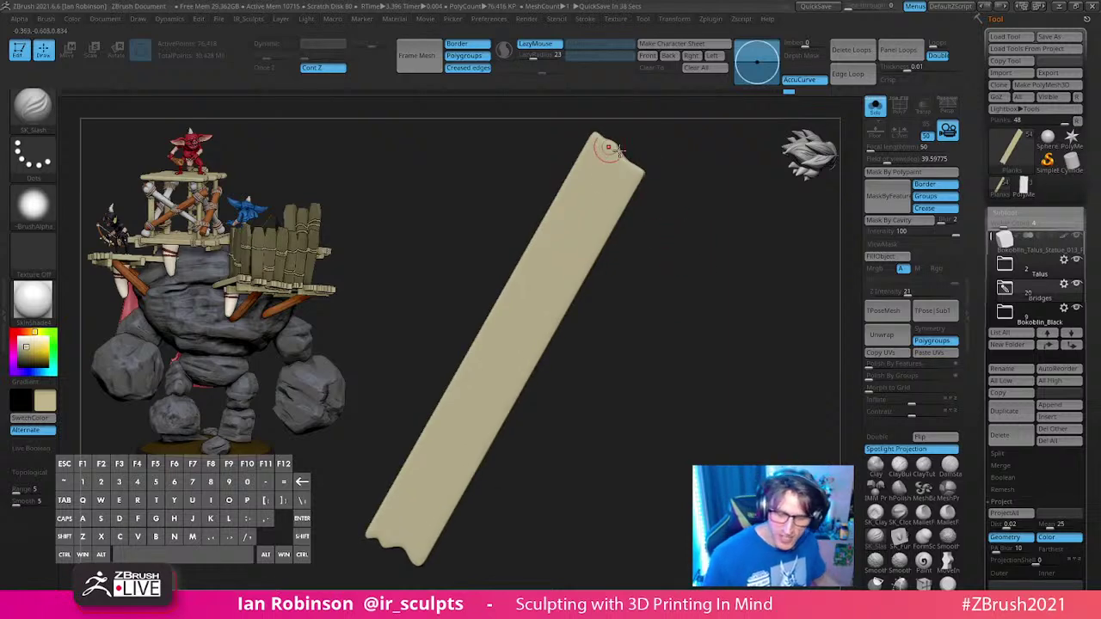
right_drag(611, 152, 639, 167)
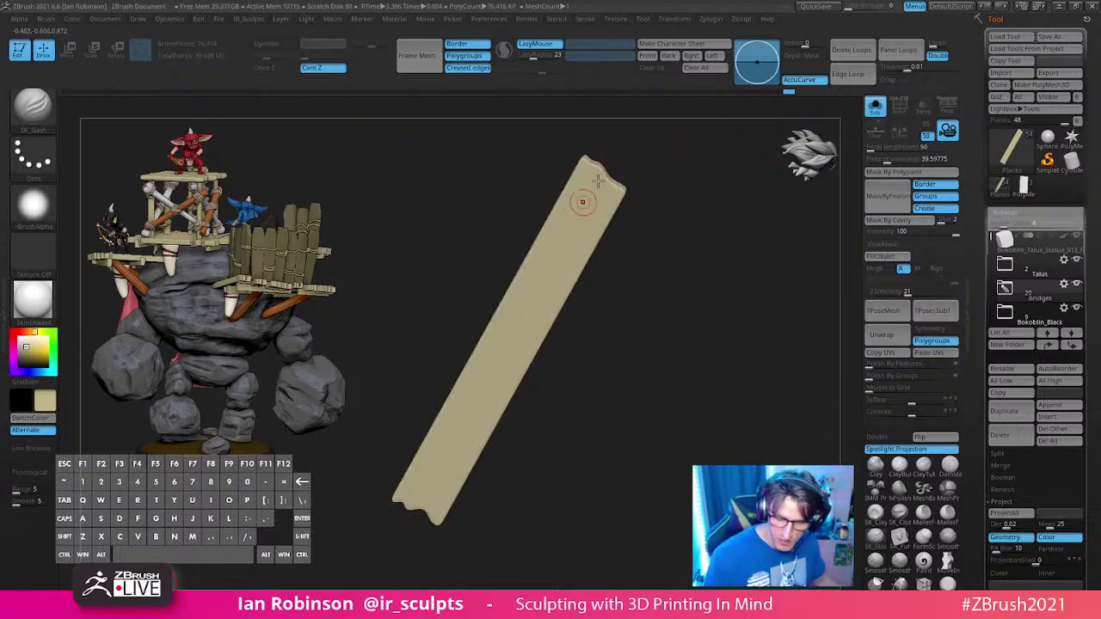
drag(591, 160, 563, 212)
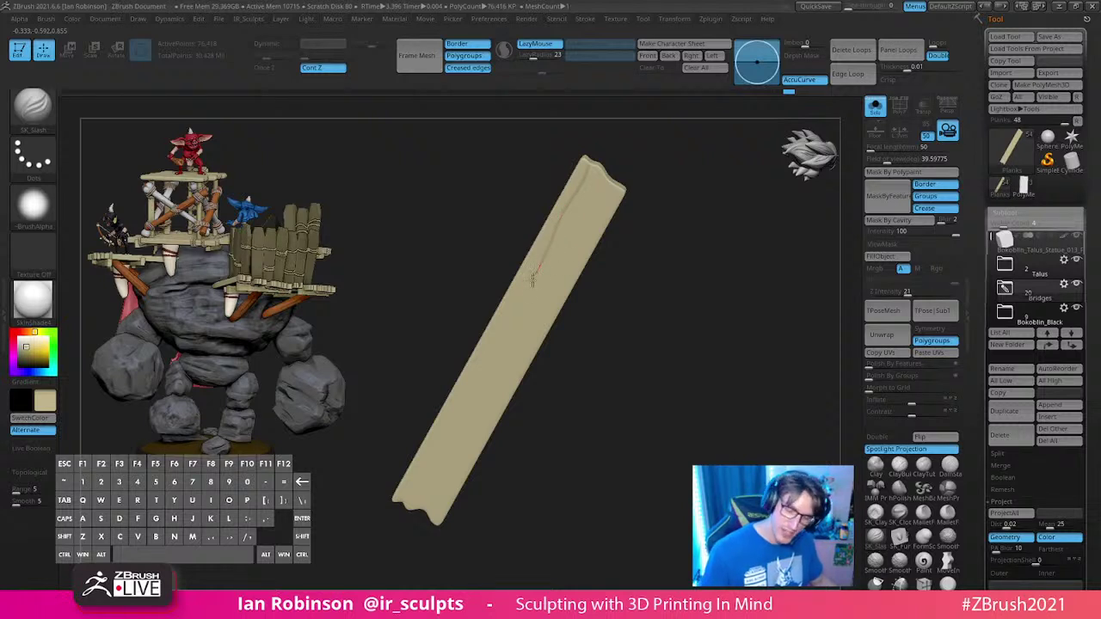
right_drag(695, 292, 581, 345)
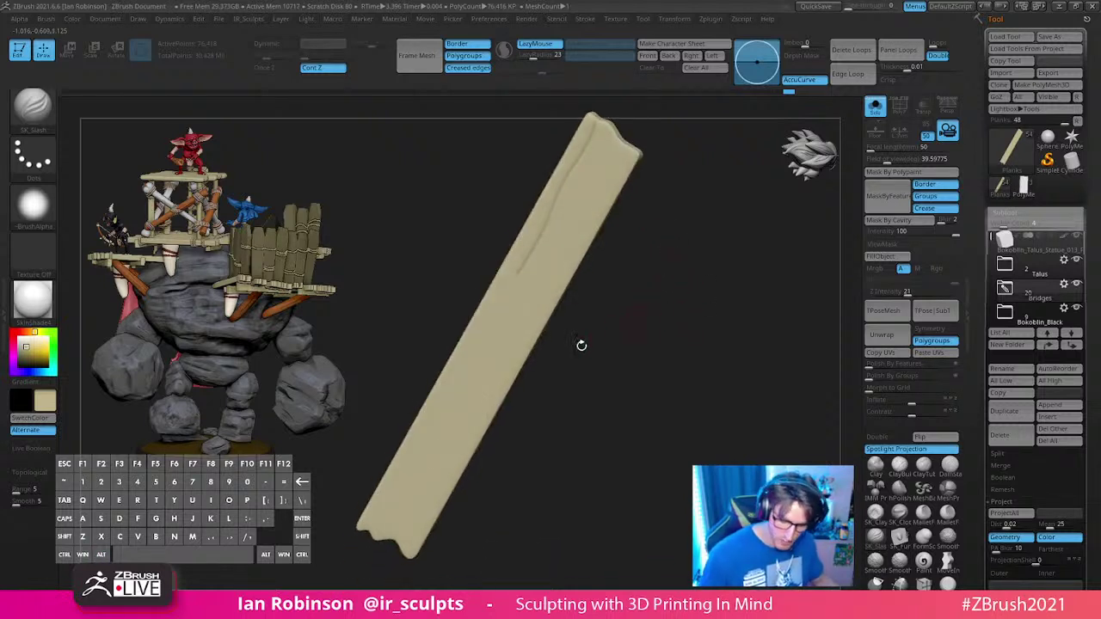
drag(371, 523, 490, 325)
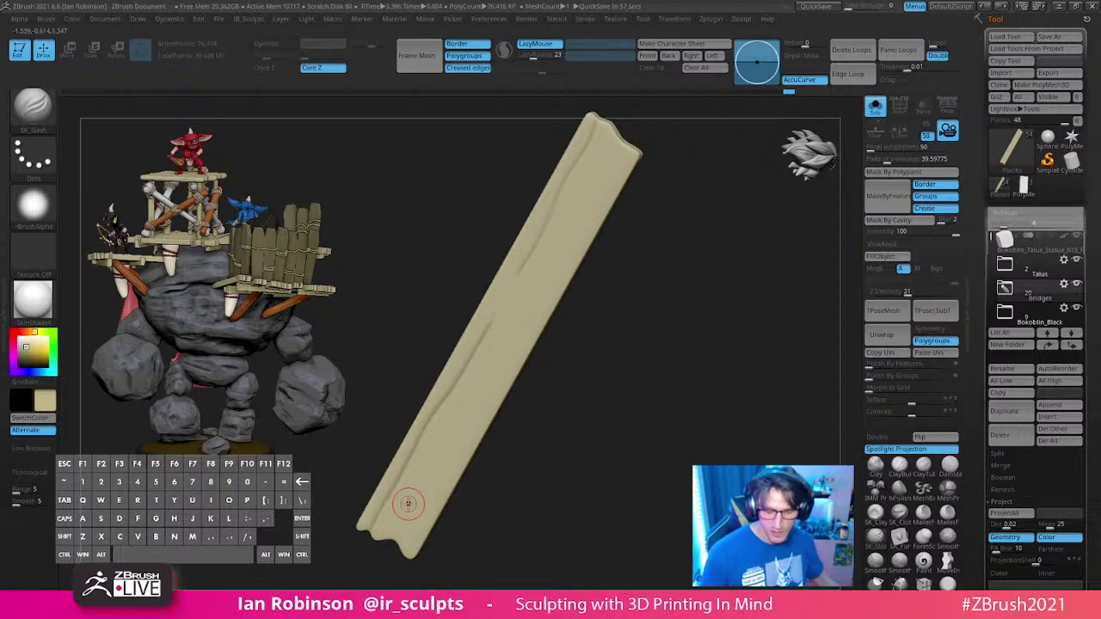
Step: Carve long wavy grain grooves through the plank's middle, running from both ends and overlapping near the center
drag(378, 531, 538, 262)
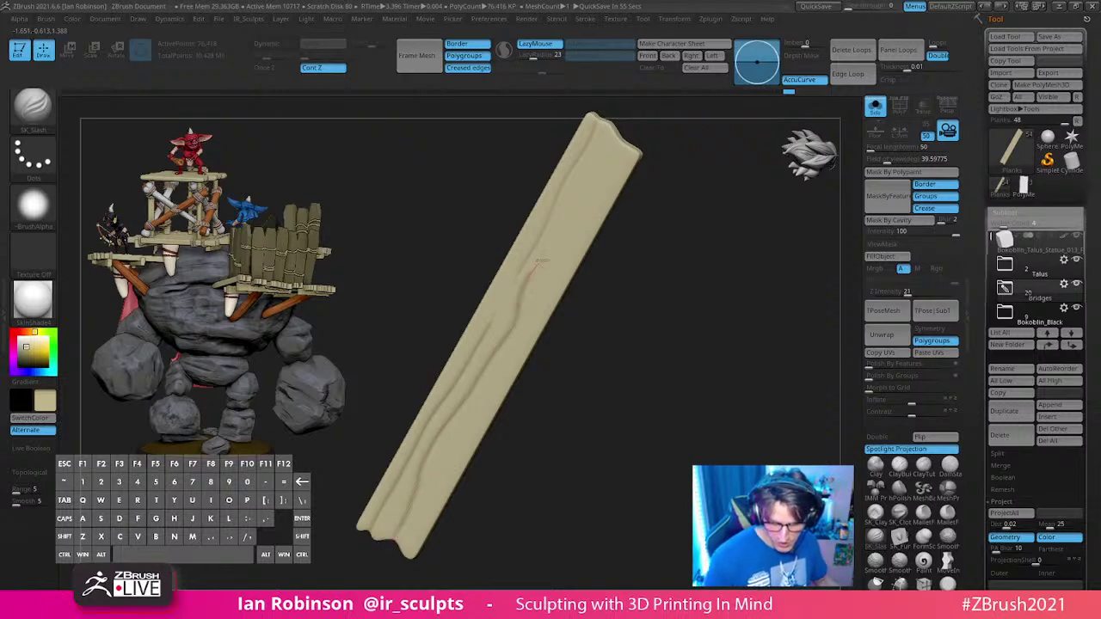
drag(563, 228, 568, 215)
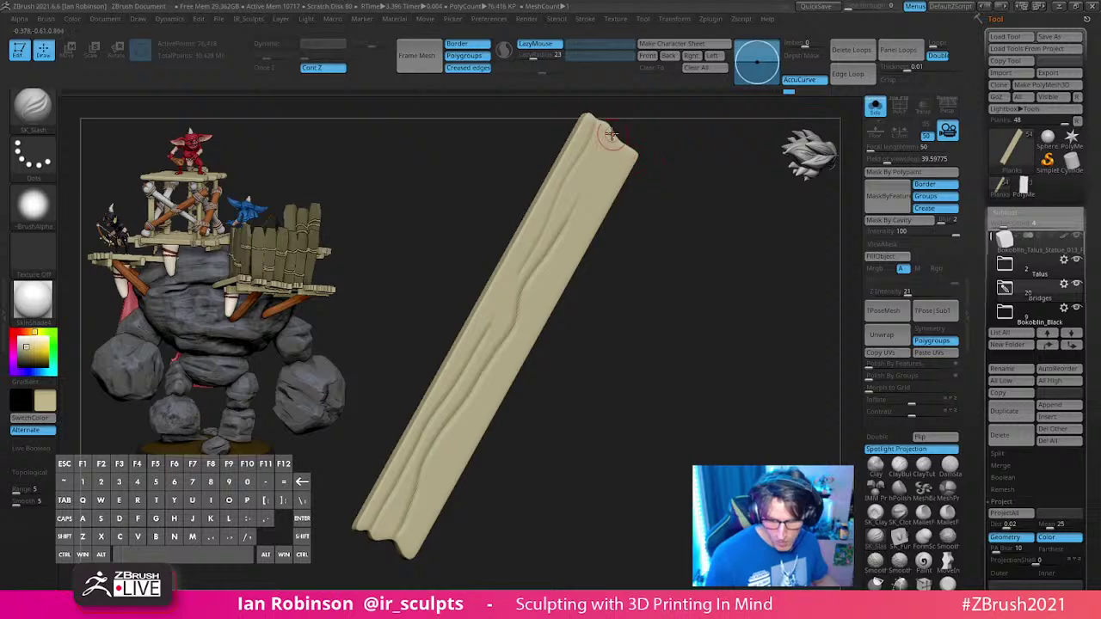
drag(615, 131, 520, 354)
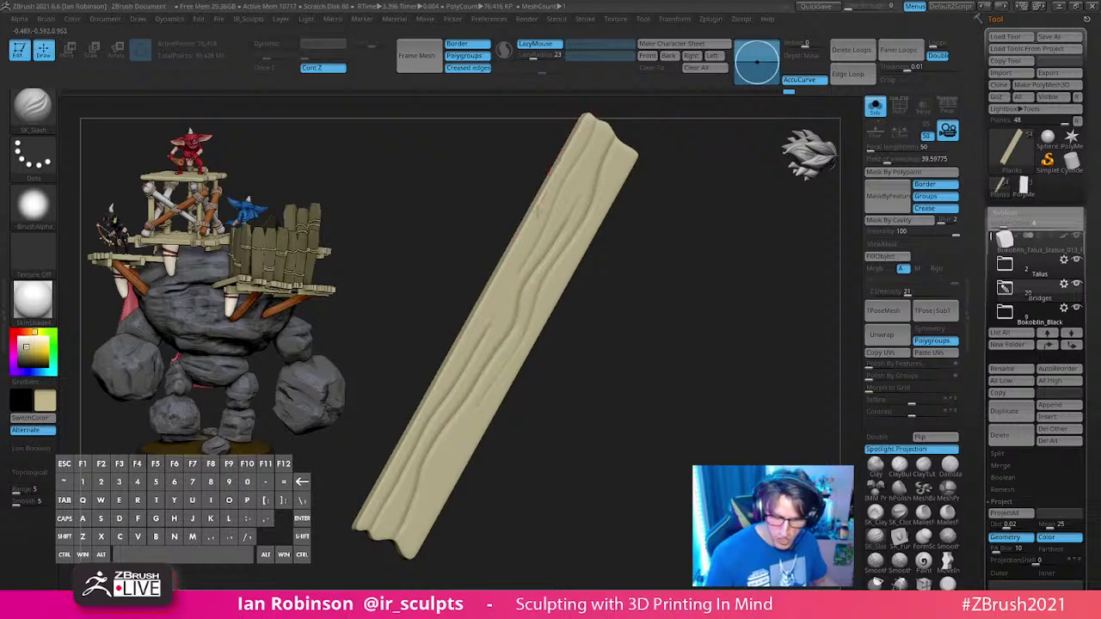
drag(474, 331, 437, 387)
Step: Add grain grooves along the plank's other long edge and fill its lower end
alt+drag(686, 364, 642, 351)
mouse_move(631, 150)
mouse_down()
mouse_move(669, 160)
mouse_move(594, 158)
mouse_move(524, 312)
mouse_up()
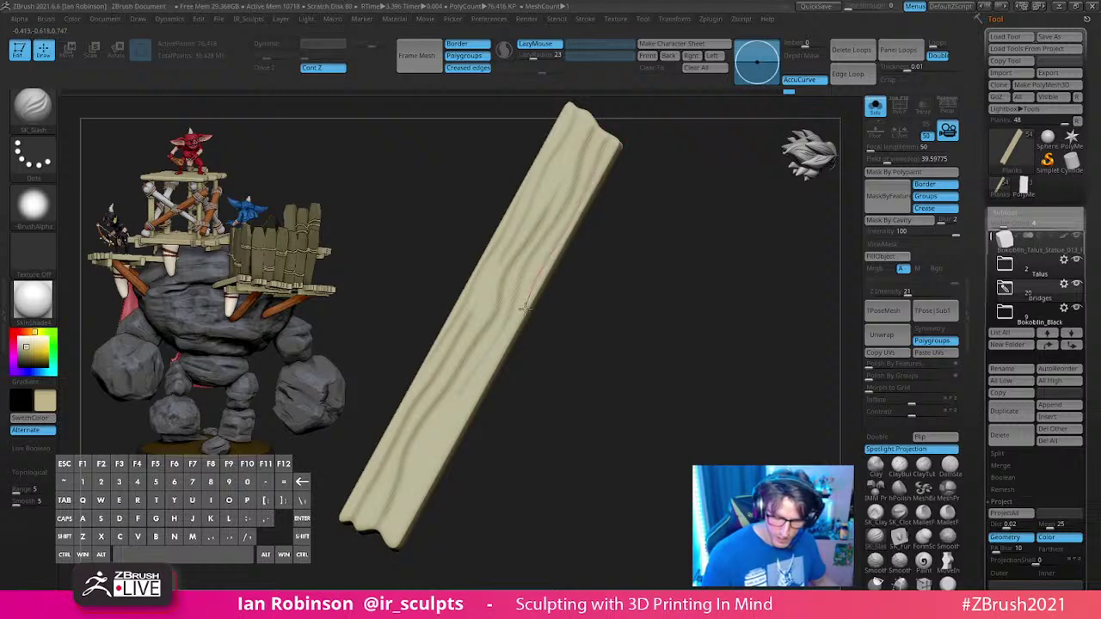
alt+drag(597, 376, 591, 330)
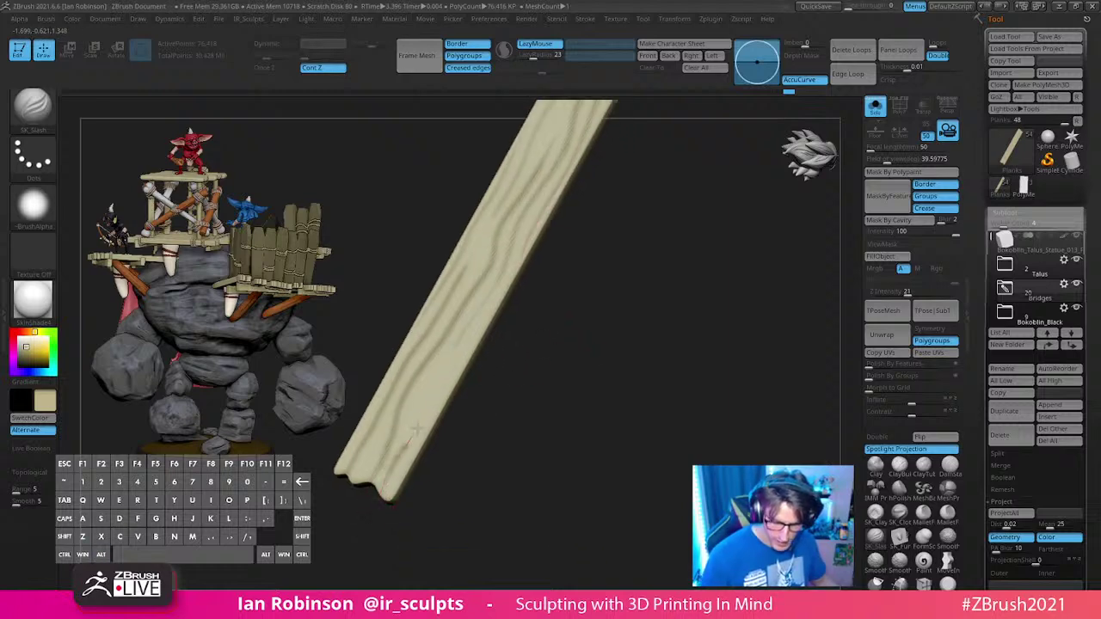
drag(645, 258, 612, 347)
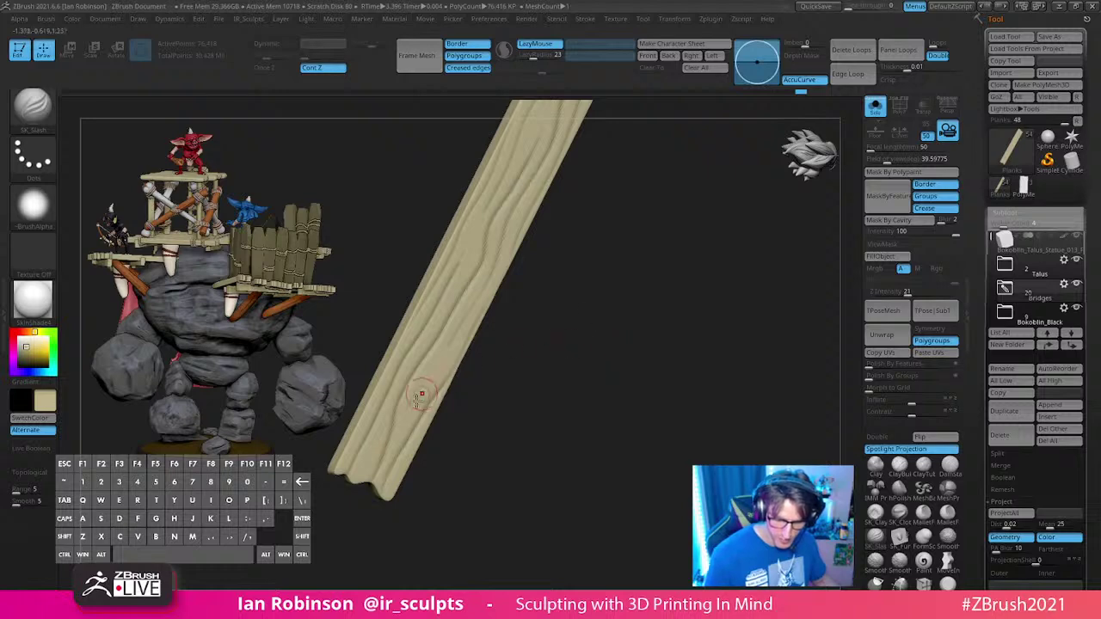
alt+drag(631, 302, 583, 305)
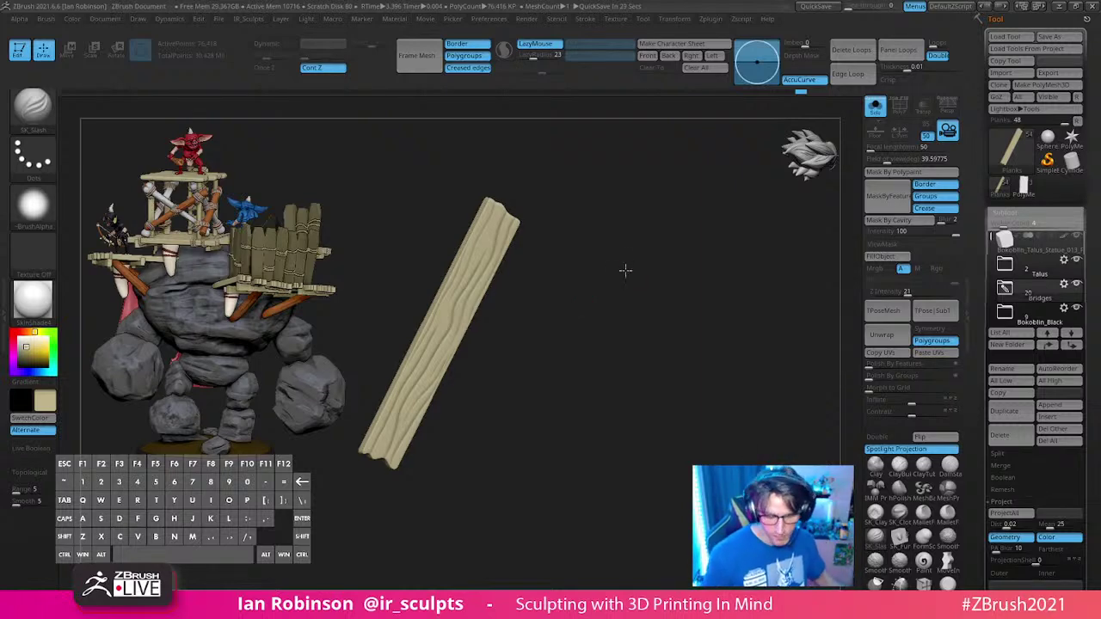
Step: Fill the remaining gaps in the plank's middle, lower half and upper end with additional fine grain grooves
alt+drag(624, 270, 610, 374)
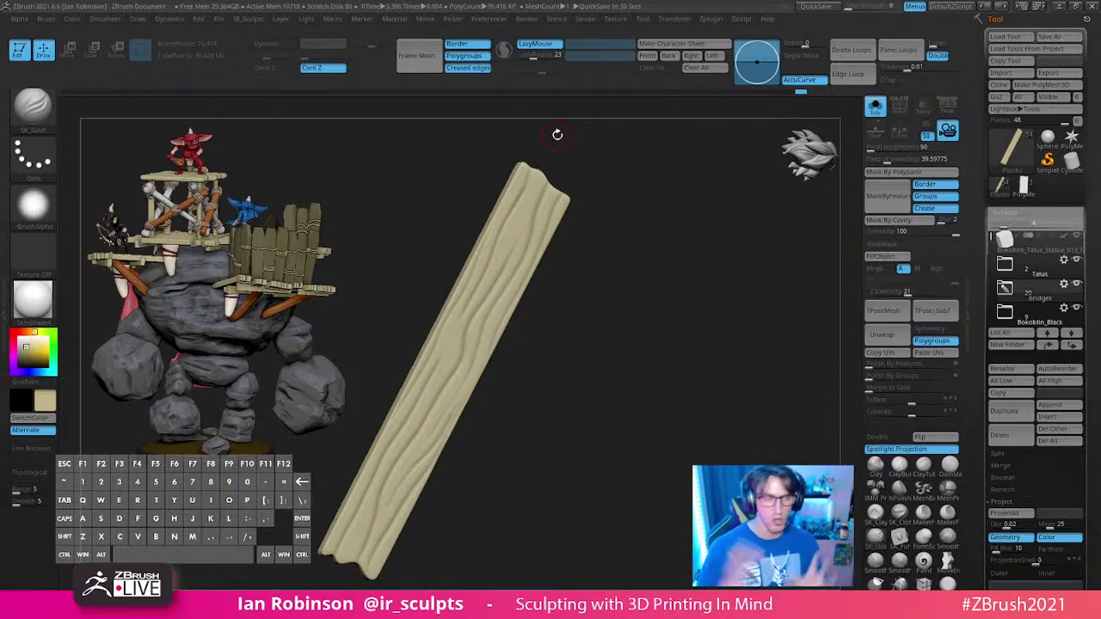
drag(624, 291, 597, 270)
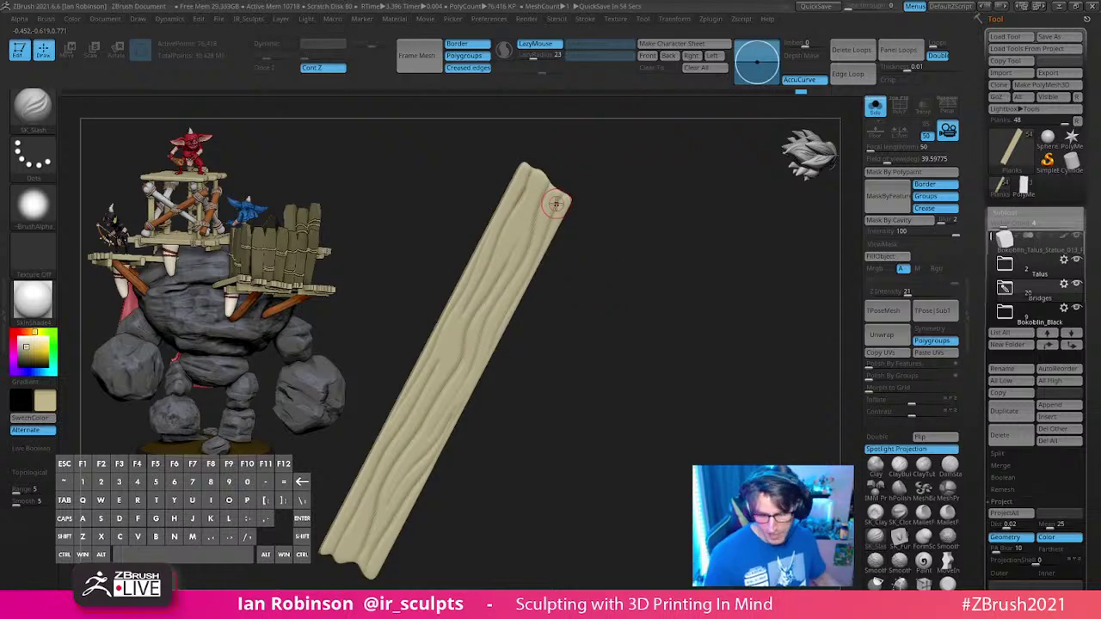
mouse_move(602, 266)
mouse_down()
mouse_move(651, 308)
mouse_move(631, 319)
mouse_move(600, 292)
mouse_move(533, 327)
mouse_up()
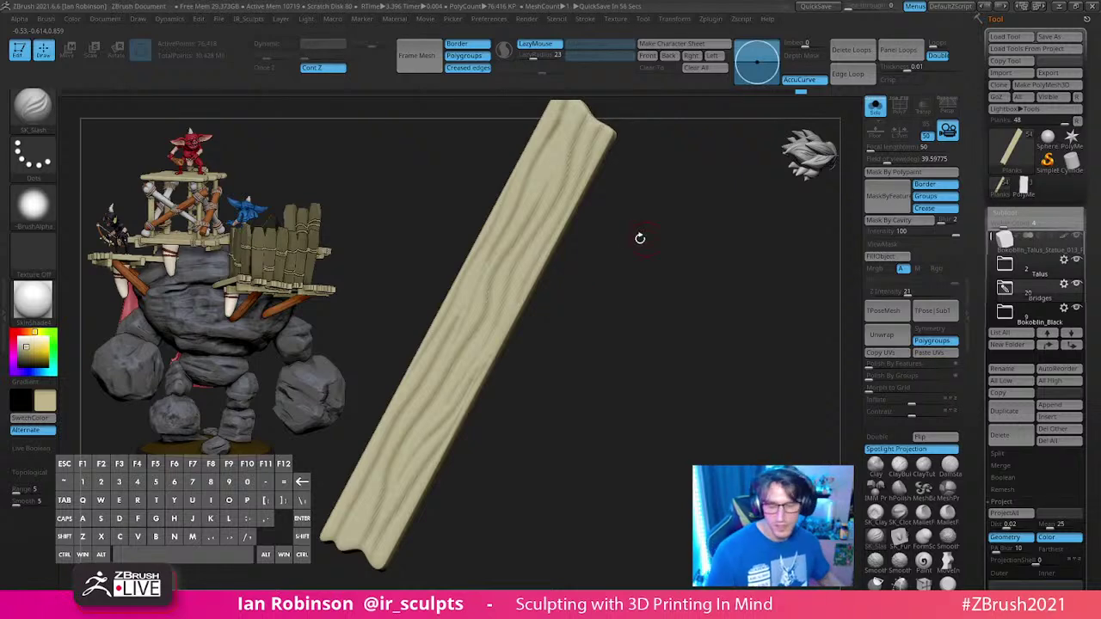
drag(639, 235, 608, 286)
drag(476, 295, 373, 482)
mouse_move(619, 350)
alt+mouse_down()
mouse_move(616, 334)
mouse_move(579, 368)
alt+mouse_up()
drag(453, 379, 467, 361)
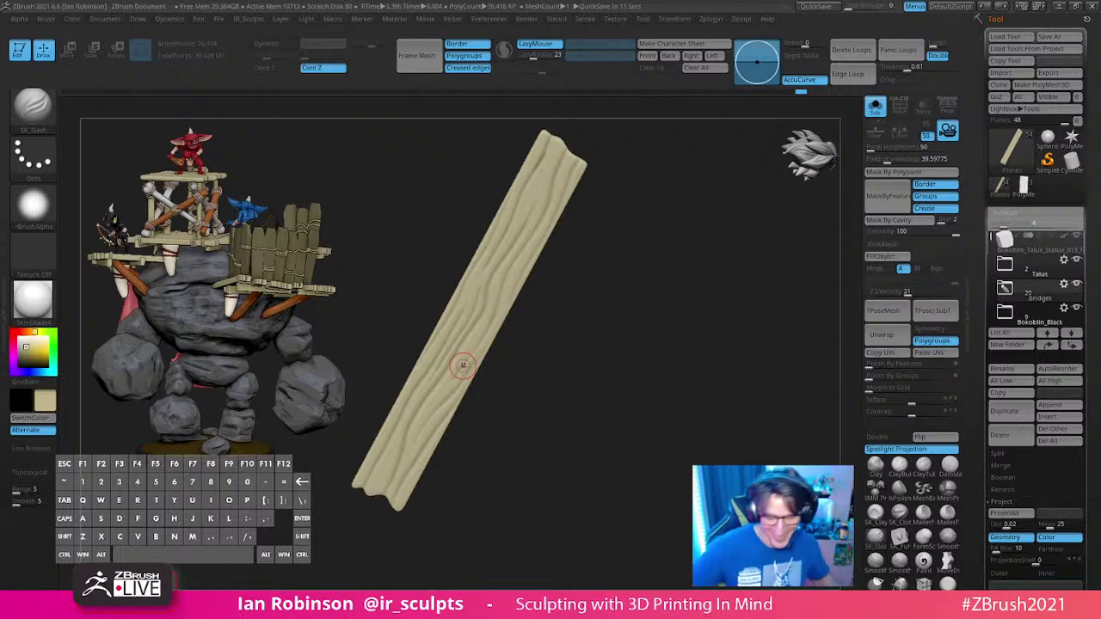
drag(615, 275, 590, 315)
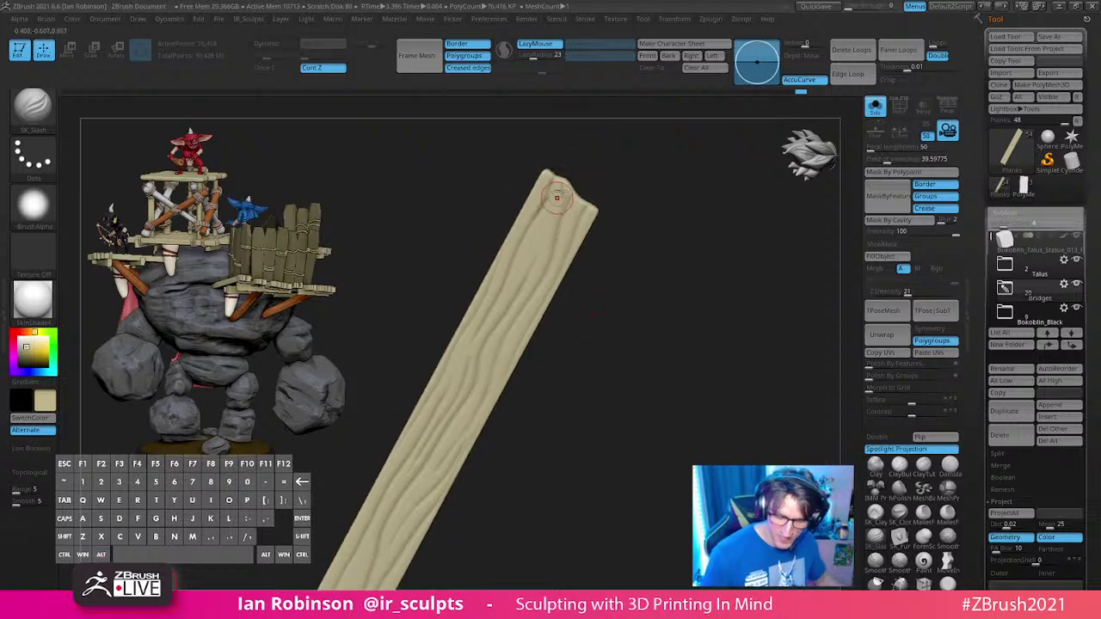
drag(562, 191, 510, 279)
alt+drag(653, 331, 654, 293)
Step: Unhide all planks, isolate the next smooth slanted one and carve wavy grain grooves from its upper end to the middle
ctrl+shift+click(681, 341)
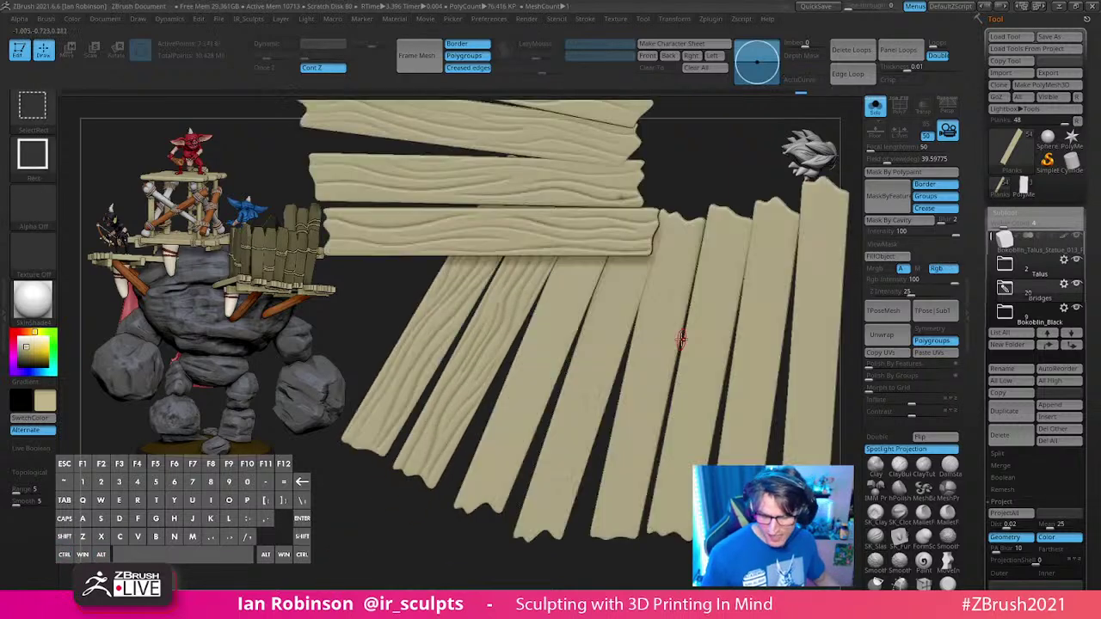
ctrl+shift+click(566, 336)
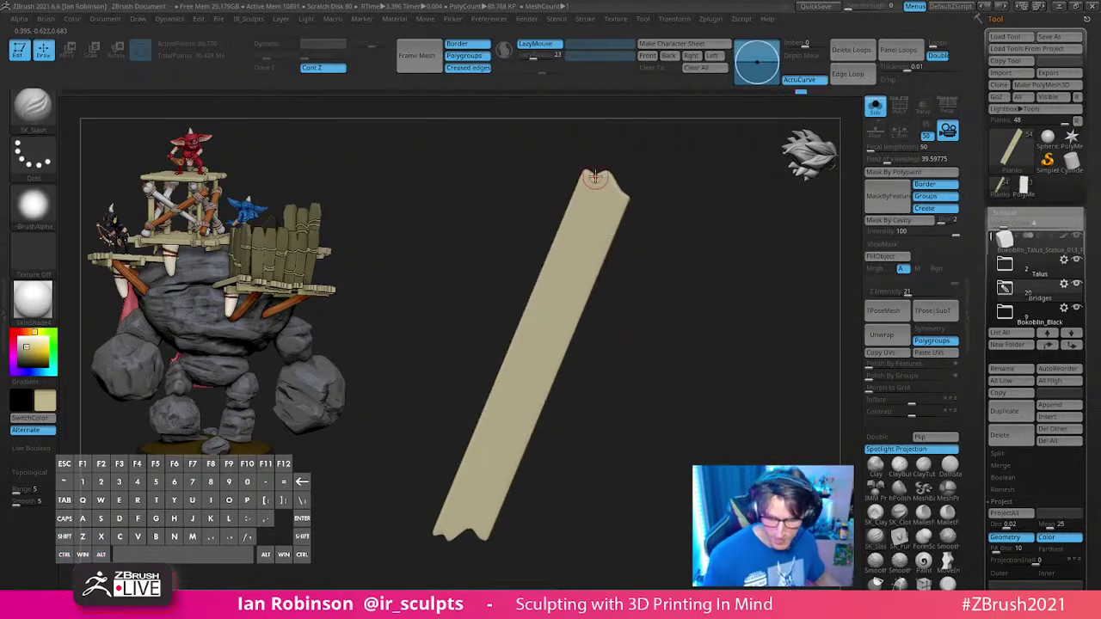
drag(596, 176, 575, 221)
drag(642, 229, 648, 200)
drag(594, 177, 544, 284)
mouse_move(597, 332)
mouse_down()
mouse_move(668, 361)
mouse_move(682, 340)
mouse_move(669, 316)
mouse_up()
drag(593, 143, 477, 371)
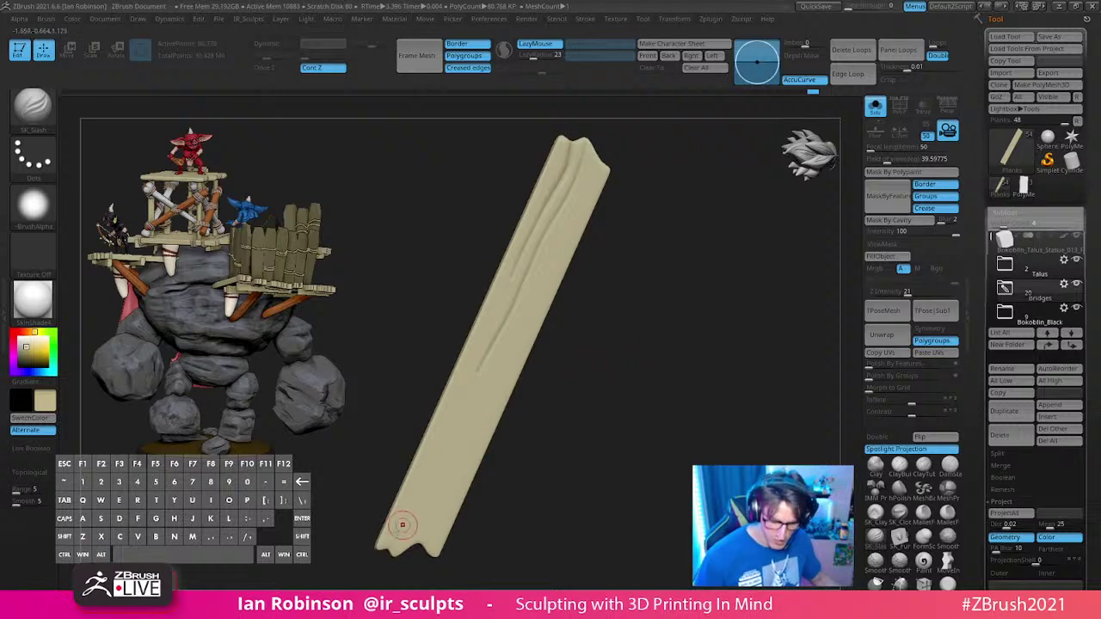
Step: Carve grain grooves from the lower end and across the rest of the plank, undoing the unwanted stroke near the middle
drag(402, 525, 484, 334)
drag(583, 339, 602, 446)
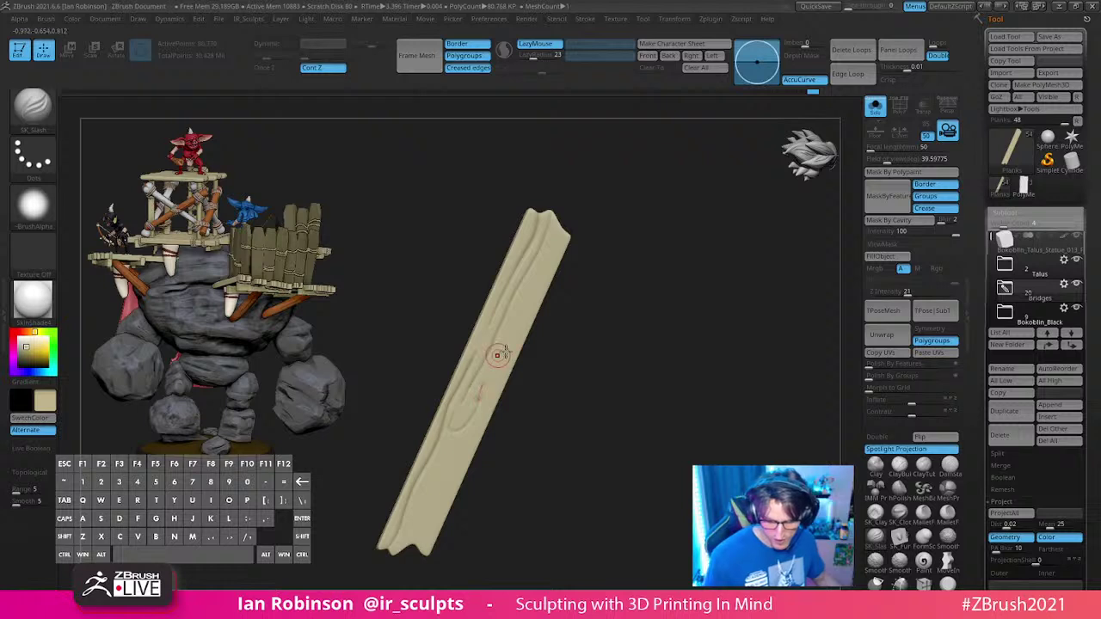
key(ctrl+z)
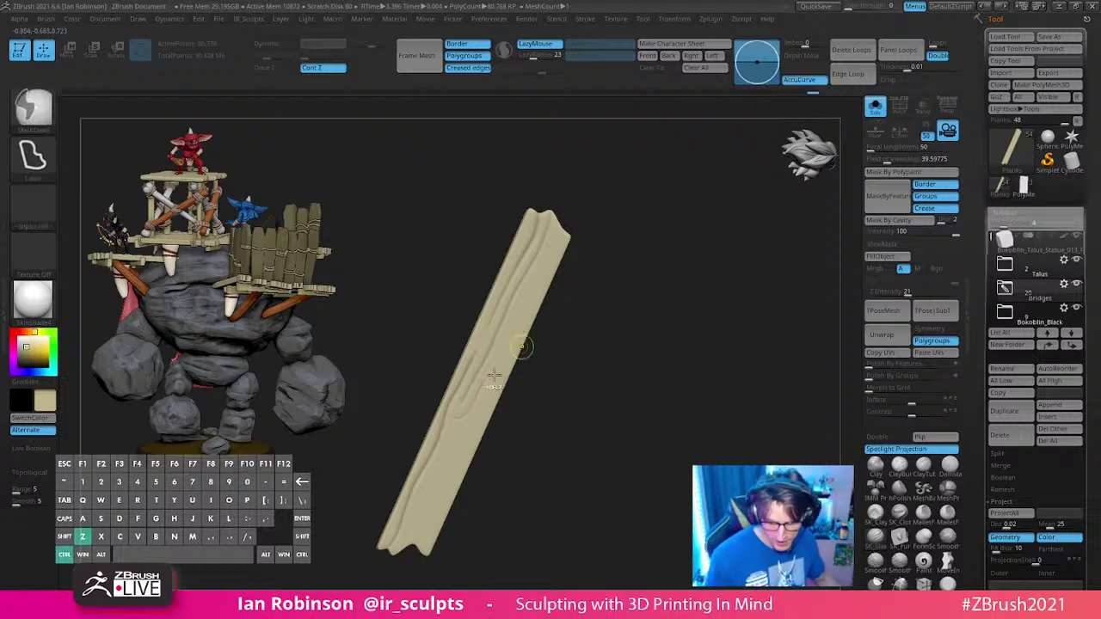
drag(444, 452, 521, 305)
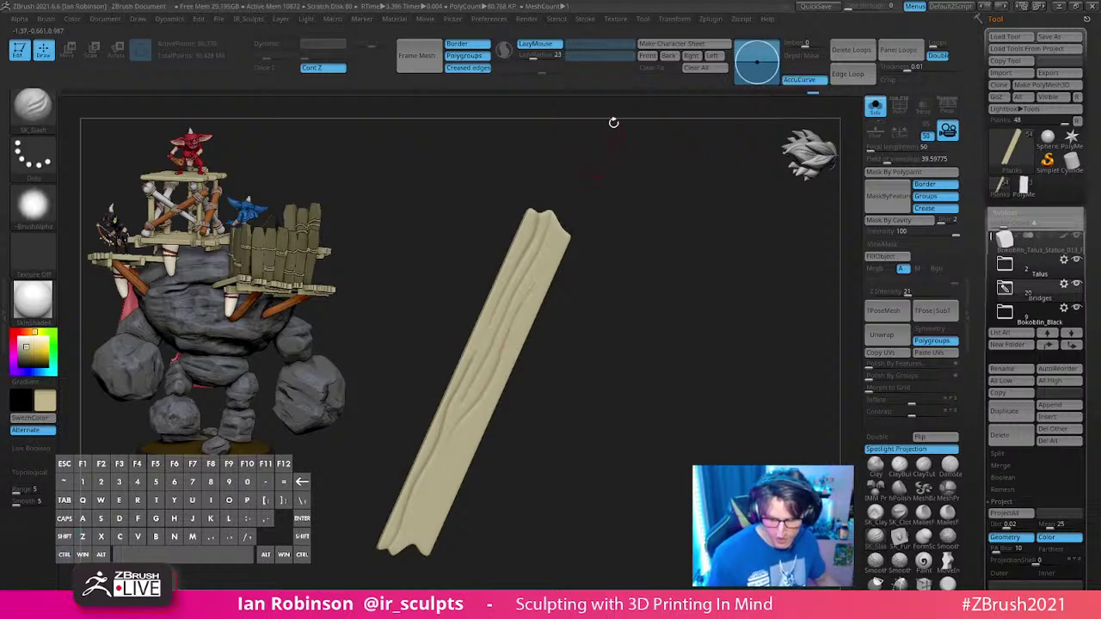
alt+drag(605, 323, 609, 282)
mouse_move(563, 187)
mouse_down()
mouse_move(409, 527)
mouse_move(478, 397)
mouse_up()
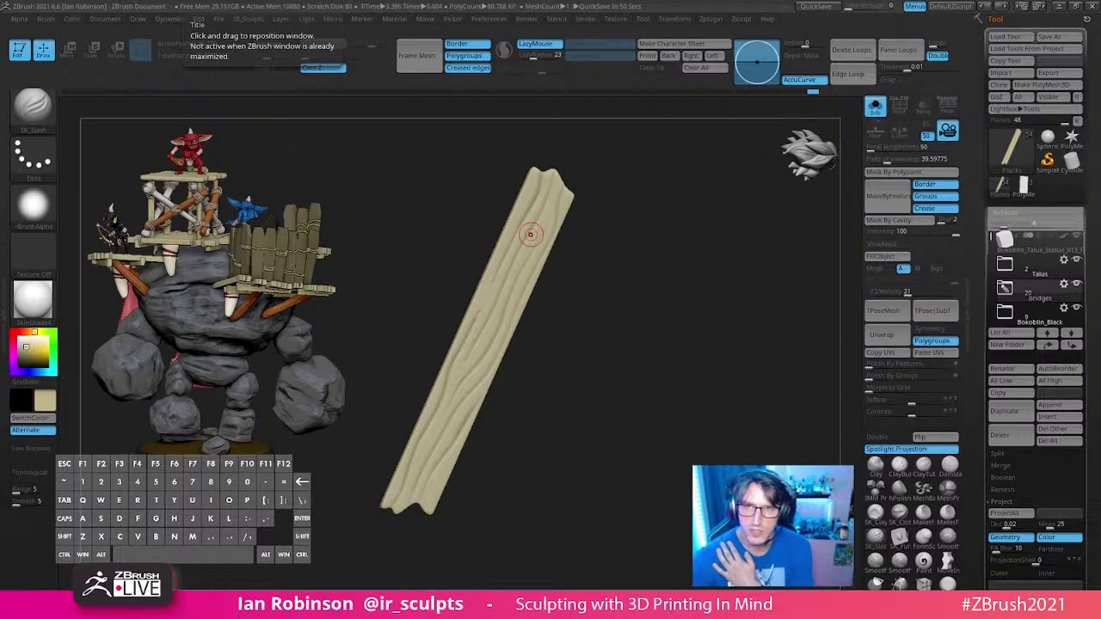
Step: Switch to Discord, look through the server's channel list and the work-in-progresses posts, and return to ZBrush
drag(894, 0, 623, 14)
scroll(361, 229, down, 1)
scroll(176, 233, up, 3)
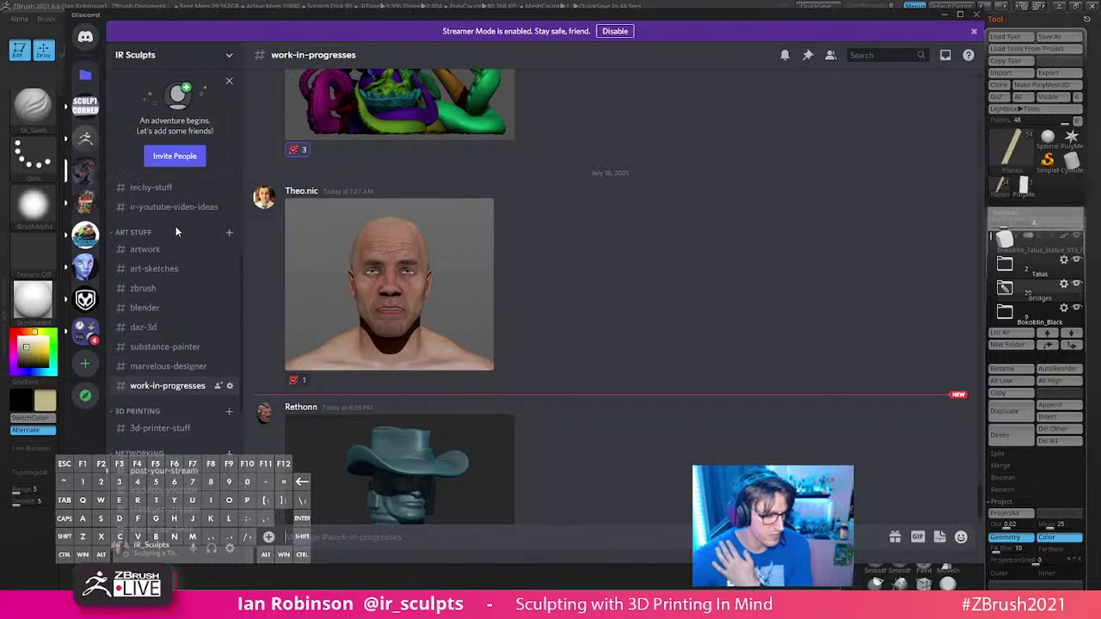
scroll(177, 233, up, 3)
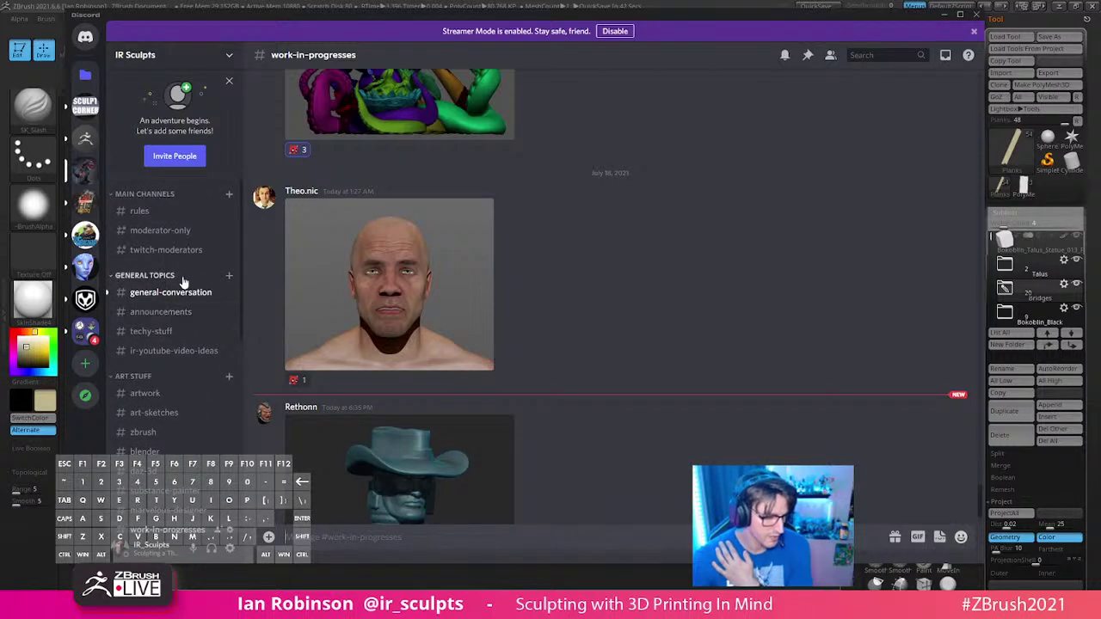
scroll(169, 320, down, 5)
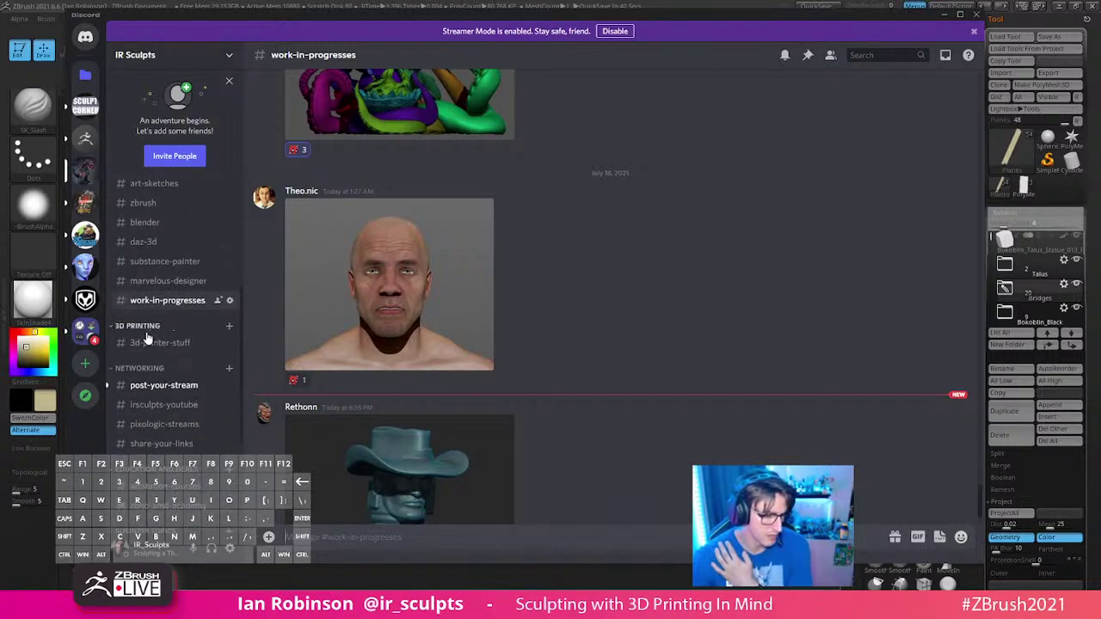
scroll(138, 353, down, 1)
scroll(361, 250, down, 1)
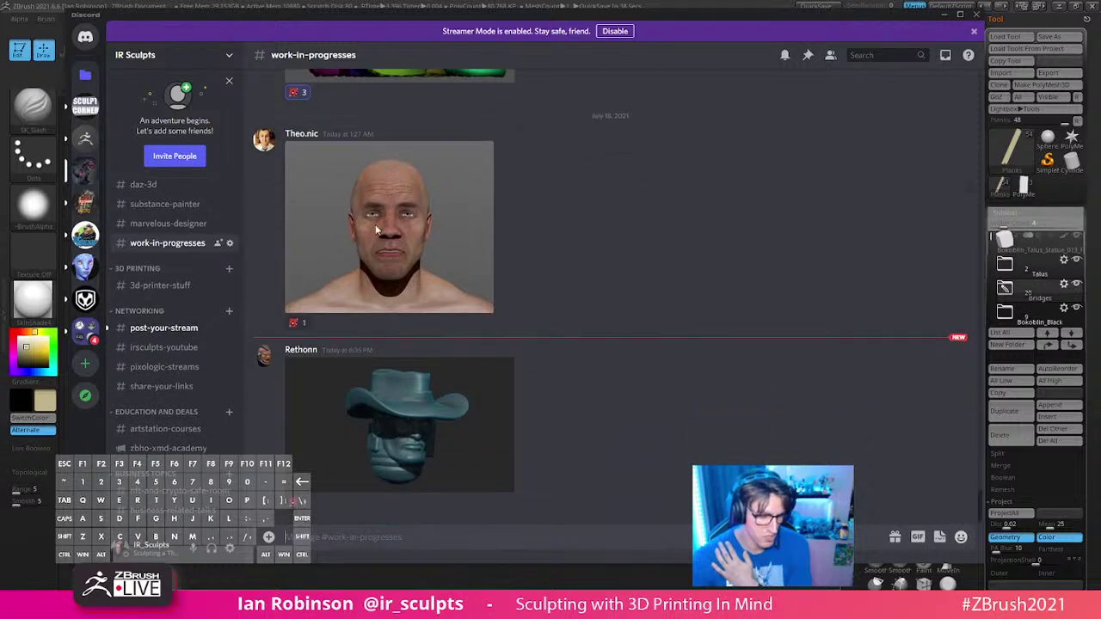
scroll(198, 344, down, 2)
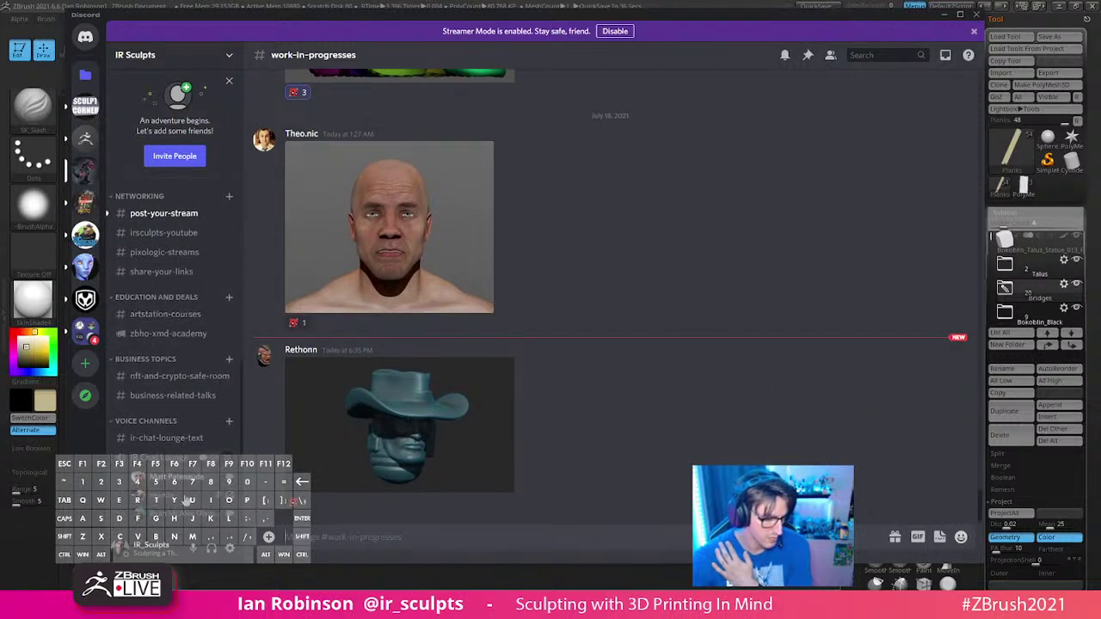
scroll(165, 335, up, 1)
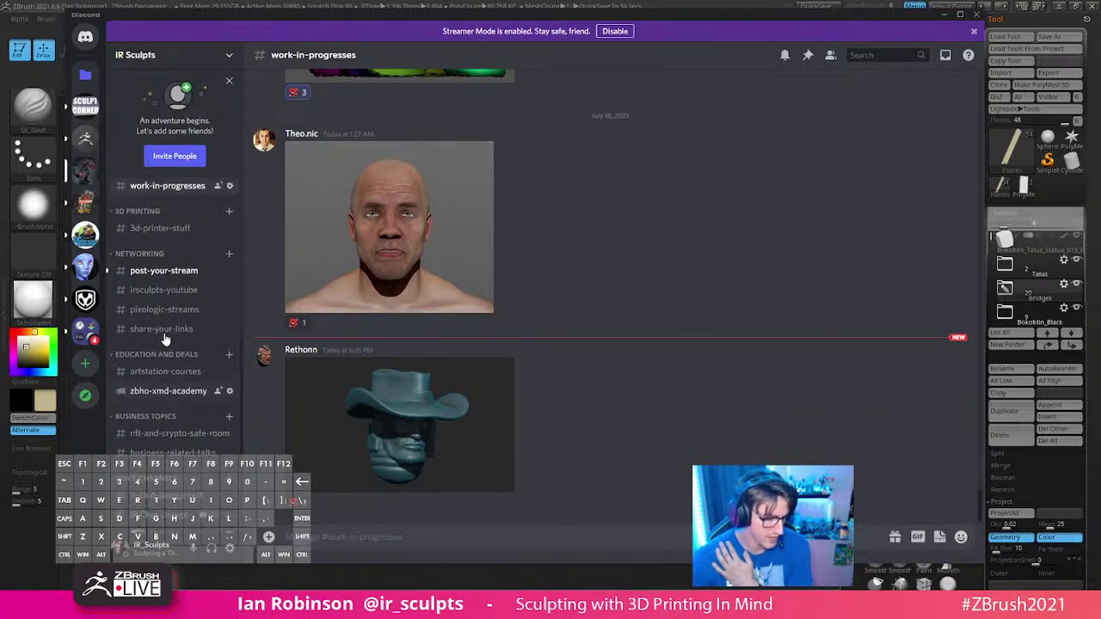
scroll(165, 340, down, 2)
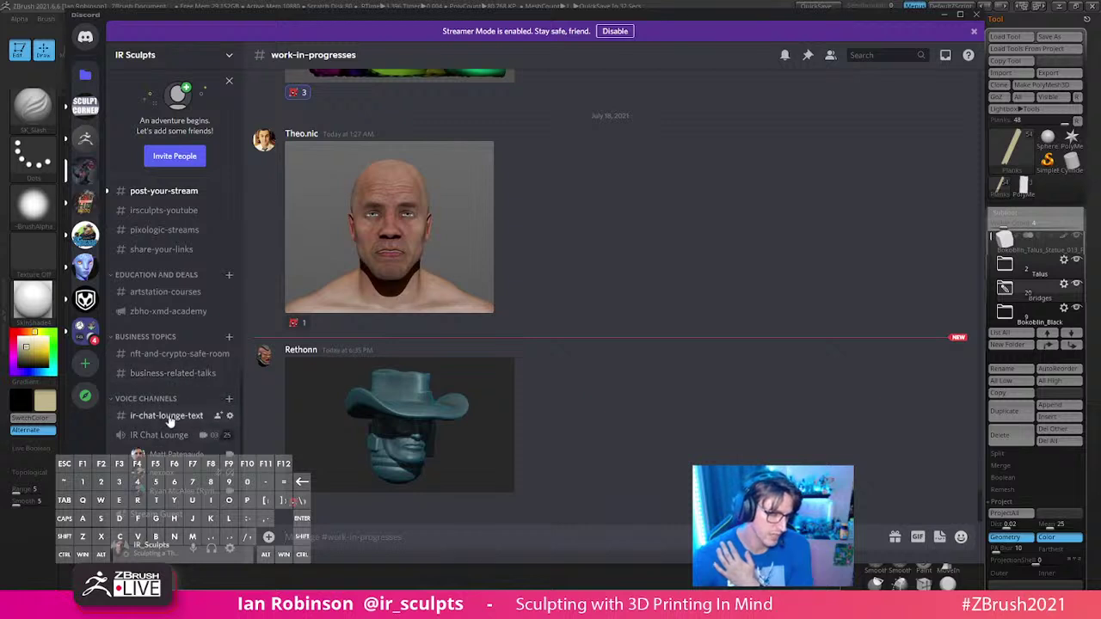
scroll(154, 404, up, 2)
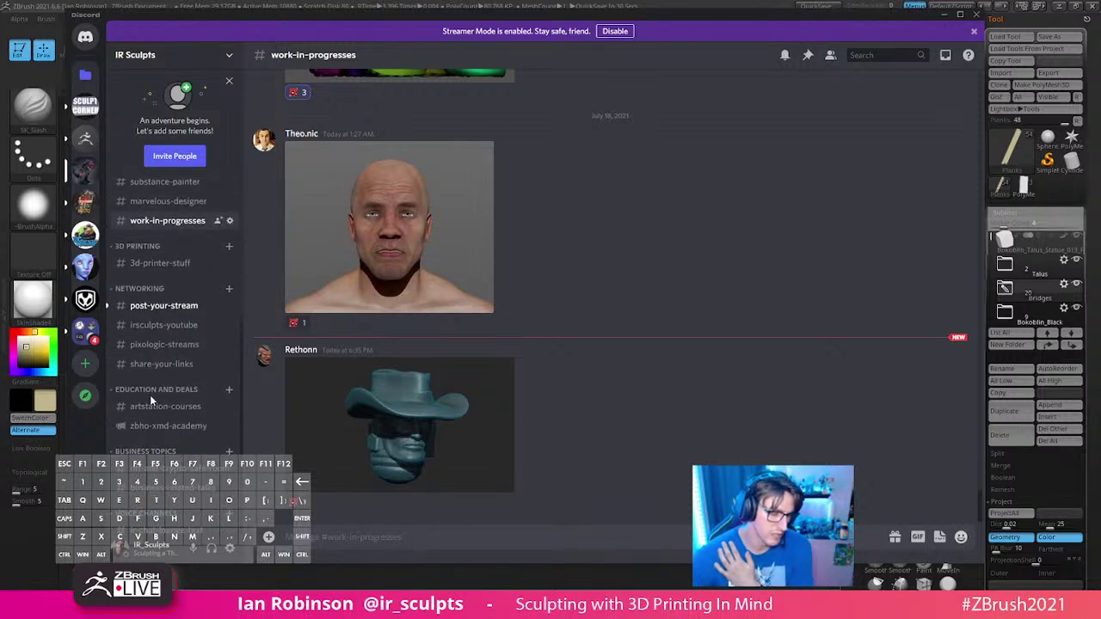
scroll(154, 387, up, 1)
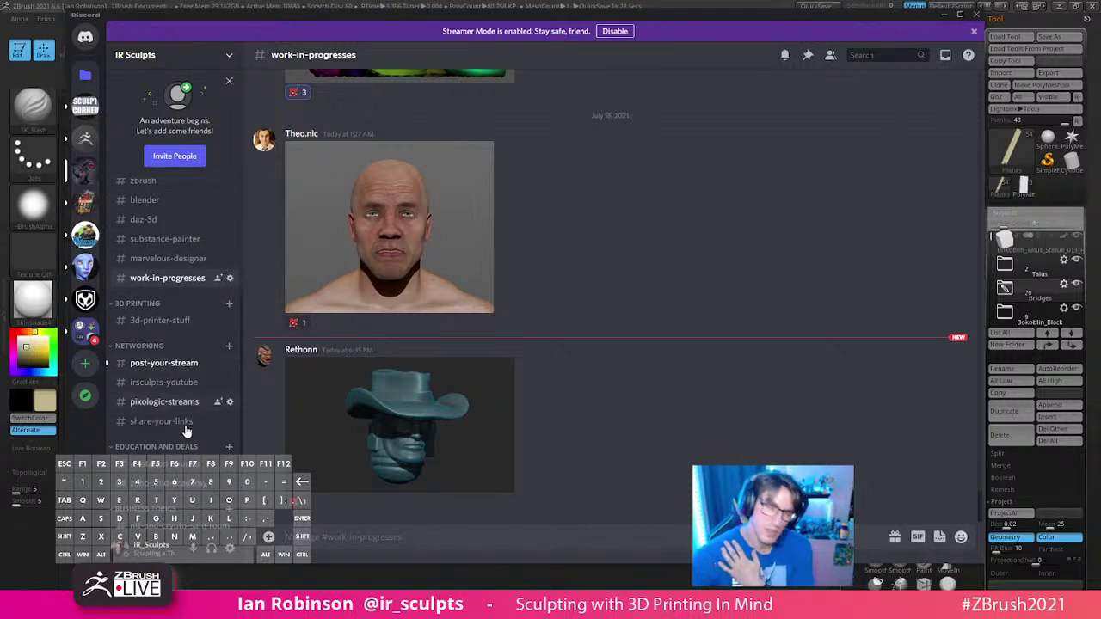
scroll(157, 378, up, 1)
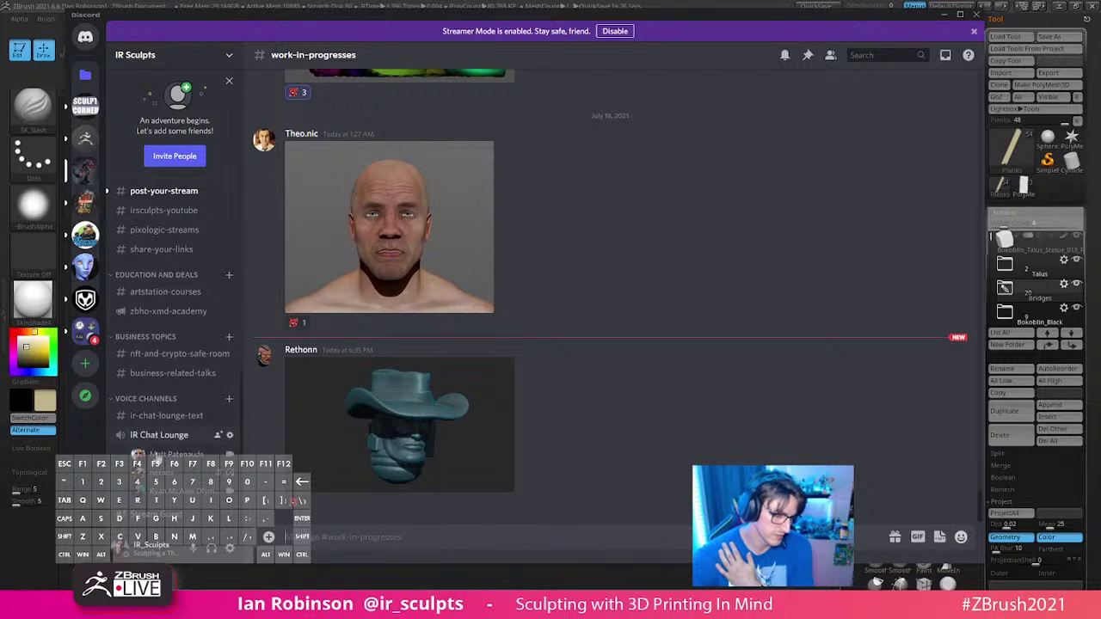
scroll(159, 417, up, 5)
scroll(178, 436, down, 3)
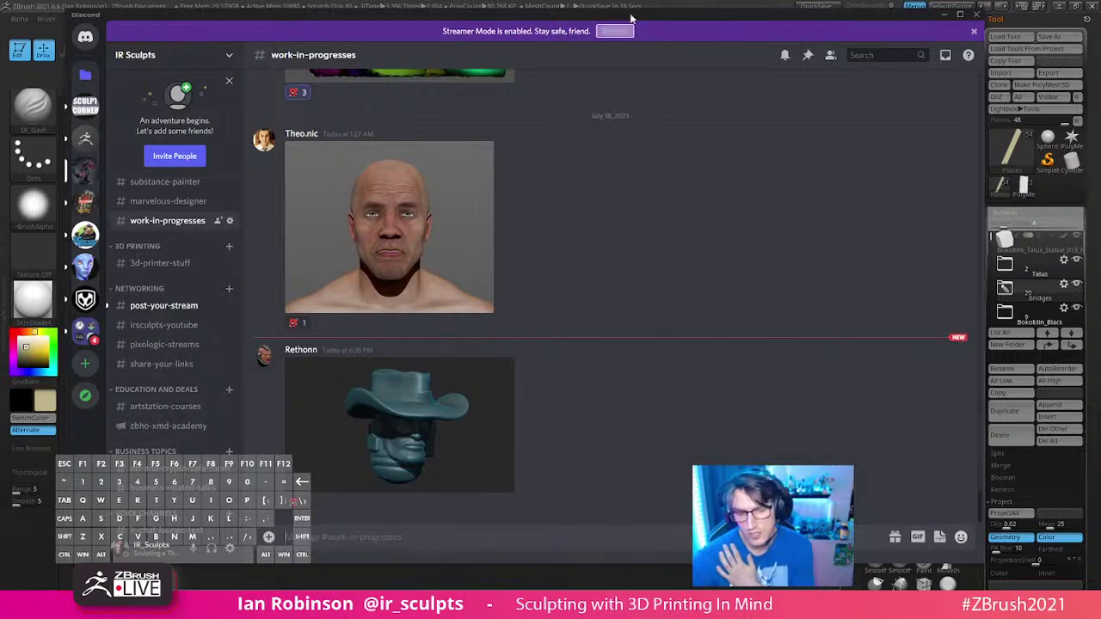
click(658, 7)
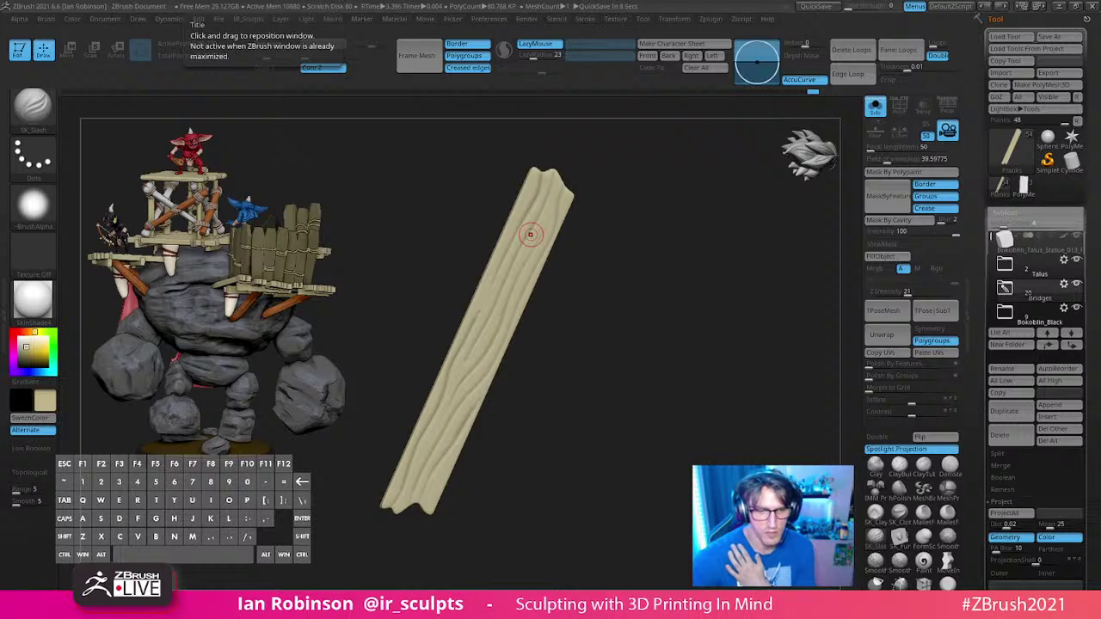
Step: Add further wavy grain grooves through the isolated plank's middle and up to its upper end
key(ctrl)
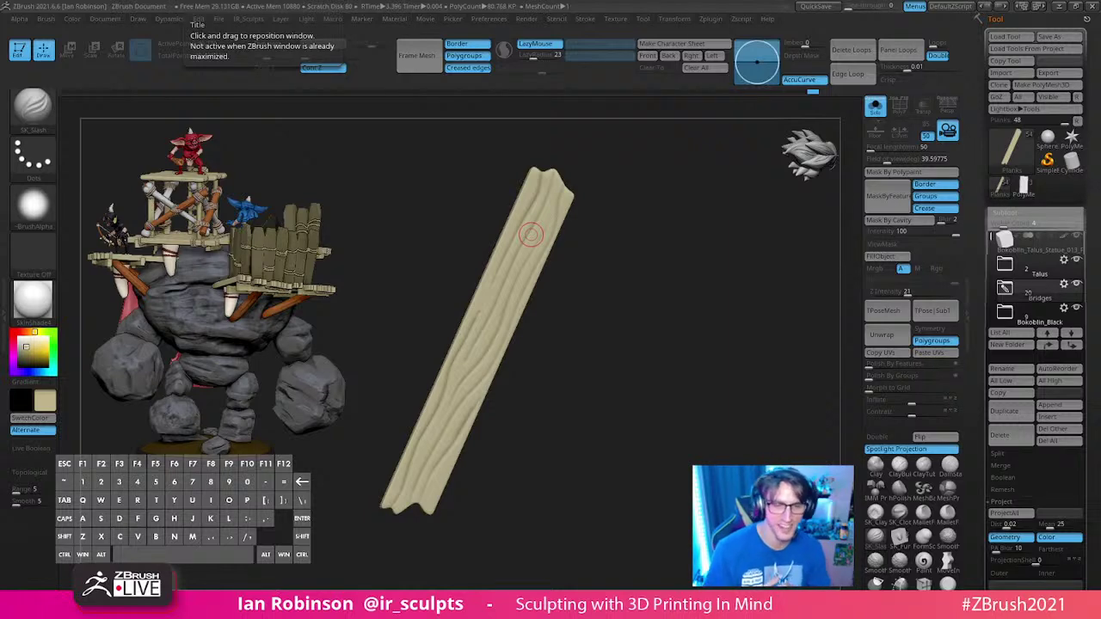
mouse_move(648, 297)
mouse_down()
mouse_move(638, 295)
mouse_move(665, 307)
mouse_move(645, 283)
mouse_up()
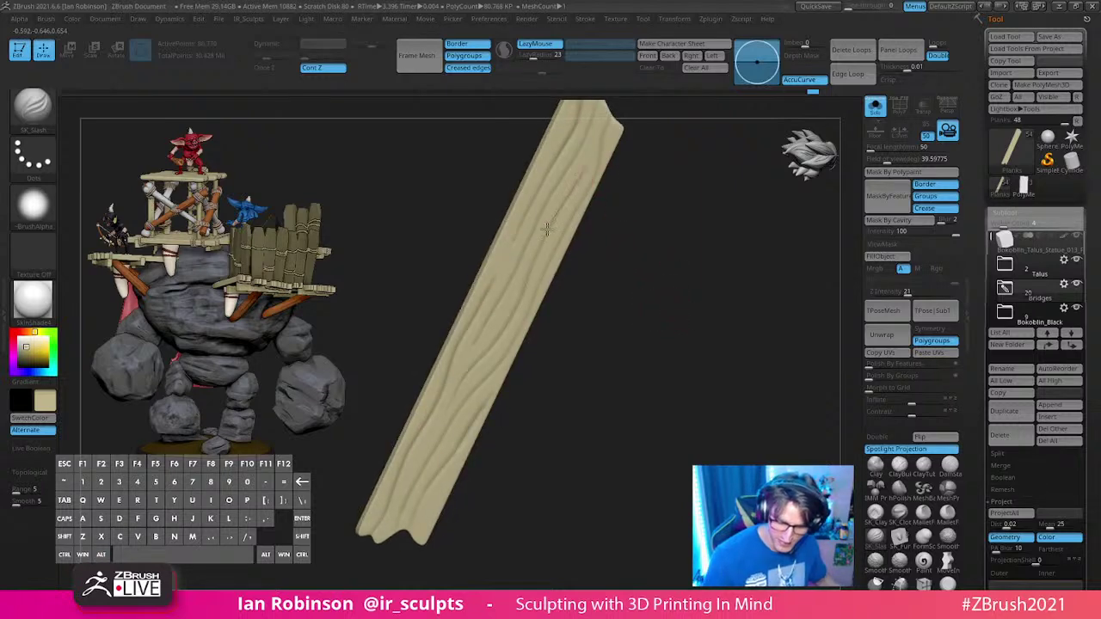
drag(529, 275, 508, 327)
drag(465, 375, 413, 498)
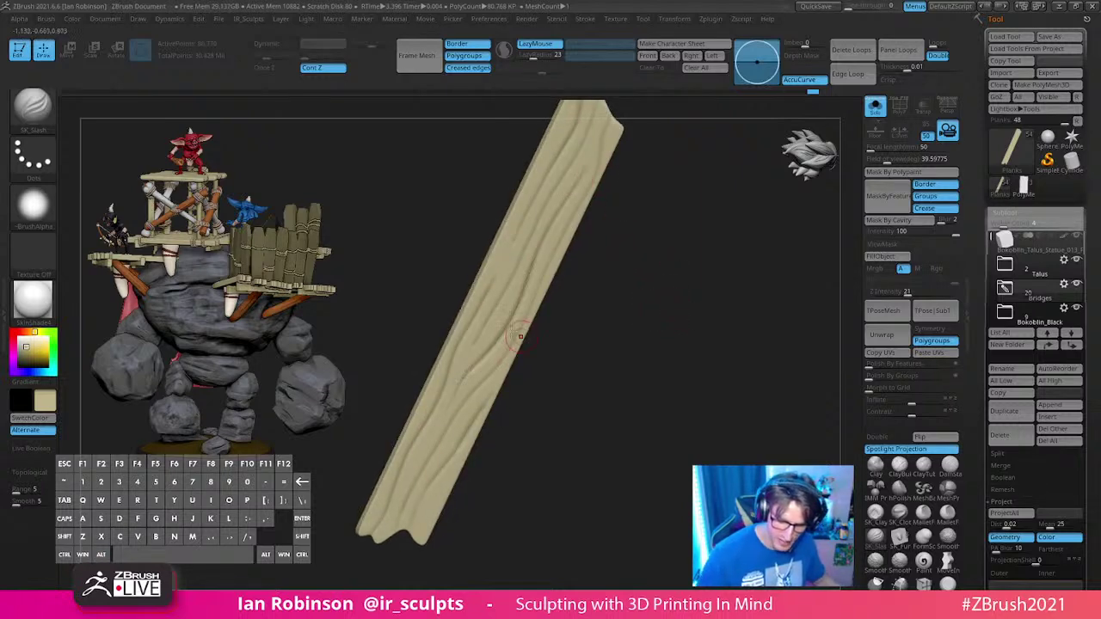
drag(468, 359, 580, 123)
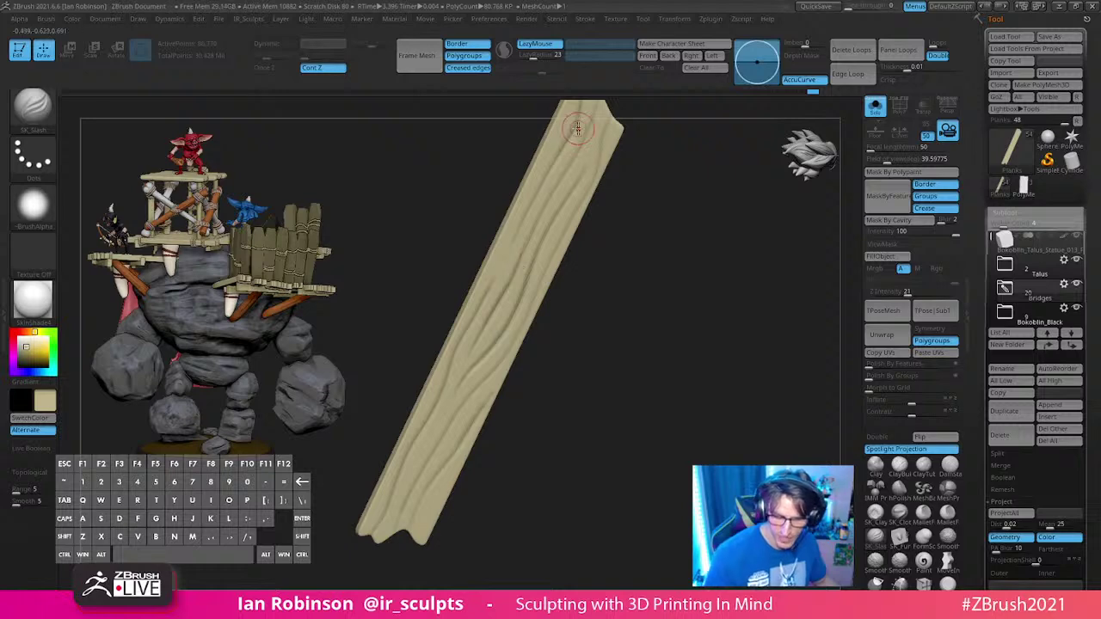
mouse_move(637, 232)
alt+mouse_down()
mouse_move(637, 261)
mouse_move(636, 250)
mouse_move(589, 248)
alt+mouse_up()
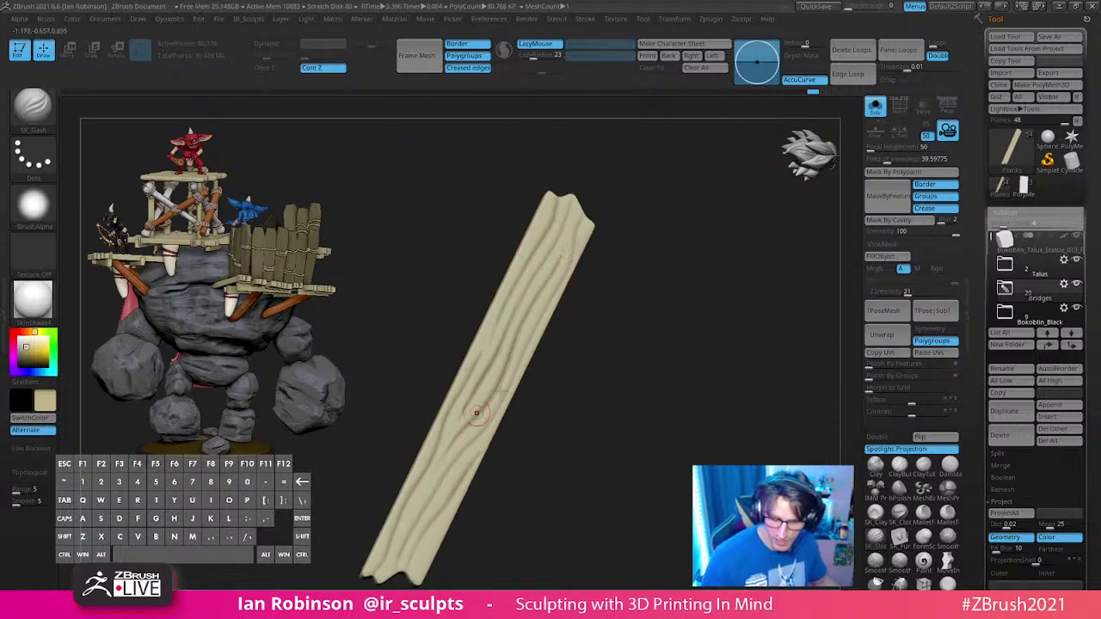
alt+drag(606, 362, 607, 331)
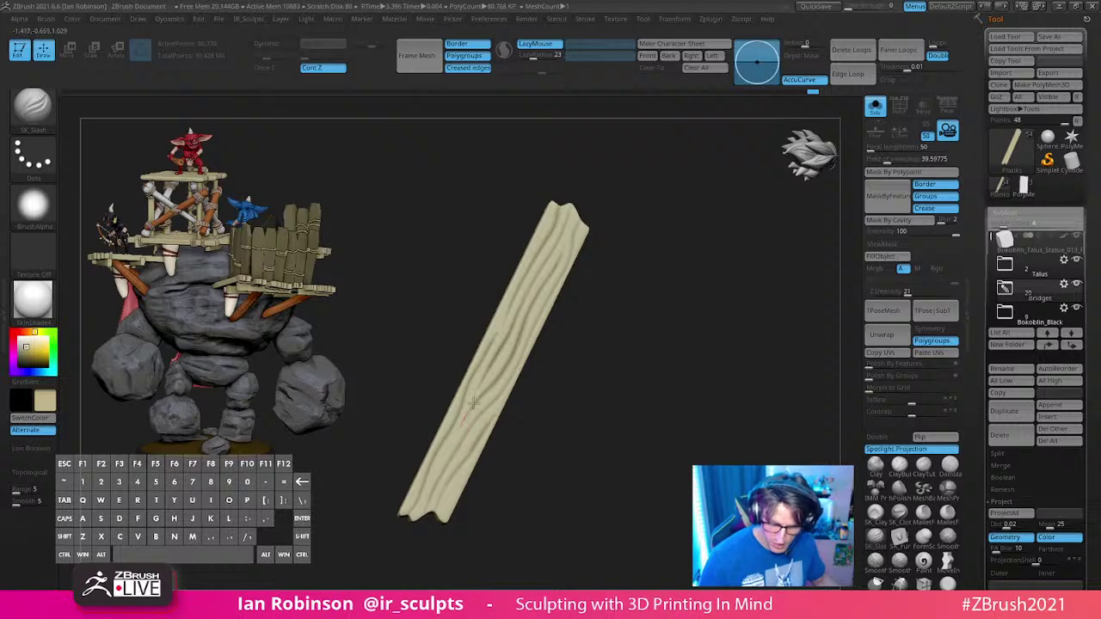
drag(602, 415, 598, 381)
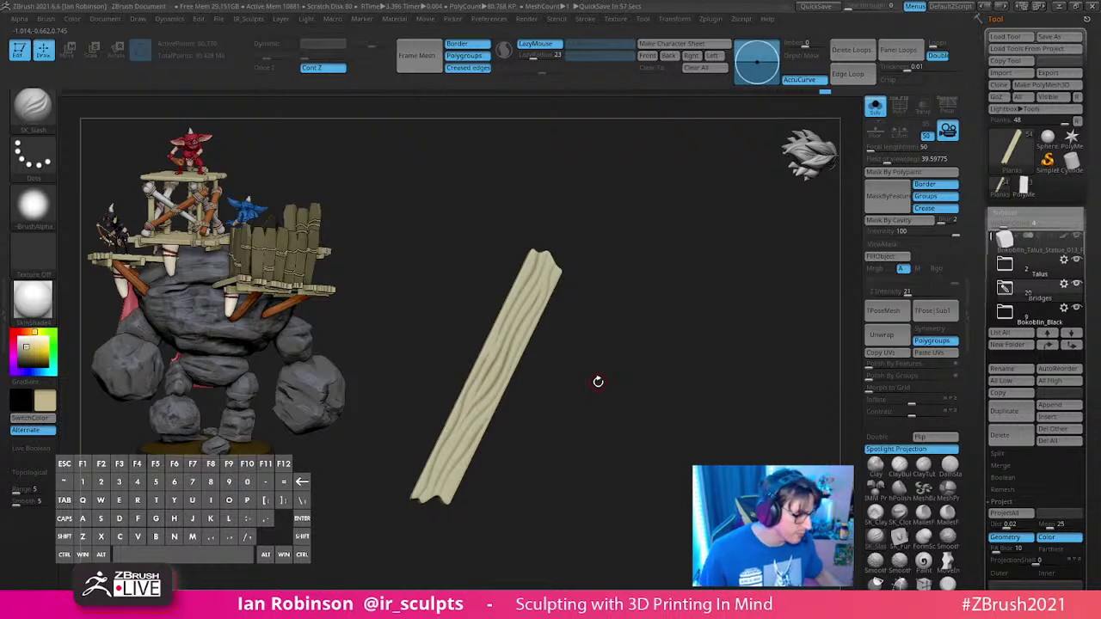
alt+drag(598, 381, 627, 338)
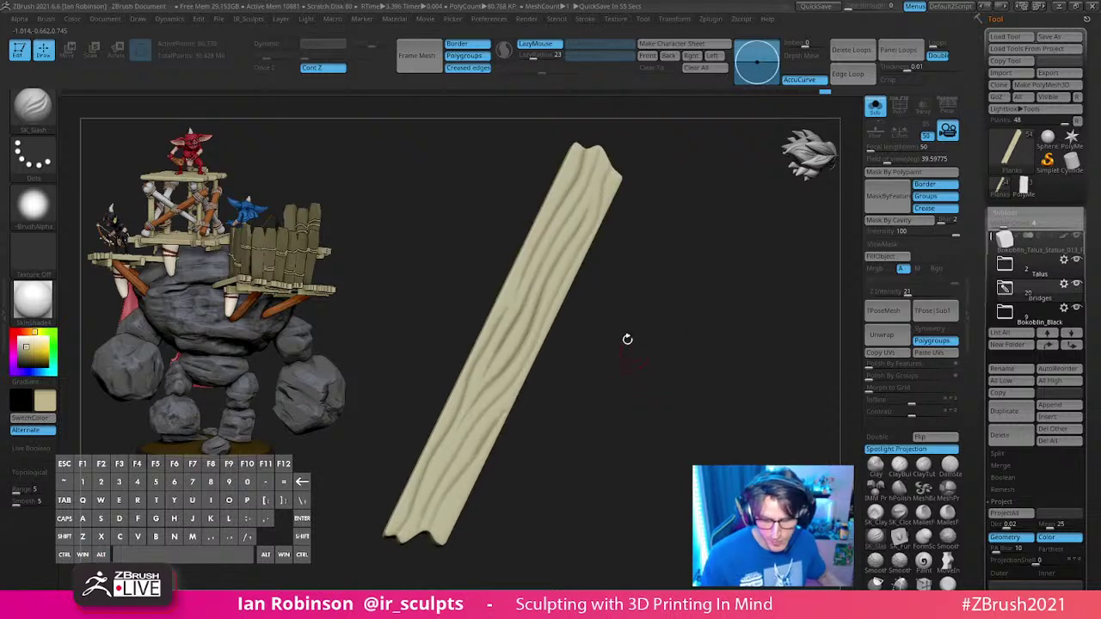
Step: Carve grain grooves along the plank's outer long edge and fill the gaps toward its lower end
drag(613, 172, 600, 204)
drag(590, 241, 560, 289)
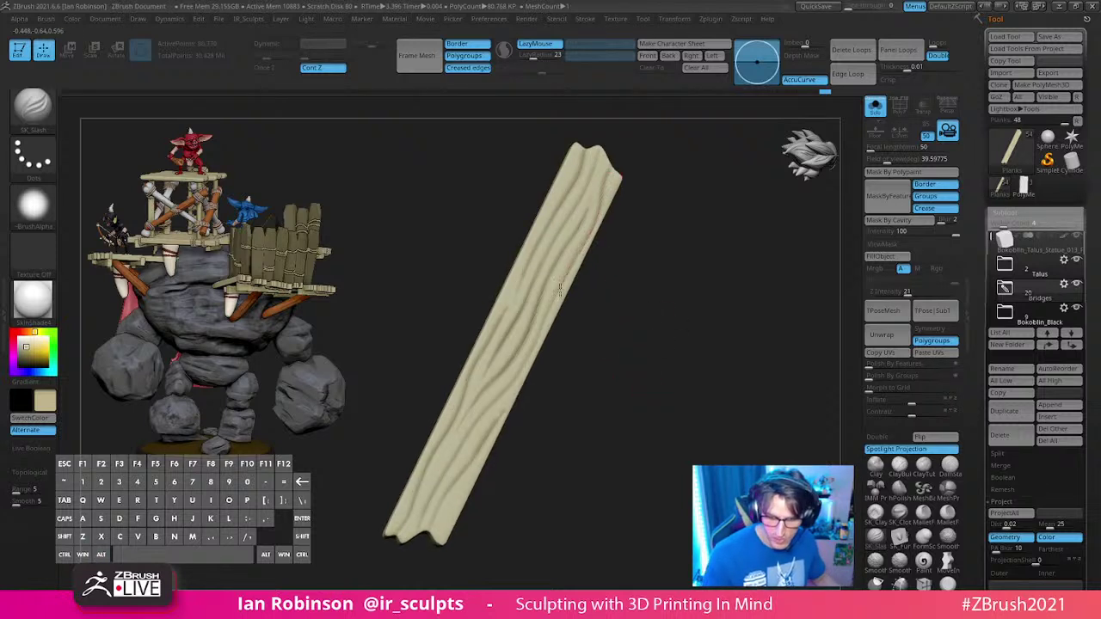
alt+drag(659, 320, 659, 317)
drag(504, 405, 464, 483)
alt+right_drag(419, 521, 447, 470)
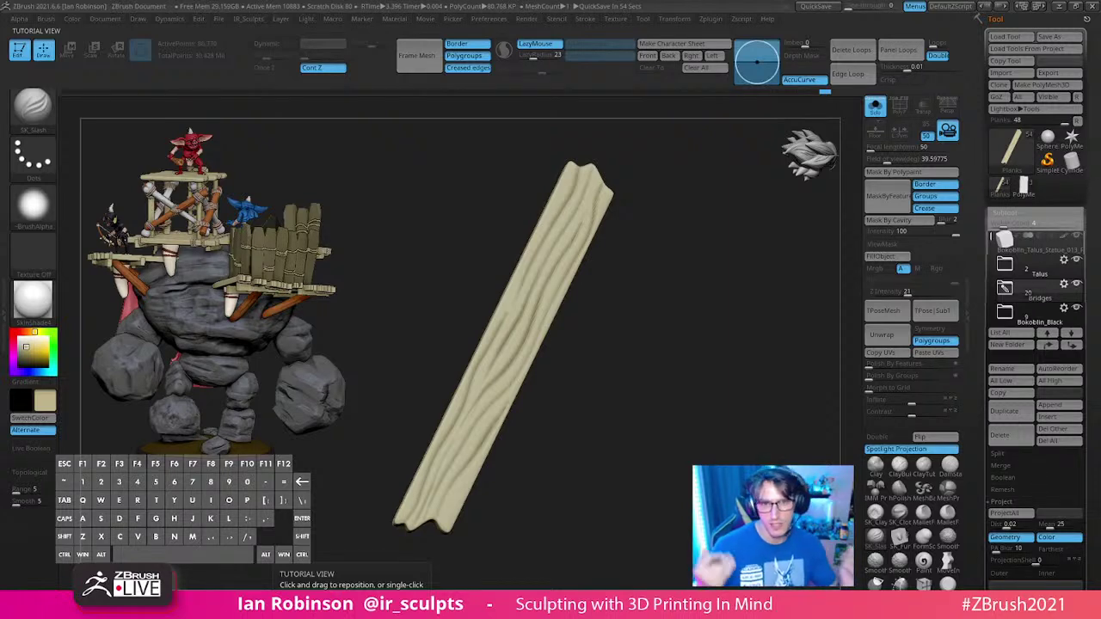
Step: Unhide all planks, isolate the next smooth slanted one and carve long wavy grain grooves from both ends toward its middle
mouse_move(690, 349)
alt+mouse_down()
mouse_move(683, 304)
mouse_move(671, 311)
mouse_move(666, 373)
mouse_move(685, 339)
alt+mouse_up()
ctrl+shift+click(685, 290)
ctrl+shift+click(554, 366)
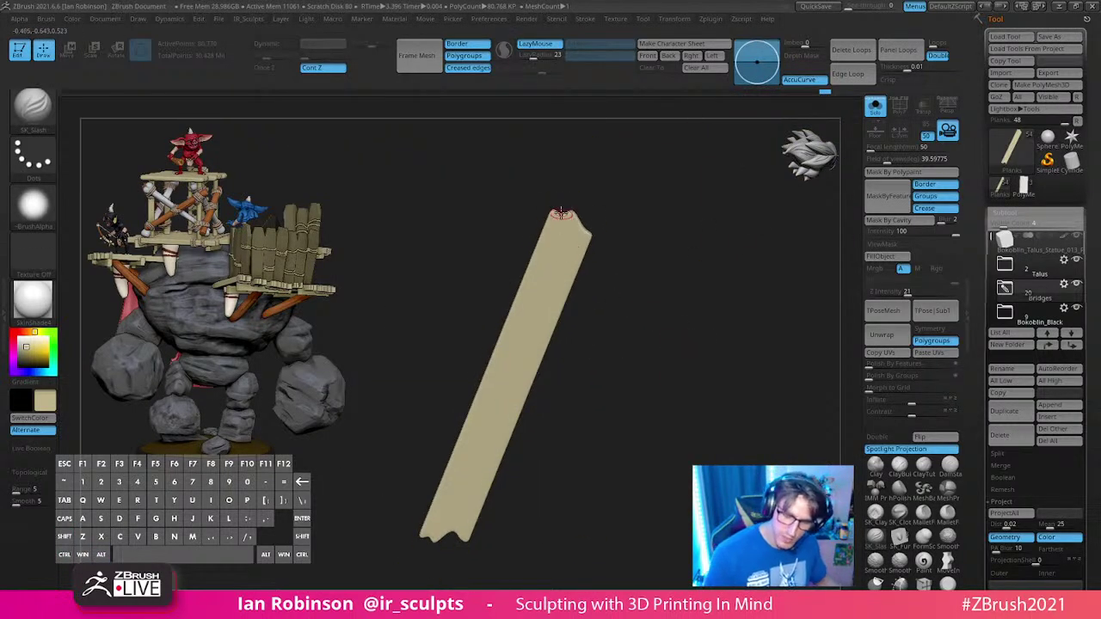
drag(560, 215, 551, 250)
drag(521, 316, 461, 465)
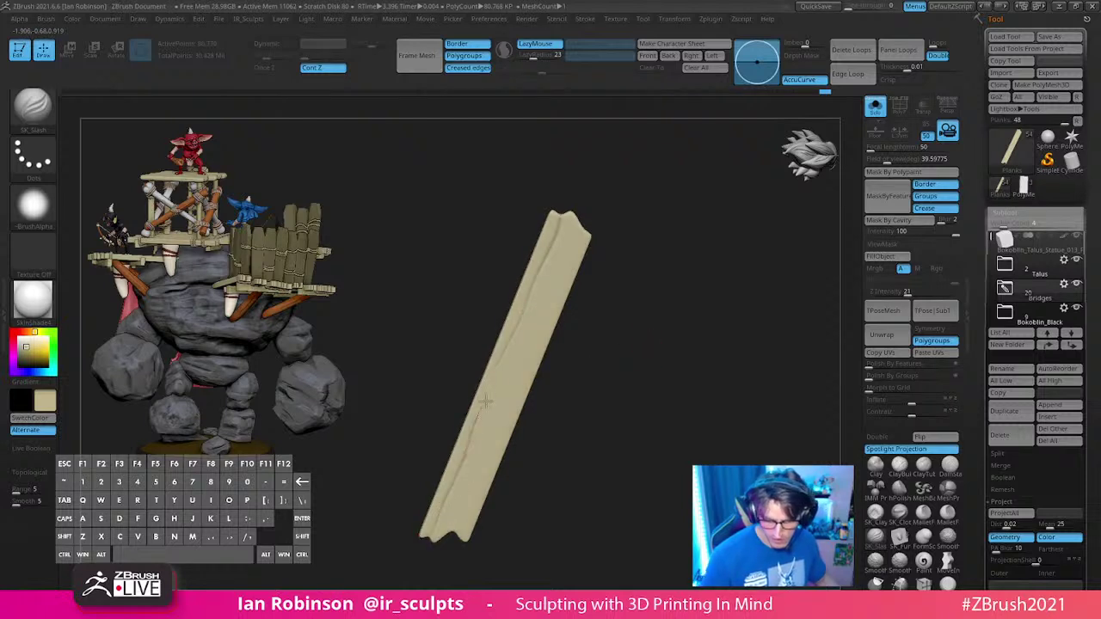
mouse_move(486, 400)
mouse_down()
mouse_move(547, 216)
mouse_move(572, 213)
mouse_up()
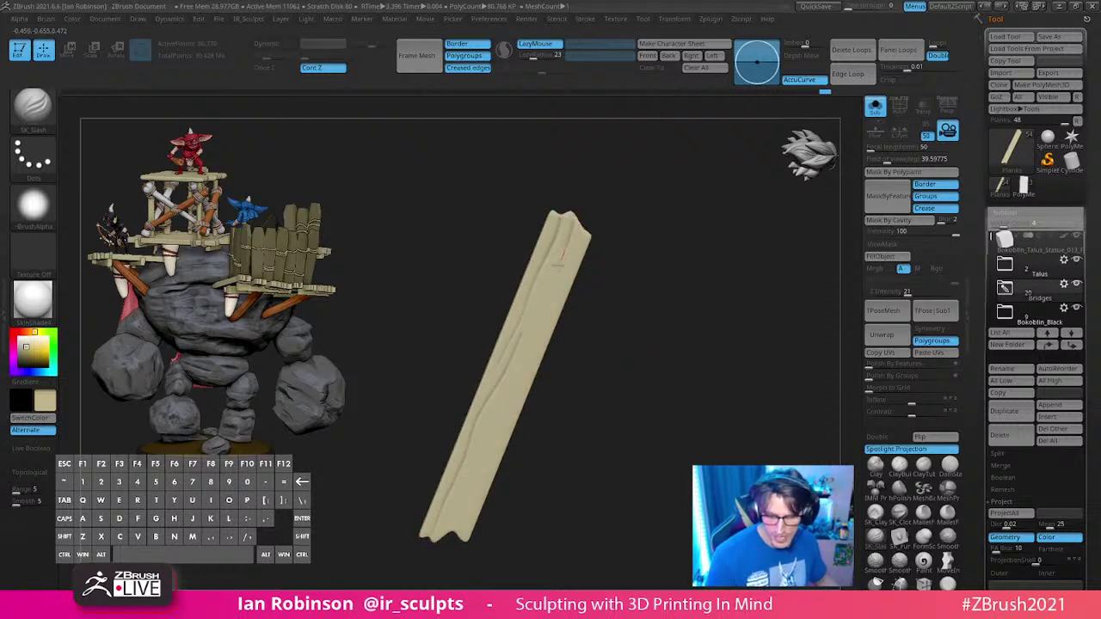
drag(541, 295, 532, 332)
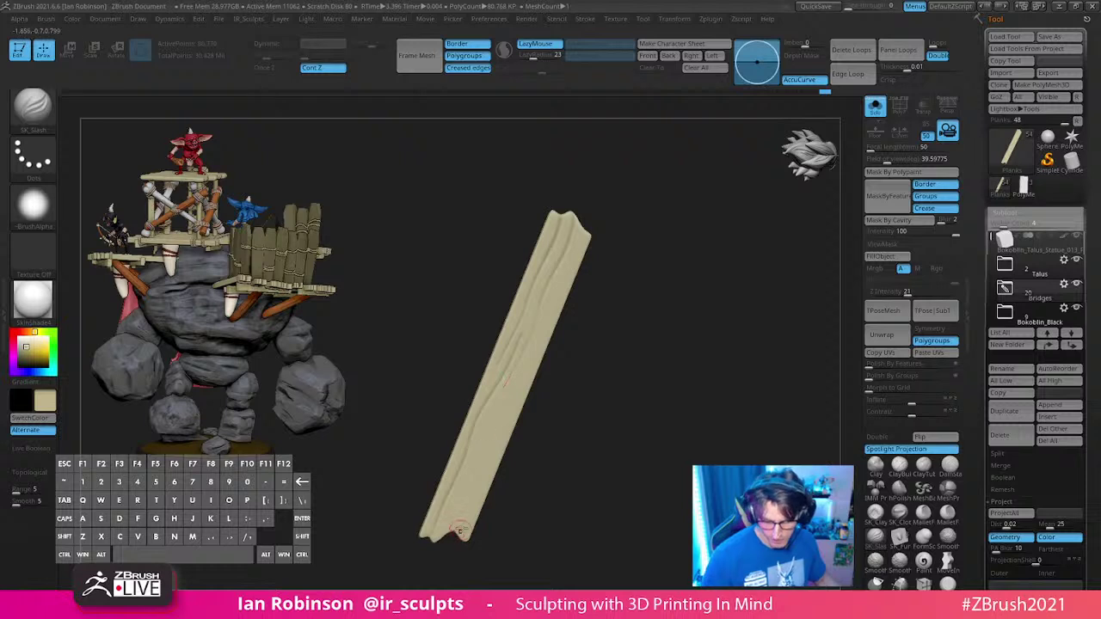
drag(453, 530, 530, 367)
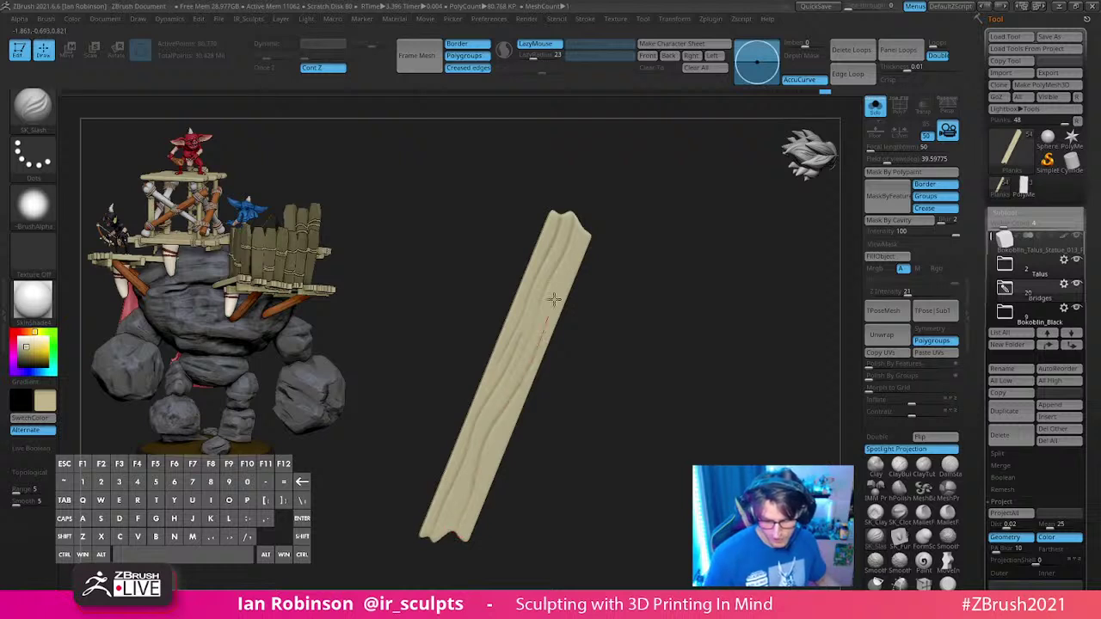
Step: Add short grain grooves along the plank's outer long edge and an oval wood knot in its lower half
key(q)
key(1)
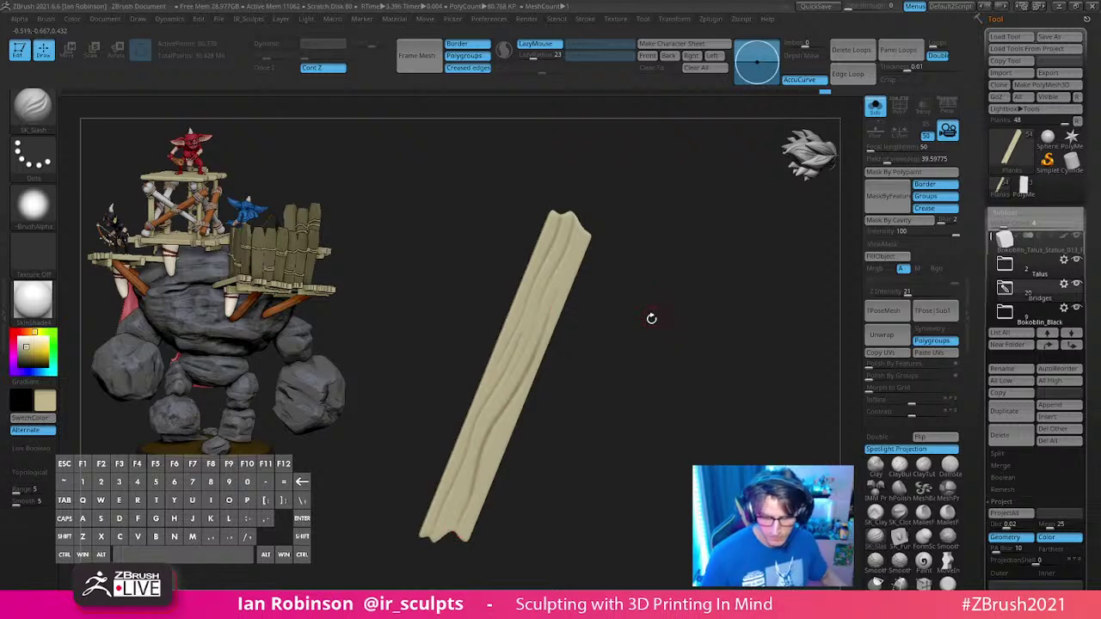
drag(573, 264, 560, 299)
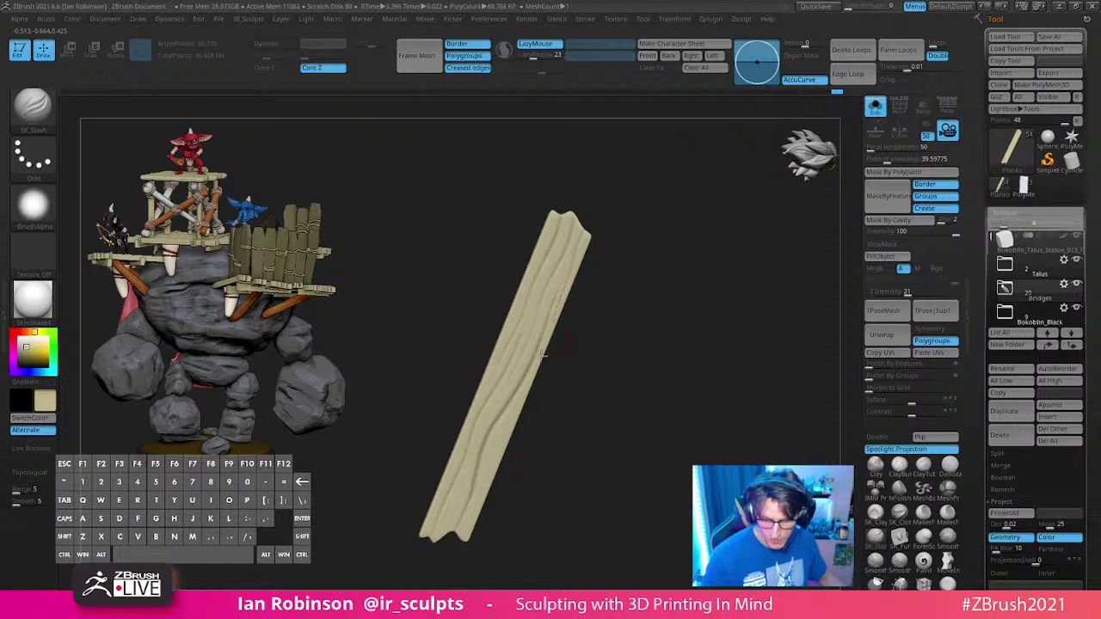
drag(543, 354, 524, 373)
alt+drag(560, 407, 559, 383)
drag(558, 384, 476, 450)
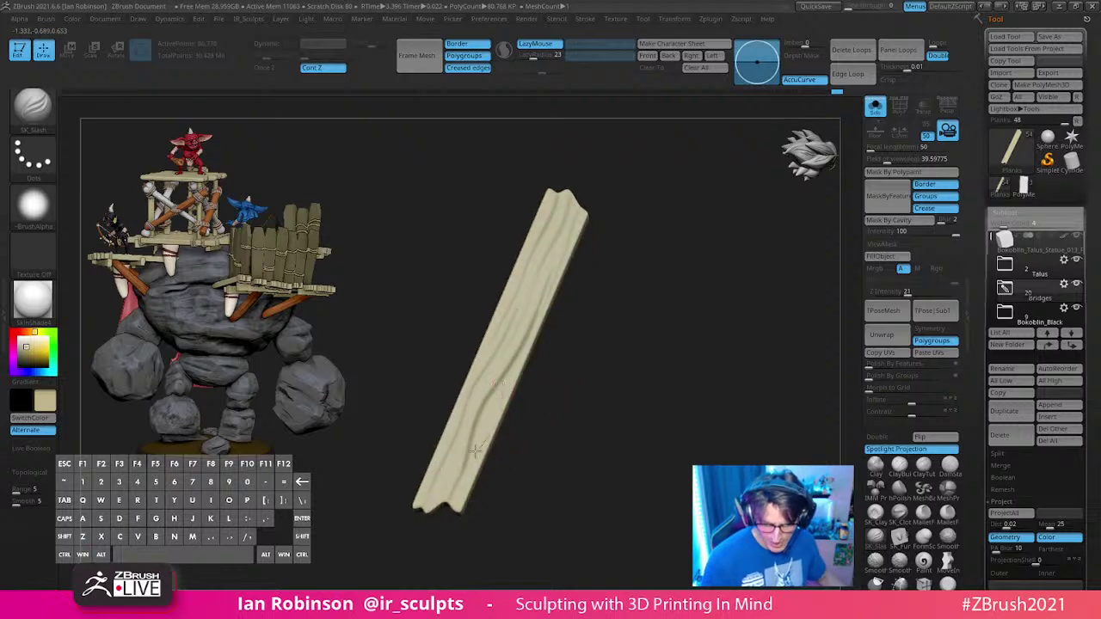
drag(619, 376, 676, 304)
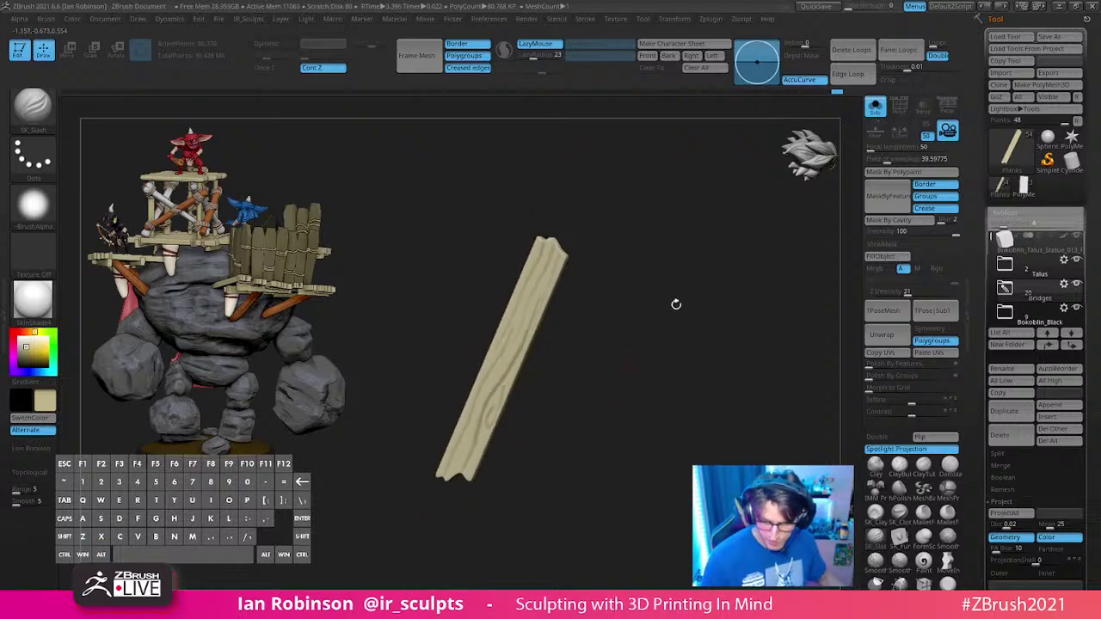
Step: Unhide all planks and isolate the next smooth slanted plank beside the carved ones
click(875, 106)
click(875, 107)
ctrl+shift+click(766, 226)
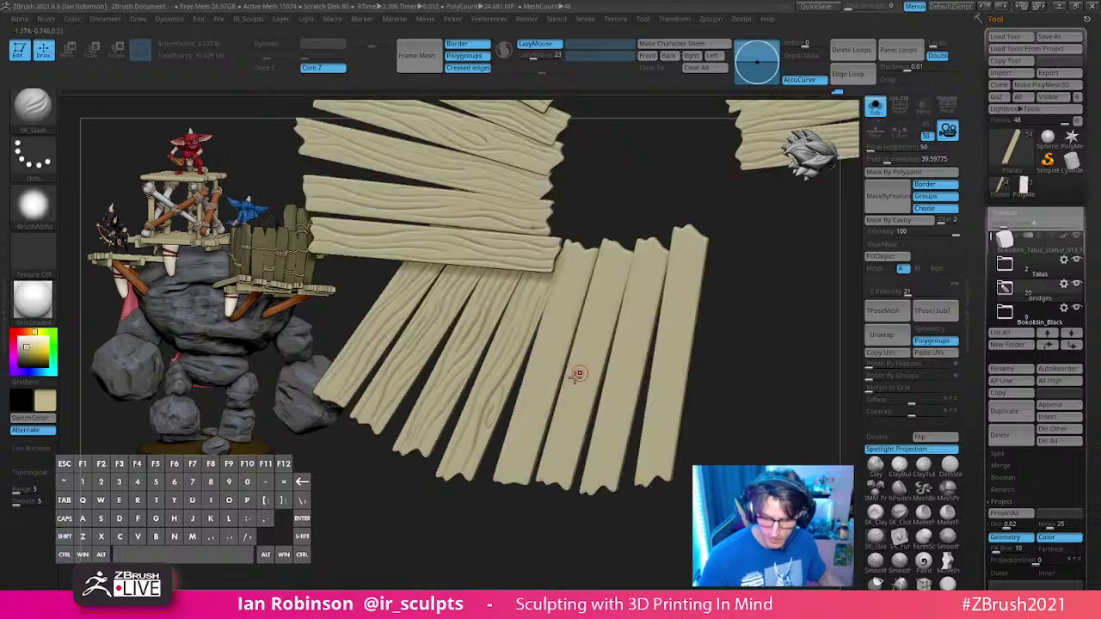
ctrl+shift+click(577, 374)
mouse_move(580, 351)
mouse_down()
mouse_move(722, 386)
mouse_move(720, 317)
mouse_move(696, 317)
mouse_move(691, 298)
mouse_move(668, 339)
mouse_move(631, 240)
mouse_up()
drag(553, 168, 549, 202)
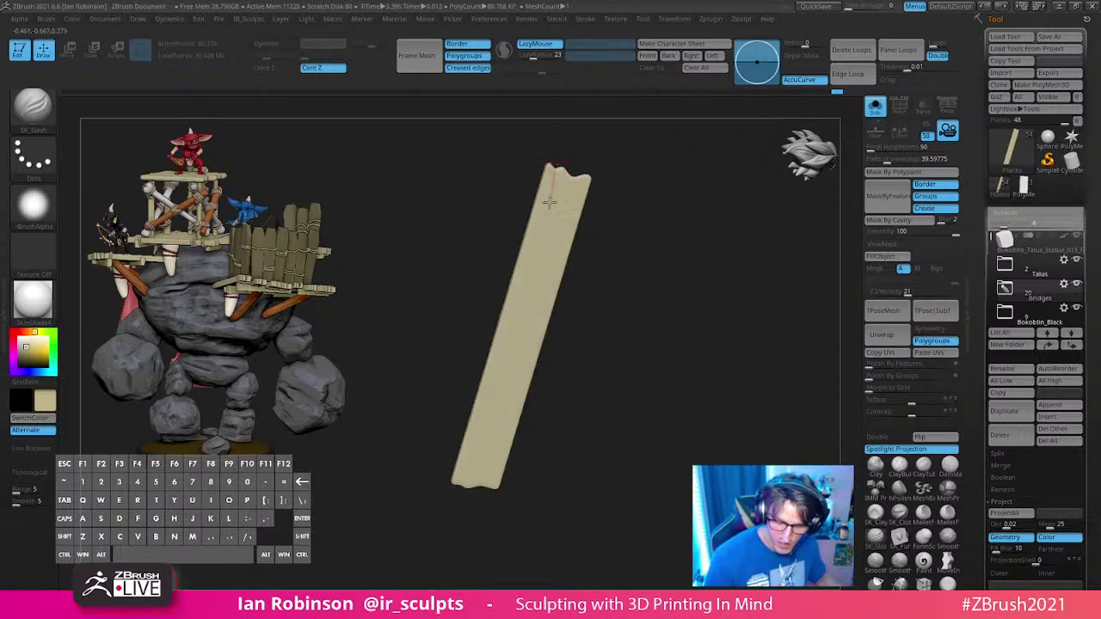
drag(522, 303, 504, 350)
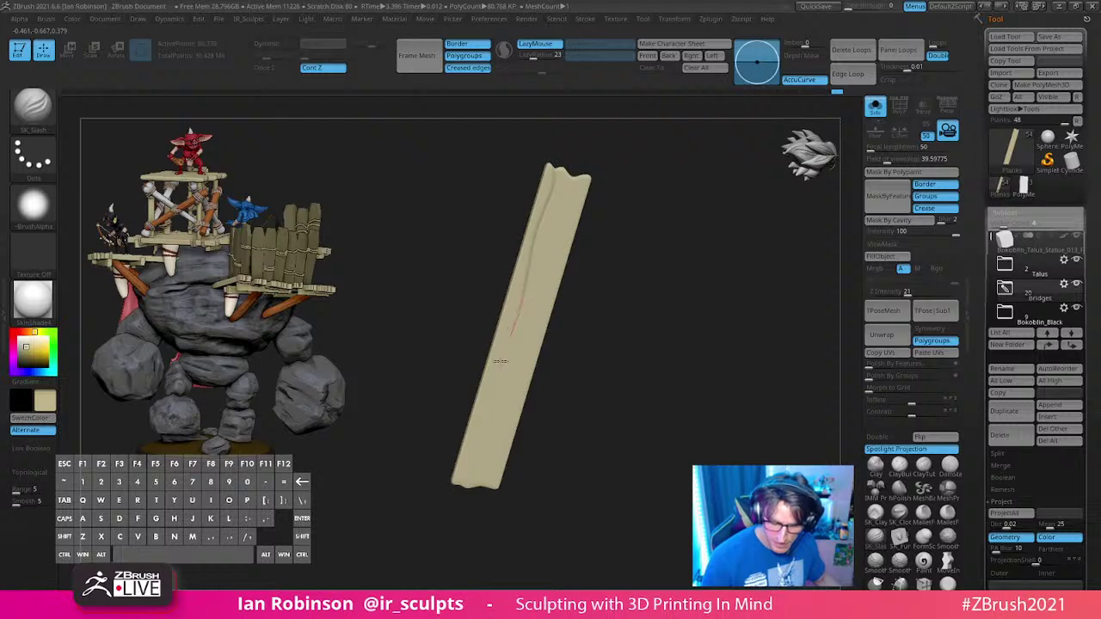
drag(464, 484, 508, 322)
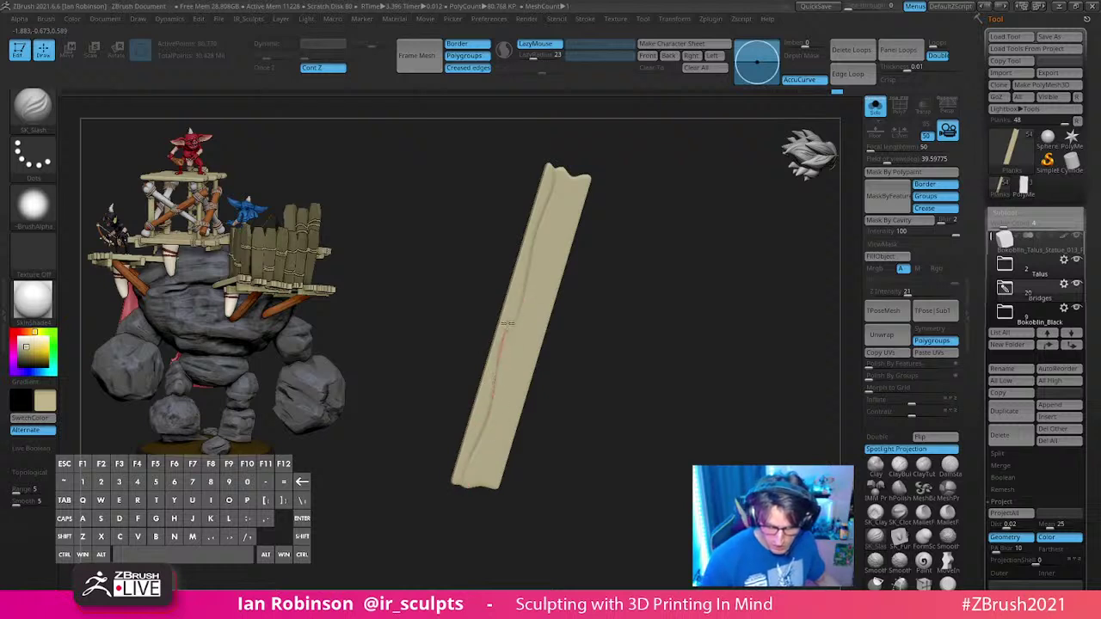
key(ctrl+z)
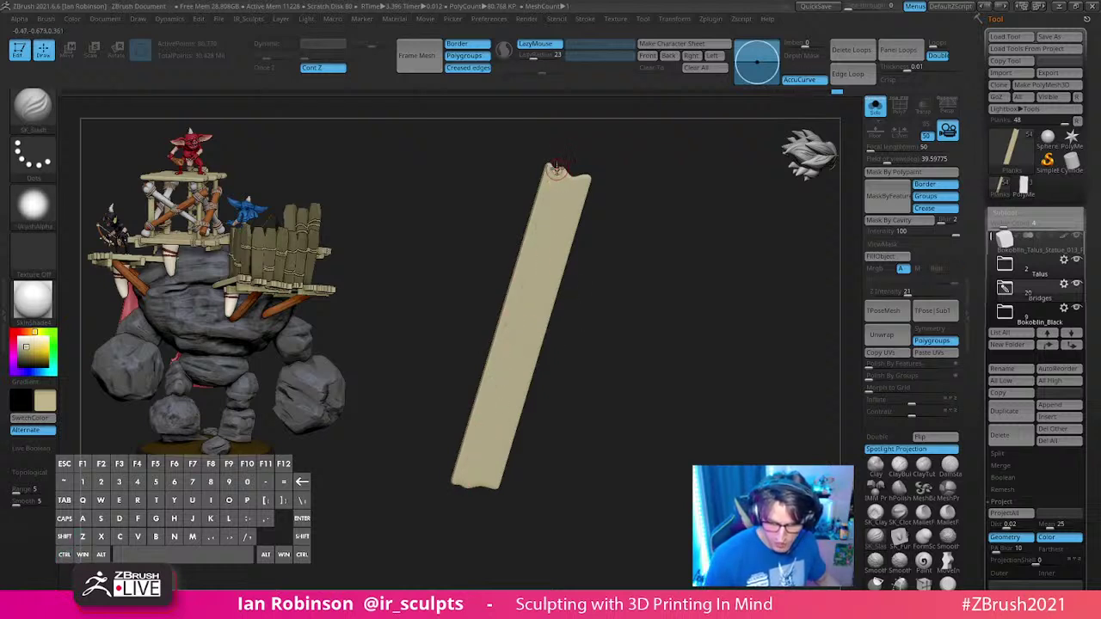
Step: Carve long wavy grain grooves along the isolated plank from its upper end to its lower end, including both long edges
mouse_move(555, 168)
mouse_down()
mouse_move(486, 451)
mouse_move(459, 483)
mouse_move(492, 410)
mouse_up()
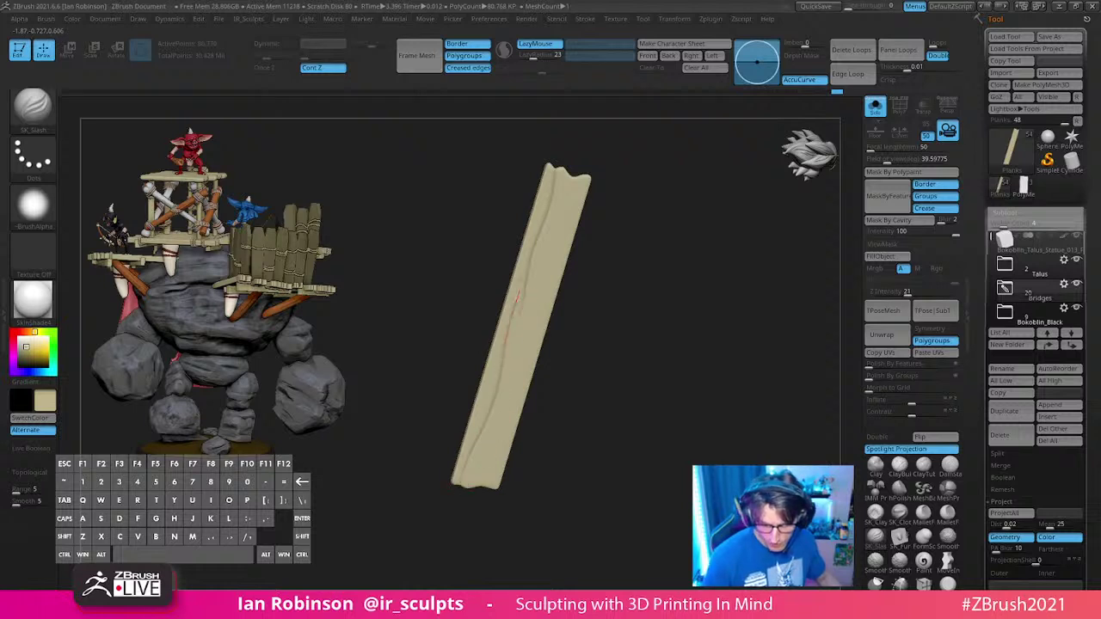
drag(631, 258, 621, 253)
drag(571, 179, 542, 249)
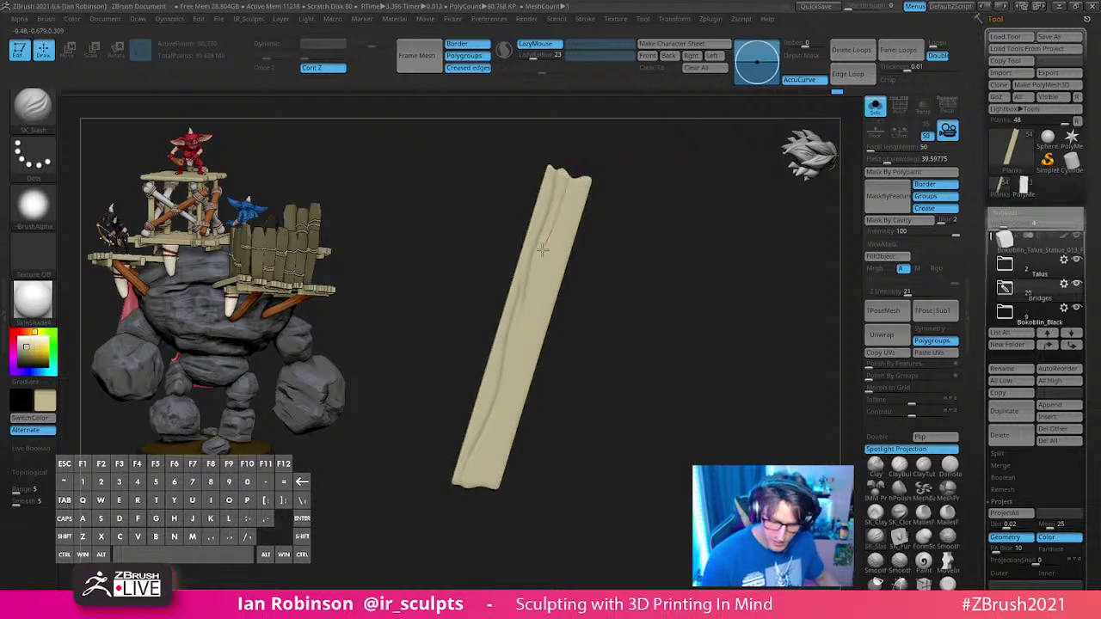
mouse_move(522, 335)
mouse_down()
mouse_move(481, 486)
mouse_move(502, 417)
mouse_up()
mouse_move(511, 371)
mouse_down()
mouse_move(580, 180)
mouse_move(558, 260)
mouse_up()
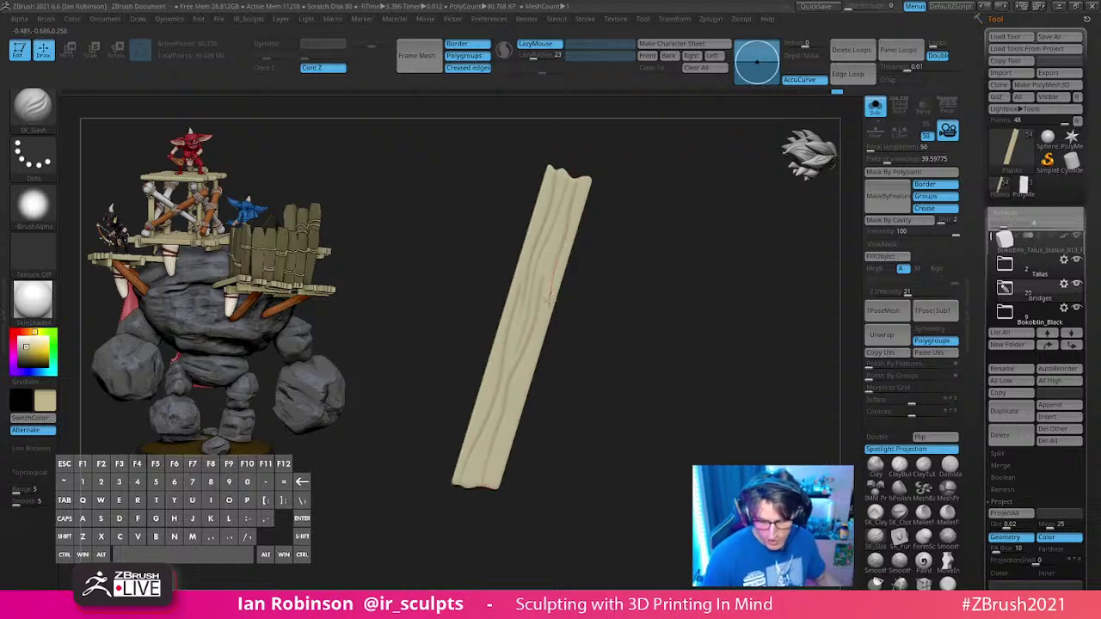
mouse_move(527, 386)
mouse_down()
mouse_move(507, 465)
mouse_move(486, 485)
mouse_up()
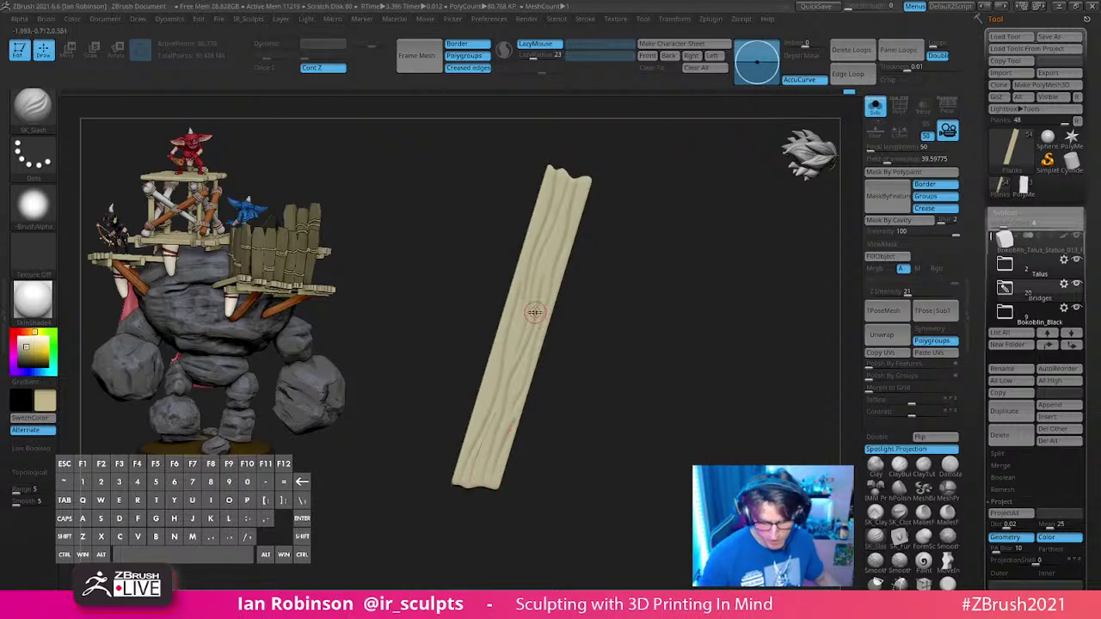
mouse_move(535, 312)
mouse_down()
mouse_move(494, 344)
mouse_move(456, 473)
mouse_up()
Step: Unhide all planks, isolate the next smooth one and carve wavy grain grooves along it with a curled groove near its lower end
alt+drag(660, 341, 680, 346)
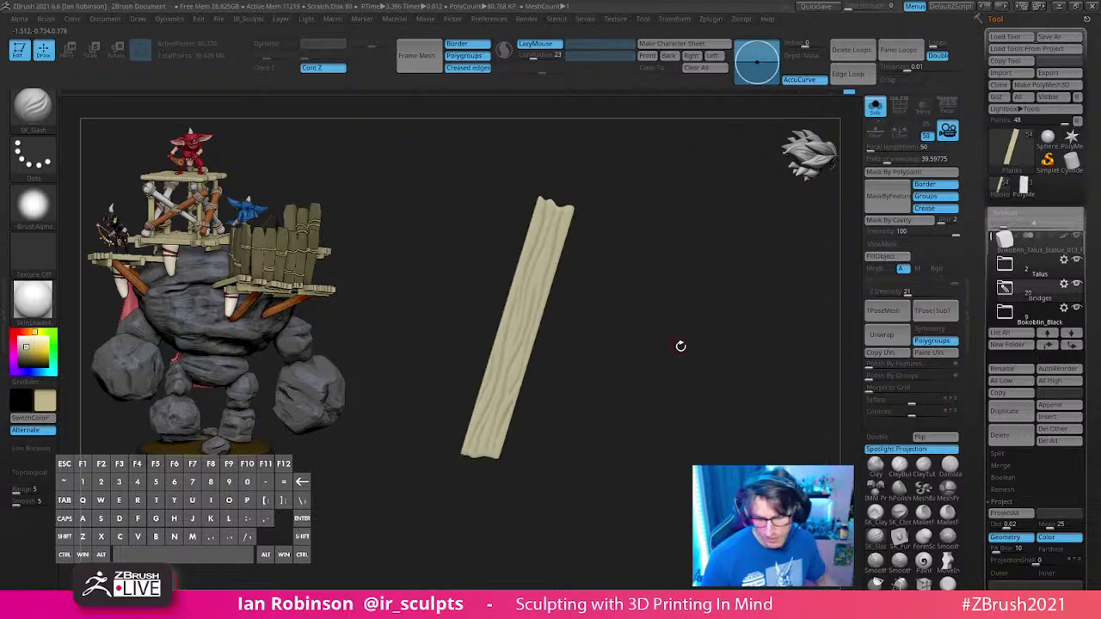
ctrl+shift+click(717, 229)
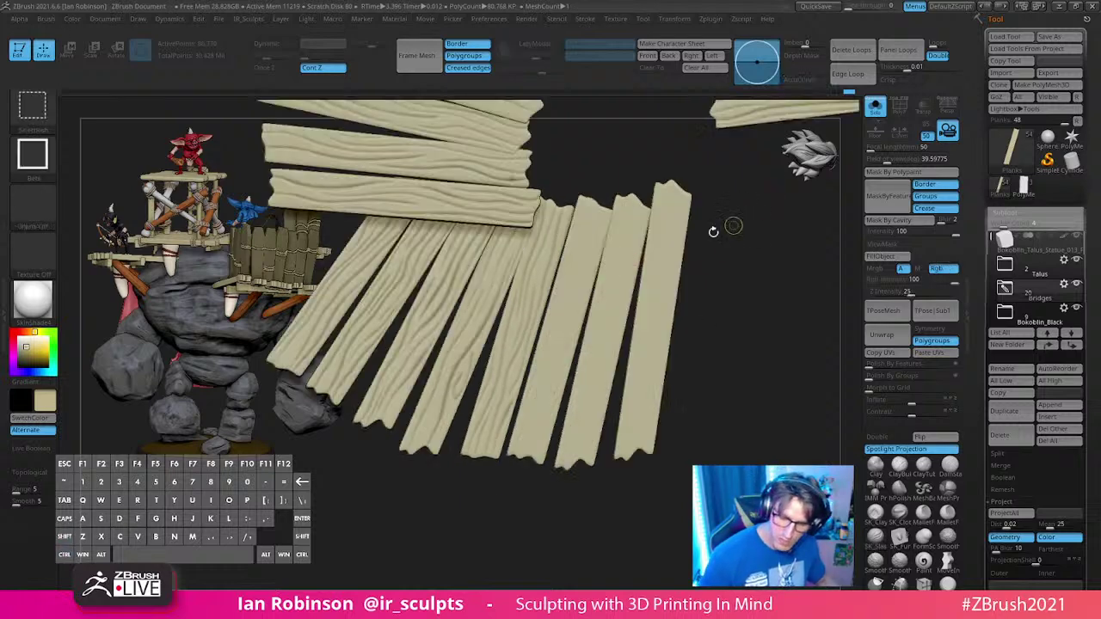
ctrl+shift+click(587, 270)
key(f)
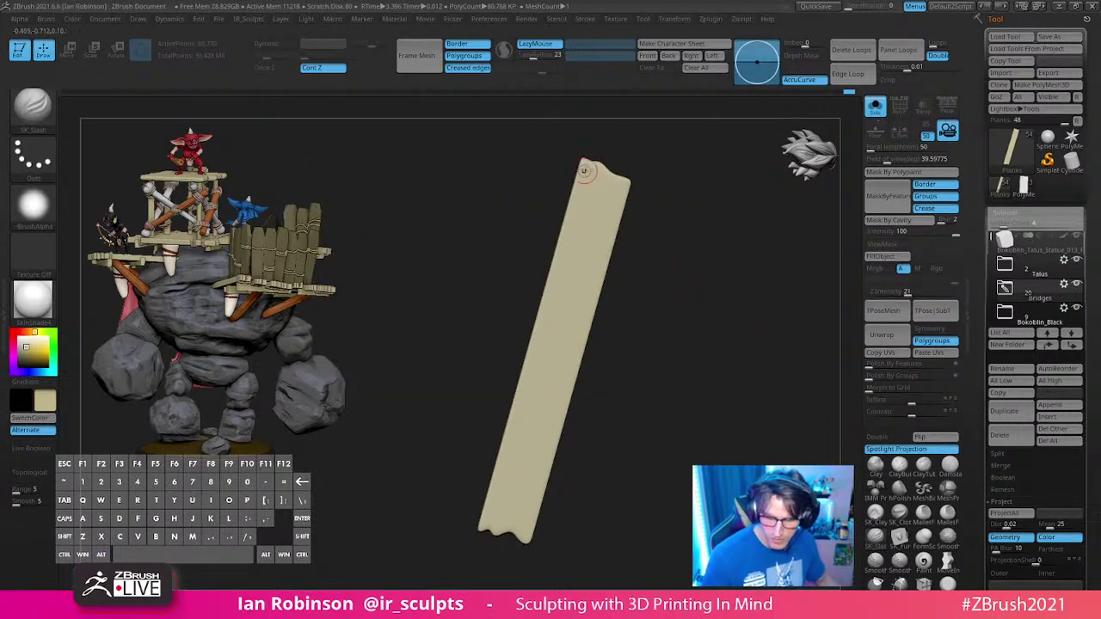
drag(589, 160, 549, 298)
alt+drag(693, 330, 689, 302)
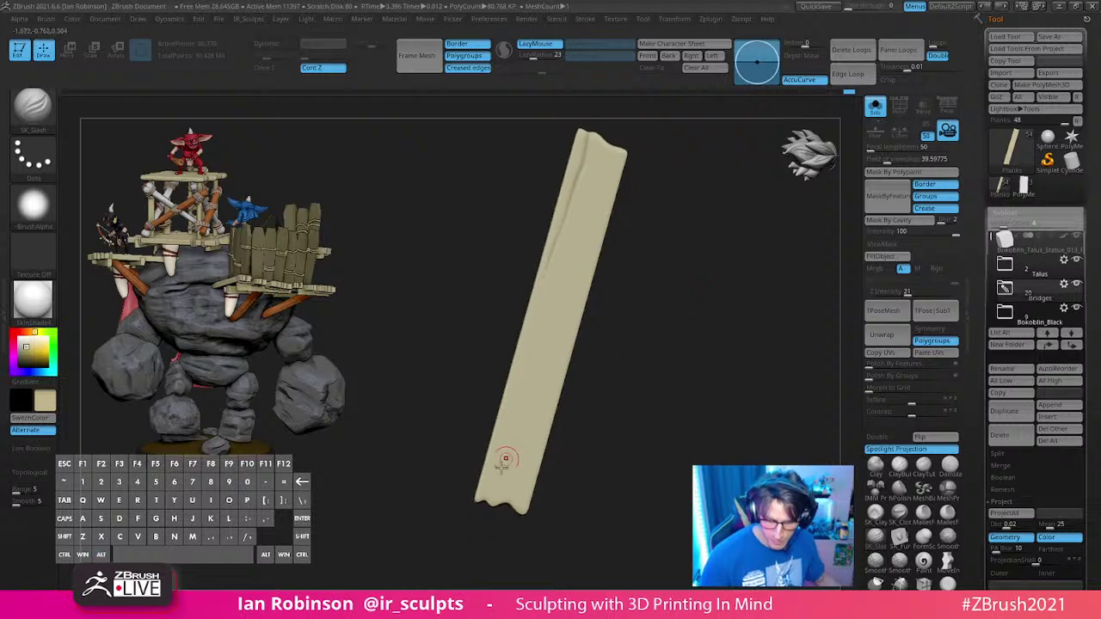
mouse_move(487, 498)
mouse_down()
mouse_move(531, 320)
mouse_move(602, 142)
mouse_move(577, 227)
mouse_up()
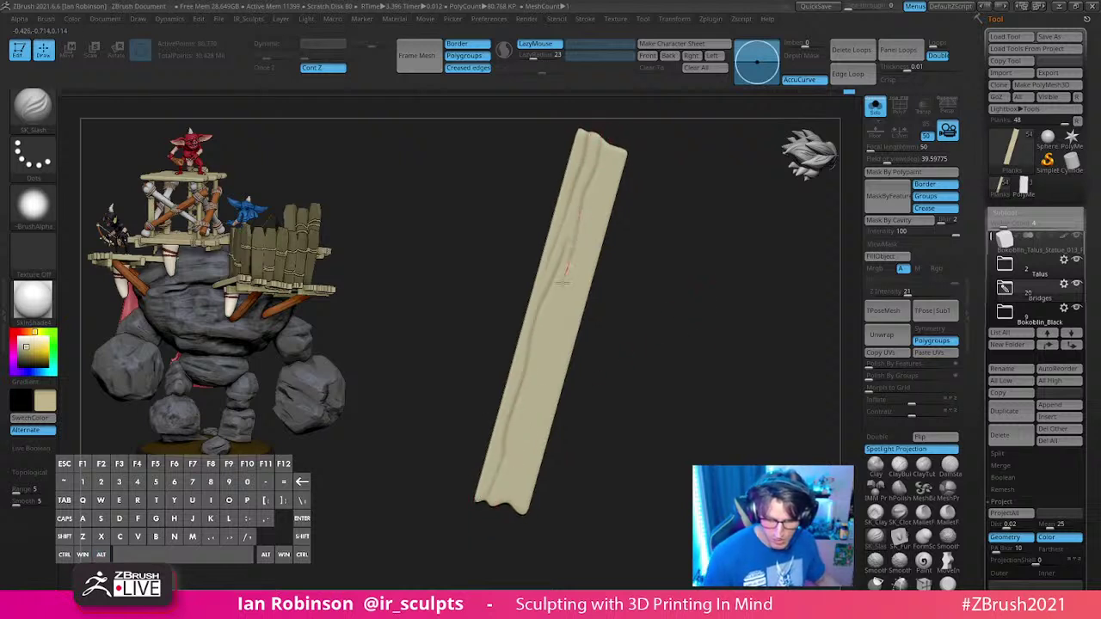
mouse_move(504, 473)
mouse_down()
mouse_move(524, 450)
mouse_move(535, 378)
mouse_move(627, 128)
mouse_move(544, 391)
mouse_move(521, 510)
mouse_up()
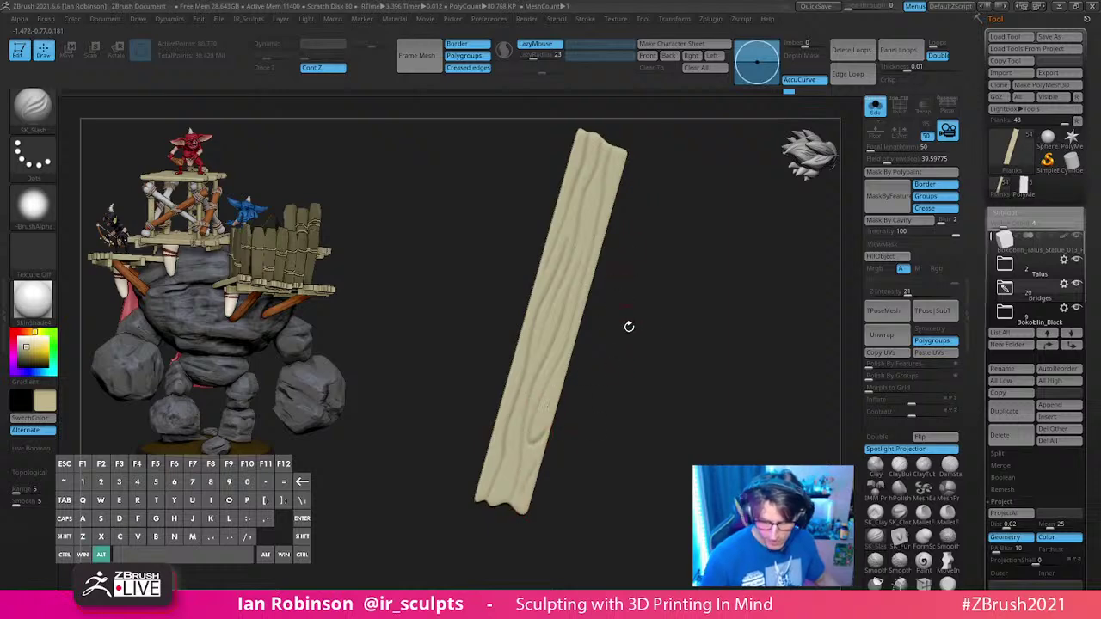
Step: Unhide all planks, isolate the next smooth slanted one and carve a first grain groove down from its upper end
alt+drag(629, 326, 715, 273)
ctrl+shift+click(715, 274)
ctrl+shift+click(579, 386)
alt+drag(689, 323, 705, 388)
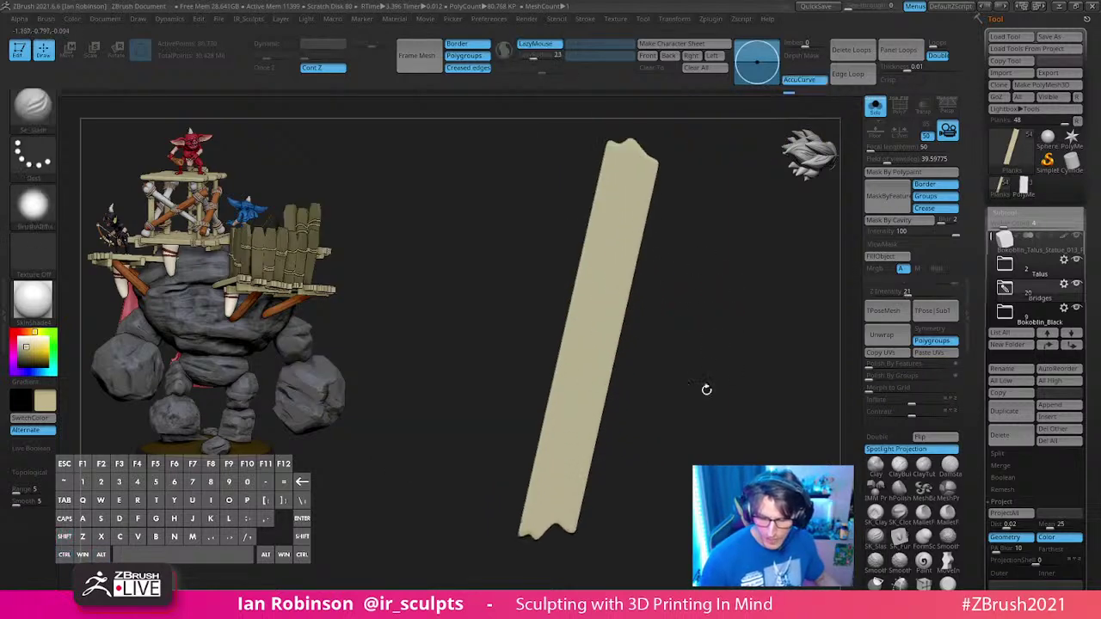
ctrl+shift+click(701, 303)
alt+drag(701, 303, 684, 243)
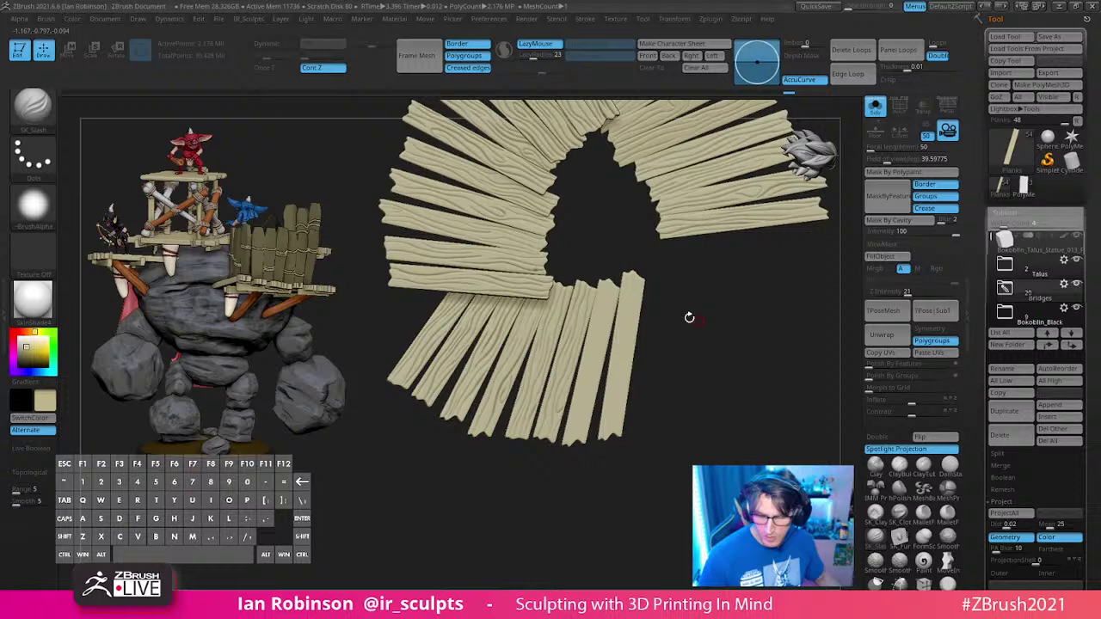
ctrl+shift+click(602, 333)
alt+drag(704, 335, 667, 402)
drag(607, 208, 571, 370)
alt+drag(693, 308, 687, 268)
mouse_move(514, 555)
mouse_down()
mouse_move(546, 401)
mouse_move(598, 258)
mouse_move(578, 251)
mouse_move(575, 284)
mouse_up()
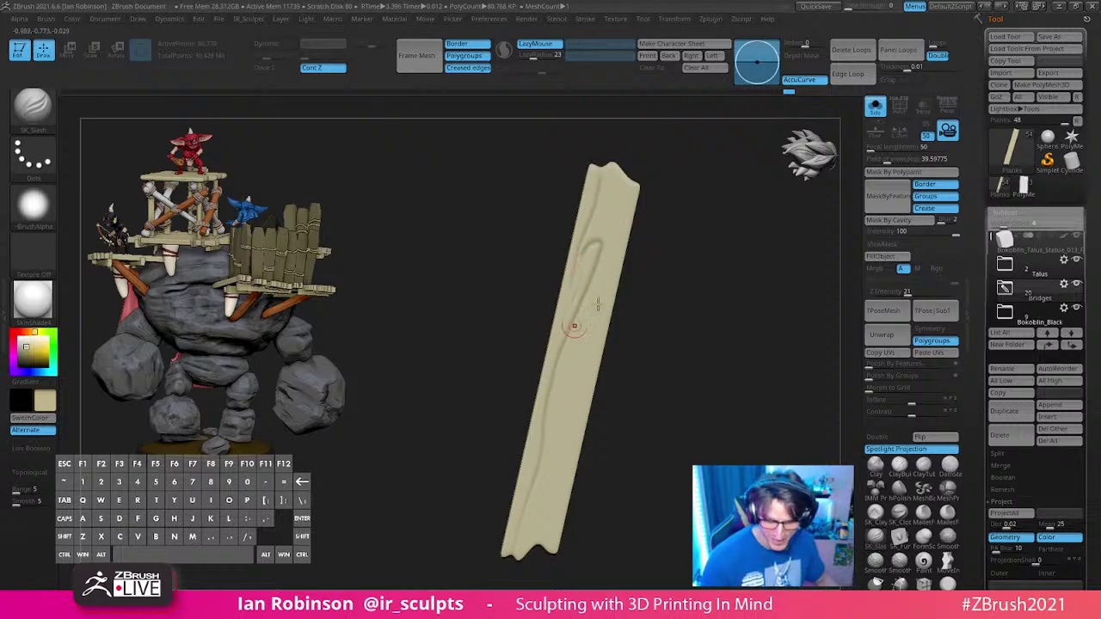
key(ctrl+z)
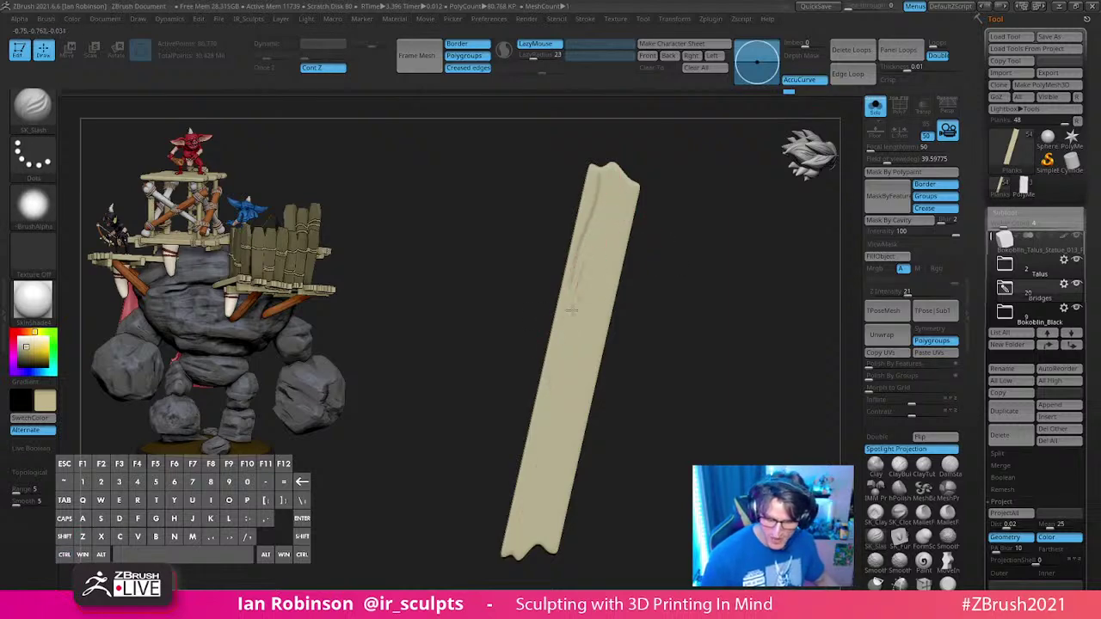
mouse_move(550, 396)
mouse_down()
mouse_move(511, 547)
mouse_move(622, 126)
mouse_up()
key(ctrl+z)
key(ctrl+z)
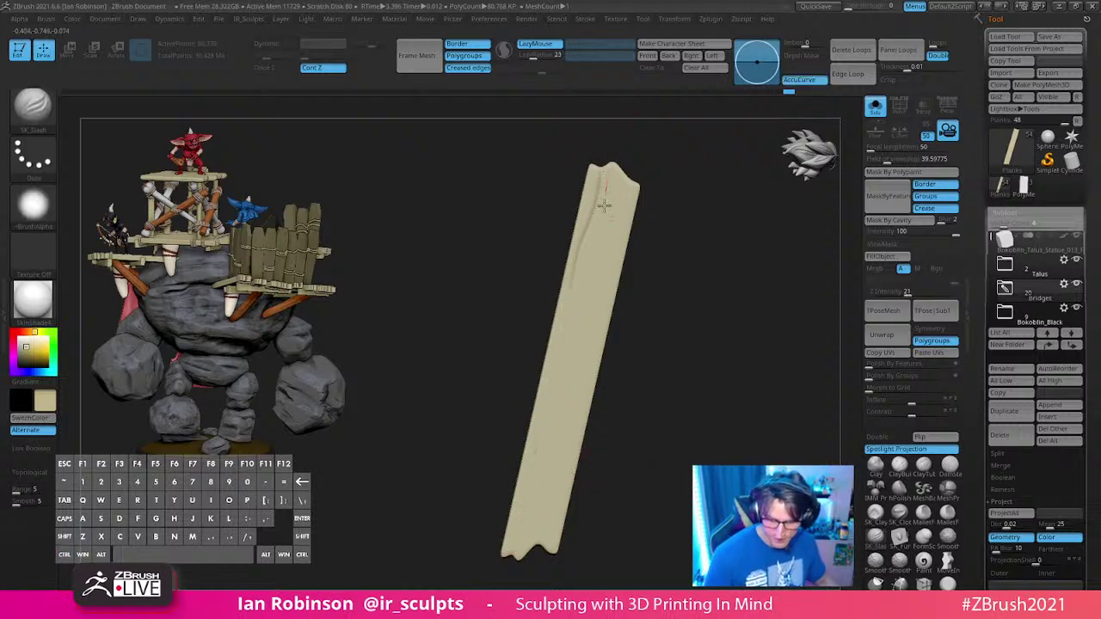
Step: Carve long wavy grain grooves down the plank's middle to its lower end and add more along its outer half
drag(605, 206, 586, 275)
drag(571, 334, 551, 412)
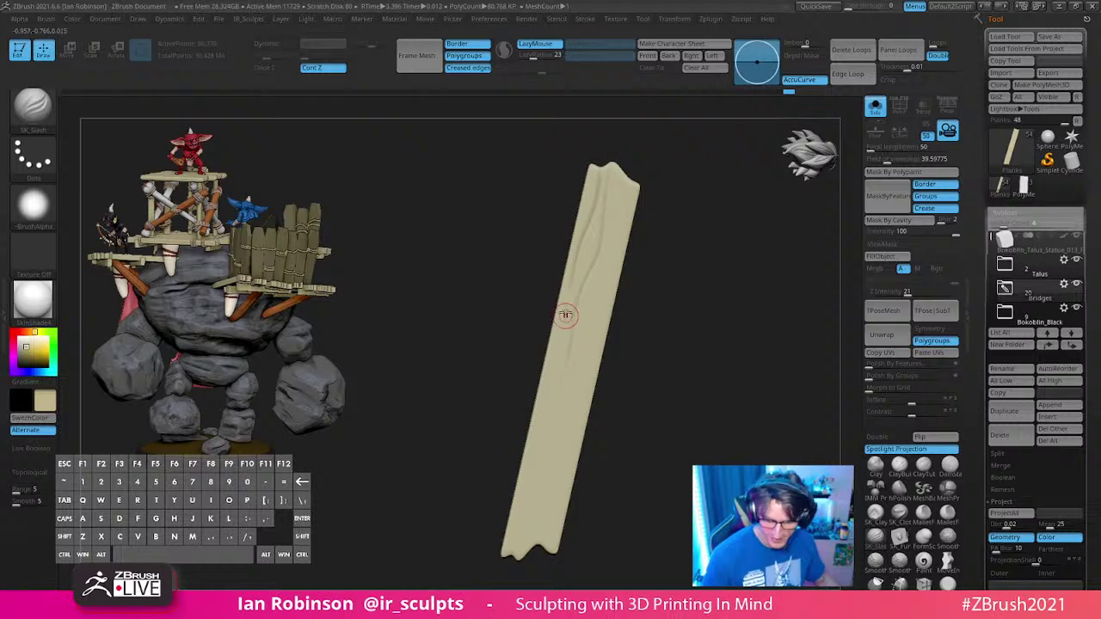
mouse_move(564, 315)
mouse_down()
mouse_move(549, 441)
mouse_move(515, 538)
mouse_up()
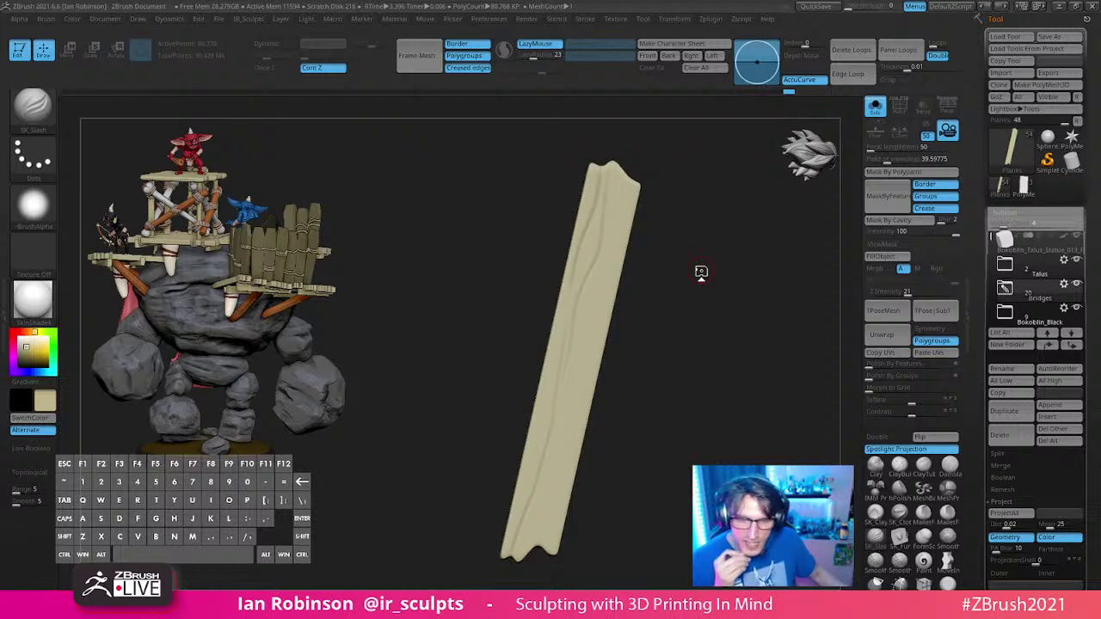
mouse_move(701, 270)
alt+mouse_down()
mouse_move(697, 373)
mouse_move(676, 283)
alt+mouse_up()
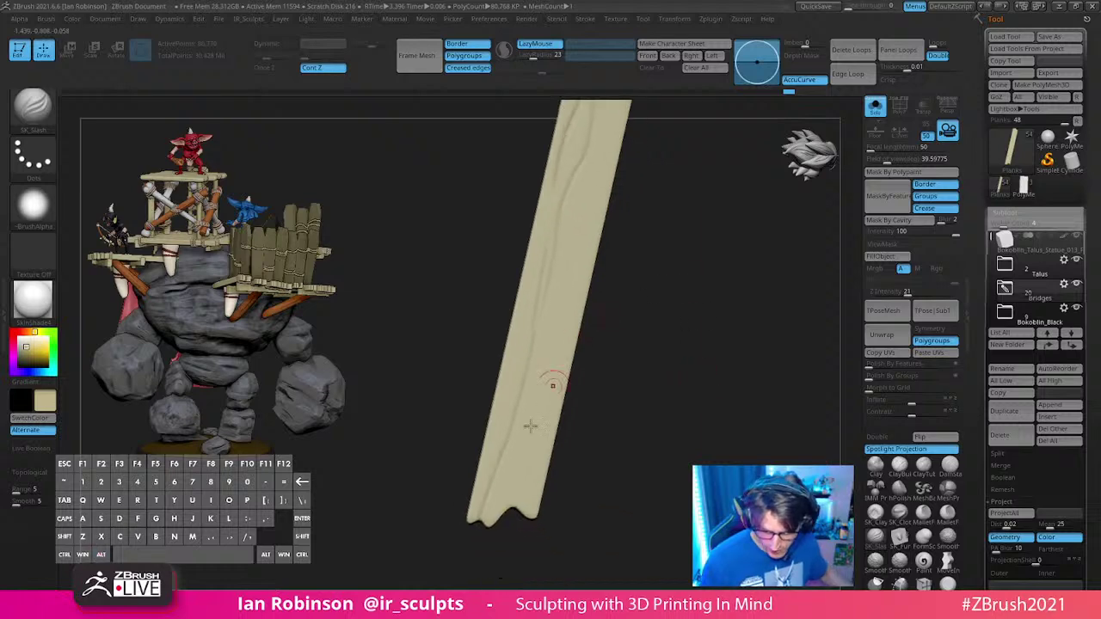
mouse_move(514, 508)
mouse_down()
mouse_move(578, 194)
mouse_move(606, 159)
mouse_move(613, 125)
mouse_move(598, 142)
mouse_move(533, 465)
mouse_up()
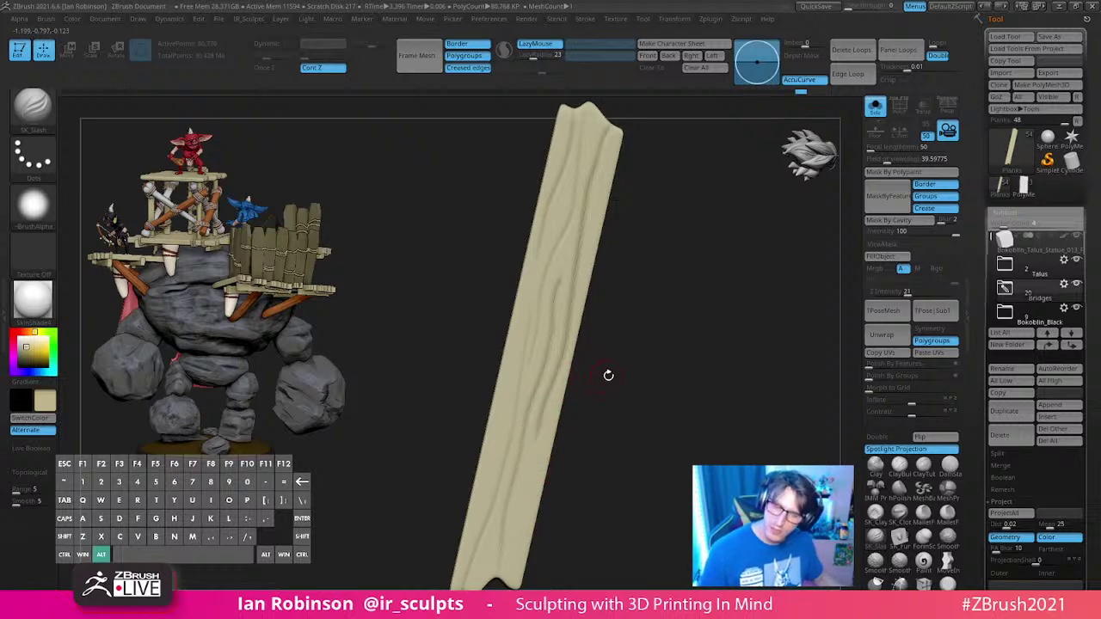
Step: Fill the plank's inner edge and lower half with further grain grooves and deepen the groove at its upper end
mouse_move(608, 374)
mouse_down()
mouse_move(624, 373)
mouse_move(590, 378)
mouse_up()
drag(611, 261, 595, 263)
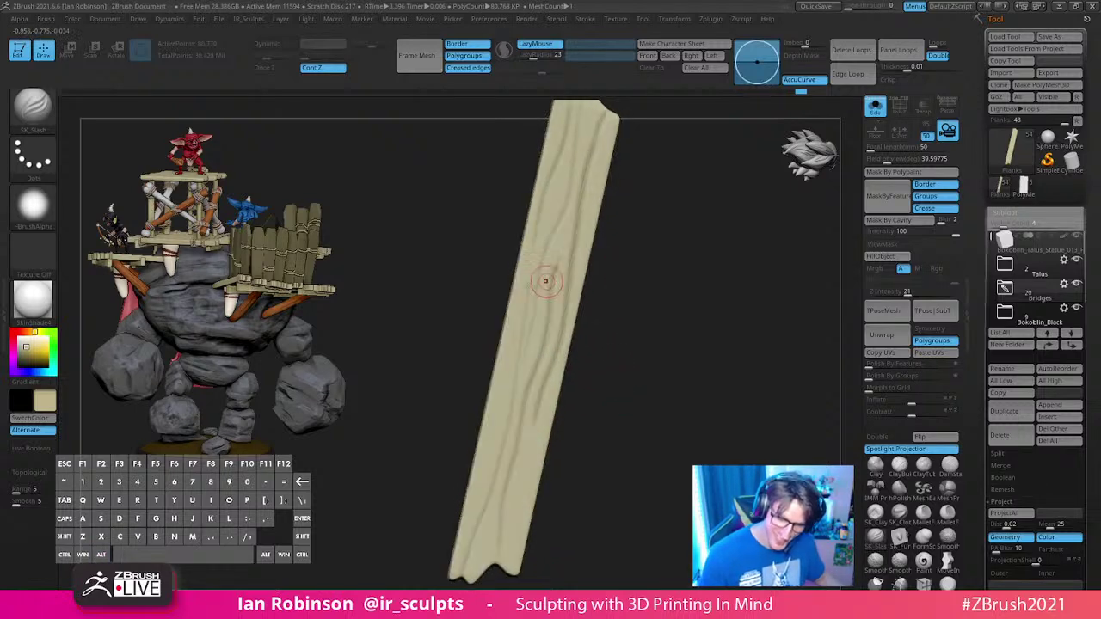
drag(519, 270, 450, 536)
alt+drag(601, 448, 590, 393)
drag(495, 516, 540, 346)
alt+drag(632, 316, 614, 411)
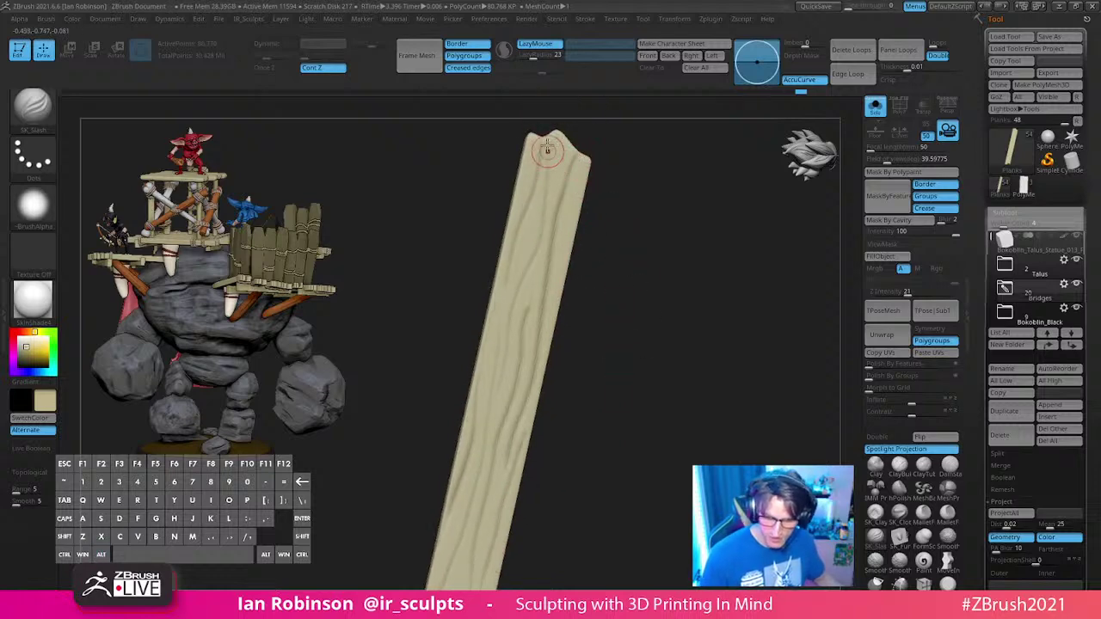
drag(548, 138, 540, 251)
key(ctrl+z)
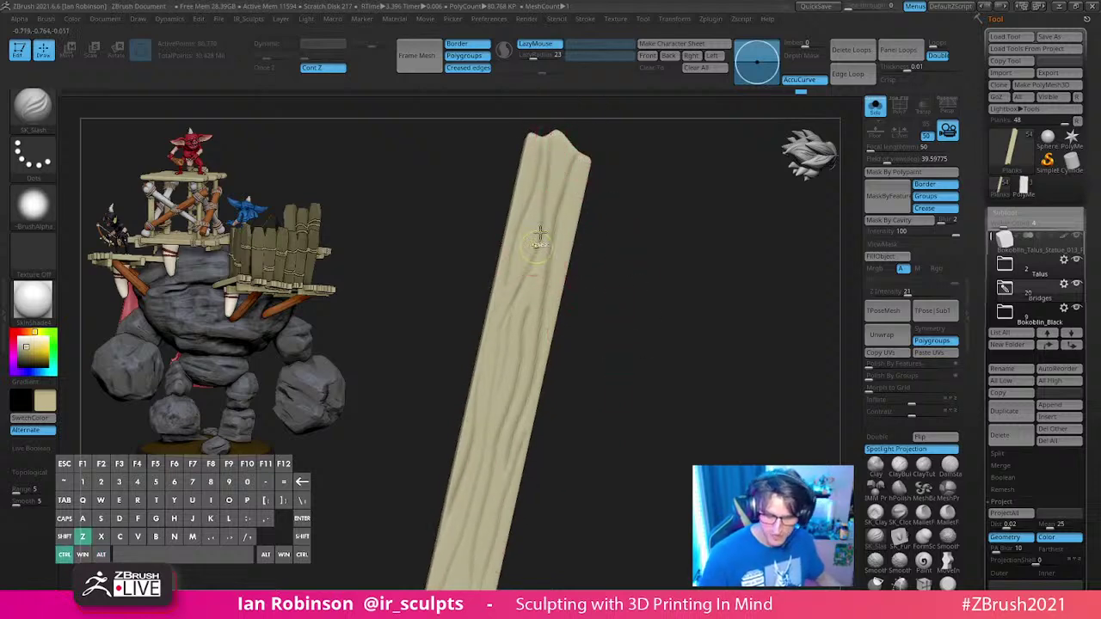
drag(551, 141, 532, 260)
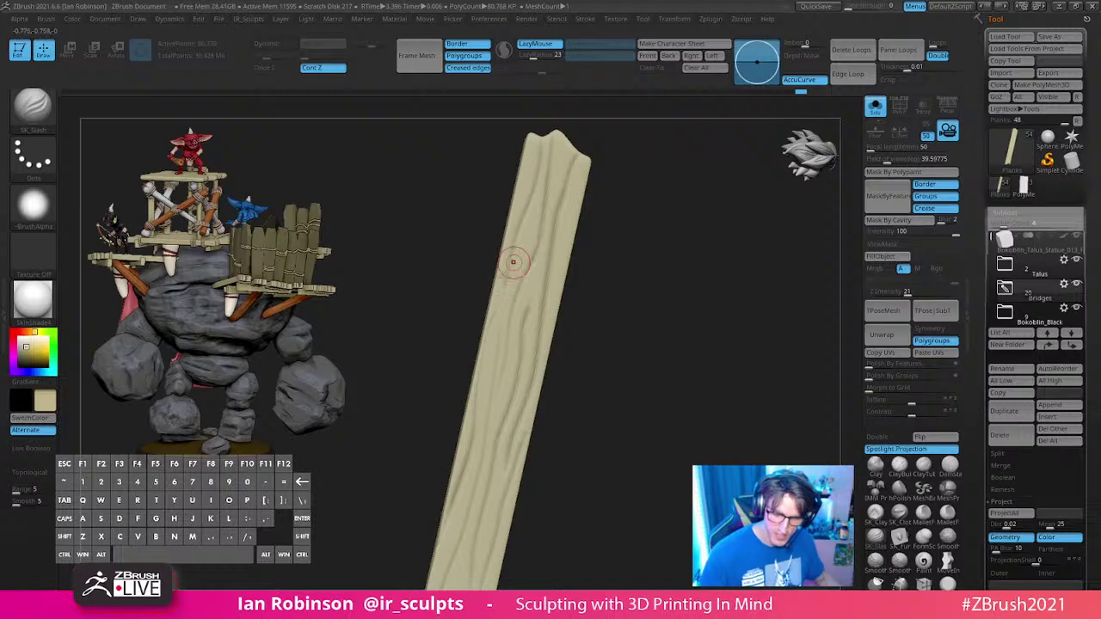
Step: Unhide all planks and isolate the remaining smooth plank at the end of the slanted row
mouse_move(669, 262)
alt+mouse_down()
mouse_move(686, 310)
mouse_move(663, 284)
mouse_move(667, 297)
alt+mouse_up()
key(ctrl+shift)
ctrl+shift+click(699, 287)
ctrl+shift+click(583, 333)
alt+drag(603, 188, 621, 208)
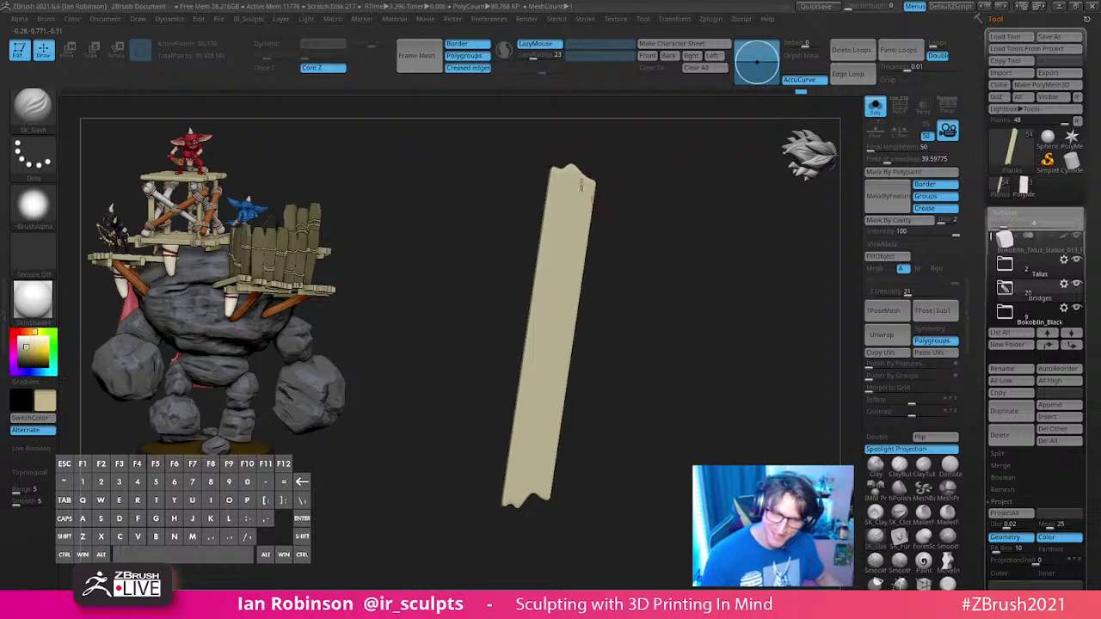
Step: Carve a U-shaped grain bend in the plank's upper half and run long wavy grooves around it toward both ends
drag(563, 170, 550, 335)
key(ctrl+z)
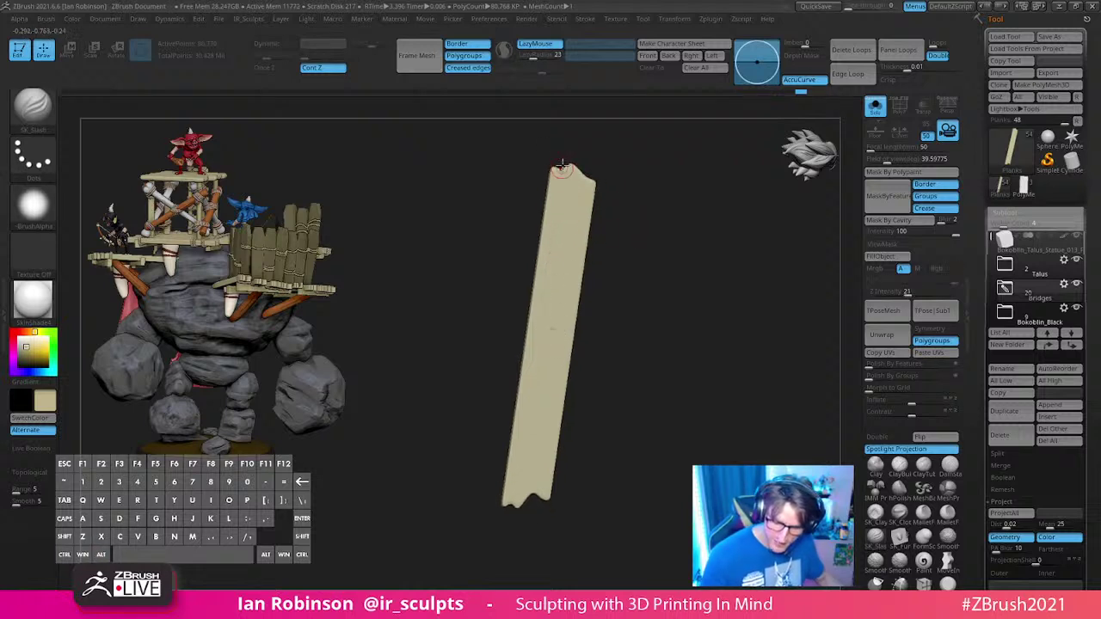
mouse_move(561, 170)
mouse_down()
mouse_move(542, 271)
mouse_move(555, 292)
mouse_up()
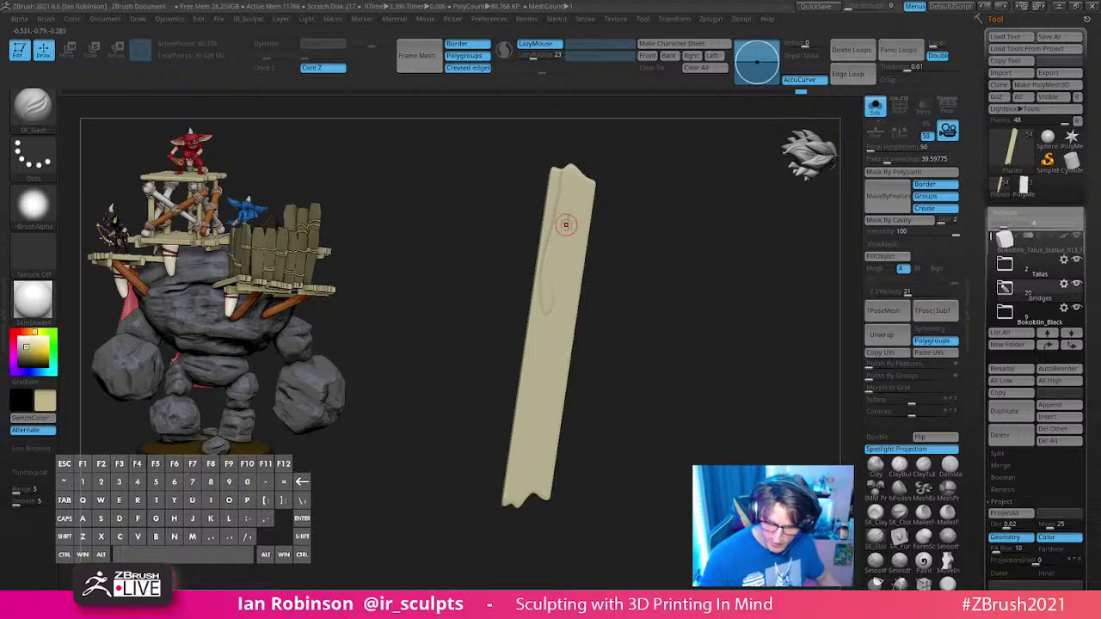
key(ctrl+z)
mouse_move(571, 178)
mouse_down()
mouse_move(557, 304)
mouse_move(557, 282)
mouse_up()
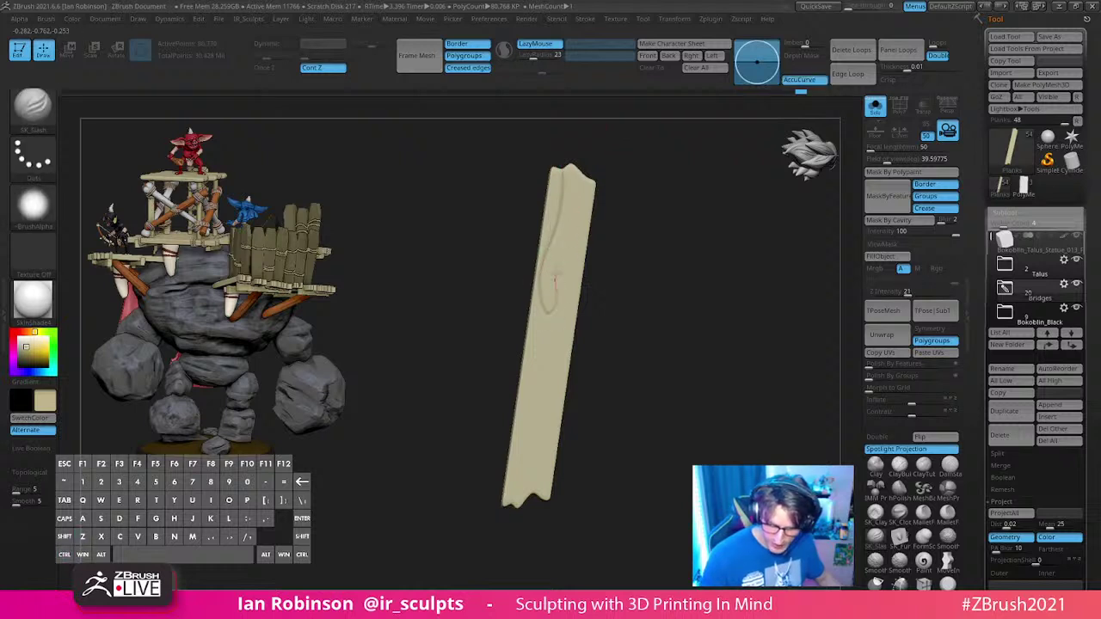
drag(574, 176, 507, 539)
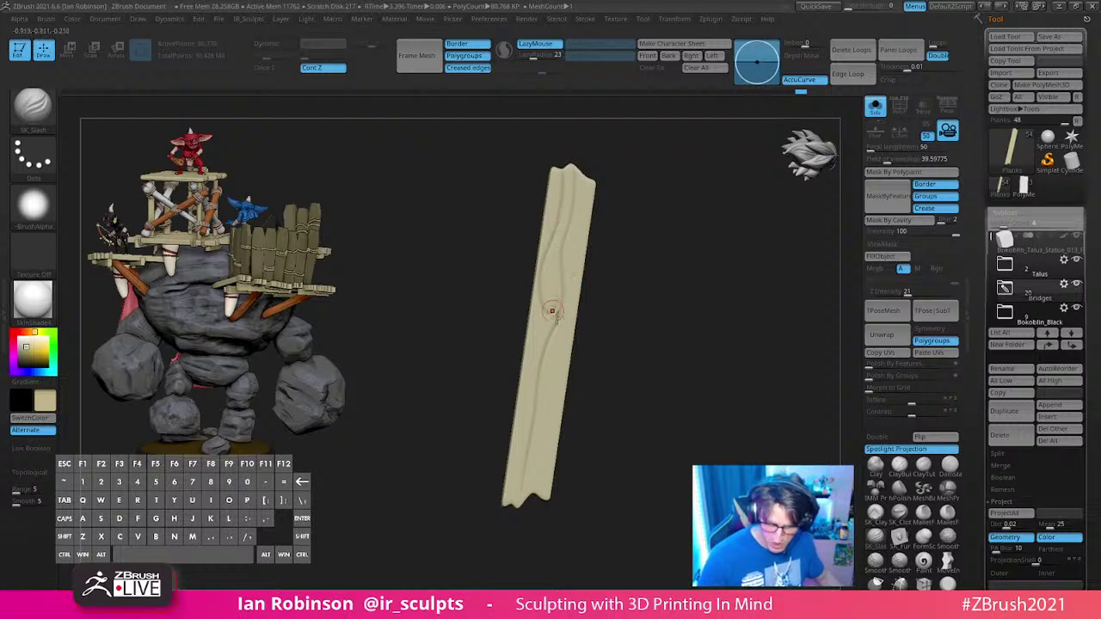
drag(534, 315, 508, 548)
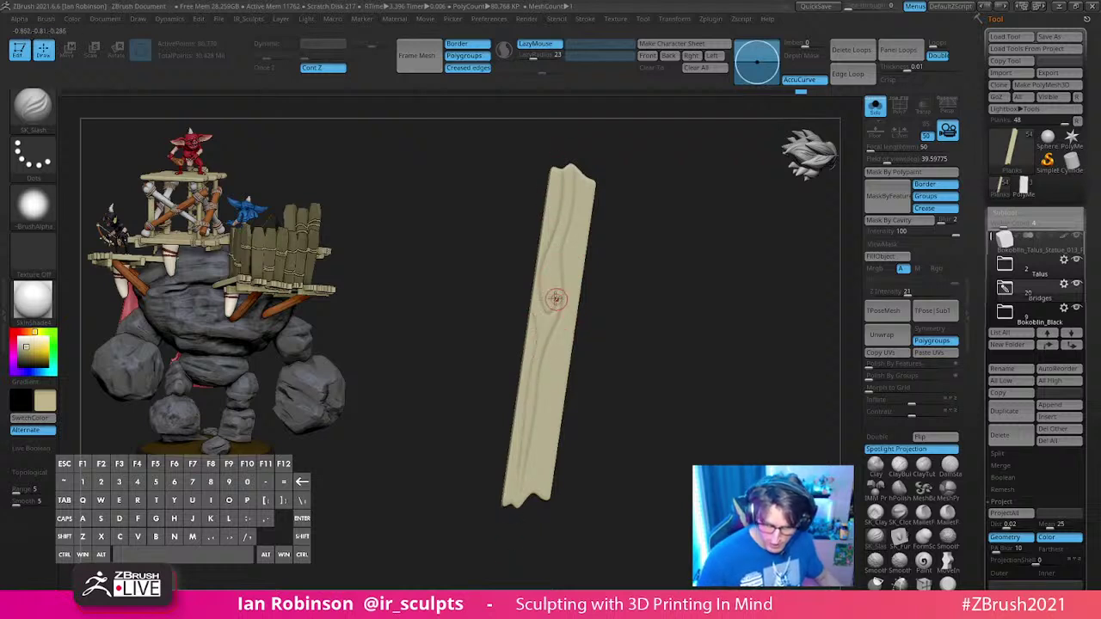
drag(589, 179, 568, 314)
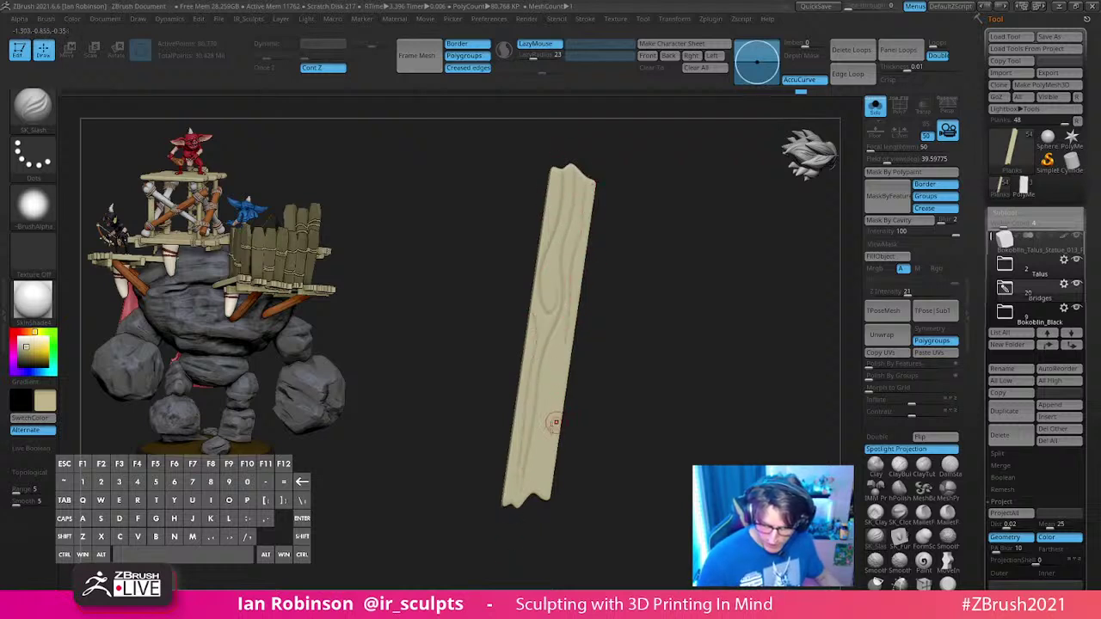
Step: Undo the last groove, carve one along the plank's outer edge instead, and carve and deepen another upward from its lower end
key(ctrl+z)
mouse_move(589, 177)
mouse_down()
mouse_move(568, 427)
mouse_move(541, 486)
mouse_move(547, 412)
mouse_move(588, 388)
mouse_move(578, 392)
mouse_up()
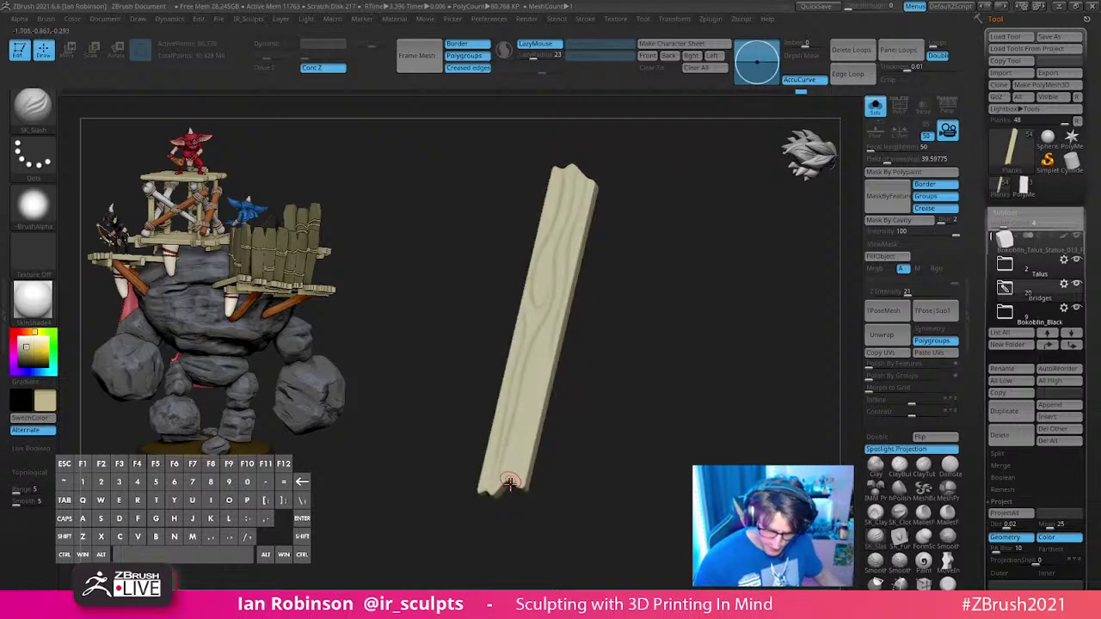
drag(509, 481, 542, 349)
key(1)
drag(697, 329, 588, 316)
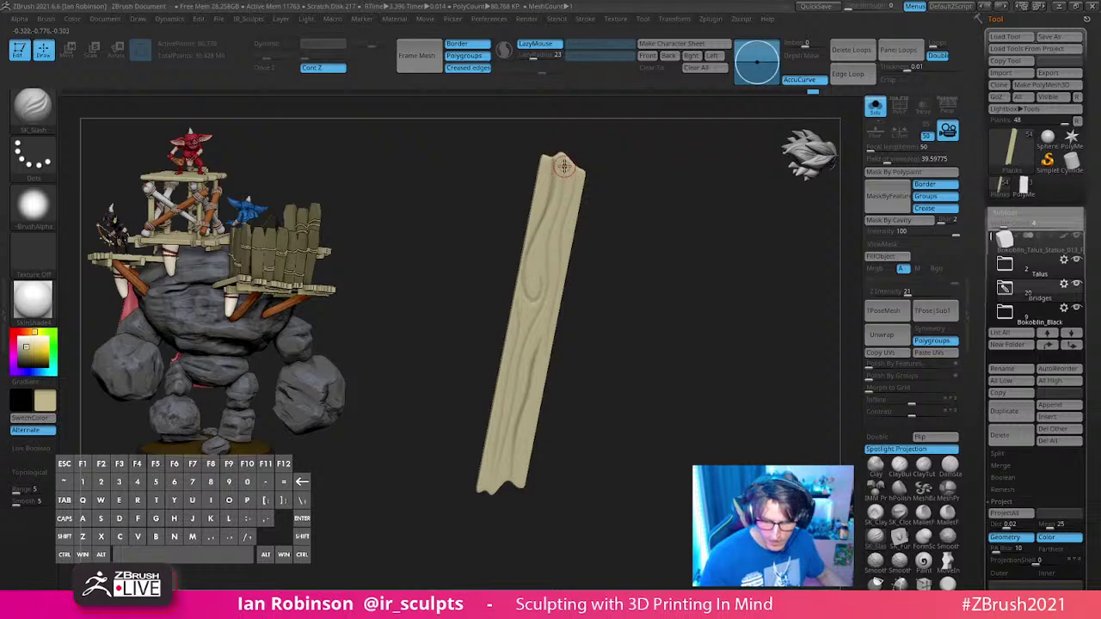
alt+drag(642, 309, 652, 268)
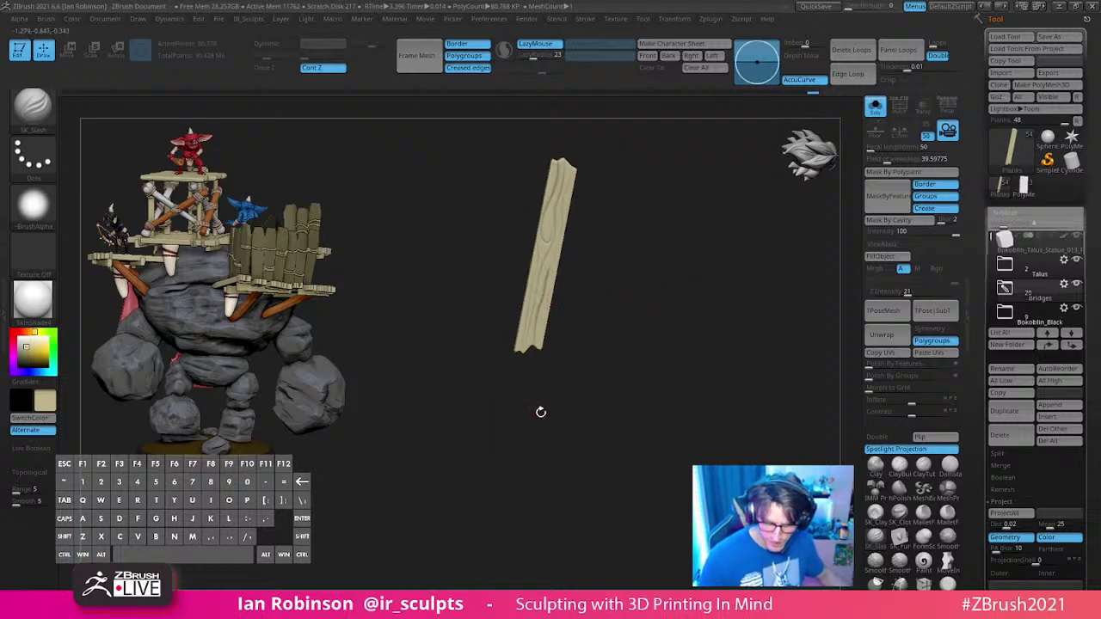
Step: Show the whole statue with every plank unhidden and make the wooden fence the active subtool
click(875, 107)
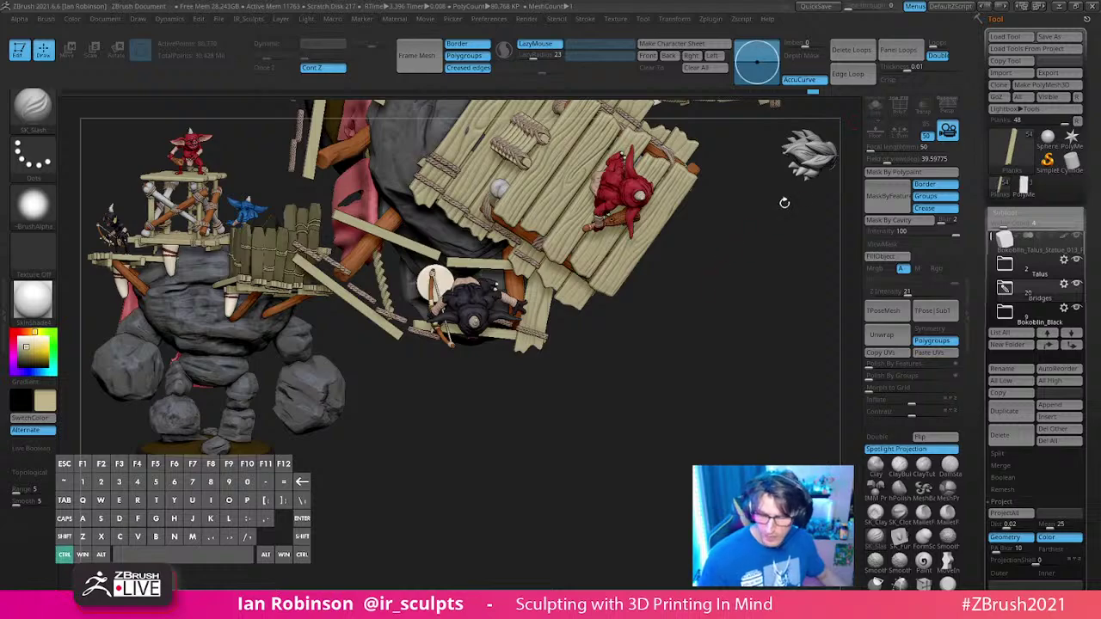
ctrl+shift+click(779, 215)
alt+drag(732, 400, 602, 304)
alt+click(656, 287)
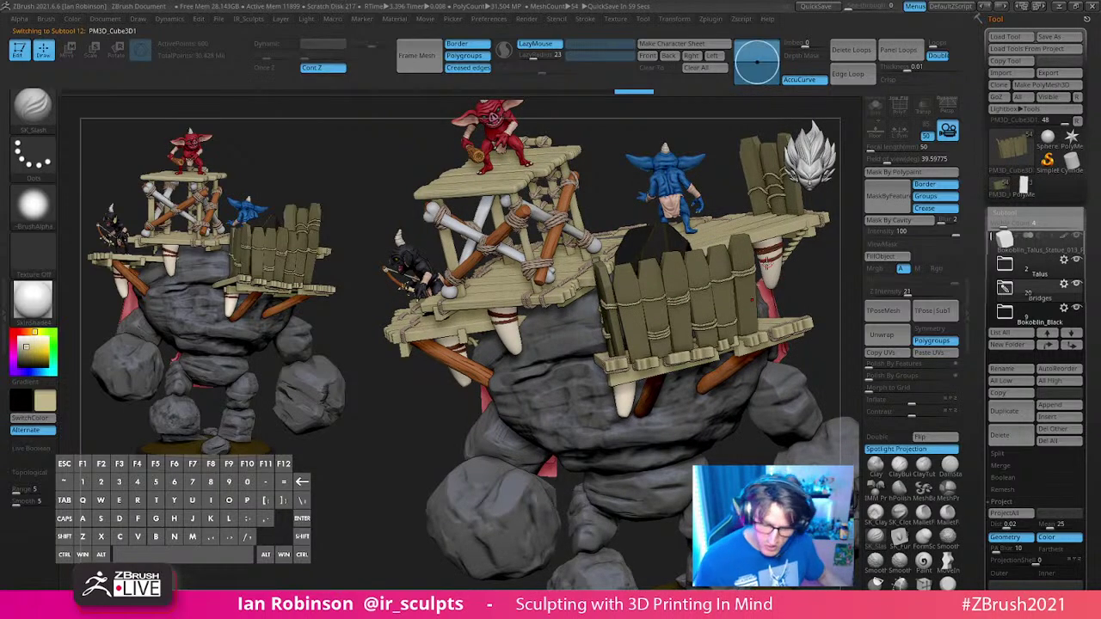
Step: Save the statue over the existing file Bokoblin_Talus_Statue_013_PosedBokoblin.ztl
drag(767, 263, 653, 452)
key(ctrl+n)
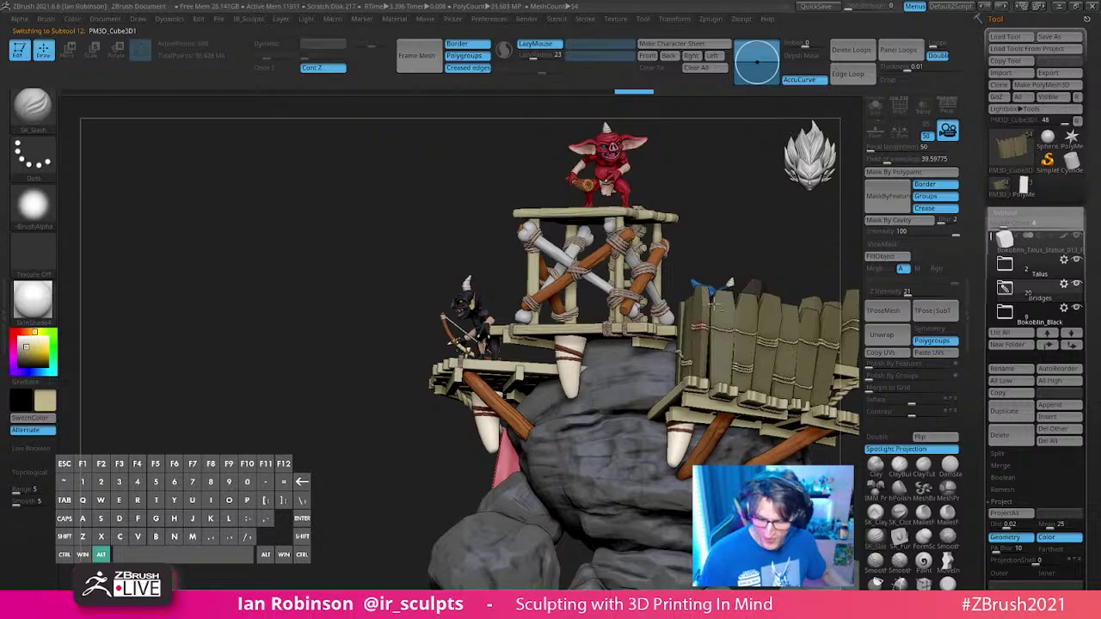
alt+drag(709, 232, 678, 204)
click(1058, 37)
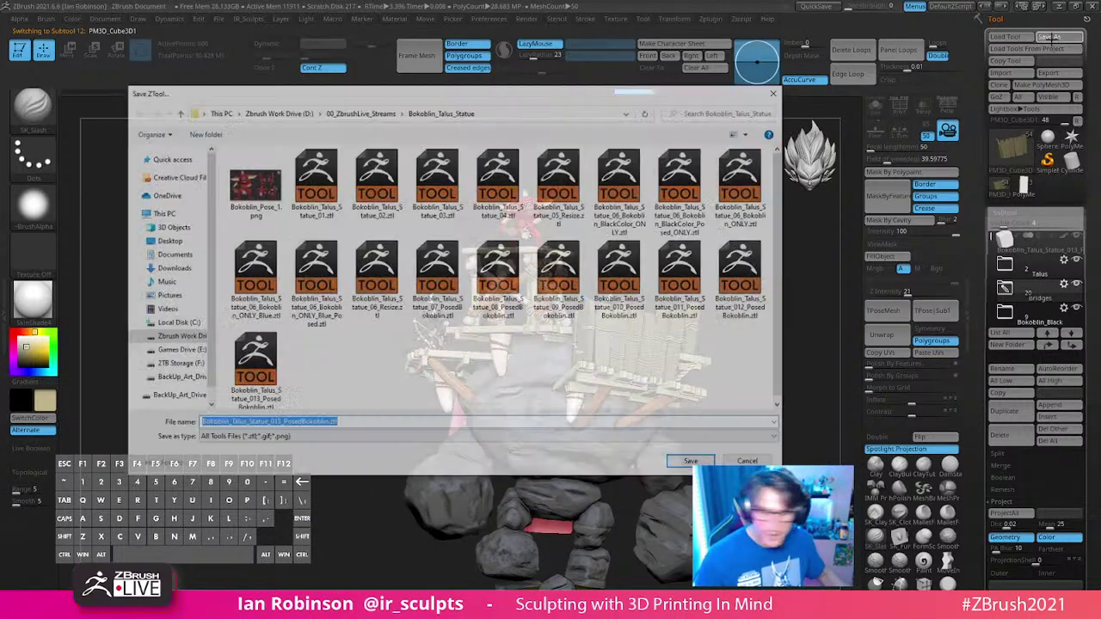
key(Return)
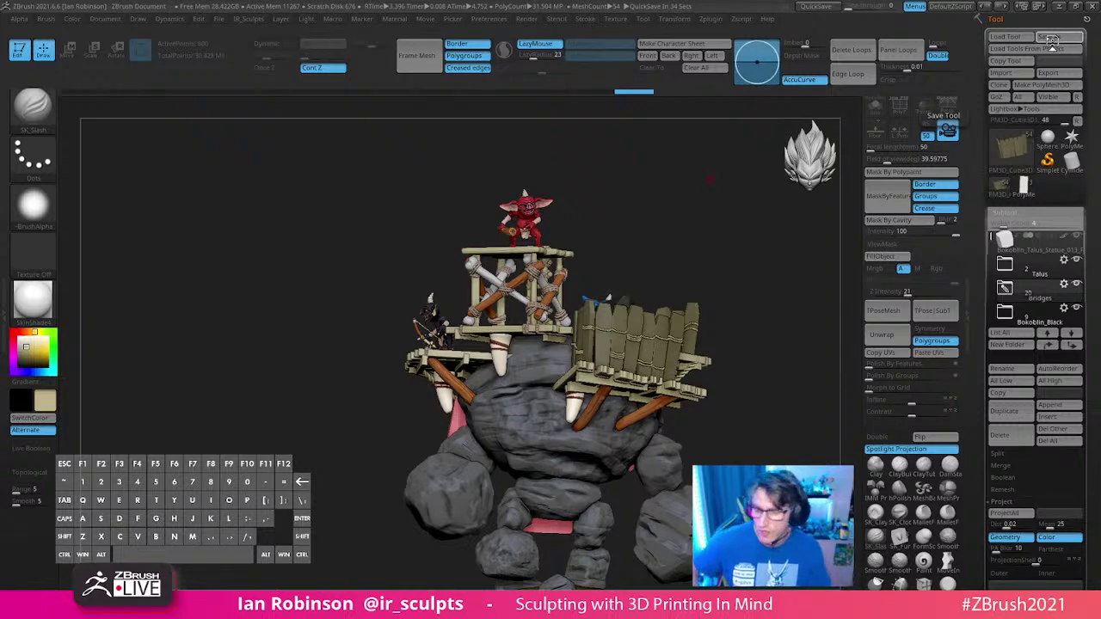
Step: Toggle the polypaint of all subtools off and on to compare the statue with and without colour
shift+click(1064, 237)
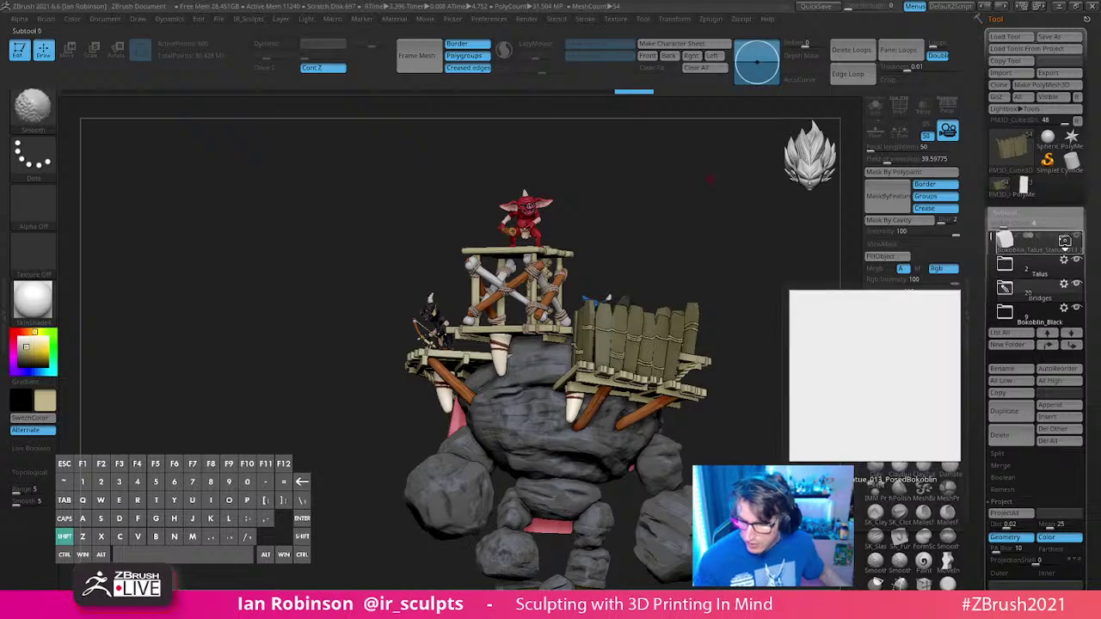
alt+drag(762, 376, 721, 373)
click(1065, 239)
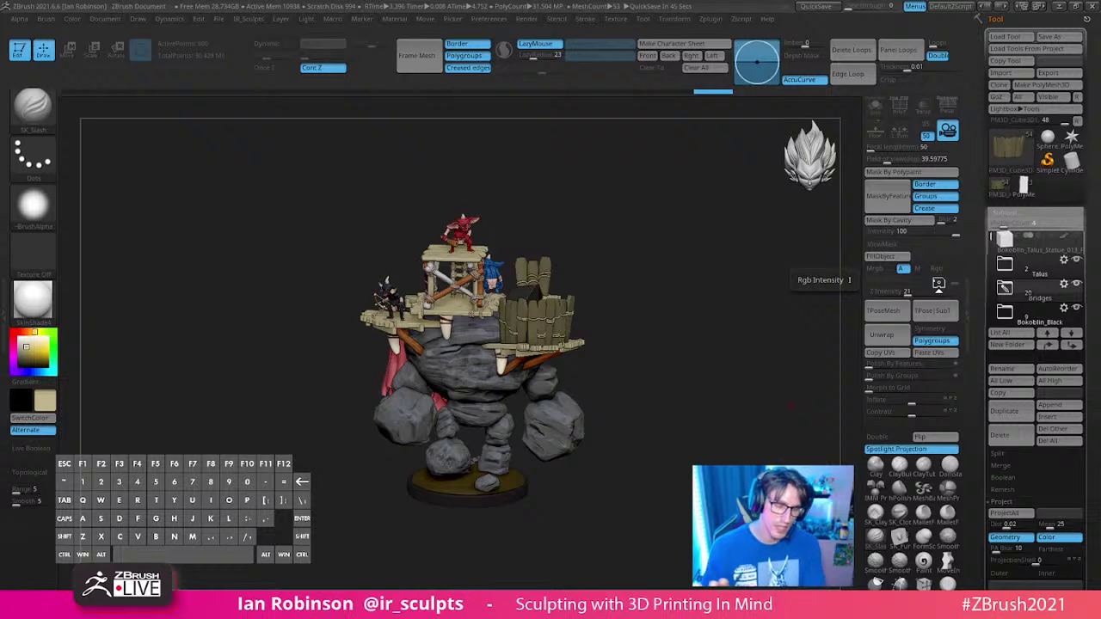
alt+drag(676, 285, 643, 355)
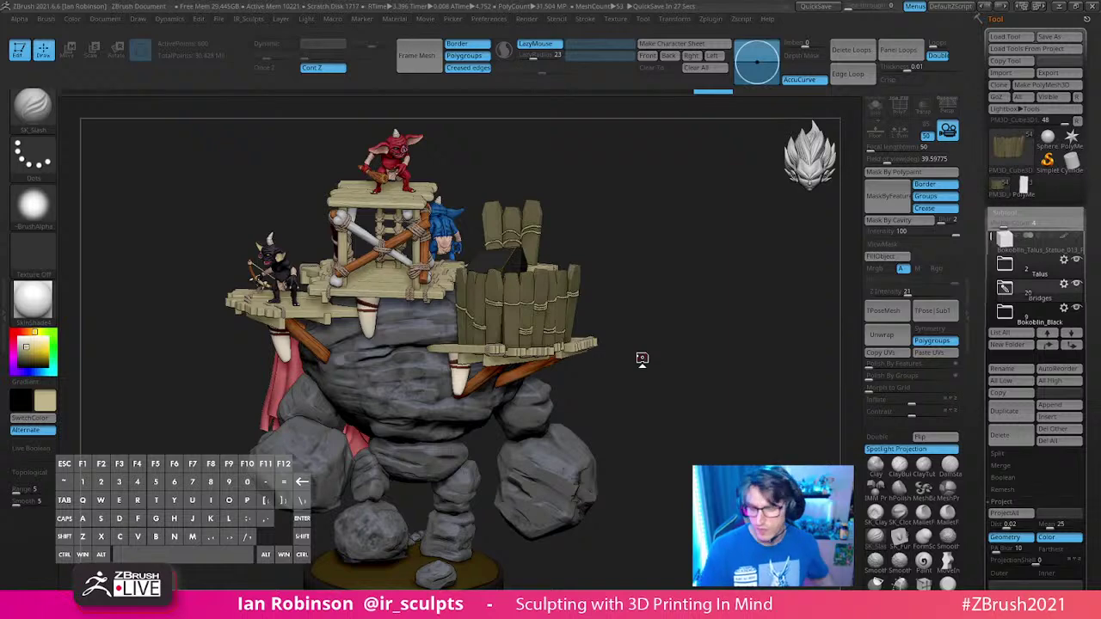
Step: Turn off polypaint for all subtools, then make the red Bokoblin's body active and isolate it
shift+click(1064, 235)
alt+drag(724, 307, 741, 545)
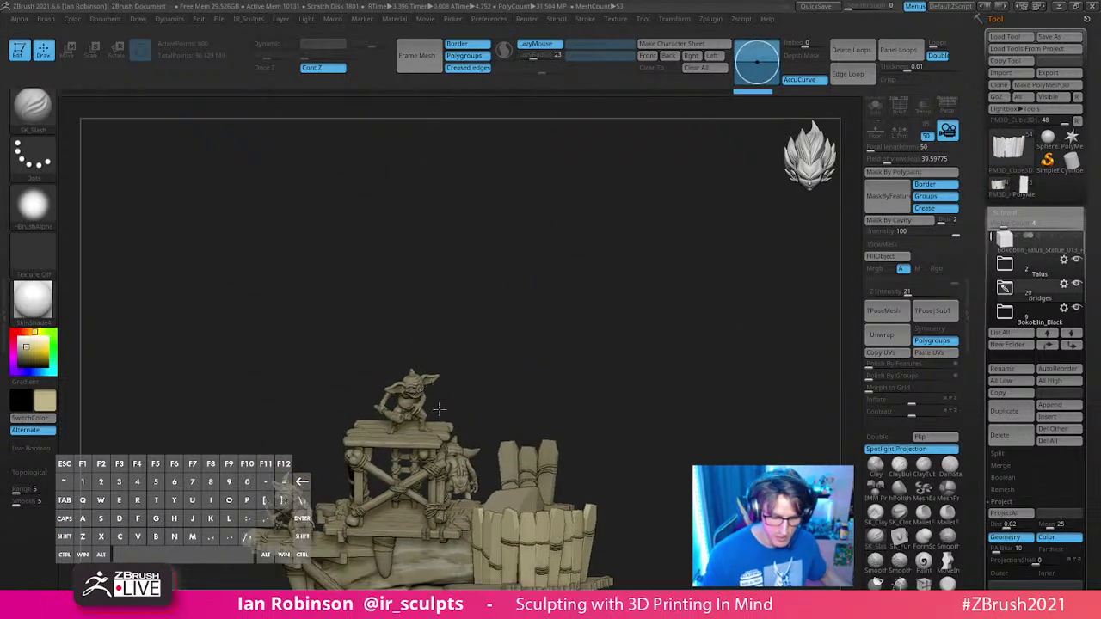
alt+drag(439, 410, 773, 461)
alt+click(307, 302)
alt+drag(507, 245, 616, 345)
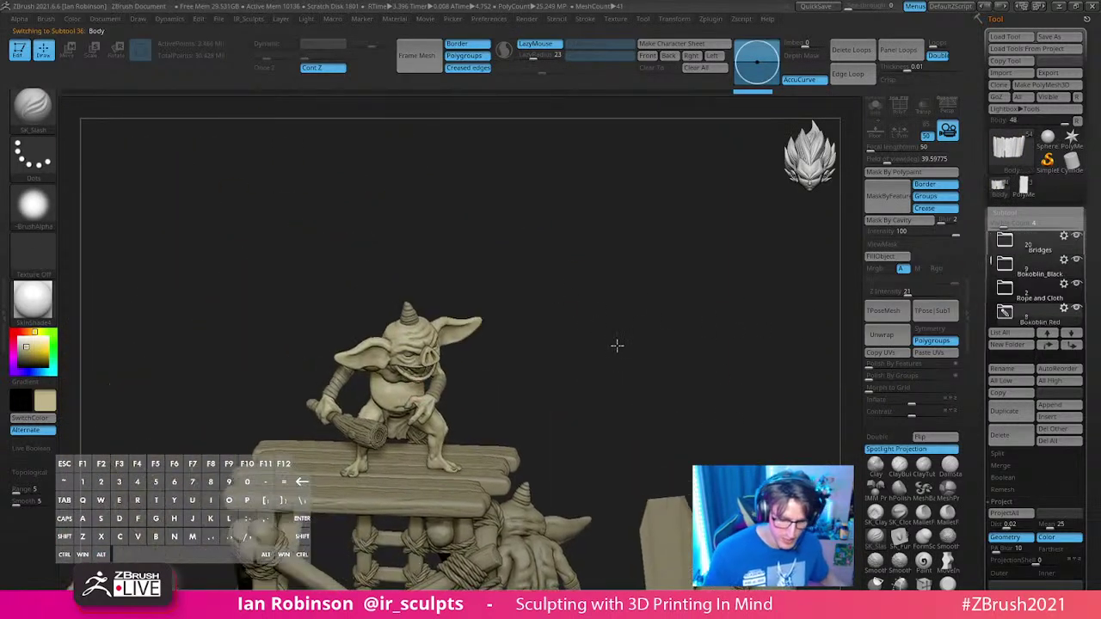
click(875, 106)
alt+drag(621, 241, 616, 326)
alt+drag(484, 156, 677, 512)
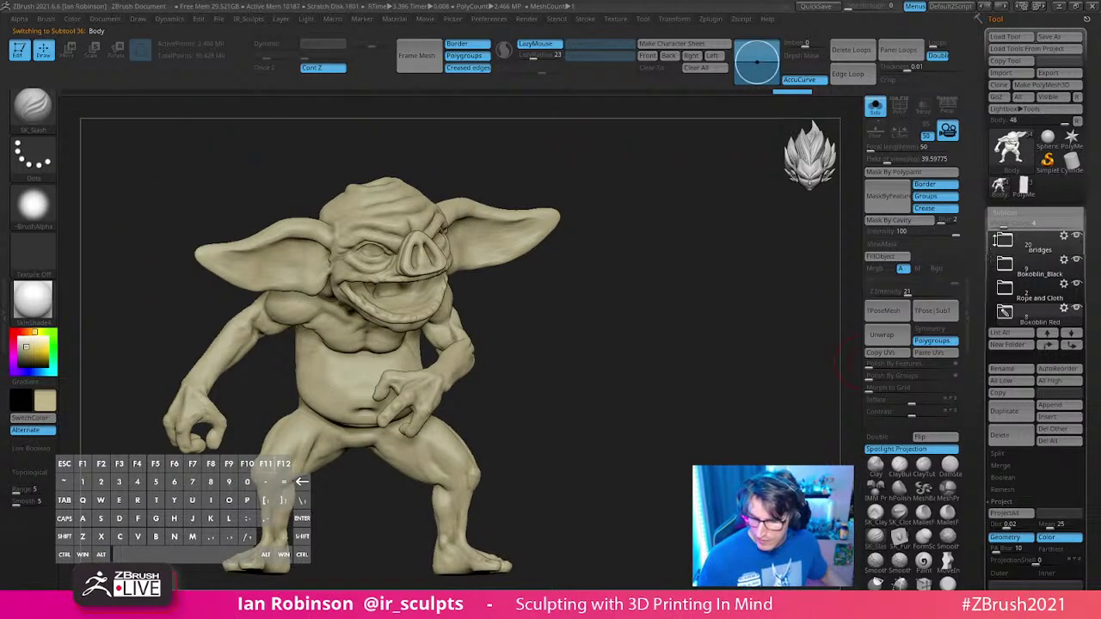
Step: Compare the Bokoblin body's face and torso forms with polypaint switched on and off
drag(995, 241, 995, 230)
shift+click(1064, 237)
mouse_move(649, 313)
alt+mouse_down()
mouse_move(610, 322)
mouse_move(738, 511)
alt+mouse_up()
shift+click(1065, 238)
mouse_move(671, 408)
alt+mouse_down()
mouse_move(600, 304)
mouse_move(690, 424)
alt+mouse_up()
key(s)
mouse_move(656, 322)
mouse_down()
mouse_move(679, 316)
mouse_move(579, 324)
mouse_move(570, 295)
mouse_move(425, 140)
mouse_move(566, 396)
mouse_up()
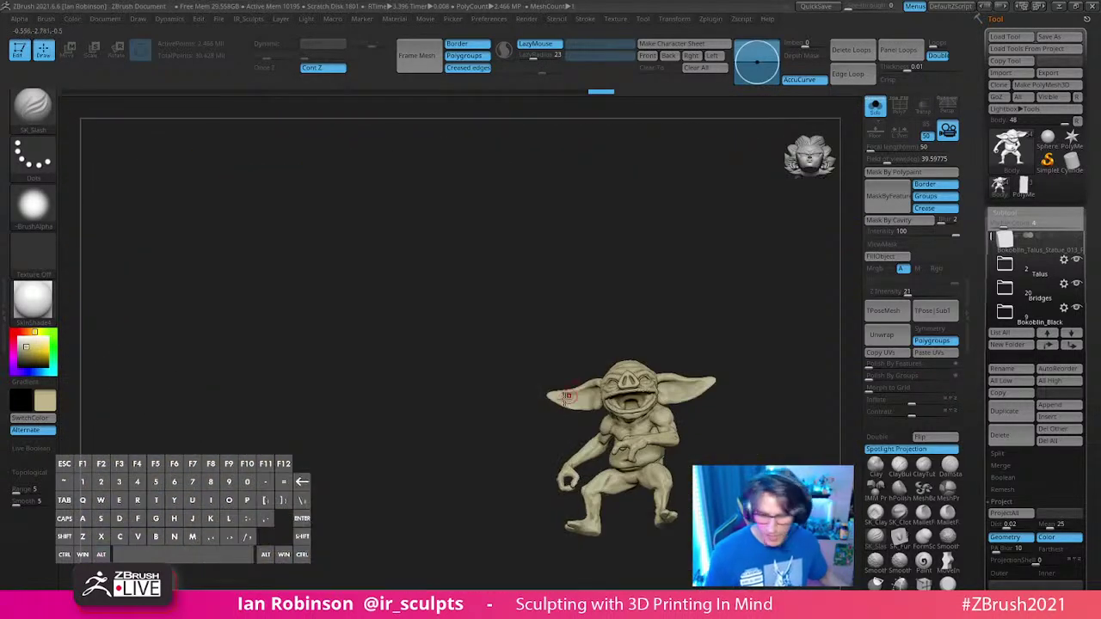
shift+click(1065, 239)
alt+drag(723, 298, 724, 361)
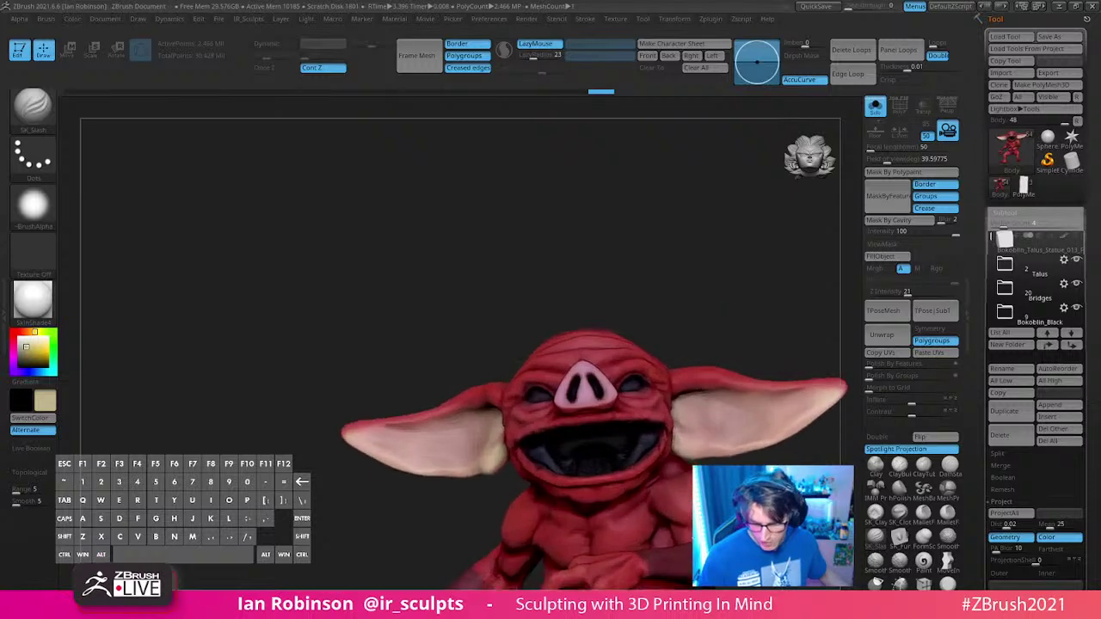
alt+drag(804, 529, 683, 356)
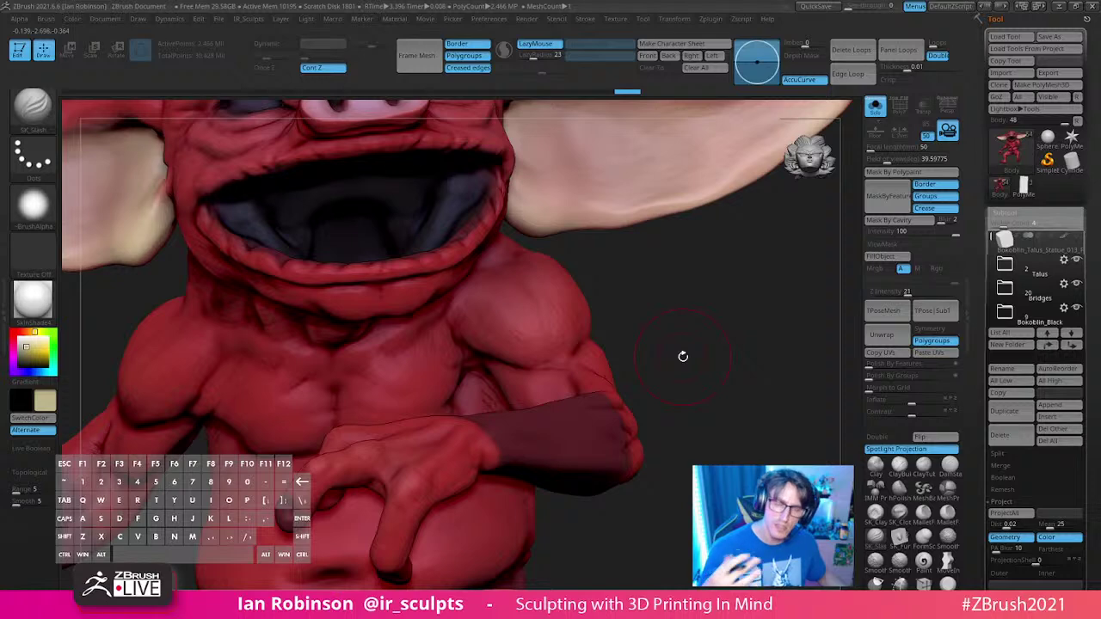
Step: With polypaint off, build up the armpit fold beside the chest using ClayBuildup and smooth it
shift+click(1065, 236)
mouse_move(681, 323)
mouse_down()
mouse_move(685, 313)
mouse_move(652, 337)
mouse_up()
key(b)
key(c)
key(b)
key(s)
drag(483, 386, 491, 387)
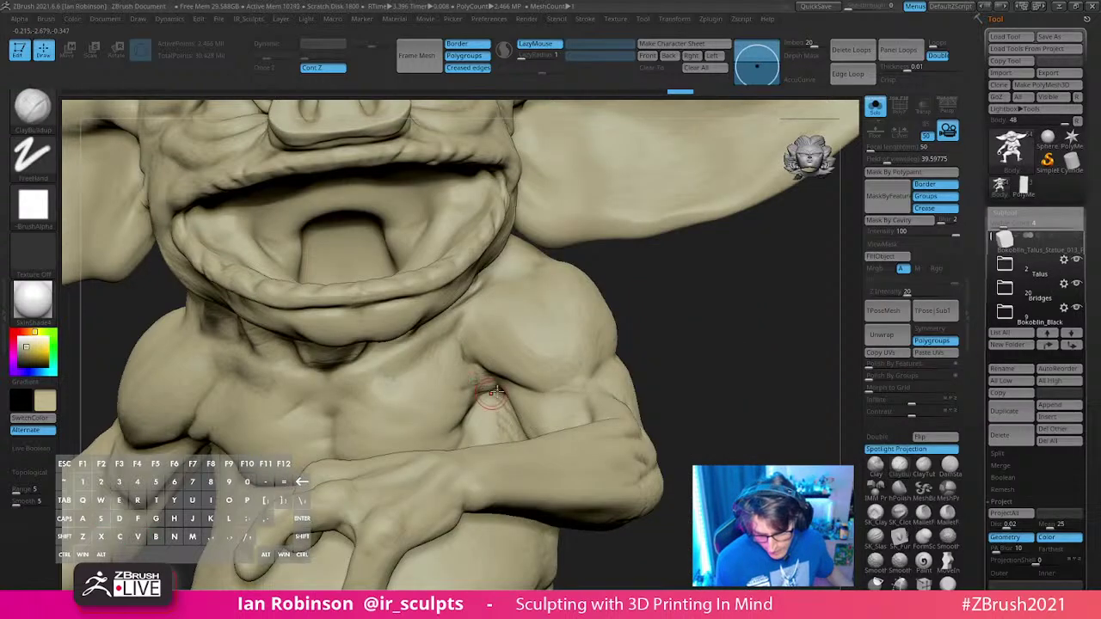
mouse_move(688, 339)
mouse_down()
mouse_move(642, 297)
mouse_move(680, 334)
mouse_up()
shift+drag(502, 392, 485, 381)
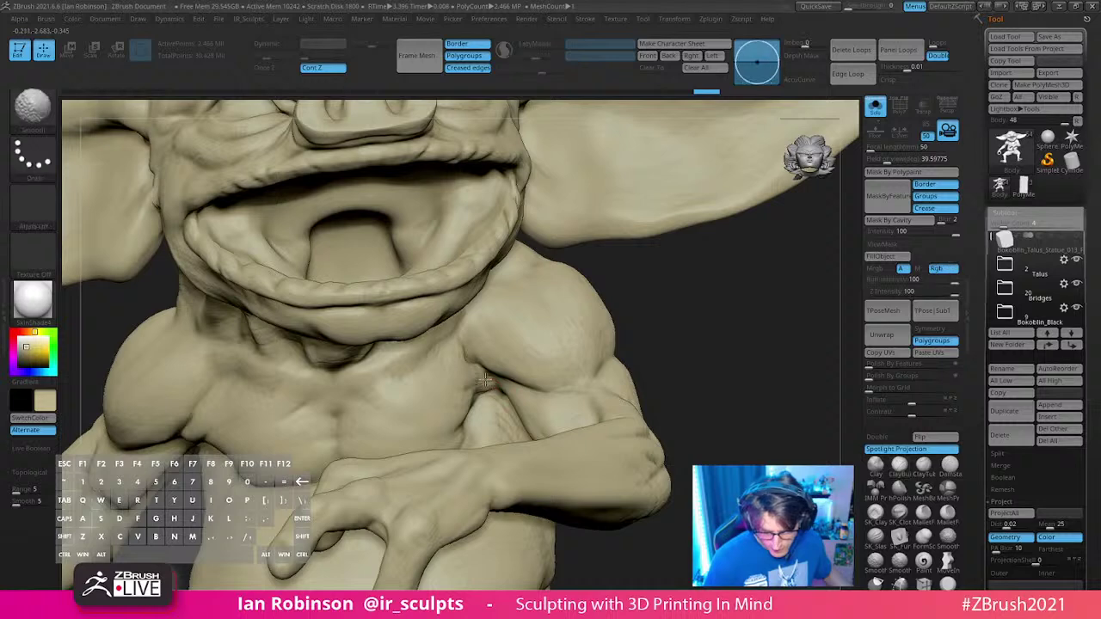
Step: Turn polypaint back on for the body and switch to the Move brush
mouse_move(707, 361)
alt+mouse_down()
mouse_move(711, 314)
mouse_move(710, 369)
mouse_move(693, 307)
mouse_move(740, 371)
mouse_move(725, 369)
mouse_move(721, 348)
alt+mouse_up()
shift+click(1064, 237)
key(b)
key(m)
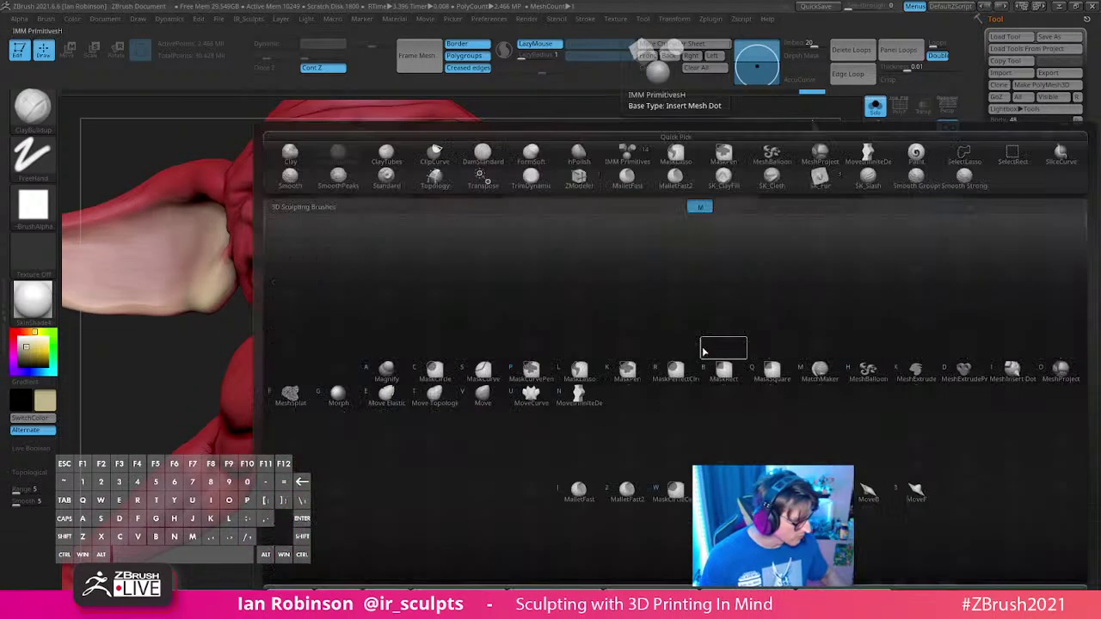
key(v)
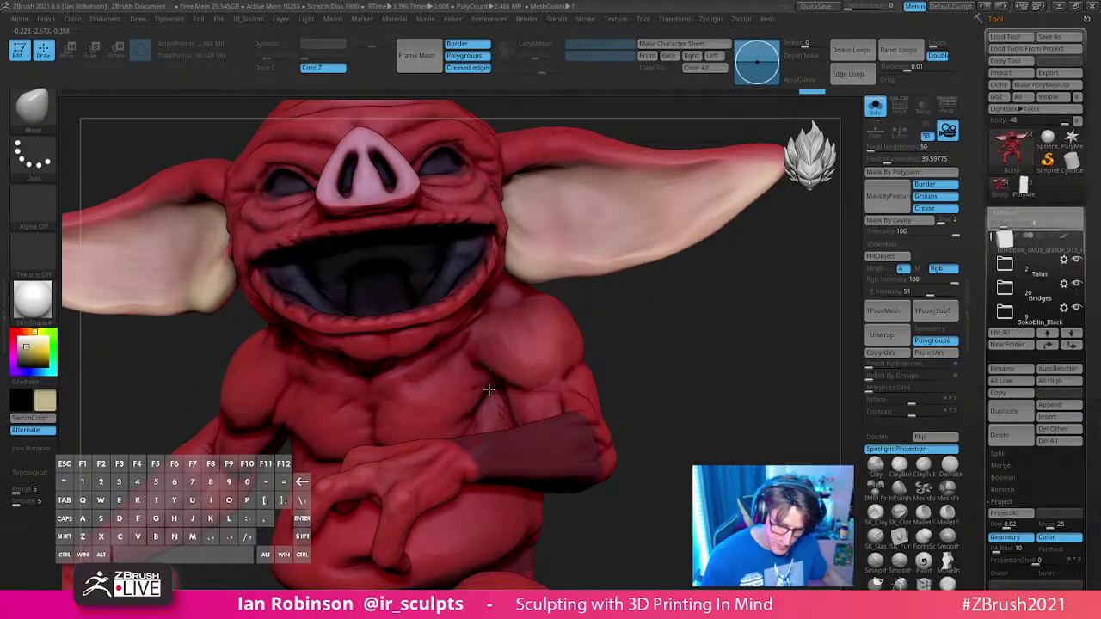
drag(673, 359, 765, 319)
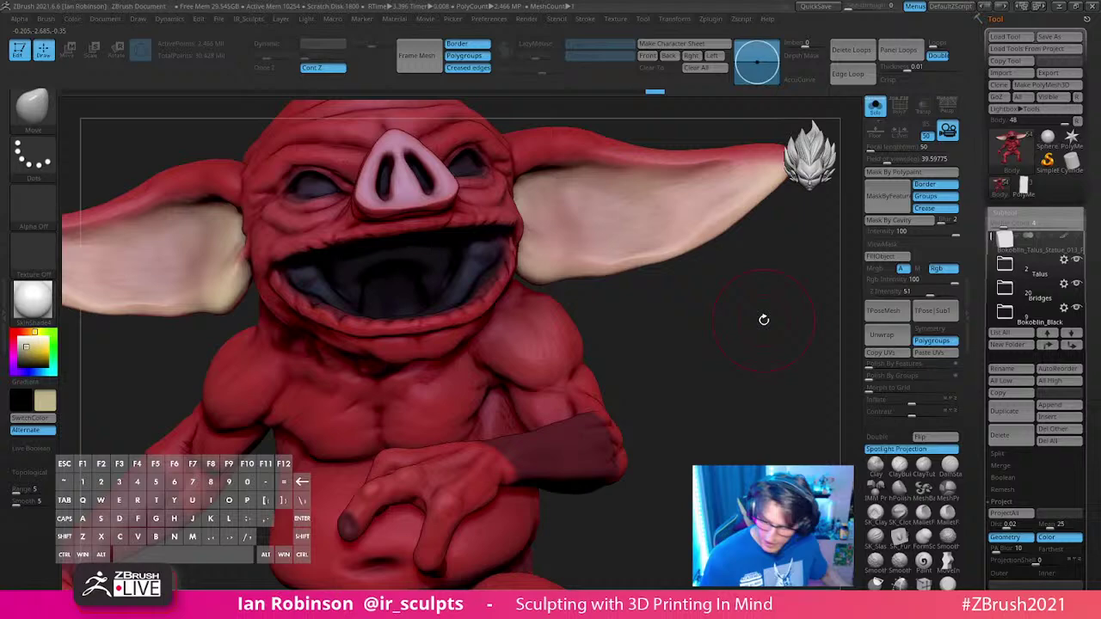
Step: Hide the polypaint and examine the armpit fold up close, then frame the whole Bokoblin body
shift+click(1064, 241)
mouse_move(726, 369)
alt+mouse_down()
mouse_move(713, 340)
mouse_move(649, 318)
alt+mouse_up()
key(s)
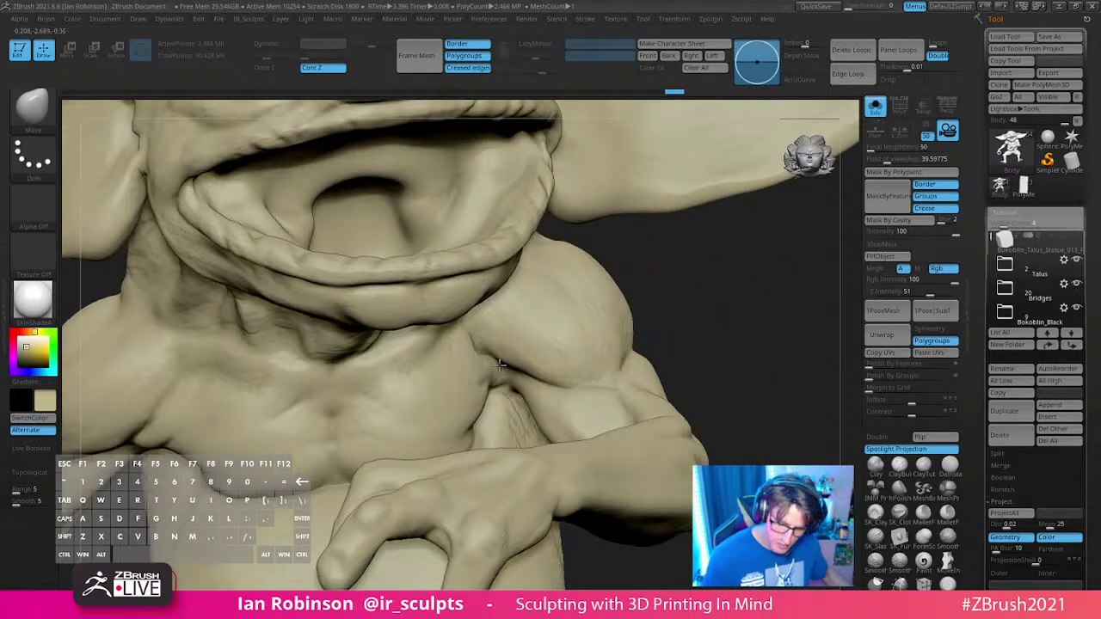
key(f)
drag(671, 281, 688, 325)
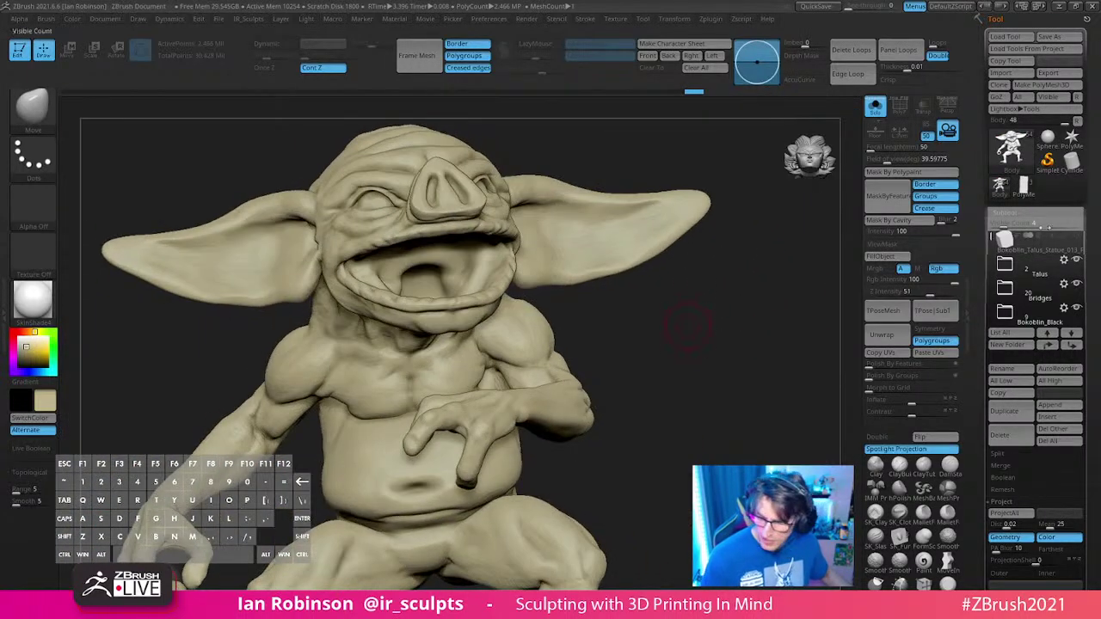
Step: Turn polypaint back on for all subtools and bring the complete statue back into view
shift+click(1064, 238)
alt+drag(654, 198, 689, 320)
click(876, 112)
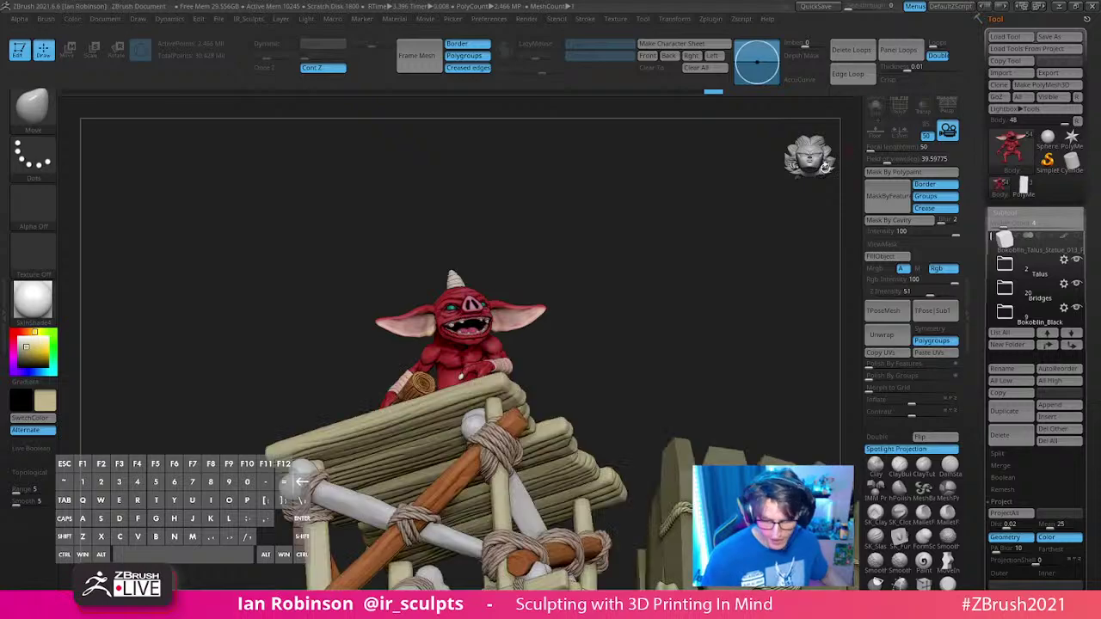
alt+drag(626, 227, 717, 272)
drag(803, 332, 644, 364)
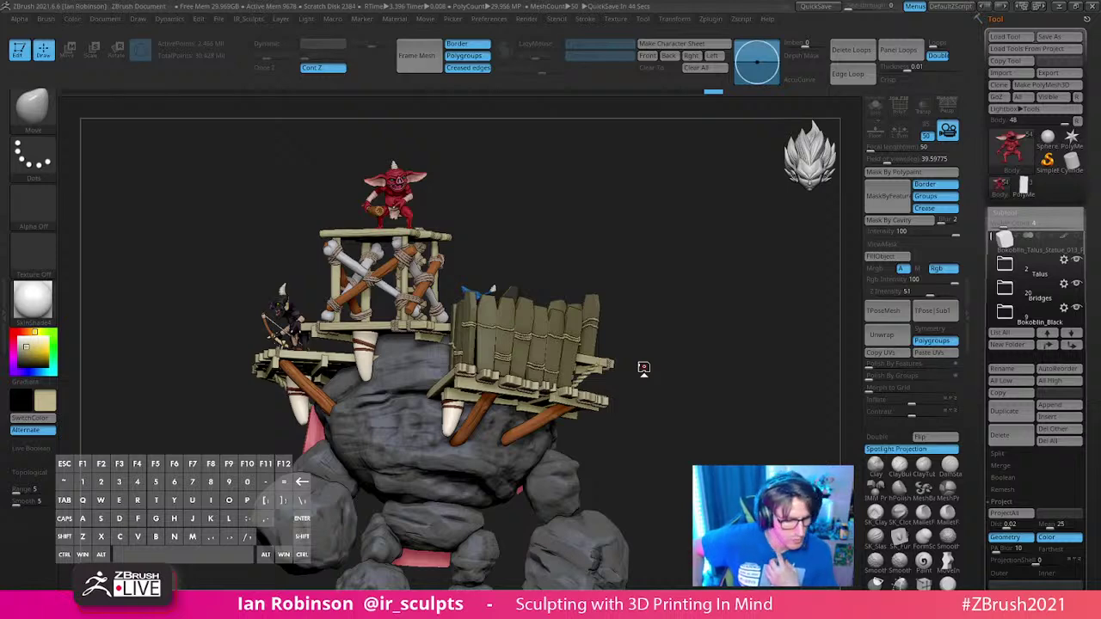
Step: Switch to the Standard brush and save the statue tool again before working on a separate cylinder
key(b)
key(s)
key(t)
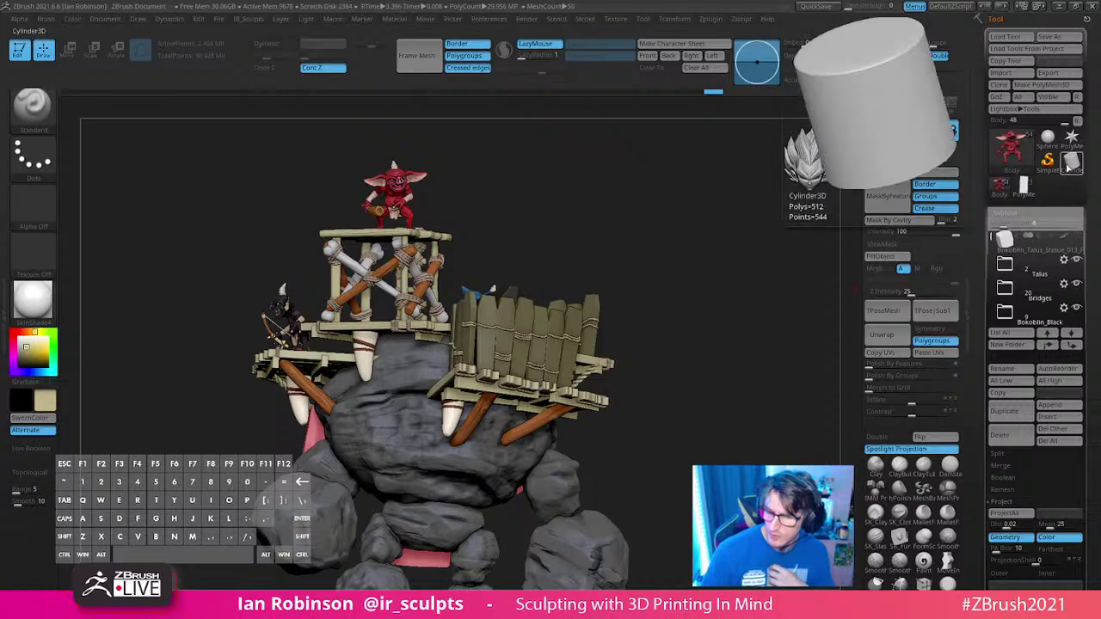
click(1069, 164)
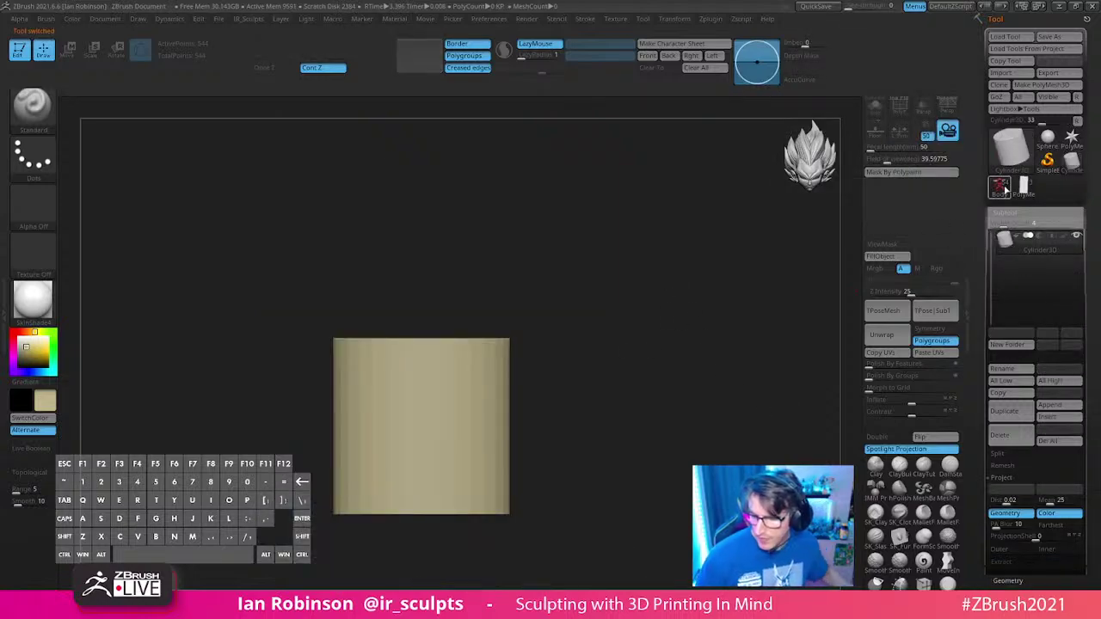
click(1000, 184)
click(1049, 36)
click(693, 462)
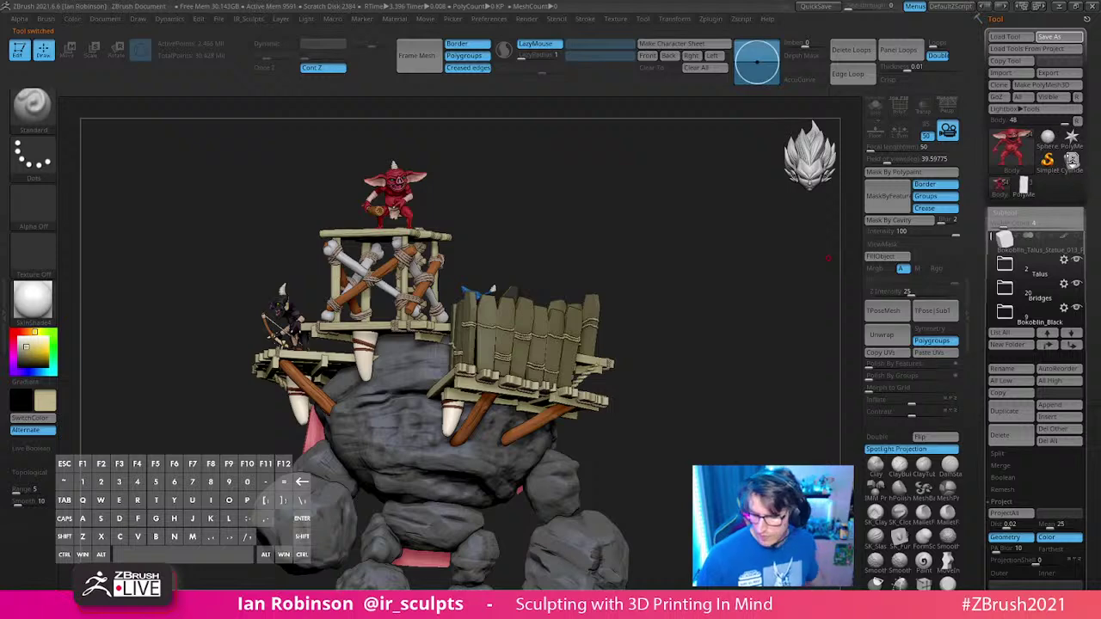
Step: Load the Cylinder3D primitive, convert it to a PolyMesh3D and subdivide it several times
click(1075, 163)
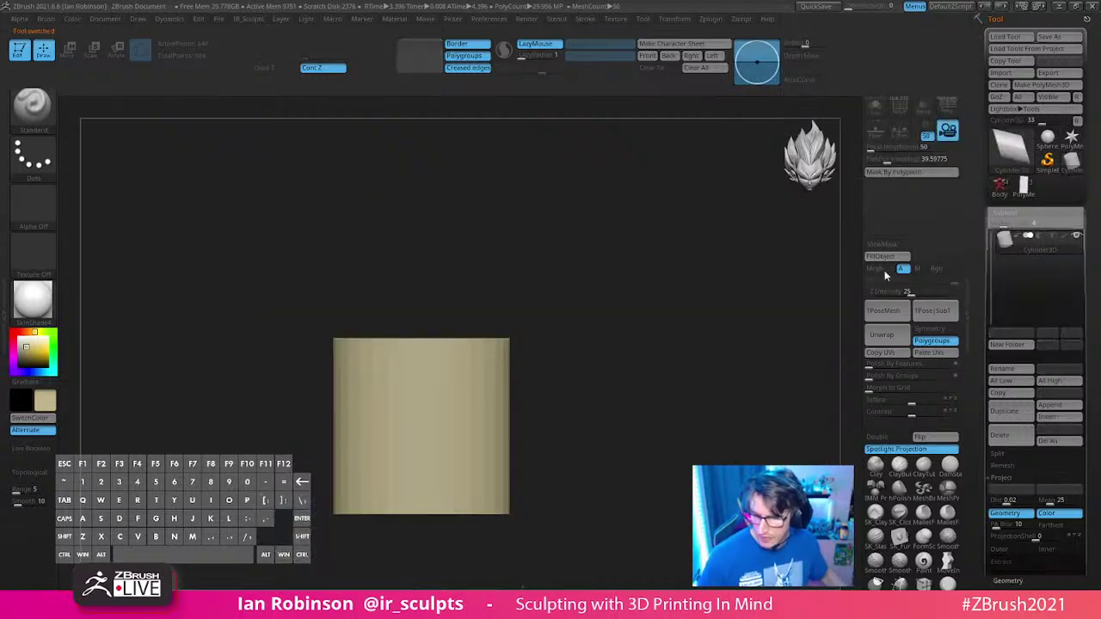
mouse_move(698, 309)
alt+mouse_down()
mouse_move(697, 373)
mouse_move(691, 315)
alt+mouse_up()
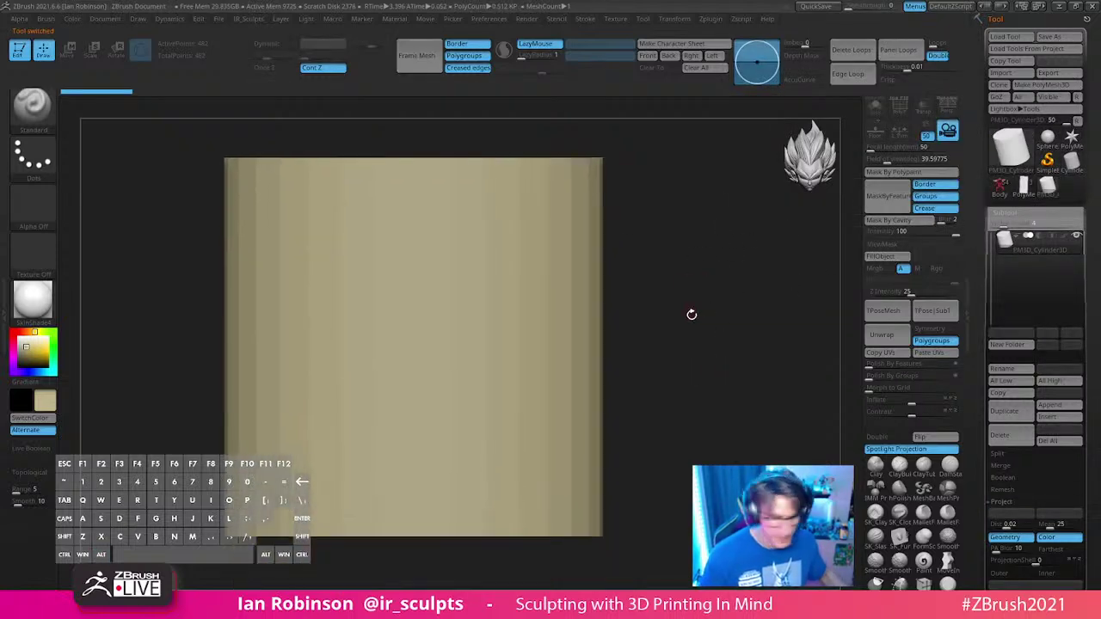
key(ctrl+d)
key(ctrl+d)
key(ctrl+d)
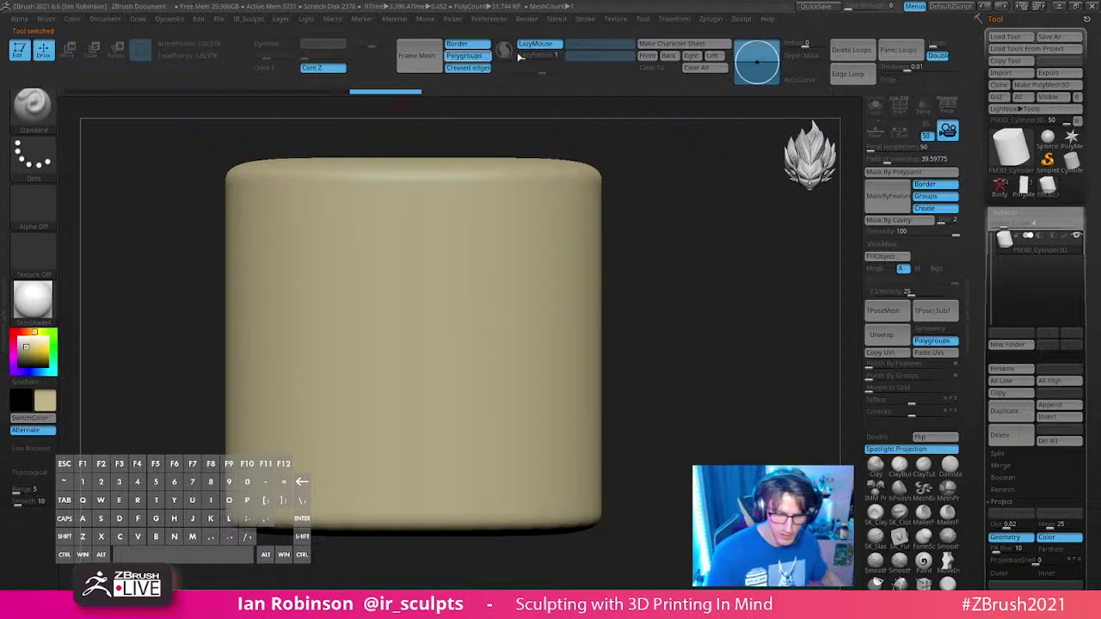
Step: Undo the first test stroke, set LazyRadius to 60 and draw a long curved stroke across the cylinder with a resized Standard brush
drag(393, 292, 624, 342)
key(ctrl+z)
key(s)
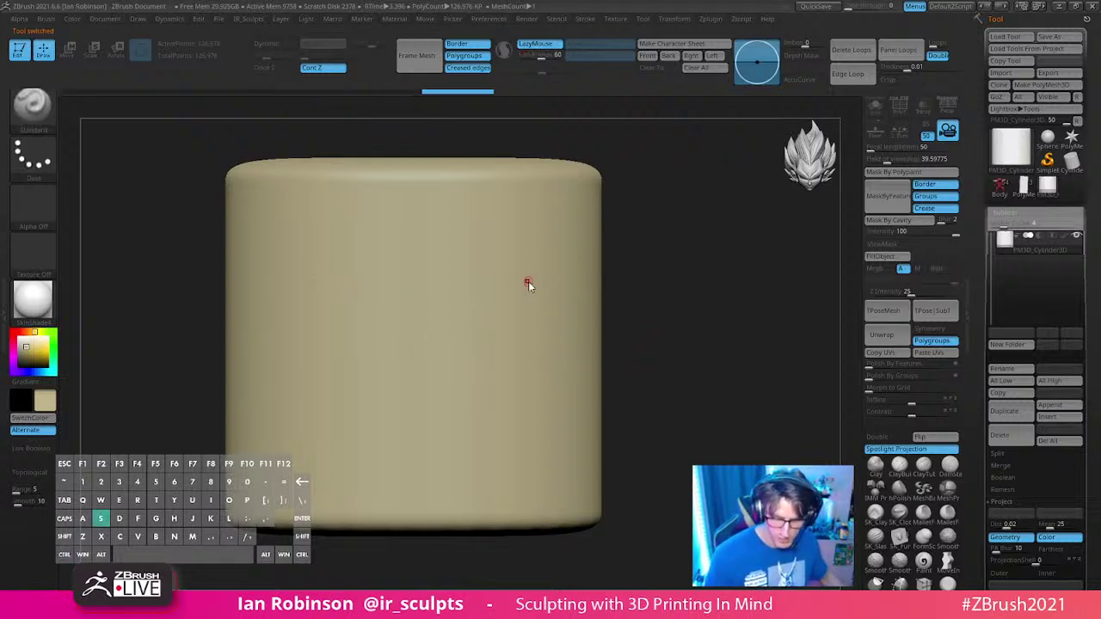
drag(528, 283, 588, 283)
mouse_move(311, 258)
mouse_down()
mouse_move(524, 387)
mouse_move(582, 375)
mouse_up()
Step: Change the Standard brush's stroke type to Spray and draw a bumpy stroke above the curved ridge on the cylinder
click(35, 156)
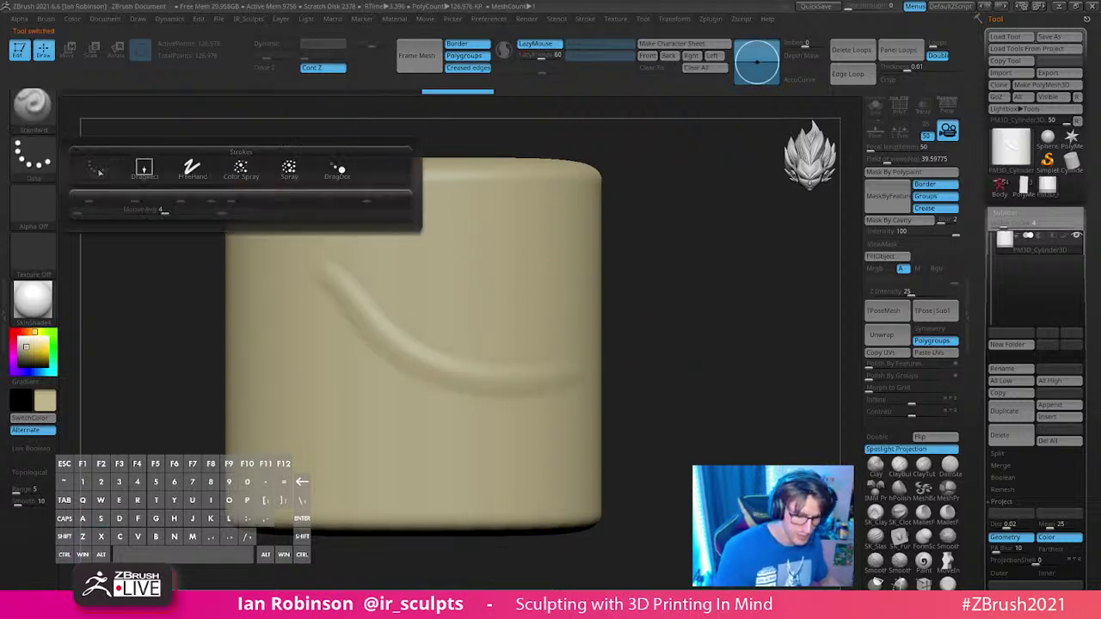
click(43, 156)
click(45, 165)
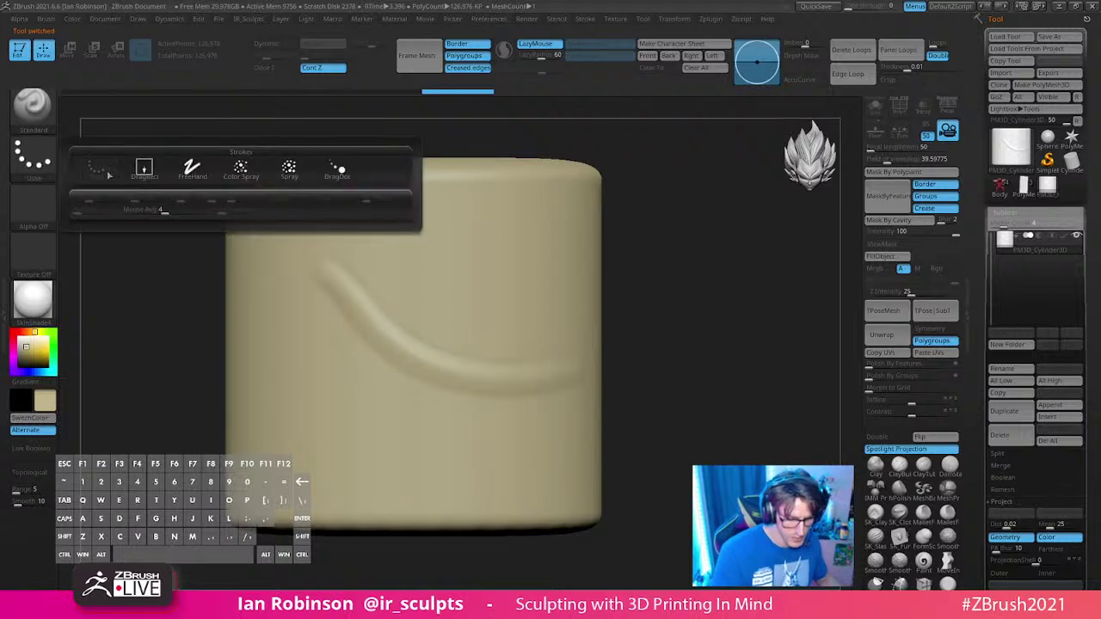
click(288, 176)
drag(370, 256, 604, 253)
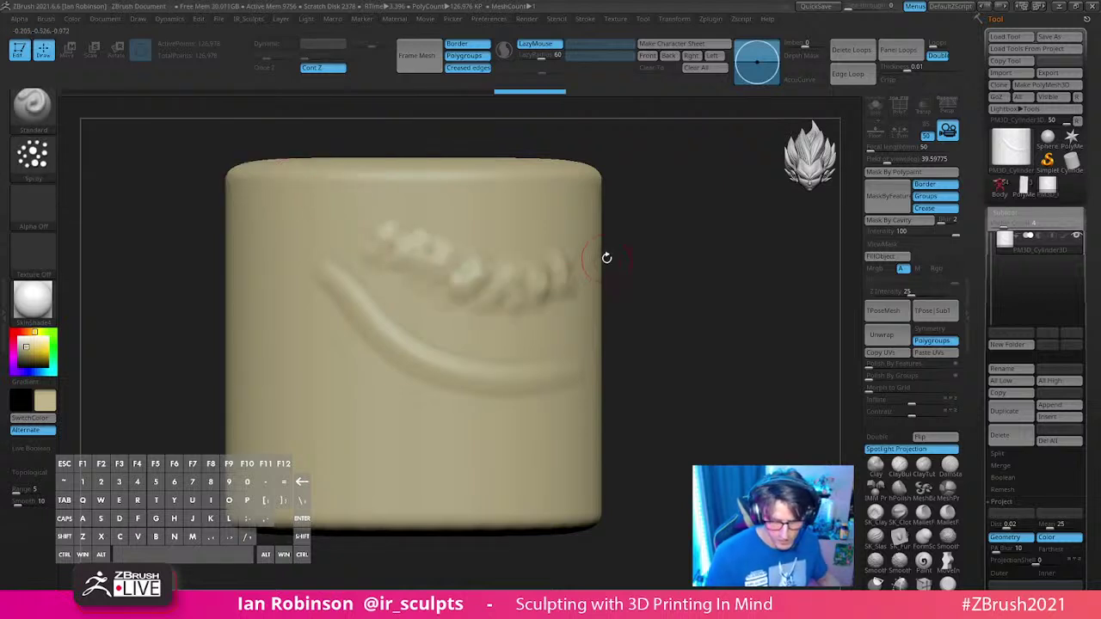
Step: Return the stroke type to Dots and draw a second curved ridge below the first one
click(32, 155)
click(96, 172)
mouse_move(258, 332)
mouse_down()
mouse_move(359, 430)
mouse_move(469, 456)
mouse_up()
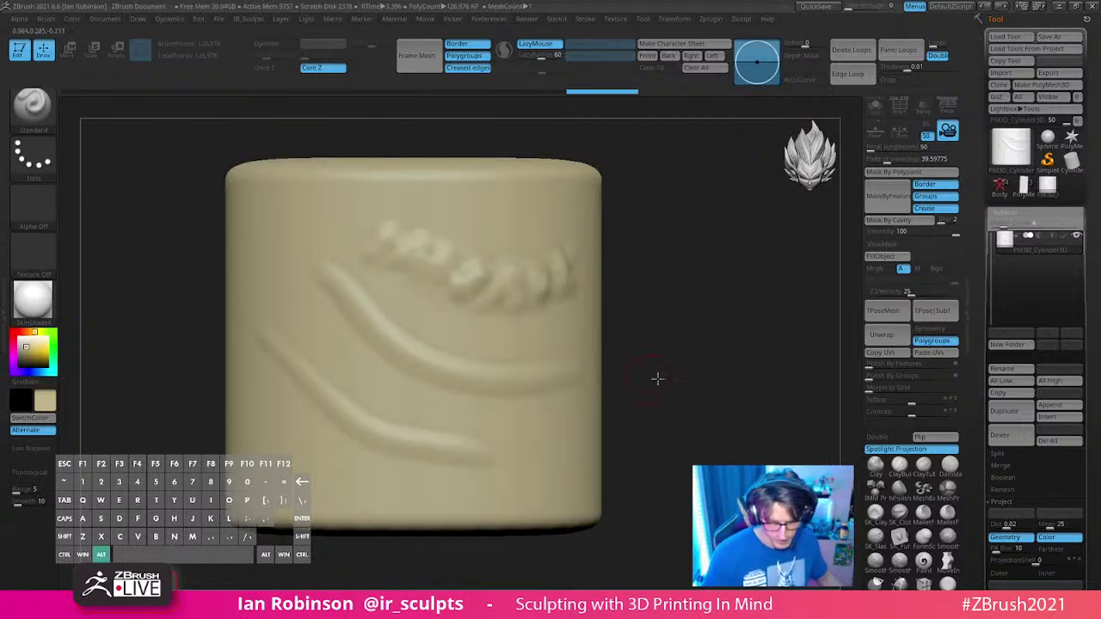
alt+drag(657, 379, 621, 327)
drag(621, 327, 632, 372)
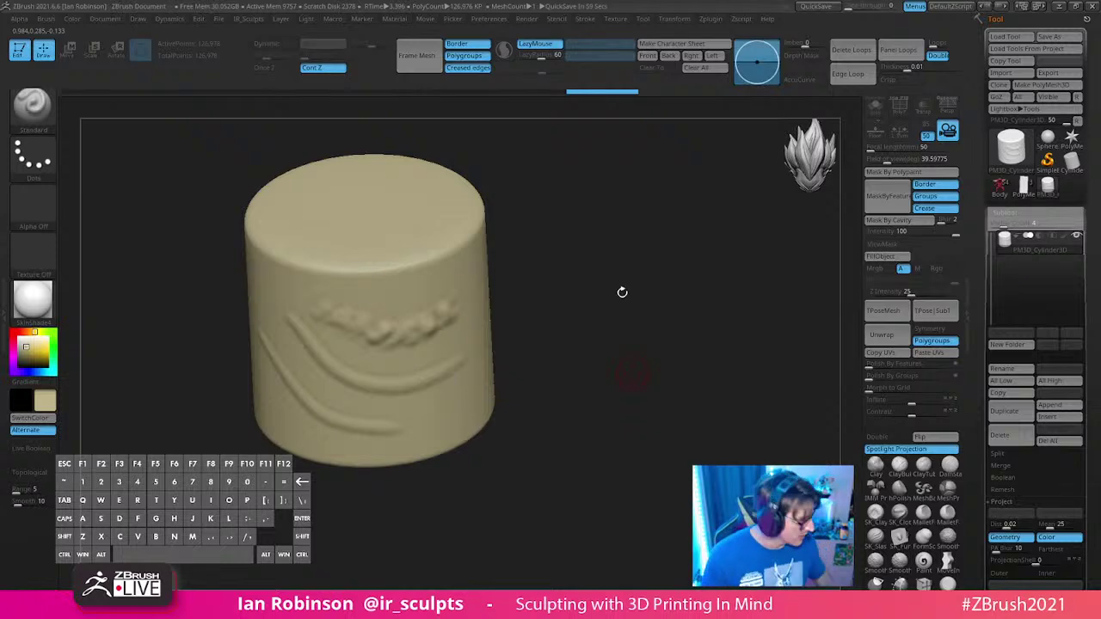
drag(622, 292, 622, 278)
Step: Switch to the DamStandard brush and cut a smooth groove along the upper curved ridge
key(b)
key(d)
key(s)
mouse_move(612, 315)
alt+mouse_down()
mouse_move(659, 330)
mouse_move(556, 300)
alt+mouse_up()
mouse_move(312, 268)
mouse_down()
mouse_move(425, 372)
mouse_move(562, 351)
mouse_up()
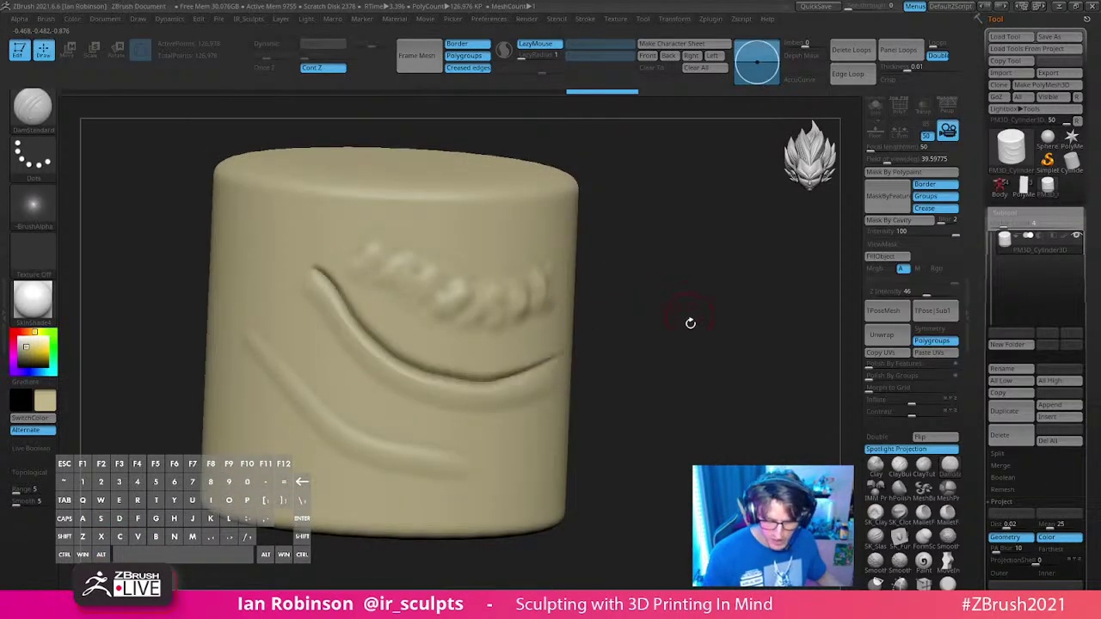
drag(688, 322, 612, 332)
drag(712, 307, 682, 241)
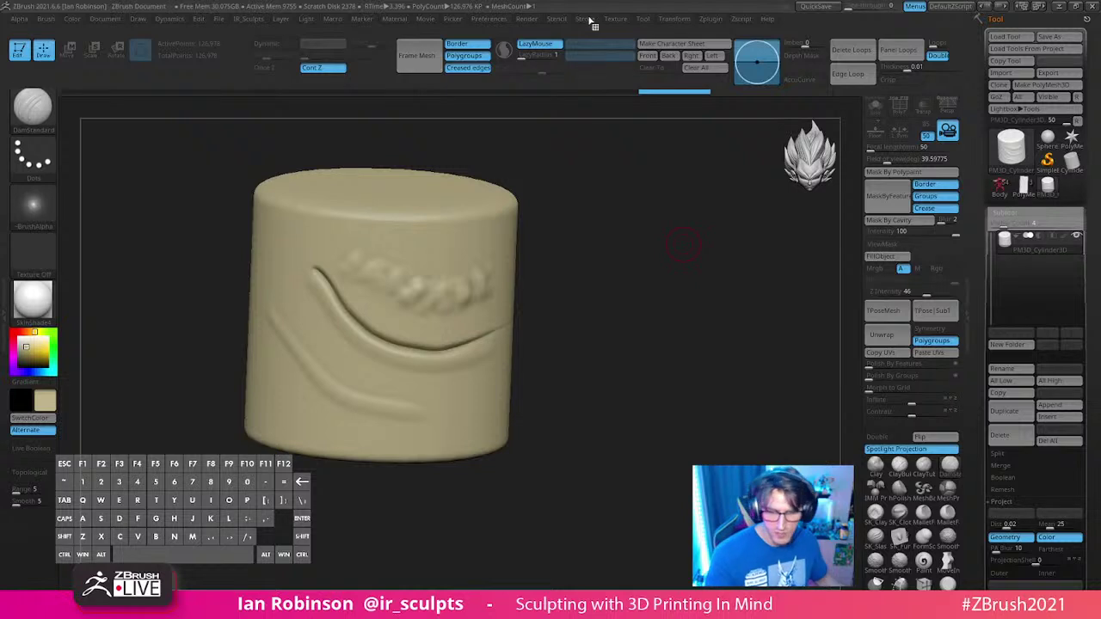
Step: Show the brush's Lazy Mouse settings, increase LazyStep and draw a row of widely spaced dots near the cylinder's upper edge
click(585, 18)
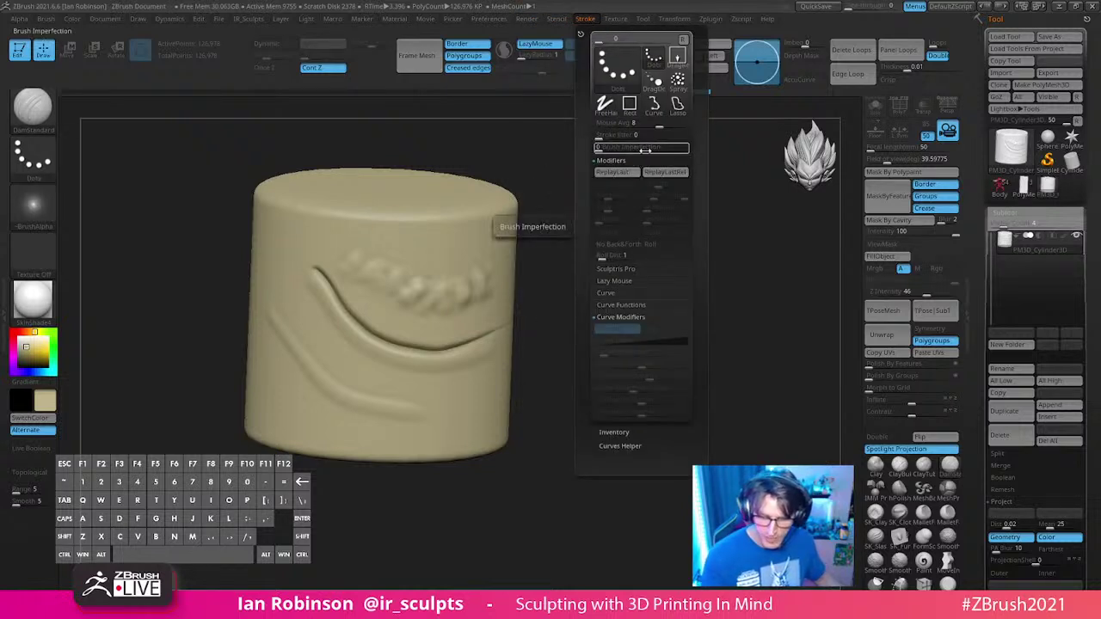
click(627, 268)
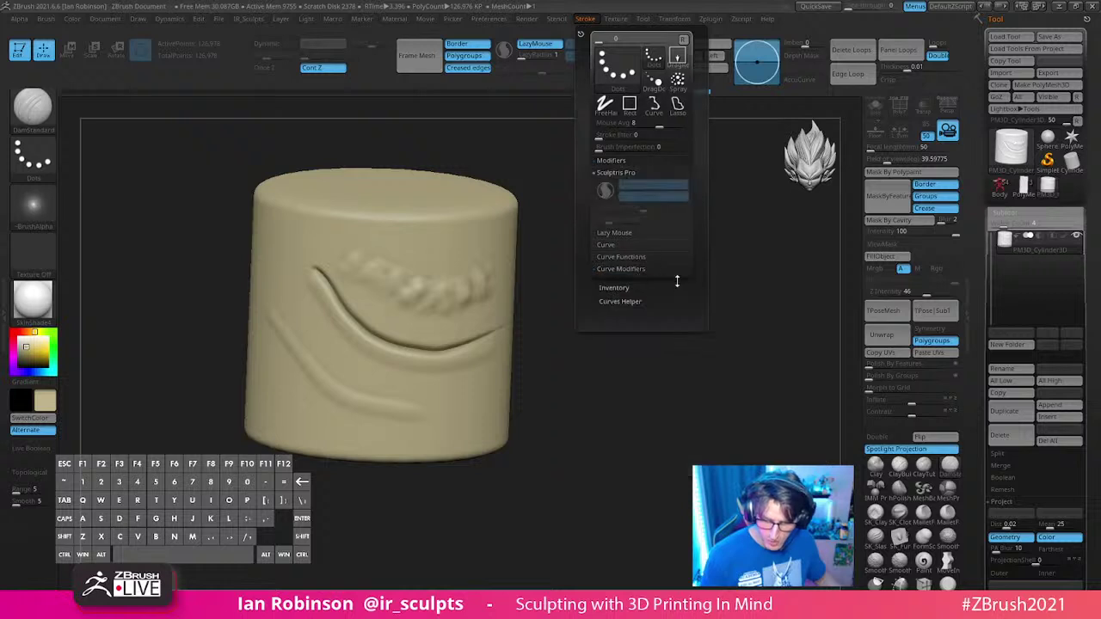
click(629, 172)
click(623, 184)
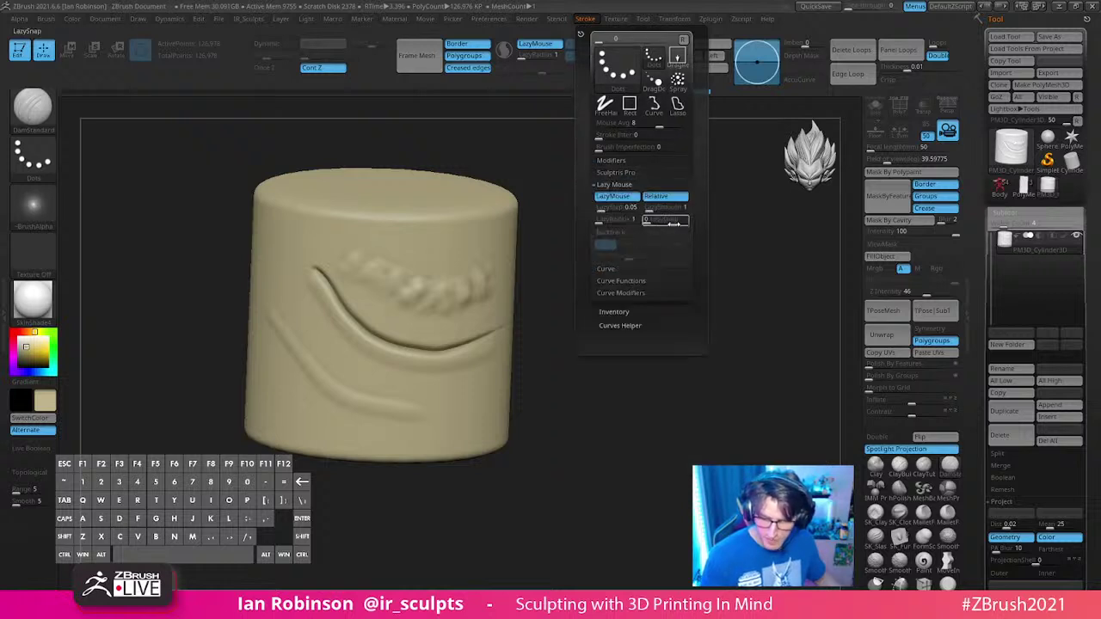
click(612, 212)
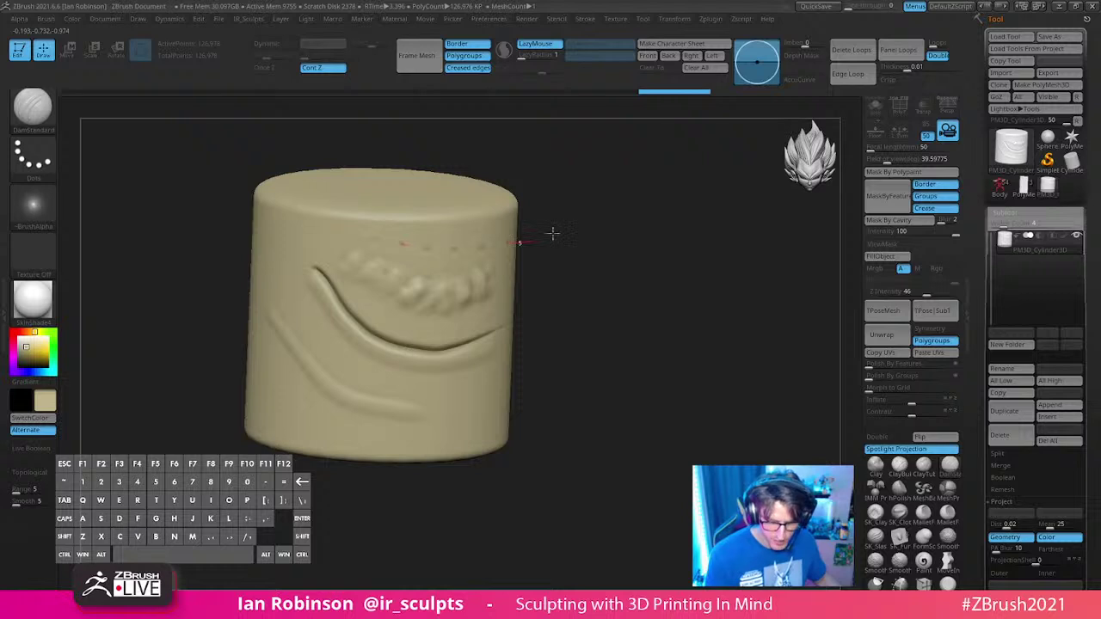
Step: Set LazyStep to 0 and draw a dotted curve below the large groove
click(615, 18)
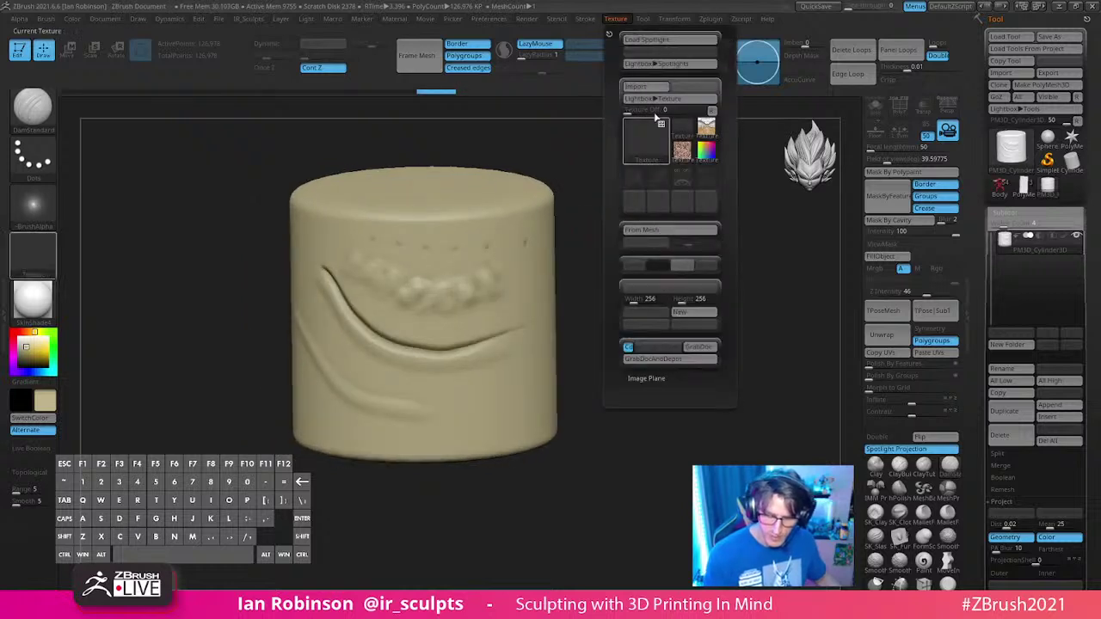
click(587, 19)
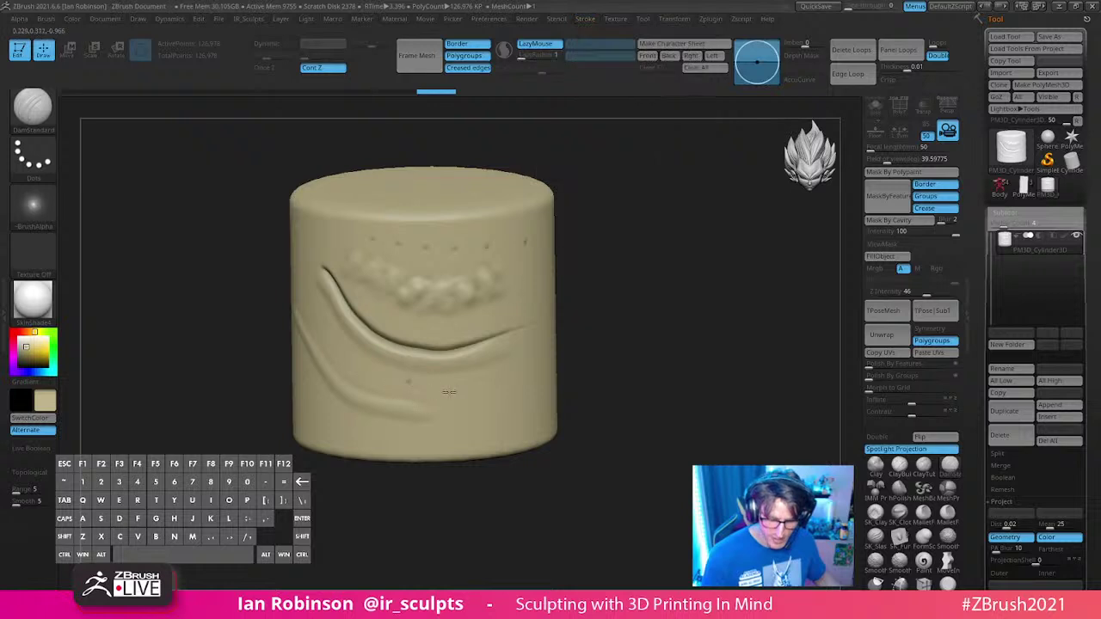
drag(449, 393, 532, 361)
alt+drag(610, 285, 613, 280)
Step: Raise LazyStep slightly and draw another dotted curve near the lower part of the cylinder
click(596, 19)
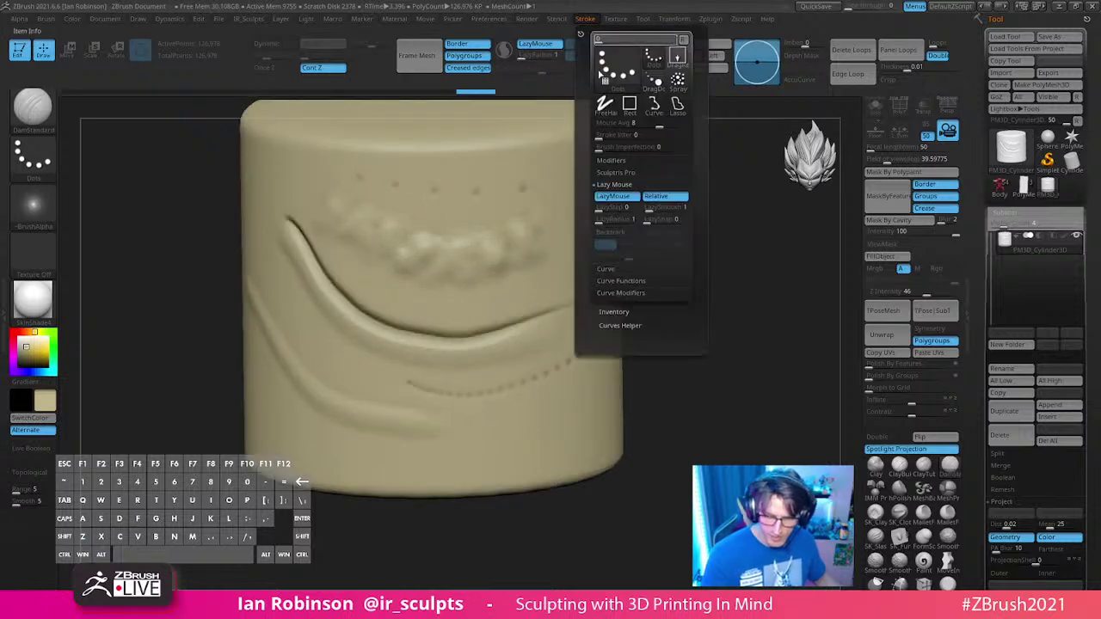
click(606, 207)
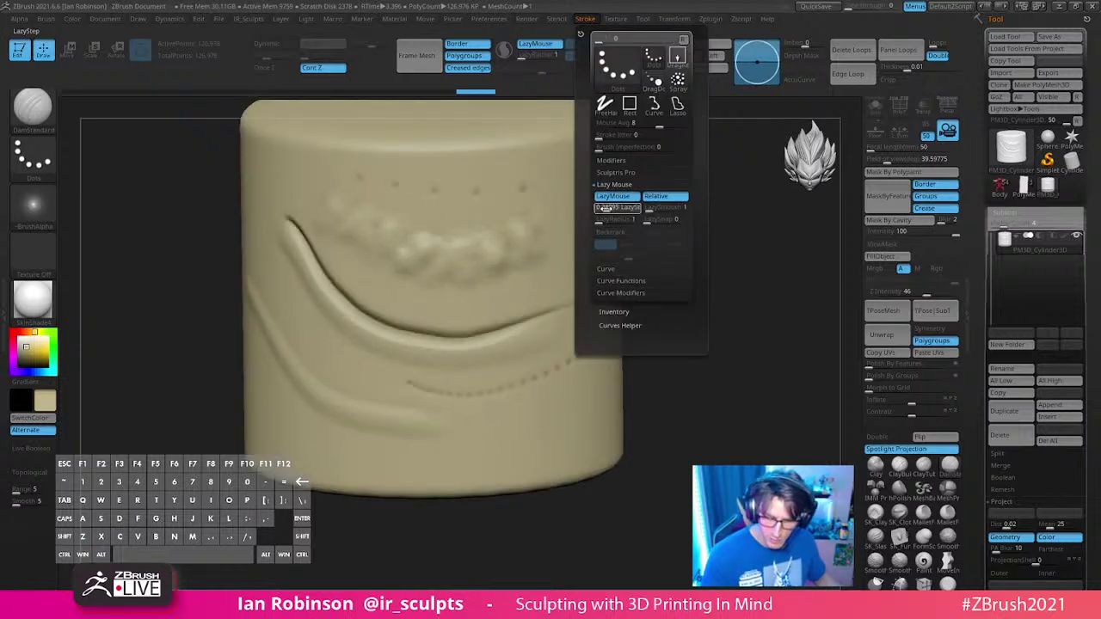
click(606, 208)
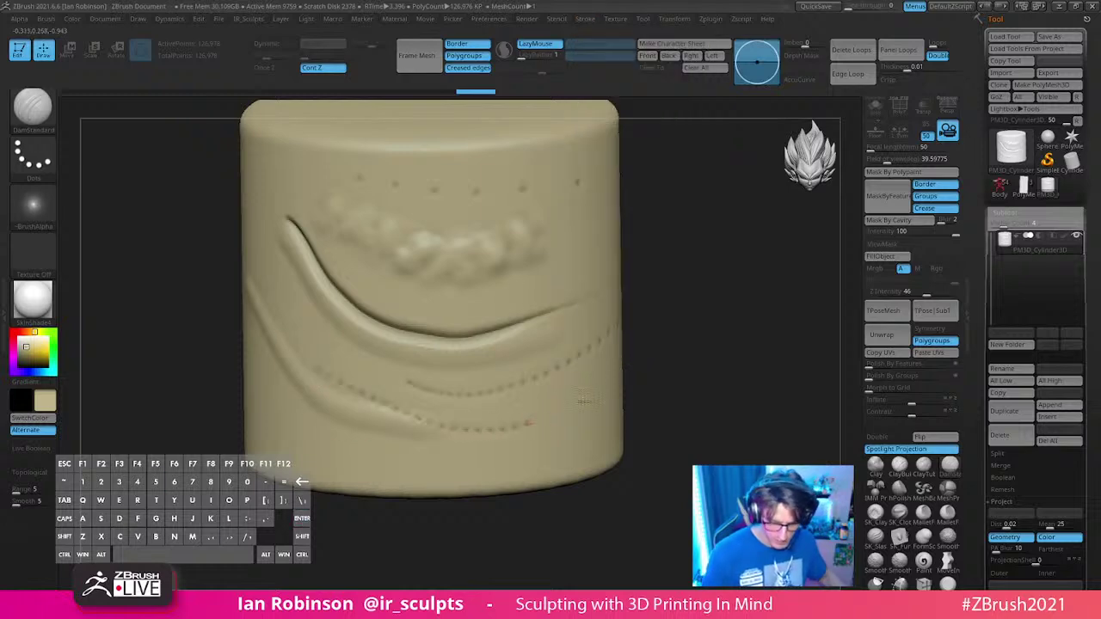
Step: Increase LazyStep above 1 and draw a row of separated dots between the sprayed bumps and the large groove
click(556, 20)
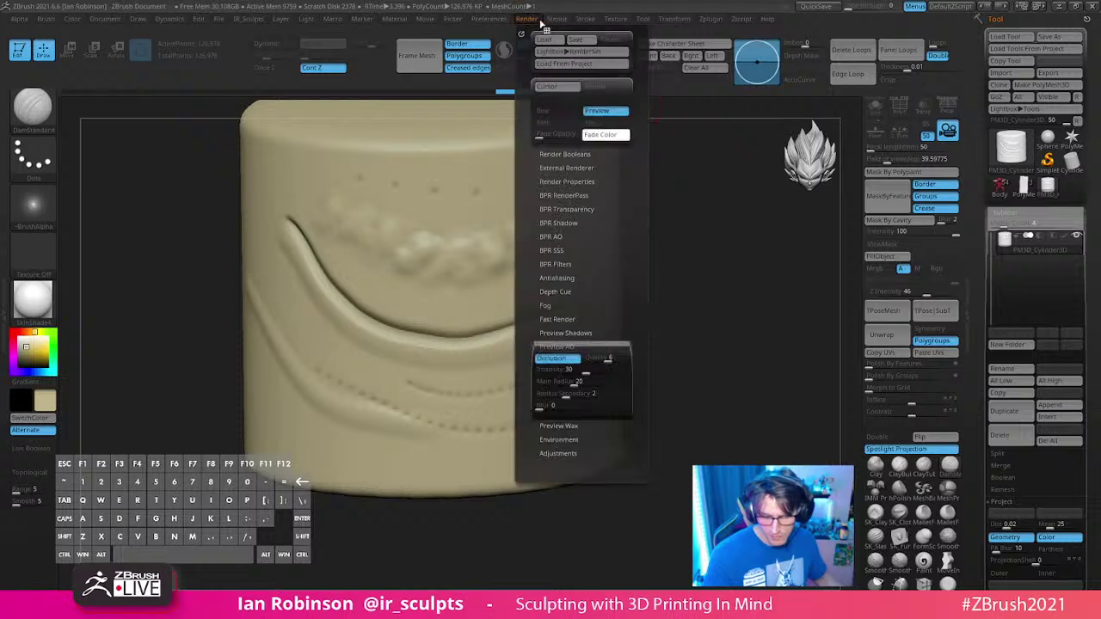
click(584, 19)
drag(611, 208, 613, 208)
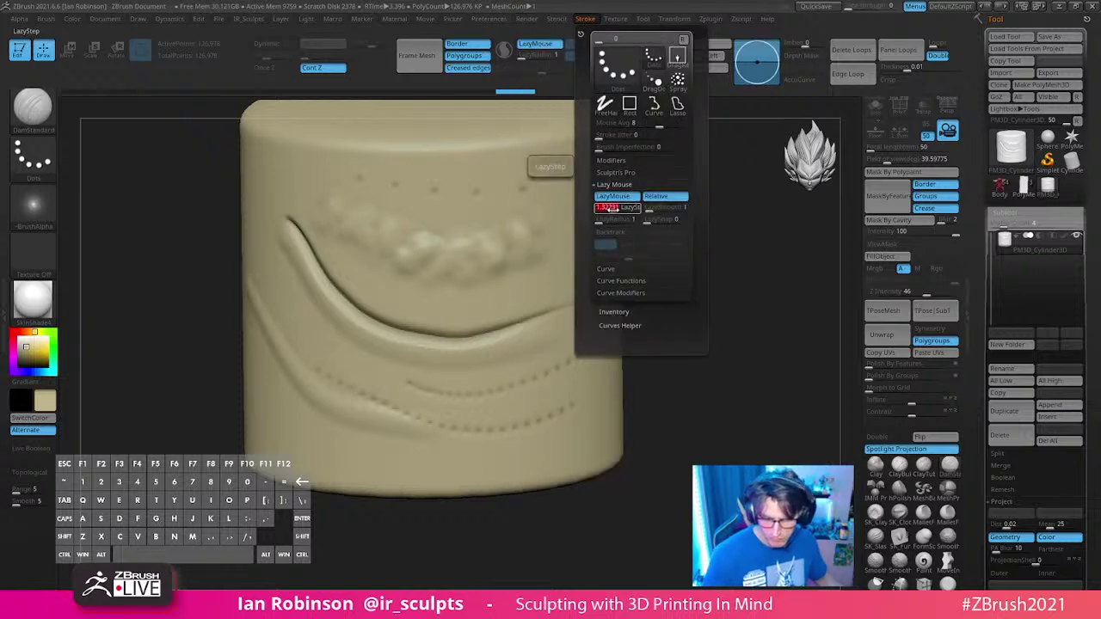
key(Return)
mouse_move(381, 302)
mouse_down()
mouse_move(507, 294)
mouse_move(607, 251)
mouse_up()
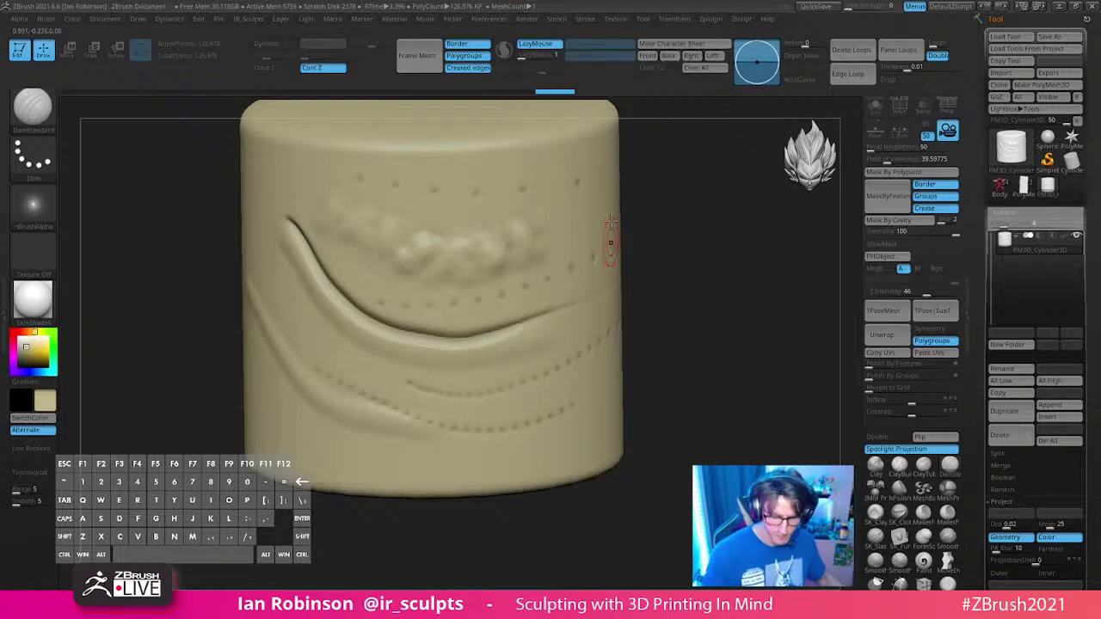
Step: Set LazyStep back to 0 and draw a dotted curve across the top of the sprayed bumps
click(587, 20)
drag(606, 213, 586, 211)
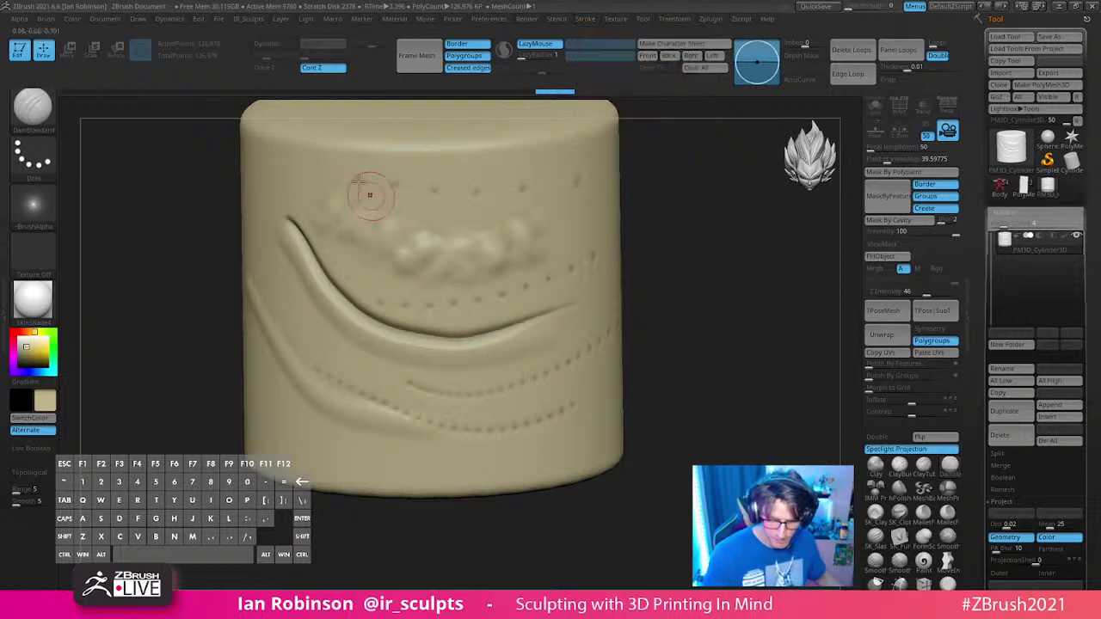
drag(369, 193, 501, 229)
alt+drag(650, 191, 622, 245)
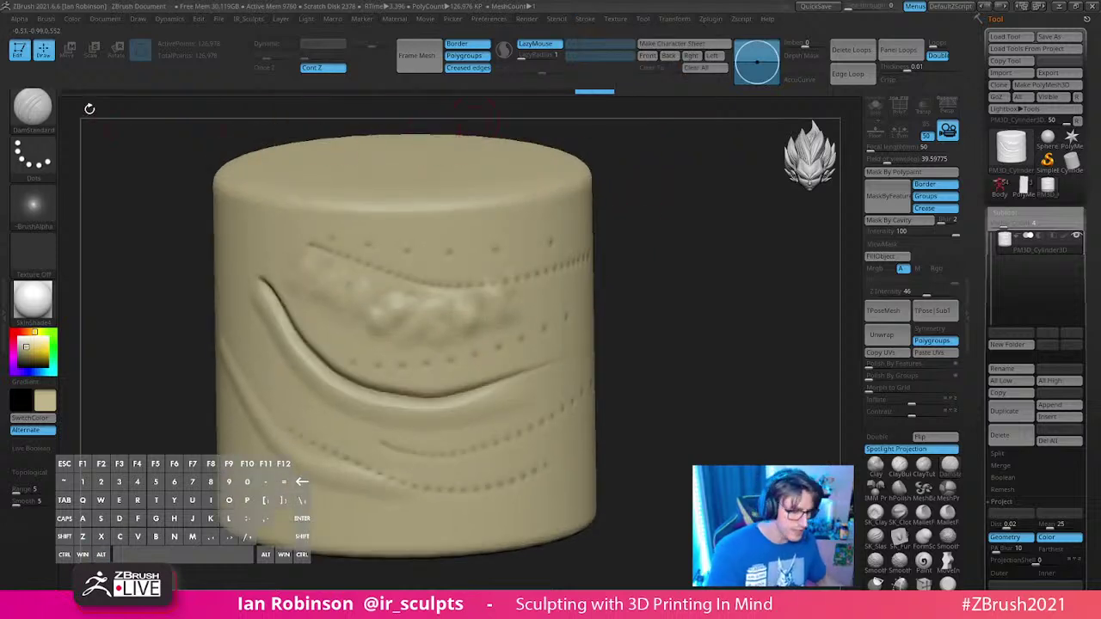
Step: Set LazySmooth to 6, draw another dotted stroke near the upper edge, and dock the Stroke palette above the Tool palette
click(584, 19)
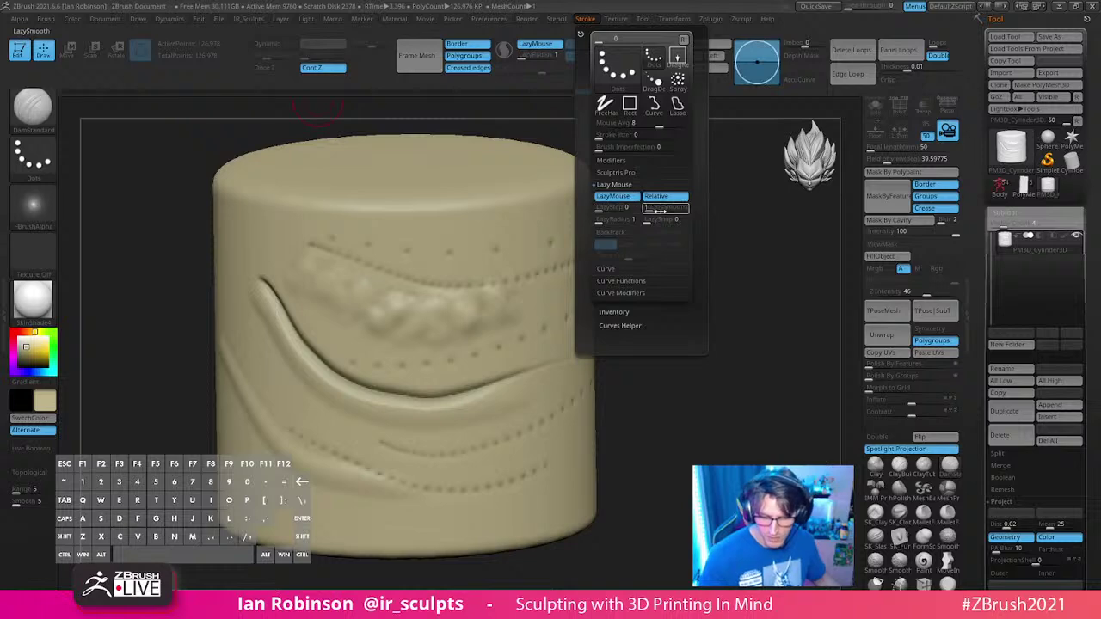
click(615, 19)
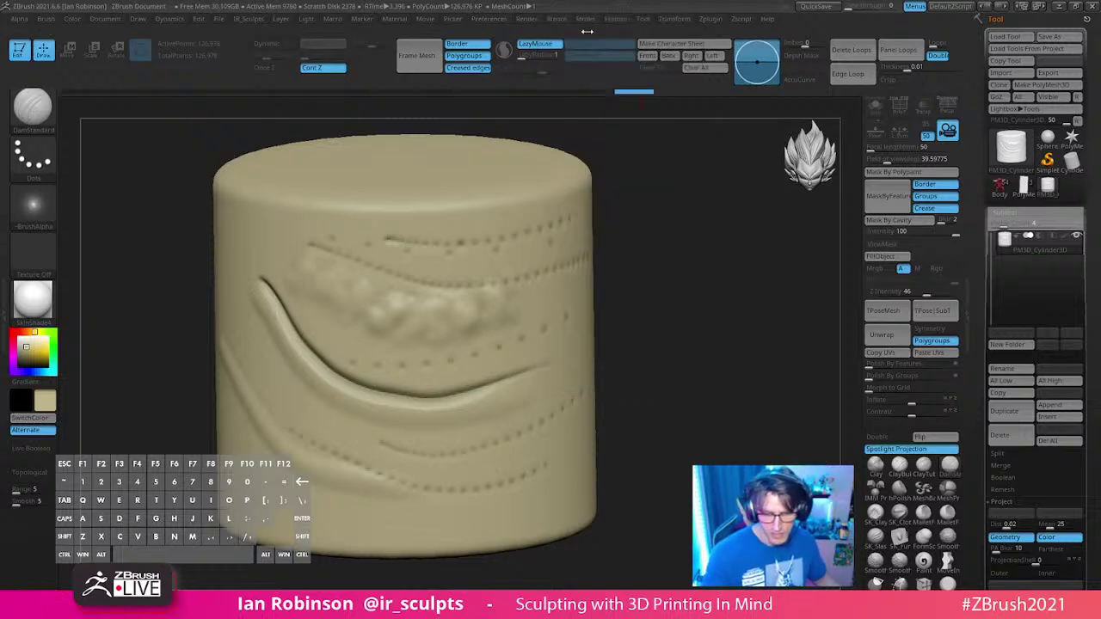
click(585, 20)
click(583, 36)
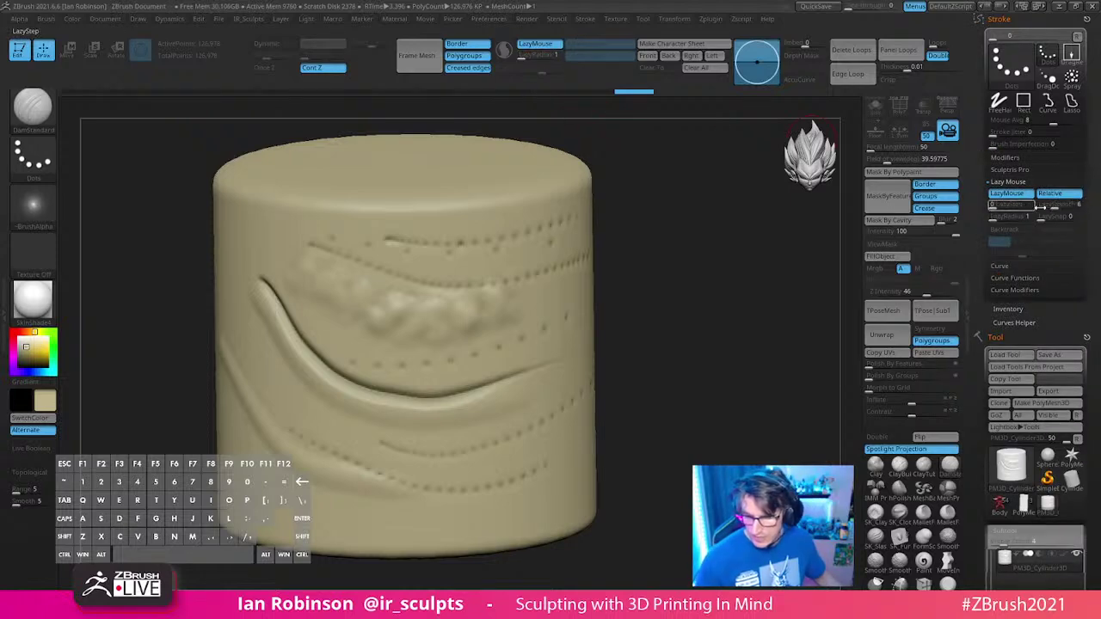
Step: Reset all brushes to their default settings
click(33, 110)
click(33, 110)
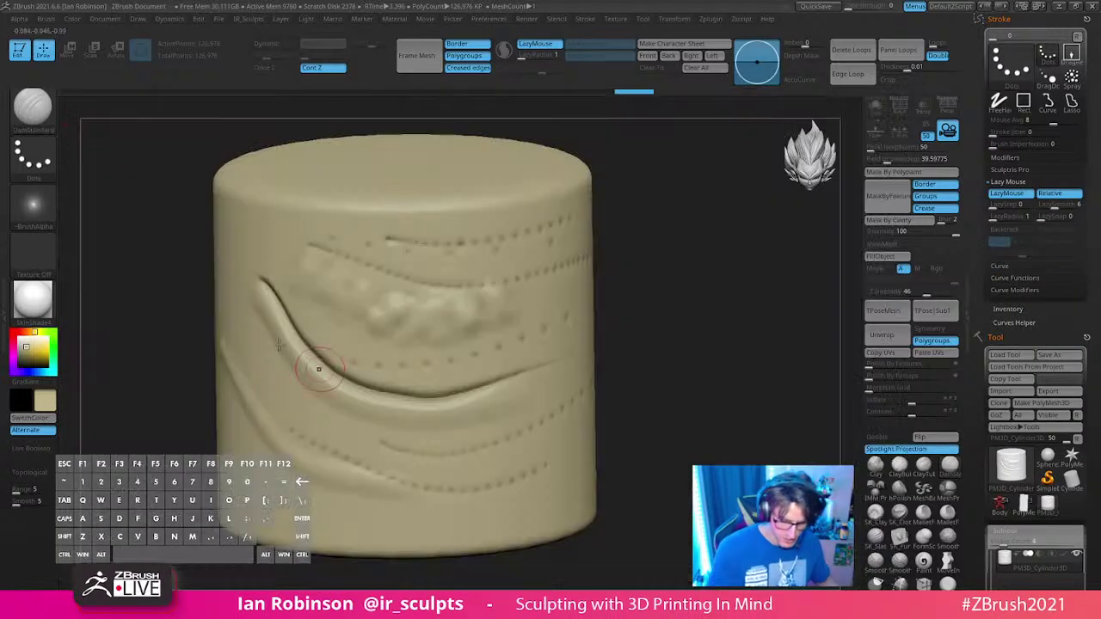
click(33, 110)
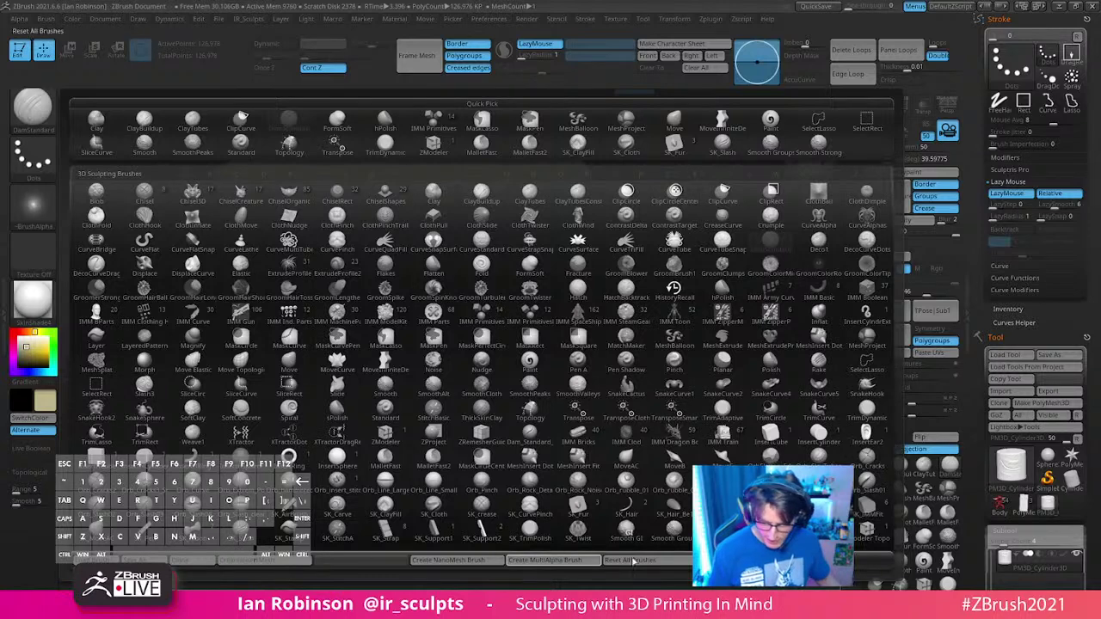
click(648, 568)
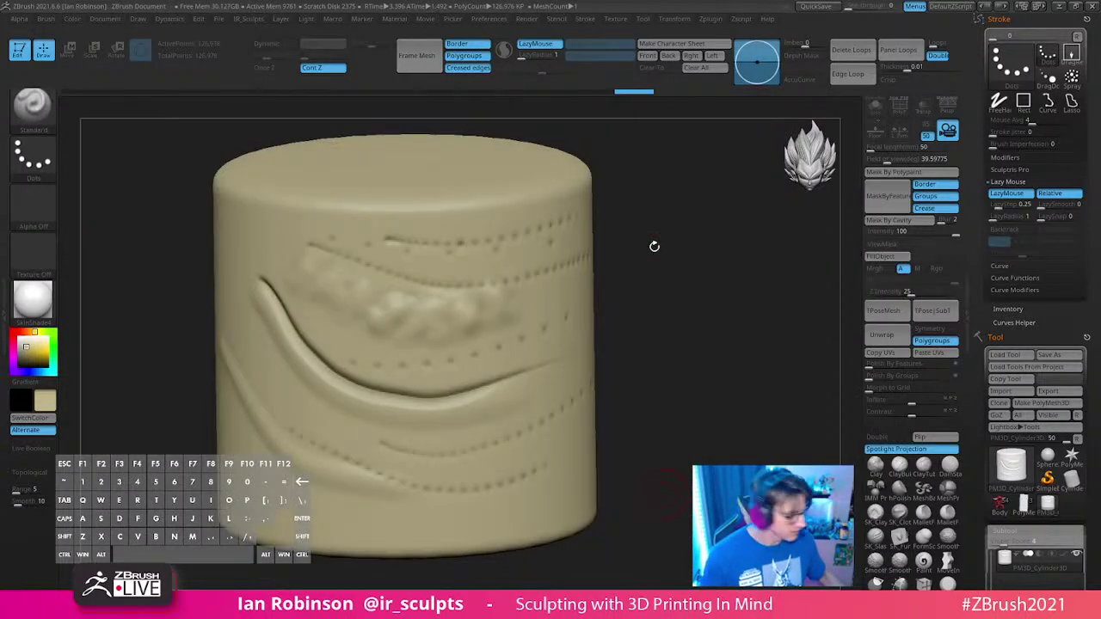
Step: Switch to DamStandard and cut smooth grooves along the cylinder's upper rim and across its top face
key(b)
key(d)
key(s)
mouse_move(702, 282)
mouse_down()
mouse_move(690, 310)
mouse_move(662, 314)
mouse_up()
drag(375, 254, 640, 194)
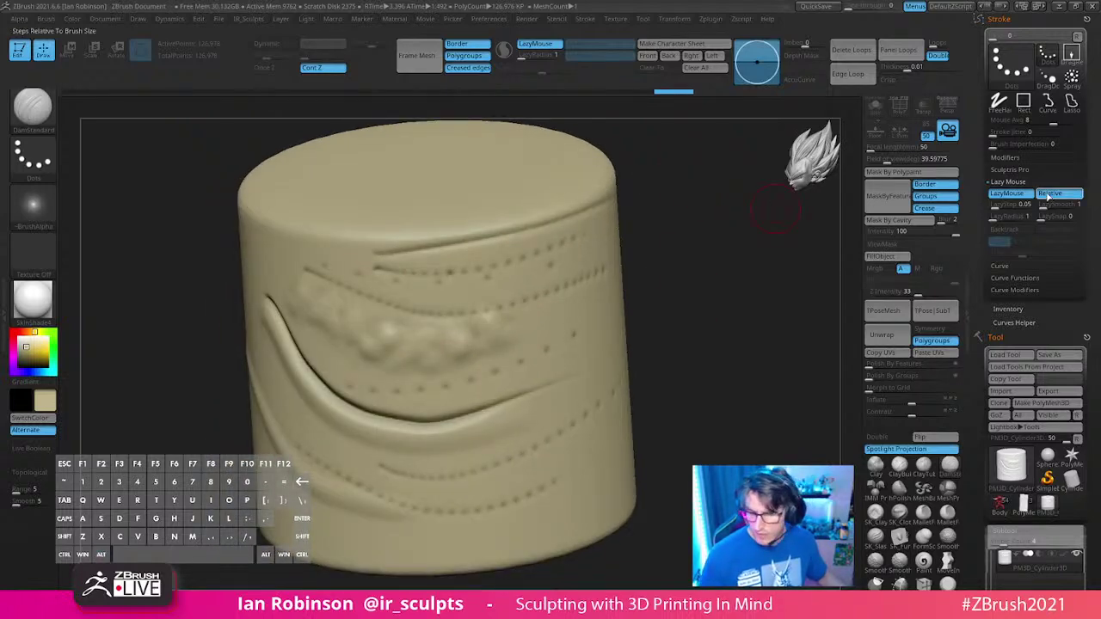
drag(432, 213, 645, 155)
Step: Cut further short curved DamStandard grooves into the cylinder's side just below the rim
drag(731, 189, 700, 297)
drag(521, 411, 626, 318)
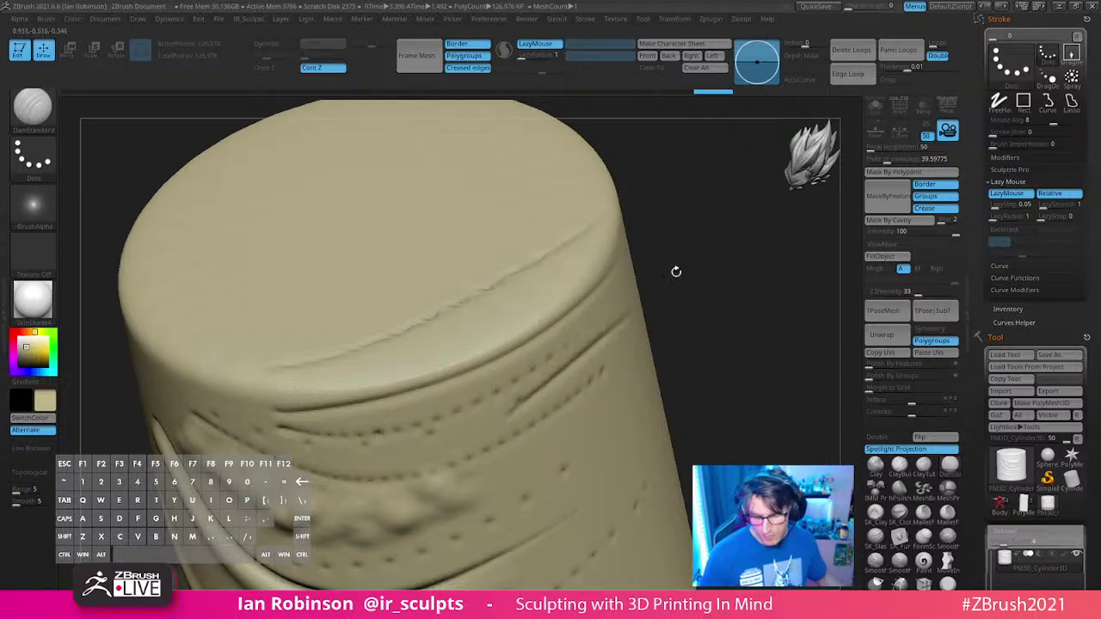
mouse_move(735, 327)
alt+mouse_down()
mouse_move(705, 251)
mouse_move(731, 198)
alt+mouse_up()
drag(529, 394, 675, 320)
drag(780, 315, 187, 189)
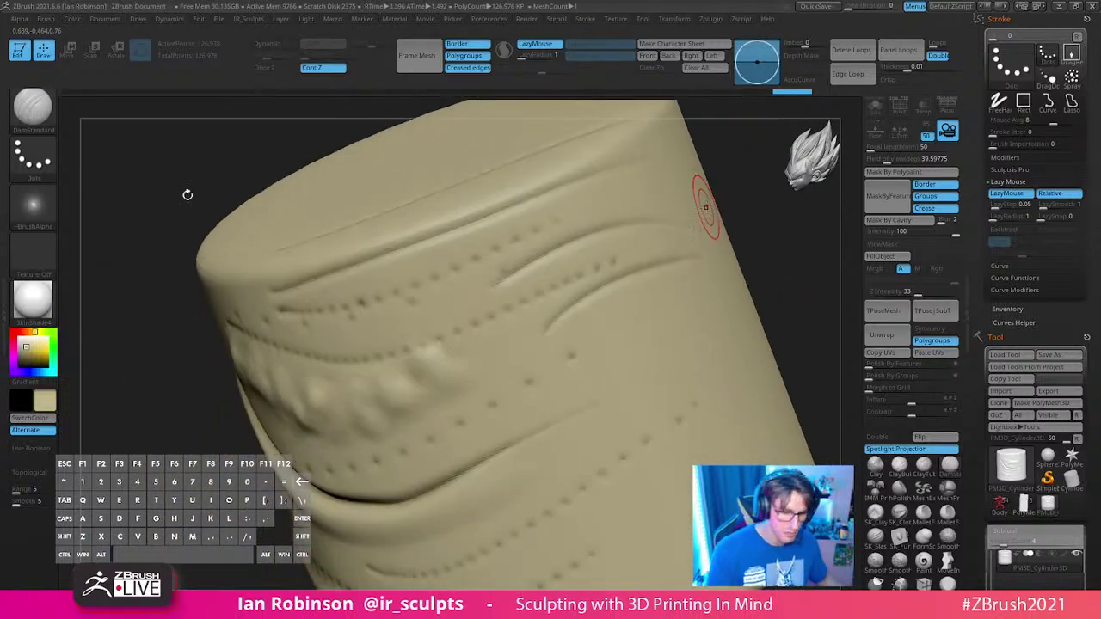
Step: Reset all brushes once more, then draw a soft Standard ridge across the cylinder's side with the whole model framed
click(33, 104)
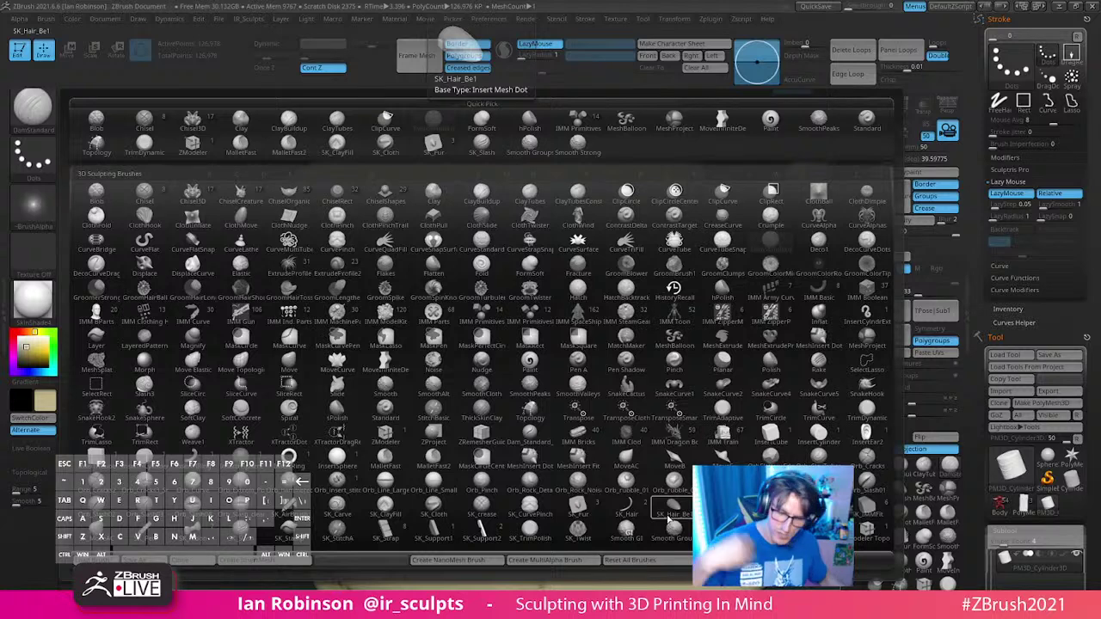
click(649, 564)
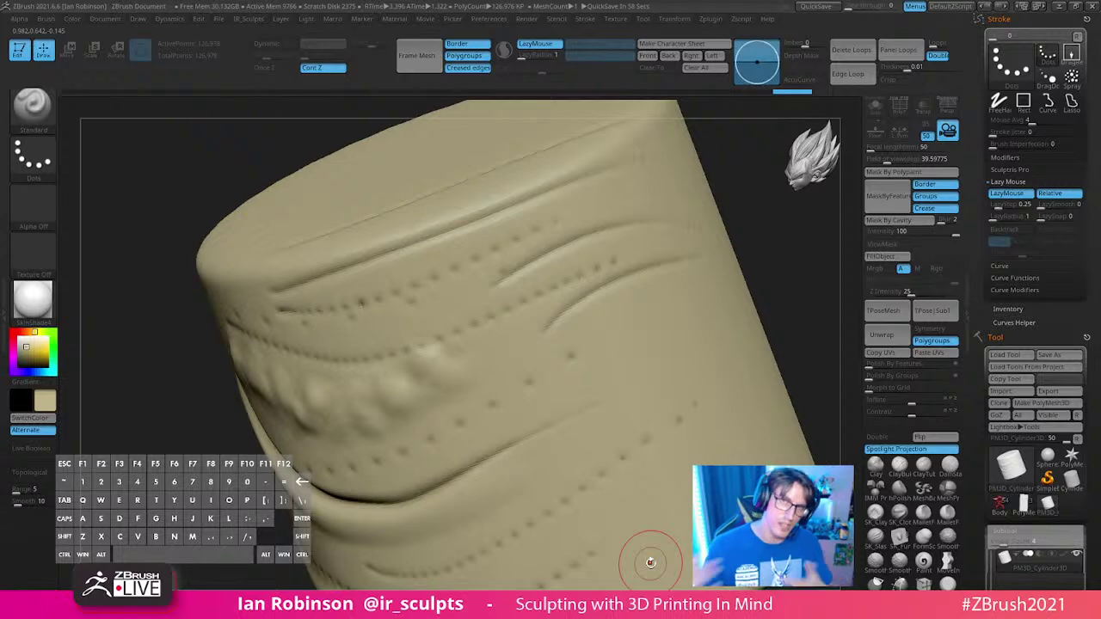
key(f)
drag(757, 246, 733, 268)
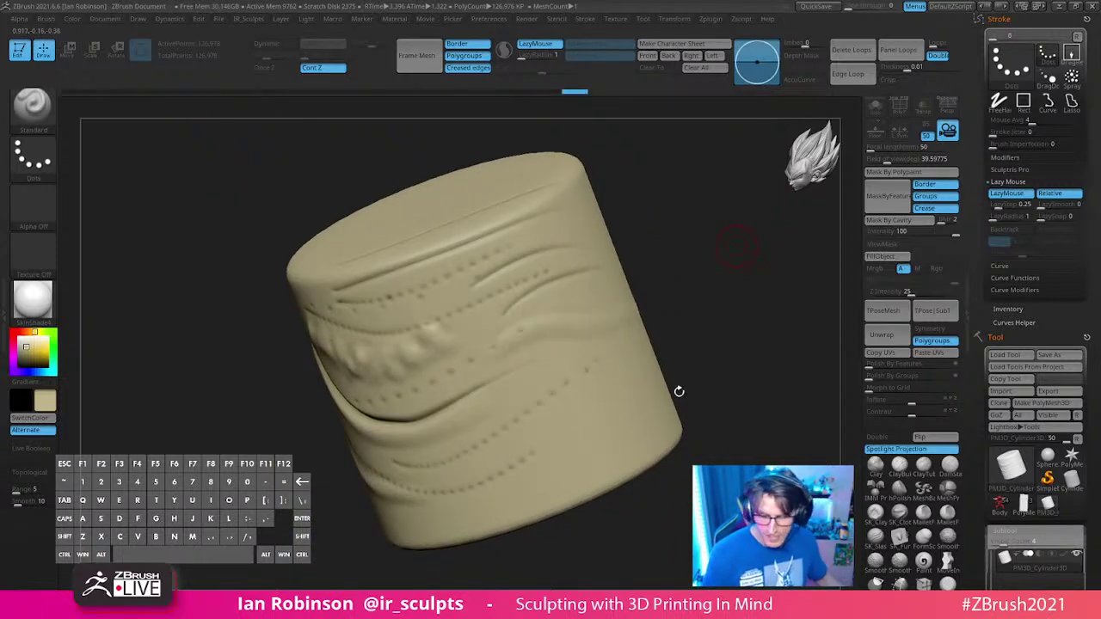
Step: Switch to DamStandard and carve a long S-shaped groove down the lower side of the cylinder
key(b)
key(d)
key(s)
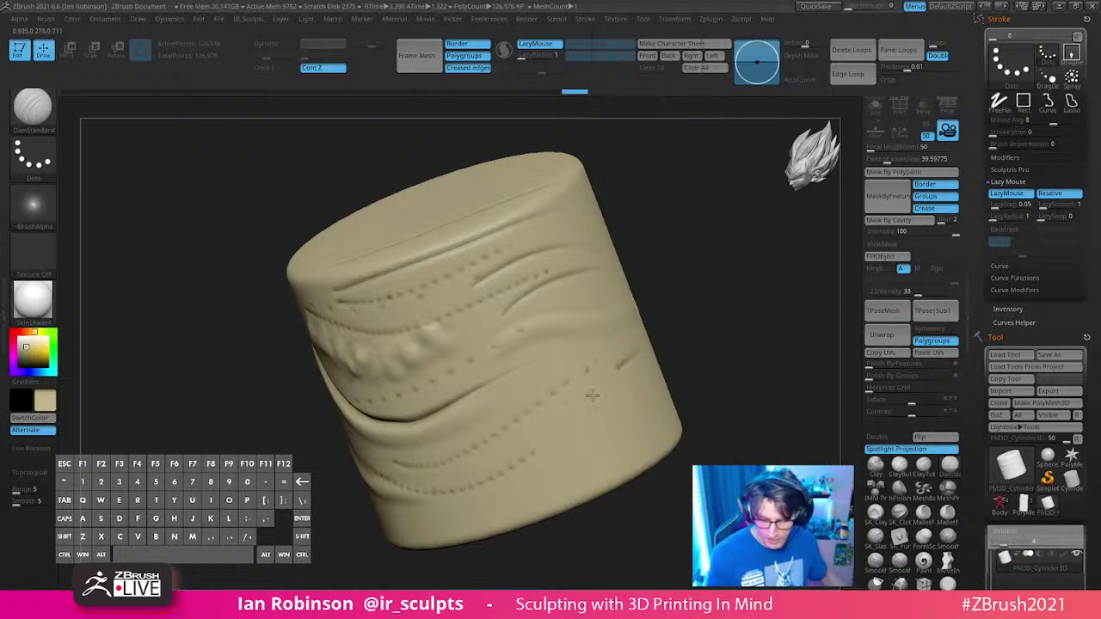
drag(616, 368, 478, 497)
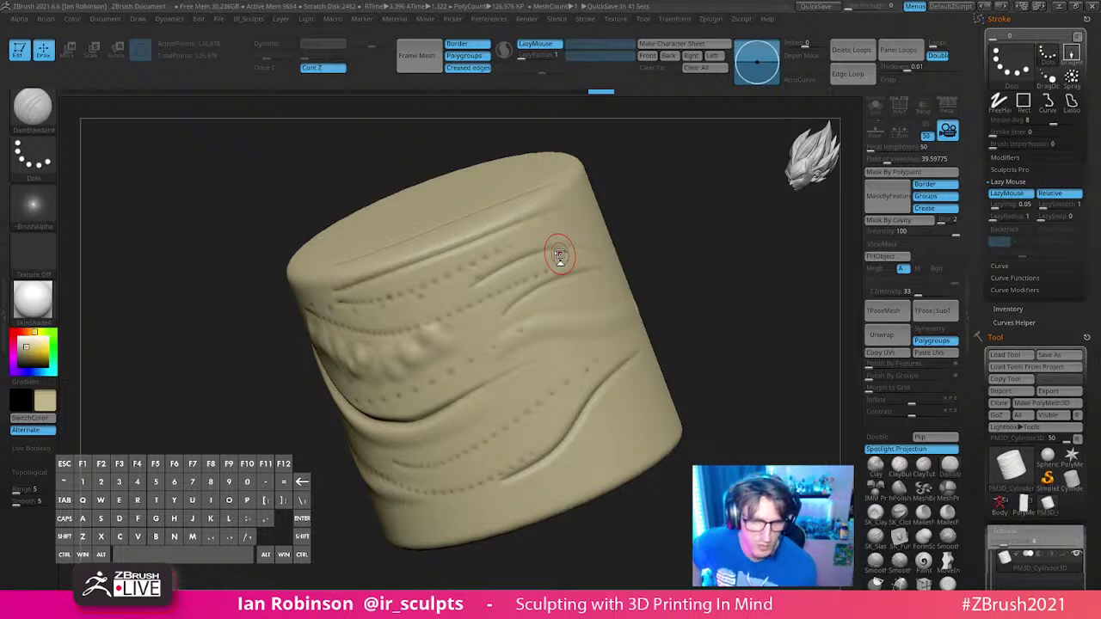
Step: Remove the Stroke palette from the tray and switch from the test cylinder back to the full Bokoblin Talus statue
drag(764, 265, 769, 359)
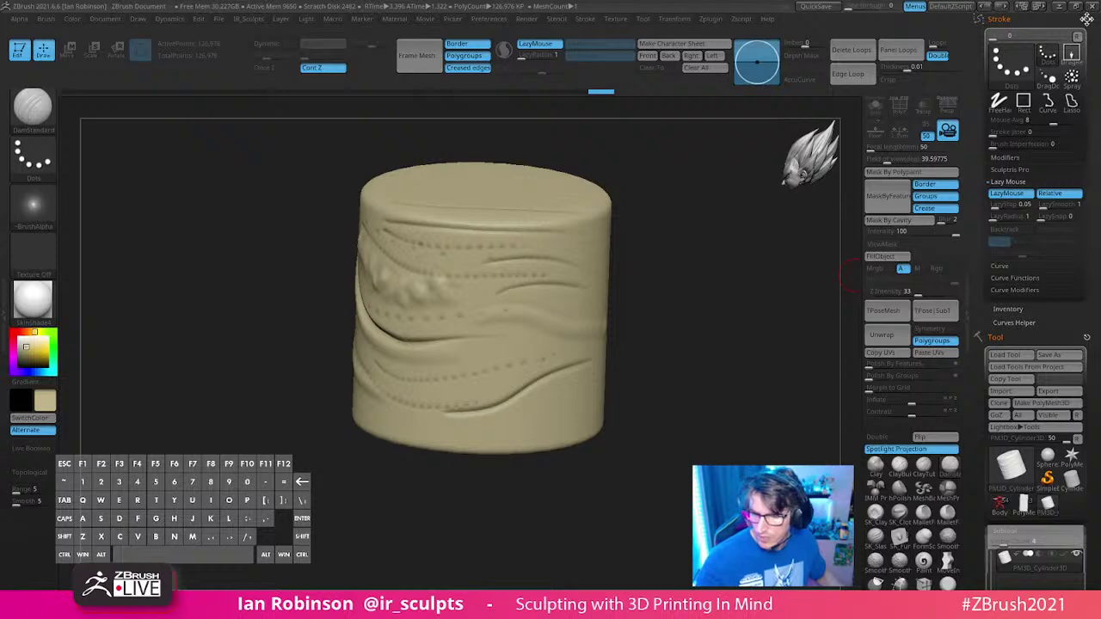
click(1087, 19)
alt+drag(720, 326, 746, 290)
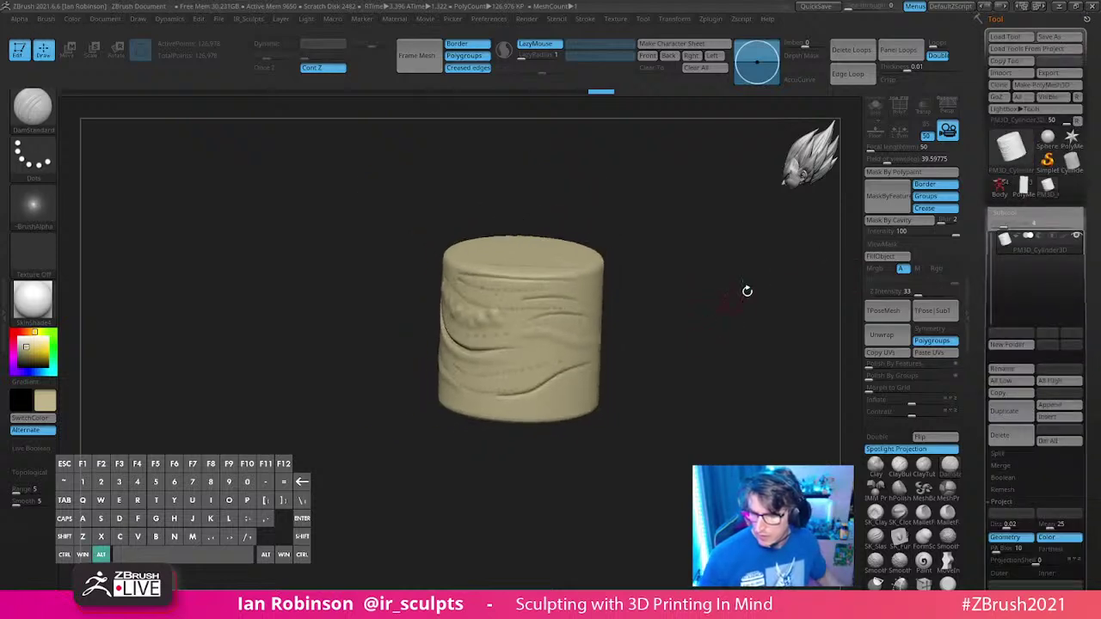
click(999, 188)
mouse_move(730, 326)
mouse_down()
mouse_move(684, 315)
mouse_move(715, 336)
mouse_move(716, 326)
mouse_up()
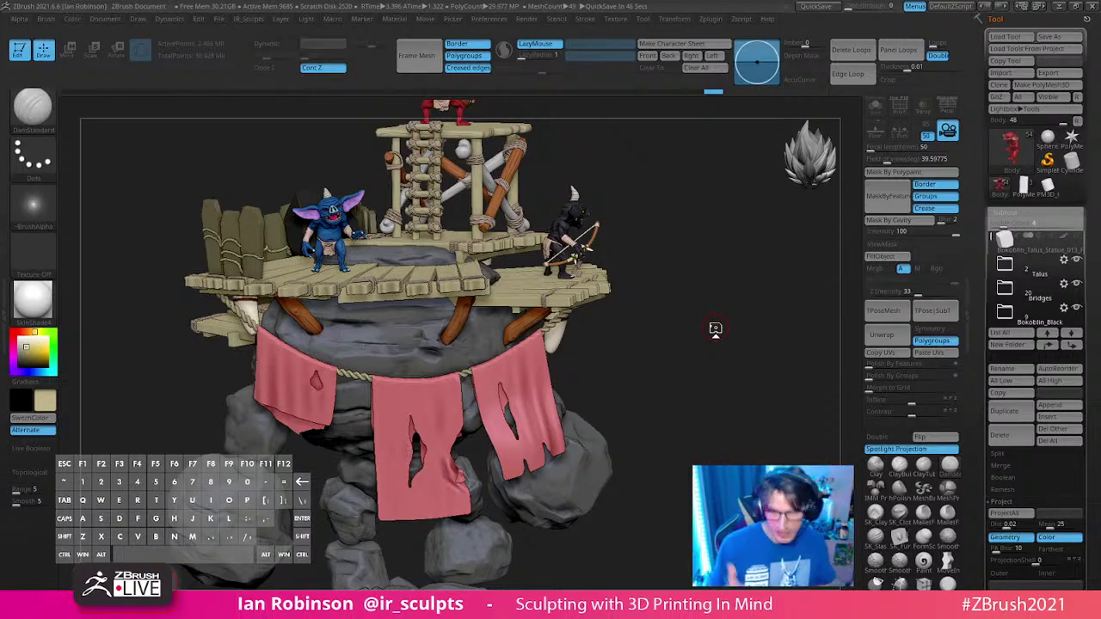
mouse_move(714, 328)
mouse_down()
mouse_move(657, 312)
mouse_move(705, 327)
mouse_move(713, 342)
mouse_move(699, 374)
mouse_move(725, 344)
mouse_move(713, 322)
mouse_move(735, 319)
mouse_move(725, 349)
mouse_move(737, 398)
mouse_move(776, 413)
mouse_move(685, 369)
mouse_move(714, 350)
mouse_move(707, 343)
mouse_up()
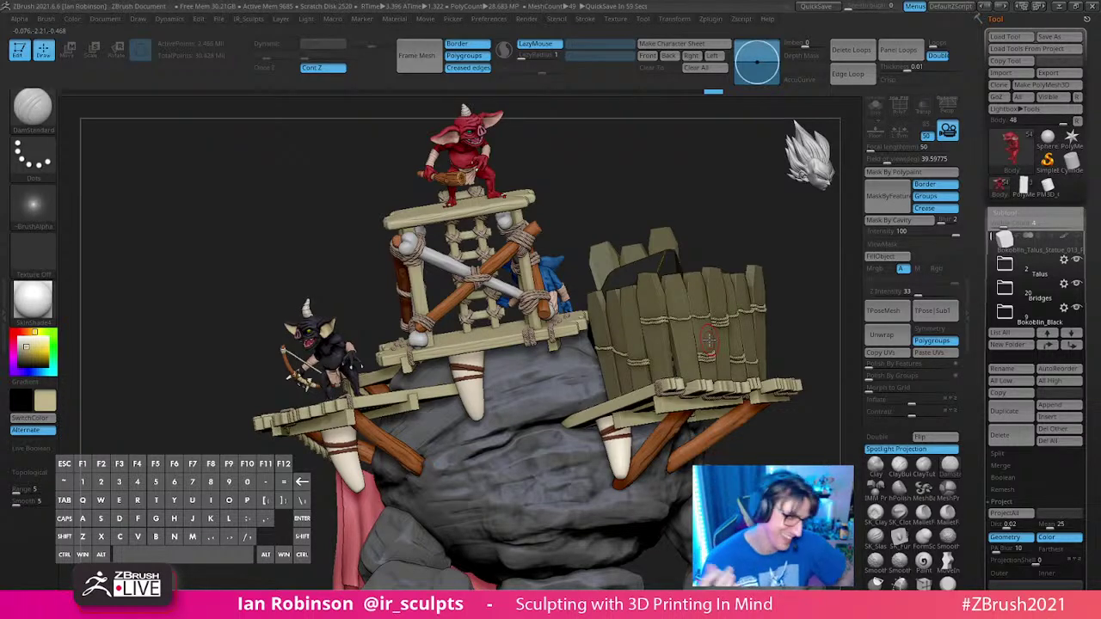
drag(624, 170, 596, 345)
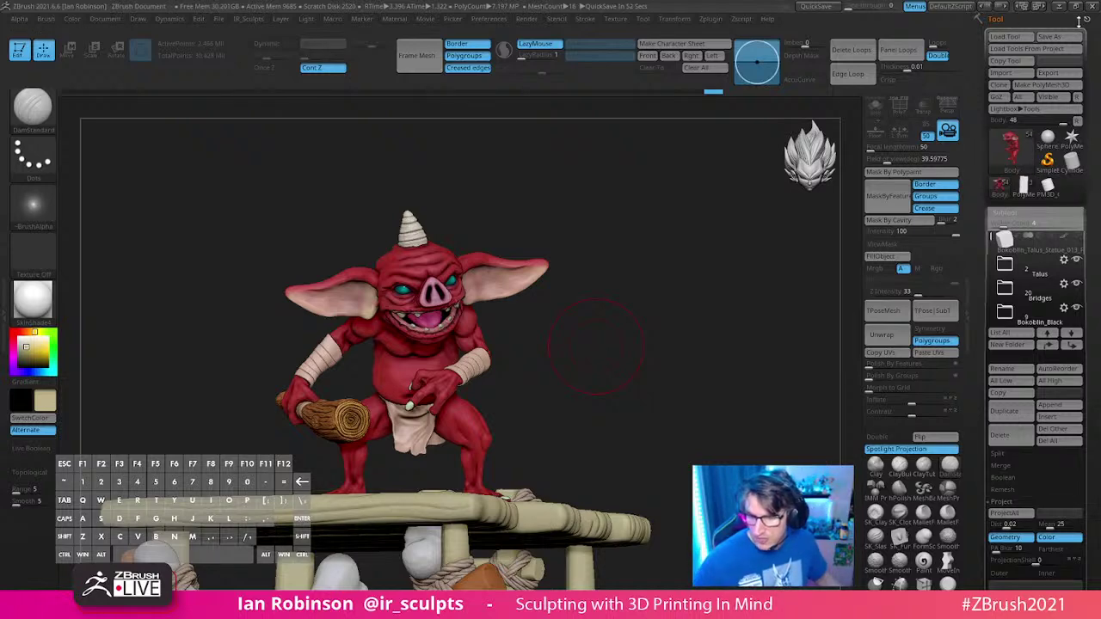
Step: Expand the Talus folder and set the subtool list's visible count to 9
click(1051, 267)
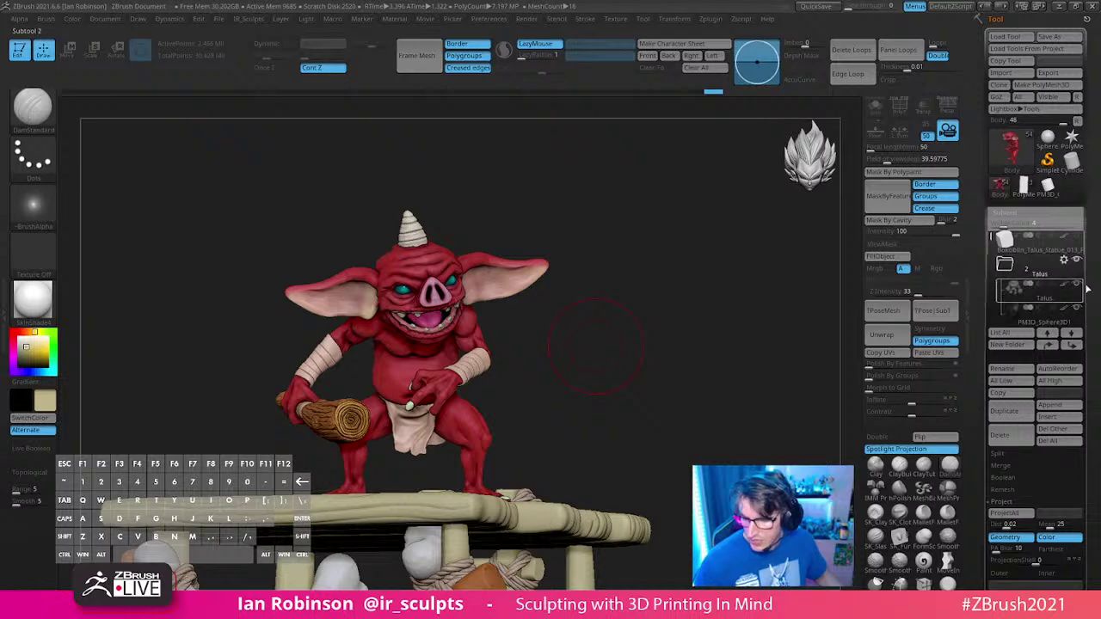
scroll(1088, 290, down, 1)
click(1028, 173)
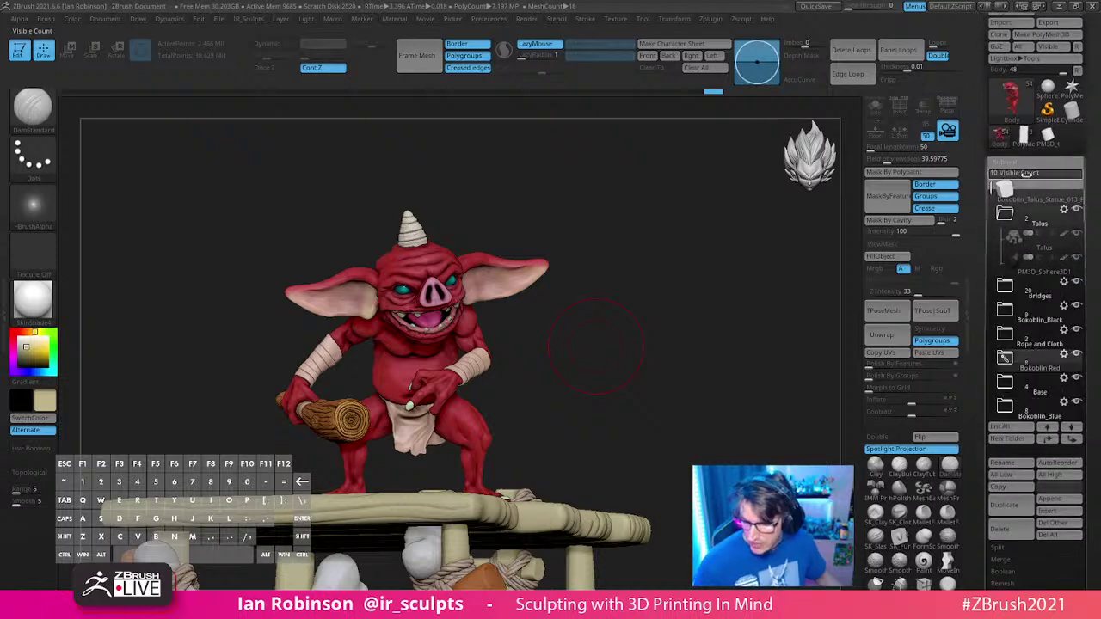
drag(1026, 173, 1022, 174)
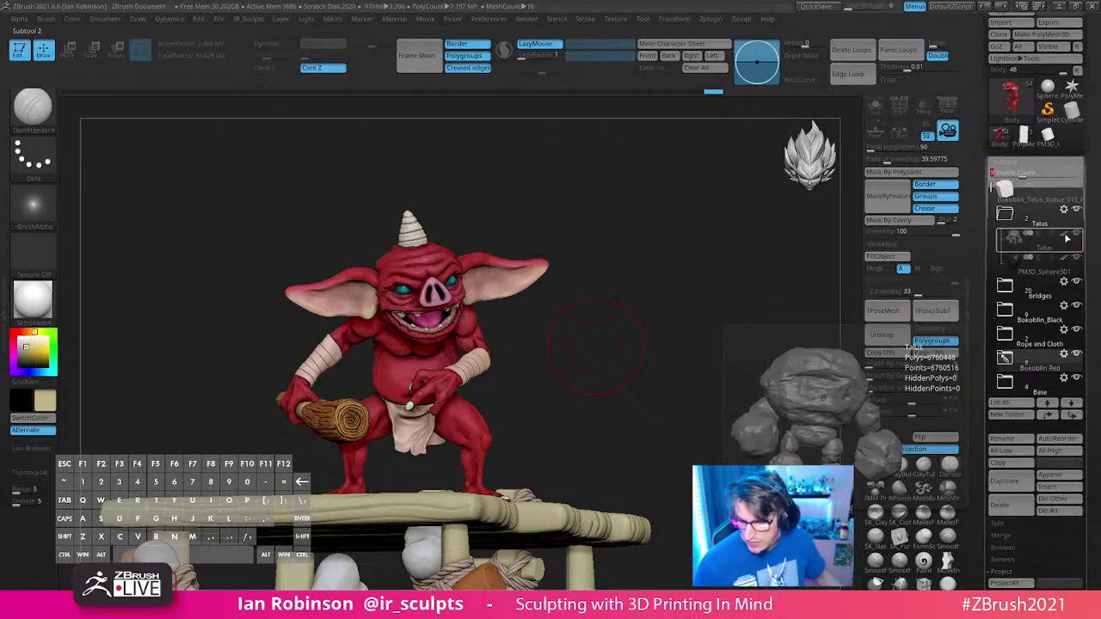
Step: Switch polypaint off for all subtools of the statue and switch it back on
alt+drag(669, 364, 650, 191)
shift+click(1064, 238)
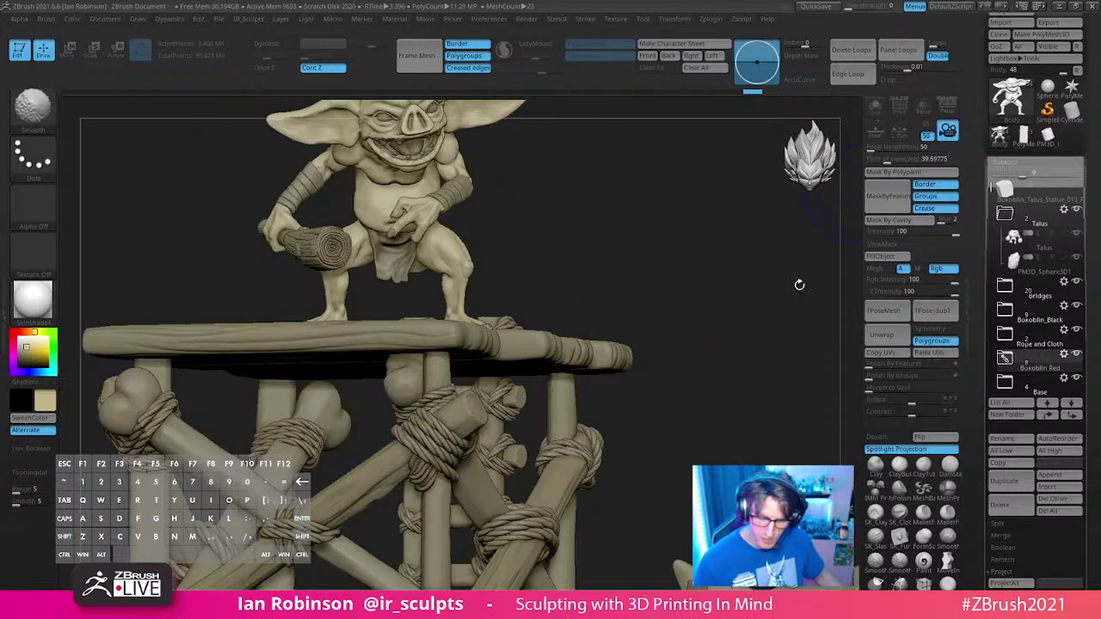
alt+drag(798, 284, 599, 273)
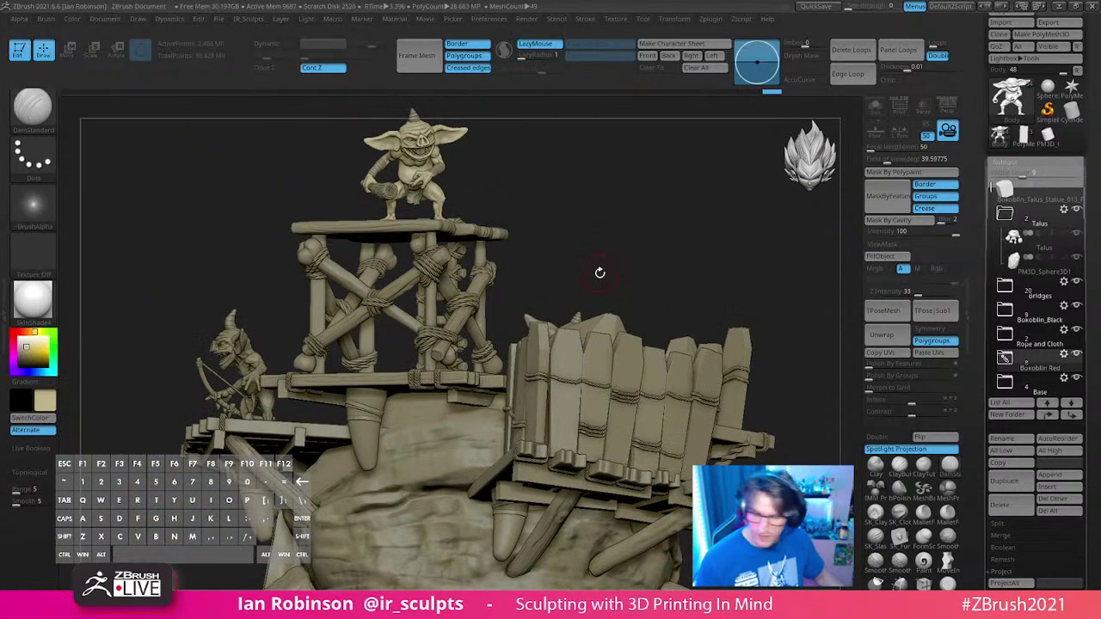
shift+click(1065, 242)
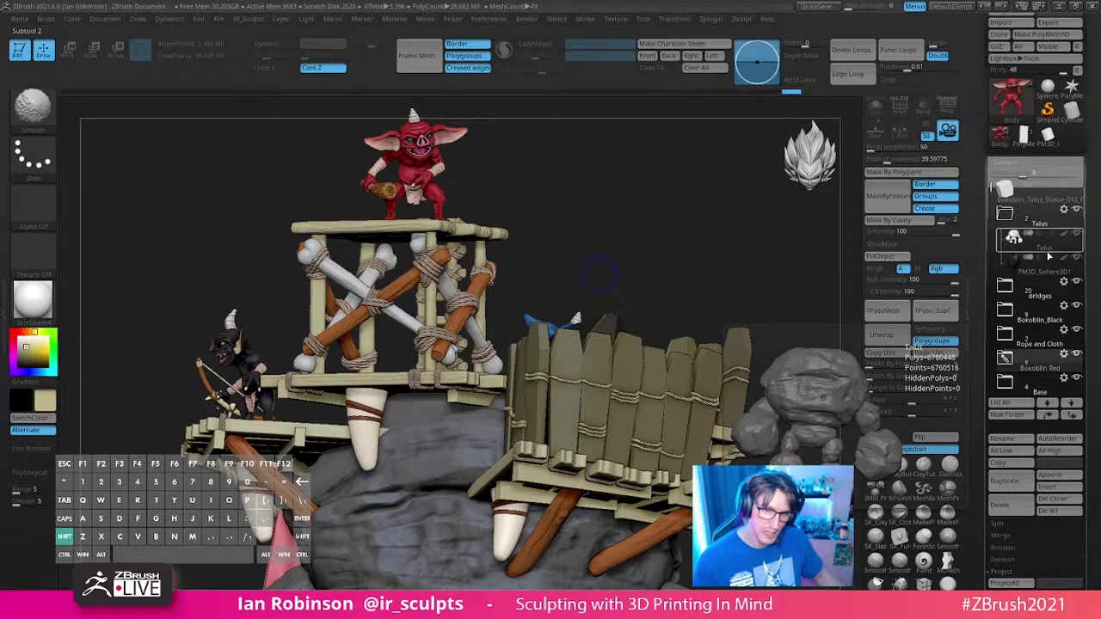
Step: Hide every subtool except the red Bokoblin's body, show them all again, and collapse the Talus folder
click(1047, 229)
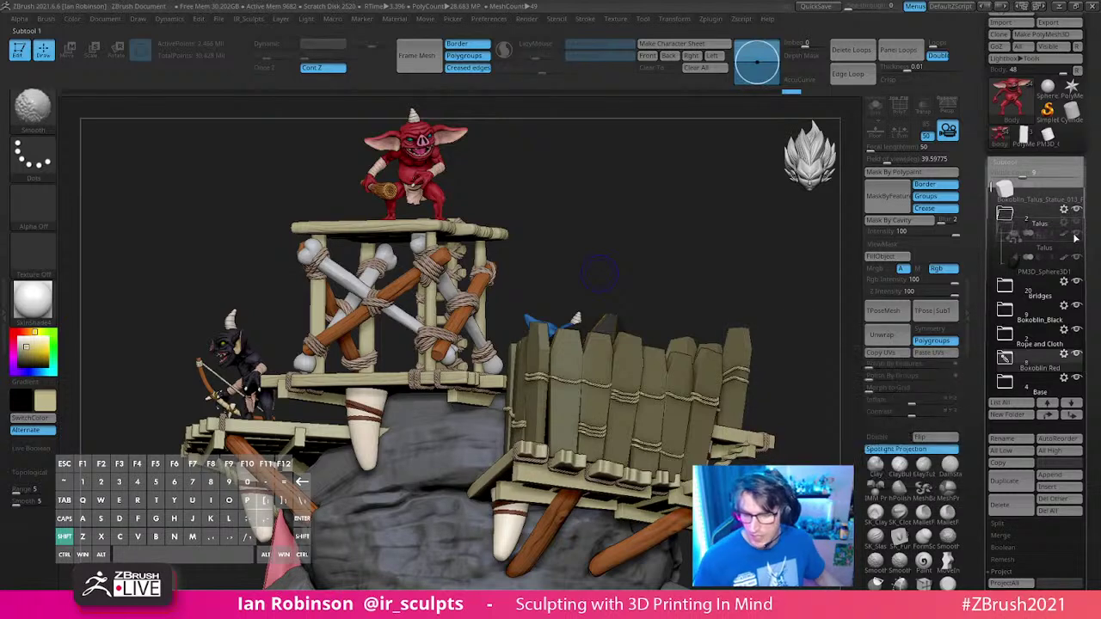
click(1078, 236)
shift+click(1079, 236)
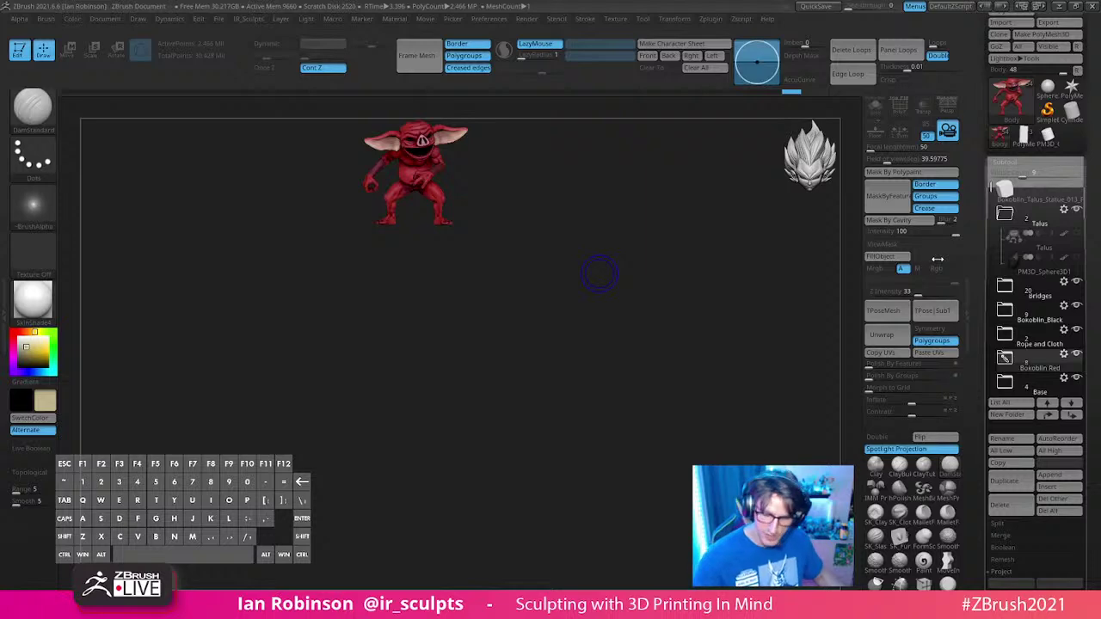
shift+click(1077, 236)
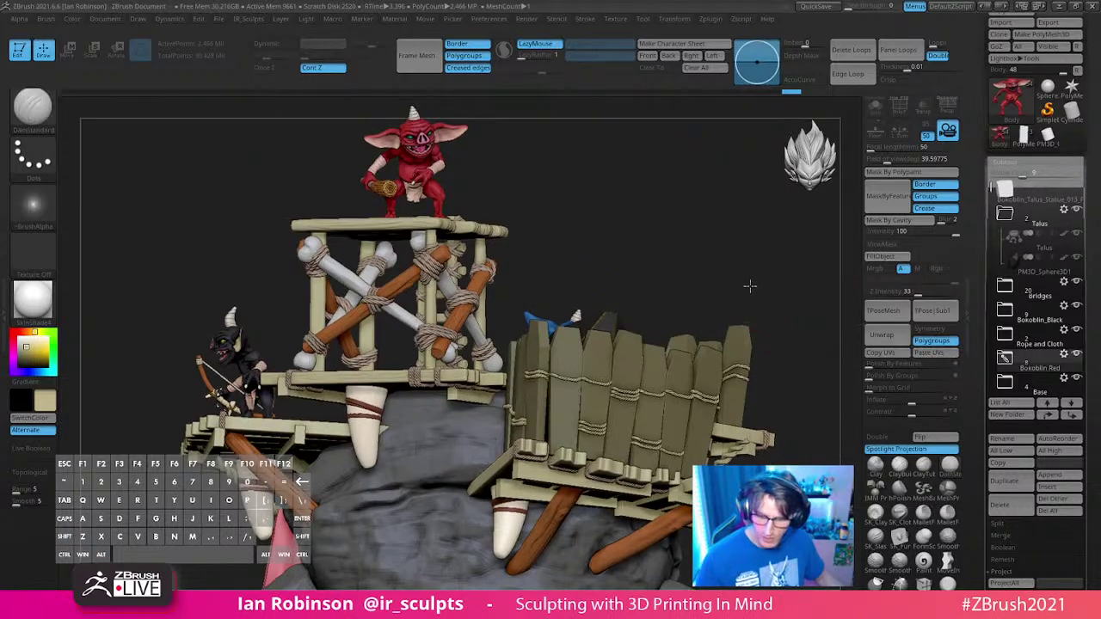
drag(749, 284, 734, 264)
shift+click(1078, 222)
shift+click(1079, 215)
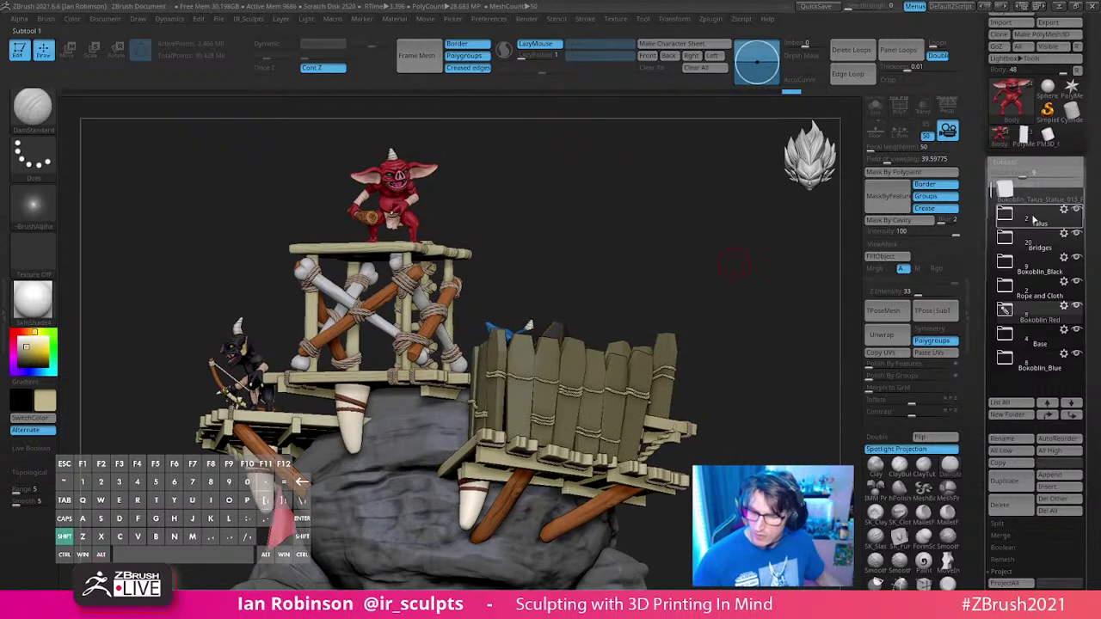
Step: Select the Talus subtool in its folder and look through the tool's sections below the subtool list
click(1035, 220)
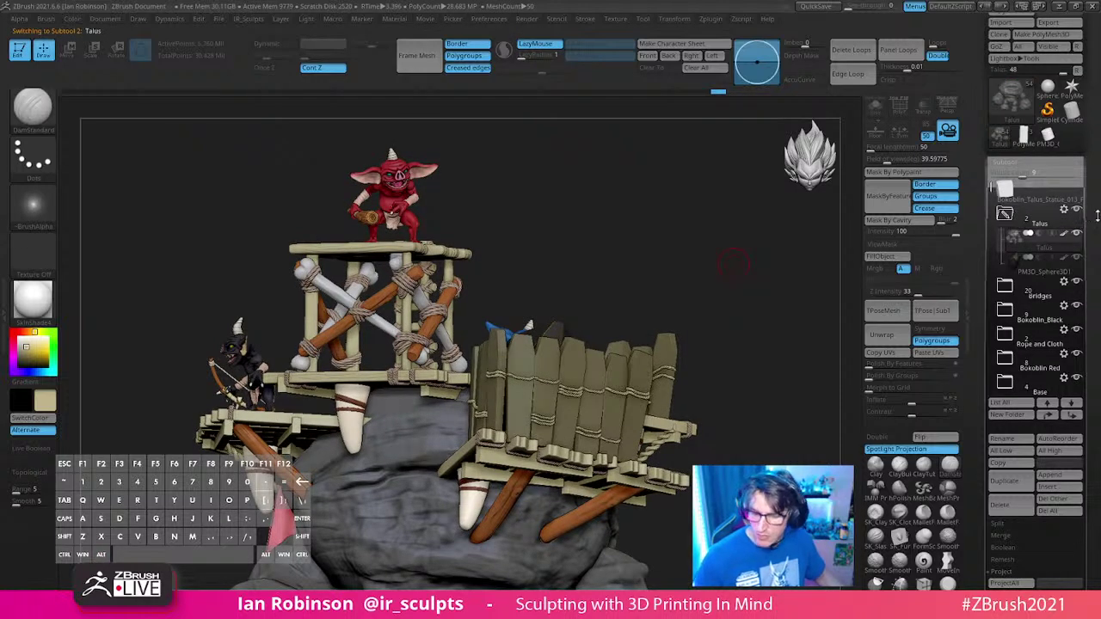
drag(1097, 215, 1094, 121)
drag(1093, 292, 1098, 211)
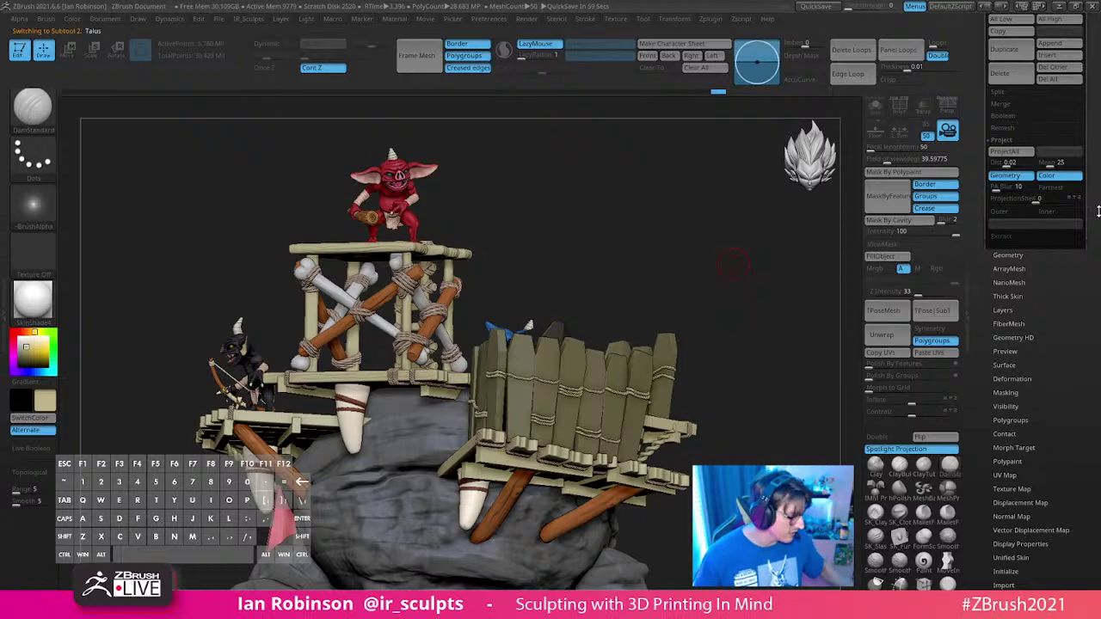
alt+drag(1062, 284, 1094, 425)
drag(1099, 252, 1094, 169)
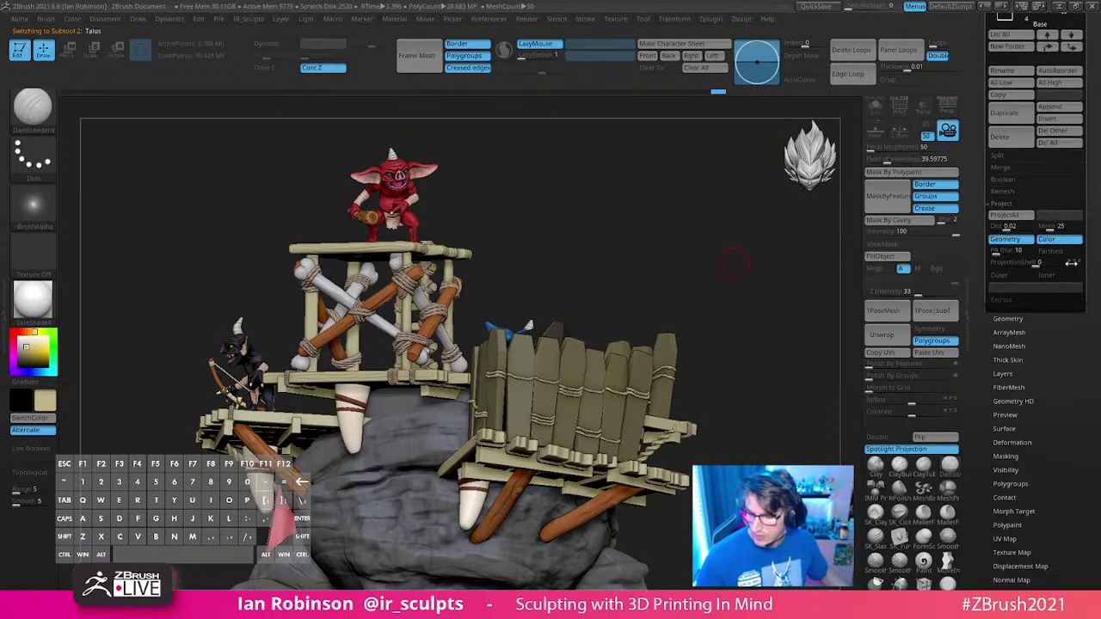
Step: Expand the NanoMesh section and its Alignment options for the Talus subtool
click(1023, 346)
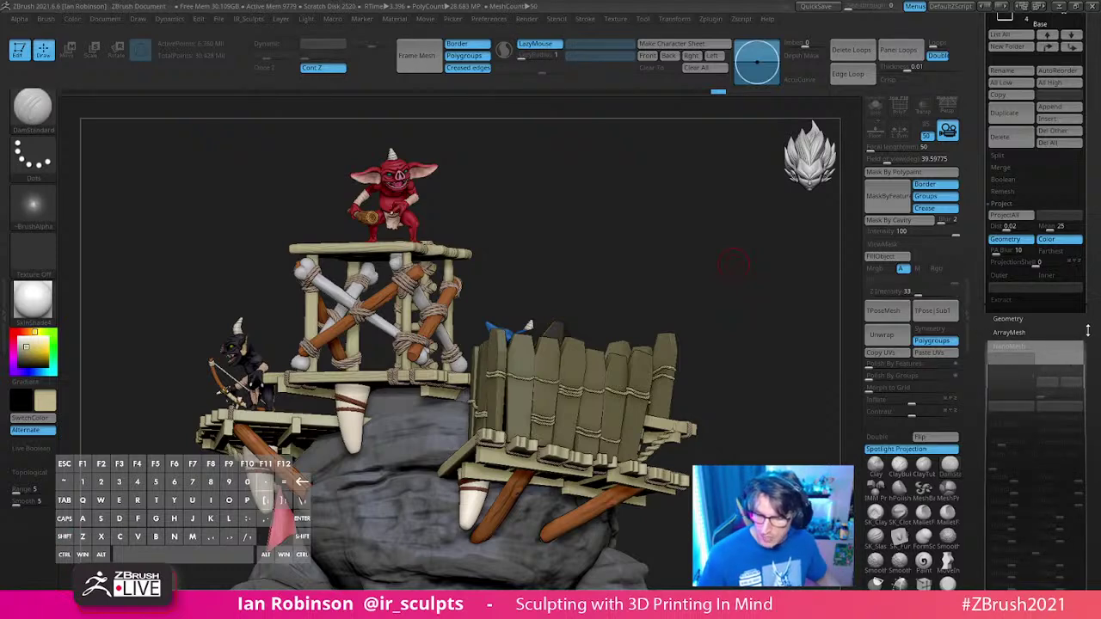
drag(1088, 331, 1076, 209)
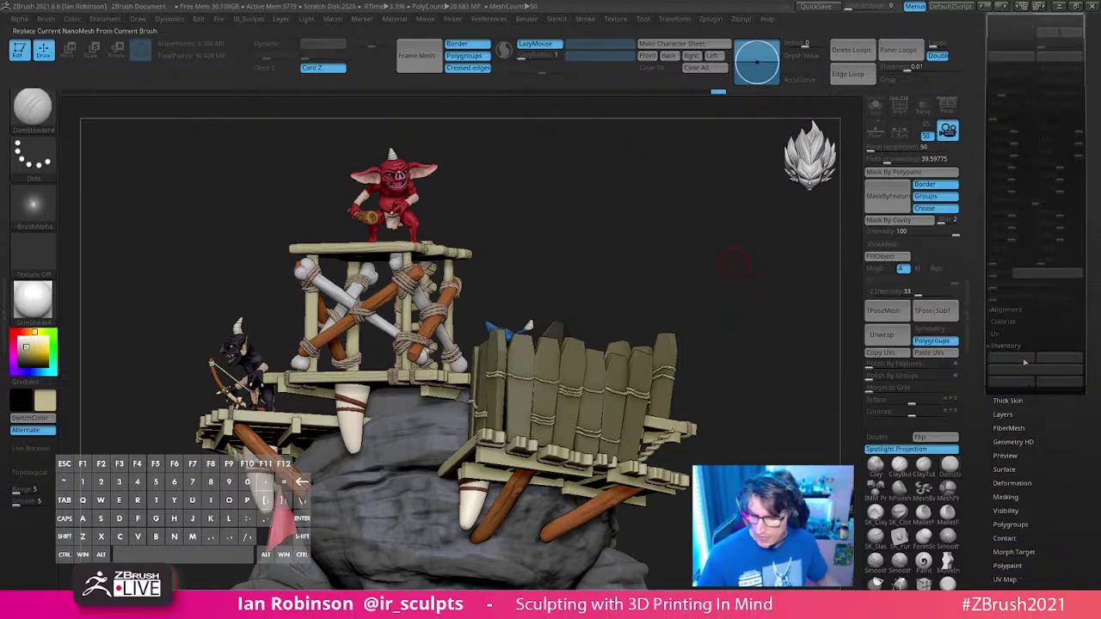
click(1006, 309)
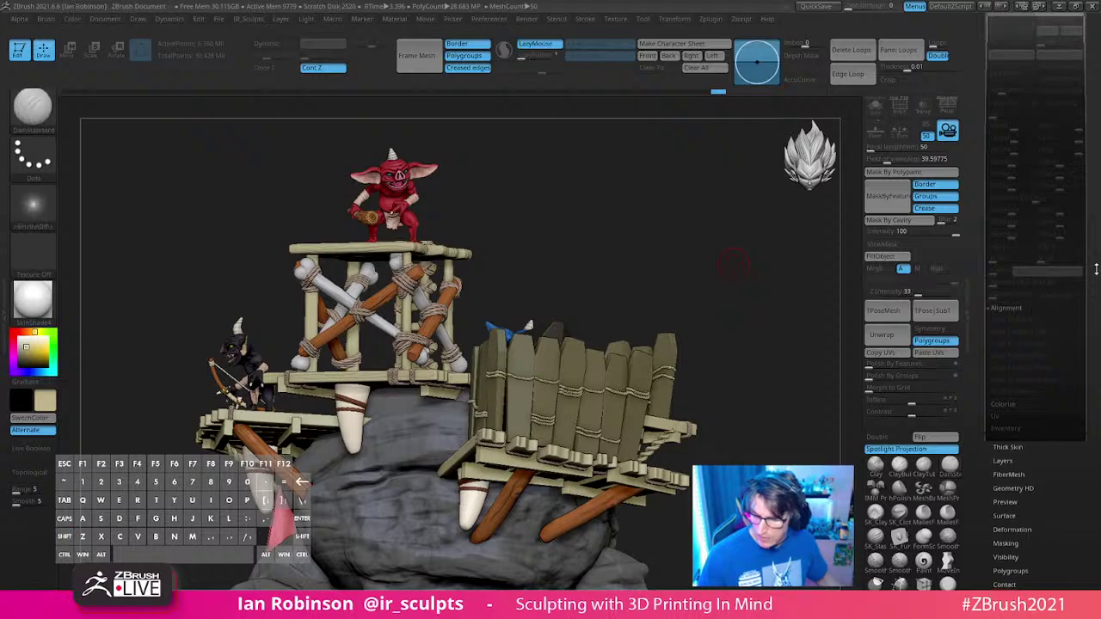
drag(1096, 269, 1095, 381)
drag(1096, 206, 1099, 406)
Step: Open the Geometry section and keep the Subtool section expanded along with it
click(1033, 61)
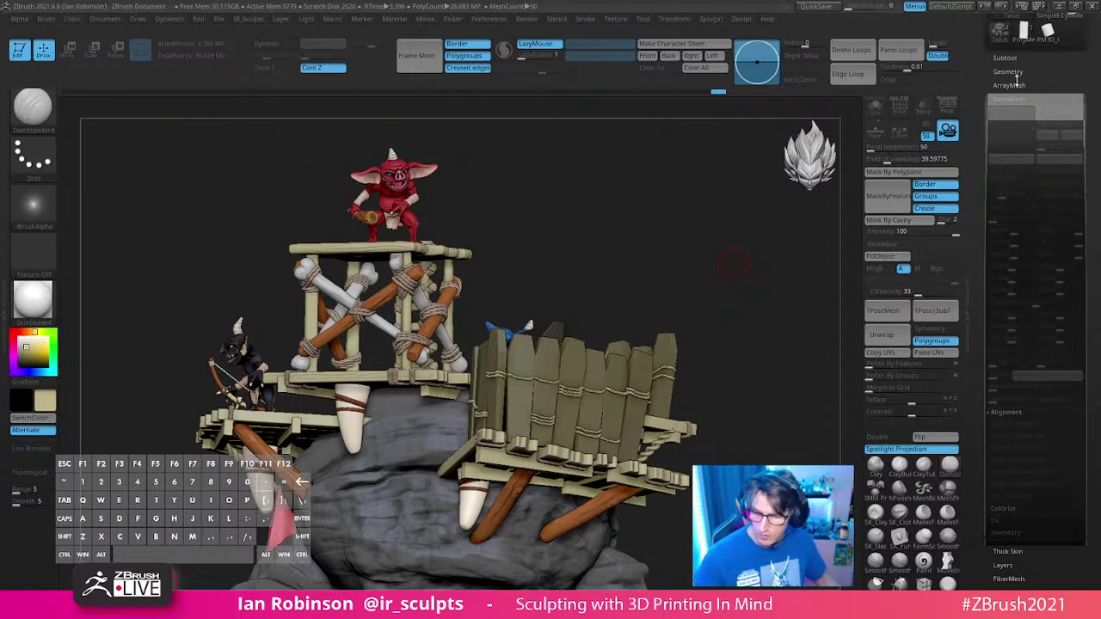
click(1014, 71)
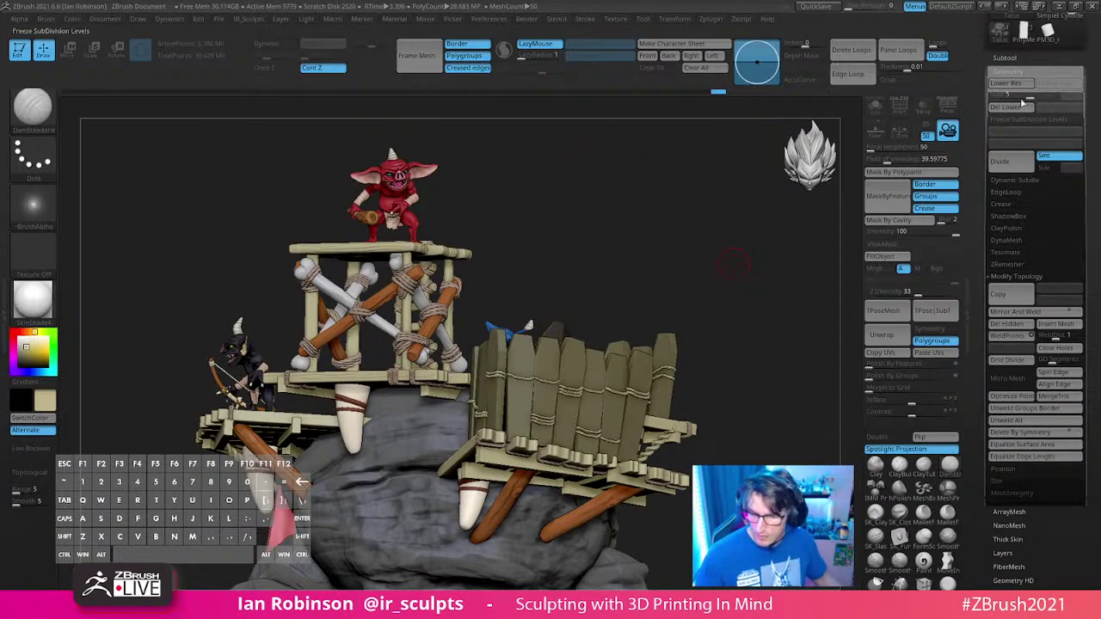
click(1014, 71)
click(1017, 72)
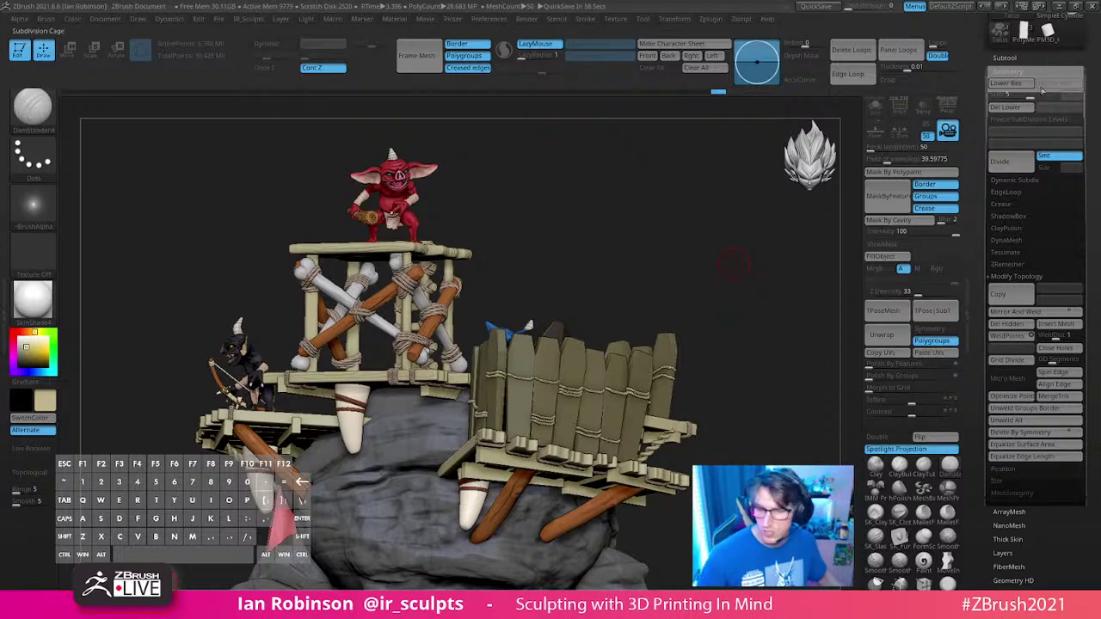
shift+click(1013, 60)
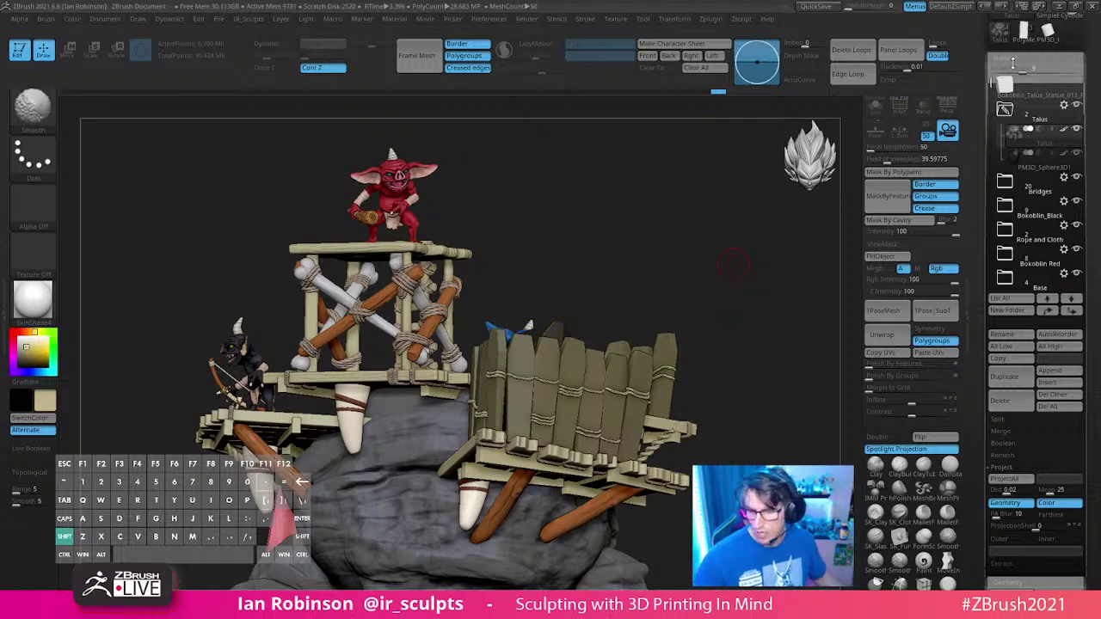
Step: Shorten the subtool list by lowering its visible count so the Geometry settings fit in view below it
drag(1094, 171, 1094, 91)
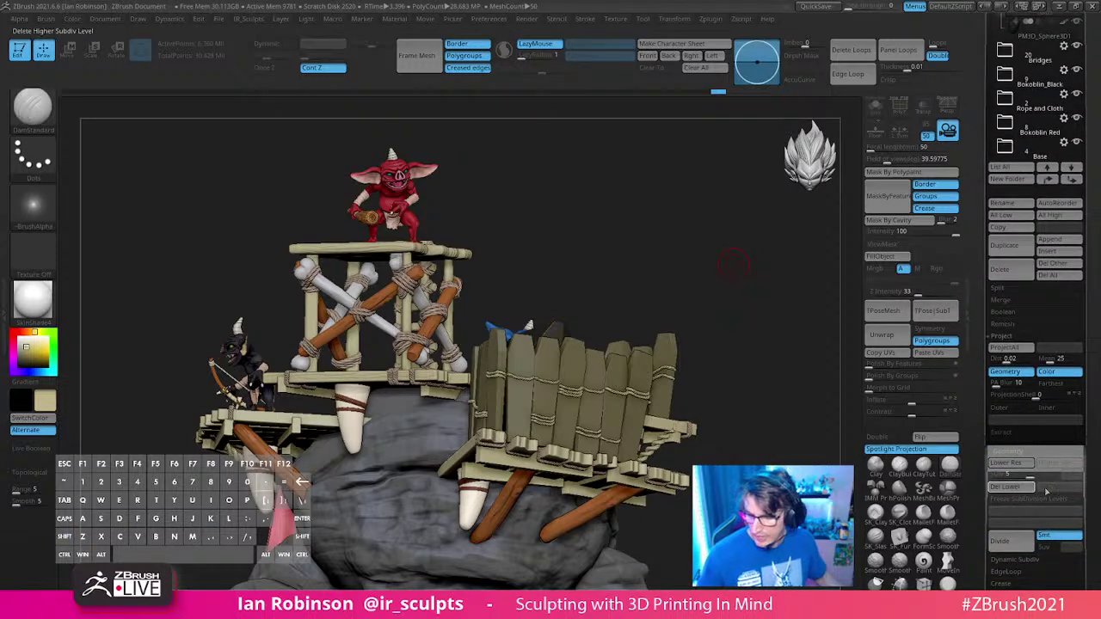
drag(1089, 358, 1088, 426)
scroll(1048, 39, up, 2)
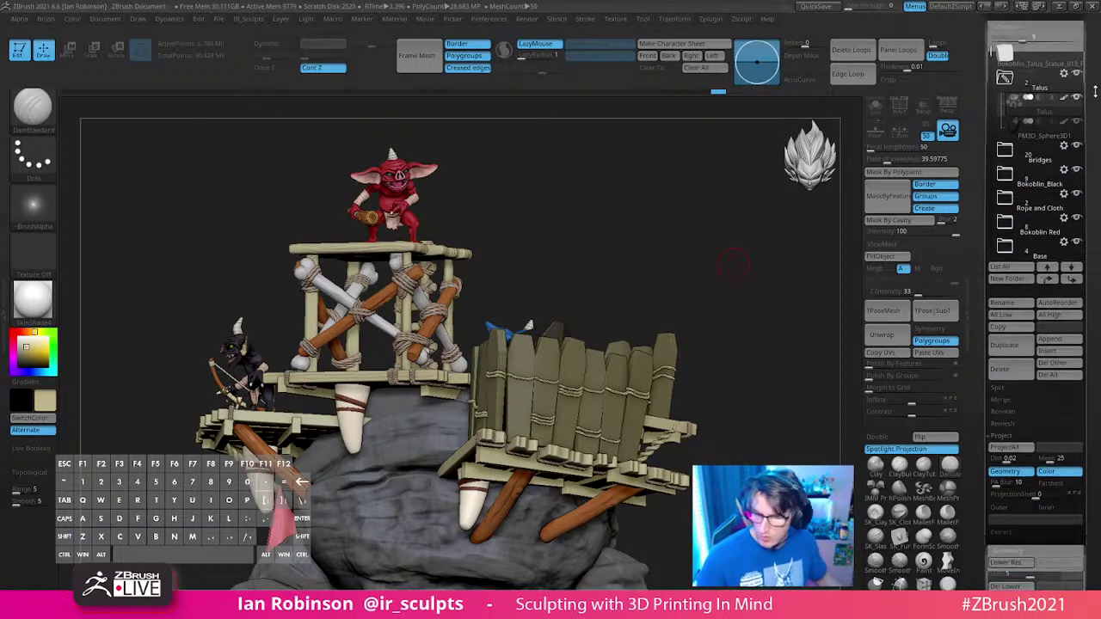
scroll(1003, 74, down, 1)
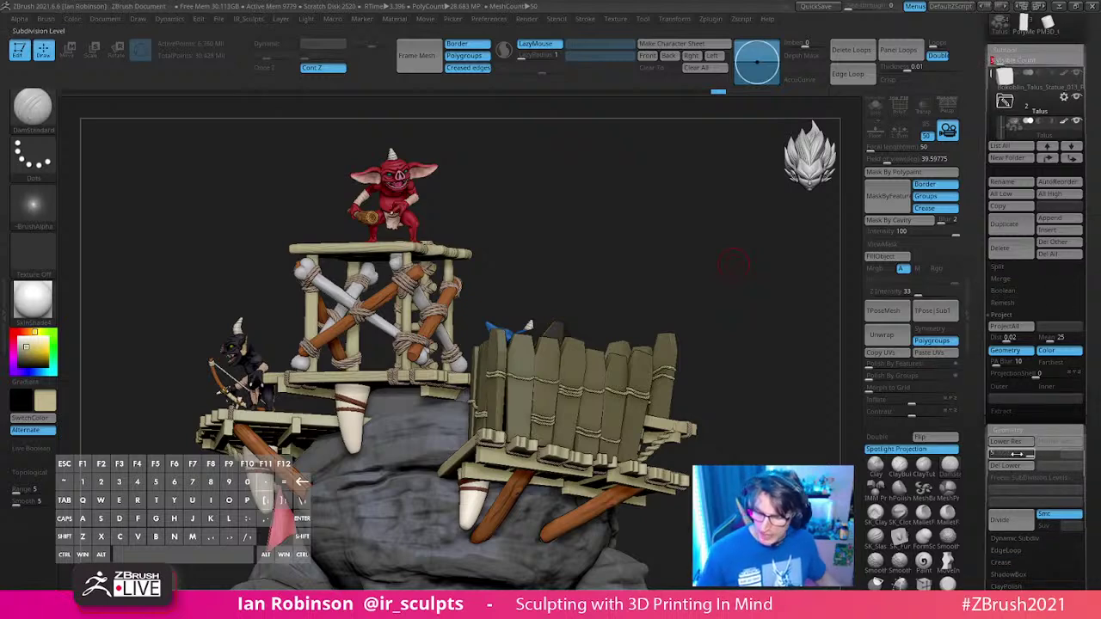
Step: Step through the subtools of the Bridges folder, ending on Planks_Support, and compare their subdivision settings in Geometry
key(Down)
key(Down)
key(Down)
key(Down)
key(Down)
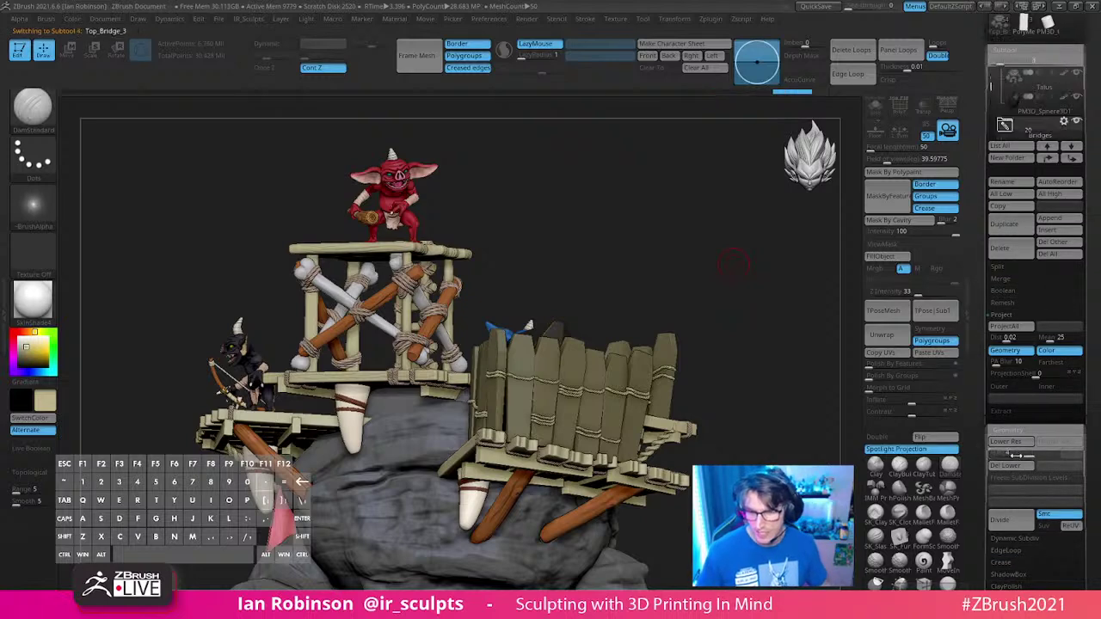
key(Down)
key(Down)
key(Down)
key(Down)
key(Down)
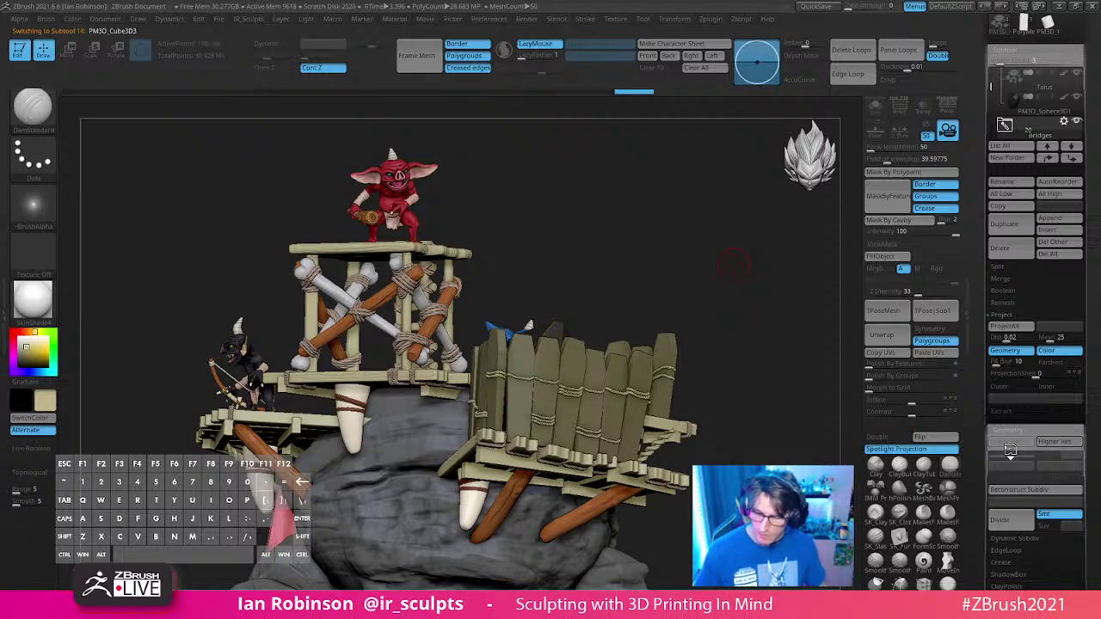
key(Down)
key(Down)
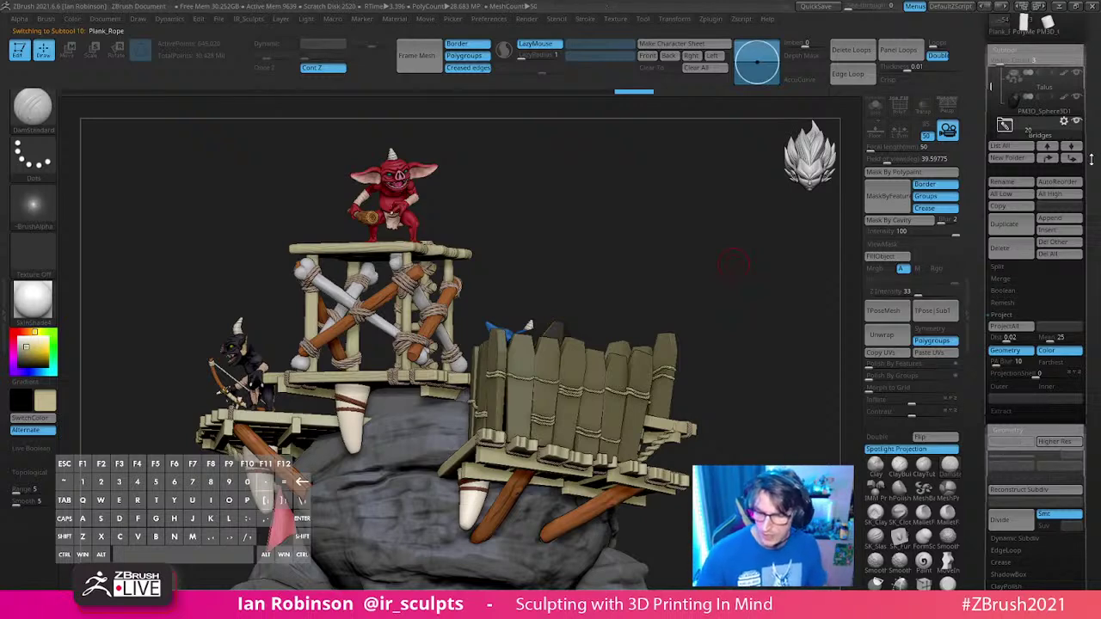
key(Up)
key(Up)
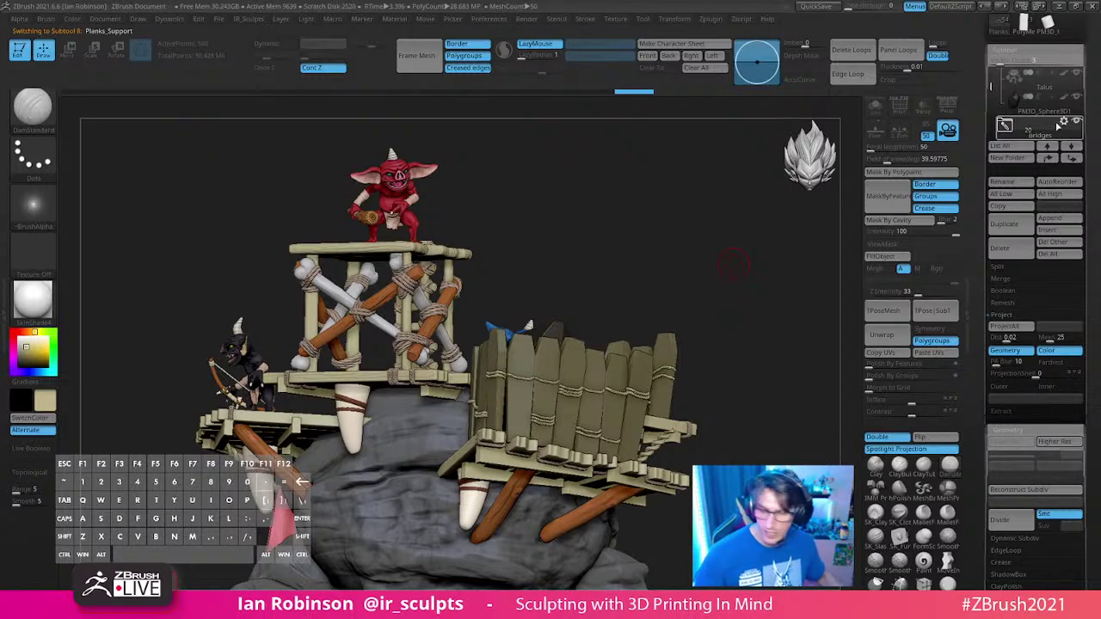
Step: Toggle the visibility of all folders so every subtool including the base is shown, and frame the whole statue
shift+click(1076, 121)
shift+click(1076, 121)
ctrl+right_drag(753, 232, 703, 248)
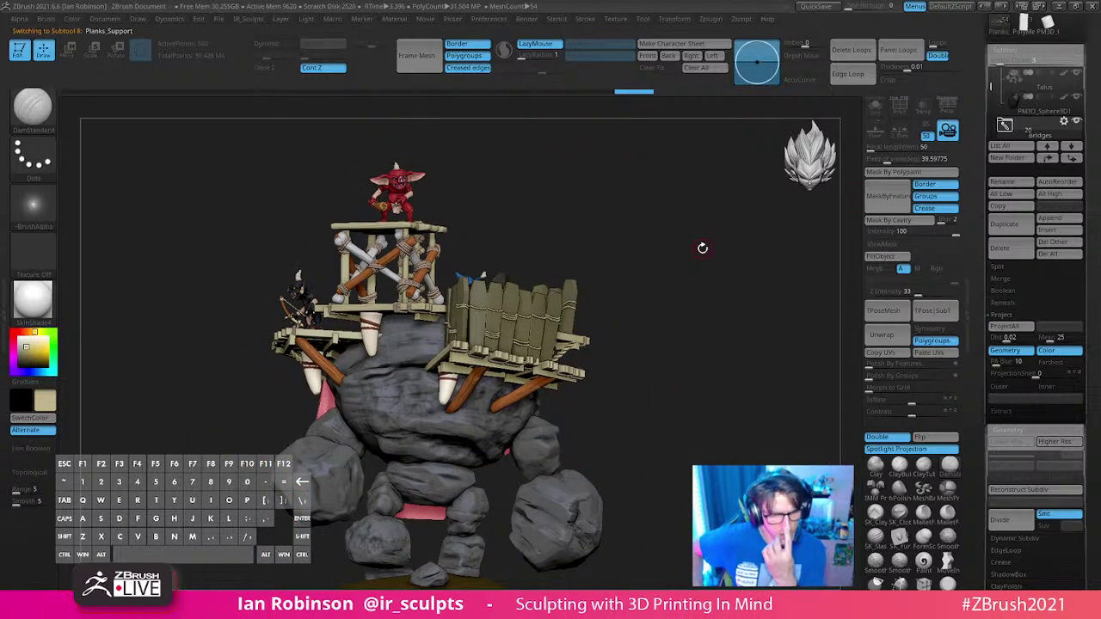
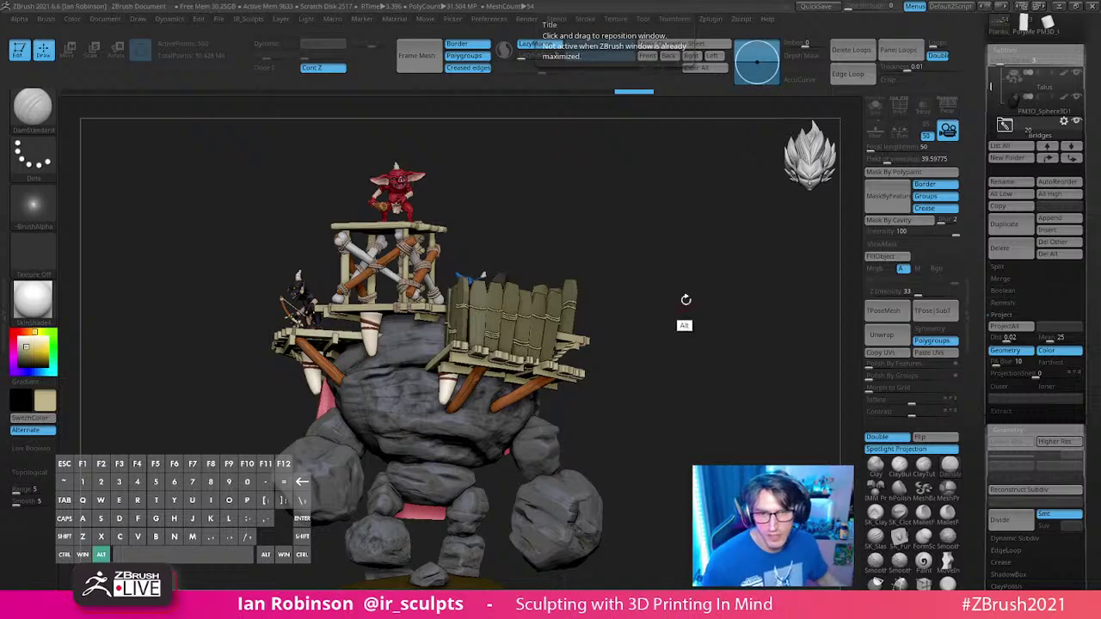
drag(685, 300, 679, 273)
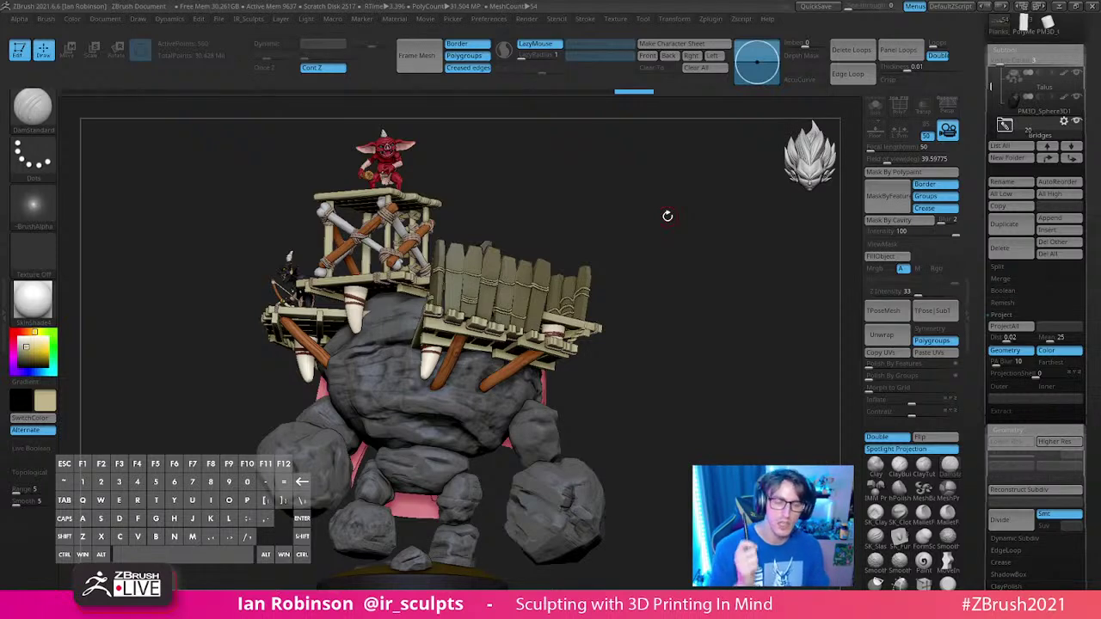
Step: Look over the statue's platforms and figures from several sides, and make the black Bokoblin's Body the active subtool
drag(645, 227, 625, 259)
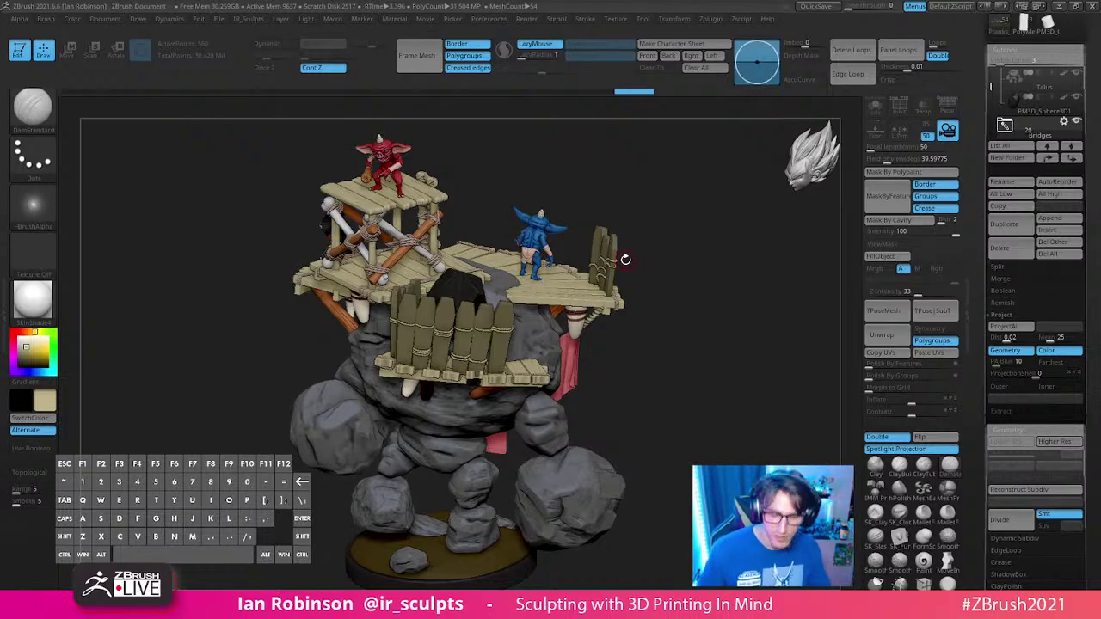
drag(701, 270, 719, 346)
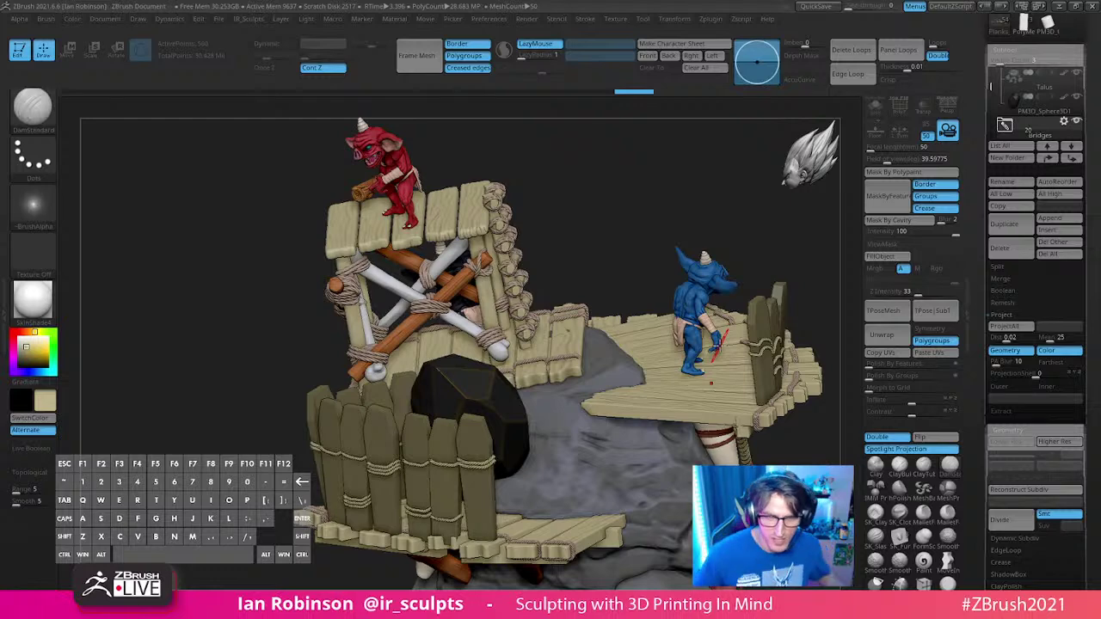
drag(663, 246, 641, 225)
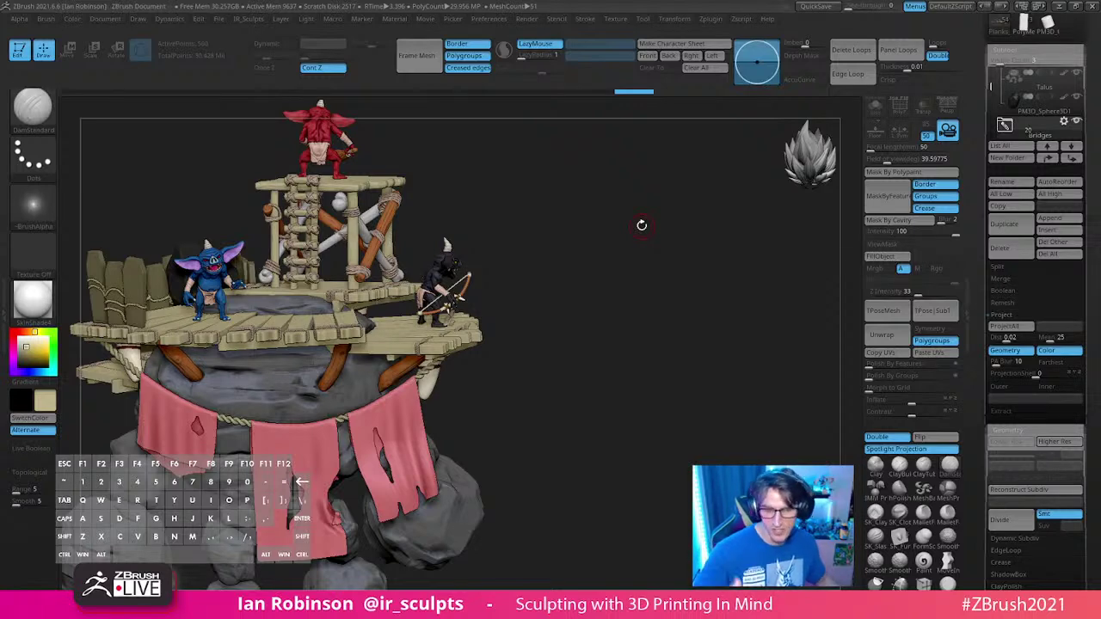
drag(620, 290, 667, 314)
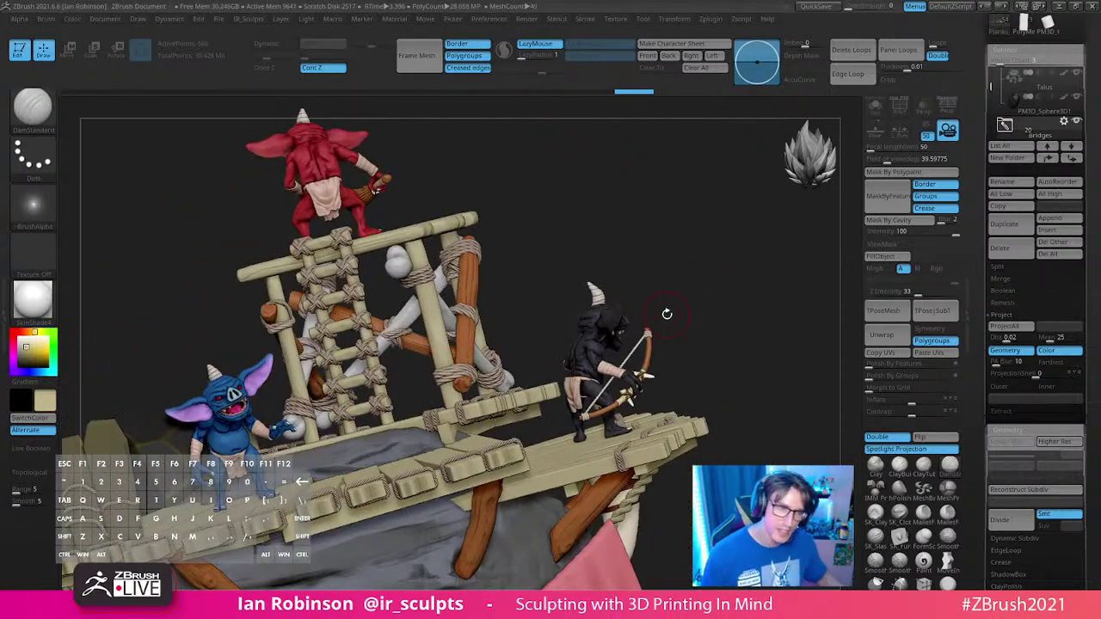
drag(725, 337, 651, 347)
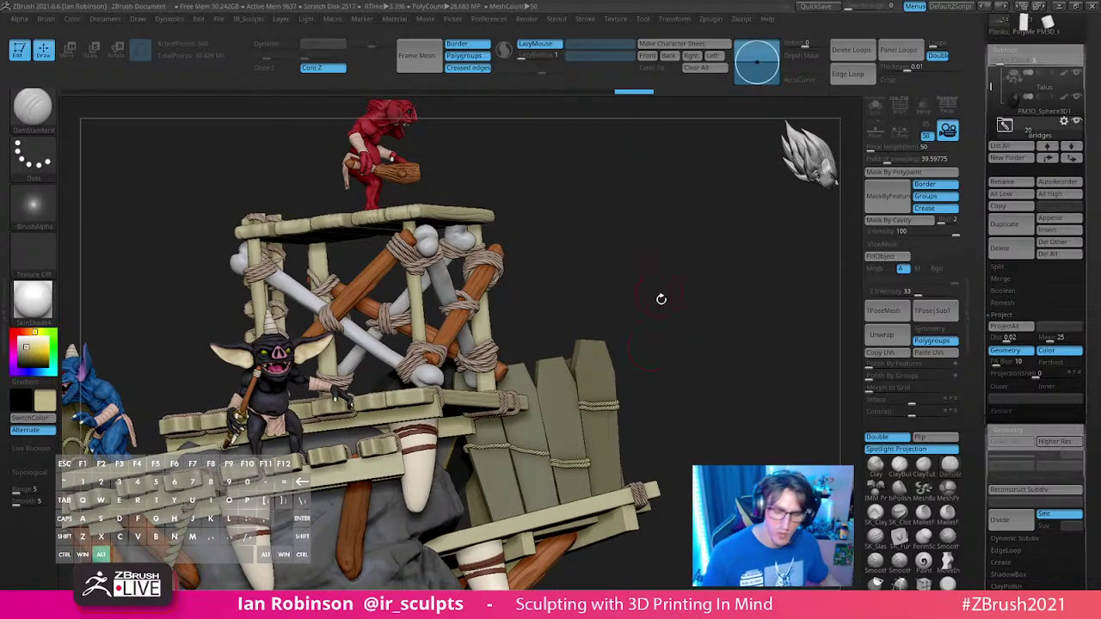
drag(659, 298, 720, 283)
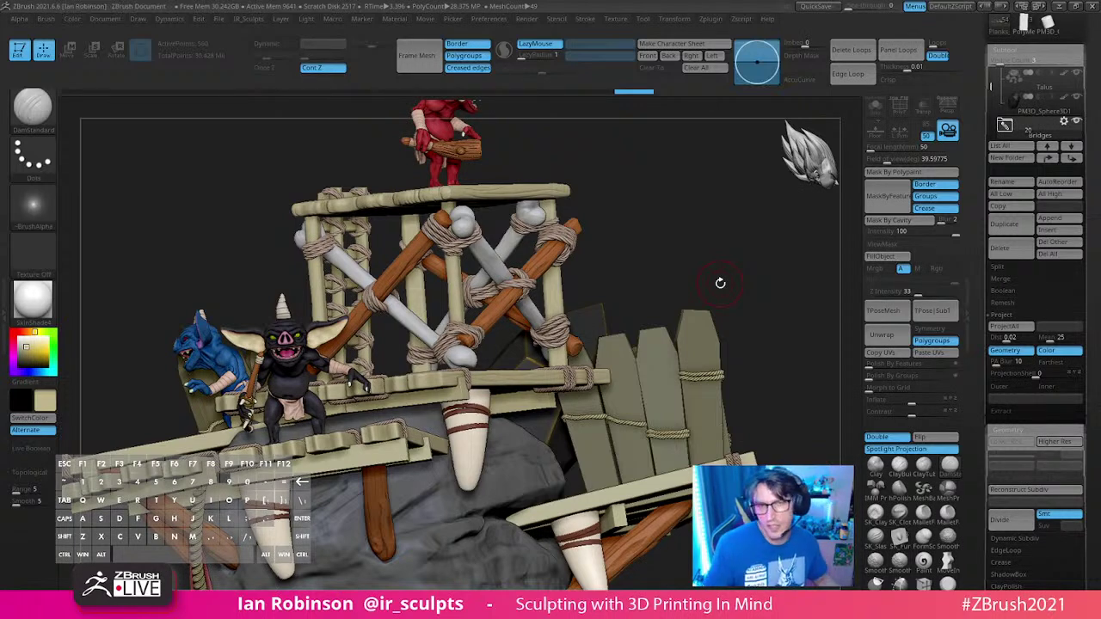
mouse_move(658, 241)
right_down()
mouse_move(365, 361)
mouse_move(385, 462)
mouse_move(479, 400)
mouse_move(481, 335)
right_up()
alt+click(469, 323)
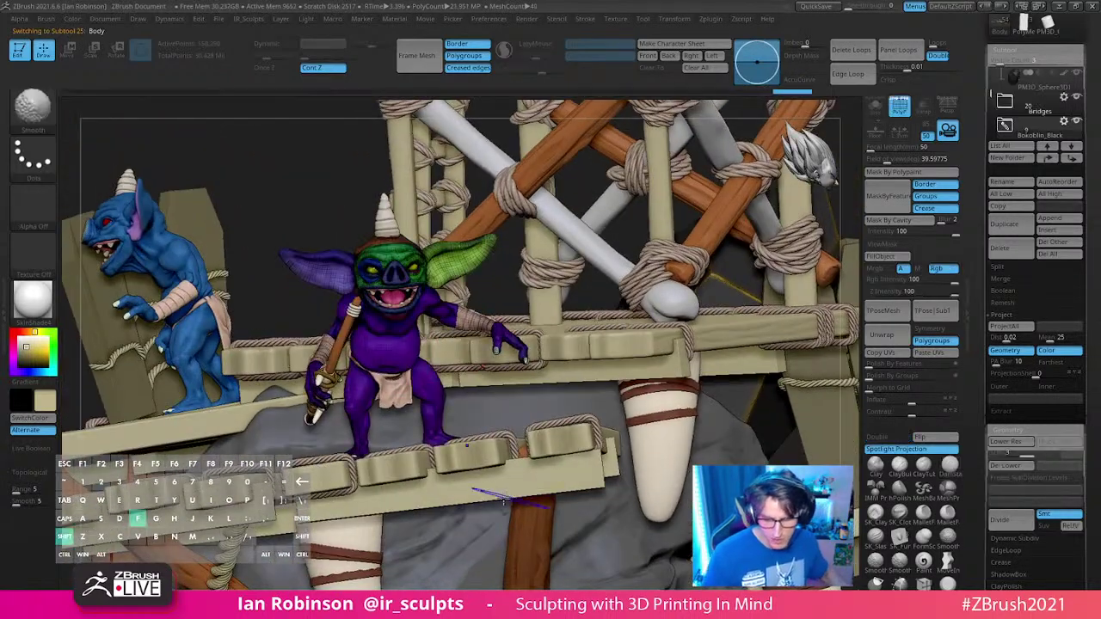
Step: Isolate the black Bokoblin's Body by hiding every other subtool rather than using Solo mode
drag(1094, 82, 1095, 245)
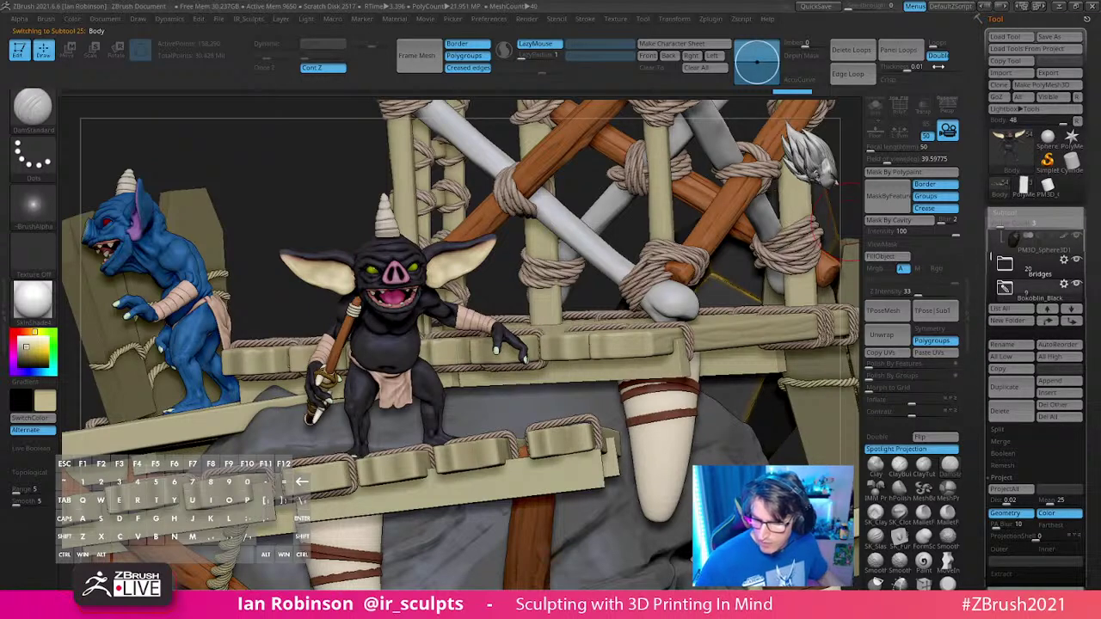
click(875, 106)
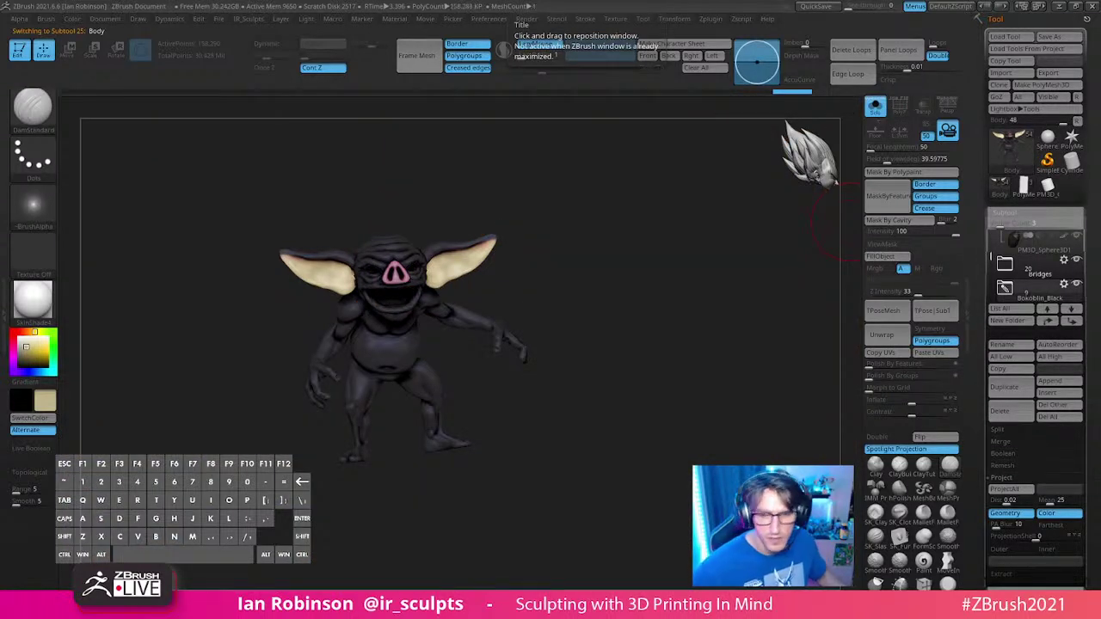
click(875, 106)
shift+click(1075, 236)
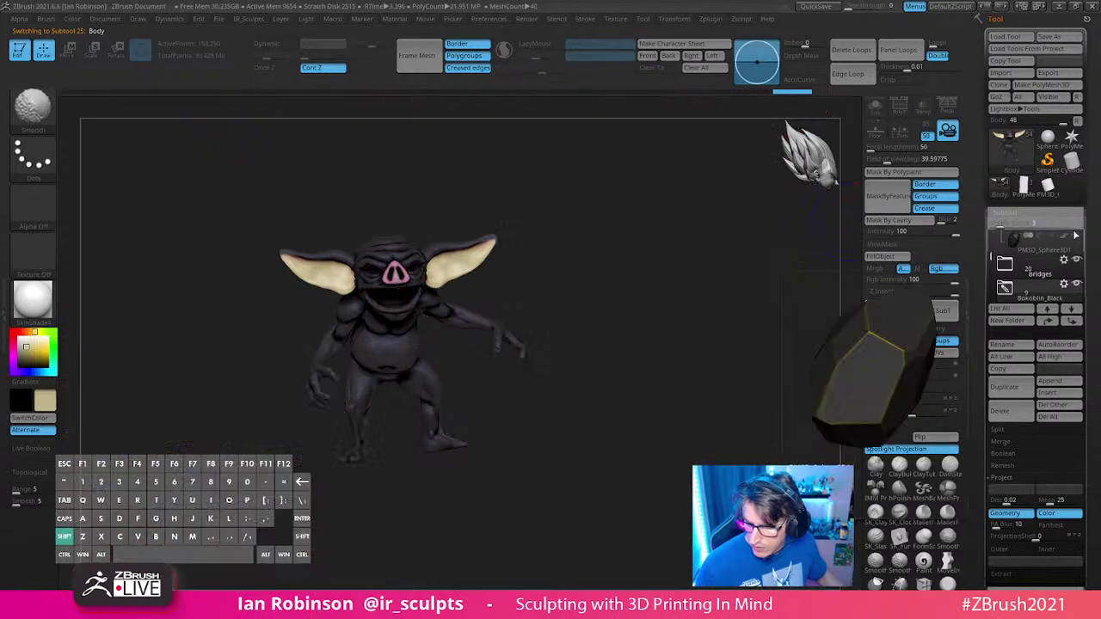
alt+drag(725, 219, 706, 373)
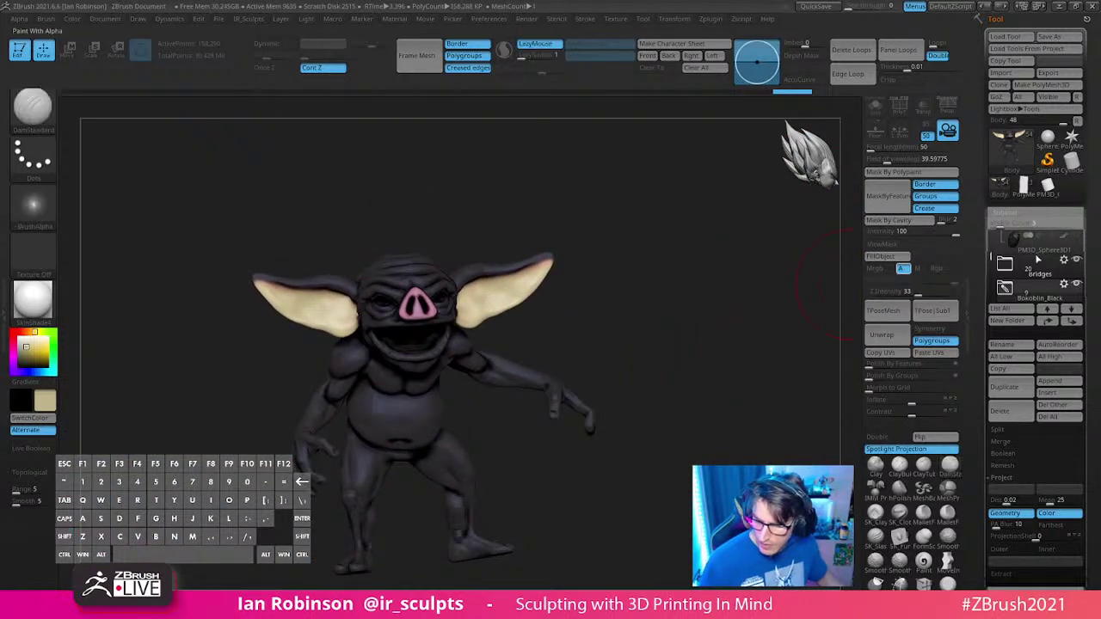
Step: Expand the Bokoblin_Black folder and bring its Horn, Body and Eyes subtools into view in the list
click(1008, 287)
mouse_move(991, 255)
mouse_down()
mouse_move(992, 272)
mouse_move(992, 260)
mouse_up()
mouse_move(1006, 271)
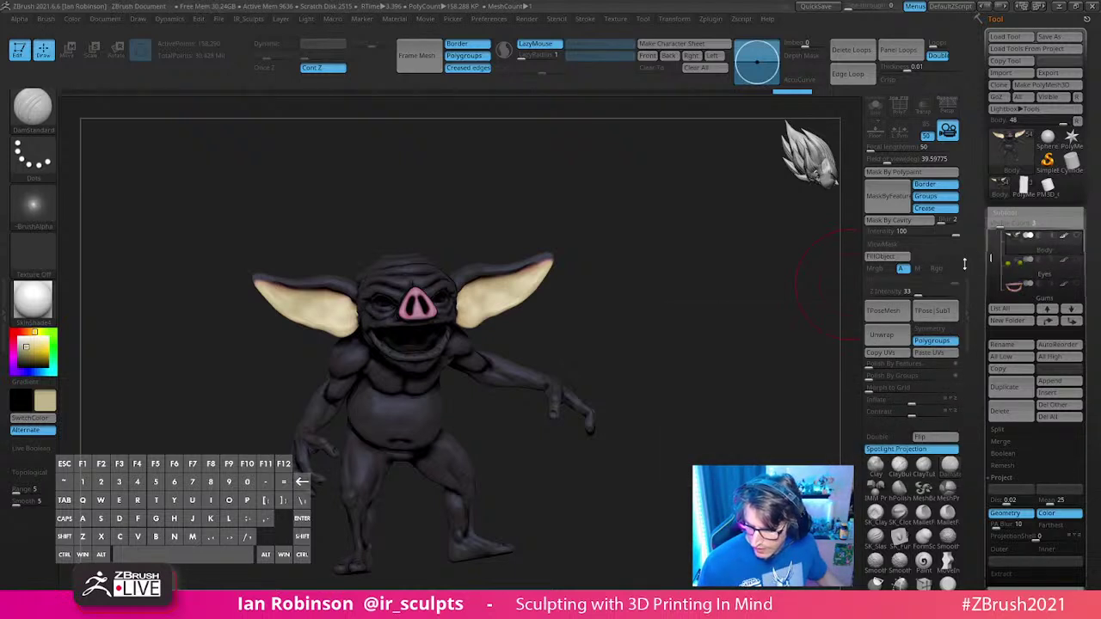
scroll(1065, 261, up, 1)
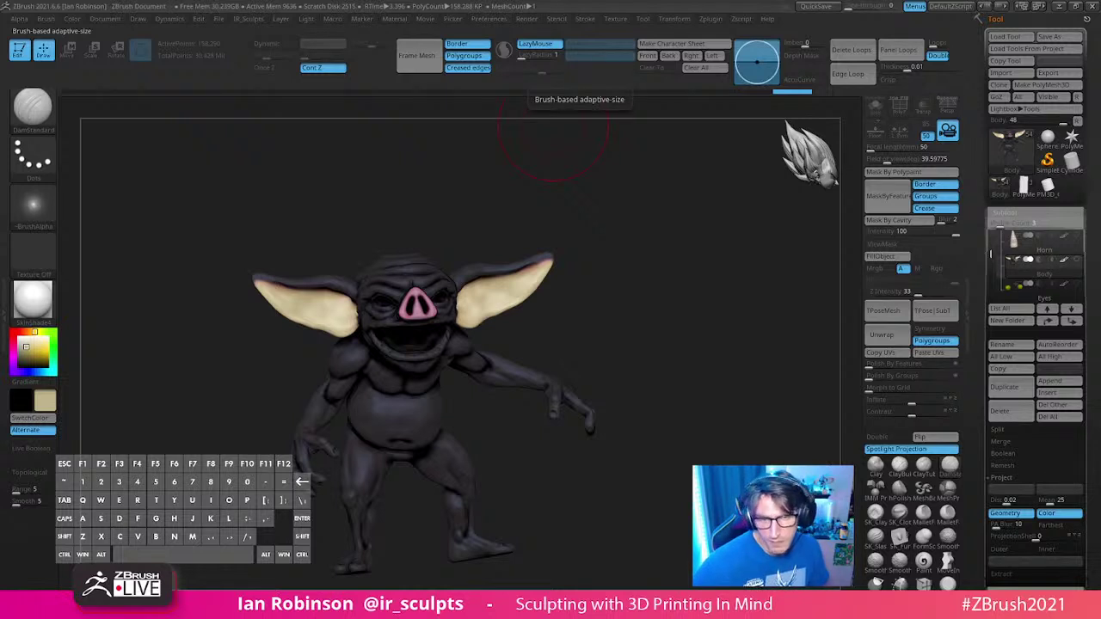
Step: Switch to the reference image viewer and load the board of Bokoblin and Talus reference pictures
key(alt+Tab)
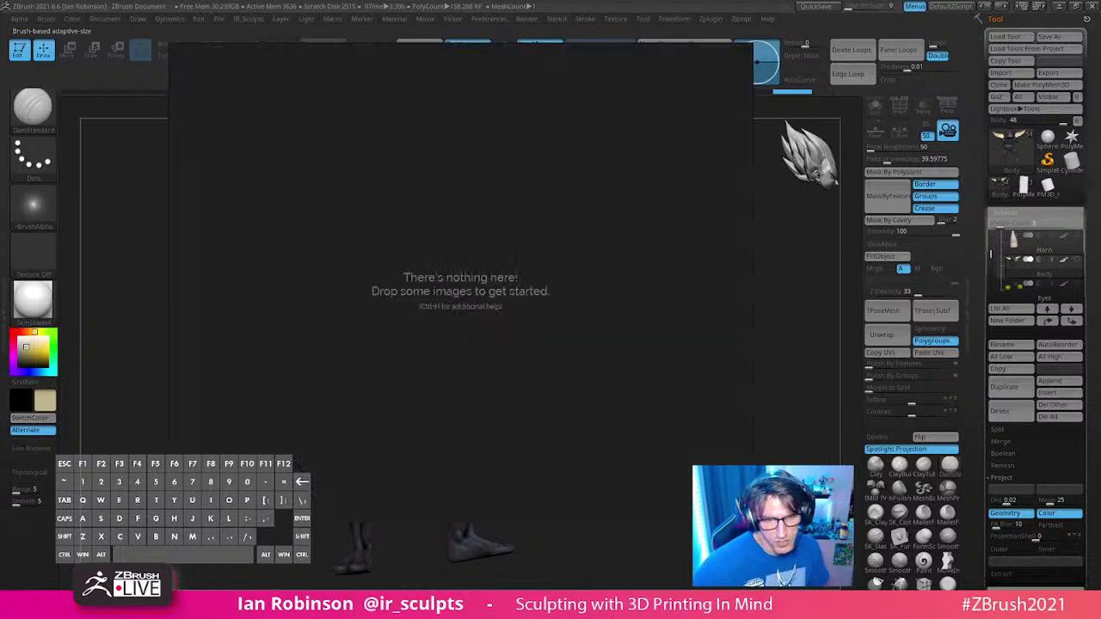
right_click(537, 206)
click(416, 121)
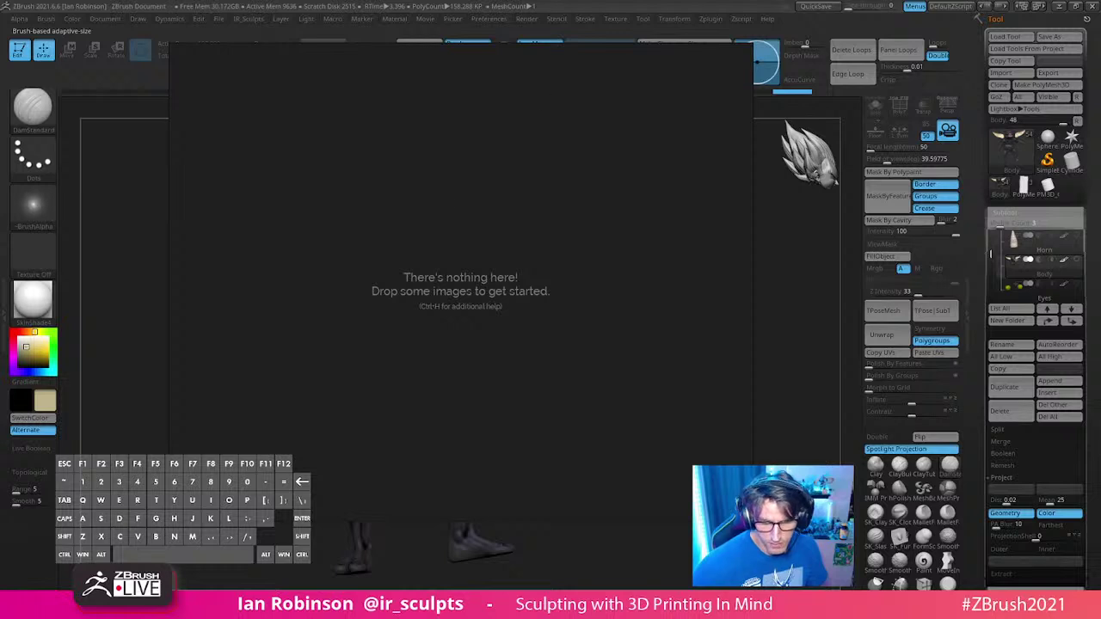
right_drag(460, 284, 653, 0)
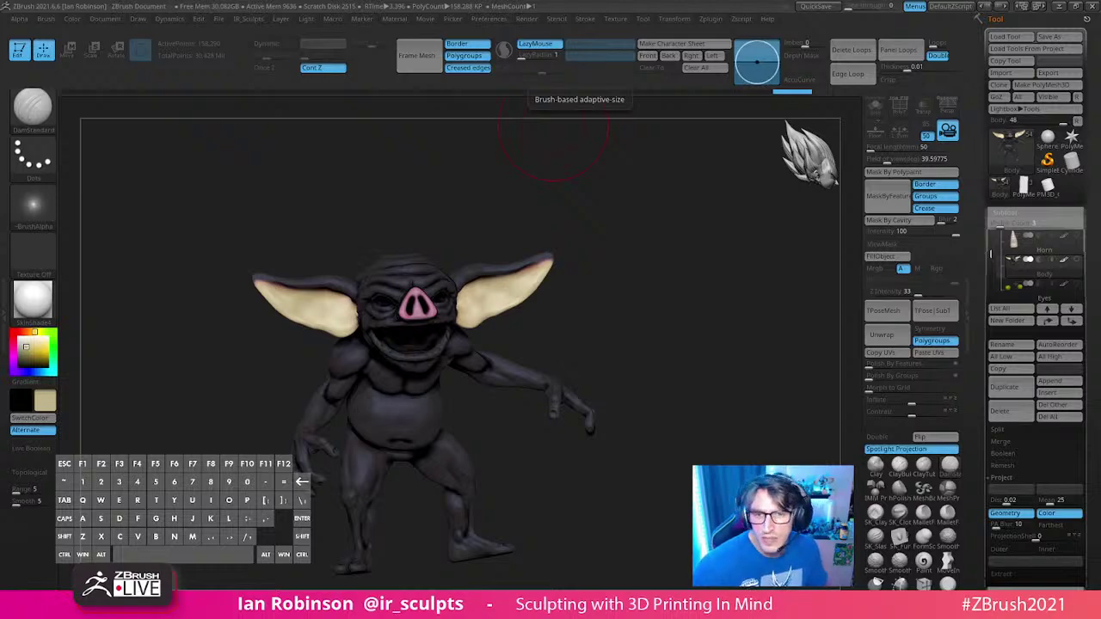
key(alt+Tab)
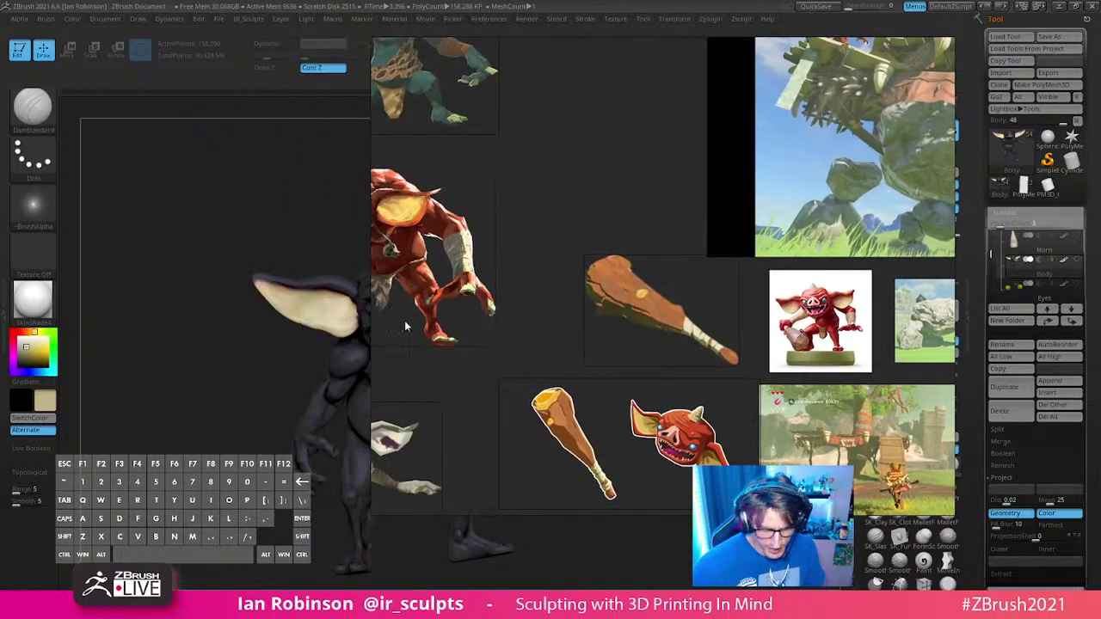
Step: Compare the red and teal Bokoblin reference artworks up close, and return to ZBrush
scroll(564, 268, up, 5)
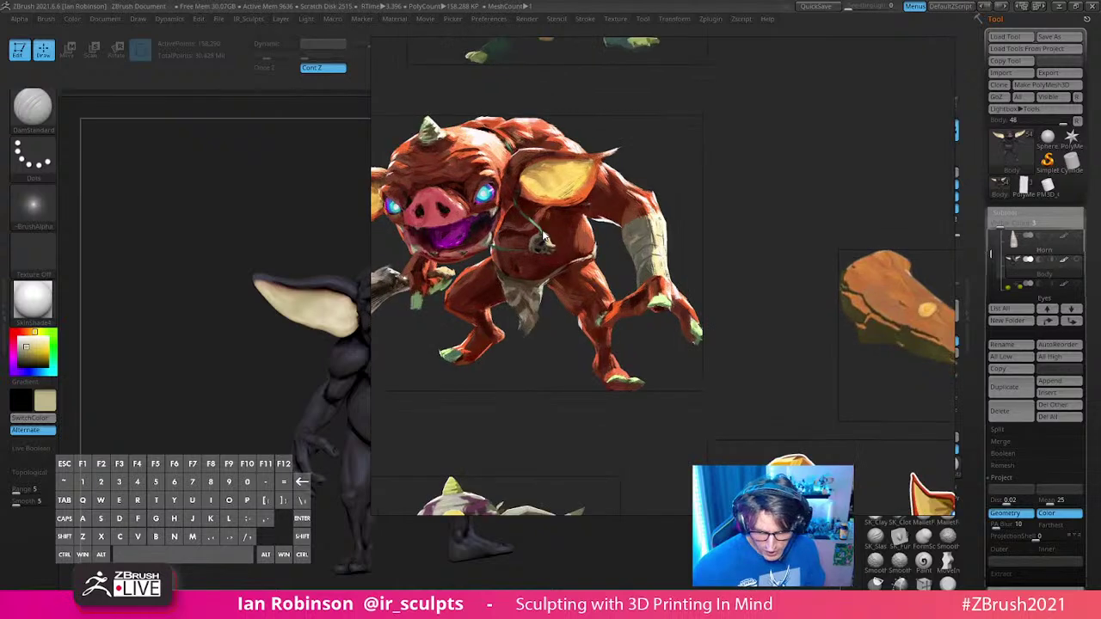
scroll(553, 250, down, 1)
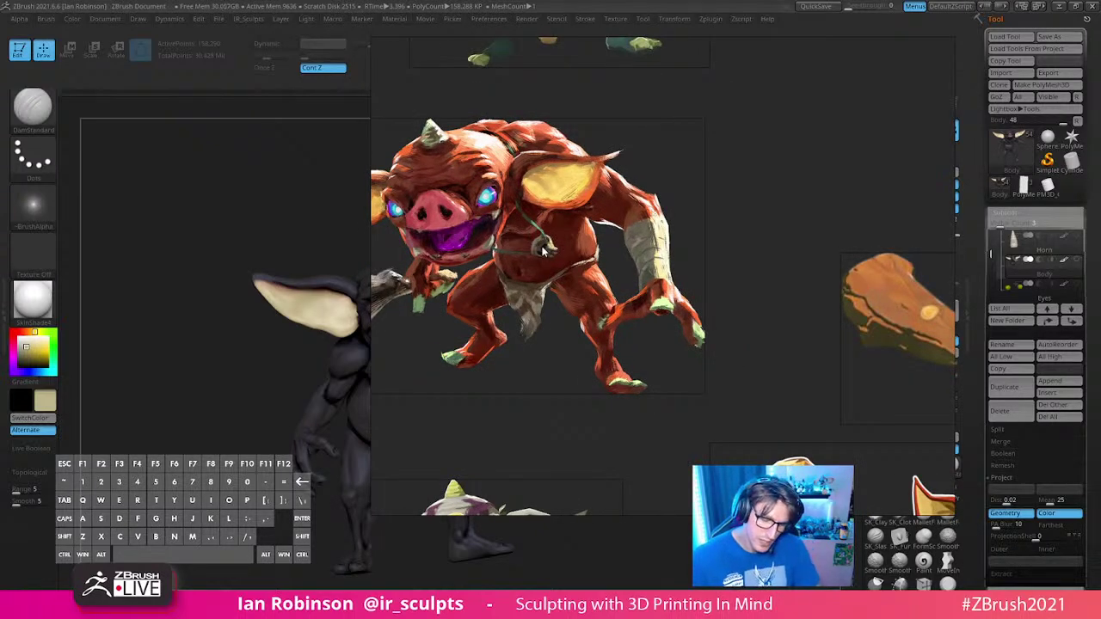
scroll(516, 251, down, 2)
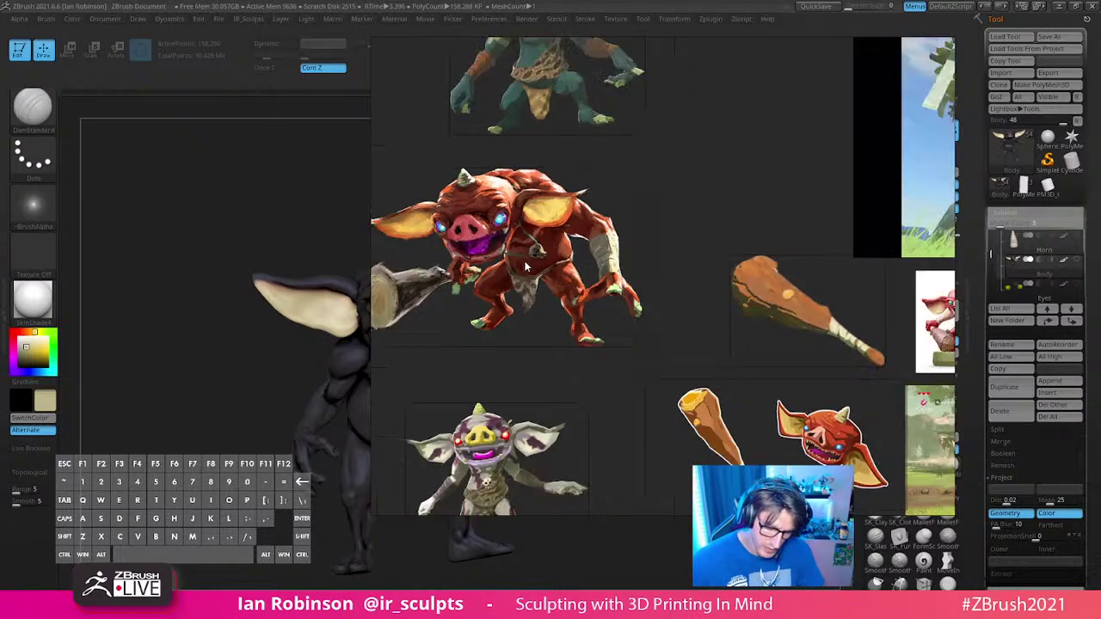
scroll(526, 274, up, 2)
scroll(592, 215, down, 3)
middle_drag(594, 215, 597, 348)
scroll(599, 169, up, 3)
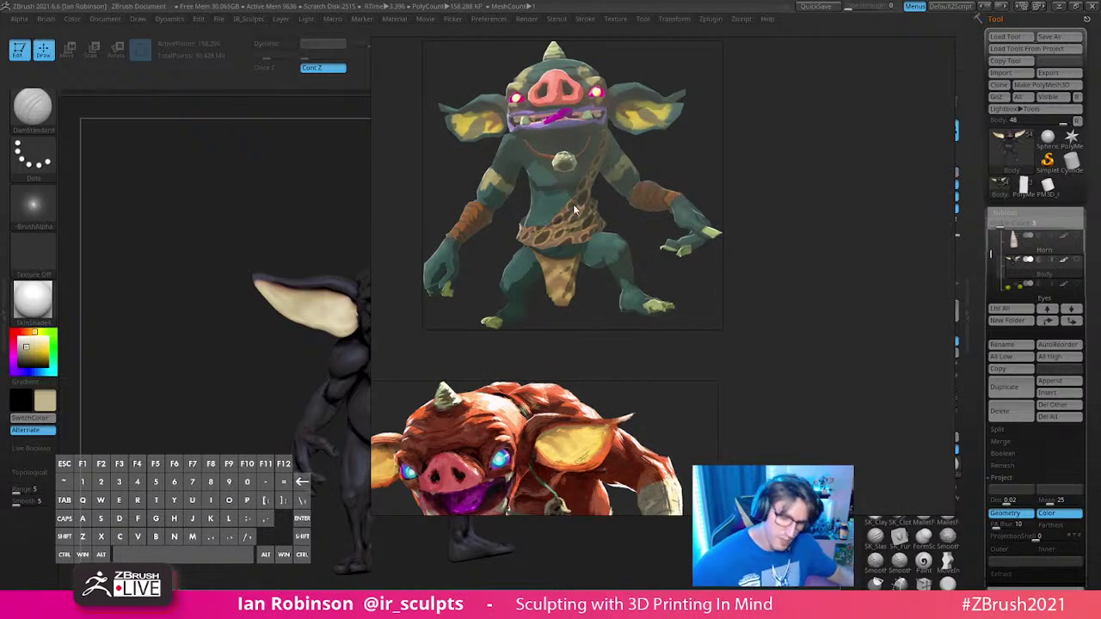
click(638, 15)
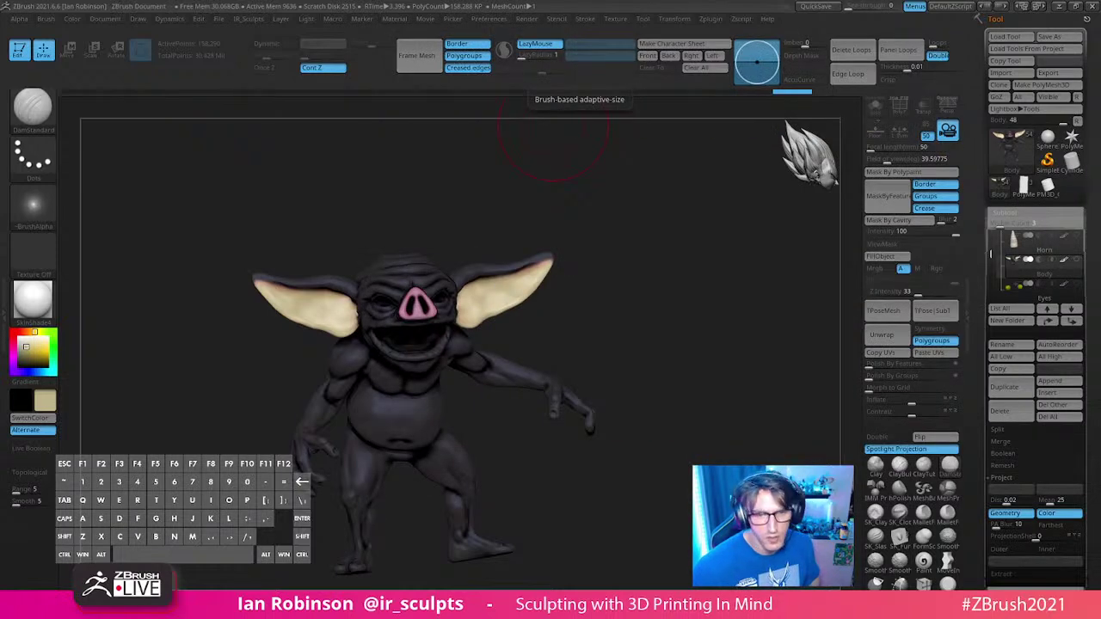
Step: Show all subtools again and make the Top_Bridge1 planks under the red Bokoblin the active subtool
mouse_move(634, 243)
mouse_down()
mouse_move(642, 270)
mouse_move(628, 236)
mouse_up()
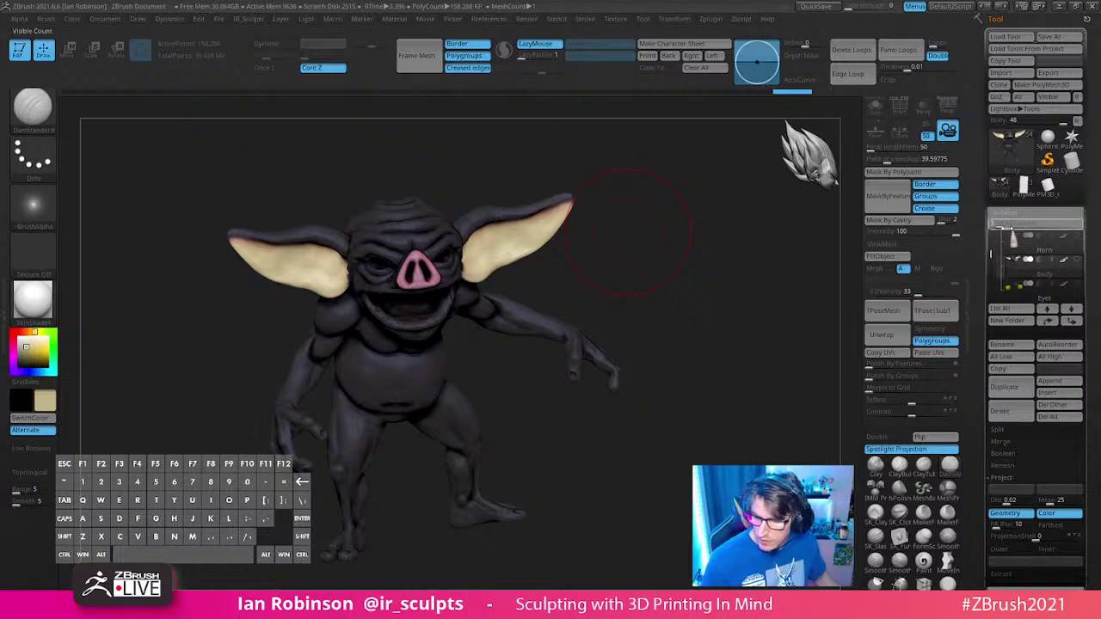
ctrl+shift+click(628, 232)
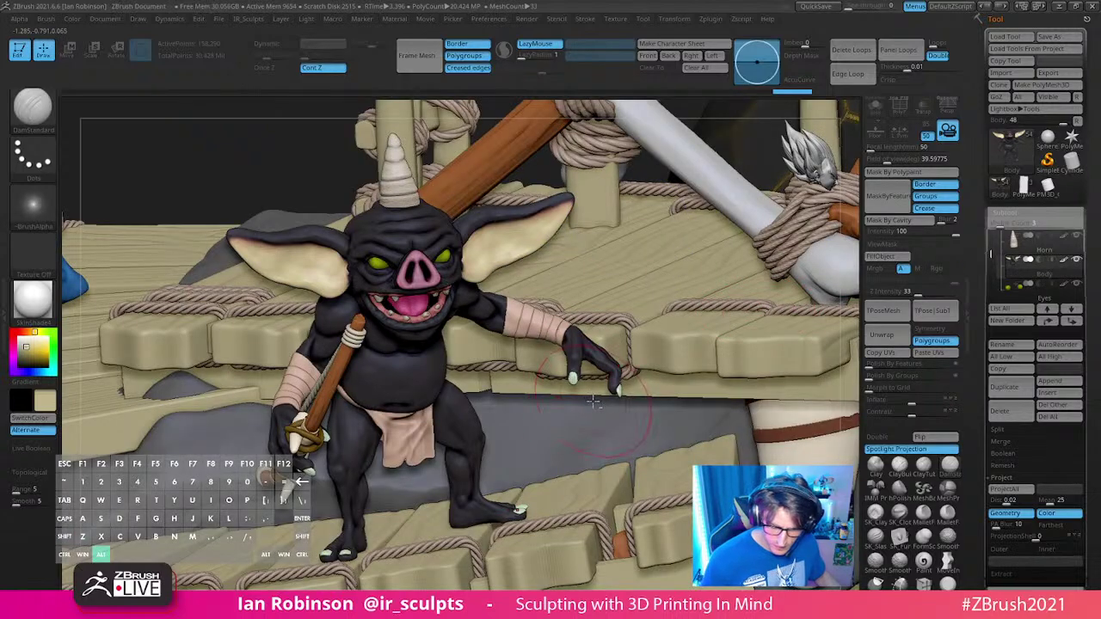
alt+right_drag(606, 347, 567, 379)
alt+click(539, 345)
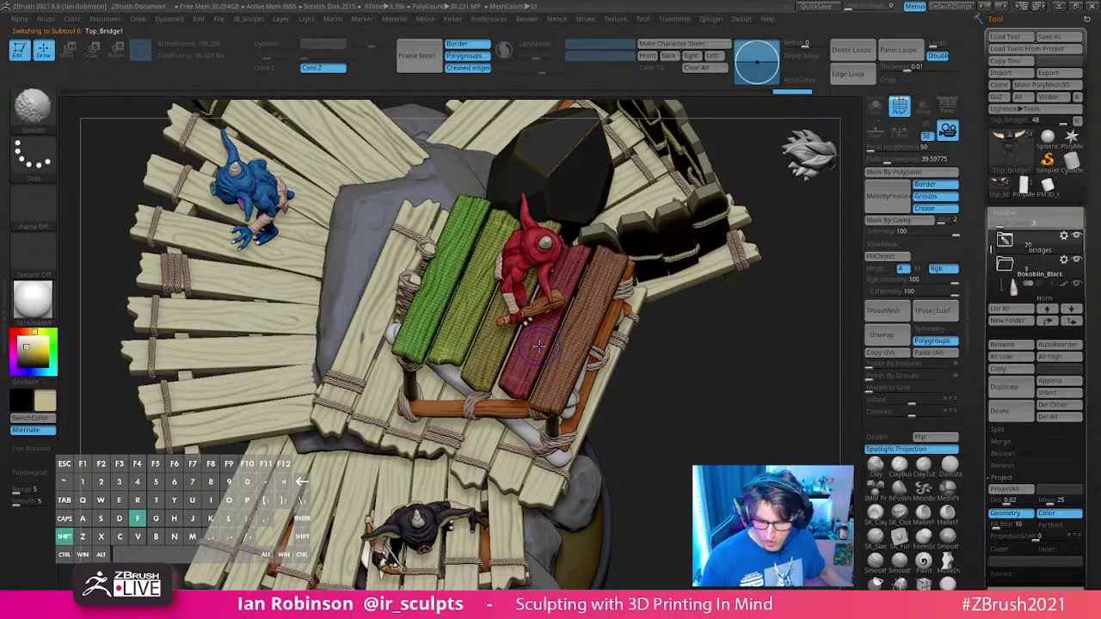
Step: Isolate the Top_Bridge1 planks with Solo mode and adjust the brush's draw size
click(851, 49)
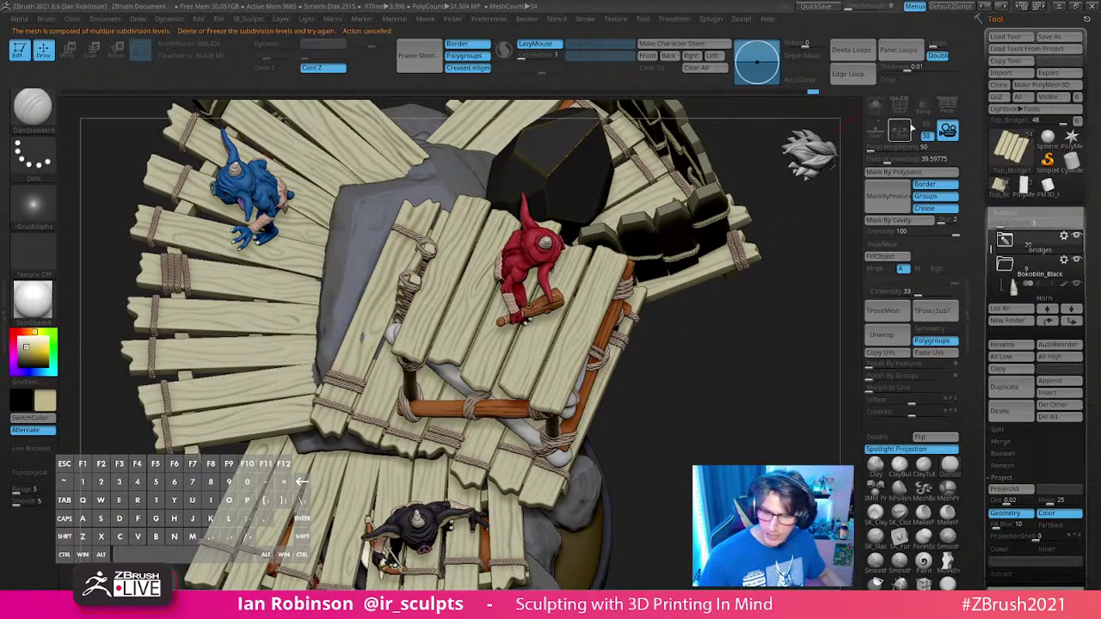
click(874, 106)
mouse_move(737, 253)
alt+right_down()
mouse_move(740, 340)
mouse_move(654, 433)
mouse_move(669, 383)
mouse_move(649, 344)
mouse_move(671, 366)
mouse_move(651, 336)
mouse_move(663, 319)
mouse_move(636, 317)
mouse_move(683, 285)
alt+right_up()
key(s)
click(636, 368)
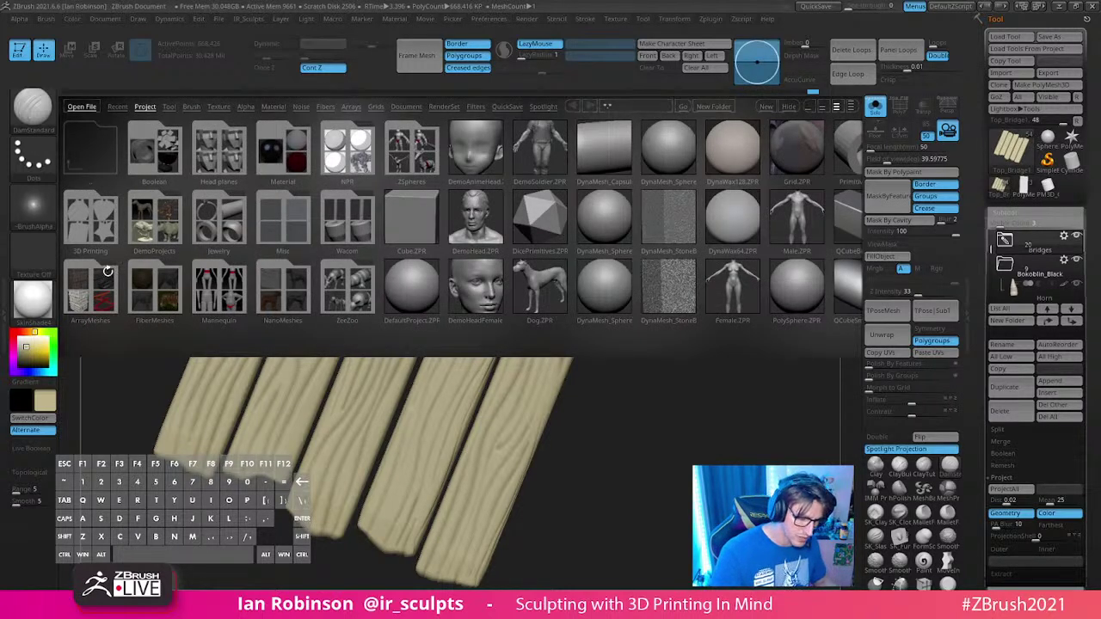
Step: Browse the beta testers' insert brushes among Lightbox's brush folders, and close Lightbox
click(191, 106)
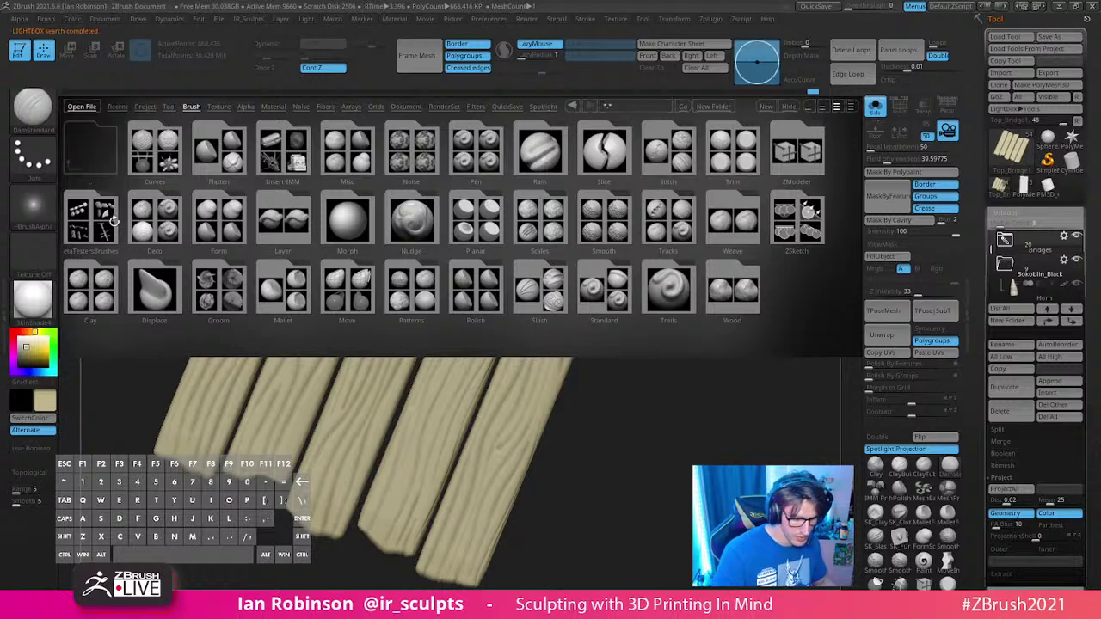
double_click(113, 221)
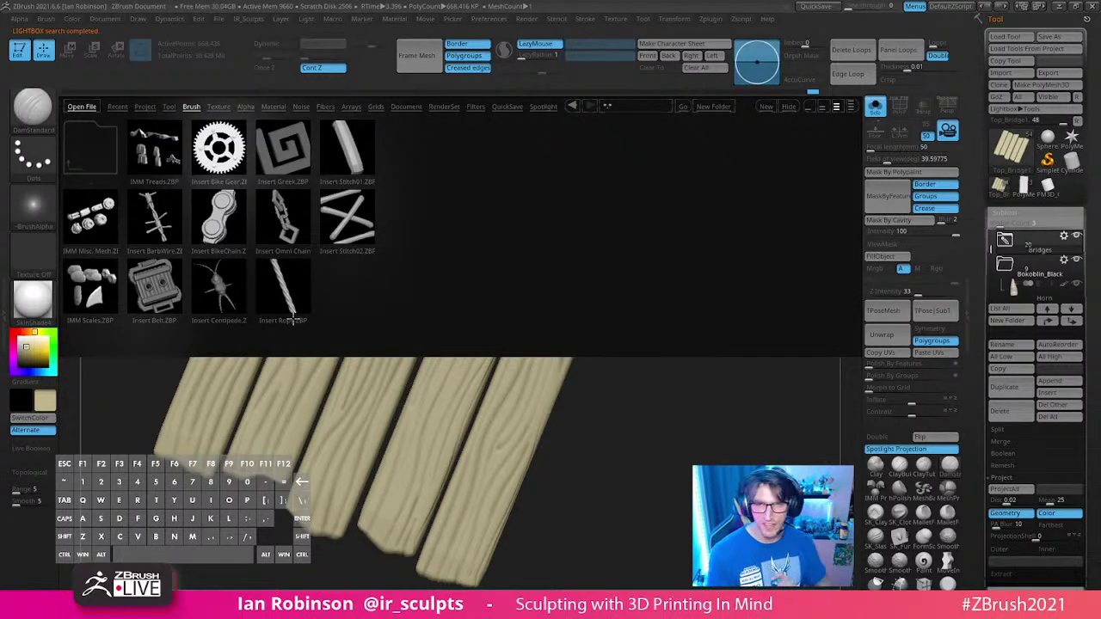
key(comma)
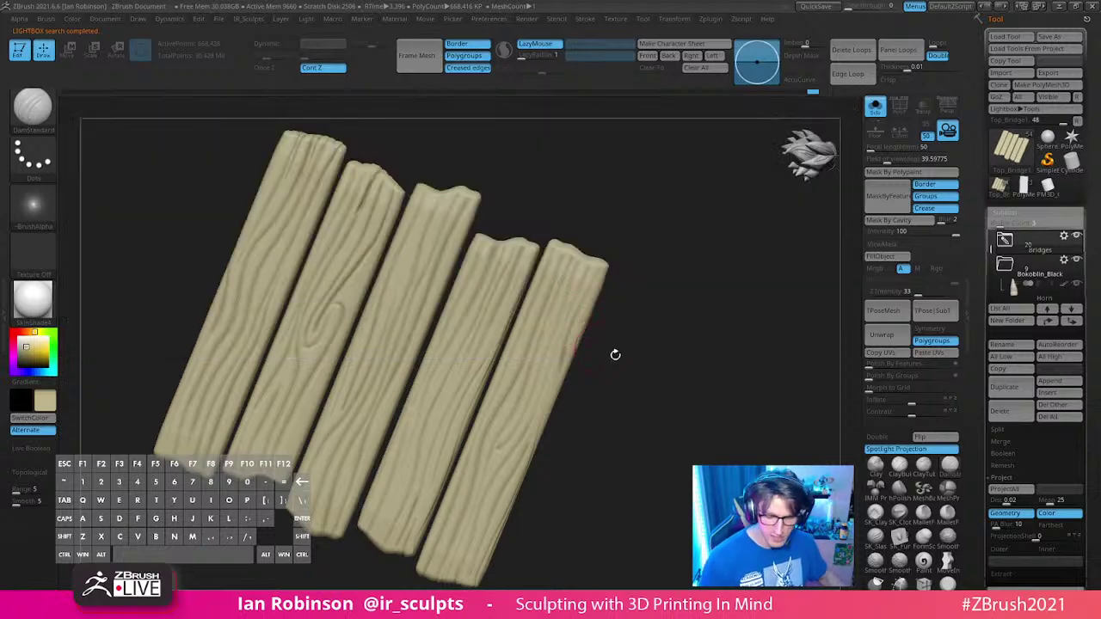
Step: Load the IR_Rope_Brush preset from disk as the active sculpting brush
mouse_move(615, 355)
mouse_down()
mouse_move(653, 310)
mouse_move(676, 327)
mouse_up()
key(b)
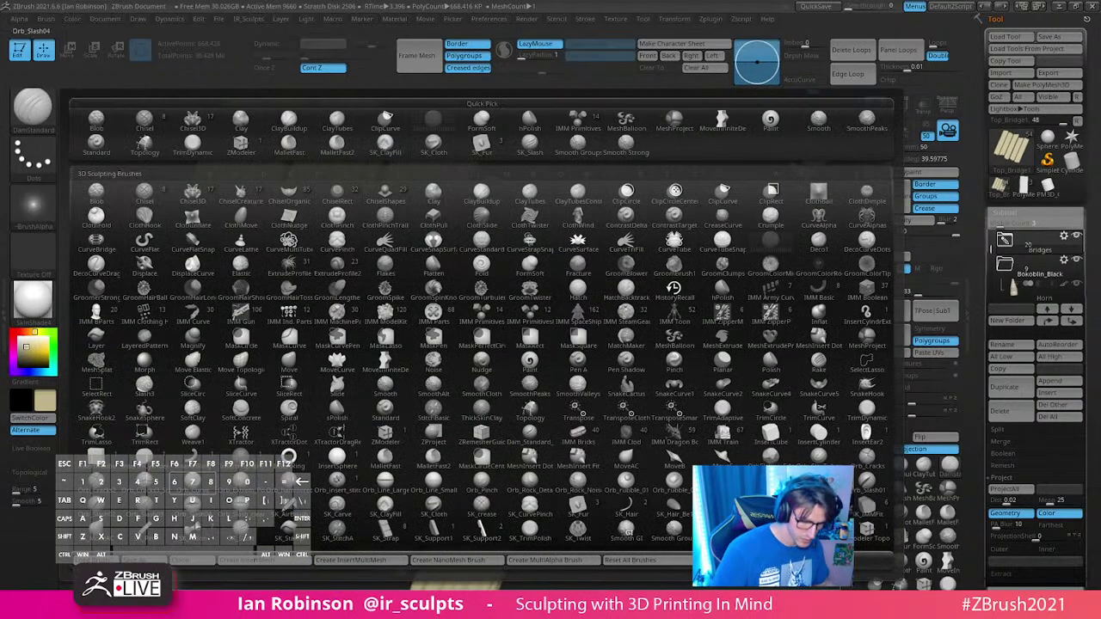
click(102, 559)
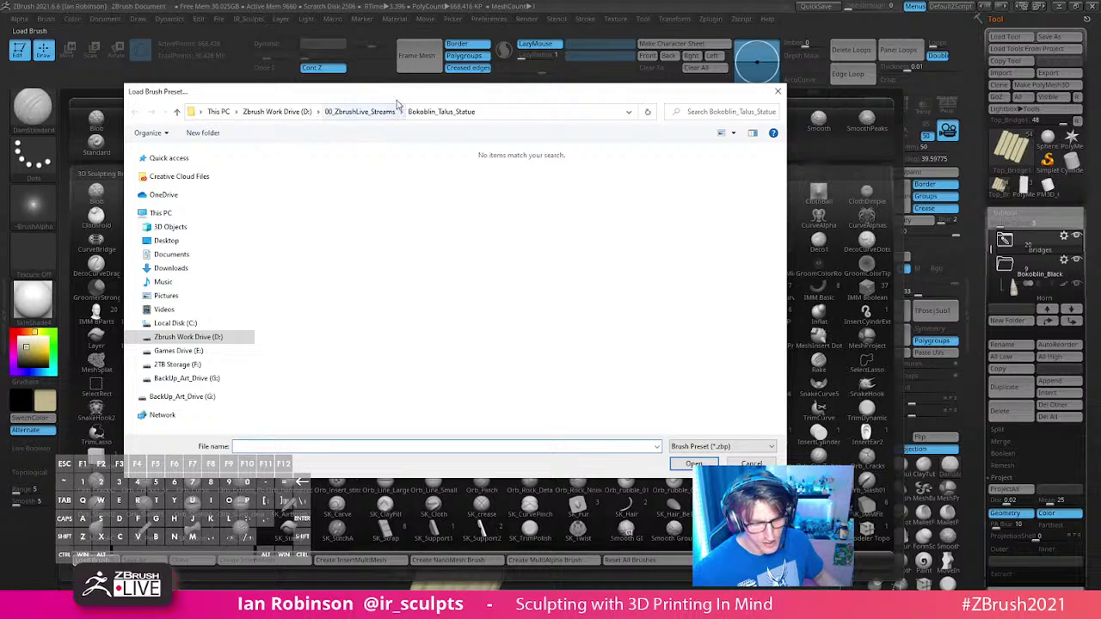
key(Escape)
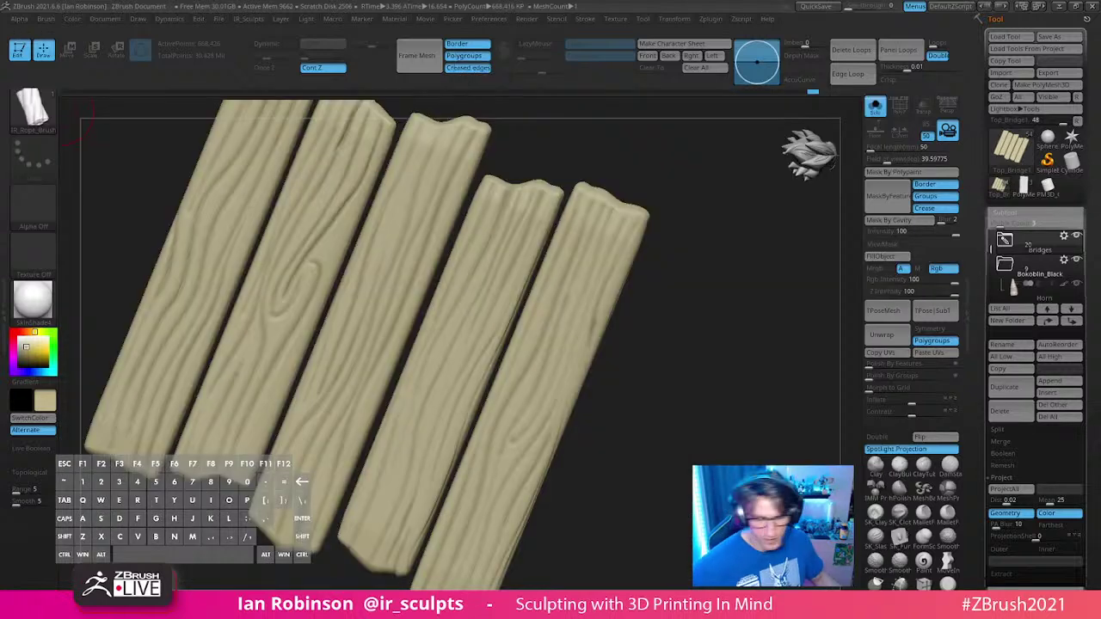
Step: Expand the Bridges folder and hide all other subtools so the Top_Bridge1 planks stand alone without Solo mode
mouse_move(674, 366)
alt+mouse_down()
mouse_move(695, 348)
mouse_move(688, 336)
mouse_move(656, 410)
mouse_move(611, 375)
alt+mouse_up()
key(shift+f)
key(shift+f)
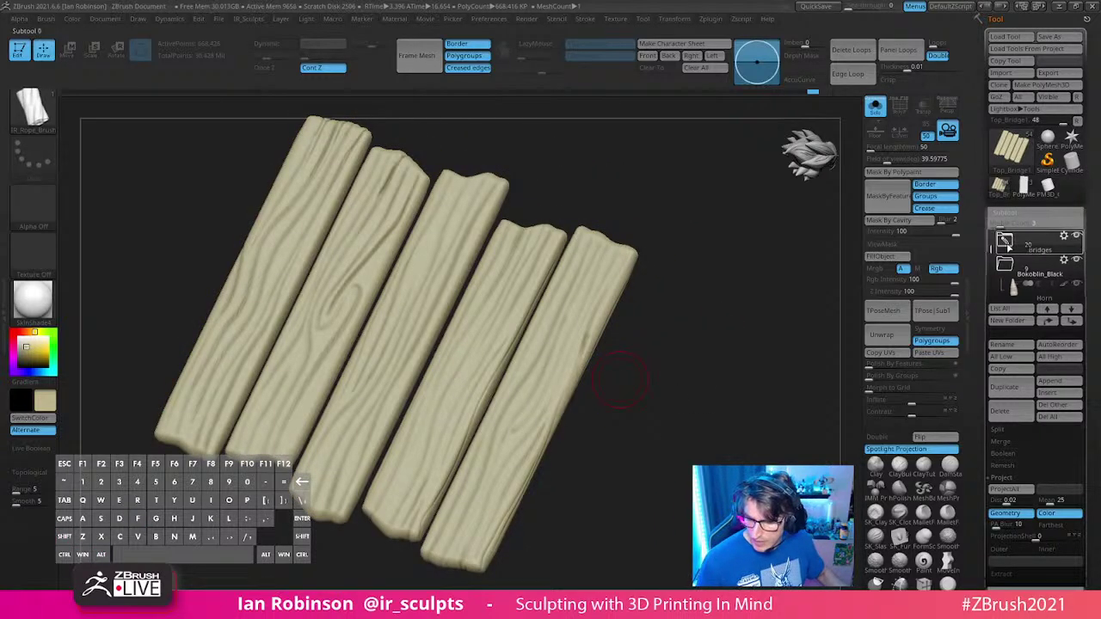
click(1004, 240)
shift+click(1078, 238)
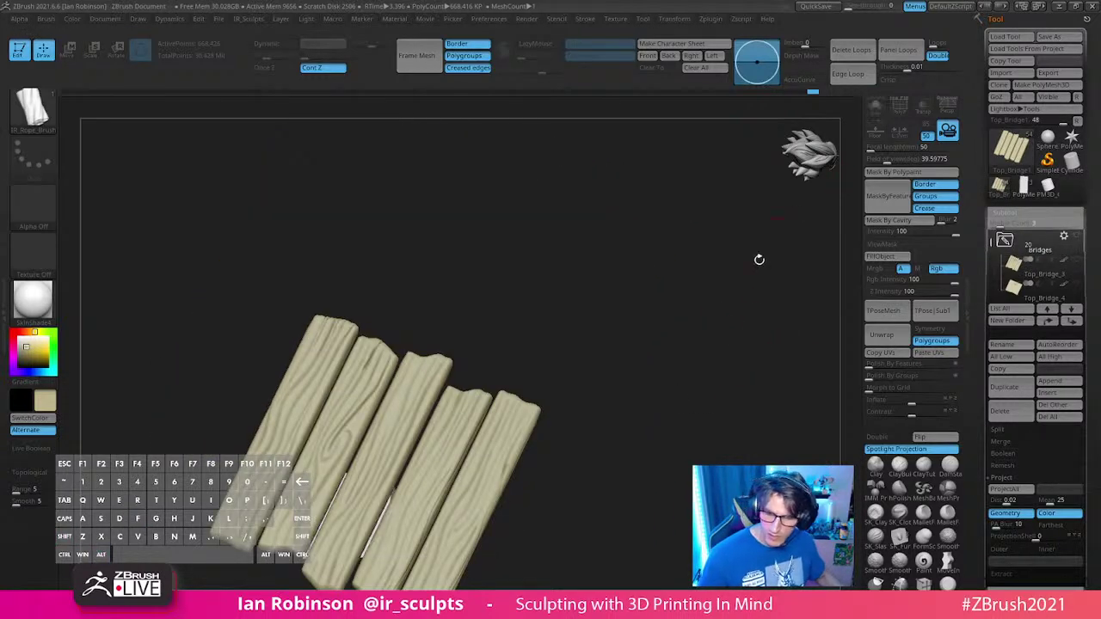
Step: Duplicate the Top_Bridge1 planks and isolate the copy with Solo mode
drag(760, 258, 700, 321)
alt+right_drag(463, 338, 527, 222)
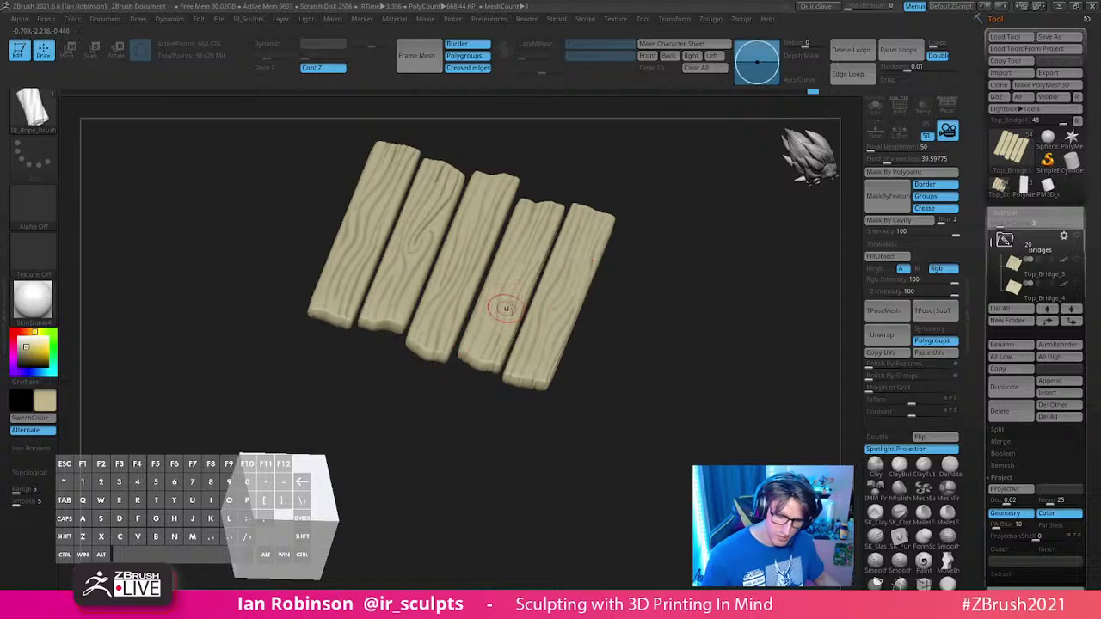
key(shift+f)
key(shift+f)
drag(723, 312, 723, 302)
key(ctrl+shift)
key(ctrl+shift+d)
click(873, 108)
Step: Drop the duplicated planks to their lowest subdivision level with polyframe shown, and delete the higher levels
alt+drag(747, 228, 697, 350)
key(shift+f)
key(shift+d)
key(shift+d)
key(shift+d)
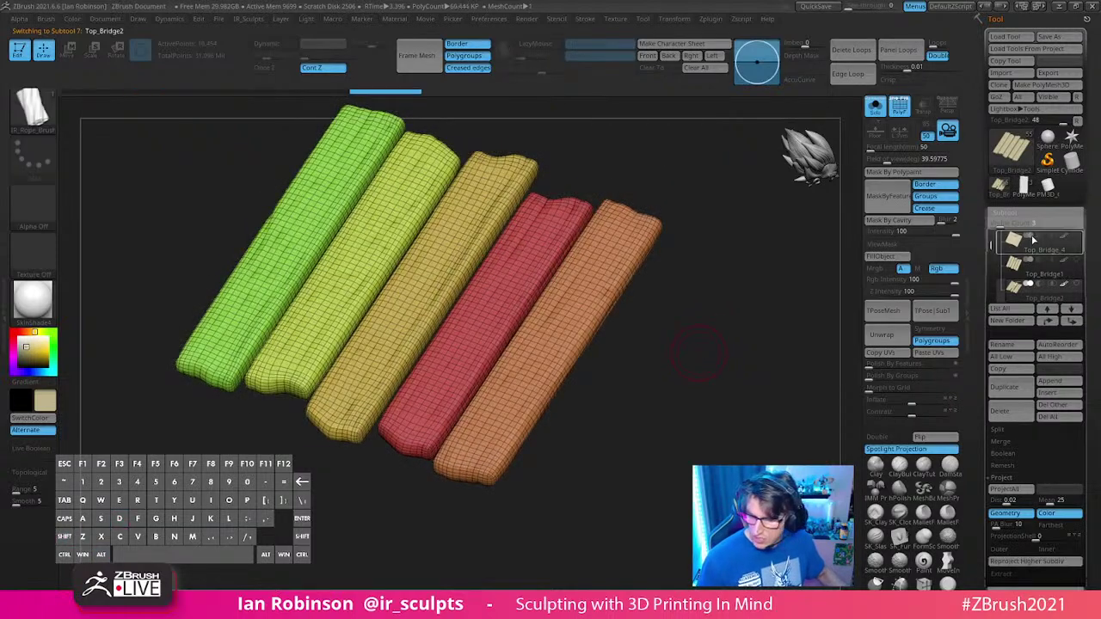
click(1013, 214)
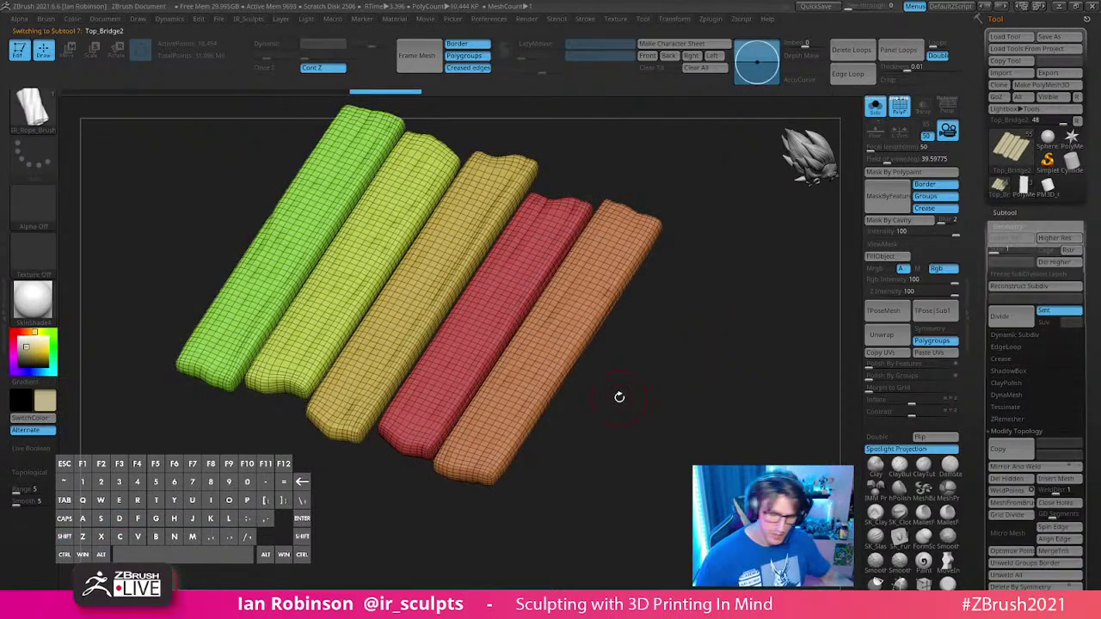
click(1048, 266)
Step: Isolate the orange end plank by its polygroup and delete the other hidden planks
drag(745, 337, 730, 343)
alt+drag(730, 343, 597, 349)
ctrl+shift+click(582, 301)
alt+drag(662, 330, 642, 347)
key(2)
click(679, 281)
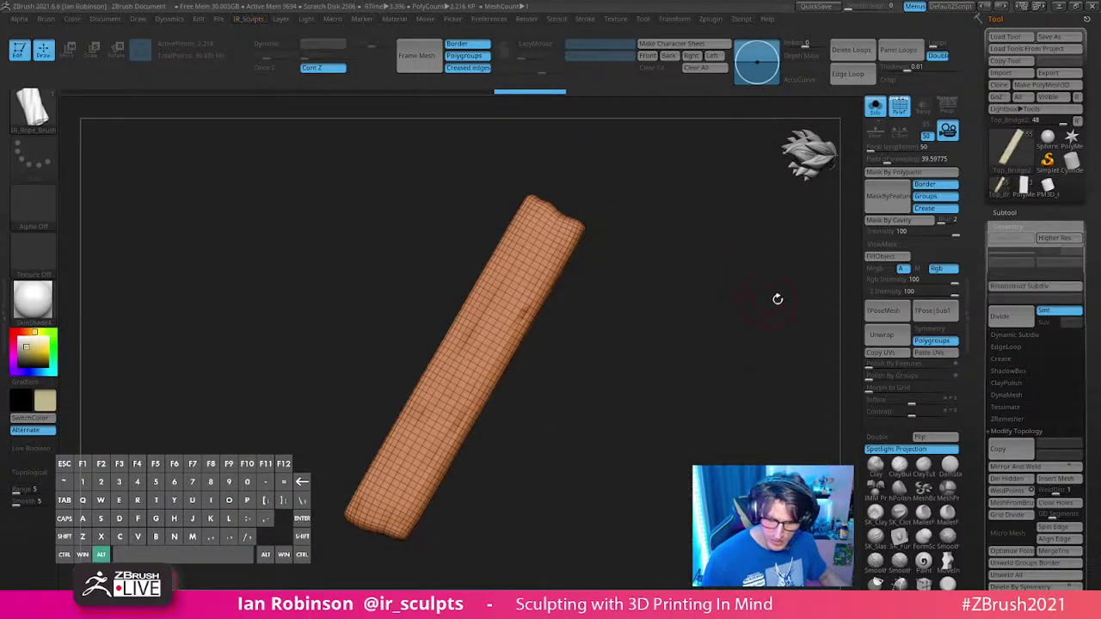
alt+drag(776, 298, 678, 333)
Step: Choose the CreaseCurve-adjacent selection set's lasso-style SelectLasso brush and hide one edge loop around the plank near its upper end
key(s)
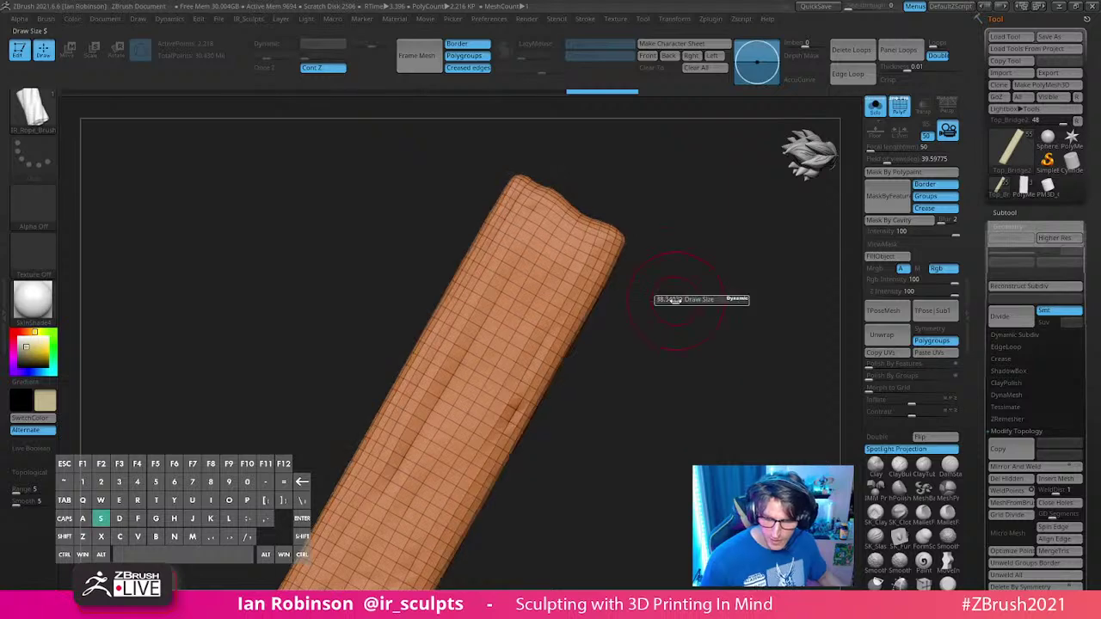
key(ctrl+shift)
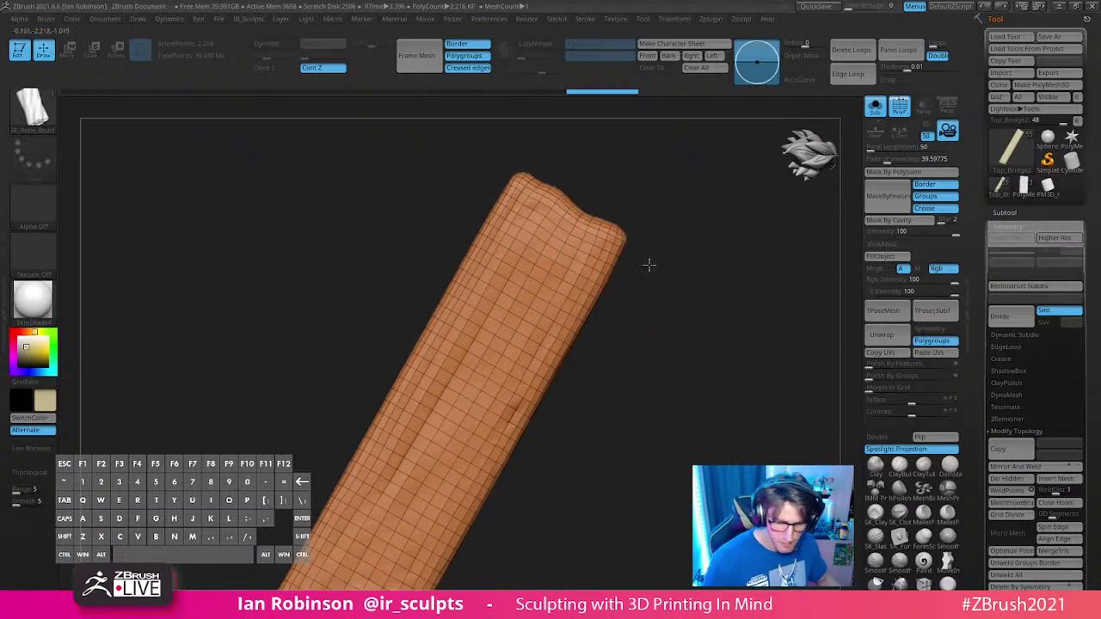
ctrl+shift+click(34, 105)
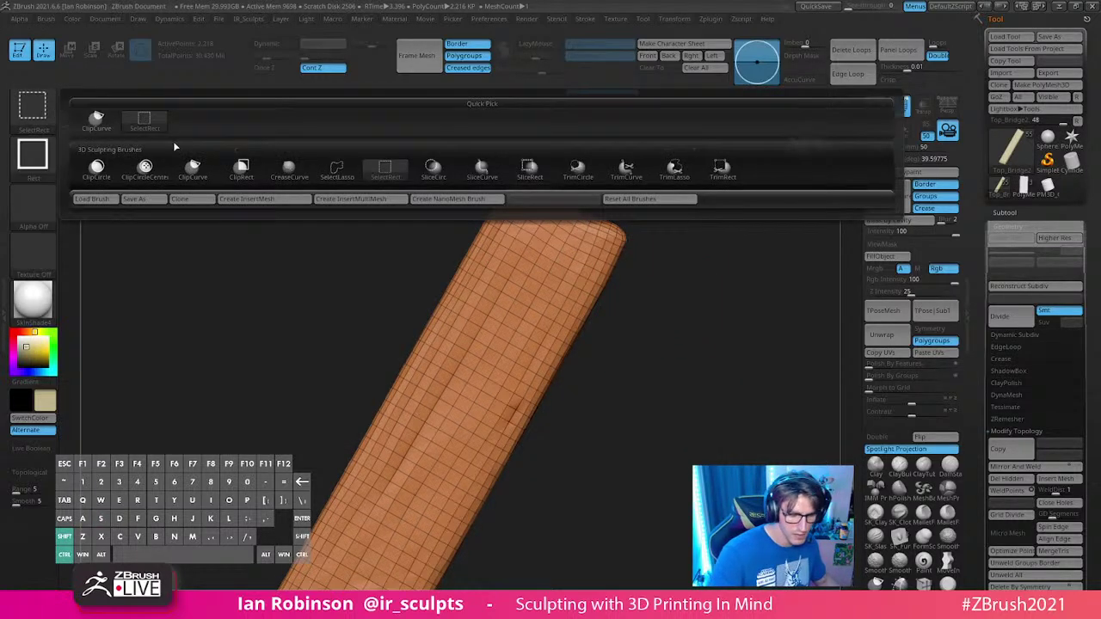
click(289, 168)
drag(701, 287, 707, 255)
ctrl+shift+click(561, 270)
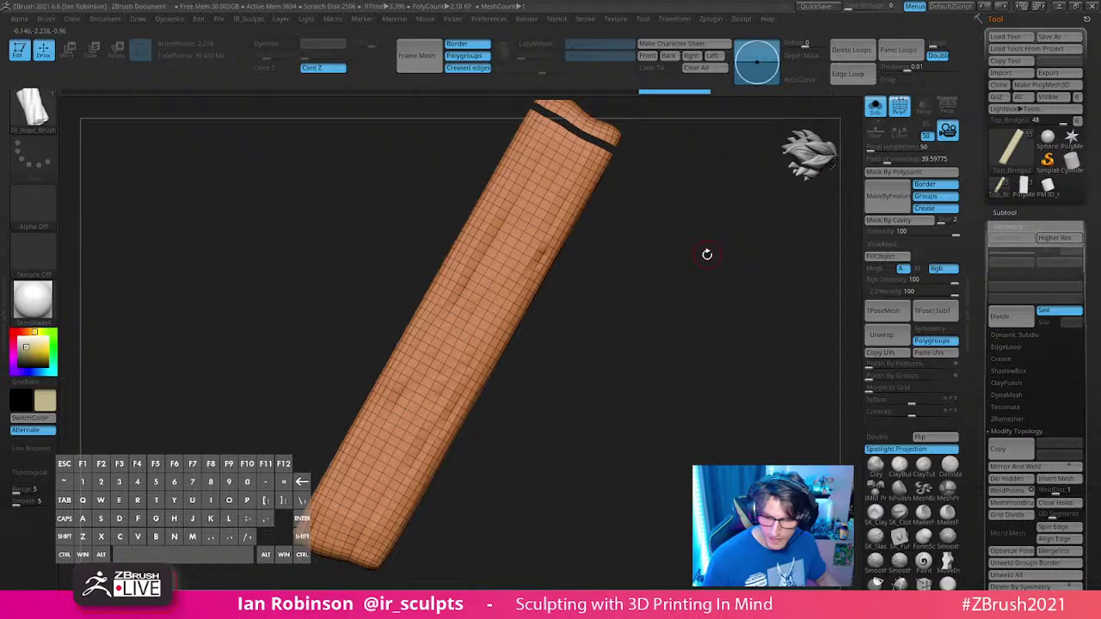
click(1021, 229)
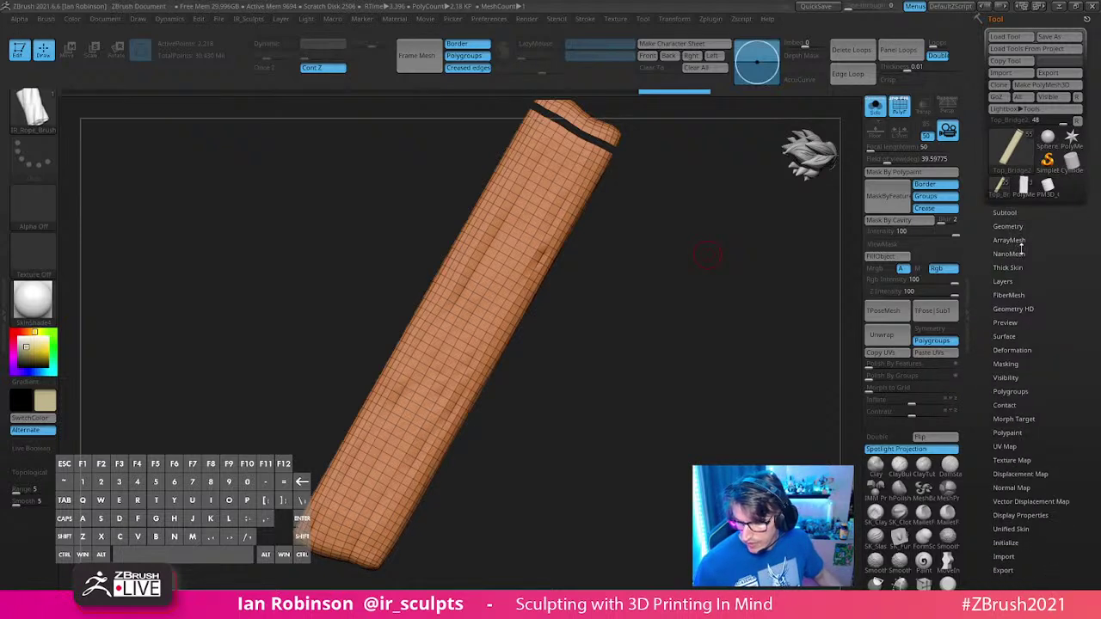
click(1017, 227)
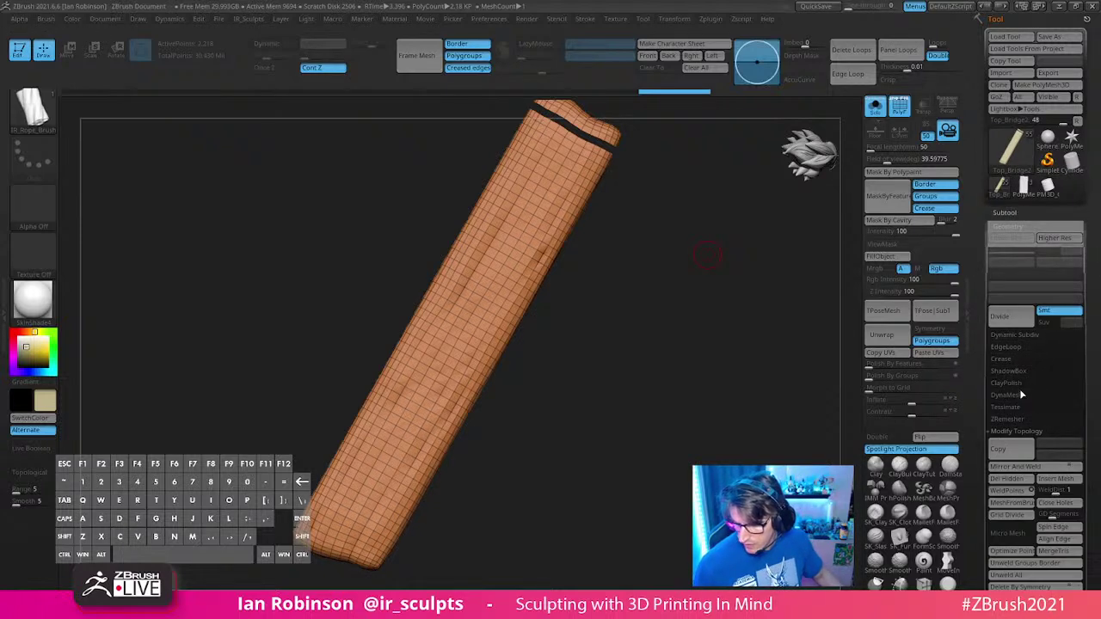
click(1008, 347)
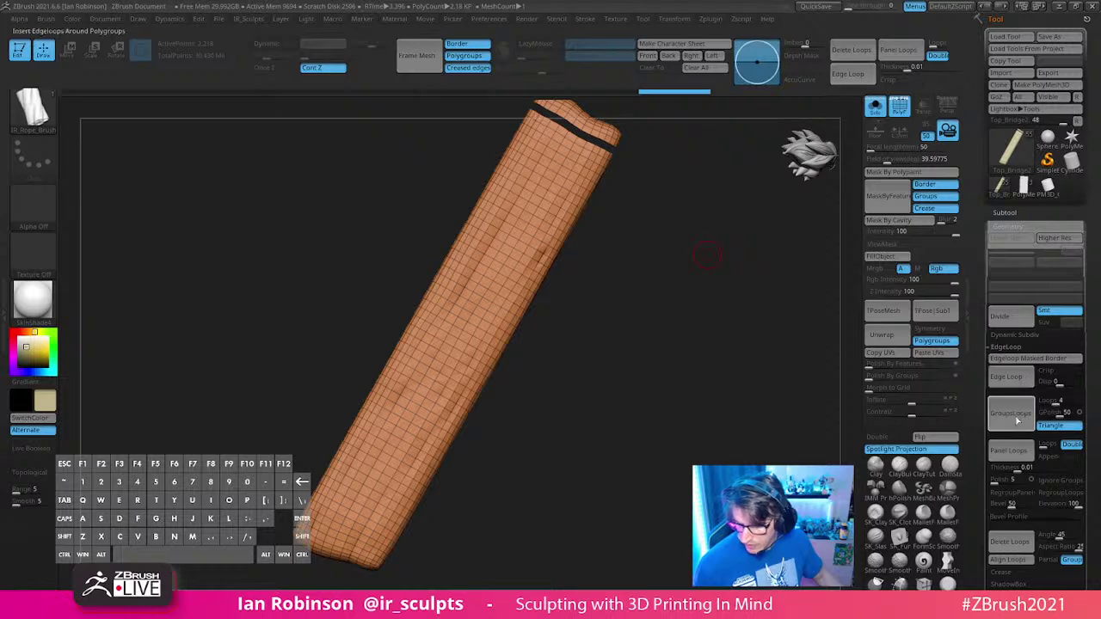
click(1008, 450)
drag(731, 315, 601, 321)
drag(730, 272, 661, 344)
key(ctrl+z)
Step: Hide two neighbouring edge loops around the plank below the first hidden loop
drag(720, 315, 615, 356)
ctrl+shift+click(521, 306)
key(ctrl+z)
ctrl+shift+click(534, 294)
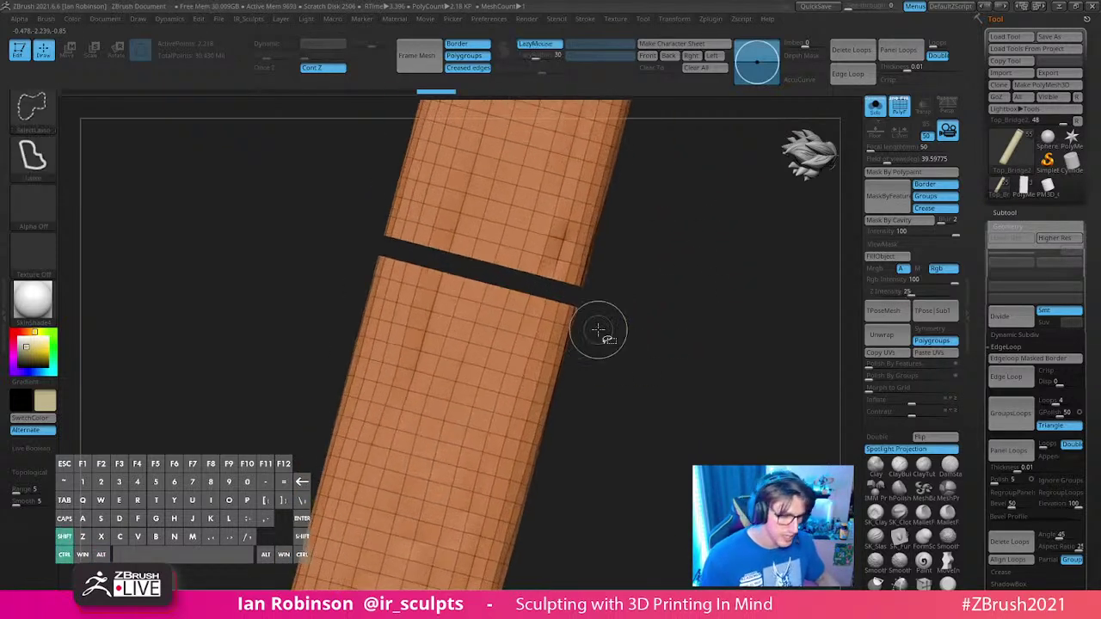
mouse_move(597, 330)
ctrl+right_down()
mouse_move(661, 287)
mouse_move(662, 375)
ctrl+right_up()
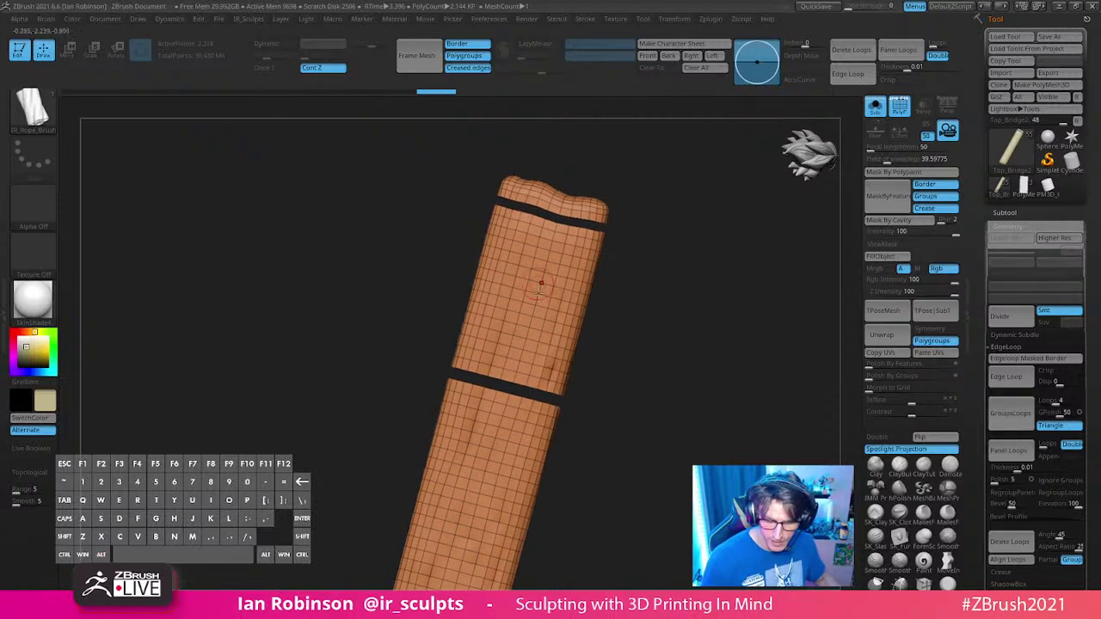
ctrl+shift+click(532, 368)
Step: Invert the visibility to show only the three loop strips, and delete the hidden plank geometry
mouse_move(649, 355)
alt+mouse_down()
mouse_move(639, 410)
mouse_move(662, 359)
alt+mouse_up()
ctrl+shift+drag(667, 450, 687, 438)
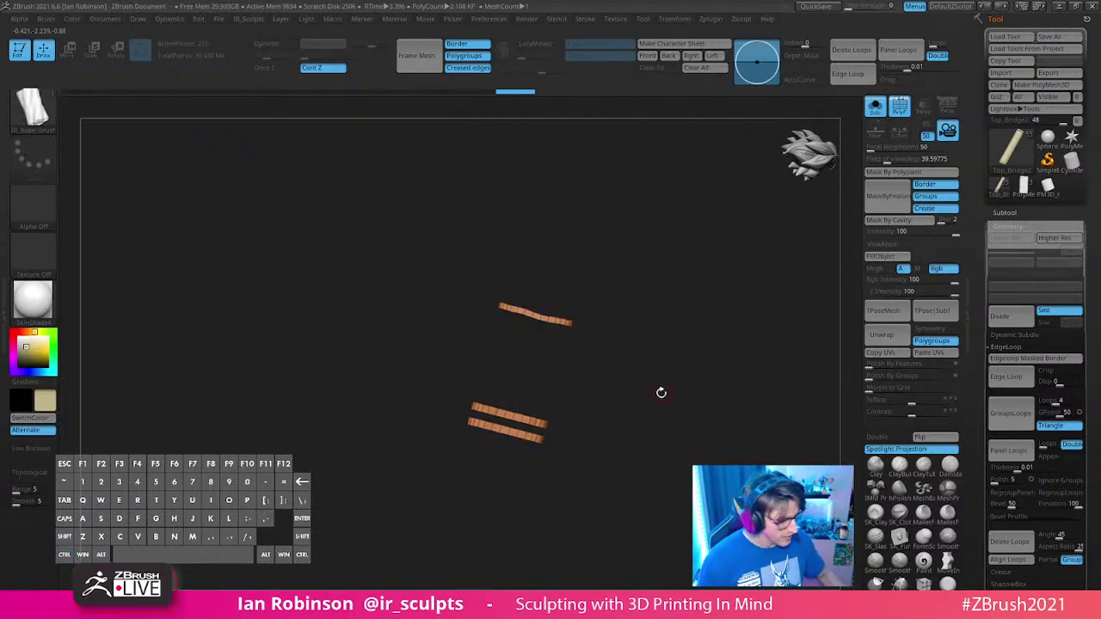
key(2)
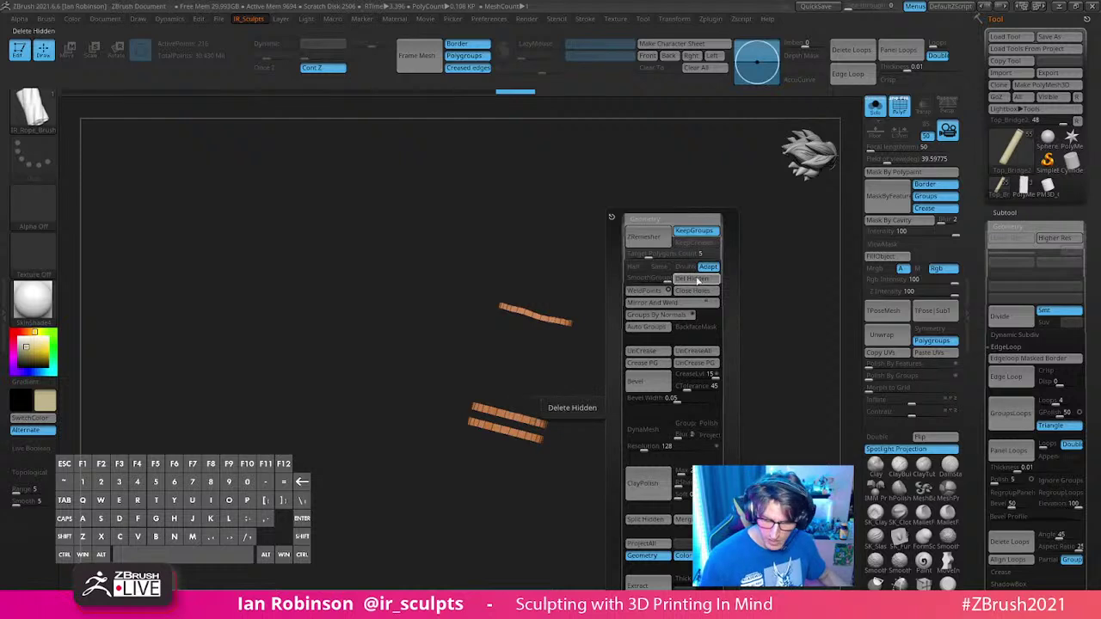
click(695, 277)
Step: Assign each of the three strips its own polygroup with Auto Groups
drag(739, 327, 701, 285)
key(g)
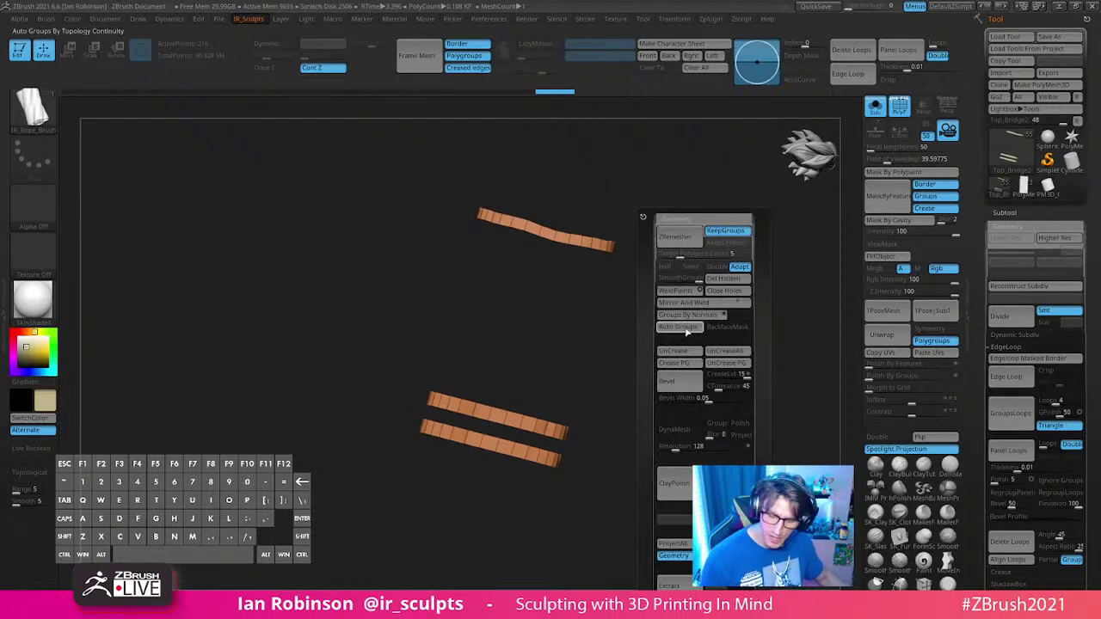
click(684, 329)
click(1006, 213)
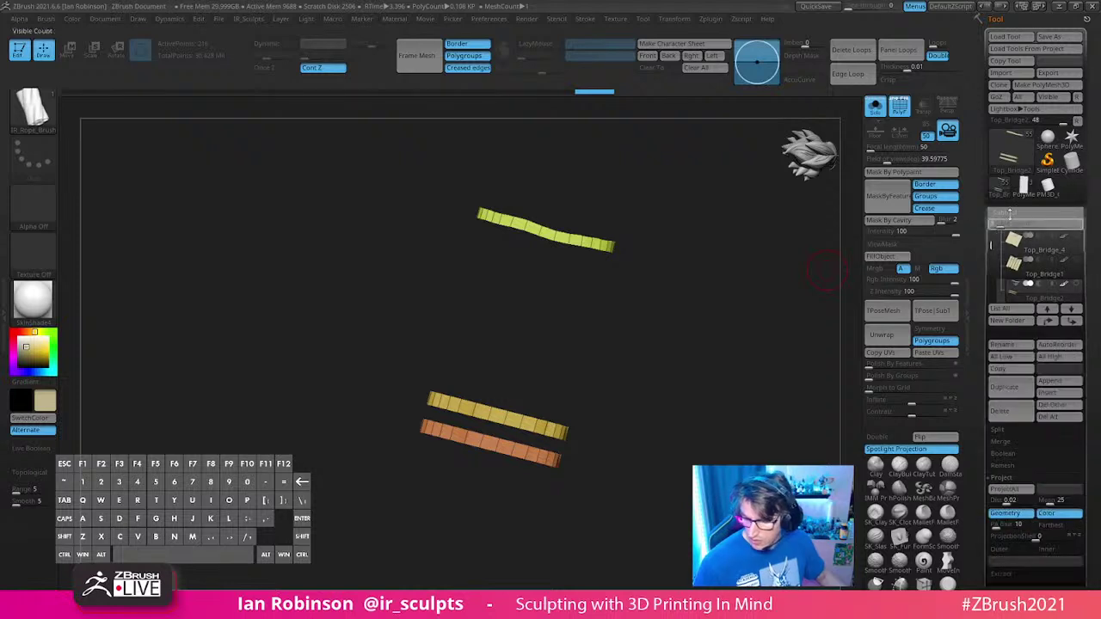
click(1009, 214)
click(1018, 228)
drag(1093, 391, 1098, 294)
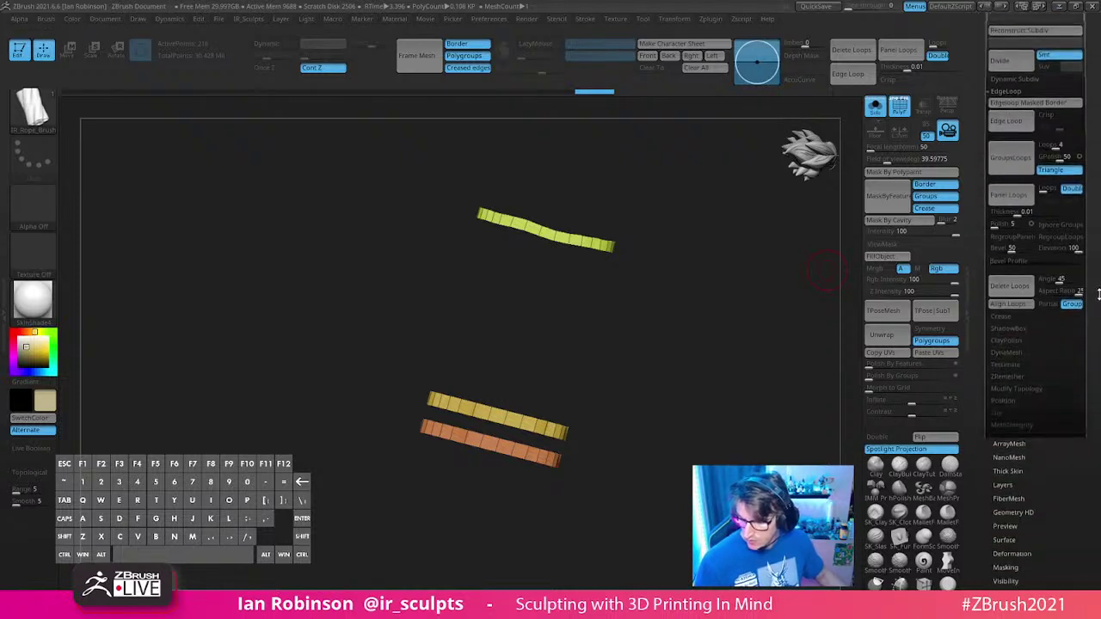
scroll(1044, 429, down, 3)
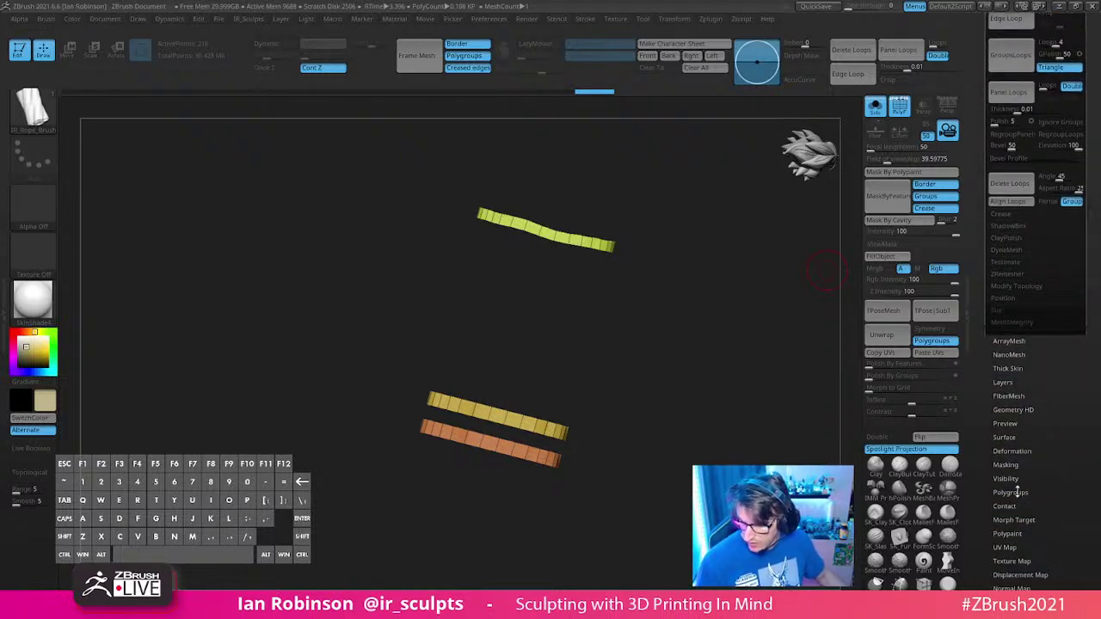
click(1010, 492)
click(1010, 44)
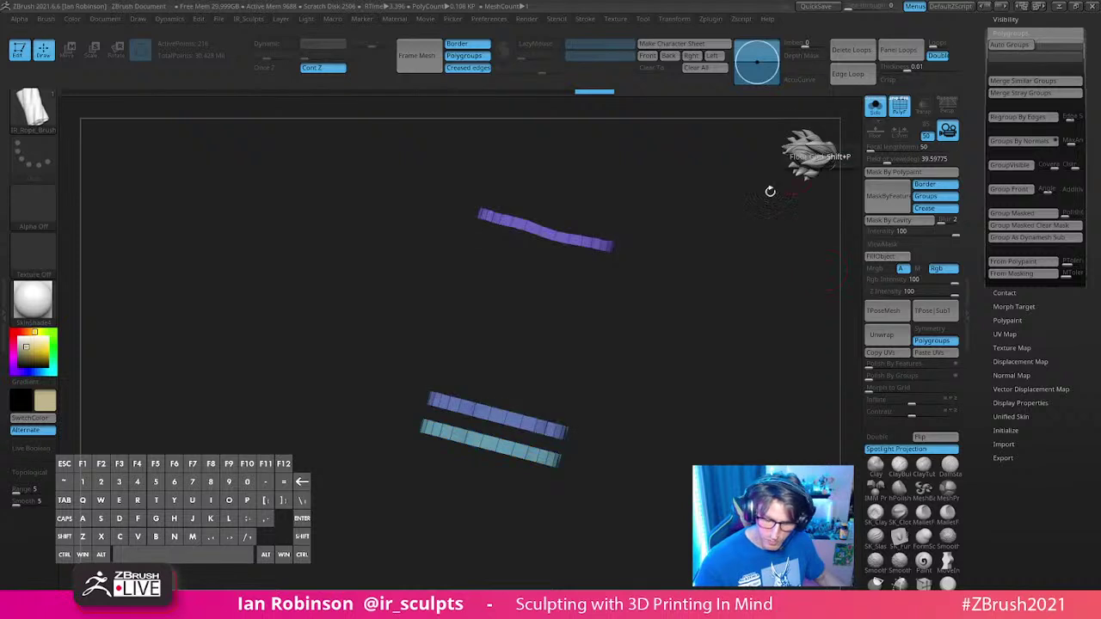
Step: Frame the strips with curves using Border only, with Polygroups and Creased edges turned off
drag(769, 191, 705, 227)
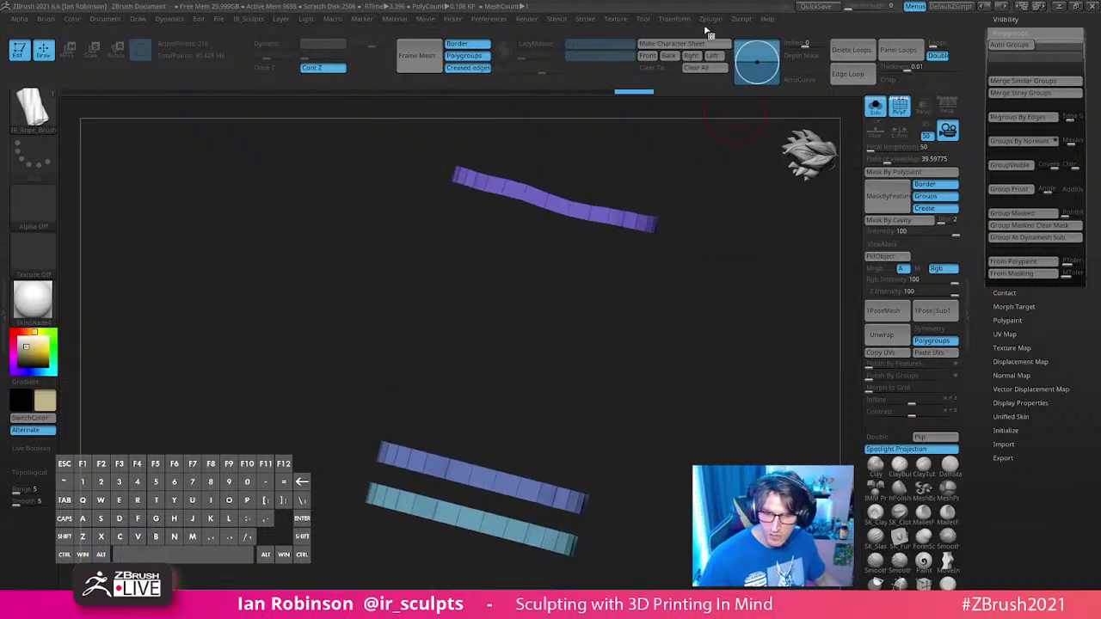
click(588, 20)
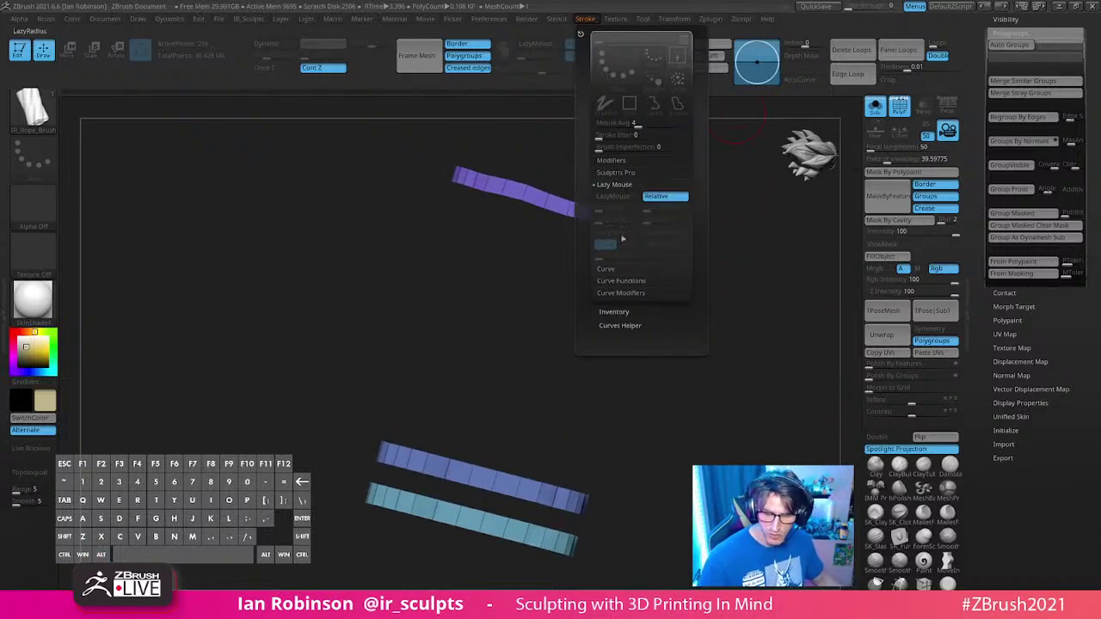
click(618, 270)
click(624, 282)
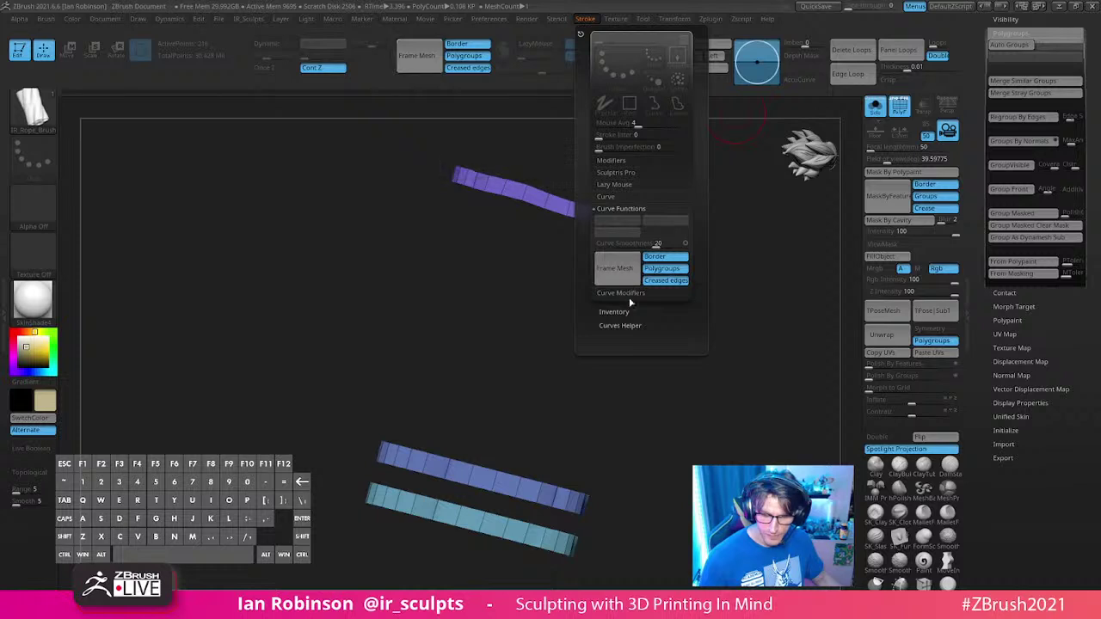
click(665, 257)
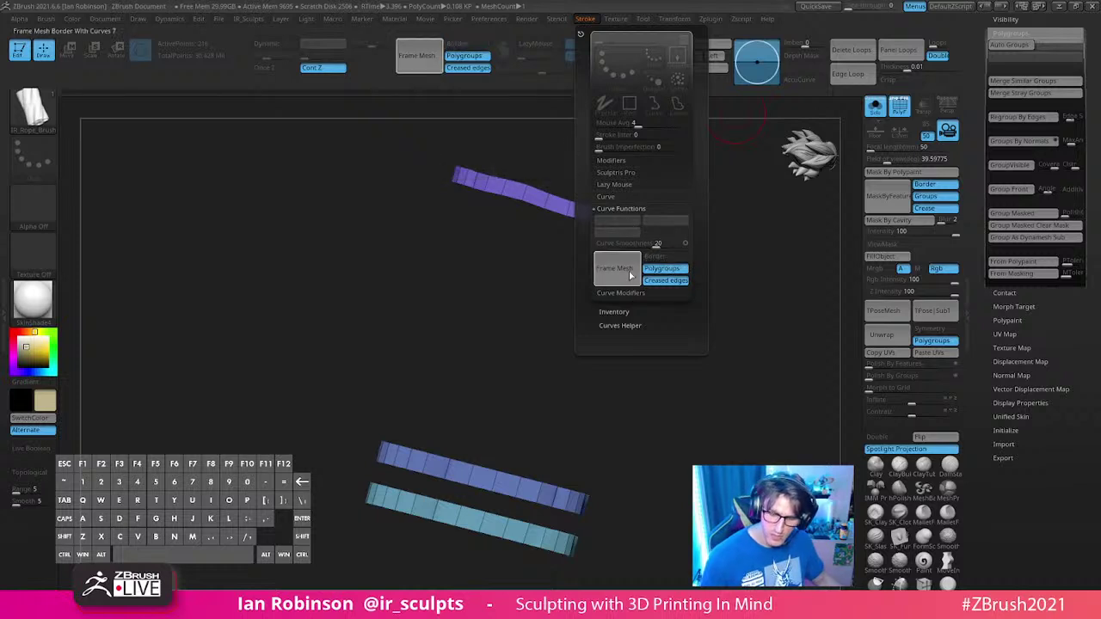
click(671, 281)
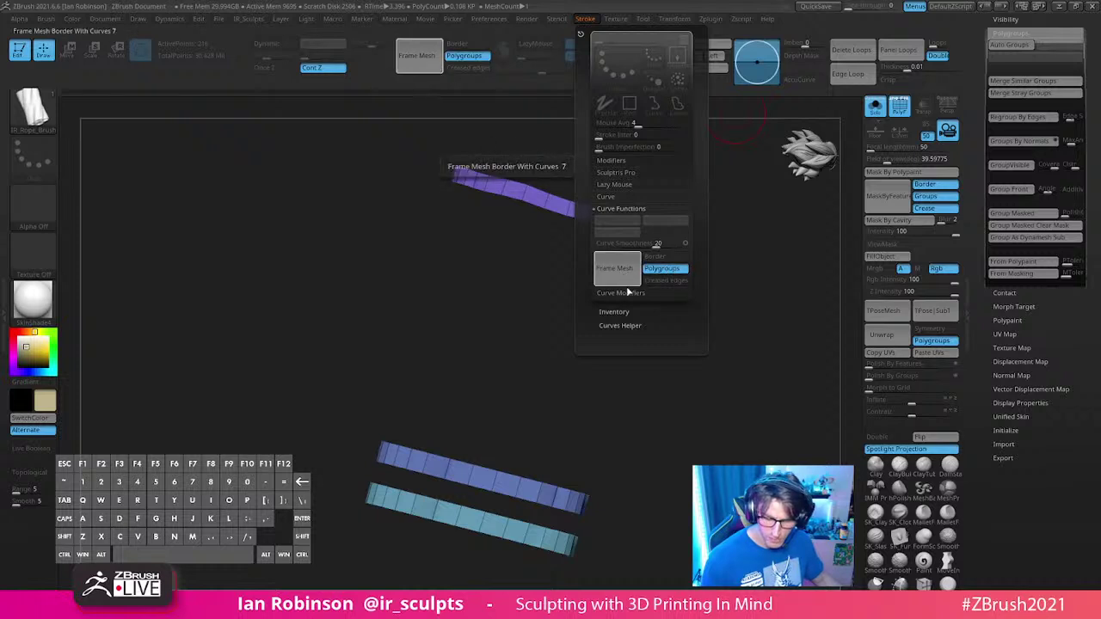
click(662, 269)
click(655, 257)
click(615, 279)
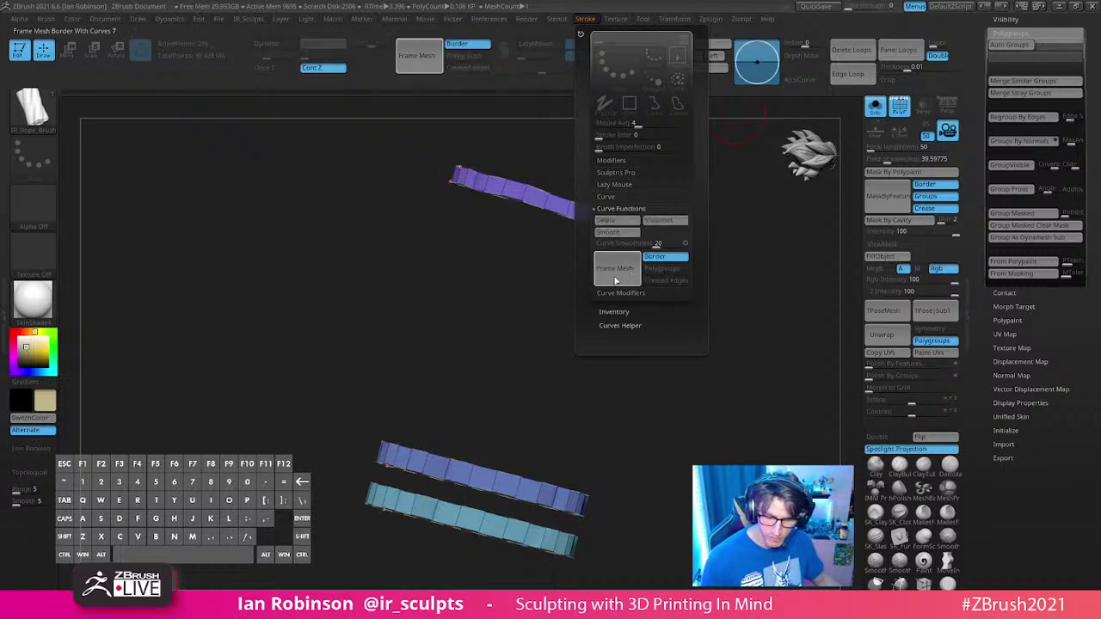
Step: Apply the rope brush along the curves framing the strips' borders
mouse_move(556, 284)
mouse_down()
mouse_move(599, 329)
mouse_move(599, 388)
mouse_move(628, 396)
mouse_move(676, 315)
mouse_up()
key(s)
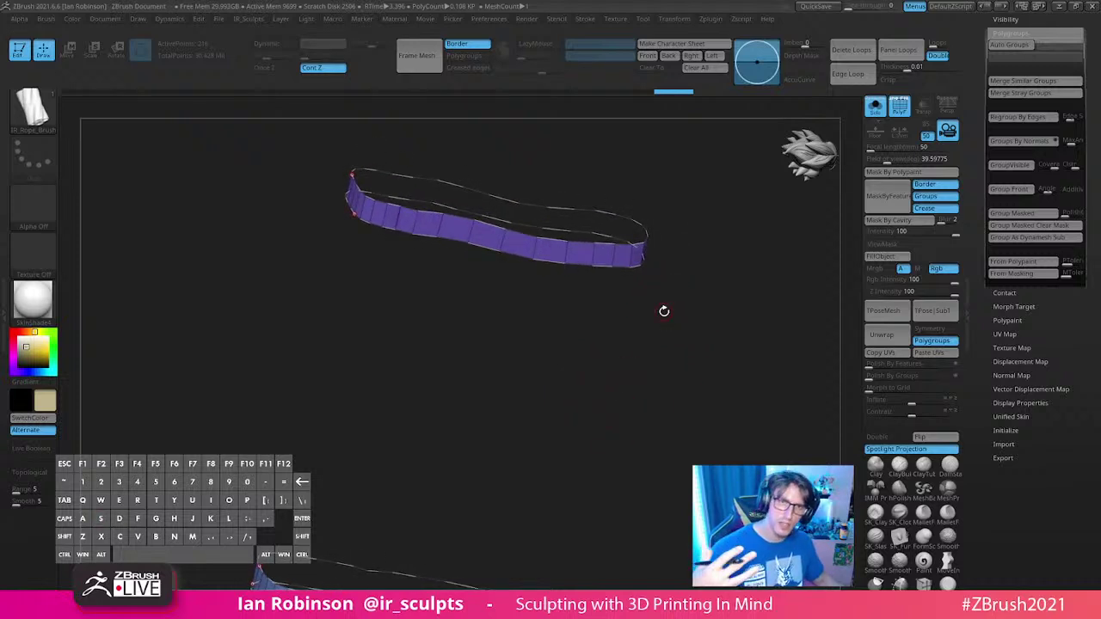
mouse_move(664, 311)
mouse_down()
mouse_move(651, 361)
mouse_move(671, 298)
mouse_move(664, 320)
mouse_up()
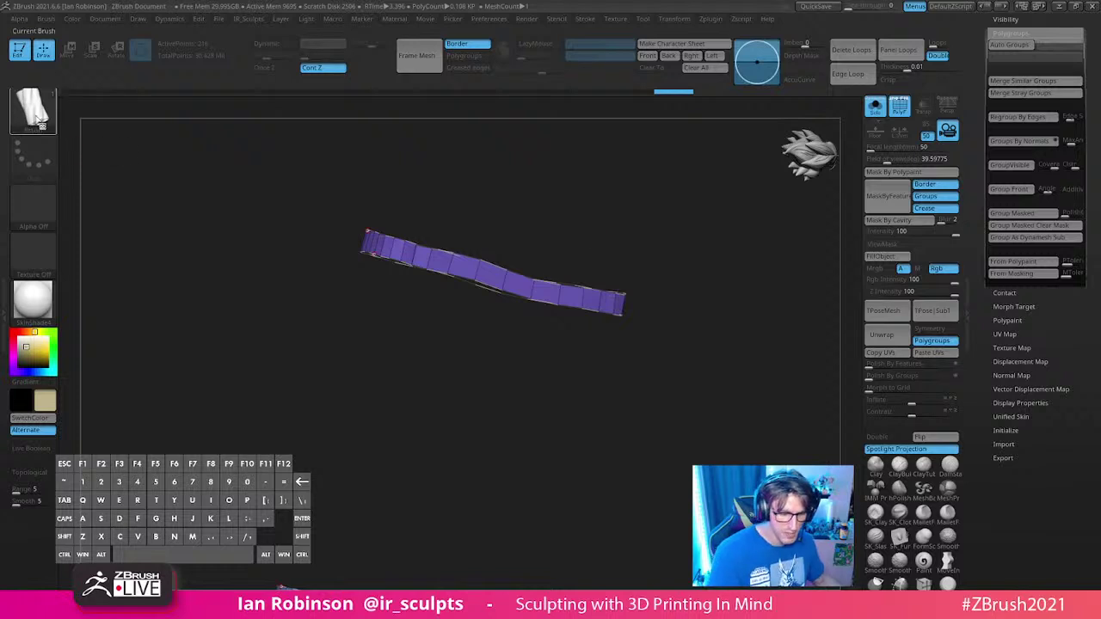
click(585, 284)
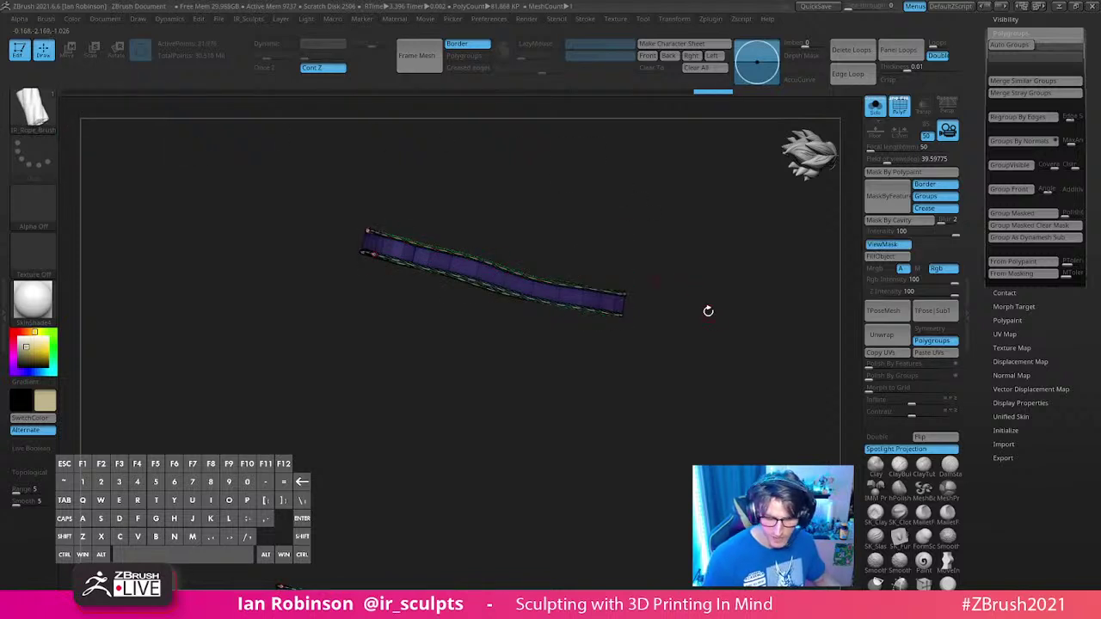
Step: Increase the draw size, update the ropes along the curves to a thicker size, and turn off polyframe
alt+drag(700, 295, 683, 516)
key(s)
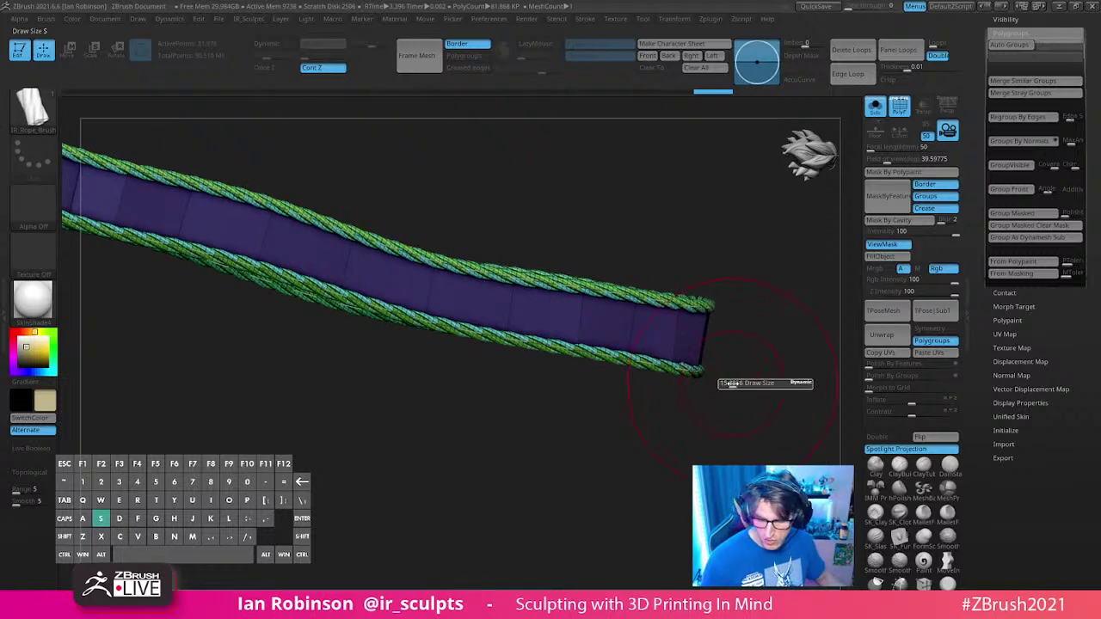
key(s)
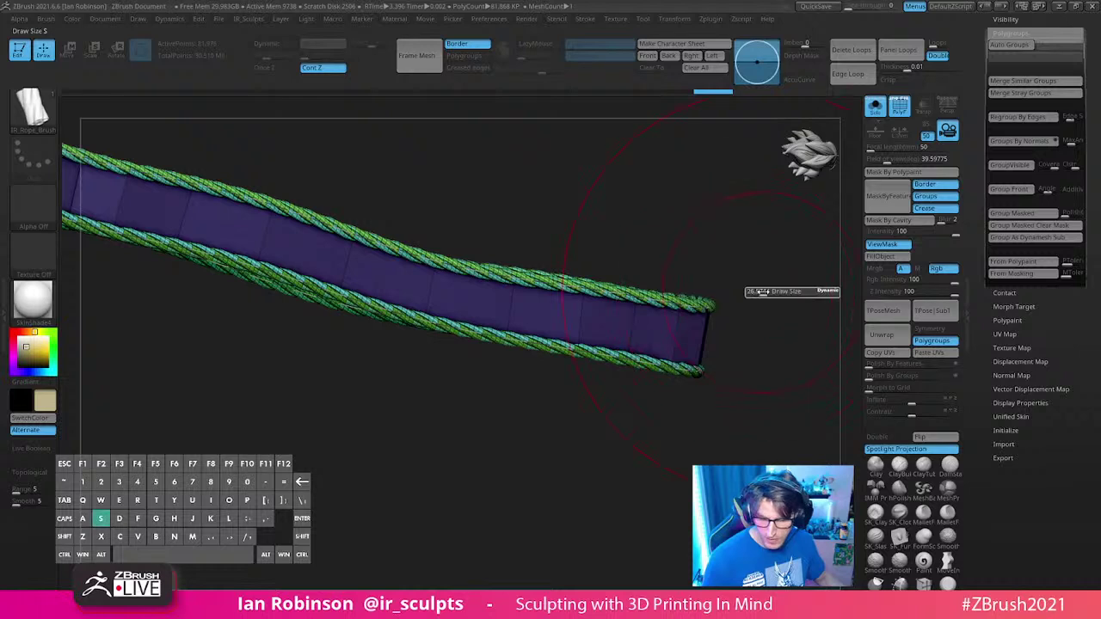
mouse_move(762, 293)
mouse_down()
mouse_move(774, 312)
mouse_move(745, 262)
mouse_move(791, 319)
mouse_move(713, 302)
mouse_up()
key(shift+f)
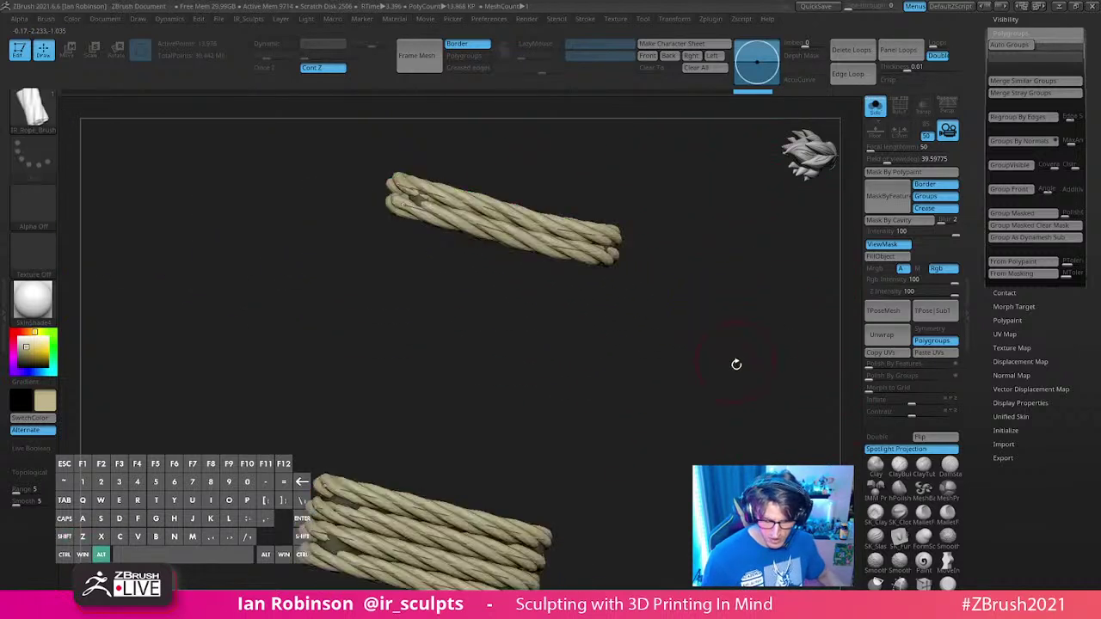
Step: Show all the other bridge subtools again around the newly wrapped ropes
drag(734, 364, 767, 273)
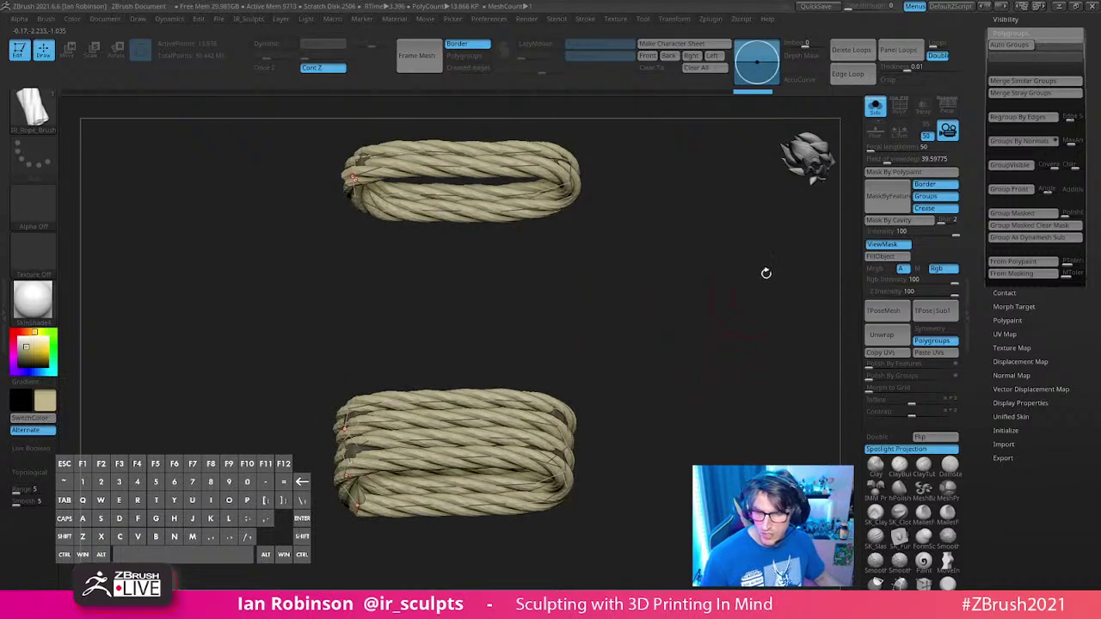
alt+drag(742, 320, 745, 249)
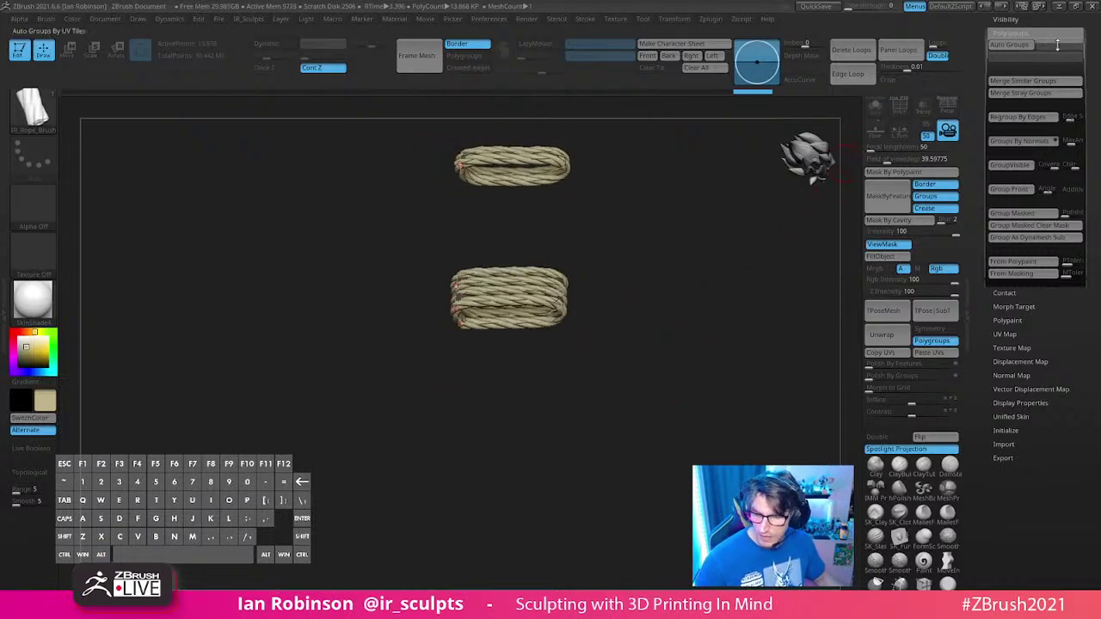
drag(1095, 59, 1099, 178)
click(1007, 213)
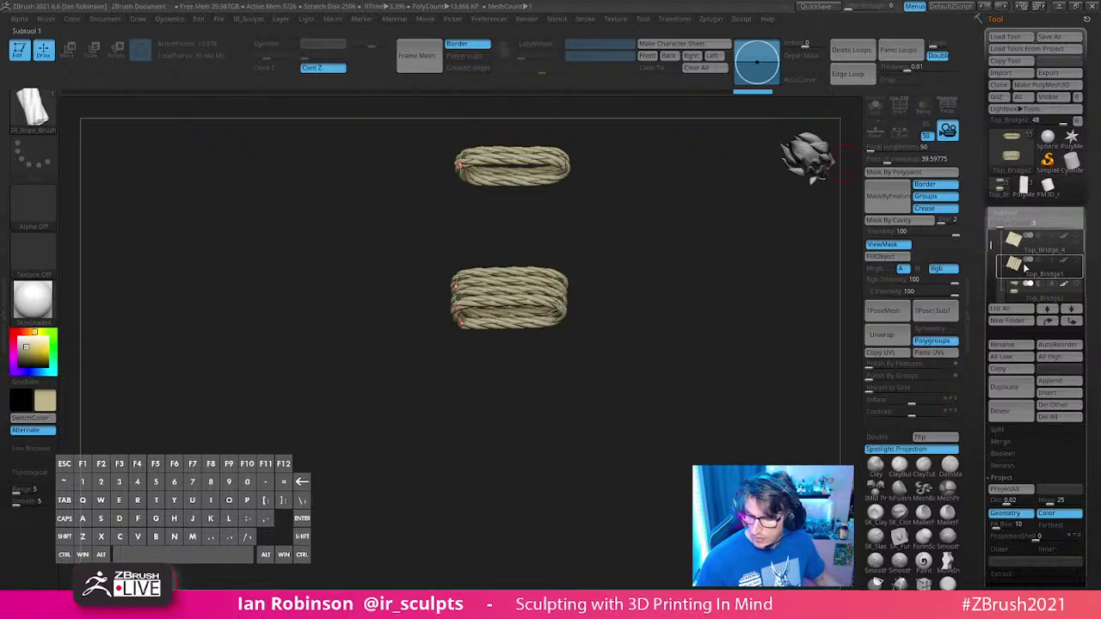
click(1077, 270)
Step: Fill the new plank ropes with the same brown color as the existing ropes
alt+drag(705, 444, 691, 426)
drag(636, 356, 527, 315)
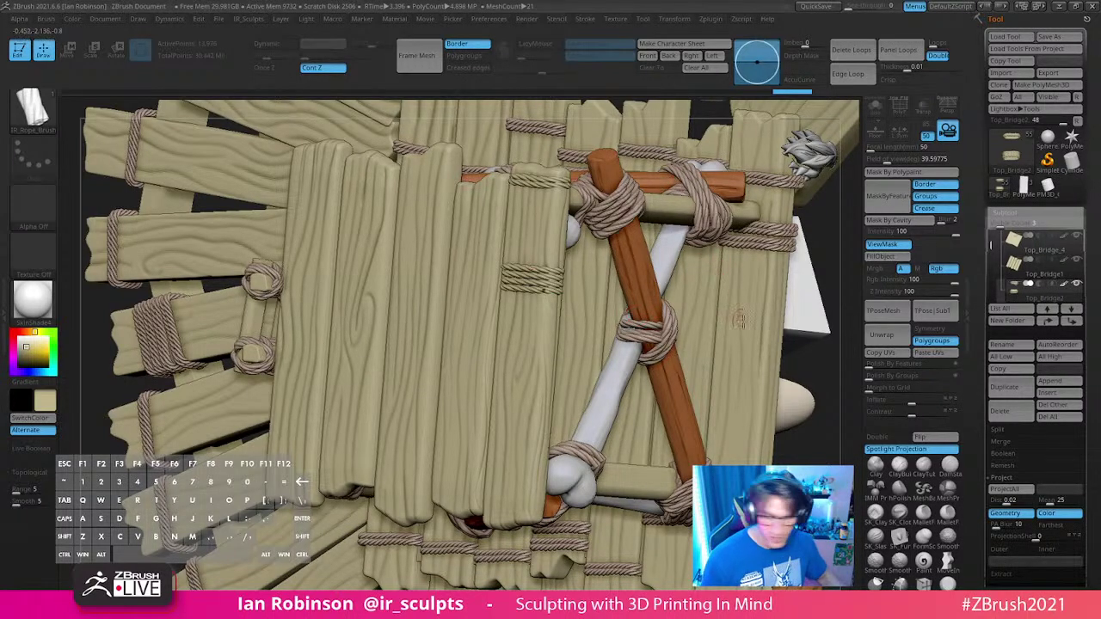
drag(813, 353, 775, 337)
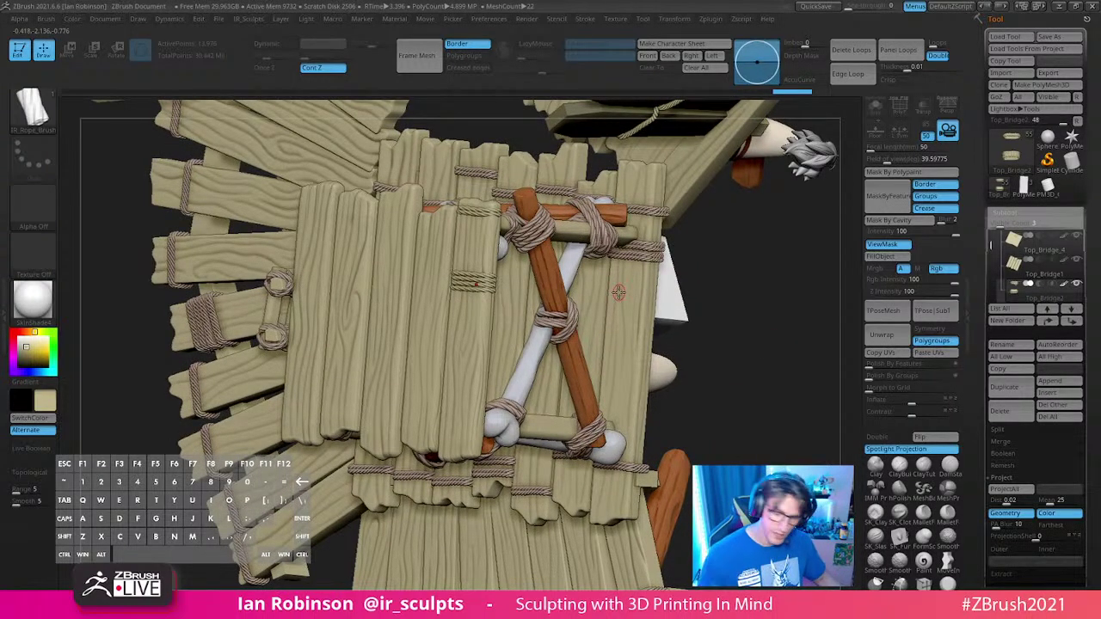
drag(726, 327, 555, 361)
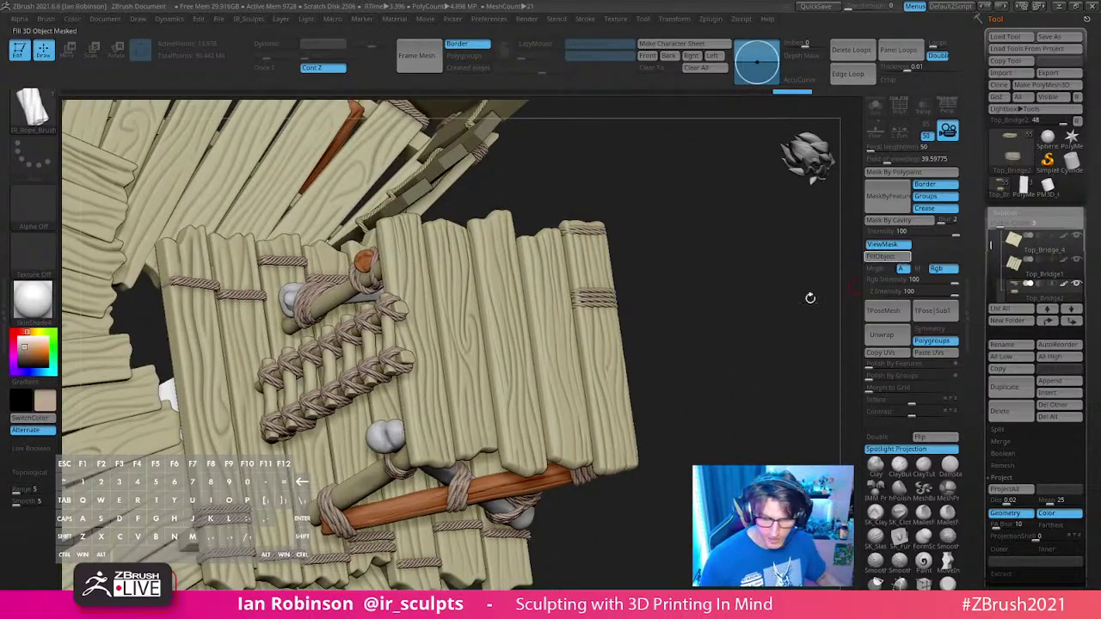
Step: Adjust the new ropes with the Move brush so they fit around the end plank of the top bridge
mouse_move(679, 320)
mouse_down()
mouse_move(776, 342)
mouse_move(769, 370)
mouse_move(754, 351)
mouse_up()
key(b)
key(Escape)
key(s)
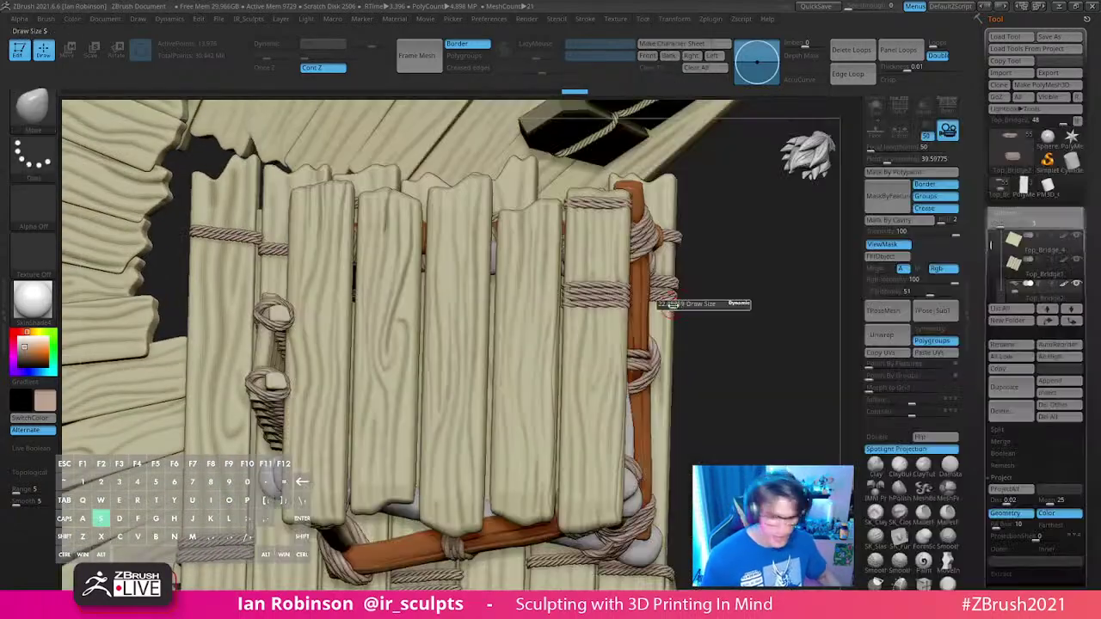
drag(664, 306, 580, 296)
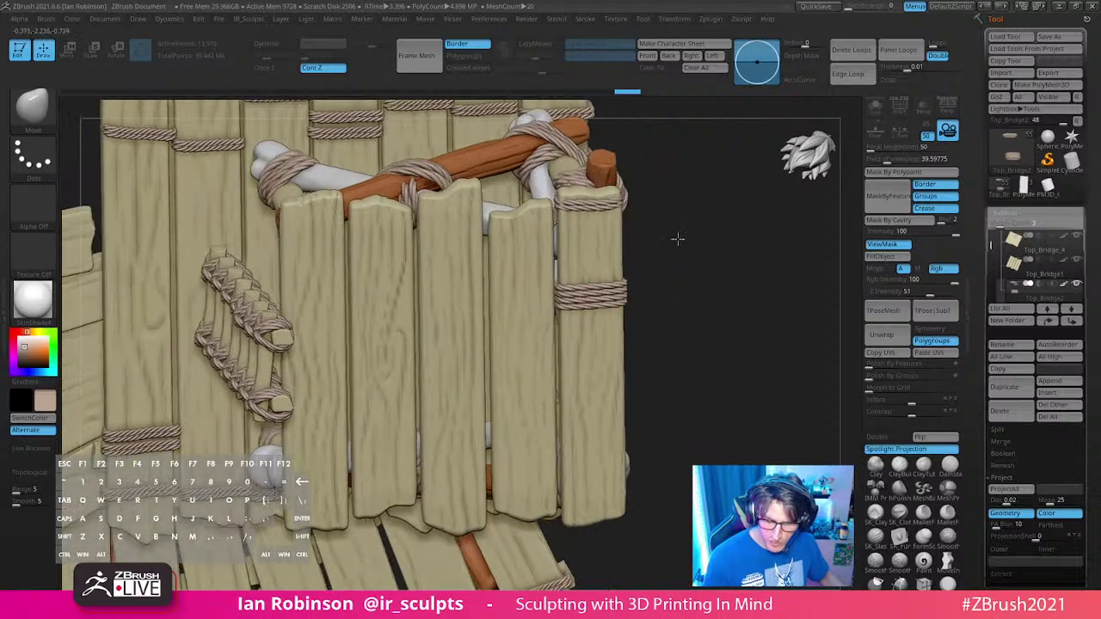
mouse_move(676, 238)
mouse_down()
mouse_move(625, 200)
mouse_move(671, 232)
mouse_move(653, 219)
mouse_up()
mouse_move(575, 206)
mouse_down()
mouse_move(574, 197)
mouse_move(639, 320)
mouse_move(620, 407)
mouse_move(691, 336)
mouse_move(695, 351)
mouse_move(769, 342)
mouse_move(769, 263)
mouse_move(776, 274)
mouse_up()
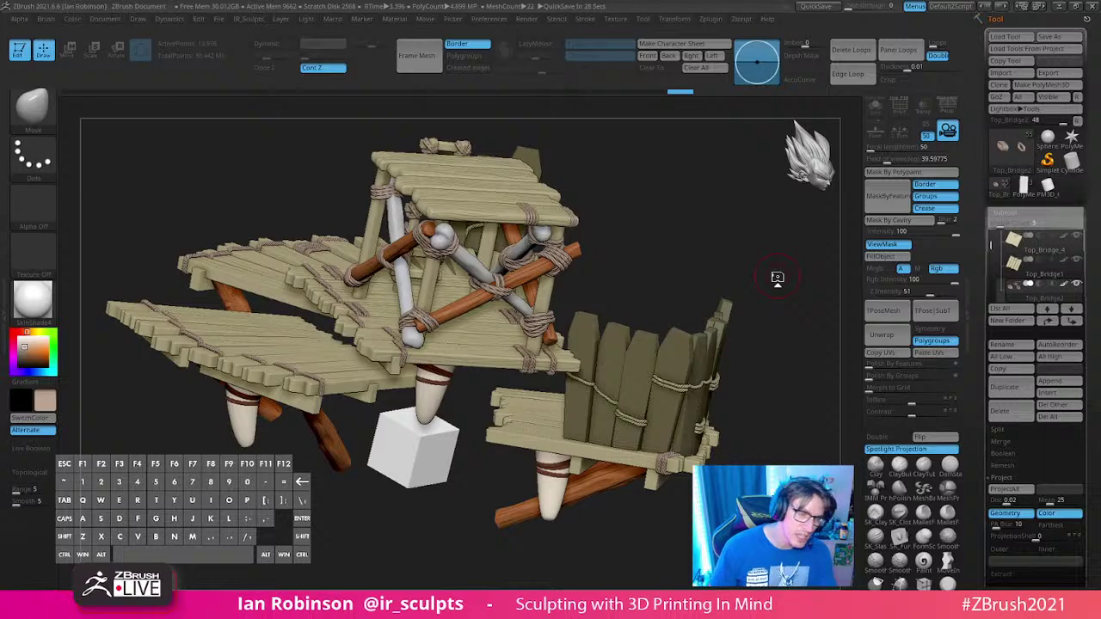
Step: Try adding a loose rope end to the wrapped plank with IR_Rope_Brush, then undo it
drag(777, 277, 691, 318)
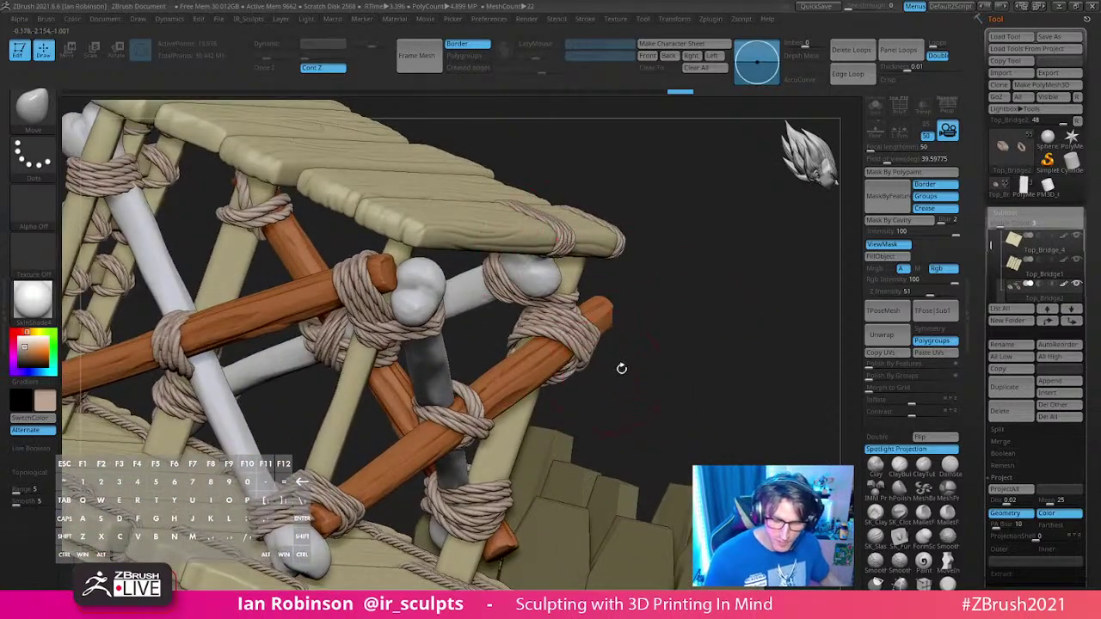
key(b)
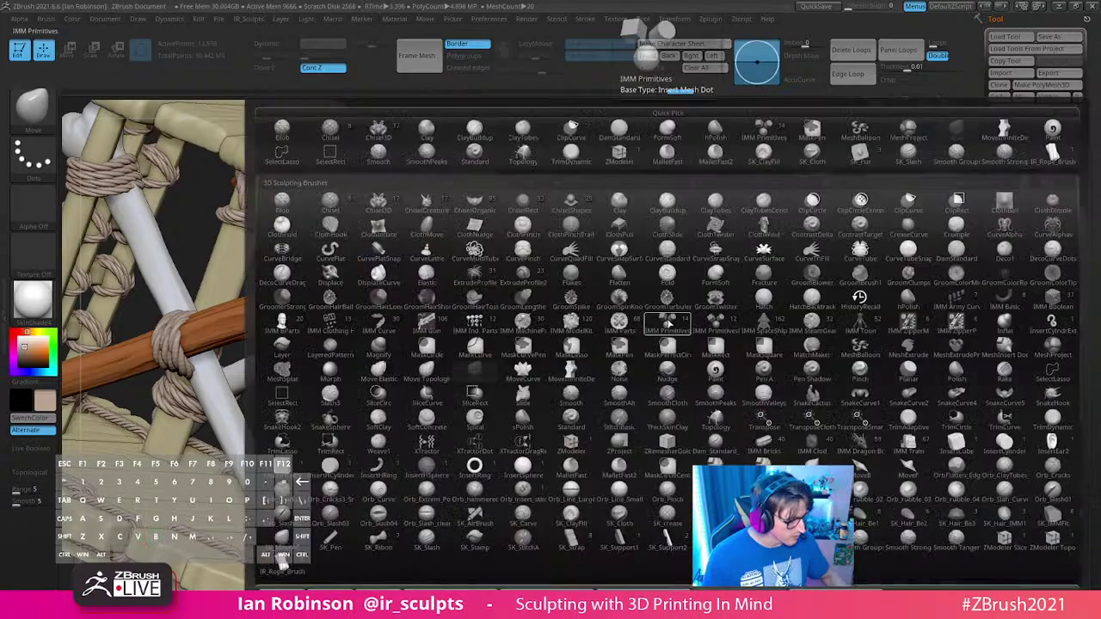
click(381, 546)
drag(689, 299, 599, 276)
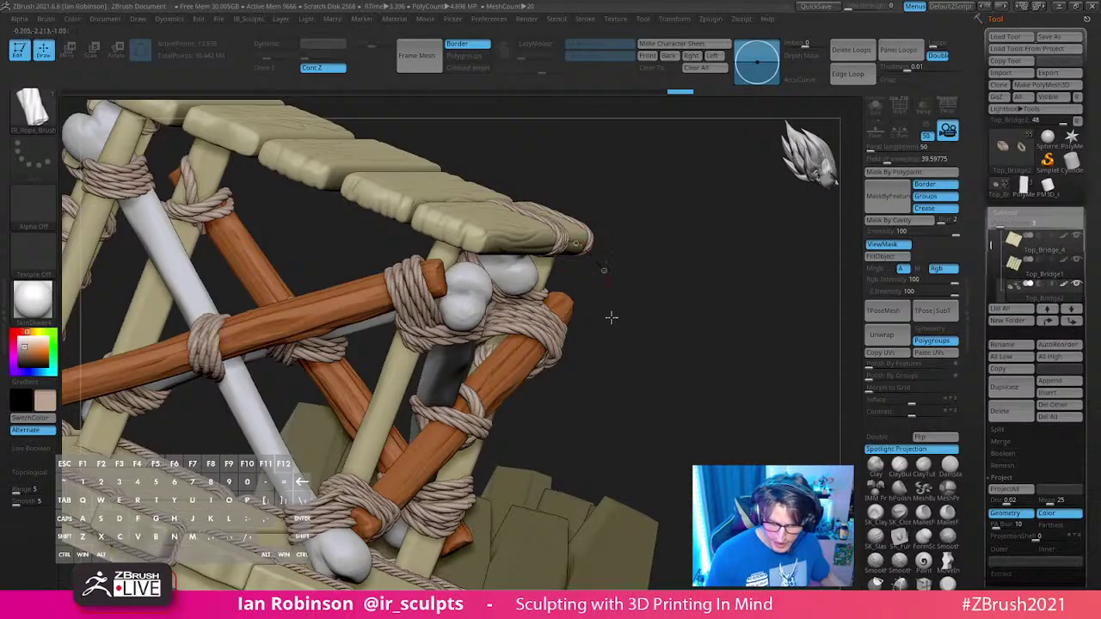
mouse_move(710, 314)
mouse_down()
mouse_move(752, 347)
mouse_move(686, 343)
mouse_move(679, 263)
mouse_move(664, 260)
mouse_up()
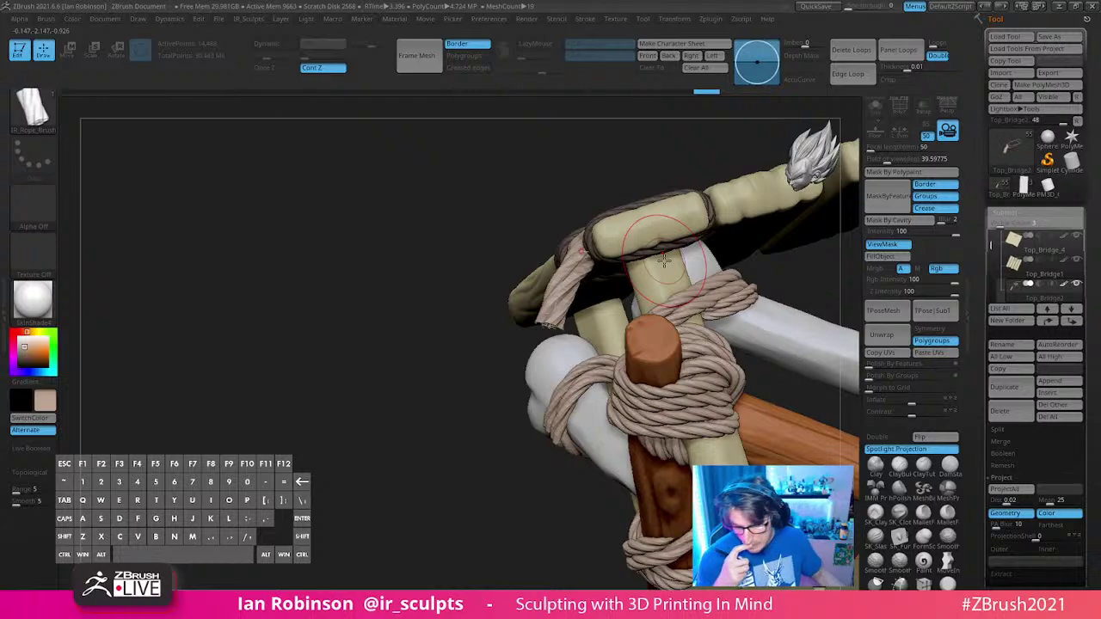
mouse_move(664, 261)
right_down()
mouse_move(717, 315)
mouse_move(696, 268)
right_up()
key(ctrl+z)
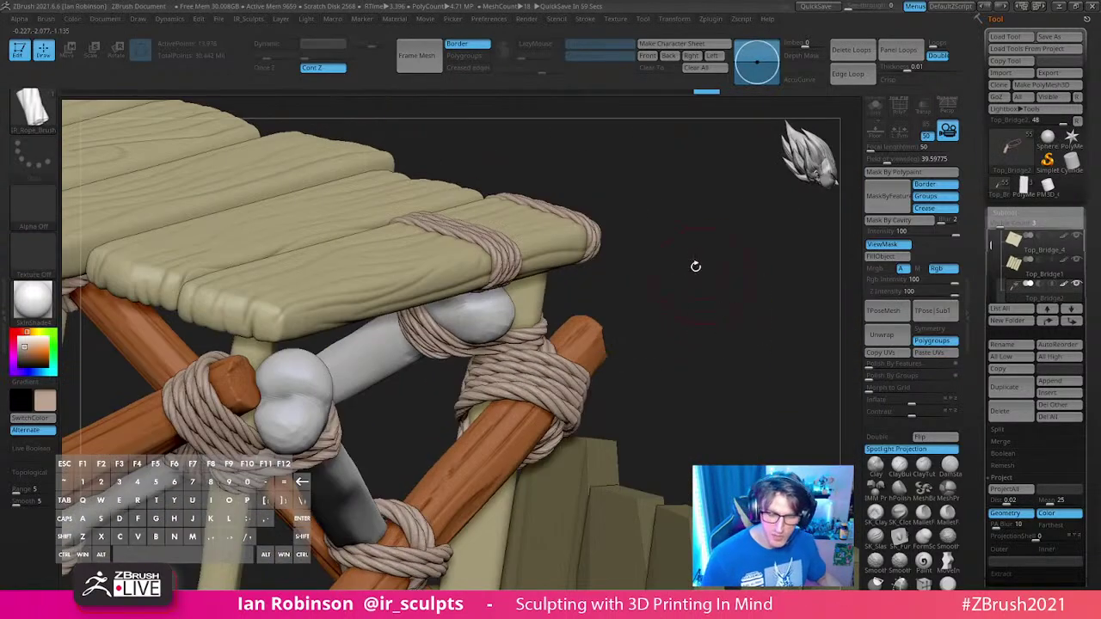
Step: Try drawing two thinner loose rope ends off the plank wrap using a smaller brush, then undo them
key(s)
drag(674, 263, 645, 250)
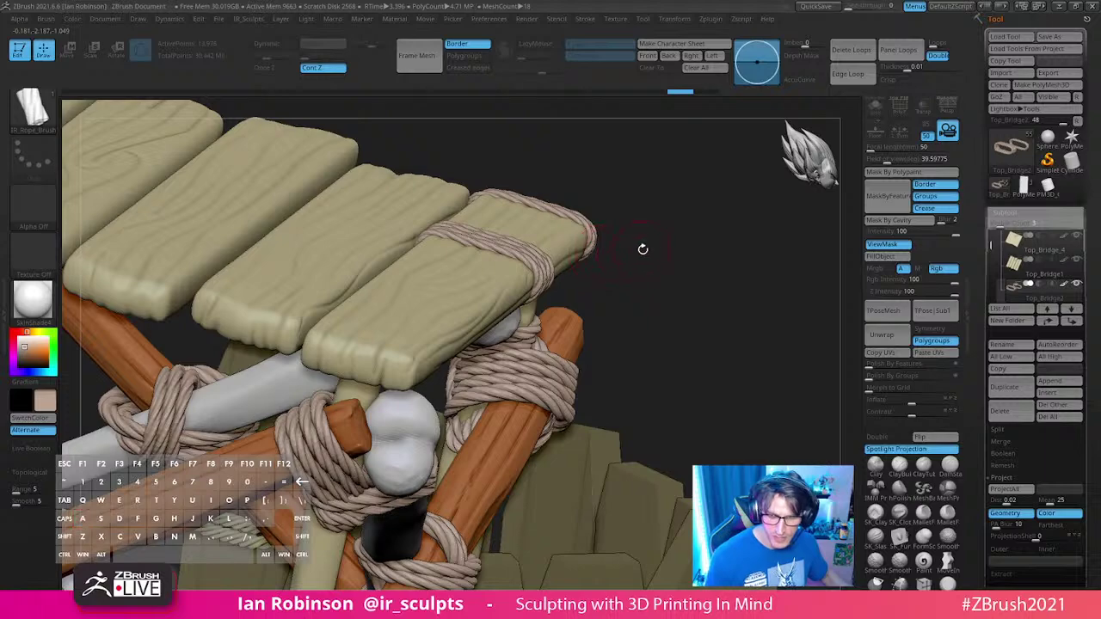
mouse_move(642, 248)
mouse_down()
mouse_move(690, 246)
mouse_move(674, 310)
mouse_move(683, 270)
mouse_move(669, 271)
mouse_up()
key(s)
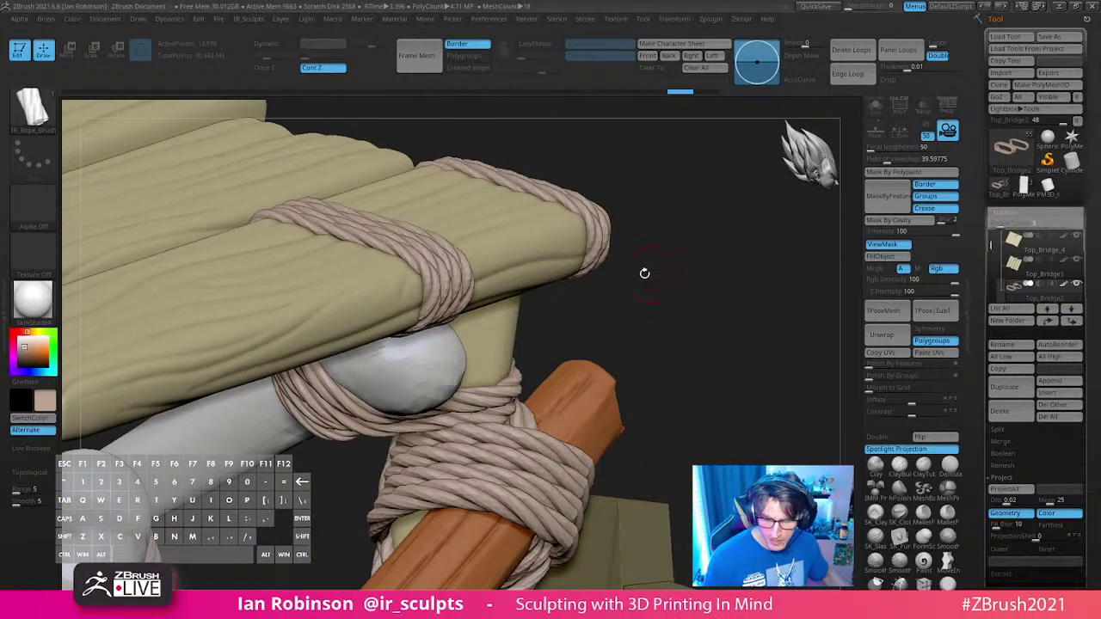
mouse_move(605, 245)
mouse_down()
mouse_move(651, 318)
mouse_move(715, 381)
mouse_move(759, 348)
mouse_move(715, 364)
mouse_move(659, 229)
mouse_move(811, 333)
mouse_move(762, 329)
mouse_move(715, 363)
mouse_move(464, 365)
mouse_up()
drag(576, 386, 577, 416)
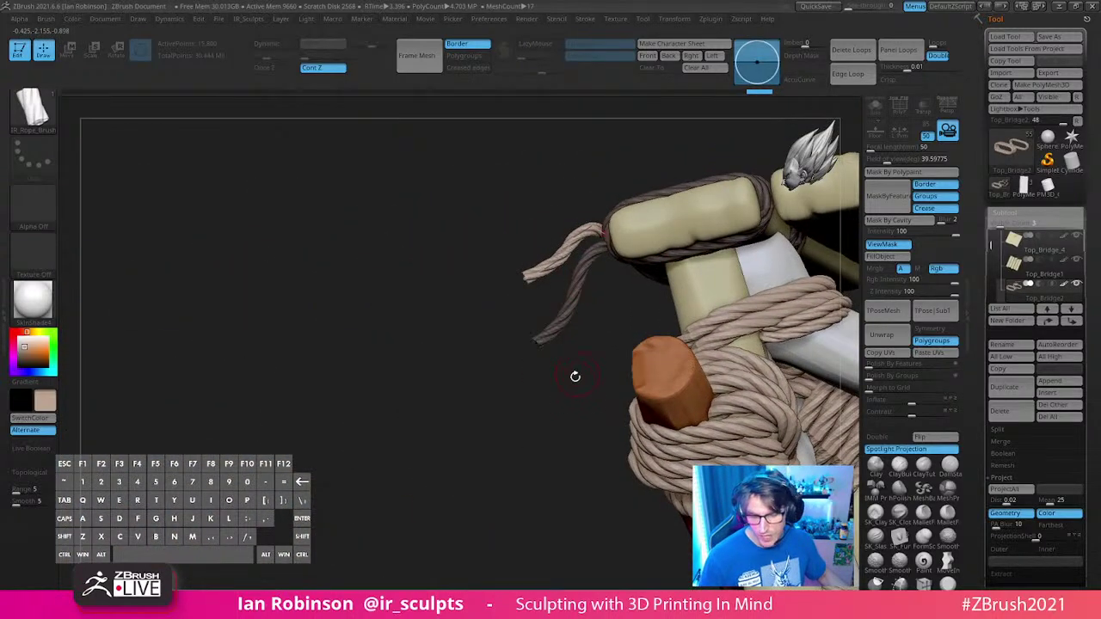
mouse_move(573, 375)
mouse_down()
mouse_move(570, 404)
mouse_move(506, 439)
mouse_move(504, 401)
mouse_move(553, 297)
mouse_move(438, 351)
mouse_move(779, 269)
mouse_move(786, 290)
mouse_move(698, 361)
mouse_move(697, 387)
mouse_move(713, 376)
mouse_move(725, 243)
mouse_up()
key(ctrl+z)
key(ctrl+z)
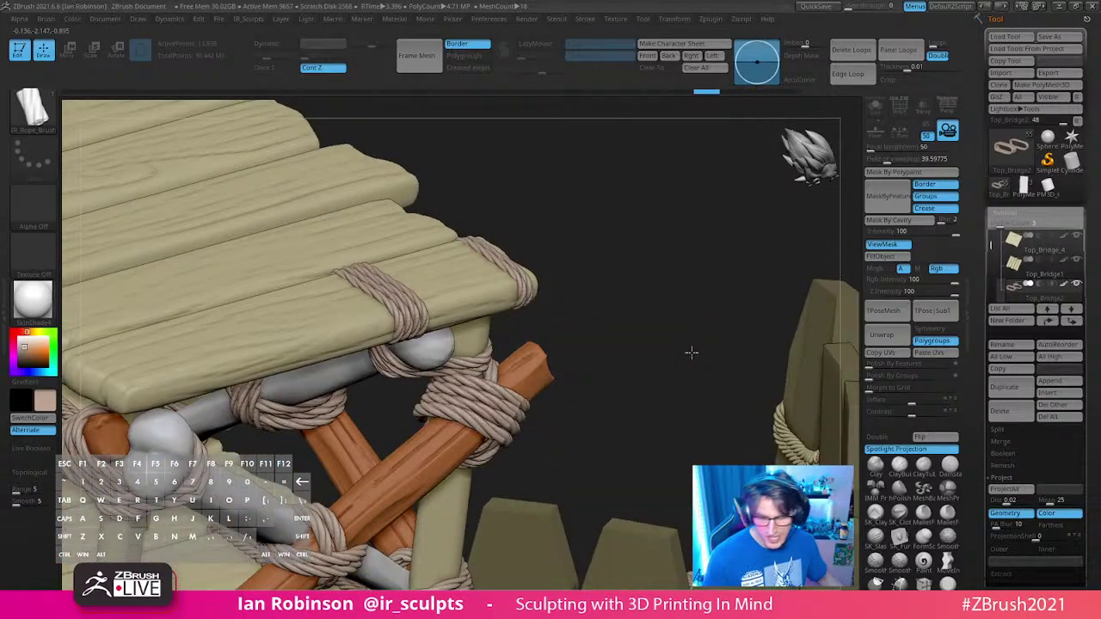
drag(691, 352, 729, 263)
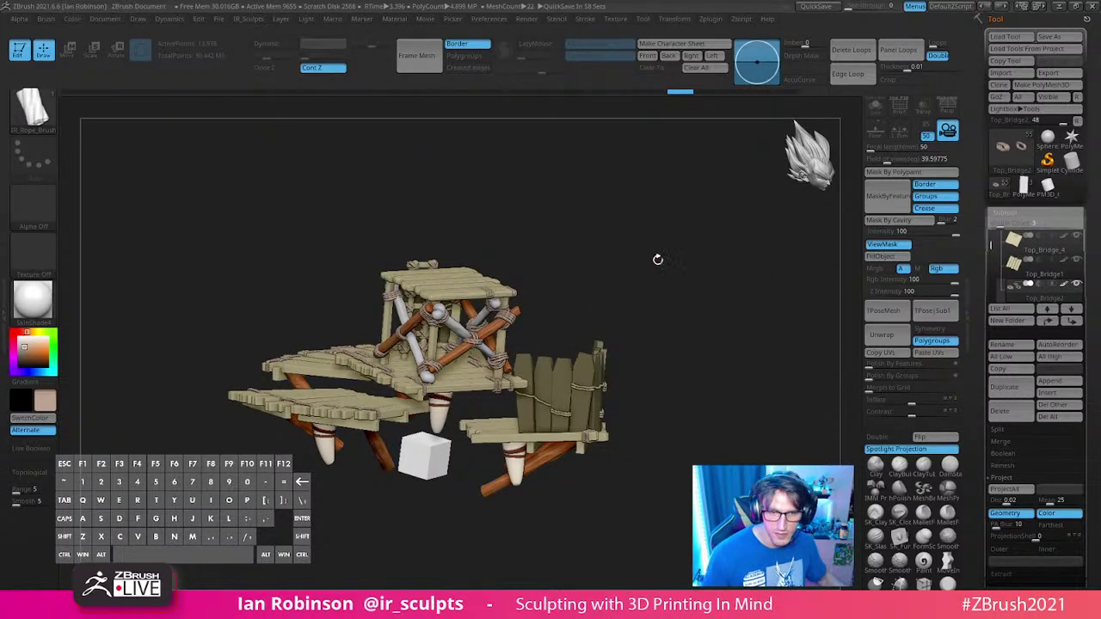
drag(656, 258, 646, 289)
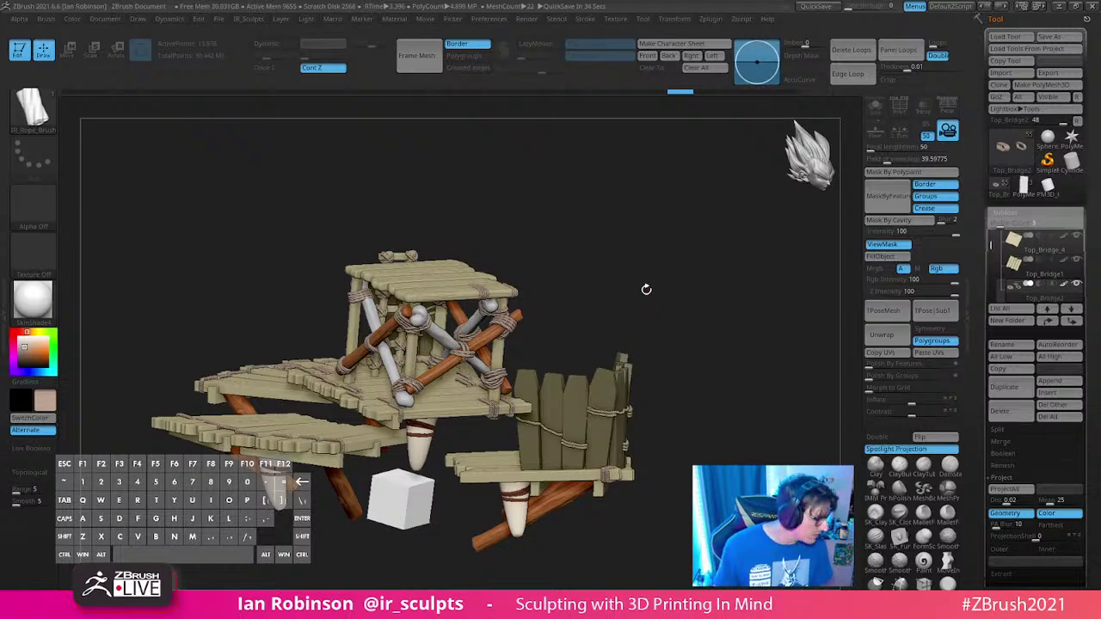
key(b)
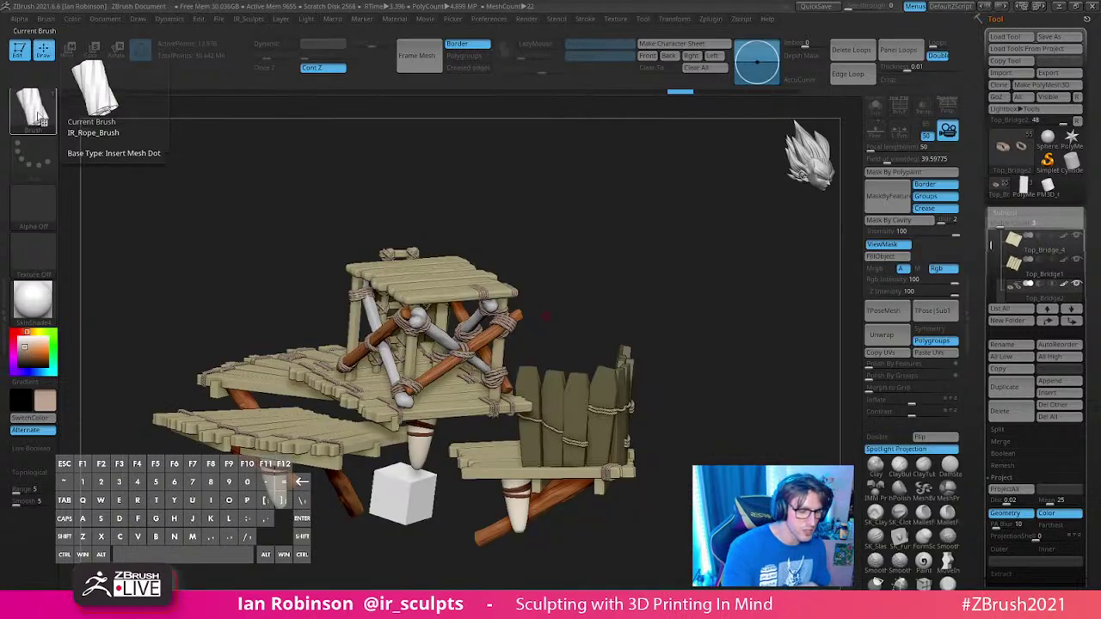
ctrl+click(51, 126)
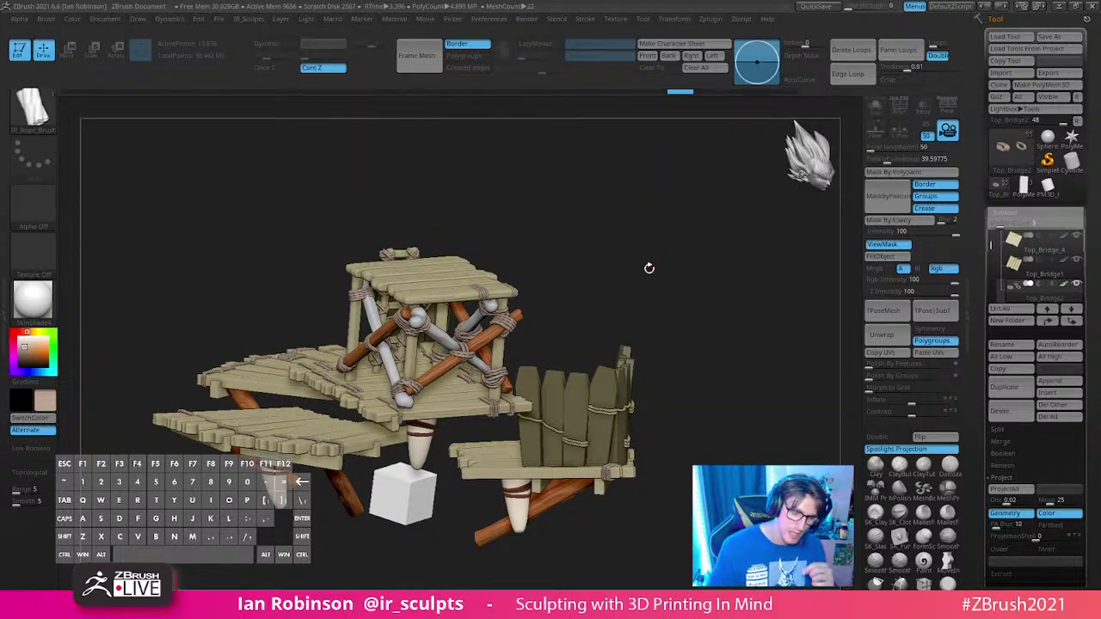
drag(649, 268, 656, 270)
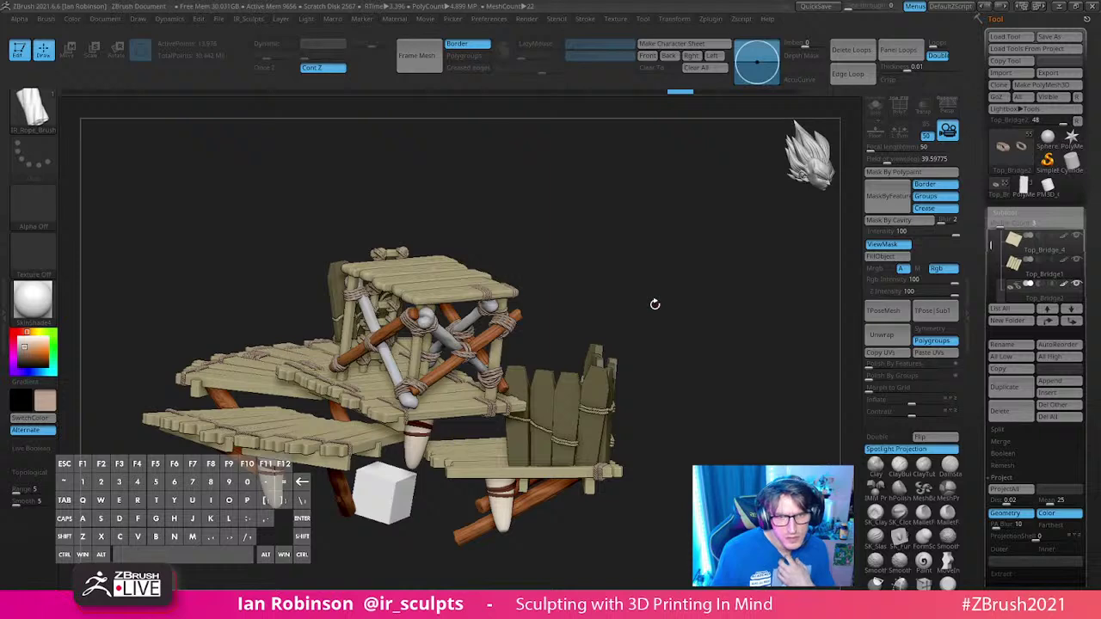
Step: Collapse the Bridges folder and make every folder and subtool of the statue visible, including the Talus and the bokoblins
drag(649, 287, 646, 304)
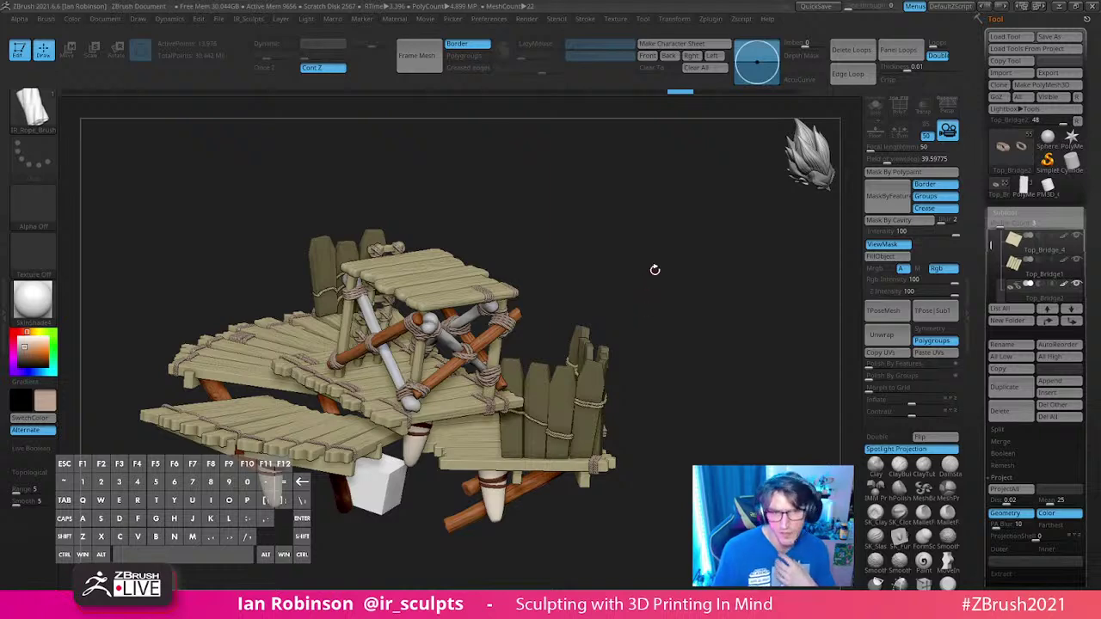
drag(633, 261, 616, 279)
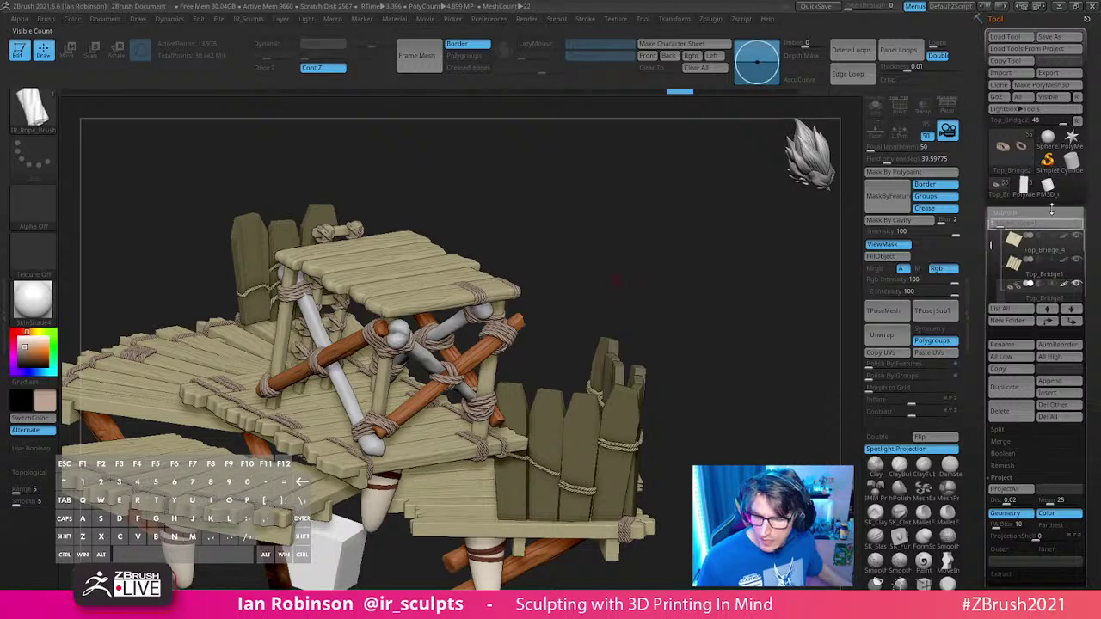
shift+click(1074, 259)
shift+click(1074, 259)
alt+drag(789, 338, 671, 286)
drag(992, 245, 992, 236)
click(1007, 269)
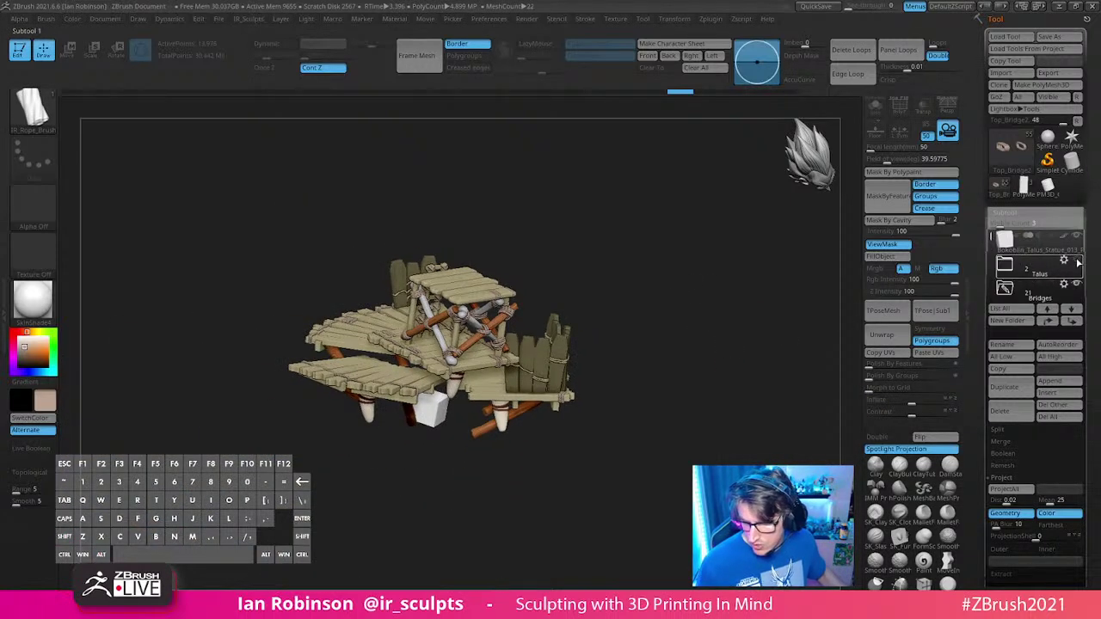
shift+click(1077, 261)
drag(675, 340, 742, 354)
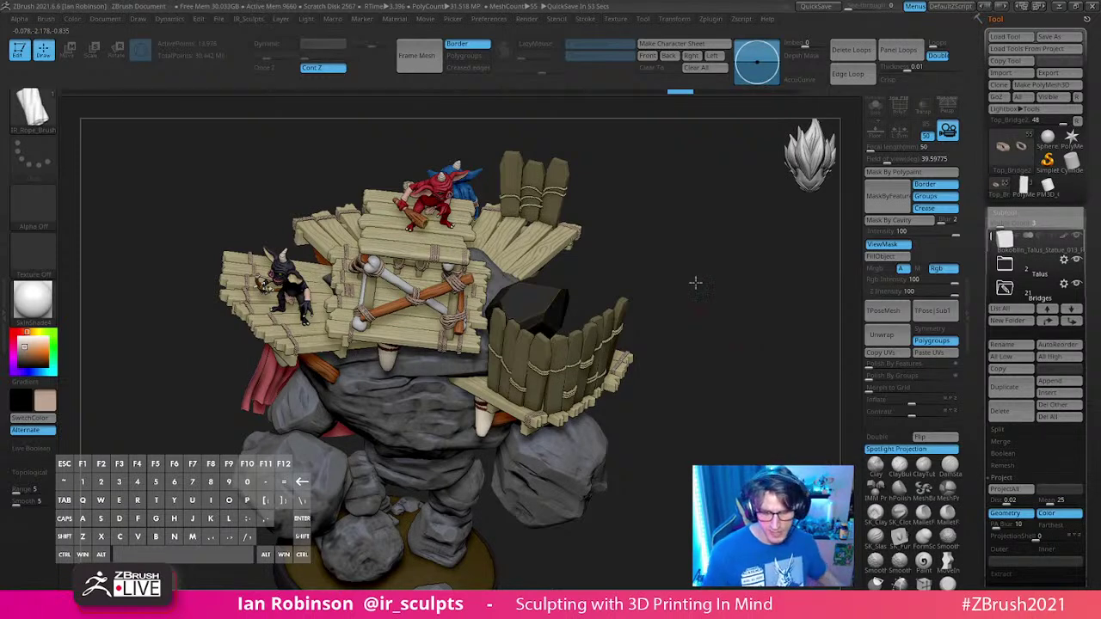
Step: Isolate the raised platform's plank subtool Top_Bridge2_1 in solo mode
drag(700, 283, 679, 308)
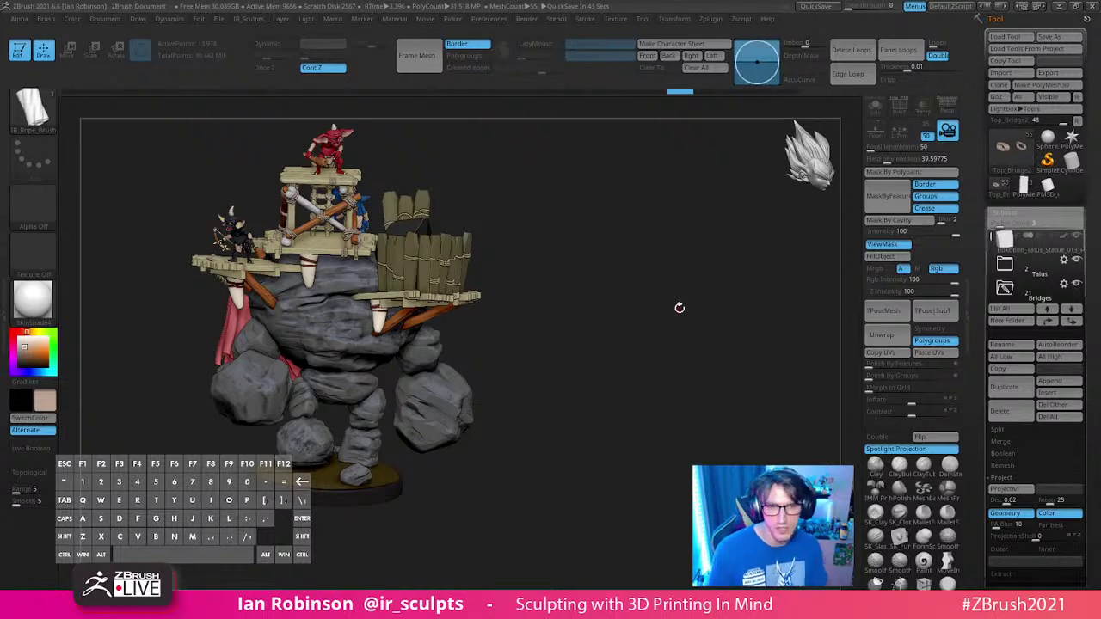
alt+drag(646, 290, 668, 319)
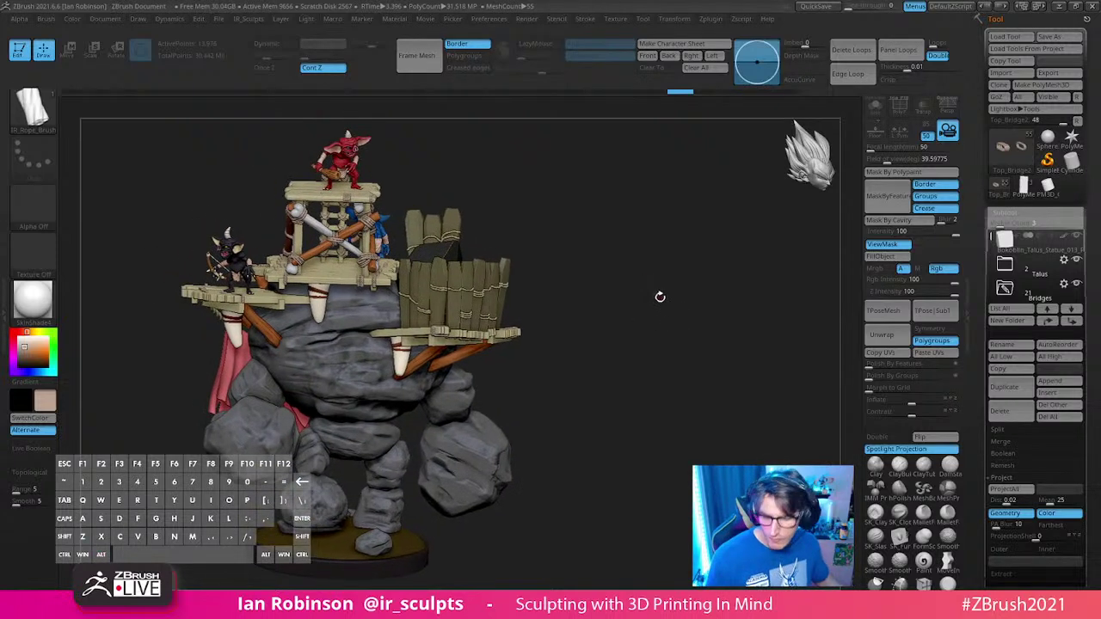
drag(603, 259, 455, 293)
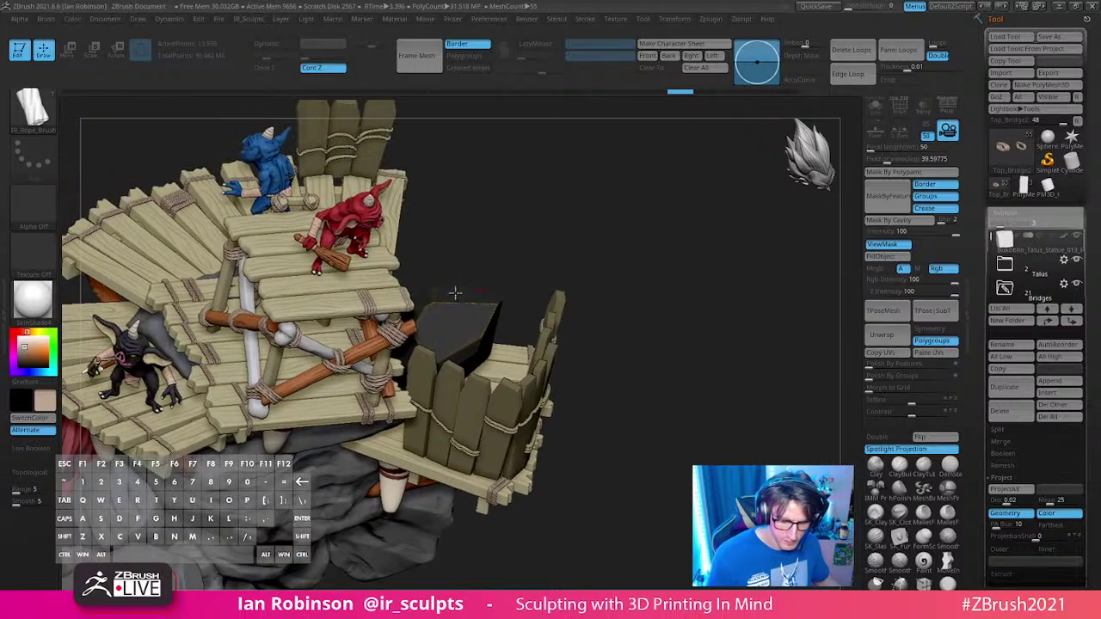
drag(483, 254, 550, 379)
alt+drag(712, 290, 731, 405)
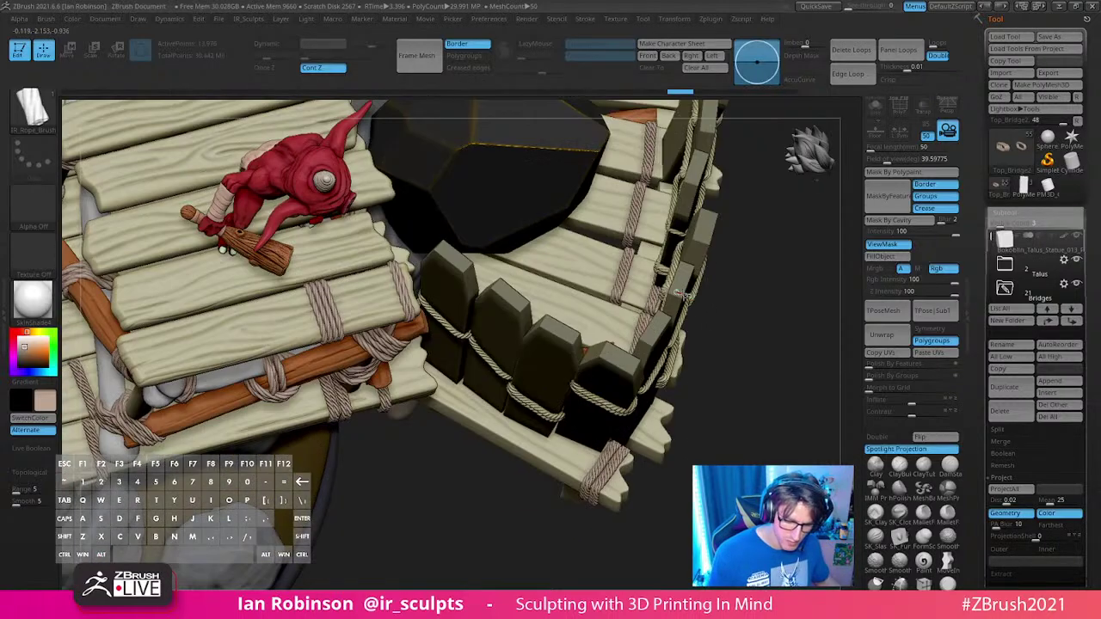
alt+click(401, 297)
drag(400, 445, 323, 309)
alt+click(336, 322)
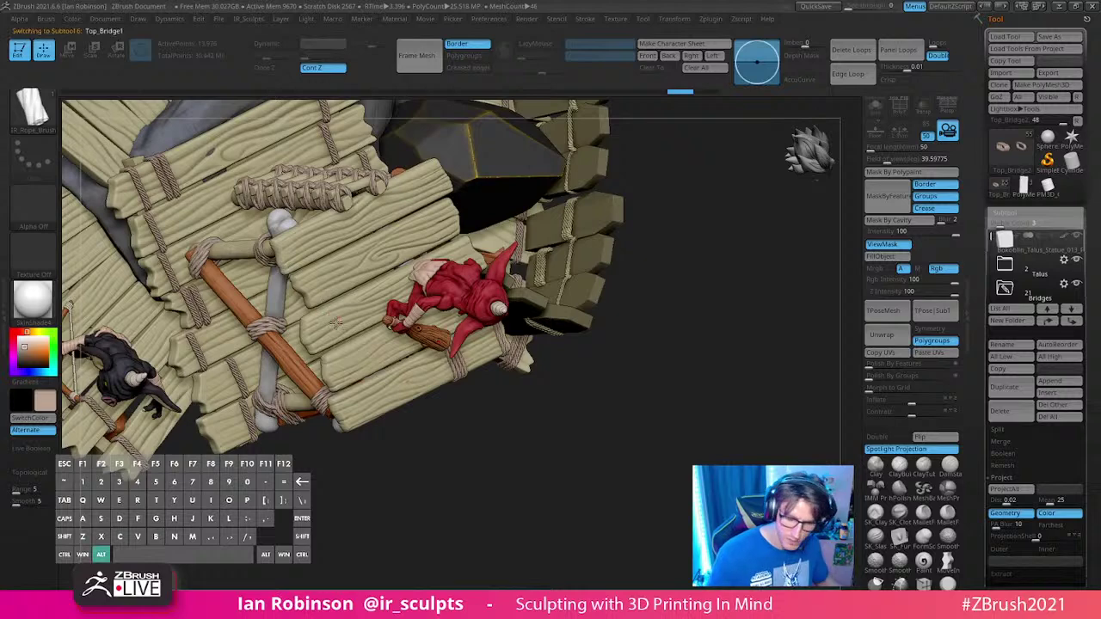
key(shift+f)
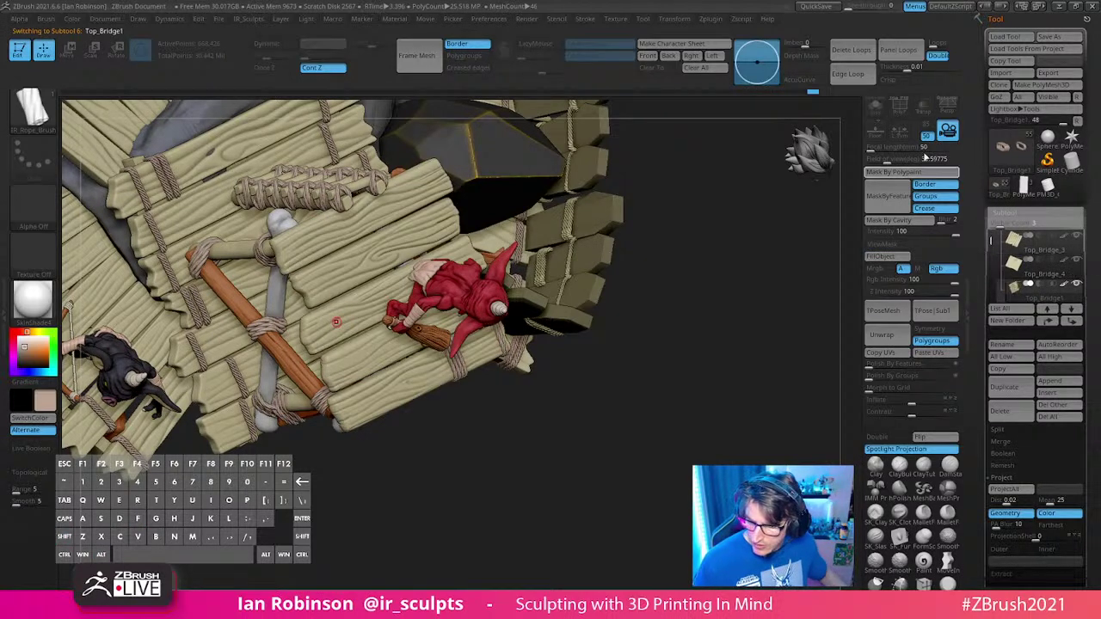
click(876, 107)
key(alt+Down)
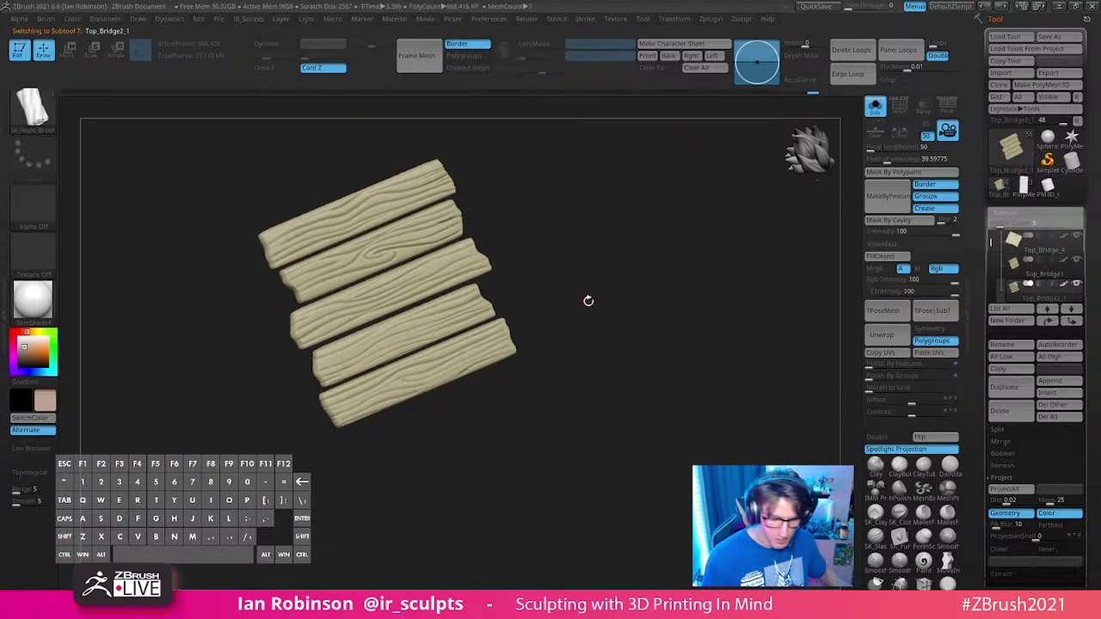
Step: Drop the isolated planks to a low subdivision level and display their wireframe with polygroup colours
click(1007, 214)
click(1008, 227)
alt+drag(653, 323, 761, 385)
key(shift+f)
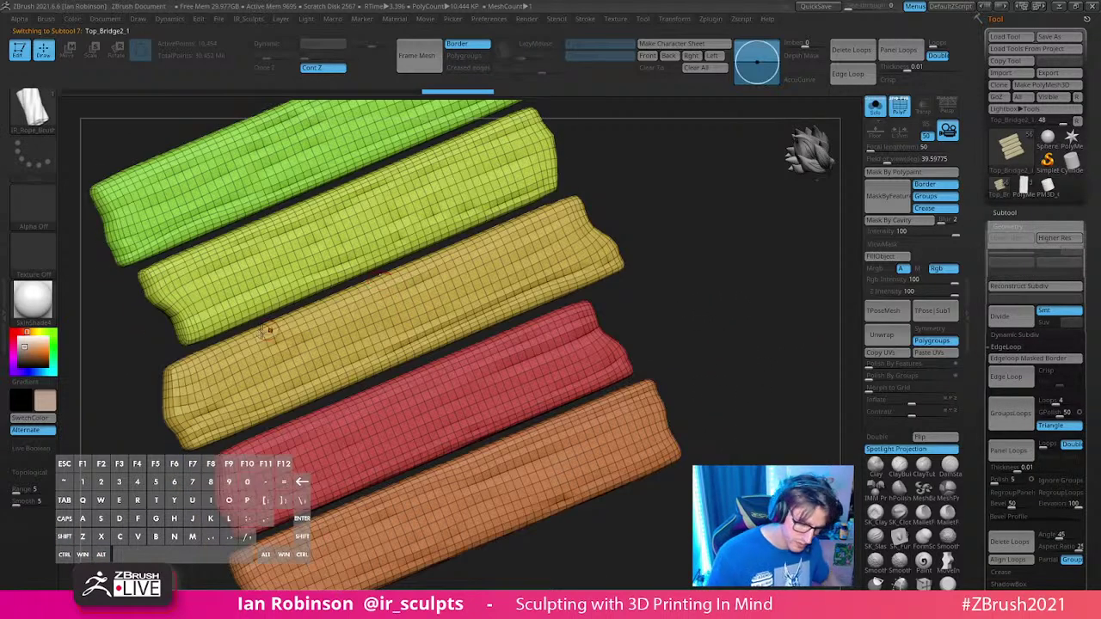
Step: Try hiding the orange plank's polygroup and a narrow polygon loop across the yellow plank, and undo the visibility changes
ctrl+shift+click(658, 397)
ctrl+shift+click(684, 391)
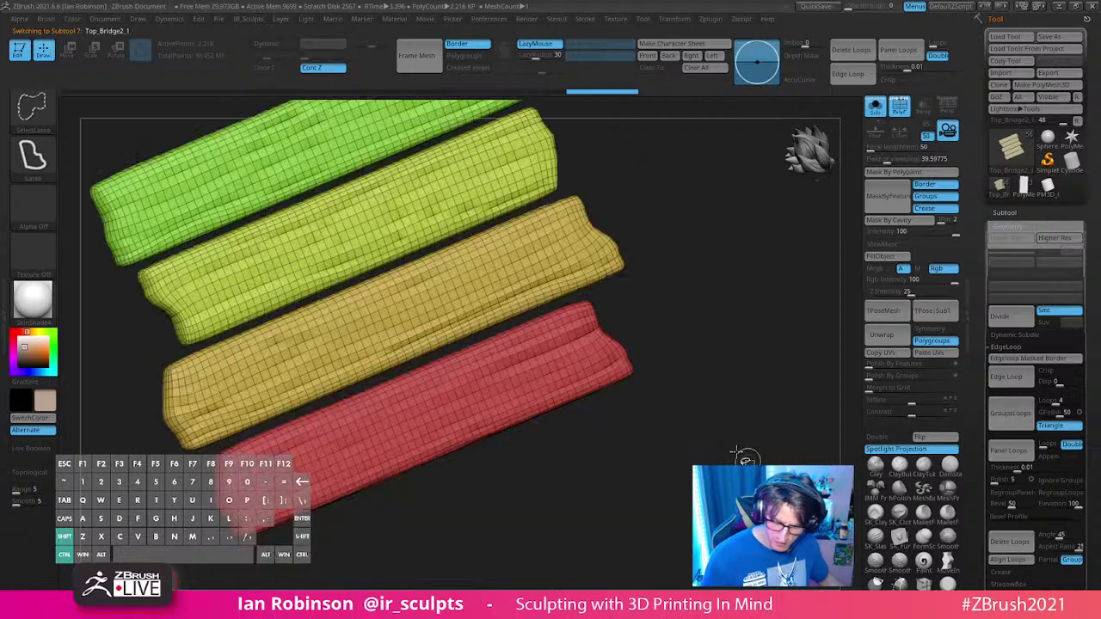
ctrl+shift+click(224, 370)
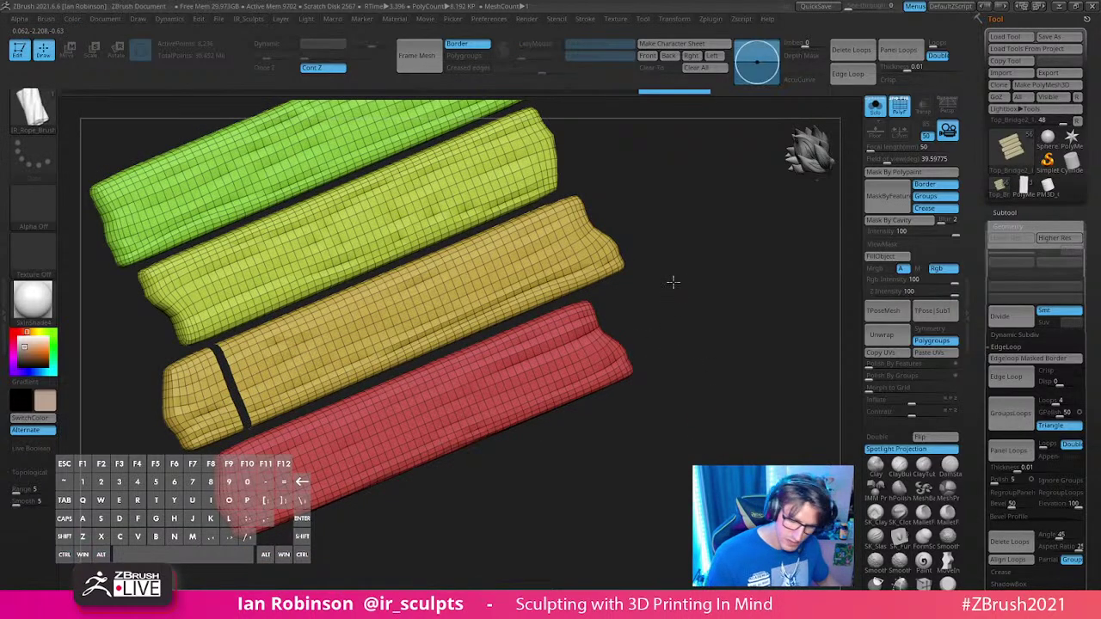
drag(671, 280, 641, 262)
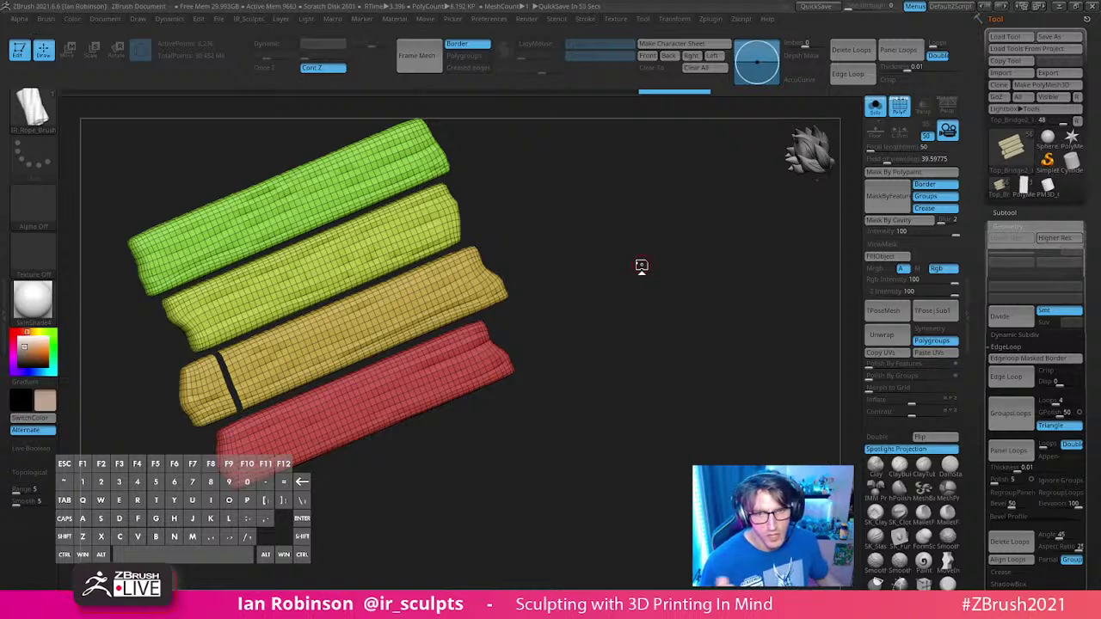
alt+drag(617, 305, 674, 307)
key(ctrl)
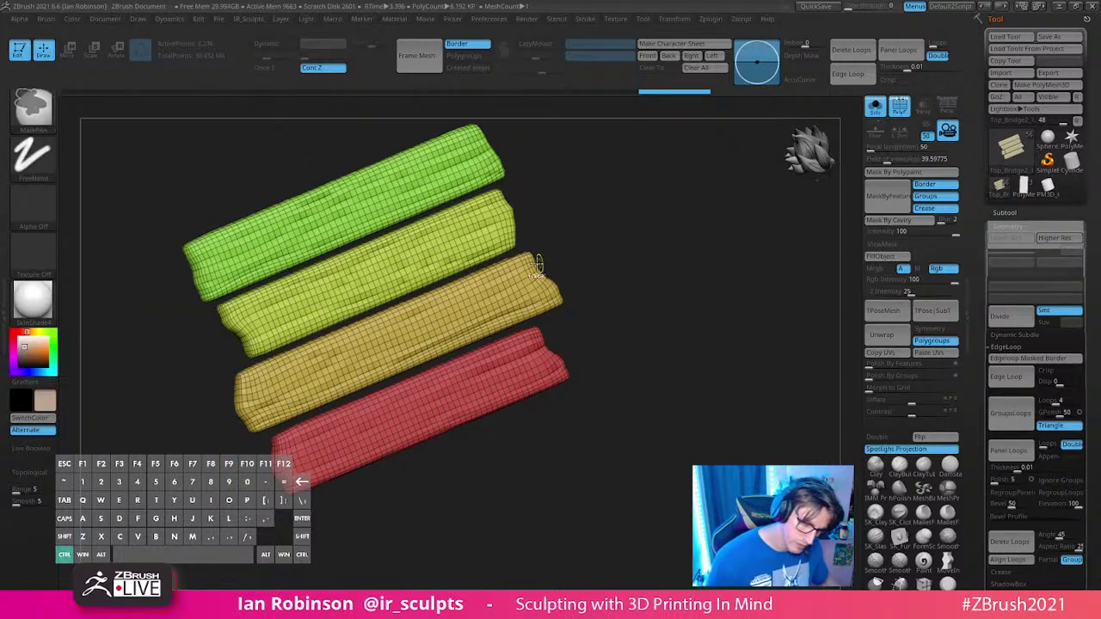
key(ctrl+z)
key(ctrl+z)
key(ctrl+z)
Step: Leave solo mode and delete the Top_Bridge2_1 subtool from the statue
alt+drag(715, 376, 684, 347)
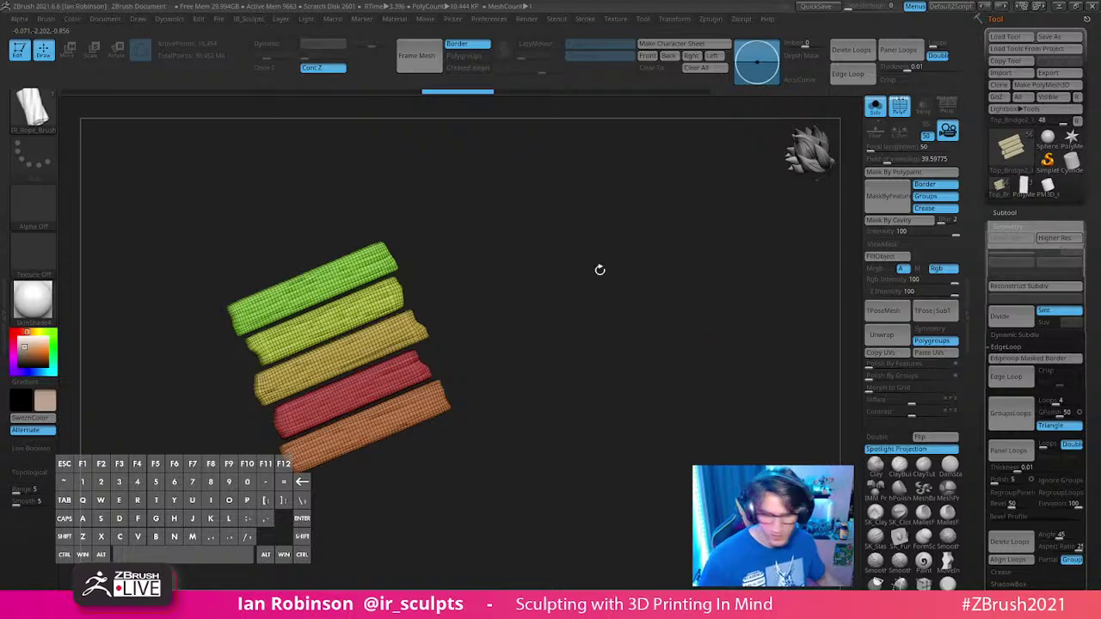
alt+drag(600, 270, 644, 368)
alt+drag(715, 289, 760, 191)
click(875, 107)
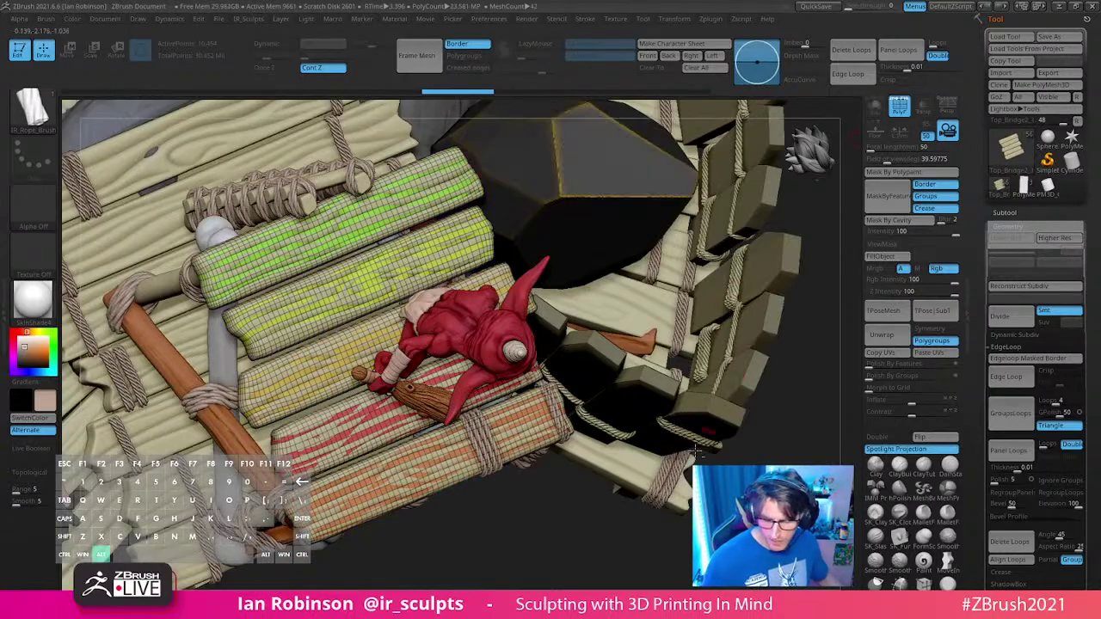
alt+drag(566, 540, 548, 479)
click(1004, 214)
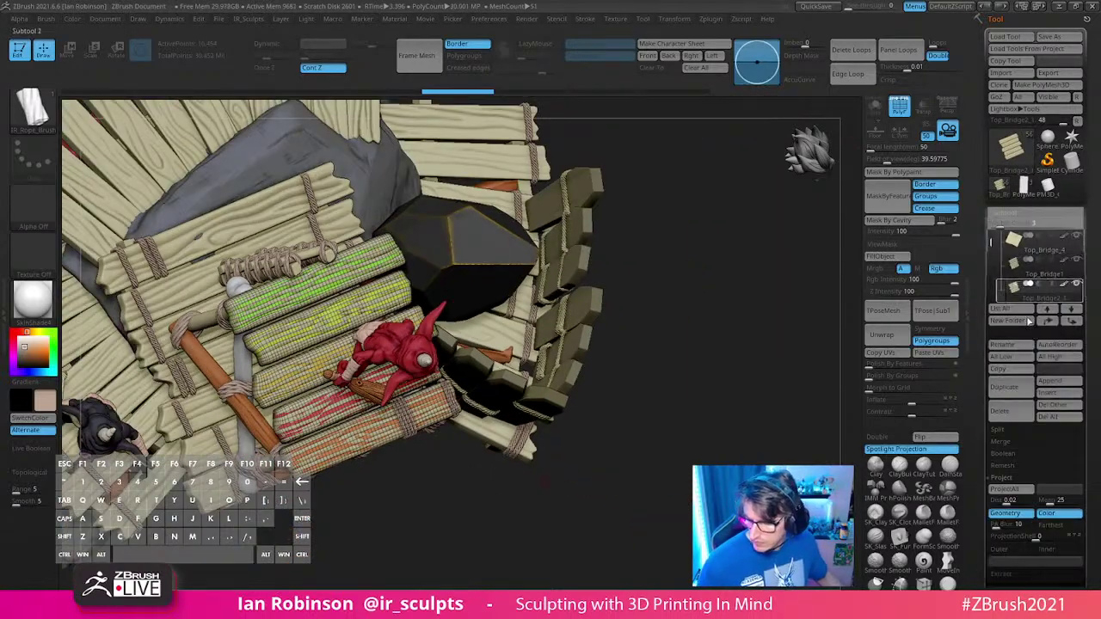
click(1008, 413)
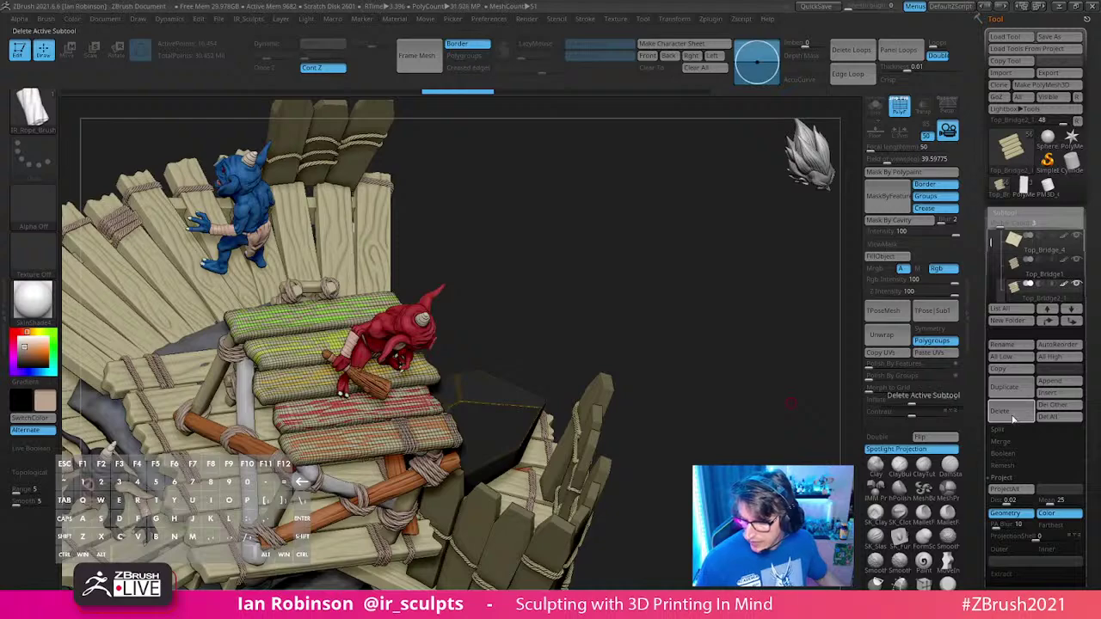
click(1012, 418)
click(905, 443)
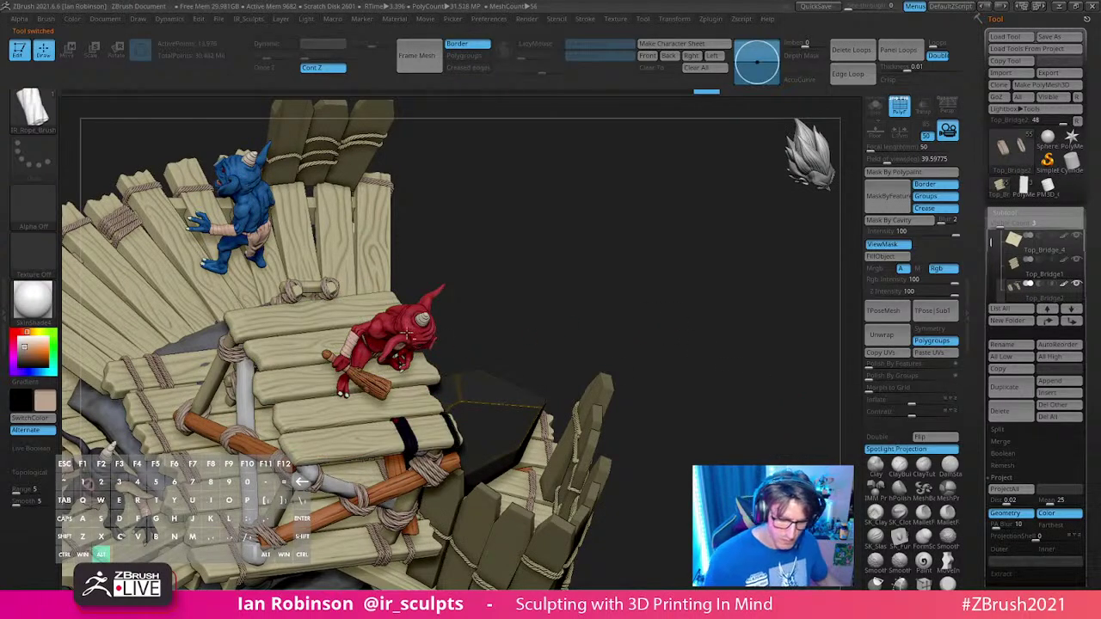
Step: Isolate the blue bokoblin's Body subtool in solo mode and expand the Bokoblin_Blue folder
drag(656, 324, 602, 232)
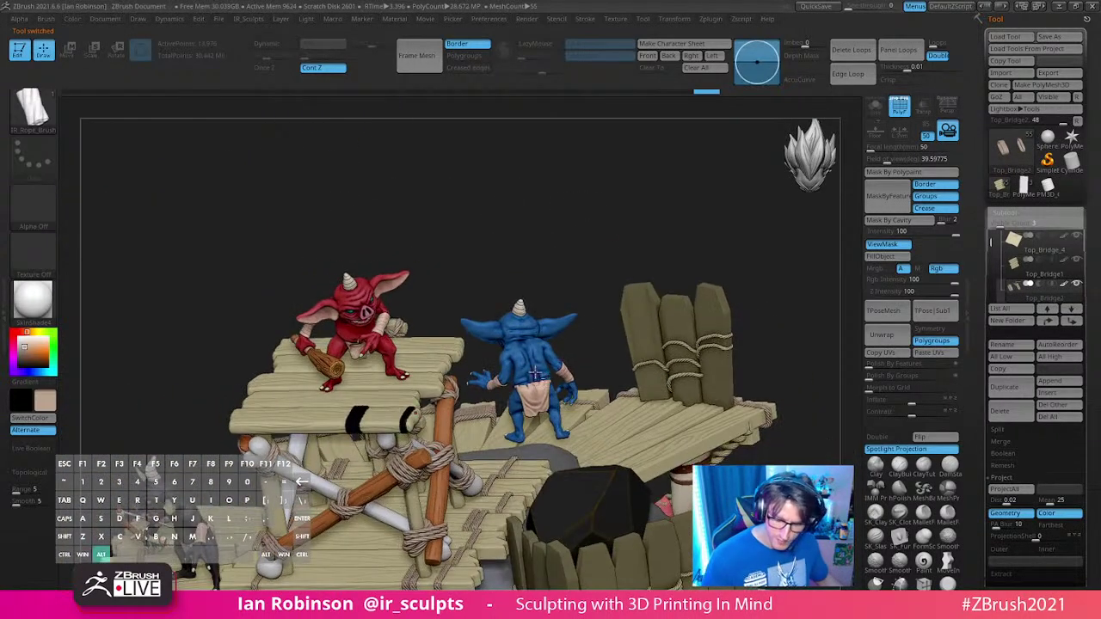
alt+click(531, 359)
click(875, 105)
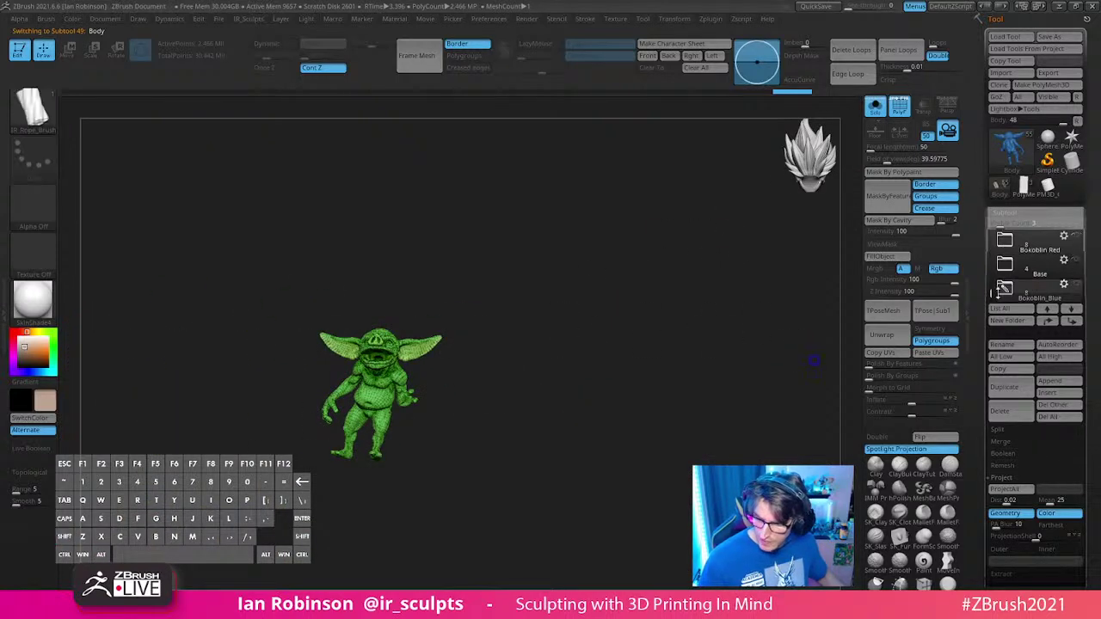
click(1003, 290)
drag(990, 289, 990, 288)
alt+drag(647, 338, 789, 361)
alt+drag(604, 225, 506, 360)
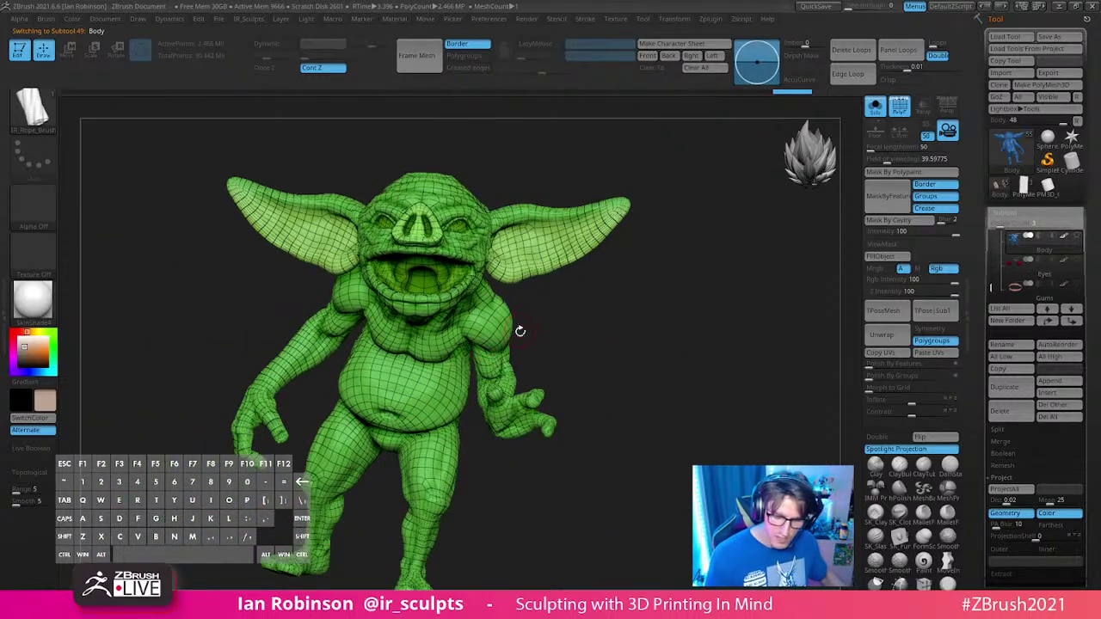
Step: Raise the bokoblin body's subdivision level for a denser wireframe around the torso
alt+drag(583, 320, 650, 358)
key(shift+f)
key(shift+f)
key(d)
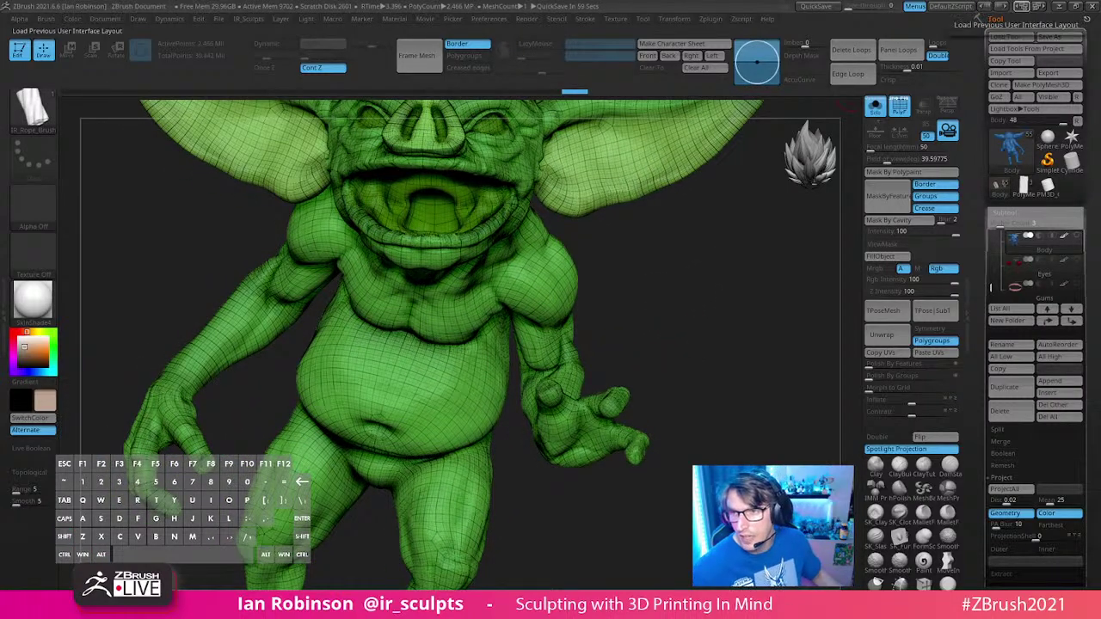
Step: Bring up the bokoblin reference image and examine the diagonal chest strap, waist wrap and loincloth
right_drag(688, 0, 688, 198)
right_drag(795, 1, 842, 264)
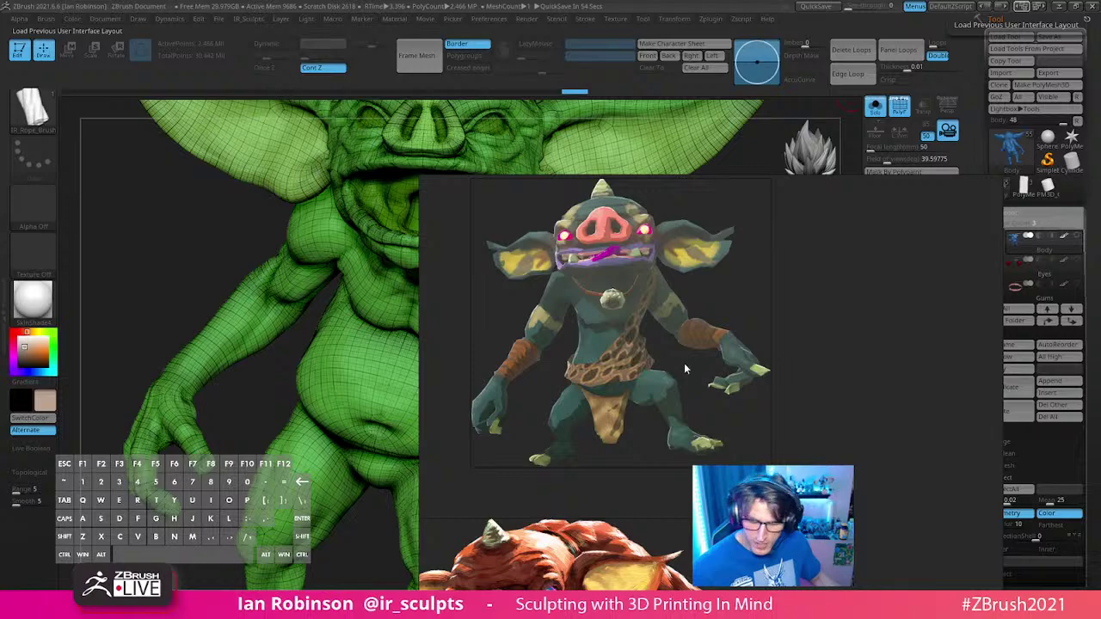
right_drag(684, 364, 867, 1)
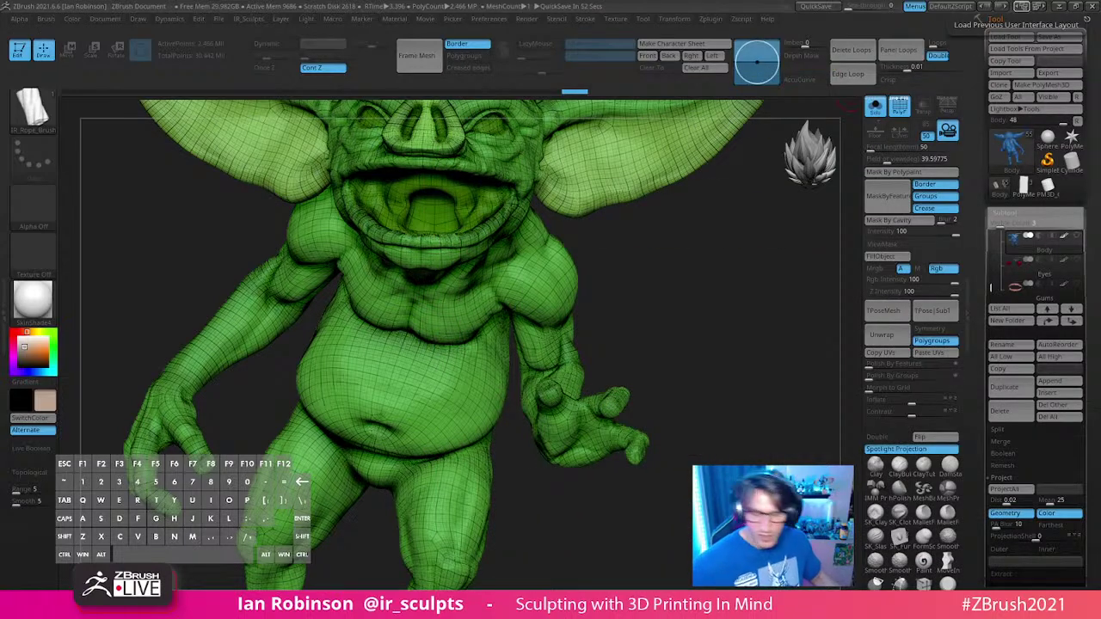
mouse_move(683, 307)
right_down()
mouse_move(691, 287)
mouse_move(710, 284)
mouse_move(708, 258)
mouse_move(725, 260)
right_up()
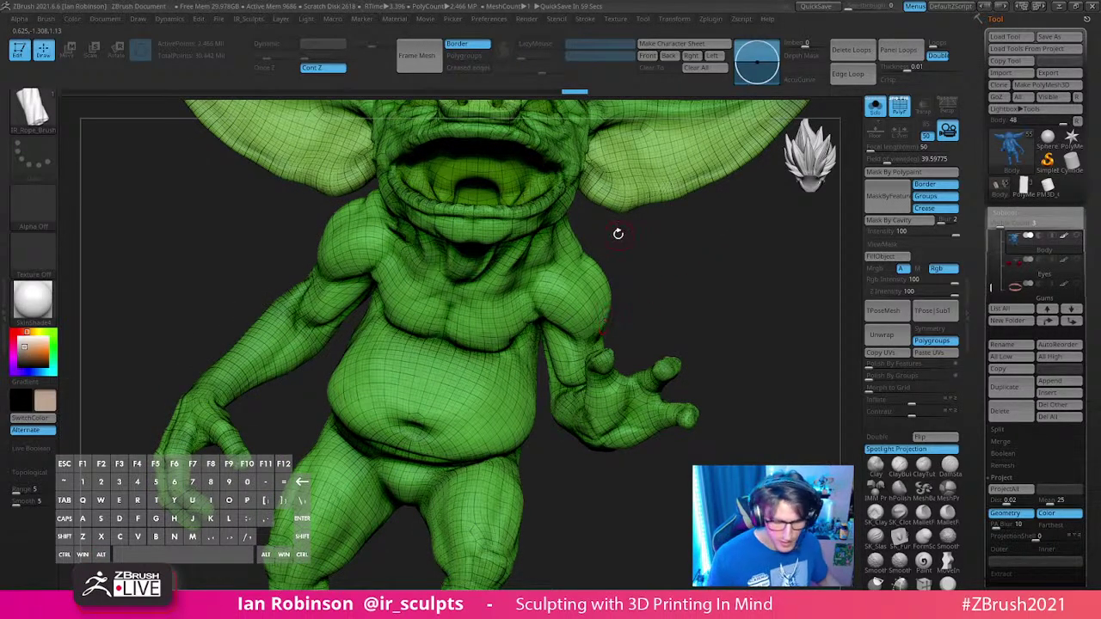
Step: Choose the MaskLasso brush and mask a sash over the bokoblin's shoulder, across the chest and around the belly
ctrl+click(33, 108)
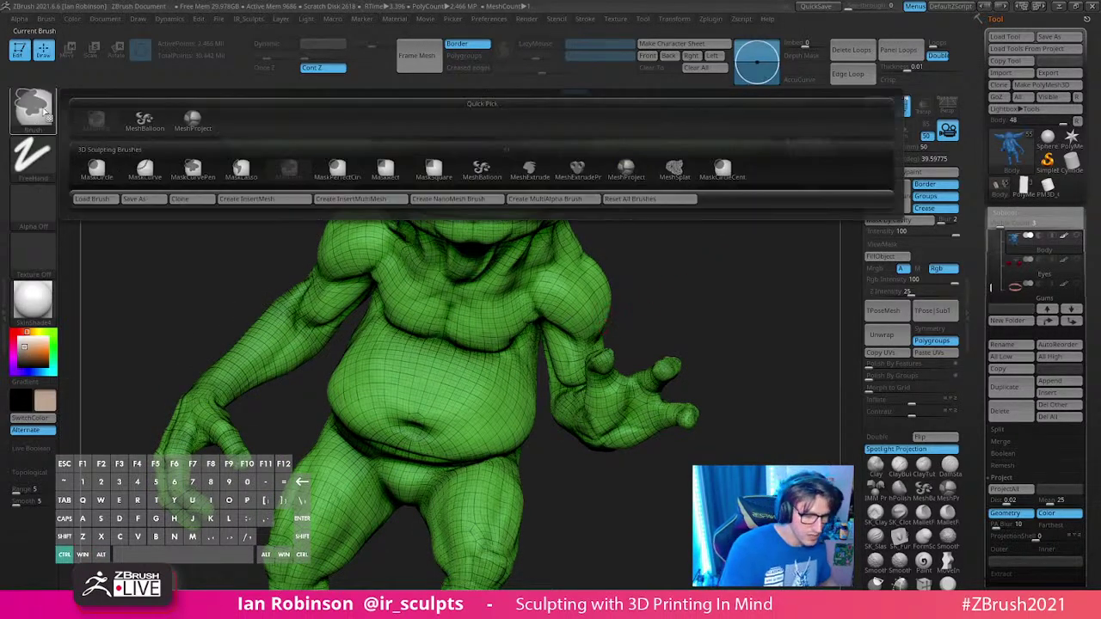
click(250, 169)
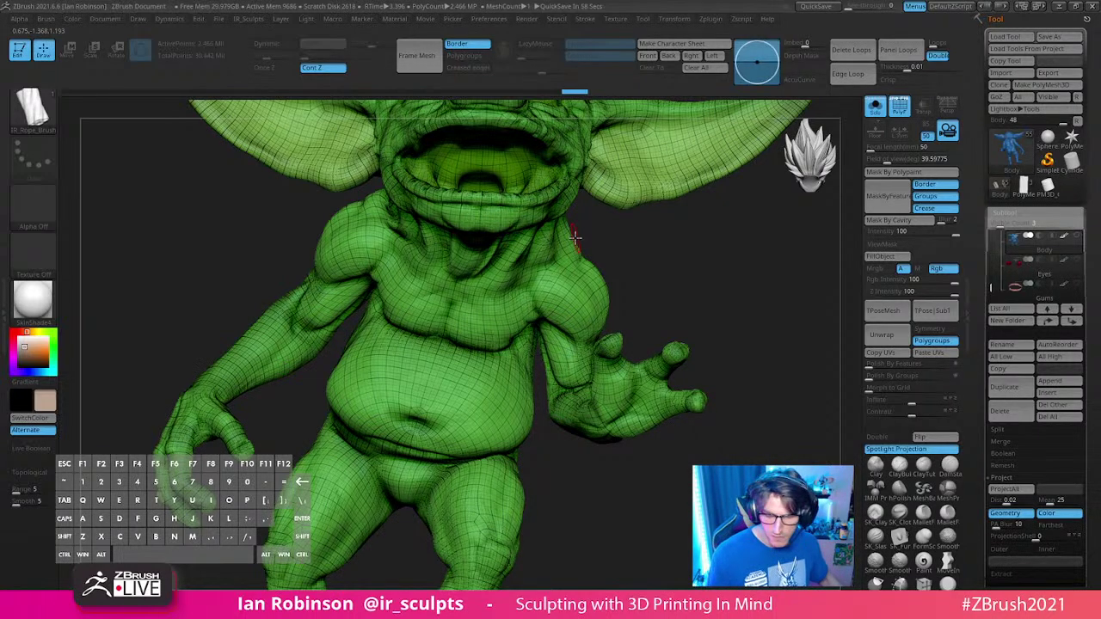
key(ctrl)
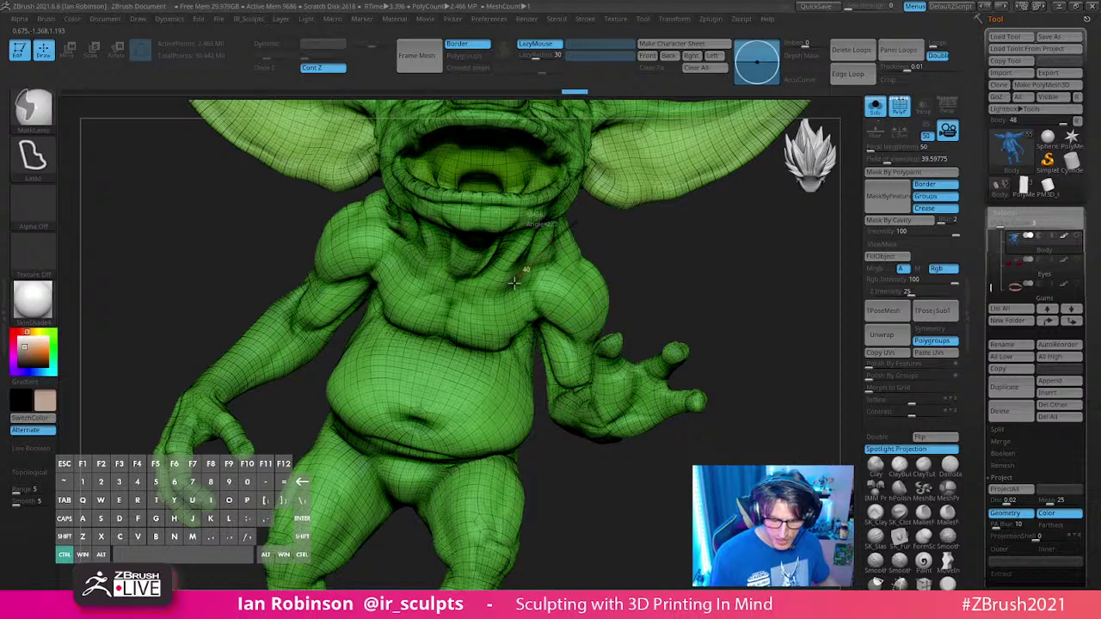
mouse_move(513, 283)
ctrl+mouse_down()
mouse_move(404, 339)
mouse_move(324, 362)
mouse_move(307, 387)
mouse_move(449, 428)
mouse_move(515, 439)
mouse_move(553, 430)
mouse_move(541, 394)
mouse_move(559, 258)
mouse_move(553, 273)
mouse_move(585, 256)
mouse_move(552, 285)
ctrl+mouse_up()
mouse_move(749, 269)
mouse_down()
mouse_move(696, 292)
mouse_move(523, 315)
mouse_move(324, 313)
mouse_up()
drag(751, 227, 717, 244)
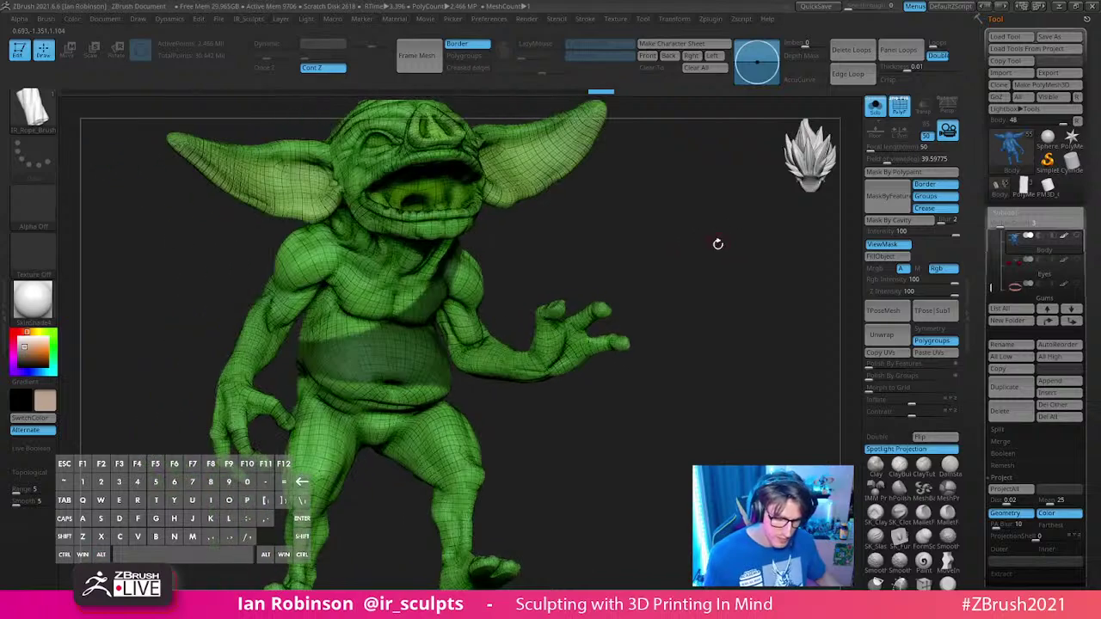
mouse_move(552, 441)
mouse_down()
mouse_move(602, 454)
mouse_move(404, 322)
mouse_up()
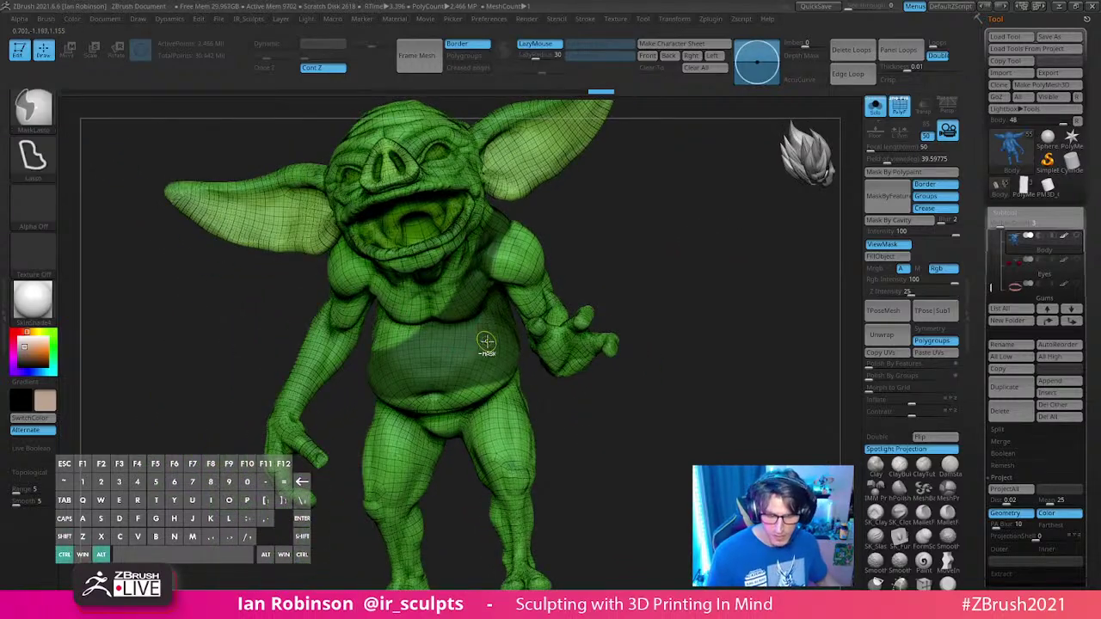
Step: Turn off the wireframe display on the masked body and collapse the subtool list
alt+drag(681, 250, 673, 306)
key(shift+f)
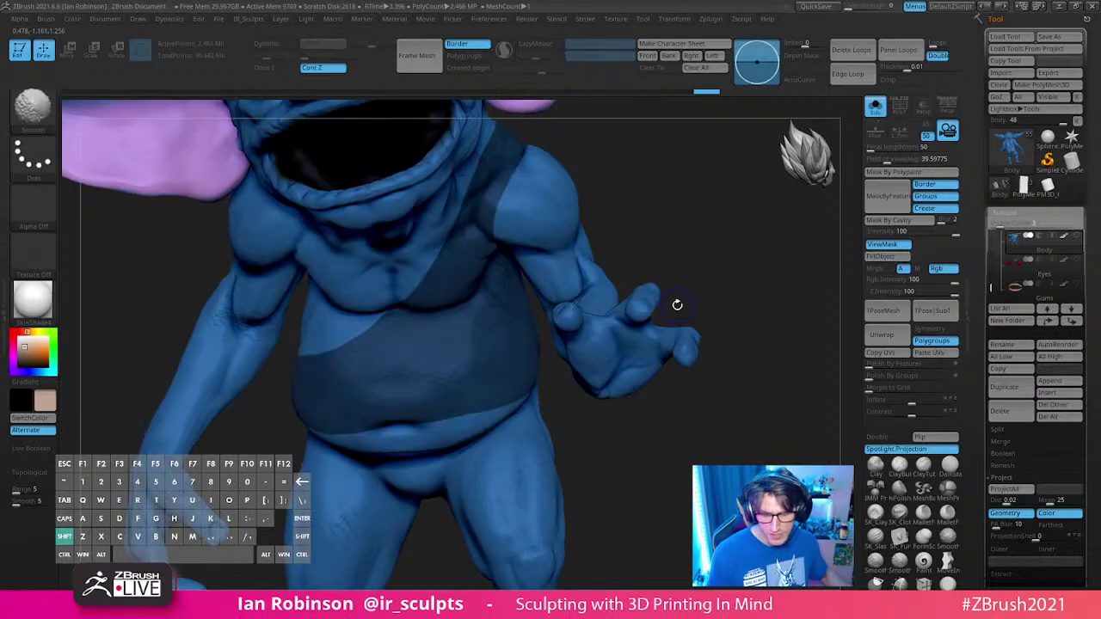
mouse_move(711, 246)
alt+mouse_down()
mouse_move(725, 233)
mouse_move(731, 255)
mouse_move(735, 243)
alt+mouse_up()
click(1017, 208)
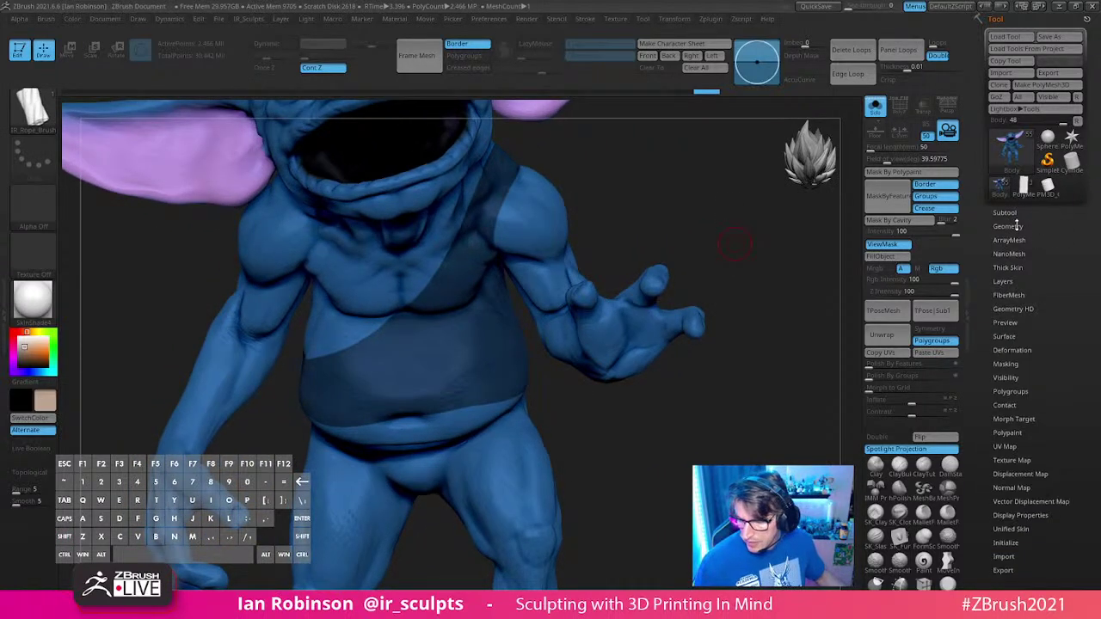
Step: Set the Extract thickness to 0 and preview an extraction of the masked sash on the body
click(1012, 213)
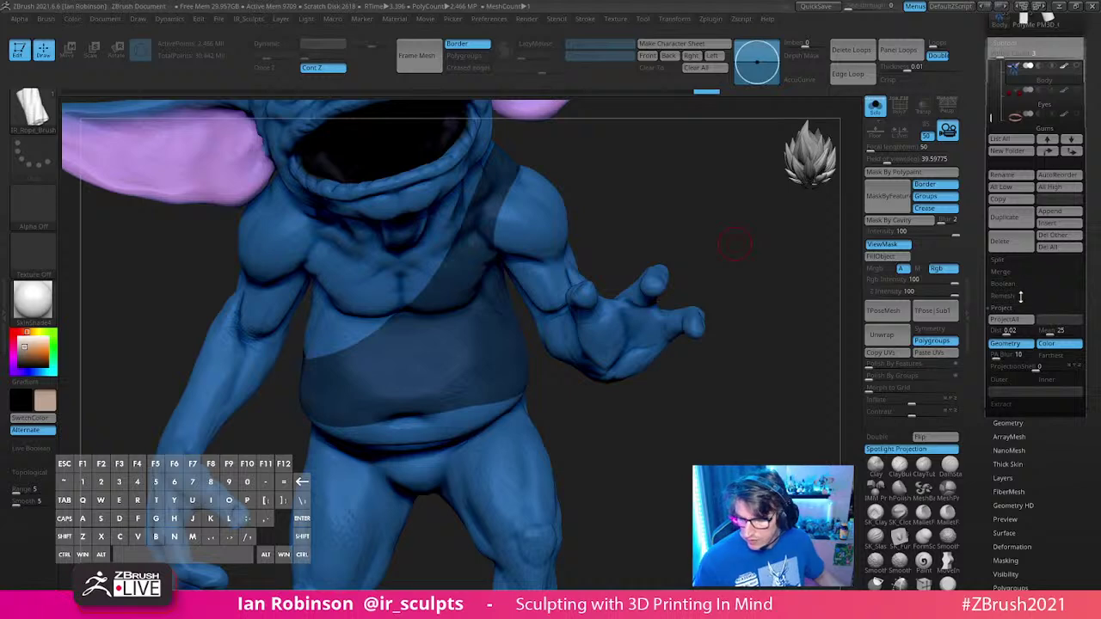
click(1028, 399)
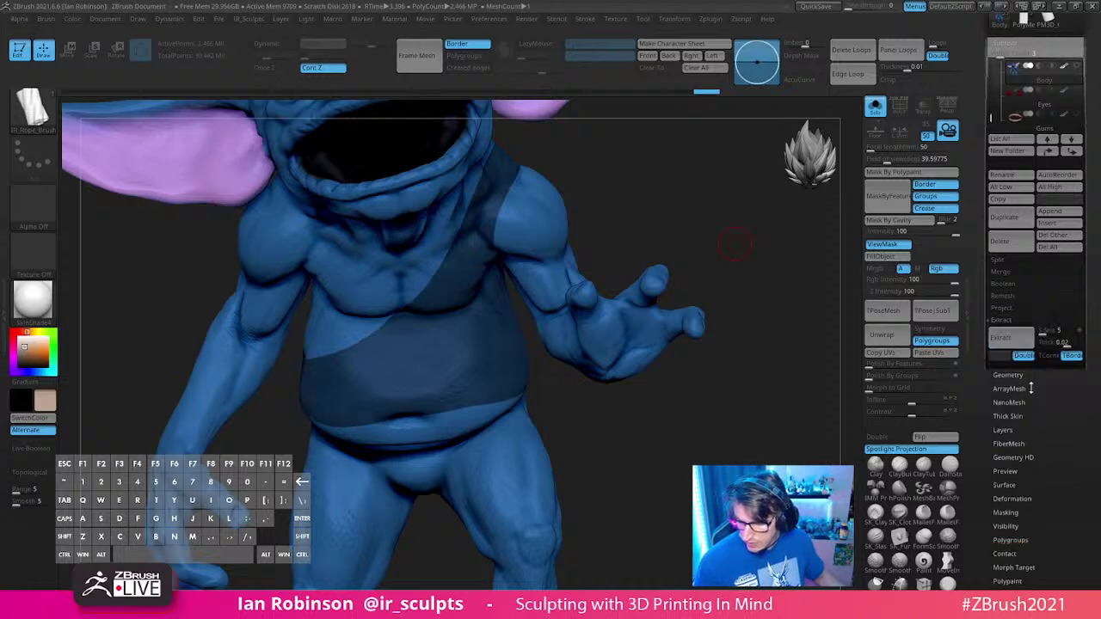
drag(1095, 344, 1093, 297)
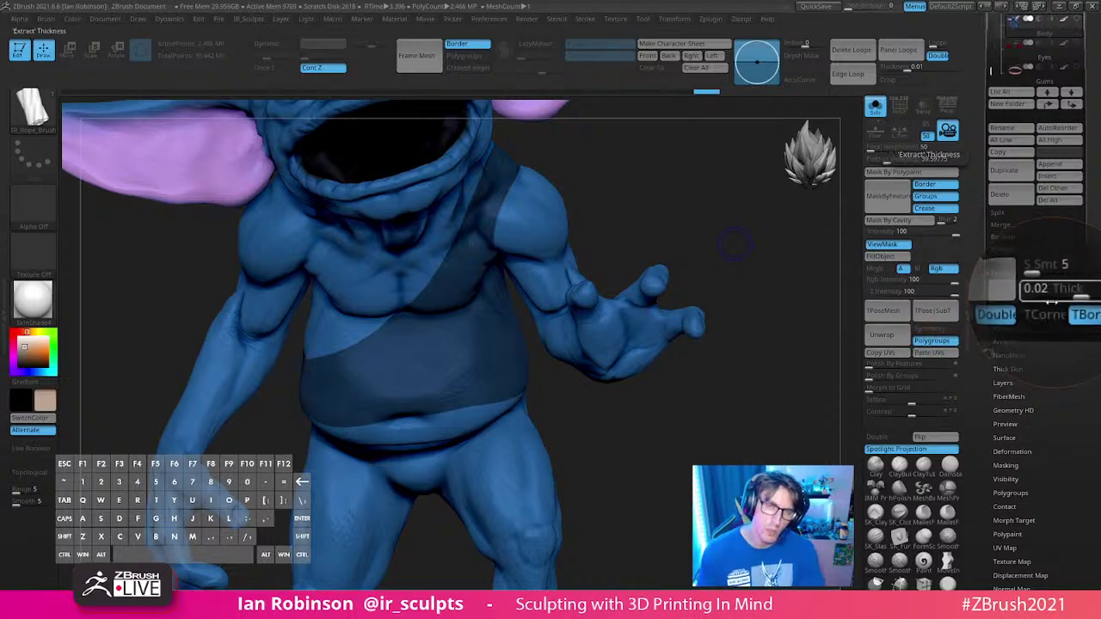
click(1057, 294)
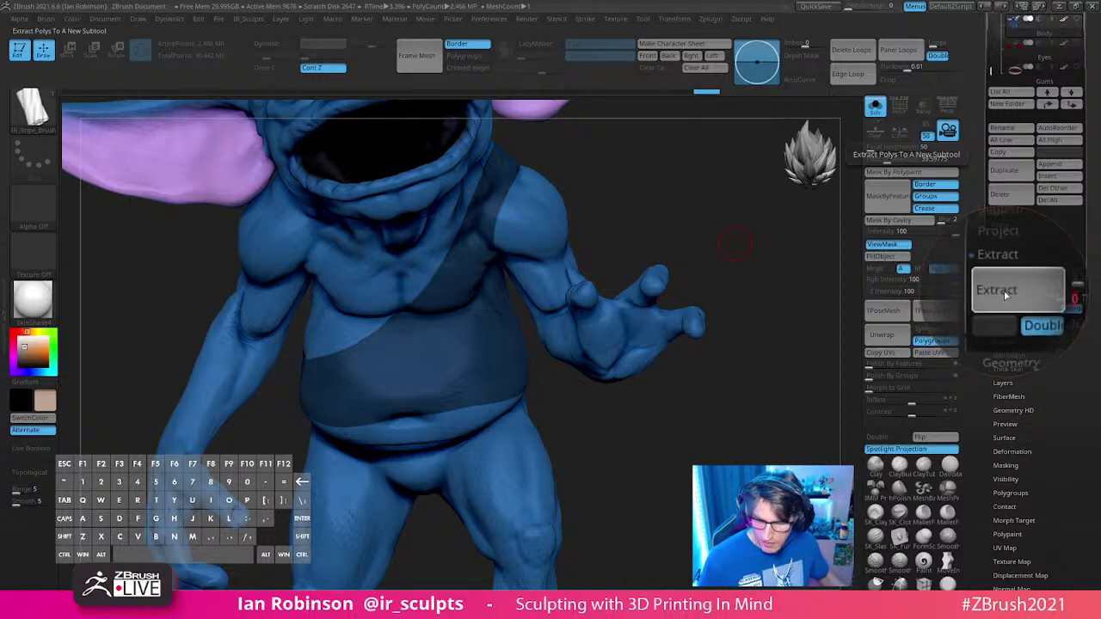
click(1003, 297)
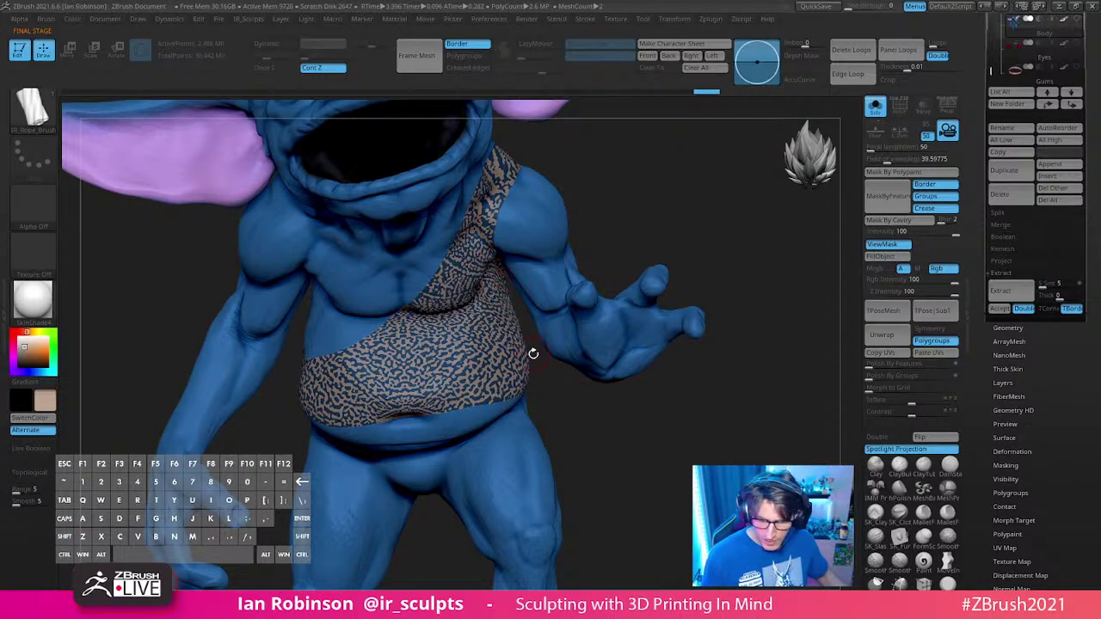
Step: Check the sash area around the shoulder, regenerate the extraction and accept it as a new subtool
drag(533, 353, 709, 319)
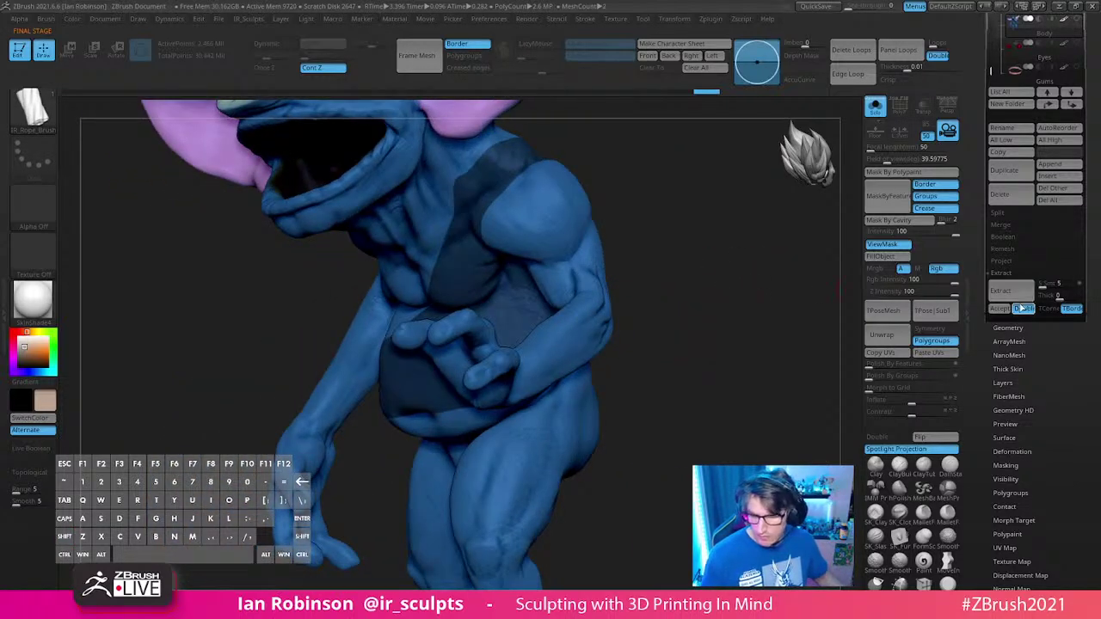
drag(705, 348, 747, 346)
click(1011, 292)
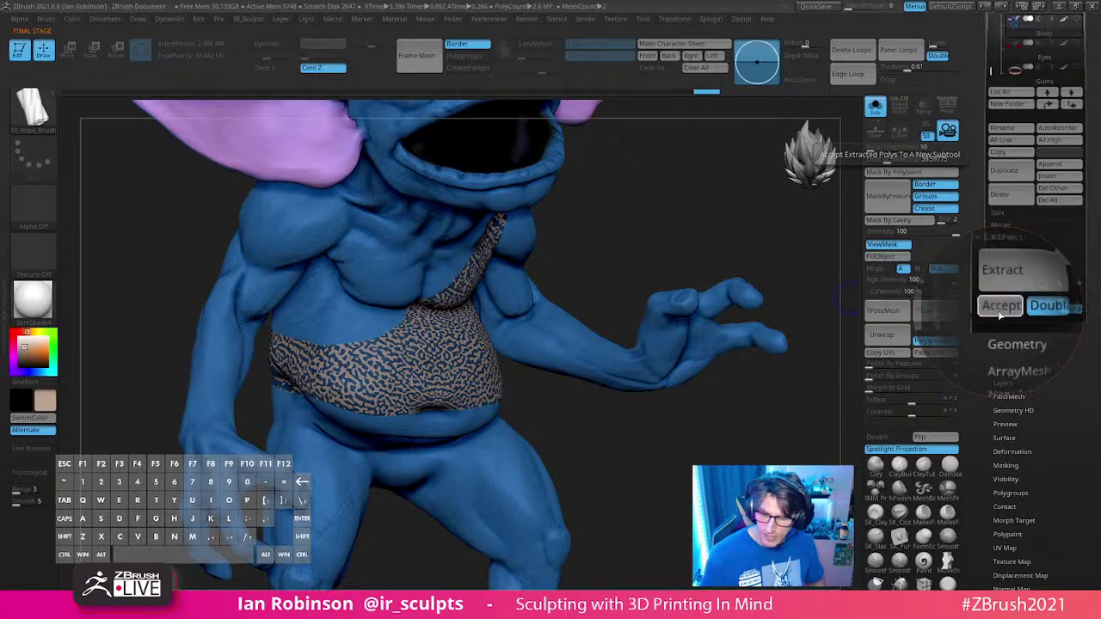
click(1000, 309)
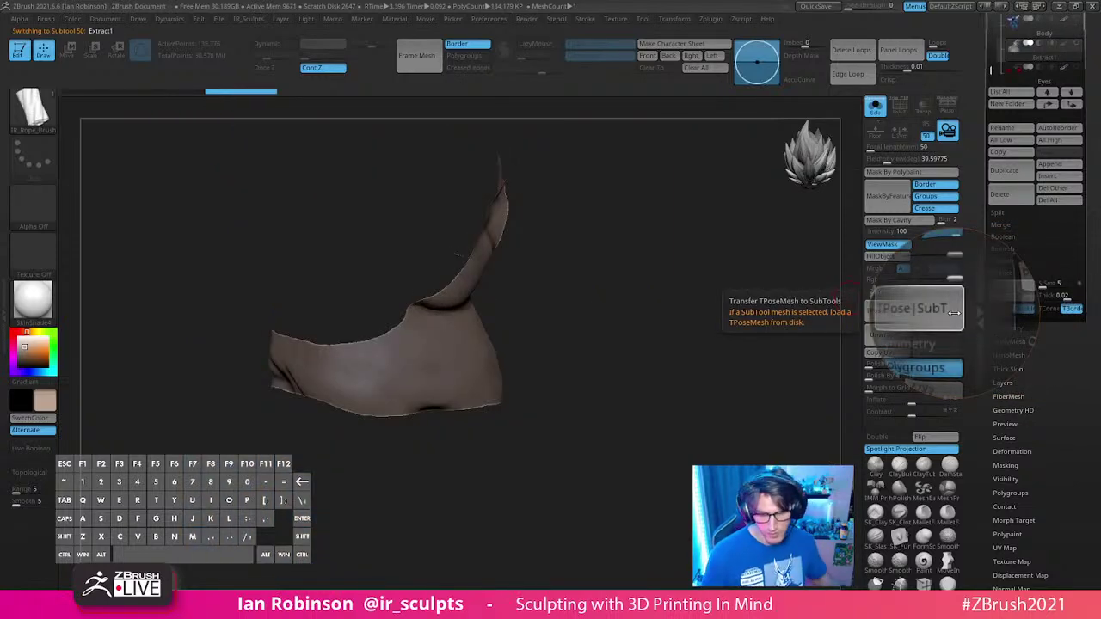
Step: Turn on the polygroup wireframe display for the extracted sash
mouse_move(679, 319)
mouse_down()
mouse_move(622, 322)
mouse_move(632, 310)
mouse_move(622, 300)
mouse_move(697, 315)
mouse_up()
key(shift)
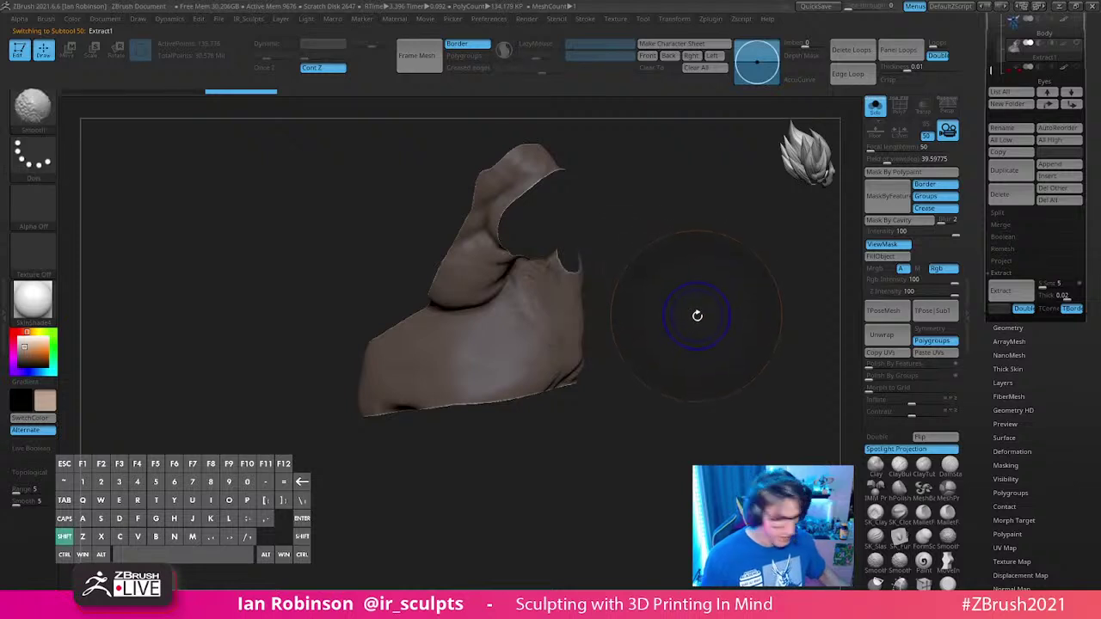
key(shift+f)
key(f)
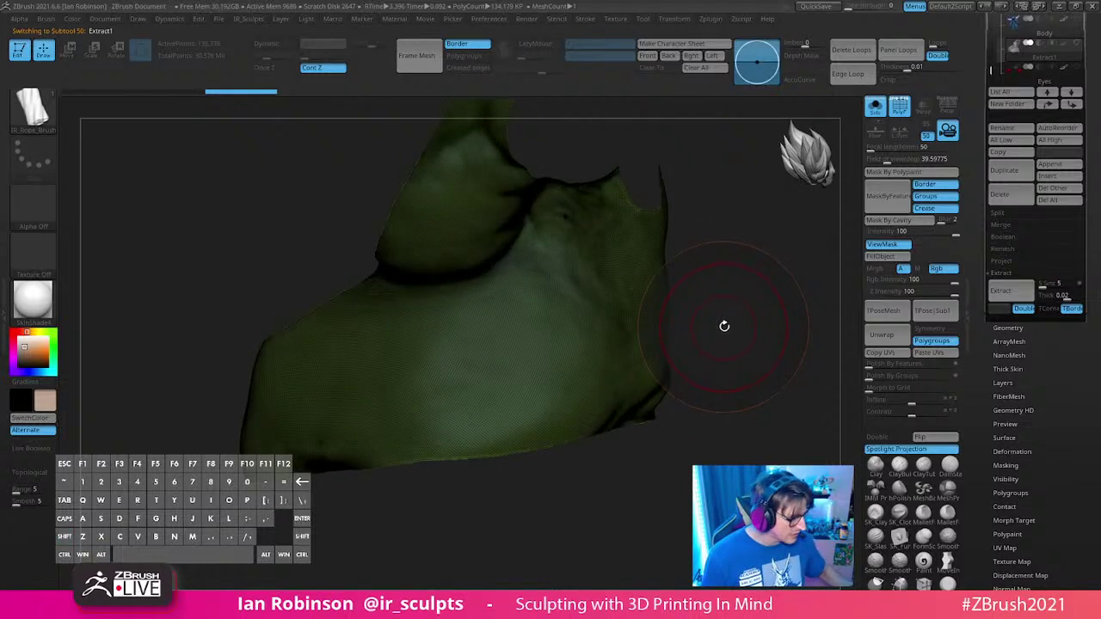
key(shift+f)
drag(740, 312, 717, 302)
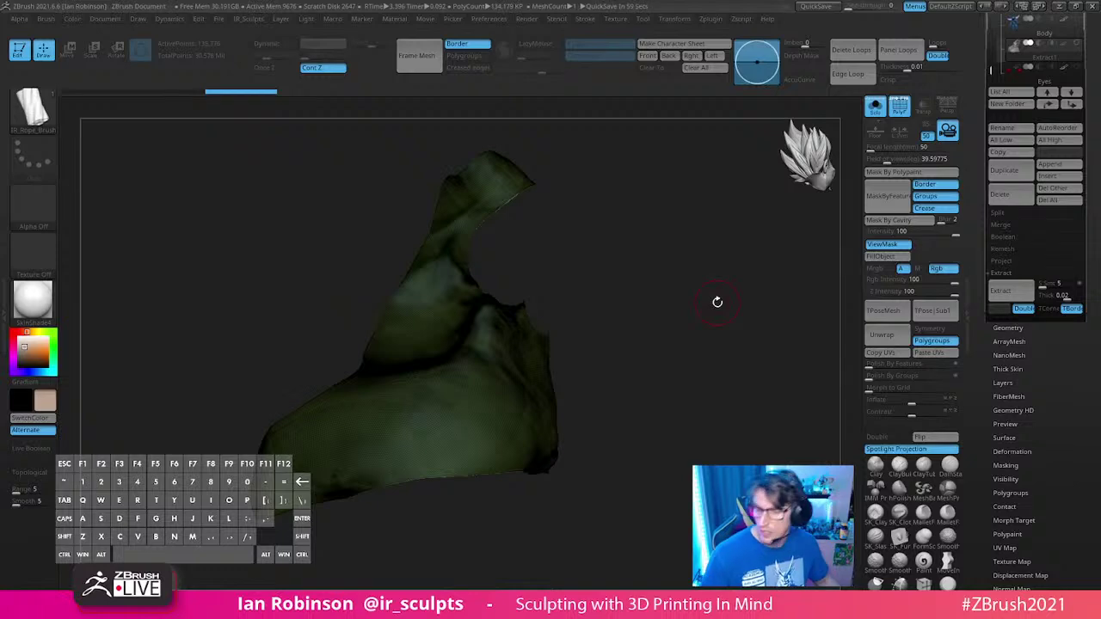
Step: Compare the wireframe density of the body and the extracted sash by switching between the two subtools
key(Up)
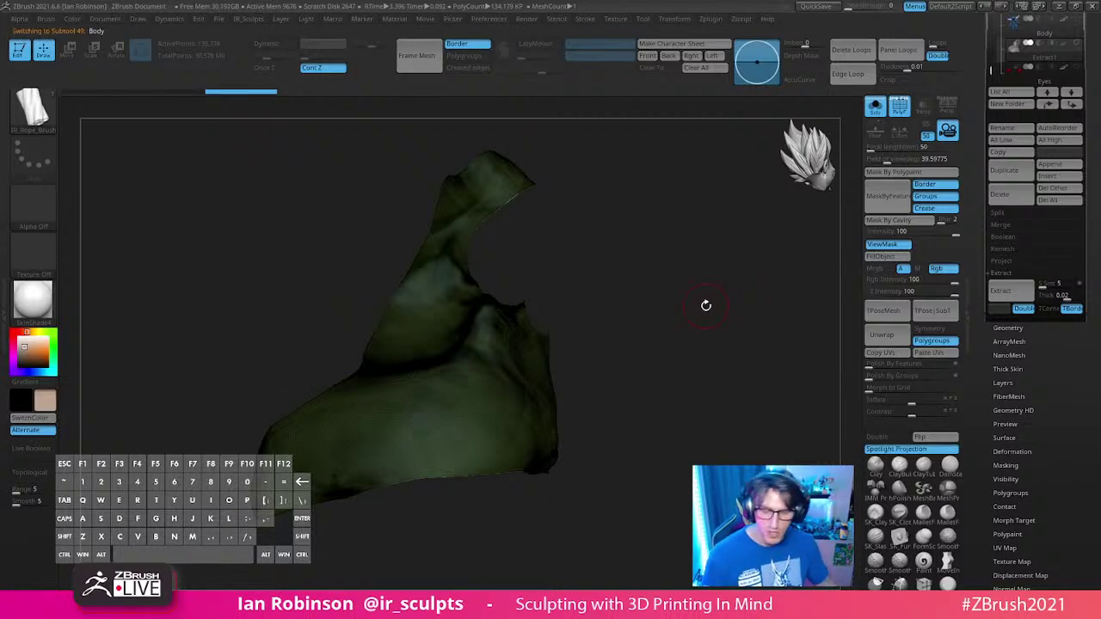
drag(705, 305, 734, 301)
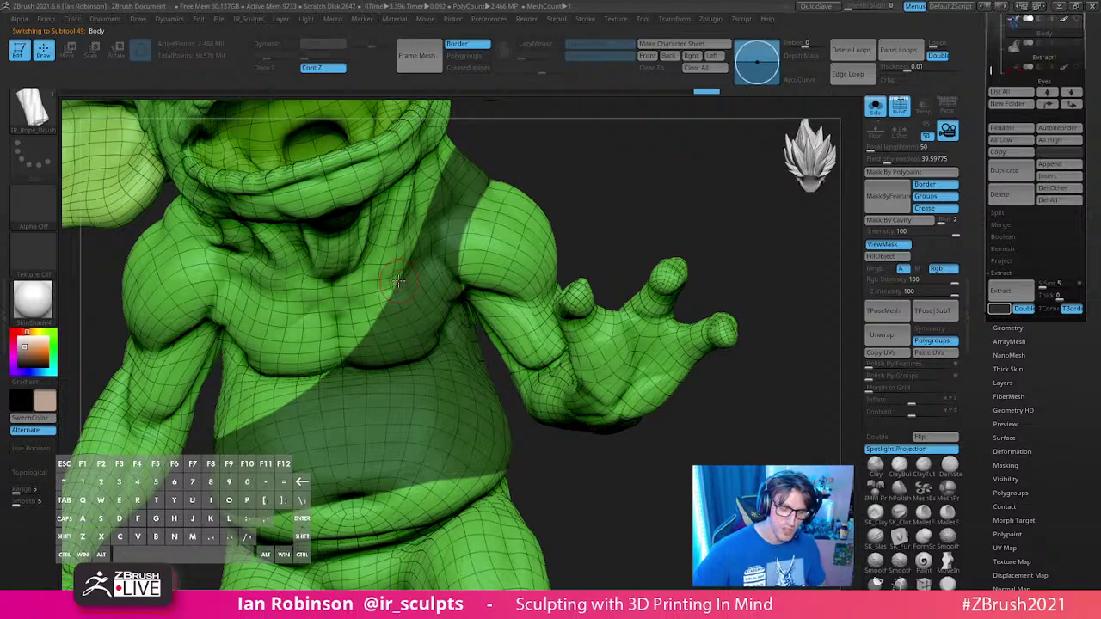
key(Down)
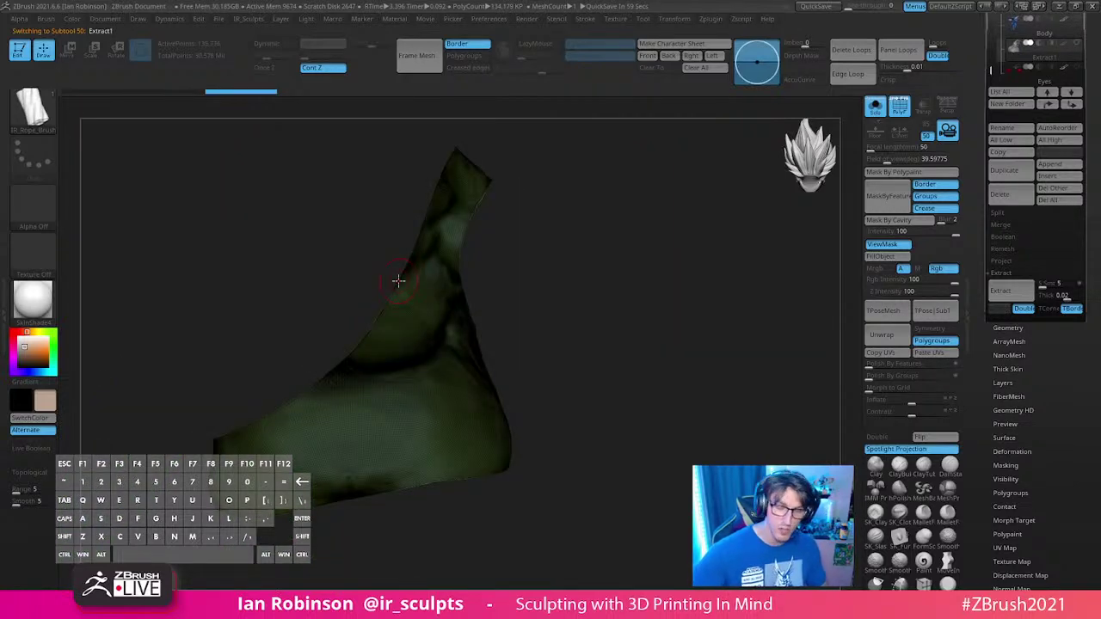
key(Up)
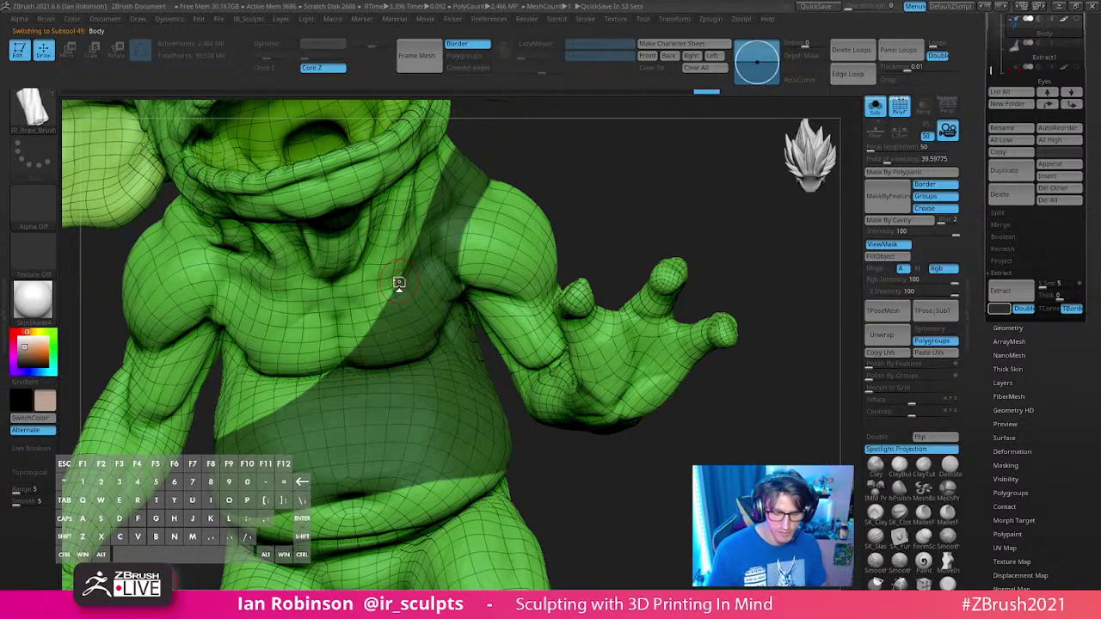
alt+click(398, 284)
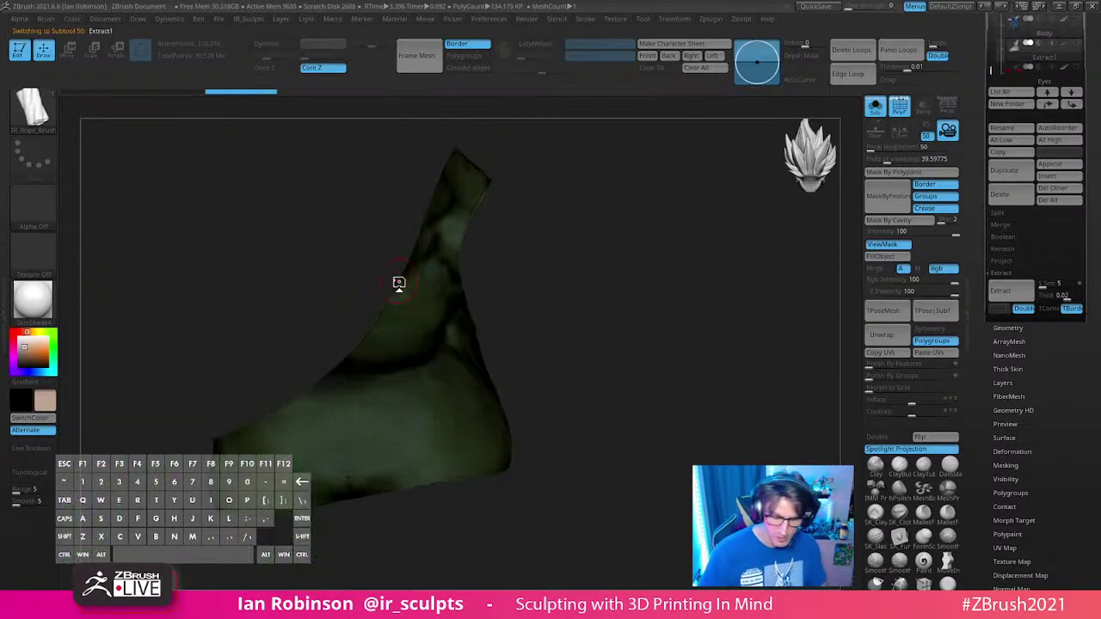
Step: Examine the polygons along the chest edge of the extracted sash at close range
drag(680, 308, 676, 315)
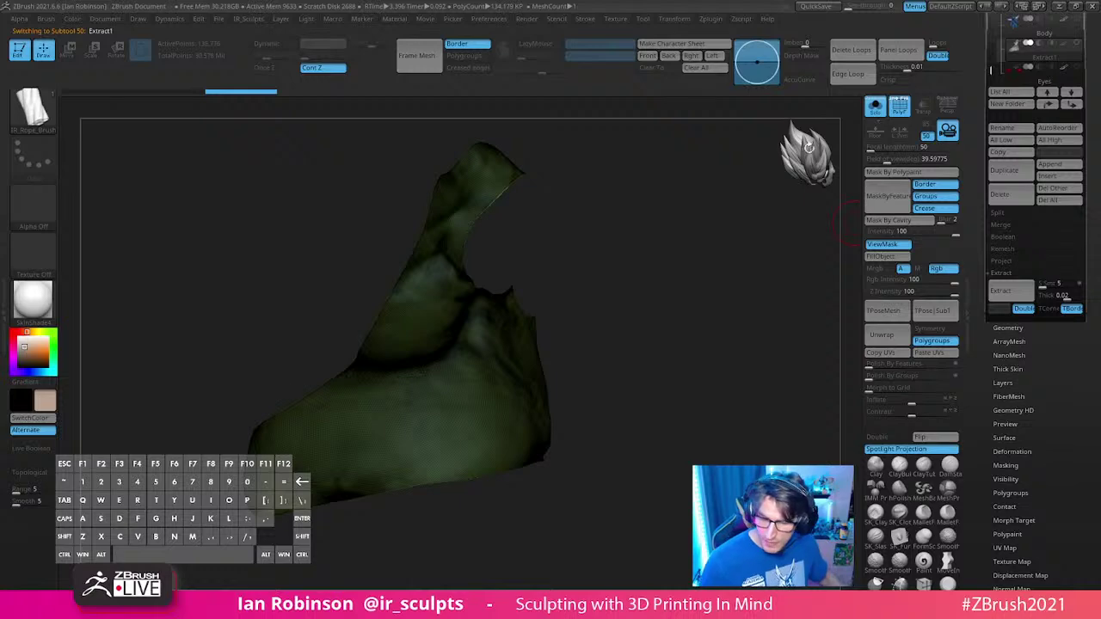
alt+drag(647, 277, 658, 302)
alt+drag(715, 266, 722, 326)
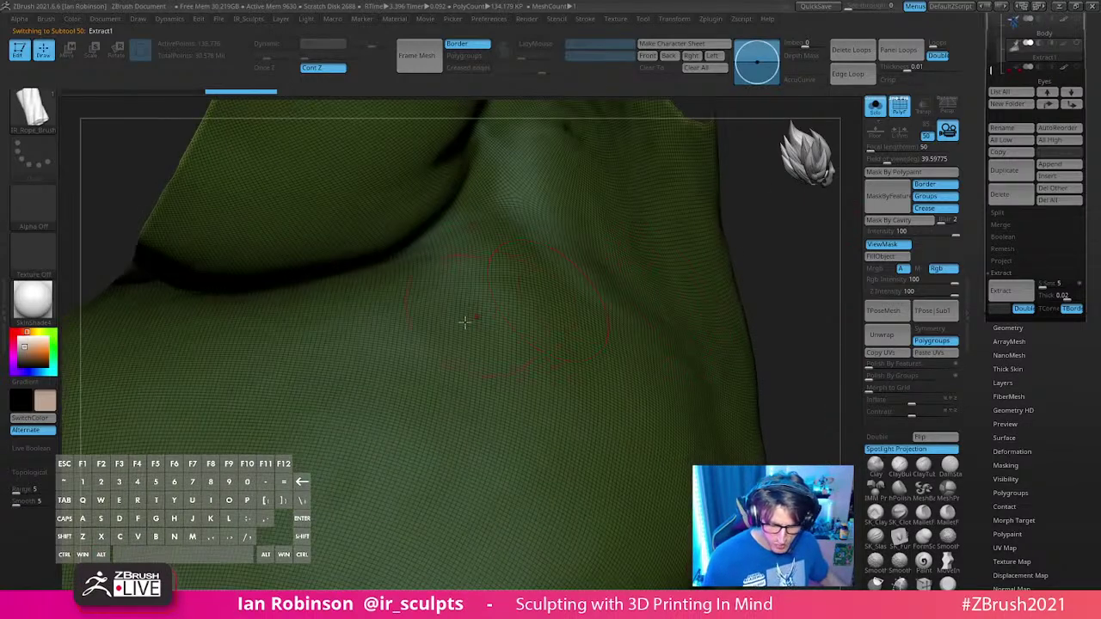
alt+right_drag(439, 367, 452, 371)
mouse_move(452, 371)
mouse_down()
mouse_move(437, 344)
mouse_move(477, 450)
mouse_up()
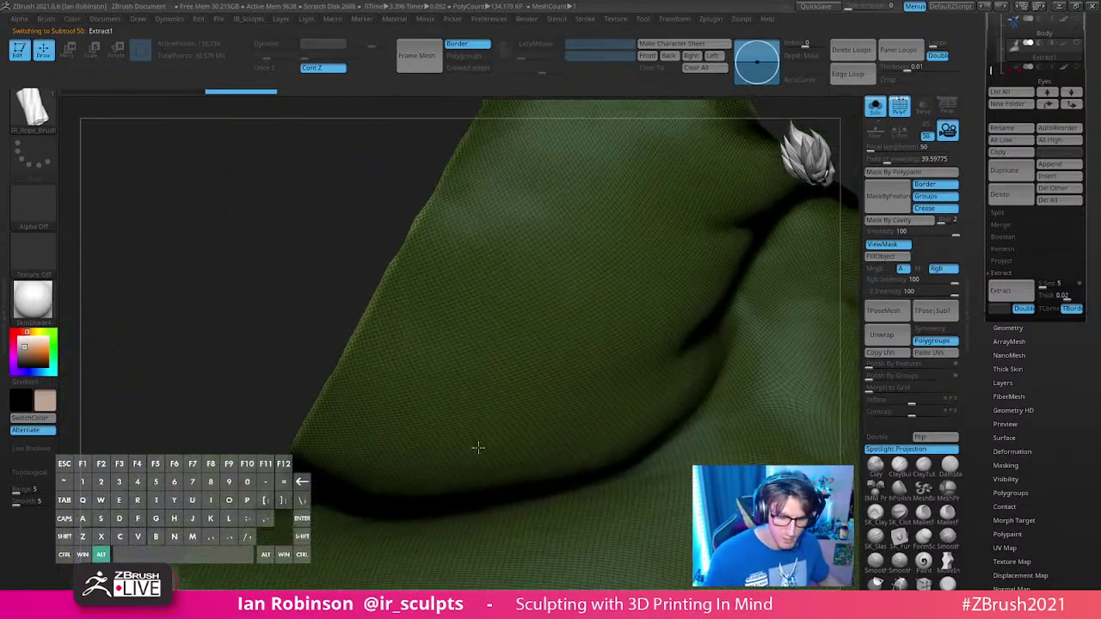
key(s)
drag(422, 296, 419, 296)
mouse_move(429, 327)
alt+right_down()
mouse_move(450, 417)
mouse_move(442, 302)
mouse_move(412, 290)
mouse_move(426, 374)
alt+right_up()
alt+right_drag(428, 311, 455, 462)
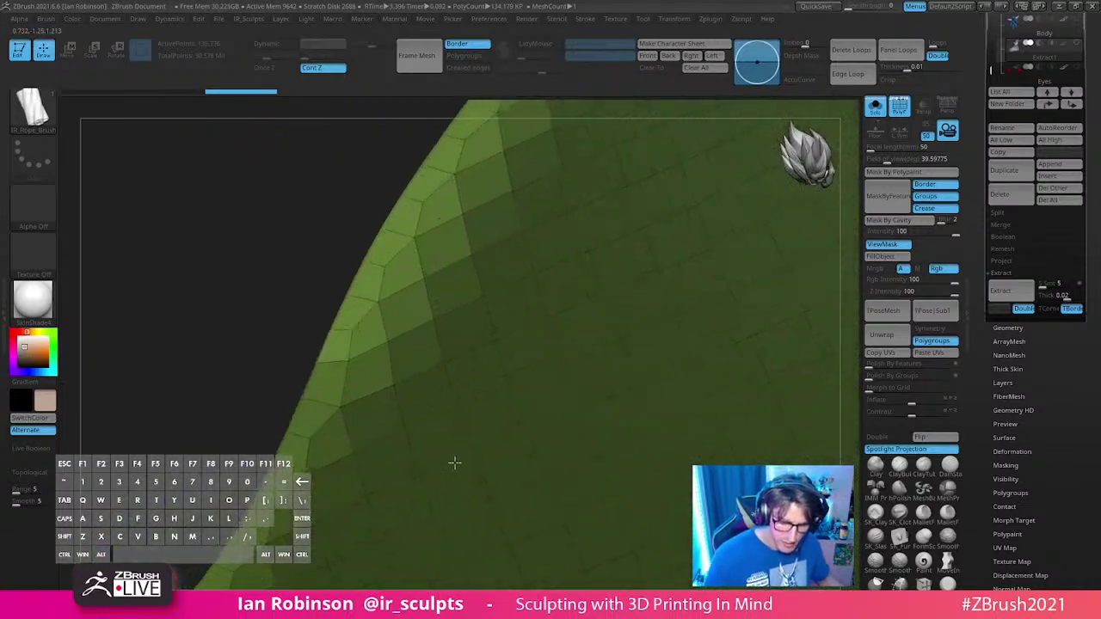
key(s)
drag(427, 262, 423, 263)
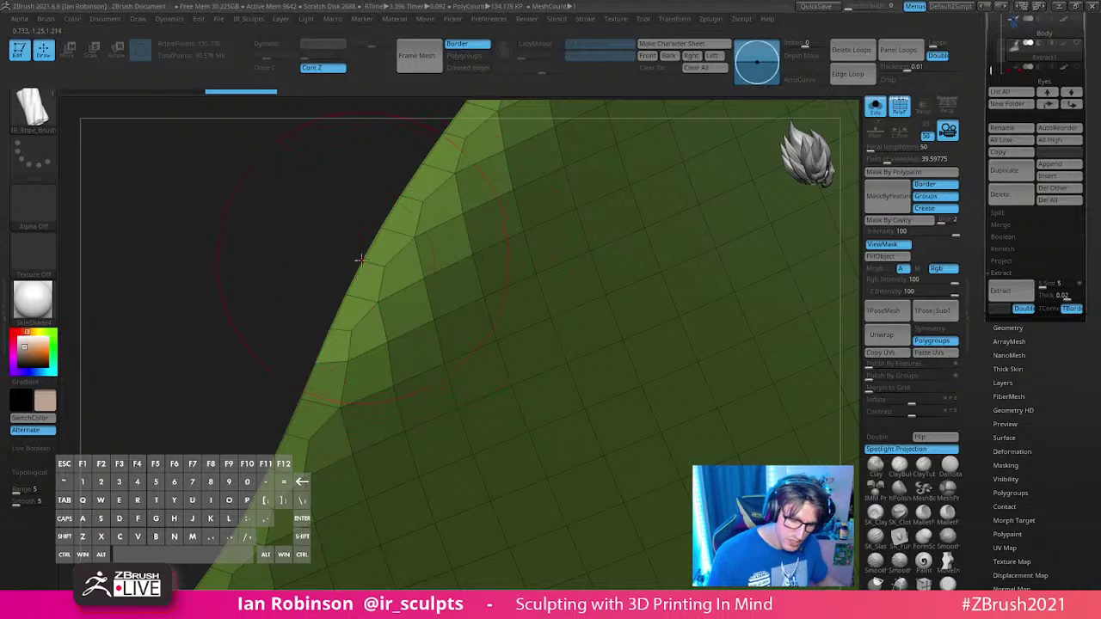
alt+right_drag(457, 392, 388, 123)
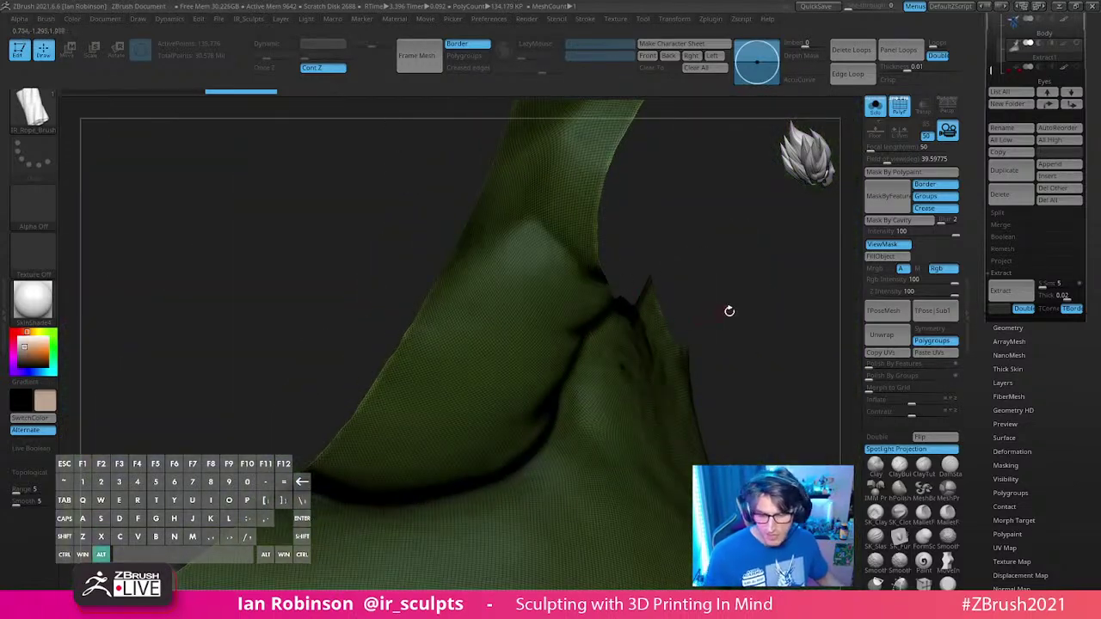
mouse_move(729, 312)
alt+right_down()
mouse_move(696, 281)
mouse_move(644, 300)
alt+right_up()
Step: Smooth the border of the extracted sash with the Polish By Features deformation
key(ctrl)
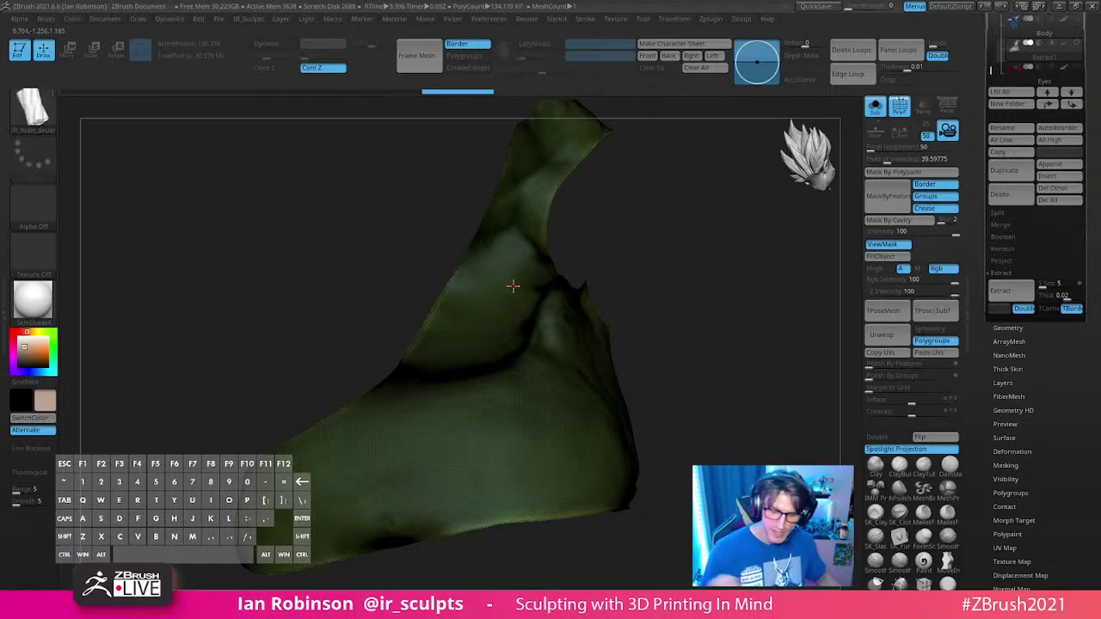
right_drag(703, 306, 699, 332)
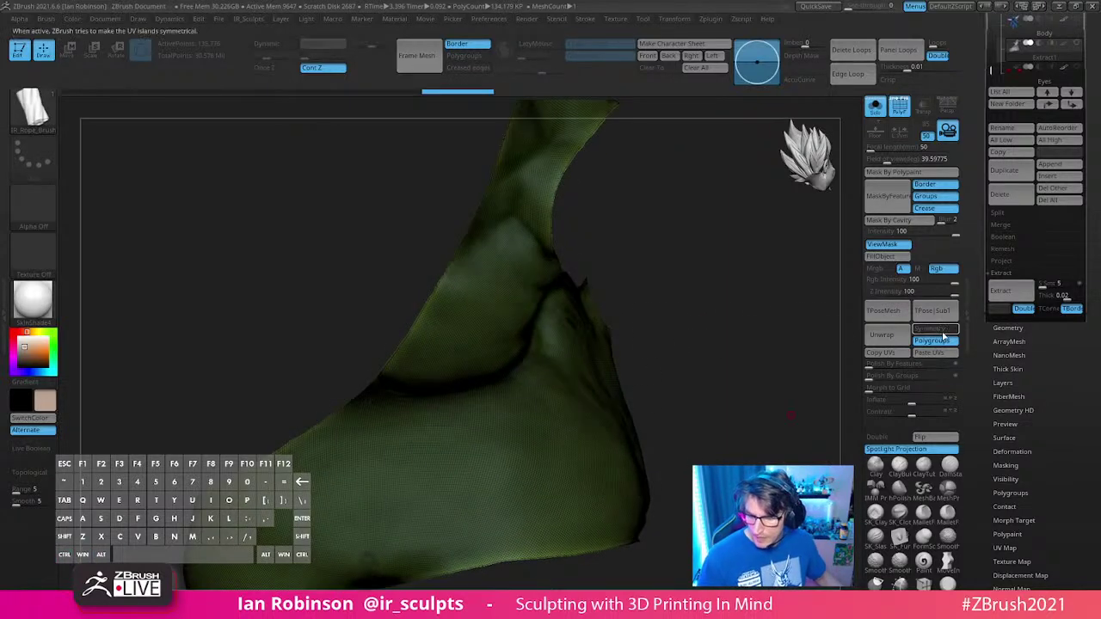
scroll(1048, 339, down, 4)
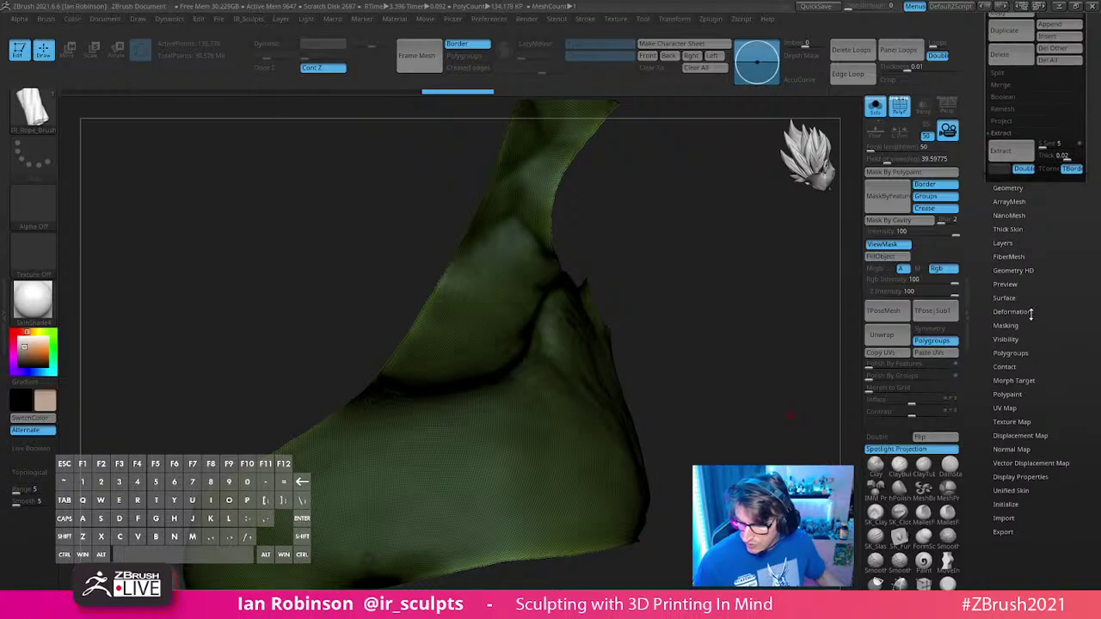
click(1038, 314)
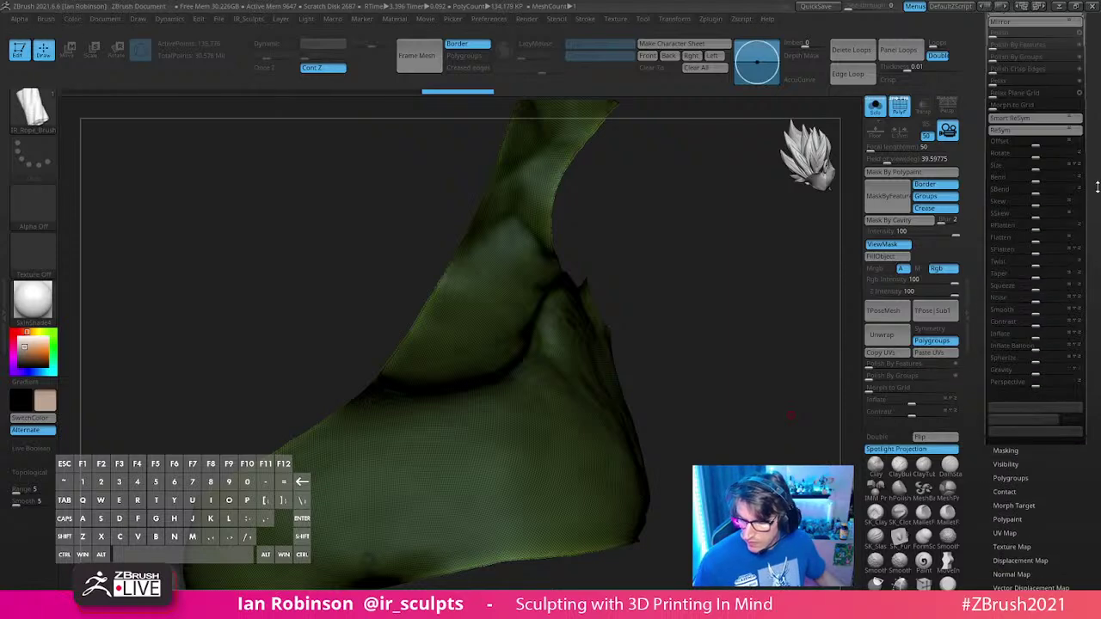
drag(1091, 142, 1086, 251)
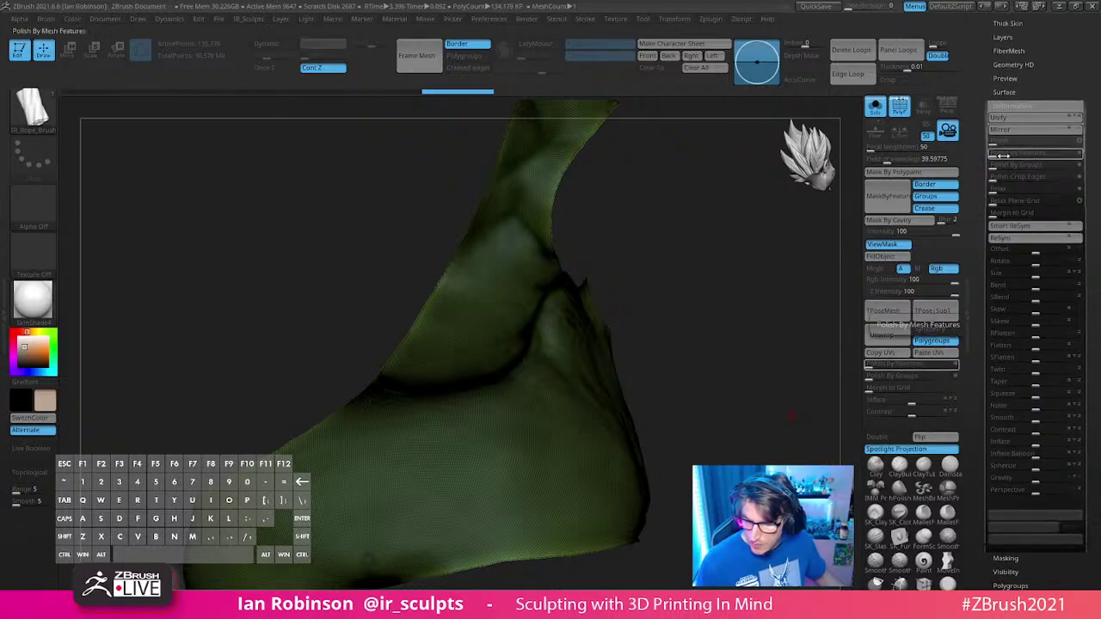
drag(1001, 156, 1094, 152)
Step: Refine the sash's border with the Polish Crisp Edges deformation and clear the sash's mask
alt+drag(786, 227, 619, 370)
drag(730, 206, 568, 299)
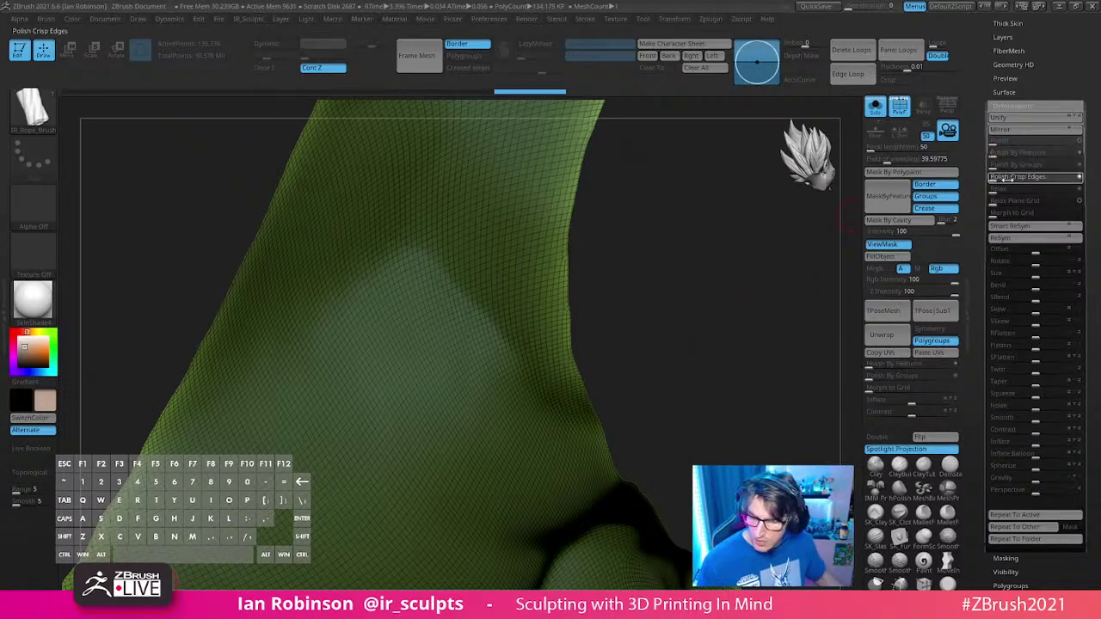
drag(727, 258, 631, 334)
mouse_move(659, 288)
mouse_down()
mouse_move(682, 327)
mouse_move(693, 260)
mouse_move(658, 271)
mouse_up()
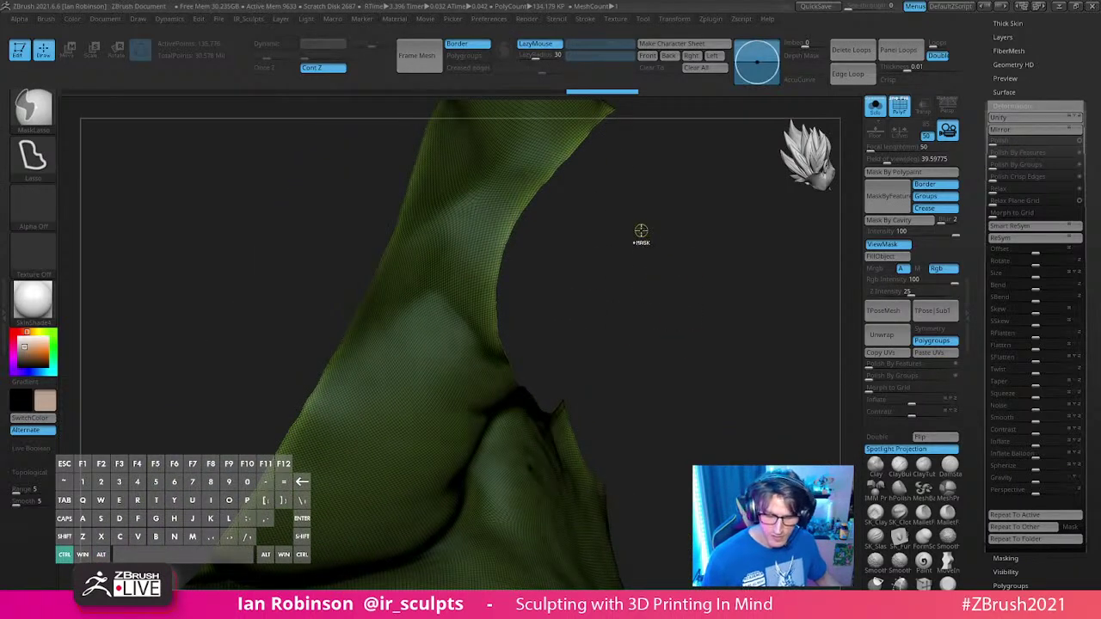
mouse_move(641, 231)
mouse_down()
mouse_move(668, 317)
mouse_move(659, 315)
mouse_move(689, 230)
mouse_up()
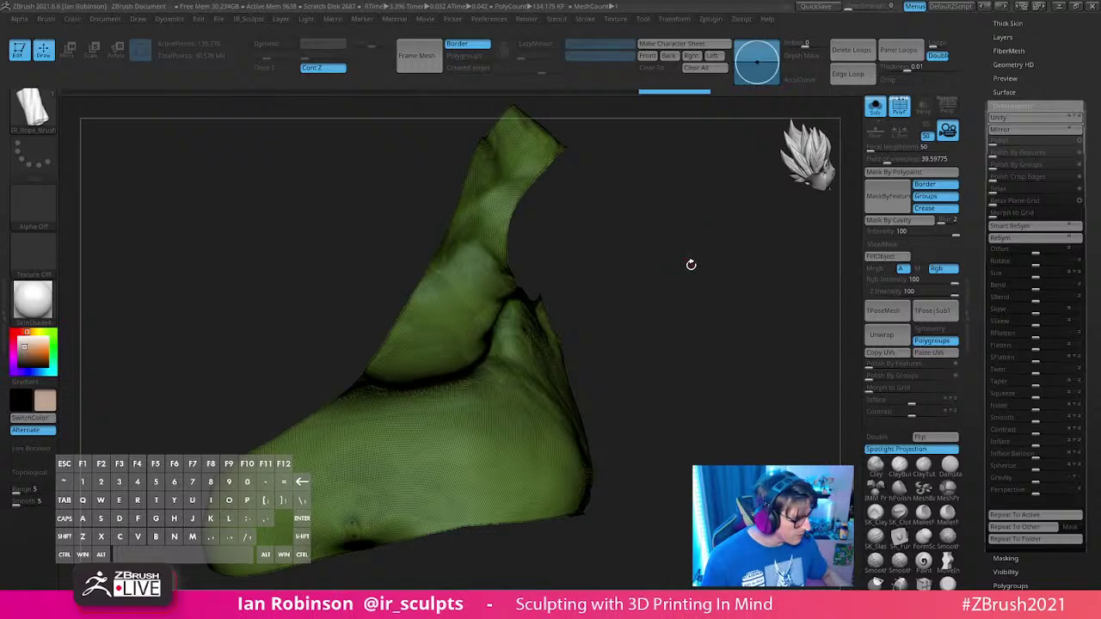
Step: ZRemesh the extracted sash with KeepGroups and KeepCreases enabled and a target polygon count of 10
drag(1060, 67, 1054, 177)
click(1019, 188)
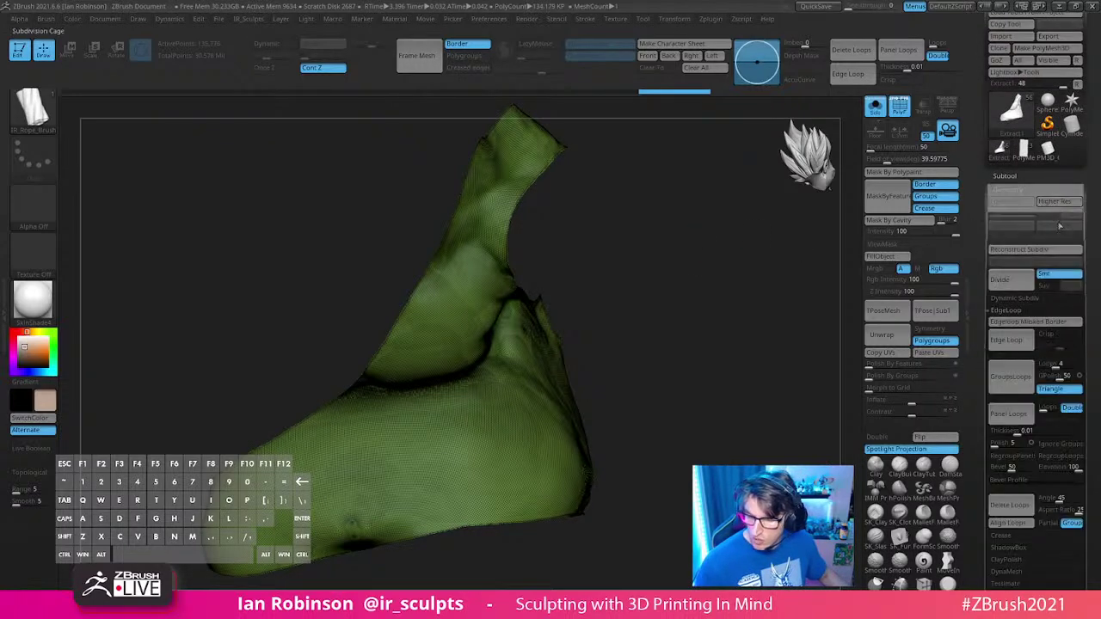
drag(1038, 586, 1040, 366)
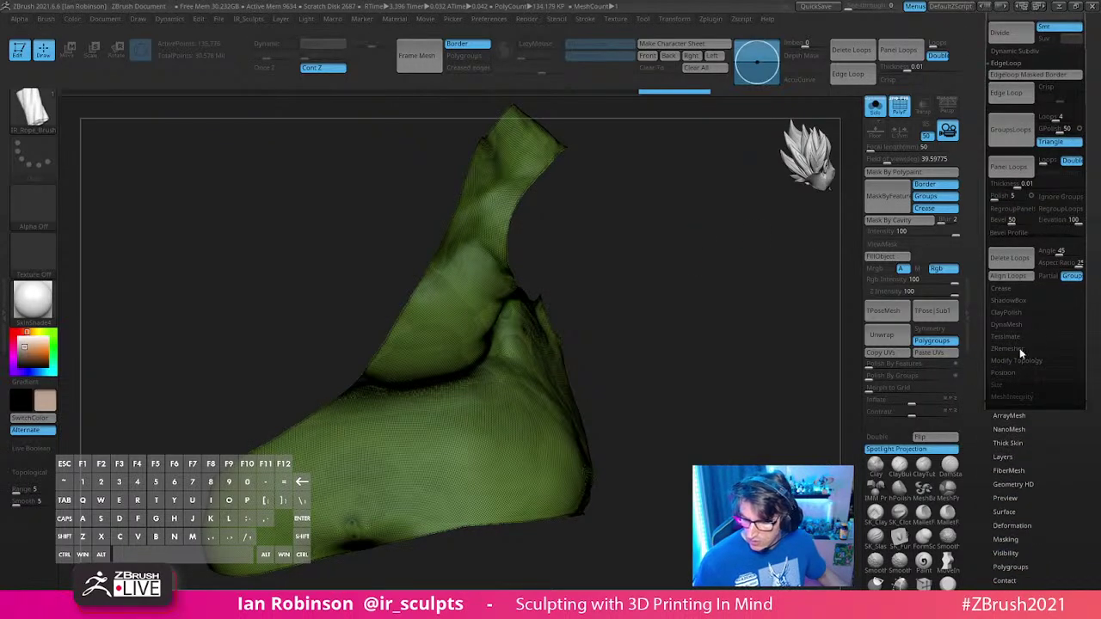
click(1021, 351)
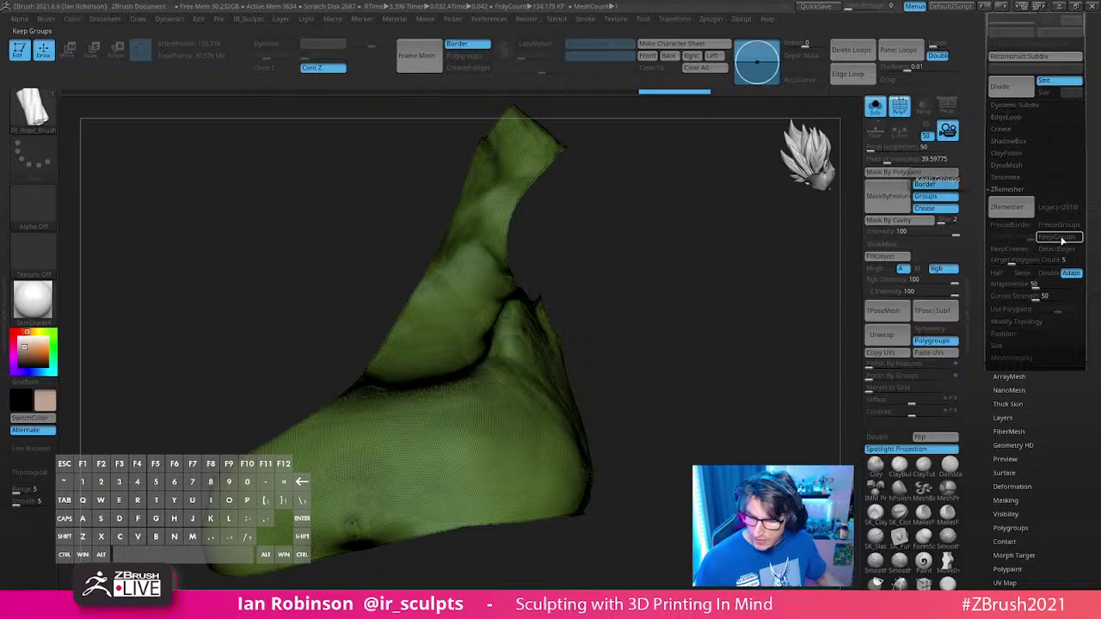
click(1059, 238)
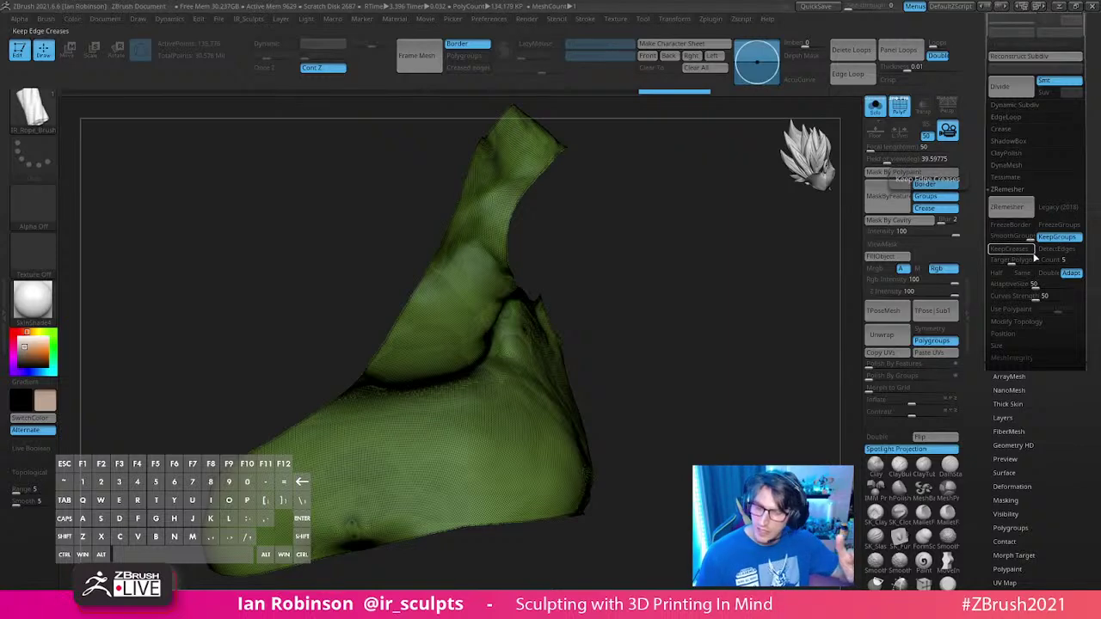
click(1029, 249)
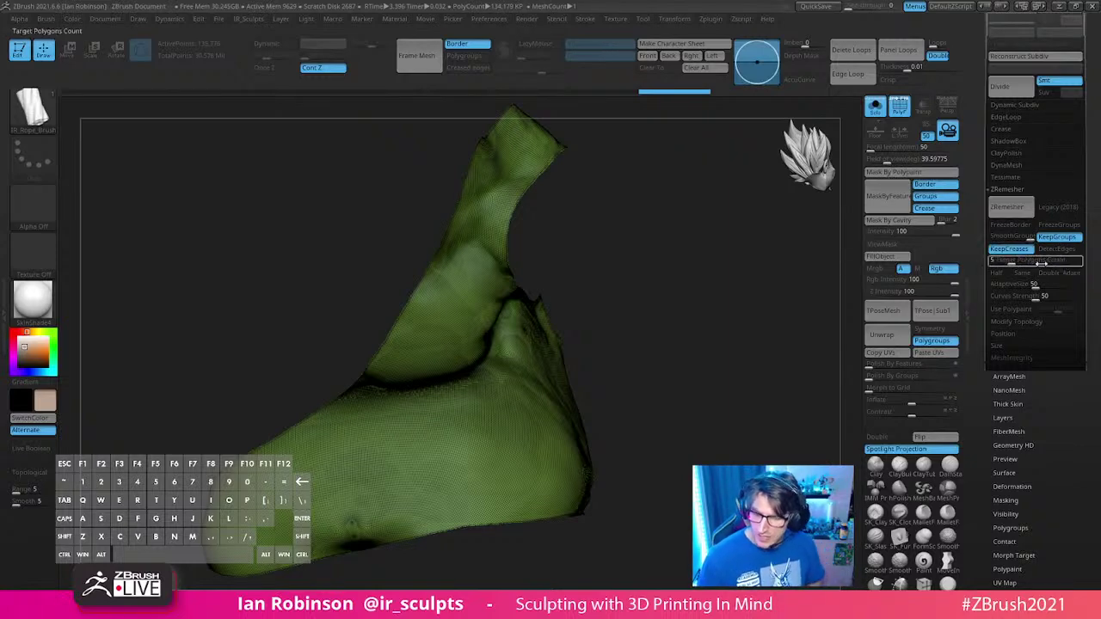
click(1039, 274)
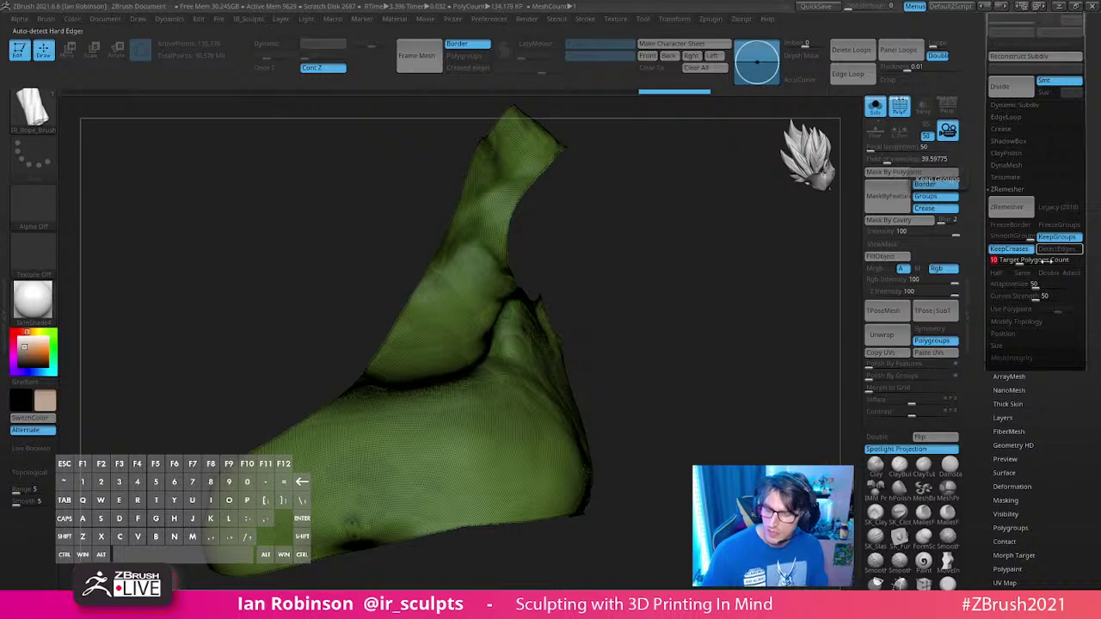
click(1012, 209)
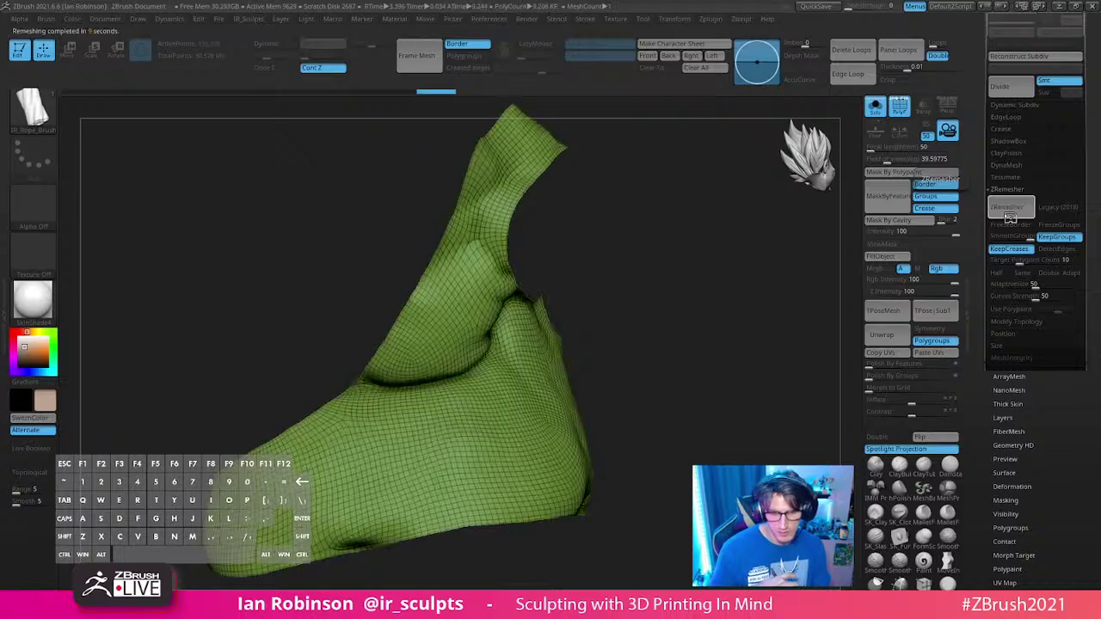
Step: Reduce the sash's polygon density by running ZRemesher repeatedly with the Half option
drag(714, 310, 630, 297)
drag(730, 265, 719, 292)
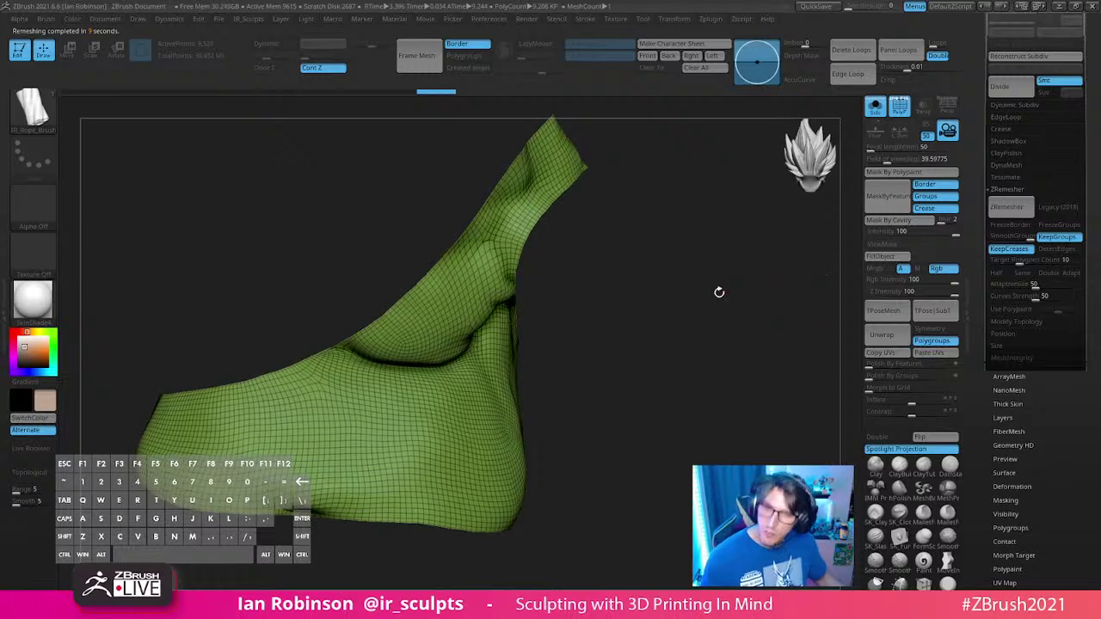
drag(714, 338, 722, 353)
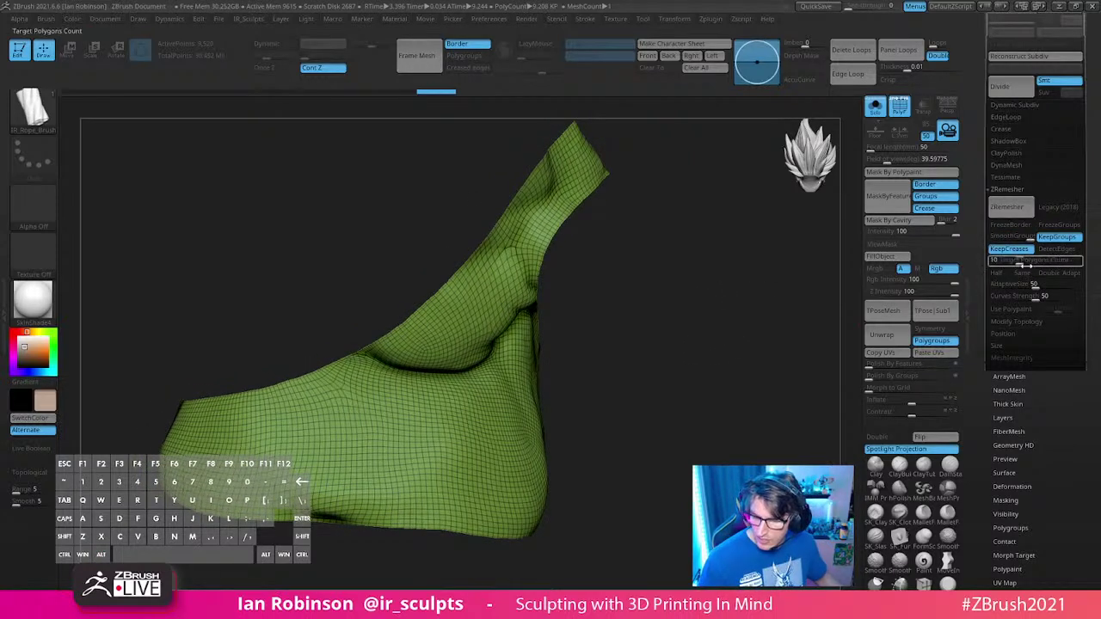
click(996, 272)
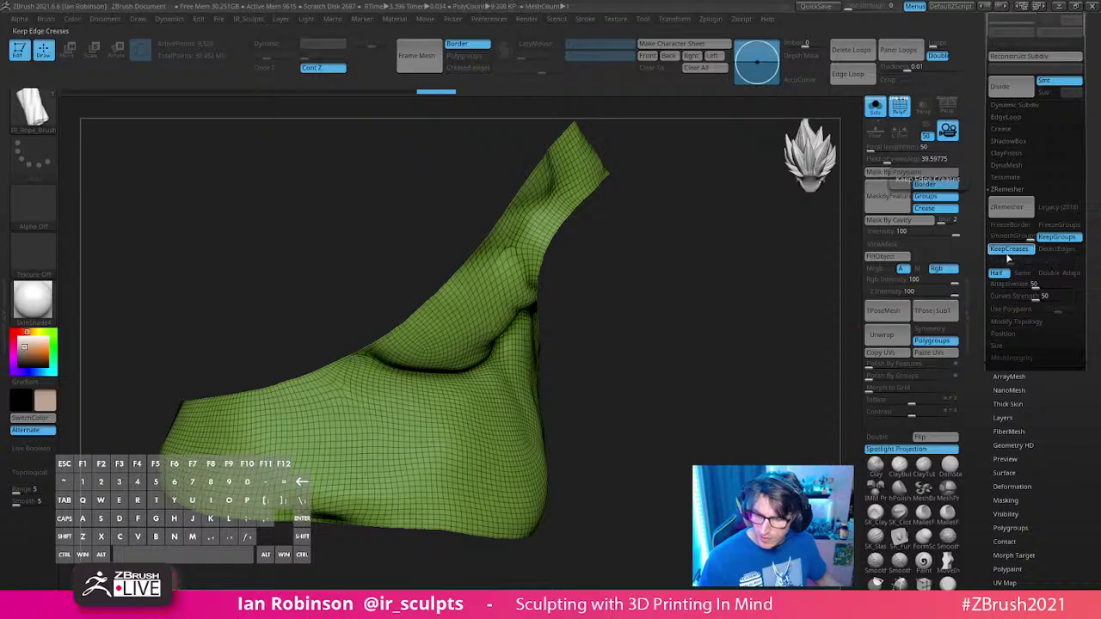
click(1010, 209)
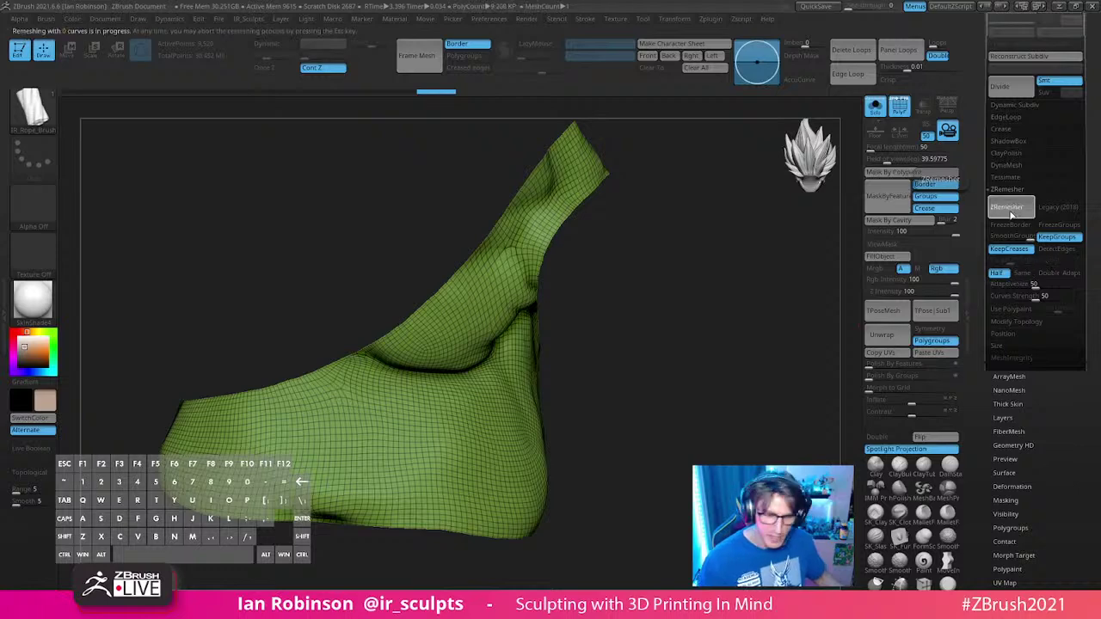
click(1012, 211)
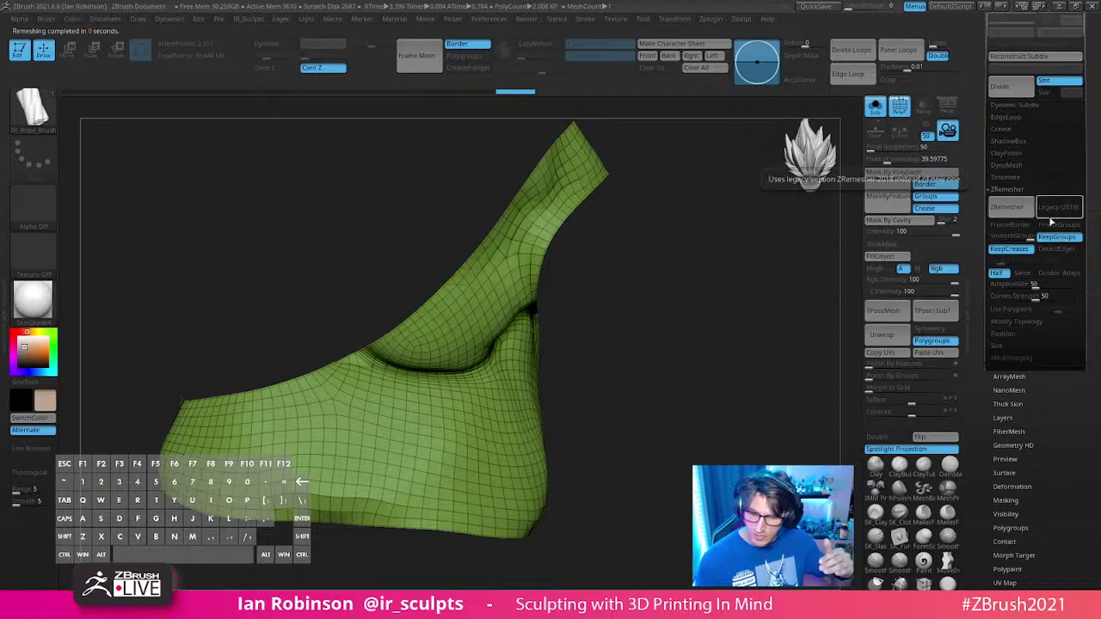
click(1012, 211)
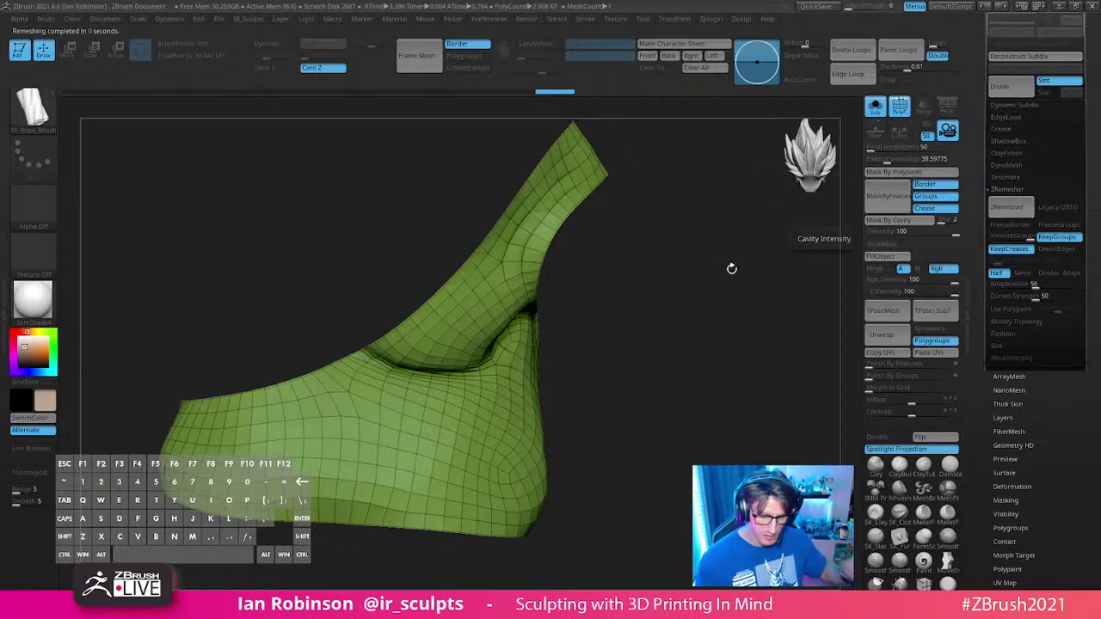
Step: Pull the jagged point on the sash's upper chest border inward with the Move brush and smooth the polygons below it
mouse_move(730, 265)
mouse_down()
mouse_move(676, 293)
mouse_move(771, 248)
mouse_move(710, 253)
mouse_move(739, 253)
mouse_move(725, 259)
mouse_move(696, 218)
mouse_move(696, 249)
mouse_up()
key(s)
key(b)
key(v)
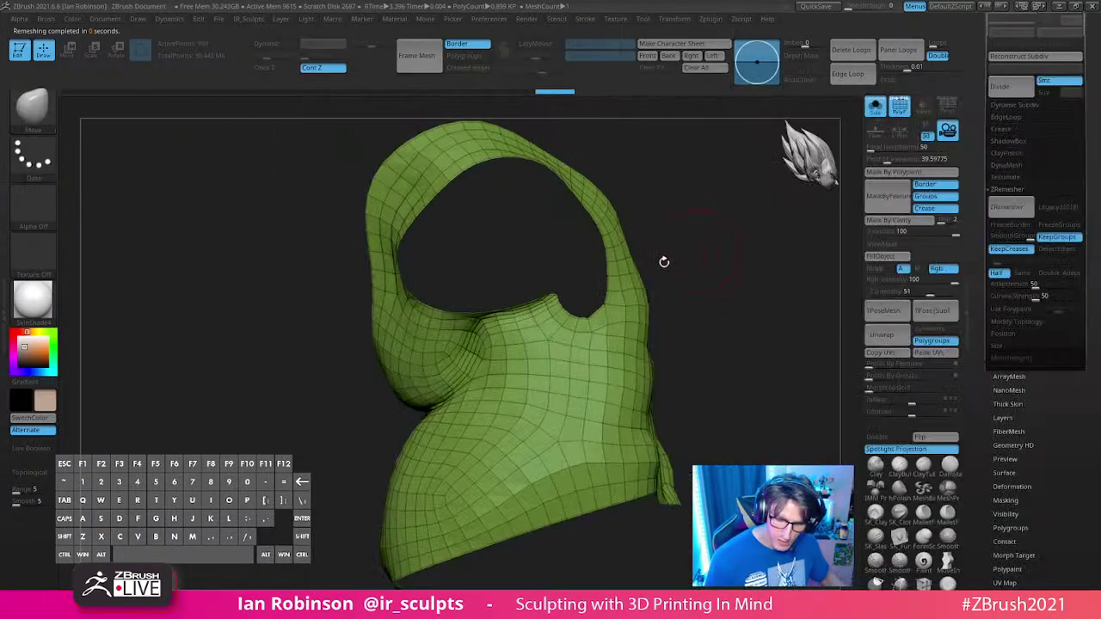
drag(551, 299, 535, 309)
mouse_move(660, 240)
mouse_down()
mouse_move(445, 290)
mouse_move(724, 227)
mouse_up()
mouse_move(509, 361)
shift+mouse_down()
mouse_move(474, 360)
mouse_move(472, 374)
mouse_move(537, 356)
mouse_move(516, 339)
shift+mouse_up()
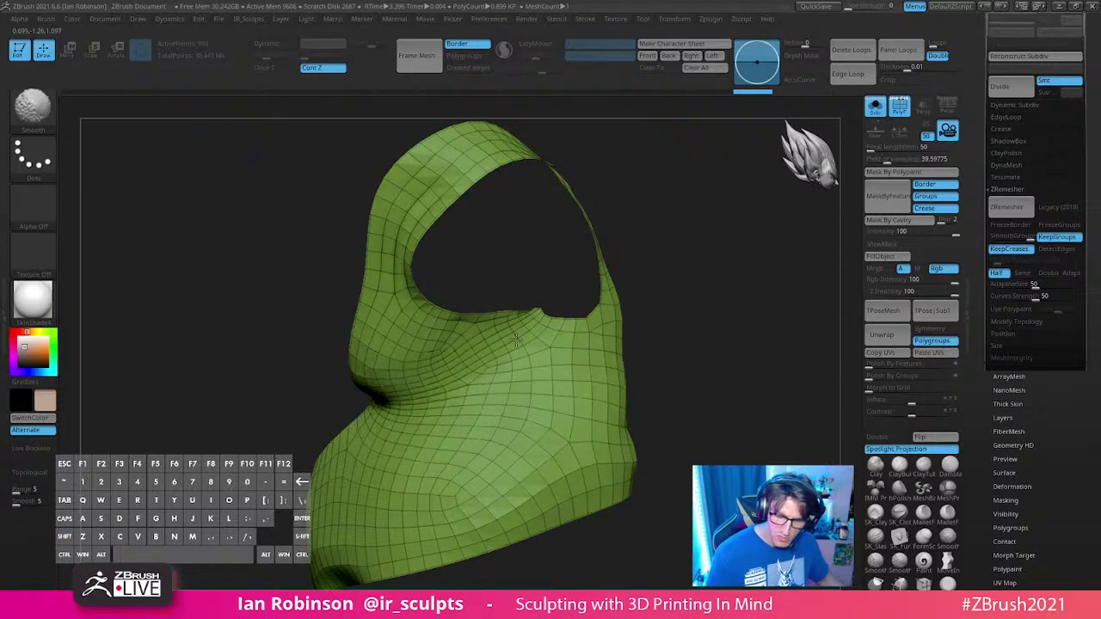
Step: Even out the notch along the sash's upper border at close range with a smaller Move brush
mouse_move(703, 248)
alt+mouse_down()
mouse_move(700, 292)
mouse_move(726, 255)
mouse_move(514, 211)
alt+mouse_up()
key(s)
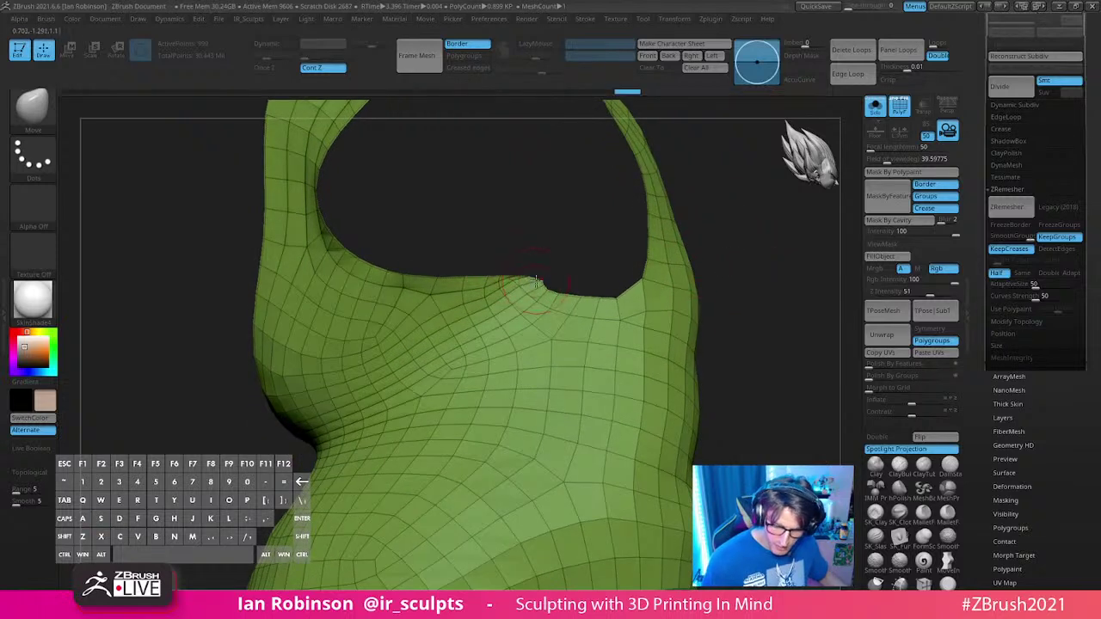
mouse_move(508, 297)
mouse_down()
mouse_move(491, 308)
mouse_move(526, 287)
mouse_move(544, 296)
mouse_move(553, 338)
mouse_up()
alt+drag(735, 283, 736, 321)
right_drag(544, 319, 535, 334)
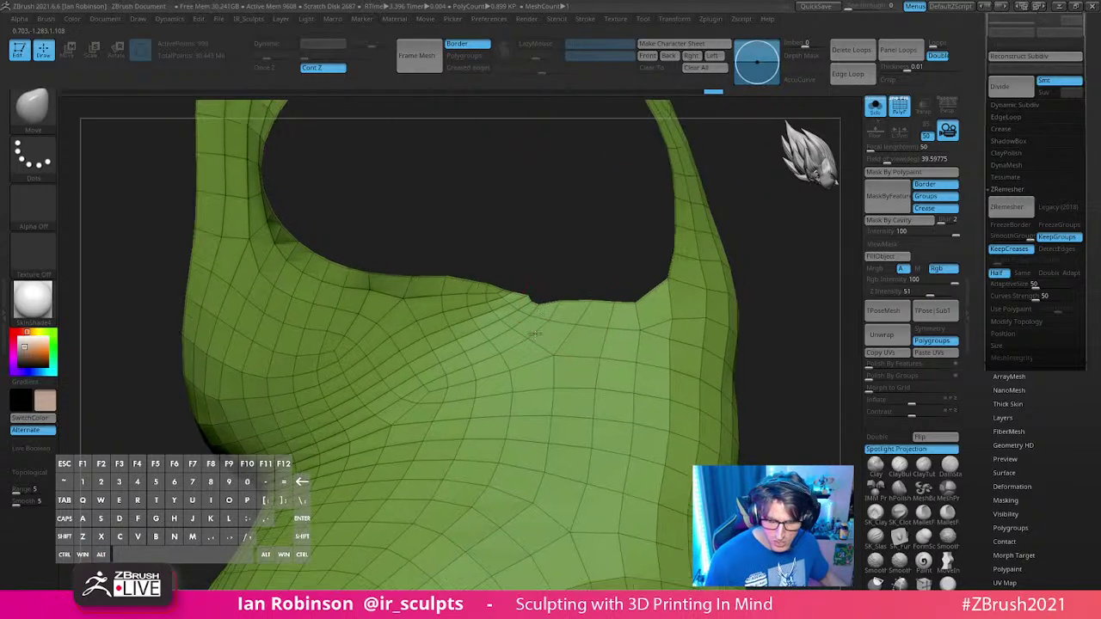
alt+drag(534, 333, 519, 361)
key(s)
drag(572, 272, 557, 270)
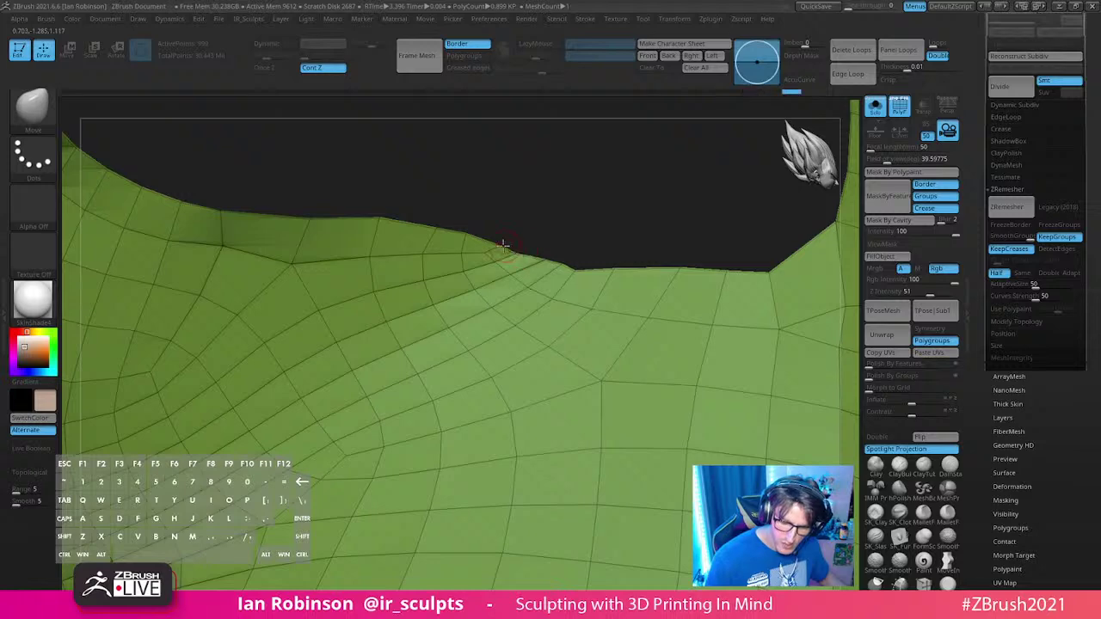
drag(574, 270, 582, 268)
mouse_move(581, 267)
alt+right_down()
mouse_move(533, 283)
mouse_move(514, 364)
mouse_move(585, 353)
alt+right_up()
Step: Remesh the sash repeatedly with ZRemesher using the Same polygon count option
drag(626, 291, 631, 322)
click(1022, 273)
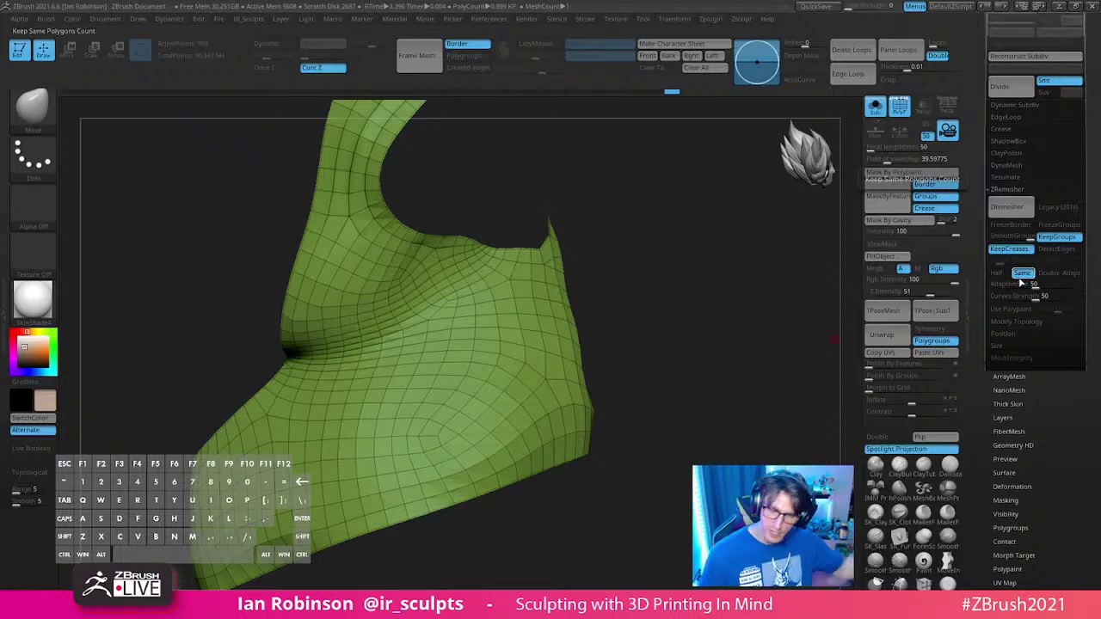
click(1008, 213)
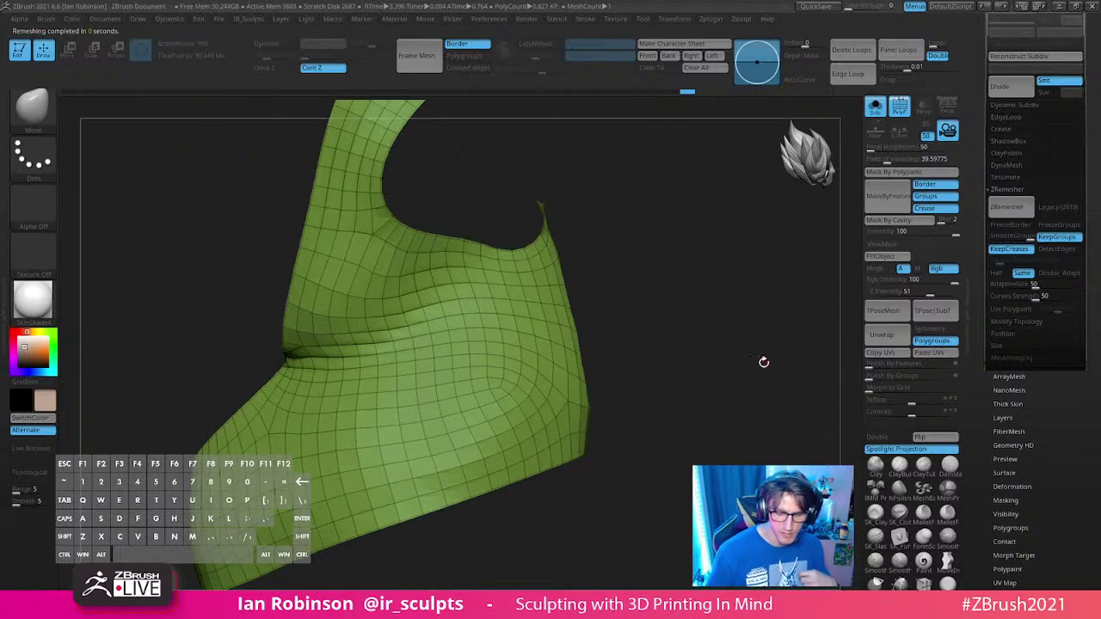
mouse_move(683, 315)
mouse_down()
mouse_move(710, 356)
mouse_move(718, 346)
mouse_move(695, 363)
mouse_move(693, 346)
mouse_move(759, 275)
mouse_move(701, 281)
mouse_up()
key(s)
click(1009, 207)
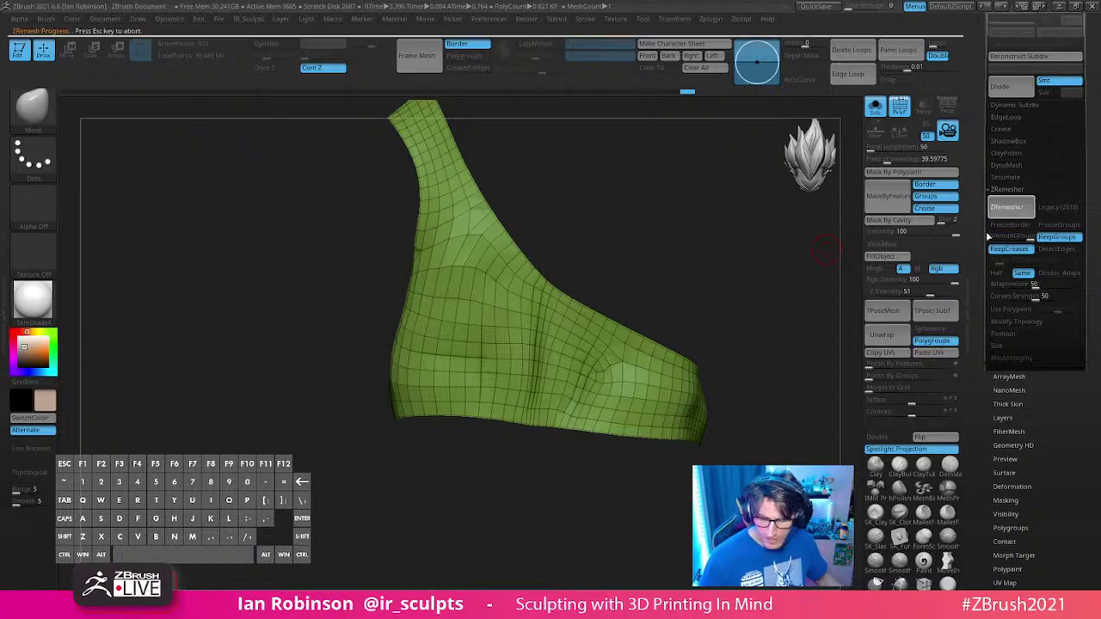
drag(710, 297, 791, 302)
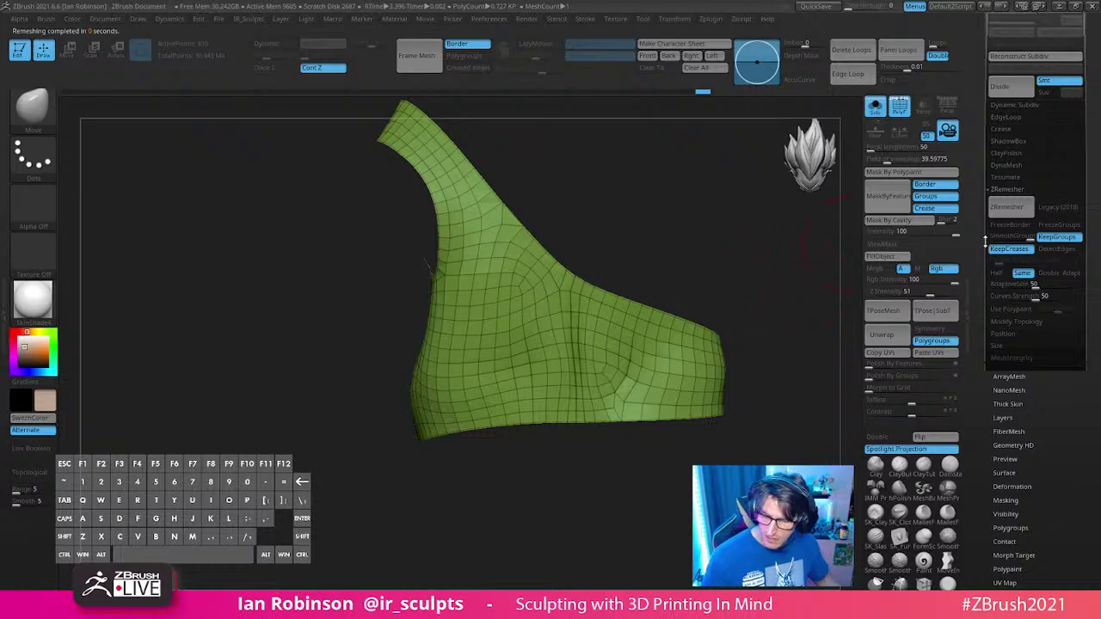
Step: Adjust the sloping outer border of the sash's shoulder strap with a resized Move brush
mouse_move(738, 284)
mouse_down()
mouse_move(738, 268)
mouse_move(703, 268)
mouse_move(714, 261)
mouse_move(740, 282)
mouse_move(710, 290)
mouse_move(600, 236)
mouse_move(616, 238)
mouse_move(597, 281)
mouse_up()
key(s)
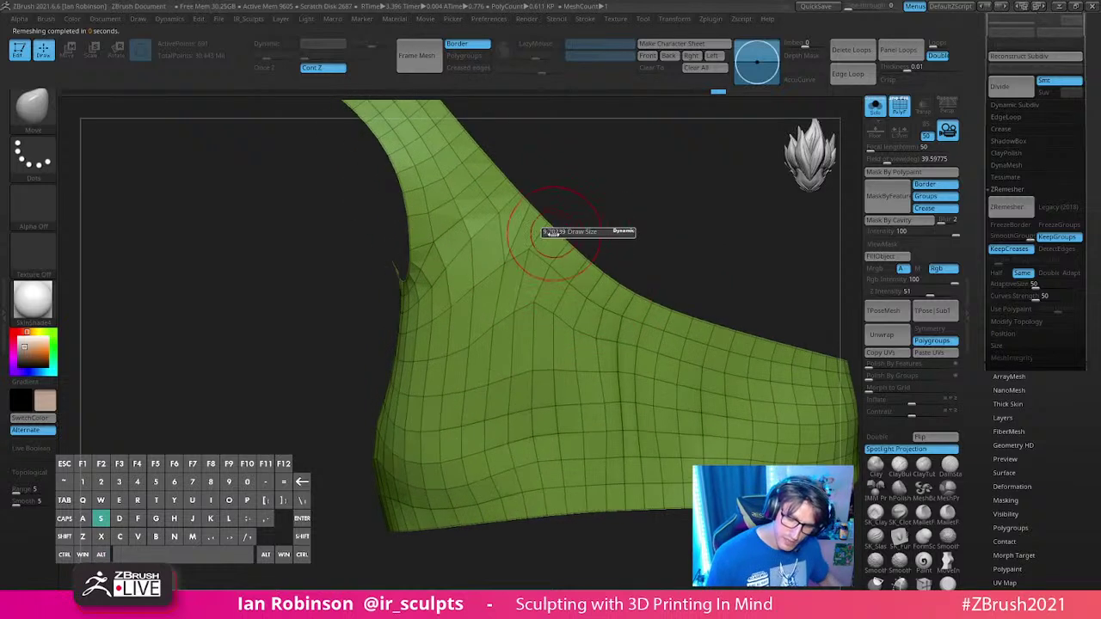
drag(553, 234, 528, 238)
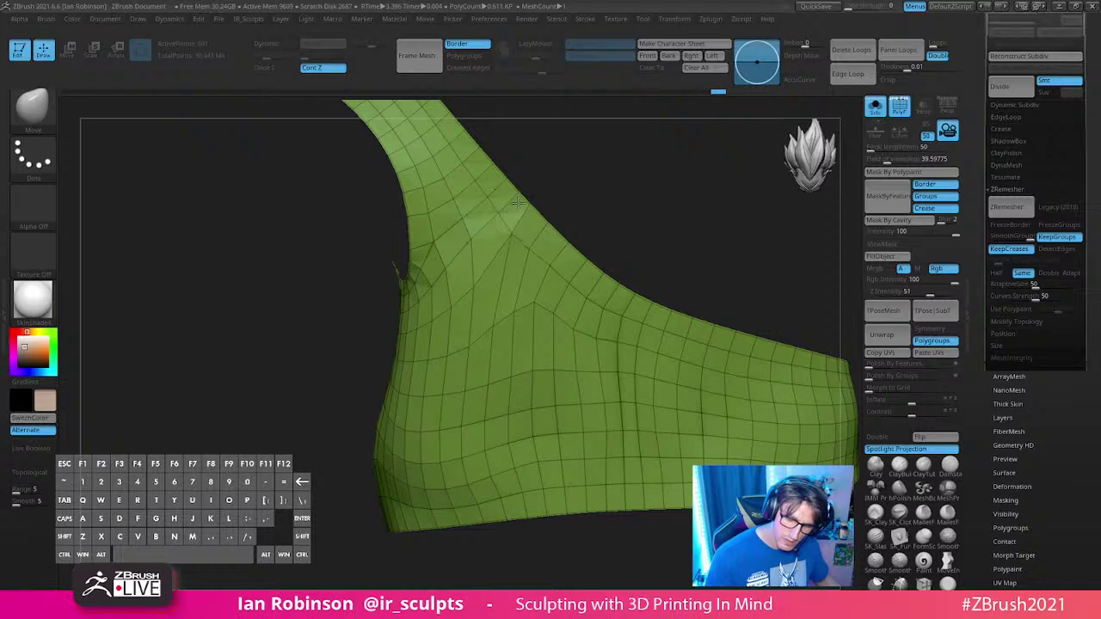
alt+right_drag(508, 236, 636, 243)
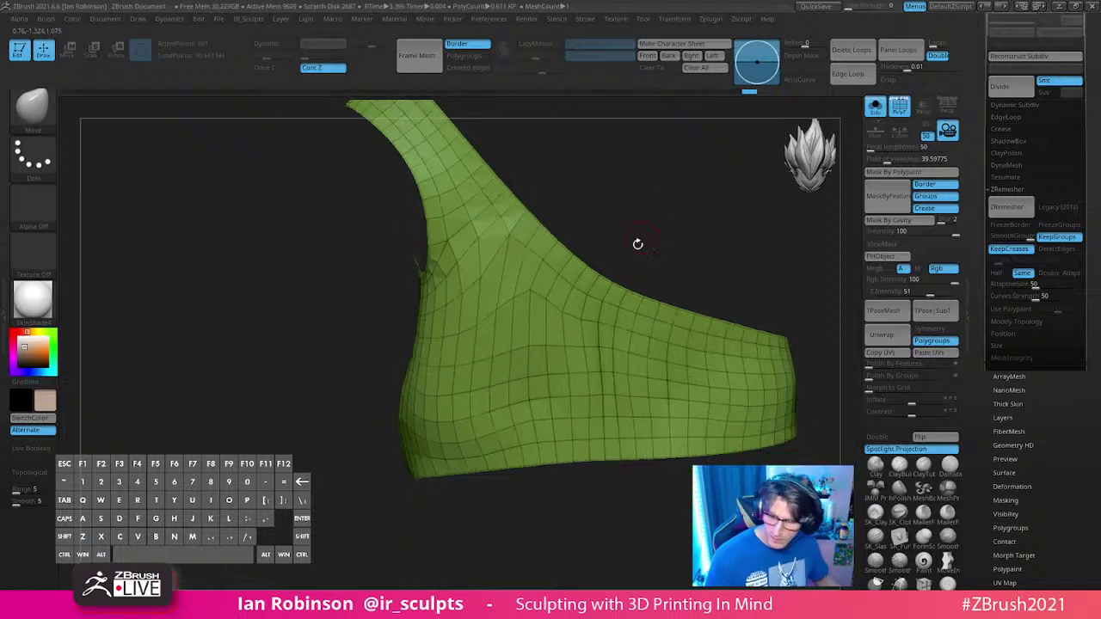
Step: Try another ZRemesher pass on the sash at the same polygon count and undo it
click(1006, 208)
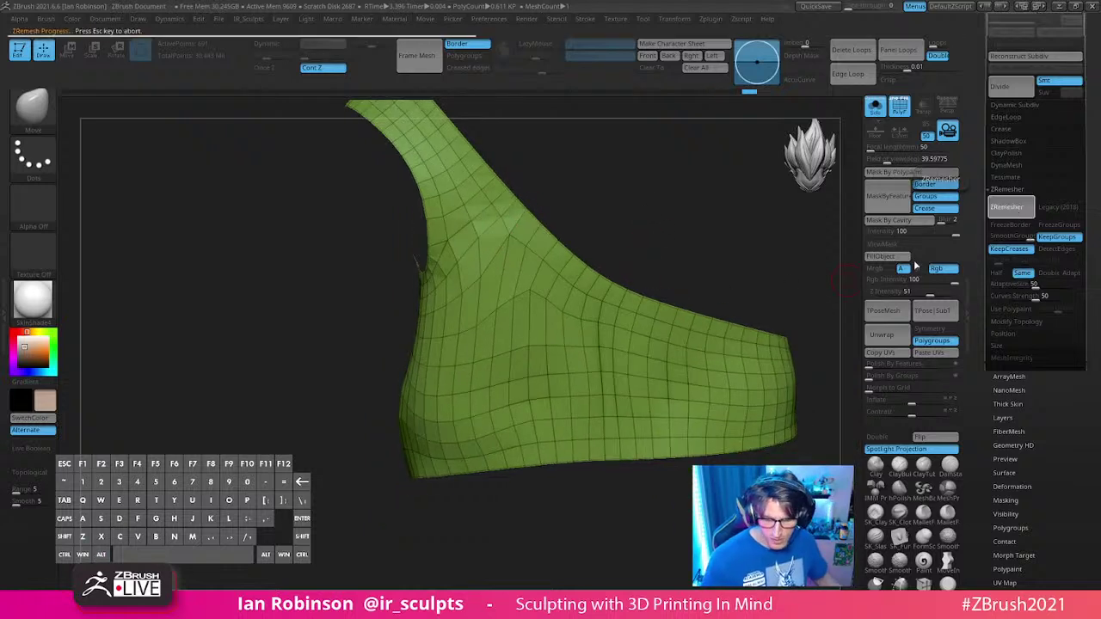
key(ctrl+z)
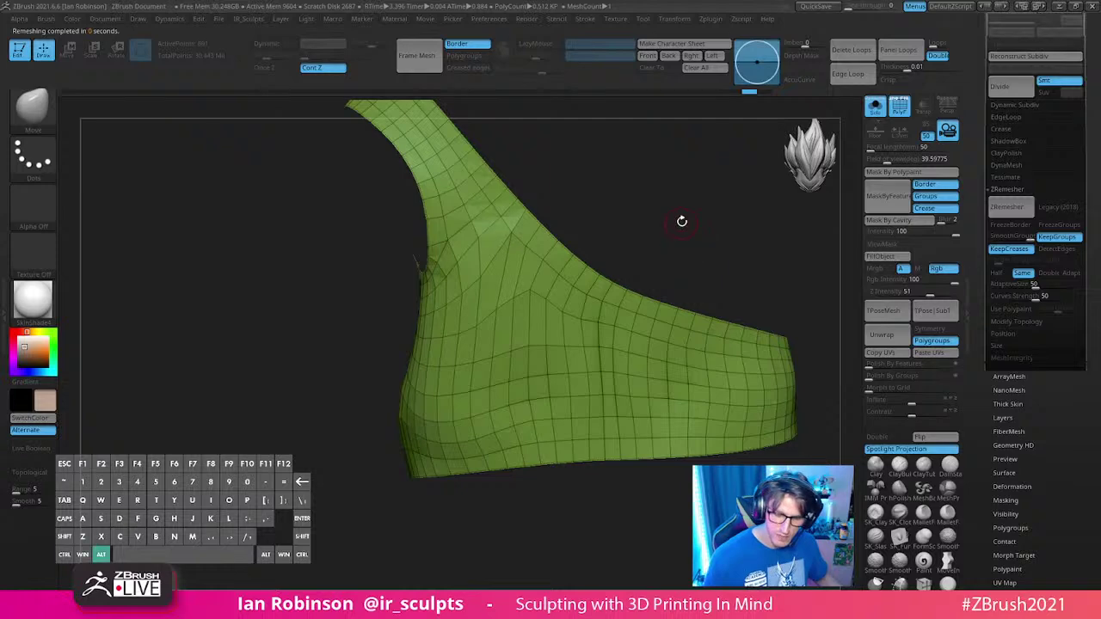
alt+drag(681, 221, 813, 258)
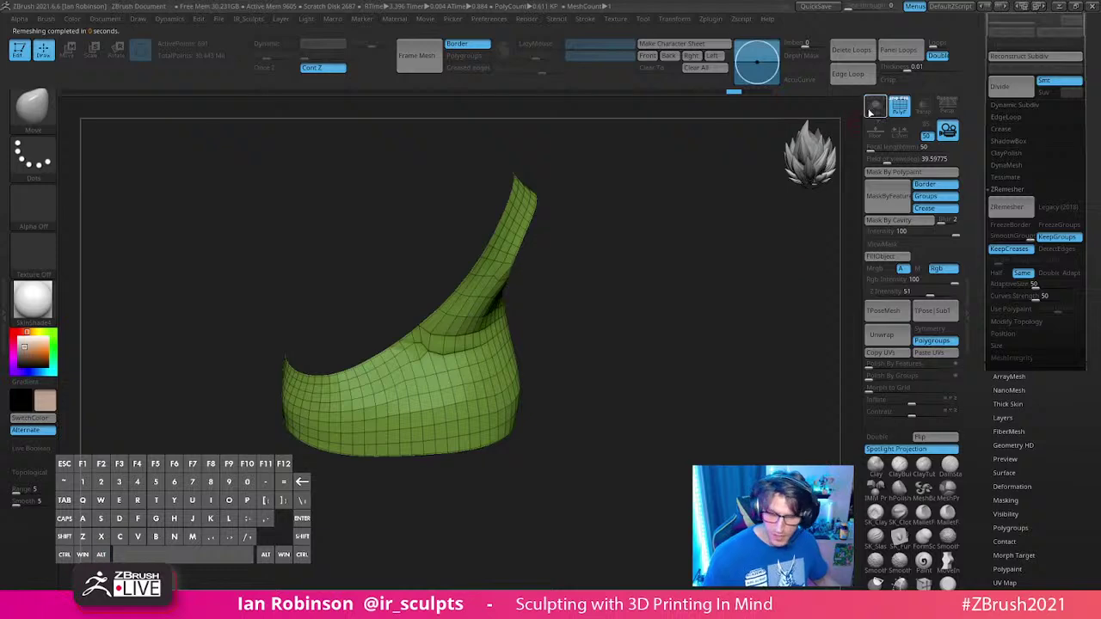
Step: Show the sash together with the bokoblin's body and examine how it fits over the chest and belly
drag(1092, 119, 1047, 228)
click(1000, 214)
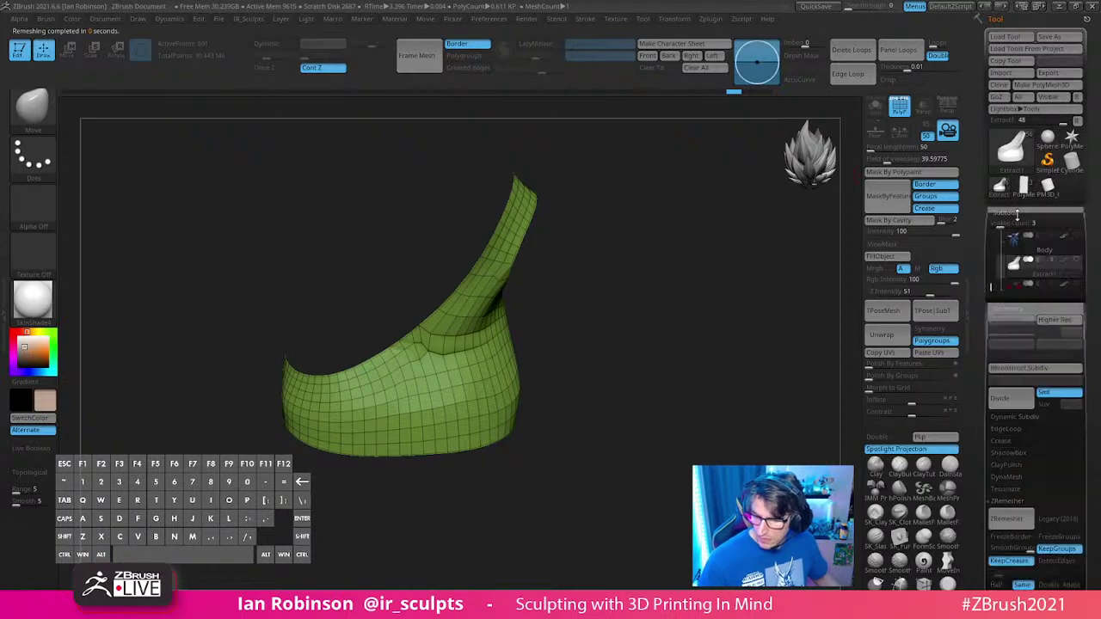
click(1077, 241)
drag(799, 342, 721, 276)
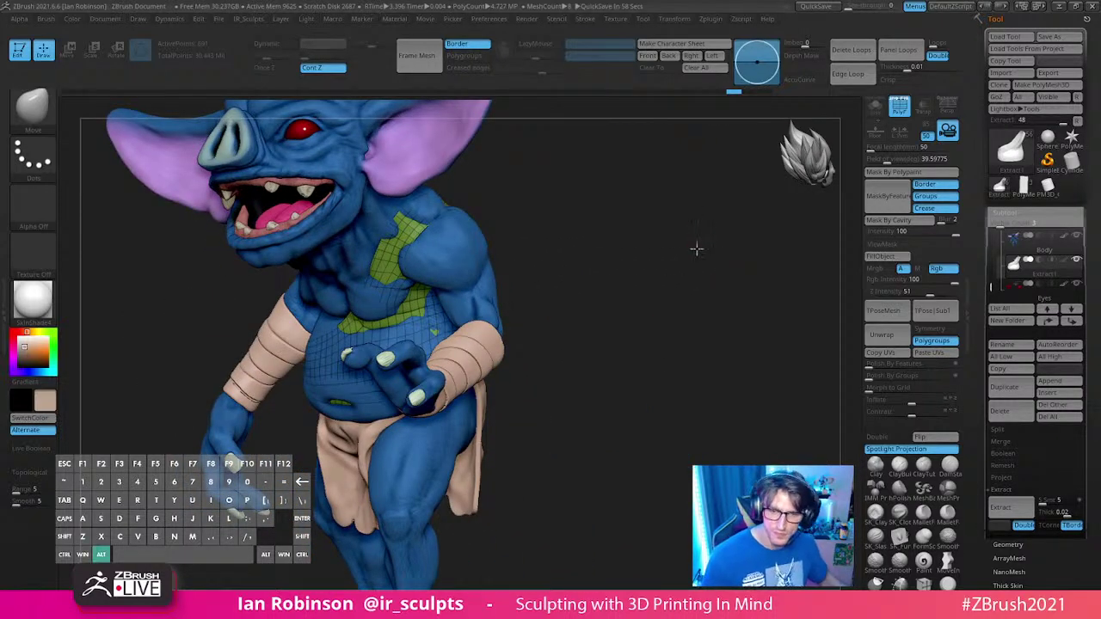
drag(697, 248, 681, 258)
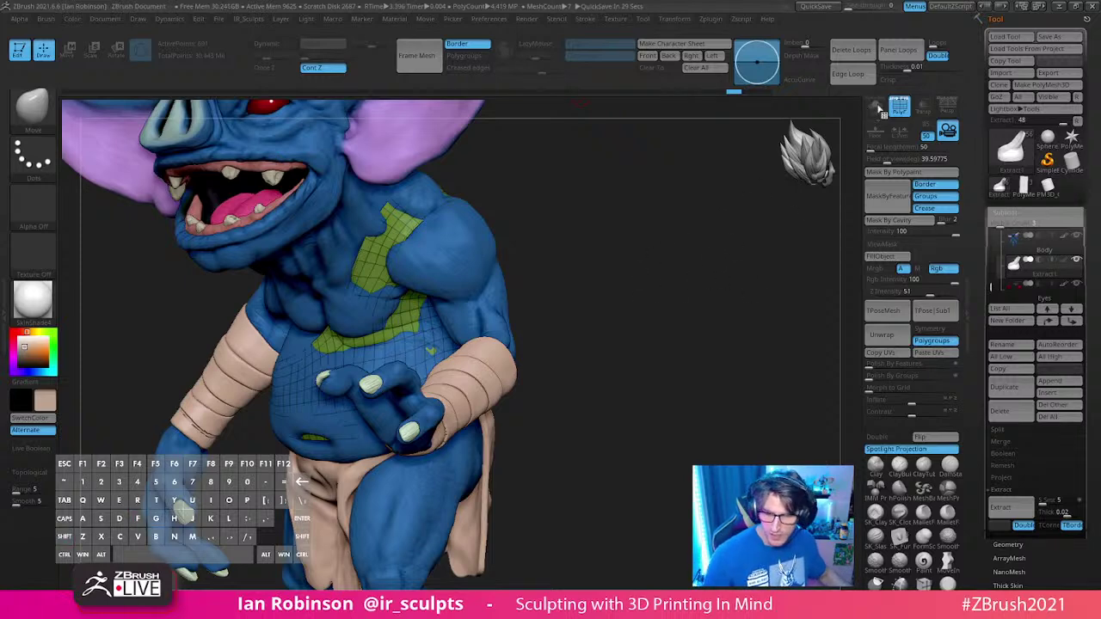
Step: Isolate the sash and temporarily hide the polygon loop across its middle to check the edge flow, restoring full visibility
click(877, 109)
alt+drag(646, 281, 760, 227)
key(ctrl+shift)
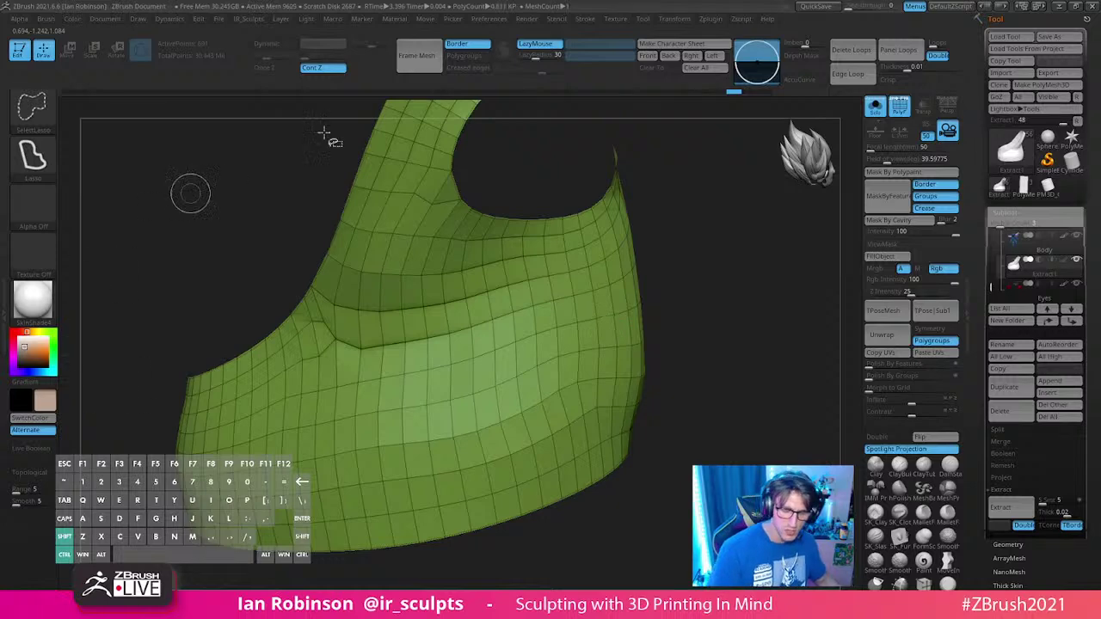
ctrl+shift+click(450, 356)
right_drag(453, 423, 685, 370)
drag(686, 370, 589, 271)
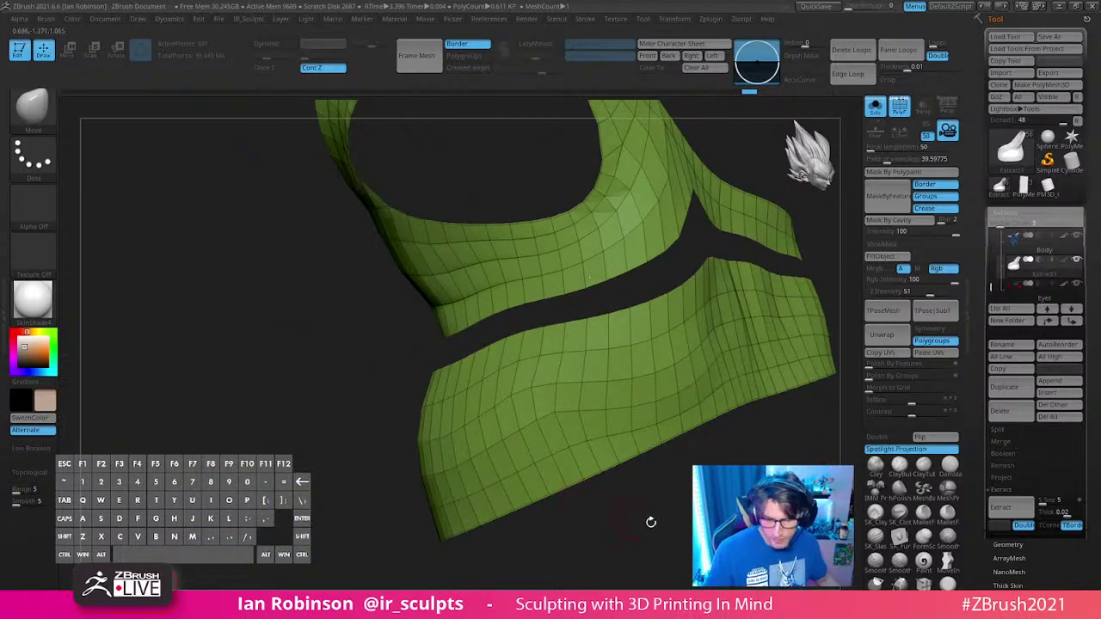
drag(651, 522, 652, 302)
ctrl+shift+click(621, 320)
Step: Duplicate the sash within its own subtool and offset the copy beside the original
key(w)
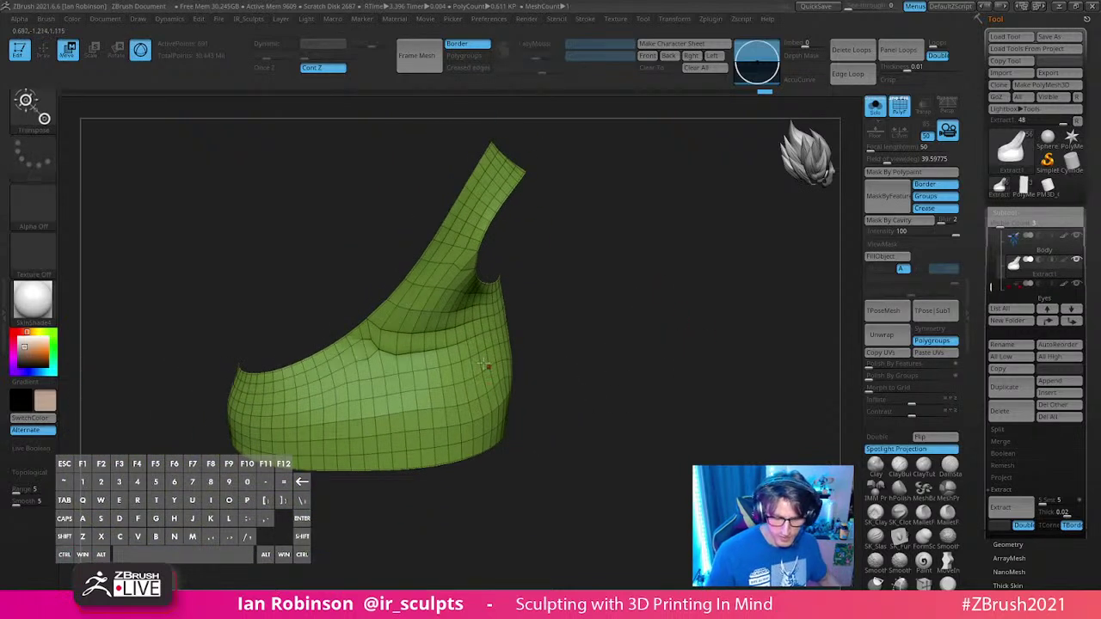
alt+click(497, 357)
key(f)
key(f)
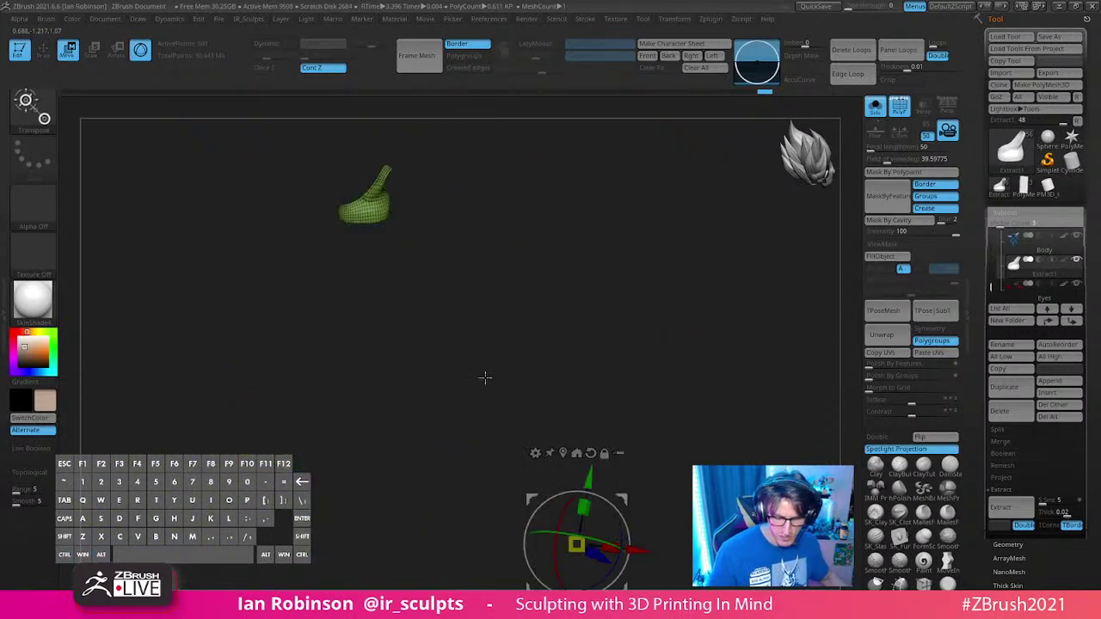
alt+click(533, 370)
mouse_move(667, 359)
alt+mouse_down()
mouse_move(604, 341)
mouse_move(659, 324)
mouse_move(661, 307)
mouse_move(720, 364)
alt+mouse_up()
key(q)
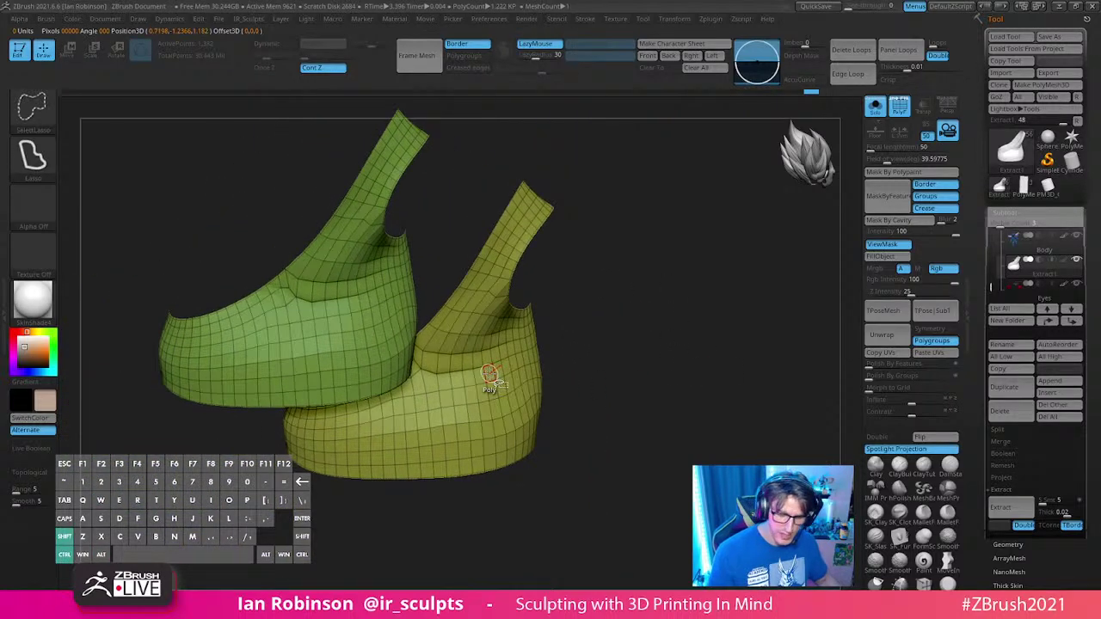
Step: Isolate one sash copy, swap visibility between the two copies several times, and undo the duplication
ctrl+shift+click(489, 375)
ctrl+shift+drag(674, 473, 705, 461)
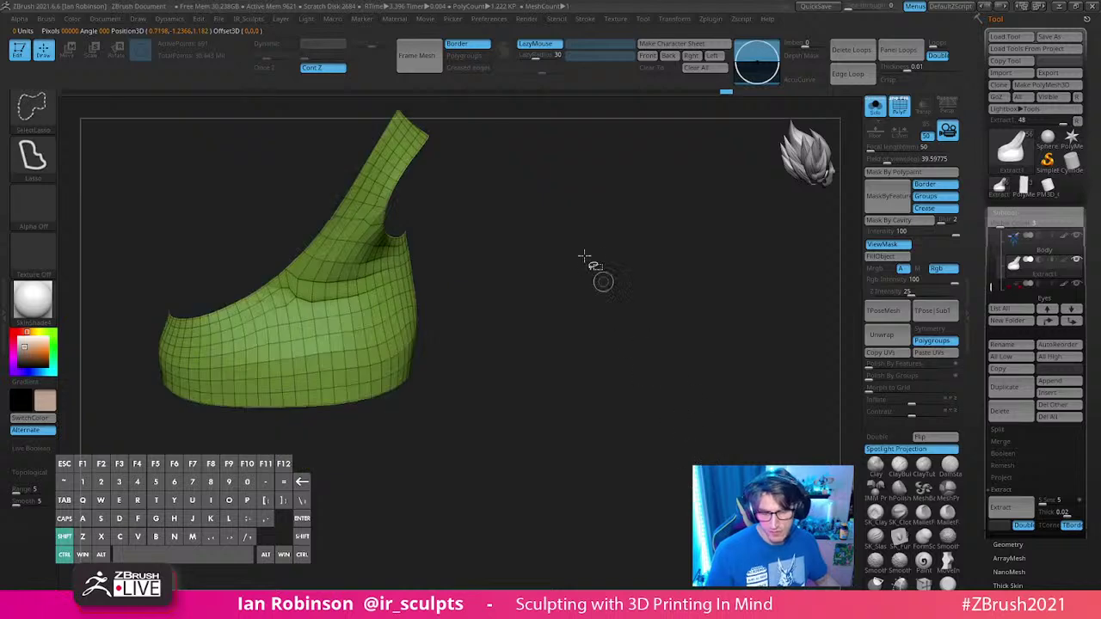
ctrl+shift+drag(584, 256, 722, 439)
ctrl+shift+drag(580, 217, 734, 457)
ctrl+shift+drag(590, 217, 753, 405)
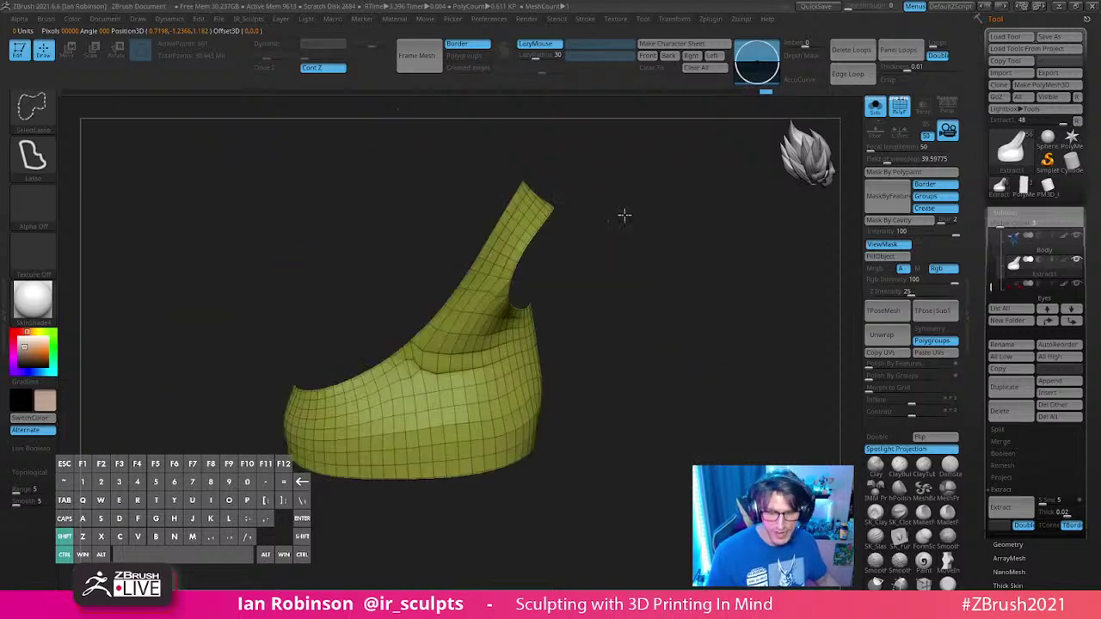
ctrl+shift+drag(624, 215, 766, 409)
ctrl+shift+drag(639, 313, 666, 340)
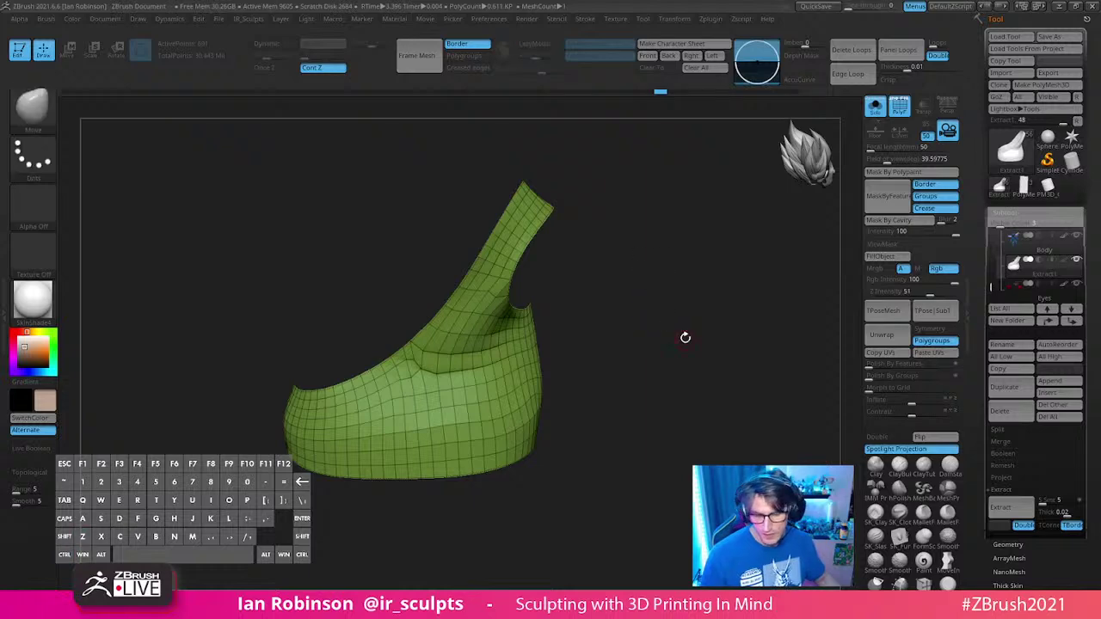
Step: Turn off the sash's polygon wireframe and show the whole bokoblin around it again
ctrl+right_drag(685, 337, 703, 302)
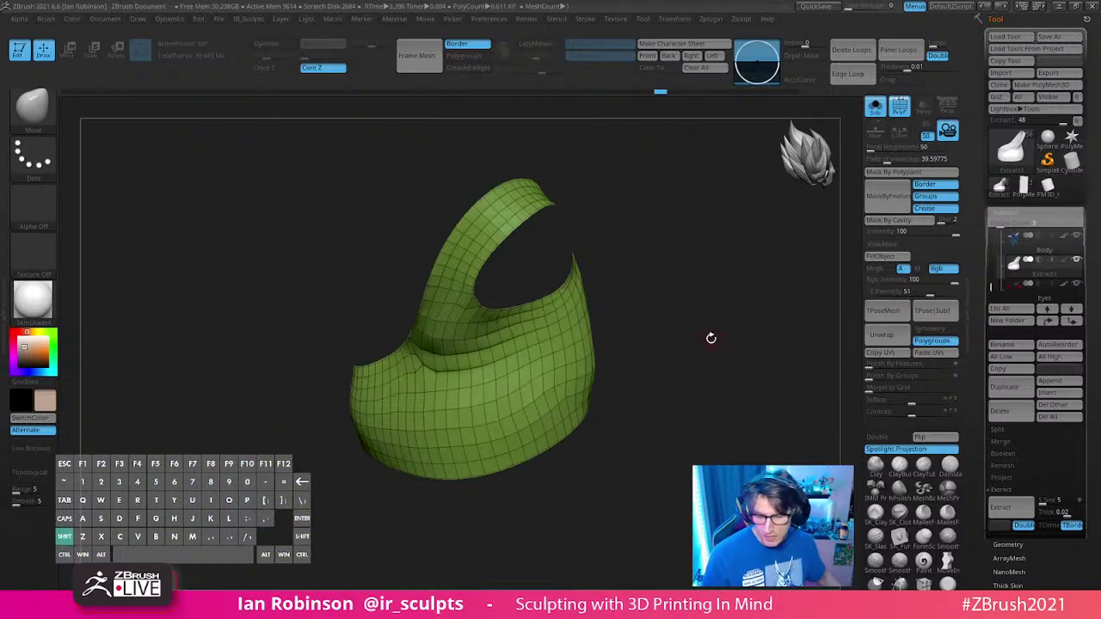
key(shift+f)
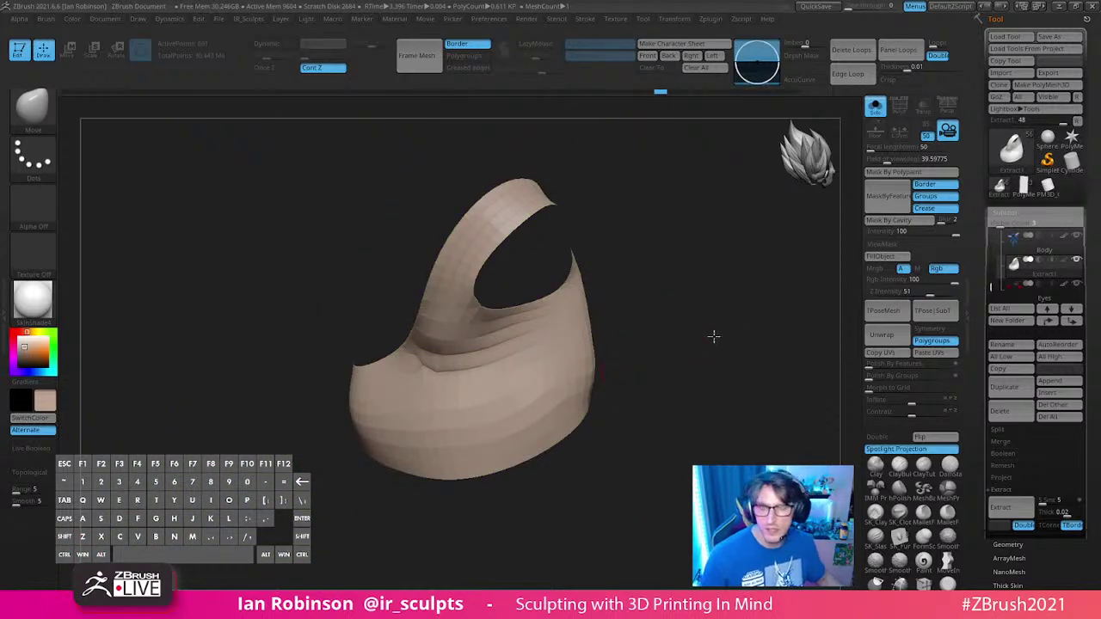
right_drag(713, 337, 694, 355)
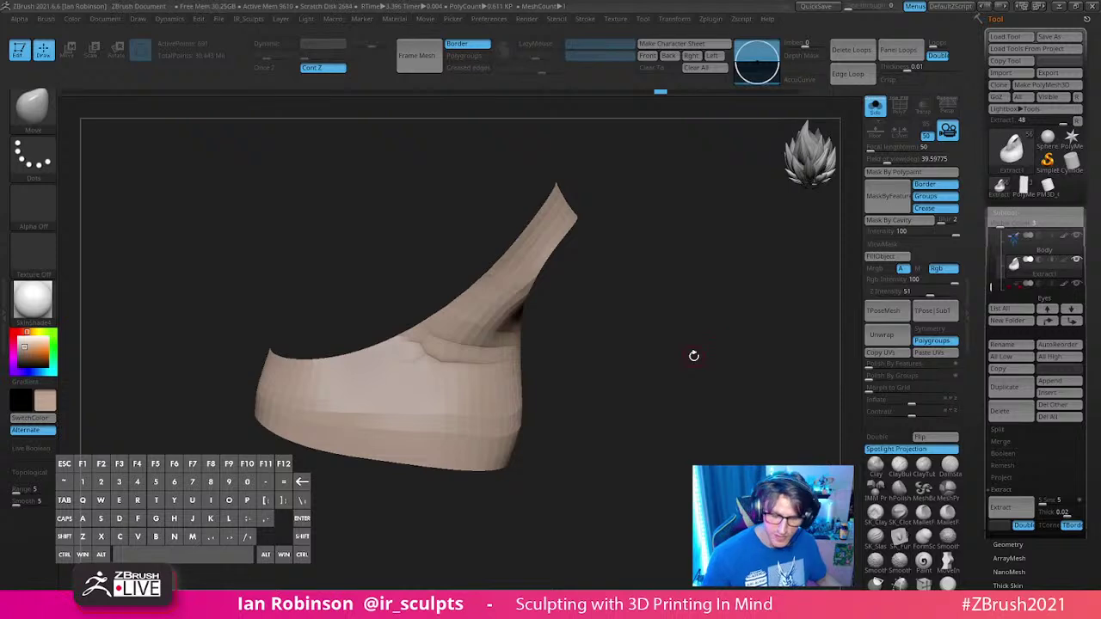
click(873, 109)
alt+drag(708, 304, 627, 276)
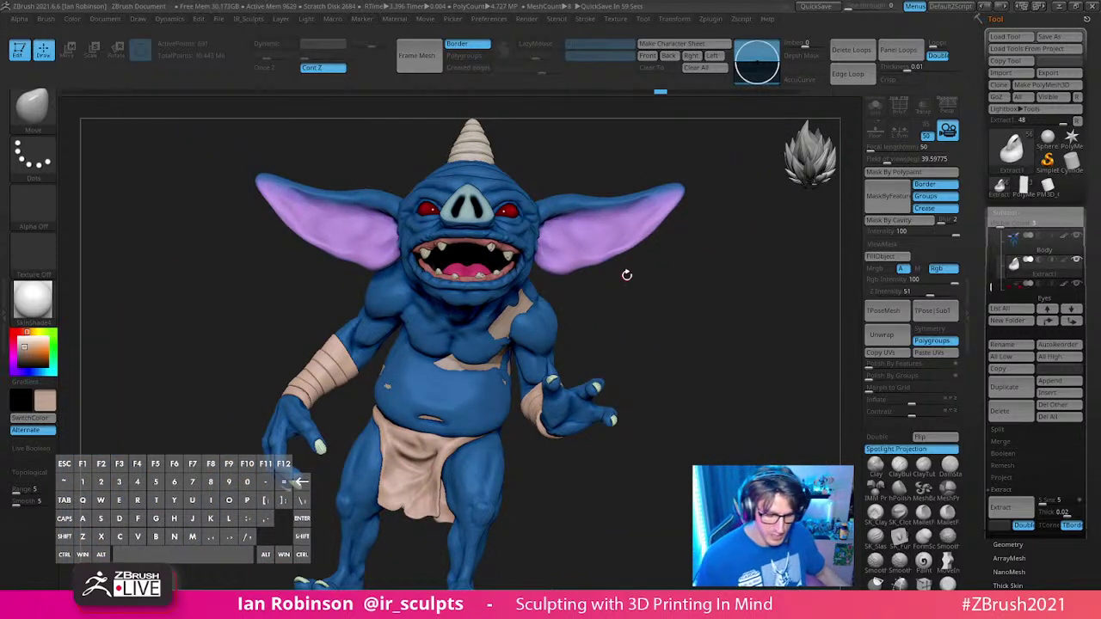
mouse_move(695, 278)
mouse_down()
mouse_move(713, 264)
mouse_move(688, 297)
mouse_up()
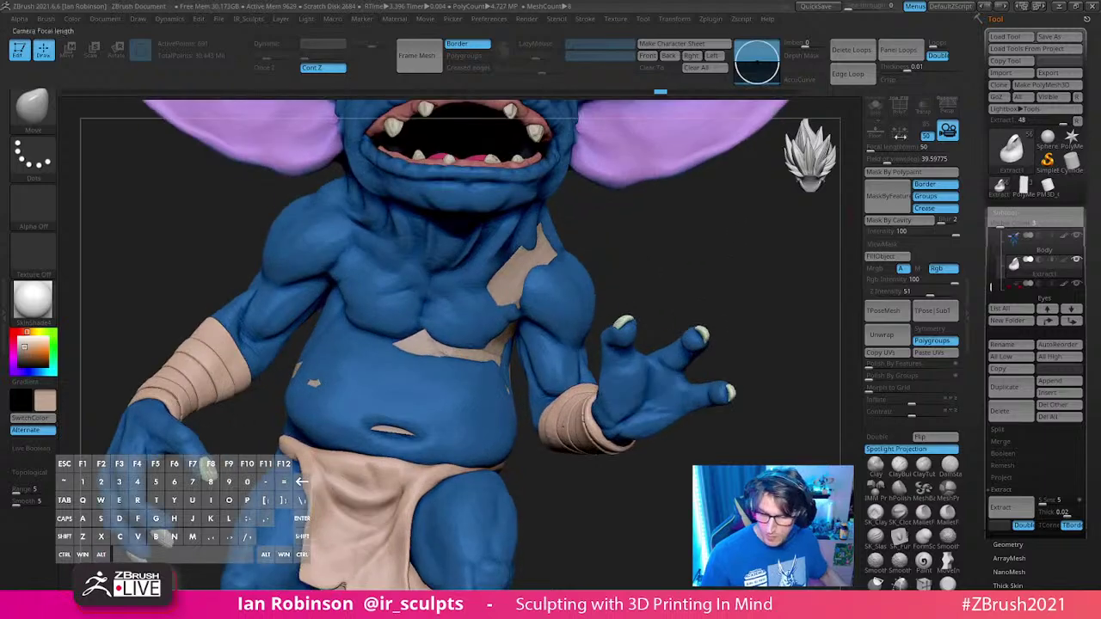
Step: Display the body as transparent and pull the sash outward over the side of the belly with a resized Move brush
click(923, 108)
mouse_move(751, 261)
alt+mouse_down()
mouse_move(707, 225)
mouse_move(688, 246)
mouse_move(719, 220)
mouse_move(705, 297)
alt+mouse_up()
key(s)
mouse_move(397, 386)
mouse_down()
mouse_move(381, 392)
mouse_move(299, 365)
mouse_up()
right_drag(299, 366, 317, 361)
mouse_move(274, 344)
mouse_down()
mouse_move(251, 336)
mouse_move(217, 274)
mouse_up()
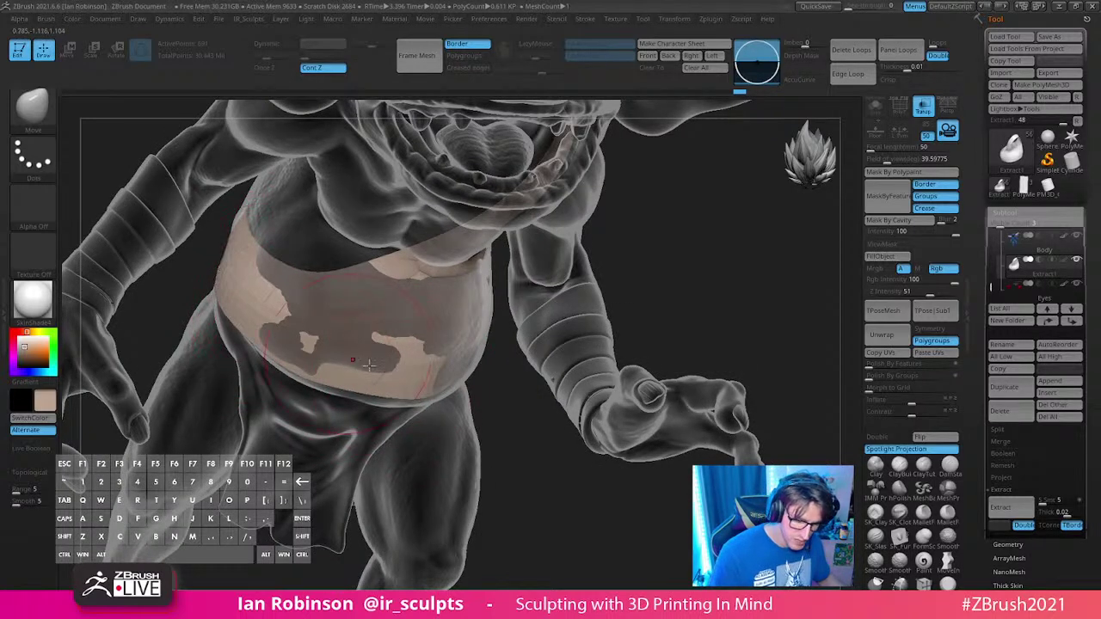
Step: Pull the front of the sash outward from several angles until it covers the whole belly
right_drag(369, 366, 401, 368)
mouse_move(334, 368)
mouse_down()
mouse_move(298, 353)
mouse_move(255, 310)
mouse_move(356, 392)
mouse_move(418, 399)
mouse_up()
right_drag(439, 401, 470, 394)
drag(411, 342, 450, 299)
right_drag(502, 277, 378, 284)
mouse_move(382, 286)
mouse_down()
mouse_move(363, 283)
mouse_move(532, 353)
mouse_up()
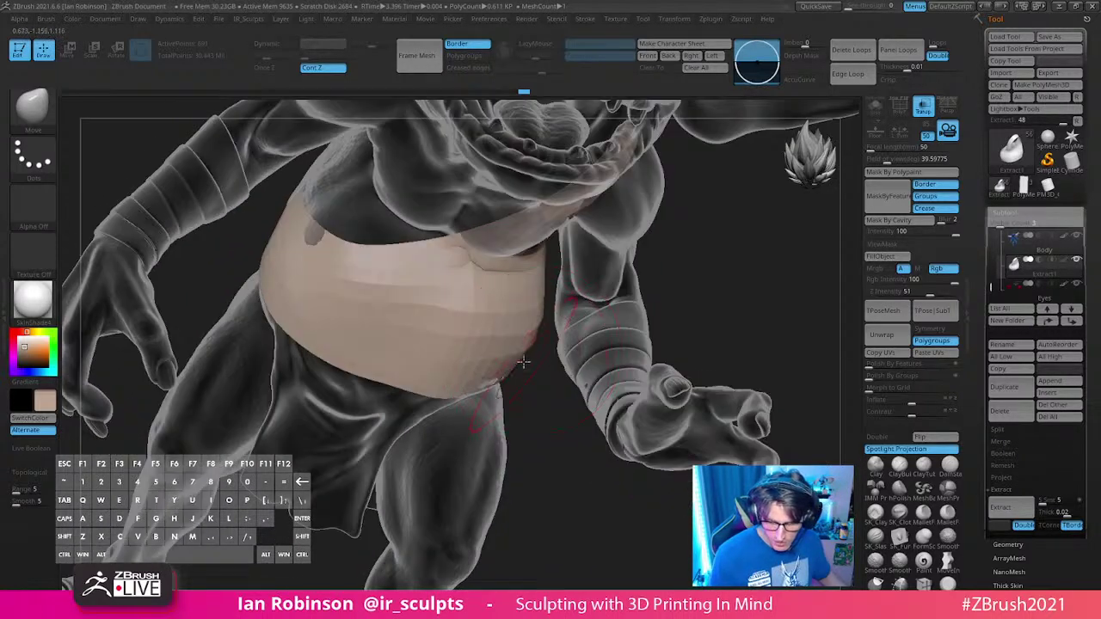
Step: Fit the shoulder strap and armhole area of the sash over the chest and around the shoulder with the Move brush
drag(530, 422, 472, 295)
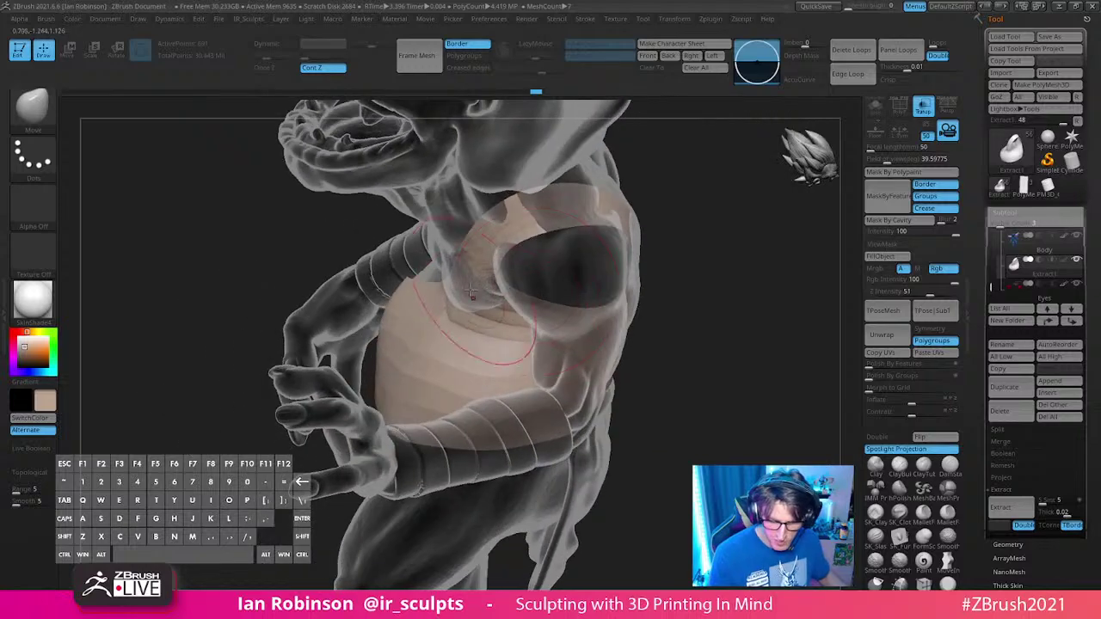
drag(615, 248, 564, 222)
drag(653, 178, 577, 176)
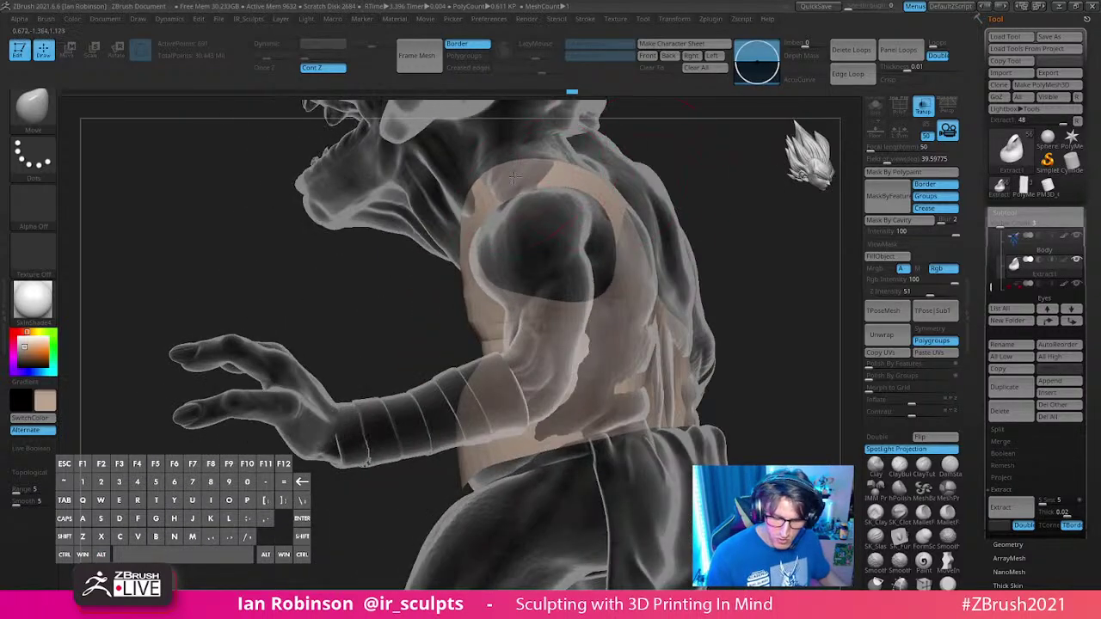
ctrl+right_drag(535, 231, 536, 206)
drag(536, 205, 521, 322)
right_drag(528, 308, 647, 273)
Step: Pull the back panel of the sash outward so it wraps over the bokoblin's back
drag(675, 296, 618, 307)
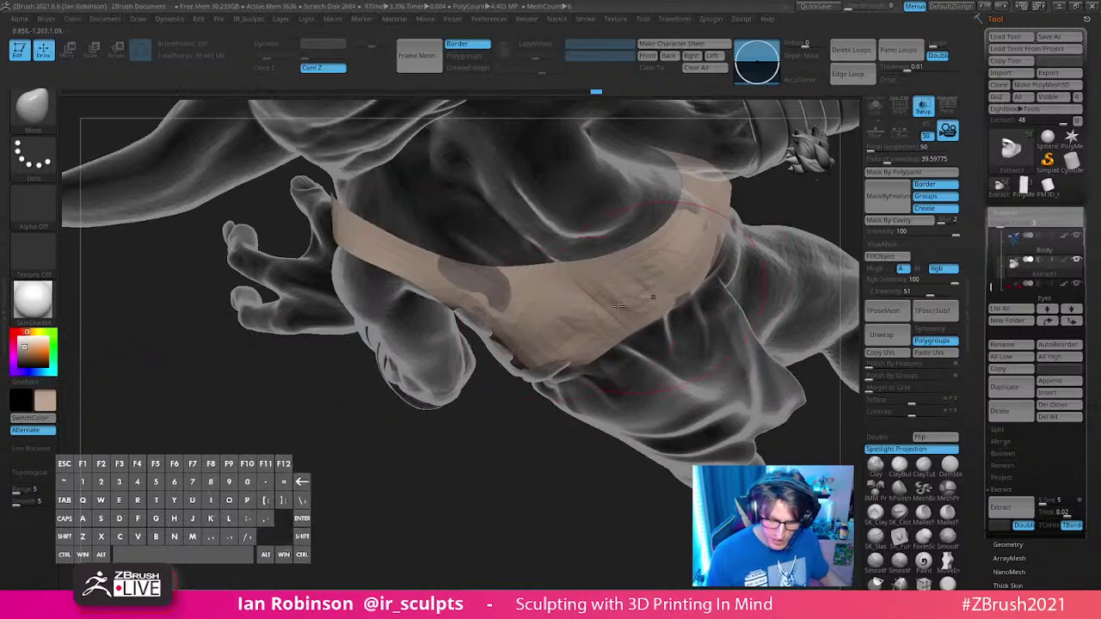
drag(482, 385, 535, 328)
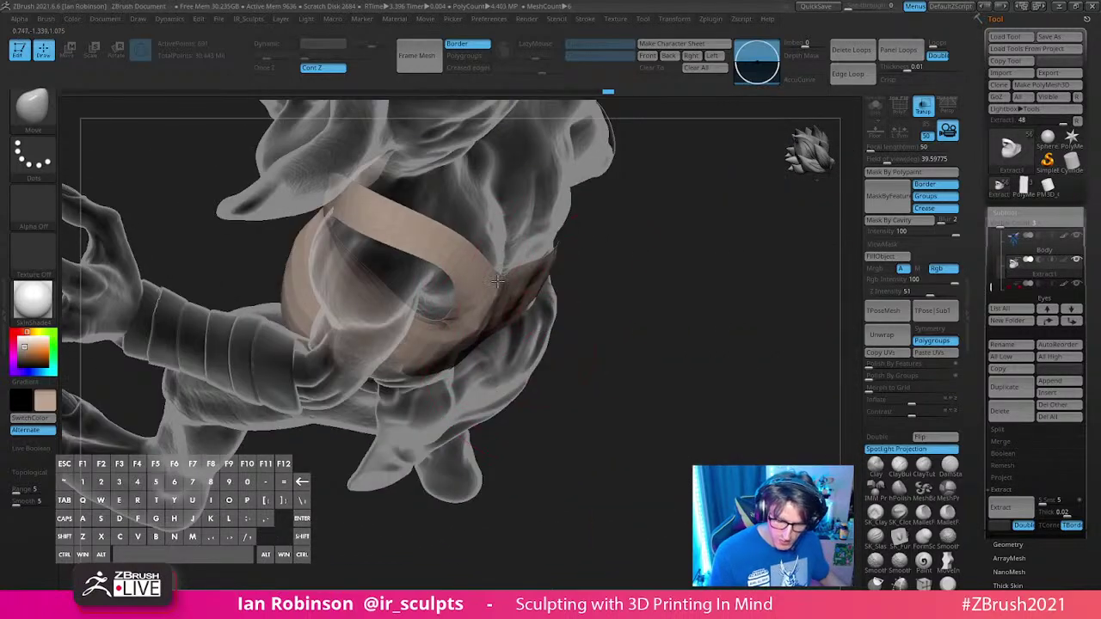
drag(497, 279, 576, 284)
mouse_move(794, 330)
mouse_down()
mouse_move(610, 339)
mouse_move(516, 395)
mouse_move(565, 296)
mouse_move(514, 383)
mouse_move(511, 267)
mouse_up()
Step: Adjust the sash's lower waist border and strap from above and below, and return the body to solid display
drag(444, 180, 488, 139)
drag(490, 243, 489, 258)
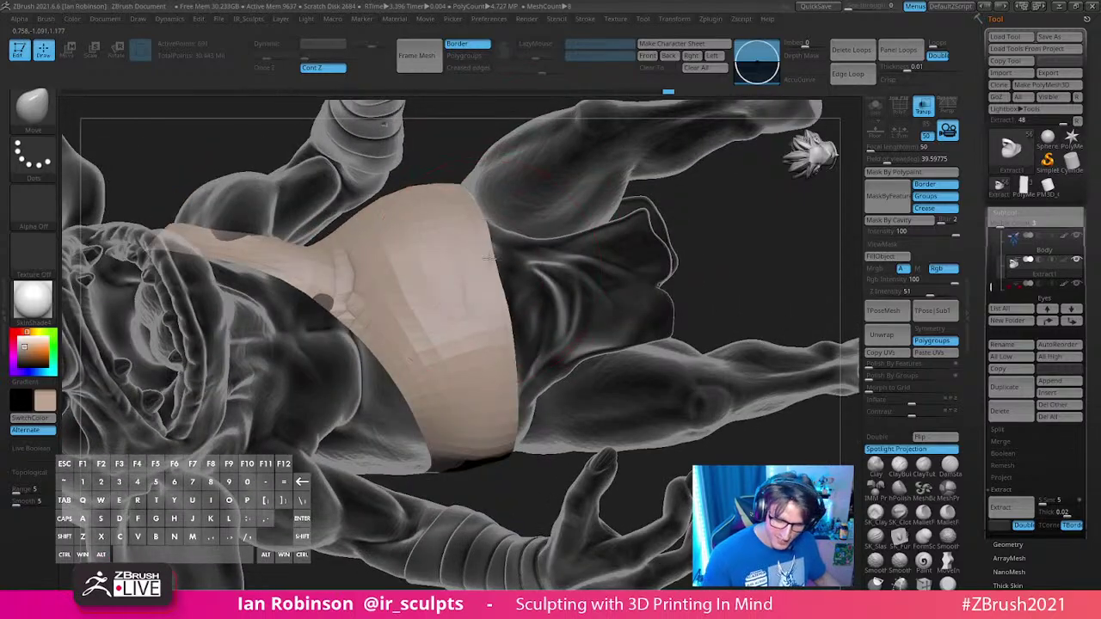
drag(634, 226, 700, 216)
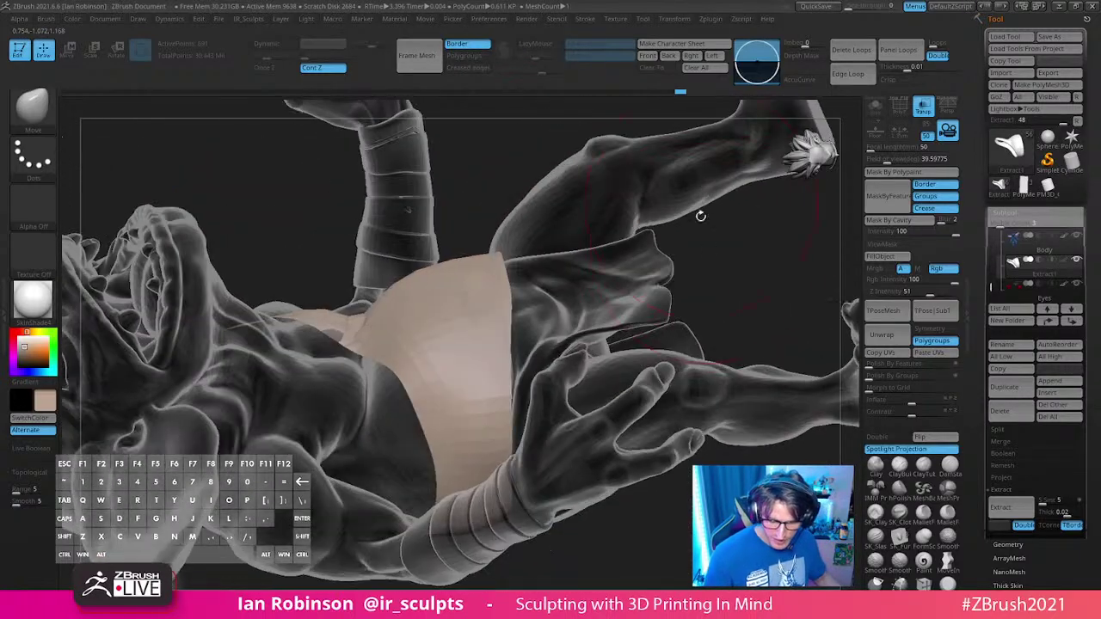
drag(748, 276, 492, 409)
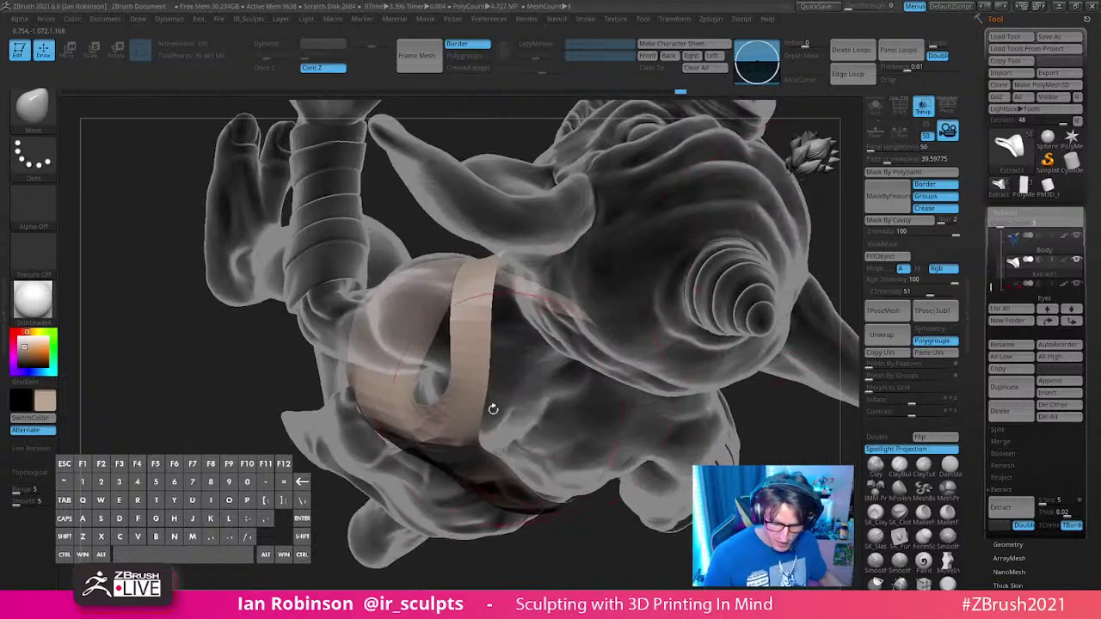
mouse_move(763, 361)
mouse_down()
mouse_move(793, 362)
mouse_move(519, 263)
mouse_up()
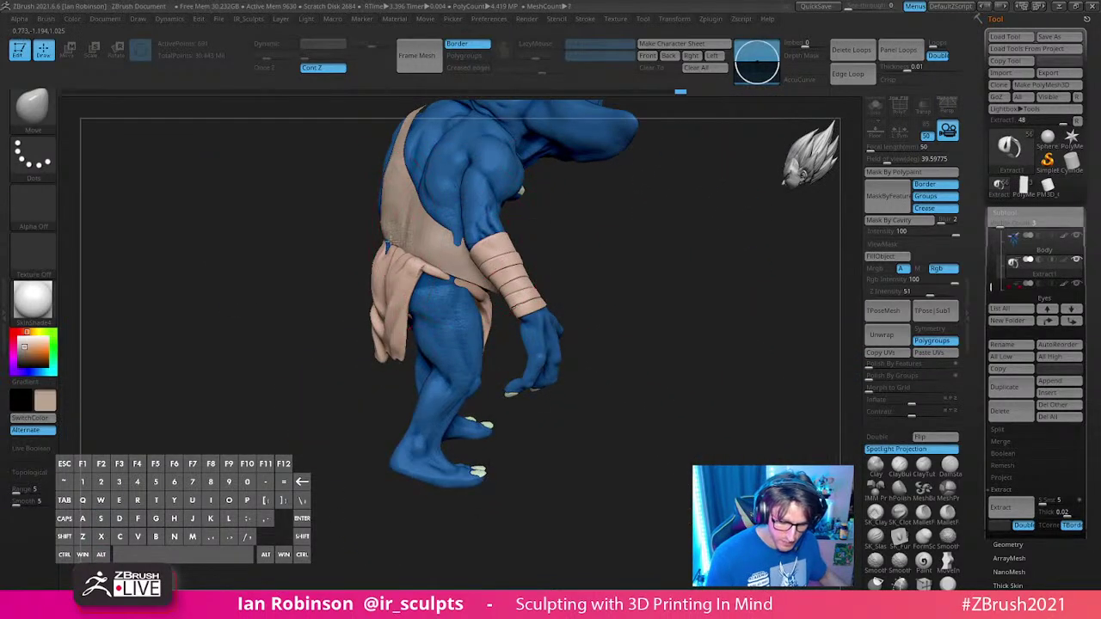
Step: Refine the sash's fit along the back, waist and shoulder strap with a resized Move brush, viewing the bokoblin in solid colour
drag(411, 222, 531, 243)
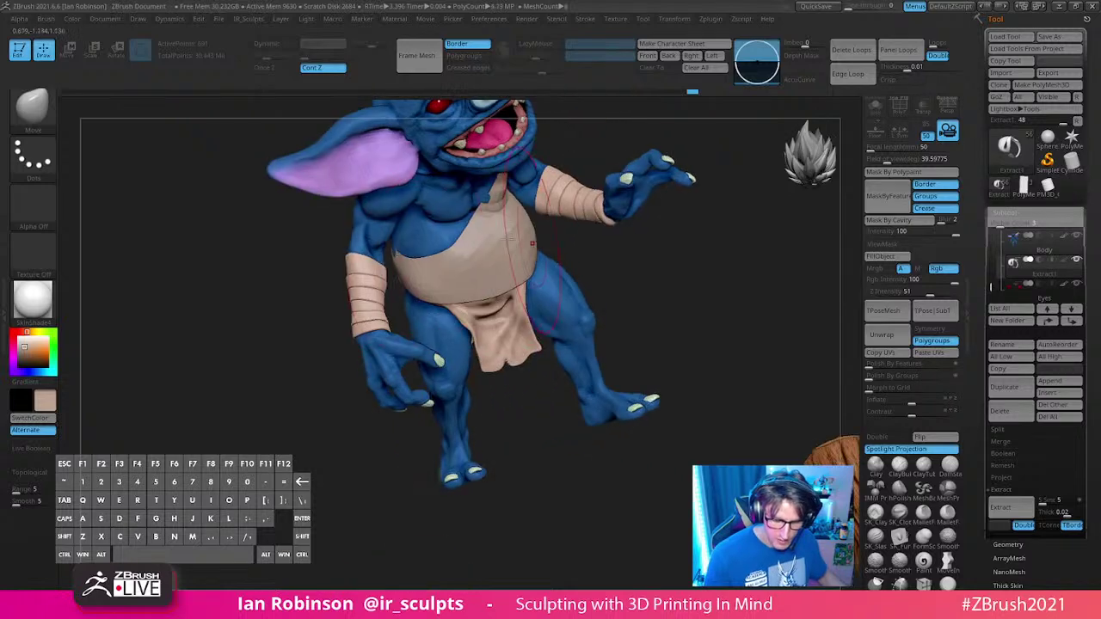
mouse_move(654, 280)
alt+mouse_down()
mouse_move(680, 327)
mouse_move(719, 320)
alt+mouse_up()
drag(651, 297, 620, 319)
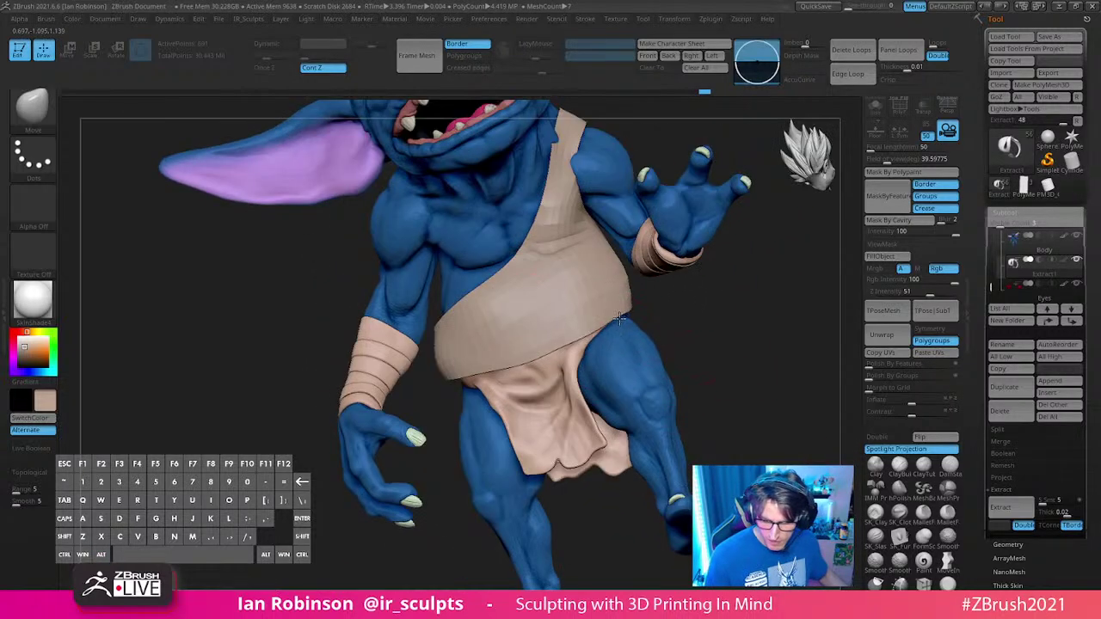
alt+drag(700, 314, 561, 272)
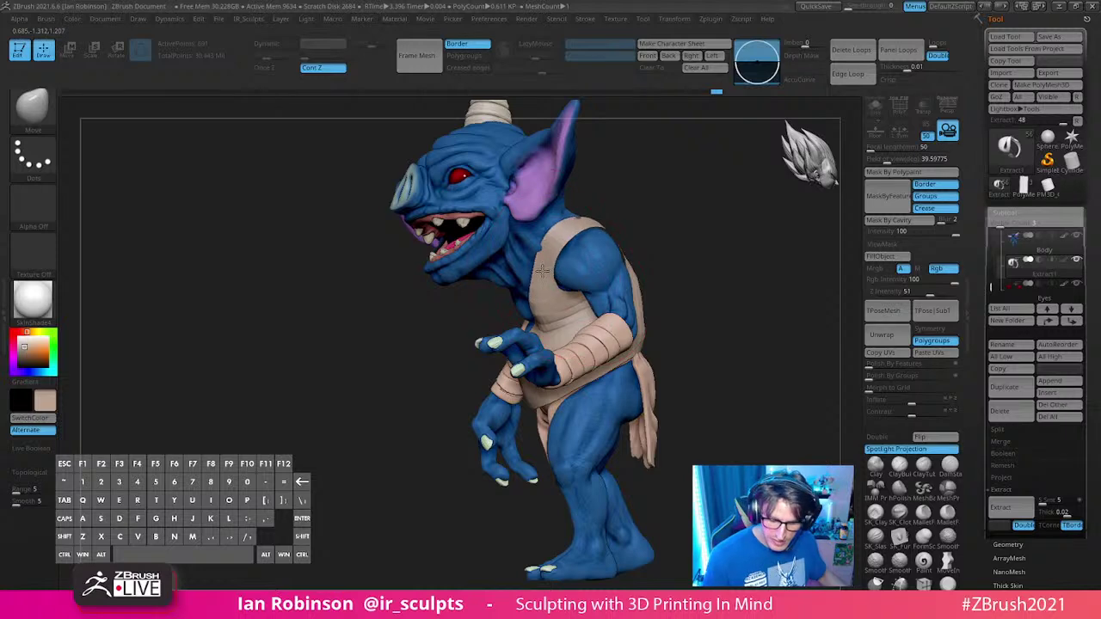
key(s)
mouse_move(608, 218)
mouse_down()
mouse_move(689, 197)
mouse_move(585, 203)
mouse_move(777, 211)
mouse_move(659, 266)
mouse_move(777, 287)
mouse_move(698, 243)
mouse_move(718, 243)
mouse_move(695, 273)
mouse_up()
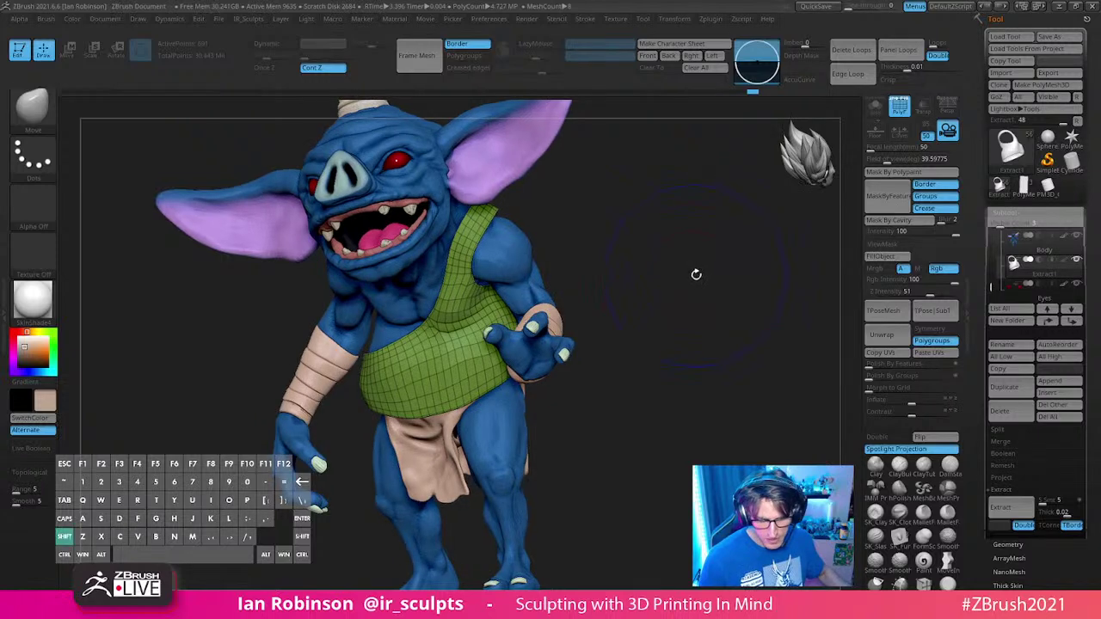
Step: Activate Dynamic Subdiv on the sash, choosing Always YES, and compare the smoothed and unsmoothed results
key(d)
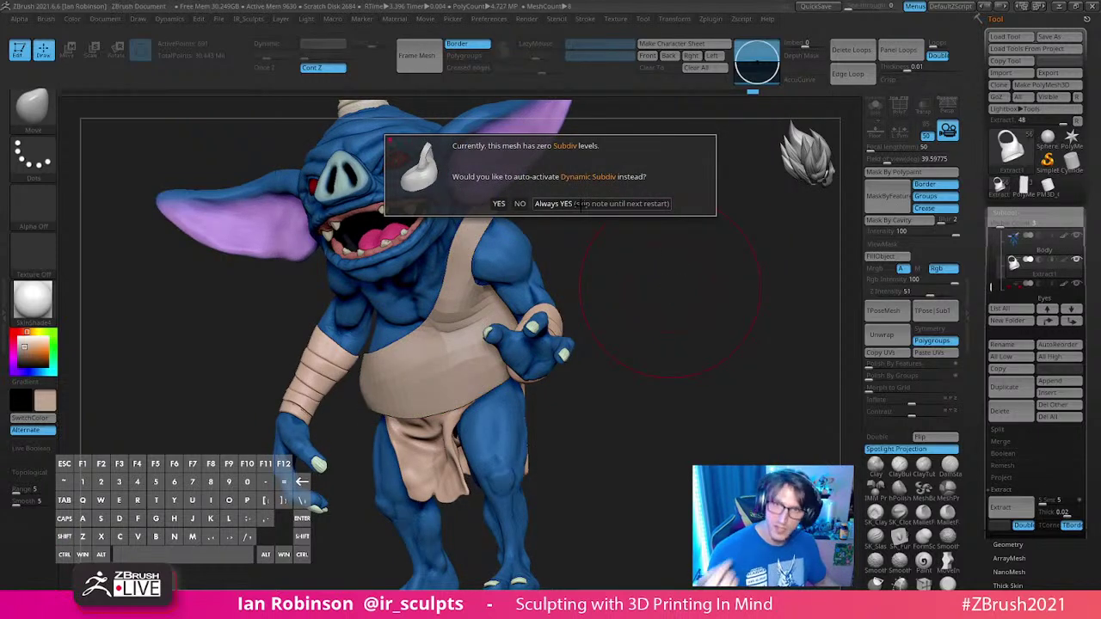
click(563, 203)
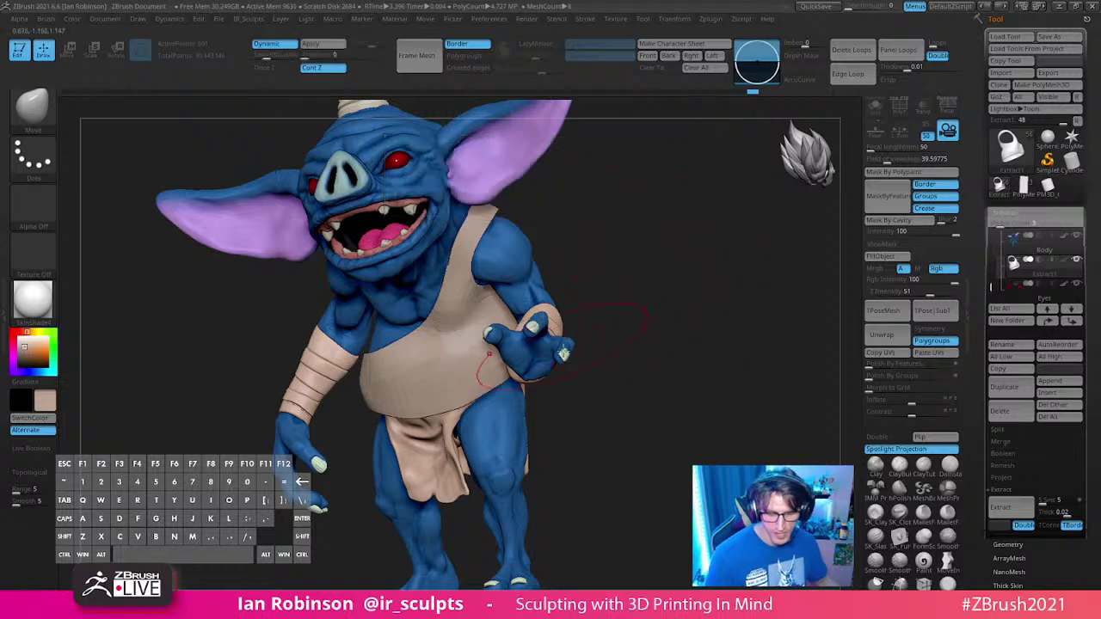
drag(632, 258, 674, 241)
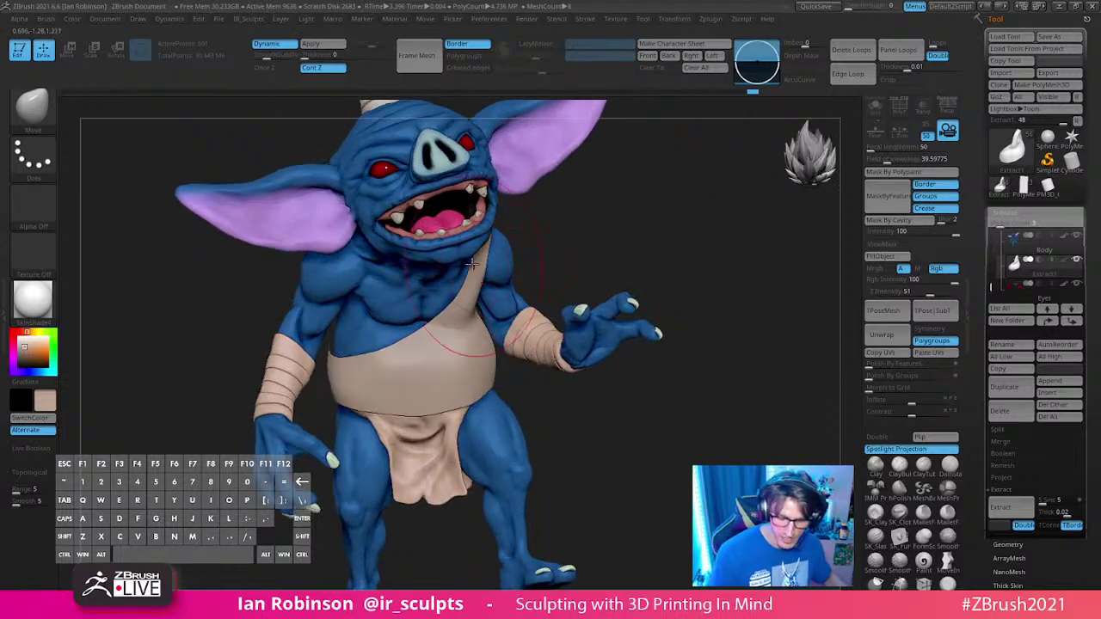
drag(548, 233, 604, 221)
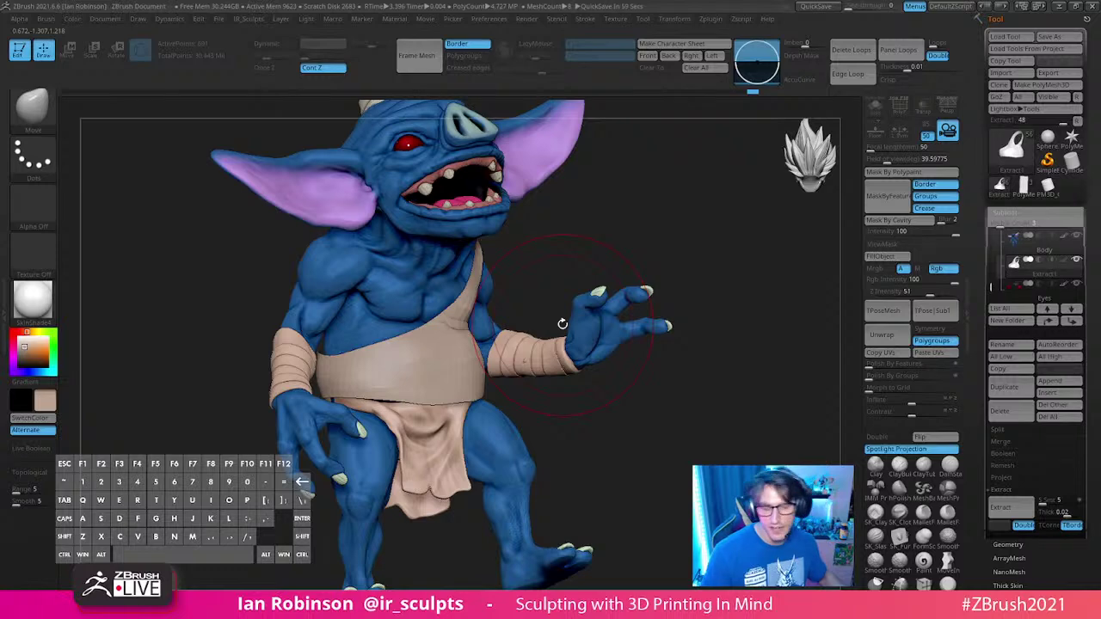
key(d)
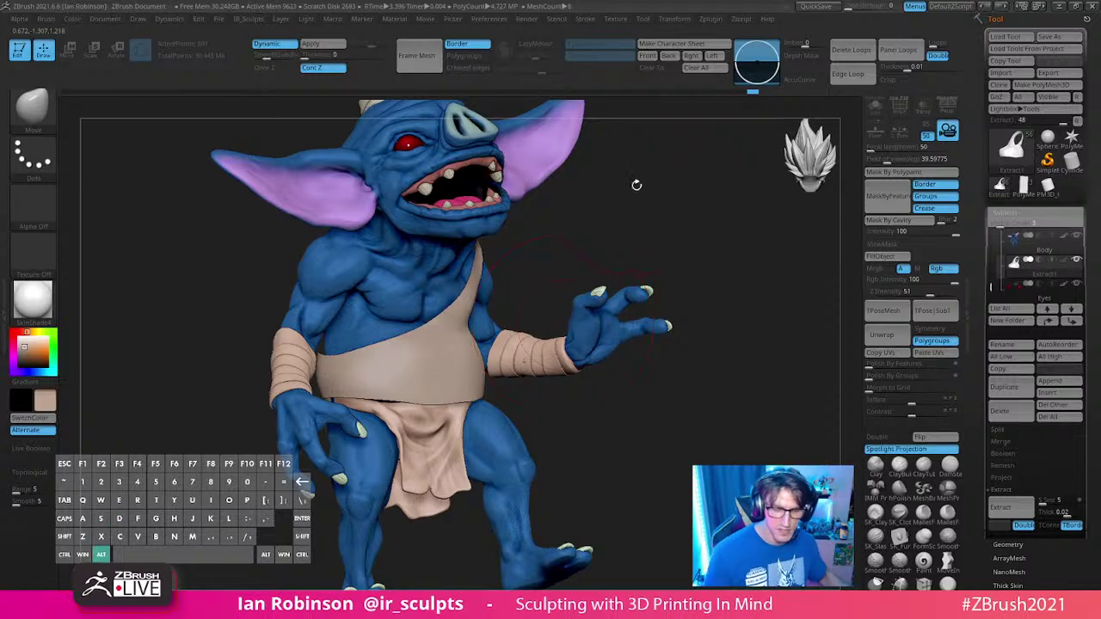
drag(636, 184, 585, 232)
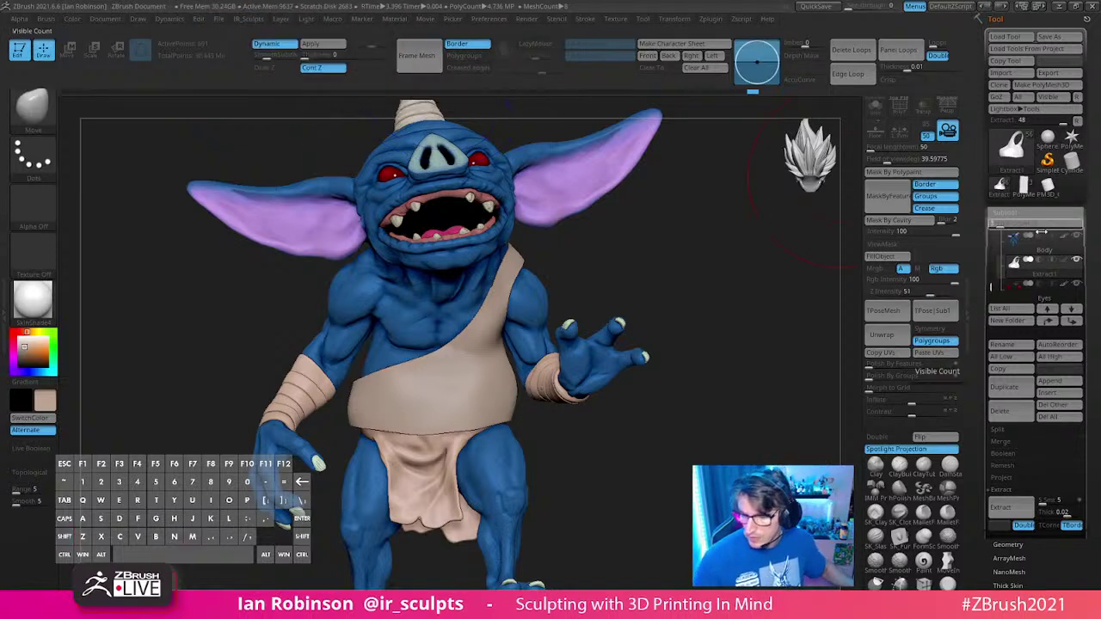
Step: Bring up the Dynamic Subdiv settings in the sash's geometry options
click(1013, 212)
click(1015, 225)
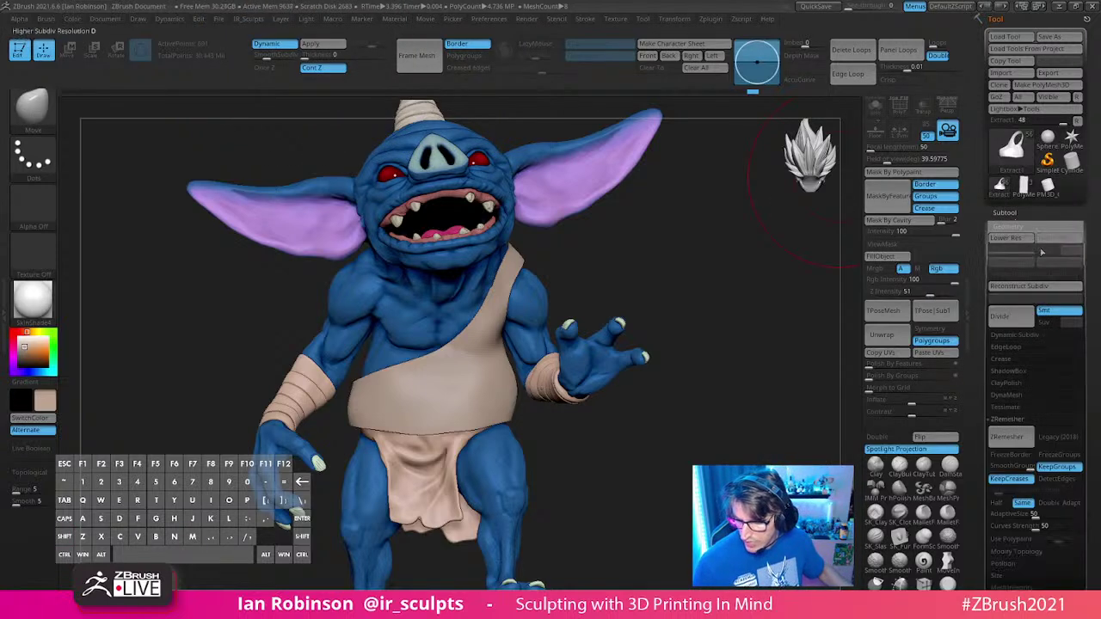
scroll(1051, 346, down, 5)
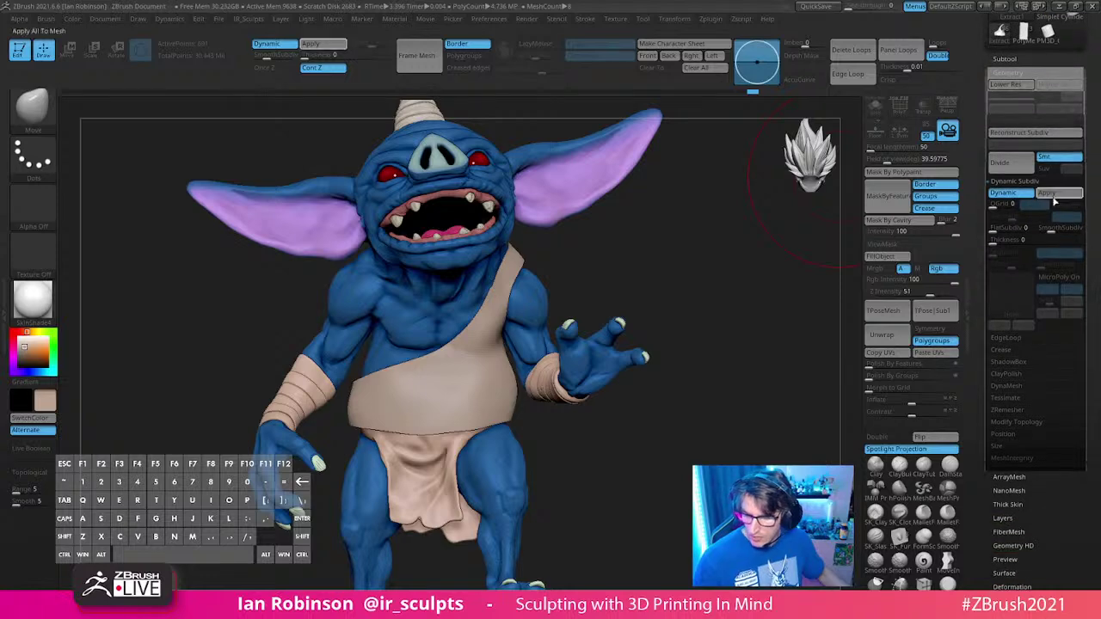
drag(717, 235, 704, 317)
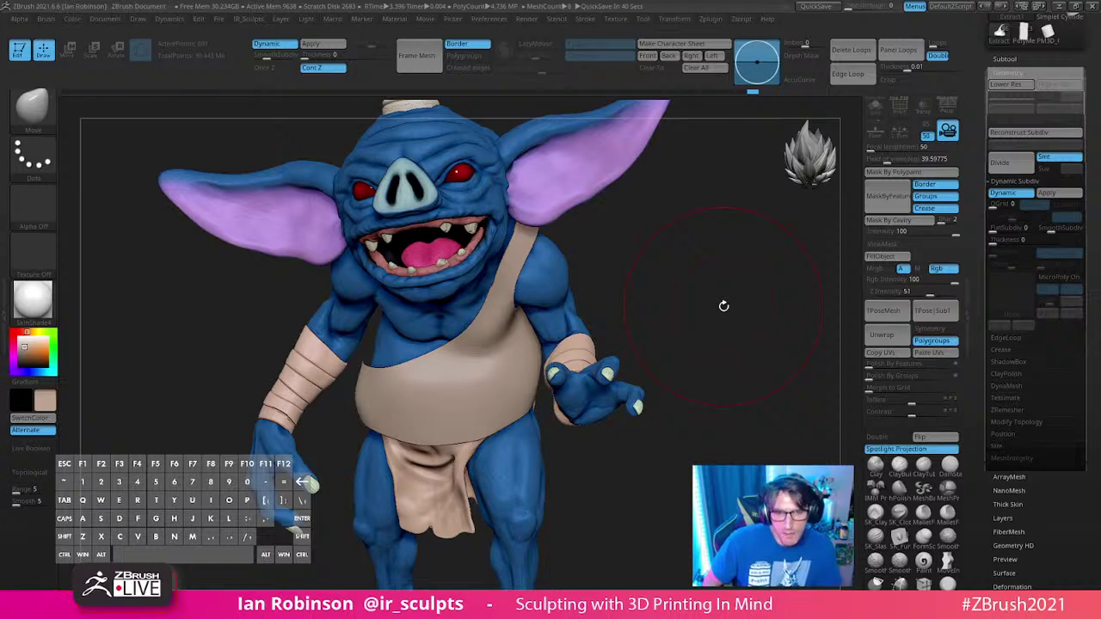
click(713, 20)
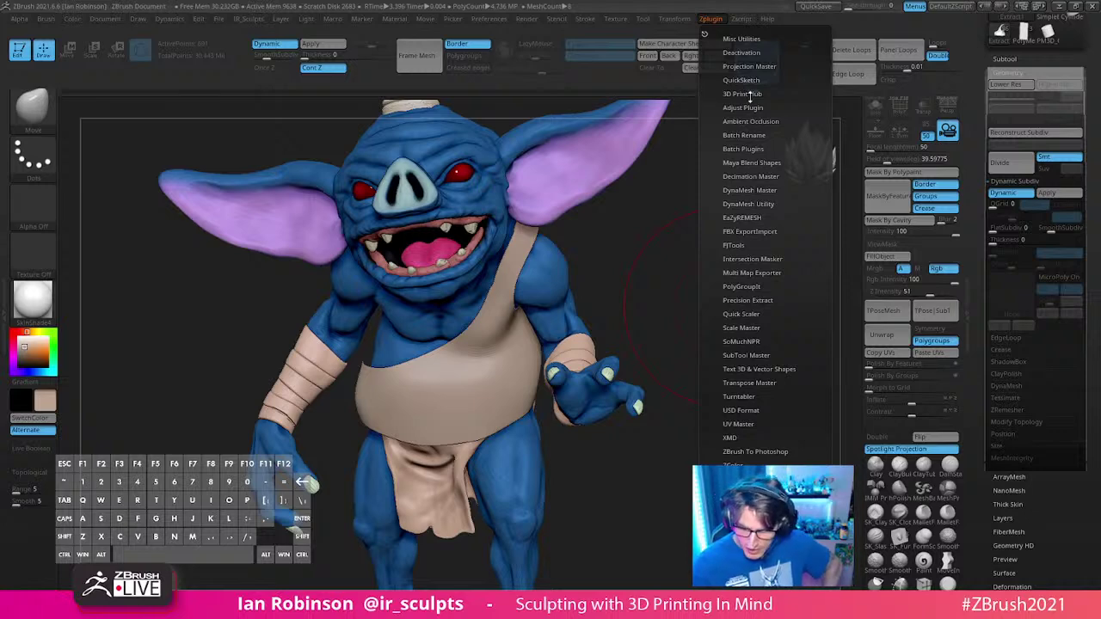
click(759, 301)
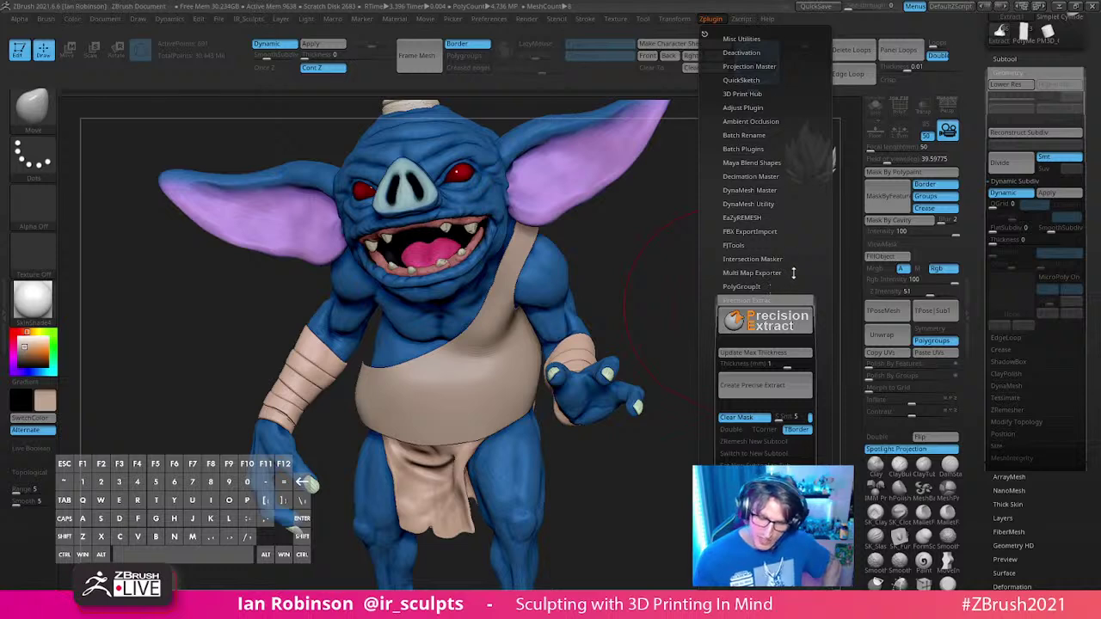
drag(794, 272, 803, 198)
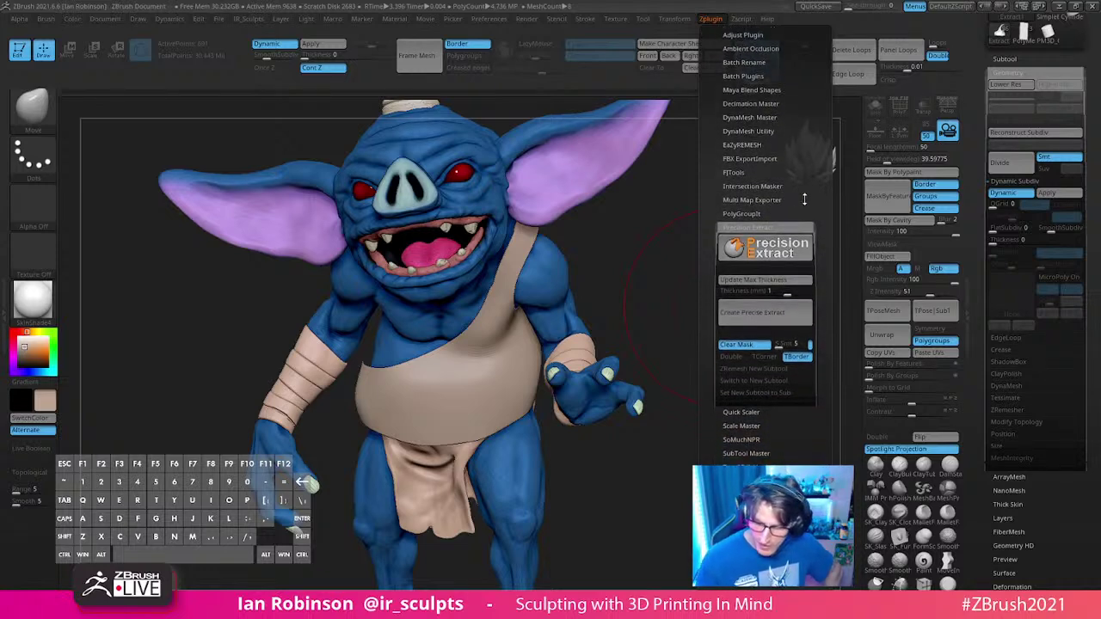
click(756, 226)
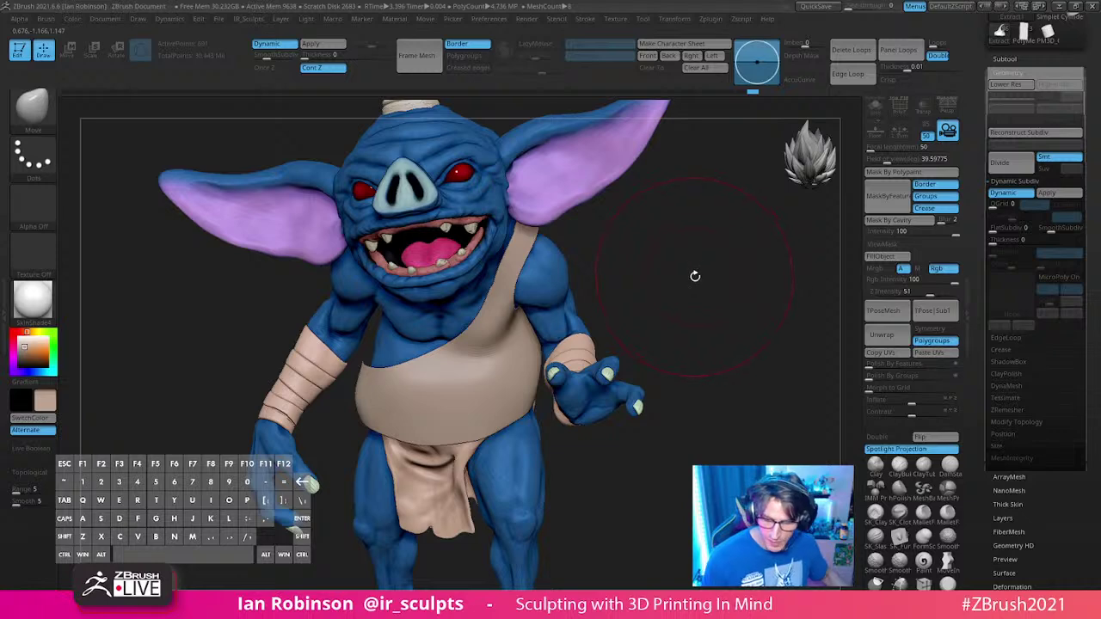
mouse_move(695, 277)
mouse_down()
mouse_move(686, 260)
mouse_move(680, 275)
mouse_move(671, 246)
mouse_move(604, 216)
mouse_move(614, 194)
mouse_move(631, 197)
mouse_move(564, 238)
mouse_up()
key(s)
key(s)
mouse_move(674, 229)
mouse_down()
mouse_move(622, 260)
mouse_move(733, 269)
mouse_move(651, 276)
mouse_up()
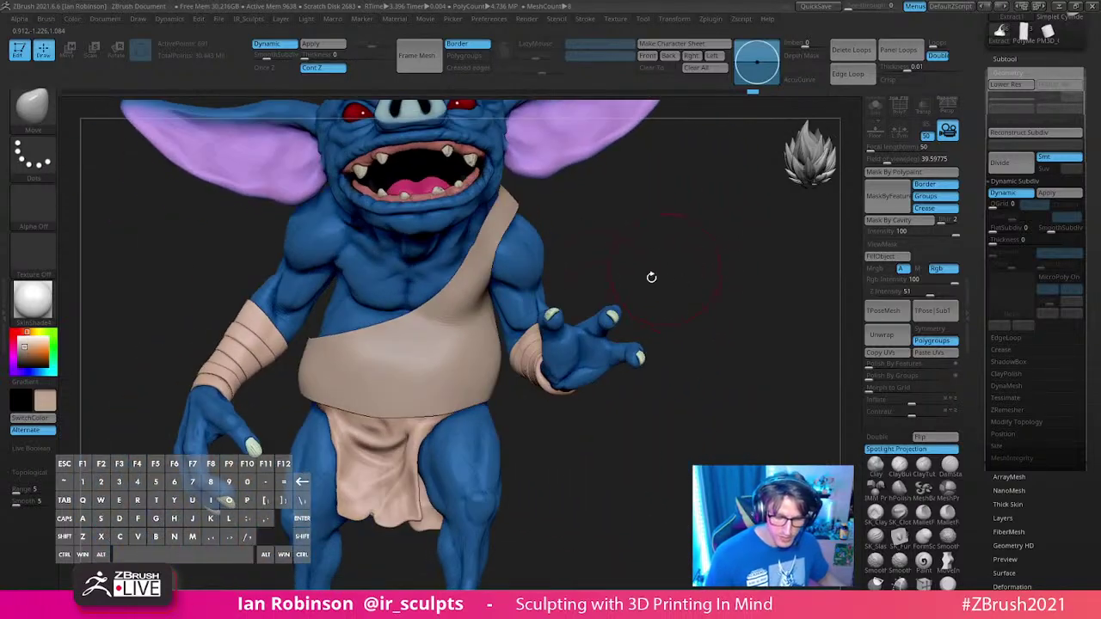
drag(627, 236, 280, 228)
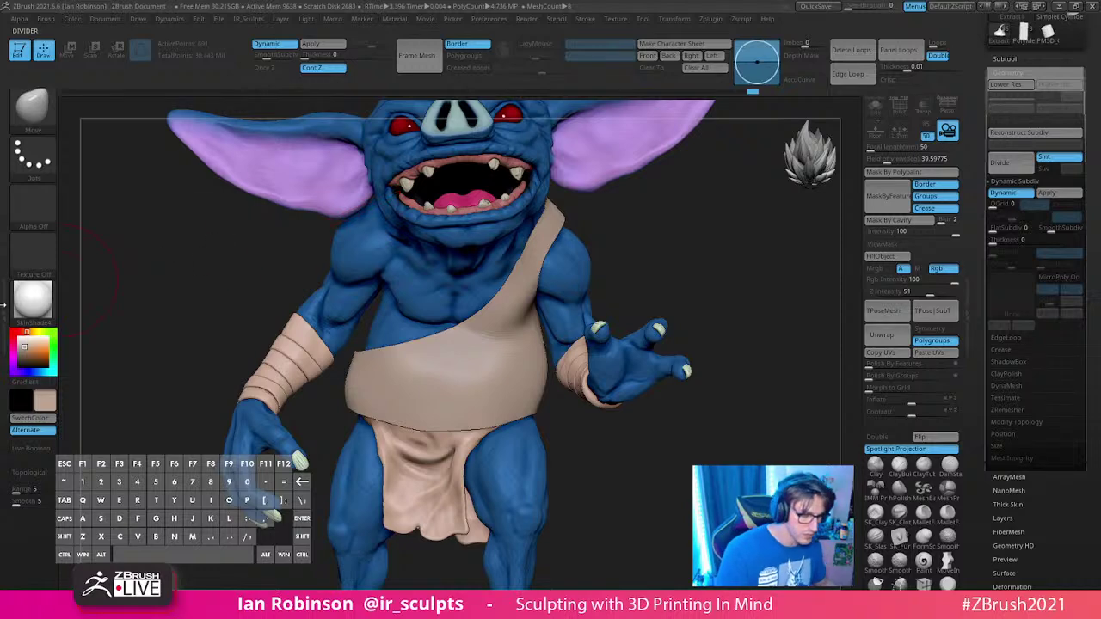
Step: Dock the Dynamics palette in the side tray beside the canvas, with the Zplugin palette collapsed
click(1, 403)
scroll(80, 258, up, 5)
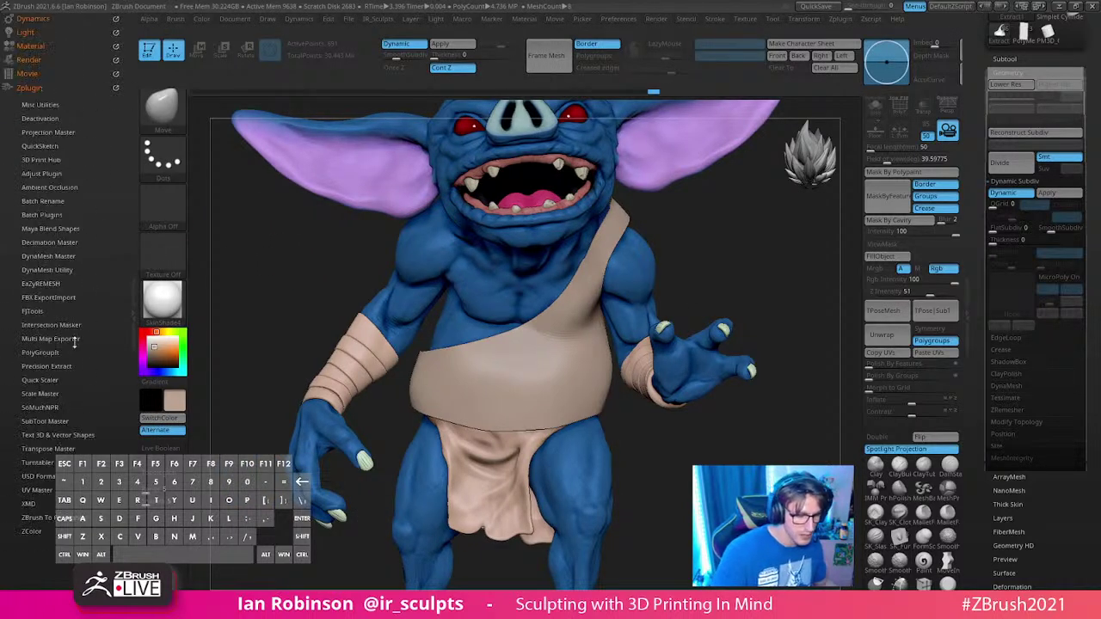
click(84, 90)
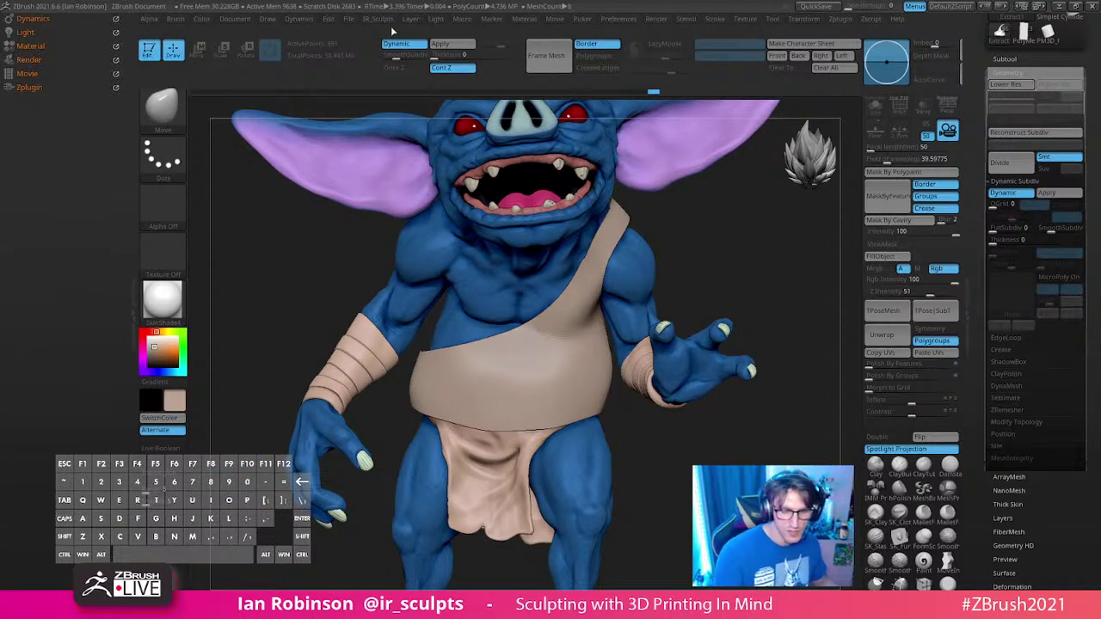
click(302, 18)
drag(238, 106, 73, 370)
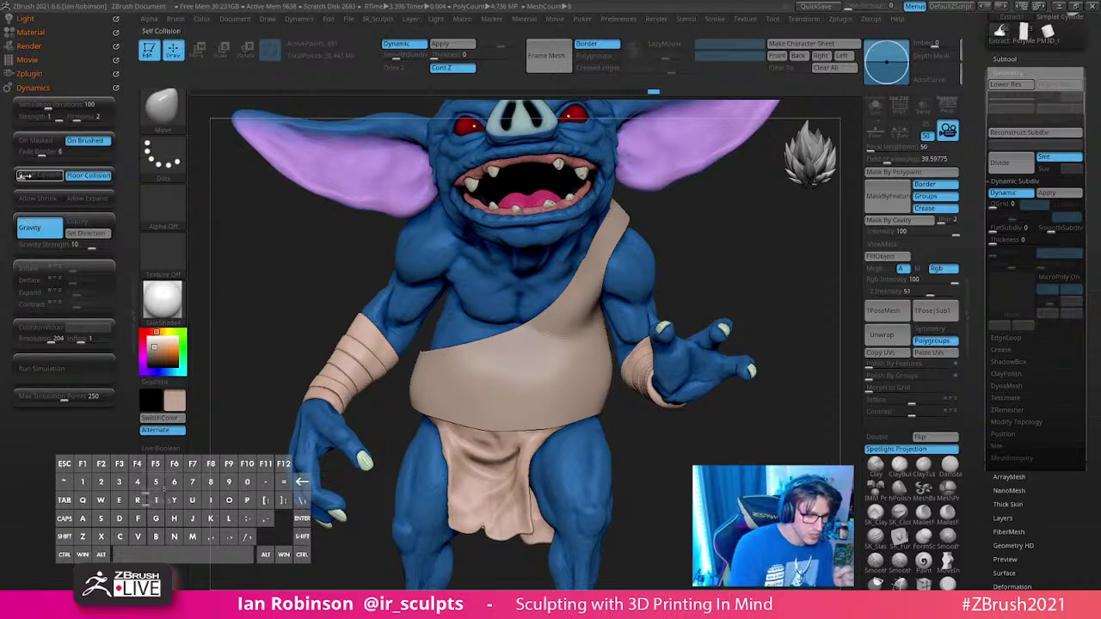
Step: Switch Floor Collision off and back on in the dynamics settings, leaving Self Collision as it is
click(50, 176)
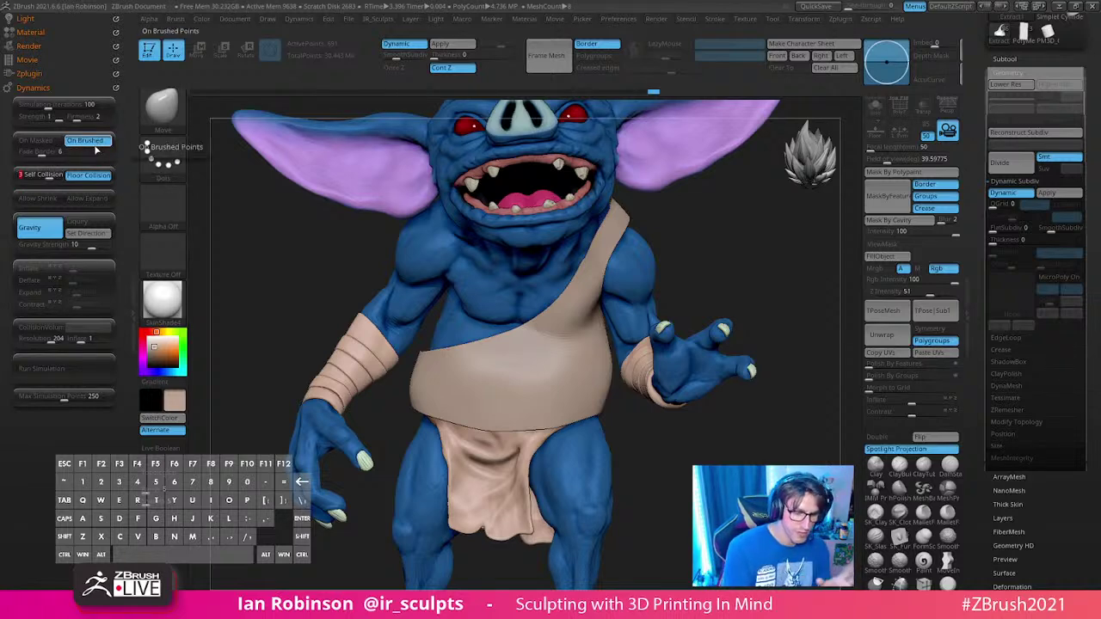
click(96, 177)
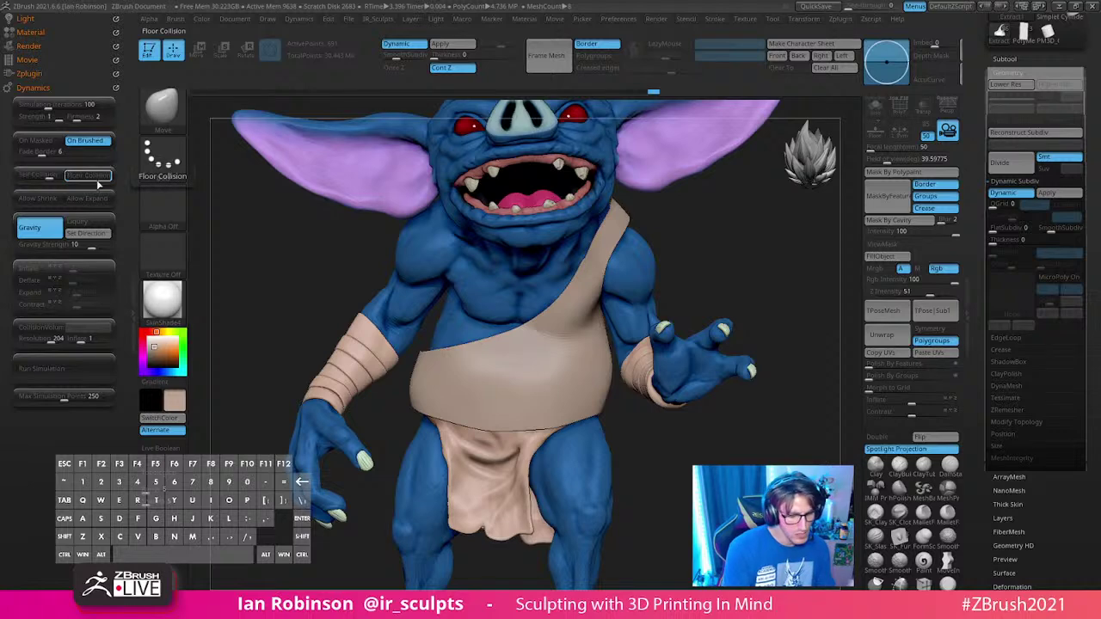
click(95, 176)
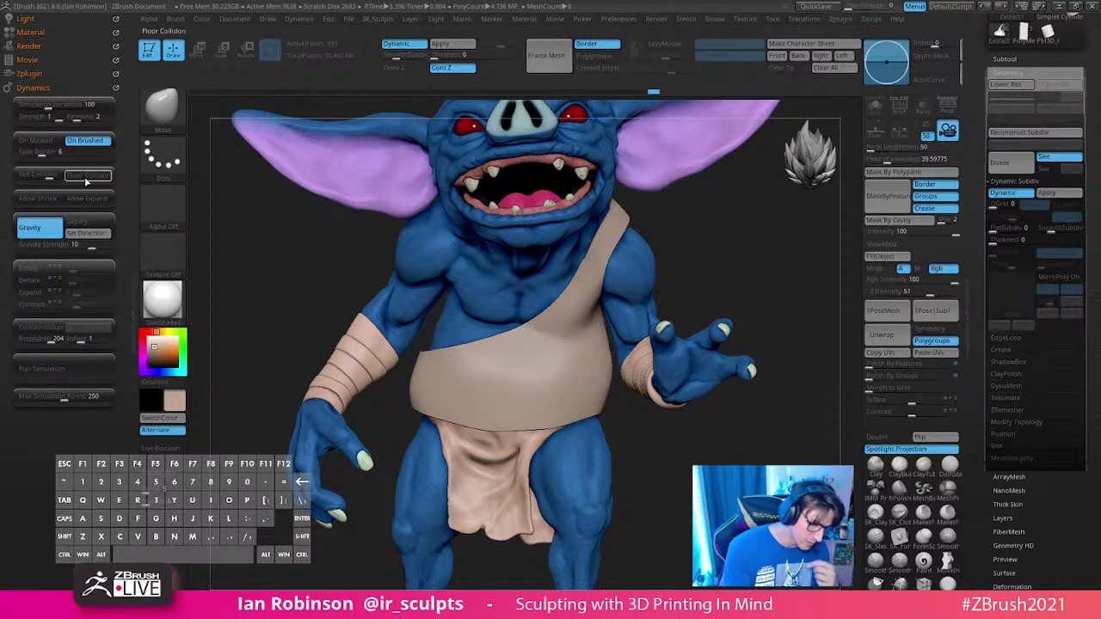
click(86, 176)
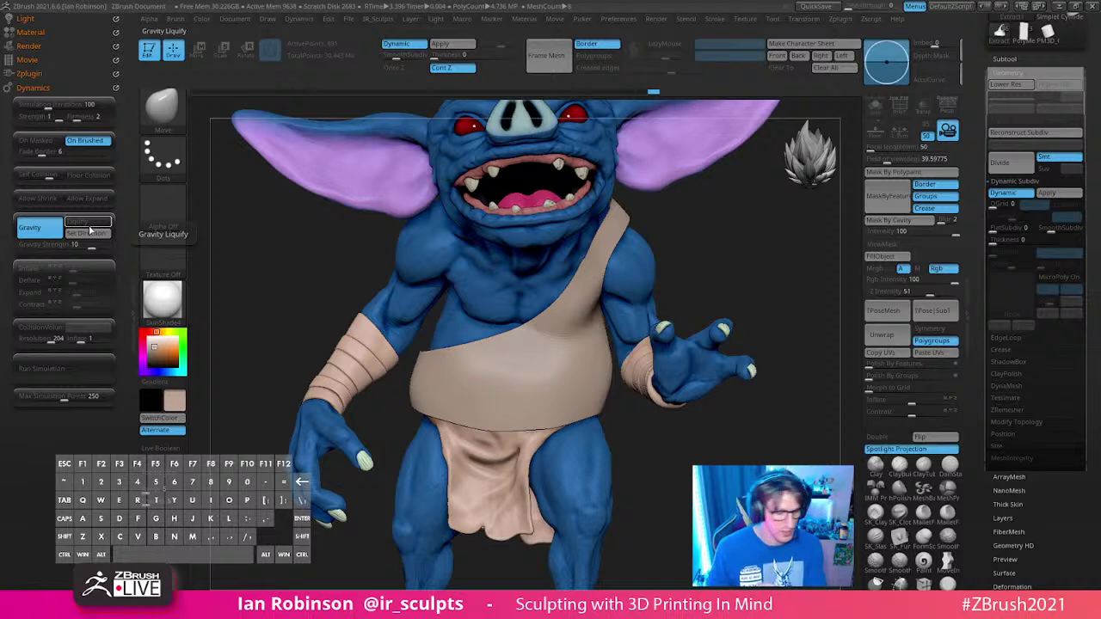
click(102, 176)
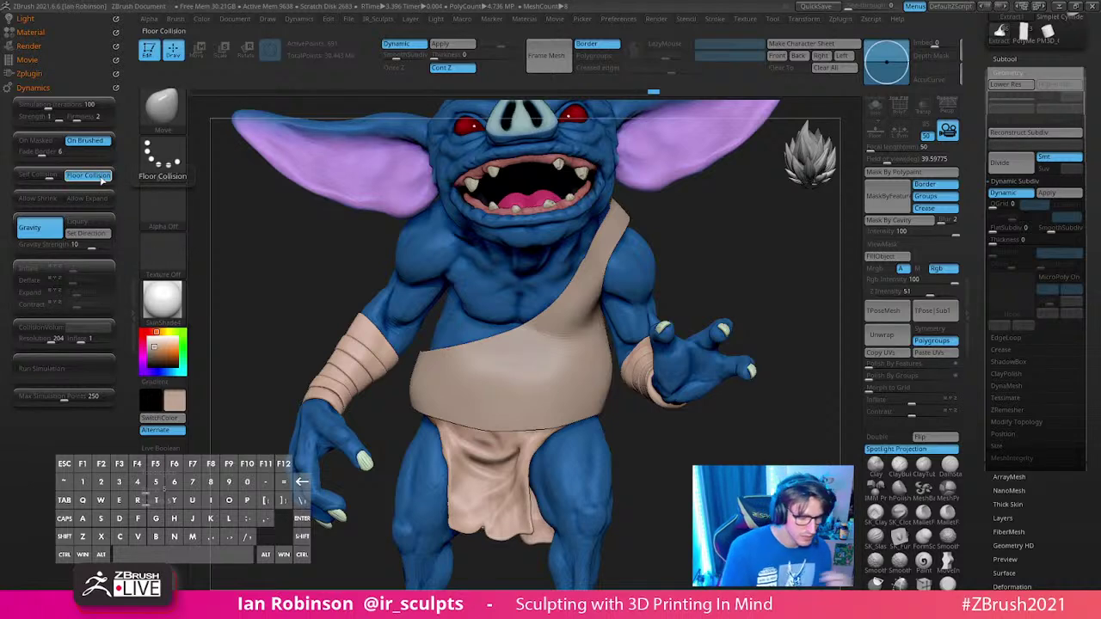
Step: Set the dynamics Gravity Strength to 1
click(92, 245)
text(0.032)
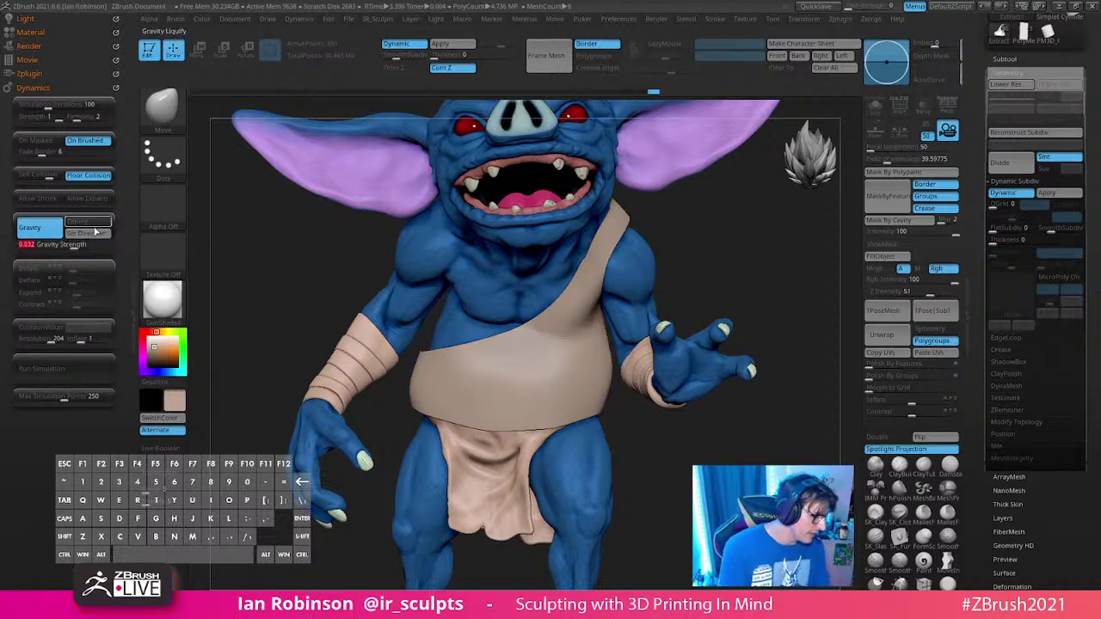
text(1)
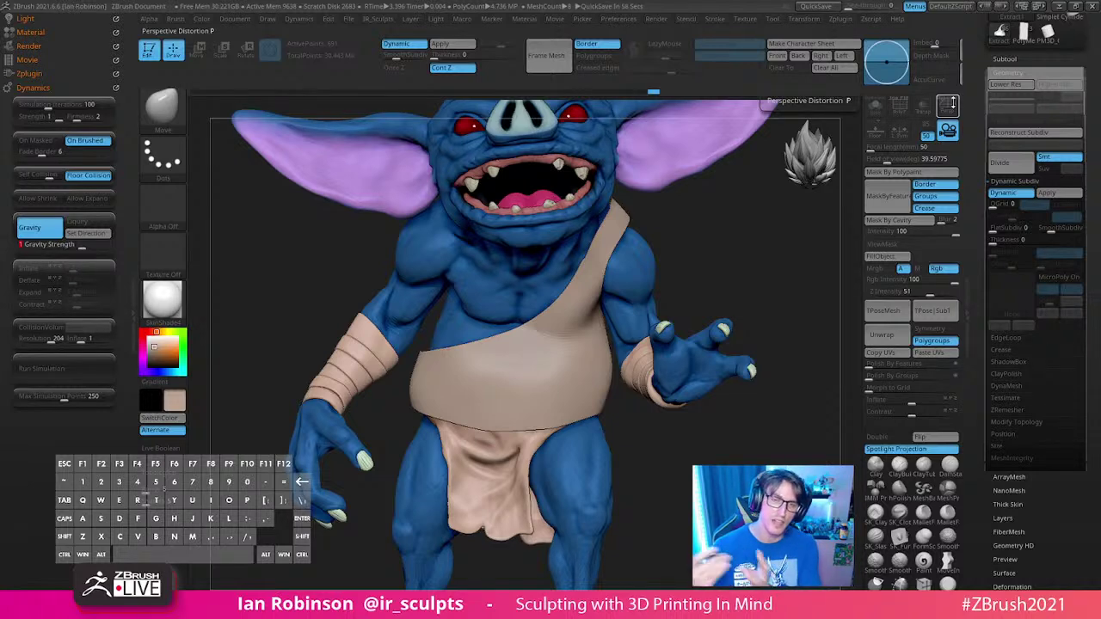
Step: Expand the subtool list, view the sash alone in Solo mode, and activate the Collision Volume with all subtools visible
click(1004, 59)
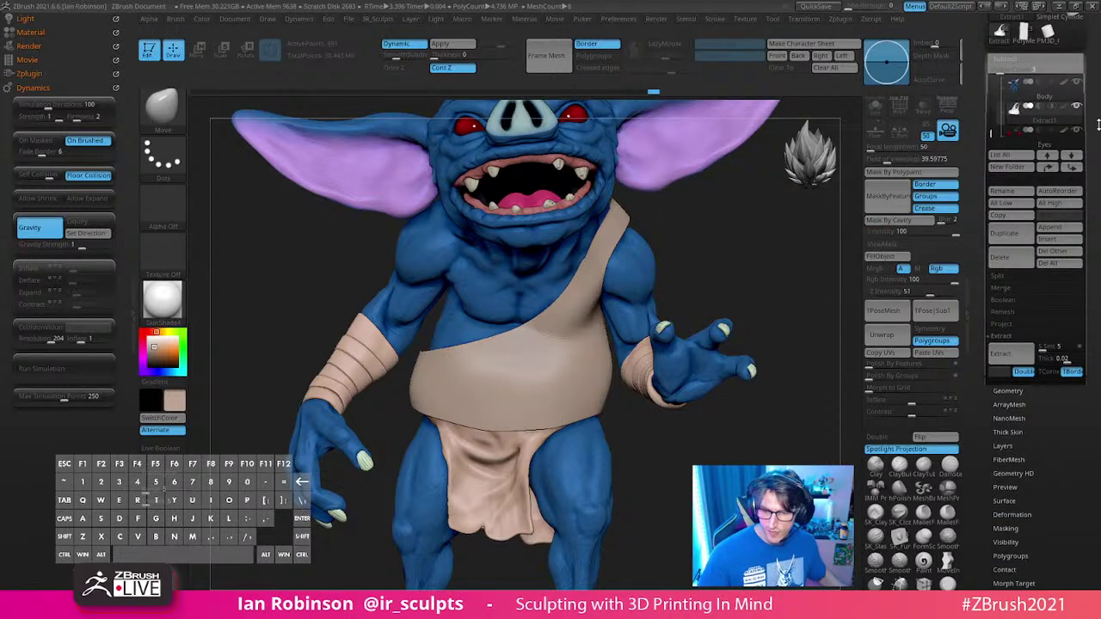
drag(1046, 67, 1046, 159)
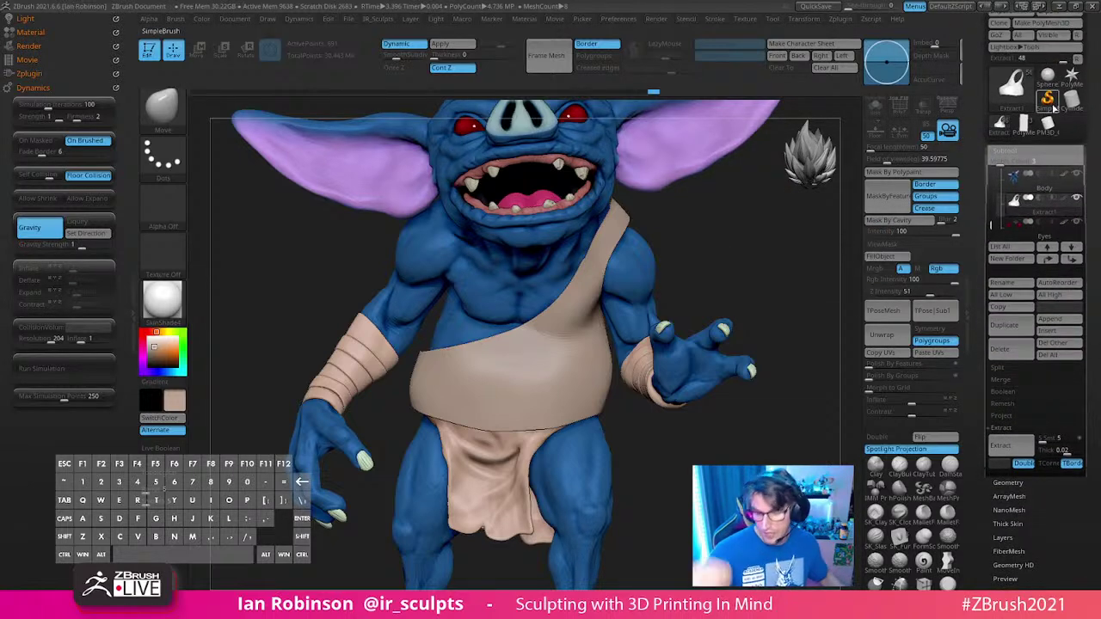
click(875, 109)
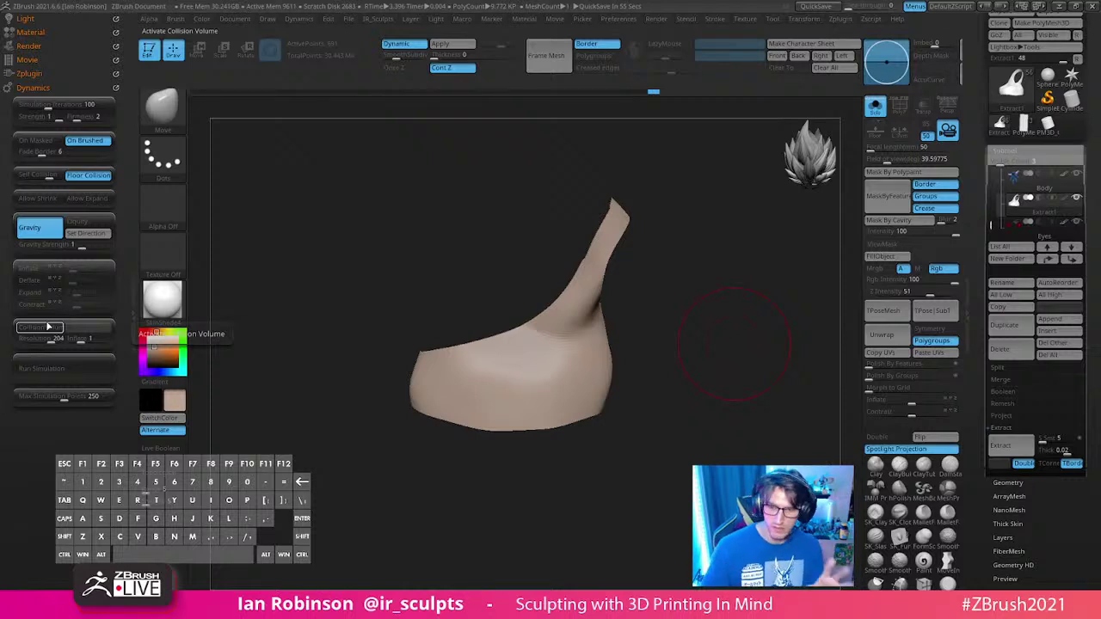
click(875, 107)
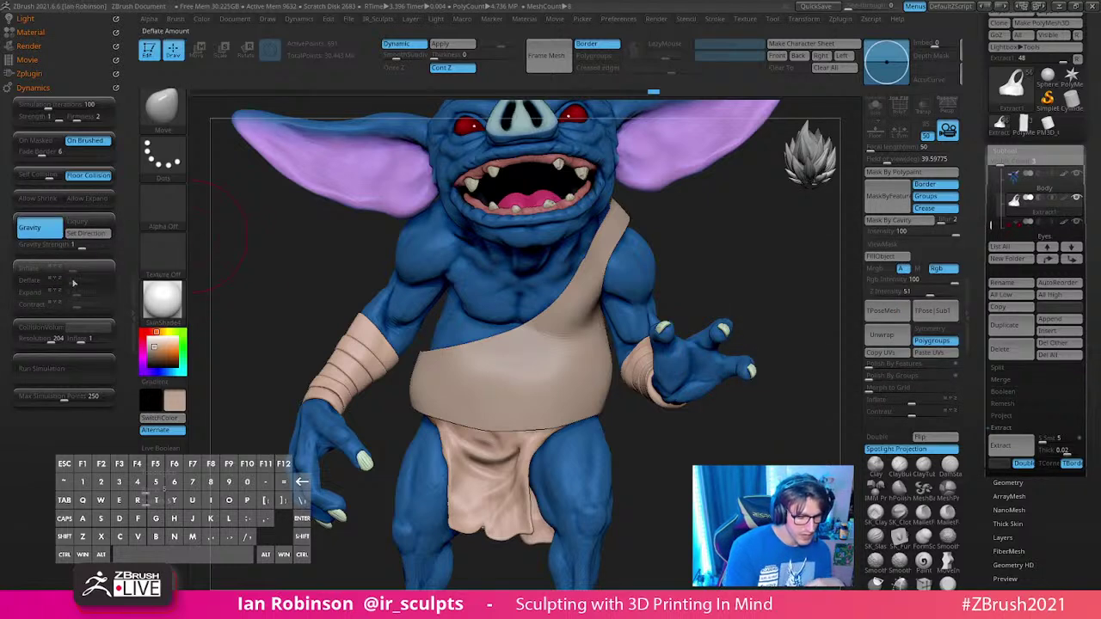
click(50, 325)
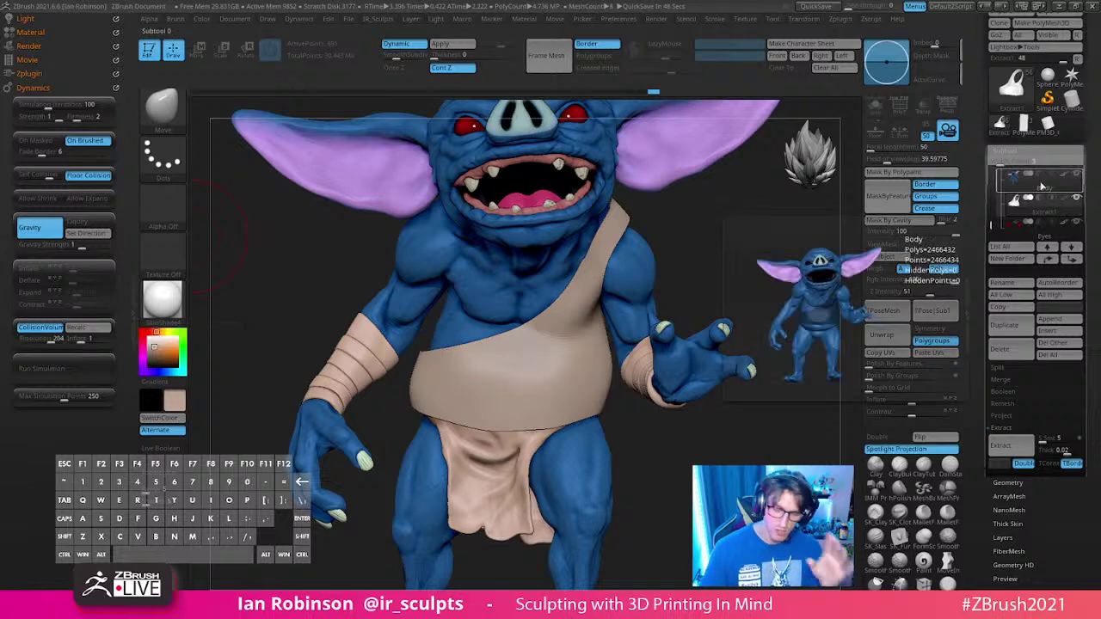
Step: Test the gravity simulation on the sash with the body subtool hidden, undo it and show the body again
click(1078, 176)
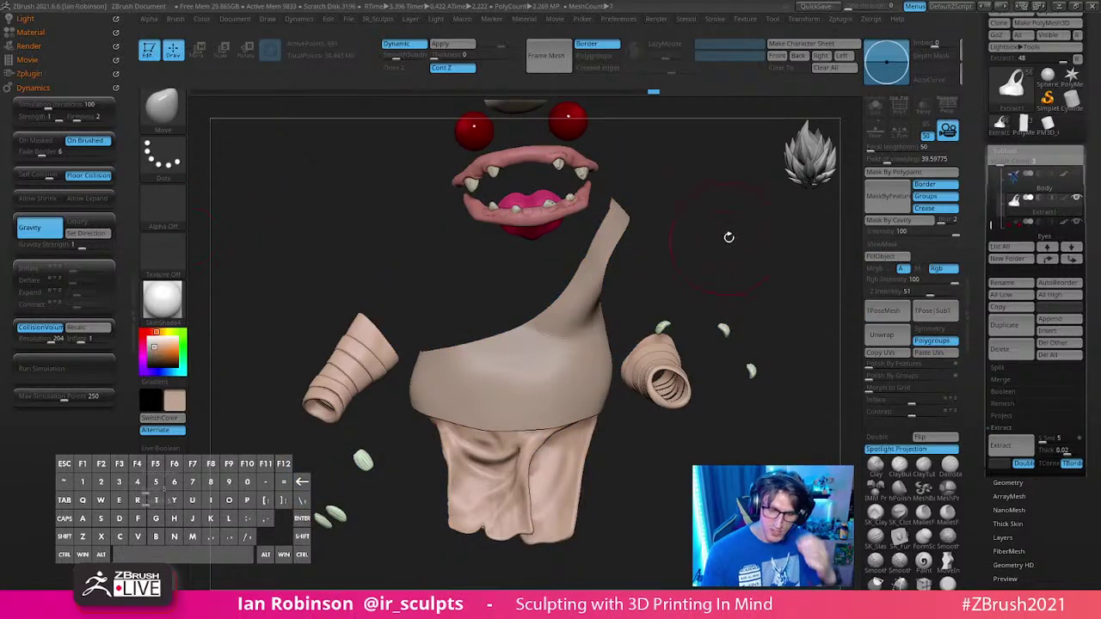
drag(728, 235, 724, 260)
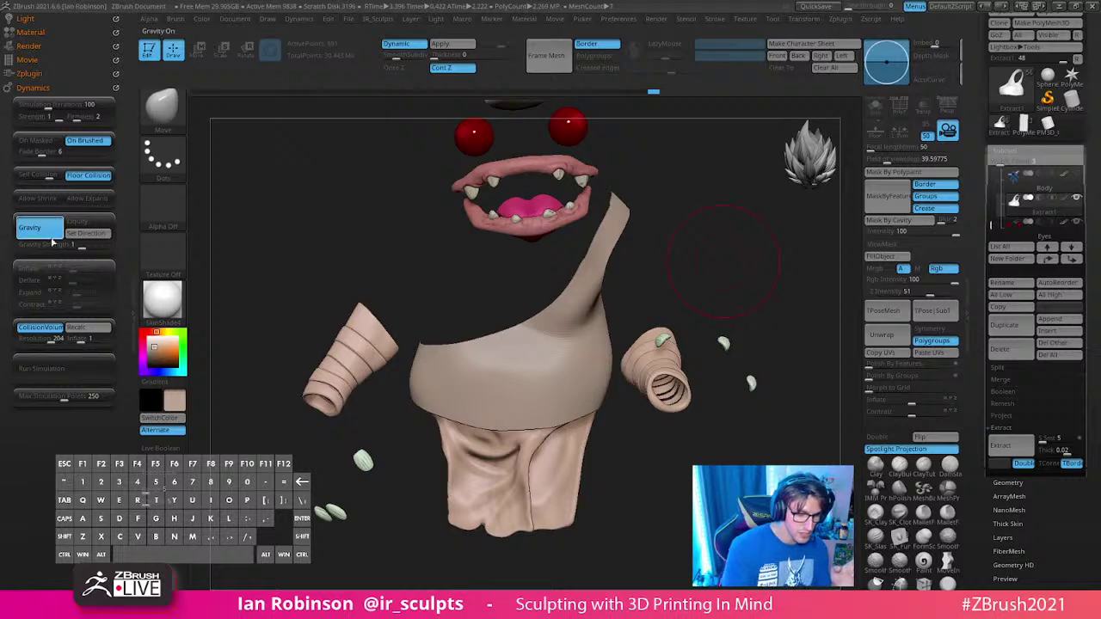
click(78, 371)
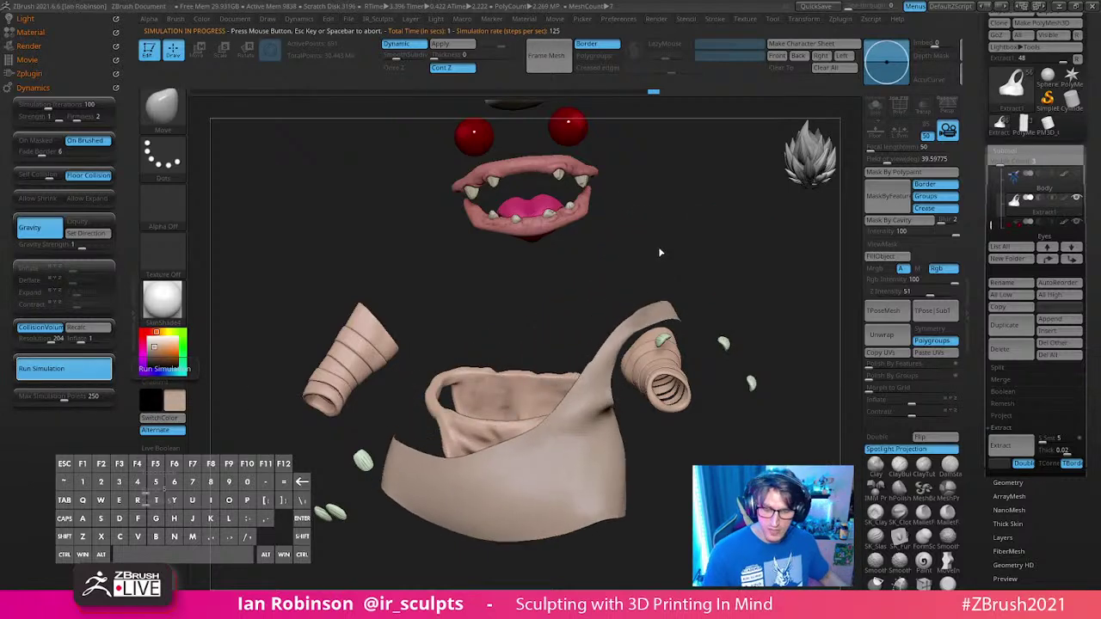
click(699, 409)
drag(568, 318, 632, 358)
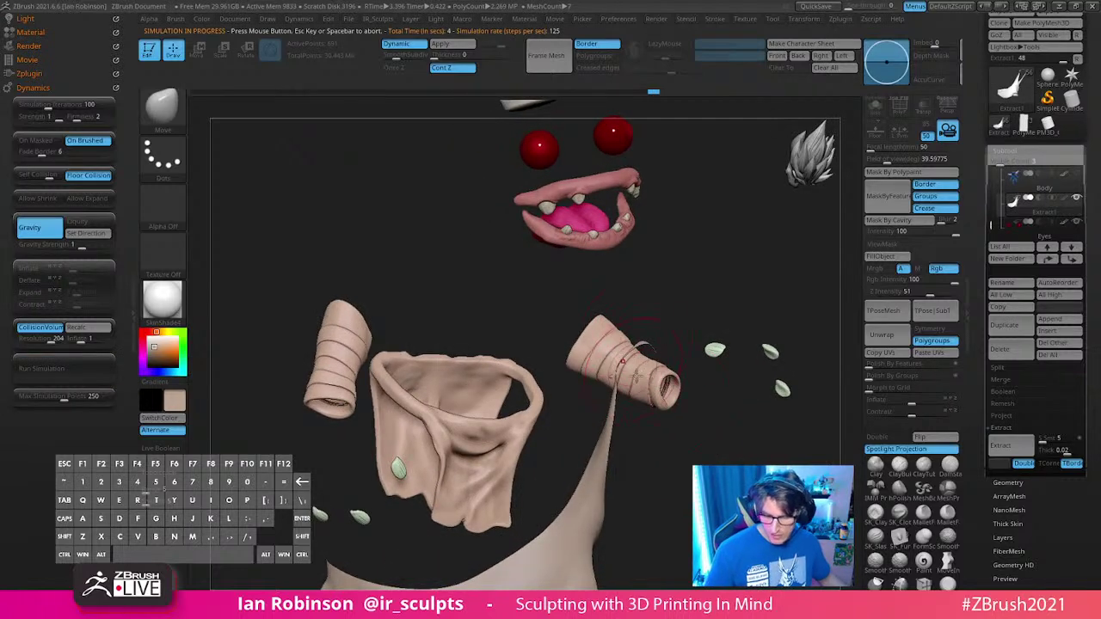
key(ctrl+z)
click(1075, 174)
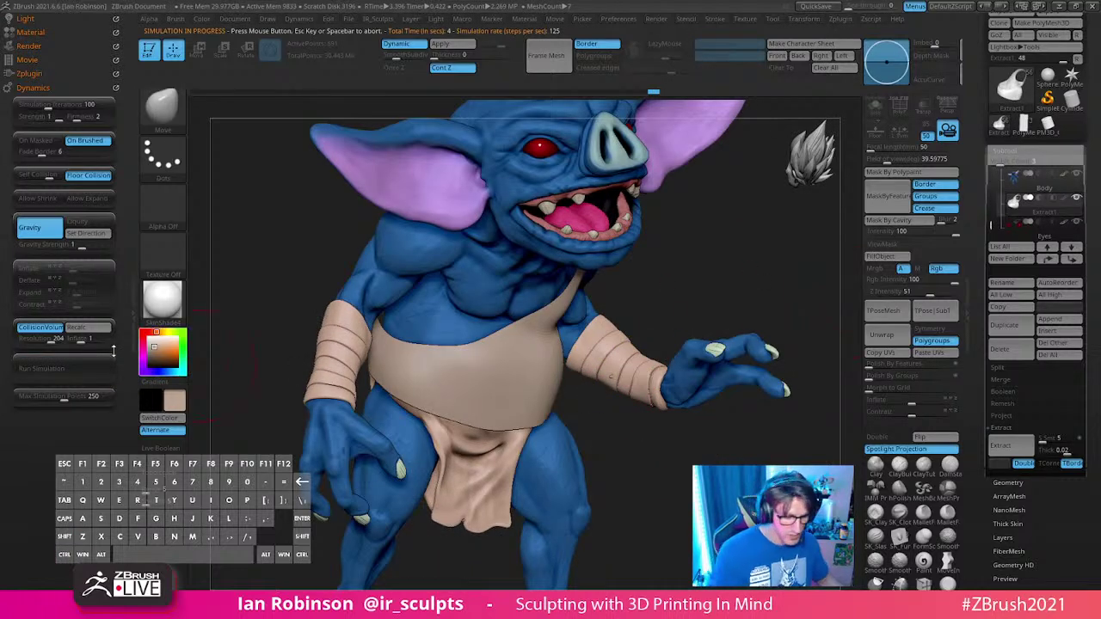
Step: Recalculate the collision volume and set its Inflate value to 0.1
mouse_move(651, 418)
mouse_down()
mouse_move(671, 415)
mouse_move(660, 412)
mouse_up()
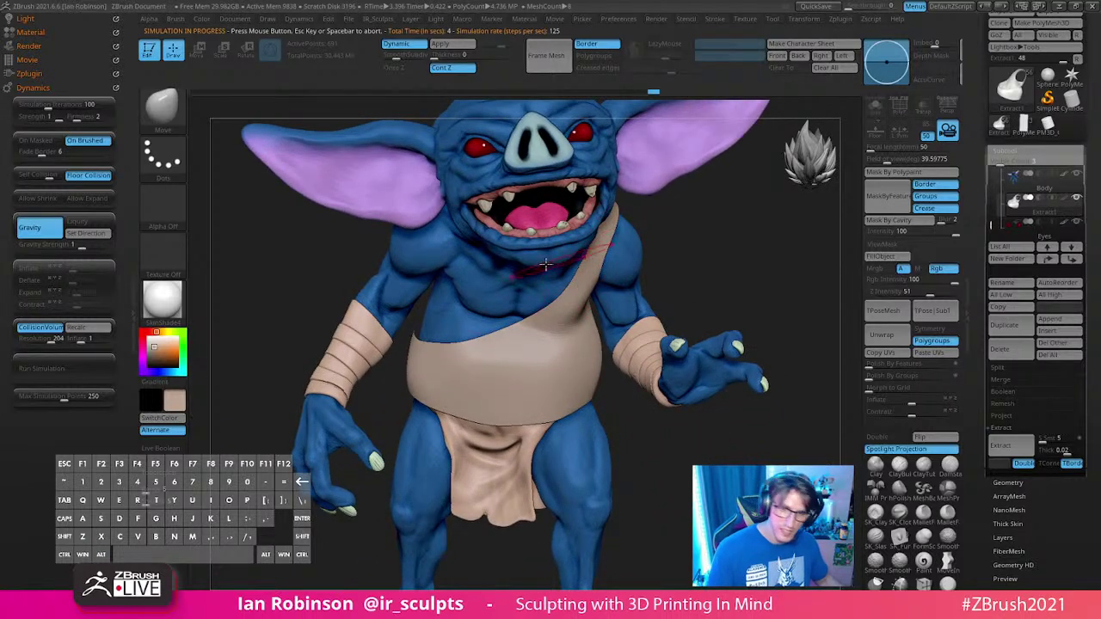
click(87, 332)
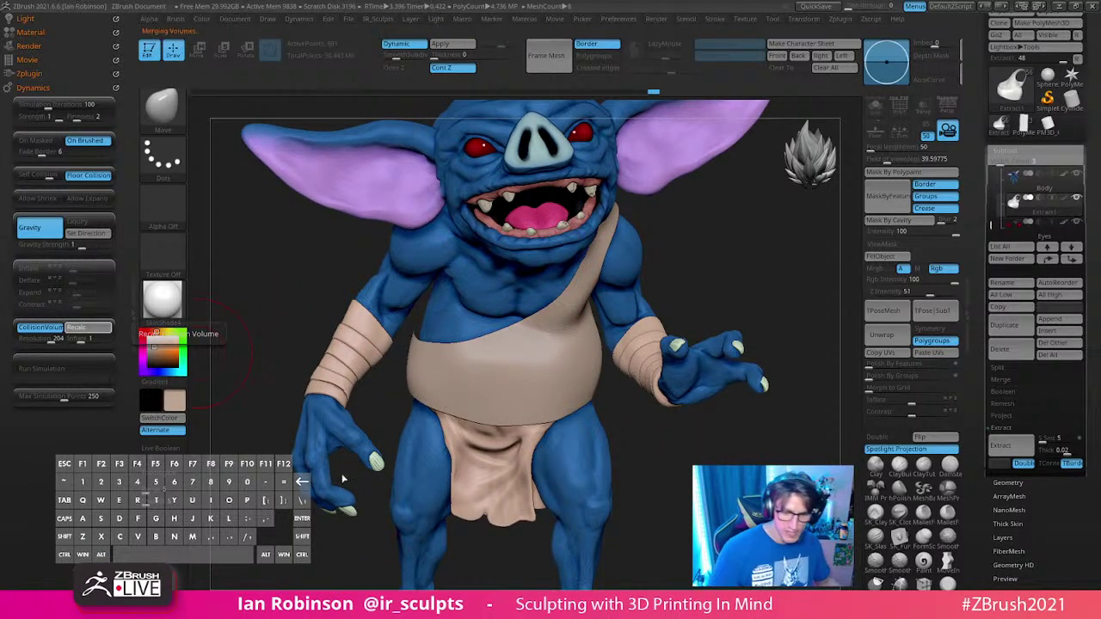
mouse_move(706, 439)
mouse_down()
mouse_move(680, 427)
mouse_move(722, 425)
mouse_move(693, 437)
mouse_move(703, 440)
mouse_move(717, 427)
mouse_up()
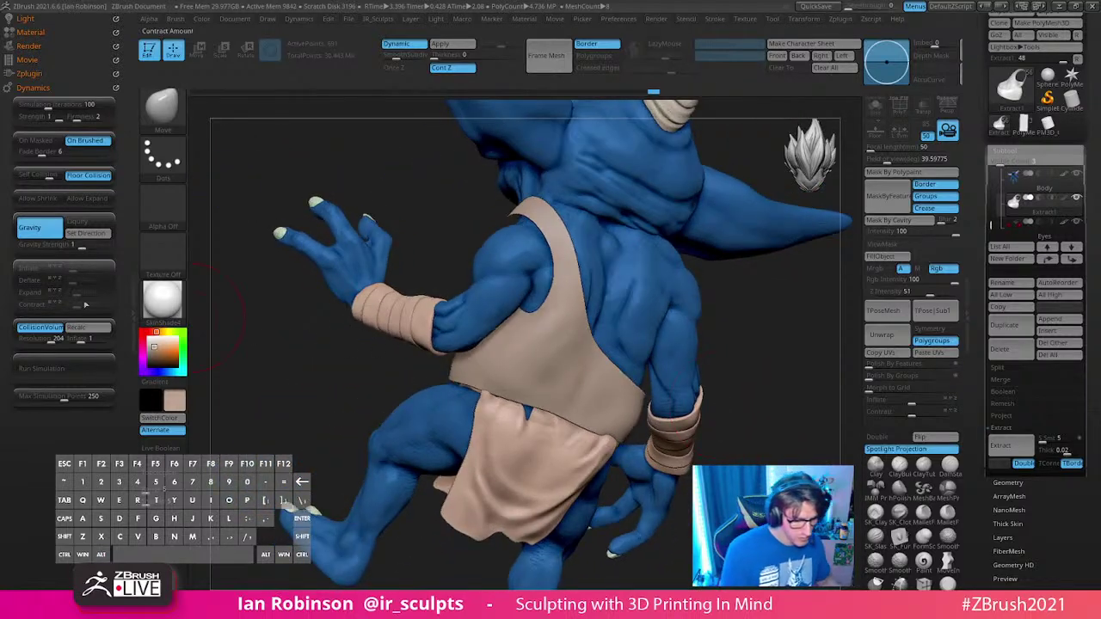
drag(66, 342, 104, 342)
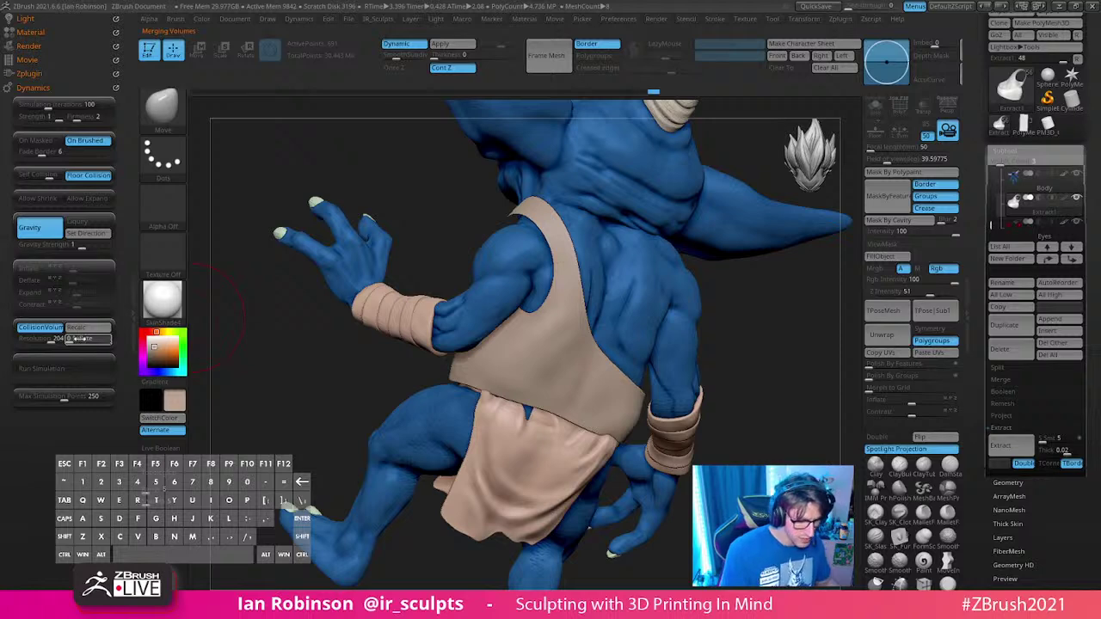
click(79, 341)
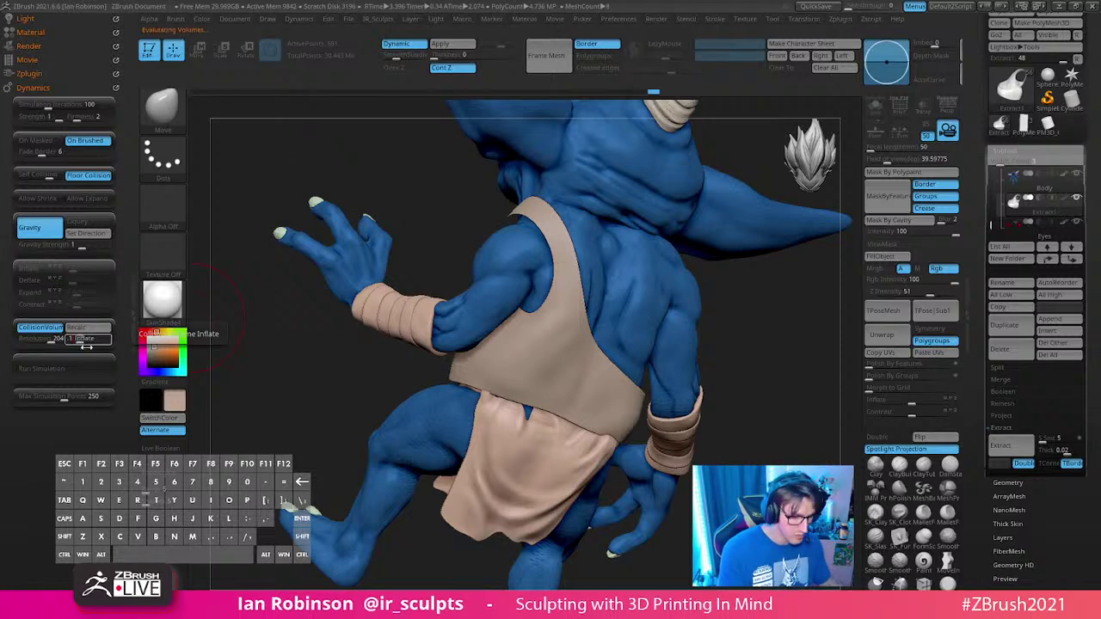
Step: Enable Deflate with an amount of 3.31545 and run the dynamics simulation on the sash
click(74, 281)
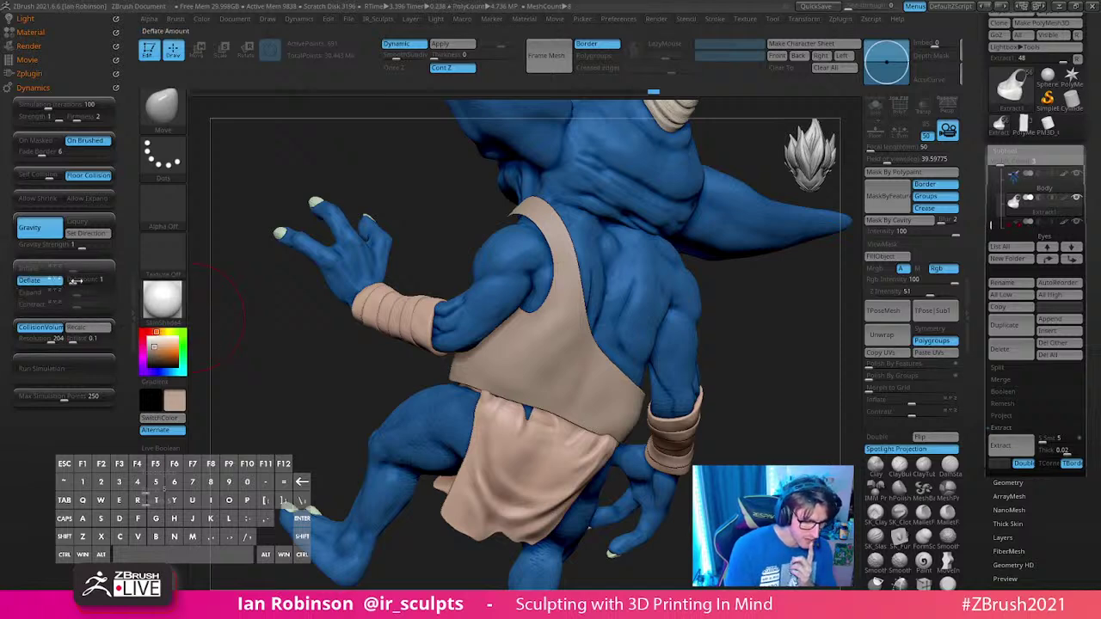
click(74, 282)
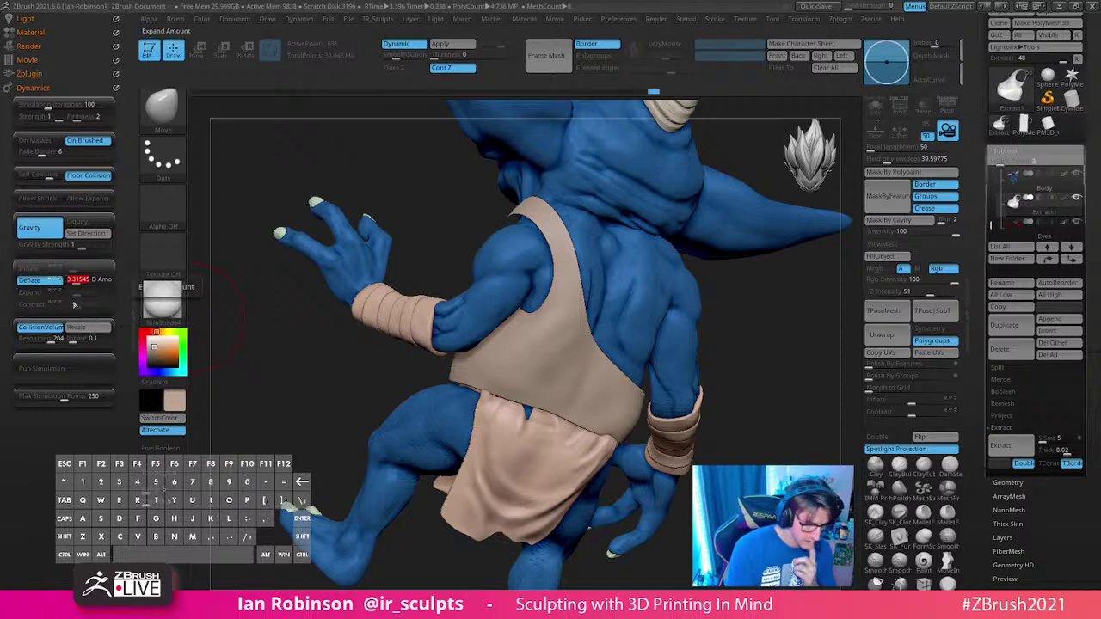
click(56, 377)
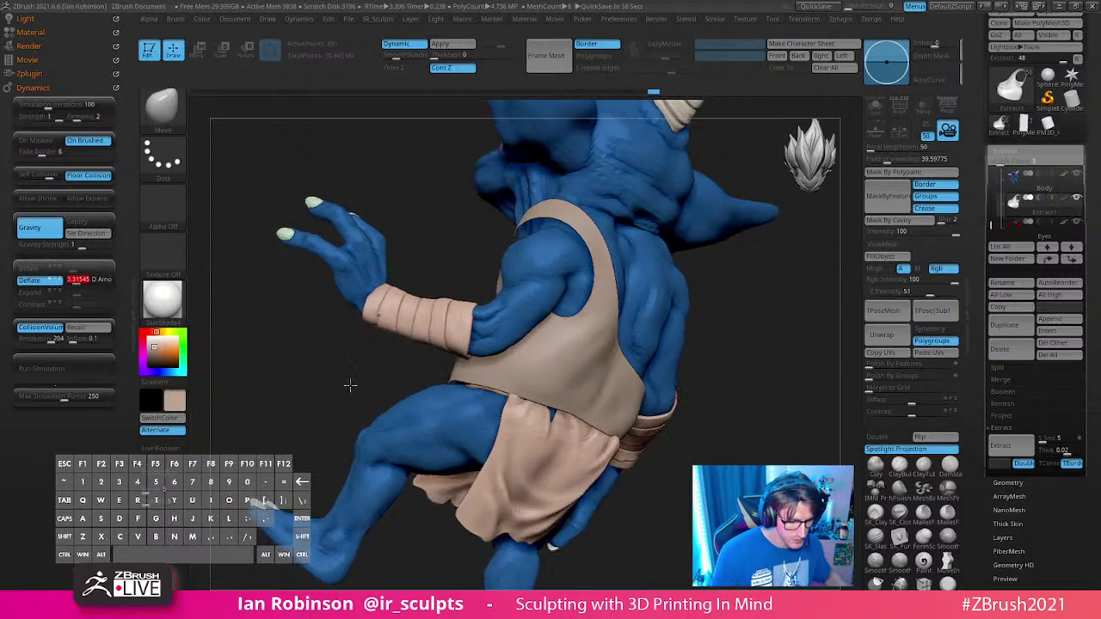
Step: Recalculate the collision volume and set the Gravity Strength to 0.3 for the sash simulation
click(82, 280)
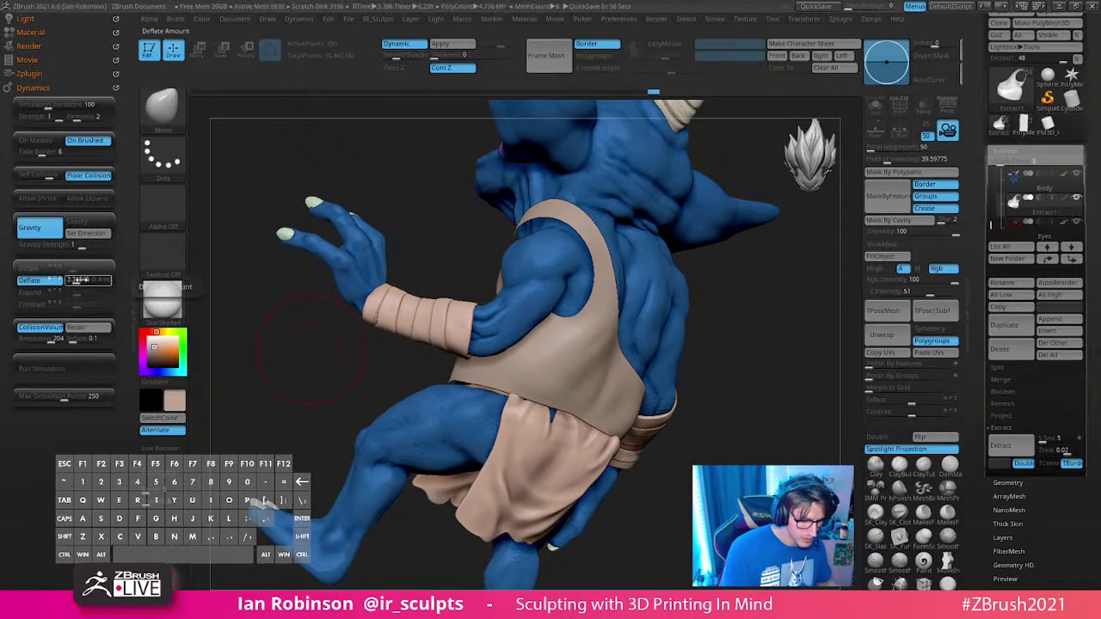
click(90, 328)
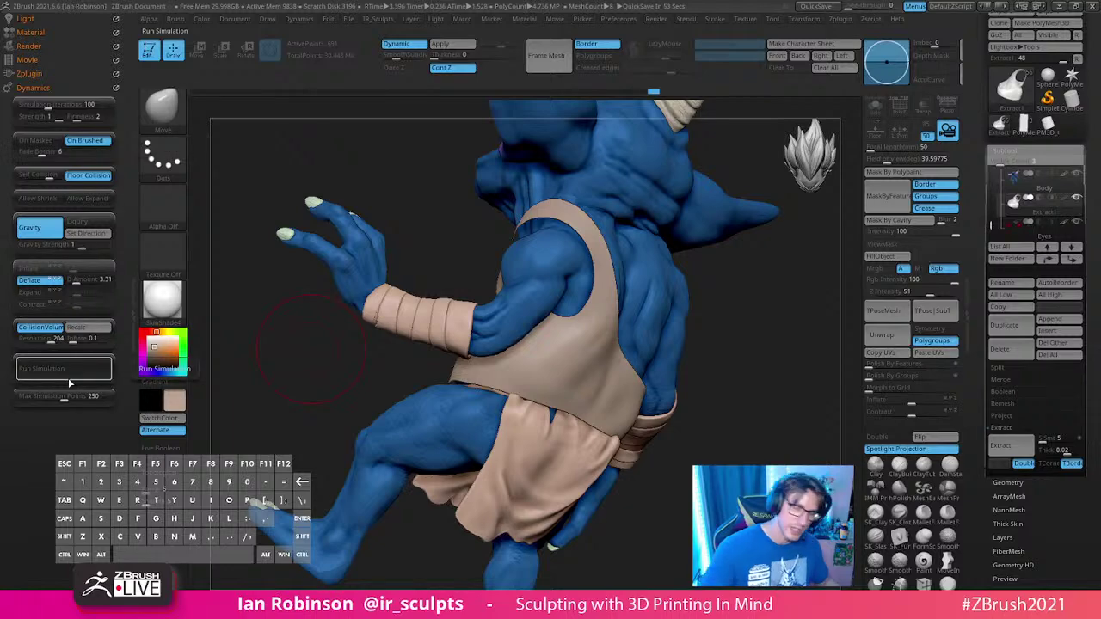
drag(736, 411, 766, 435)
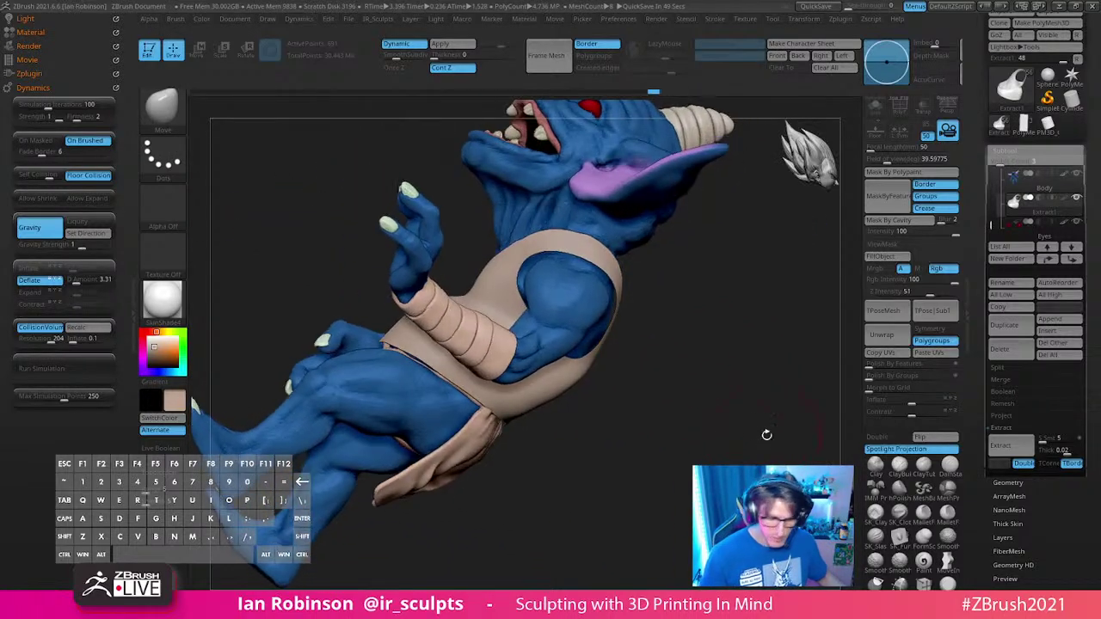
shift+drag(740, 388, 198, 378)
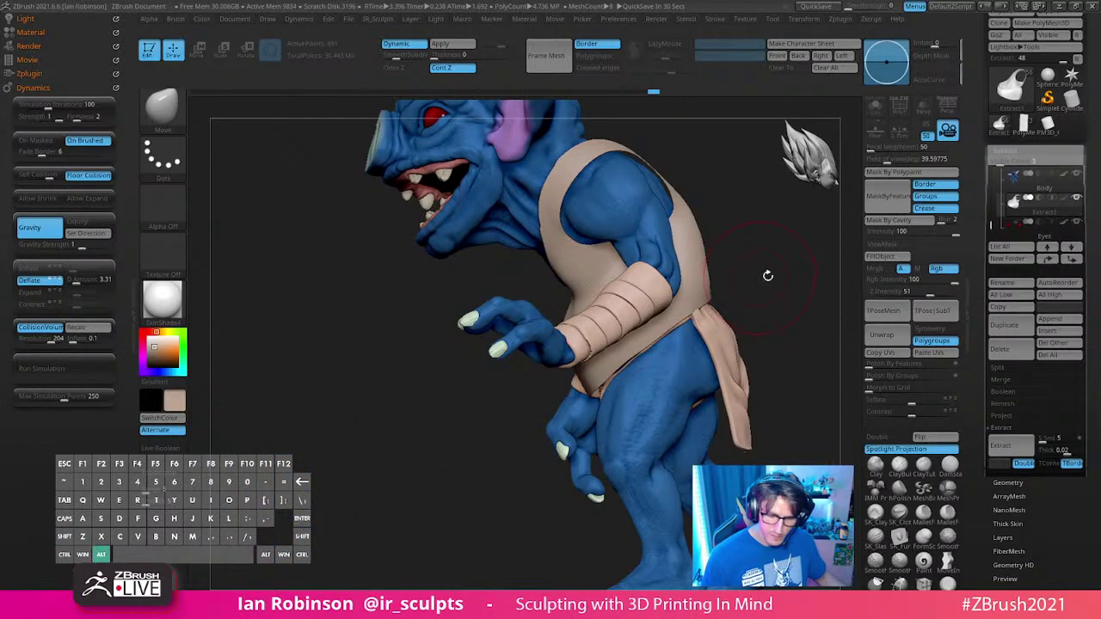
alt+drag(759, 282, 670, 286)
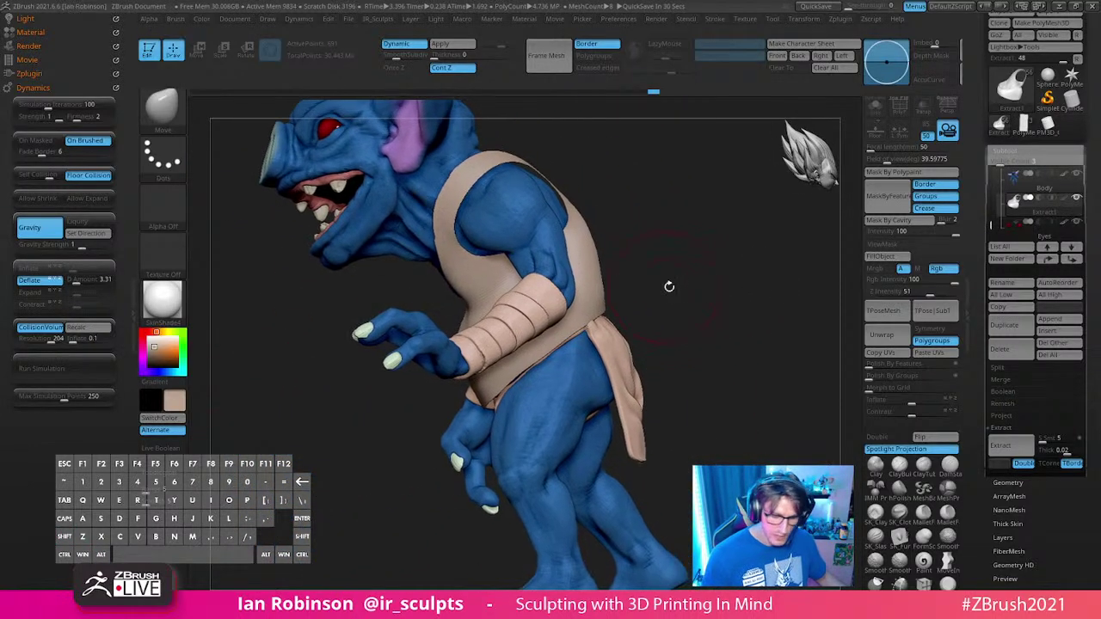
click(76, 370)
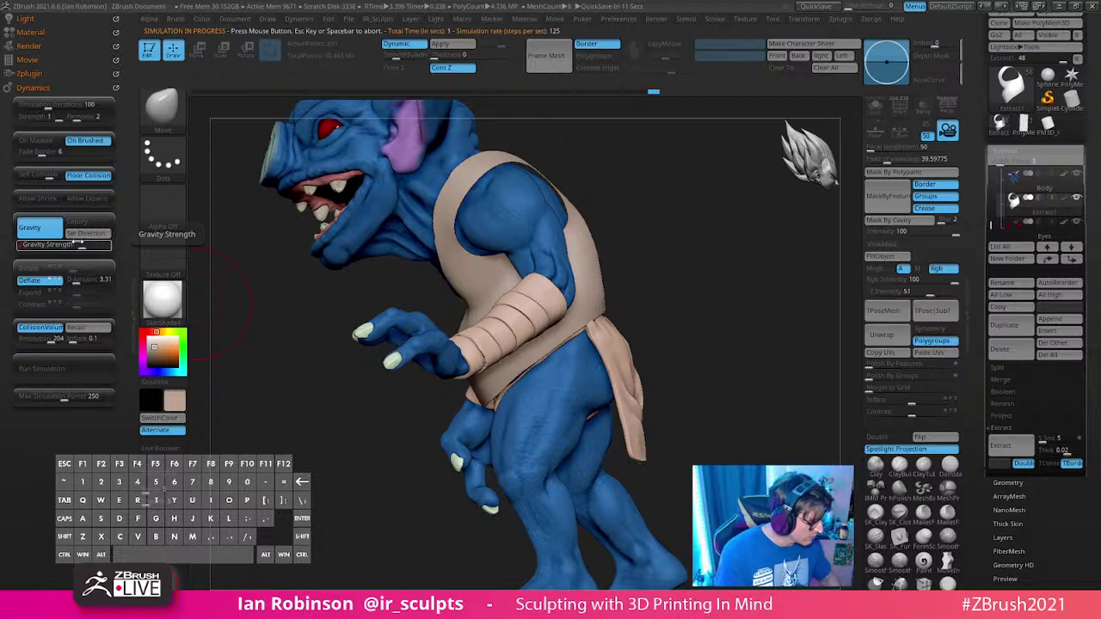
key(Return)
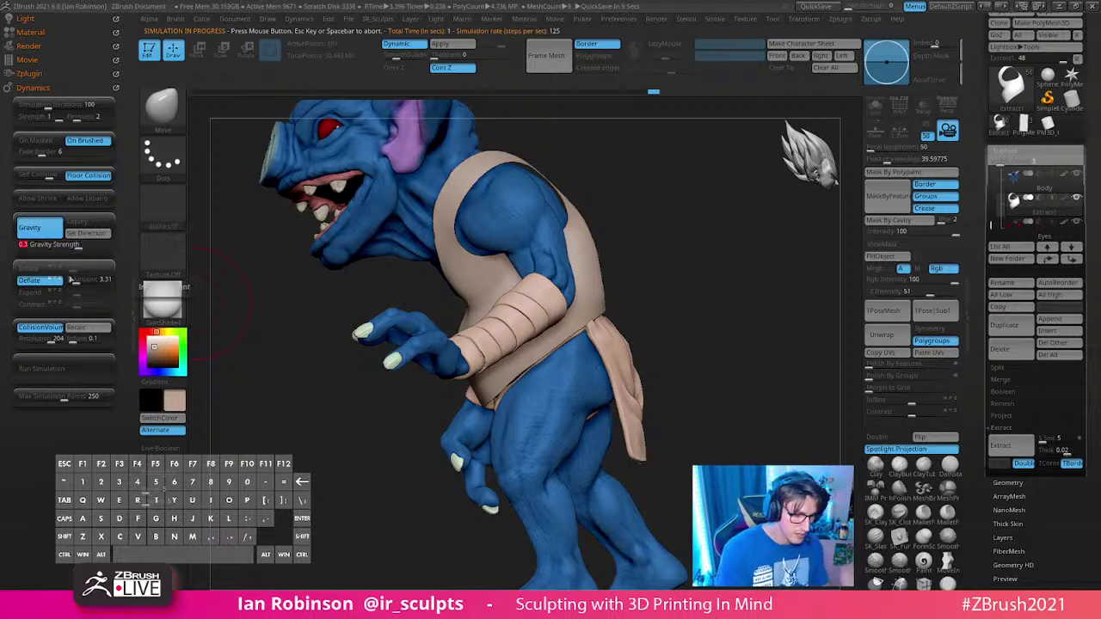
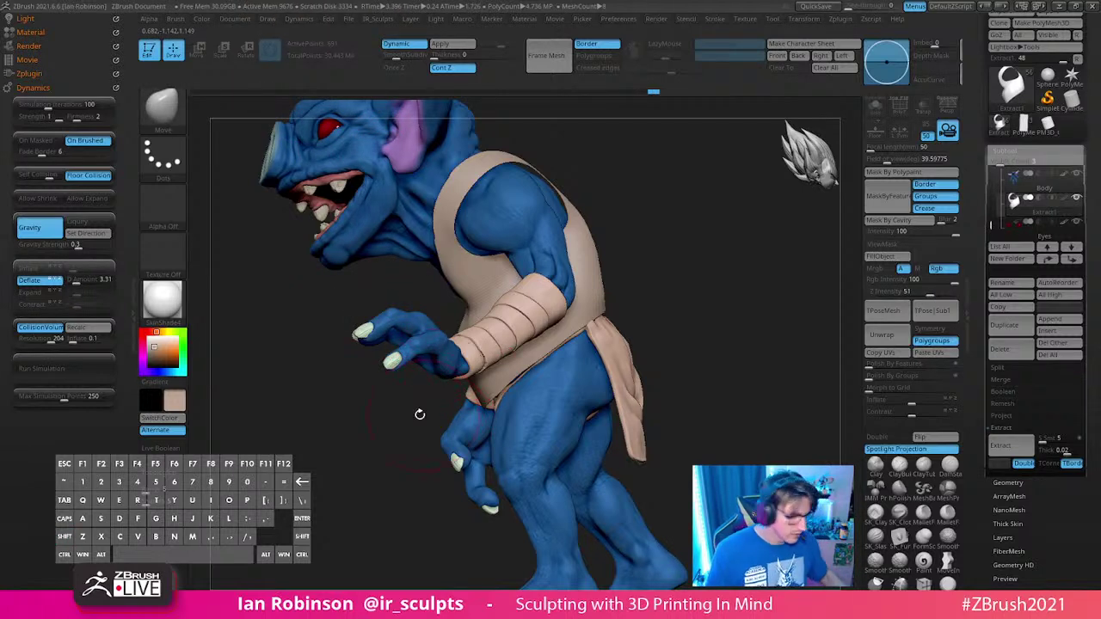
Step: Run the dynamics simulation on the sash and check from several sides how it drapes over the body
drag(419, 414, 578, 286)
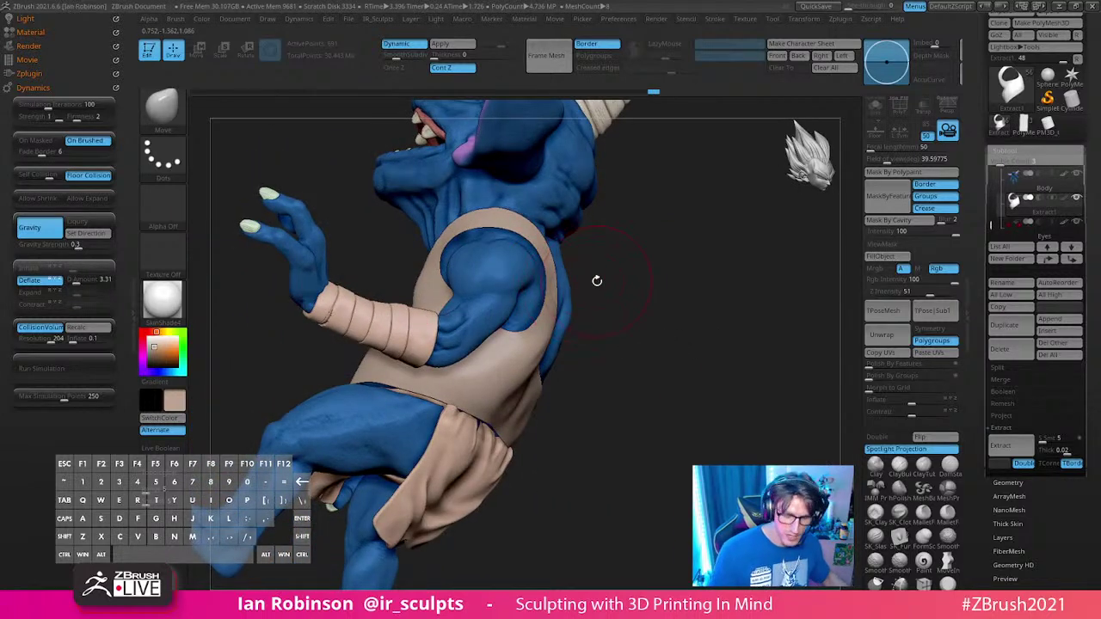
click(91, 369)
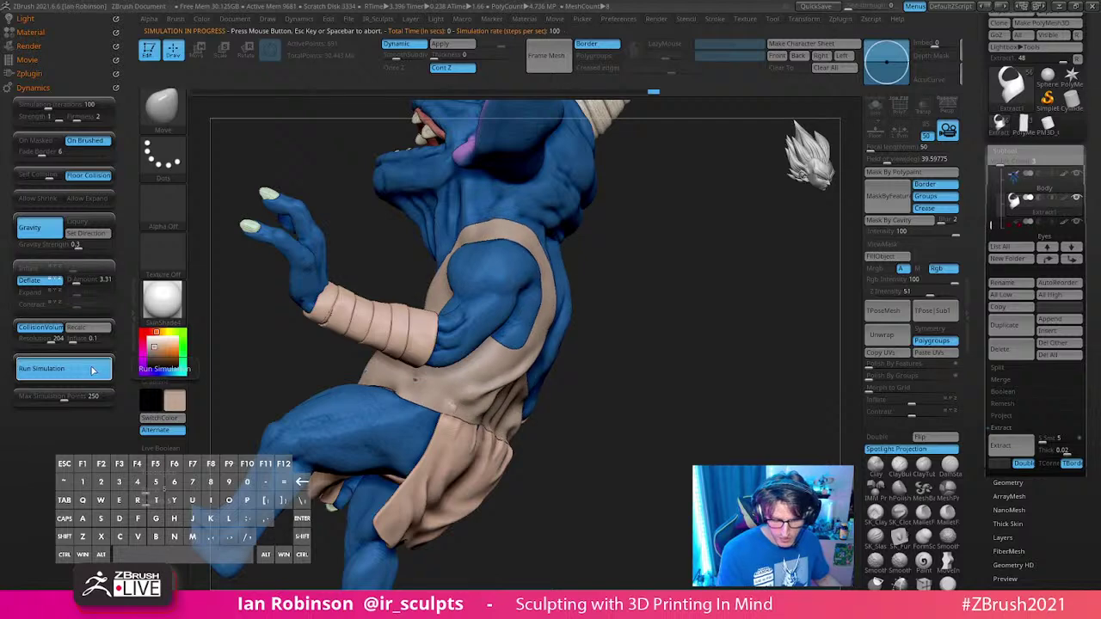
drag(695, 351, 719, 413)
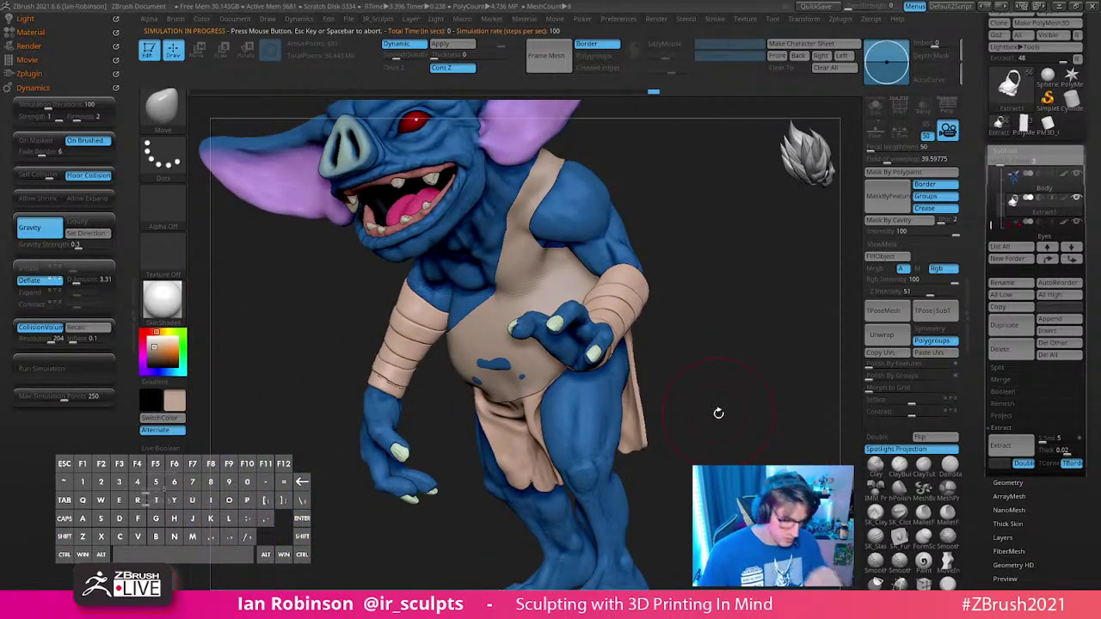
drag(755, 325, 737, 349)
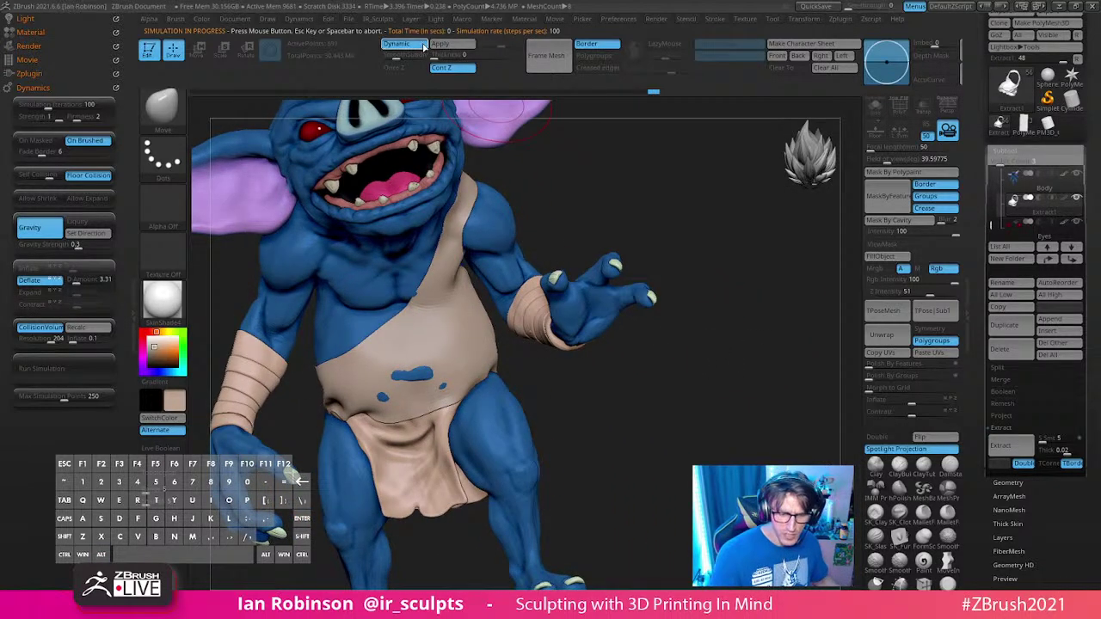
Step: Apply the sash's dynamic subdivision and delete the subdivision levels below level 3, checking the result with the polyframe display
click(442, 44)
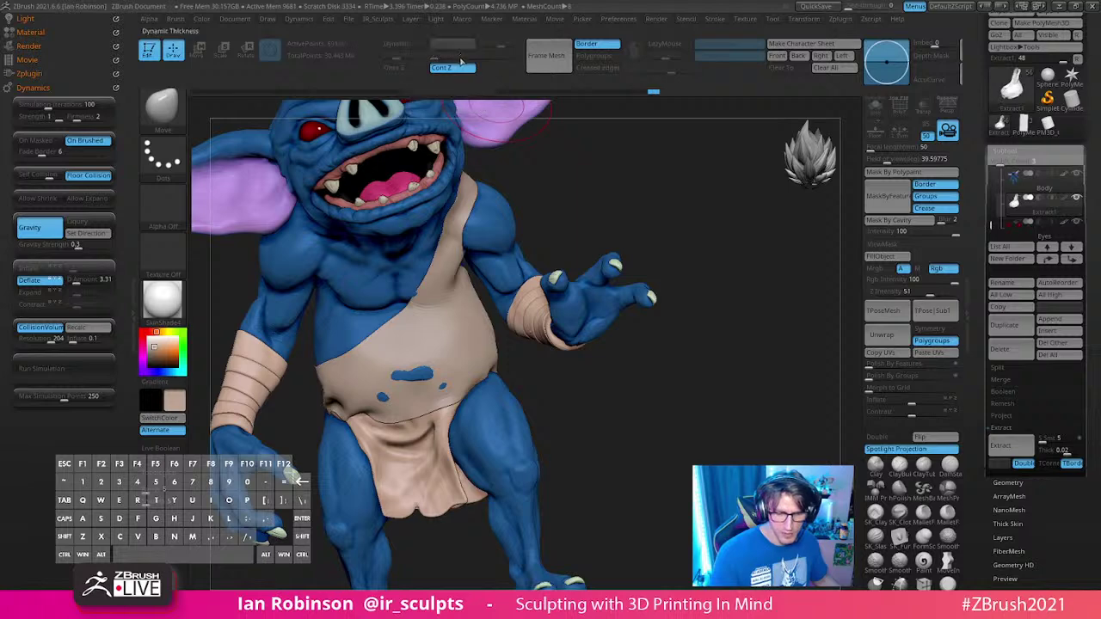
mouse_move(346, 43)
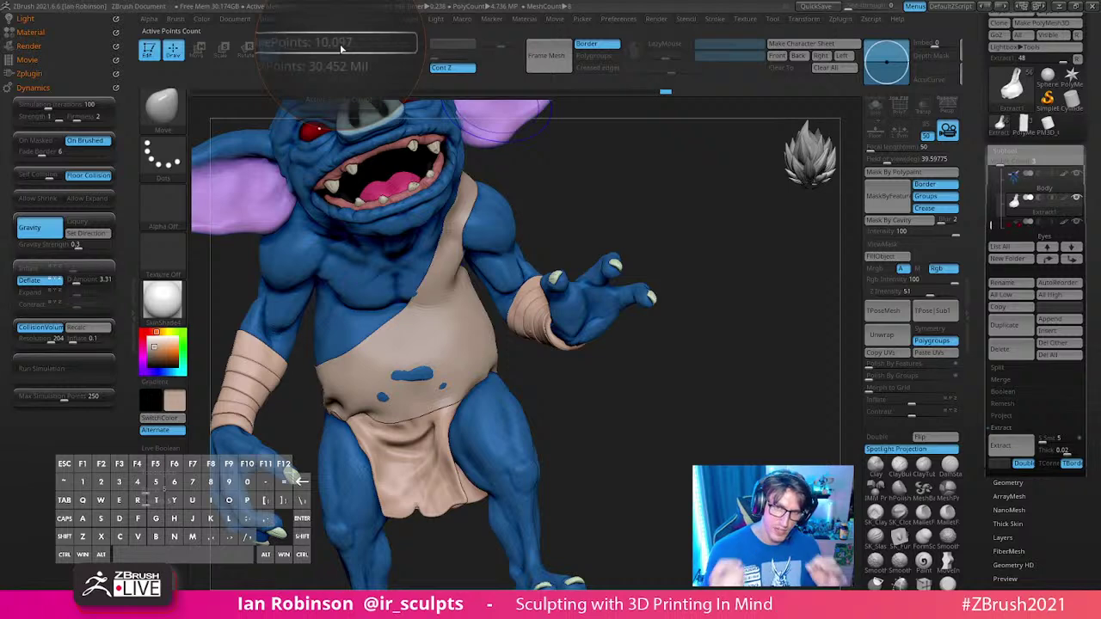
drag(697, 206, 695, 237)
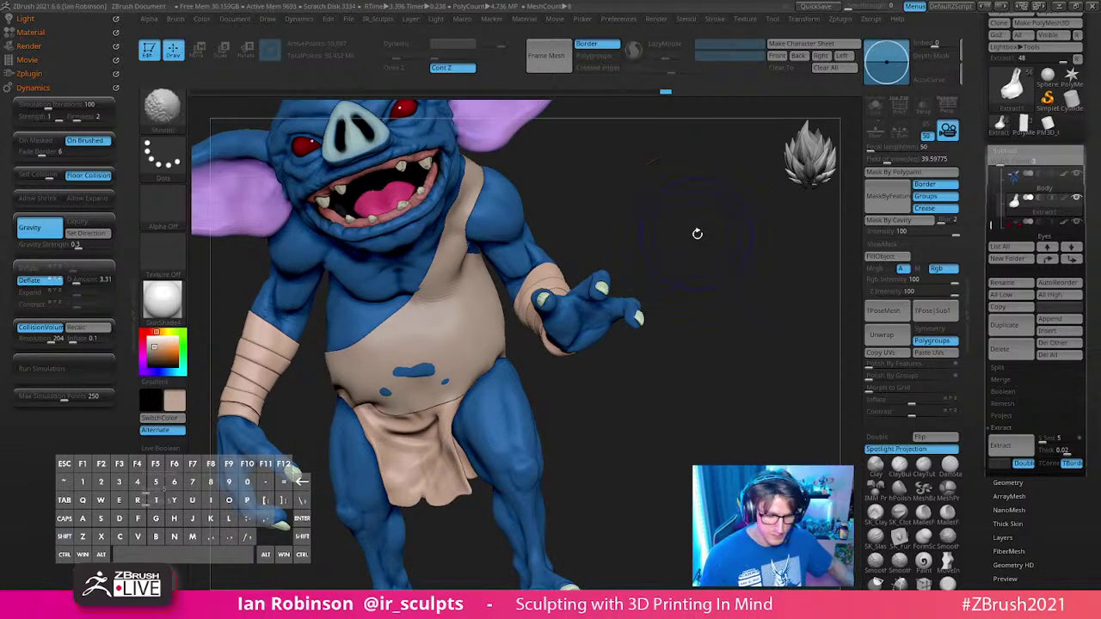
key(s)
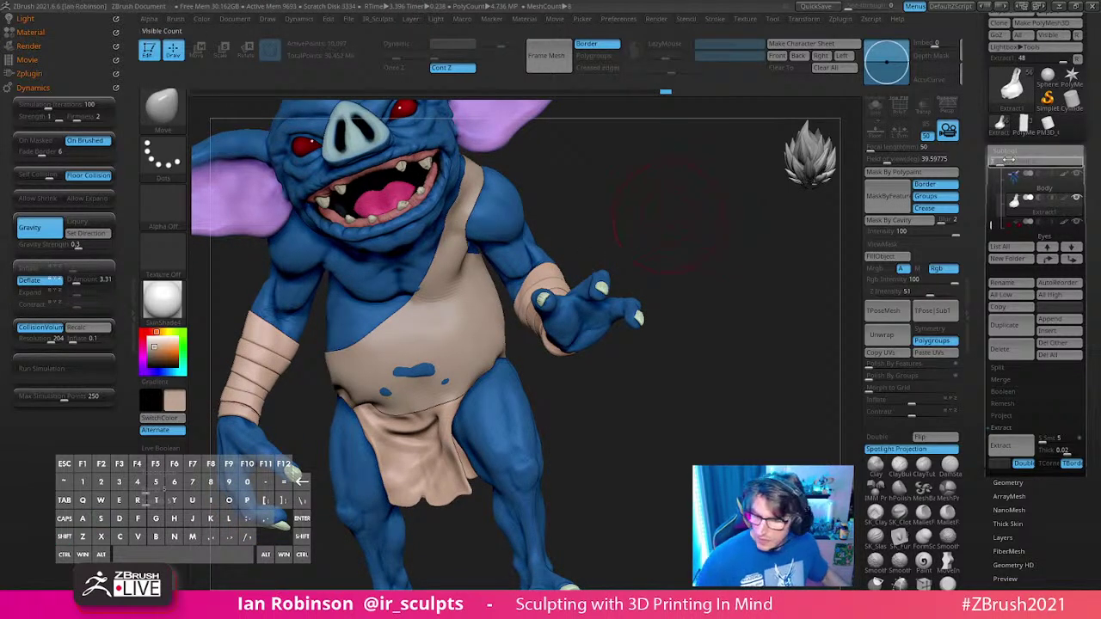
click(1016, 161)
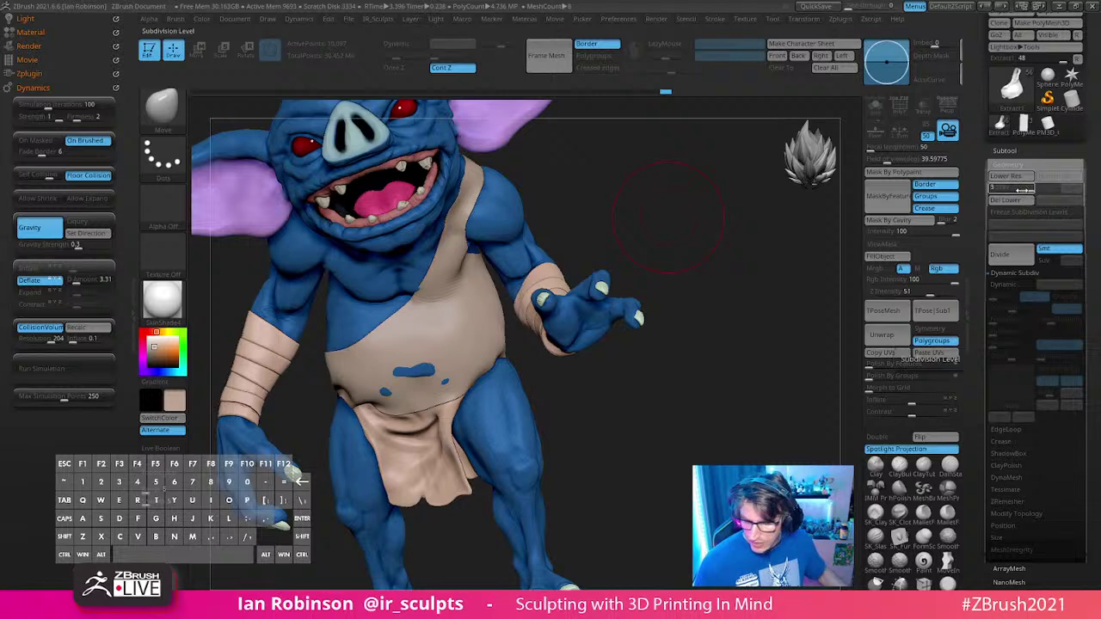
click(1013, 189)
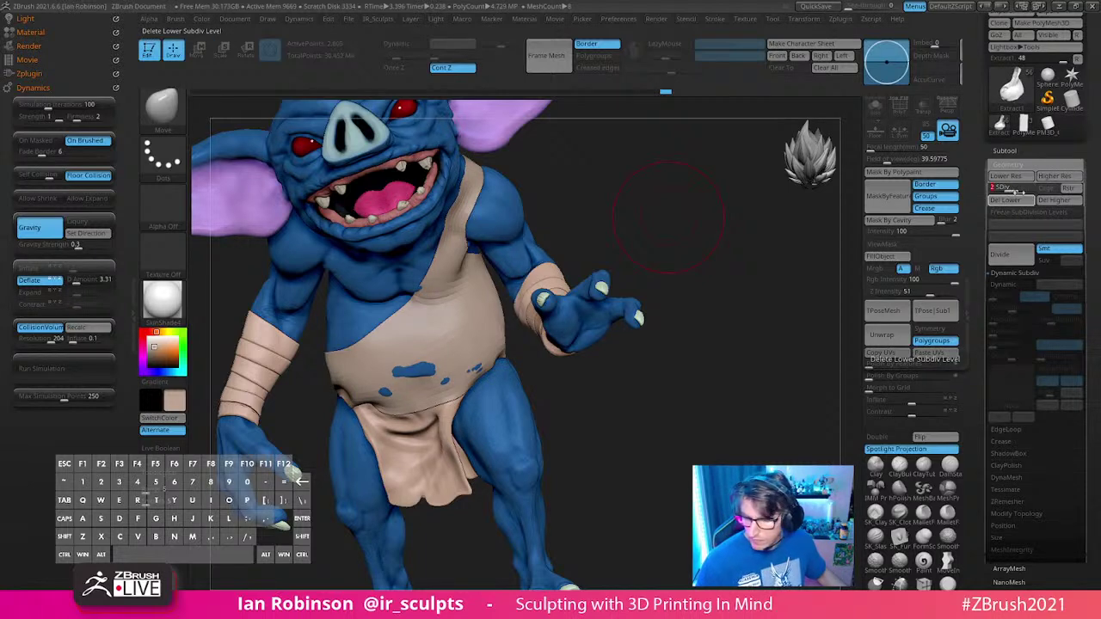
click(1020, 194)
key(shift+f)
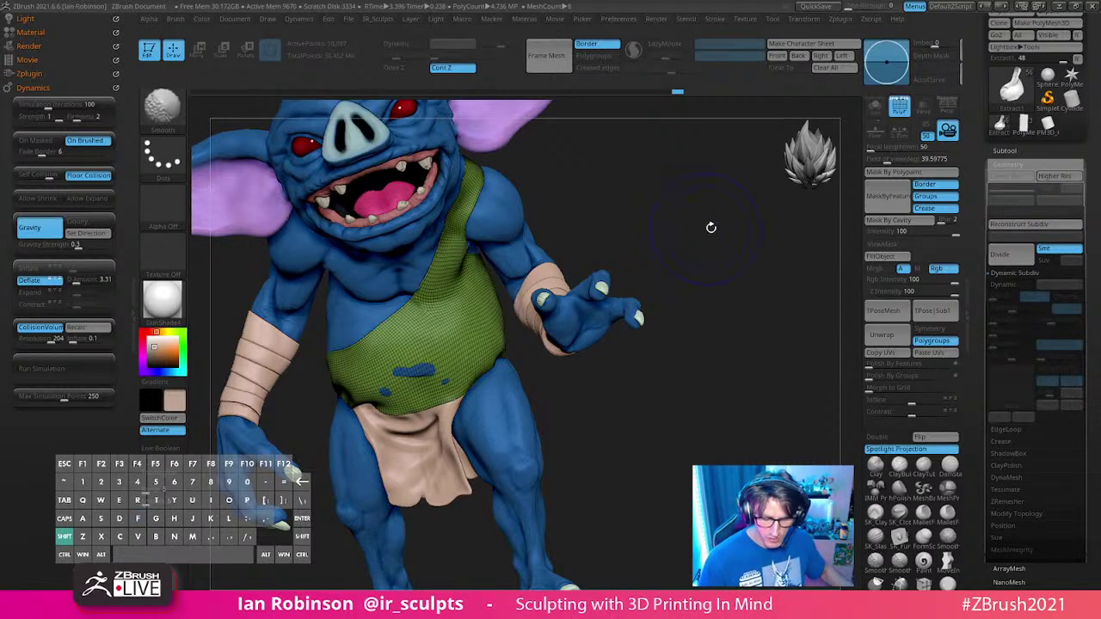
key(shift+f)
drag(710, 227, 734, 261)
Step: Try the simulation on the dense sash with a recalculated collision volume, and undo back to its dynamic subdivision state
alt+drag(648, 431, 592, 386)
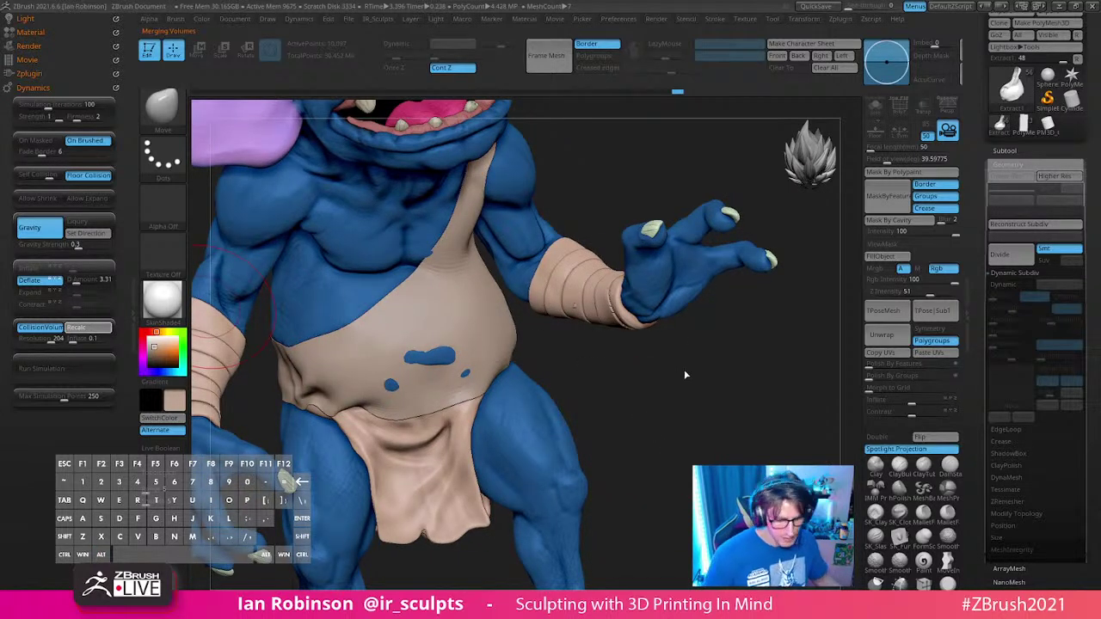
drag(672, 377, 644, 390)
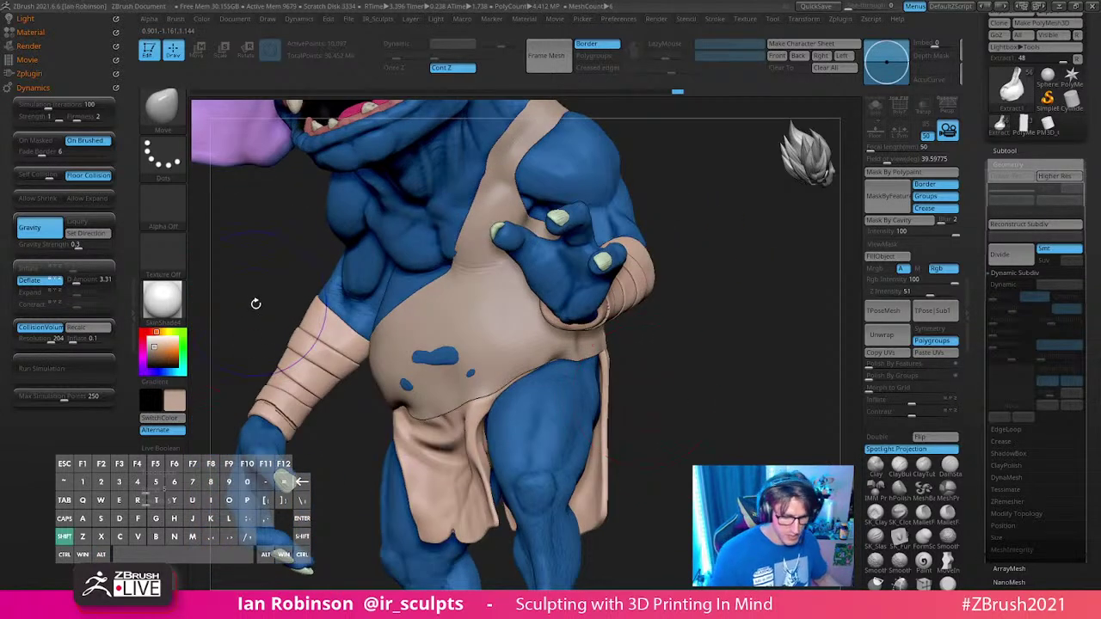
drag(256, 304, 742, 240)
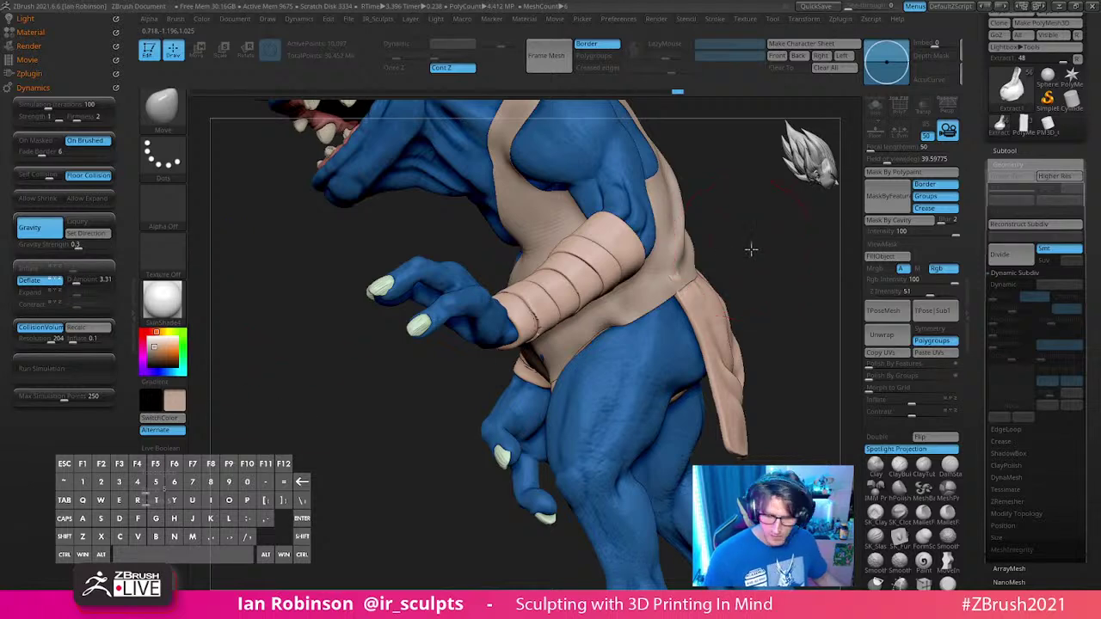
drag(284, 258, 759, 246)
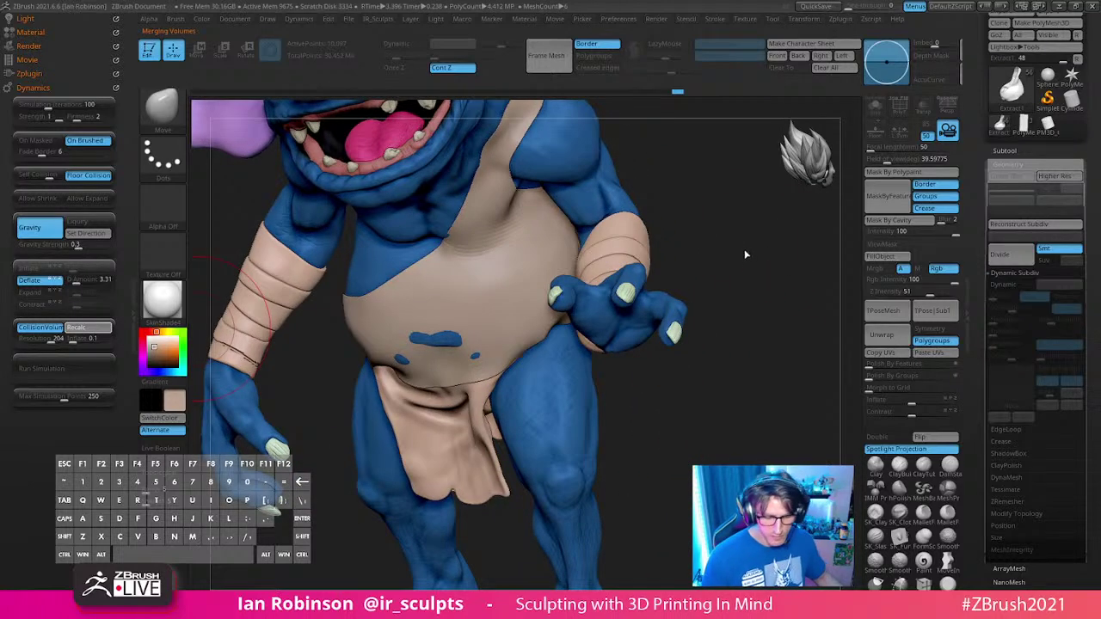
drag(749, 253, 782, 237)
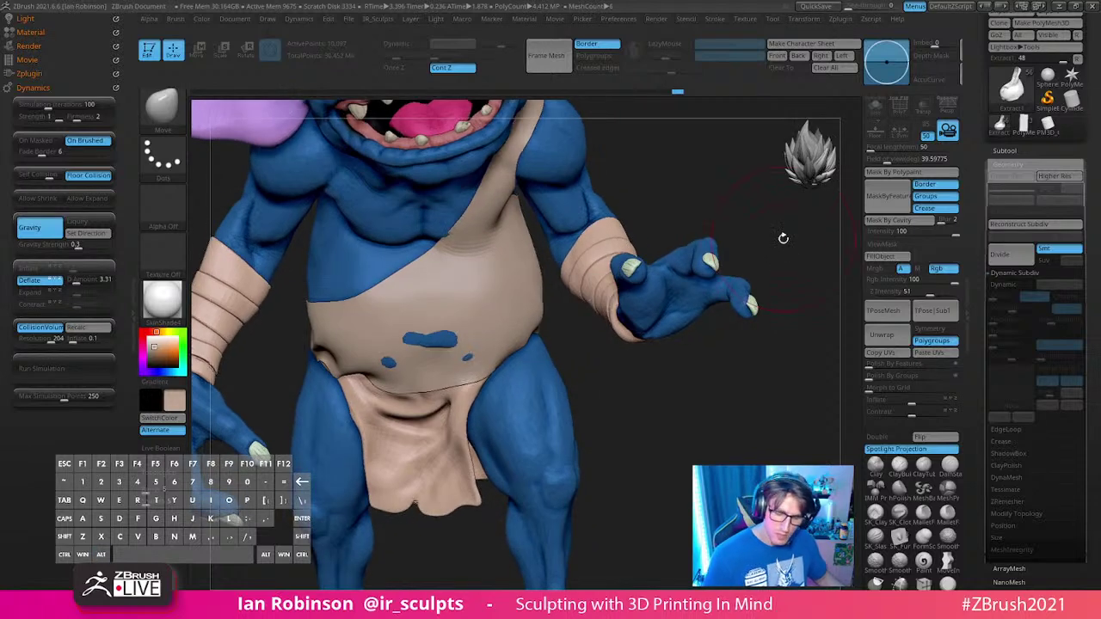
click(77, 369)
click(78, 373)
drag(697, 420, 668, 419)
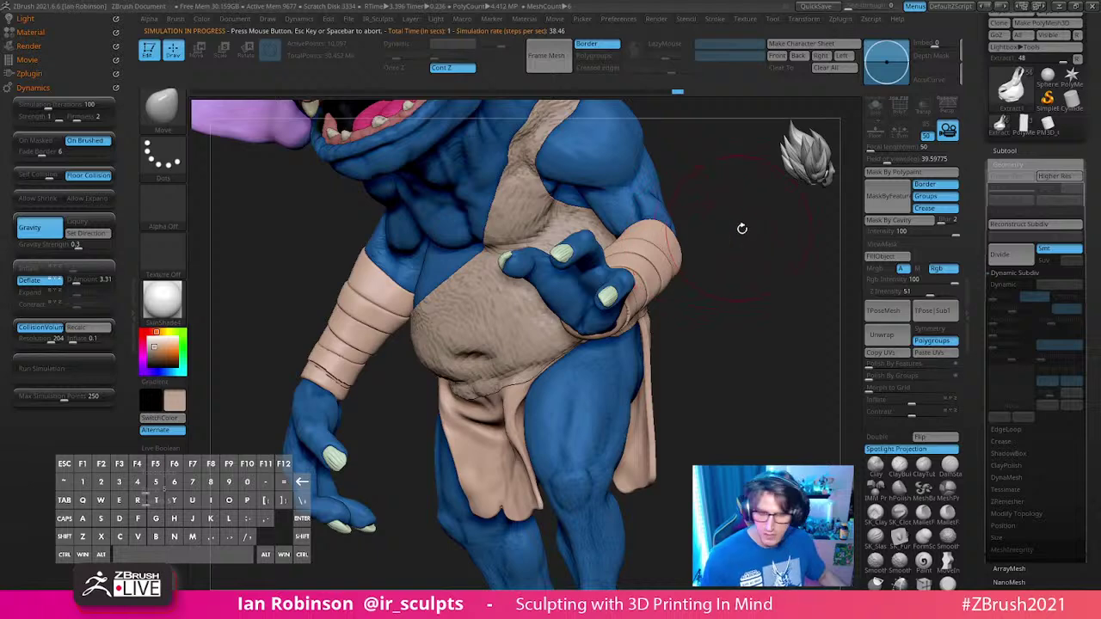
mouse_move(741, 228)
mouse_down()
mouse_move(754, 300)
mouse_move(691, 393)
mouse_move(676, 353)
mouse_move(685, 369)
mouse_move(651, 381)
mouse_move(696, 389)
mouse_up()
key(s)
key(ctrl+z)
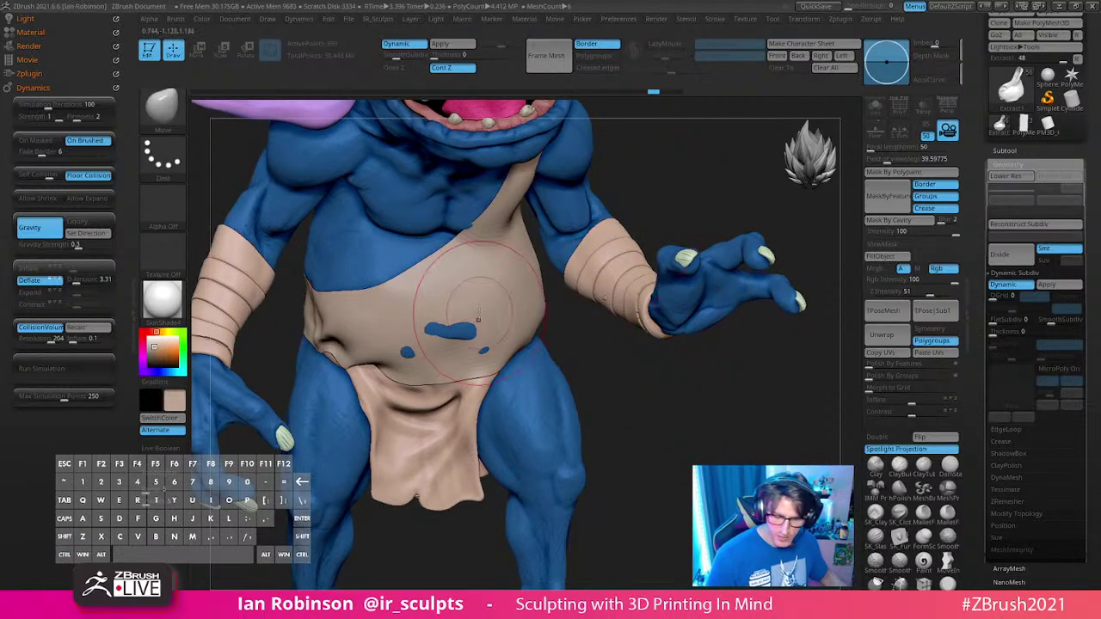
Step: Turn off Deflate and recalculate the collision volume for the sash
click(93, 328)
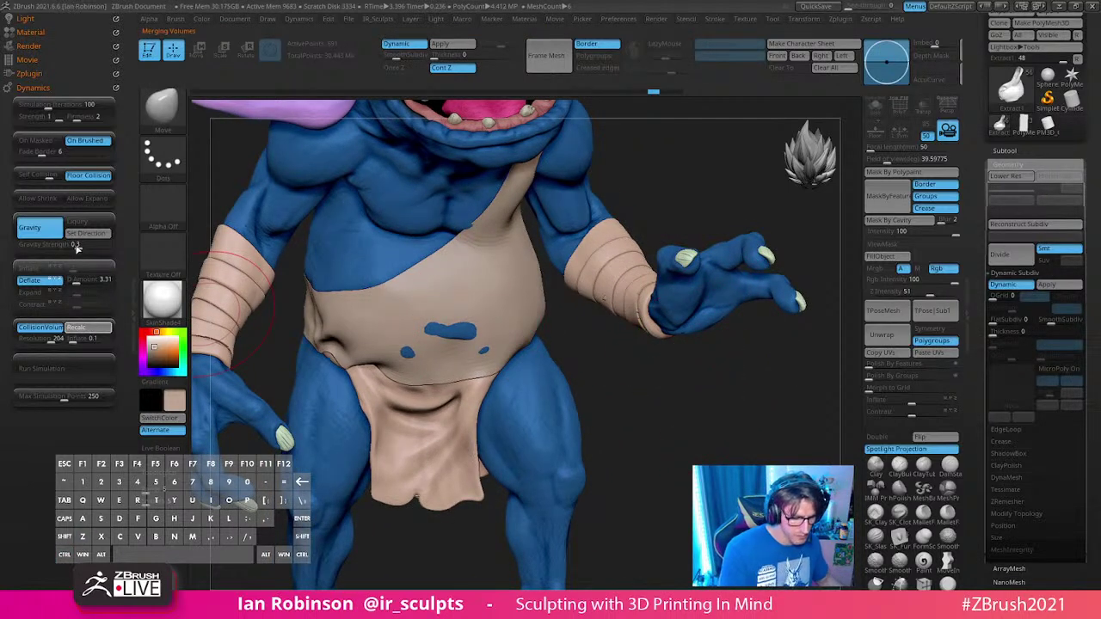
click(86, 329)
click(82, 285)
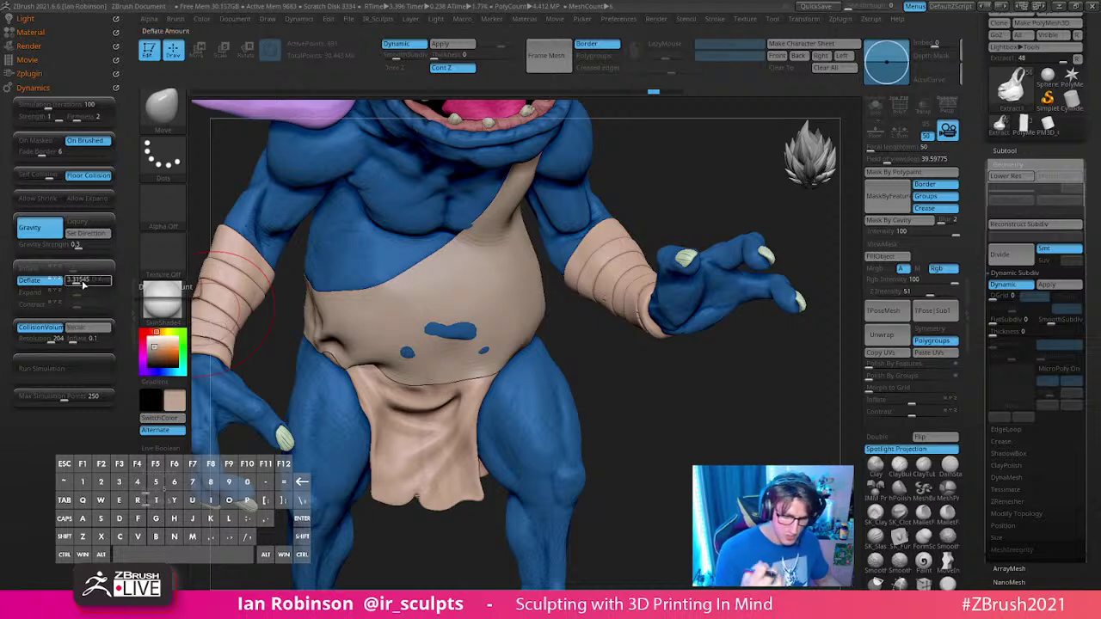
click(56, 281)
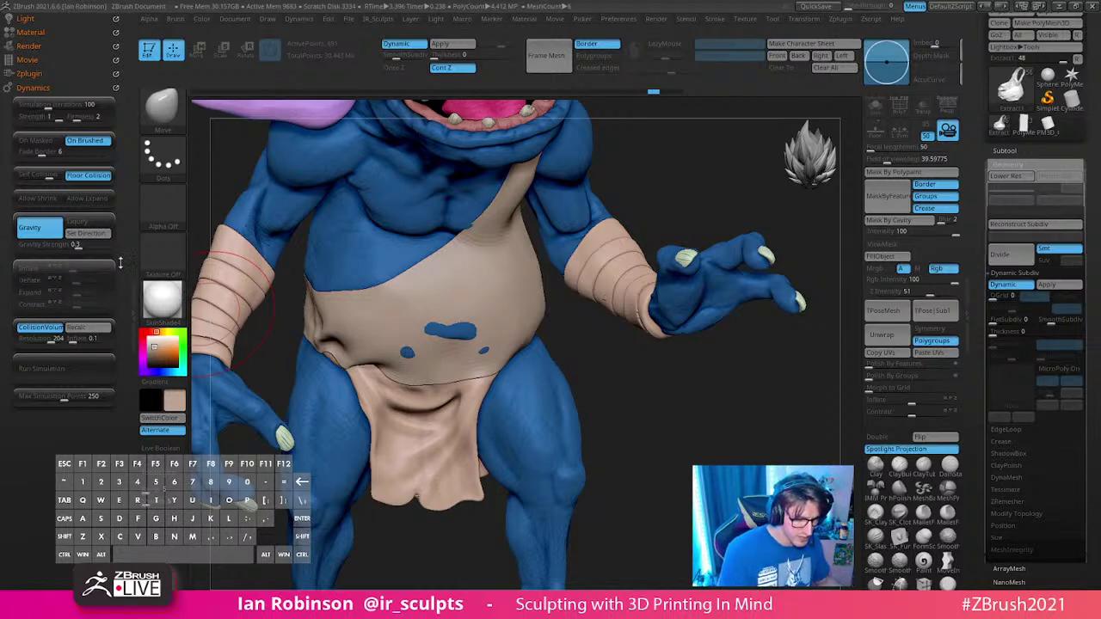
click(86, 328)
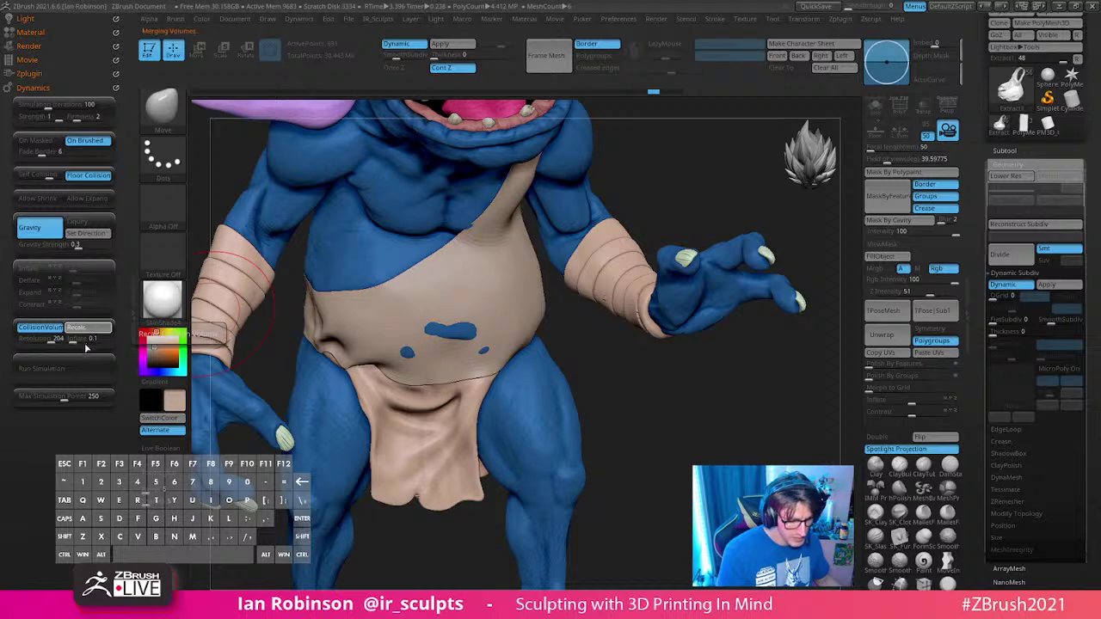
click(82, 241)
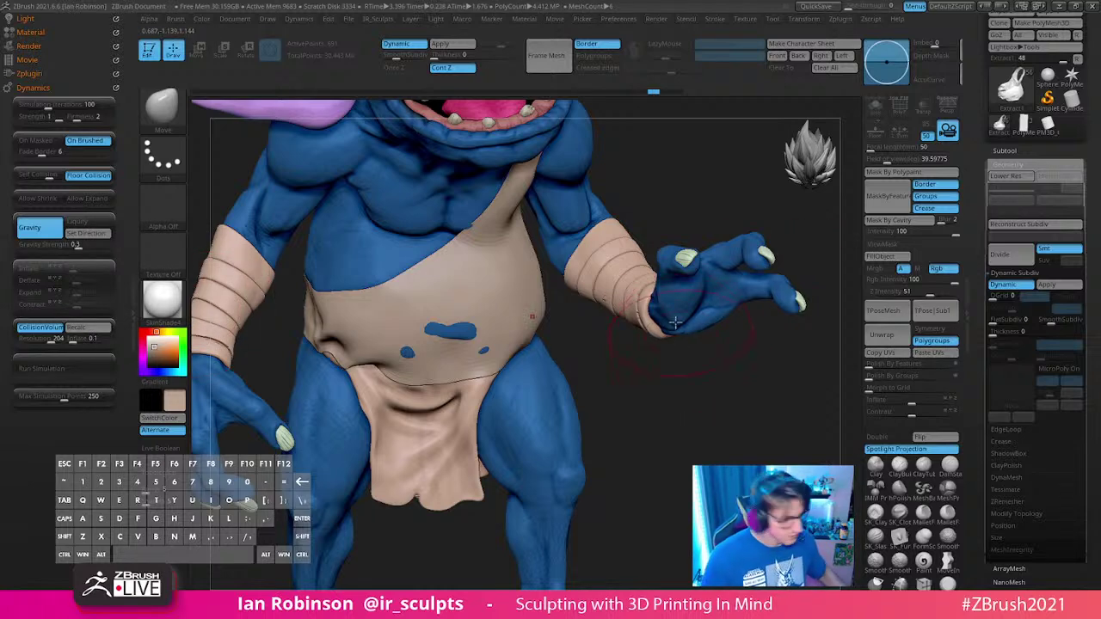
Step: Apply the sash's dynamic subdivision, recalculate the collision volume and run the dynamics simulation
click(447, 46)
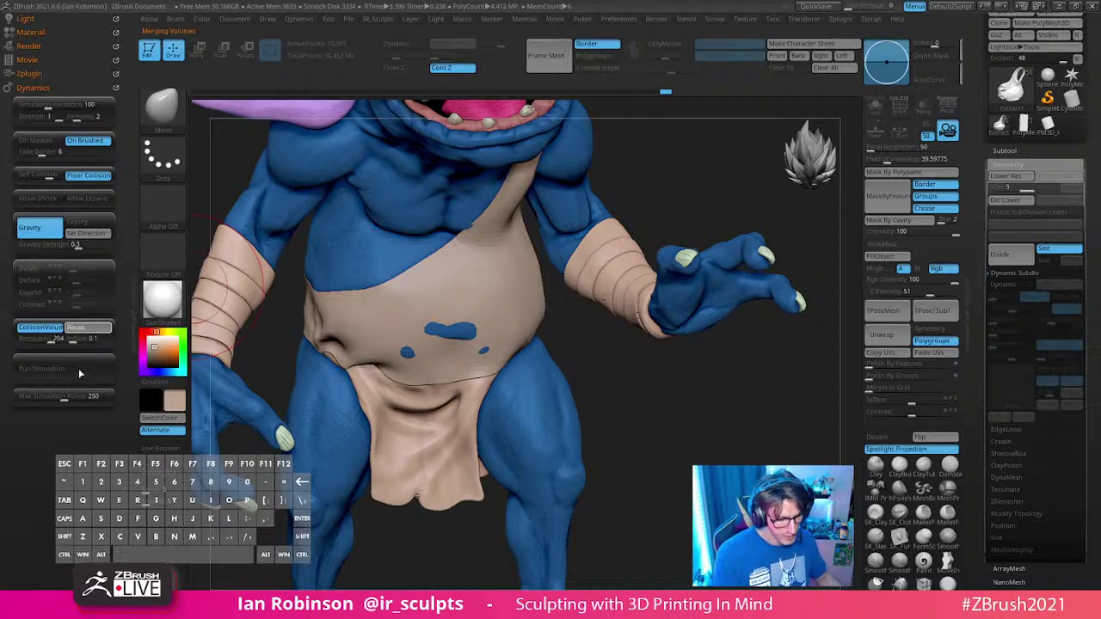
click(82, 370)
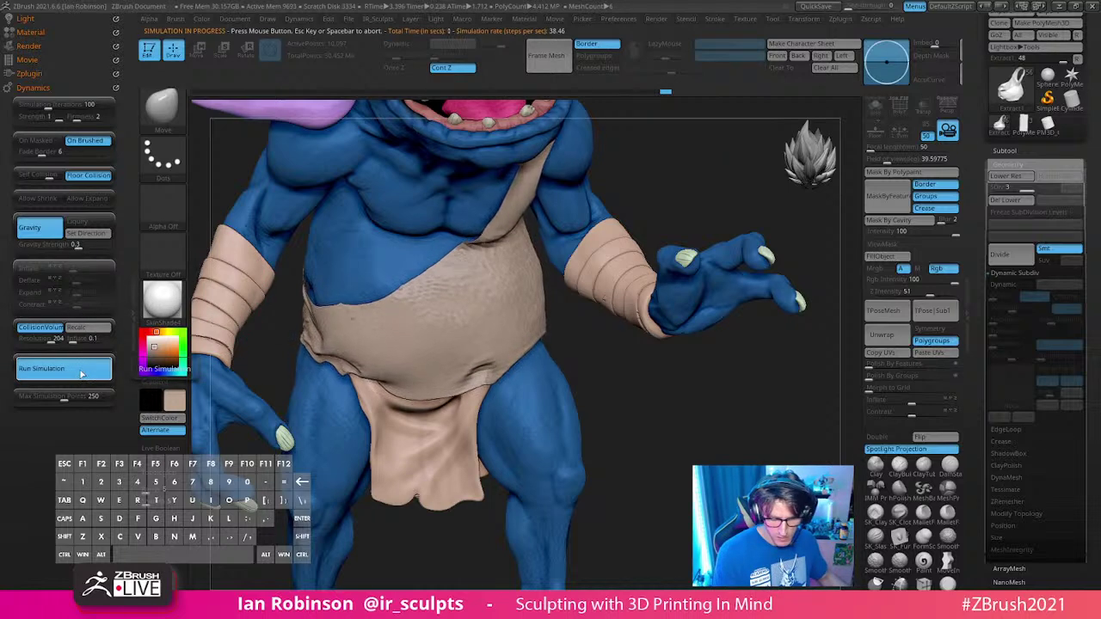
click(81, 373)
Step: Smooth out the rough wrinkles on the sash across the belly
drag(702, 422, 757, 396)
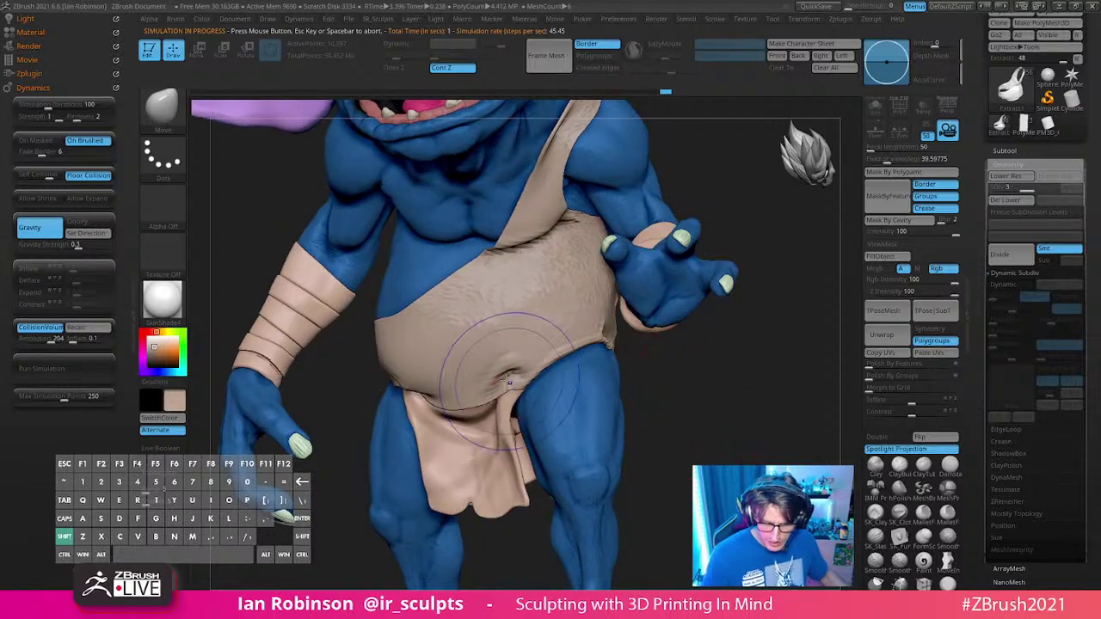
mouse_move(552, 363)
shift+mouse_down()
mouse_move(503, 378)
mouse_move(533, 258)
shift+mouse_up()
alt+drag(765, 227, 670, 312)
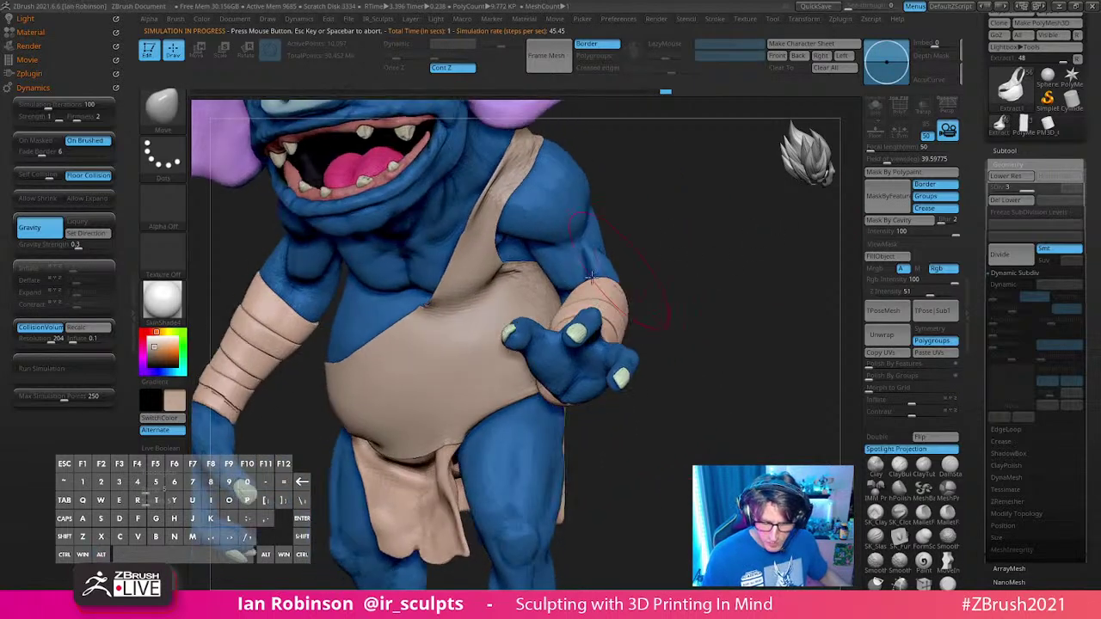
Step: Smooth the crumpled folds of the sash above the loincloth at the back
drag(714, 258, 654, 281)
mouse_move(652, 153)
mouse_down()
mouse_move(567, 206)
mouse_move(534, 258)
mouse_move(686, 258)
mouse_up()
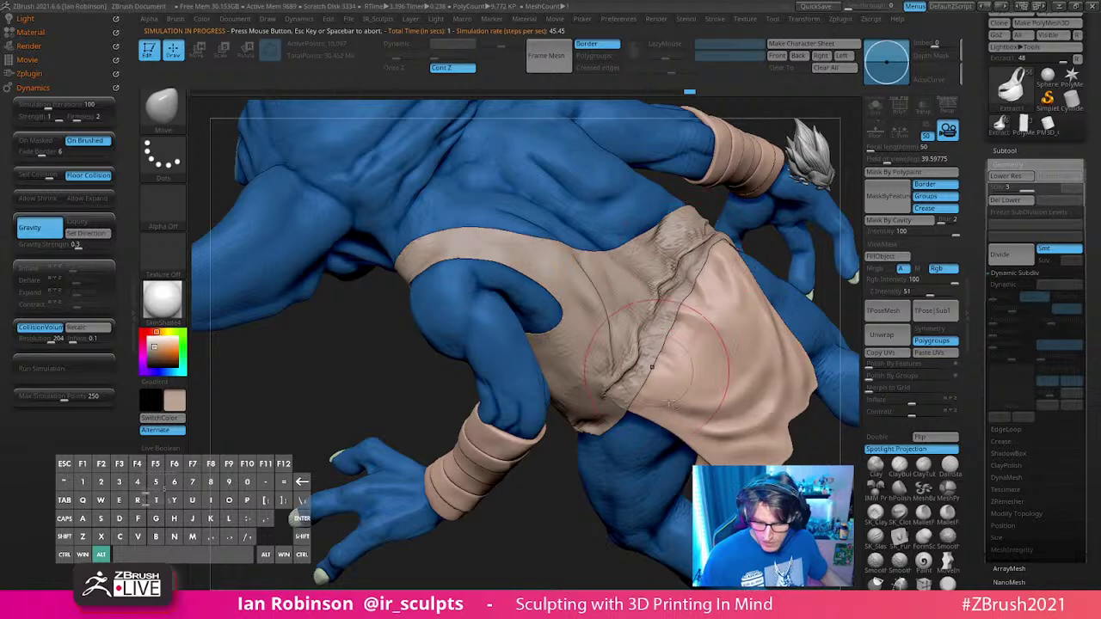
mouse_move(826, 310)
alt+mouse_down()
mouse_move(774, 344)
mouse_move(757, 318)
alt+mouse_up()
mouse_move(590, 344)
shift+mouse_down()
mouse_move(625, 260)
mouse_move(700, 227)
mouse_move(622, 300)
mouse_move(651, 313)
mouse_move(620, 284)
shift+mouse_up()
alt+drag(430, 464, 323, 521)
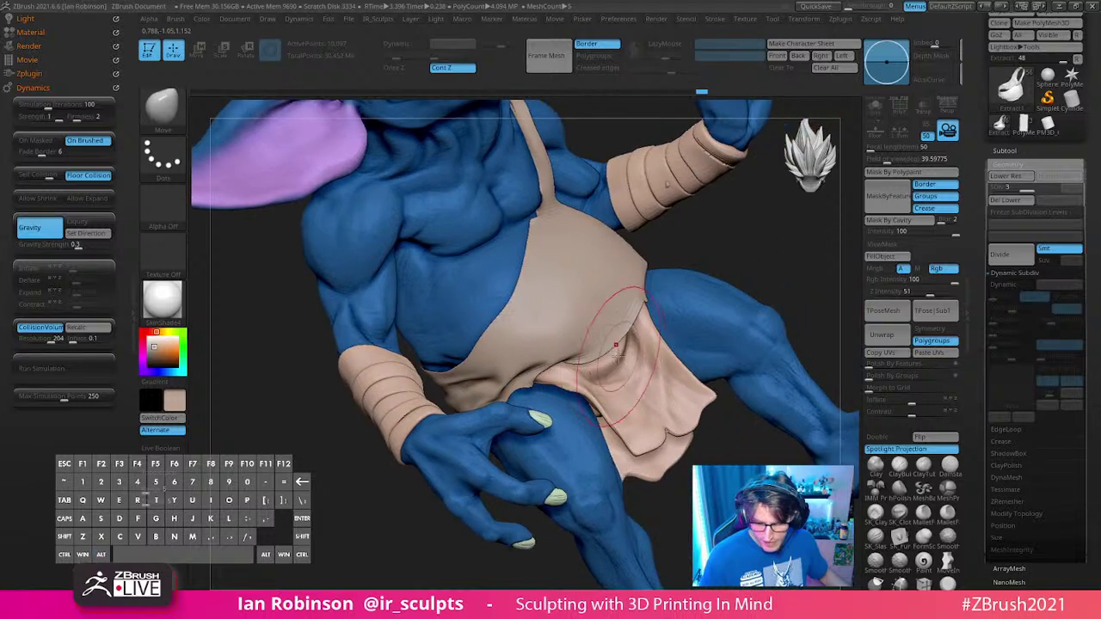
Step: Reshape the sash's lower edge across the belly and hip above the loincloth with the Move brush
drag(758, 266, 651, 320)
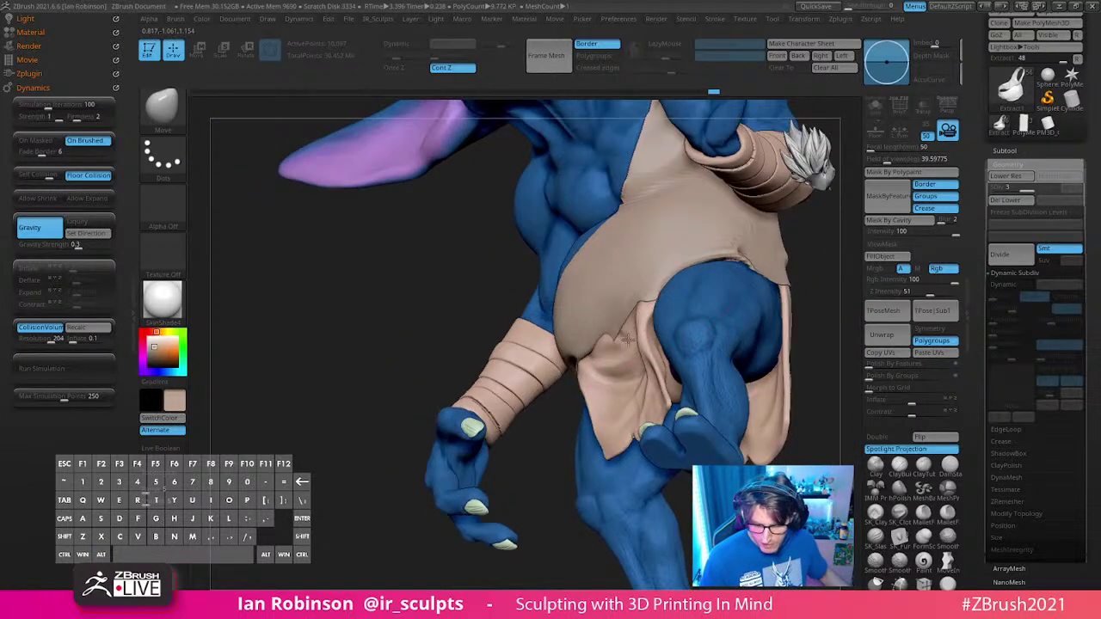
drag(553, 412, 632, 318)
key(s)
drag(695, 282, 721, 286)
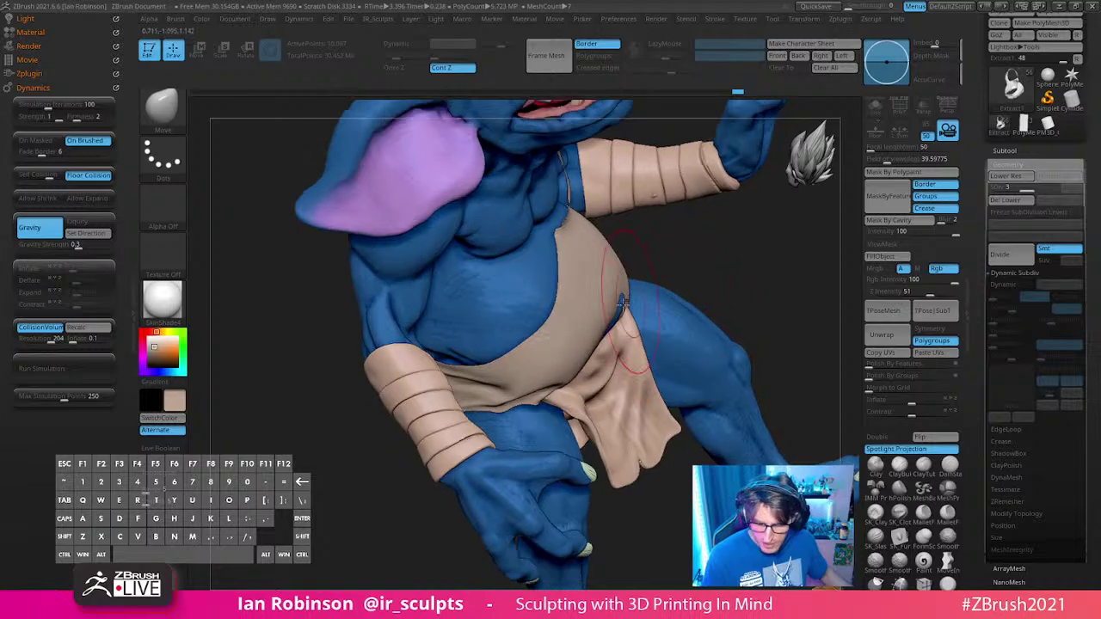
drag(627, 307, 654, 304)
drag(699, 264, 614, 303)
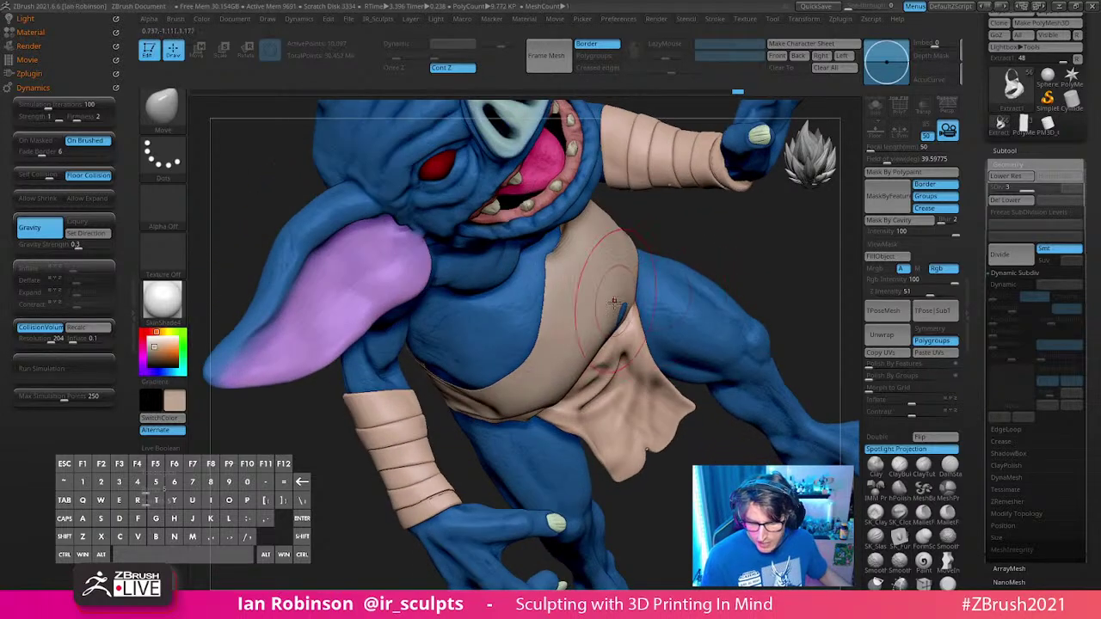
drag(737, 250, 578, 262)
drag(679, 243, 548, 282)
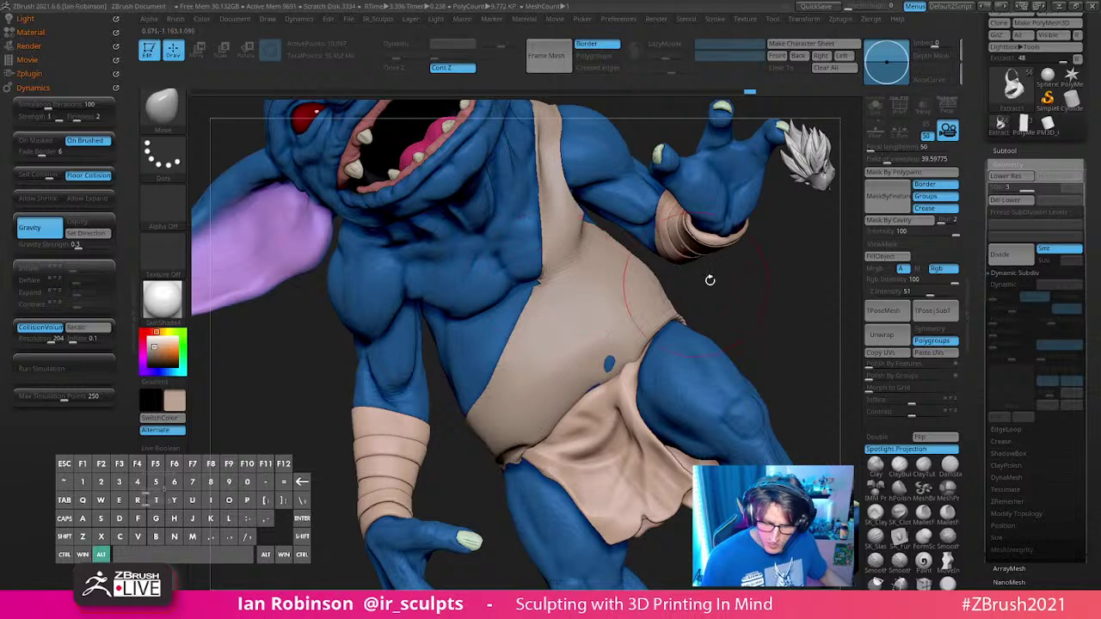
Step: Display the sash's wireframe and adjust the jagged corner where the chest strap meets the belly section
mouse_move(709, 279)
alt+mouse_down()
mouse_move(545, 287)
mouse_move(527, 277)
alt+mouse_up()
key(s)
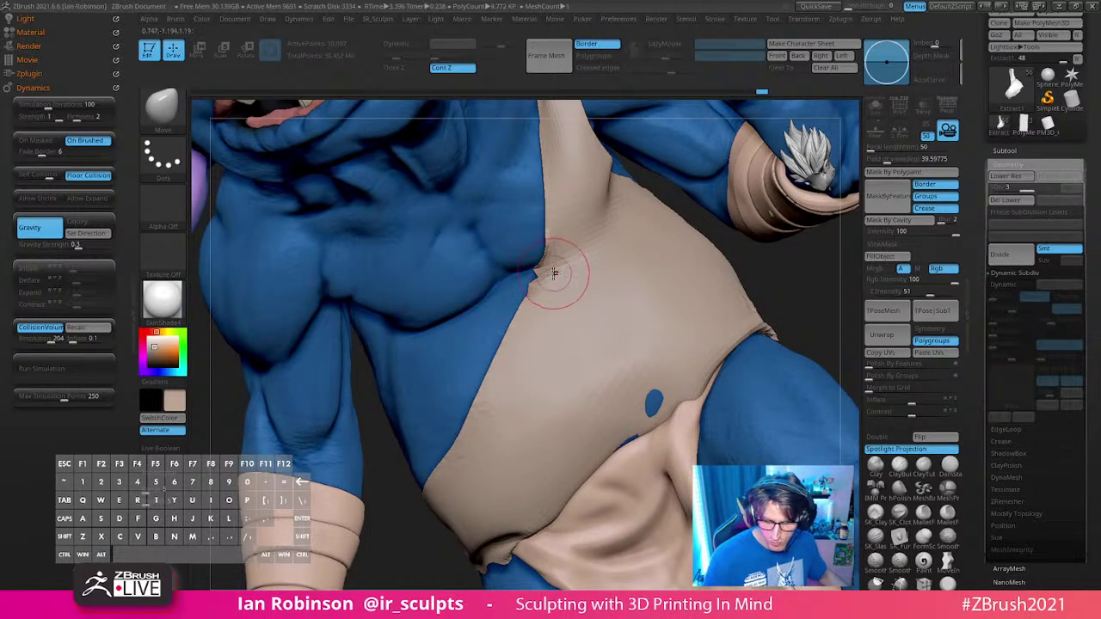
key(shift+f)
mouse_move(551, 320)
alt+right_down()
mouse_move(536, 369)
mouse_move(542, 301)
alt+right_up()
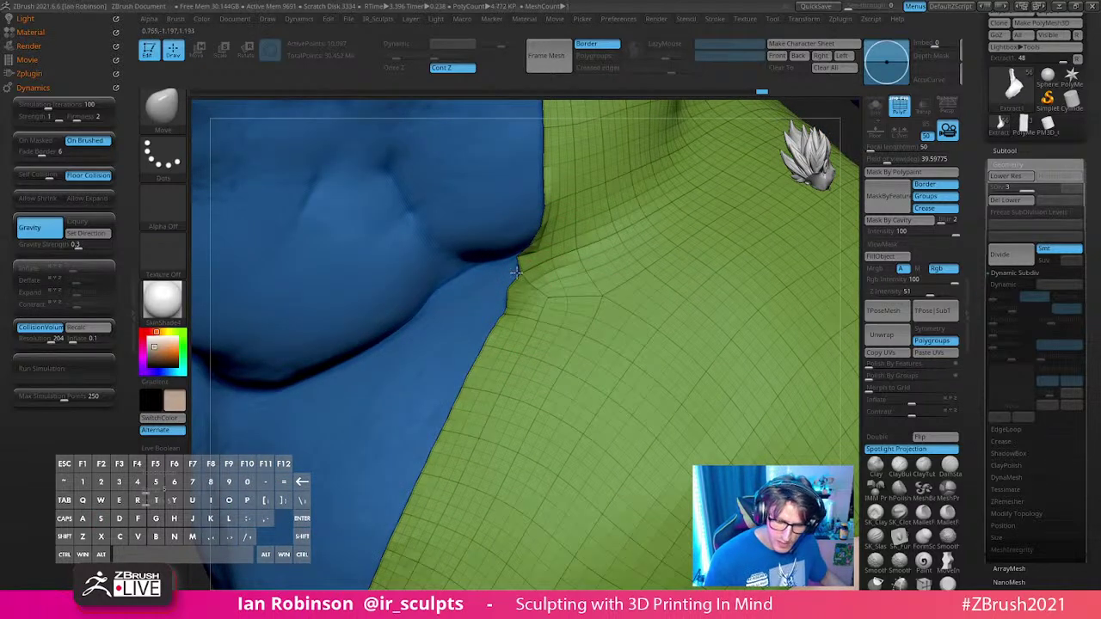
alt+drag(519, 255, 547, 241)
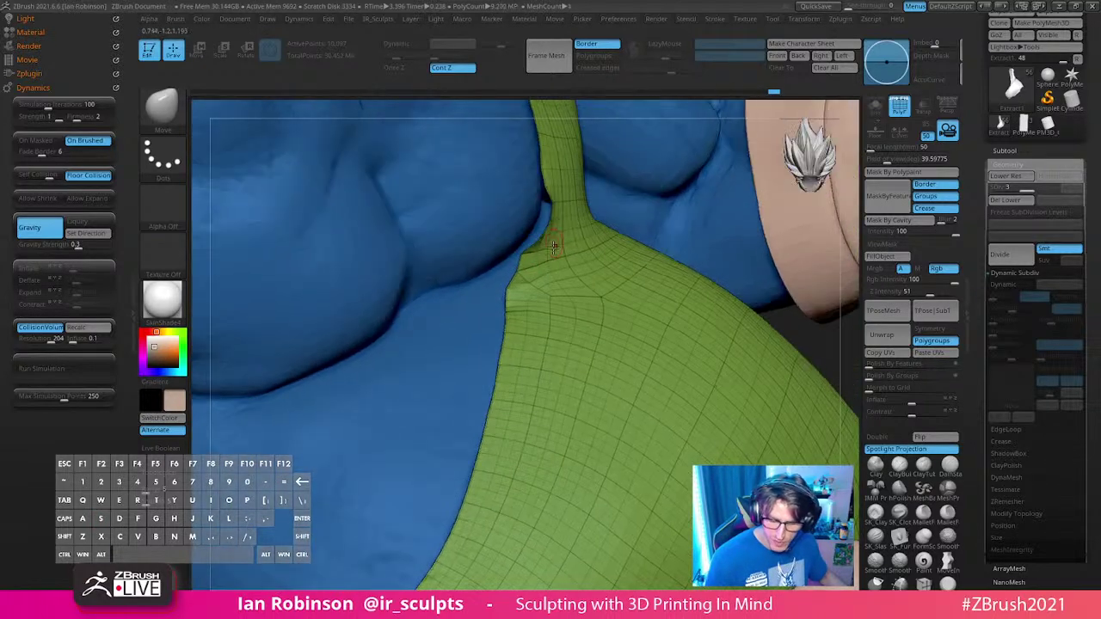
mouse_move(553, 239)
right_down()
mouse_move(563, 300)
mouse_move(516, 286)
right_up()
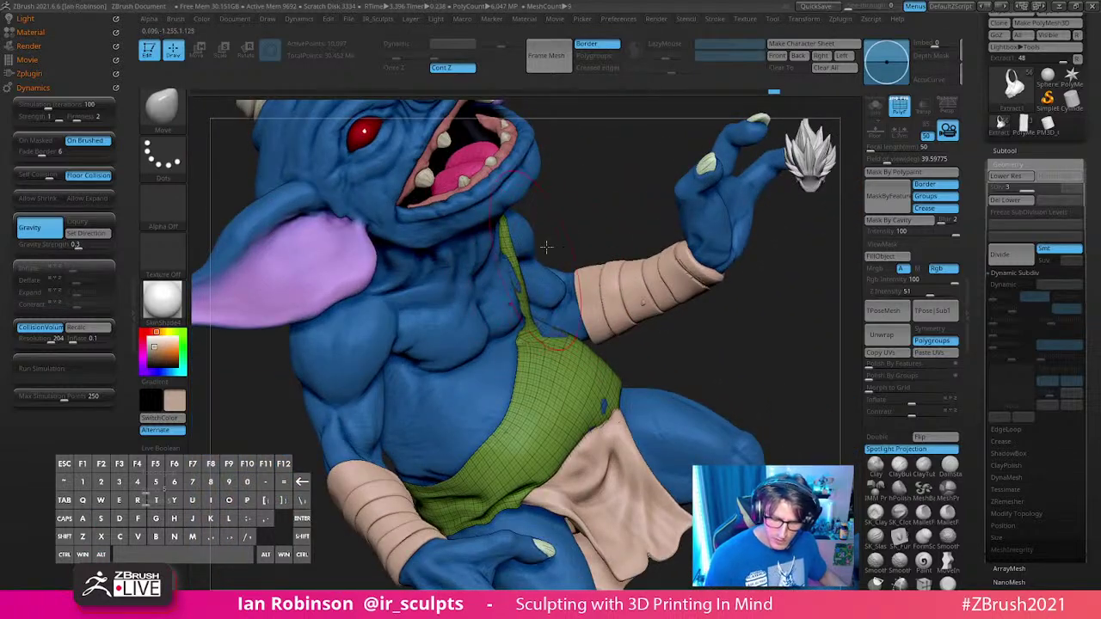
Step: Adjust the fit of the sash's strap across the chest and shoulder
drag(546, 247, 575, 213)
right_drag(576, 211, 602, 191)
right_drag(653, 241, 550, 198)
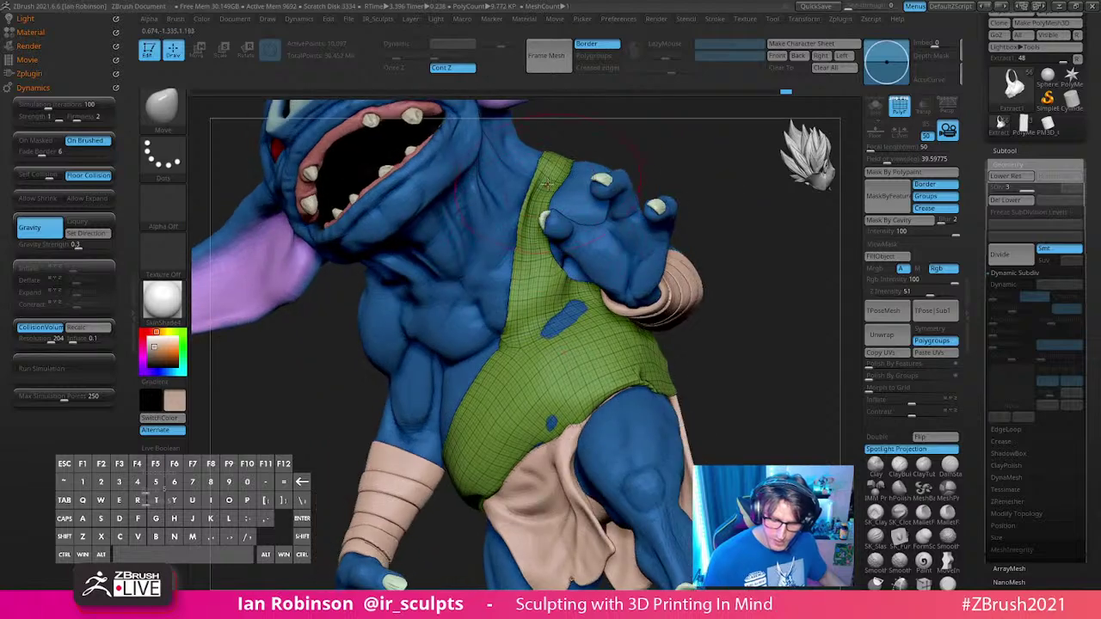
alt+right_drag(599, 135, 578, 165)
right_drag(715, 397, 560, 353)
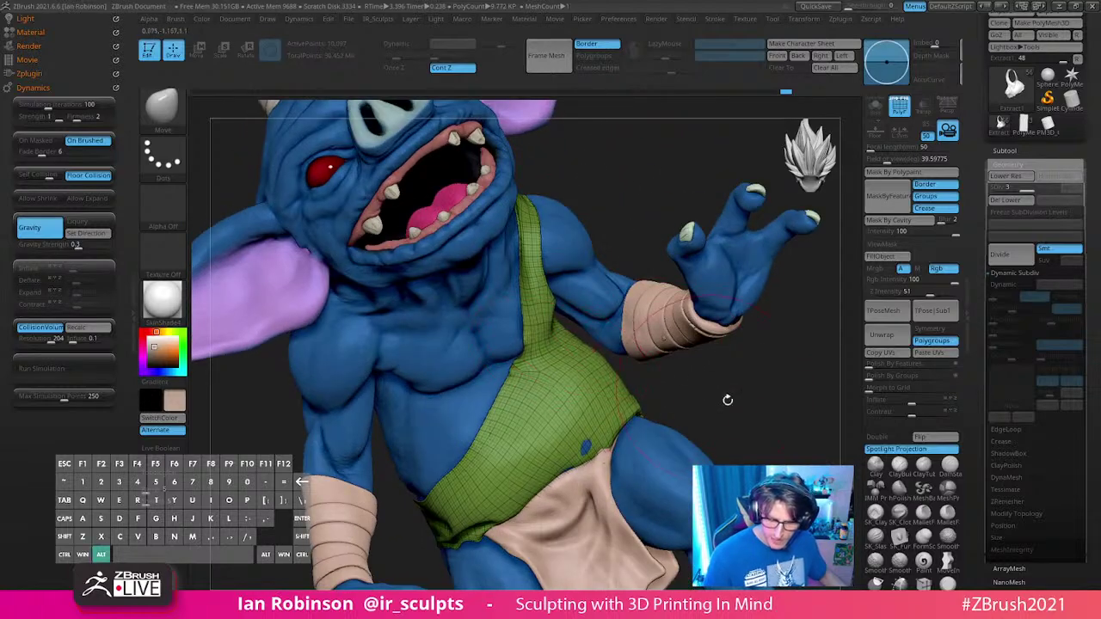
right_drag(726, 400, 645, 344)
right_drag(581, 365, 591, 338)
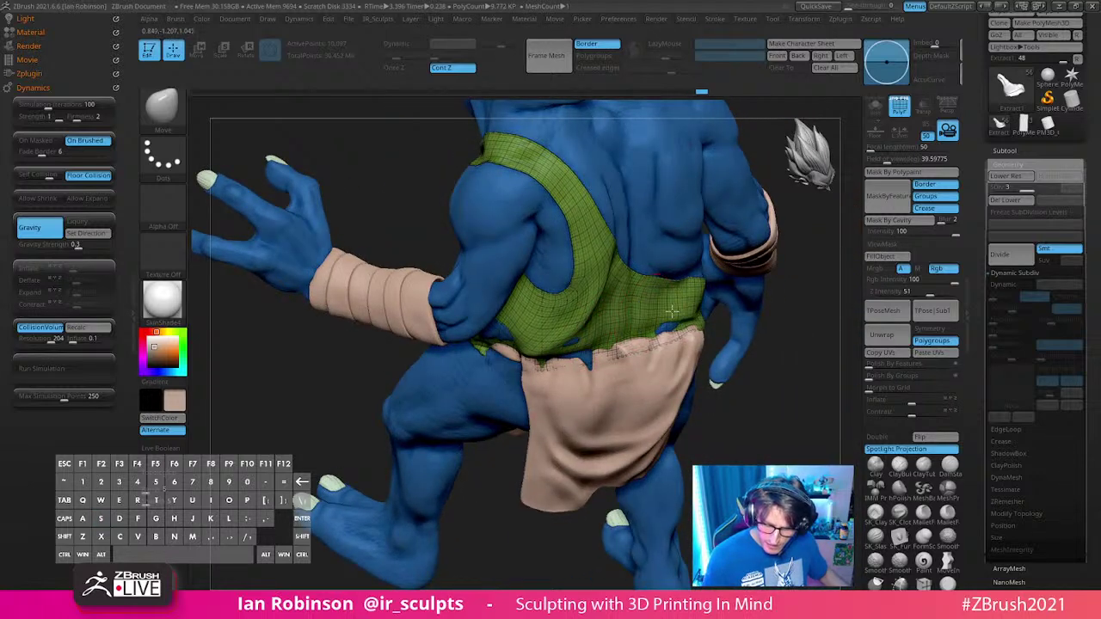
Step: Mask the sash for the simulation, working along its lower edge above the loincloth at the back
right_drag(671, 310, 719, 334)
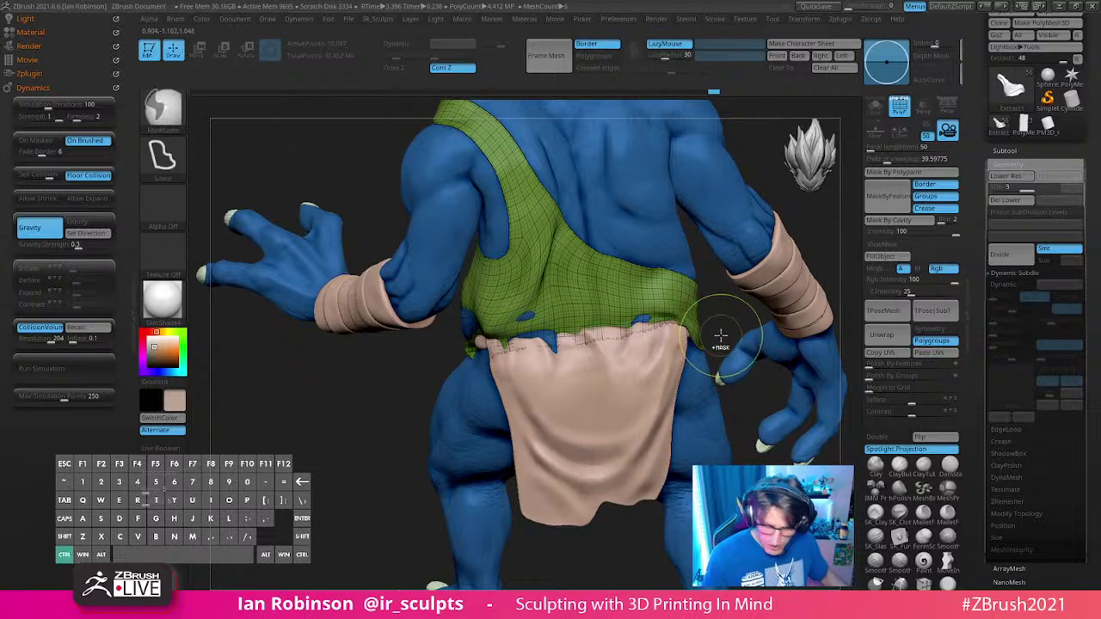
ctrl+right_drag(380, 370, 431, 442)
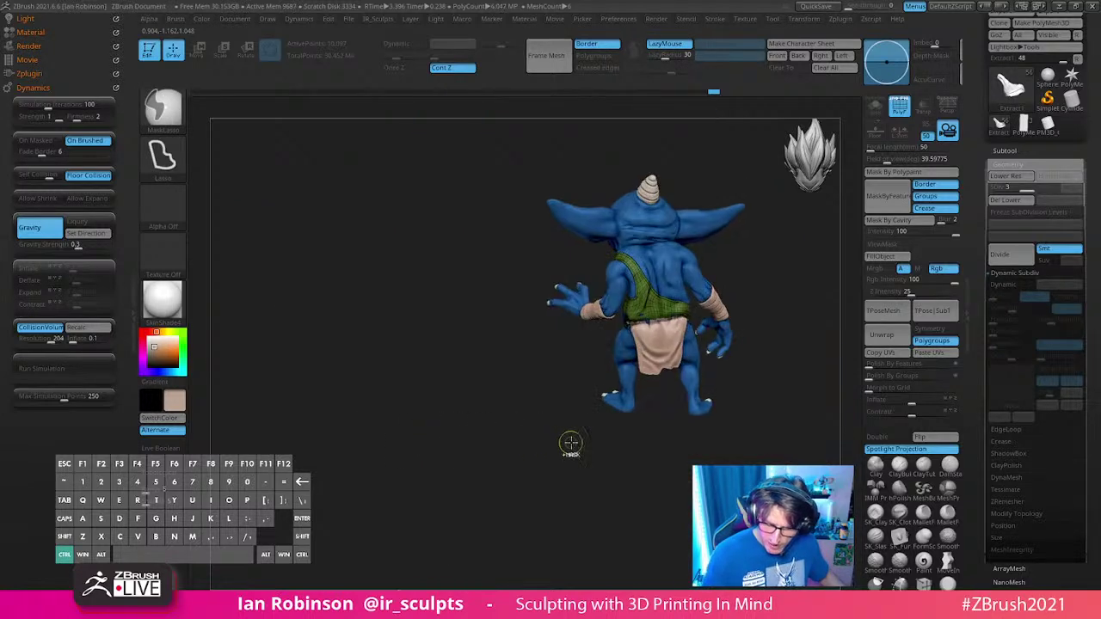
alt+right_drag(780, 290, 680, 413)
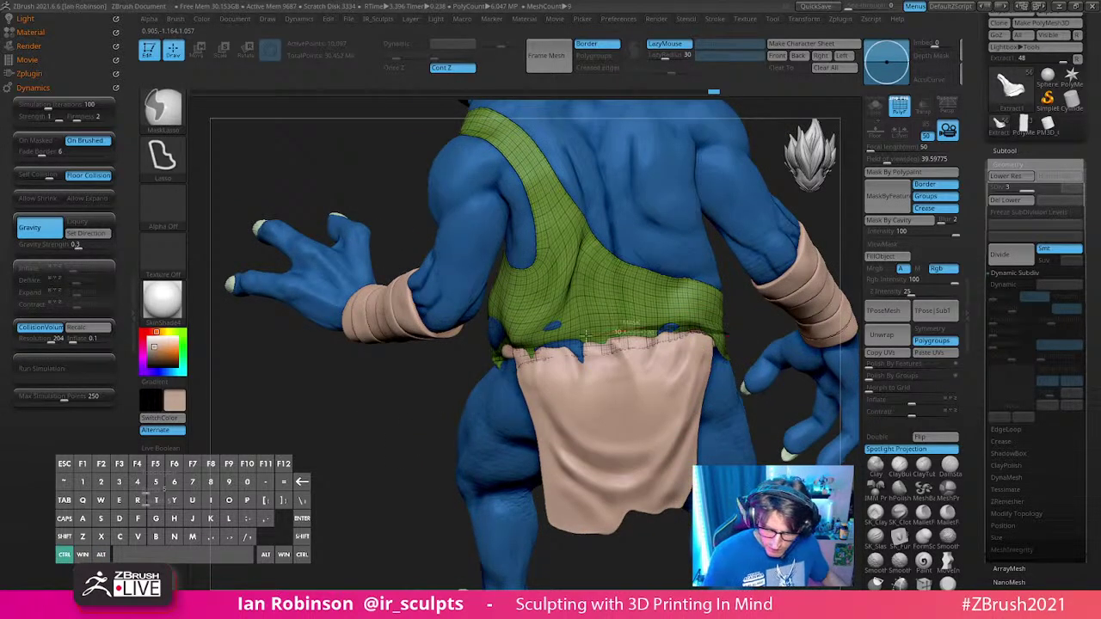
mouse_move(547, 340)
ctrl+mouse_down()
mouse_move(465, 363)
mouse_move(733, 352)
mouse_move(734, 343)
ctrl+mouse_up()
mouse_move(707, 326)
right_down()
mouse_move(759, 312)
mouse_move(714, 331)
right_up()
ctrl+drag(498, 376, 571, 272)
ctrl+click(686, 330)
alt+right_drag(767, 349, 697, 353)
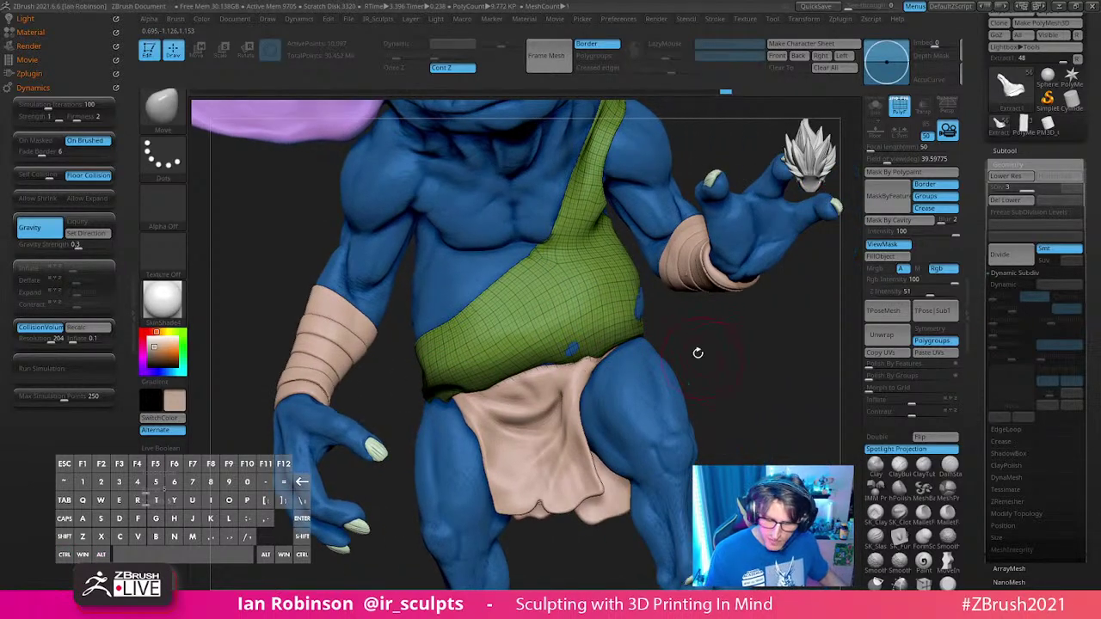
Step: Limit the simulation to masked points, set Gravity Strength to about 0.01, recalculate the collision volume and run the simulation
click(35, 140)
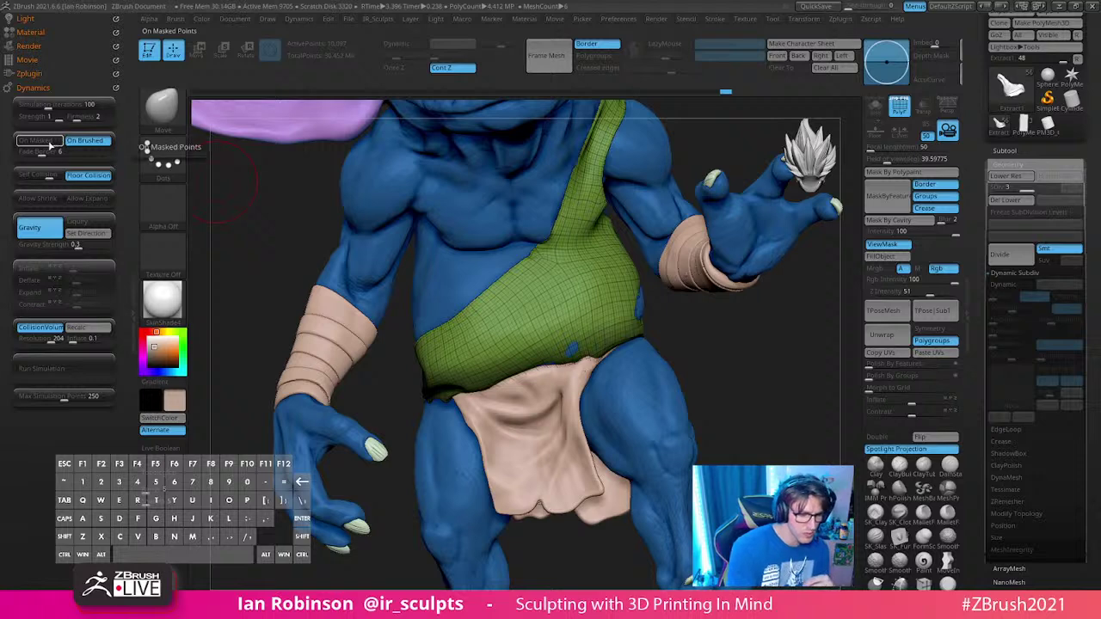
right_drag(688, 331, 710, 362)
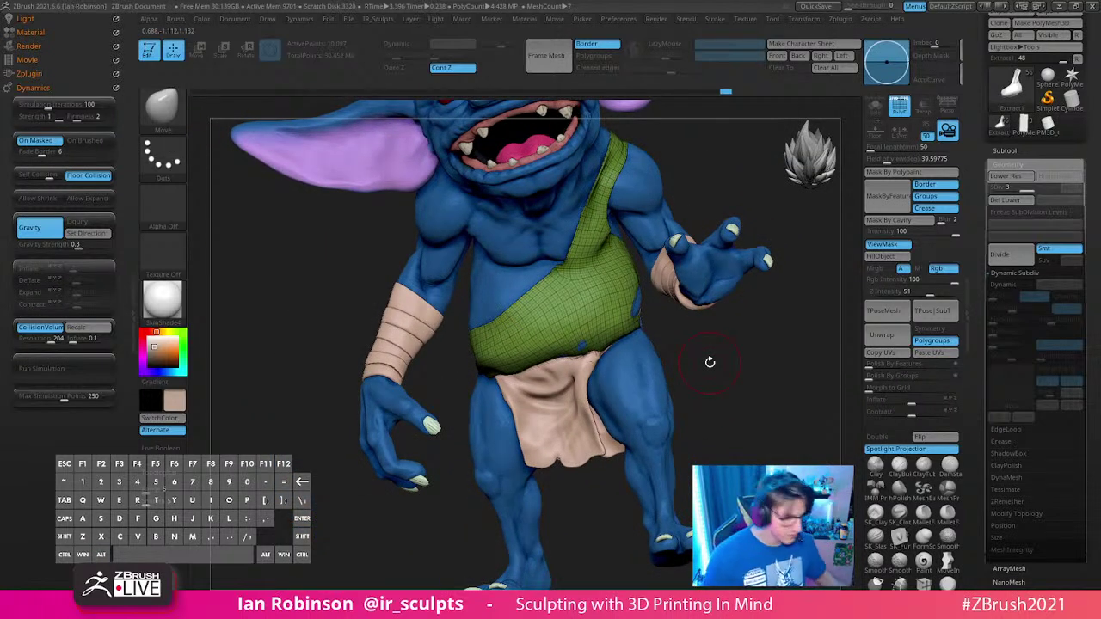
mouse_move(711, 373)
right_down()
mouse_move(673, 438)
mouse_move(647, 337)
right_up()
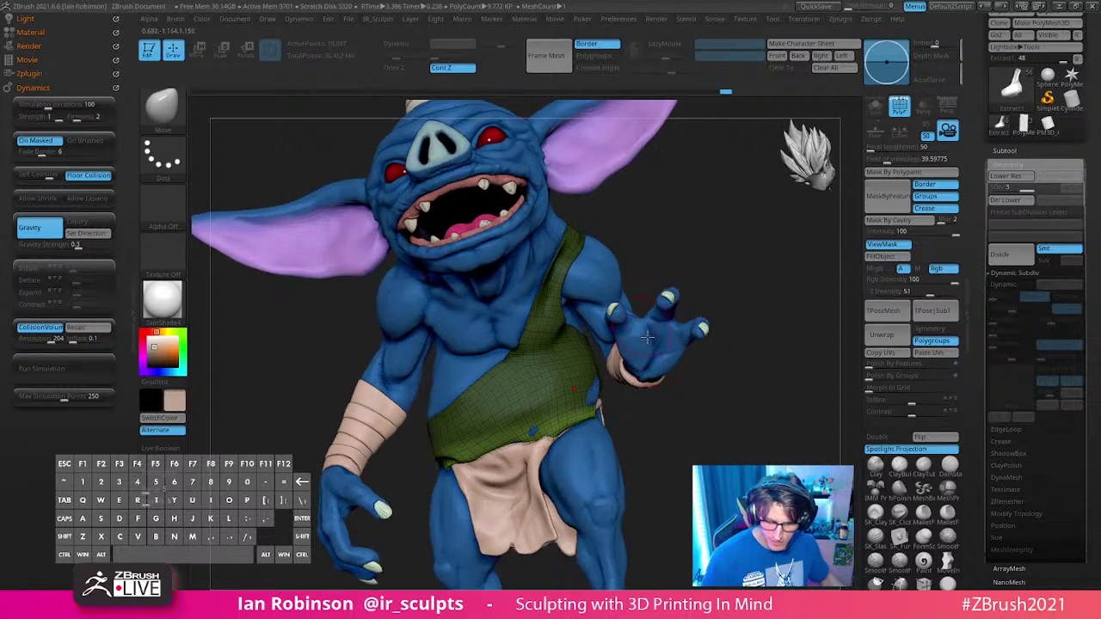
right_drag(724, 399, 707, 404)
alt+right_drag(666, 453, 688, 420)
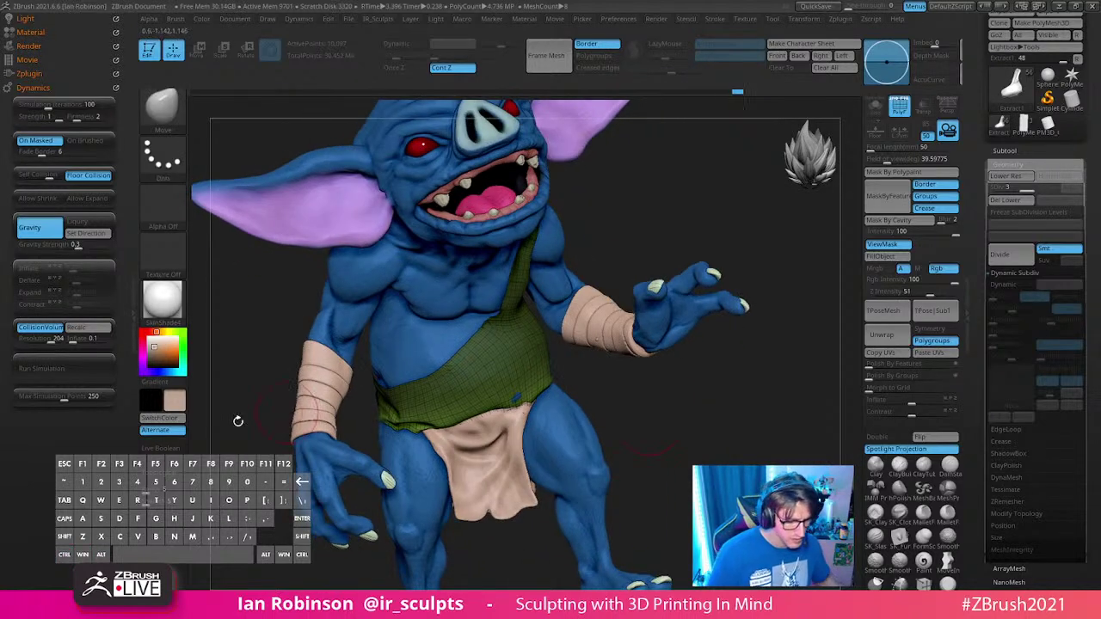
click(87, 373)
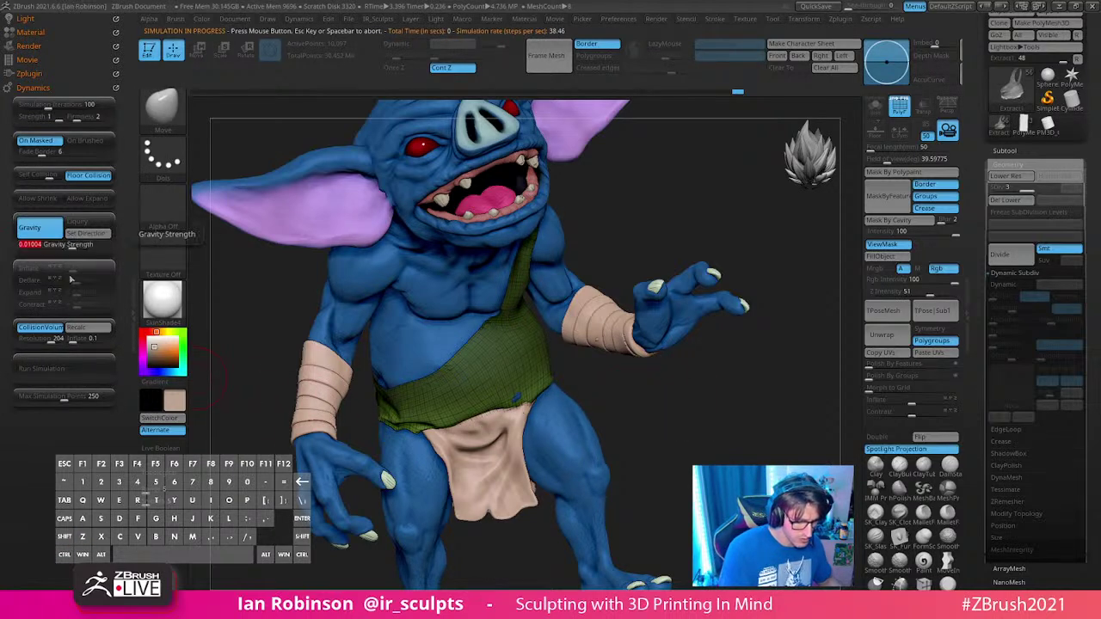
click(91, 327)
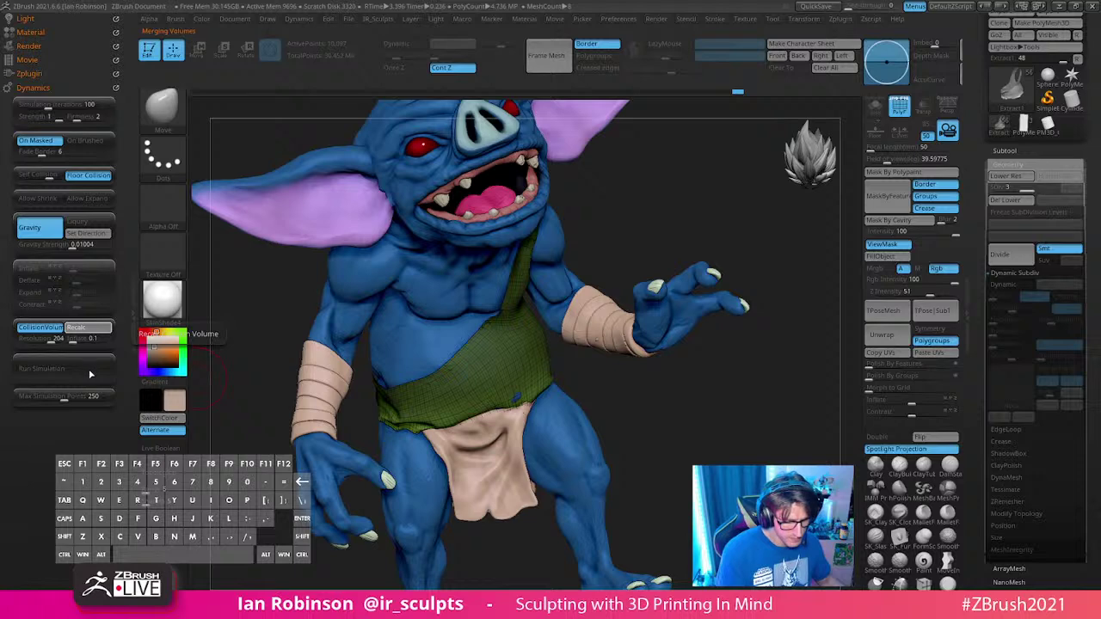
click(88, 369)
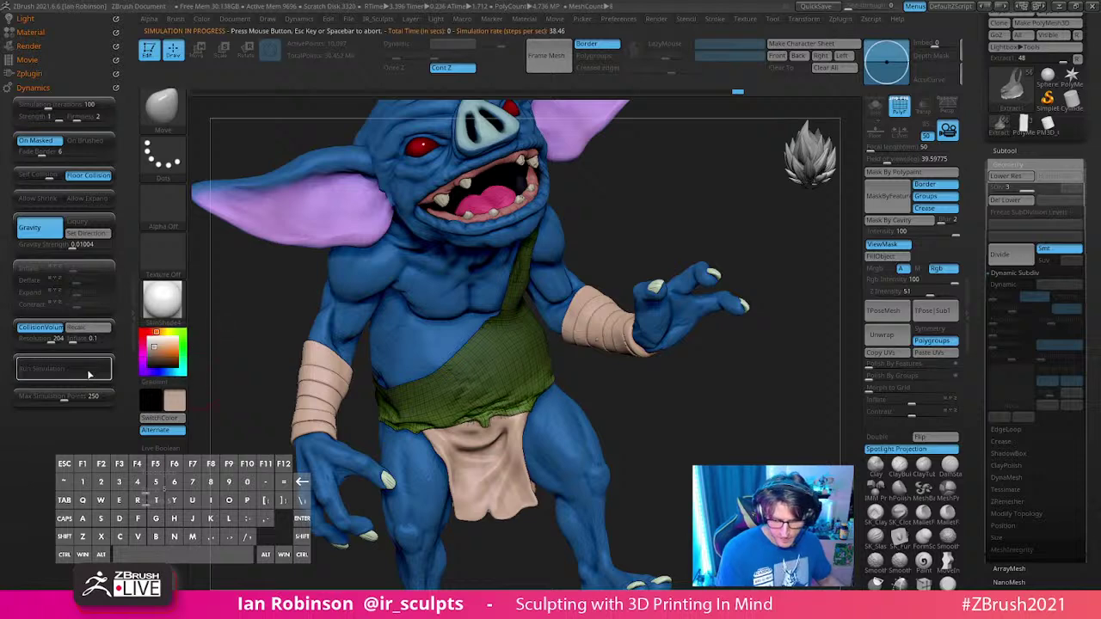
Step: Hide the wireframe and move the sash's front lower edge to meet the top of the loincloth beneath the belly
alt+drag(690, 429, 726, 465)
drag(707, 435, 673, 426)
key(shift+f)
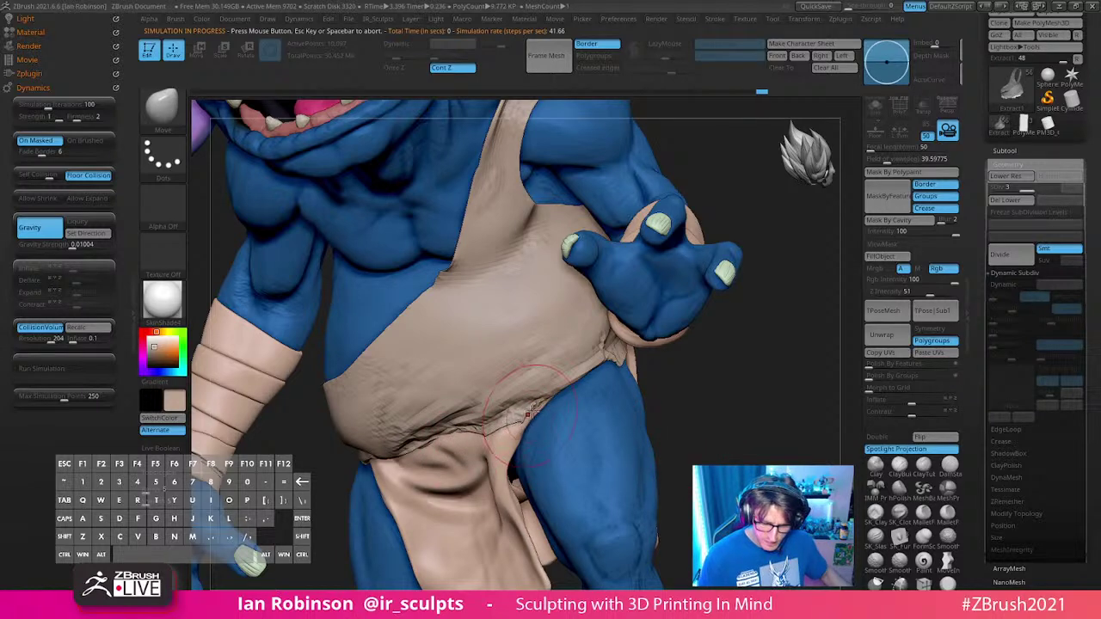
drag(701, 413, 737, 373)
drag(517, 439, 535, 404)
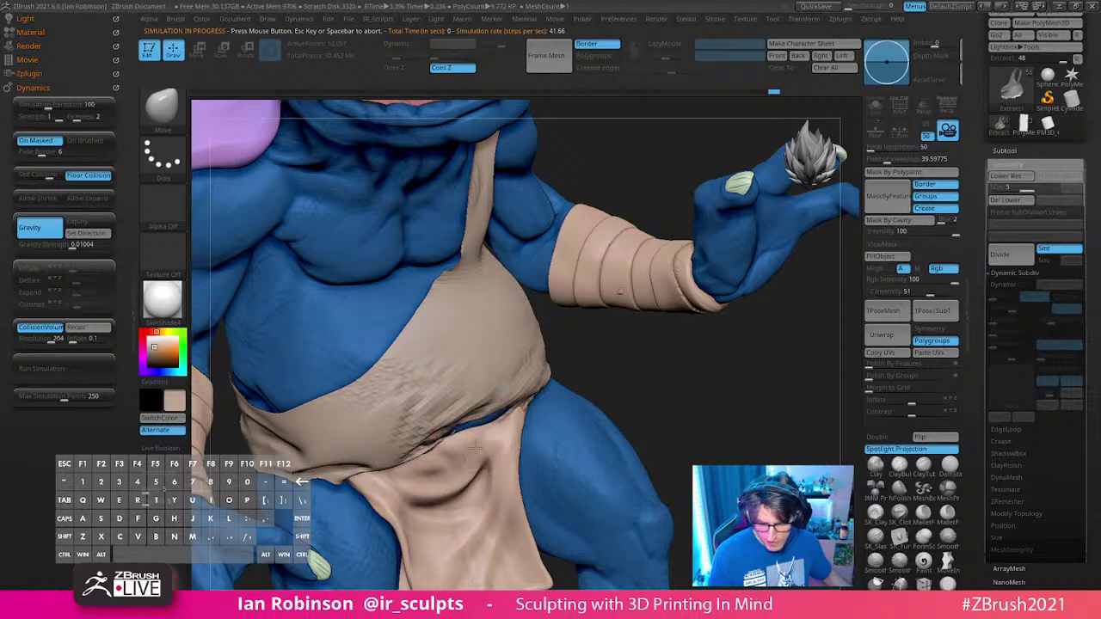
click(496, 430)
drag(675, 403, 488, 440)
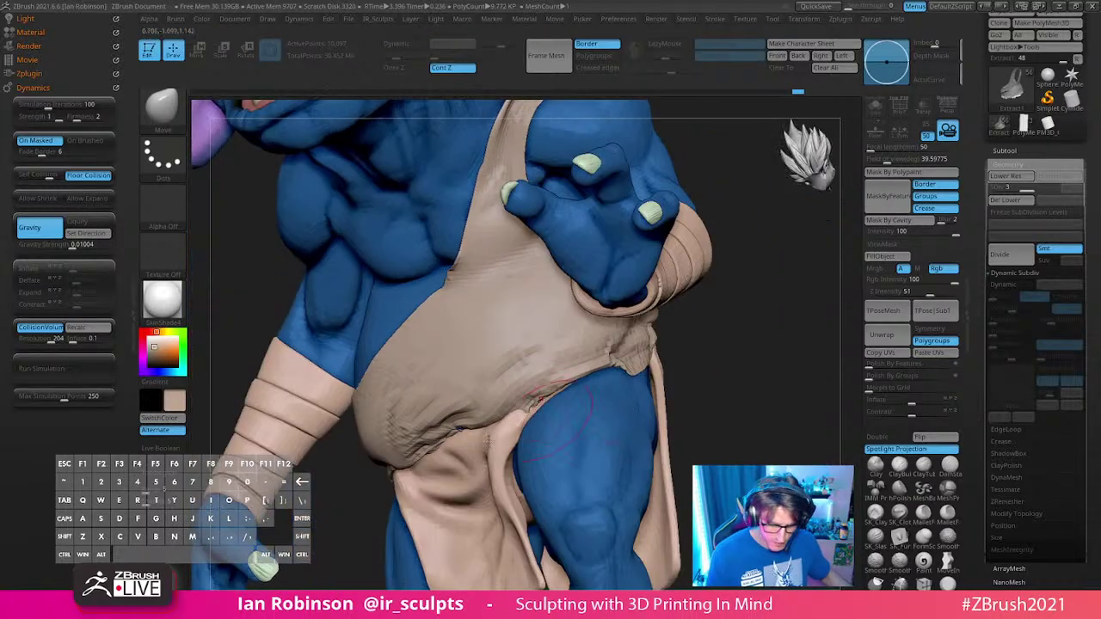
drag(396, 482, 516, 430)
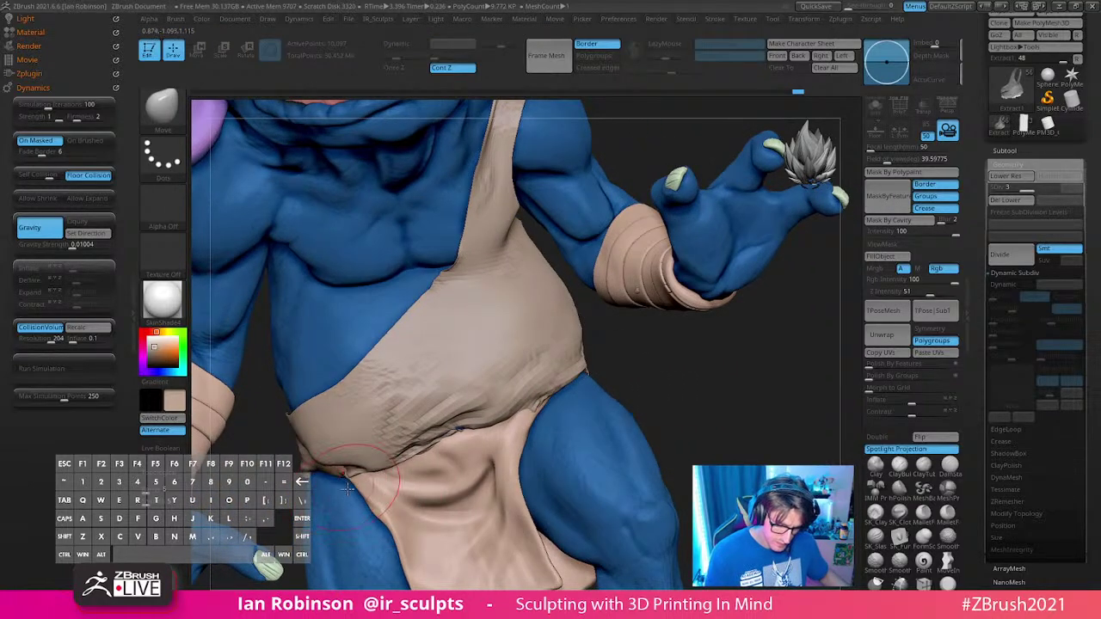
Step: Reshape the sash's lower edge at the back and side where it meets the top of the loincloth
mouse_move(709, 385)
mouse_down()
mouse_move(683, 398)
mouse_move(614, 388)
mouse_move(756, 338)
mouse_move(641, 413)
mouse_up()
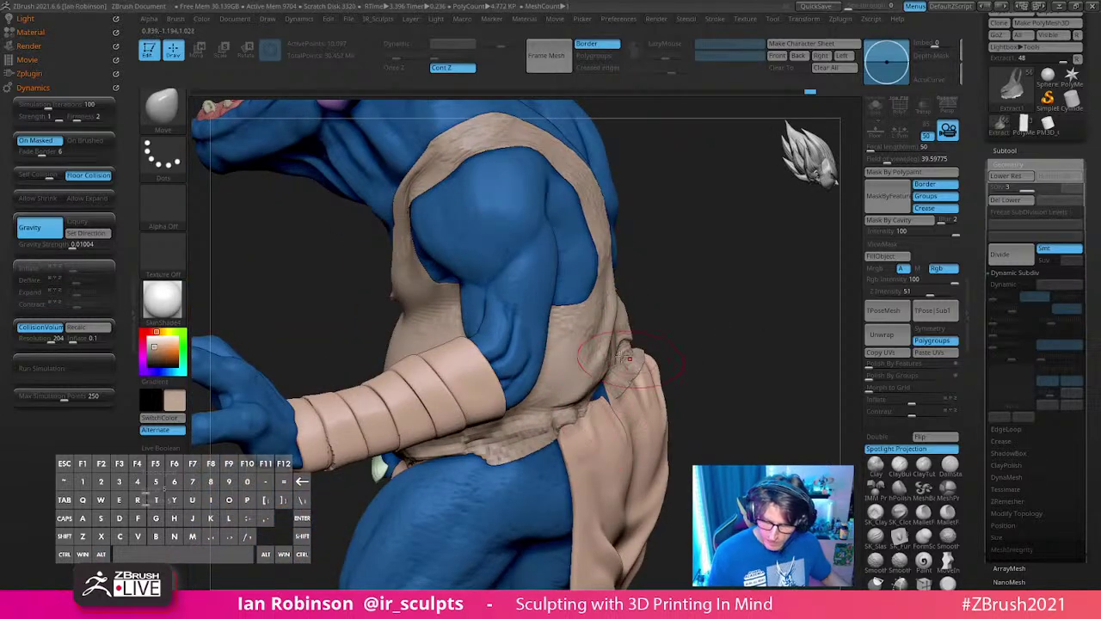
drag(721, 327, 720, 344)
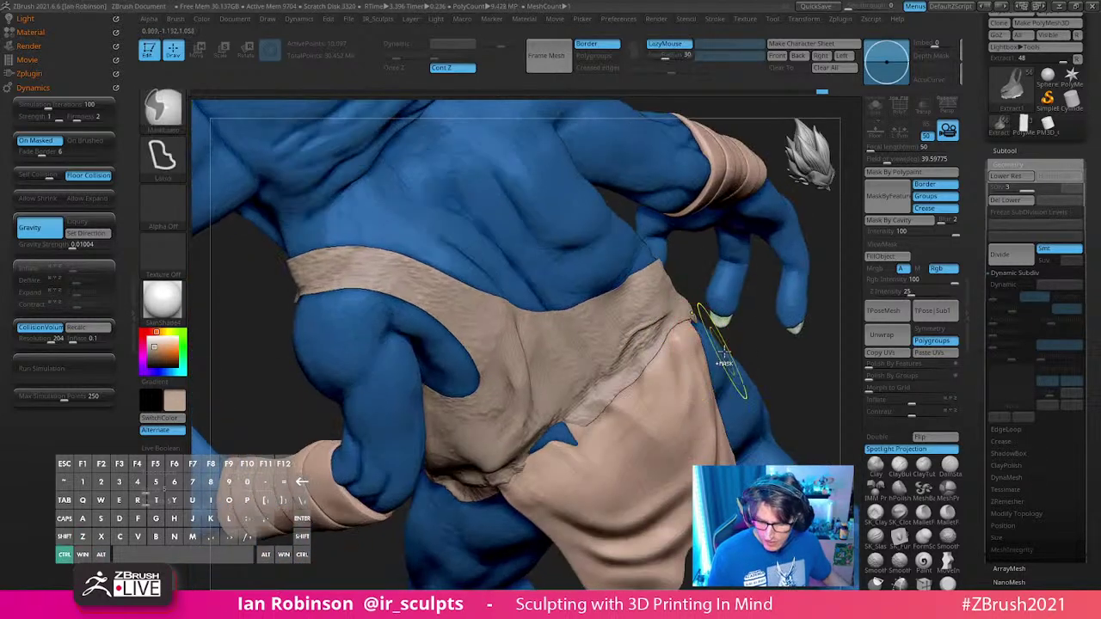
ctrl+right_drag(720, 345, 760, 356)
mouse_move(760, 356)
alt+mouse_down()
mouse_move(725, 363)
mouse_move(752, 366)
mouse_move(715, 378)
mouse_move(735, 333)
mouse_move(714, 318)
mouse_move(721, 277)
alt+mouse_up()
alt+drag(649, 240, 644, 275)
drag(654, 276, 688, 225)
drag(675, 305, 636, 307)
ctrl+drag(670, 303, 666, 348)
key(s)
drag(549, 339, 558, 339)
mouse_move(720, 270)
alt+mouse_down()
mouse_move(663, 356)
mouse_move(647, 333)
alt+mouse_up()
drag(800, 287, 698, 225)
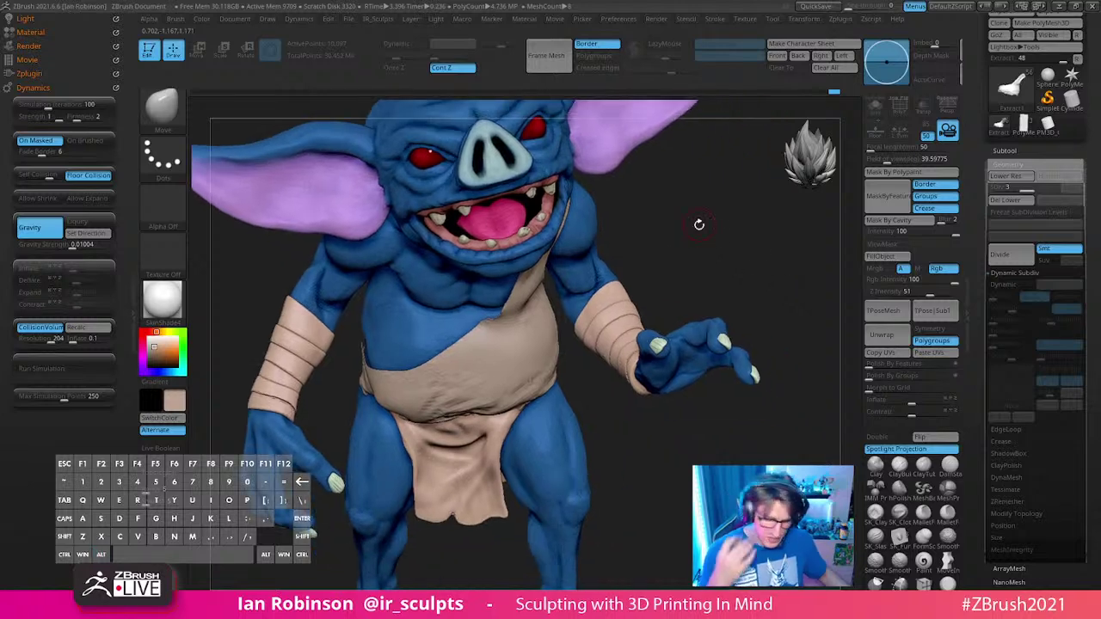
Step: Hide the Dynamics palette and switch to the Standard brush
click(900, 515)
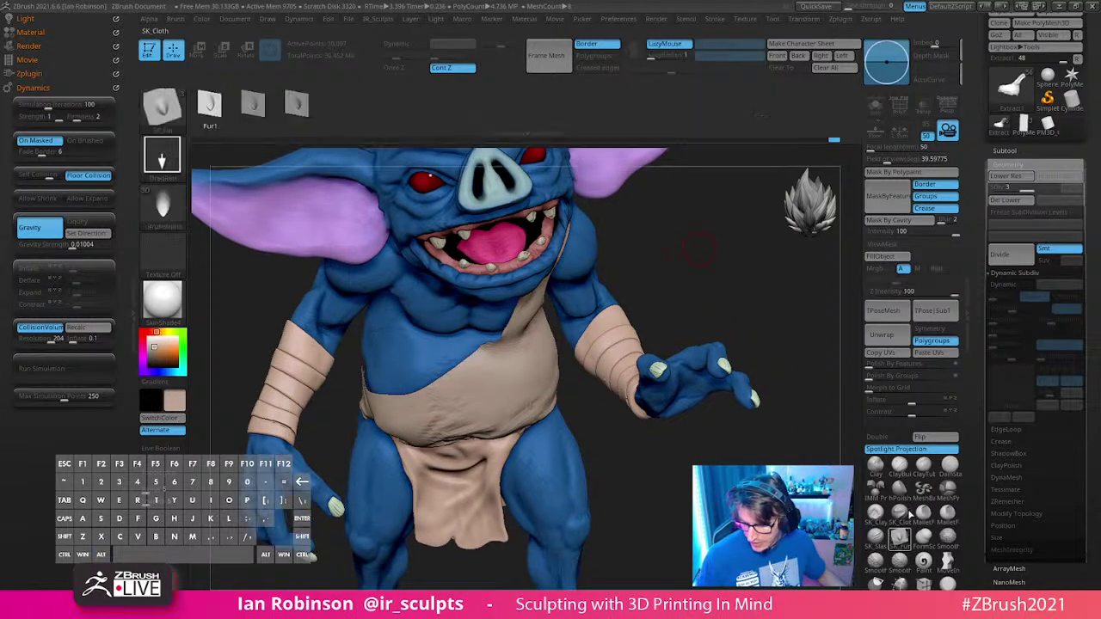
drag(675, 465, 619, 383)
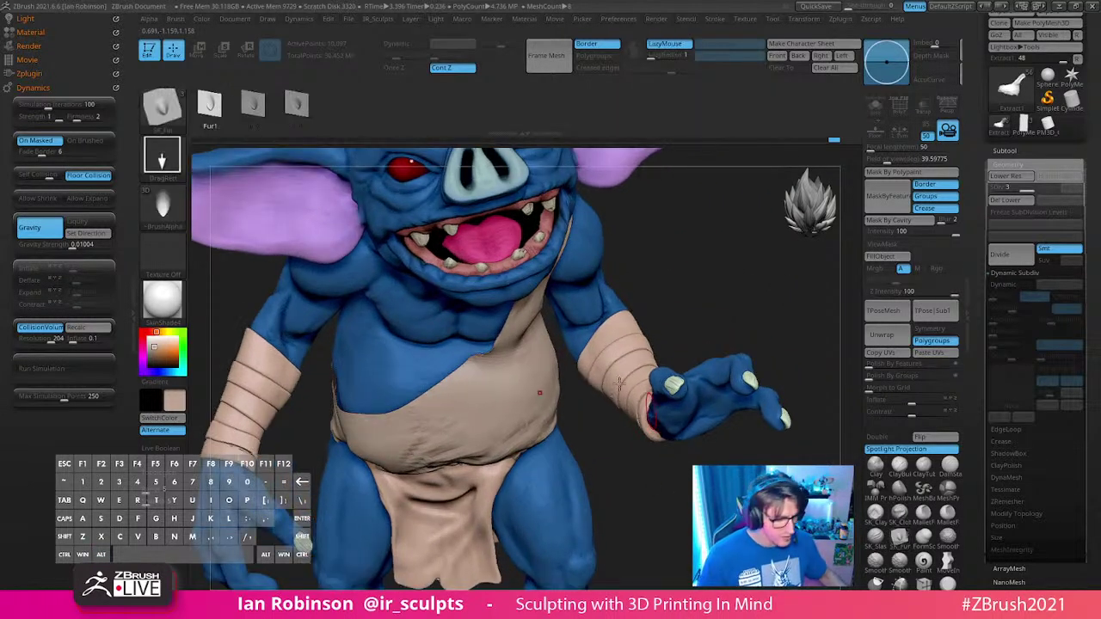
click(135, 282)
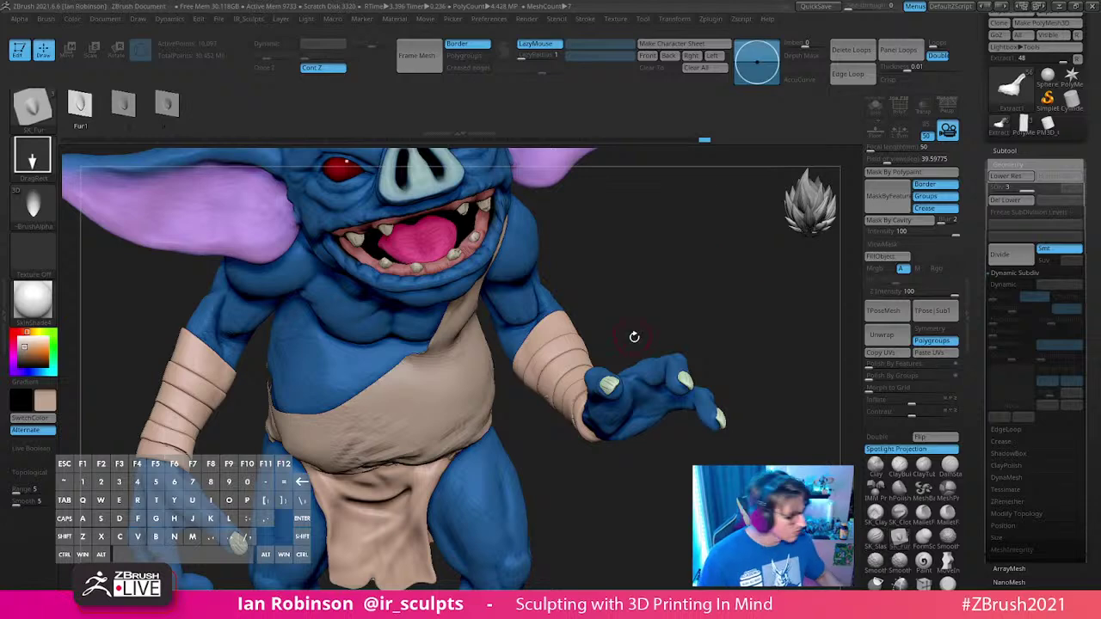
key(b)
key(s)
key(t)
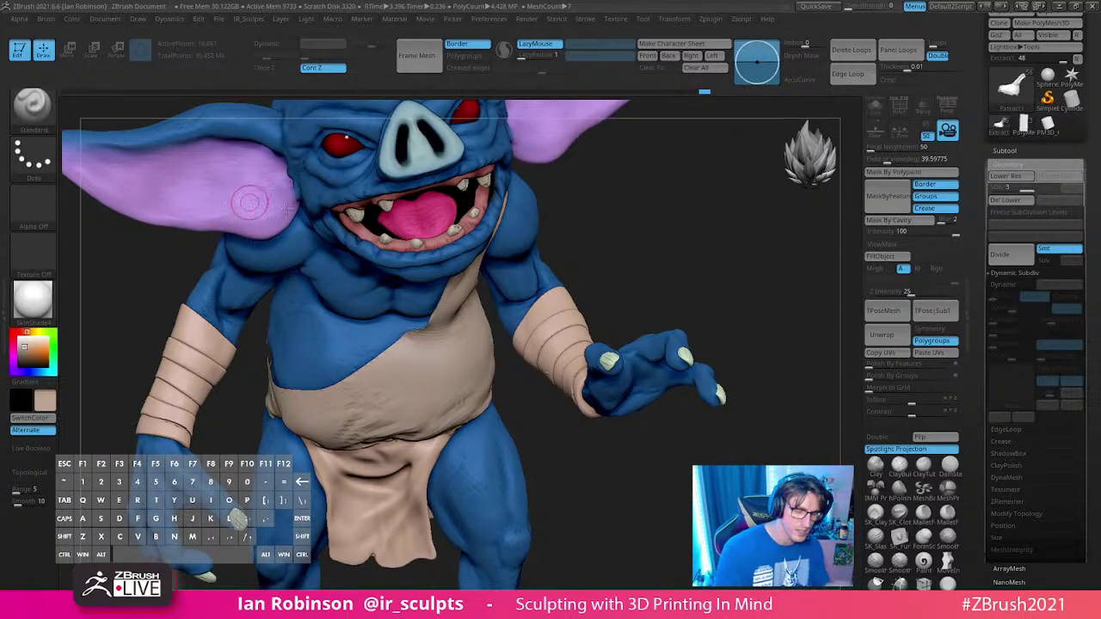
Step: Adjust the Standard brush size, set Z Intensity to 17, and divide the sash to subdivision level 4
key(s)
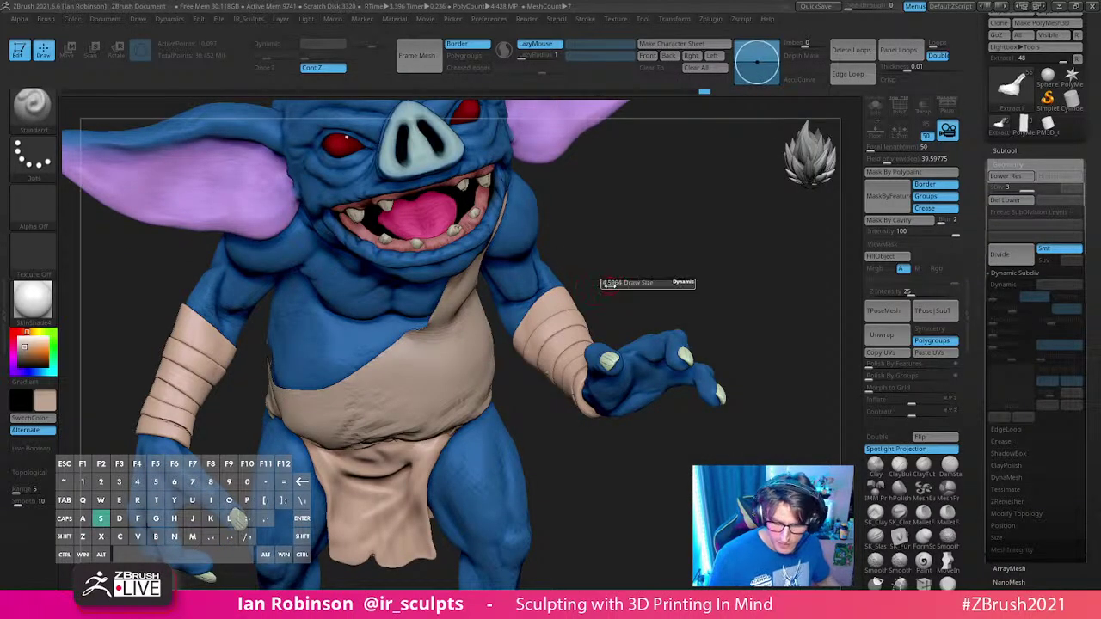
alt+drag(610, 286, 627, 315)
key(space)
drag(649, 366, 632, 366)
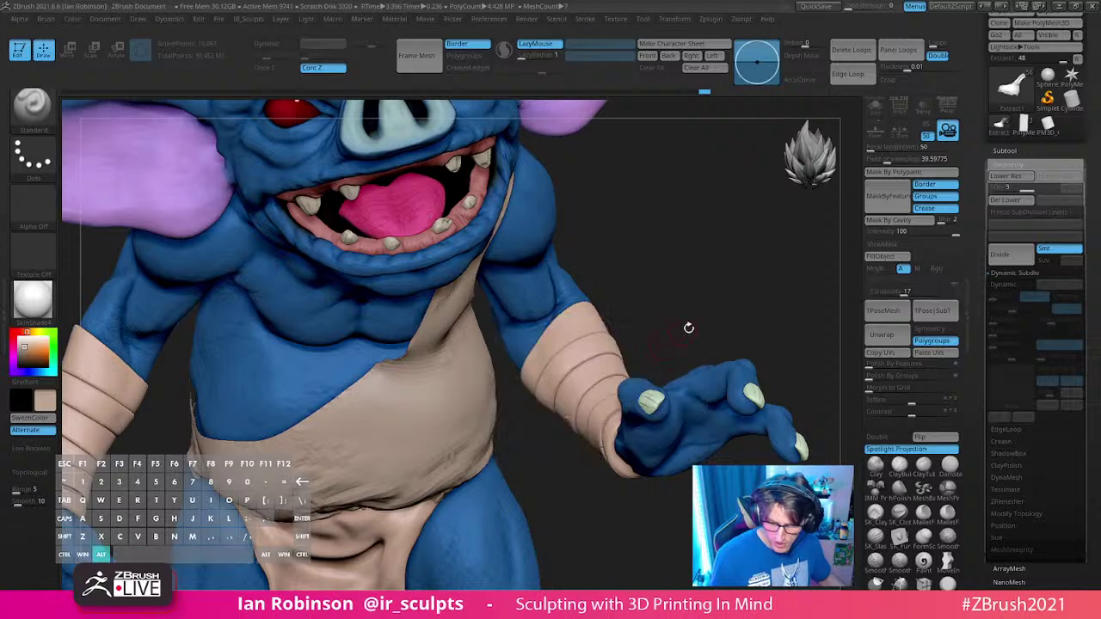
alt+drag(688, 328, 662, 284)
key(s)
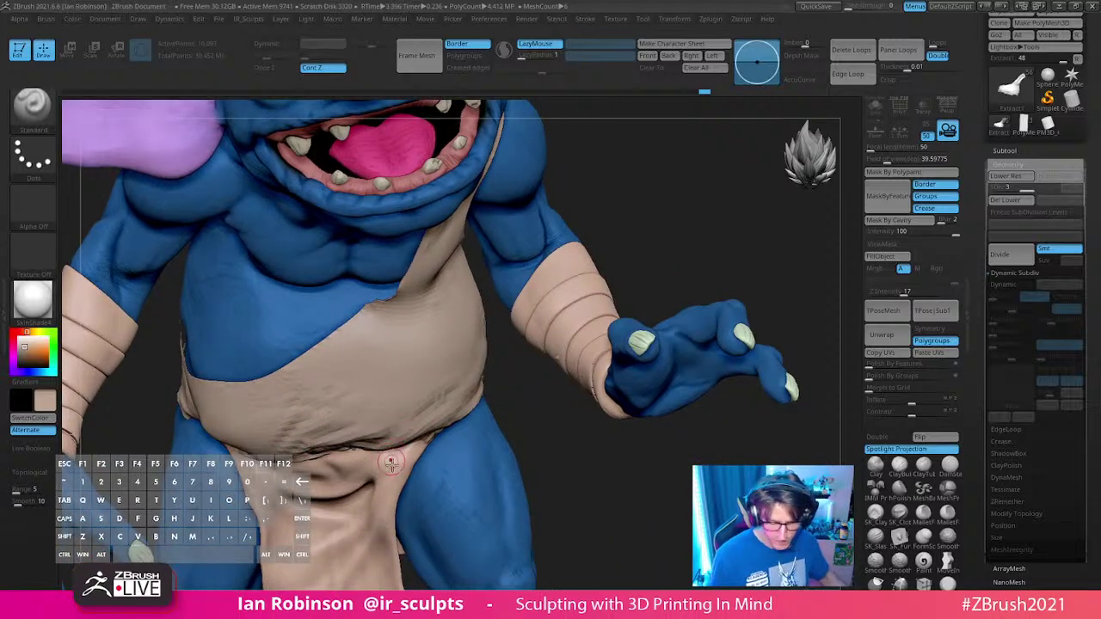
key(ctrl+d)
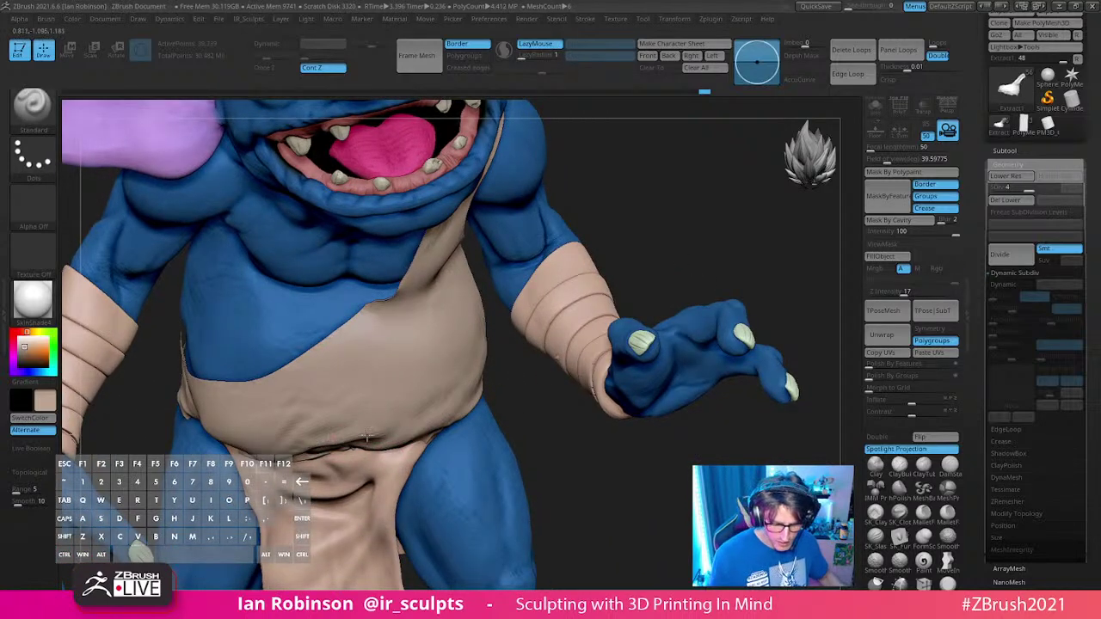
Step: Sculpt diagonal folds across the lower front of the sash, running from the side down to the belly's underside
key(s)
mouse_move(413, 398)
mouse_down()
mouse_move(426, 399)
mouse_move(370, 432)
mouse_up()
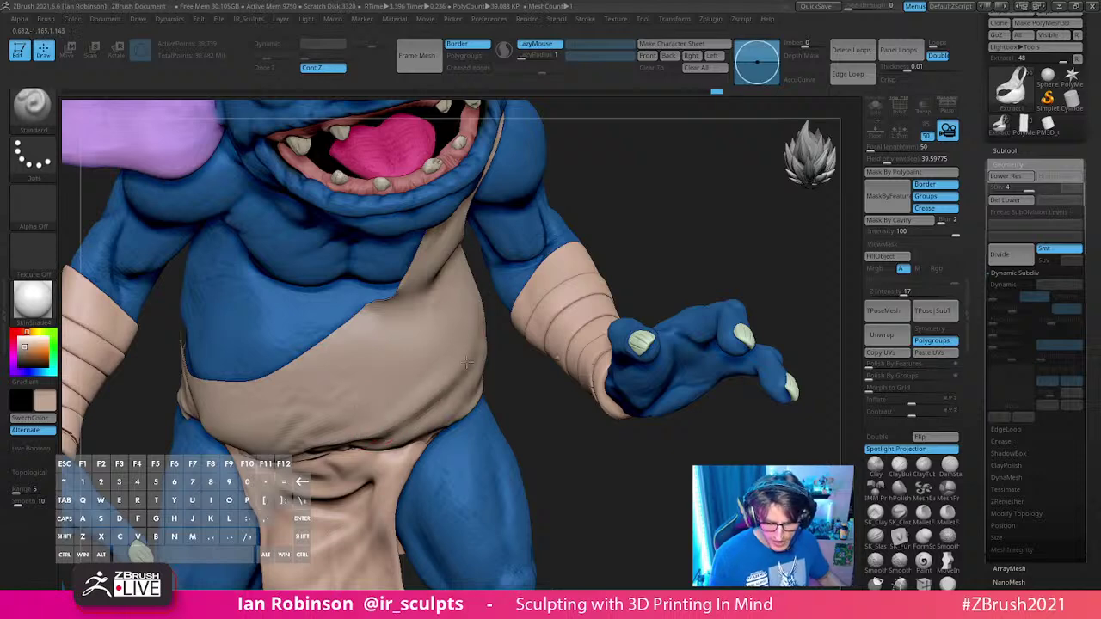
drag(467, 362, 364, 433)
mouse_move(568, 481)
alt+mouse_down()
mouse_move(587, 453)
mouse_move(503, 453)
alt+mouse_up()
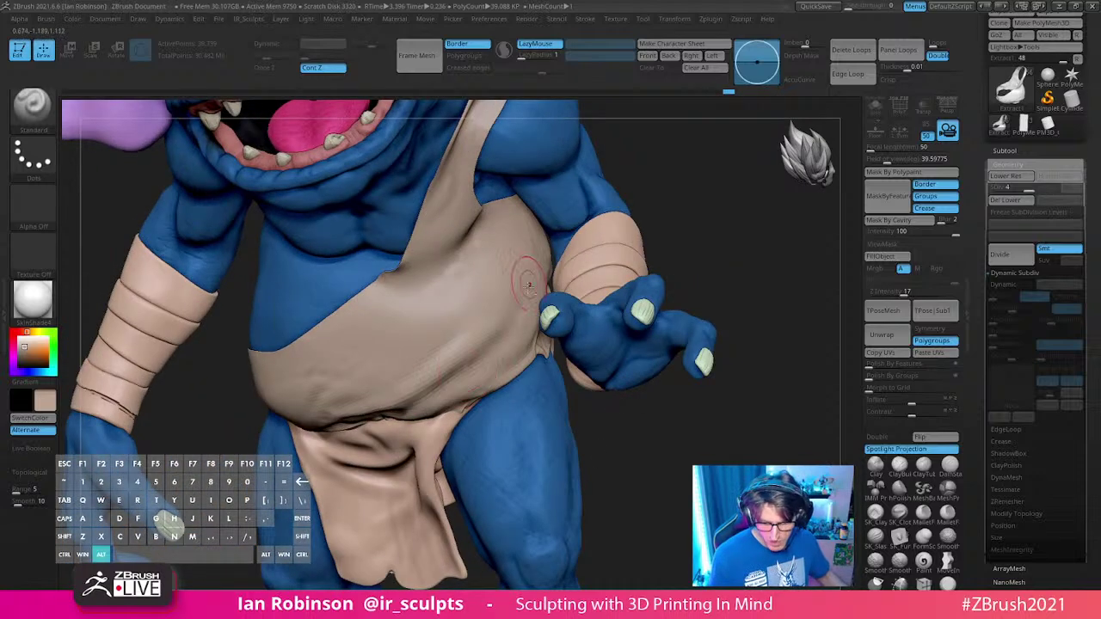
alt+drag(502, 341, 514, 325)
right_drag(507, 332, 528, 373)
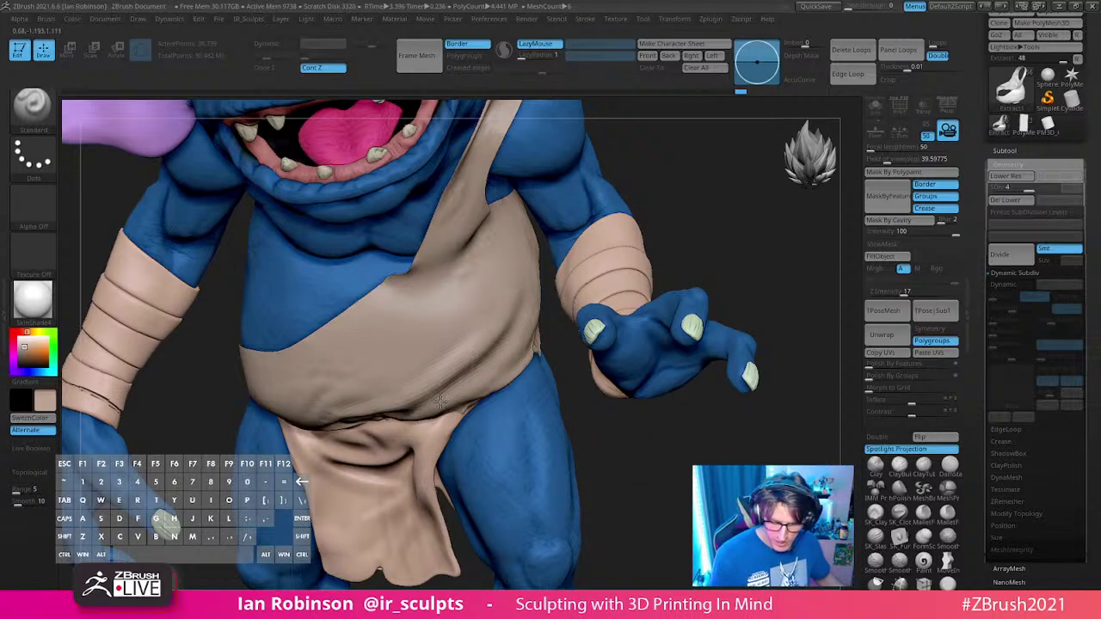
drag(516, 404, 547, 406)
drag(602, 472, 628, 472)
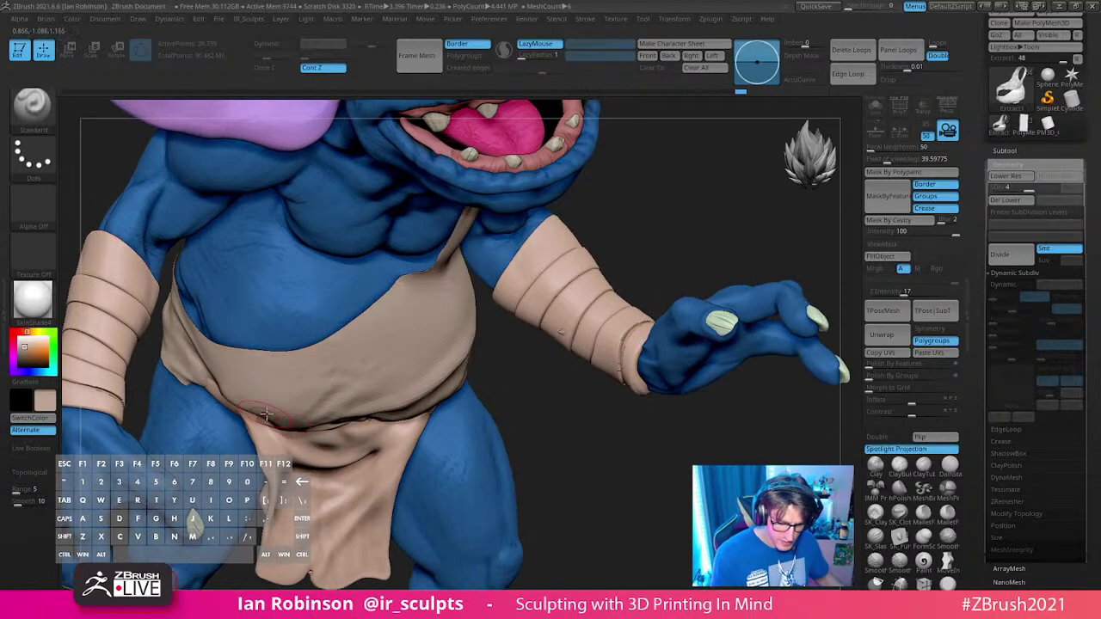
Step: Sculpt the side of the sash where its lower edge passes over the hip
mouse_move(563, 433)
mouse_down()
mouse_move(597, 432)
mouse_move(581, 398)
mouse_up()
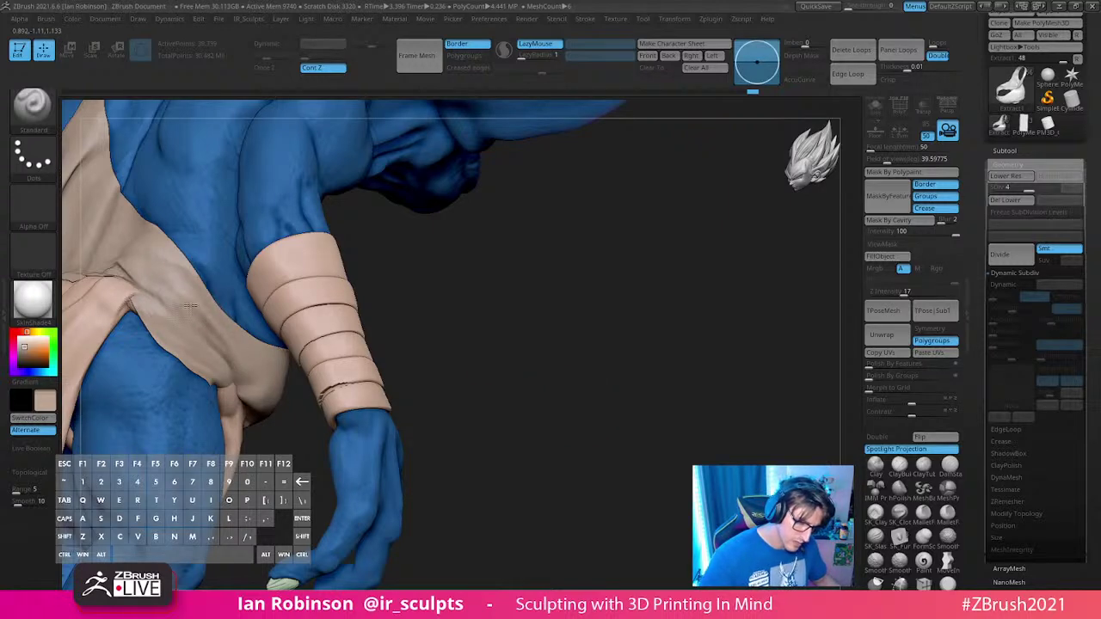
mouse_move(516, 321)
alt+mouse_down()
mouse_move(553, 357)
mouse_move(455, 331)
mouse_move(558, 344)
mouse_move(580, 376)
mouse_move(482, 421)
alt+mouse_up()
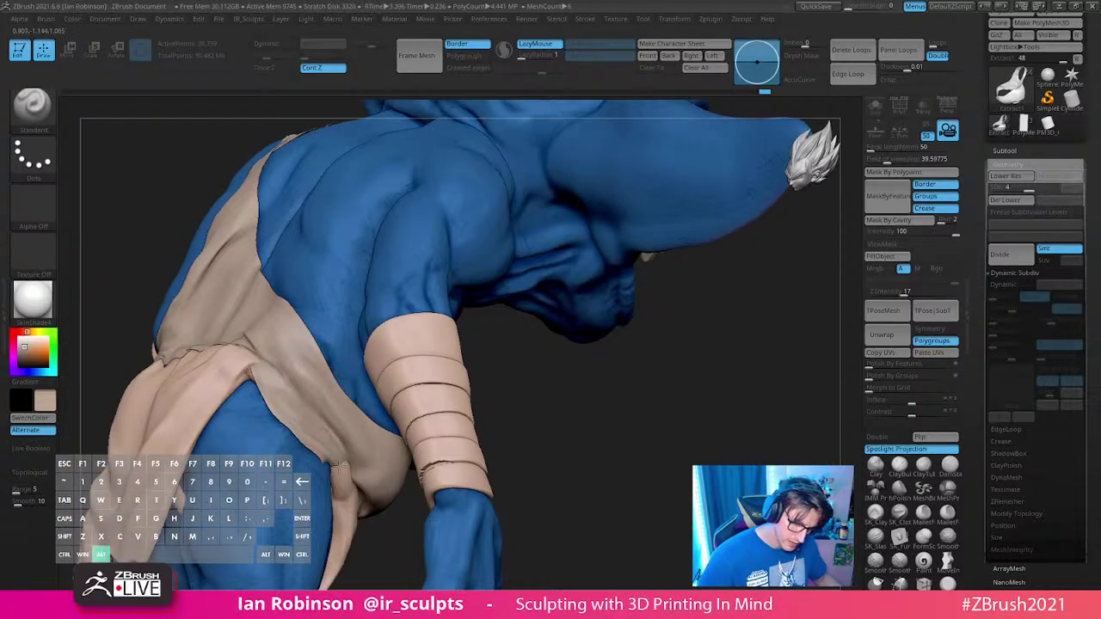
mouse_move(340, 466)
mouse_down()
mouse_move(314, 423)
mouse_move(289, 416)
mouse_up()
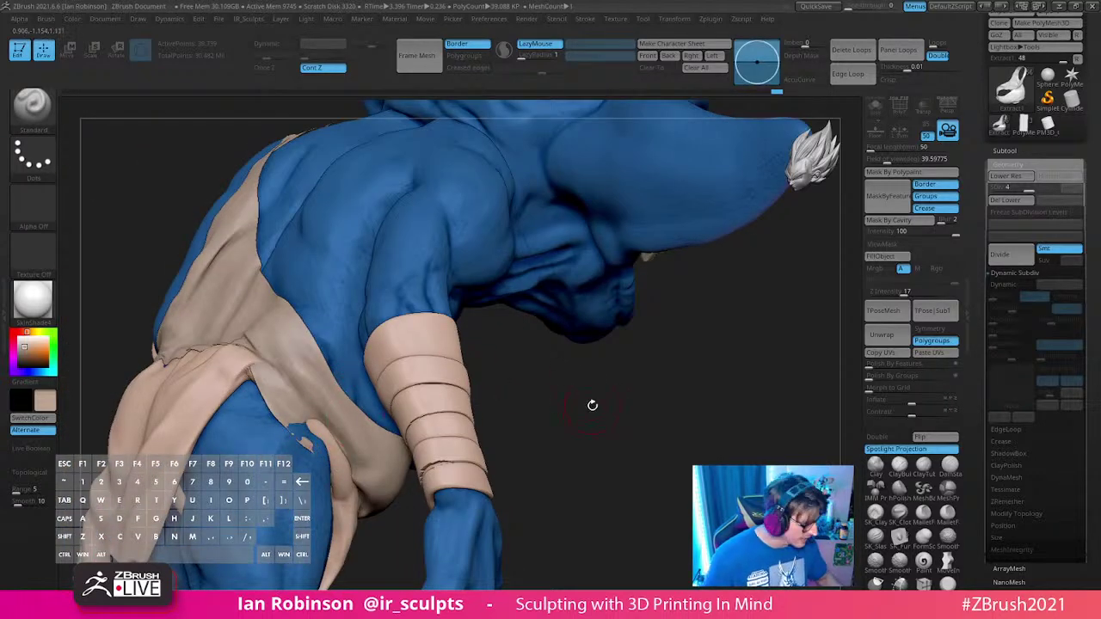
Step: Switch to the Move brush, resize it, and reshape the garment edges where the sash meets the loincloth at the hip
key(b)
key(m)
key(v)
key(s)
click(627, 399)
mouse_move(627, 397)
mouse_down()
mouse_move(720, 381)
mouse_move(353, 344)
mouse_up()
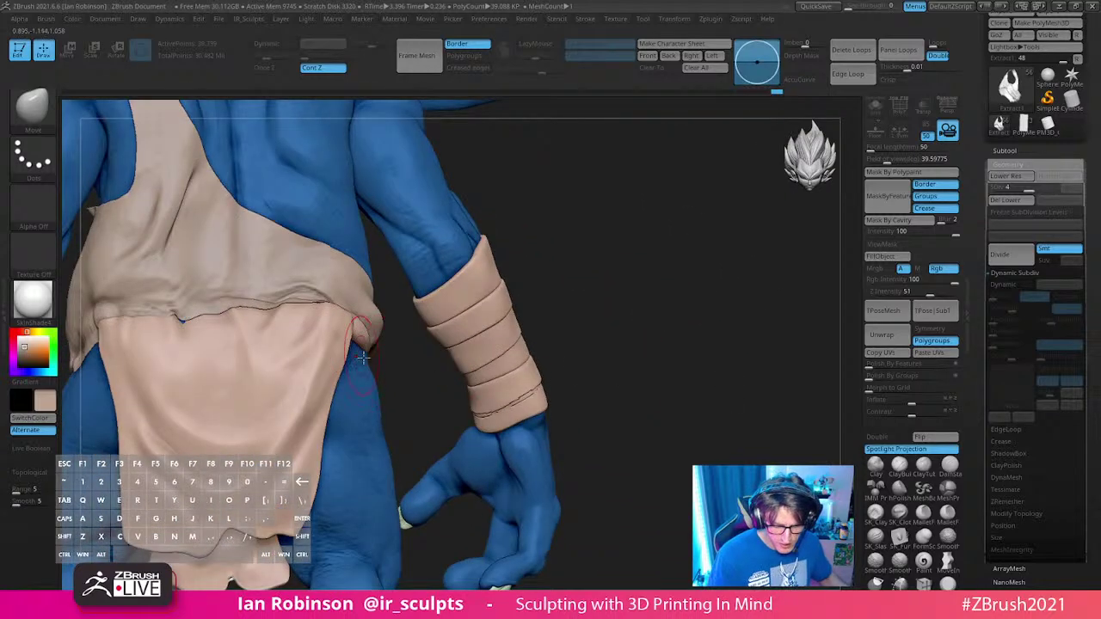
mouse_move(616, 342)
mouse_down()
mouse_move(452, 393)
mouse_move(322, 344)
mouse_up()
mouse_move(693, 337)
mouse_down()
mouse_move(746, 325)
mouse_move(473, 346)
mouse_move(539, 334)
mouse_move(656, 285)
mouse_up()
Step: Select the sash and move its lower edge at the back to follow the top of the loincloth
alt+click(475, 348)
alt+click(429, 318)
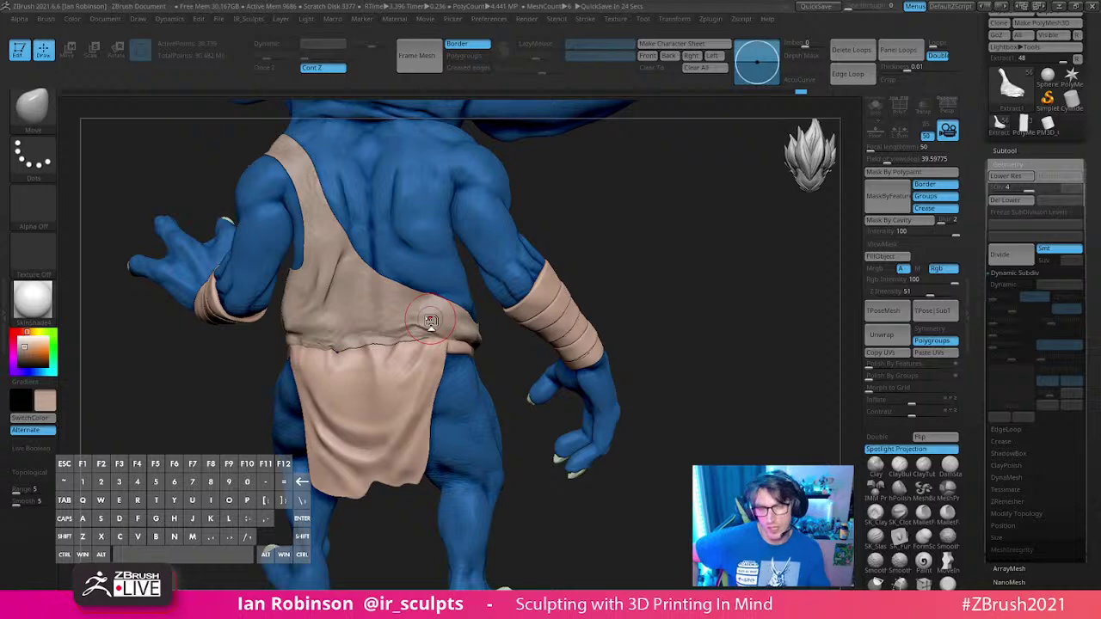
mouse_move(430, 321)
right_down()
mouse_move(656, 253)
mouse_move(654, 300)
mouse_move(619, 292)
right_up()
key(s)
drag(630, 294, 621, 318)
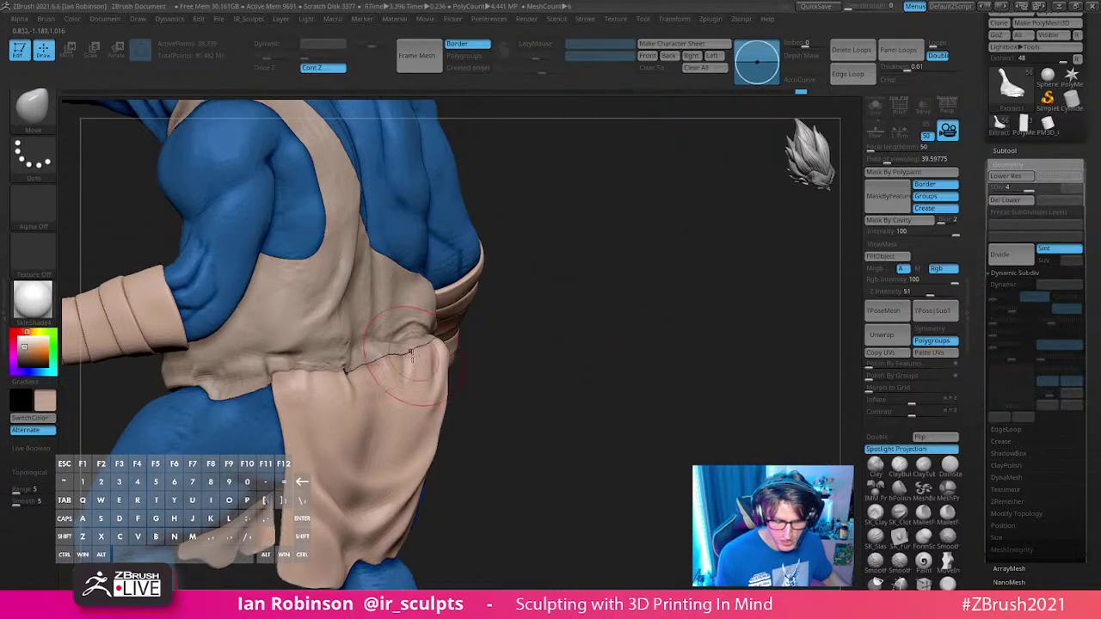
drag(408, 341, 420, 355)
drag(553, 323, 551, 439)
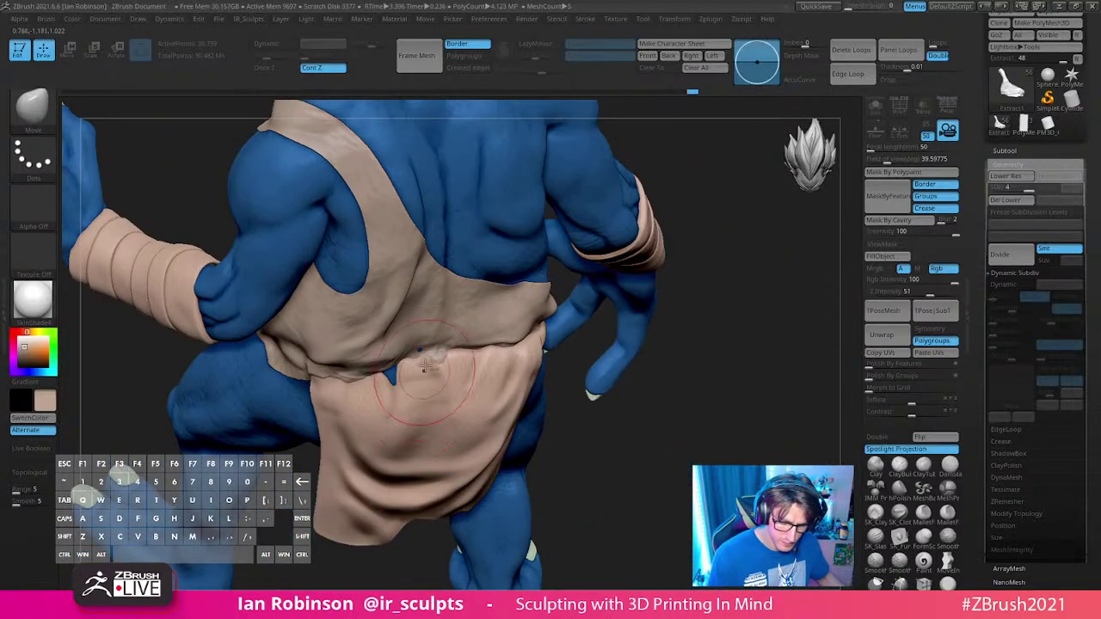
drag(605, 357, 666, 370)
Step: Select the loincloth and move its upper back edge up beneath the sash to cover the exposed skin
alt+click(393, 381)
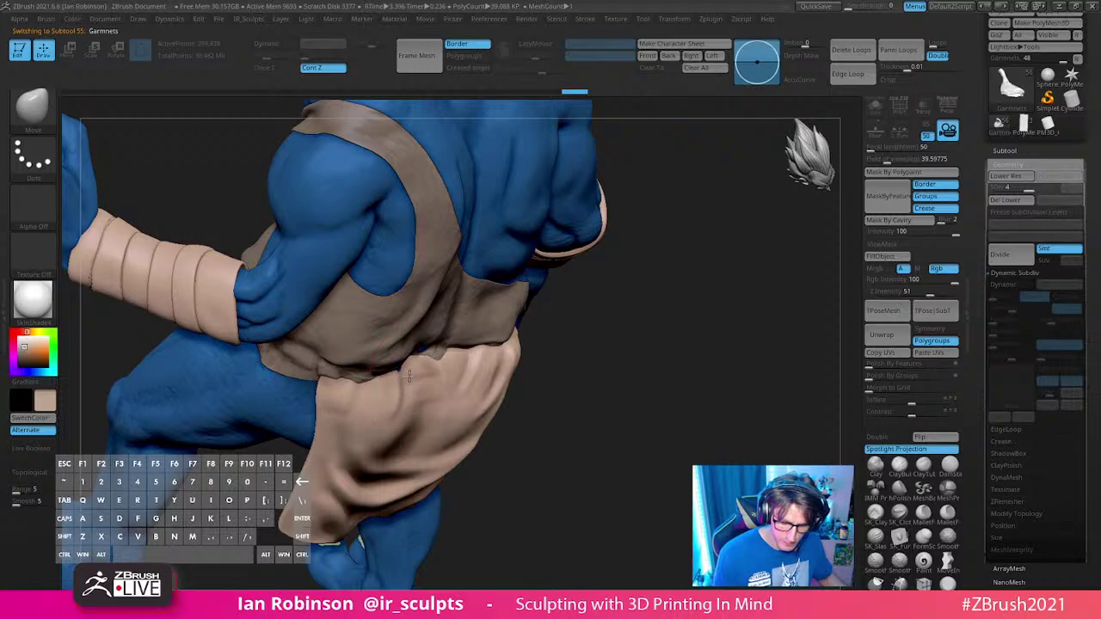
drag(409, 375, 433, 361)
drag(550, 378, 464, 361)
Step: Reselect the sash and fit its lower edge against the loincloth around the back and side
alt+click(458, 350)
drag(579, 405, 654, 408)
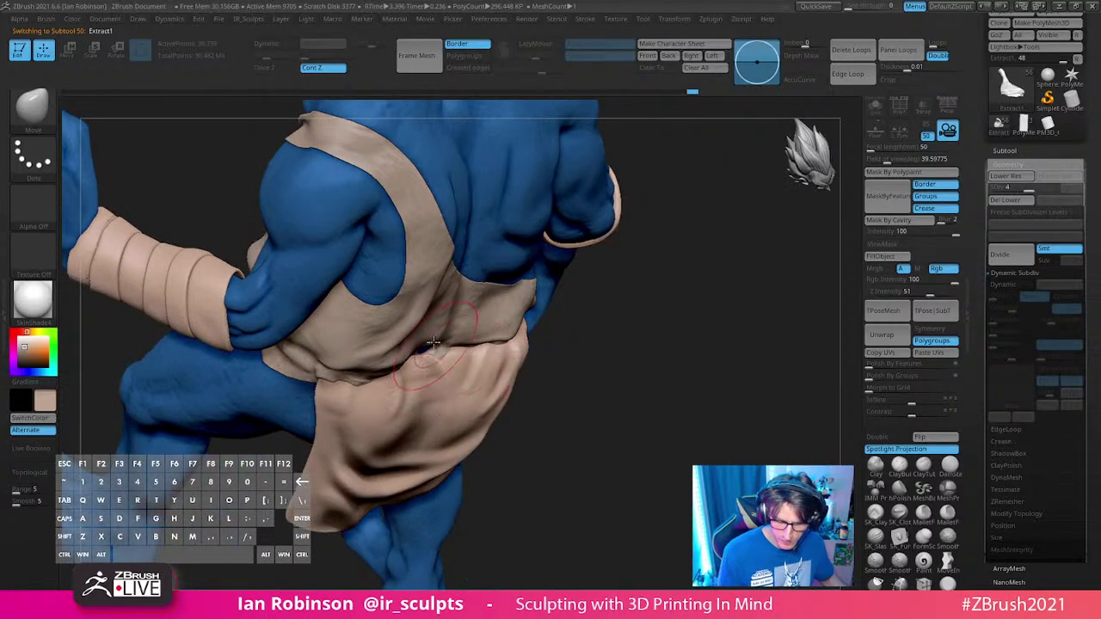
mouse_move(565, 405)
mouse_down()
mouse_move(602, 361)
mouse_move(591, 363)
mouse_move(628, 355)
mouse_move(437, 372)
mouse_move(679, 351)
mouse_move(671, 374)
mouse_move(572, 392)
mouse_move(546, 370)
mouse_up()
key(s)
drag(673, 374, 644, 365)
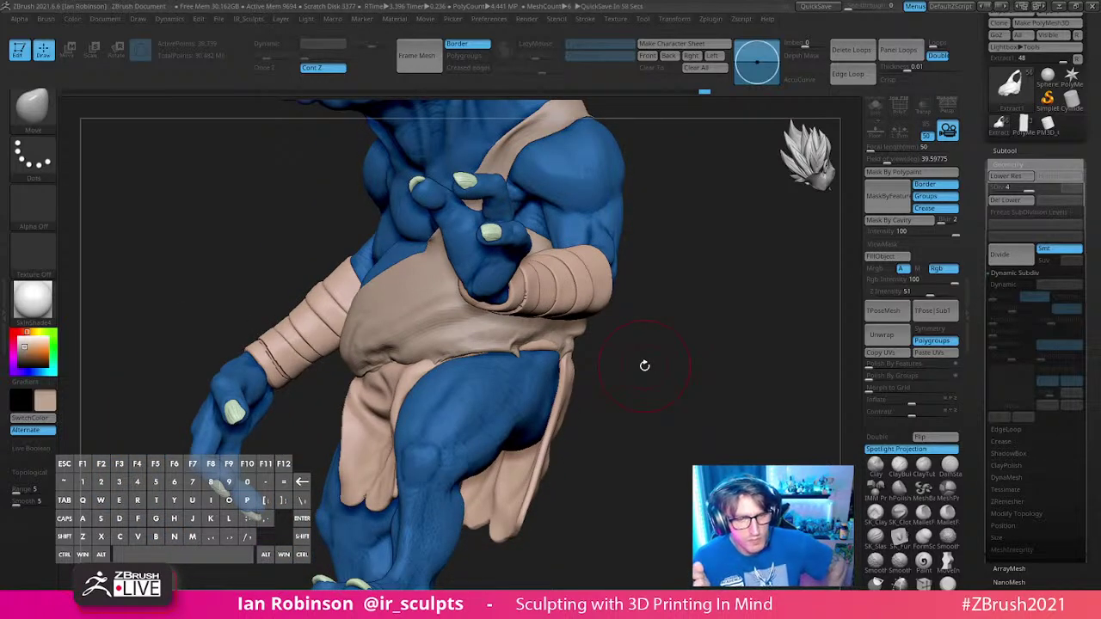
Step: Show the sash's wireframe, lower it to subdivision level 2, and delete the lower subdivision levels
key(shift+f)
drag(644, 365, 671, 430)
drag(483, 324, 536, 373)
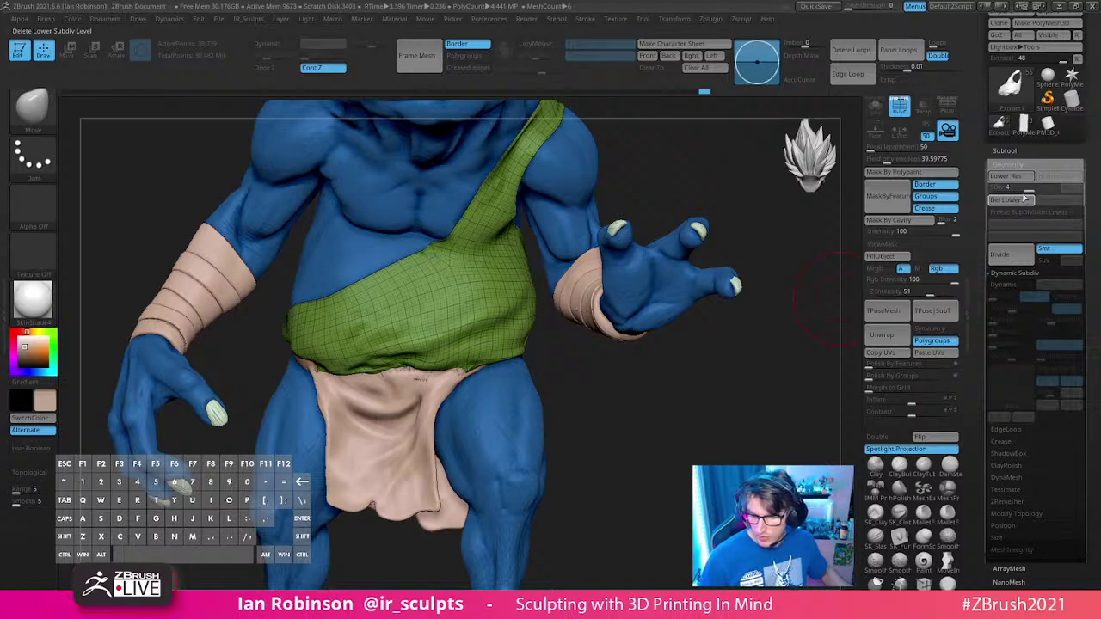
drag(1028, 188, 1006, 188)
click(1049, 213)
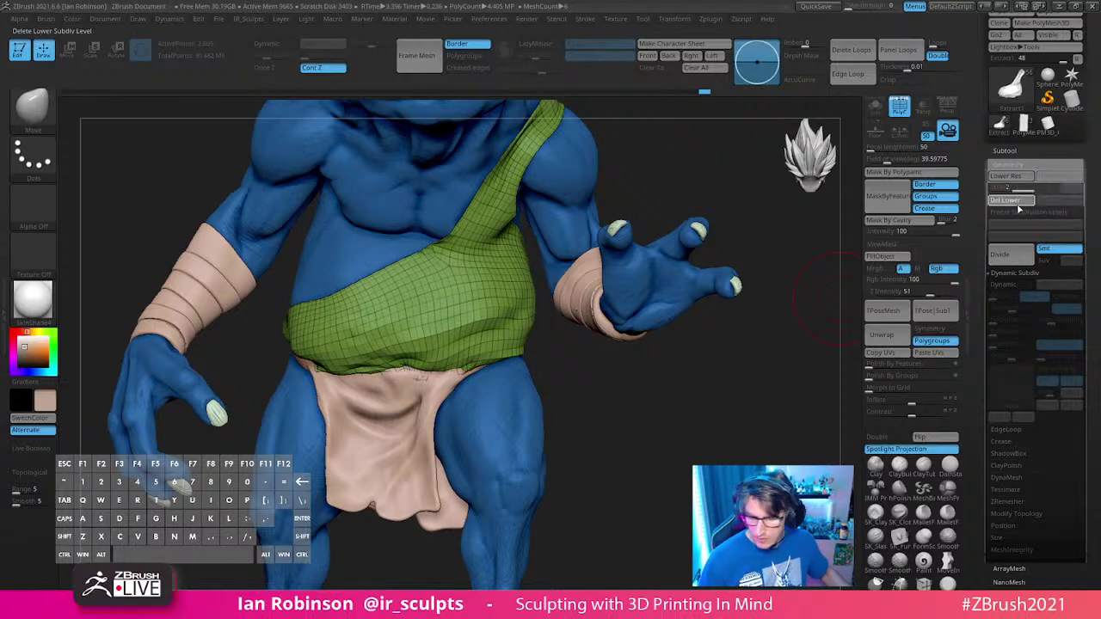
Step: Duplicate the sash within its subtool using the Move gizmo, placing the copy beside the body
key(w)
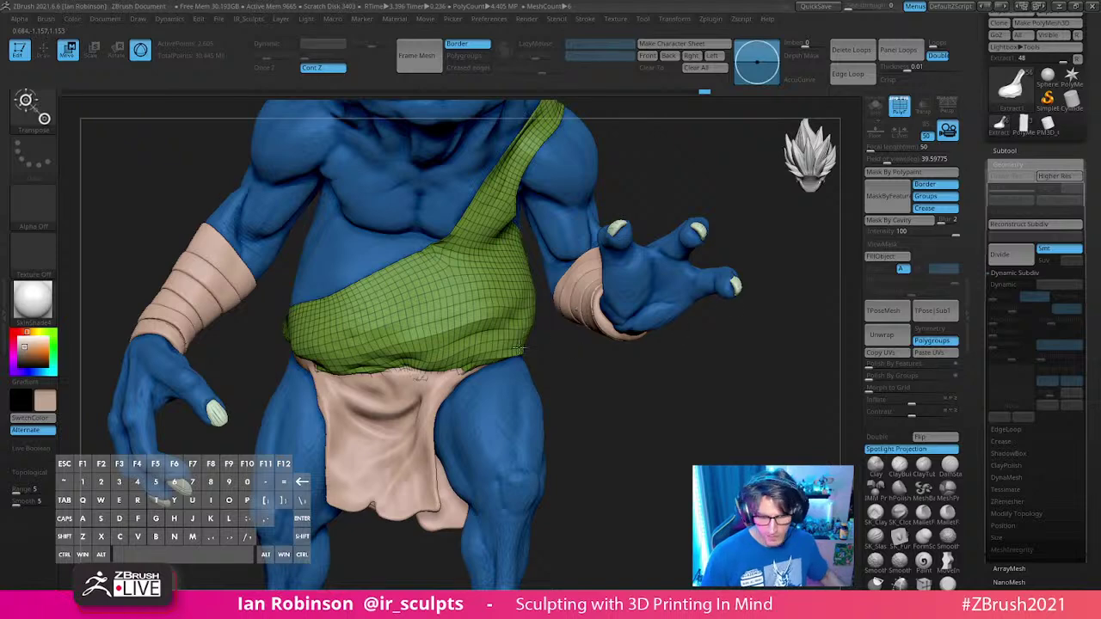
key(w)
alt+click(474, 322)
ctrl+drag(520, 368, 751, 432)
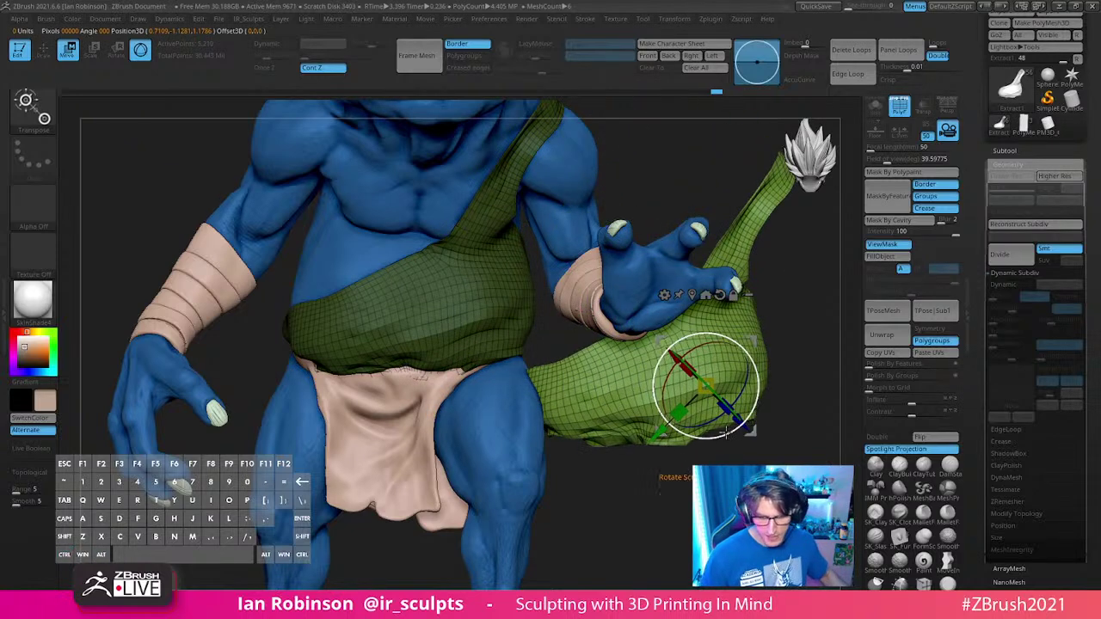
Step: Assign the masked original sash its own polygroup, return to Draw mode, and show the wireframe
key(ctrl+w)
key(shift+f)
key(q)
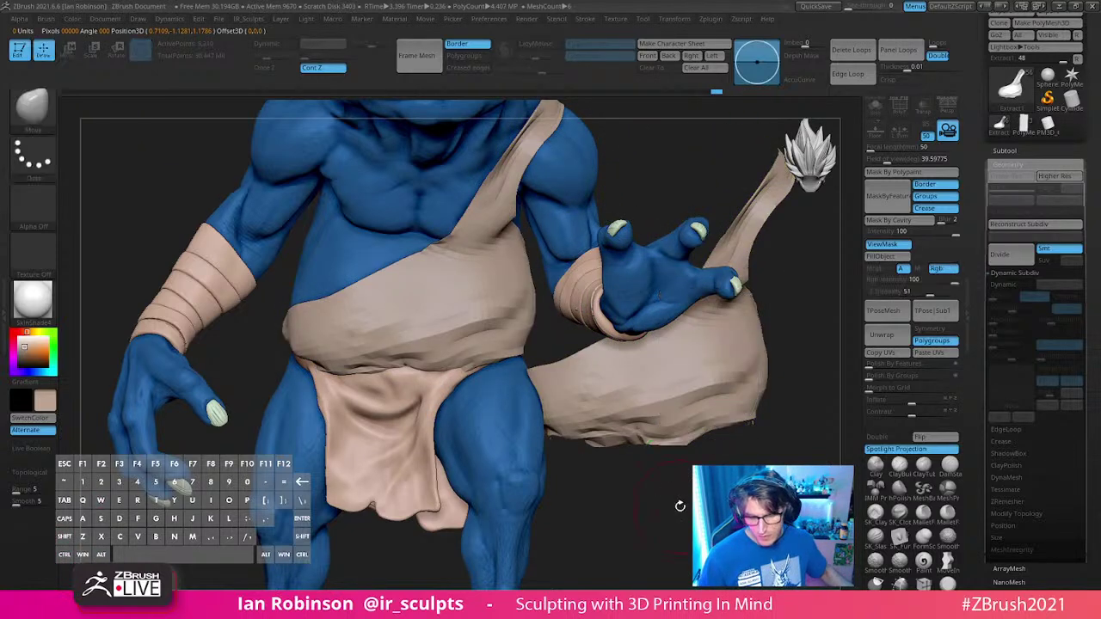
mouse_move(679, 506)
alt+mouse_down()
mouse_move(678, 493)
mouse_move(683, 509)
mouse_move(661, 496)
alt+mouse_up()
key(shift+f)
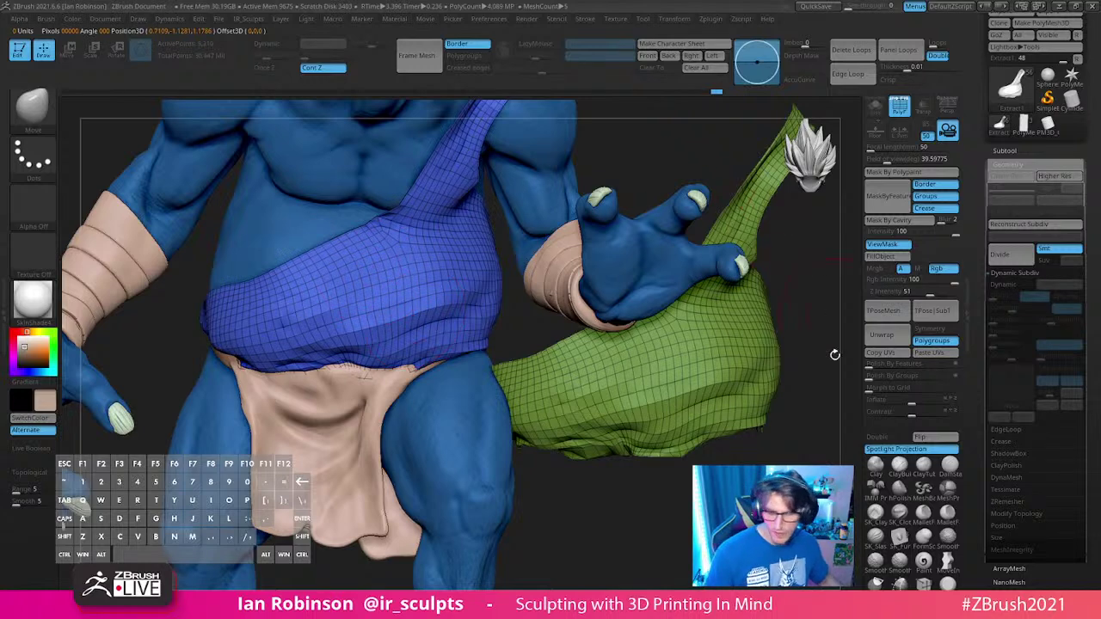
Step: Isolate and restore the original sash and its copy in turn through polygroup visibility
ctrl+shift+click(693, 378)
ctrl+shift+click(641, 477)
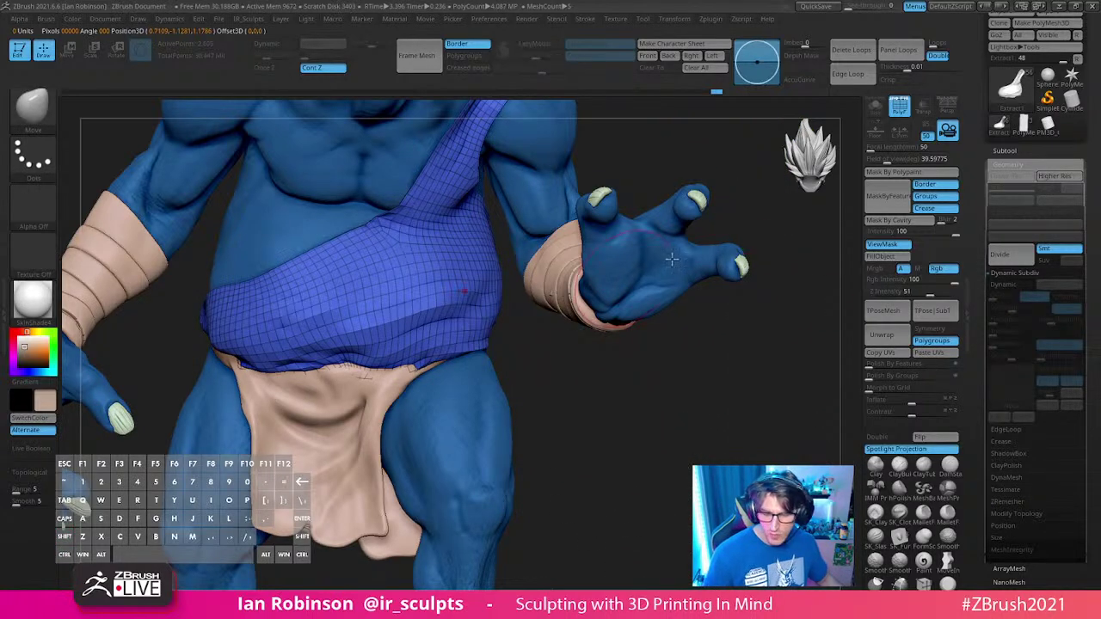
ctrl+shift+click(678, 376)
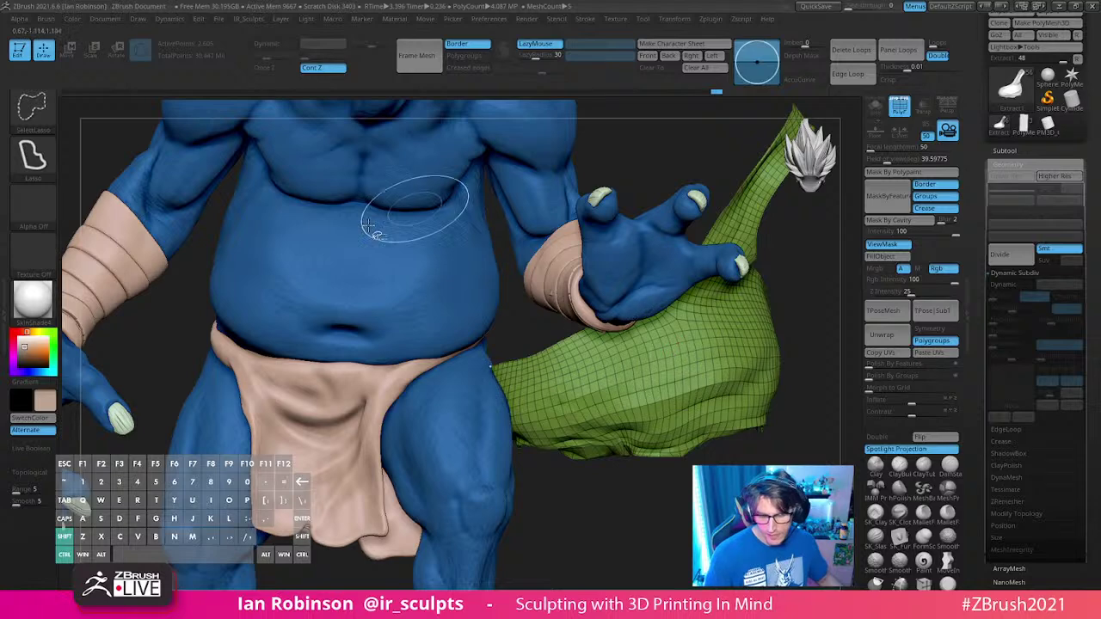
ctrl+shift+click(632, 494)
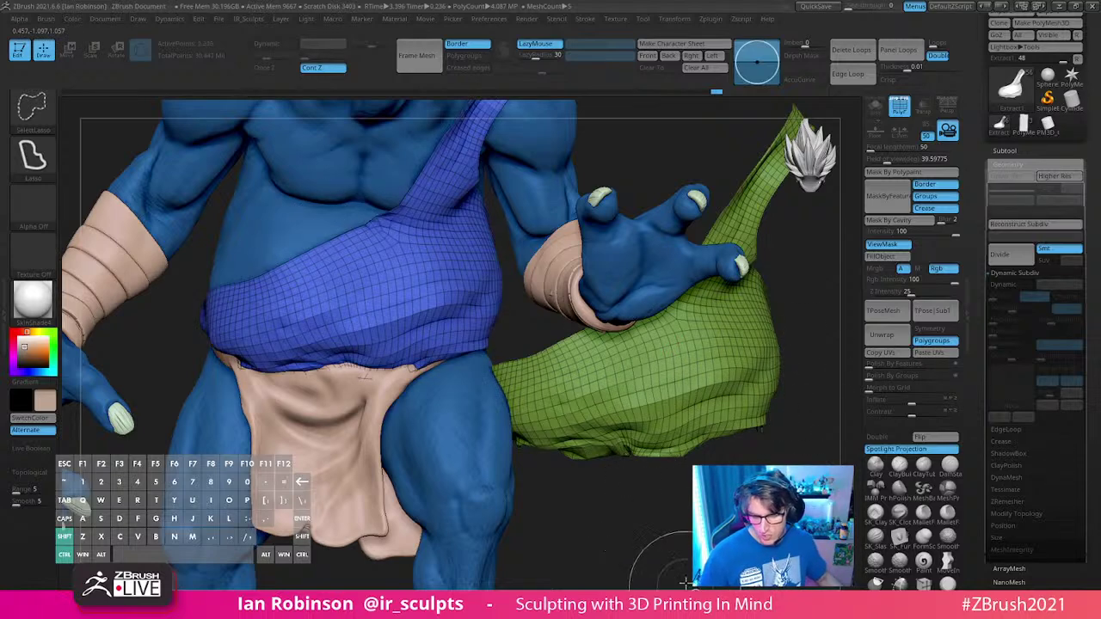
ctrl+shift+click(627, 471)
ctrl+shift+click(590, 449)
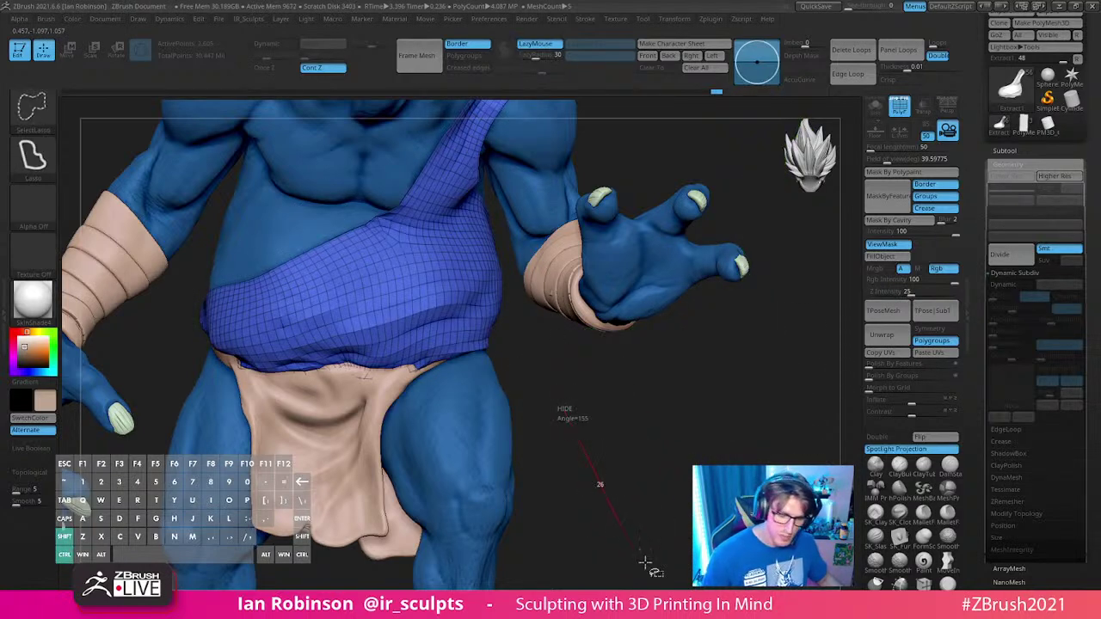
ctrl+shift+click(646, 494)
ctrl+shift+click(612, 559)
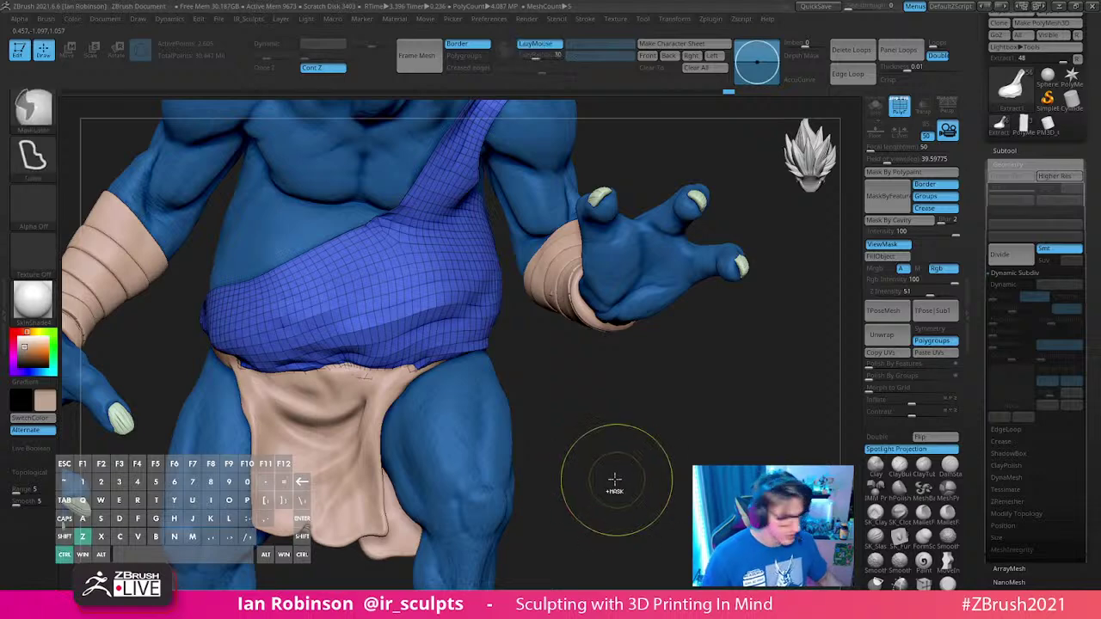
Step: Undo the polygroup changes and the duplication of the sash
ctrl+shift+click(615, 484)
ctrl+shift+click(618, 486)
ctrl+shift+click(628, 482)
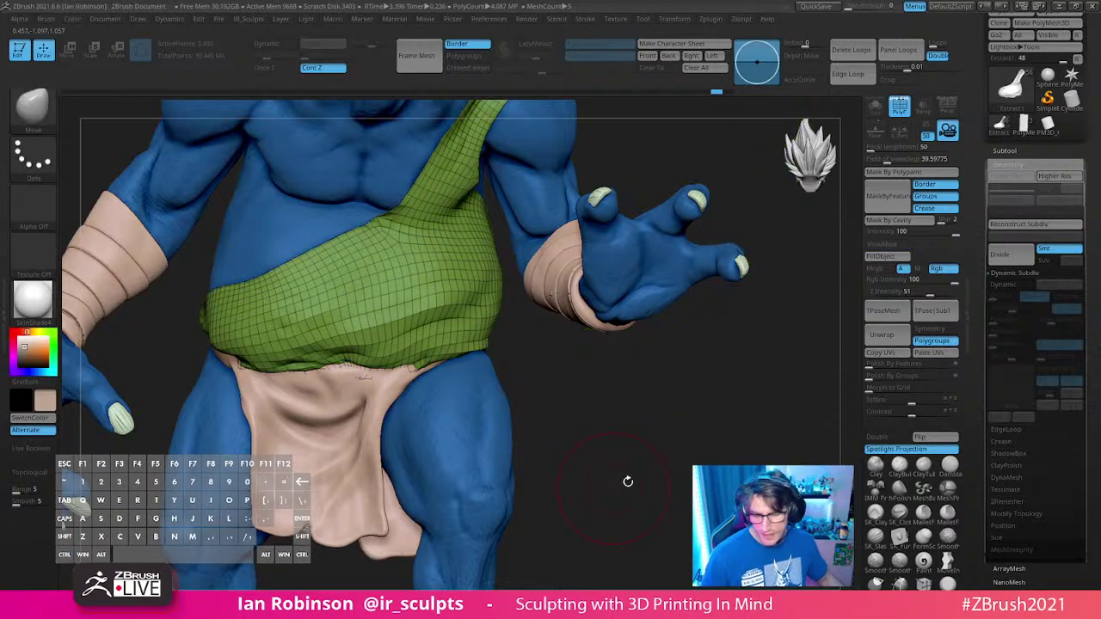
Step: Open the subtool list, show more entries, and toggle the visibility of all subtools other than the sash
click(1016, 150)
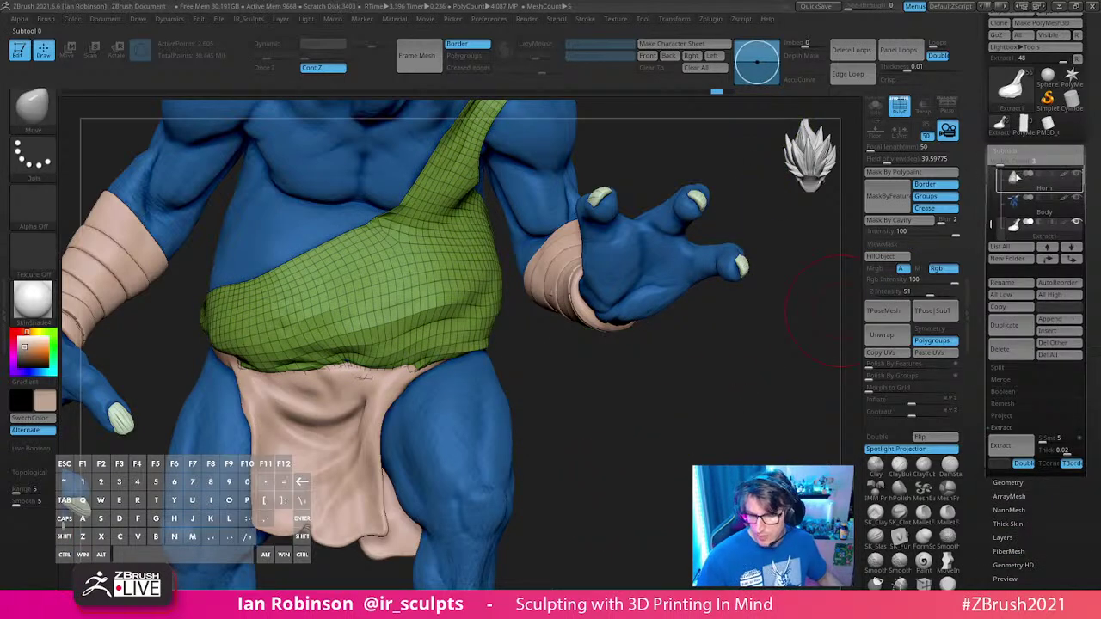
drag(1000, 162, 1011, 161)
shift+click(1075, 223)
alt+drag(747, 416, 698, 409)
shift+click(1078, 222)
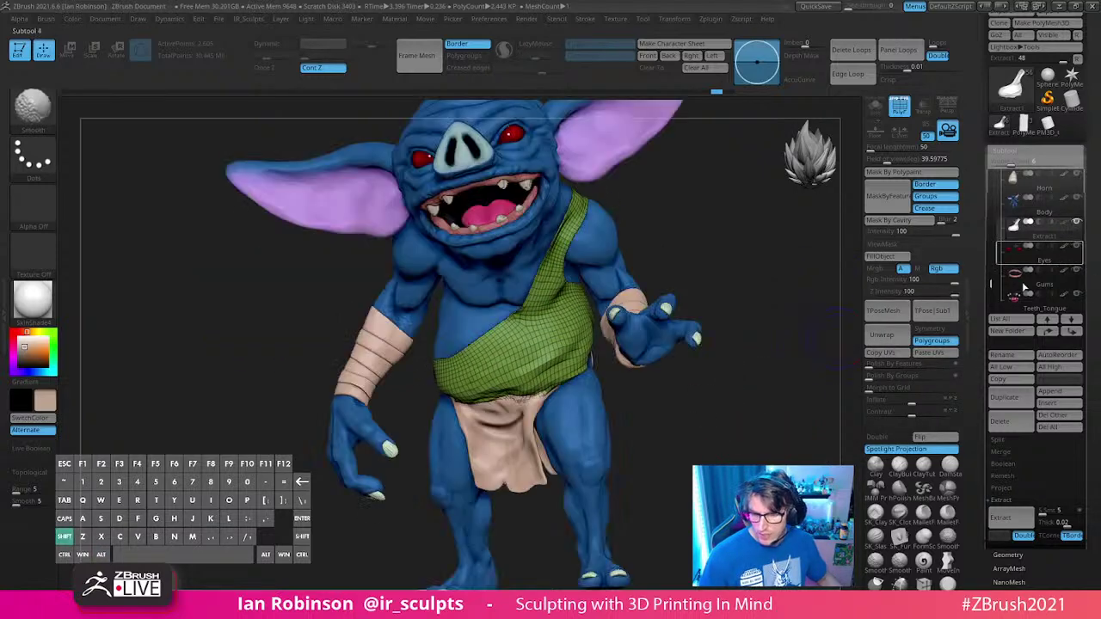
Step: Enlarge the Move brush and pull the sash's shoulder strap in toward the chest where it meets the wide wrap
mouse_move(765, 338)
alt+mouse_down()
mouse_move(631, 472)
mouse_move(630, 399)
mouse_move(634, 418)
mouse_move(718, 425)
mouse_move(719, 434)
alt+mouse_up()
drag(715, 443, 680, 432)
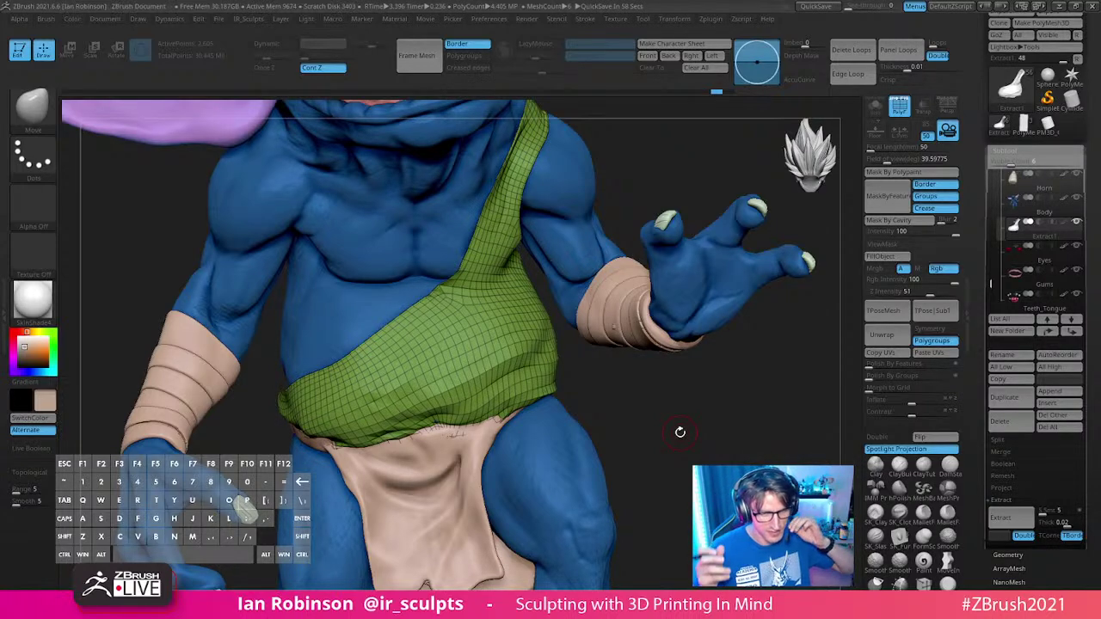
mouse_move(649, 441)
mouse_down()
mouse_move(668, 438)
mouse_move(654, 435)
mouse_up()
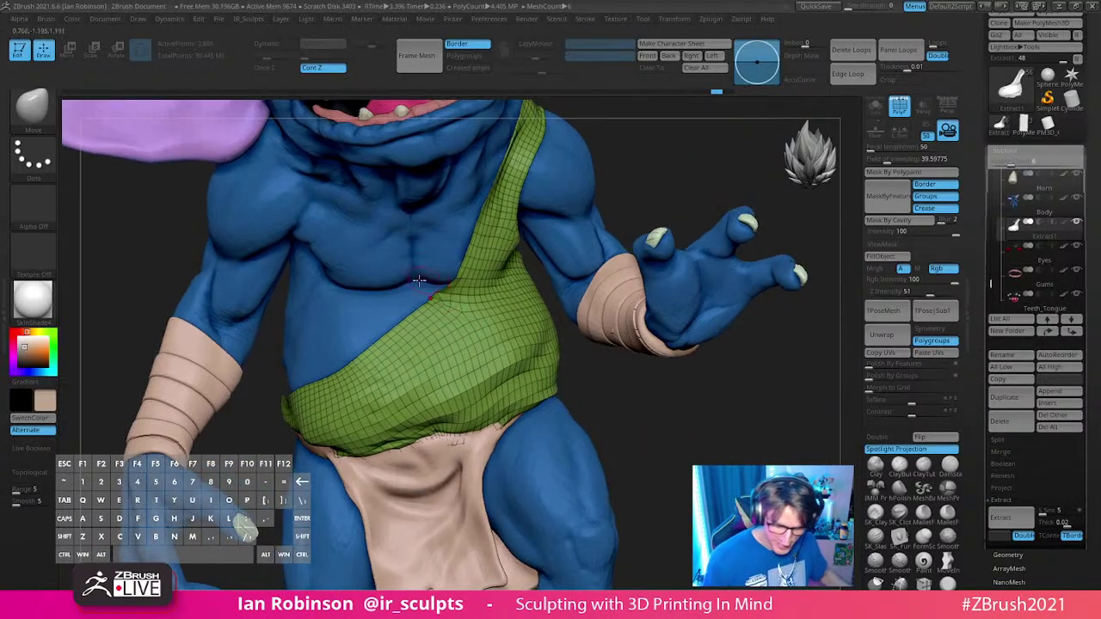
alt+right_drag(443, 285, 440, 314)
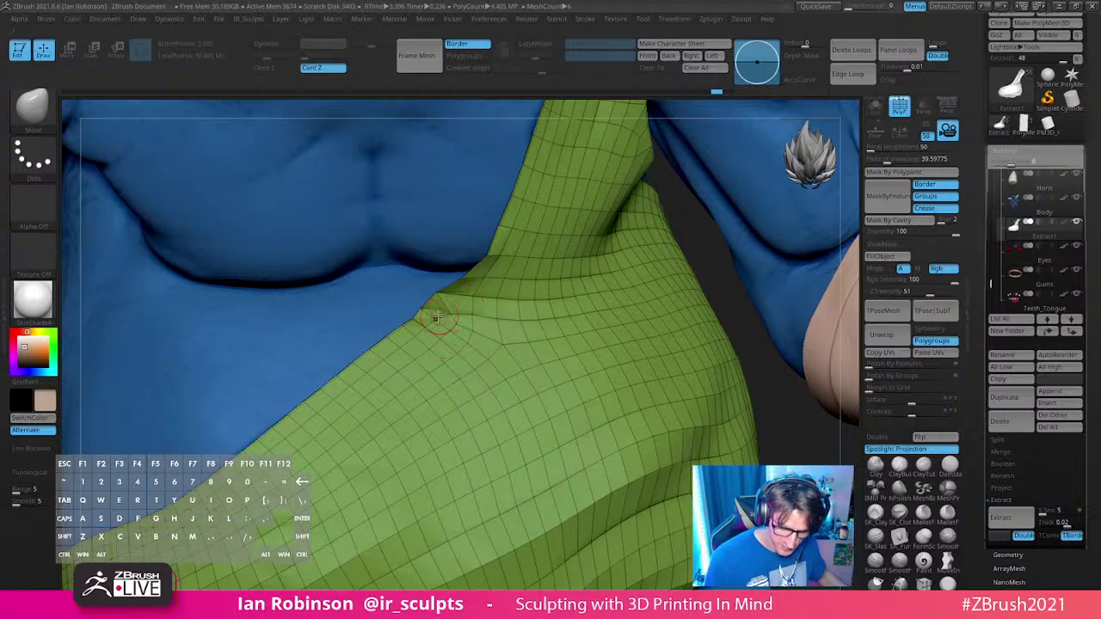
mouse_move(507, 307)
right_down()
mouse_move(450, 295)
mouse_move(493, 277)
right_up()
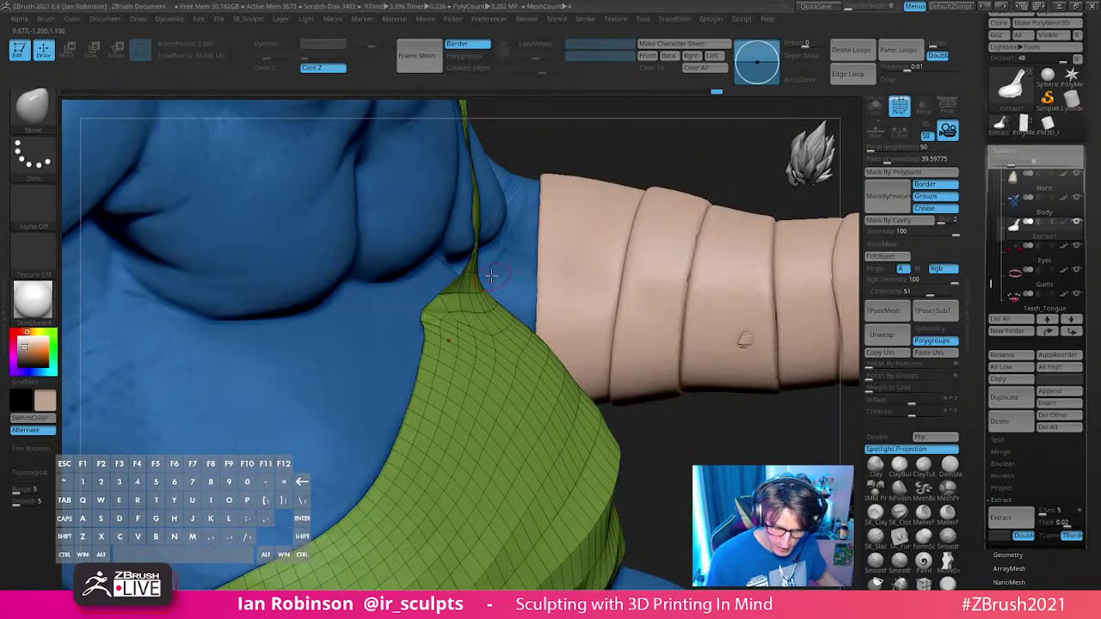
key(s)
drag(493, 278, 513, 277)
drag(480, 220, 459, 225)
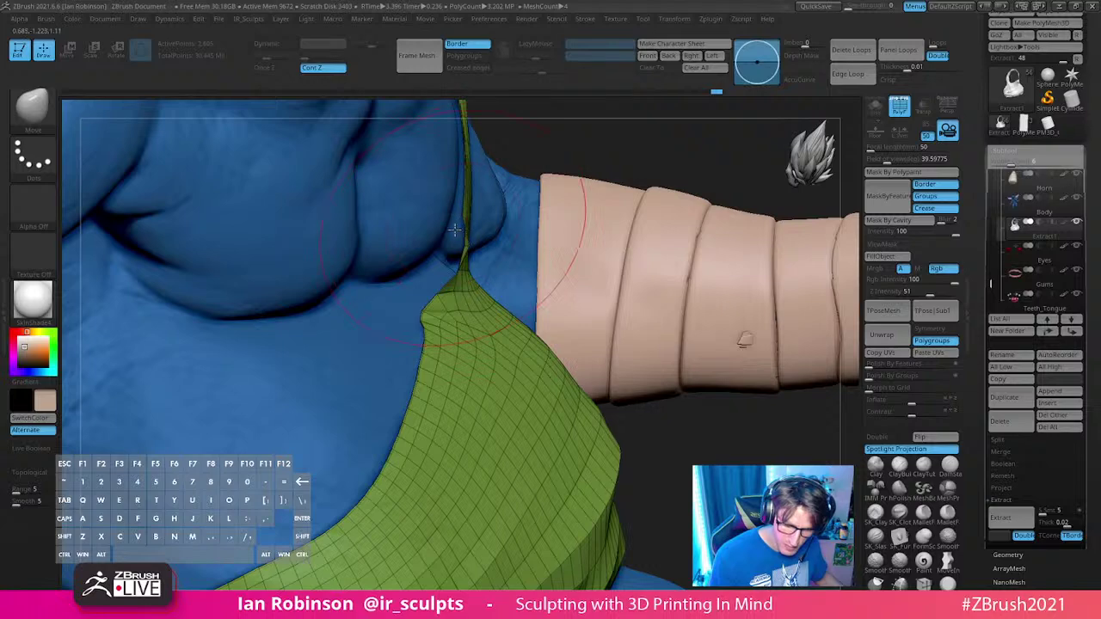
Step: Refine and smooth the transition between the strap and the wide part of the sash, adjusting the brush size
right_drag(569, 143, 550, 172)
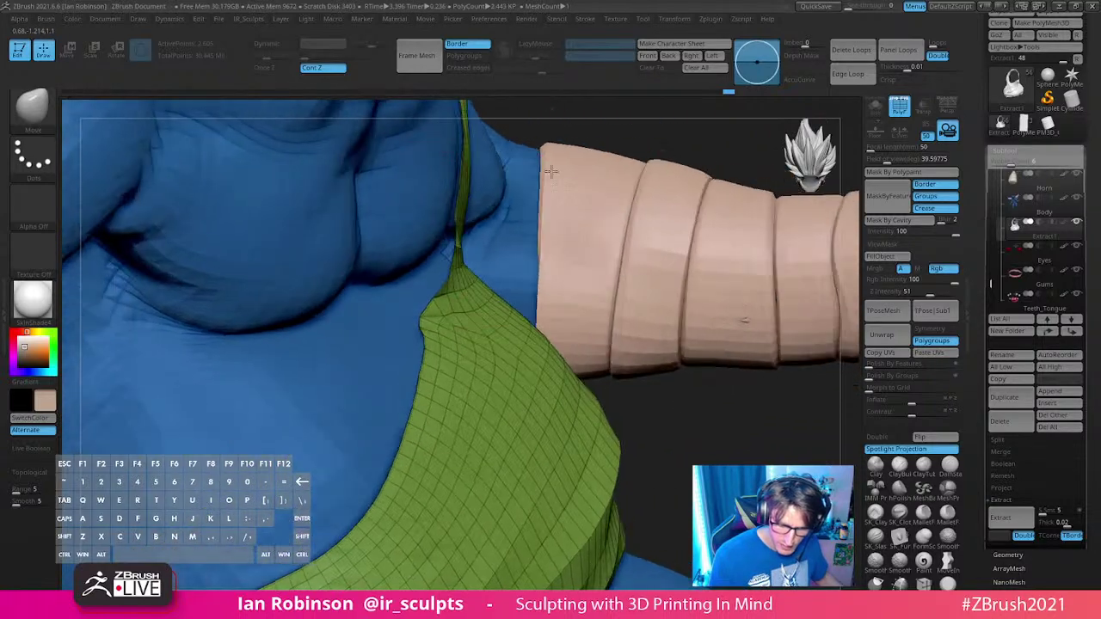
drag(463, 253, 464, 246)
mouse_move(464, 247)
right_down()
mouse_move(405, 252)
mouse_move(463, 274)
right_up()
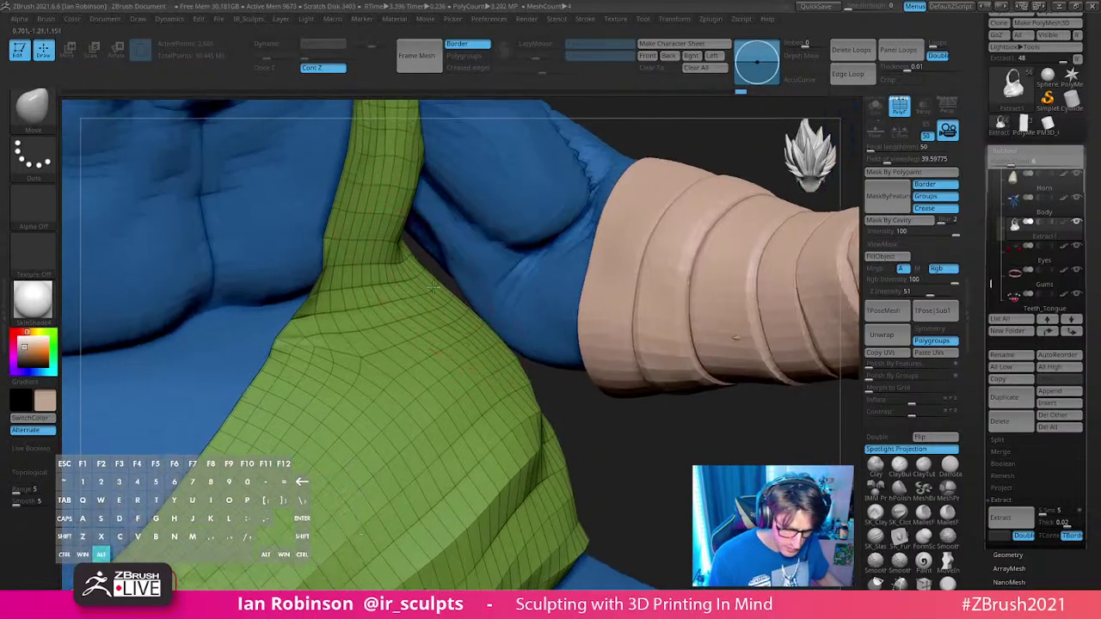
shift+drag(353, 301, 339, 275)
right_drag(361, 300, 403, 318)
key(s)
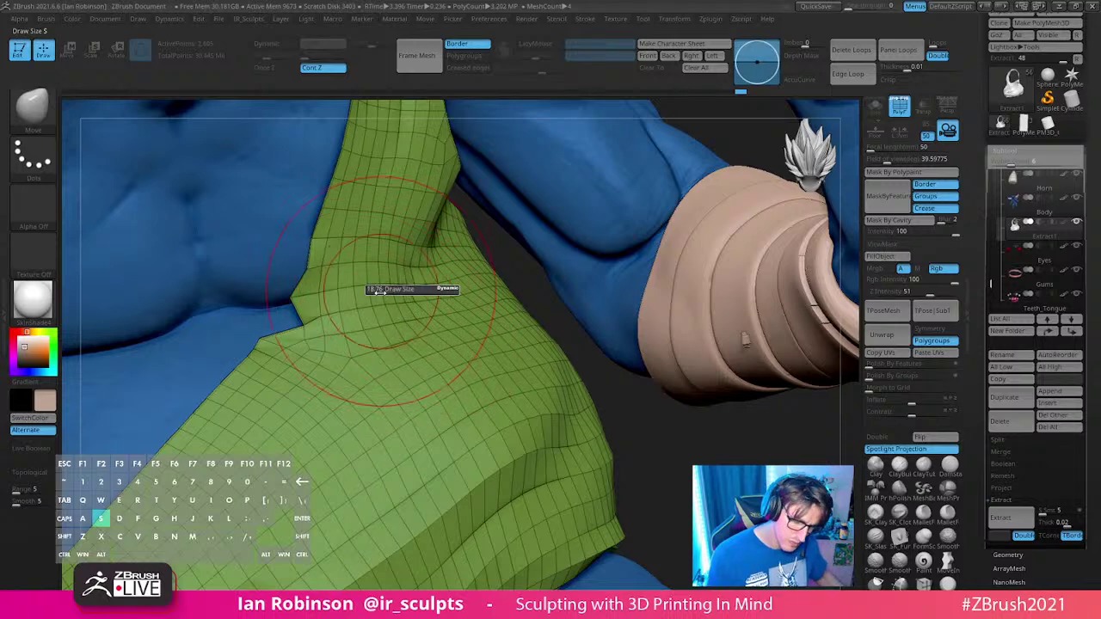
drag(401, 289, 378, 285)
mouse_move(379, 285)
right_down()
mouse_move(395, 361)
mouse_move(434, 320)
mouse_move(409, 307)
right_up()
key(s)
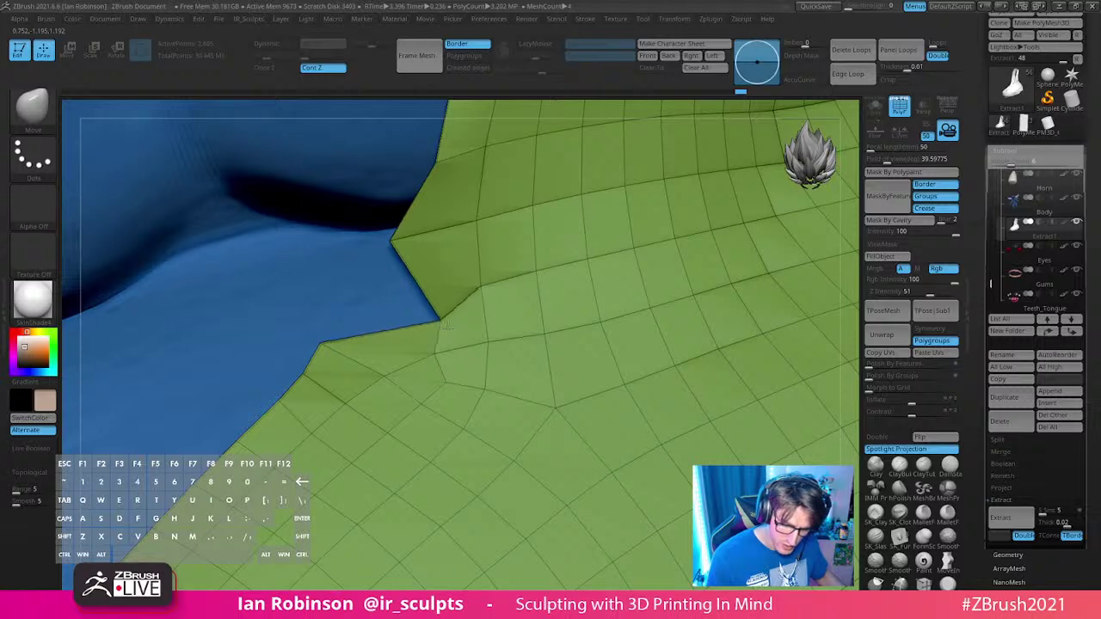
Step: Switch to the ZModeler brush and set its edge action to Crease with the Edge target
key(b)
key(z)
key(m)
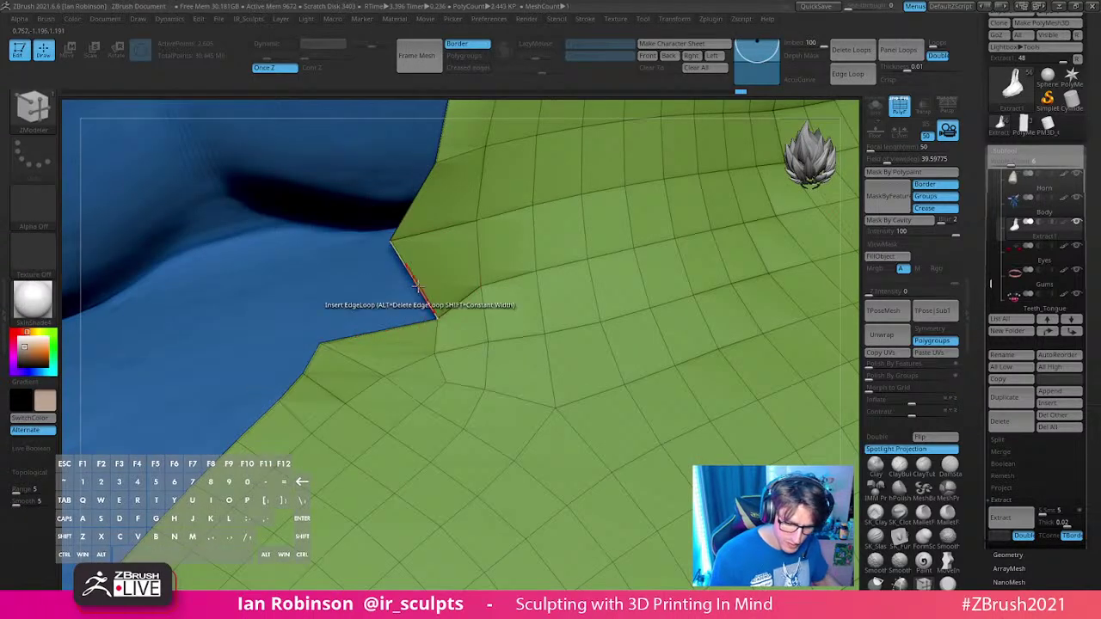
key(space)
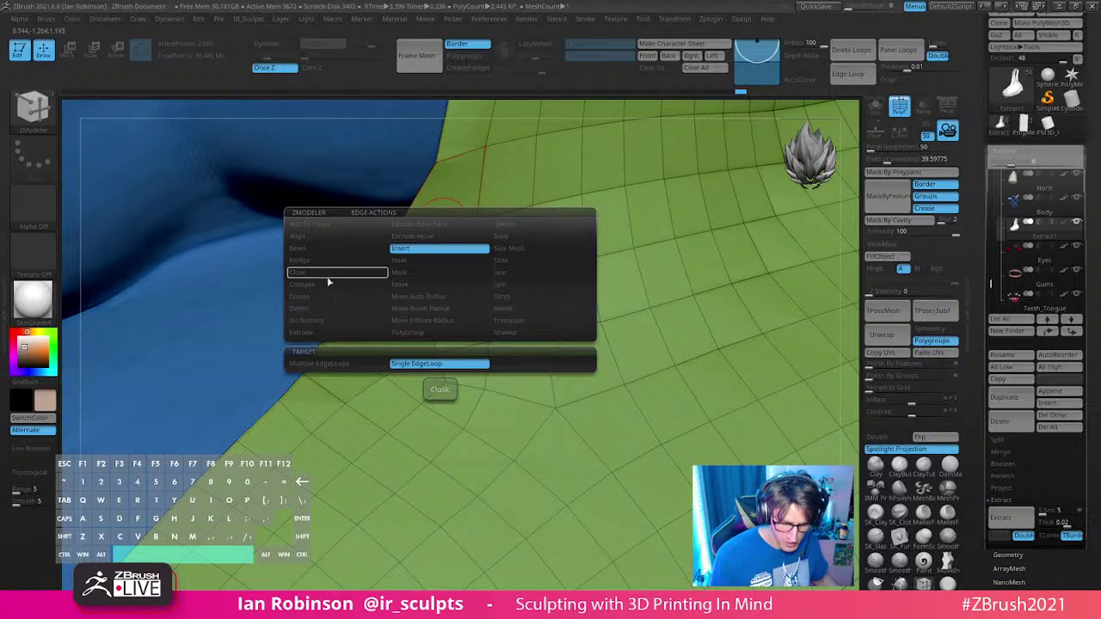
click(326, 297)
click(443, 362)
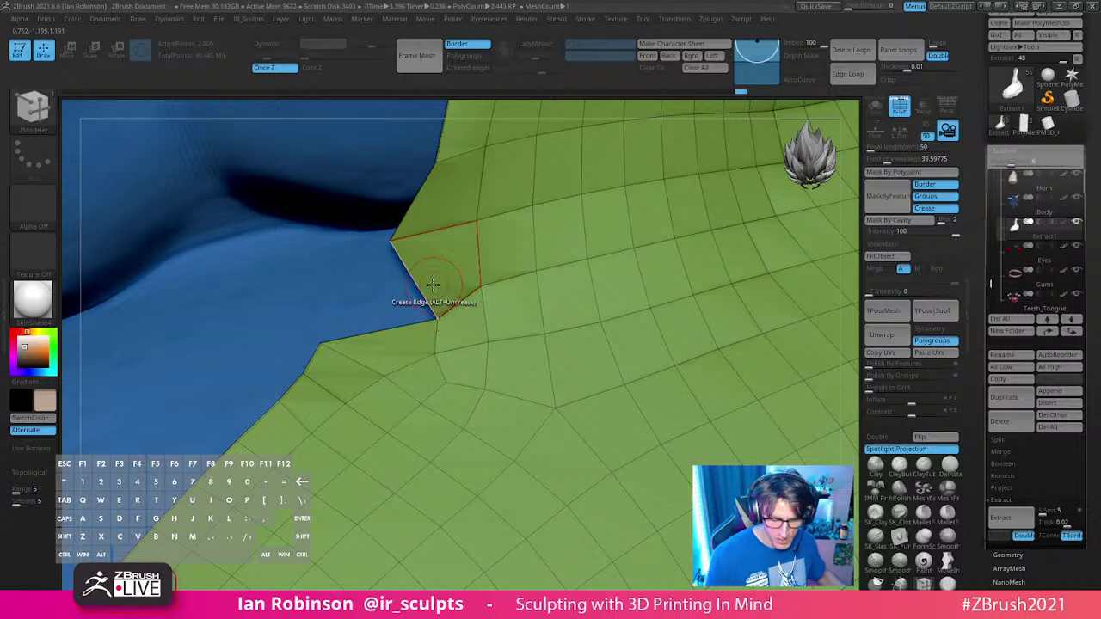
alt+right_drag(432, 285, 417, 263)
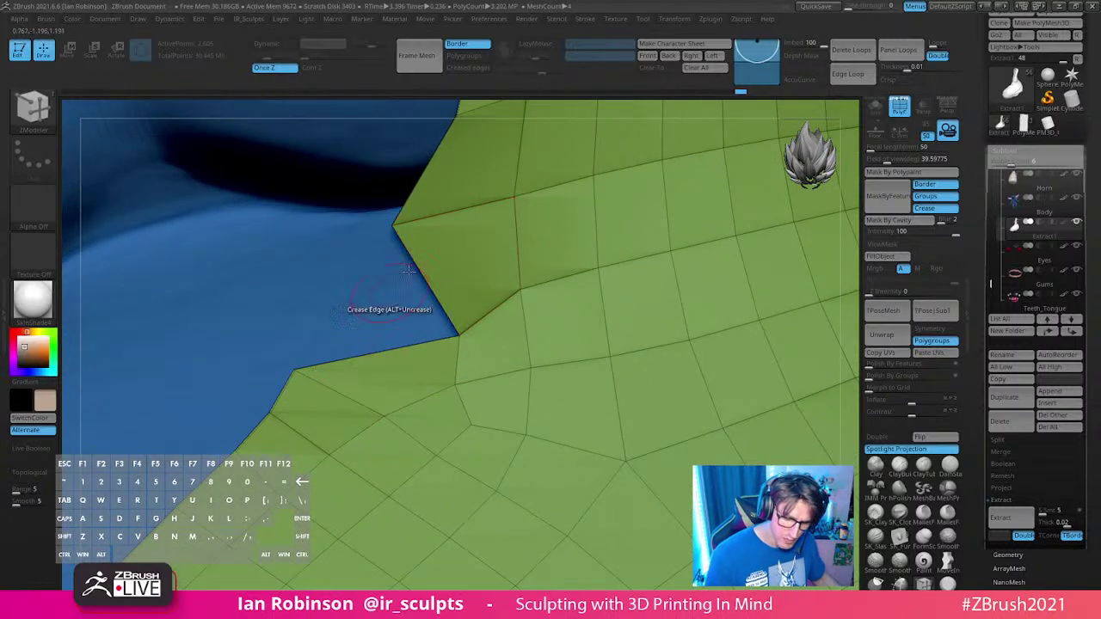
key(s)
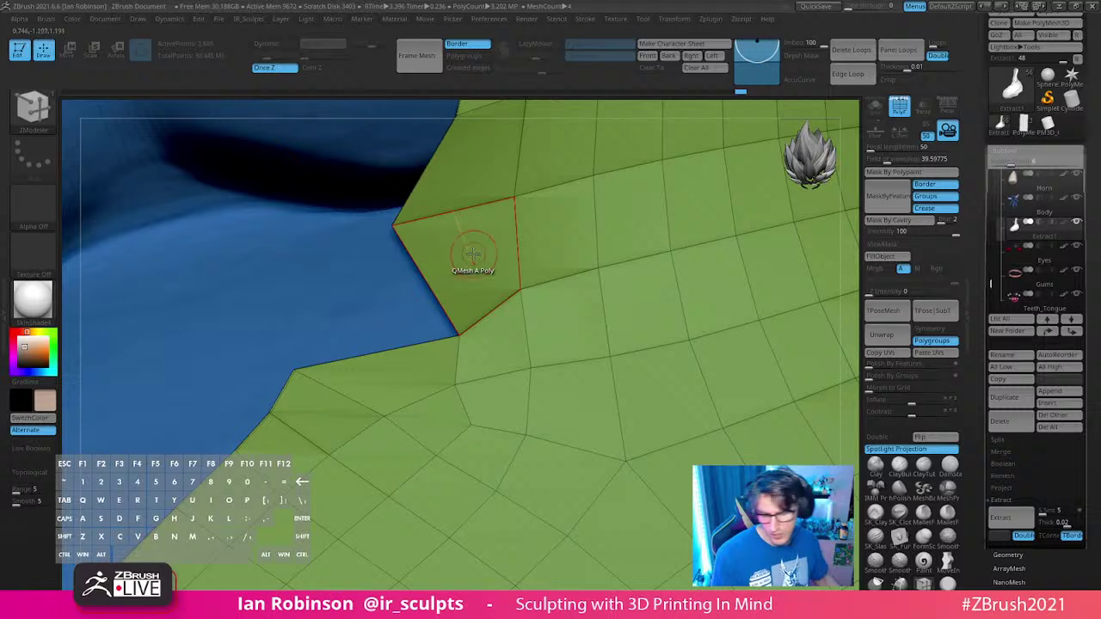
Step: Set the ZModeler polygon action to Do Nothing and the edge action to Extrude
key(space)
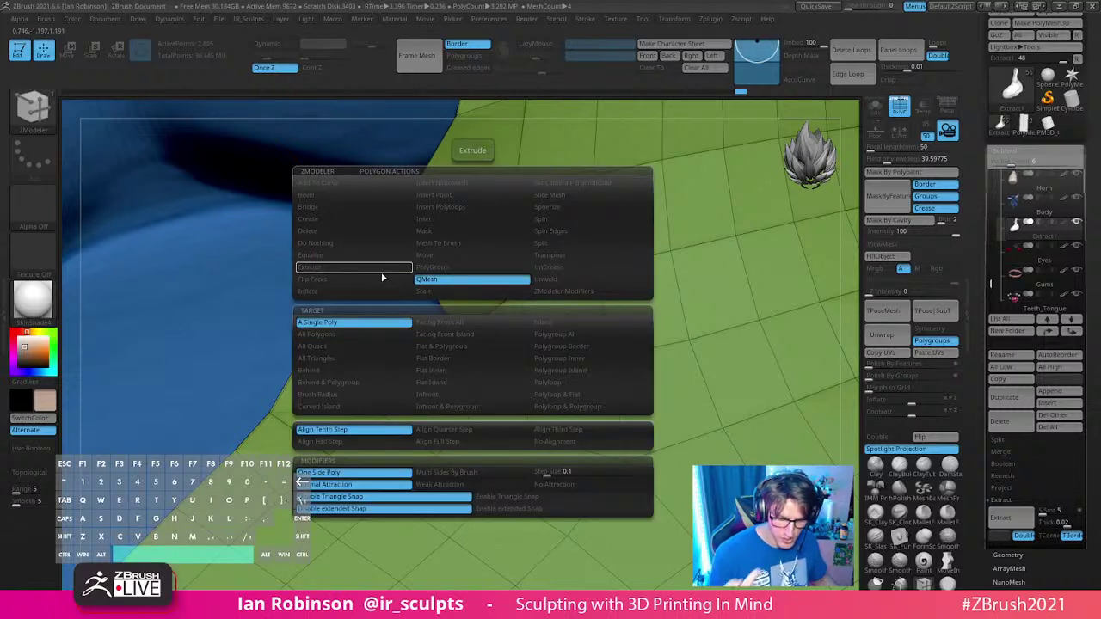
click(344, 246)
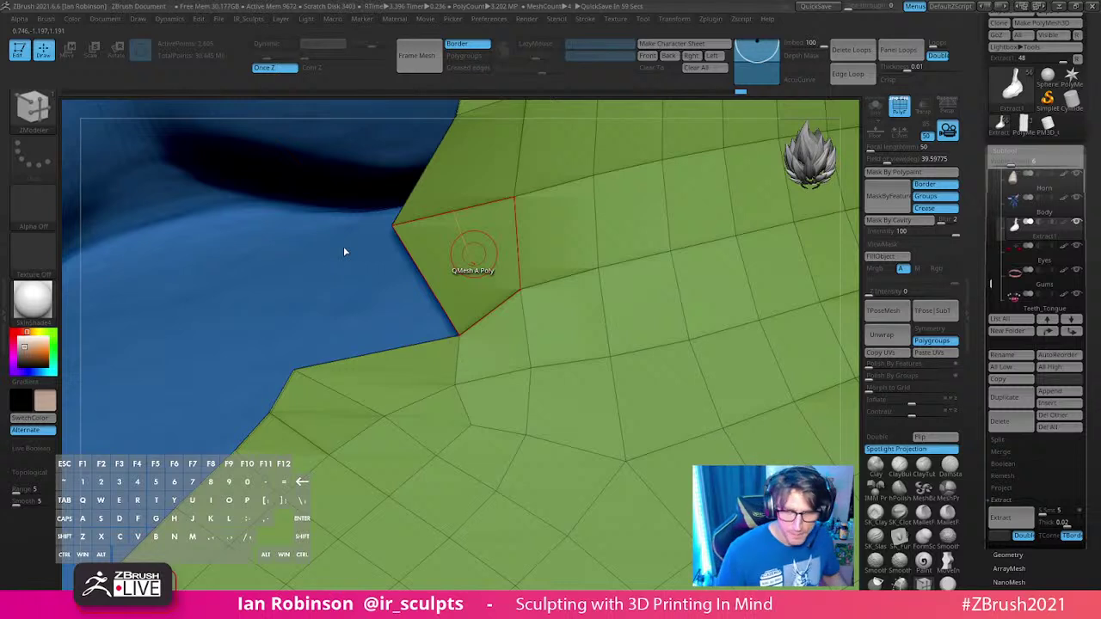
key(space)
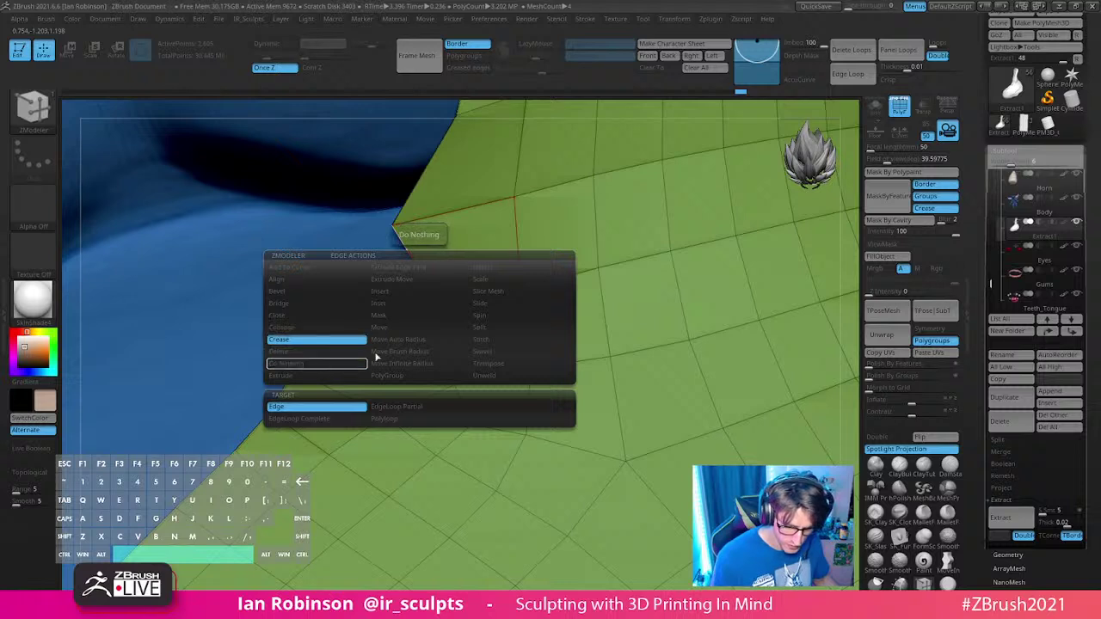
click(323, 375)
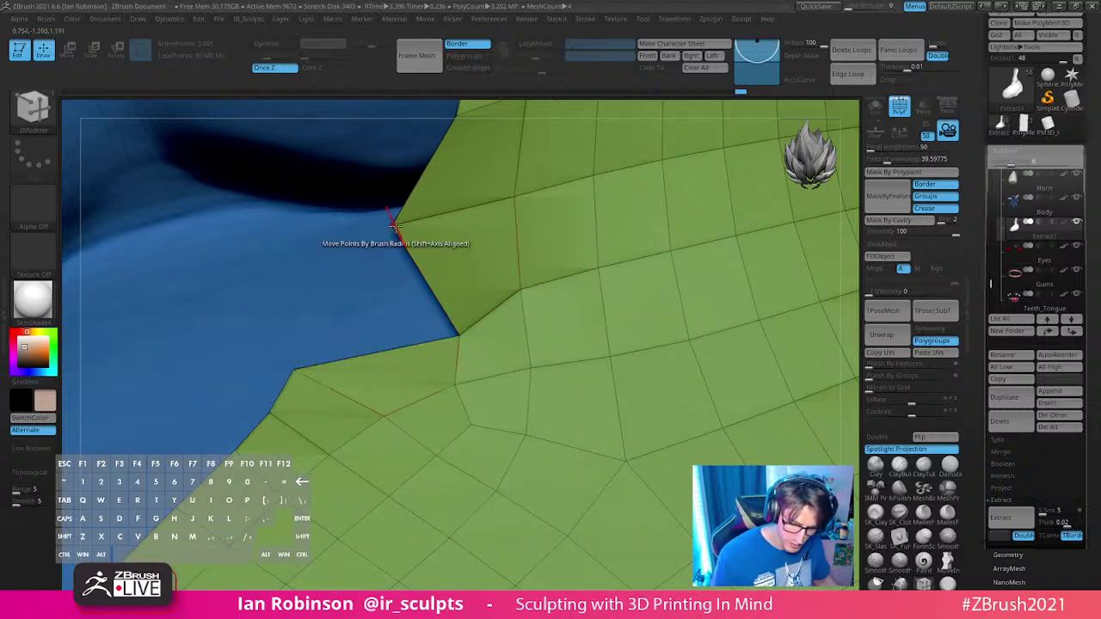
key(space)
click(431, 348)
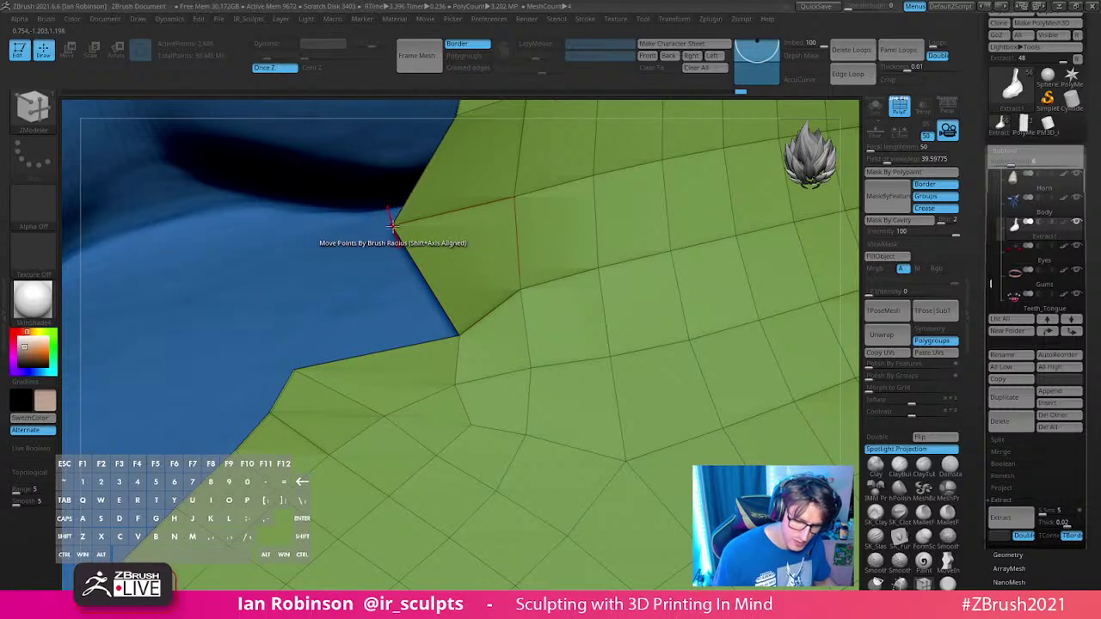
mouse_move(393, 227)
mouse_down()
mouse_move(356, 253)
mouse_move(319, 344)
mouse_move(292, 348)
mouse_move(319, 287)
mouse_move(393, 225)
mouse_up()
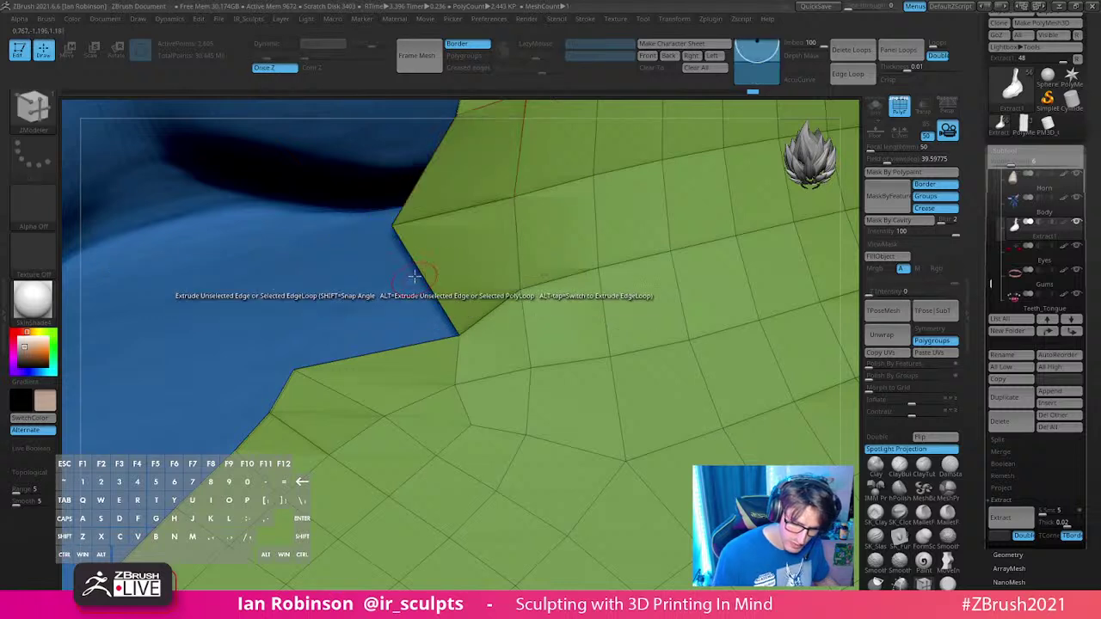
Step: Try to extrude the notch's border edge outward and pull its free corner onto the neighbouring sash corner
drag(409, 270, 331, 265)
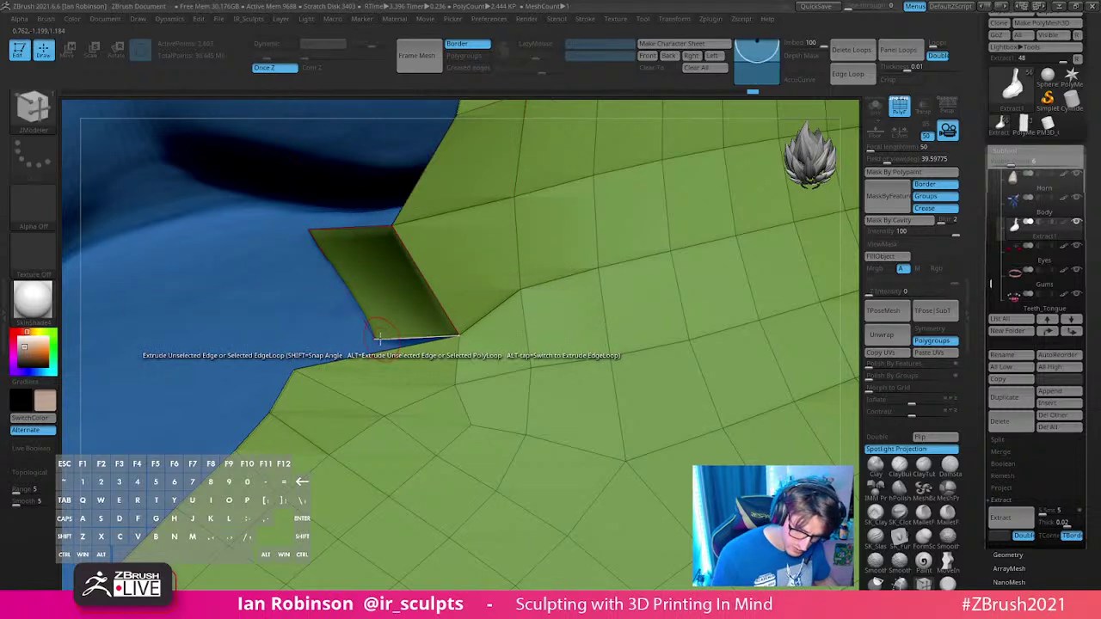
drag(375, 339, 296, 367)
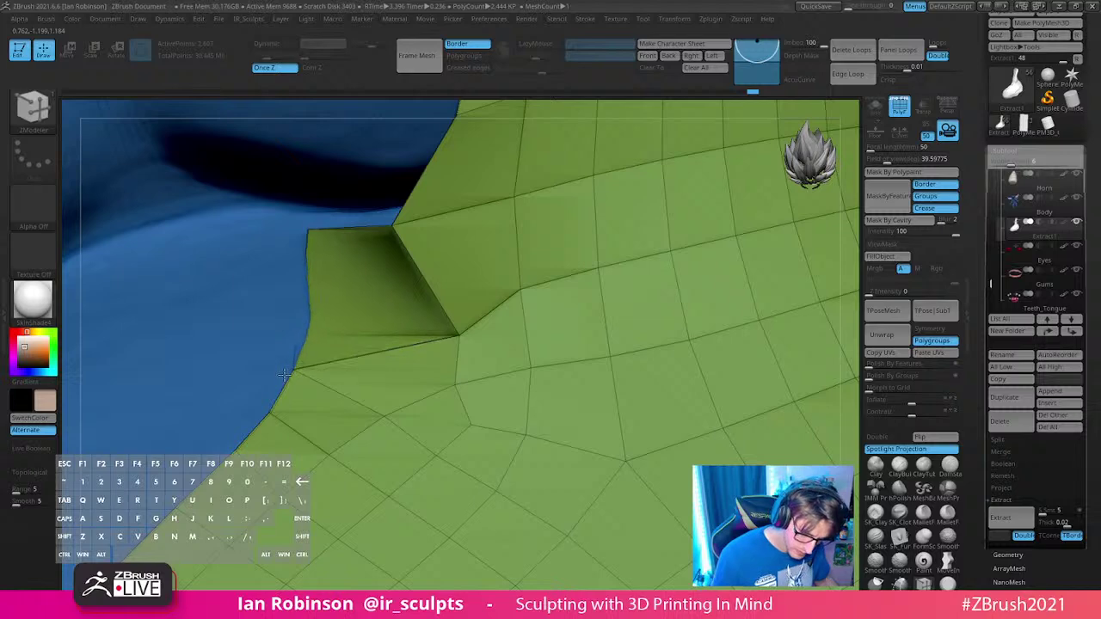
right_drag(284, 372, 475, 280)
key(ctrl+z)
Step: Solo the sash and try to fill the notch by extruding its border edge across to the opposite corner
click(876, 107)
key(ctrl+z)
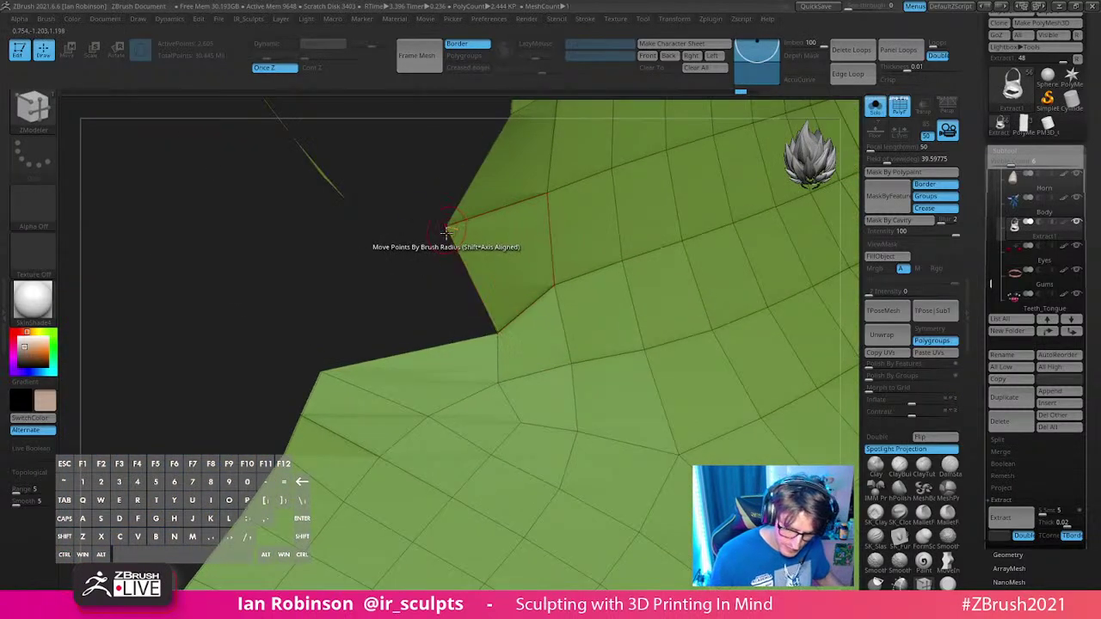
drag(456, 253, 278, 292)
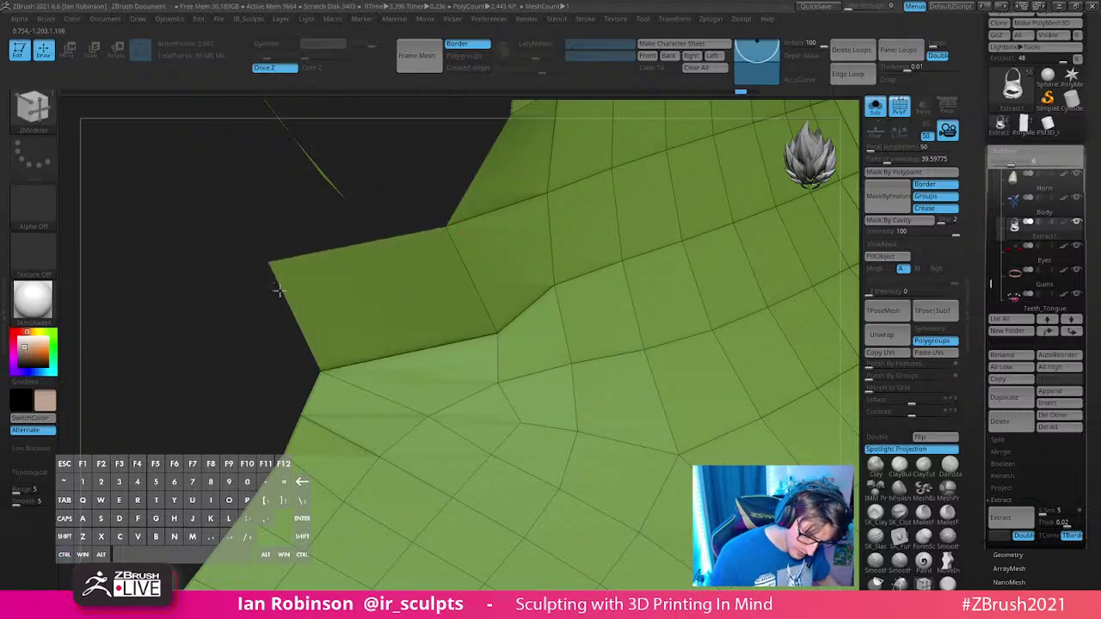
drag(317, 224, 408, 267)
drag(265, 244, 331, 284)
drag(418, 259, 432, 357)
key(ctrl+z)
Step: Set the ZModeler polygon action to Delete with the A Single Poly target and remove the polygon below the notch
key(space)
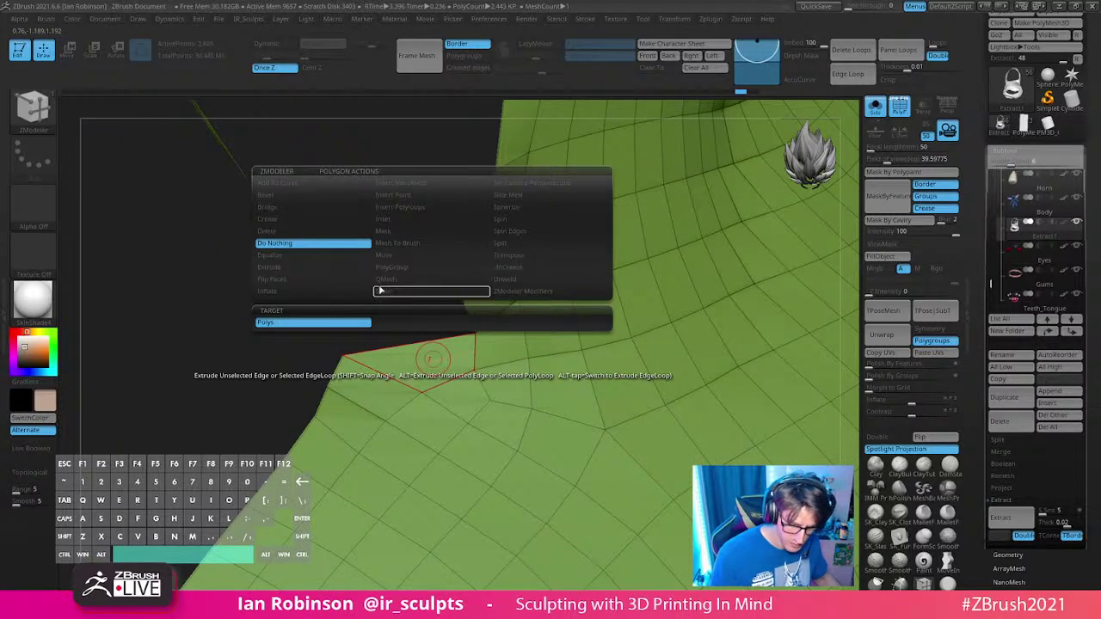
click(269, 231)
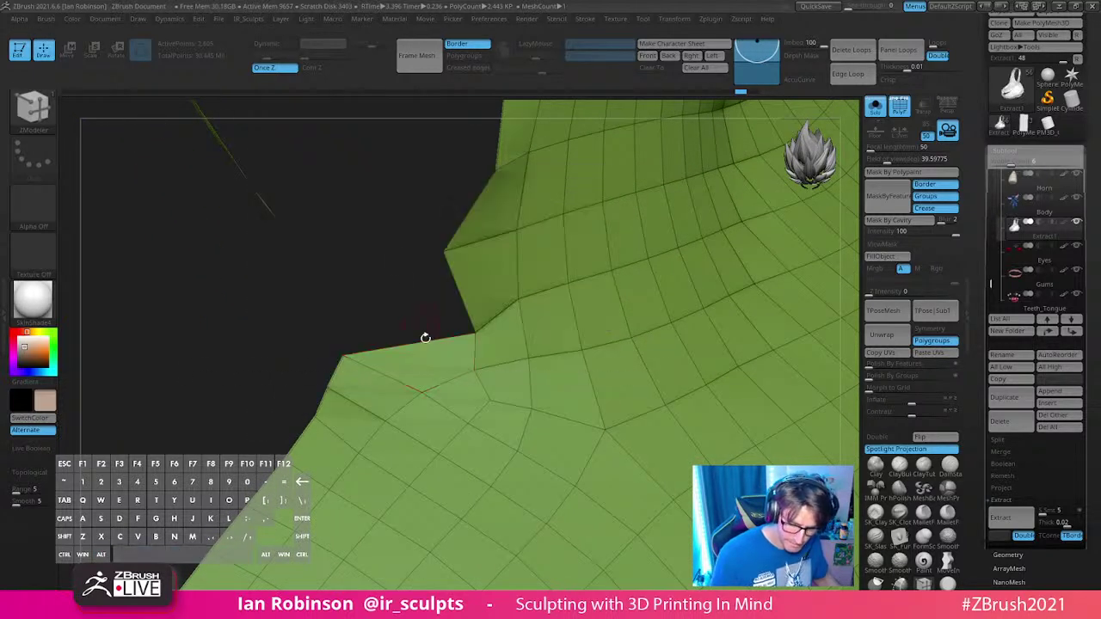
click(424, 348)
drag(474, 340, 374, 368)
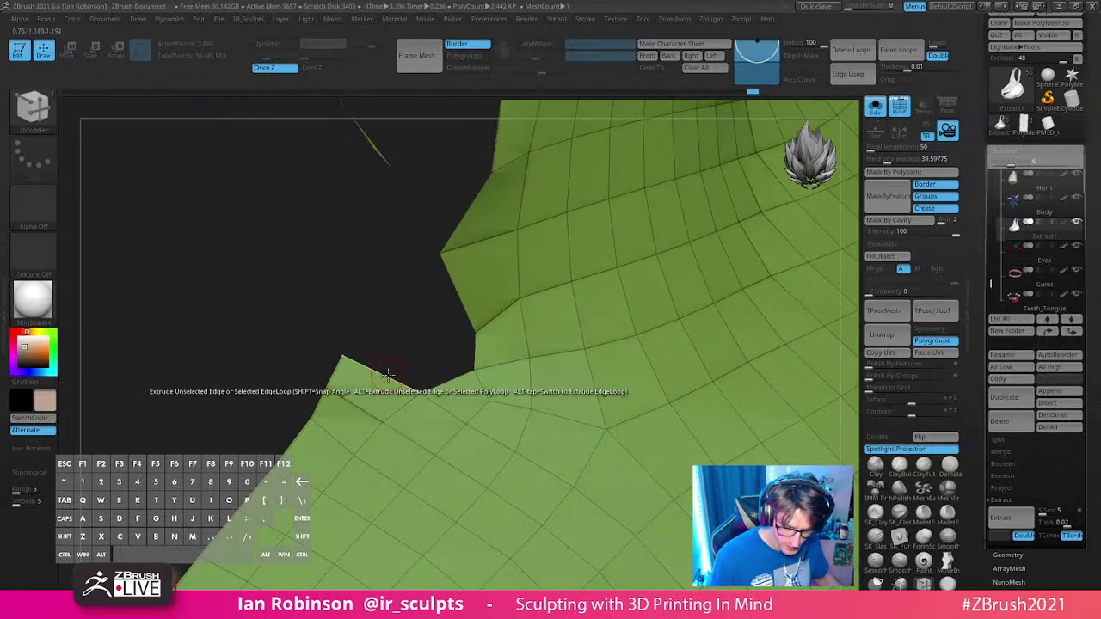
Step: Set the polygon action back to Do Nothing and move the notch's corner point outward toward the sash's border
key(space)
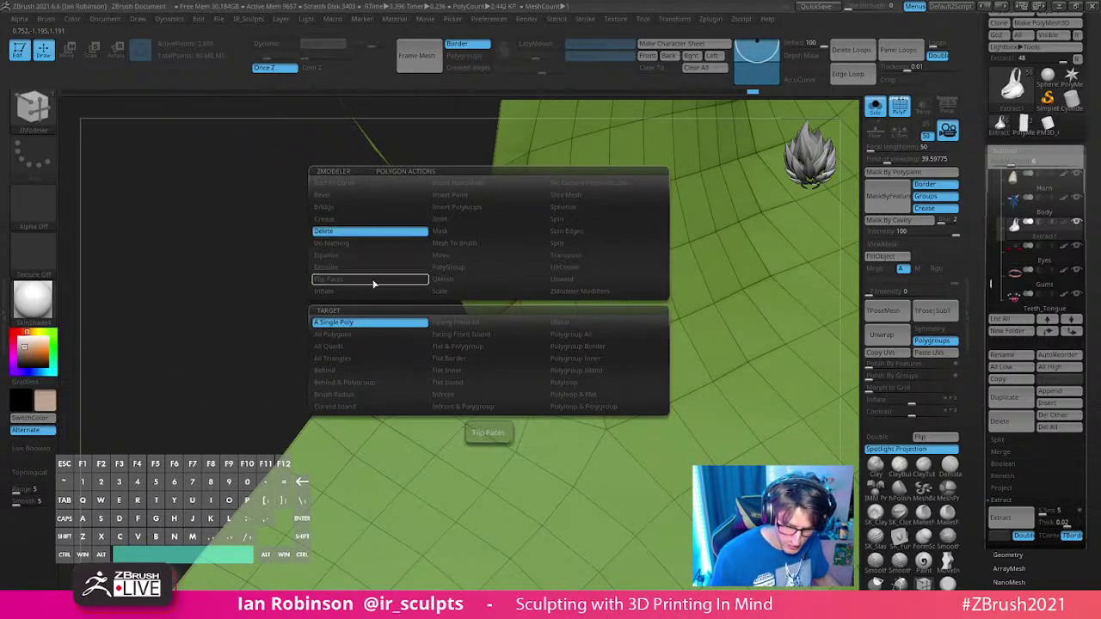
click(373, 246)
drag(477, 332, 451, 314)
right_drag(457, 251, 450, 241)
right_drag(407, 360, 340, 349)
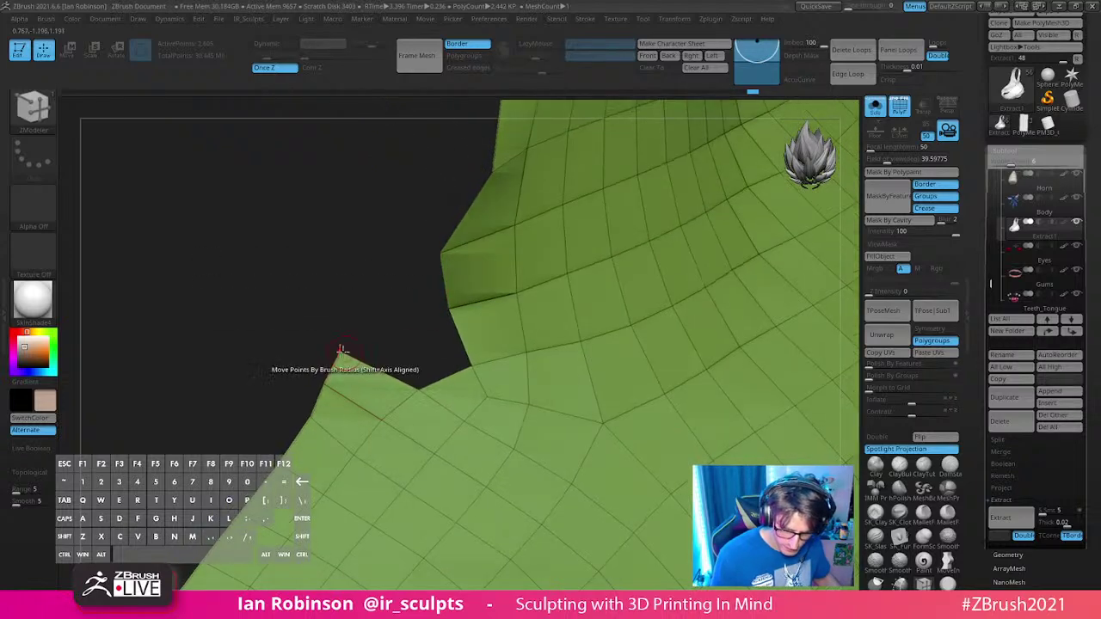
Step: Try to patch the notch by extruding its lower border edge and filling the remaining gap from there
drag(399, 359, 418, 323)
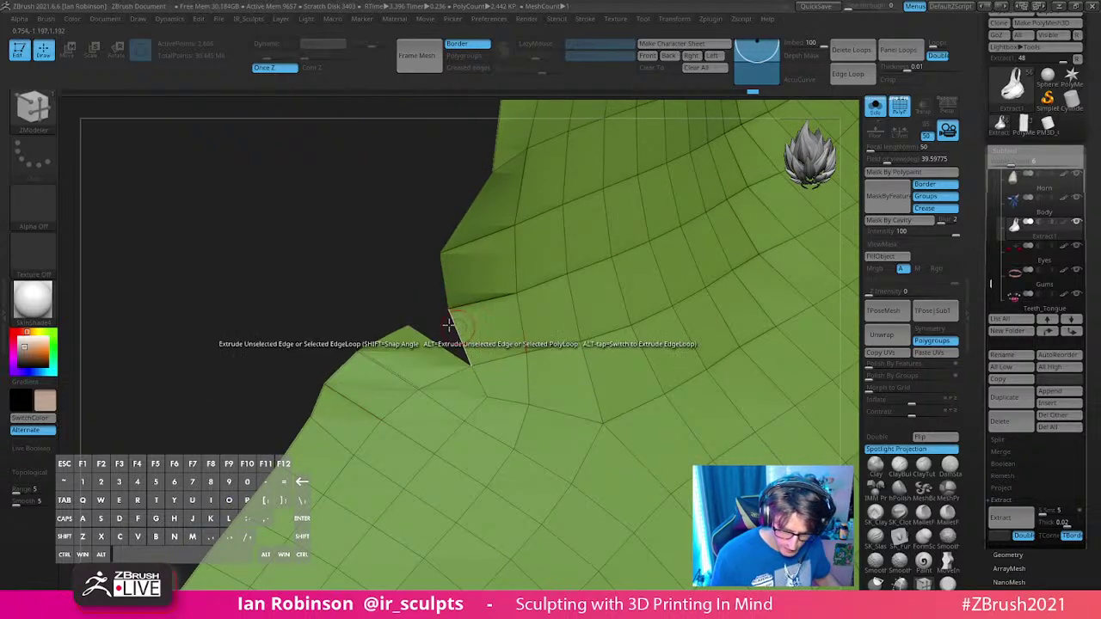
right_drag(450, 312, 407, 346)
drag(408, 345, 404, 302)
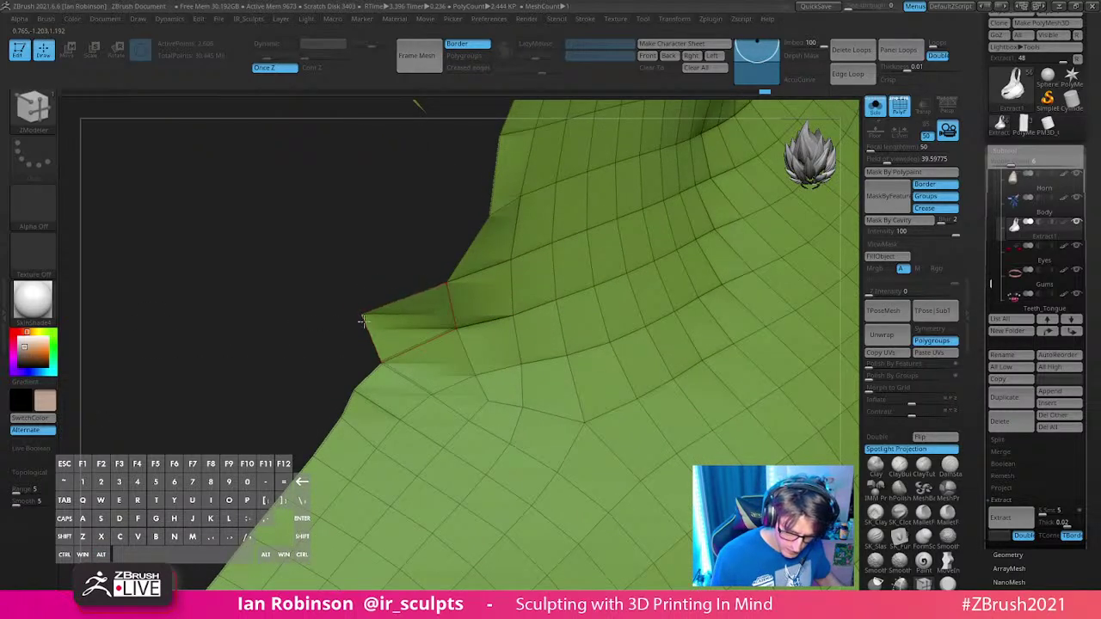
key(ctrl+z)
key(ctrl+z)
key(ctrl+z)
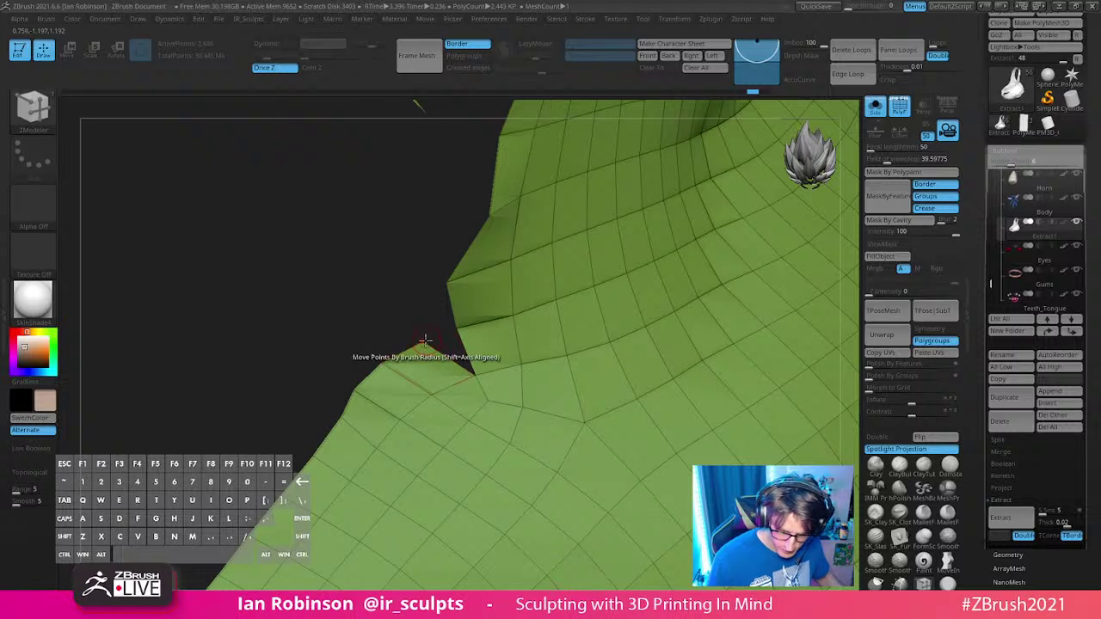
key(ctrl+z)
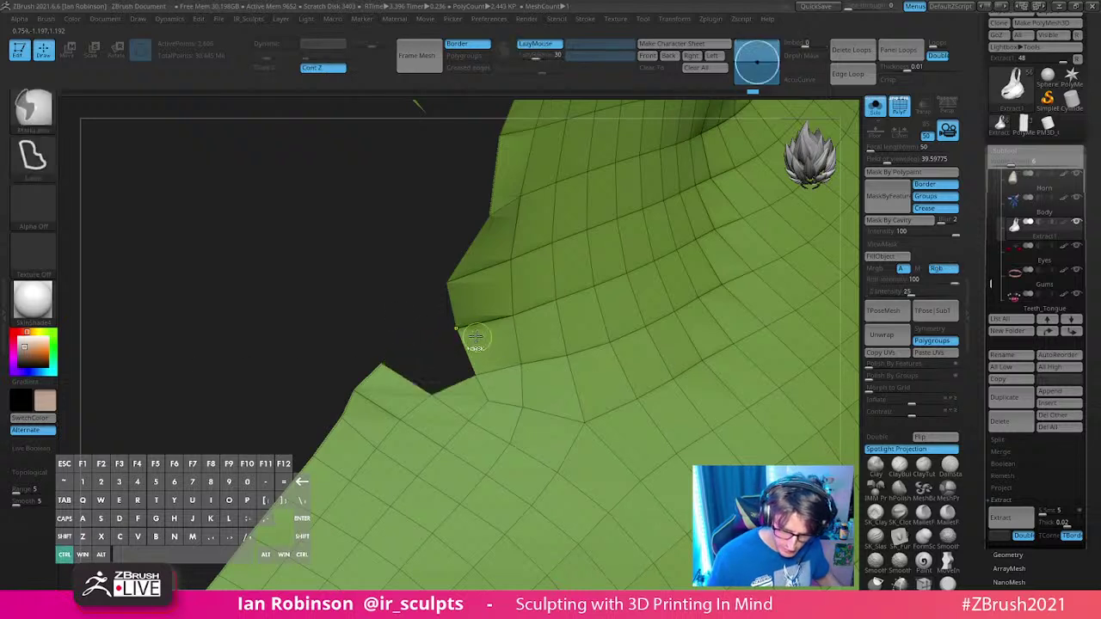
Step: Fill the notch in the sash's border by extruding its edge into a new polygon and closing the remaining gap
alt+right_drag(477, 338, 447, 401)
drag(447, 401, 424, 361)
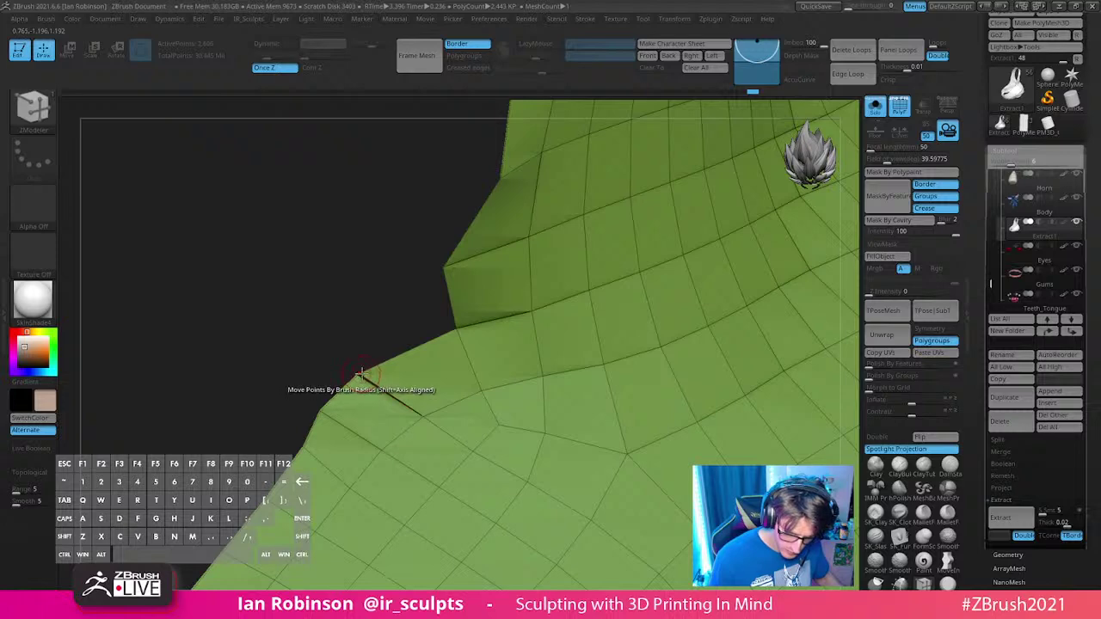
key(ctrl+z)
alt+right_drag(387, 369, 419, 433)
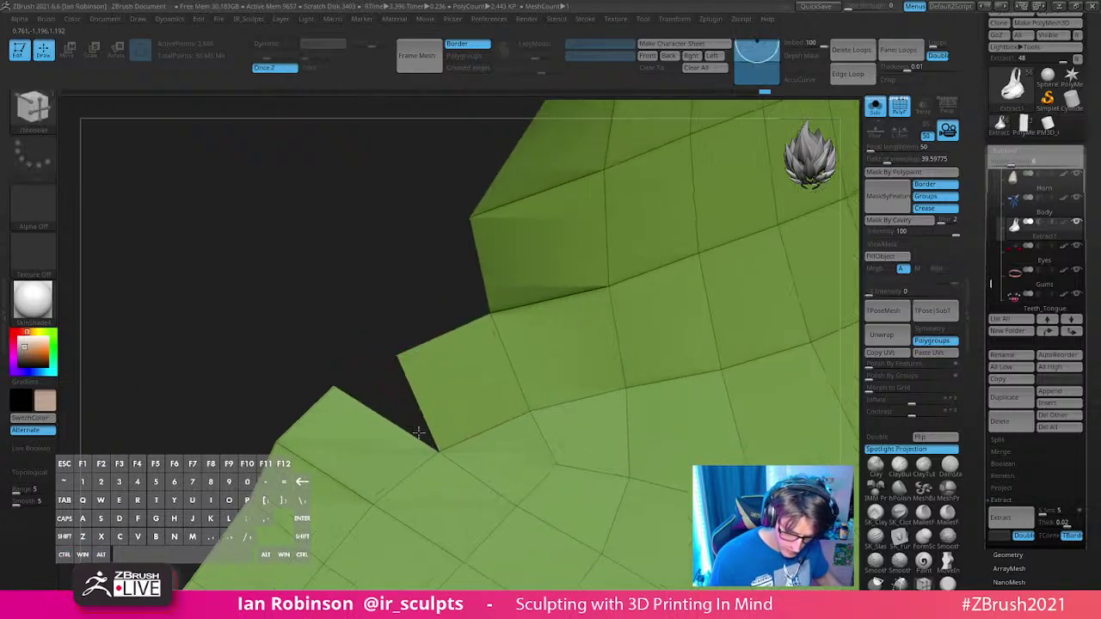
drag(373, 355, 561, 353)
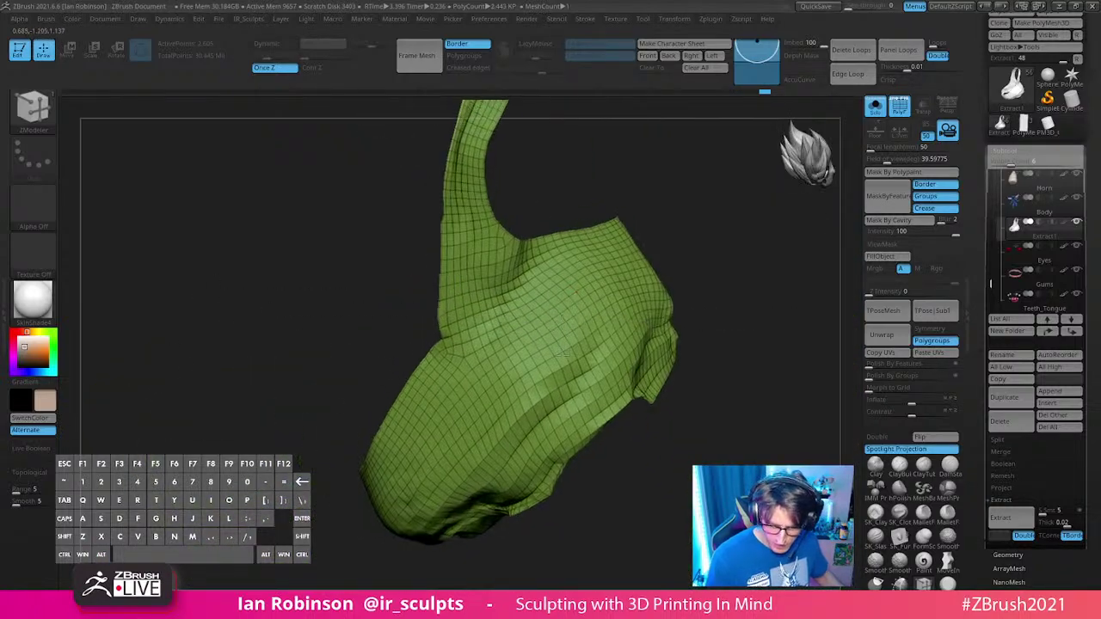
ctrl+right_drag(561, 353, 728, 324)
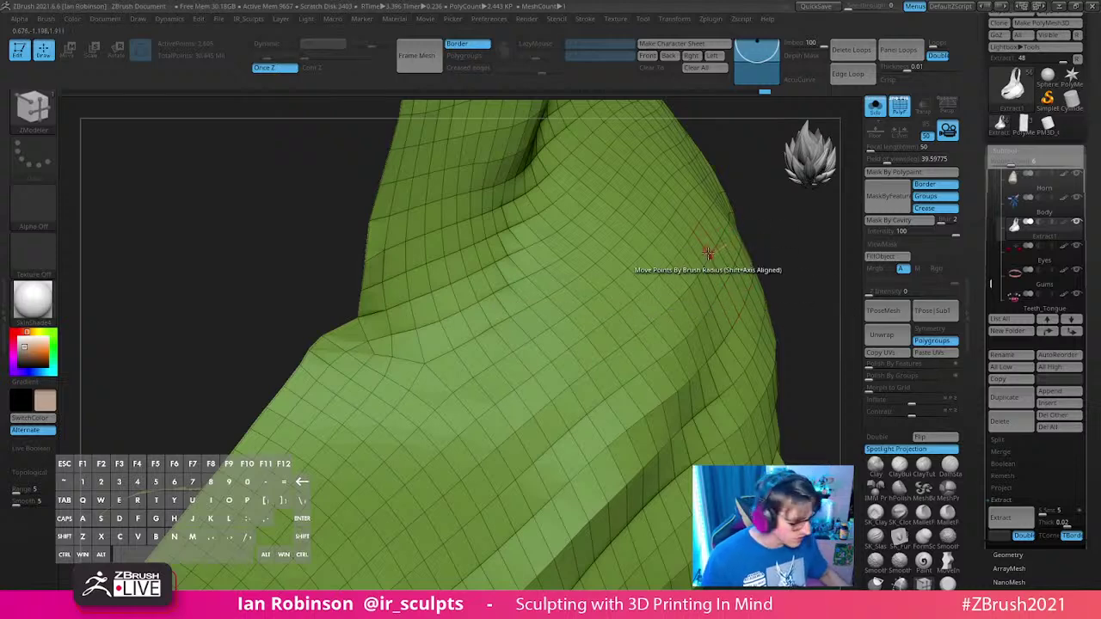
Step: Remesh the repaired sash with ZRemesher, with the Same option turned off
key(2)
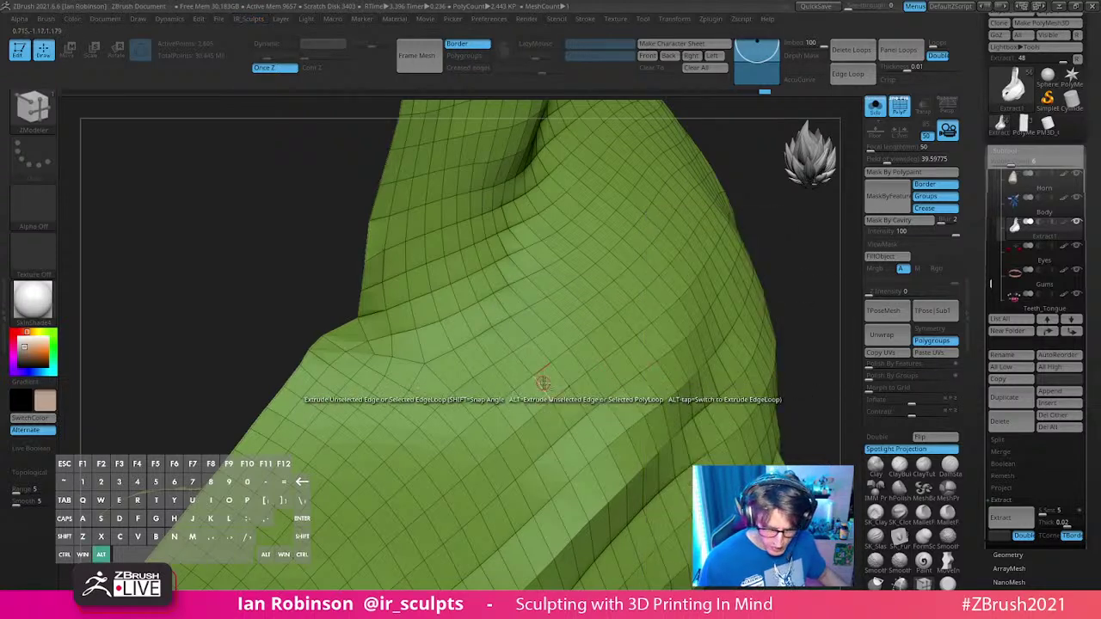
alt+right_drag(543, 384, 634, 324)
key(2)
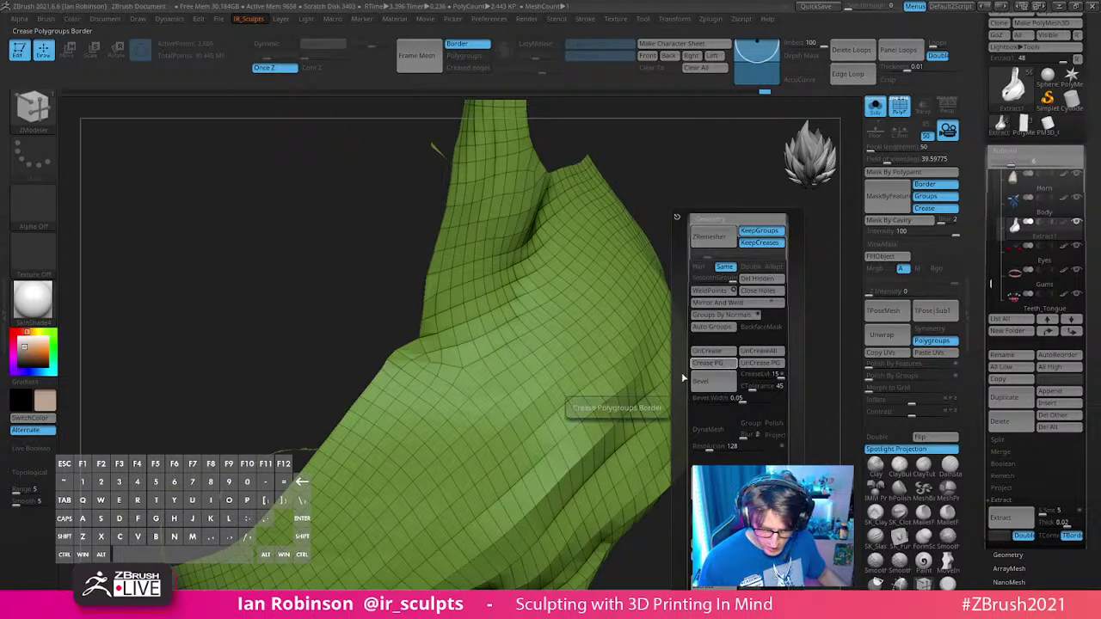
mouse_move(732, 315)
mouse_down()
mouse_move(720, 329)
mouse_move(430, 317)
mouse_move(381, 338)
mouse_move(383, 295)
mouse_move(487, 400)
mouse_move(765, 314)
mouse_move(728, 306)
mouse_up()
key(space)
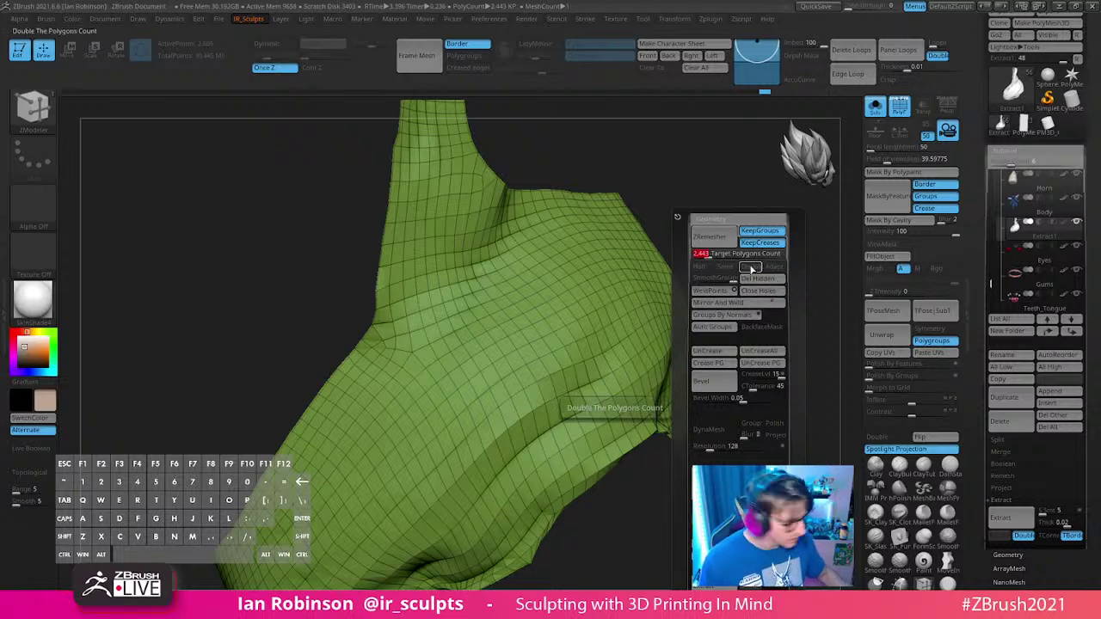
click(732, 238)
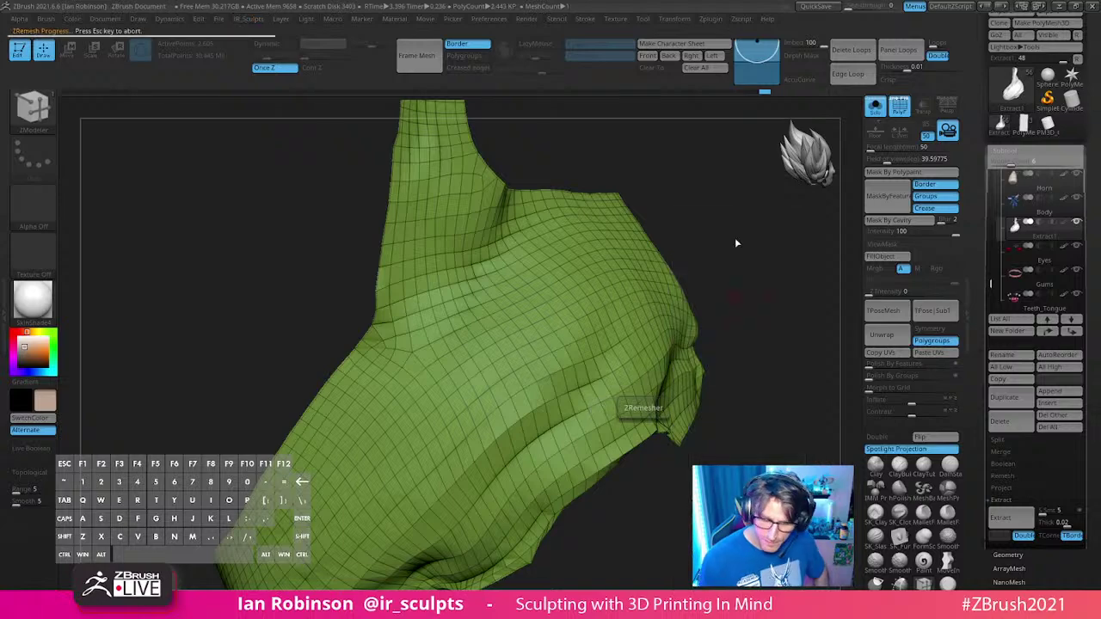
key(ctrl+z)
key(ctrl+z)
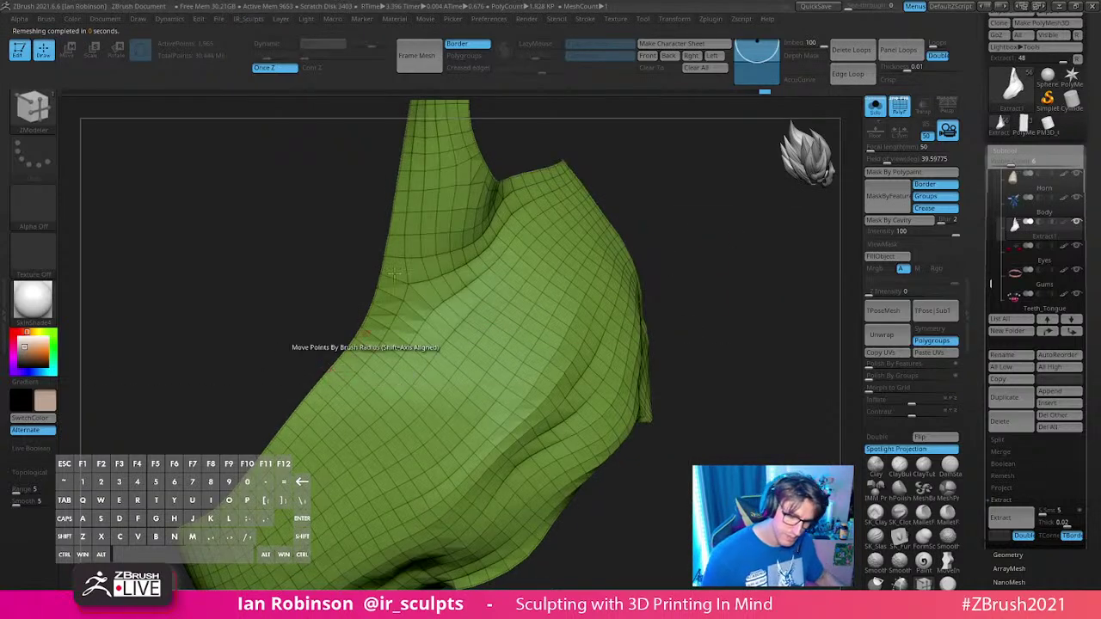
Step: Leave Solo mode and examine the remeshed sash's fit and edge flow on the bokoblin's body, with and without its wireframe
alt+drag(684, 243, 568, 384)
click(875, 107)
key(shift+f)
key(f)
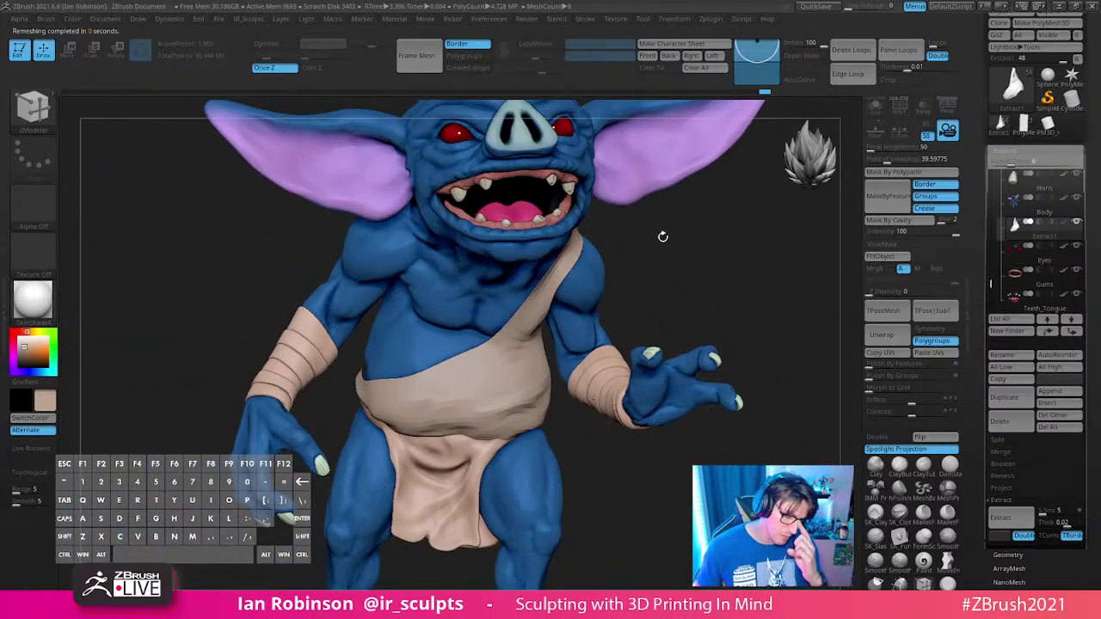
alt+drag(677, 256, 673, 378)
key(shift+f)
alt+right_drag(482, 310, 546, 404)
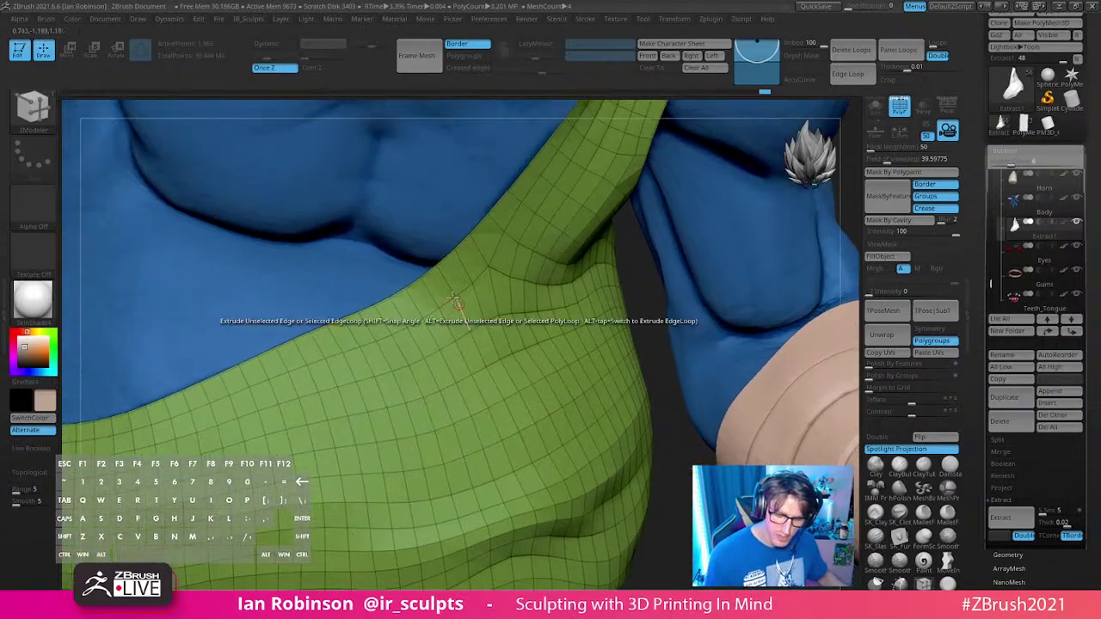
alt+right_drag(461, 297, 469, 252)
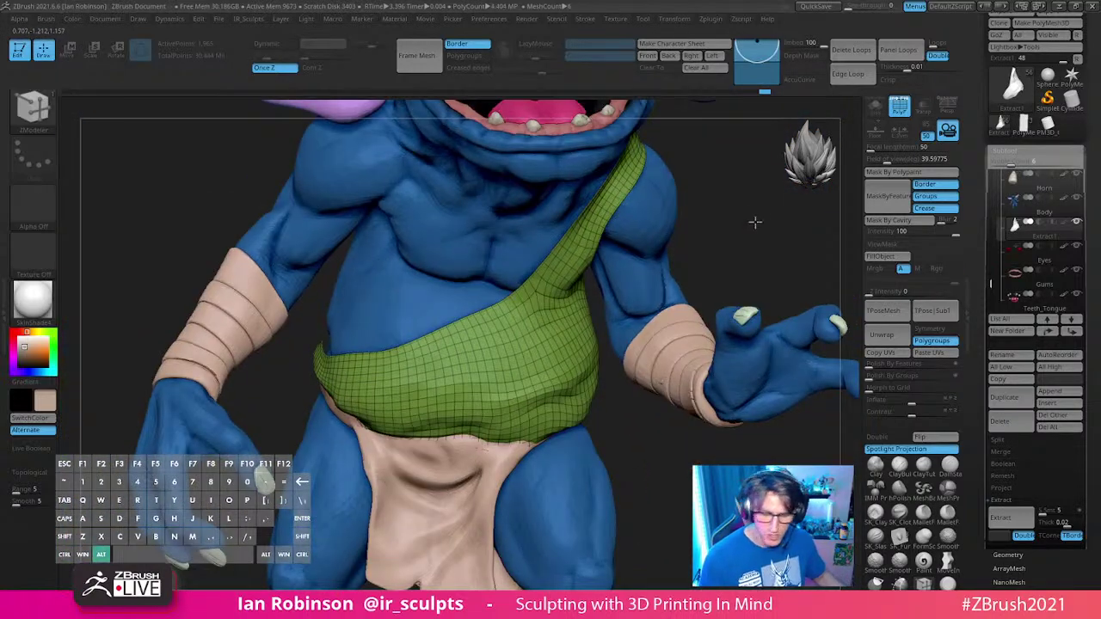
alt+drag(755, 221, 707, 251)
alt+right_drag(530, 319, 530, 295)
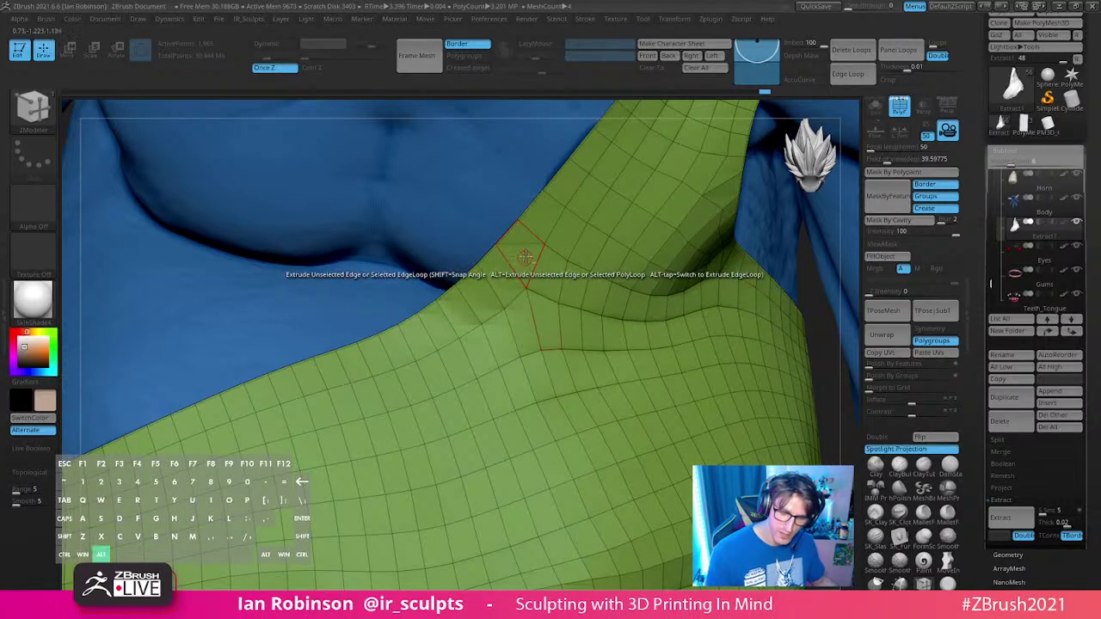
Step: Set the ZModeler polygon action to QMesh and temporarily mark the polygons around the pole near the sash's inner corner
key(space)
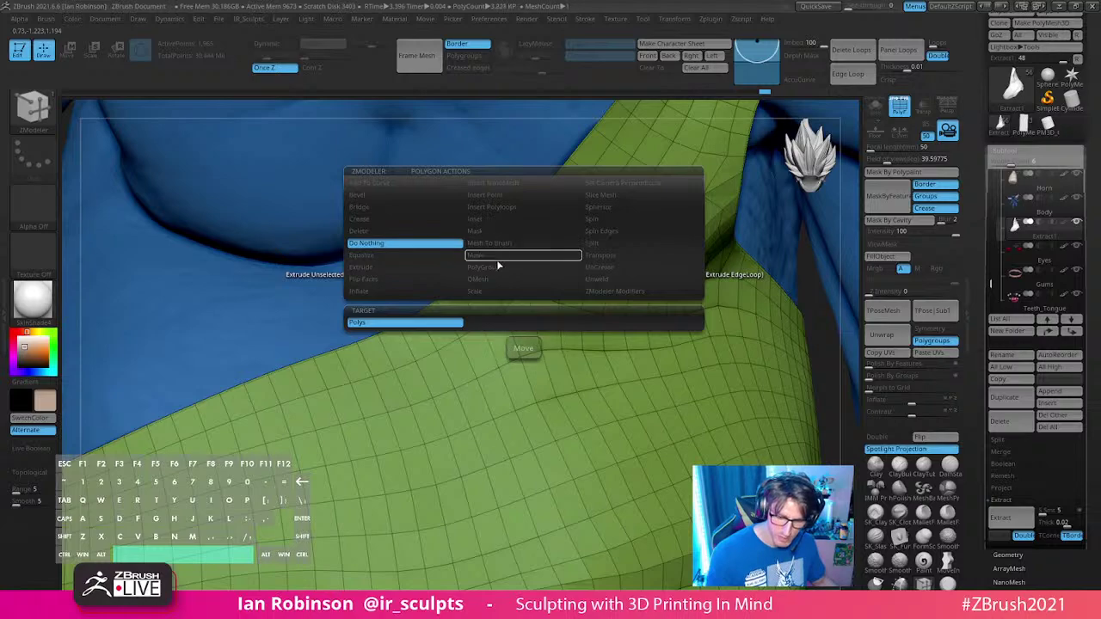
click(495, 278)
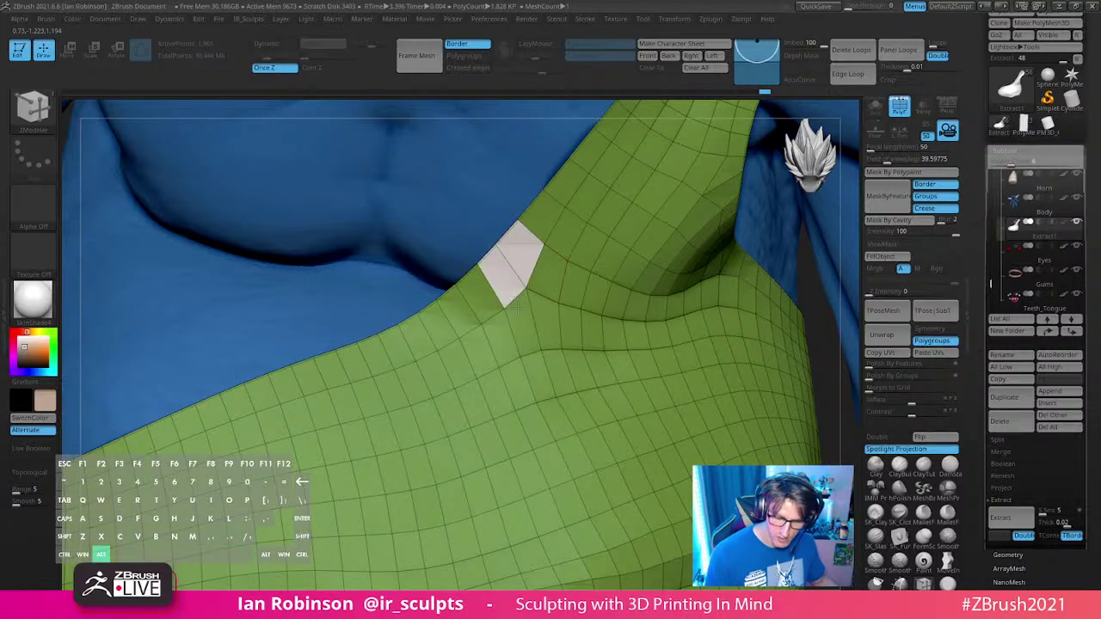
right_drag(536, 287, 530, 309)
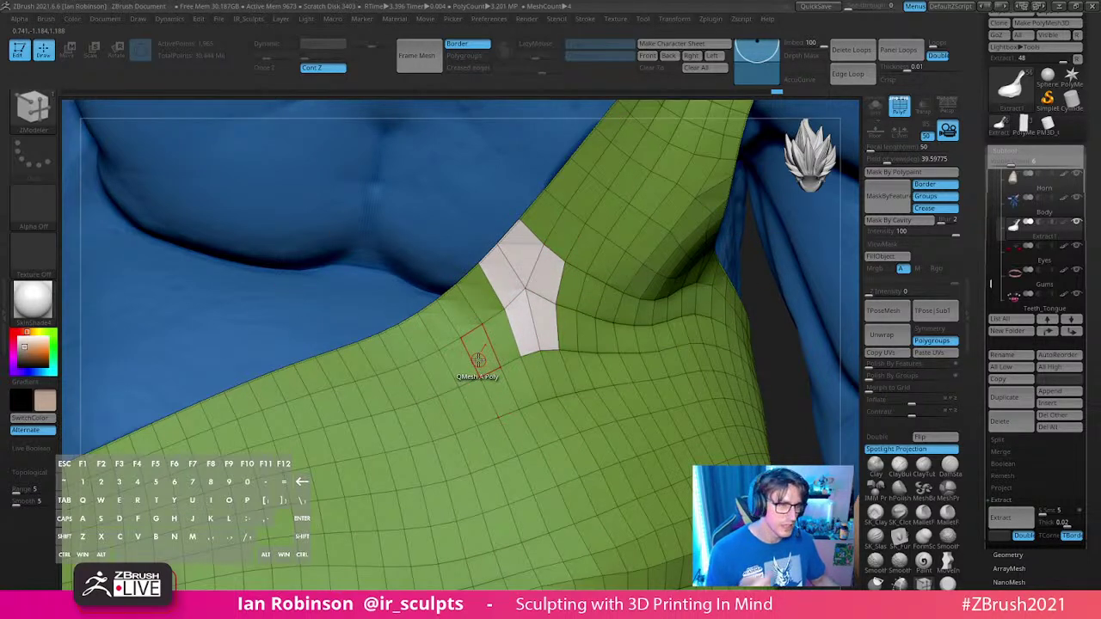
mouse_move(571, 352)
alt+right_down()
mouse_move(559, 297)
mouse_move(559, 336)
mouse_move(531, 402)
mouse_move(553, 292)
mouse_move(553, 319)
alt+right_up()
key(ctrl+z)
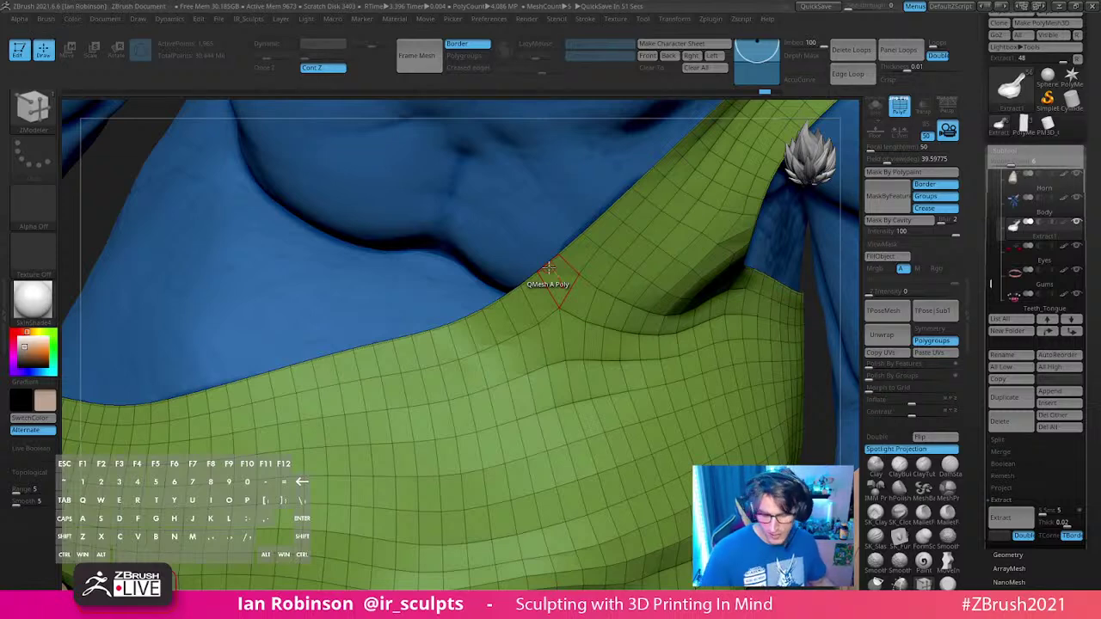
Step: Hide the wireframe and check the sash on the bokoblin's torso from the side and the front
key(f)
drag(762, 324, 675, 214)
key(shift+f)
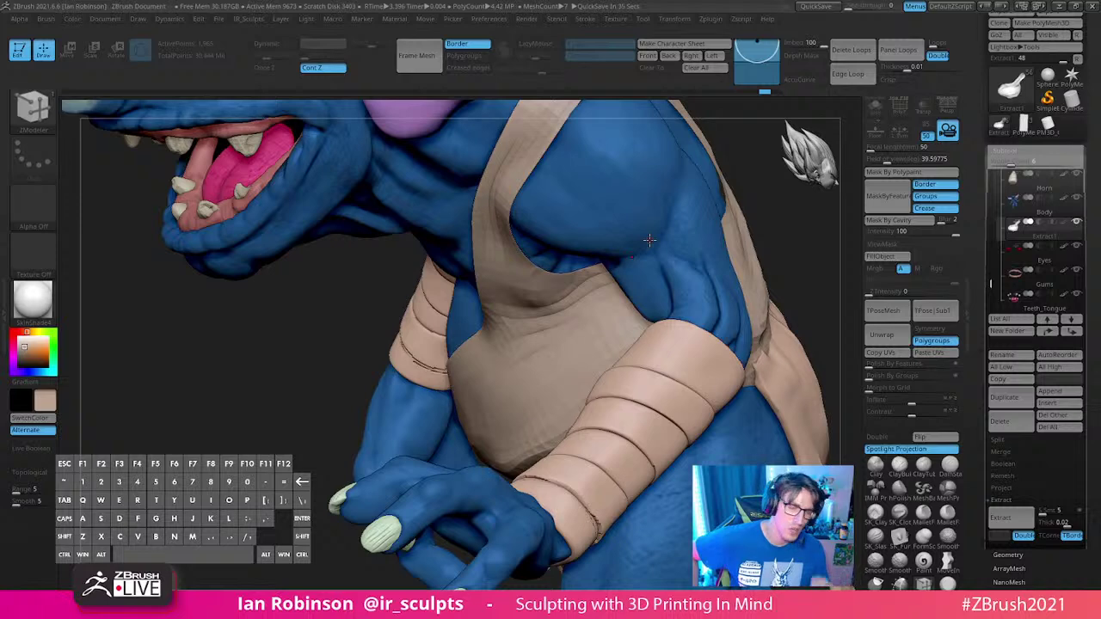
drag(296, 397, 453, 311)
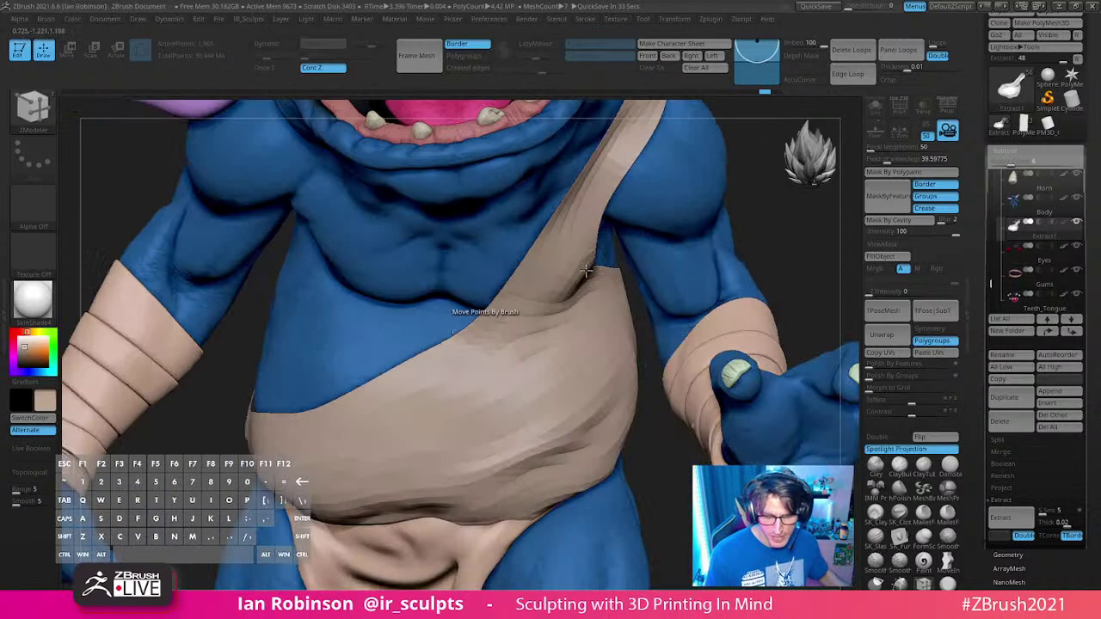
alt+drag(658, 458, 726, 258)
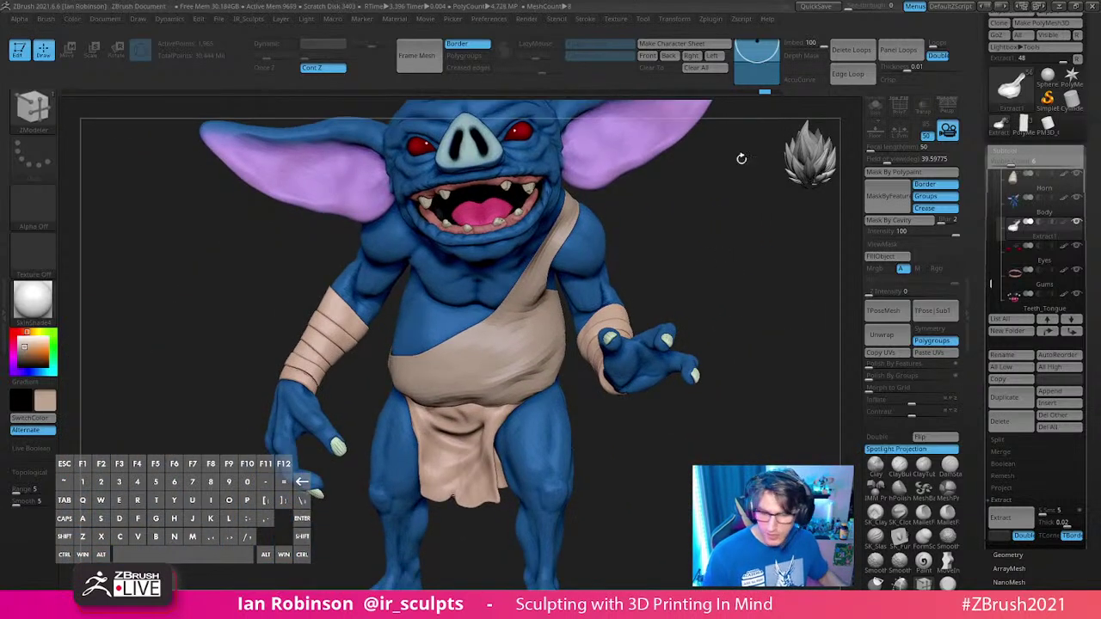
Step: Save the bokoblin as a tool file
drag(1093, 37, 1091, 99)
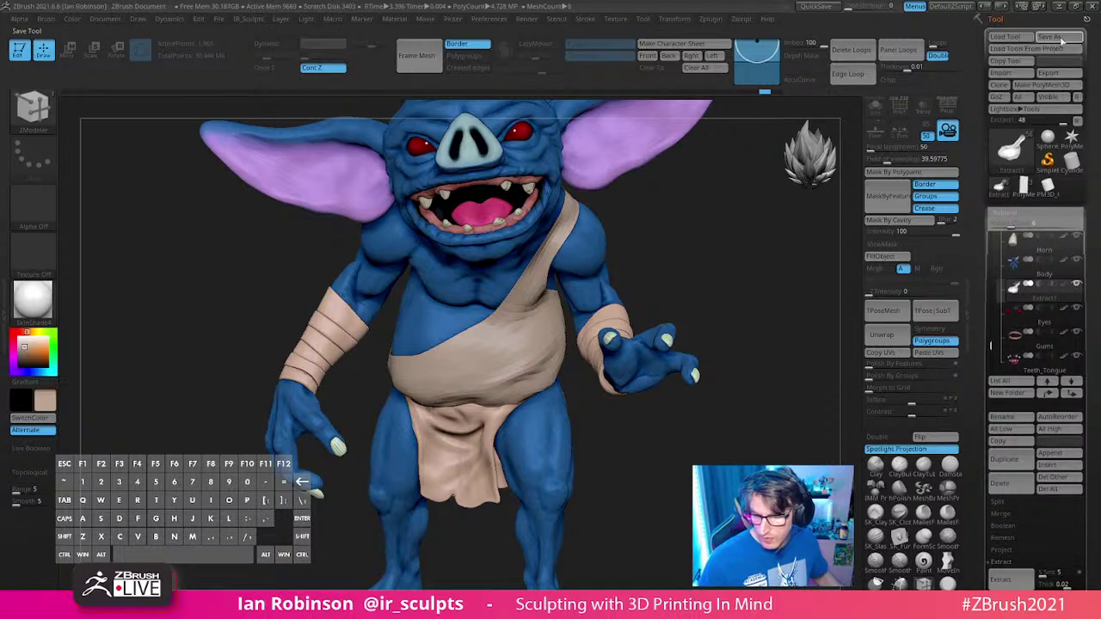
click(1057, 40)
key(Return)
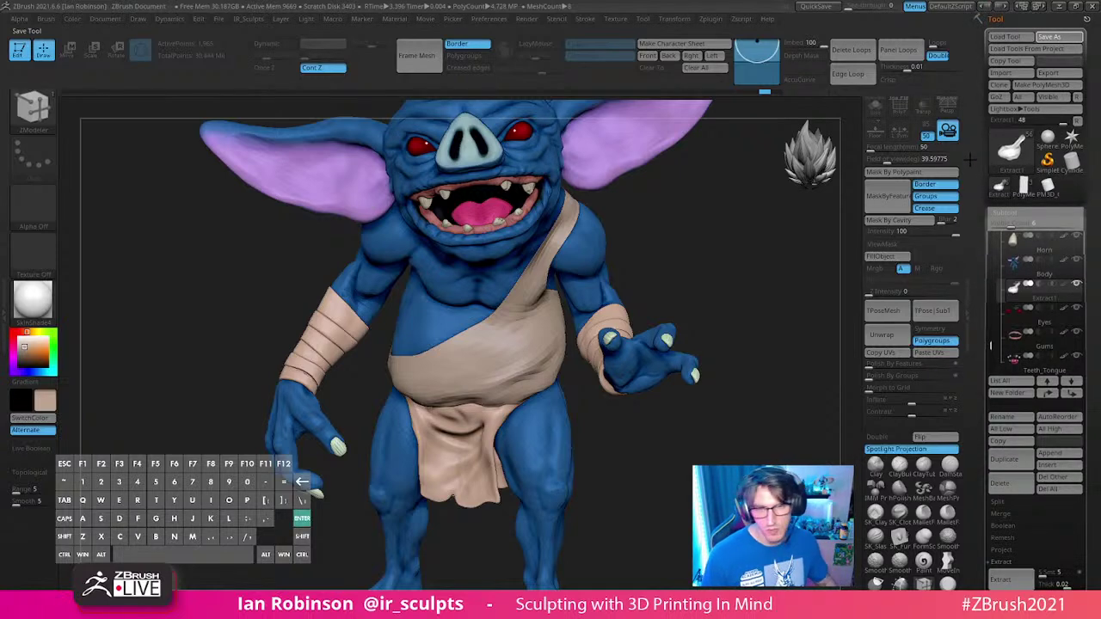
click(1062, 38)
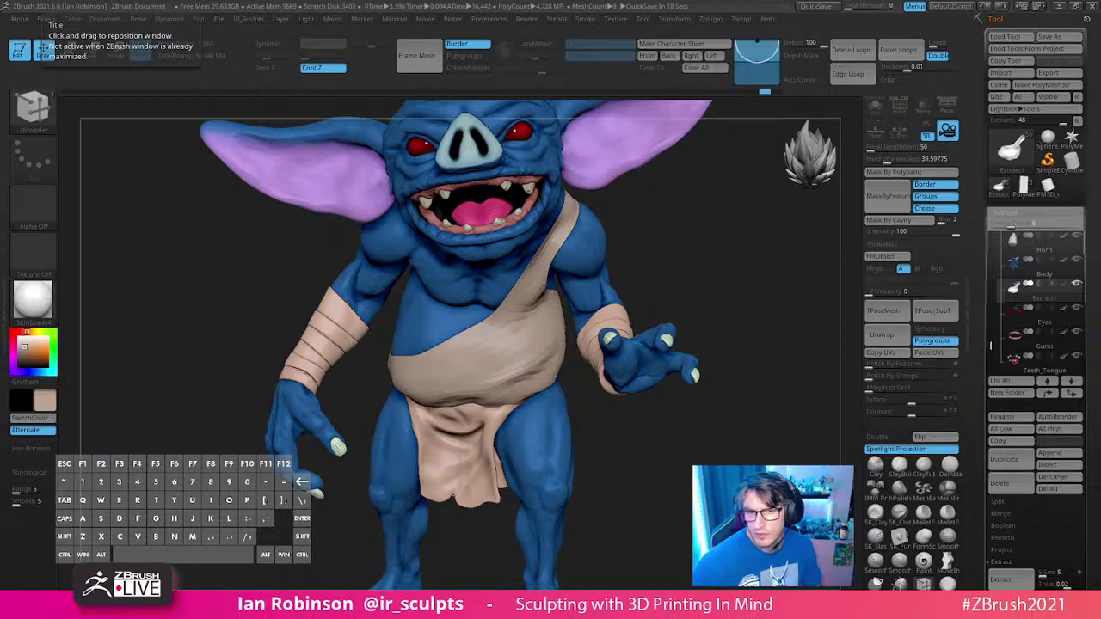
Step: Switch to the Firefox browser and open the YouTube video "Zbrush Dynamics Basics - Cloth Simulation Basics Explained"
drag(679, 0, 640, 0)
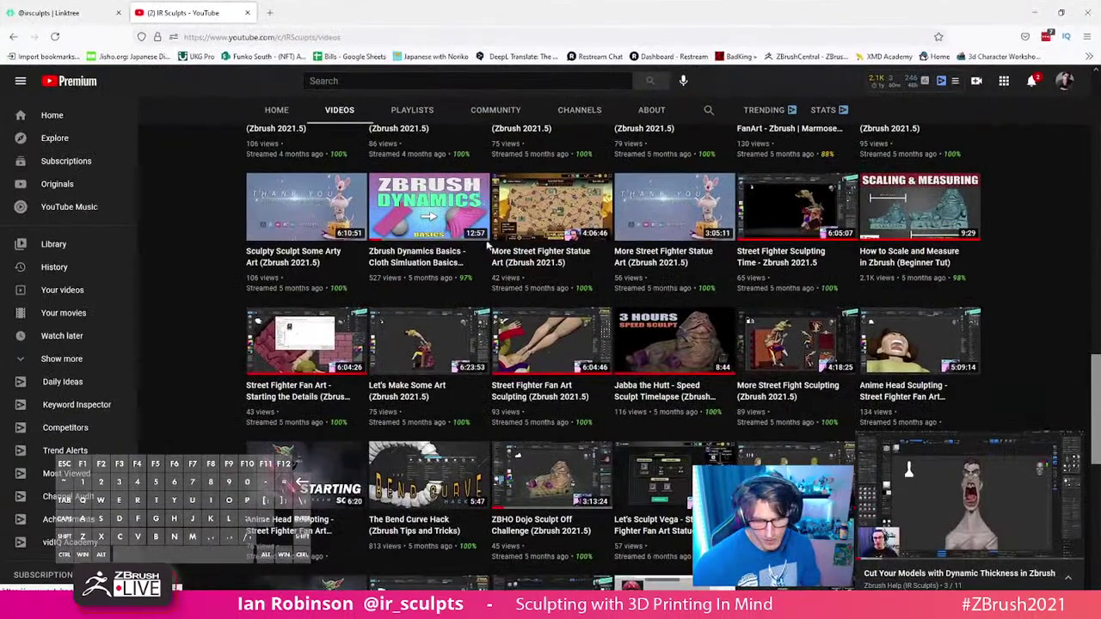
click(436, 204)
click(101, 507)
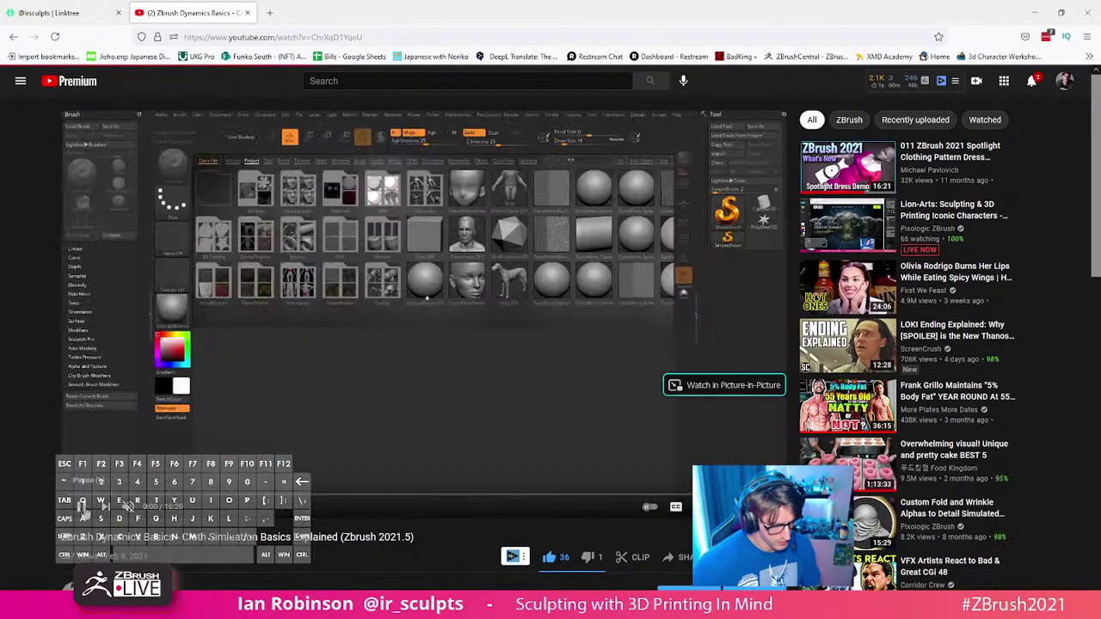
click(17, 32)
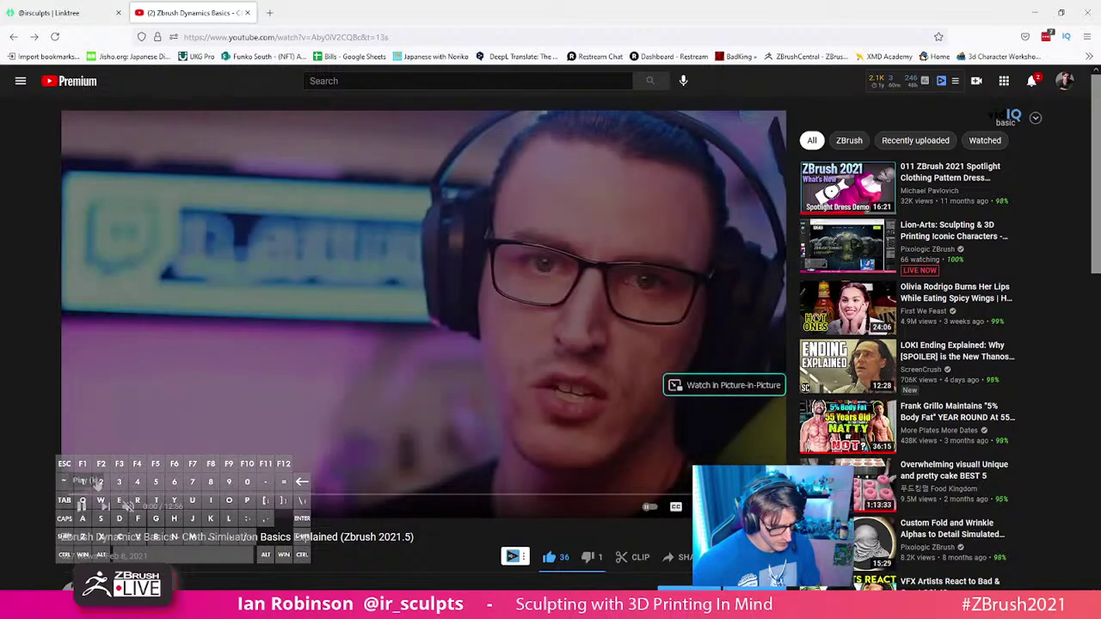
Step: Copy the cloth simulation video's web address and minimize the browser to return to ZBrush
click(222, 34)
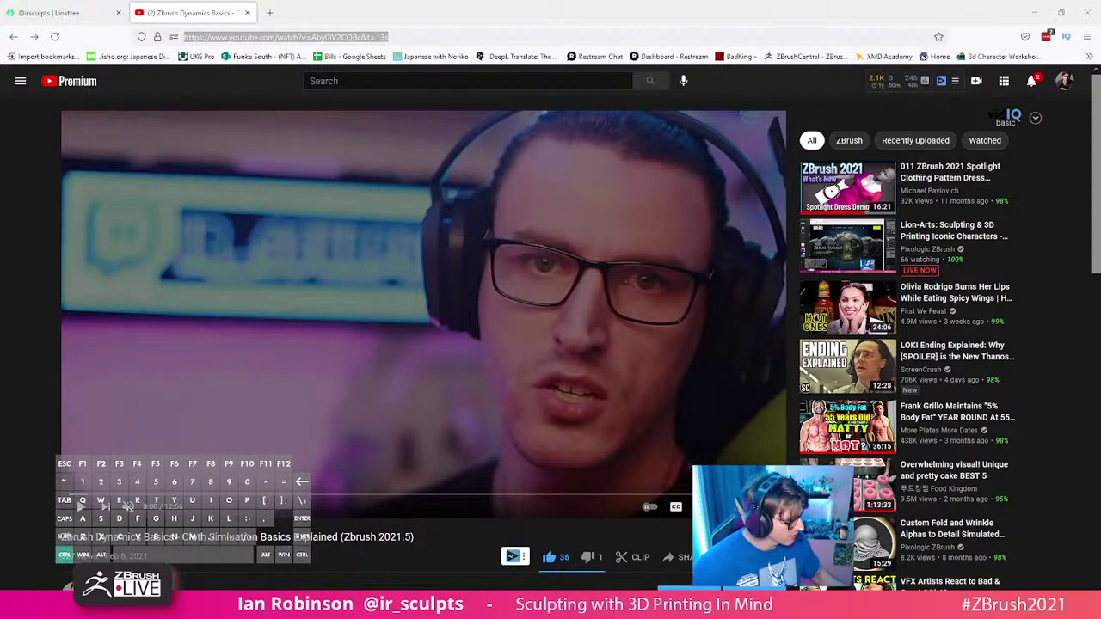
click(1086, 12)
click(647, 135)
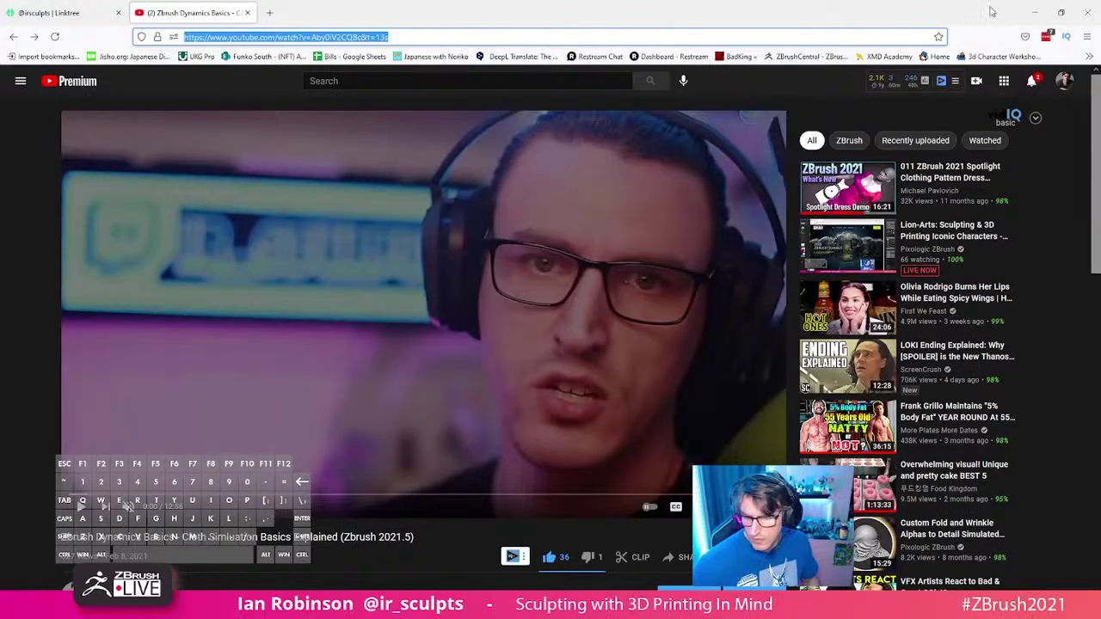
click(1034, 12)
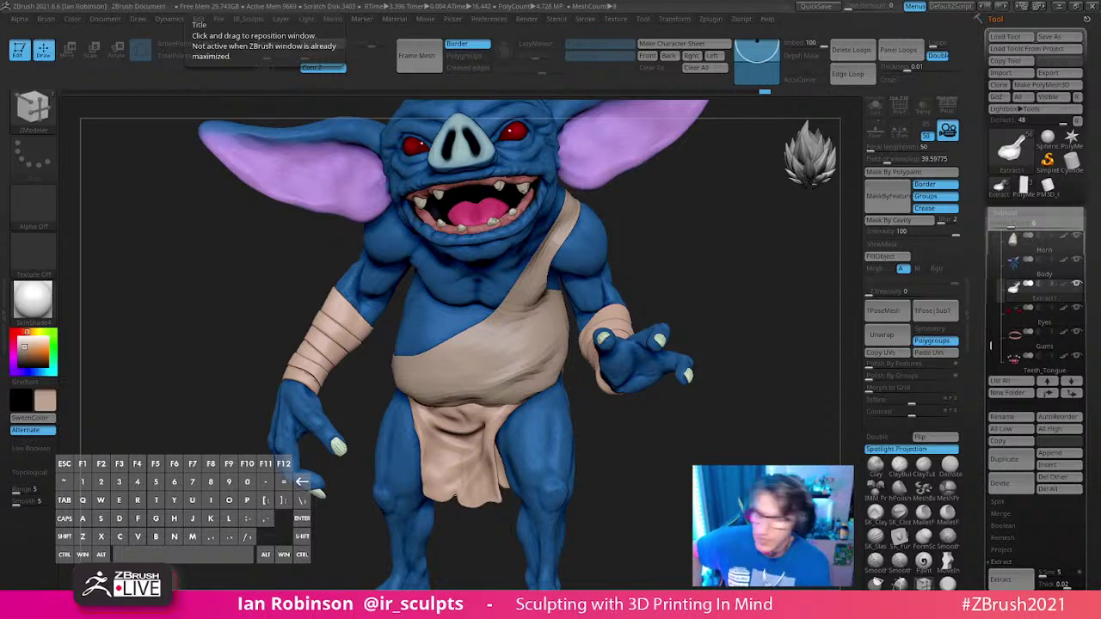
Step: Frame the whole bokoblin and check the sash up close with and without its wireframe
mouse_move(730, 248)
mouse_down()
mouse_move(730, 238)
mouse_move(710, 283)
mouse_move(718, 253)
mouse_up()
key(f)
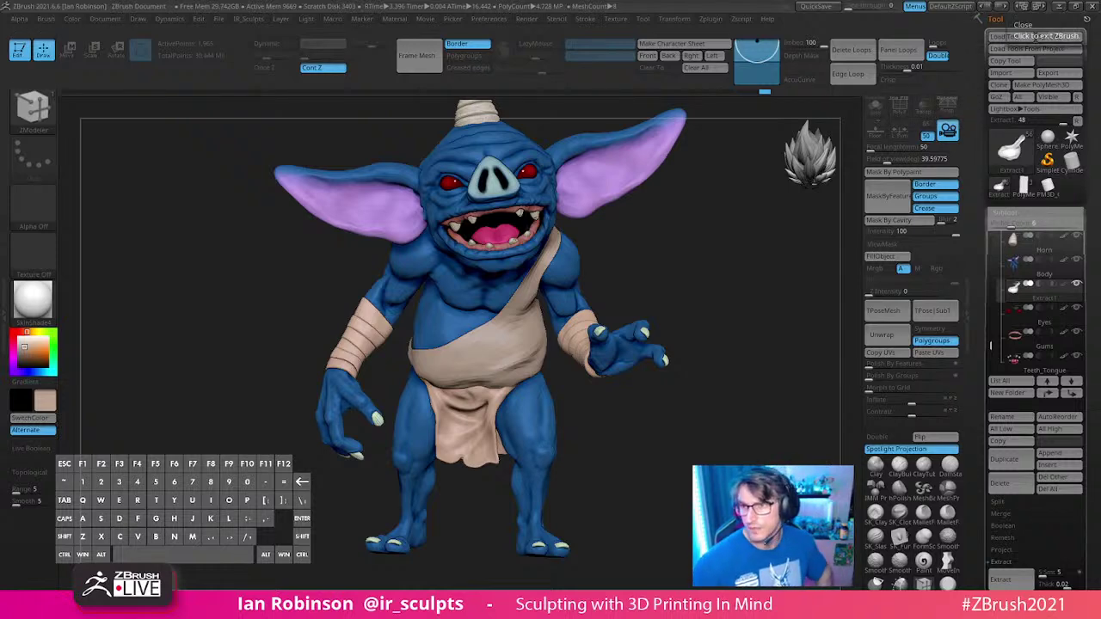
key(alt+Tab)
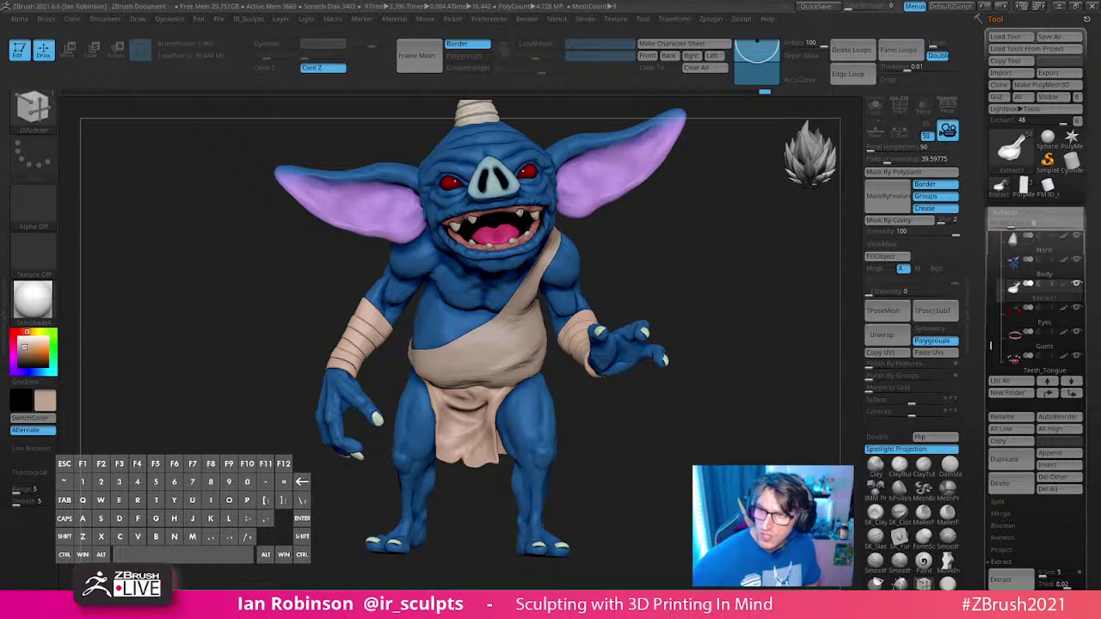
drag(695, 311, 650, 472)
key(shift+f)
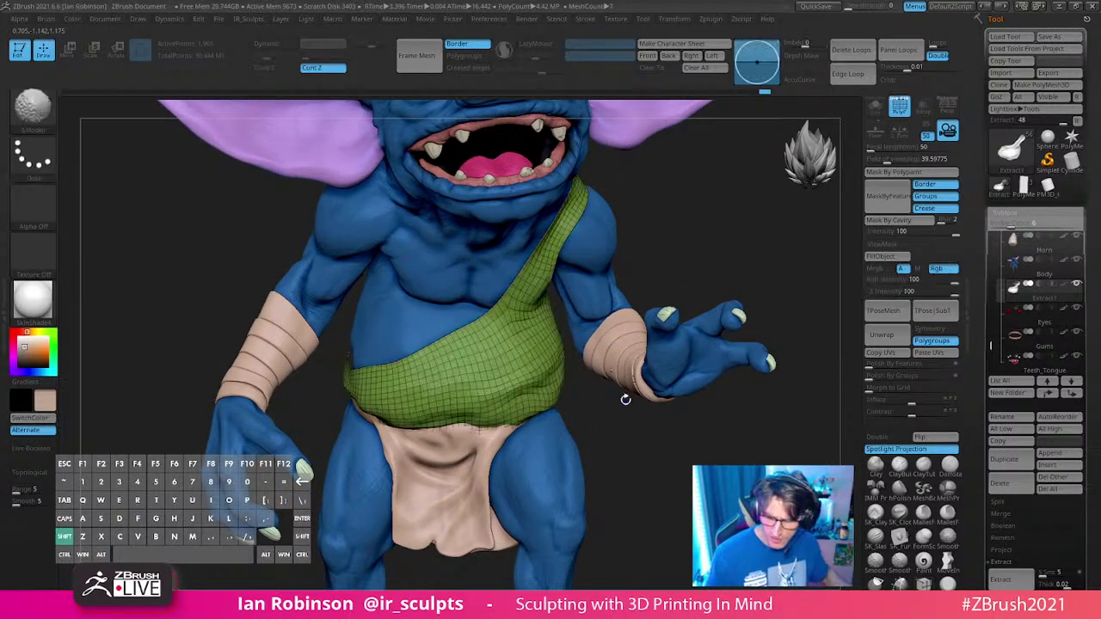
key(shift+f)
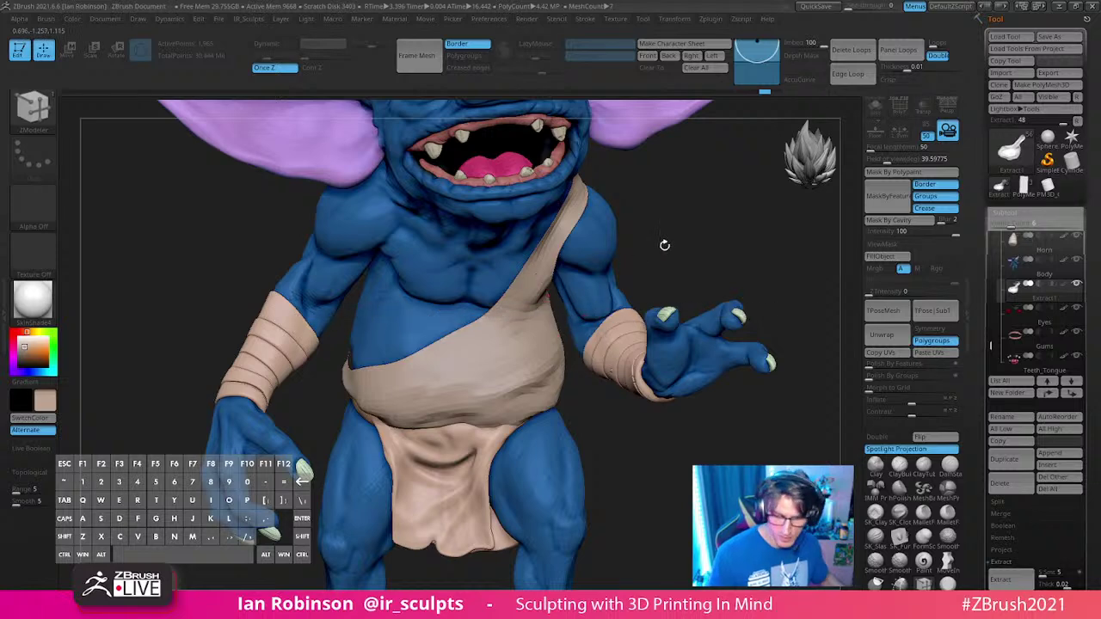
Step: Enable Dynamic Subdivision on the sash and select the SK_Cloth brush for sculpting it
click(279, 44)
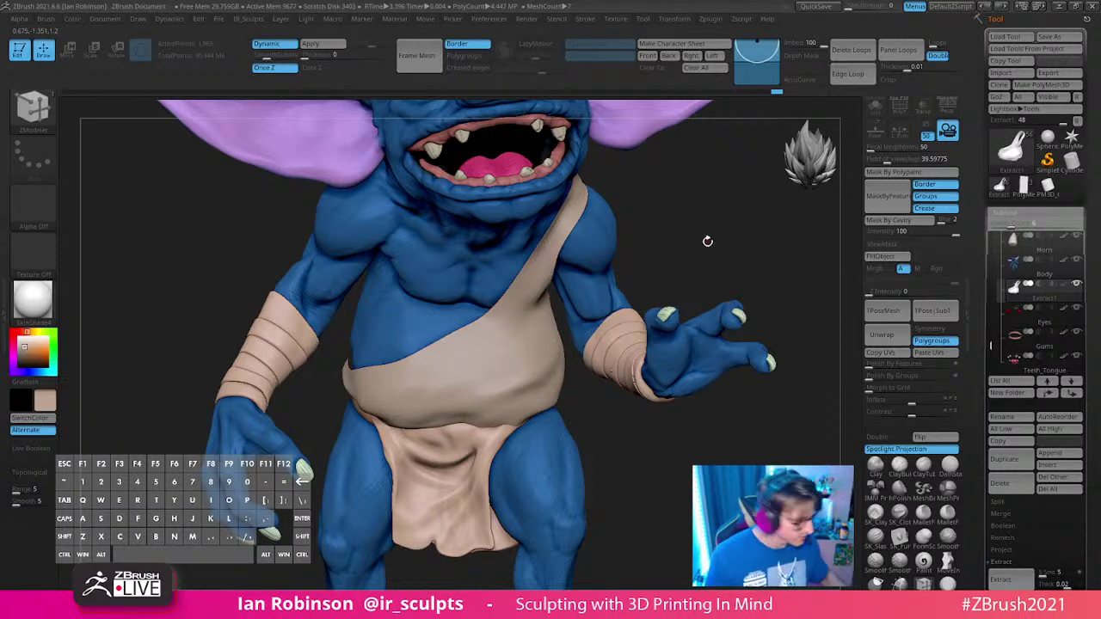
key(s)
mouse_move(703, 241)
mouse_down()
mouse_move(678, 204)
mouse_move(653, 237)
mouse_up()
click(898, 535)
key(s)
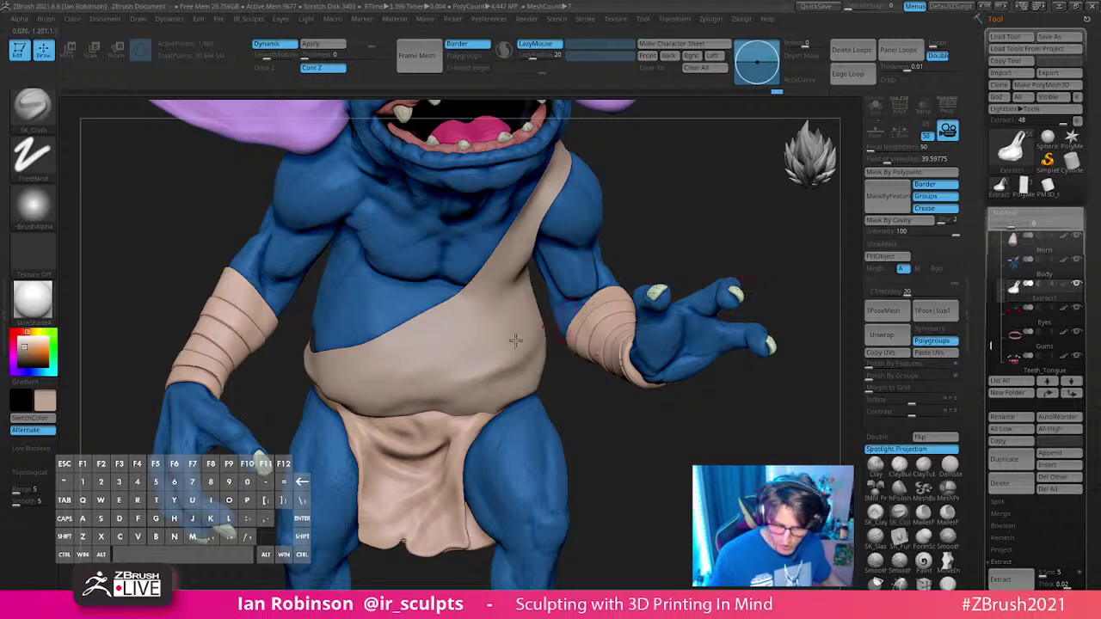
Step: Sculpt diagonal fabric folds across the front of the sash over the belly with the SK_Cloth brush
drag(474, 382, 586, 320)
drag(414, 392, 593, 312)
drag(707, 195, 650, 241)
drag(466, 360, 528, 324)
right_drag(725, 221, 524, 304)
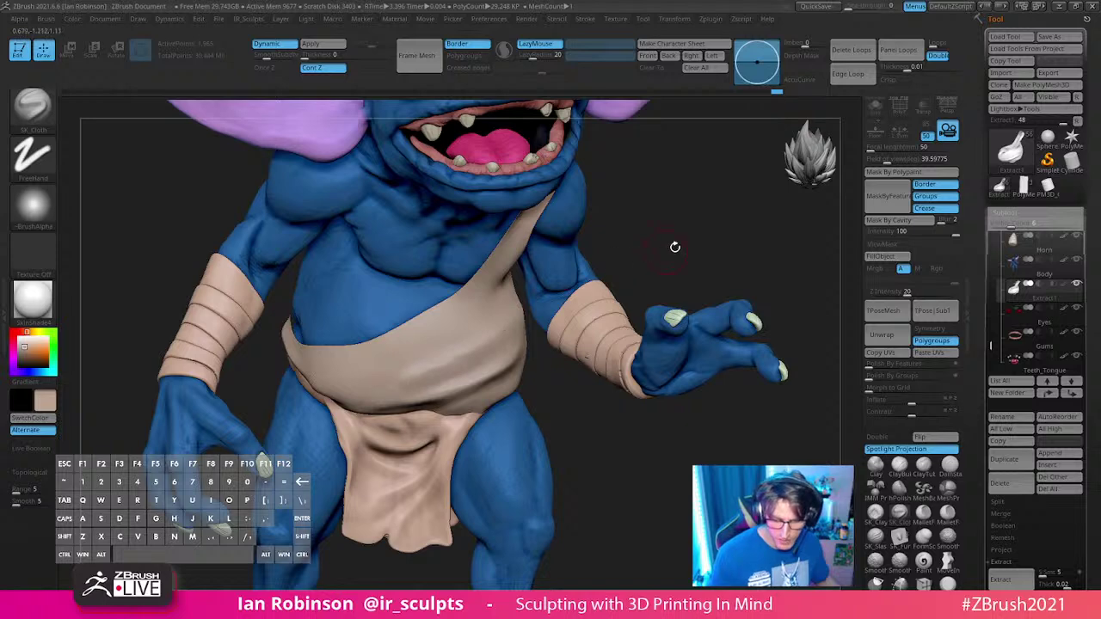
Step: Continue the cloth folds around the back and side of the sash, down to its lower edge at the hip
mouse_move(430, 353)
right_down()
mouse_move(654, 214)
mouse_move(617, 264)
mouse_move(456, 267)
right_up()
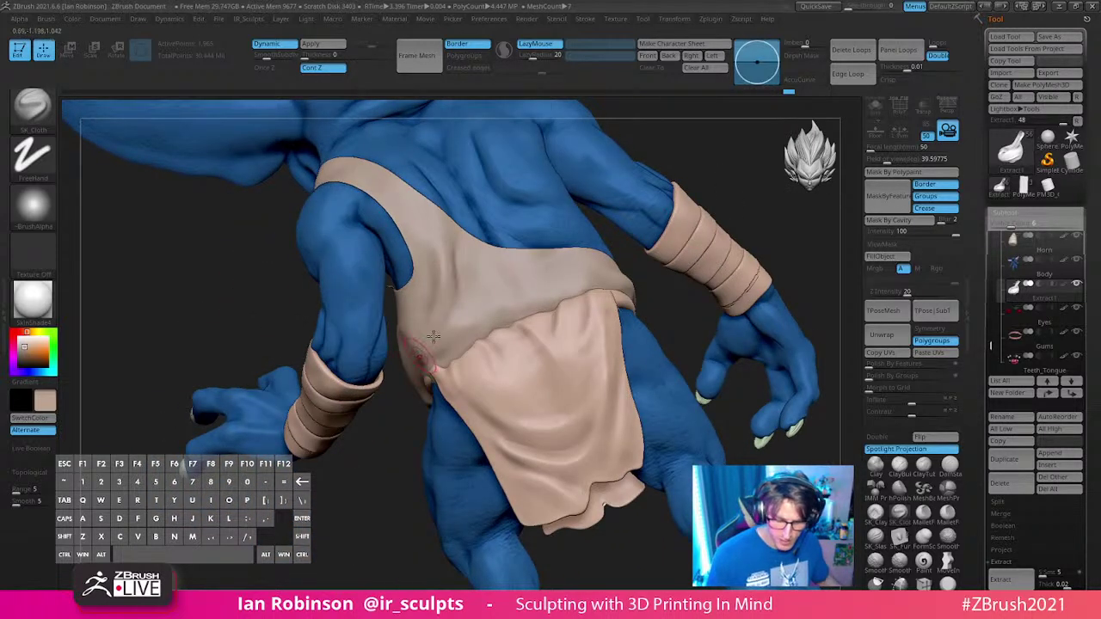
right_drag(546, 345, 521, 407)
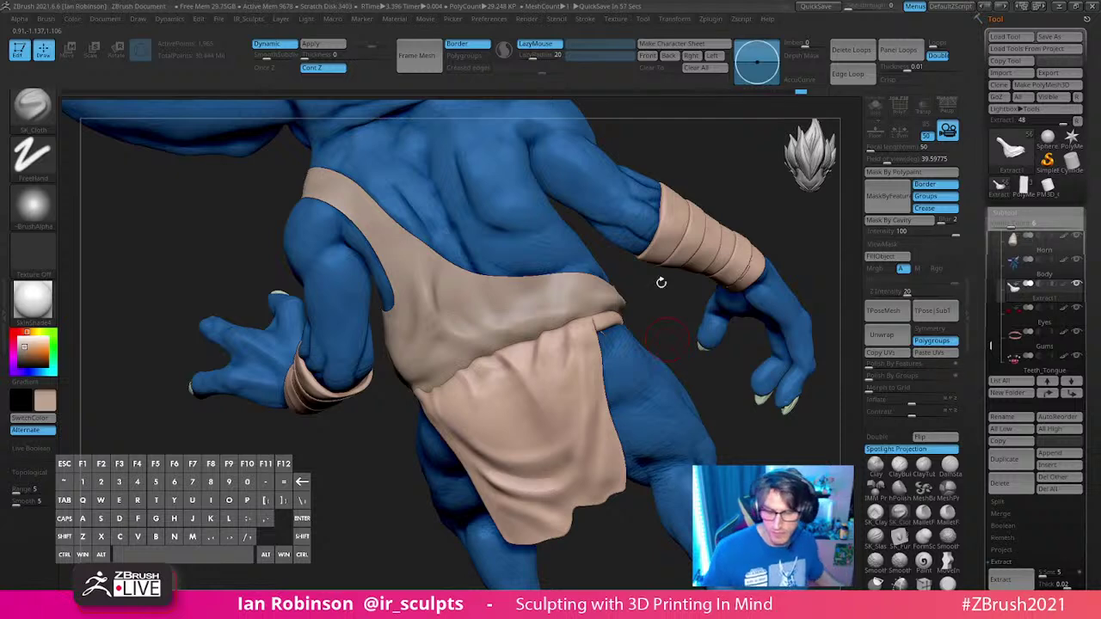
right_drag(659, 281, 700, 252)
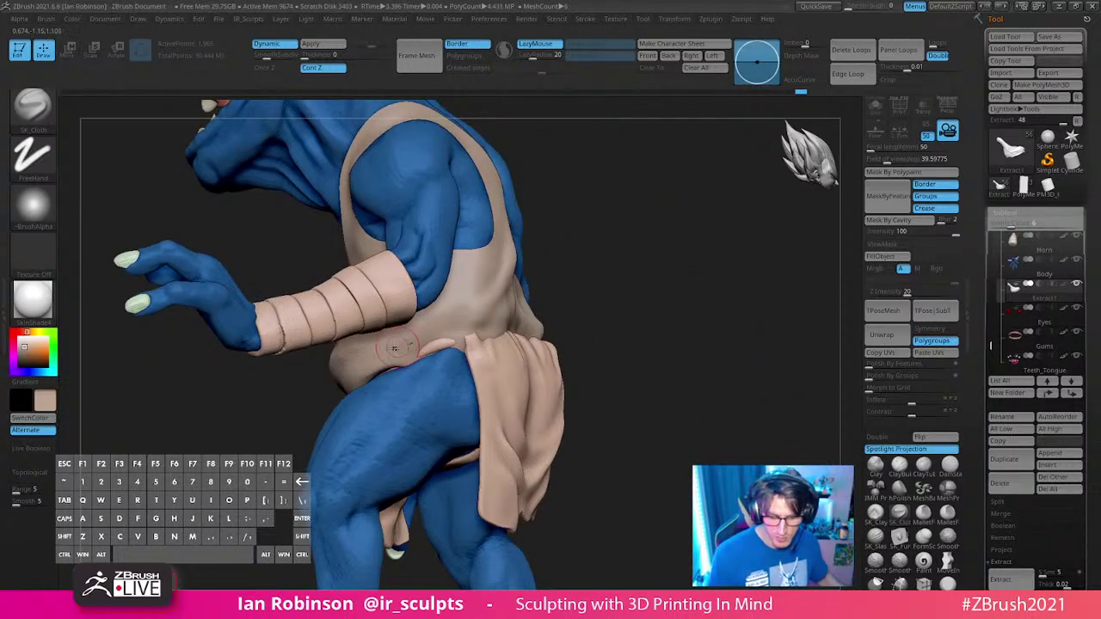
drag(583, 295, 647, 267)
drag(410, 334, 360, 368)
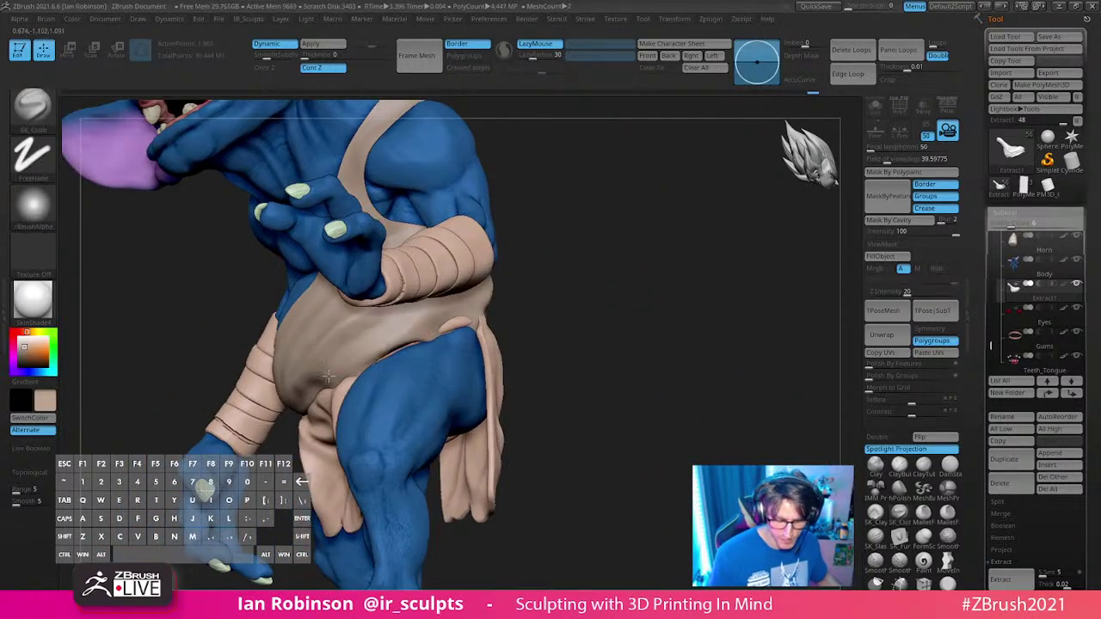
drag(528, 306, 602, 314)
mouse_move(372, 352)
mouse_down()
mouse_move(390, 344)
mouse_move(411, 360)
mouse_up()
Step: Save the bokoblin as a ZBrush tool file and collapse the list of its subtools
alt+right_drag(562, 318, 707, 313)
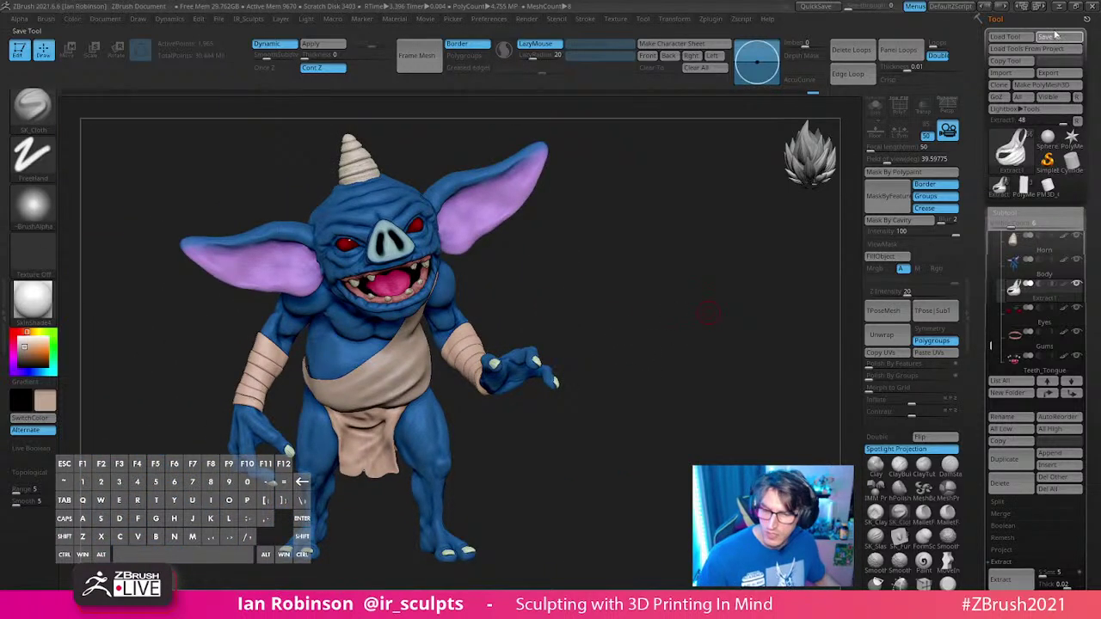
click(1054, 34)
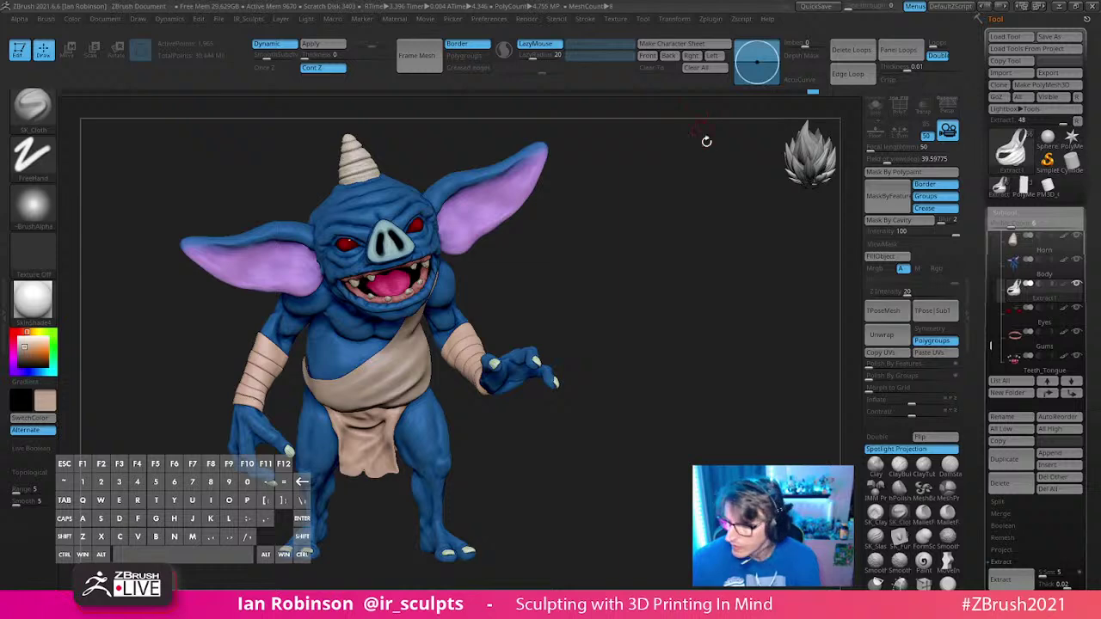
click(1026, 213)
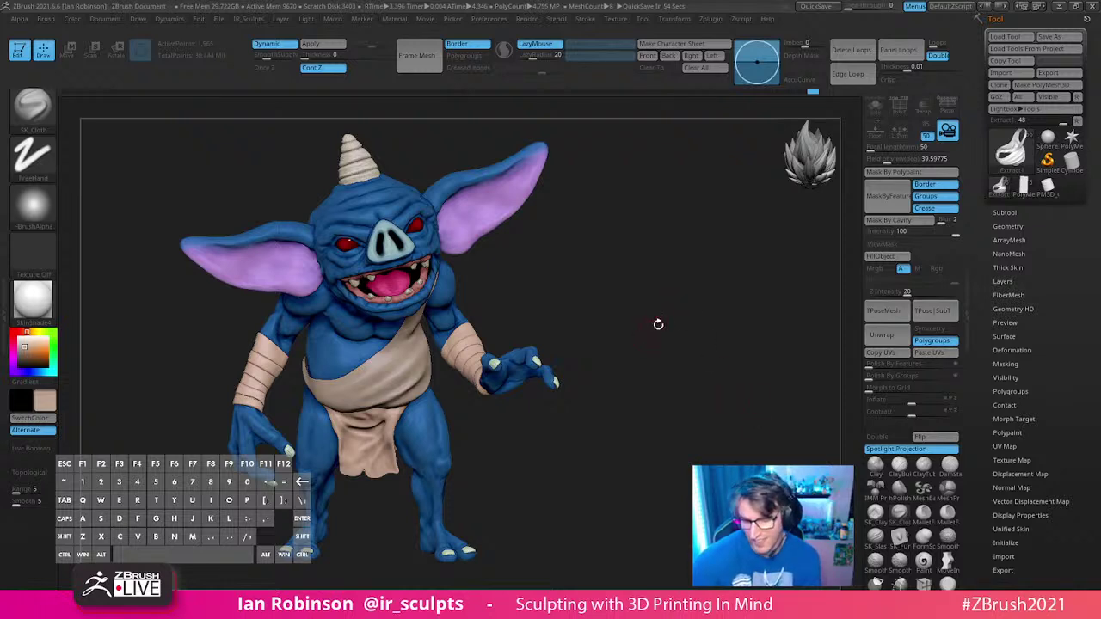
drag(659, 319, 668, 297)
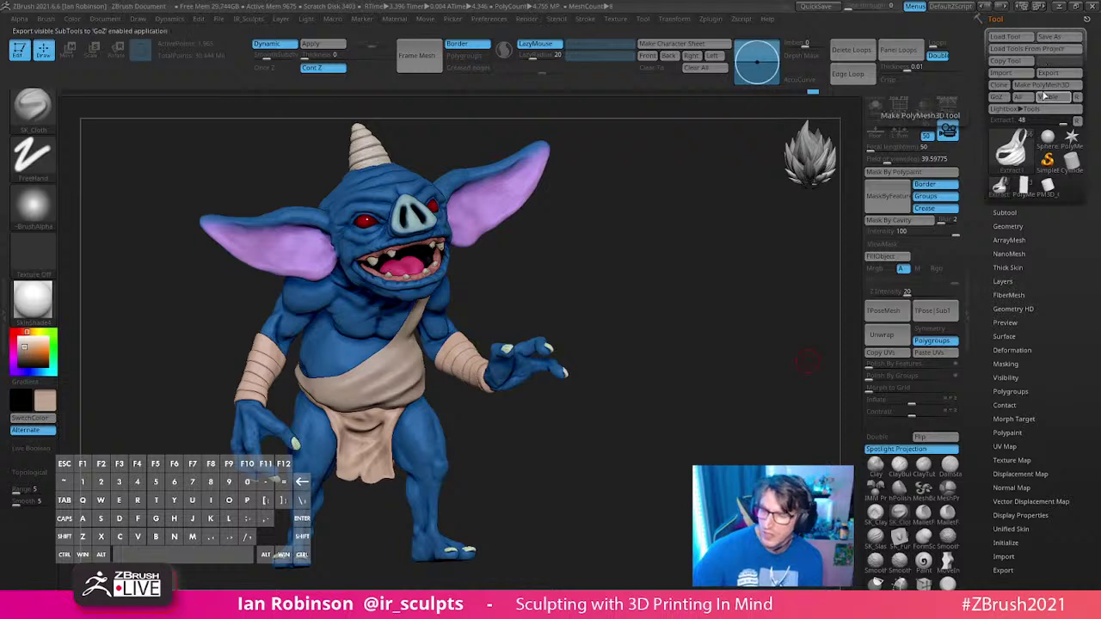
Step: Switch to the Cylinder3D primitive and load the saved tool of the girl in the orange hooded coat
click(1071, 165)
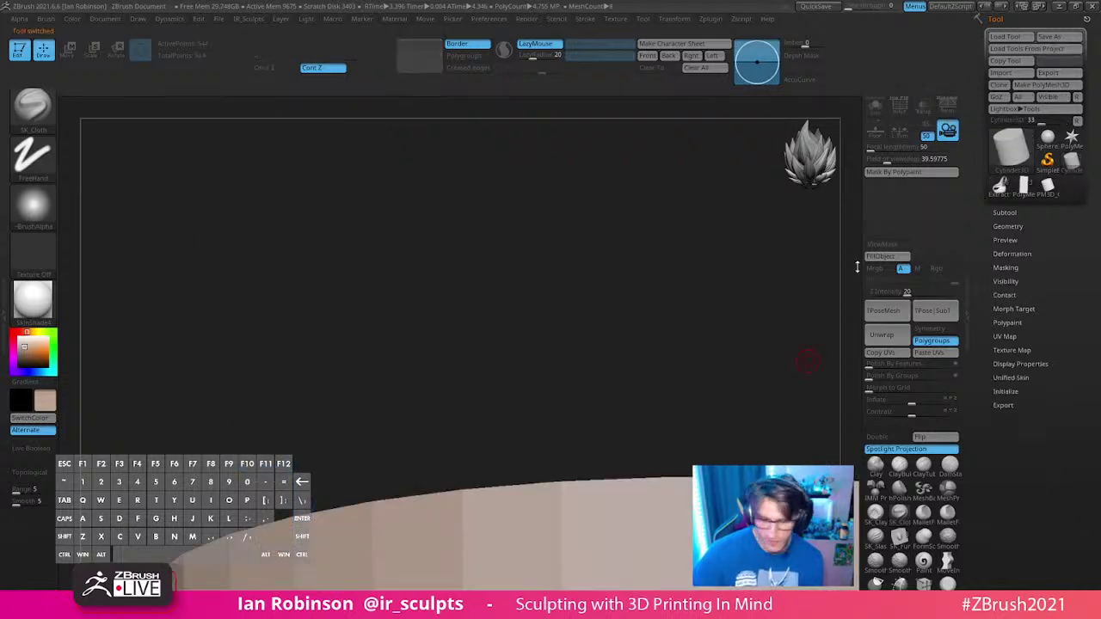
key(f)
drag(775, 316, 749, 336)
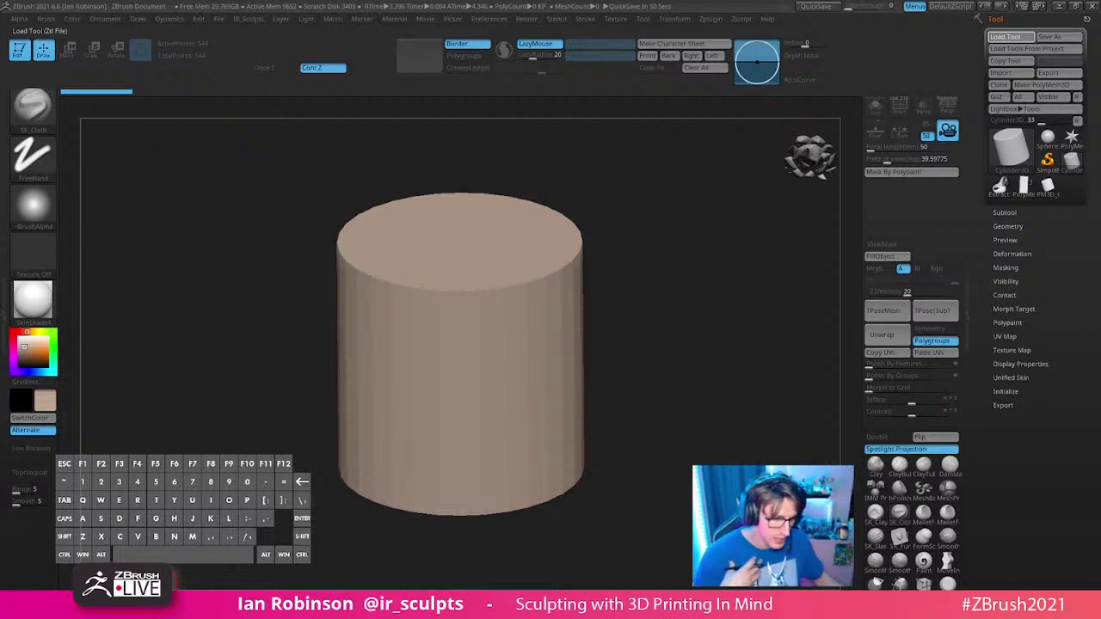
alt+drag(686, 404, 720, 436)
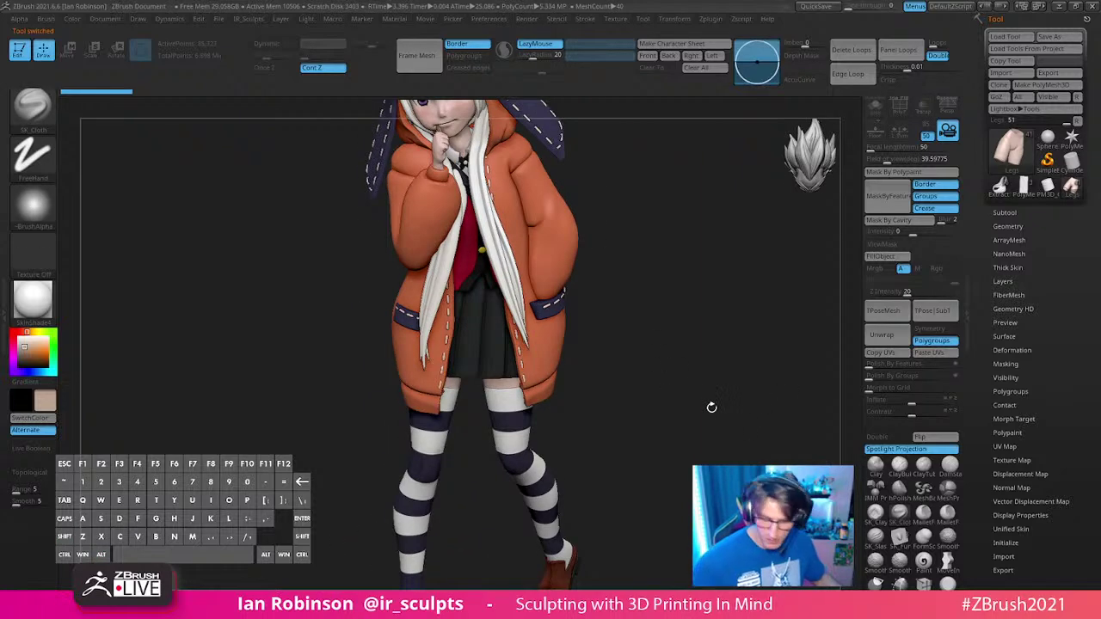
Step: Isolate the Skirt subtool and examine its pleats and low-poly wireframe from several angles, including underneath
click(1004, 212)
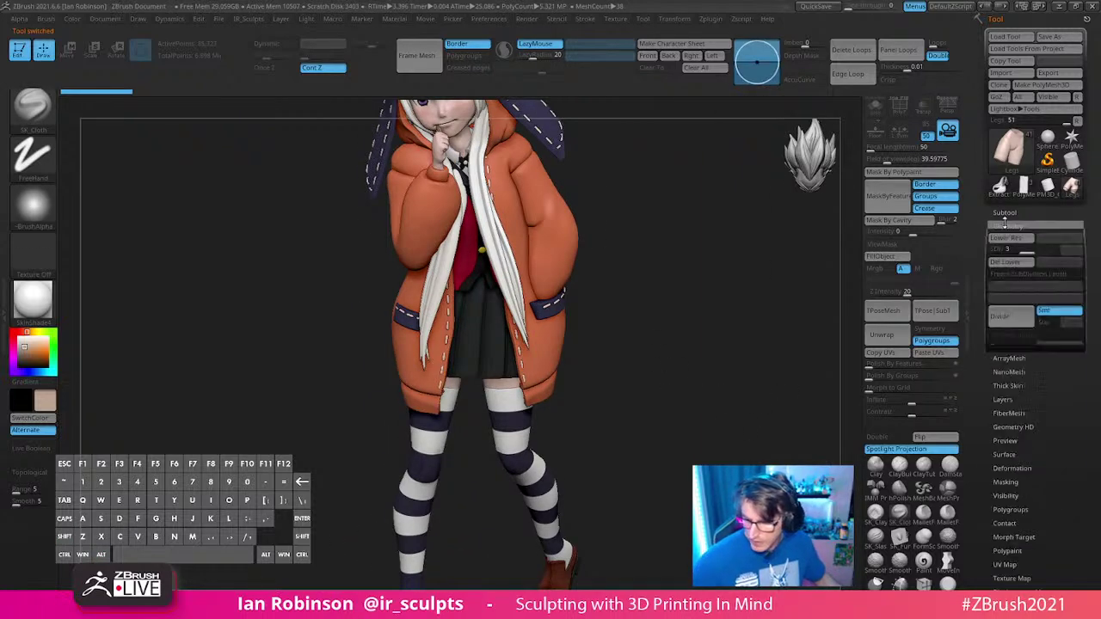
alt+click(489, 347)
key(shift+f)
click(874, 107)
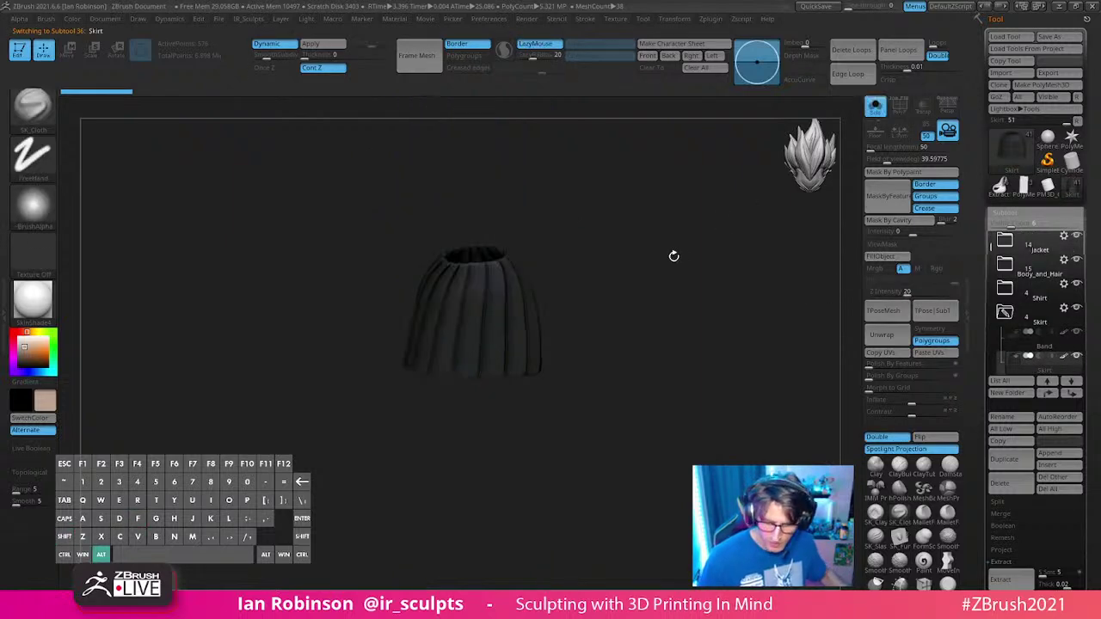
alt+drag(674, 255, 720, 300)
key(shift+f)
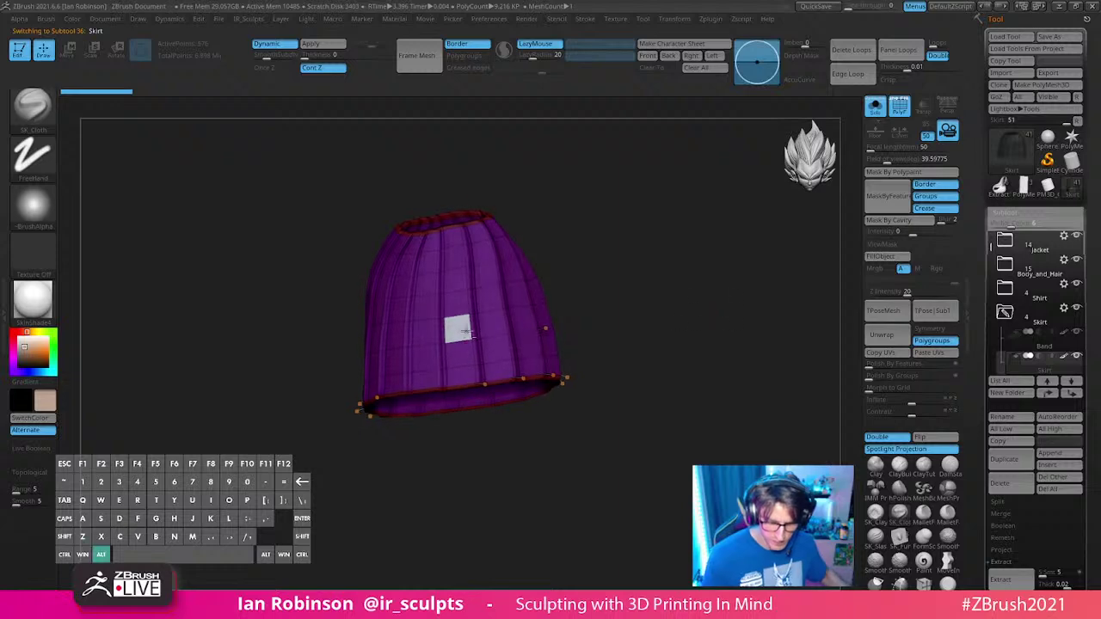
mouse_move(639, 286)
mouse_down()
mouse_move(676, 322)
mouse_move(732, 315)
mouse_move(715, 336)
mouse_move(745, 327)
mouse_move(749, 349)
mouse_move(739, 330)
mouse_up()
key(shift+f)
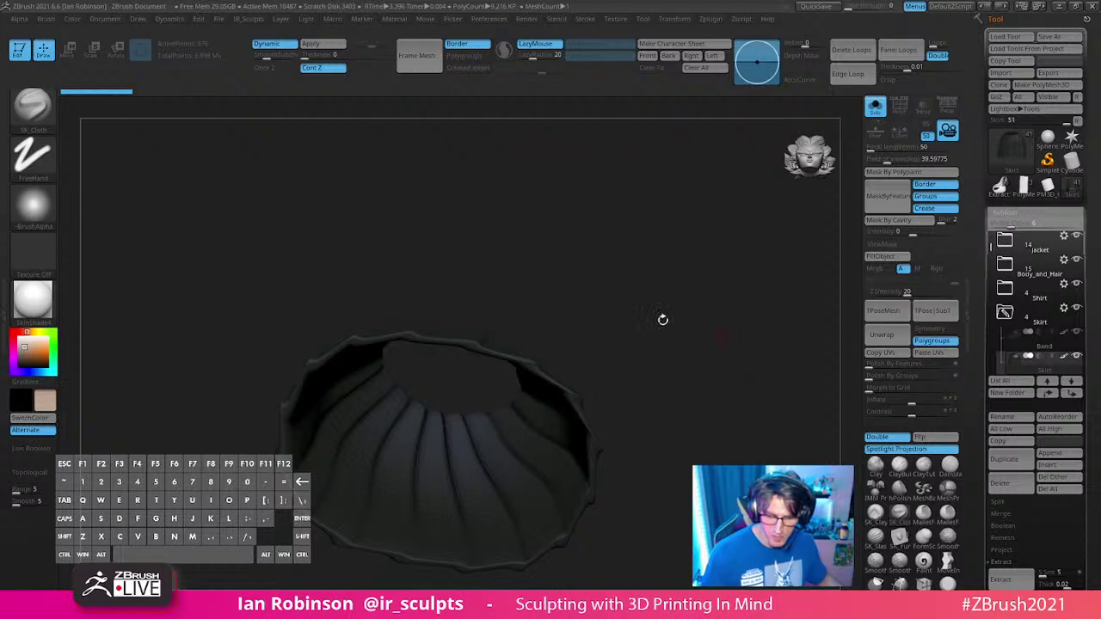
drag(662, 318, 656, 418)
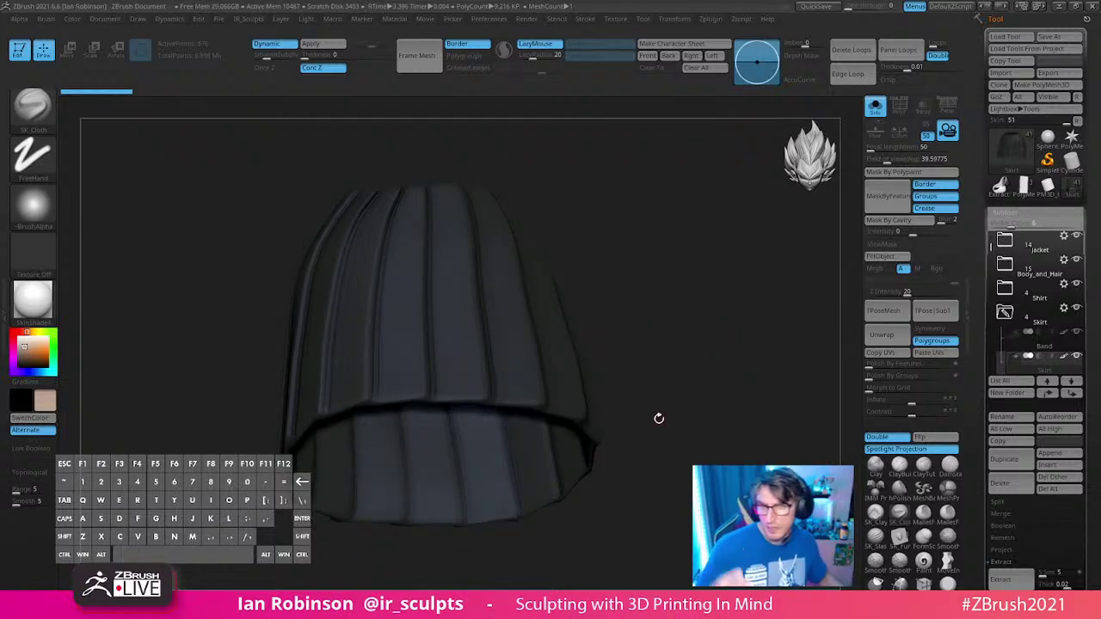
Step: Switch to the Cylinder3D primitive with its wireframe shown and convert it into a PolyMesh3D
click(1072, 163)
alt+drag(826, 289, 737, 304)
key(shift+f)
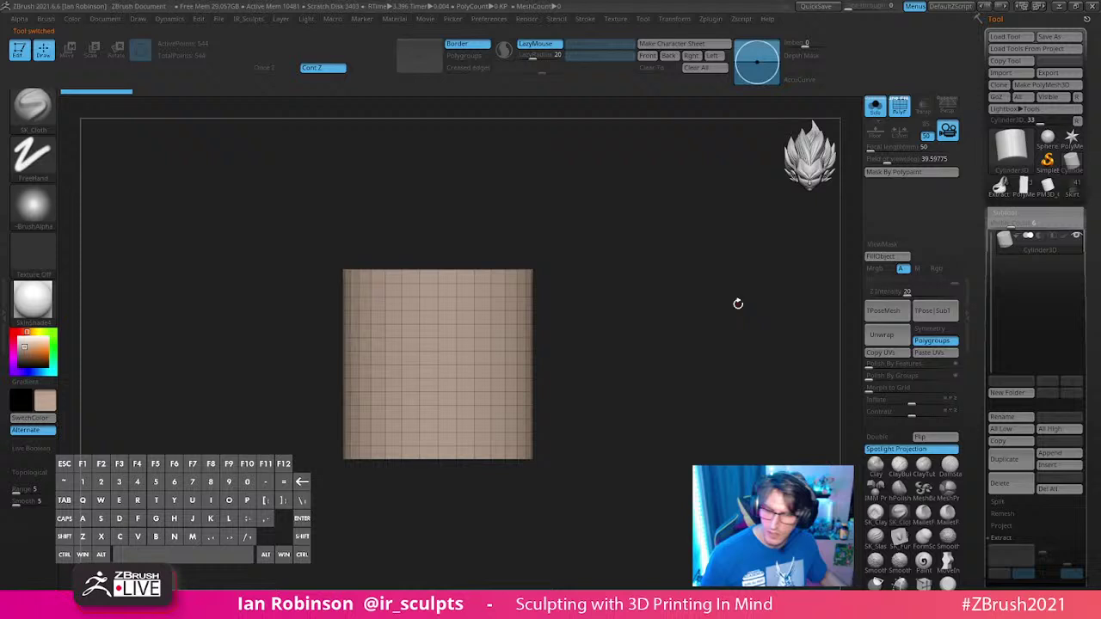
click(1054, 86)
key(f)
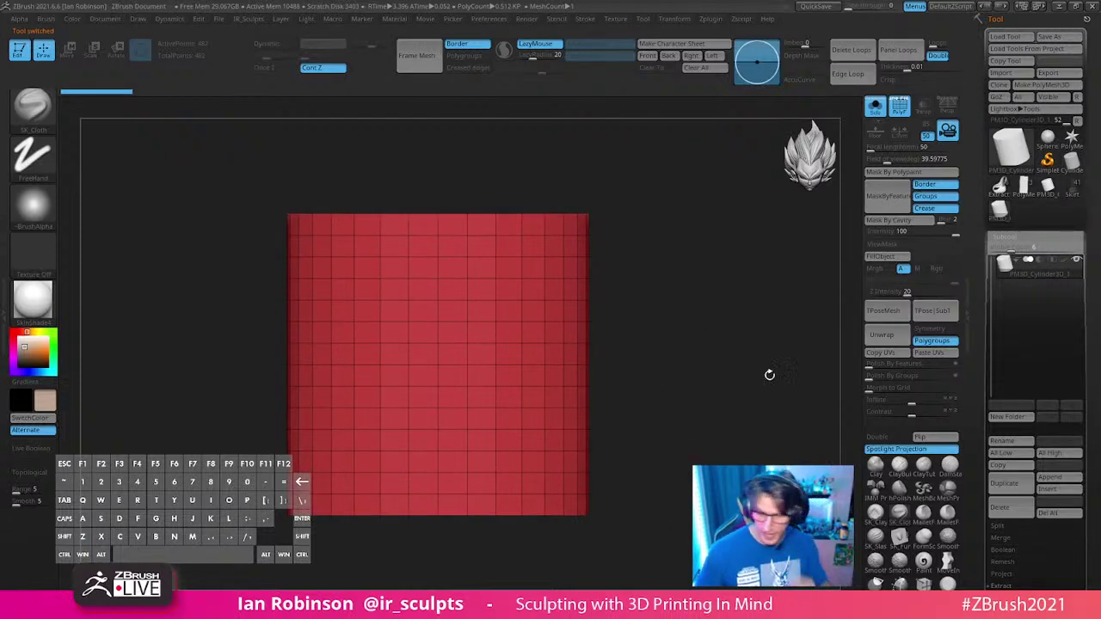
Step: Remove the horizontal edge loops running around the cylinder's side with the EdgeLoop geometry options
click(1005, 236)
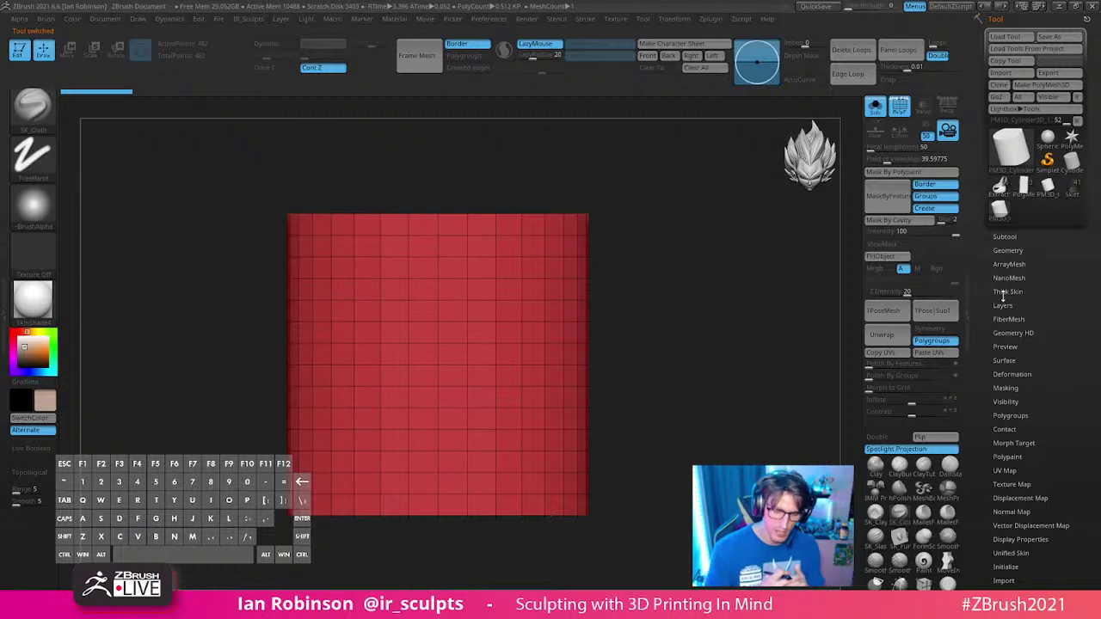
click(1008, 250)
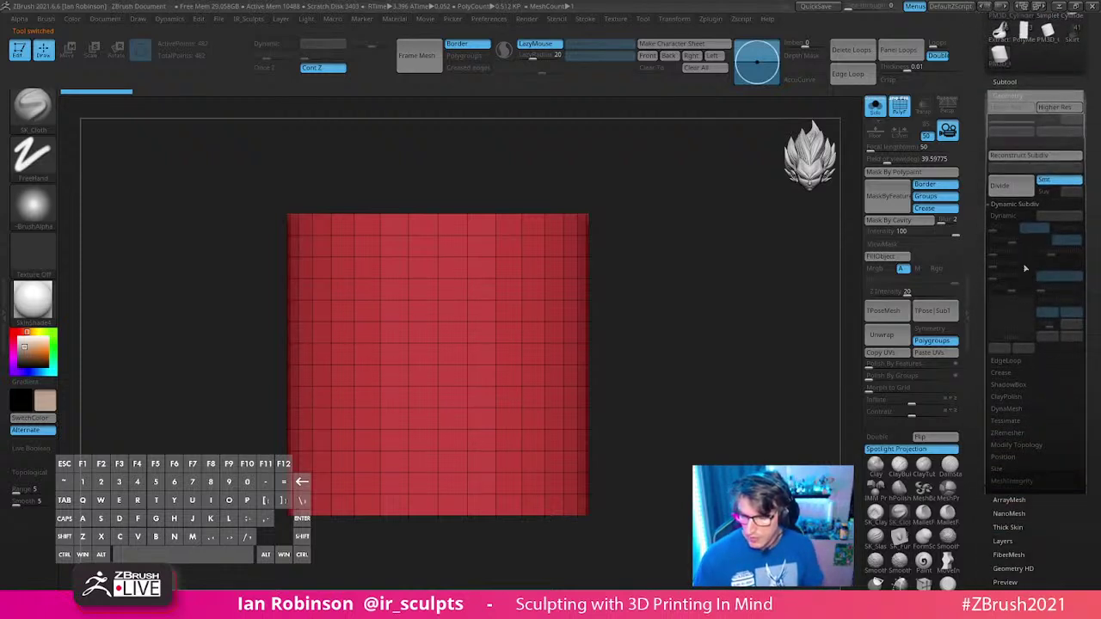
click(1023, 205)
click(1008, 215)
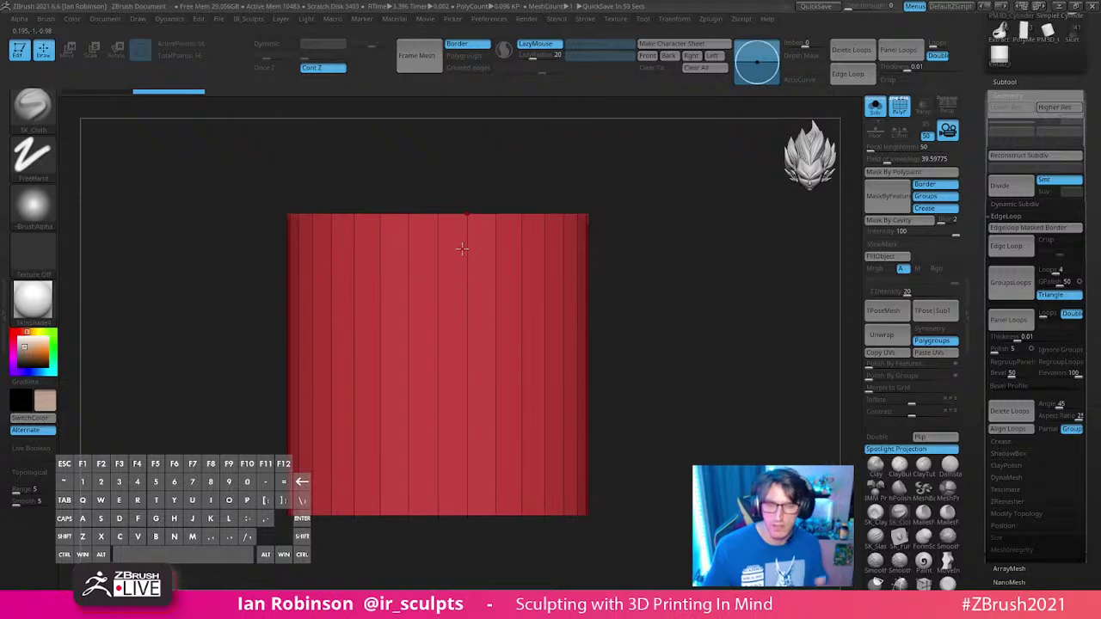
right_drag(462, 248, 654, 324)
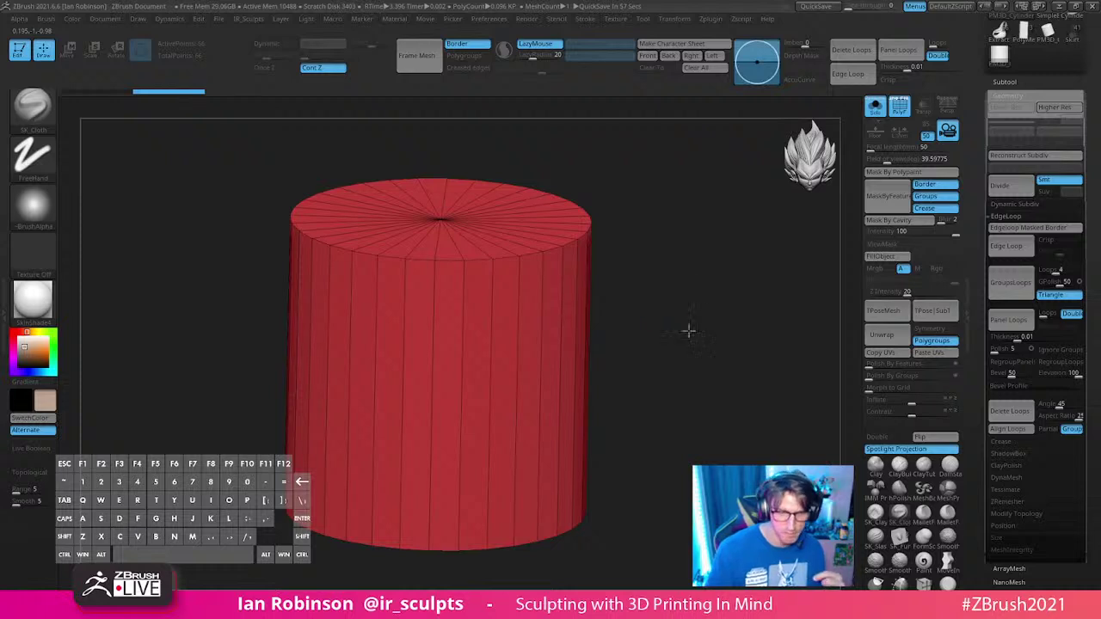
drag(688, 330, 679, 318)
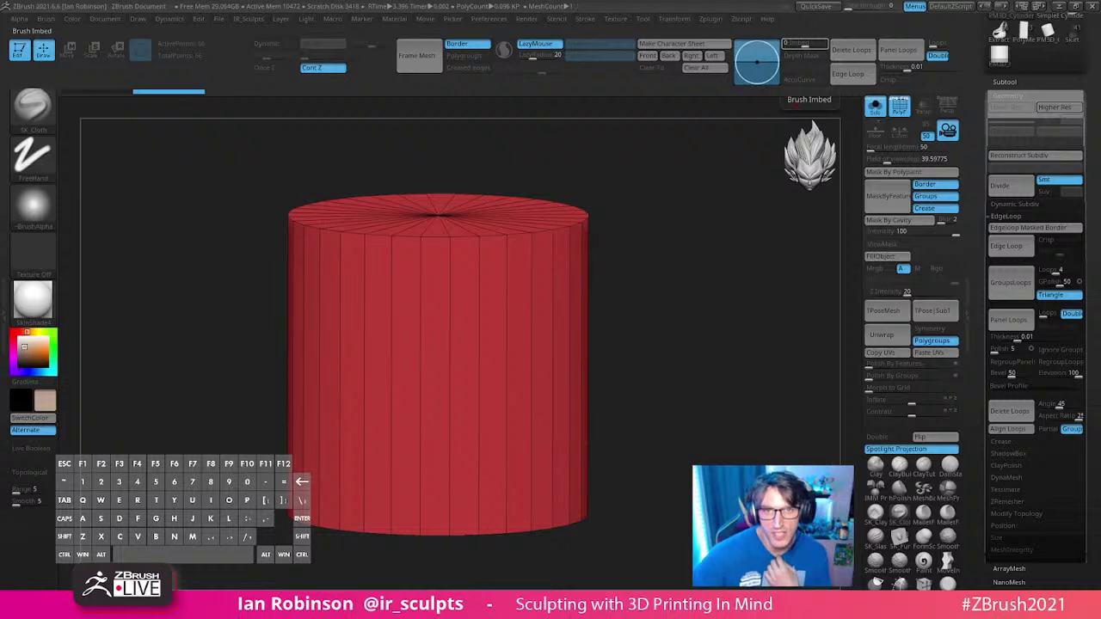
drag(637, 289, 693, 363)
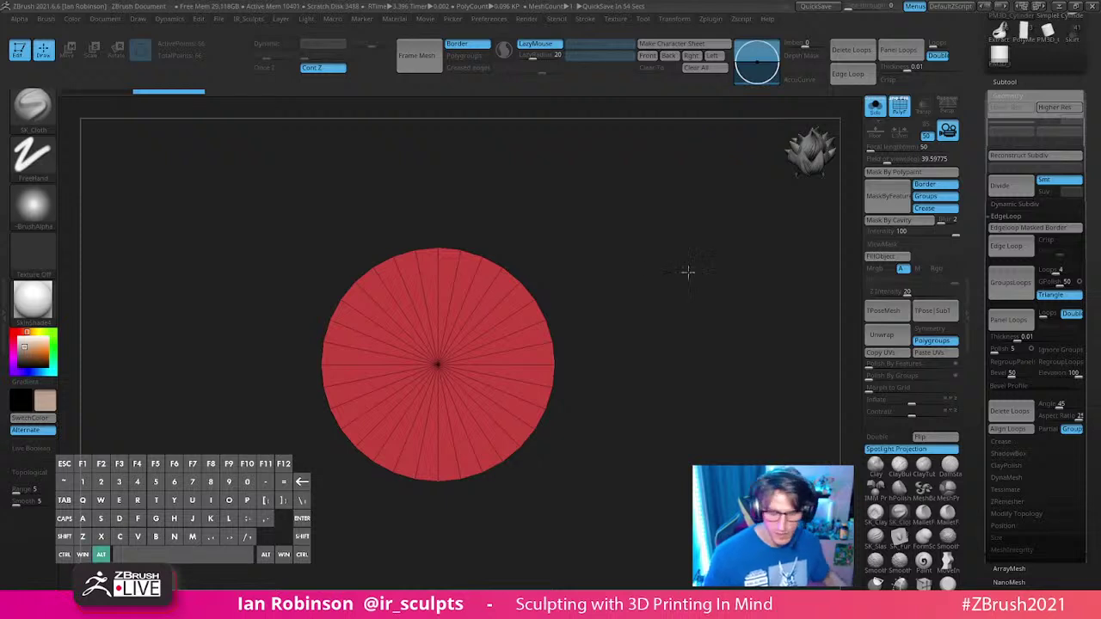
Step: Mask the lower part of the cylinder and scale its top end inward to form a tapered skirt shape
mouse_move(688, 272)
mouse_down()
mouse_move(680, 341)
mouse_move(662, 327)
mouse_move(683, 290)
mouse_move(585, 312)
mouse_up()
mouse_move(247, 208)
ctrl+mouse_down()
mouse_move(573, 318)
mouse_move(678, 200)
ctrl+mouse_up()
key(w)
alt+click(423, 272)
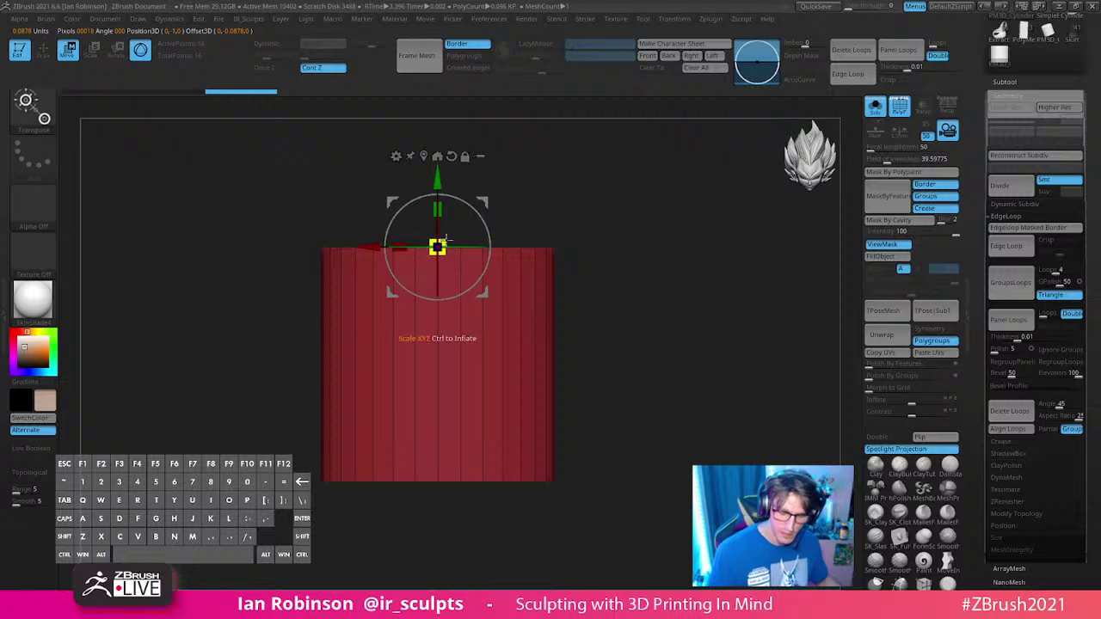
mouse_move(437, 246)
mouse_down()
mouse_move(439, 203)
mouse_move(438, 237)
mouse_up()
drag(437, 305, 437, 297)
key(q)
Step: Examine the tapered cylinder's radial edge divisions from above and from the side
drag(637, 302, 661, 359)
alt+drag(638, 304, 604, 379)
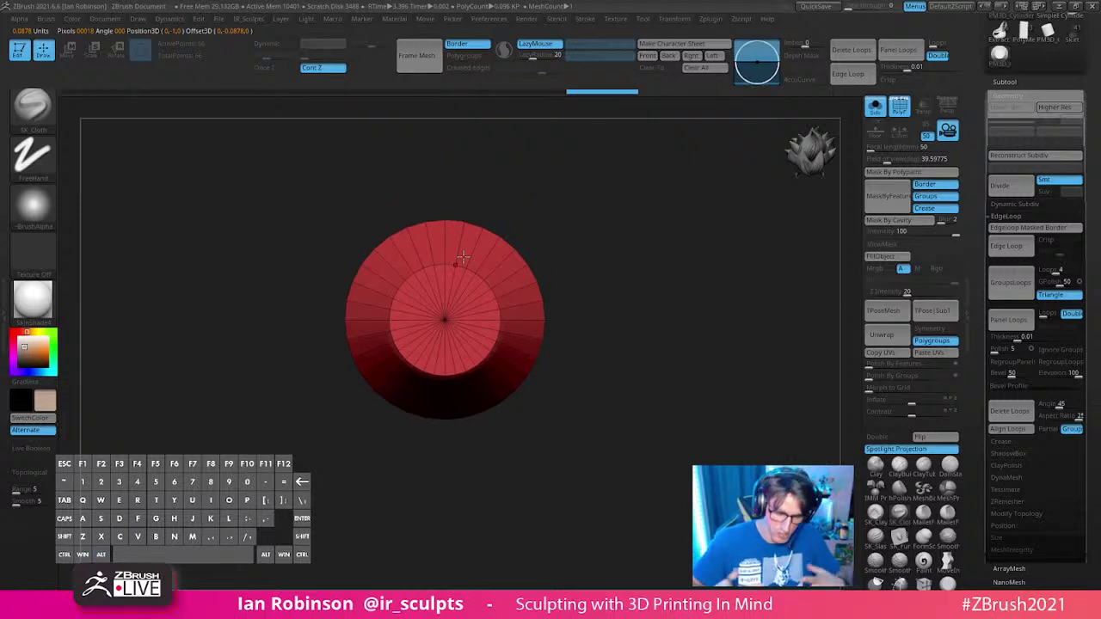
drag(623, 311, 628, 258)
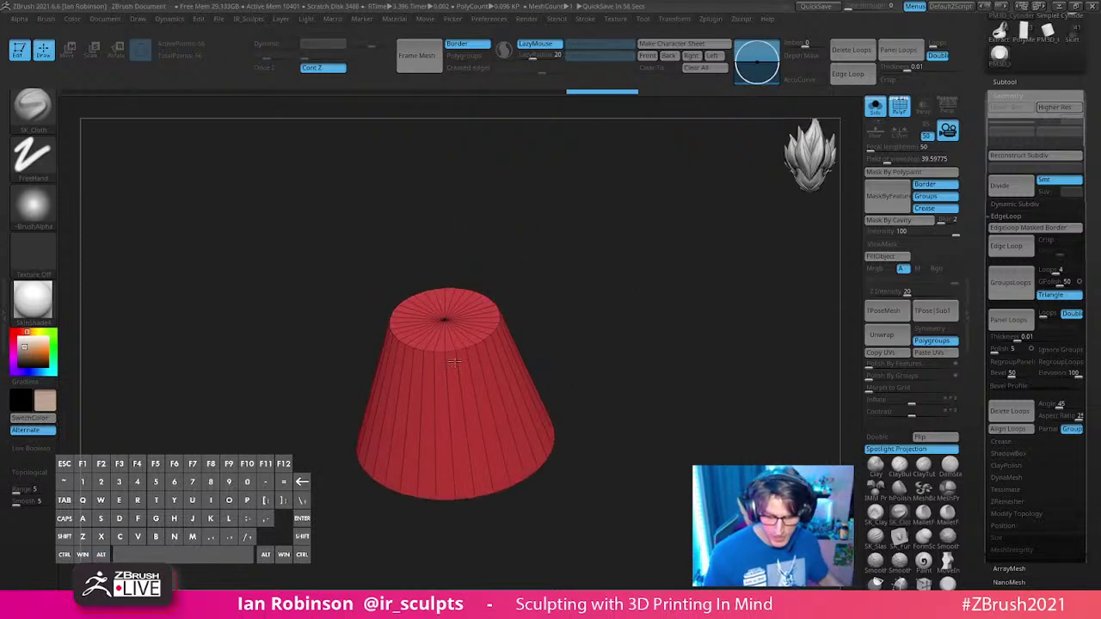
drag(637, 309, 643, 360)
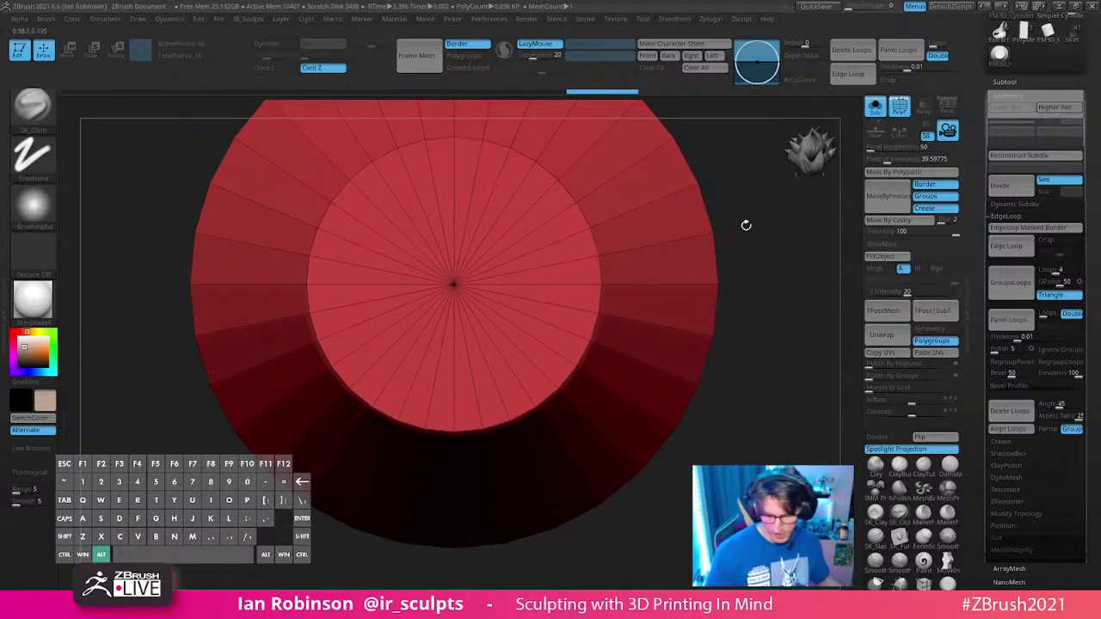
drag(745, 224, 745, 248)
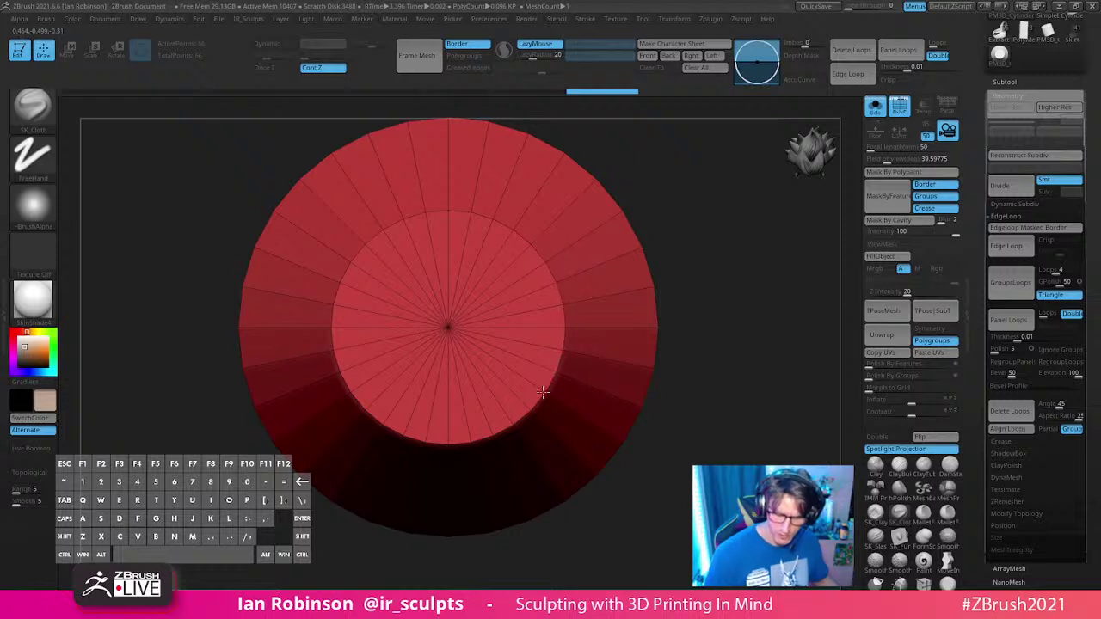
alt+drag(665, 259, 711, 245)
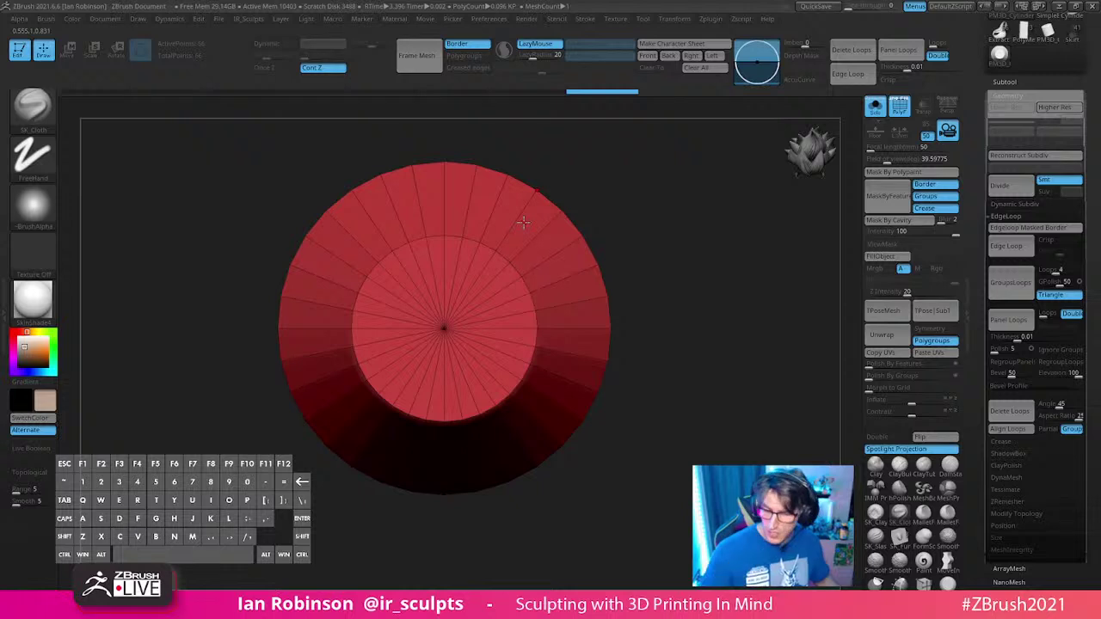
Step: Try a higher HDivide count on the Cylinder3D primitive and return to the tapered PolyMesh3D cylinder
drag(1099, 98, 1099, 244)
click(1075, 149)
drag(1093, 304, 1093, 151)
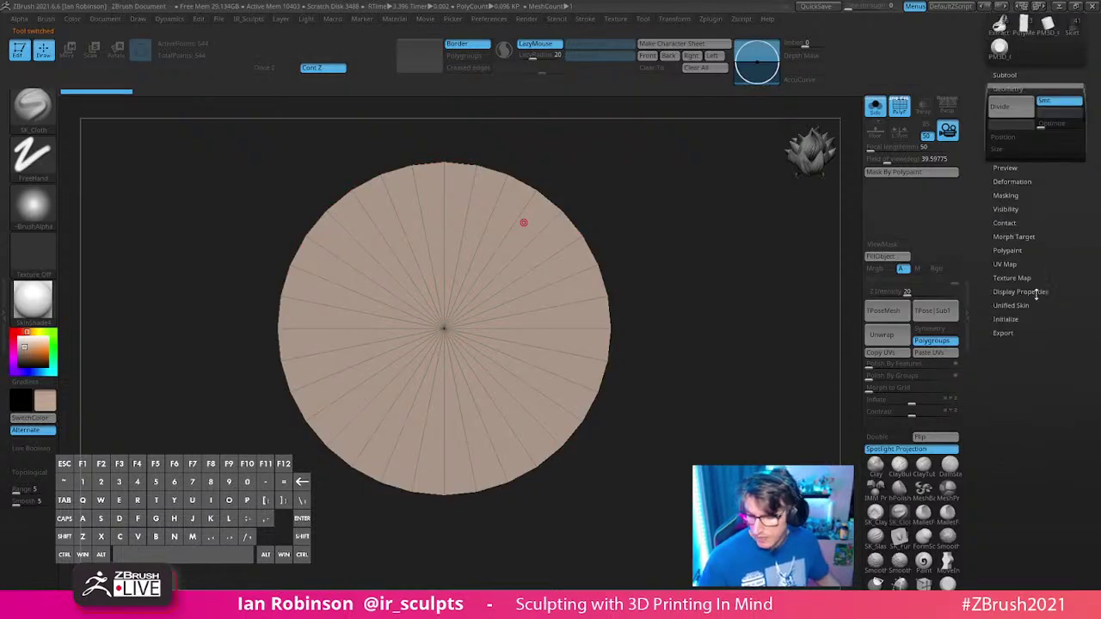
click(1013, 319)
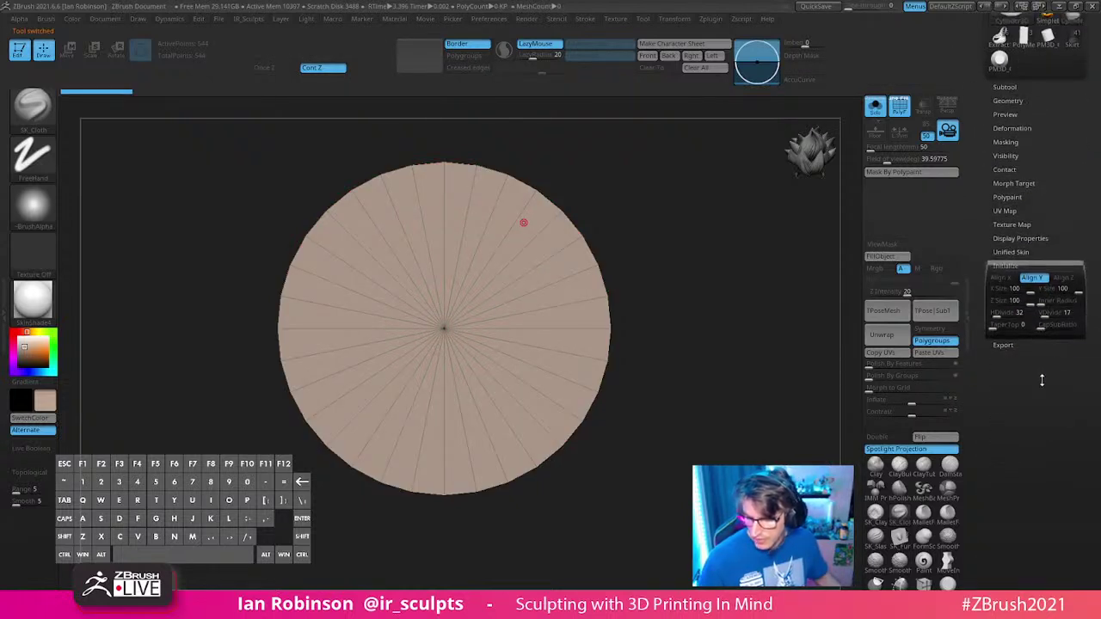
mouse_move(1002, 320)
mouse_down()
mouse_move(989, 320)
mouse_move(1000, 319)
mouse_up()
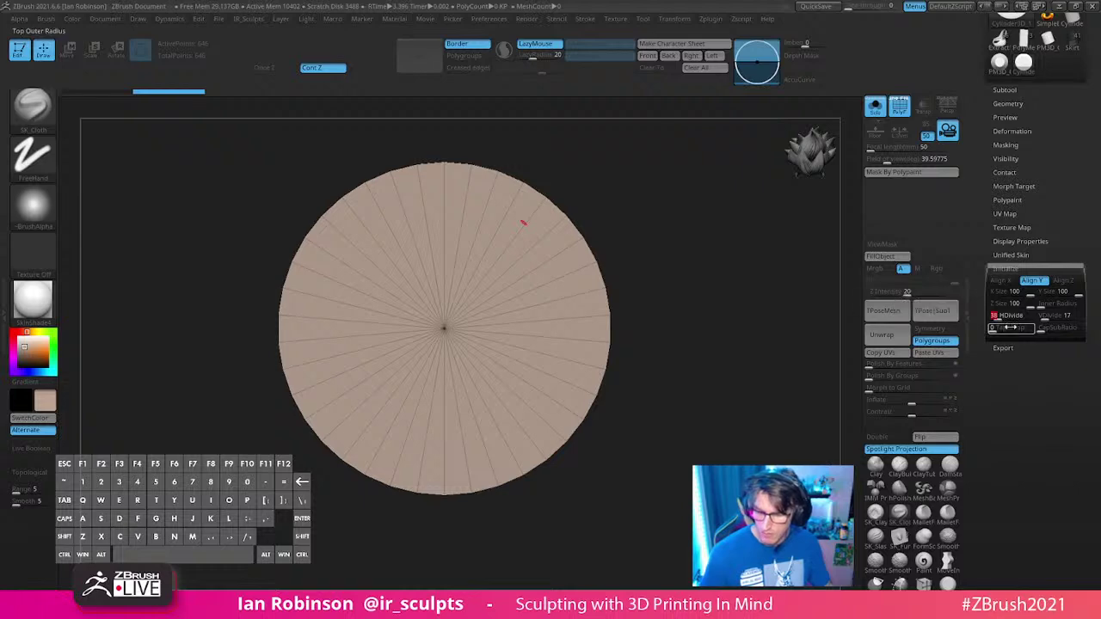
scroll(1058, 181, up, 3)
click(1048, 186)
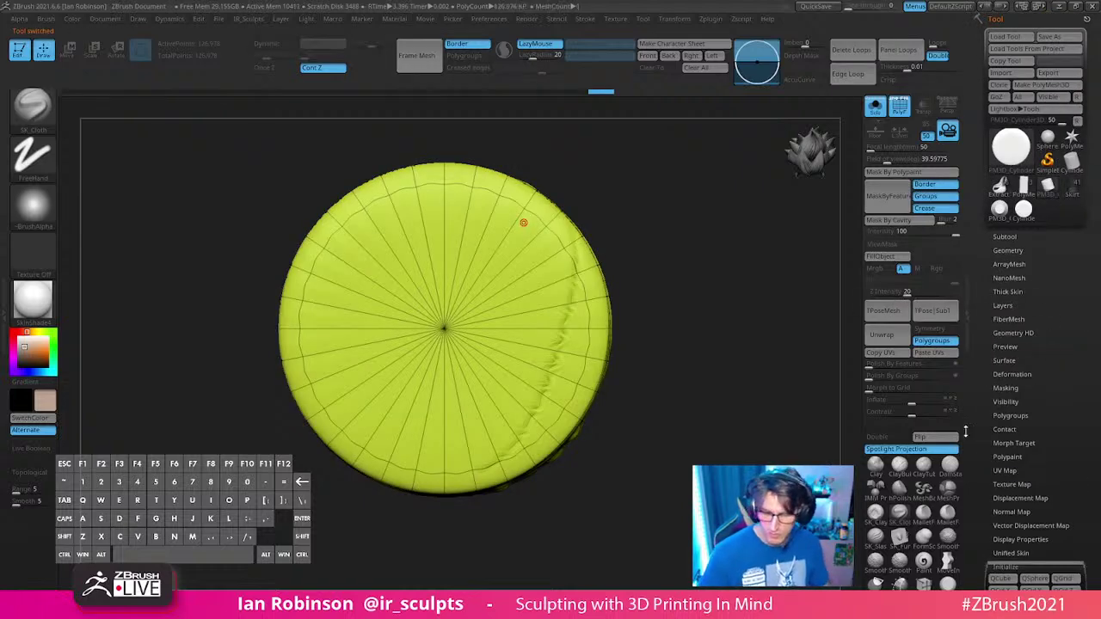
click(1023, 209)
drag(791, 356, 748, 327)
click(999, 209)
drag(831, 285, 714, 304)
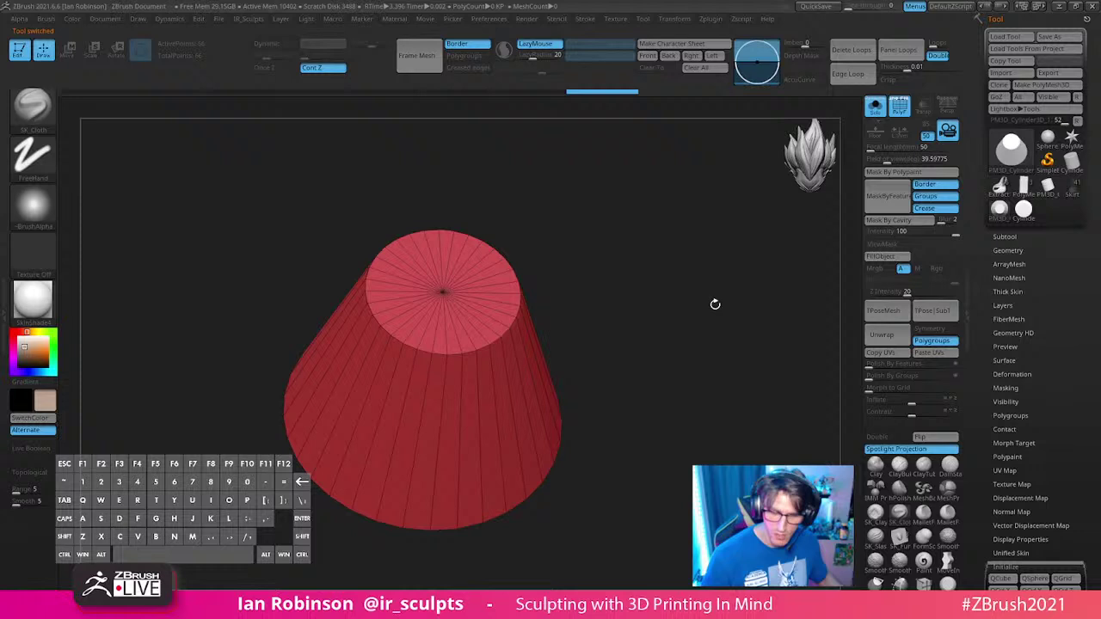
Step: Replace X symmetry with radial symmetry around the Y axis and set the radial count to 16
click(617, 21)
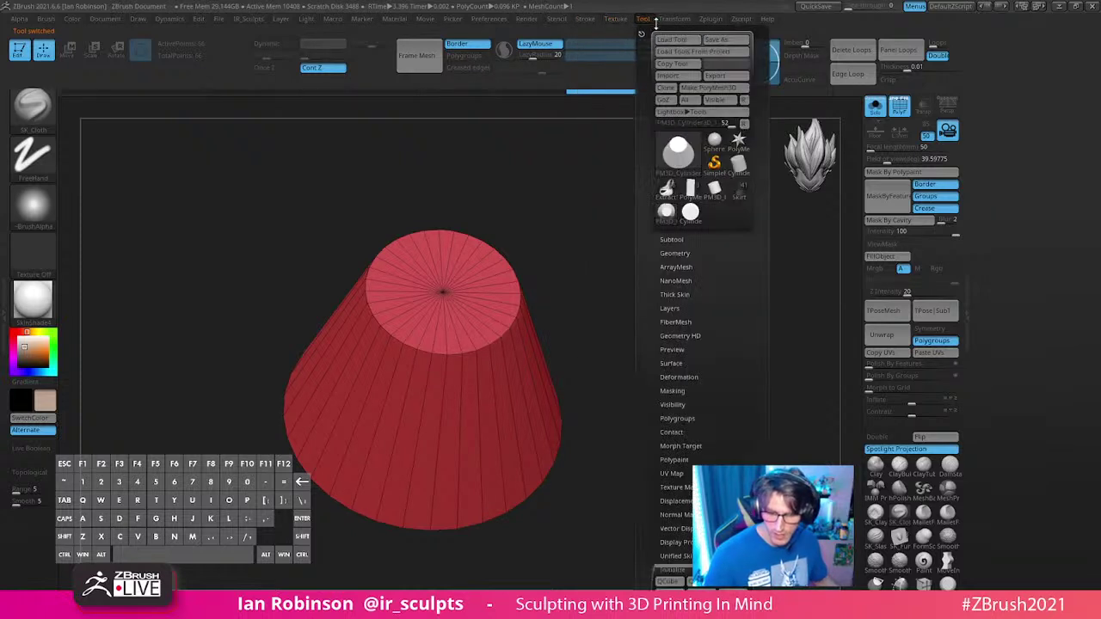
mouse_move(667, 26)
click(698, 311)
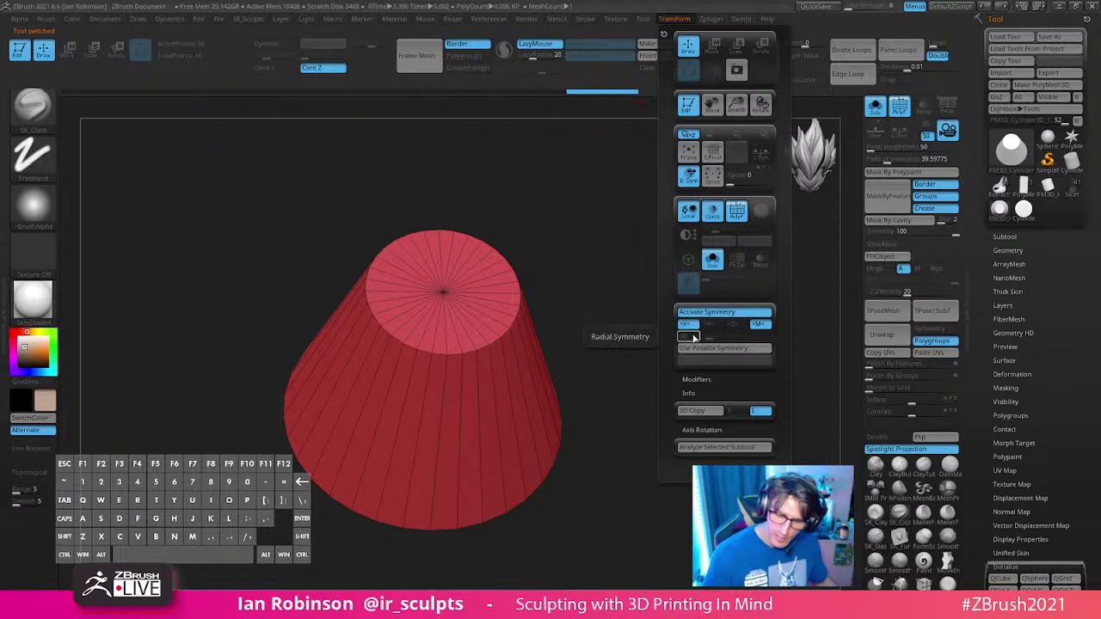
click(693, 325)
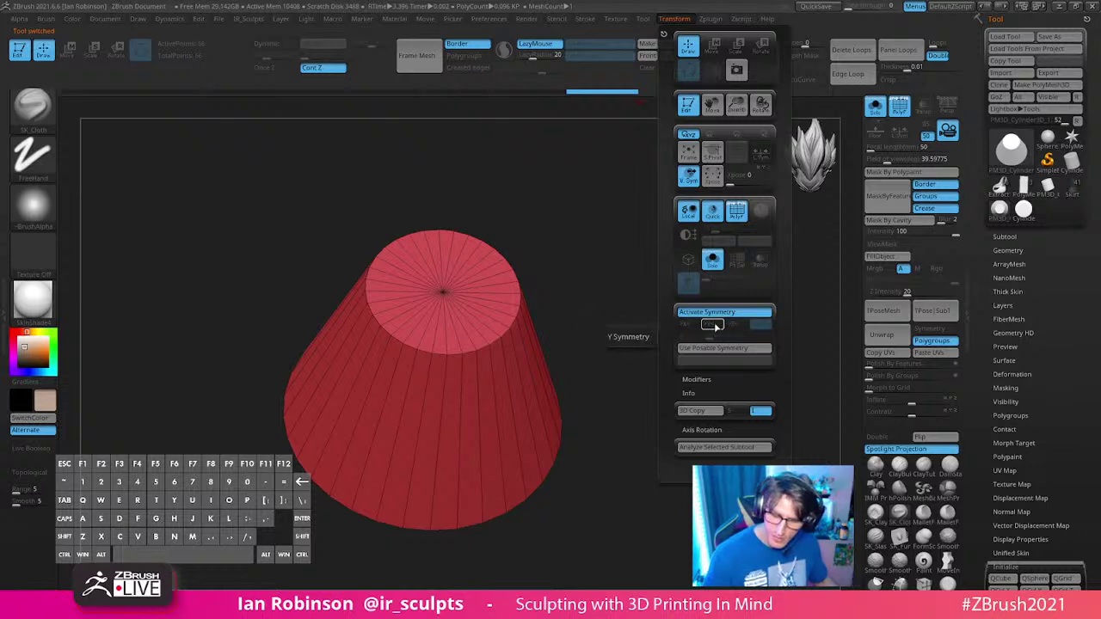
click(712, 326)
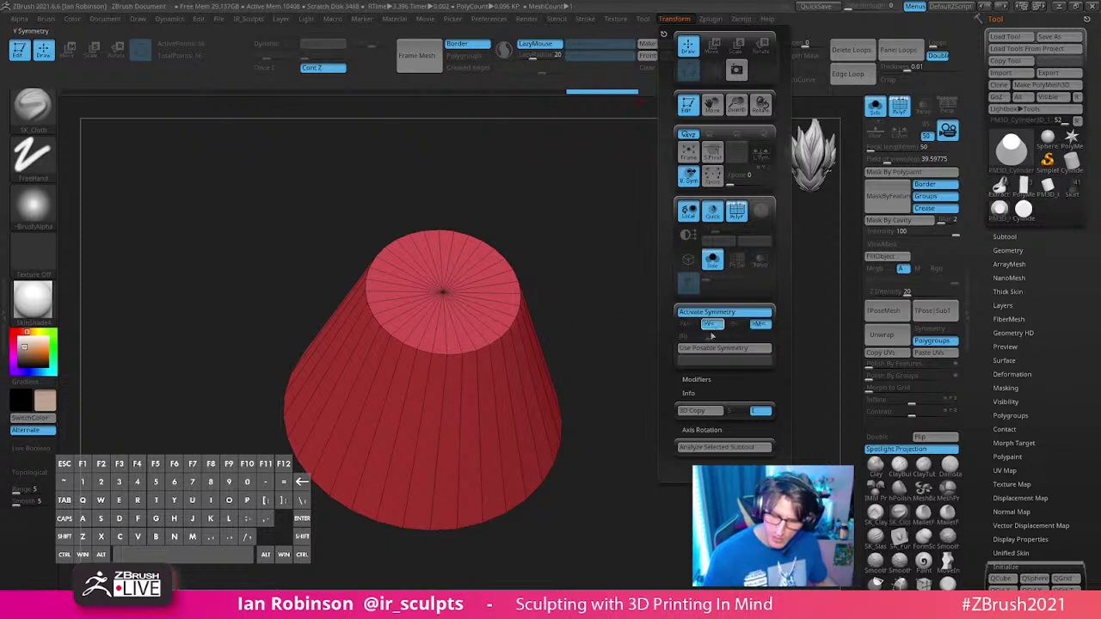
click(688, 335)
click(712, 325)
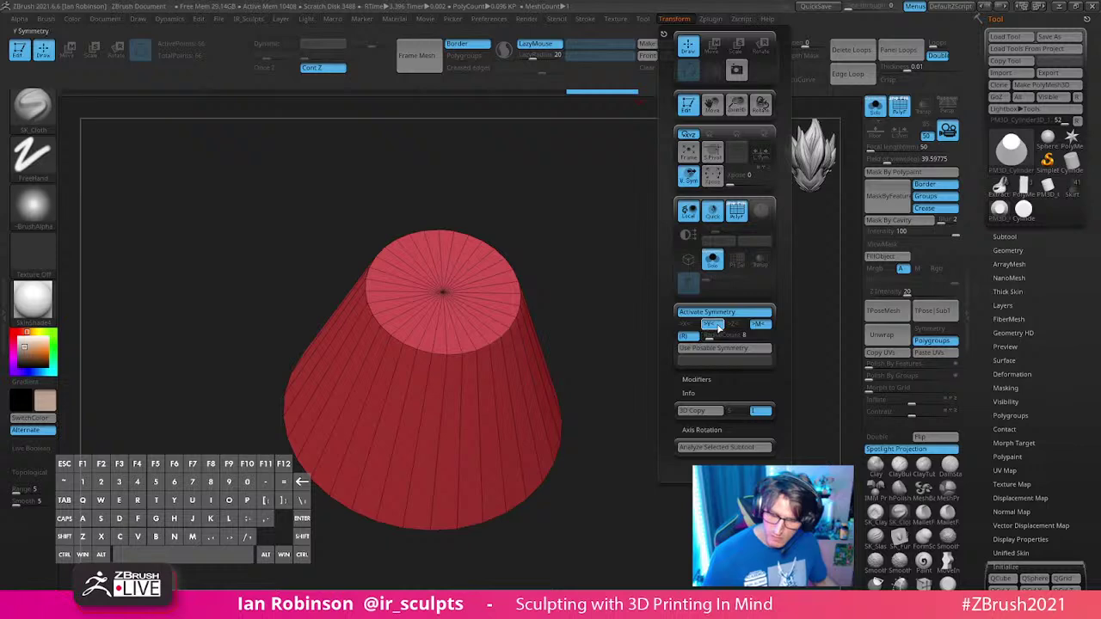
click(734, 325)
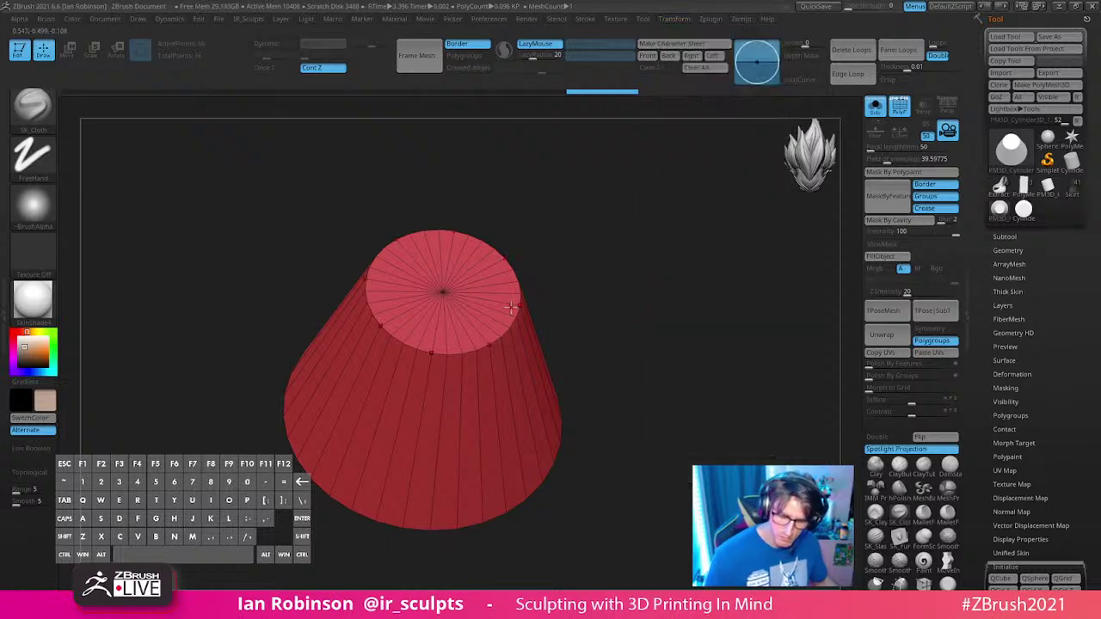
drag(577, 248, 659, 197)
click(669, 19)
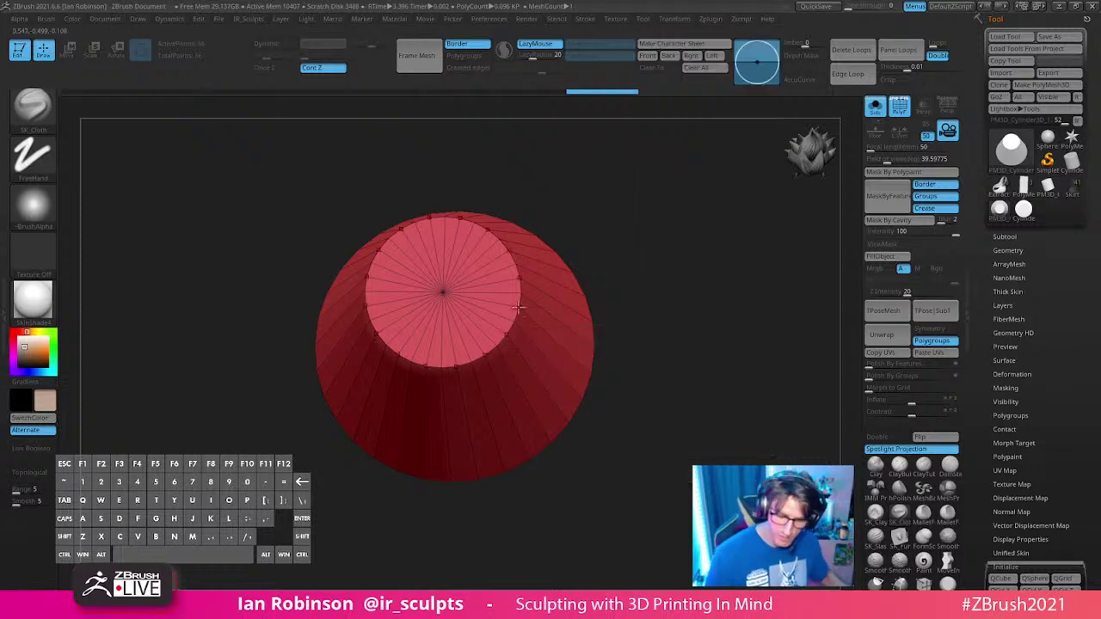
Step: Mask the cylinder except for every second point around its top rim, working from a straight top view
shift+drag(618, 253, 668, 314)
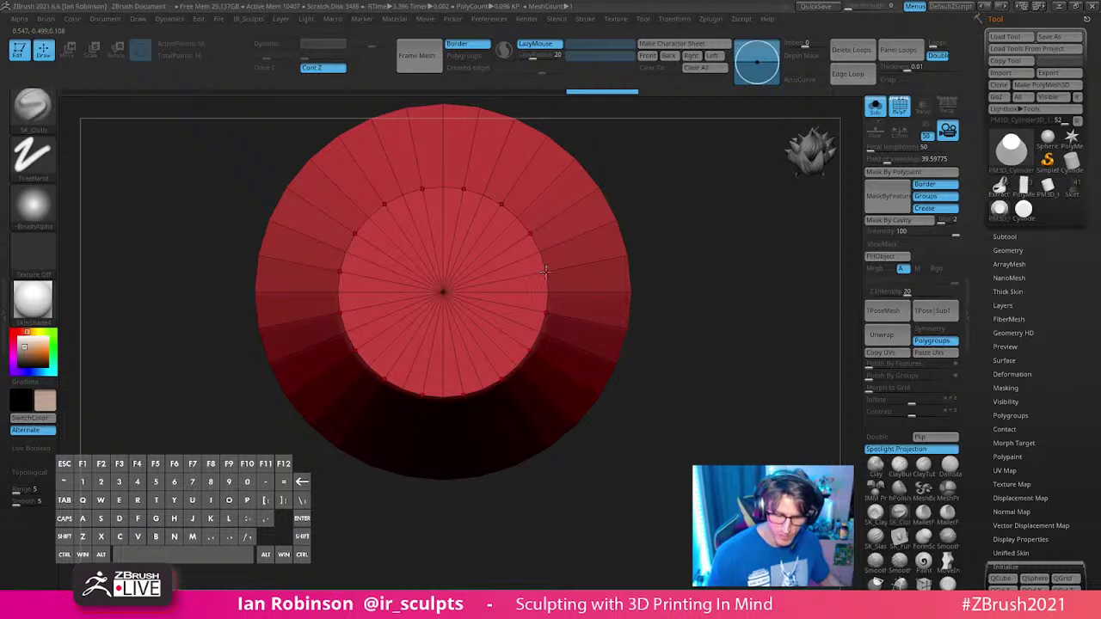
key(ctrl)
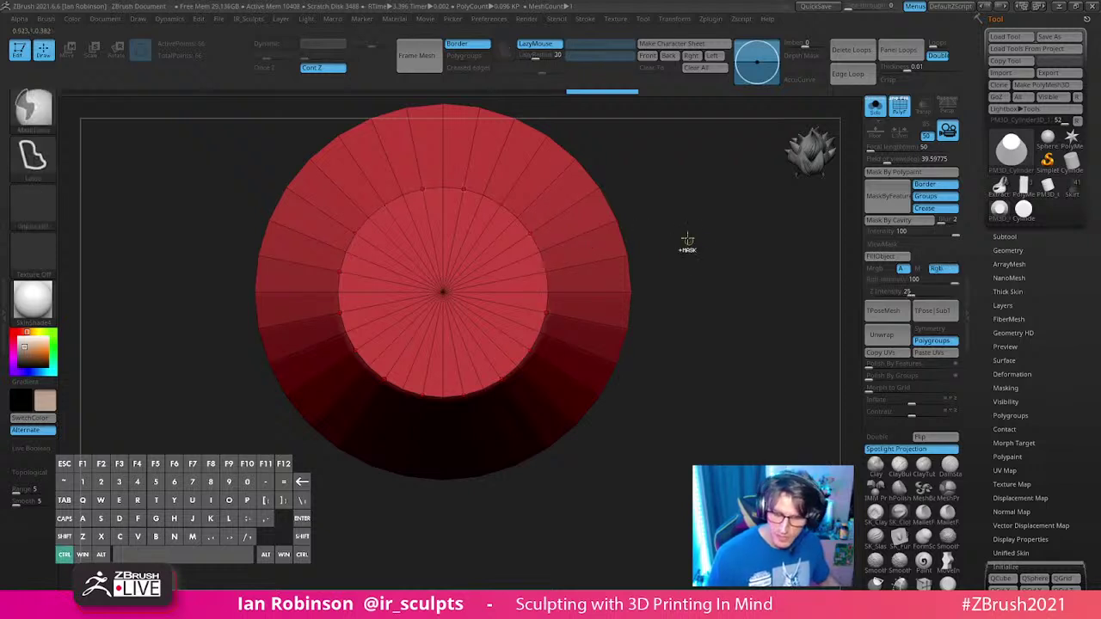
mouse_move(672, 269)
ctrl+mouse_down()
mouse_move(734, 298)
mouse_move(578, 298)
mouse_move(585, 308)
mouse_move(745, 313)
ctrl+mouse_up()
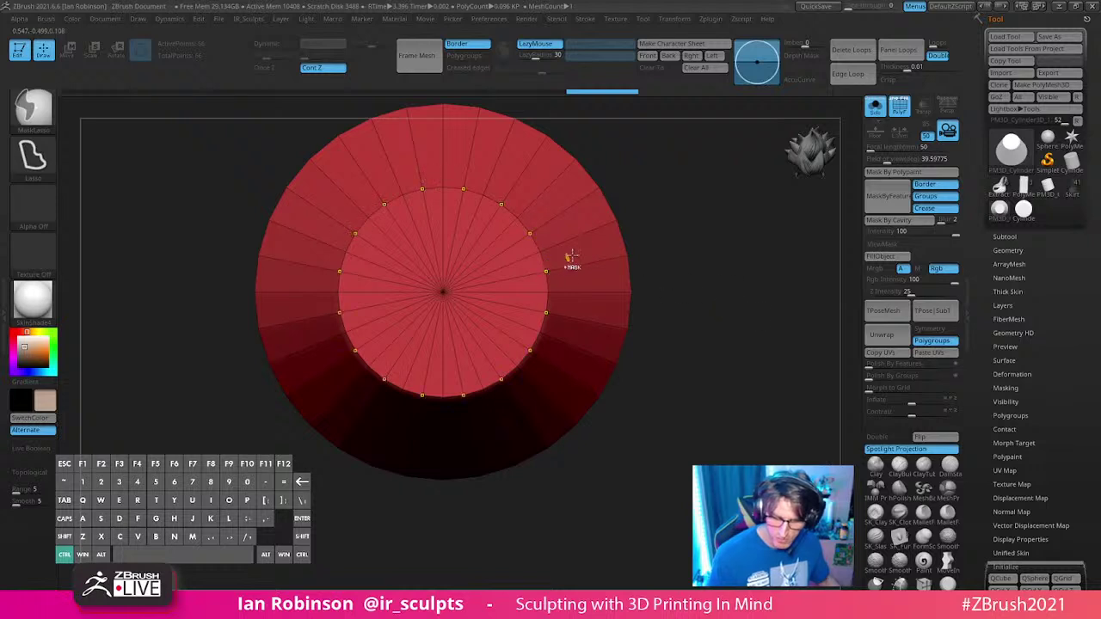
ctrl+drag(581, 282, 612, 271)
ctrl+click(678, 247)
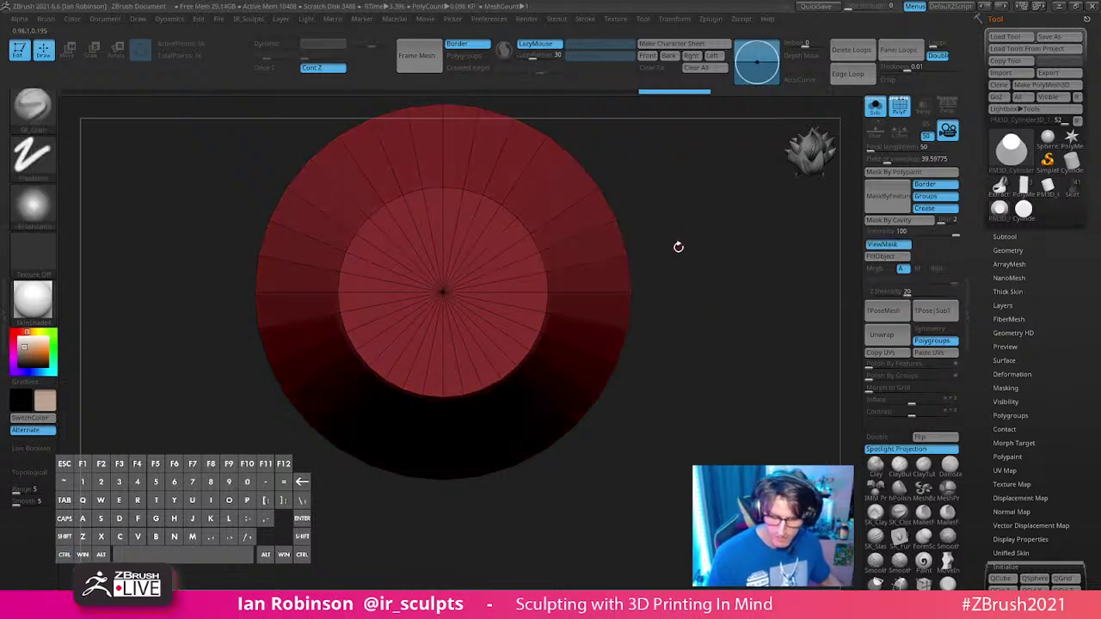
Step: Select the Move brush and position the transform gizmo on one of the unmasked top rim points
key(w)
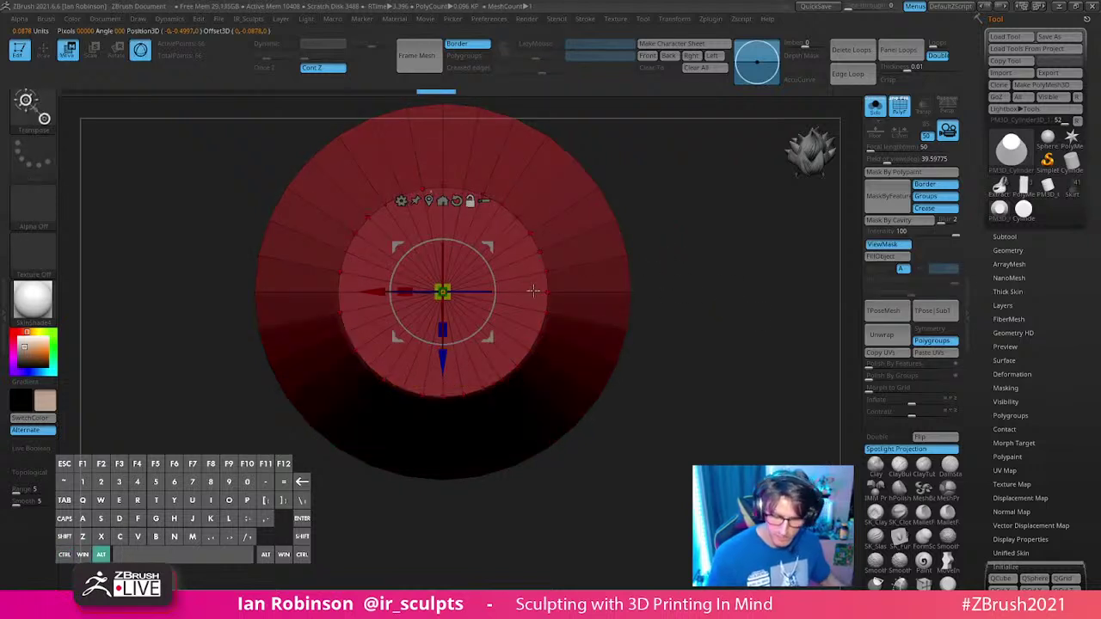
key(q)
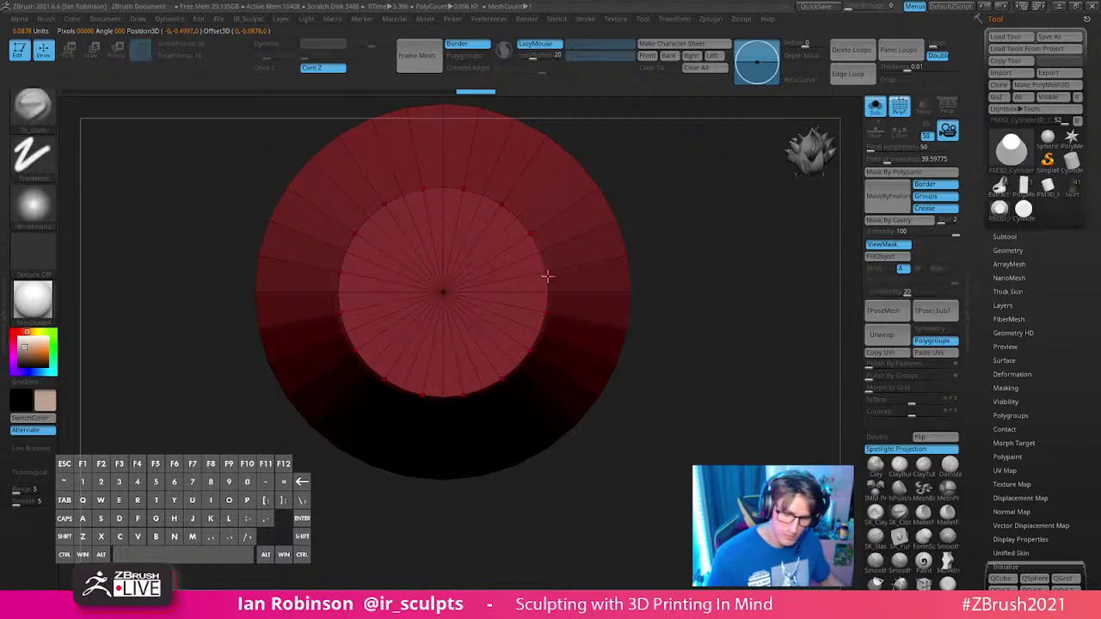
key(b)
key(m)
key(v)
key(s)
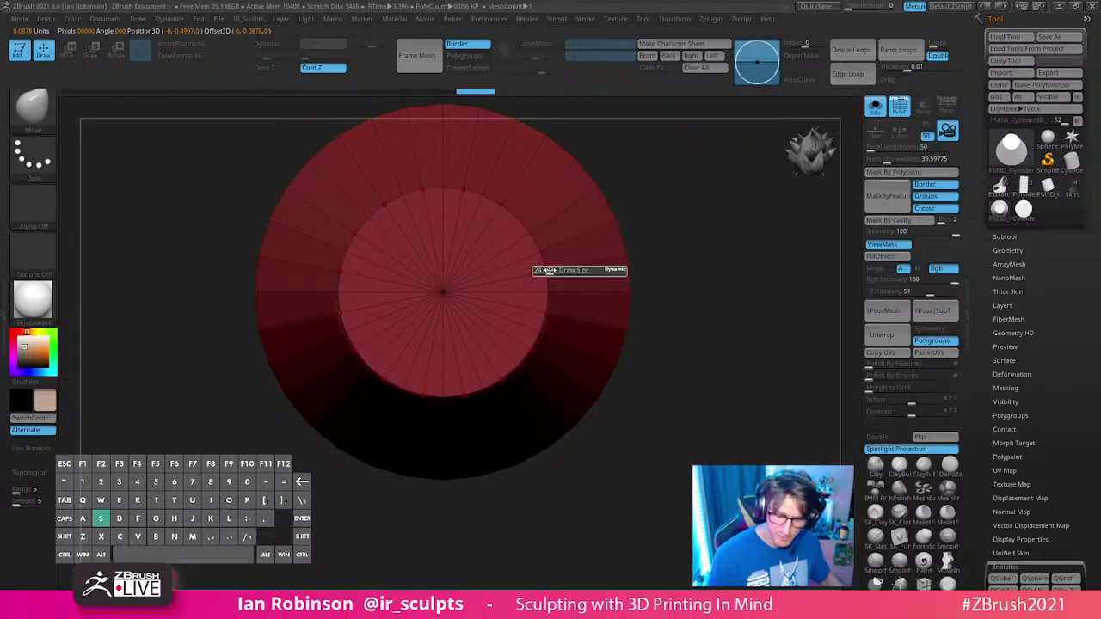
key(w)
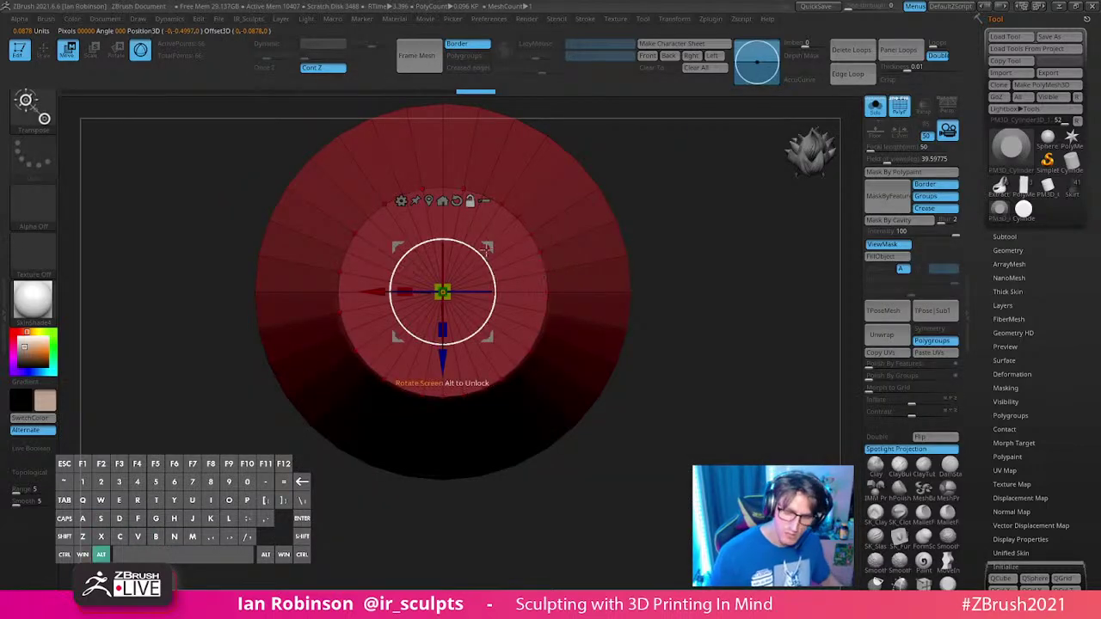
alt+drag(492, 247, 594, 227)
Step: Try shifting and pulling the unmasked top rim points inward to form pleats
mouse_move(592, 320)
mouse_down()
mouse_move(560, 320)
mouse_move(587, 322)
mouse_up()
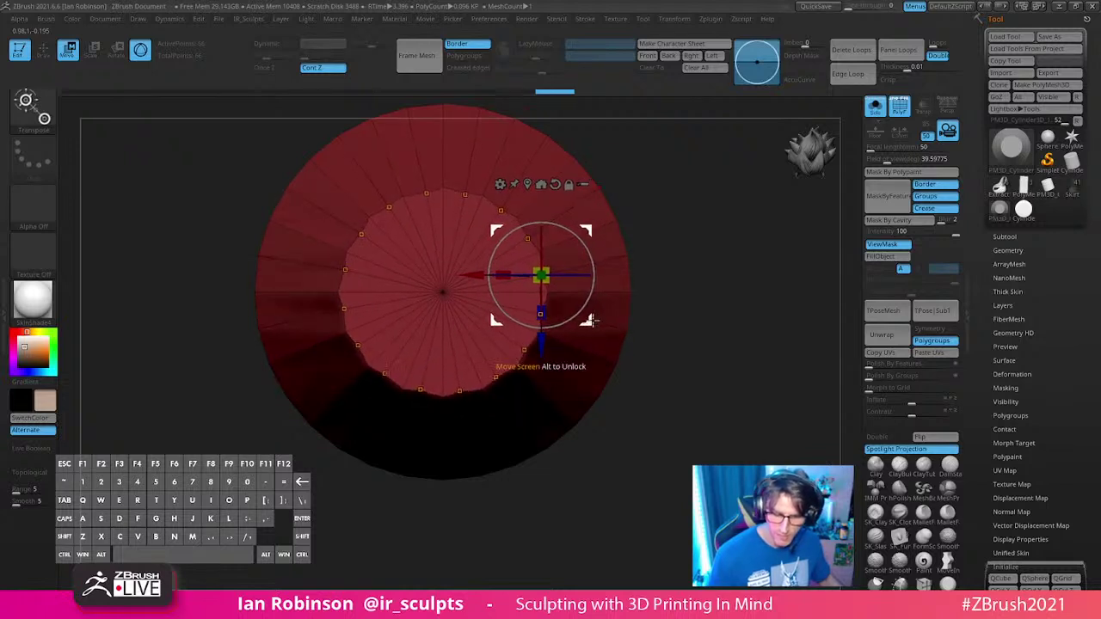
key(ctrl+z)
drag(479, 272, 466, 272)
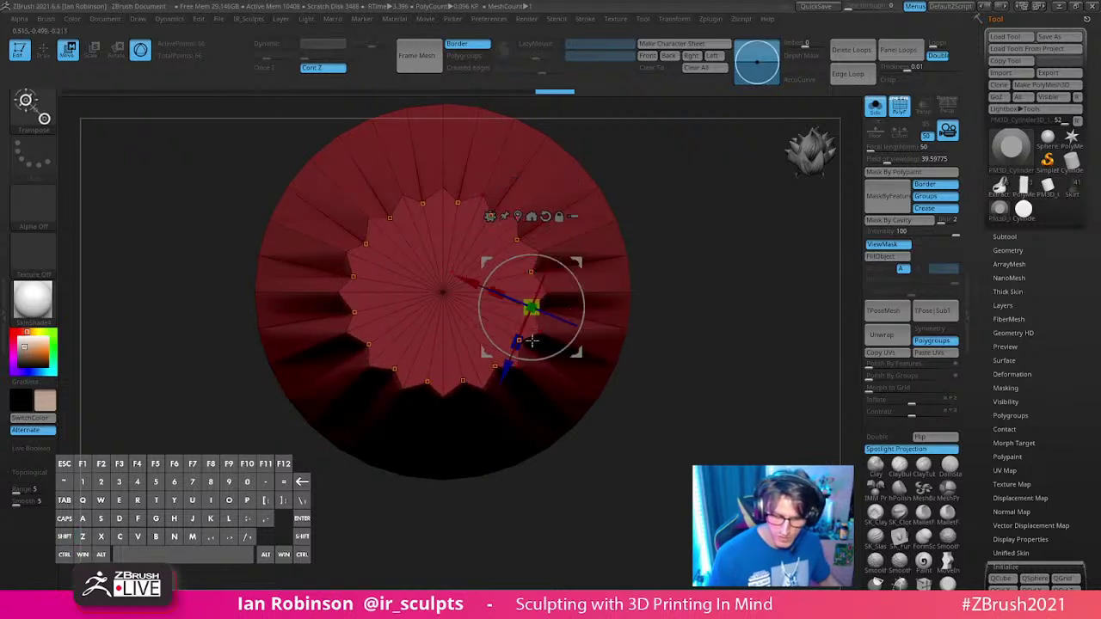
key(ctrl+z)
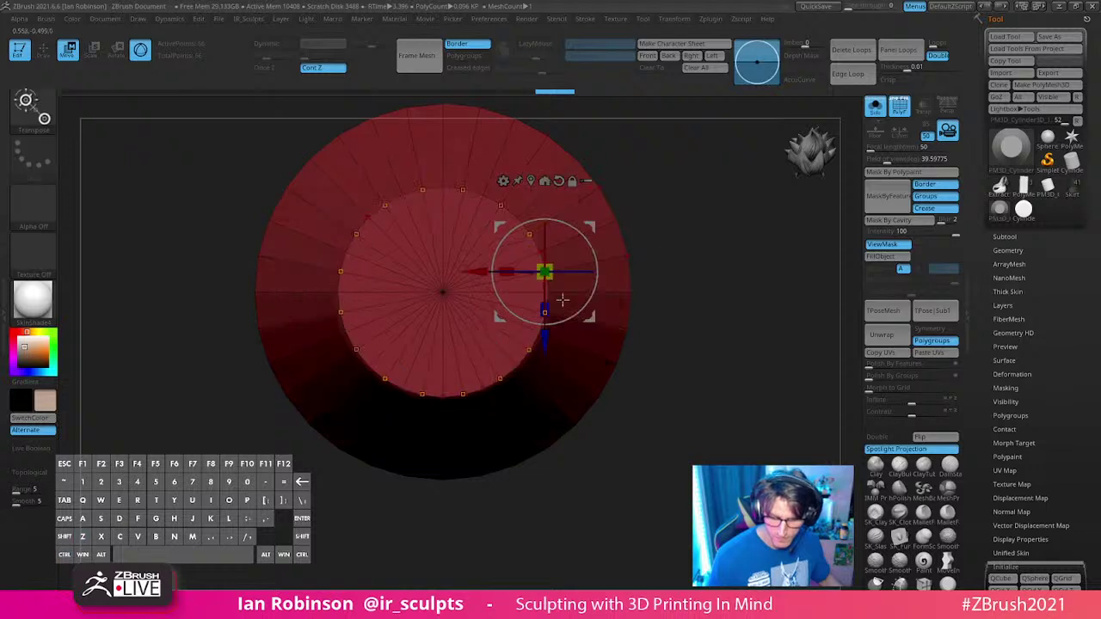
Step: Shift the unmasked top rim points sideways around the rim and inward to form pleats, and clear the mask
drag(546, 342, 546, 351)
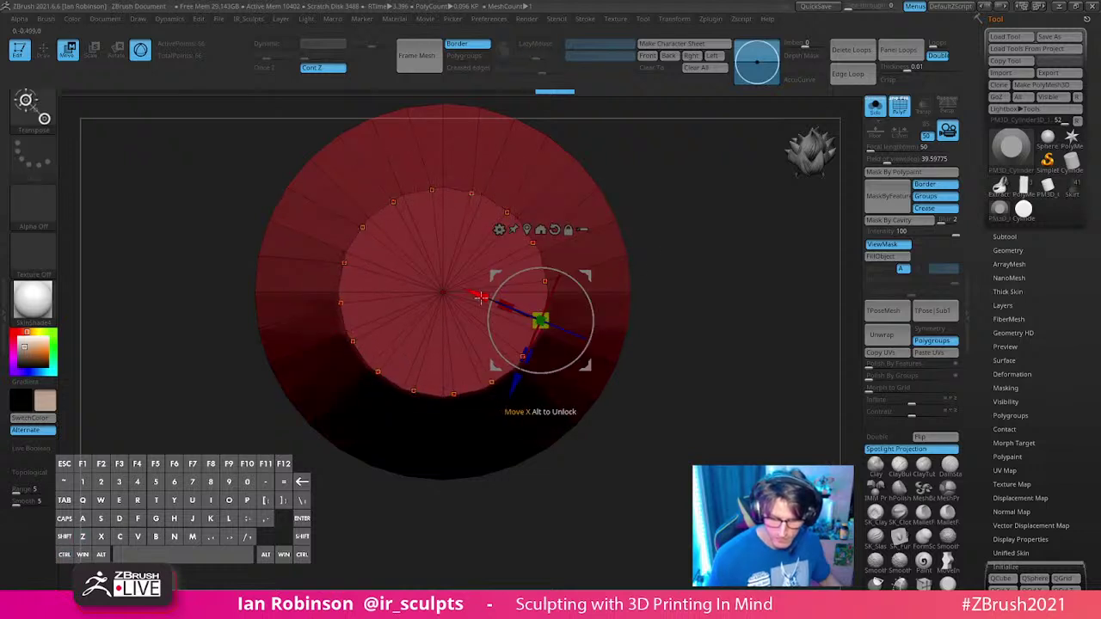
drag(480, 282, 460, 281)
mouse_move(571, 234)
mouse_down()
mouse_move(562, 216)
mouse_move(572, 206)
mouse_move(582, 221)
mouse_move(688, 264)
mouse_move(701, 305)
mouse_move(702, 265)
mouse_up()
key(q)
ctrl+drag(666, 219, 669, 250)
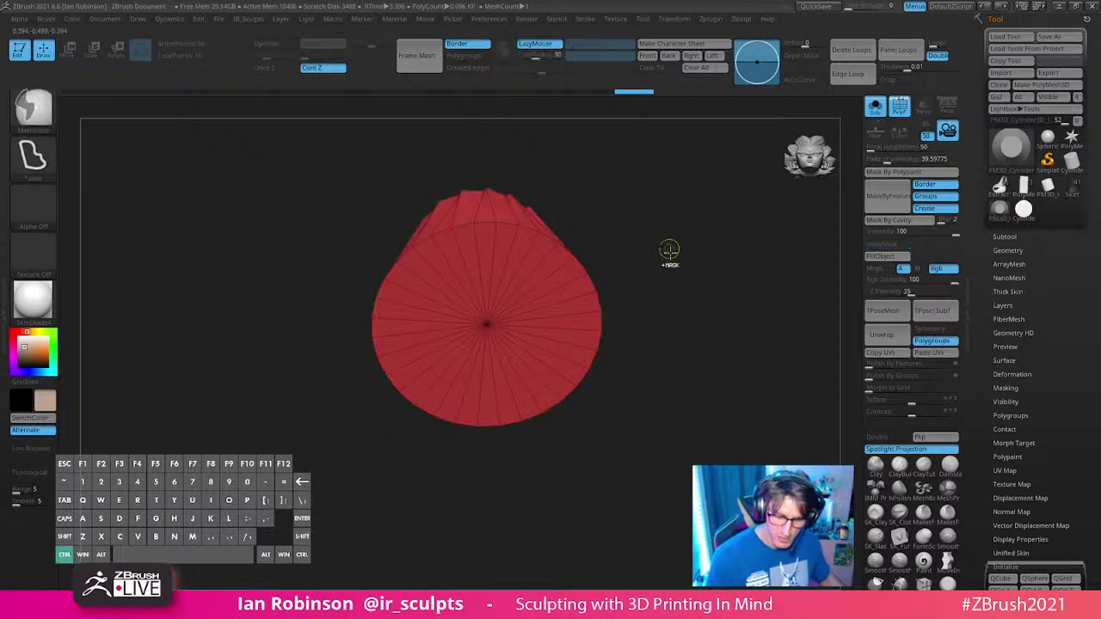
Step: Mask the mesh except for every second point along the skirt's bottom edge
key(space)
mouse_move(473, 175)
ctrl+mouse_down()
mouse_move(463, 251)
mouse_move(504, 199)
ctrl+mouse_up()
key(ctrl+space)
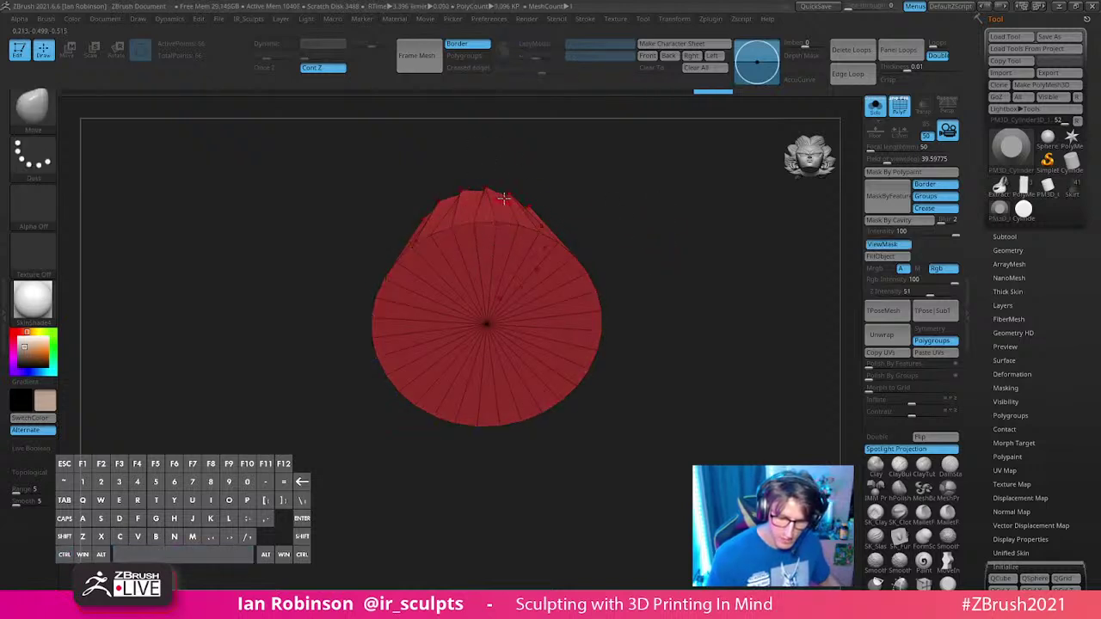
key(w)
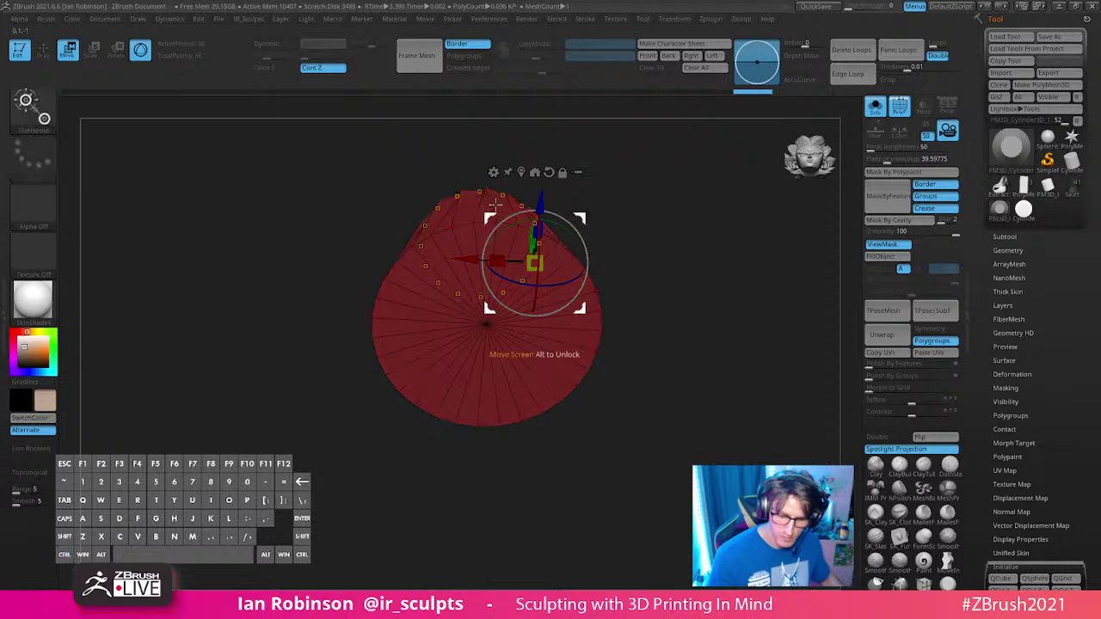
key(q)
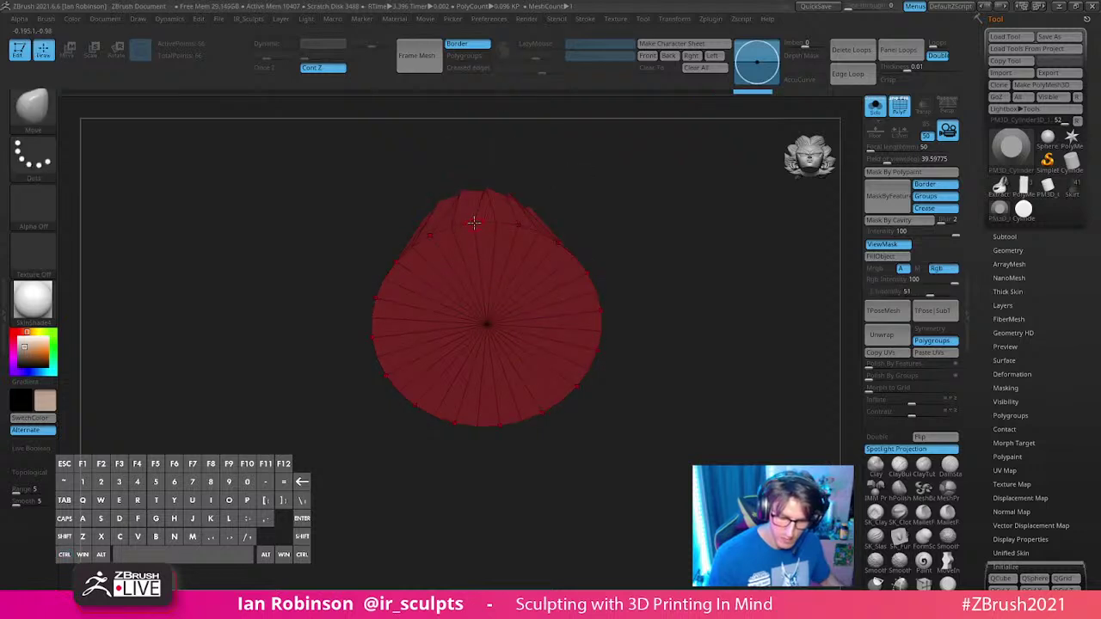
Step: Position the gizmo on an unmasked bottom edge point and move the points inward to give the hem a zigzag outline
alt+drag(617, 164, 663, 170)
key(w)
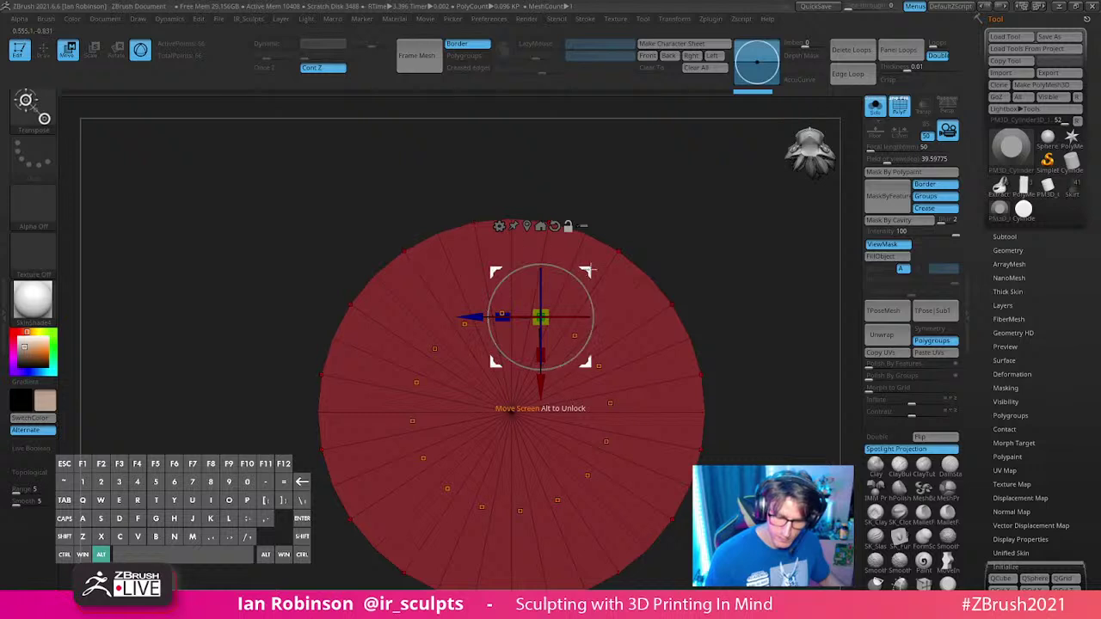
mouse_move(590, 269)
alt+mouse_down()
mouse_move(511, 219)
mouse_move(524, 179)
mouse_move(529, 284)
mouse_move(545, 299)
alt+mouse_up()
drag(638, 182, 679, 168)
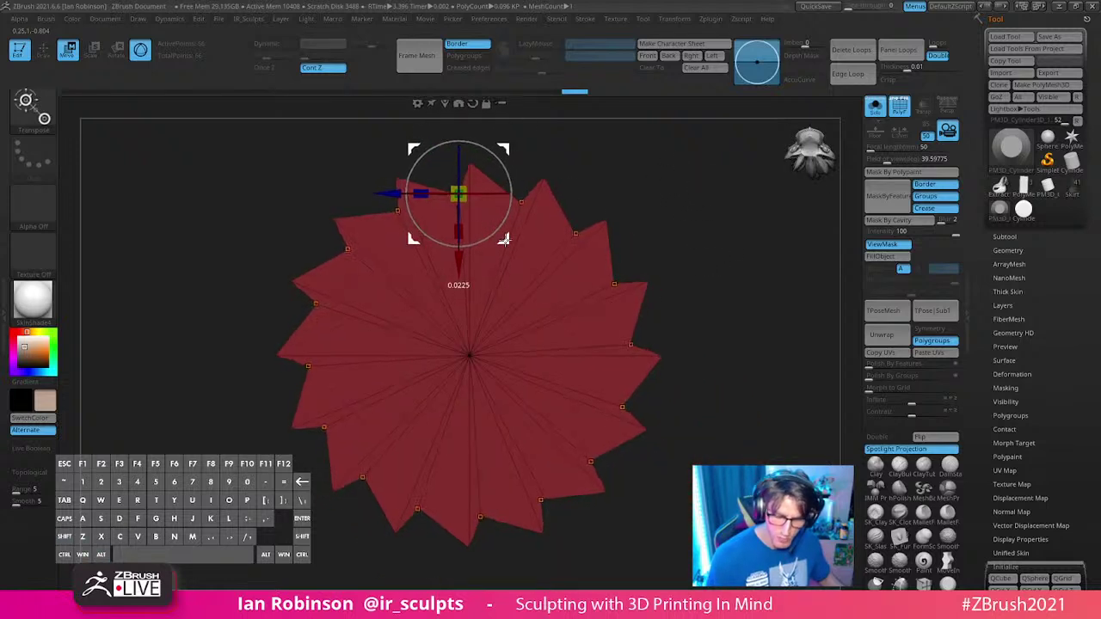
Step: Clear the mask and lasso-mask from above so that only one set of alternating pleat points stays unmasked
key(q)
mouse_move(680, 241)
alt+mouse_down()
mouse_move(688, 195)
mouse_move(694, 243)
alt+mouse_up()
mouse_move(594, 172)
ctrl+mouse_down()
mouse_move(545, 165)
mouse_move(594, 283)
mouse_move(661, 347)
mouse_move(691, 336)
mouse_move(541, 312)
ctrl+mouse_up()
key(ctrl)
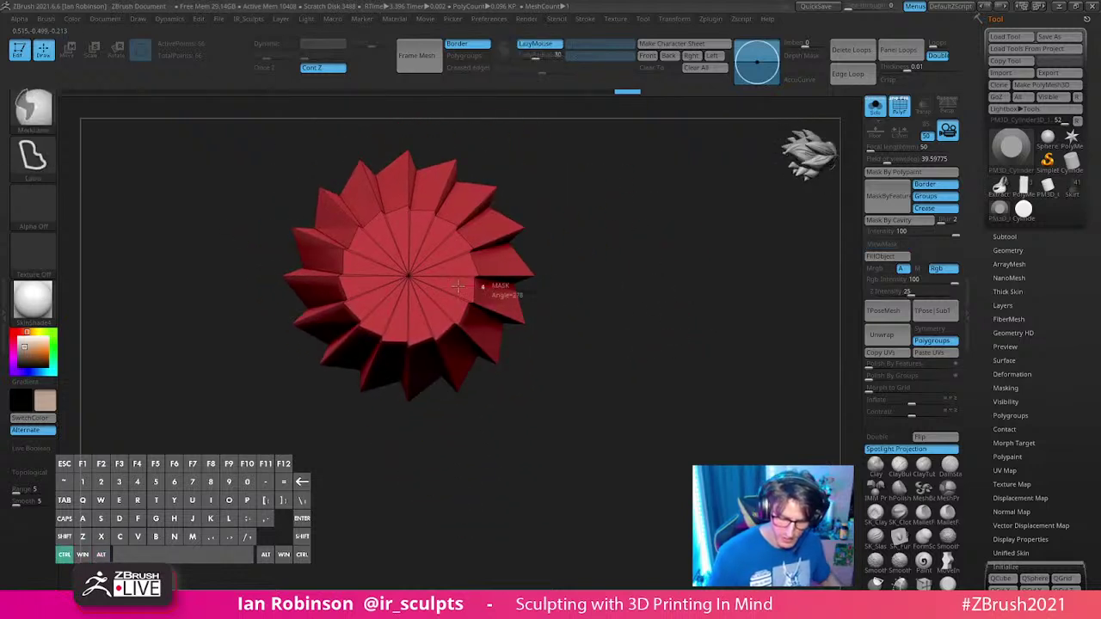
ctrl+click(555, 339)
Step: Move the unmasked pleat points around the skirt and inward so that the folds overlap in one direction
key(w)
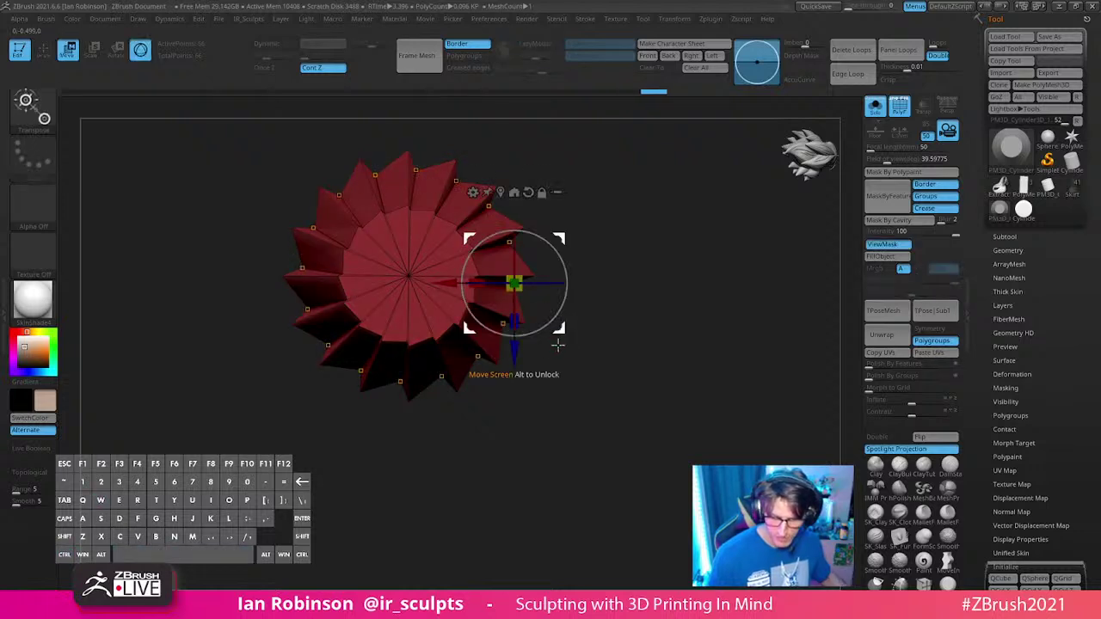
mouse_move(557, 344)
mouse_down()
mouse_move(555, 330)
mouse_move(550, 348)
mouse_up()
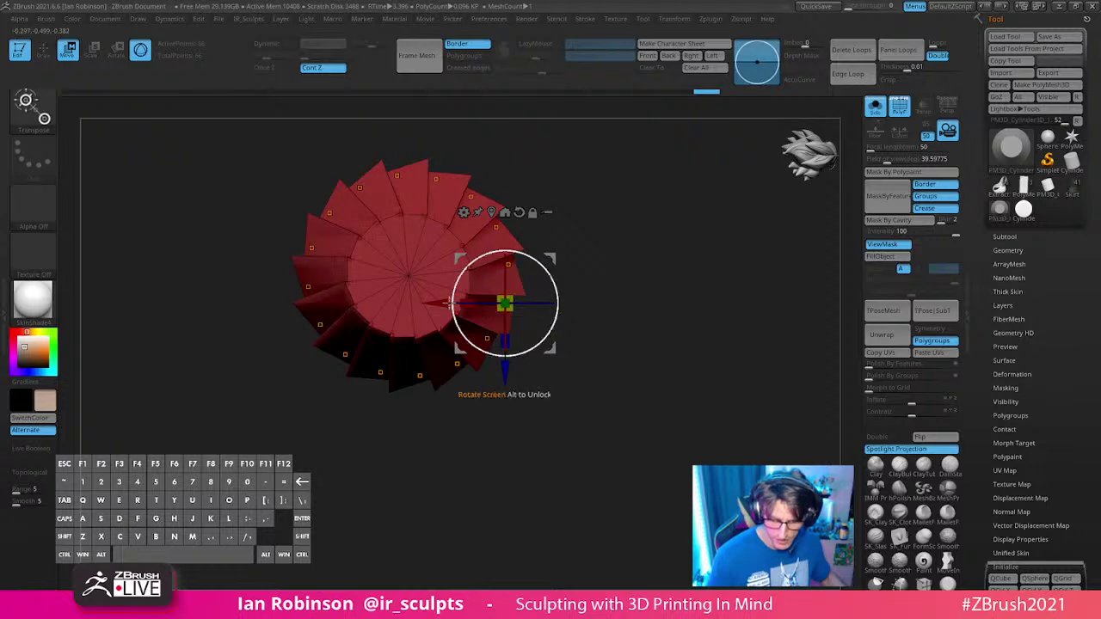
drag(449, 304, 434, 295)
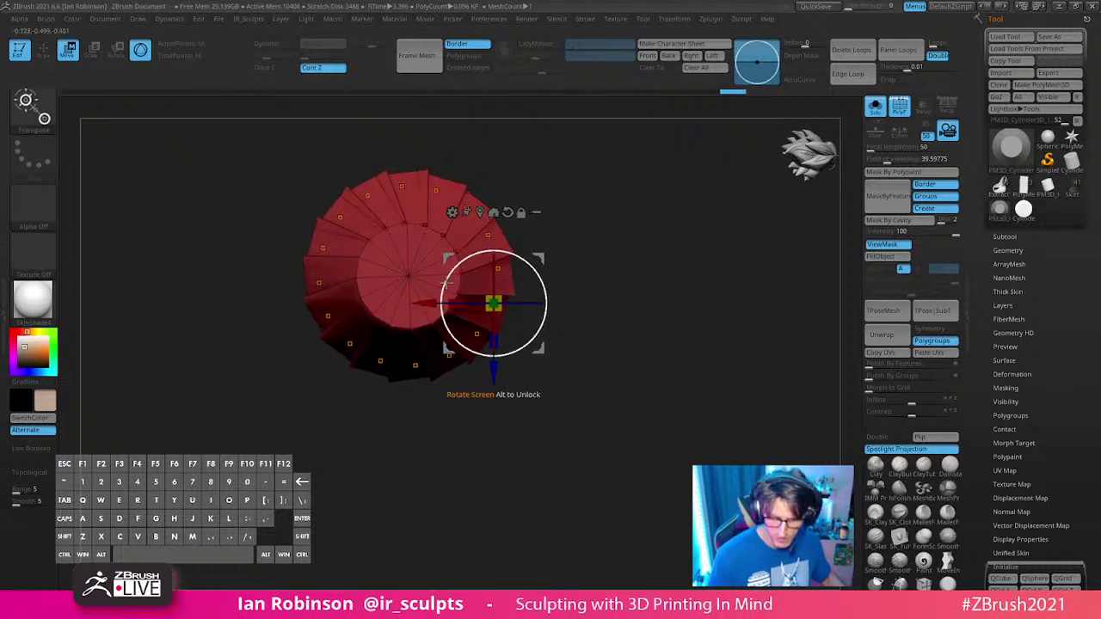
mouse_move(615, 246)
mouse_down()
mouse_move(654, 248)
mouse_move(650, 281)
mouse_up()
key(q)
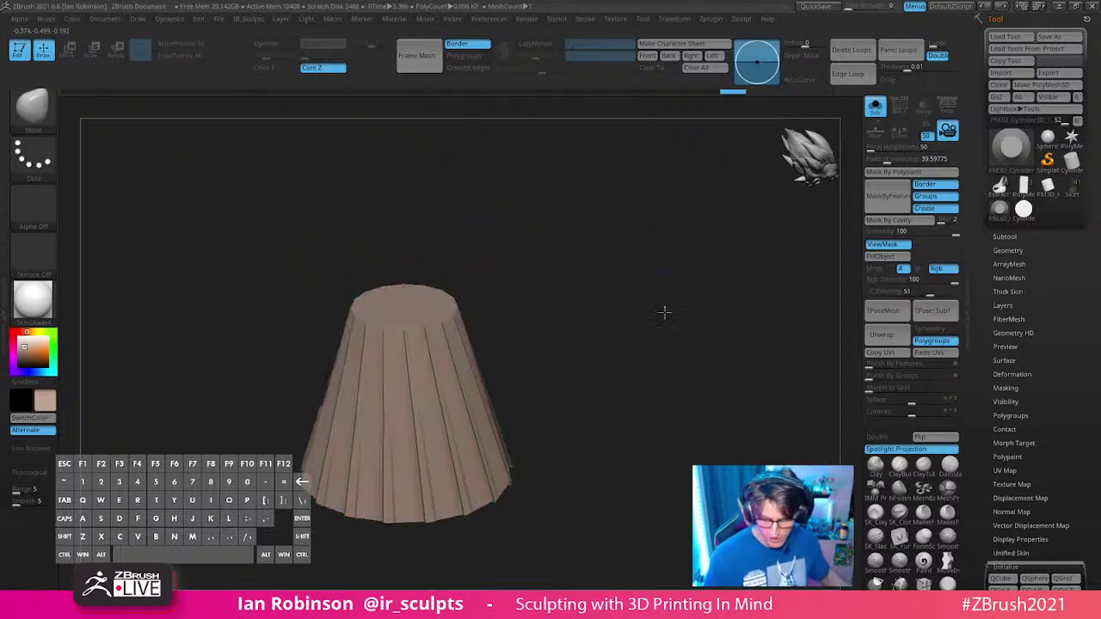
Step: Adjust the unmasked pleat points with the gizmo from below to deepen the overlapping folds at the hem
drag(663, 312, 690, 263)
key(w)
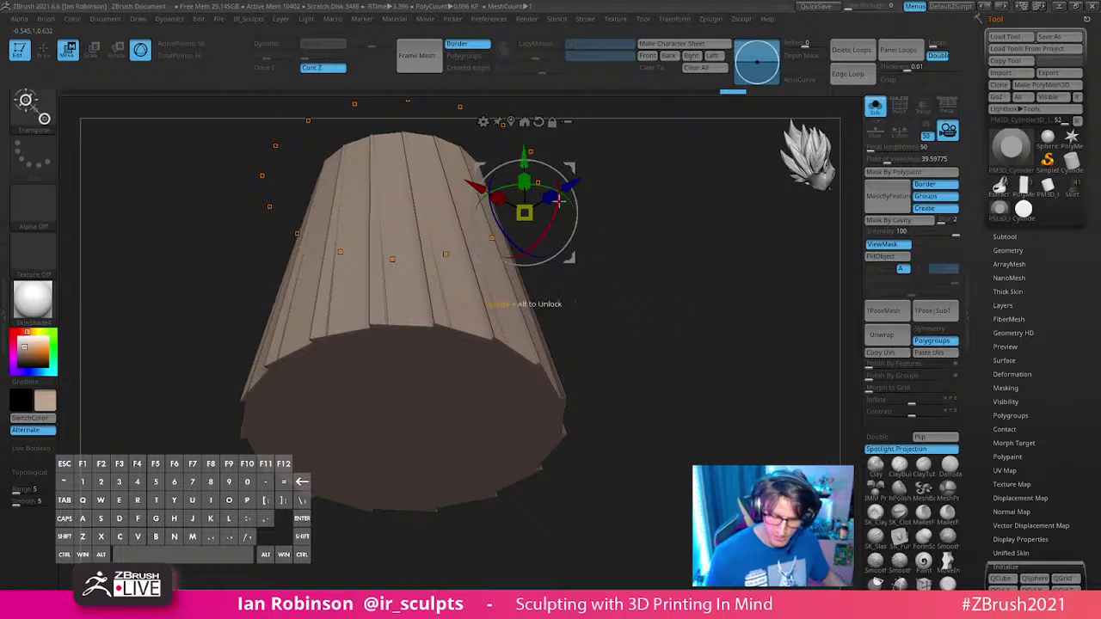
drag(568, 186, 679, 279)
key(q)
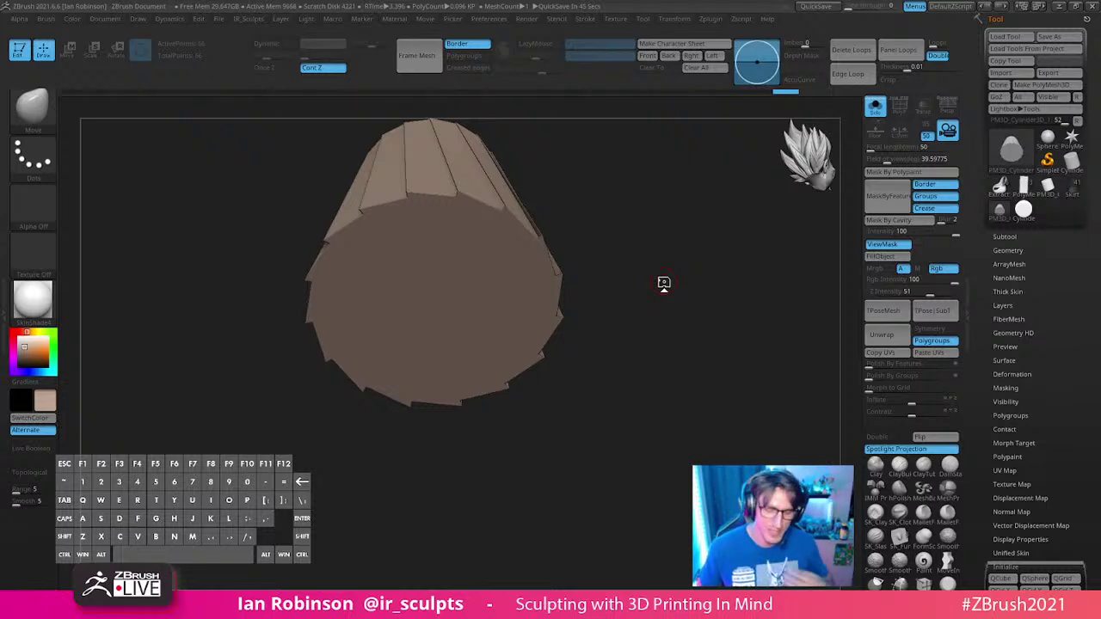
Step: Show the PolyFrame wireframe and inspect the pleated skirt from above
drag(694, 263, 686, 244)
key(shift+f)
drag(705, 292, 702, 349)
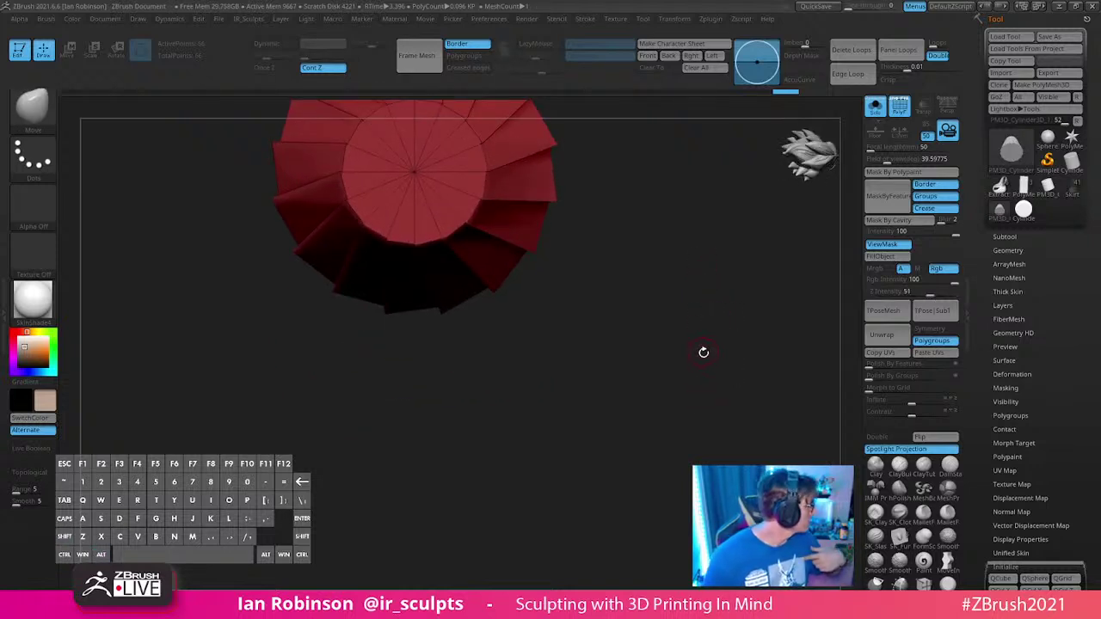
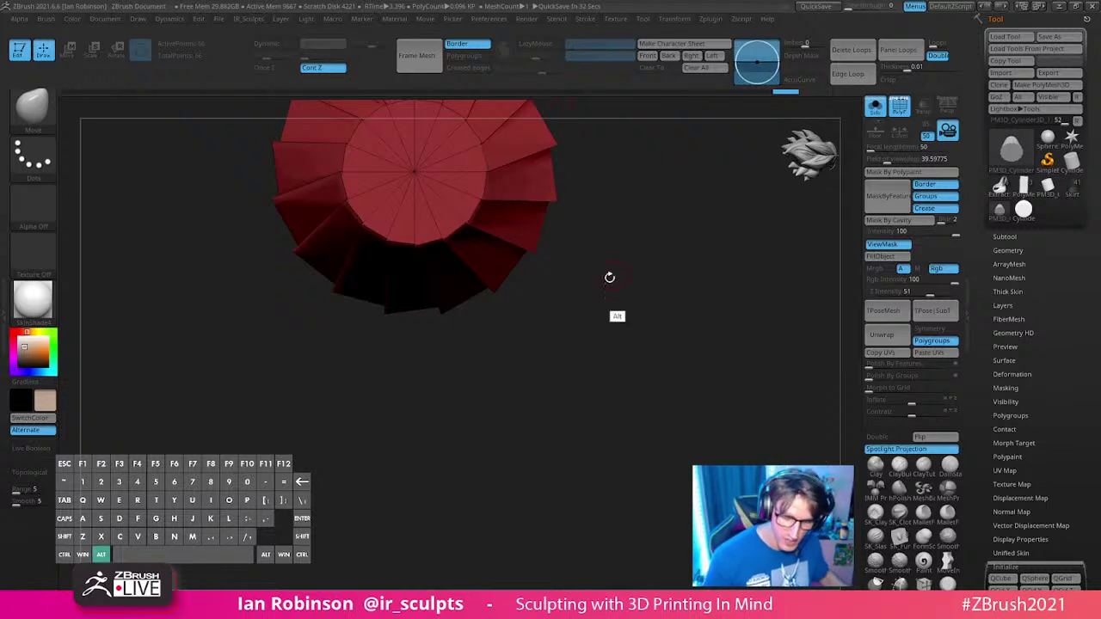
drag(616, 315, 646, 356)
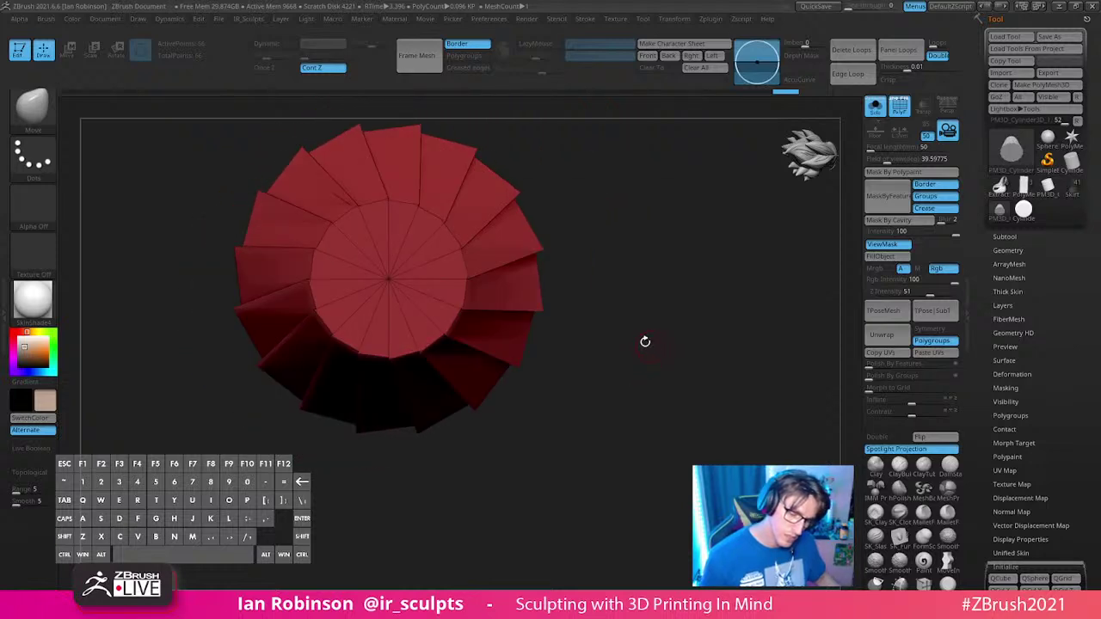
mouse_move(418, 246)
mouse_down()
mouse_move(610, 221)
mouse_move(657, 250)
mouse_up()
Step: Select the ZModeler brush and bring up its edge actions on the skirt's top cap
key(b)
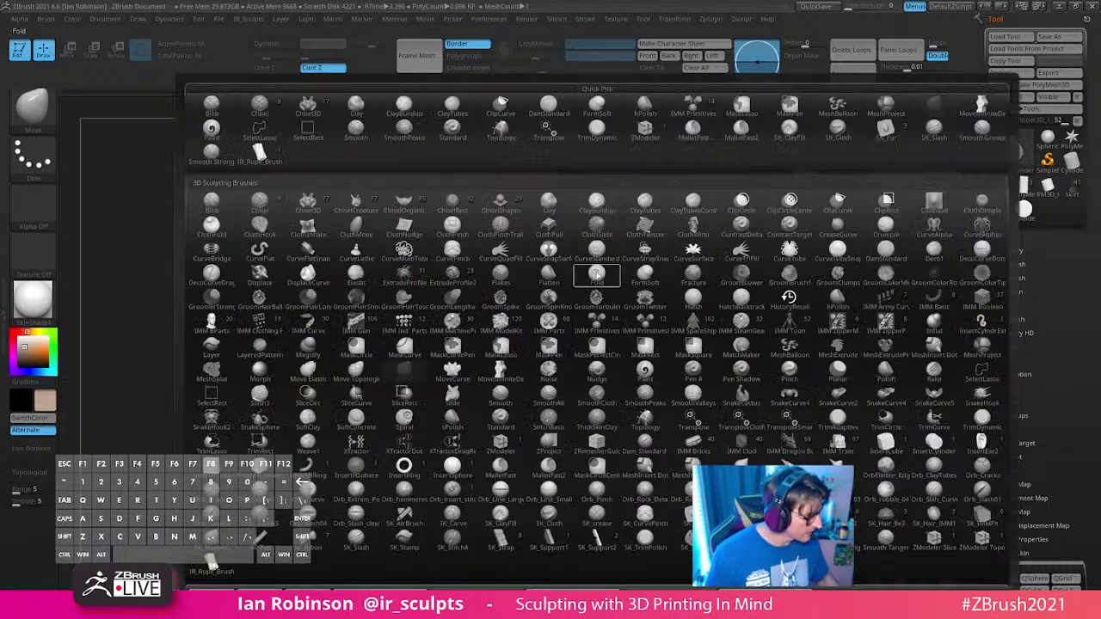
key(z)
key(m)
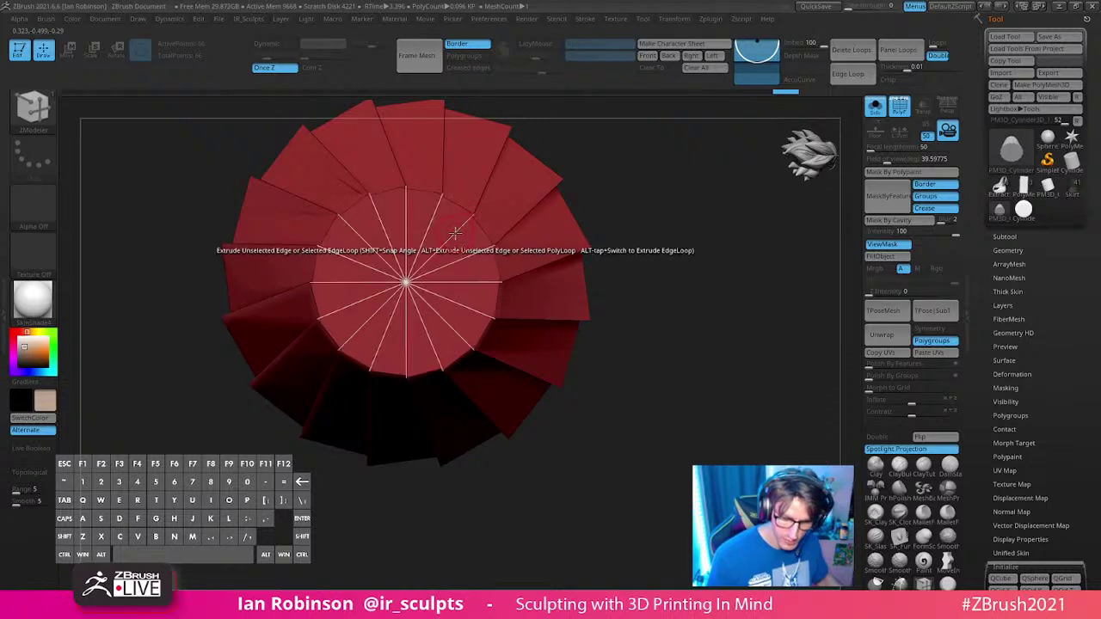
key(space)
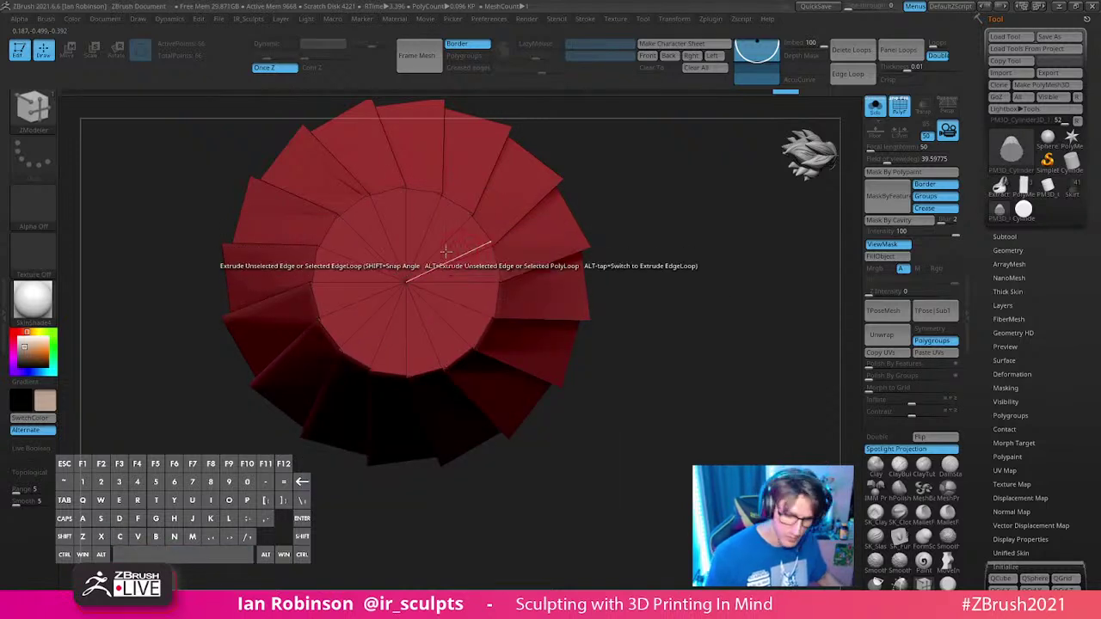
key(space)
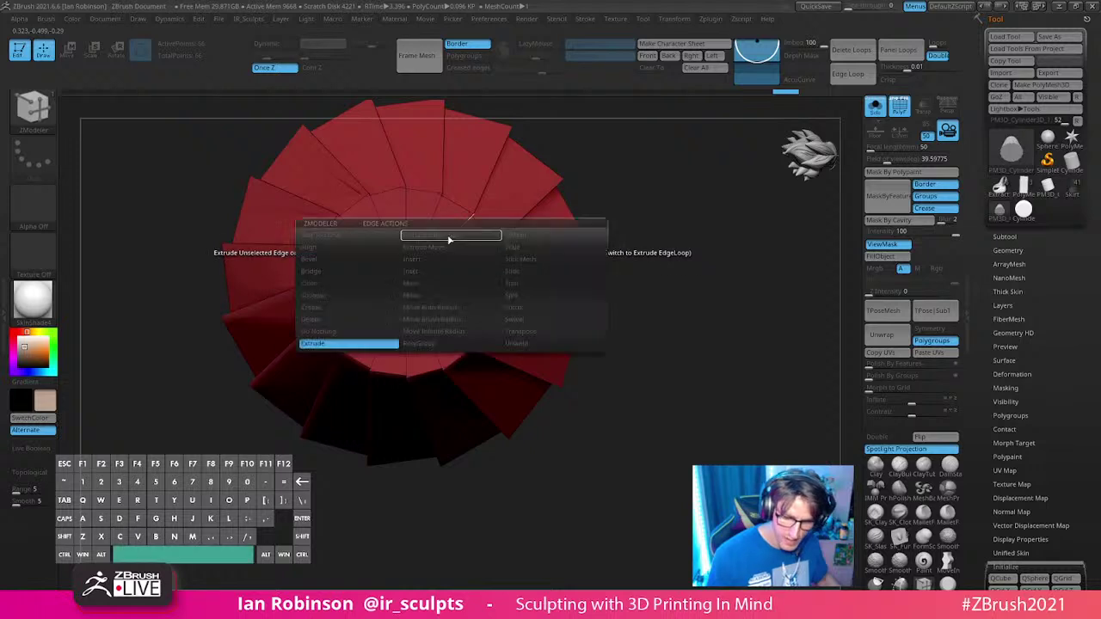
alt+drag(685, 370, 702, 274)
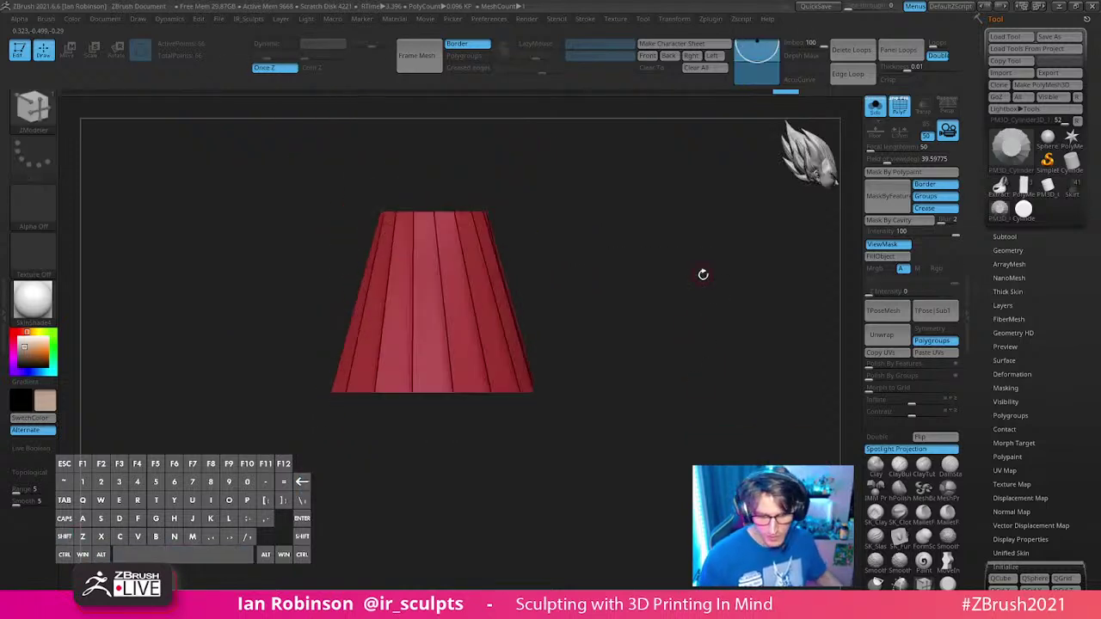
key(w)
drag(678, 312, 636, 368)
alt+click(505, 121)
key(q)
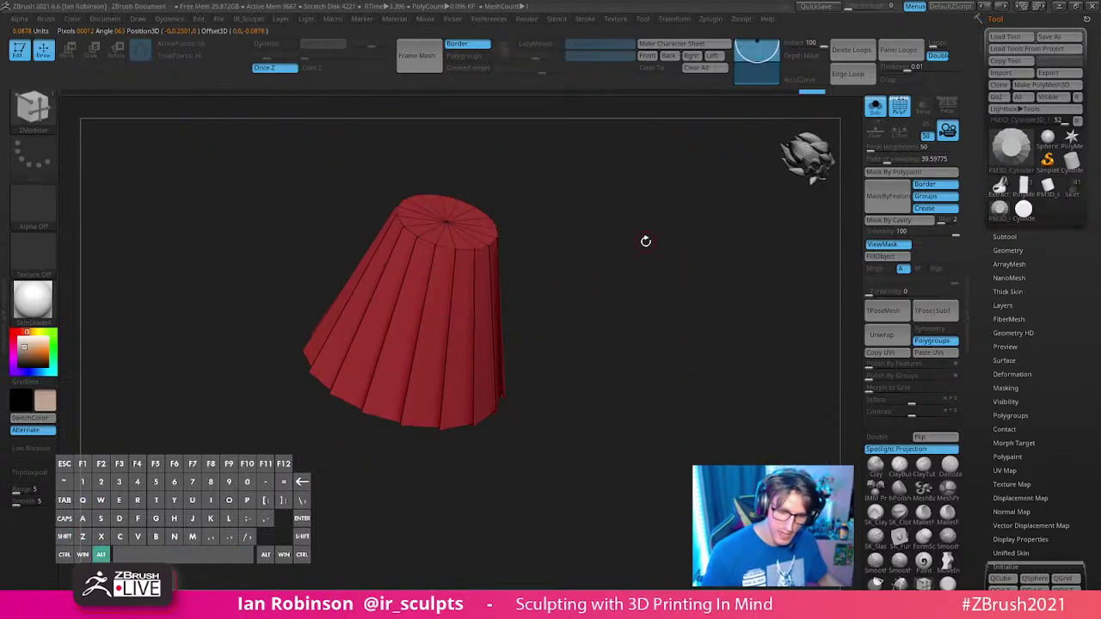
alt+drag(645, 241, 648, 318)
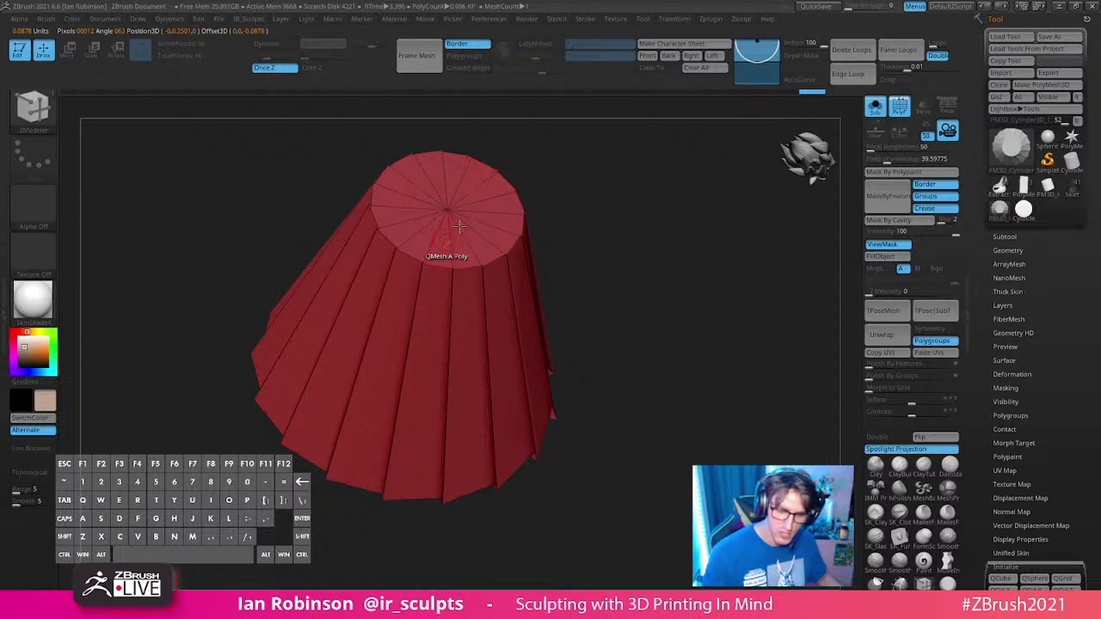
Step: Change the ZModeler edge action from Extrude to Insert while viewing the skirt's bottom cap
drag(592, 158, 683, 241)
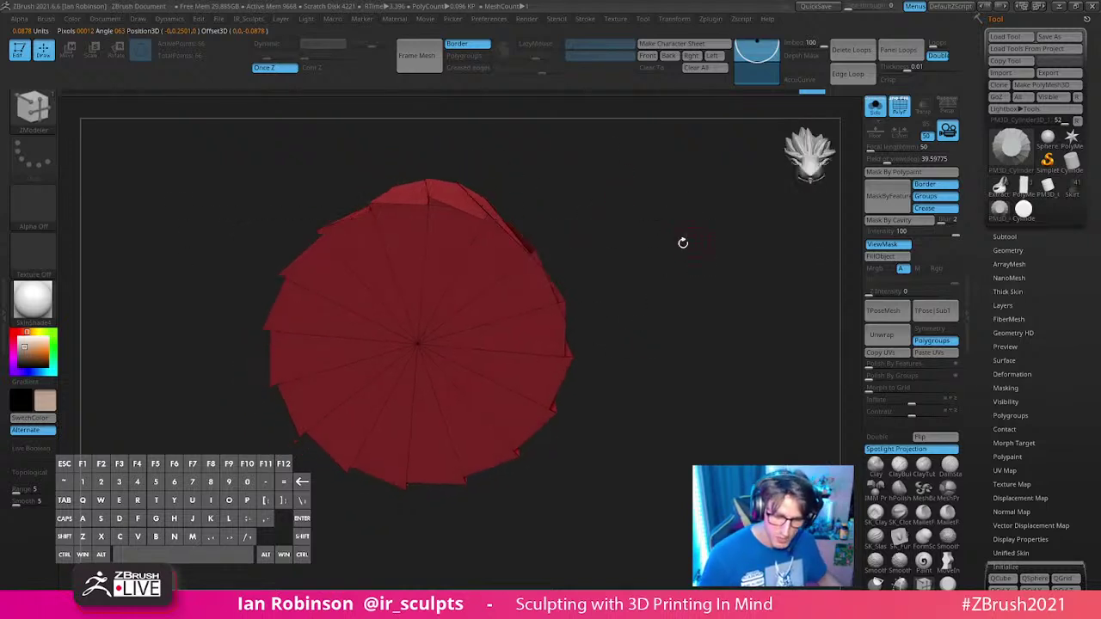
key(space)
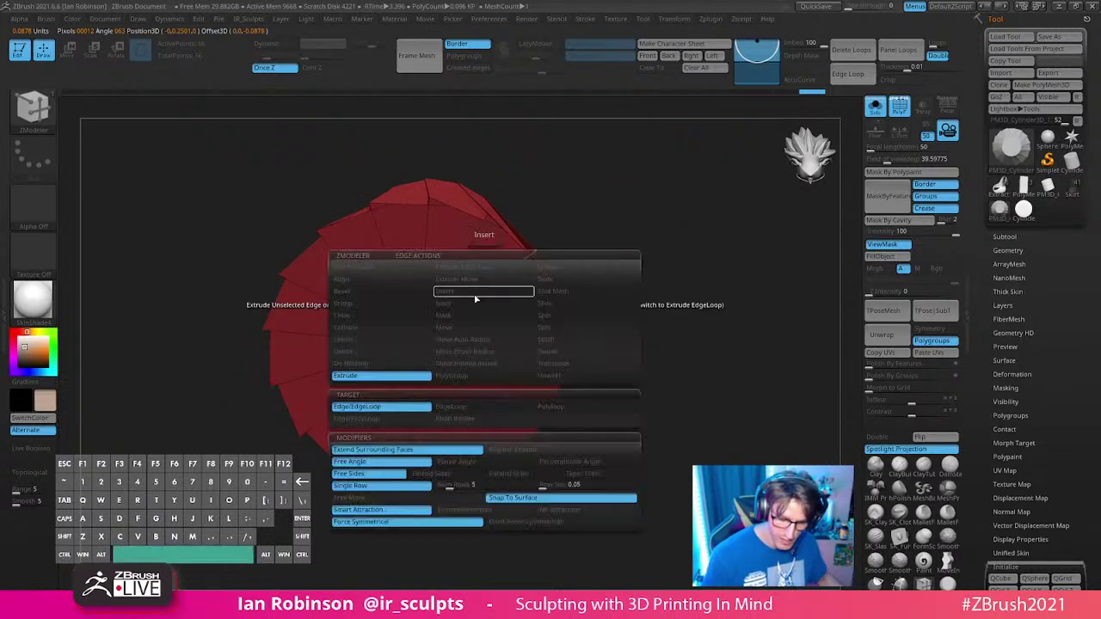
click(474, 296)
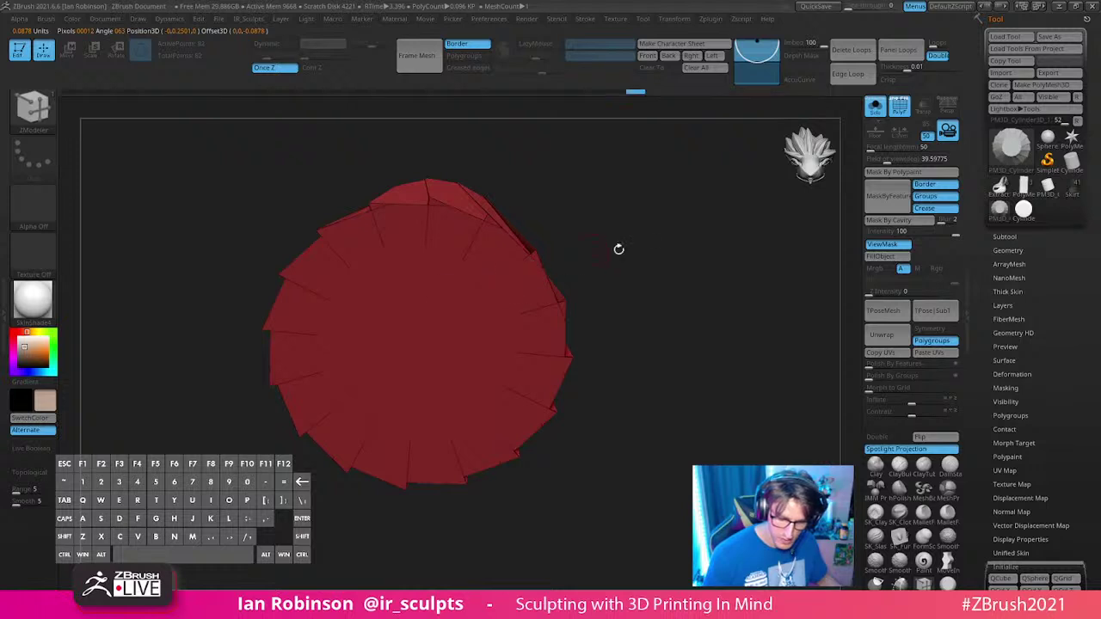
drag(617, 248, 654, 255)
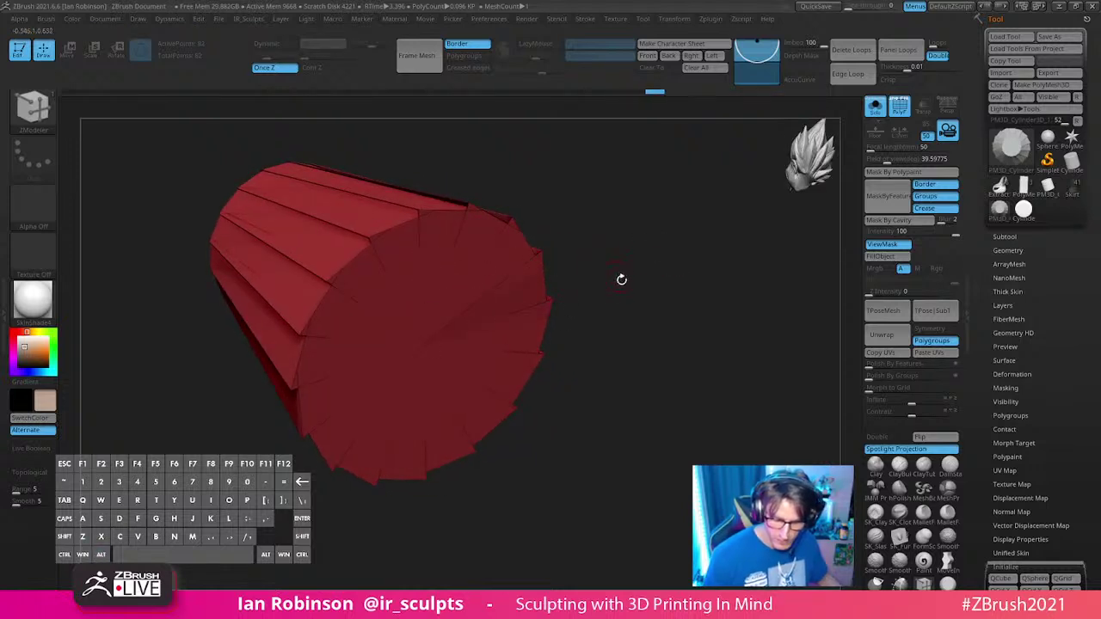
key(ctrl+z)
Step: Insert a single edge loop just inside the rim of the skirt's top cap and mark the faces within it
alt+drag(617, 295, 592, 326)
mouse_move(626, 275)
alt+mouse_down()
mouse_move(562, 254)
mouse_move(659, 373)
mouse_move(653, 431)
alt+mouse_up()
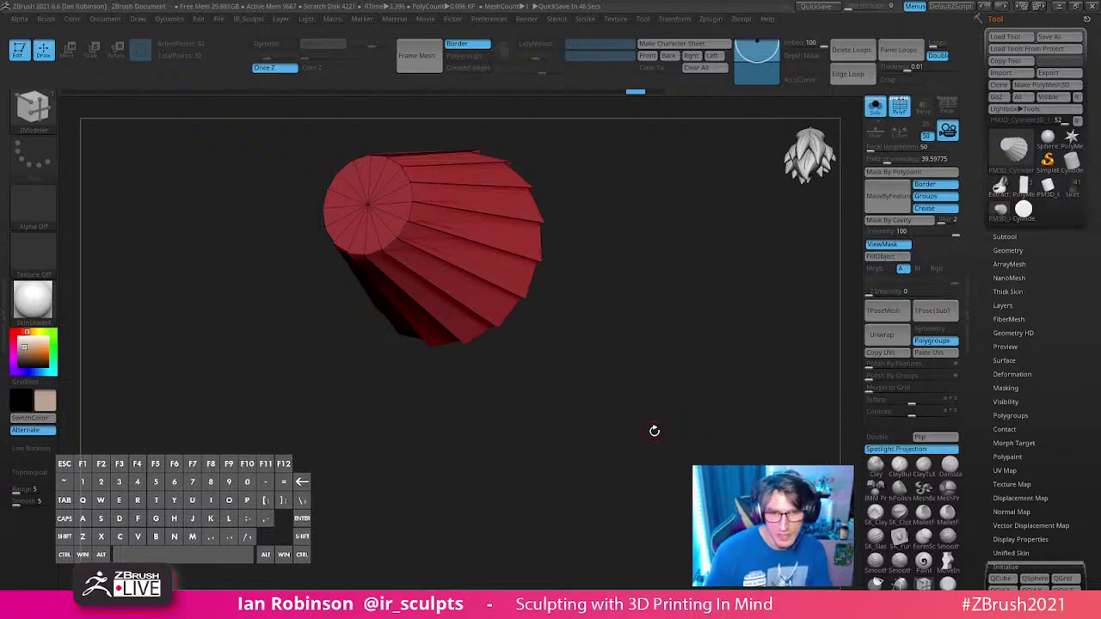
drag(653, 431, 610, 272)
click(328, 152)
alt+drag(697, 258, 748, 349)
mouse_move(375, 214)
alt+mouse_down()
mouse_move(355, 168)
mouse_move(347, 259)
mouse_move(387, 222)
alt+mouse_up()
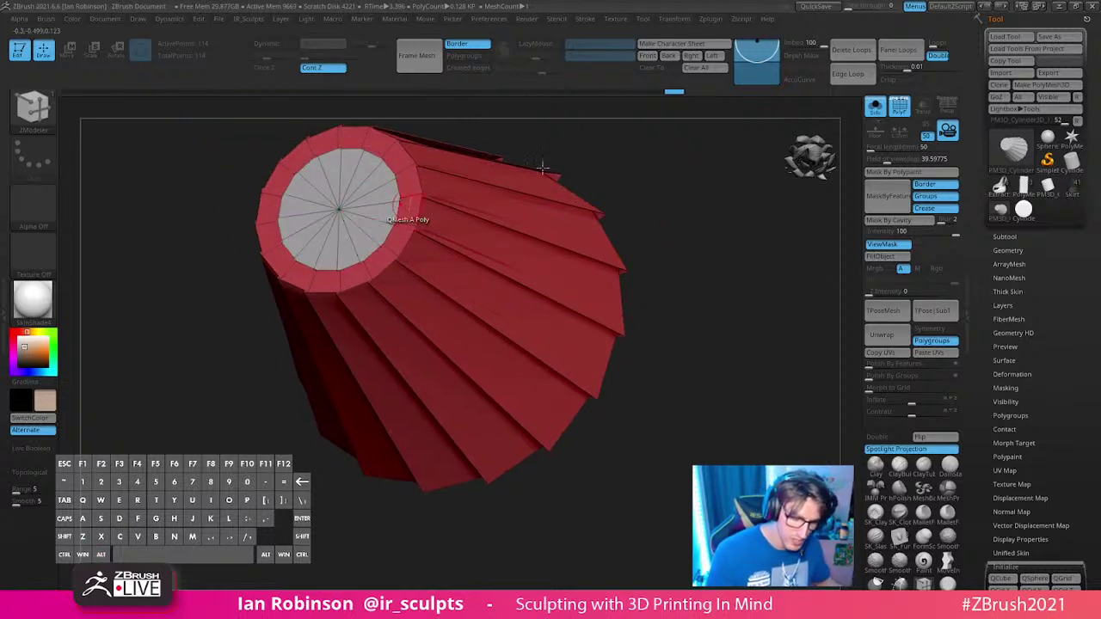
drag(543, 169, 645, 177)
Step: Set the QMesh target to Polygroup All and try pushing the marked faces of the top cap into the skirt
key(space)
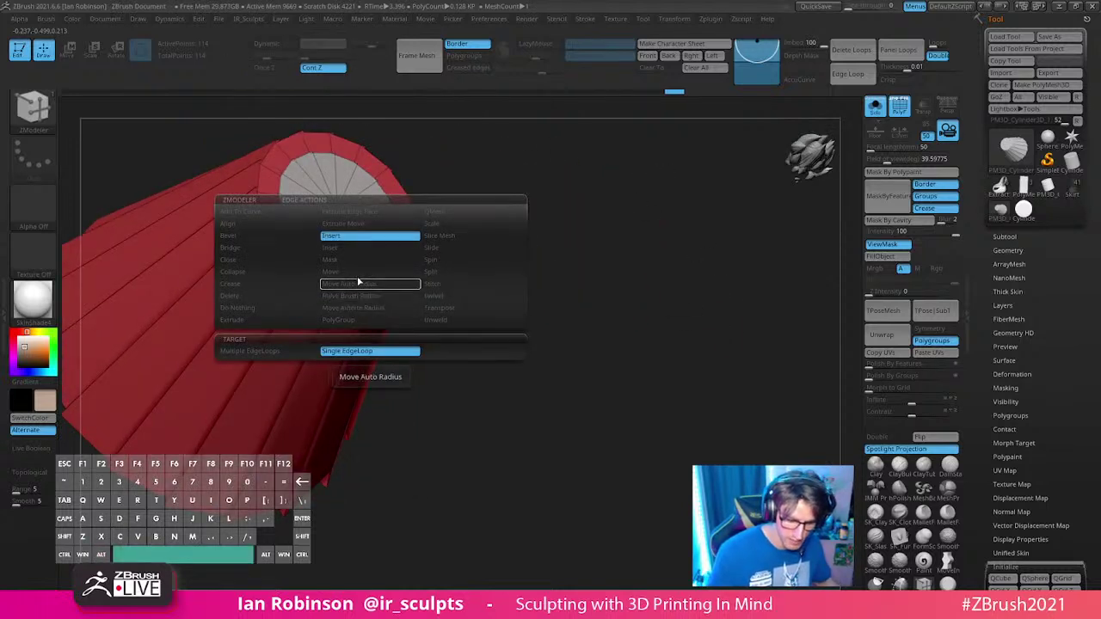
key(space)
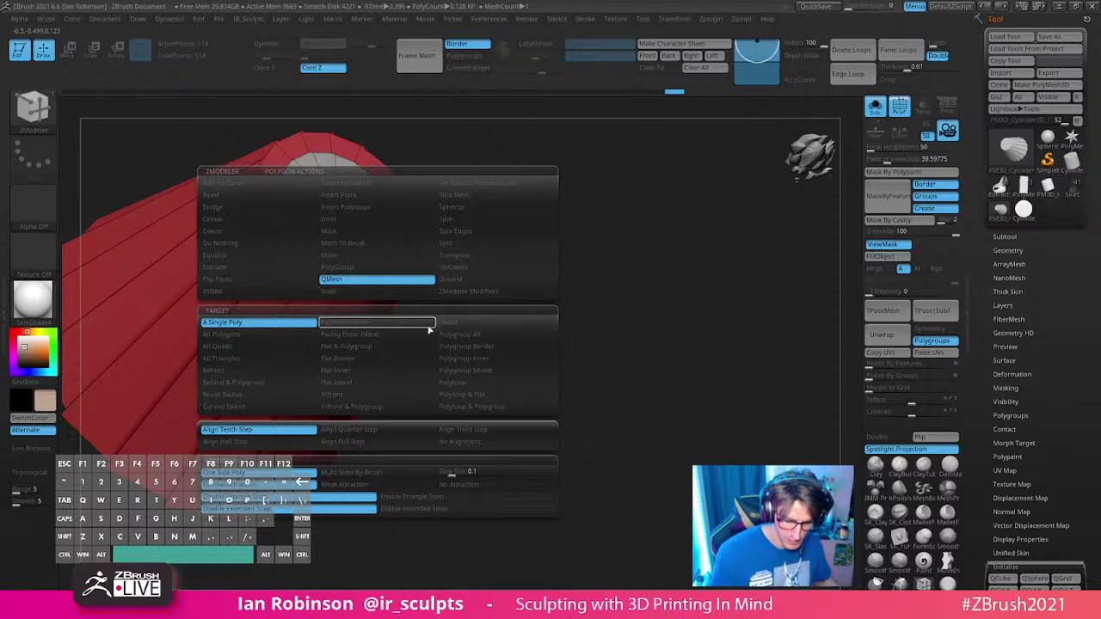
click(516, 327)
drag(384, 235, 238, 347)
key(ctrl+z)
mouse_move(676, 348)
mouse_down()
mouse_move(637, 319)
mouse_move(659, 336)
mouse_up()
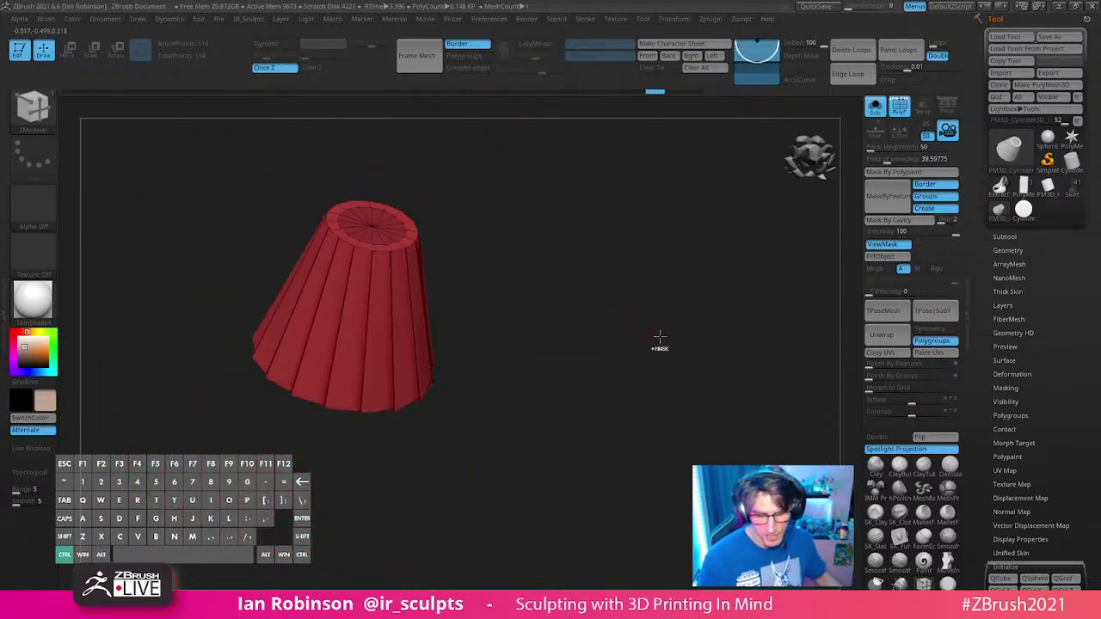
Step: Undo the cap edits and all pleat folding back to the plain tapered cylinder with its smooth rim and hem
key(ctrl+z)
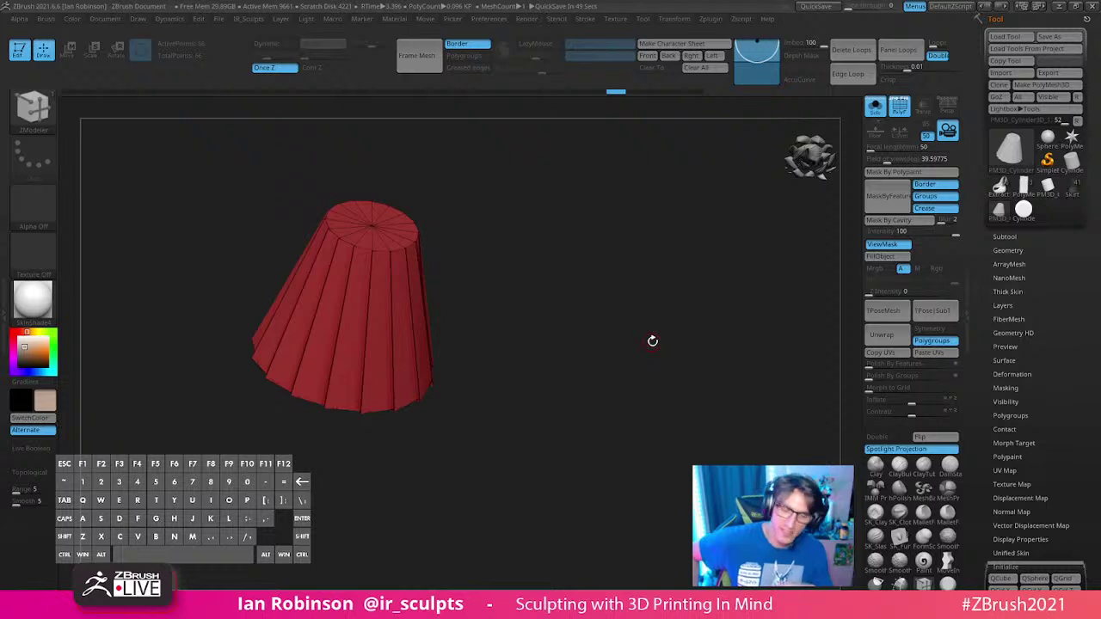
drag(649, 280, 651, 336)
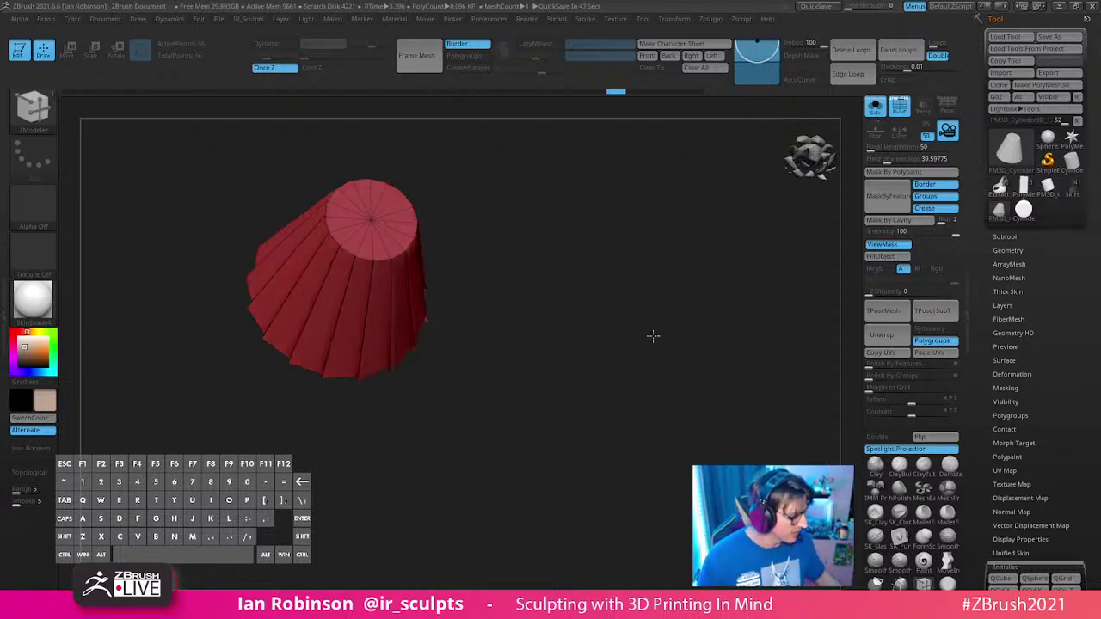
key(ctrl+z)
key(ctrl+z)
key(ctrl+z)
key(ctrl+z)
key(ctrl+z)
key(ctrl+z)
key(ctrl+z)
key(ctrl+z)
key(ctrl+z)
key(ctrl+z)
key(ctrl+z)
key(ctrl+z)
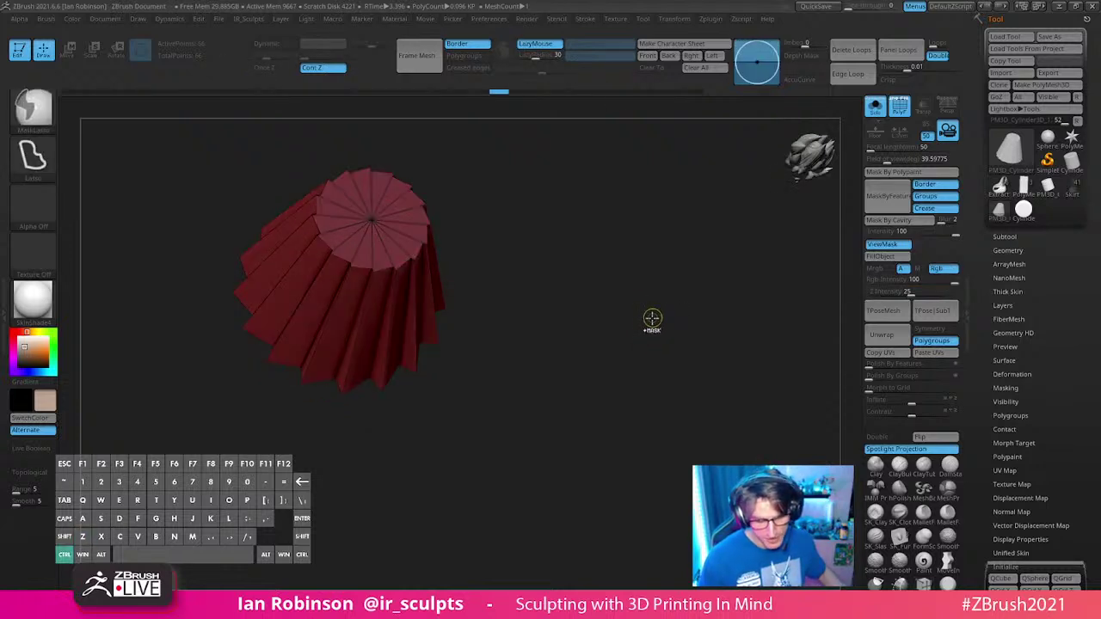
key(ctrl+z)
key(ctrl+z)
key(ctrl+z)
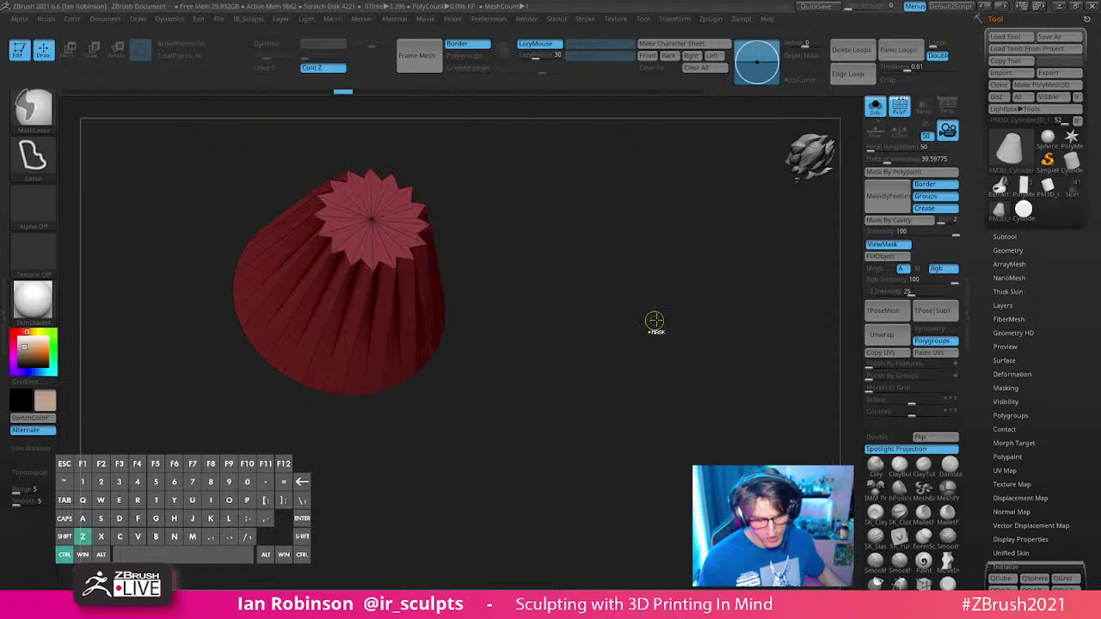
mouse_move(665, 305)
shift+mouse_down()
mouse_move(797, 421)
mouse_move(702, 290)
shift+mouse_up()
key(ctrl+z)
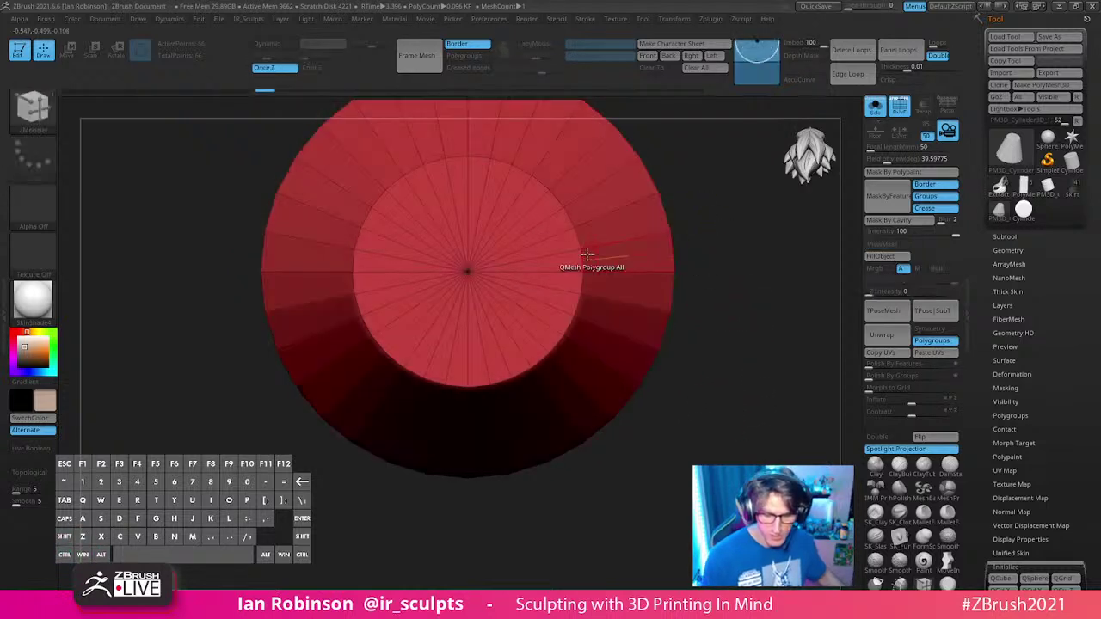
Step: Turn on radial symmetry around the skirt and select the Move brush
click(580, 248)
key(x)
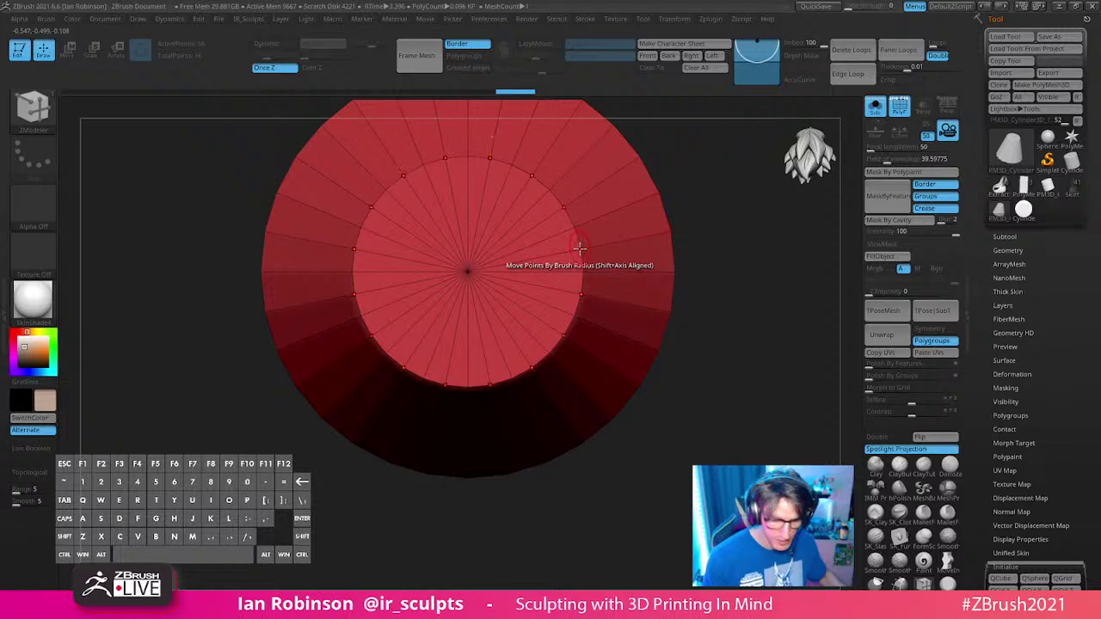
key(b)
key(m)
key(v)
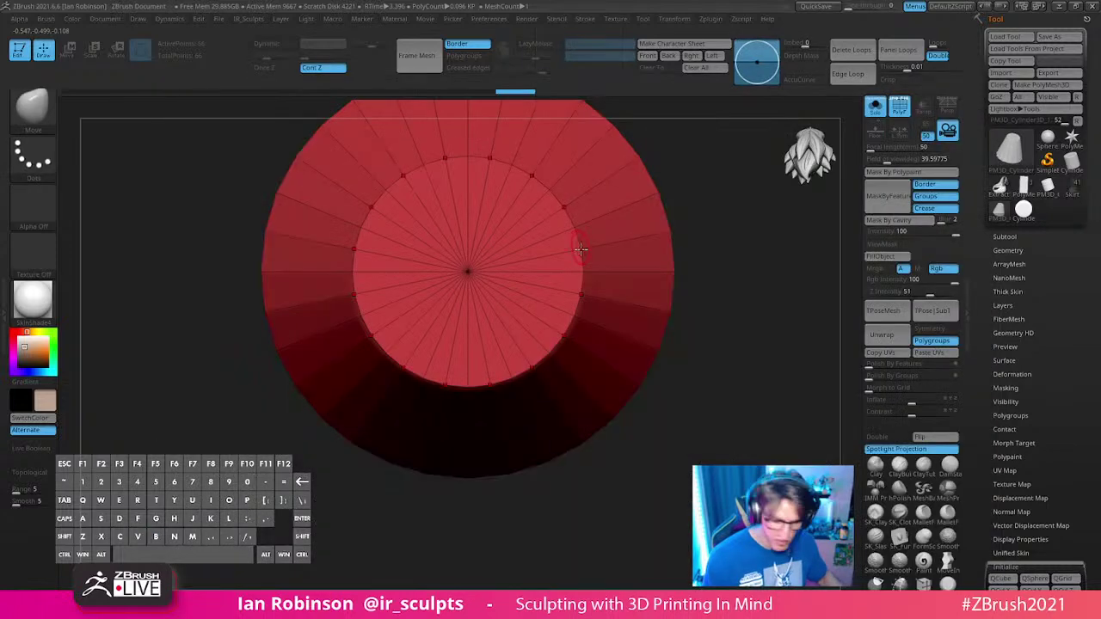
Step: Pull every second point of the top rim inward with the Move brush to shape the cap like a star
drag(580, 248, 544, 257)
mouse_move(742, 265)
mouse_down()
mouse_move(722, 214)
mouse_move(730, 263)
mouse_up()
key(ctrl+z)
shift+drag(585, 275, 530, 272)
drag(697, 293, 731, 313)
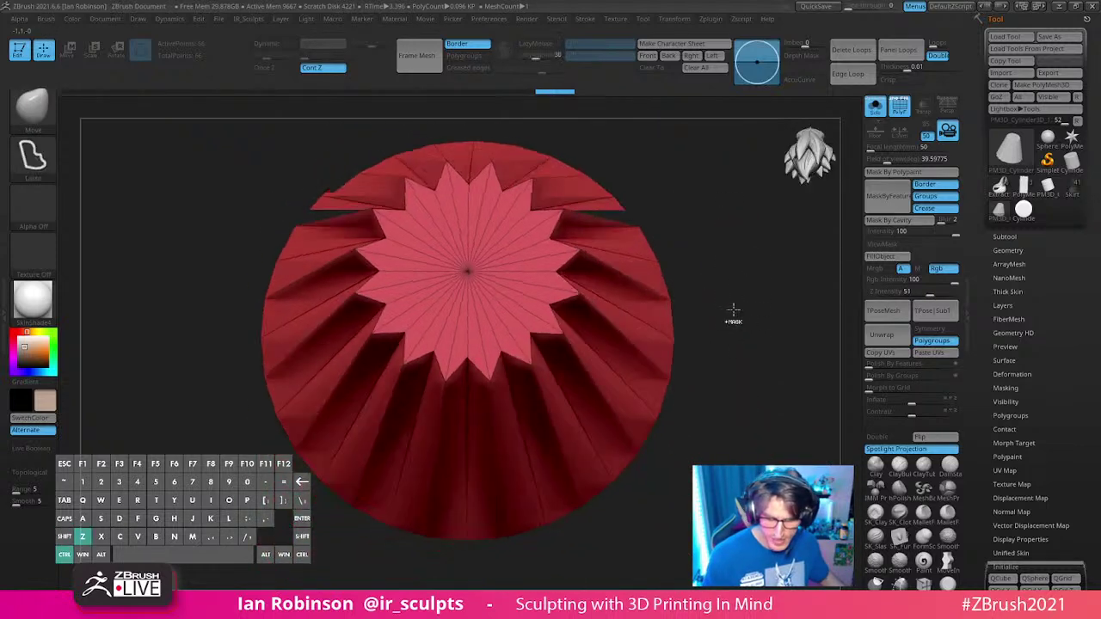
key(ctrl+z)
mouse_move(583, 274)
mouse_down()
mouse_move(525, 272)
mouse_move(582, 263)
mouse_up()
key(ctrl+z)
mouse_move(707, 251)
mouse_down()
mouse_move(734, 263)
mouse_move(732, 275)
mouse_move(708, 216)
mouse_move(721, 307)
mouse_move(663, 331)
mouse_up()
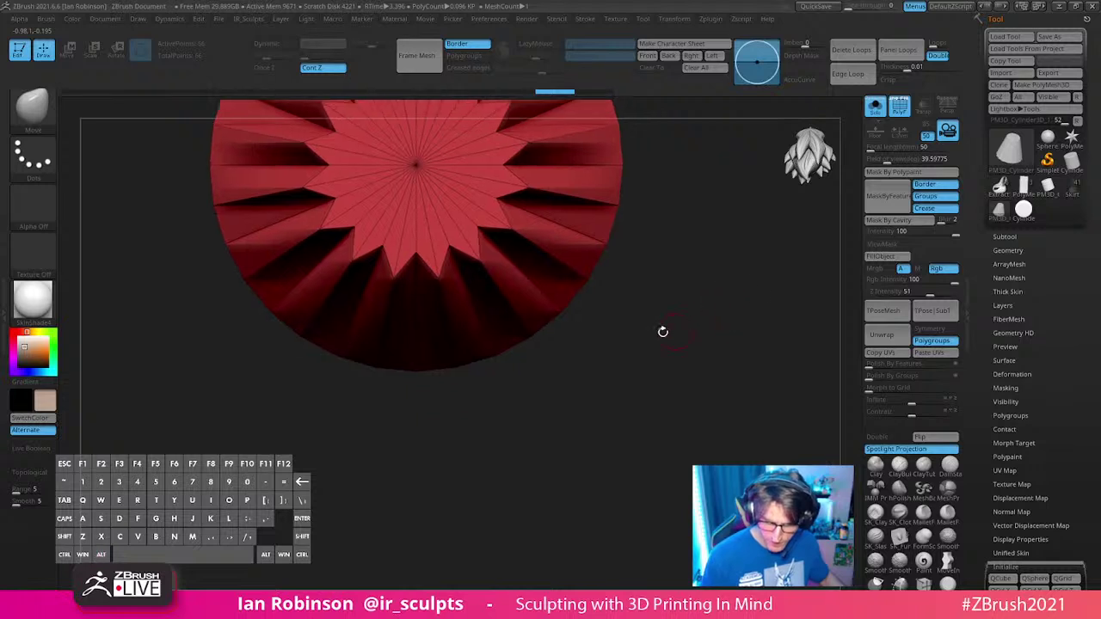
Step: Pull the matching alternate points of the hem inward so the pleats run the full length of the skirt
shift+drag(556, 304, 497, 258)
key(ctrl+z)
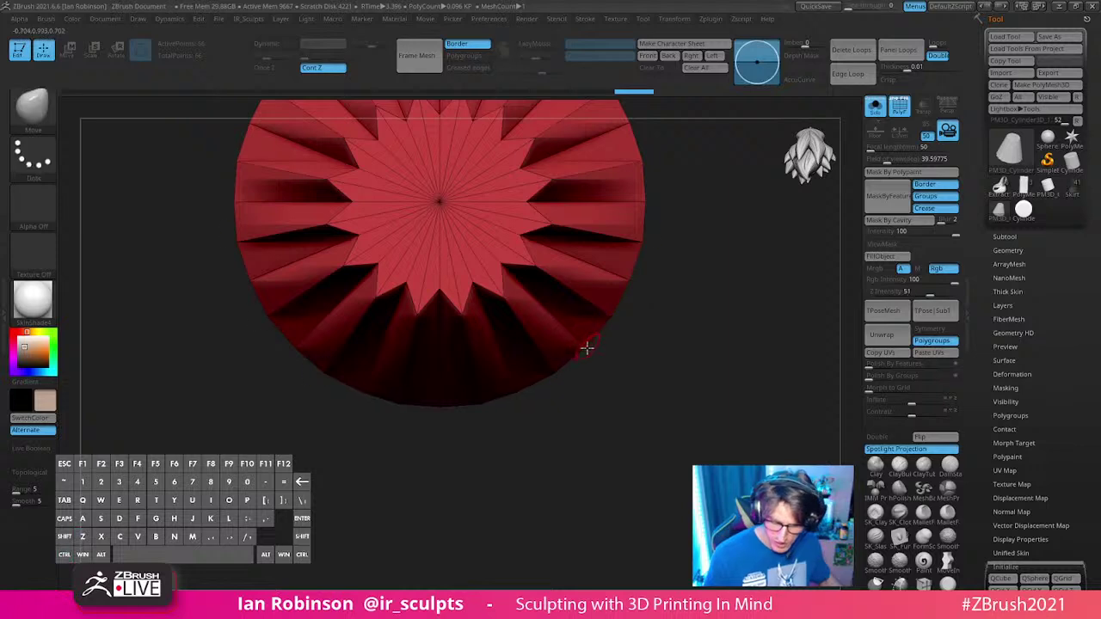
shift+drag(588, 347, 521, 278)
drag(649, 288, 533, 251)
Step: Mask the skirt except its inner pleat points and try adjusting those points with the gizmo
key(ctrl)
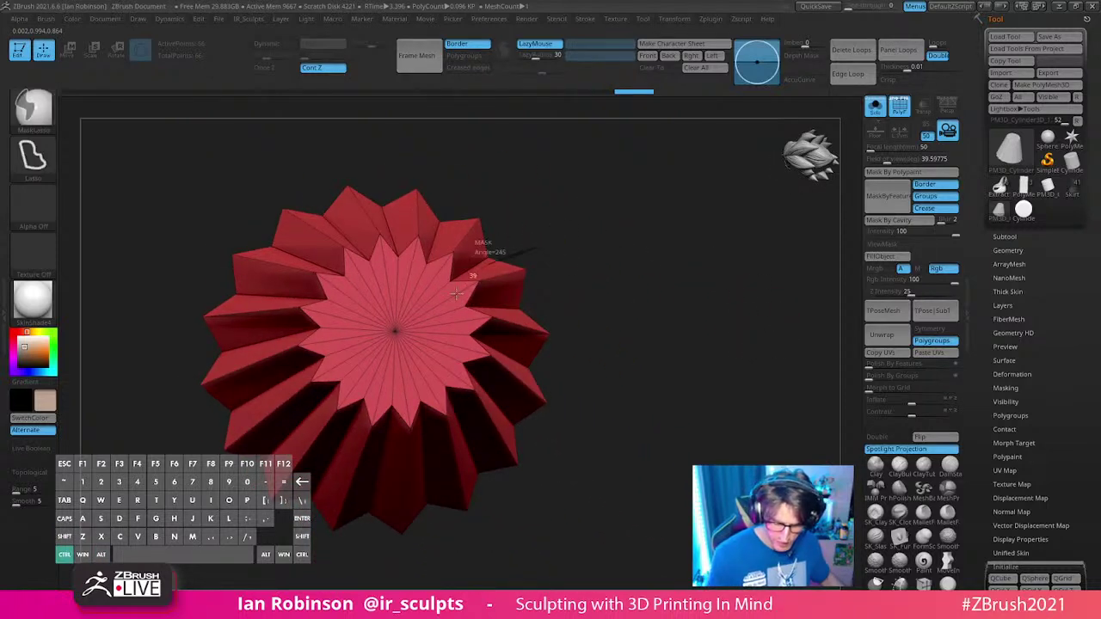
ctrl+alt+drag(456, 293, 607, 267)
key(w)
shift+drag(534, 290, 503, 266)
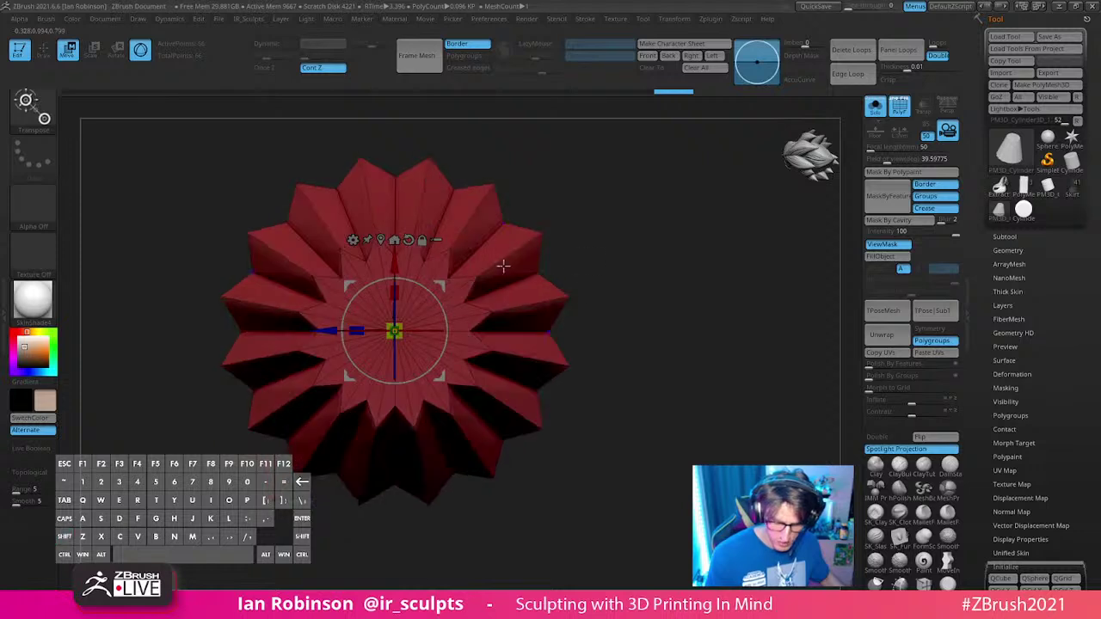
drag(443, 290, 417, 290)
key(ctrl+z)
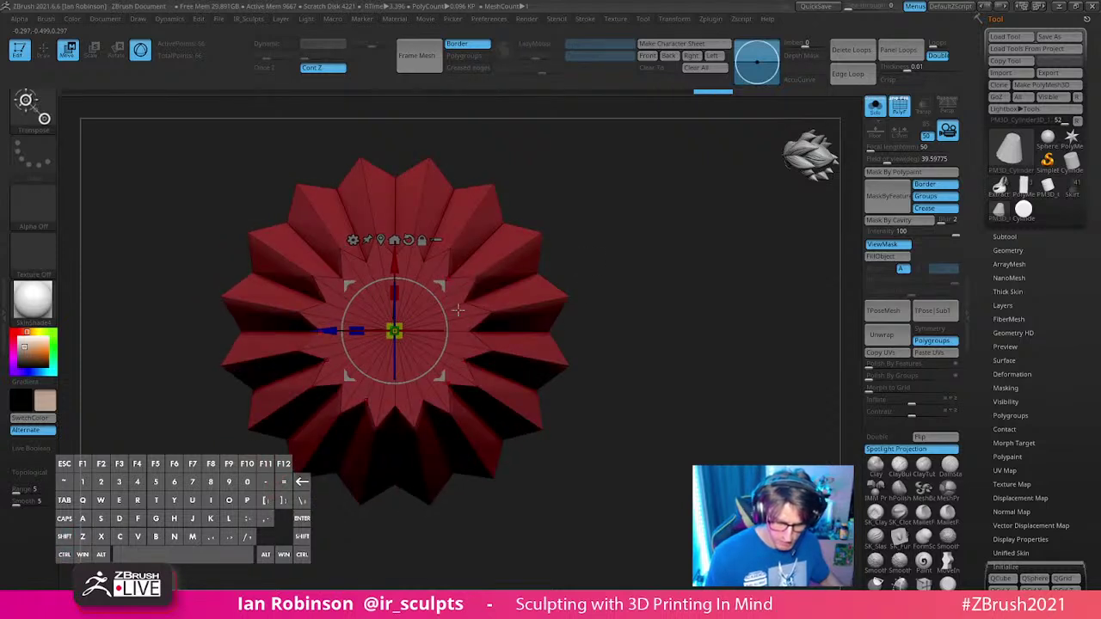
Step: Place the gizmo on an inner pleat point and move the unmasked points sideways to slant the folds in one direction
alt+drag(394, 331, 476, 322)
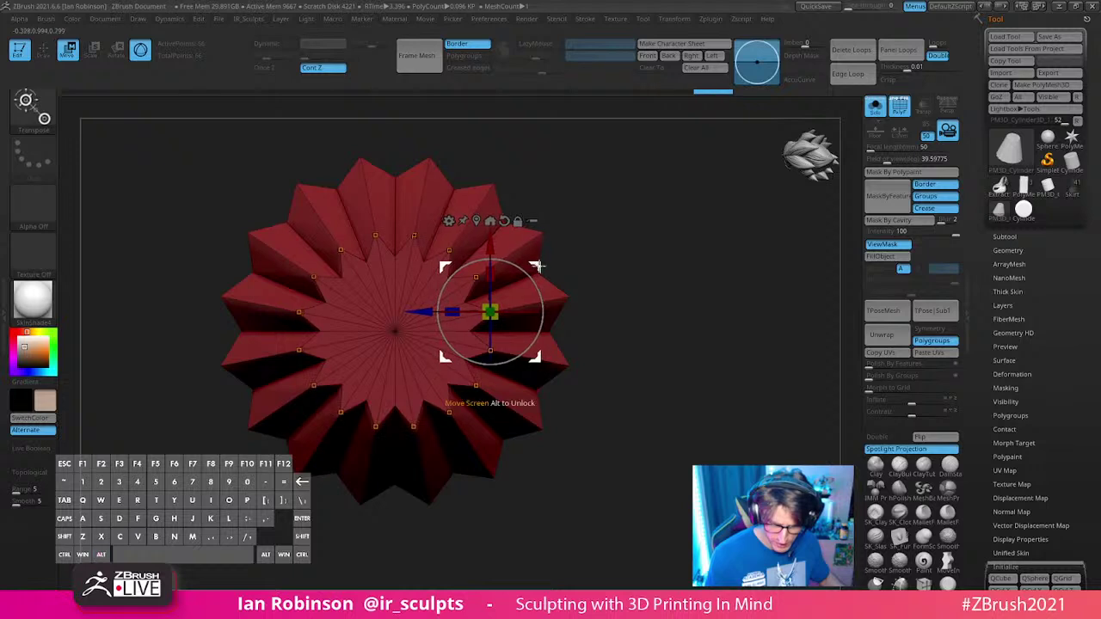
mouse_move(533, 269)
mouse_down()
mouse_move(506, 252)
mouse_move(517, 254)
mouse_up()
key(q)
mouse_move(619, 258)
alt+mouse_down()
mouse_move(668, 307)
mouse_move(723, 255)
alt+mouse_up()
alt+drag(609, 275, 547, 380)
key(shift+f)
key(shift+f)
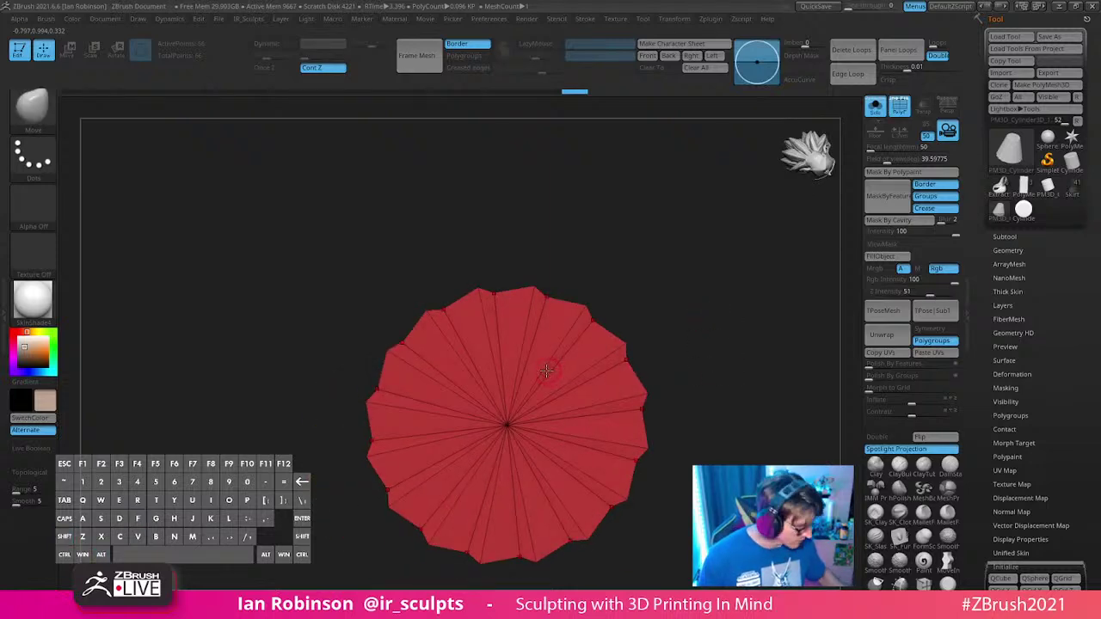
Step: Use ZModeler to insert an edge loop just inside the rim of the skirt's bottom cap and mark its inner faces
key(b)
key(z)
key(m)
drag(569, 354, 589, 327)
alt+click(556, 343)
Step: Push the marked bottom cap faces into the skirt with QMesh to hollow out the hem
drag(675, 310, 760, 321)
drag(572, 361, 518, 335)
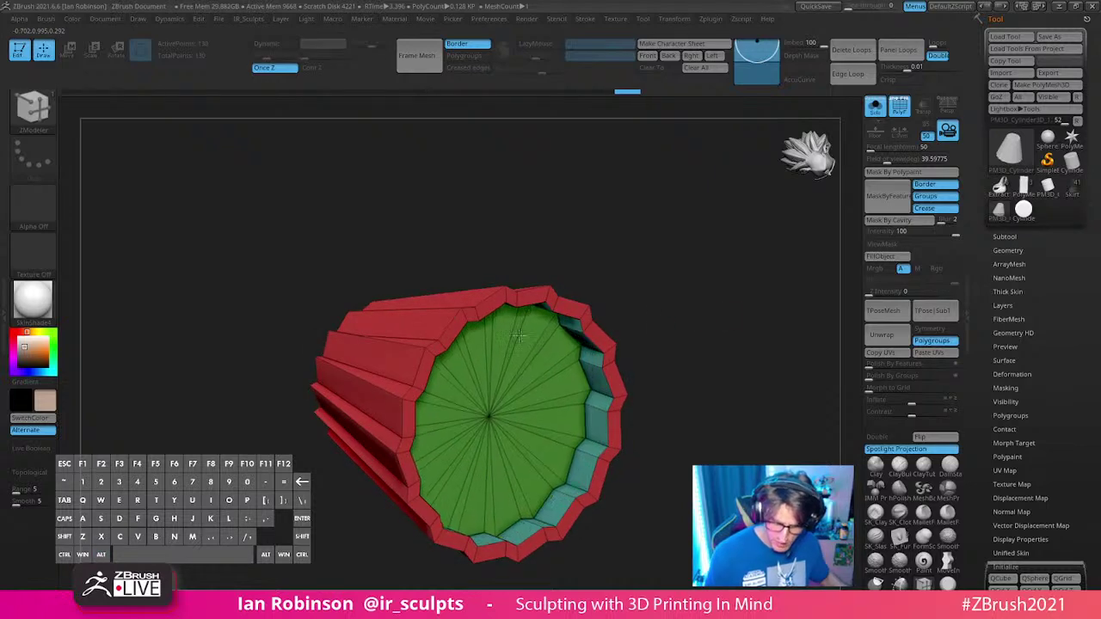
drag(663, 392, 720, 319)
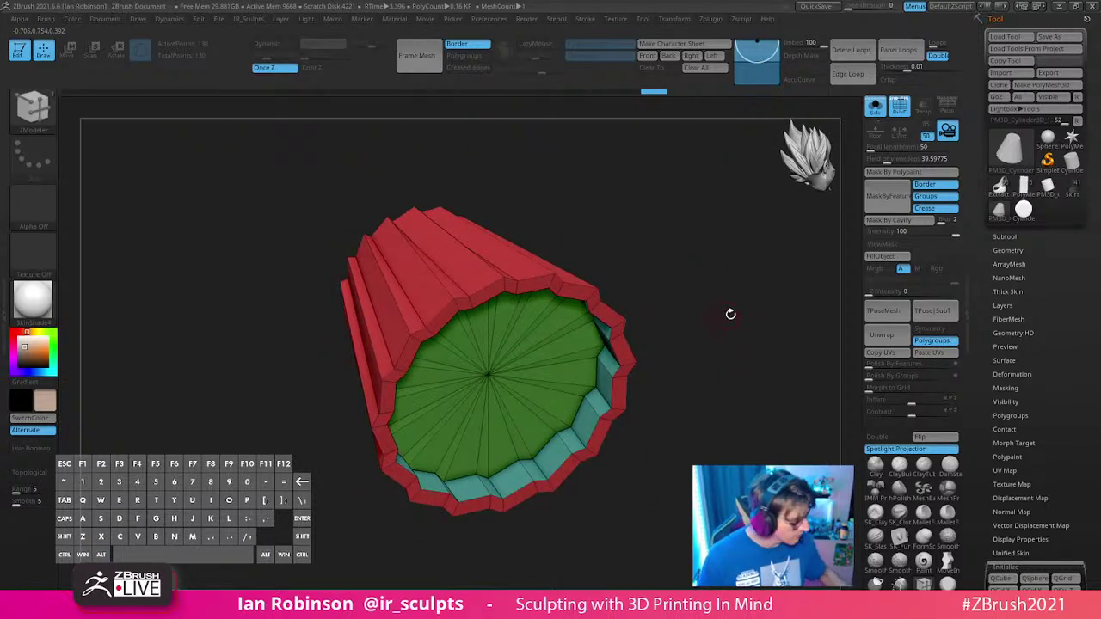
key(space)
click(726, 365)
alt+drag(647, 455, 606, 436)
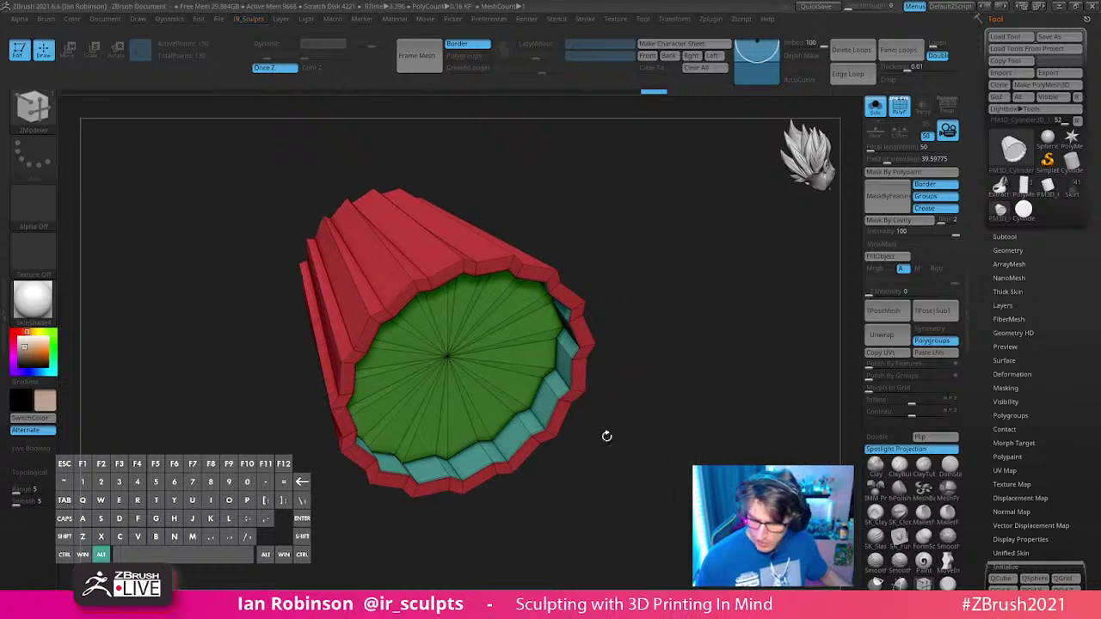
Step: Open the crease settings in the skirt's geometry options
click(1022, 251)
scroll(1095, 264, down, 3)
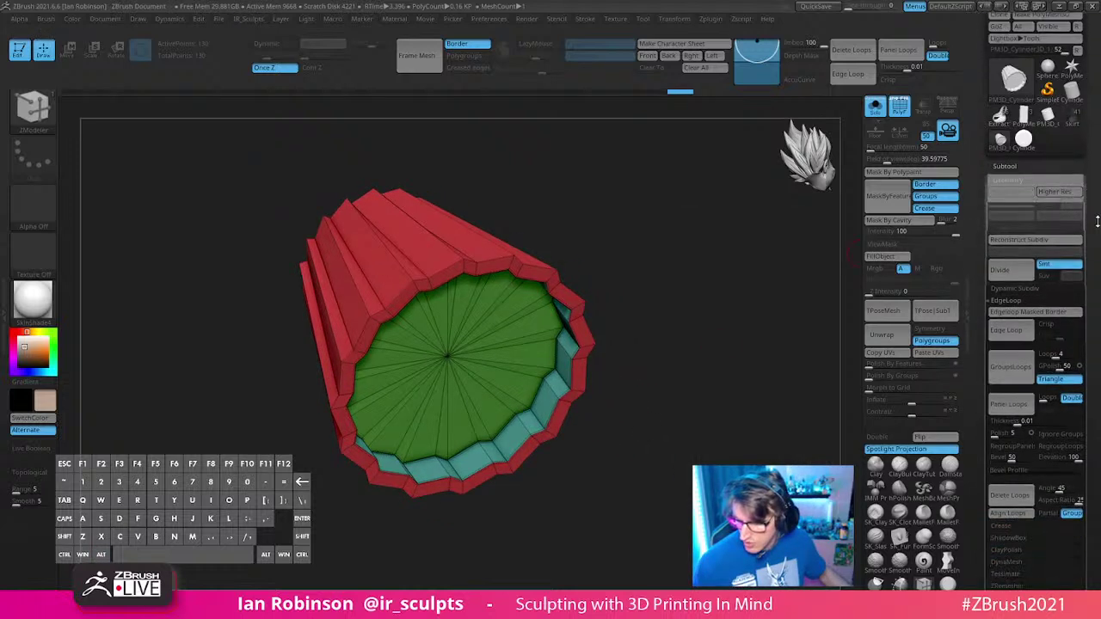
scroll(1093, 286, down, 2)
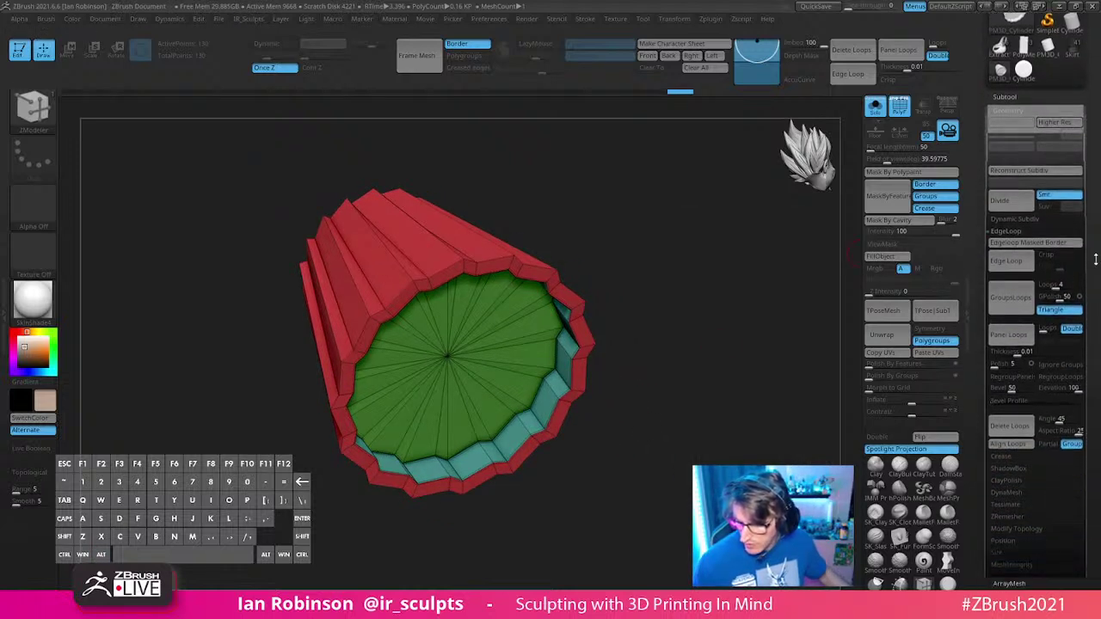
click(1017, 222)
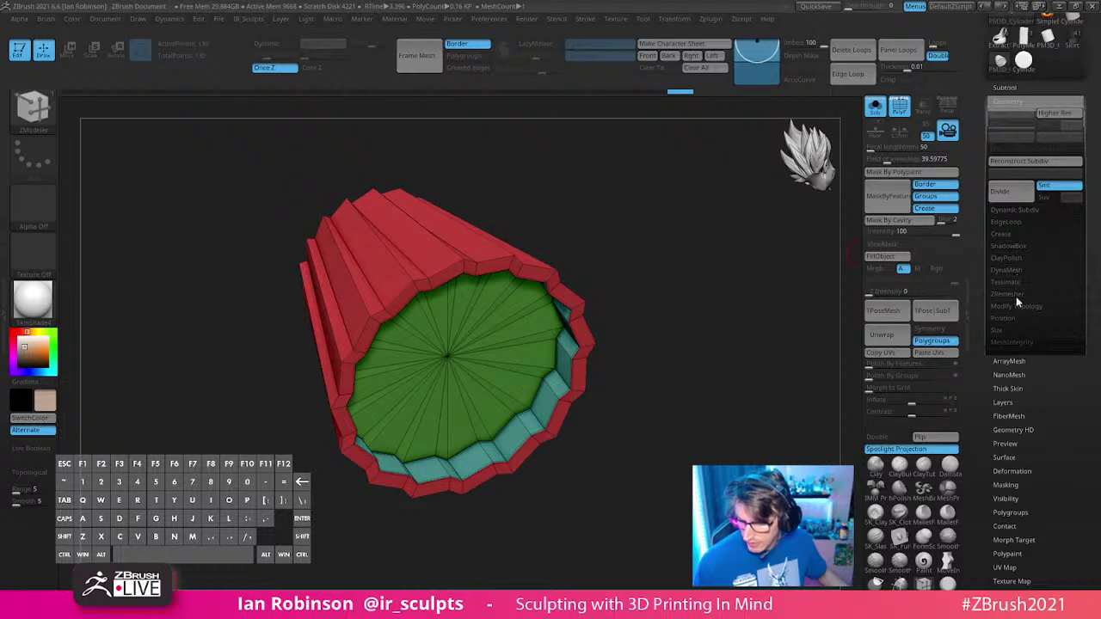
click(1015, 295)
click(1017, 211)
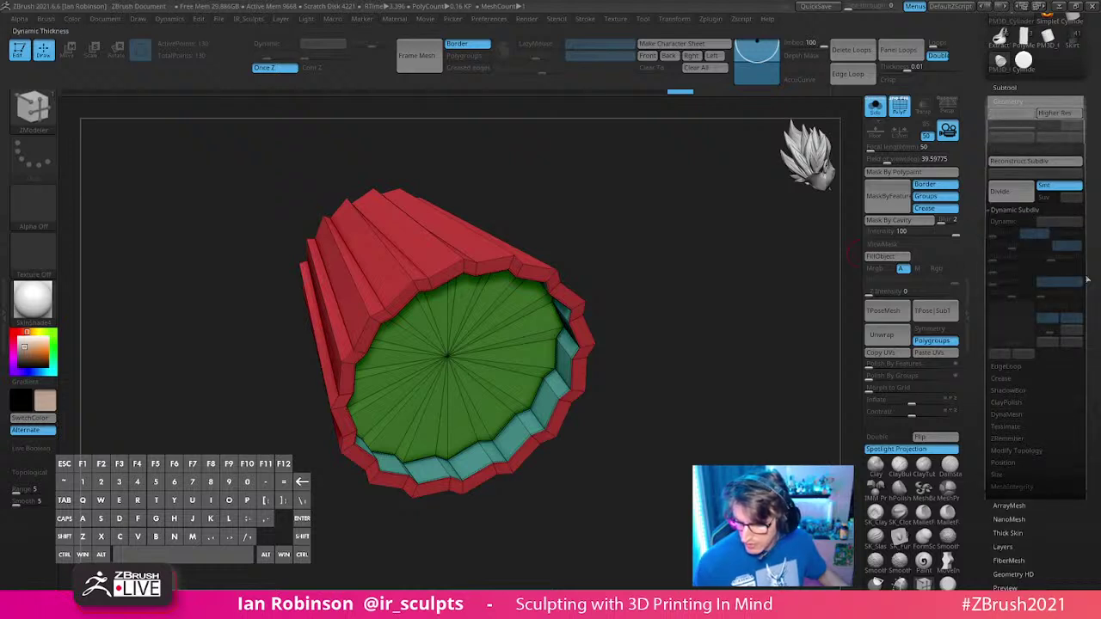
click(1020, 211)
click(1003, 234)
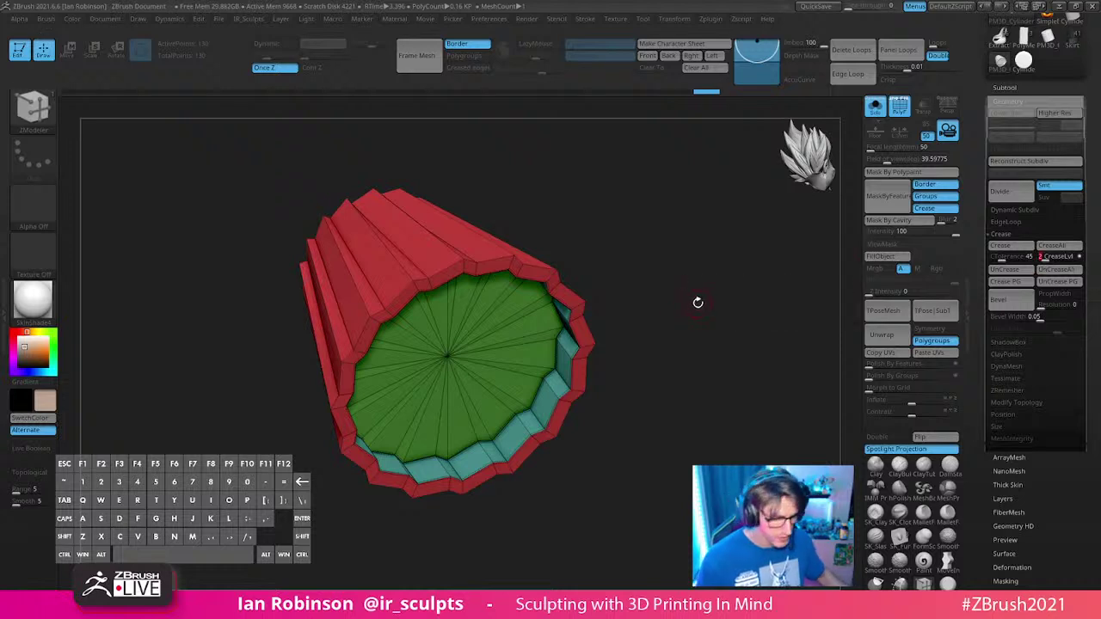
Step: Subdivide the skirt twice with the crease level set to 3 and check its shape without the wireframe
key(ctrl+d)
key(ctrl+d)
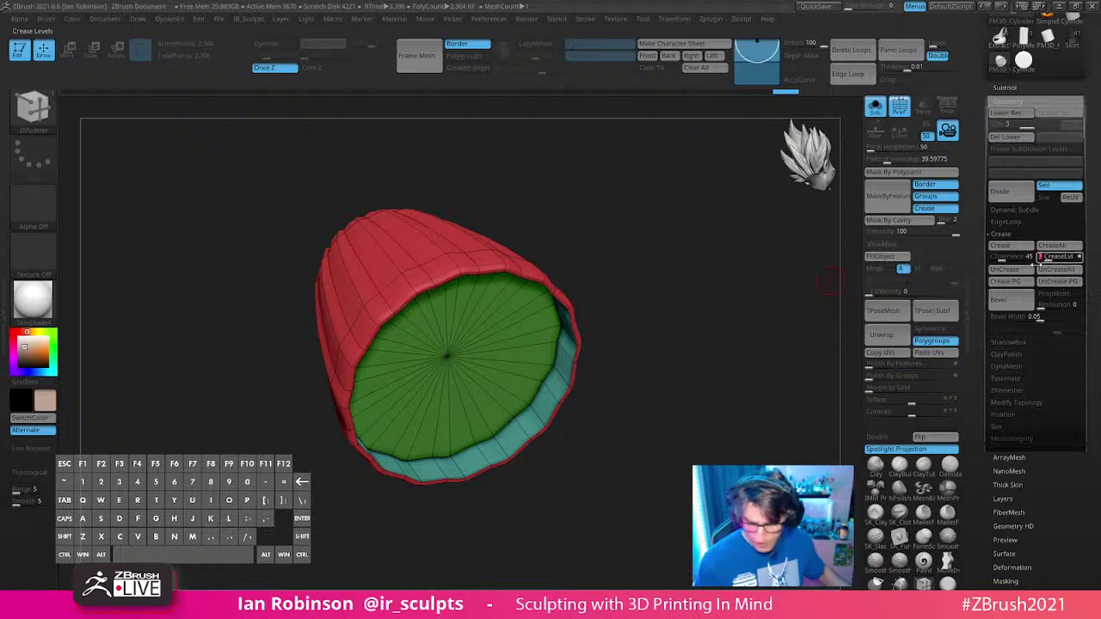
mouse_move(828, 281)
mouse_down()
mouse_move(757, 319)
mouse_move(753, 345)
mouse_move(762, 330)
mouse_move(711, 403)
mouse_up()
key(shift+f)
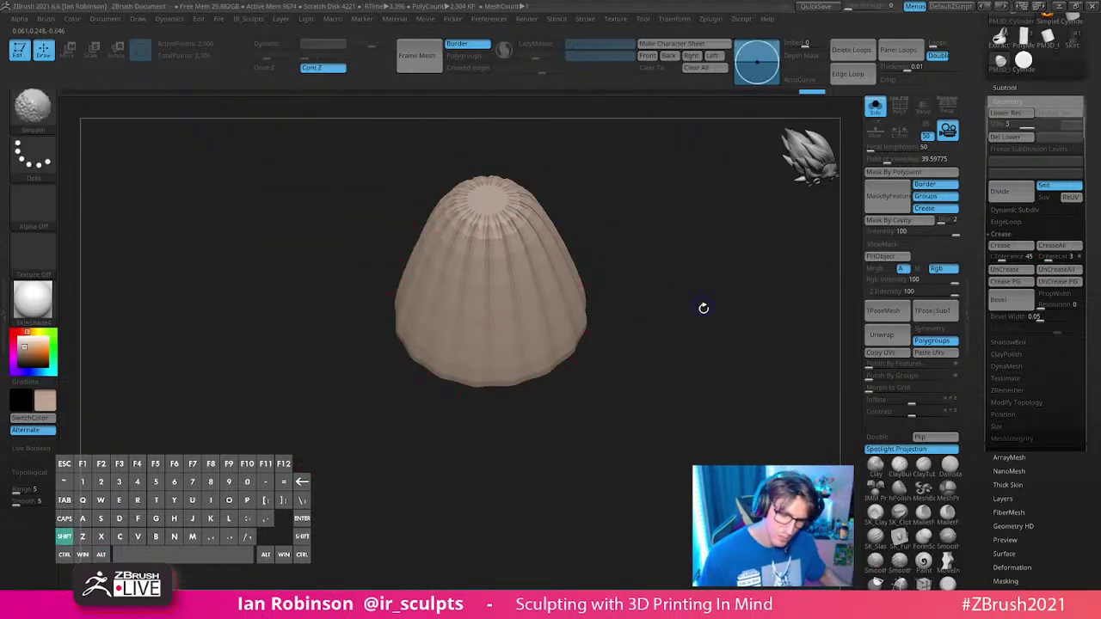
Step: Return the skirt to its lowest subdivision level with the wireframe shown and give the top cap its own polygroup using ZModeler's PolyGroup on Polygroup All
key(shift+d)
key(shift+f)
shift+drag(720, 310, 661, 466)
alt+click(547, 311)
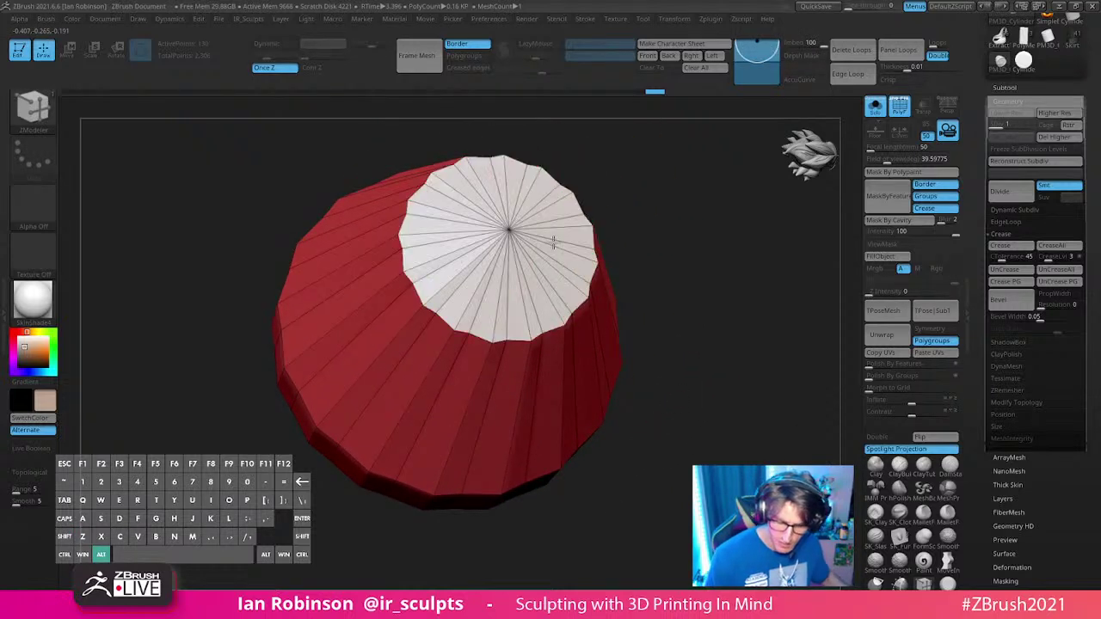
key(space)
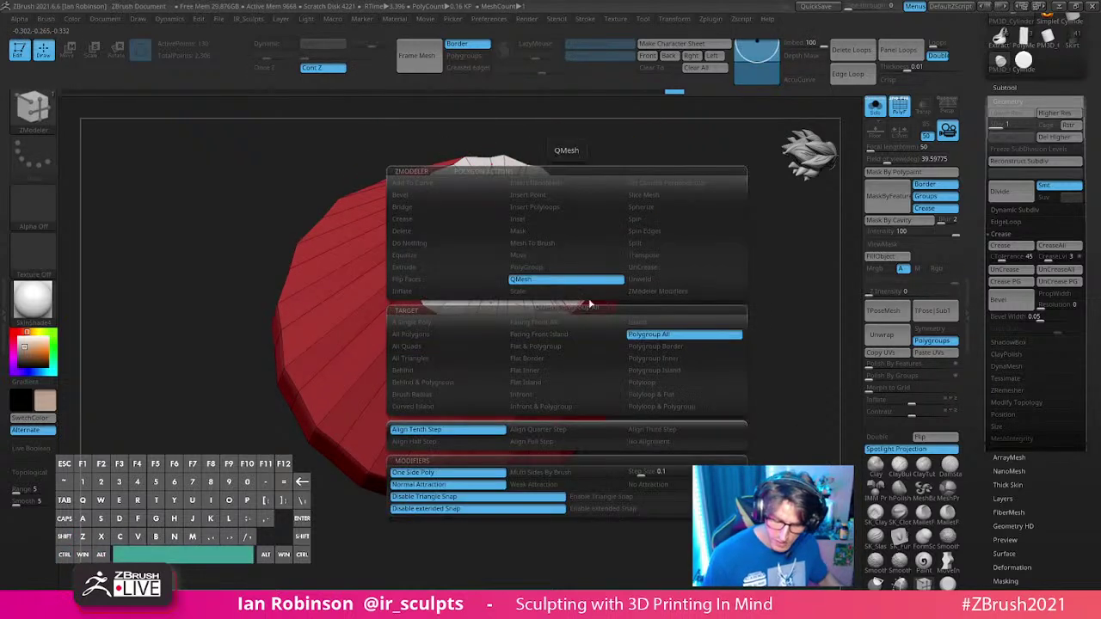
click(654, 323)
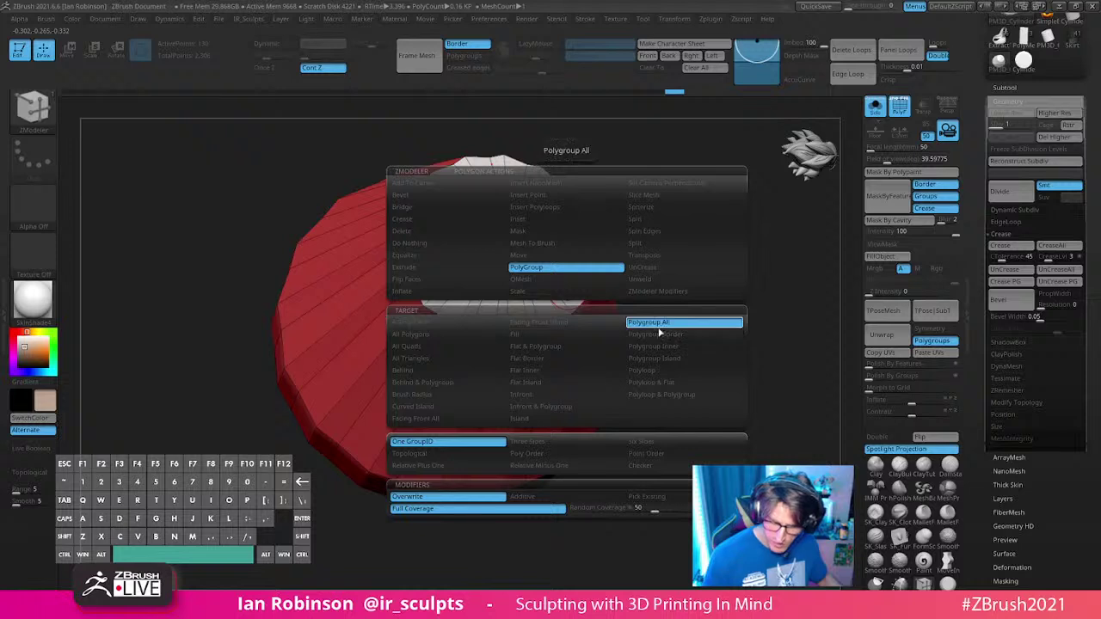
alt+click(565, 291)
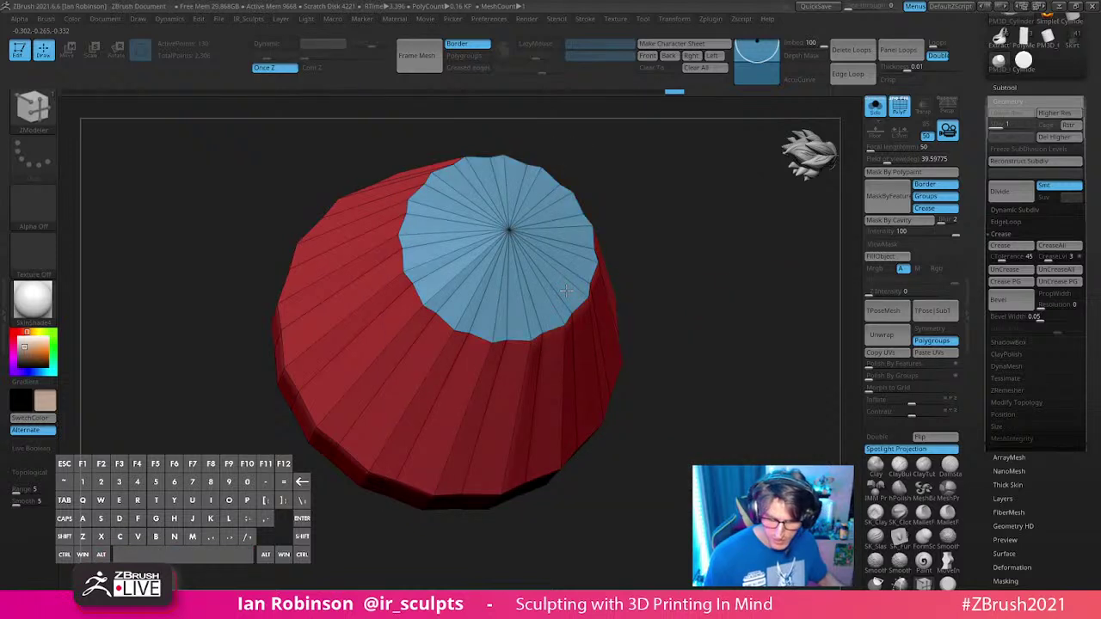
key(alt)
Step: Mask the skirt except the peak of its top cap and lower that peak with the gizmo to flatten the cap
right_click(723, 305)
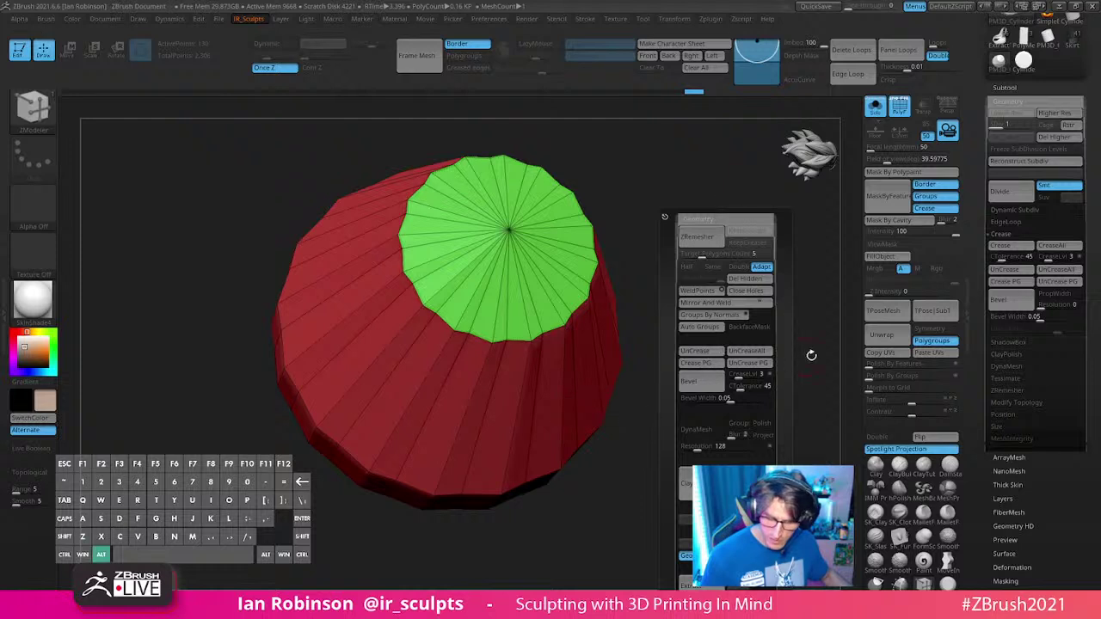
alt+drag(811, 357, 799, 320)
mouse_move(798, 320)
mouse_down()
mouse_move(771, 310)
mouse_move(762, 319)
mouse_move(725, 297)
mouse_up()
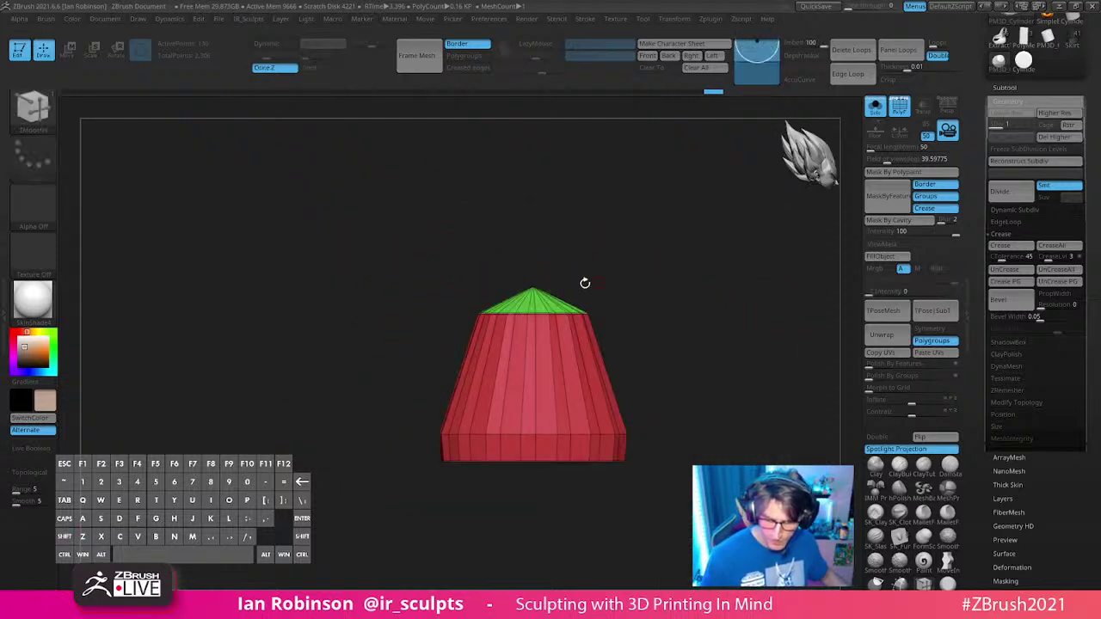
key(ctrl)
drag(585, 296, 589, 293)
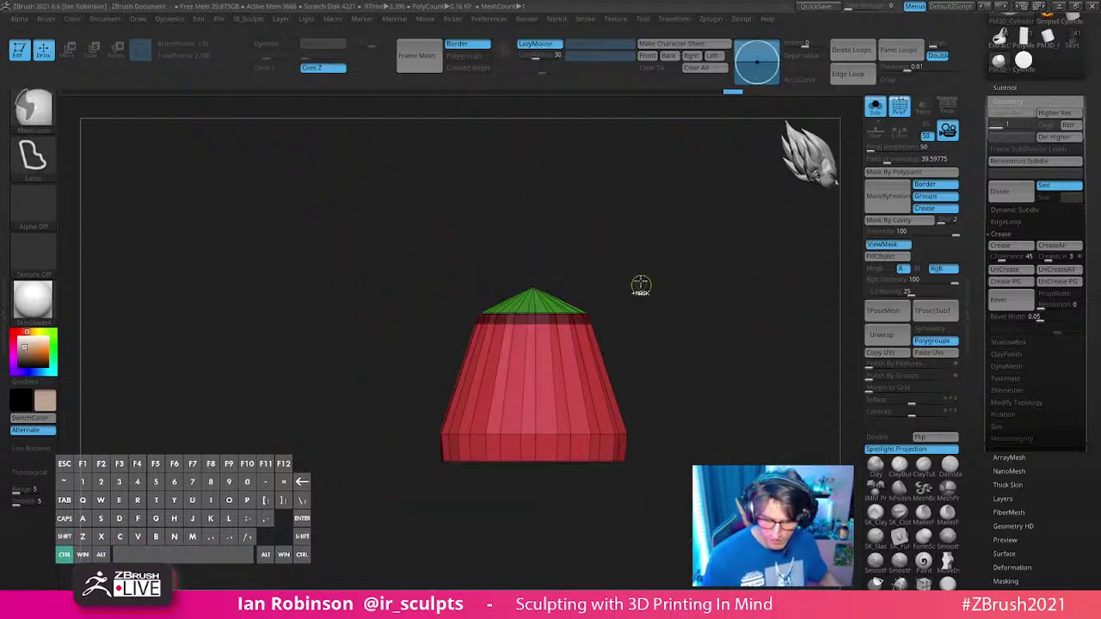
key(w)
drag(553, 209, 554, 239)
key(q)
alt+drag(728, 347, 729, 408)
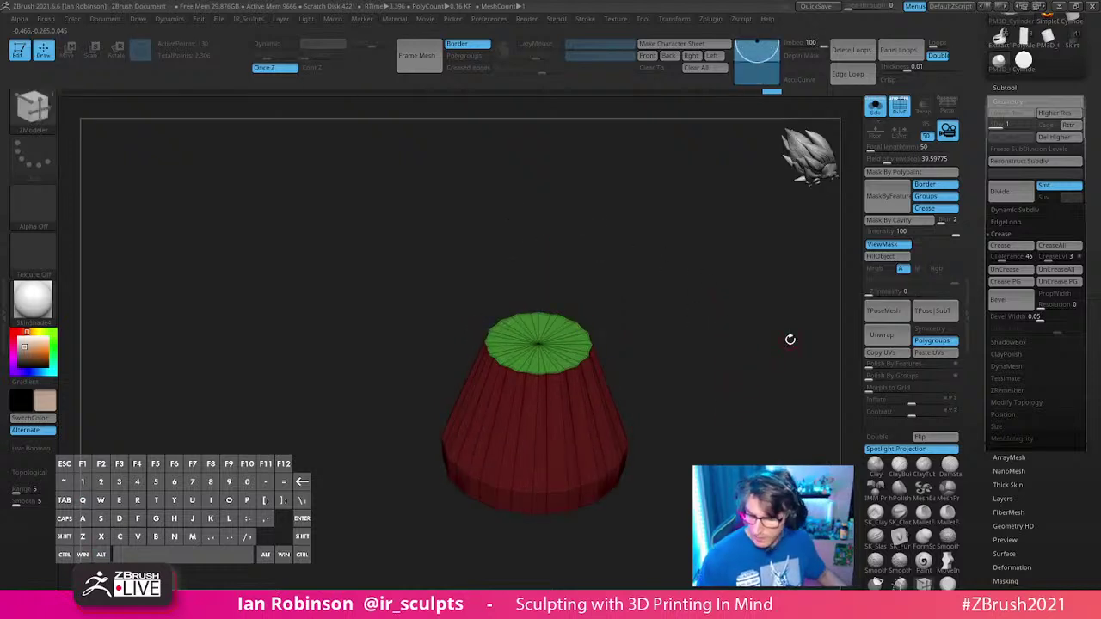
Step: Preview the skirt with its flattened cap at subdivision level 3 and return to the lowest level
key(ctrl+d)
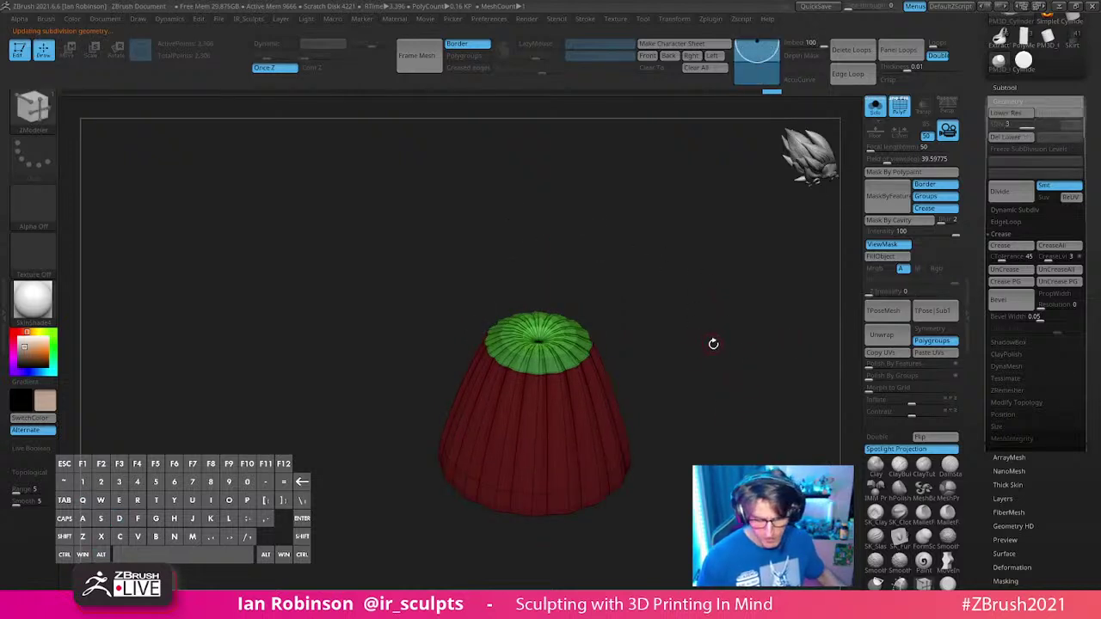
key(shift+d)
key(shift+d)
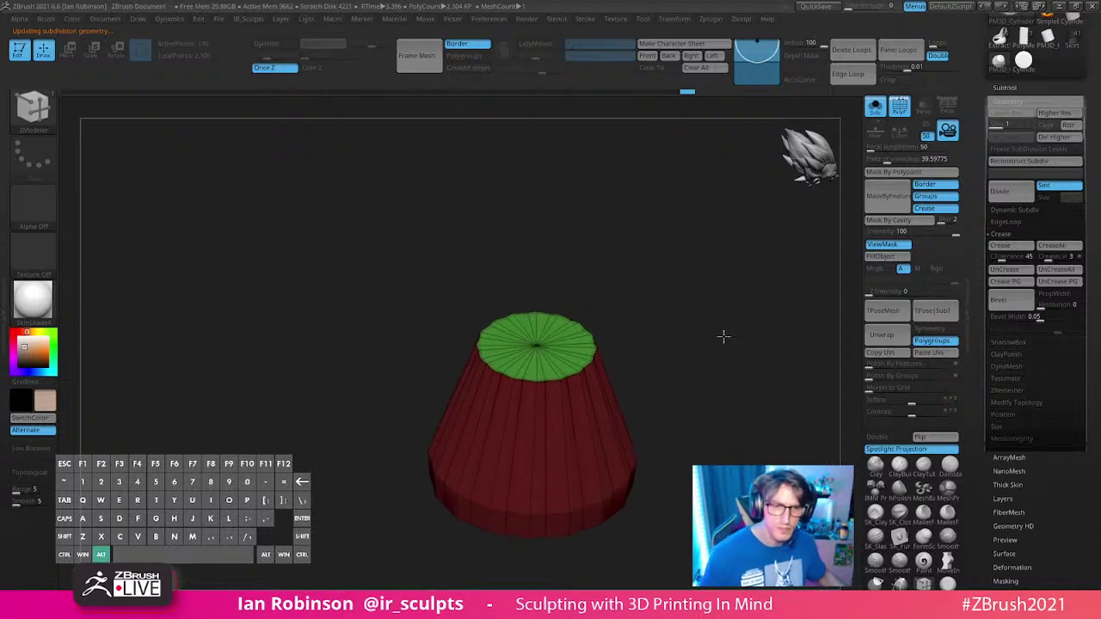
alt+drag(723, 337, 690, 262)
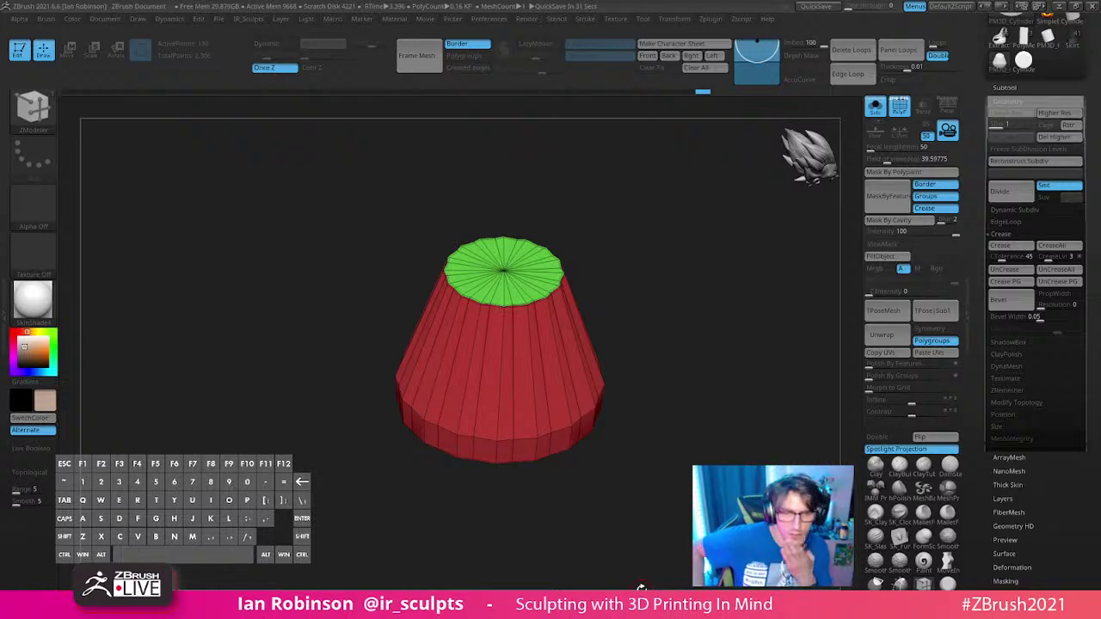
drag(684, 351, 724, 230)
Step: Switch to the blue Bokoblin character, turn Solo off to show the whole figure, and open its subtool list
click(1008, 41)
alt+drag(670, 329, 722, 336)
click(875, 109)
alt+drag(661, 251, 781, 441)
alt+drag(664, 292, 648, 392)
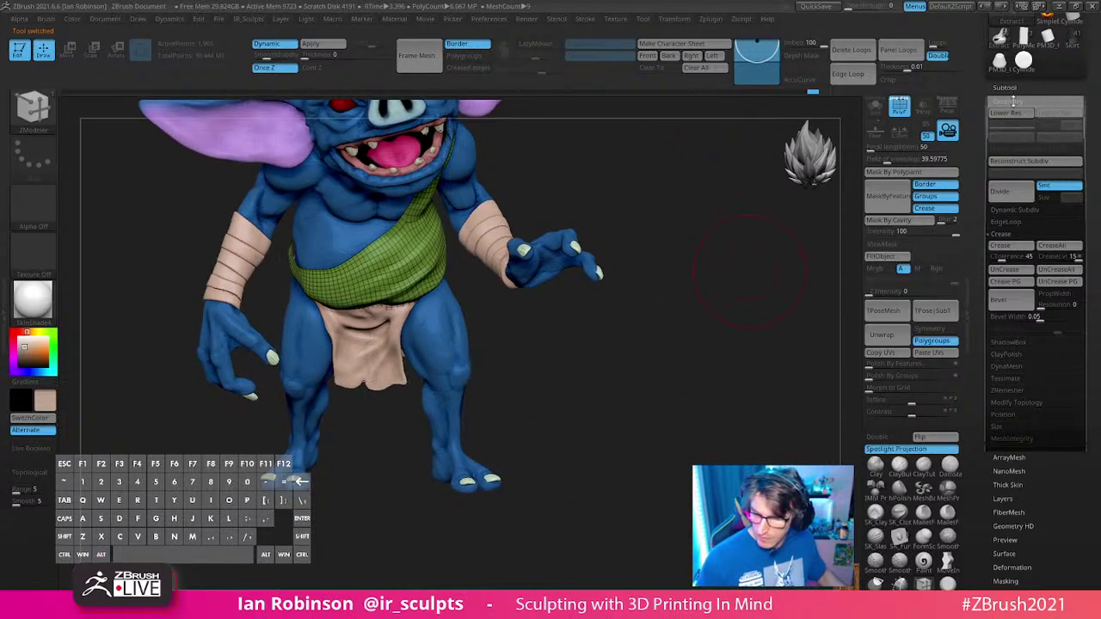
click(1010, 89)
alt+drag(757, 283, 747, 305)
mouse_move(993, 219)
mouse_down()
mouse_move(995, 232)
mouse_move(995, 209)
mouse_up()
alt+drag(698, 366, 663, 445)
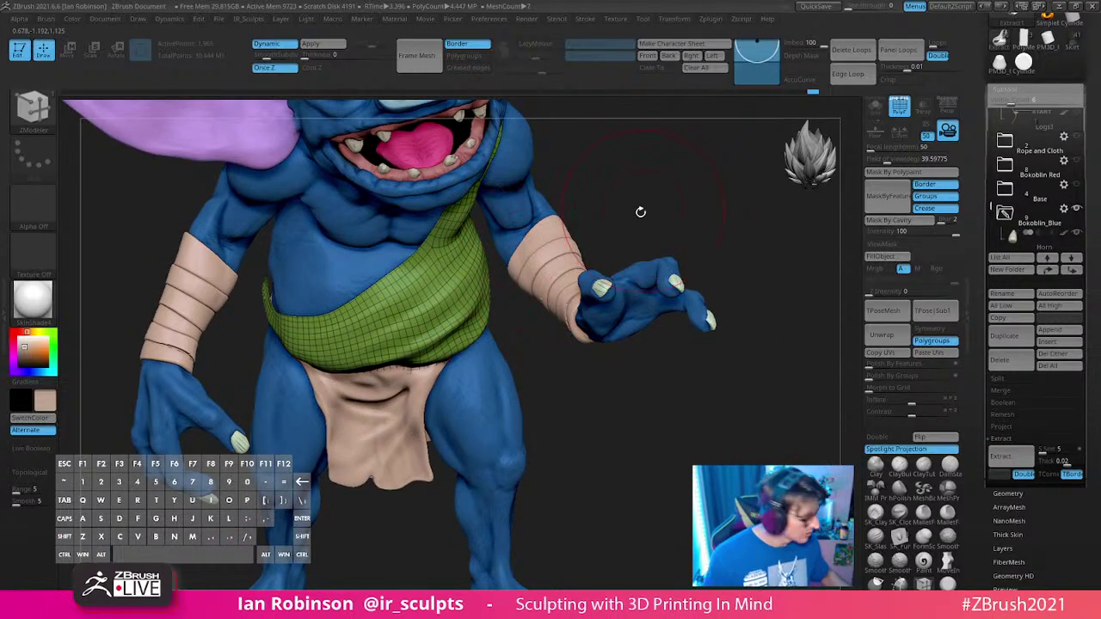
Step: Hide the wireframe and sculpt folds across the front of the sash with the SK_Cloth brush
key(s)
mouse_move(647, 205)
mouse_down()
mouse_move(594, 327)
mouse_move(599, 372)
mouse_up()
key(s)
drag(690, 207, 671, 233)
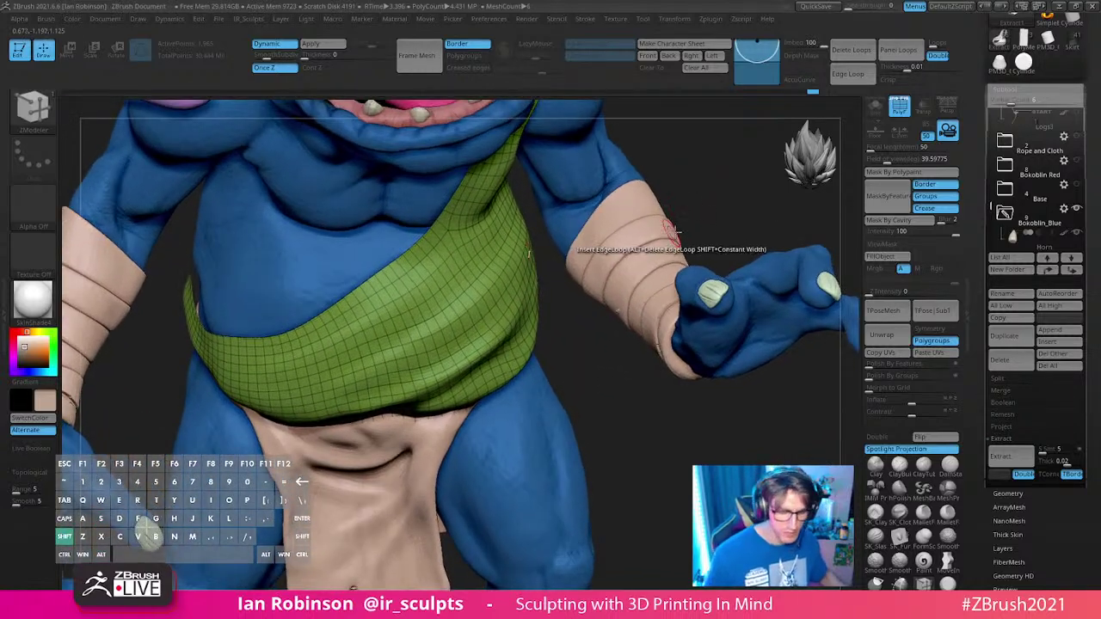
key(shift+f)
mouse_move(581, 338)
mouse_down()
mouse_move(564, 339)
mouse_move(577, 302)
mouse_up()
click(890, 511)
key(s)
drag(241, 370, 491, 257)
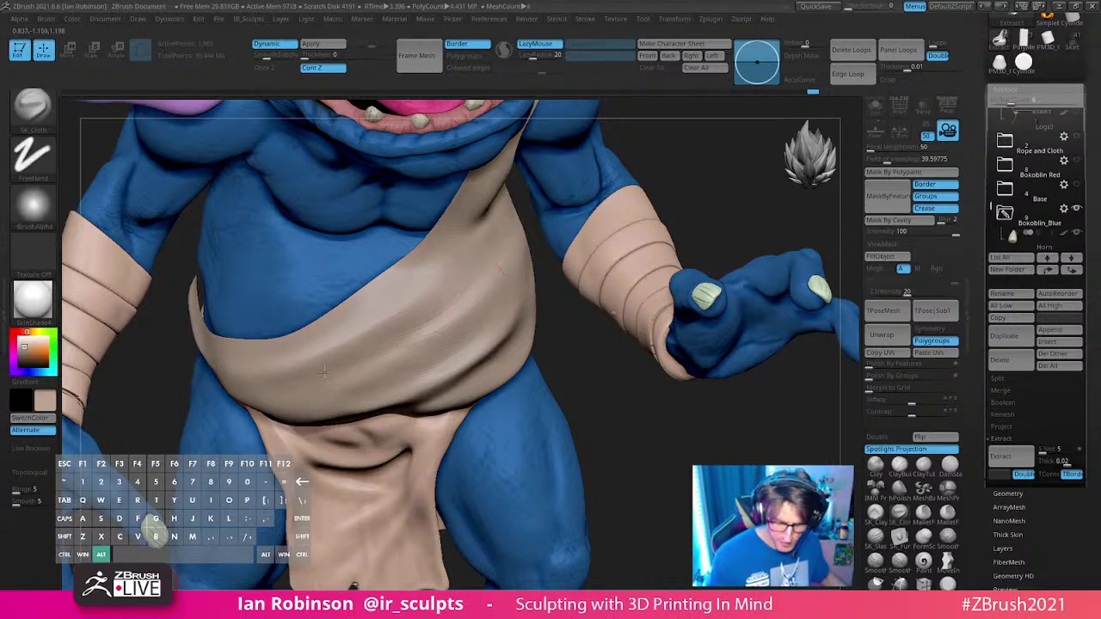
Step: Carve creases into the back of the sash with the SK_Cloth brush and smooth them
mouse_move(550, 344)
mouse_down()
mouse_move(565, 352)
mouse_move(499, 319)
mouse_move(568, 374)
mouse_move(663, 415)
mouse_move(676, 386)
mouse_move(557, 325)
mouse_up()
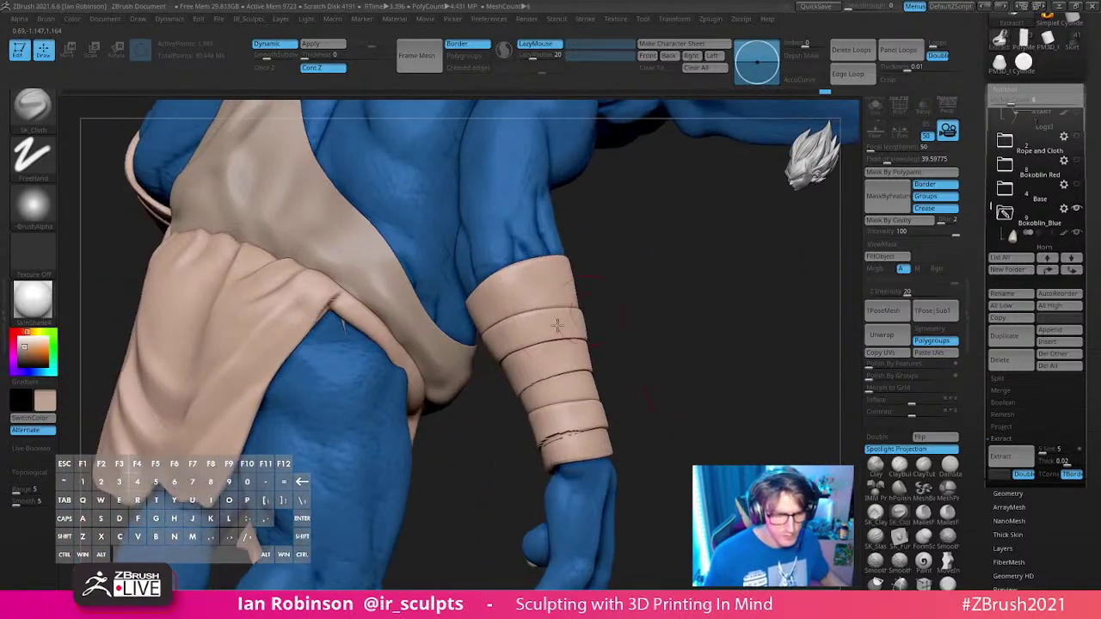
alt+drag(638, 294, 696, 413)
drag(697, 412, 624, 404)
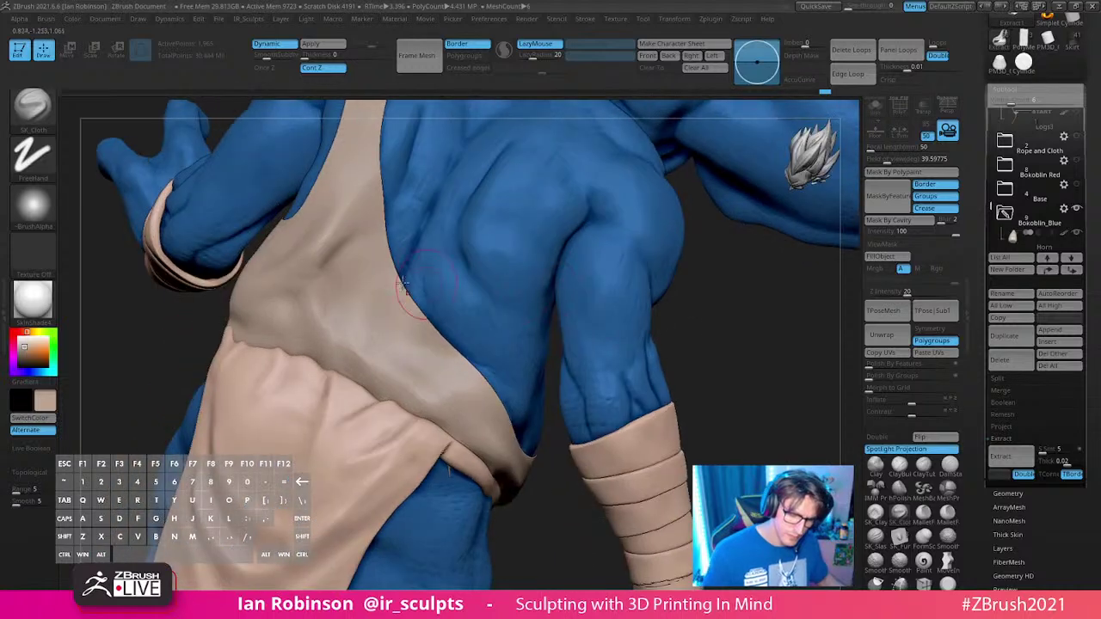
alt+drag(352, 268, 386, 349)
shift+drag(368, 301, 386, 351)
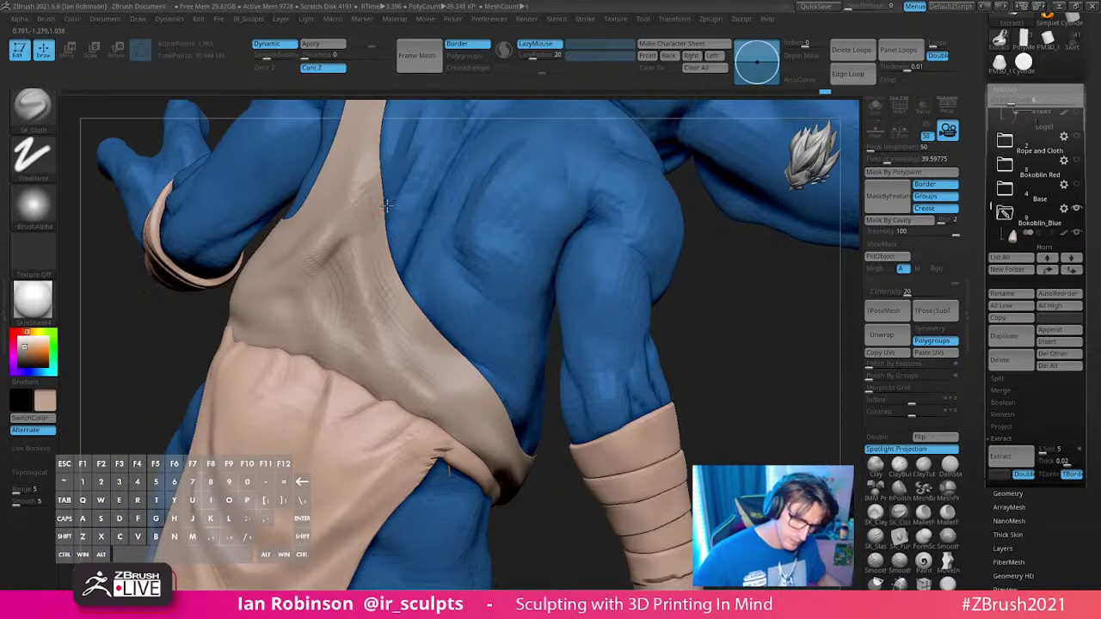
Step: Extend the cloth folds on the back of the sash up towards the shoulder strap
mouse_move(355, 176)
alt+right_down()
mouse_move(325, 196)
mouse_move(382, 297)
alt+right_up()
mouse_move(381, 297)
mouse_down()
mouse_move(363, 273)
mouse_move(367, 309)
mouse_up()
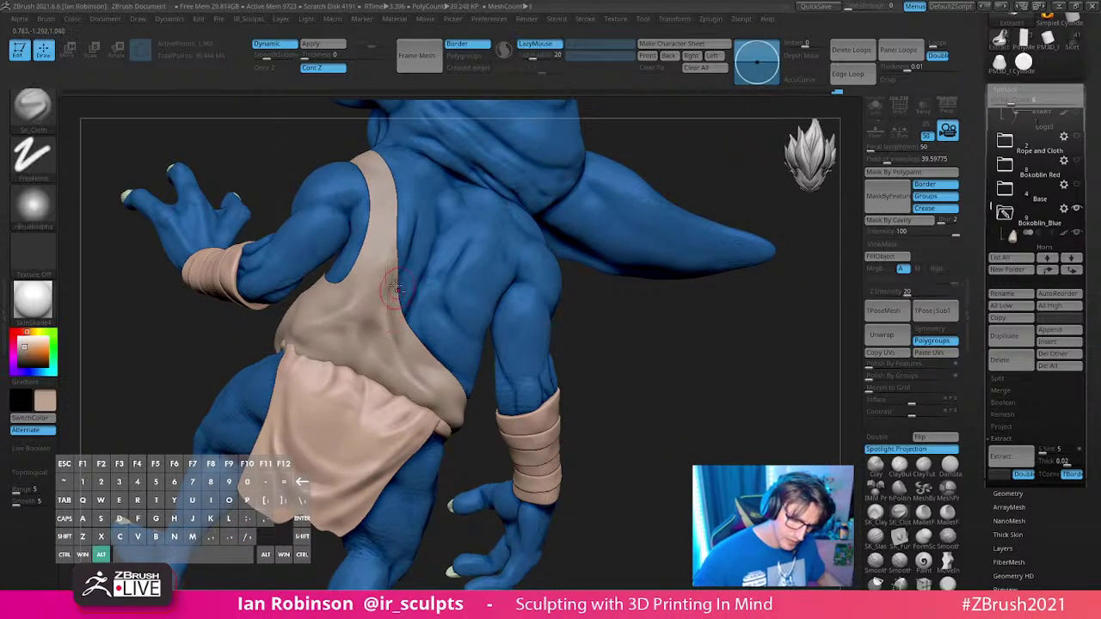
right_drag(368, 301, 406, 308)
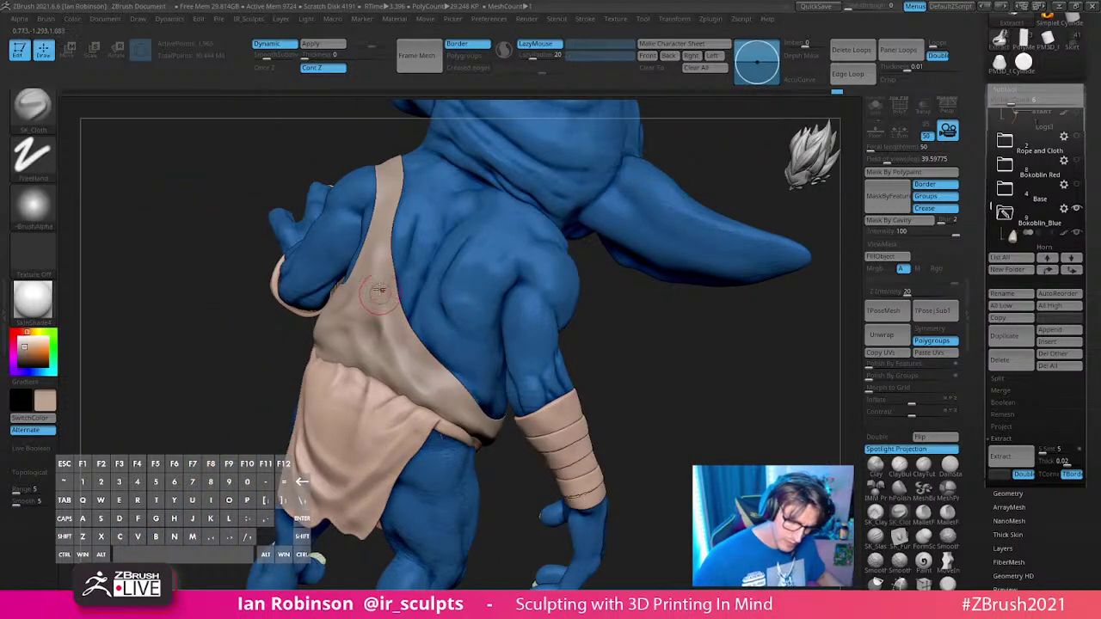
alt+right_drag(408, 261, 457, 366)
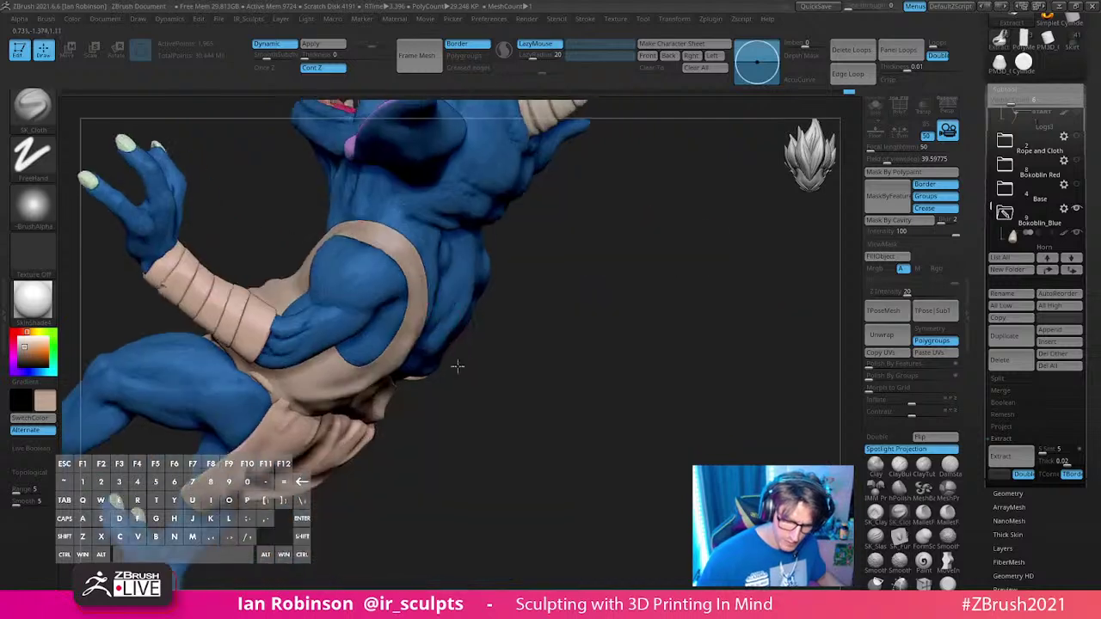
mouse_move(405, 257)
right_down()
mouse_move(448, 287)
mouse_move(397, 242)
mouse_move(411, 281)
mouse_move(447, 308)
mouse_move(478, 310)
right_up()
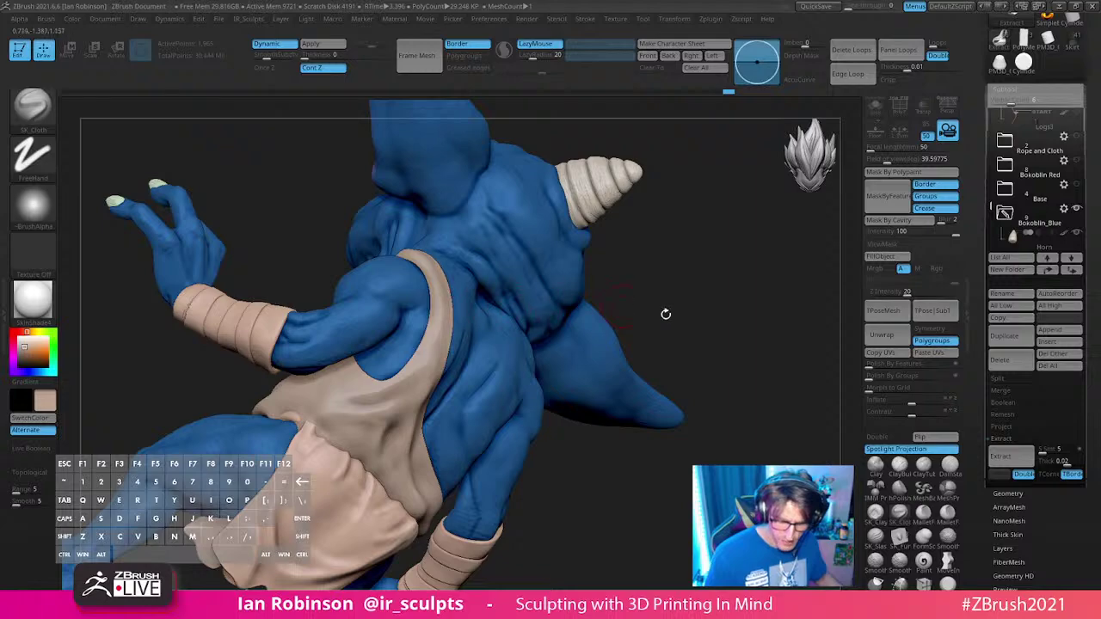
Step: Sculpt a fold where the front shoulder strap meets the chest wrap, undoing the first stroke and redoing it
mouse_move(665, 314)
right_down()
mouse_move(718, 327)
mouse_move(696, 322)
mouse_move(662, 345)
mouse_move(675, 325)
right_up()
alt+right_drag(675, 325, 652, 411)
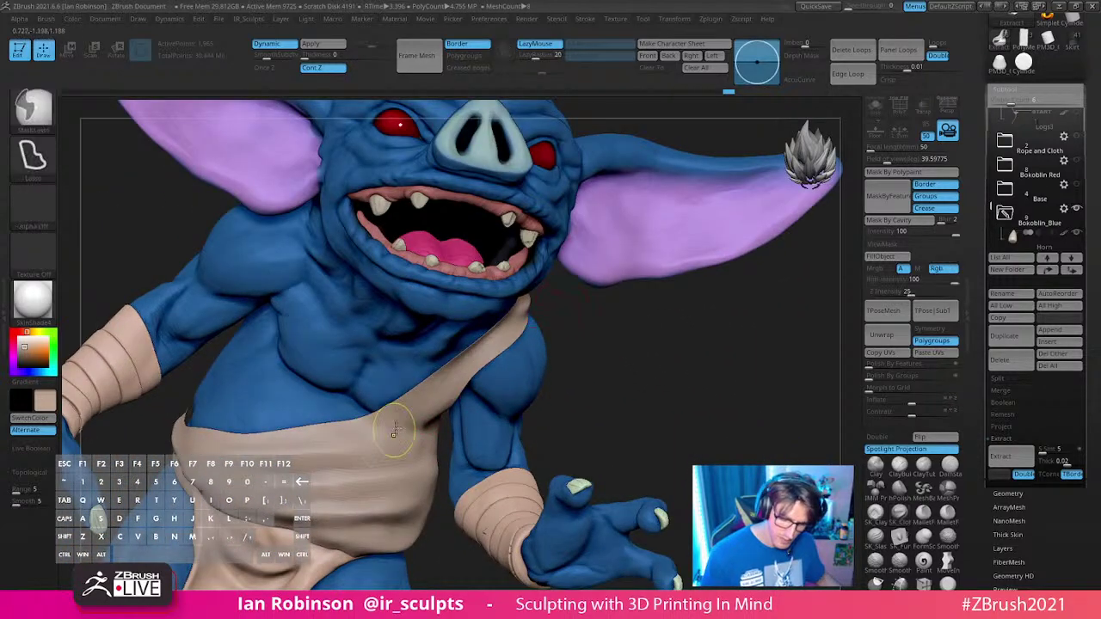
drag(472, 379, 400, 425)
key(ctrl+z)
drag(478, 368, 397, 423)
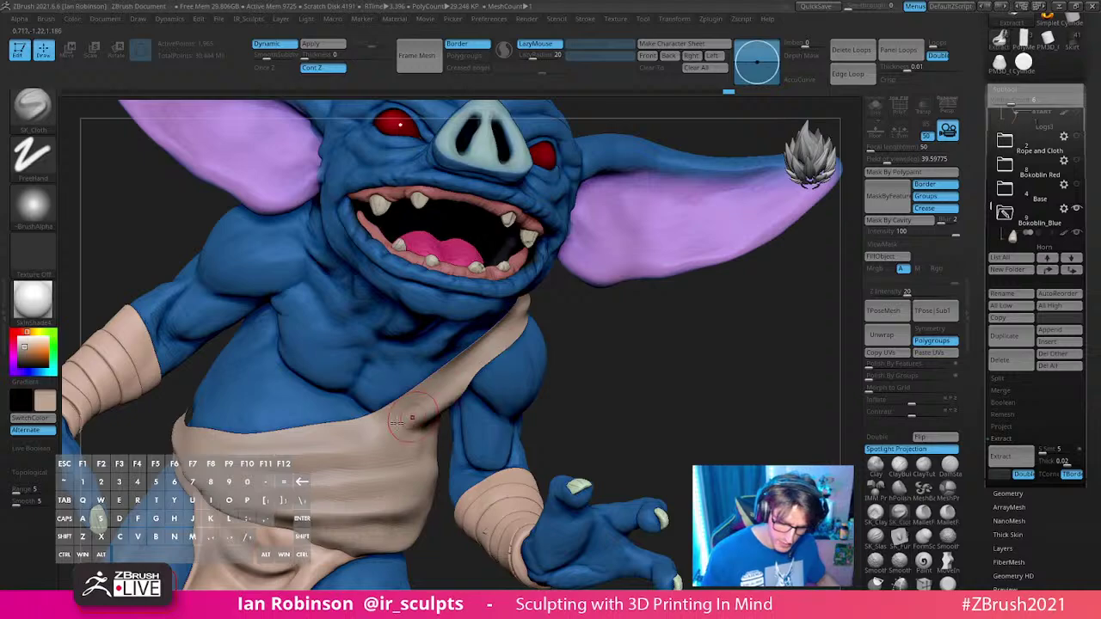
Step: Reshape the sash's shoulder strap with the Move brush so it covers the shoulder and neck
mouse_move(648, 332)
right_down()
mouse_move(633, 331)
mouse_move(658, 361)
mouse_move(651, 318)
right_up()
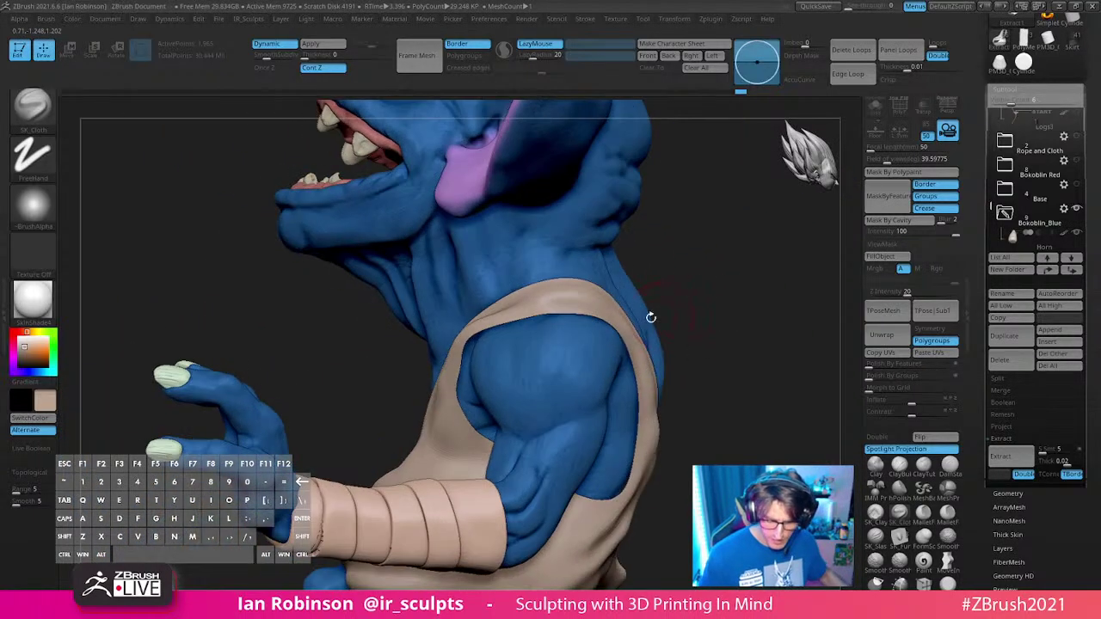
key(b)
key(m)
key(v)
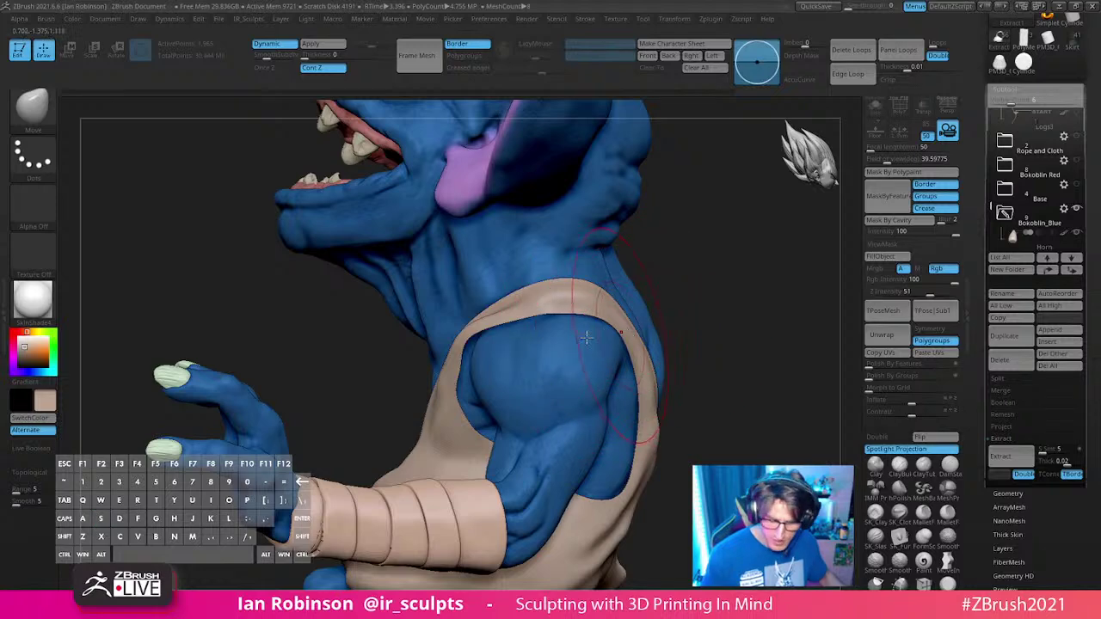
drag(481, 355, 516, 317)
mouse_move(661, 310)
right_down()
mouse_move(695, 312)
mouse_move(663, 283)
mouse_move(592, 312)
right_up()
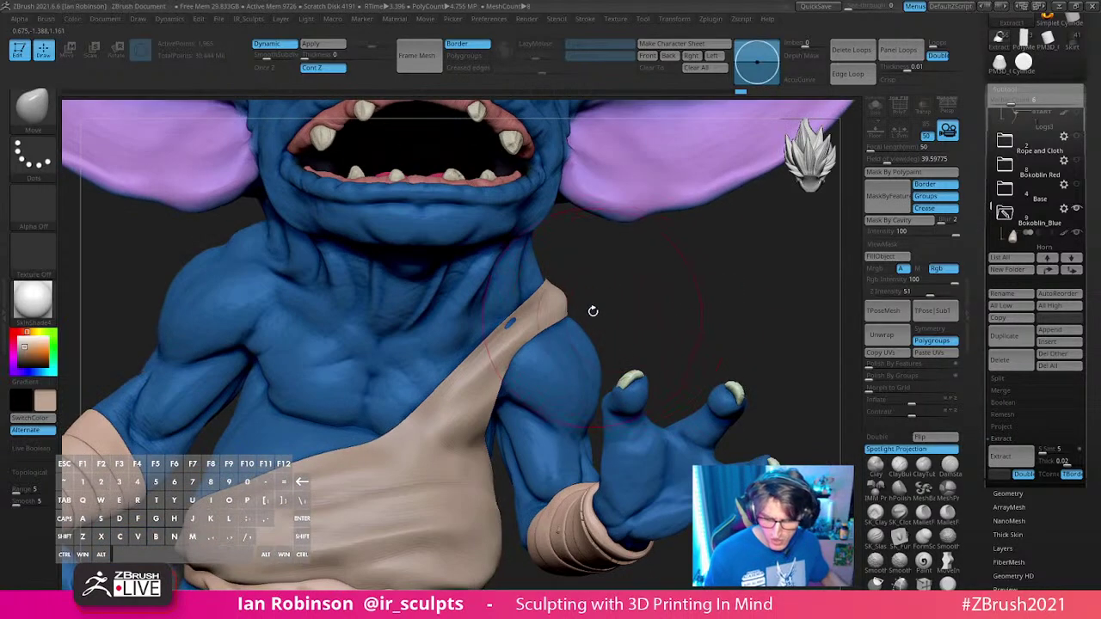
key(s)
drag(588, 310, 565, 312)
right_drag(621, 290, 693, 296)
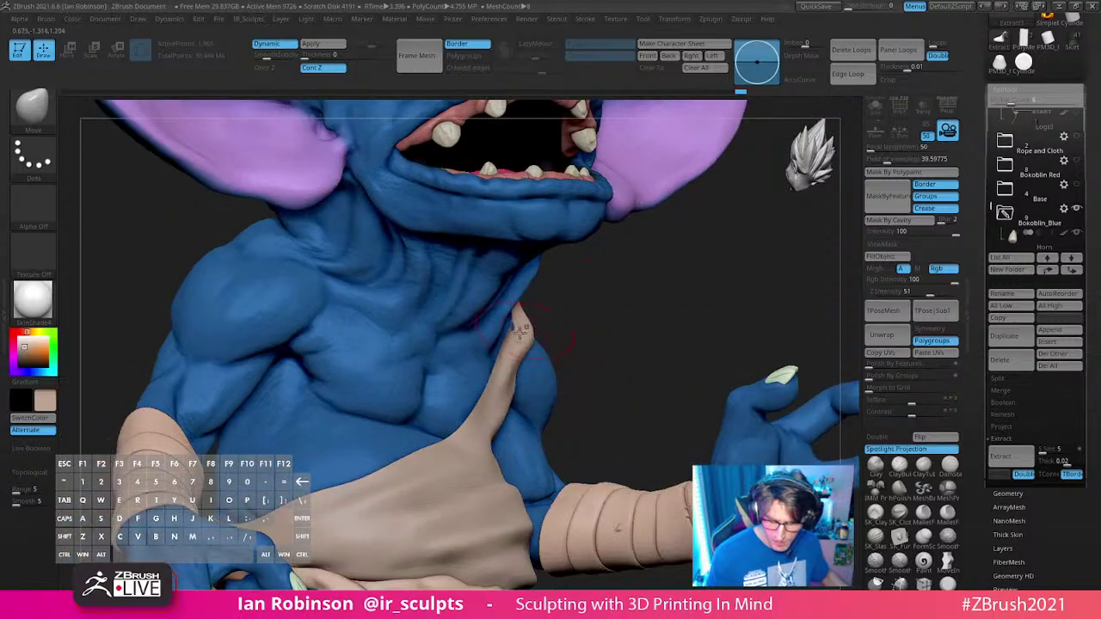
right_drag(538, 321, 450, 111)
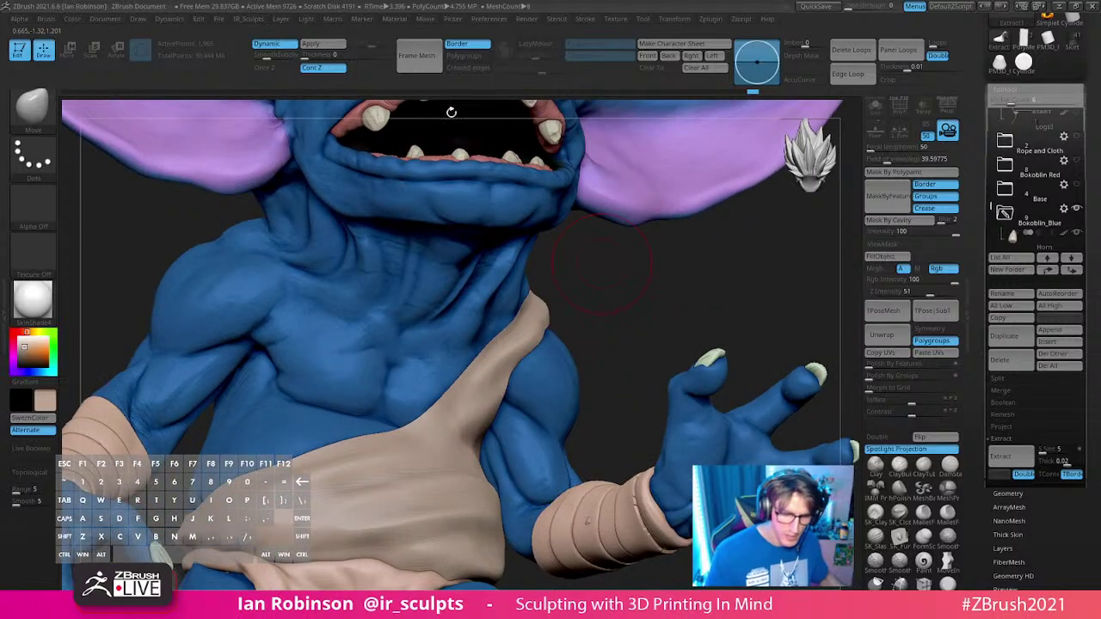
Step: Give the sash a Dynamic Subdiv thickness of 0.01 with an offset of -97
click(333, 55)
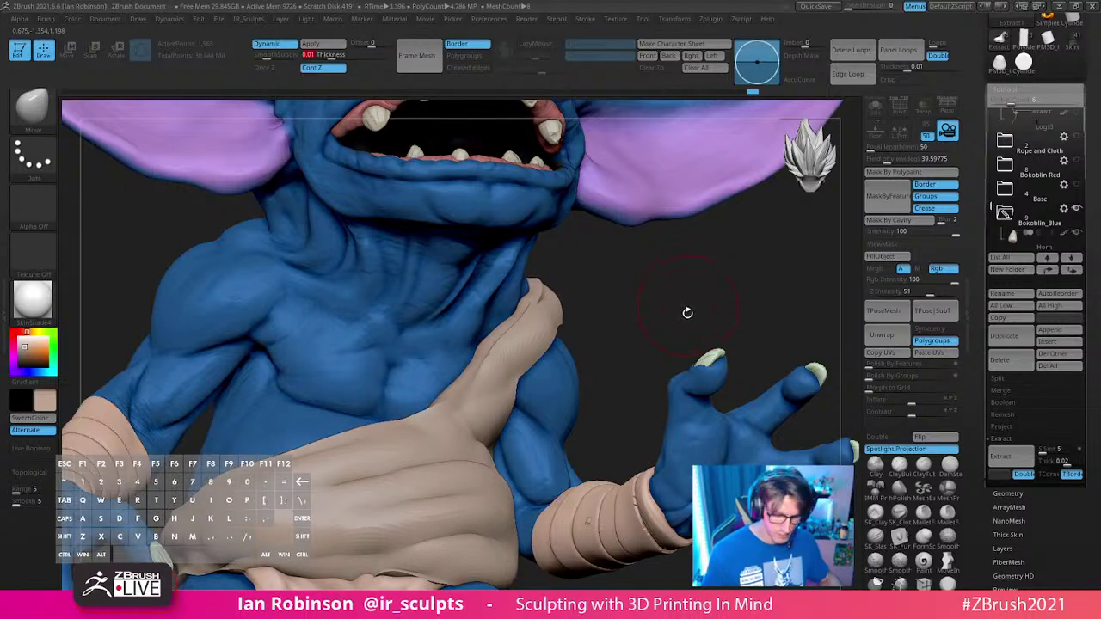
key(ctrl+z)
click(1011, 89)
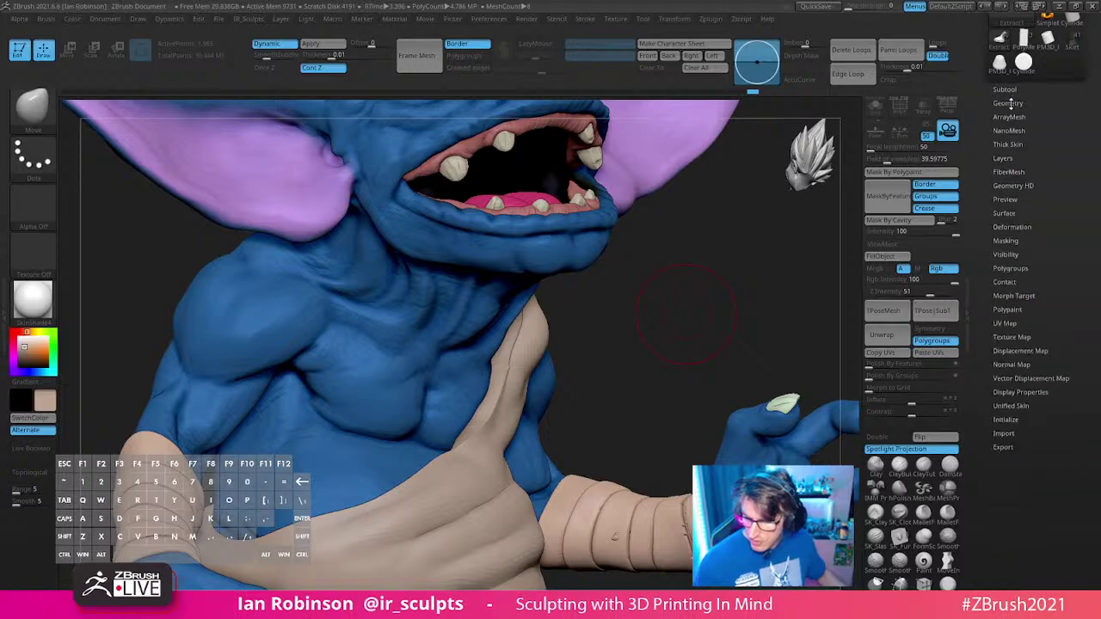
click(1010, 103)
click(1017, 211)
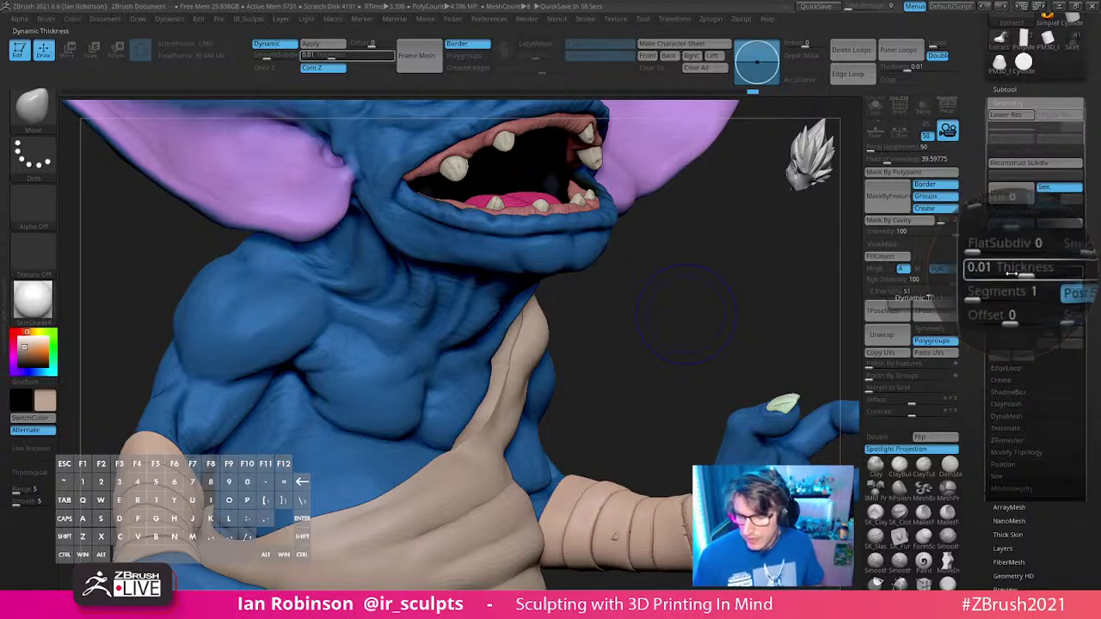
drag(1012, 299, 978, 295)
drag(653, 334, 639, 298)
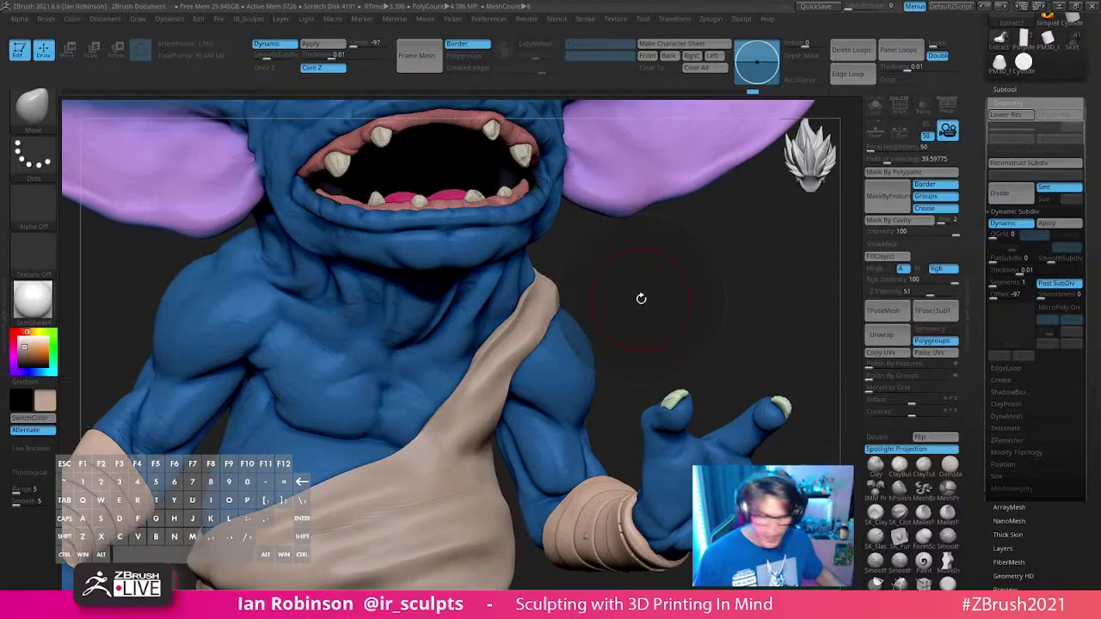
Step: Examine how the thickened sash fits over the body with transparency temporarily turned on
click(924, 108)
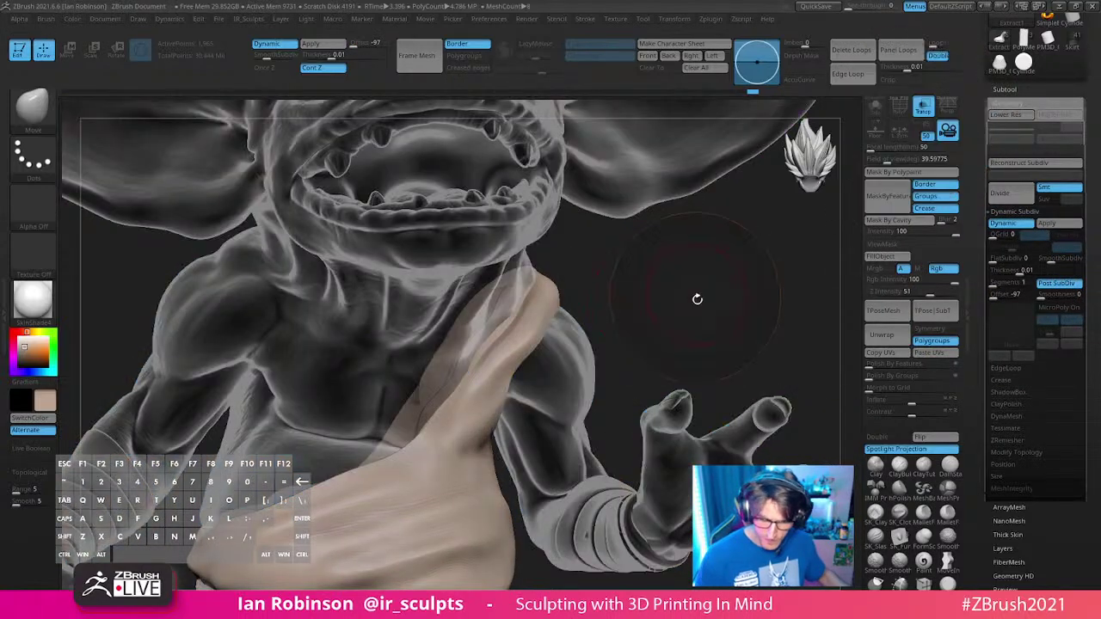
drag(691, 285, 769, 296)
click(923, 107)
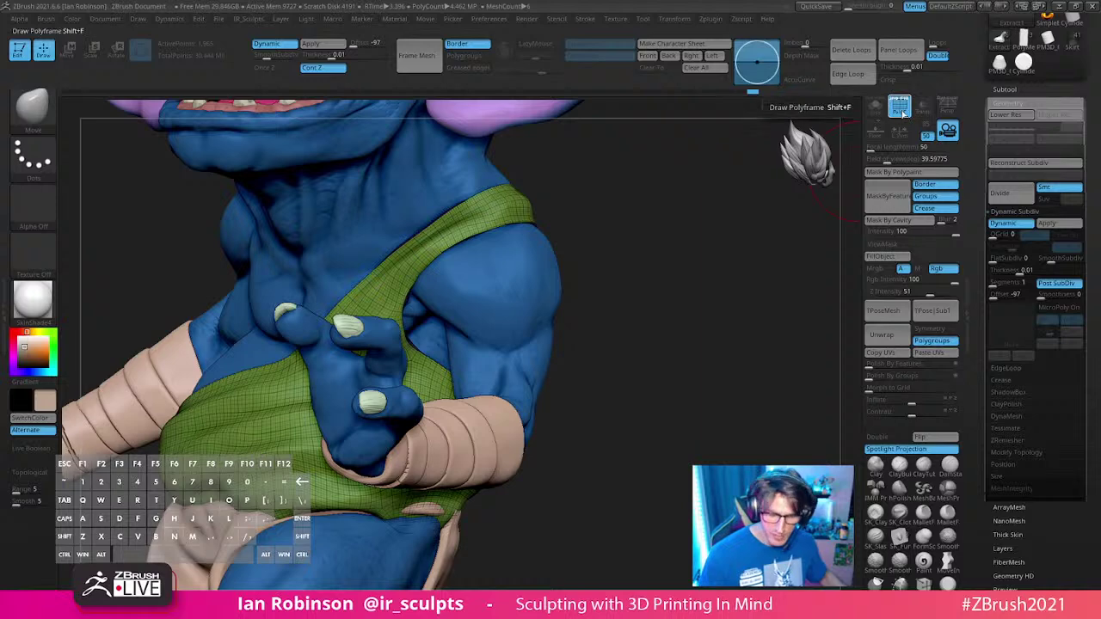
Step: Examine the thickened sash around the body from the front, side and back with the polyframe hidden
drag(673, 258, 671, 335)
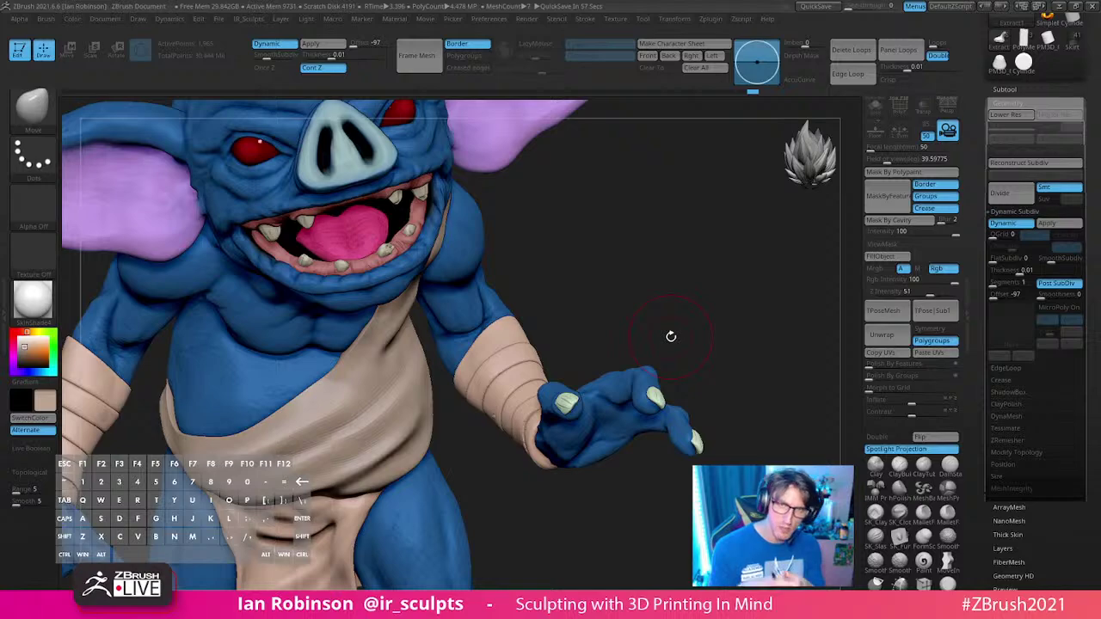
mouse_move(670, 337)
mouse_down()
mouse_move(634, 241)
mouse_move(688, 249)
mouse_move(690, 258)
mouse_move(536, 371)
mouse_move(575, 388)
mouse_move(540, 369)
mouse_up()
mouse_move(596, 395)
mouse_down()
mouse_move(523, 392)
mouse_move(585, 387)
mouse_move(777, 319)
mouse_up()
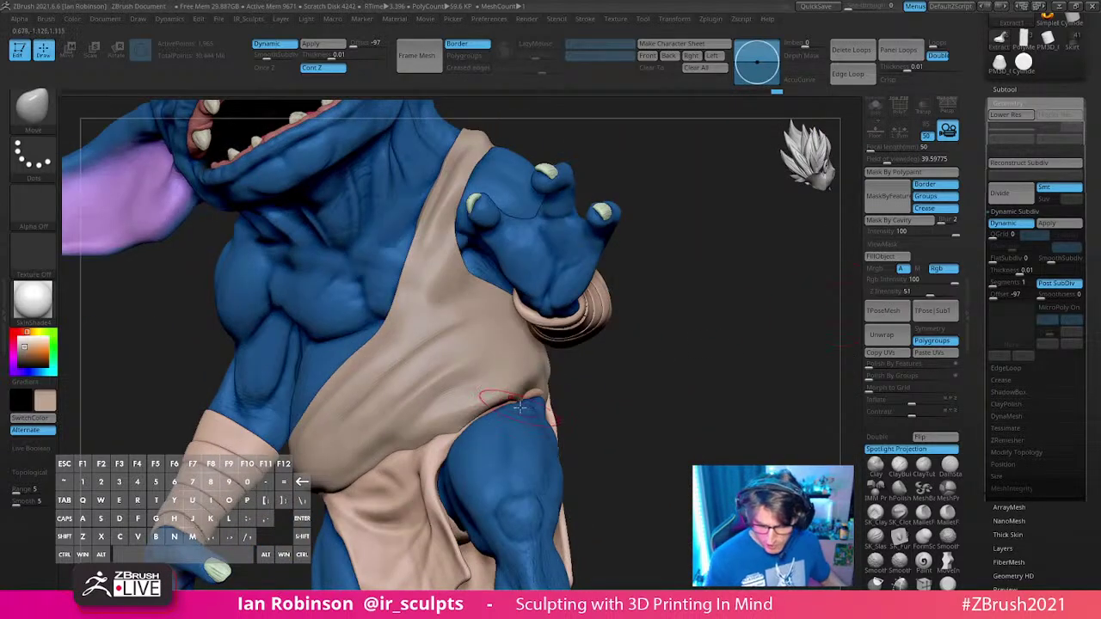
mouse_move(585, 387)
mouse_down()
mouse_move(542, 379)
mouse_move(615, 374)
mouse_move(610, 408)
mouse_move(551, 397)
mouse_move(528, 375)
mouse_up()
drag(653, 383, 551, 405)
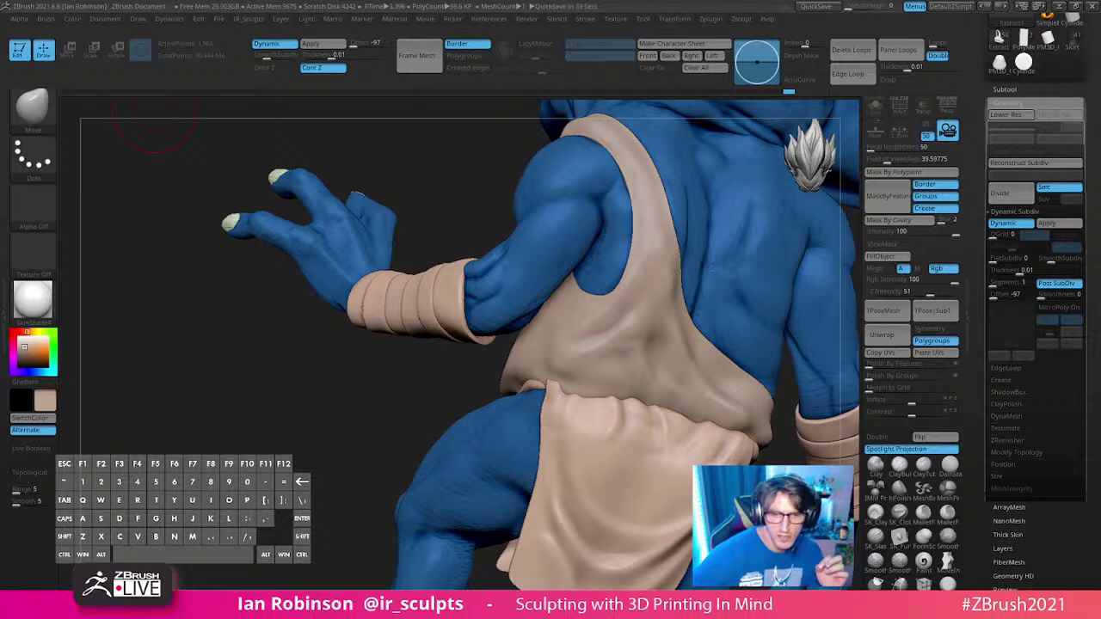
drag(215, 362, 762, 285)
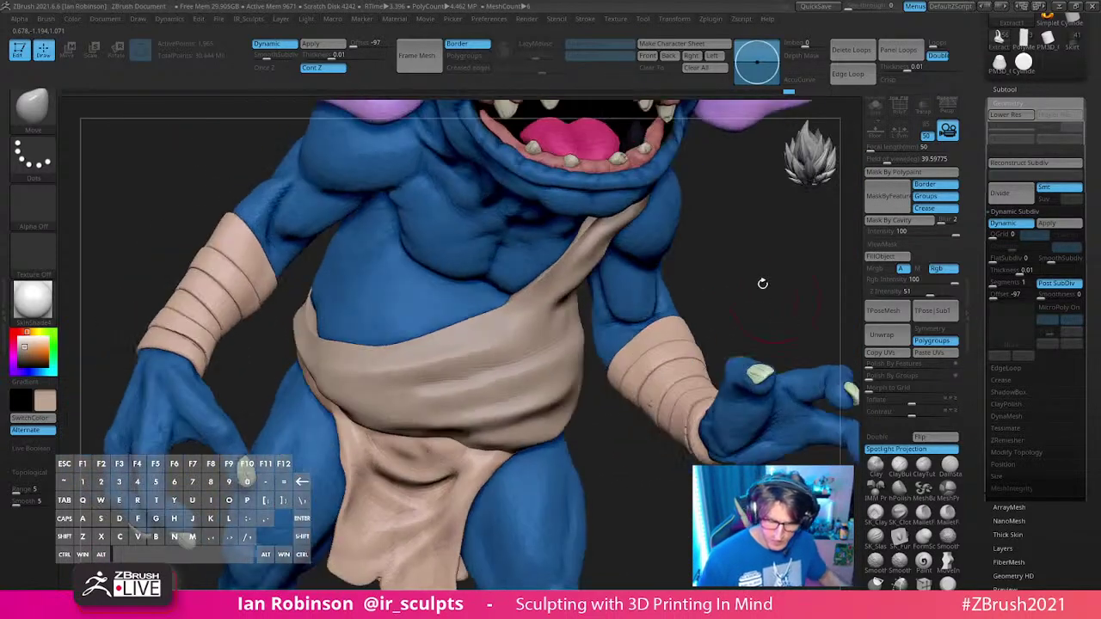
Step: Smooth the front of the sash's shoulder strap where it crosses the upper chest
mouse_move(728, 236)
mouse_down()
mouse_move(725, 194)
mouse_move(704, 270)
mouse_move(738, 263)
mouse_up()
shift+drag(587, 254, 549, 284)
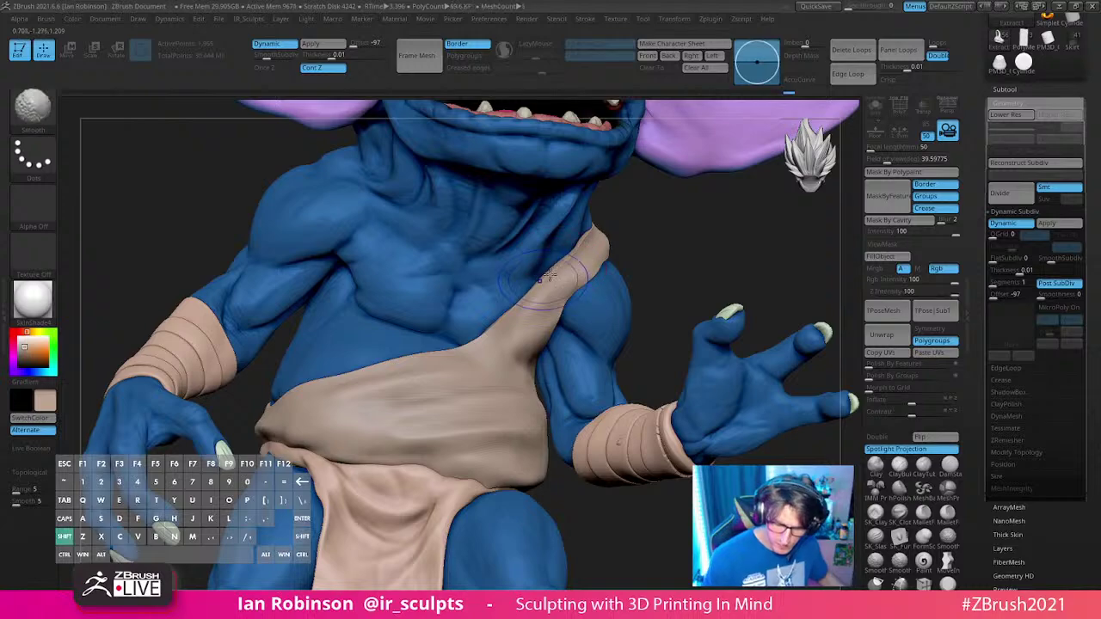
drag(654, 248, 693, 231)
shift+drag(578, 238, 545, 272)
Step: Show the polyframe and smooth the strap's thin inner edge beside the neck
alt+drag(665, 253, 676, 333)
key(shift+f)
drag(720, 287, 671, 284)
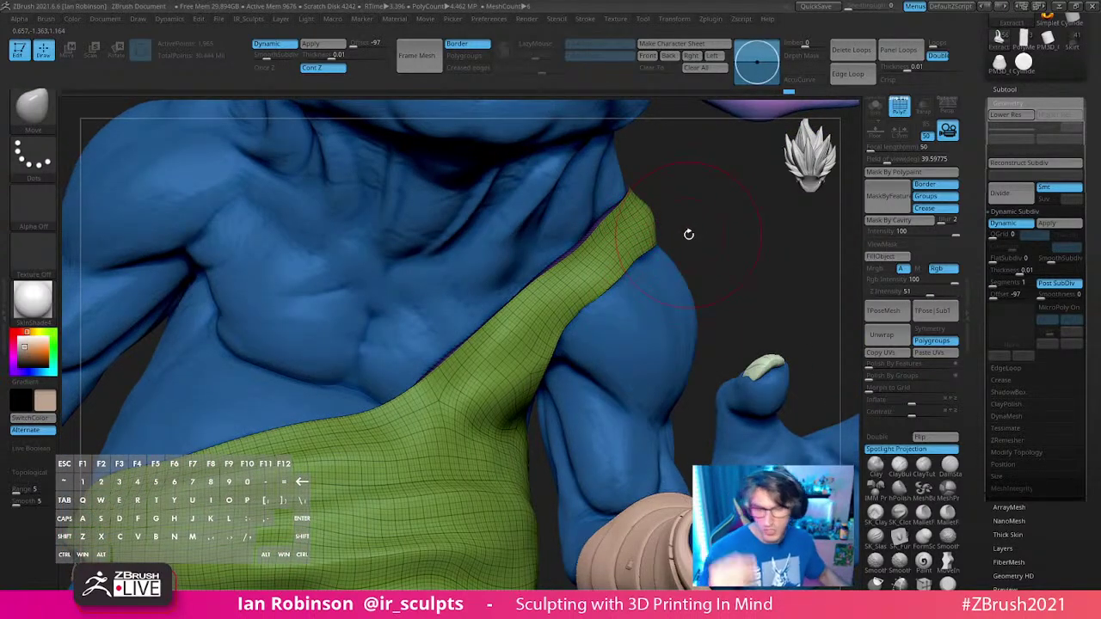
drag(688, 234, 737, 249)
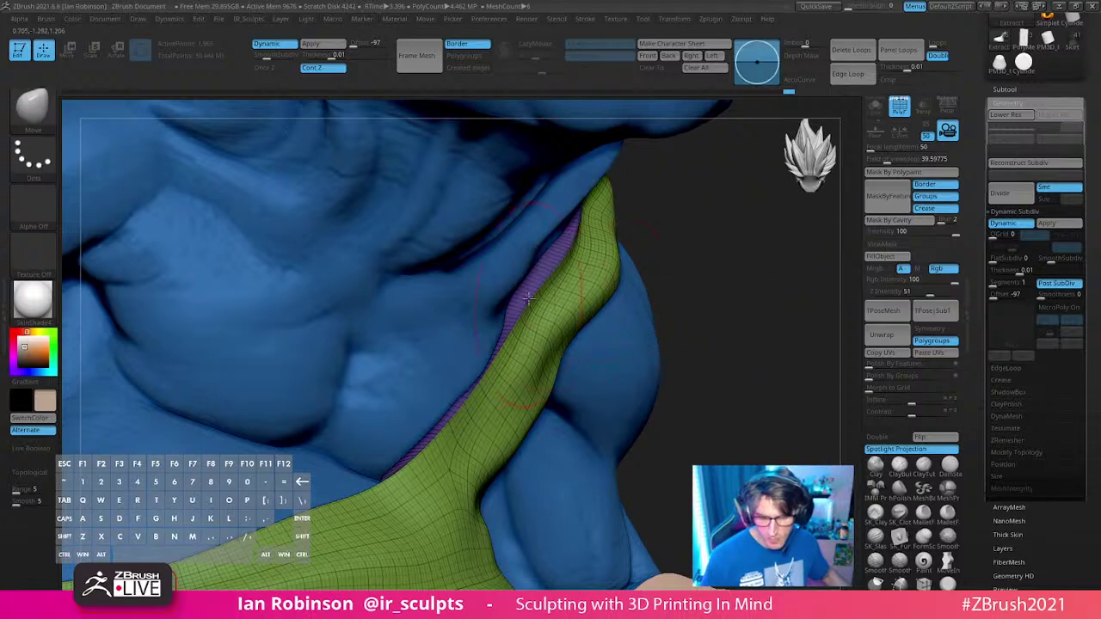
key(s)
drag(670, 216, 654, 209)
key(shift)
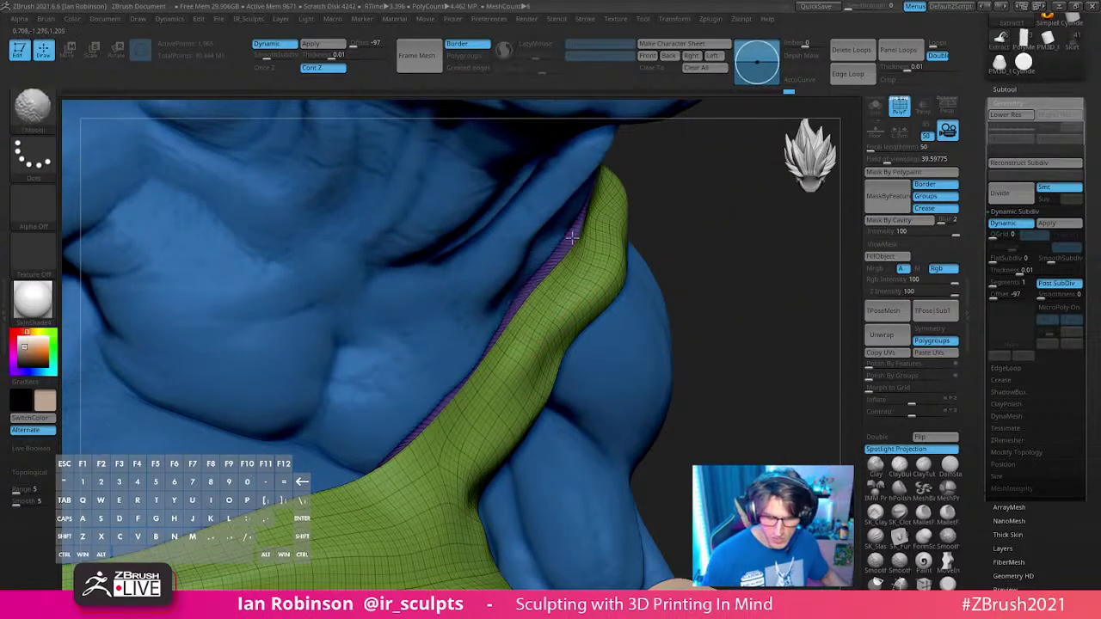
Step: Compare the shoulder strap with Dynamic Subdiv switched off and on again
key(shift+d)
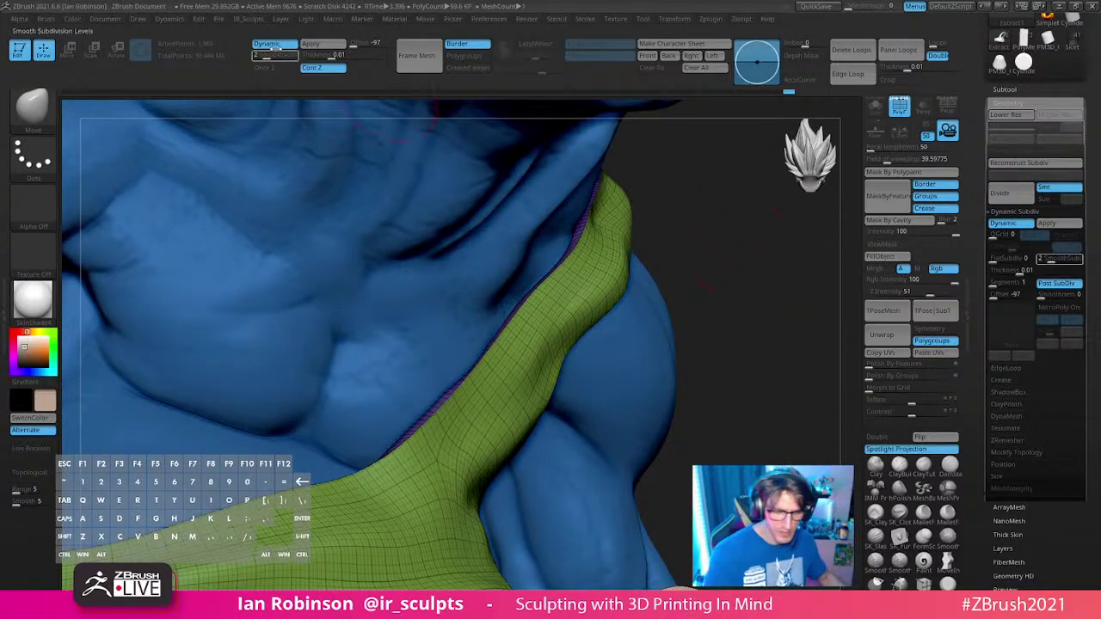
drag(692, 209, 749, 275)
key(shift+f)
key(shift+f)
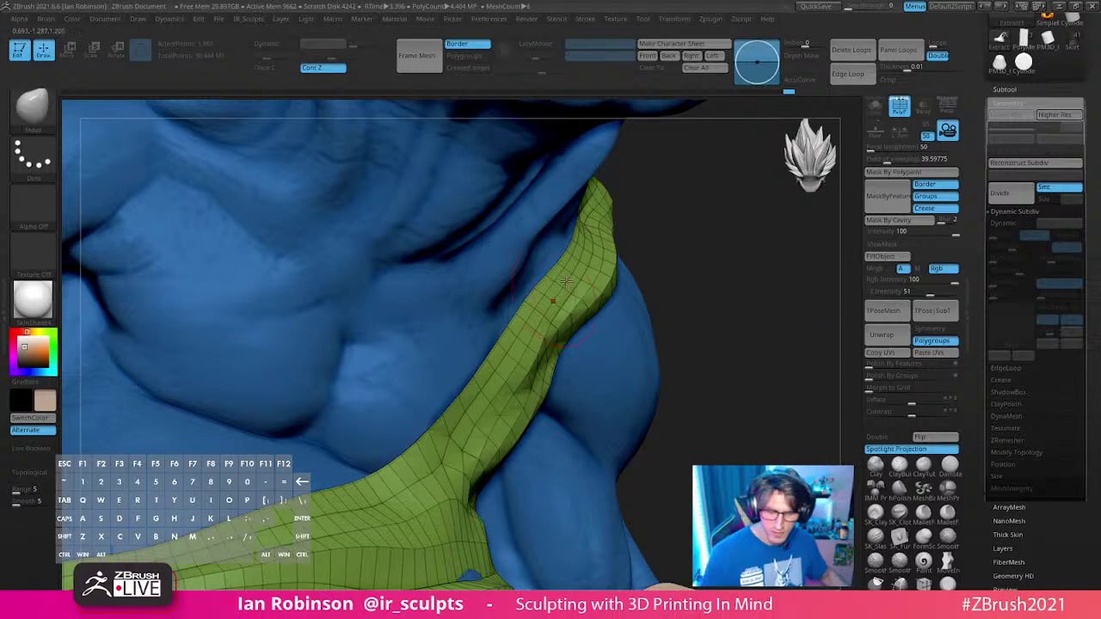
key(d)
Step: Refine the strap's inner edge between neck and shoulder with Move and Smooth strokes, adjusting the brush size
drag(732, 285, 684, 258)
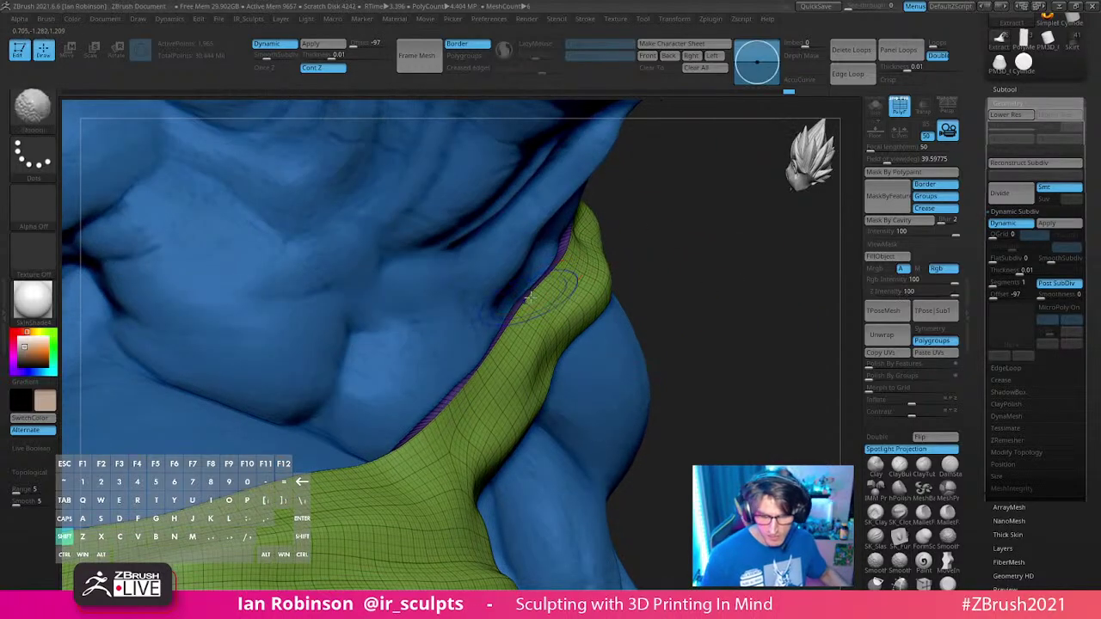
key(s)
drag(590, 258, 605, 251)
mouse_move(688, 261)
mouse_down()
mouse_move(647, 267)
mouse_move(669, 265)
mouse_move(673, 247)
mouse_up()
key(s)
mouse_move(761, 251)
alt+mouse_down()
mouse_move(679, 255)
mouse_move(690, 262)
mouse_move(666, 243)
mouse_move(553, 241)
mouse_move(570, 234)
alt+mouse_up()
drag(666, 231, 651, 227)
shift+drag(565, 235, 594, 249)
mouse_move(688, 244)
mouse_down()
mouse_move(599, 293)
mouse_move(655, 263)
mouse_up()
Step: Adjust the strap where it passes over the top of the shoulder with the Move brush
mouse_move(732, 258)
alt+right_down()
mouse_move(640, 289)
mouse_move(543, 297)
alt+right_up()
drag(691, 273, 687, 235)
drag(548, 302, 539, 291)
drag(706, 280, 647, 293)
drag(620, 332, 640, 340)
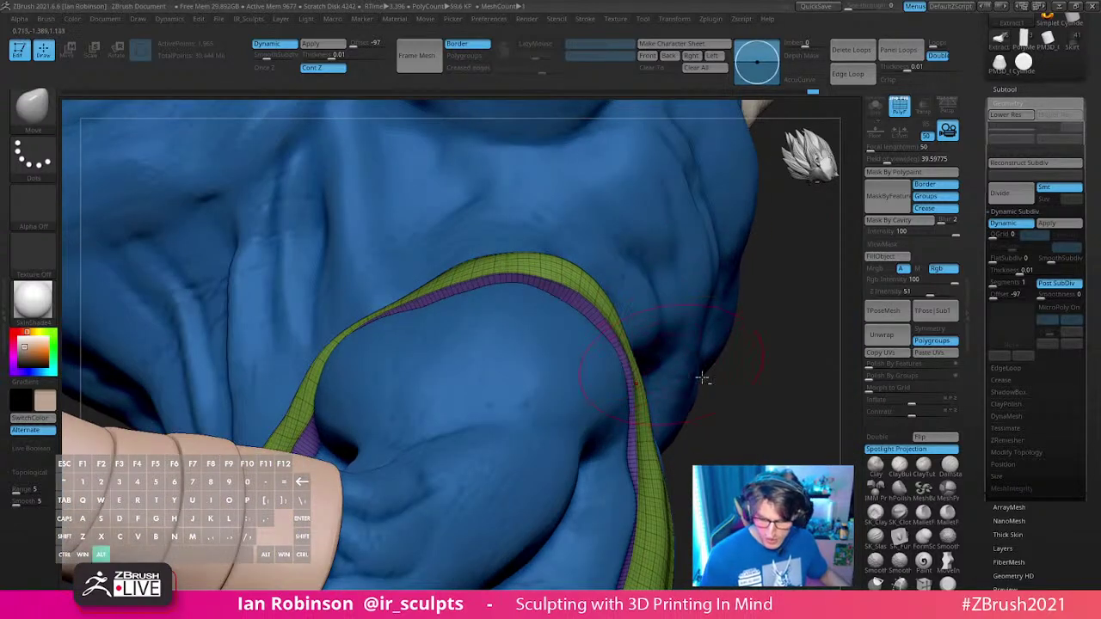
drag(790, 411, 737, 315)
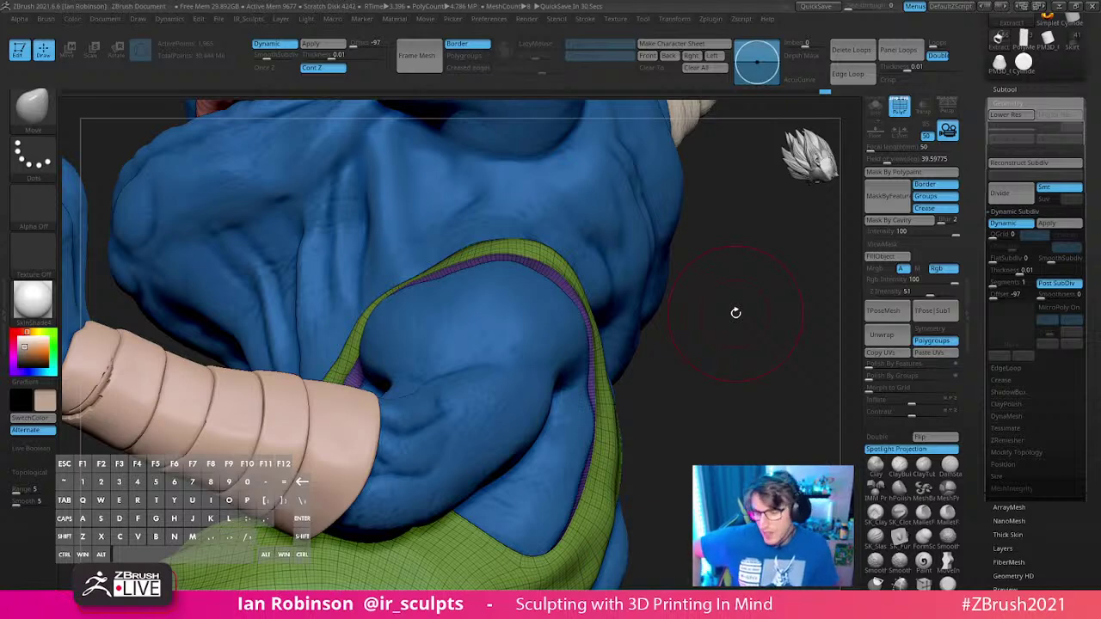
Step: Switch to the cube subtool Bokoblin_Talus_Statue_013_PosedBokoblin, frame it and turn off its Dynamic Subdiv
click(1006, 89)
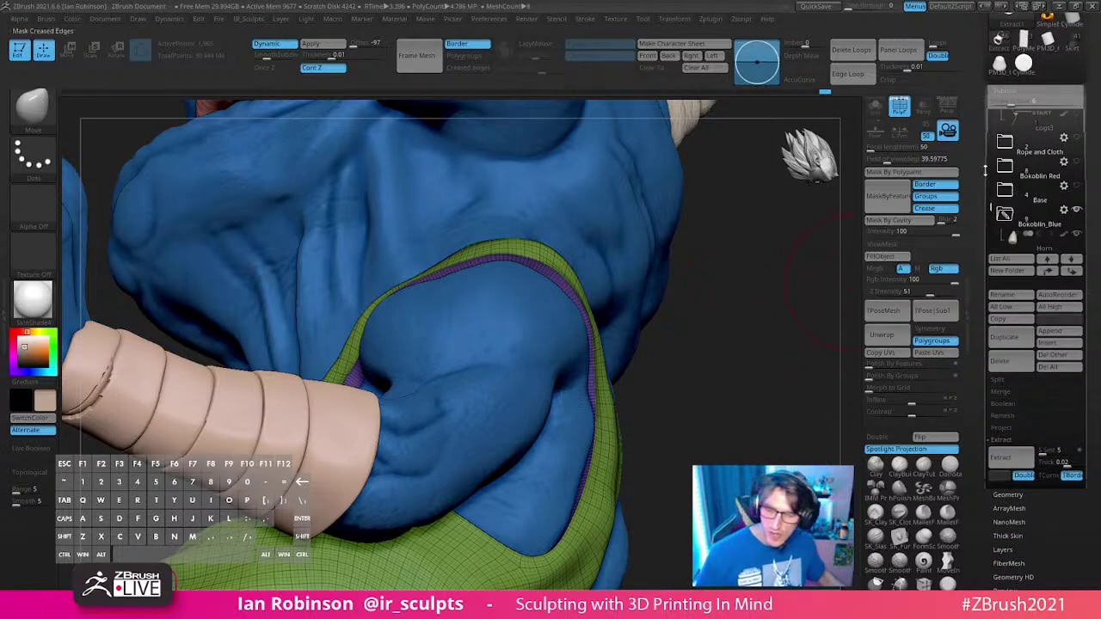
drag(990, 205, 989, 117)
click(1006, 119)
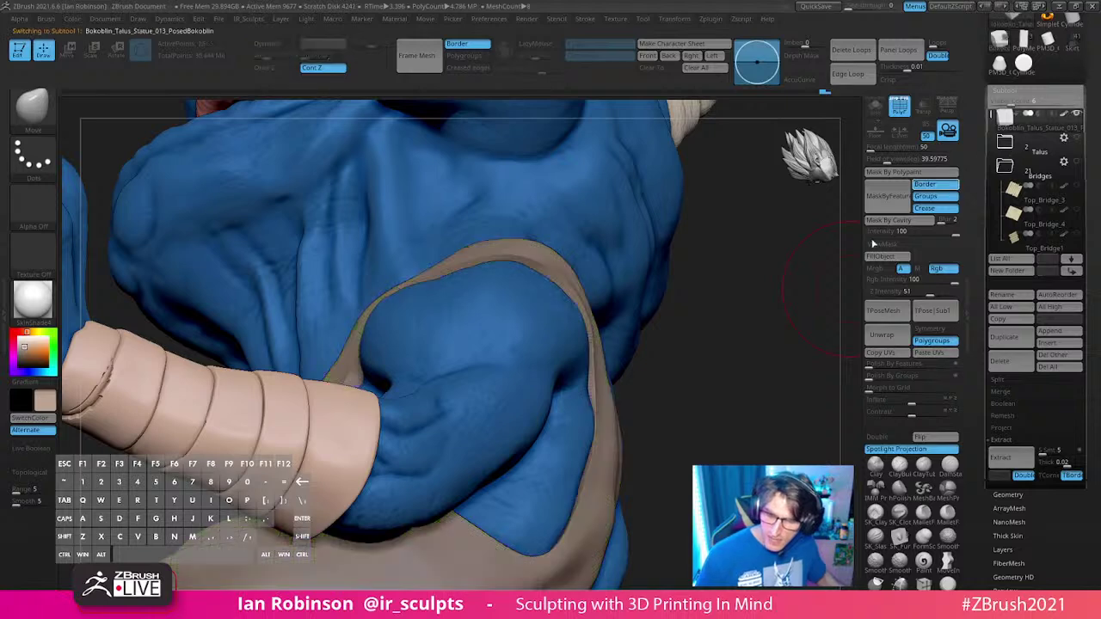
alt+drag(755, 344, 740, 258)
key(f)
key(f)
key(f)
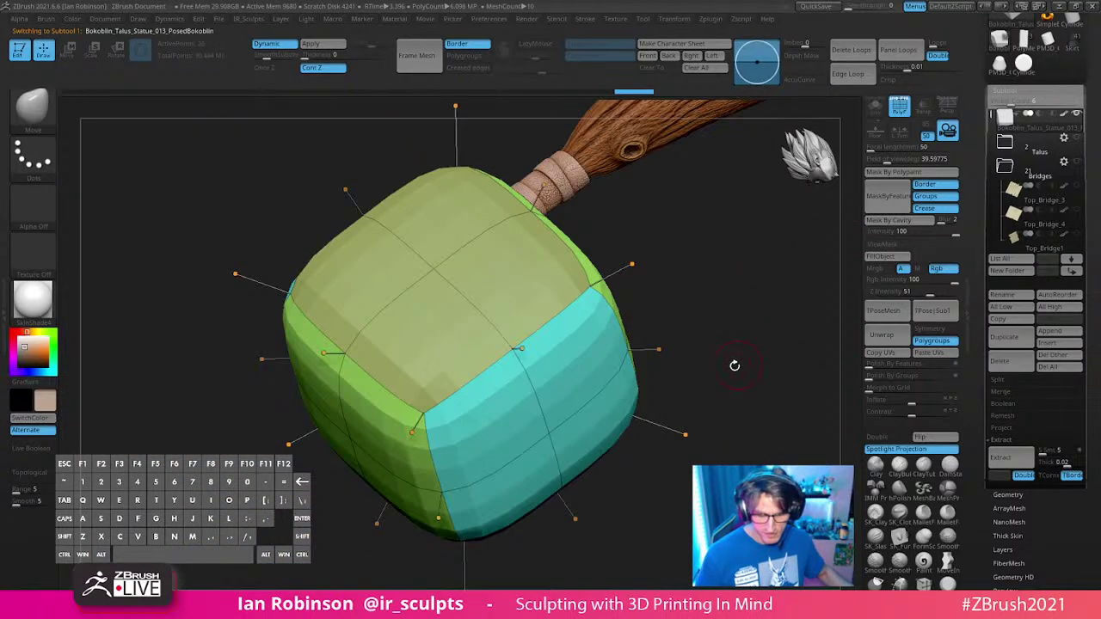
key(shift+d)
mouse_move(723, 380)
alt+mouse_down()
mouse_move(731, 330)
mouse_move(787, 401)
mouse_move(736, 372)
alt+mouse_up()
Step: Hide the club and make the cube the active subtool again
alt+click(481, 183)
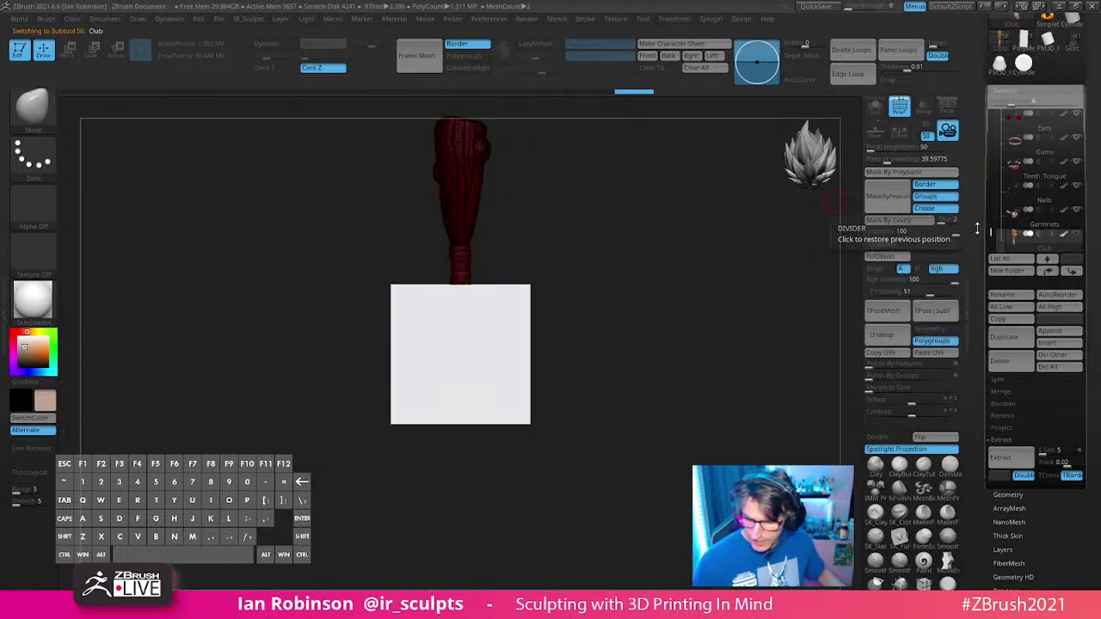
alt+click(497, 337)
drag(664, 325, 679, 398)
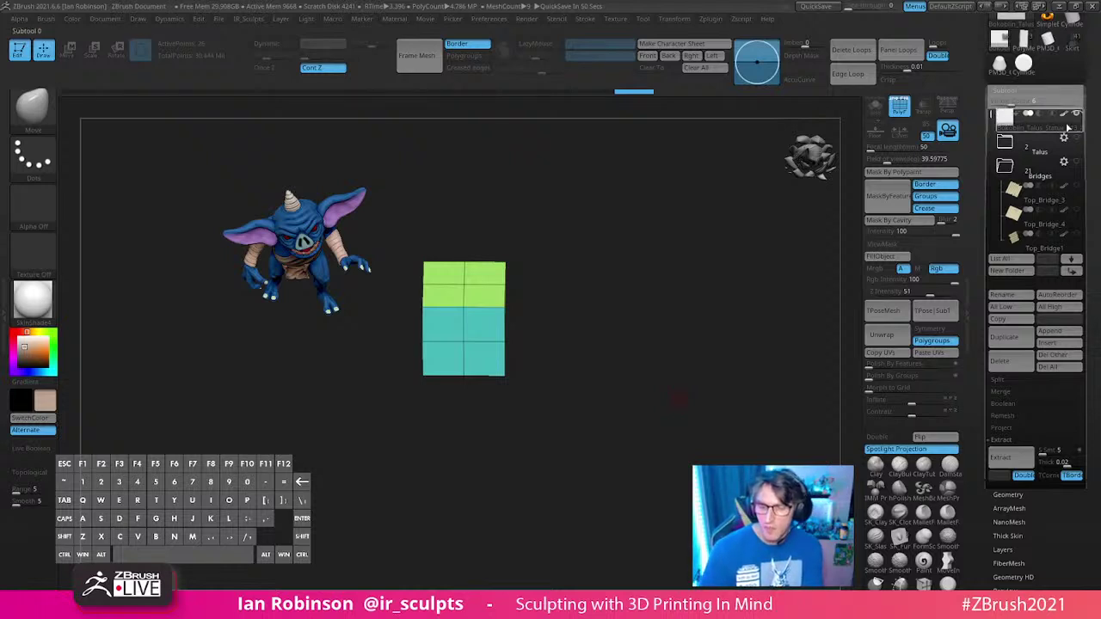
mouse_move(1004, 117)
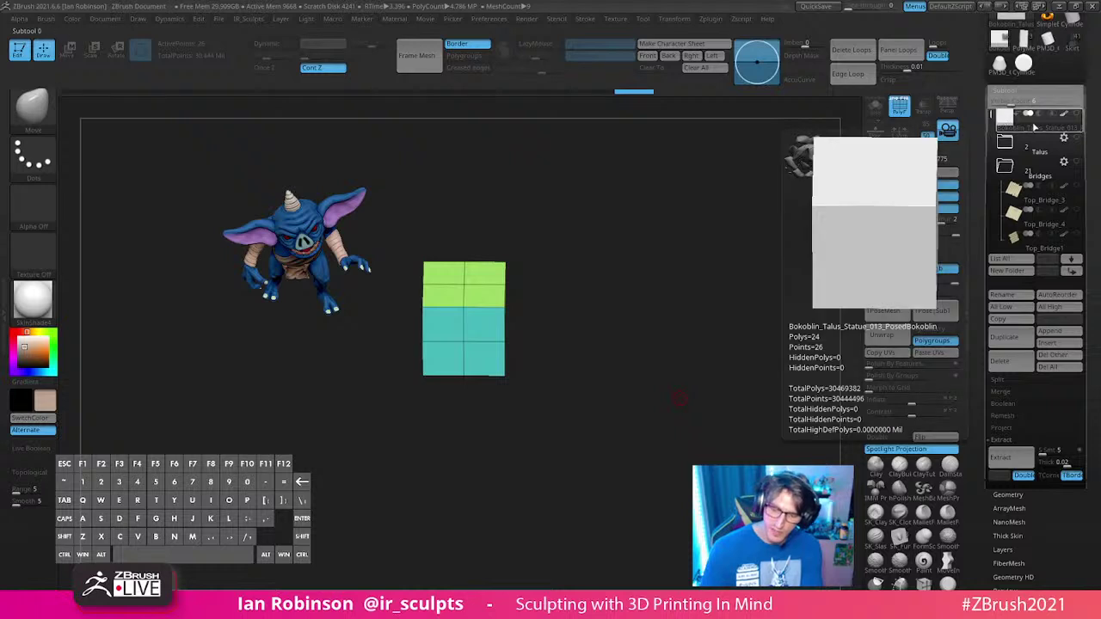
click(1016, 295)
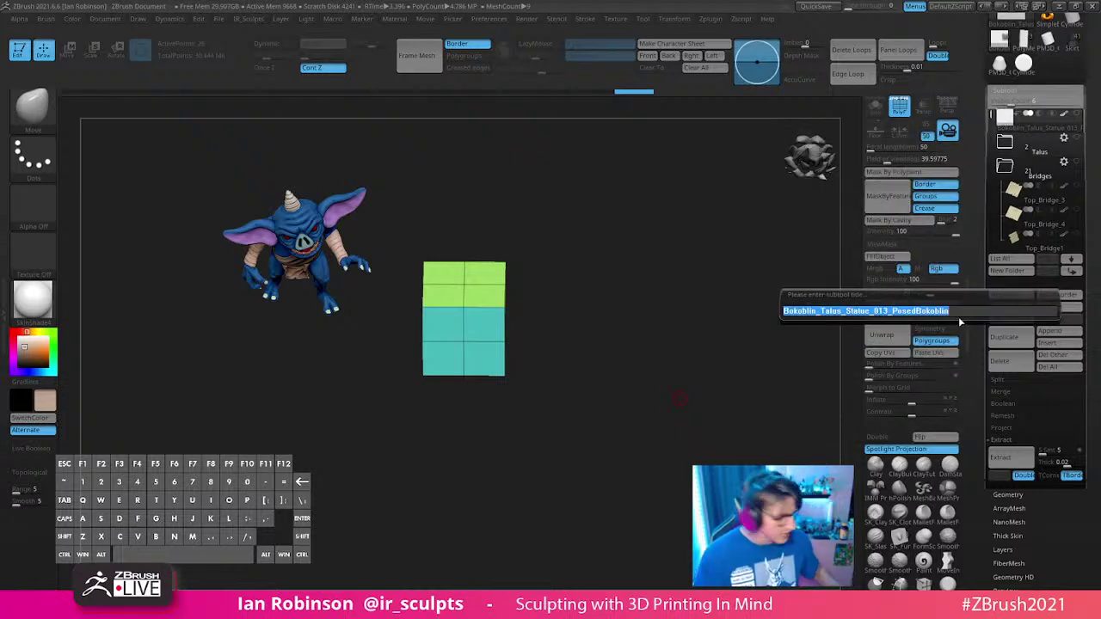
text(M)
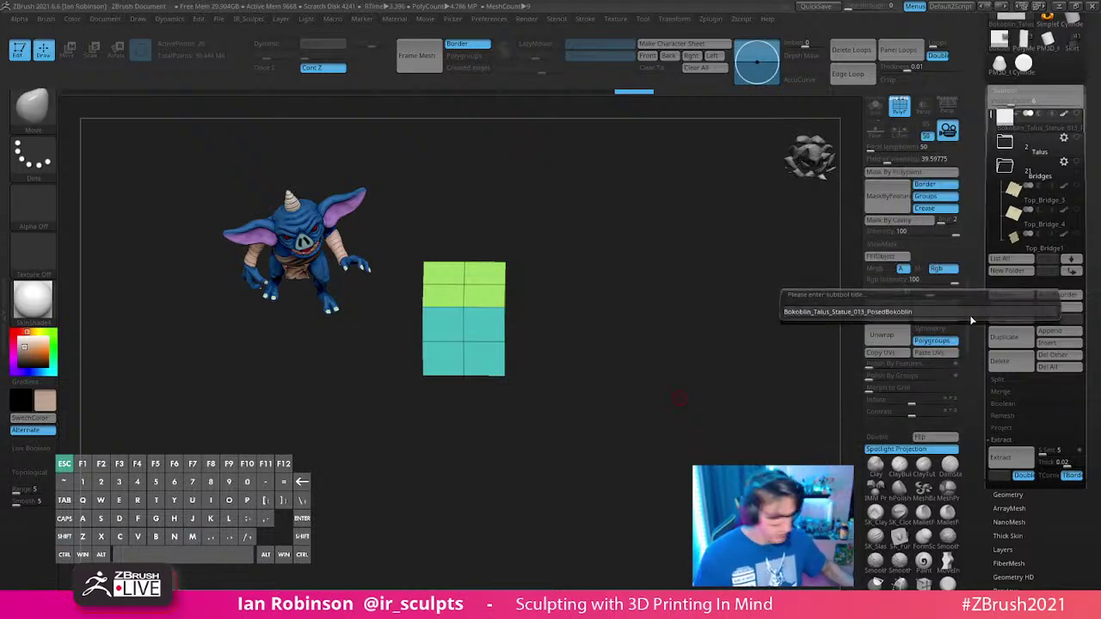
key(Escape)
click(1015, 296)
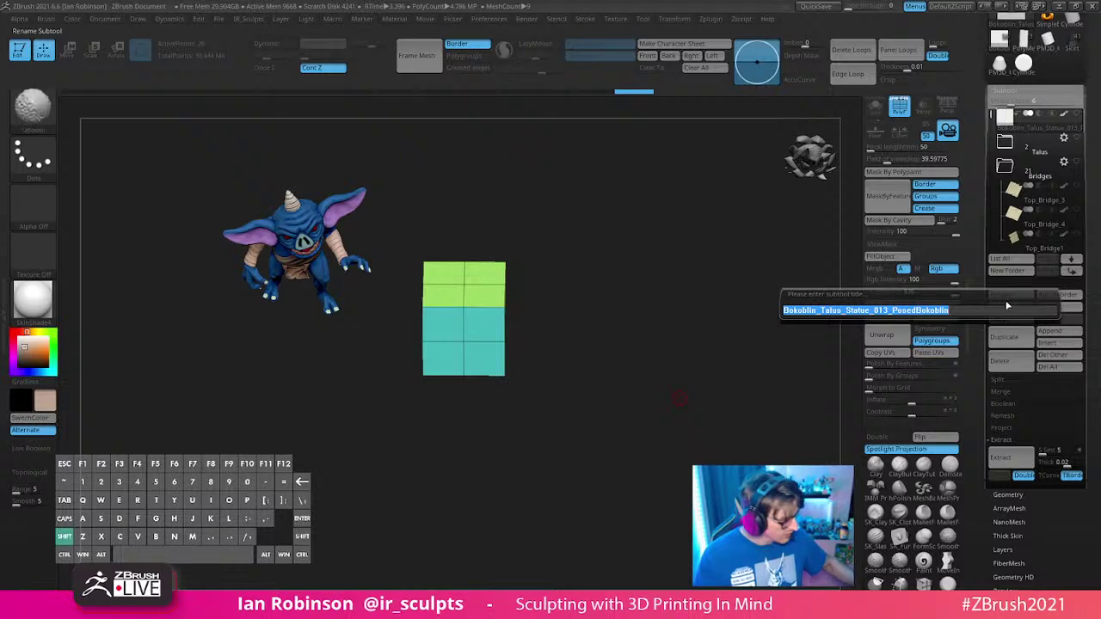
text(m1)
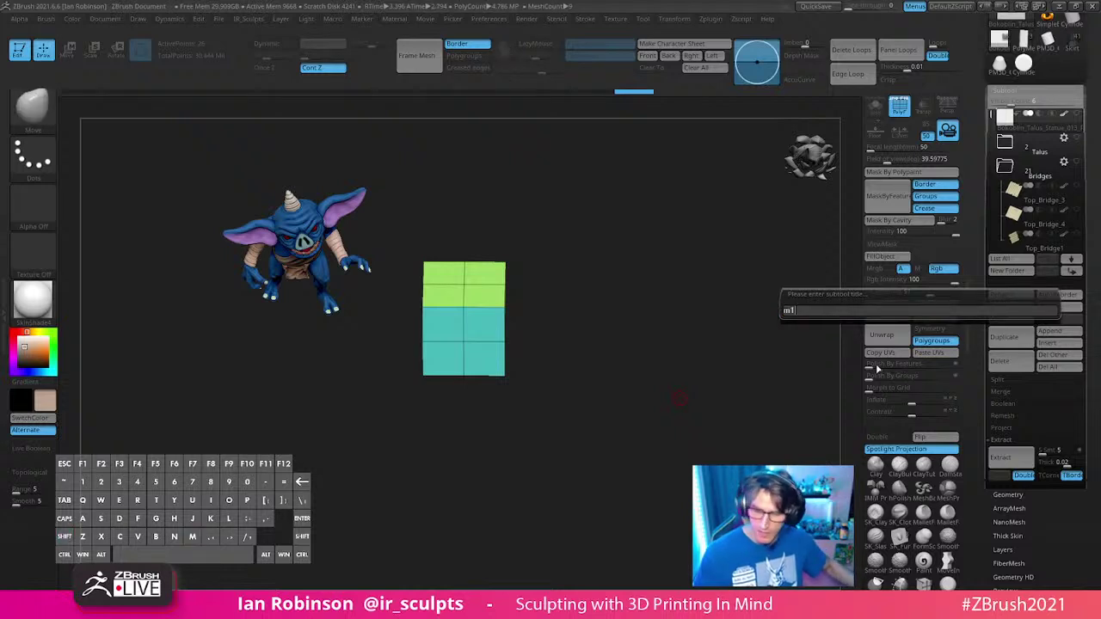
key(Escape)
click(1016, 296)
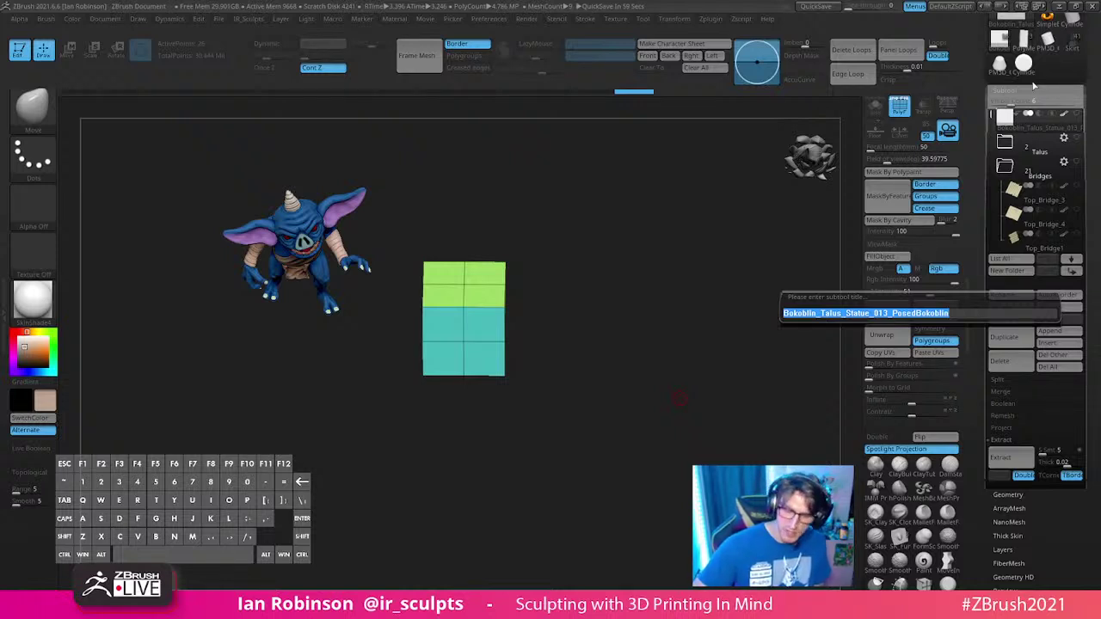
key(Return)
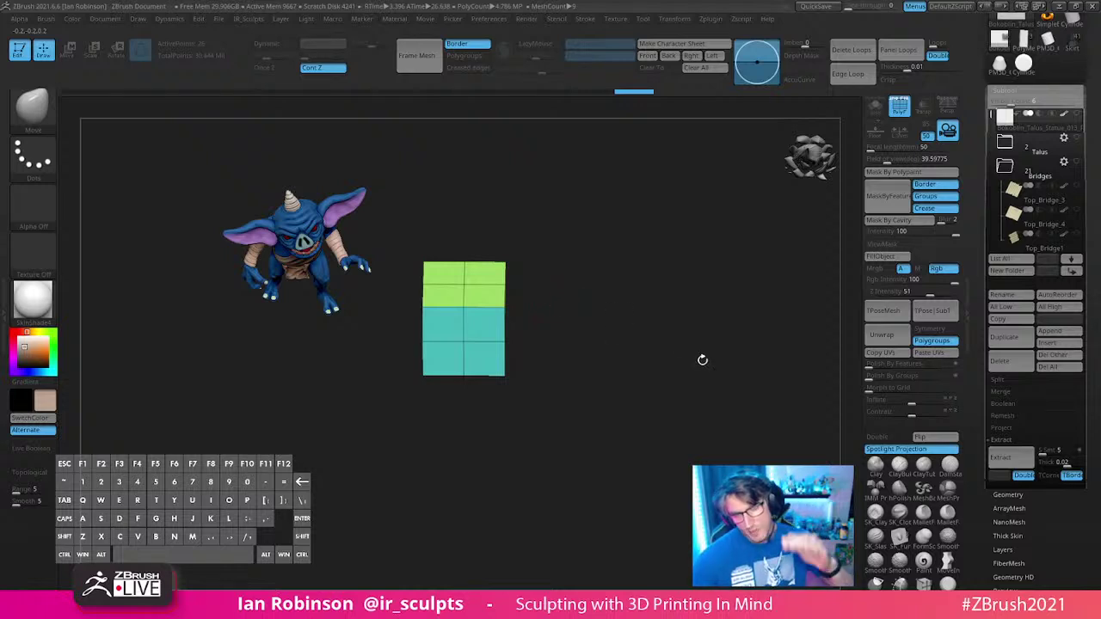
drag(703, 383, 664, 339)
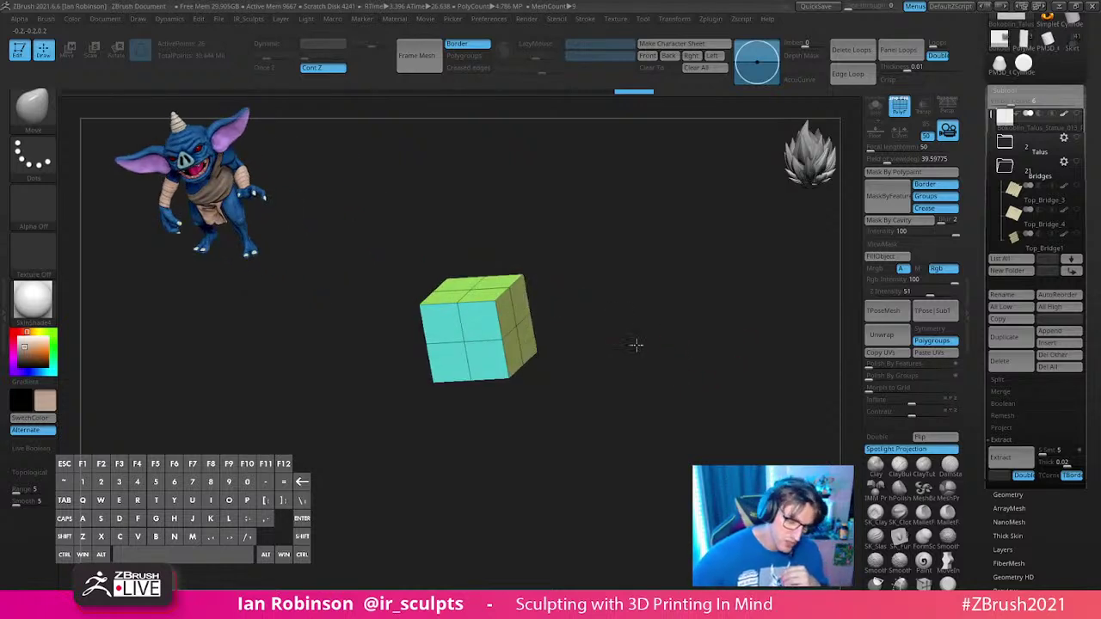
drag(560, 302, 645, 307)
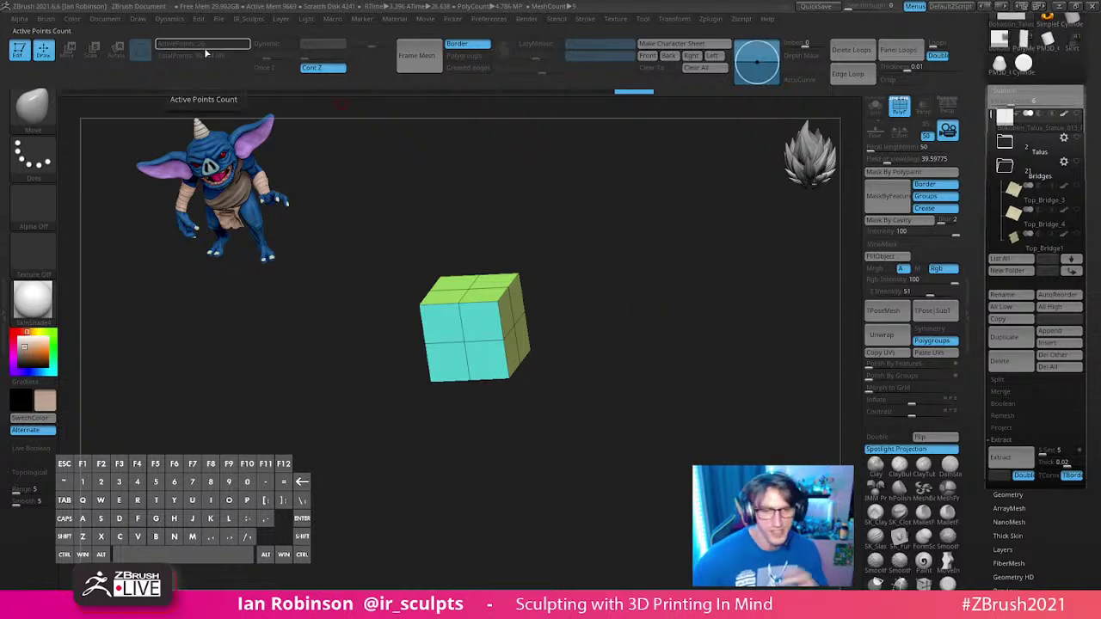
drag(679, 248, 846, 209)
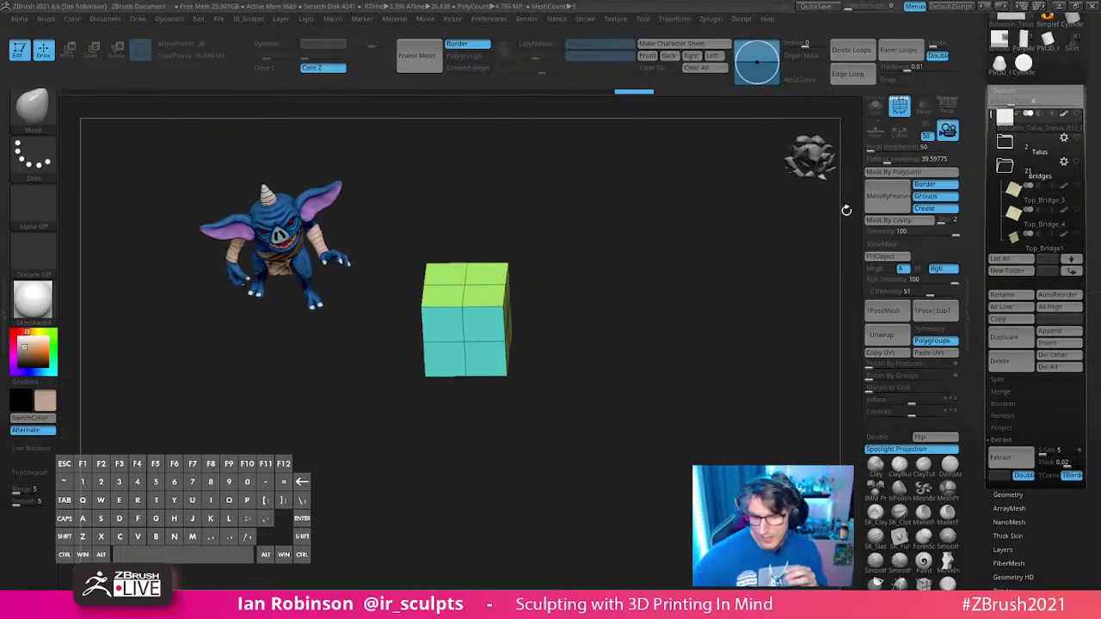
drag(639, 358, 641, 322)
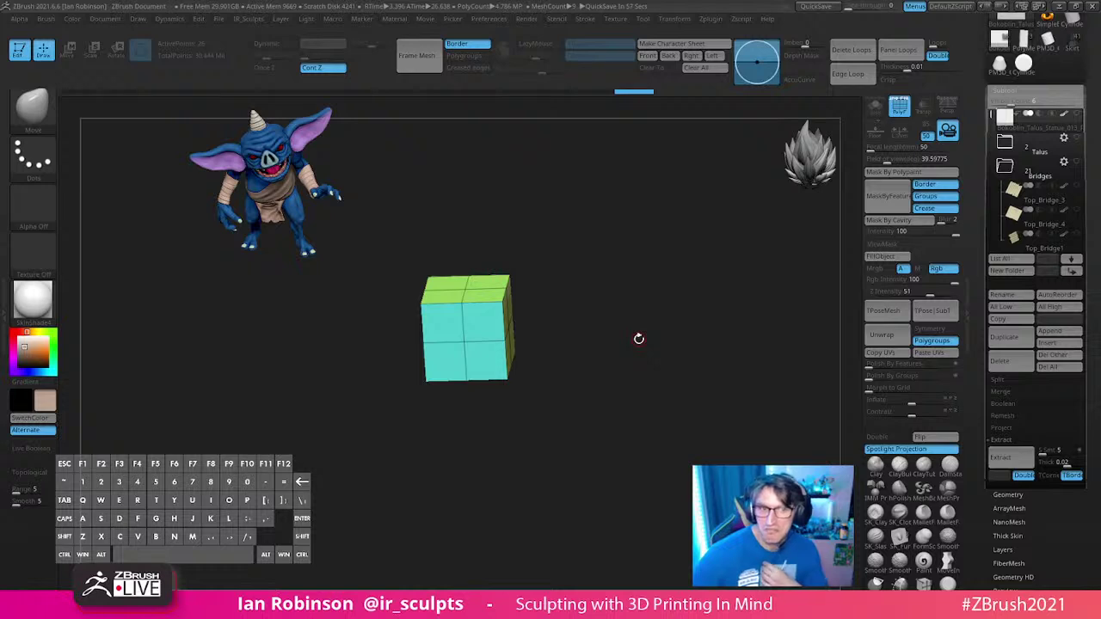
Step: Collapse the Bridges folder in the subtool list
click(1008, 169)
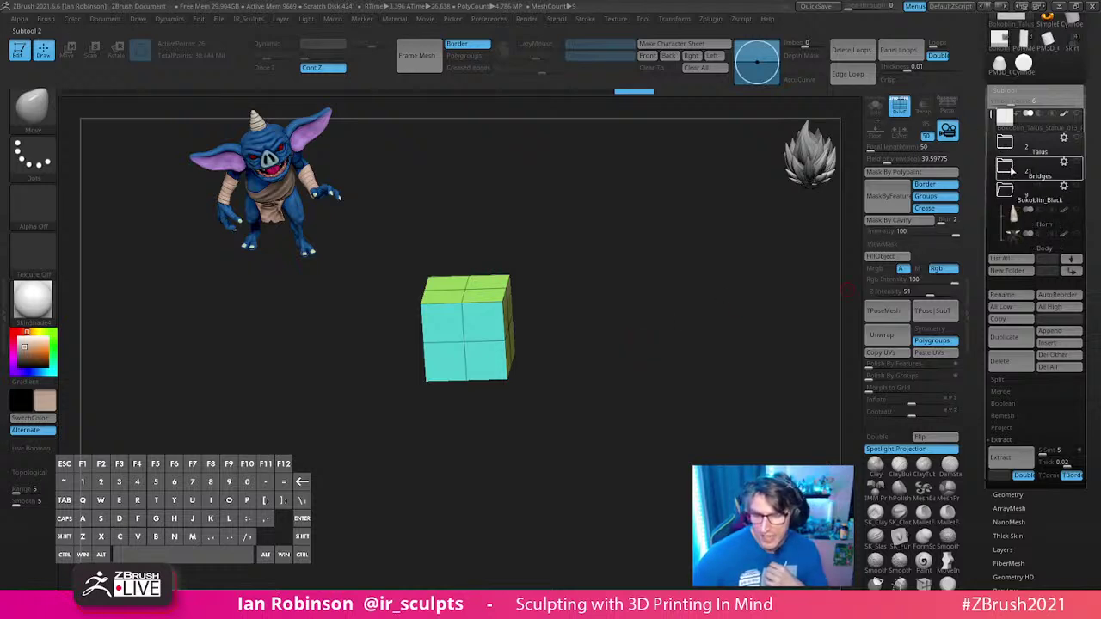
mouse_move(1002, 241)
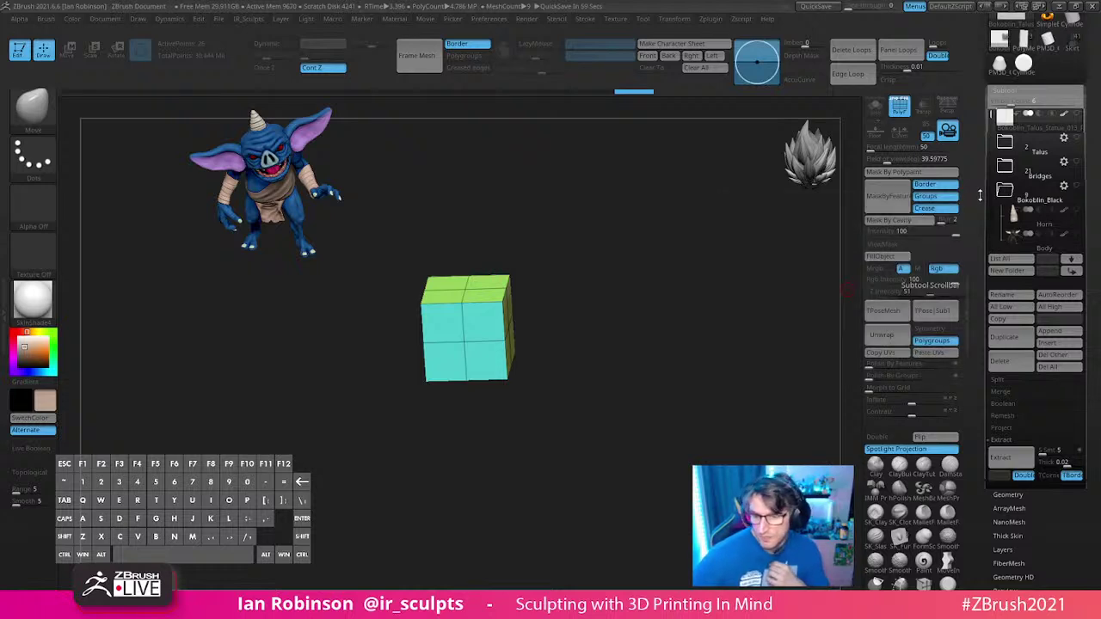
drag(639, 302, 636, 364)
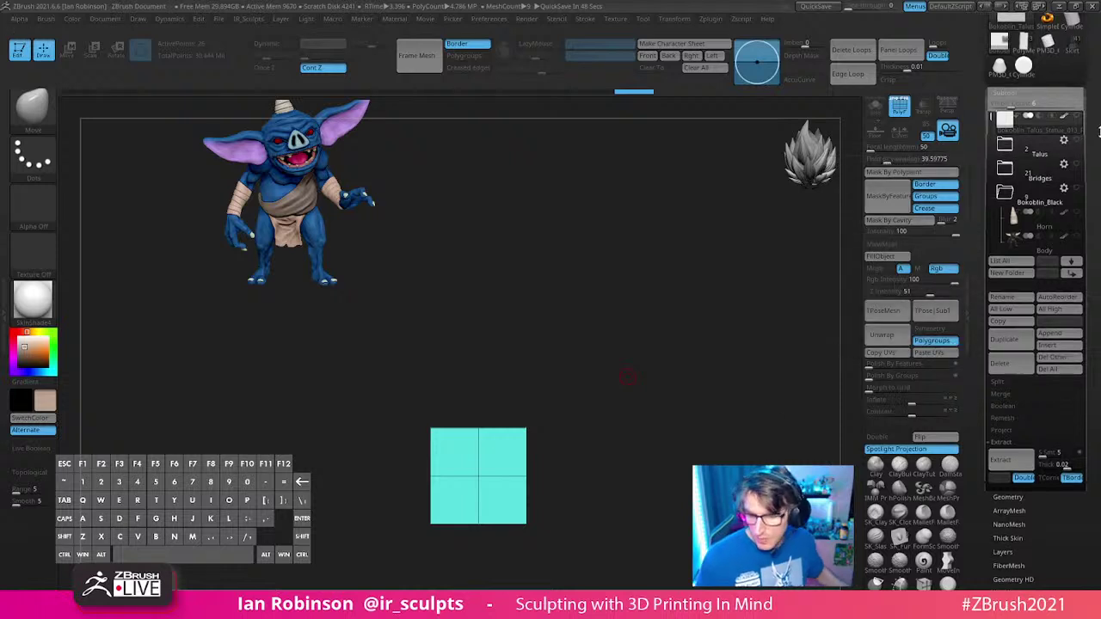
Step: Turn the visibility of all subtools and folders back on so the complete statue shows around the cube
drag(1094, 116, 1094, 251)
shift+click(1077, 262)
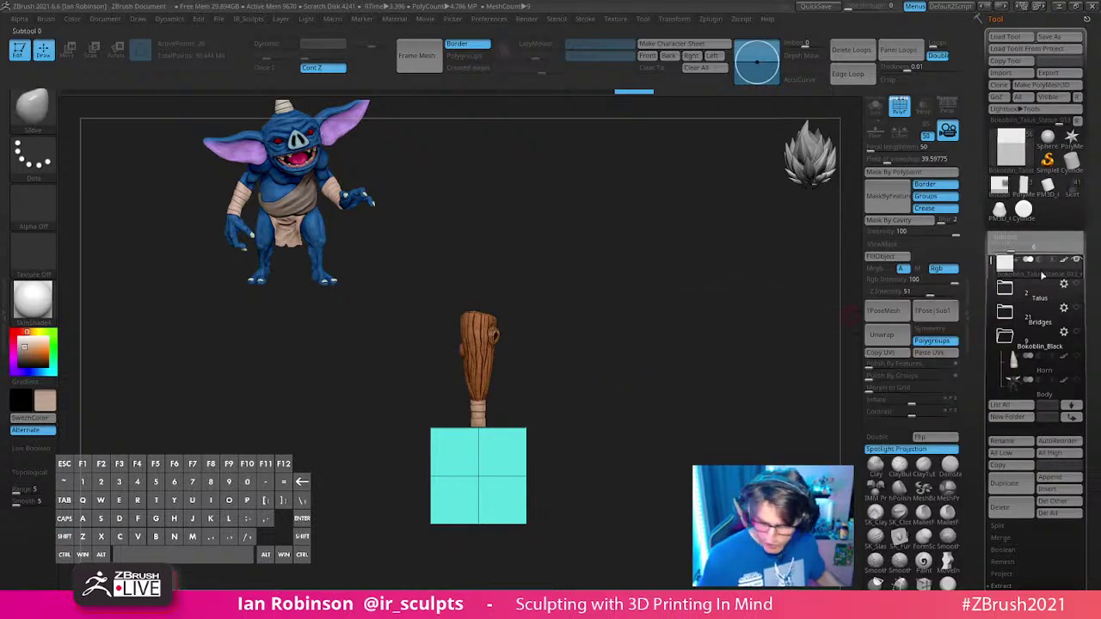
shift+click(1076, 263)
shift+click(1077, 262)
shift+click(1076, 261)
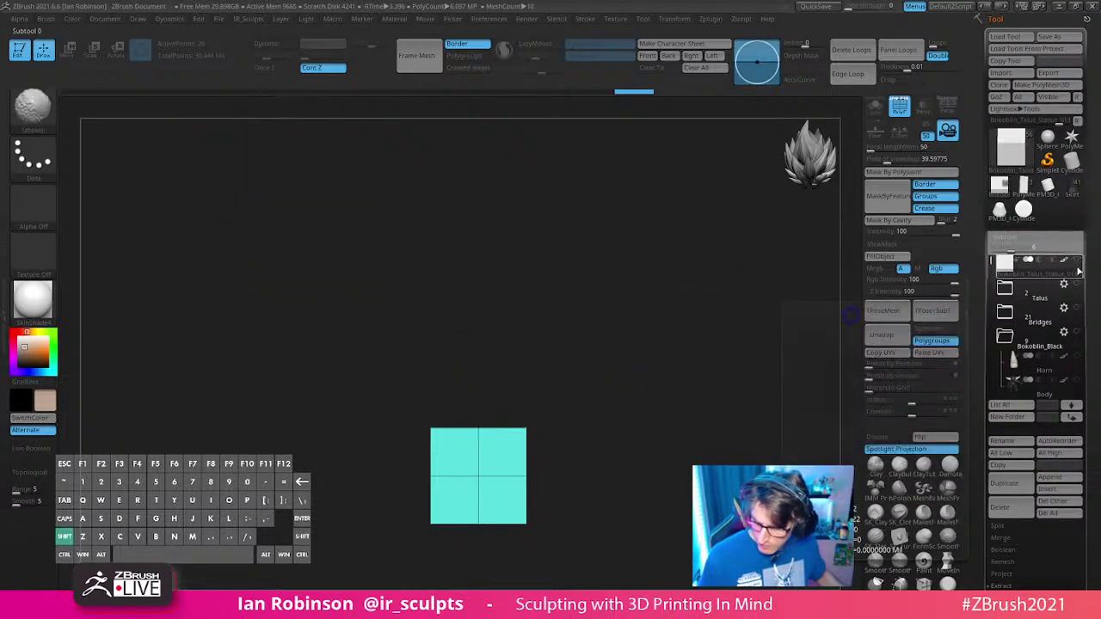
click(1079, 336)
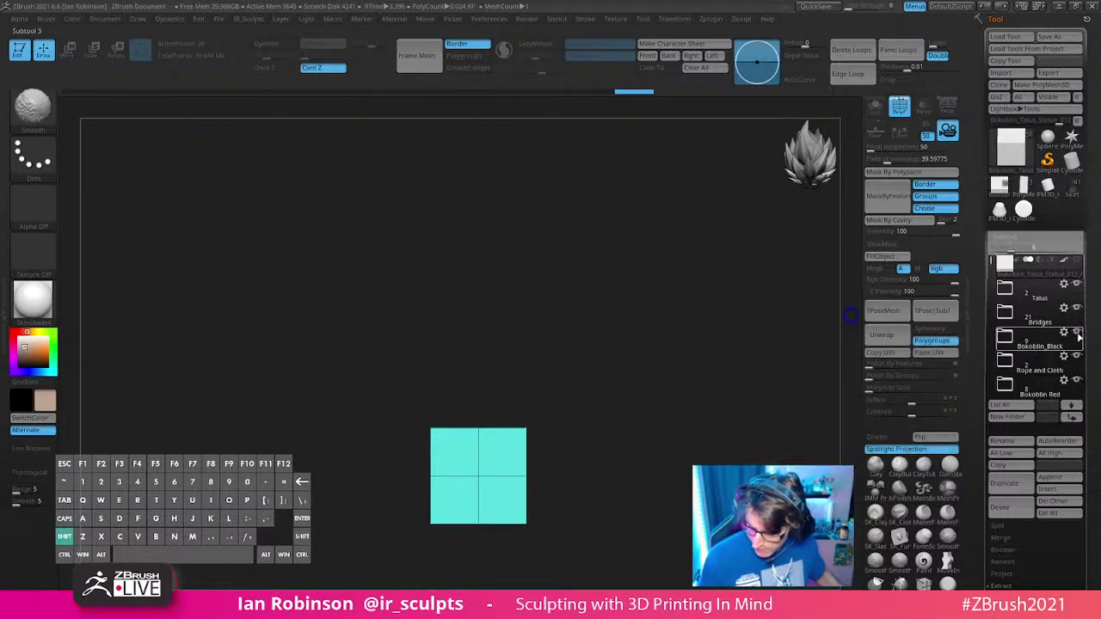
click(1006, 338)
shift+click(1078, 357)
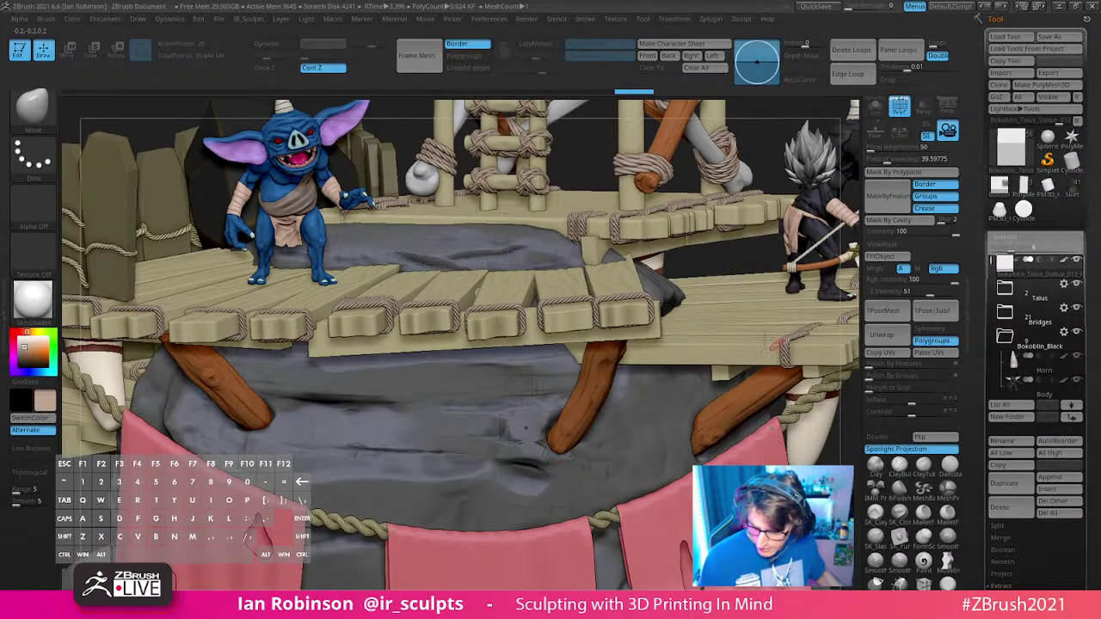
Step: Make the blue Bokoblin's cloth sash the active subtool and turn off the polyframe display
alt+right_drag(749, 386, 803, 356)
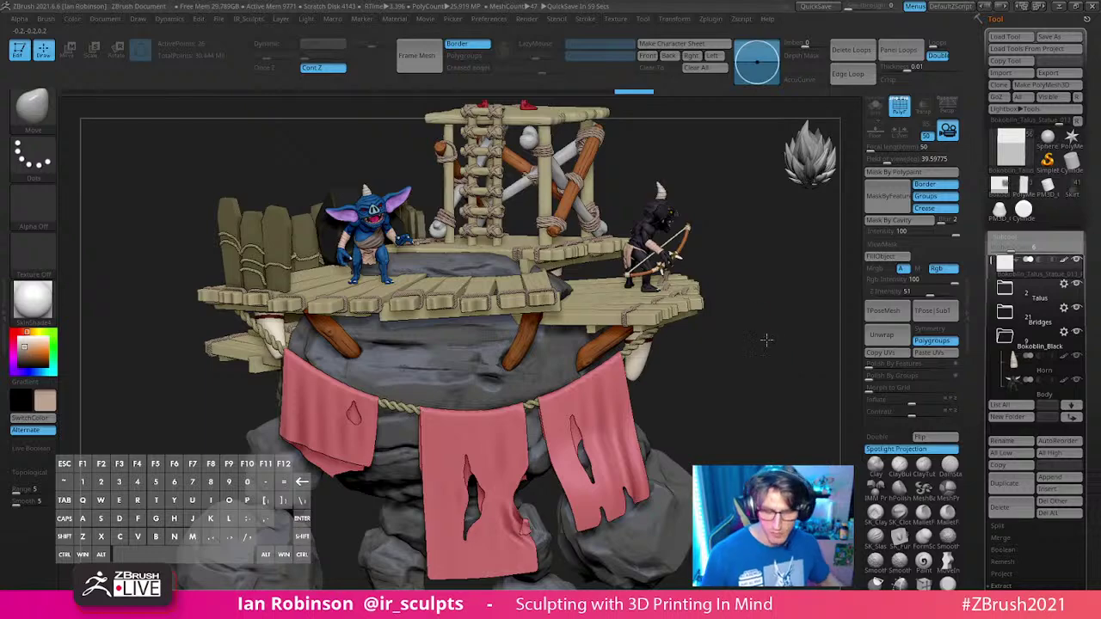
mouse_move(767, 341)
right_down()
mouse_move(727, 362)
mouse_move(711, 418)
mouse_move(775, 394)
mouse_move(681, 330)
right_up()
alt+click(323, 324)
key(shift+f)
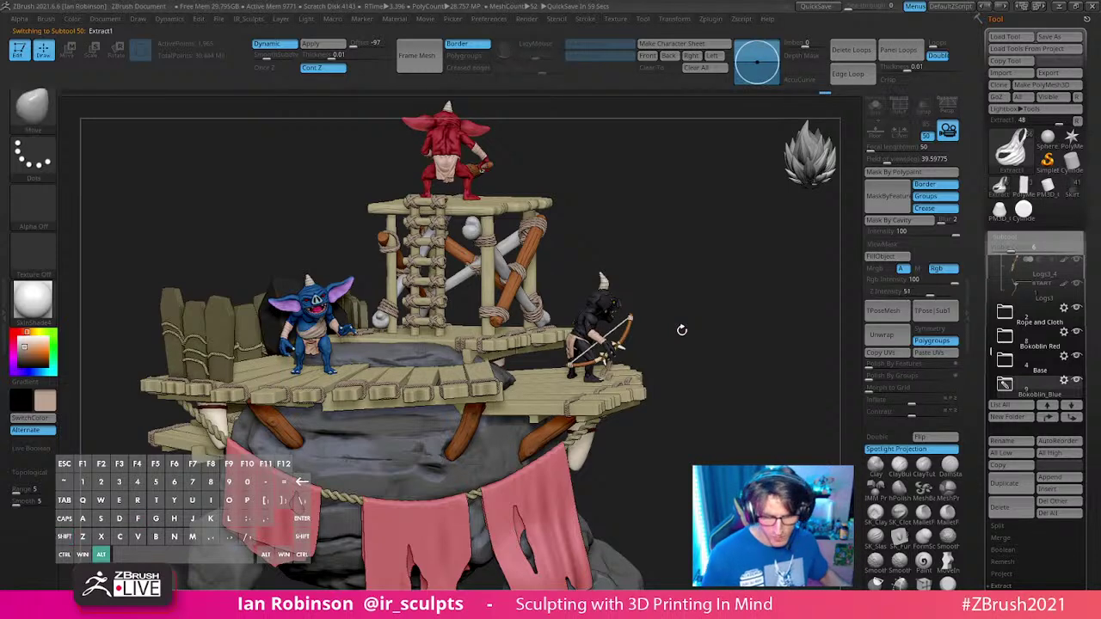
right_drag(681, 330, 663, 263)
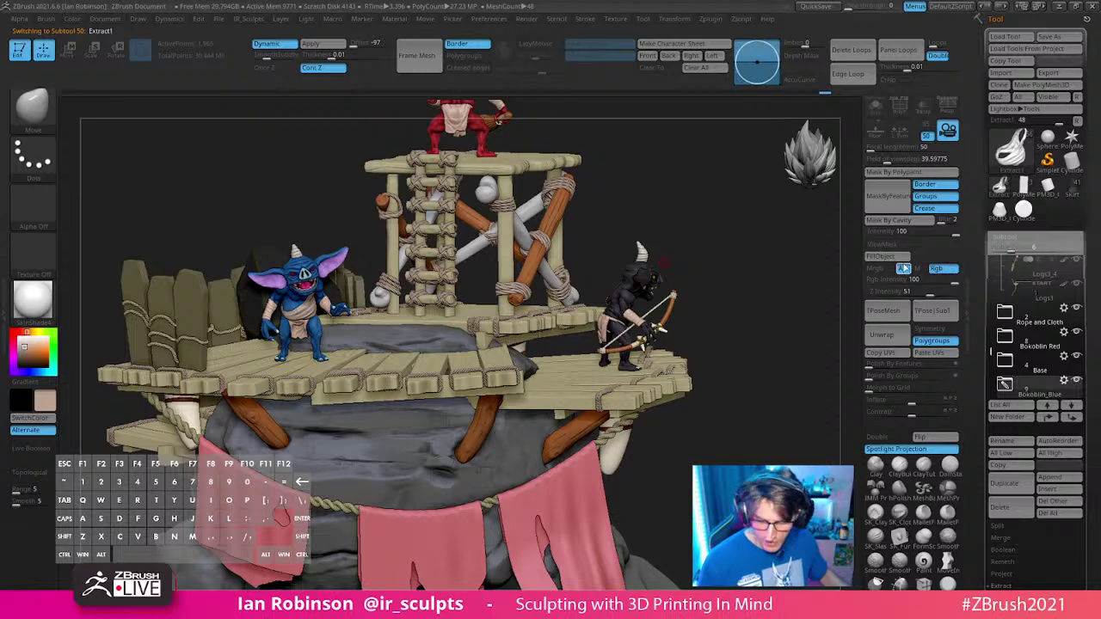
drag(782, 300, 747, 298)
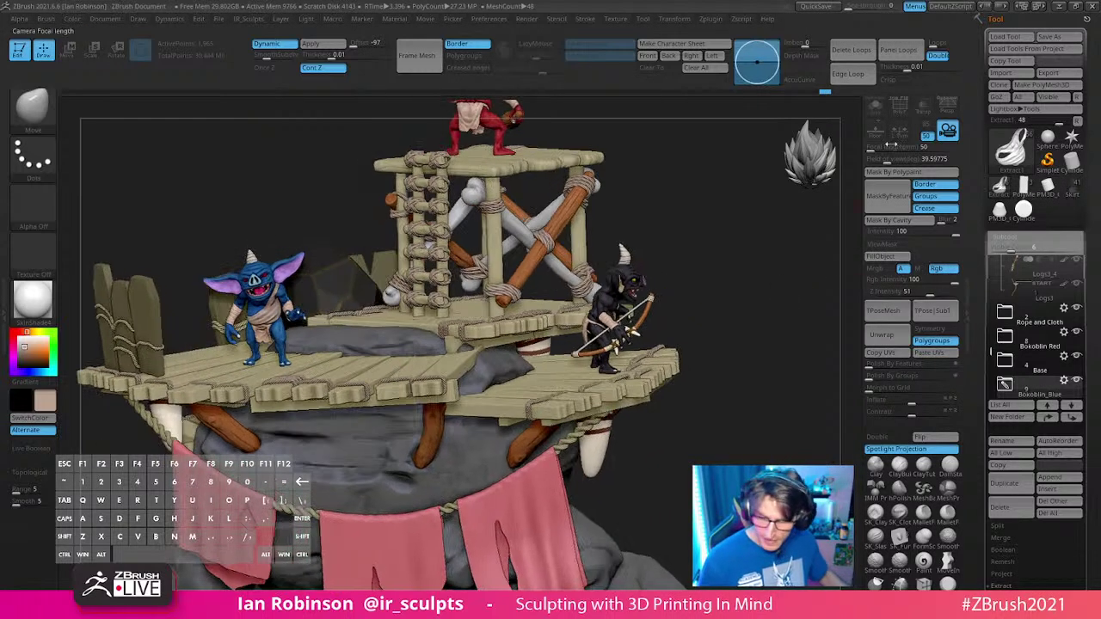
Step: Duplicate the blue Bokoblin's sash subtool and activate the copy with the transform gizmo
key(ctrl+shift)
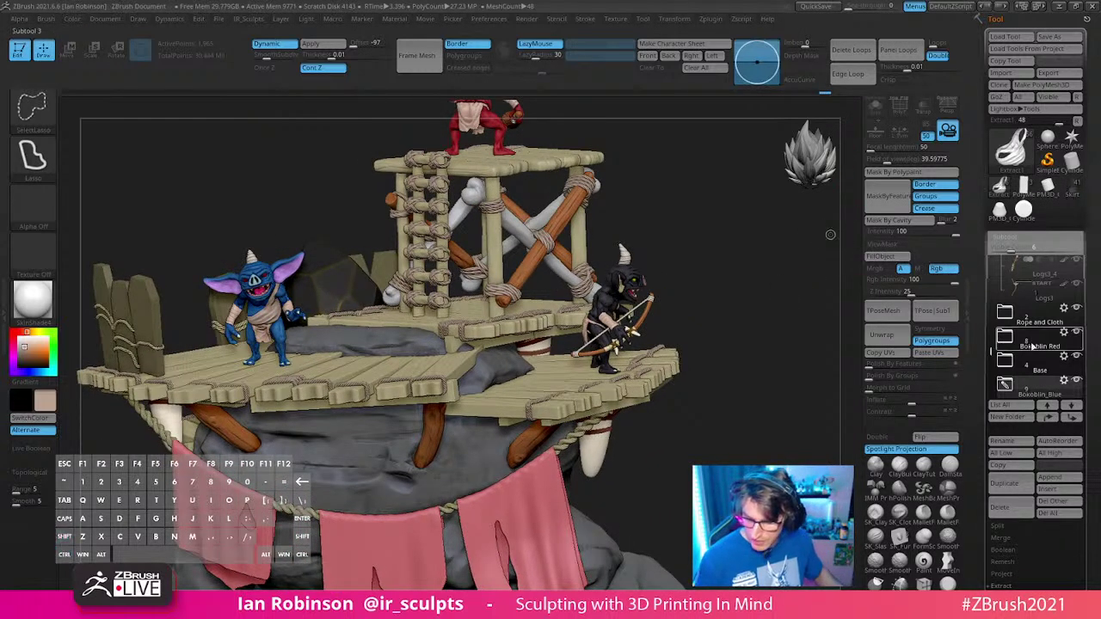
drag(990, 348, 992, 356)
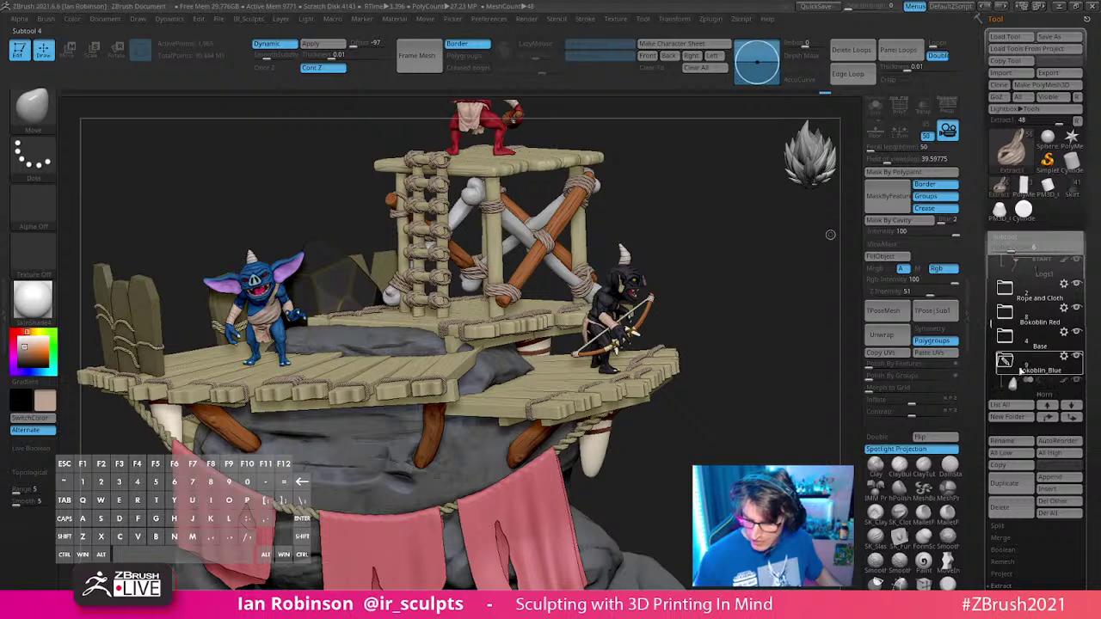
key(shift+f)
key(shift+f)
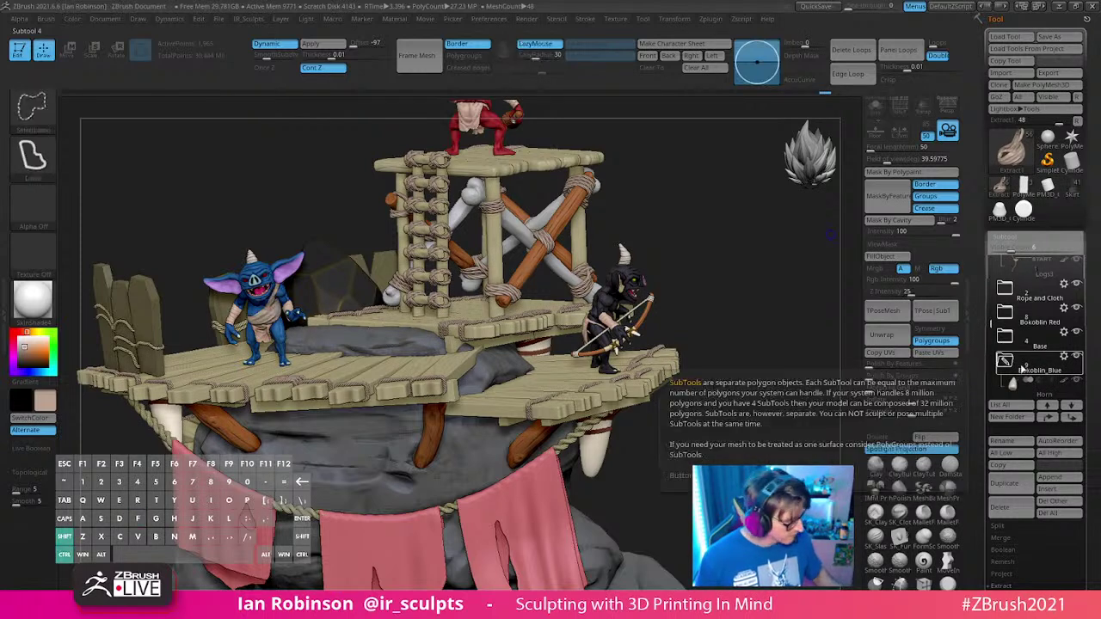
key(ctrl+shift+d)
key(w)
click(1025, 378)
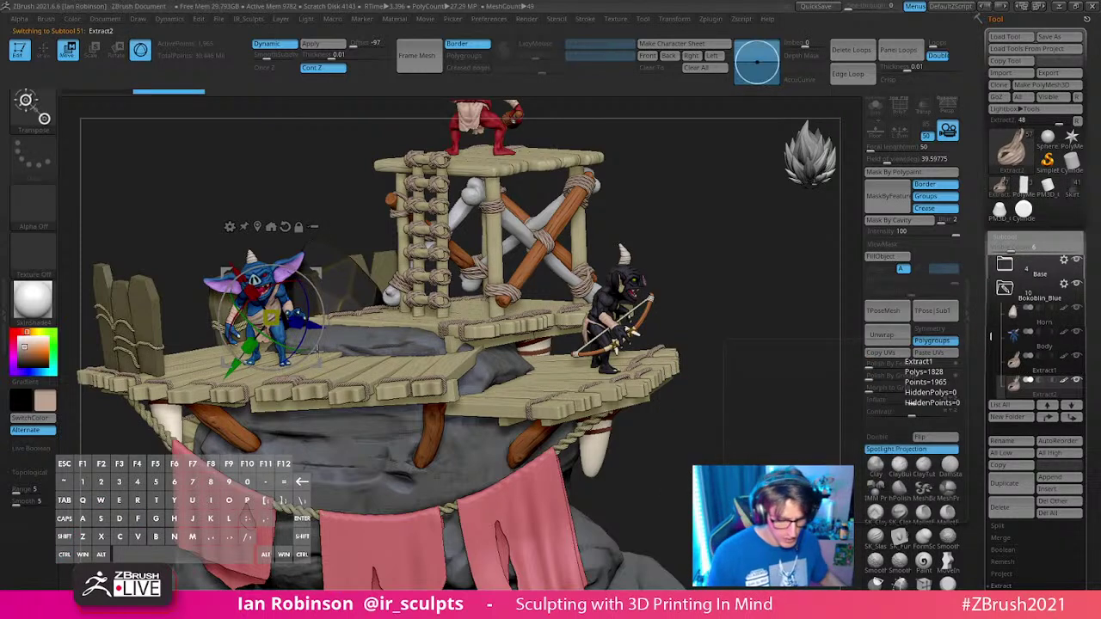
Step: Move the duplicated sash away from the blue Bokoblin and over to the black Bokoblin holding the bow
alt+click(285, 226)
drag(334, 315, 246, 502)
ctrl+right_drag(559, 386, 559, 490)
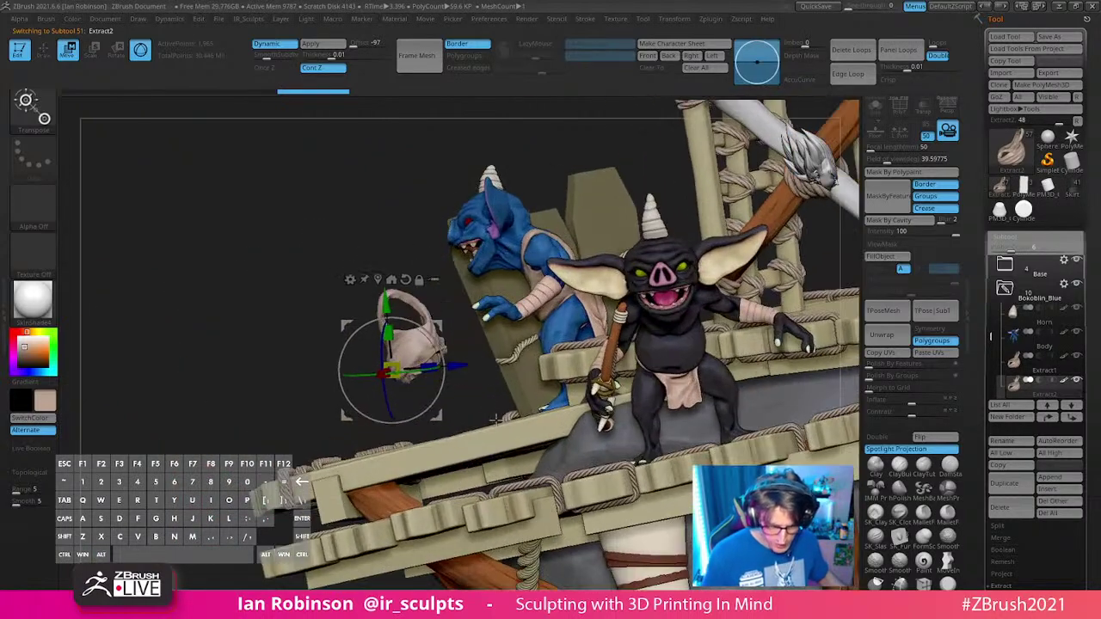
drag(412, 376, 495, 364)
drag(403, 375, 346, 384)
drag(436, 413, 736, 404)
Step: Position the sash copy around the black Bokoblin's torso, aligning it from the front and the side
right_drag(690, 364, 683, 324)
drag(733, 384, 736, 413)
right_drag(733, 396, 636, 365)
drag(635, 366, 683, 425)
right_drag(714, 411, 639, 430)
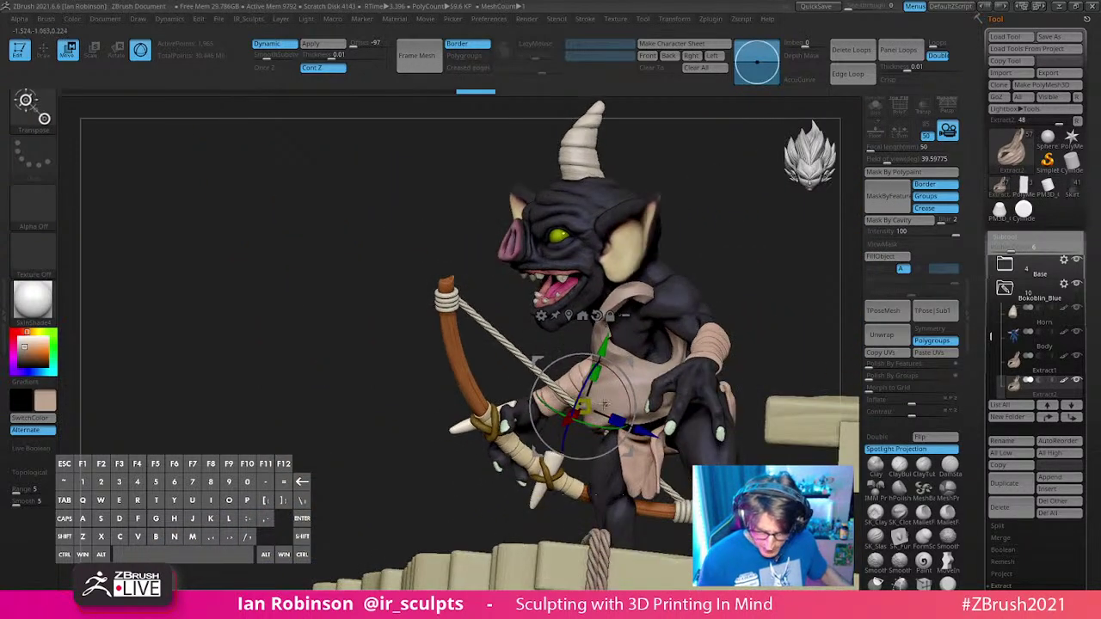
drag(638, 431, 686, 382)
Step: Fine-tune the sash copy's placement so it wraps the black Bokoblin's belly and its strap crosses the shoulder
right_drag(731, 335, 830, 310)
right_drag(724, 393, 774, 422)
drag(659, 446, 664, 461)
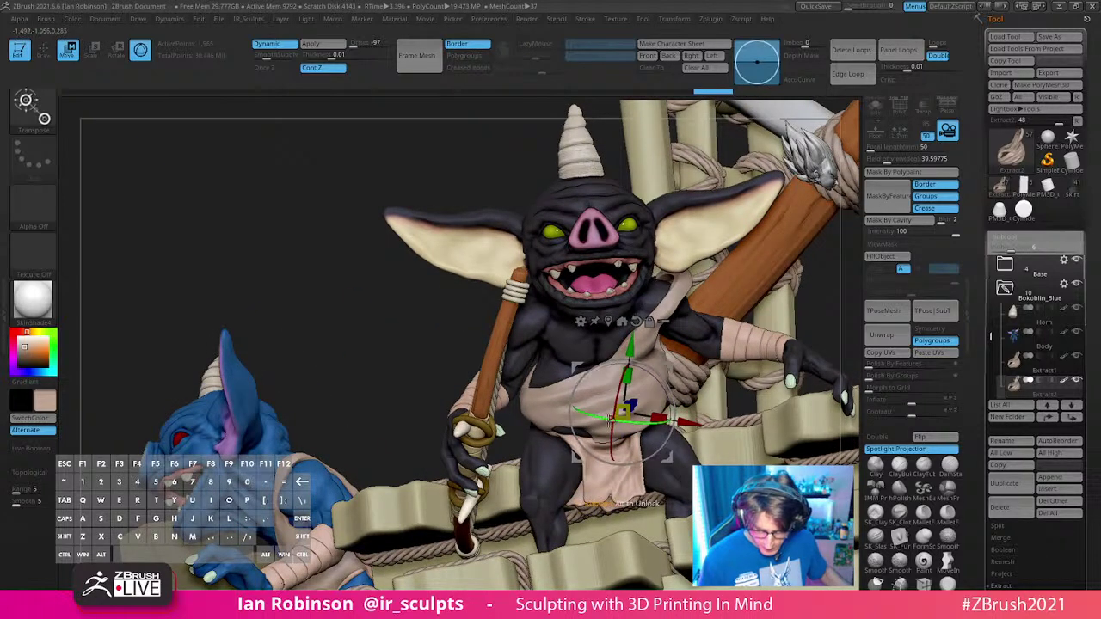
drag(628, 426, 674, 456)
Step: Pull the strap toward the black Bokoblin's shoulder with the Move brush and turn off the sash's Dynamic Subdiv
key(q)
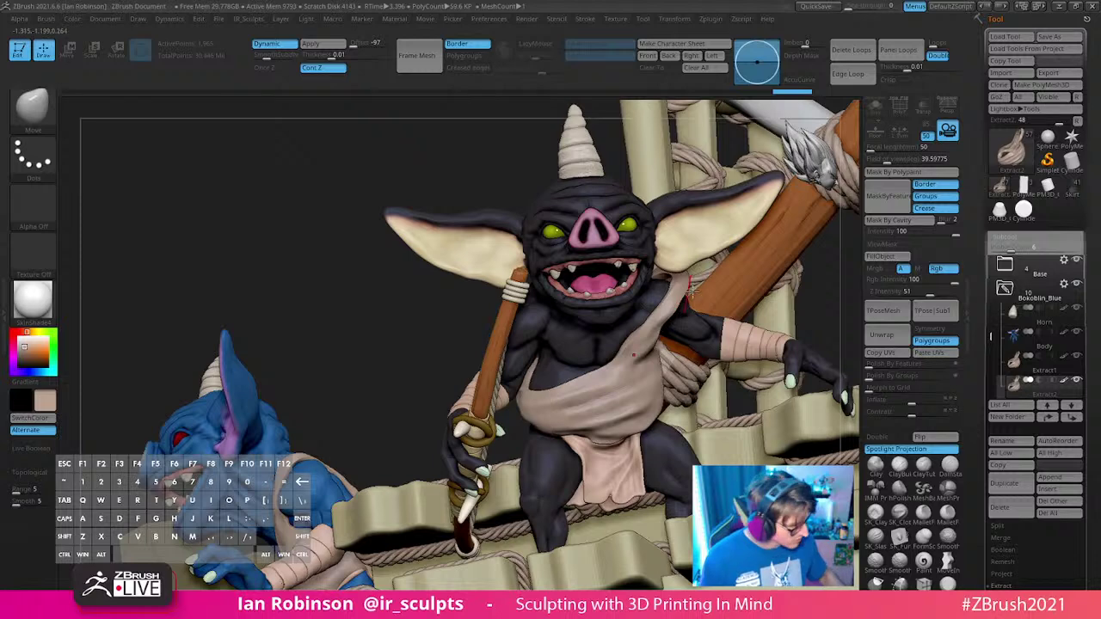
key(s)
right_drag(710, 295, 683, 277)
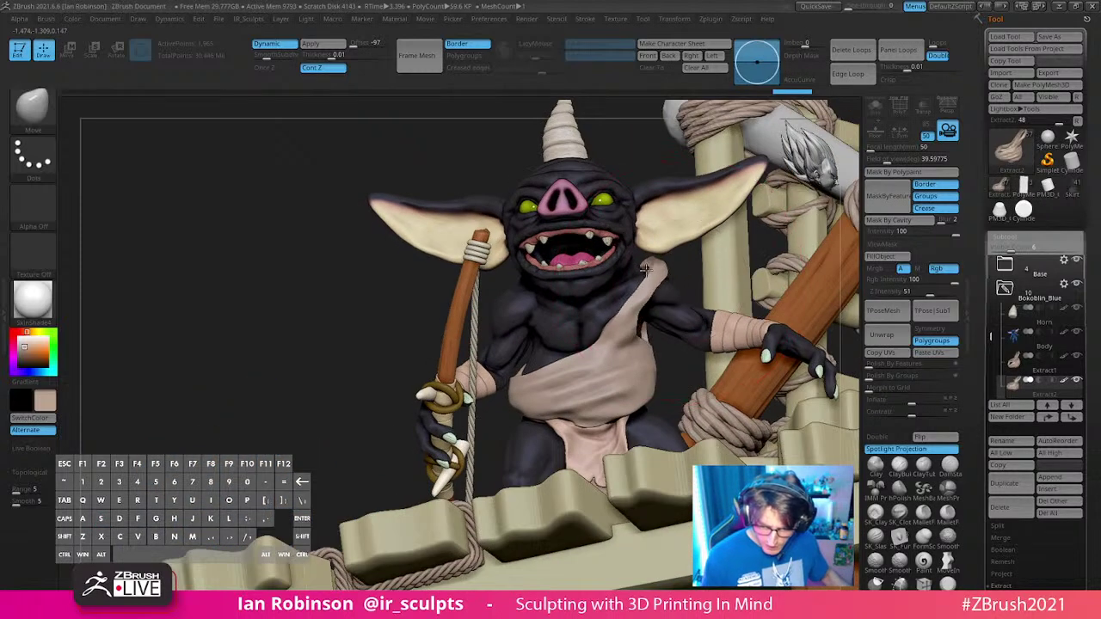
drag(667, 284, 645, 301)
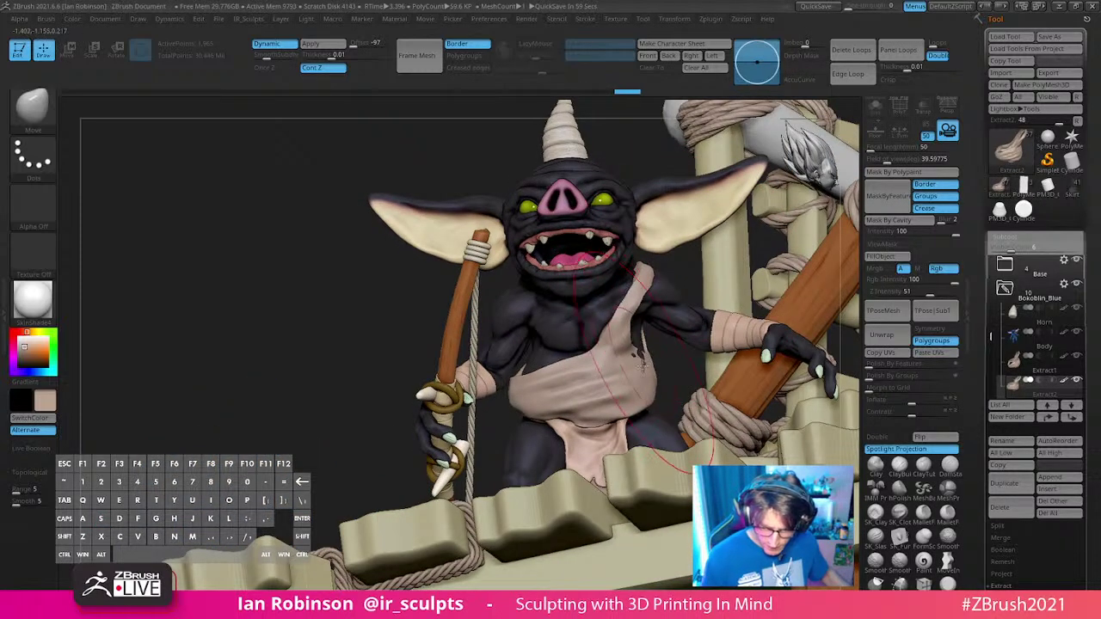
click(293, 47)
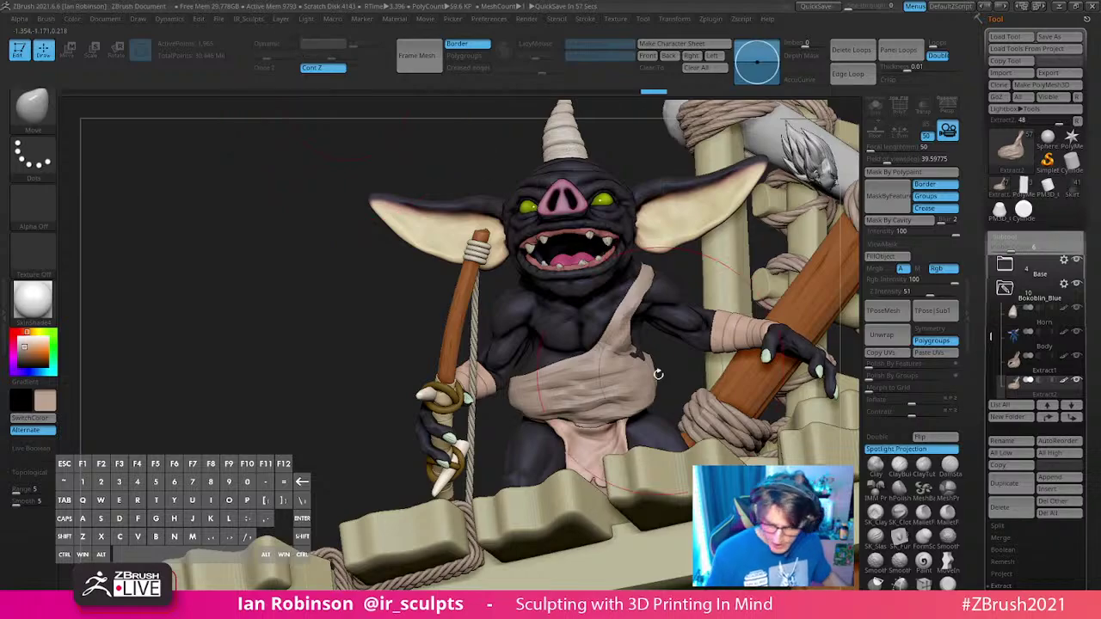
Step: Resize the Move brush and shape the back of the sash to fit around the black Bokoblin's lower back and waist
mouse_move(653, 305)
right_down()
mouse_move(651, 357)
mouse_move(595, 423)
mouse_move(602, 369)
mouse_move(547, 252)
right_up()
key(s)
key(s)
drag(533, 268, 556, 267)
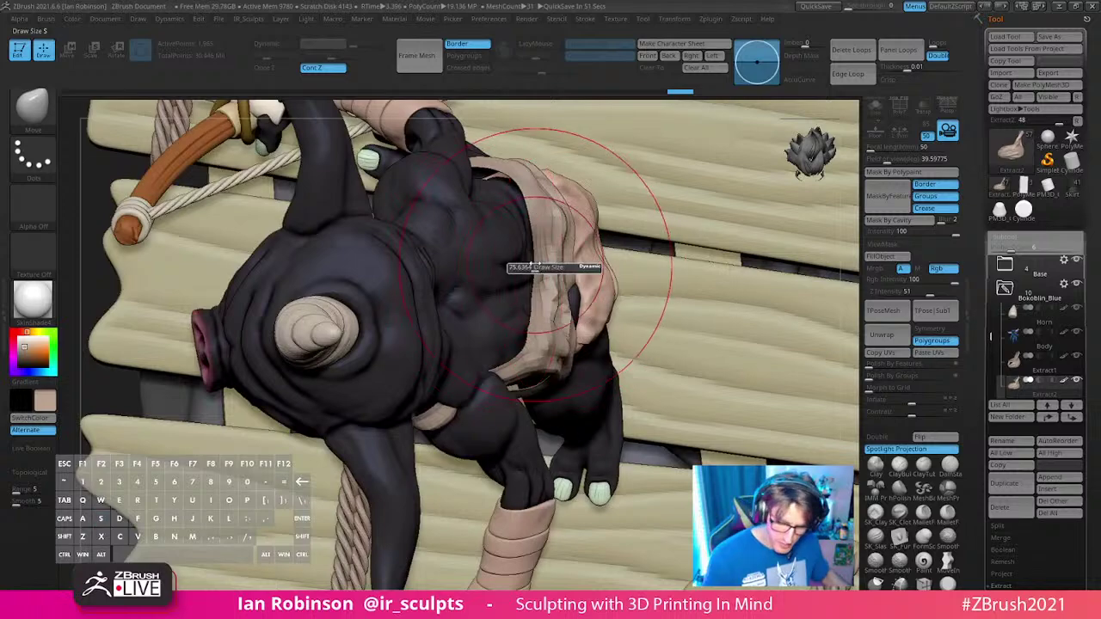
mouse_move(555, 267)
alt+right_down()
mouse_move(527, 306)
mouse_move(519, 238)
alt+right_up()
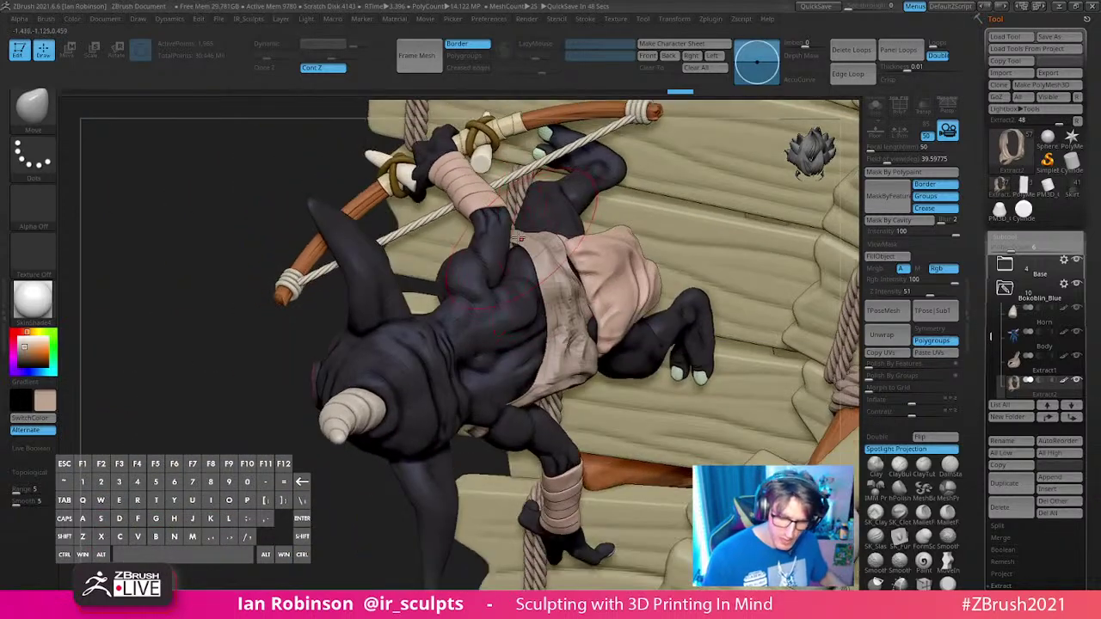
right_drag(488, 200, 605, 322)
mouse_move(626, 318)
mouse_down()
mouse_move(586, 306)
mouse_move(590, 315)
mouse_up()
right_drag(613, 306, 584, 249)
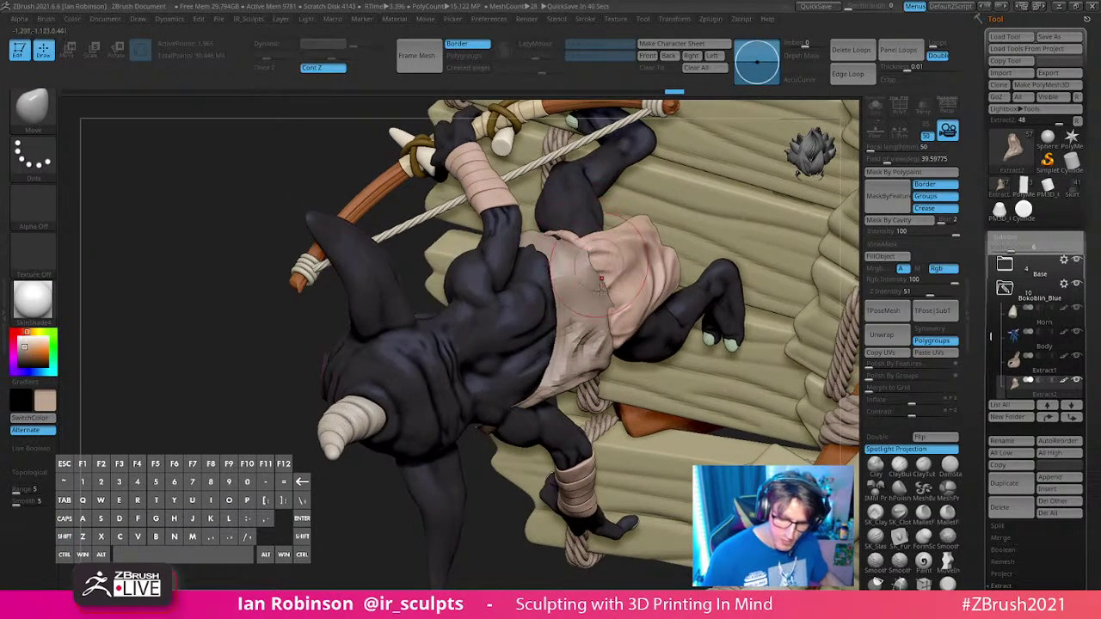
mouse_move(601, 287)
right_down()
mouse_move(615, 268)
mouse_move(602, 291)
right_up()
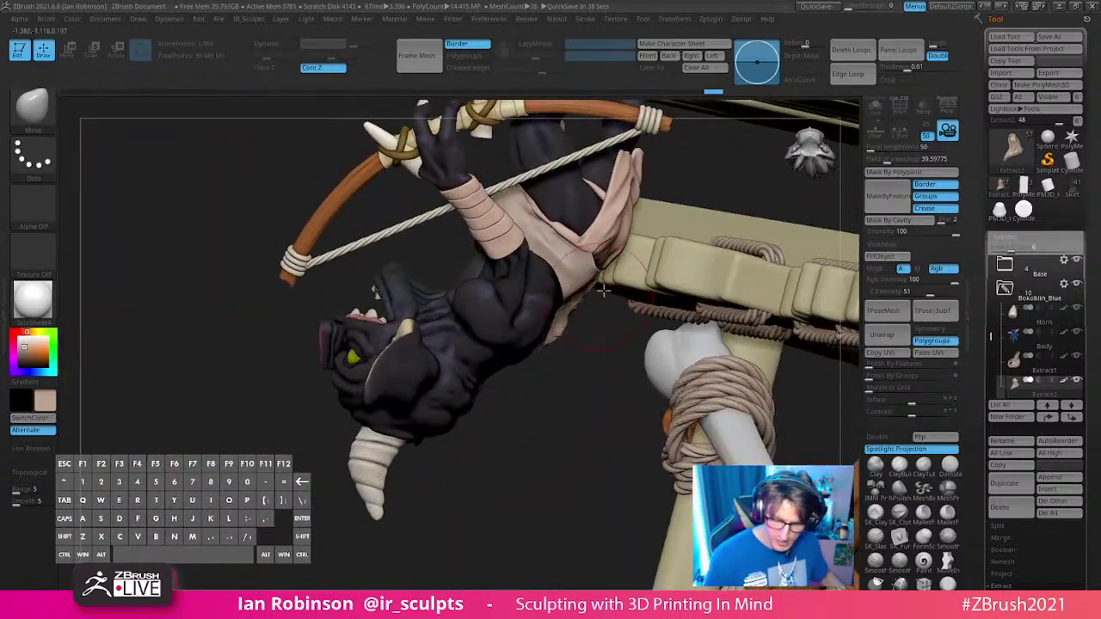
right_drag(585, 344, 596, 269)
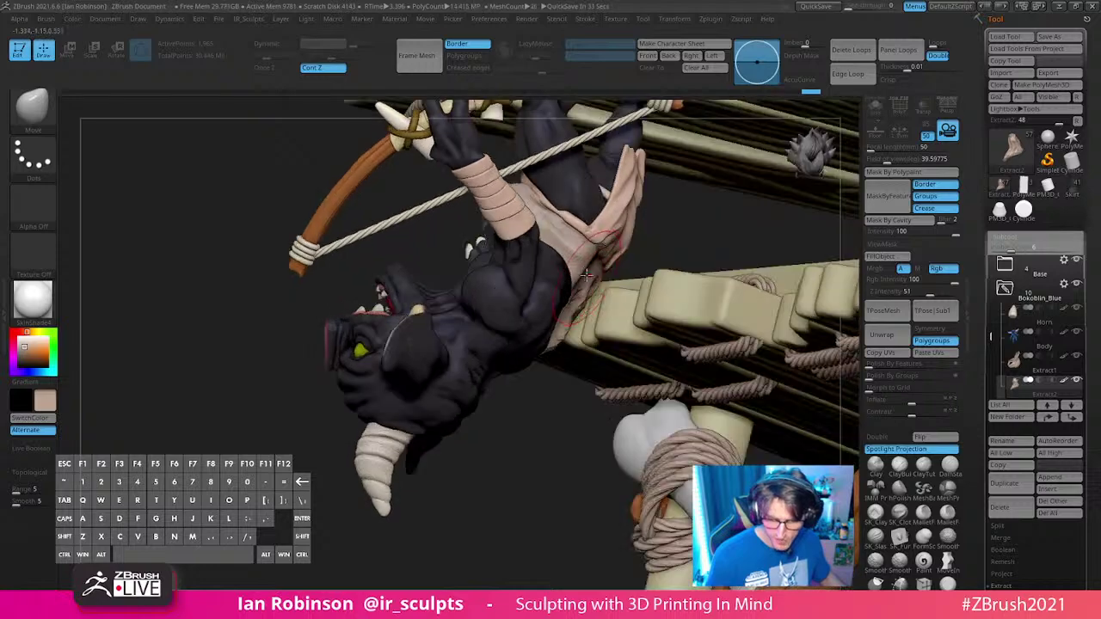
right_drag(605, 283, 586, 314)
mouse_move(679, 227)
right_down()
mouse_move(702, 134)
mouse_move(660, 142)
right_up()
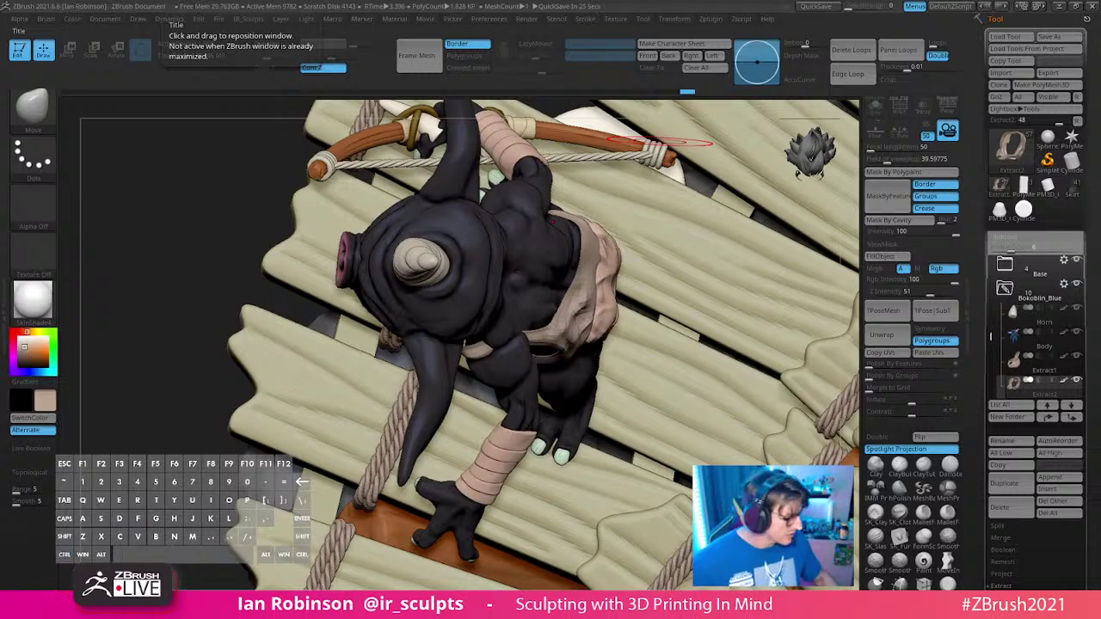
Step: Switch to the web browser to bring up the YouTube video "Zbrush Dynamics Basics - Cloth Simulation Basics Explained" and return to ZBrush
key(BackSpace)
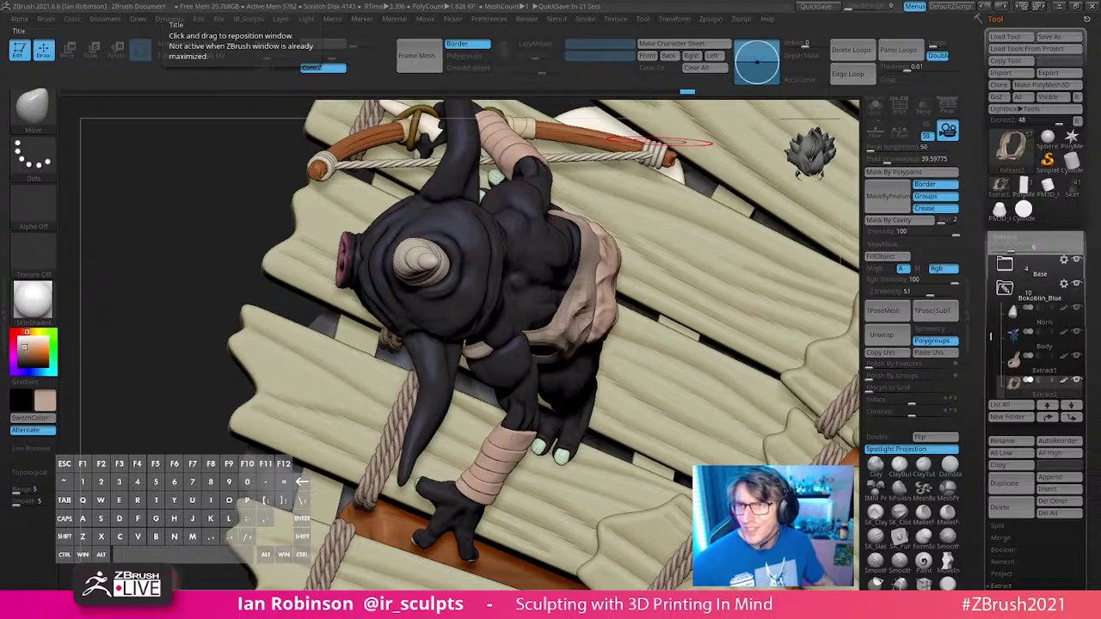
key(alt+Tab)
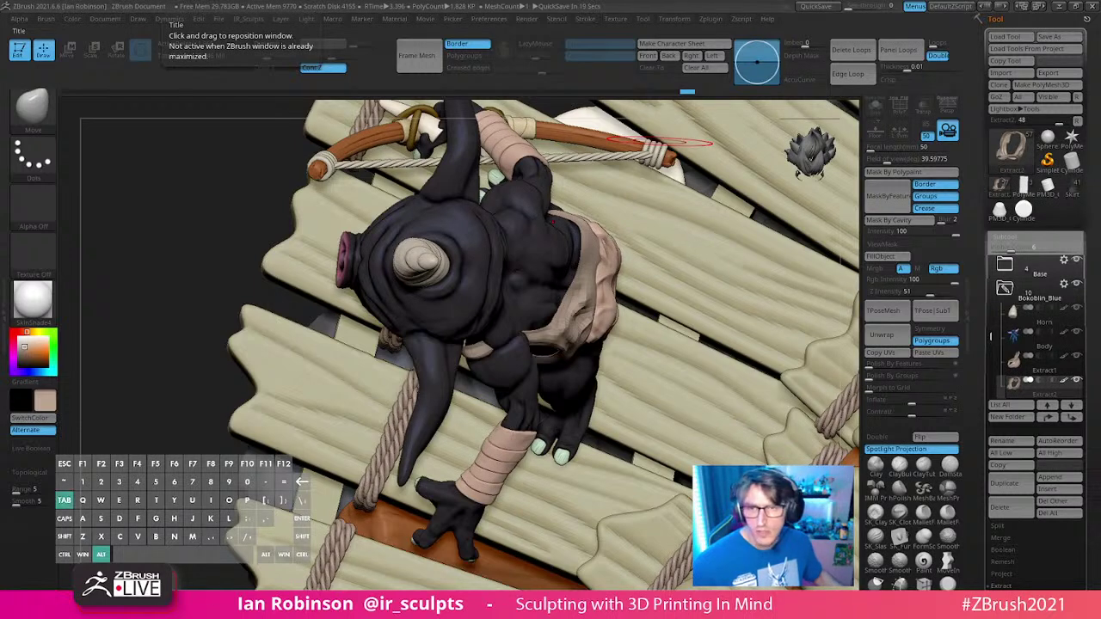
key(alt+Tab)
key(alt+Tab)
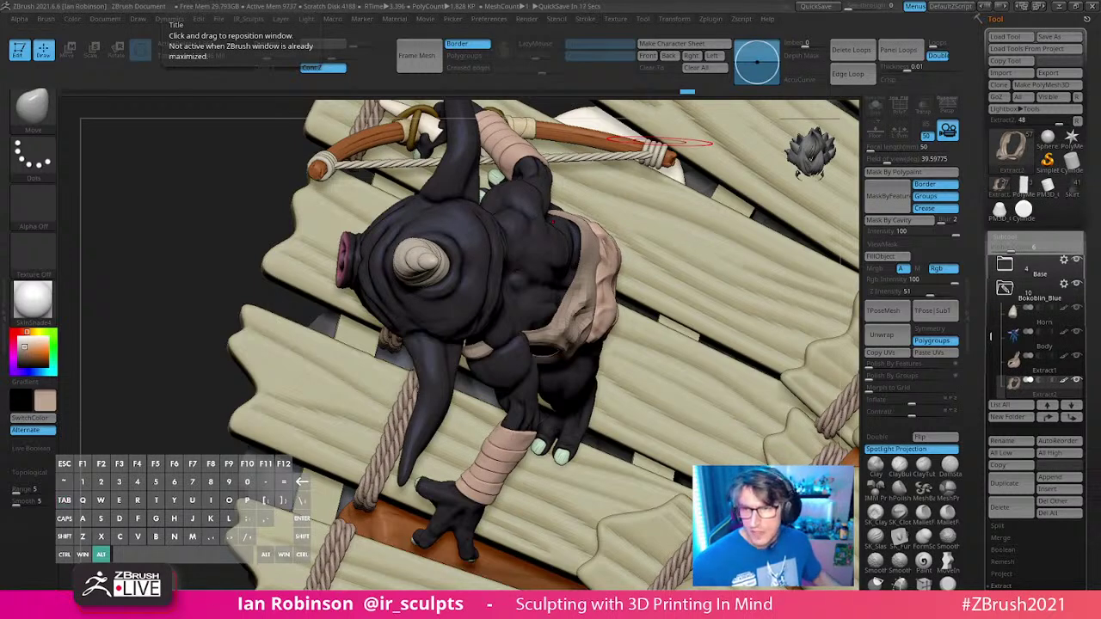
key(alt+Tab)
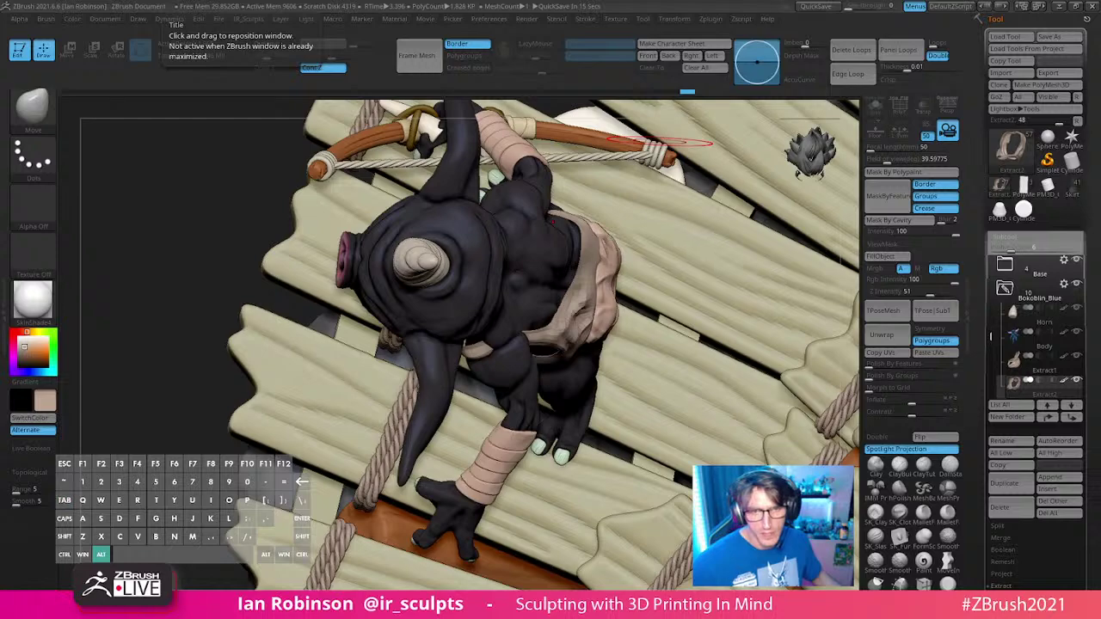
key(alt+Tab)
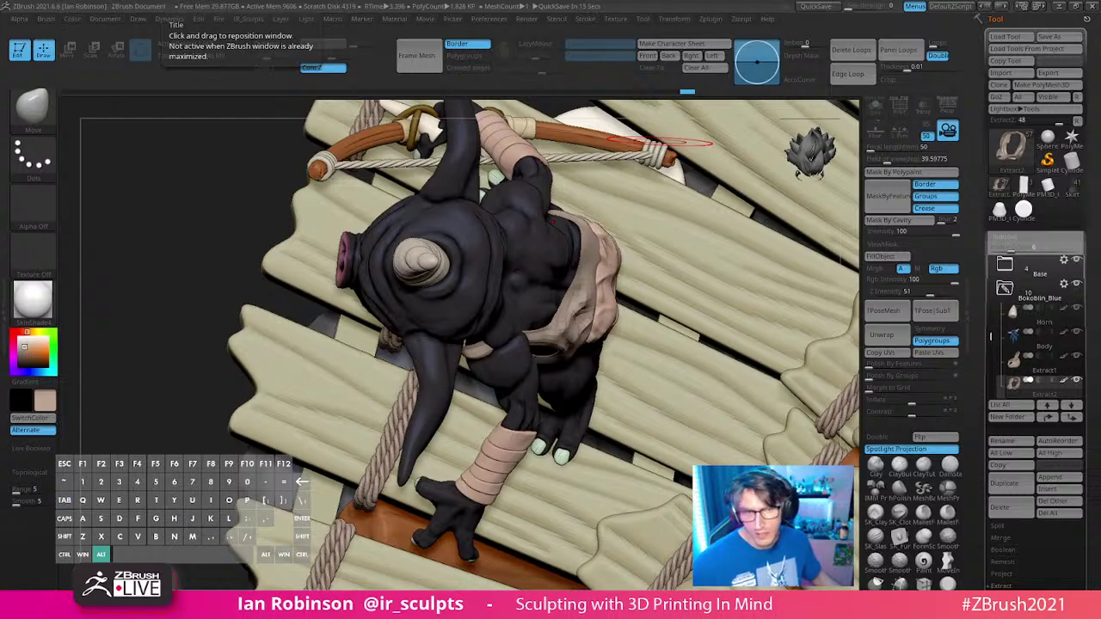
key(alt+Tab)
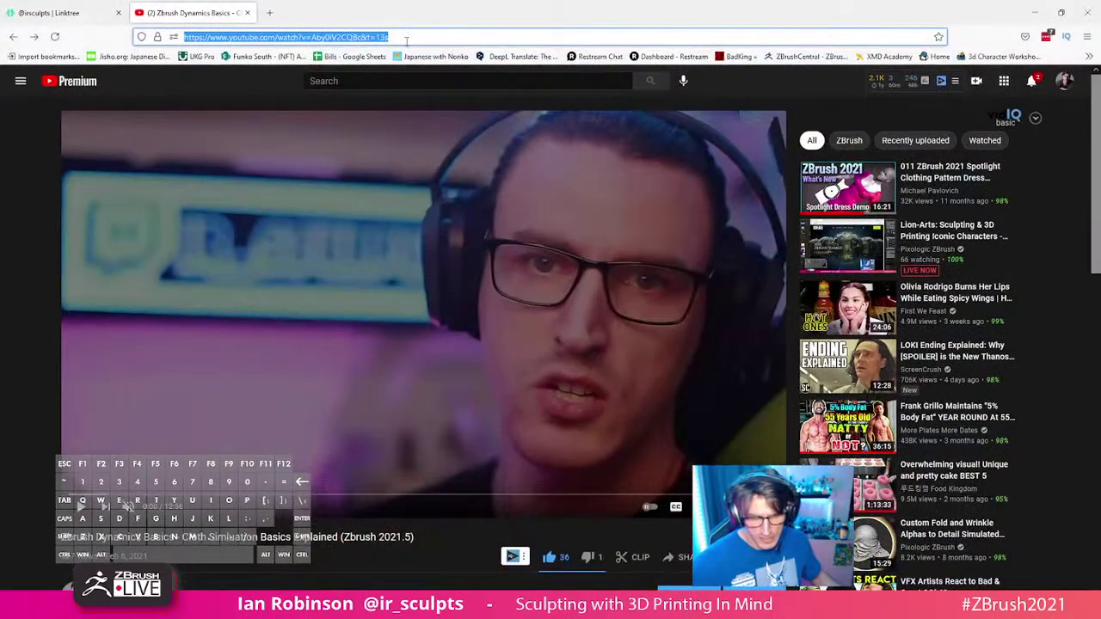
drag(436, 15, 660, 0)
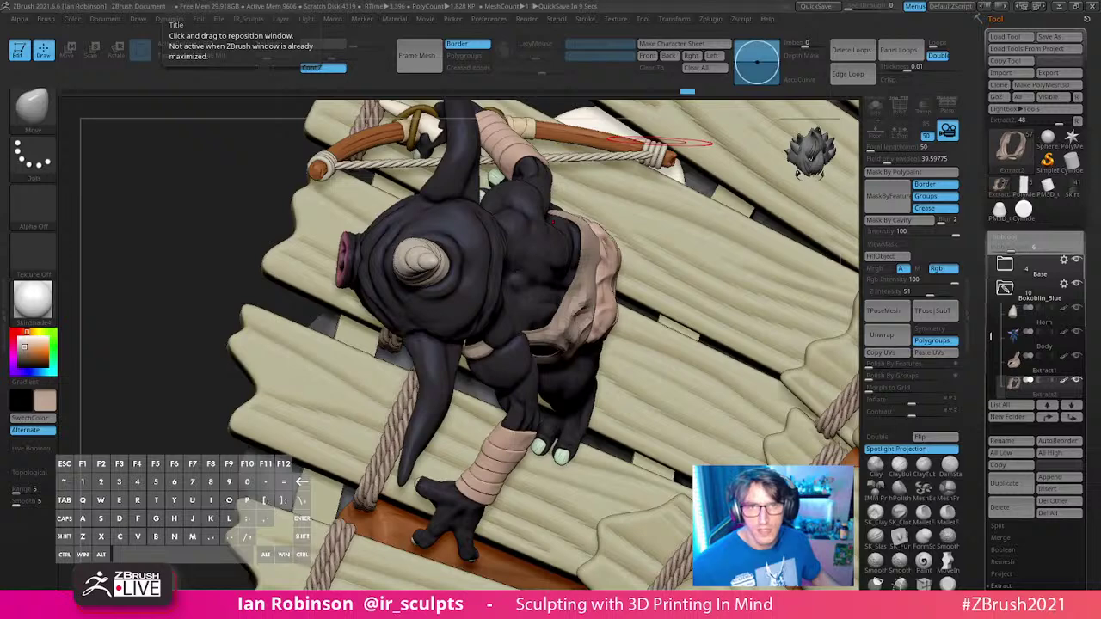
key(ctrl)
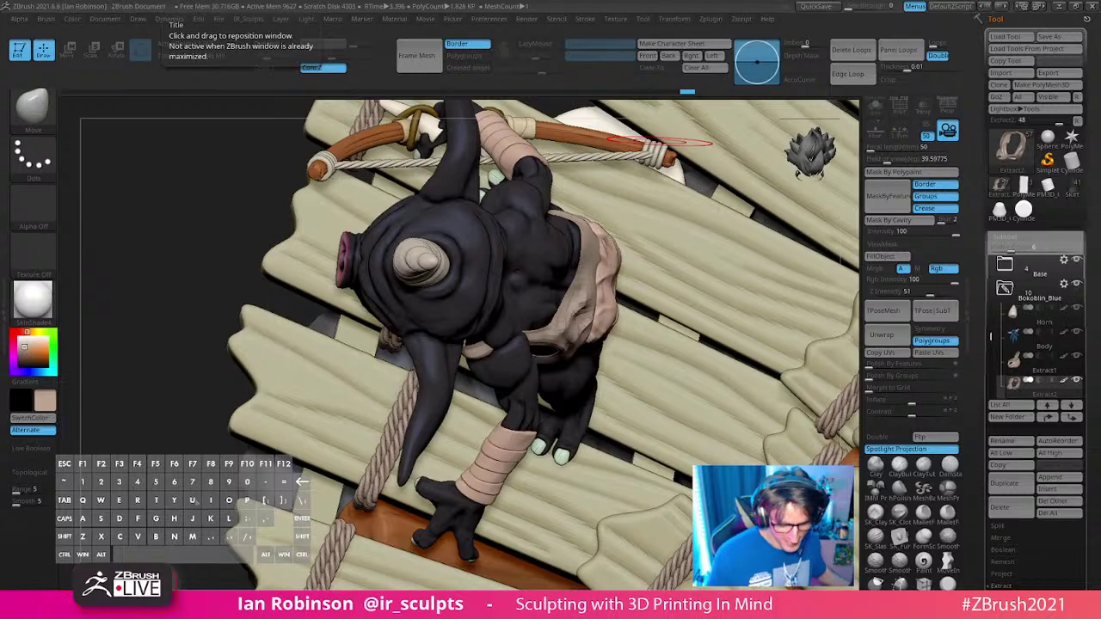
Step: Resize the Move brush, fit the strap's upper end to the black Bokoblin's shoulder and turn on the sash's Dynamic Subdiv
right_drag(219, 457, 223, 452)
mouse_move(526, 383)
right_down()
mouse_move(611, 254)
mouse_move(593, 318)
mouse_move(539, 205)
mouse_move(607, 167)
mouse_move(585, 224)
right_up()
key(s)
drag(474, 313, 456, 283)
mouse_move(404, 318)
right_down()
mouse_move(474, 282)
mouse_move(488, 221)
mouse_move(507, 293)
mouse_move(510, 280)
right_up()
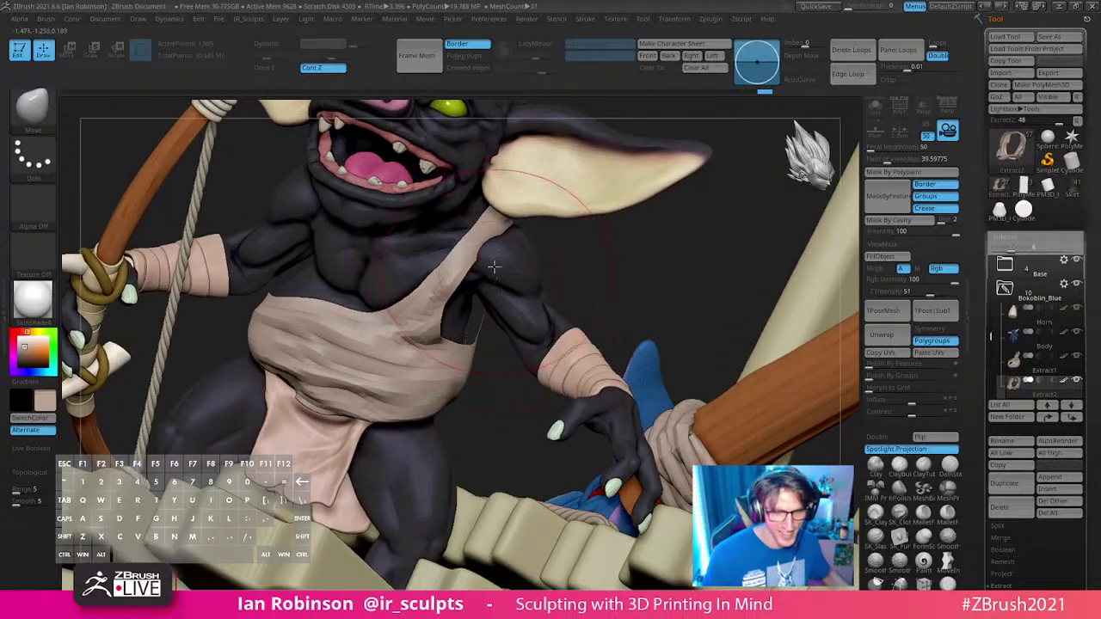
key(s)
drag(511, 276, 505, 276)
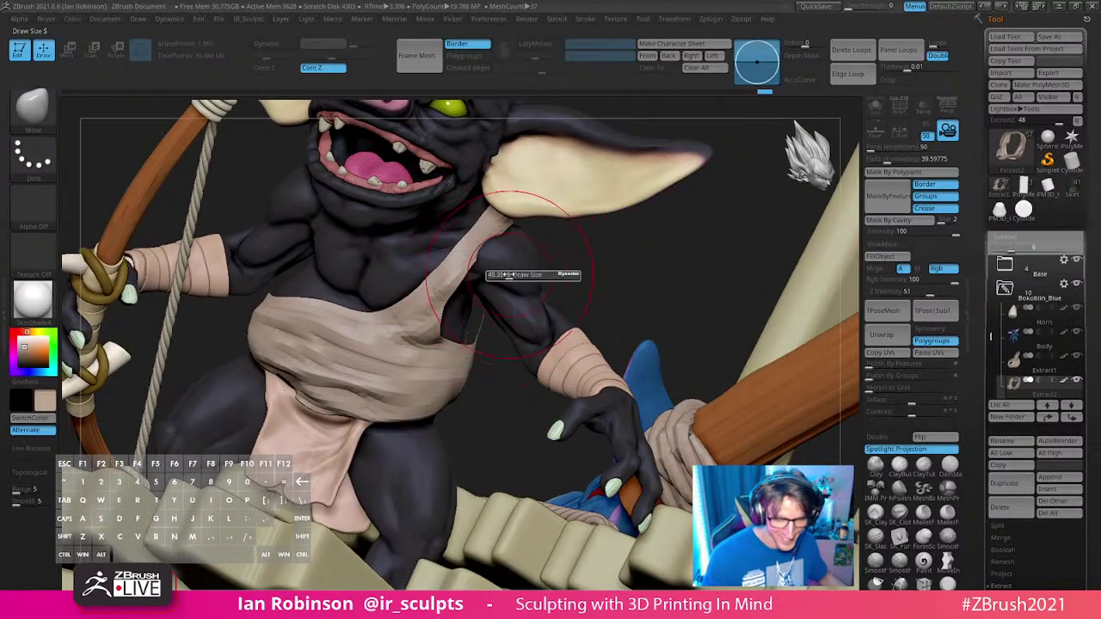
right_drag(505, 276, 505, 266)
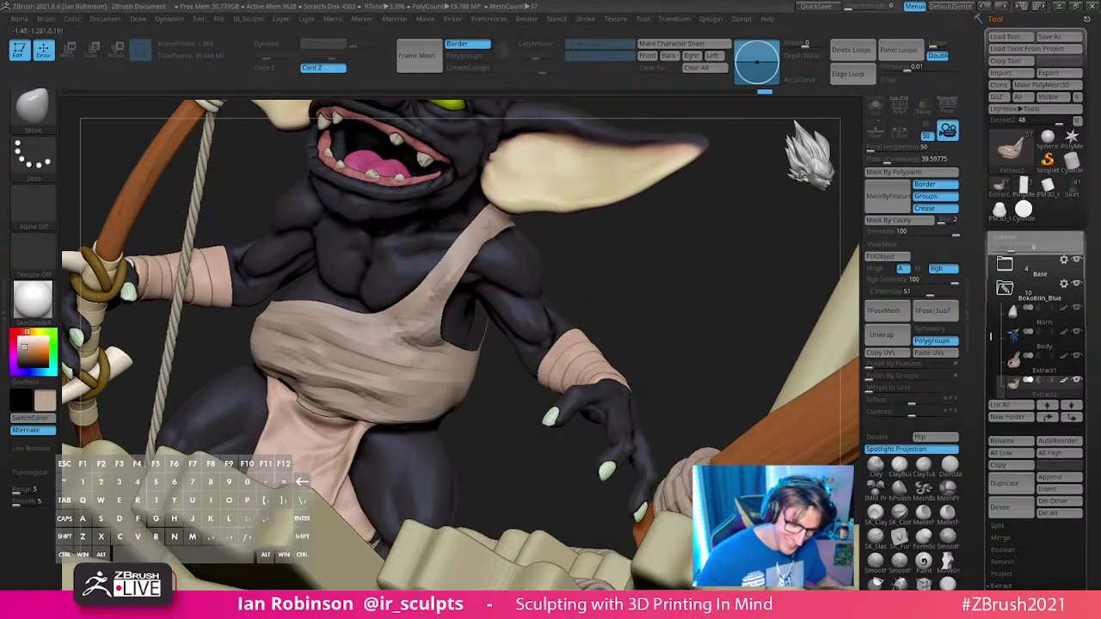
mouse_move(489, 226)
right_down()
mouse_move(516, 238)
mouse_move(493, 213)
right_up()
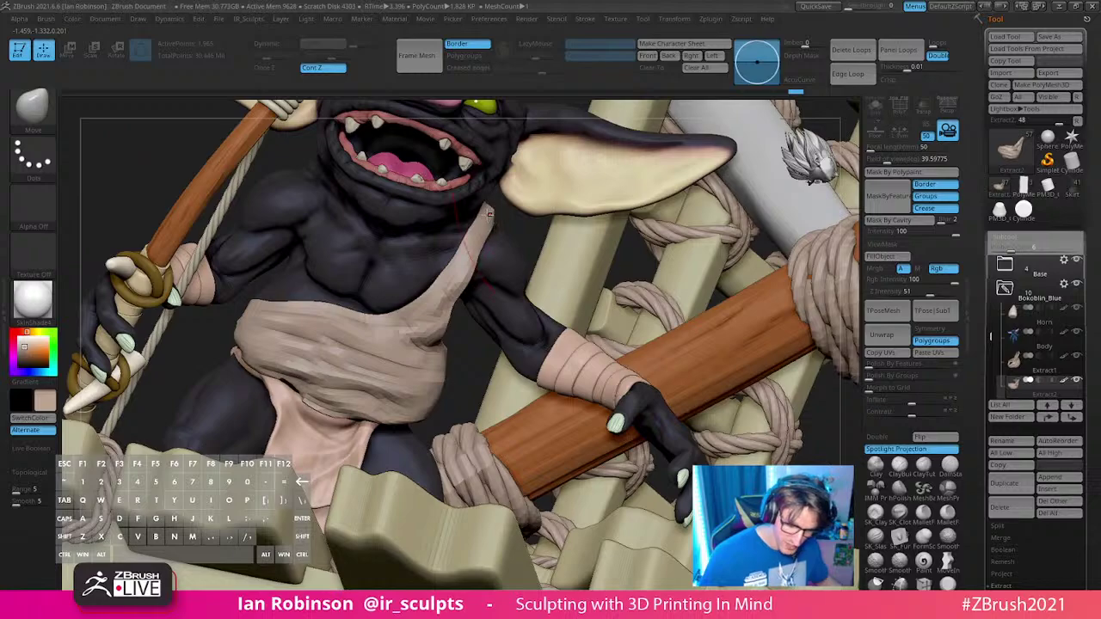
drag(489, 213, 481, 226)
right_drag(477, 295, 512, 301)
key(d)
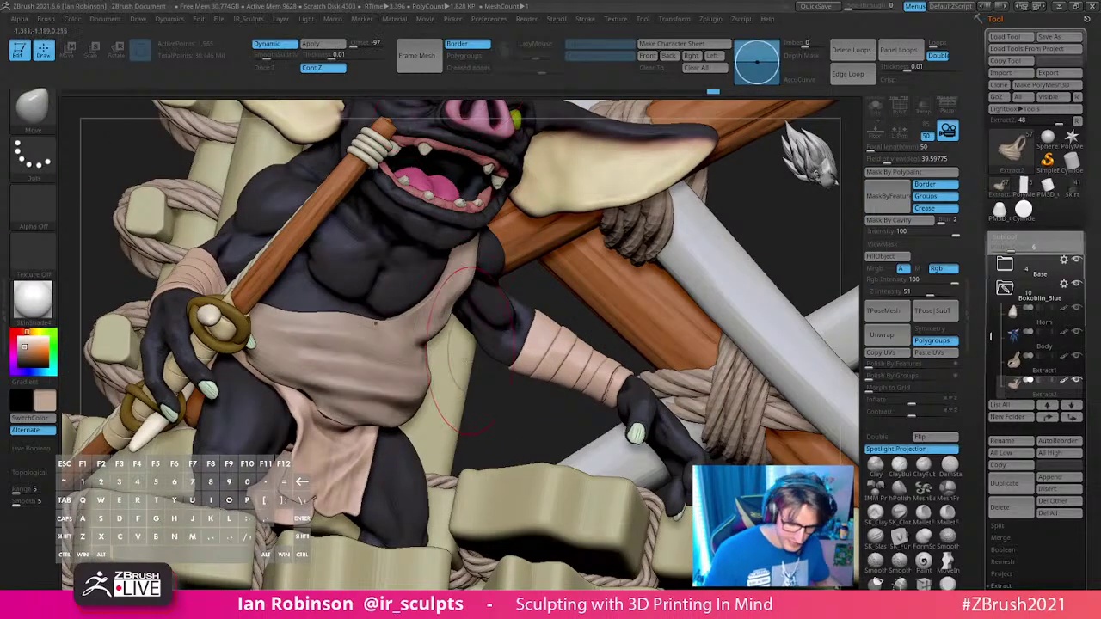
Step: Shape the back of the strap with the Move brush so it follows the black Bokoblin's shoulder and upper back
right_drag(468, 359, 445, 211)
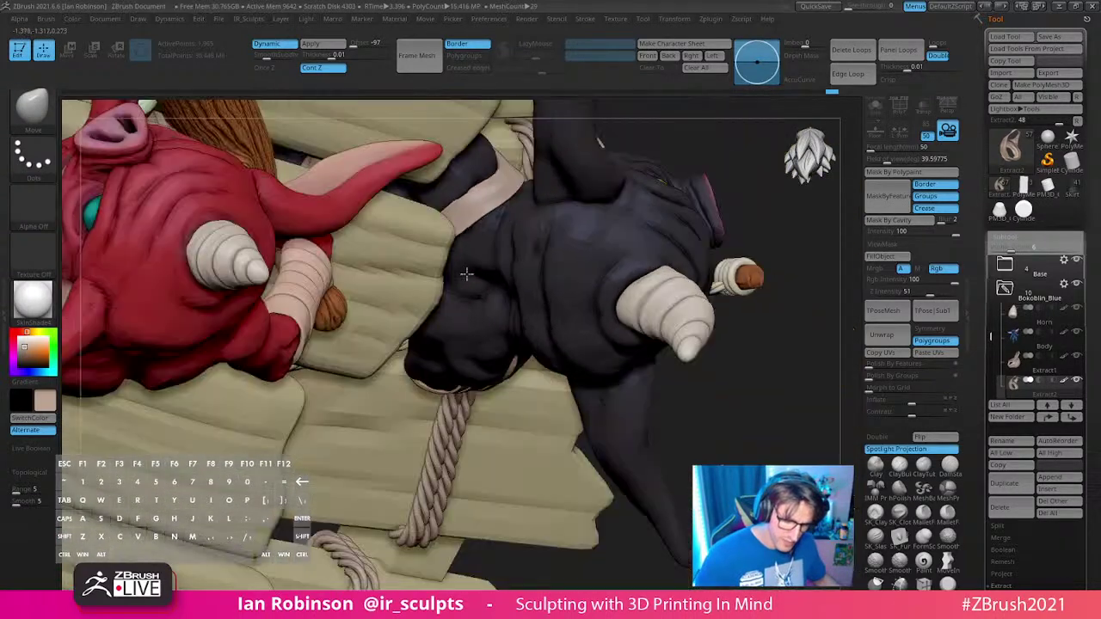
right_drag(437, 216, 415, 225)
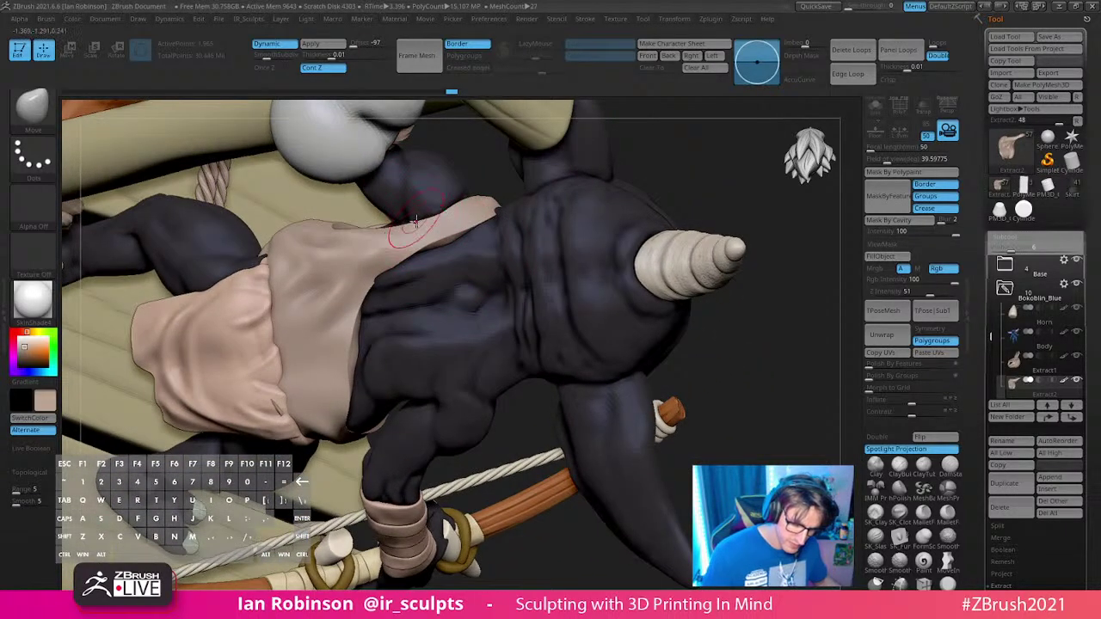
mouse_move(453, 232)
mouse_down()
mouse_move(492, 231)
mouse_move(508, 204)
mouse_up()
key(s)
mouse_move(486, 203)
alt+right_down()
mouse_move(399, 314)
mouse_move(361, 334)
alt+right_up()
drag(404, 284, 422, 277)
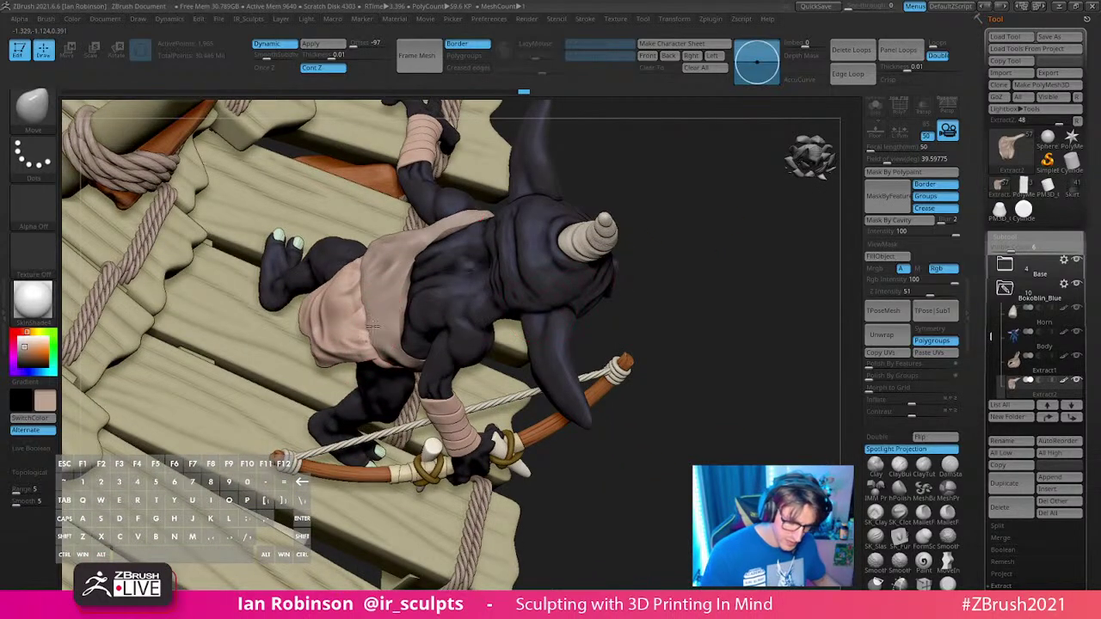
Step: Examine the refitted sash on the black Bokoblin from the front and back and within the whole scene
mouse_move(668, 200)
alt+right_down()
mouse_move(701, 239)
mouse_move(691, 266)
mouse_move(609, 299)
alt+right_up()
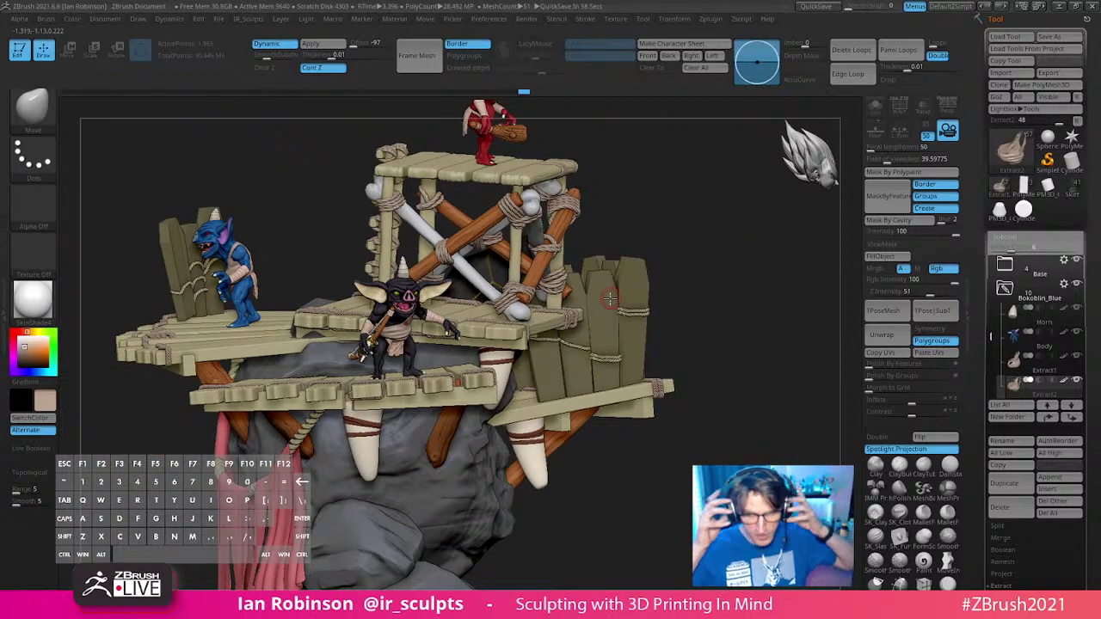
drag(702, 237, 723, 318)
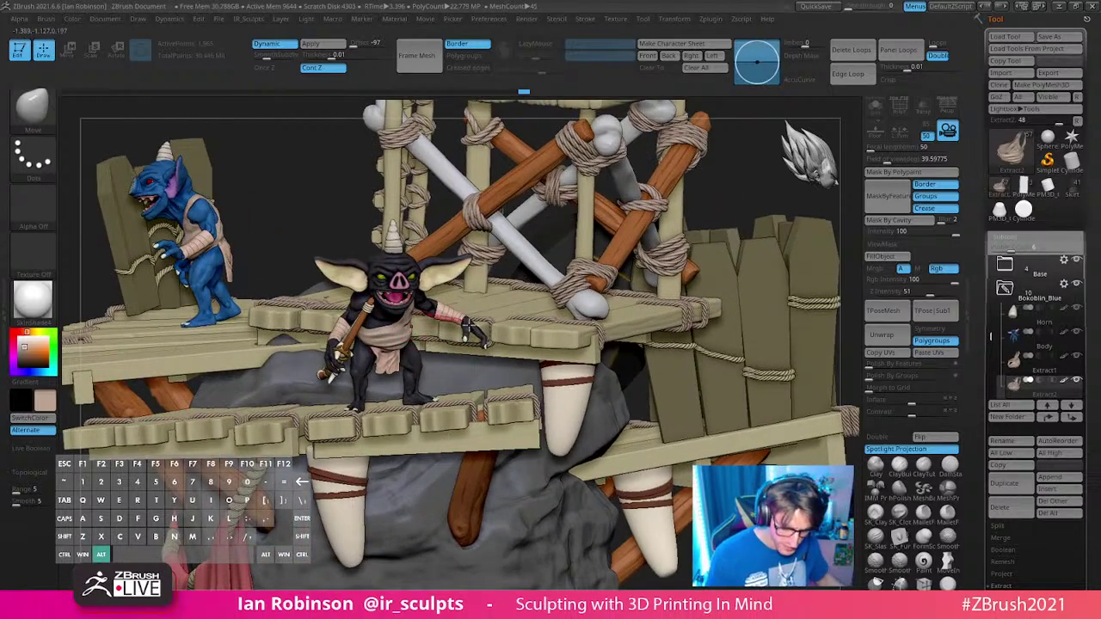
mouse_move(419, 343)
right_down()
mouse_move(482, 361)
mouse_move(507, 464)
right_up()
key(s)
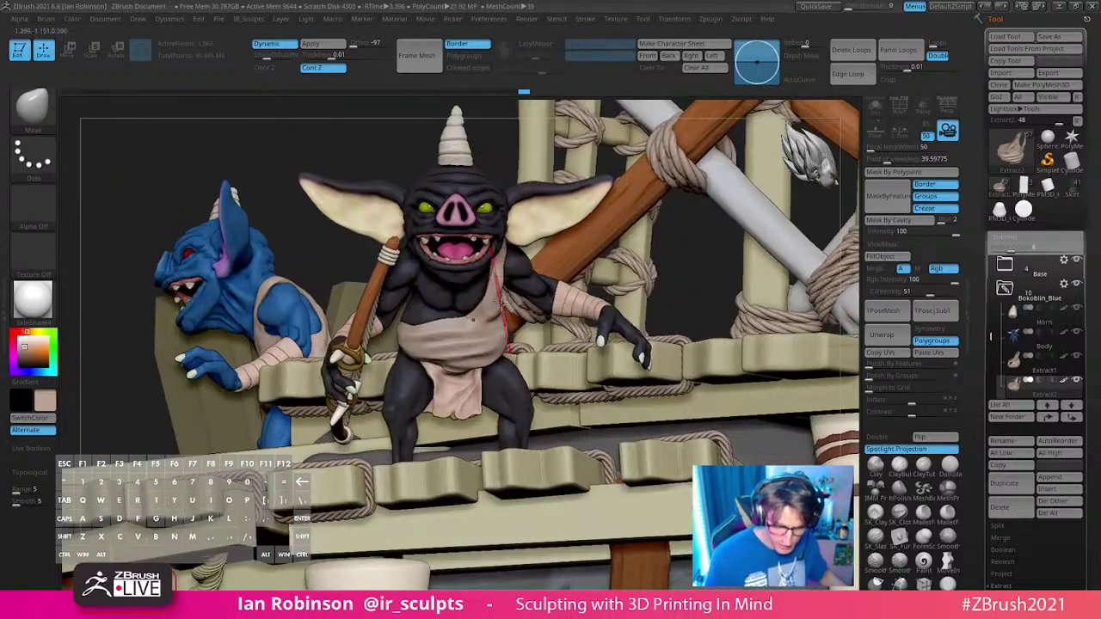
mouse_move(538, 297)
right_down()
mouse_move(494, 297)
mouse_move(489, 282)
mouse_move(486, 293)
mouse_move(526, 298)
mouse_move(523, 309)
mouse_move(472, 320)
mouse_move(456, 366)
mouse_move(410, 354)
right_up()
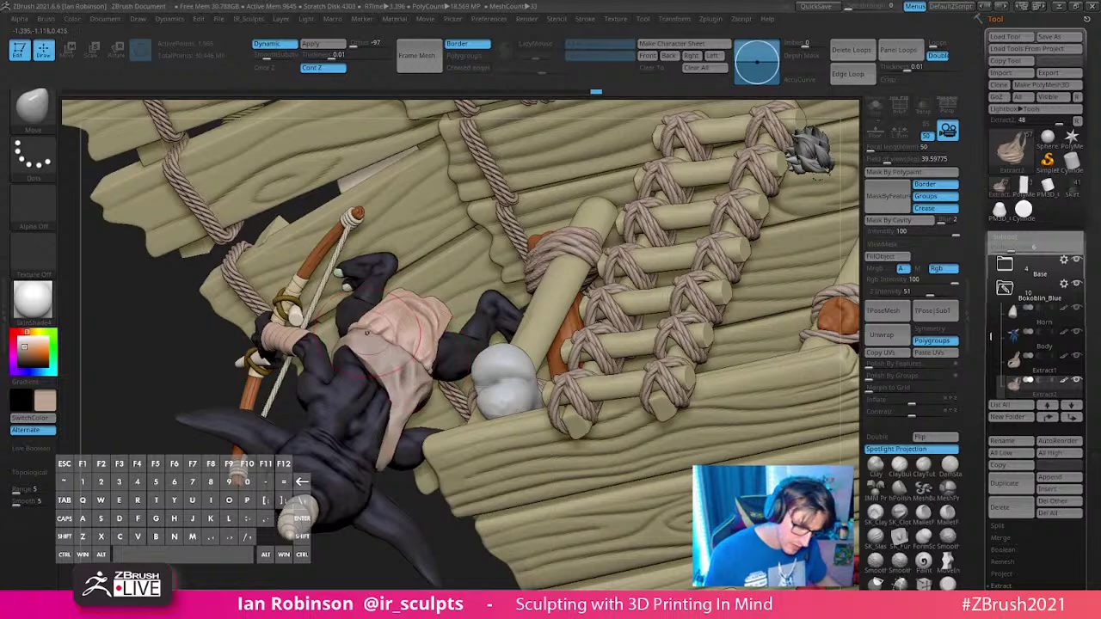
right_drag(335, 301, 534, 216)
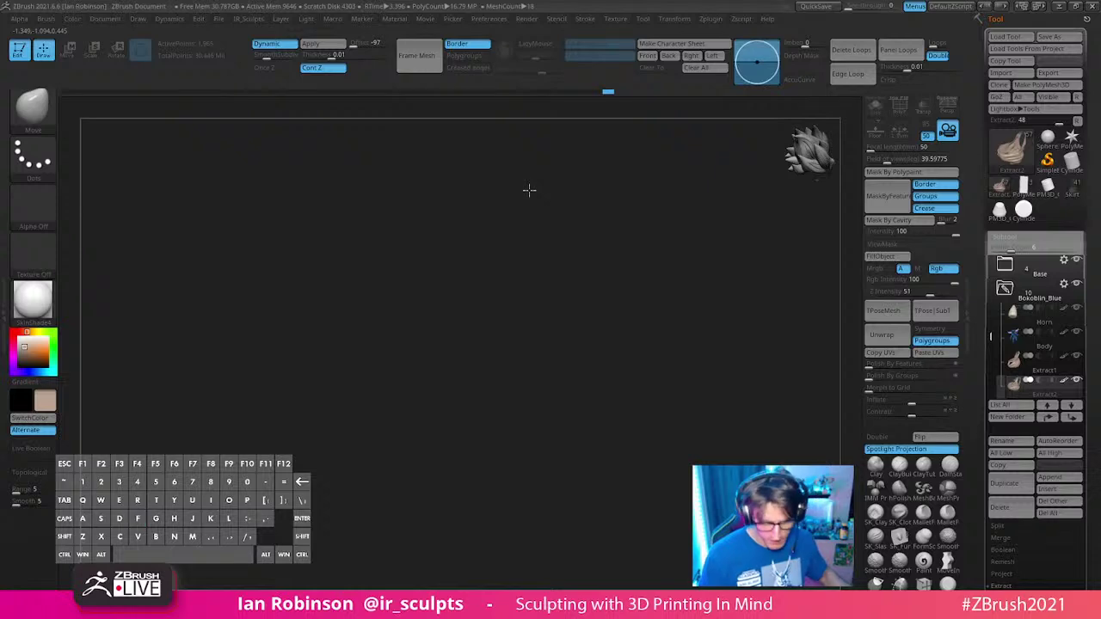
key(f)
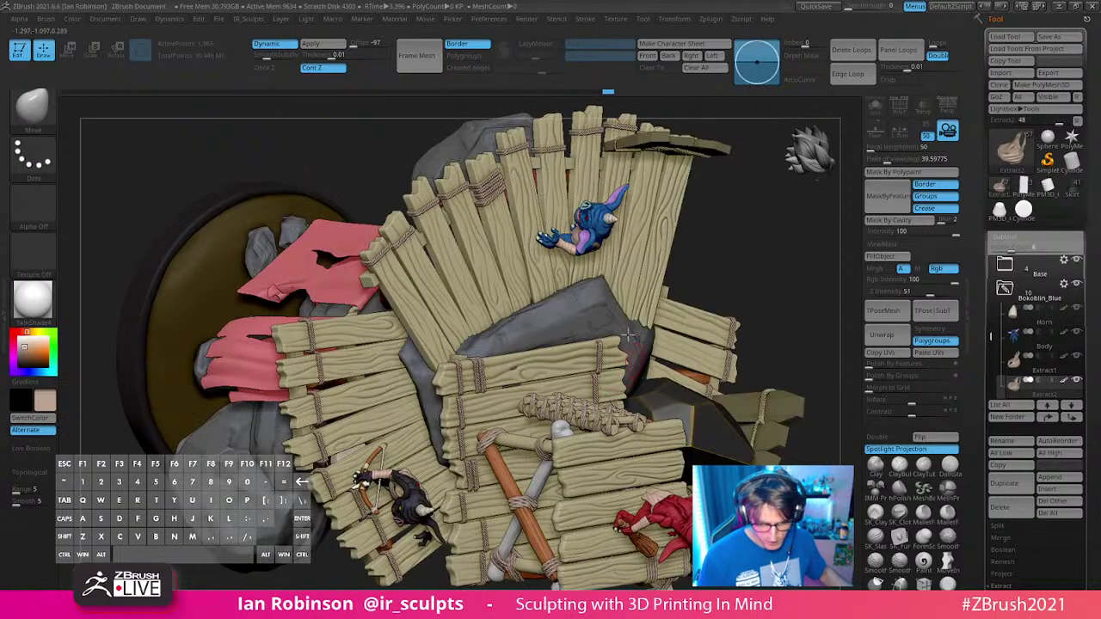
Step: Isolate the blue Bokoblin's body, clear its mask and bring the whole scene back into view
alt+click(596, 224)
click(875, 110)
right_drag(817, 233, 736, 356)
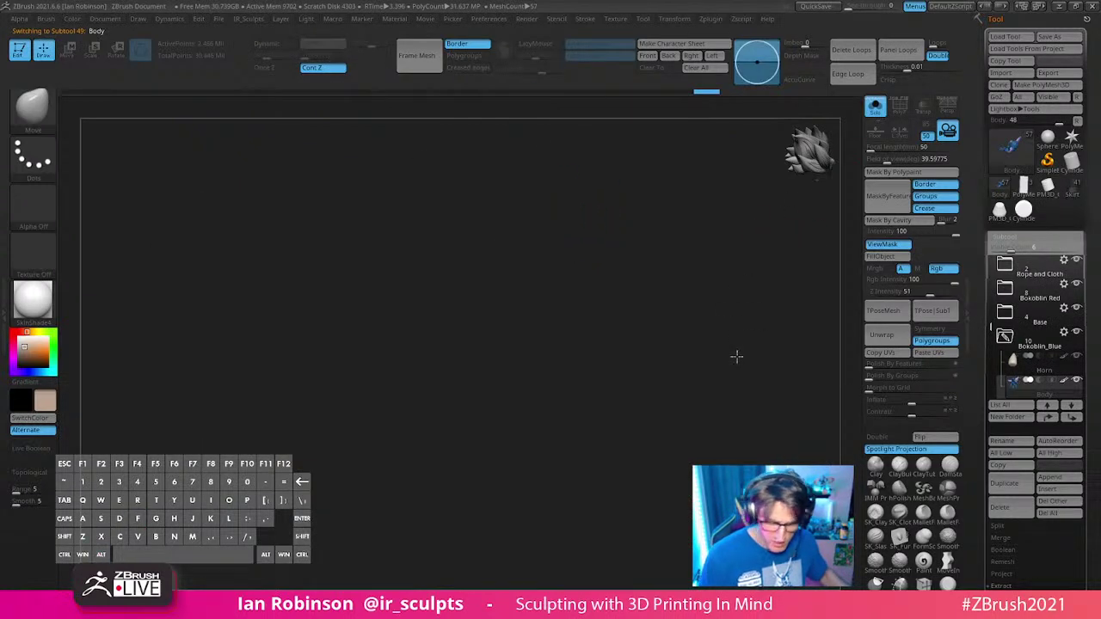
key(f)
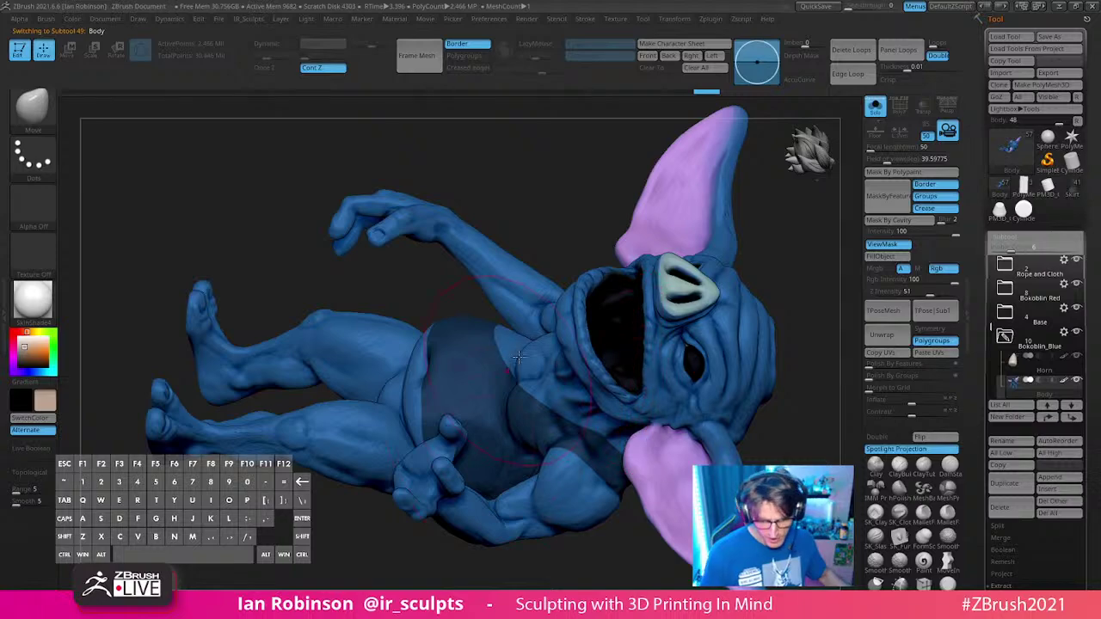
ctrl+drag(530, 210, 550, 231)
alt+right_drag(791, 290, 813, 178)
click(875, 105)
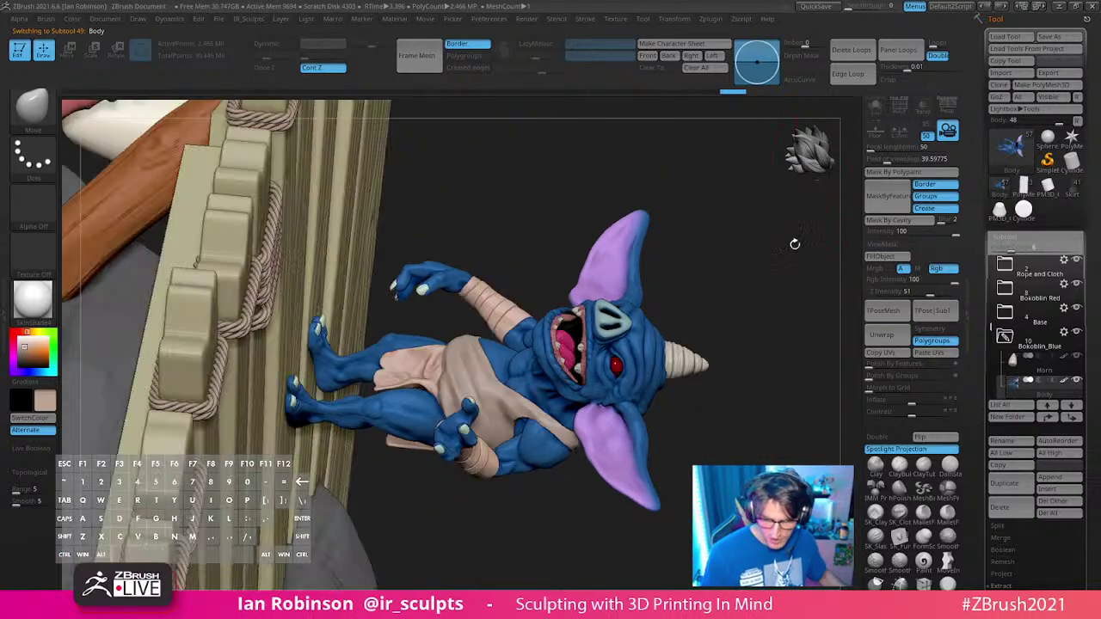
drag(794, 245, 699, 355)
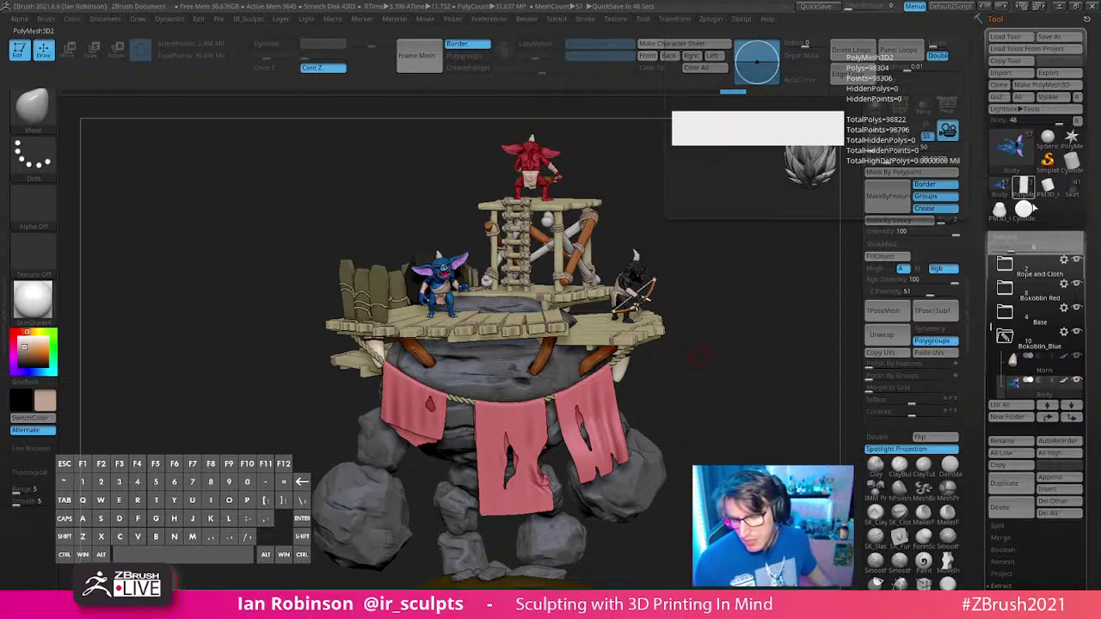
Step: Switch to the Cylinder3D primitive, display its polyframe and convert it to a PolyMesh3D
mouse_move(1021, 211)
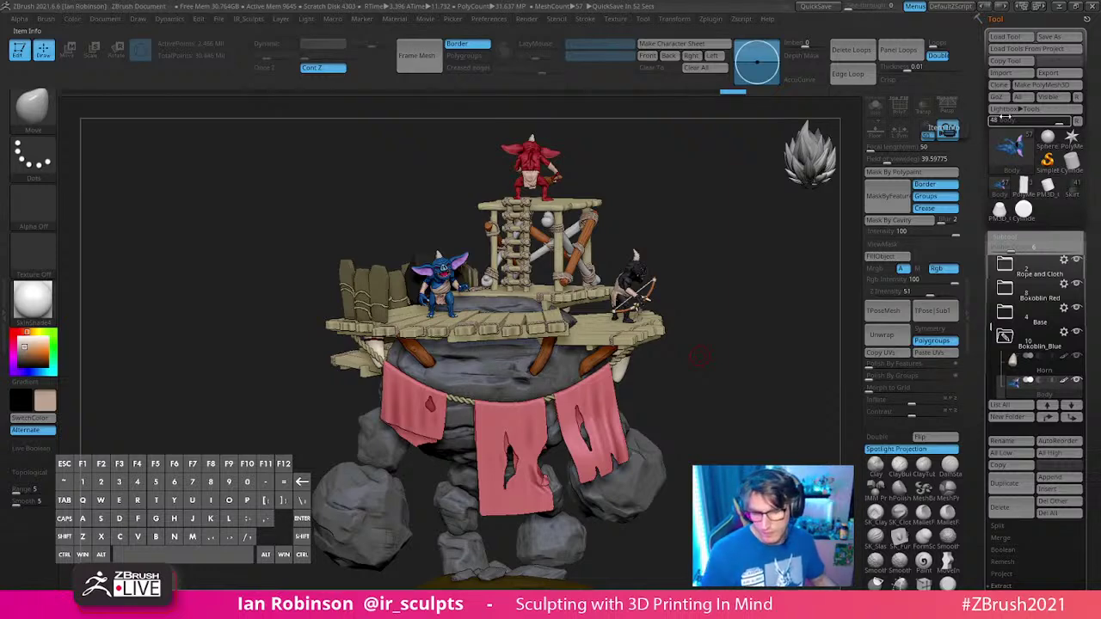
shift+right_drag(757, 262, 725, 295)
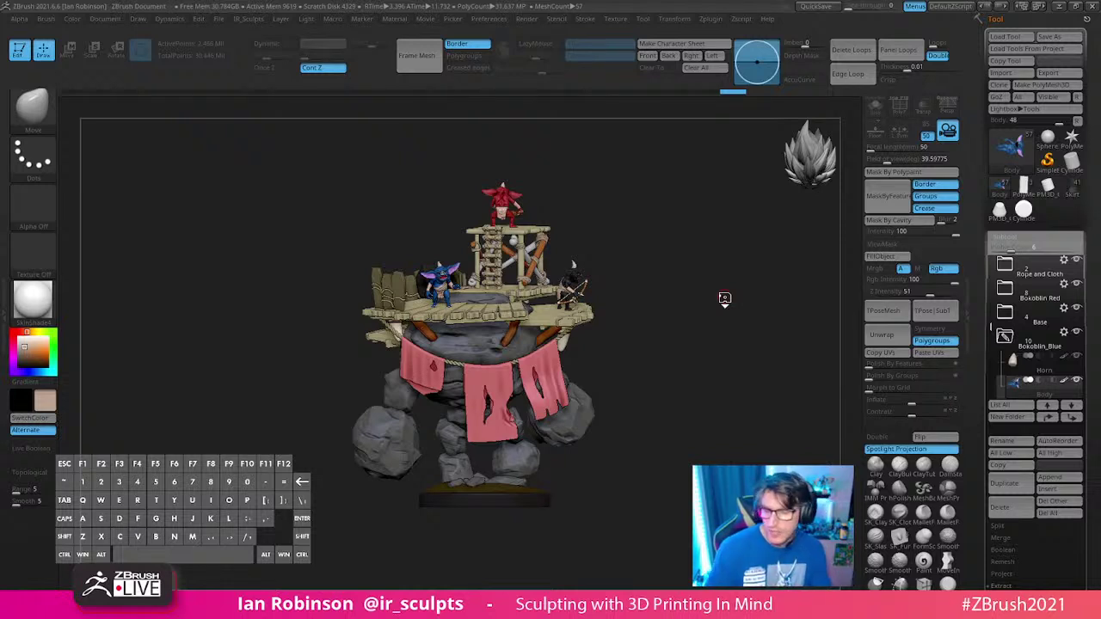
click(1021, 209)
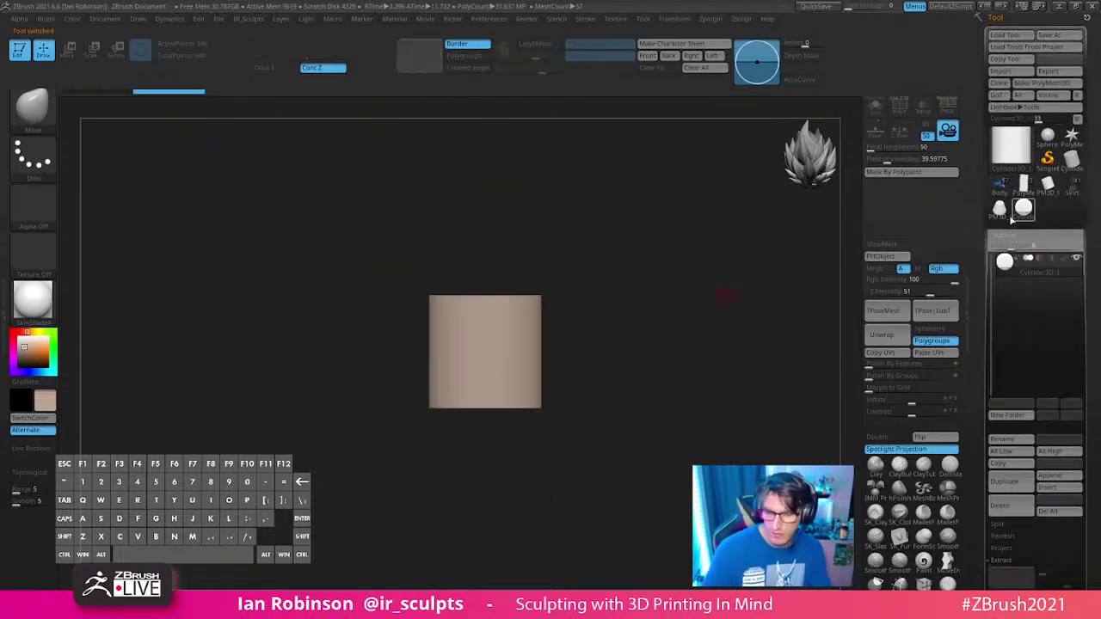
mouse_move(688, 301)
shift+mouse_down()
mouse_move(703, 356)
mouse_move(778, 308)
mouse_move(623, 337)
mouse_move(617, 401)
shift+mouse_up()
key(shift+f)
click(1054, 85)
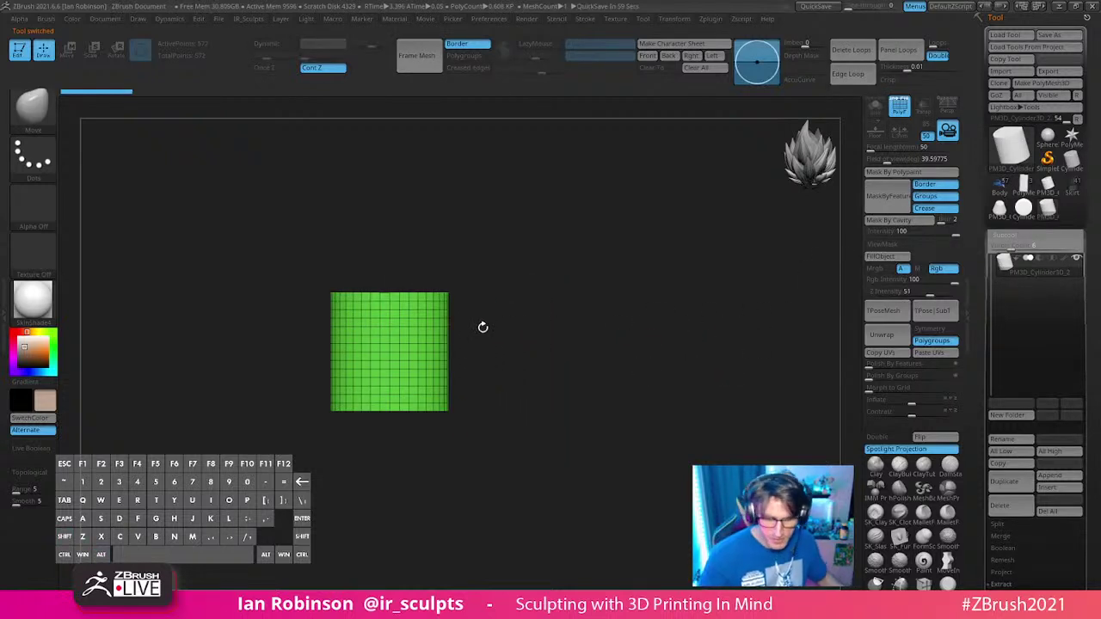
Step: Delete the cylinder's horizontal edge loops so only the vertical divisions remain along its side
click(852, 49)
alt+drag(643, 272, 587, 297)
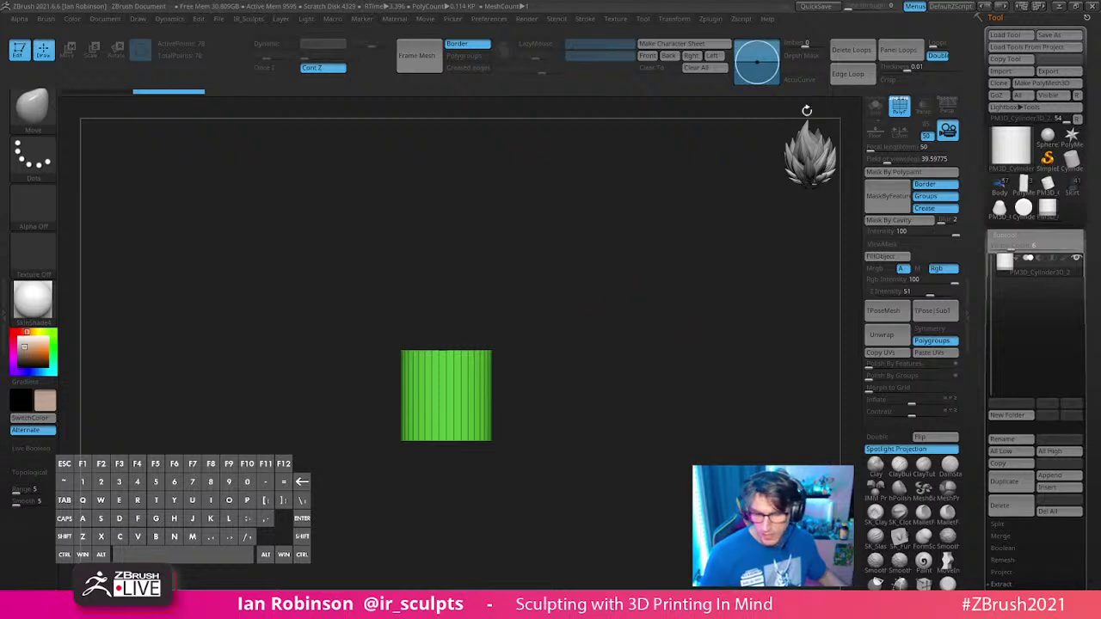
key(shift)
key(shift+f)
key(shift+f)
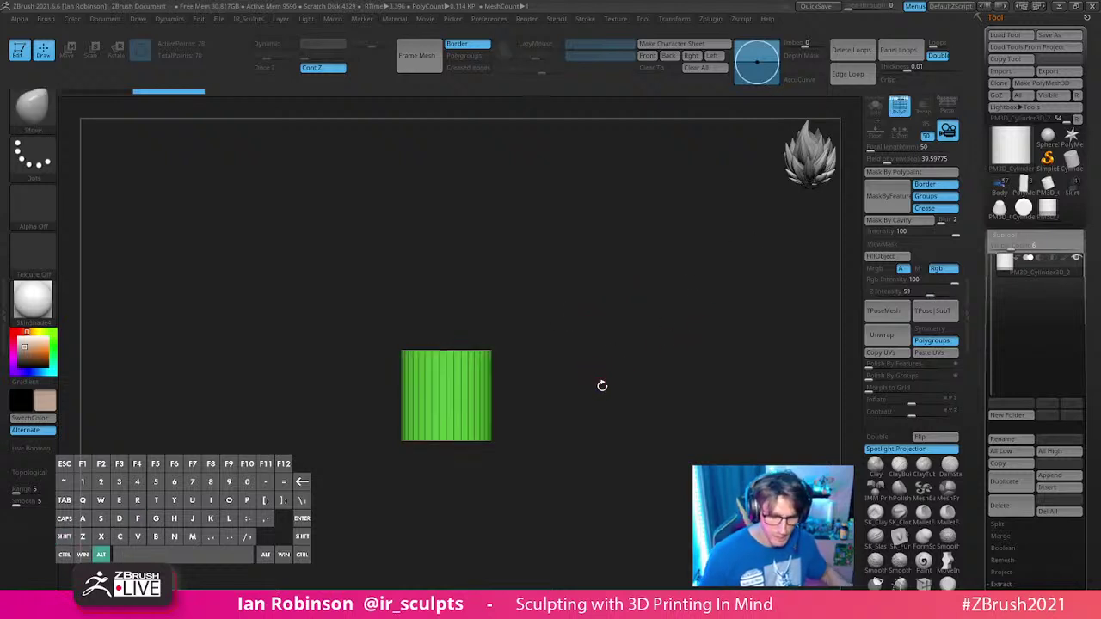
Step: Mask the cylinder's lower part, raise its unmasked top to form a tall column and tilt the top face
key(w)
alt+drag(615, 391, 541, 385)
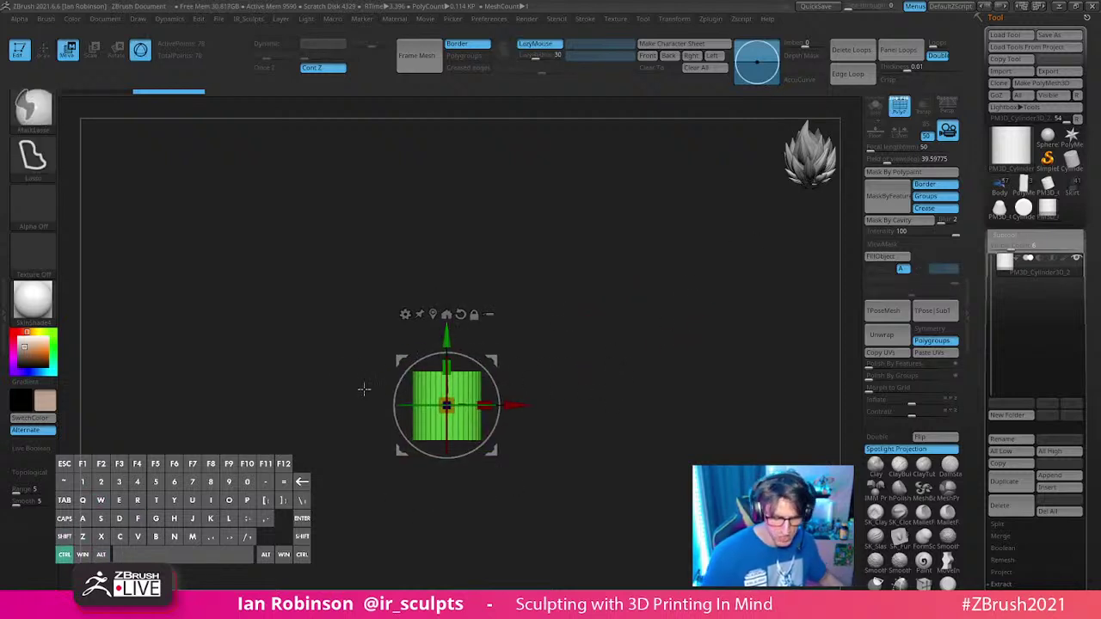
mouse_move(364, 388)
ctrl+mouse_down()
mouse_move(565, 413)
mouse_move(582, 394)
ctrl+mouse_up()
ctrl+click(581, 394)
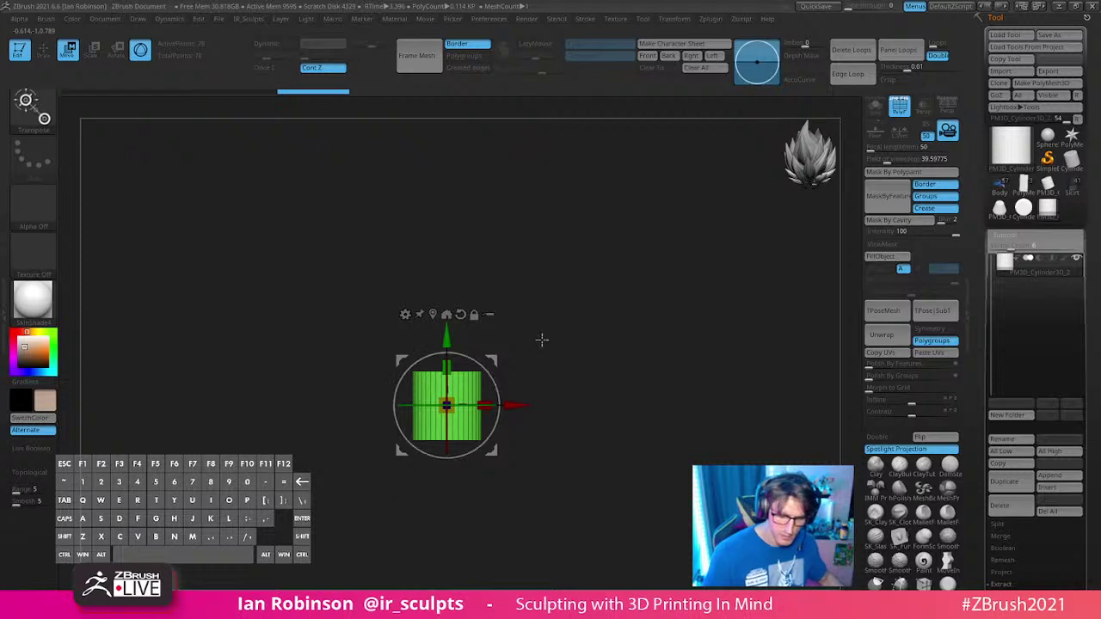
mouse_move(331, 402)
ctrl+mouse_down()
mouse_move(587, 399)
mouse_move(585, 411)
ctrl+mouse_up()
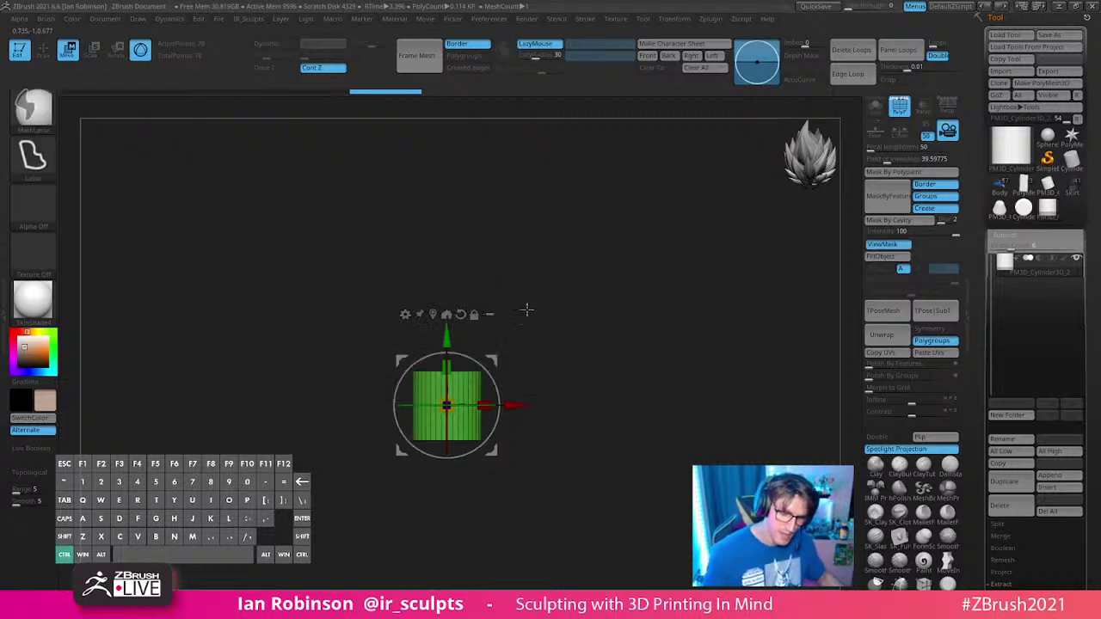
drag(448, 330, 456, 215)
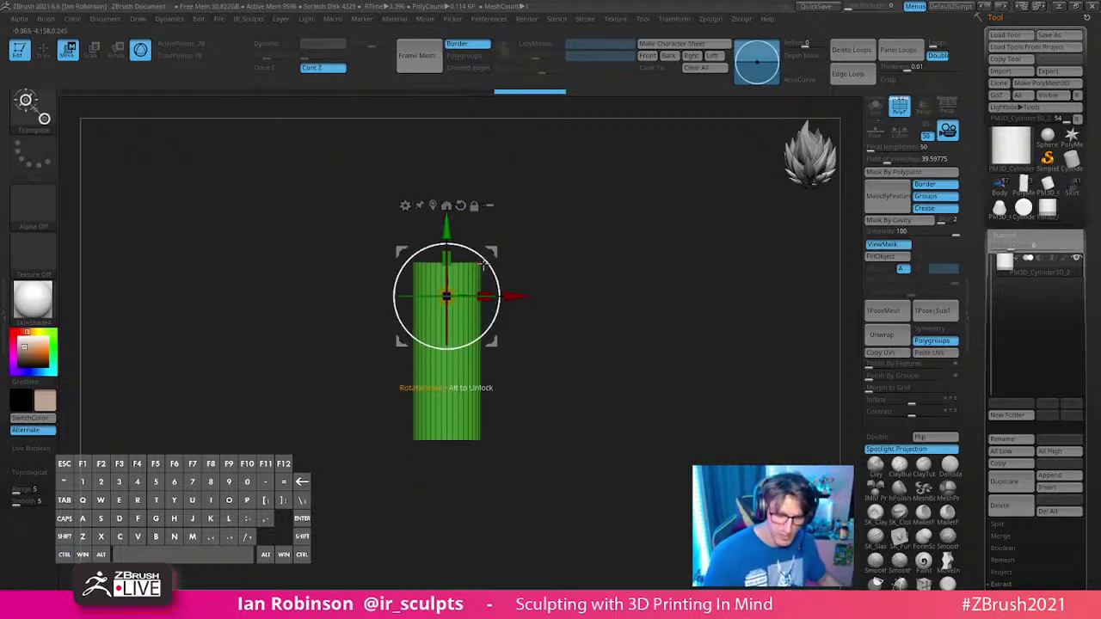
drag(492, 265, 472, 248)
mouse_move(501, 310)
mouse_down()
mouse_move(504, 329)
mouse_move(597, 297)
mouse_move(614, 336)
mouse_up()
key(q)
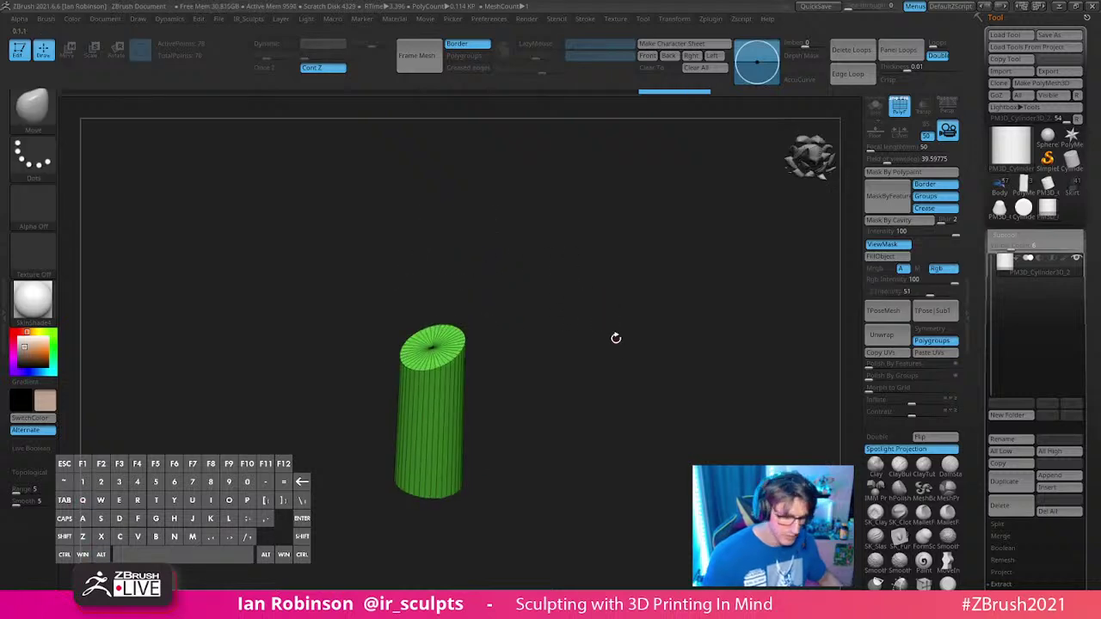
Step: Switch to the ZModeler brush and assign the column's tilted top face its own polygroup with PolyGroup on Polygroup All
key(b)
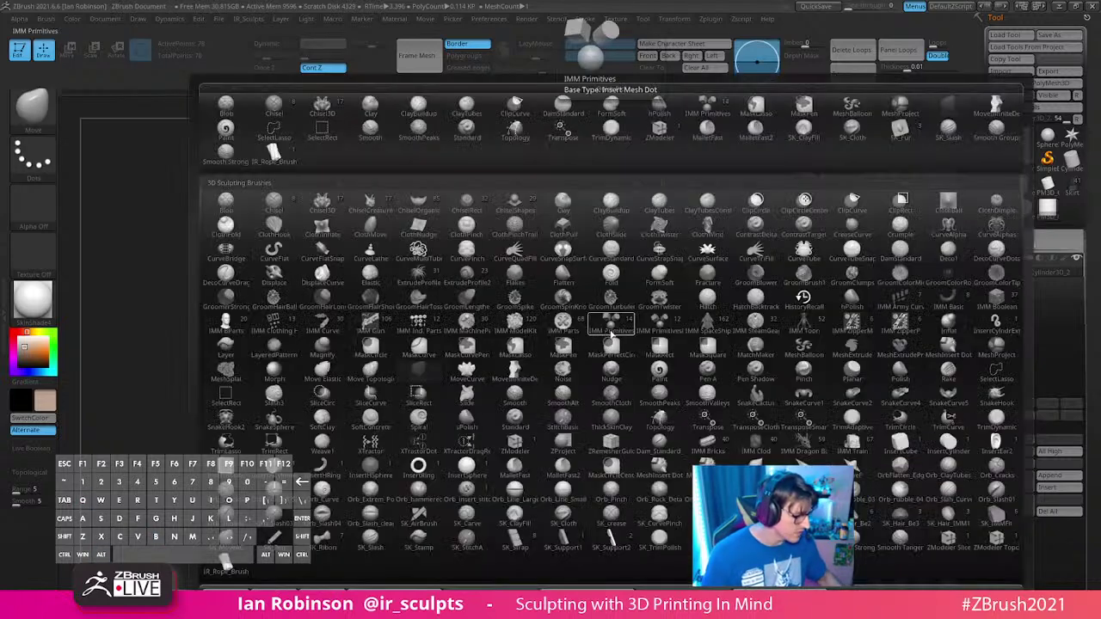
key(z)
key(m)
alt+drag(545, 297, 540, 361)
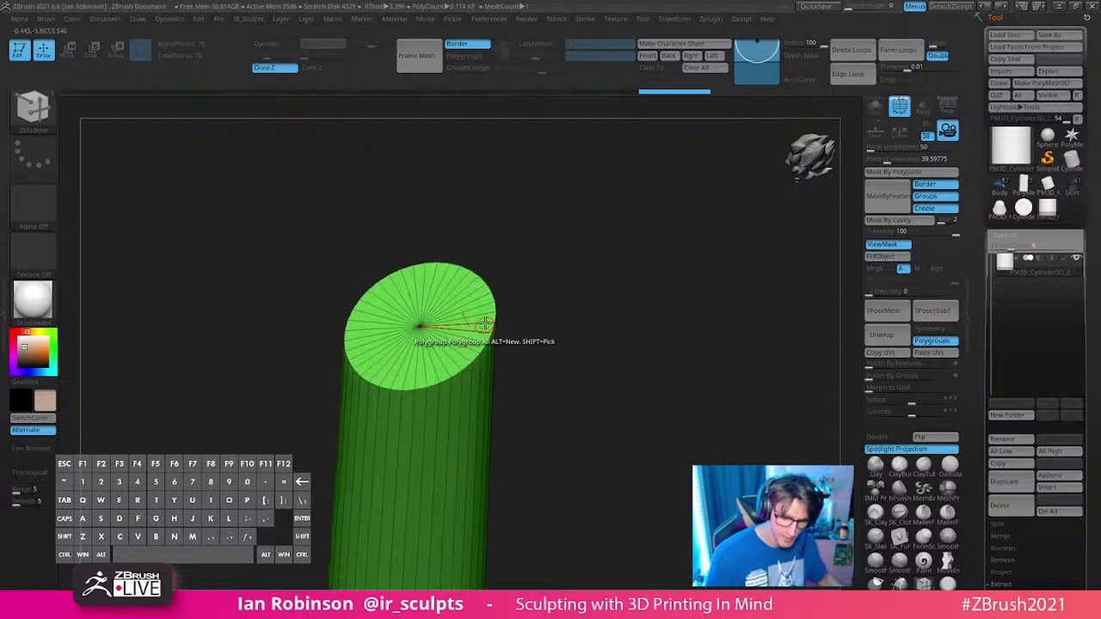
key(space)
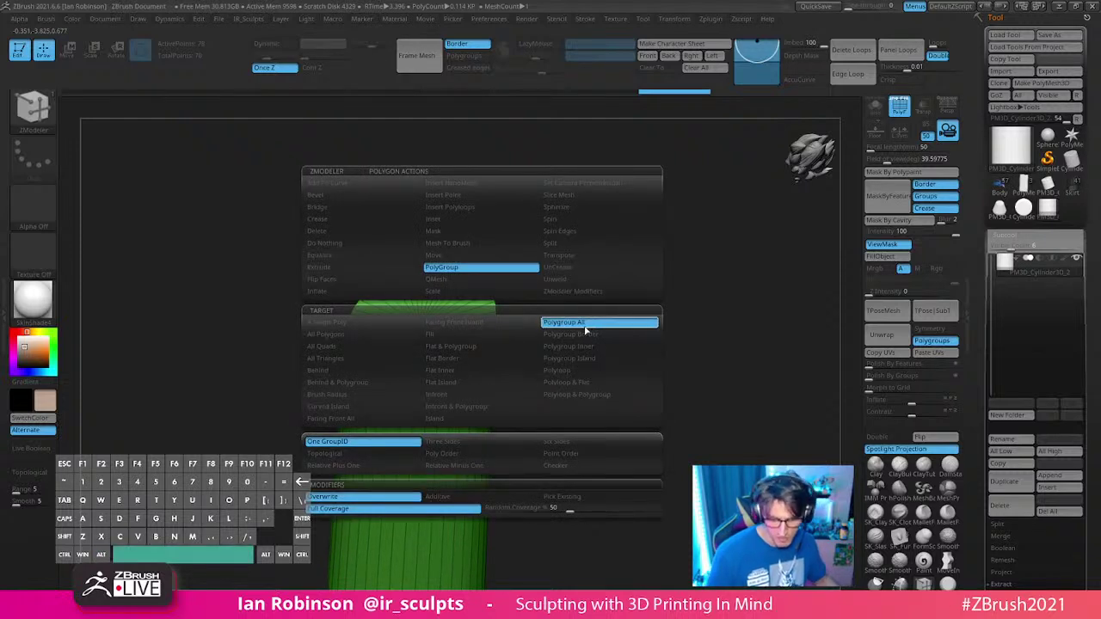
drag(550, 331, 570, 304)
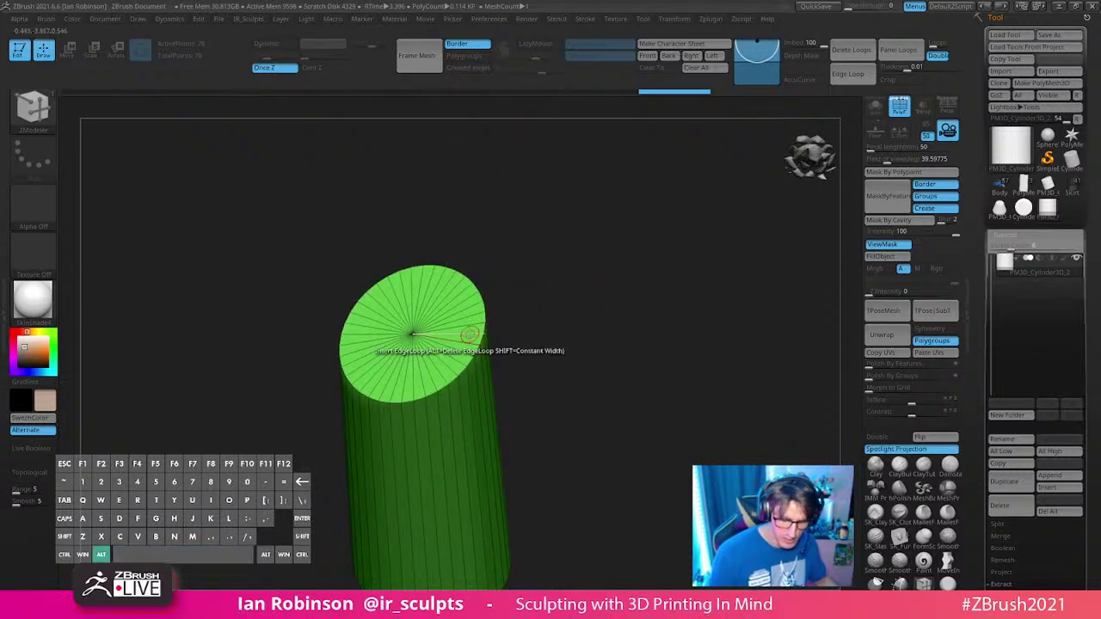
mouse_move(467, 338)
alt+mouse_down()
mouse_move(441, 297)
mouse_move(383, 362)
mouse_move(465, 370)
mouse_move(439, 344)
alt+mouse_up()
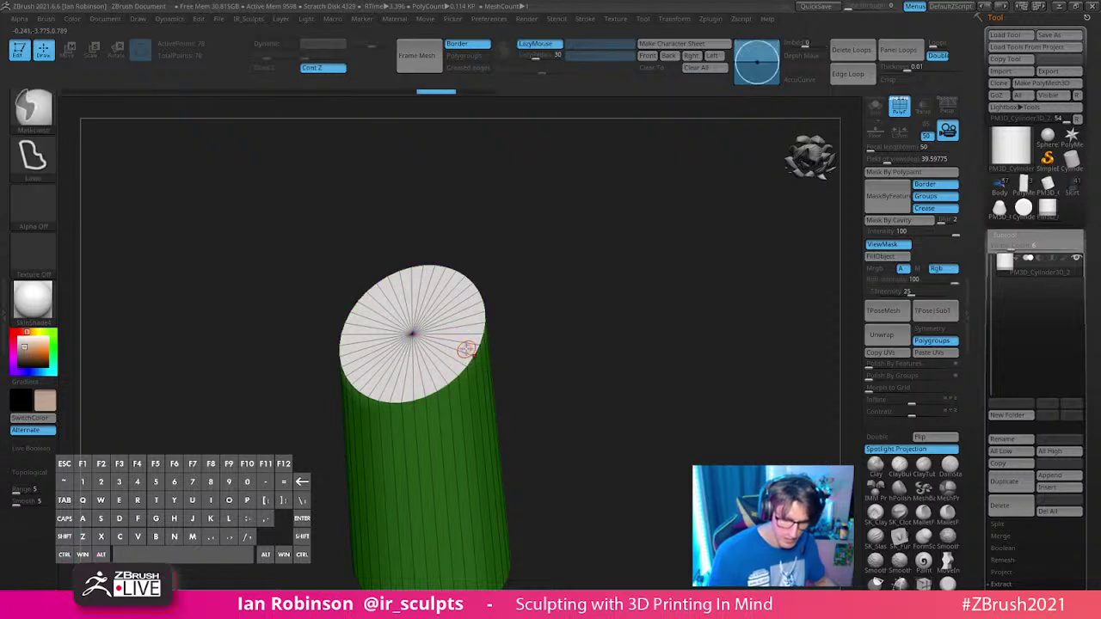
Step: Set the polygon action to QMesh on Polygroup All and extrude the top face into a second segment
key(space)
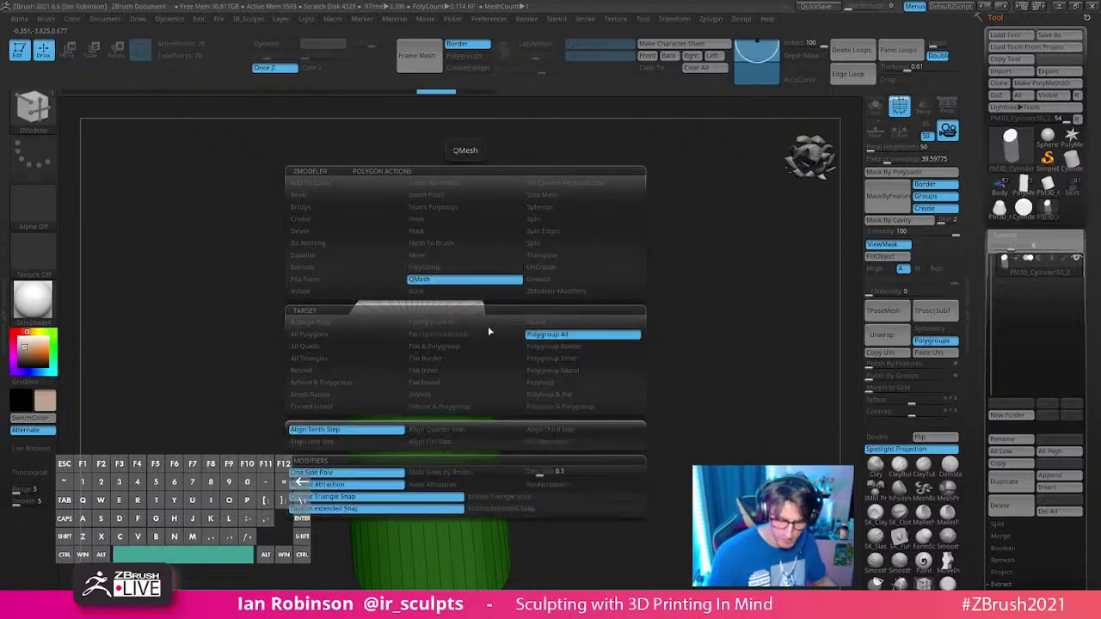
click(561, 325)
mouse_move(464, 335)
mouse_down()
mouse_move(387, 258)
mouse_move(384, 150)
mouse_up()
shift+drag(635, 335, 685, 357)
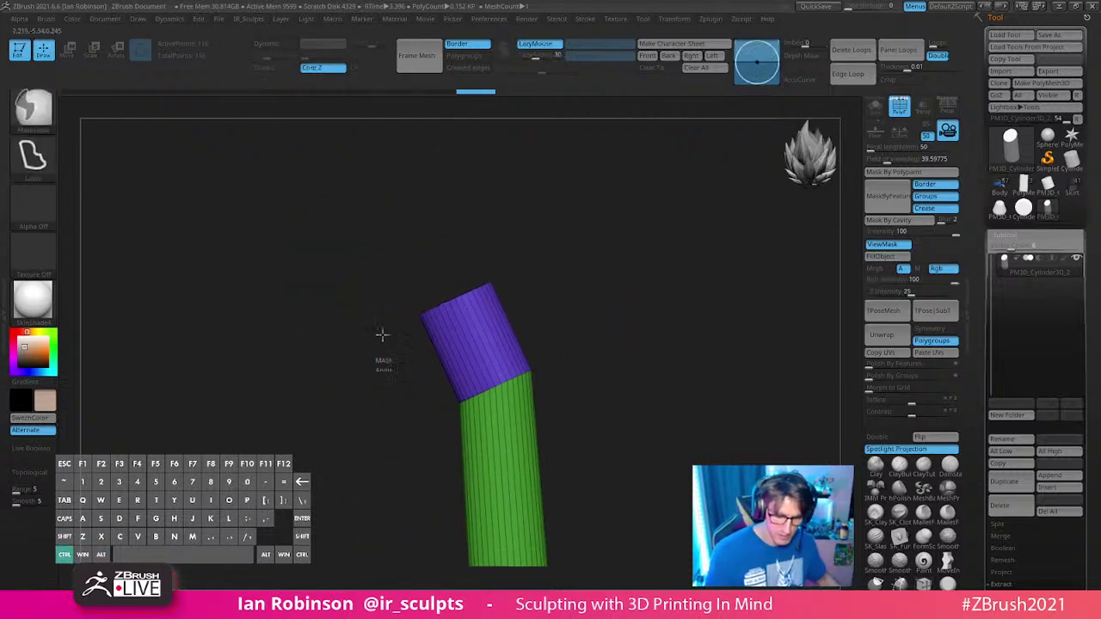
Step: Mask everything except the end of the second segment, move it outward to lengthen the segment and level its tilt
mouse_move(386, 356)
ctrl+mouse_down()
mouse_move(582, 263)
mouse_move(583, 280)
ctrl+mouse_up()
key(w)
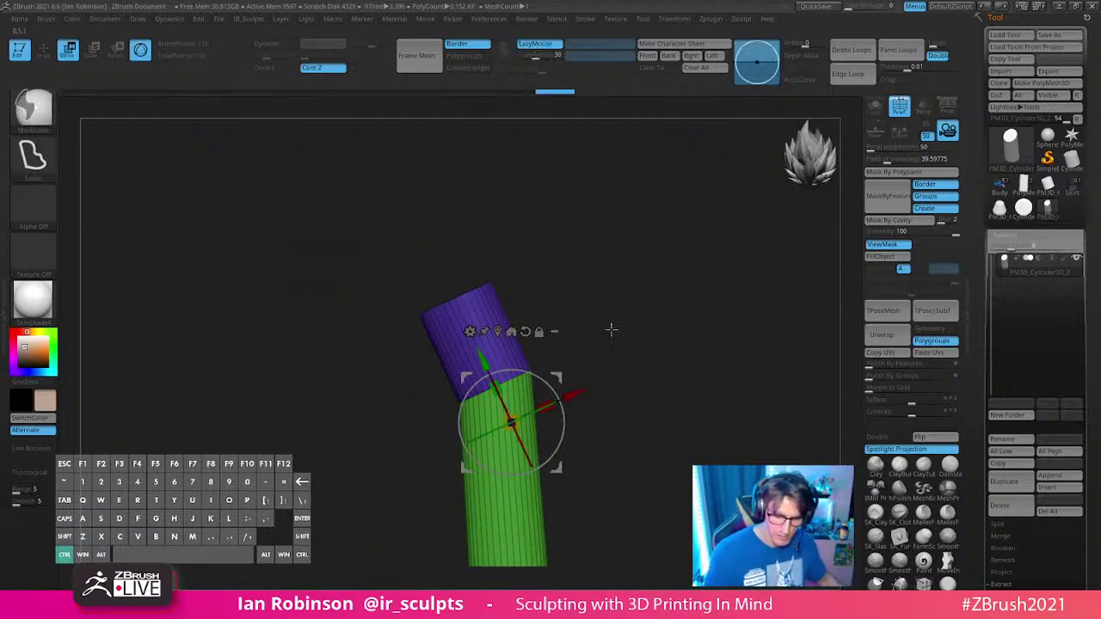
drag(511, 422, 449, 350)
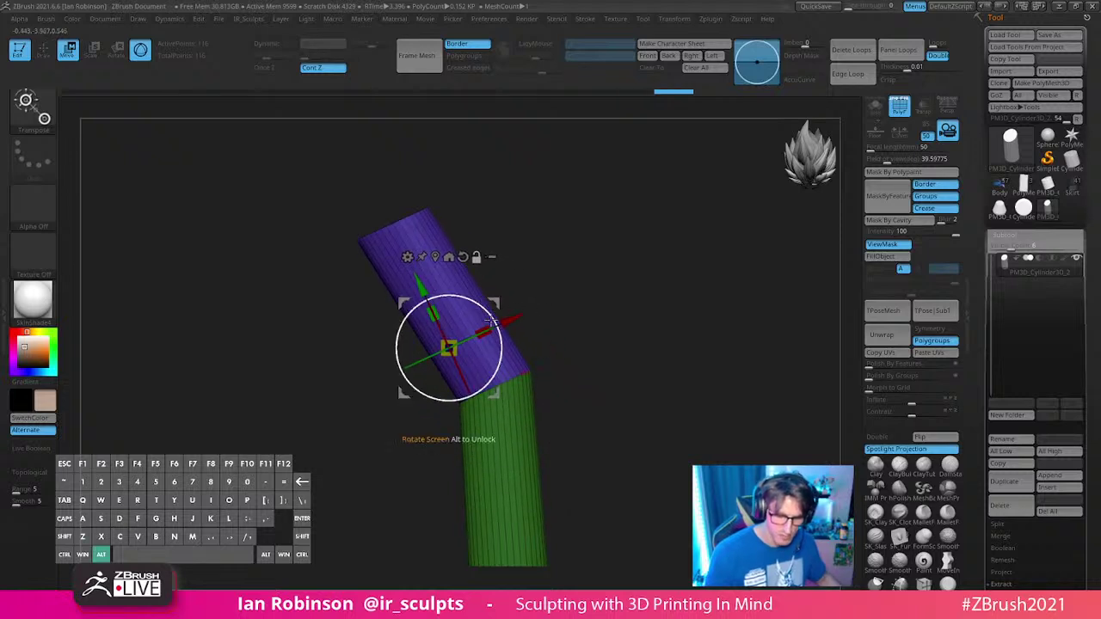
alt+click(436, 259)
drag(434, 179, 444, 209)
key(q)
Step: Extrude a third segment from the top face, then mask the rest, raise its end and rotate it level
mouse_move(568, 195)
mouse_down()
mouse_move(622, 335)
mouse_move(538, 295)
mouse_up()
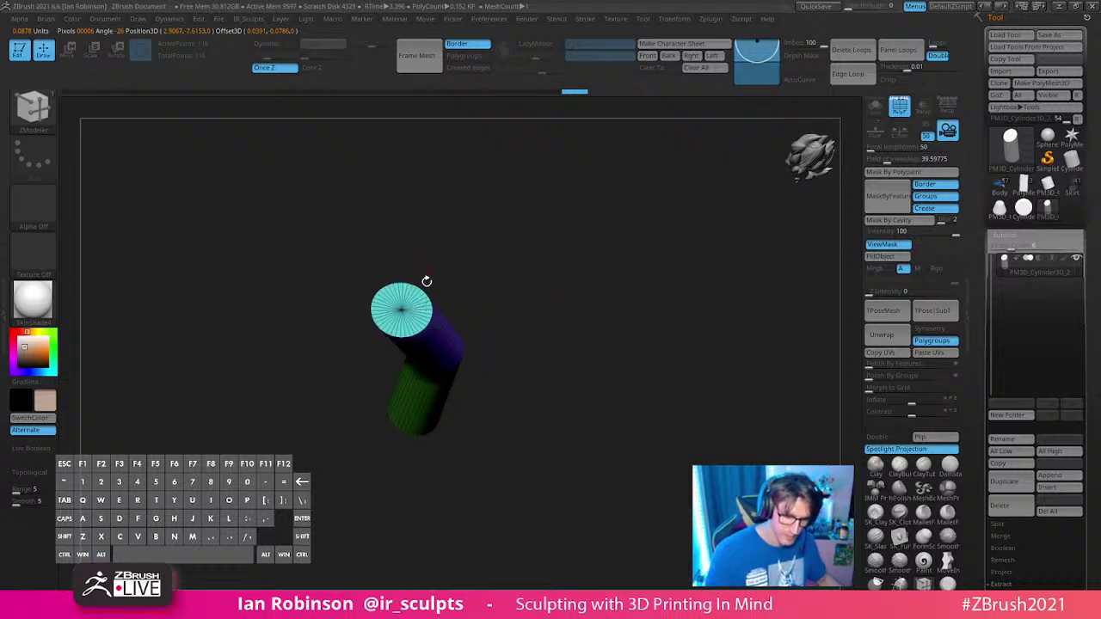
alt+drag(425, 280, 482, 342)
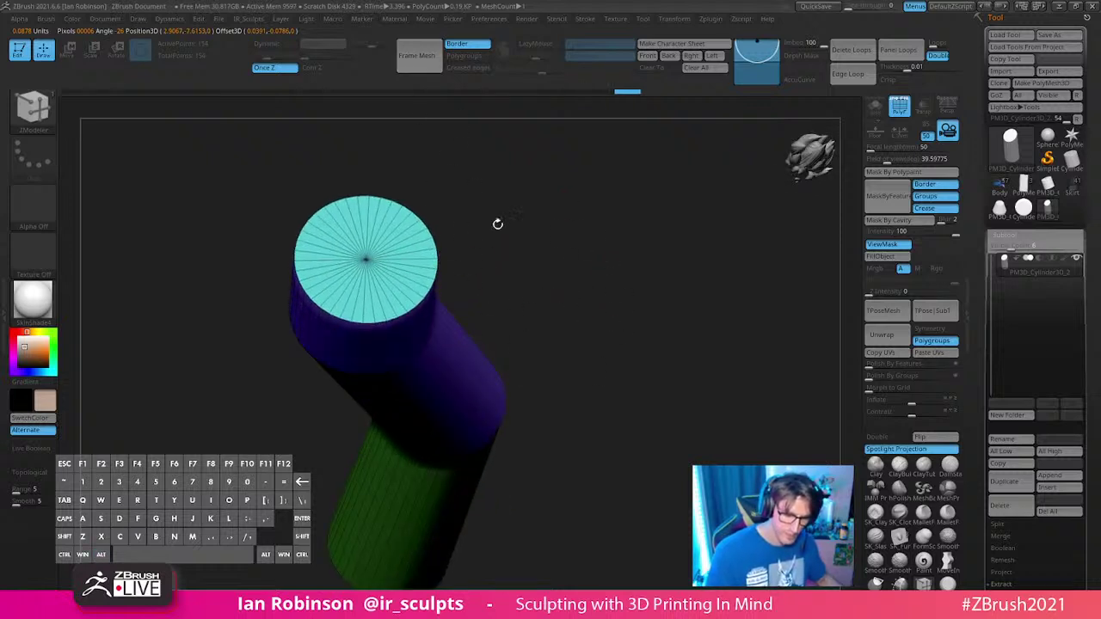
mouse_move(499, 221)
mouse_down()
mouse_move(573, 263)
mouse_move(581, 325)
mouse_move(571, 288)
mouse_up()
ctrl+drag(315, 313, 505, 250)
mouse_move(564, 314)
alt+mouse_down()
mouse_move(560, 255)
mouse_move(579, 332)
alt+mouse_up()
key(w)
ctrl+click(487, 301)
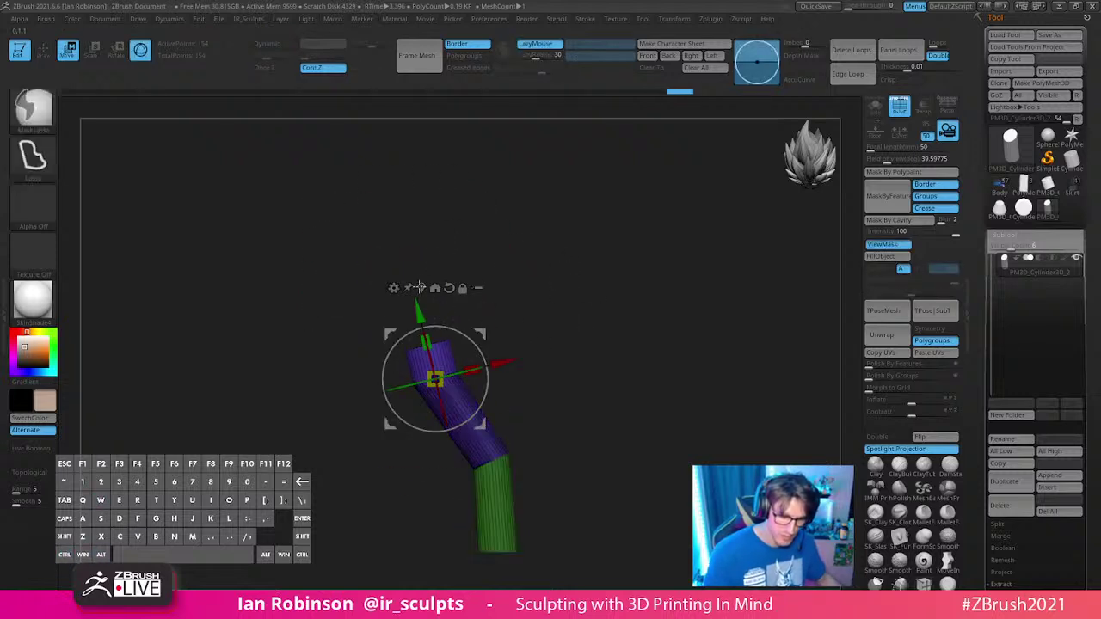
alt+click(422, 288)
drag(440, 291, 434, 218)
key(q)
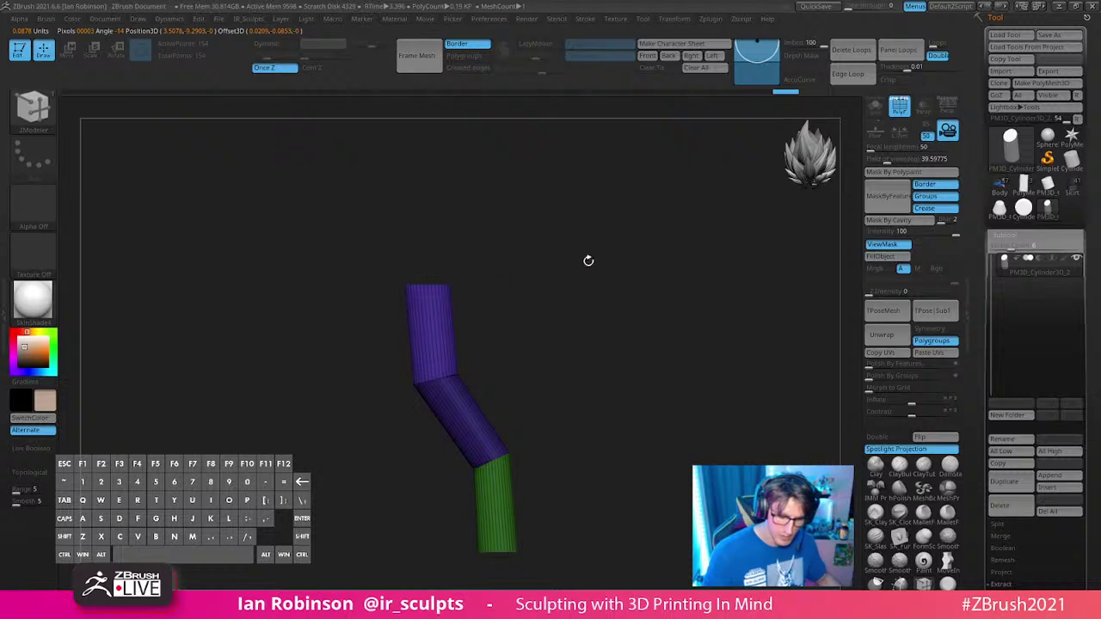
Step: Extrude a fourth segment from the top face, isolate its end with a mask, and move and rotate it to bend the column back
mouse_move(590, 258)
mouse_down()
mouse_move(593, 300)
mouse_move(578, 320)
mouse_up()
shift+drag(509, 295, 477, 295)
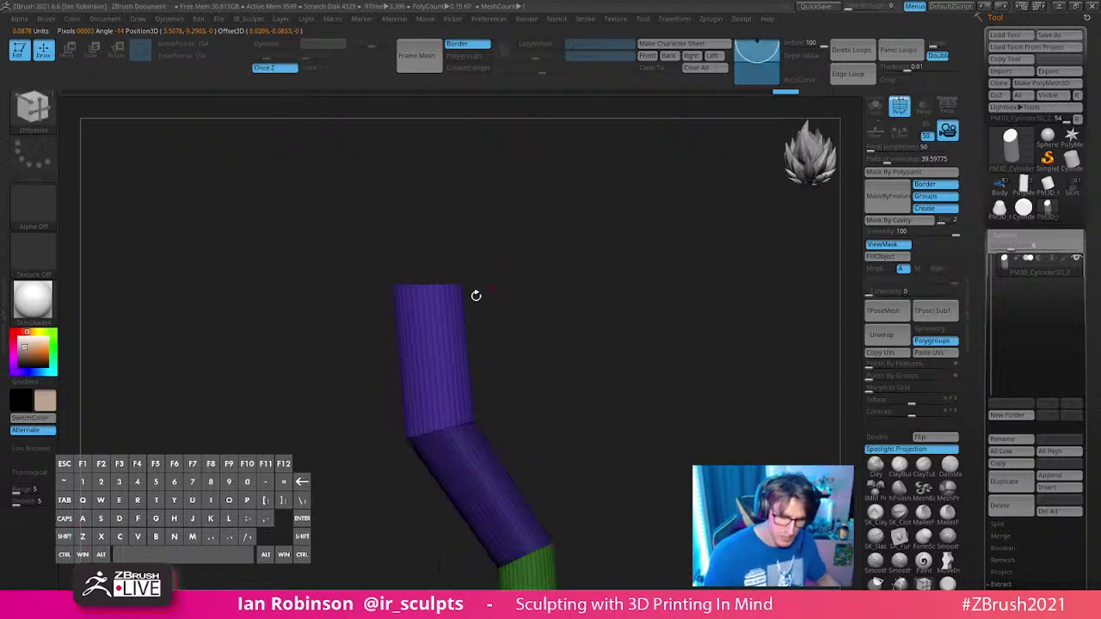
mouse_move(372, 246)
ctrl+mouse_down()
mouse_move(550, 227)
mouse_move(556, 283)
ctrl+mouse_up()
alt+drag(556, 284, 562, 336)
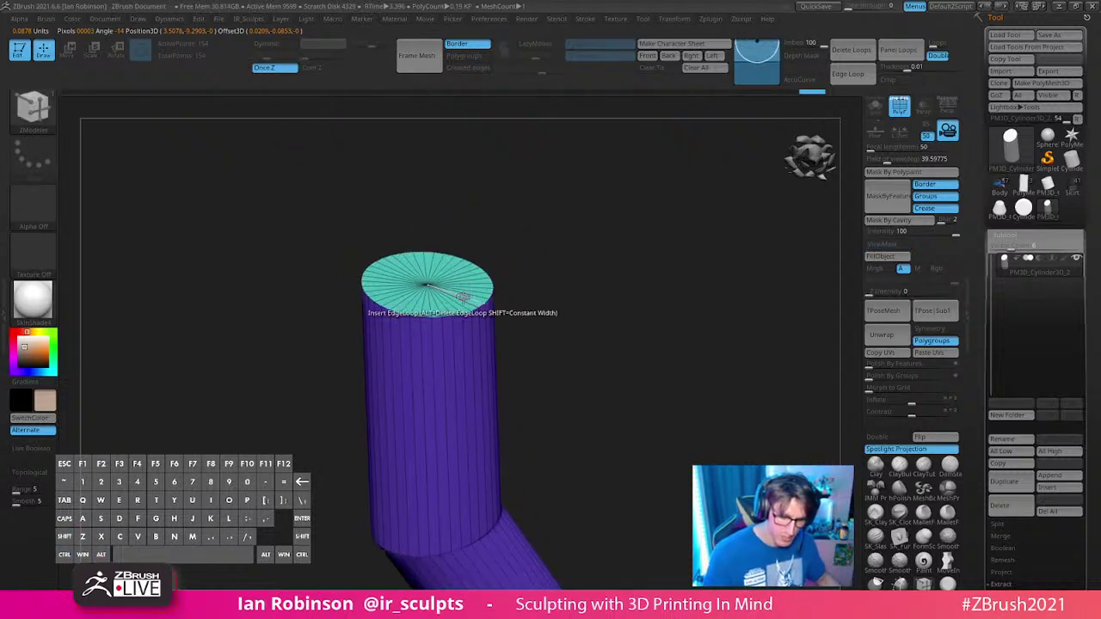
drag(464, 289, 469, 138)
mouse_move(590, 344)
shift+mouse_down()
mouse_move(614, 287)
mouse_move(533, 258)
shift+mouse_up()
mouse_move(357, 226)
ctrl+mouse_down()
mouse_move(484, 129)
mouse_move(545, 235)
ctrl+mouse_up()
key(w)
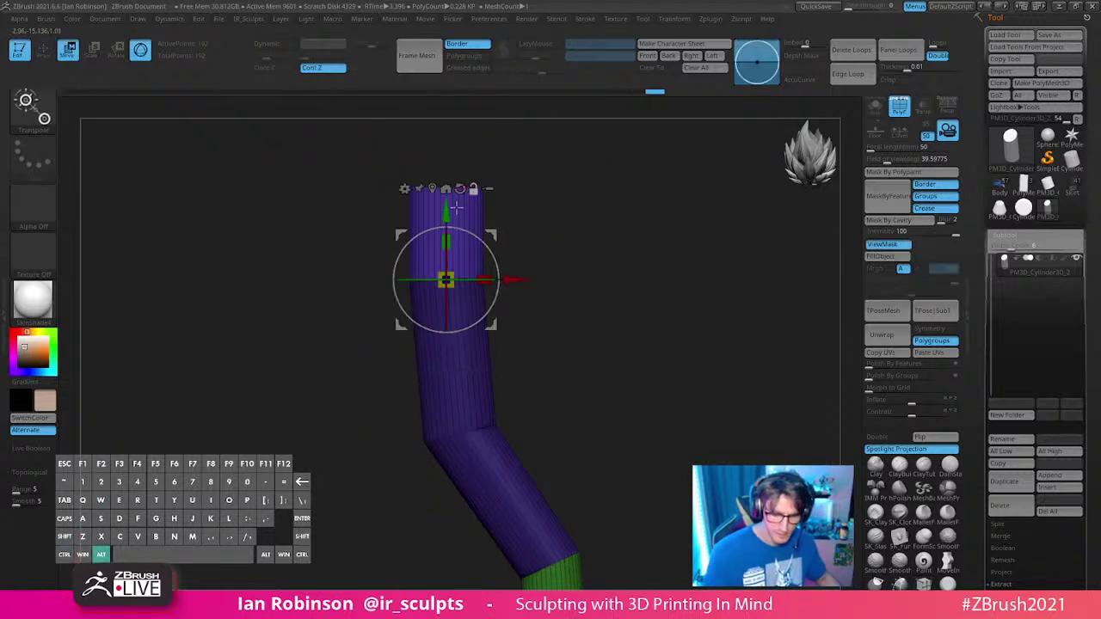
alt+click(445, 189)
drag(503, 186, 624, 207)
key(q)
Step: Mask the upper purple segments and move the green base segment closer to the first bend
mouse_move(651, 246)
alt+mouse_down()
mouse_move(668, 267)
mouse_move(665, 296)
alt+mouse_up()
ctrl+drag(439, 393, 597, 319)
ctrl+drag(668, 322, 651, 413)
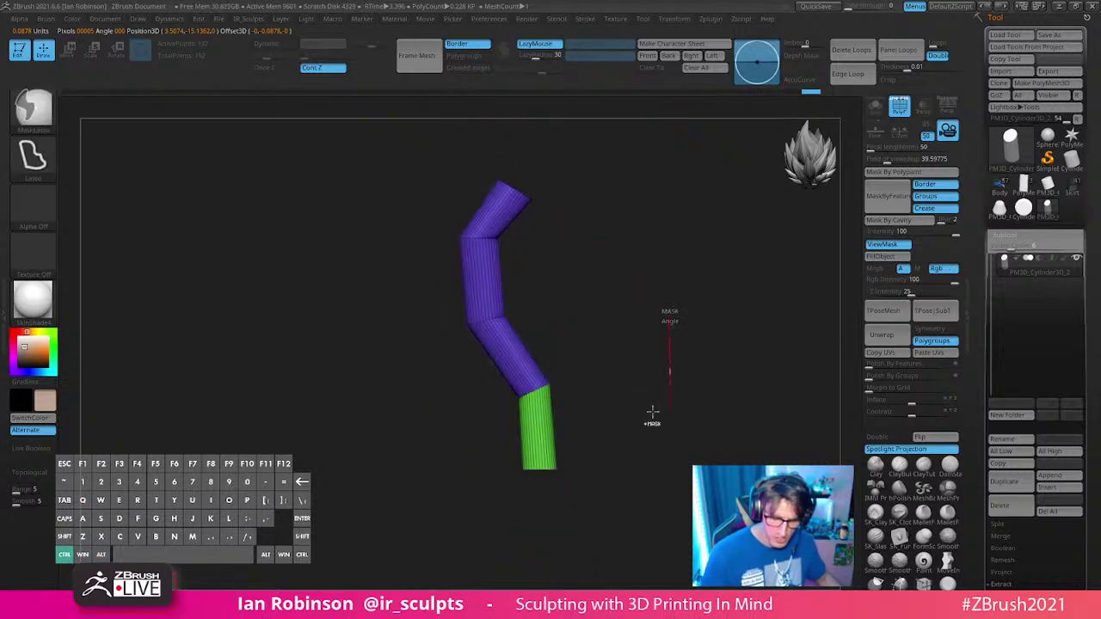
mouse_move(582, 344)
ctrl+mouse_down()
mouse_move(489, 536)
mouse_move(599, 430)
ctrl+mouse_up()
ctrl+click(626, 408)
key(w)
alt+drag(592, 183, 603, 251)
click(513, 167)
alt+click(564, 404)
drag(597, 447, 602, 426)
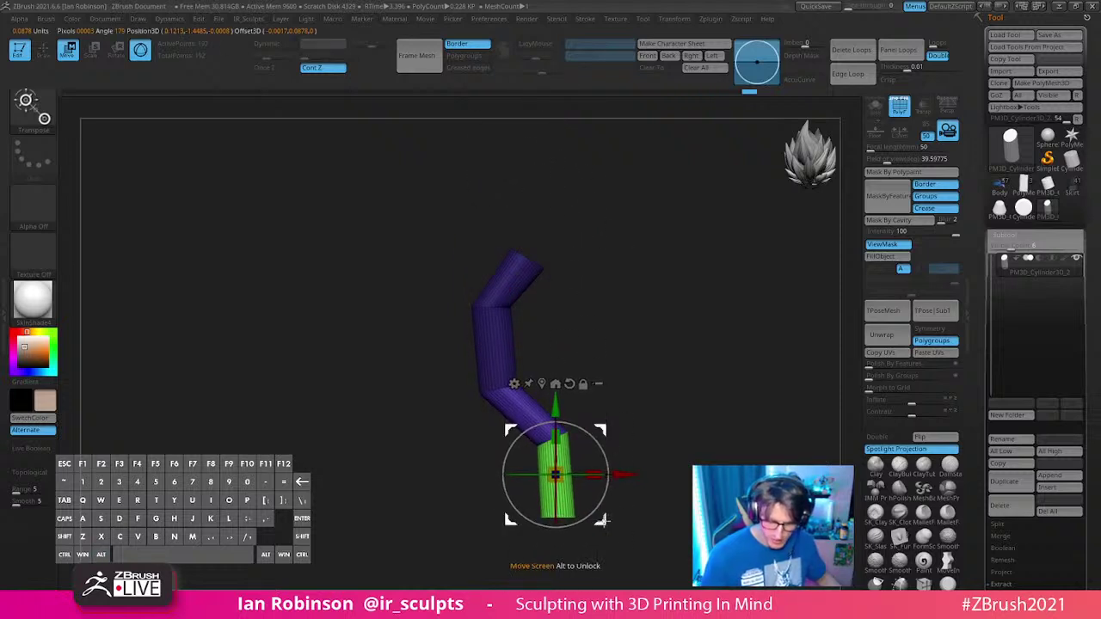
drag(604, 521, 599, 451)
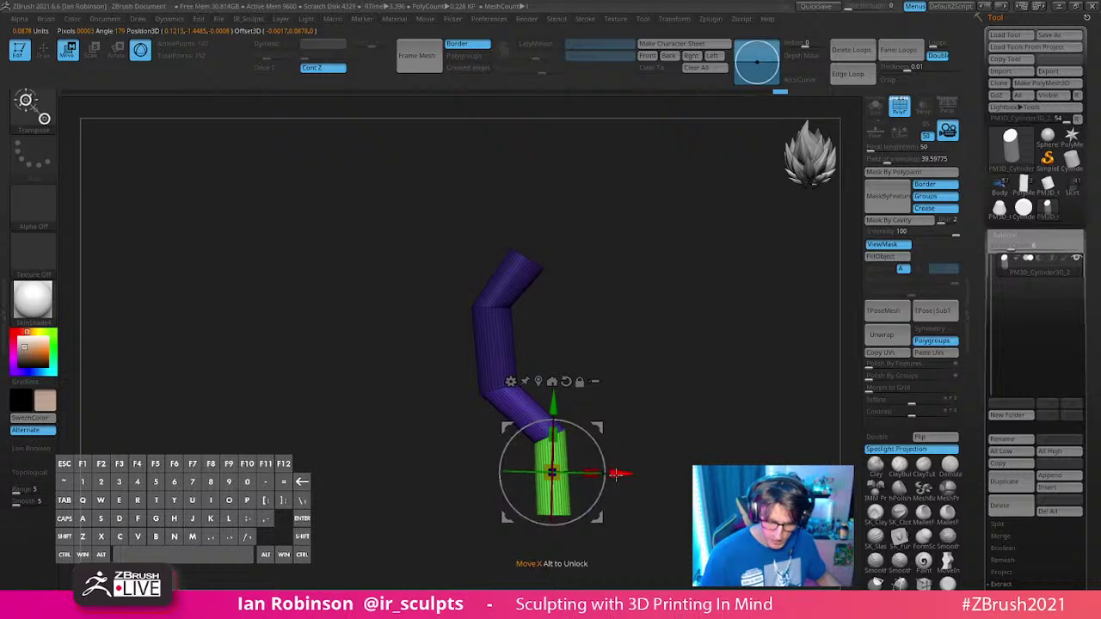
key(q)
Step: Extrude a fifth segment, mask all but its end, and lower and rotate the end to start a hook
mouse_move(645, 388)
mouse_down()
mouse_move(670, 351)
mouse_move(616, 361)
mouse_move(576, 392)
mouse_move(632, 177)
mouse_move(662, 260)
mouse_move(651, 253)
mouse_up()
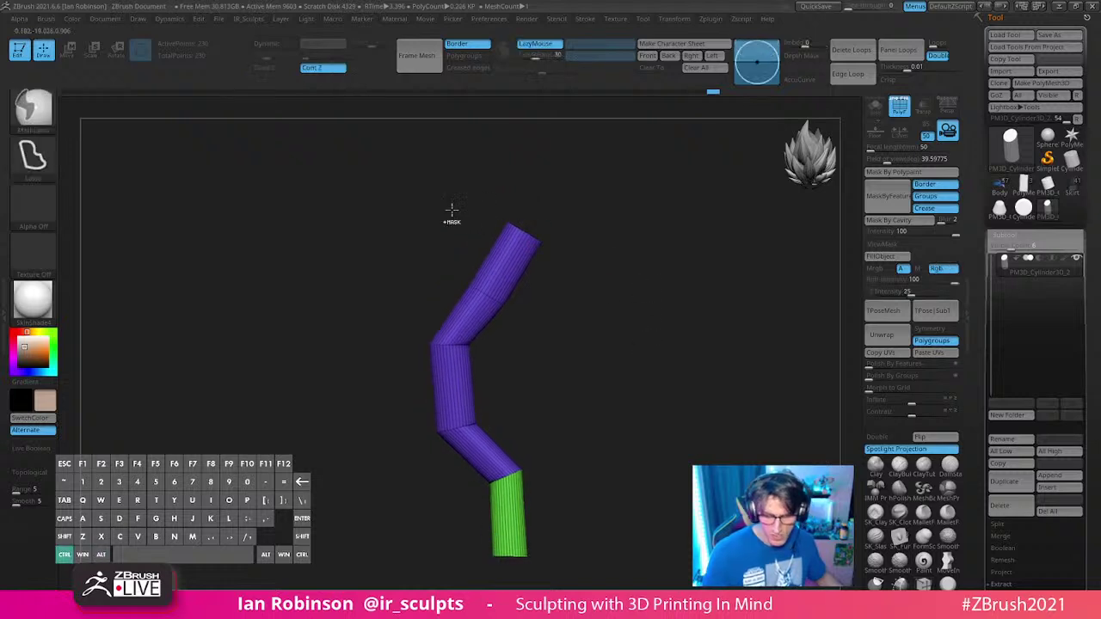
mouse_move(451, 209)
ctrl+mouse_down()
mouse_move(617, 336)
mouse_move(558, 246)
ctrl+mouse_up()
key(w)
alt+click(524, 232)
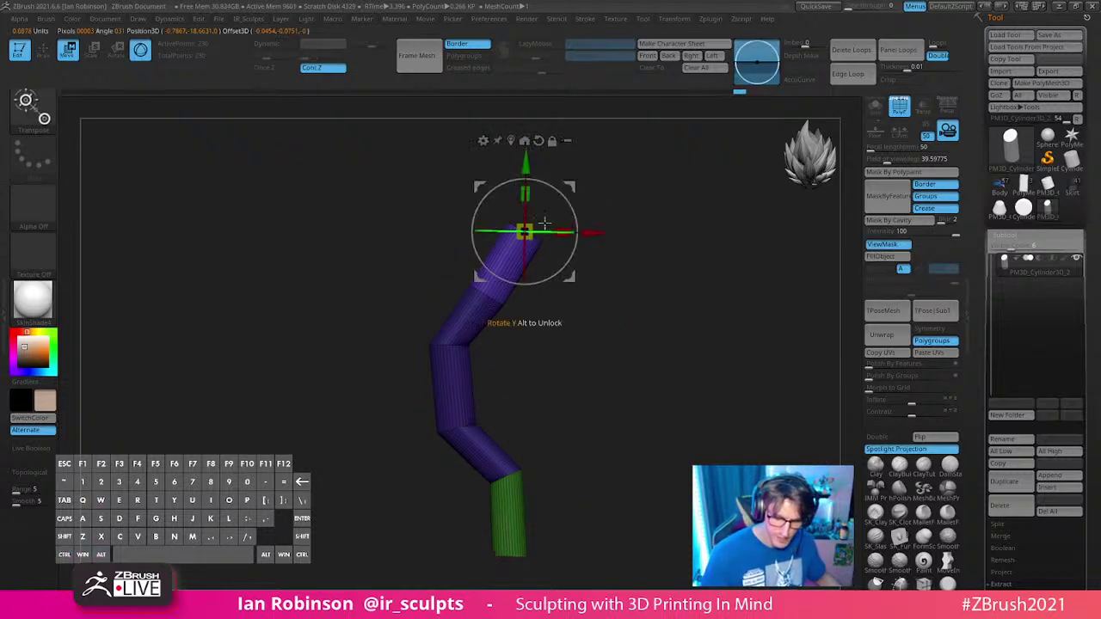
drag(528, 177, 557, 242)
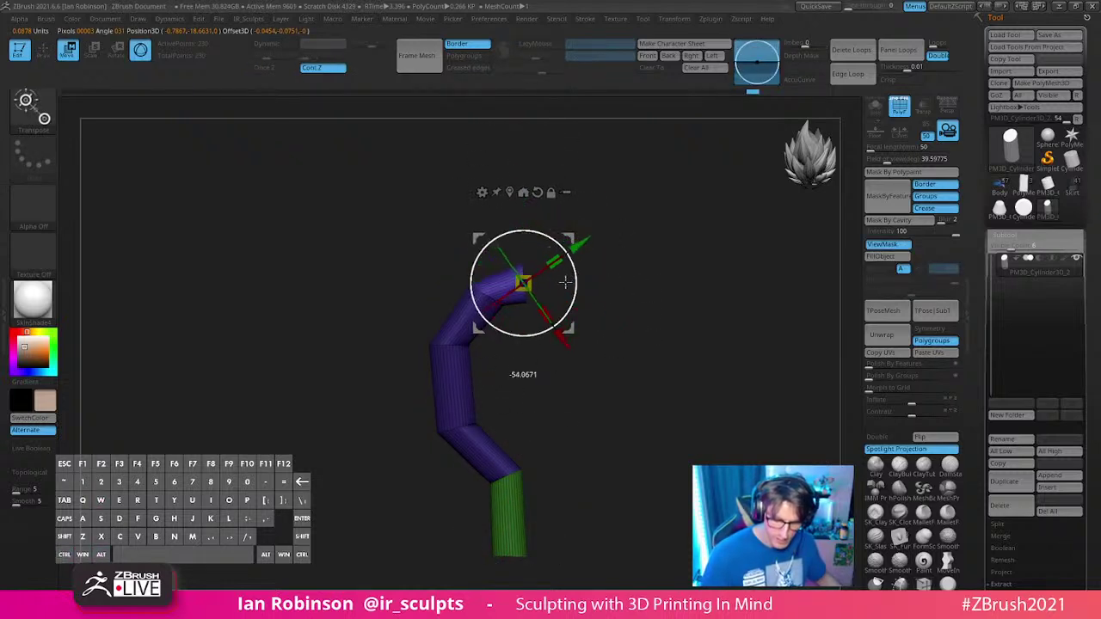
mouse_move(565, 281)
mouse_down()
mouse_move(602, 267)
mouse_move(601, 325)
mouse_up()
key(q)
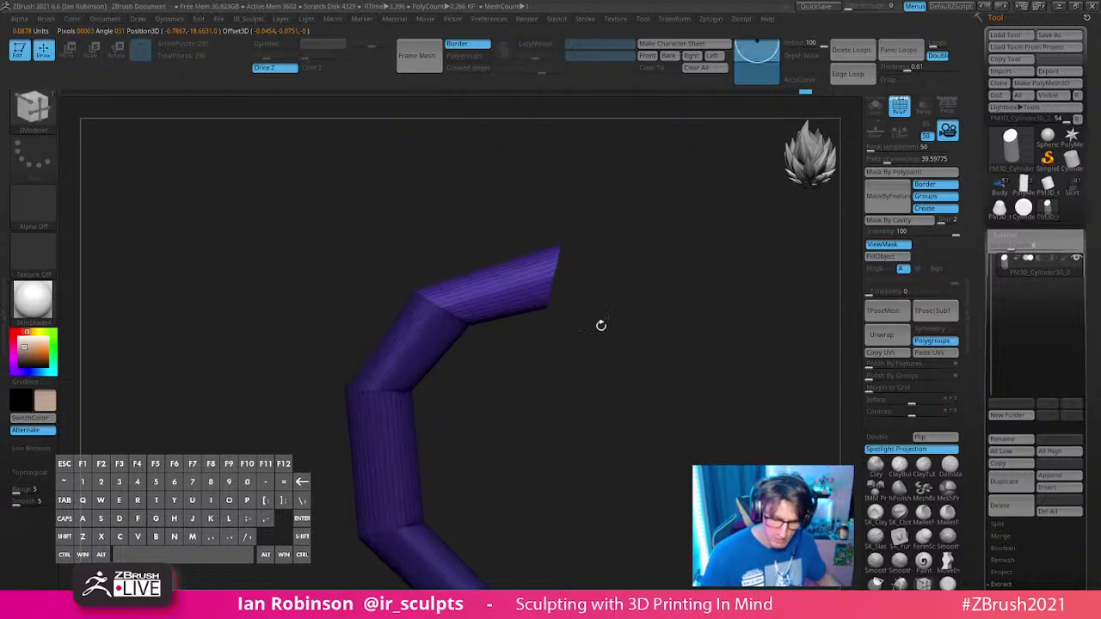
Step: Isolate the preceding joint with a mask, centre the gizmo on it and adjust its angle to even out the curve
mouse_move(373, 253)
ctrl+alt+mouse_down()
mouse_move(519, 390)
mouse_move(528, 320)
ctrl+alt+mouse_up()
key(w)
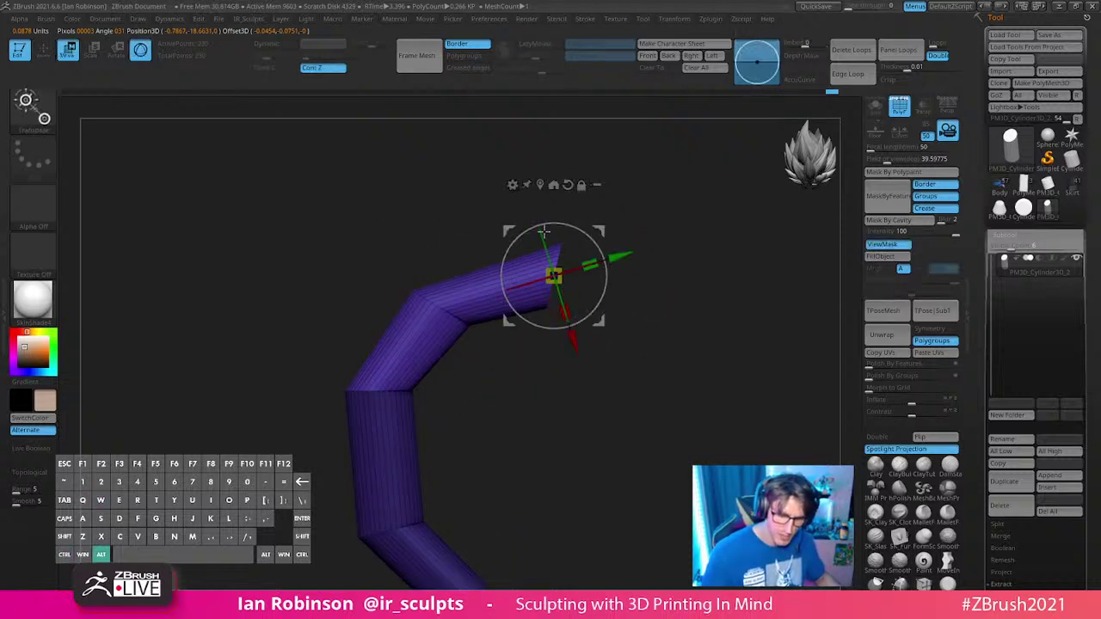
alt+click(540, 185)
drag(487, 286, 493, 304)
drag(489, 357, 493, 352)
key(q)
Step: Extrude a further segment from the end face, mask the rest and bend its end downward
mouse_move(582, 401)
alt+mouse_down()
mouse_move(584, 370)
mouse_move(619, 379)
mouse_move(568, 365)
alt+mouse_up()
drag(516, 286, 582, 322)
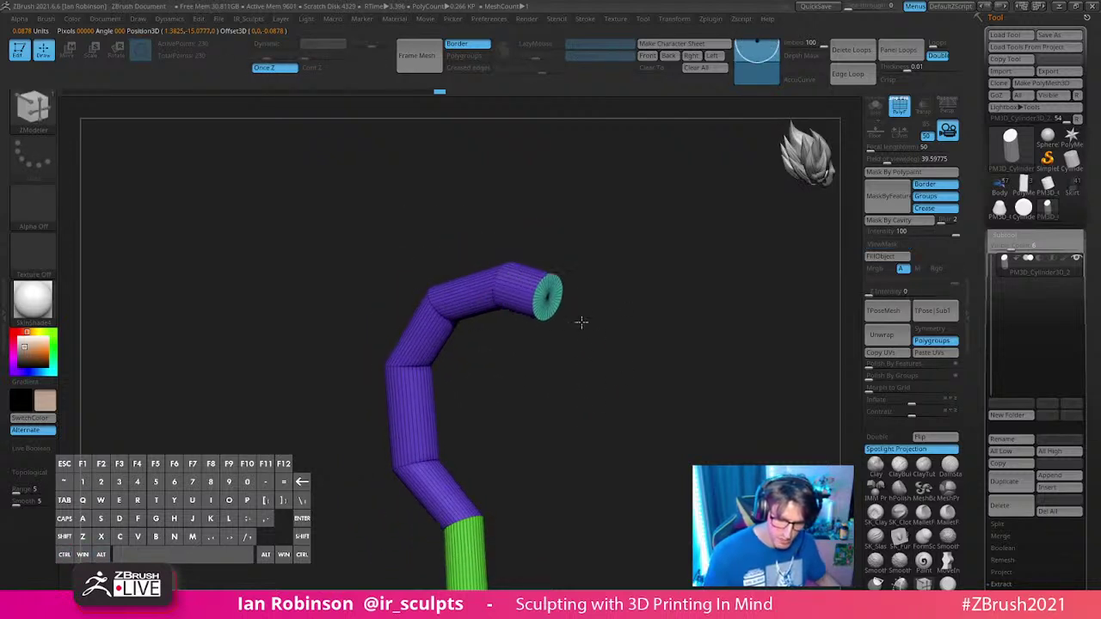
shift+drag(663, 325, 638, 327)
ctrl+drag(533, 339, 556, 337)
ctrl+click(664, 394)
key(w)
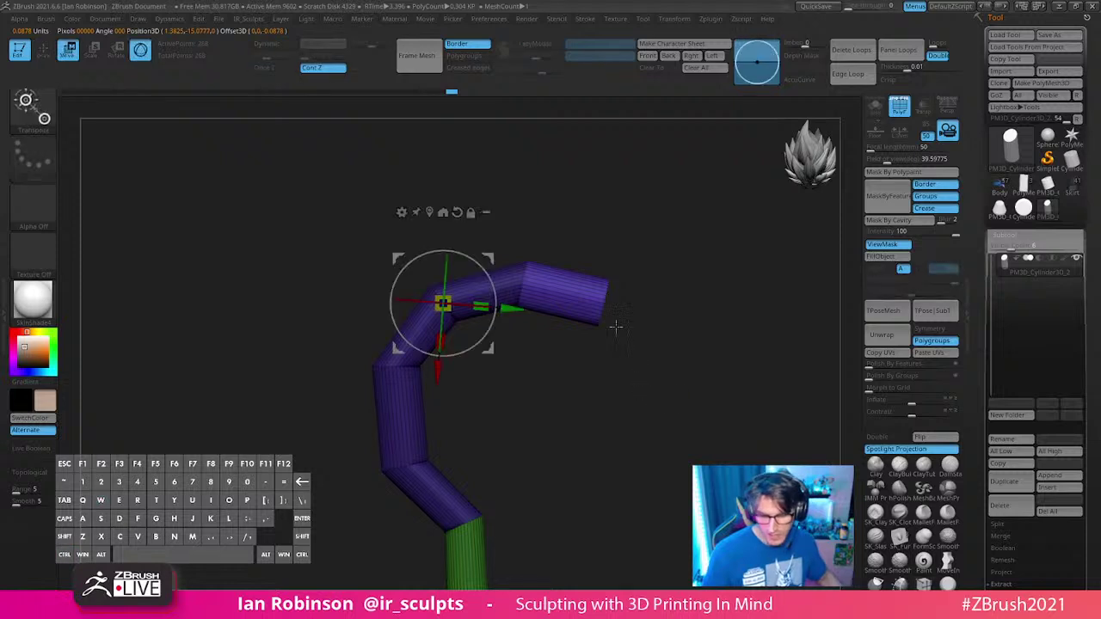
click(430, 212)
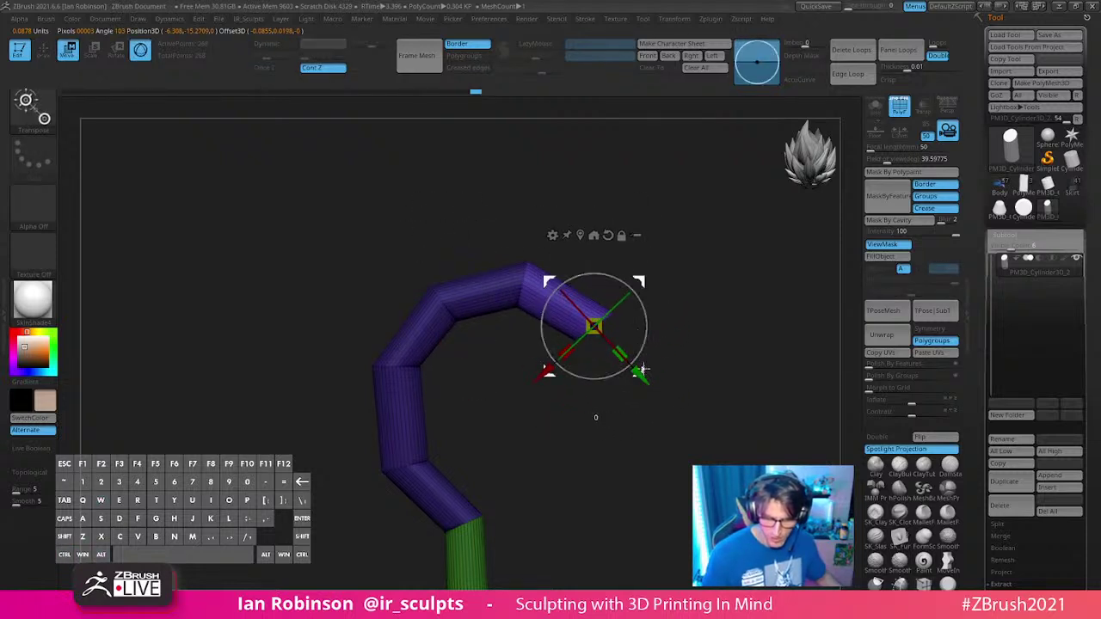
key(q)
Step: Extrude the last hook segment, isolate its end with a mask, and move and rotate it to face straight down
mouse_move(677, 364)
mouse_down()
mouse_move(693, 342)
mouse_move(662, 404)
mouse_move(607, 437)
mouse_up()
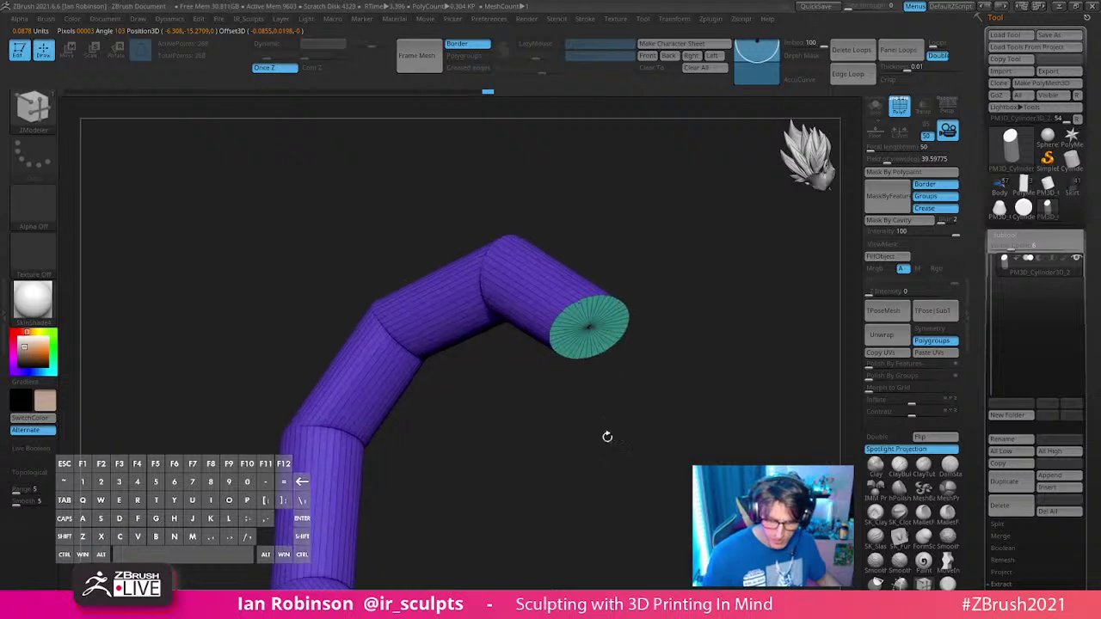
drag(620, 331, 693, 434)
shift+right_drag(693, 434, 714, 404)
ctrl+right_drag(714, 404, 714, 320)
ctrl+alt+drag(567, 362, 677, 272)
key(w)
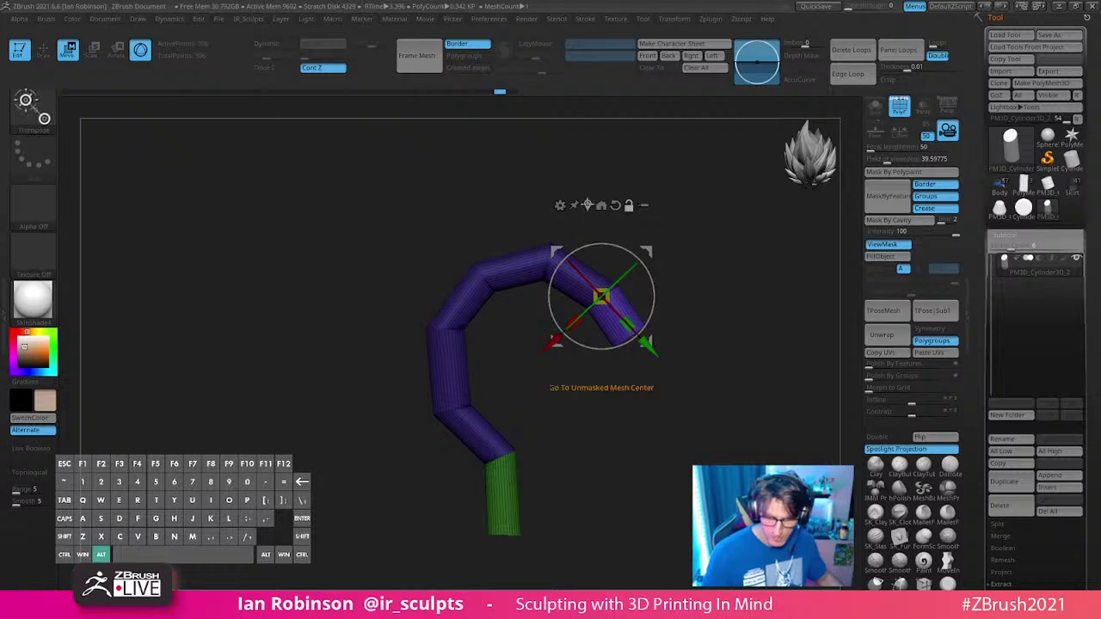
alt+click(587, 204)
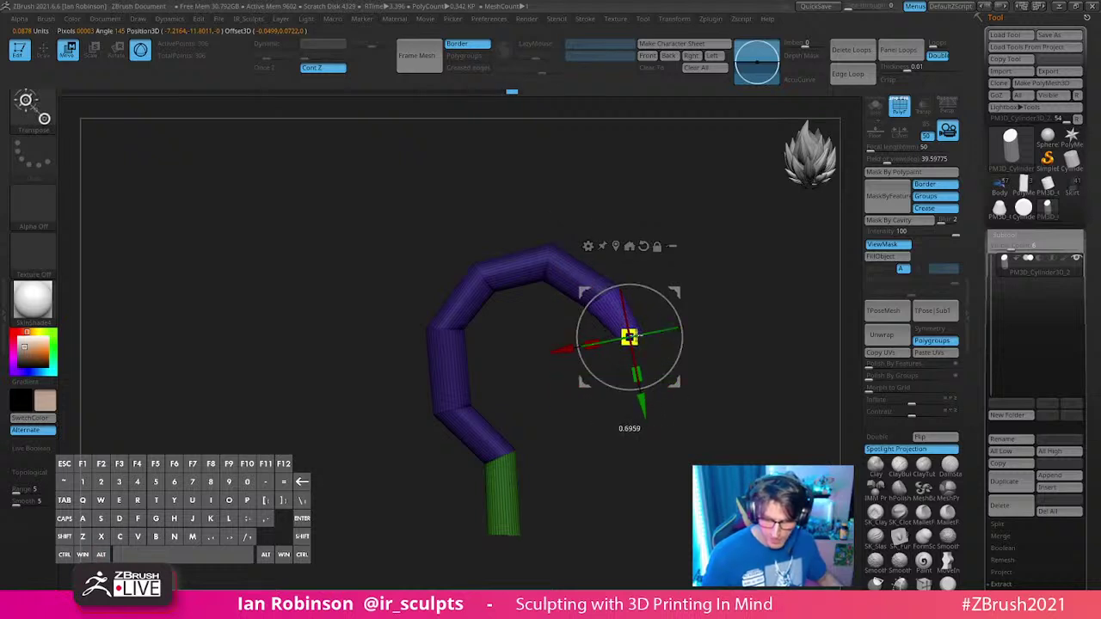
drag(672, 388, 648, 387)
key(q)
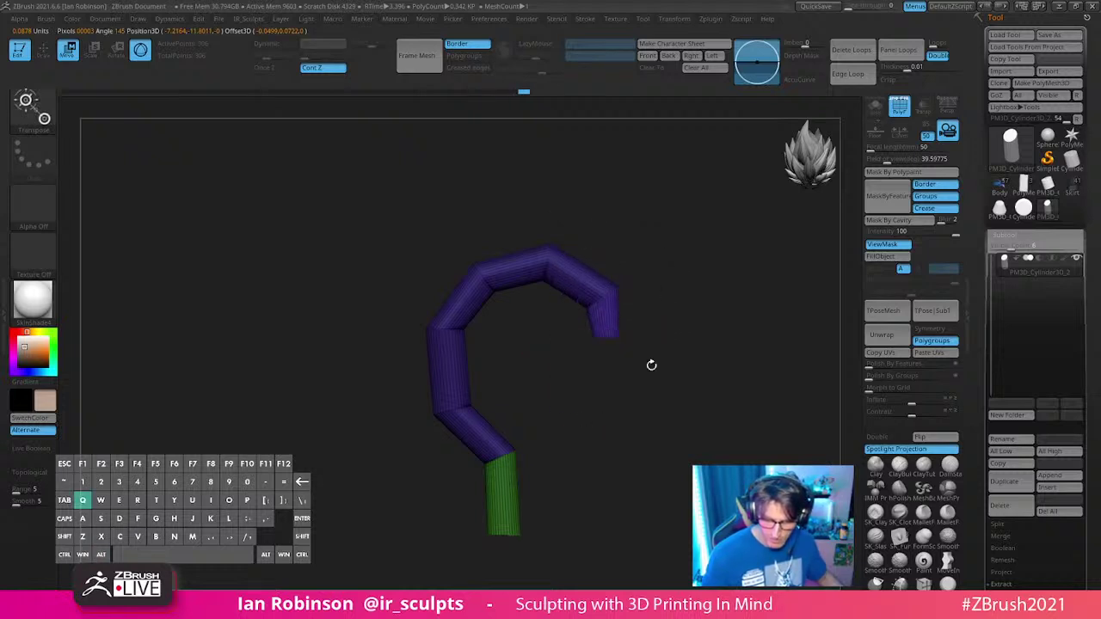
Step: Mask the upper hook, reset the gizmo's orientation and shift the lower segments sideways beneath the hook
mouse_move(652, 366)
ctrl+right_down()
mouse_move(718, 381)
mouse_move(714, 348)
ctrl+right_up()
mouse_move(535, 363)
ctrl+mouse_down()
mouse_move(501, 339)
mouse_move(688, 447)
ctrl+mouse_up()
key(w)
click(598, 228)
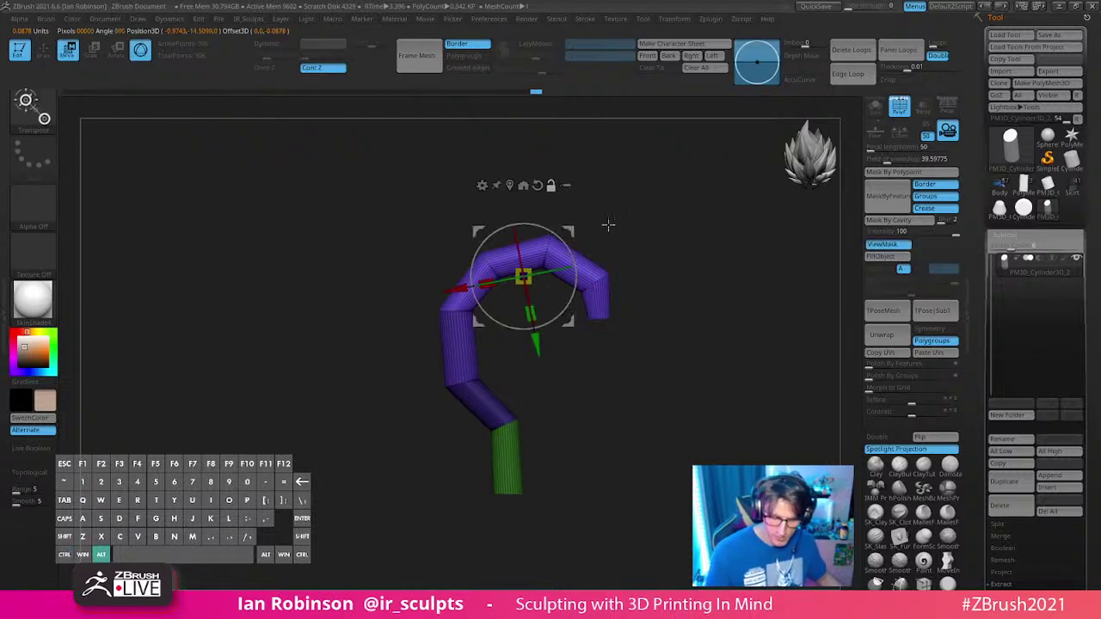
click(538, 186)
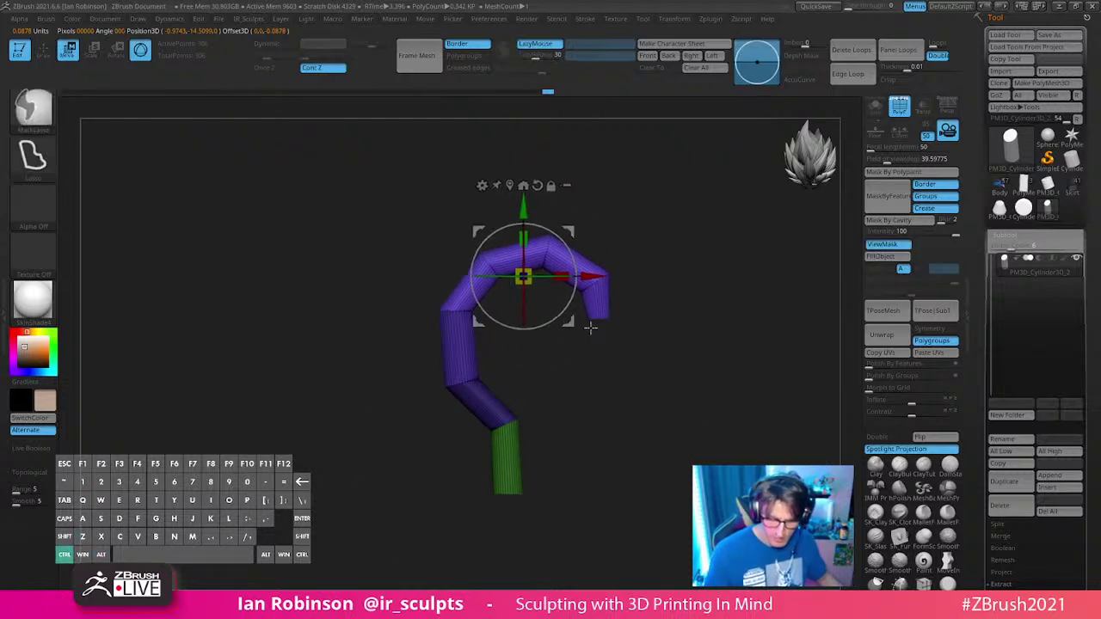
drag(569, 323, 599, 327)
key(q)
Step: Isolate the joint between the tube's straight part and hook with a mask, centre the gizmo there and adjust its position
ctrl+drag(578, 371, 558, 391)
ctrl+drag(516, 321, 384, 344)
ctrl+click(385, 344)
key(w)
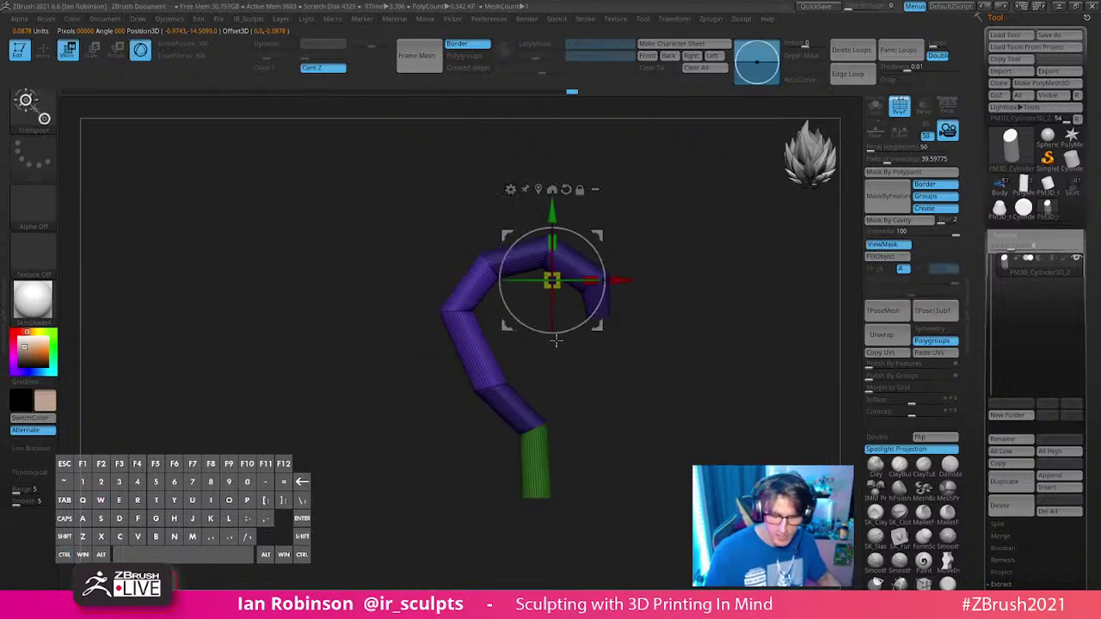
alt+click(539, 188)
drag(501, 357, 504, 372)
Step: Turn on Dynamic Subdivision for the hooked tube and hide the polyframe
key(q)
key(d)
key(shift+f)
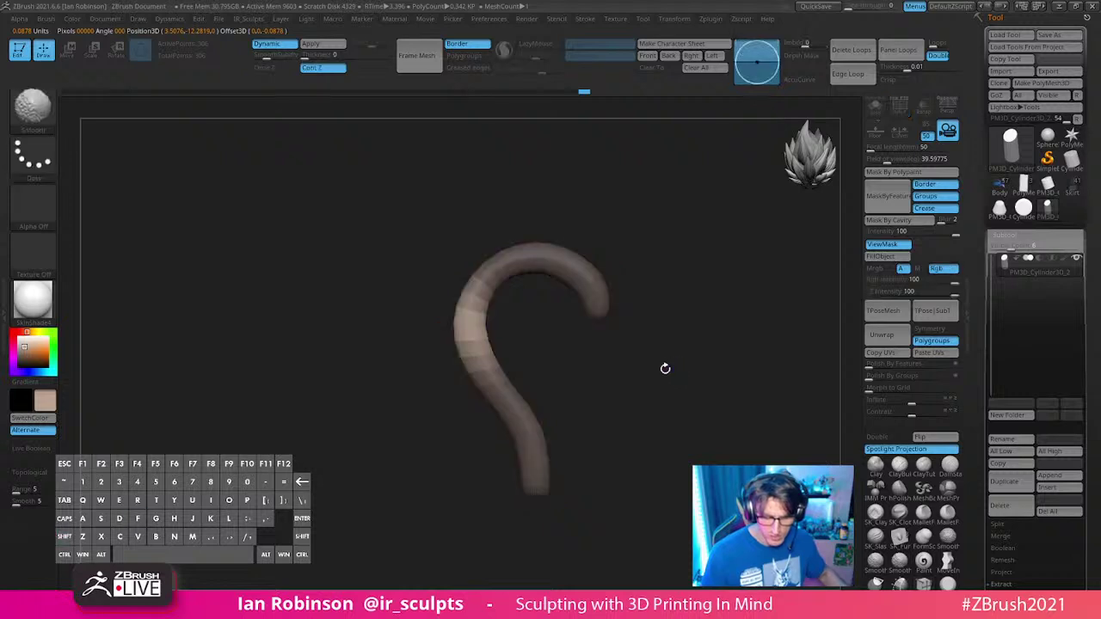
Step: Isolate the lower end of the hooked tube with a mask, centre the gizmo on it and scale it up
ctrl+drag(682, 363, 688, 379)
alt+drag(688, 378, 693, 460)
mouse_move(433, 406)
ctrl+alt+mouse_down()
mouse_move(481, 560)
mouse_move(469, 552)
ctrl+alt+mouse_up()
key(w)
alt+click(446, 234)
drag(591, 439, 612, 440)
drag(593, 489, 586, 493)
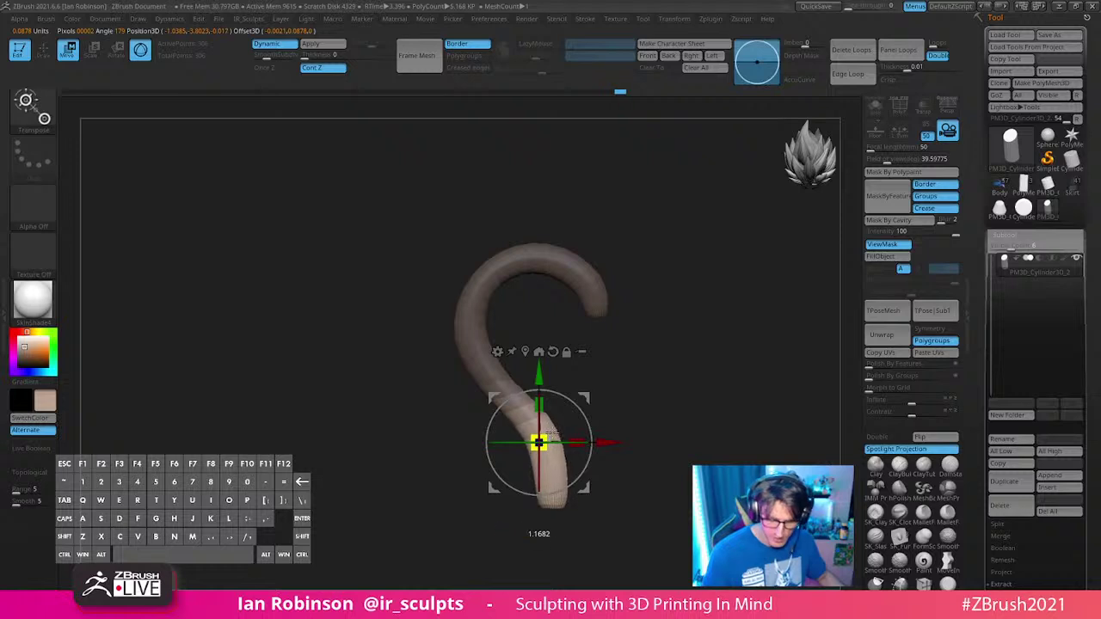
key(q)
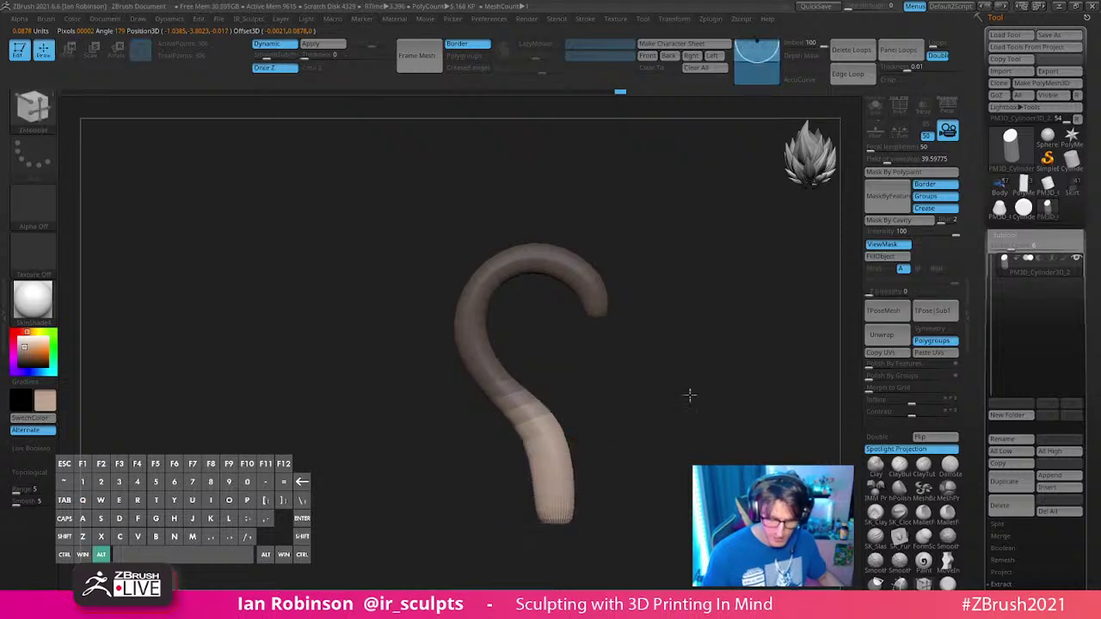
ctrl+click(720, 405)
Step: Show the polyframe, isolate part of the hook's upper bend with a mask and place the gizmo there
key(shift+f)
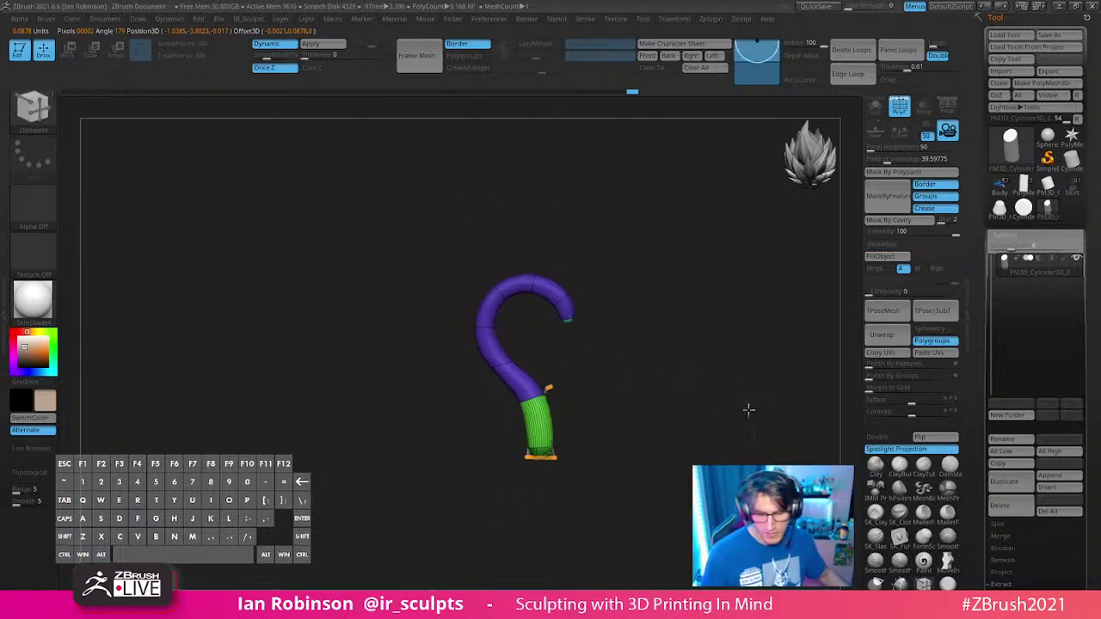
drag(745, 410, 677, 436)
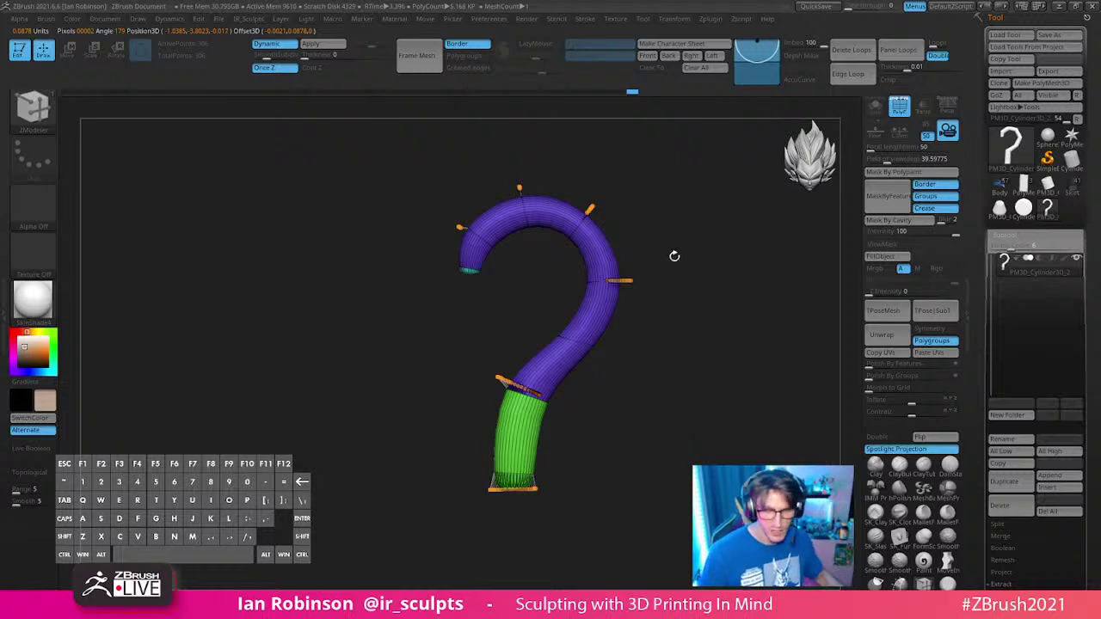
mouse_move(606, 163)
ctrl+mouse_down()
mouse_move(540, 258)
mouse_move(691, 239)
ctrl+mouse_up()
key(w)
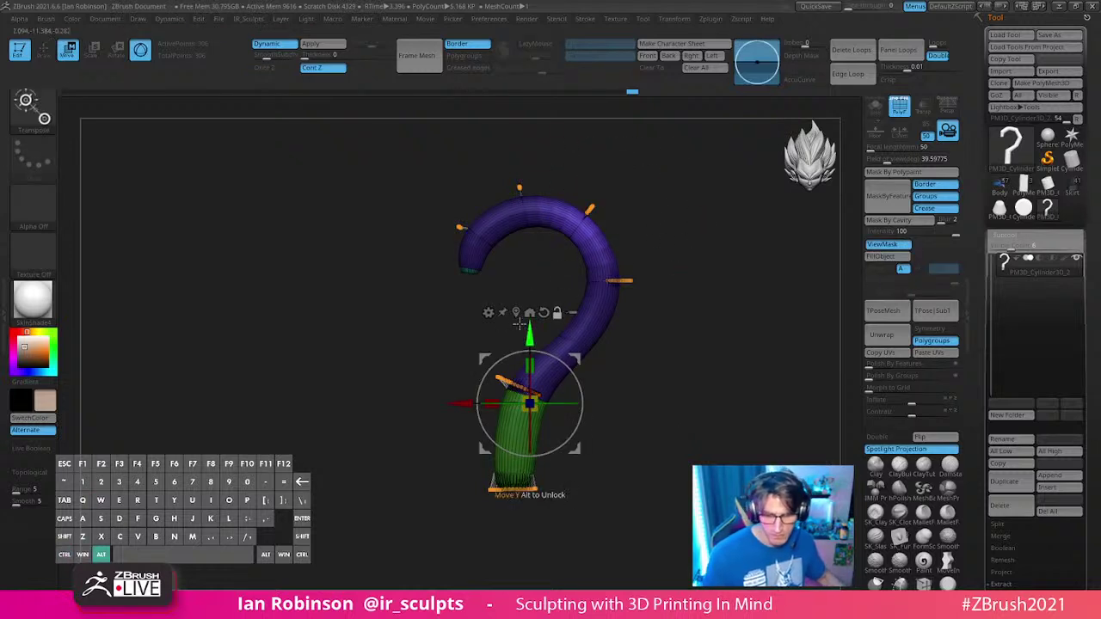
alt+click(590, 224)
key(q)
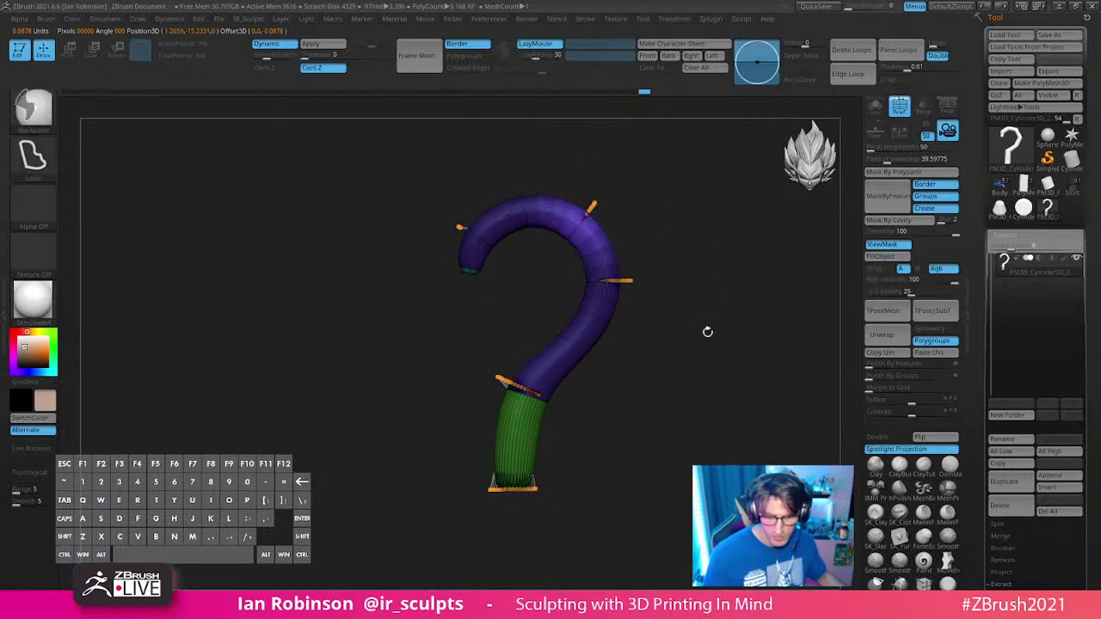
Step: Isolate the hook's tip with a mask, extend it downwards with the gizmo, clear the mask and hide the polyframe
ctrl+drag(708, 332, 693, 344)
ctrl+alt+drag(499, 278, 506, 249)
key(w)
alt+click(469, 271)
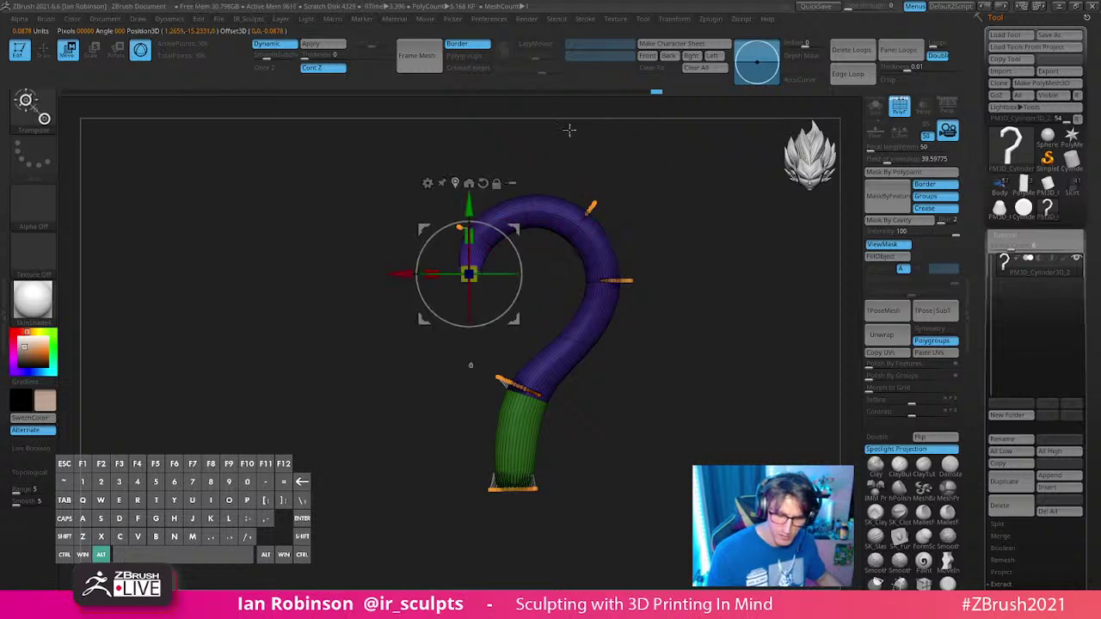
mouse_move(515, 319)
mouse_down()
mouse_move(525, 330)
mouse_move(525, 307)
mouse_move(521, 334)
mouse_up()
key(q)
ctrl+drag(708, 410, 719, 400)
mouse_move(719, 400)
ctrl+right_down()
mouse_move(719, 346)
mouse_move(786, 378)
mouse_move(739, 365)
ctrl+right_up()
key(shift+f)
ctrl+right_drag(739, 365, 739, 388)
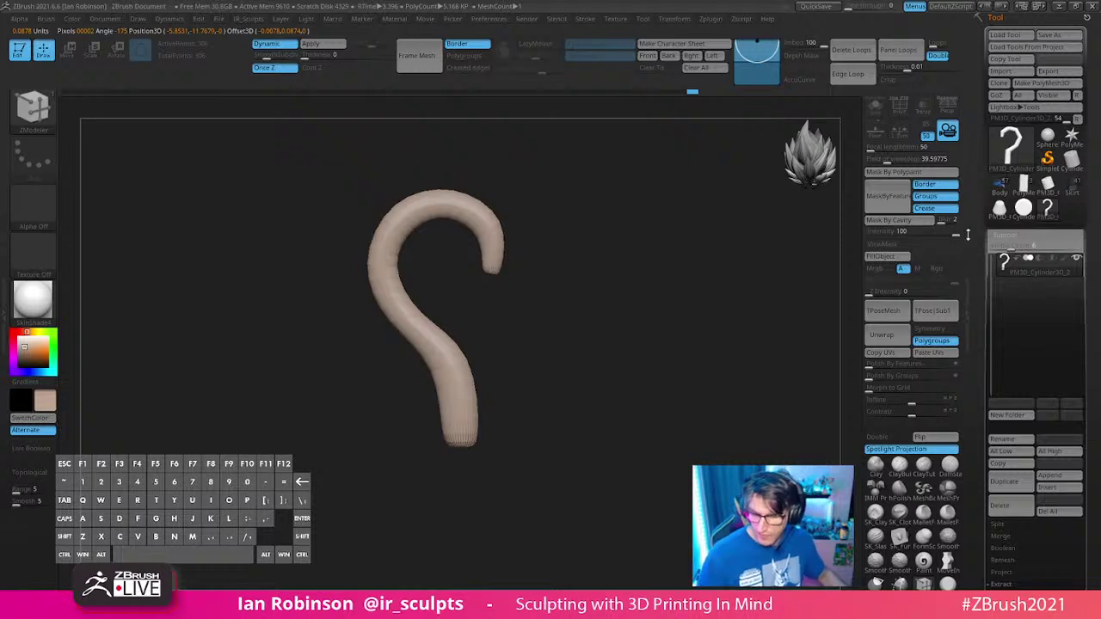
Step: Append a Cylinder3D_1 mesh as a new subtool and position it at the base of the hook
click(1054, 483)
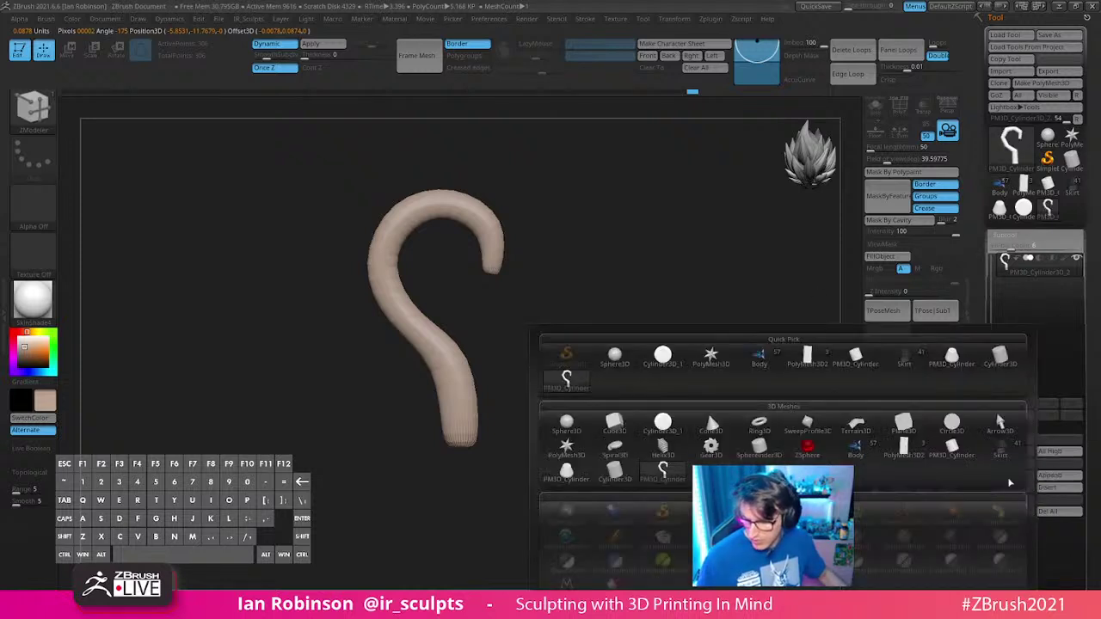
click(662, 355)
key(w)
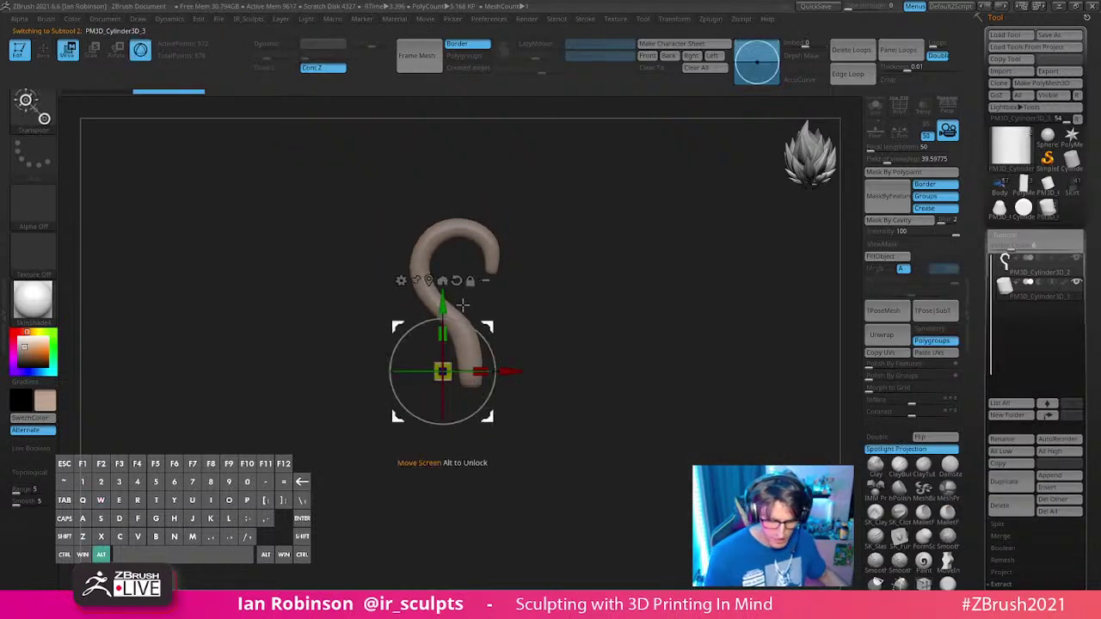
drag(443, 370, 516, 434)
key(q)
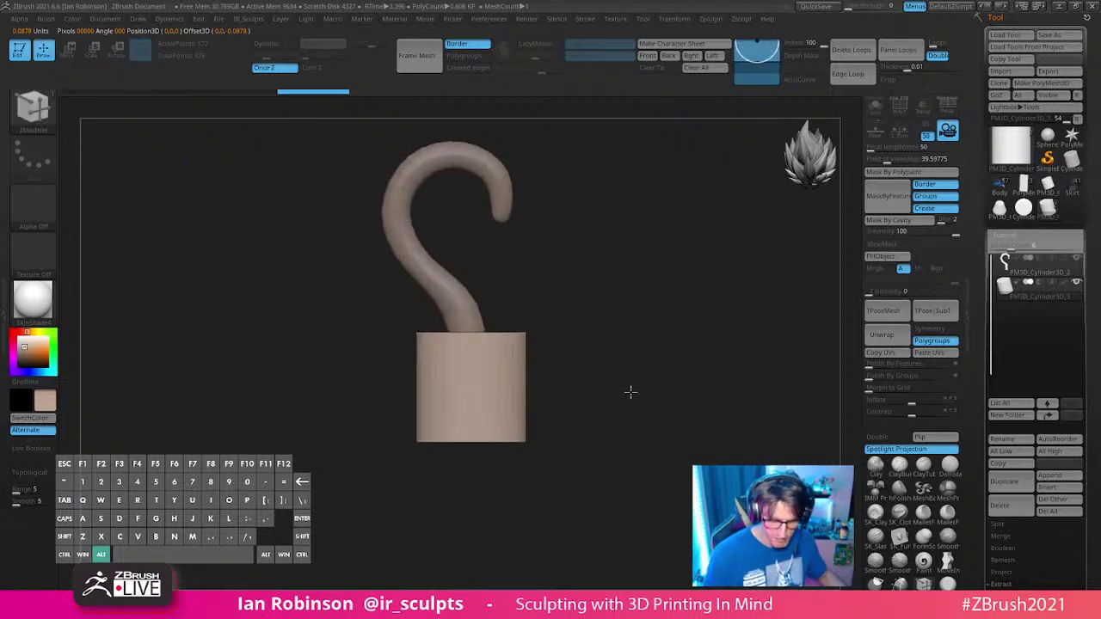
Step: Remove the surplus edge loops from the appended cylinder
key(shift+f)
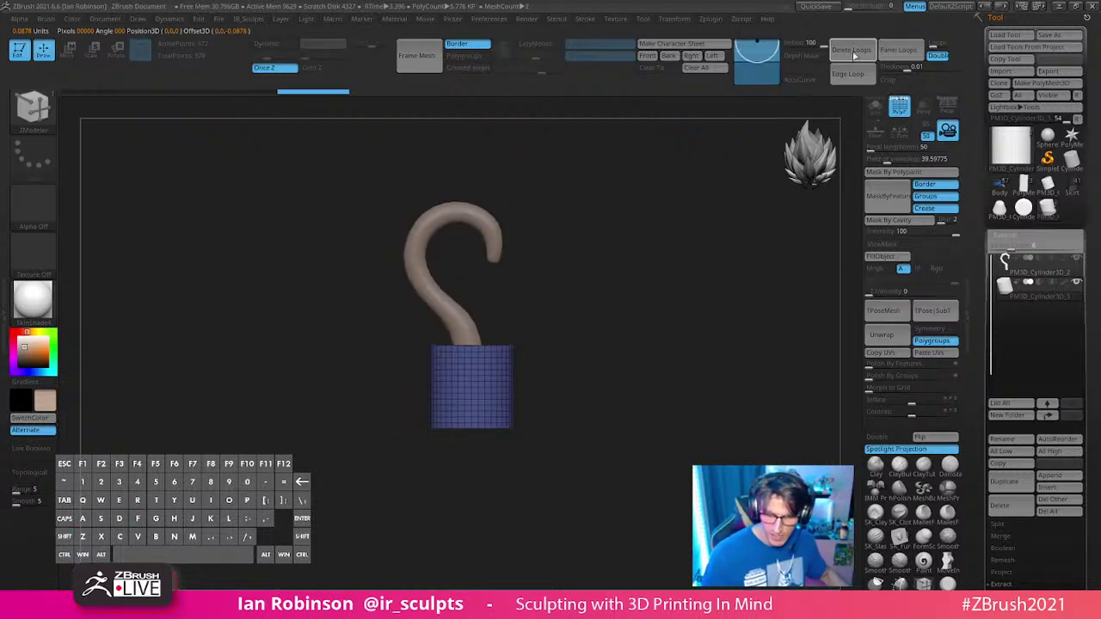
click(852, 53)
key(shift+f)
Step: Mask the cylinder except for its top rim, centre the gizmo there and scale the top down to taper it
ctrl+drag(376, 351, 596, 281)
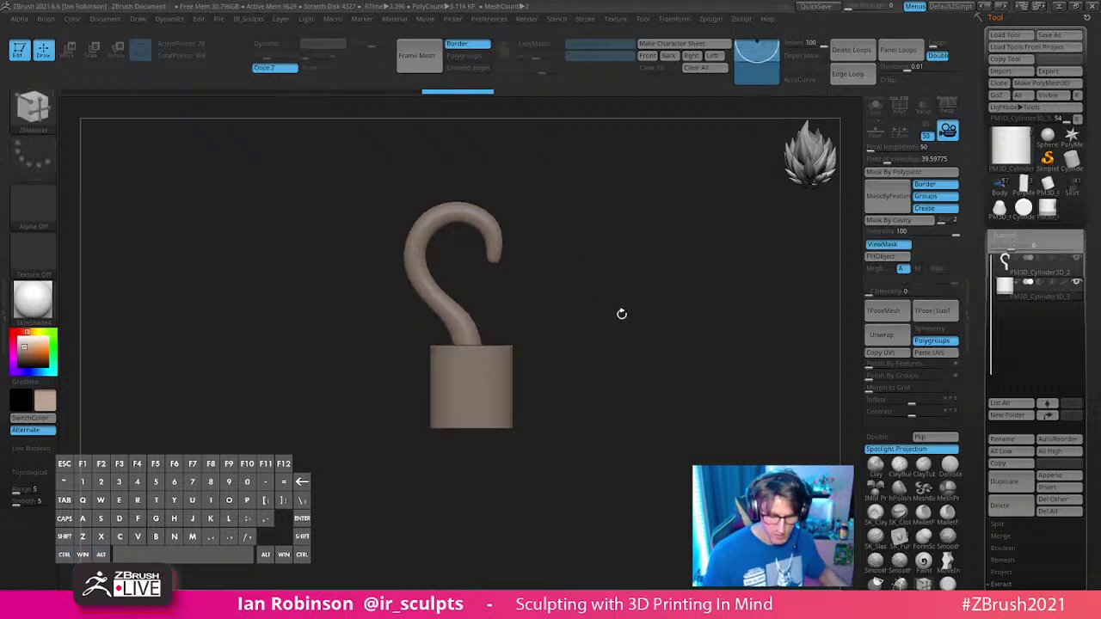
key(w)
alt+click(470, 345)
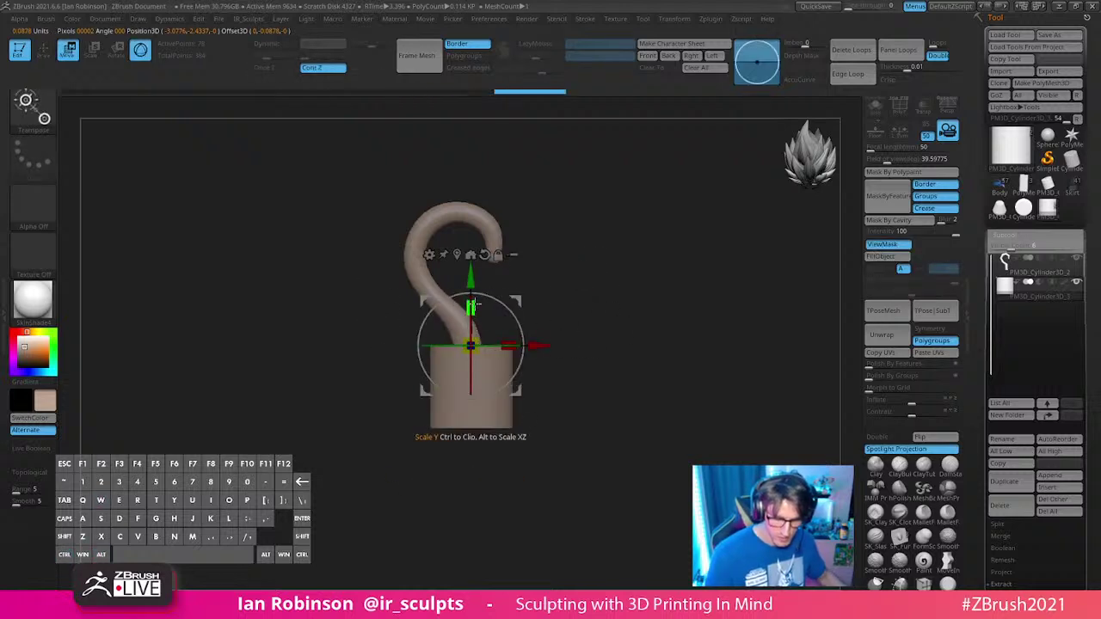
drag(473, 320, 471, 345)
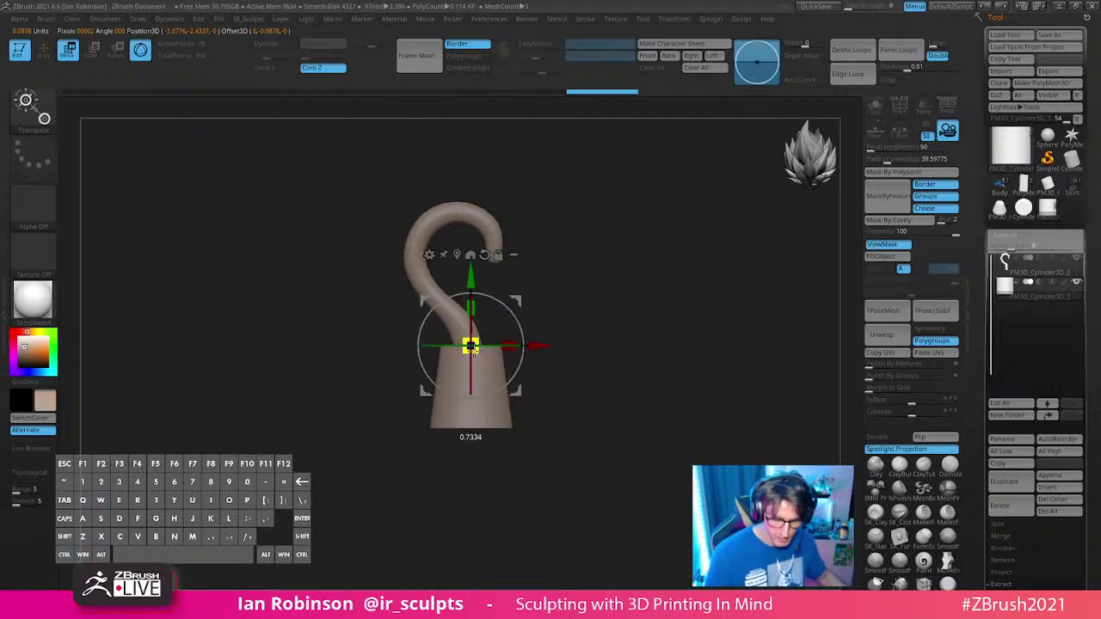
drag(538, 346, 591, 369)
key(ctrl+z)
Step: Inset the cap at the cylinder's open end and push the inner face inward to hollow out a cuff
mouse_move(536, 345)
mouse_down()
mouse_move(657, 371)
mouse_move(617, 422)
mouse_move(648, 422)
mouse_move(681, 401)
mouse_move(721, 330)
mouse_move(693, 290)
mouse_move(638, 282)
mouse_move(545, 356)
mouse_move(643, 311)
mouse_up()
key(q)
key(shift+f)
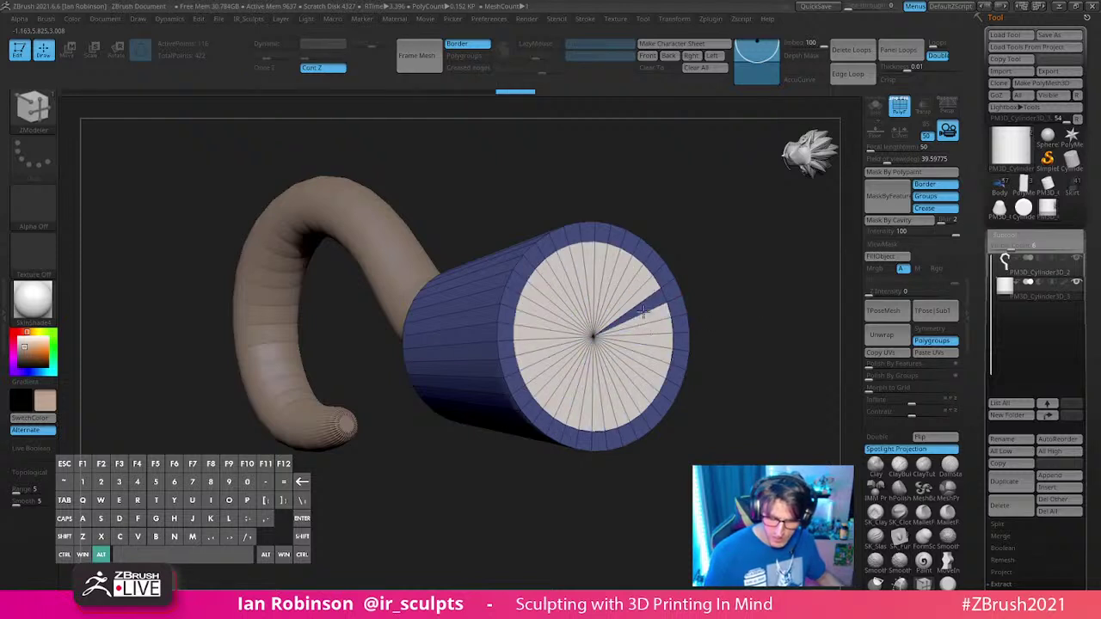
mouse_move(740, 296)
mouse_down()
mouse_move(644, 307)
mouse_move(561, 362)
mouse_move(566, 396)
mouse_move(528, 439)
mouse_move(757, 322)
mouse_up()
key(ctrl+z)
drag(765, 271, 817, 284)
drag(651, 307, 556, 351)
mouse_move(722, 258)
alt+mouse_down()
mouse_move(704, 222)
mouse_move(748, 318)
mouse_move(685, 319)
mouse_move(717, 337)
mouse_move(729, 278)
alt+mouse_up()
key(1)
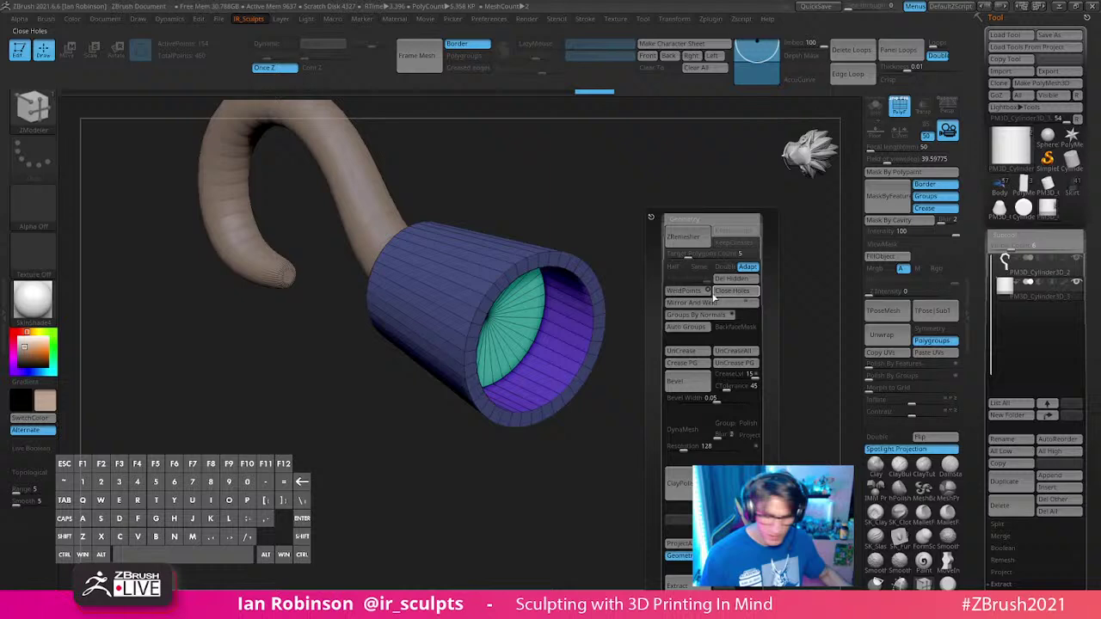
Step: Group the cuff's polygons by normals, crease the polygroup borders and turn on Dynamic Subdivision
click(706, 315)
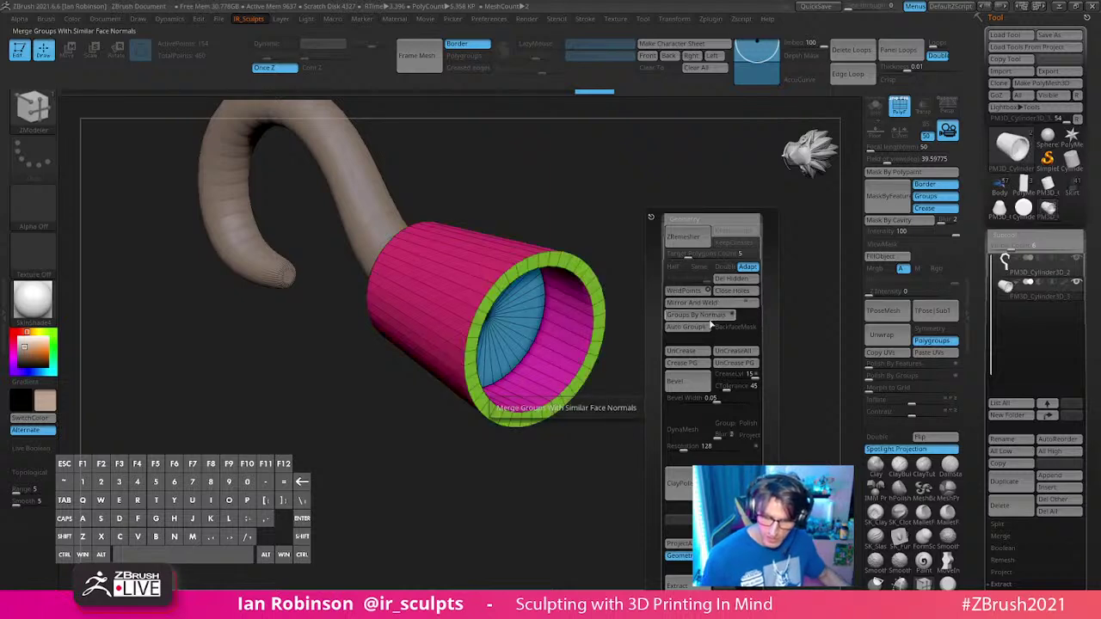
click(699, 364)
key(shift+f)
key(d)
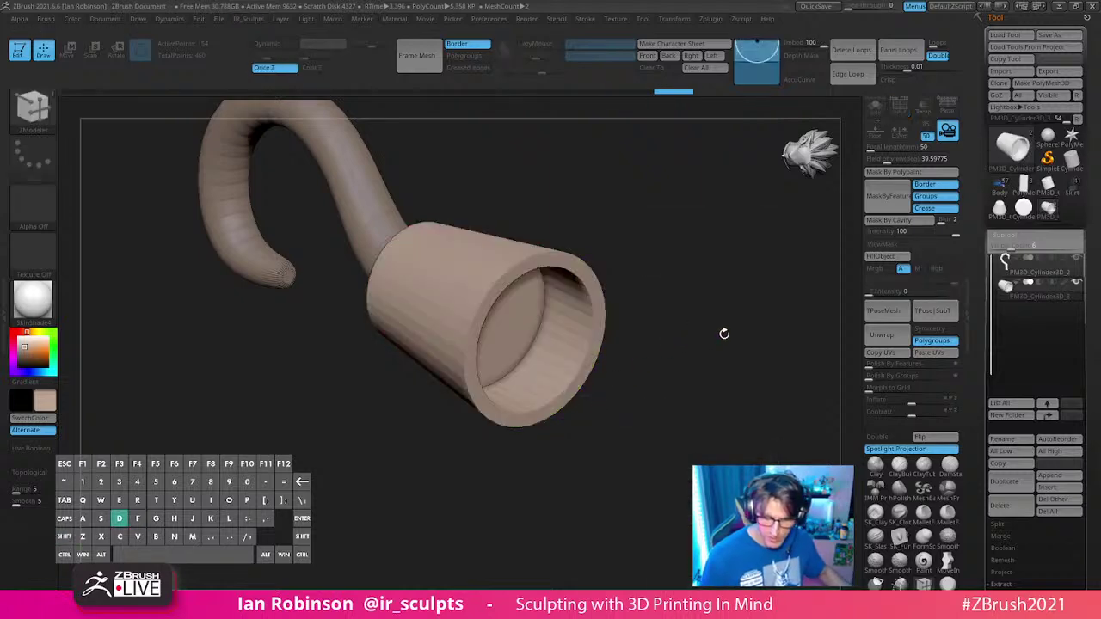
Step: Insert a Cylinder Inner primitive at the centre of the cuff's recessed floor with the IMM Primitives brush
drag(723, 330, 726, 353)
key(shift+f)
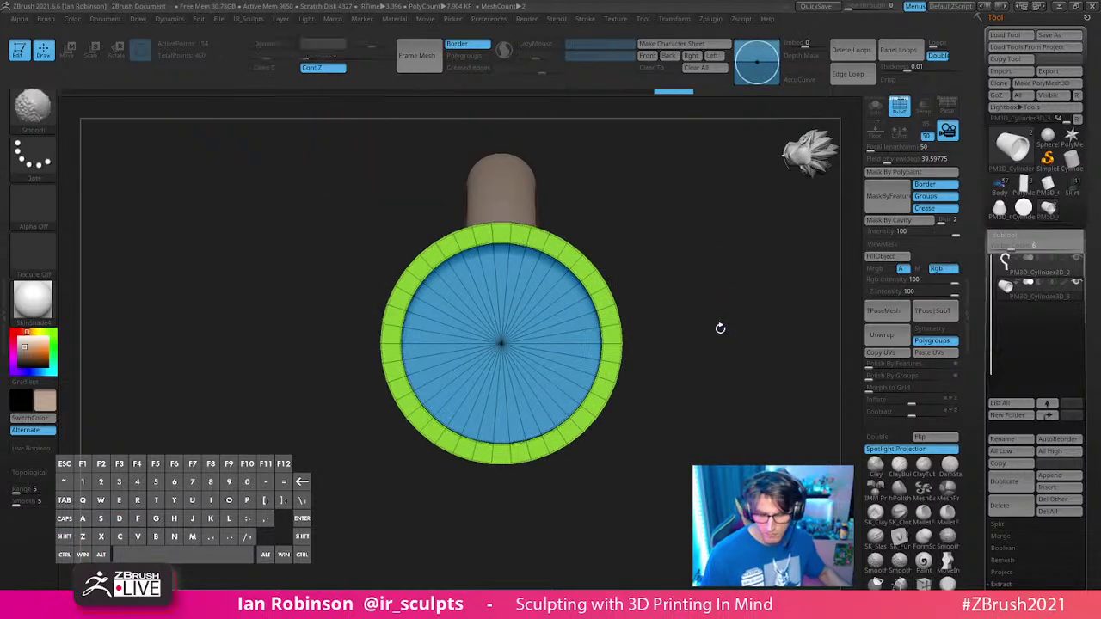
key(b)
click(714, 321)
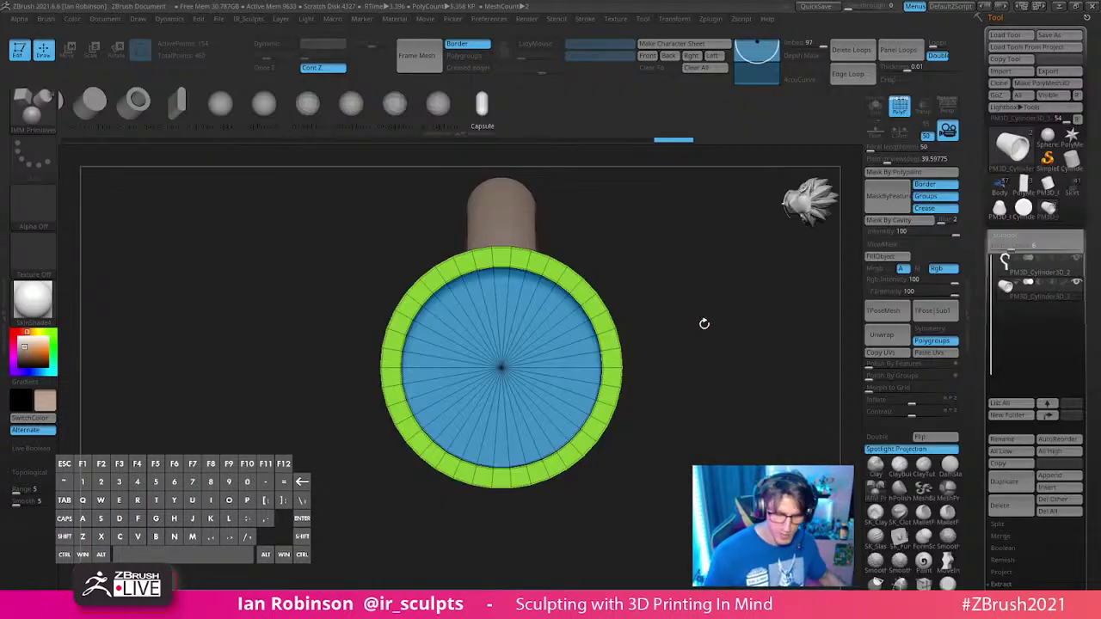
click(94, 102)
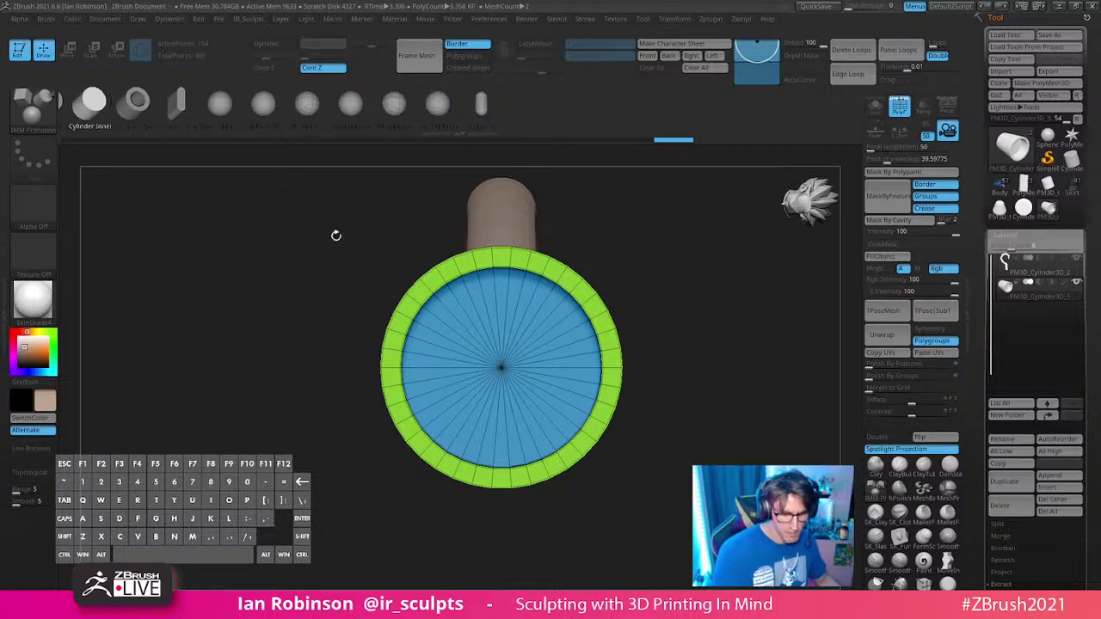
shift+drag(502, 398, 502, 401)
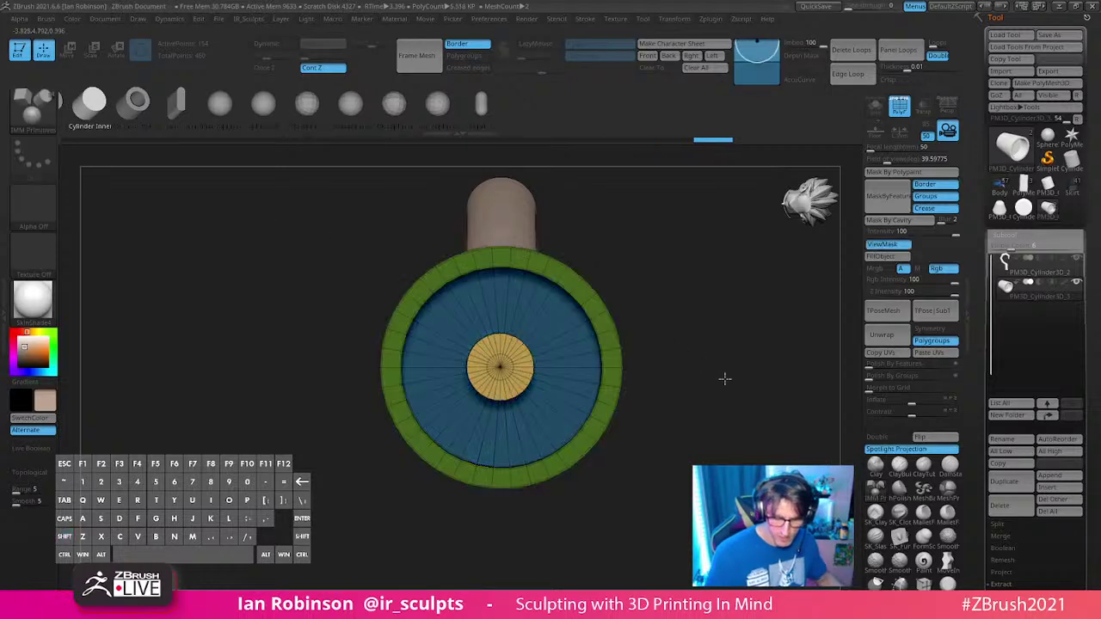
Step: Duplicate the inserted peg with the gizmo, move the copy towards the cuff opening and try rotating it
drag(723, 378, 724, 304)
key(w)
drag(732, 348, 729, 365)
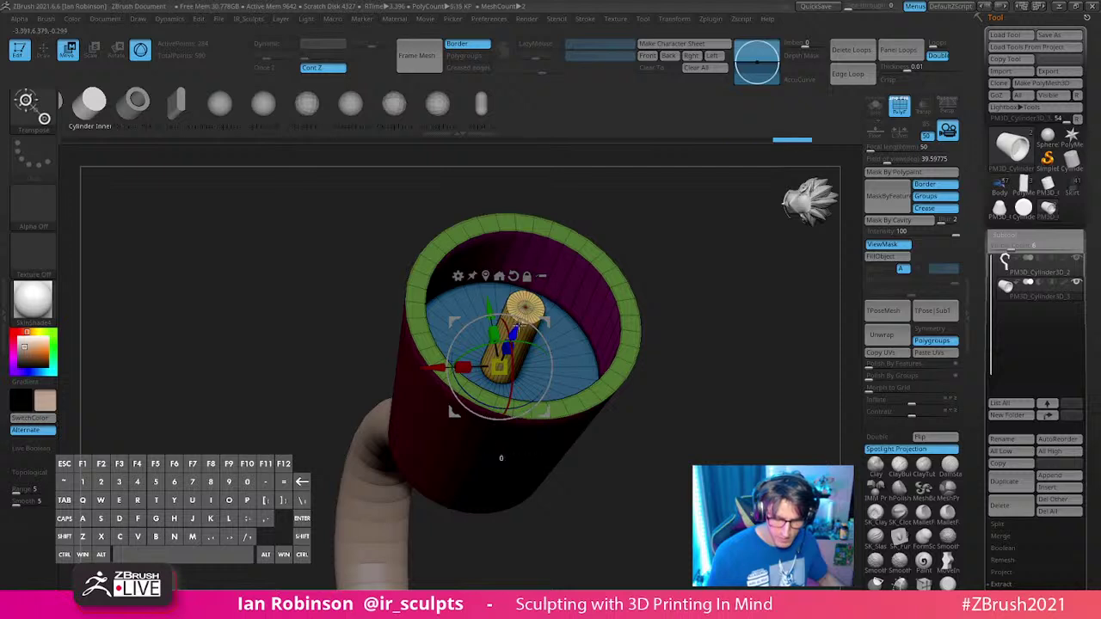
drag(745, 347, 630, 340)
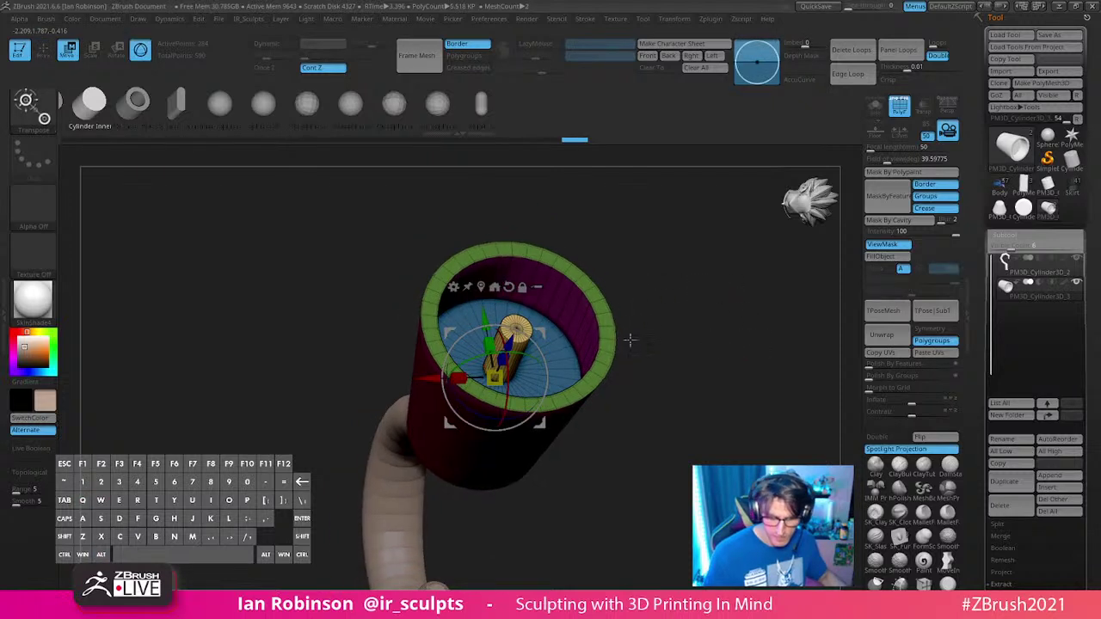
drag(510, 344, 544, 302)
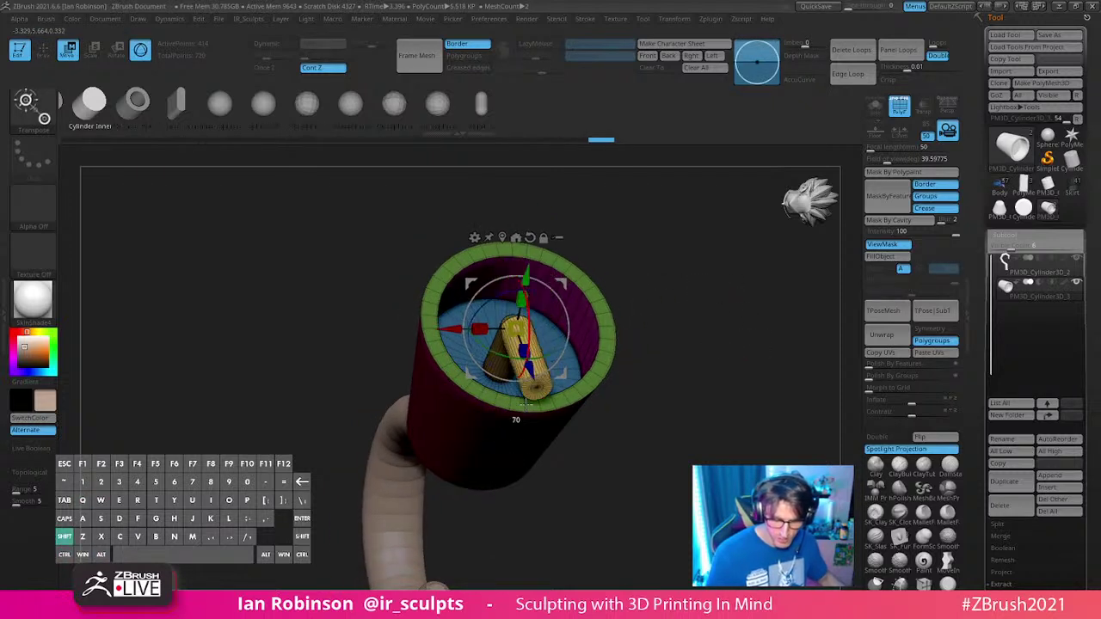
drag(523, 398, 581, 303)
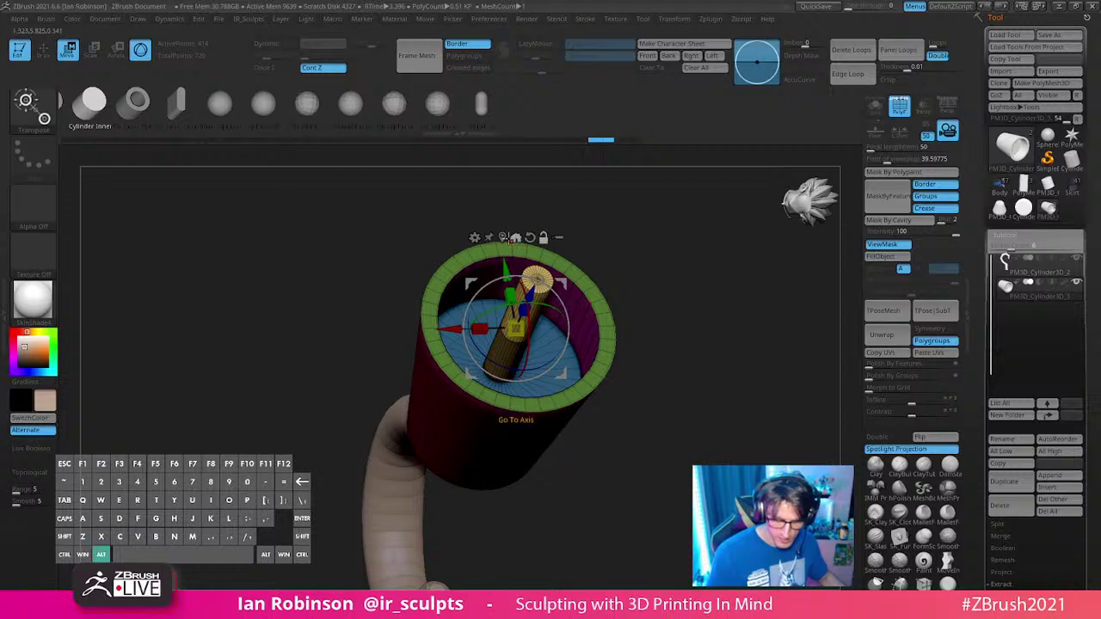
Step: Recentre the gizmo on the copied peg and rotate it 90 degrees to form a crossbar handle
click(513, 239)
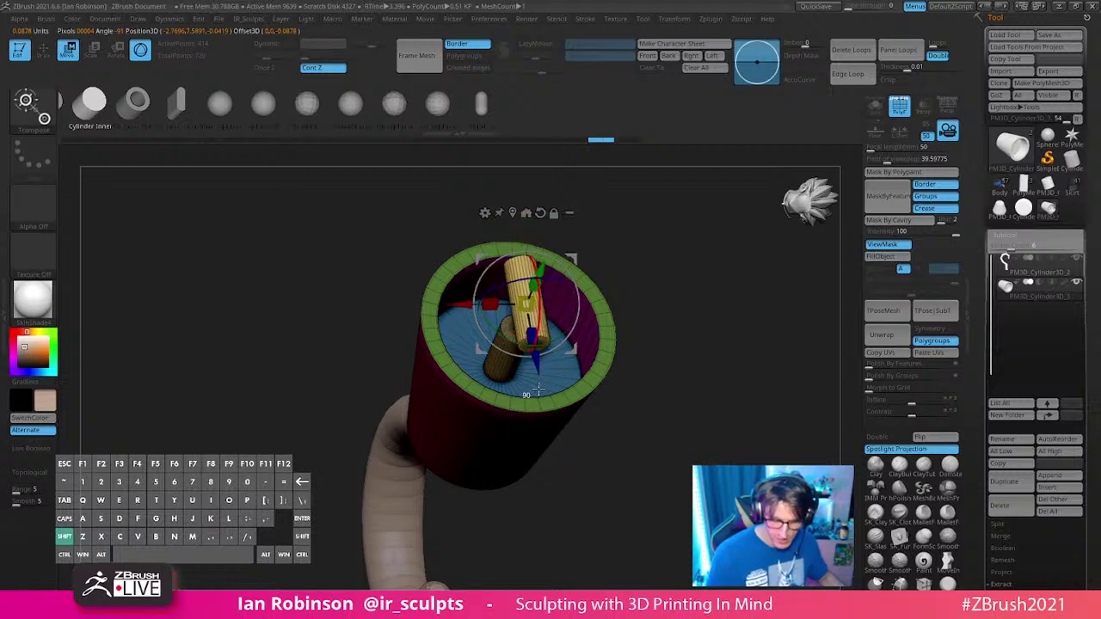
drag(645, 344, 710, 303)
drag(565, 275, 534, 298)
key(q)
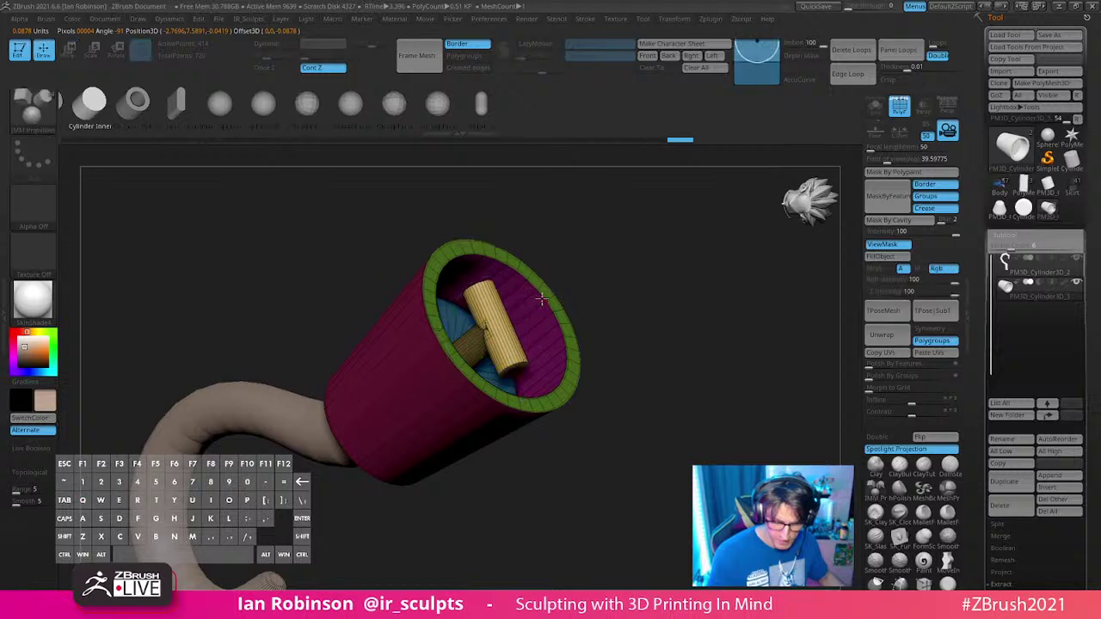
Step: Examine the hook, cuff and inner handle from below and from the side without the polyframe
mouse_move(710, 307)
mouse_down()
mouse_move(673, 386)
mouse_move(726, 371)
mouse_move(757, 408)
mouse_move(737, 361)
mouse_move(745, 434)
mouse_move(693, 396)
mouse_move(701, 381)
mouse_move(712, 425)
mouse_move(660, 436)
mouse_move(661, 388)
mouse_move(676, 421)
mouse_move(679, 370)
mouse_up()
key(shift+f)
key(f)
key(shift+f)
key(shift+f)
key(w)
key(shift+f)
key(shift+f)
key(q)
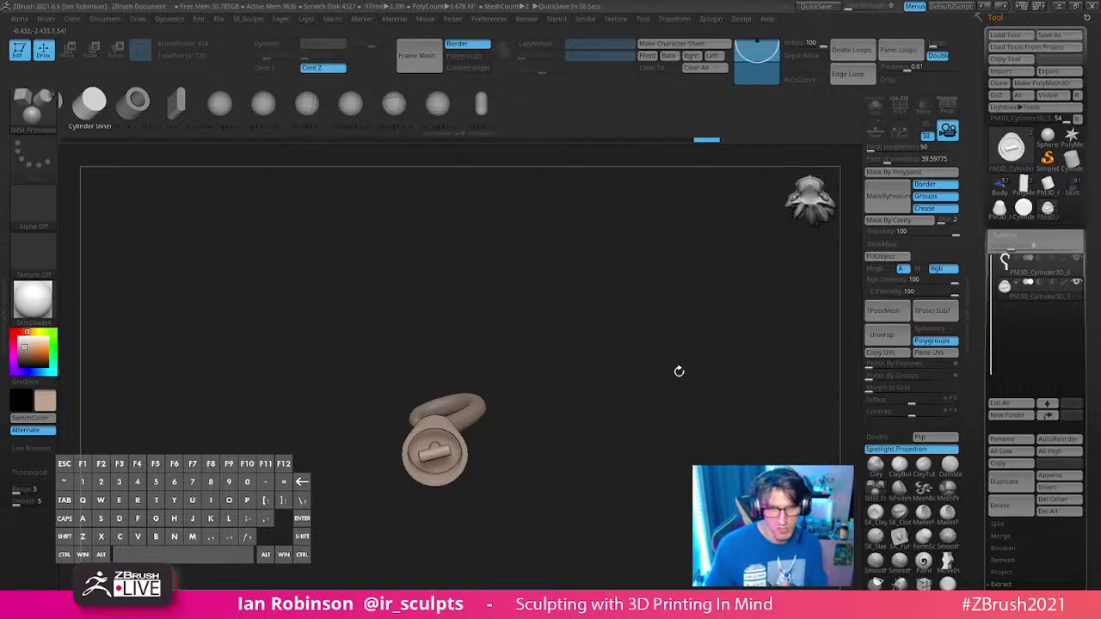
drag(678, 371, 555, 464)
key(shift+f)
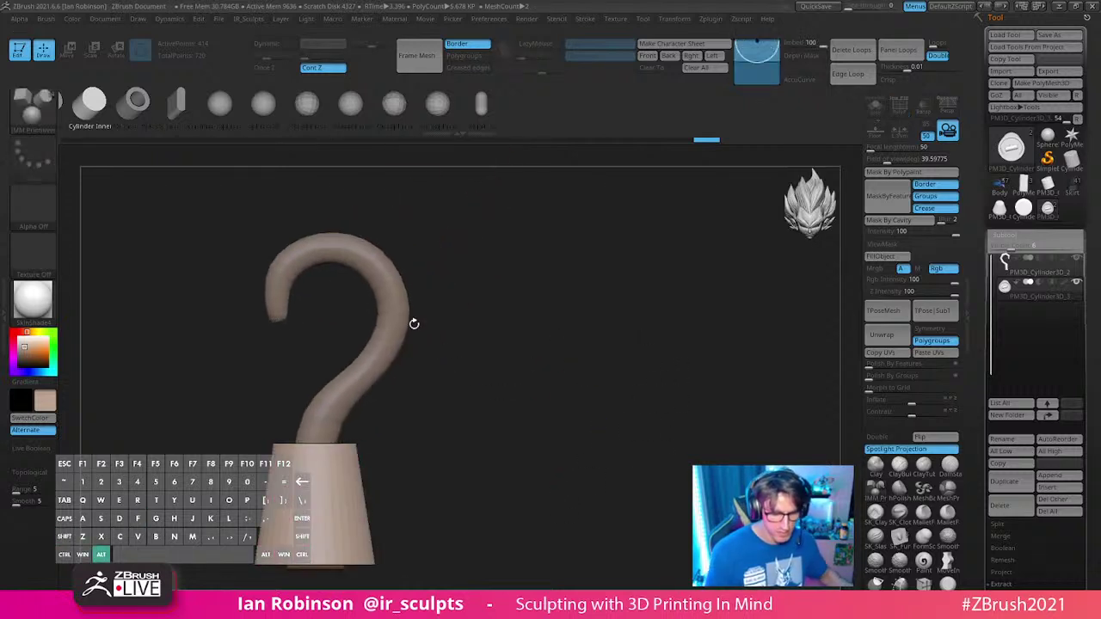
Step: Choose the Metal 01 material and the colour white for the hook subtool
alt+click(401, 322)
key(shift+f)
key(shift+f)
alt+drag(590, 374, 642, 365)
key(shift+f)
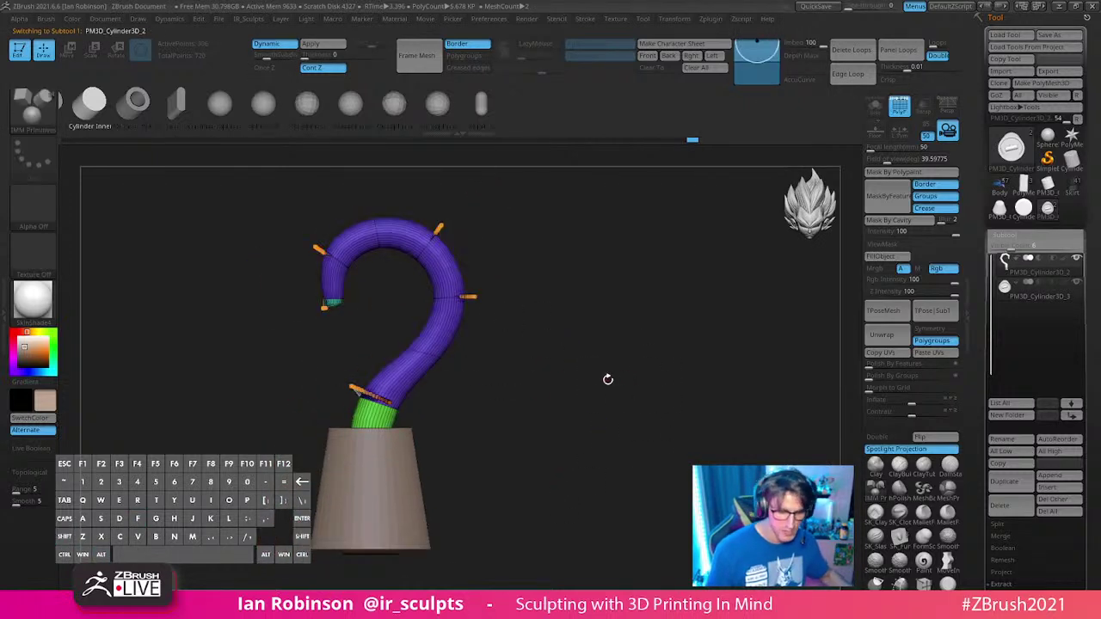
click(33, 300)
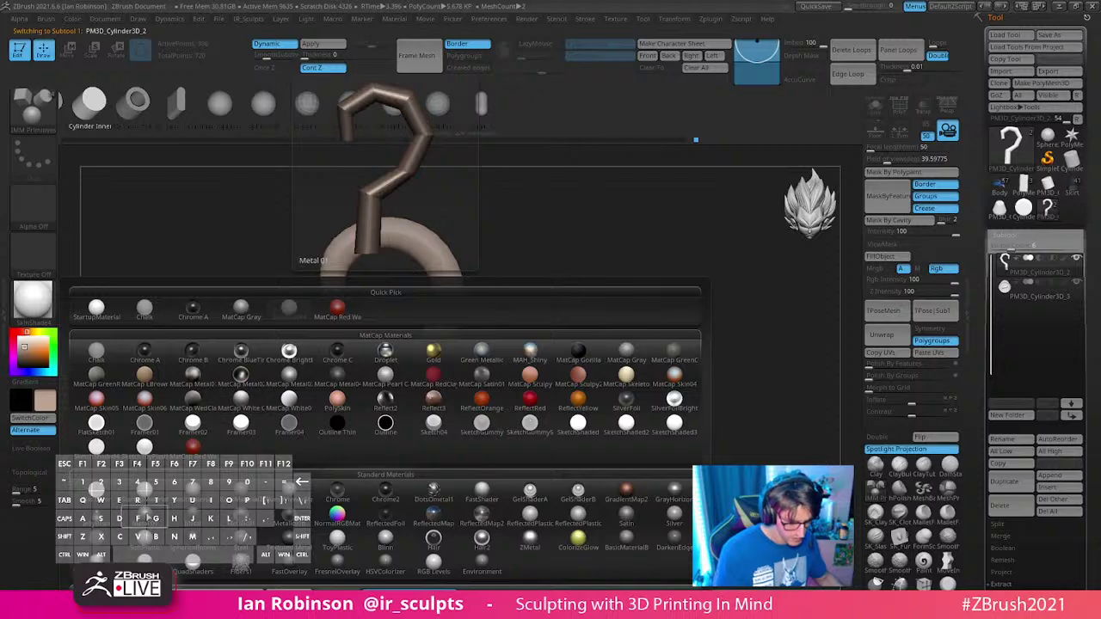
click(251, 411)
key(shift+f)
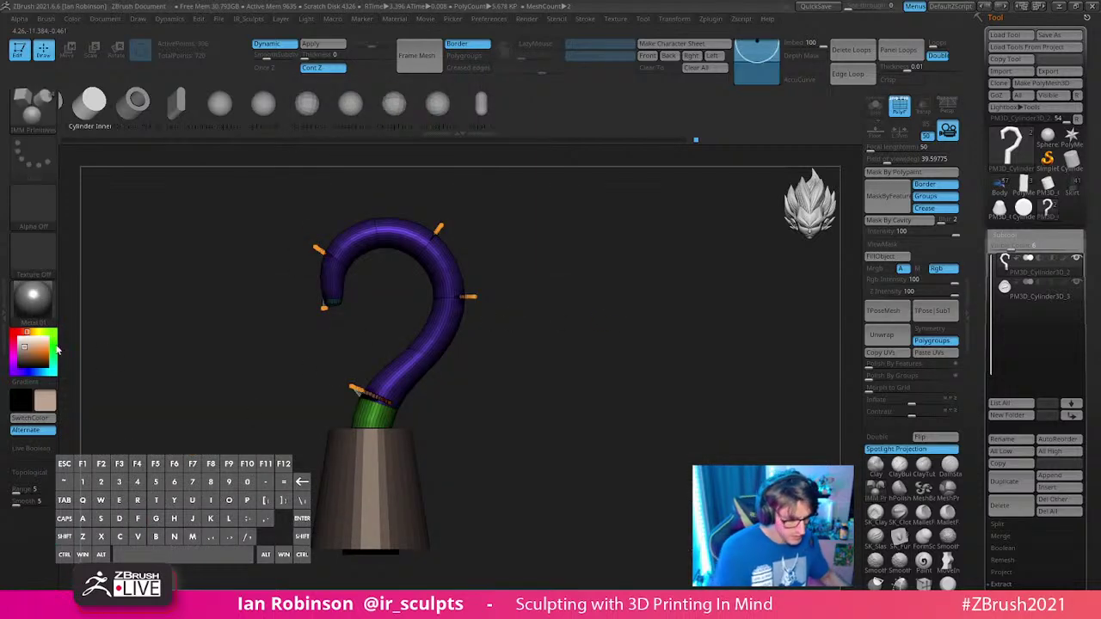
key(shift+f)
drag(622, 300, 594, 345)
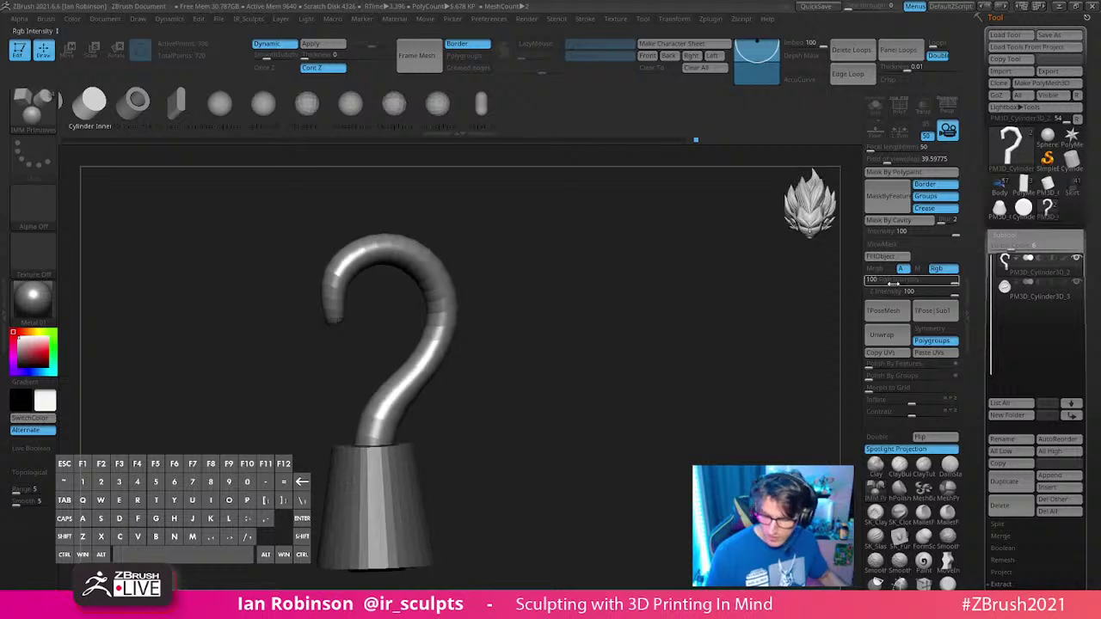
Step: Make the cuff the active subtool and switch its material to BasicMaterial
alt+drag(691, 361, 694, 315)
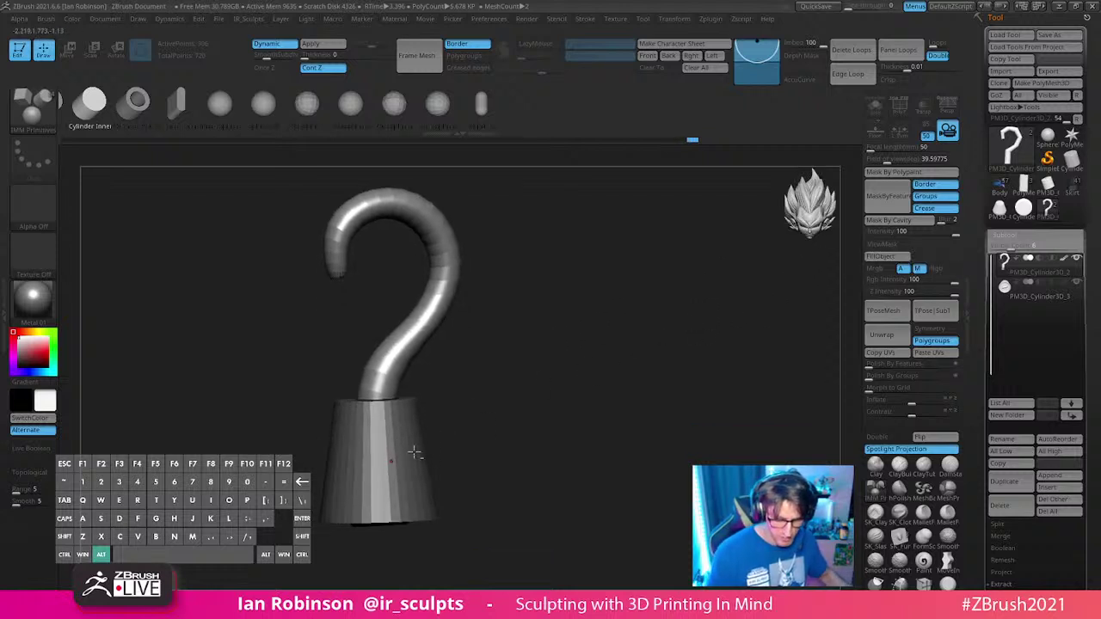
alt+click(414, 452)
key(m)
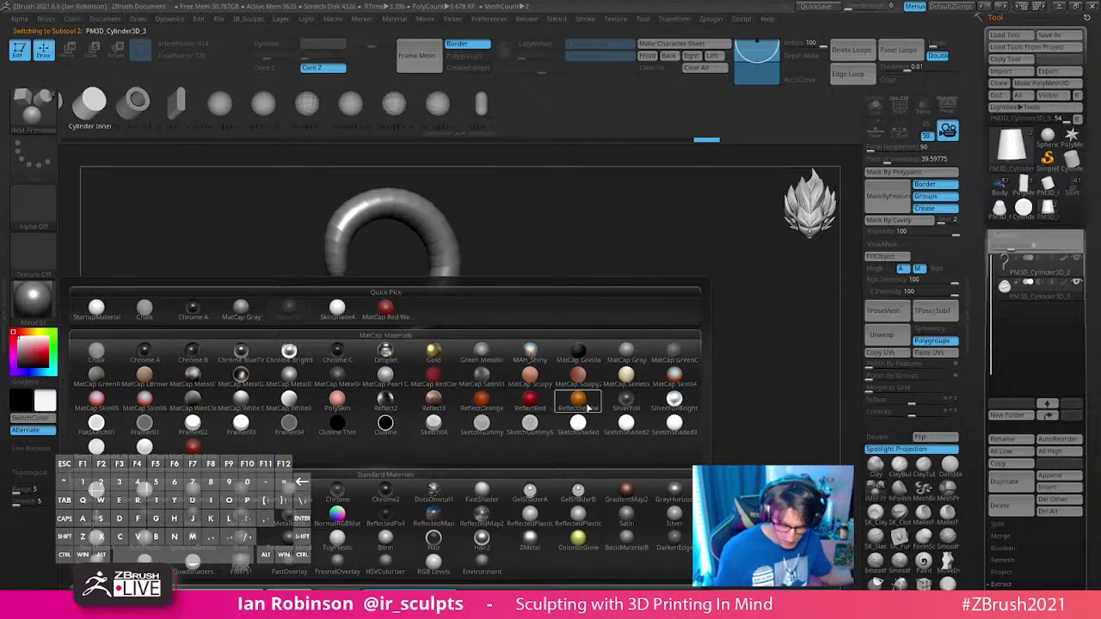
click(196, 495)
alt+drag(576, 380, 586, 348)
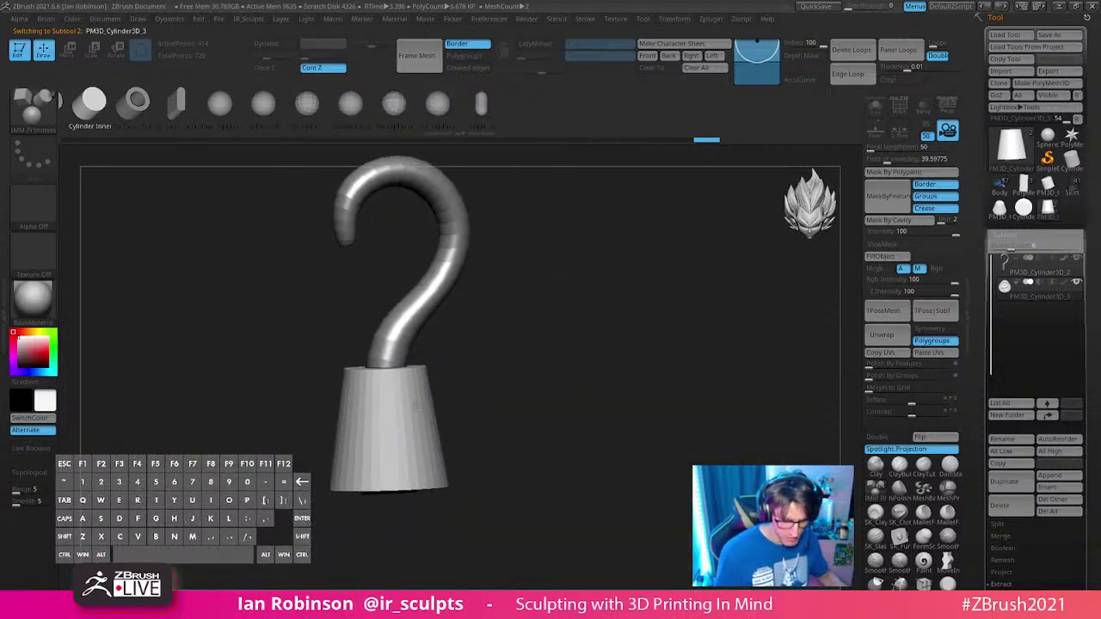
Step: Try an orange hue on the cuff and settle on a deep, saturated red
click(28, 332)
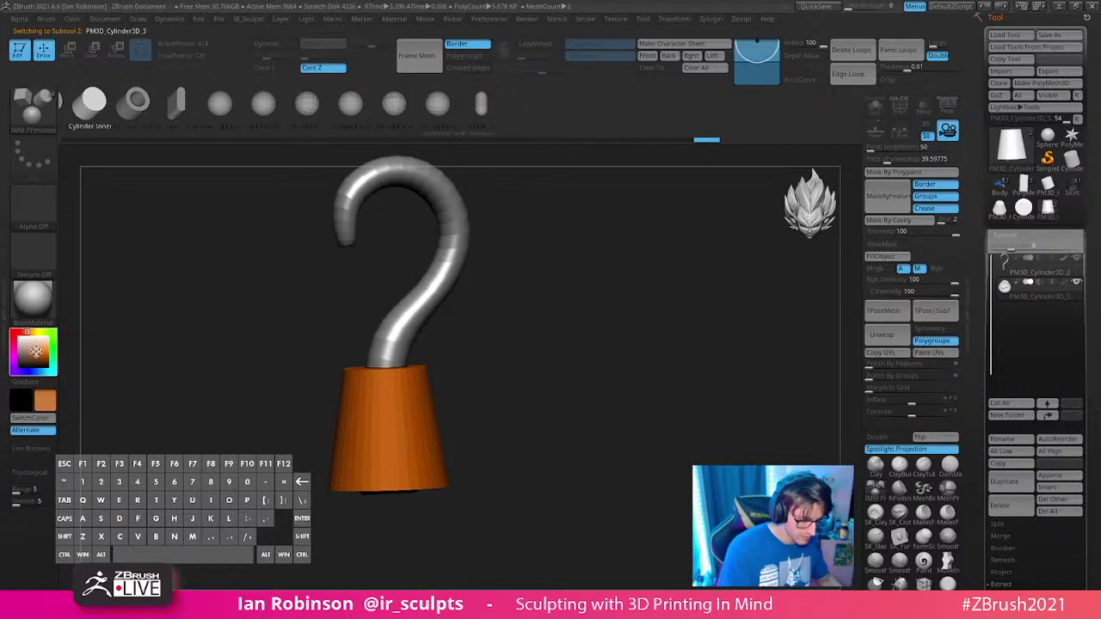
click(32, 351)
click(14, 334)
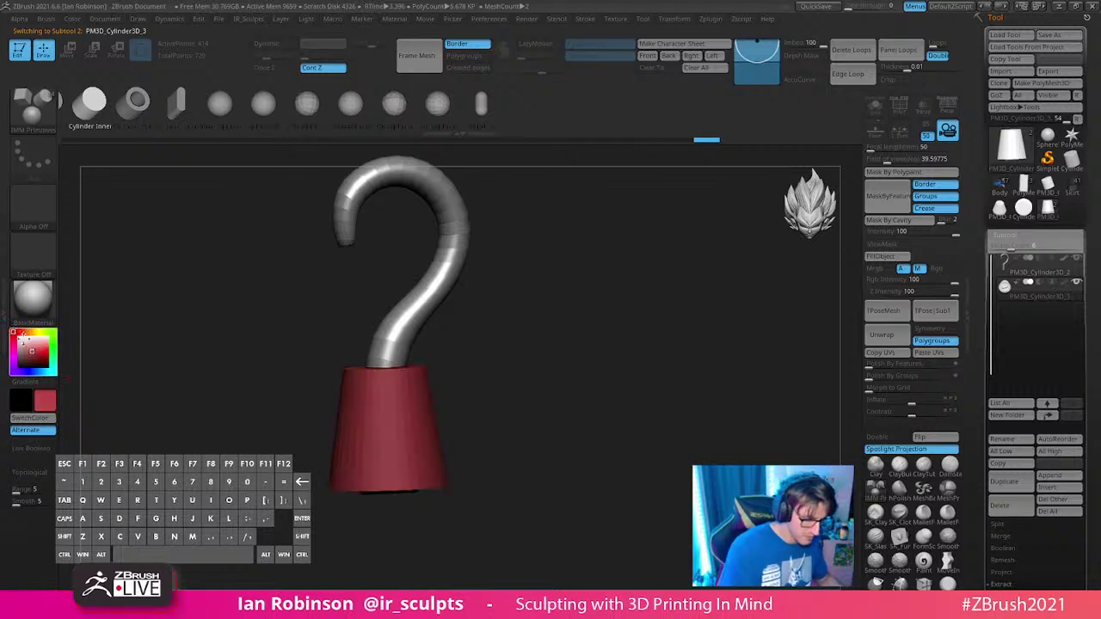
click(45, 354)
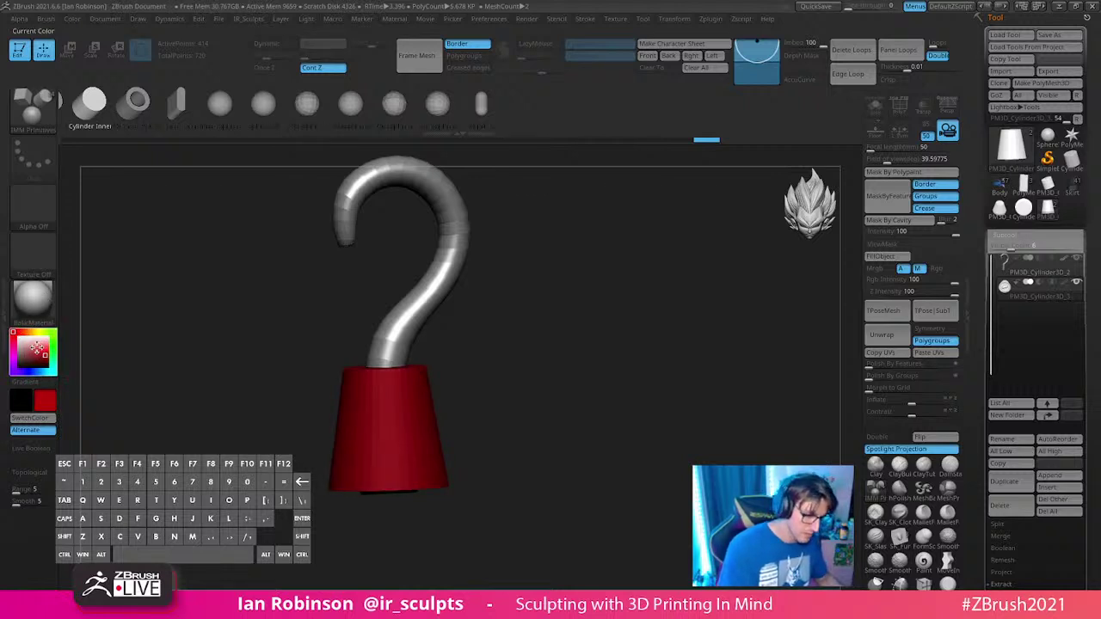
Step: Examine the cuff opening from below and try isolating the crossbar handle from the cuff
key(w)
drag(492, 303, 522, 359)
click(456, 197)
key(q)
mouse_move(532, 421)
mouse_down()
mouse_move(518, 393)
mouse_move(449, 439)
mouse_up()
key(w)
key(q)
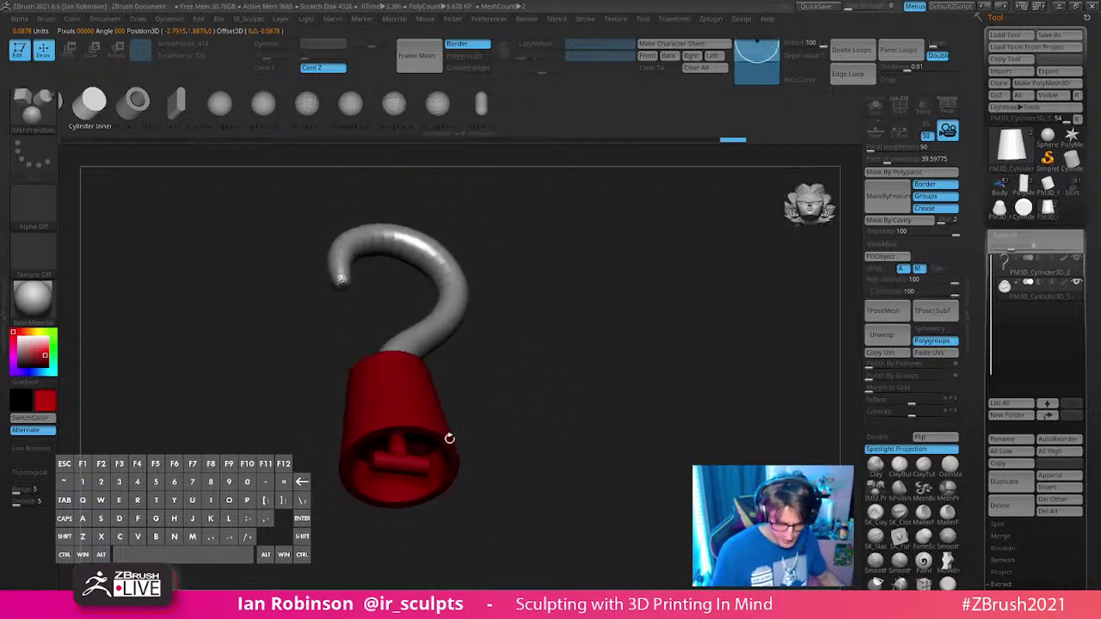
ctrl+shift+click(395, 464)
ctrl+shift+click(477, 413)
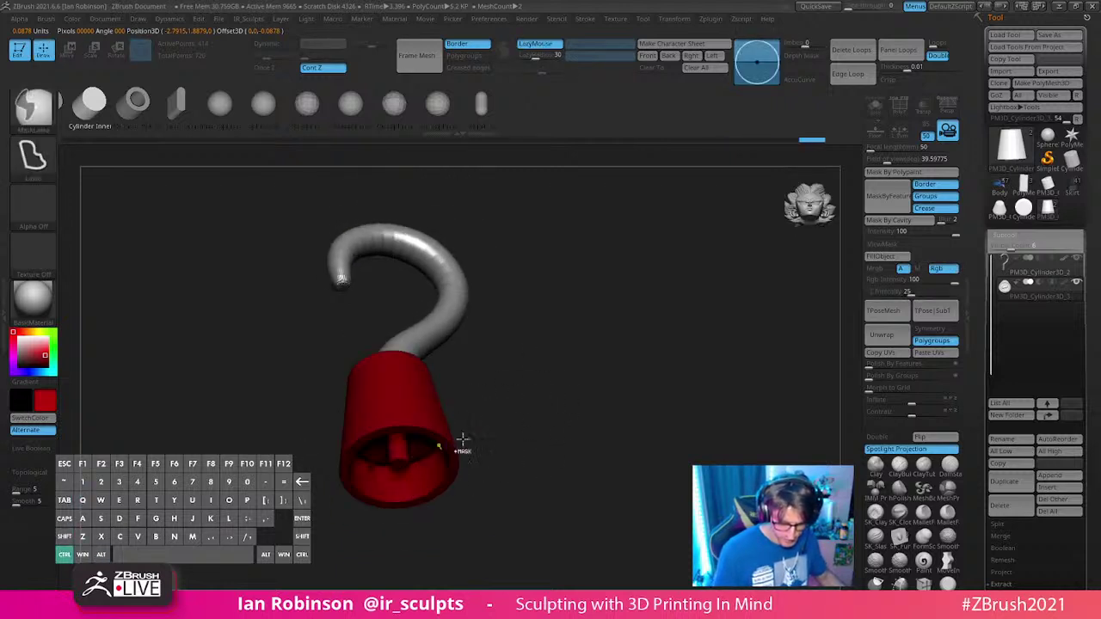
ctrl+shift+click(526, 422)
Step: Split the cuff, peg and crossbar into separate polygroups with Auto Groups and display the polyframe
key(1)
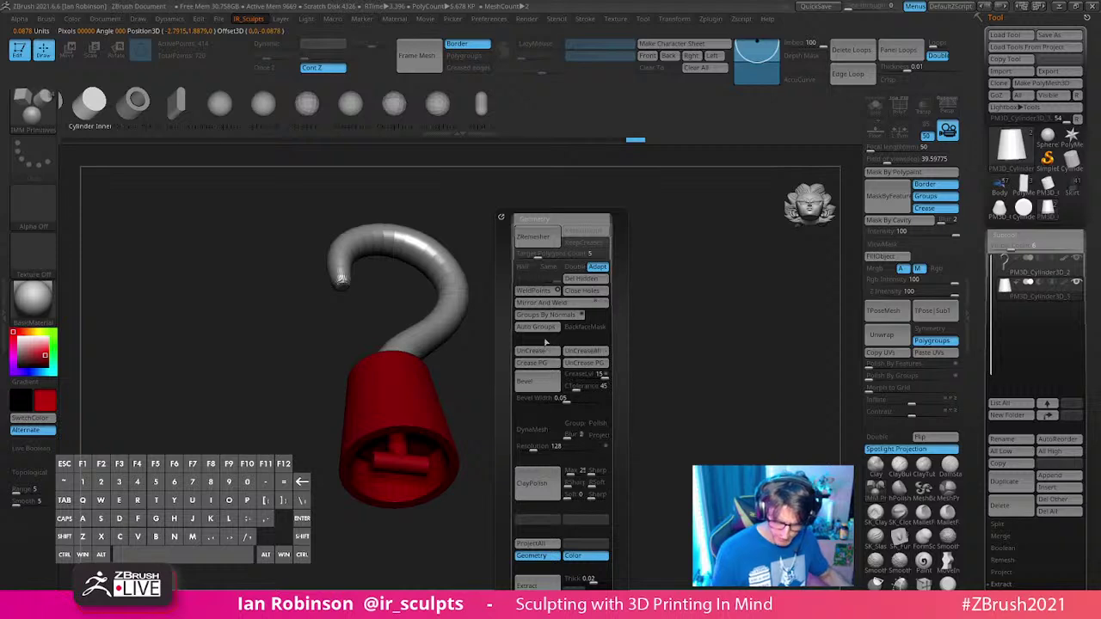
click(537, 328)
ctrl+shift+click(400, 464)
ctrl+shift+click(504, 413)
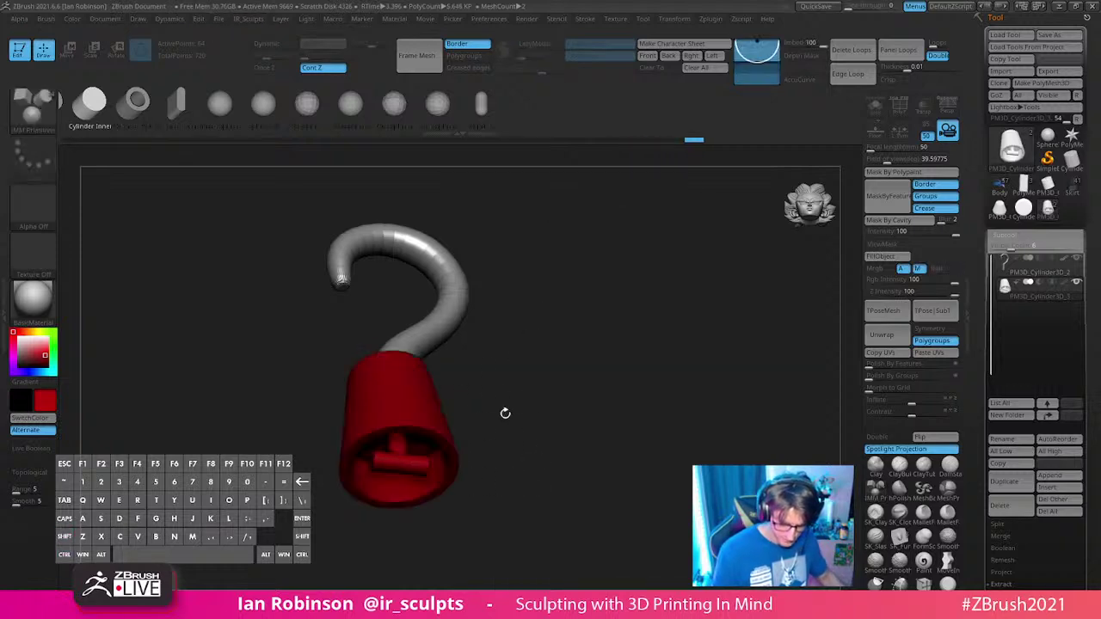
key(shift+f)
Step: Mask the cuff shell by polygroup visibility, leaving only the inner peg and crossbar unmasked
alt+drag(594, 398, 662, 404)
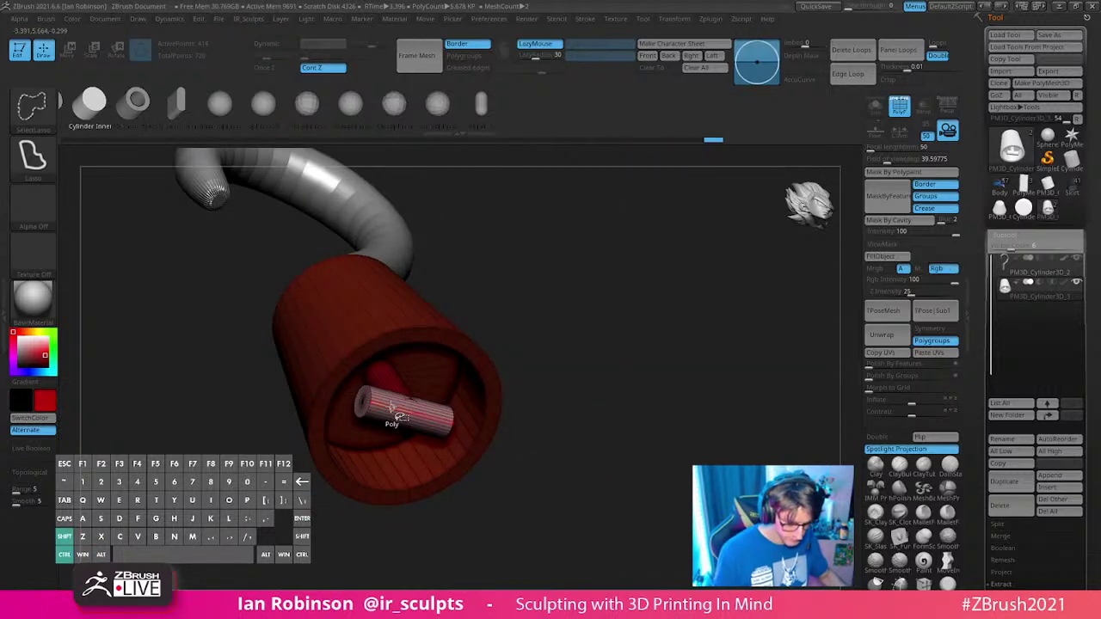
ctrl+shift+click(342, 366)
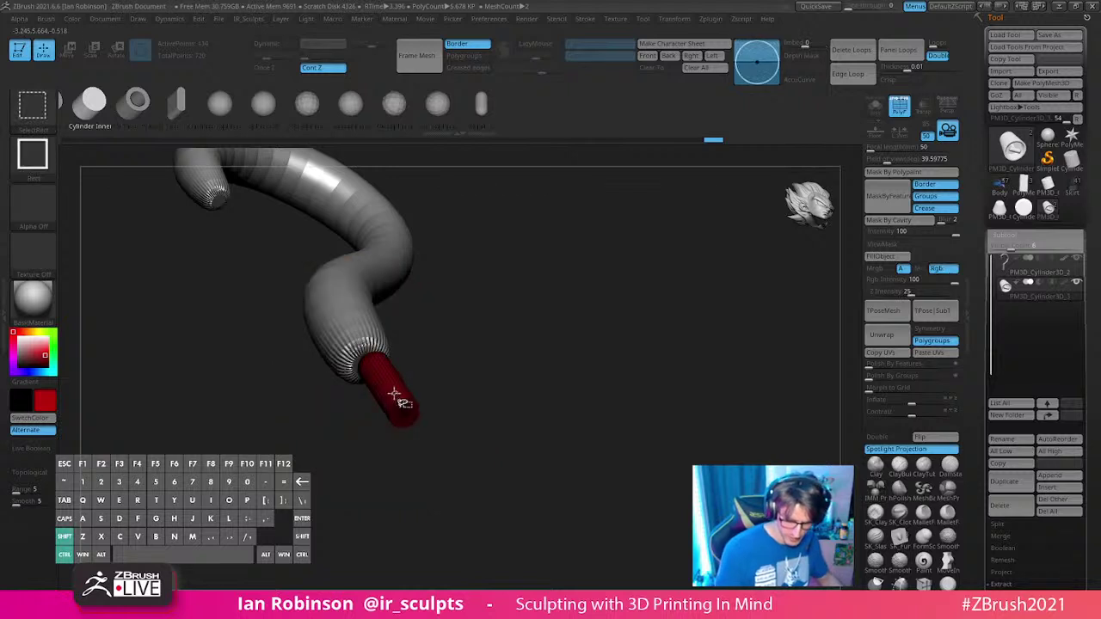
ctrl+shift+click(542, 368)
ctrl+click(610, 359)
ctrl+shift+click(617, 364)
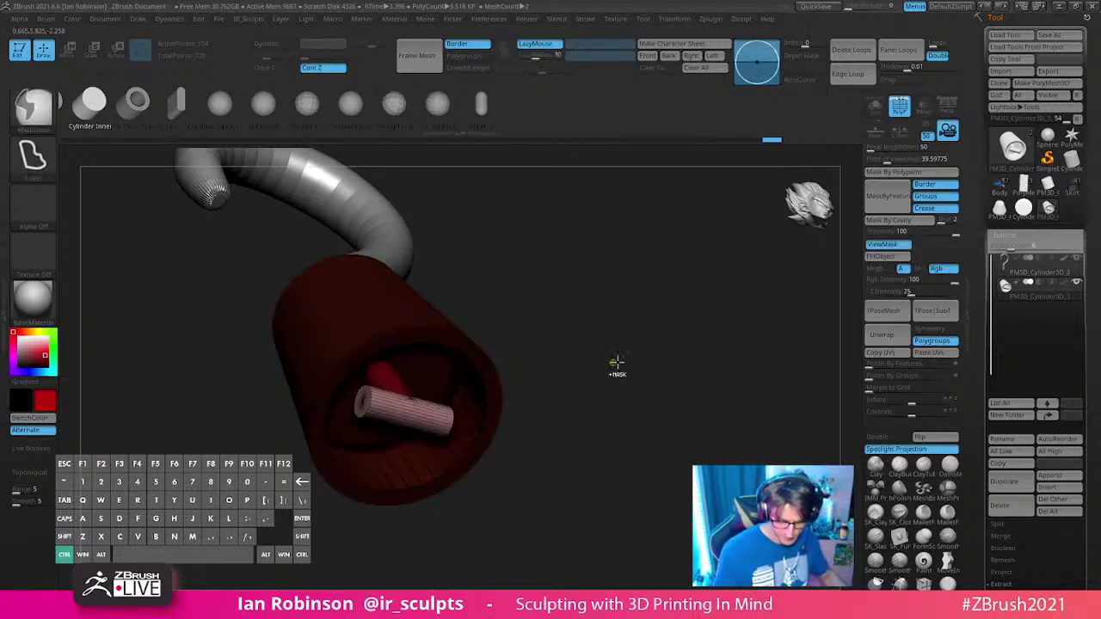
Step: Move the peg and crossbar deeper into the cuff along Y, clear the mask and turn off the polyframe
key(w)
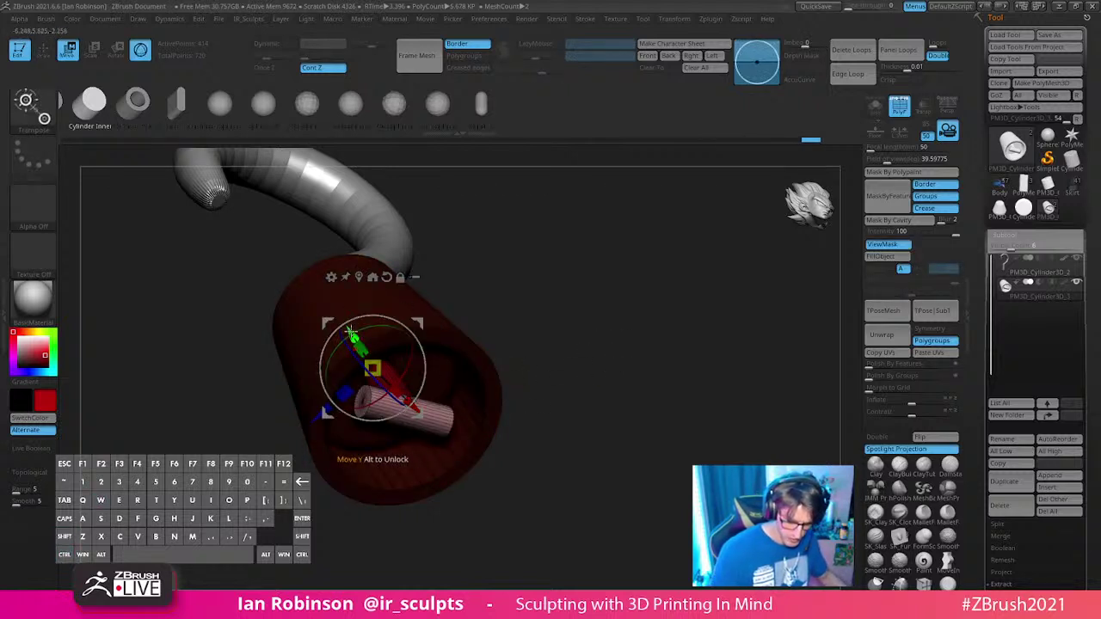
drag(351, 332, 340, 318)
key(q)
ctrl+drag(582, 364, 603, 387)
mouse_move(602, 387)
mouse_down()
mouse_move(622, 416)
mouse_move(445, 349)
mouse_up()
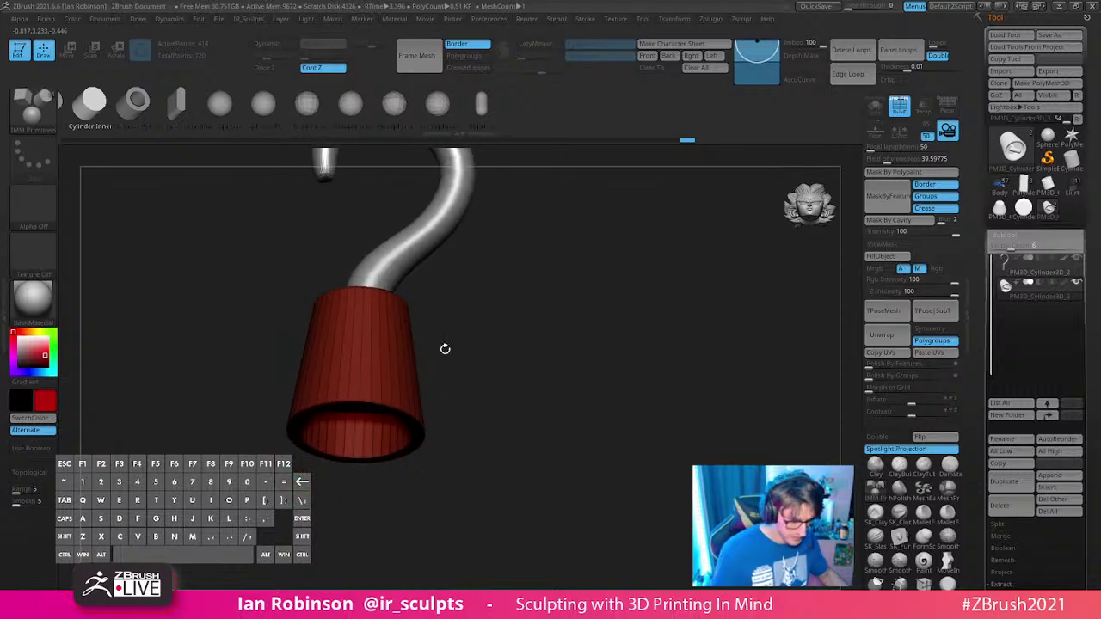
key(shift+f)
Step: Try the Metal material on the red cuff and switch it to Metal 01
click(38, 303)
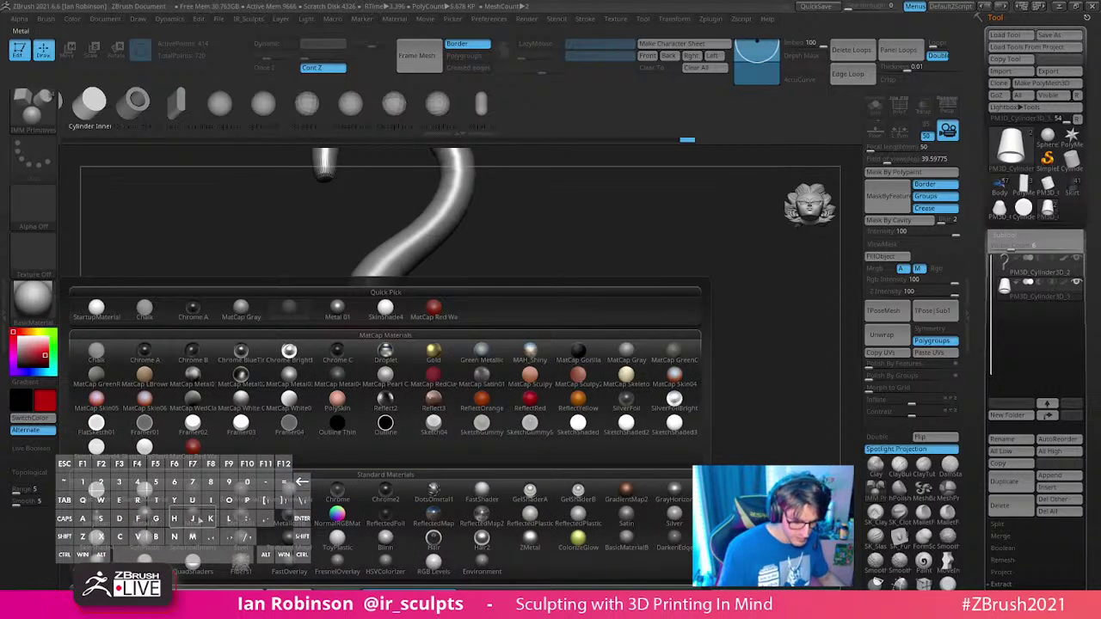
click(518, 376)
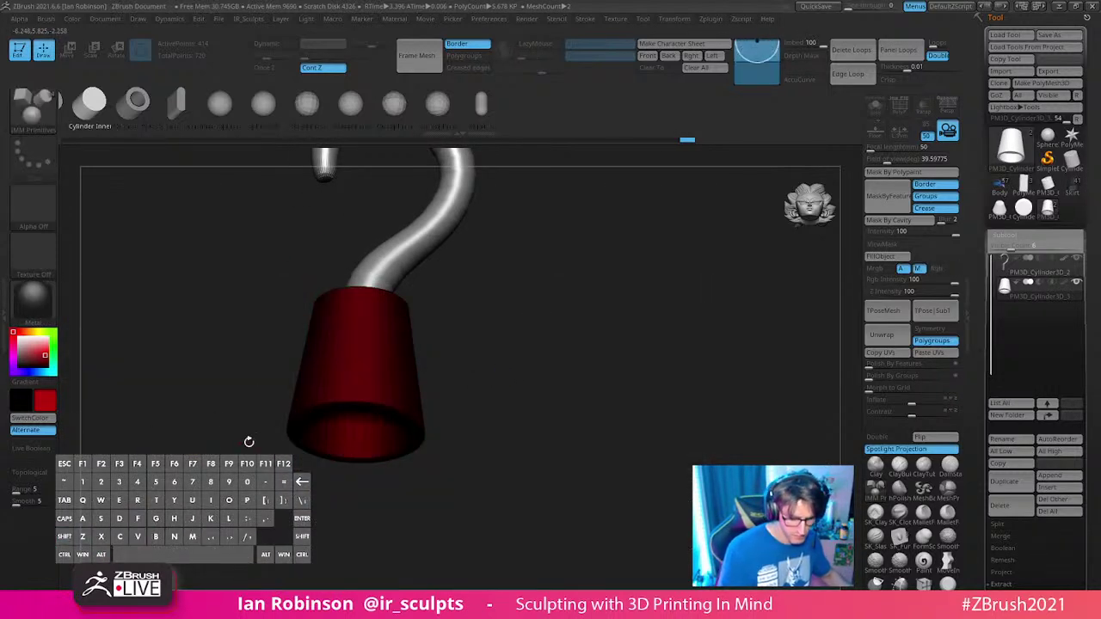
drag(248, 441, 204, 479)
click(32, 299)
click(143, 515)
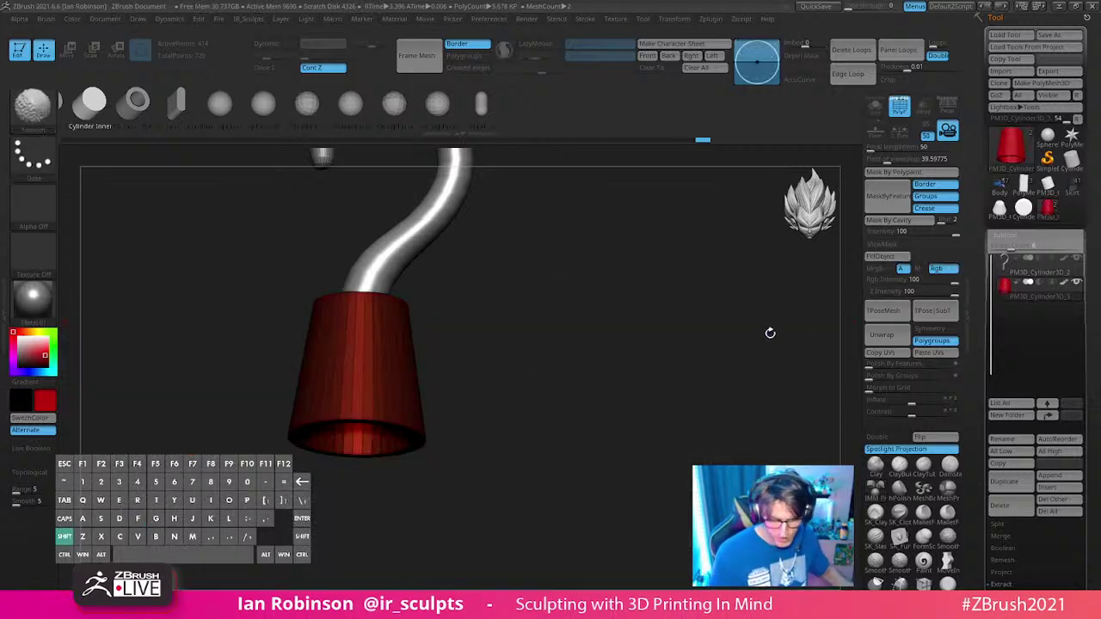
key(shift+f)
drag(747, 348, 708, 352)
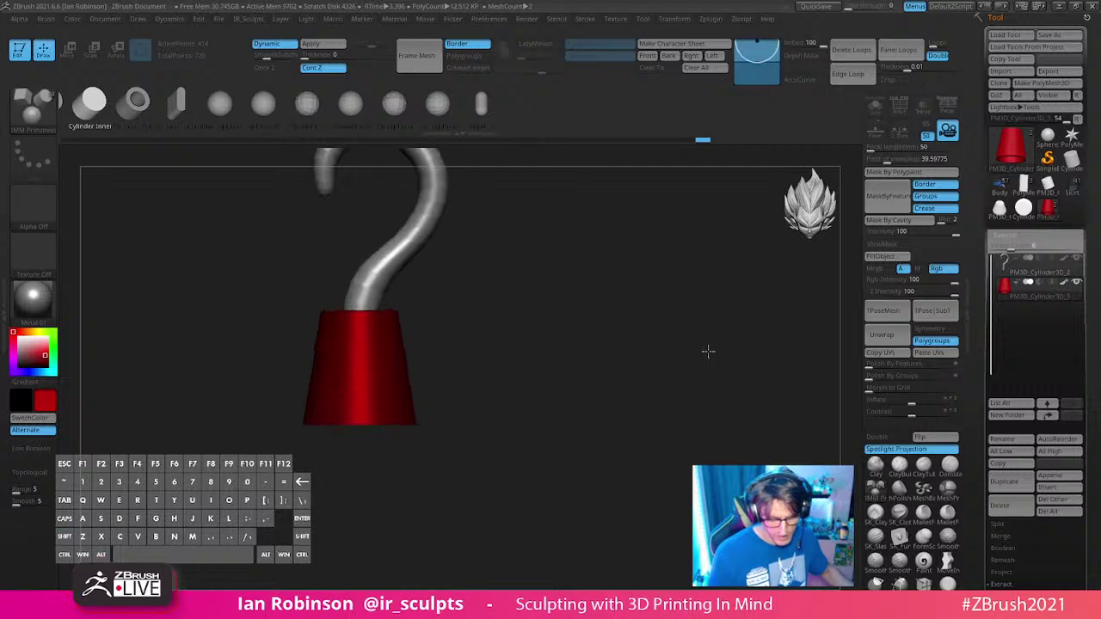
Step: Make the hook the active subtool and turn off its dynamic subdivision preview
alt+drag(673, 300, 644, 423)
alt+click(391, 335)
alt+click(391, 336)
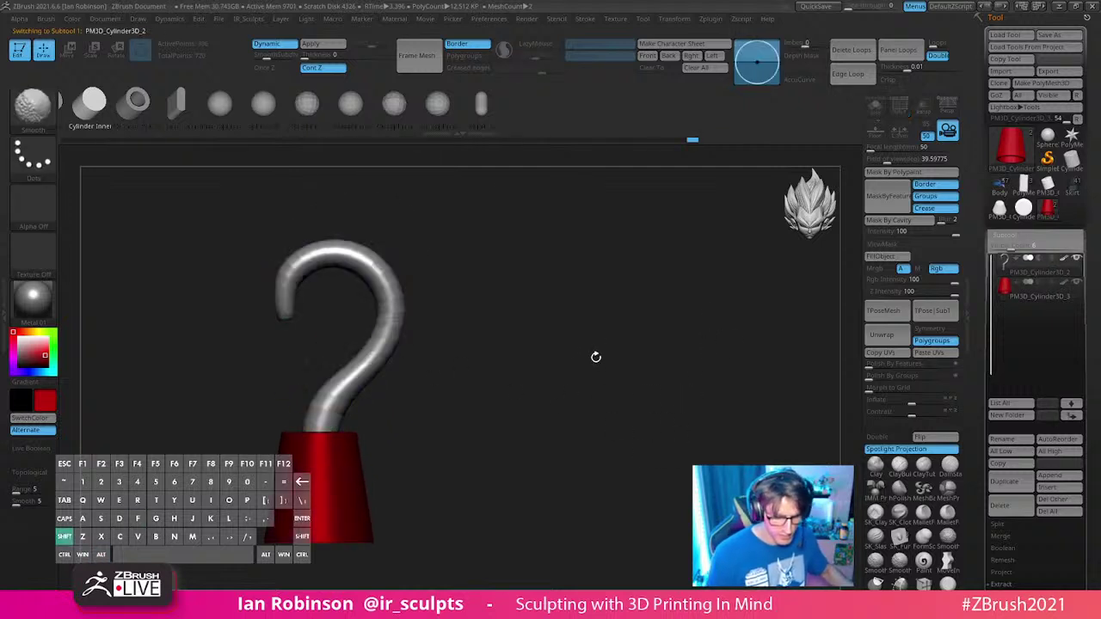
drag(458, 285, 533, 347)
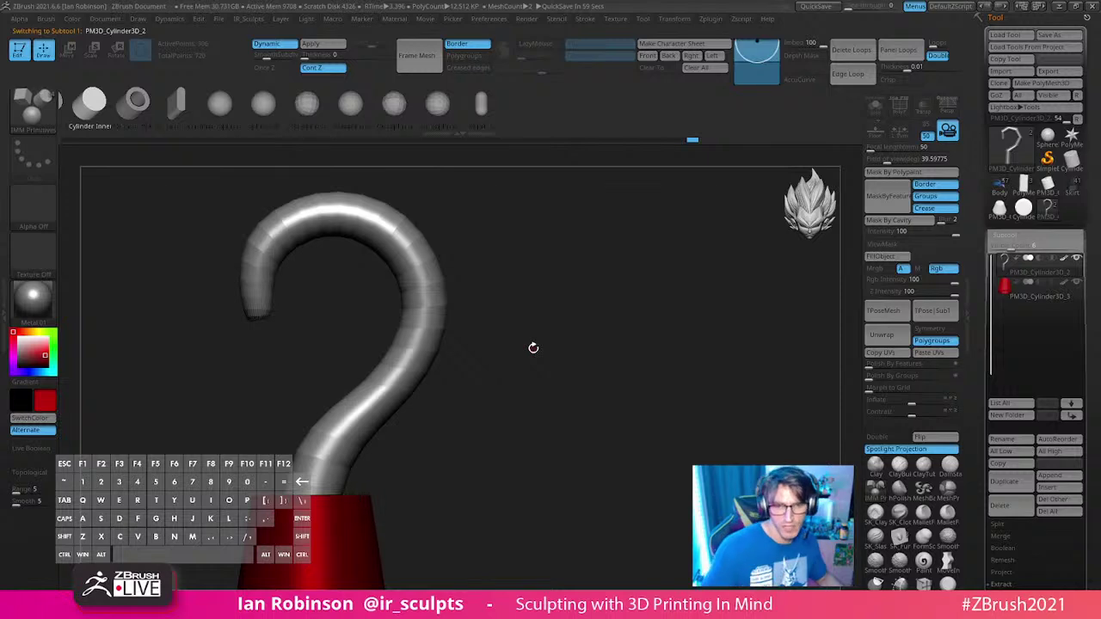
key(shift+d)
Step: Use the ZModeler brush with the polyframe shown to insert edge loops midway along the hook's straight segments
drag(548, 279, 459, 270)
key(b)
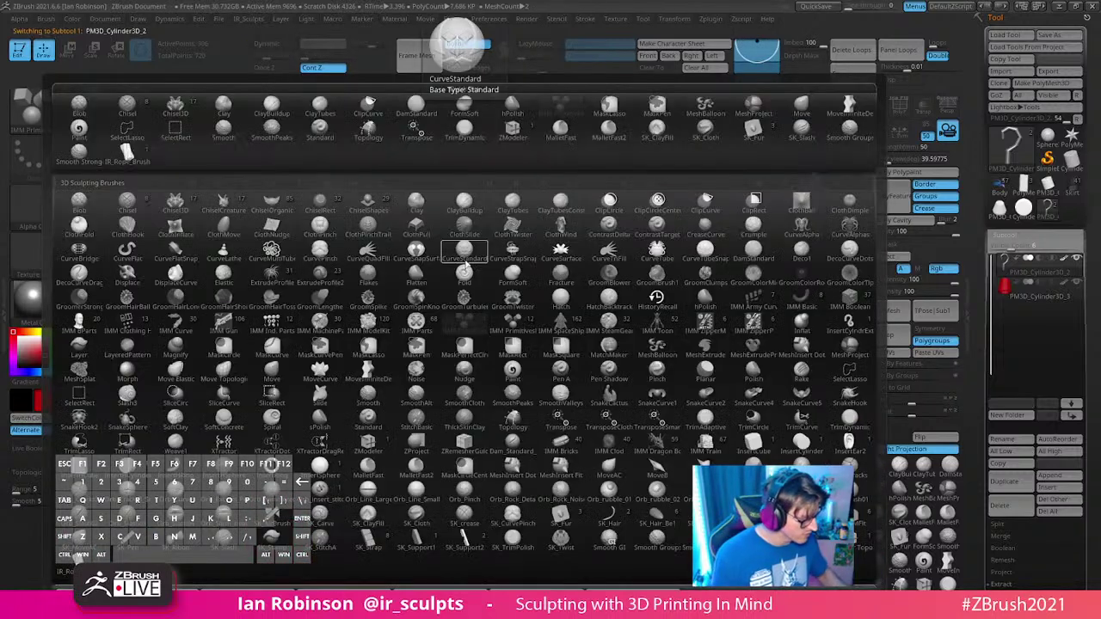
key(z)
key(m)
key(shift+f)
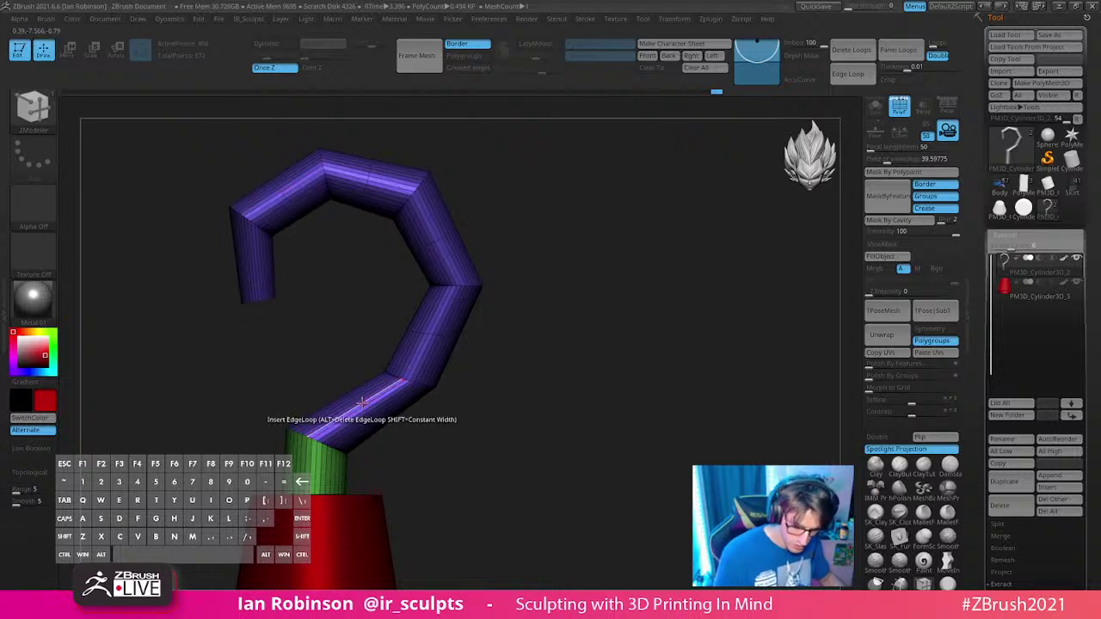
Step: Mask everything except the middle loop of the hook's upper-right segment and push that loop outwards to round the bend
mouse_move(392, 249)
ctrl+mouse_down()
mouse_move(373, 290)
mouse_move(516, 240)
ctrl+mouse_up()
key(w)
alt+click(248, 210)
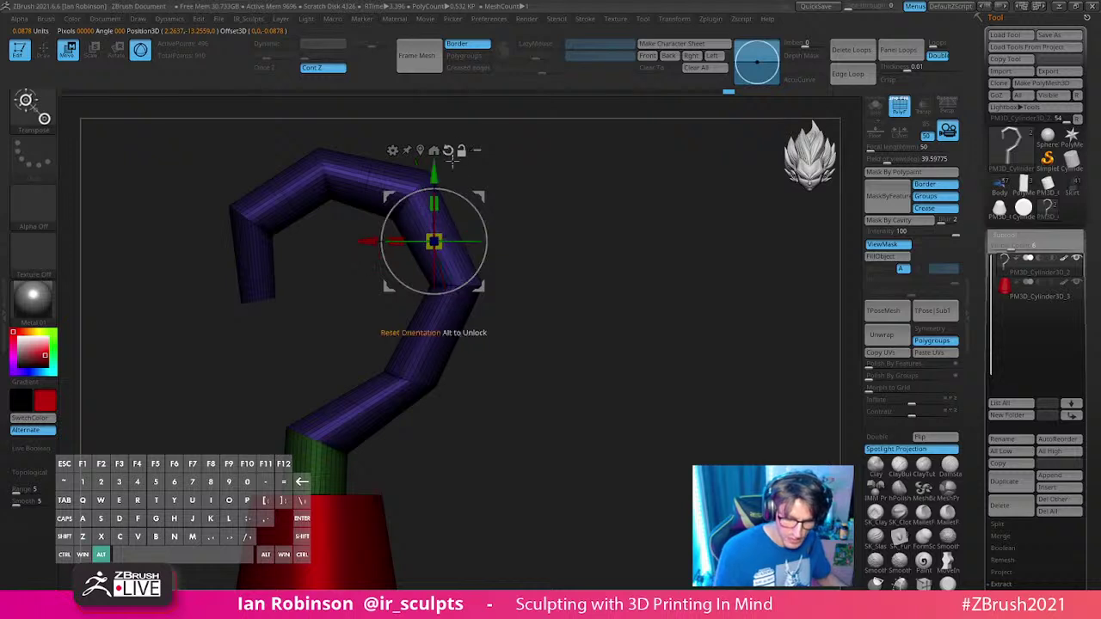
key(q)
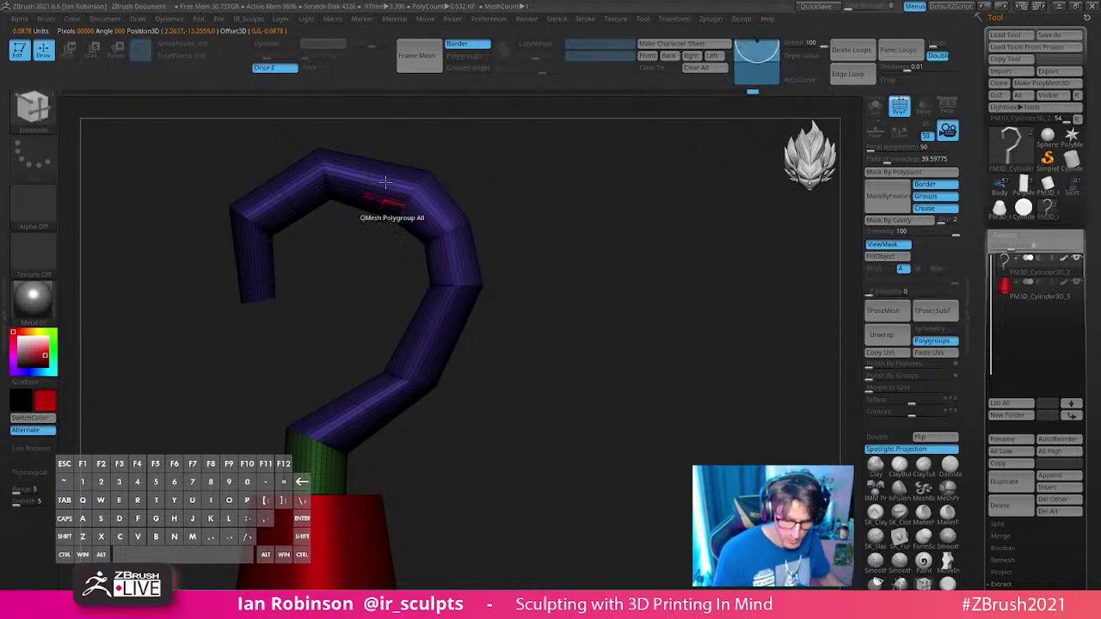
Step: Leave only the middle loop of the hook's top segment unmasked and raise it to round the crown
ctrl+drag(381, 109, 375, 134)
key(w)
alt+drag(499, 154, 500, 256)
alt+click(433, 241)
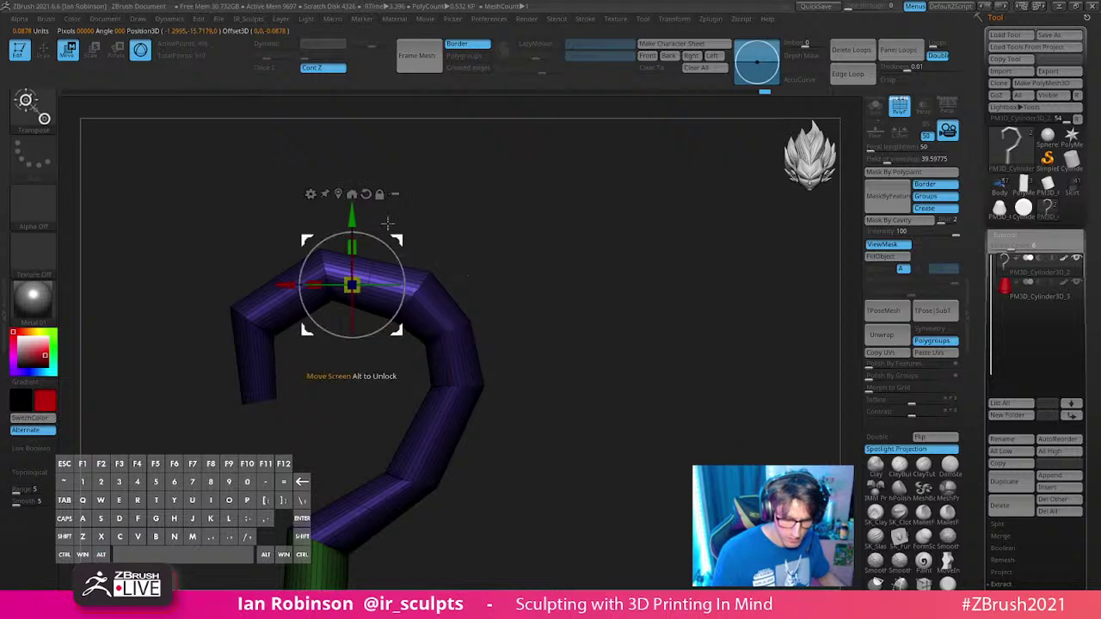
drag(352, 215, 355, 206)
key(q)
Step: Free the middle loop of the hook's upper-left segment from the mask and push it outwards to round the curve
alt+drag(517, 211, 539, 186)
ctrl+drag(352, 179, 312, 196)
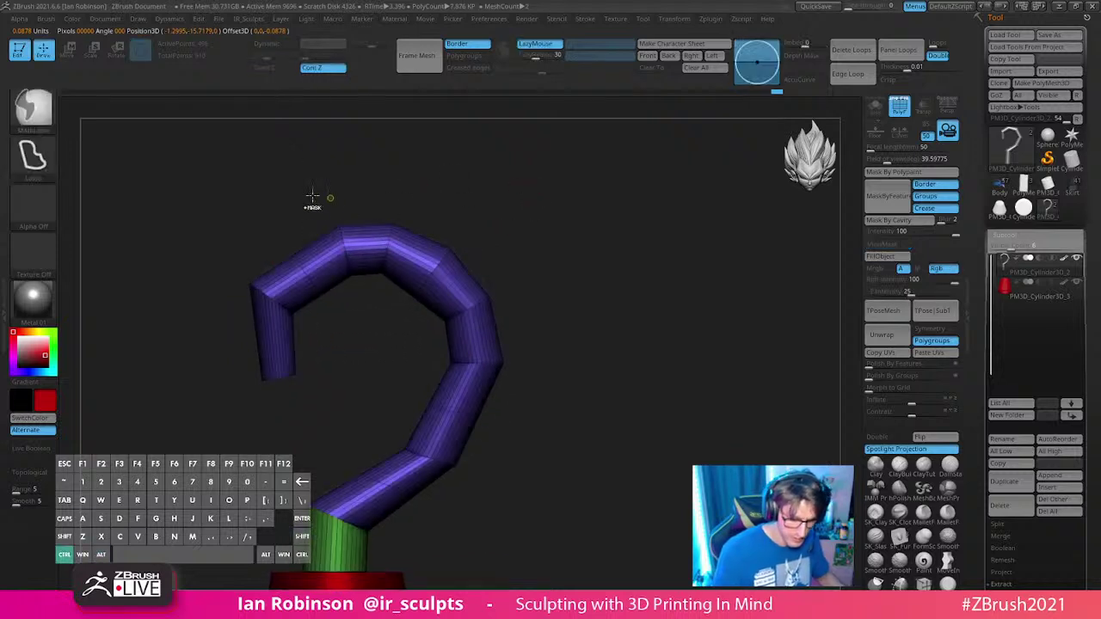
ctrl+drag(352, 328, 354, 327)
key(w)
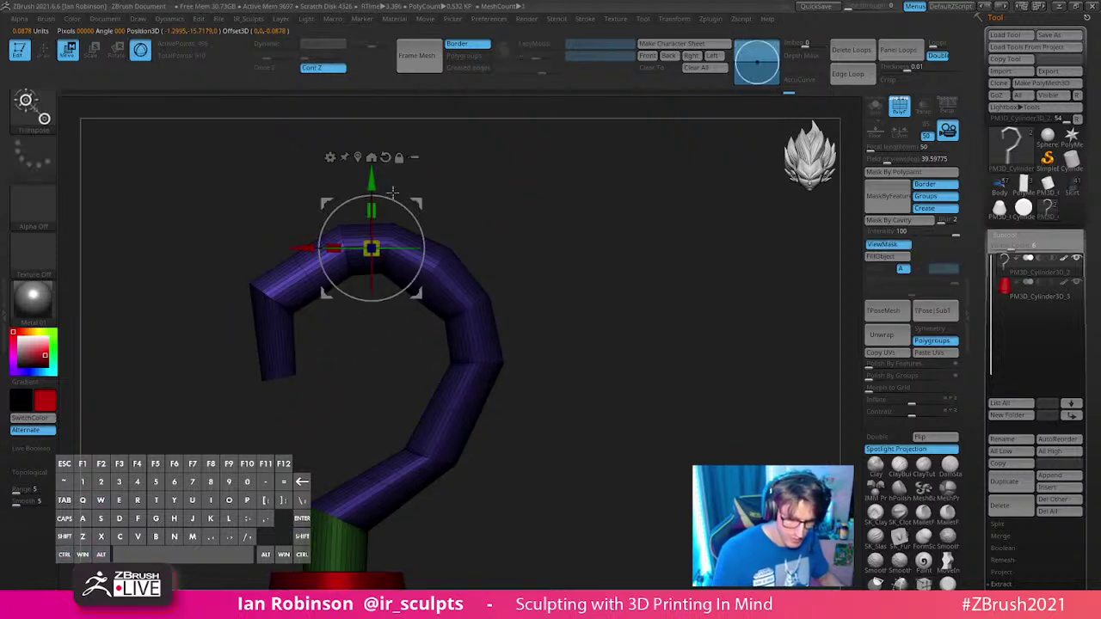
drag(392, 190, 407, 187)
key(q)
Step: Isolate the middle loop of the hook's lower-right segment with a mask, shift it outwards and clear the mask
alt+drag(560, 320, 565, 263)
ctrl+click(564, 265)
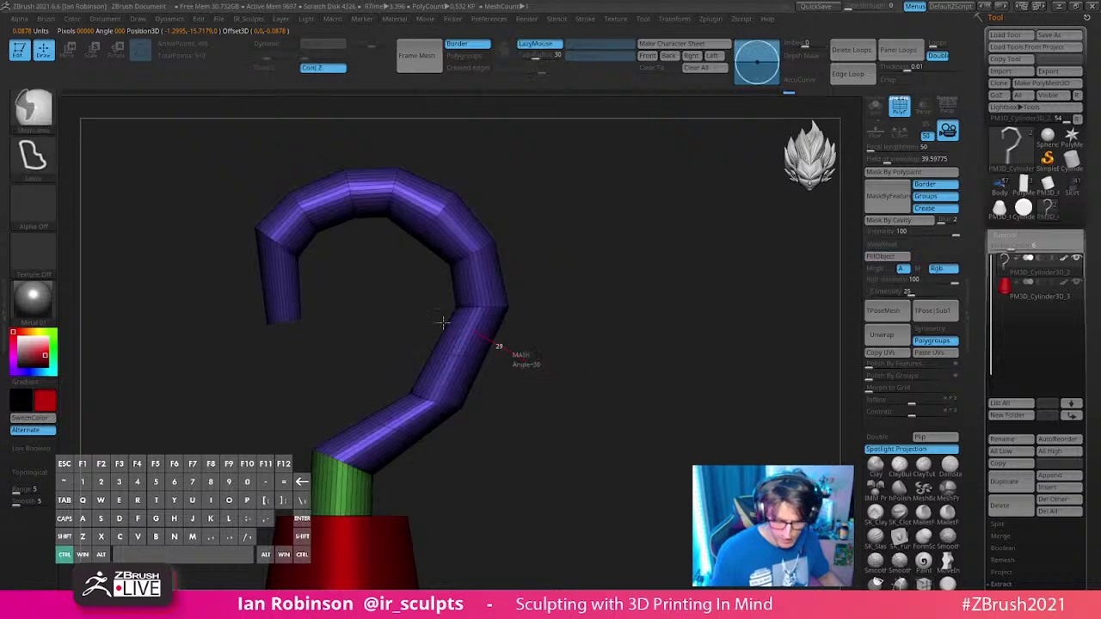
ctrl+drag(381, 347, 539, 362)
key(w)
drag(422, 243, 453, 295)
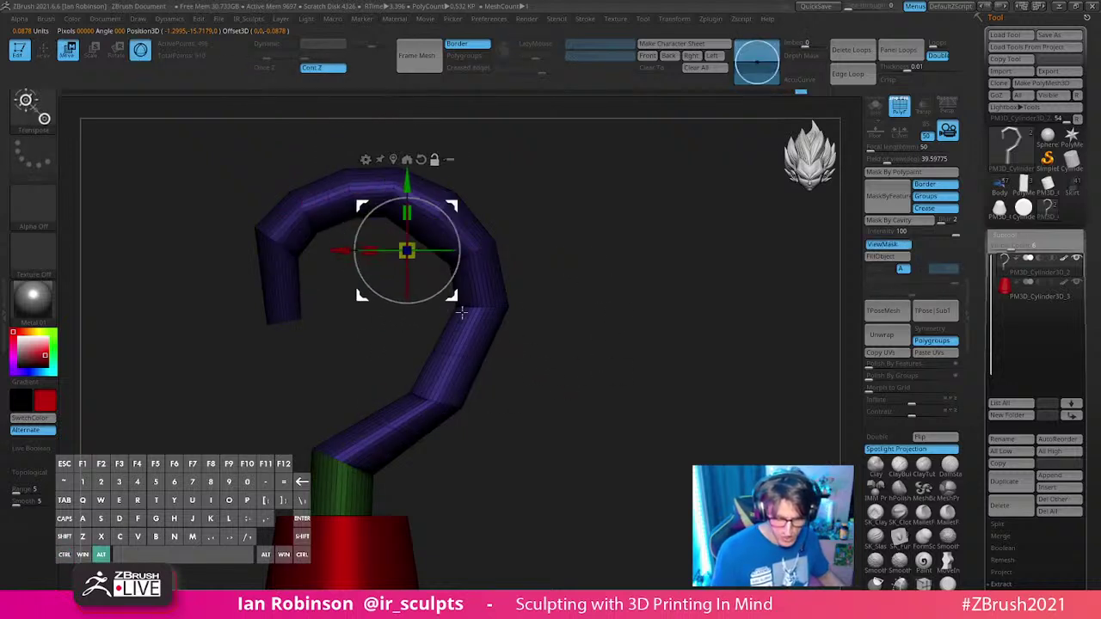
drag(505, 395, 578, 344)
ctrl+drag(575, 346, 552, 359)
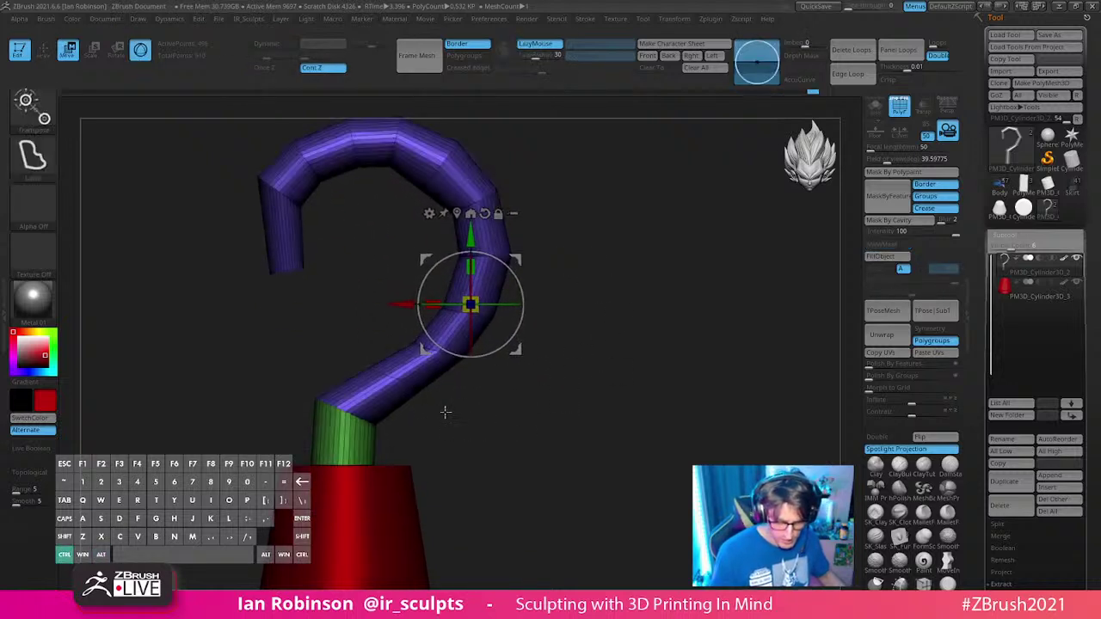
Step: Isolate the middle loop of the slanted segment above the hook's base, shift it up and inwards, and clear the mask
ctrl+drag(352, 344, 436, 419)
alt+click(458, 212)
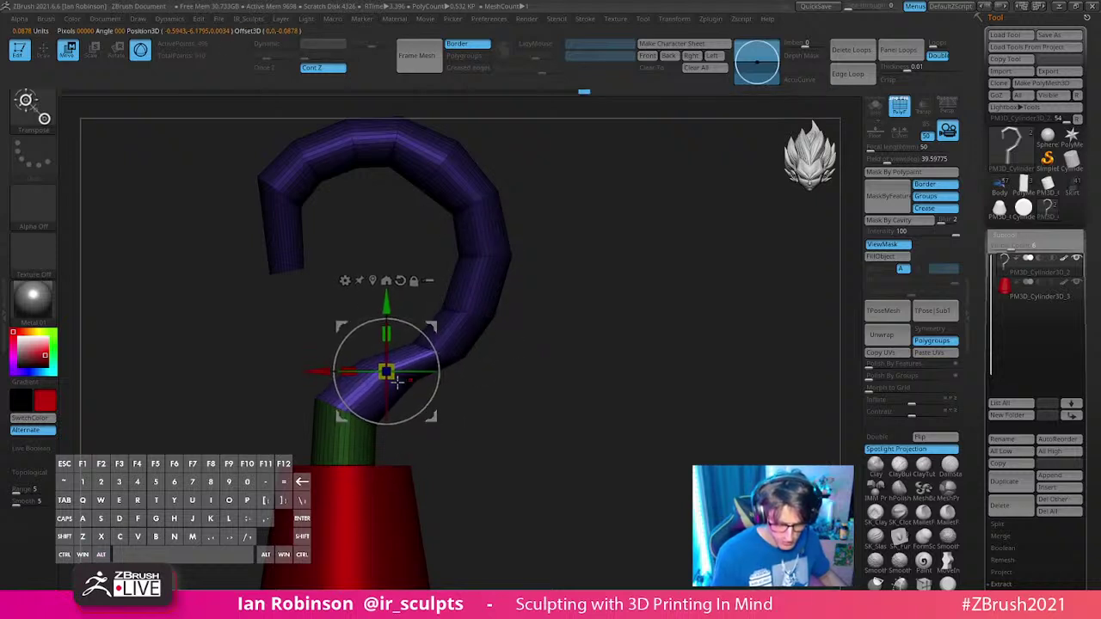
key(q)
ctrl+drag(528, 400, 442, 434)
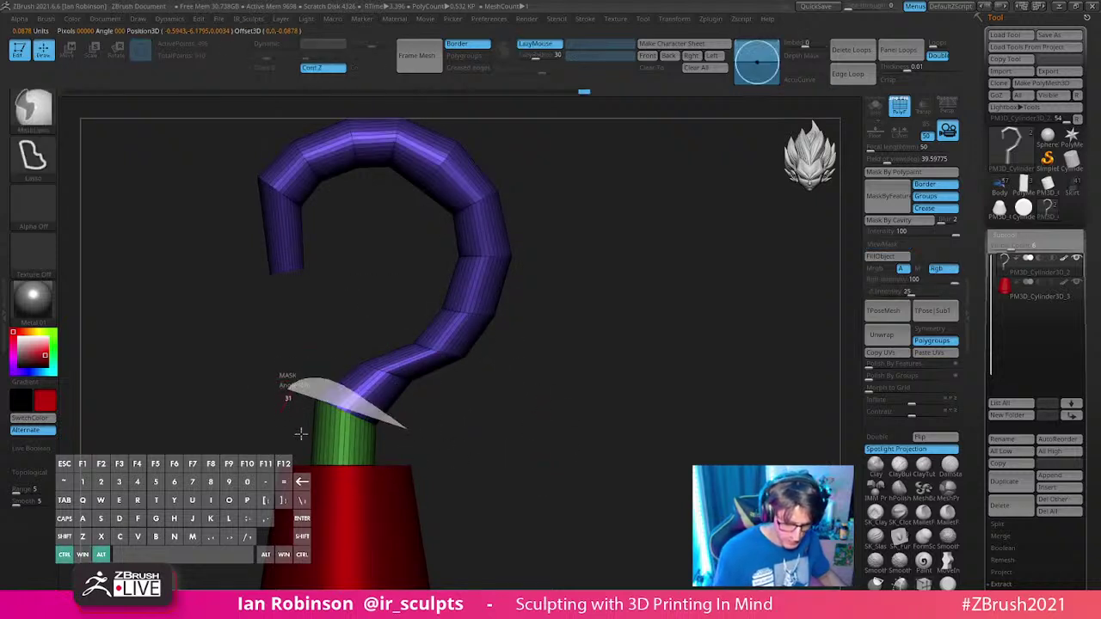
Step: Unmask only the loop where the purple bend meets the green base, scale it to about 0.9 and clear the mask
ctrl+drag(301, 433, 450, 413)
key(w)
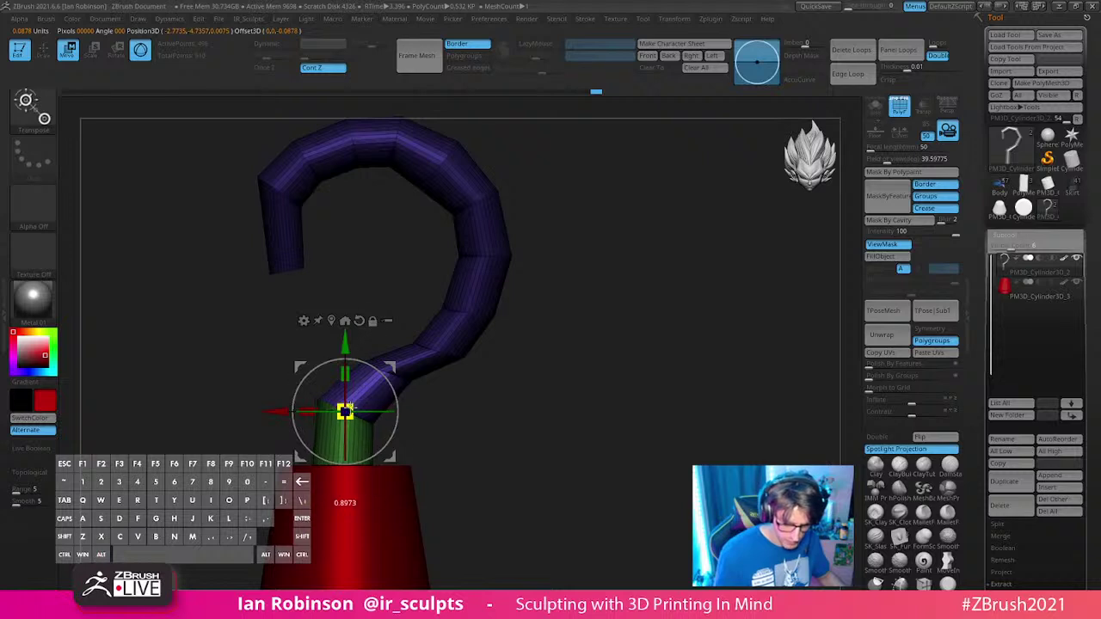
key(q)
alt+drag(551, 399, 551, 432)
ctrl+drag(550, 432, 547, 441)
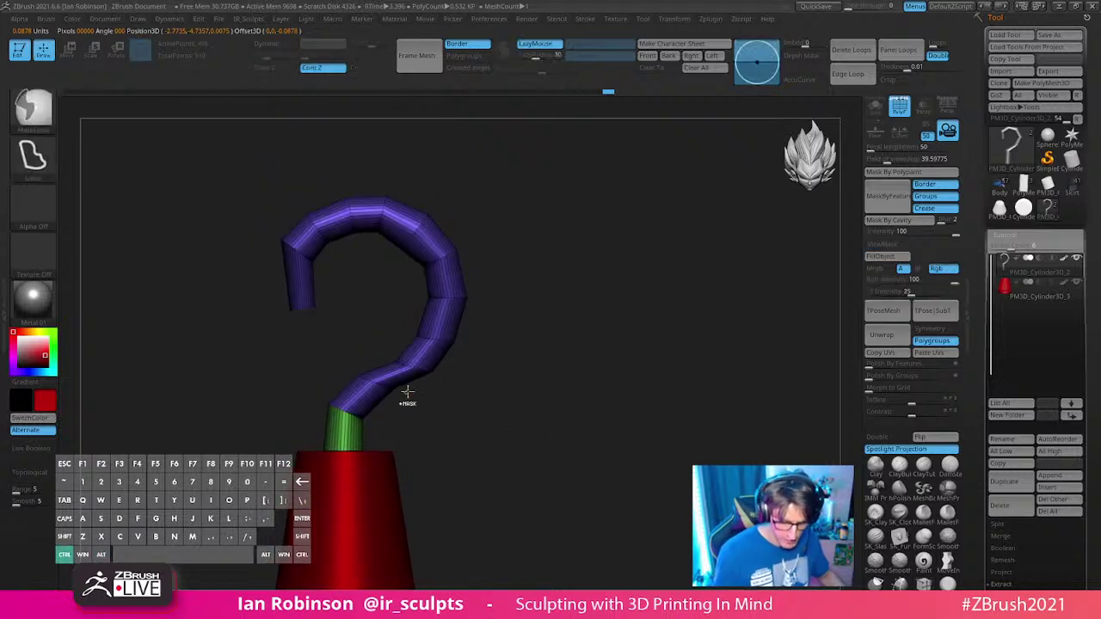
Step: Clear the mask made around the loop where the purple bend meets the green base, and preview the hook with dynamic subdivision
ctrl+drag(335, 383, 337, 385)
key(w)
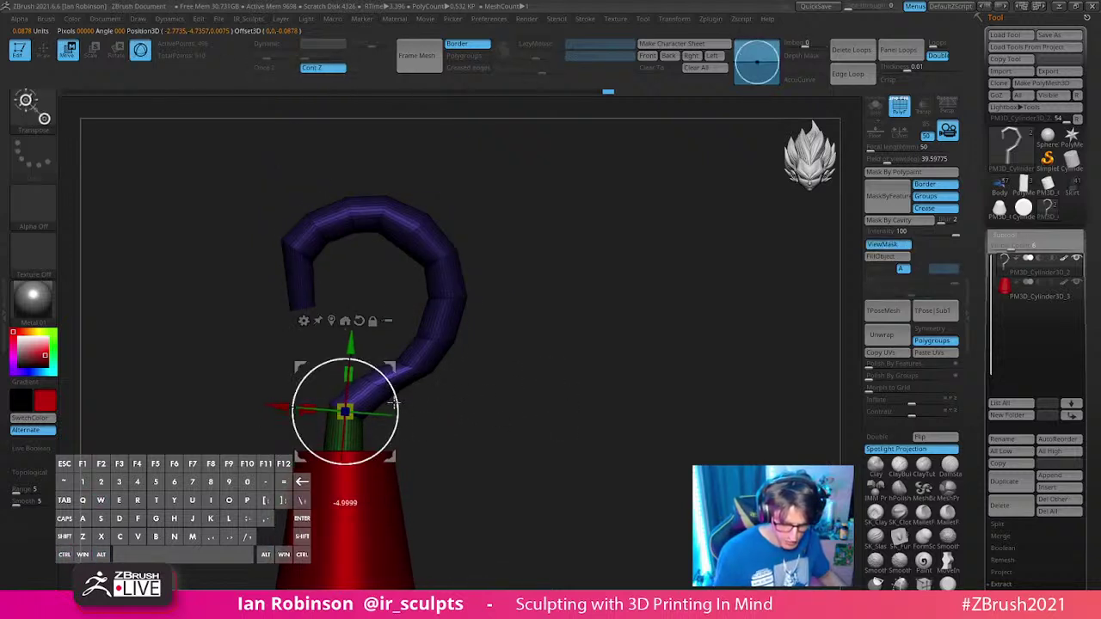
key(q)
ctrl+click(585, 430)
key(d)
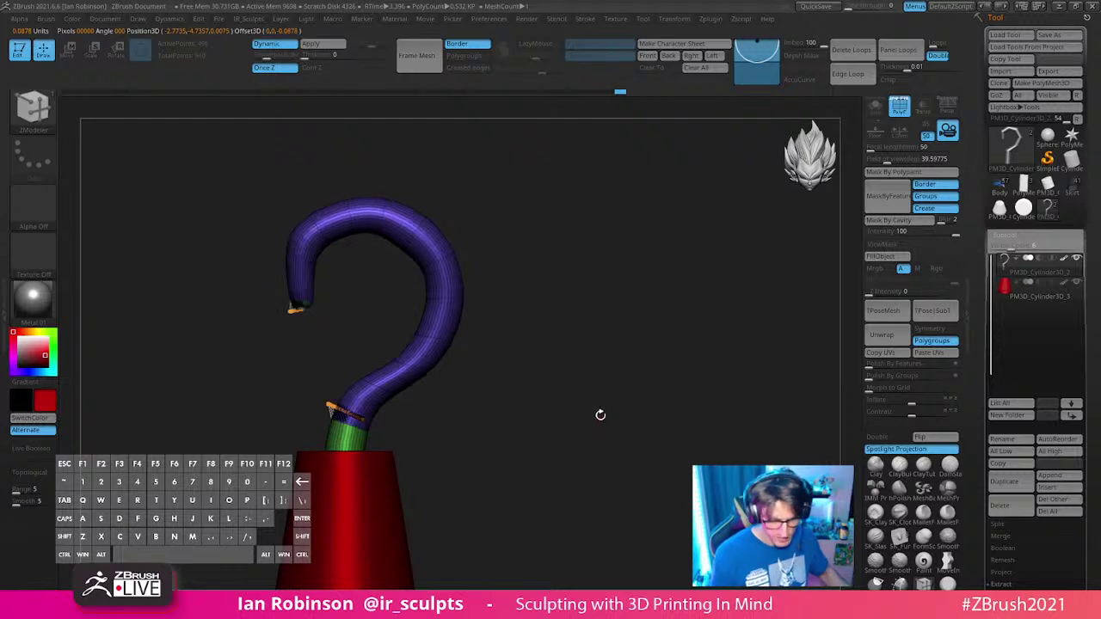
Step: Isolate the loop at the hook's upper-right bend with a mask, nudge it slightly, and clear the mask with the polyframe hidden
key(shift+f)
mouse_move(602, 365)
alt+mouse_down()
mouse_move(590, 339)
mouse_move(595, 370)
alt+mouse_up()
key(shift+f)
ctrl+drag(406, 187, 408, 188)
key(w)
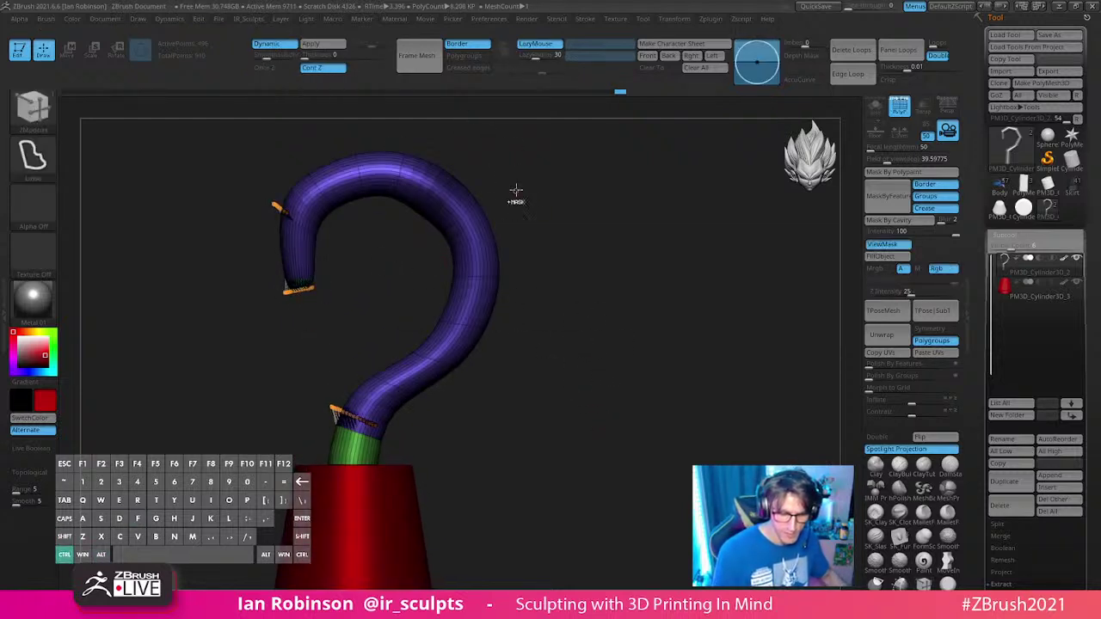
ctrl+click(492, 194)
alt+click(339, 325)
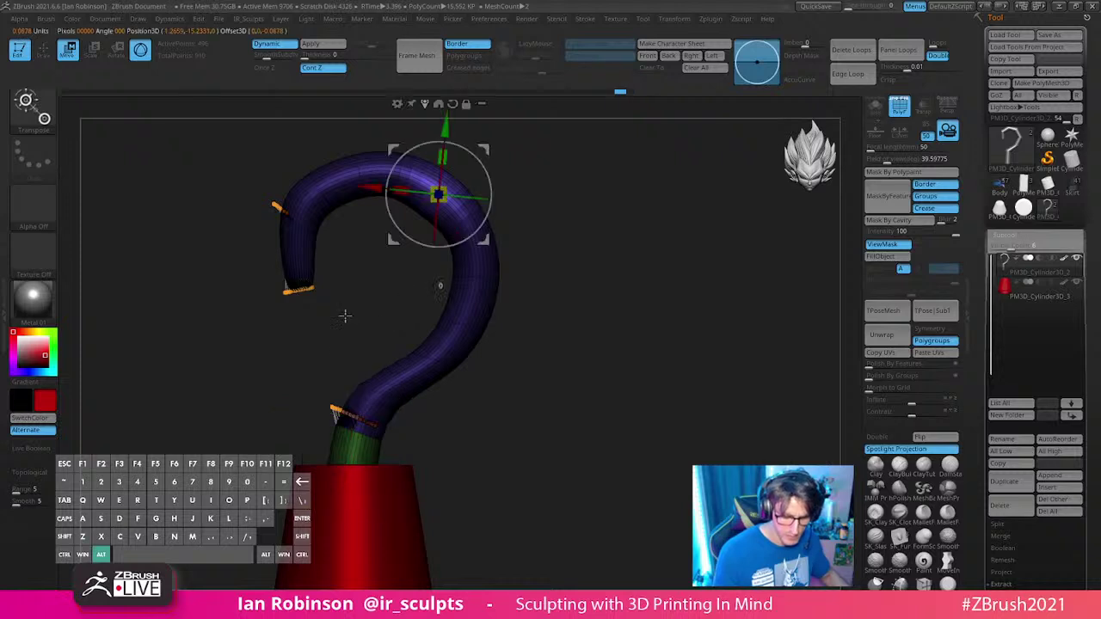
drag(446, 188, 448, 189)
key(q)
alt+drag(590, 233, 627, 256)
key(shift+f)
ctrl+drag(635, 314, 713, 318)
Step: Examine the smoothed hook and red cuff from the front and into the hollow cuff from underneath
shift+drag(713, 318, 509, 455)
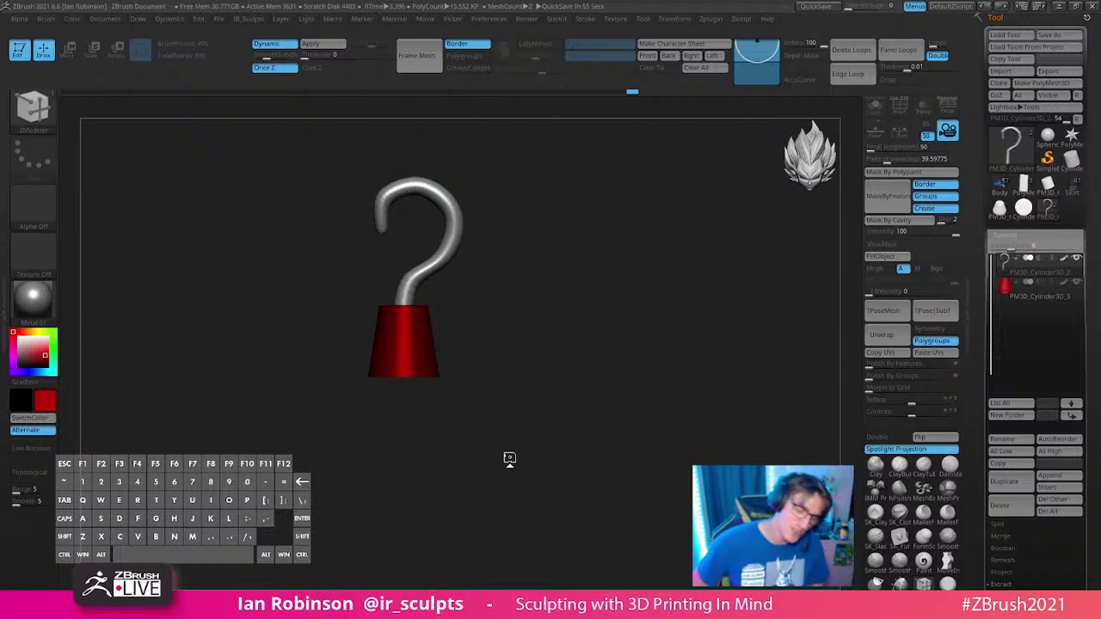
drag(509, 458, 469, 351)
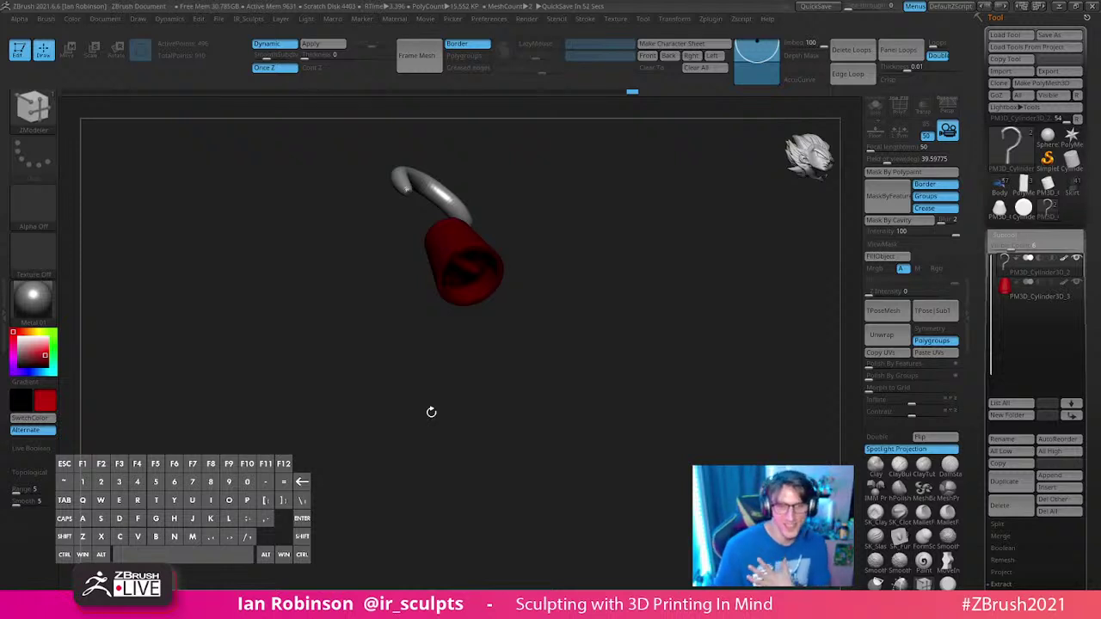
drag(630, 369, 656, 425)
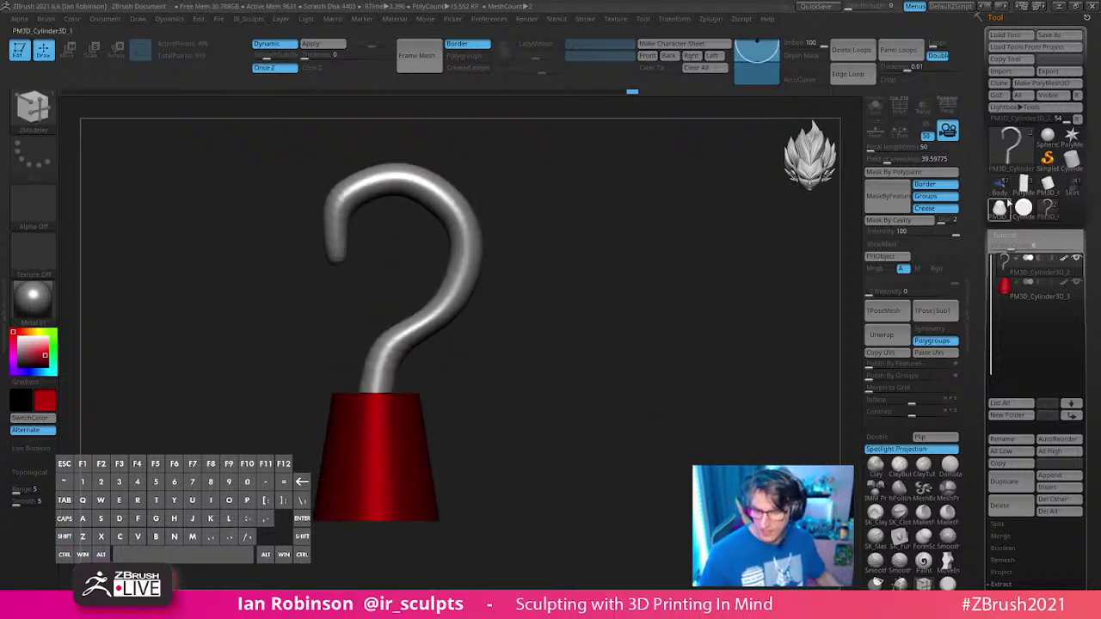
drag(714, 338, 619, 327)
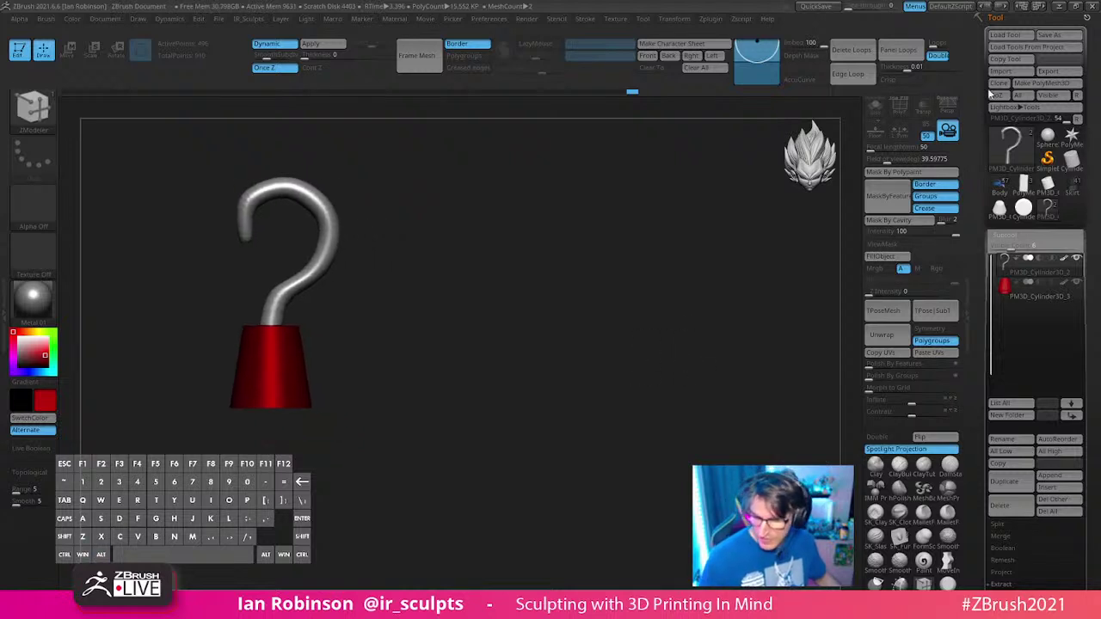
Step: Switch to the Body model, frame the whole rock creature and display it in StartupMaterial
click(1001, 183)
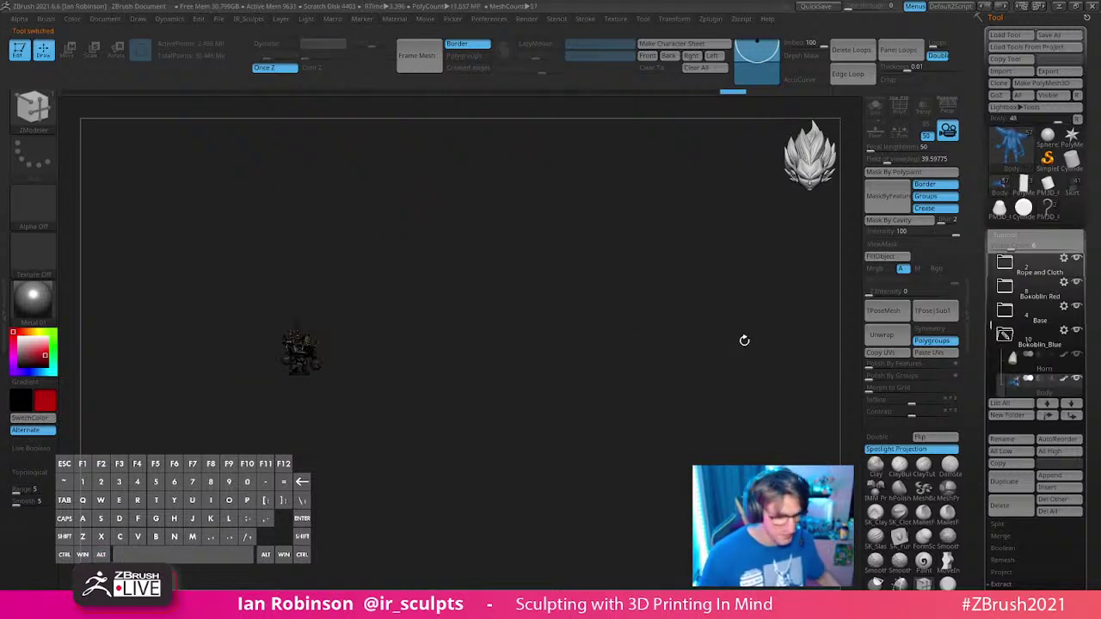
key(f)
click(43, 314)
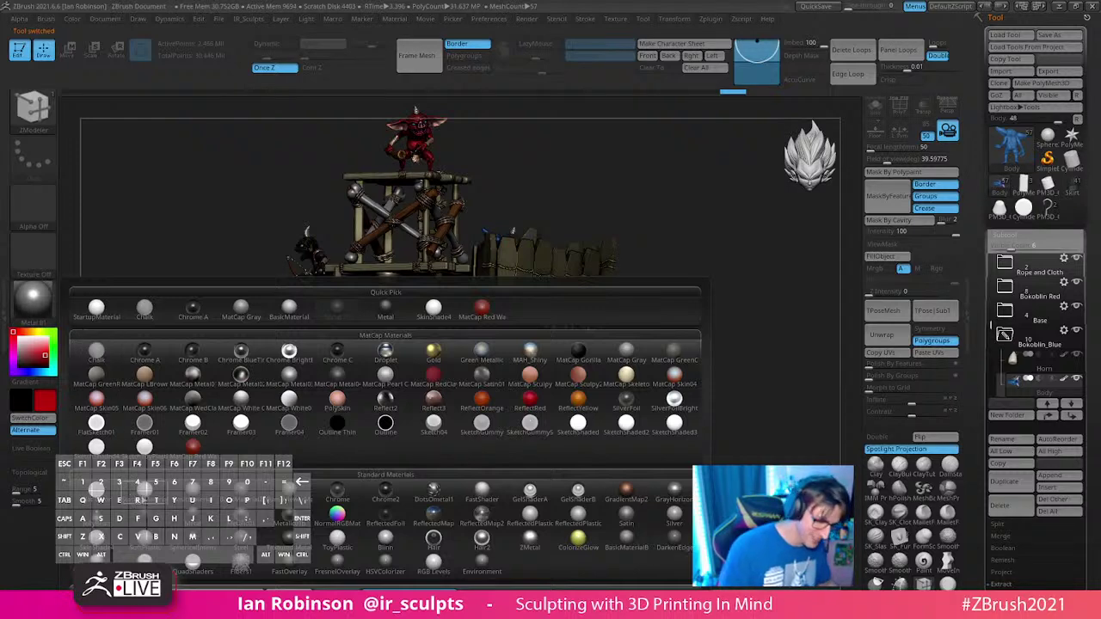
click(96, 308)
alt+drag(722, 340, 765, 356)
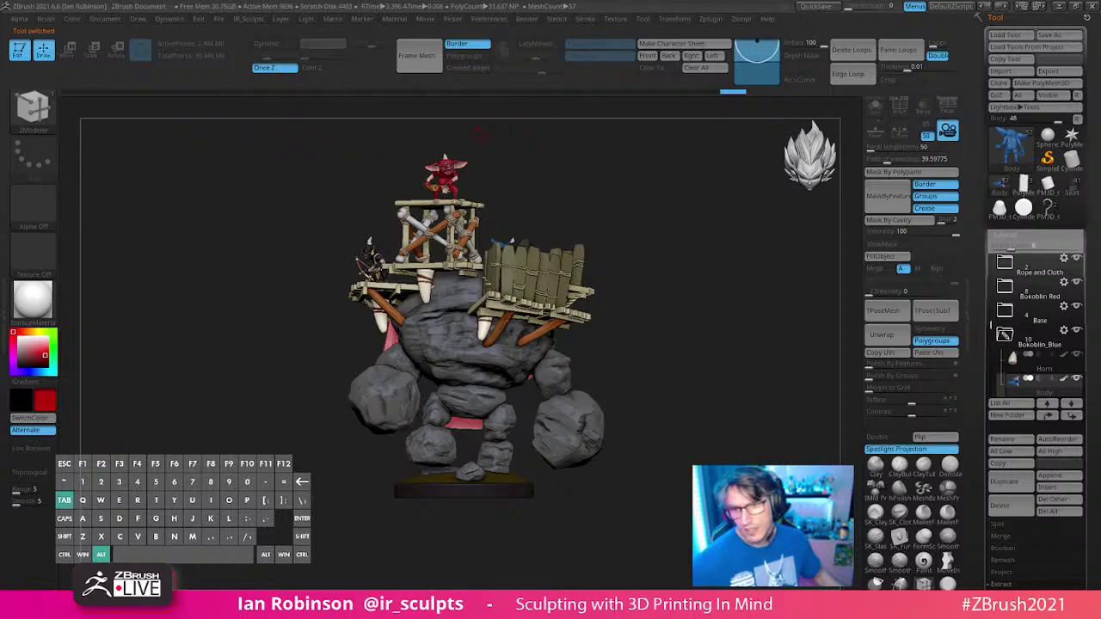
Step: Switch to the browser to show the 2021 ZBrush Summit page, and minimise it to return to ZBrush
key(alt+Tab)
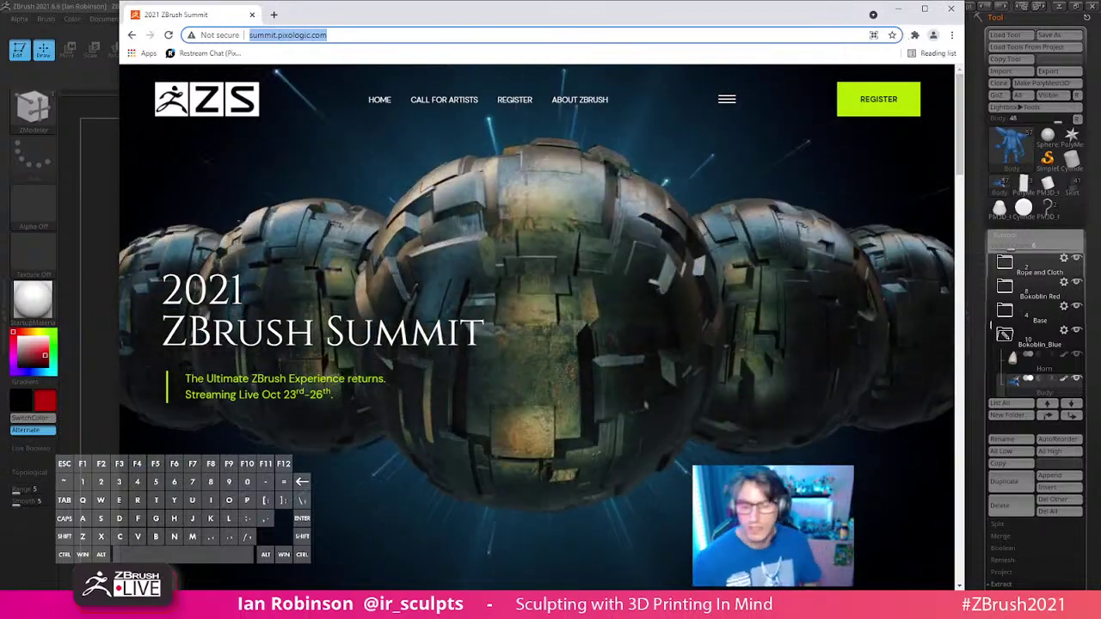
click(898, 9)
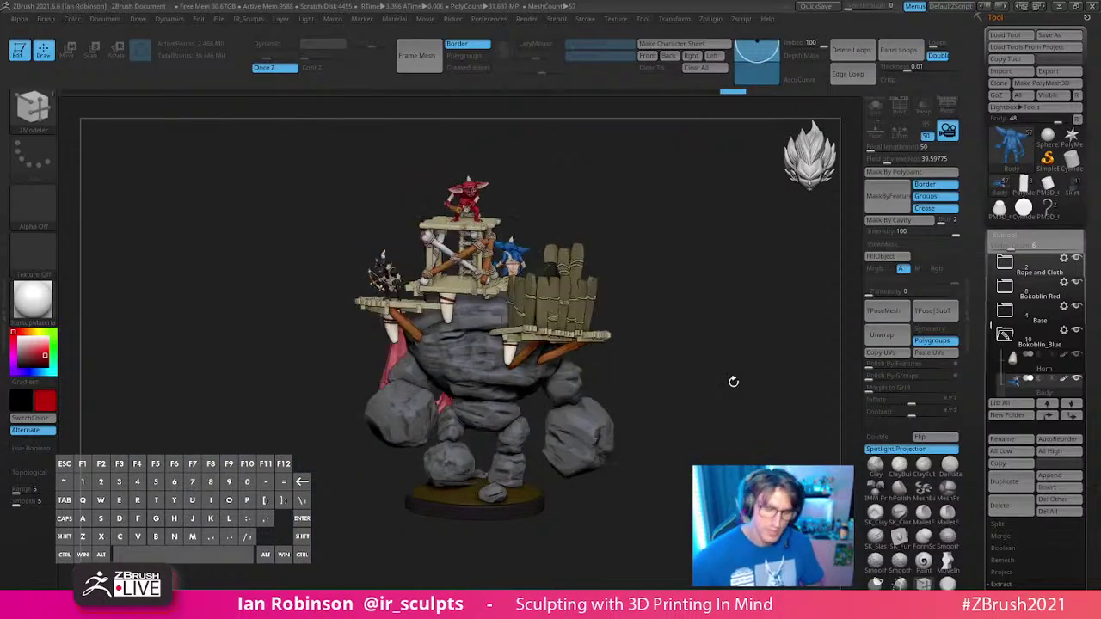